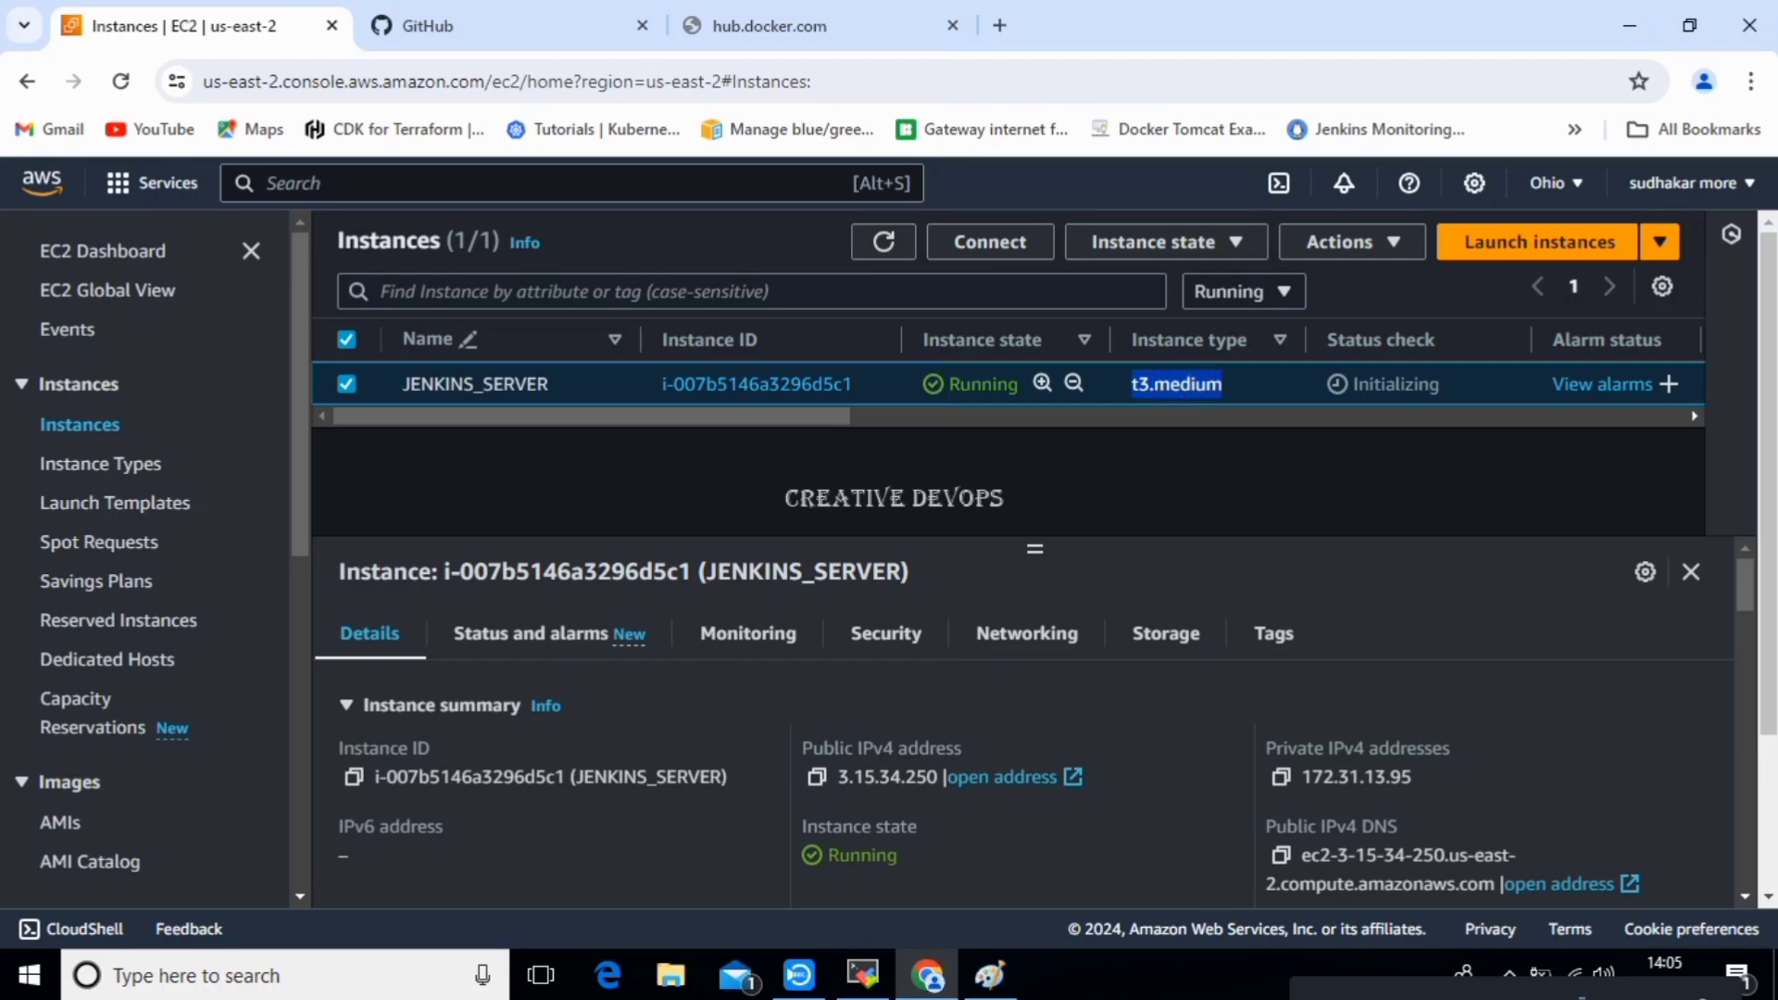
Check the JENKINS_SERVER instance's Amazon Linux 2023 AMI version, then return to the MobaXterm terminal.
mouse_move(1769, 445)
mouse_down()
mouse_move(1768, 533)
mouse_move(1768, 443)
mouse_up()
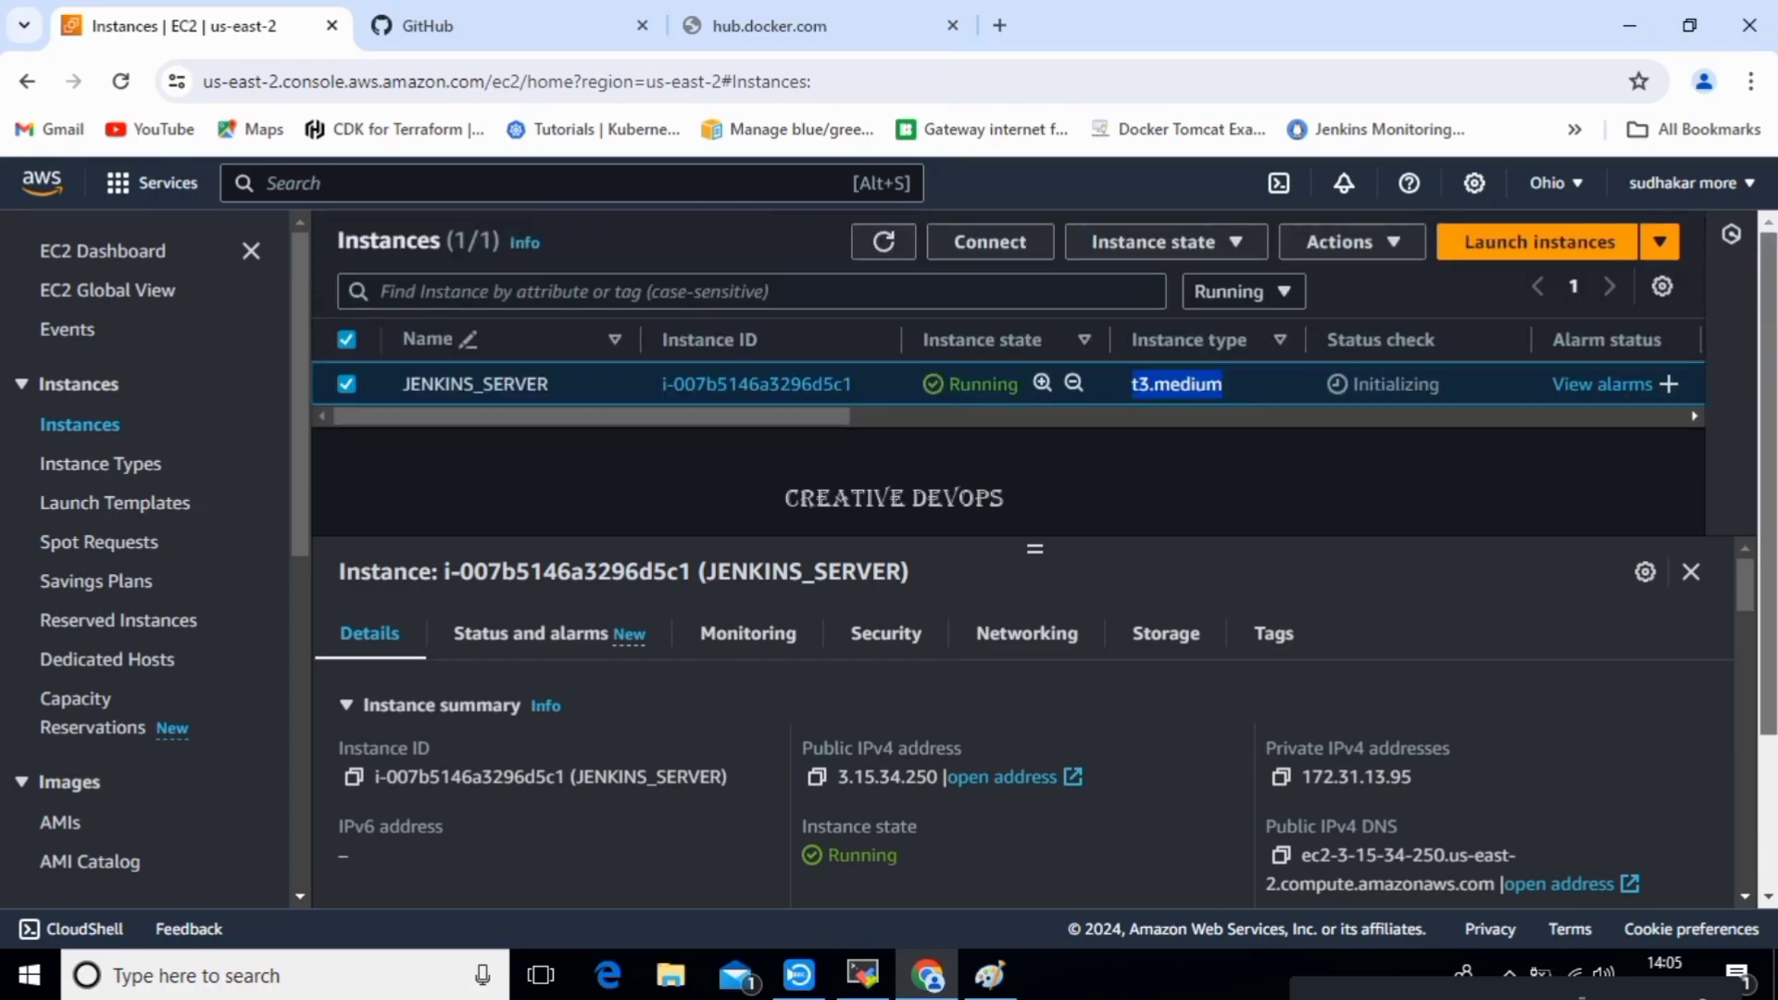
drag(1745, 585, 1745, 696)
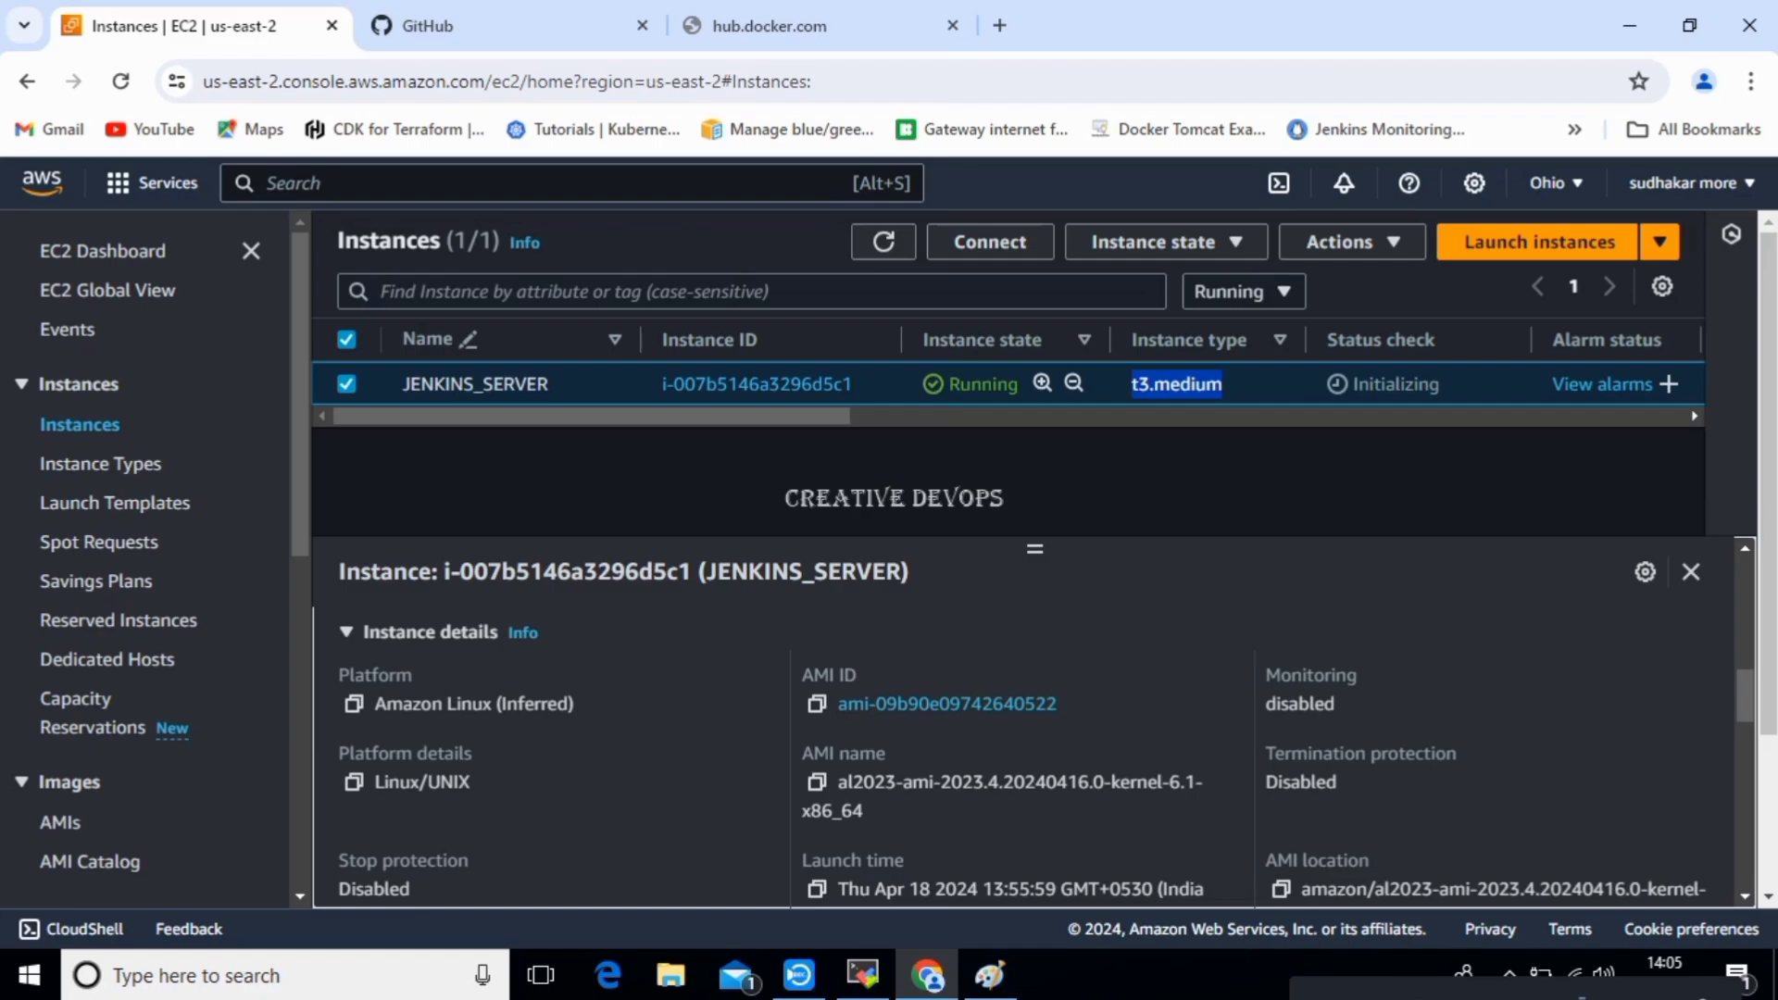
drag(904, 782, 1003, 782)
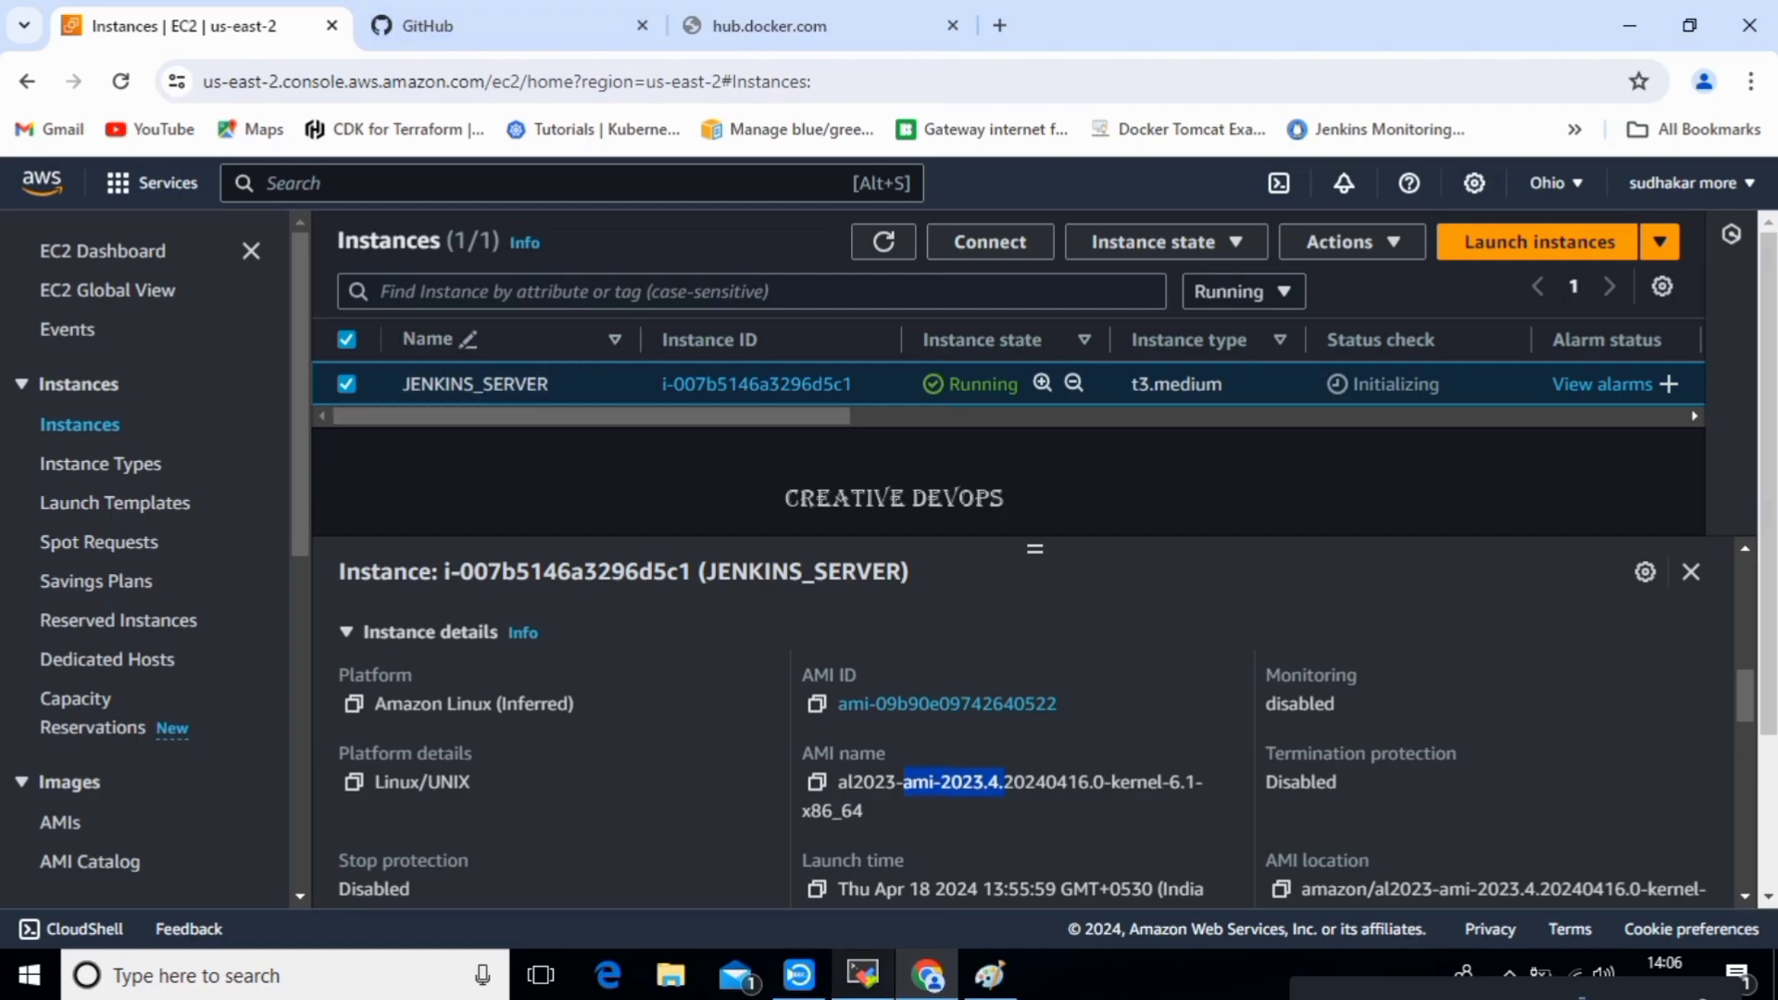
key(alt+Tab)
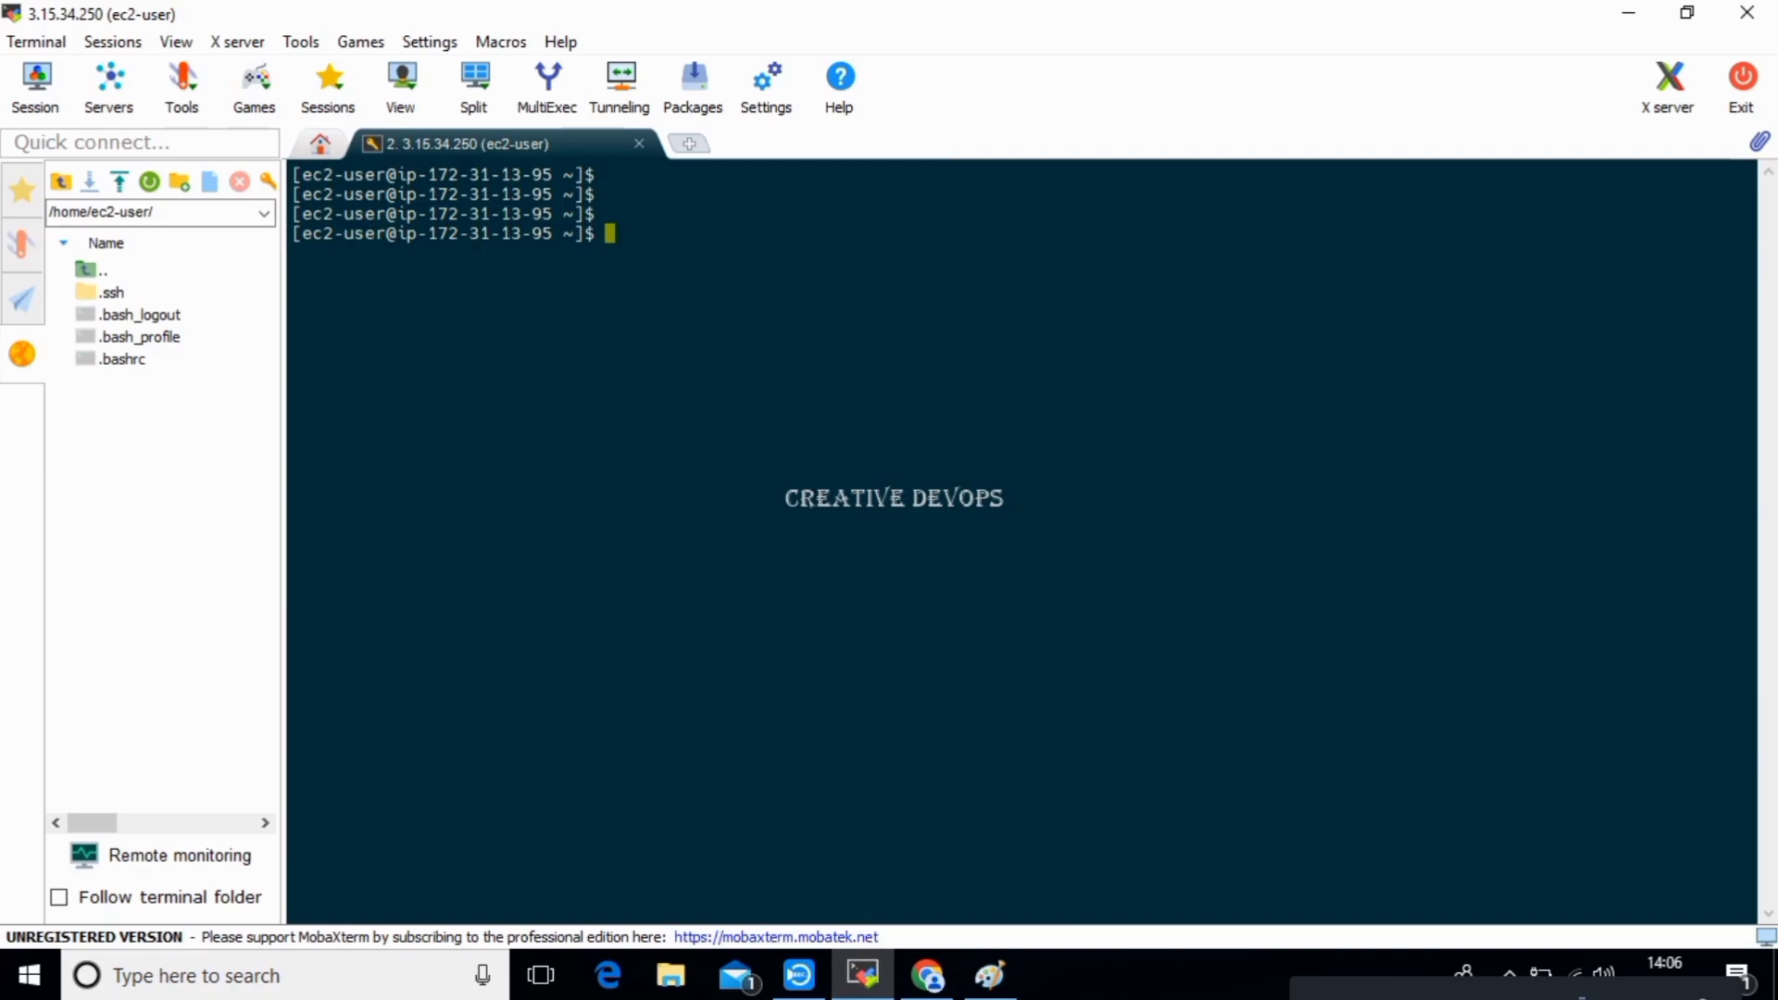
Duplicate the SSH session into a new tab and clear its screen.
right_click(470, 142)
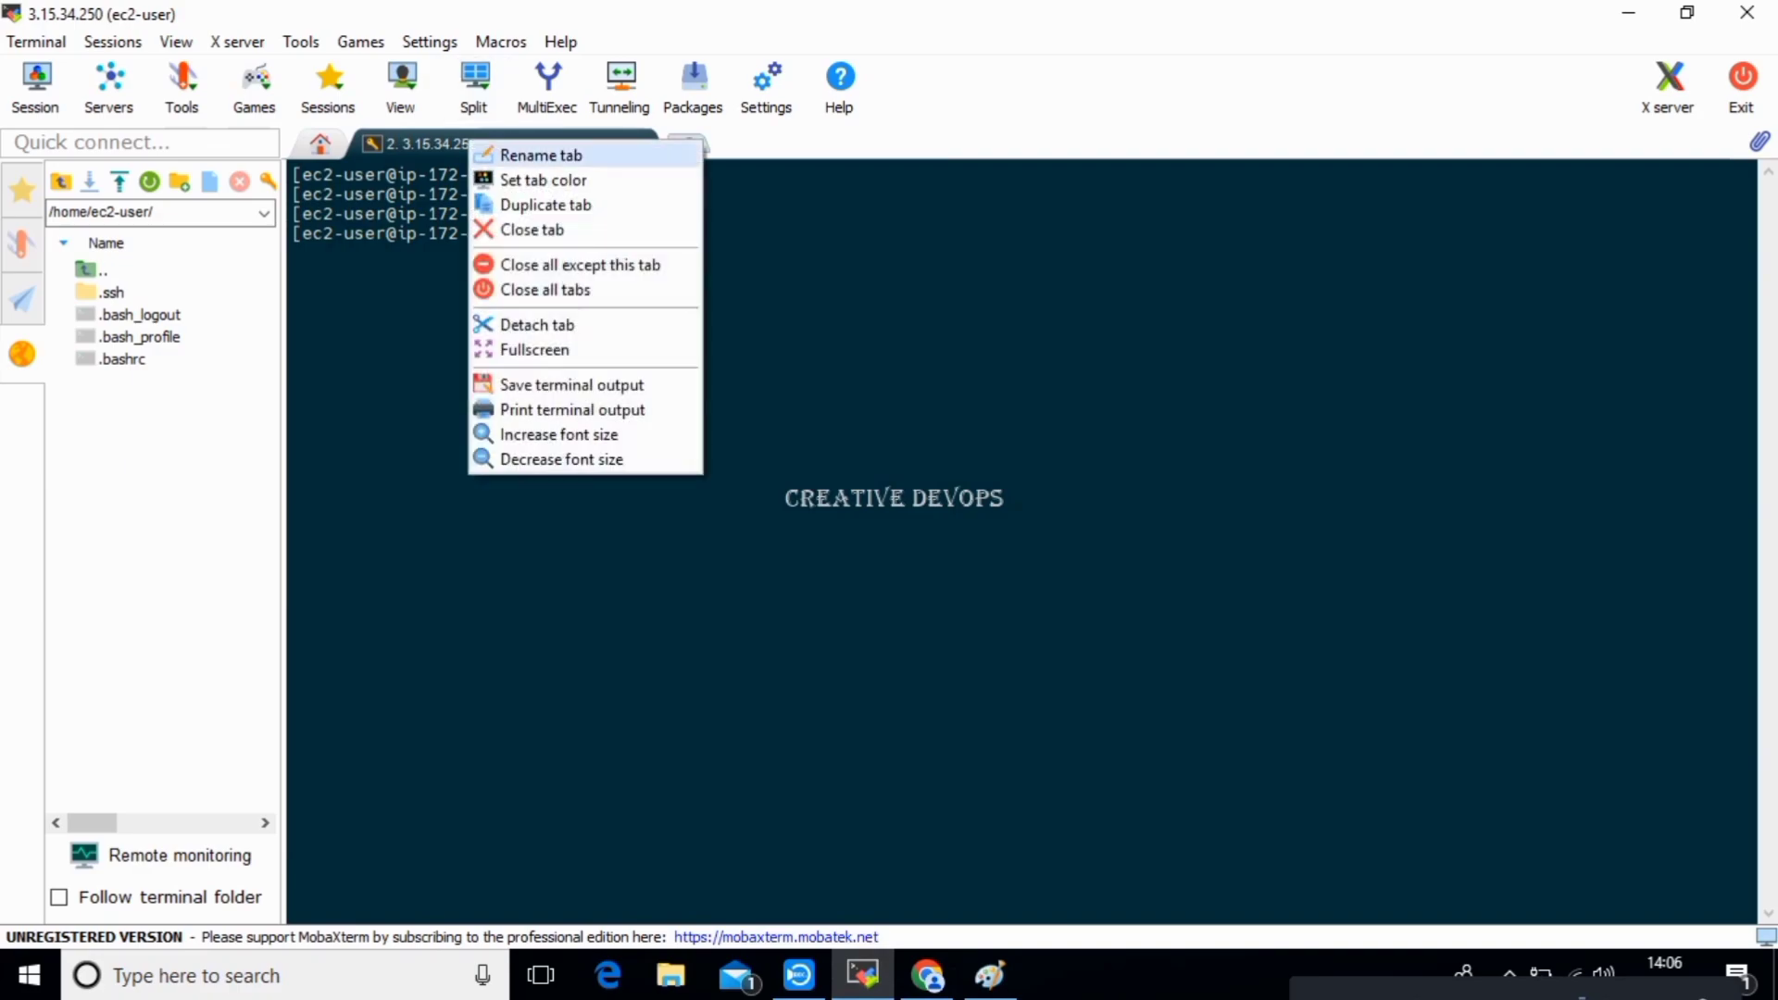
click(545, 205)
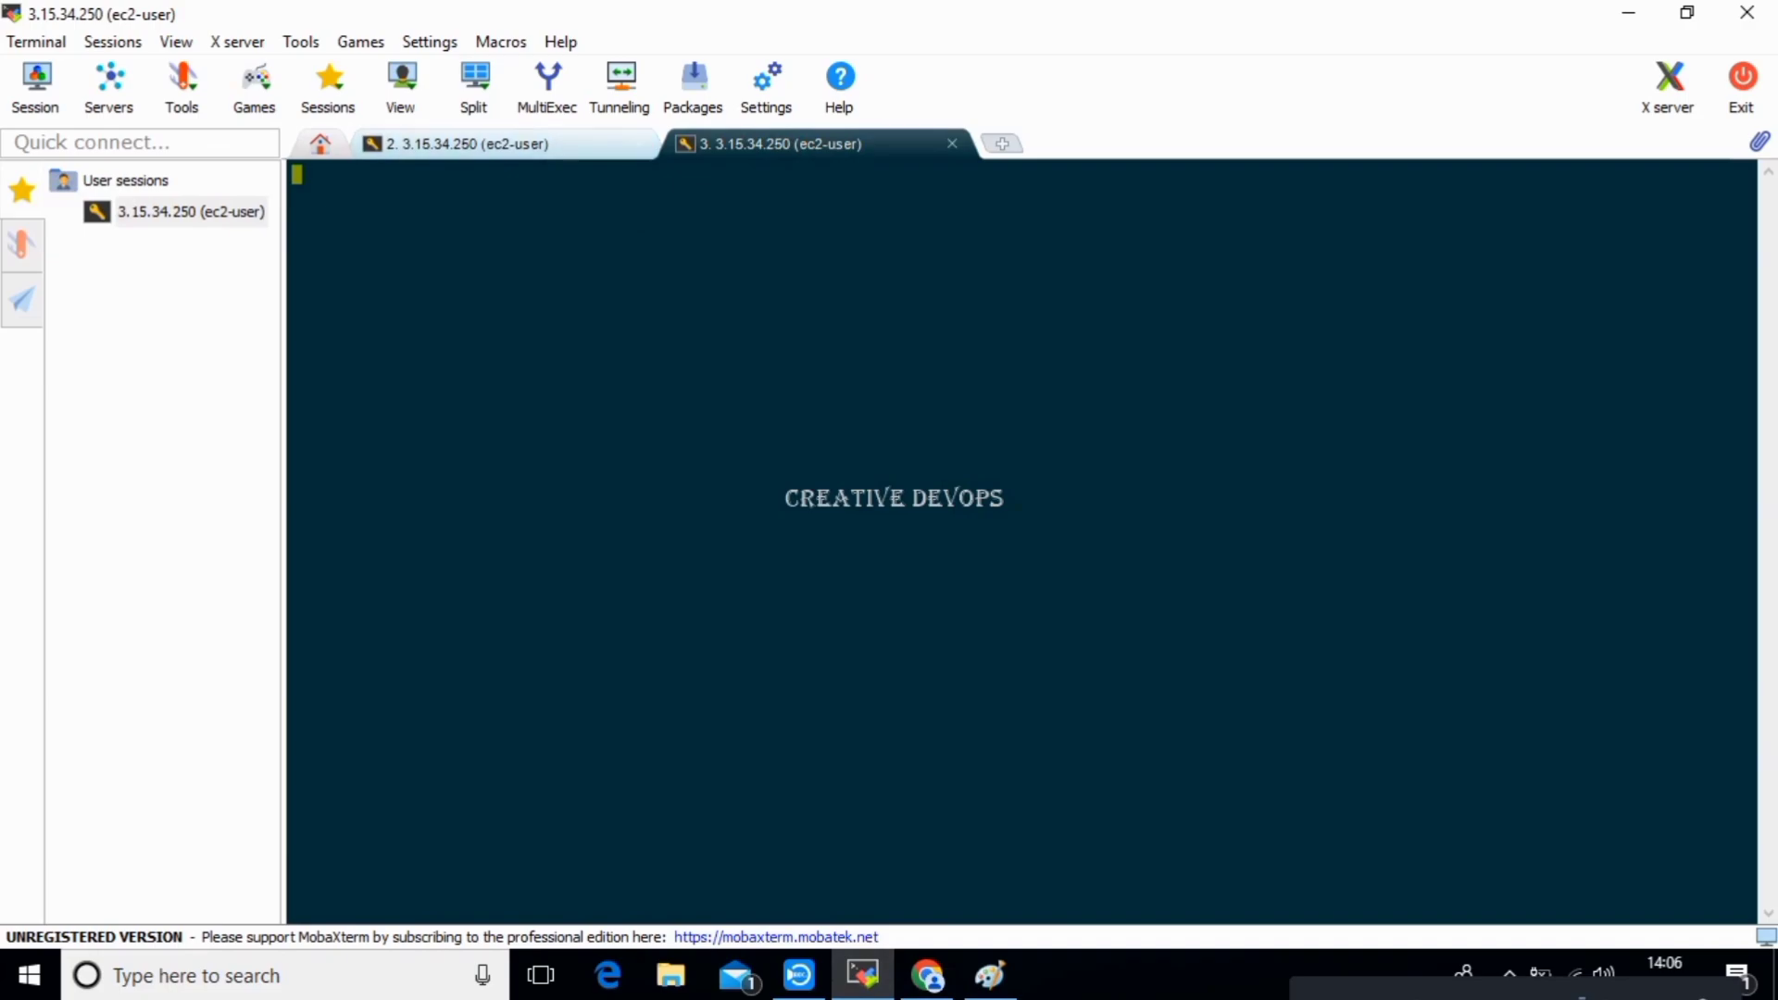
text(clea)
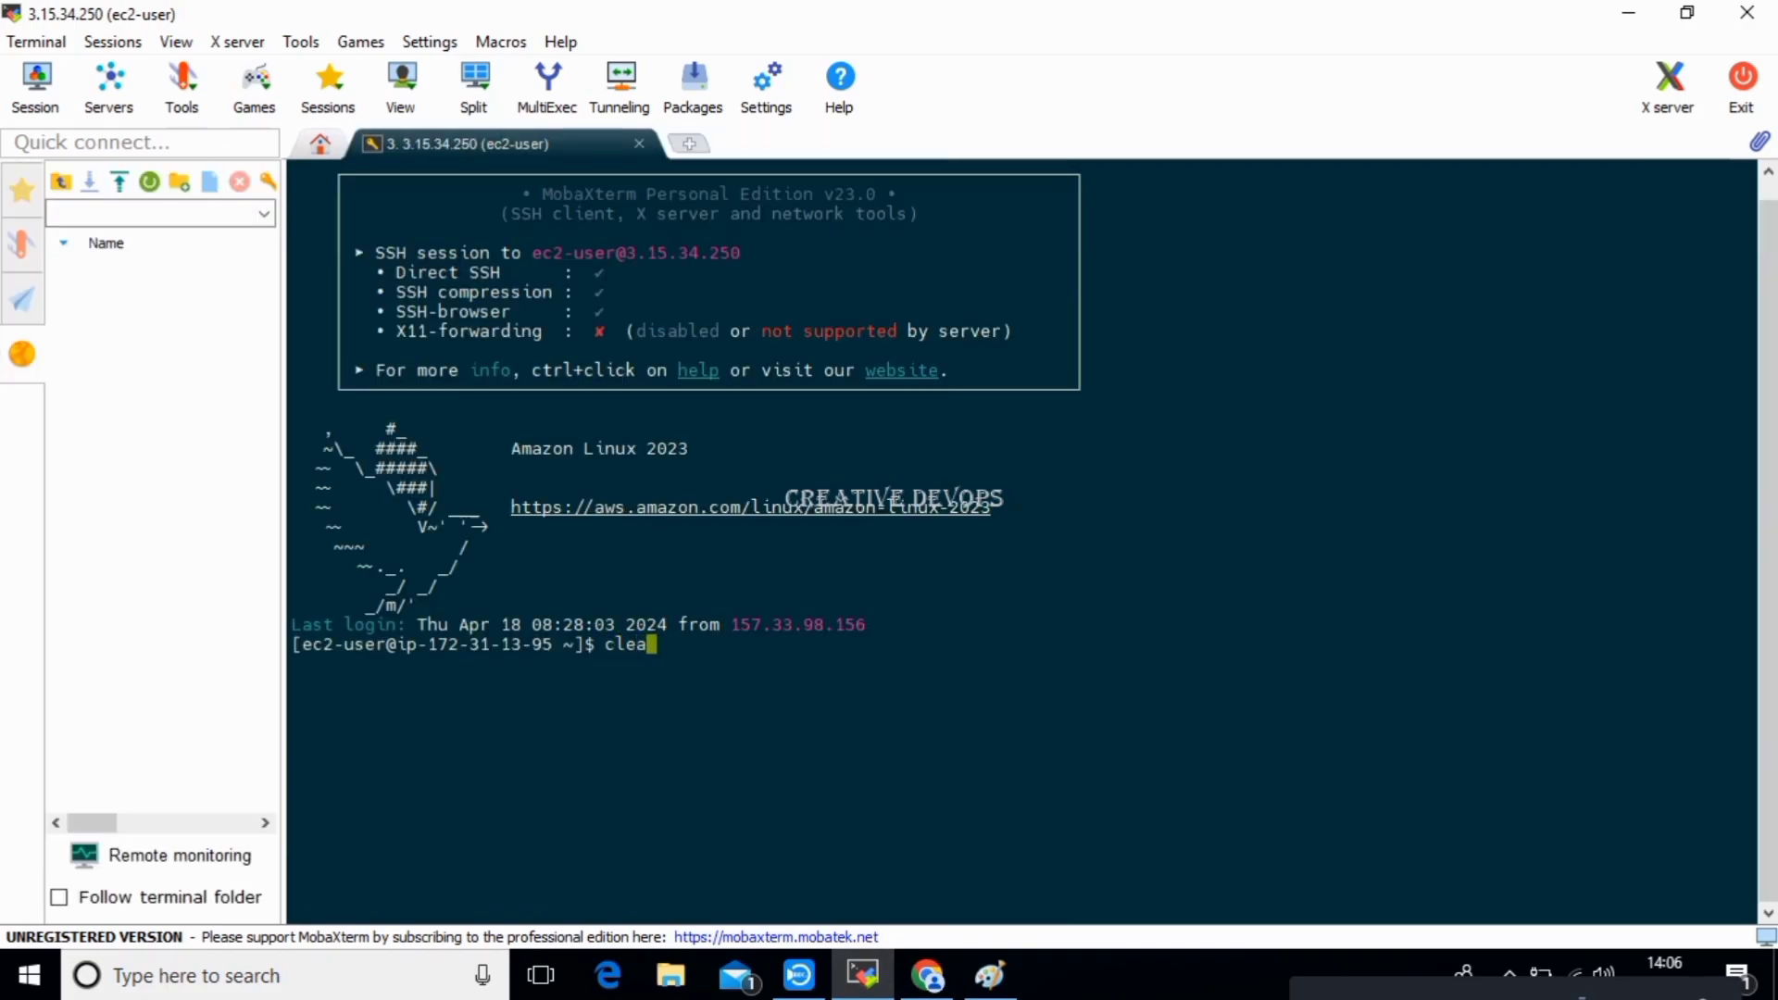
text(r)
key(Return)
key(Return)
key(Return)
key(Return)
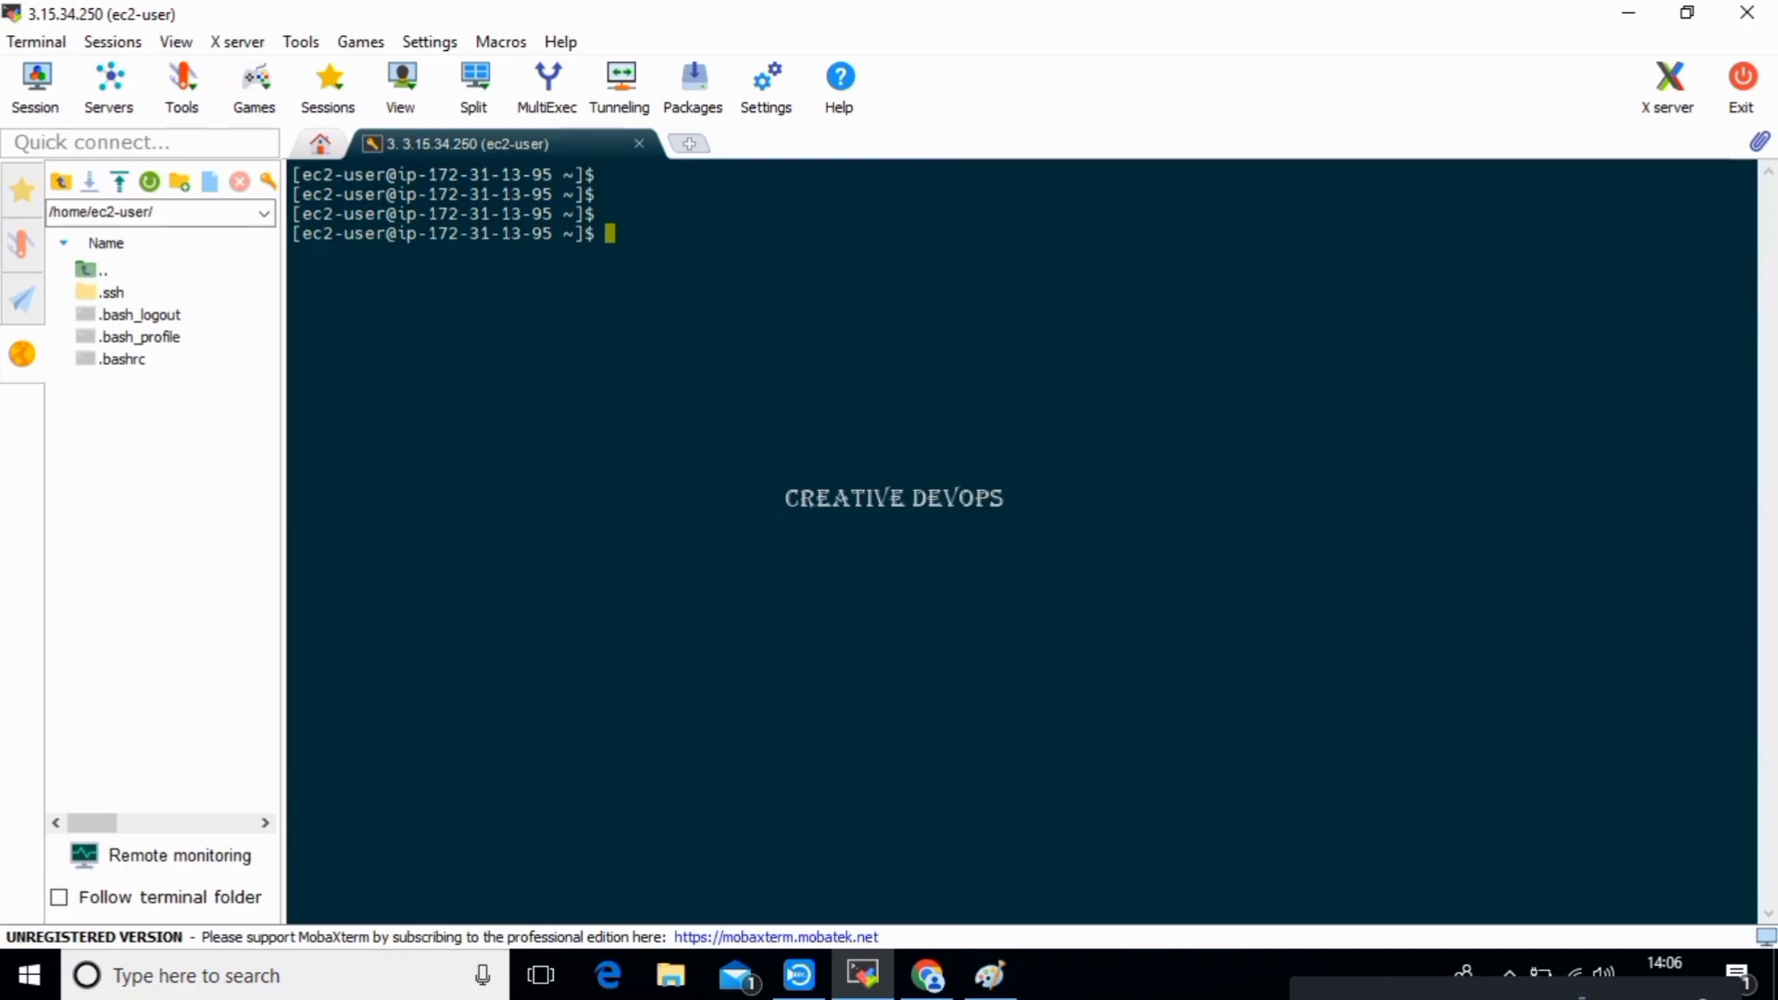
Install Java 17 (Amazon Corretto) with 'sudo yum install java-17 -y' and clear the terminal.
text(sudo yum instal)
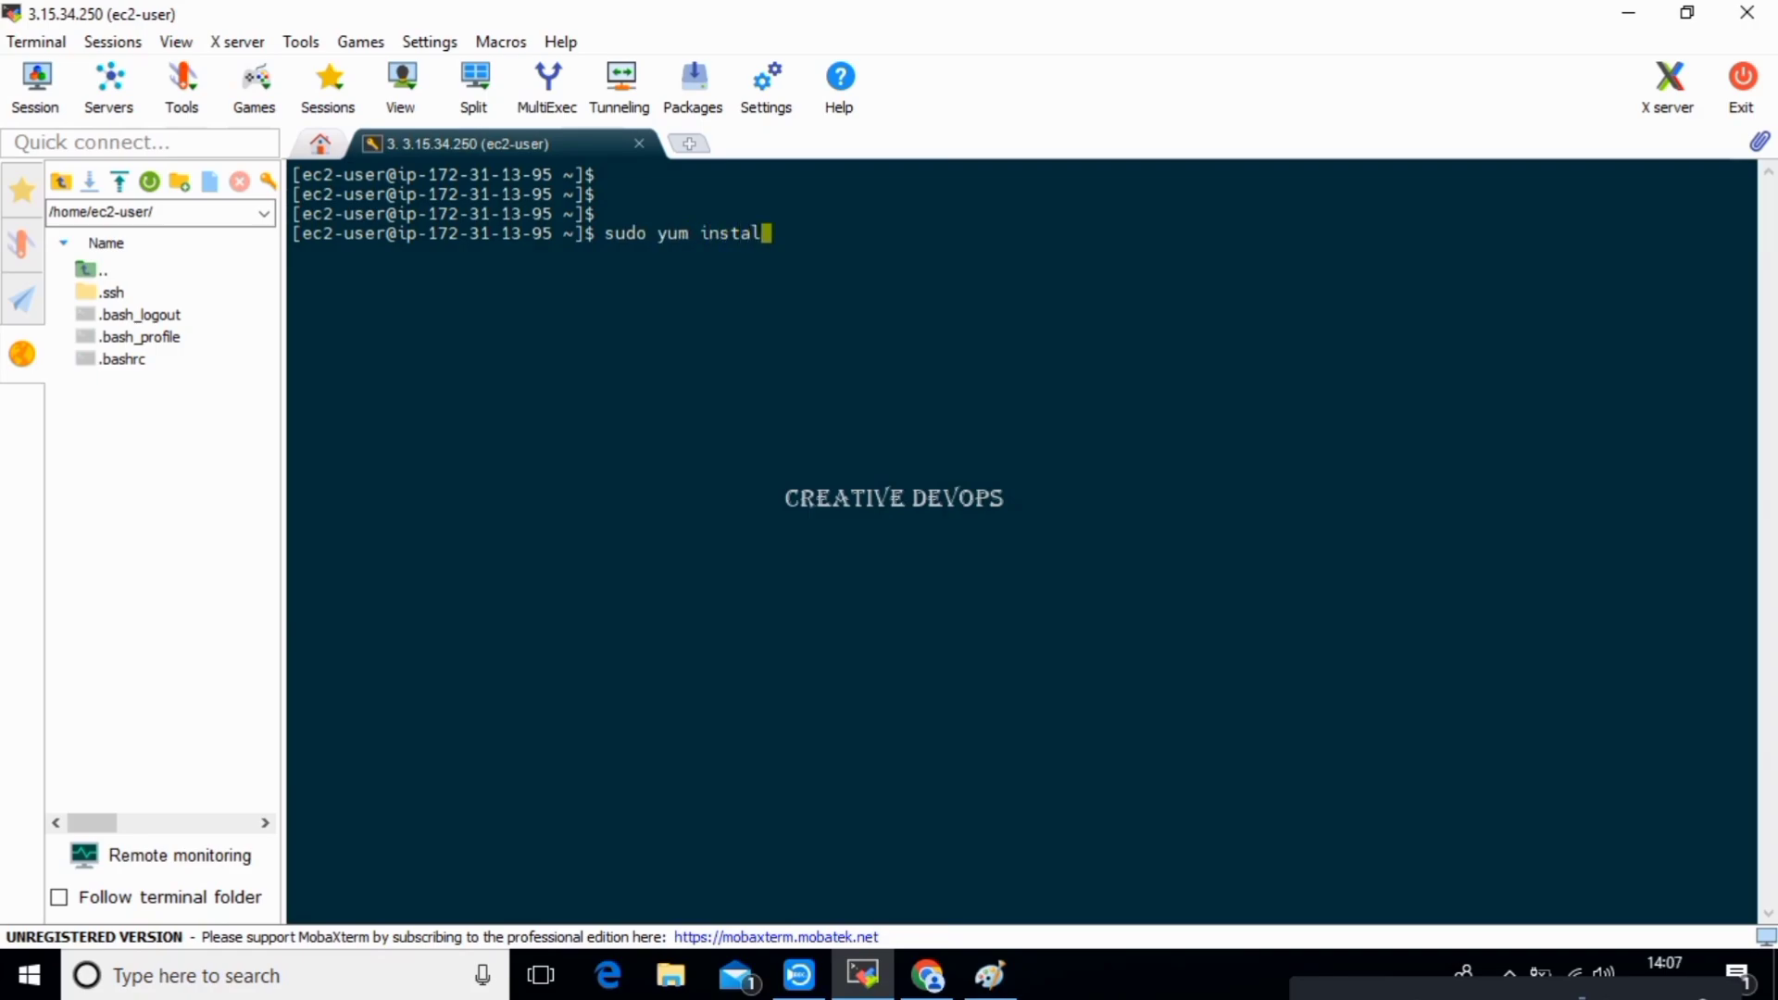
text(l java-17 -y)
key(Return)
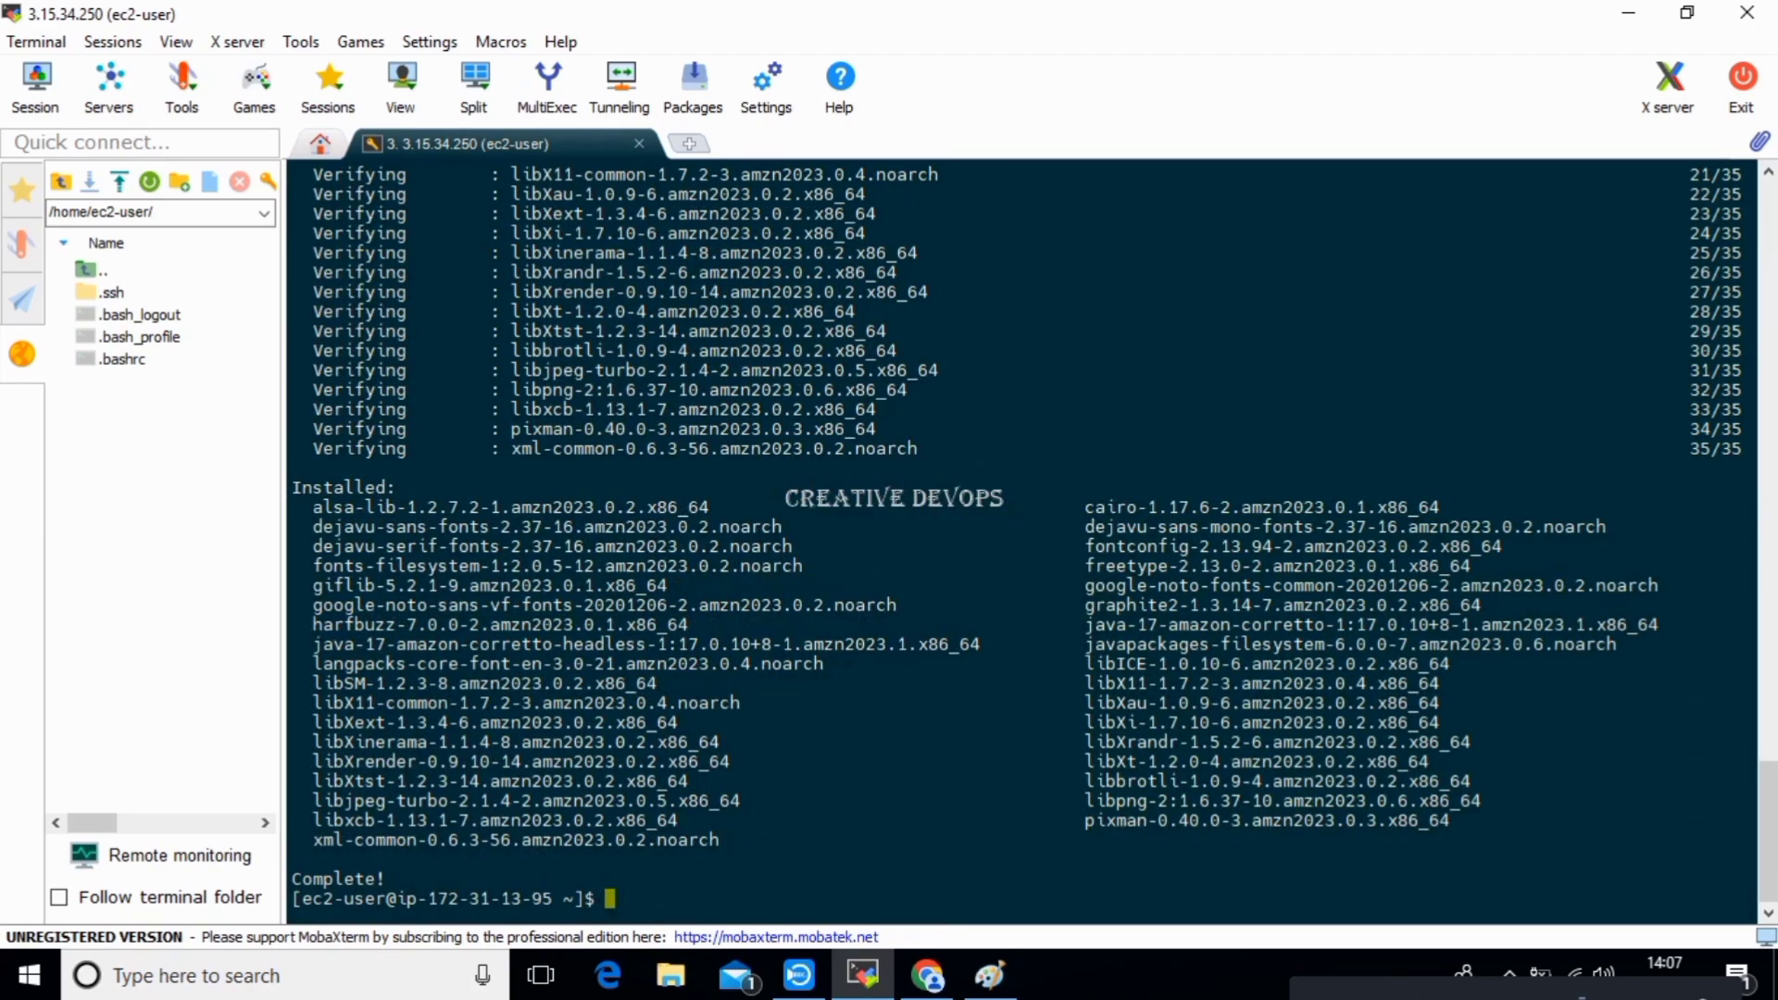
key(ctrl+l)
key(Return)
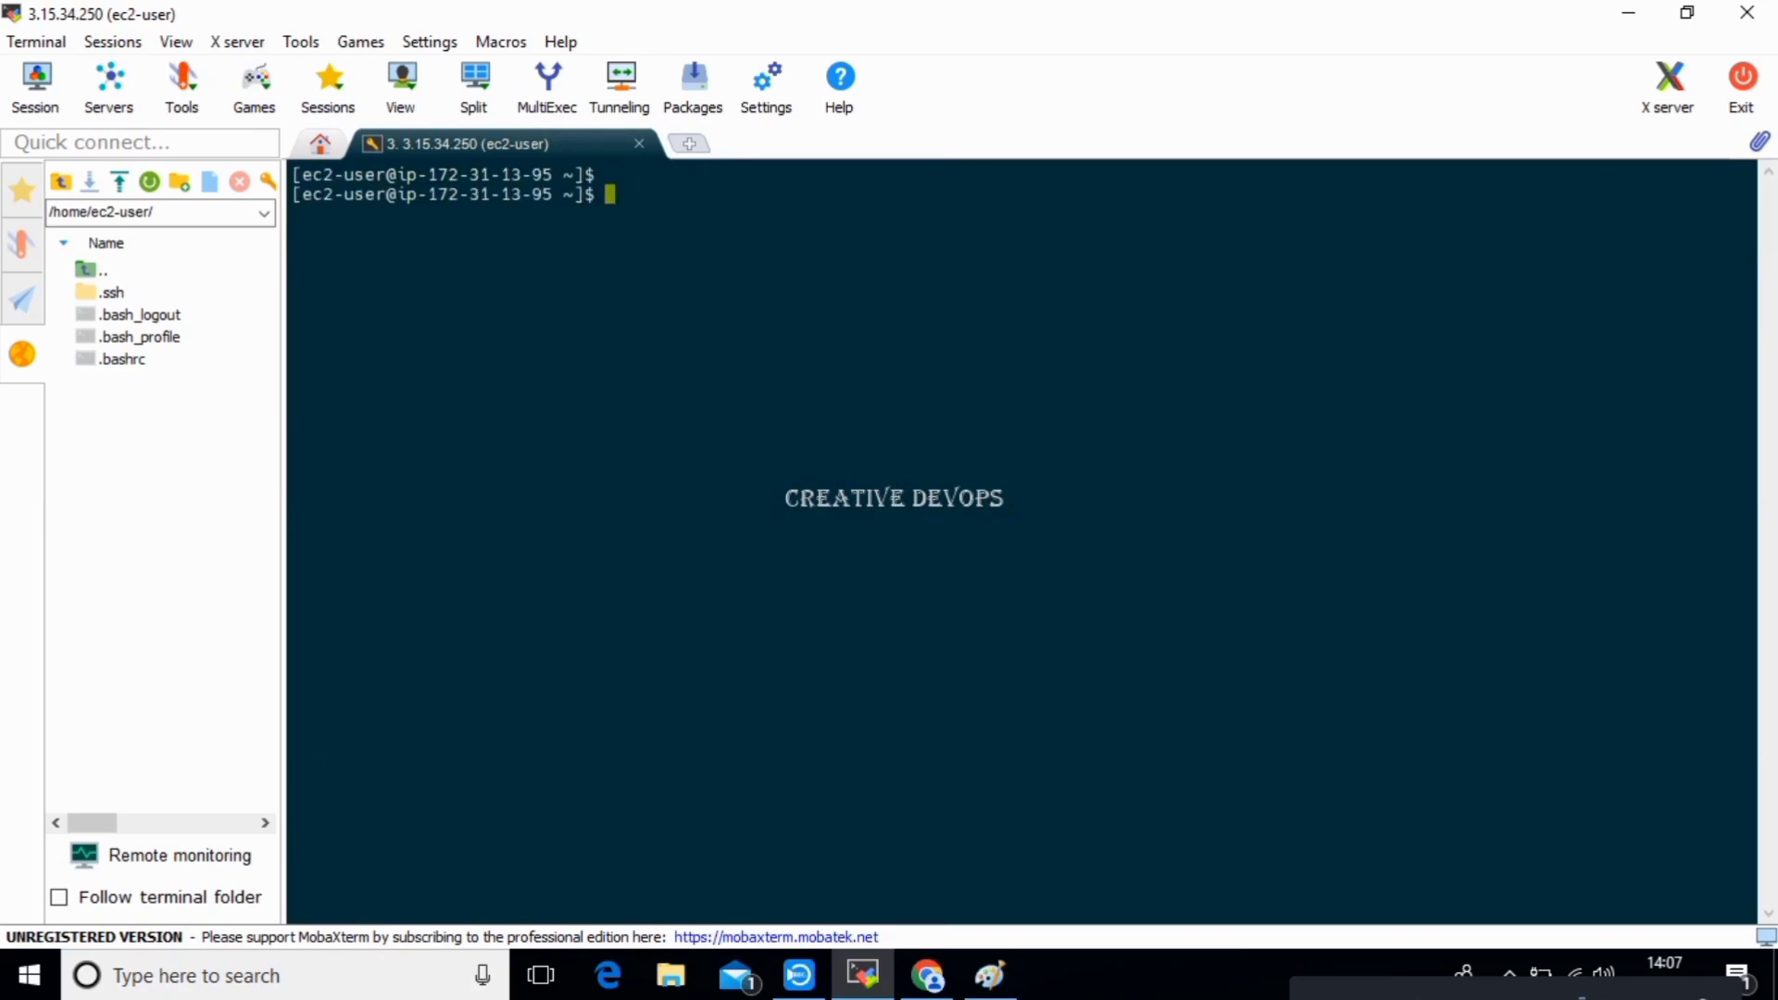
key(Return)
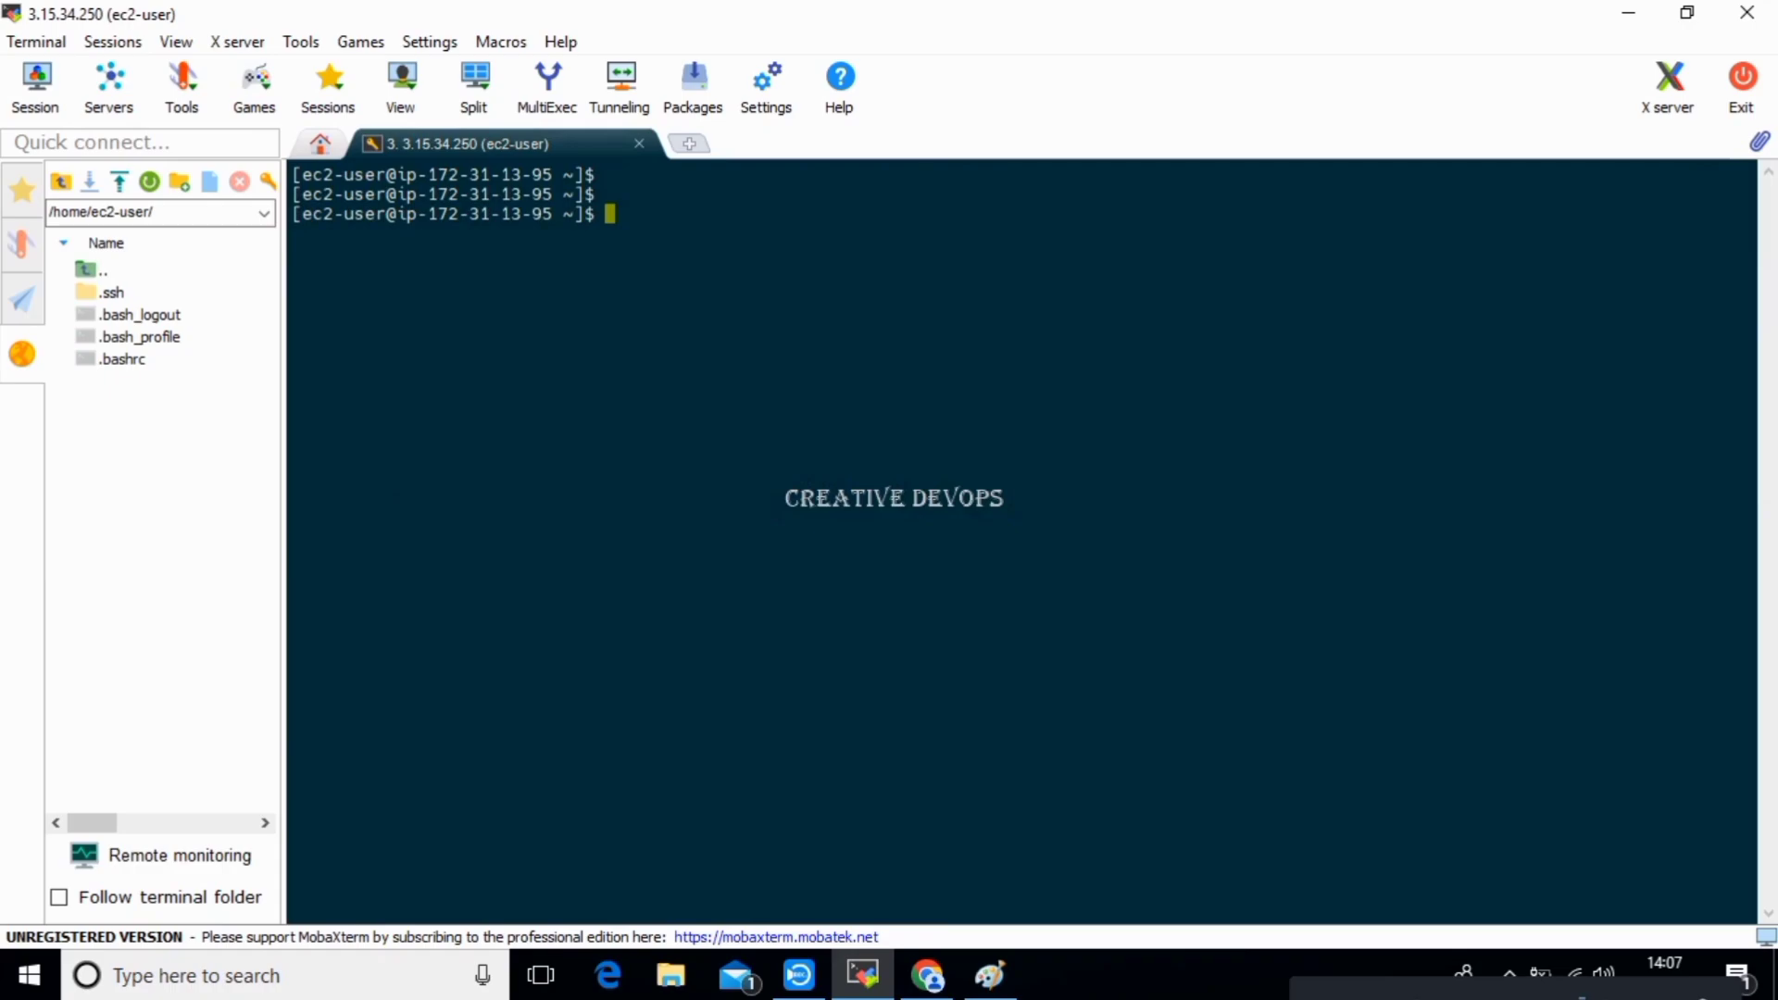
Search Google for 'install jenkins' in a new Chrome tab.
click(926, 976)
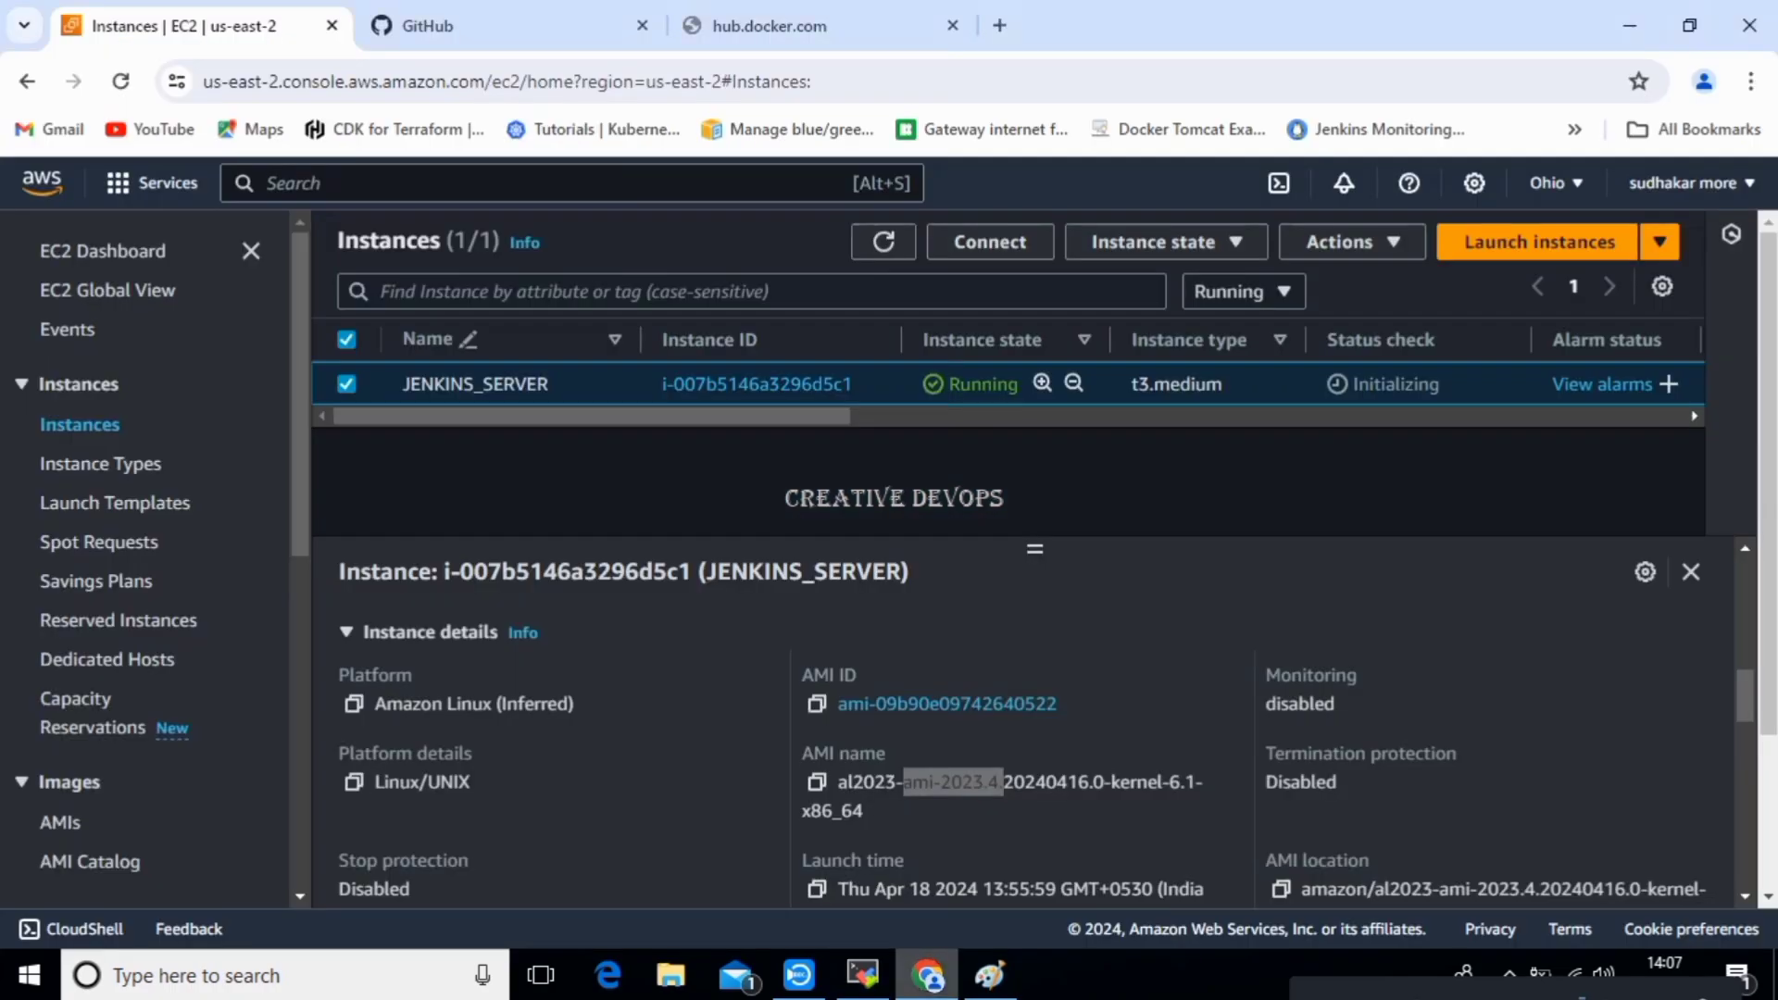
click(999, 25)
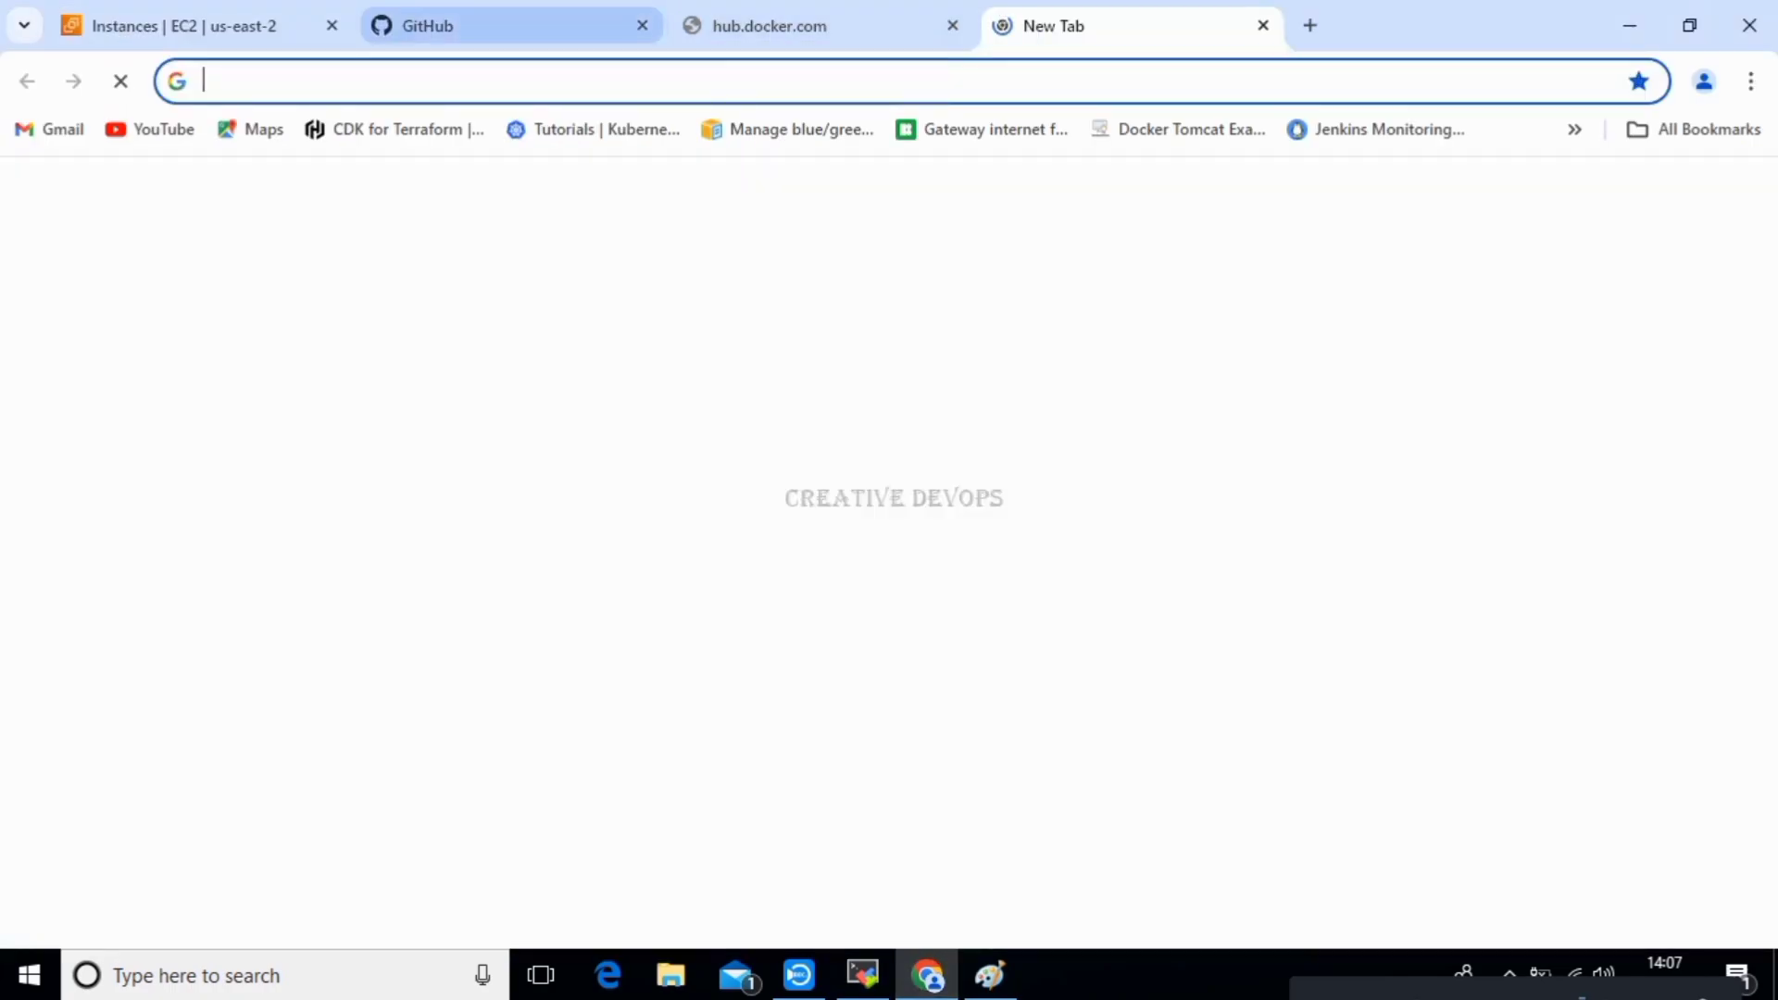
text(in)
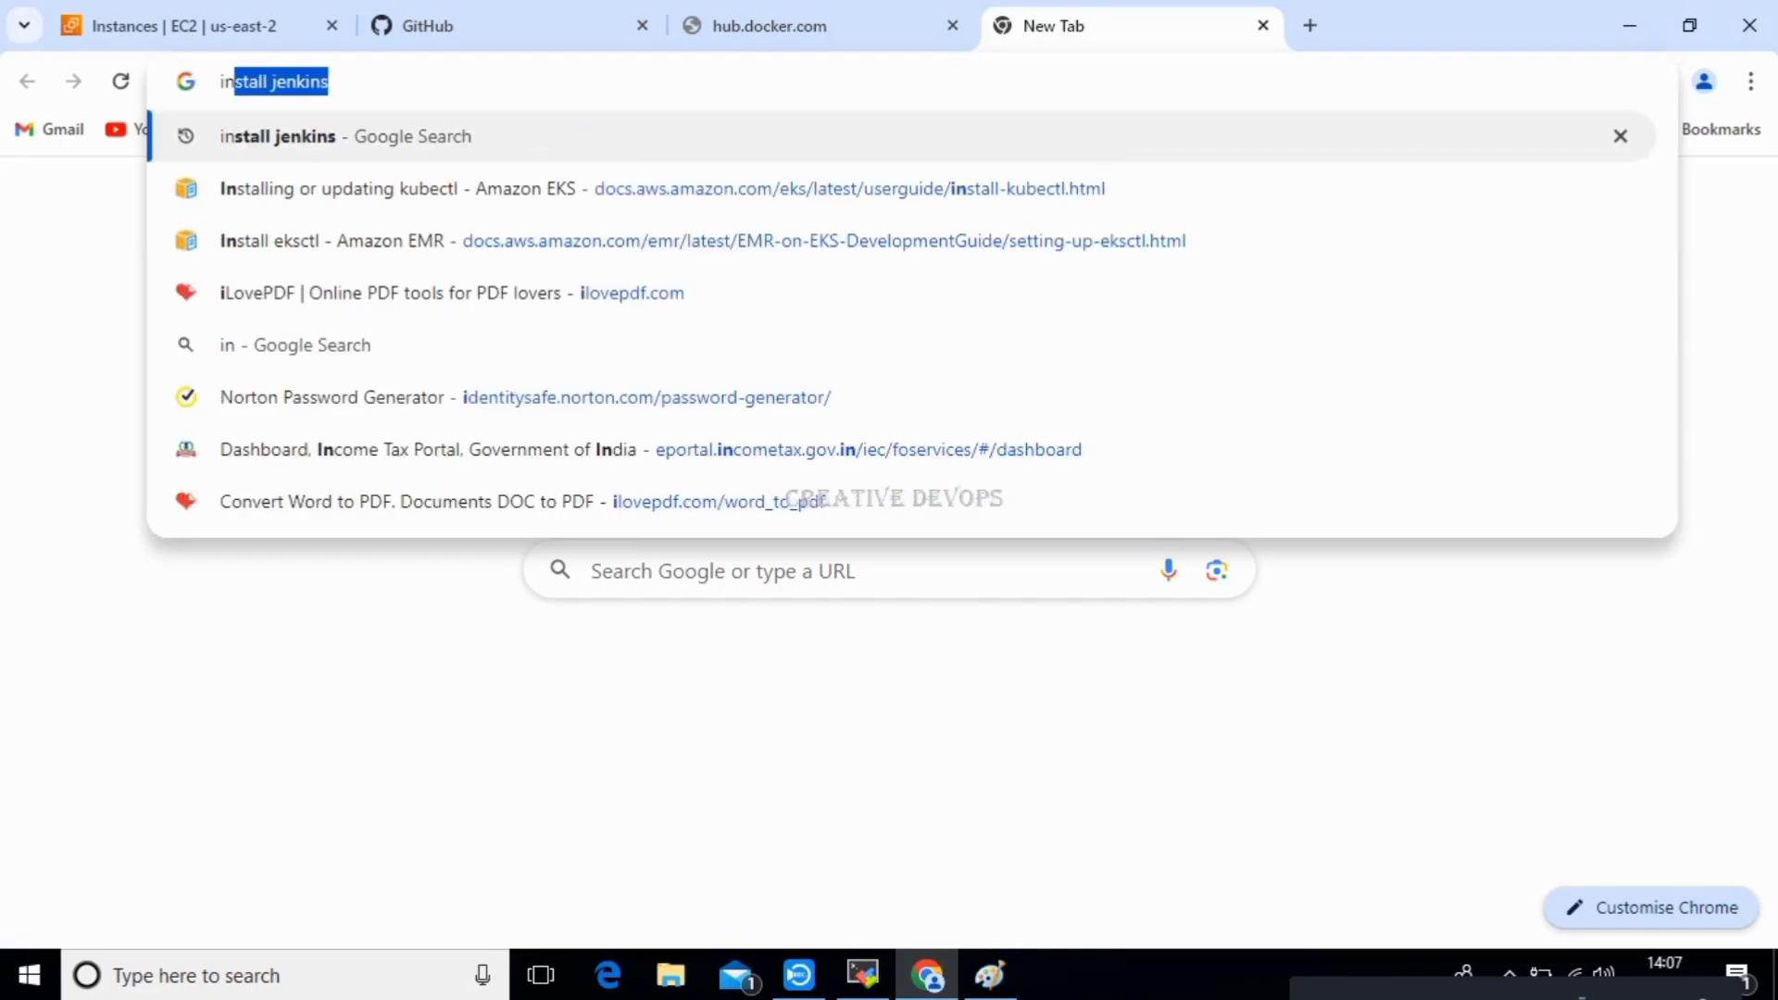
text(stall jenkins)
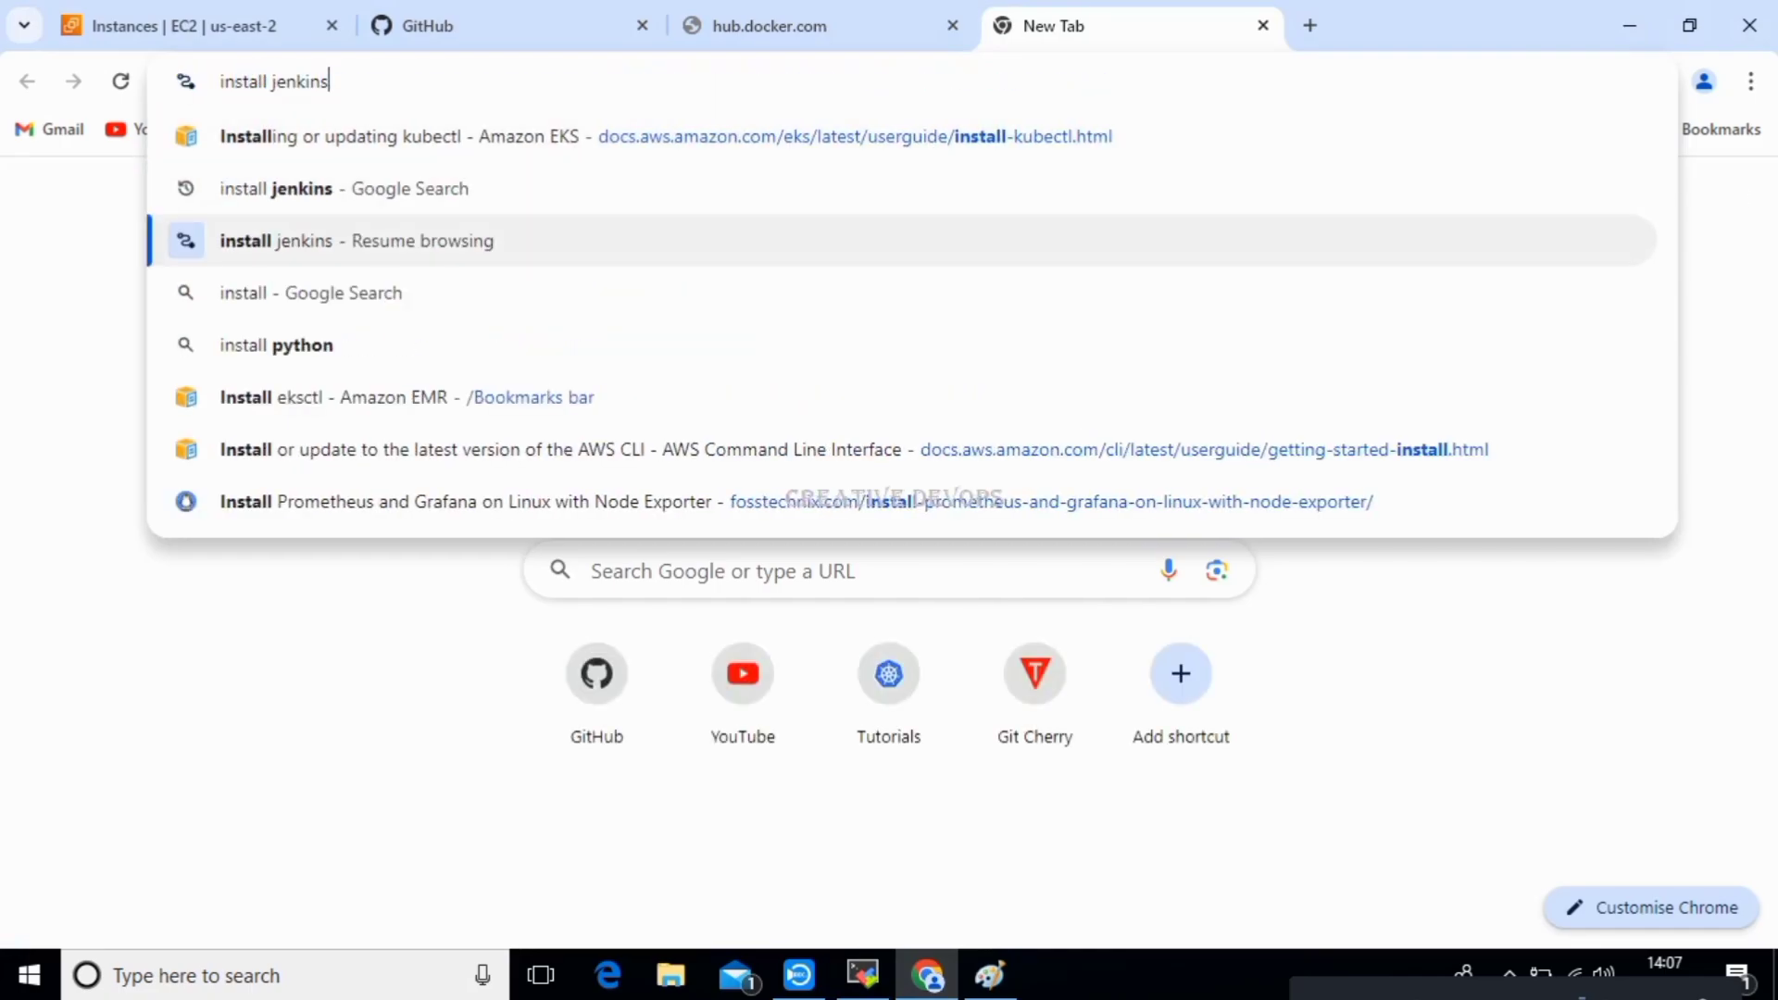
key(Up)
key(Return)
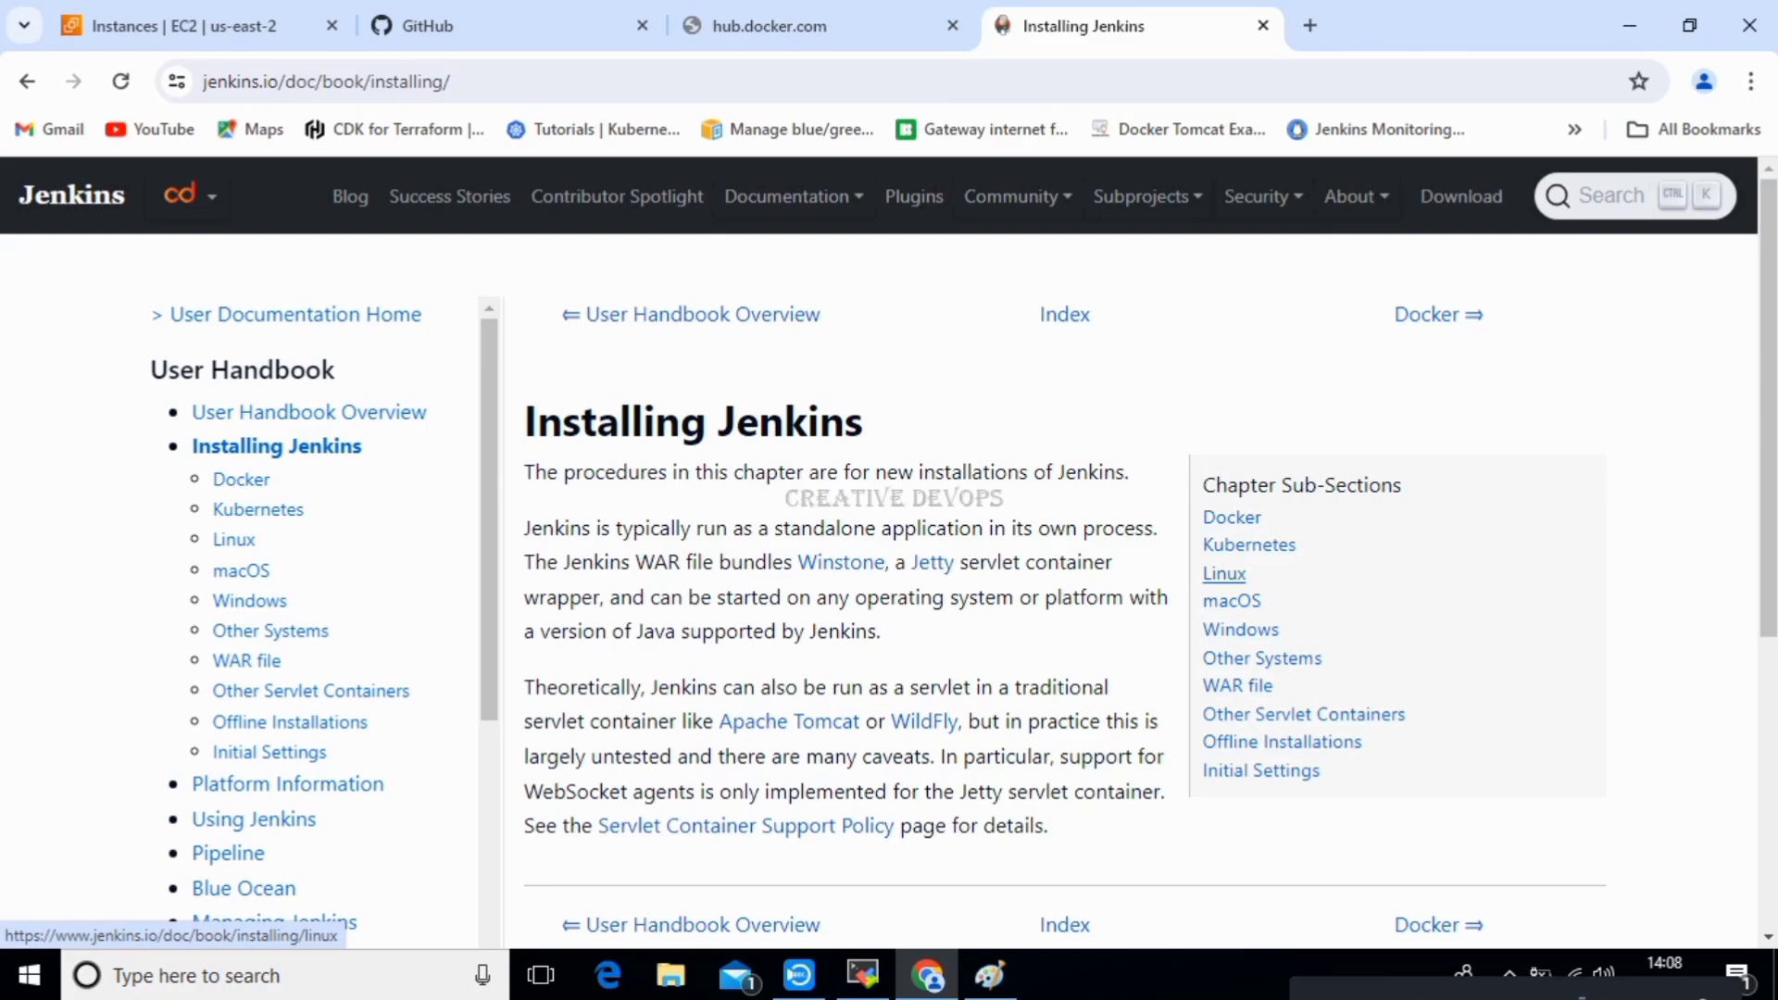
Open the jenkins.io Linux guide's Red Hat/Alma/Rocky section and copy the jenkins.repo wget command.
click(1224, 573)
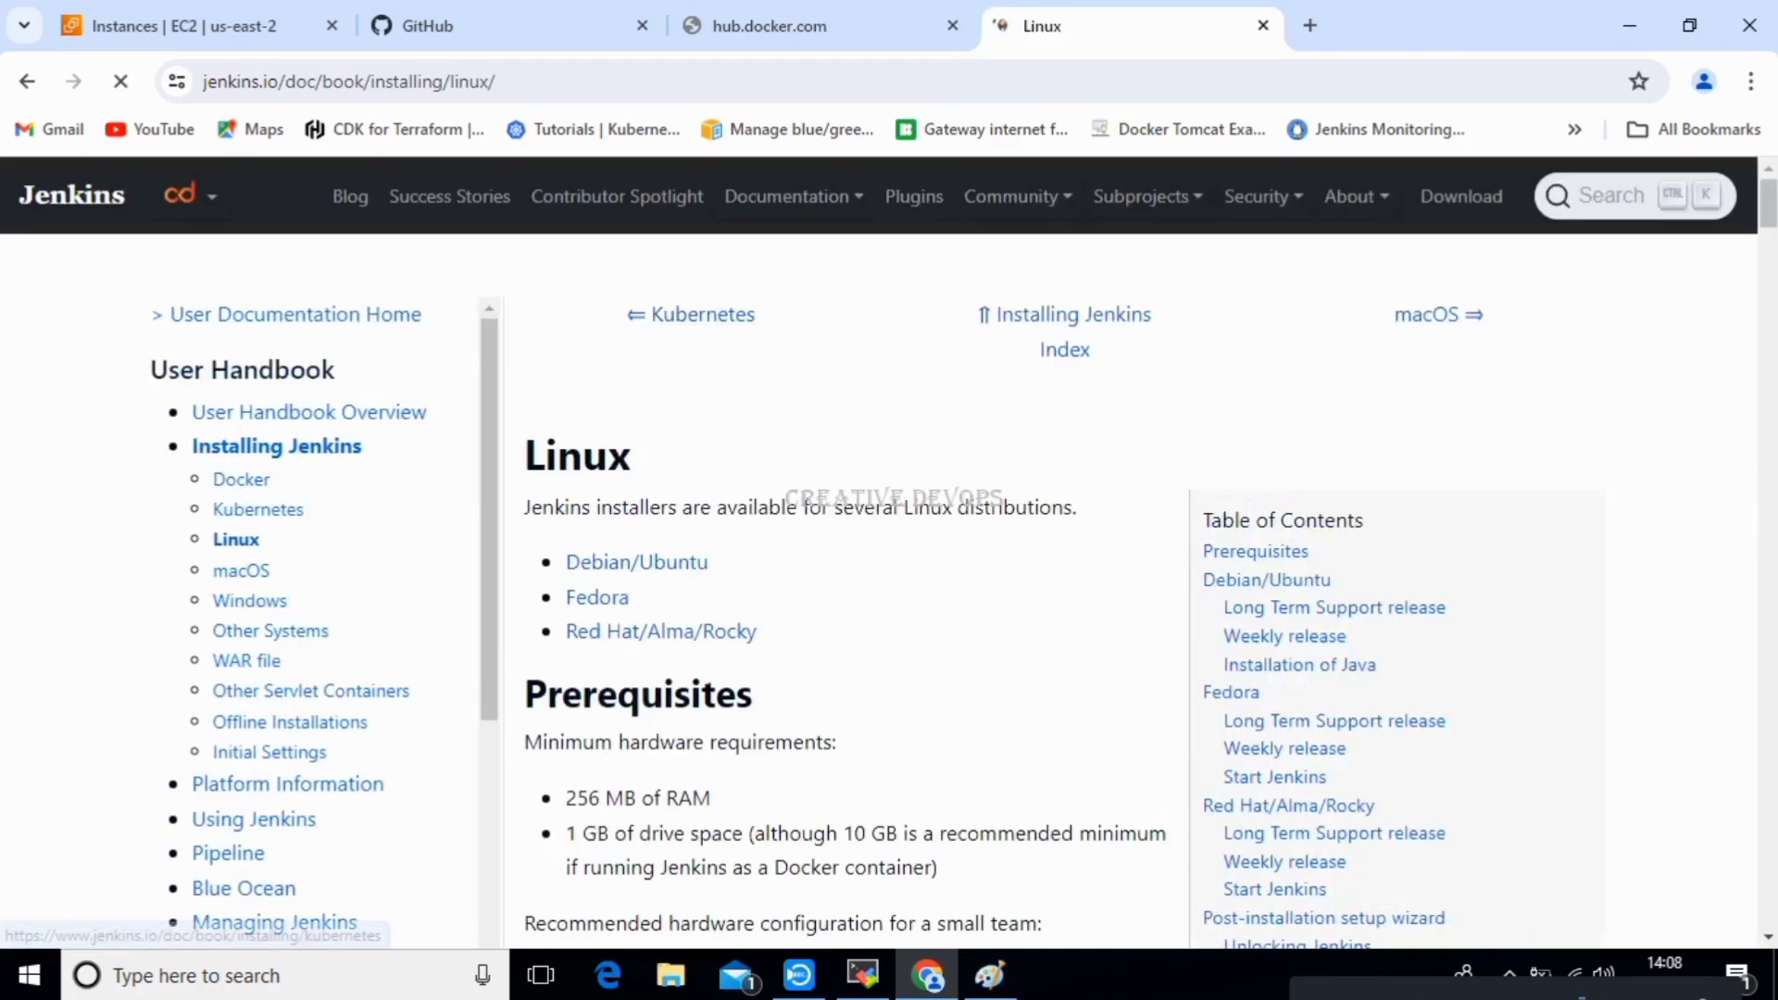
drag(524, 506, 1077, 506)
click(1077, 507)
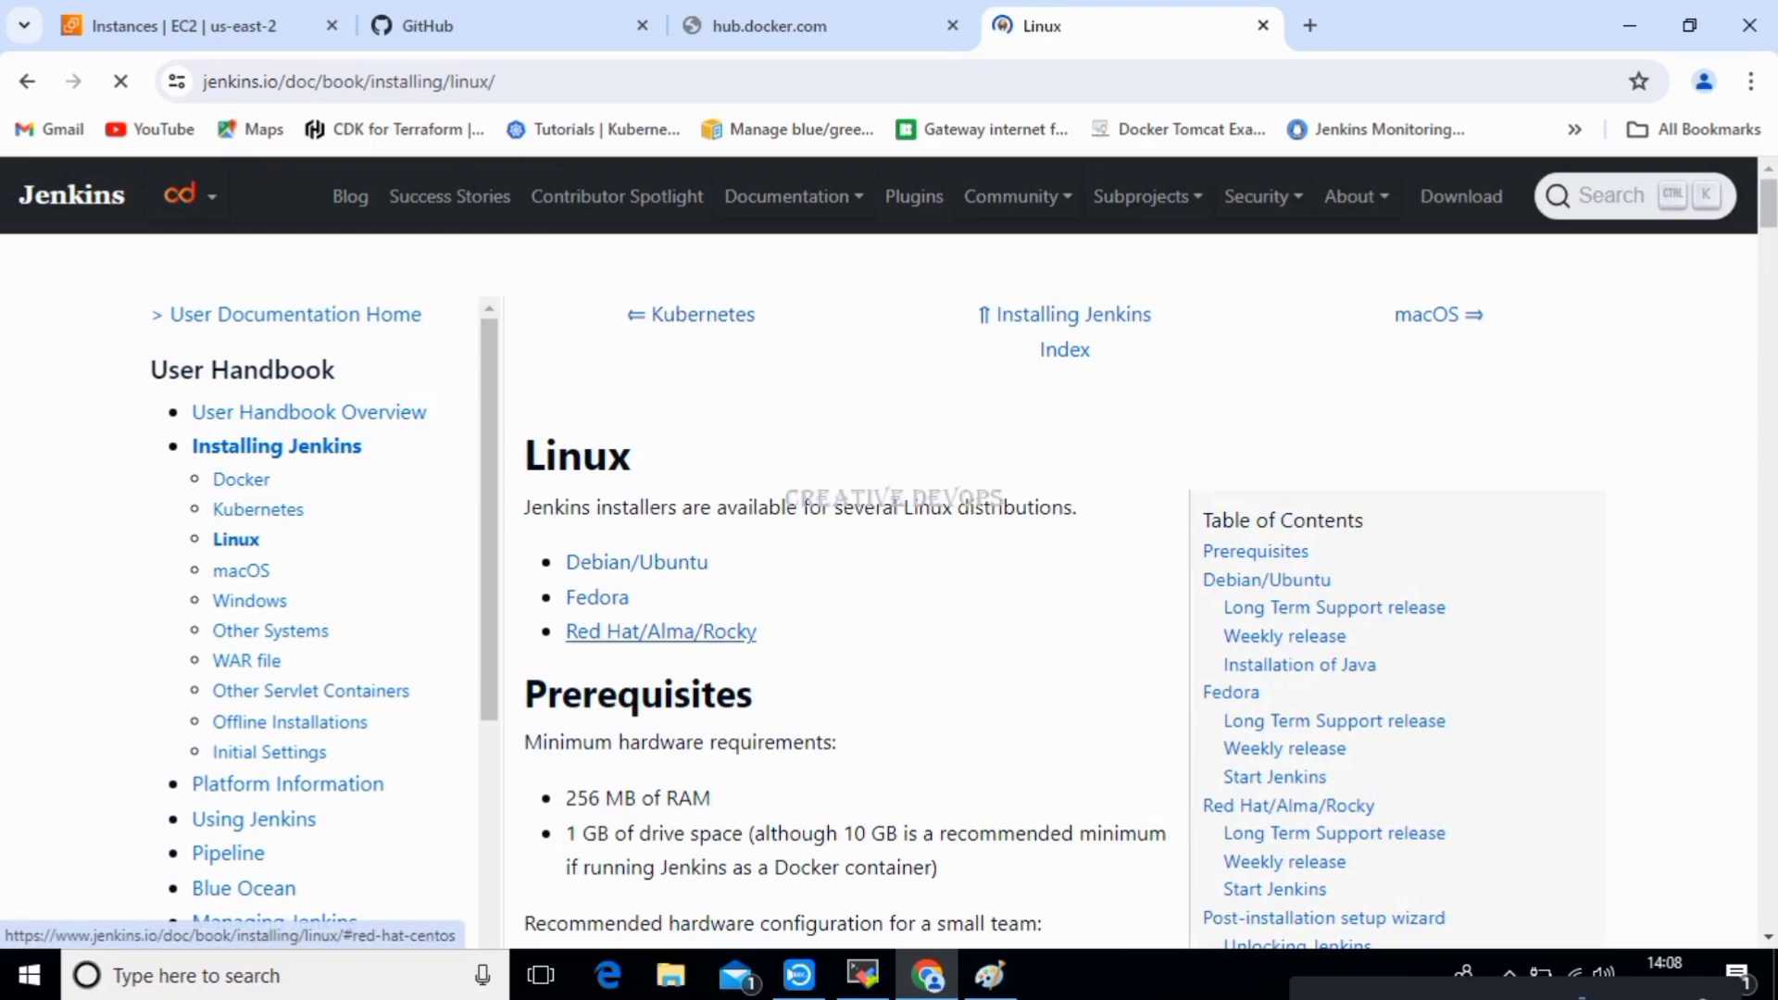
click(660, 630)
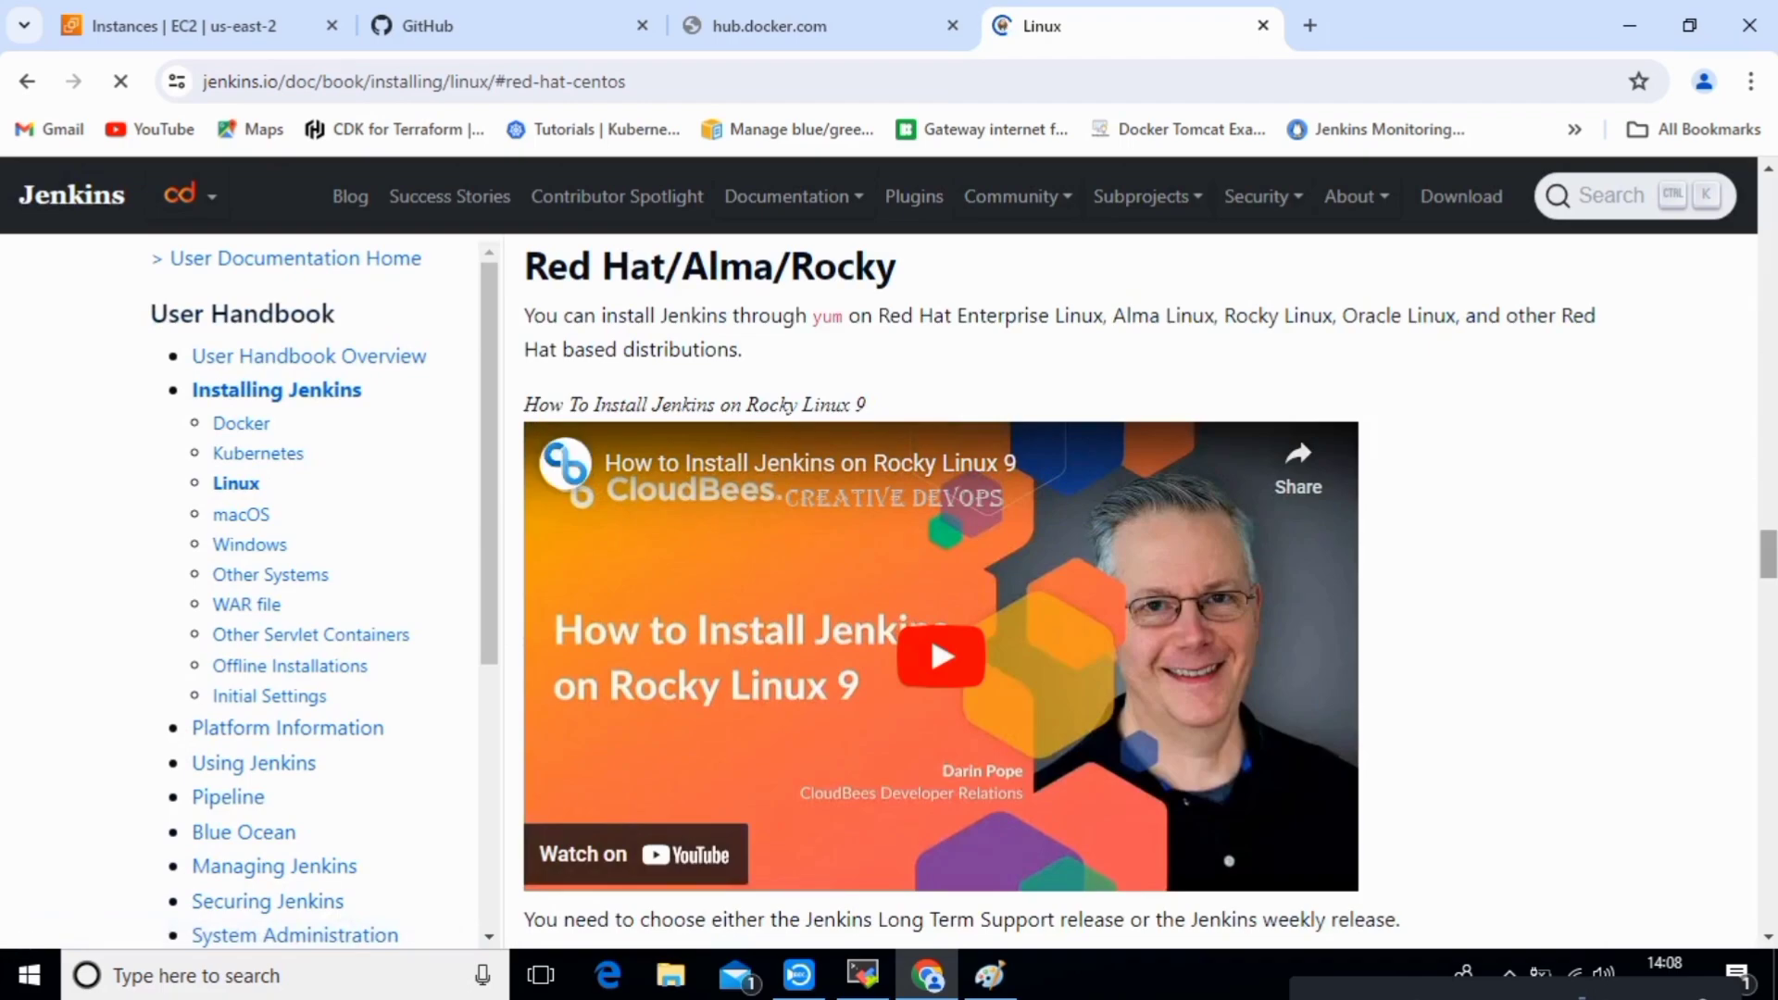
scroll(1064, 584, down, 7)
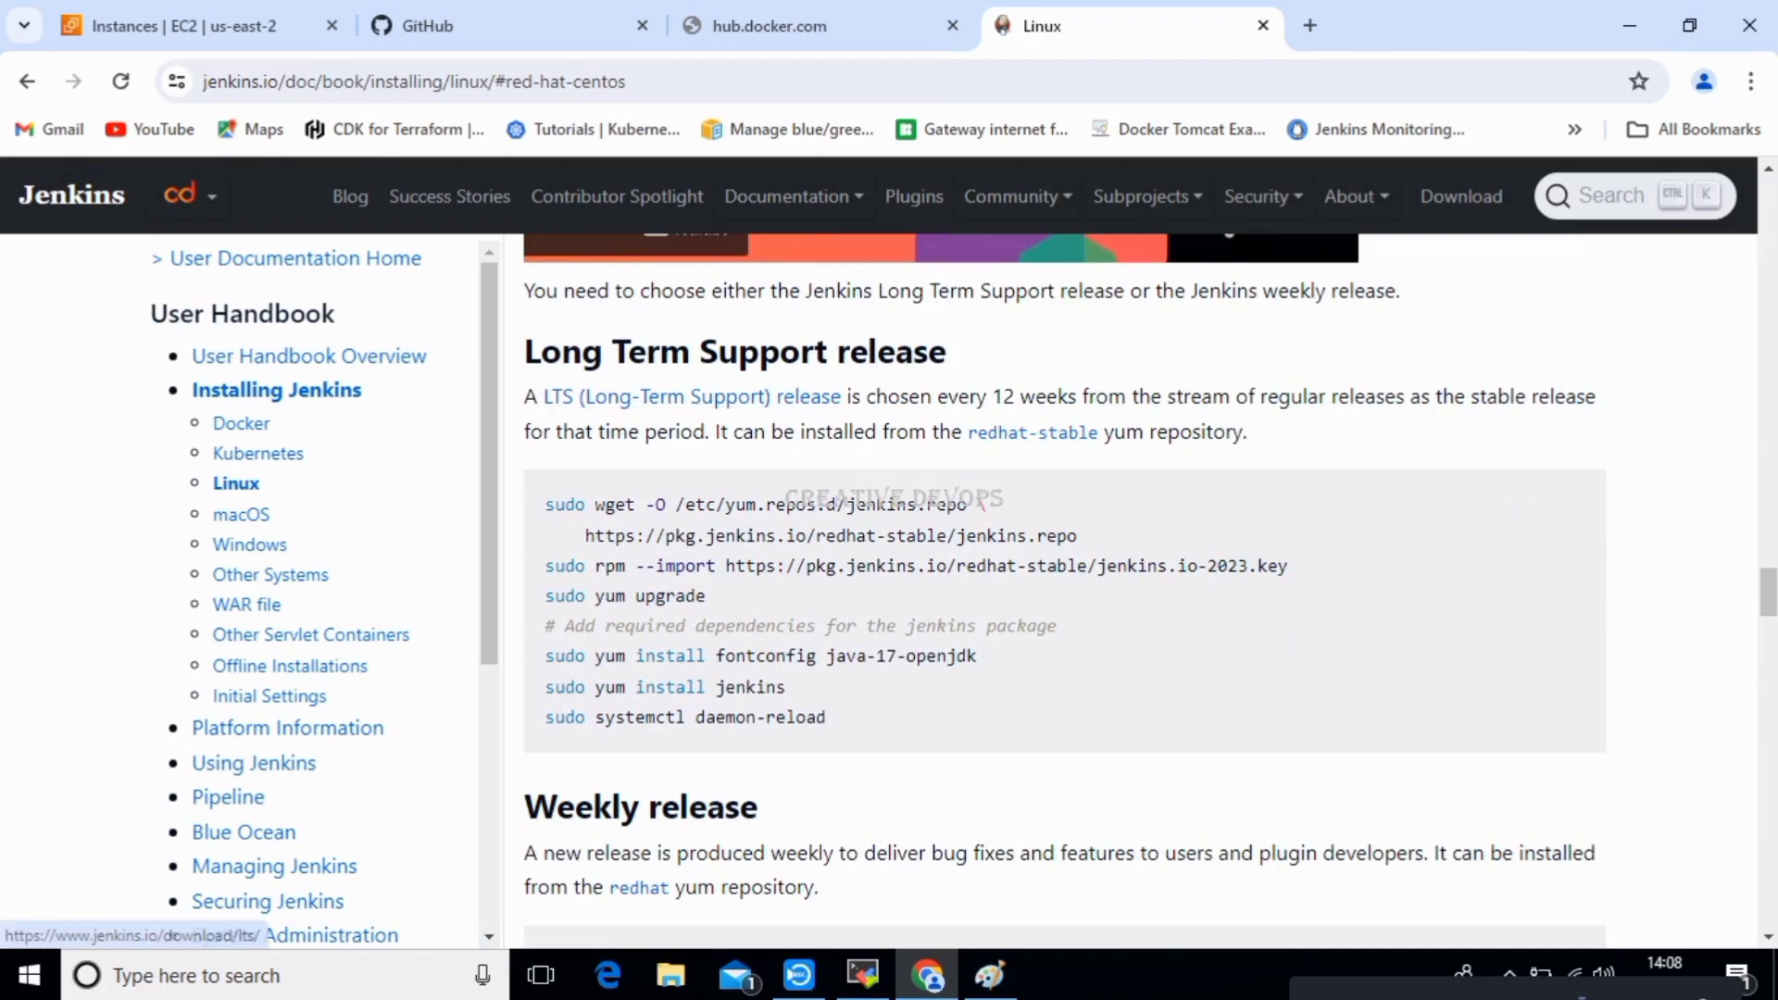
drag(544, 503, 1077, 535)
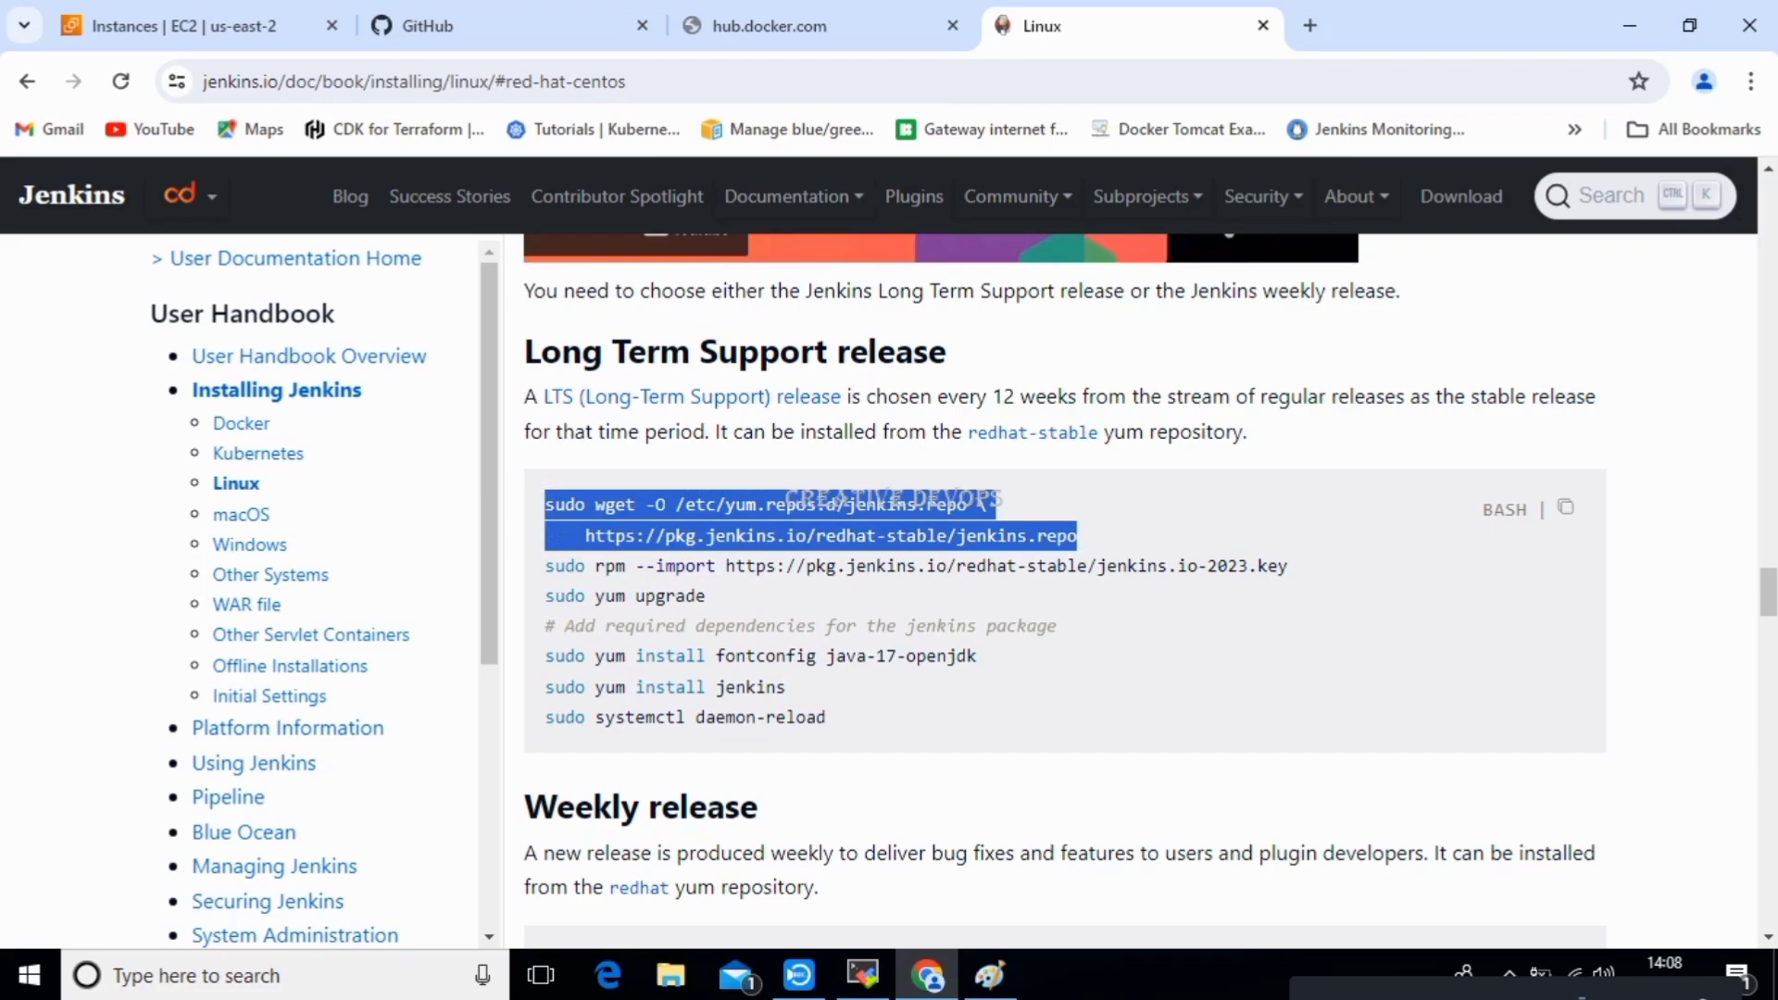
Download the Jenkins repo file to /etc/yum.repos.d/jenkins.repo on the server.
click(862, 974)
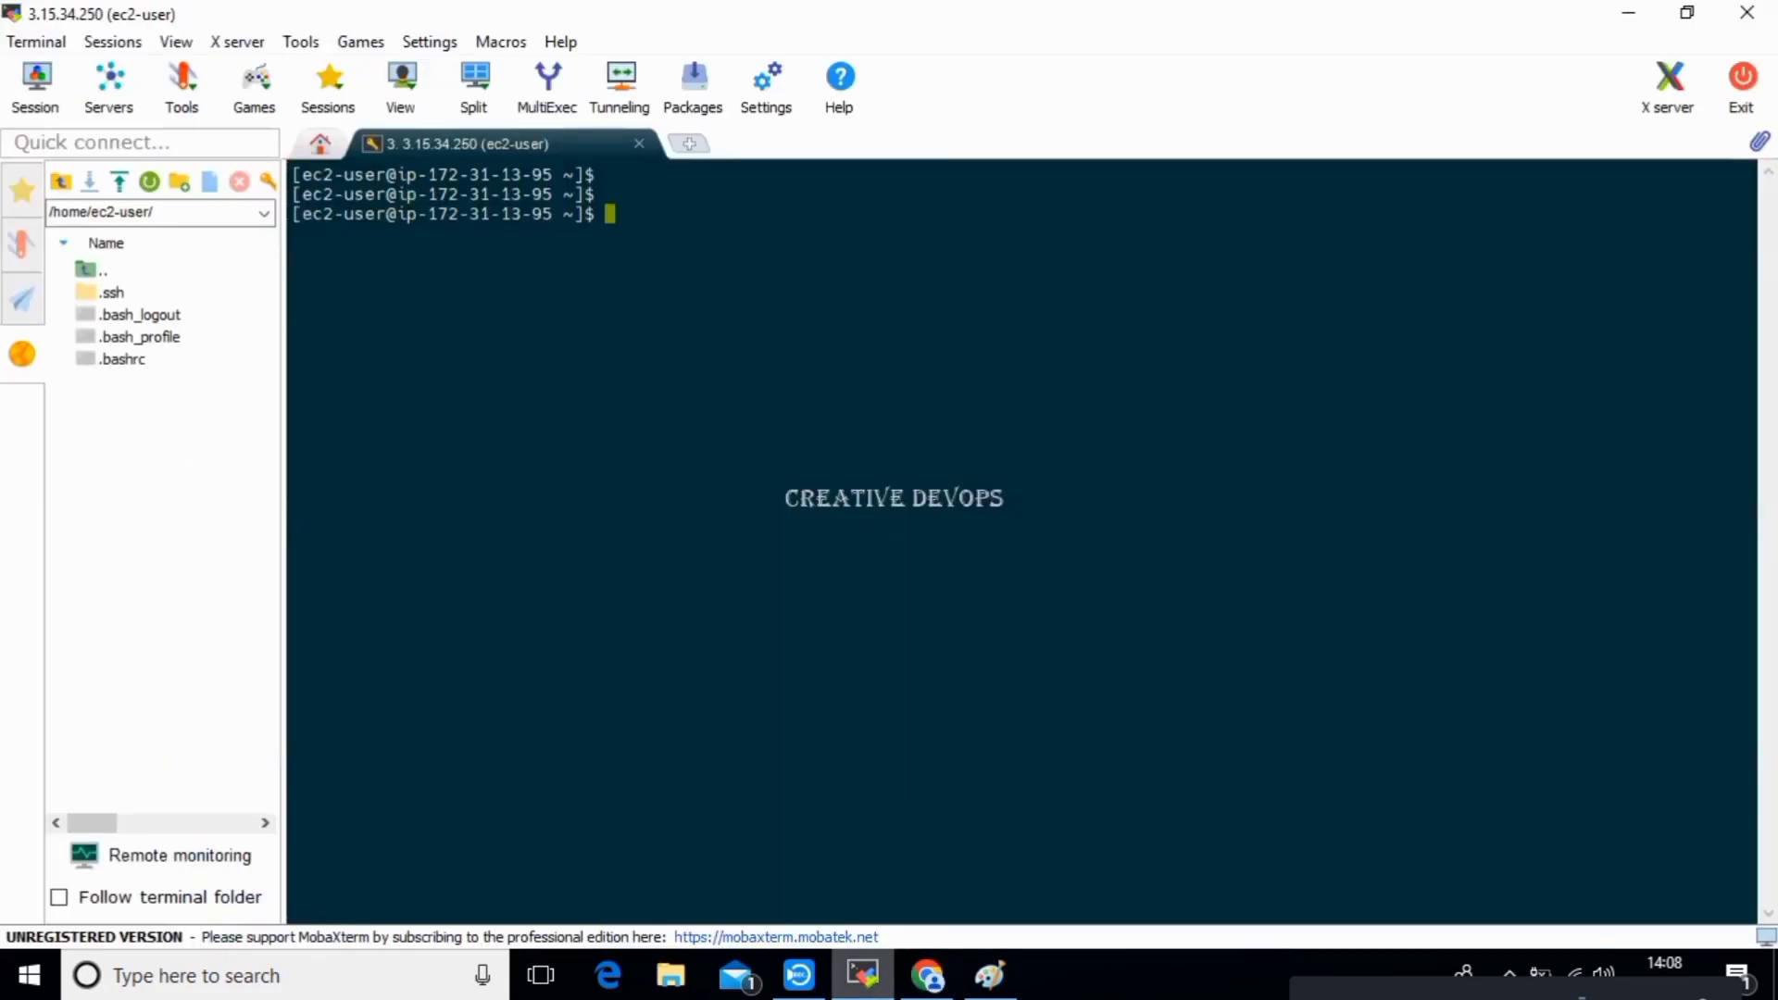
right_click(615, 214)
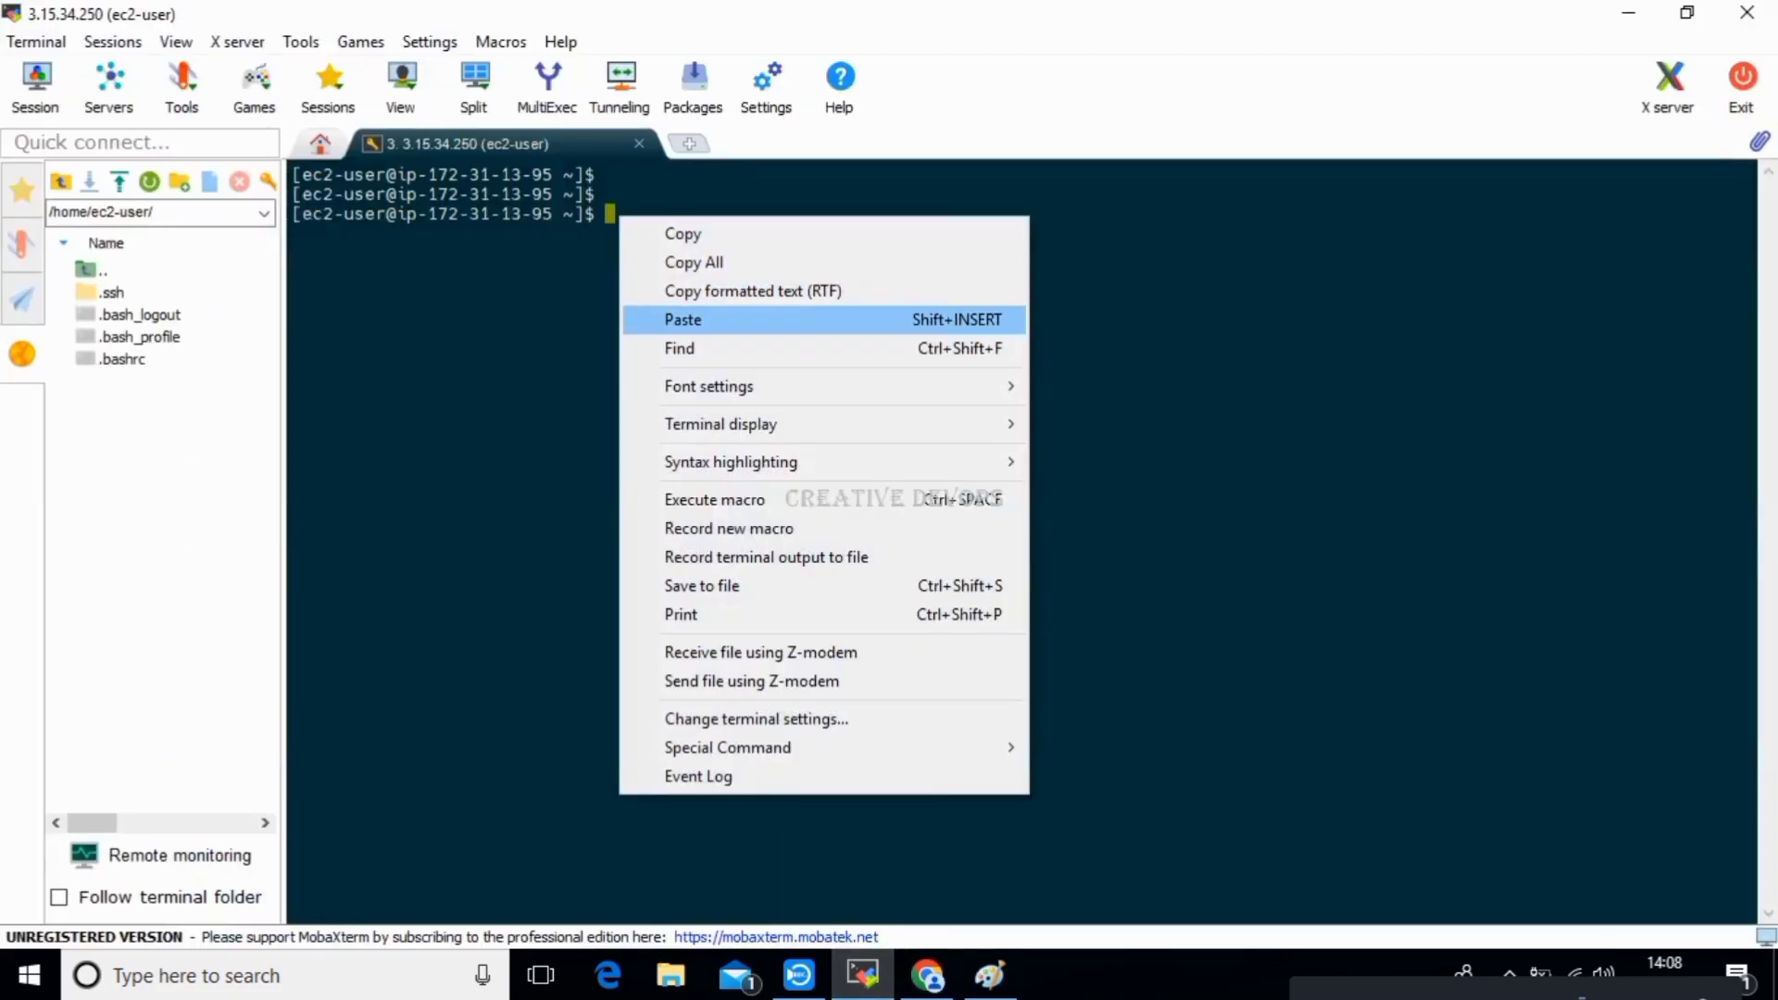
click(797, 335)
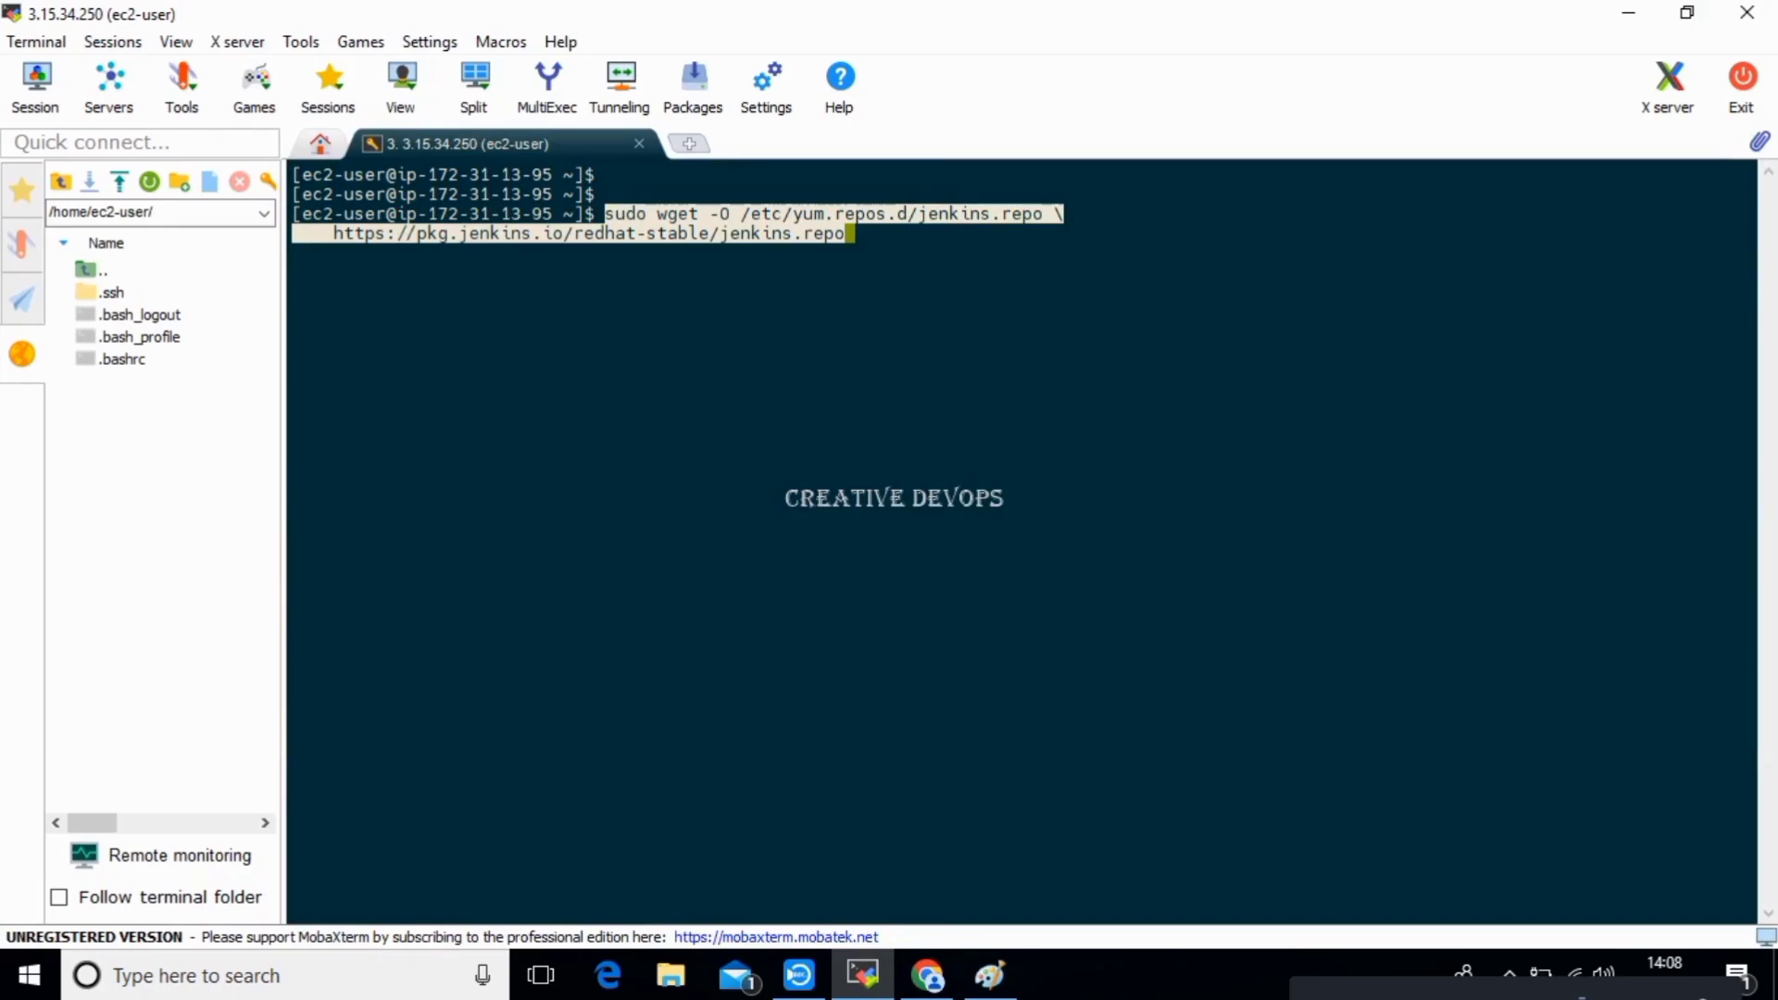
key(Return)
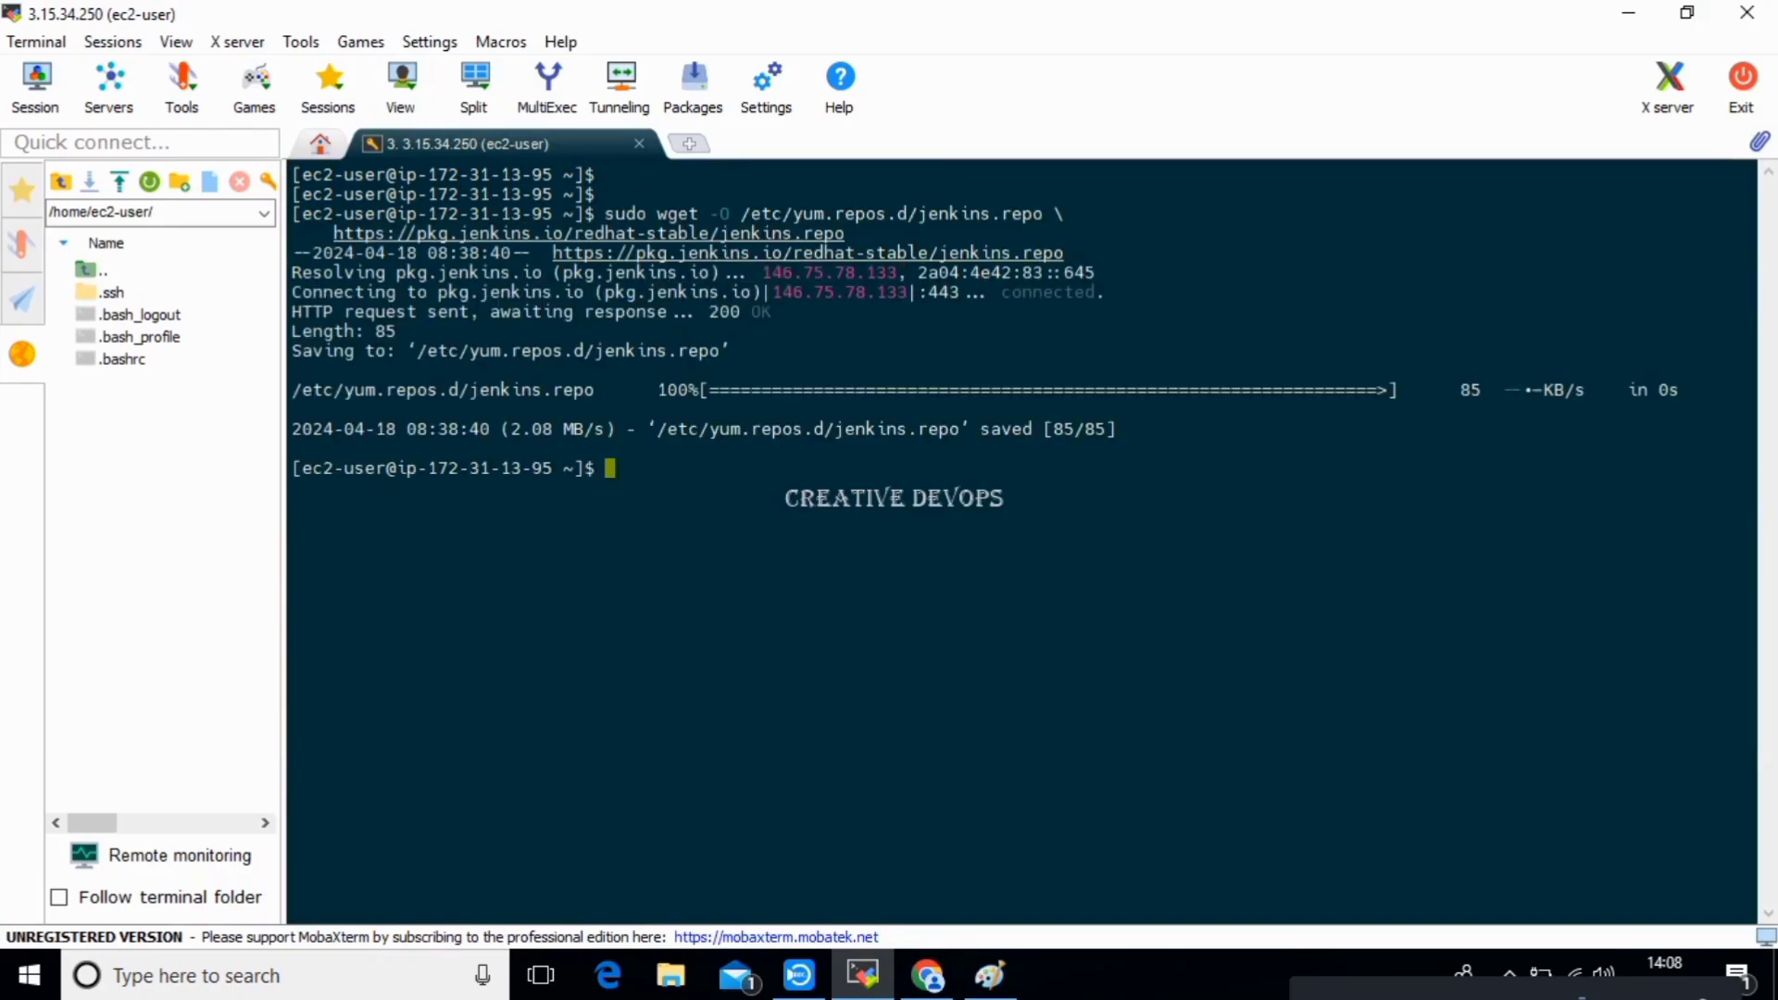
Import the jenkins.io-2023 signing key with the rpm import command.
click(926, 974)
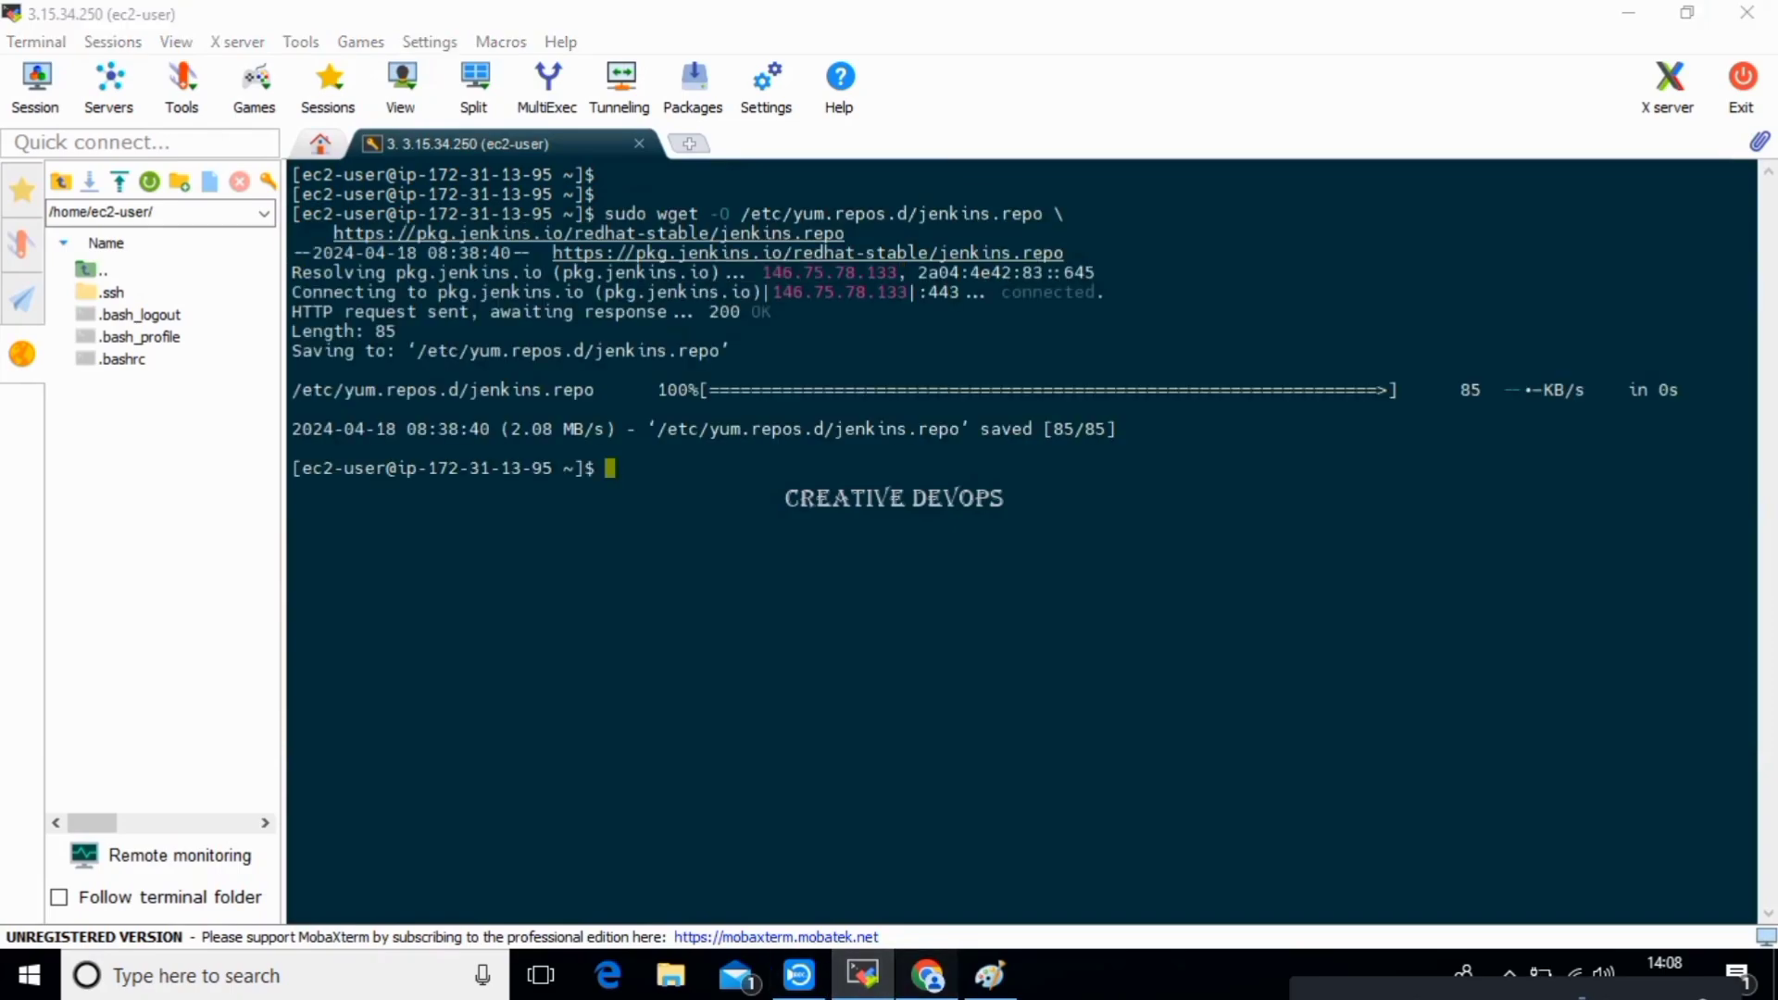
drag(545, 566, 1289, 567)
key(ctrl+c)
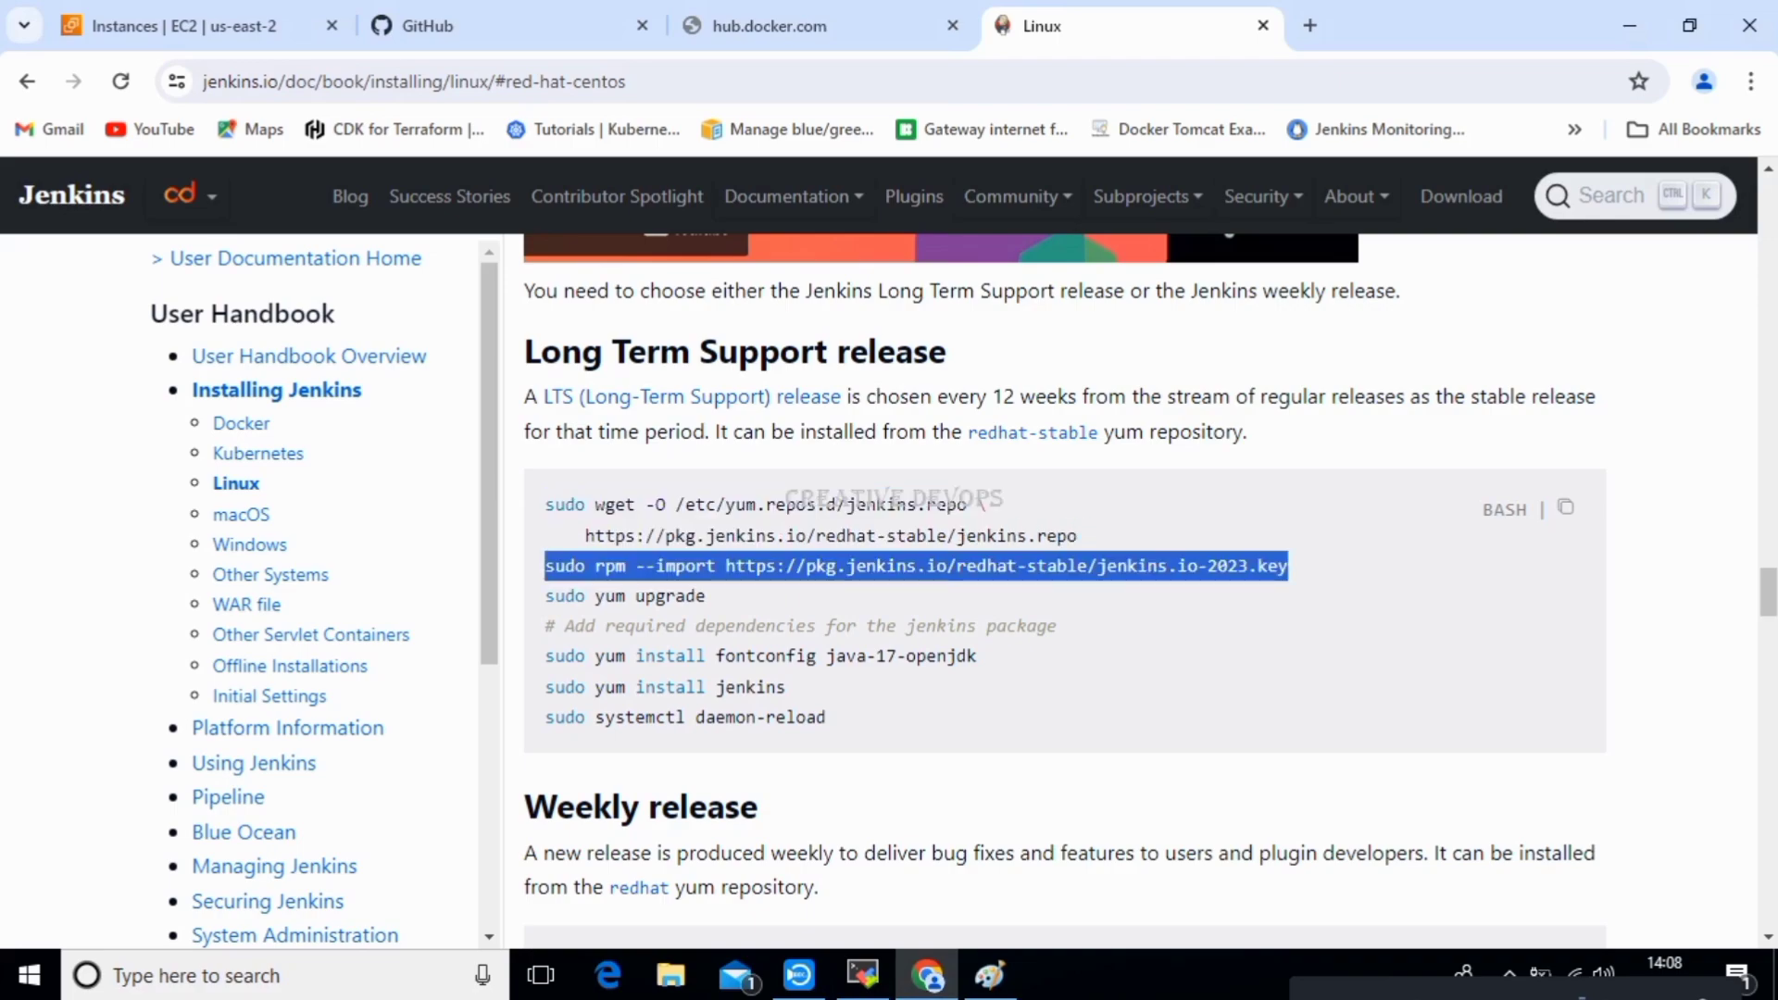
click(863, 974)
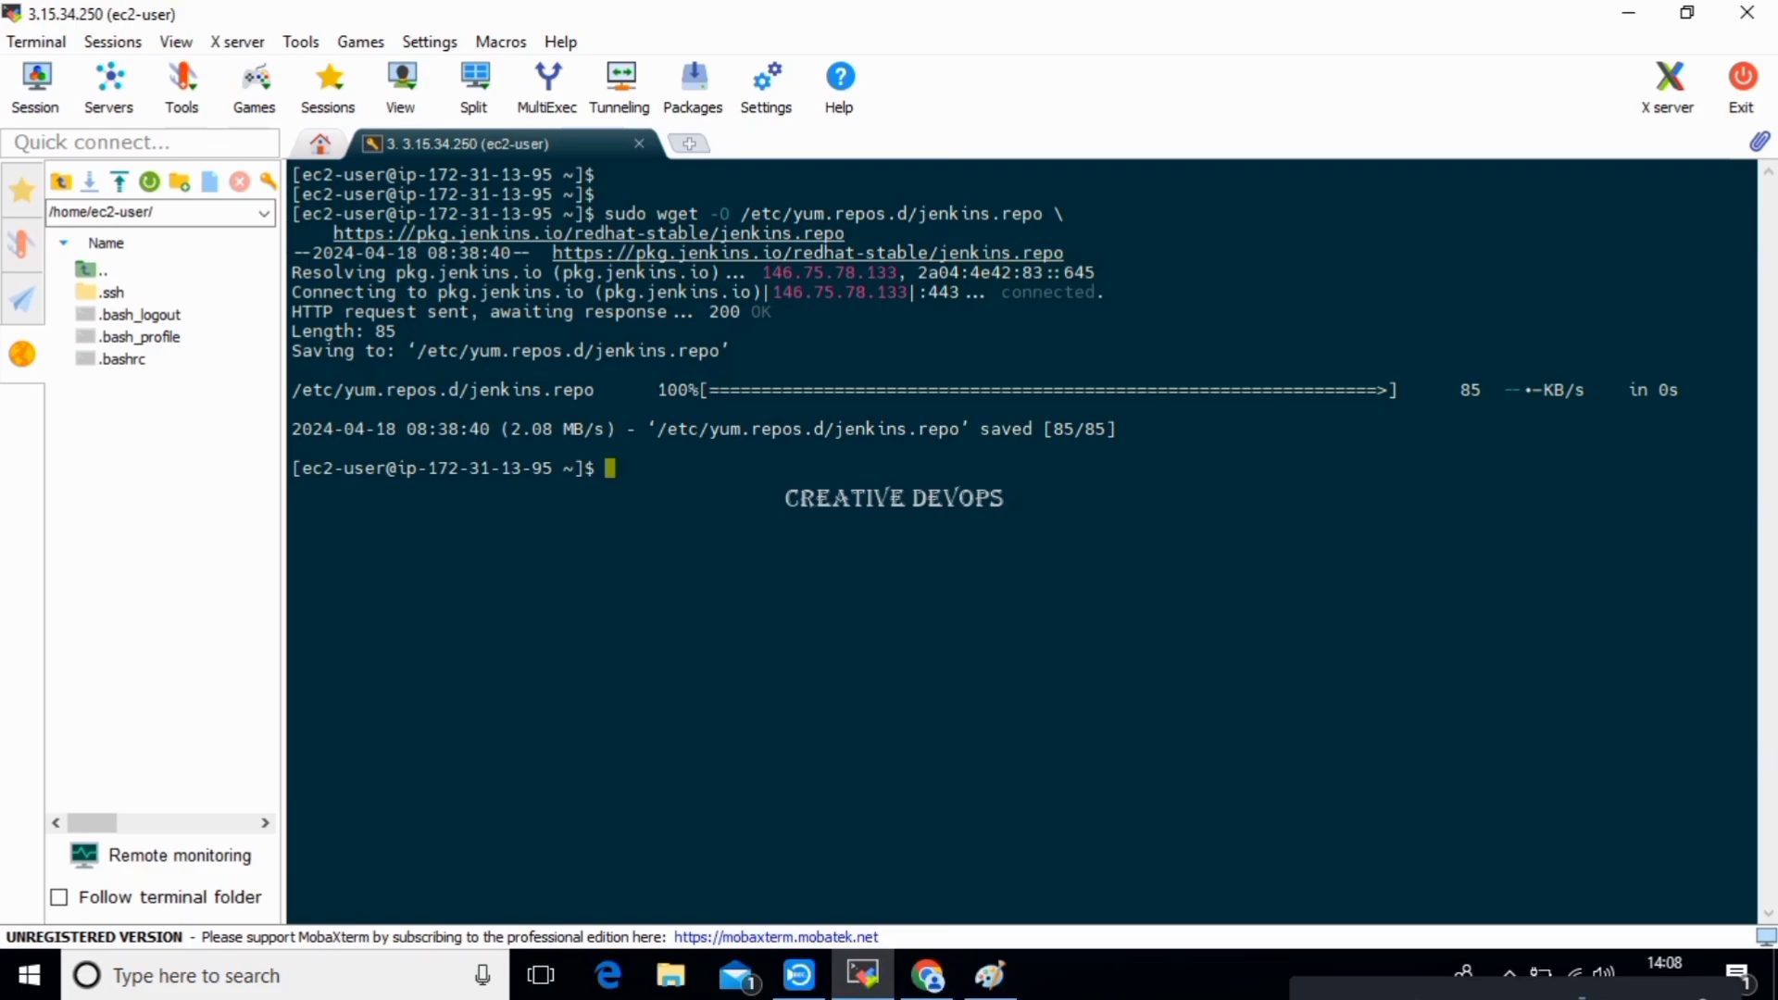
key(shift+Insert)
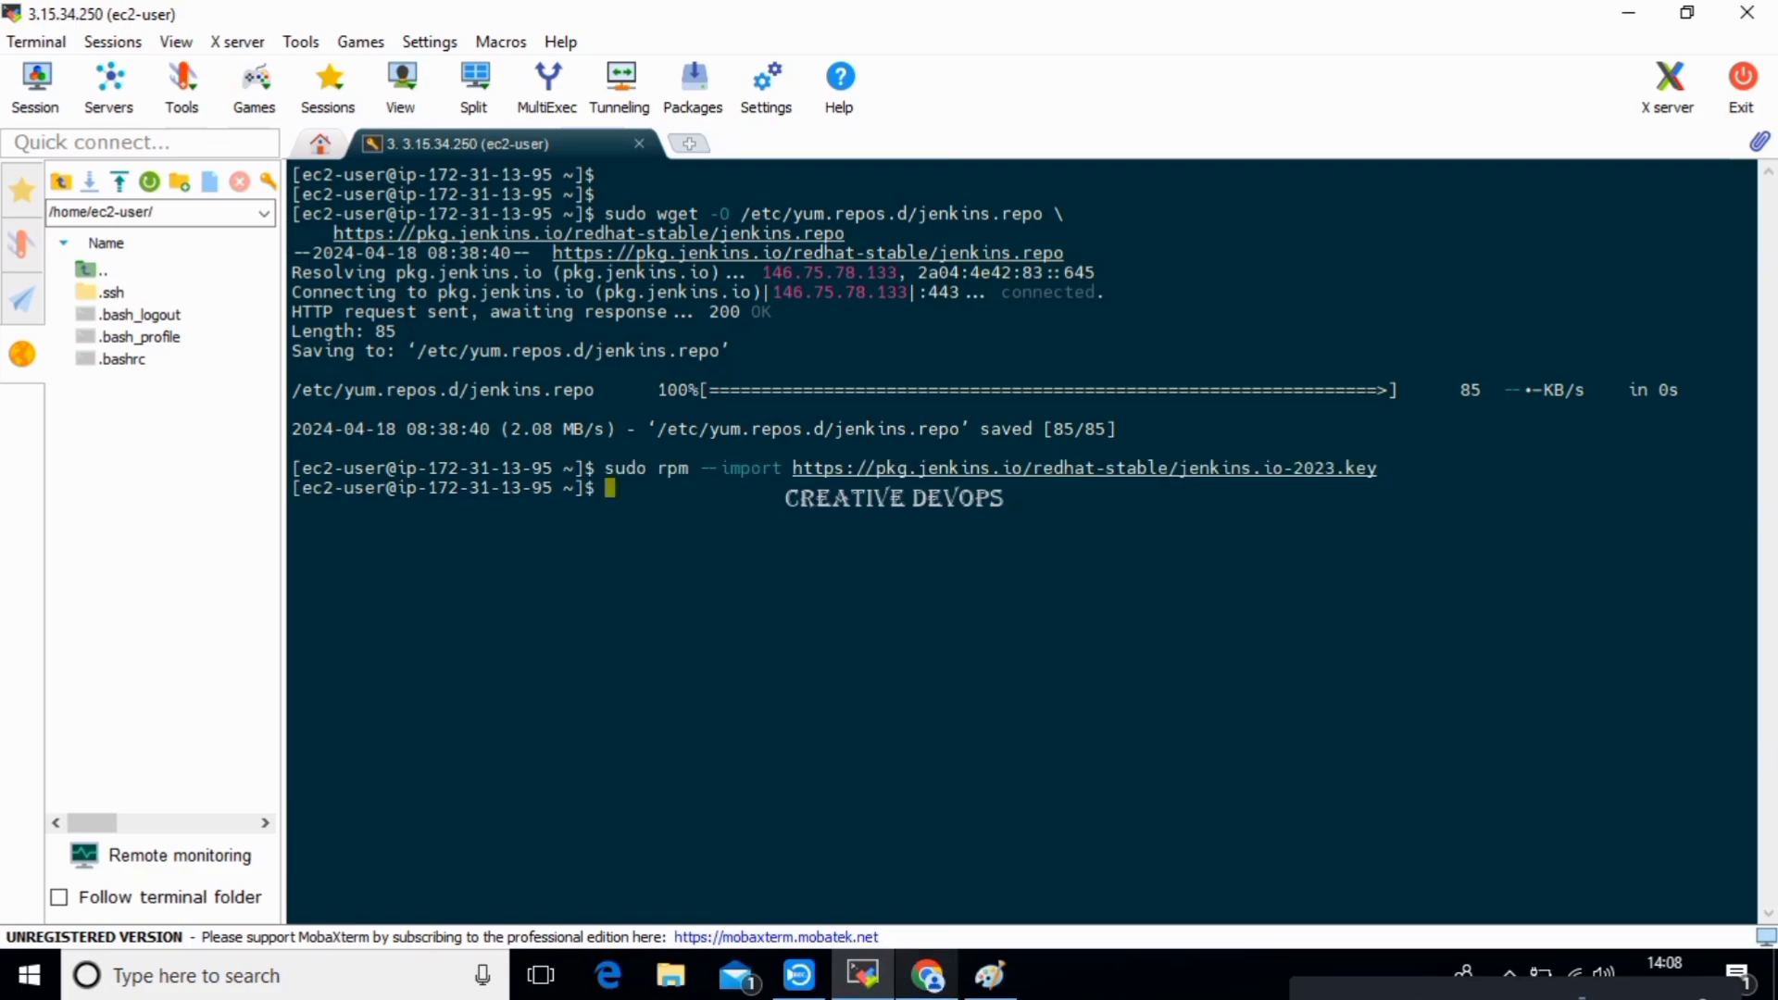
Copy the 'sudo yum install jenkins' command from the Red Hat docs.
click(927, 975)
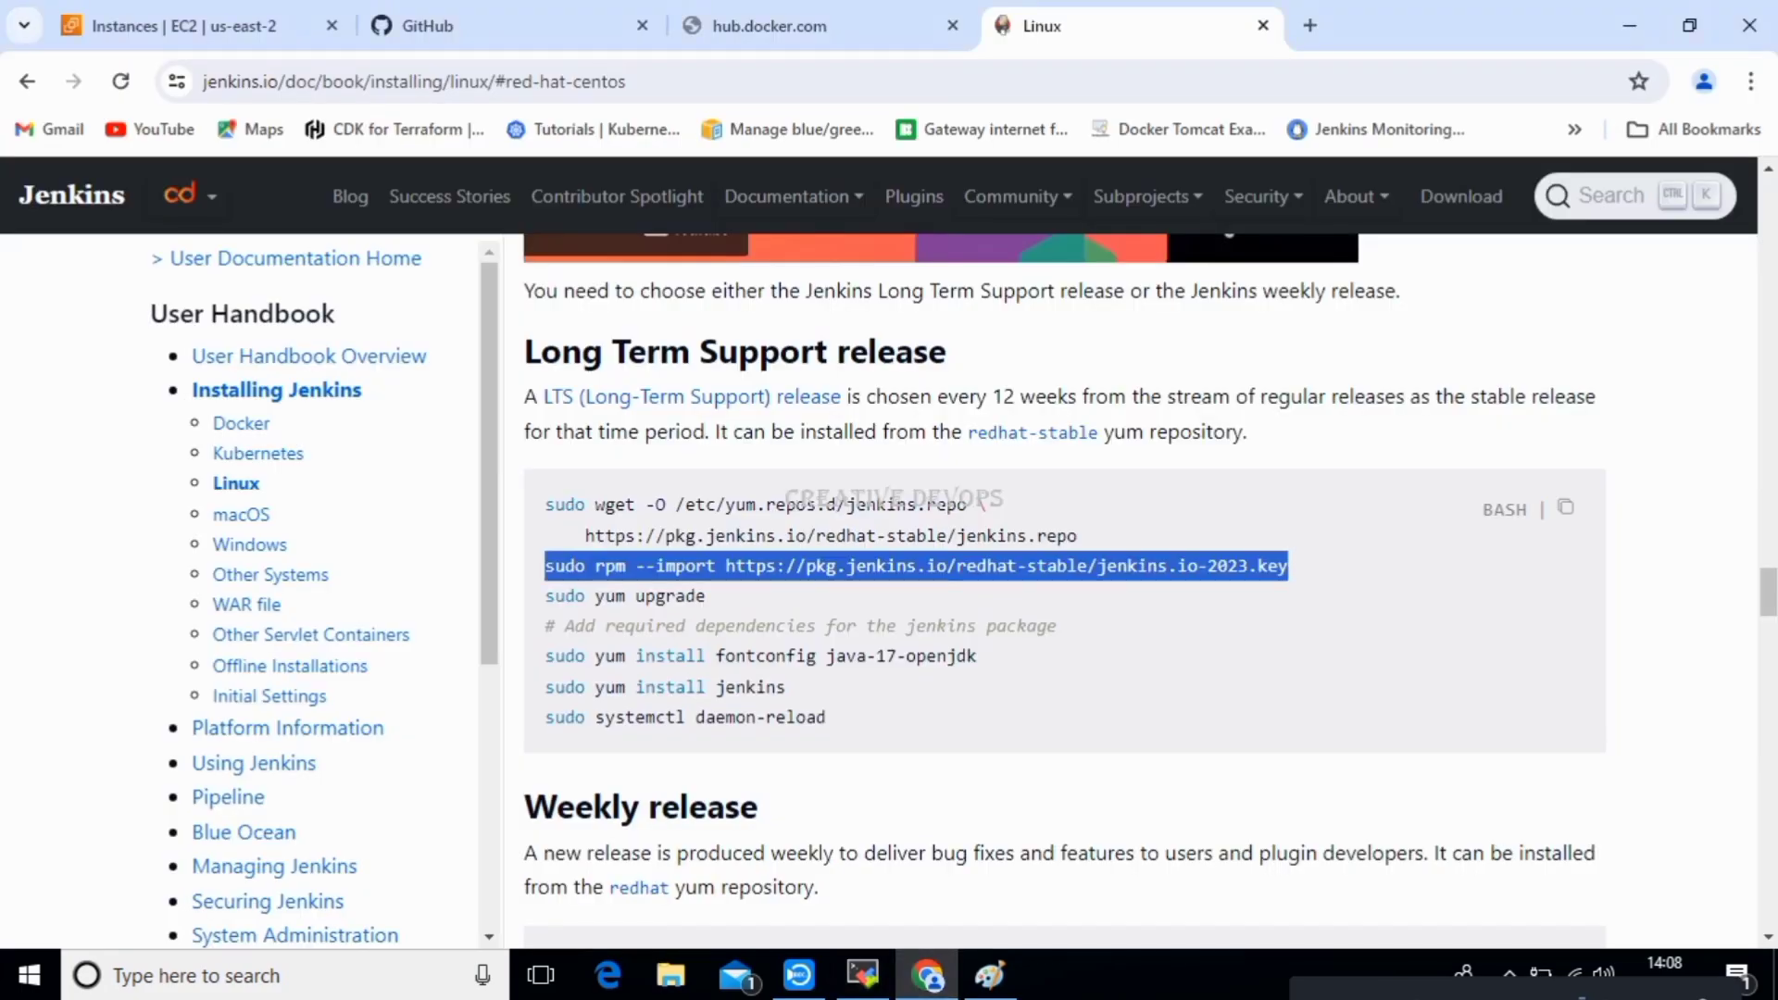
drag(545, 597, 706, 596)
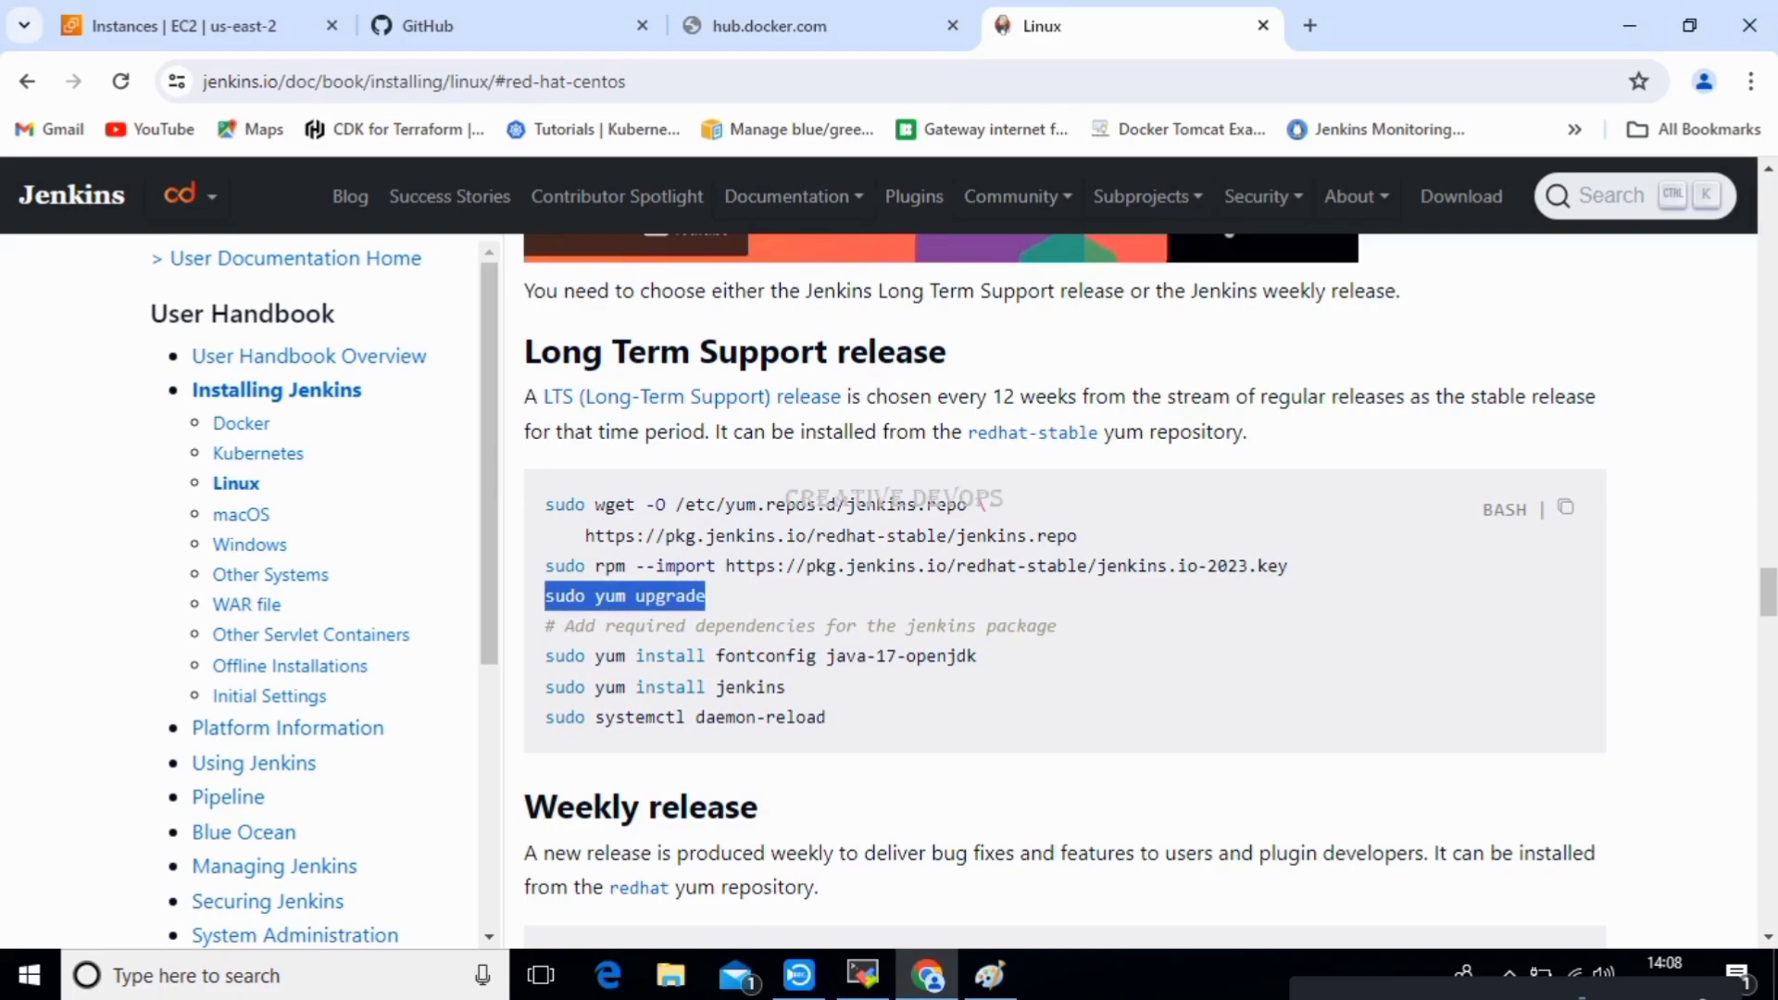
click(710, 598)
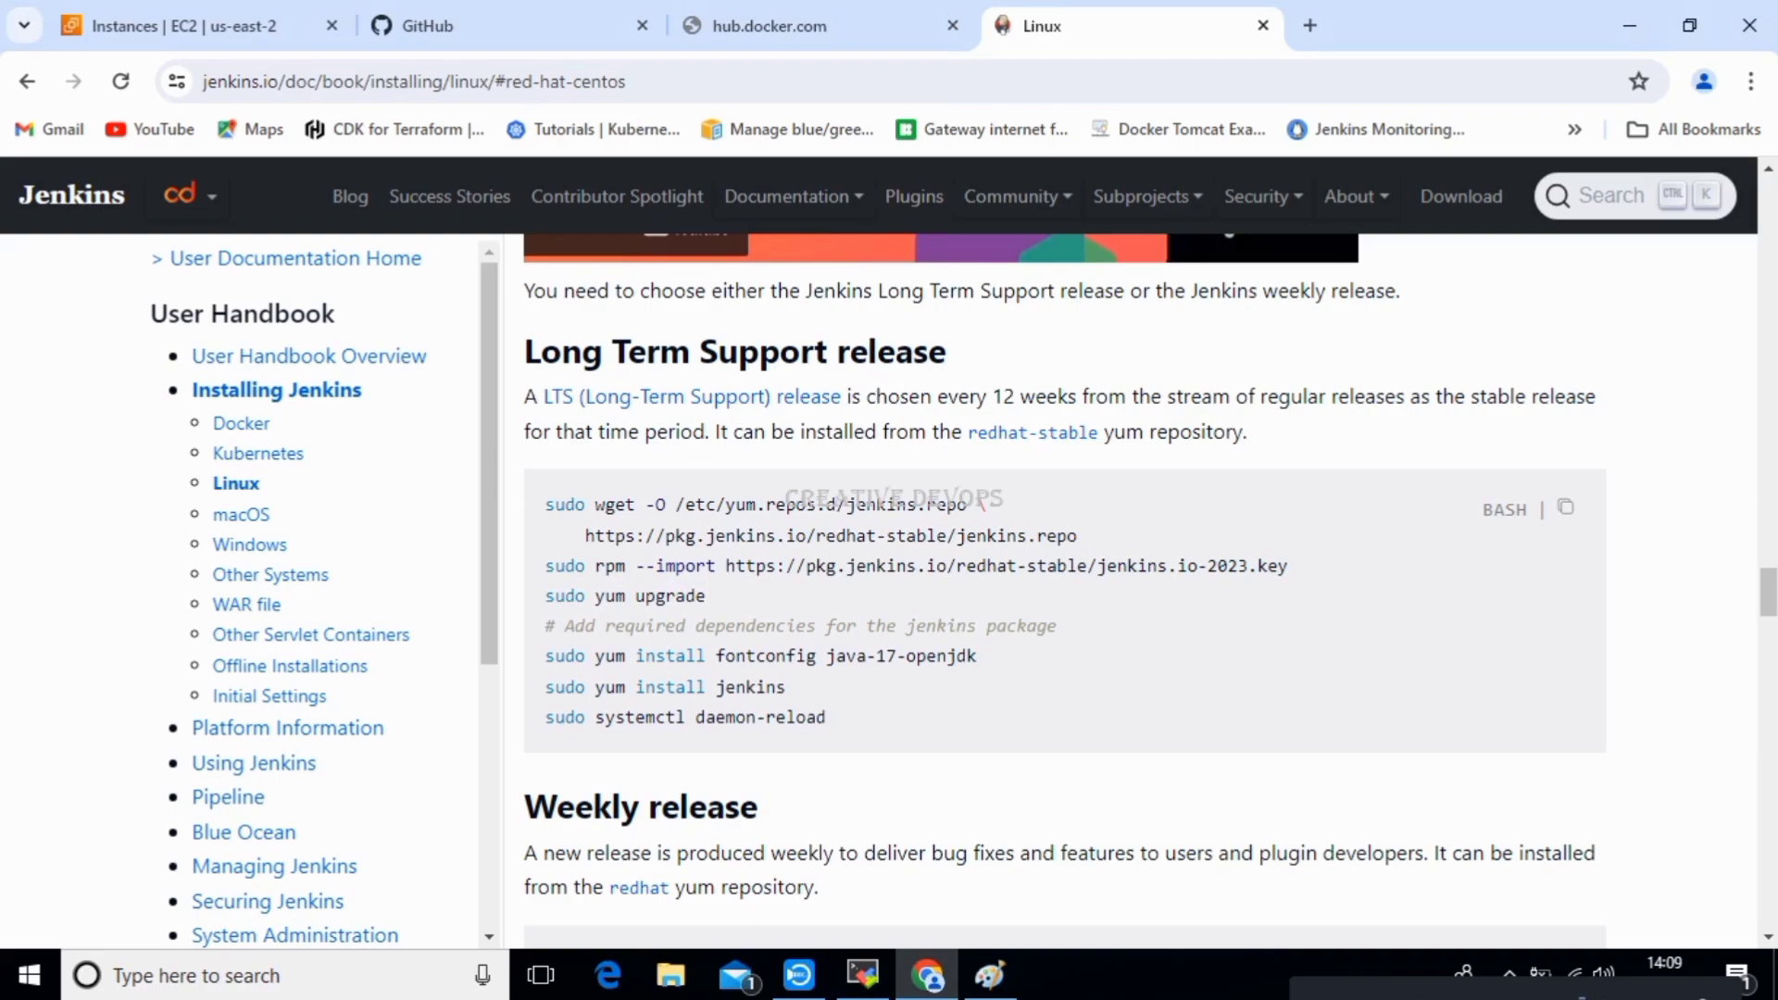
drag(546, 655, 976, 656)
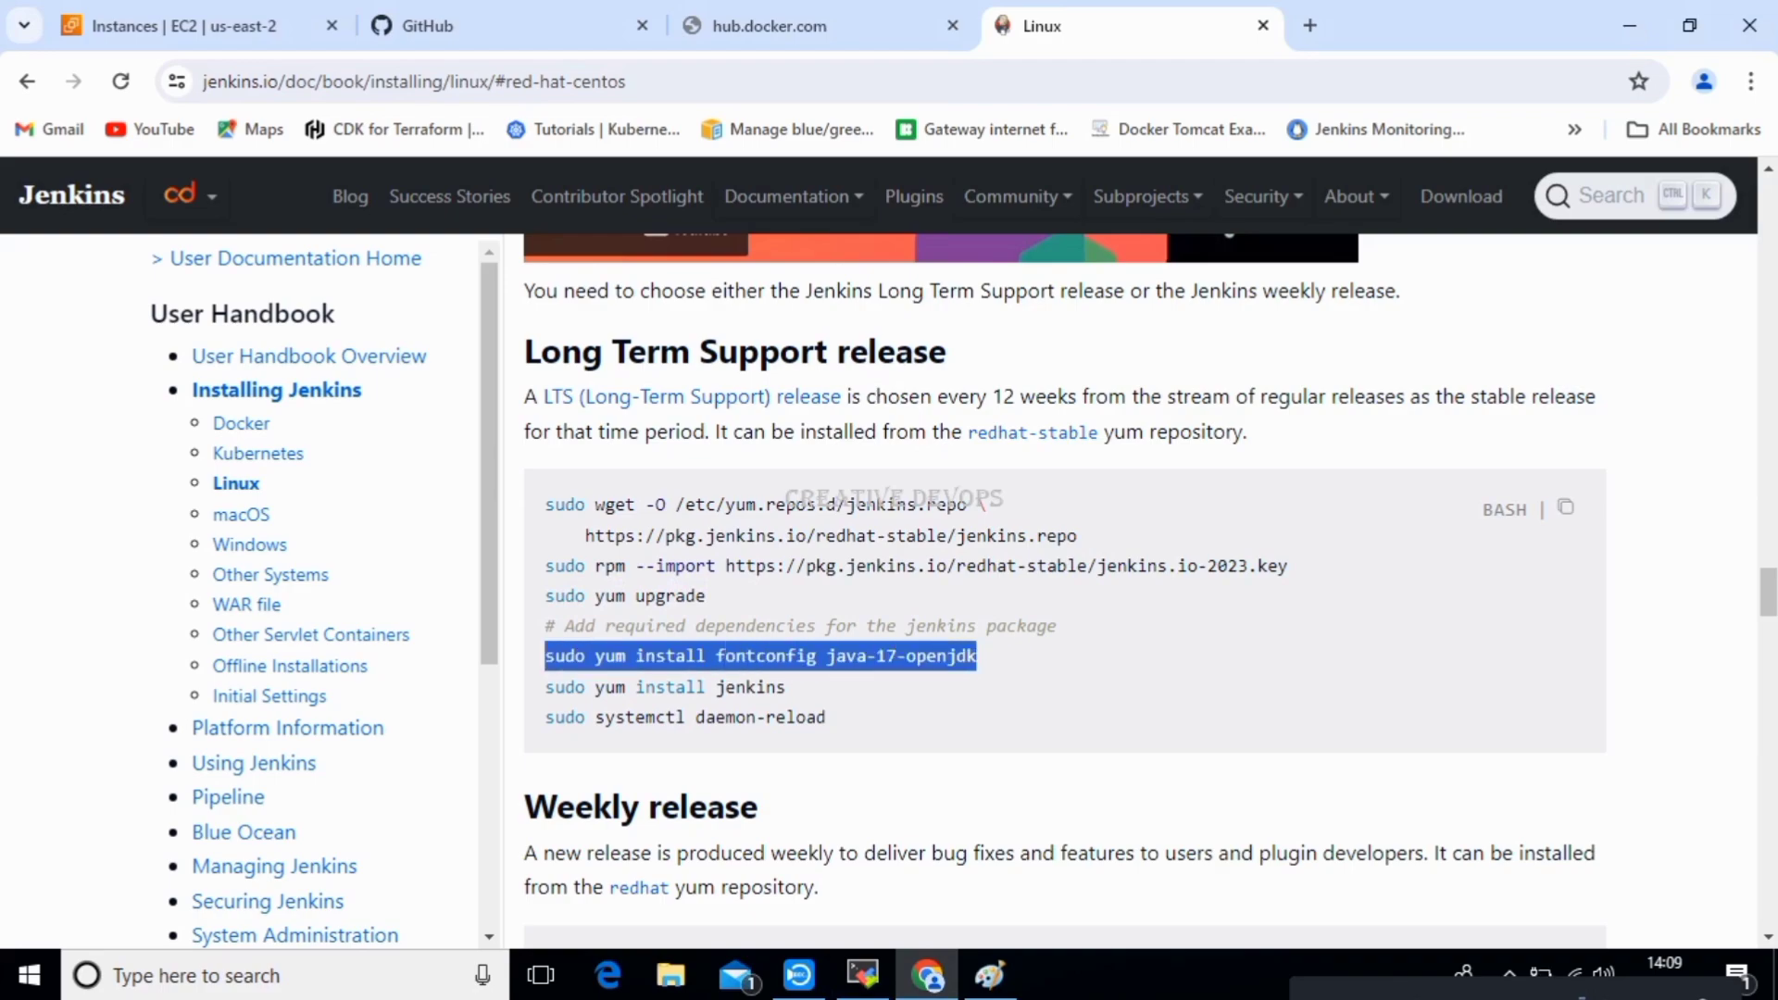
click(976, 656)
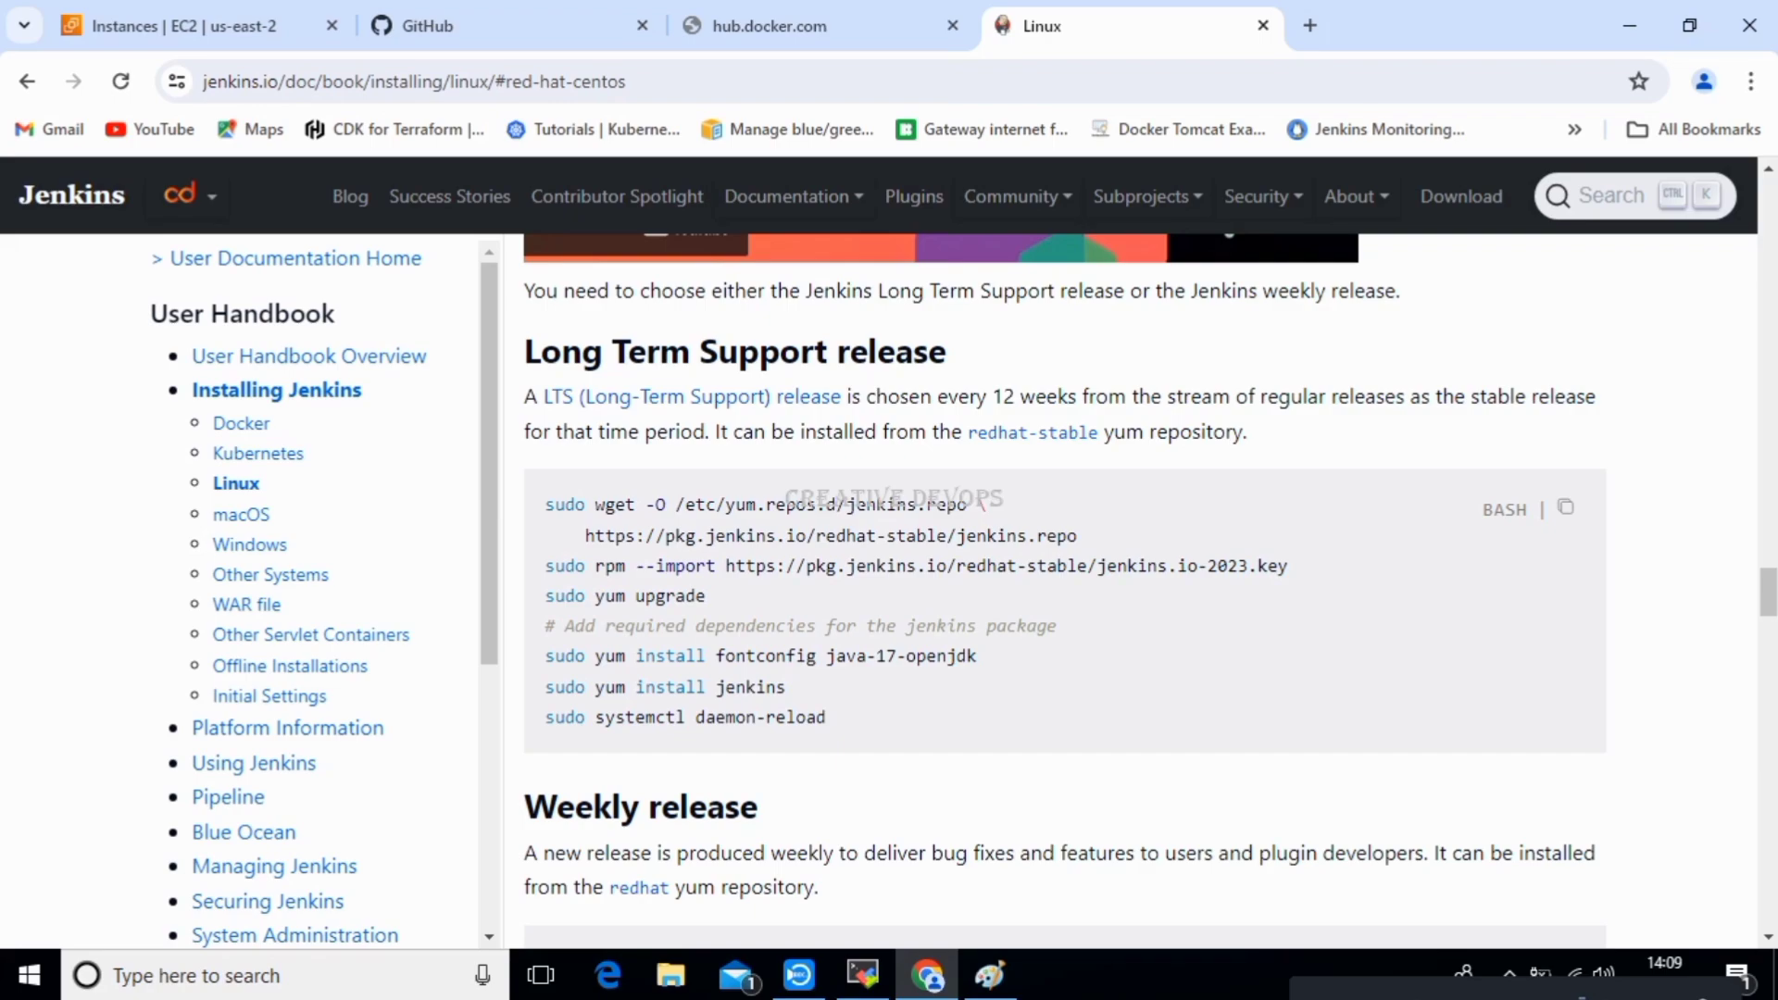
drag(545, 686, 787, 686)
key(ctrl+c)
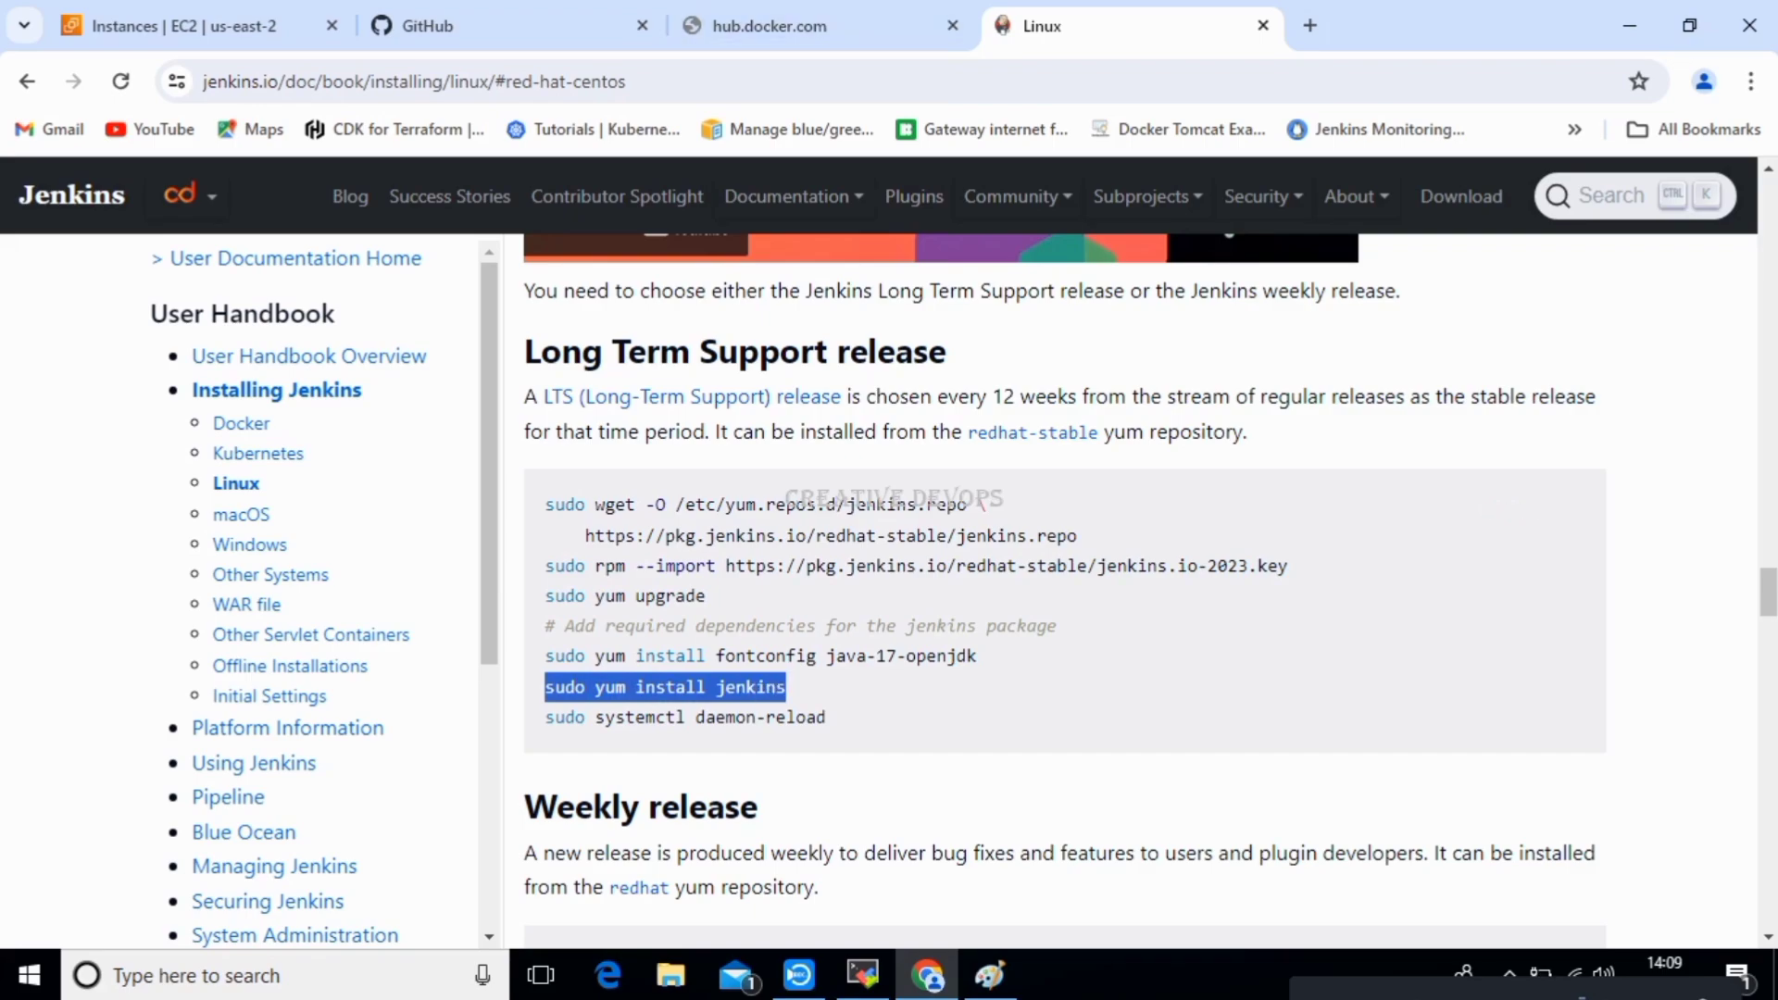
click(862, 975)
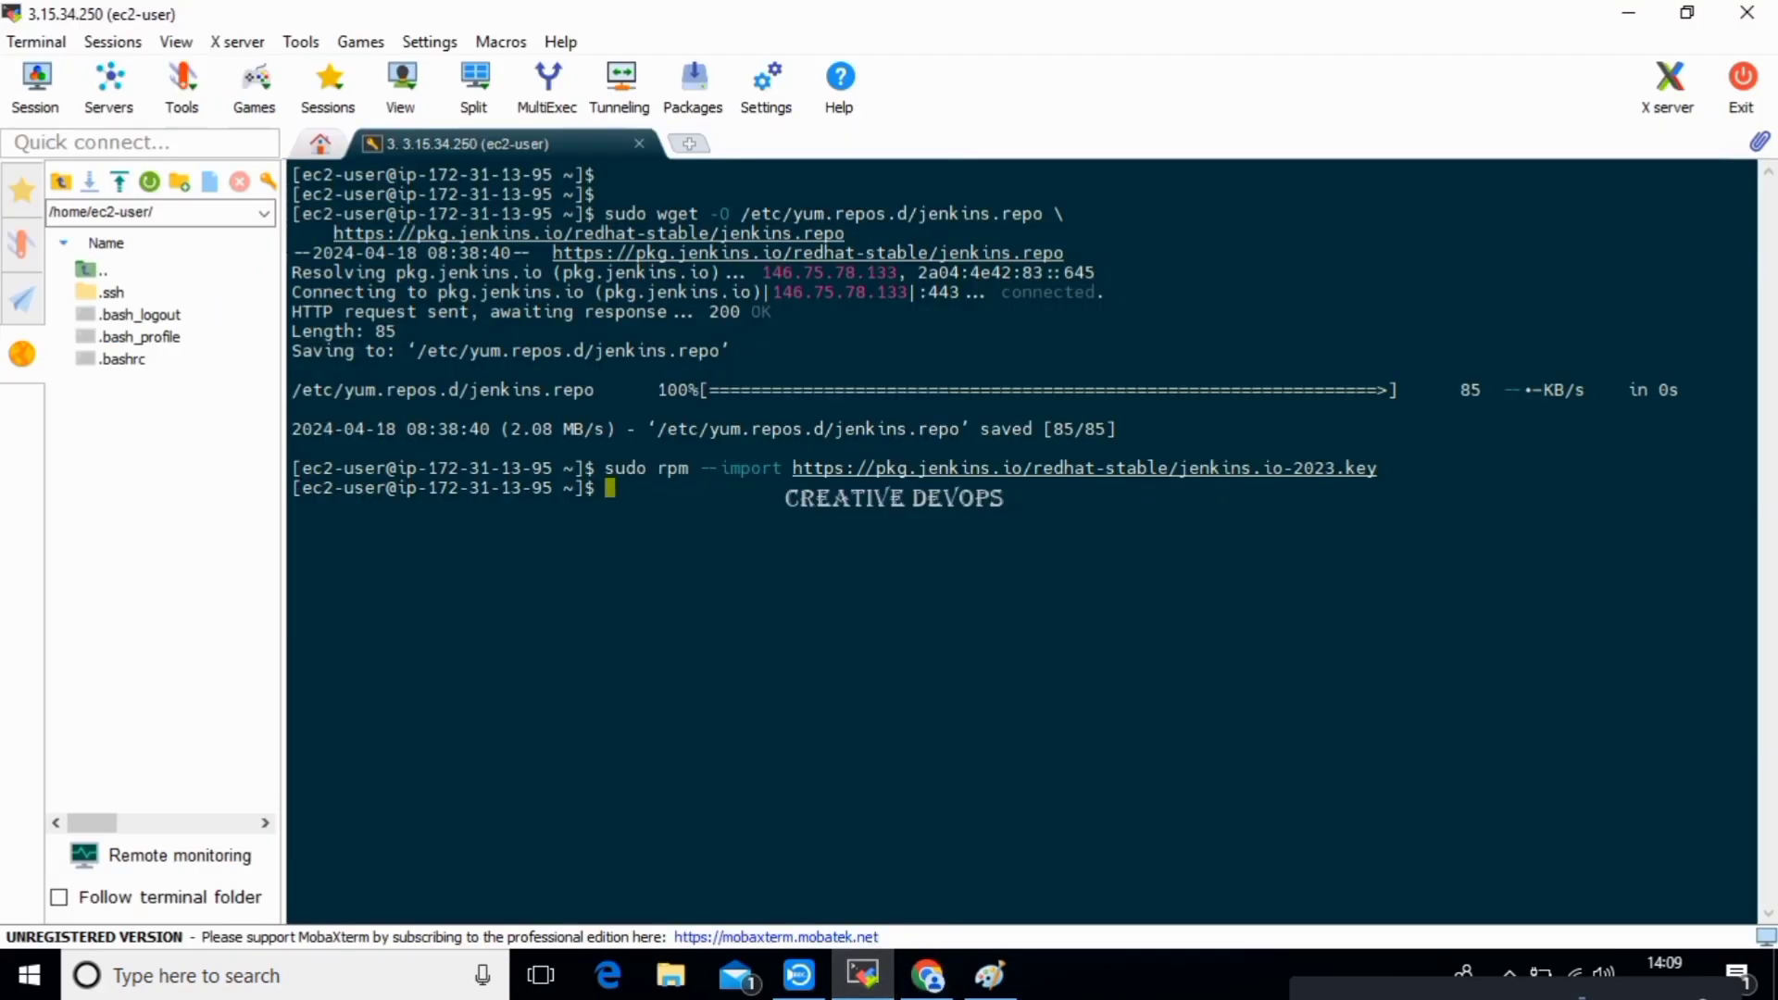
Install Jenkins 2.440.3-1.1 with yum, then copy 'sudo systemctl daemon-reload' from the docs.
right_click(825, 488)
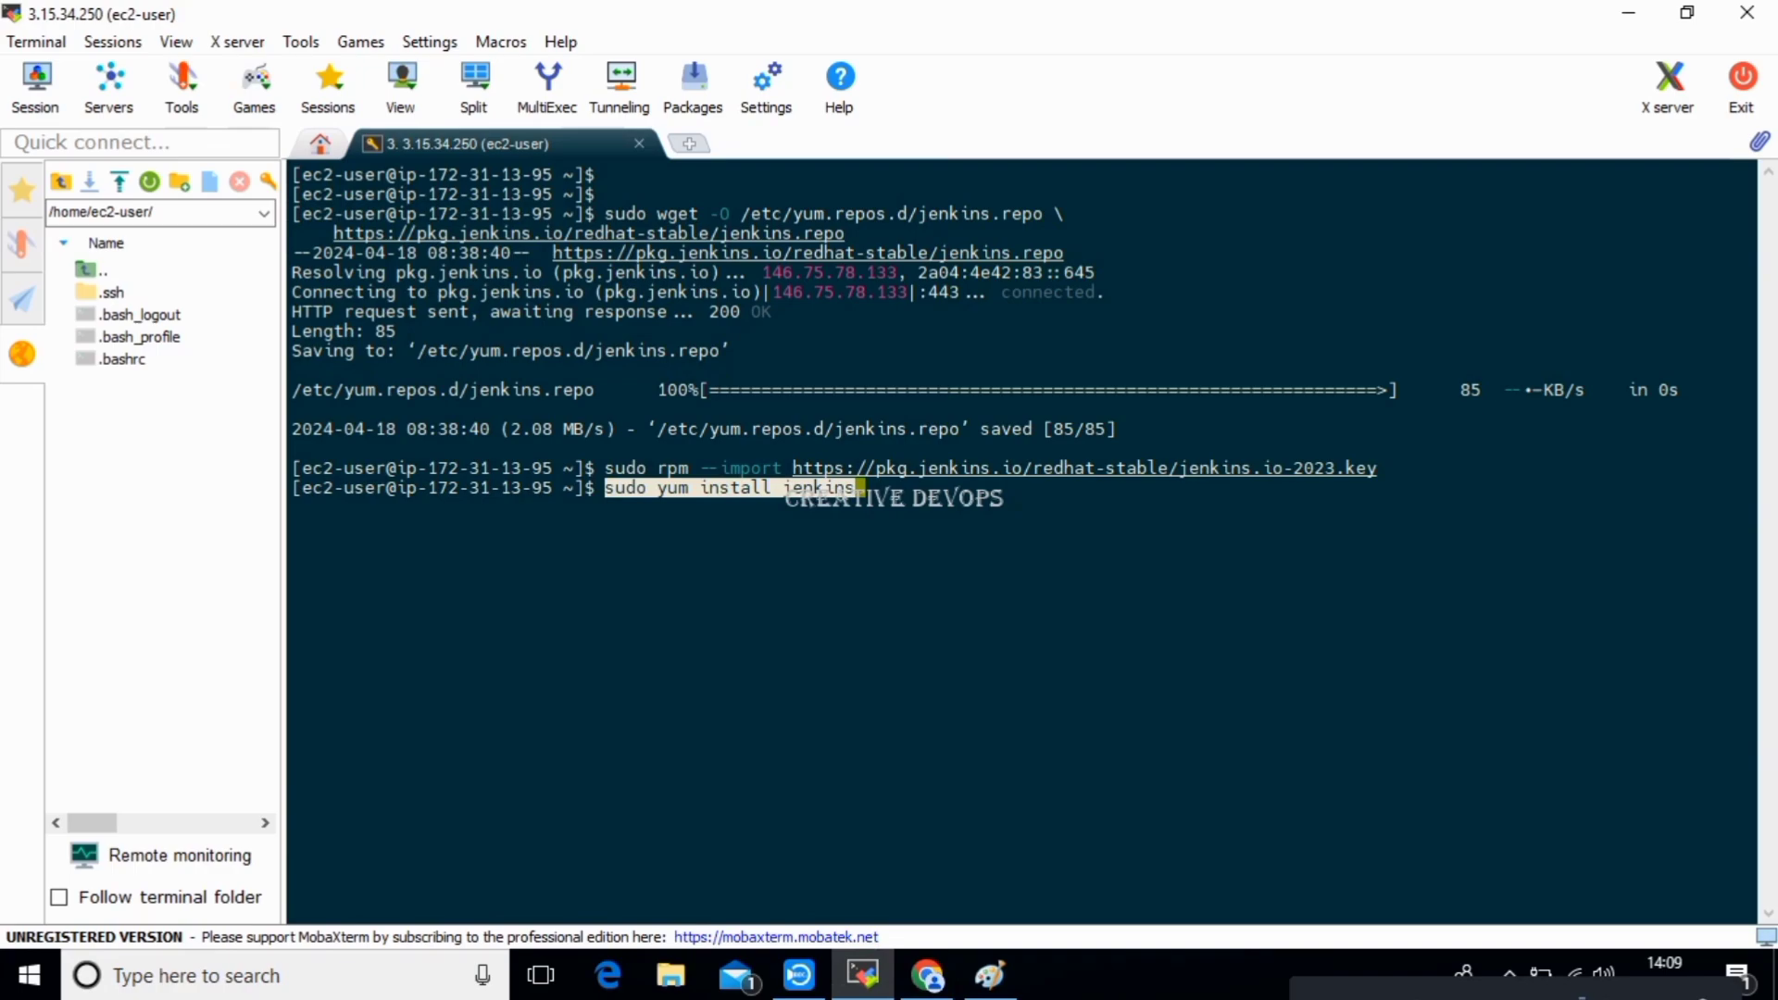
key(Return)
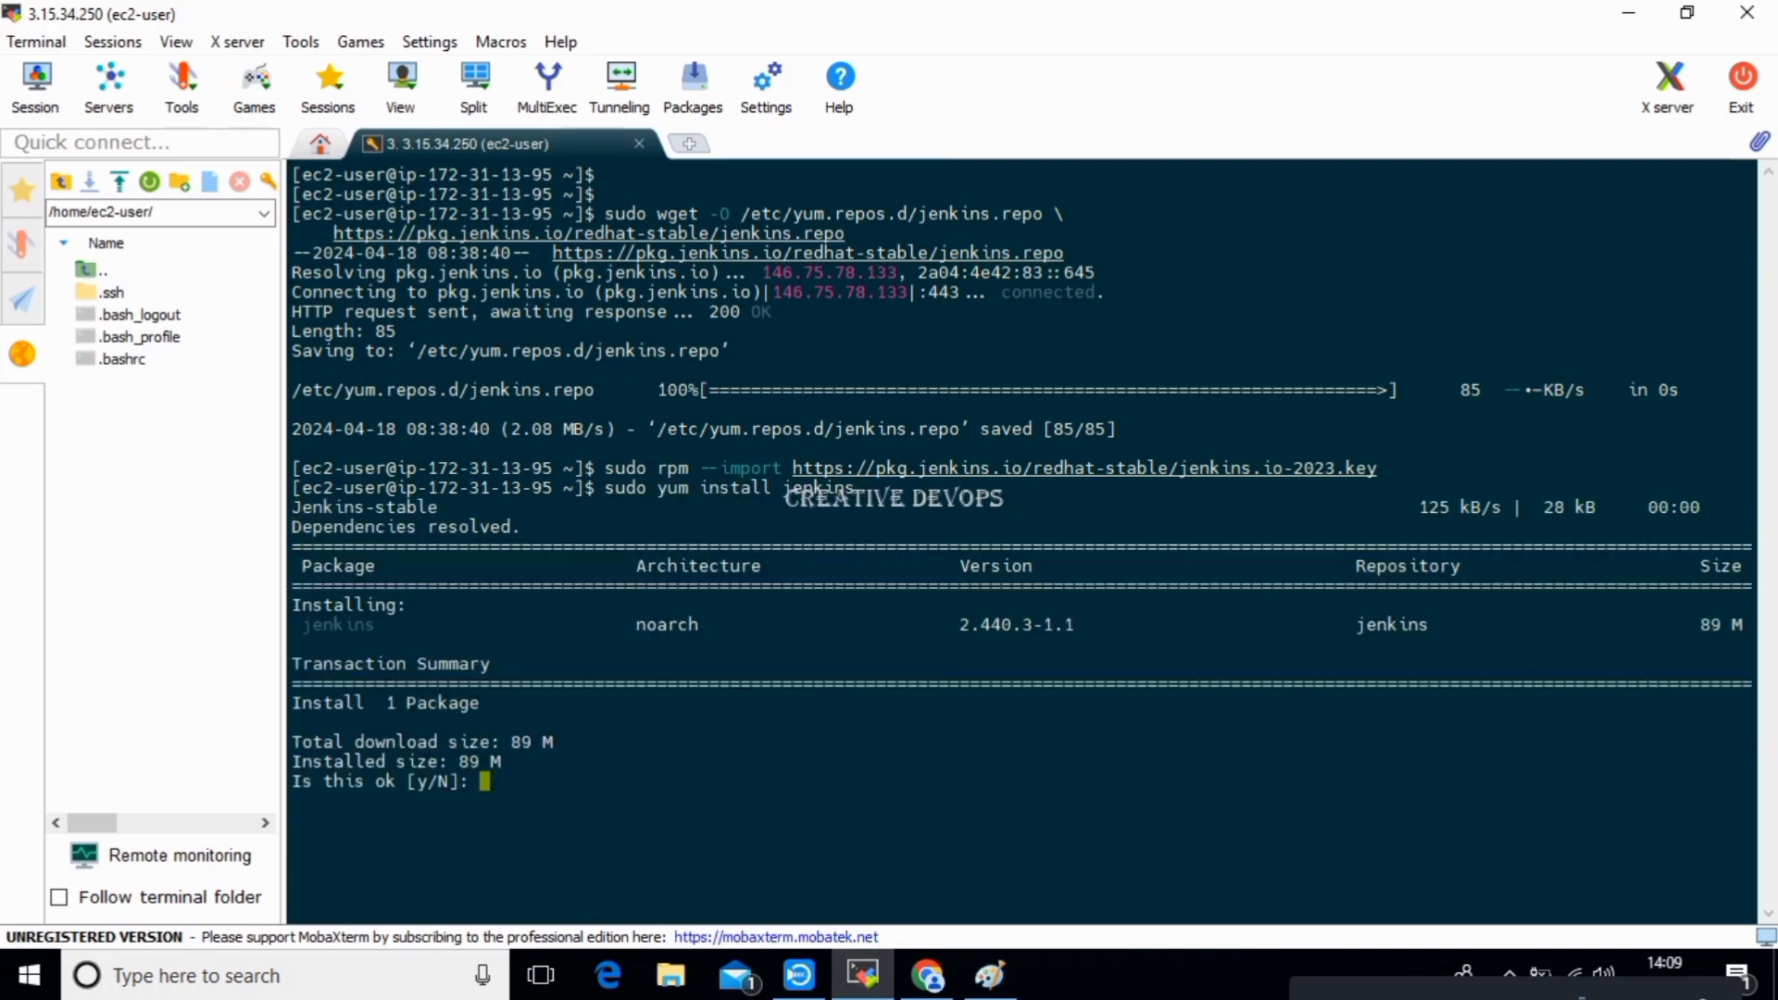
text(y)
key(Return)
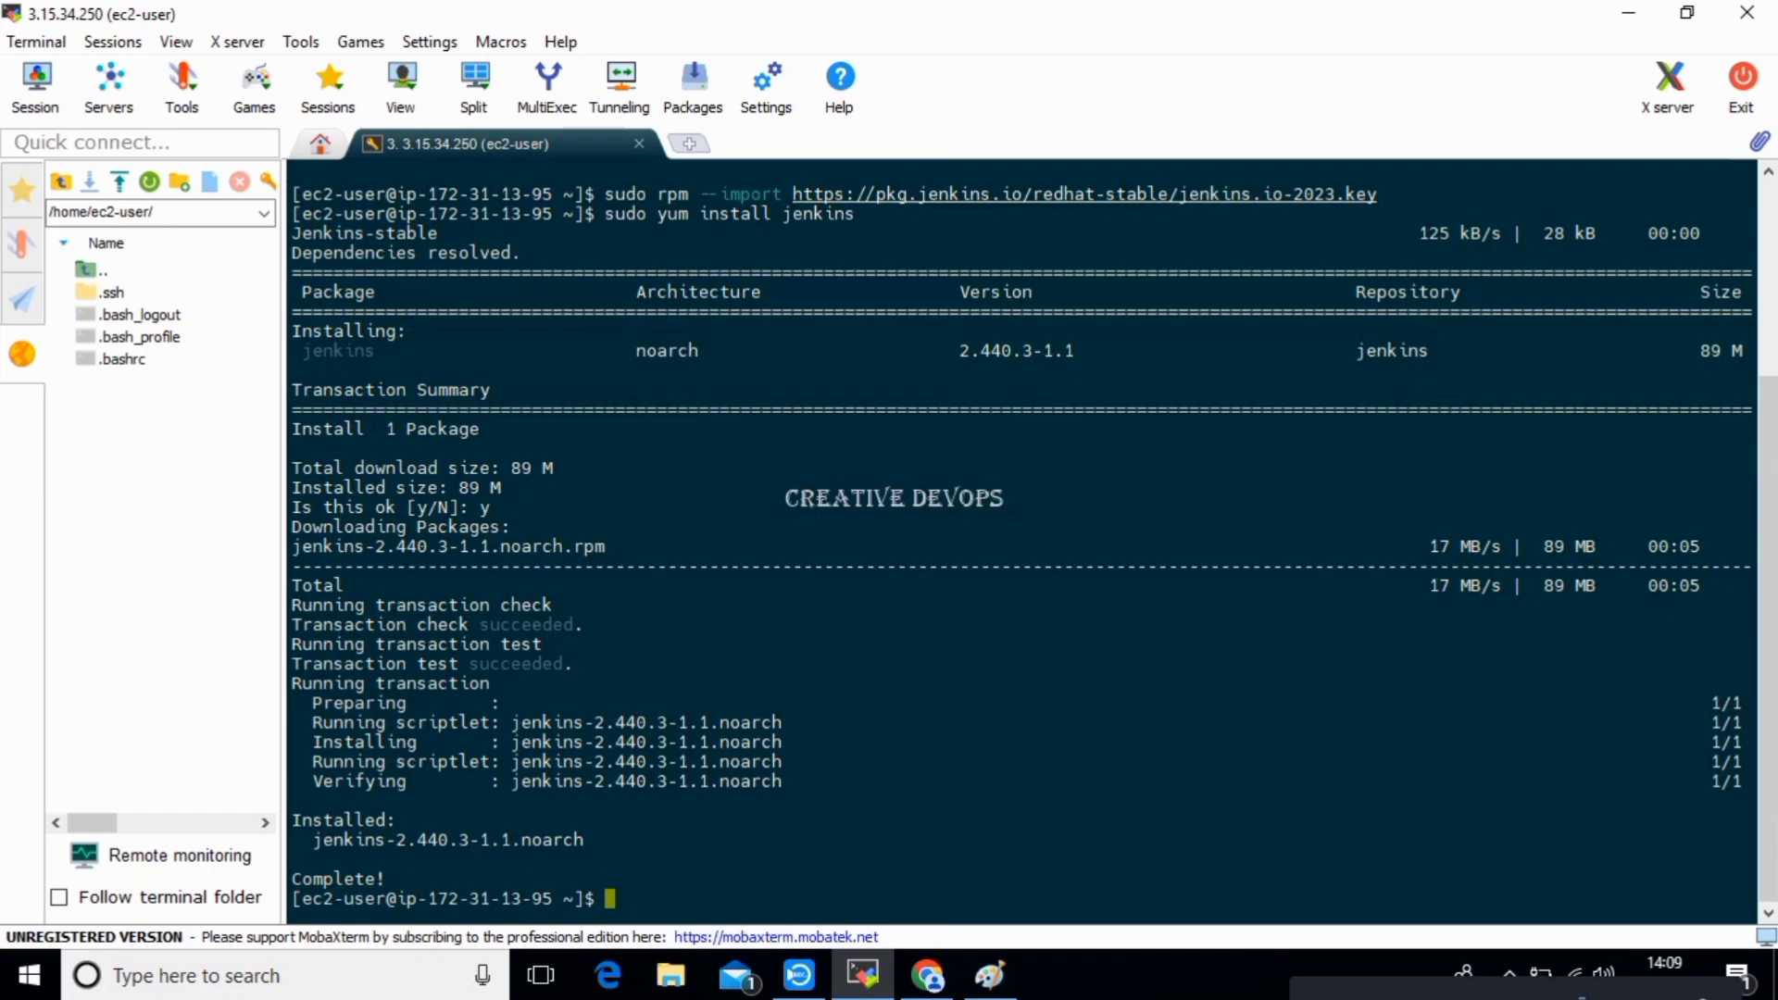
drag(313, 839, 576, 839)
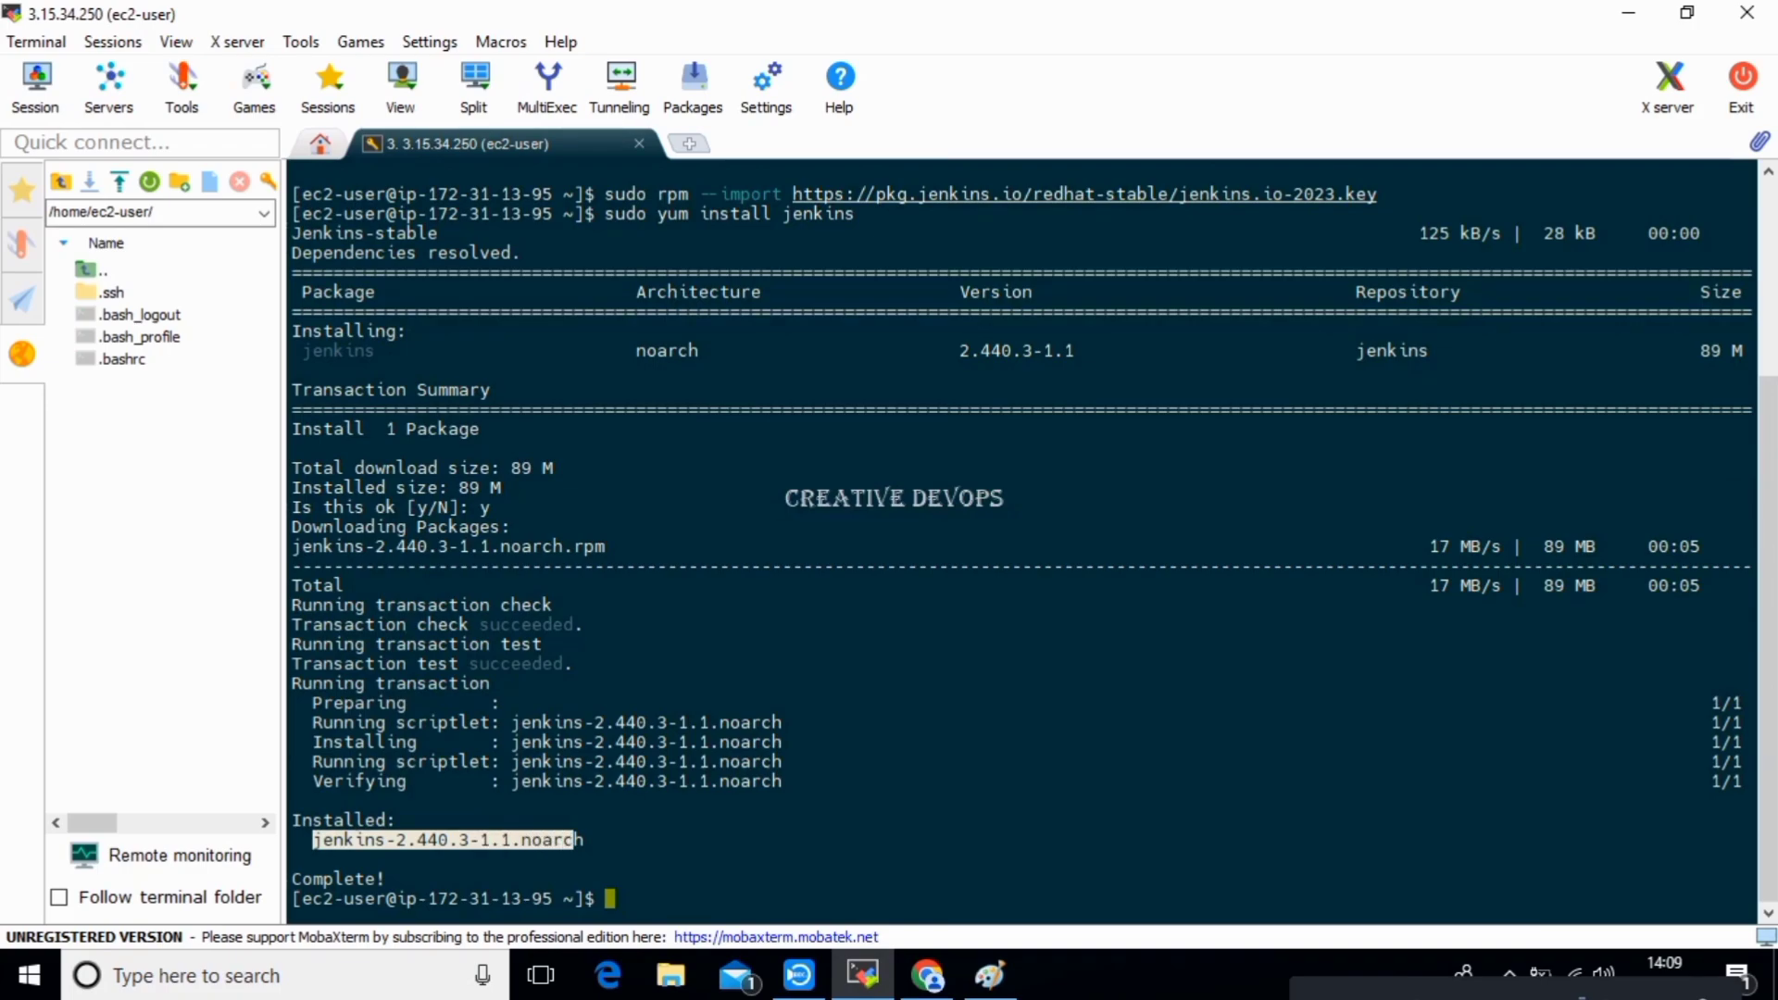
click(576, 839)
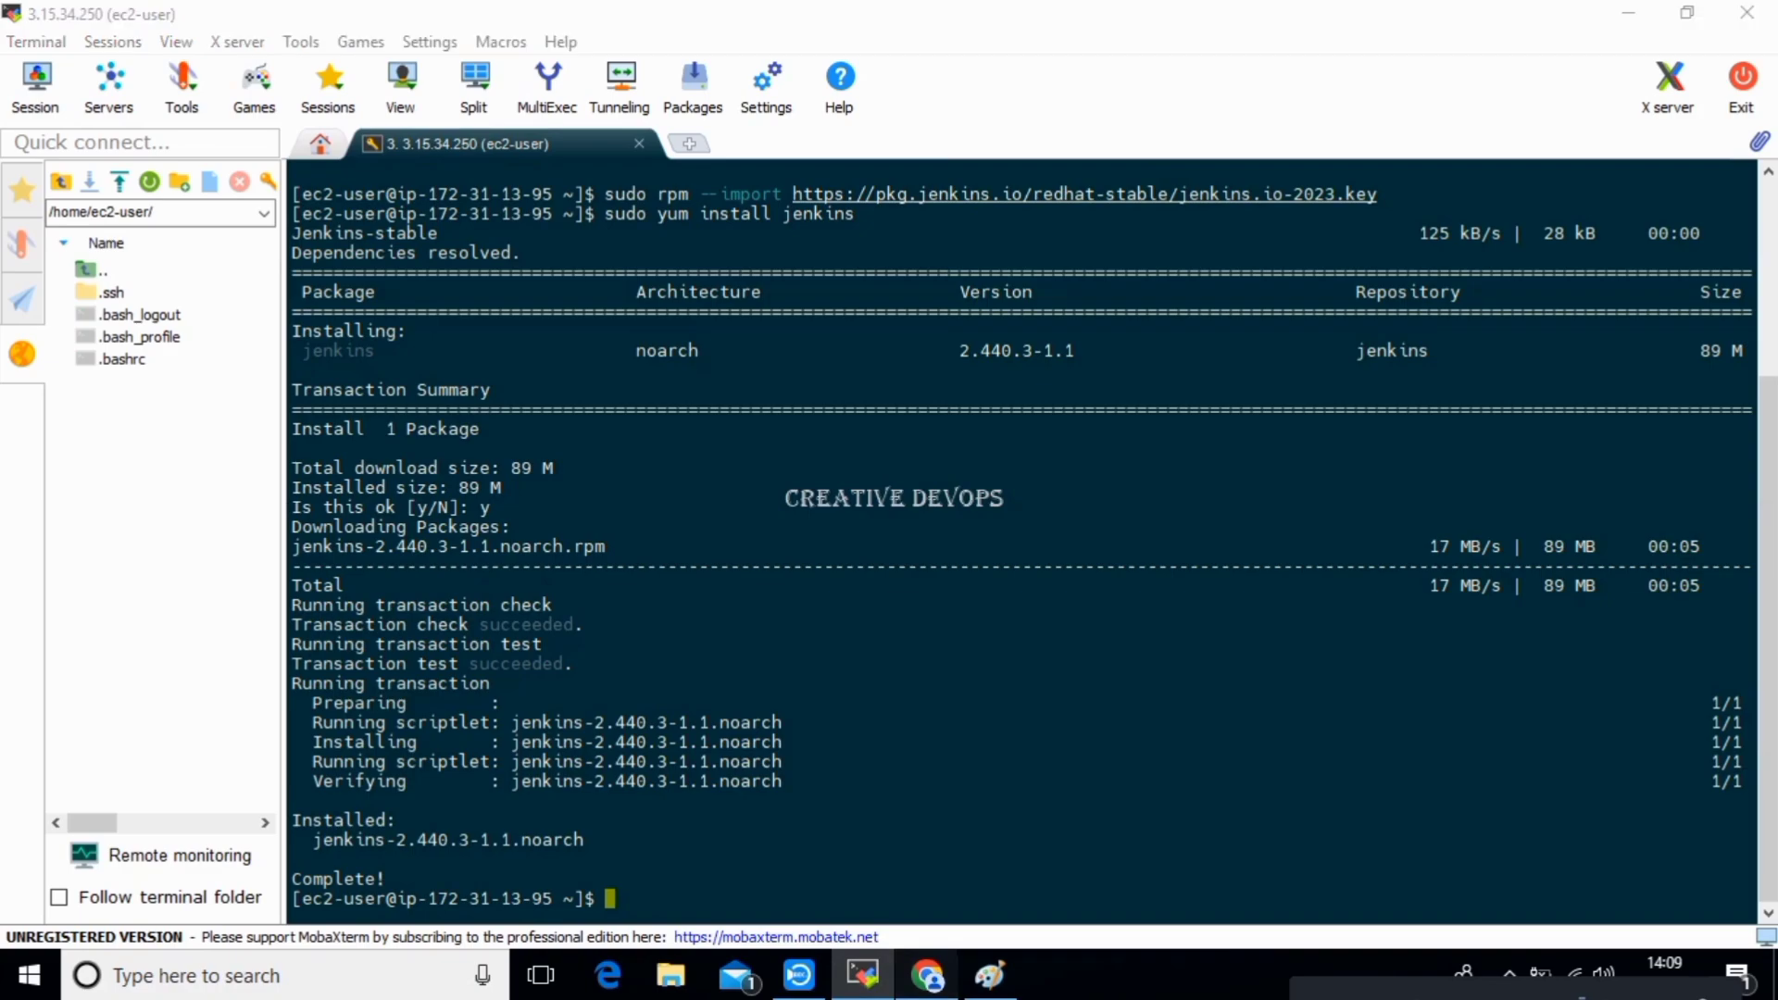
click(927, 974)
drag(544, 717, 827, 717)
key(ctrl+c)
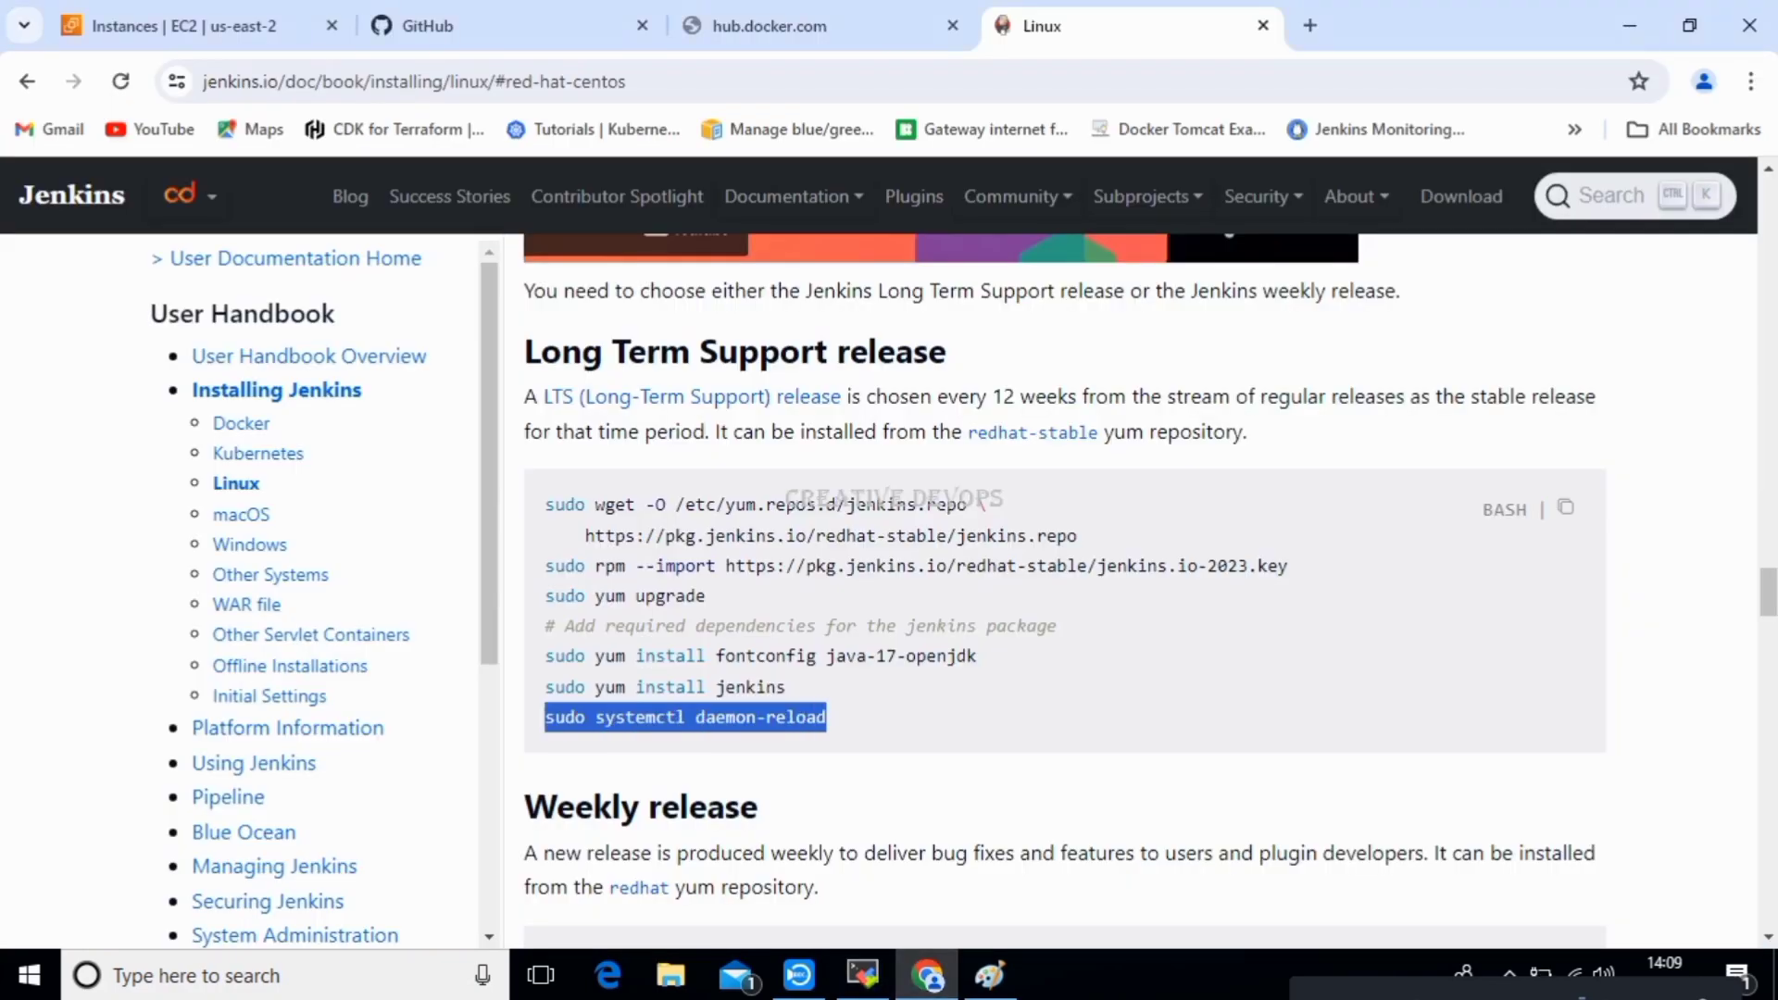
Run daemon-reload, start Jenkins with 'sudo systemctl start jenkins', clear, and bring up the Paint diagram.
click(862, 974)
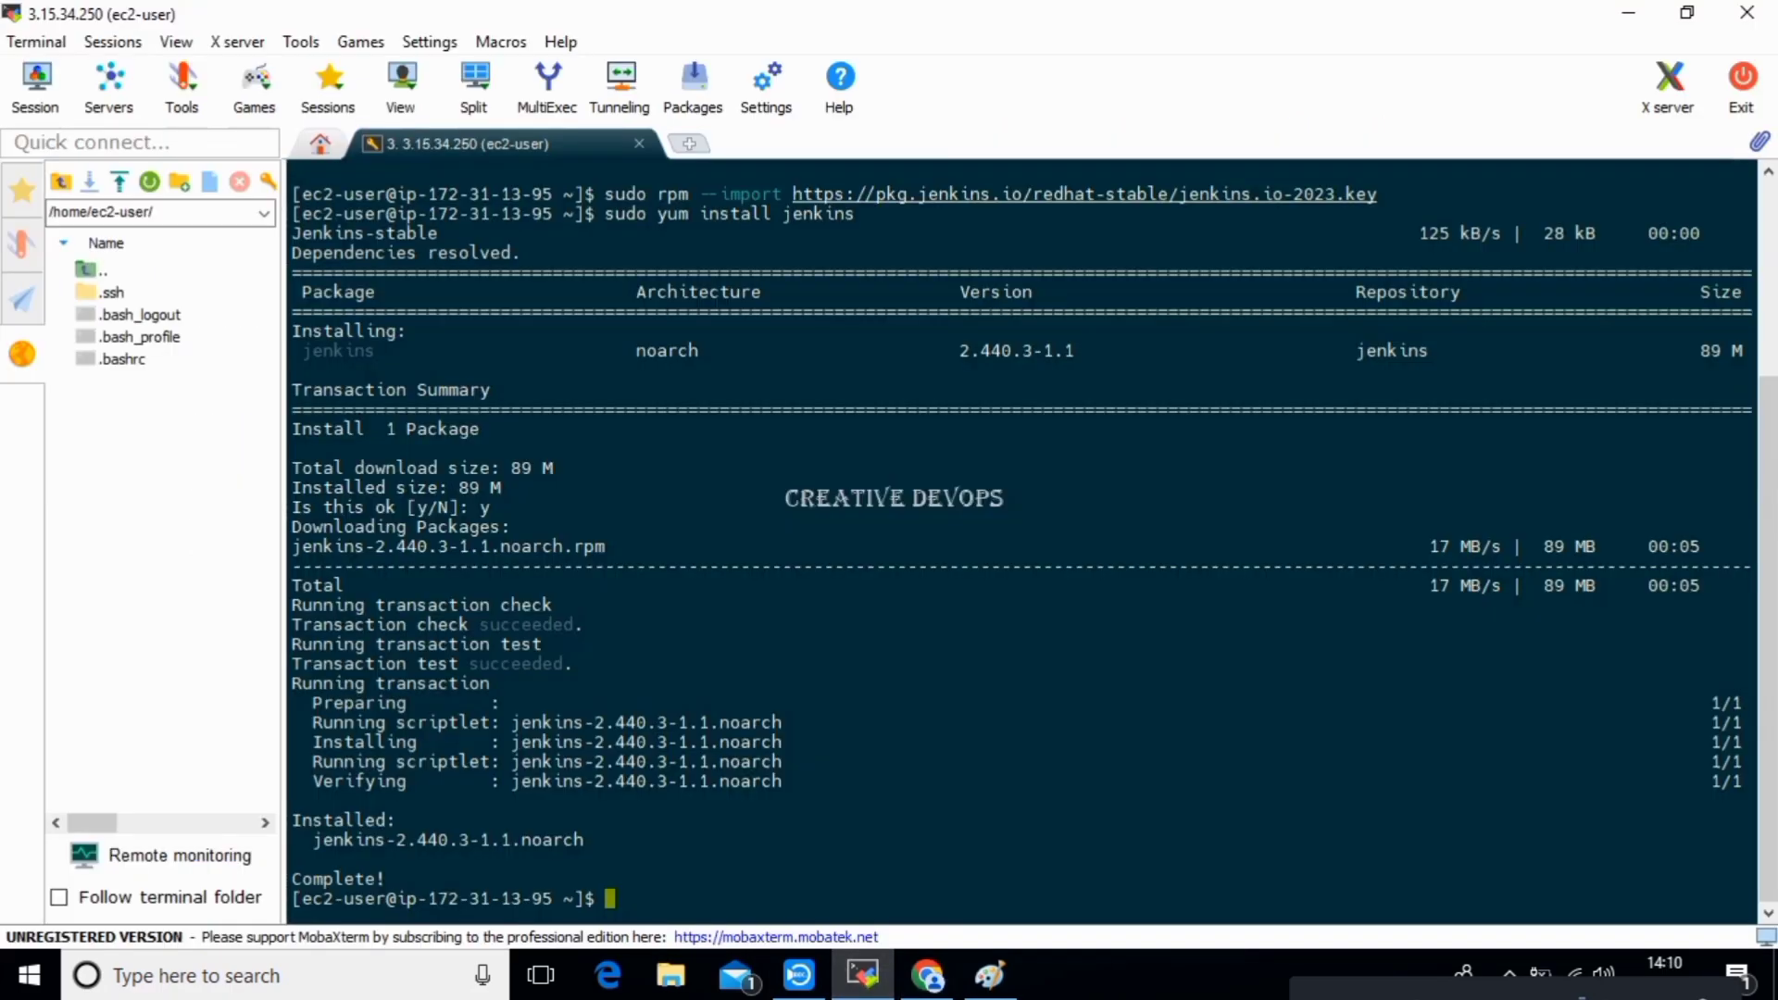
key(shift+Insert)
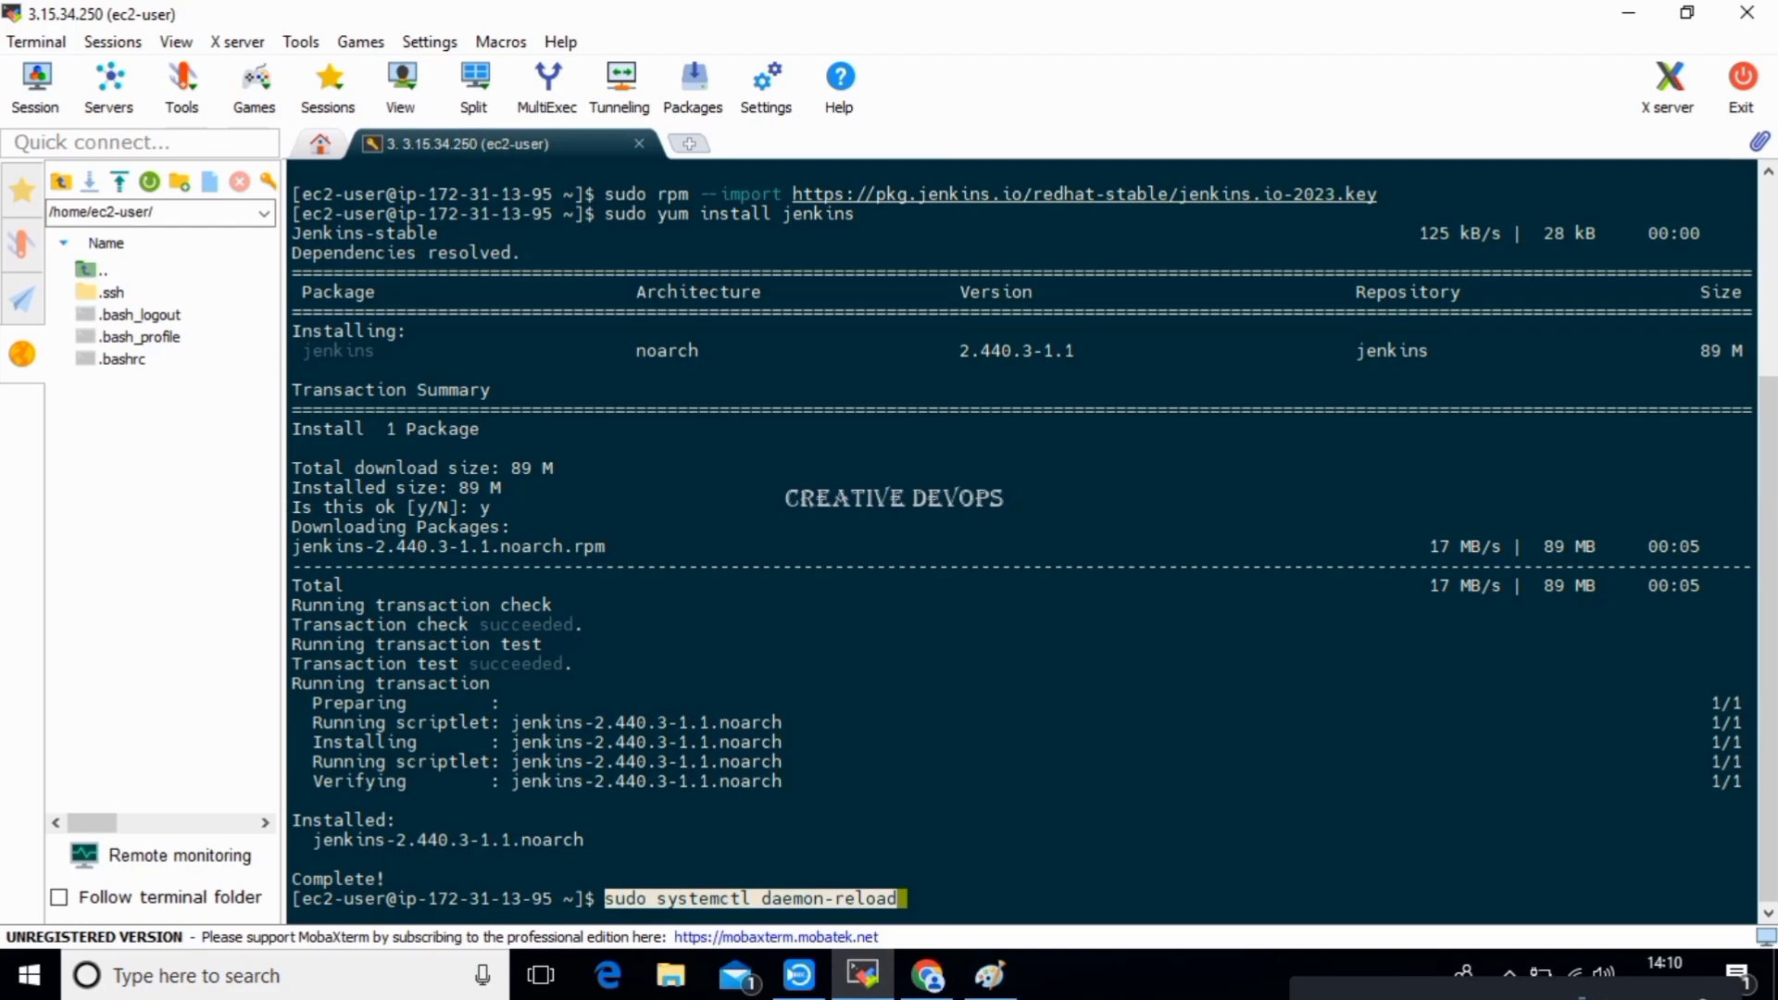
key(Return)
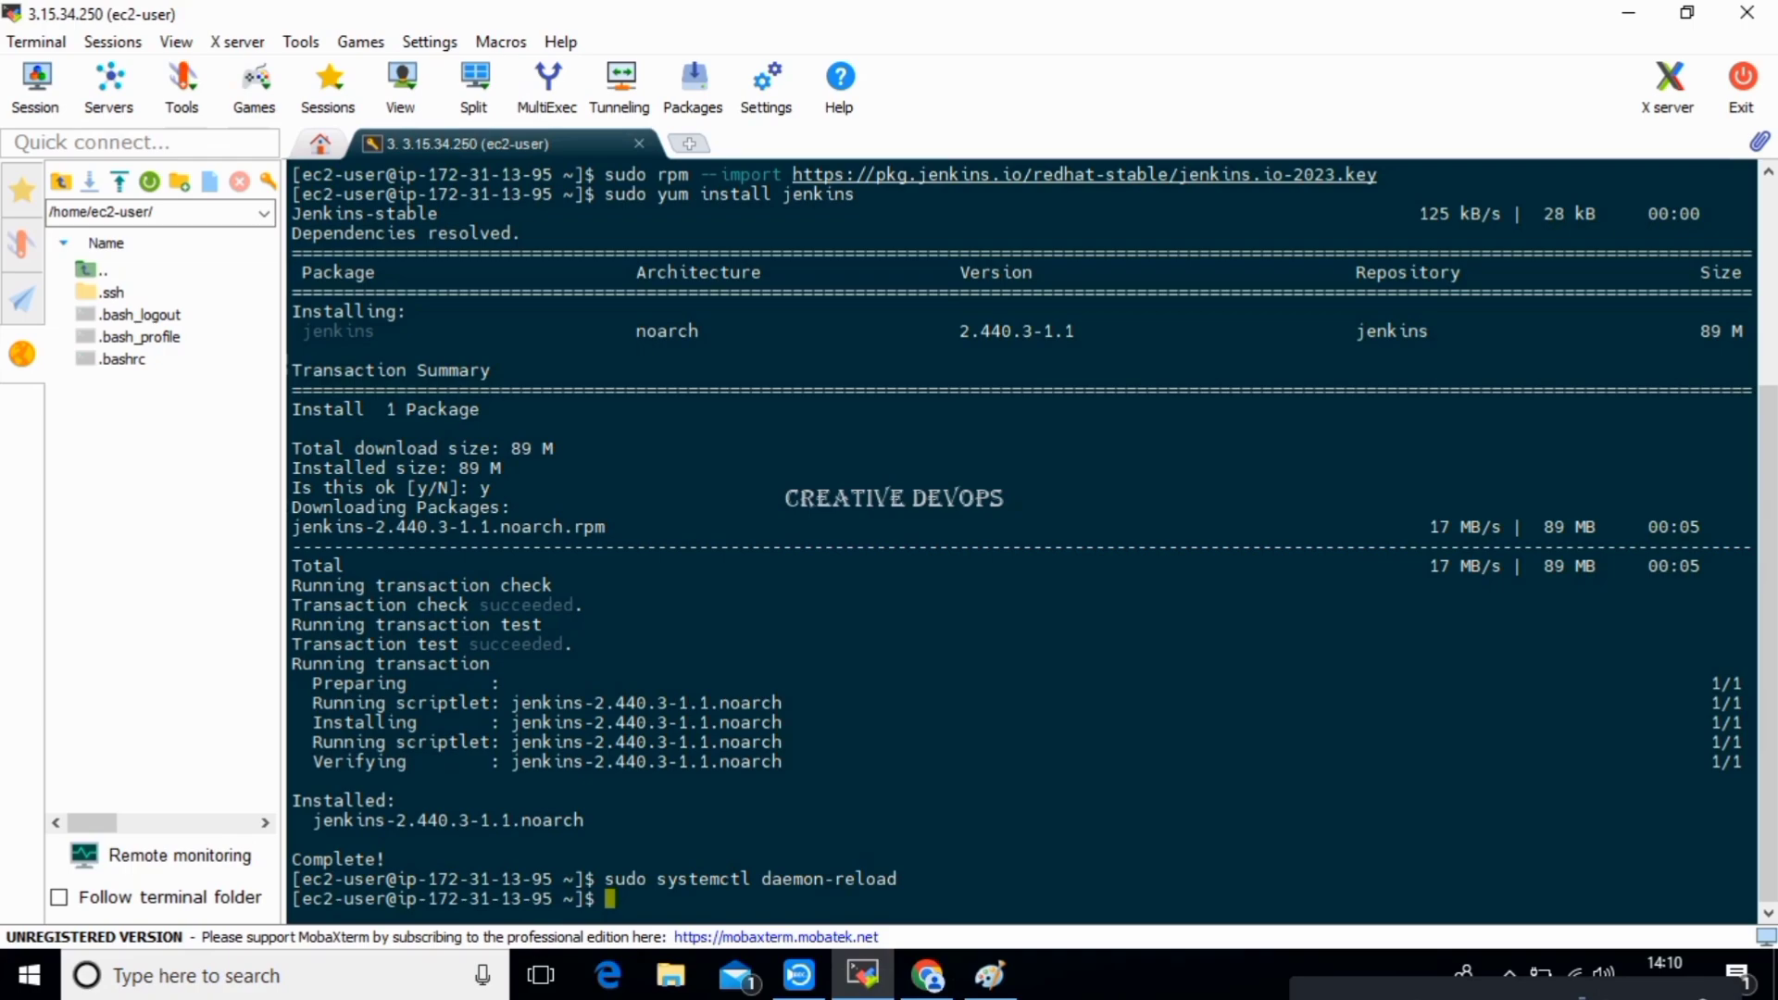
text(sudo systemctl start jenk)
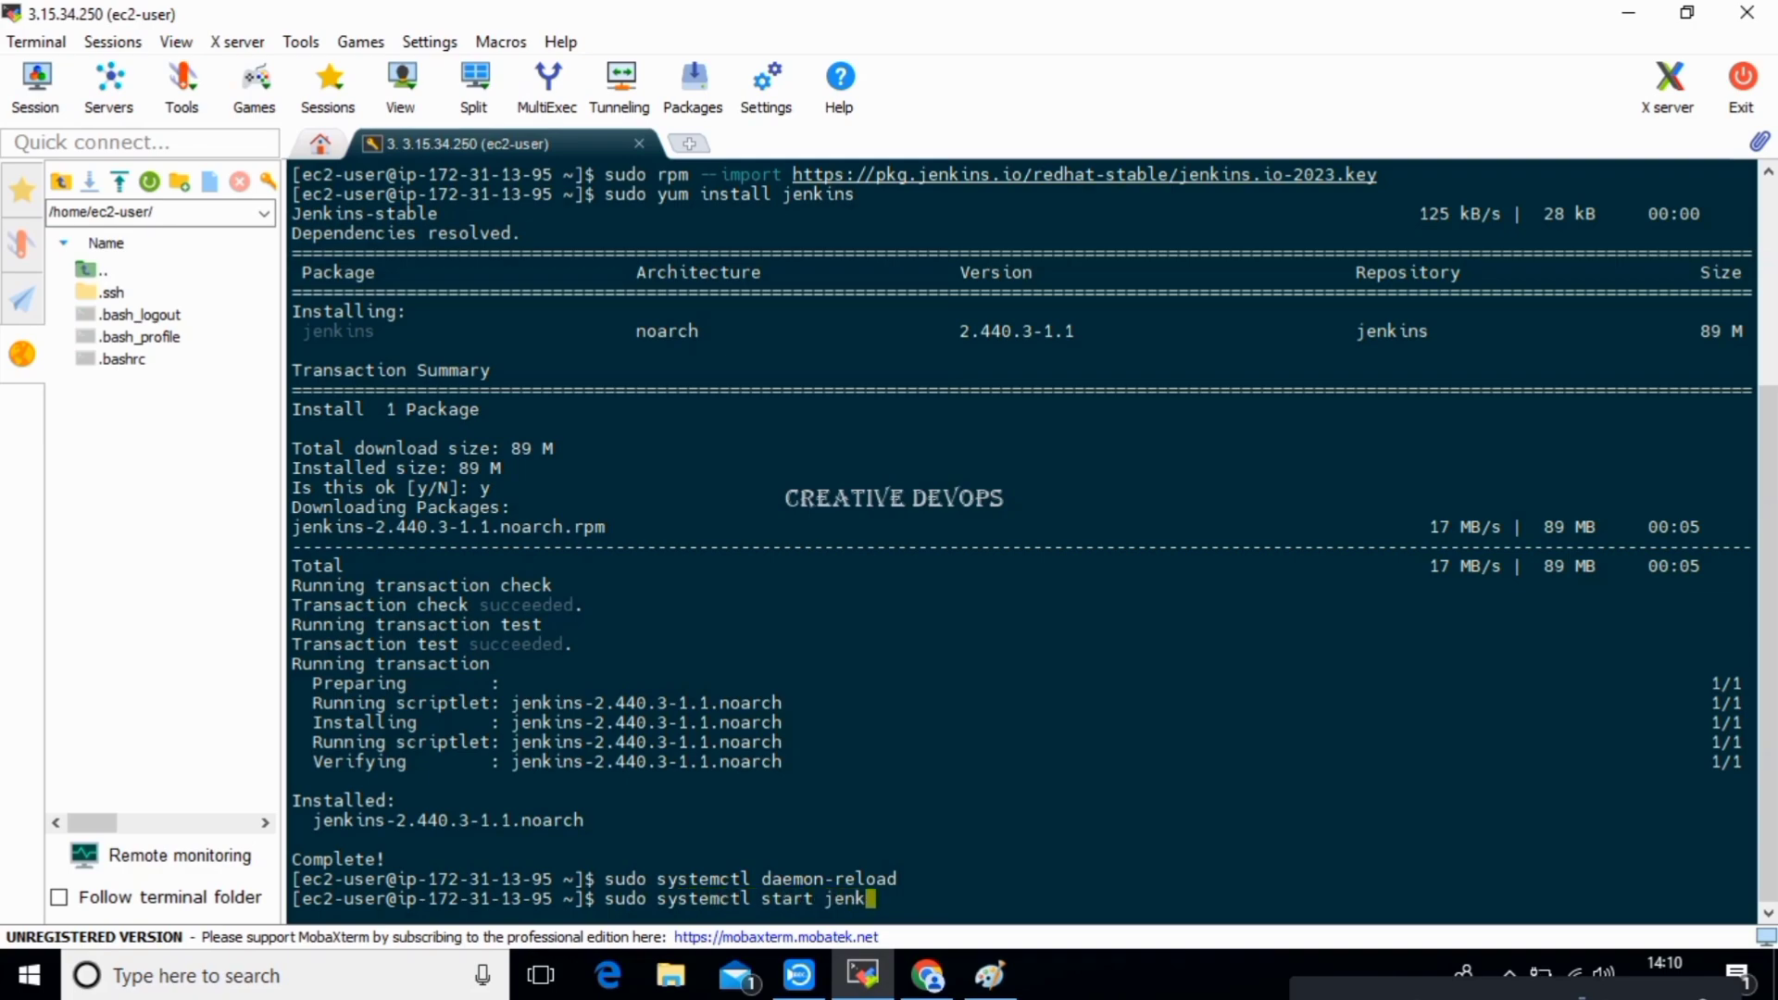
text(ins)
key(Return)
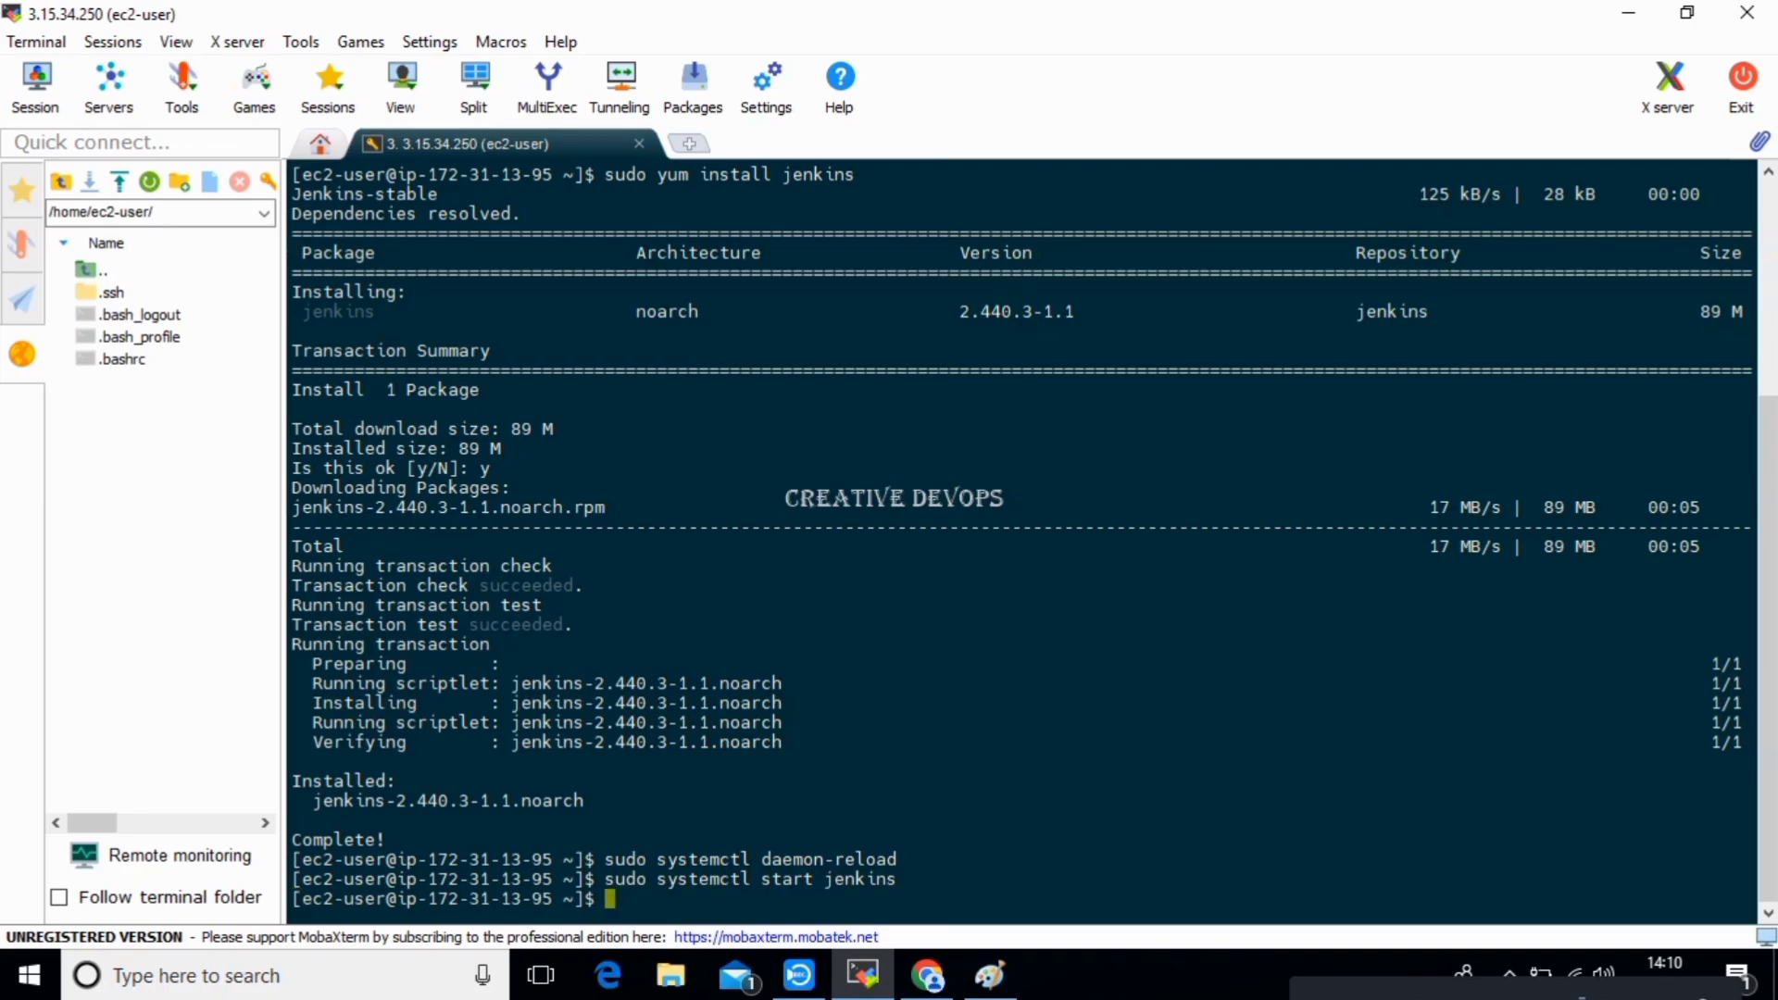
text(clear)
key(Return)
key(Return)
key(Return)
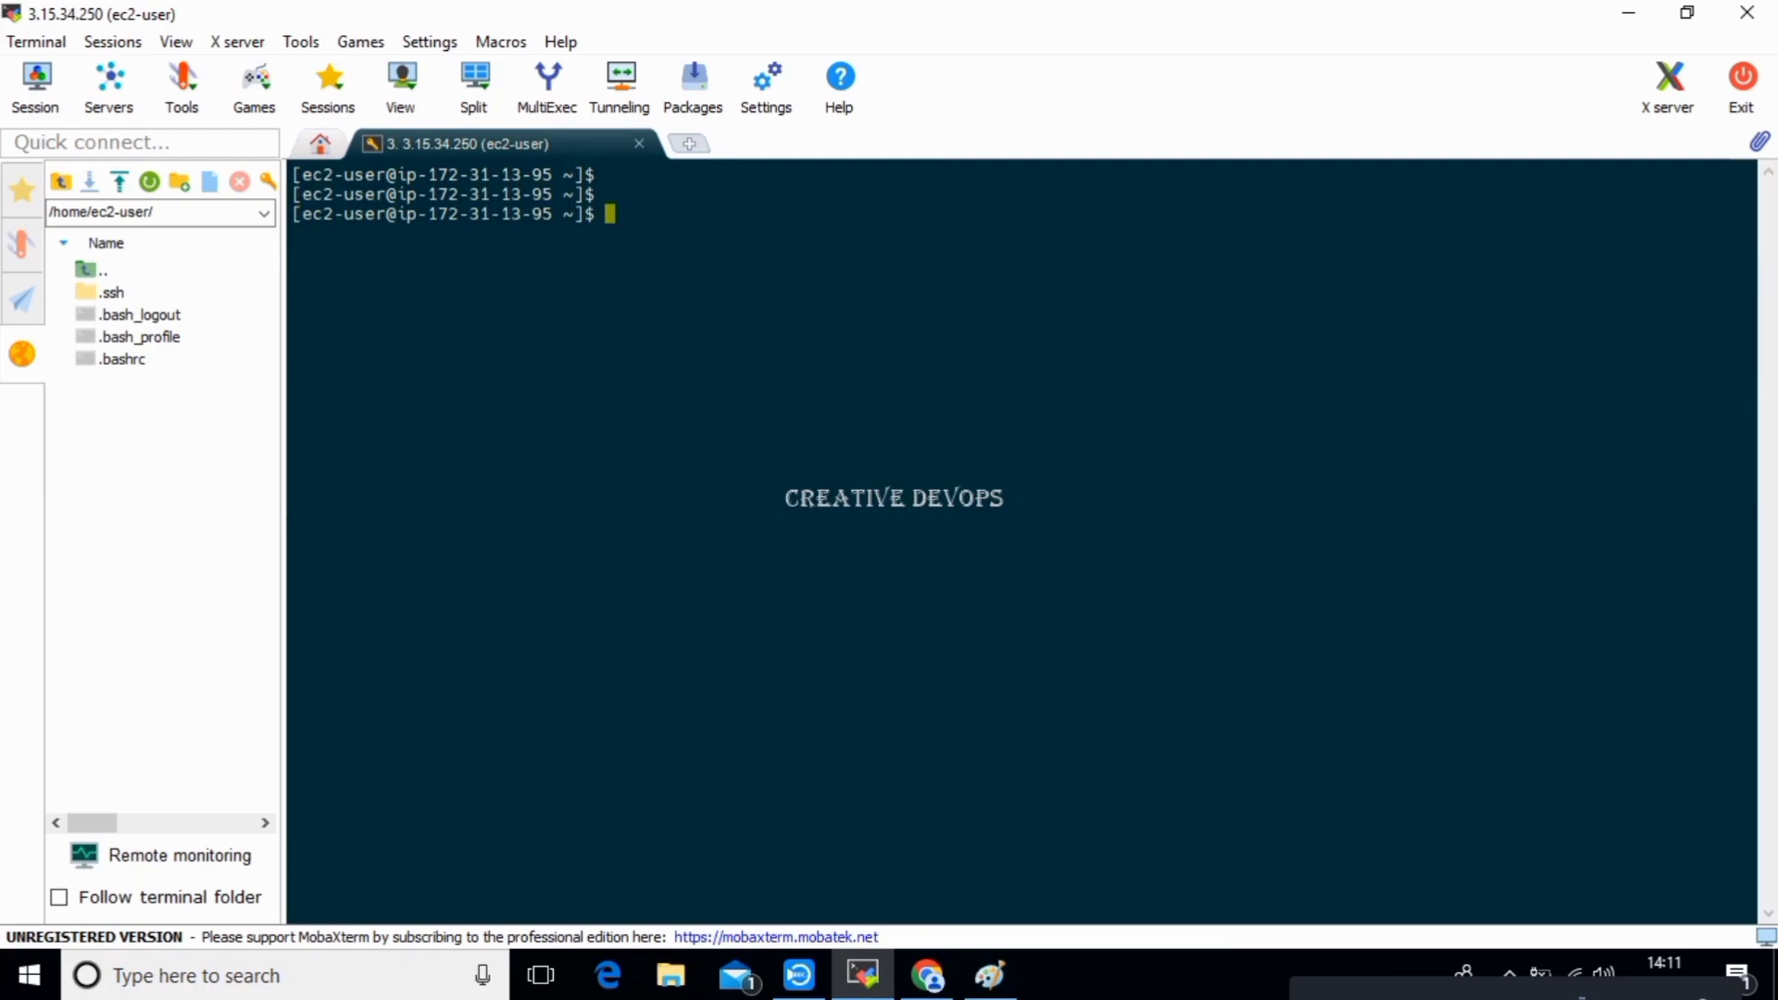
click(990, 976)
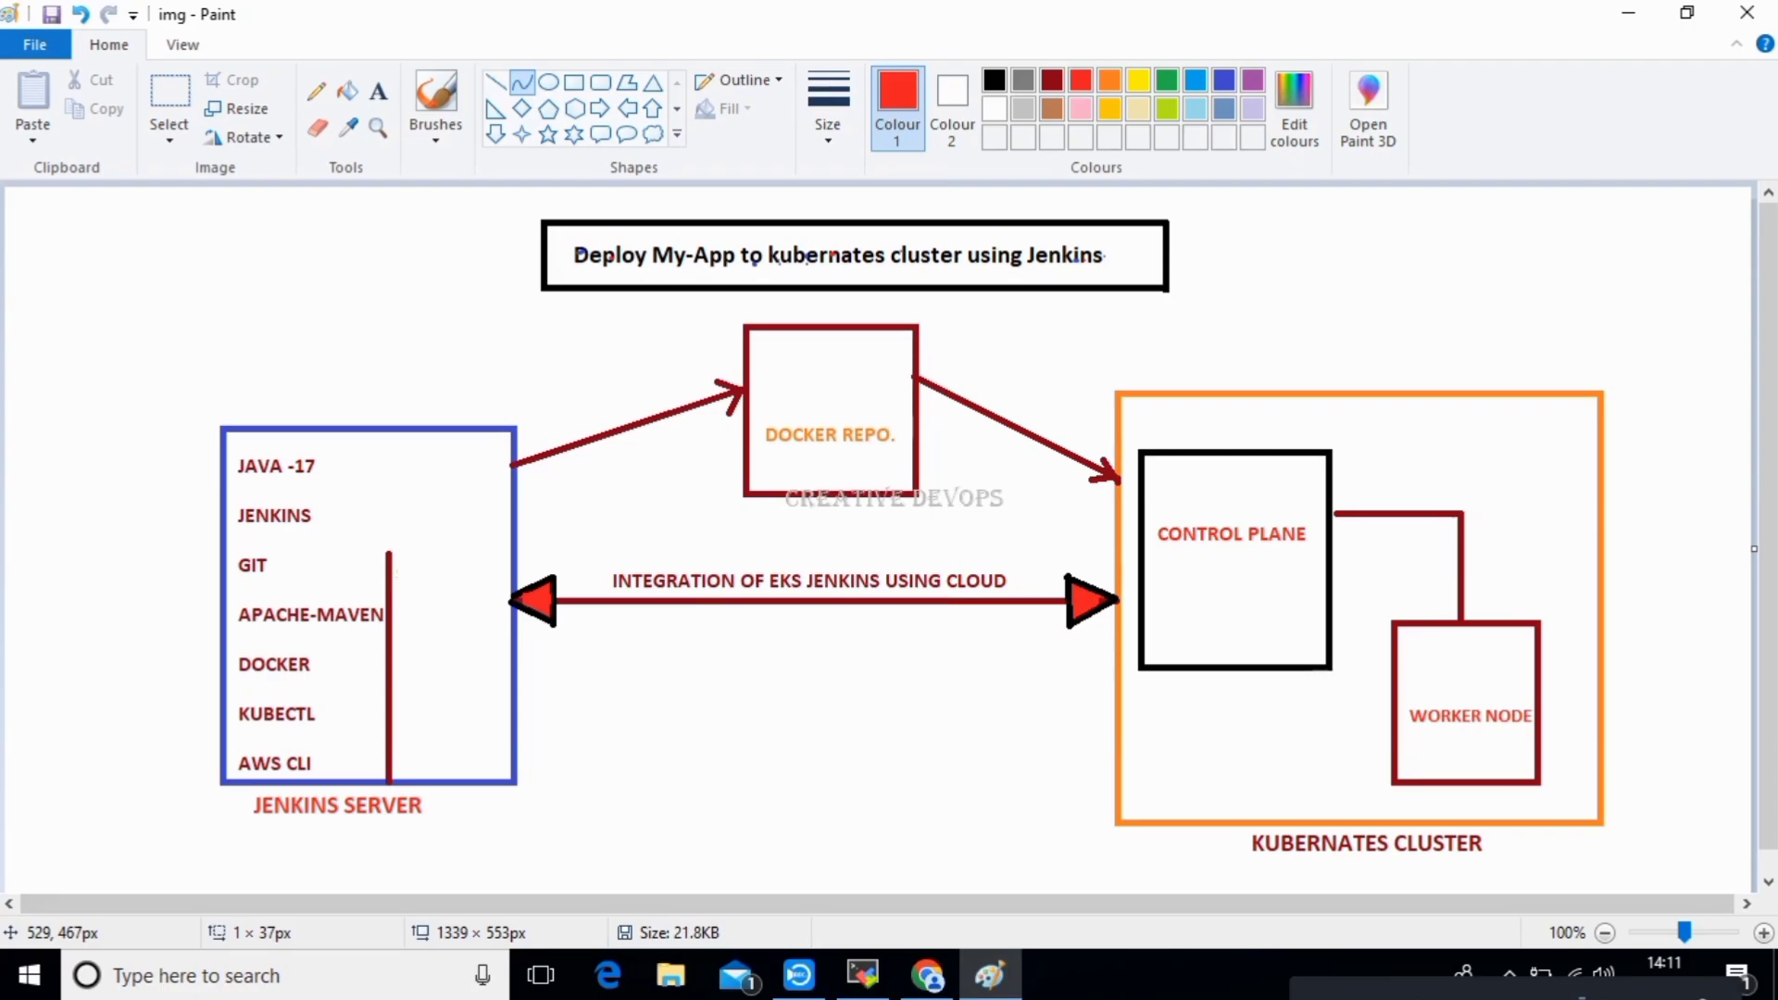
Return from the Paint architecture diagram to the MobaXterm terminal.
click(862, 974)
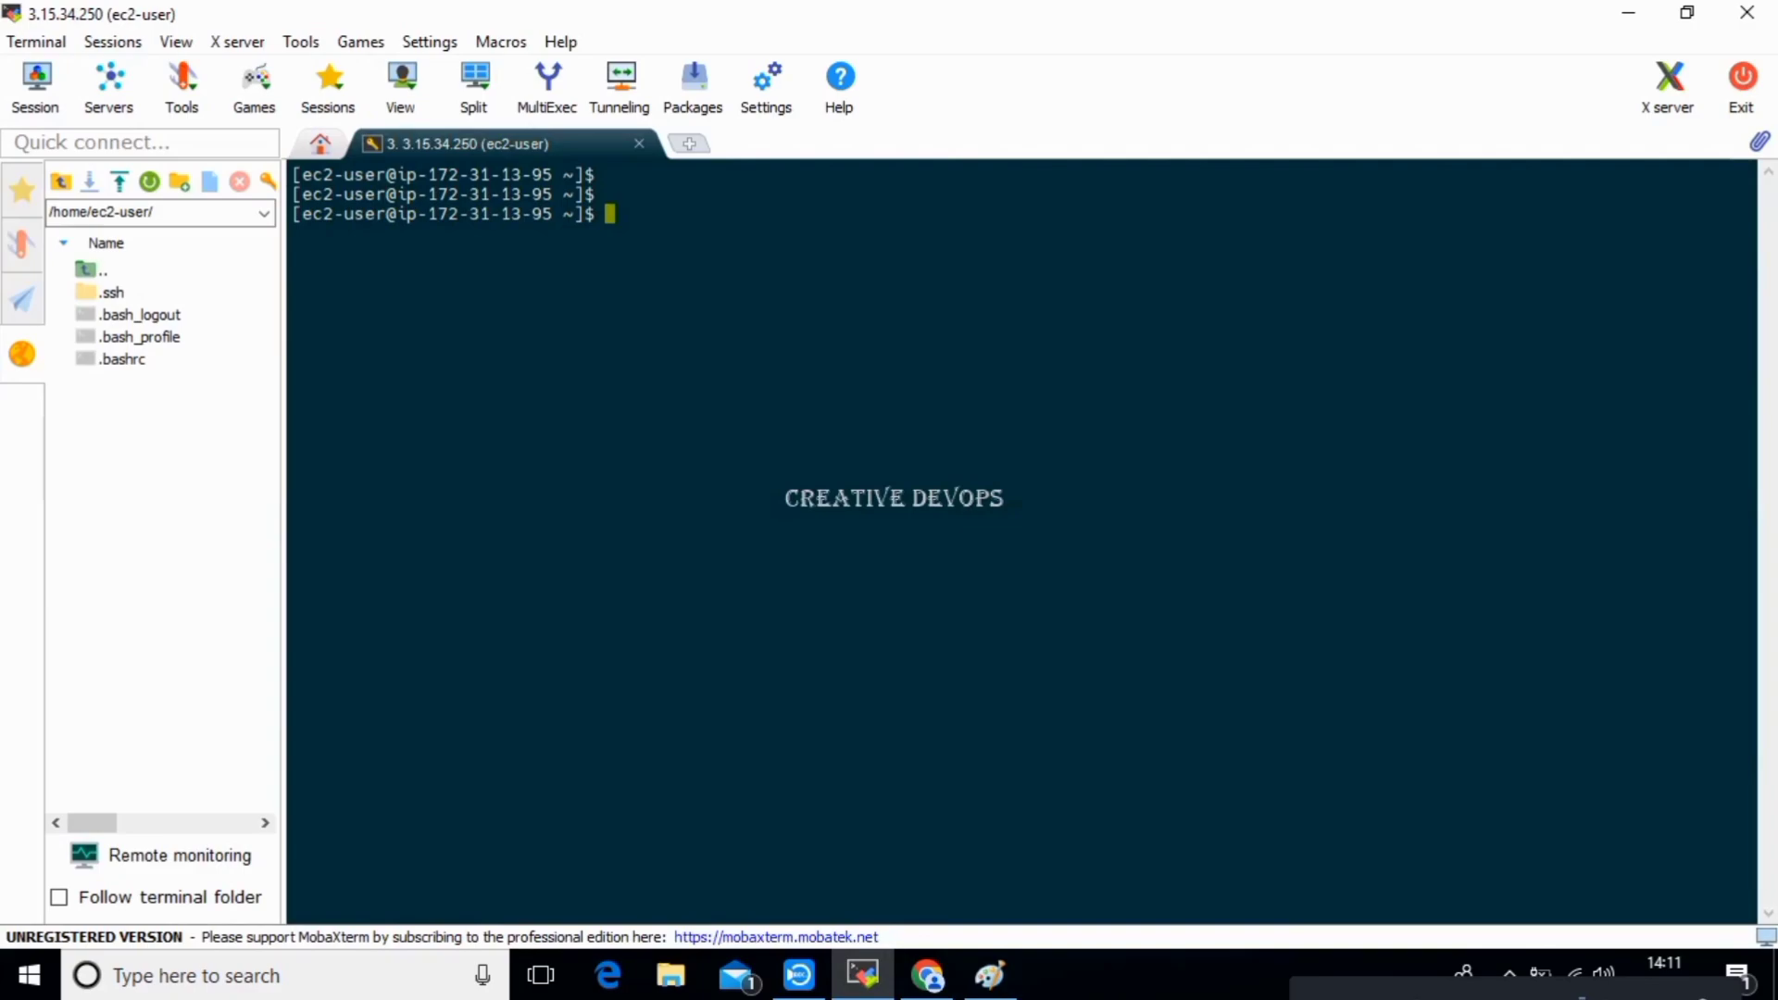
Show the jenkins user's uid, gid and groups (992) with 'id jenkins'.
text(id jenkins)
key(Return)
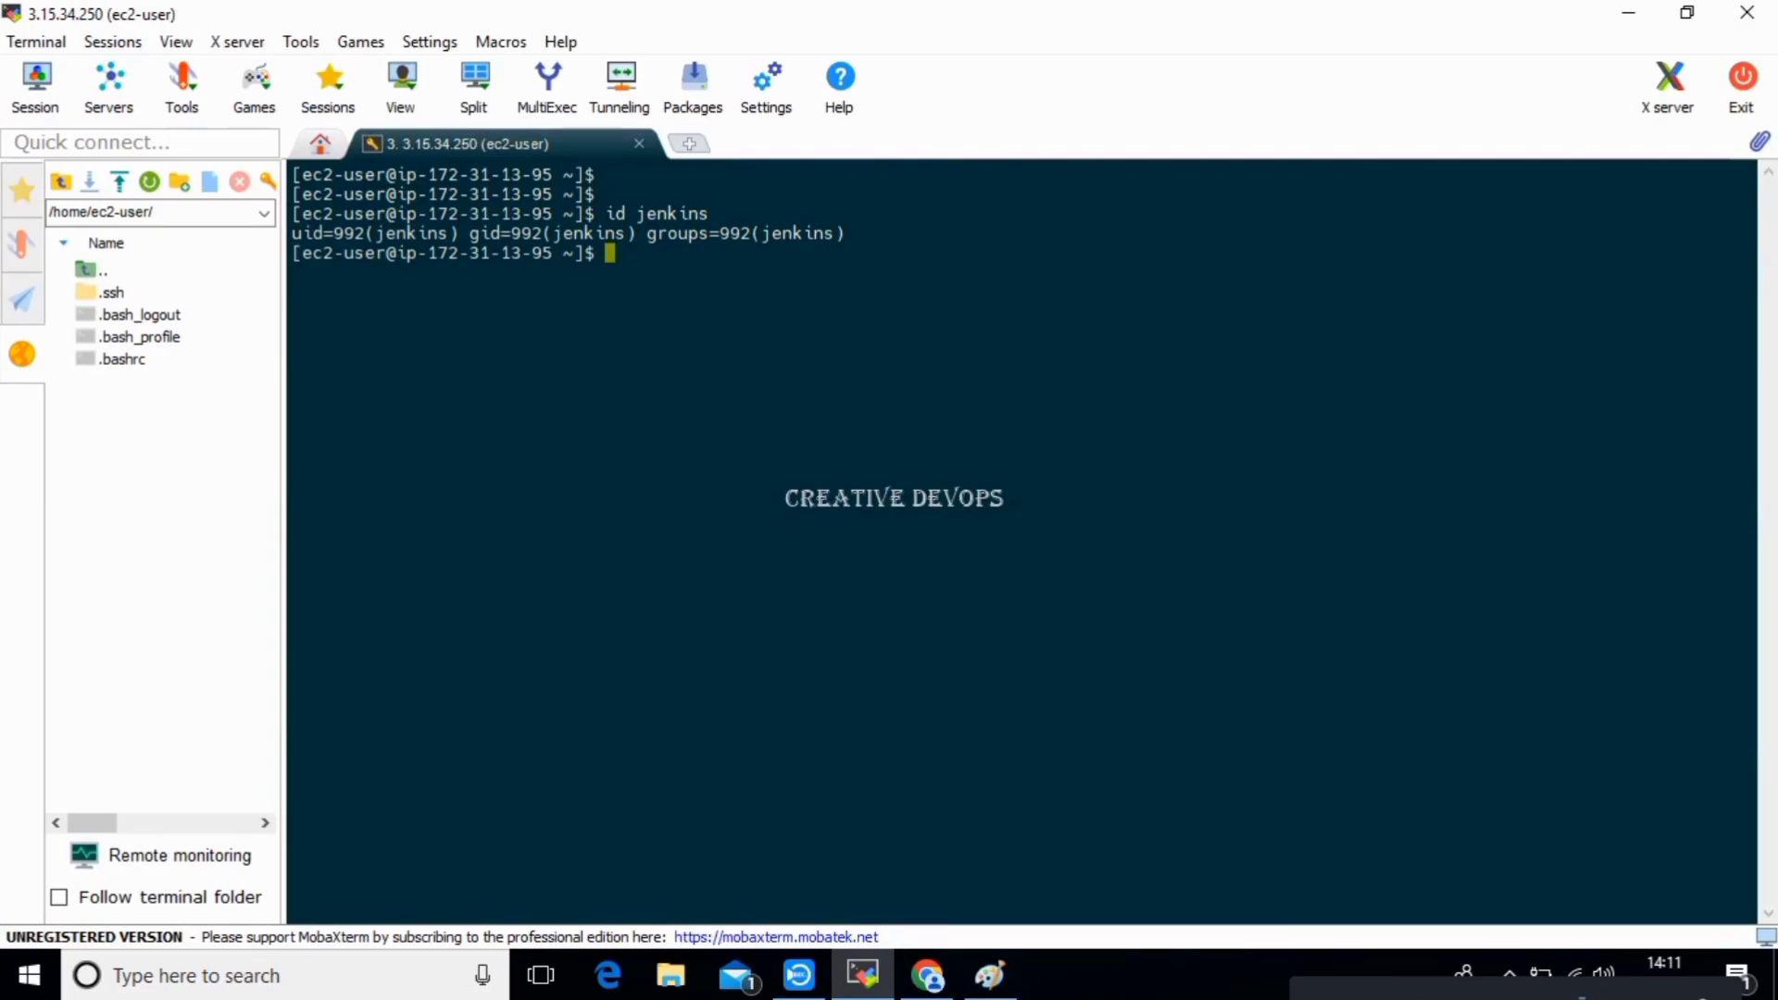
drag(292, 232, 1753, 232)
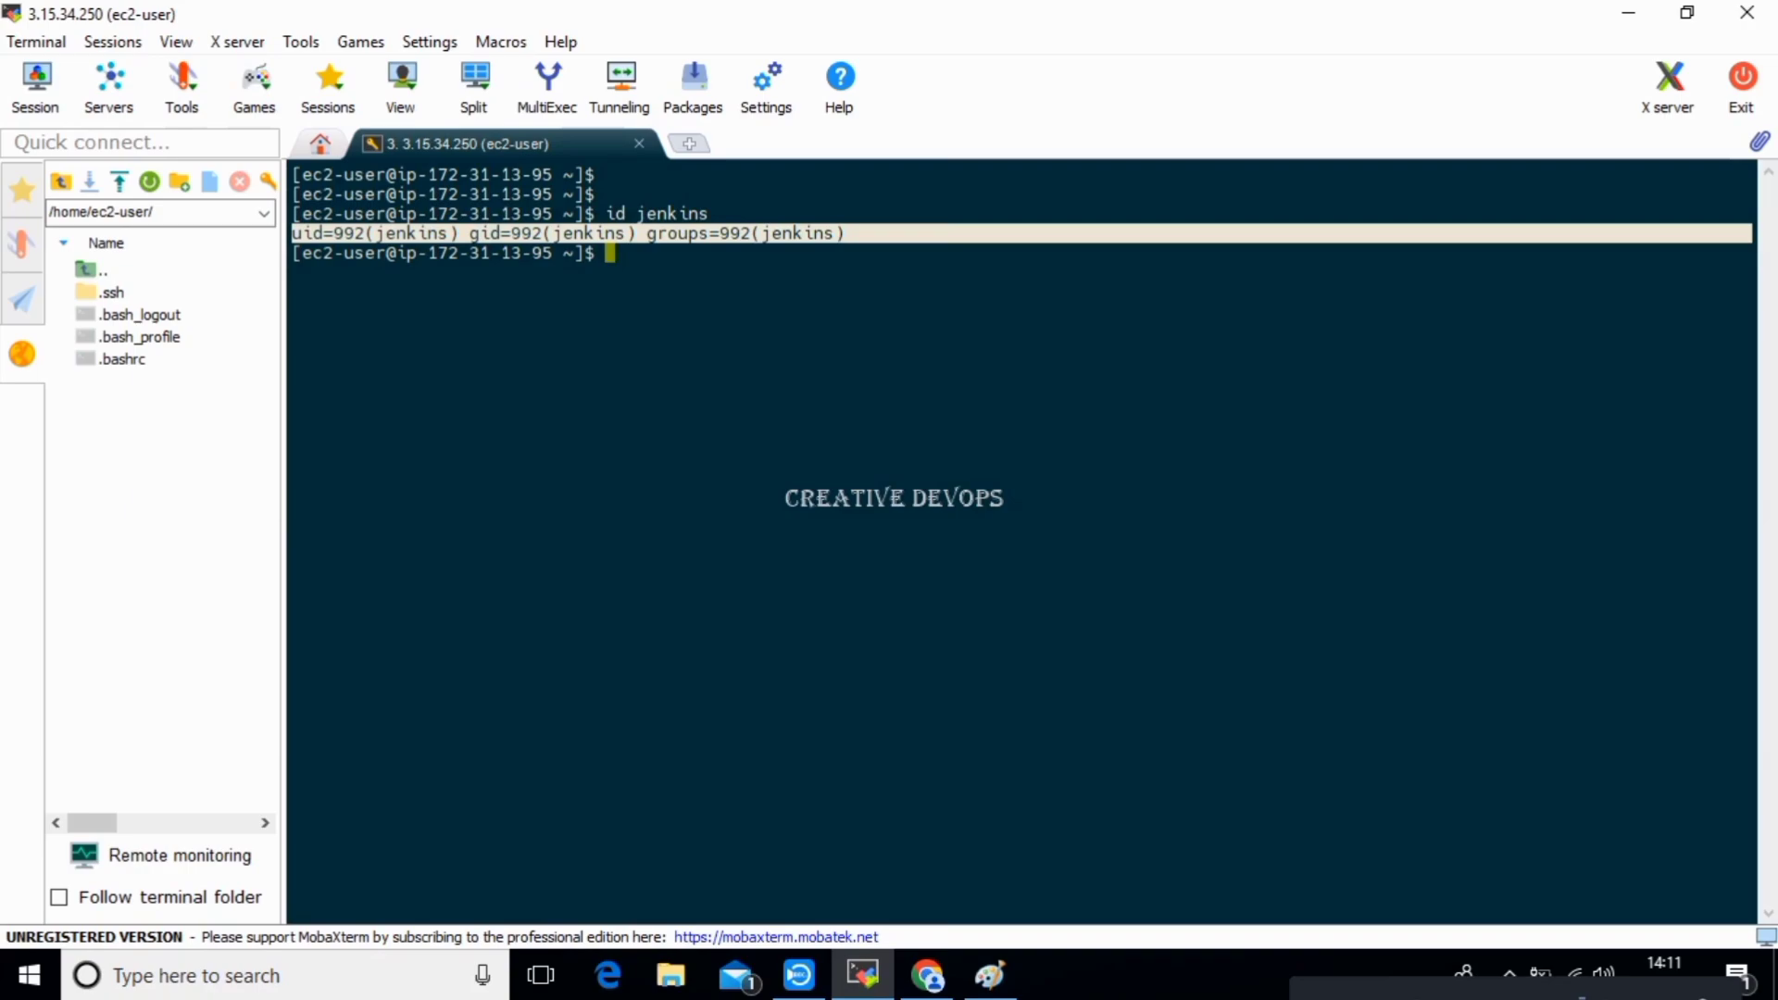
click(871, 235)
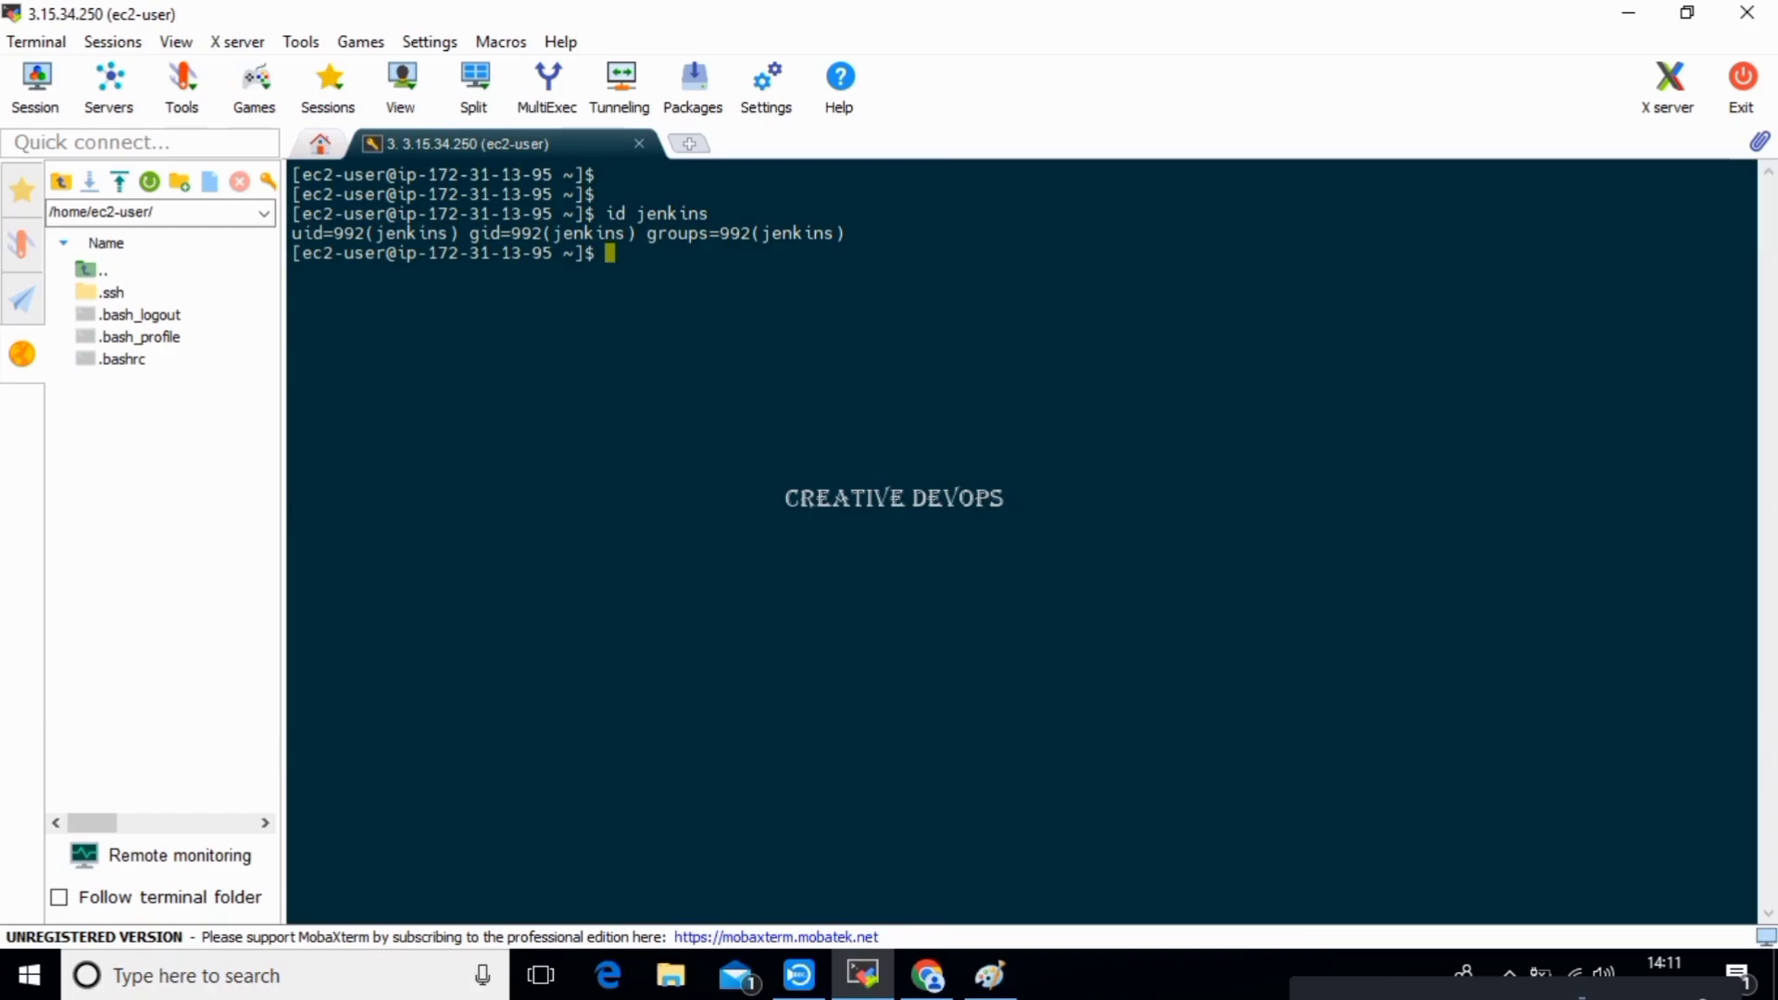
Try switching to the jenkins user with 'sudo su jenkins', then enter 'sudo su -'.
text(sudo su jenkins)
key(Return)
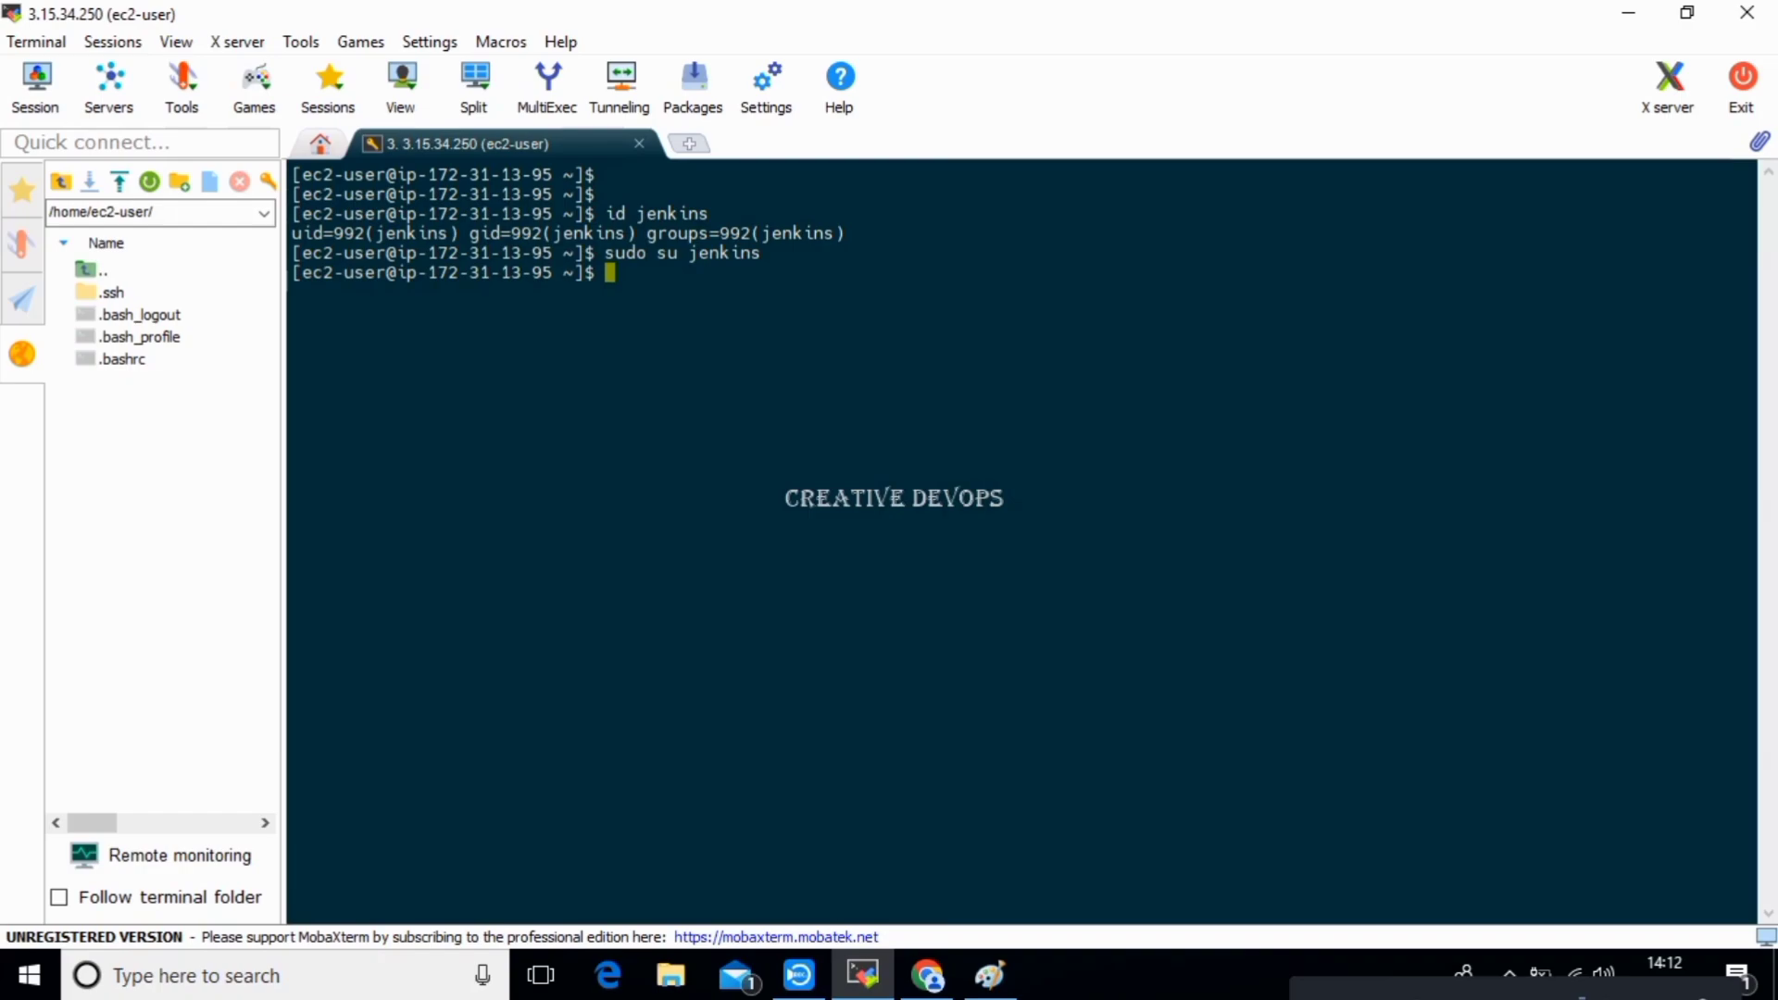
key(Return)
key(Return)
key(Return)
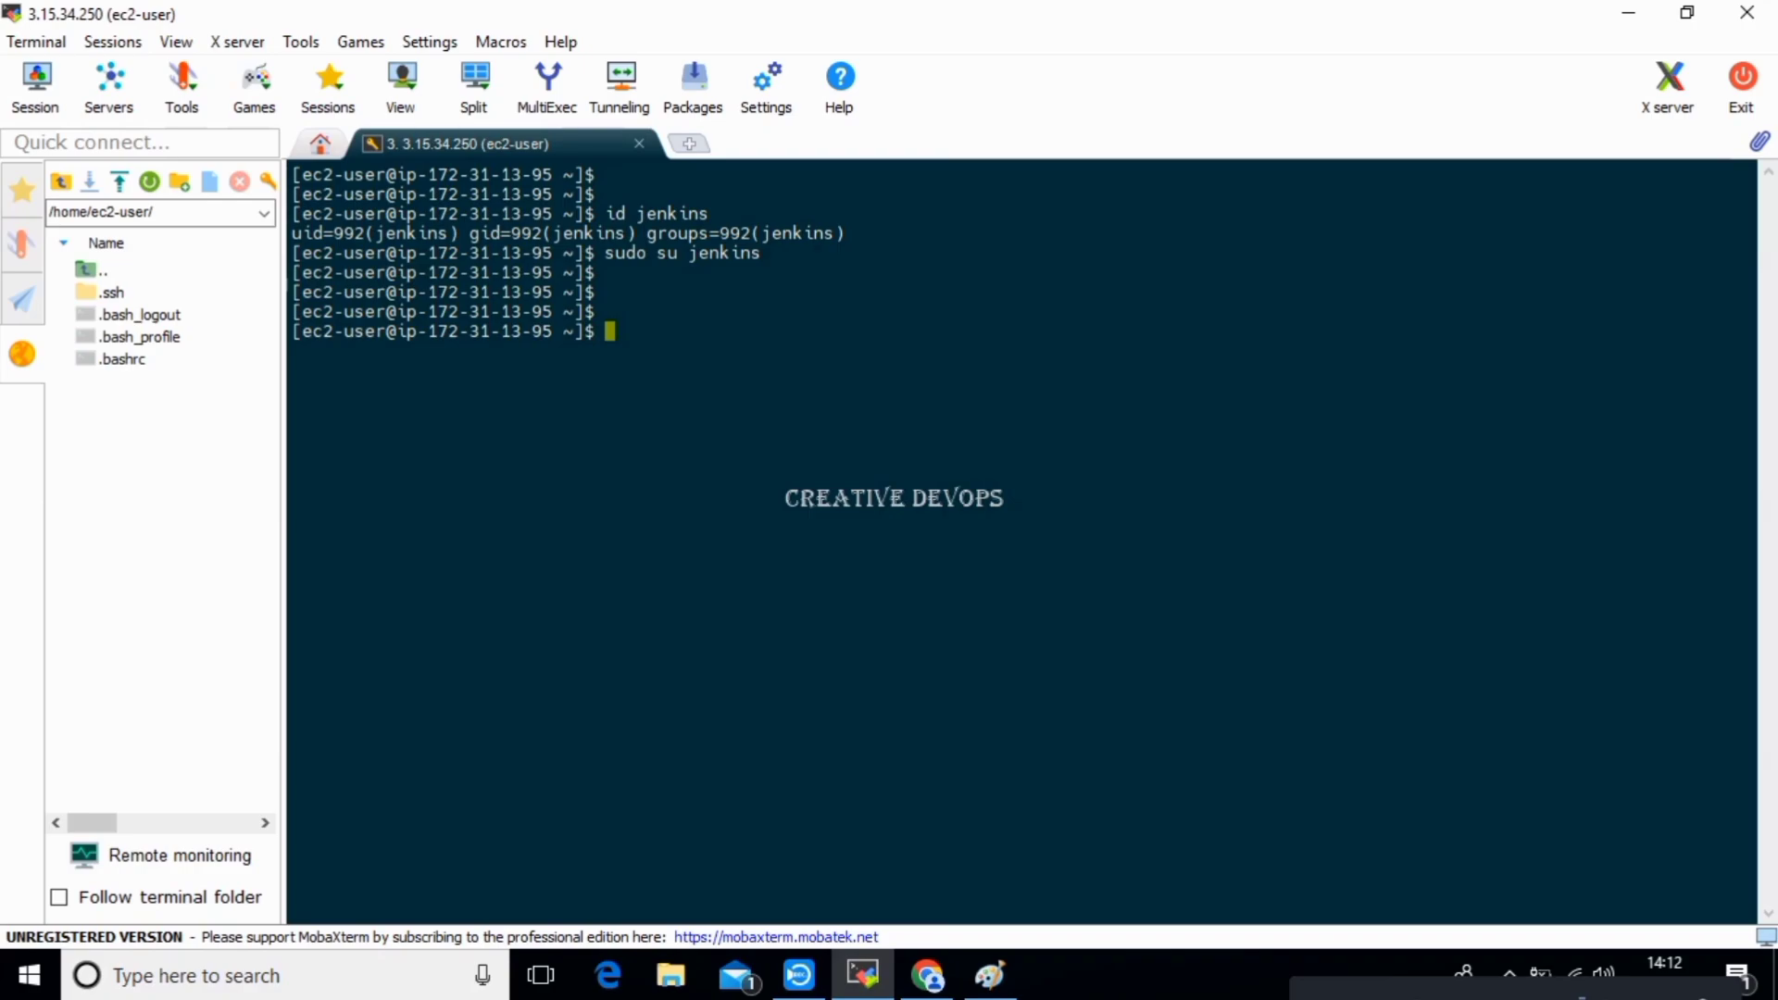
text(sudo su )
text(-)
Open a root shell and set a new password for the jenkins user with passwd.
key(Return)
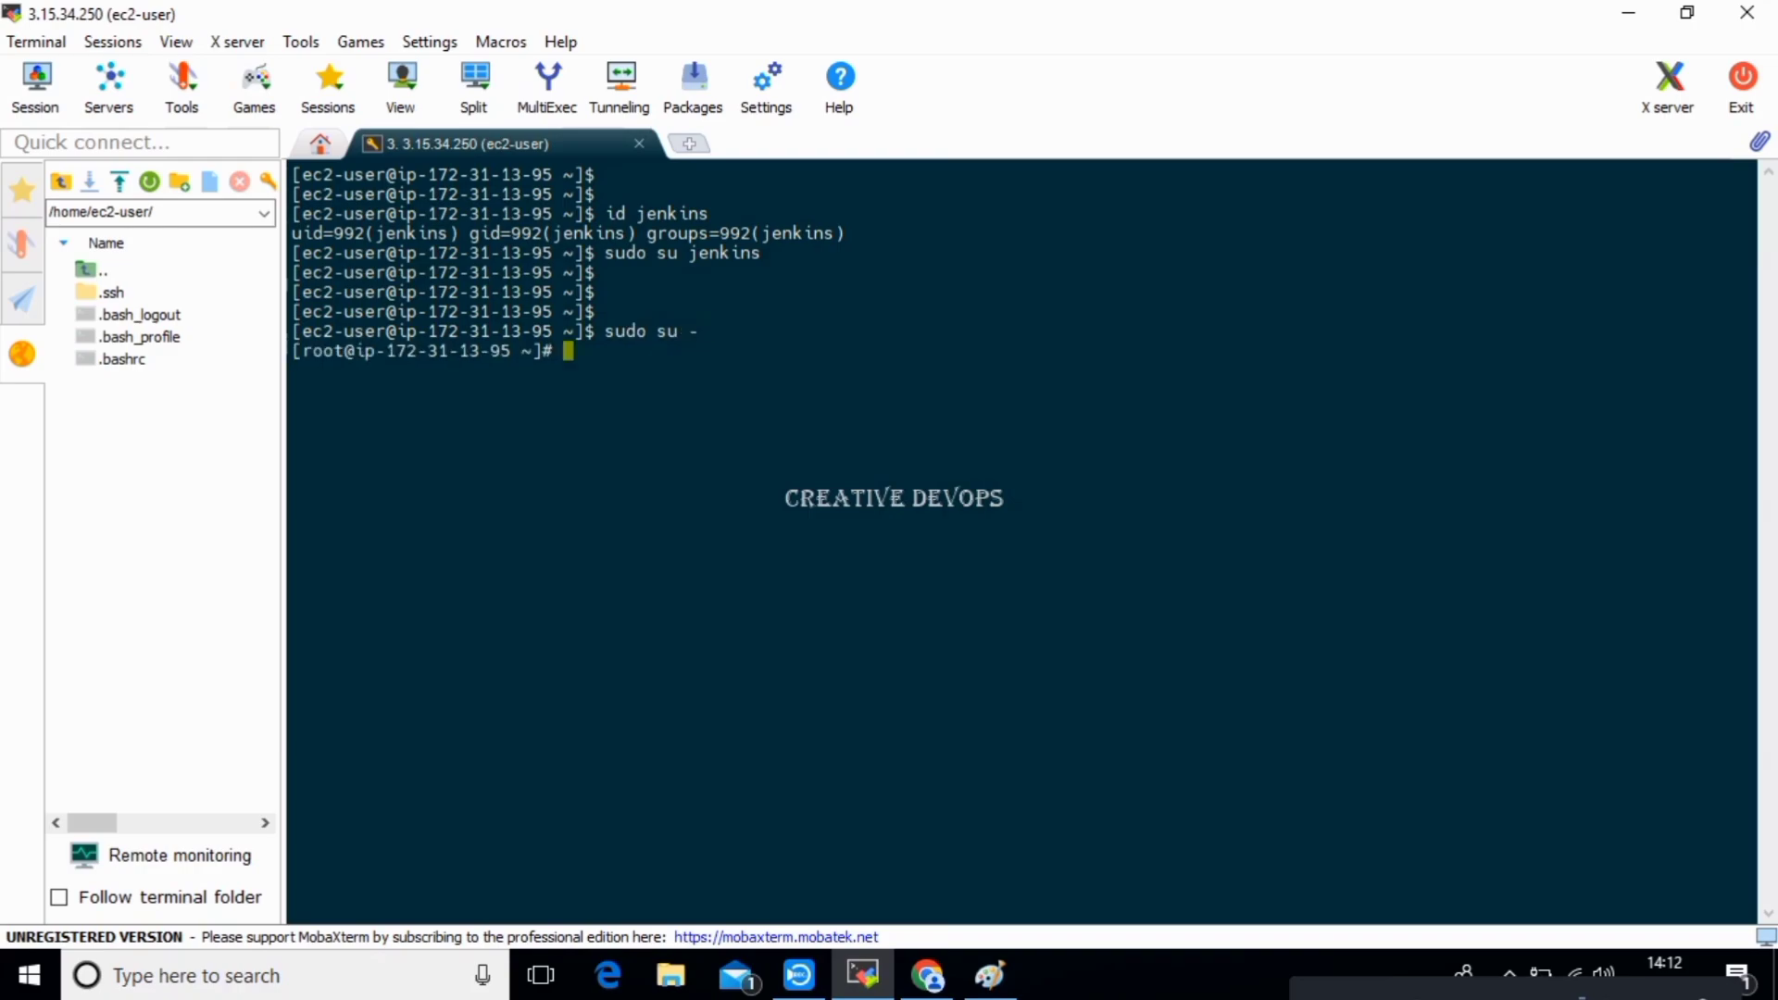
key(Return)
key(Return)
key(Return)
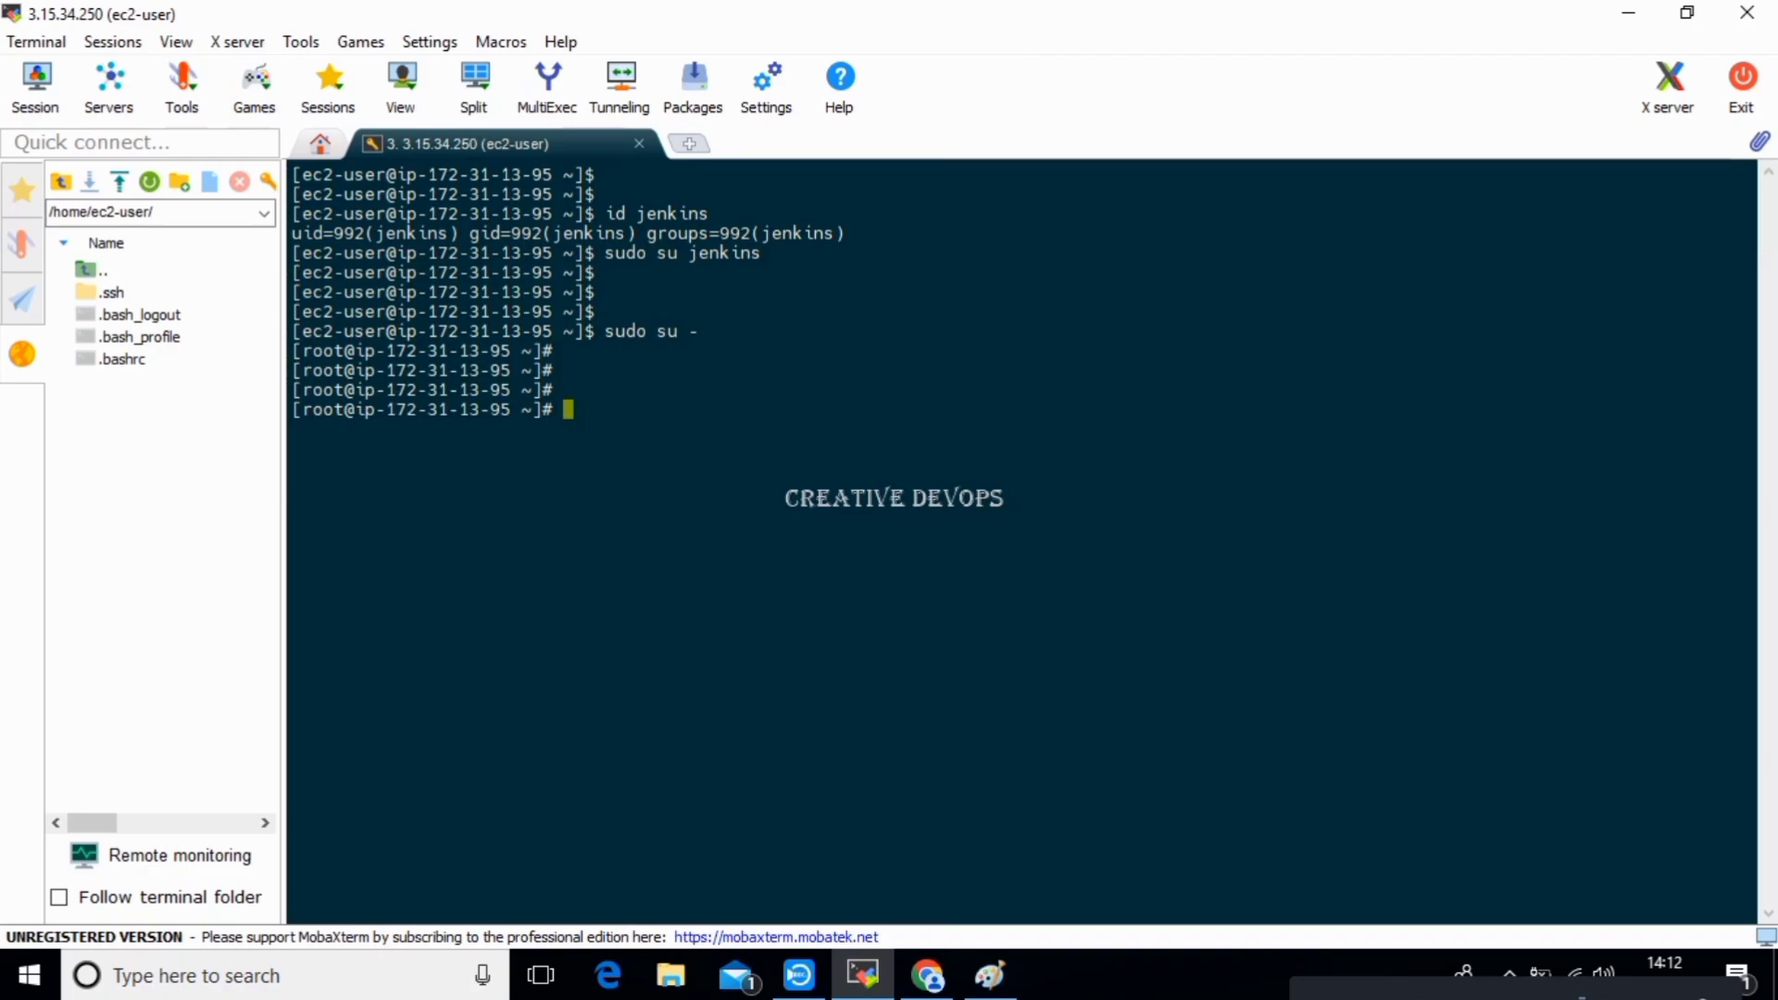
text(passwd jenkins)
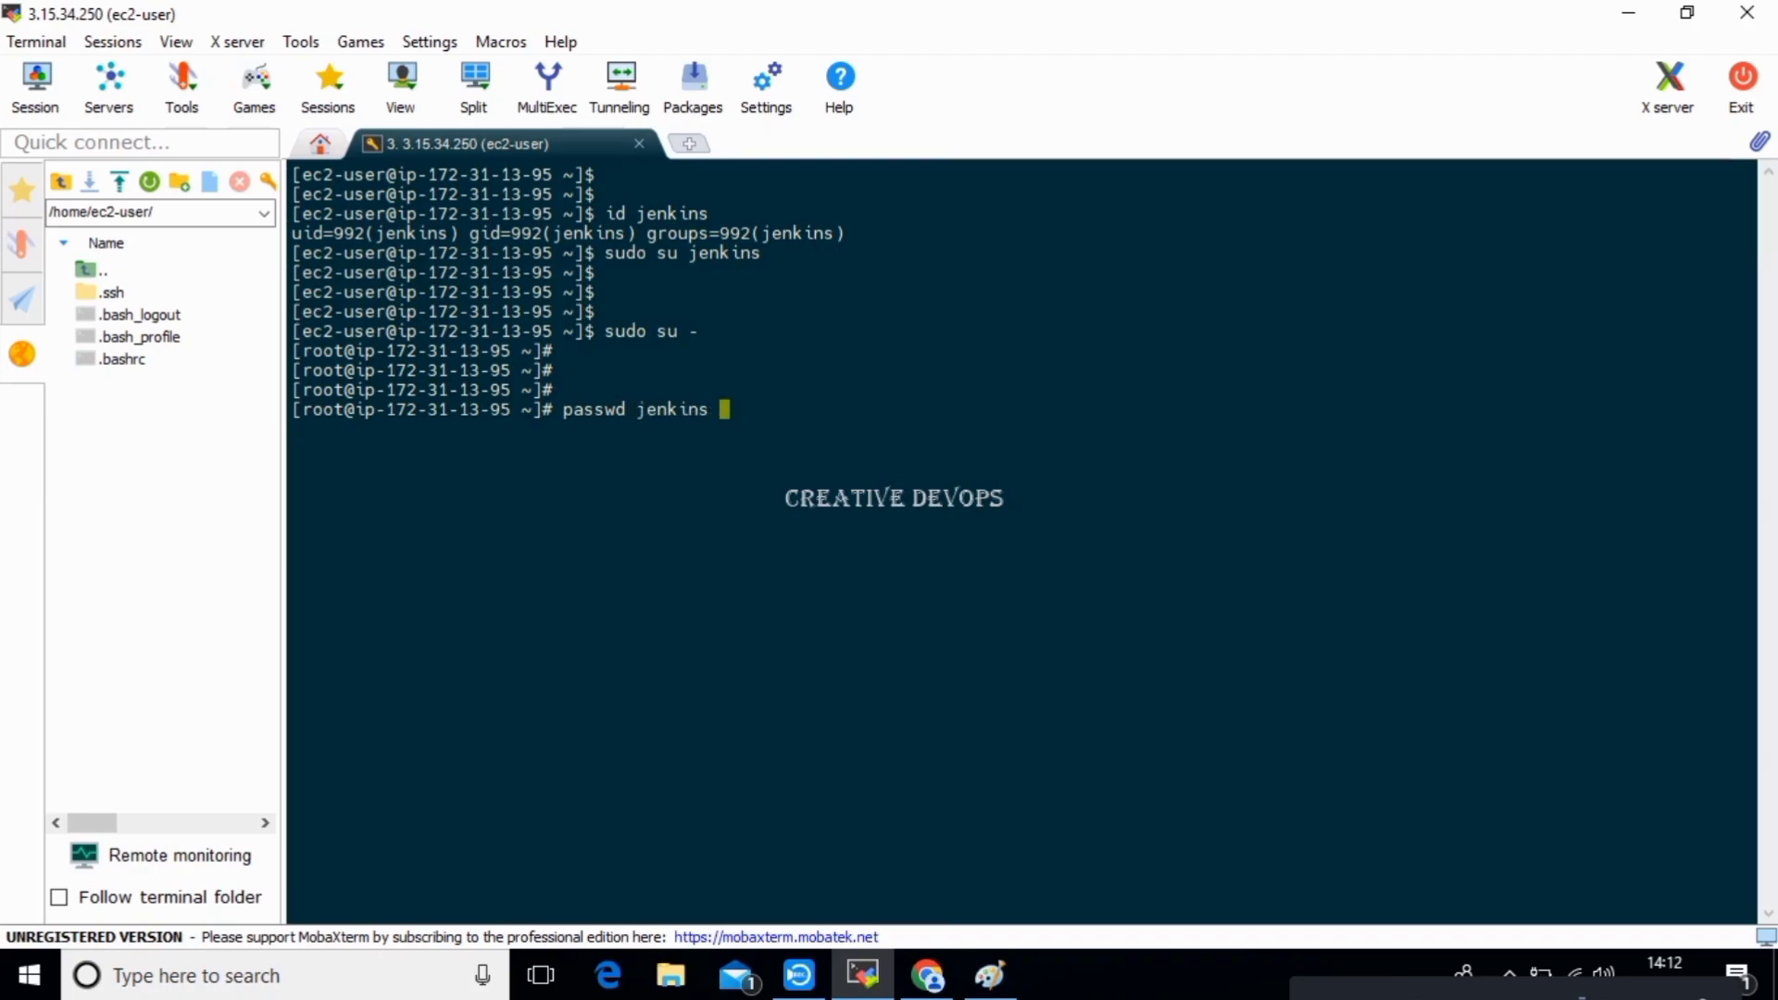
key(Return)
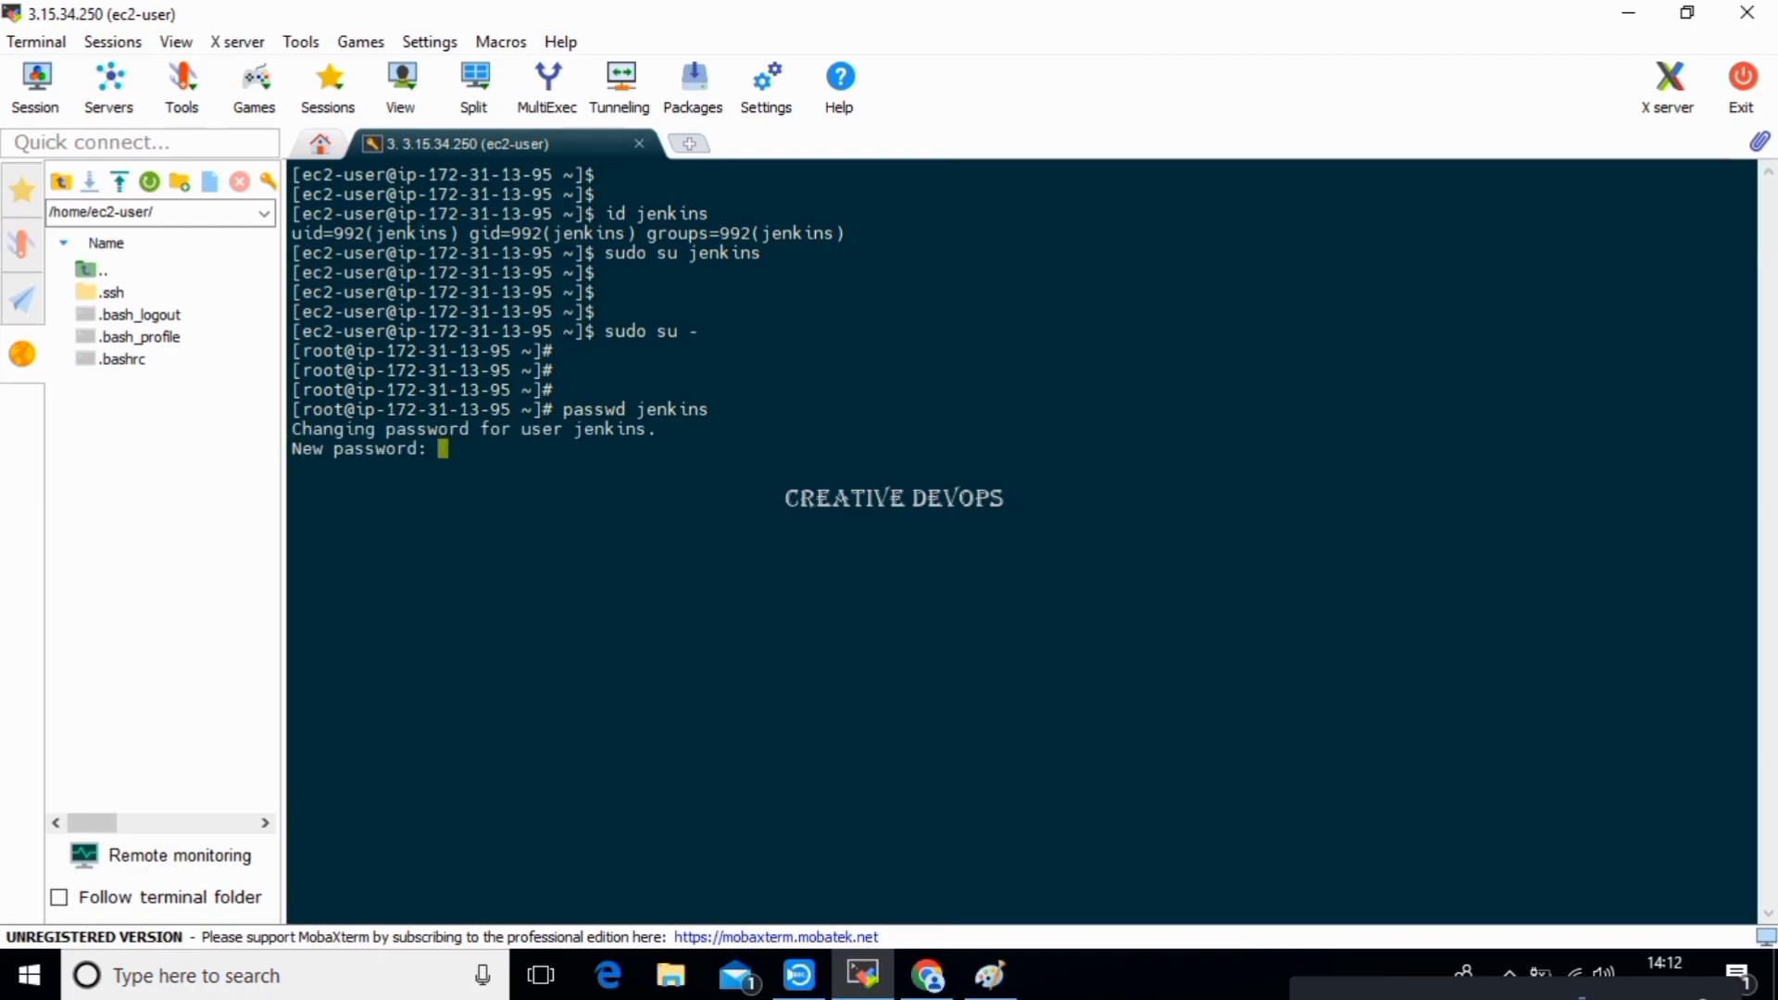
key(Return)
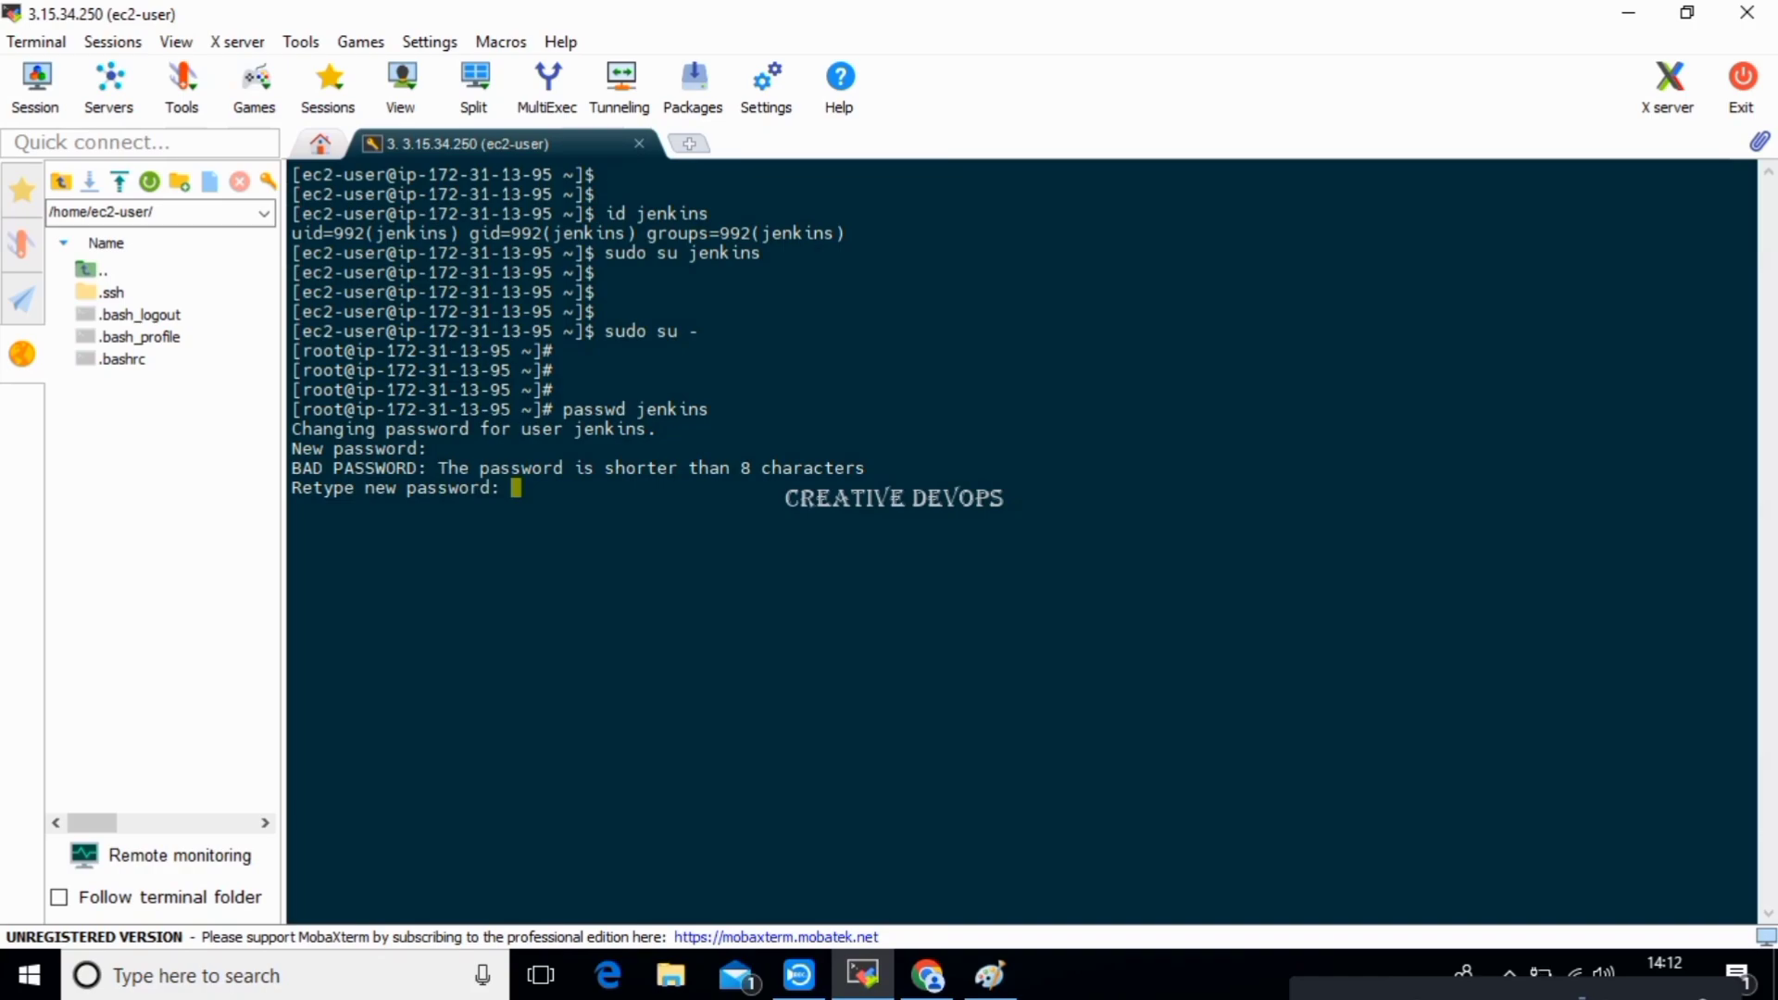
key(Return)
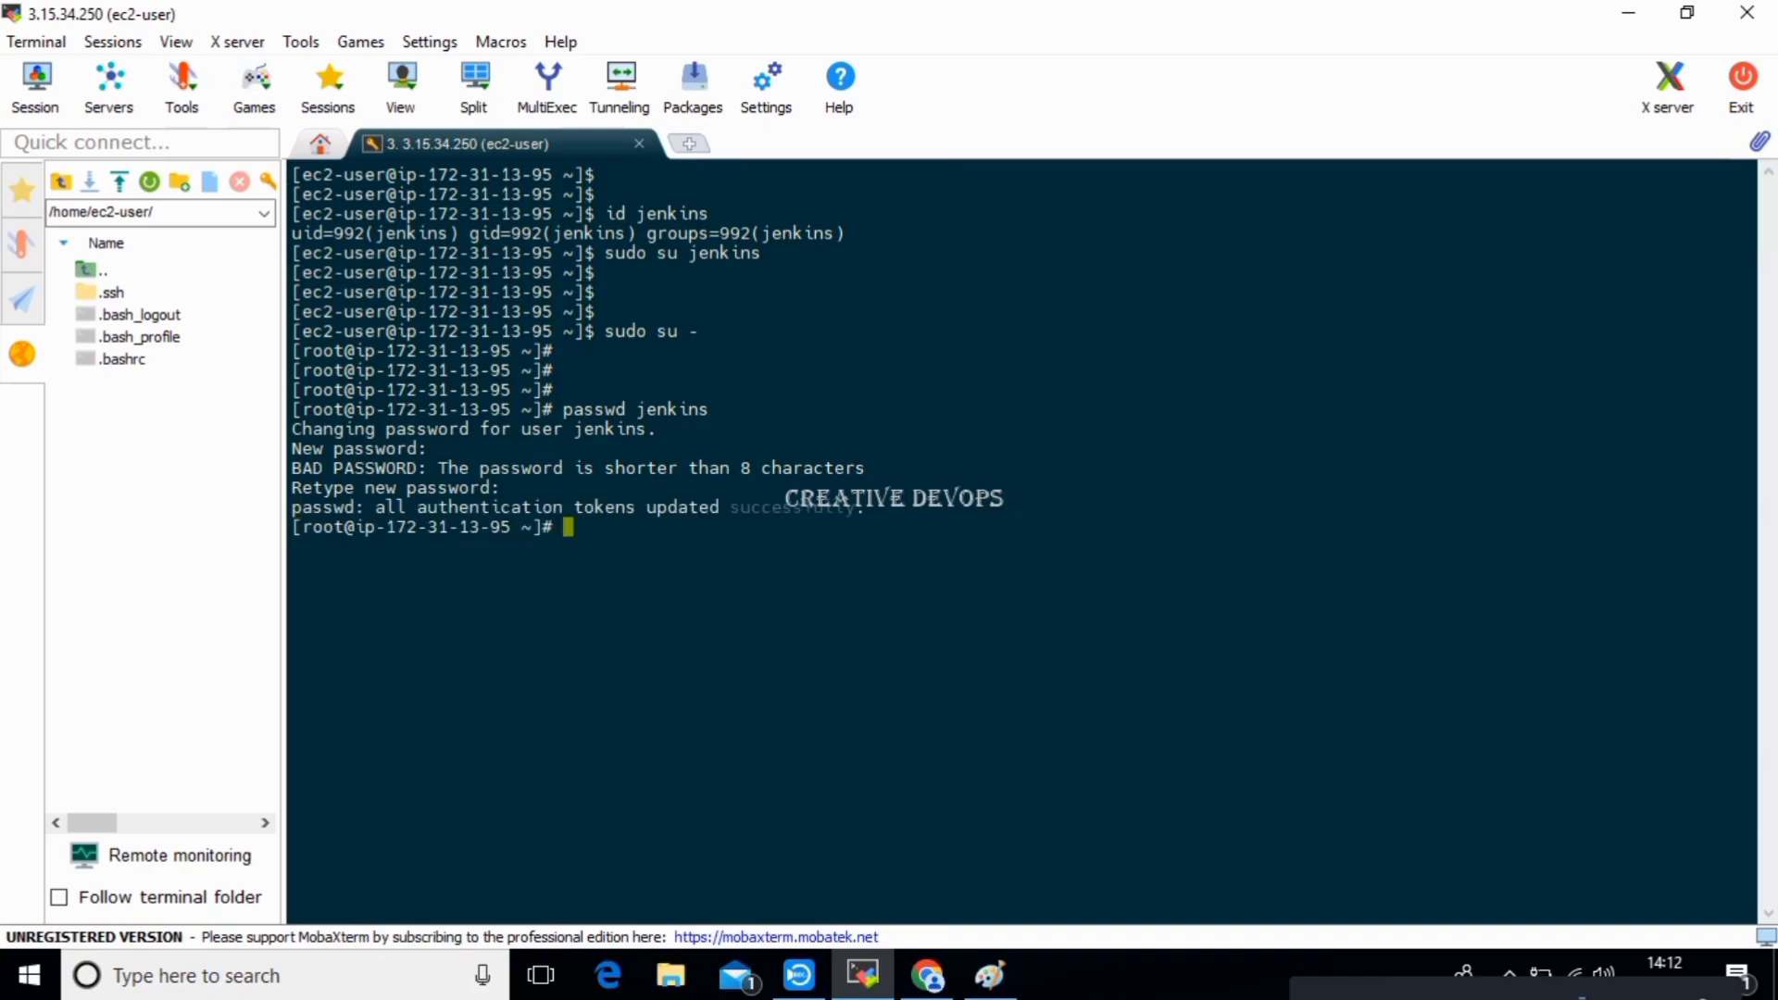
key(Return)
key(Return)
key(Return)
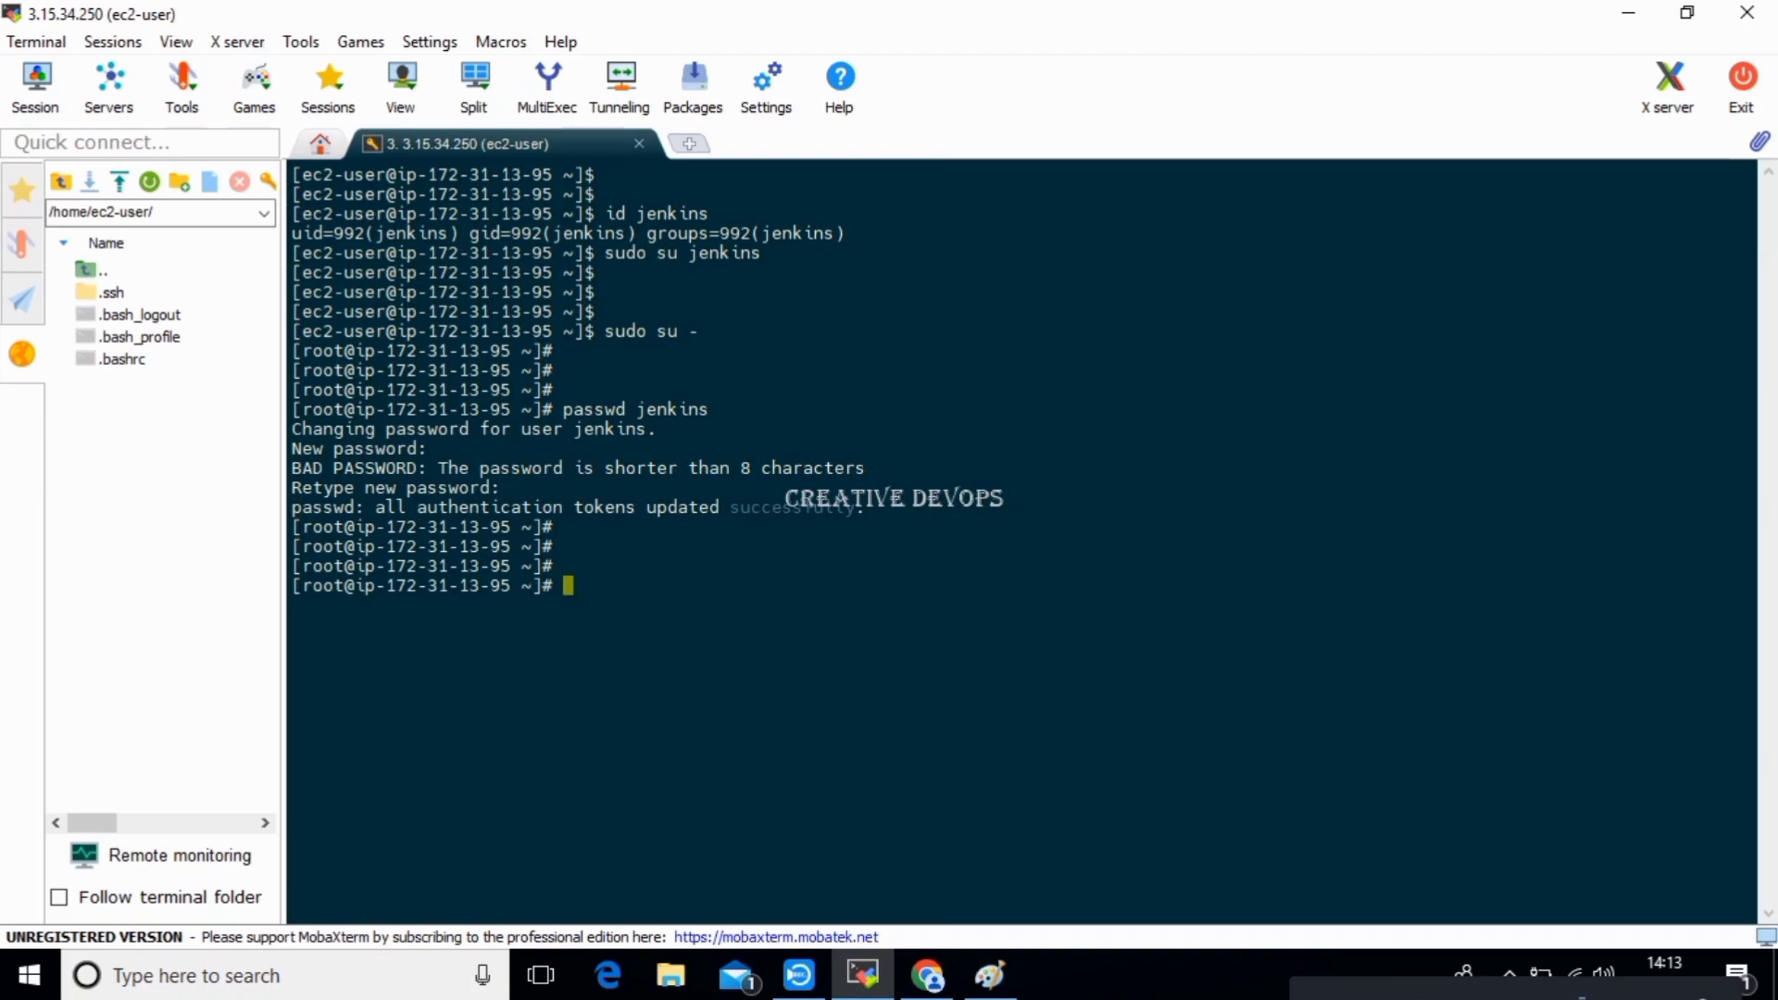
text(visudo)
Open /etc/sudoers in visudo and move below the commented %wheel NOPASSWD rule.
key(Return)
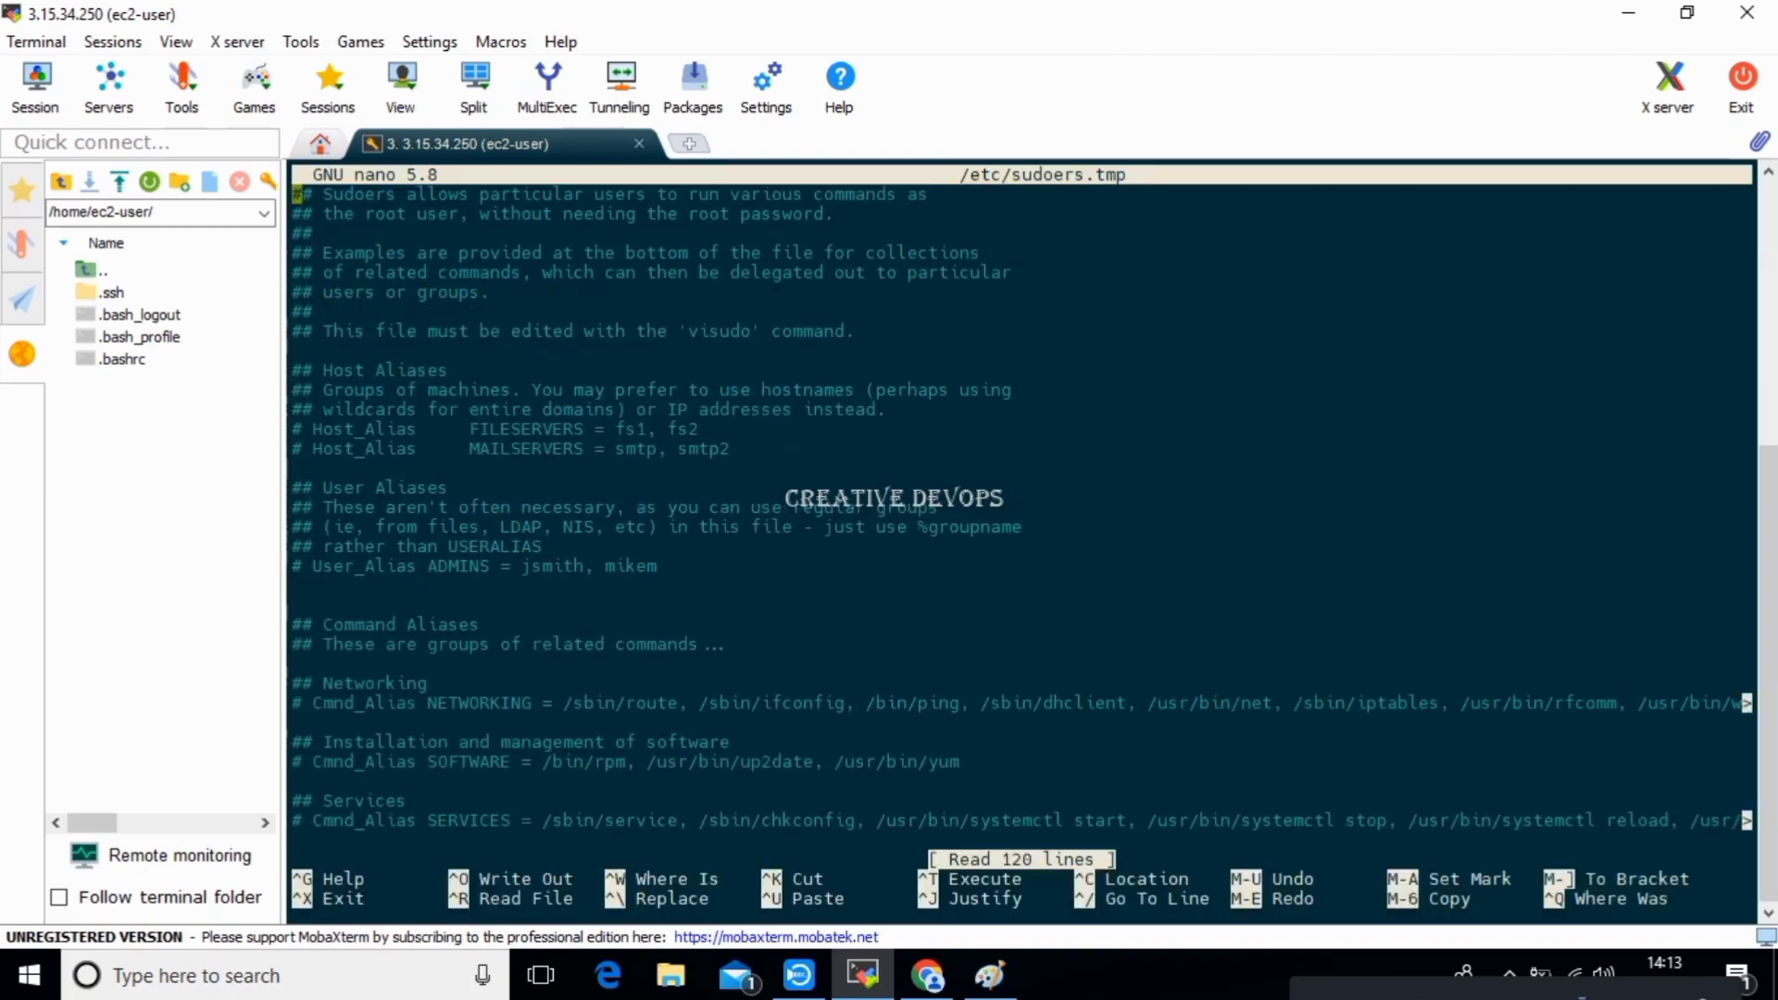
key(Down)
key(Down)
key(Down)
key(Down)
key(Down)
key(Down)
key(Down)
key(Down)
key(Down)
key(Down)
key(Down)
key(Down)
key(Down)
key(Down)
key(Down)
key(Down)
key(Down)
key(Down)
key(Down)
key(Down)
key(Down)
key(Down)
key(Down)
key(Down)
key(Down)
key(Down)
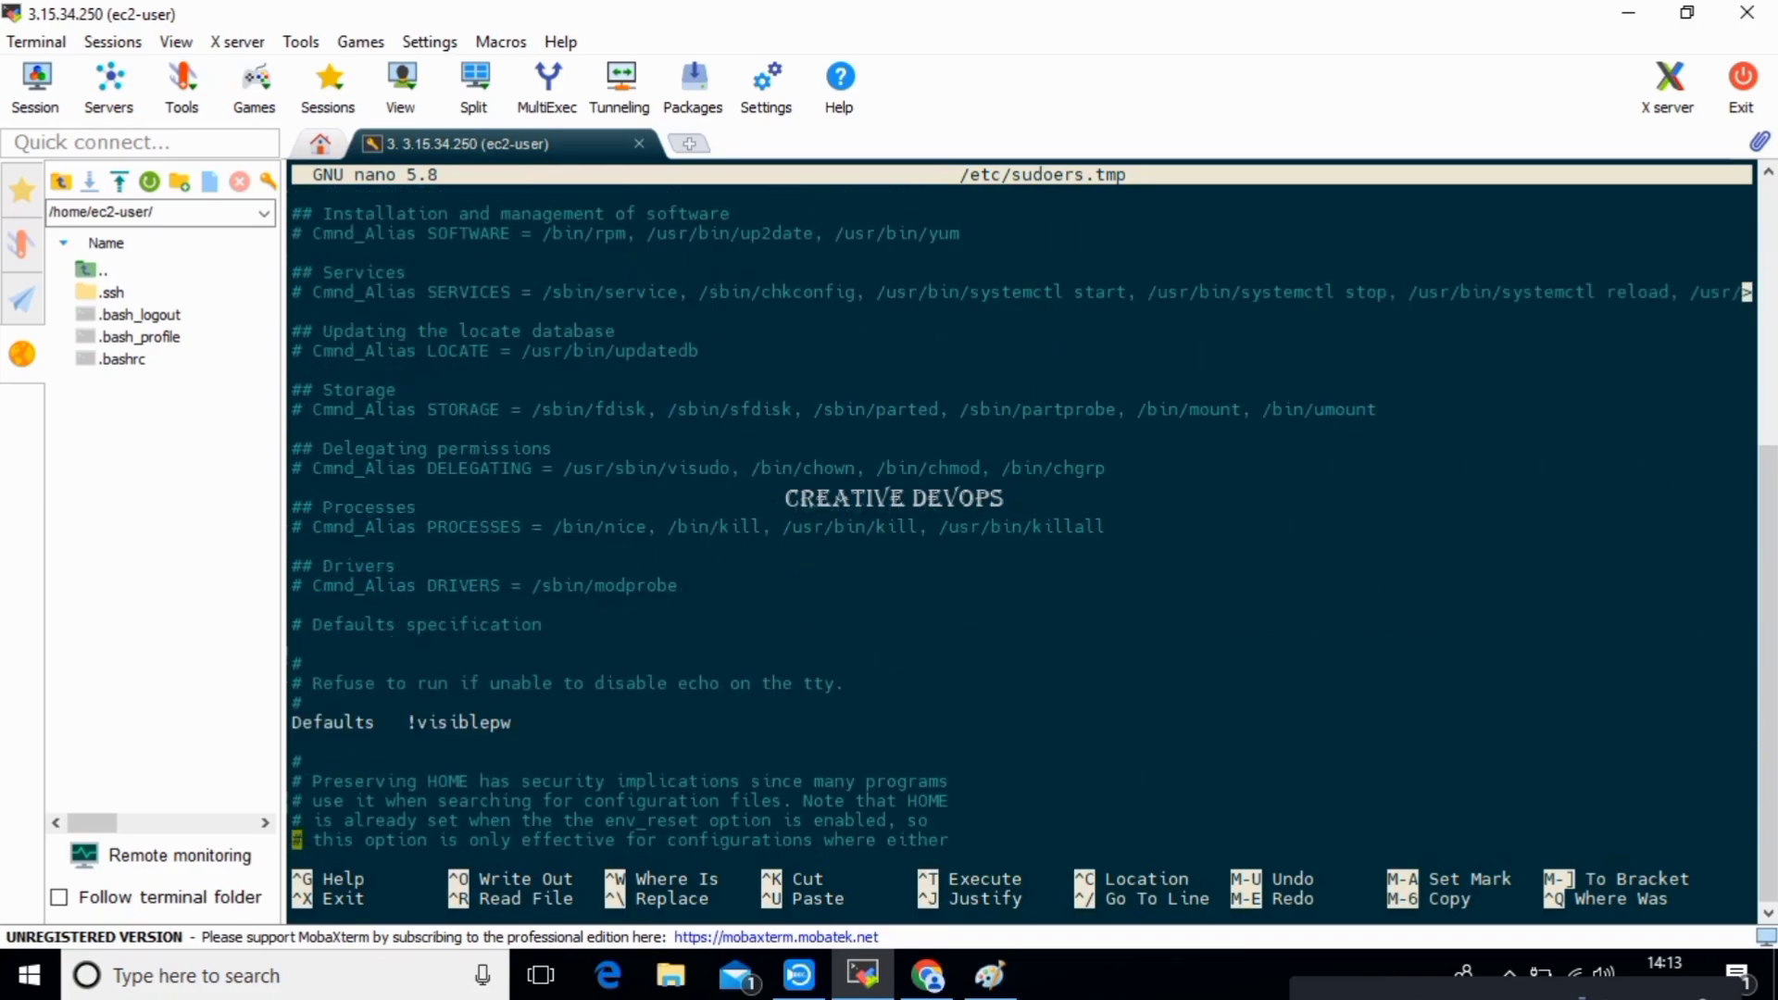
key(Down)
key(Down)
key(Down)
key(Down)
key(Down)
key(Down)
key(Down)
key(Down)
key(Down)
key(Down)
key(Down)
key(Down)
key(Down)
key(Down)
key(Down)
key(Down)
key(Down)
key(Down)
key(Down)
key(Down)
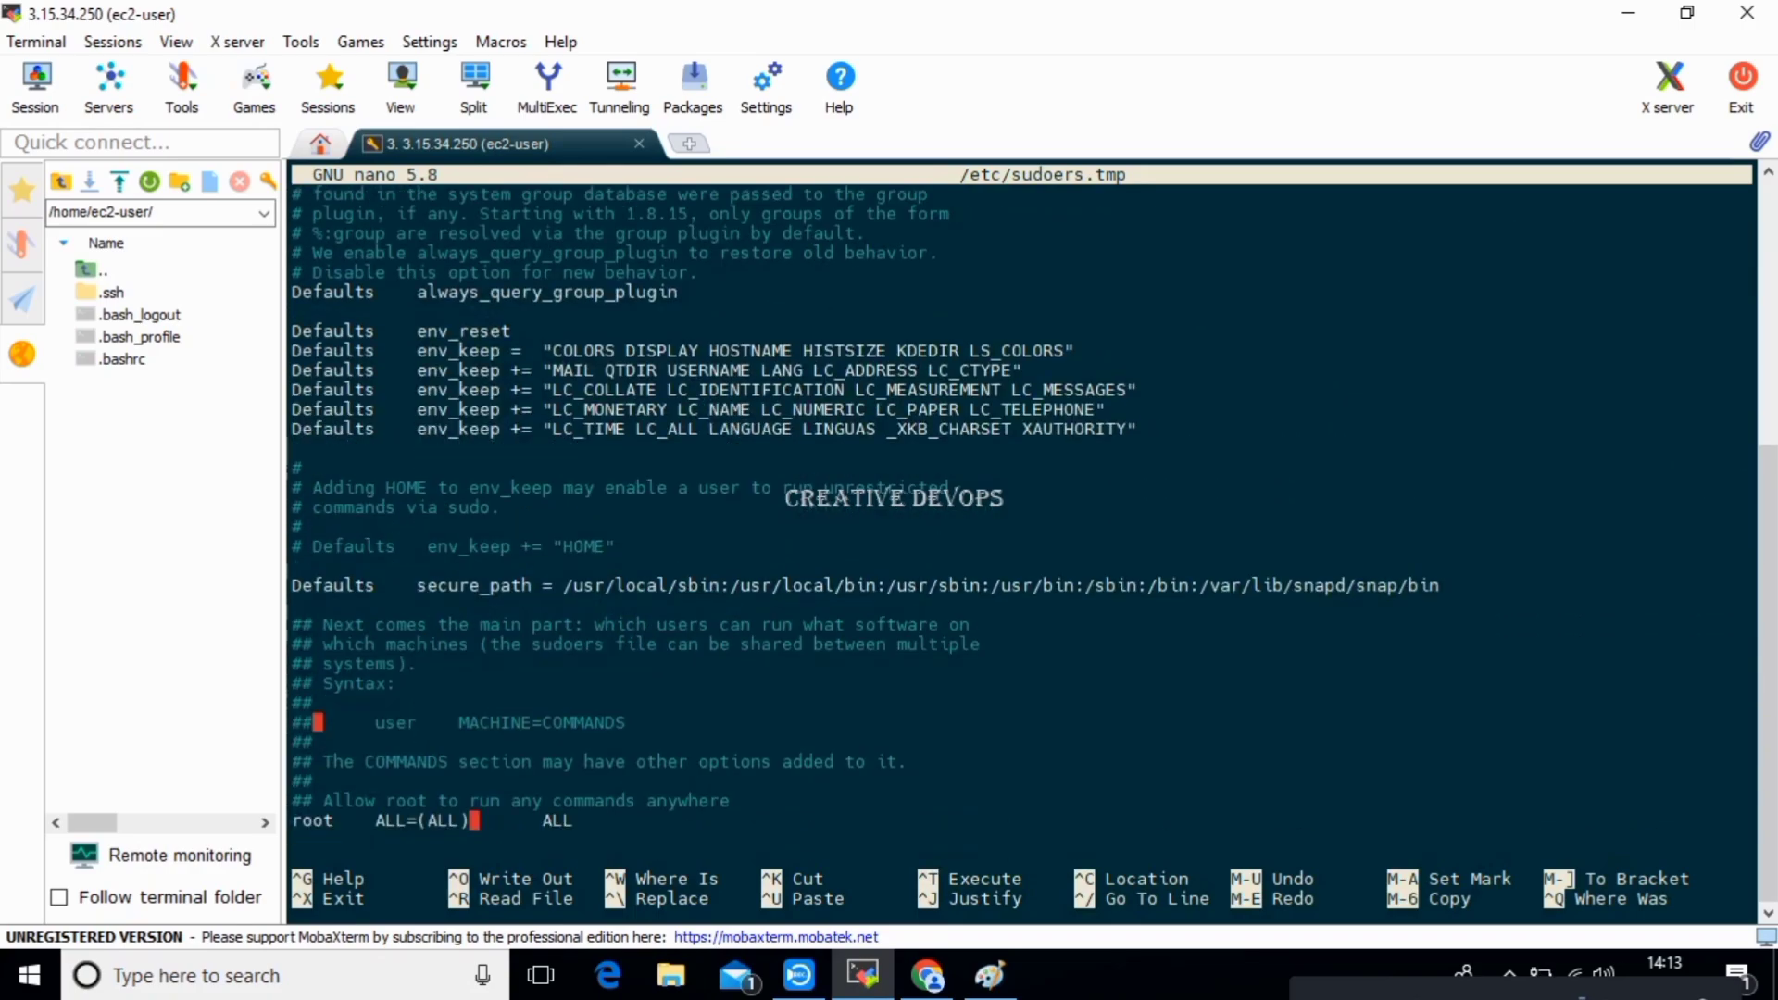
key(Down)
key(Down)
key(Down)
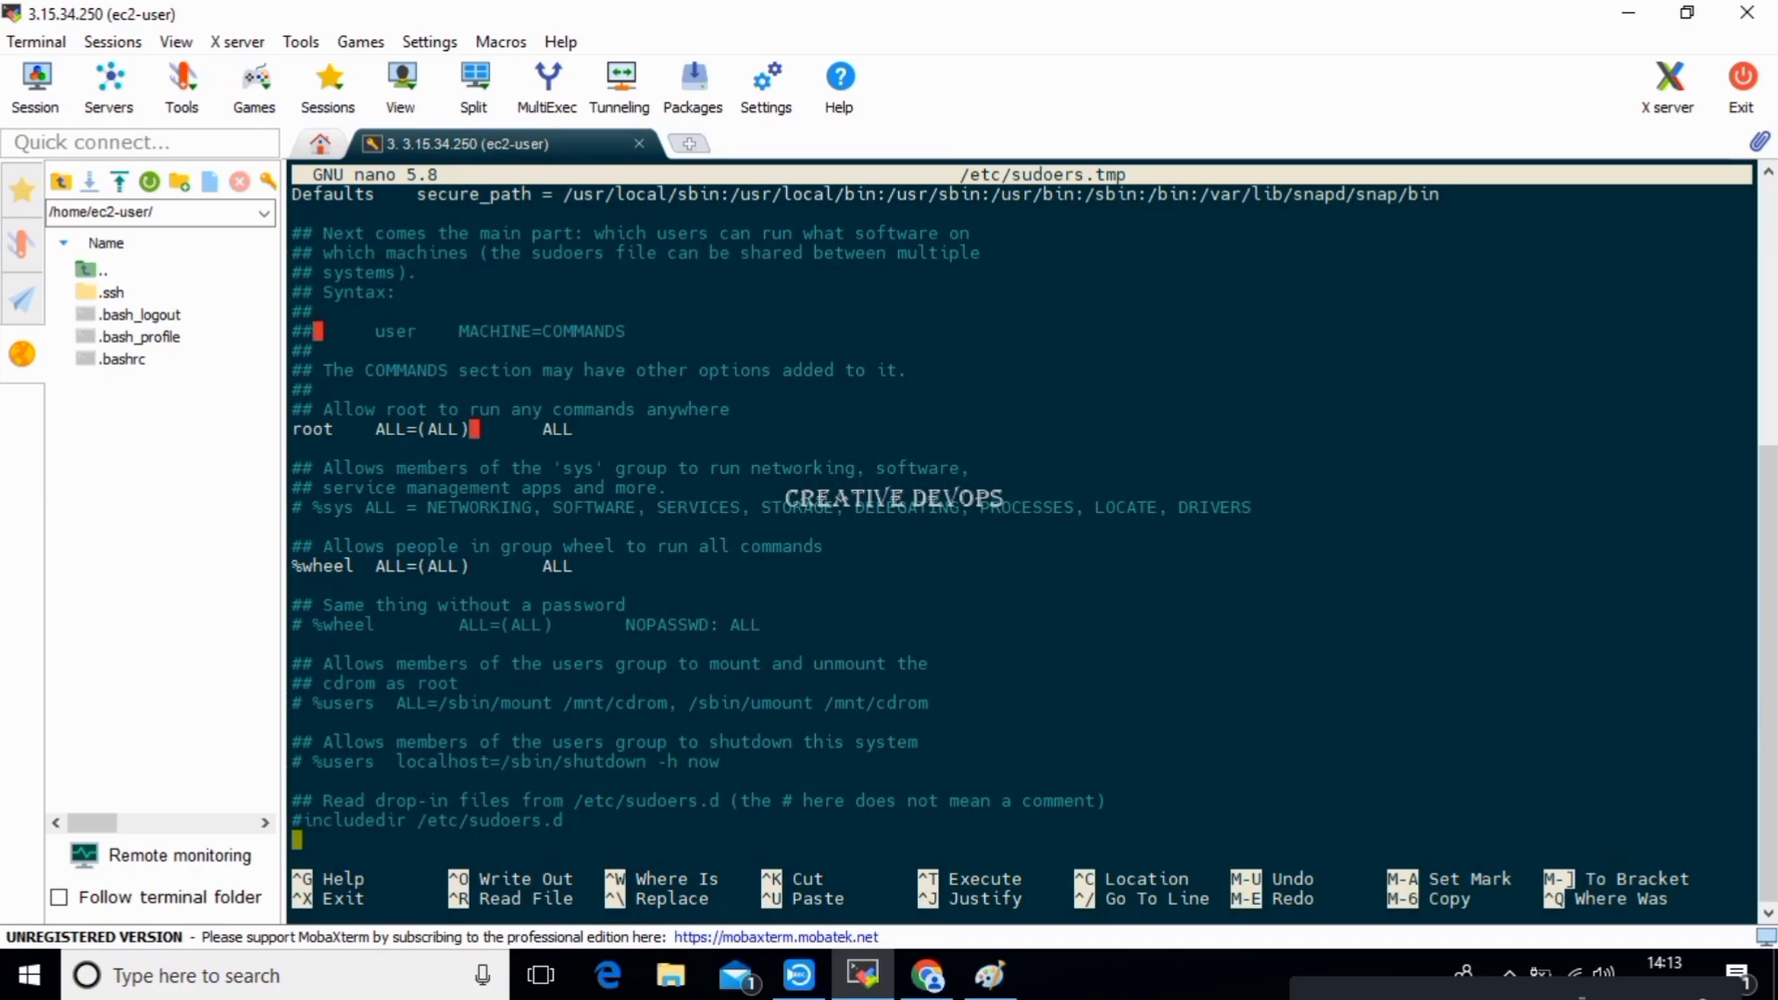
key(Up)
key(Up)
key(Up)
key(Up)
key(Up)
key(Up)
key(Up)
key(Up)
key(Up)
key(Up)
key(Up)
key(Down)
Add 'jenkins ALL=(ALL) NOPASSWD: ALL' to sudoers and save the file.
text(jen)
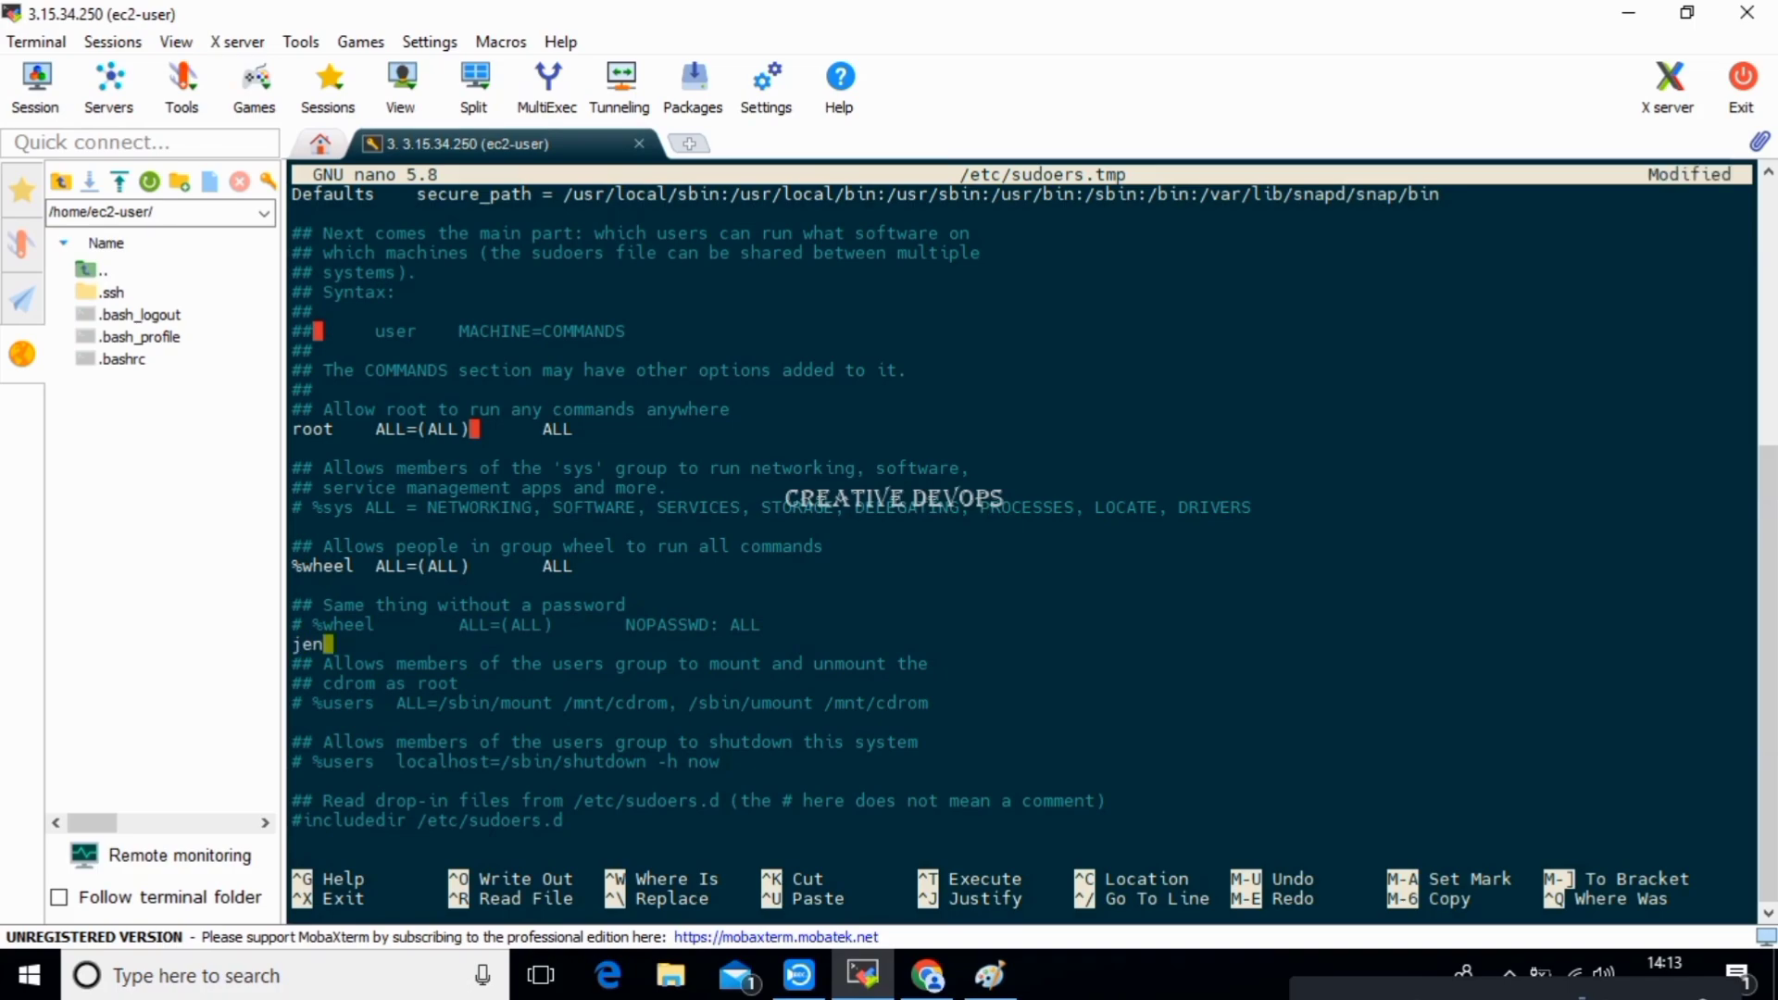
text(kins)
key(Tab)
drag(459, 624, 761, 625)
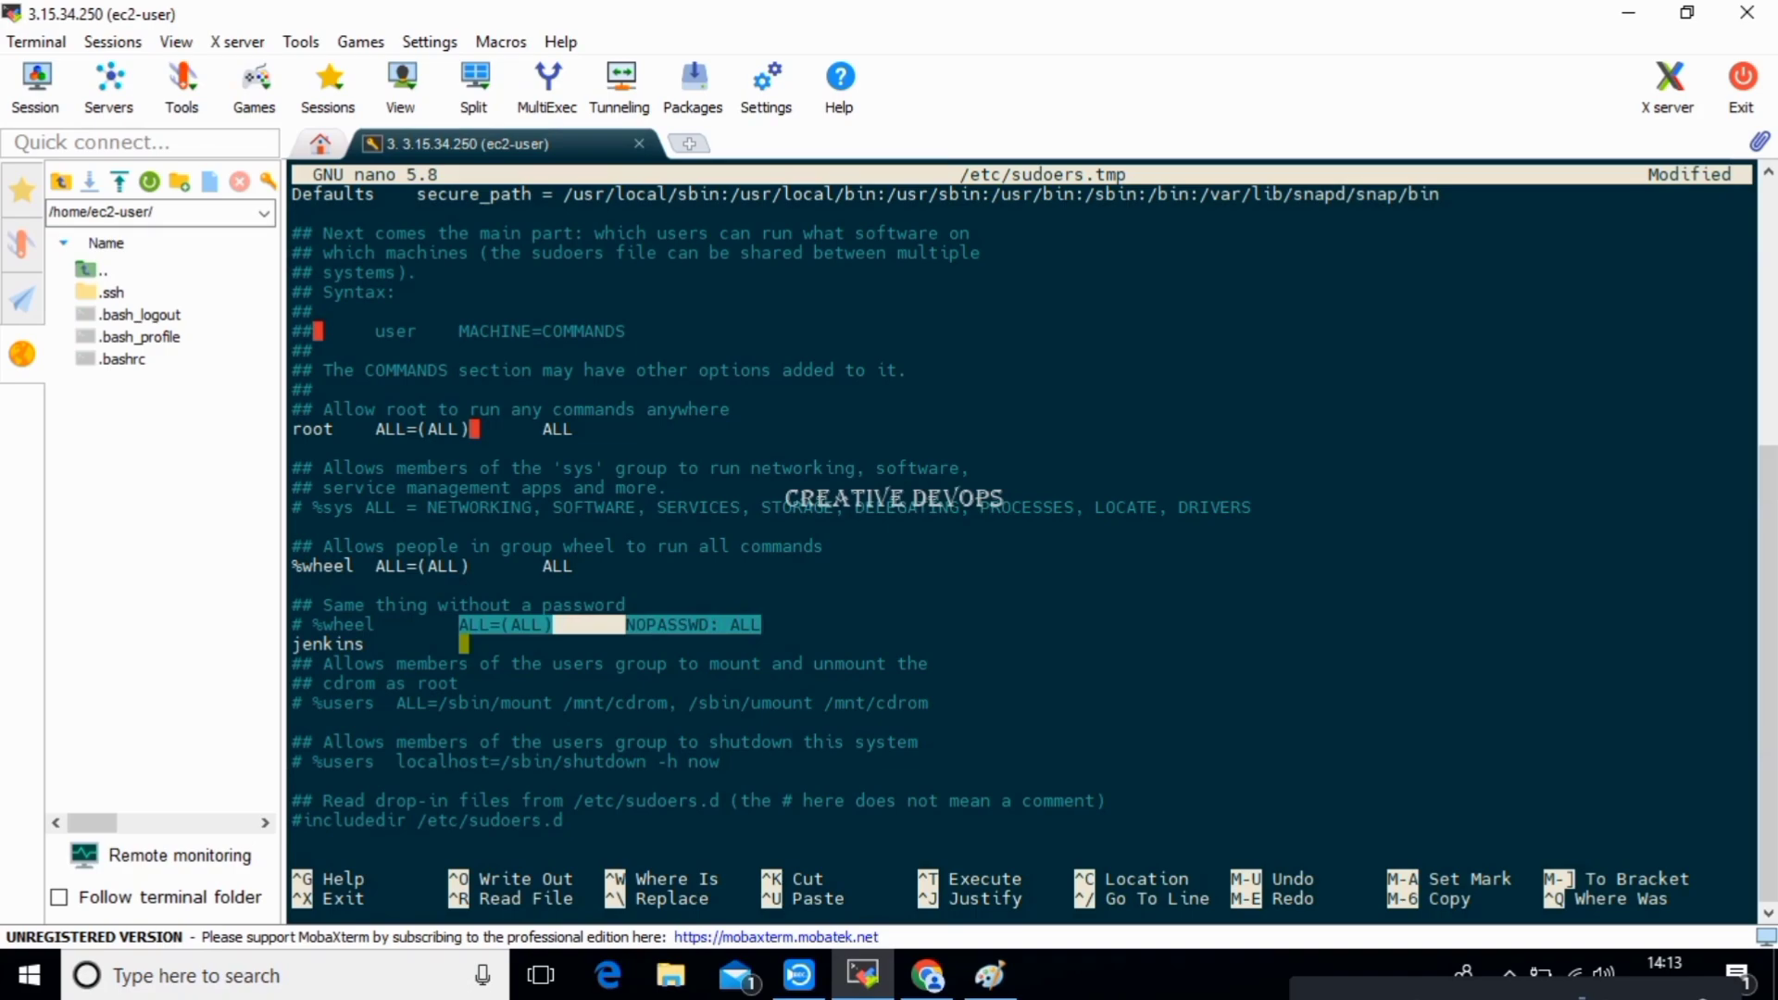
click(465, 643)
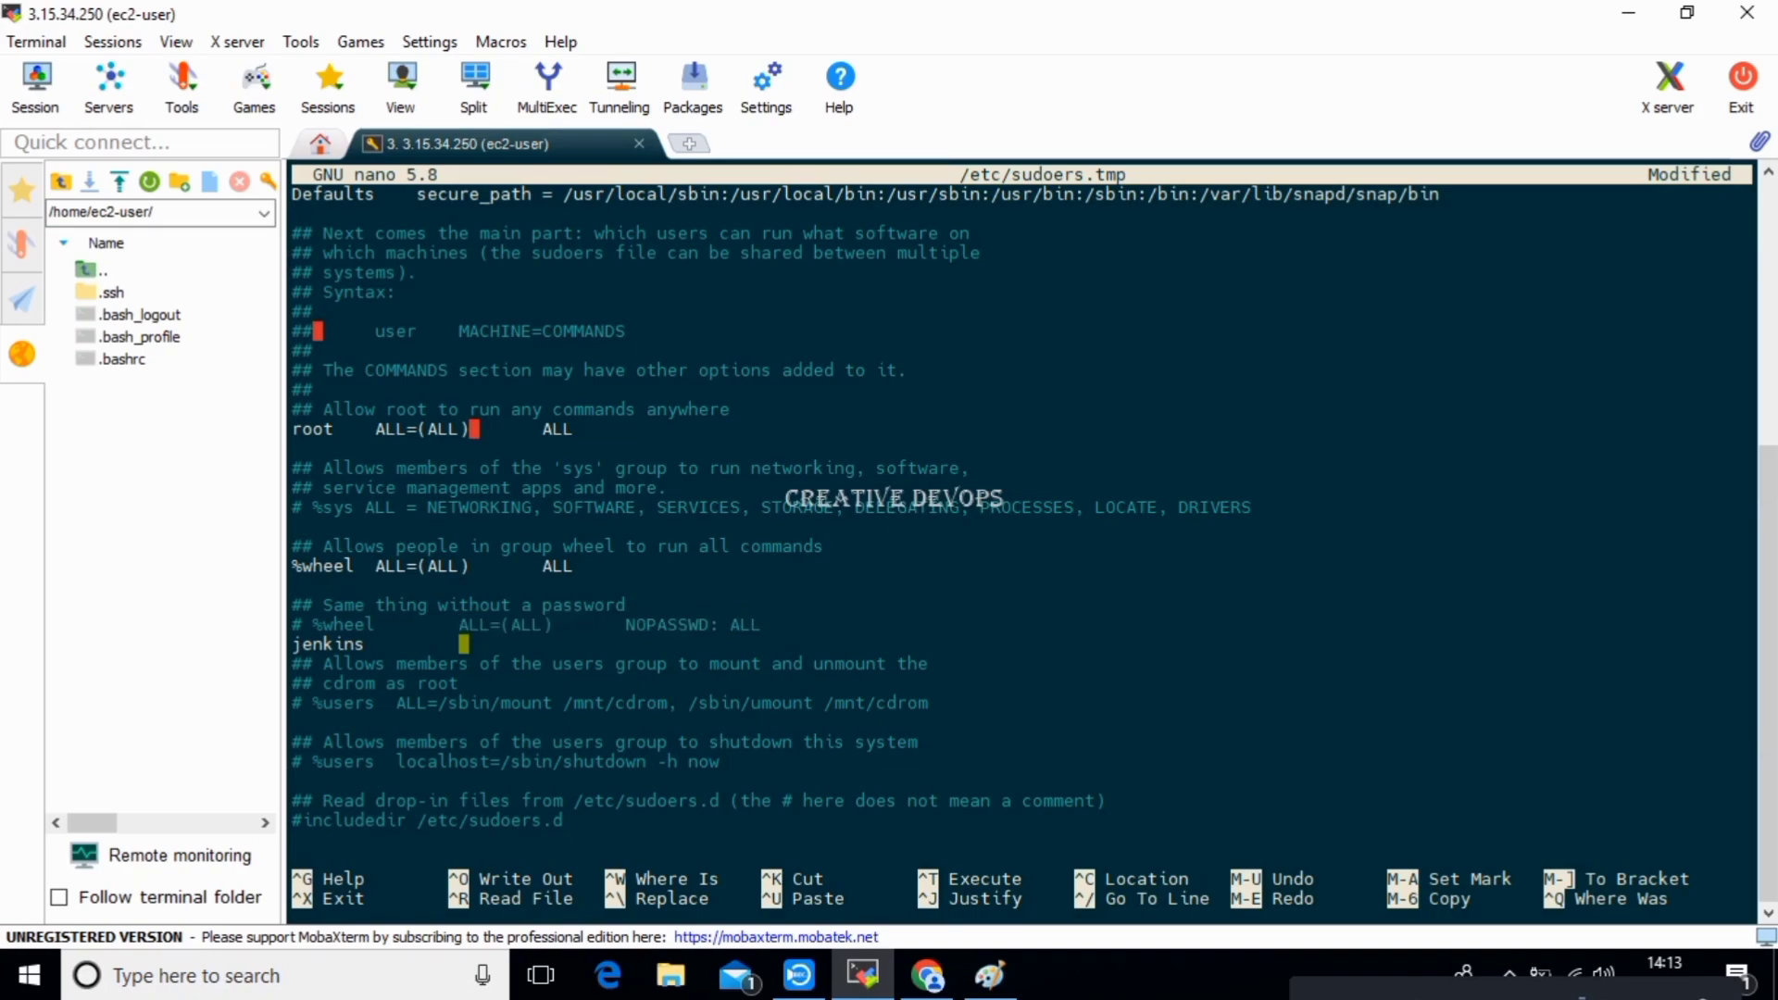
text(ALL=(ALL)       NOPASSWD: ALL)
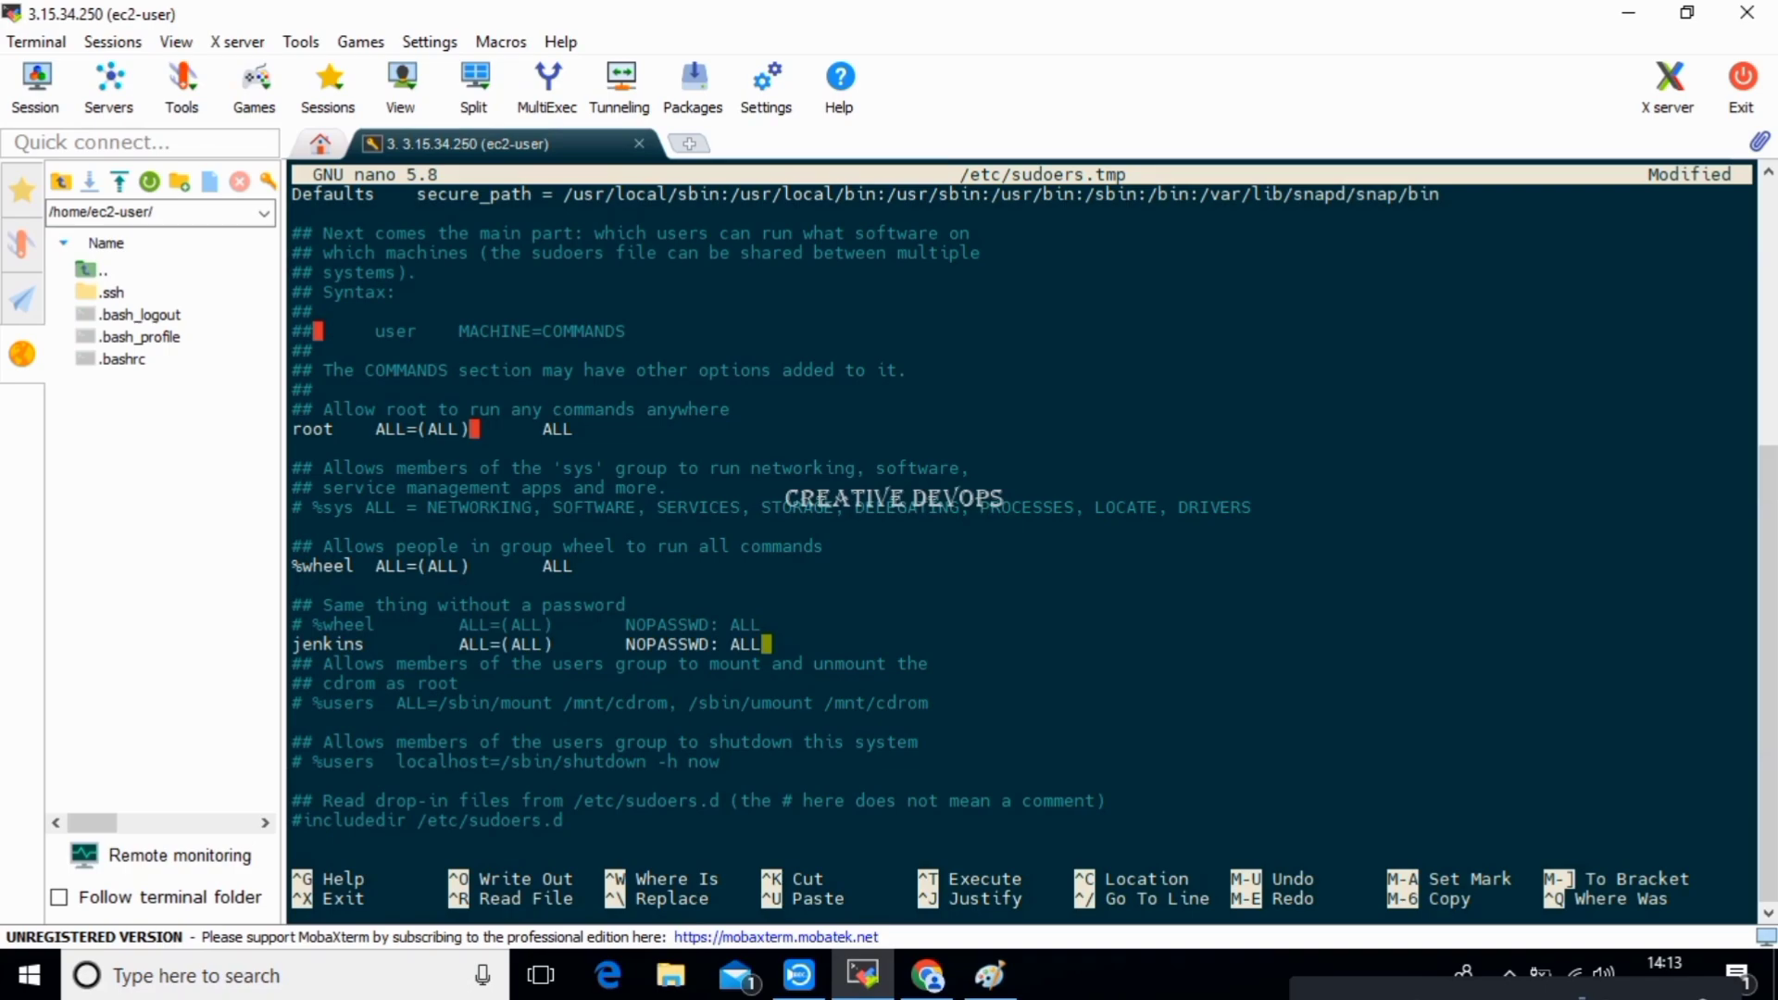
key(ctrl+x)
key(y)
key(Return)
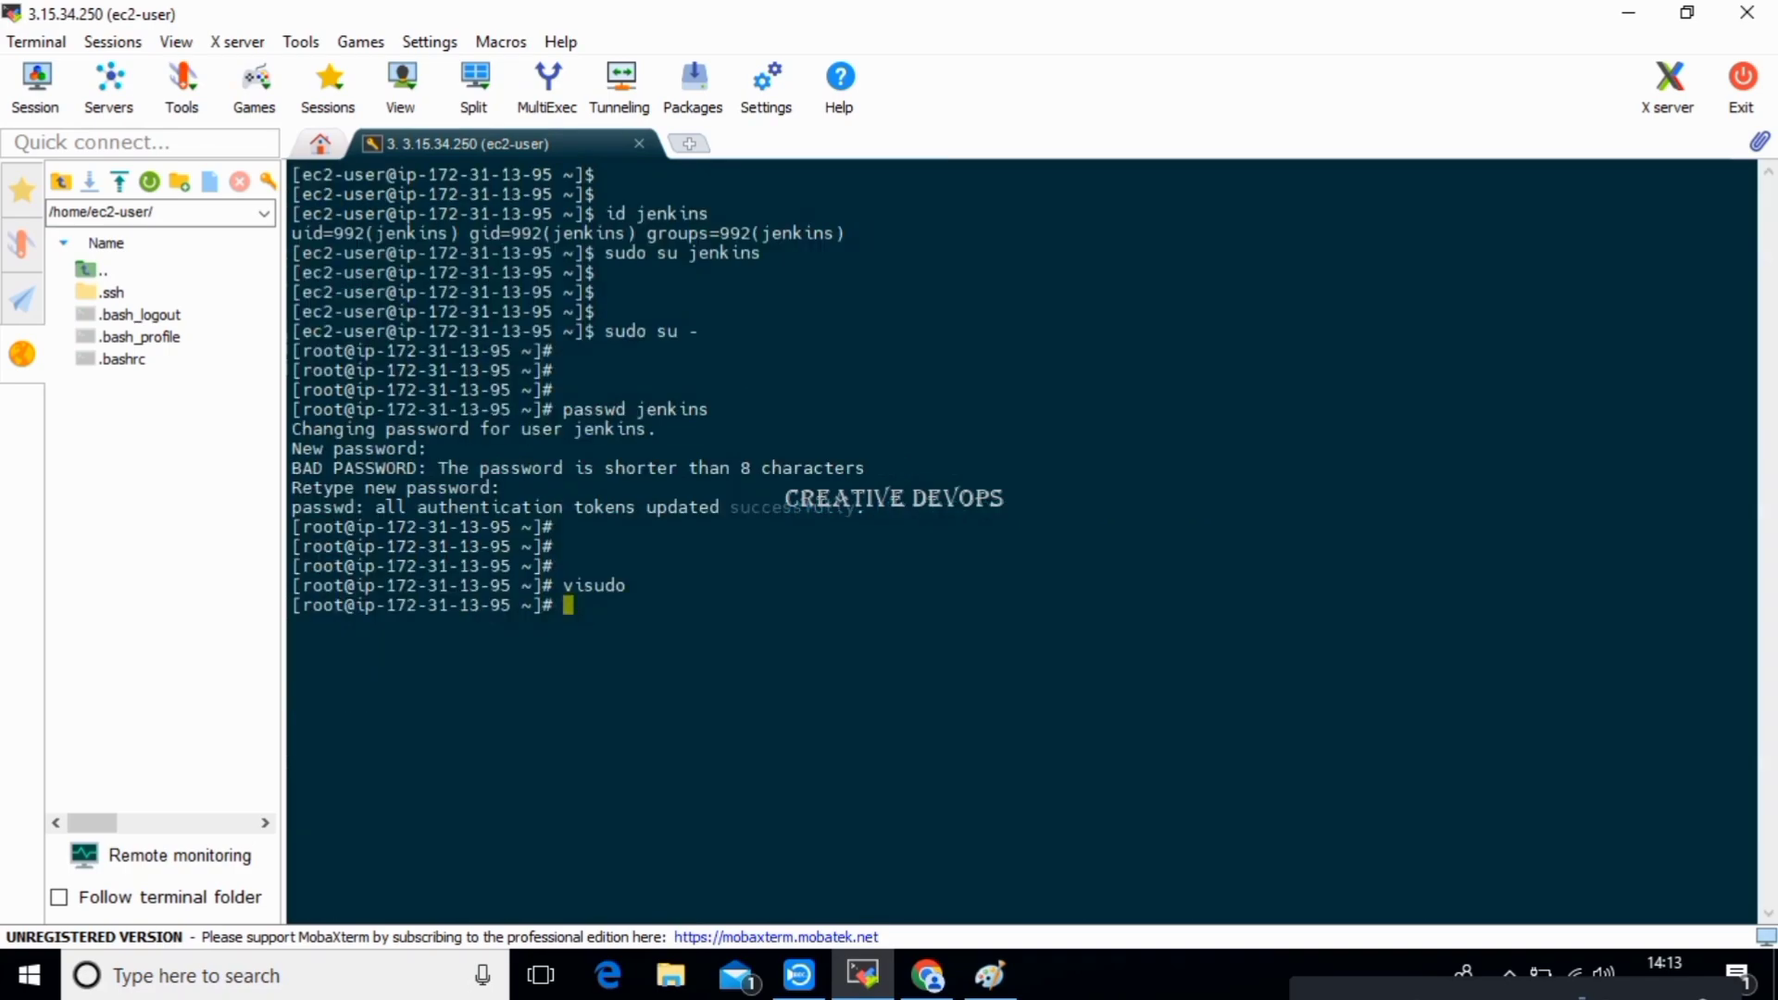
Type 'vi /etc/passwd' at the root prompt without running it yet.
key(Return)
key(Return)
key(Return)
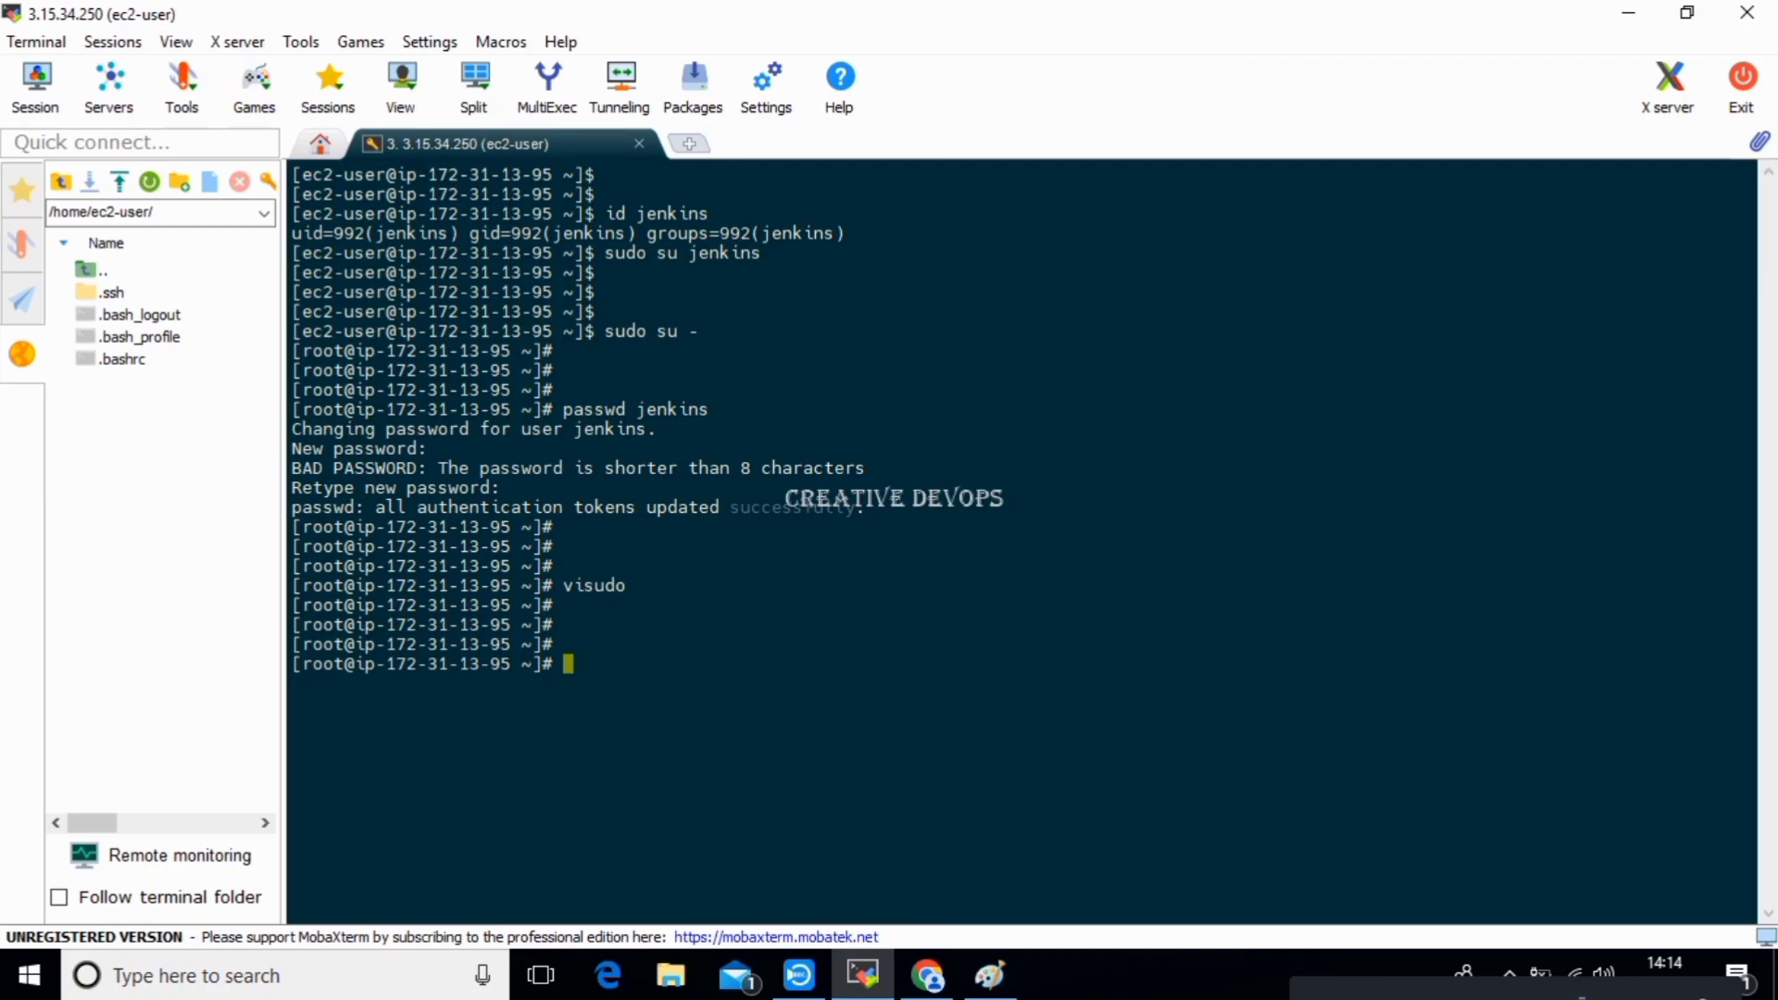
text(vi /etc/passwd)
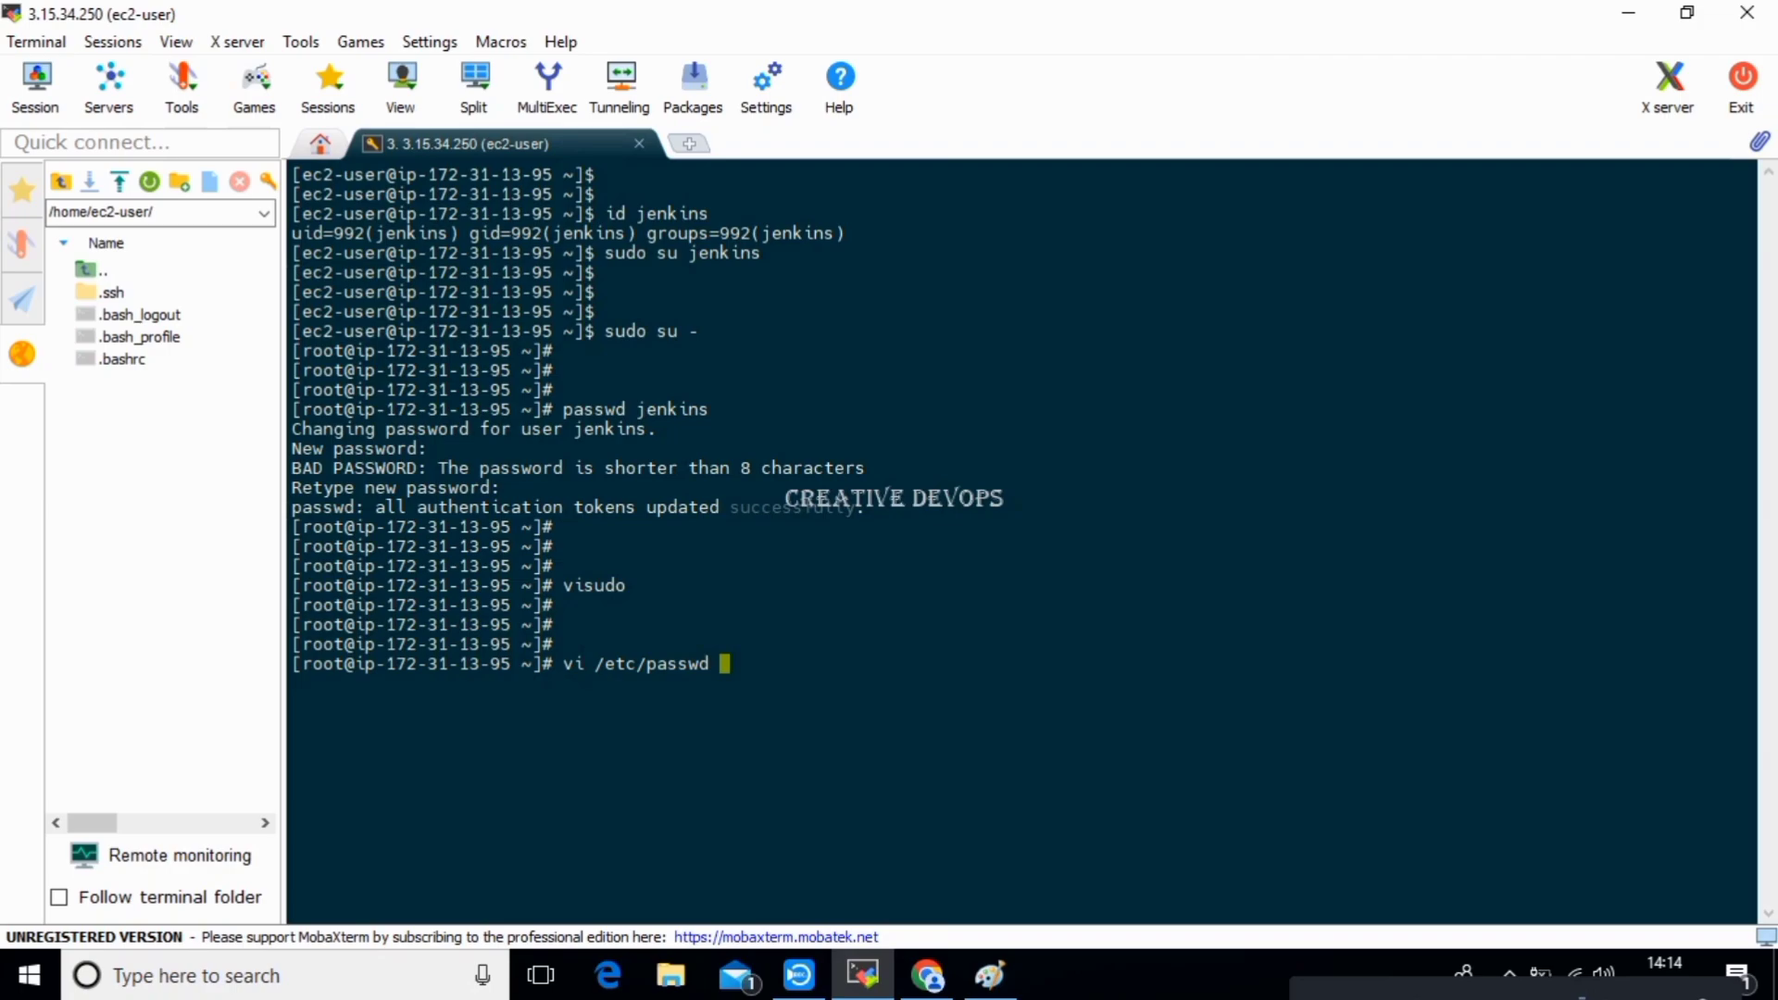
Open /etc/passwd in vi and review the root account's /bin/bash shell.
key(Return)
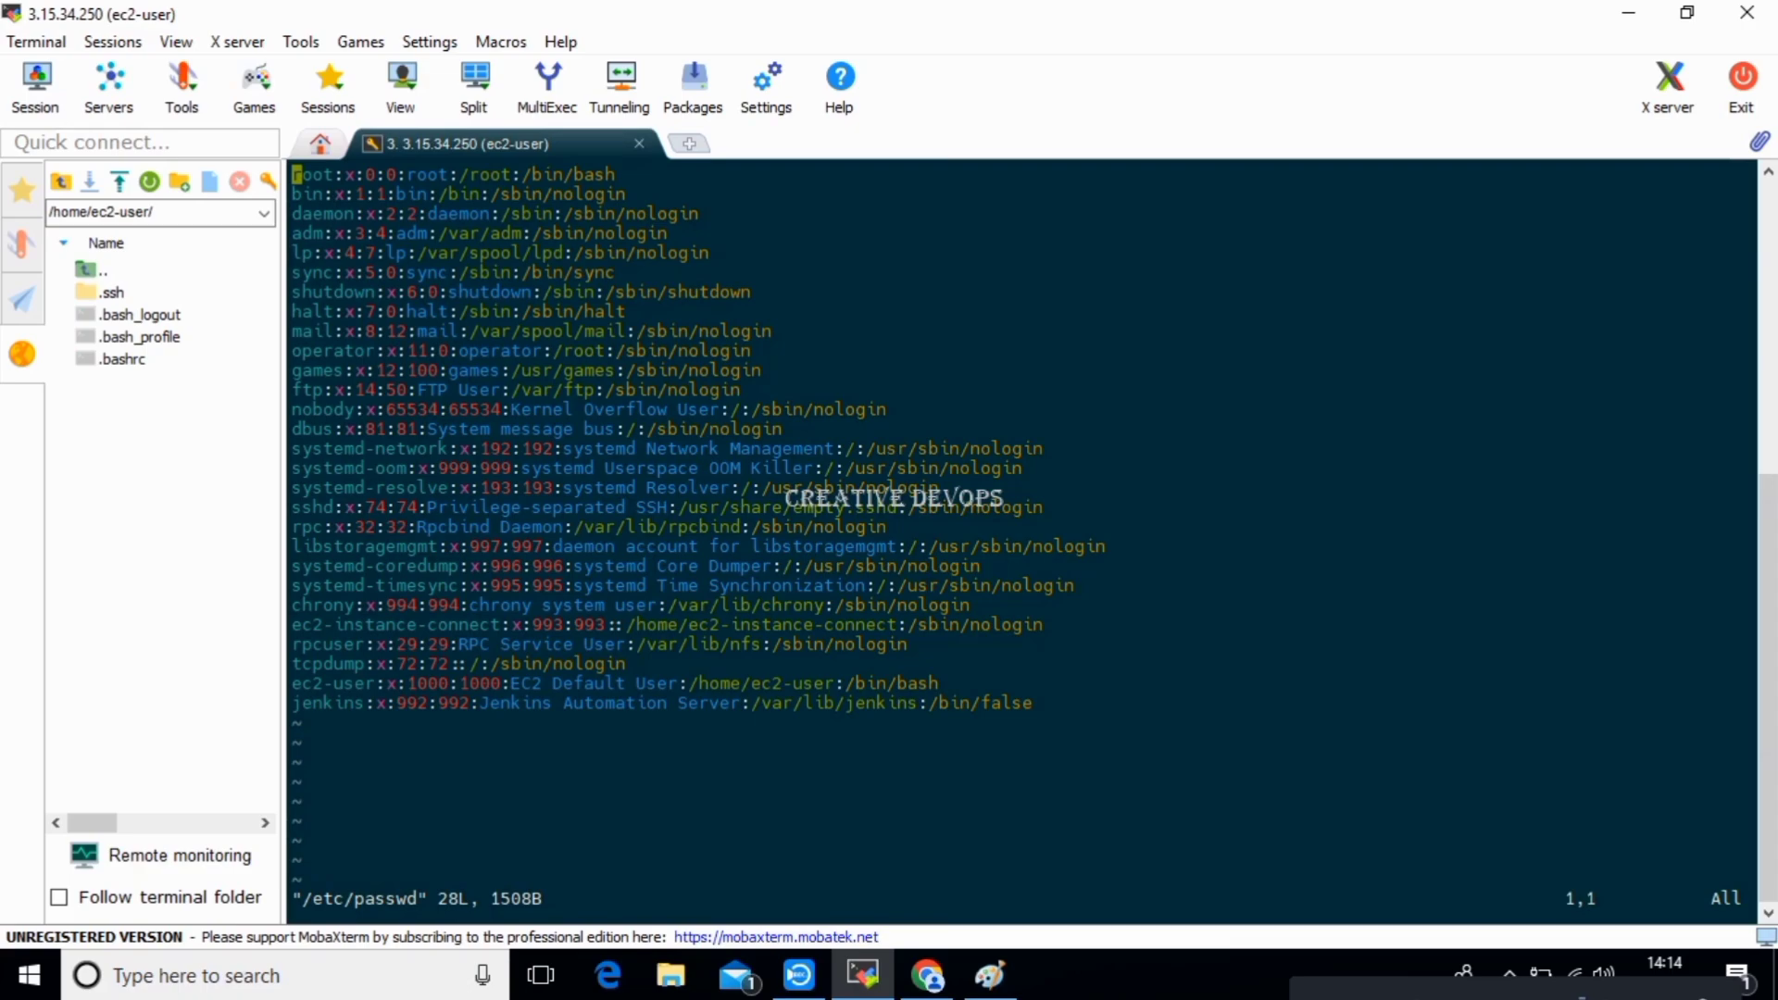
drag(294, 175, 522, 175)
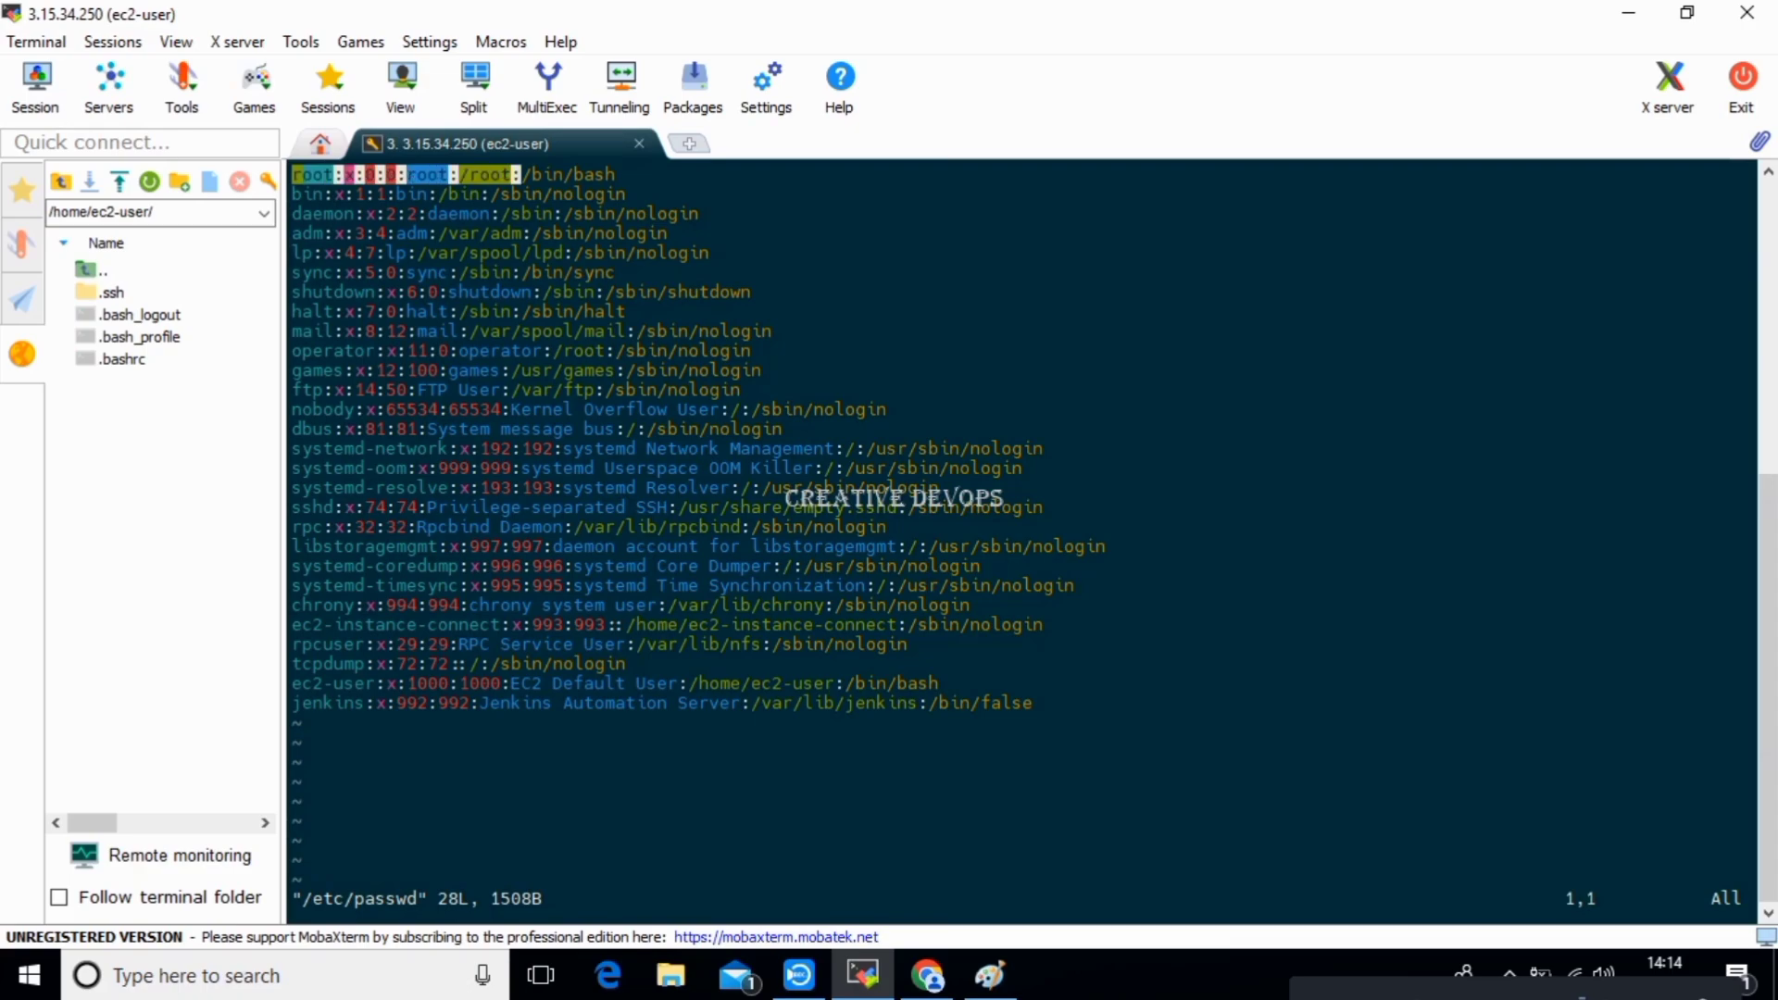
click(521, 175)
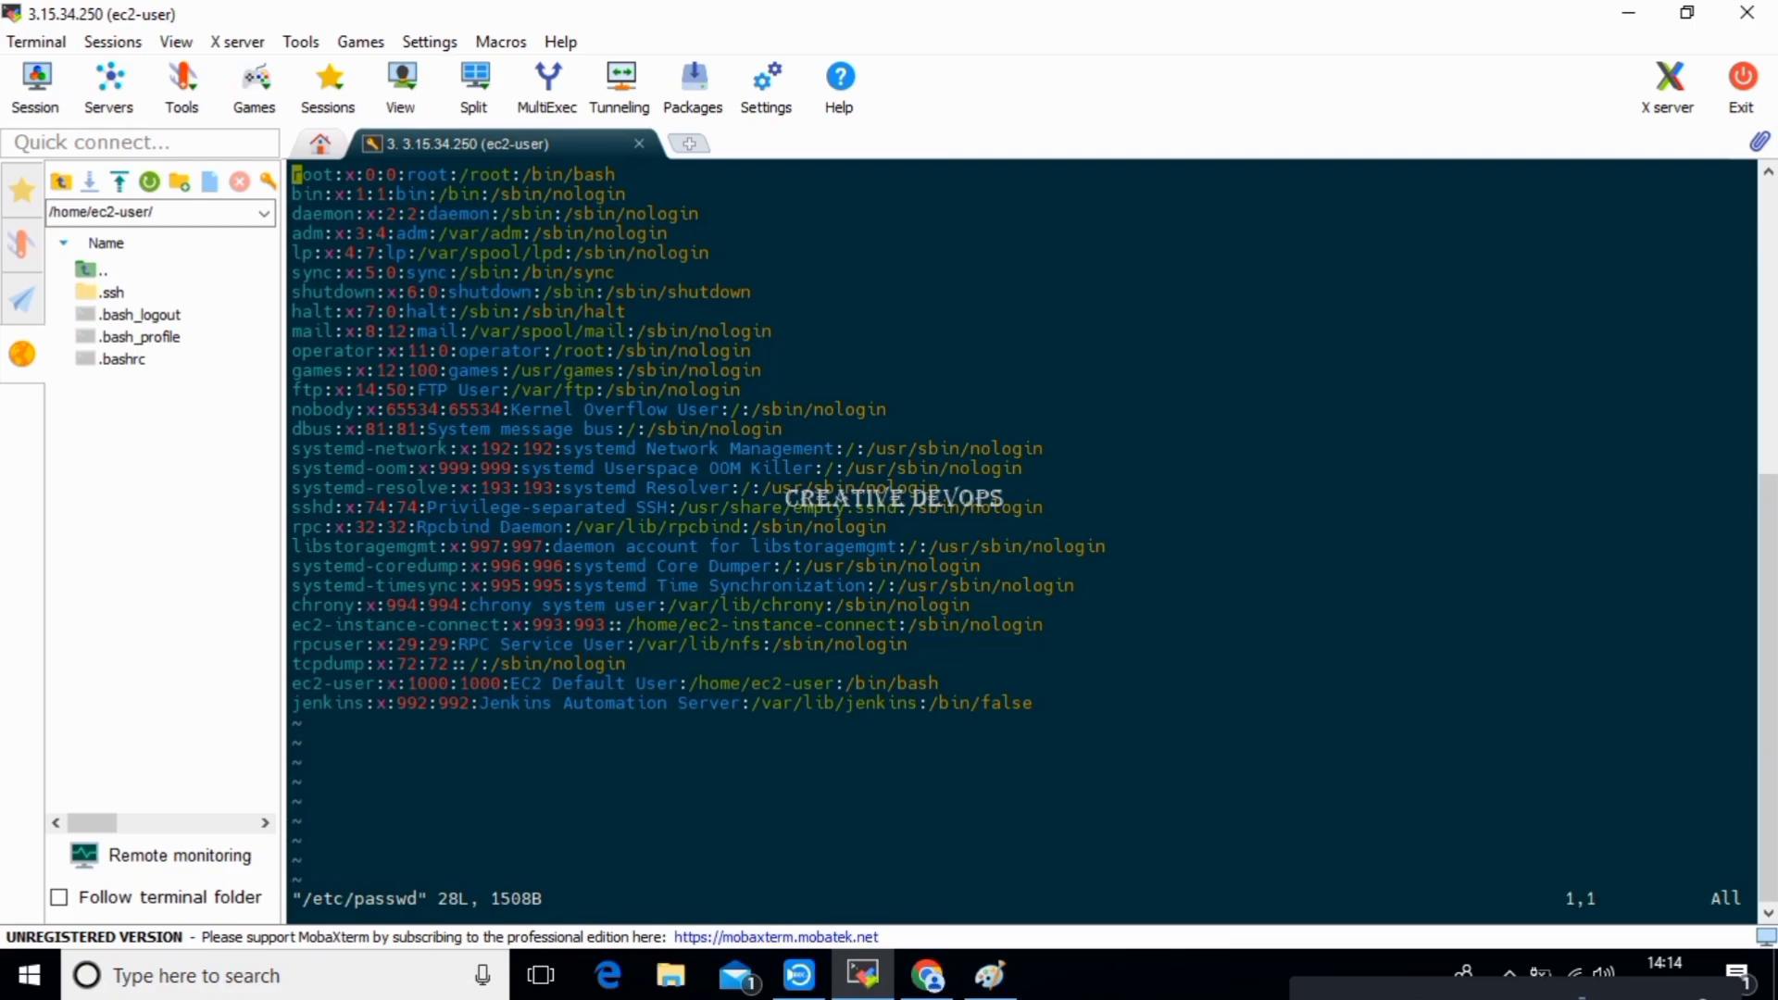
drag(294, 175, 613, 175)
click(615, 175)
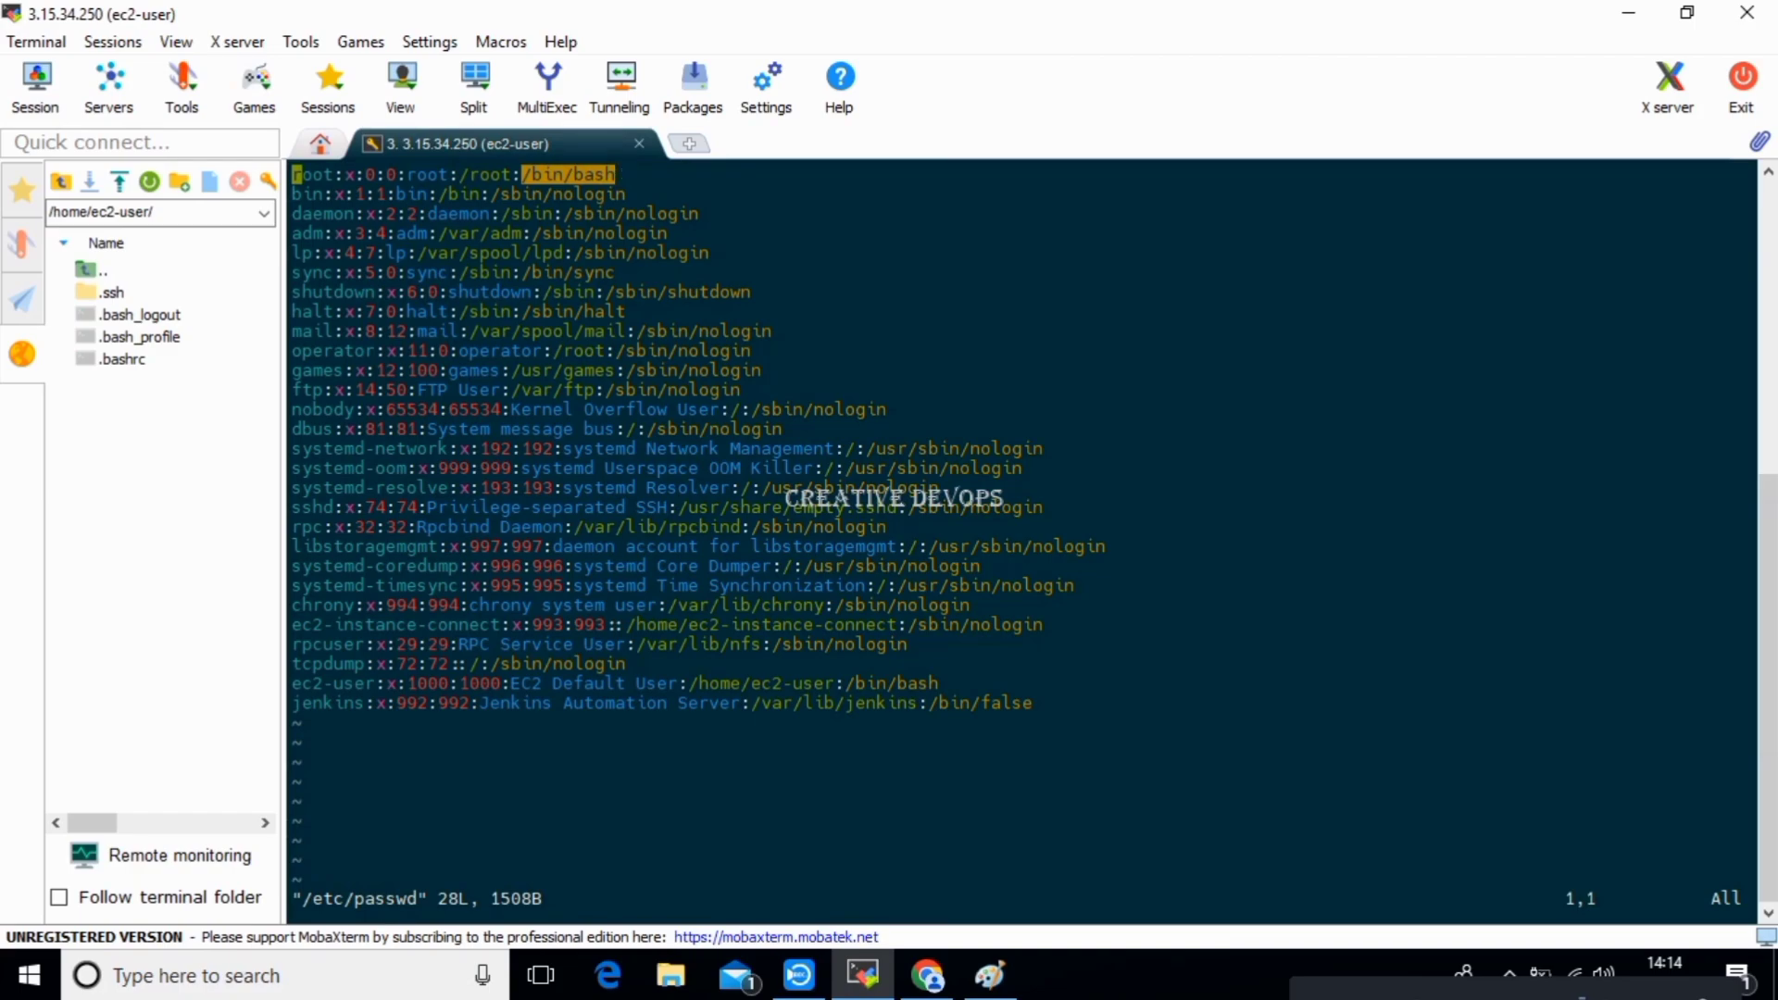
click(615, 175)
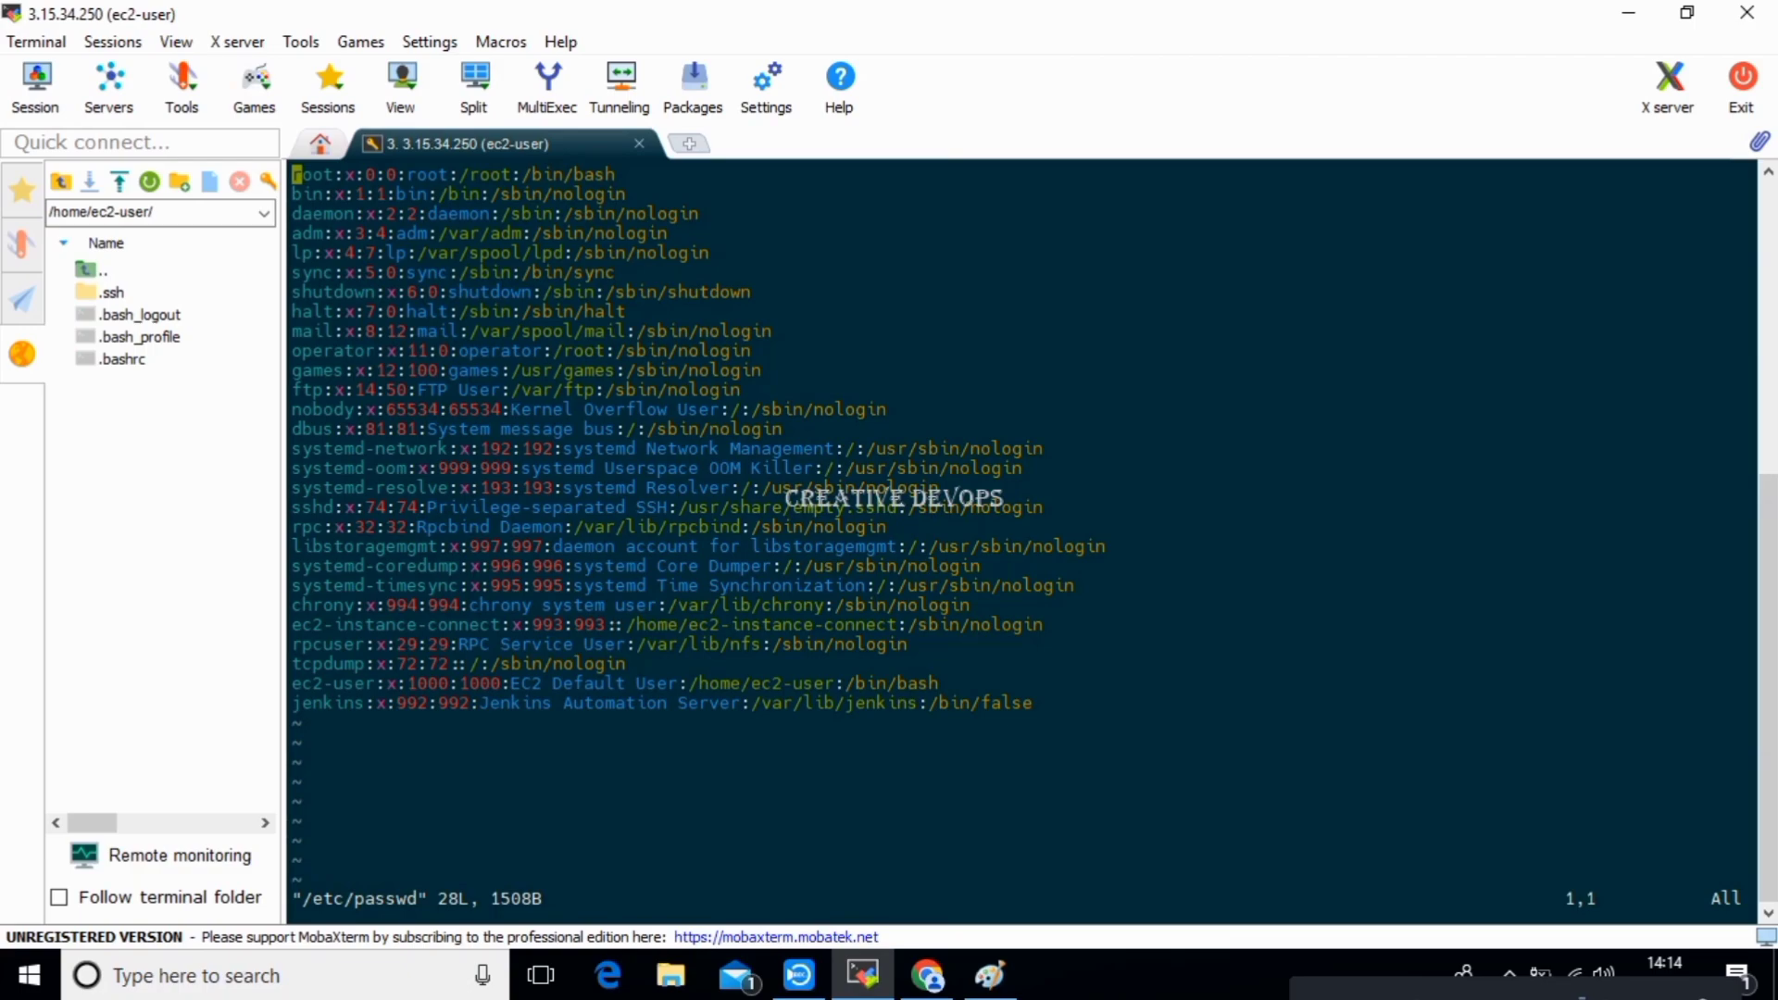
Review the ec2-user /bin/bash shell and the jenkins account's /bin/false shell.
drag(312, 683, 625, 664)
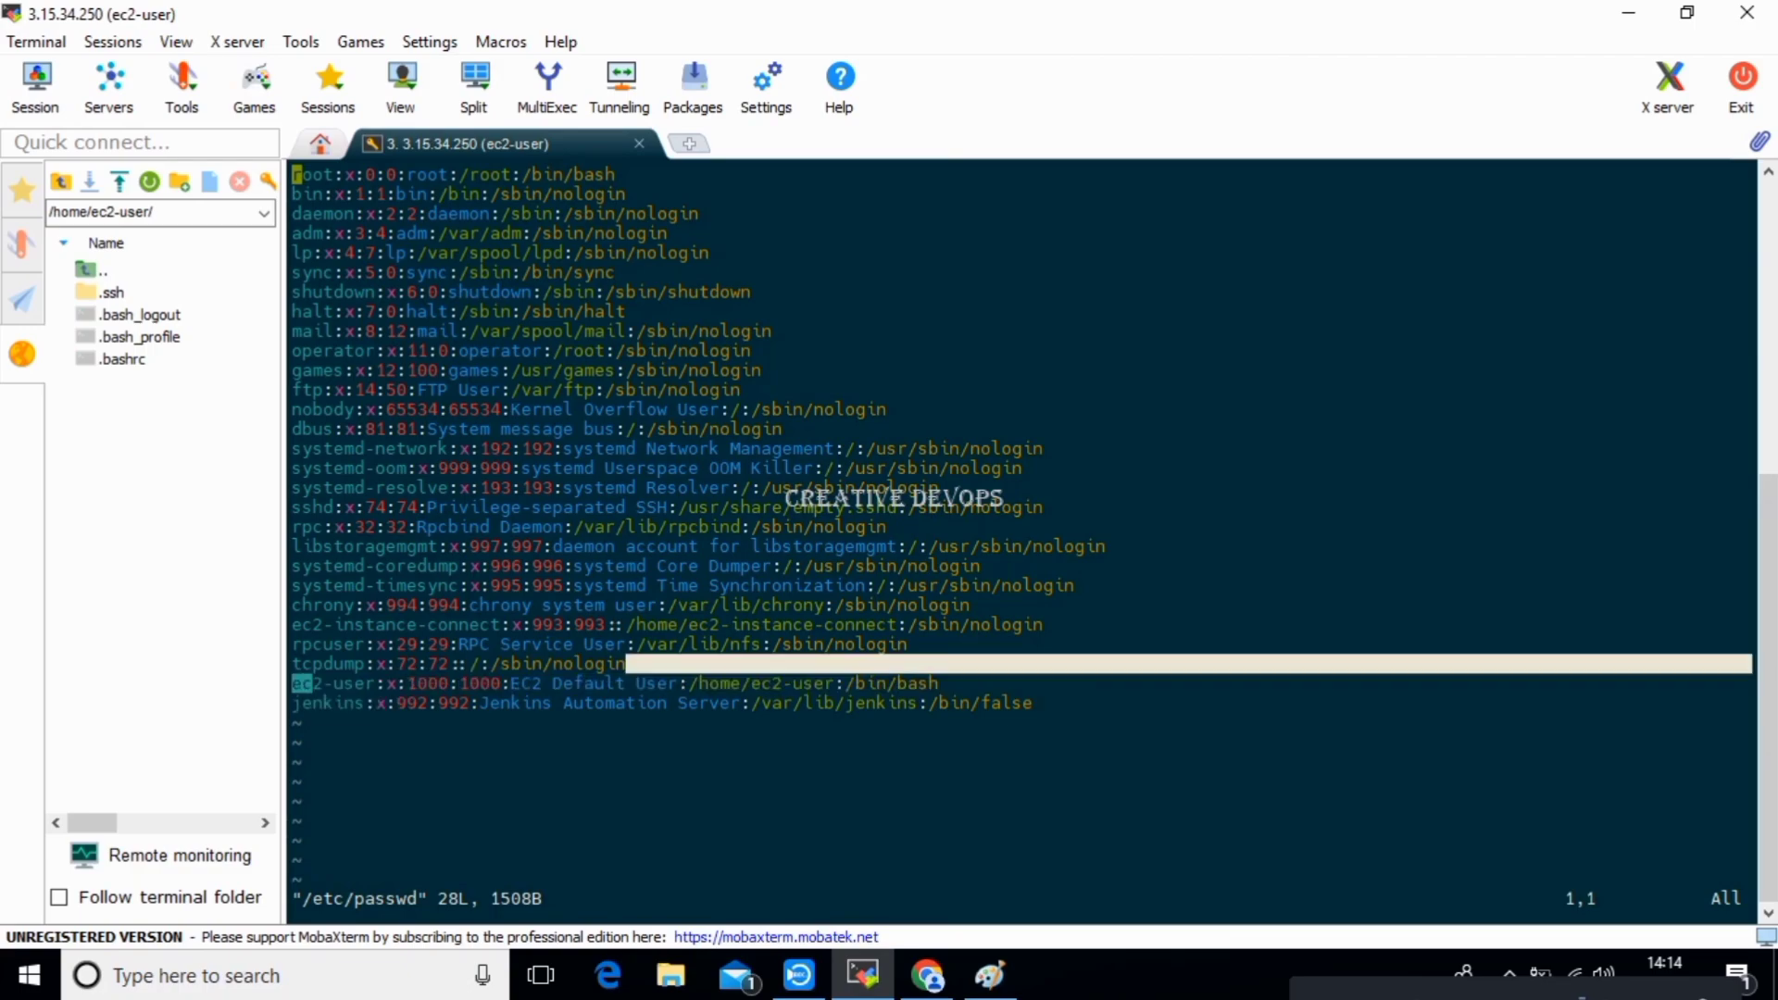
drag(852, 683, 937, 684)
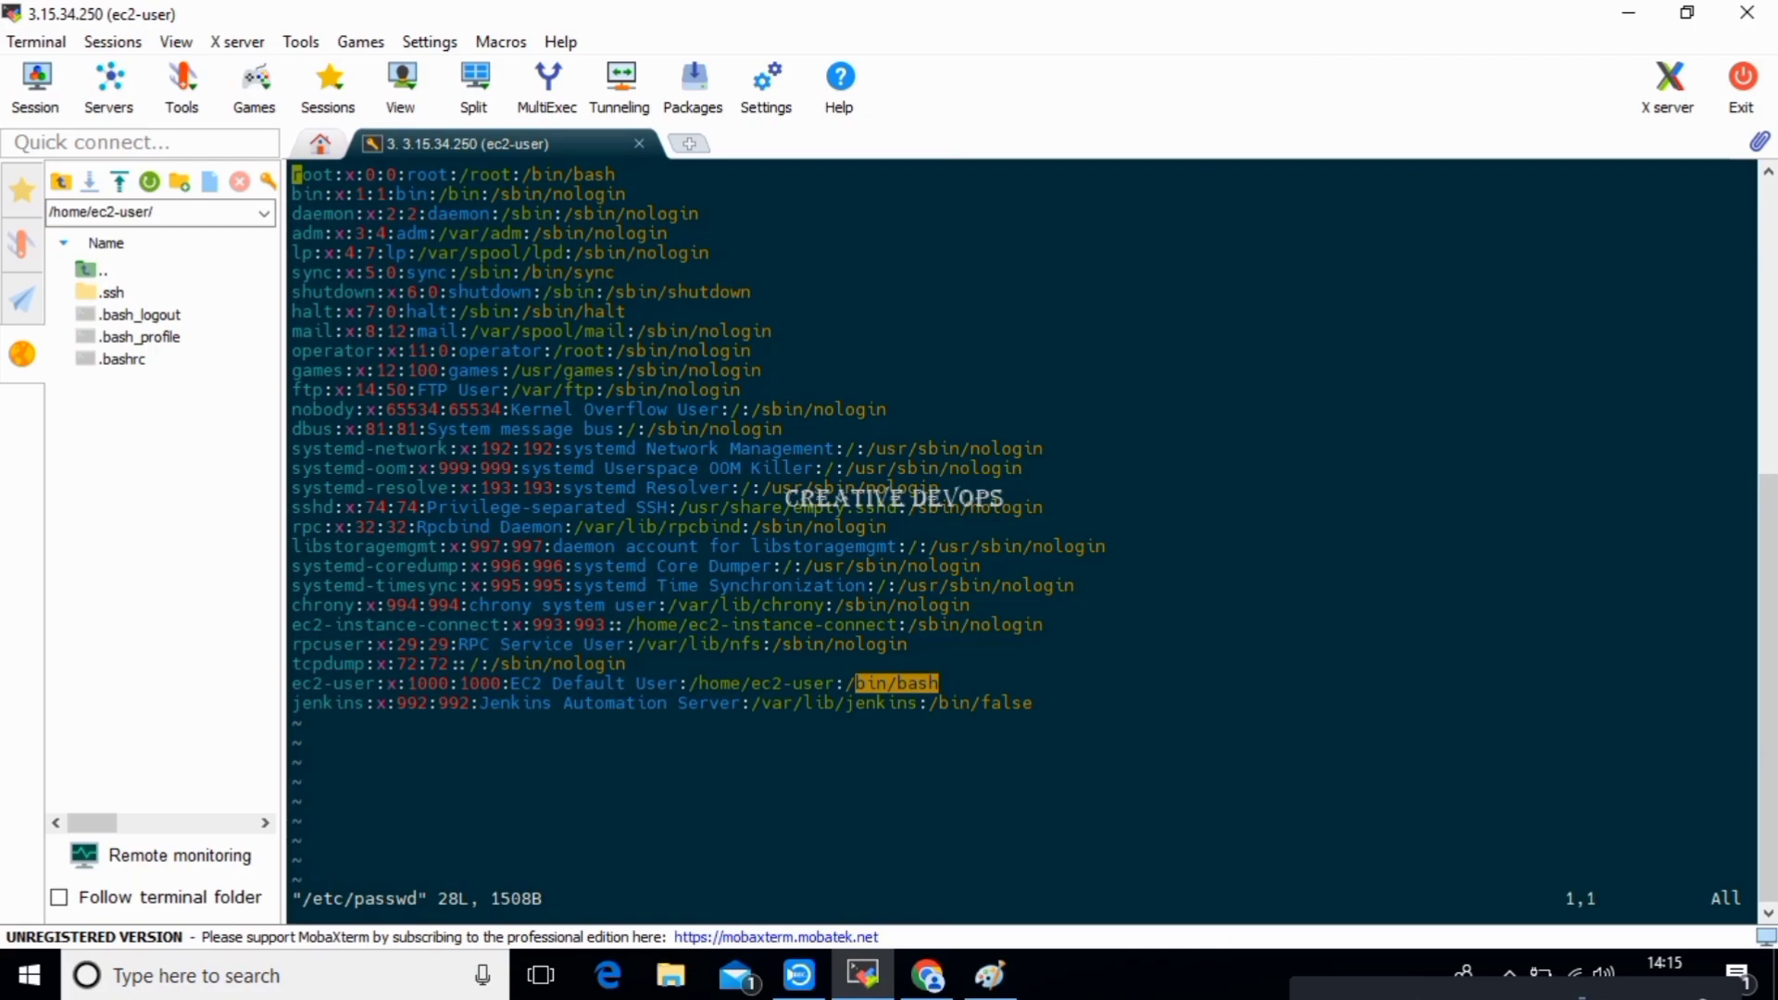
drag(295, 703, 1111, 704)
click(990, 704)
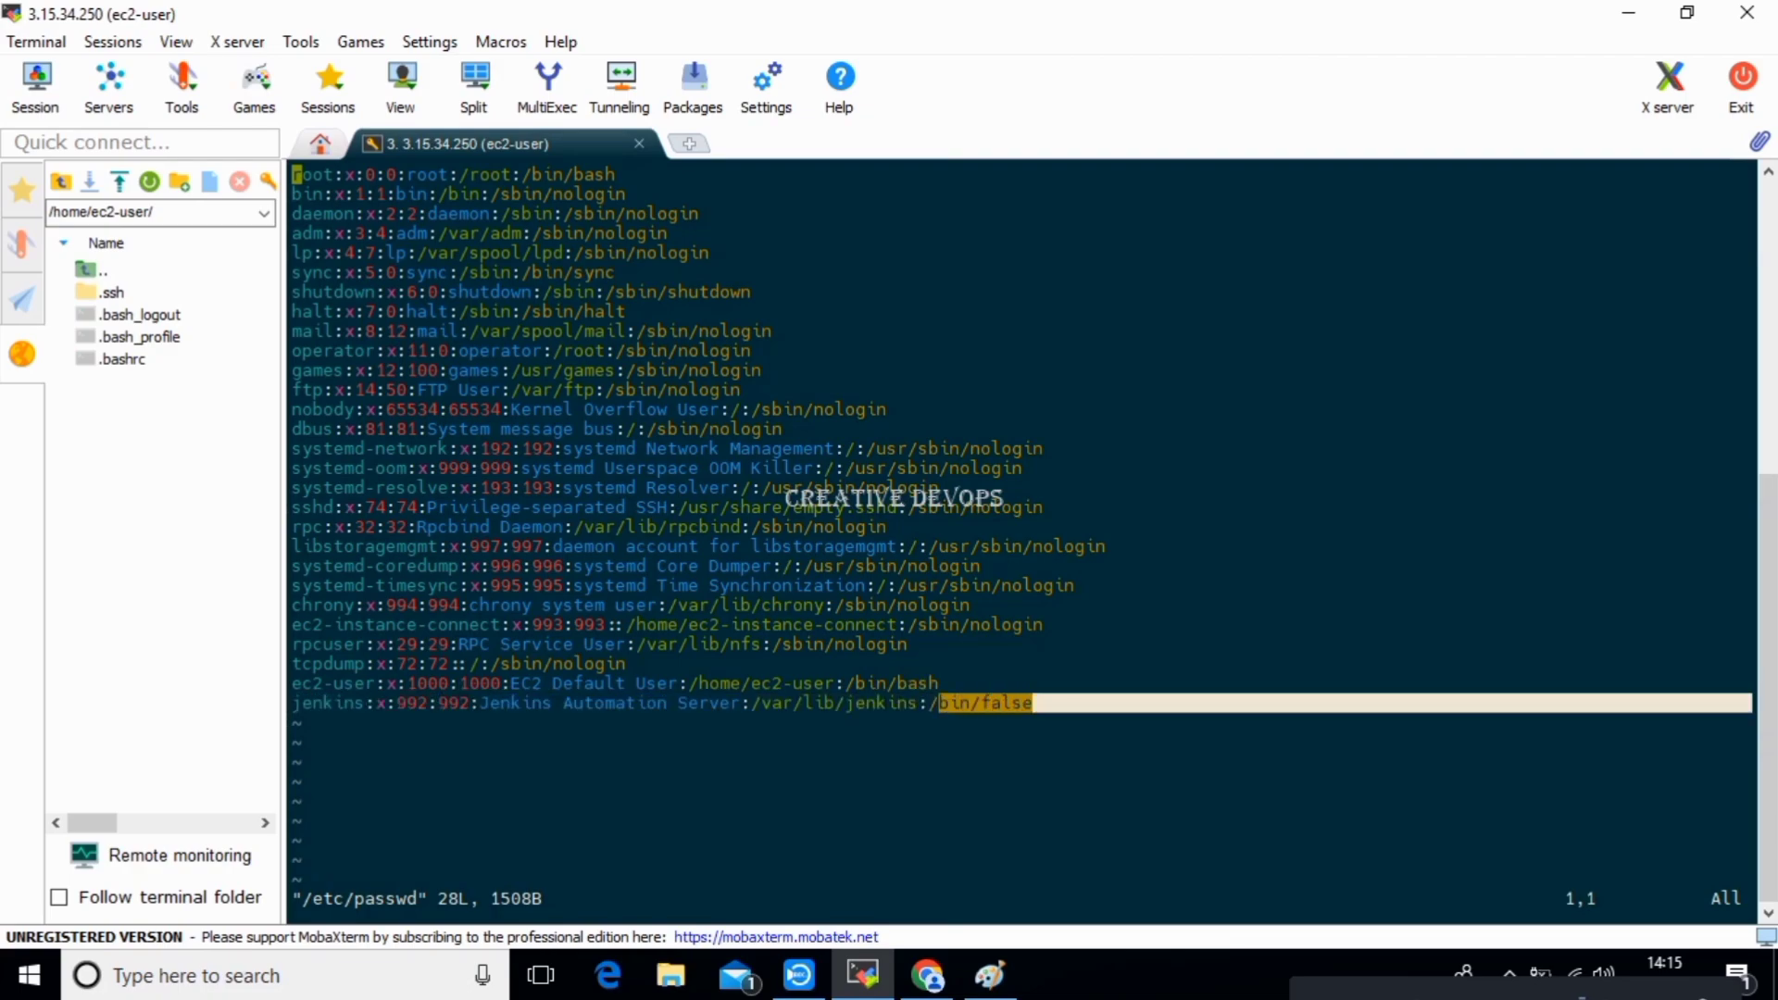
click(1111, 704)
drag(930, 703, 1112, 704)
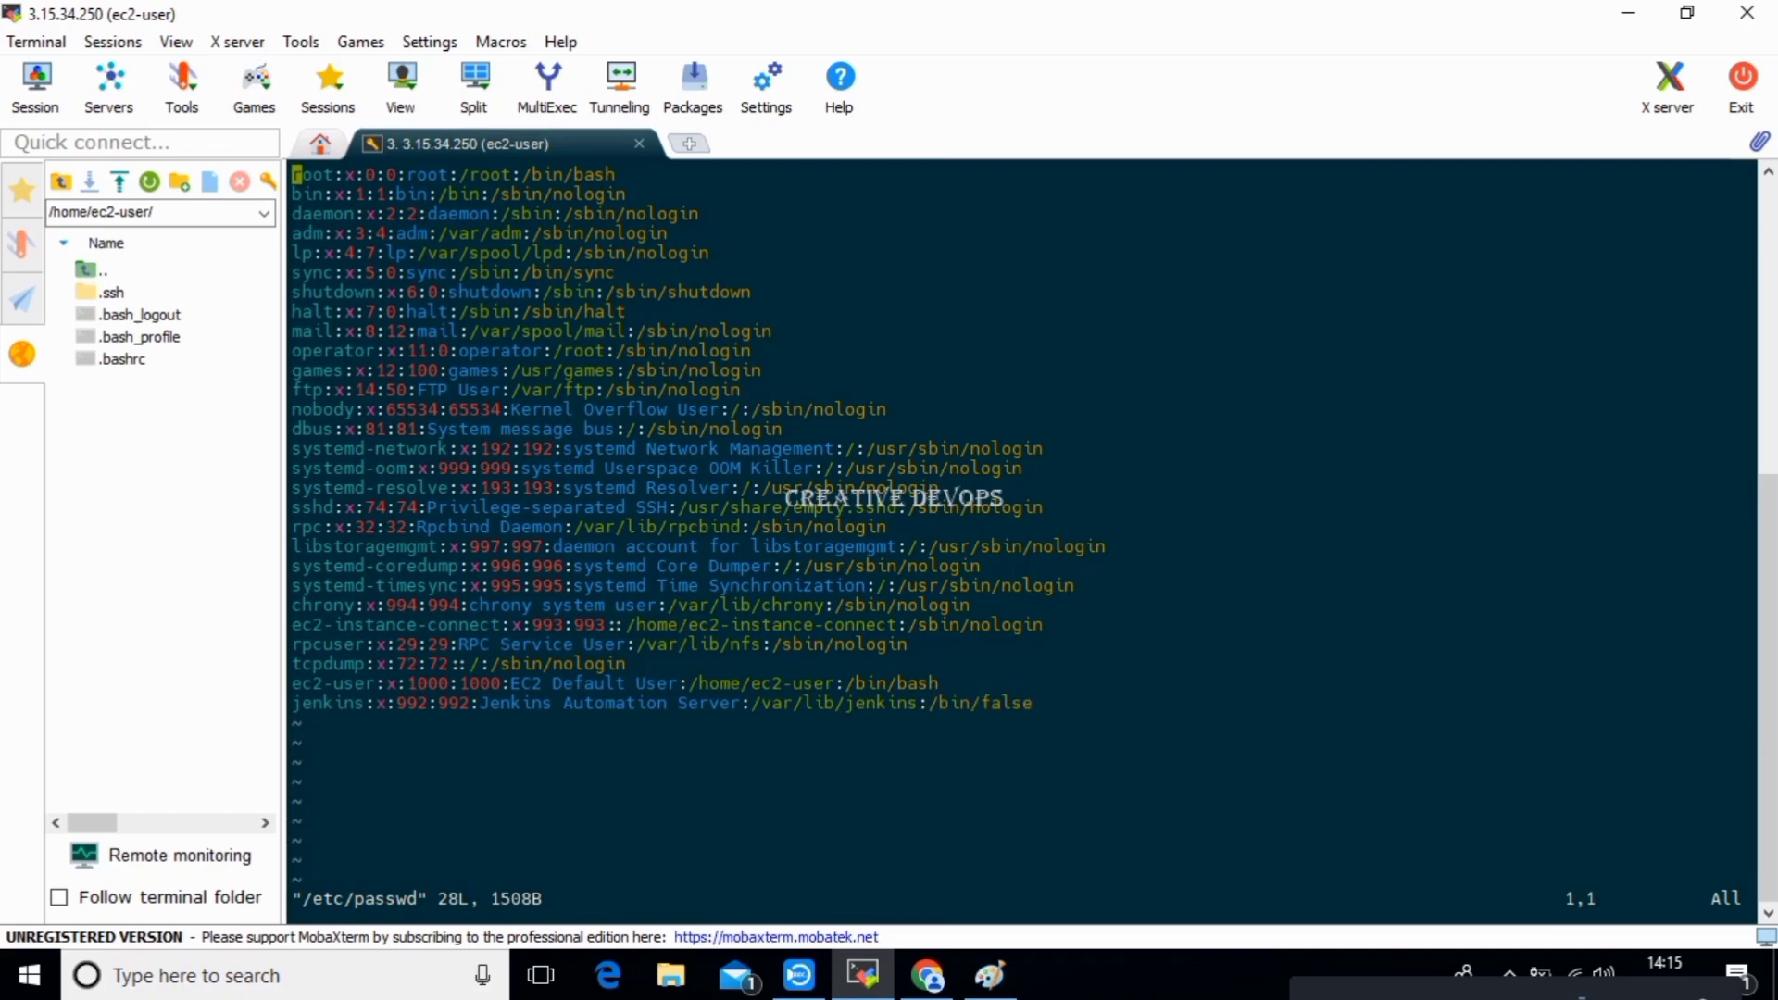
Change the jenkins entry's login shell from /bin/false to /bin/bash.
key(i)
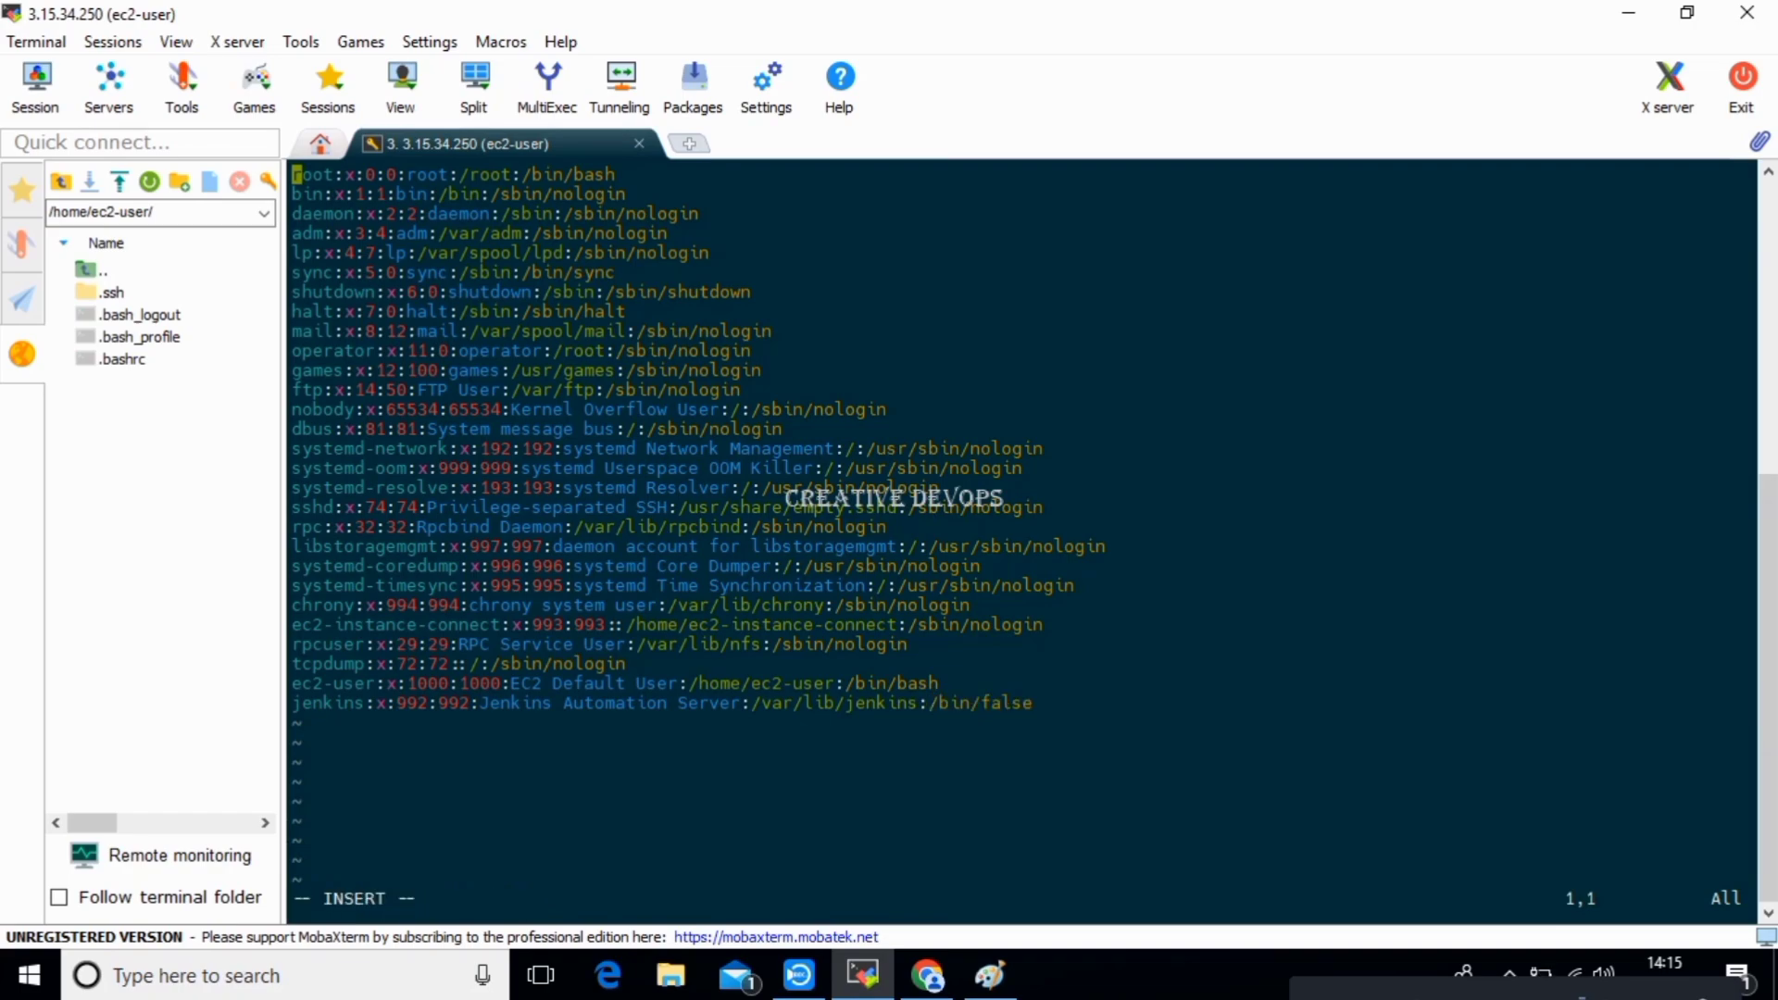
key(Down)
key(Down)
key(Down)
key(Down)
key(Down)
key(Down)
key(Down)
key(Down)
key(Down)
key(Down)
key(Down)
key(Down)
key(Down)
key(Down)
key(Down)
key(Down)
key(Down)
key(Down)
key(Down)
key(Down)
key(Right)
key(Right)
key(Right)
key(Right)
key(Right)
key(Right)
key(Right)
key(Right)
key(Right)
key(Right)
key(Right)
key(Right)
key(Right)
key(Right)
key(Right)
key(Right)
key(Right)
key(Right)
key(Right)
key(Right)
key(Right)
key(Right)
key(Right)
key(Right)
key(Right)
key(Right)
key(Right)
key(Right)
key(Right)
key(Right)
key(Right)
key(Right)
key(Right)
key(Right)
key(Right)
key(Right)
key(Right)
key(Right)
key(Right)
key(Right)
key(BackSpace)
key(BackSpace)
key(BackSpace)
key(BackSpace)
key(BackSpace)
text(bash)
Save and quit vi with :wq, then enter 'sudo su ec2-user'.
key(Escape)
text(:)
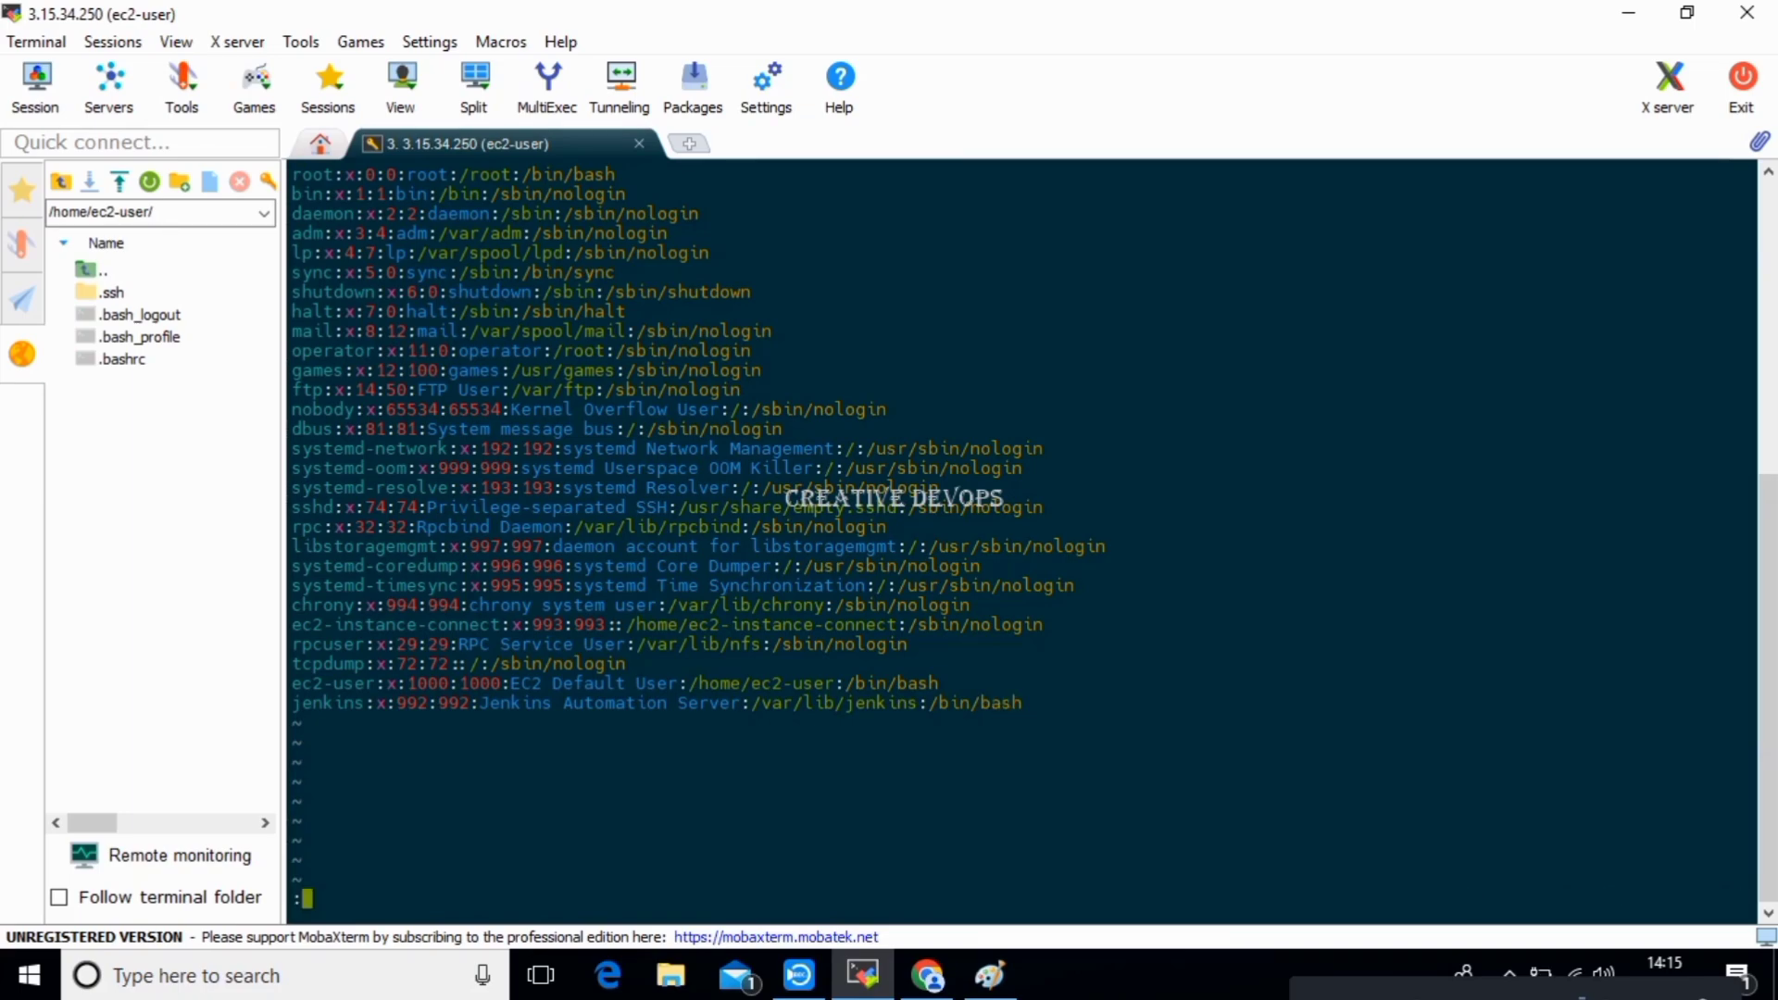
text(wq)
key(Return)
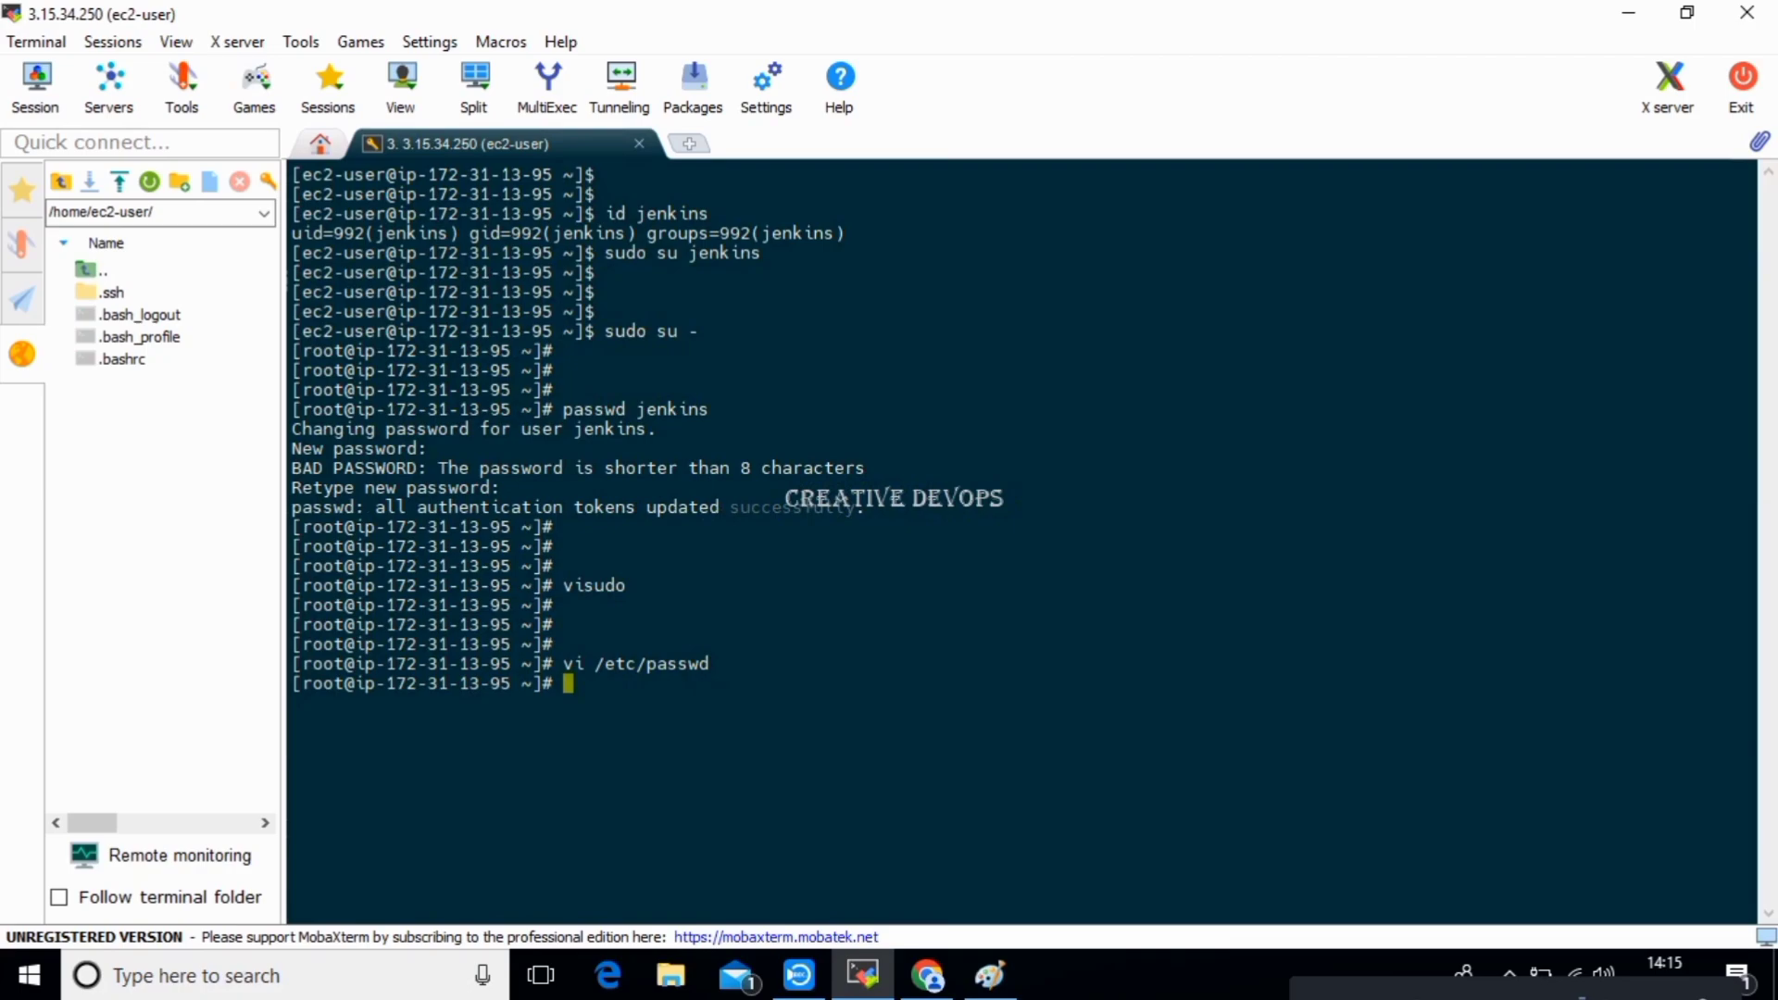
key(Return)
key(Return)
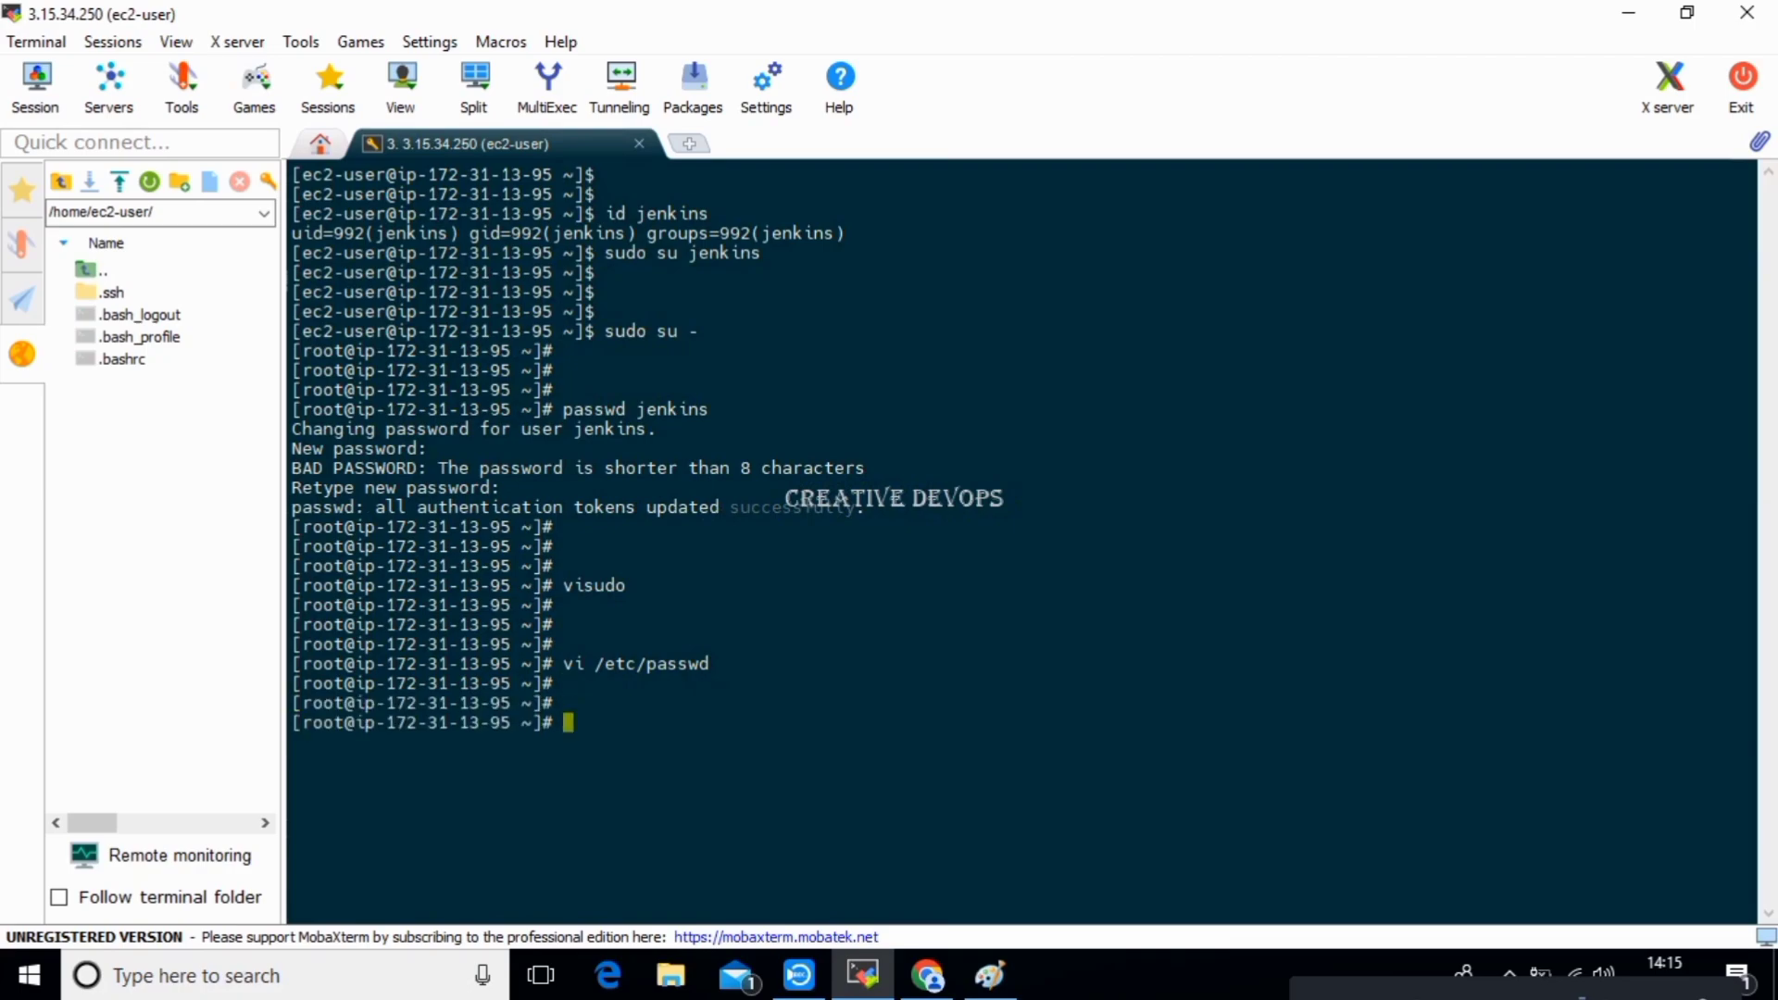
text(sudo su ec2-user)
Go to the home directory with cd and switch to the jenkins user via 'sudo su jenkins'.
key(Return)
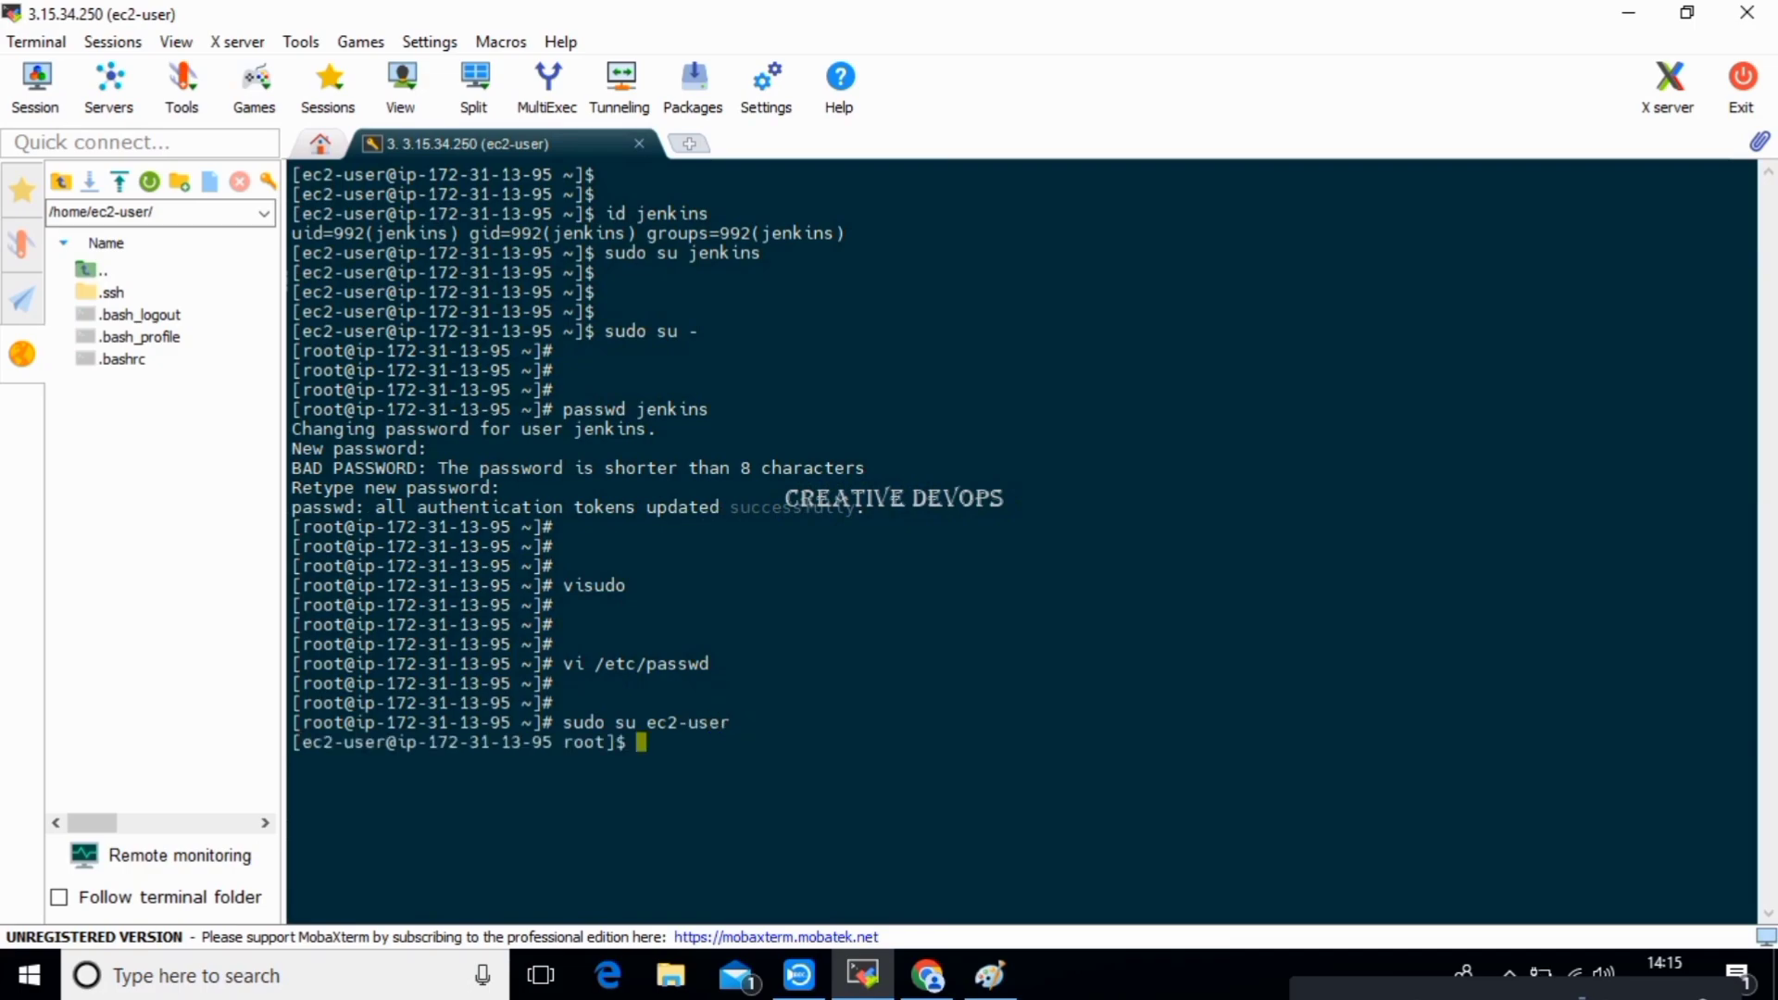
text(cd)
key(Return)
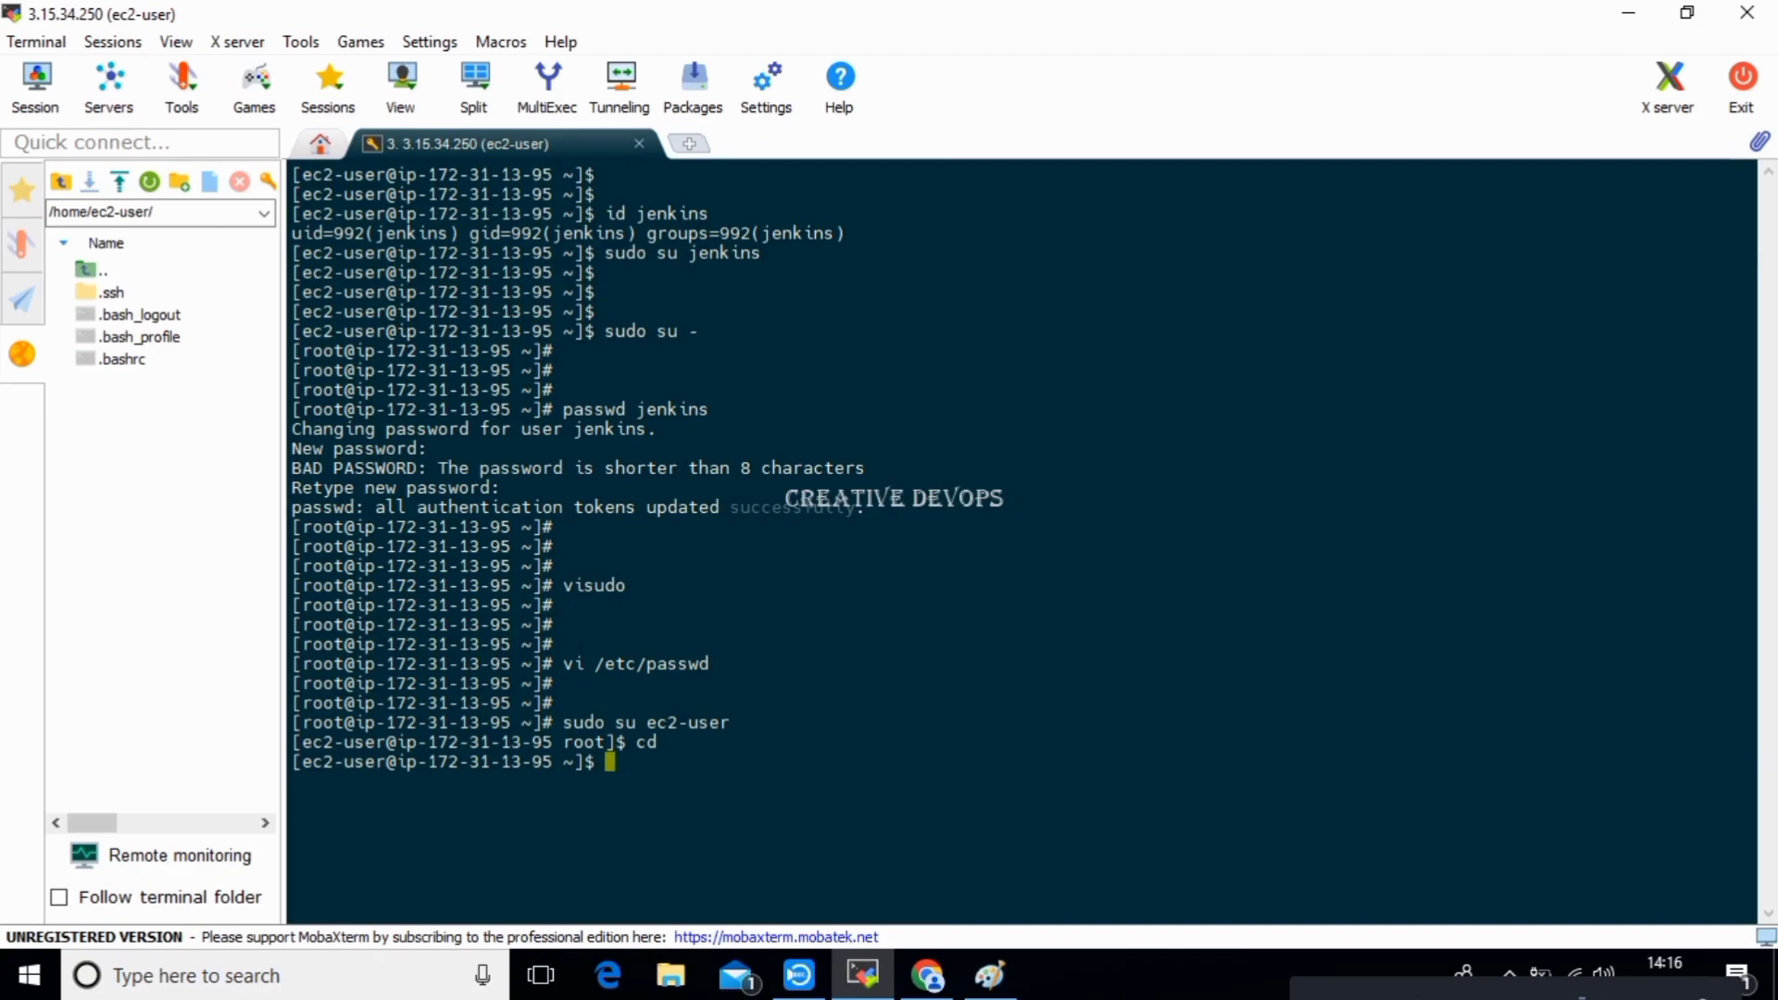
text(sudo su jenkins)
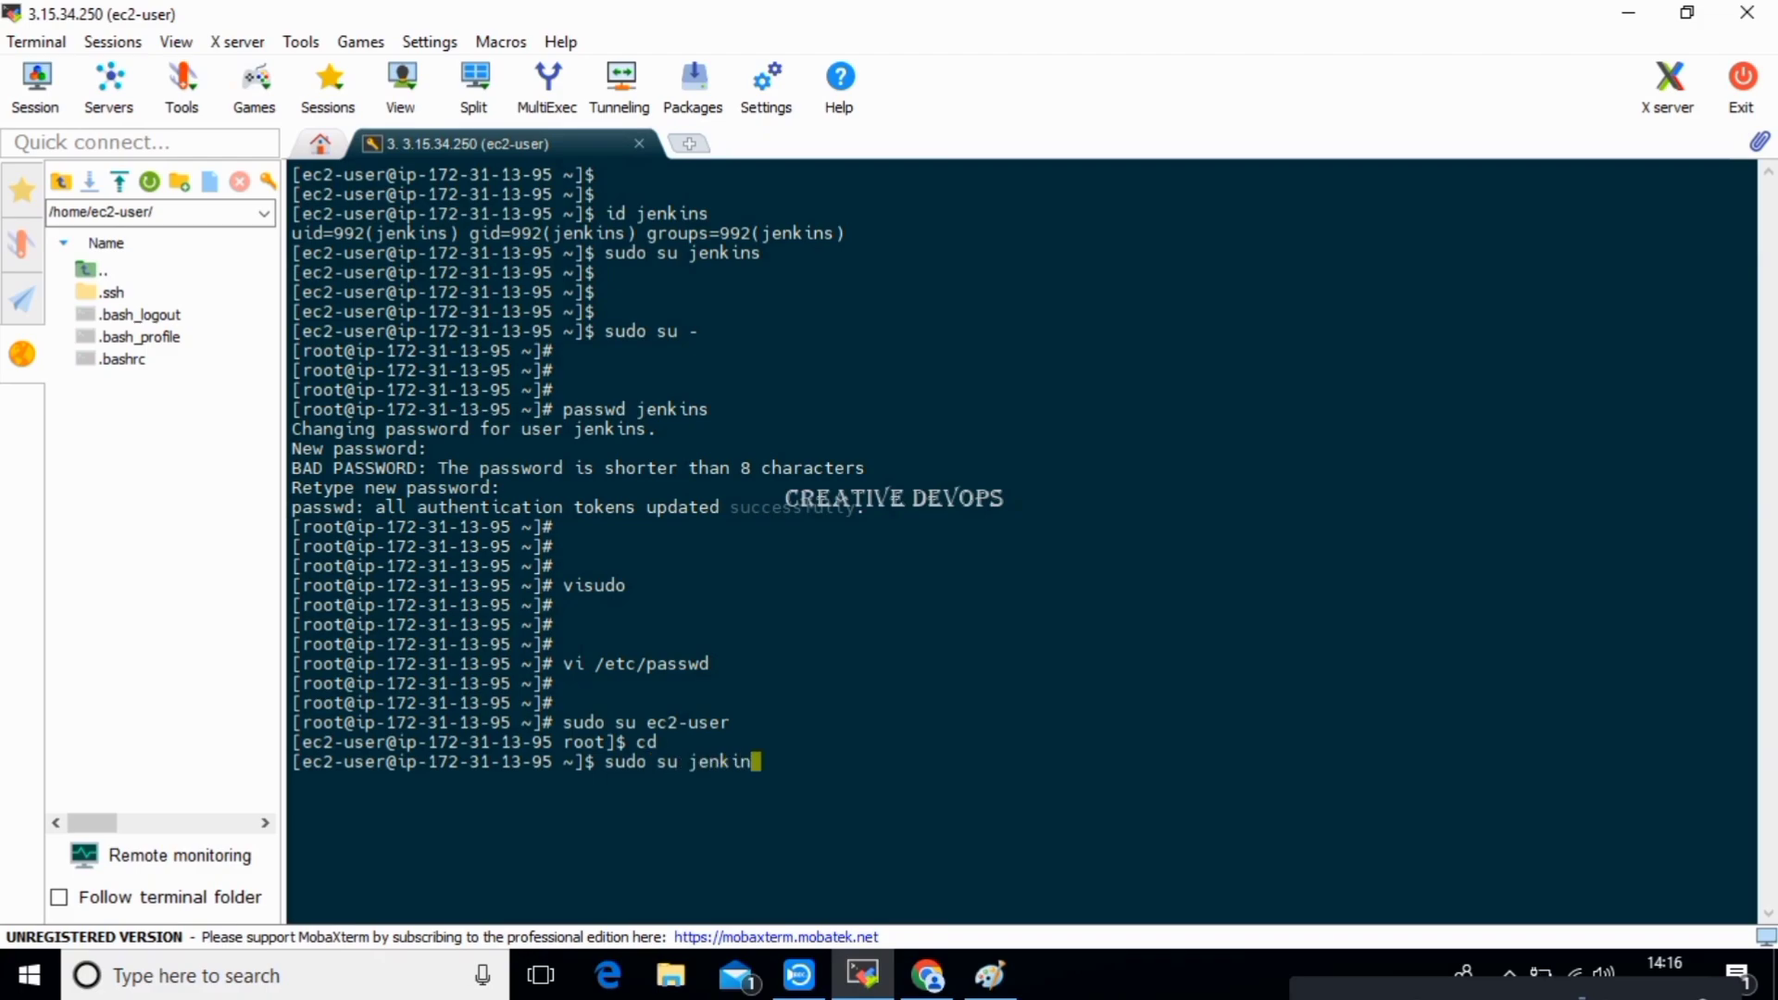
key(Return)
key(Return)
key(Return)
key(Return)
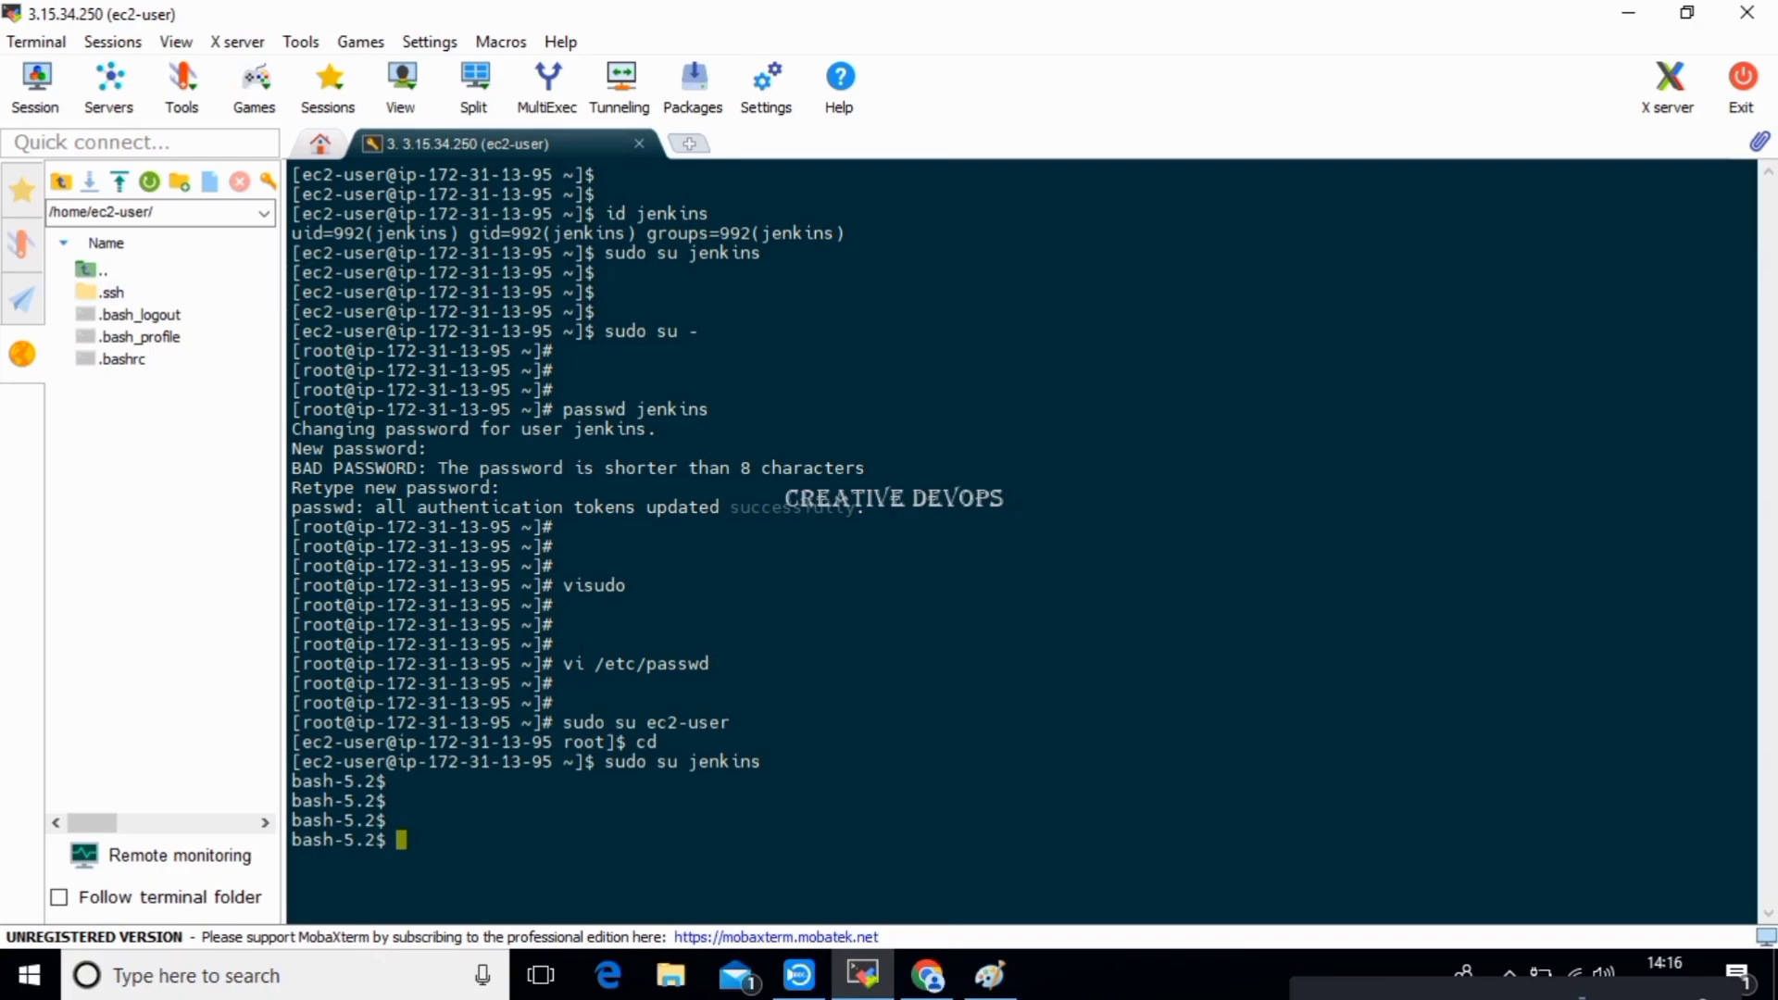
Compare the ec2-user, root and jenkins bash prompts, then exit the jenkins shell.
drag(300, 252, 553, 253)
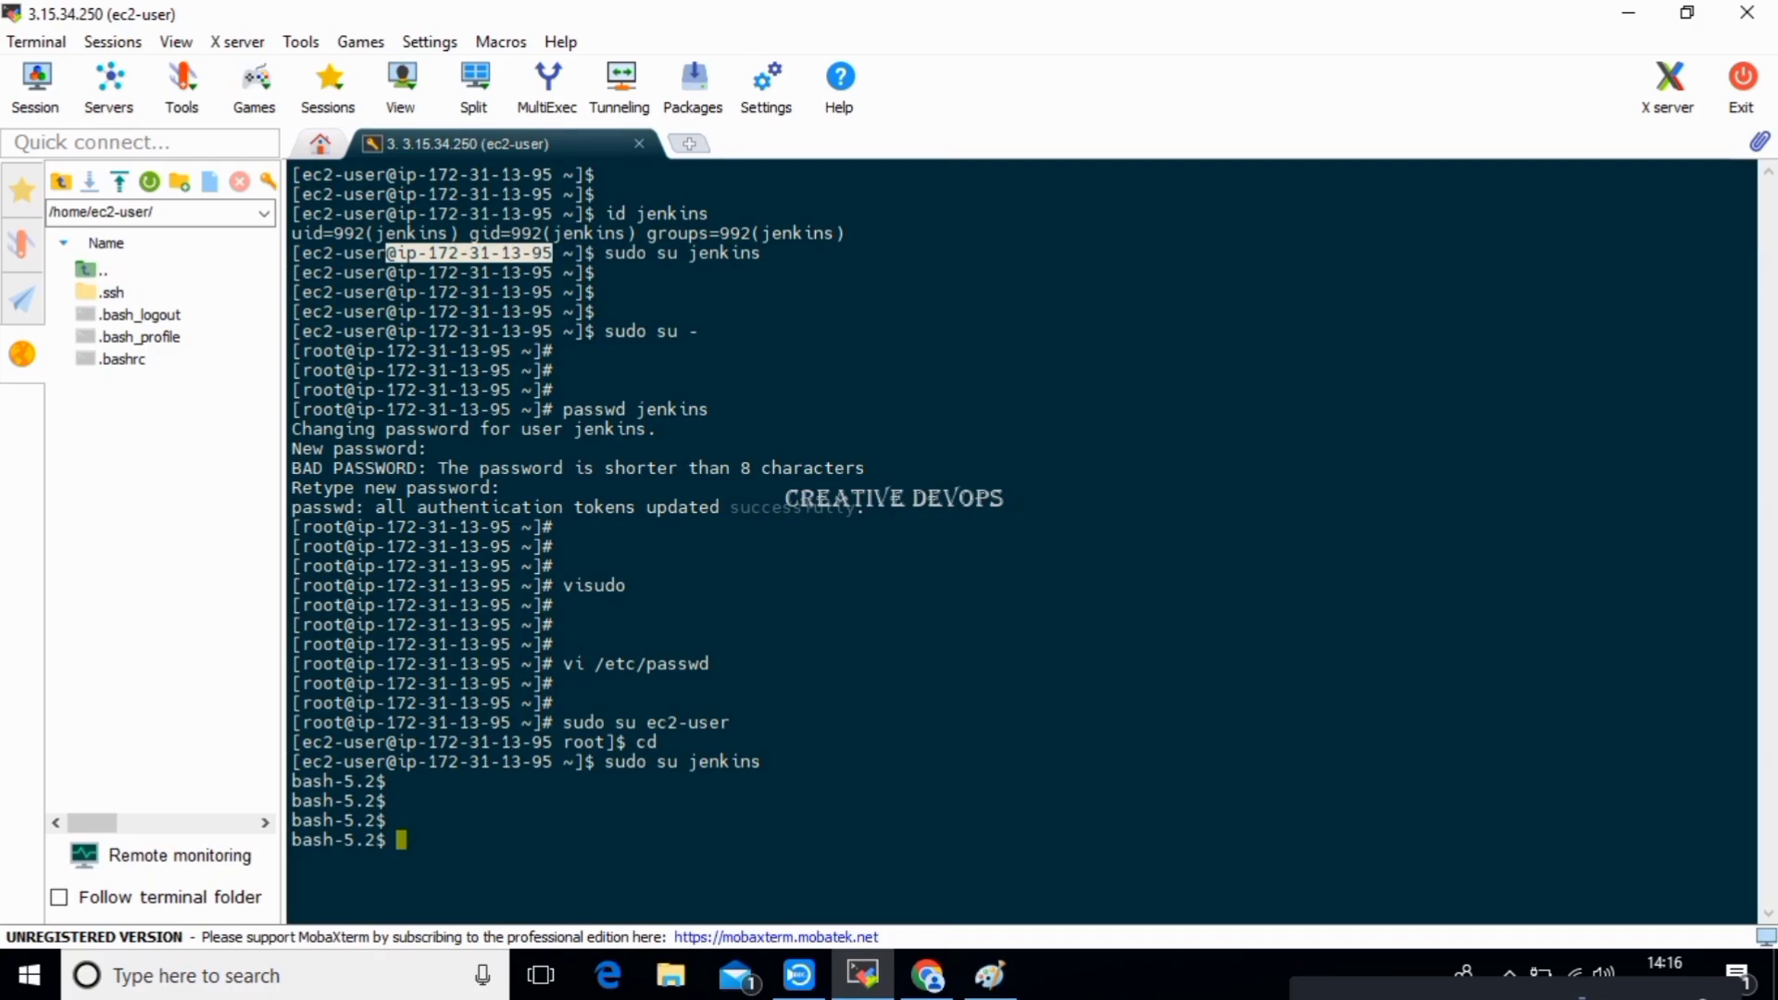
drag(300, 527, 510, 527)
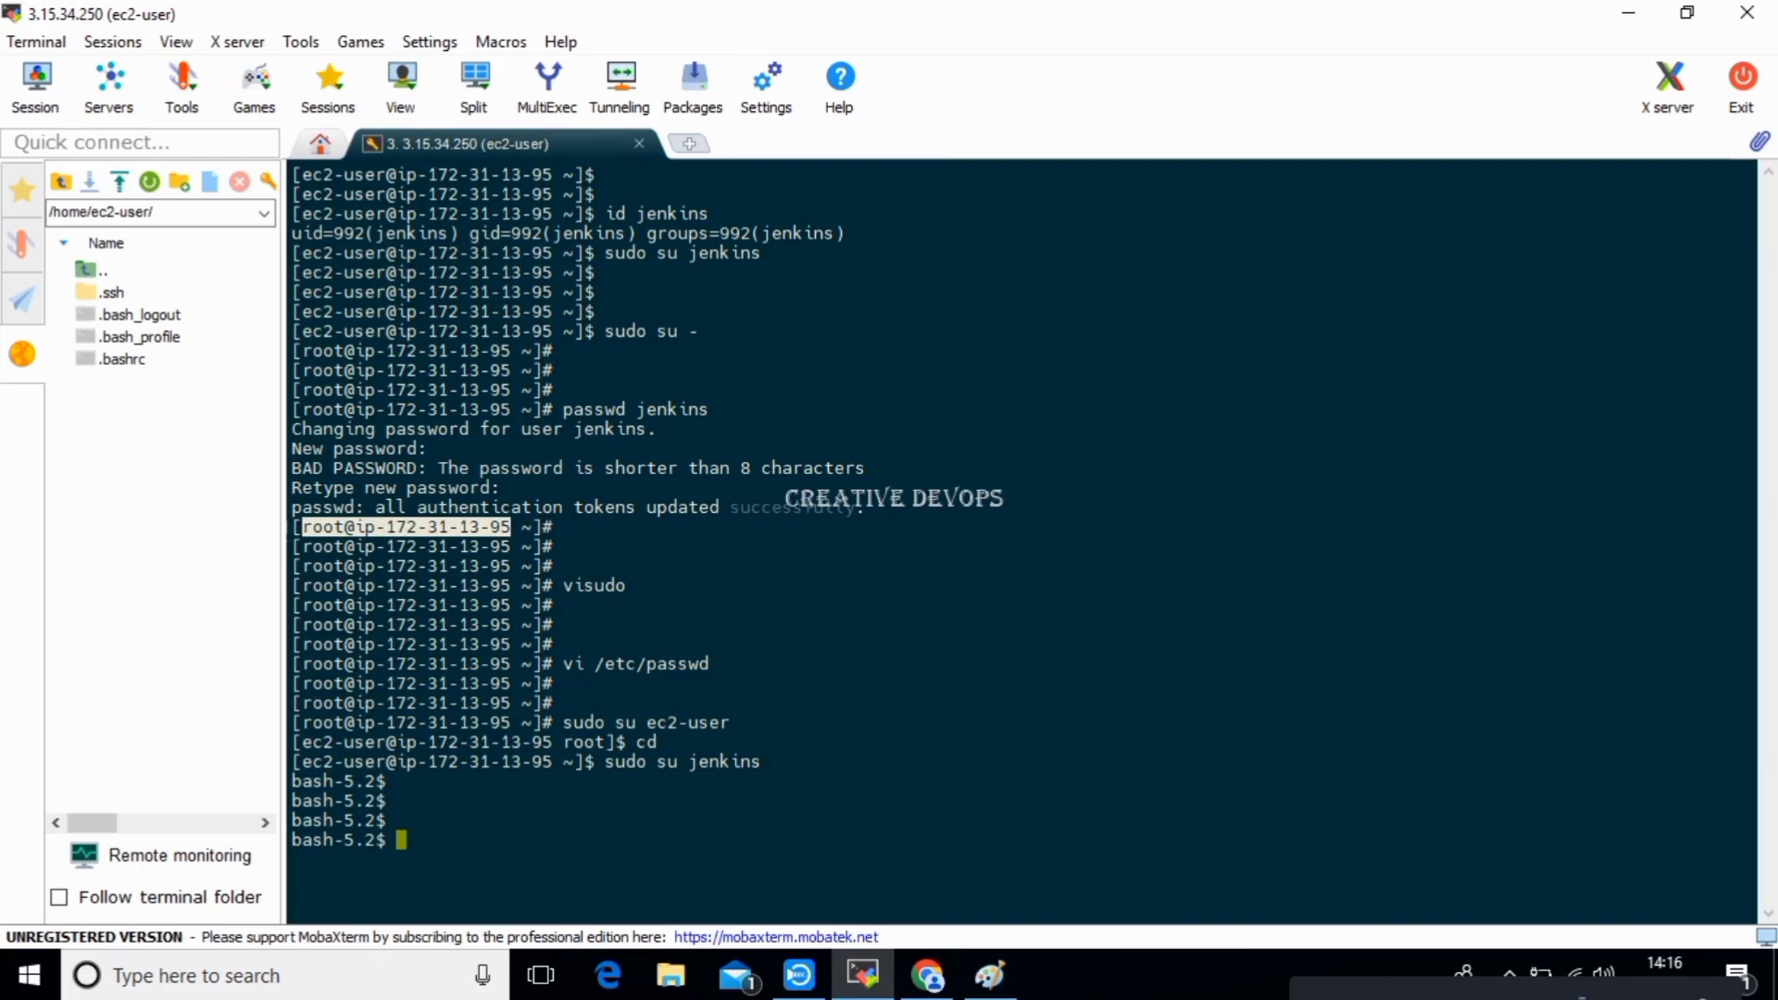
drag(293, 782, 384, 781)
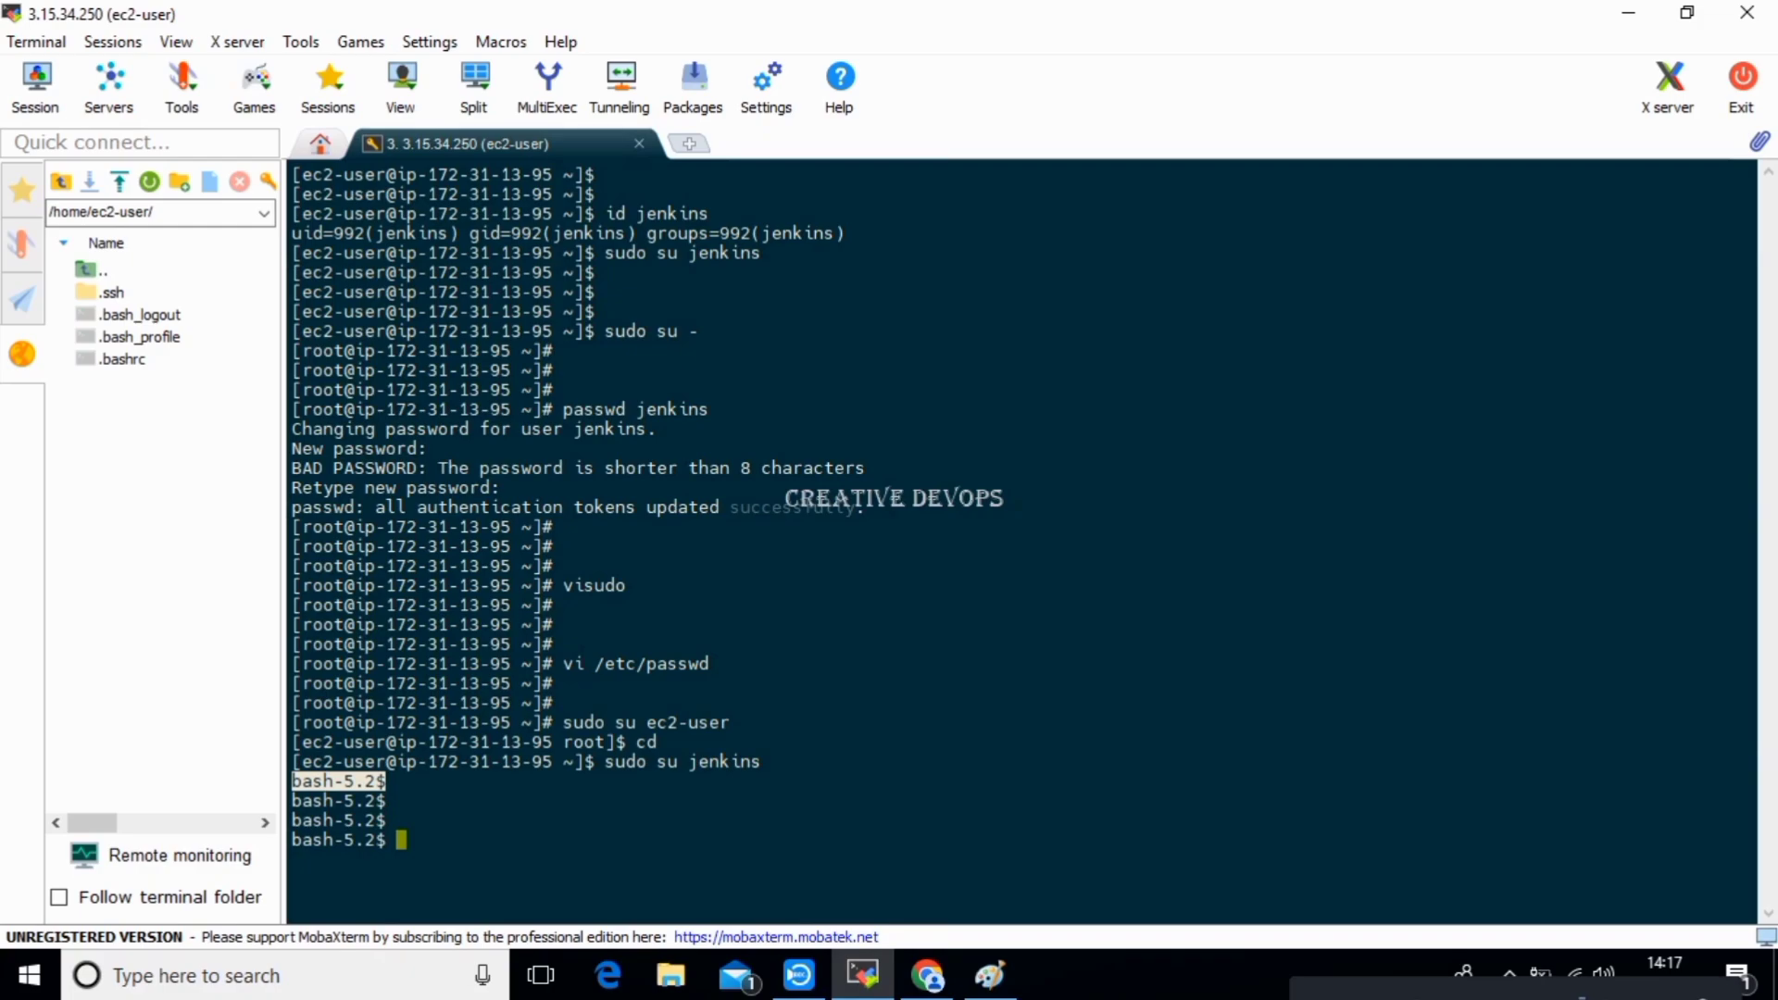
text(exit)
key(Return)
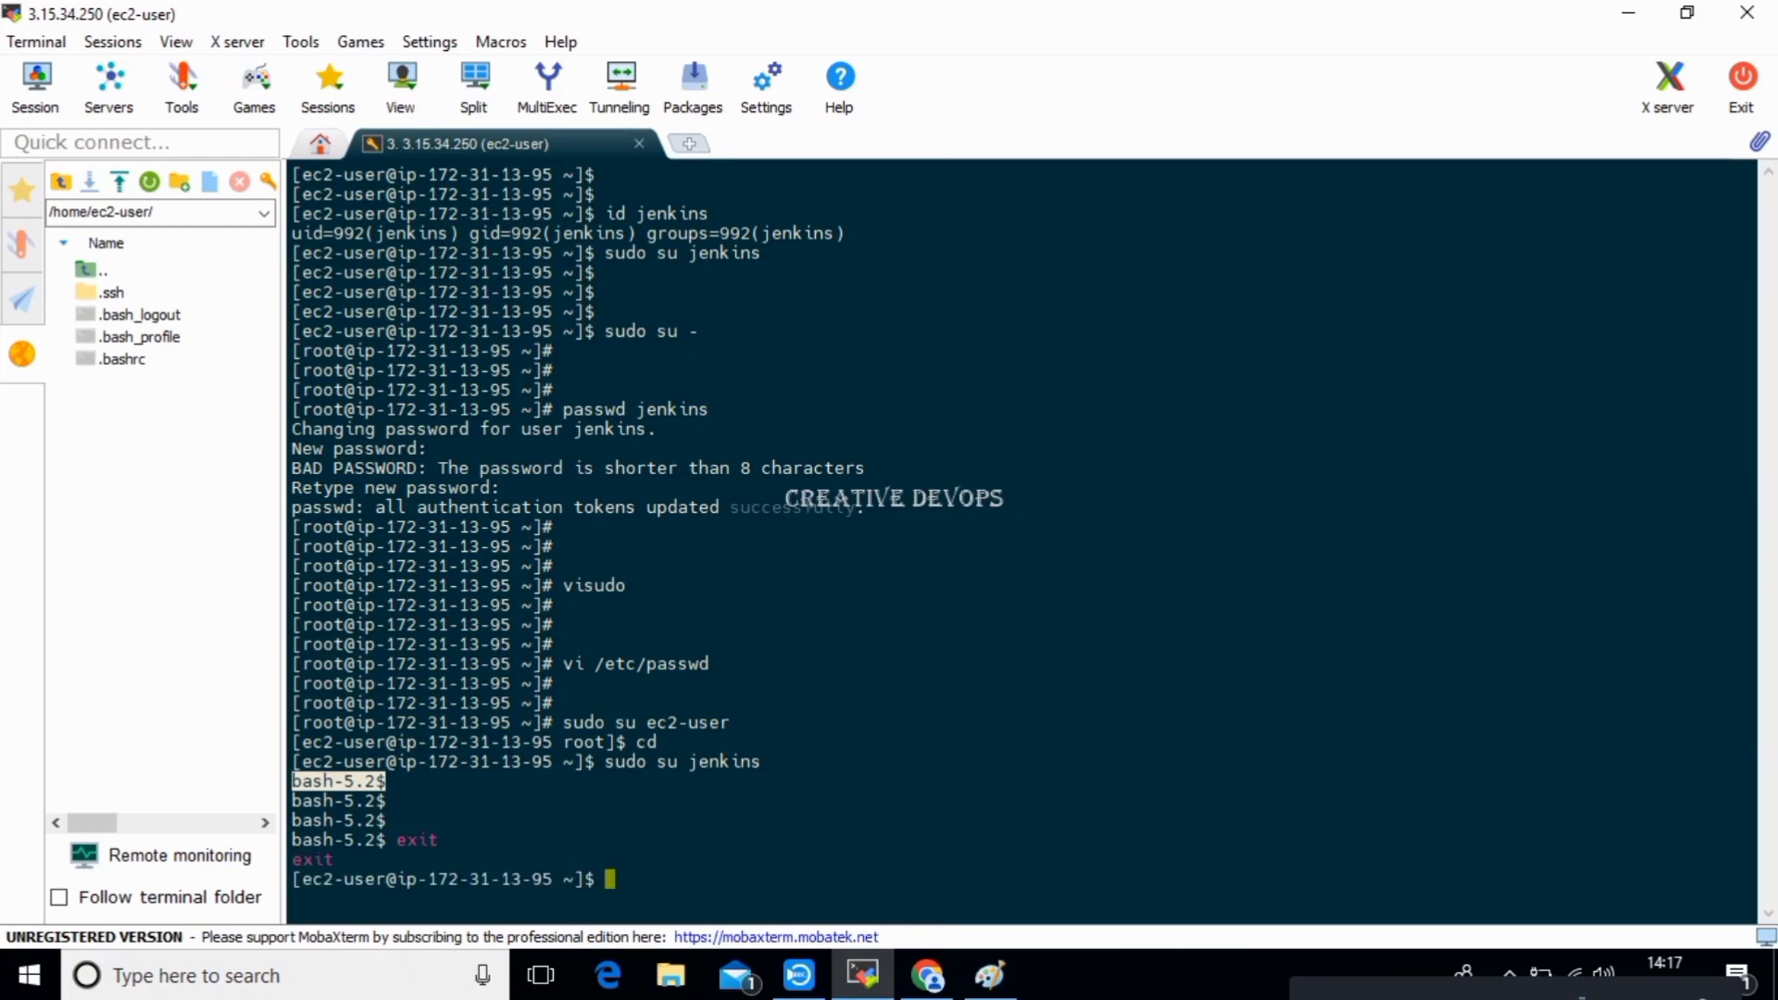
List all files with ls -a to show the hidden home-directory files.
text(ls -a)
key(Return)
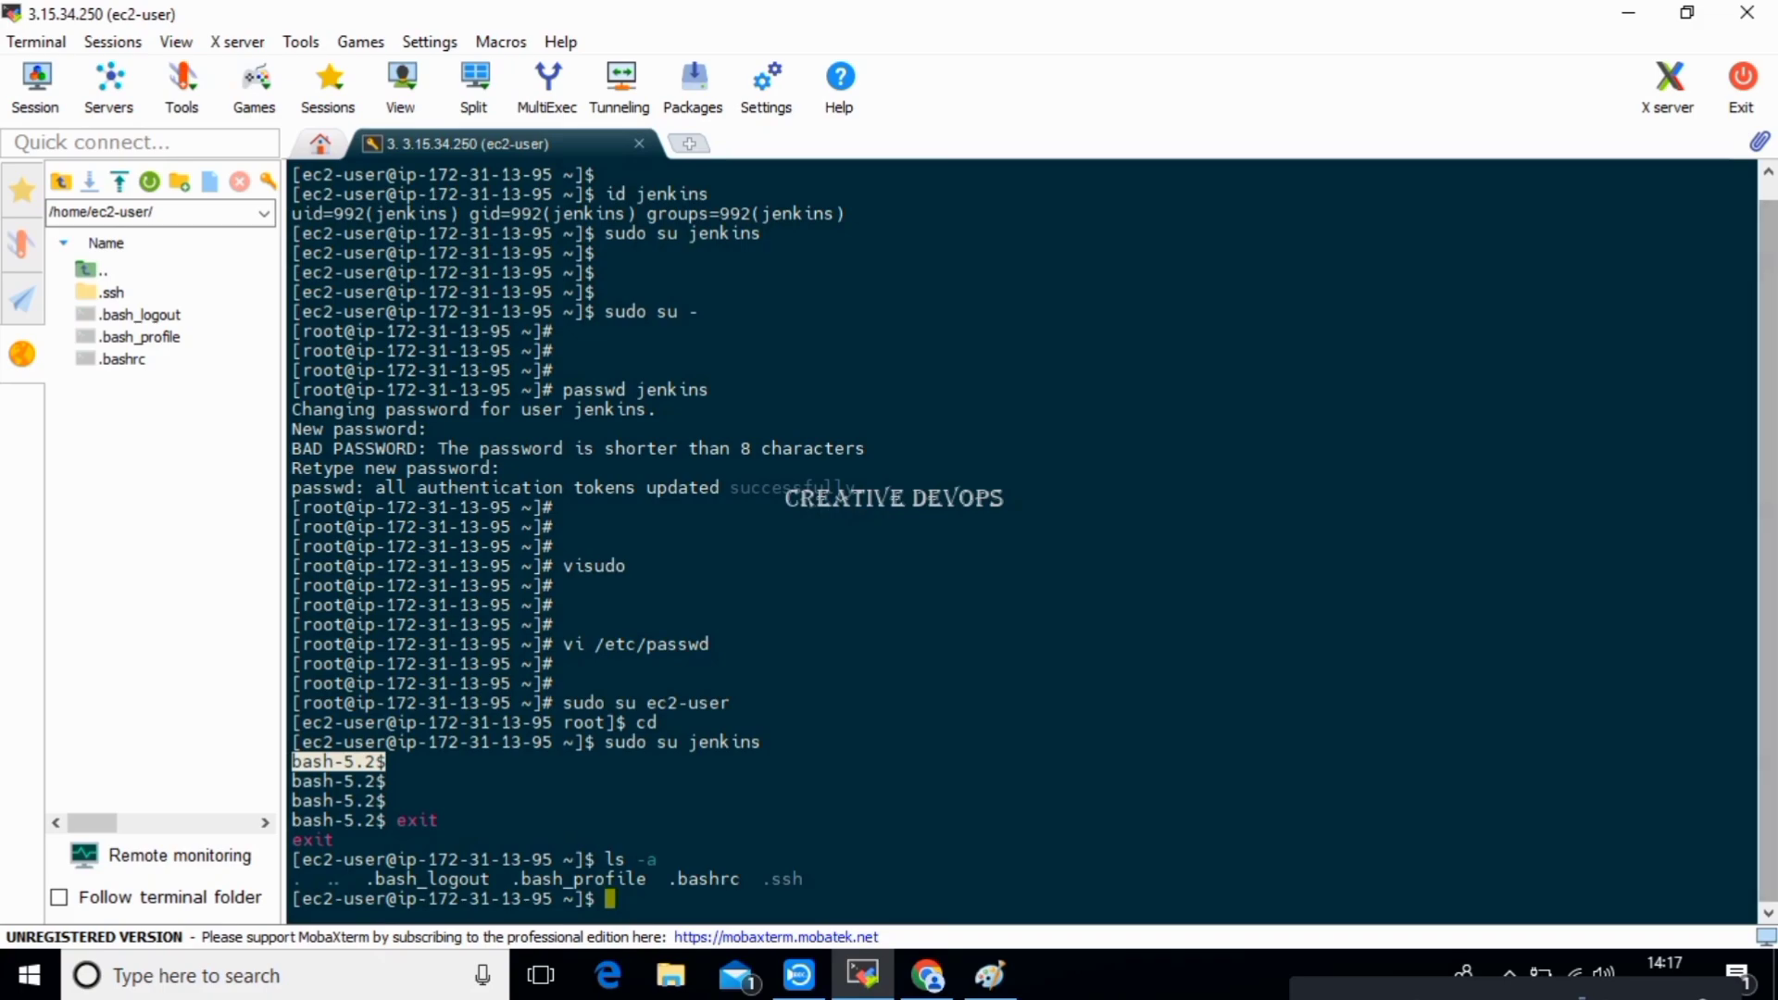
drag(292, 878, 800, 878)
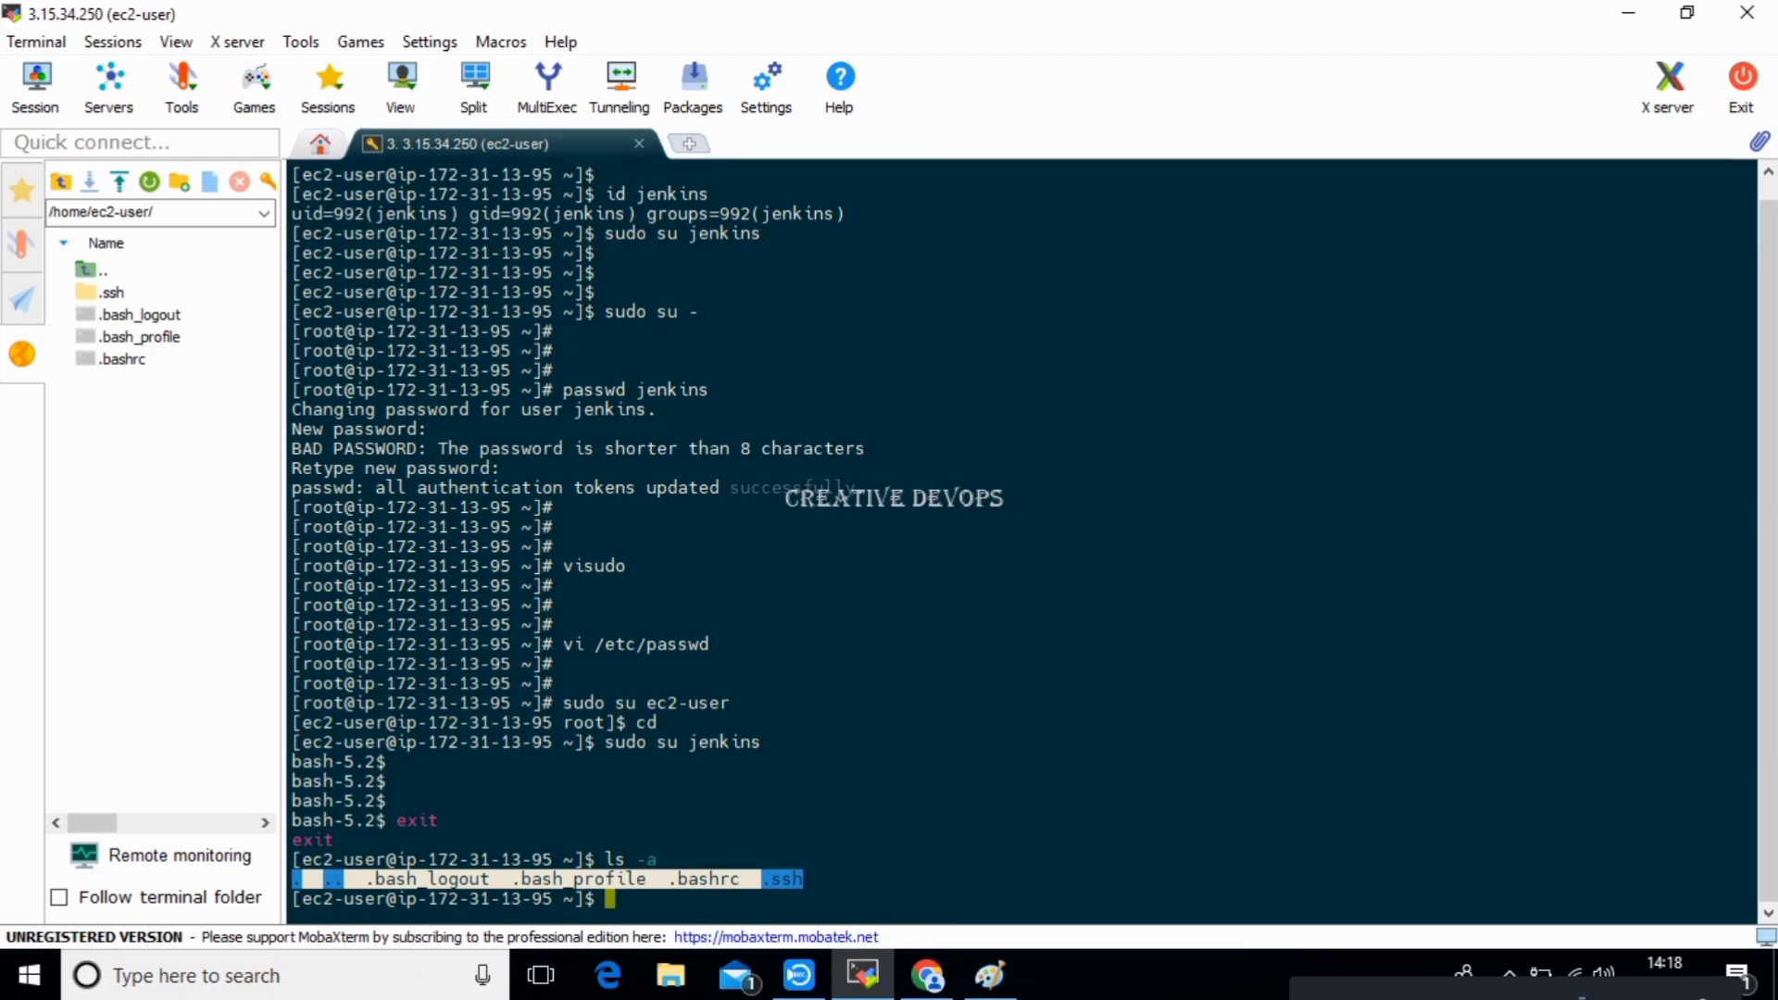
Copy the hidden files into /var/lib/jenkins with 'sudo cp -r .* /var/lib/jenkins'.
text(sudo cp -r)
text(.* /var/li)
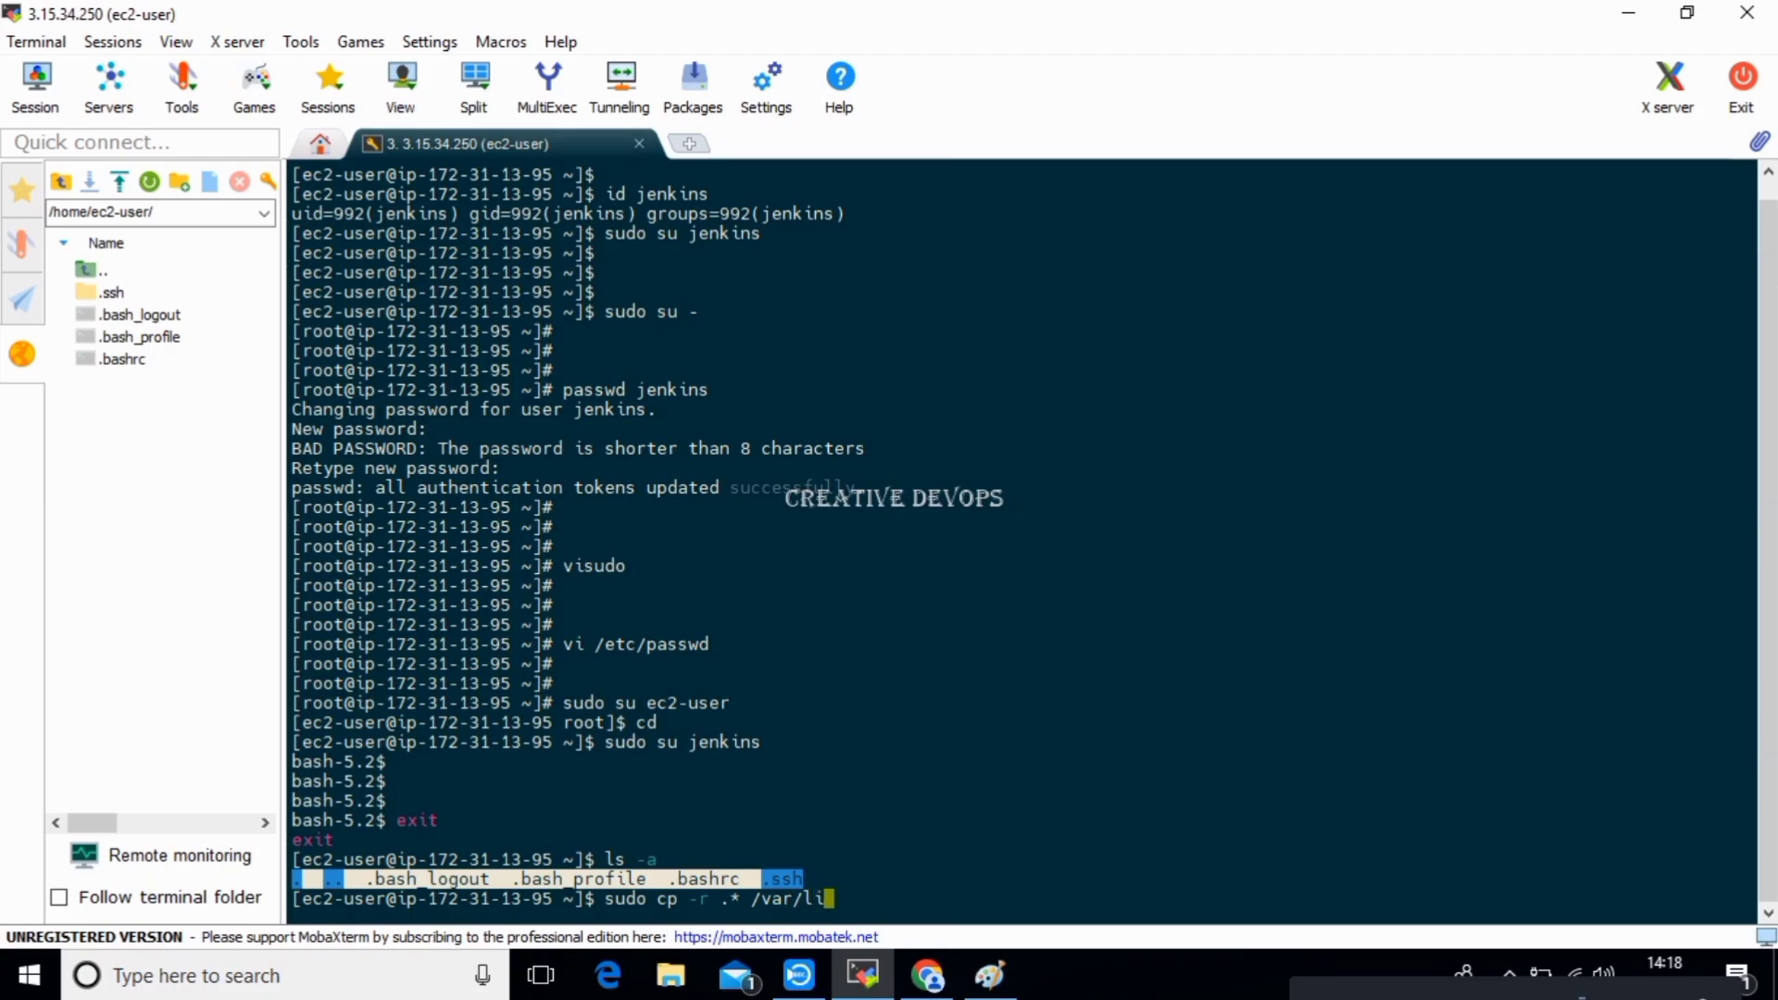
text(b/jenkins)
key(Return)
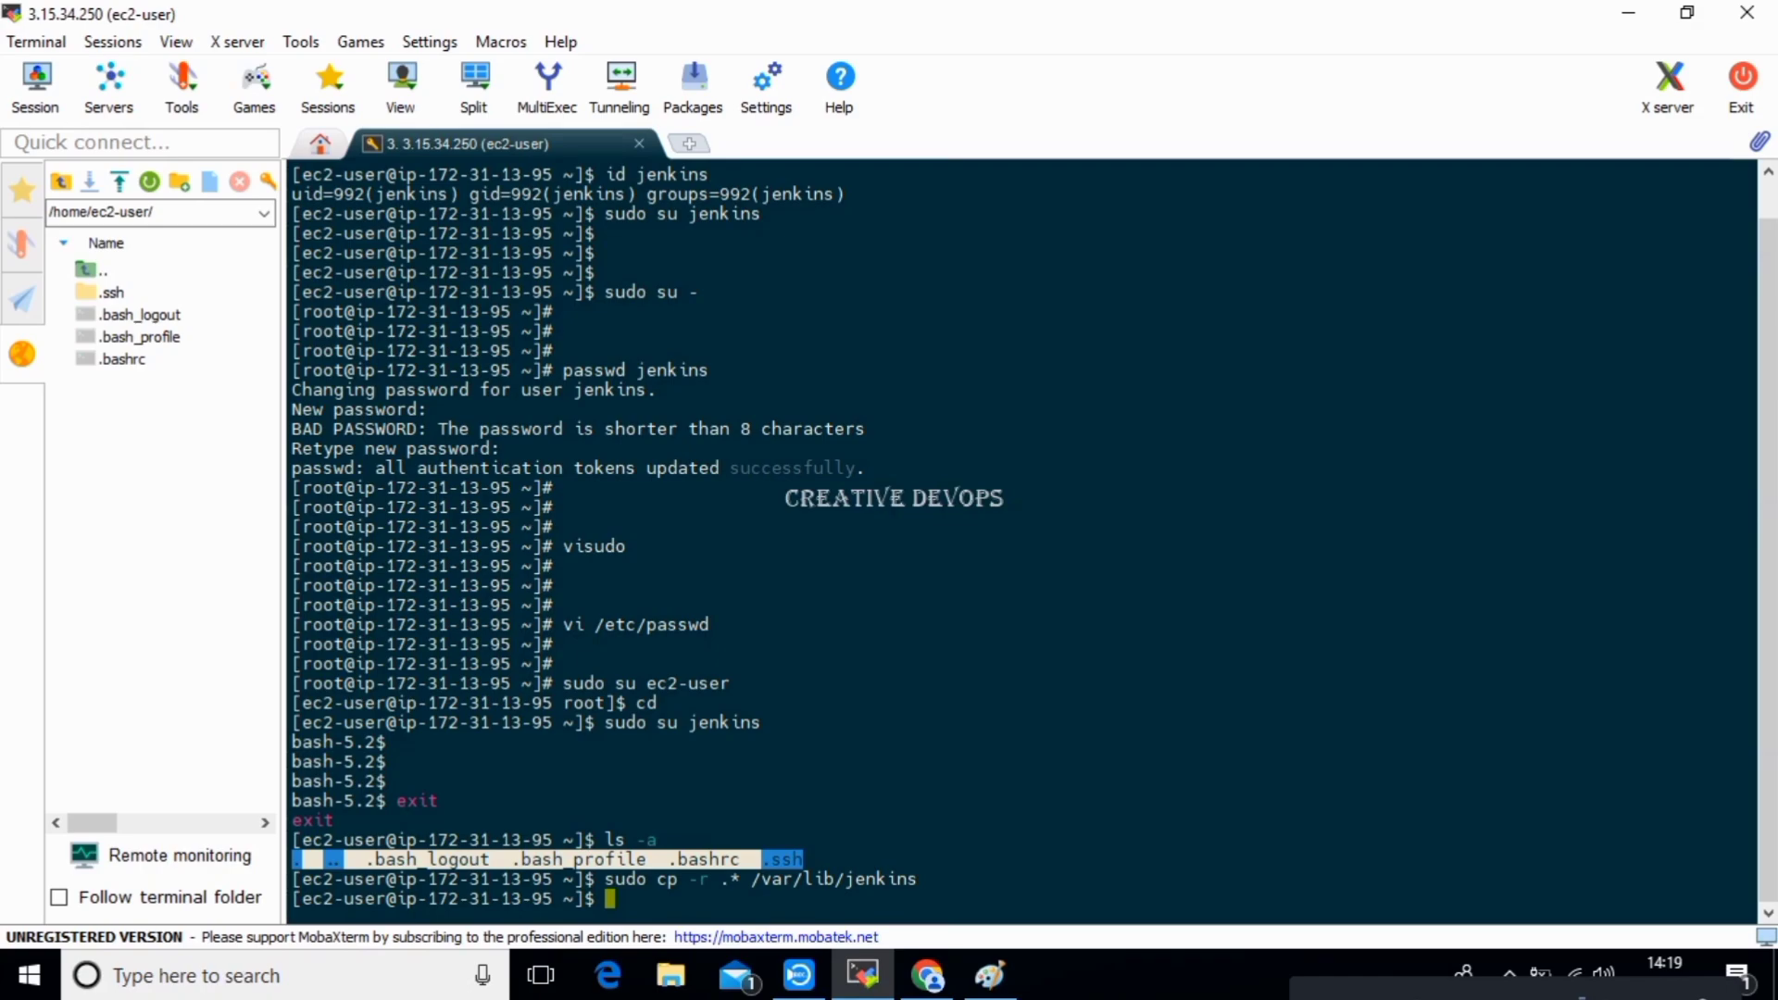
Clear the screen, switch to the jenkins user with 'sudo su jenkins', and cd to its home.
text(clear)
key(Return)
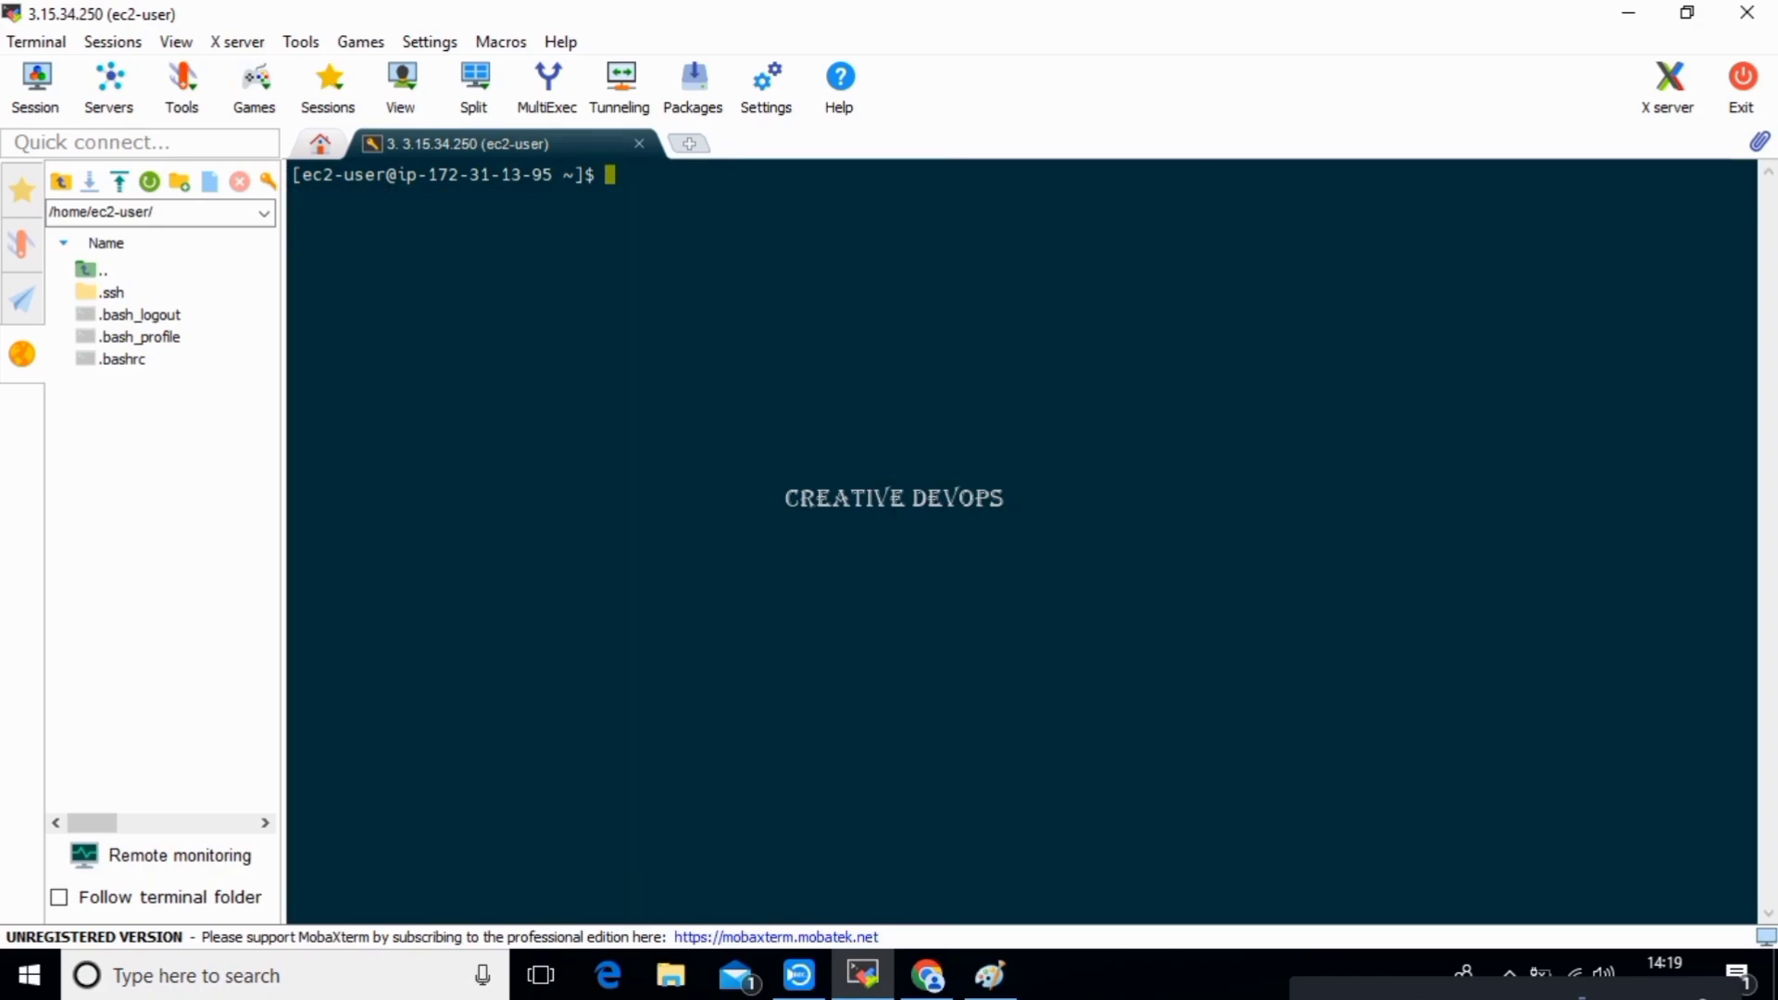
key(Return)
key(Return)
key(Return)
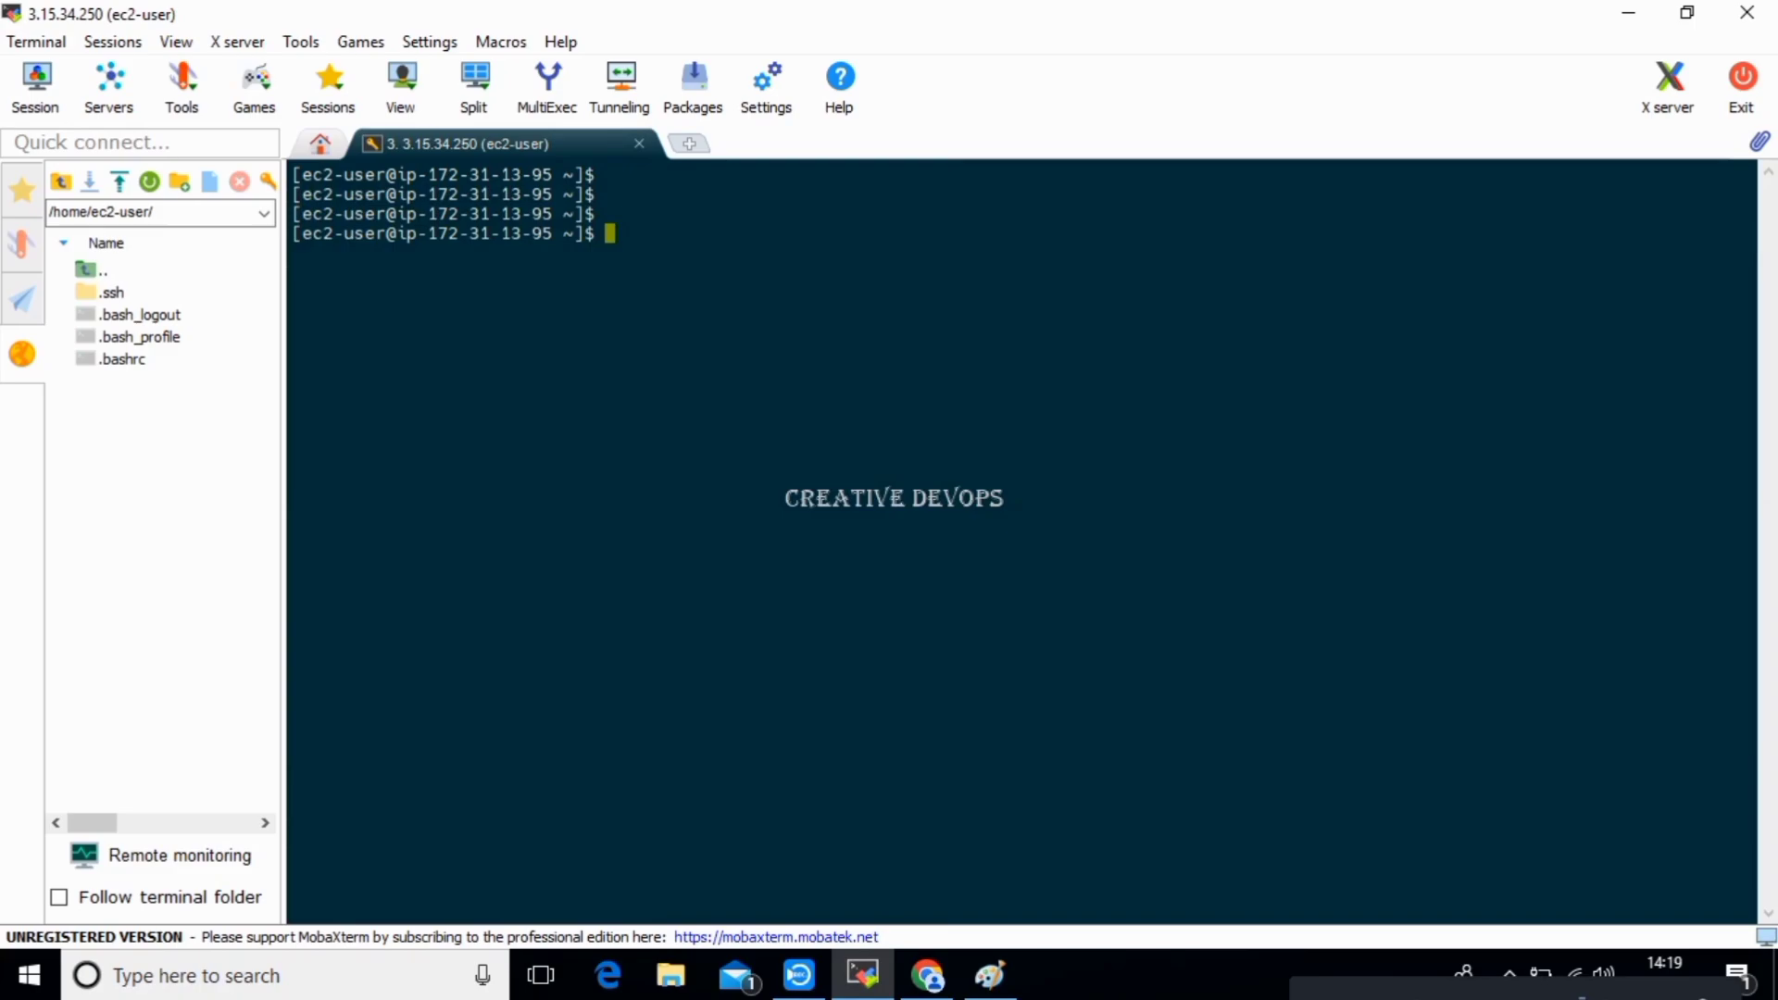
text(sudo su jenkins)
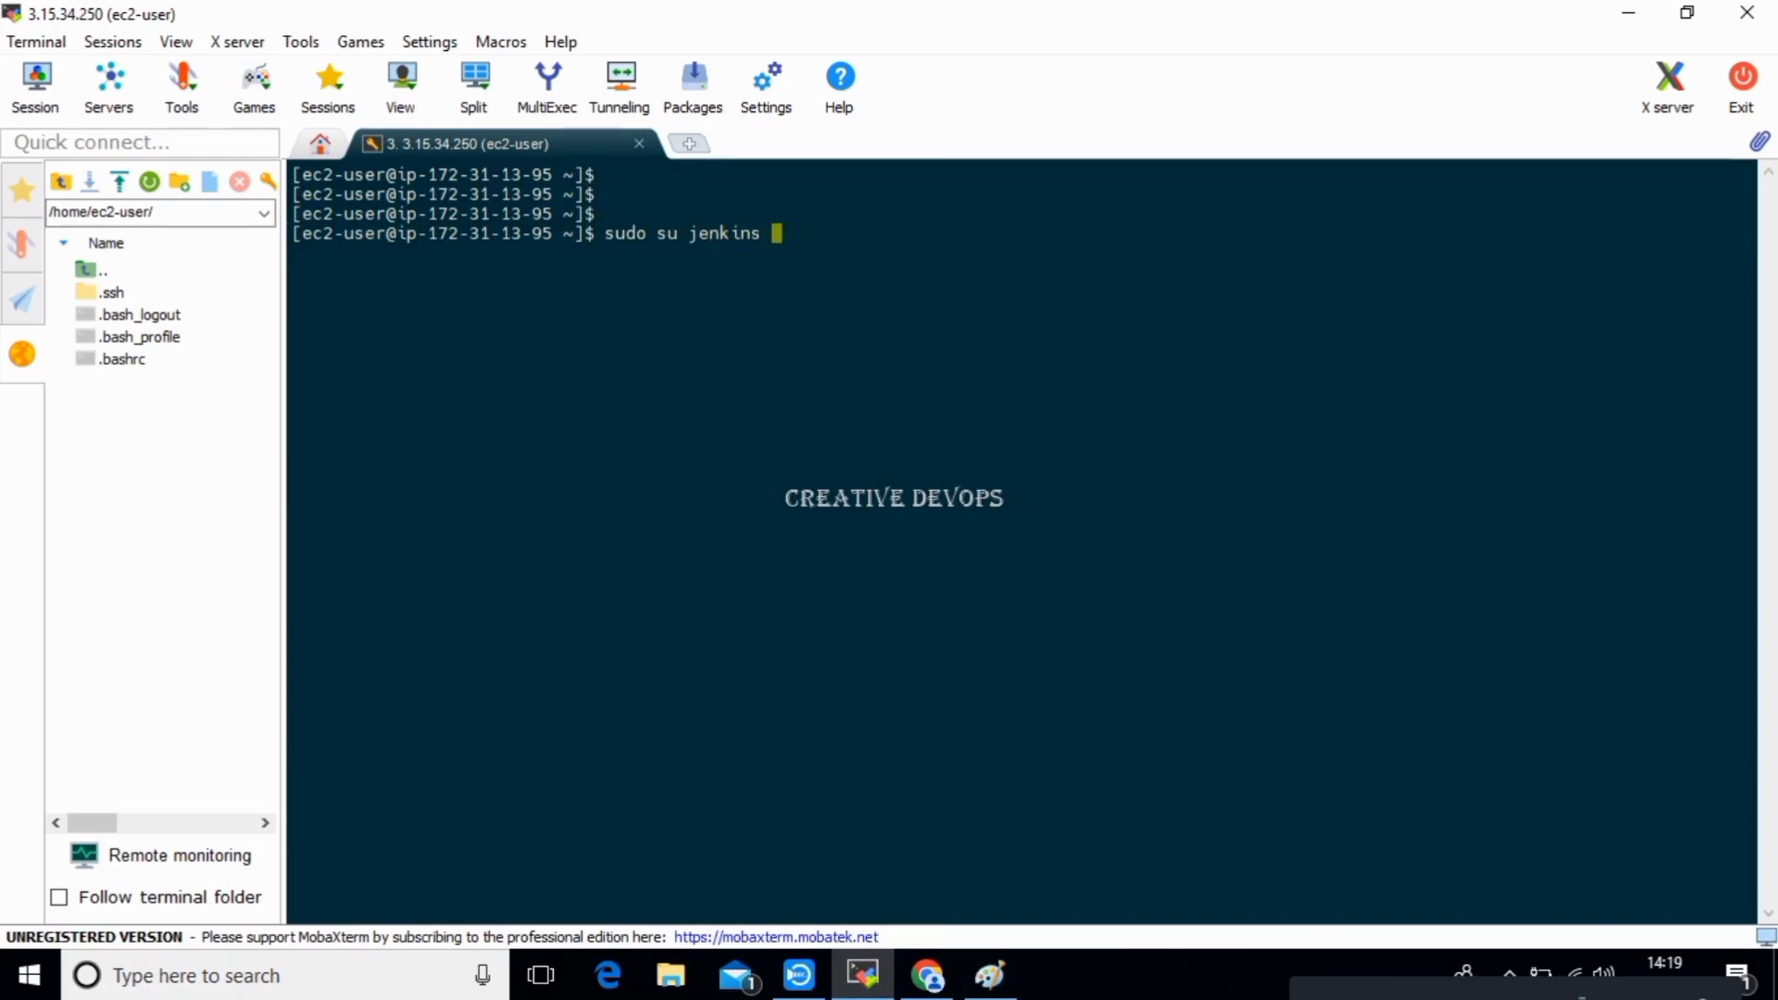
key(Return)
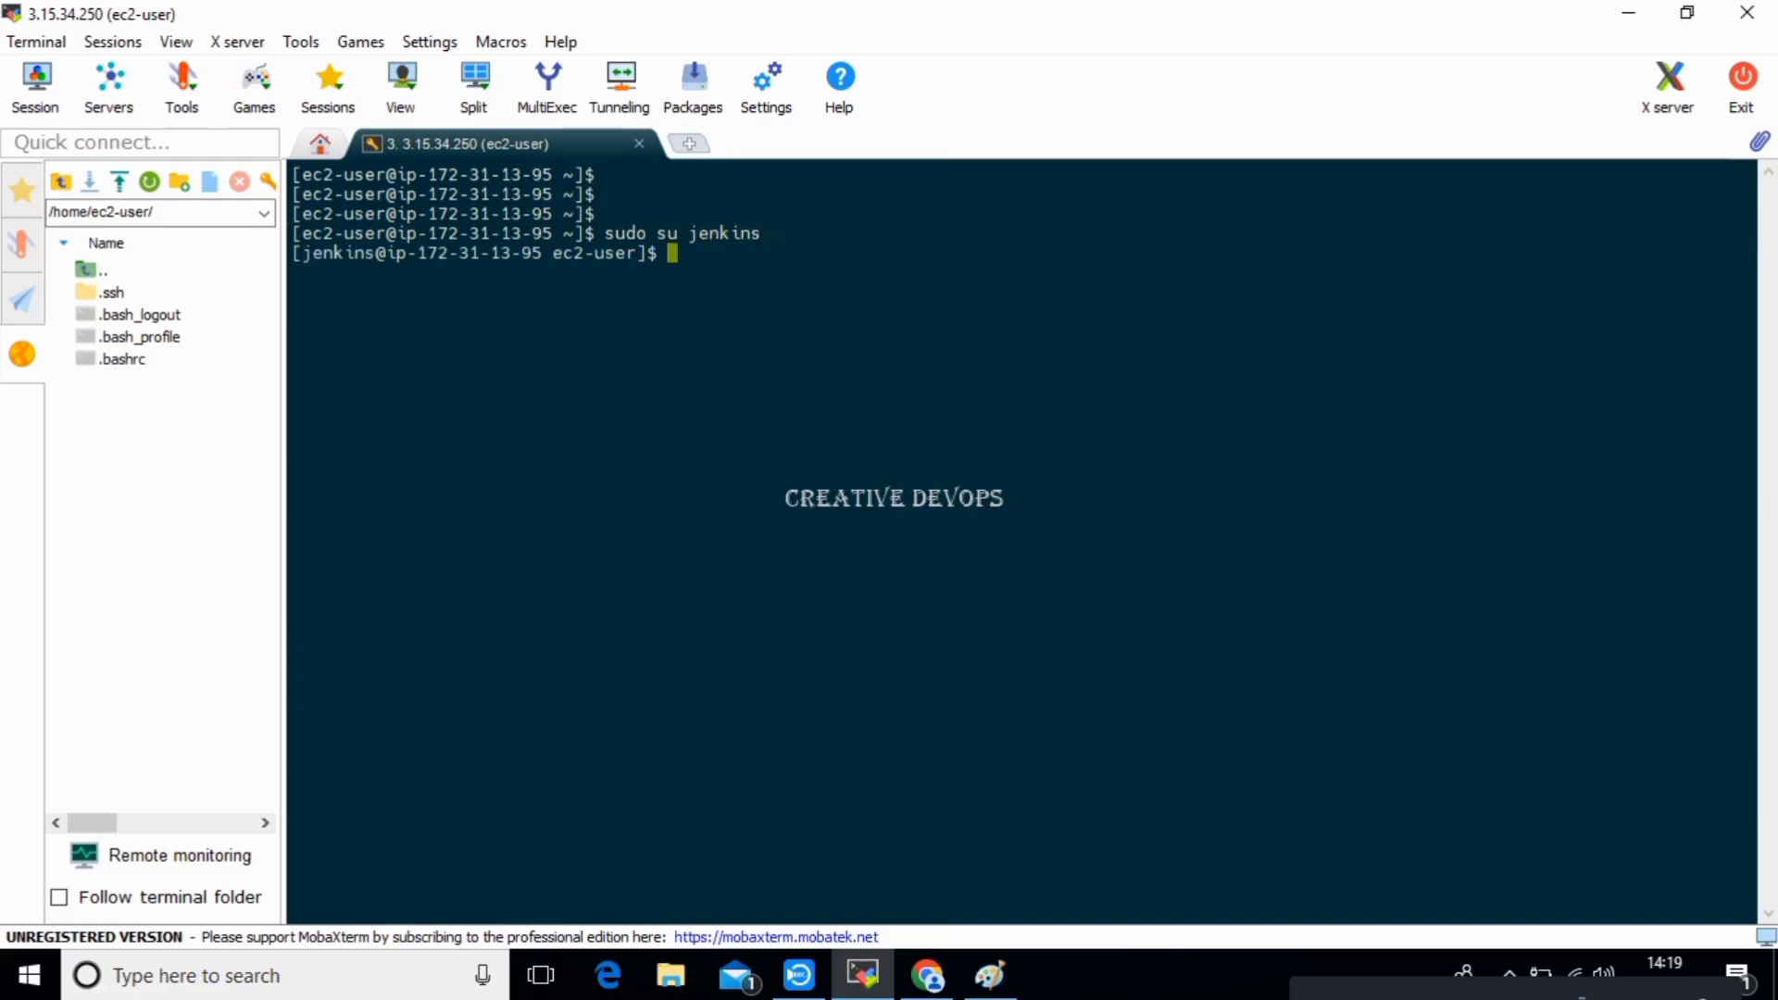
text(cd)
key(Return)
key(Return)
key(Return)
key(Return)
key(Return)
key(Return)
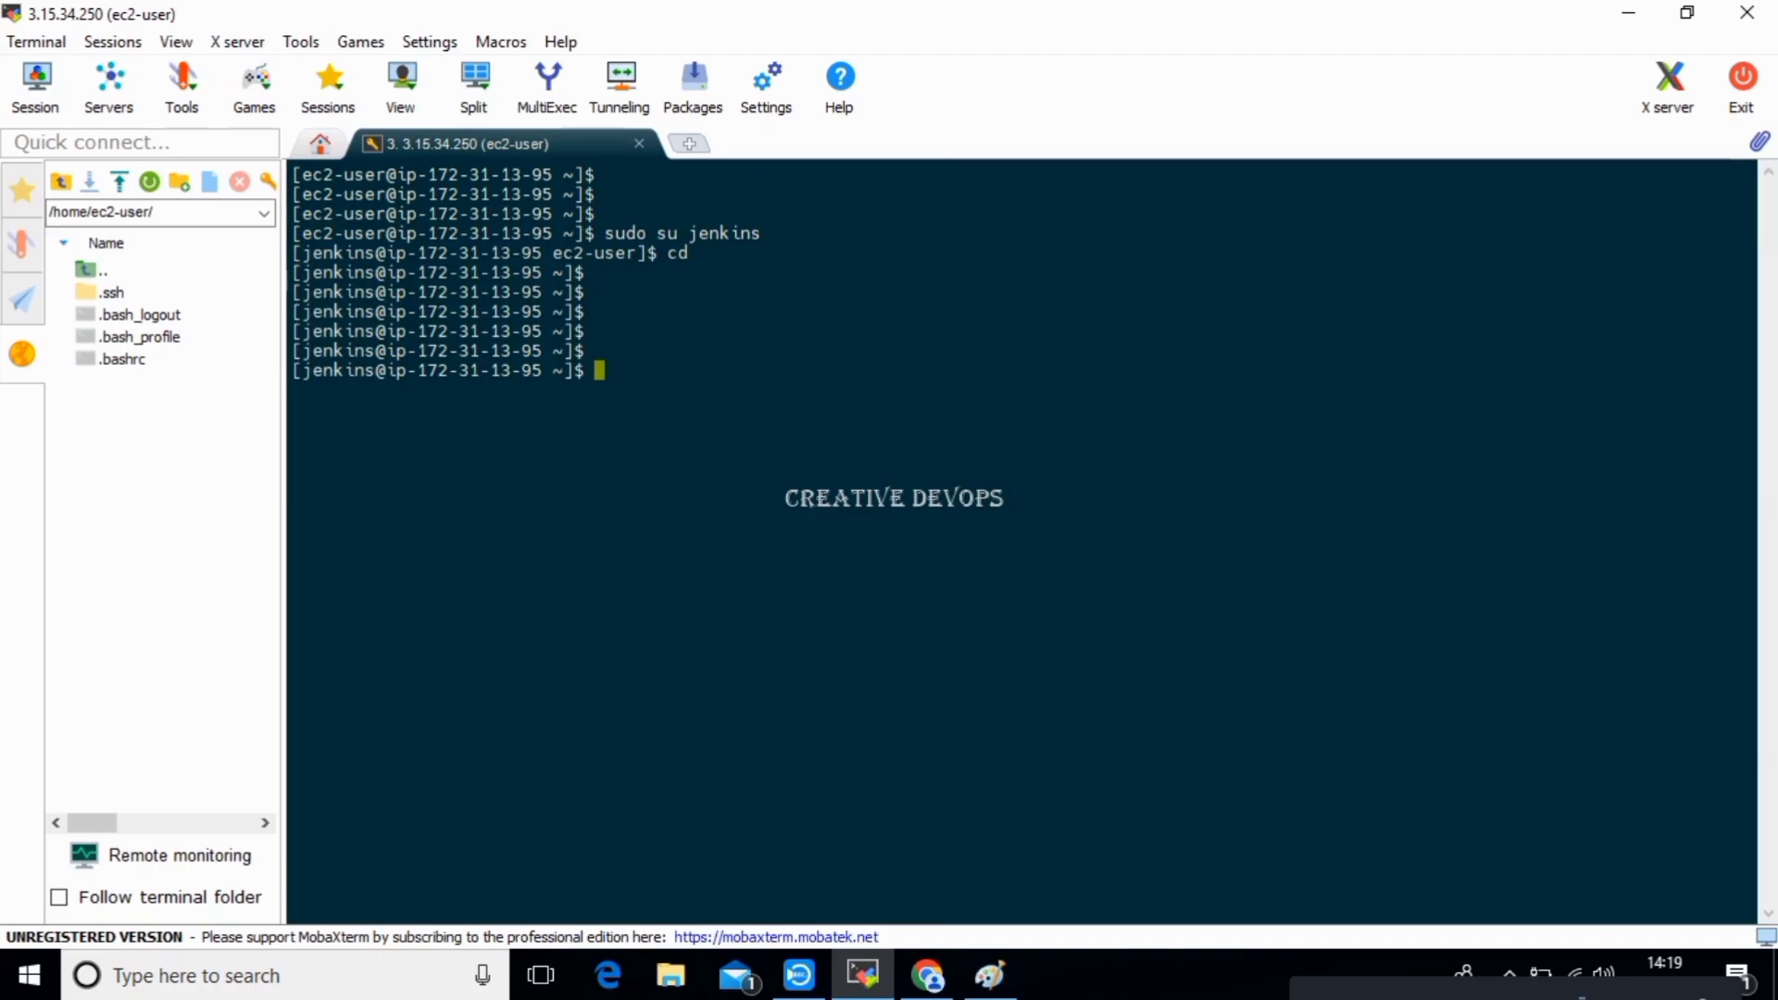
Check the jenkins user name in the prompt and clear the terminal again.
drag(300, 252, 553, 252)
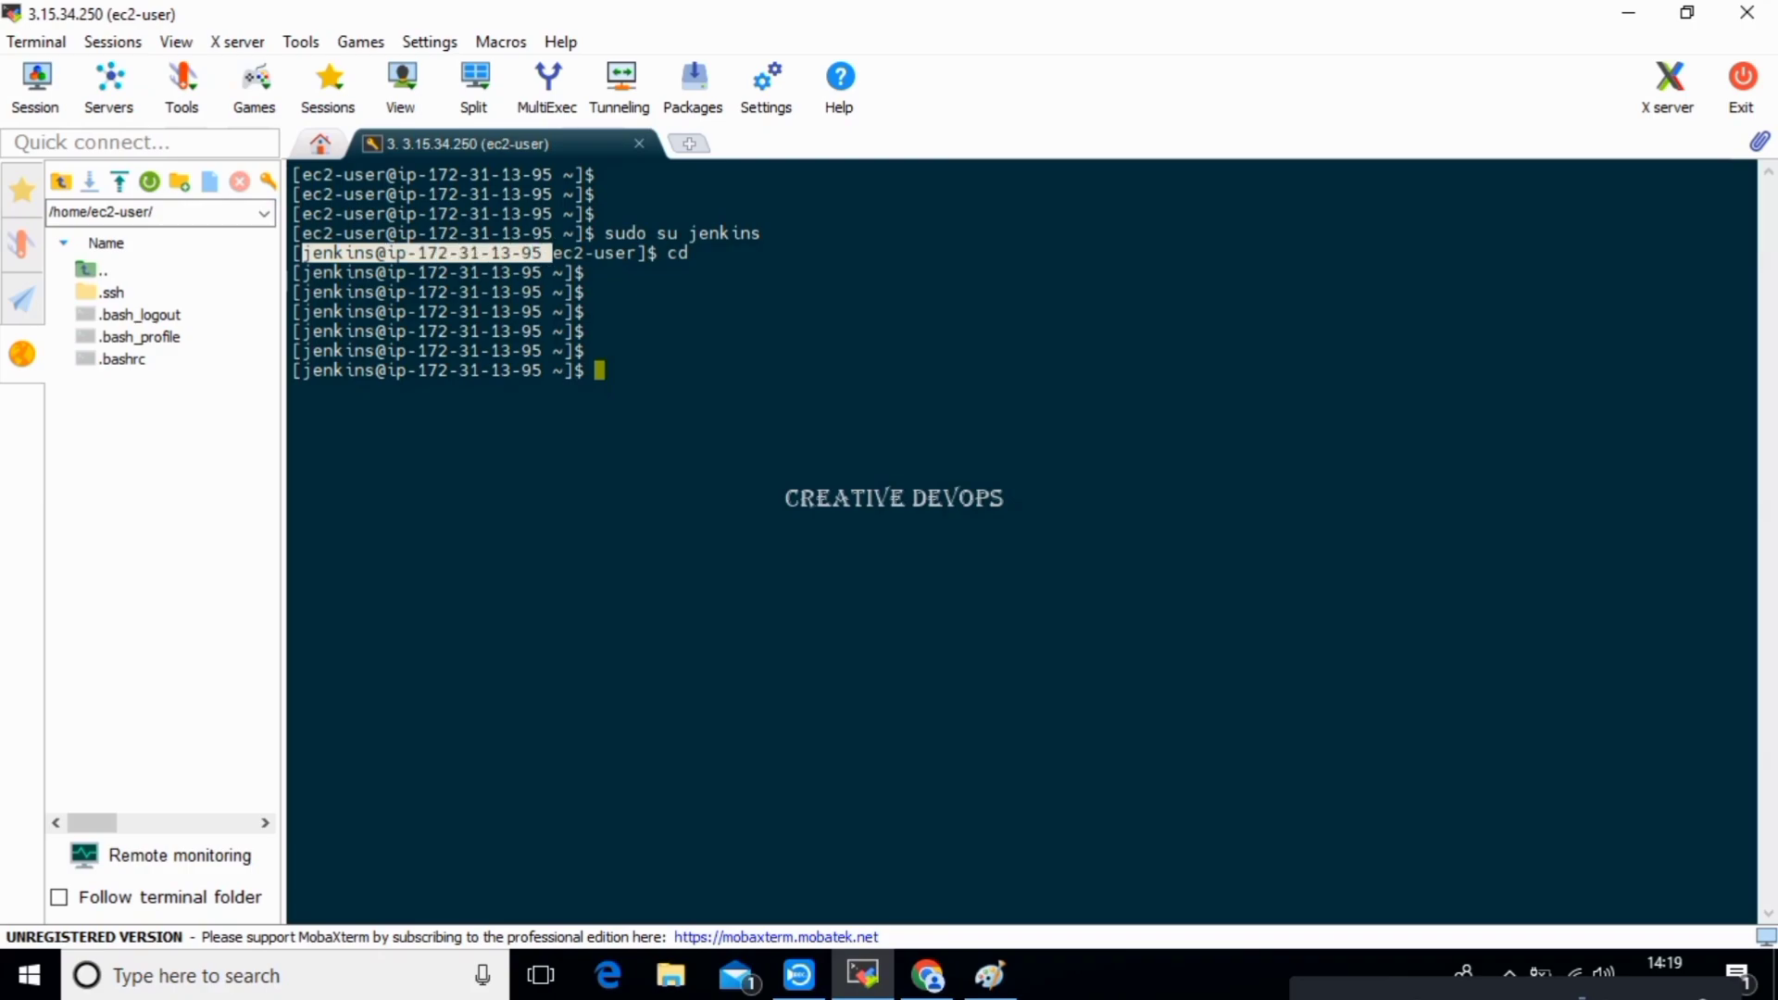
click(553, 253)
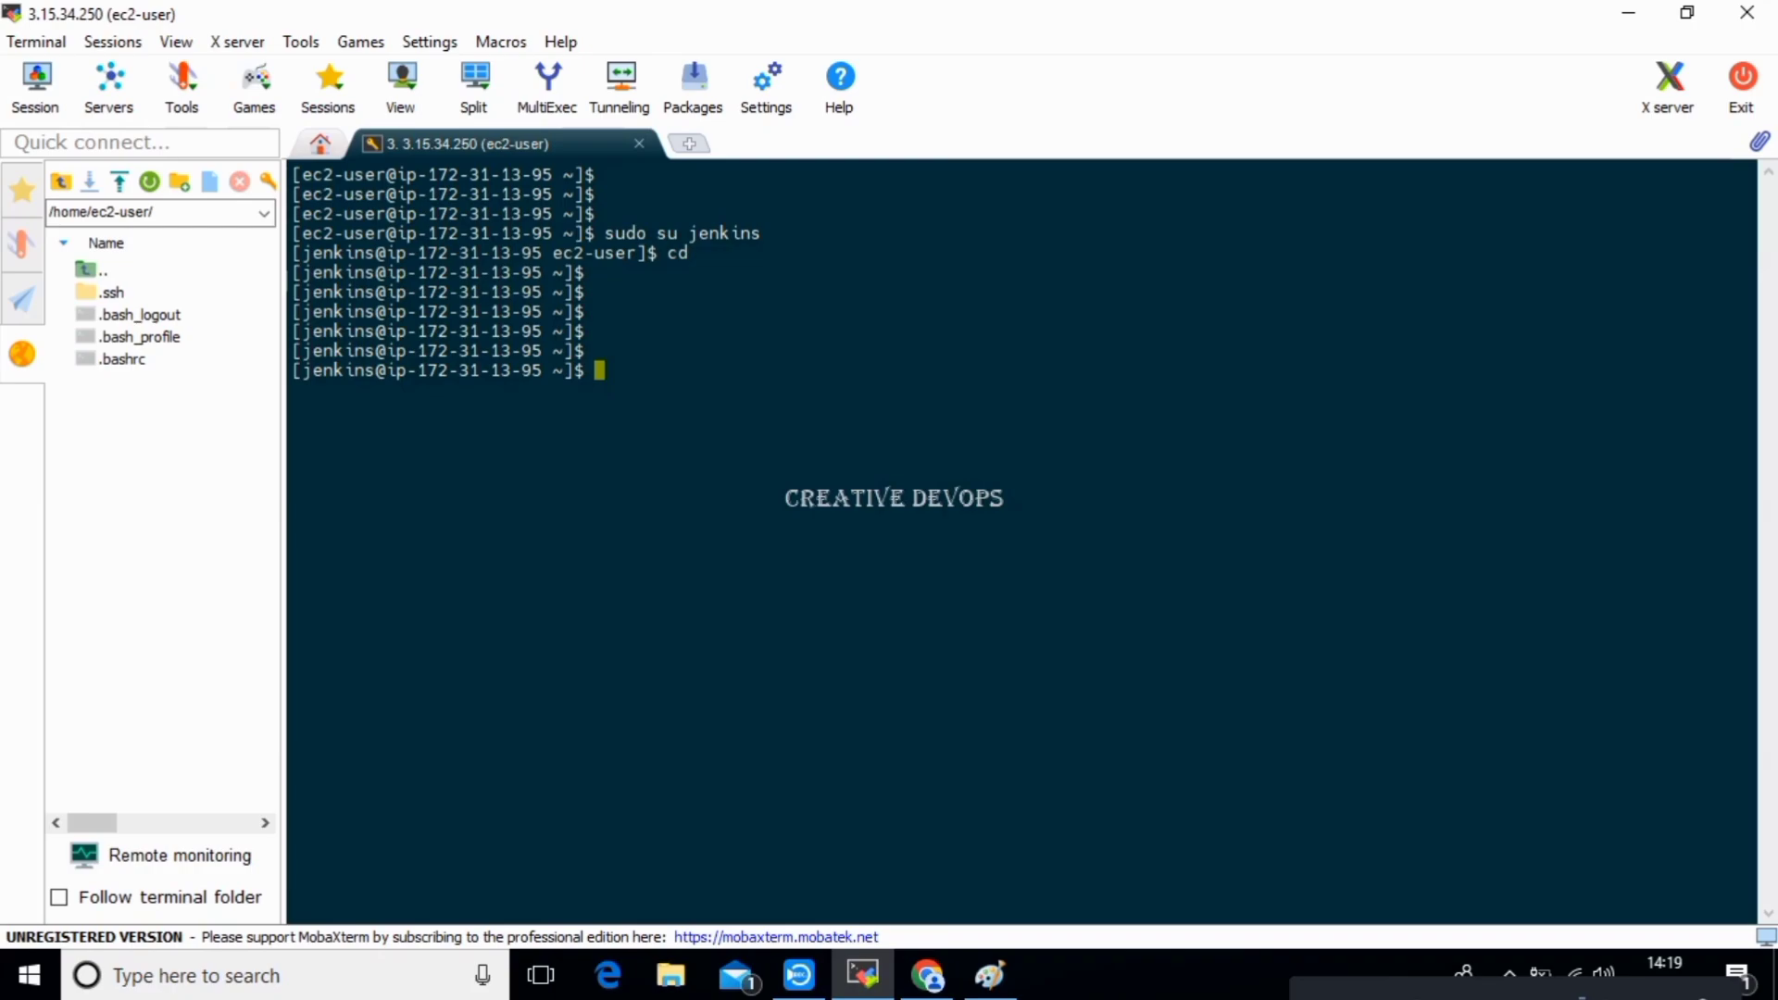
text(clear)
key(Return)
key(Return)
key(Return)
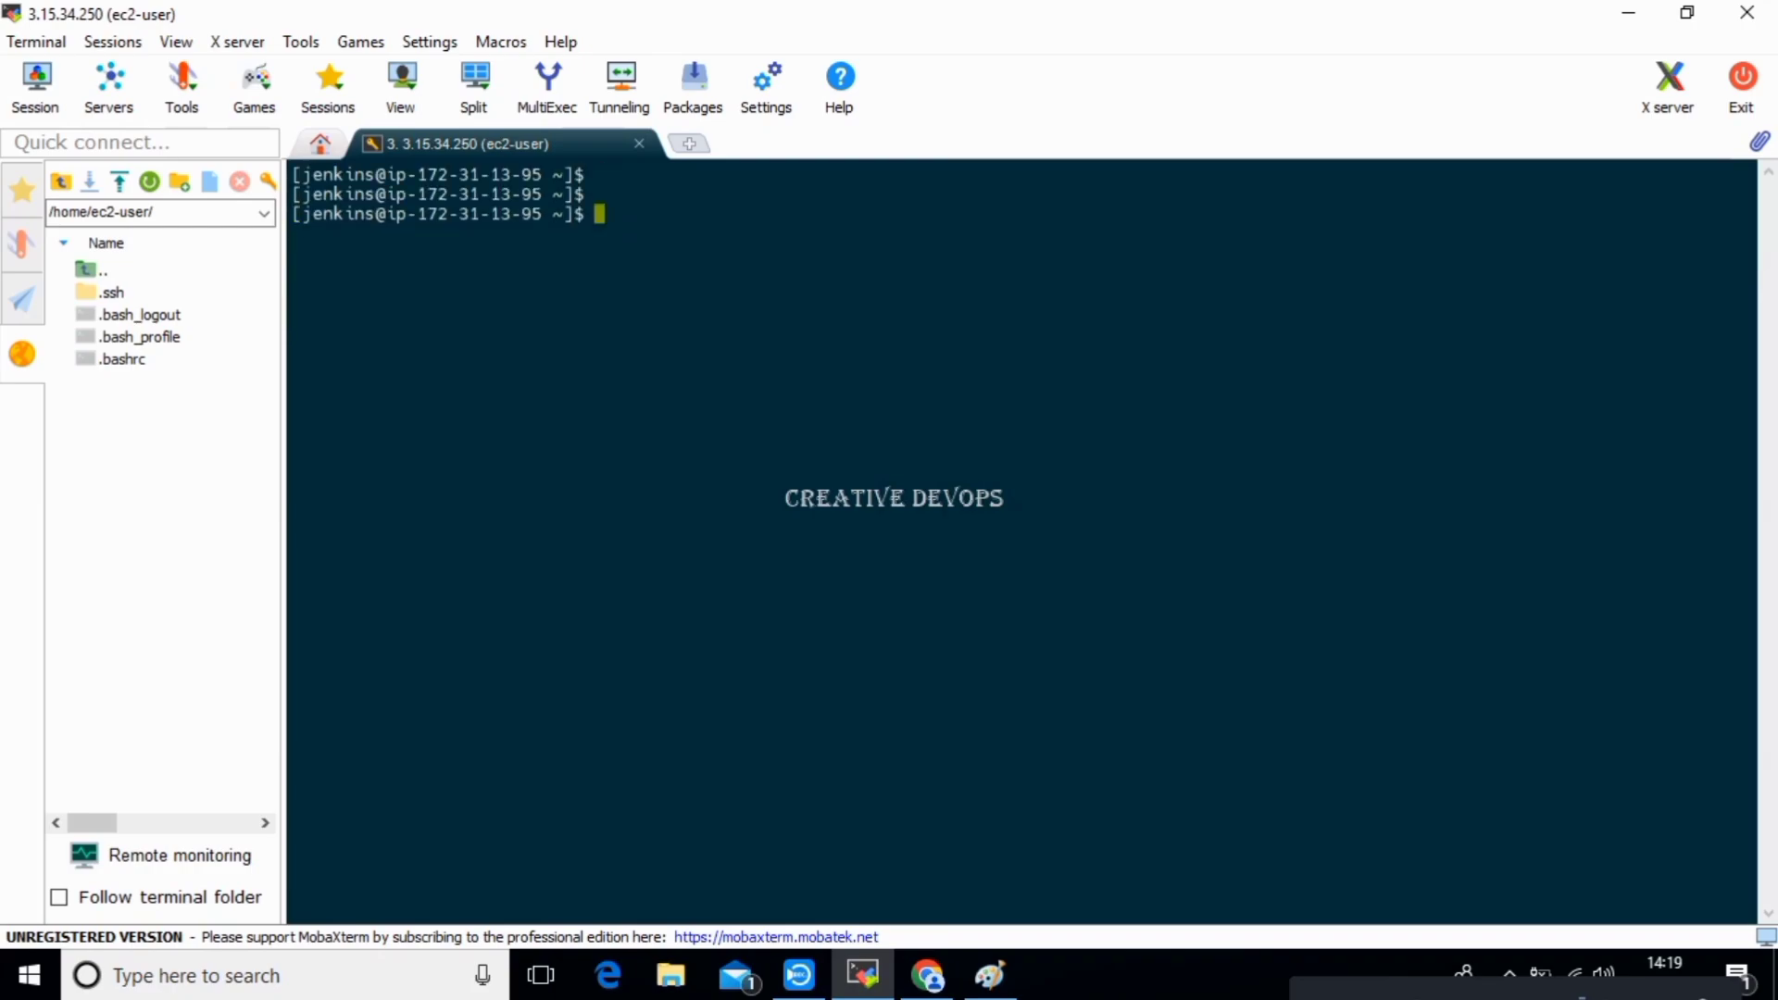
click(990, 975)
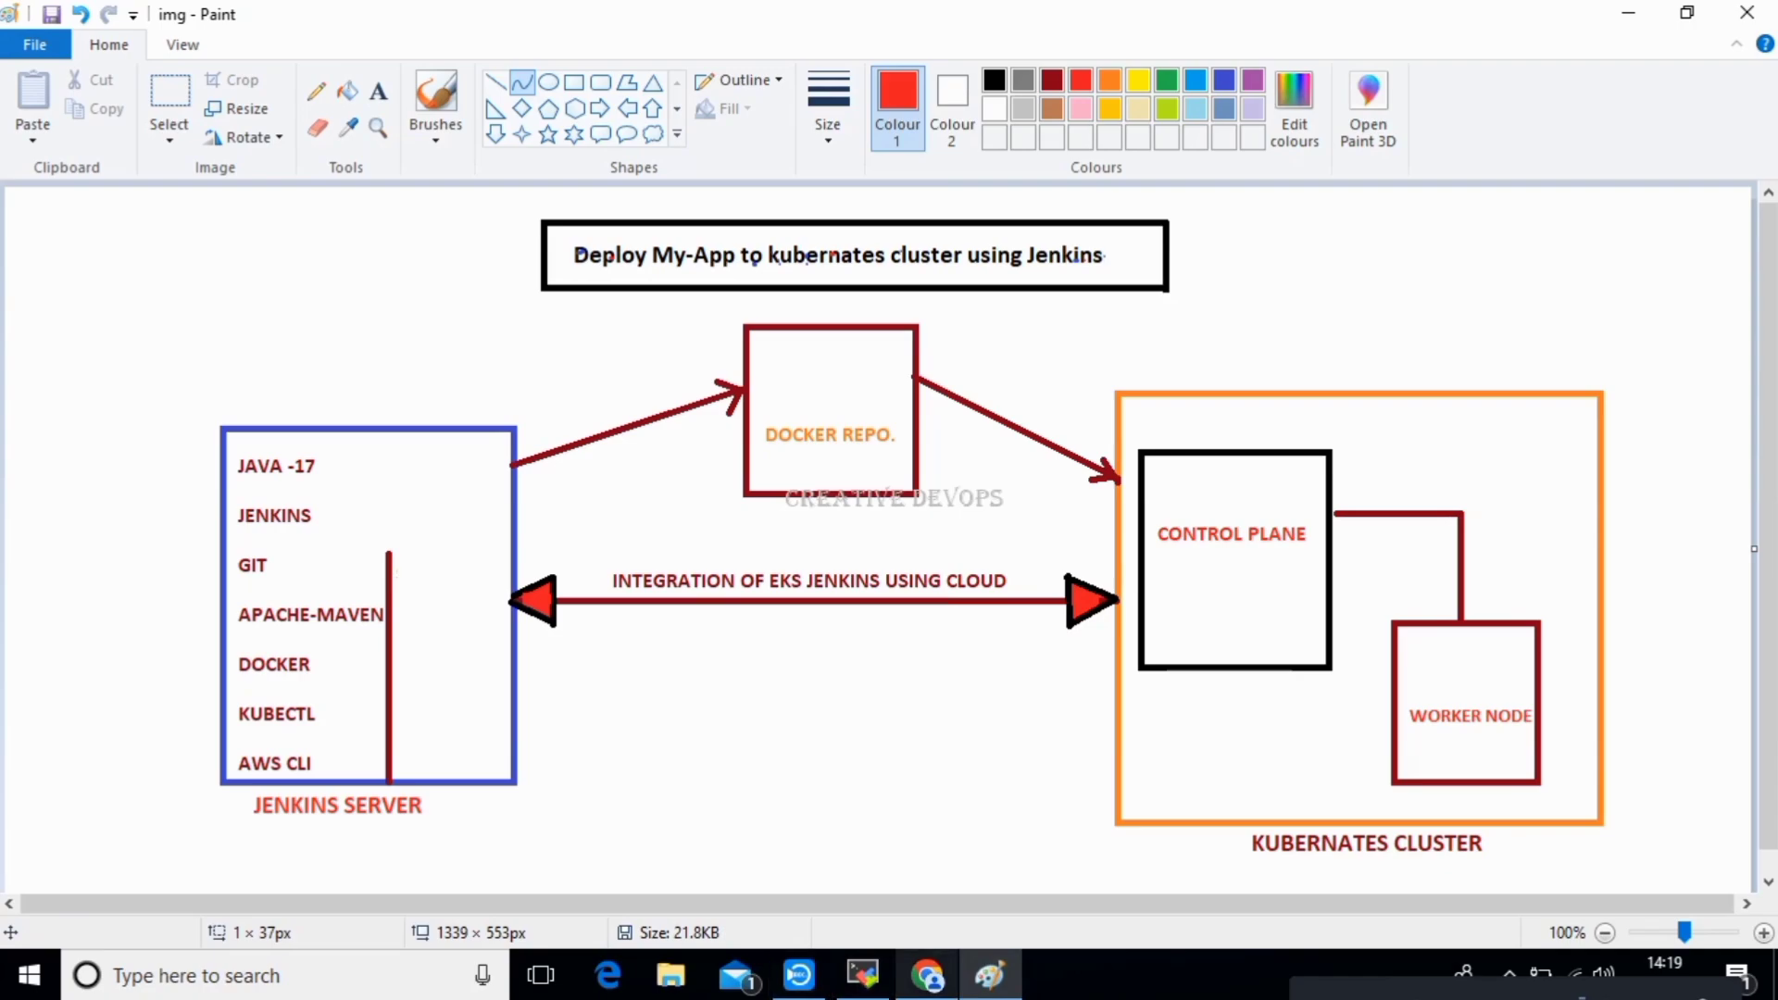
click(862, 974)
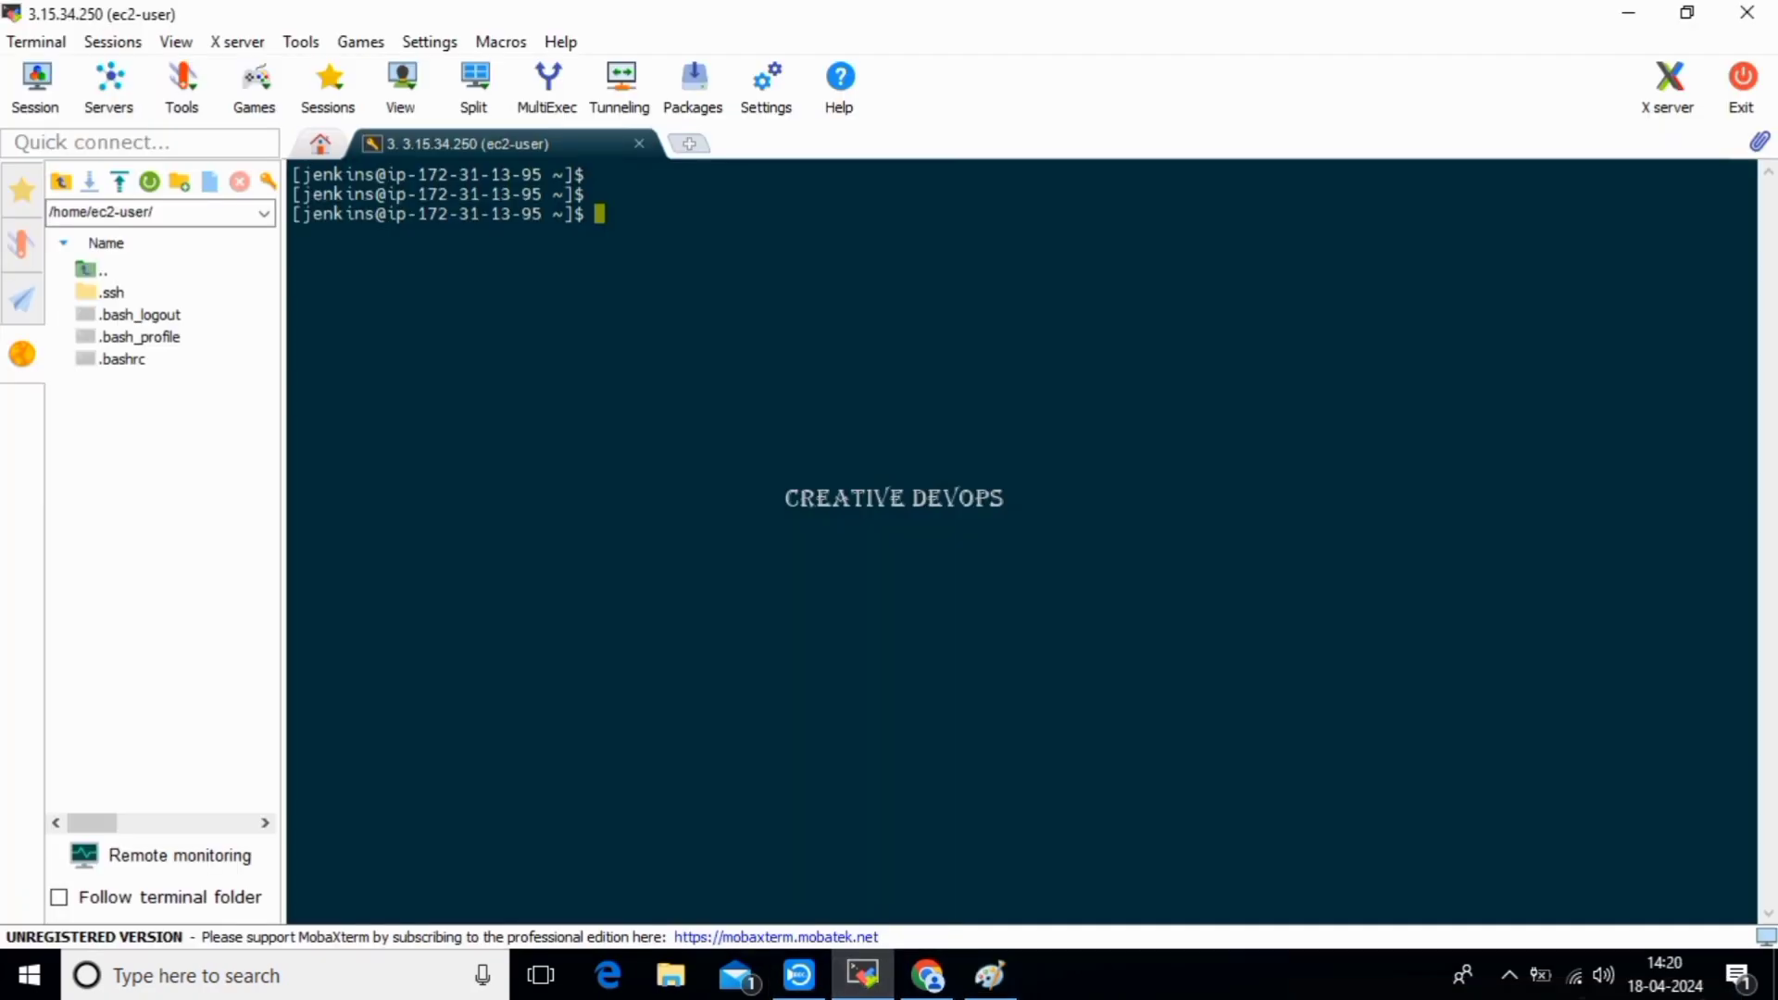
Install Git with 'sudo yum install git -y' and clear the screen.
text(sudo yum ins)
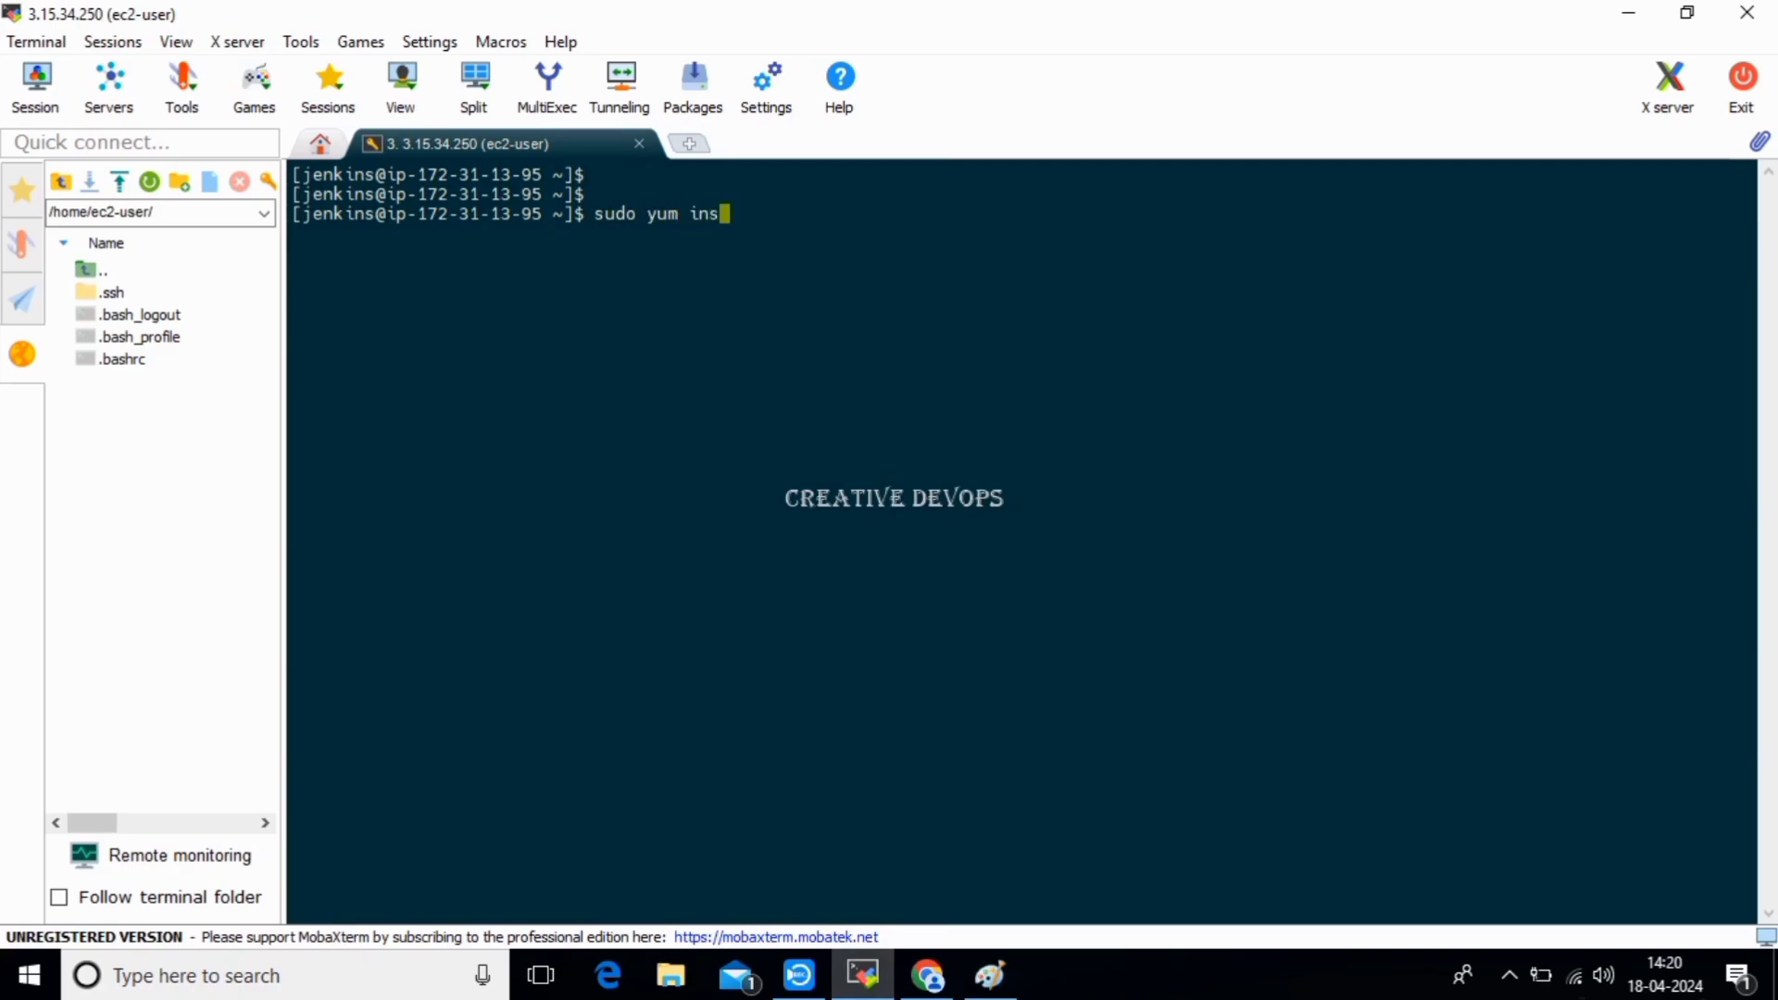
text(tall git -y)
key(Return)
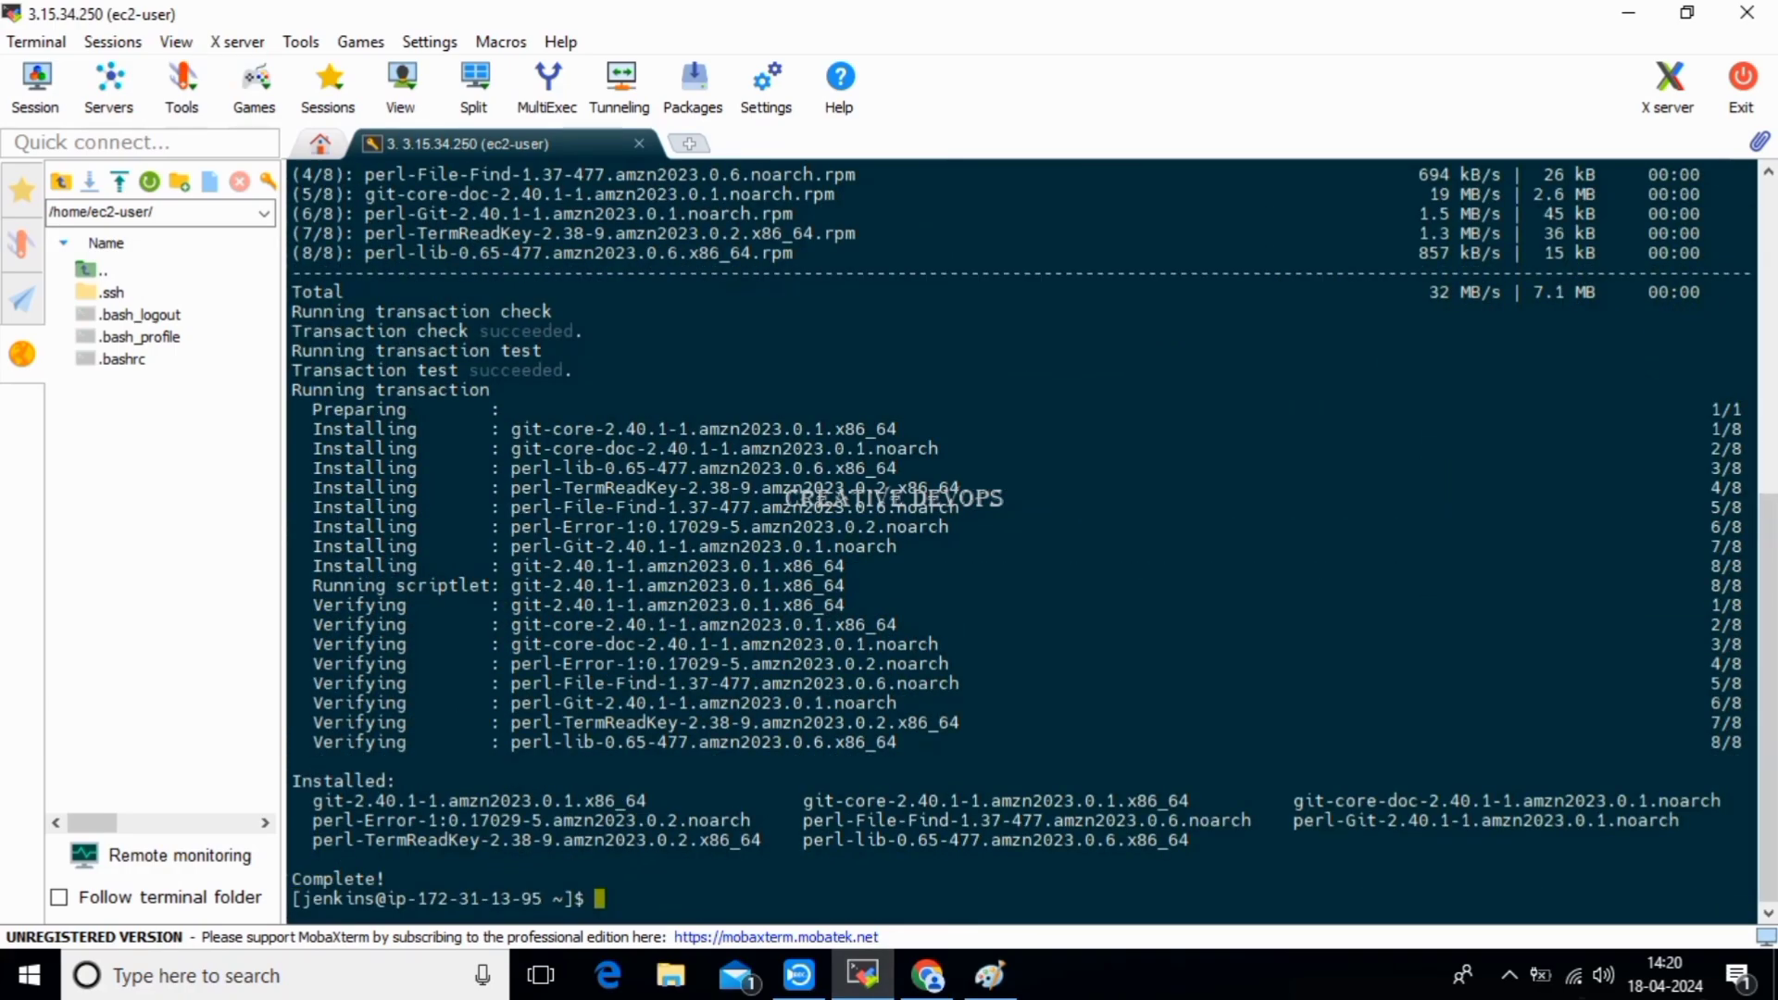
text(clear)
key(Return)
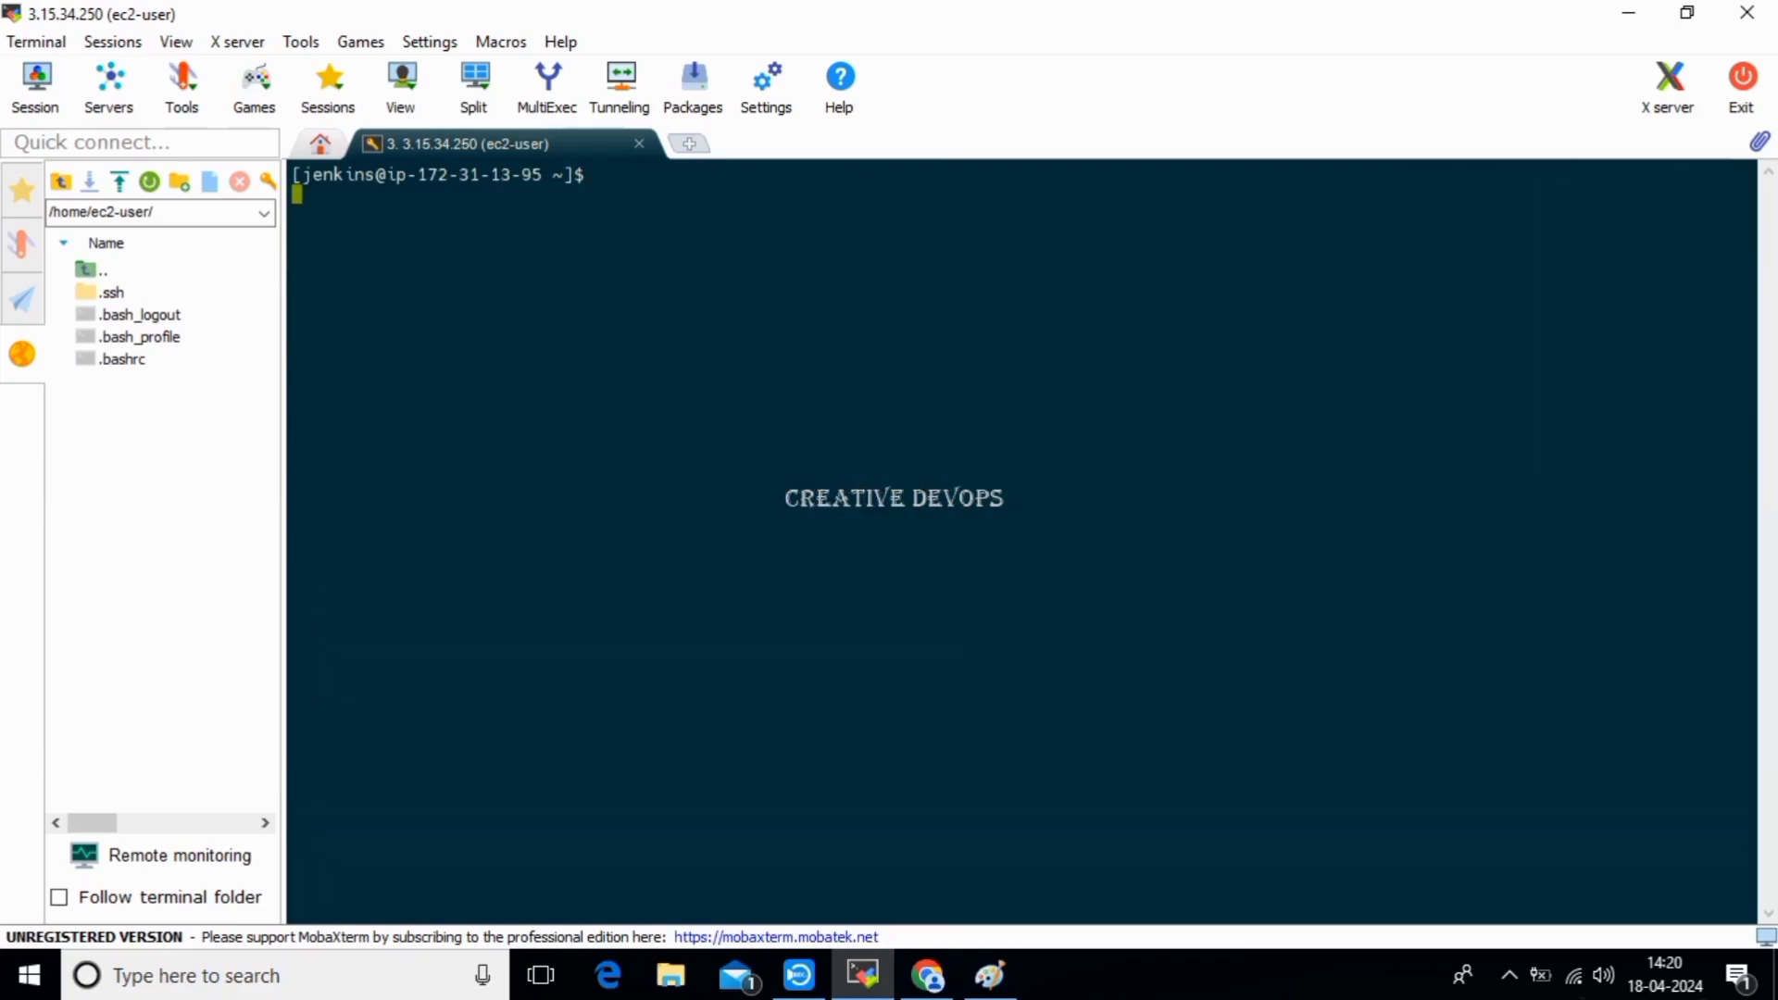
key(Return)
key(Return)
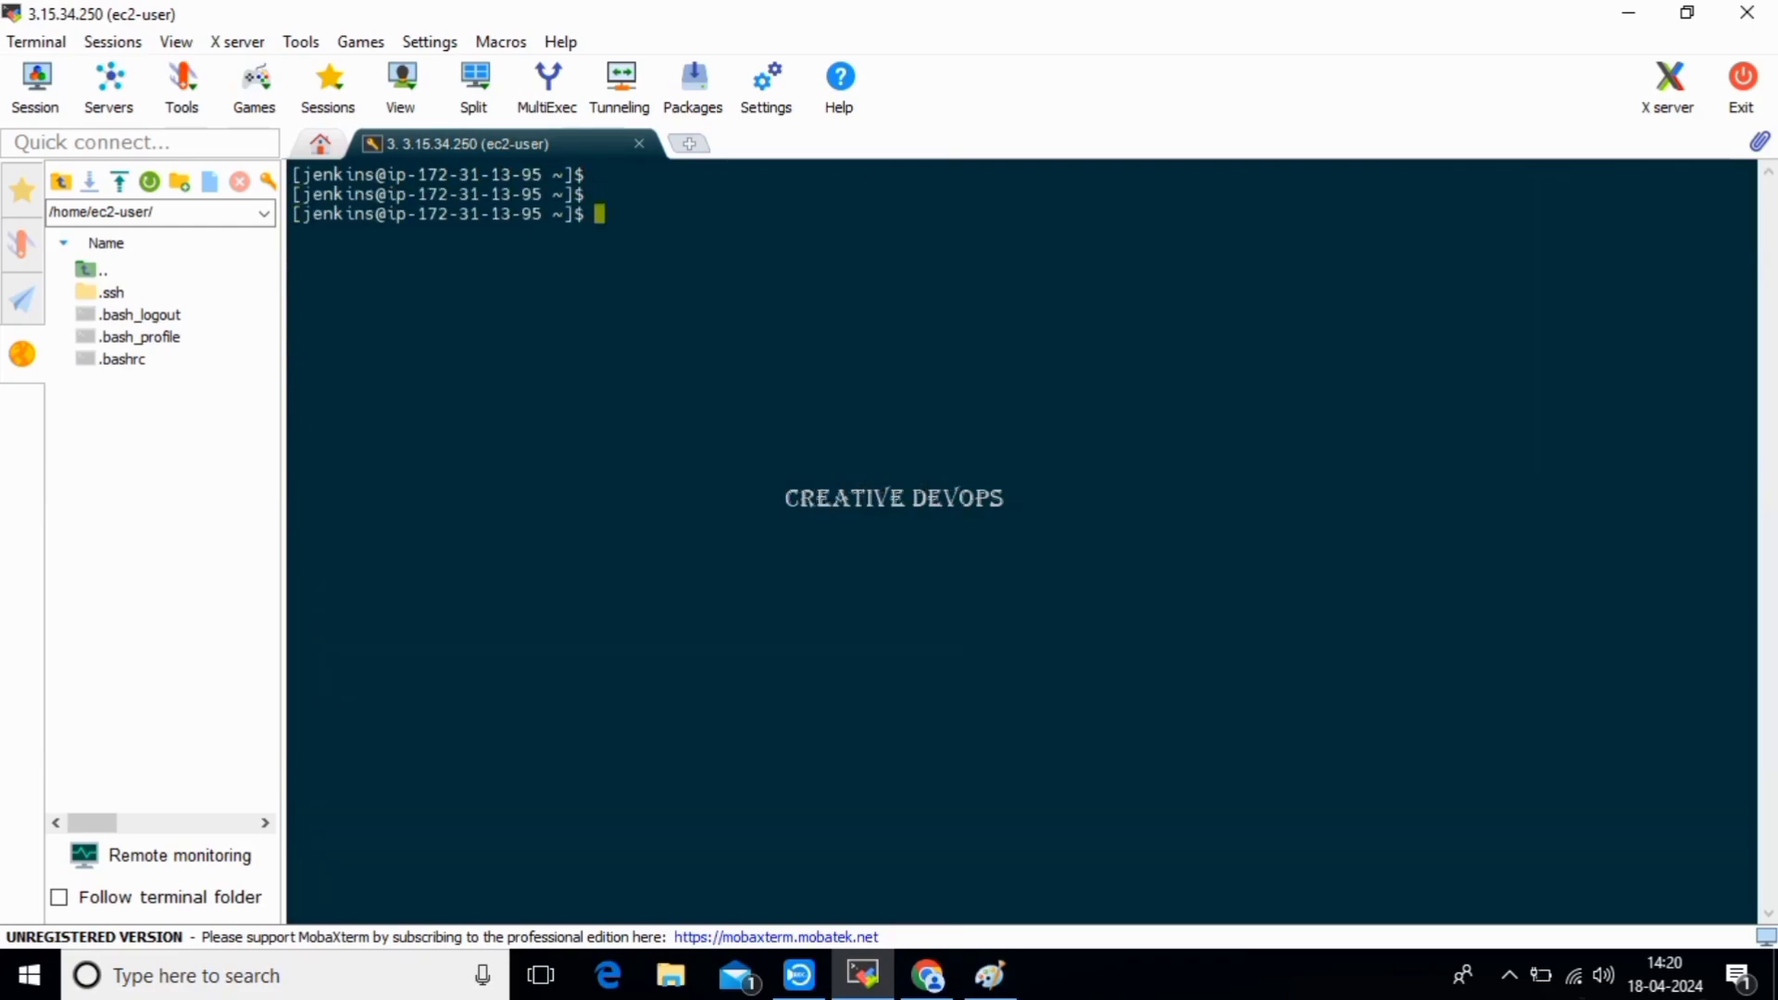
Move into /opt and begin a 'sudo wget' command, then go to Chrome for the link.
text(cd /opt)
key(Return)
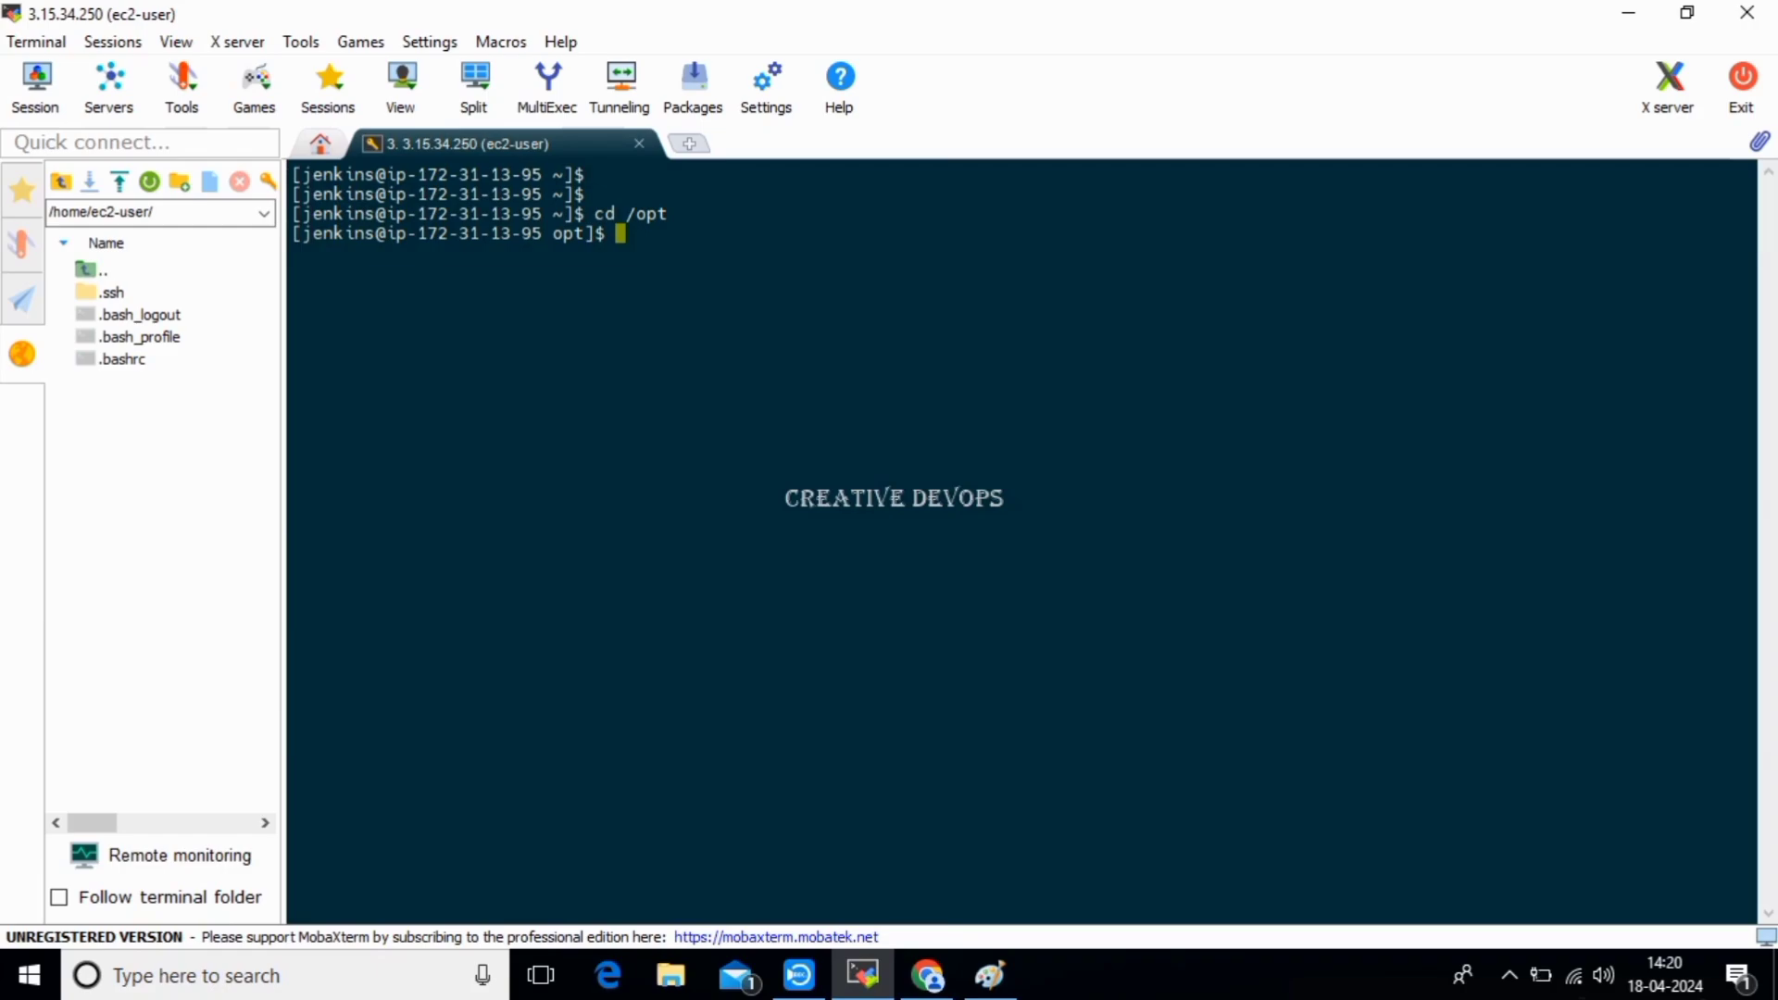
text(wget)
key(Home)
text(sudo)
key(End)
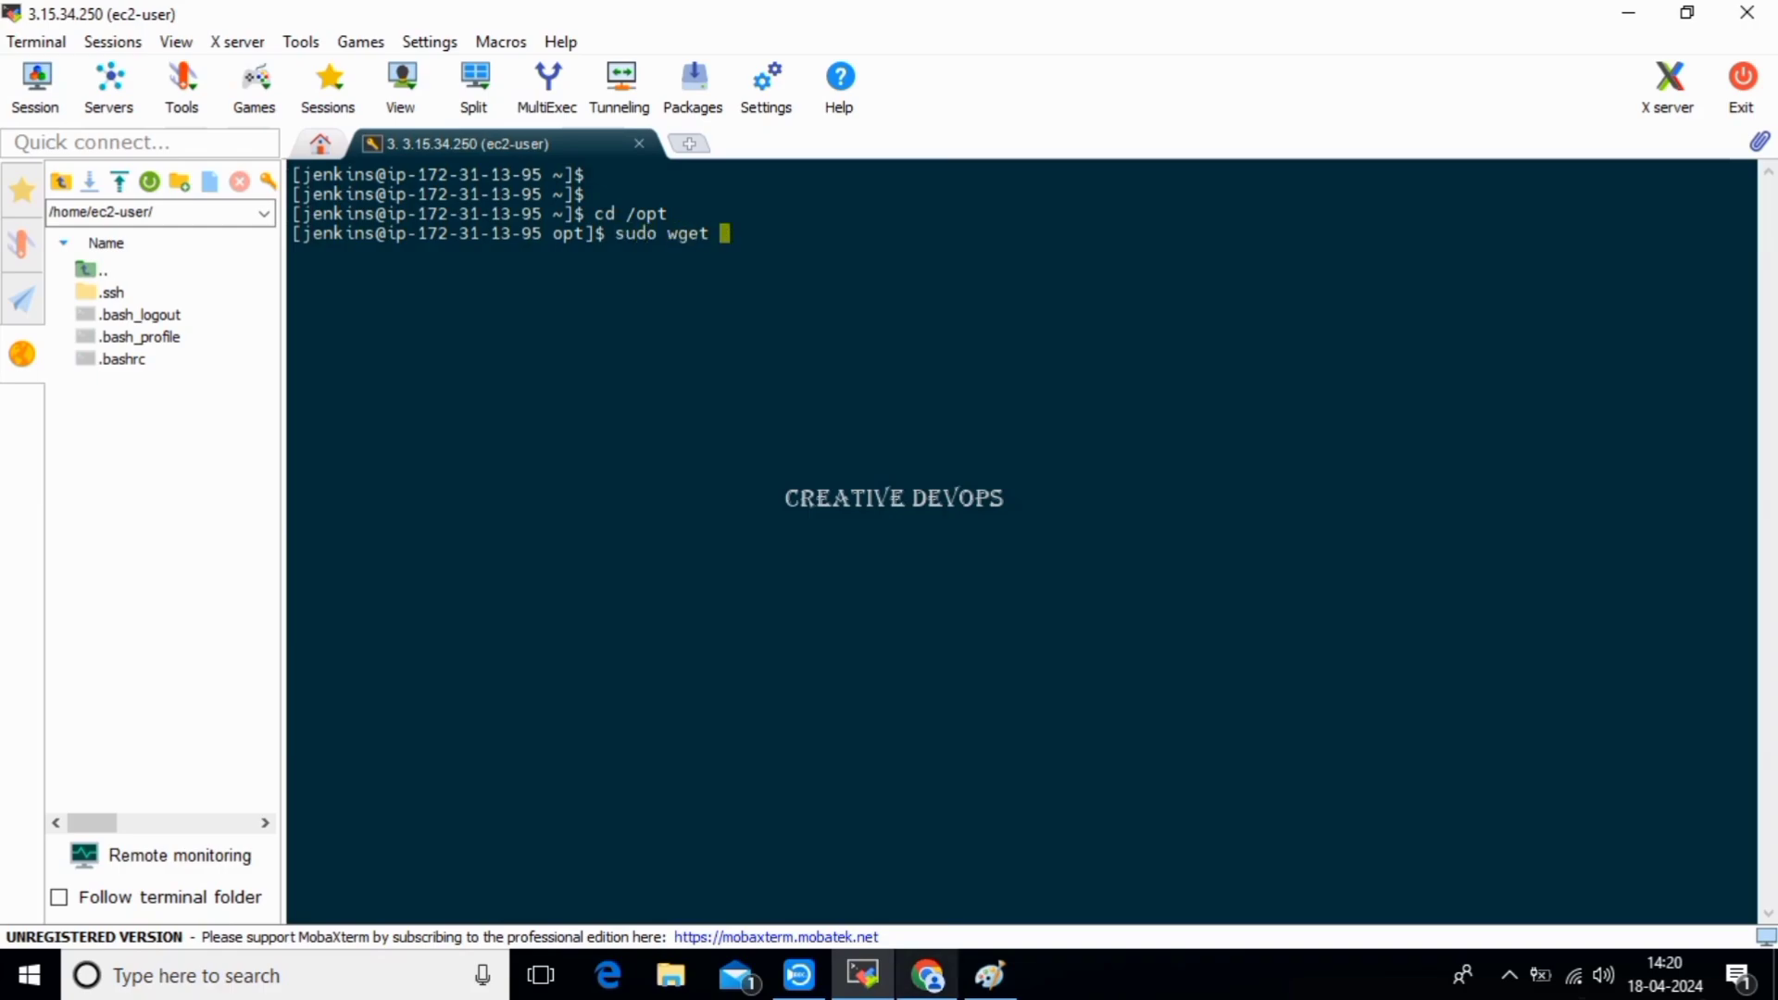
click(927, 975)
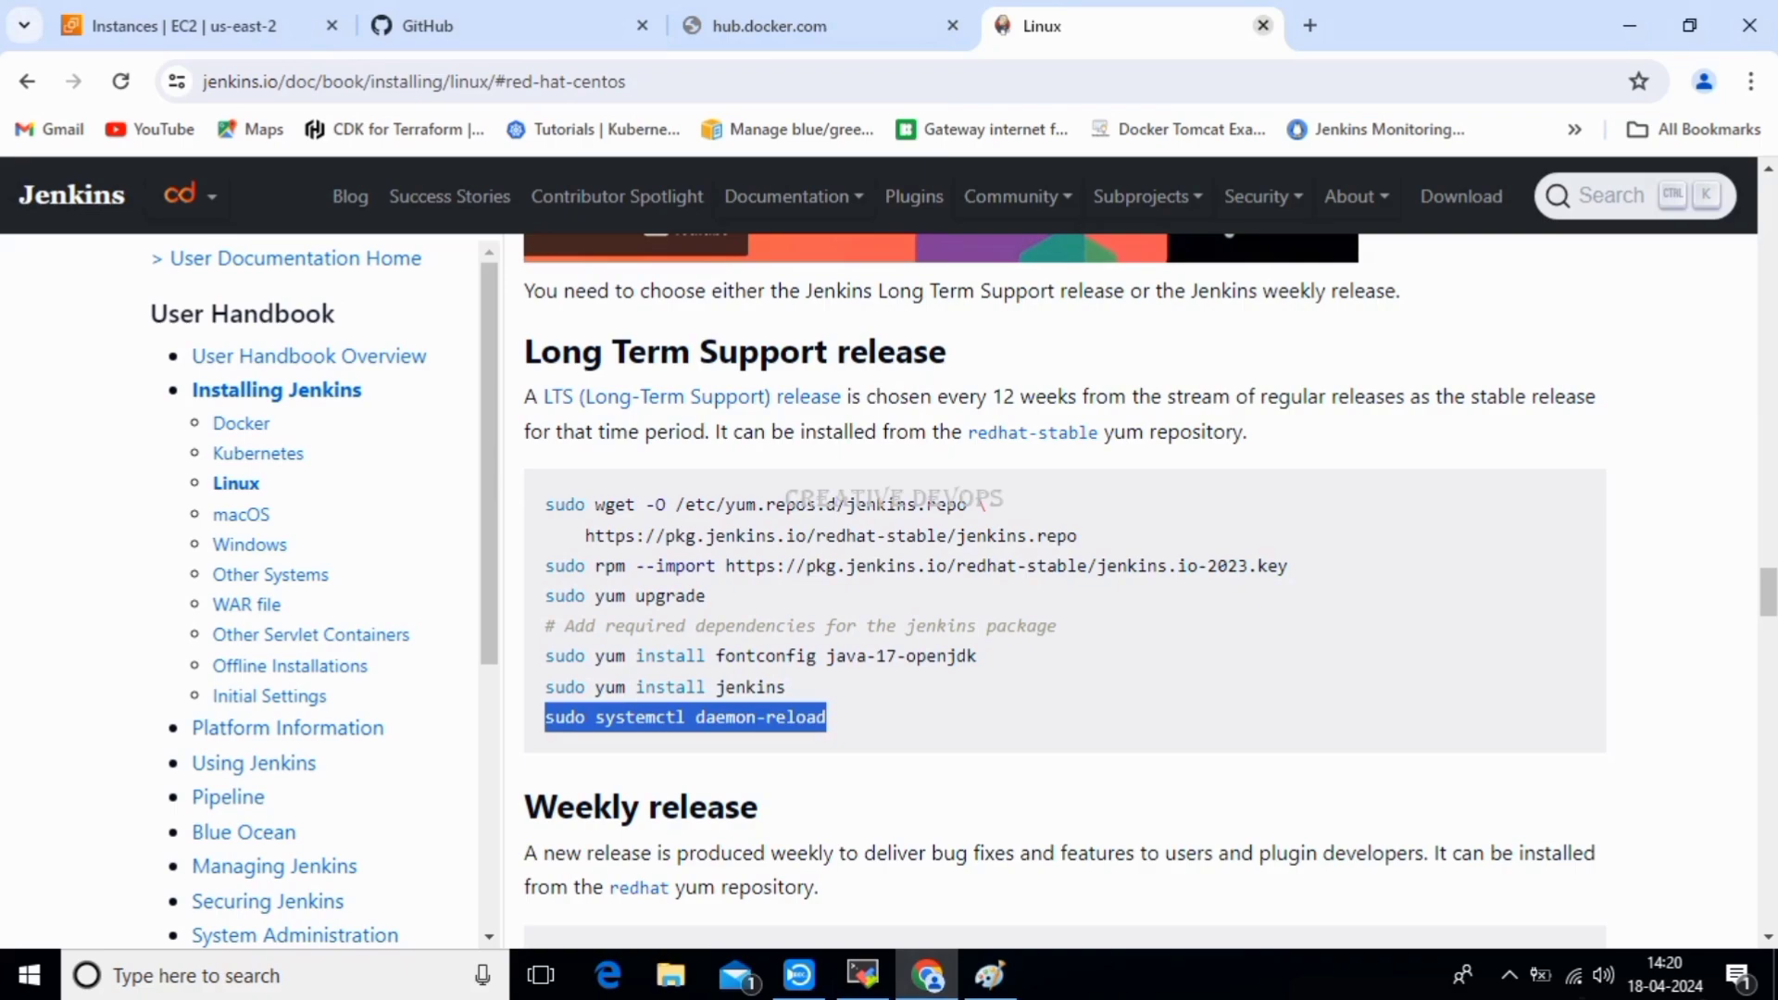
Close the Jenkins install tab and search 'download apache maven' in a new tab.
click(1263, 26)
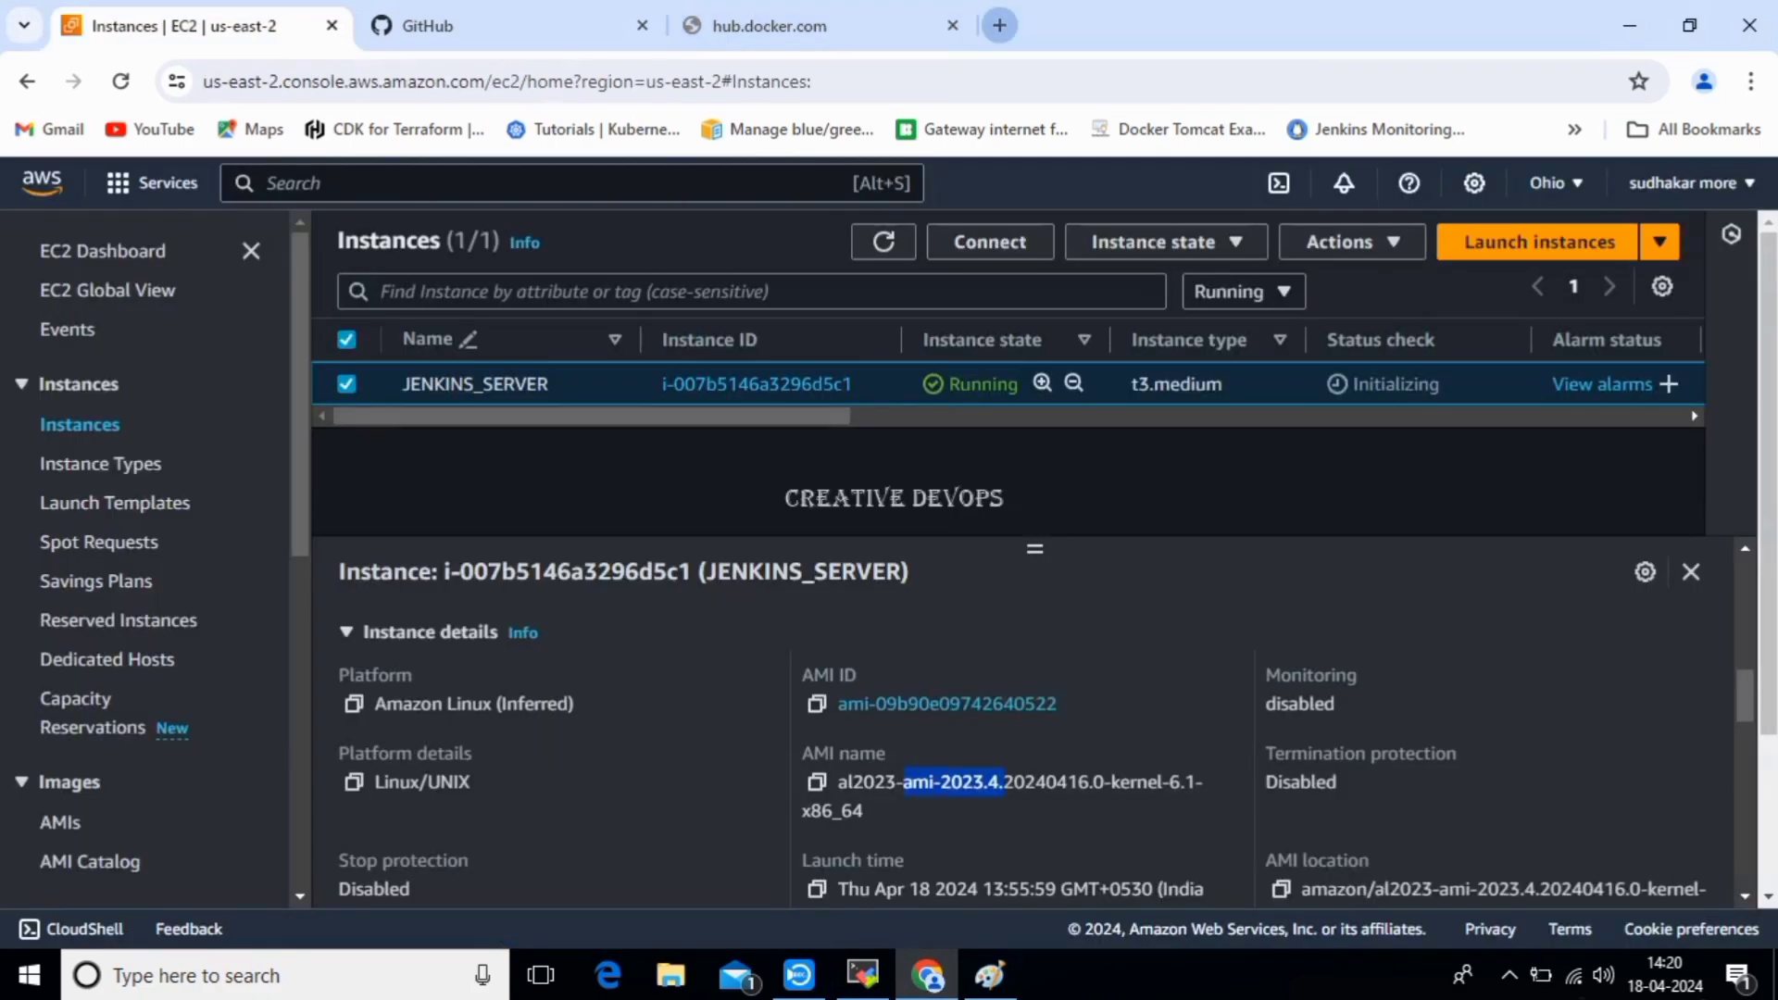
click(1000, 25)
click(912, 83)
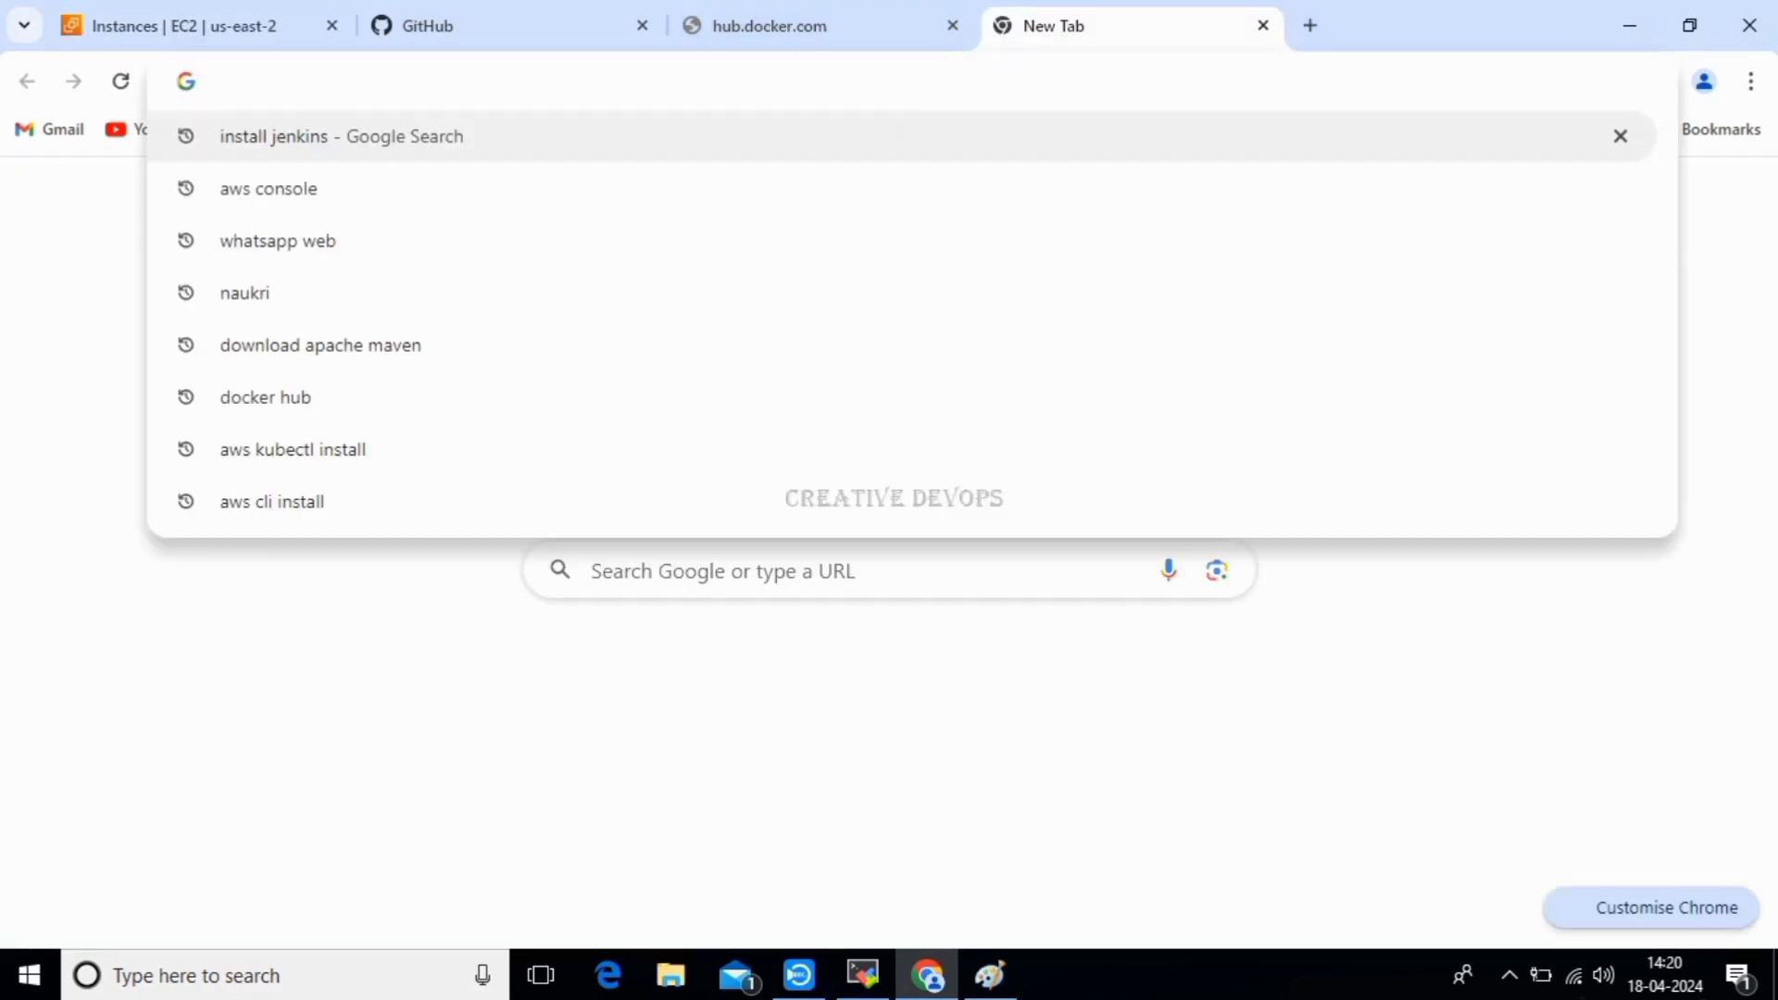
click(320, 346)
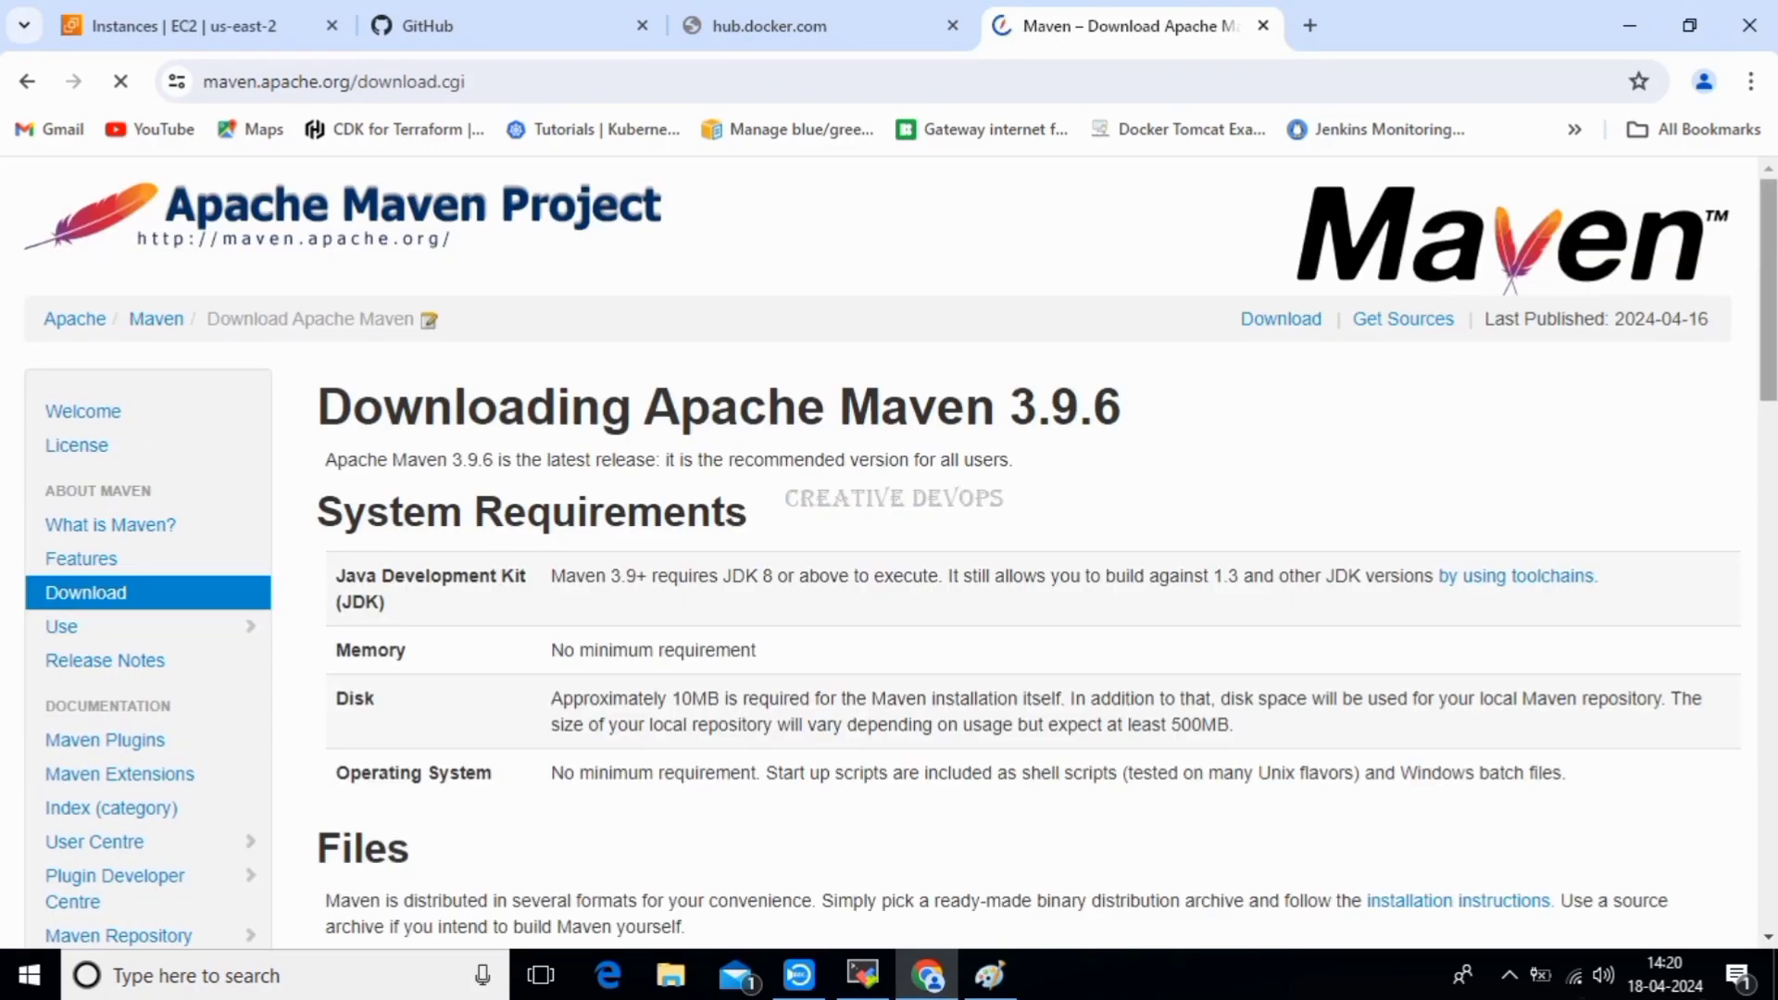
scroll(1019, 556, down, 7)
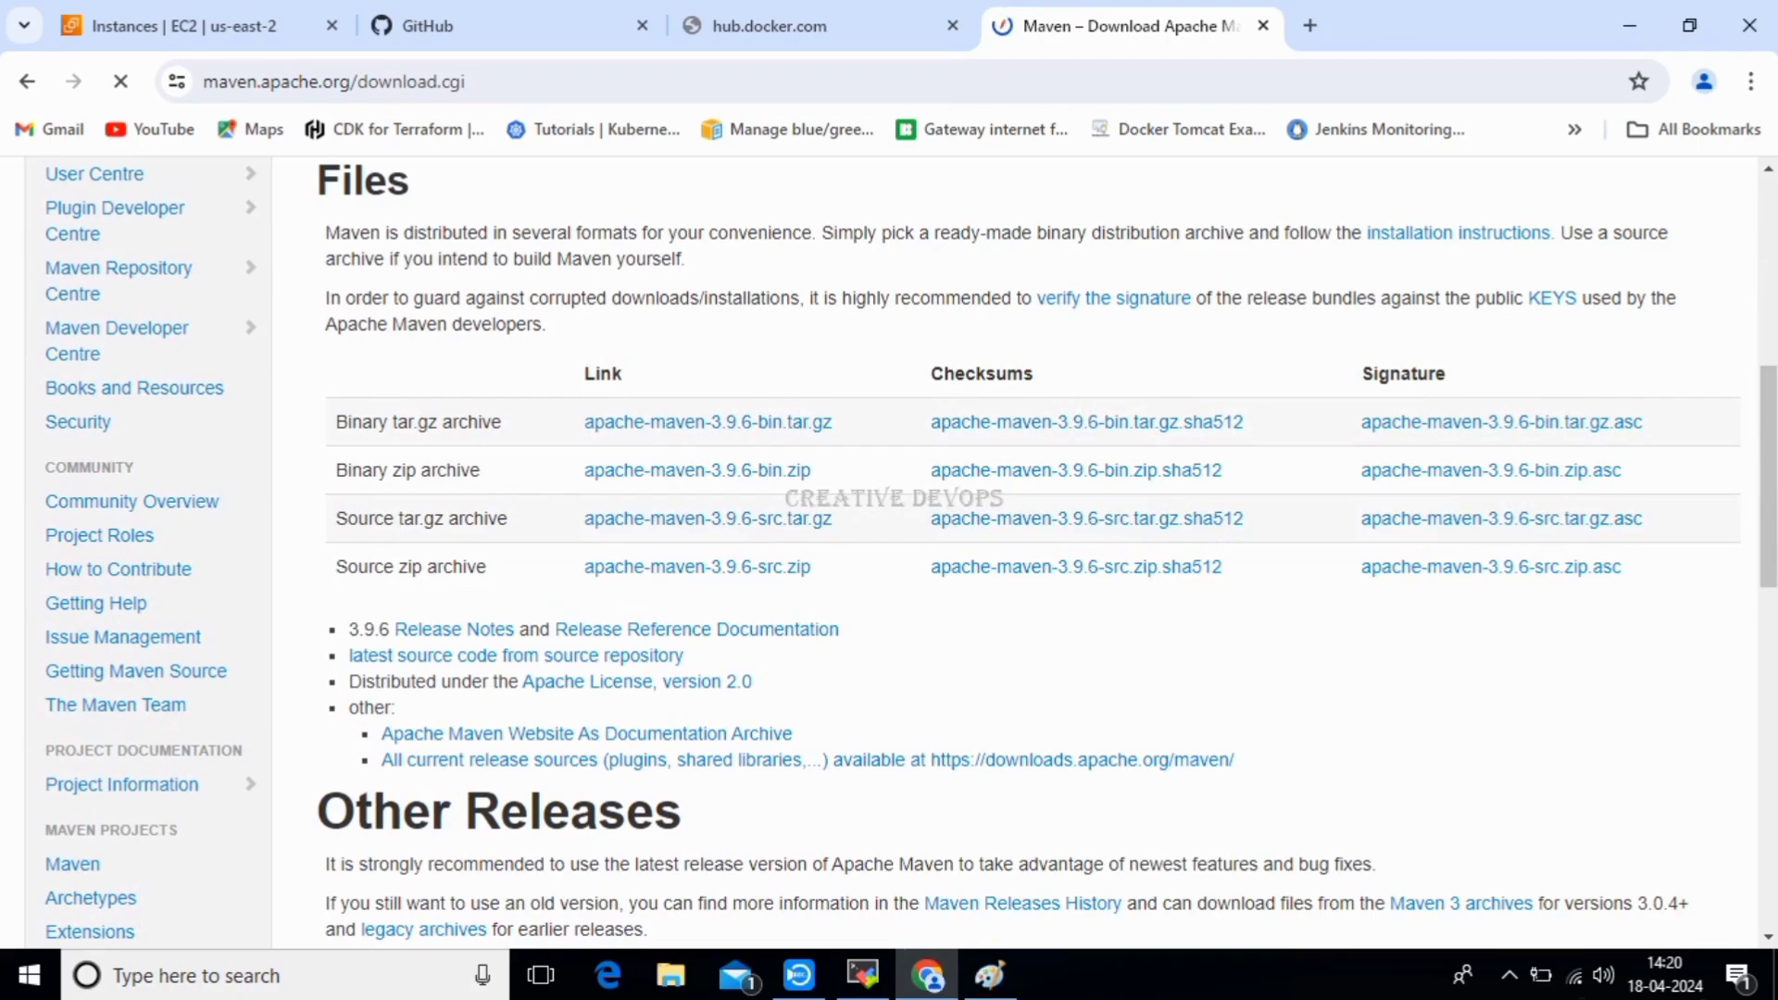
Copy the apache-maven-3.9.6-bin.zip link address and return to MobaXterm.
drag(387, 422, 470, 421)
drag(387, 469, 421, 470)
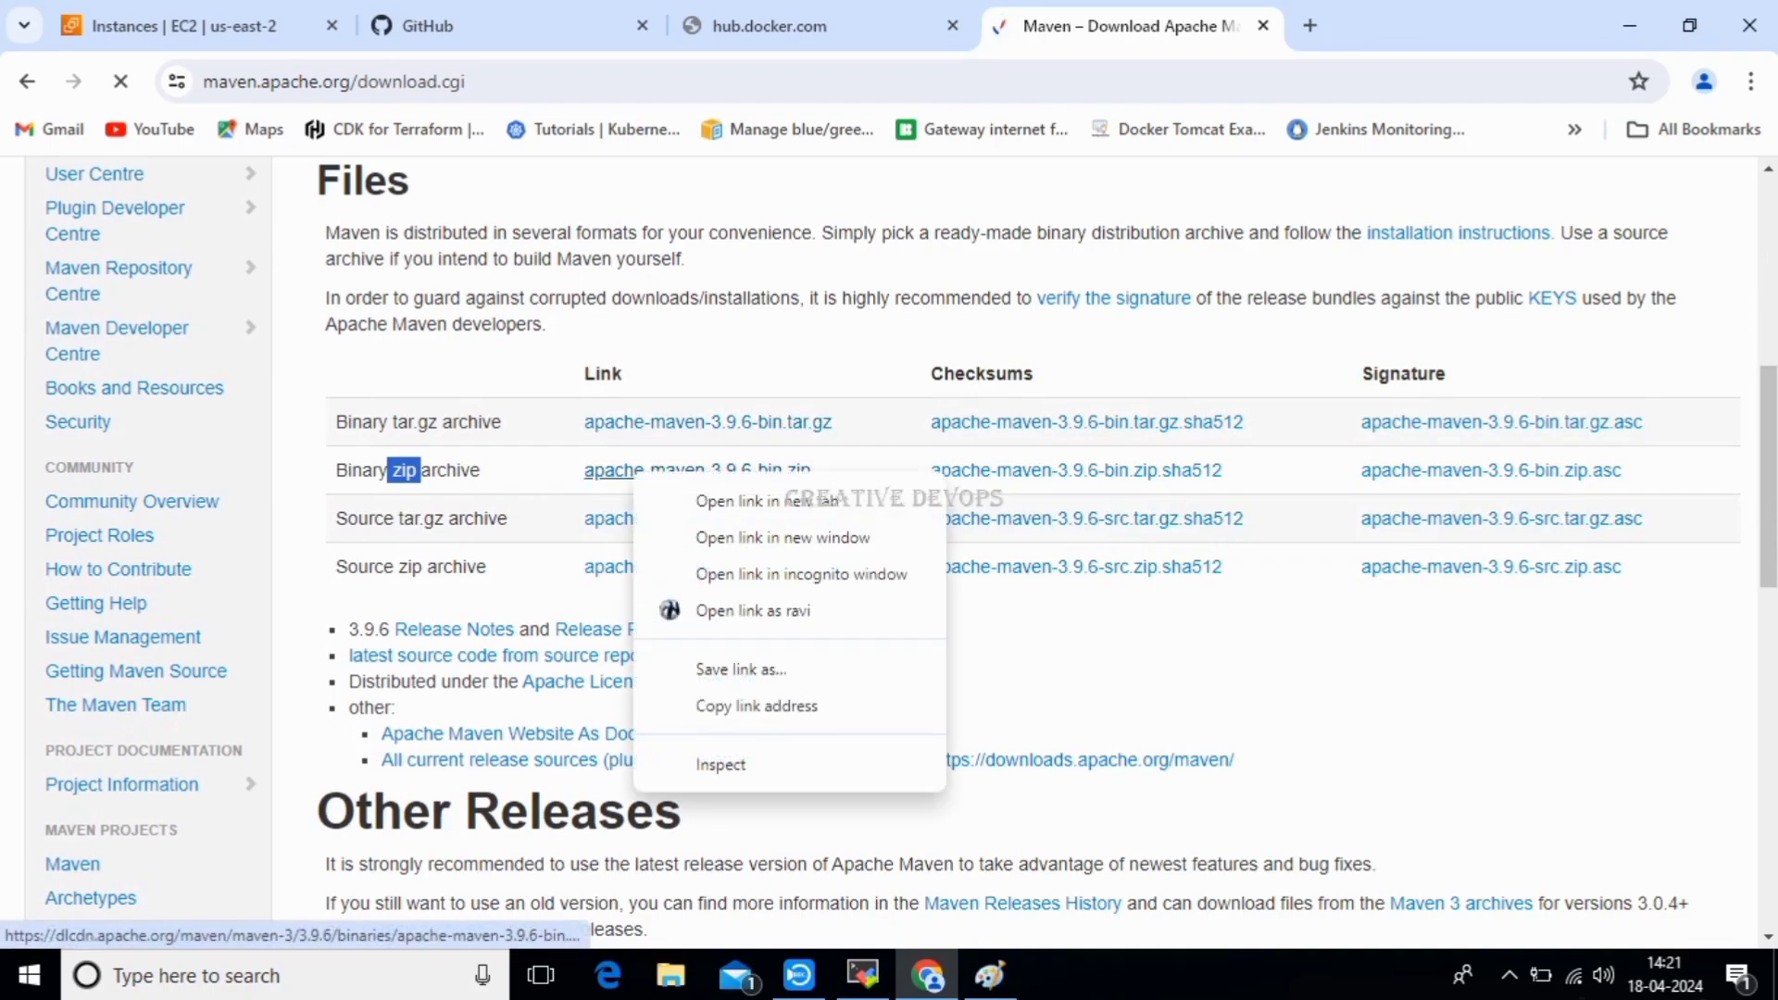
right_click(639, 470)
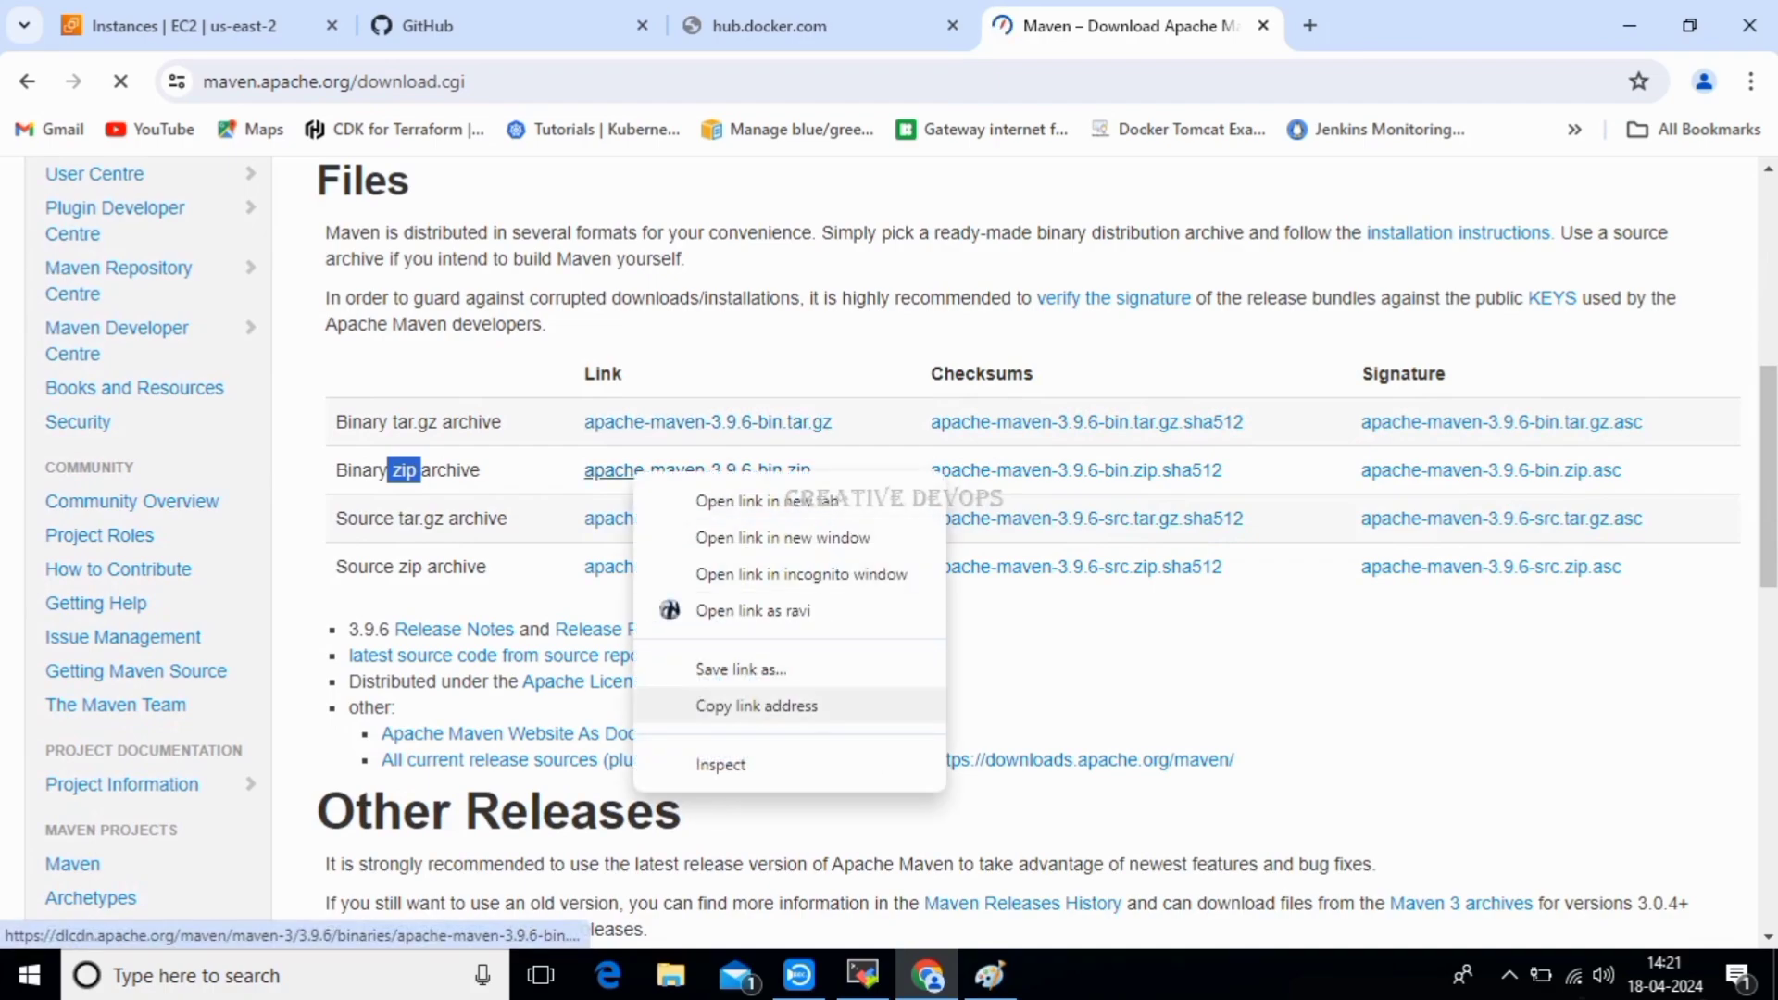
click(757, 706)
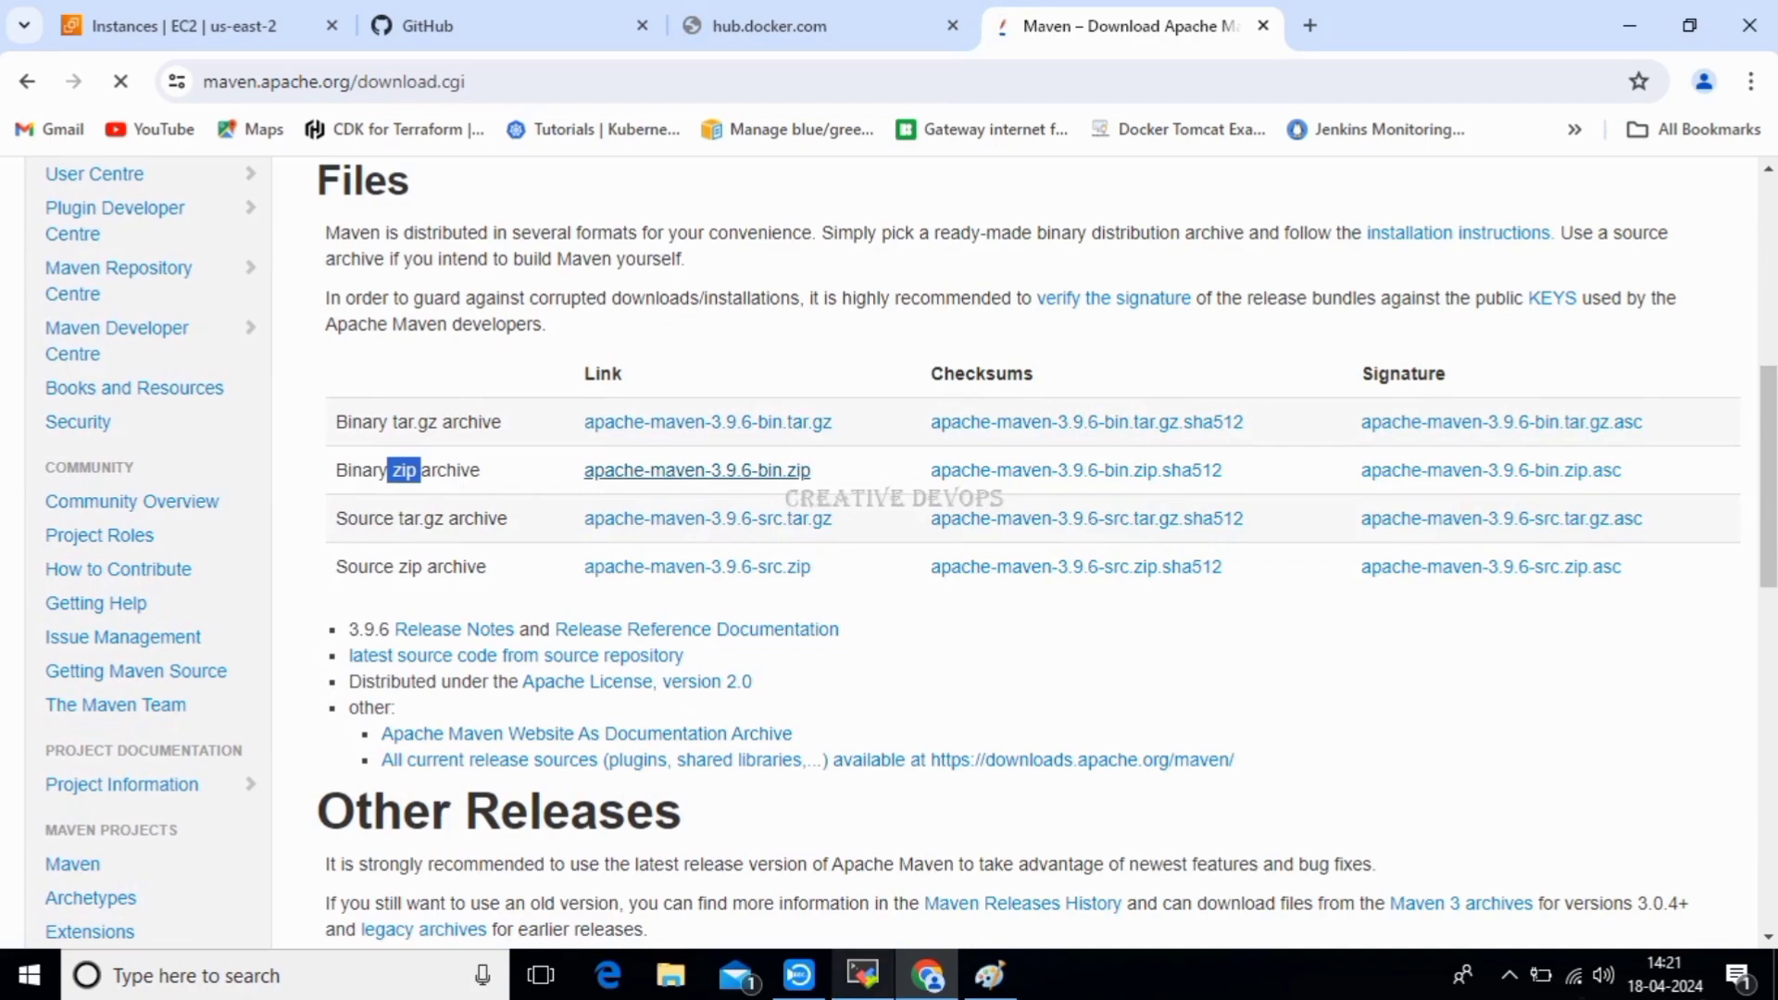
key(alt+Tab)
Paste the Maven zip link after sudo wget to download it into /opt, then list /opt.
right_click(737, 234)
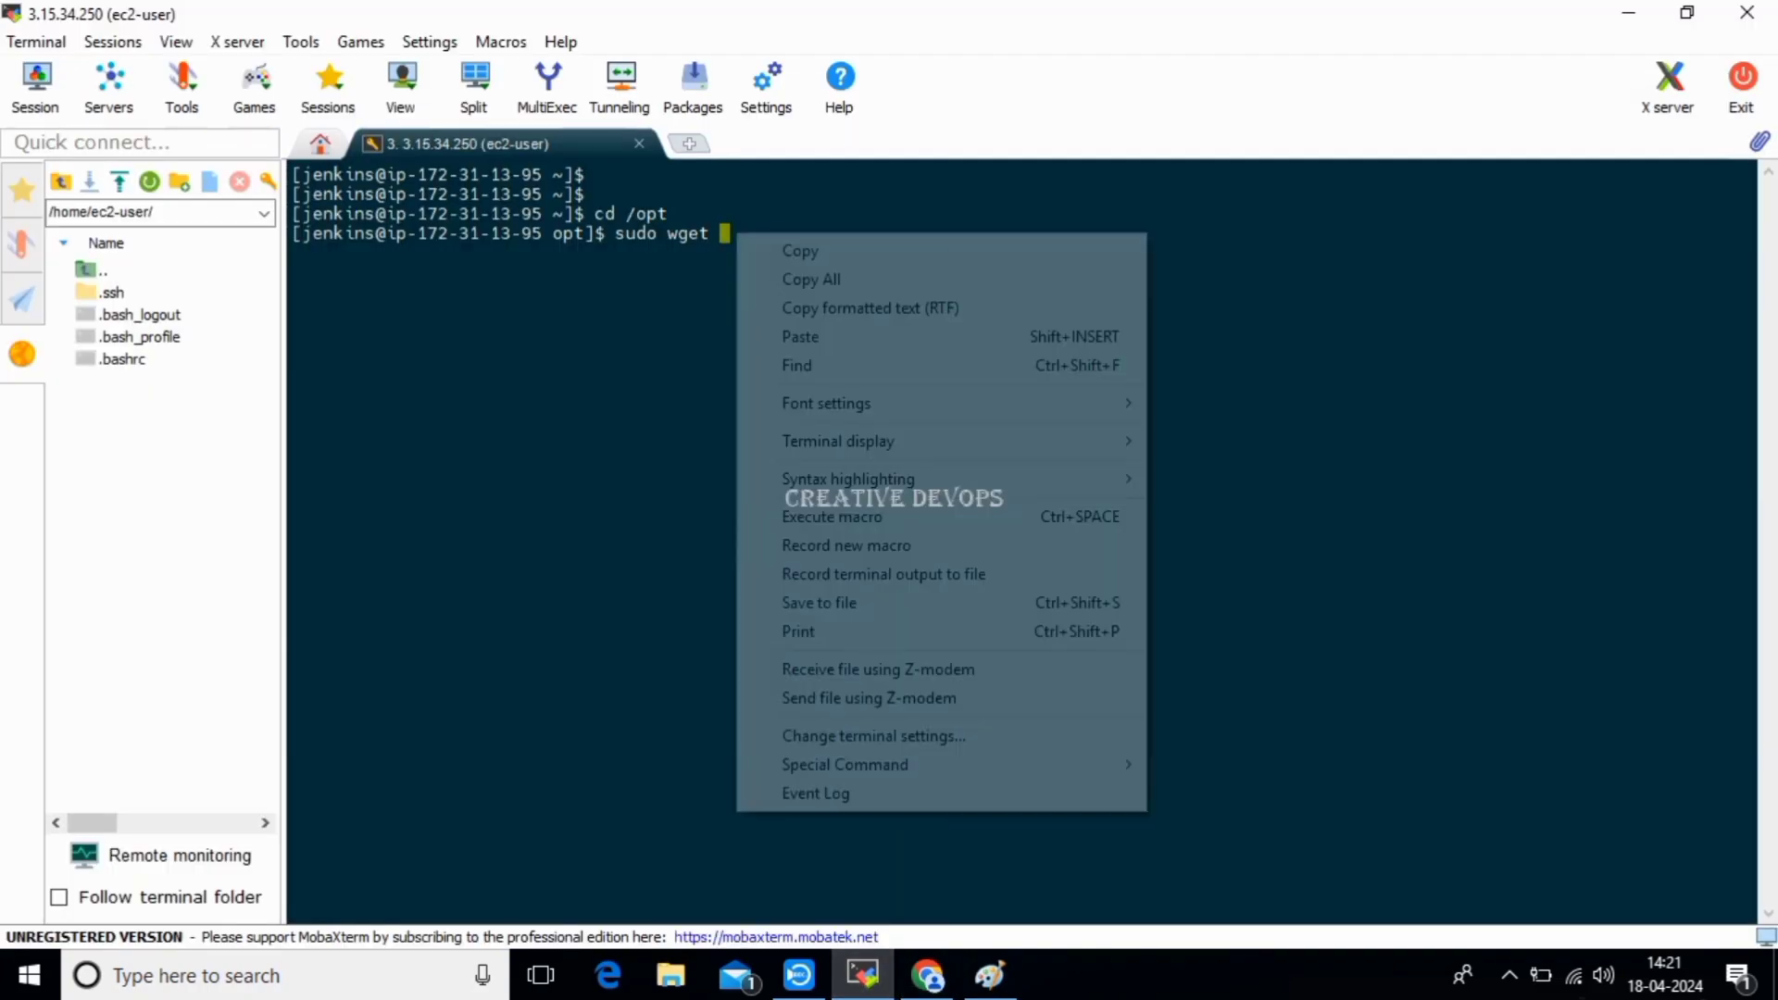
click(800, 336)
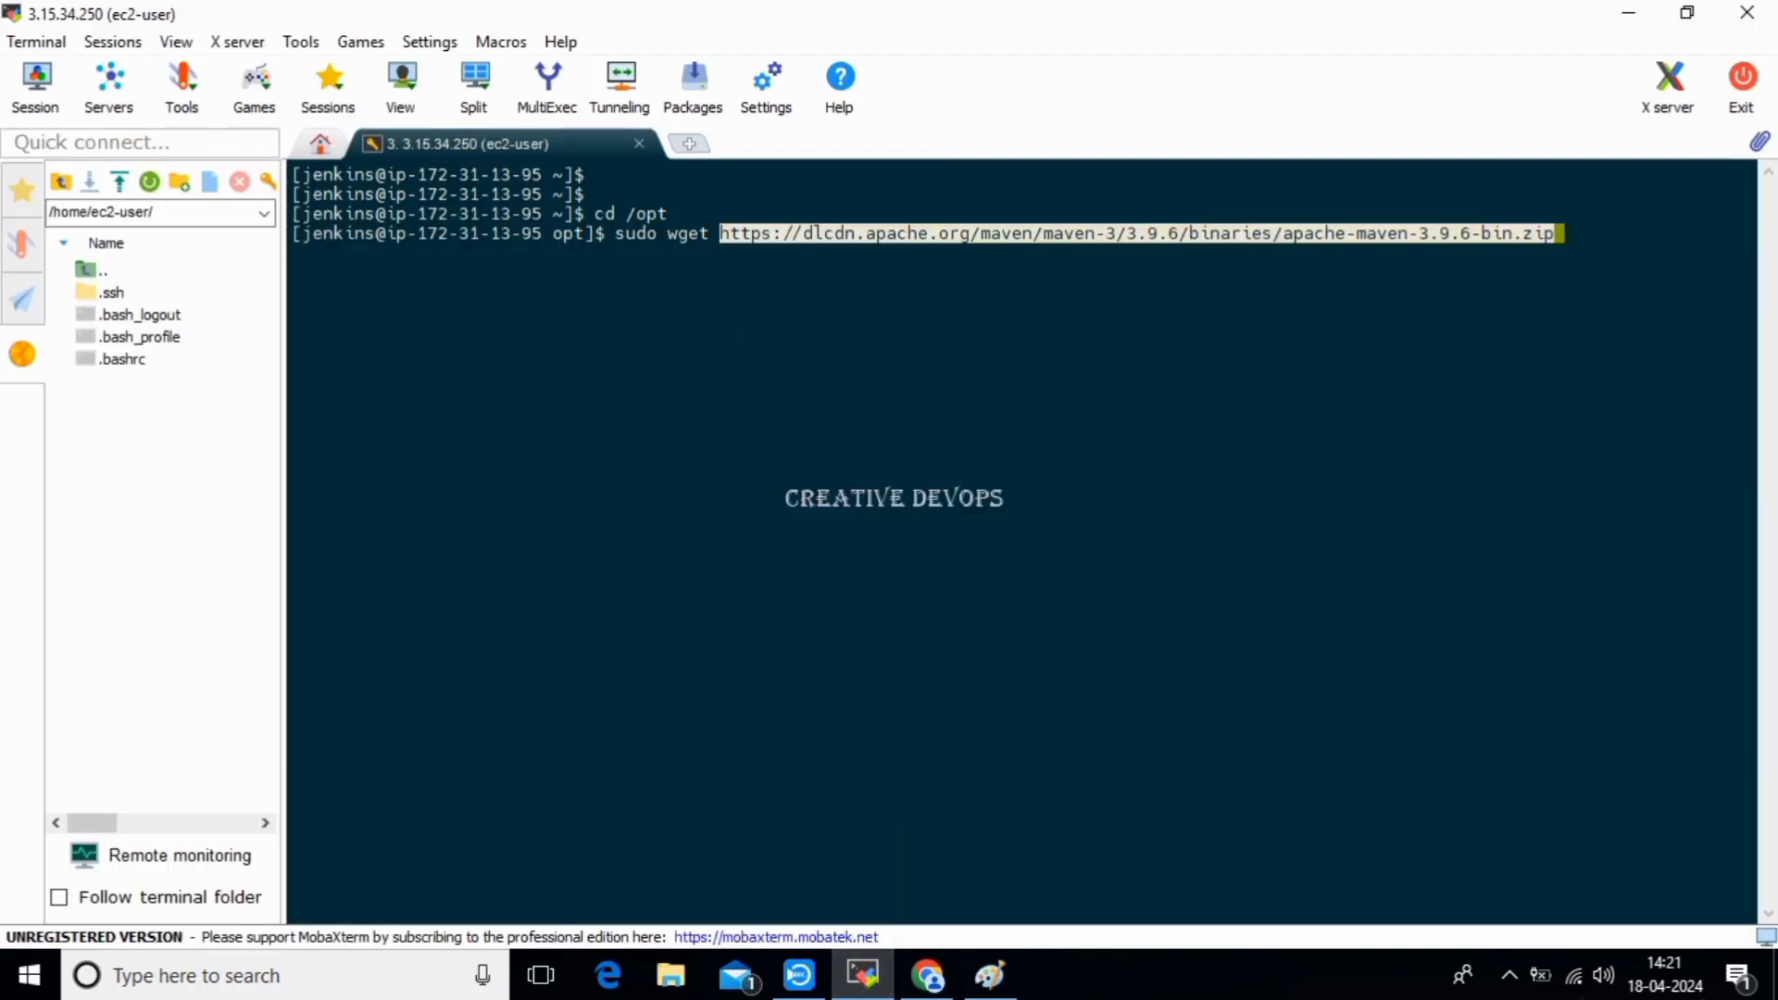
key(Return)
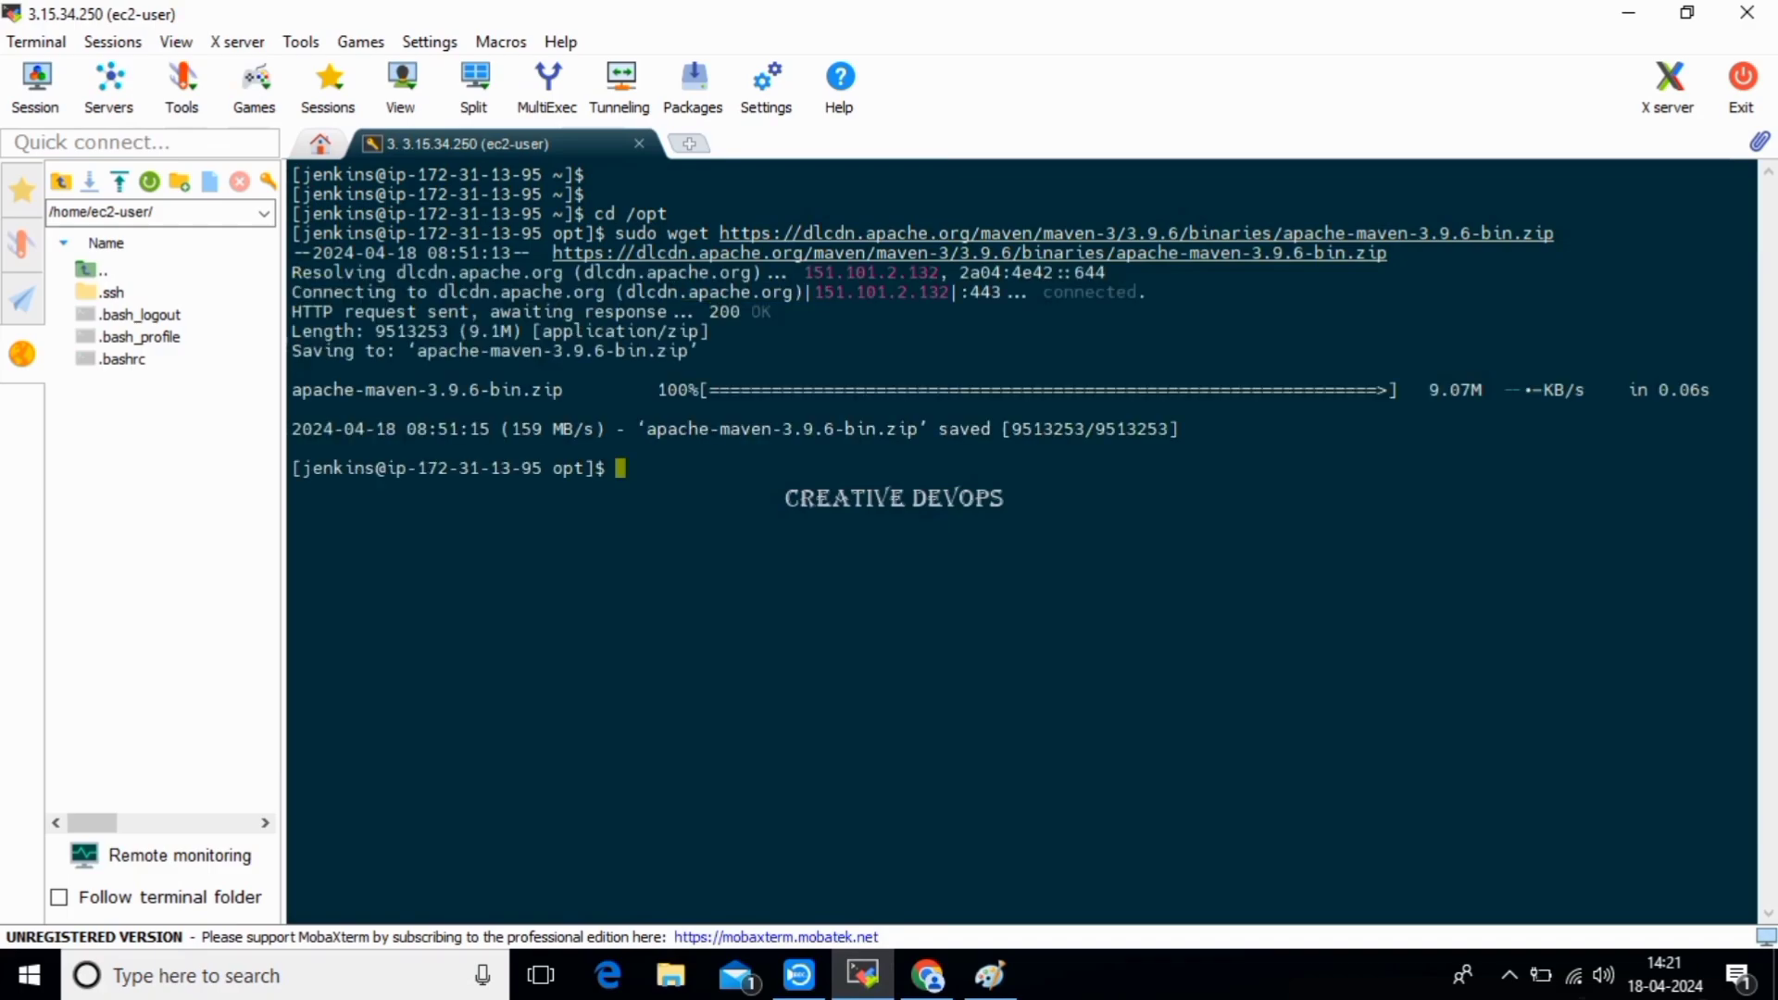
text(ll)
key(Return)
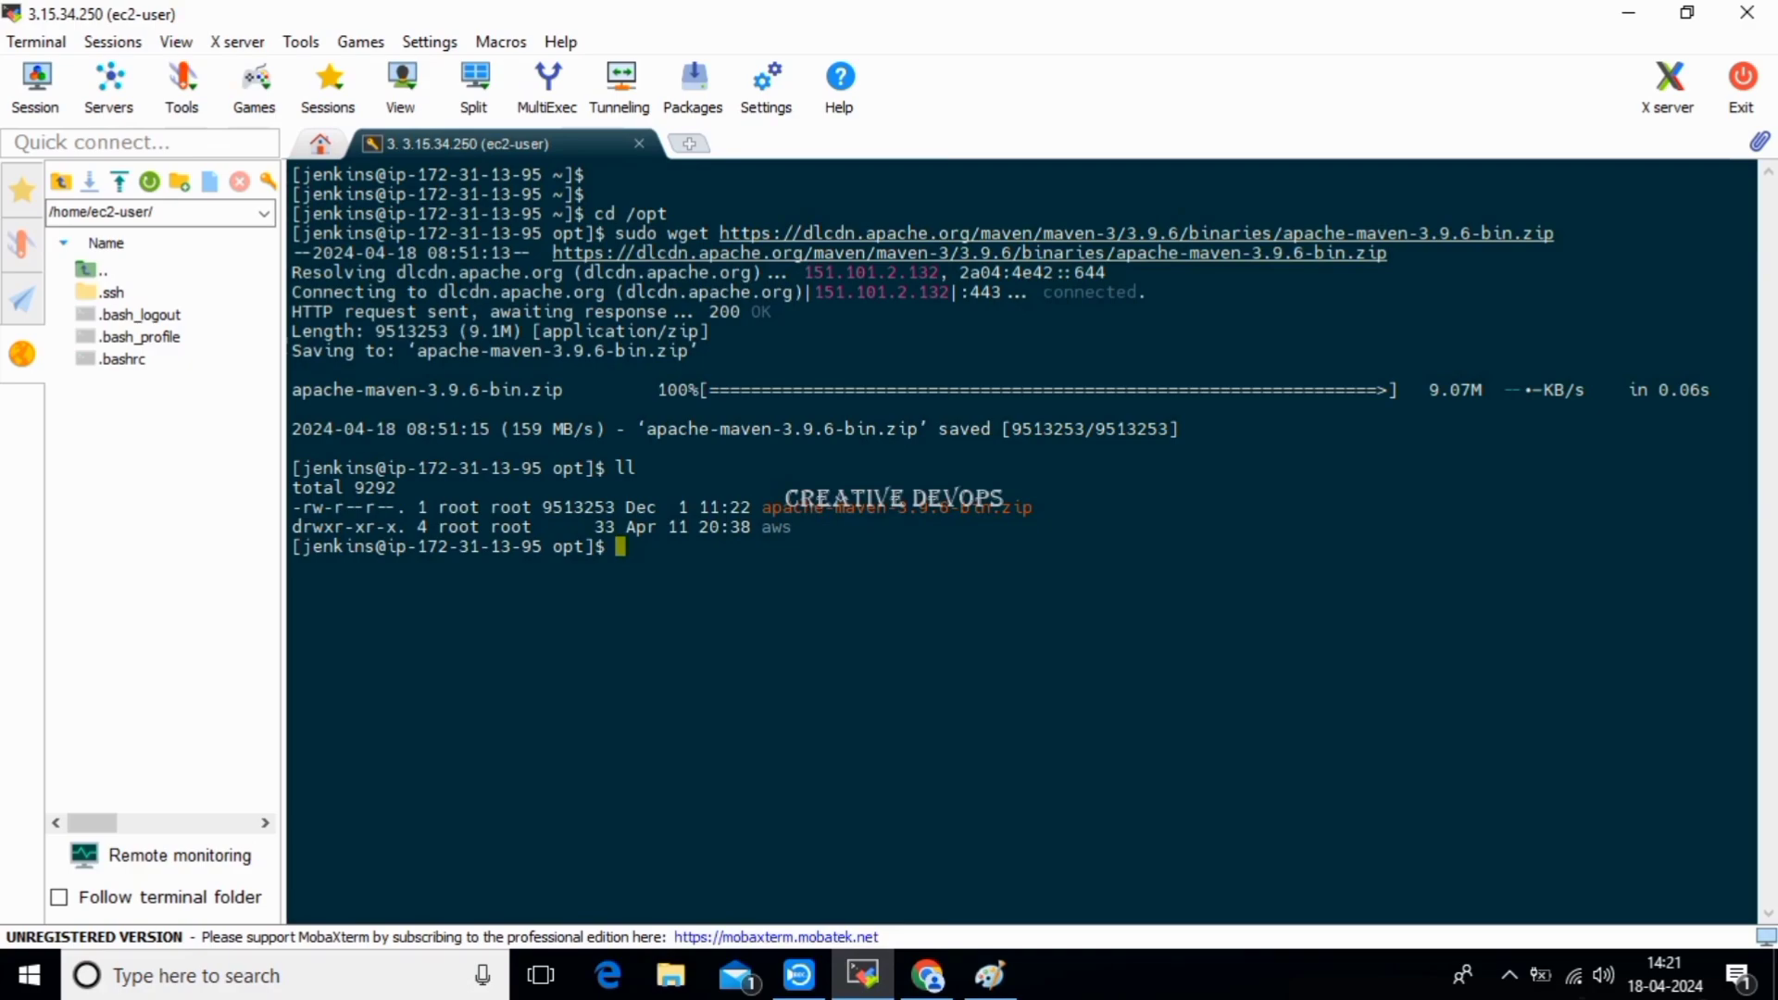
Unzip the archive with 'sudo unzip apache-maven-3.9.6-bin.zip'.
text(sudo unzip)
double_click(896, 509)
right_click(897, 509)
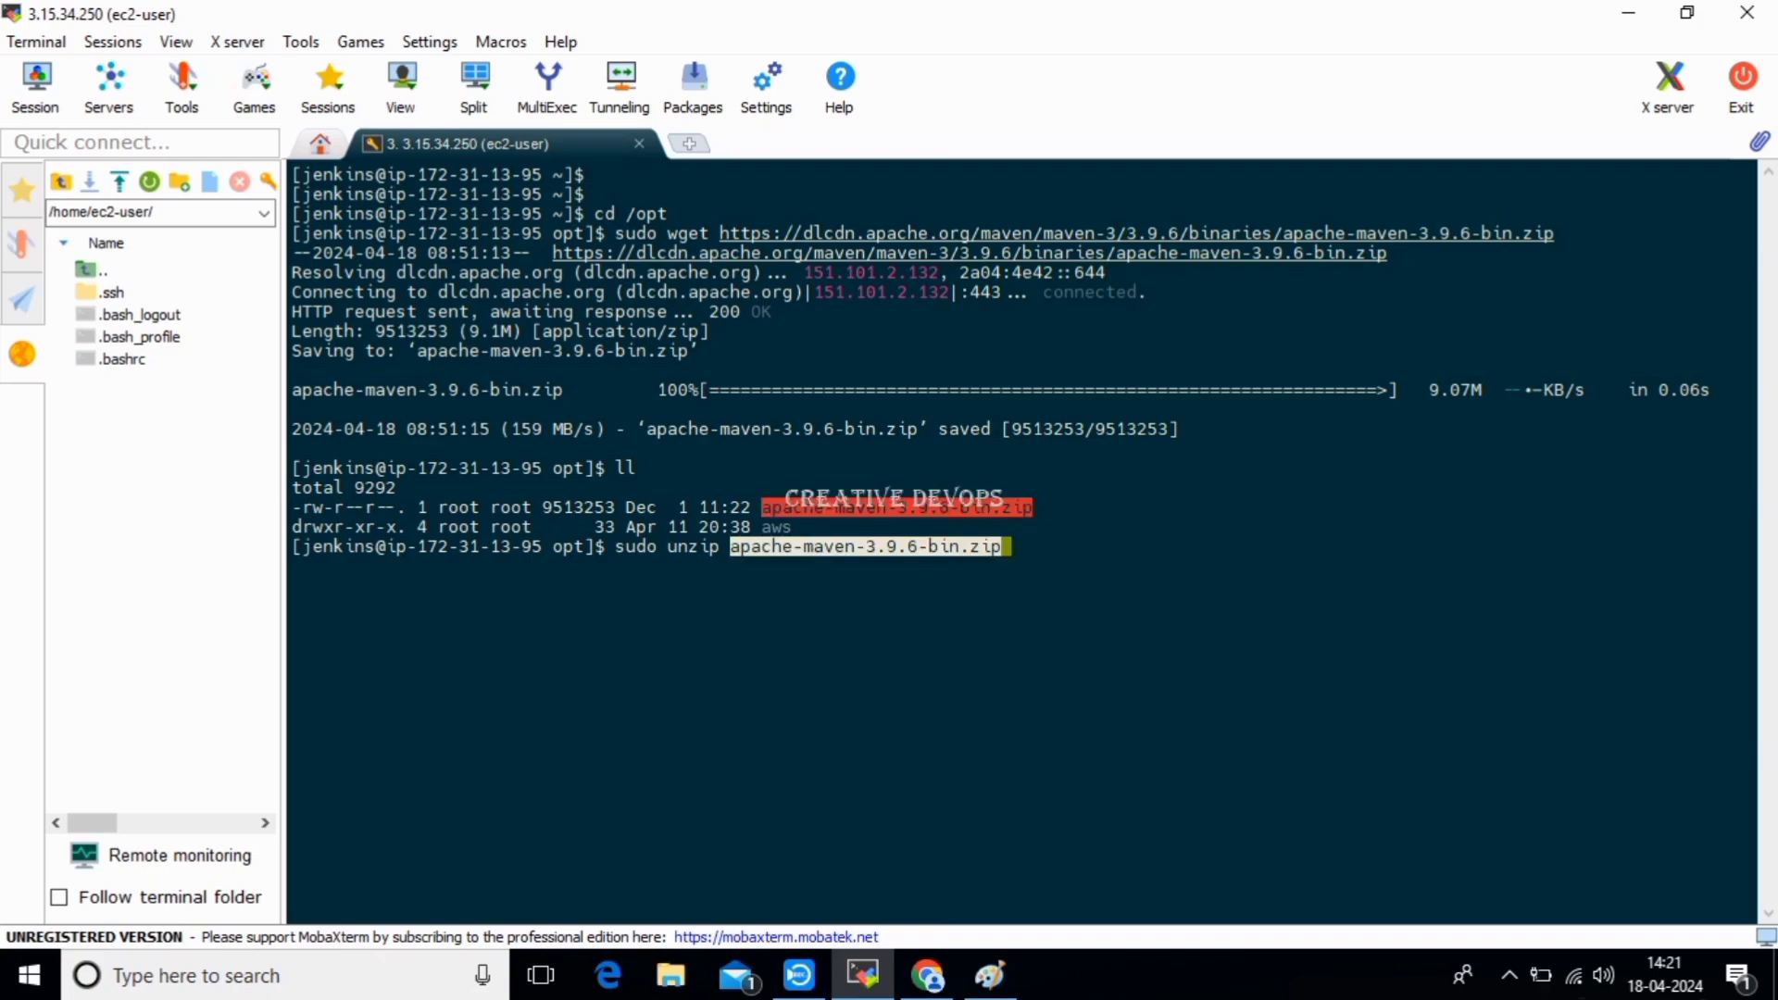
key(Return)
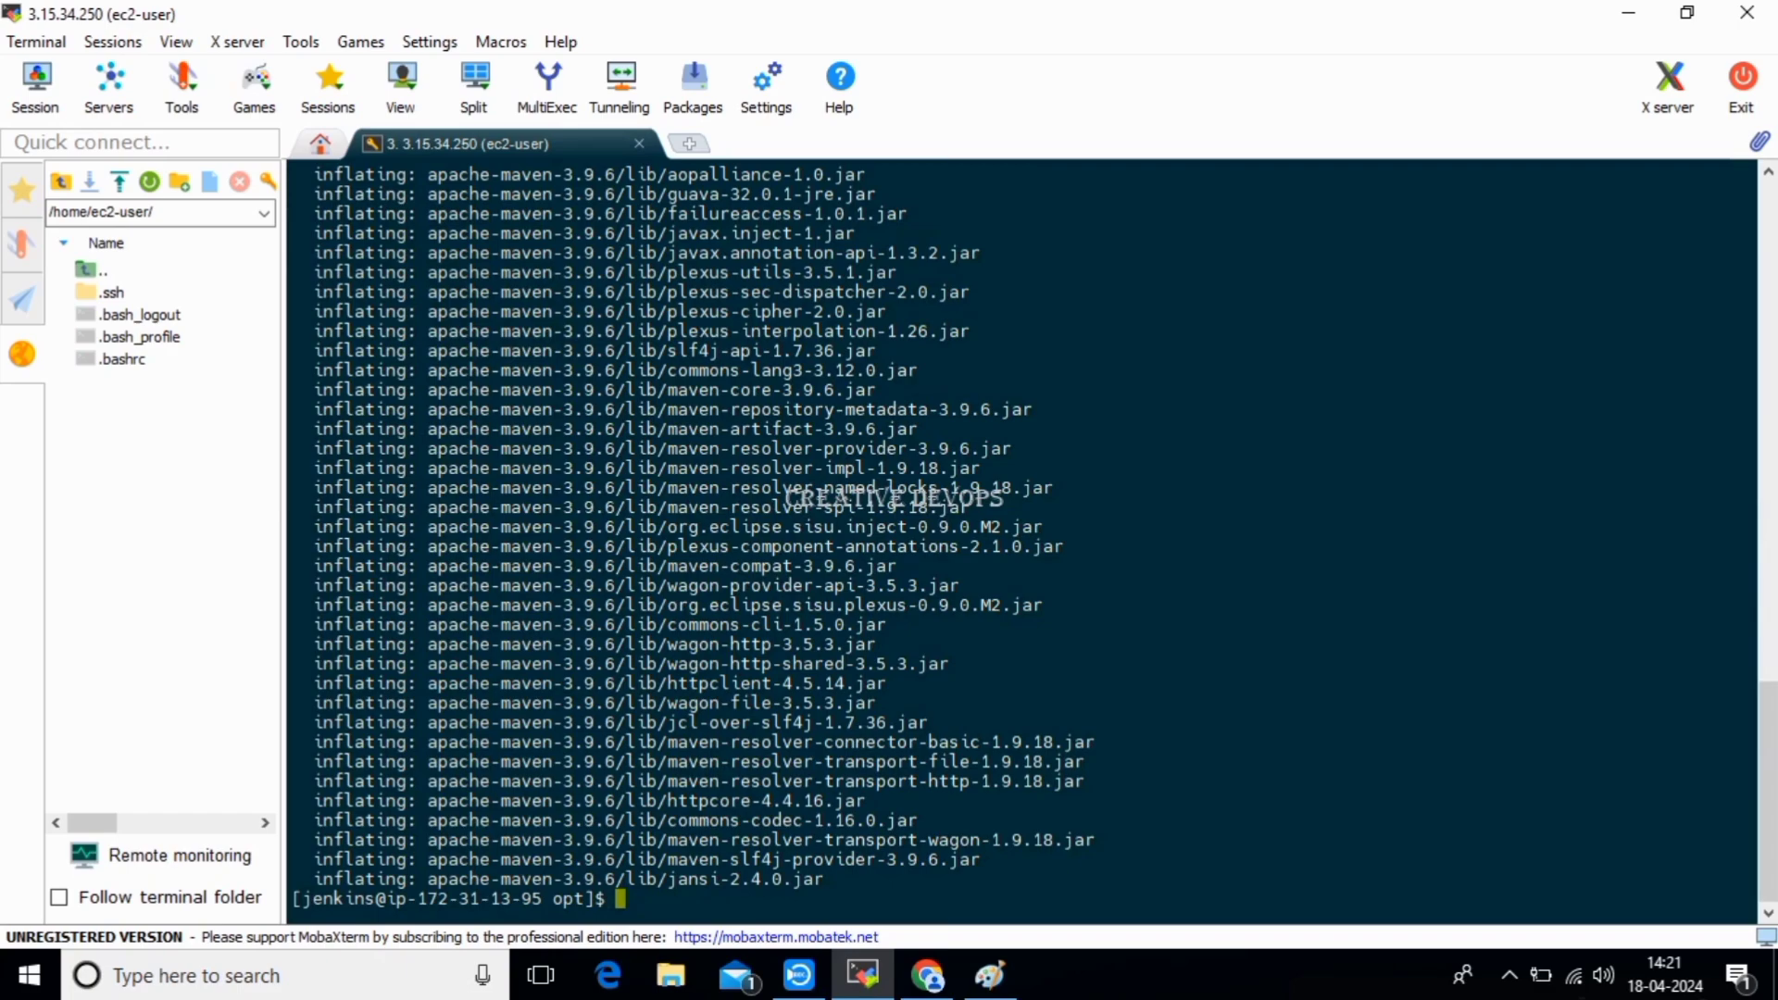
Clear the screen with Ctrl+L and list /opt with ll.
text(cler)
key(Return)
key(Return)
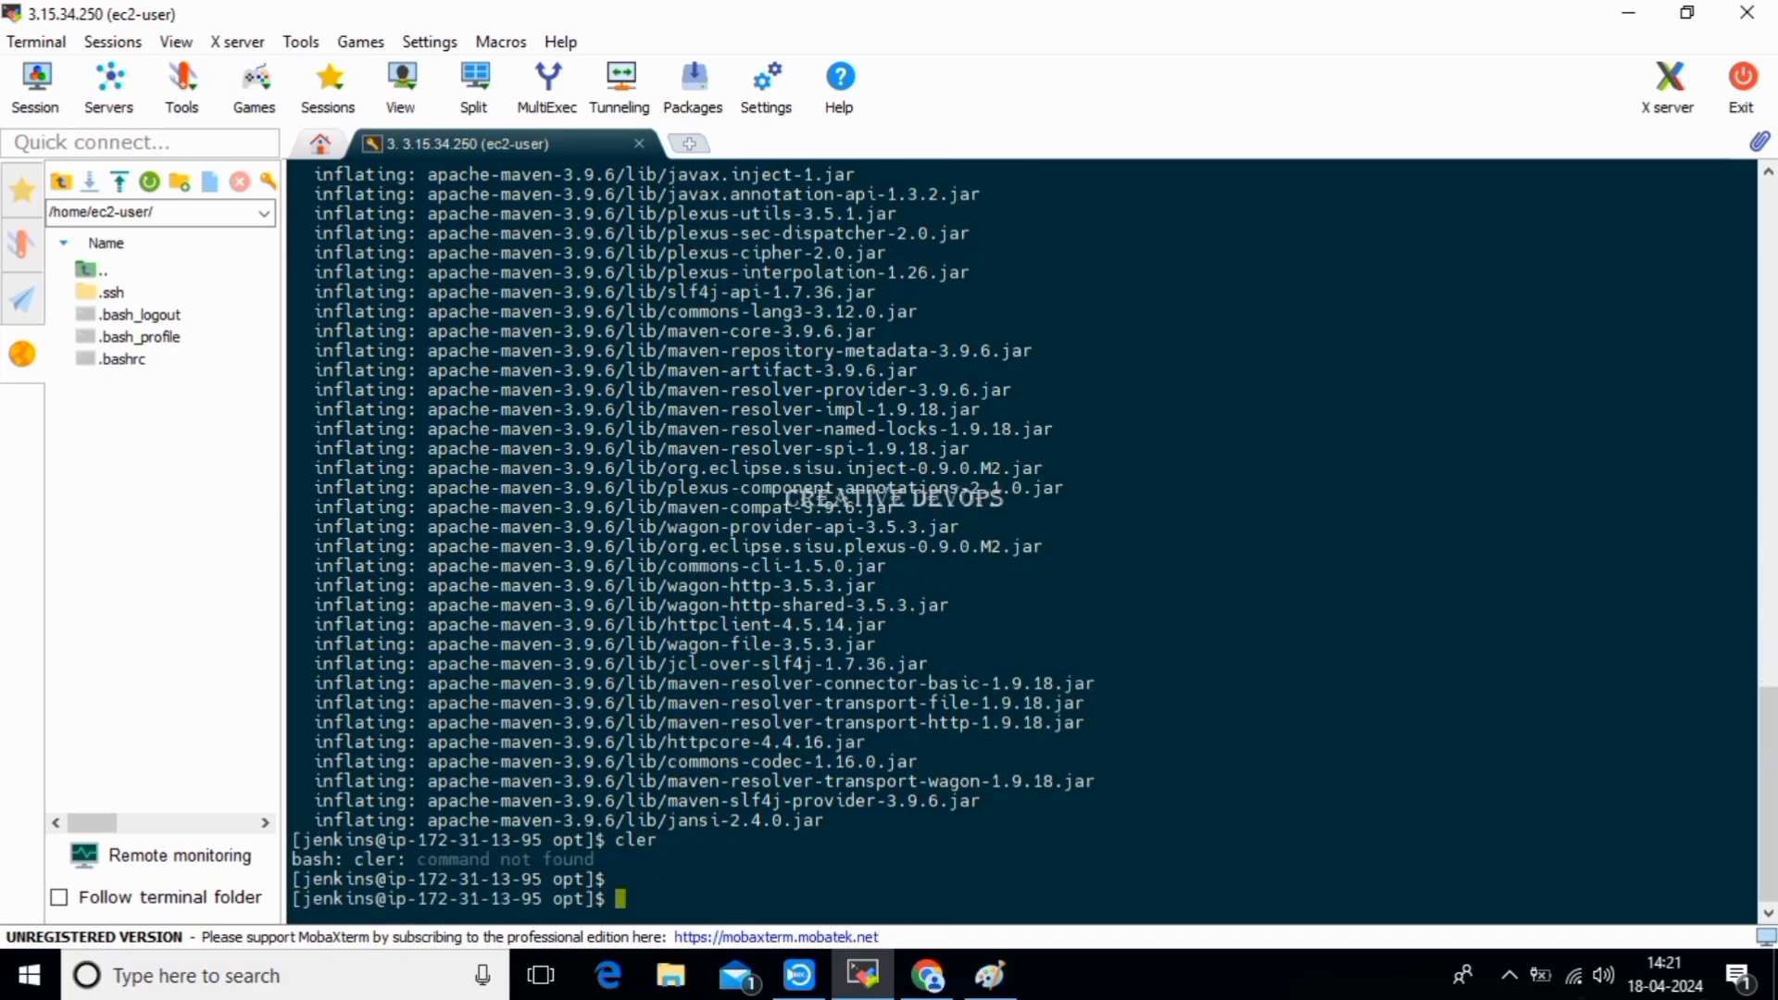
key(ctrl+l)
key(Return)
key(Return)
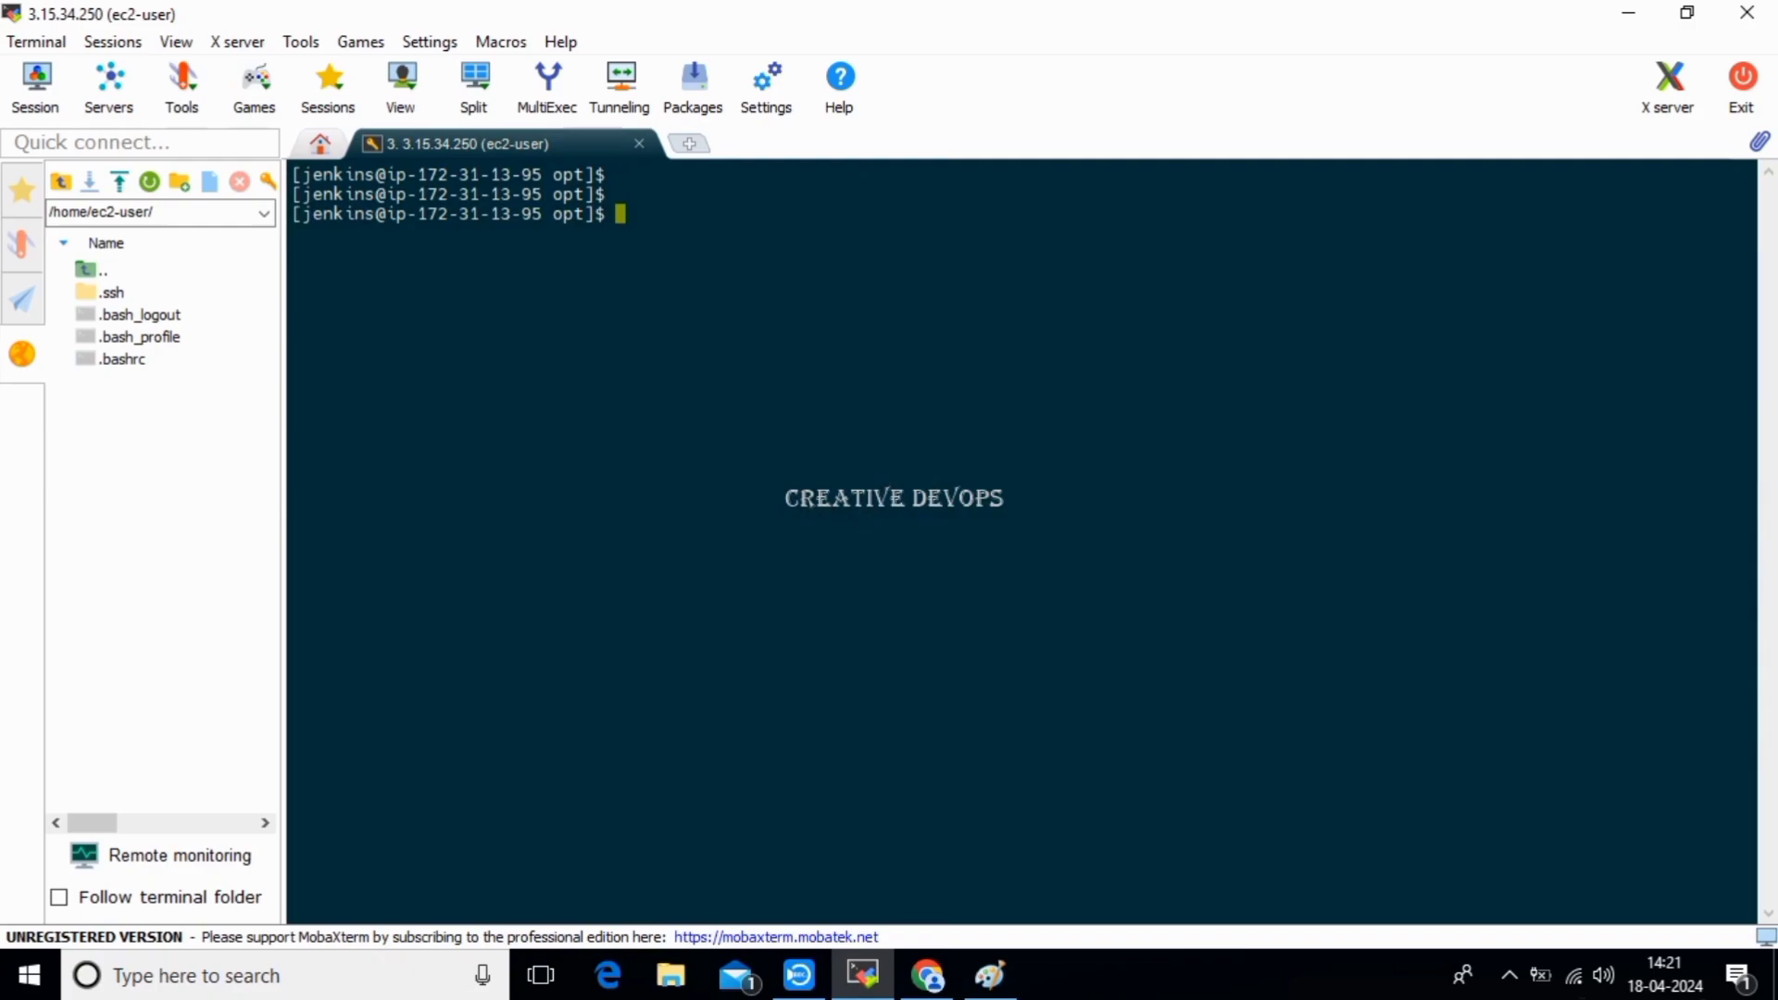
text(ll)
key(Return)
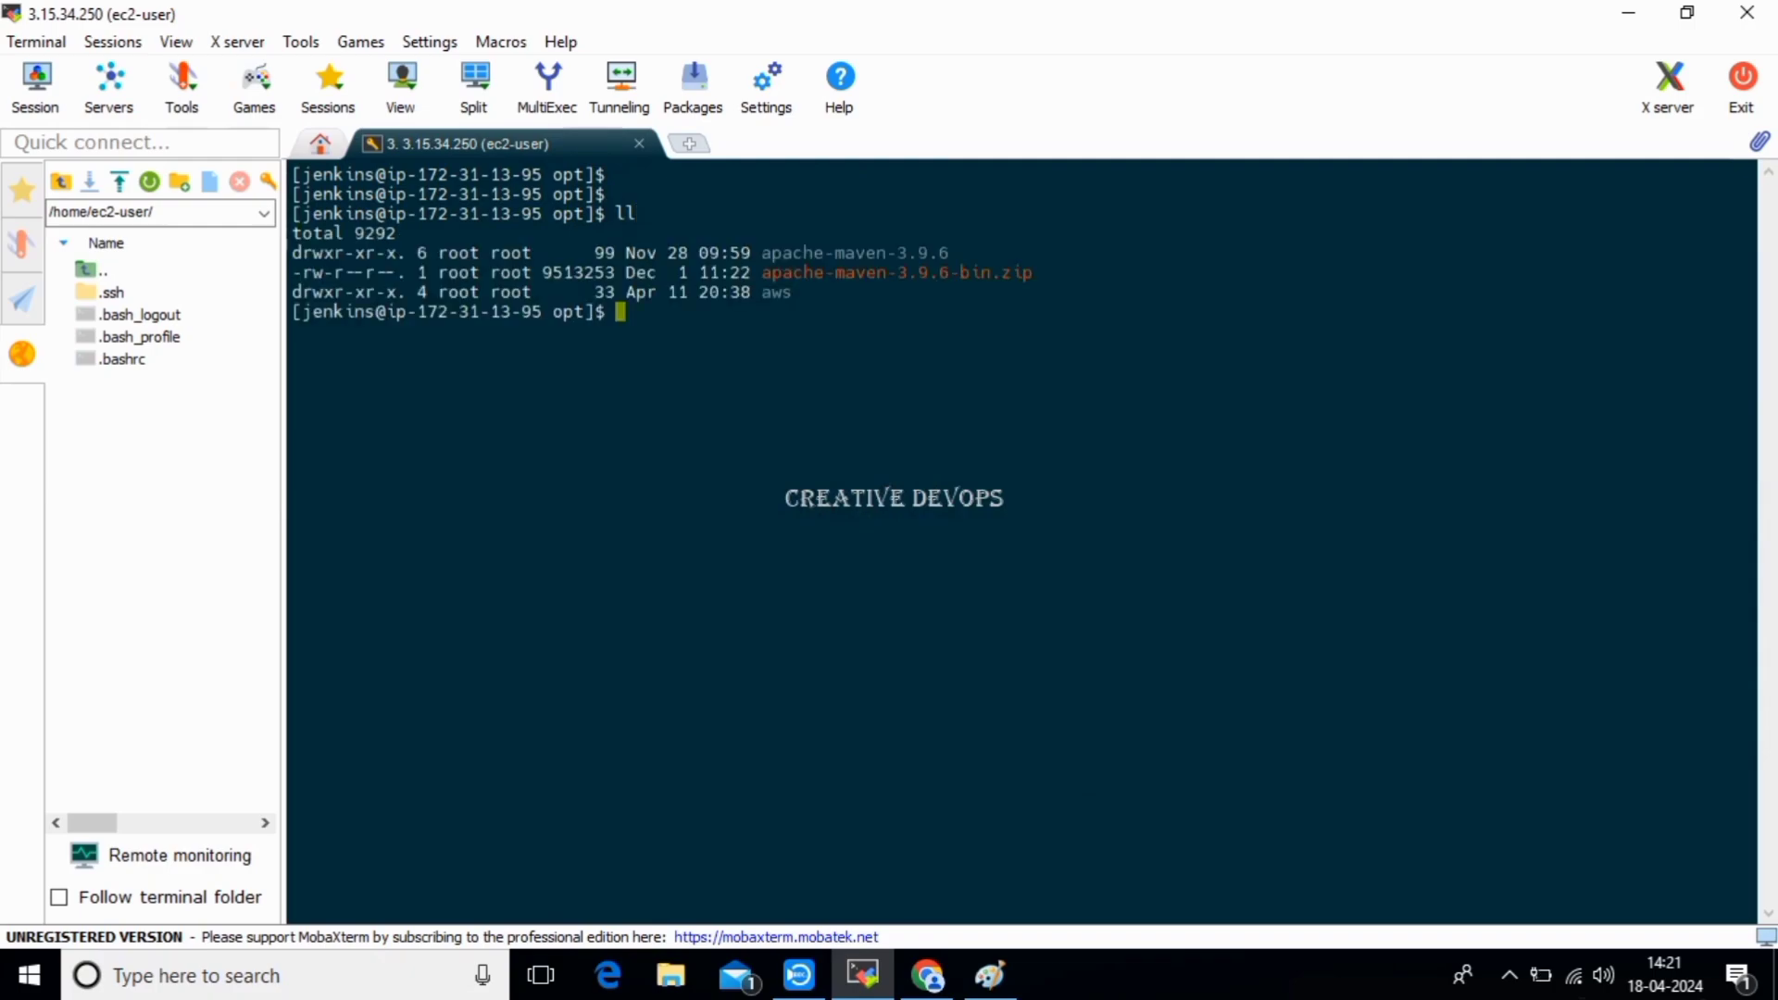
Delete apache-maven-3.9.6-bin.zip from /opt with 'sudo rm -rf' and confirm with ll.
text(sudo rm -rf)
text(apache-maven-3.9.6-bin.zip)
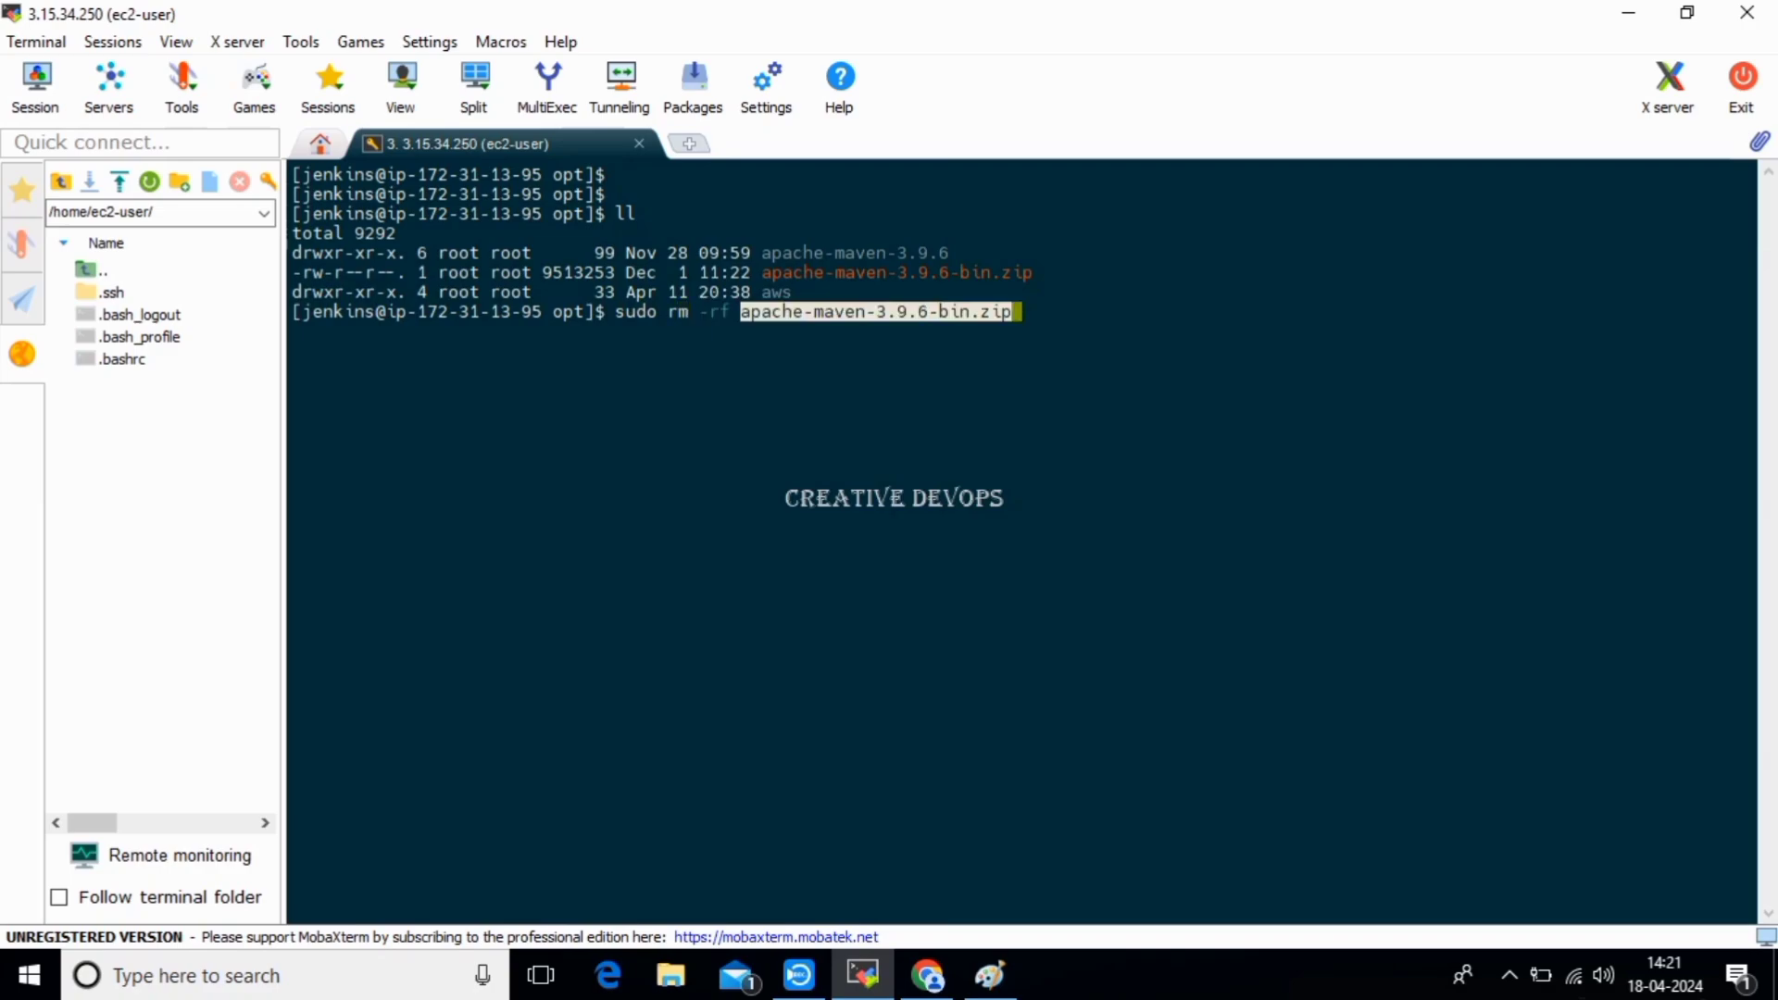
key(Return)
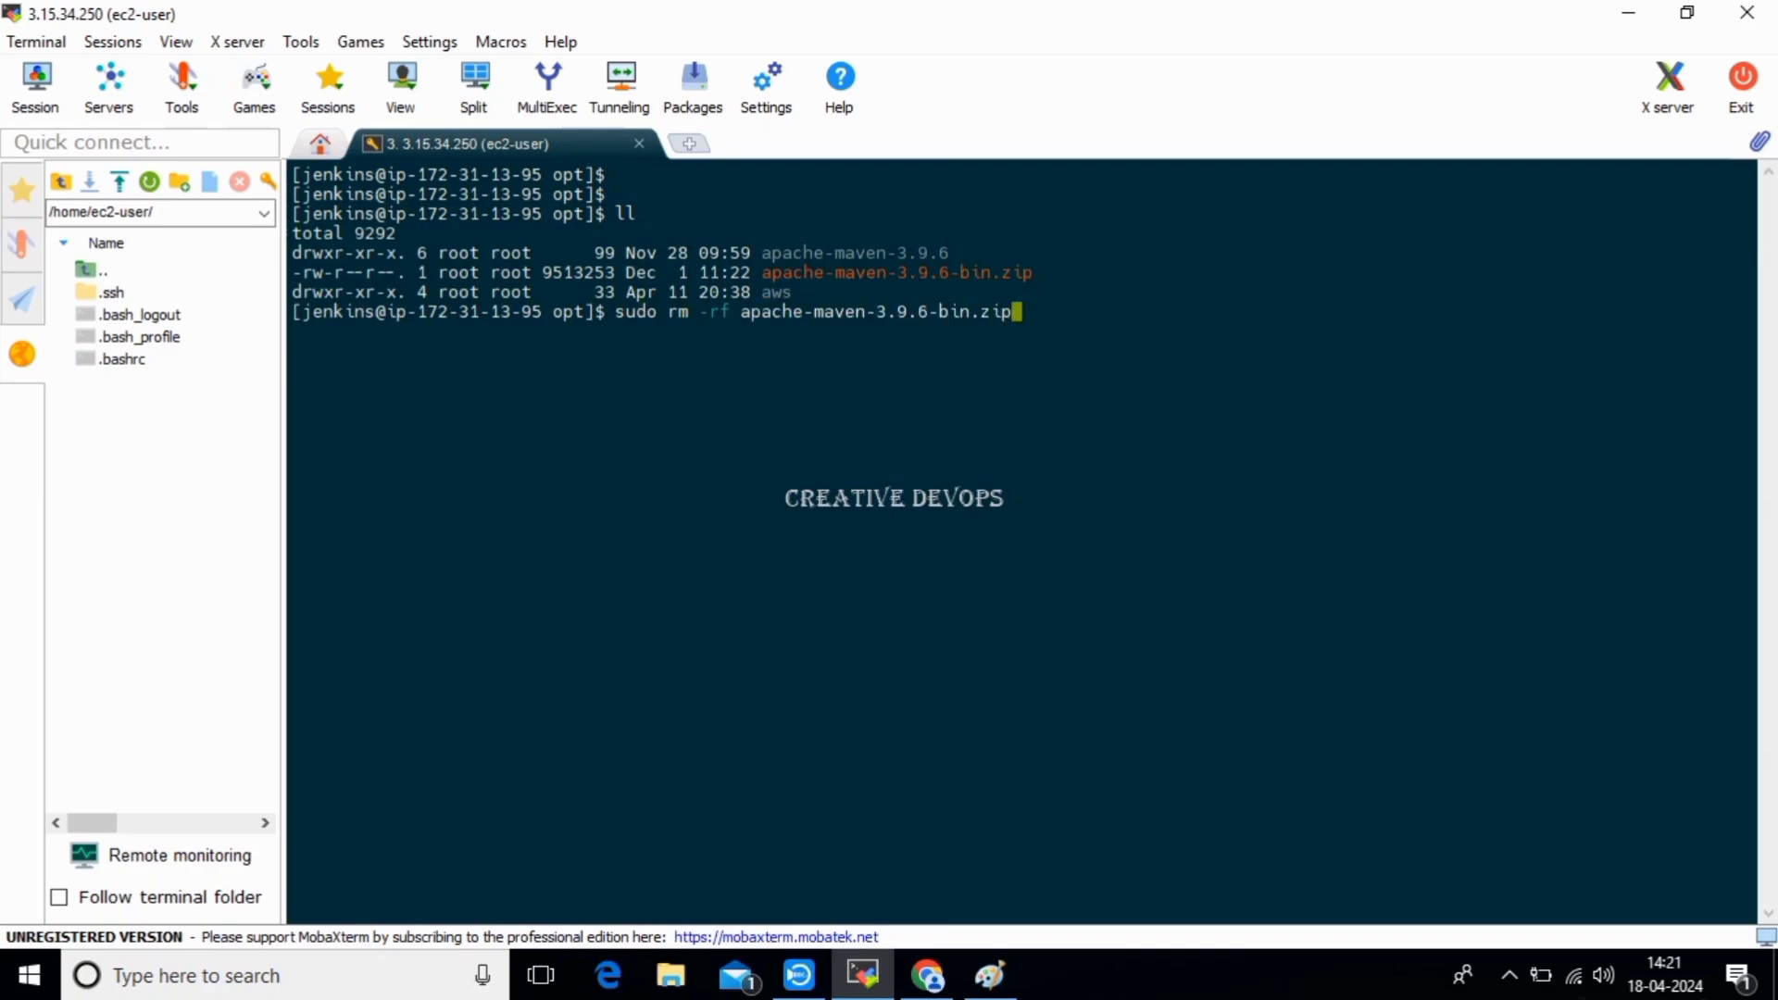
key(Return)
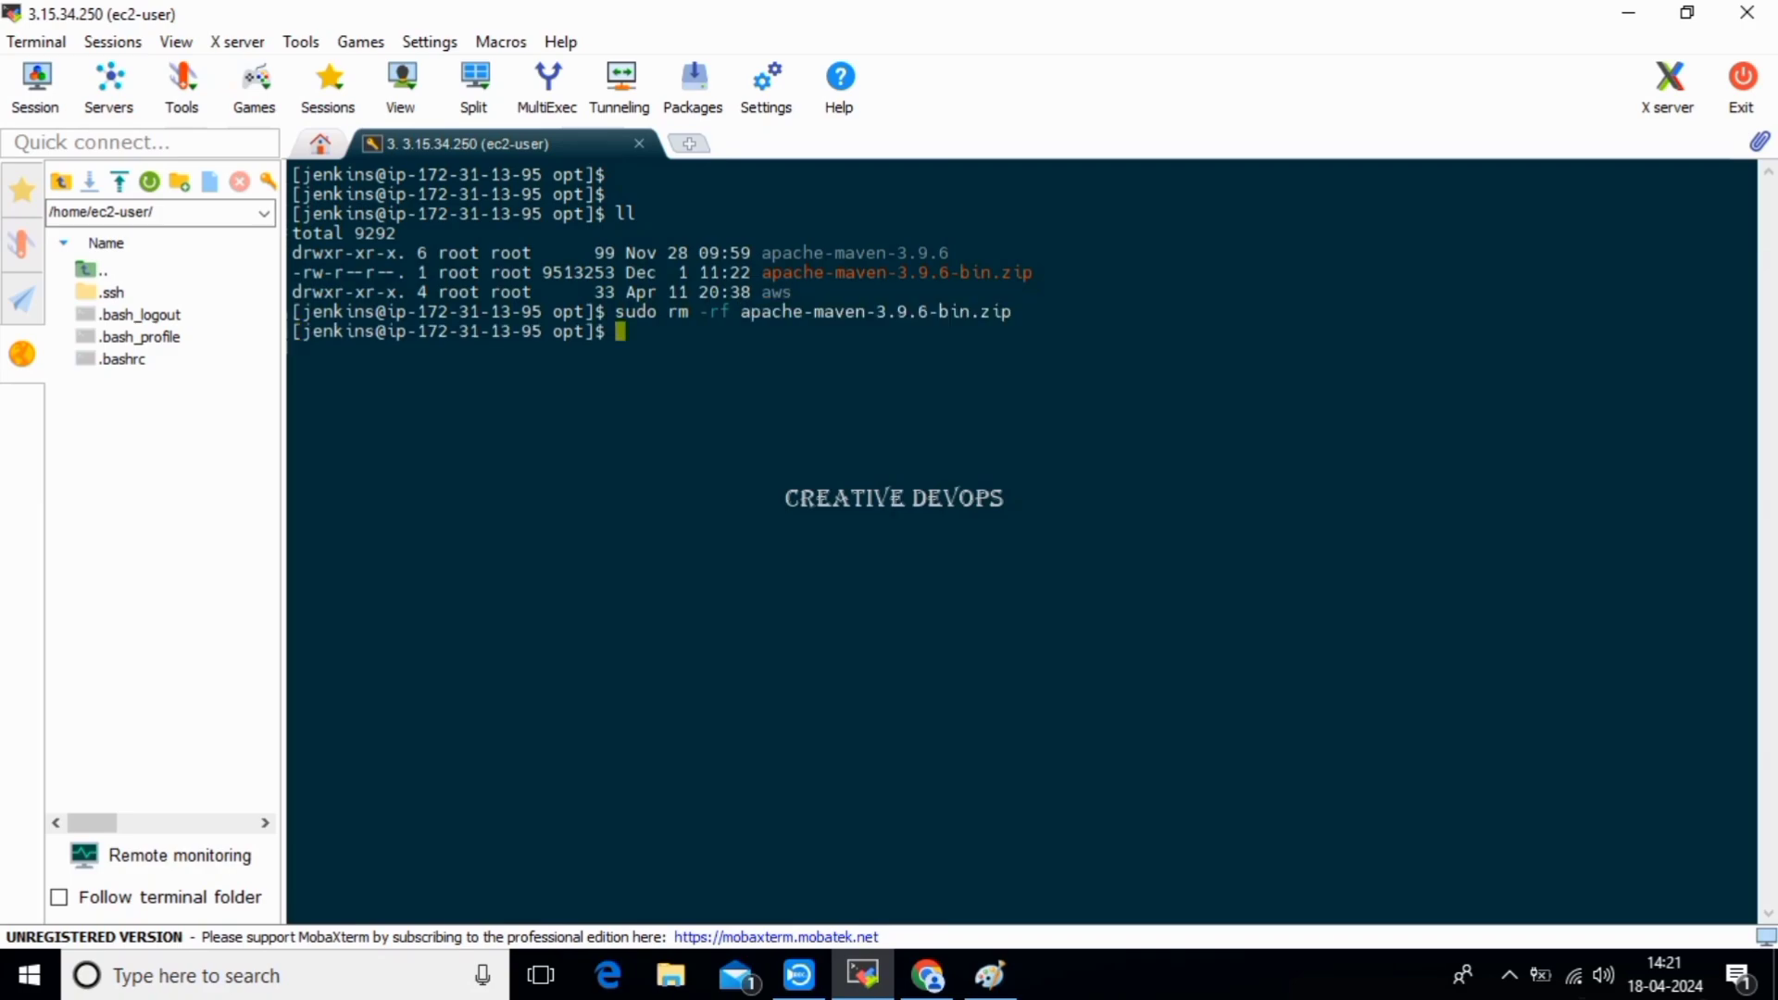
text(ll)
key(Return)
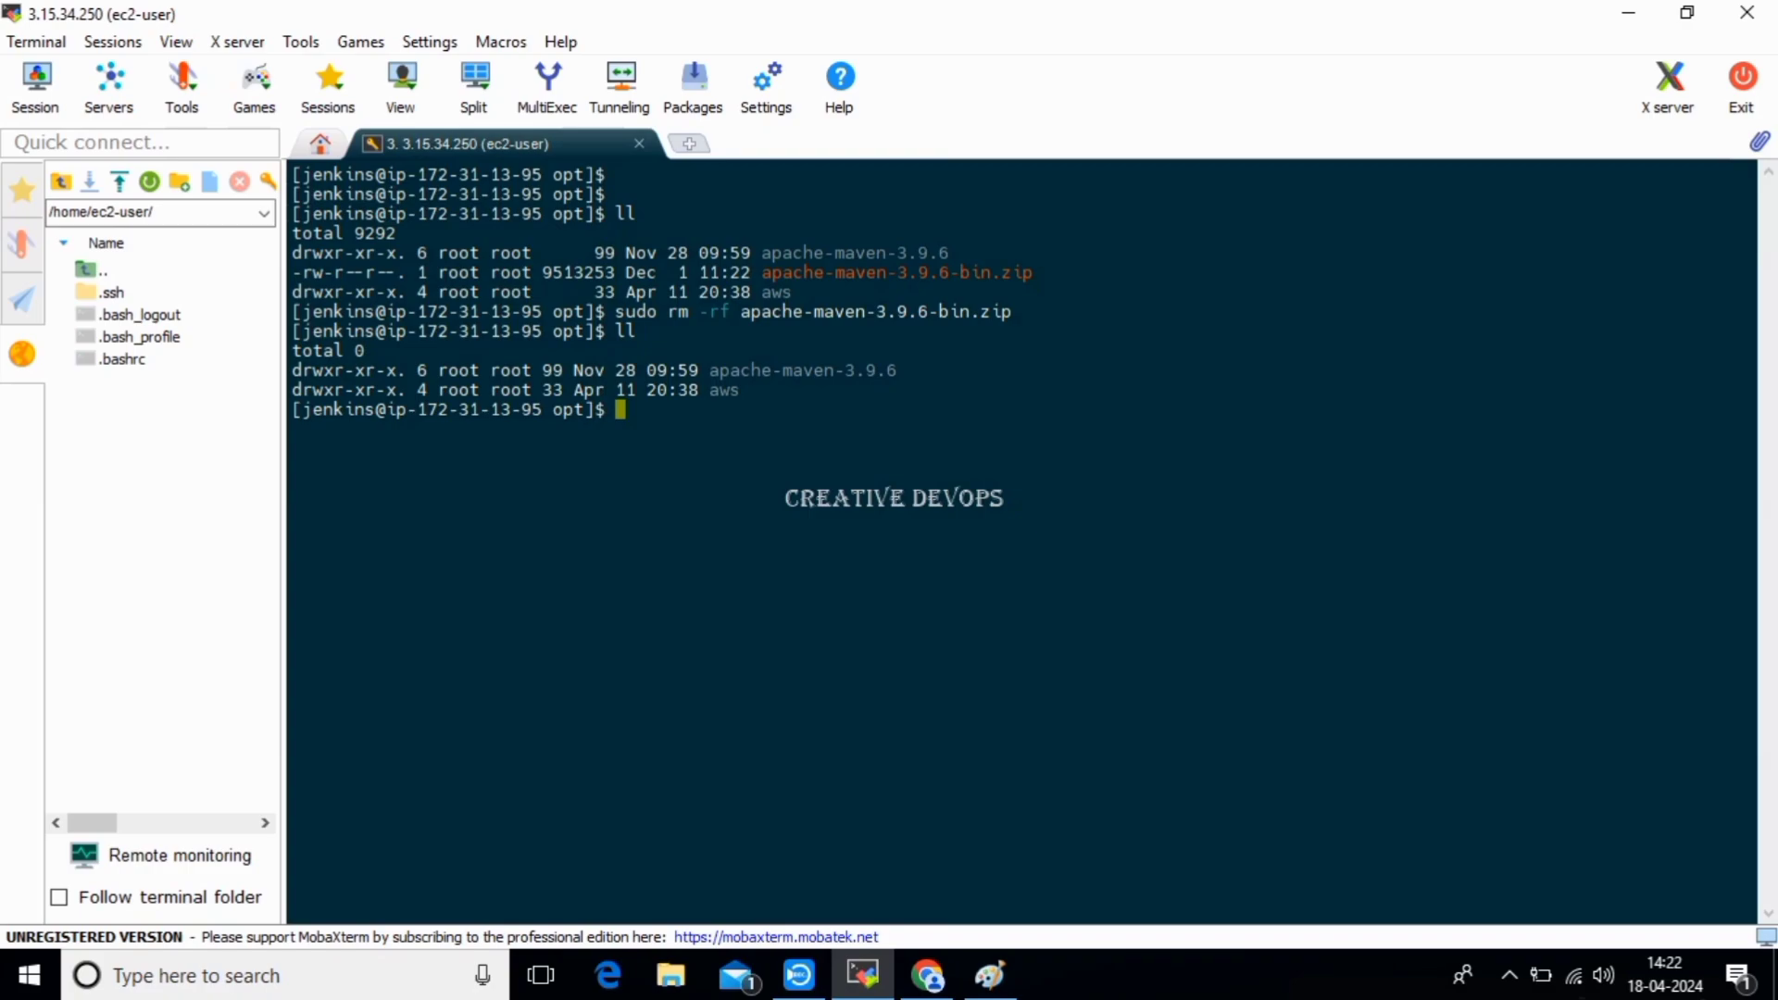
key(Return)
key(Return)
key(Return)
Install Docker 25.0.3 and its dependencies with sudo yum install docker -y, then clear the screen.
text(cd)
key(Return)
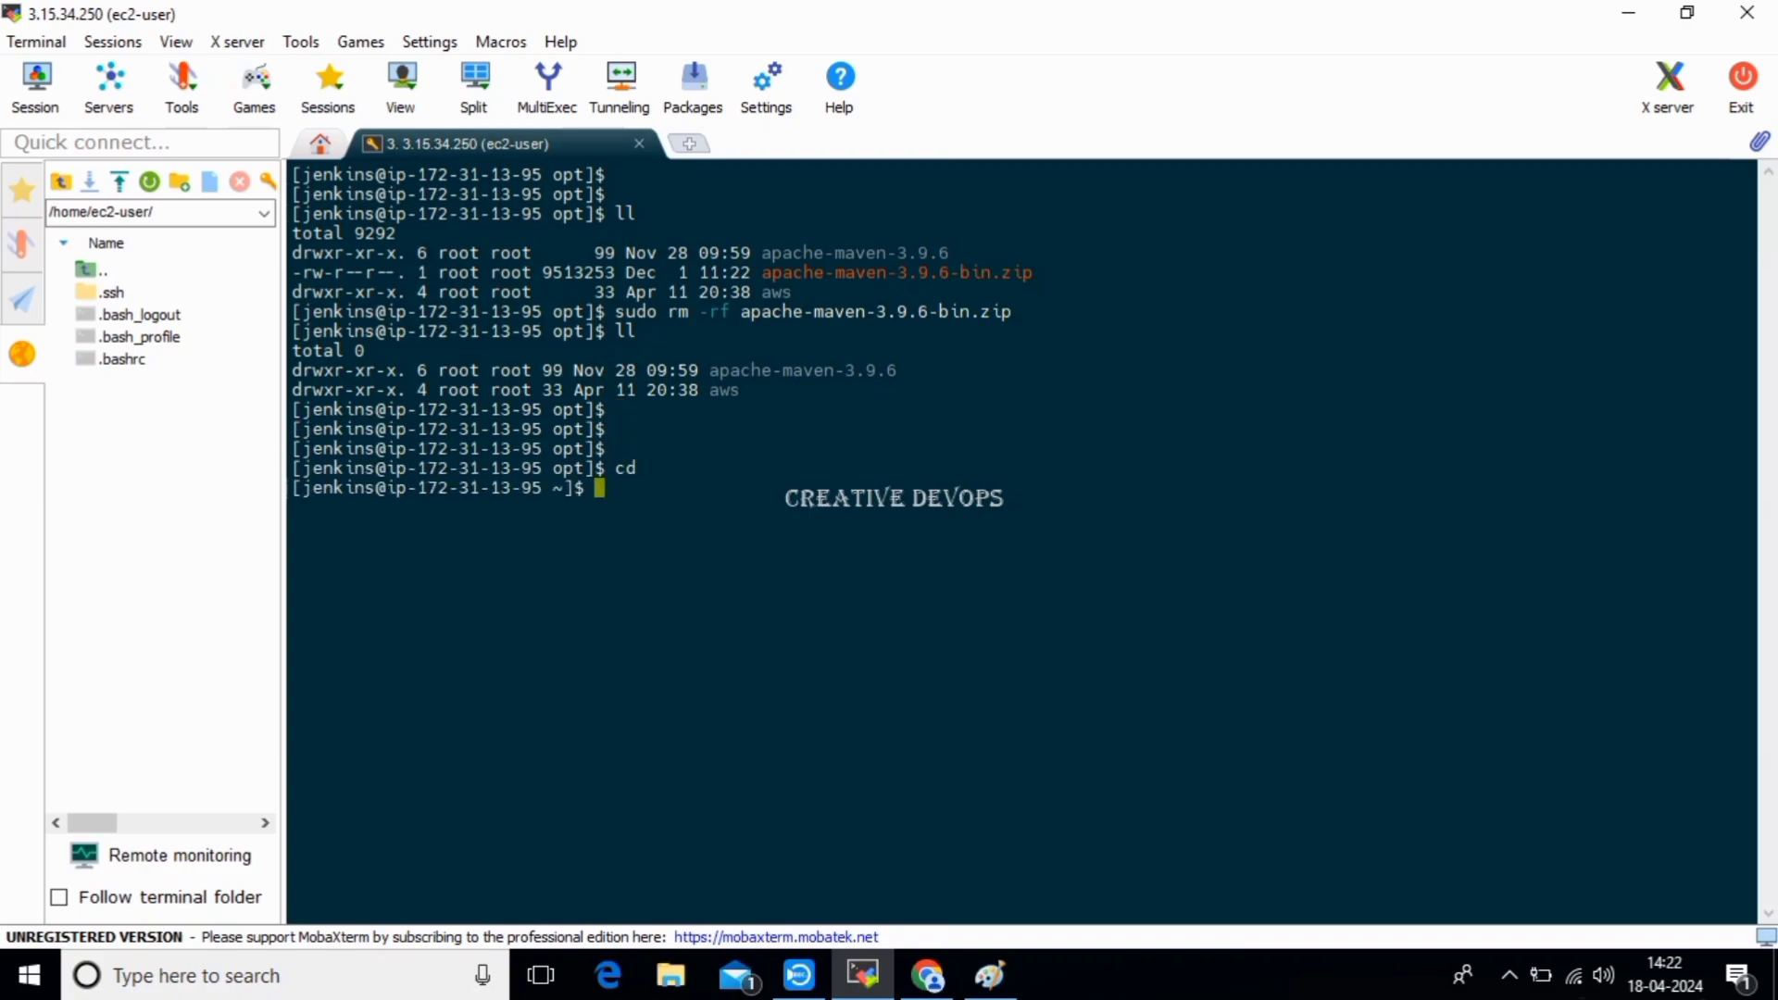
key(Return)
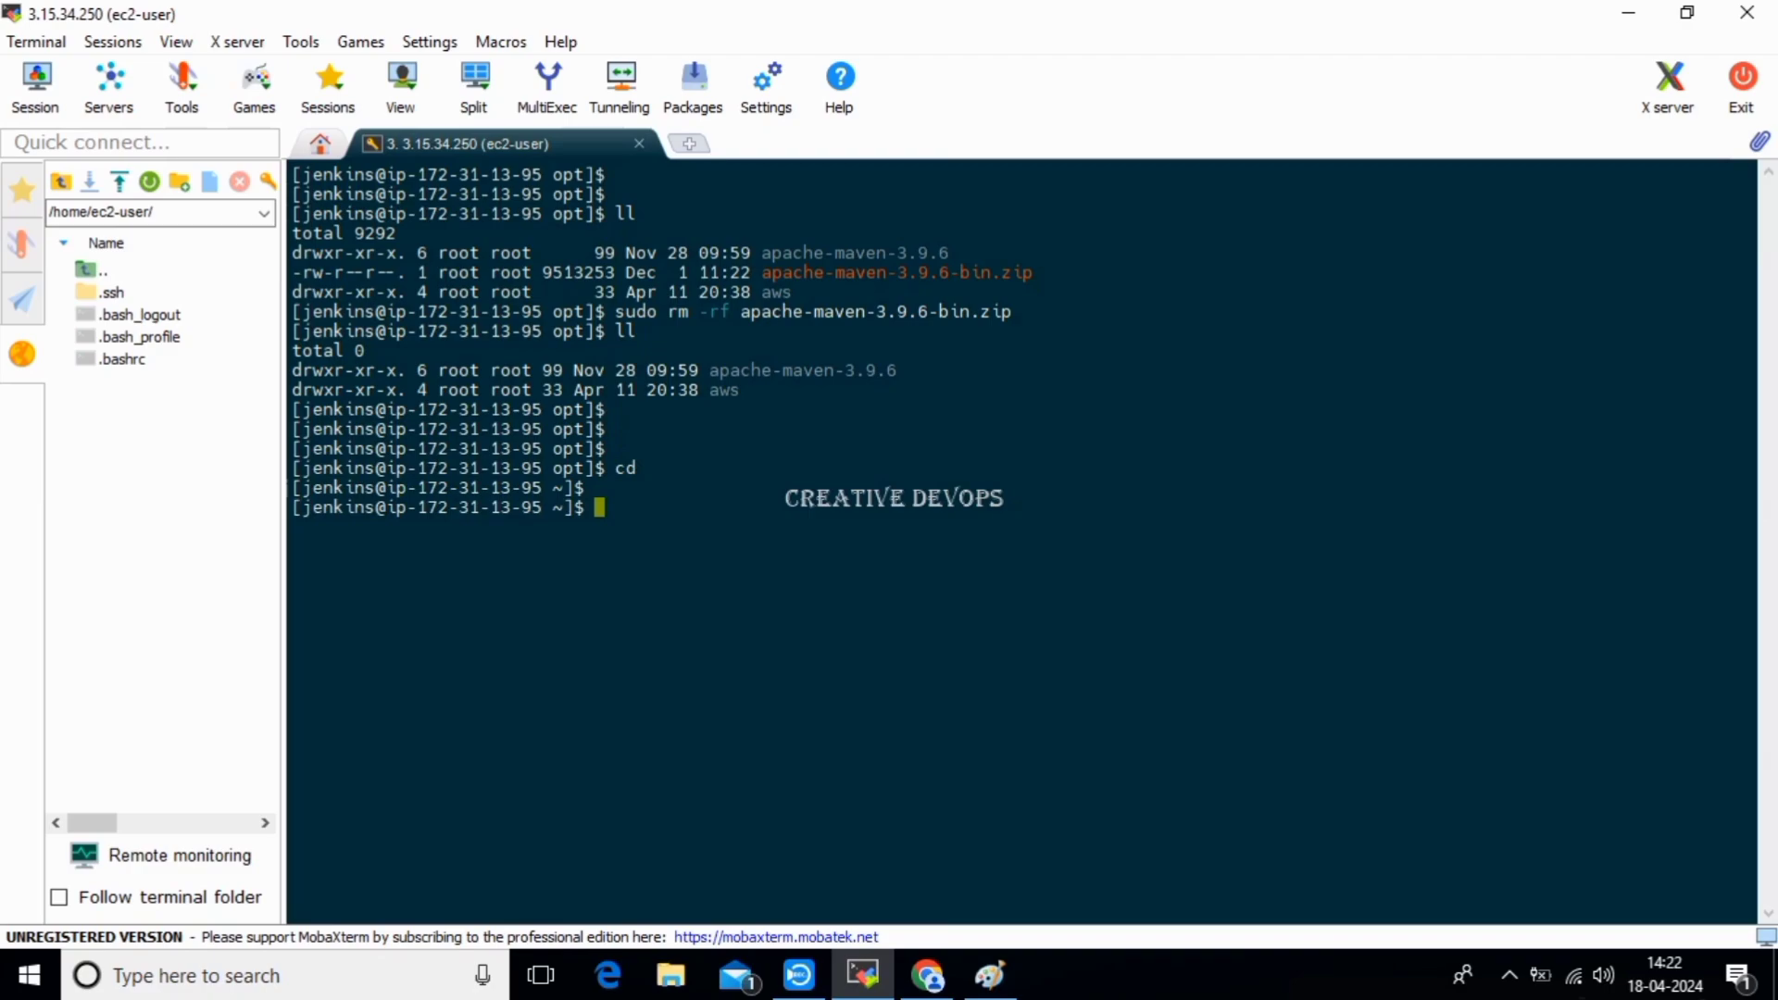
text(sudo yum install docker )
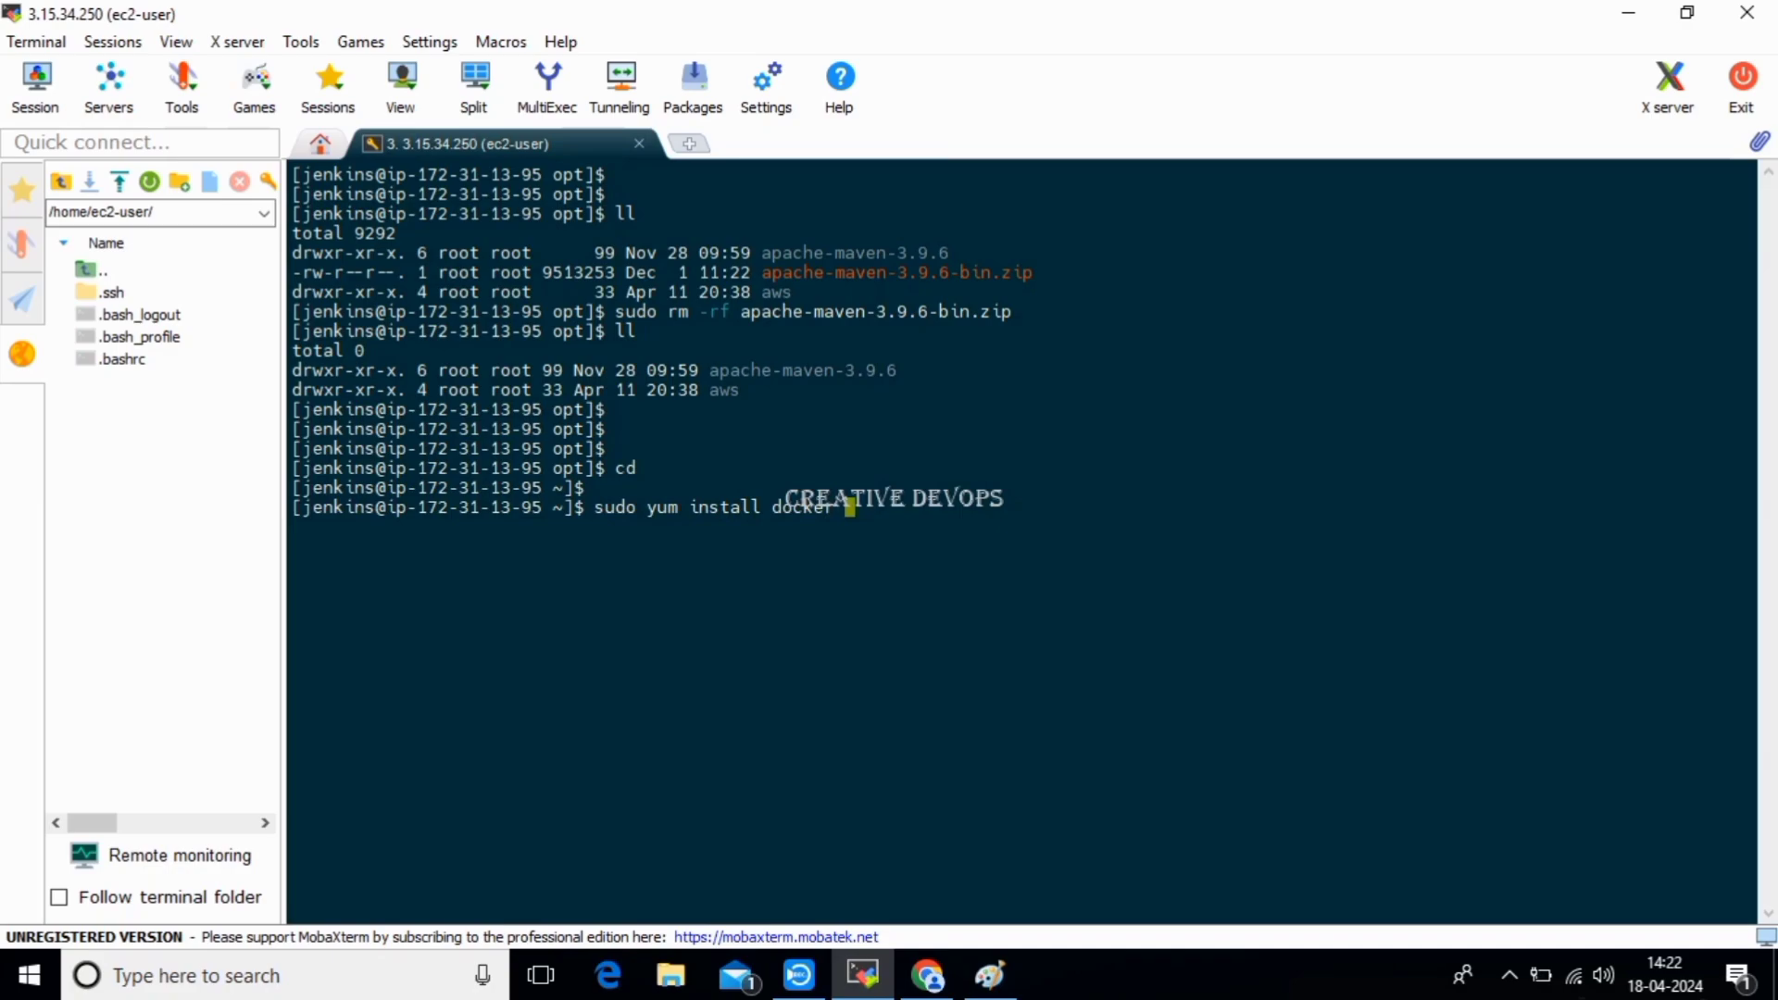
text(-y)
key(Return)
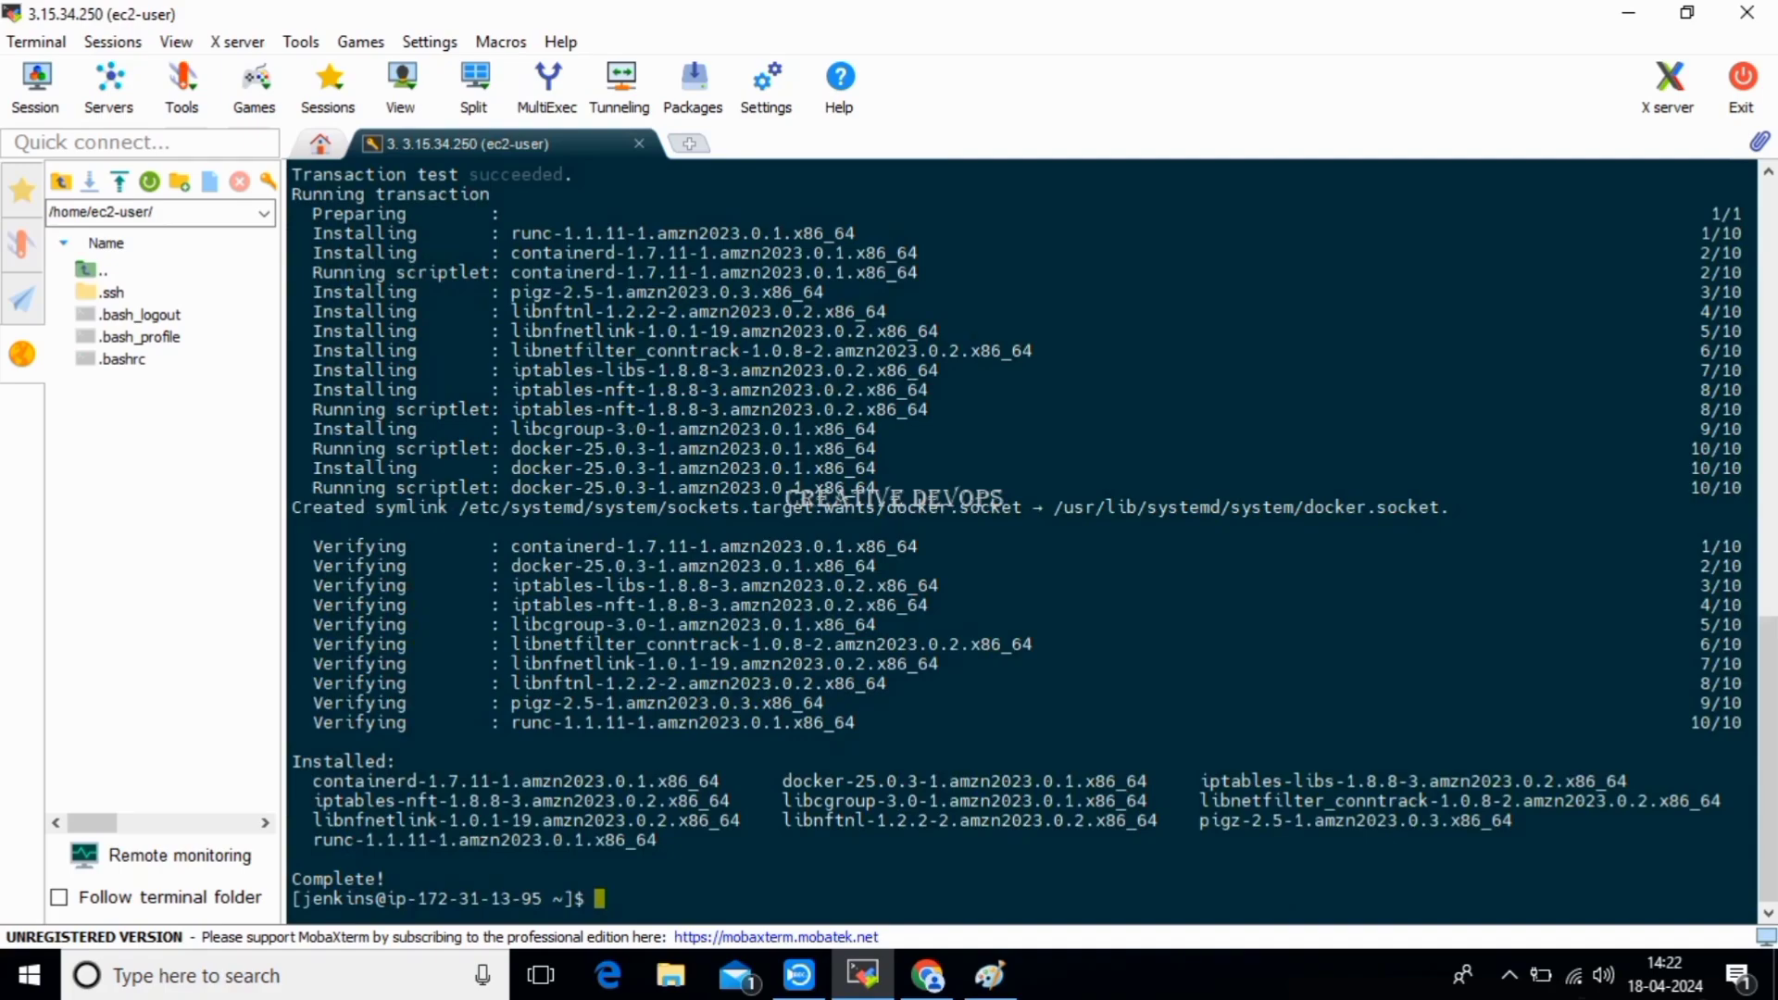
text(clear)
key(Return)
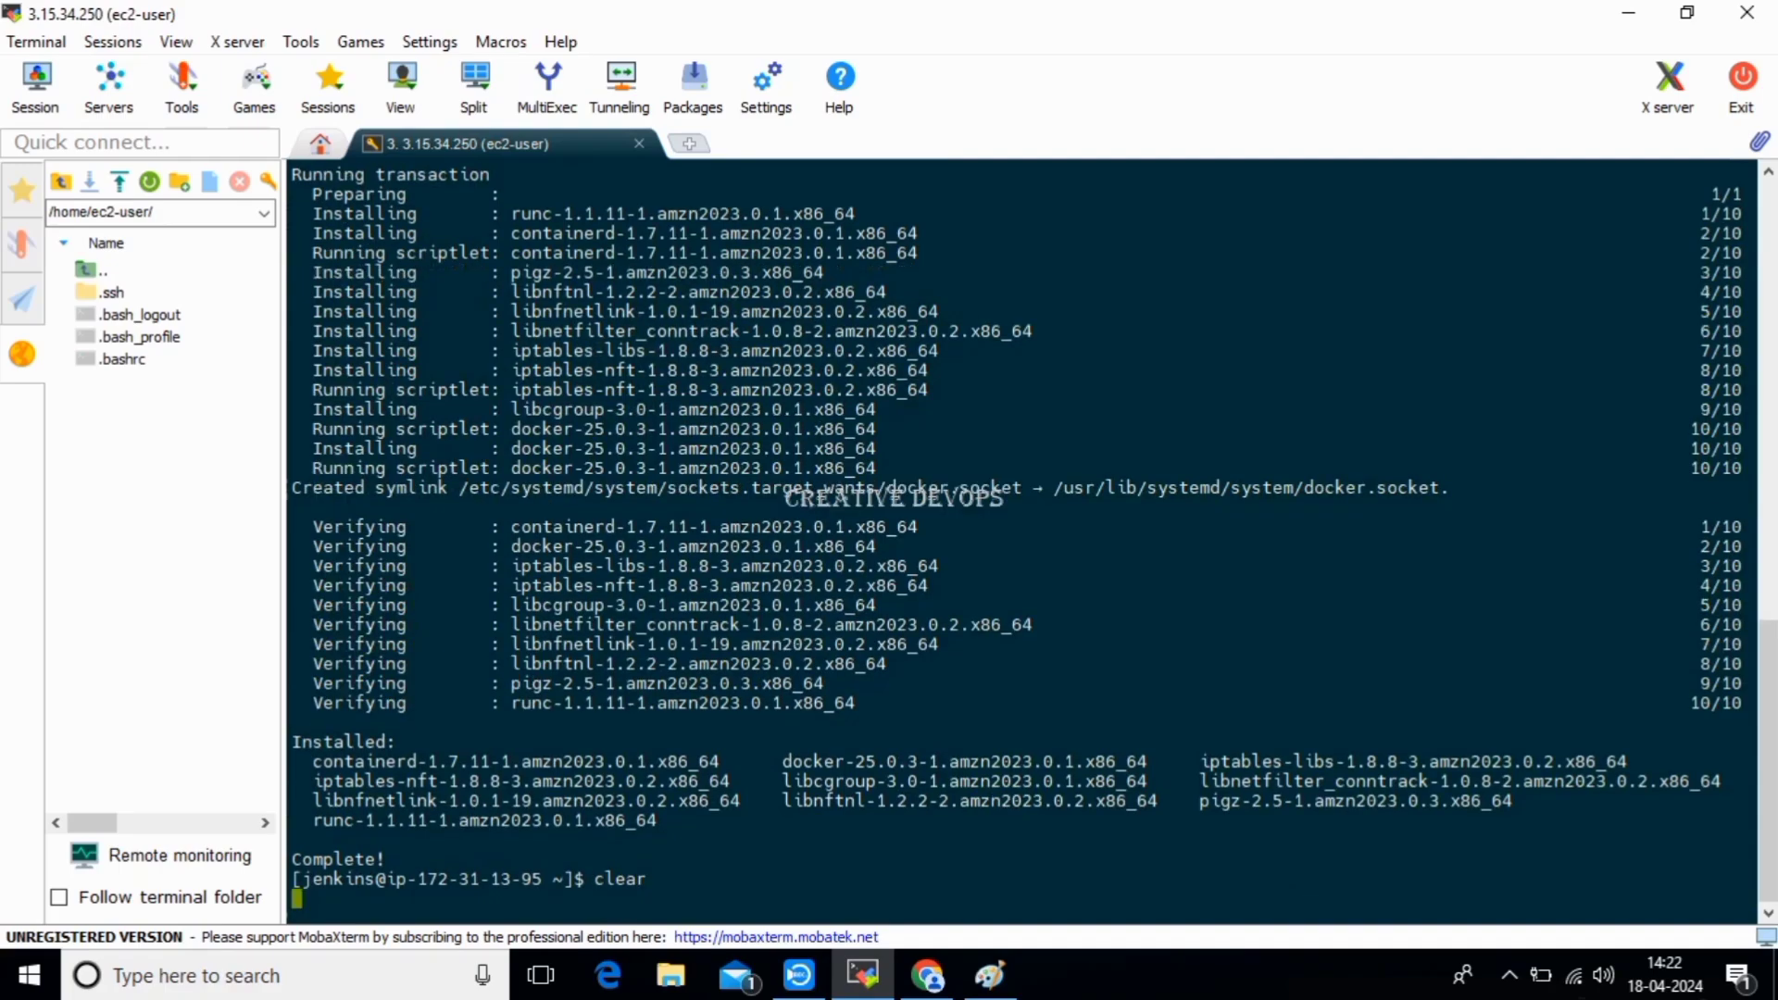
key(Return)
key(Return)
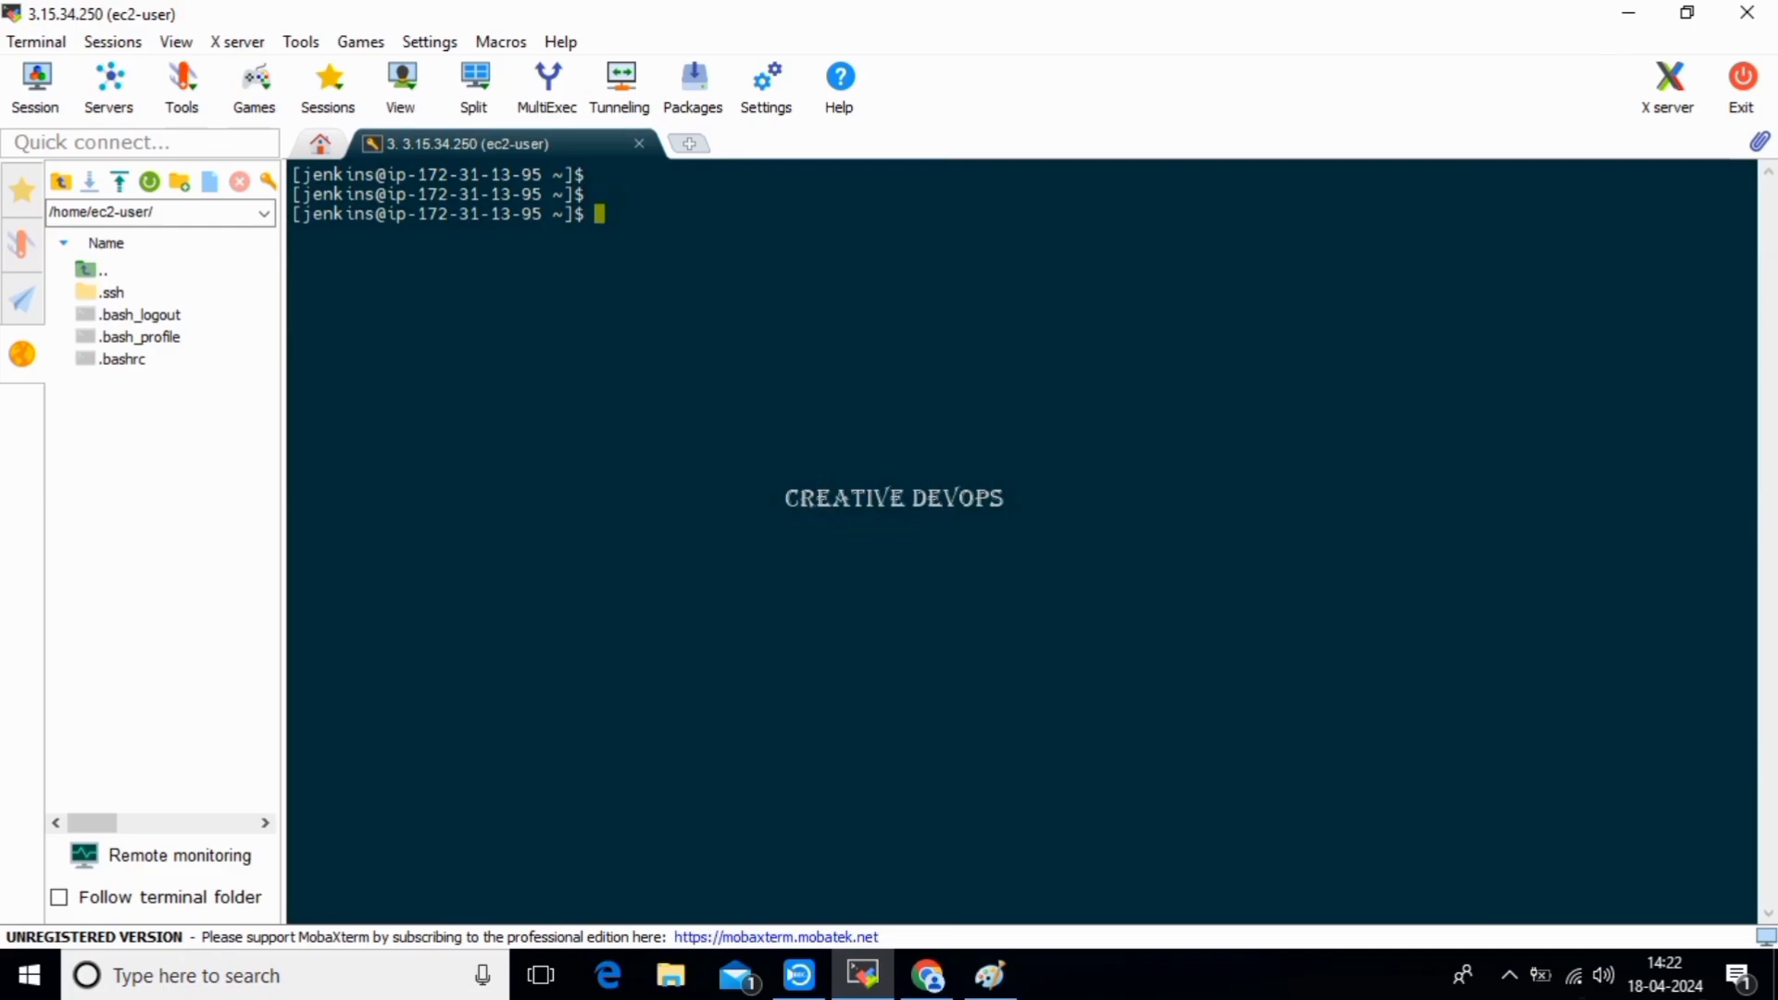
Start the Docker service with sudo systemctl start docker and clear the terminal.
text(sudo sy)
text(stemctl )
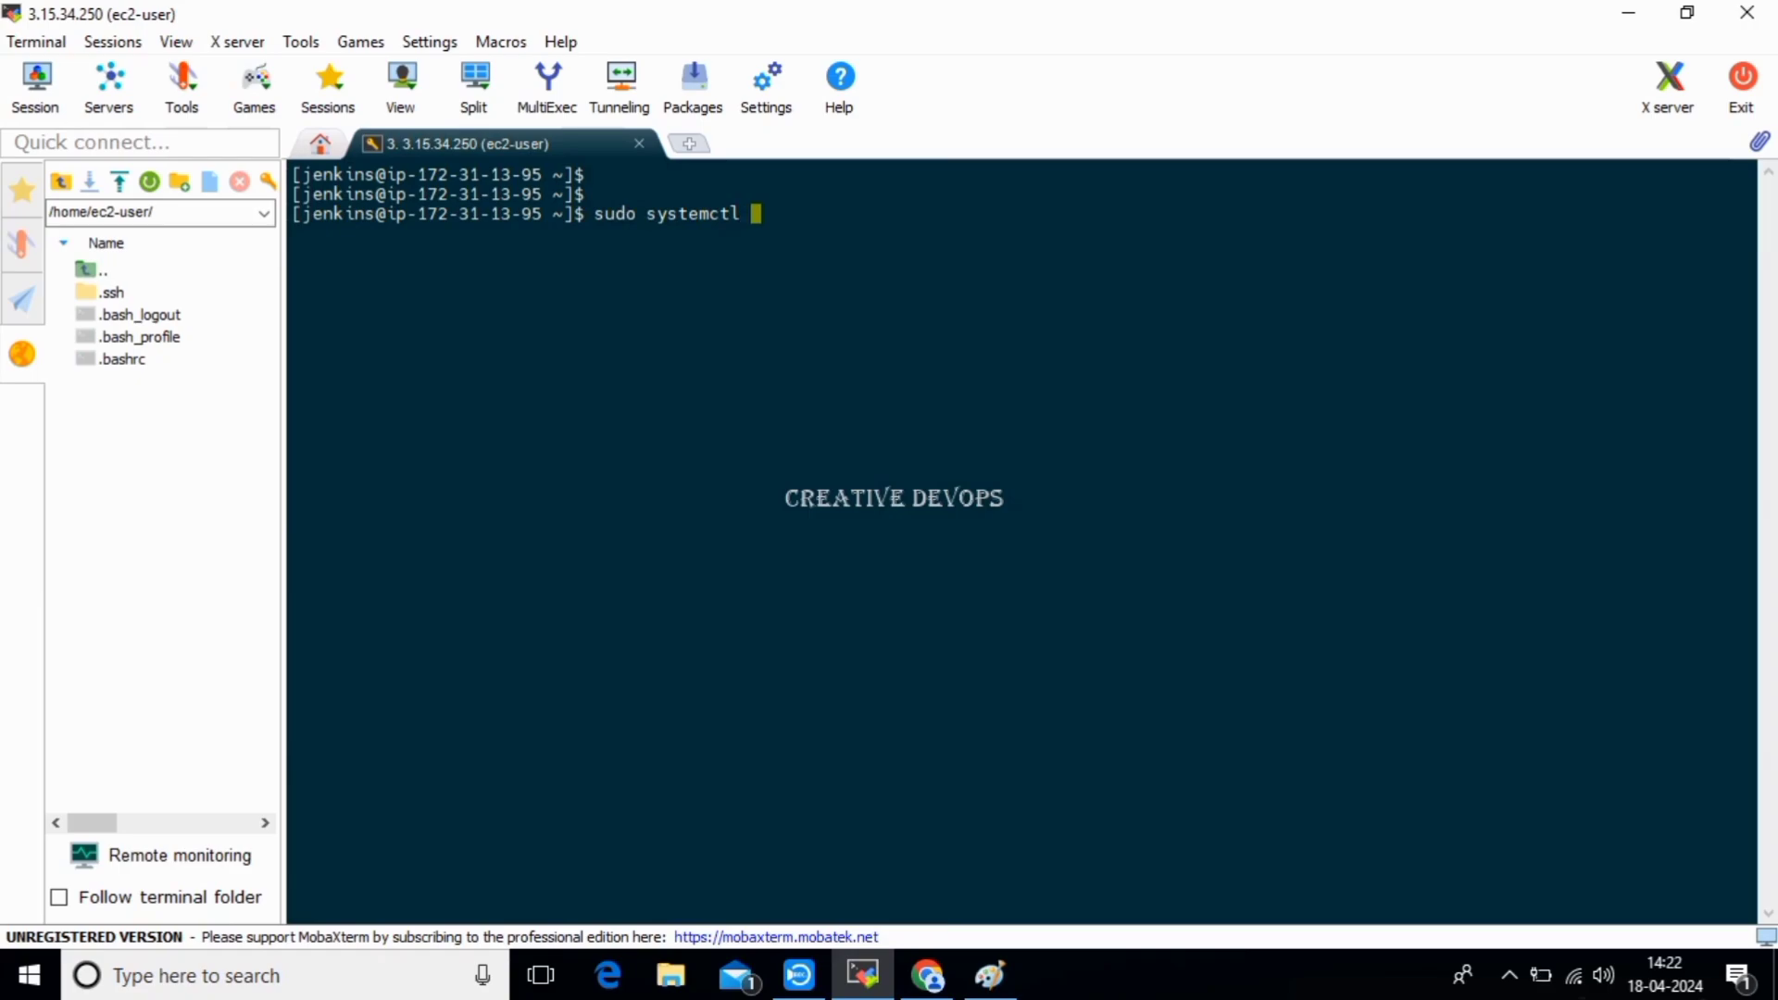
text(start docker)
key(Return)
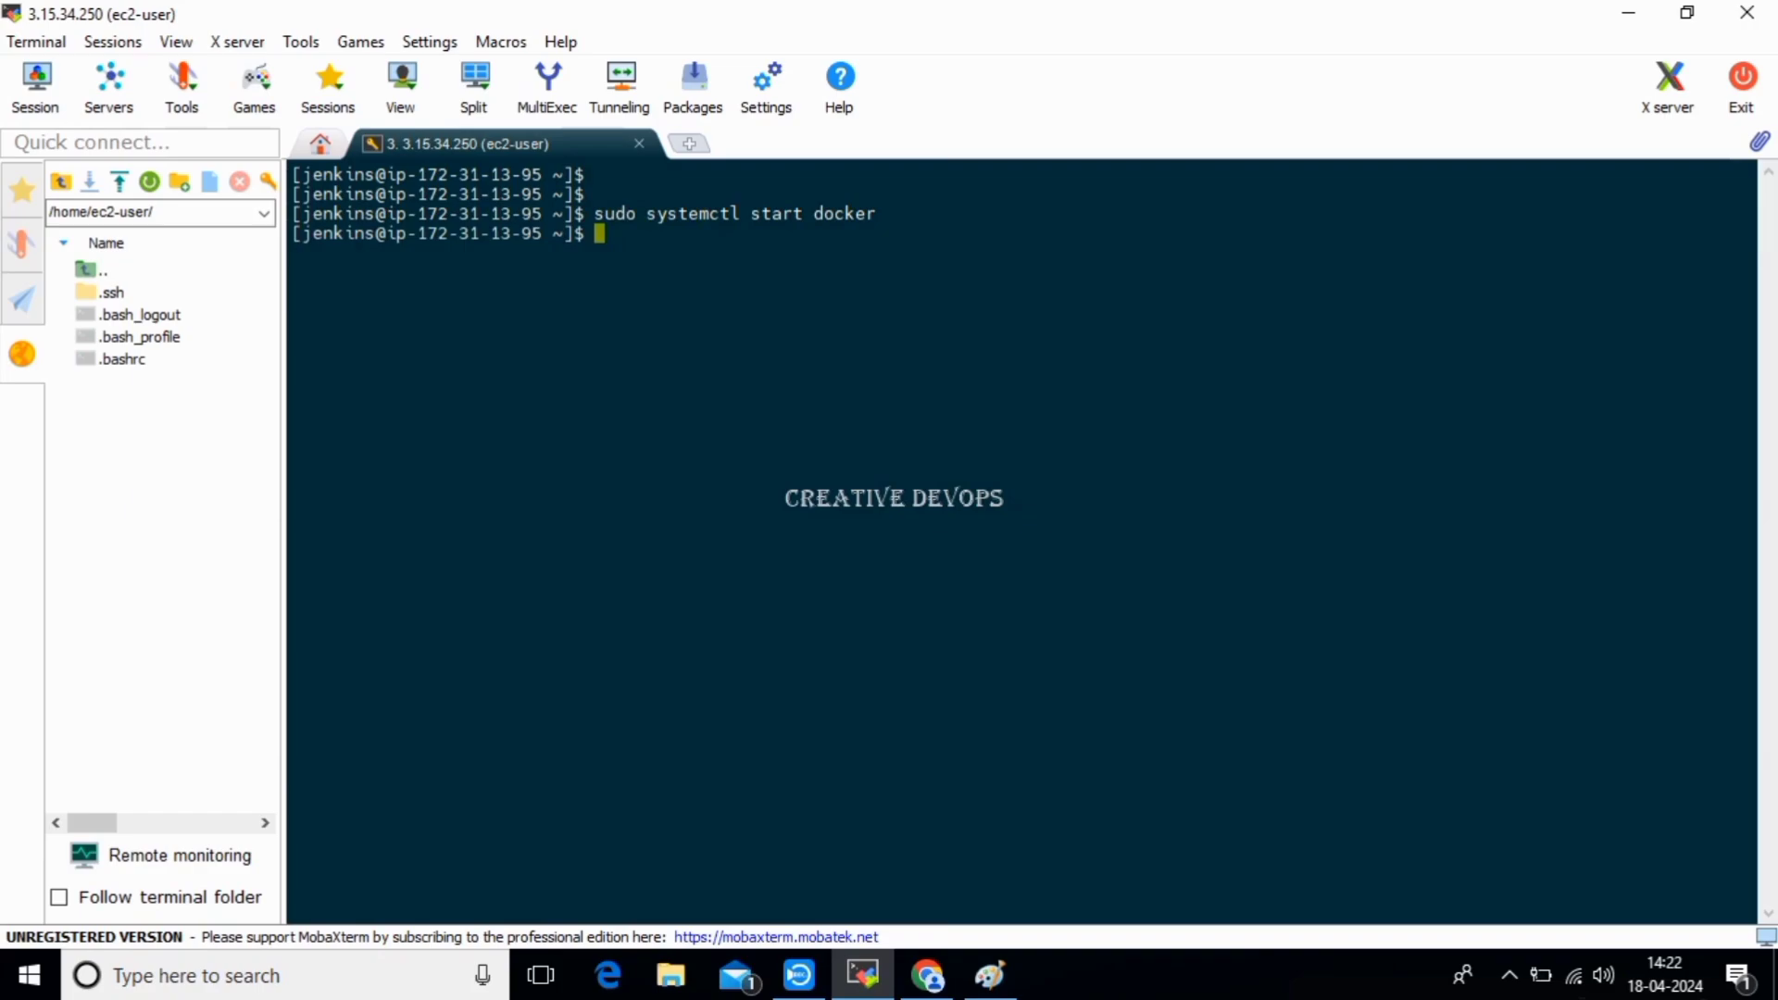
text(clear)
key(Return)
key(Return)
key(Return)
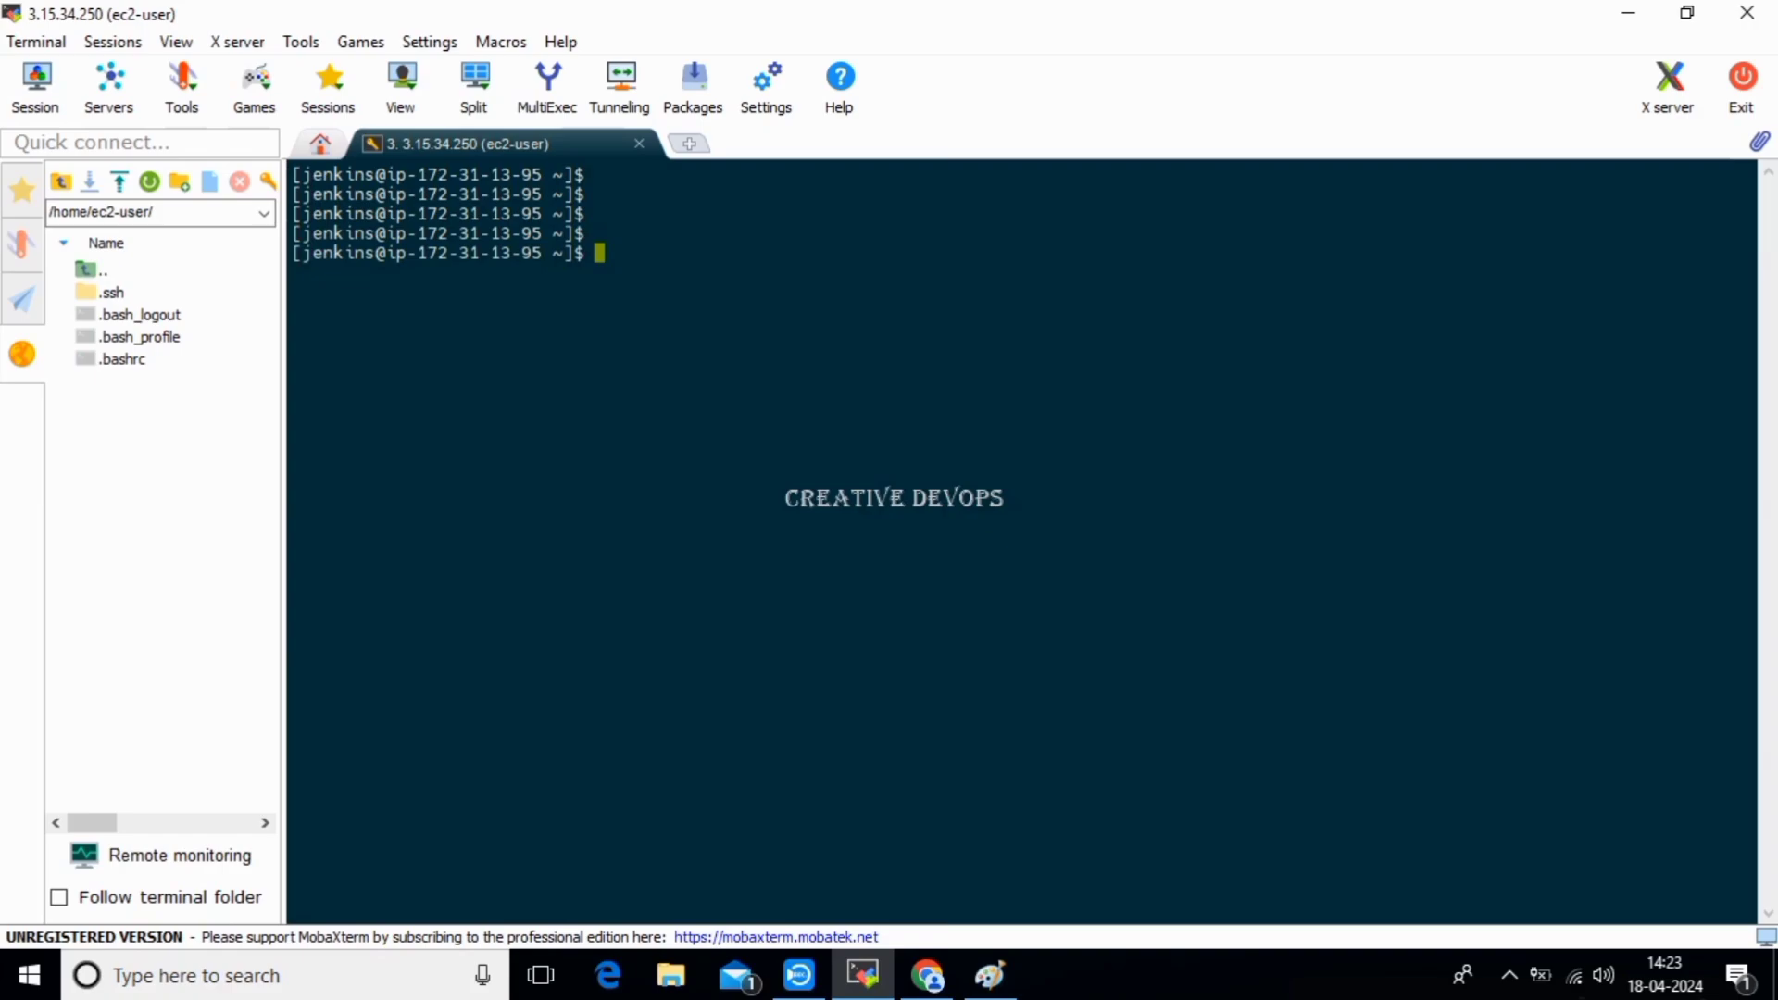
Check the AWS CLI version, confirming 2.14.5.
text(aws --version)
key(Return)
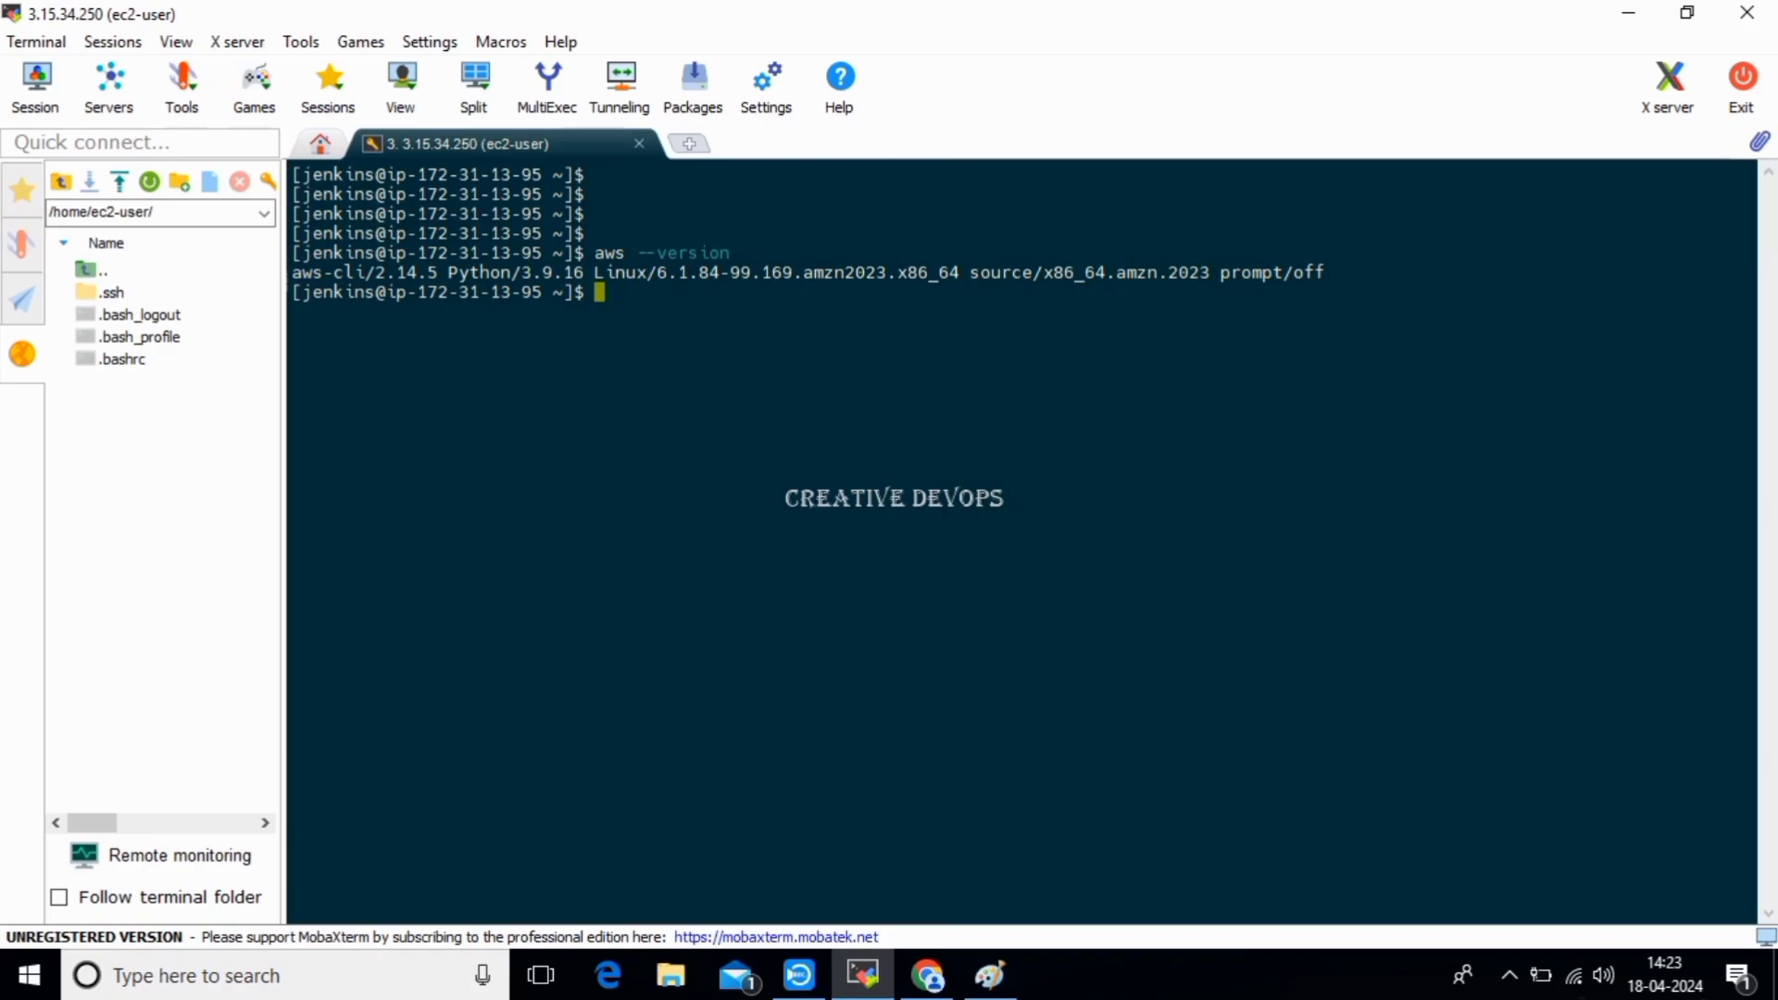
key(Return)
key(Return)
key(Return)
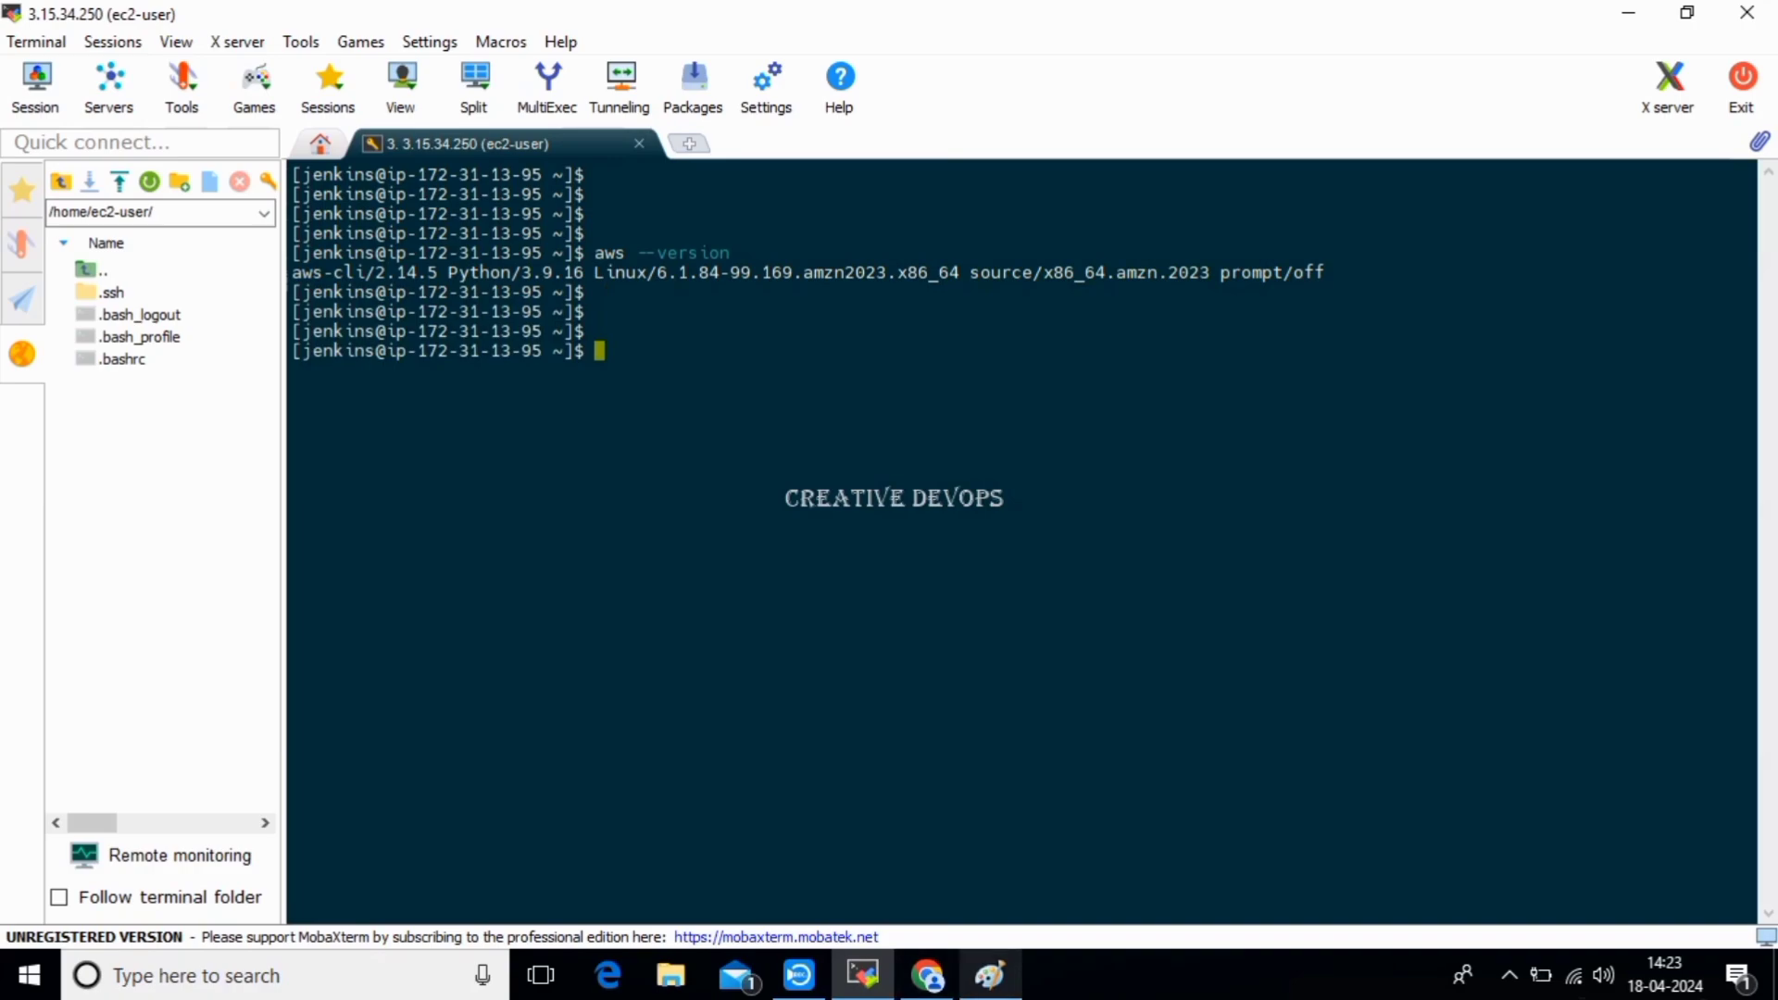
Close the Maven download tab and search 'aws kubectl install' in a new Chrome tab.
click(990, 975)
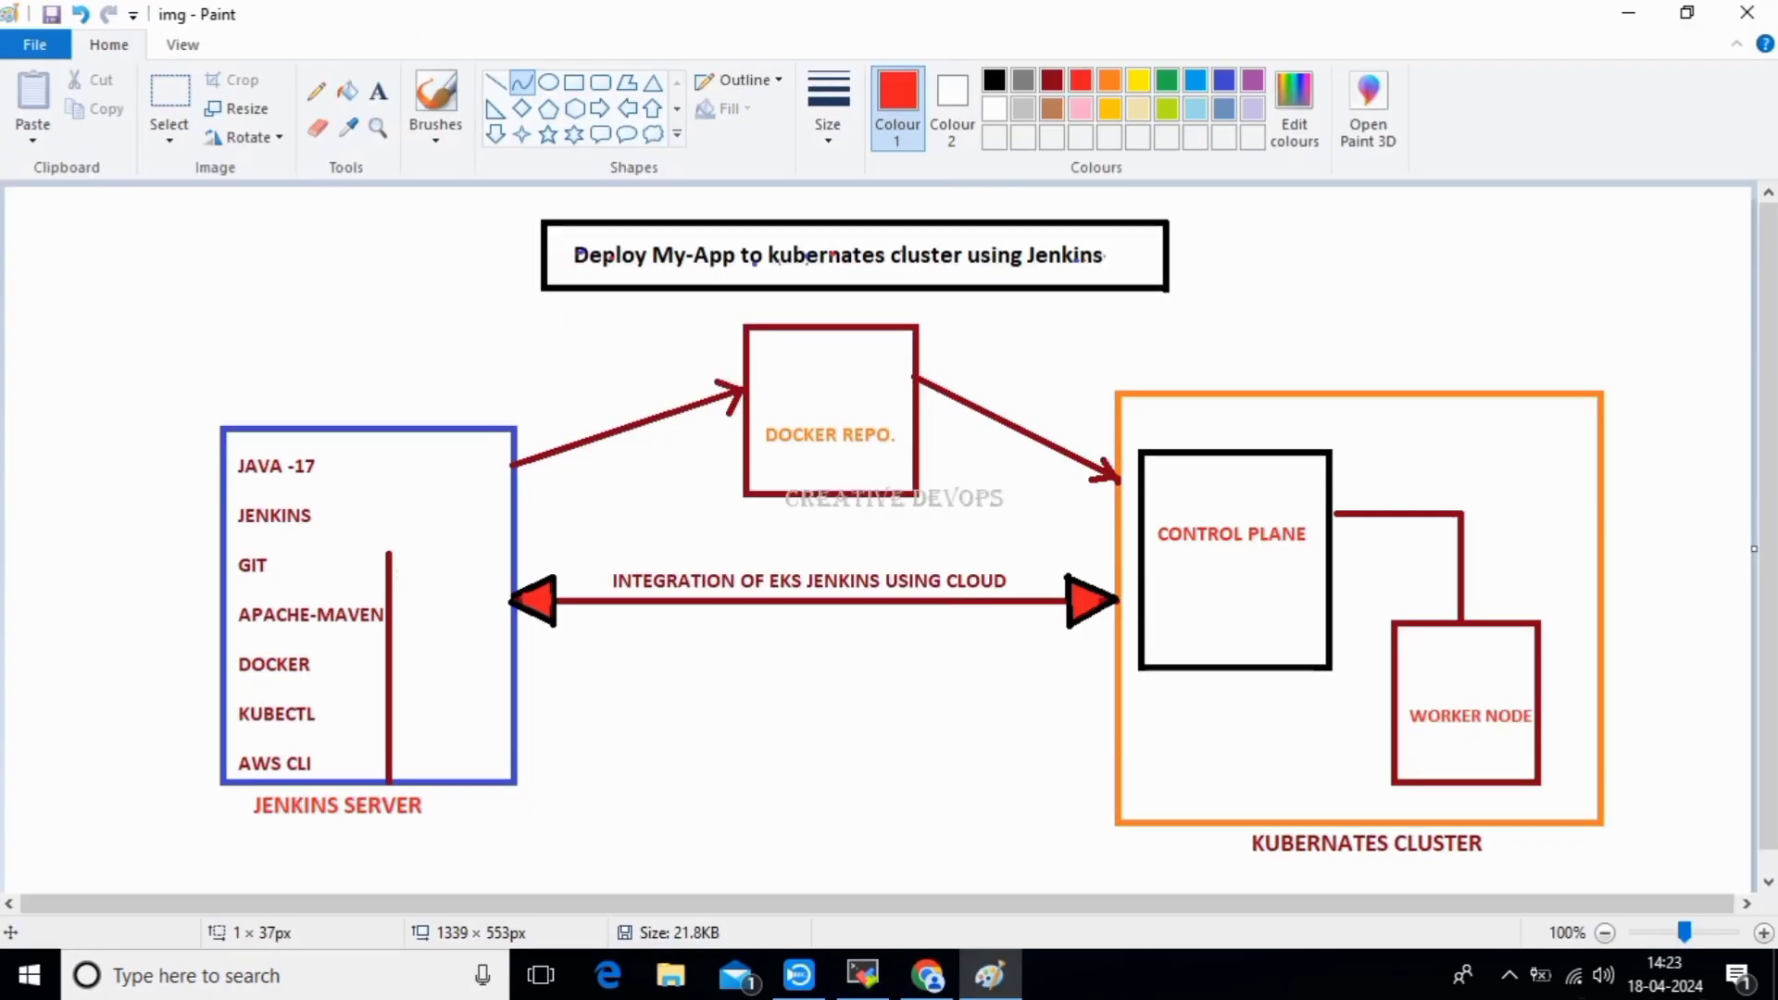
click(928, 975)
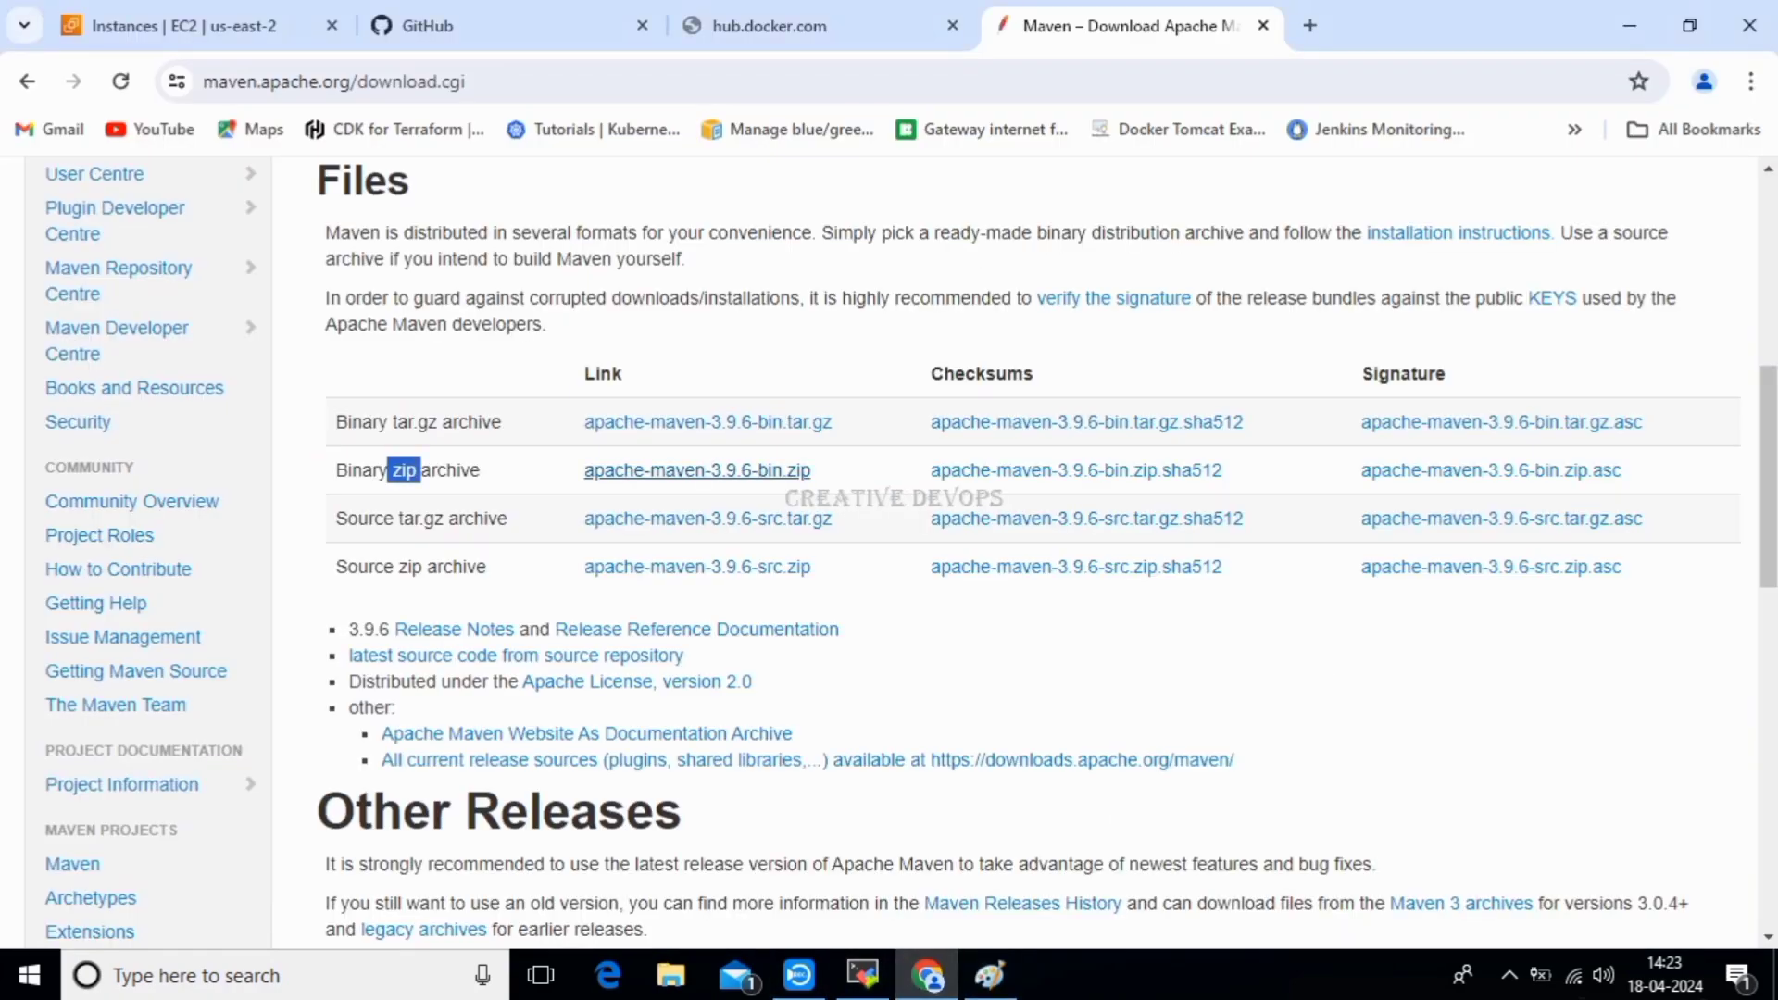
click(1264, 25)
click(1000, 25)
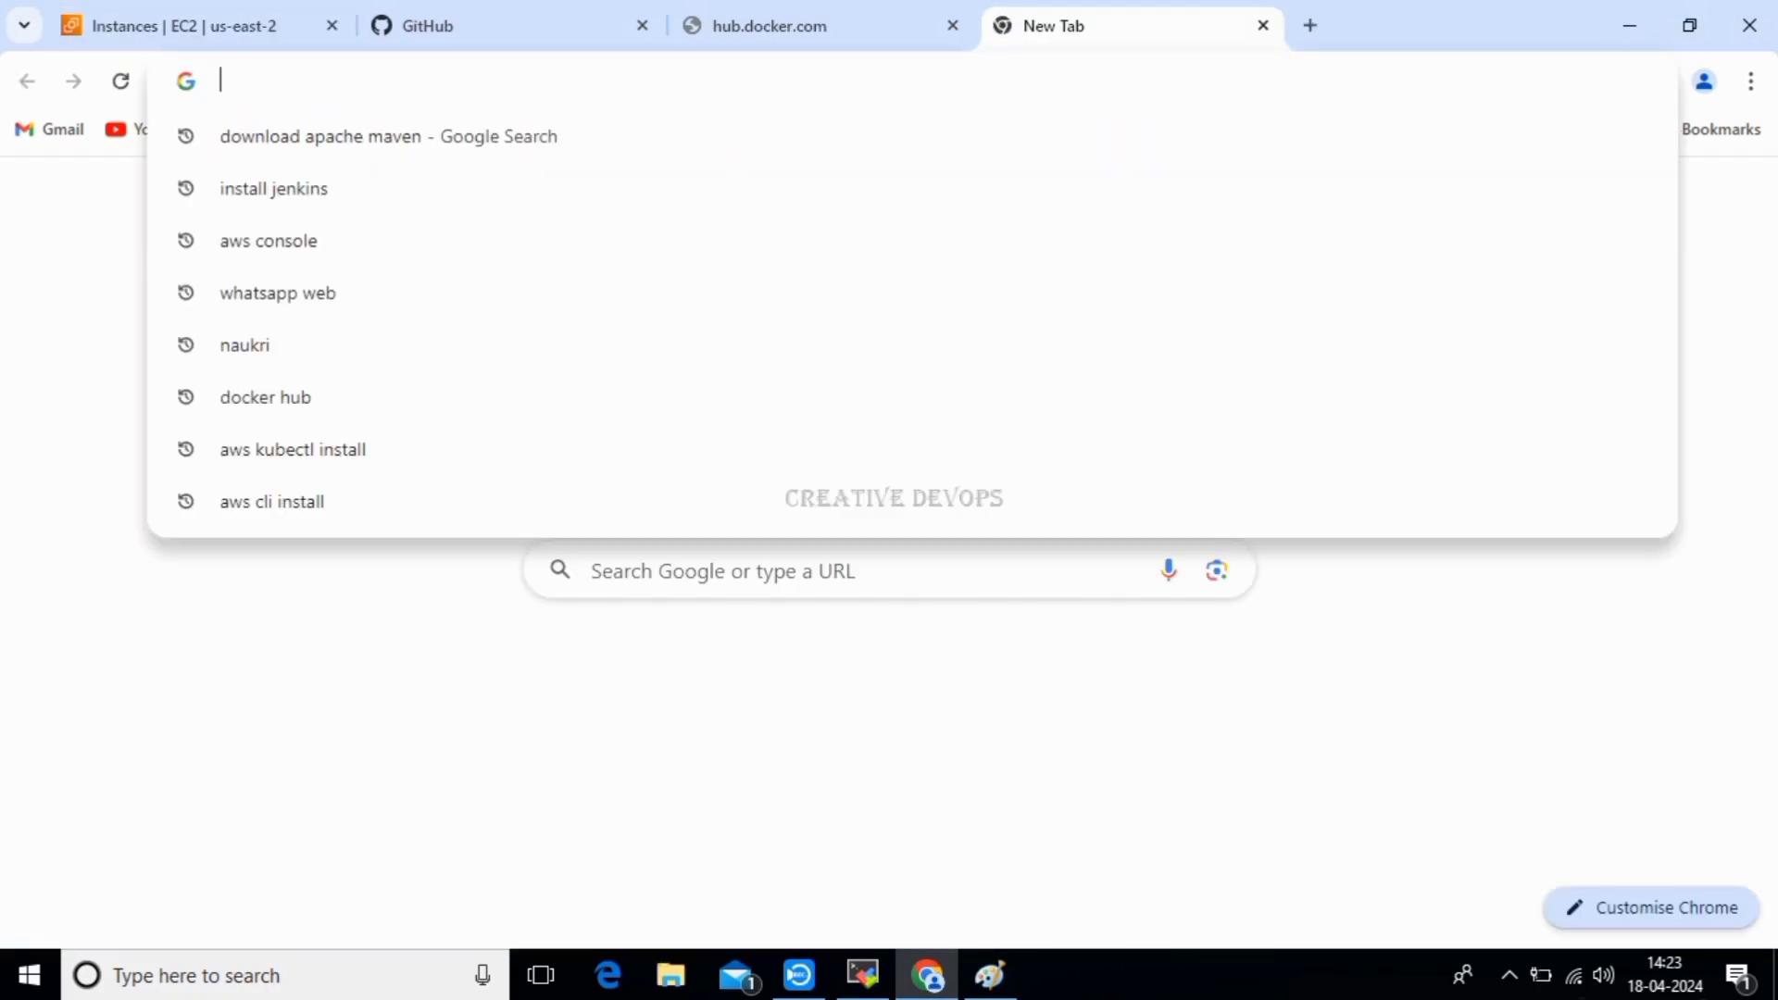
text(aws)
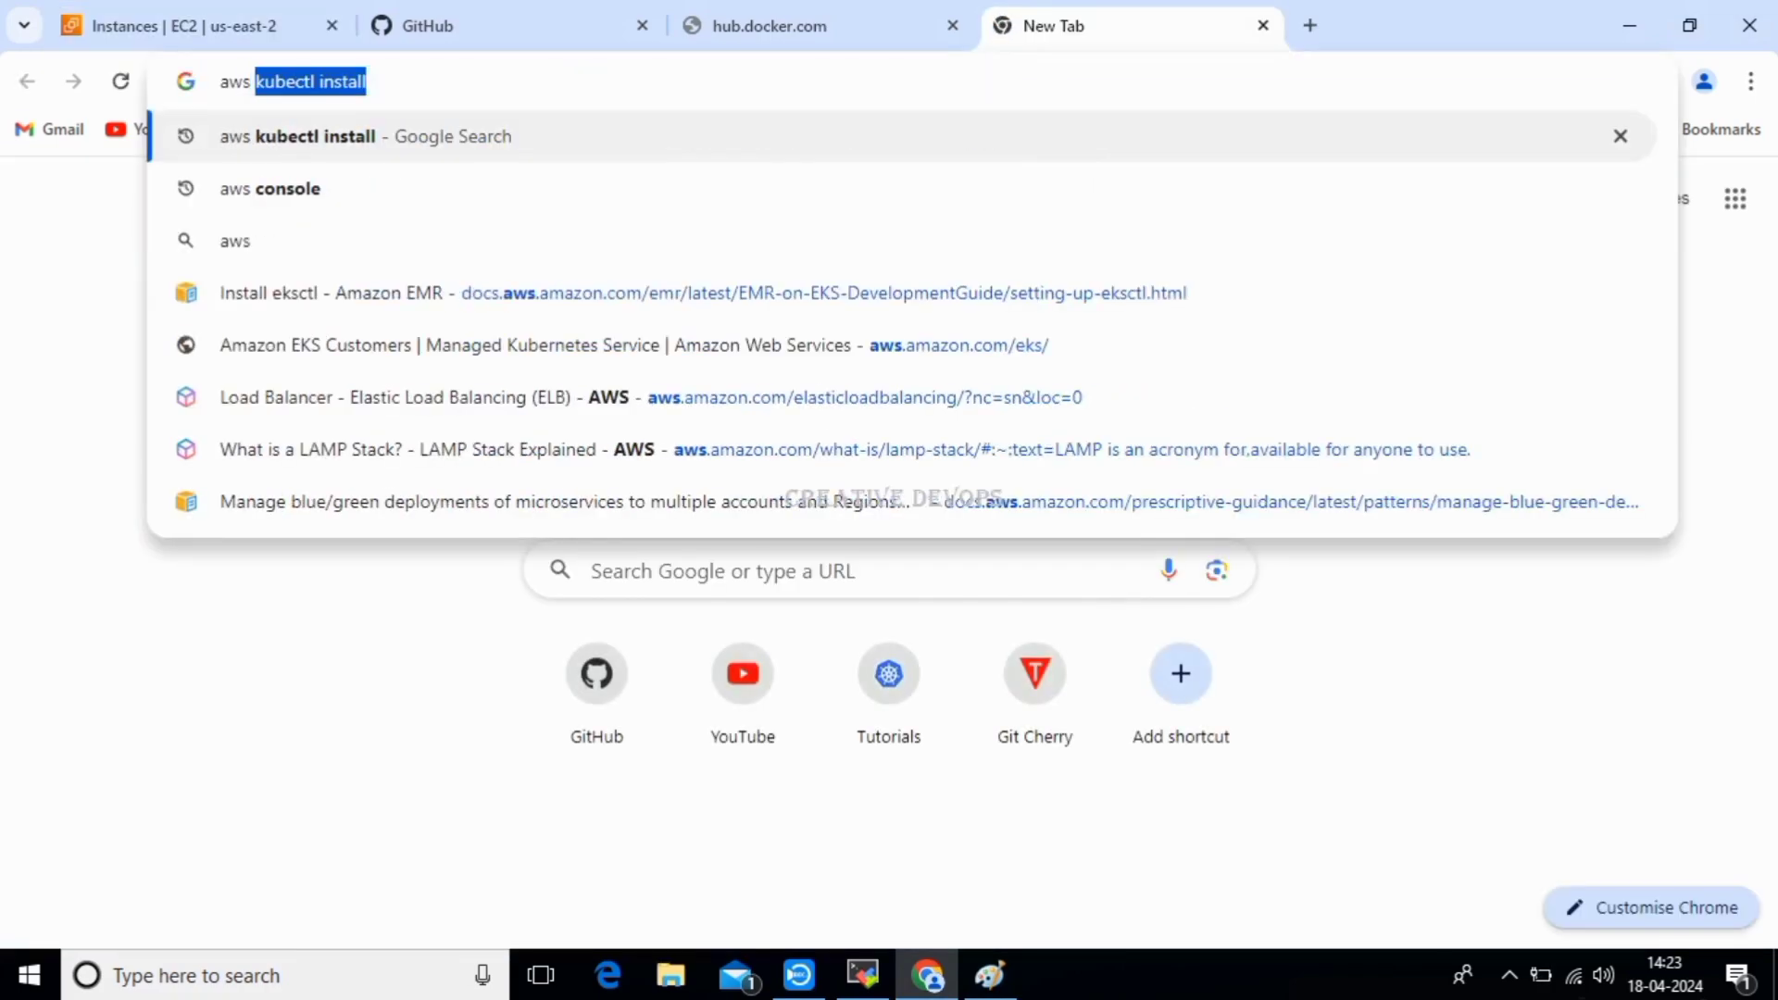
key(Return)
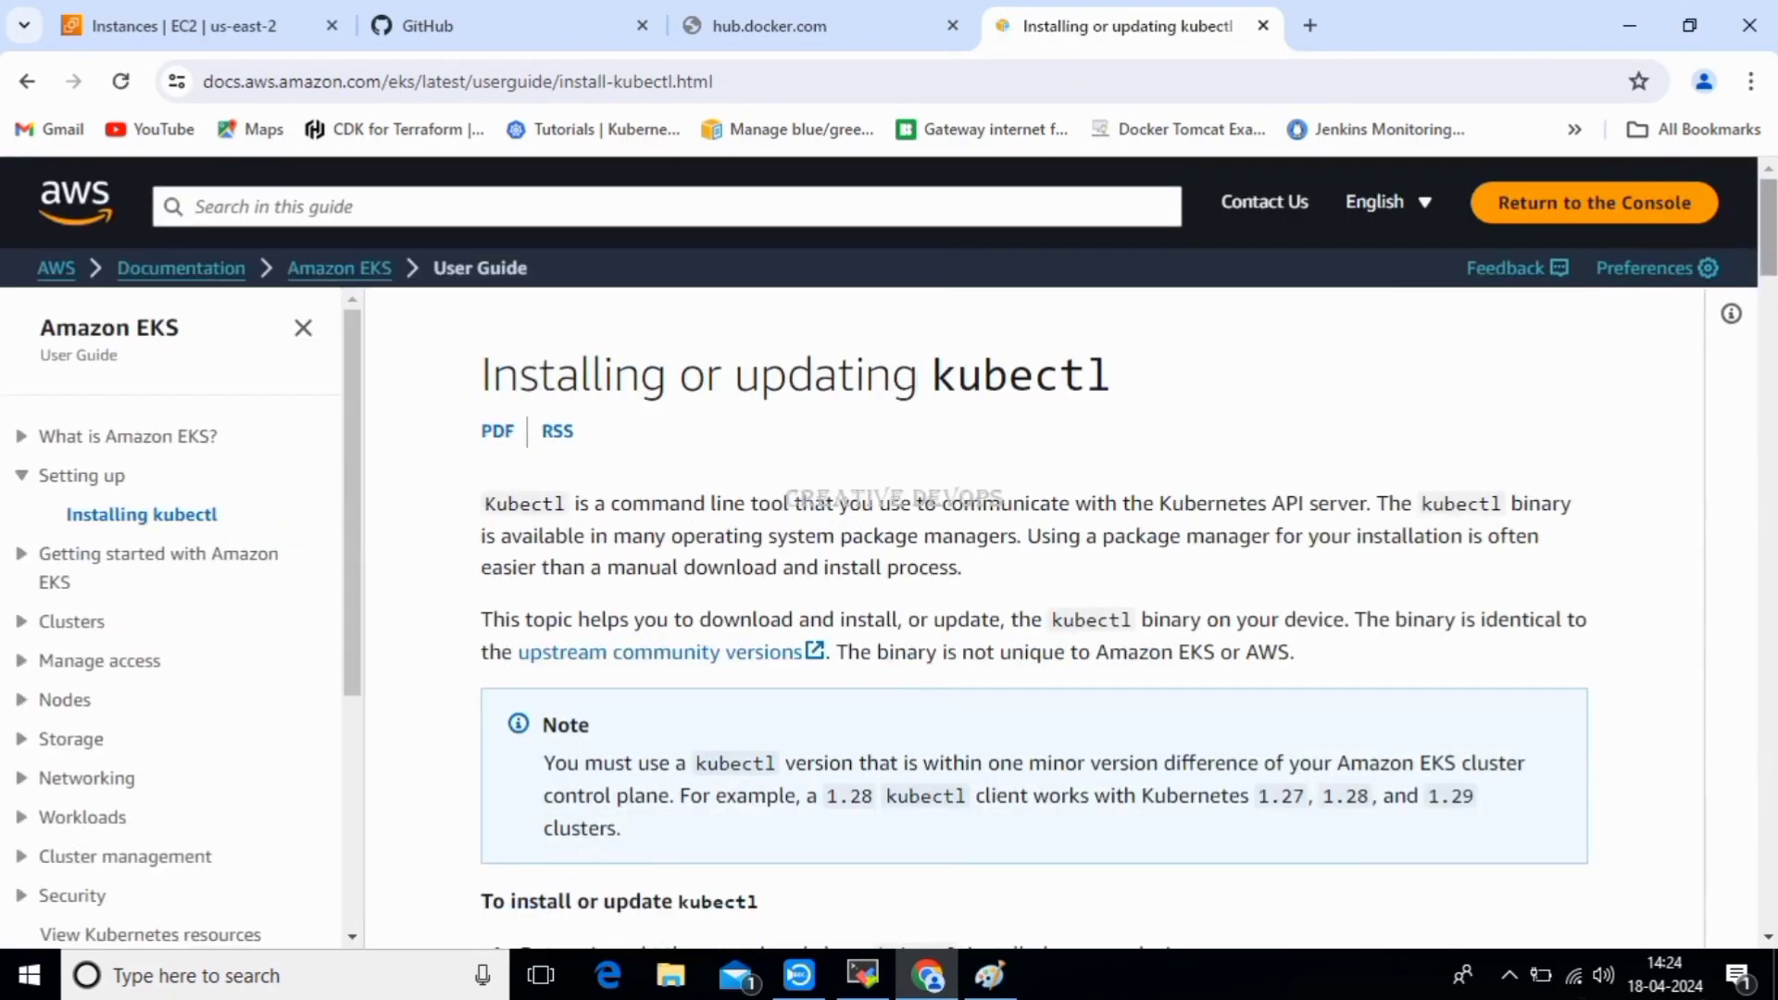
Scroll the EKS guide to the Linux (amd64) kubectl download commands for each Kubernetes version.
scroll(1033, 611, down, 6)
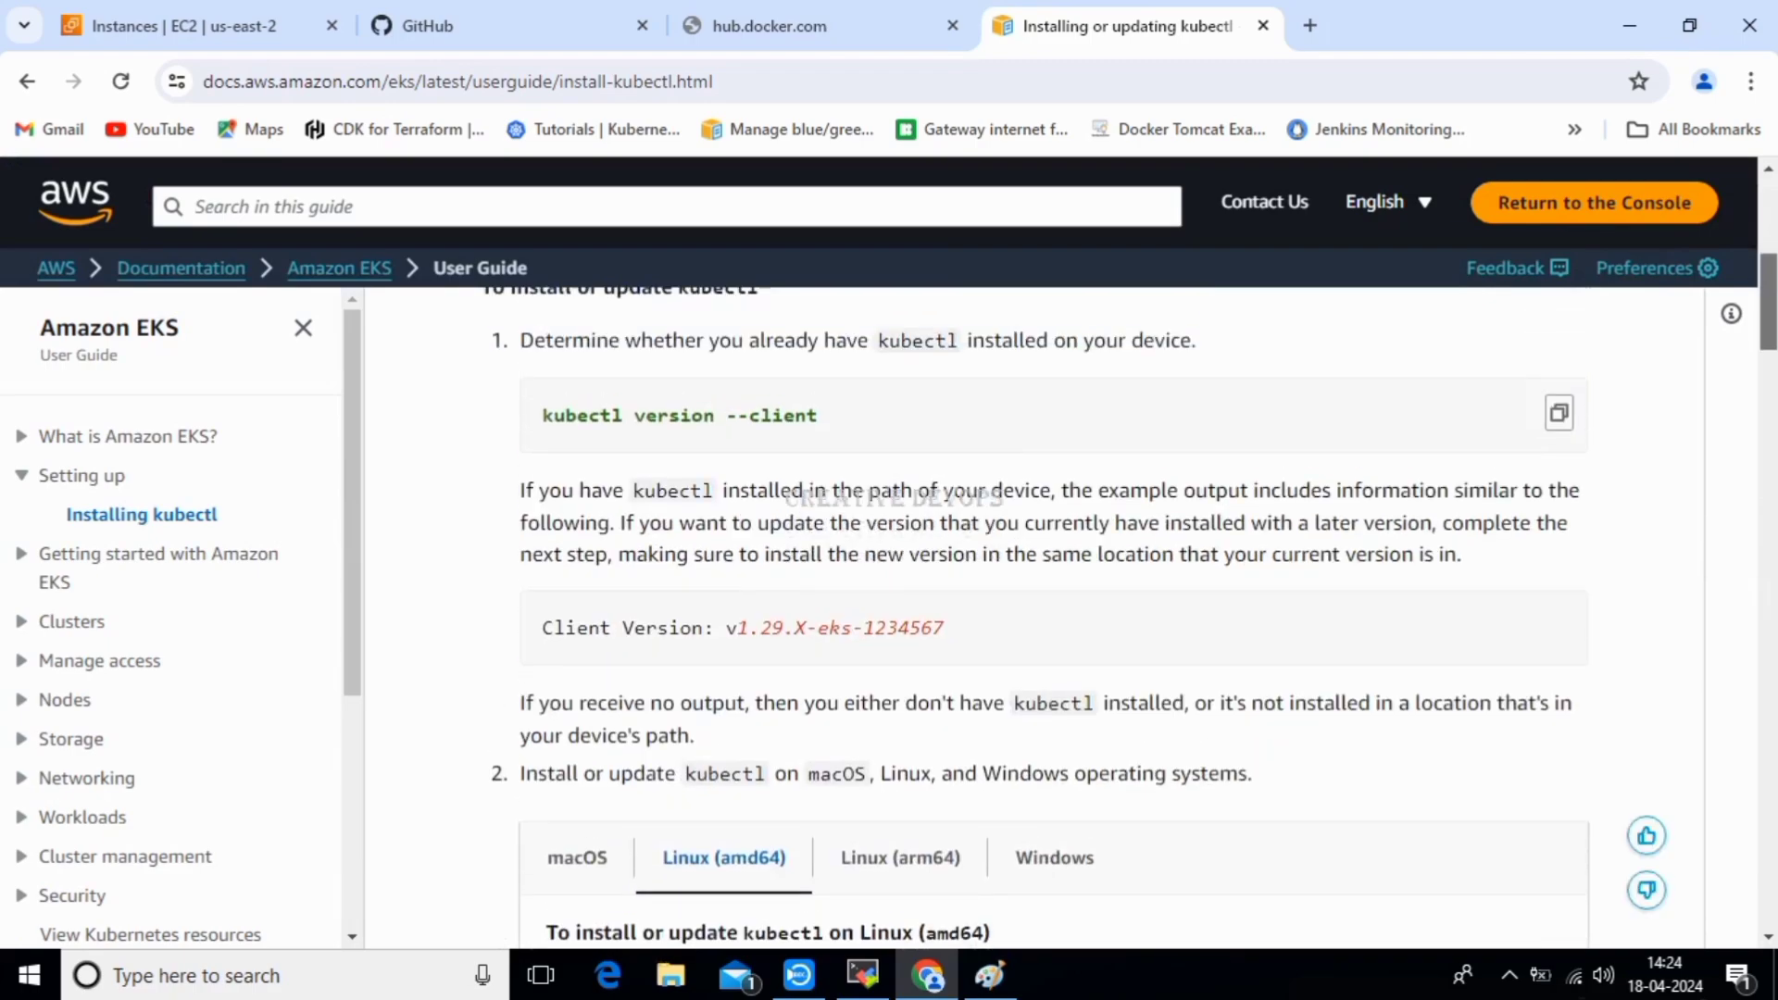
scroll(1032, 611, down, 5)
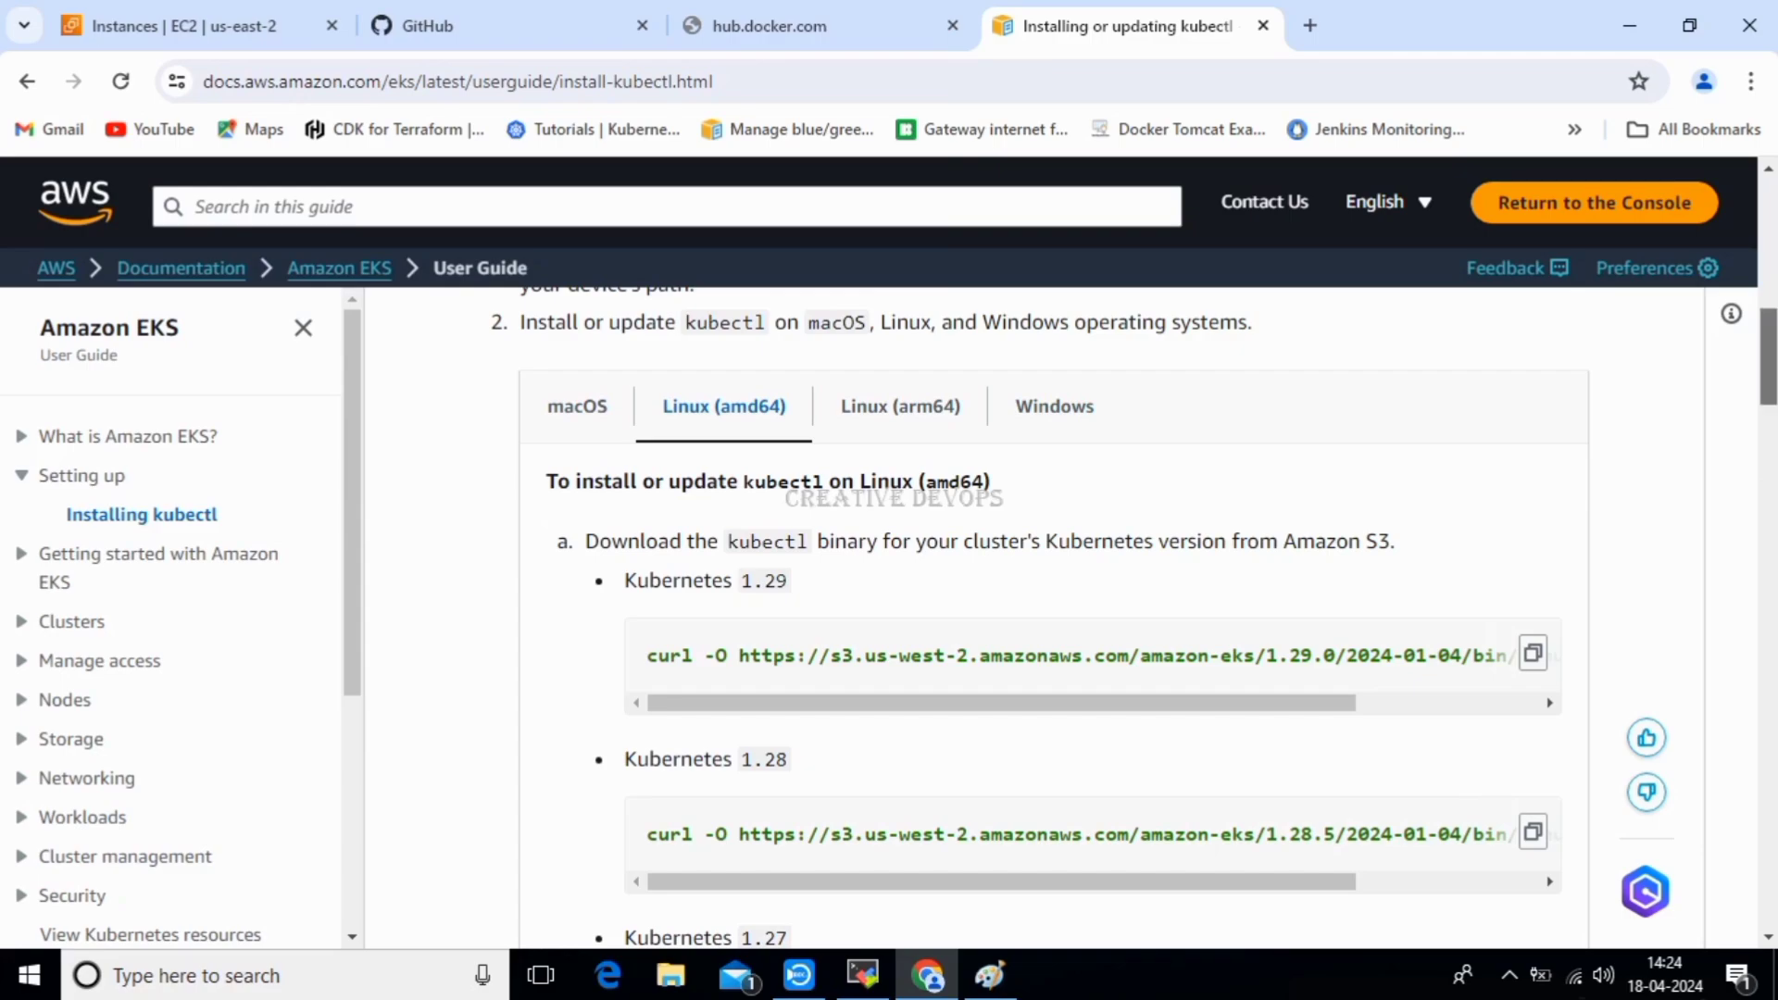
scroll(1134, 617, down, 1)
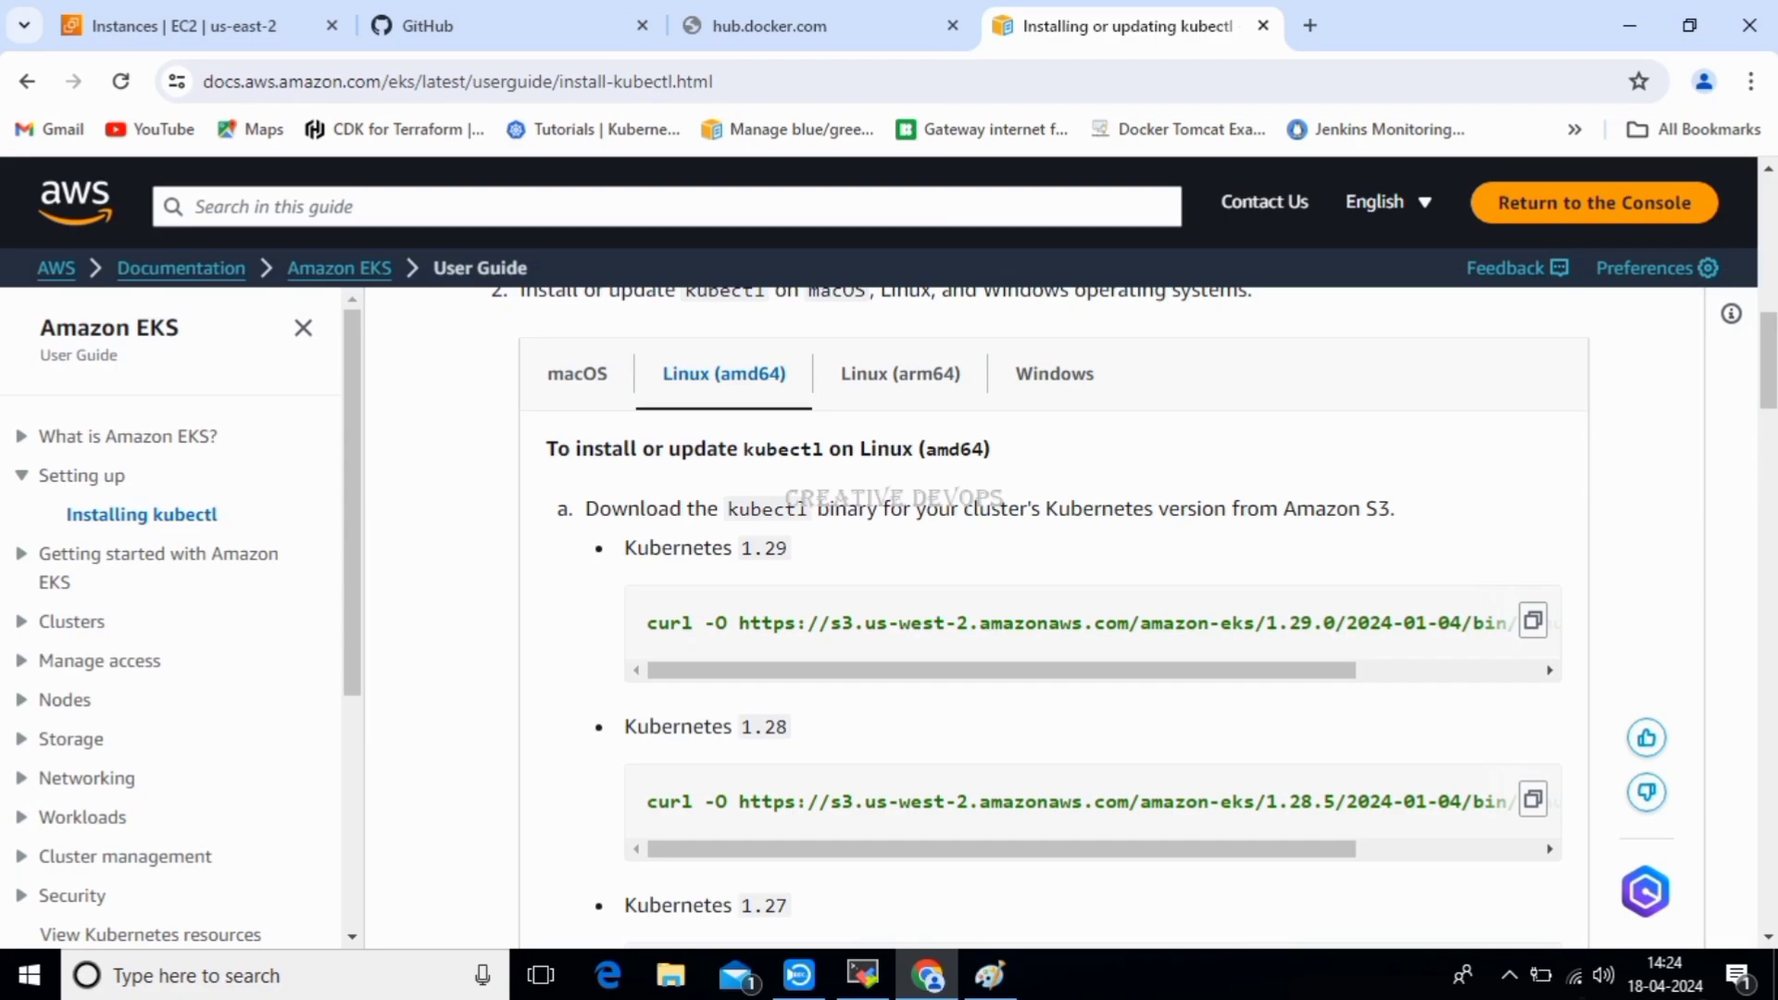
drag(624, 547, 788, 547)
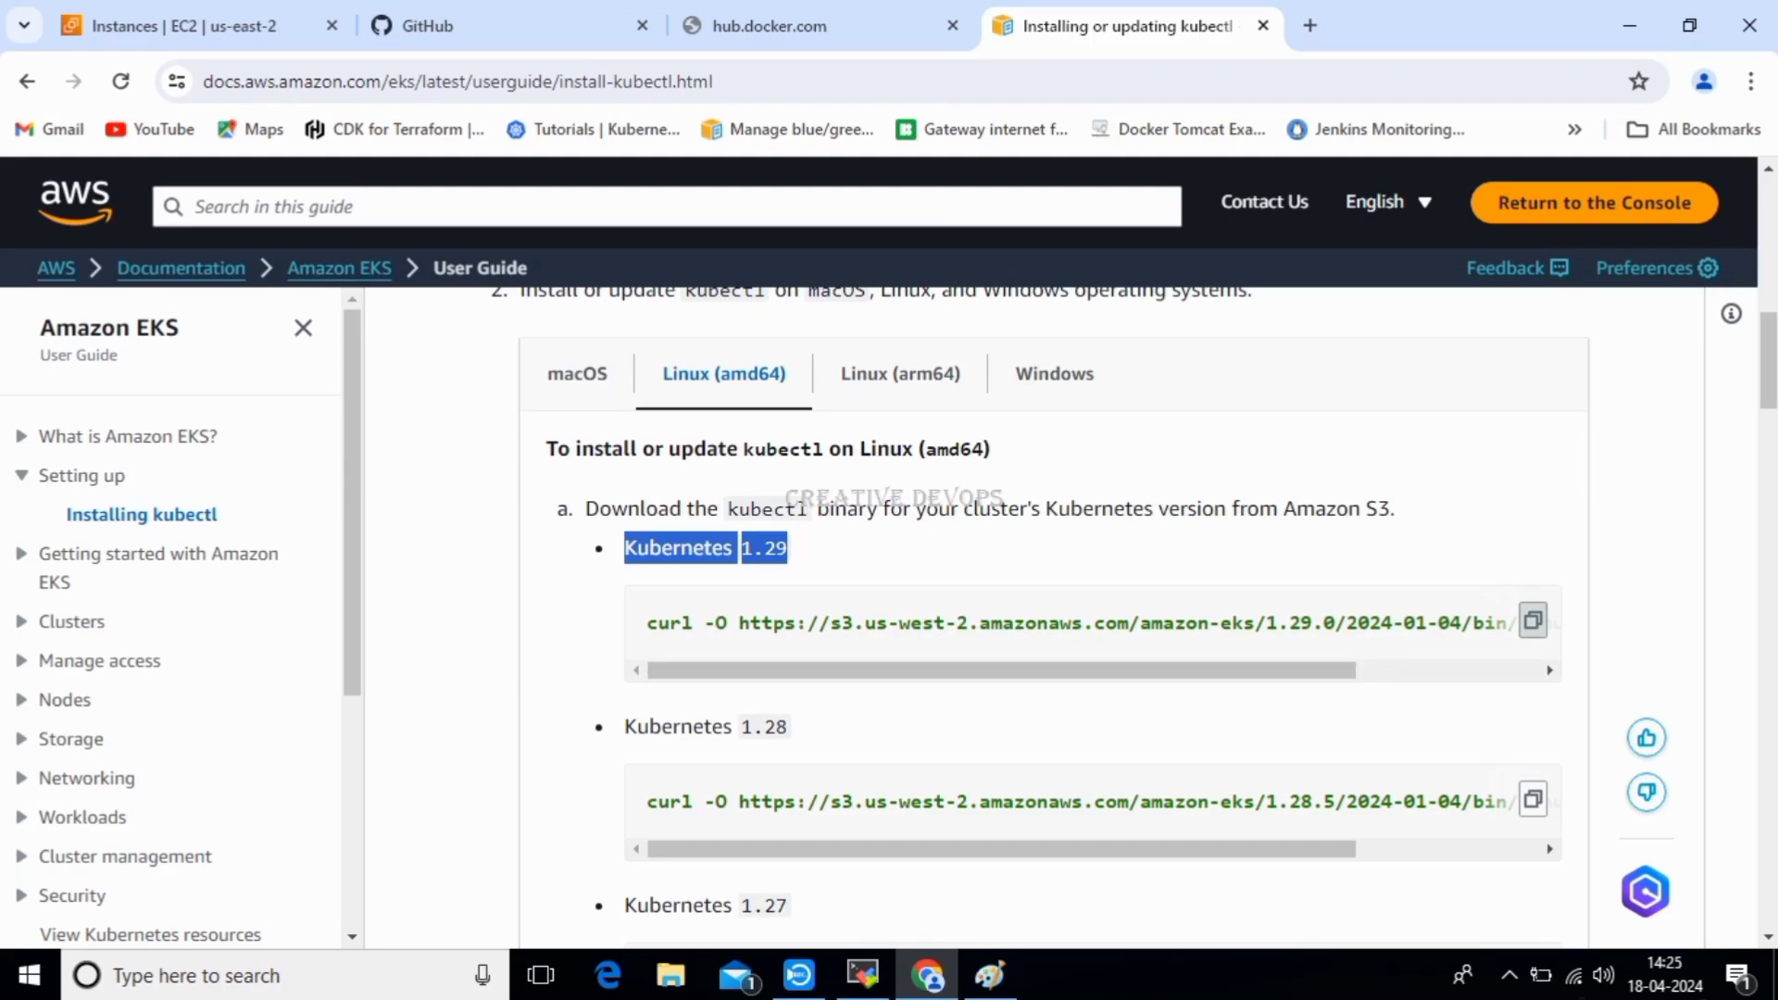
triple_click(706, 727)
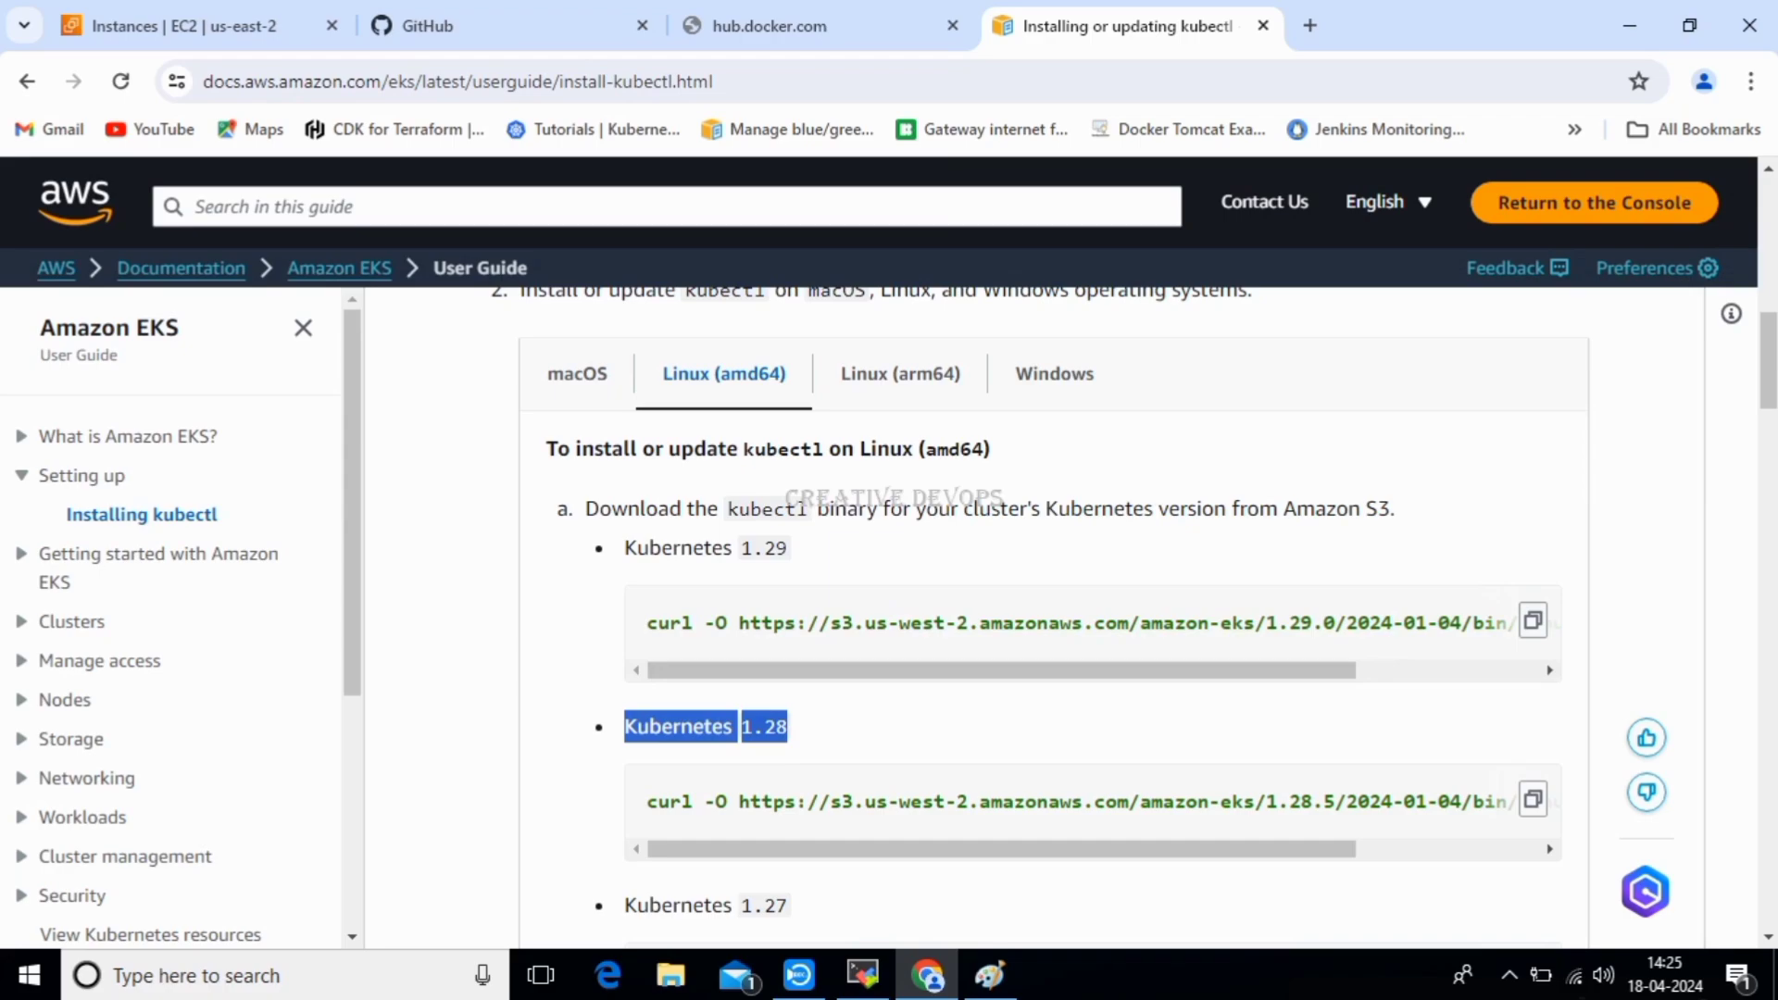
drag(647, 801, 1278, 801)
click(1204, 727)
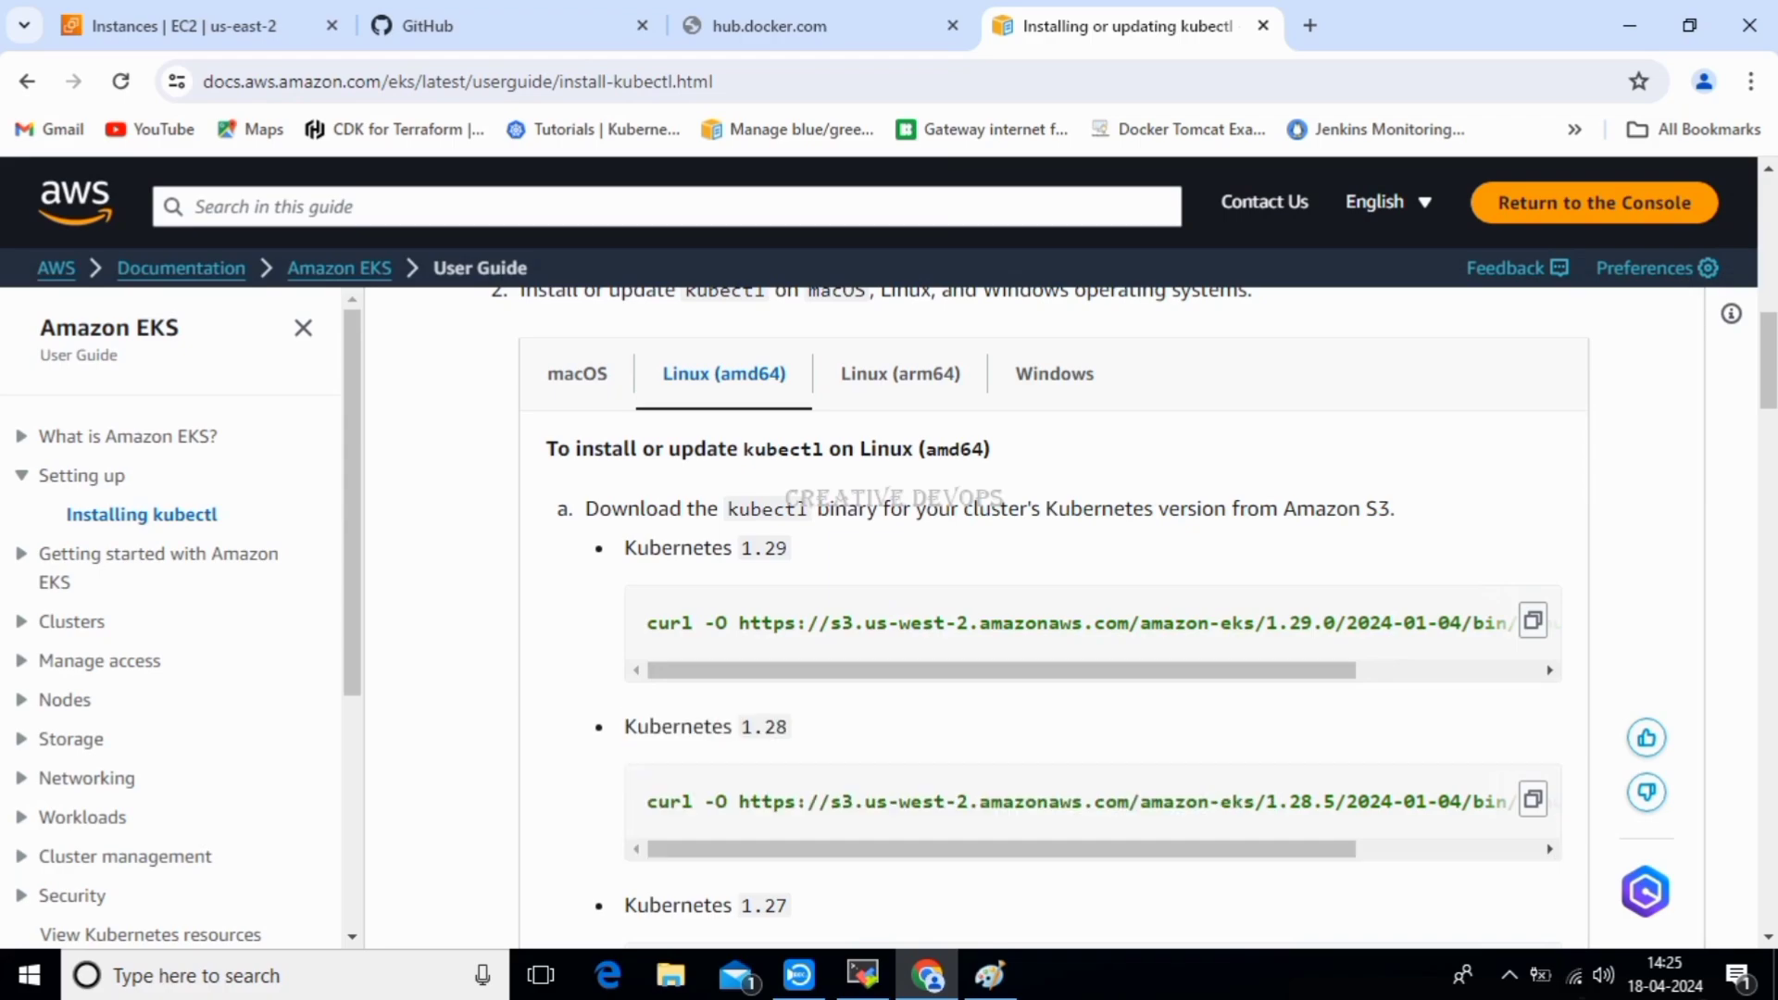
scroll(1046, 611, down, 10)
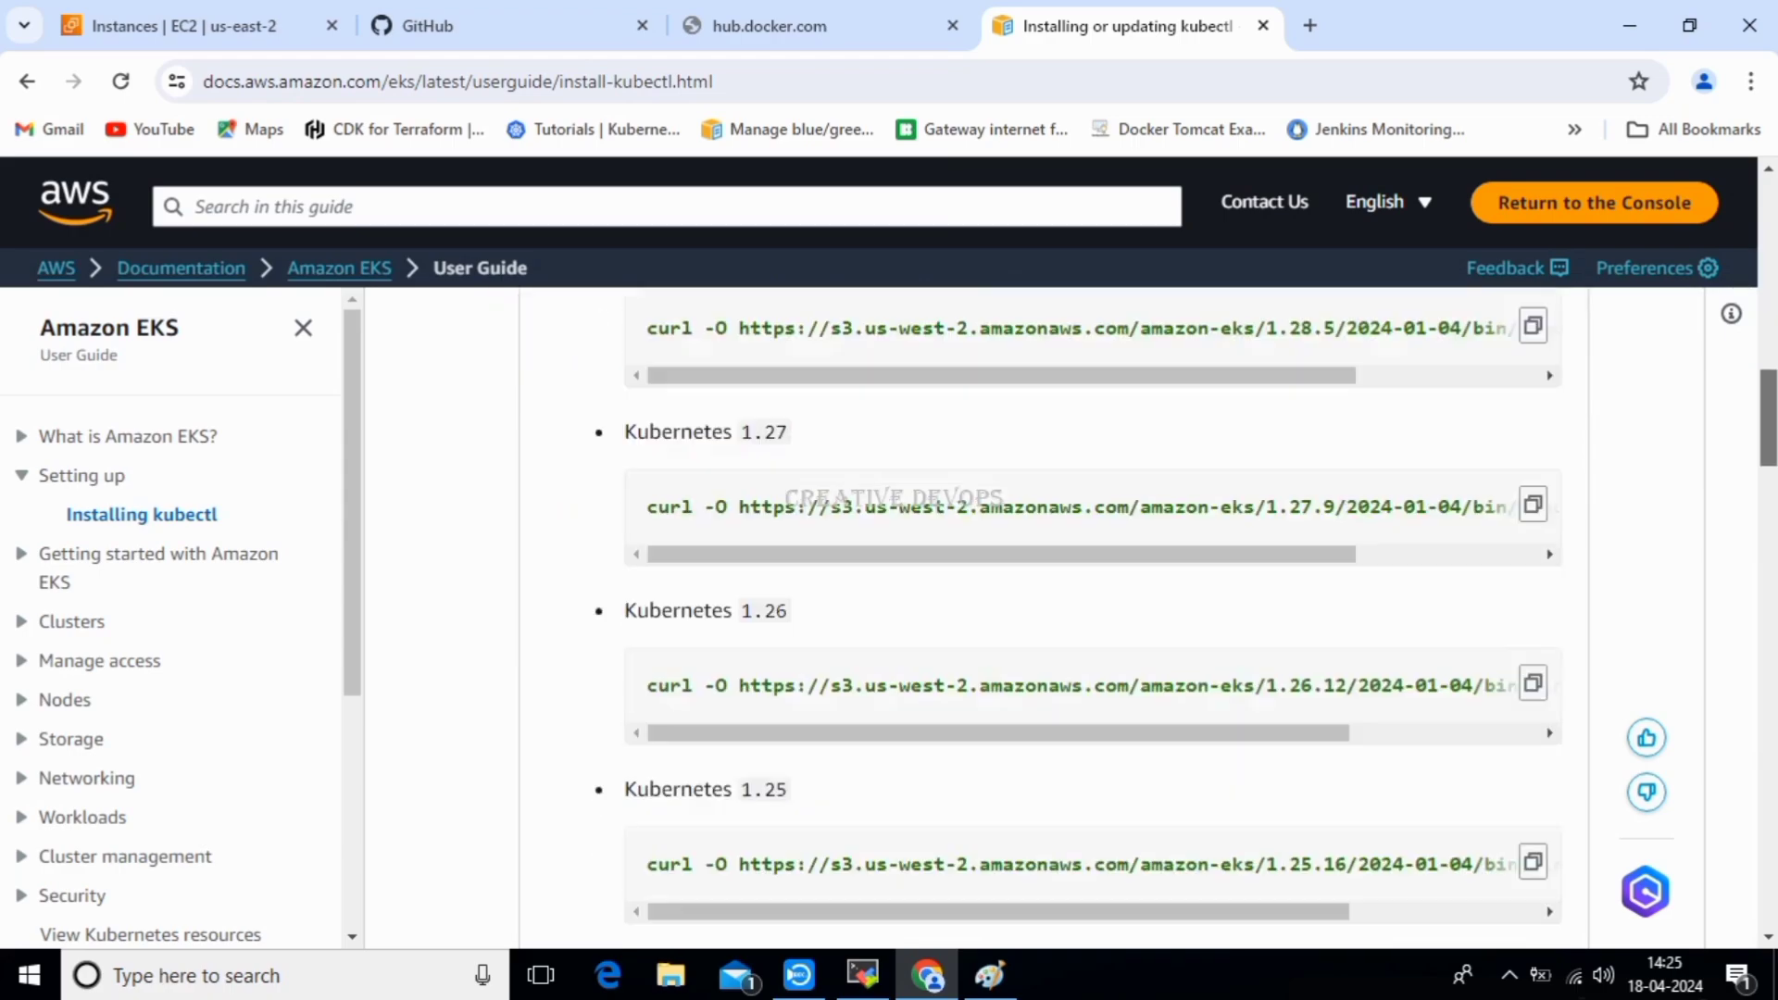
scroll(1046, 612, up, 10)
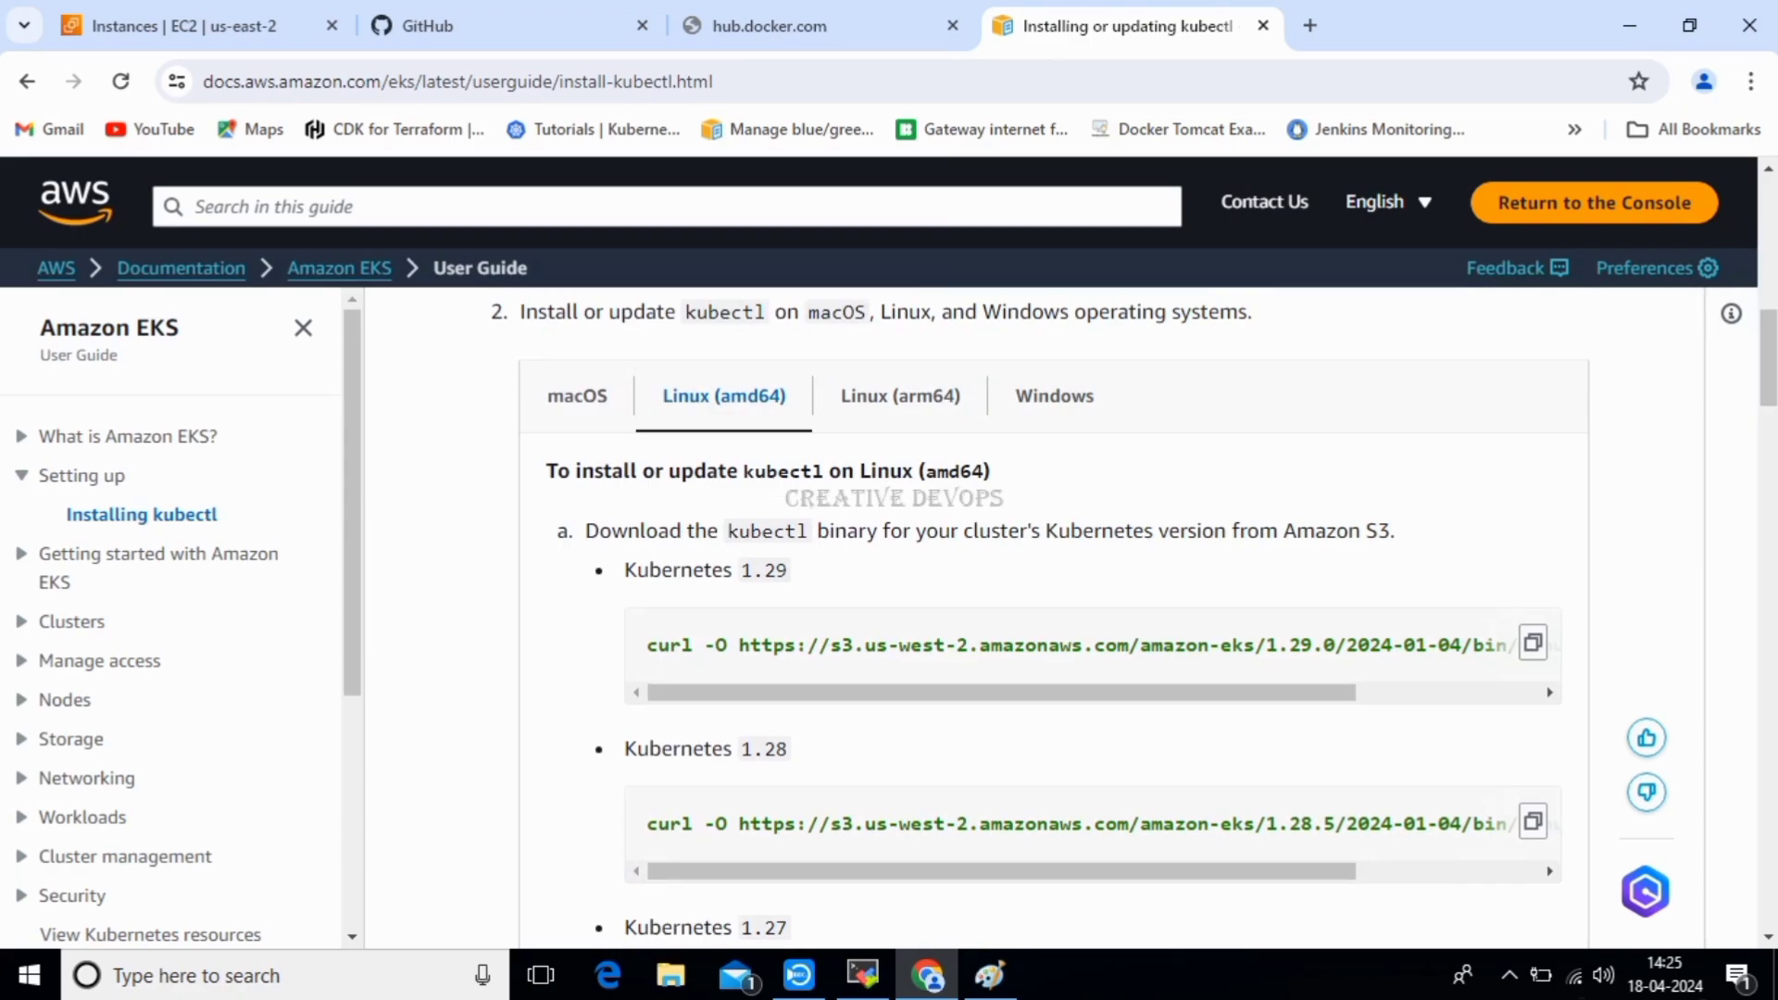
Copy the Kubernetes 1.29 curl download command and return to MobaXterm.
drag(625, 570, 790, 571)
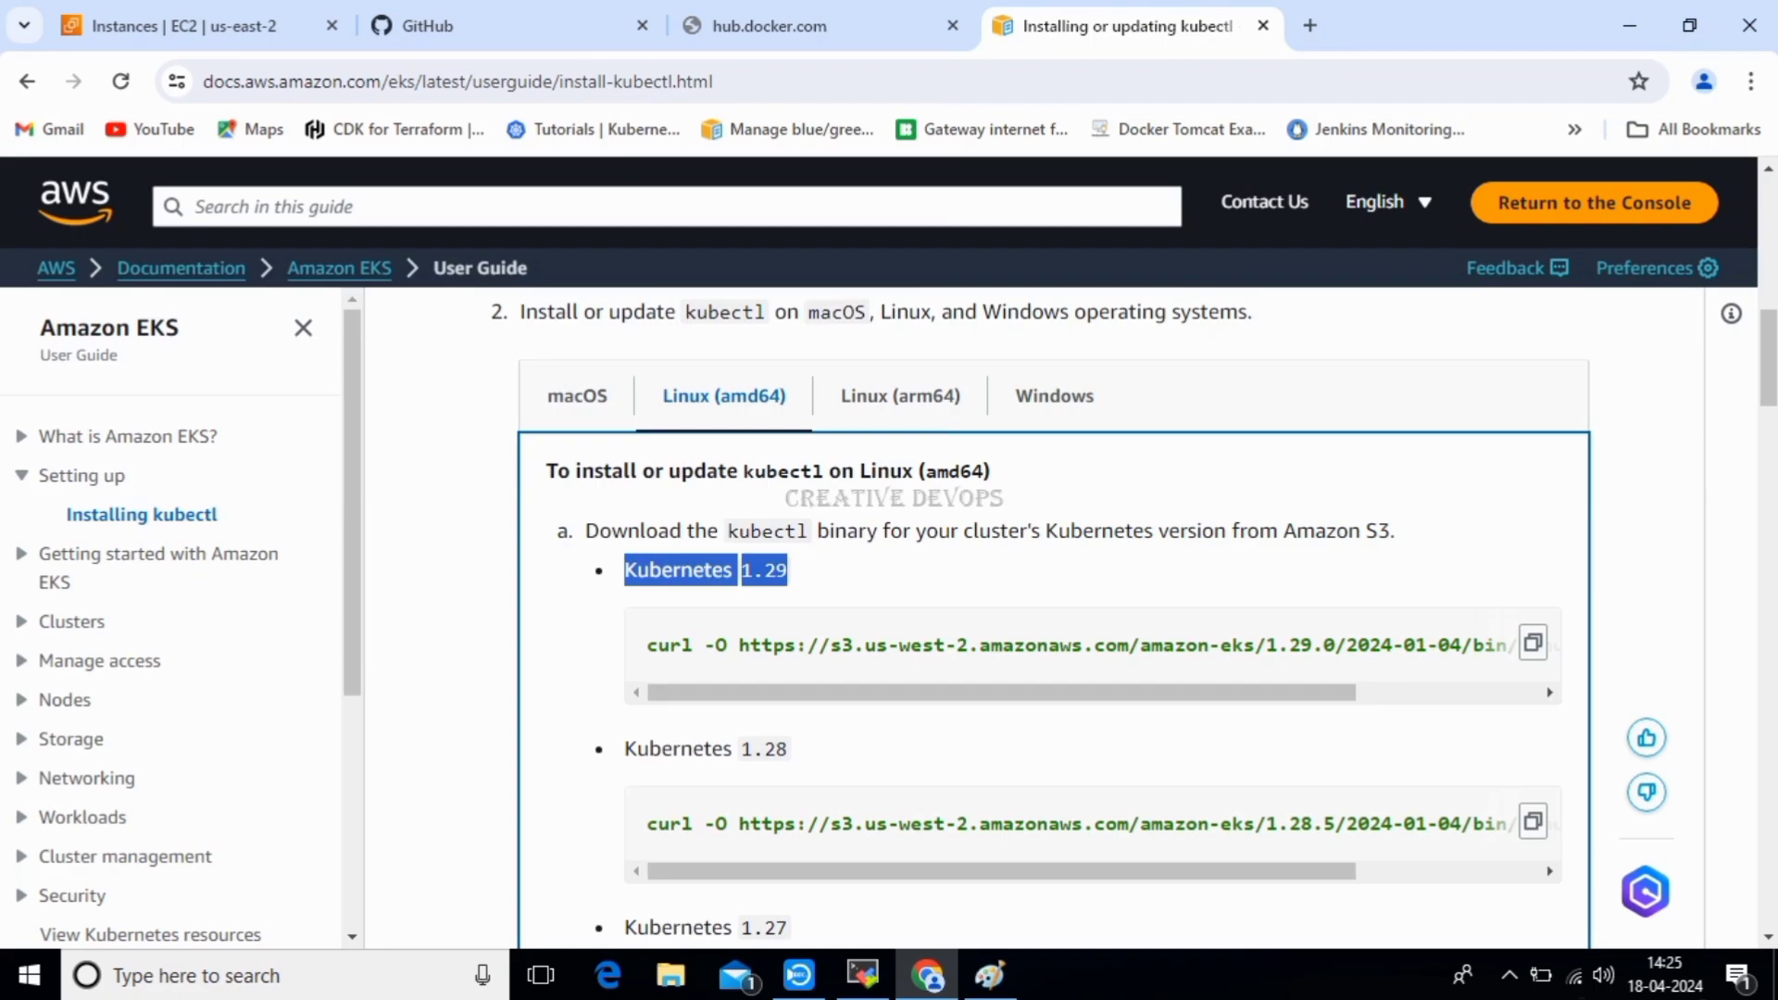
click(857, 576)
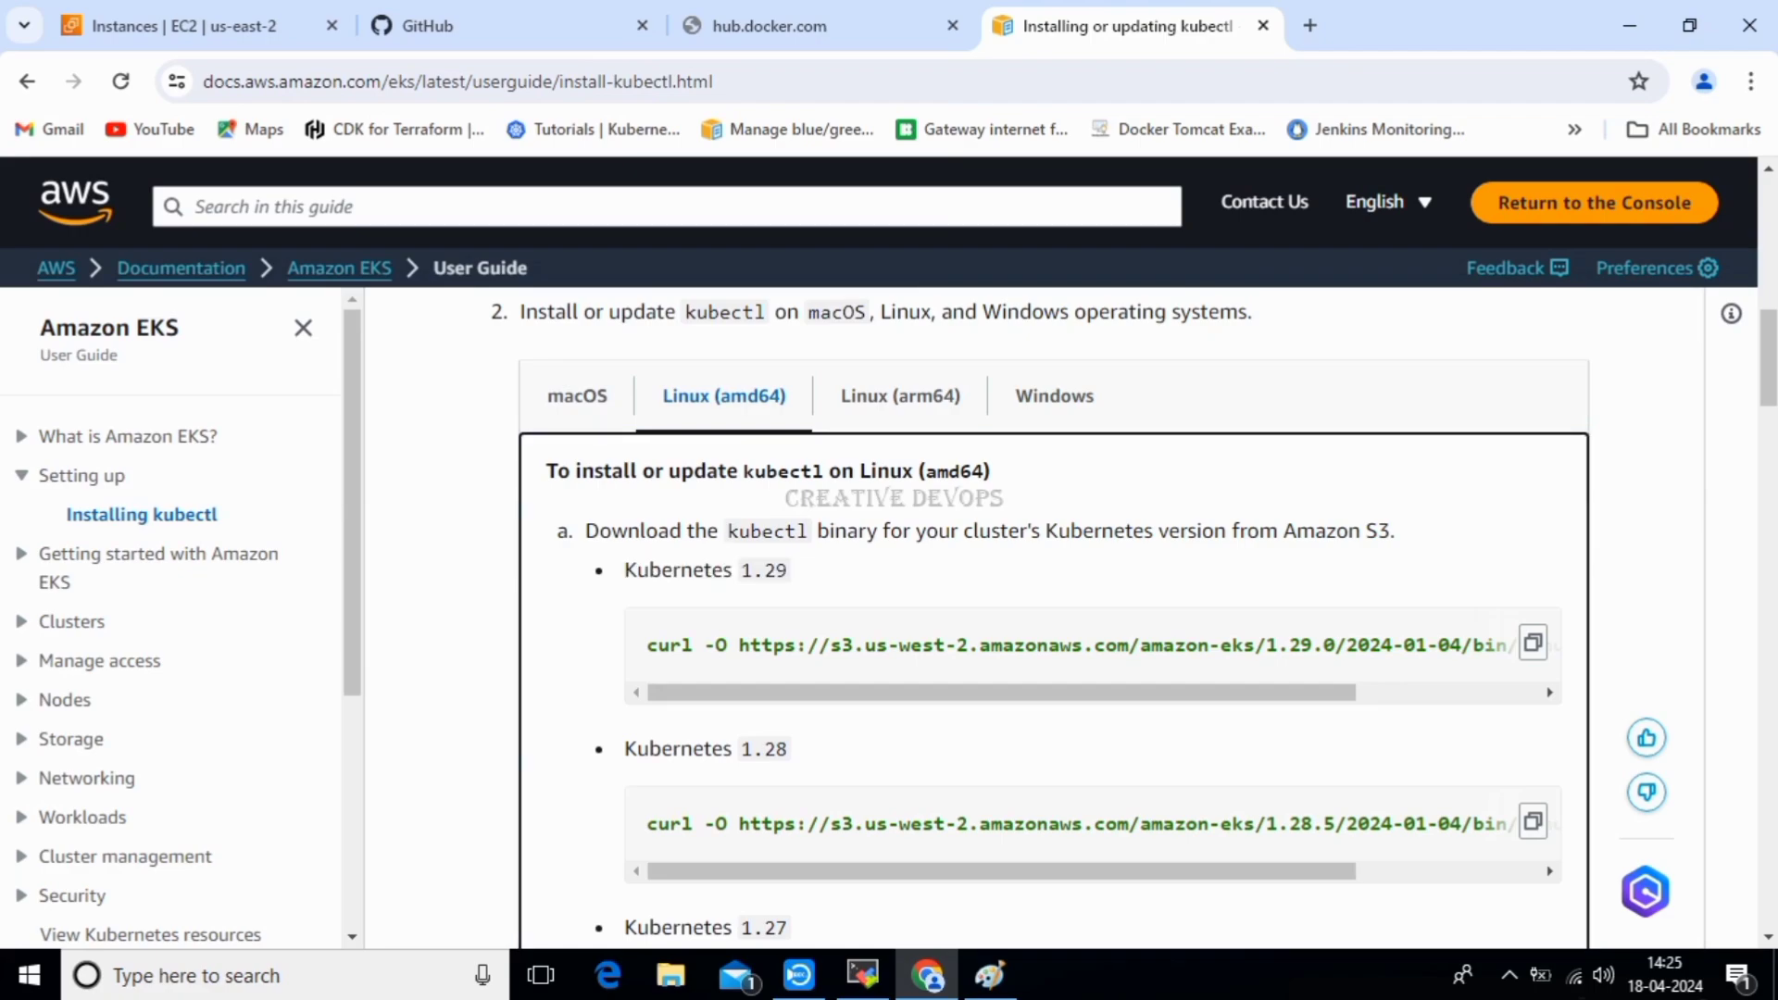
drag(646, 645, 1518, 645)
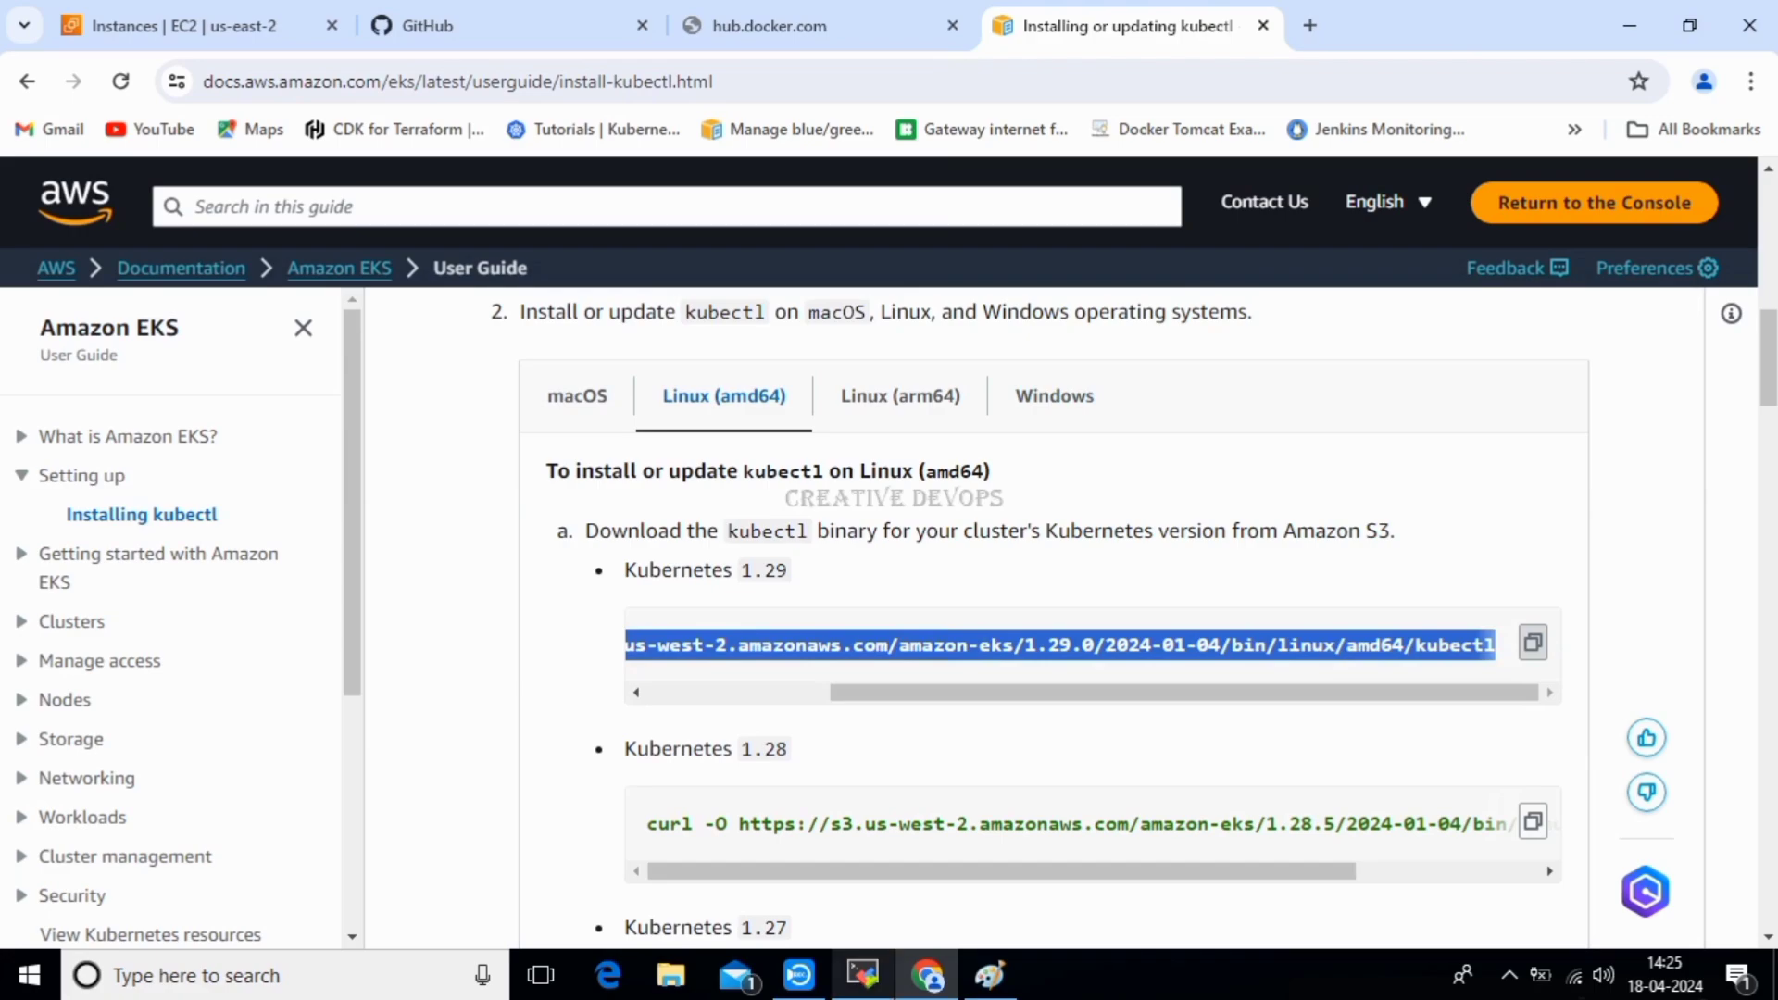
click(862, 974)
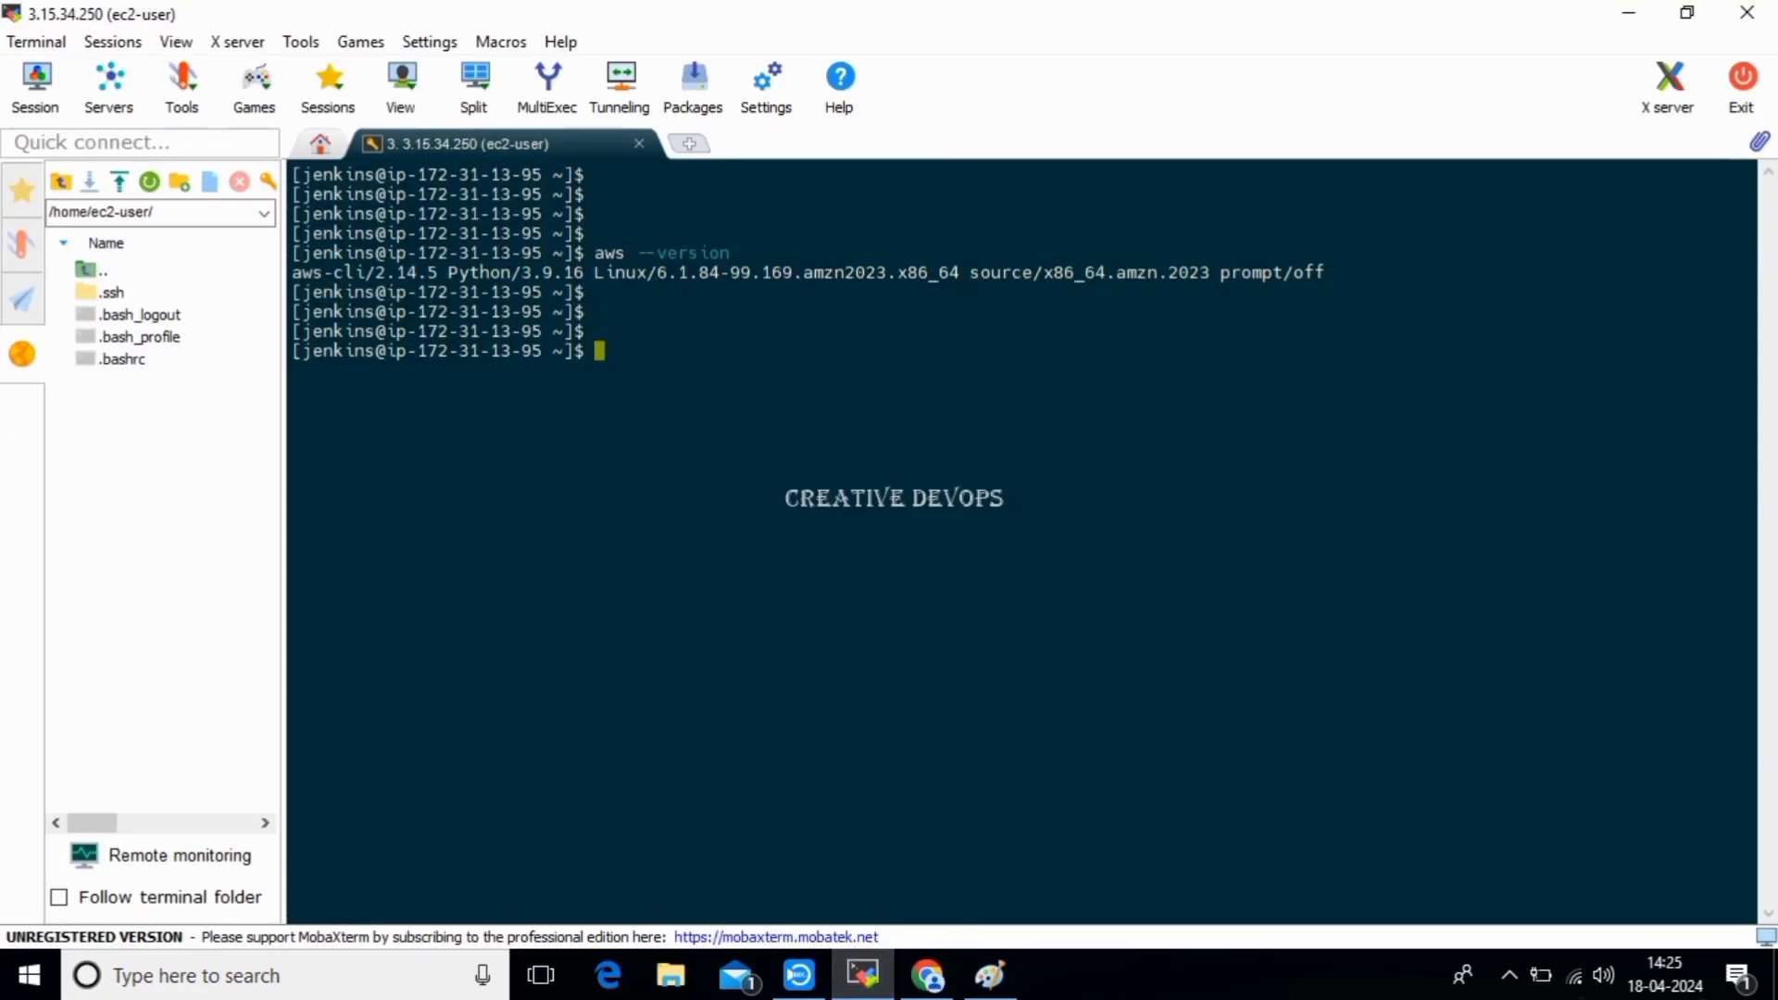
Paste and run the kubectl 1.29 curl download, then list the home directory showing the 47.4M binary.
right_click(608, 350)
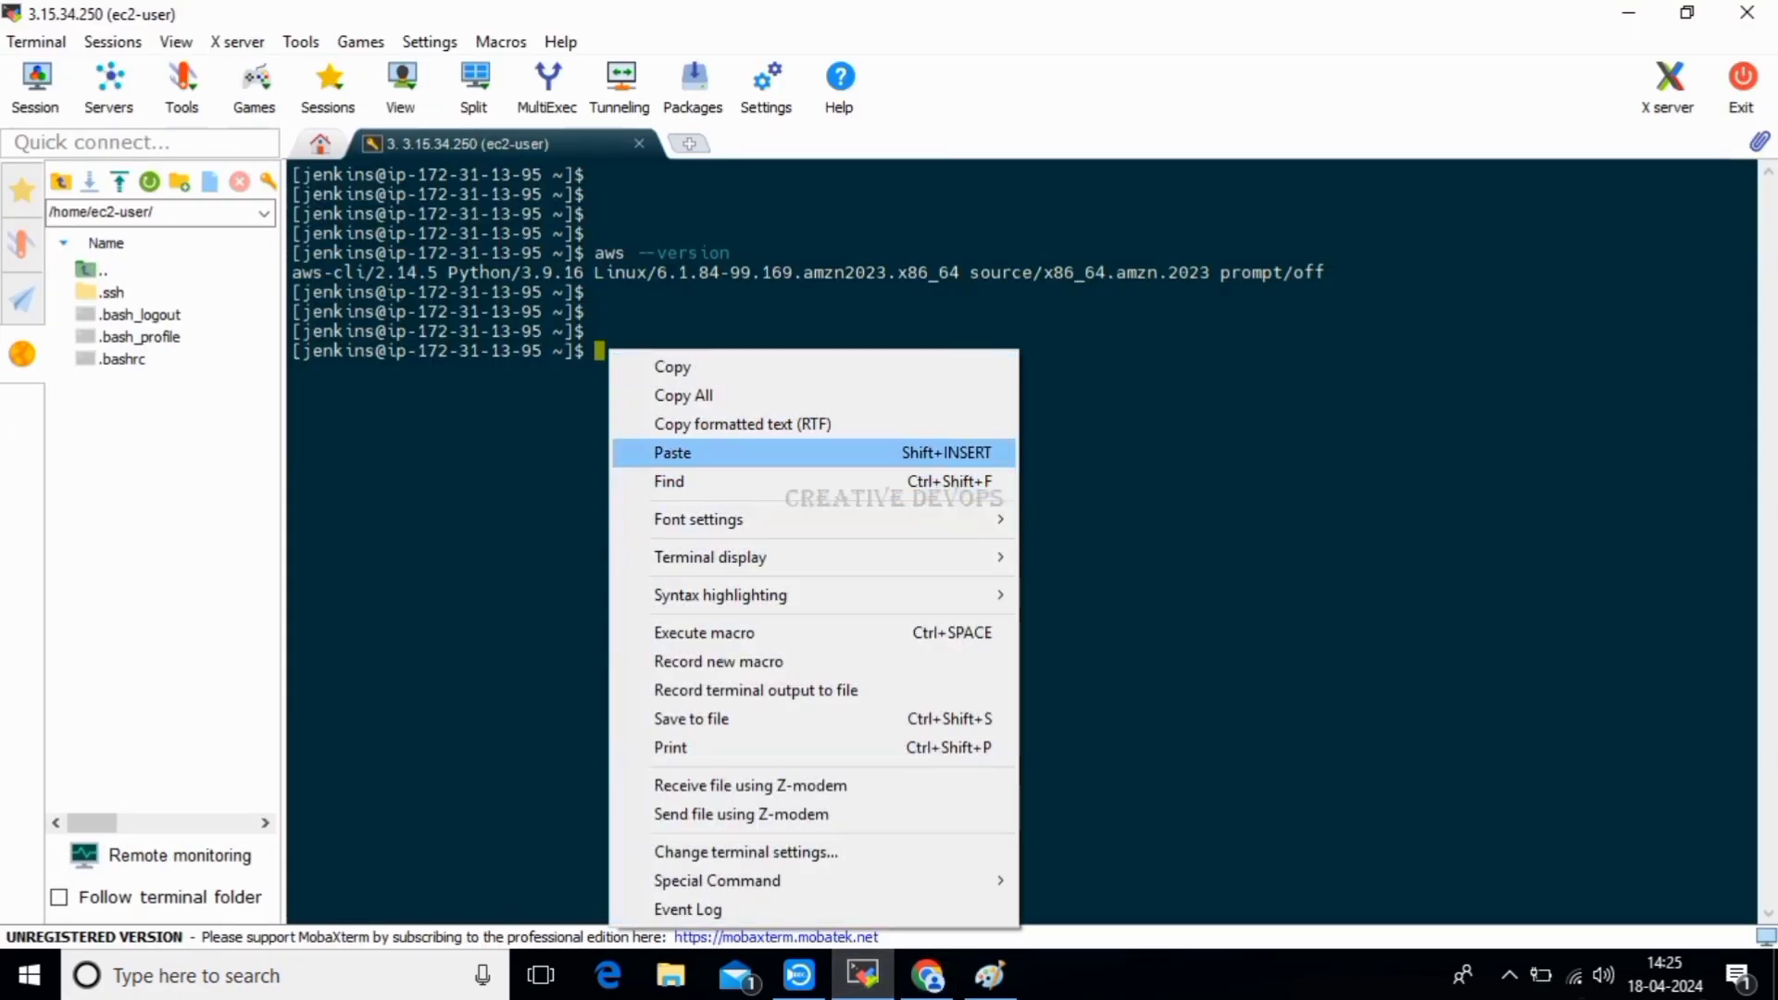
click(685, 452)
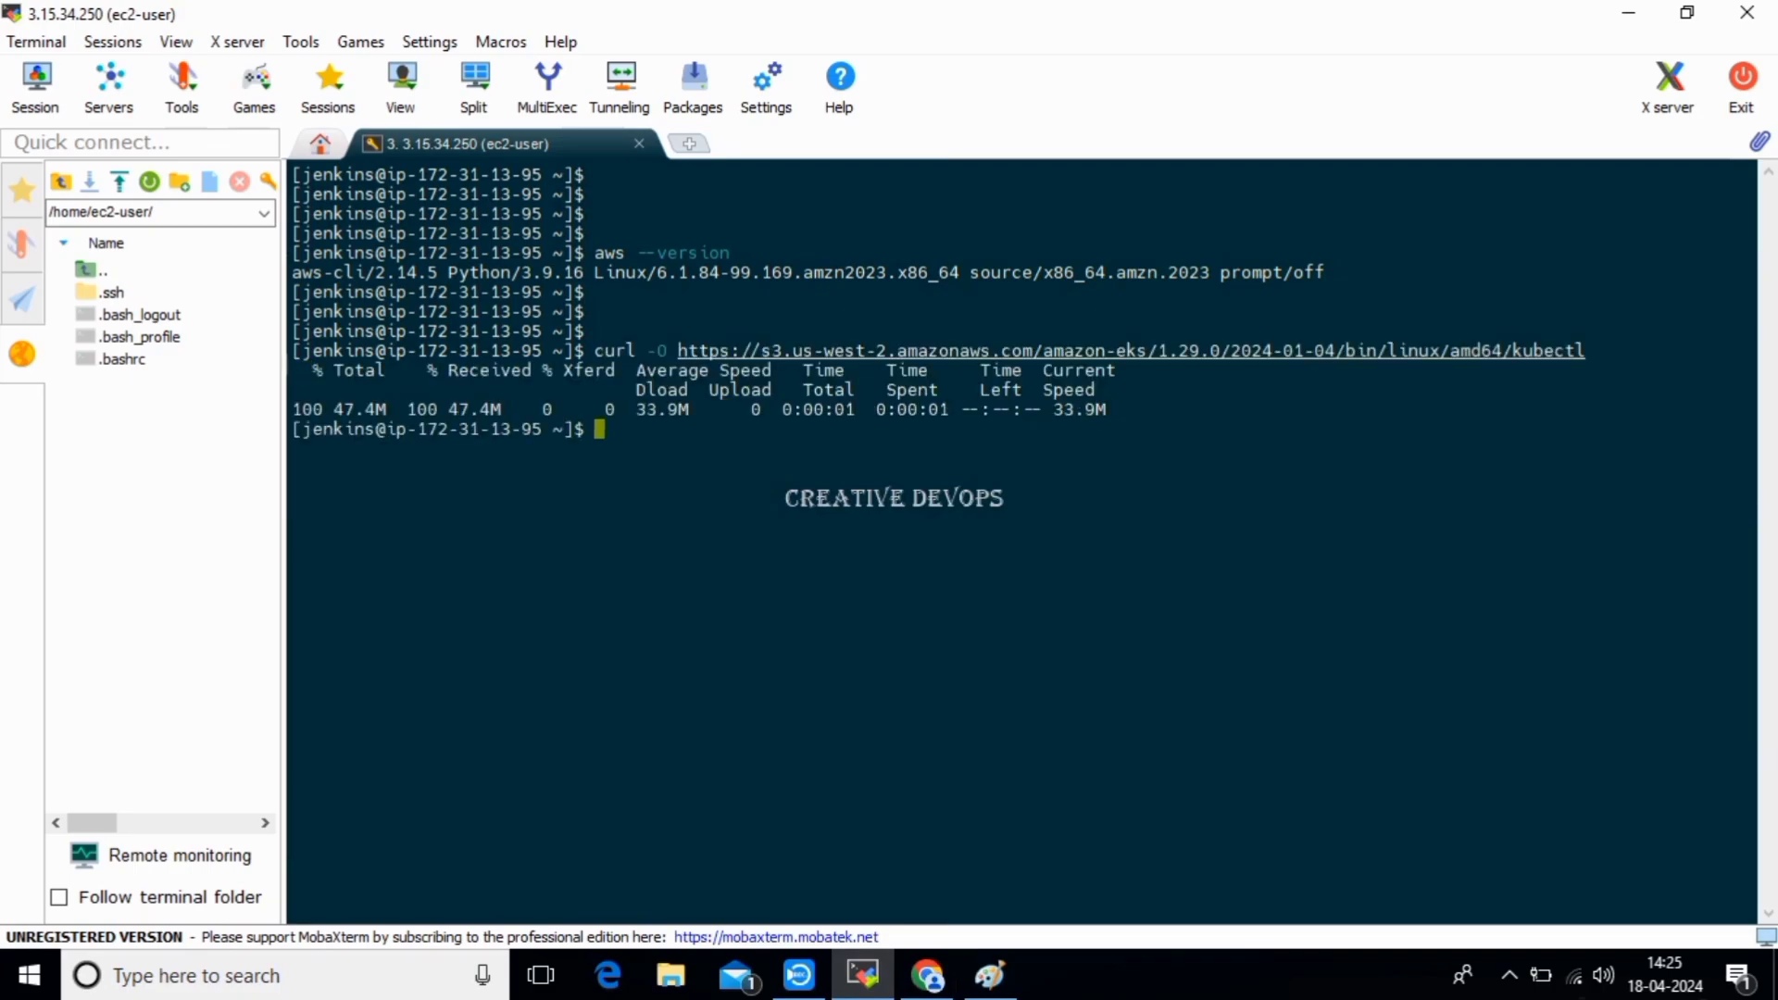
text(ll)
key(Return)
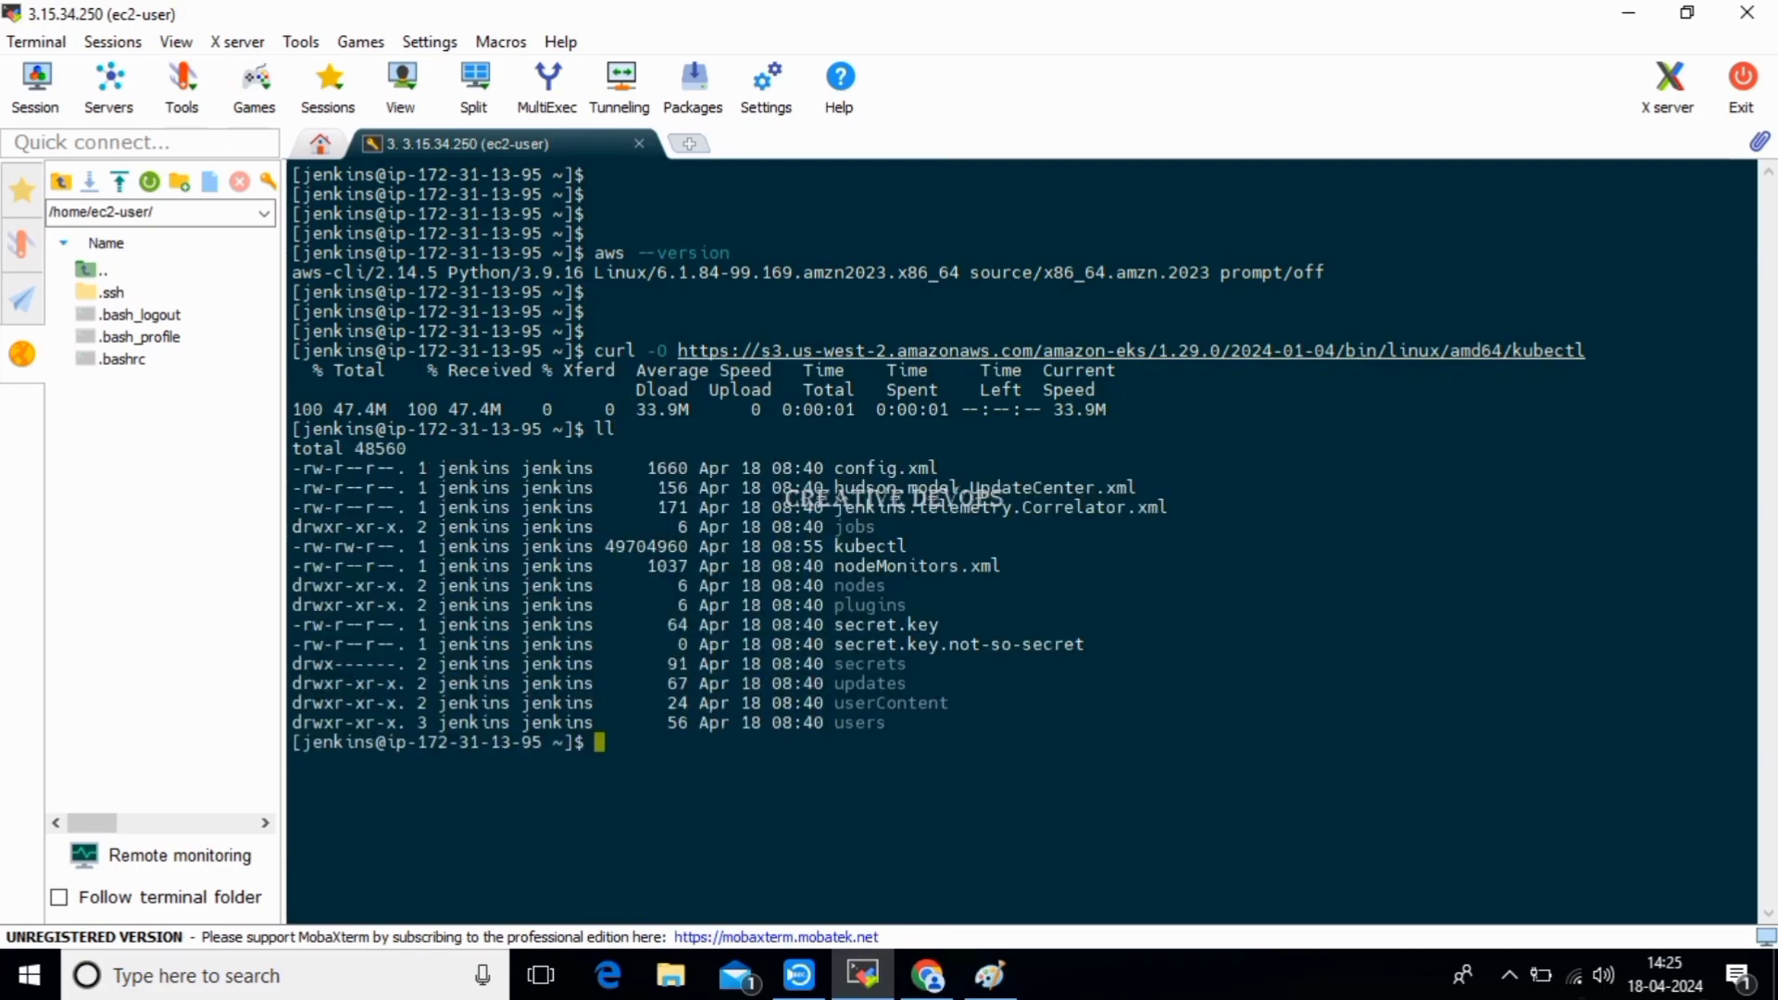
double_click(870, 547)
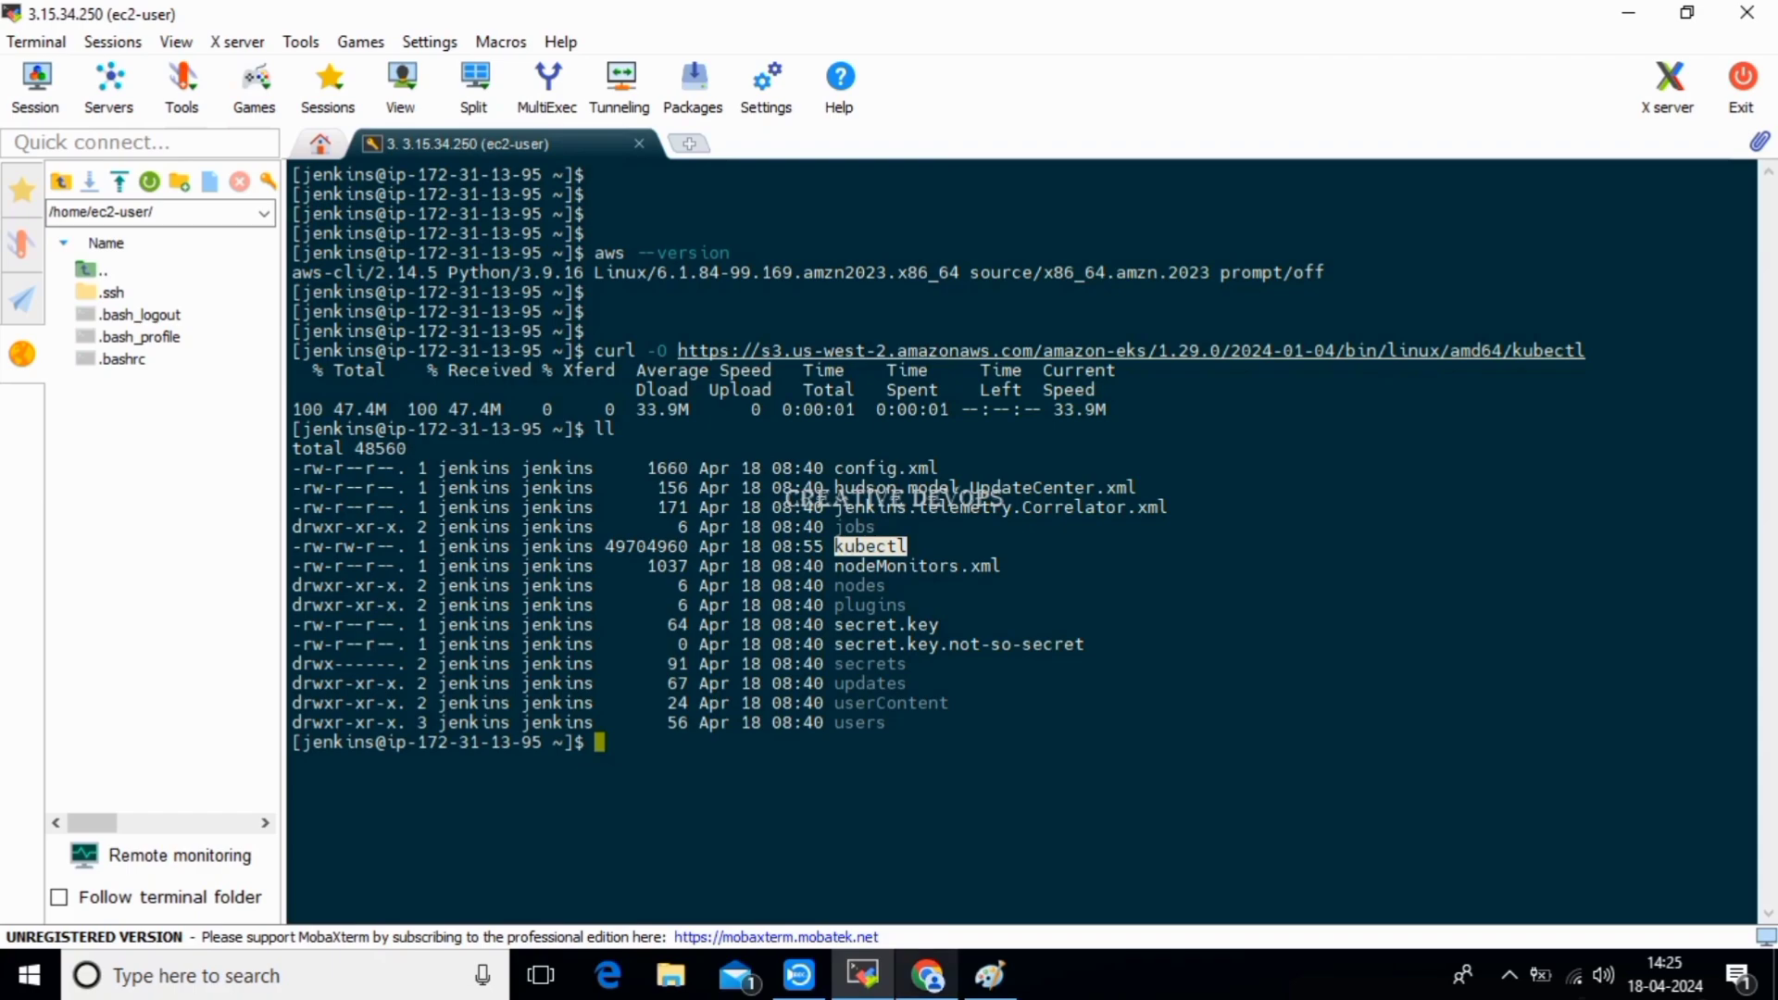
click(927, 975)
Copy the step c chmod +x ./kubectl command from the EKS guide.
scroll(1046, 620, down, 15)
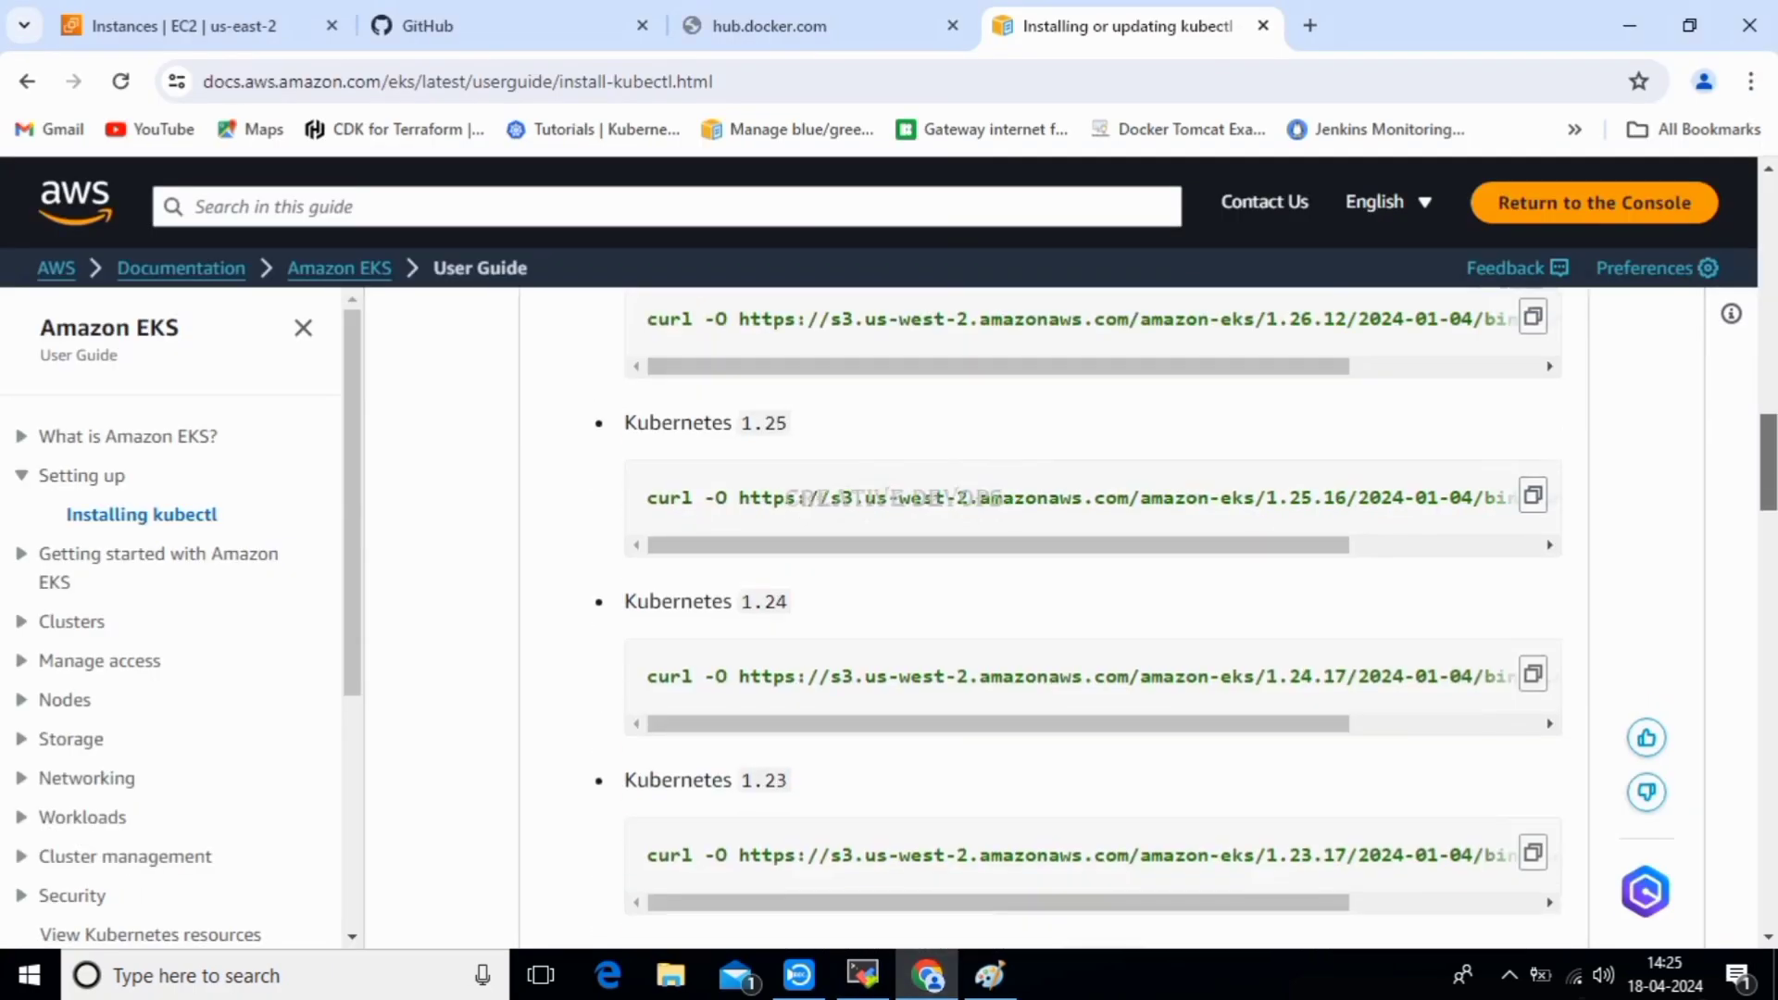
scroll(1047, 621, down, 12)
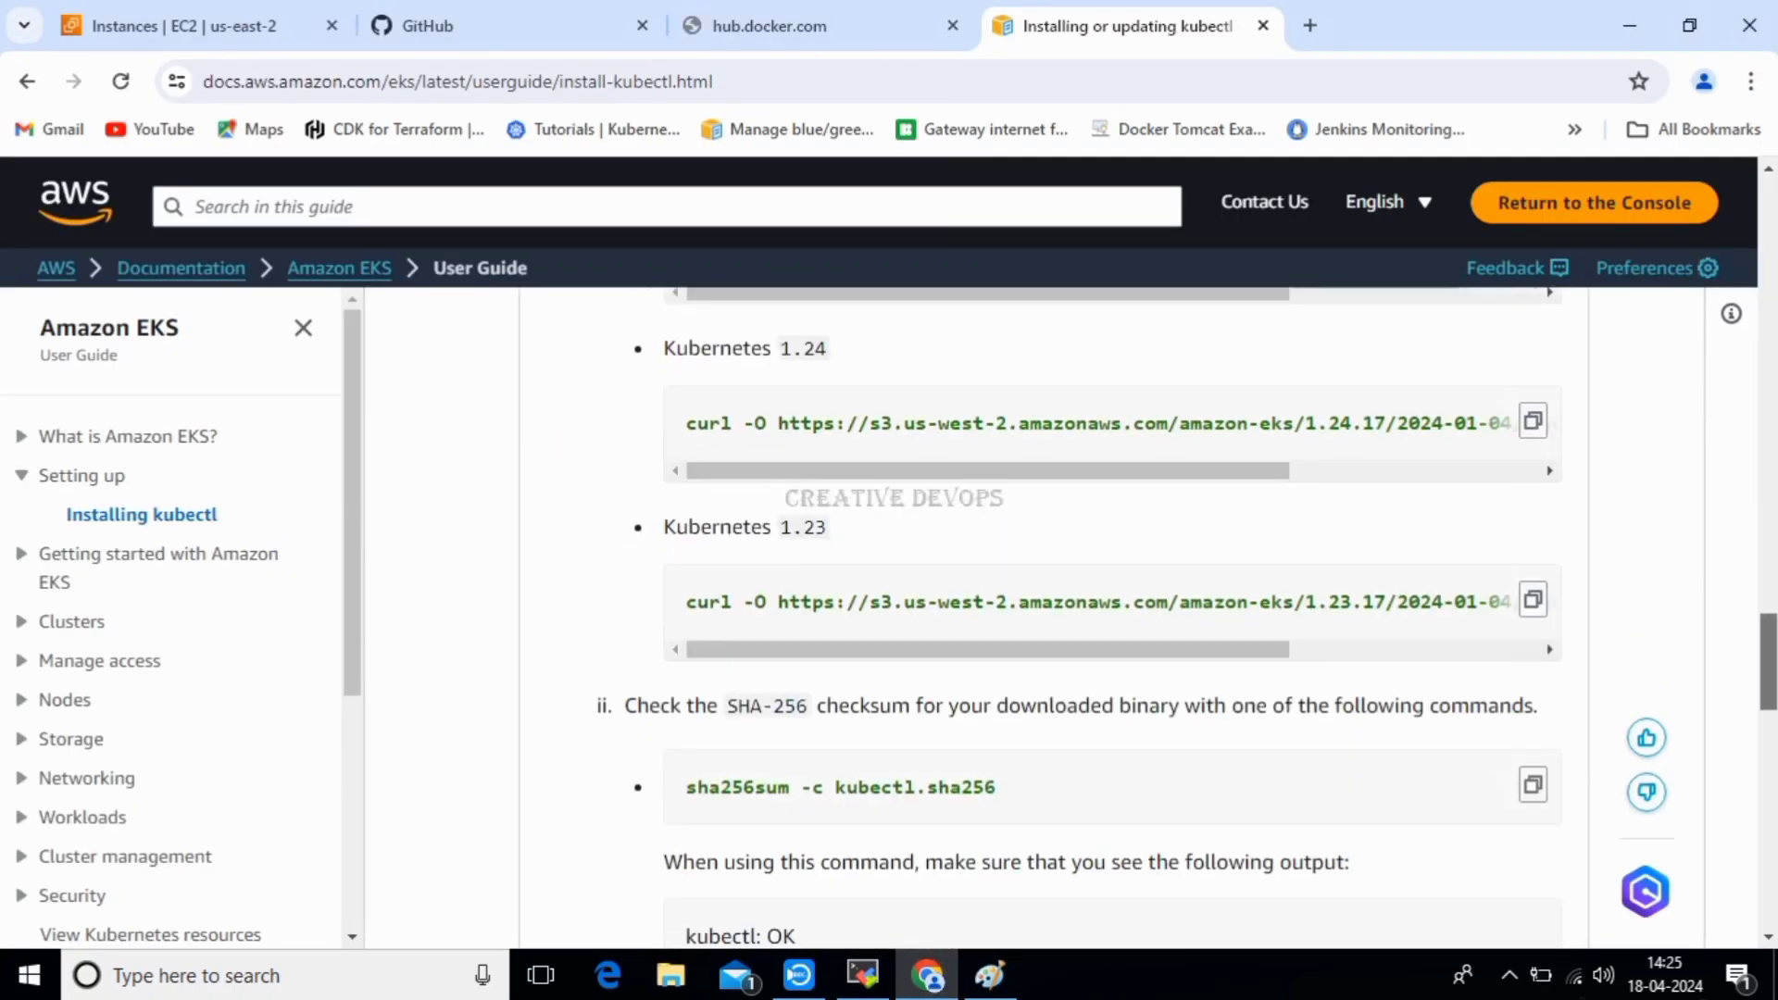
scroll(1046, 620, down, 1)
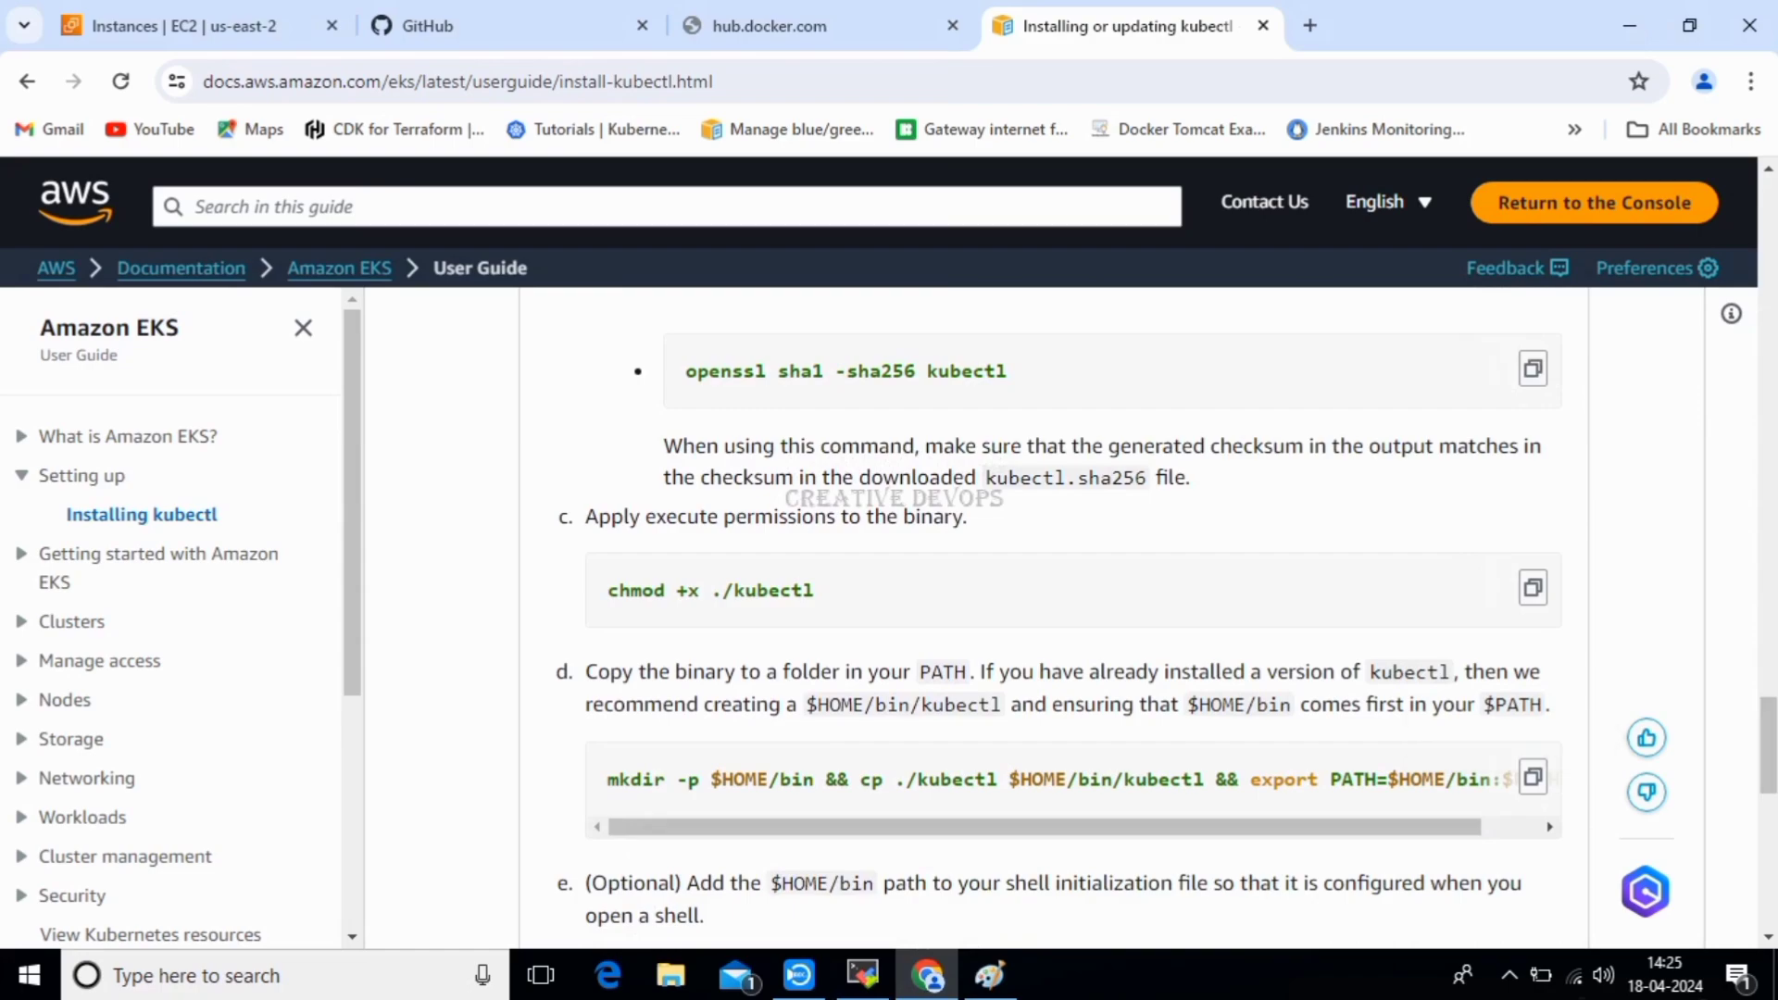
mouse_move(586, 516)
mouse_down()
mouse_move(963, 516)
mouse_move(597, 515)
mouse_up()
click(601, 519)
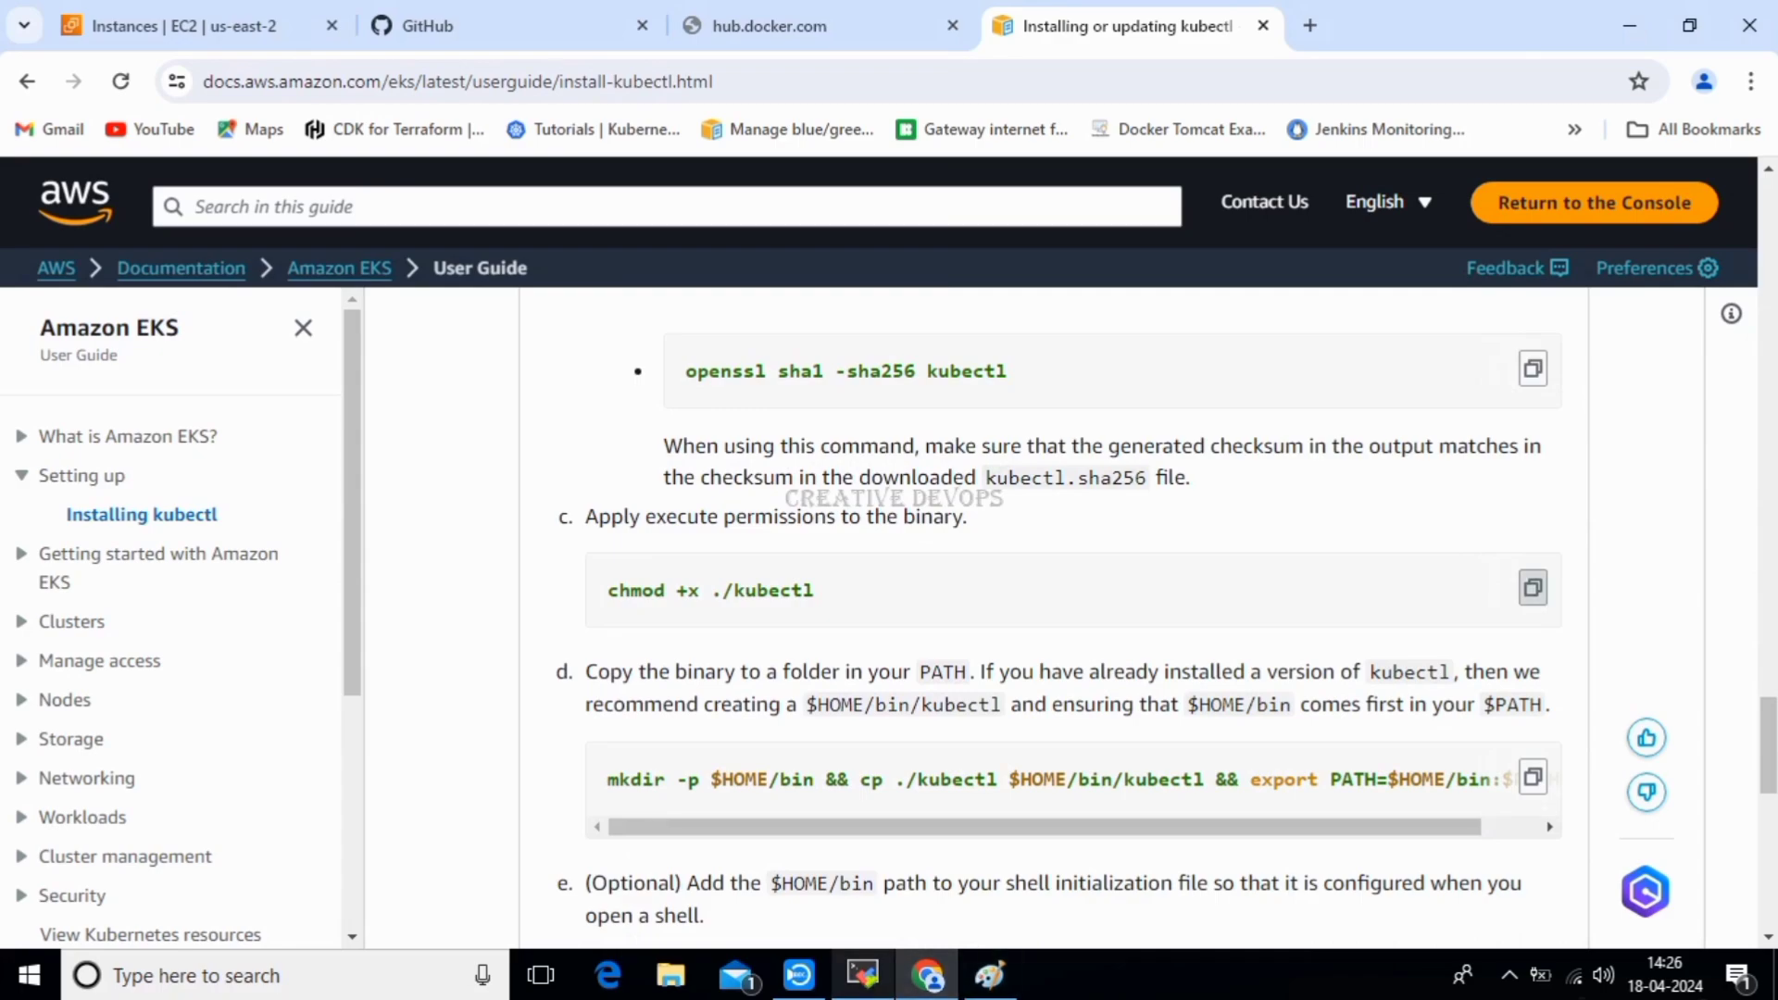
click(862, 974)
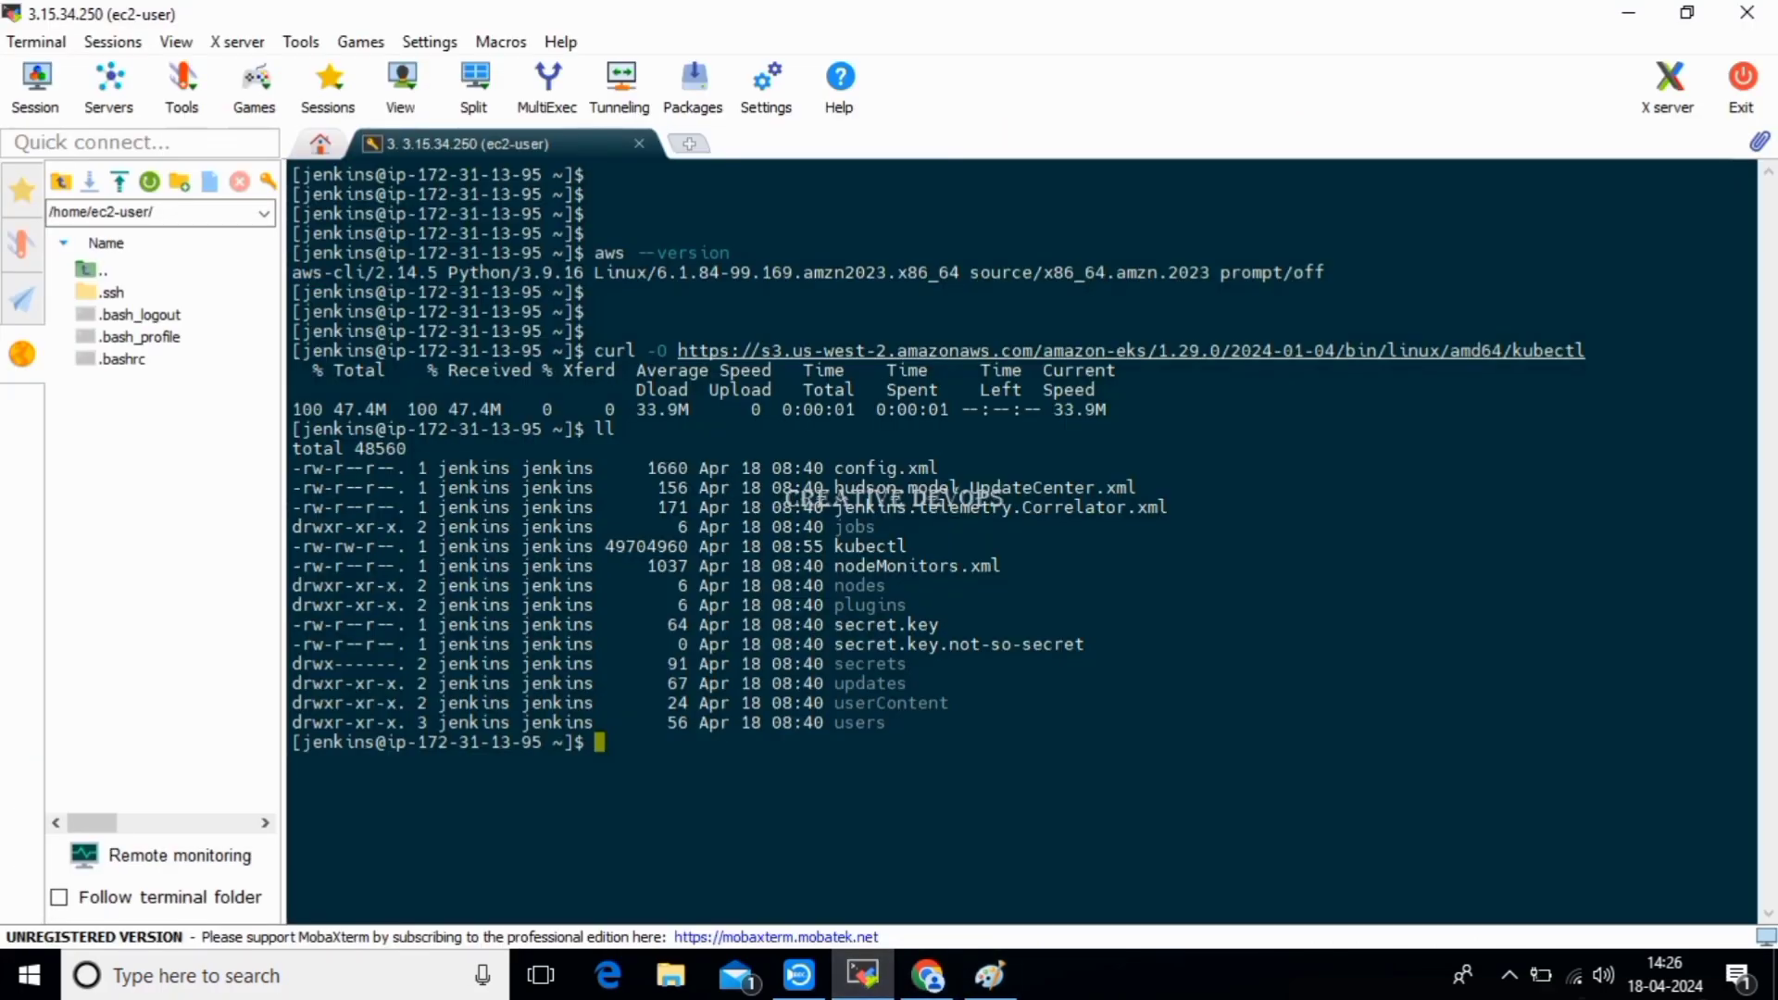
Make kubectl executable and copy it into $HOME/bin with the PATH export.
key(shift+Insert)
key(Return)
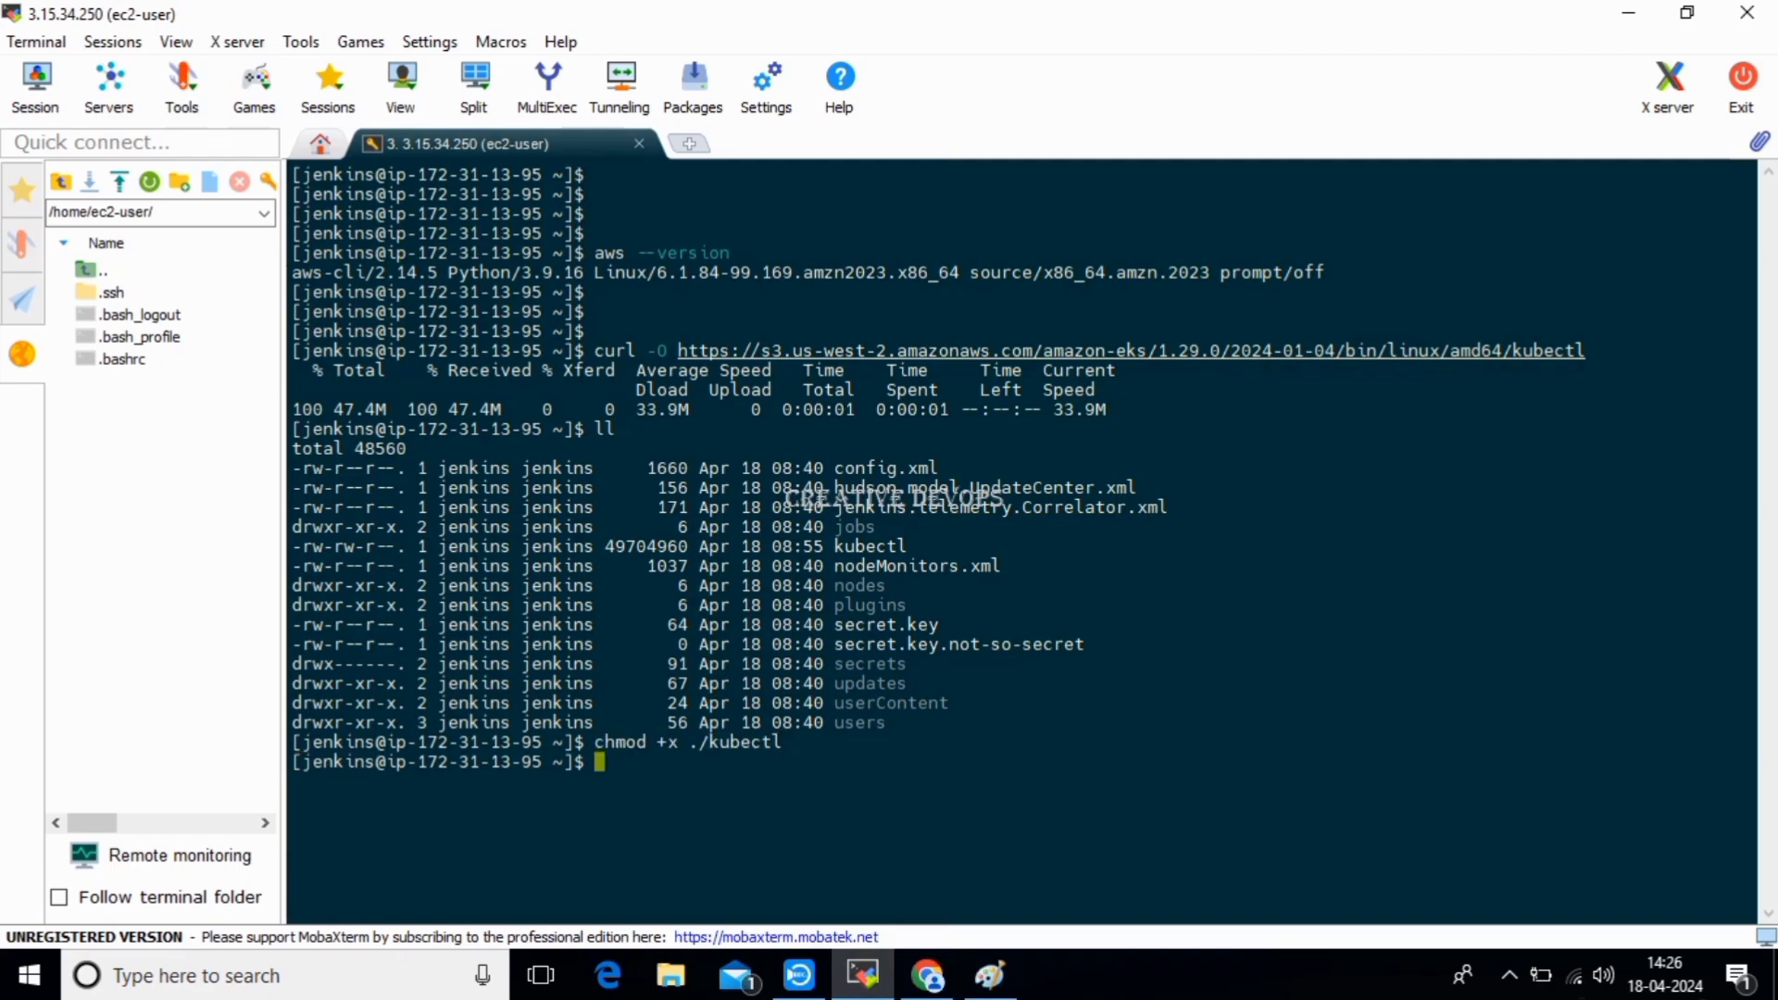
key(alt+Tab)
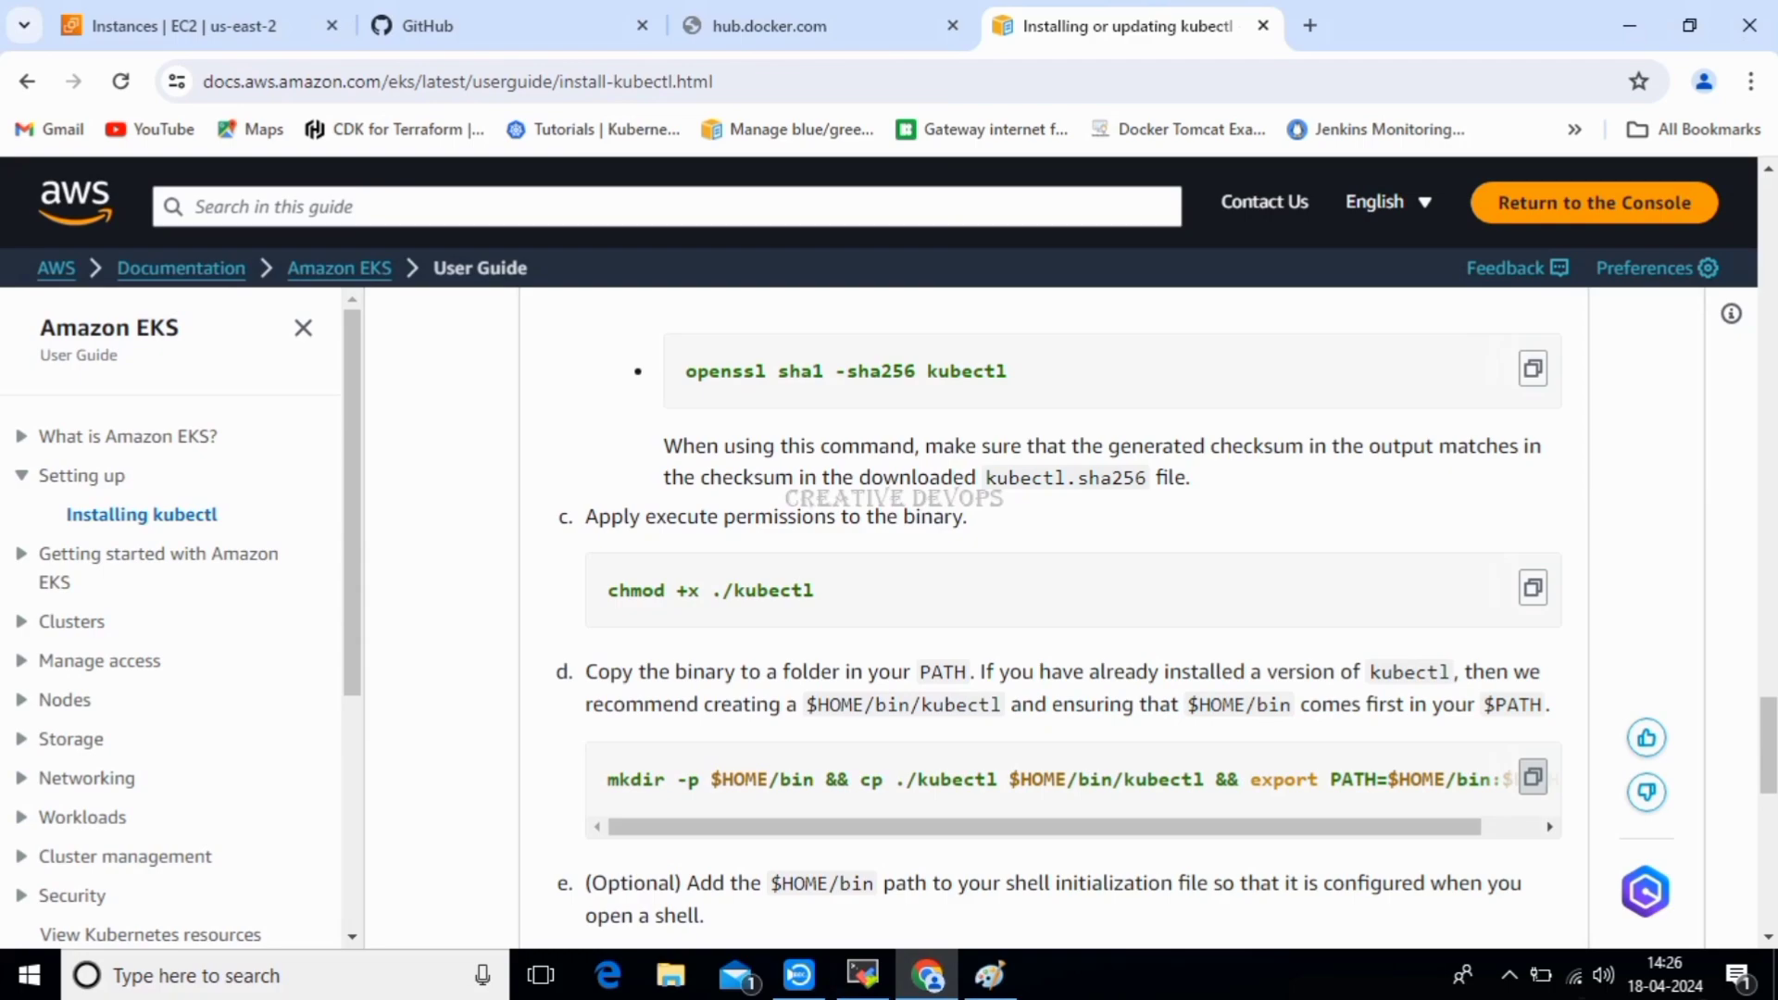
key(alt+Tab)
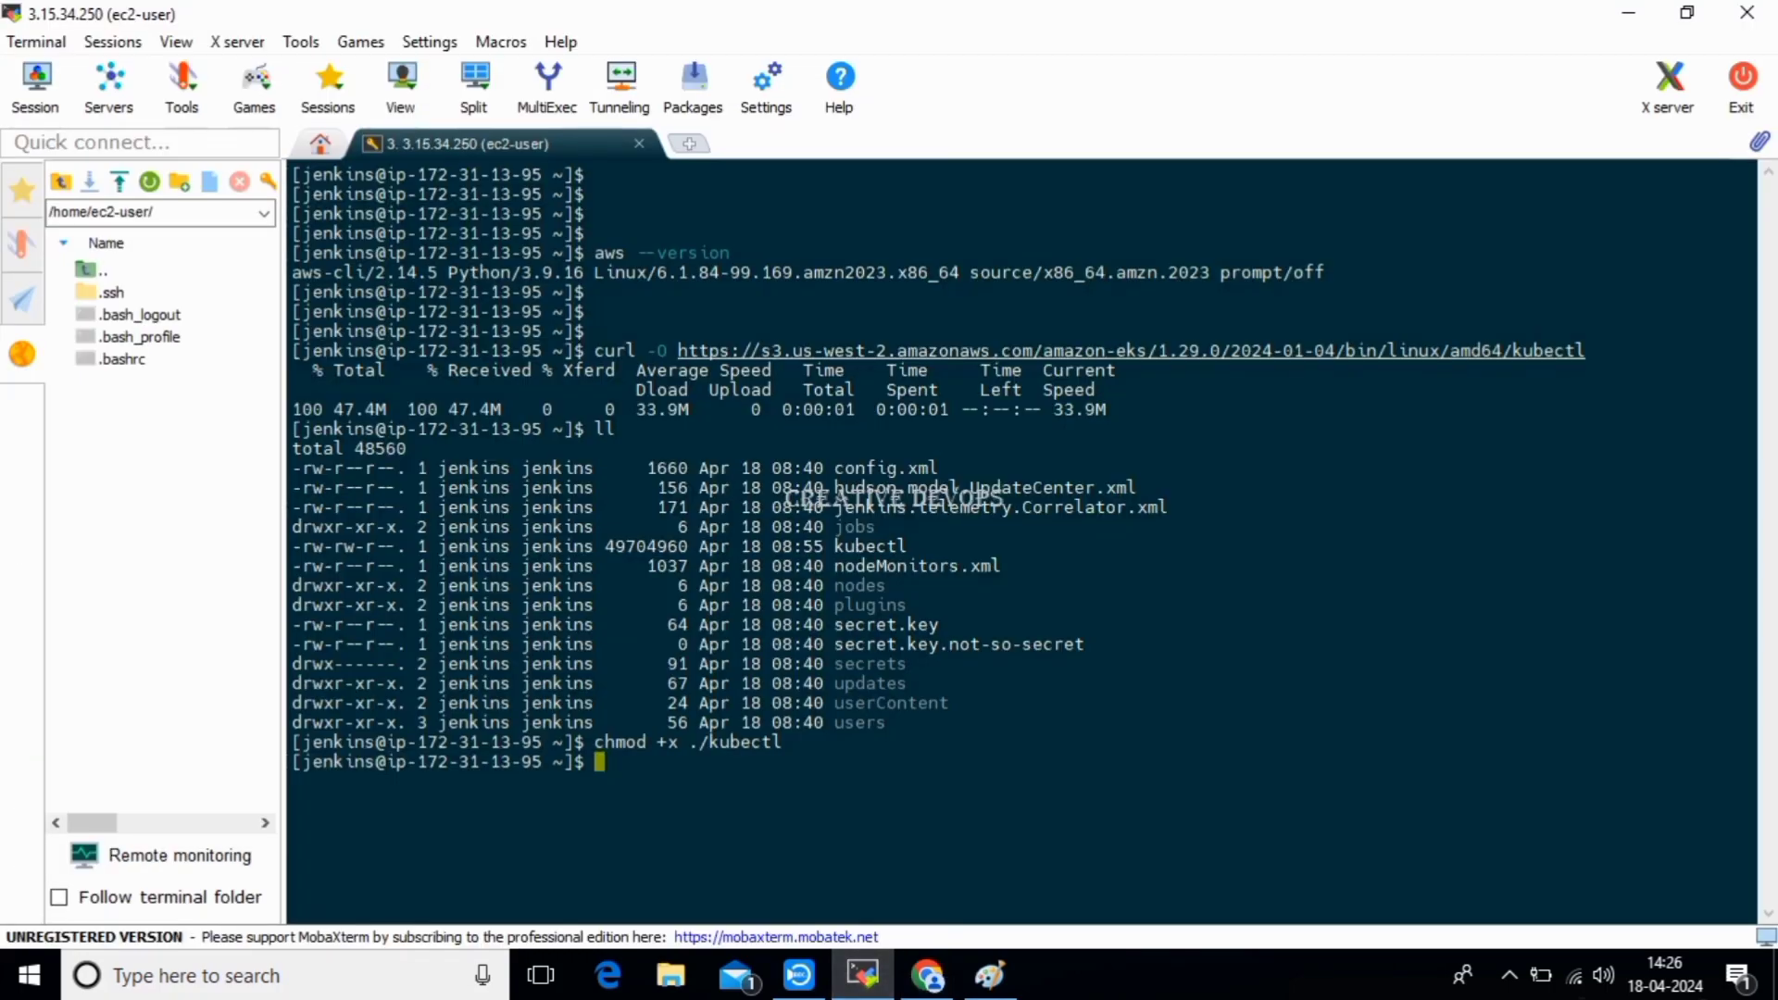
key(shift+Insert)
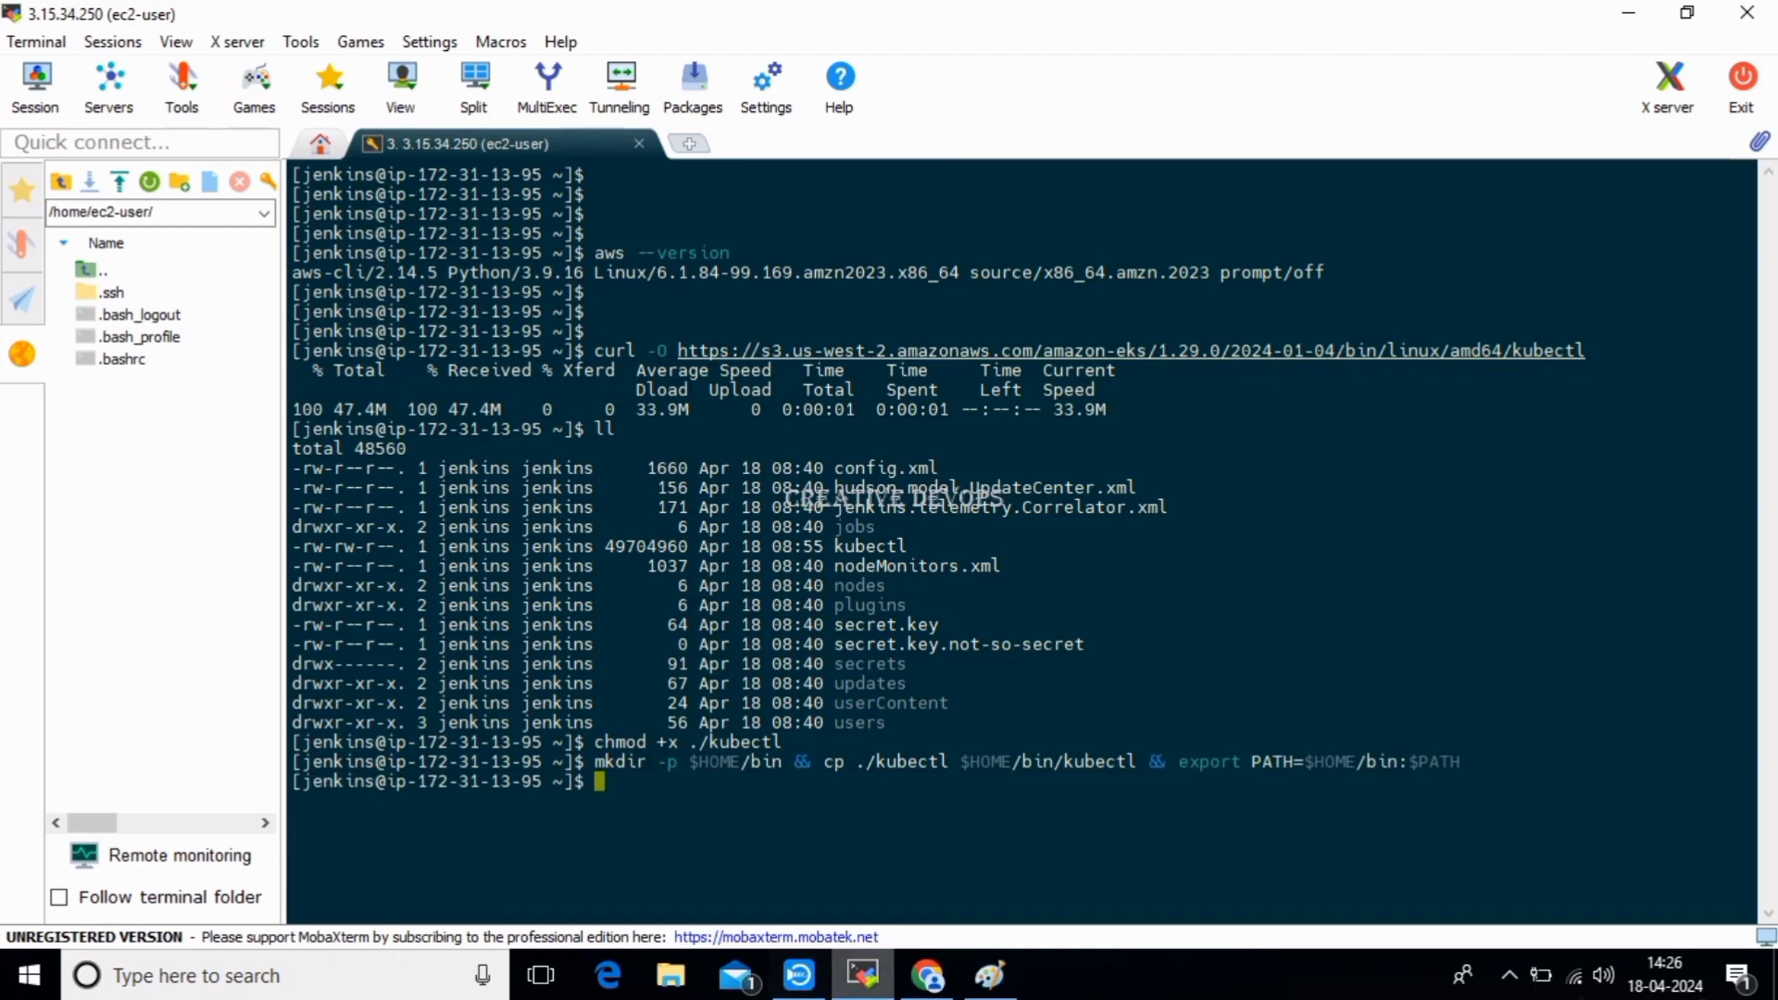
key(alt+Tab)
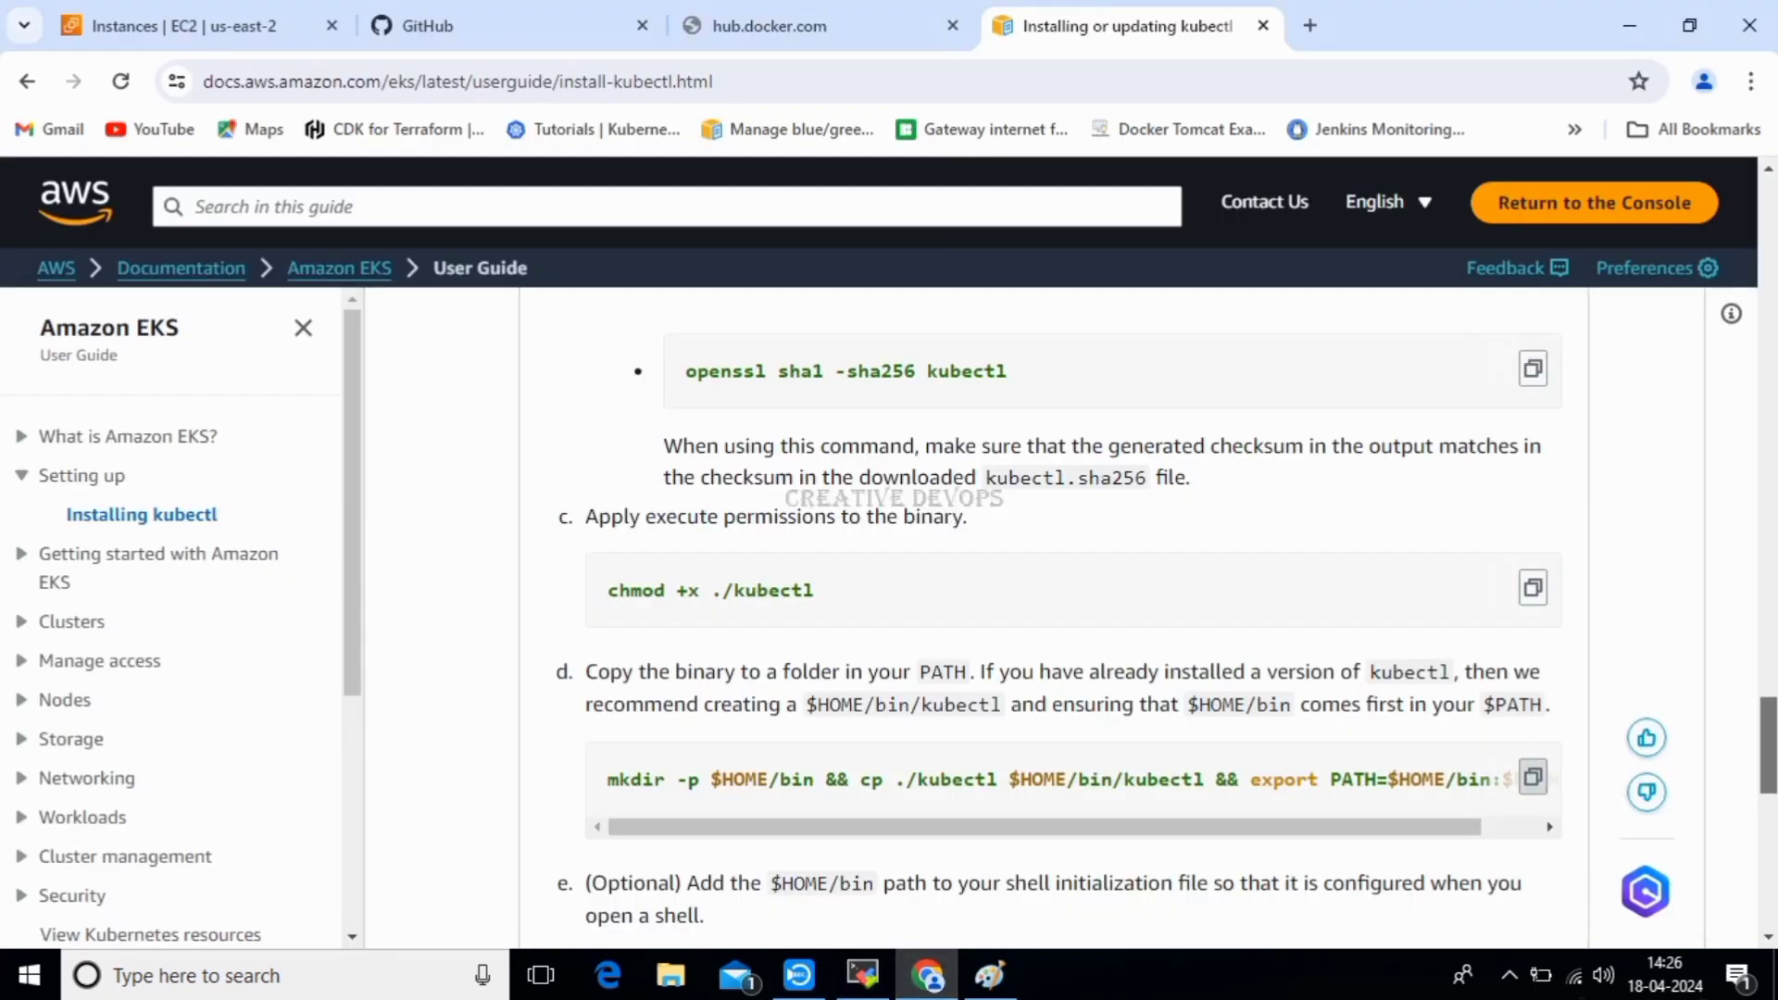
Run kubectl version --client from the guide, confirming client version v1.29.0.
scroll(1056, 630, down, 6)
scroll(1055, 630, down, 1)
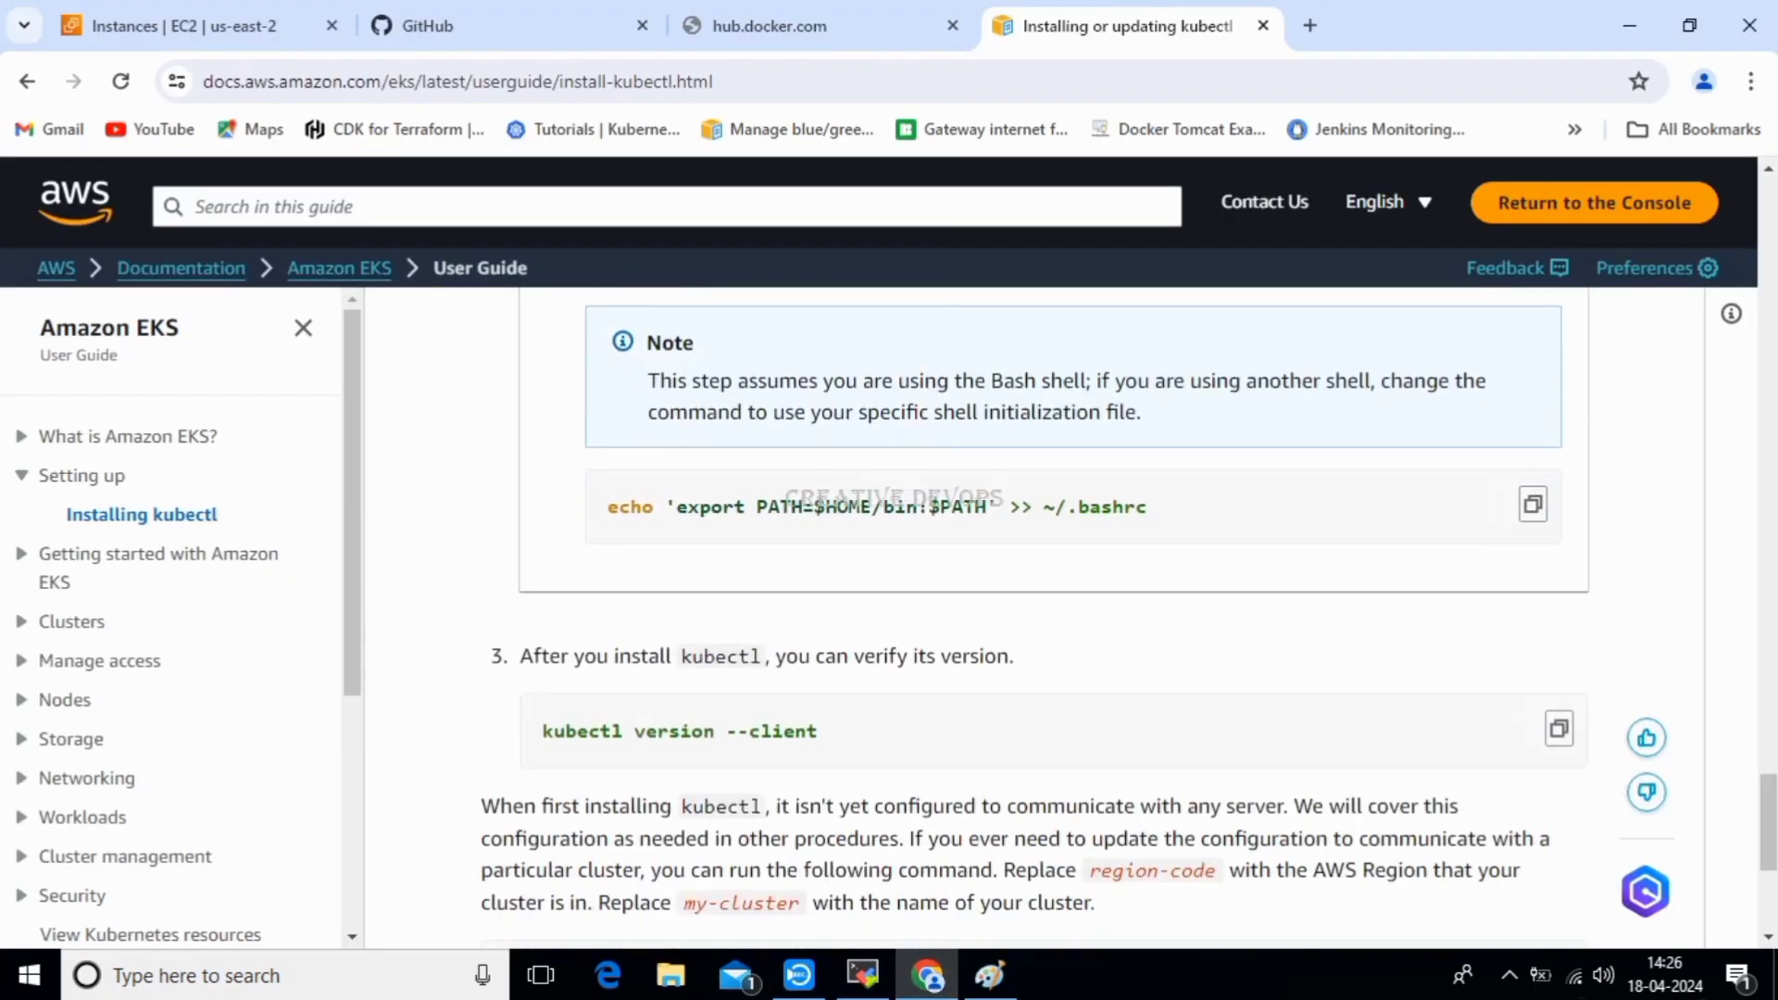
drag(687, 656, 1016, 656)
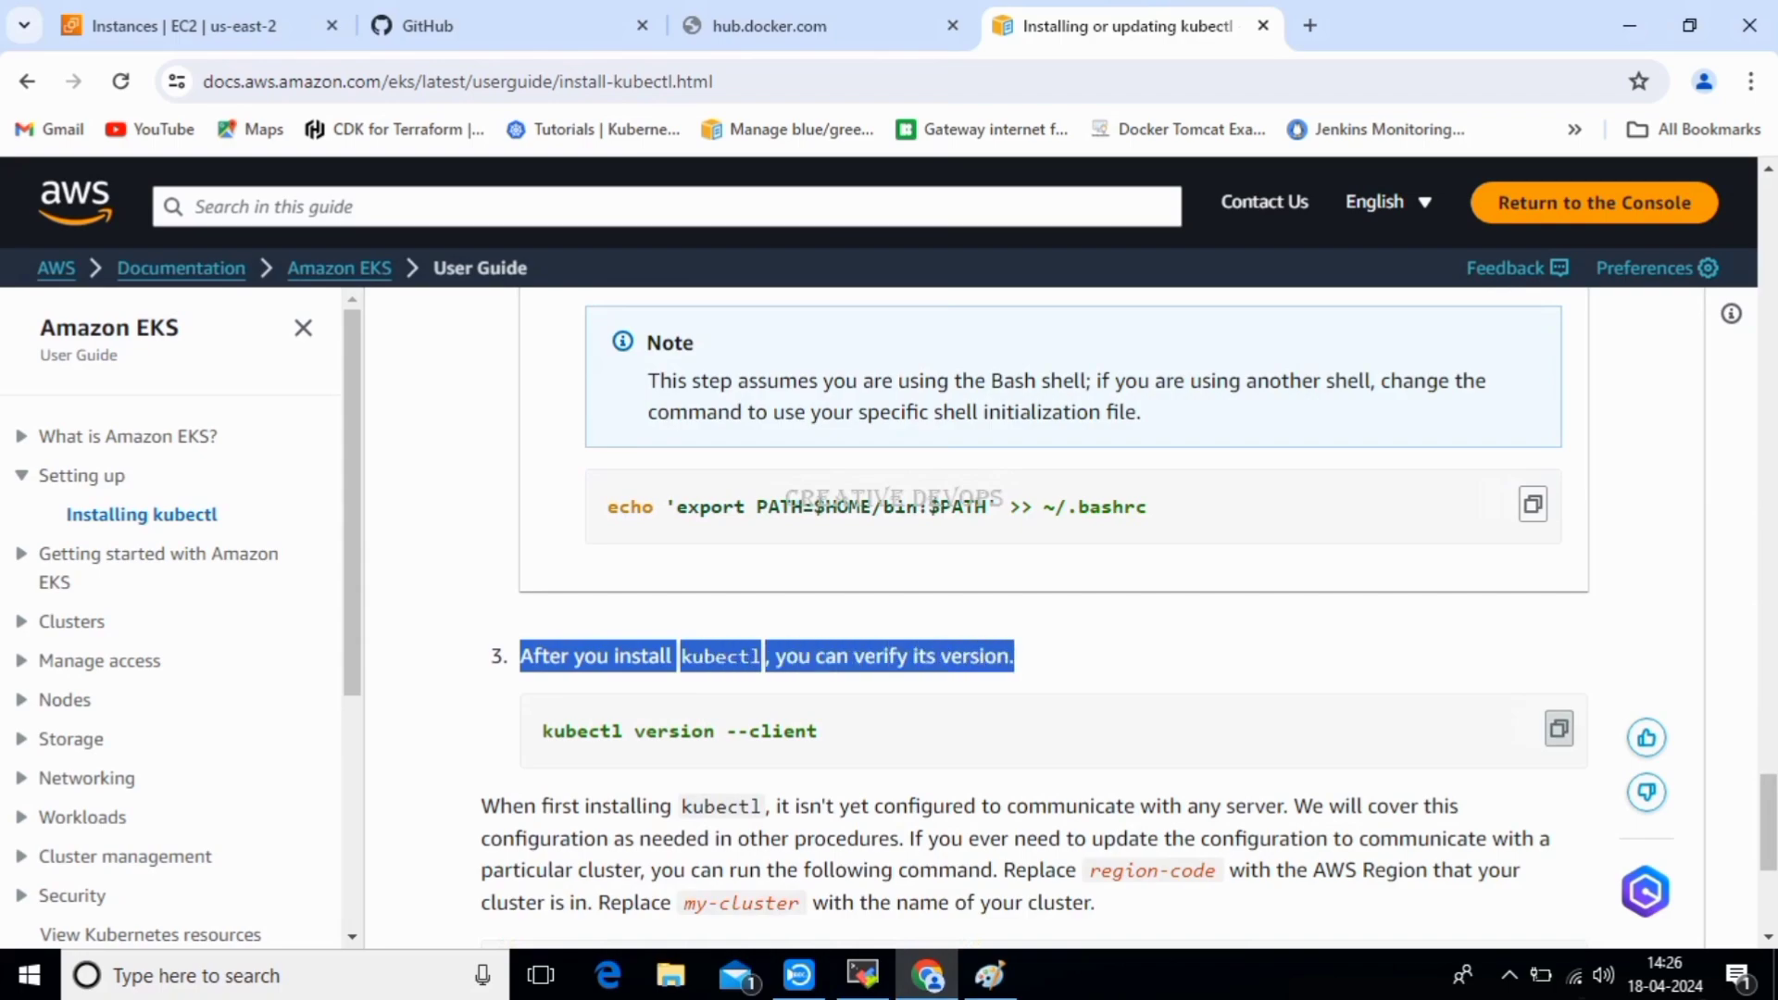
click(1559, 729)
click(862, 974)
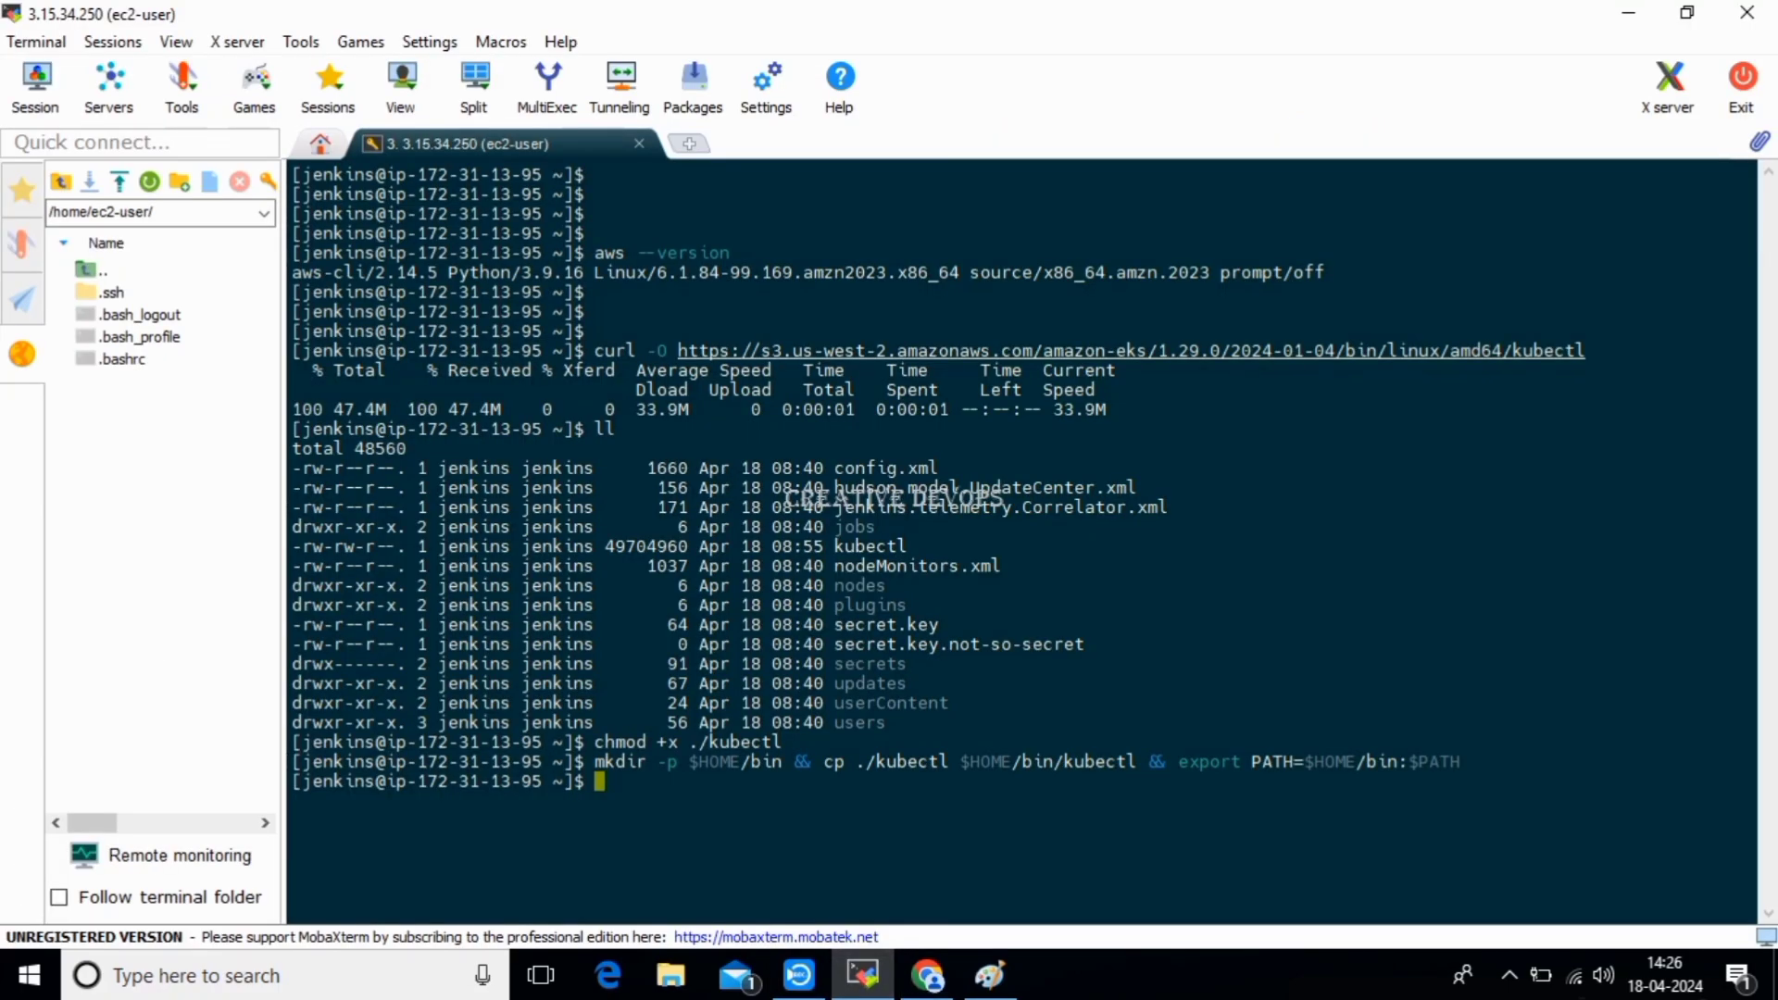
key(shift+Insert)
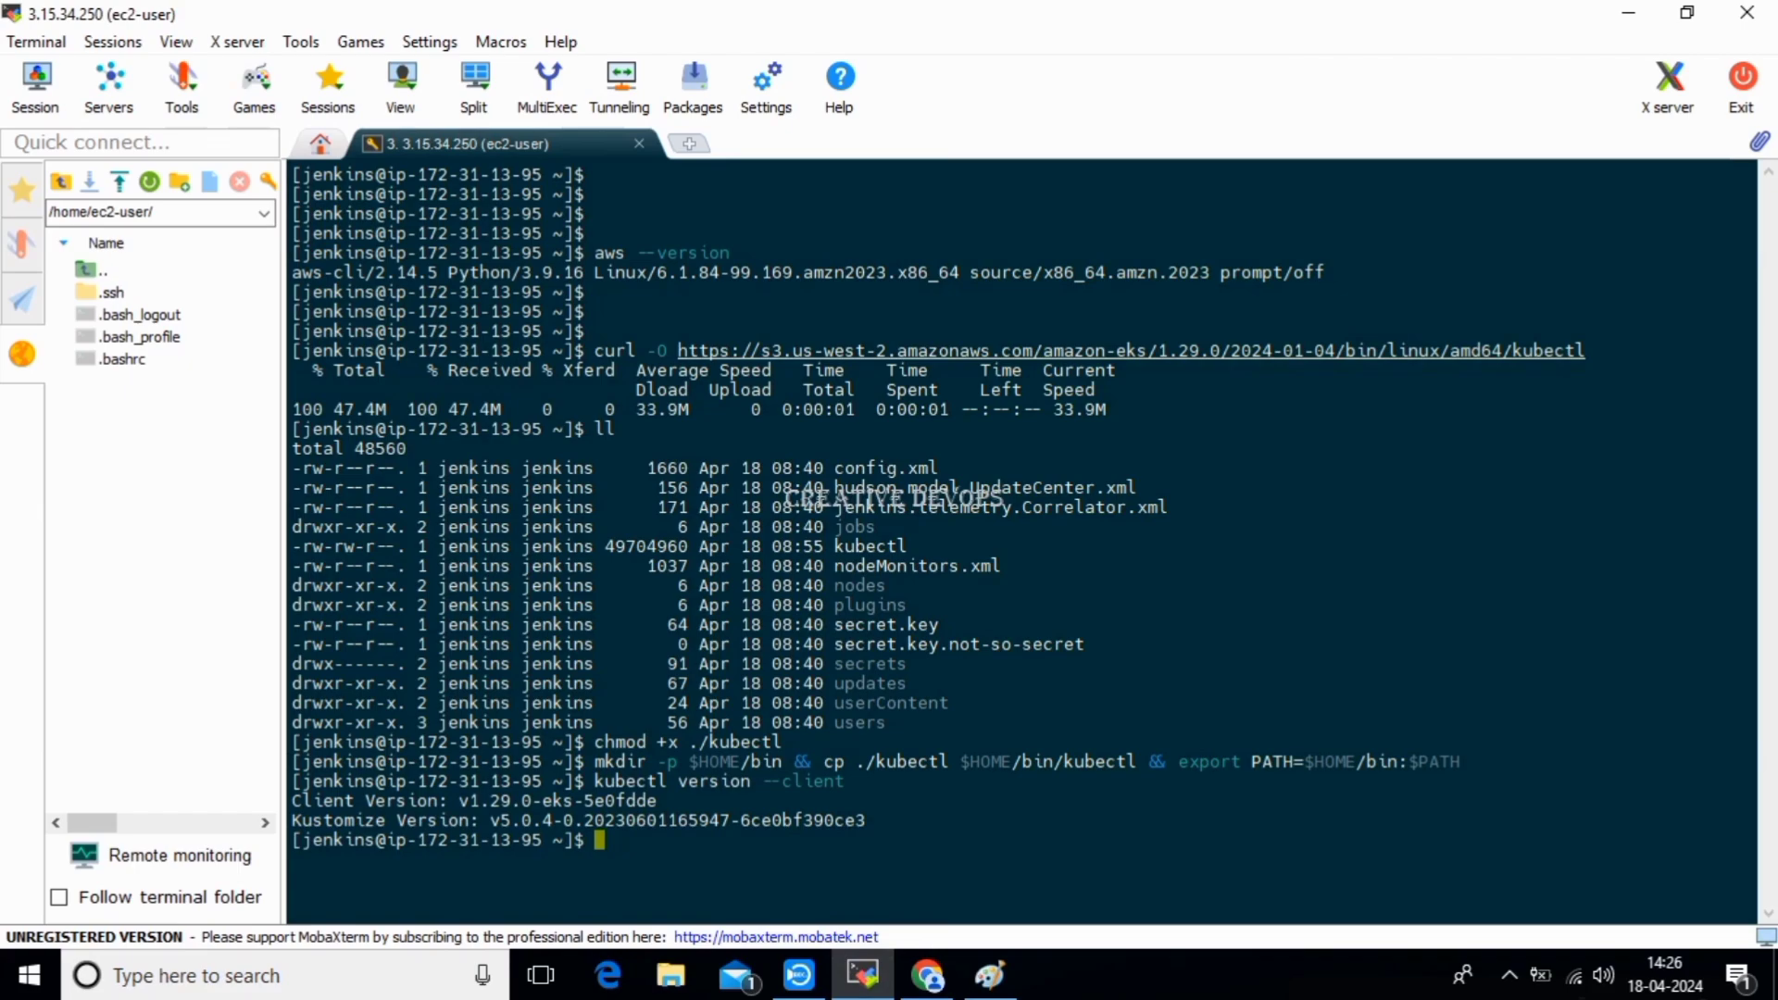
drag(291, 800, 658, 800)
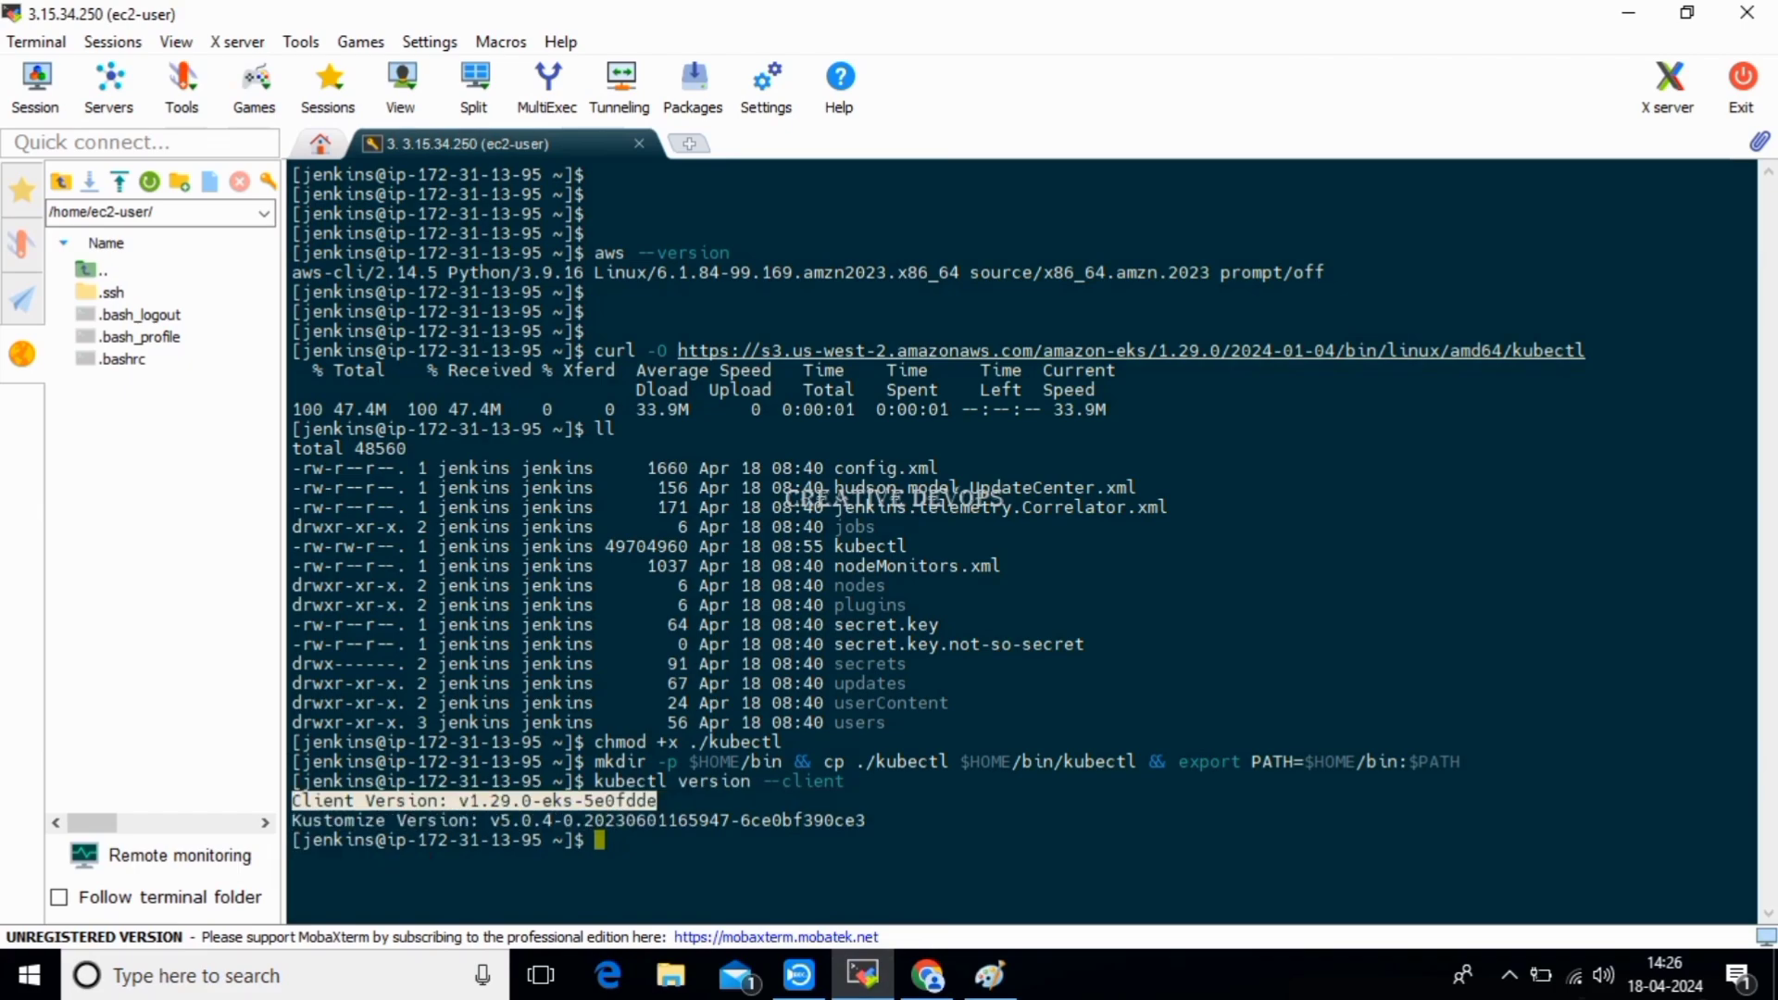
drag(460, 800, 520, 800)
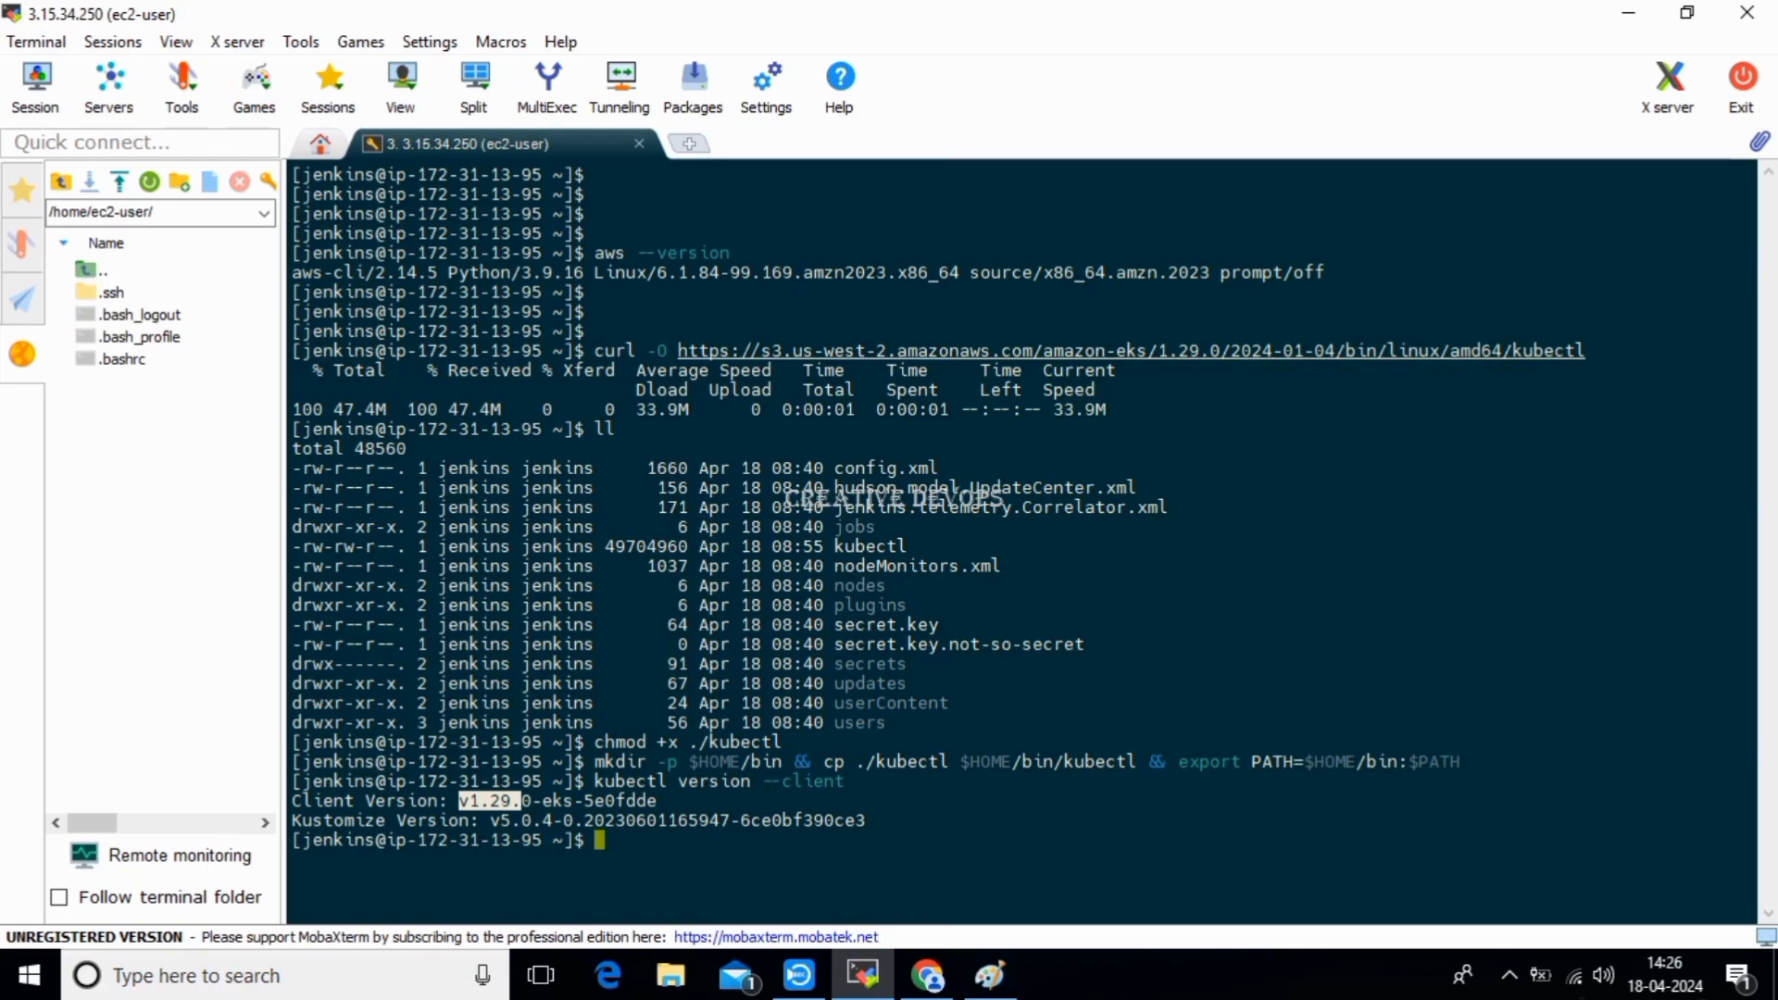
click(521, 801)
click(990, 975)
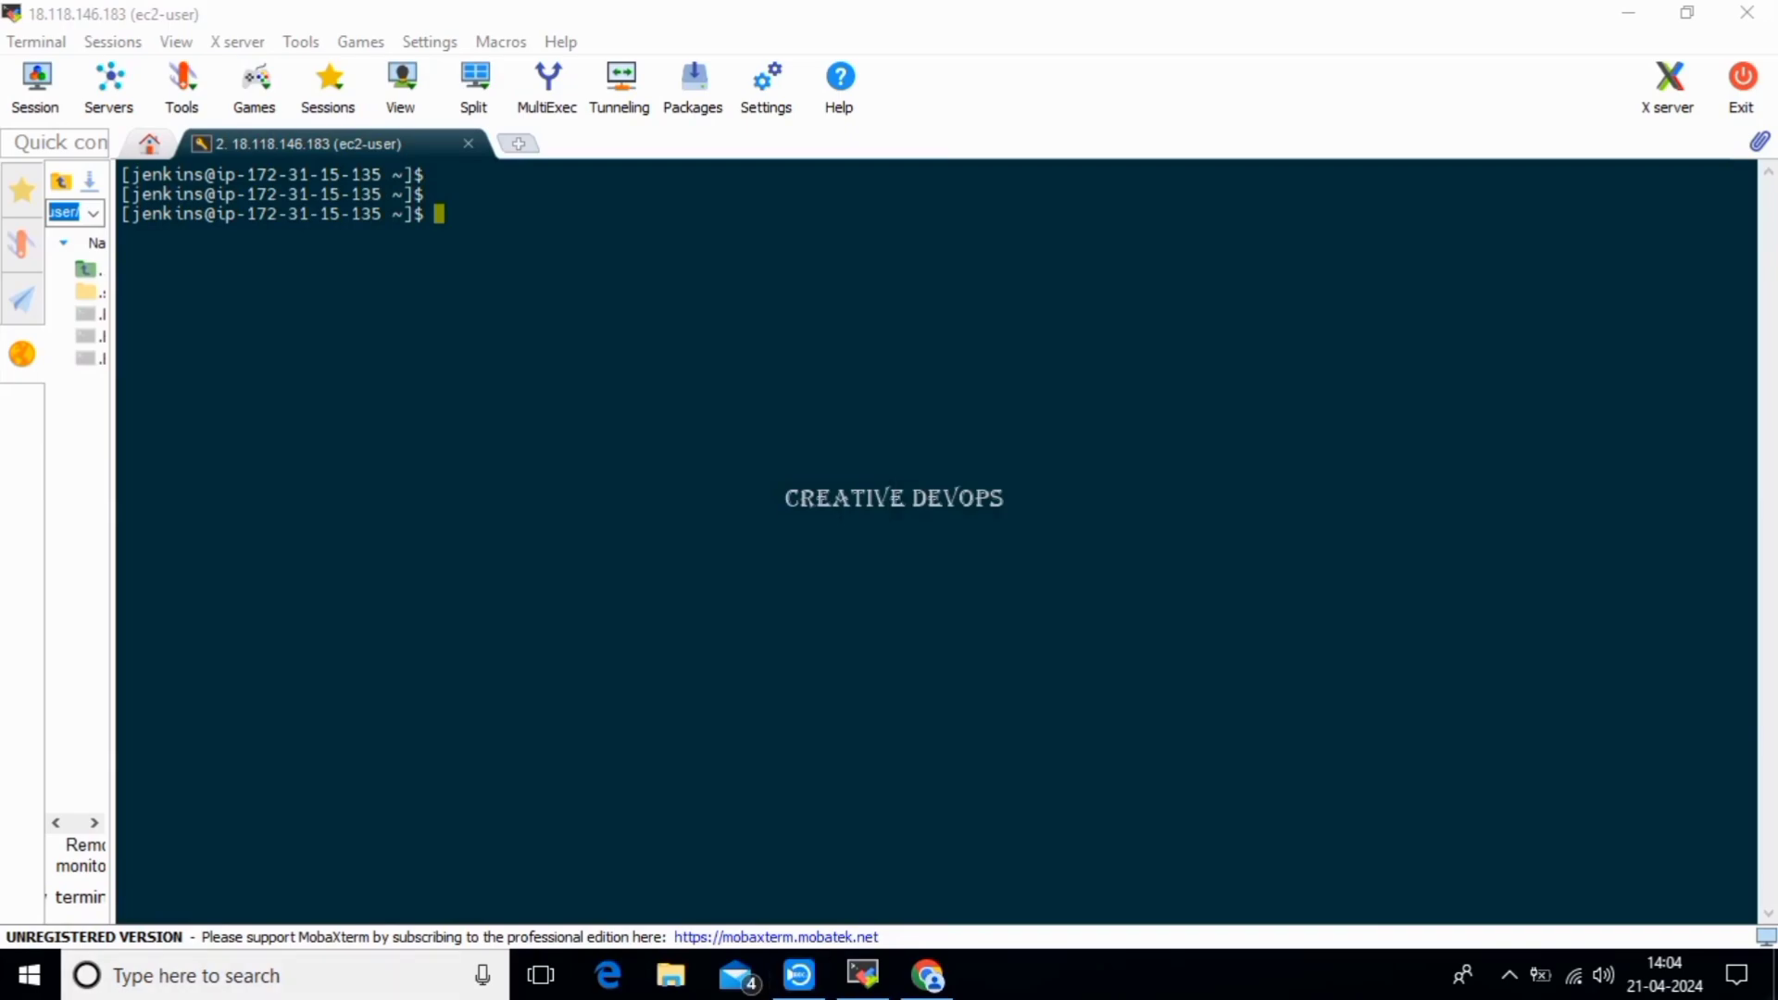
Launch Paint from Windows search by typing paint.
click(277, 975)
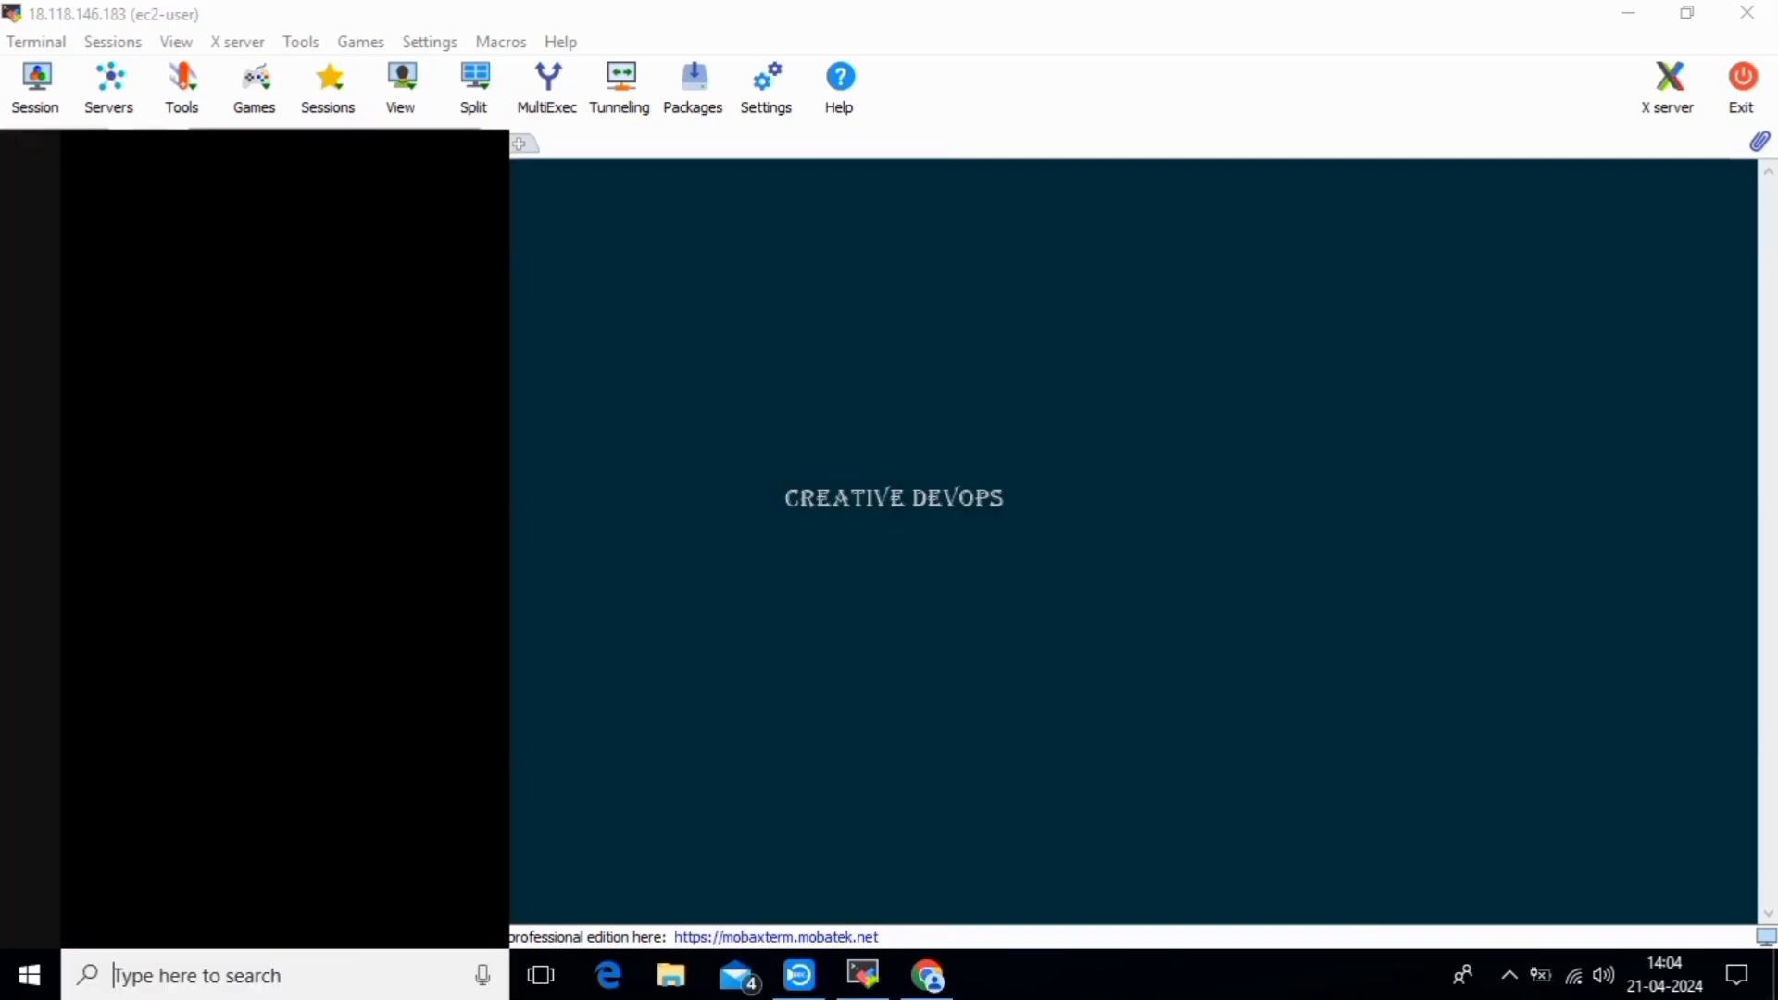
text(pa)
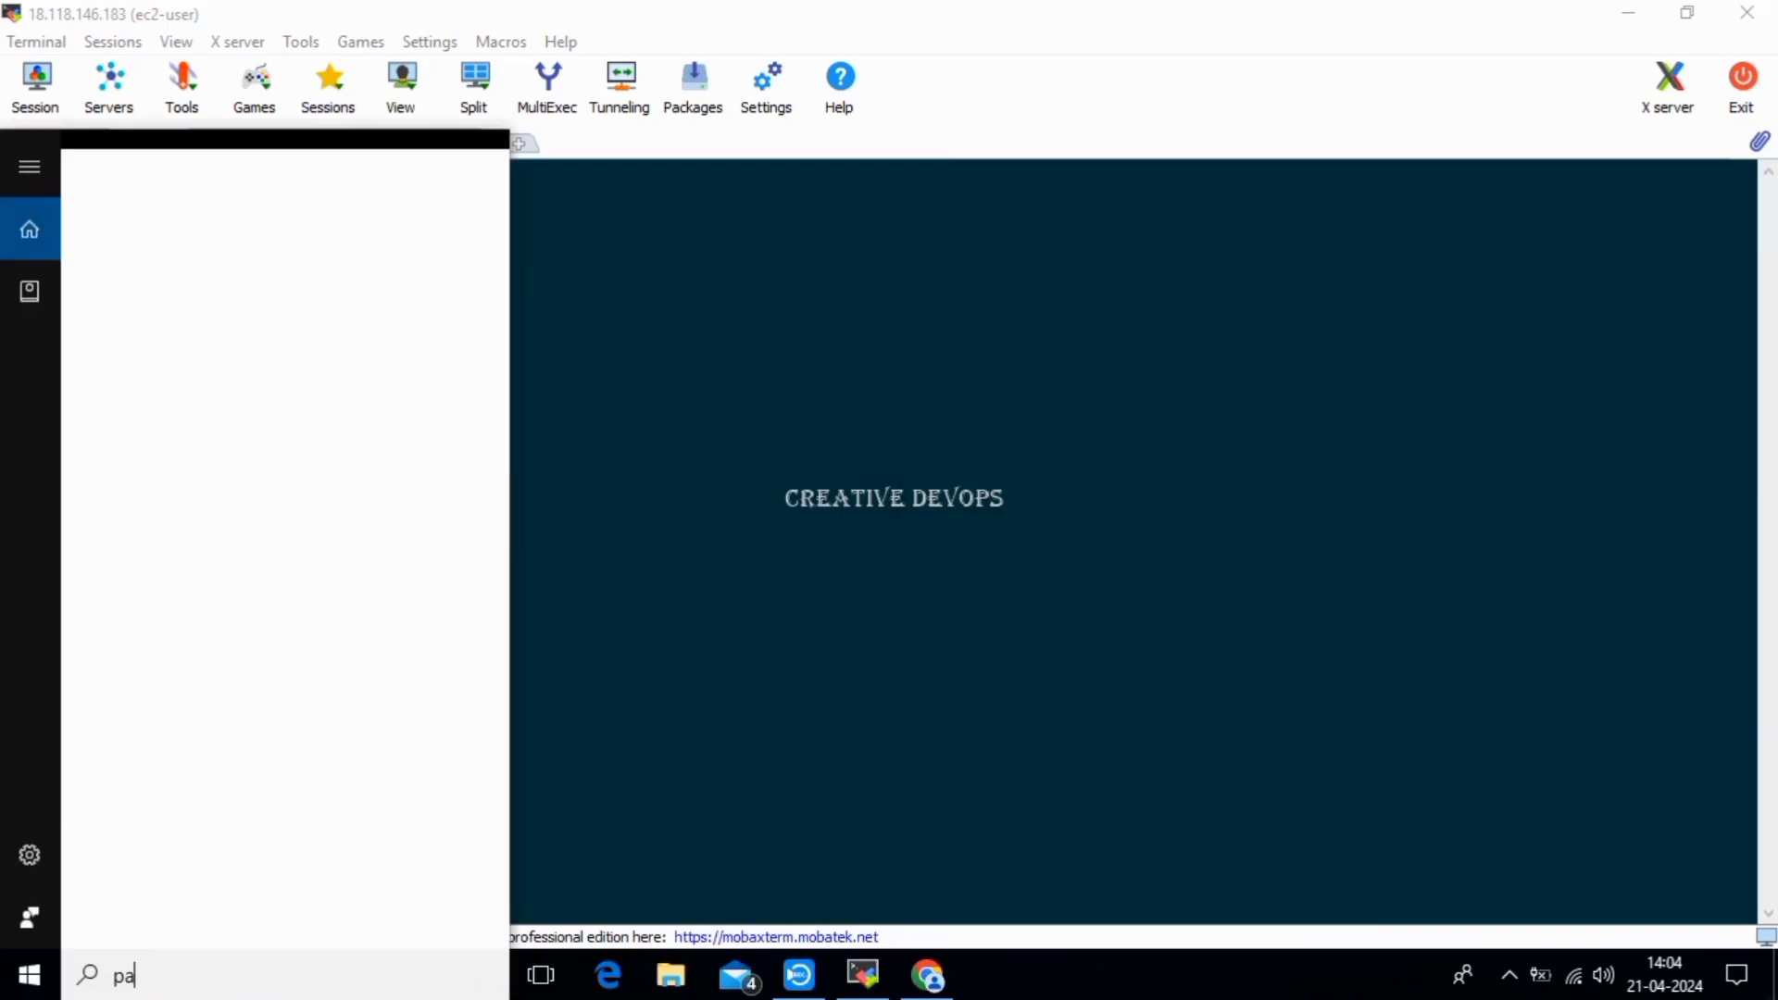
text(int)
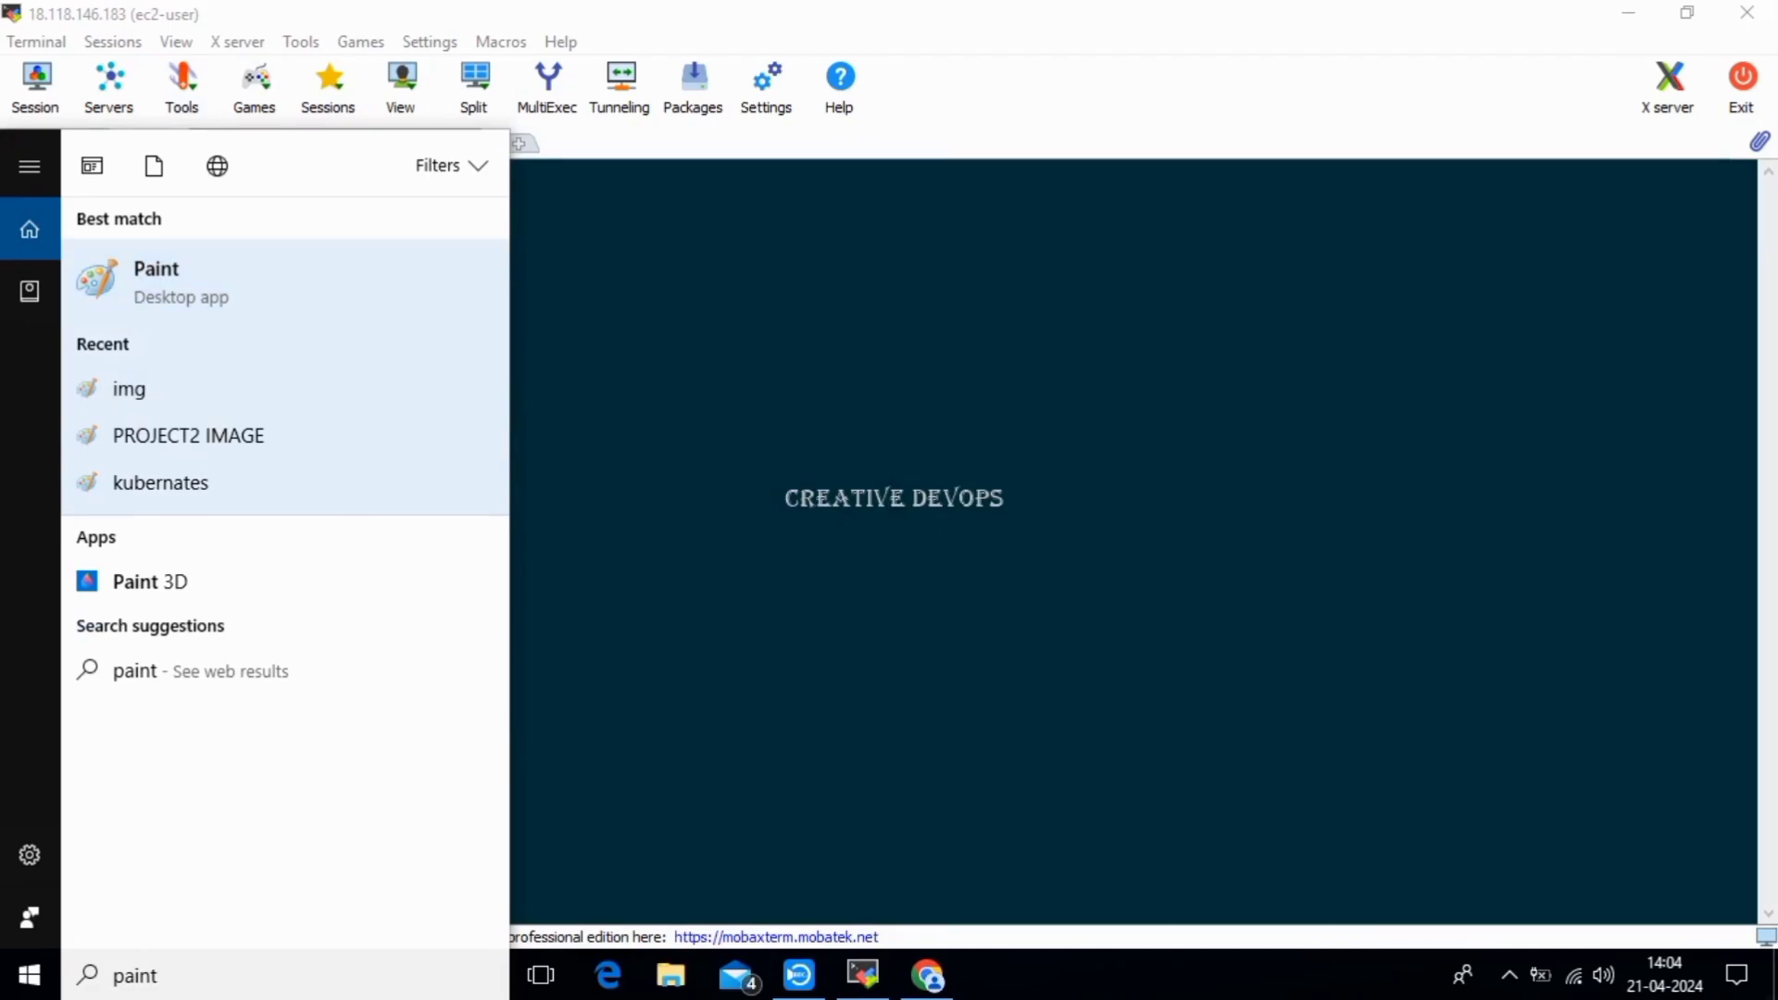
key(Return)
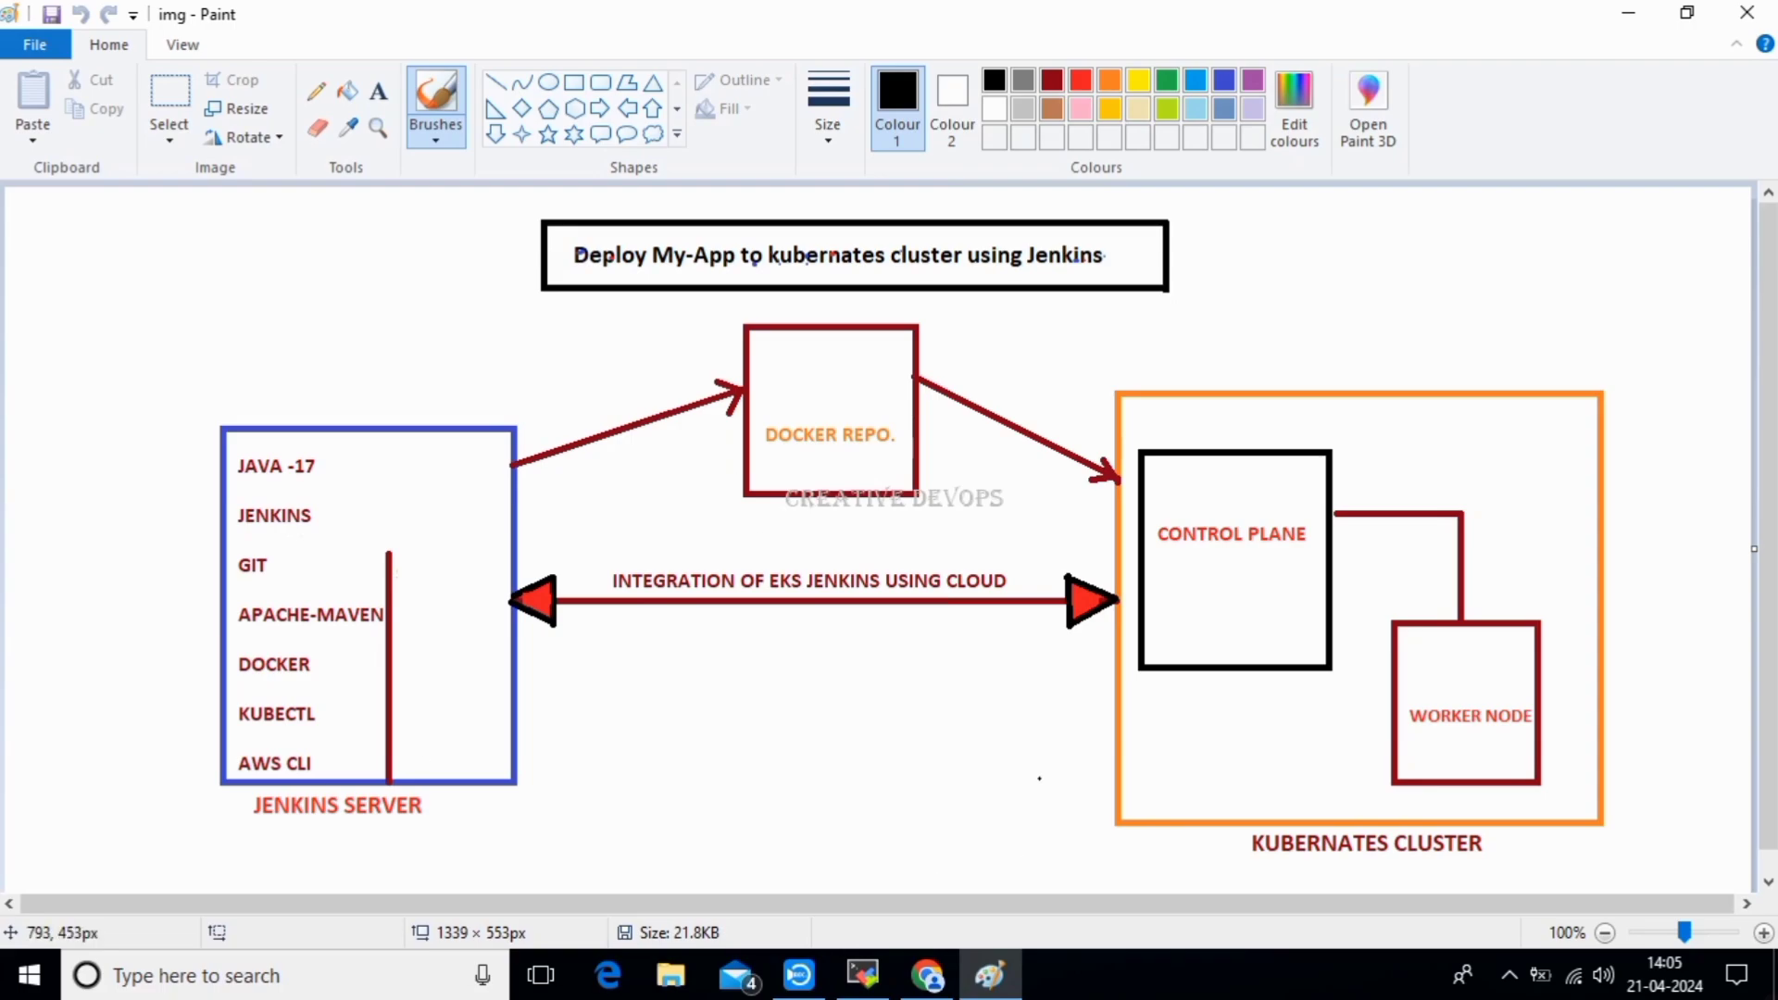
After reviewing the My-App Kubernetes deployment diagram in Paint, return to the MobaXterm terminal.
click(863, 975)
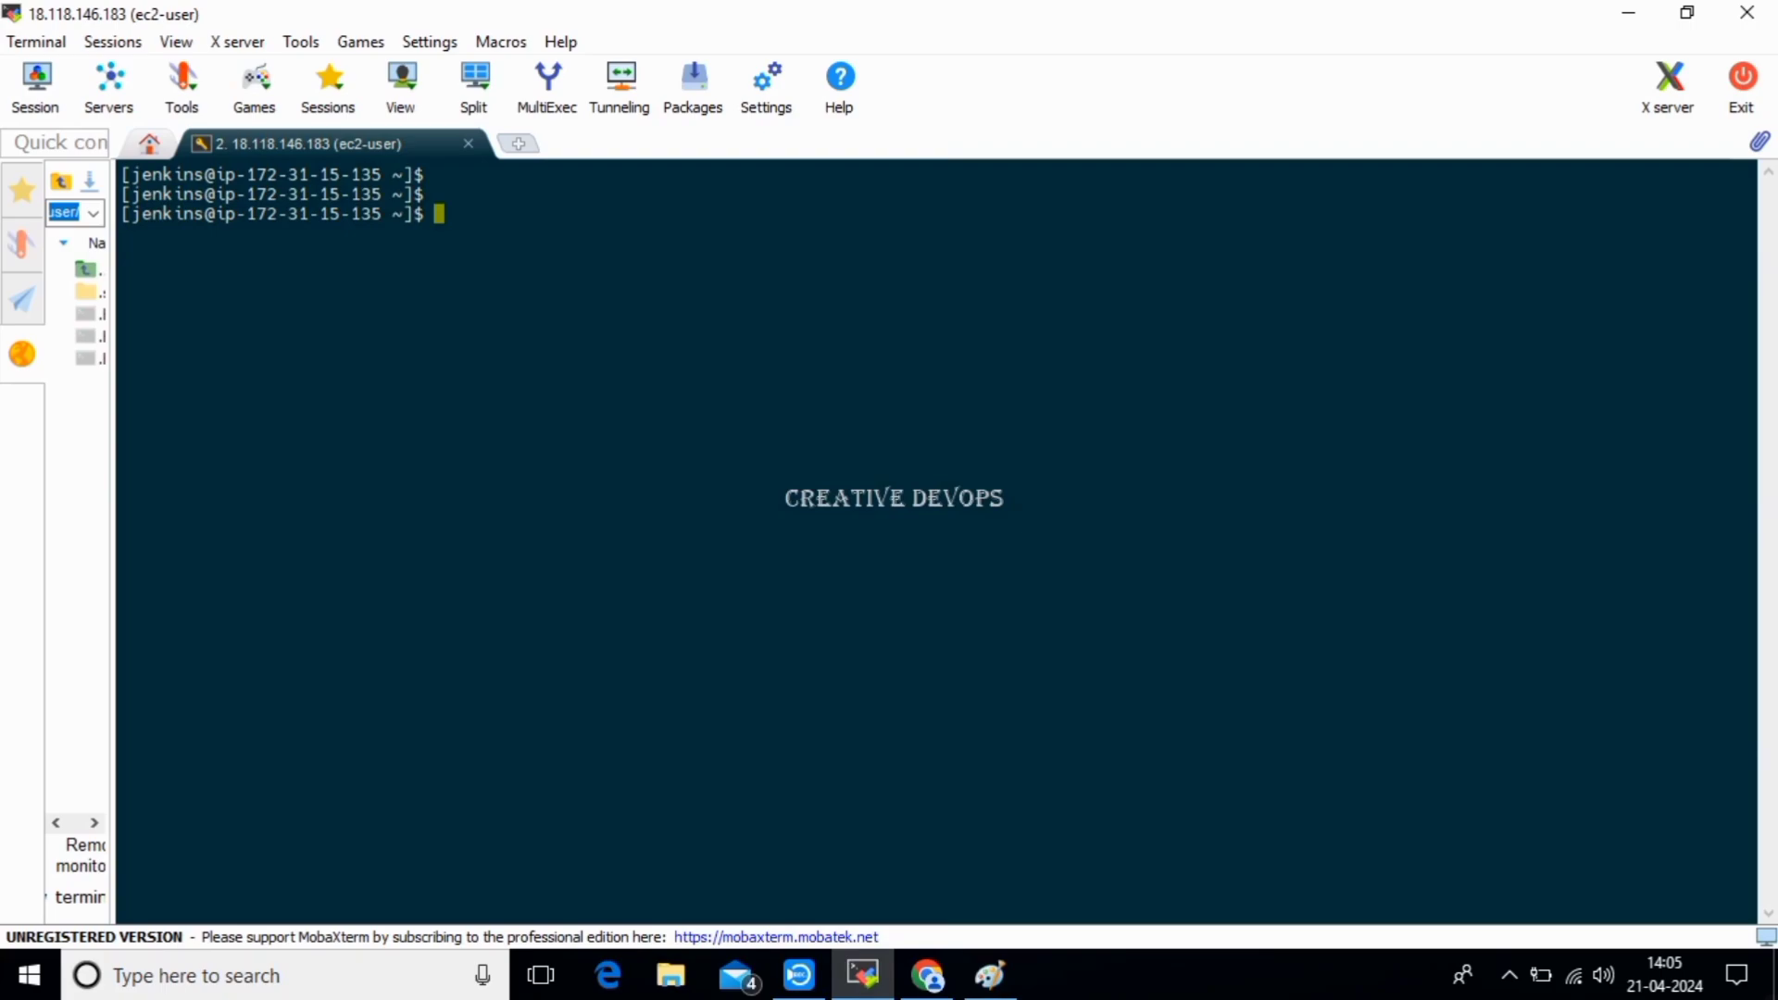
Load Jenkins at 18.118.146.183:8080 in a new tab and select the initialAdminPassword file path.
click(927, 974)
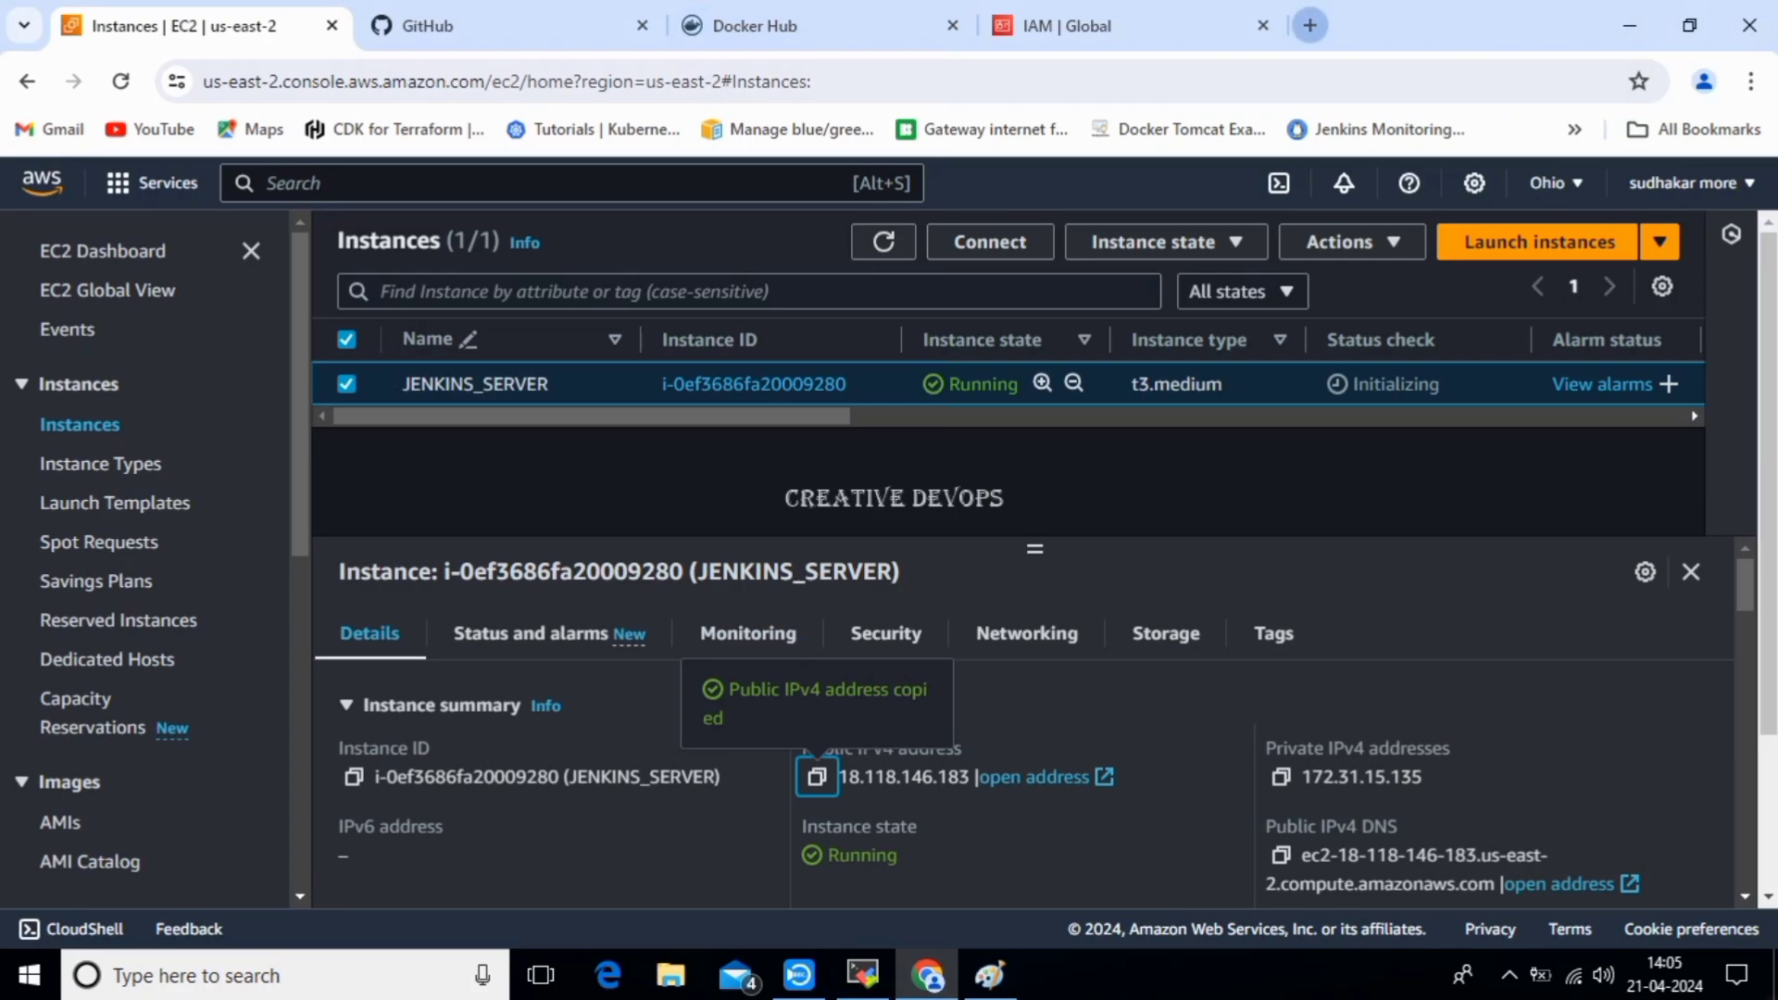
click(1310, 25)
text(18.118.146.183)
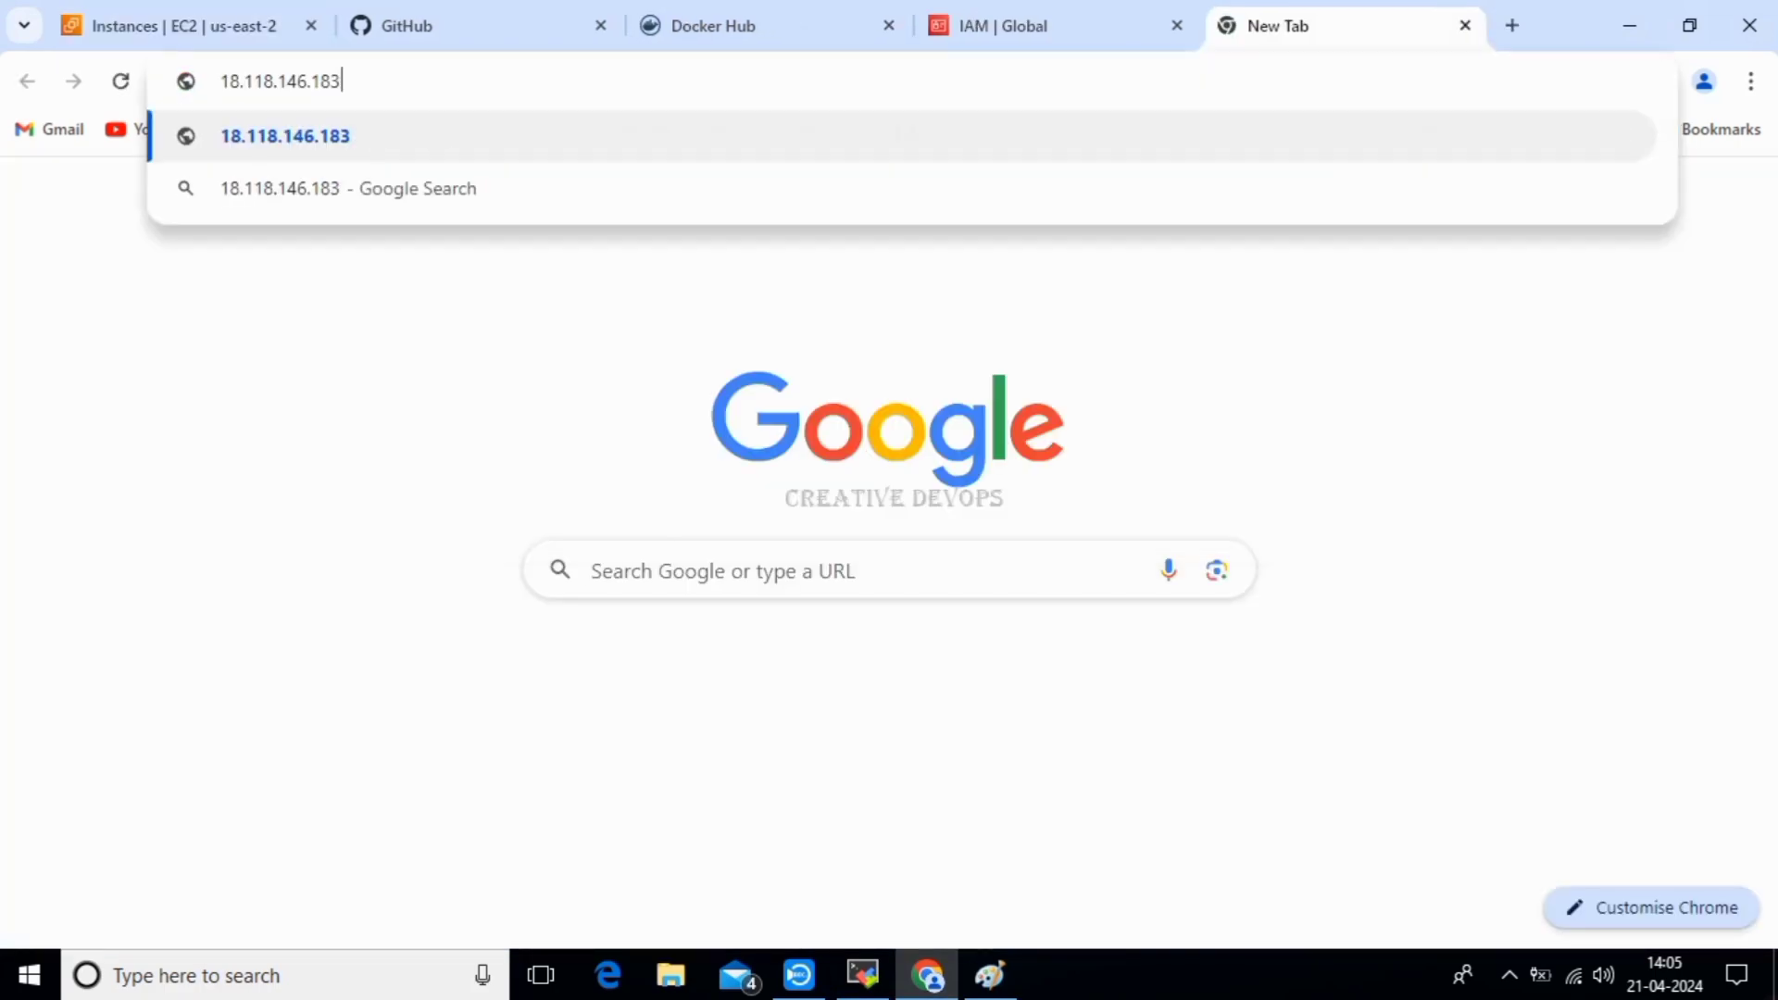
text(:8080)
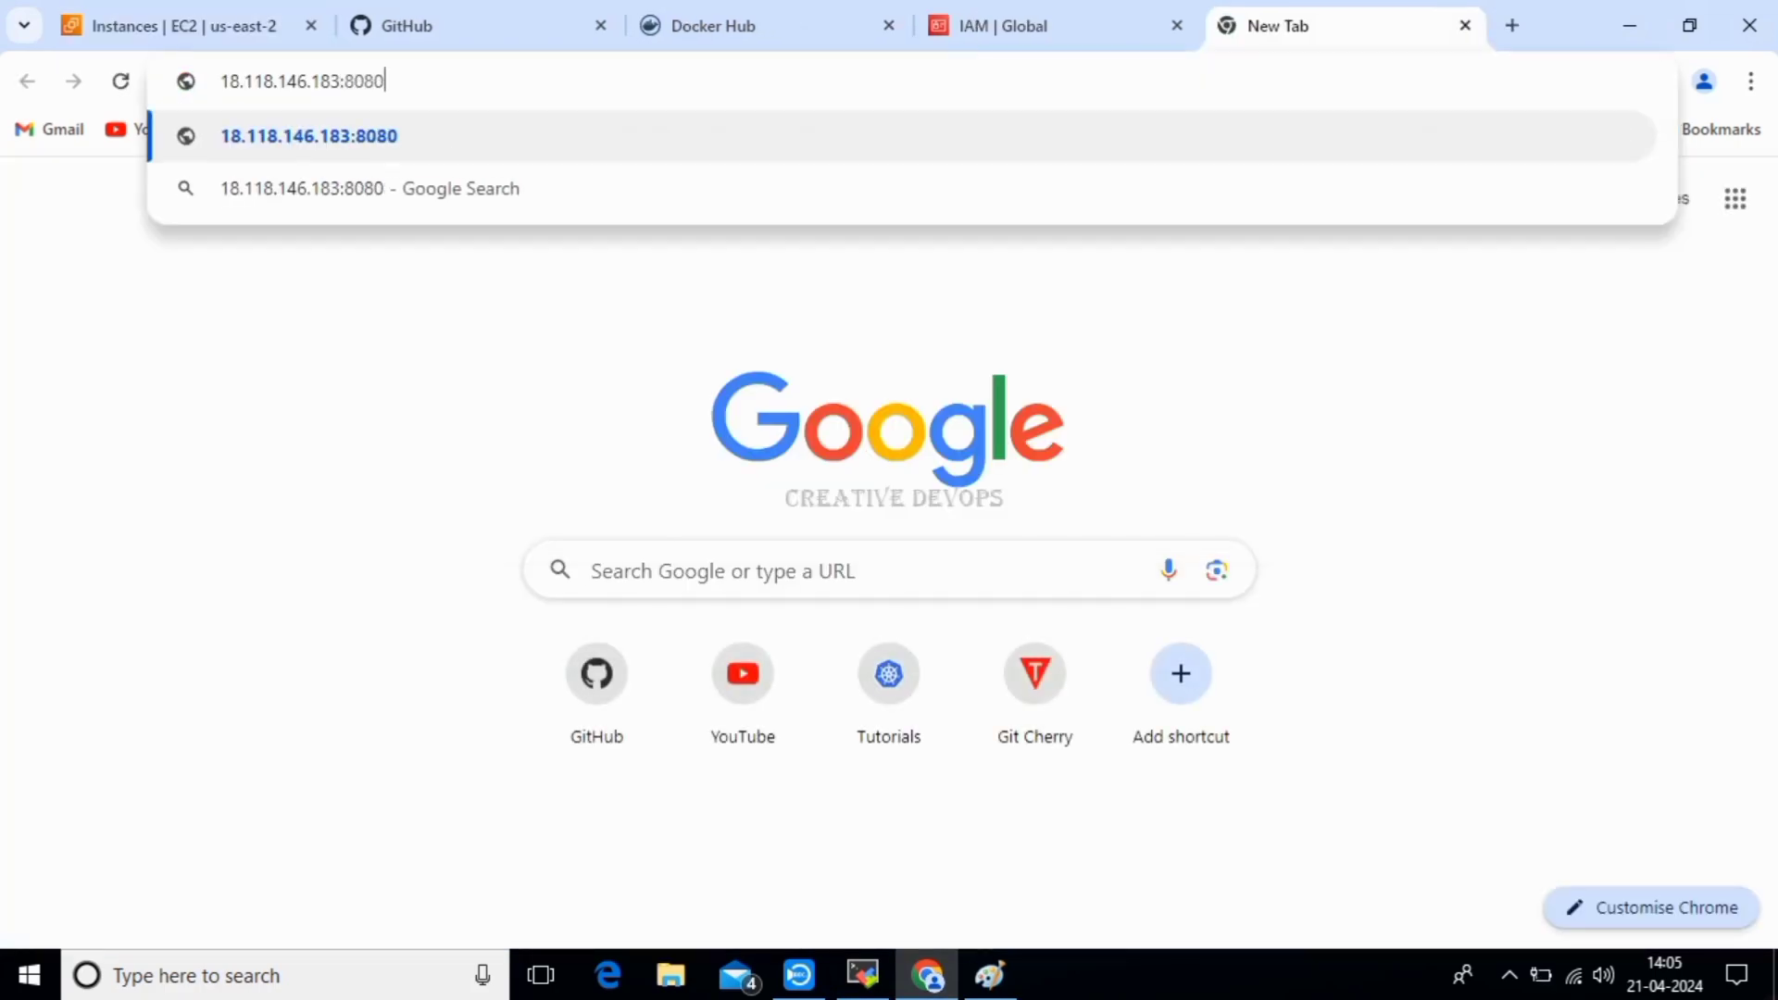
key(Return)
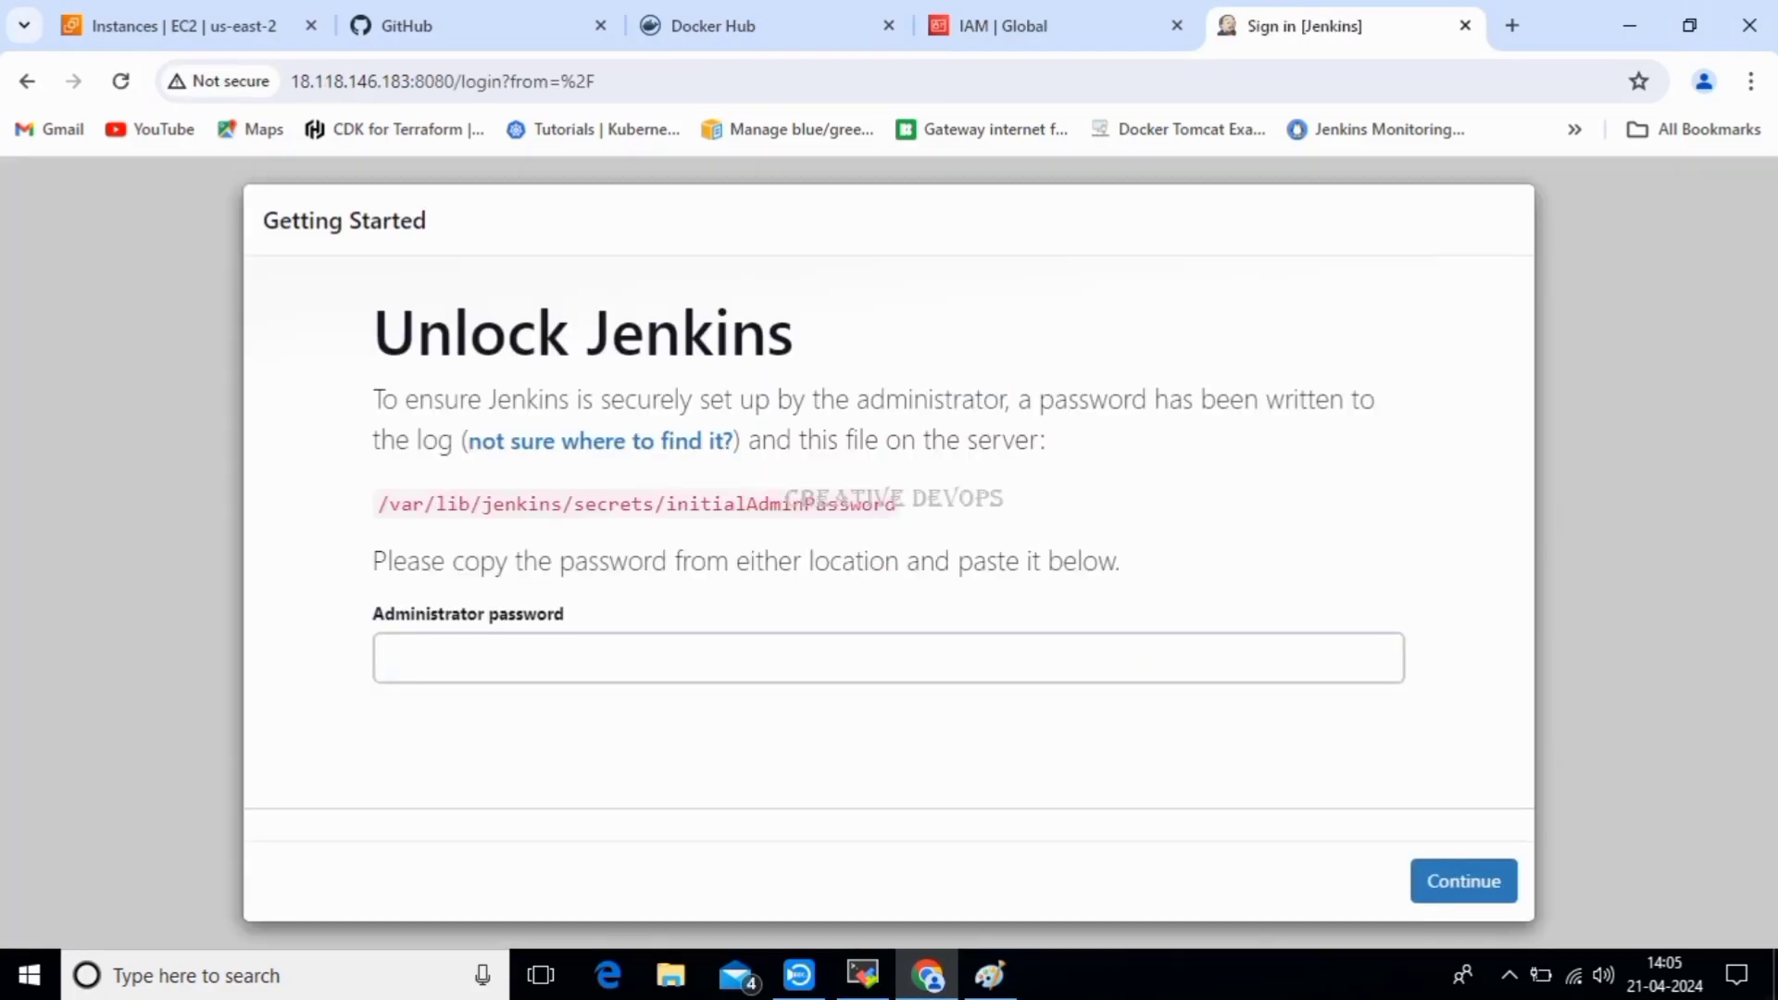
drag(374, 331, 794, 331)
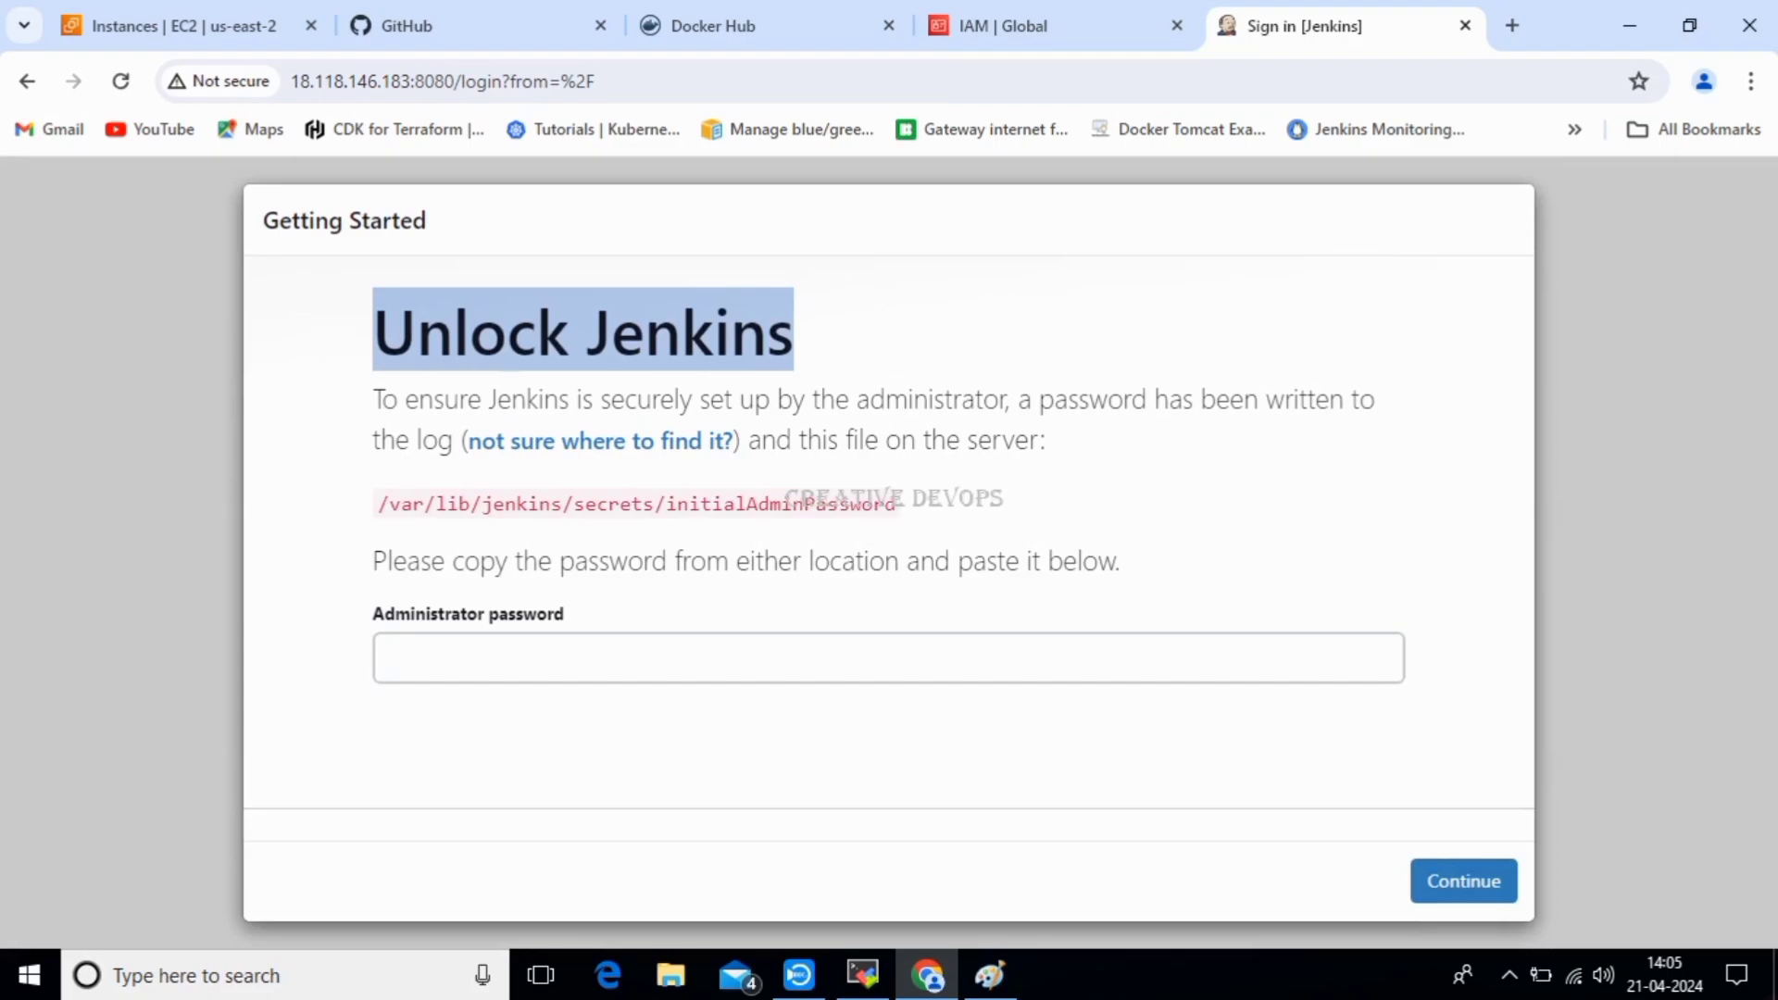
click(833, 334)
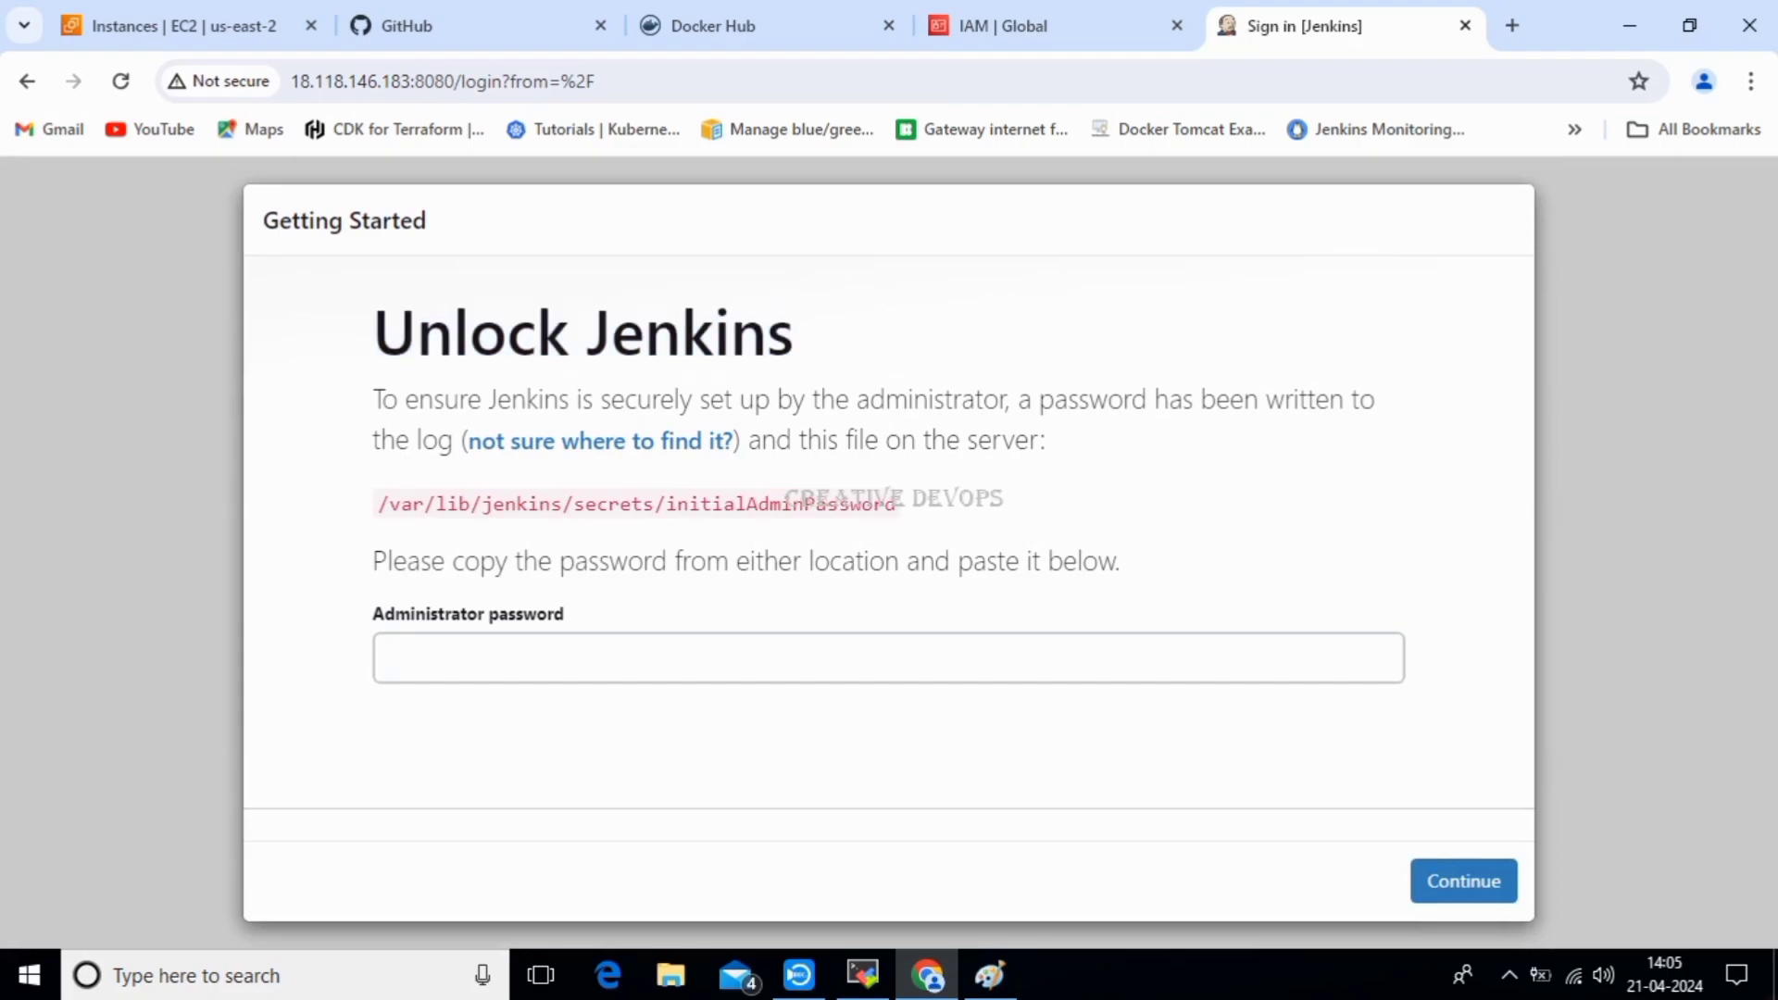
drag(378, 504, 897, 504)
key(ctrl+c)
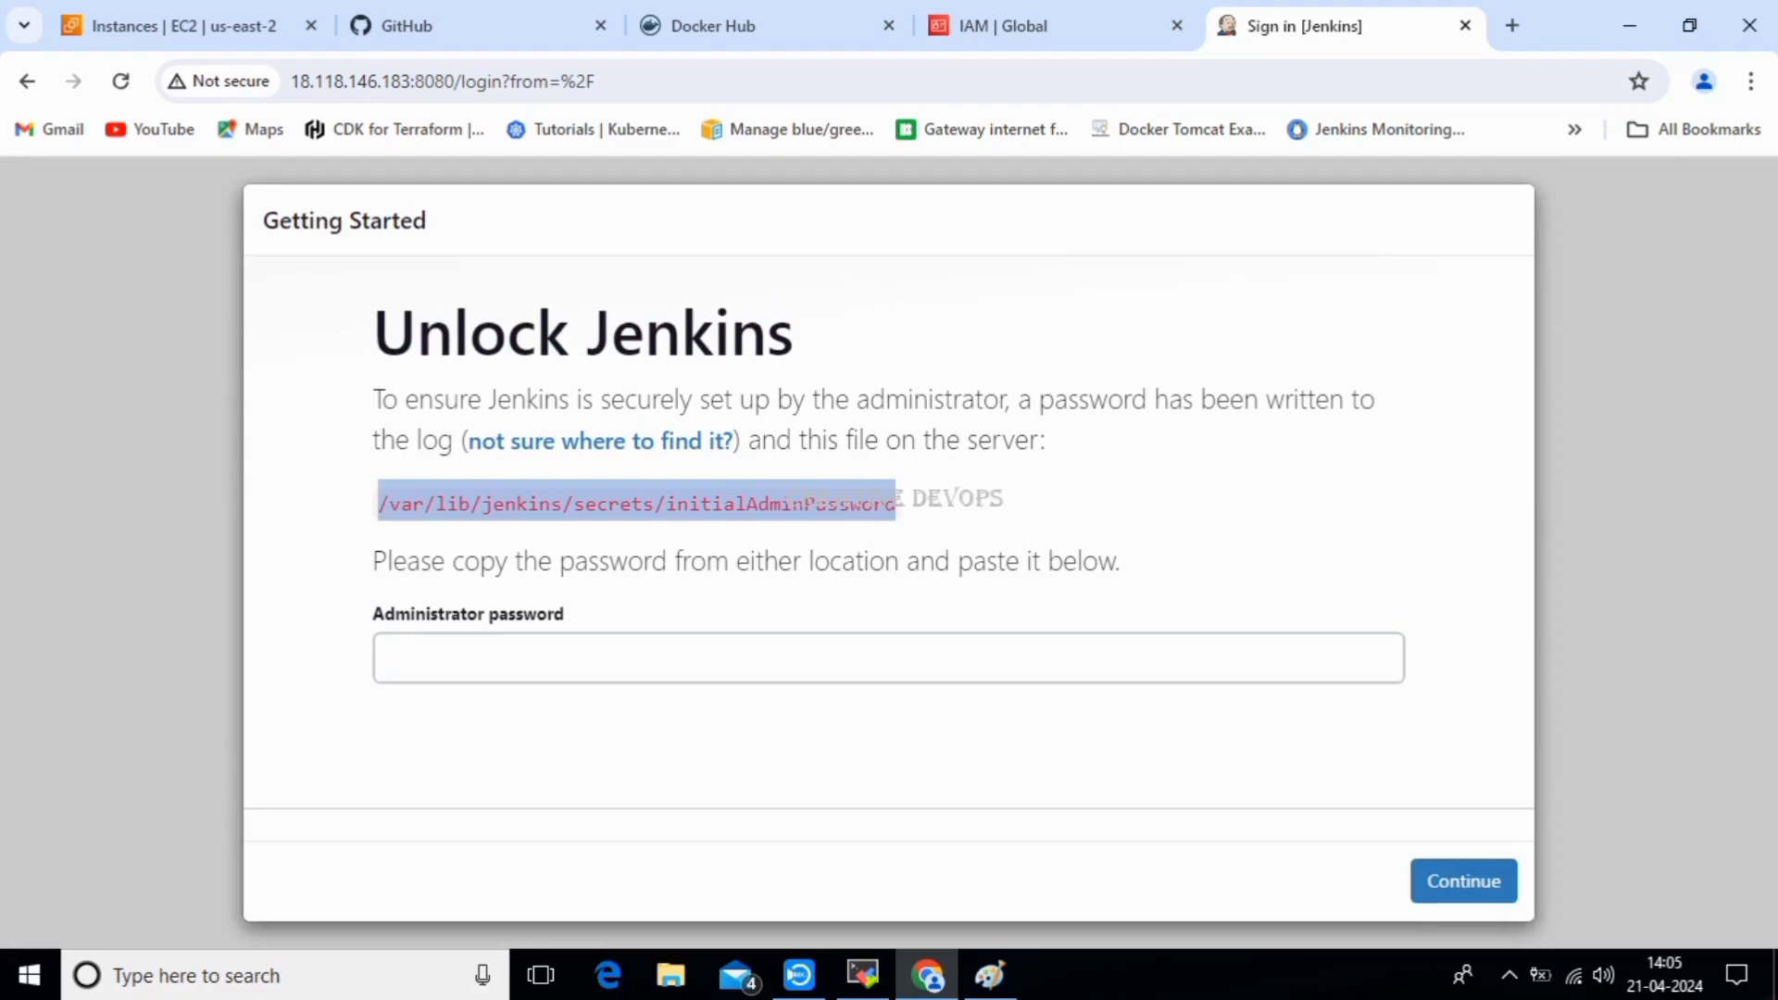
Print the initial admin password with sudo cat /var/lib/jenkins/secrets/initialAdminPassword.
click(863, 975)
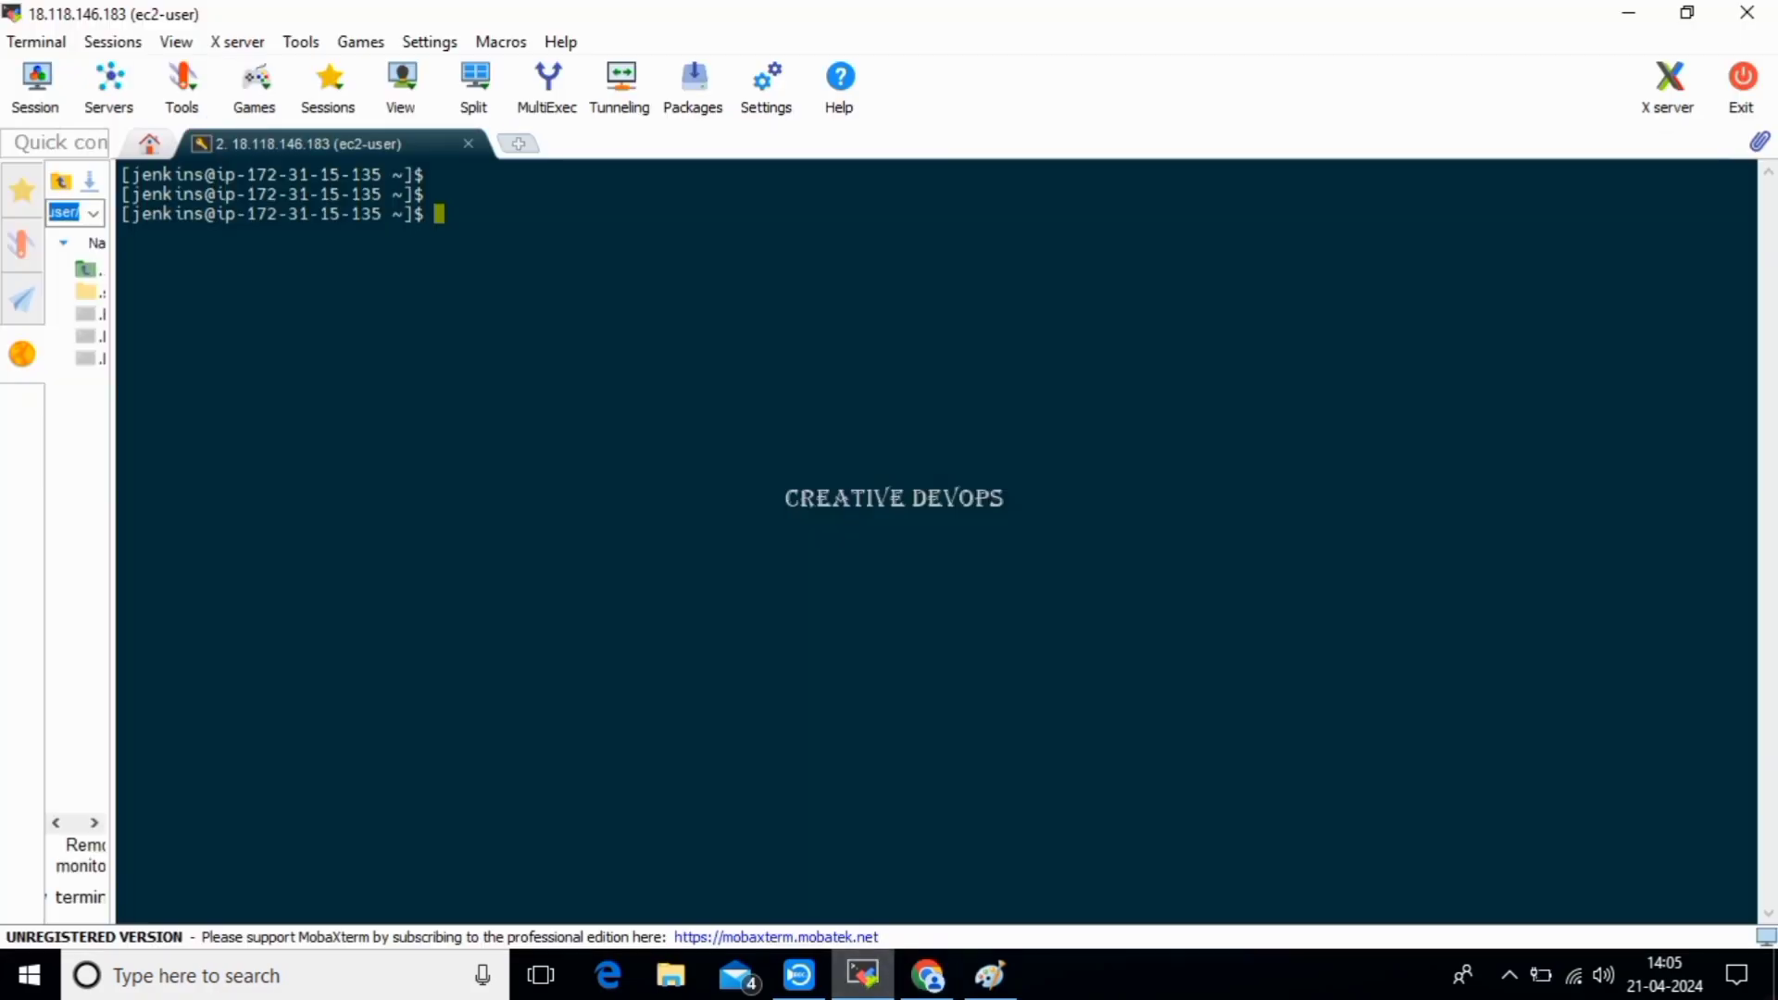
text(cat)
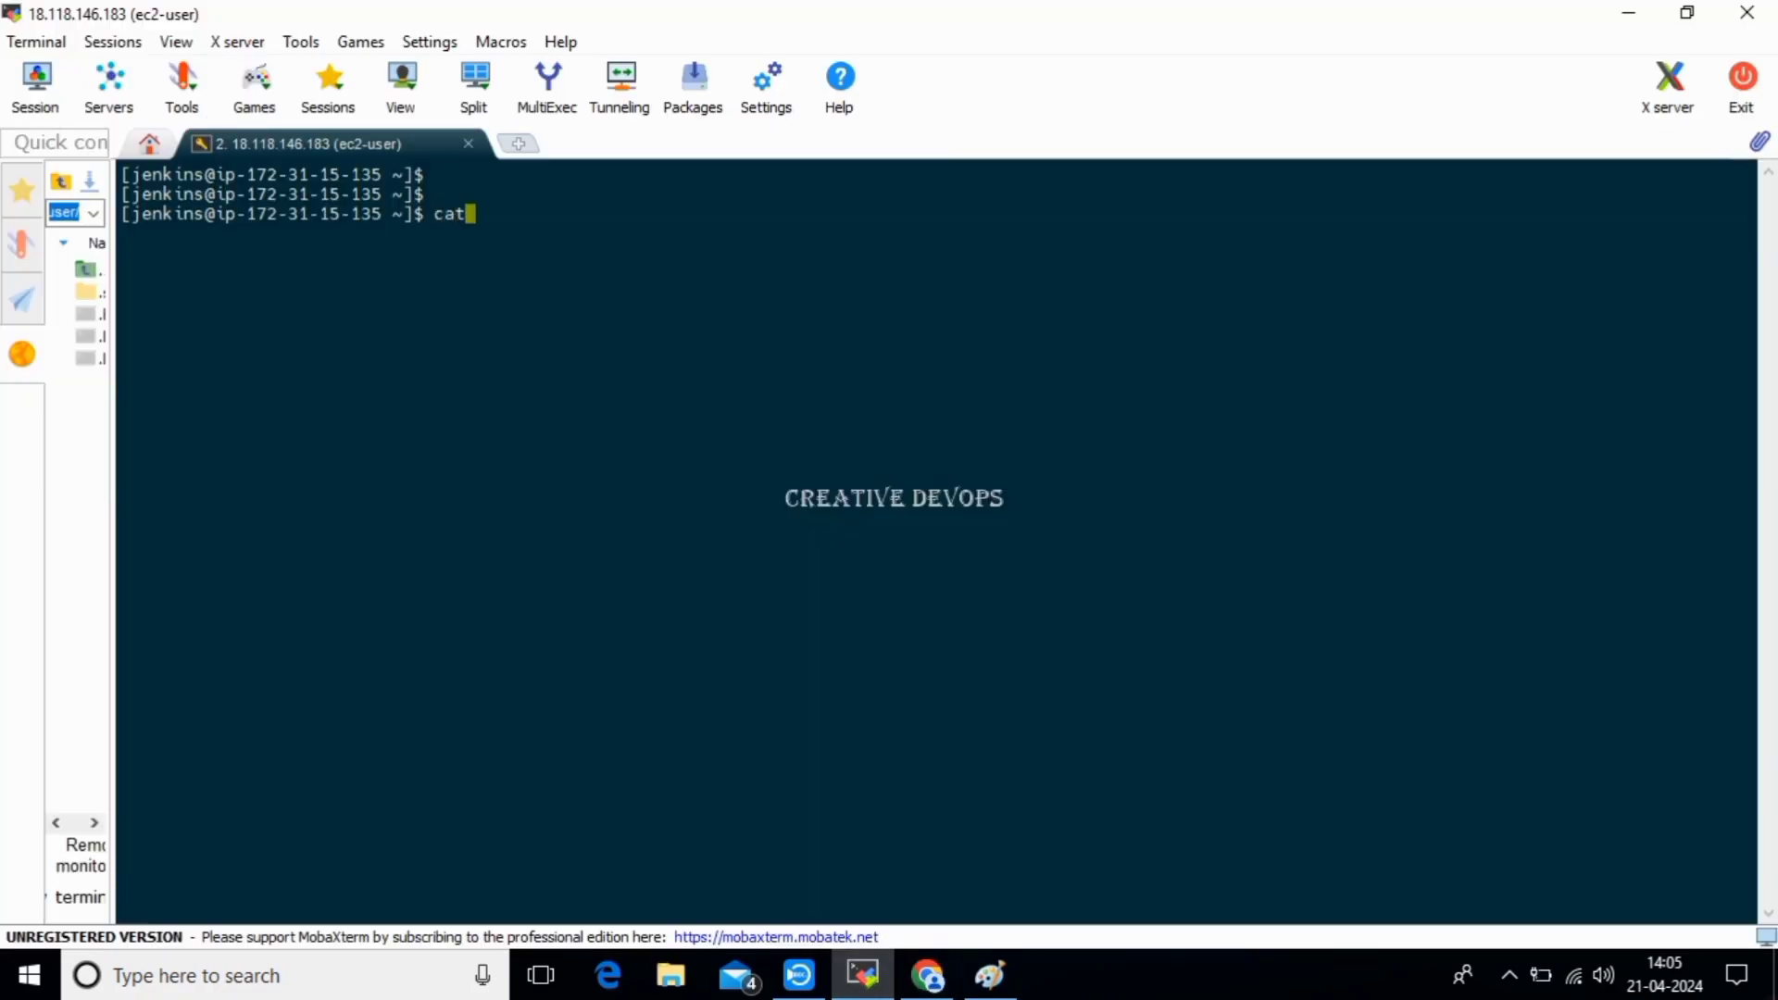
key(Home)
text(sudo)
key(End)
key(shift+Insert)
key(Return)
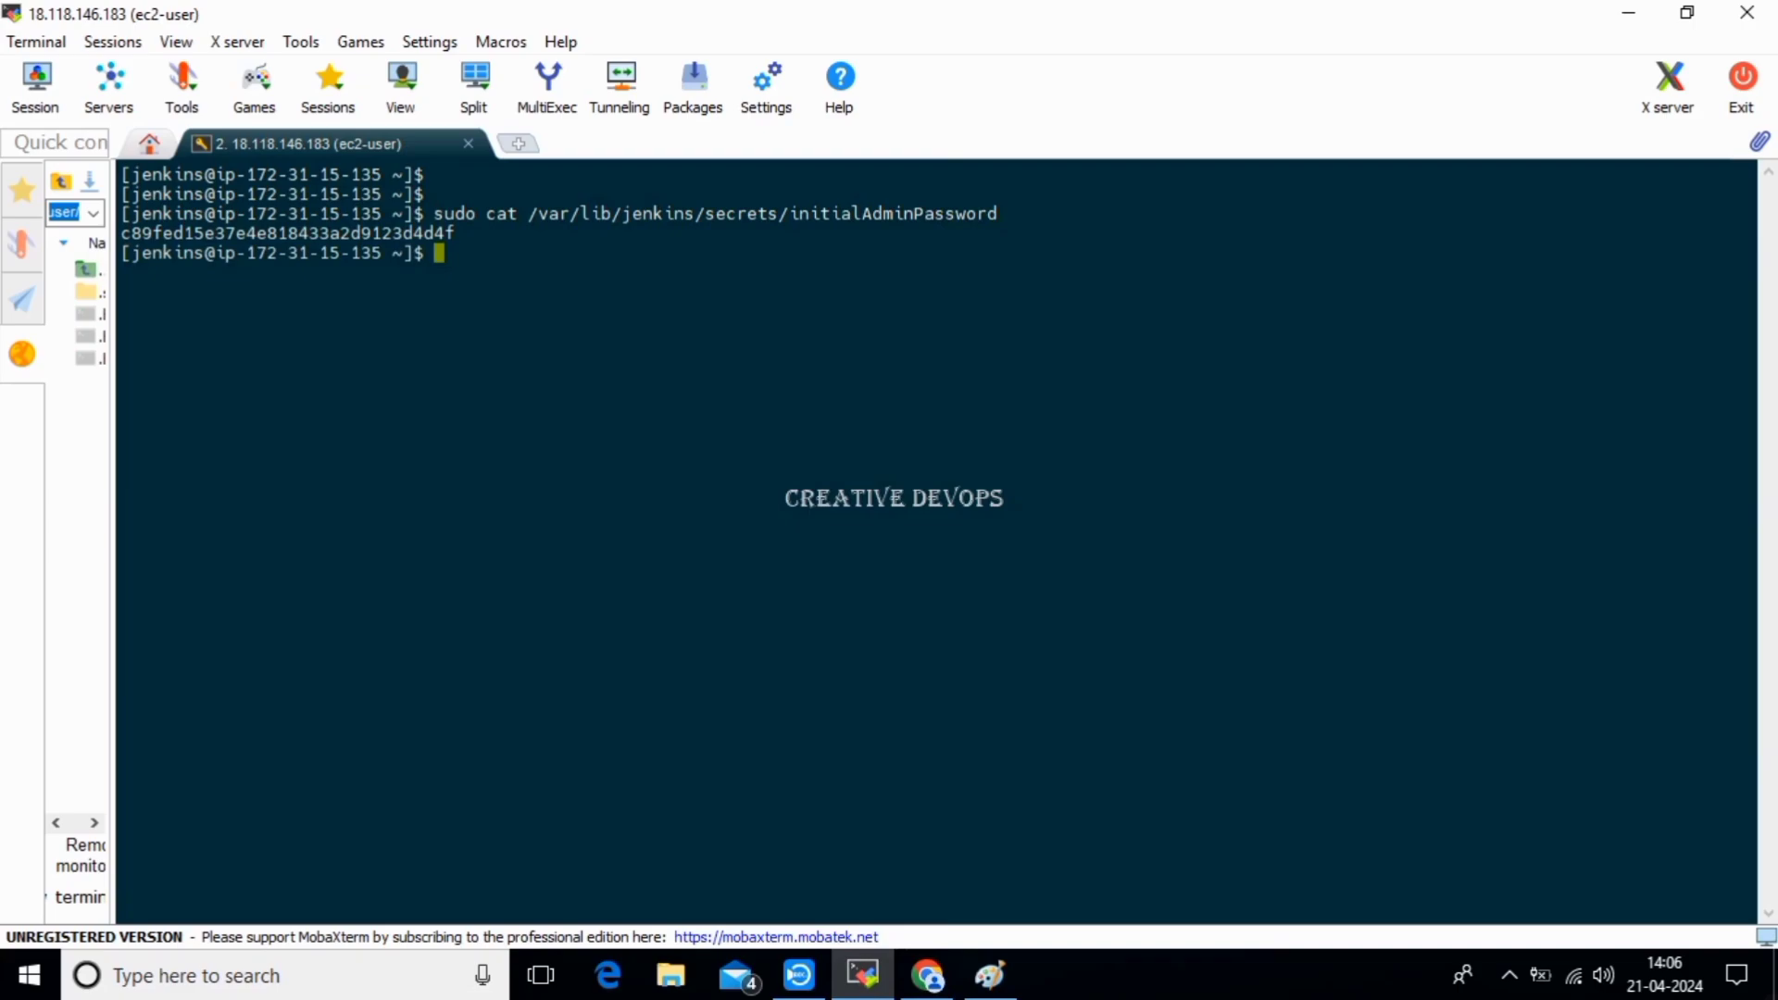
Copy the printed password and focus the Unlock Jenkins administrator password field.
double_click(287, 234)
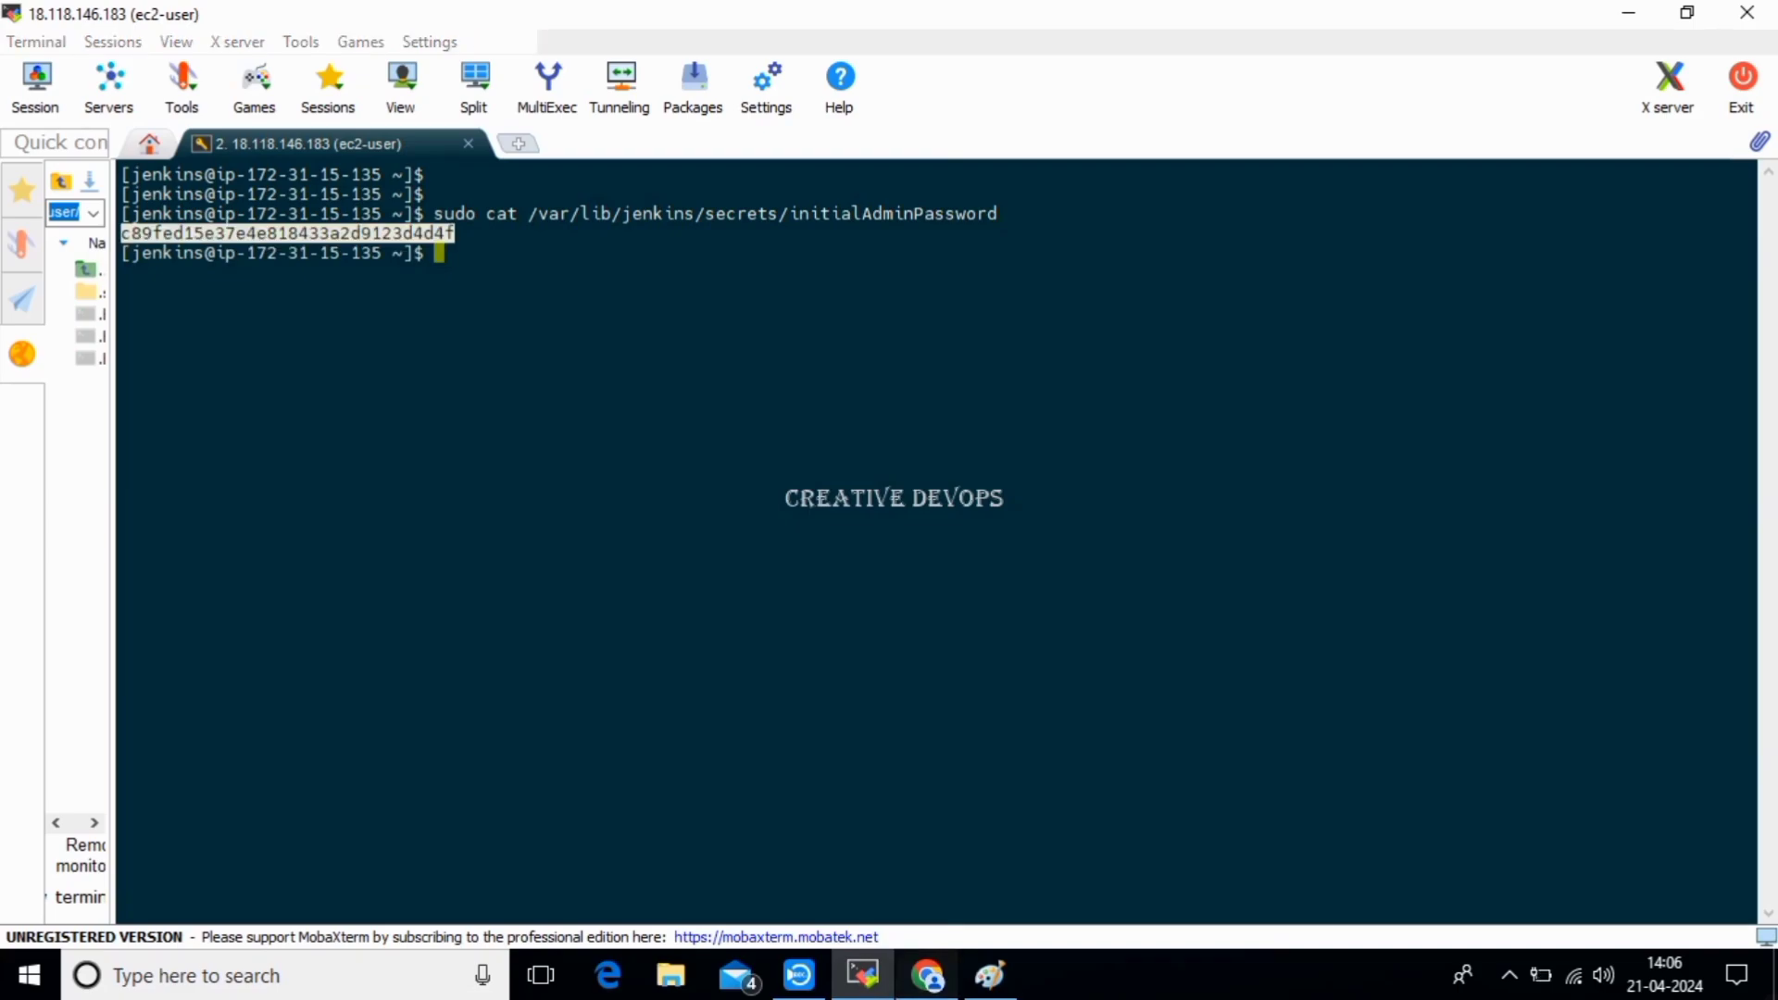
click(927, 976)
click(889, 658)
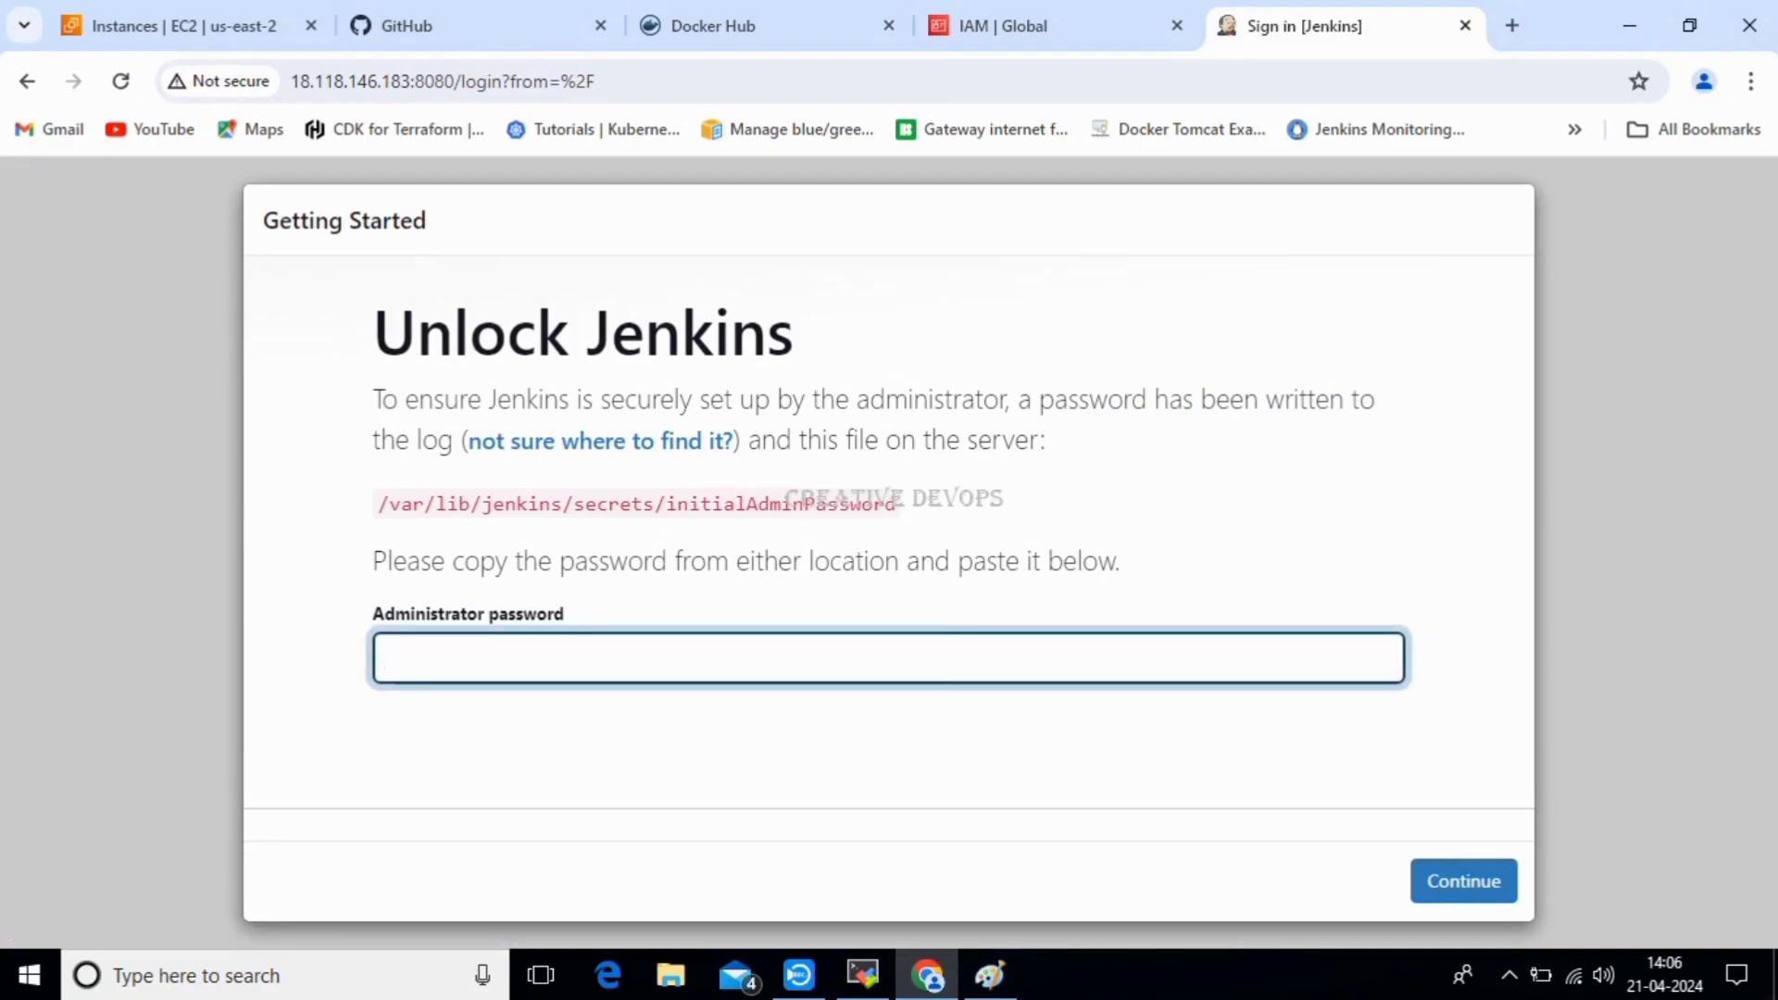
Paste the admin password to unlock Jenkins and choose Install suggested plugins.
key(ctrl+v)
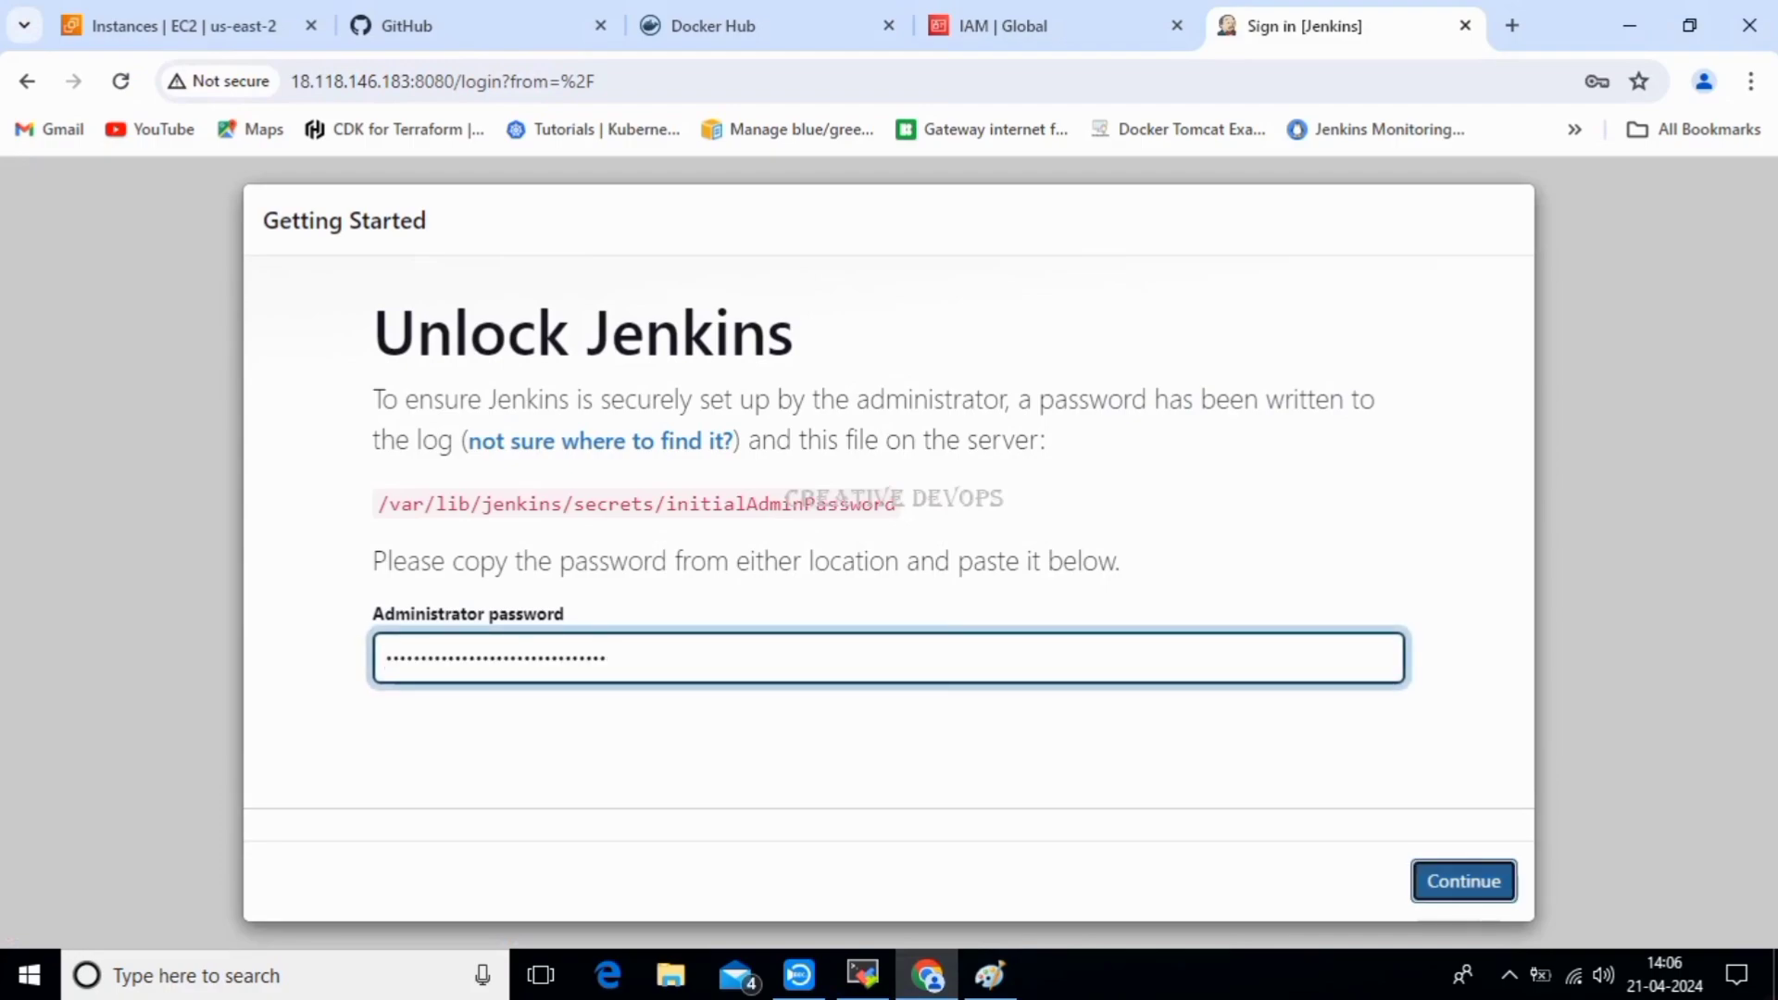
click(1464, 882)
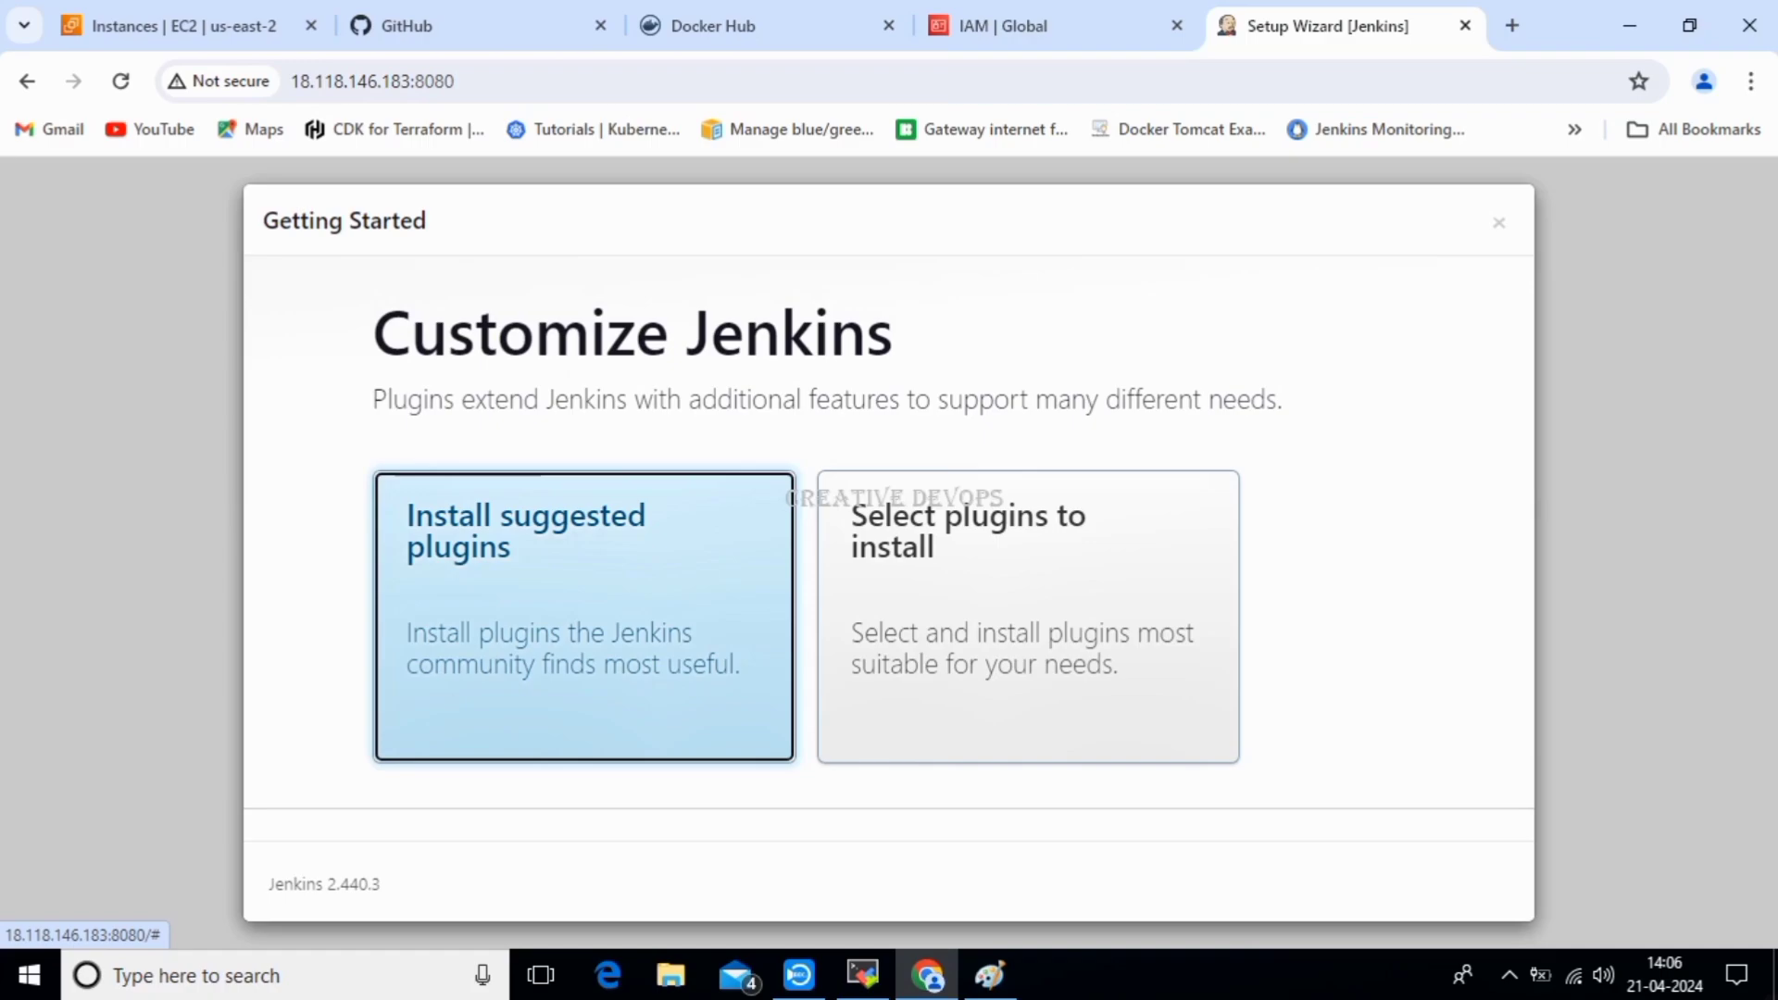
key(Return)
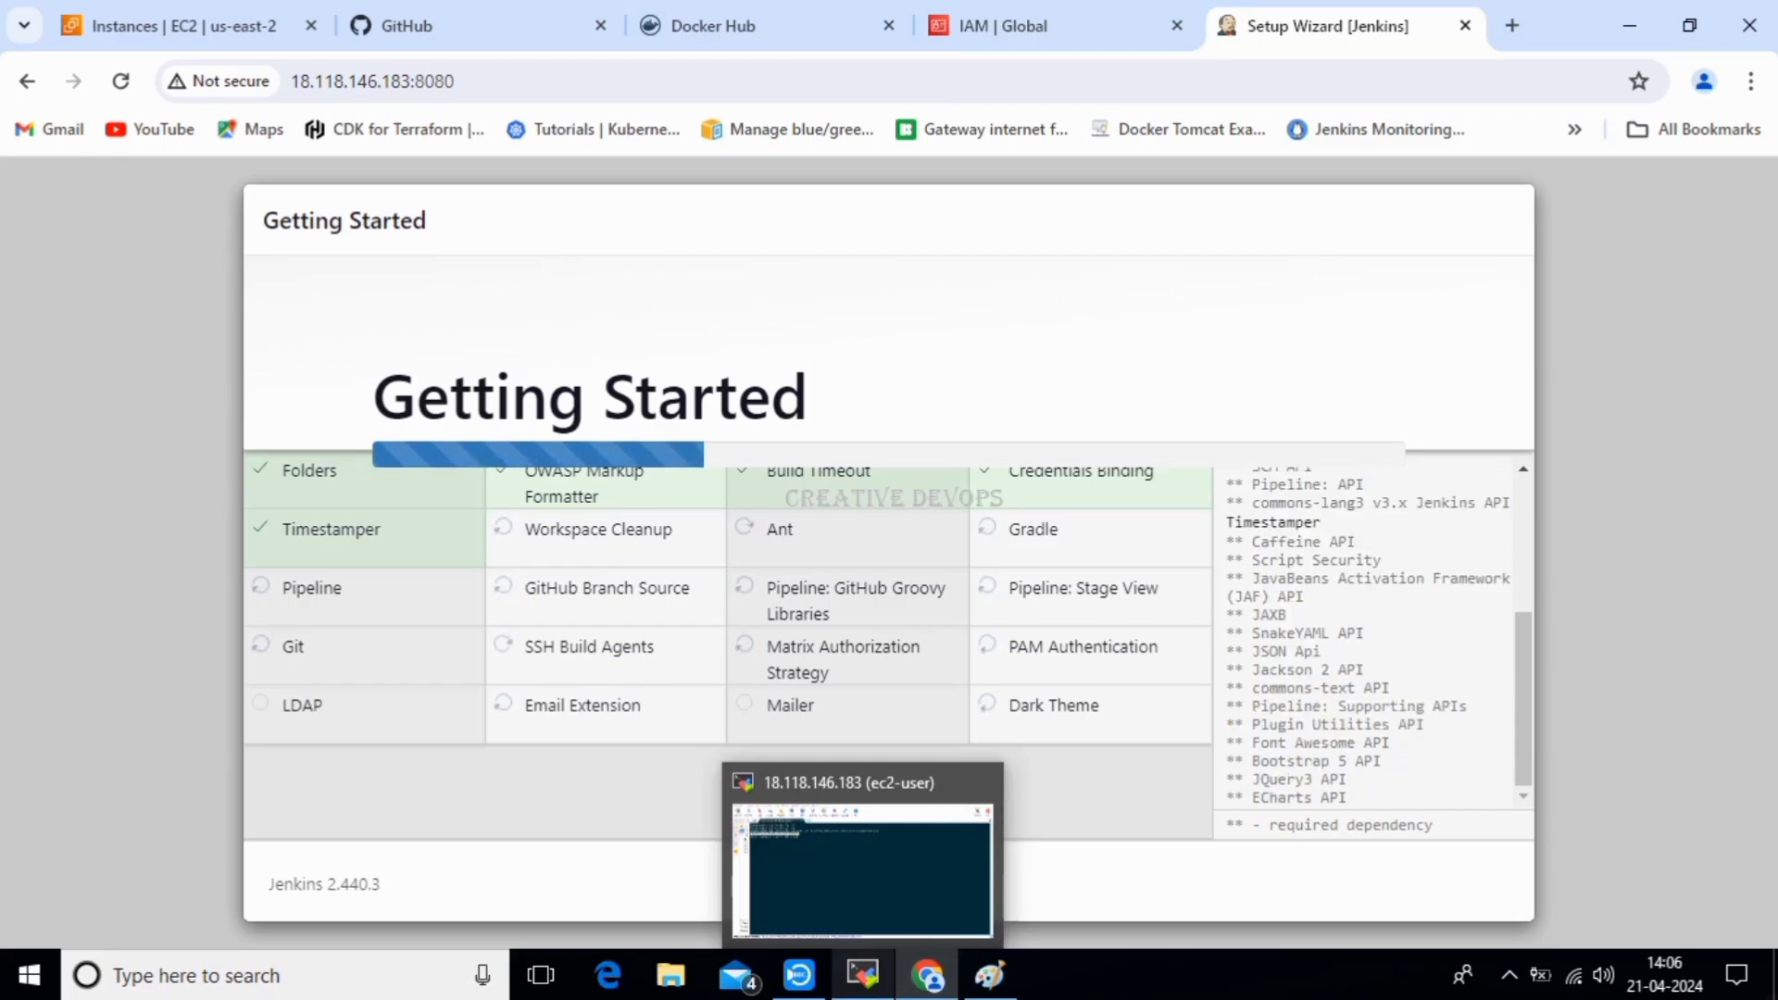
click(862, 975)
Clear the terminal and check the installed Git version (2.40.1) with git --version.
click(685, 408)
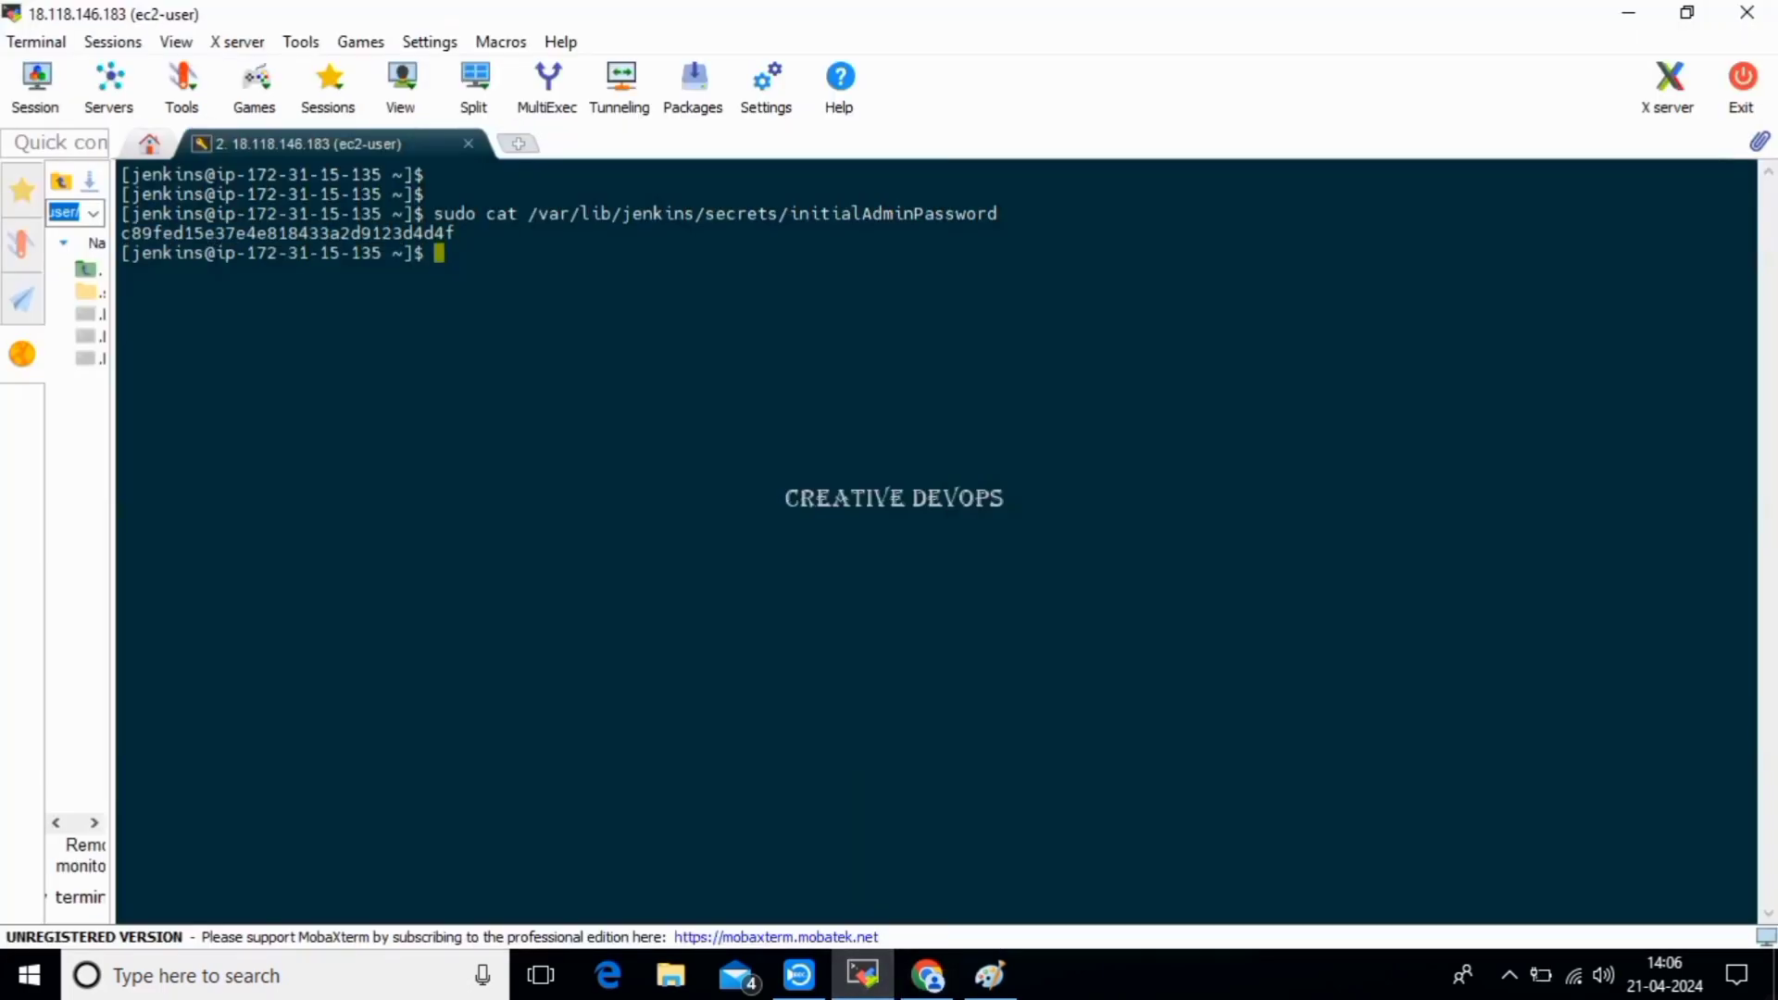
text(clear)
key(Return)
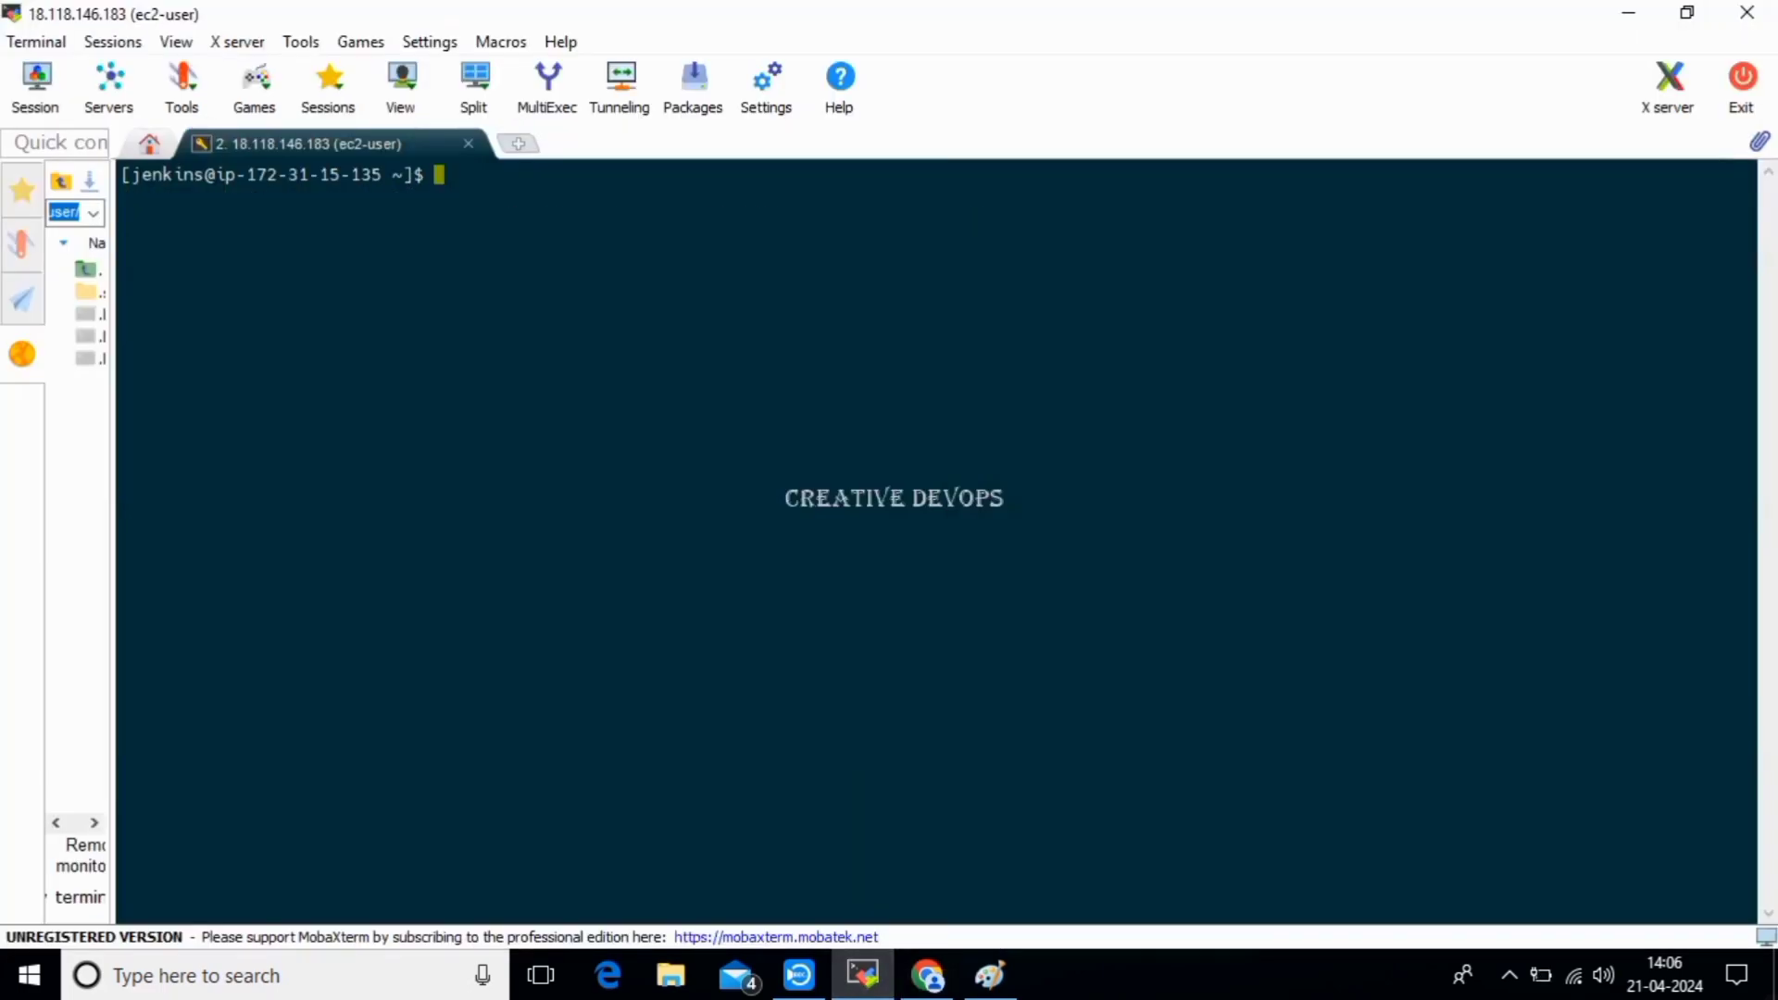
key(Return)
key(Return)
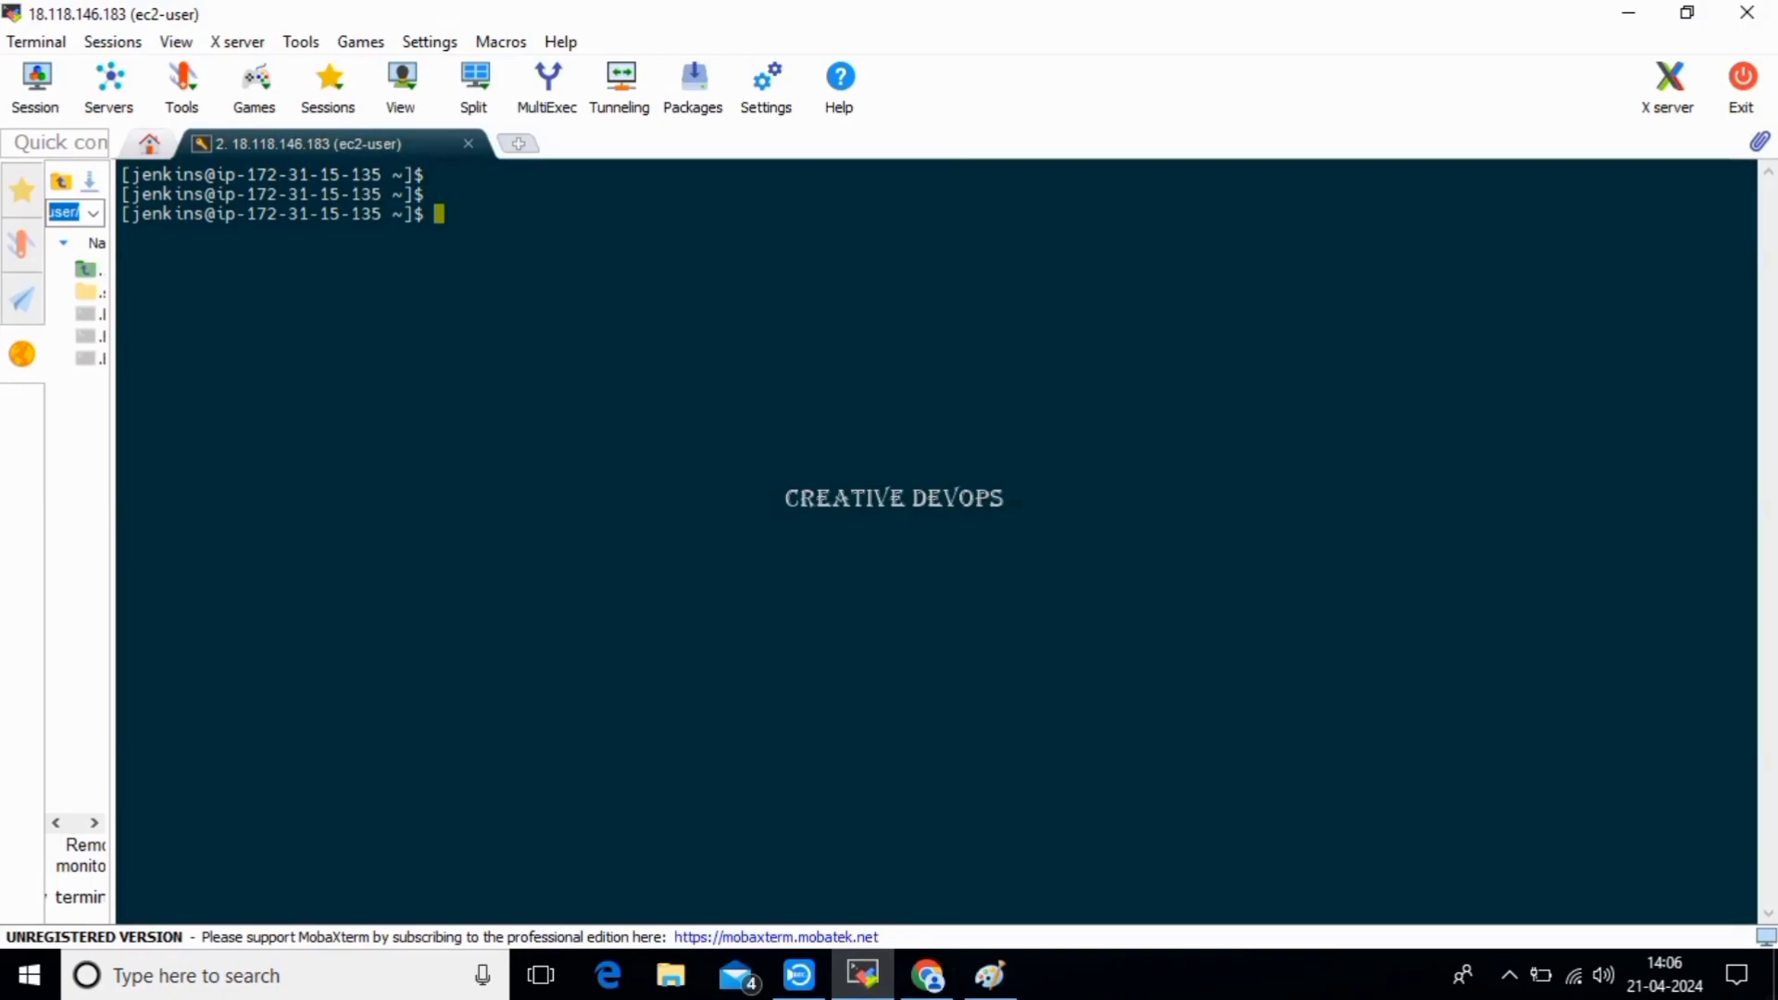
text(git --version)
key(Return)
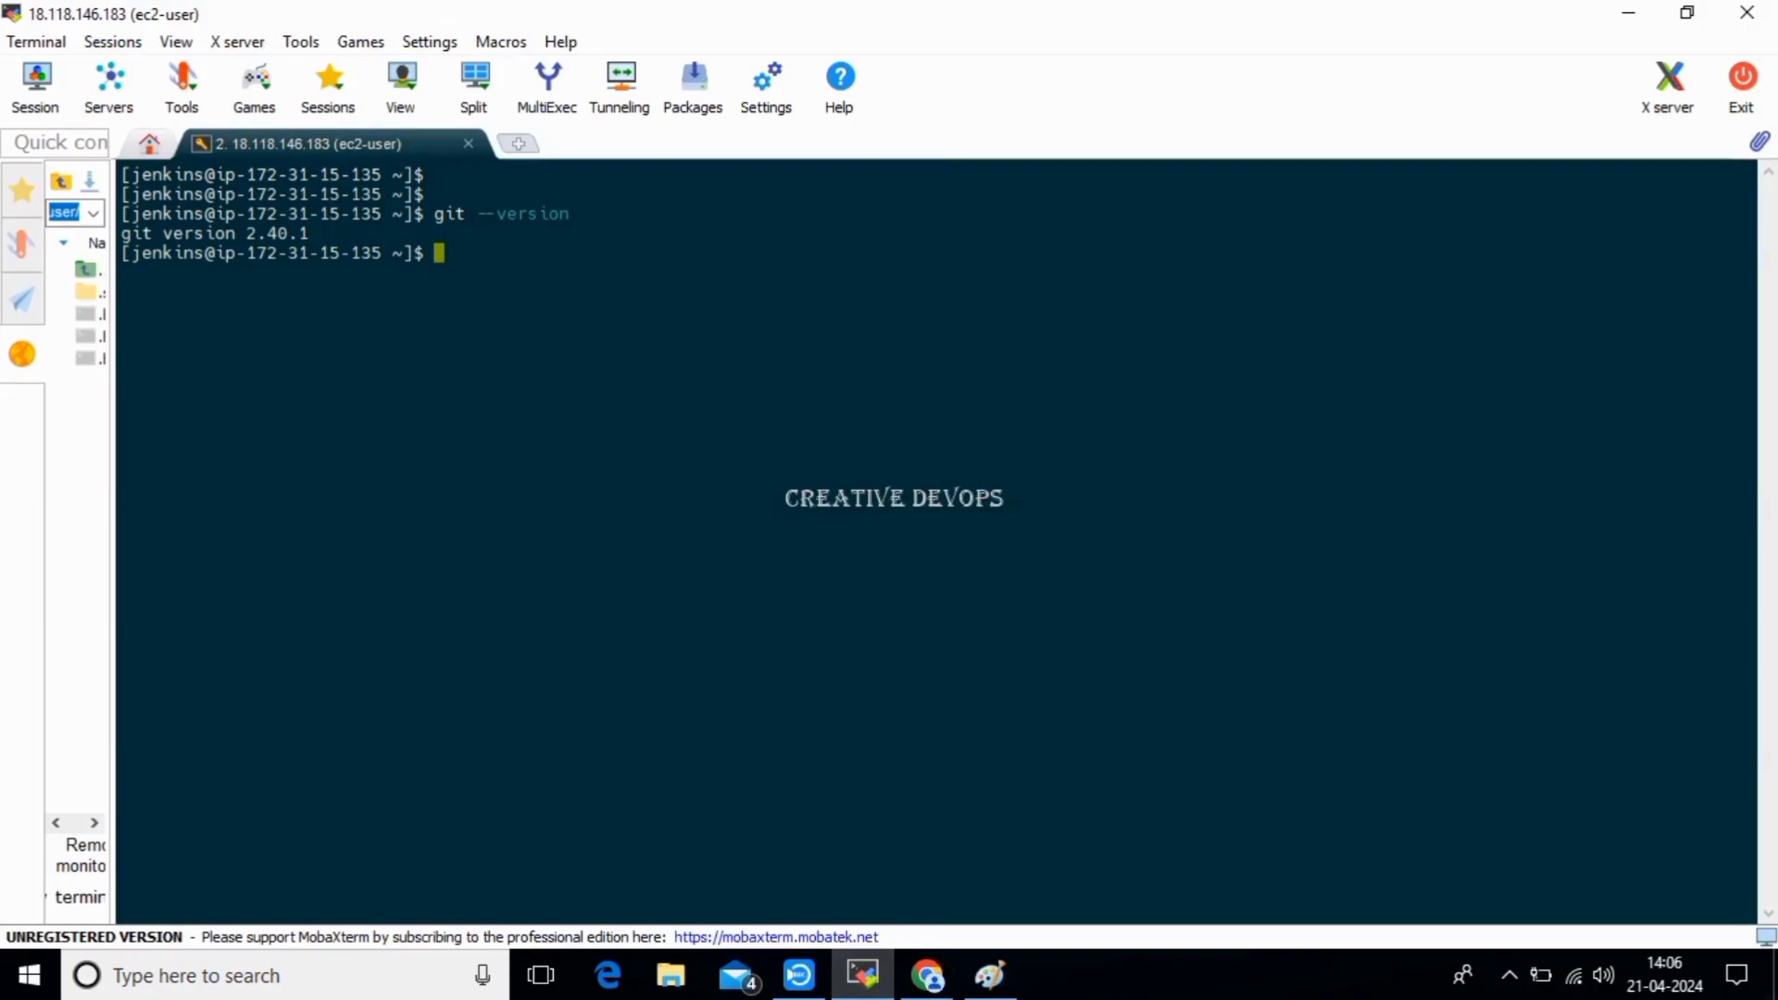
key(Return)
key(Return)
key(Return)
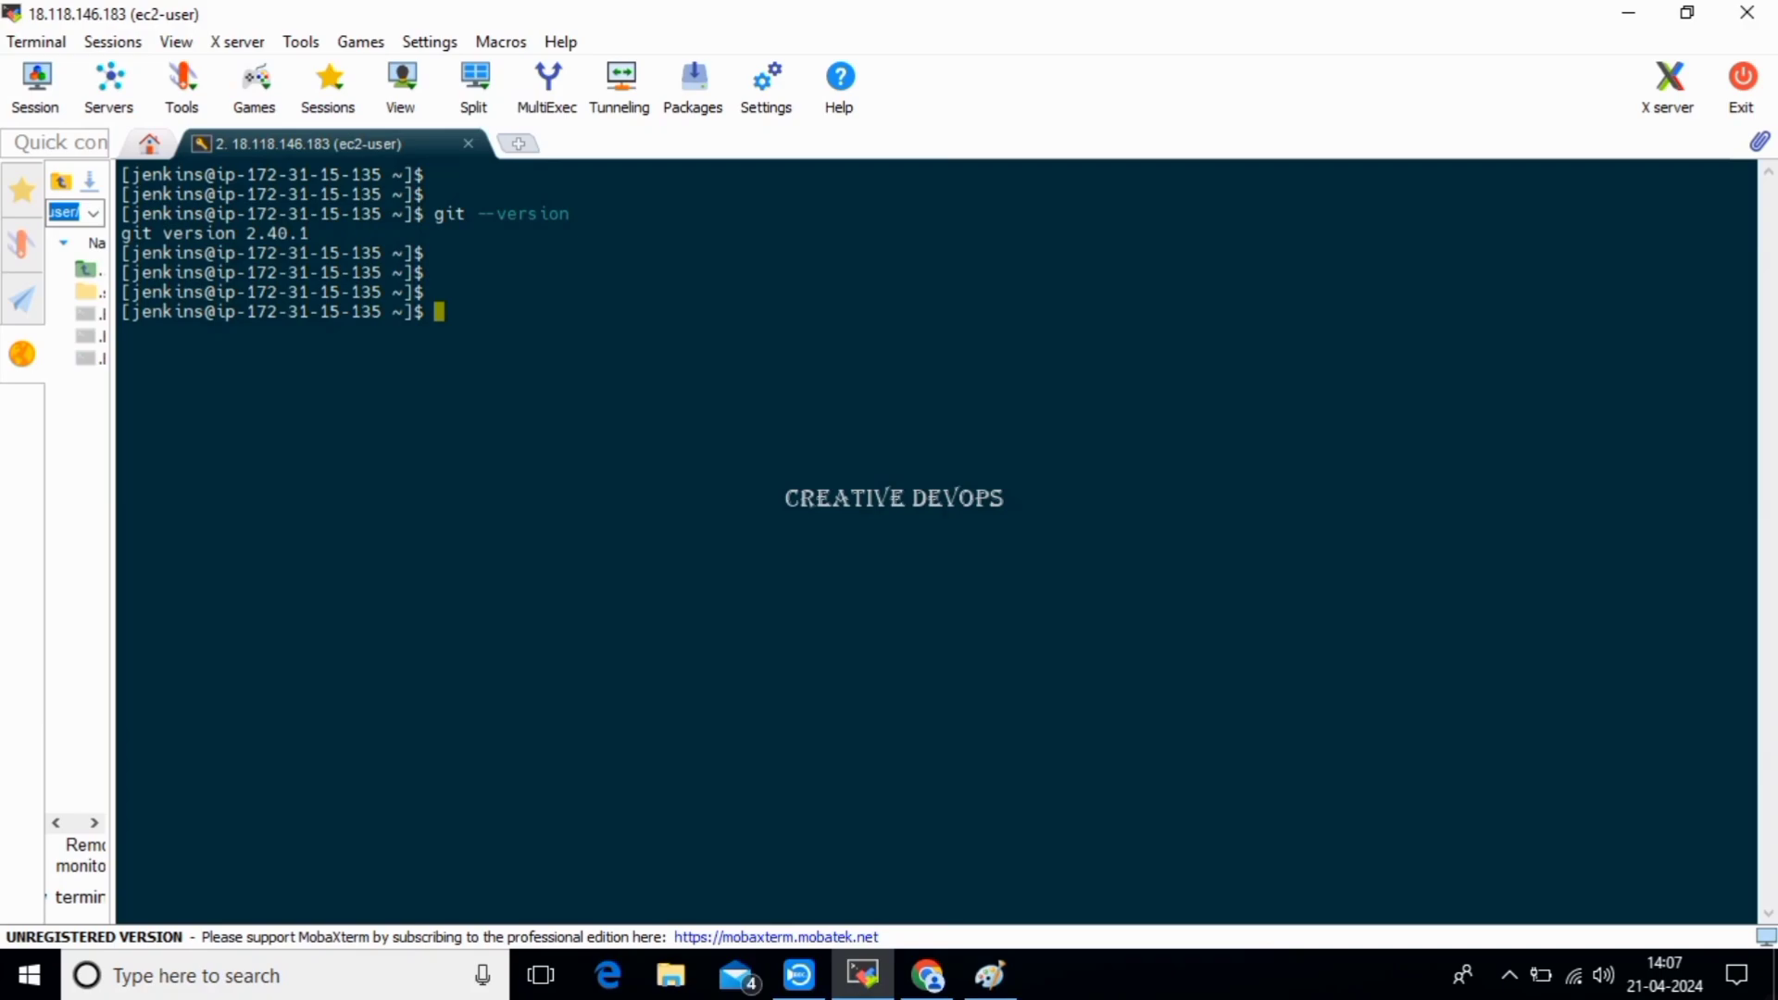
Run git init in /var/lib/jenkins and list hidden files with ls -a to confirm .git.
text(git init)
key(Return)
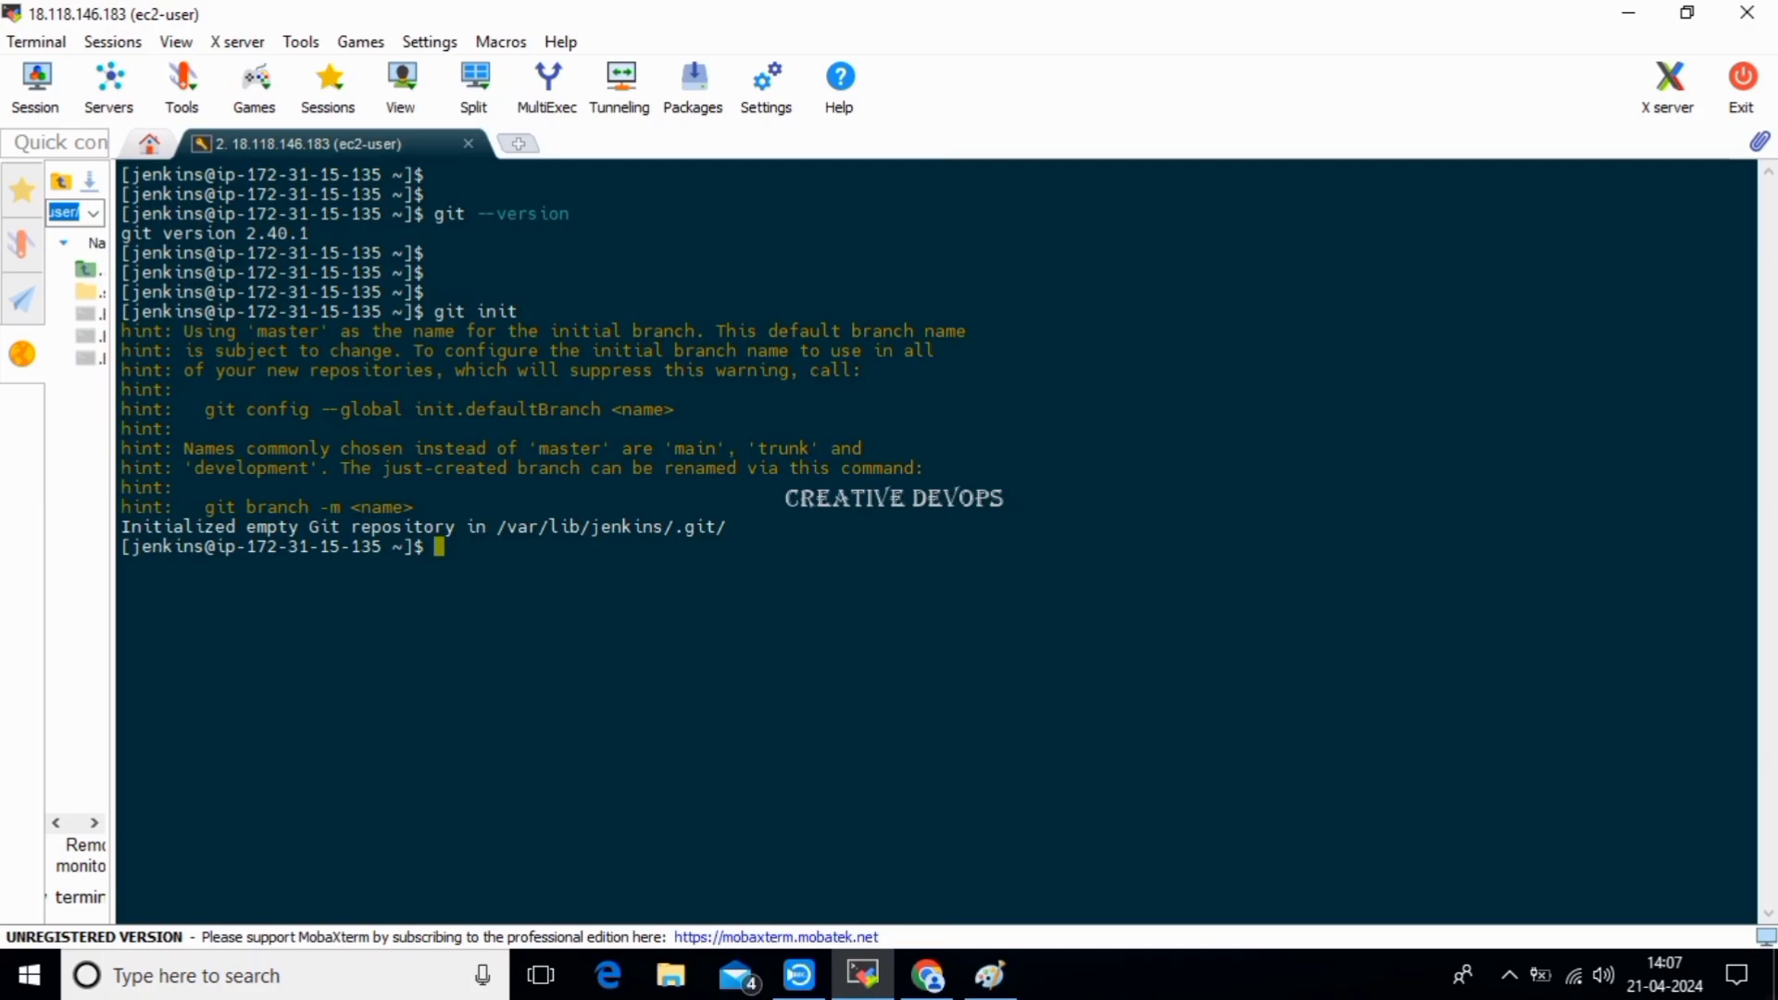
text(ls -a)
key(Return)
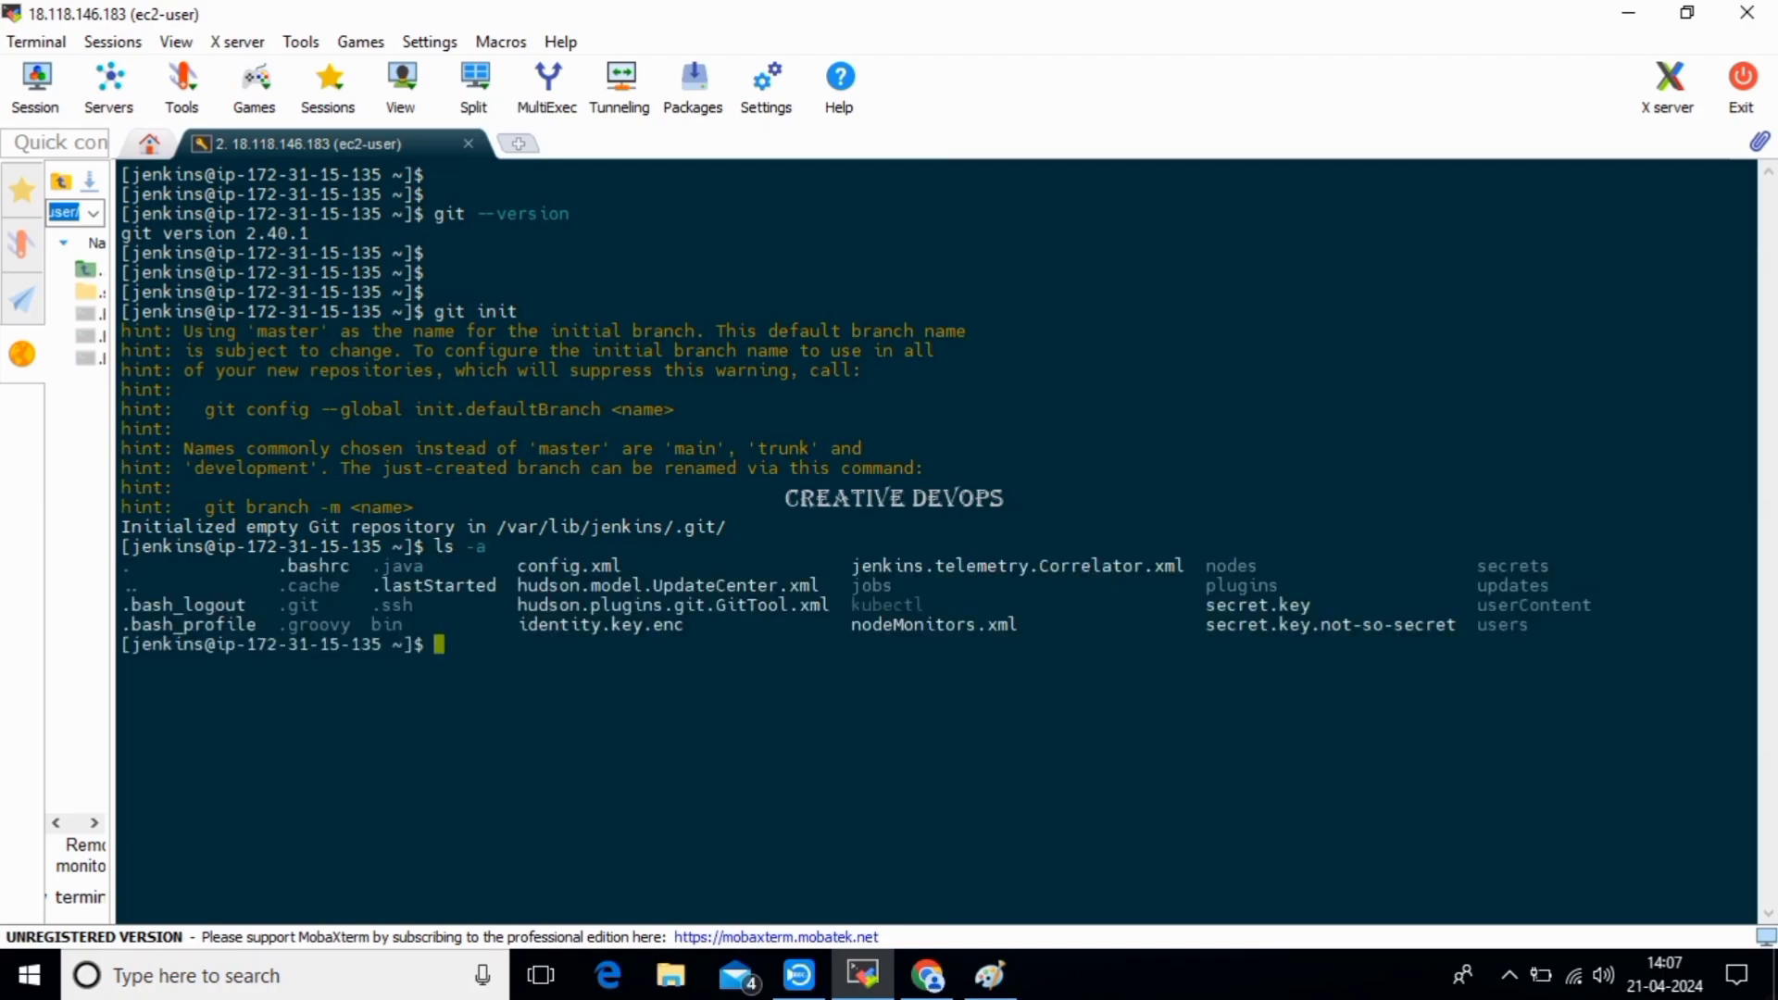
drag(268, 606, 328, 605)
text(c)
key(BackSpace)
click(927, 975)
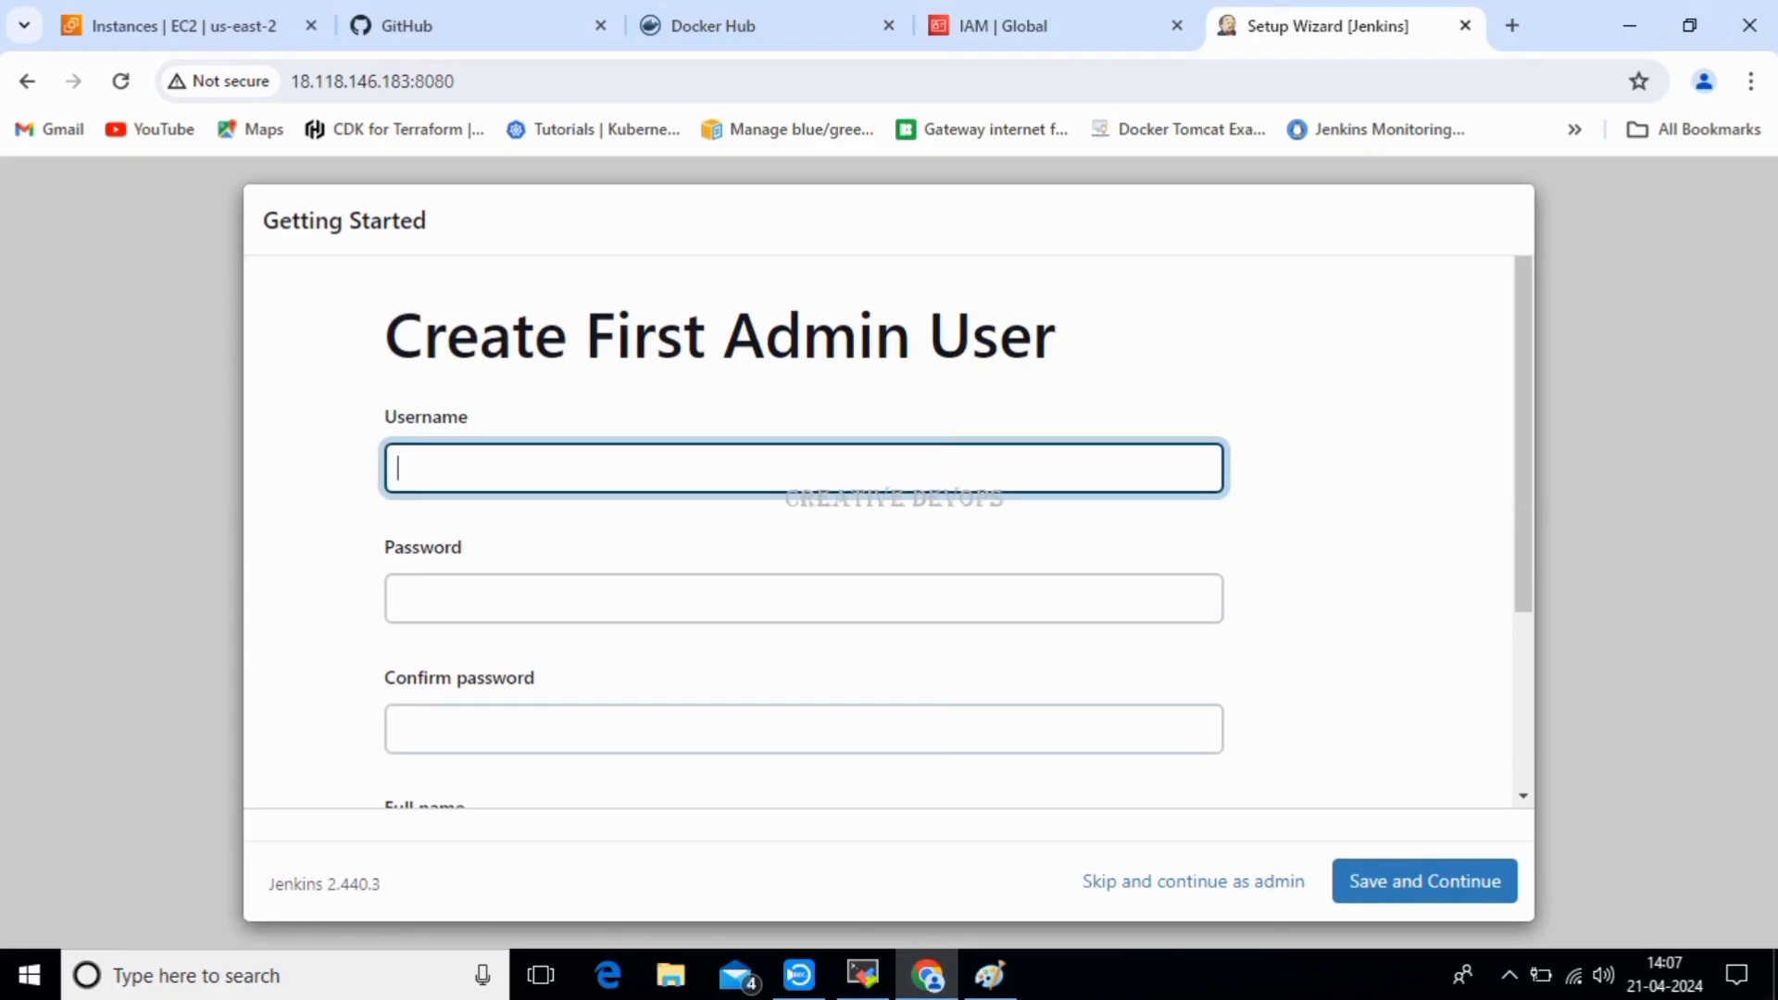
key(Down)
key(Down)
key(Return)
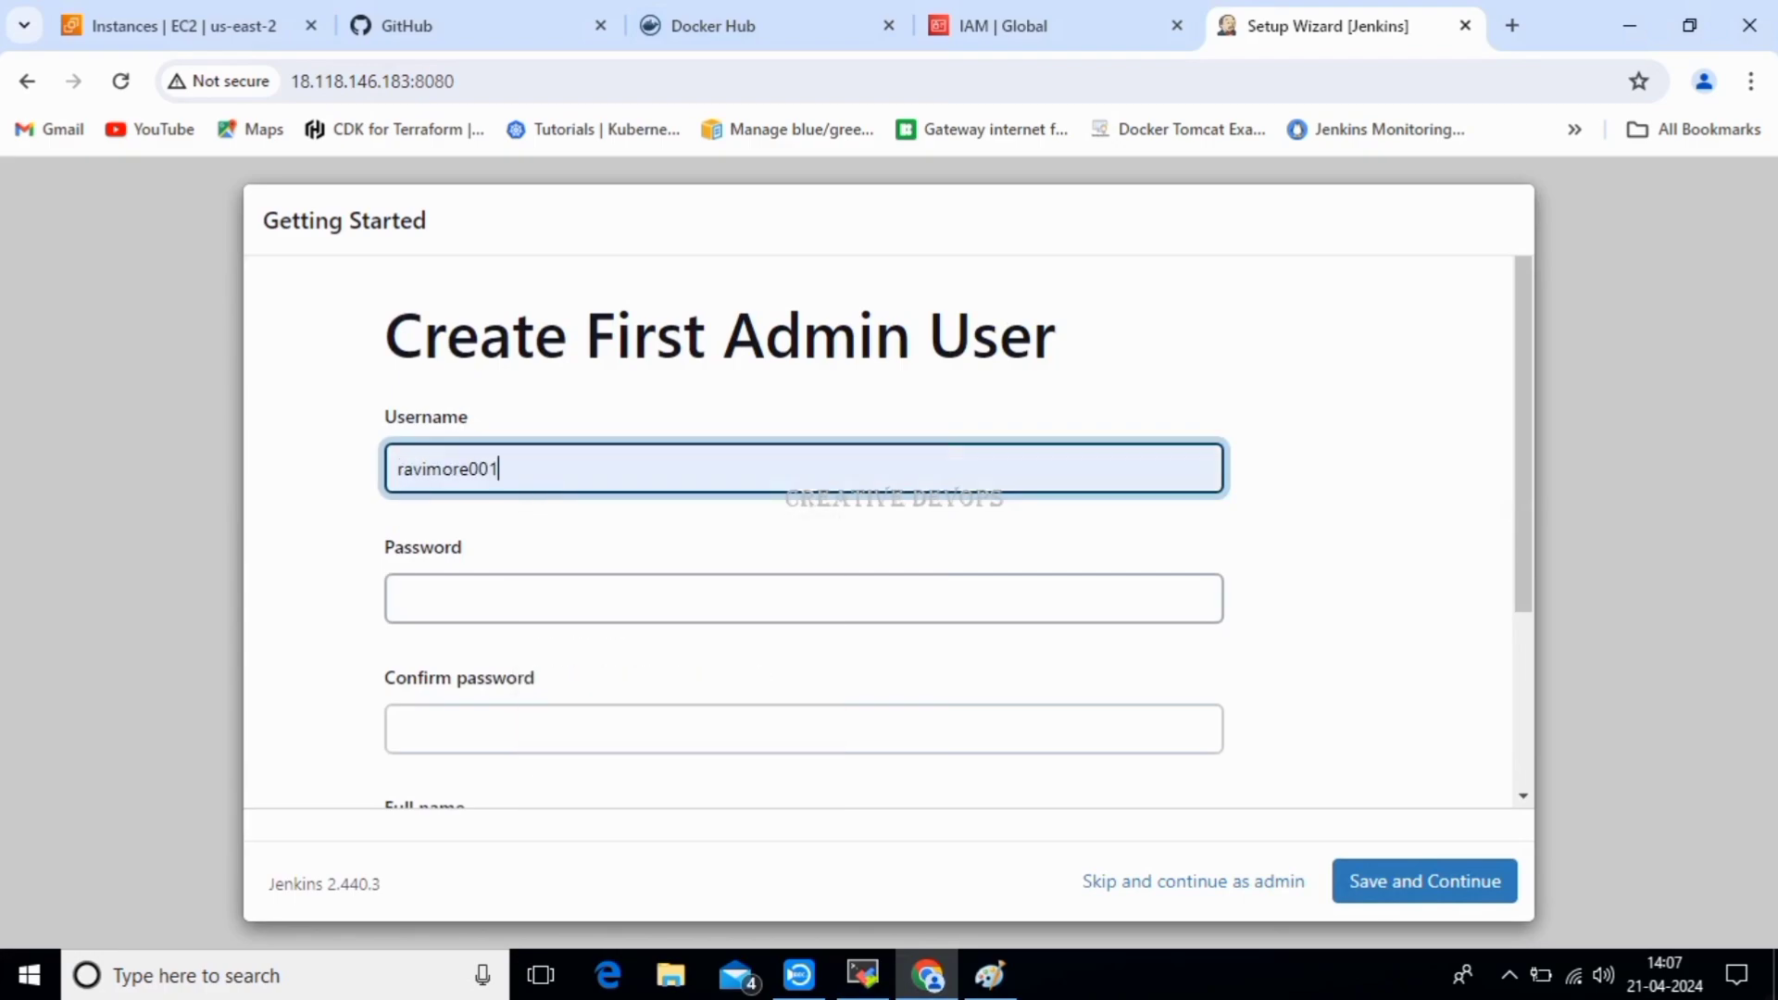
click(804, 598)
text(••)
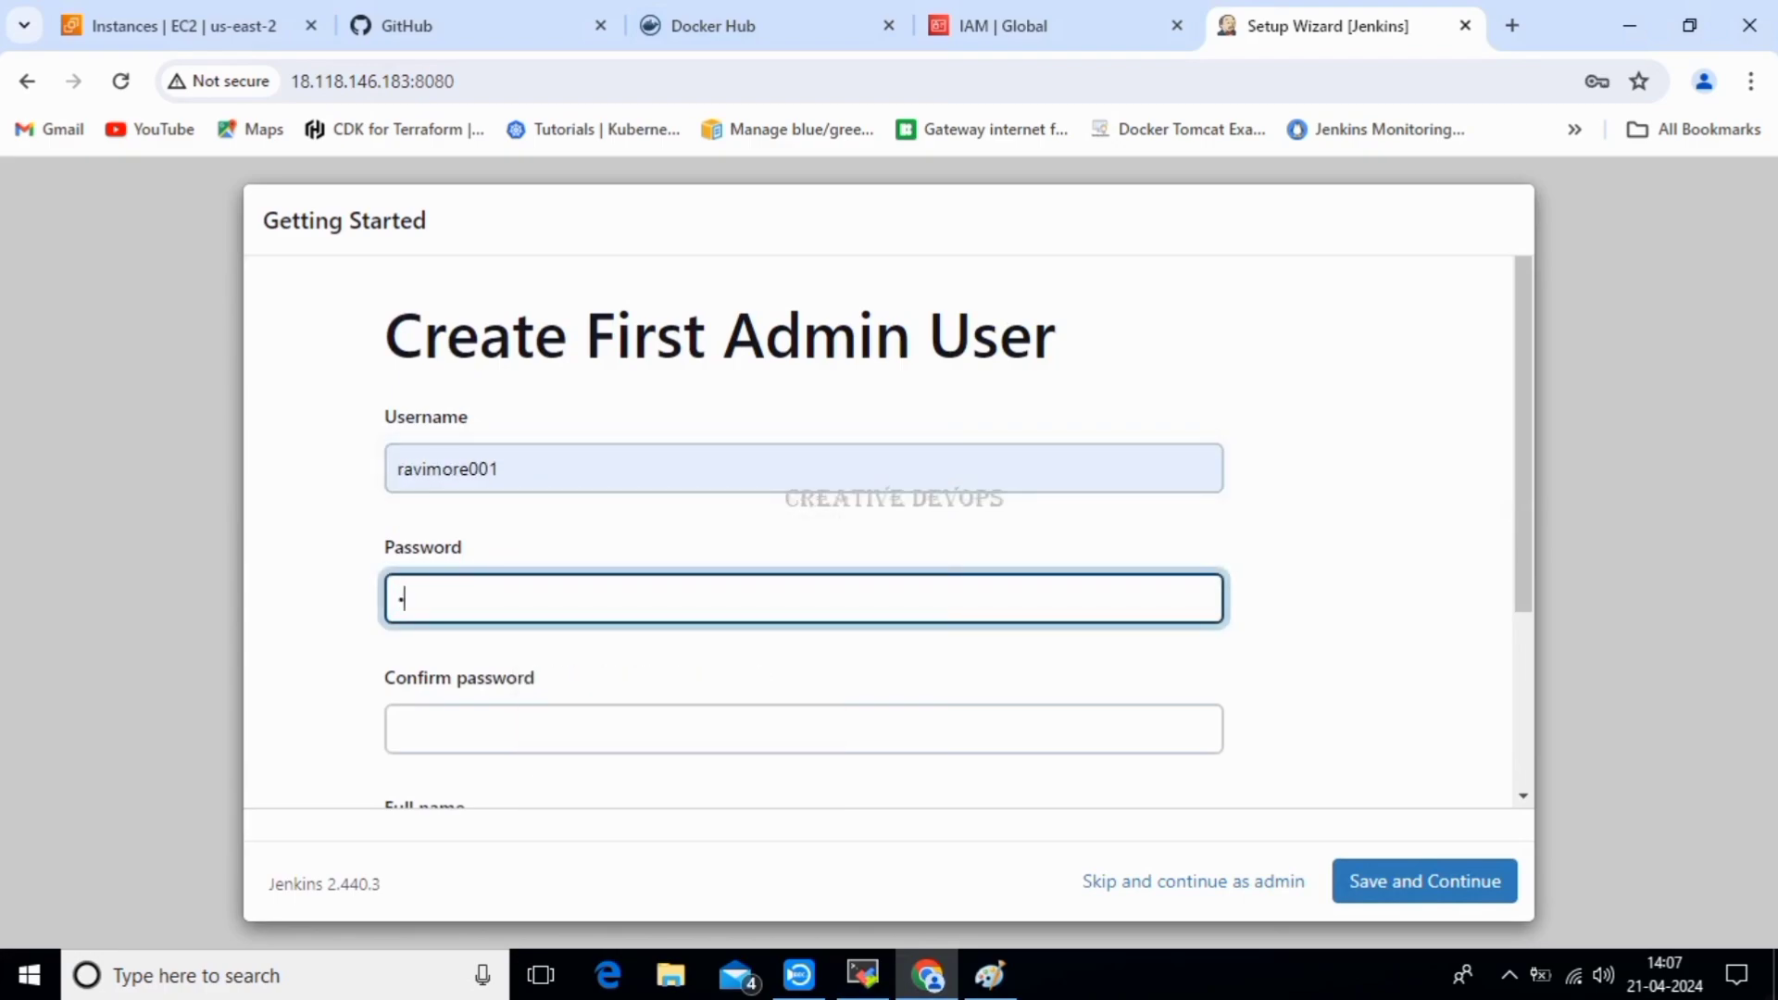
text(••••••)
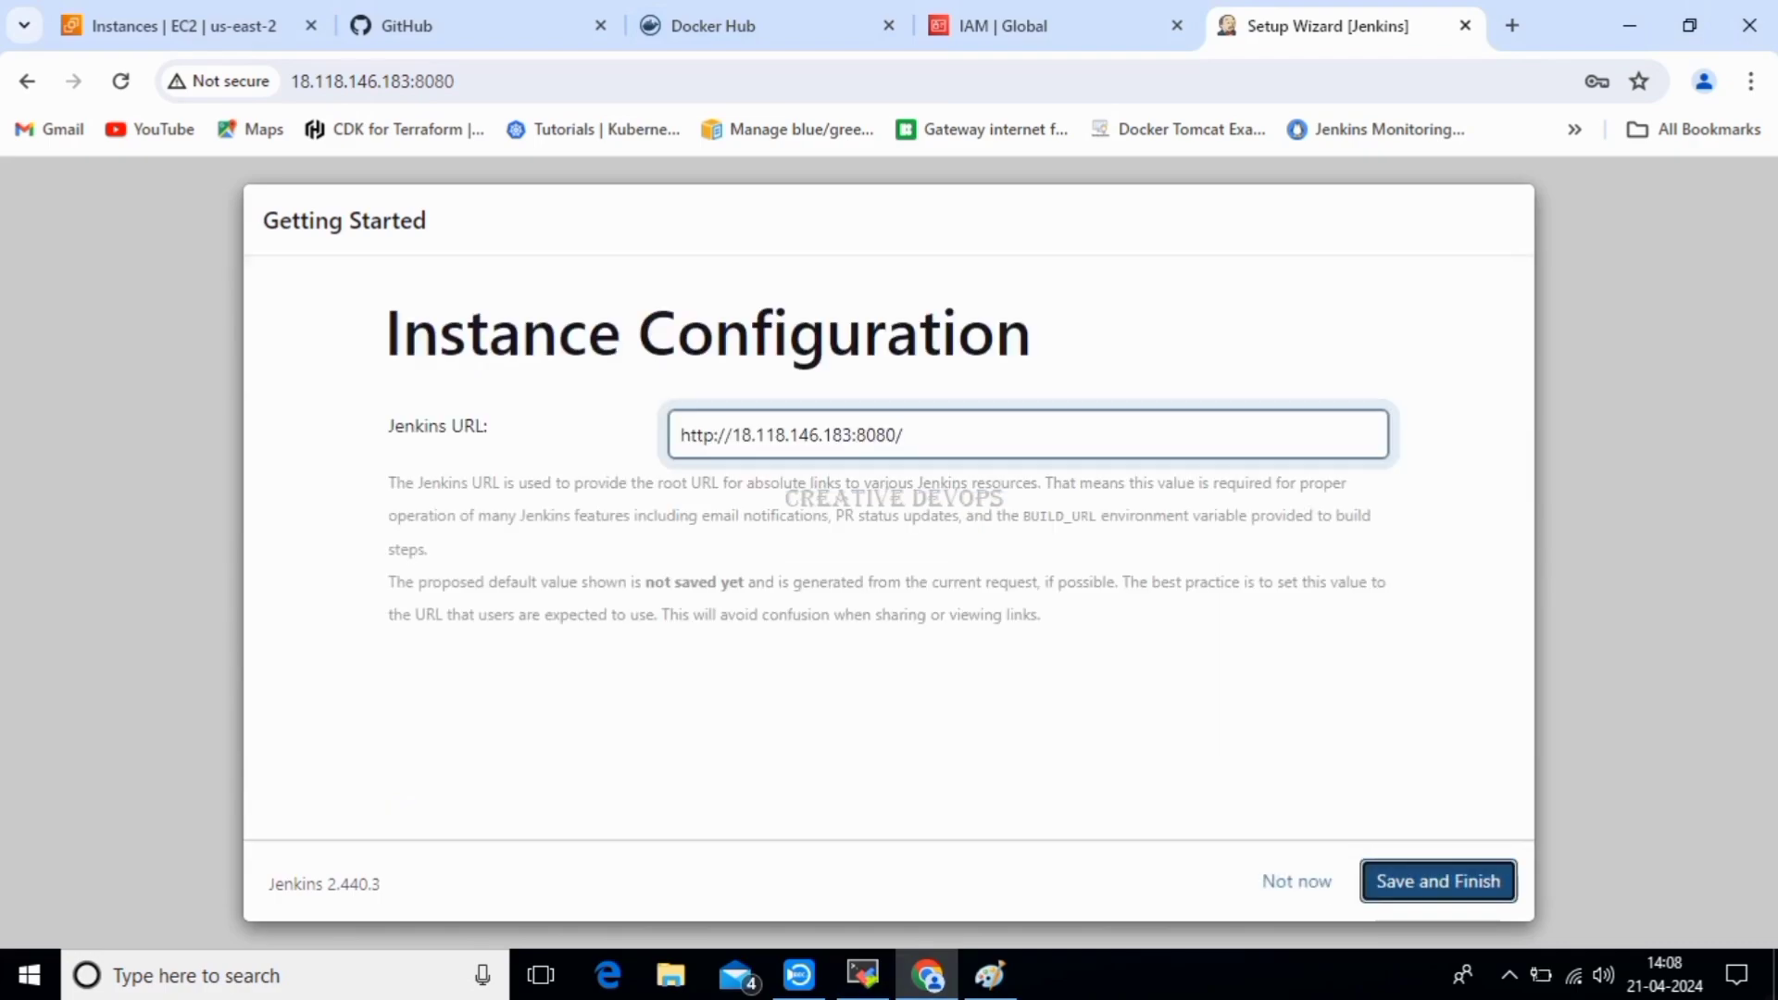
click(1439, 881)
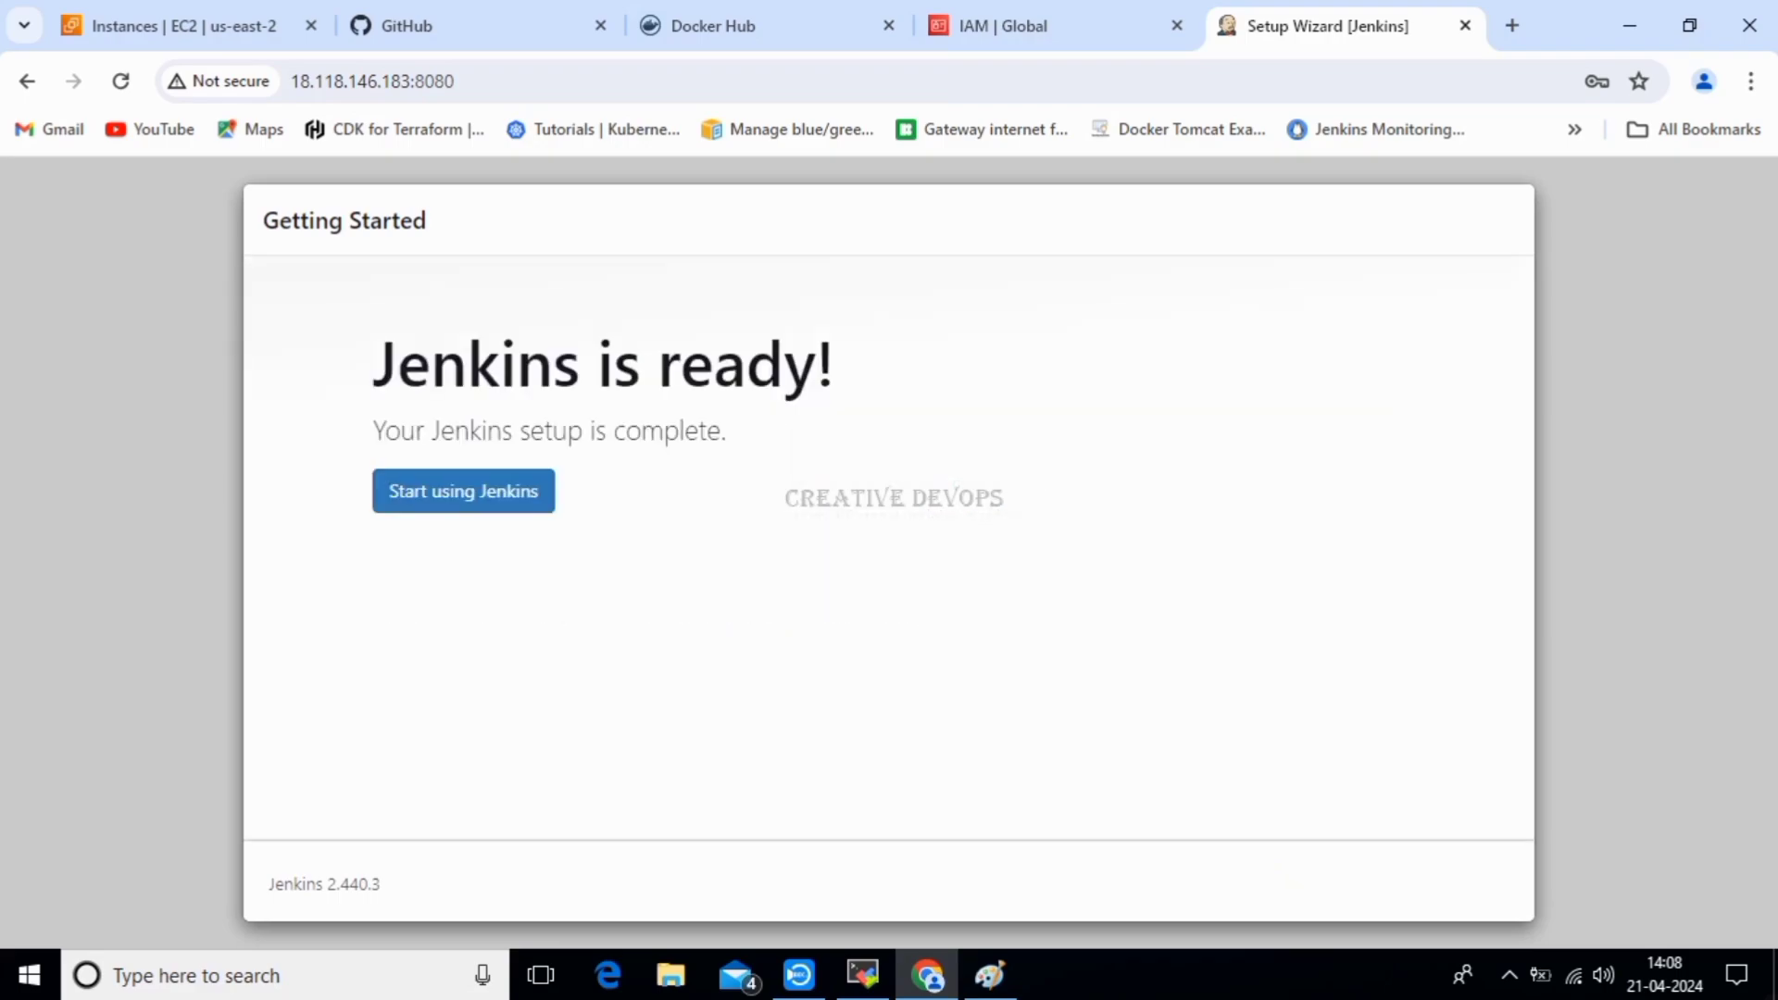
click(463, 491)
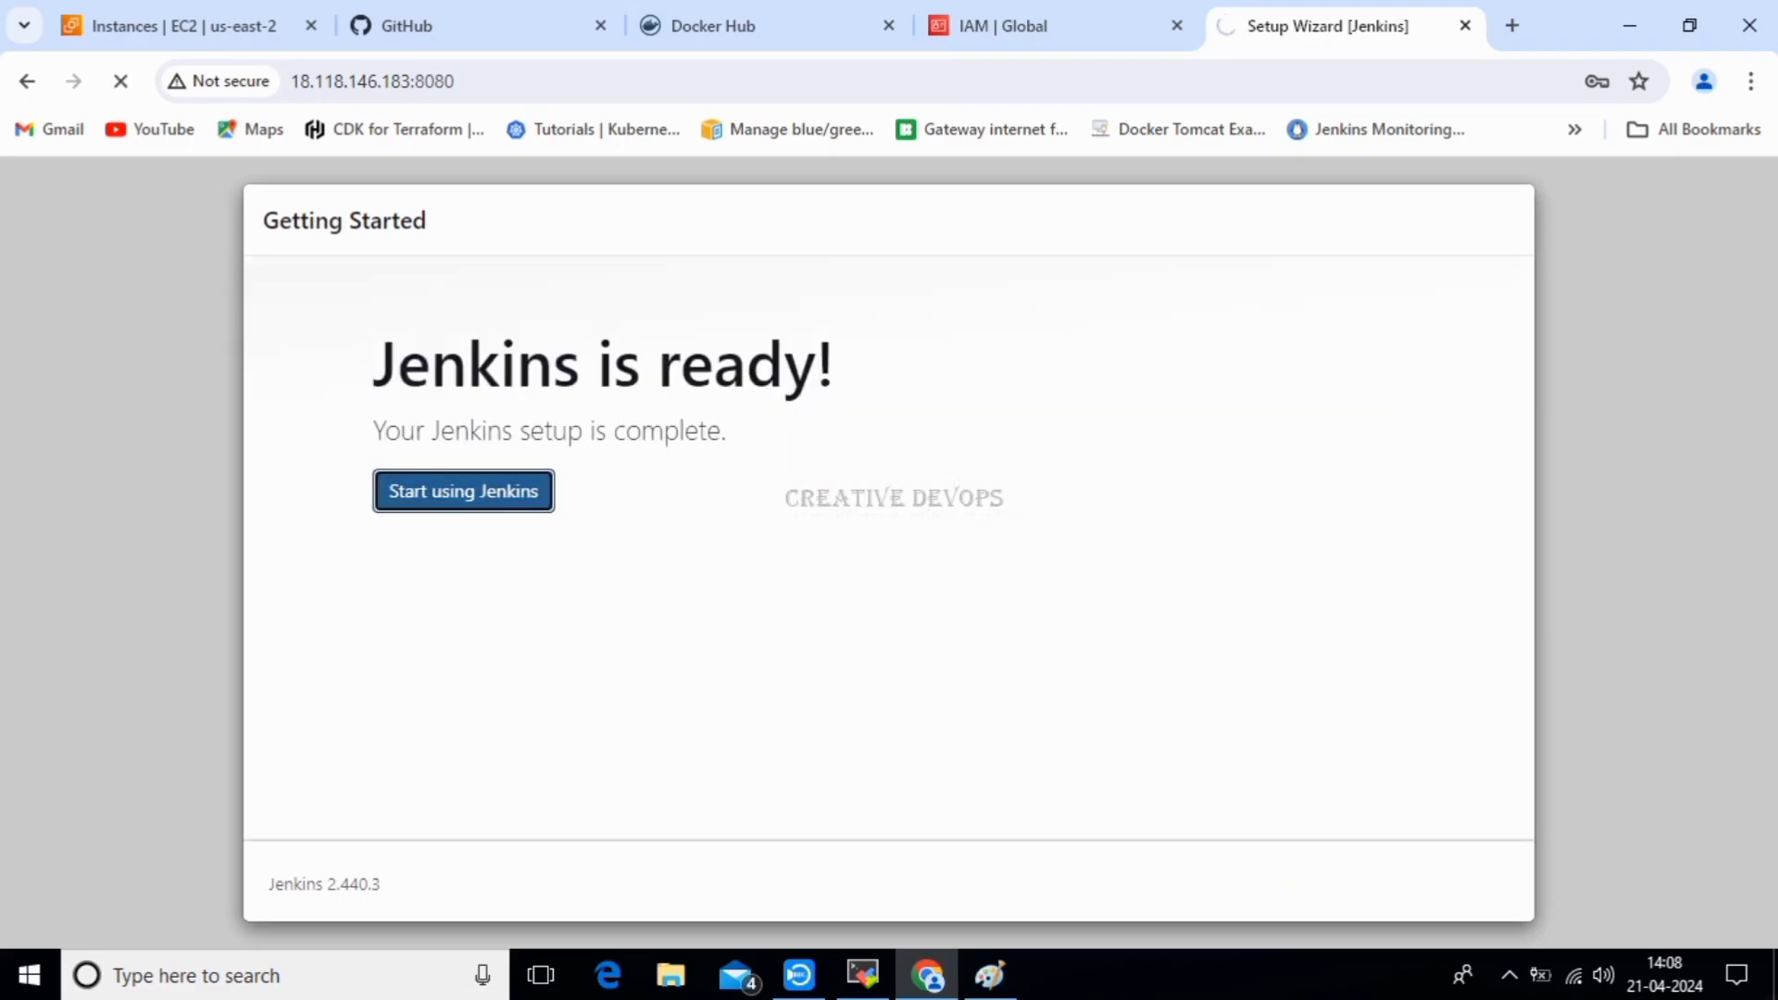
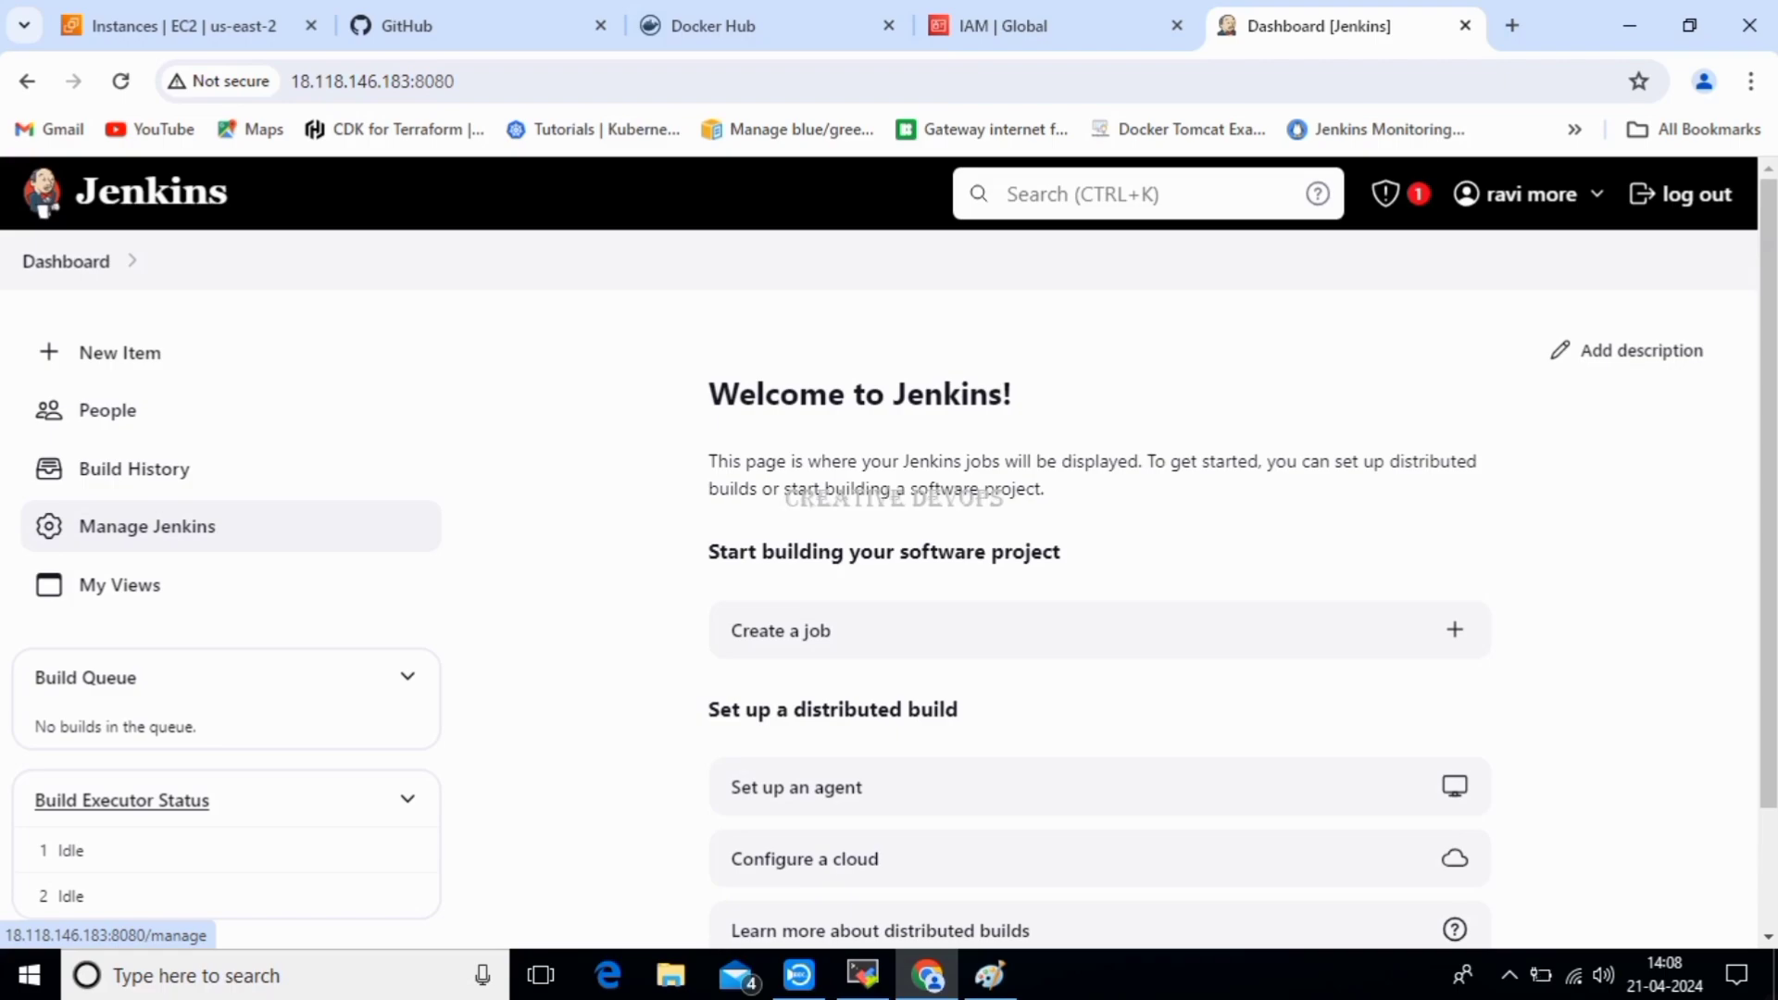
Open Manage Jenkins > Tools and scroll down to the Git installations.
click(148, 526)
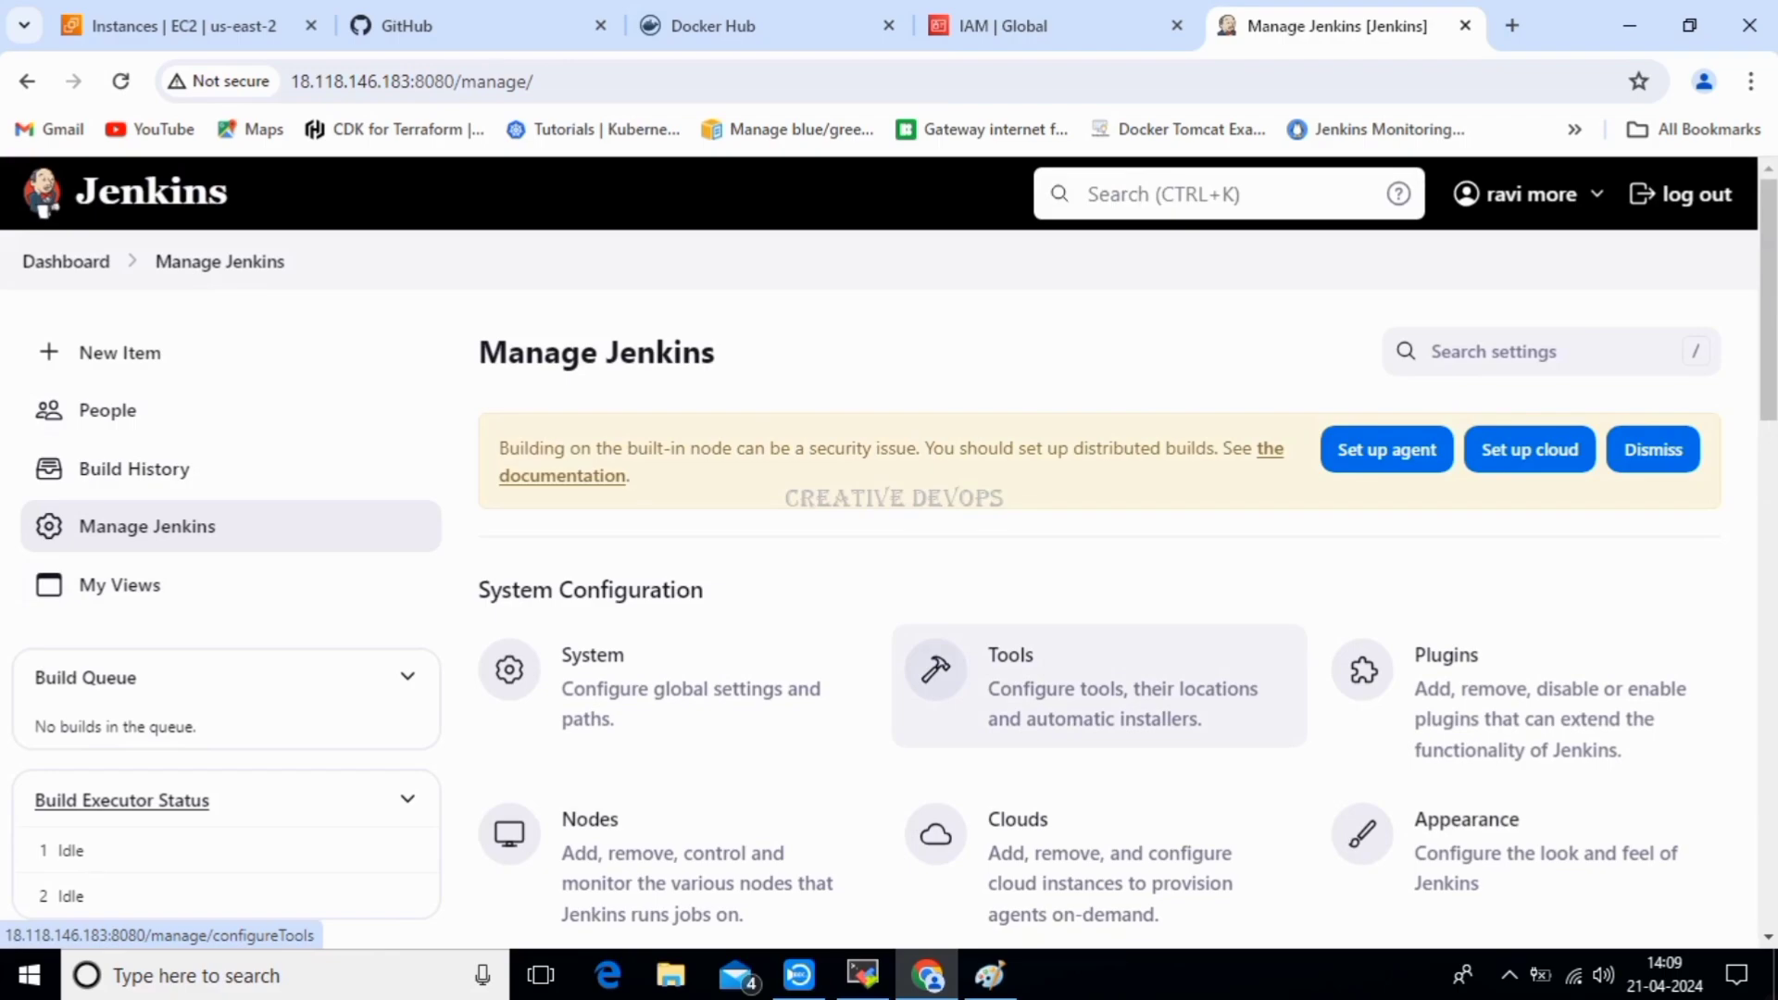
click(1098, 687)
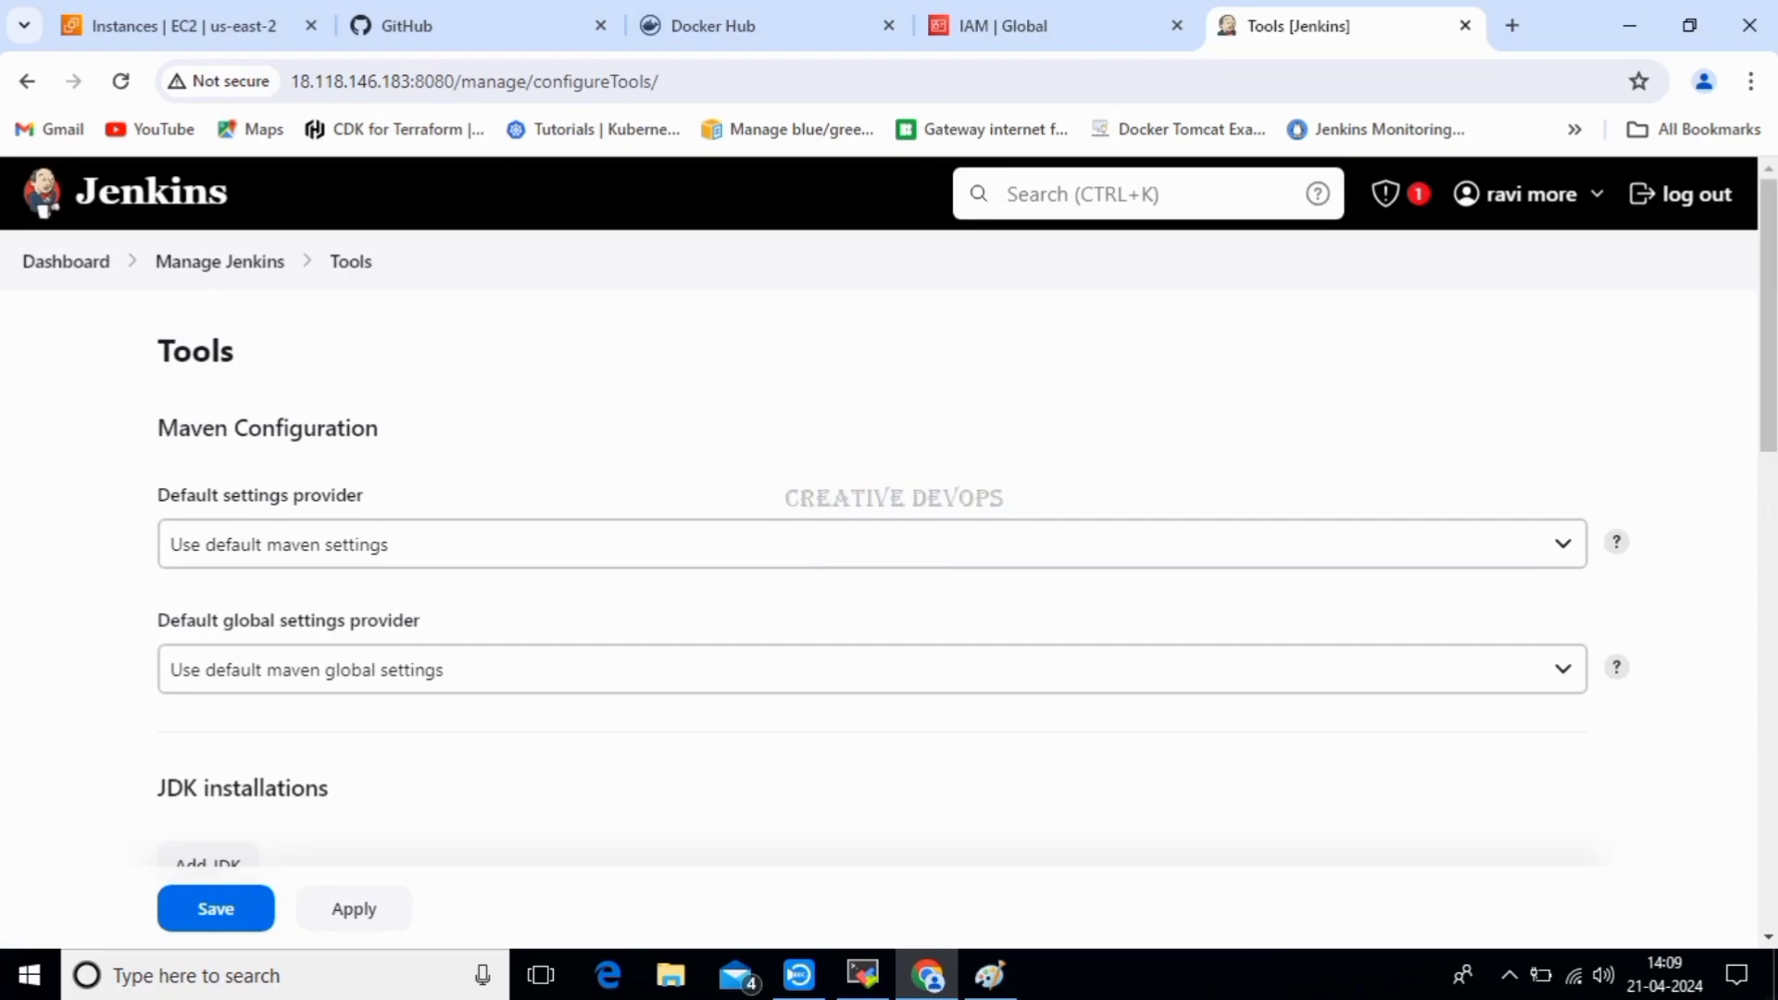
scroll(889, 556, down, 7)
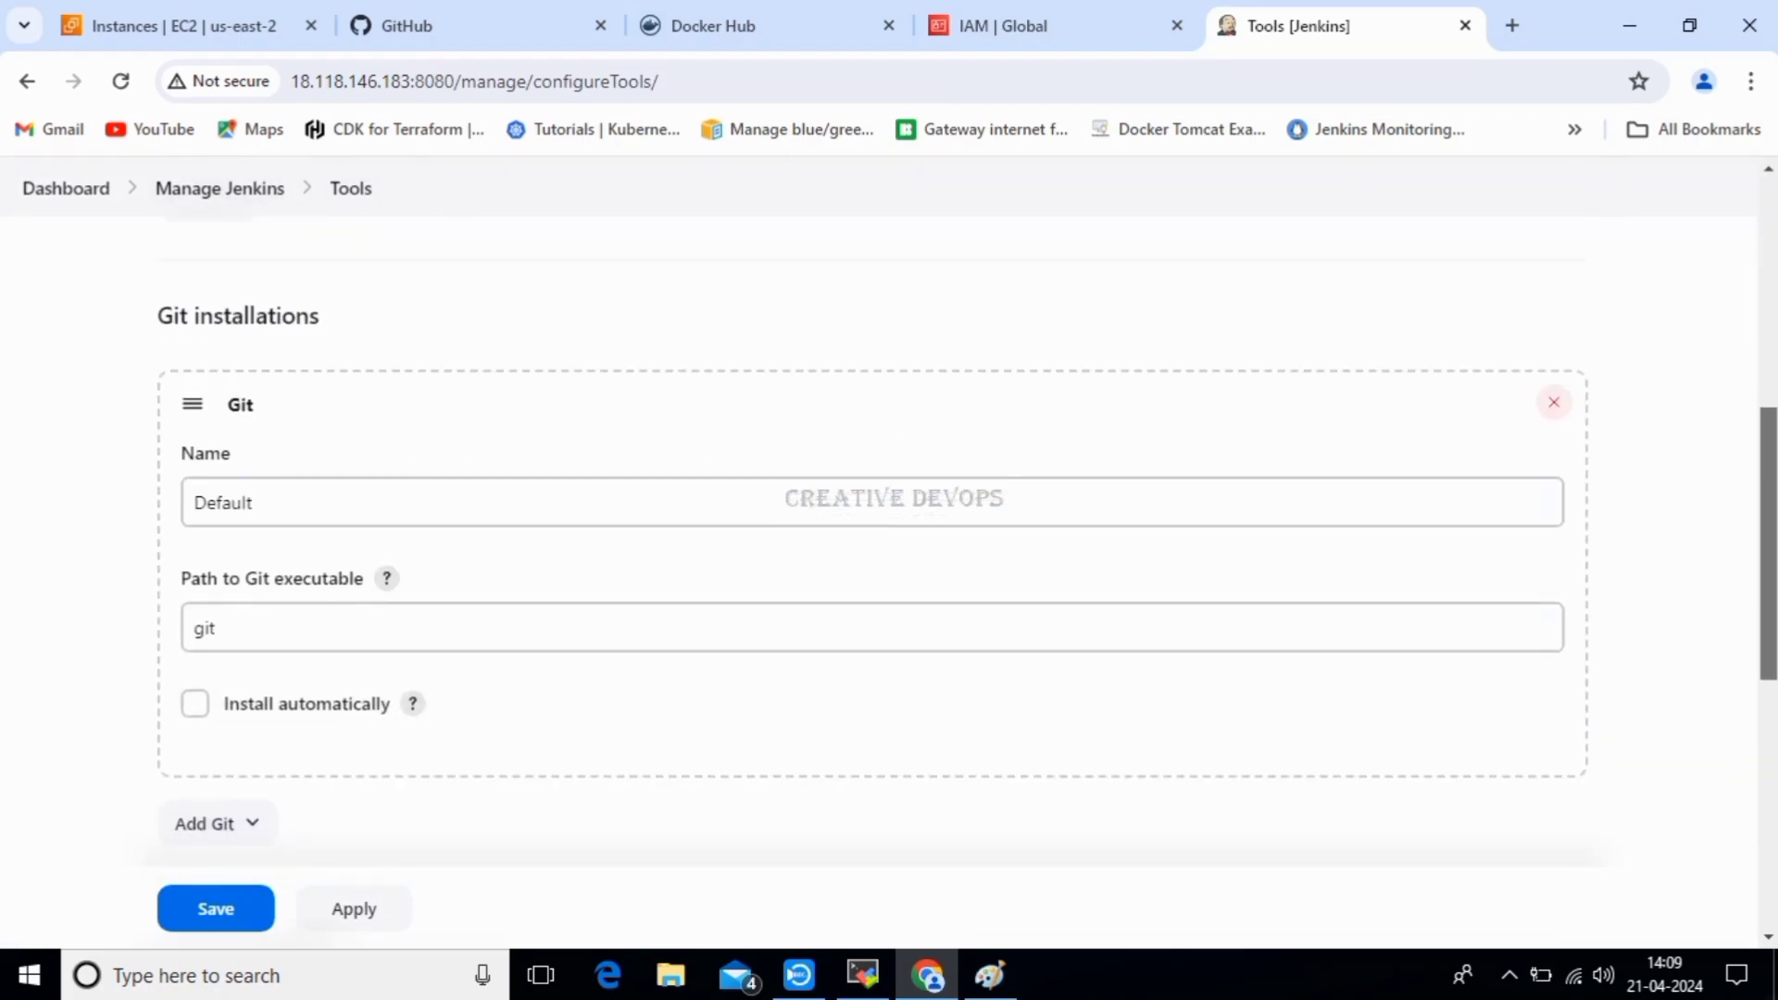
drag(1769, 544, 1768, 550)
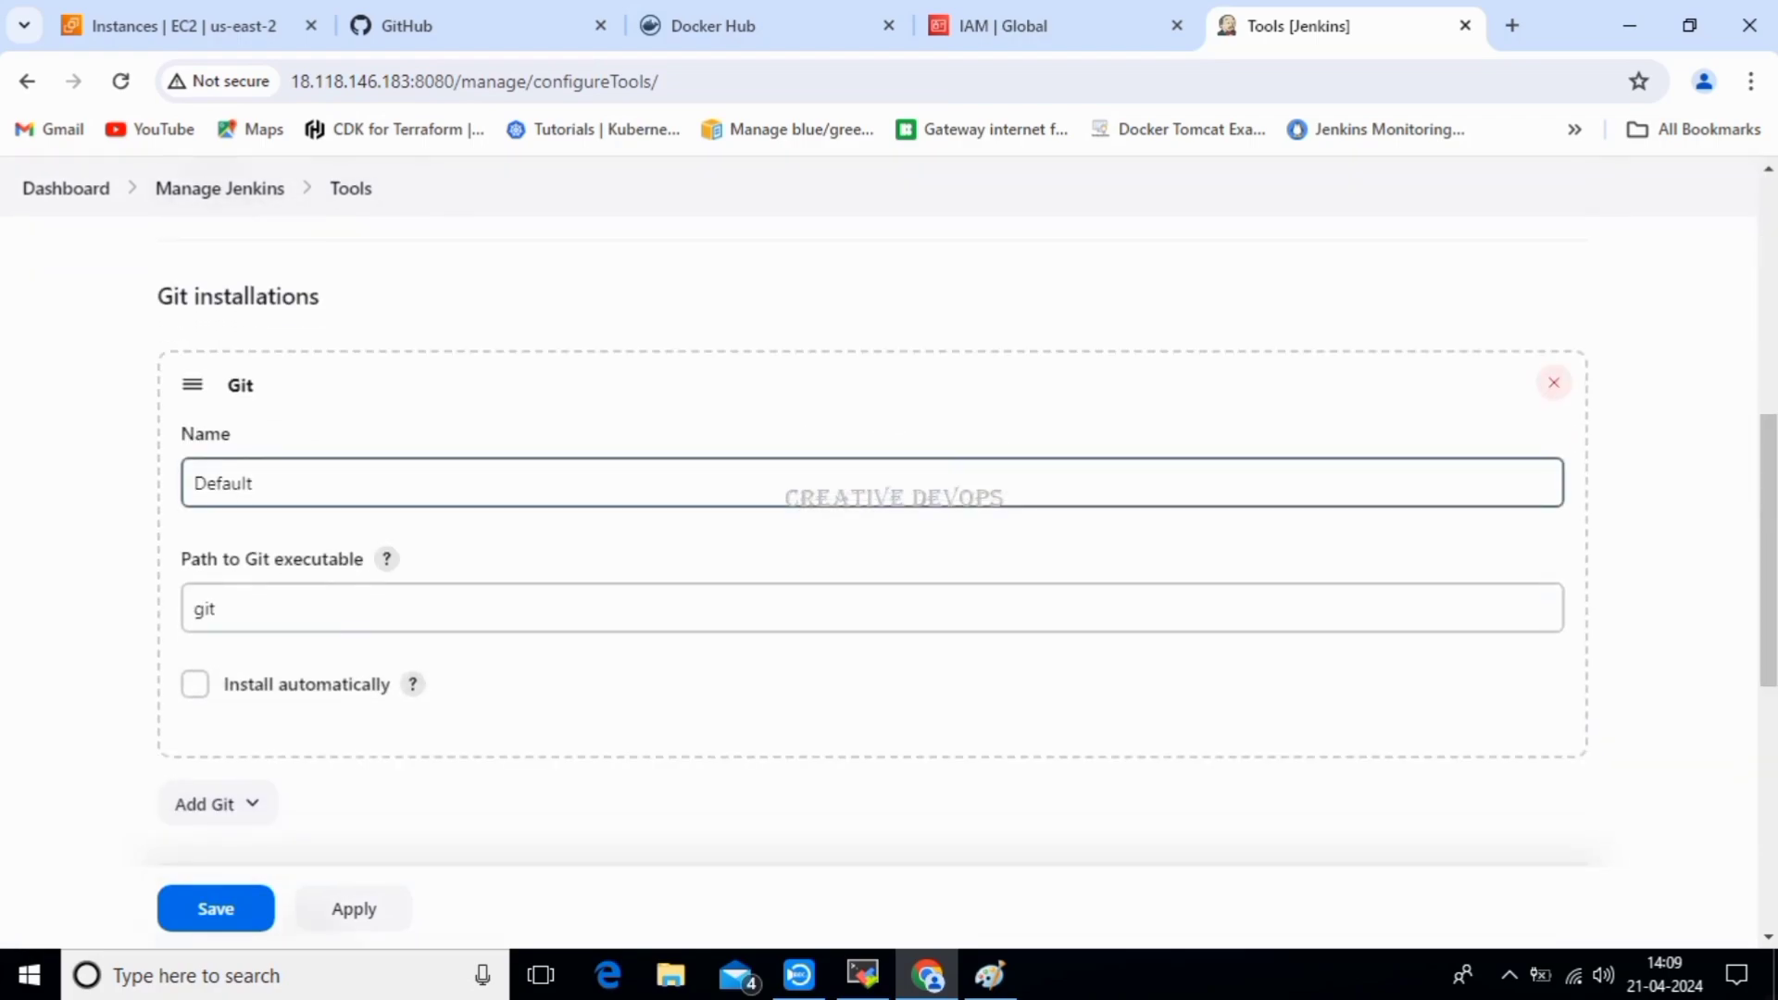
Rename the Git installation from Default to git and clear its executable path.
double_click(251, 484)
key(BackSpace)
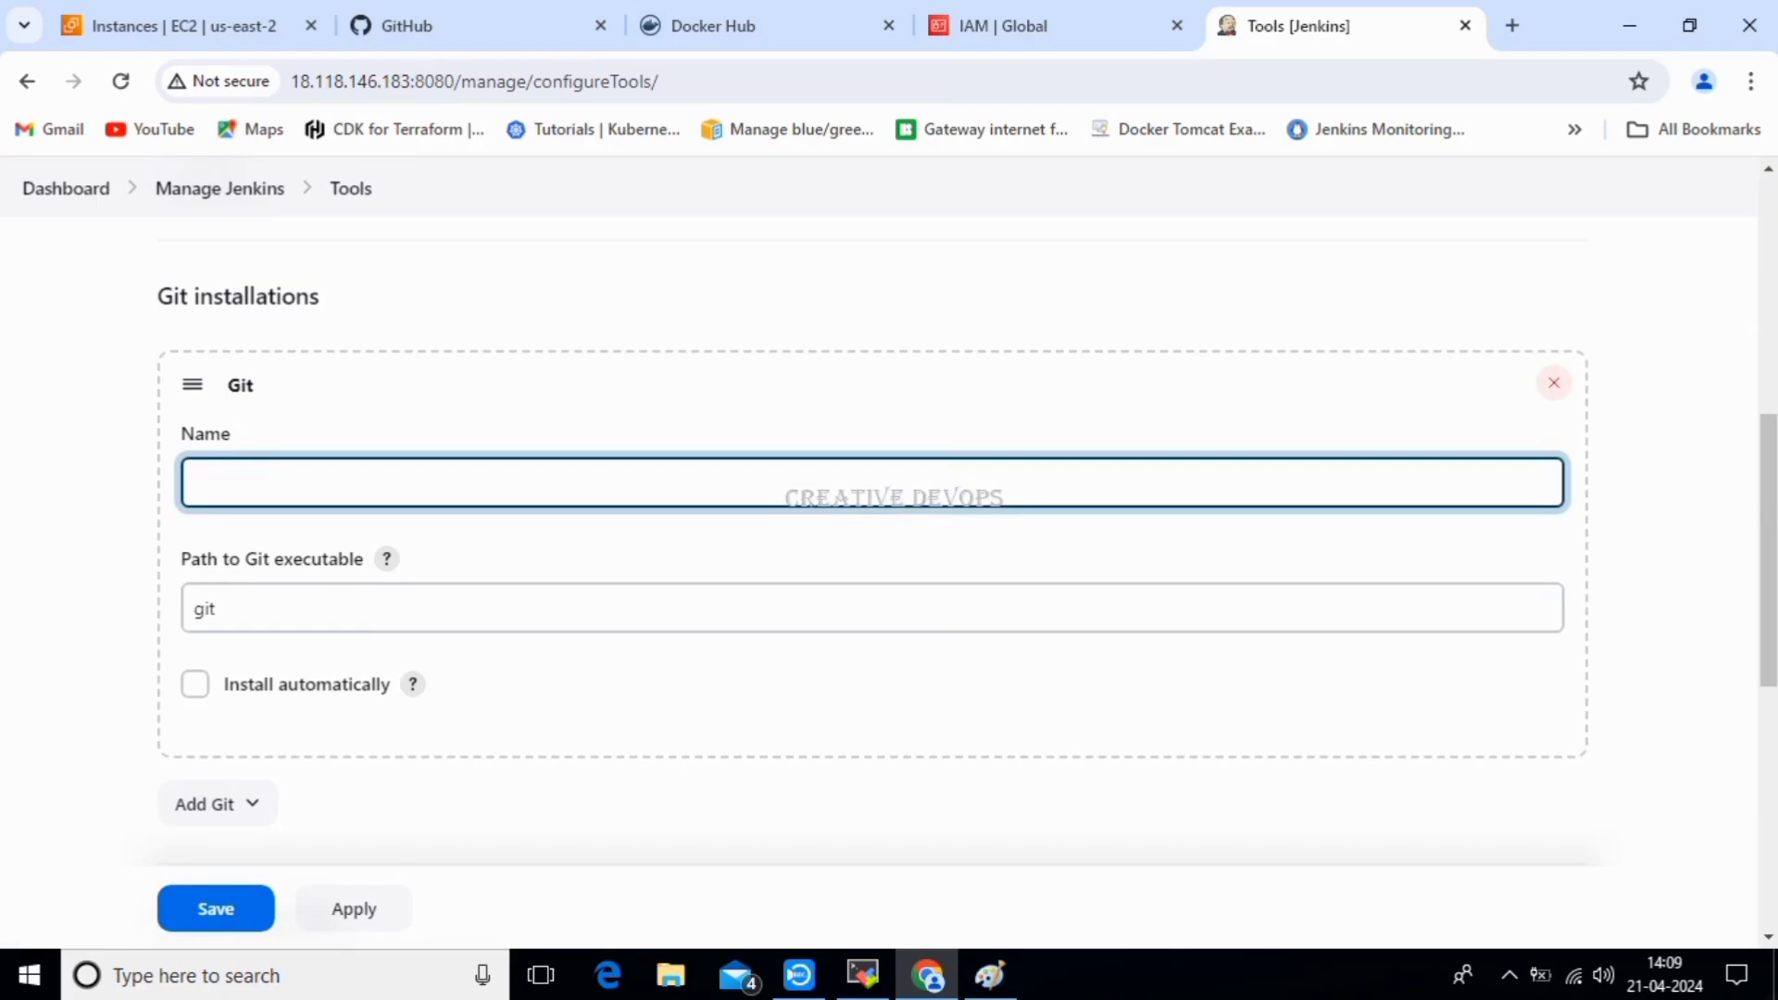
text(git)
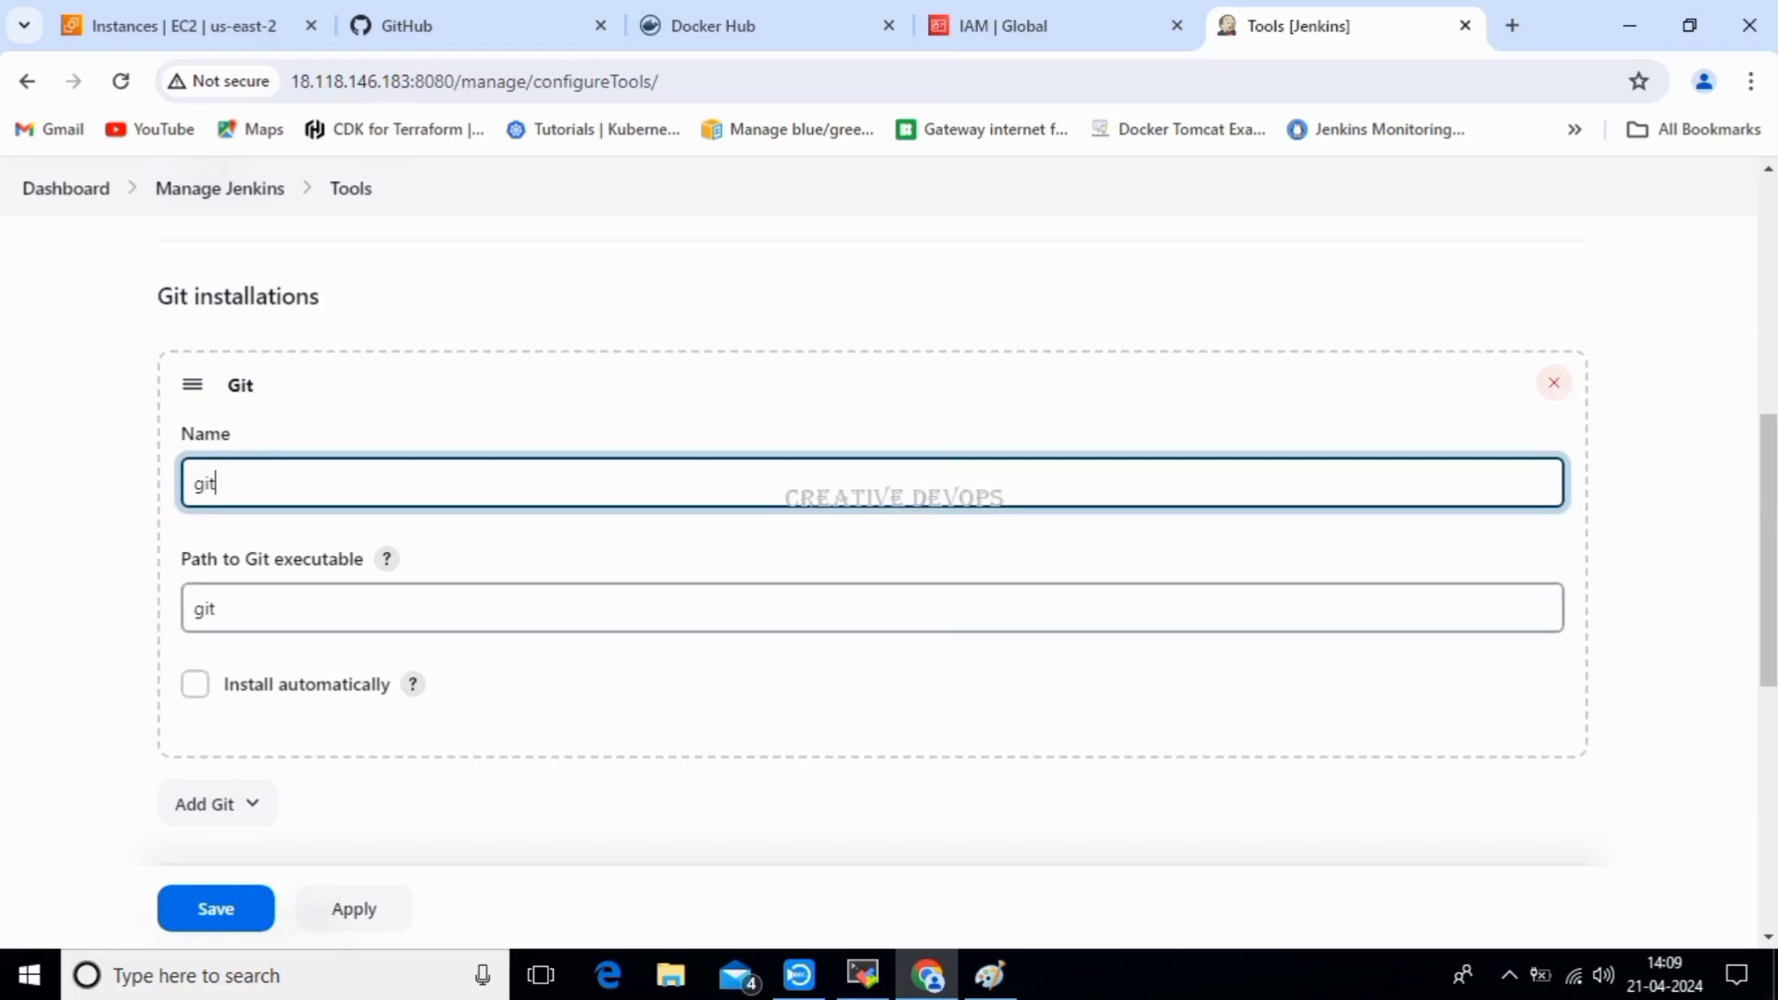
click(251, 608)
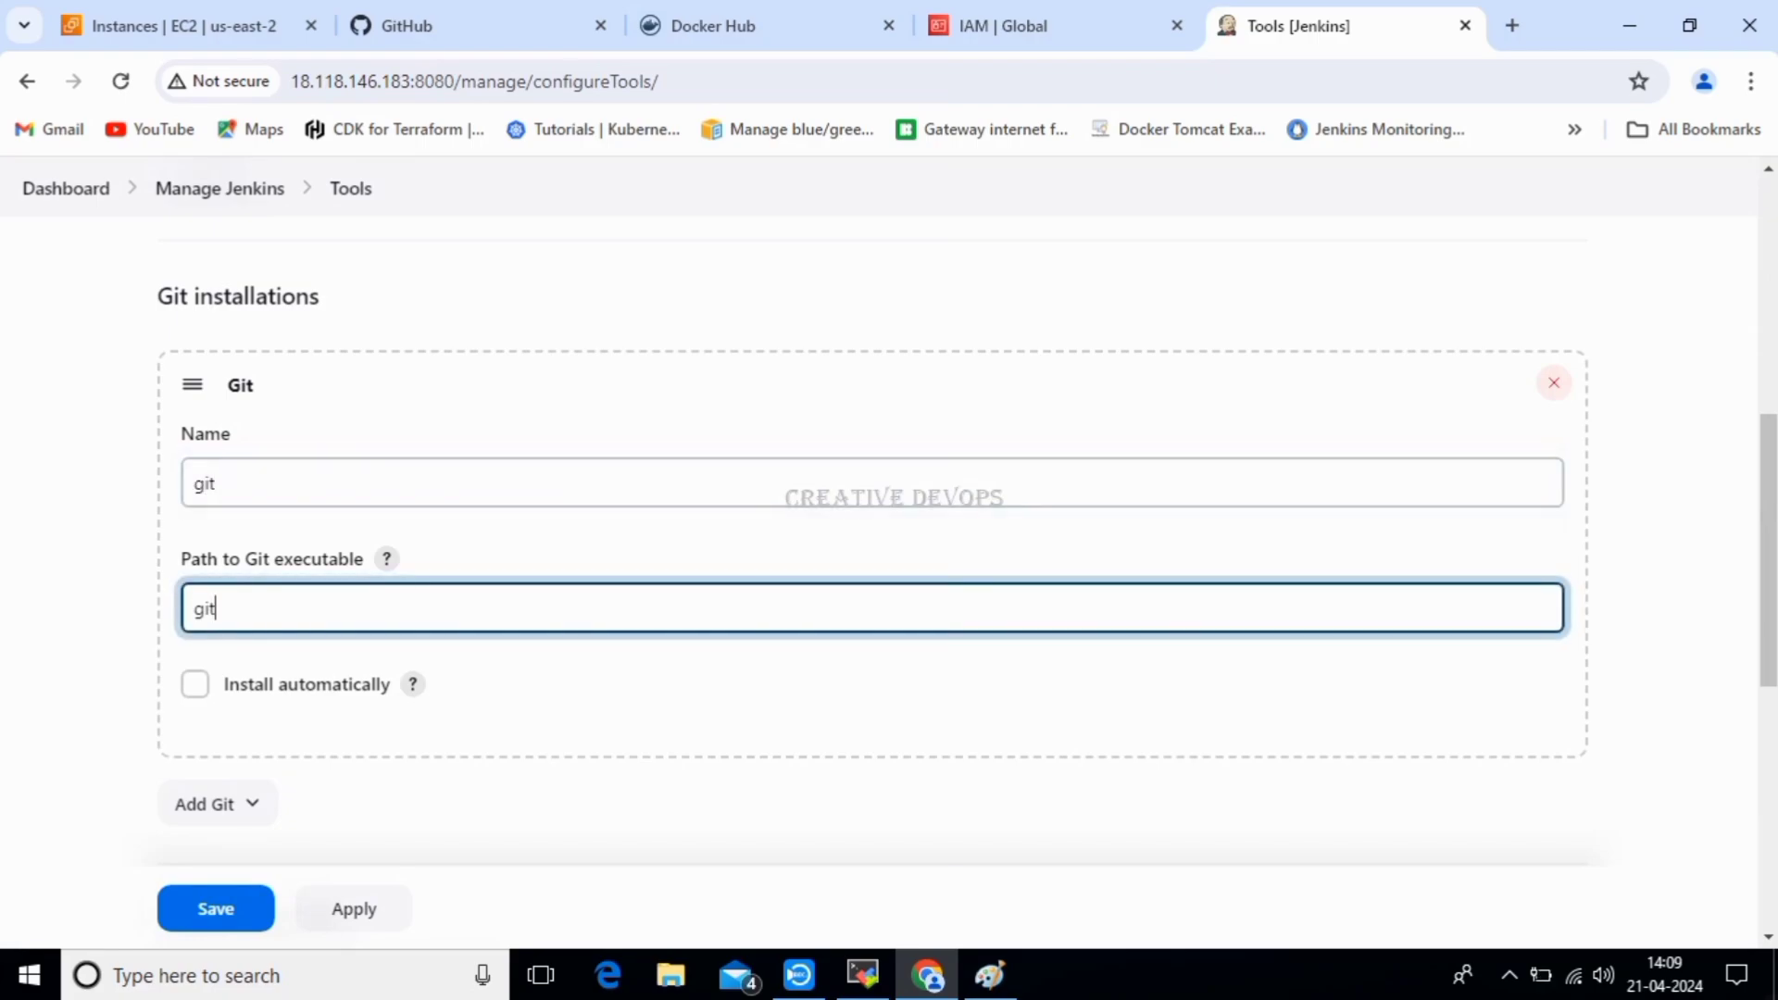
key(BackSpace)
key(BackSpace)
key(BackSpace)
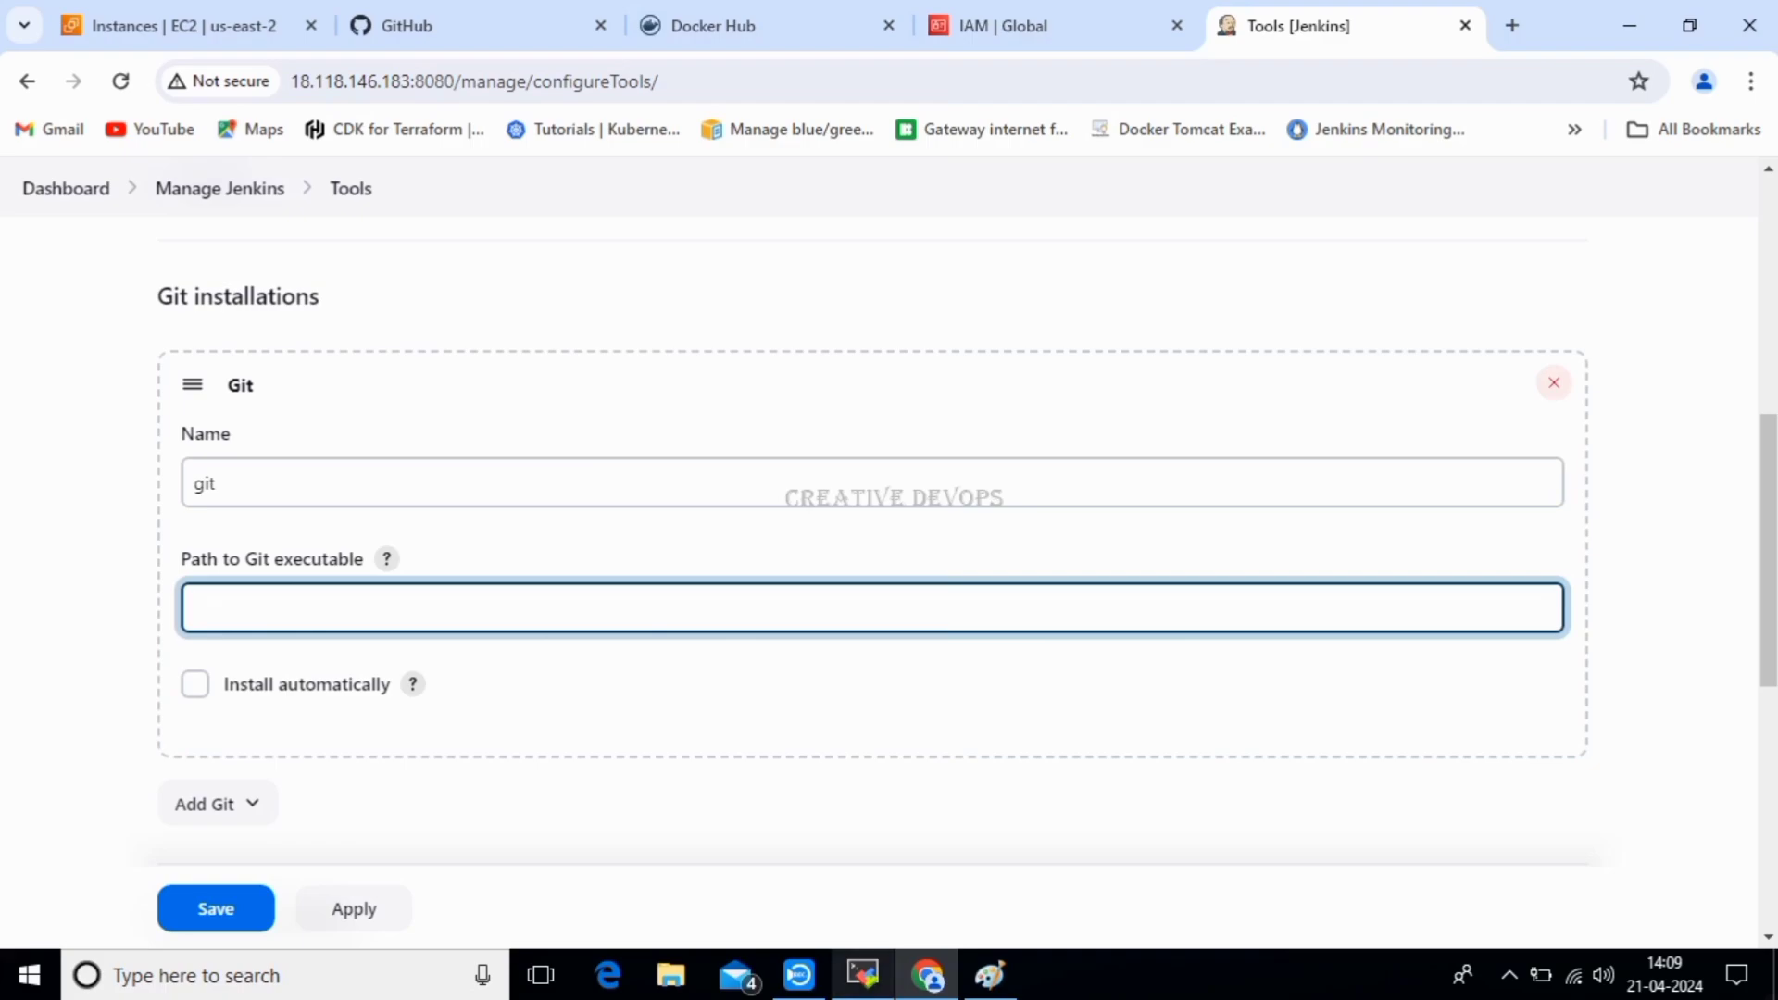
click(862, 975)
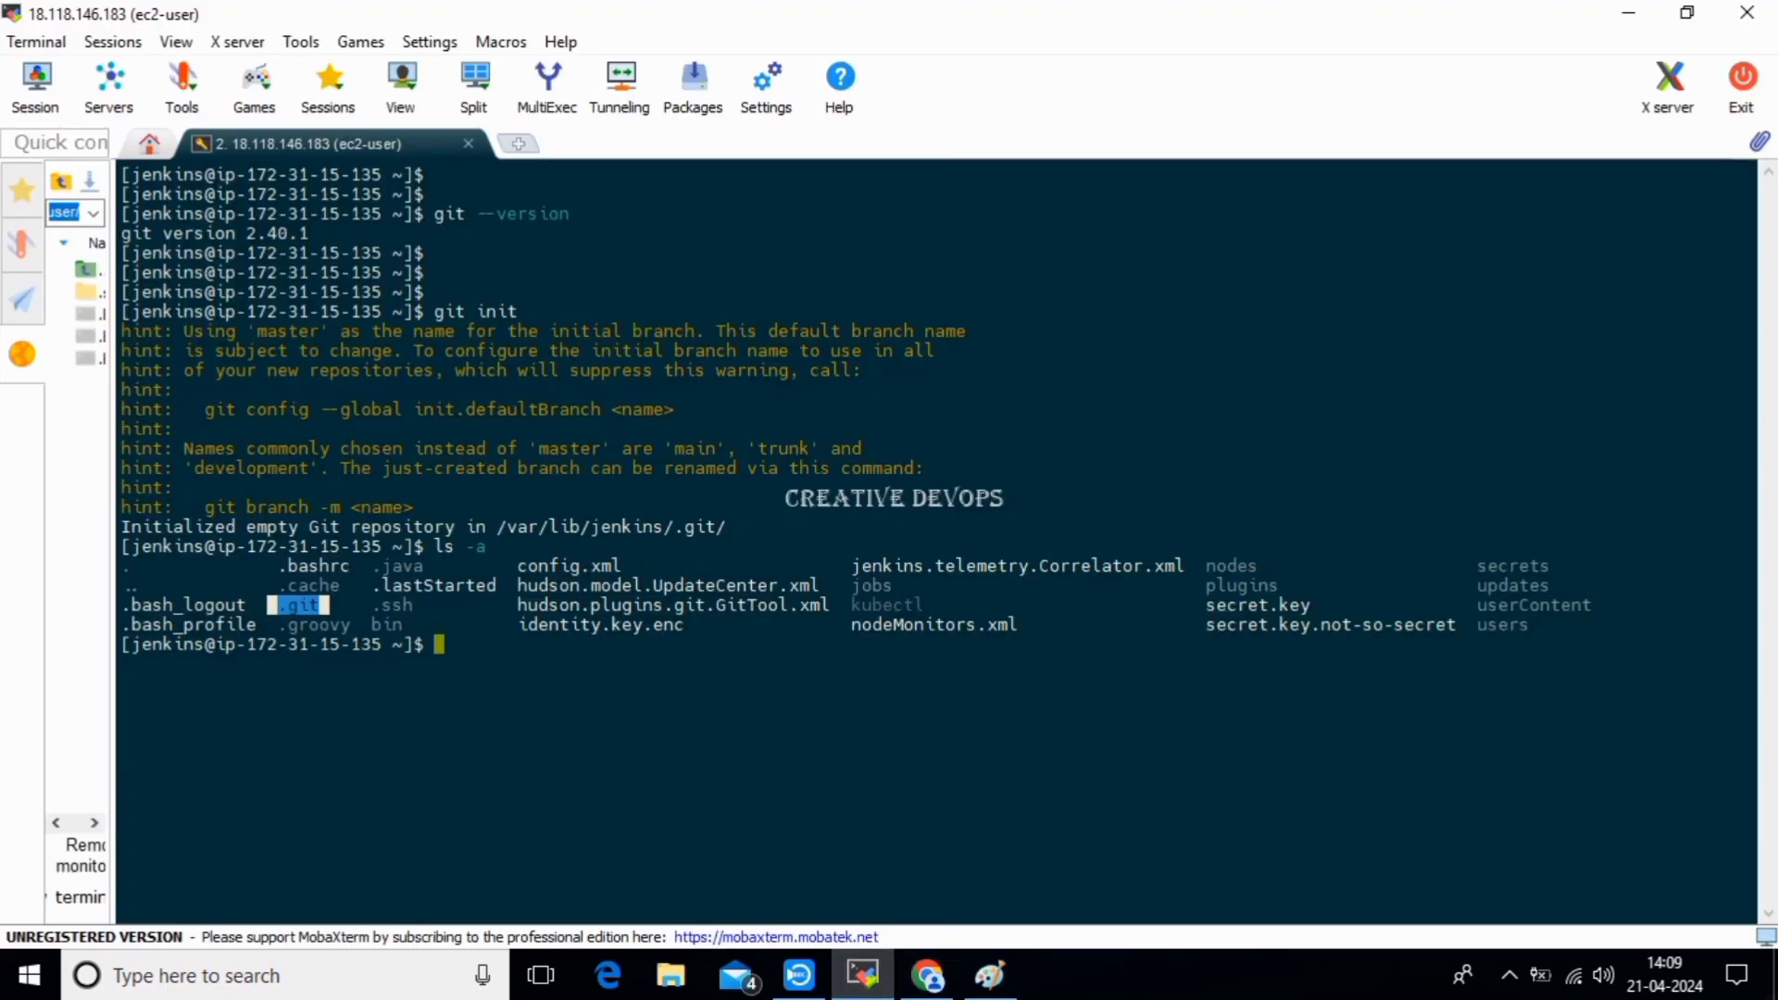
Locate Git with which git and copy the /usr/bin/git path.
text(which git)
key(Return)
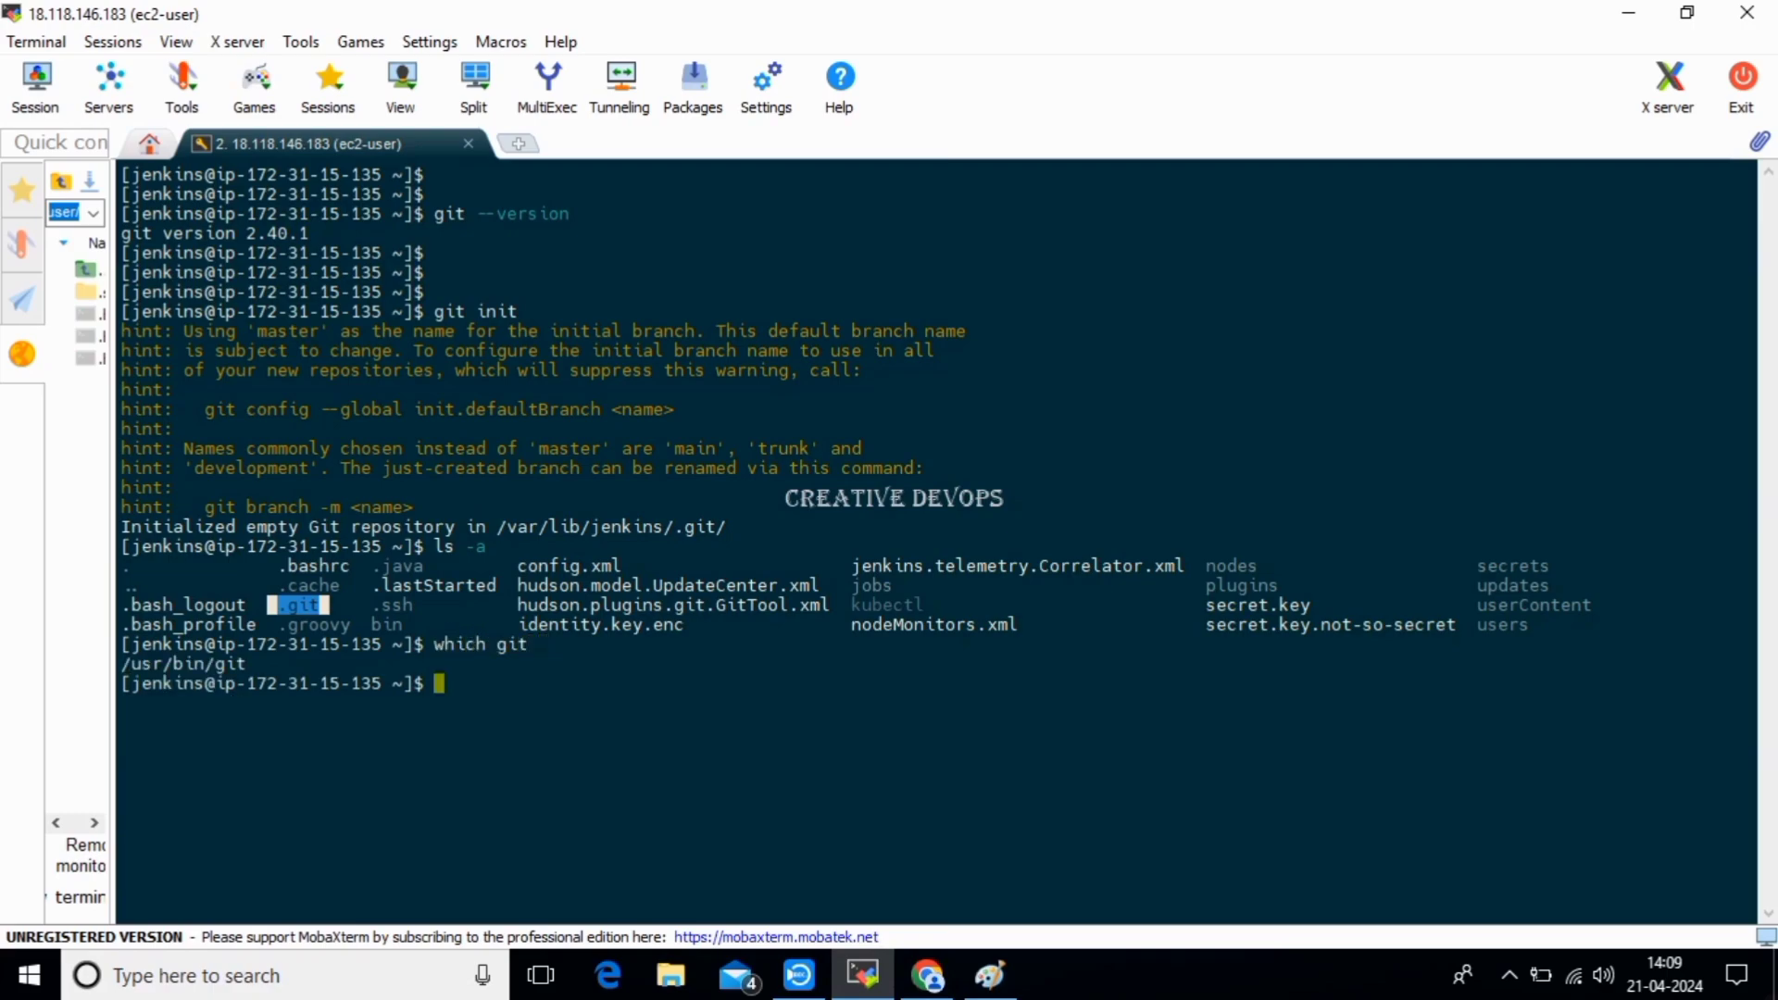
drag(123, 664, 243, 664)
key(ctrl+c)
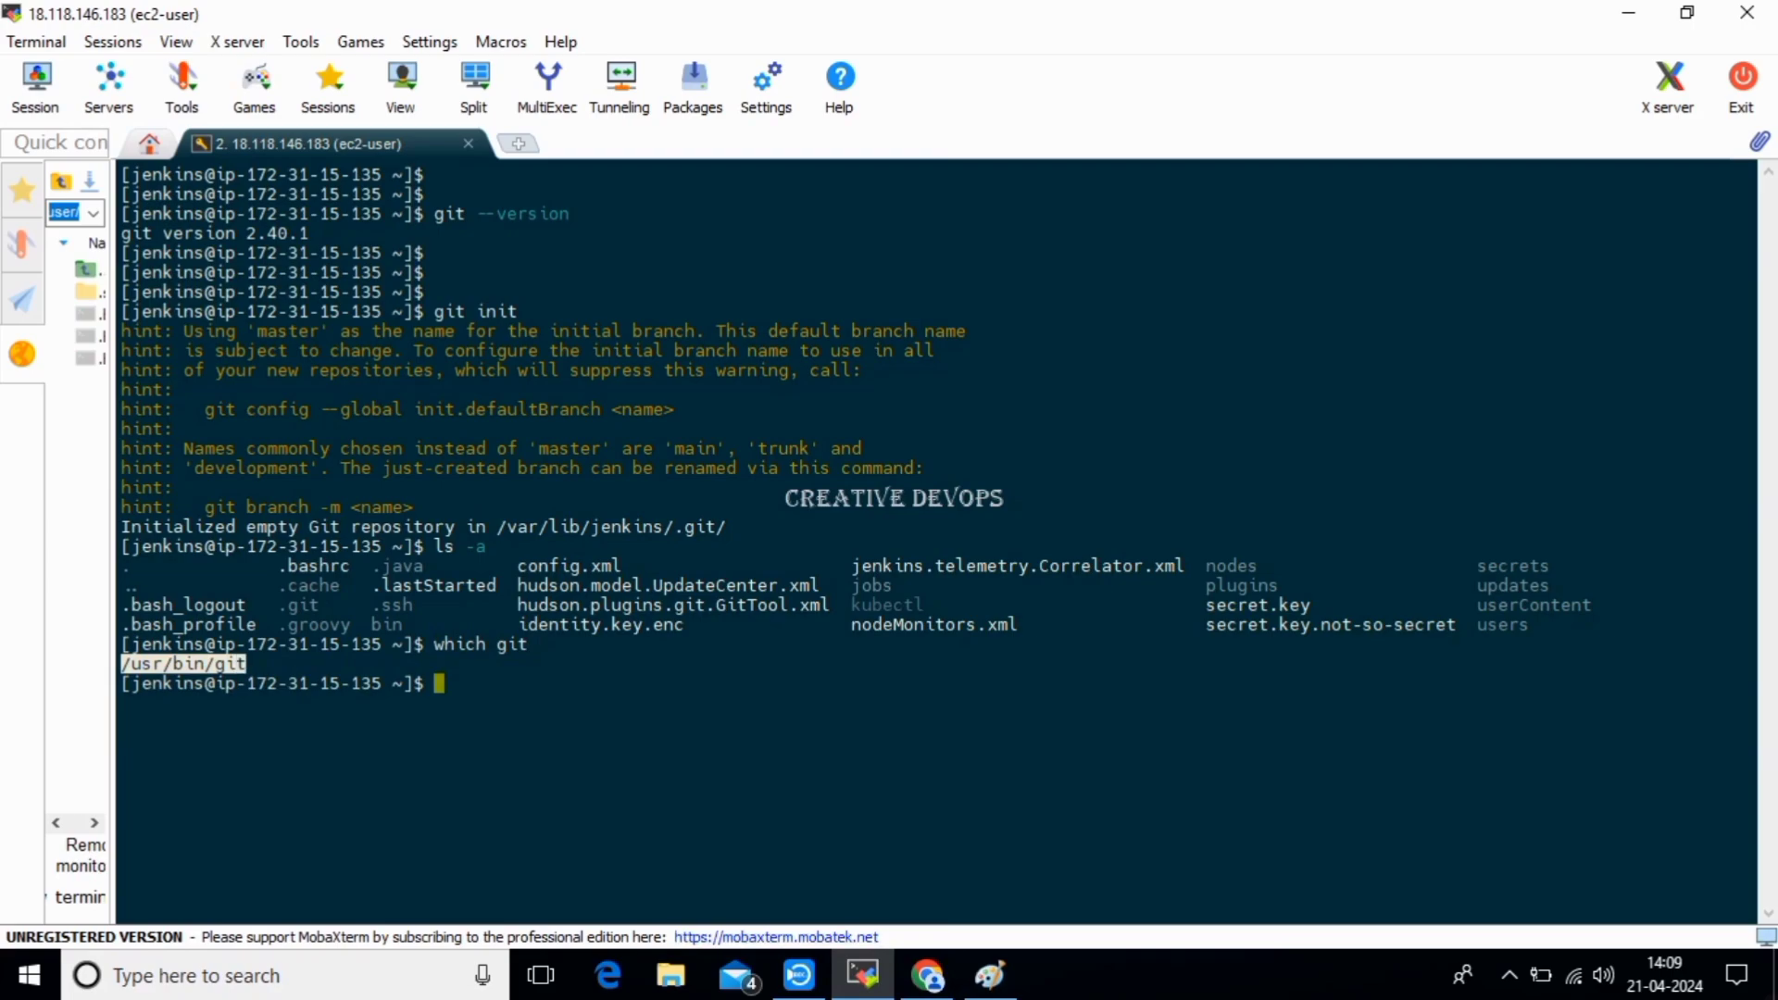
click(927, 975)
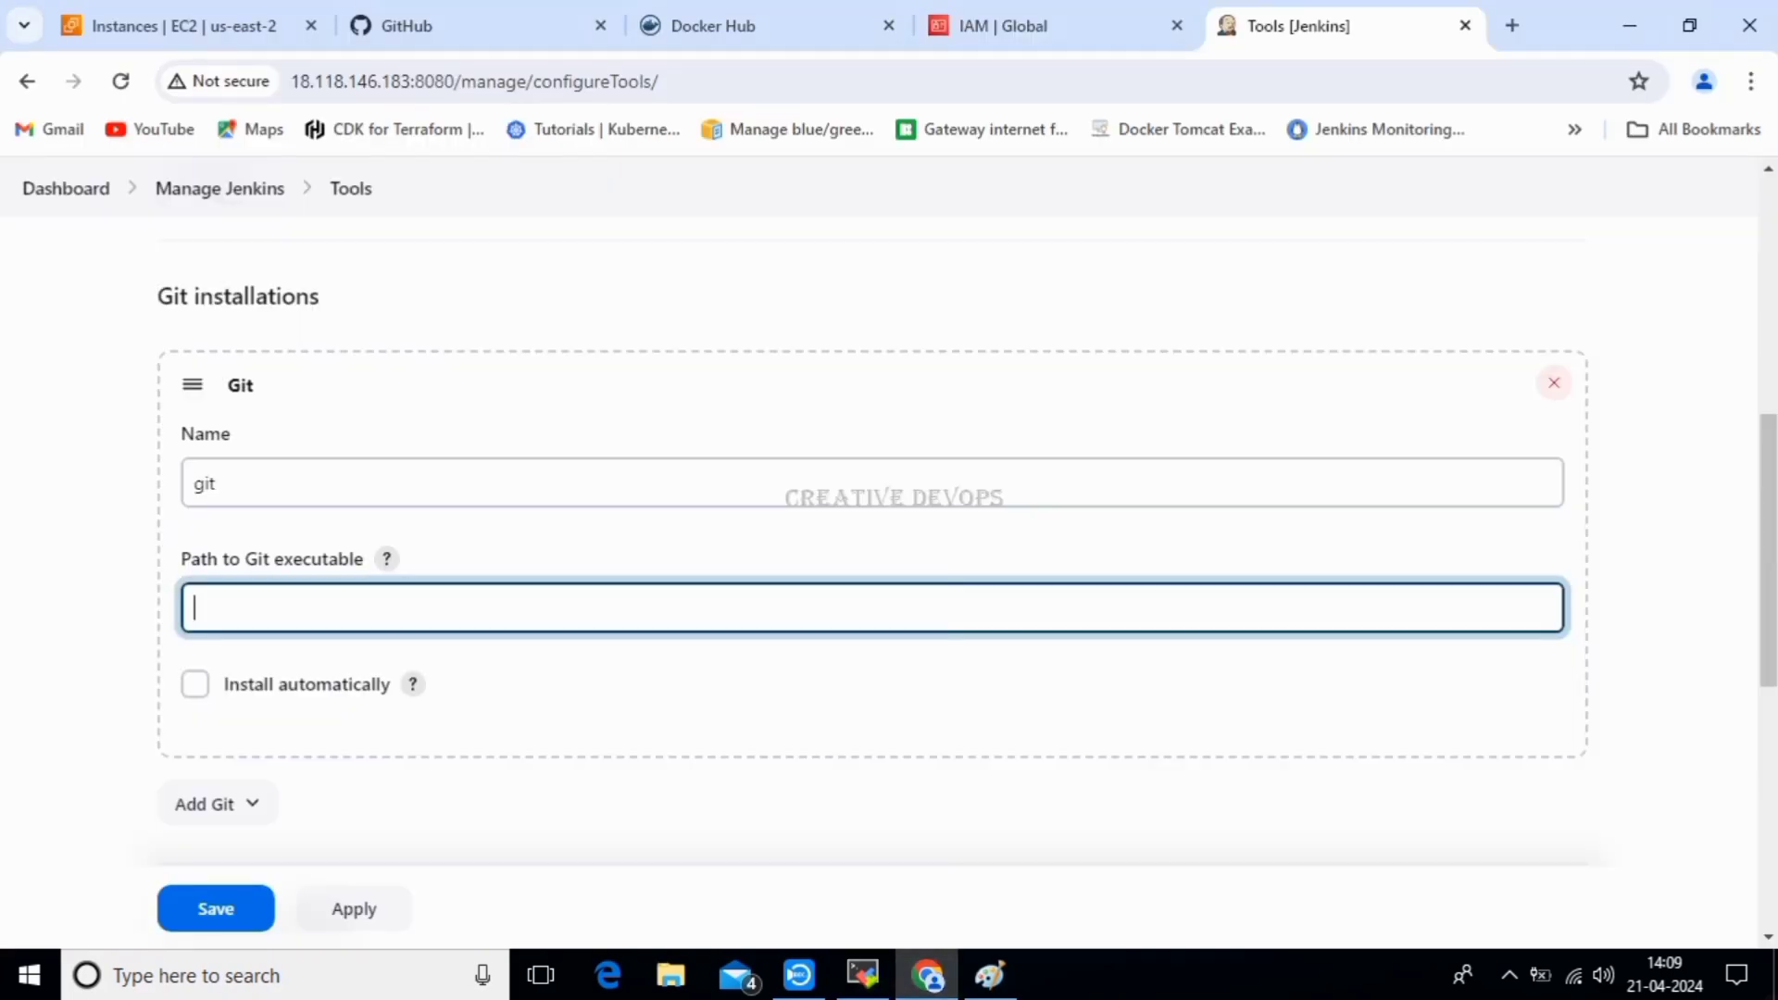
Set the Git executable path to /usr/bin/git.
key(ctrl+v)
click(787, 708)
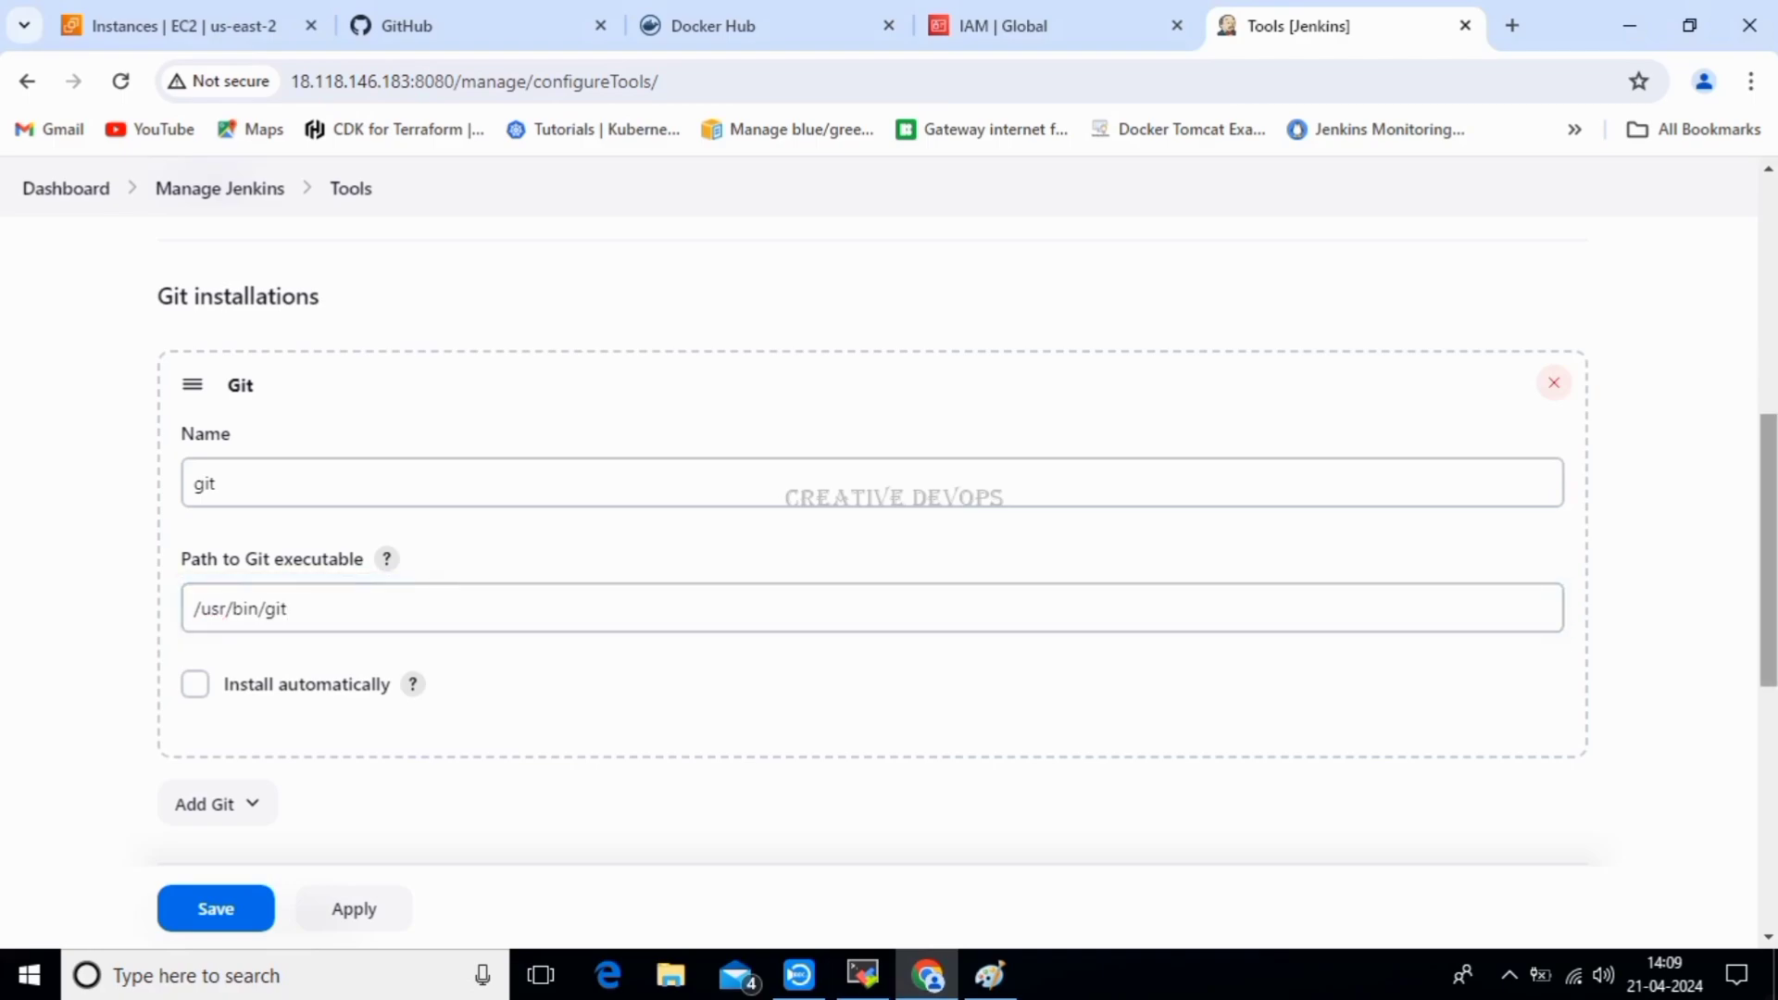
scroll(880, 556, down, 5)
scroll(880, 555, down, 1)
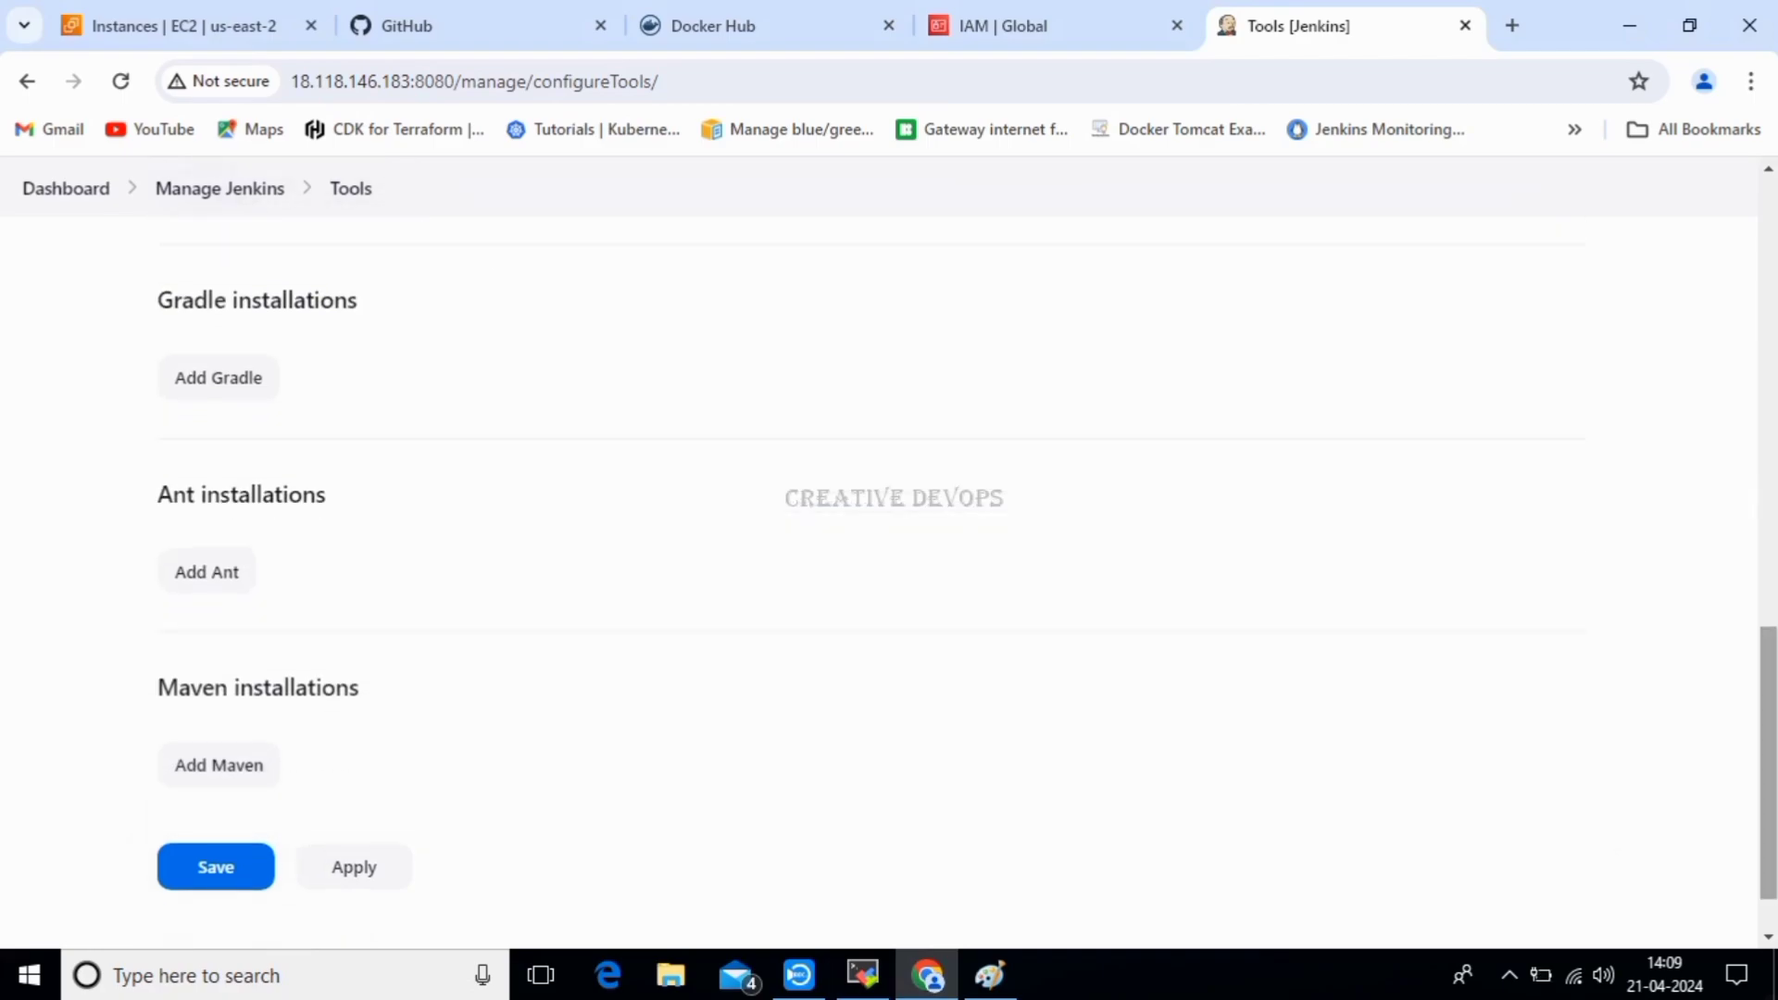
Add a Maven installation with automatic installation turned off.
click(219, 765)
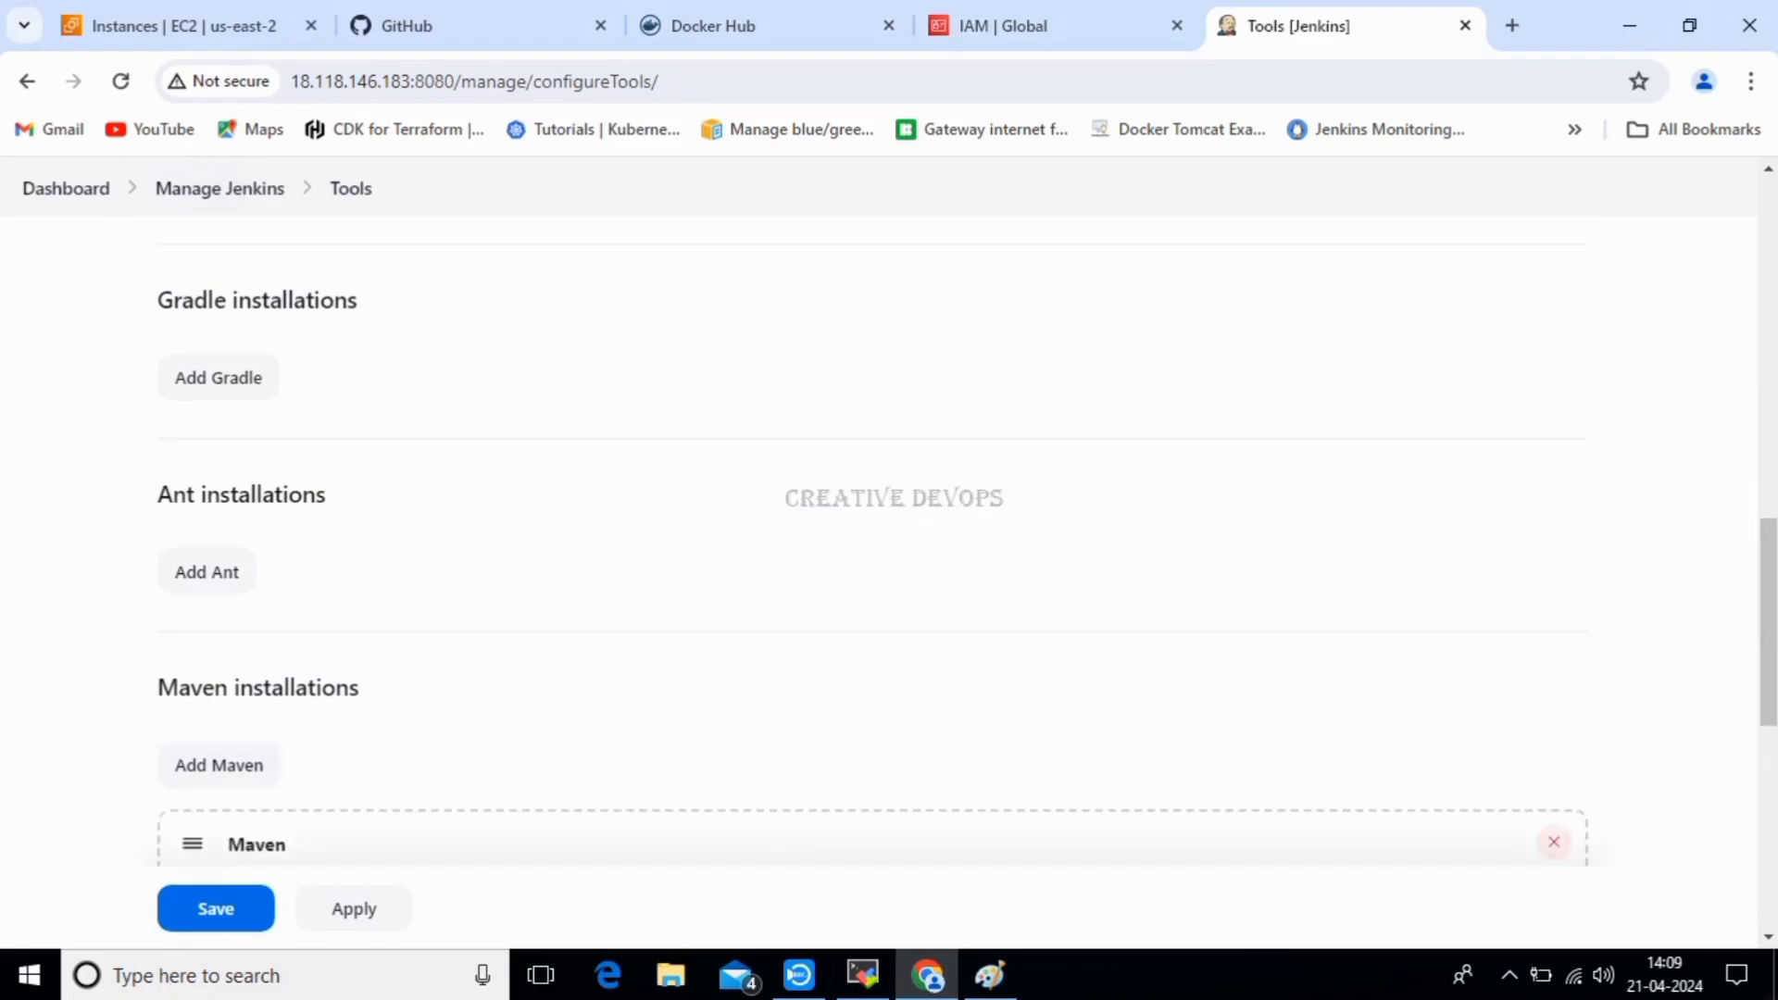
scroll(879, 555, down, 5)
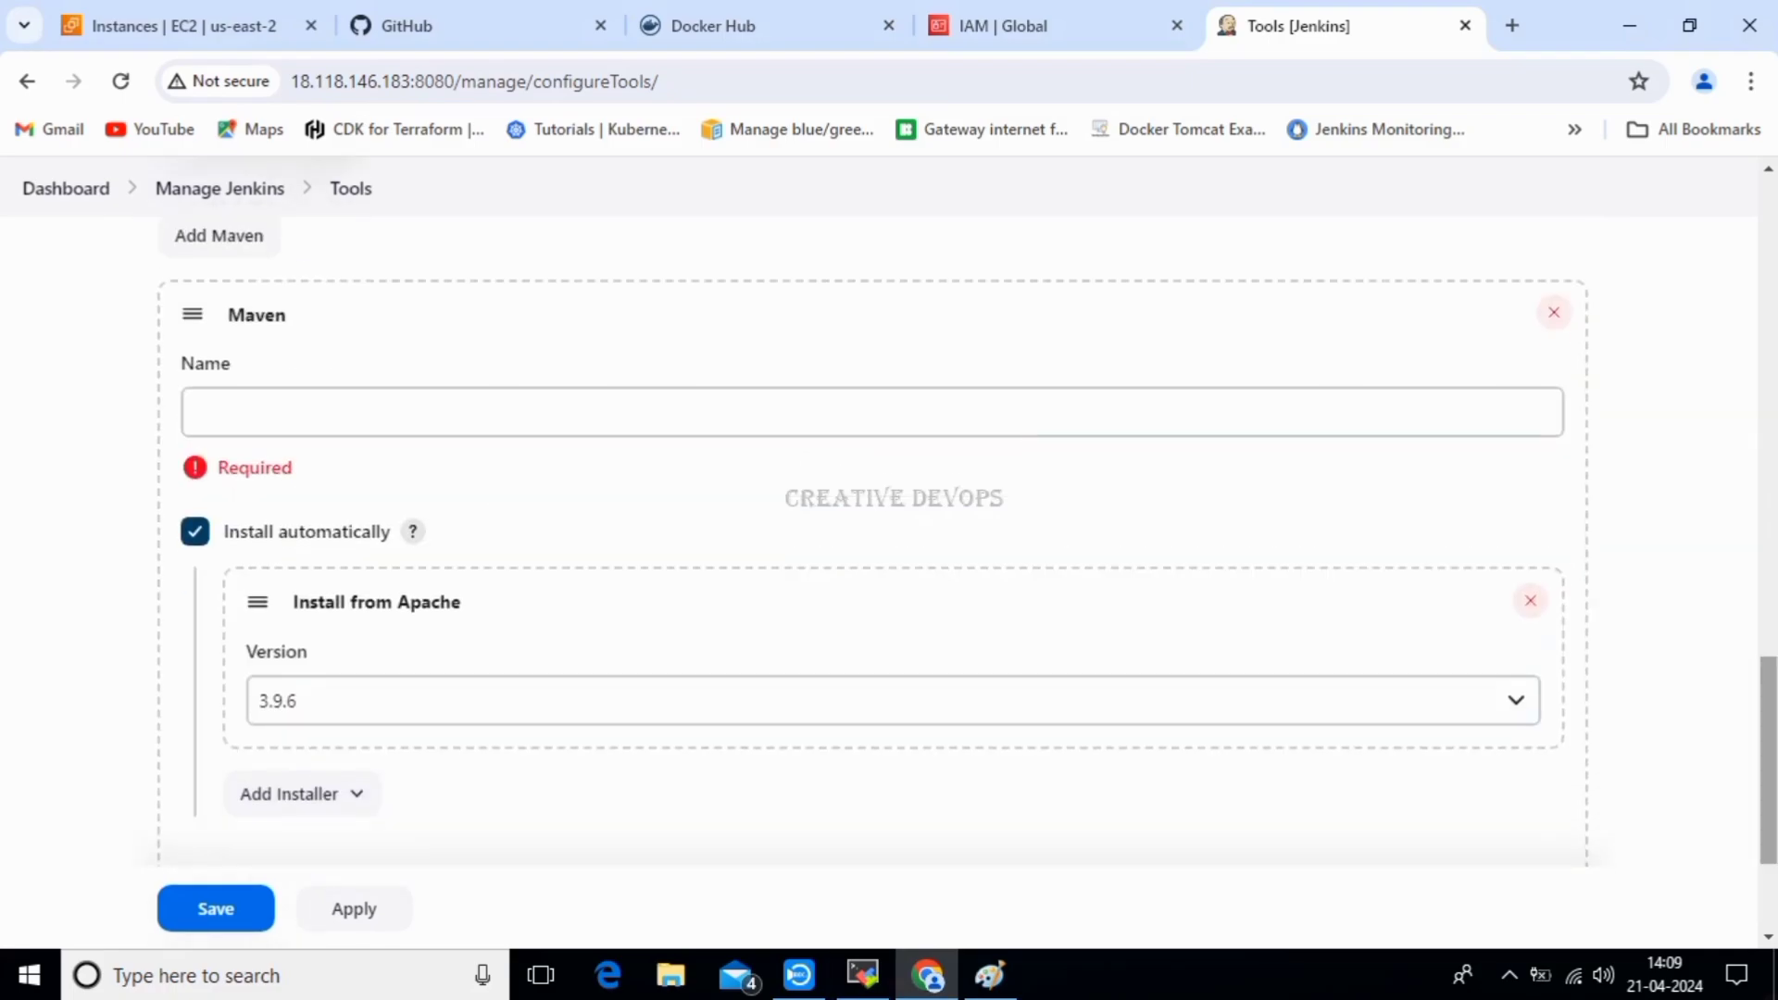
scroll(880, 555, down, 2)
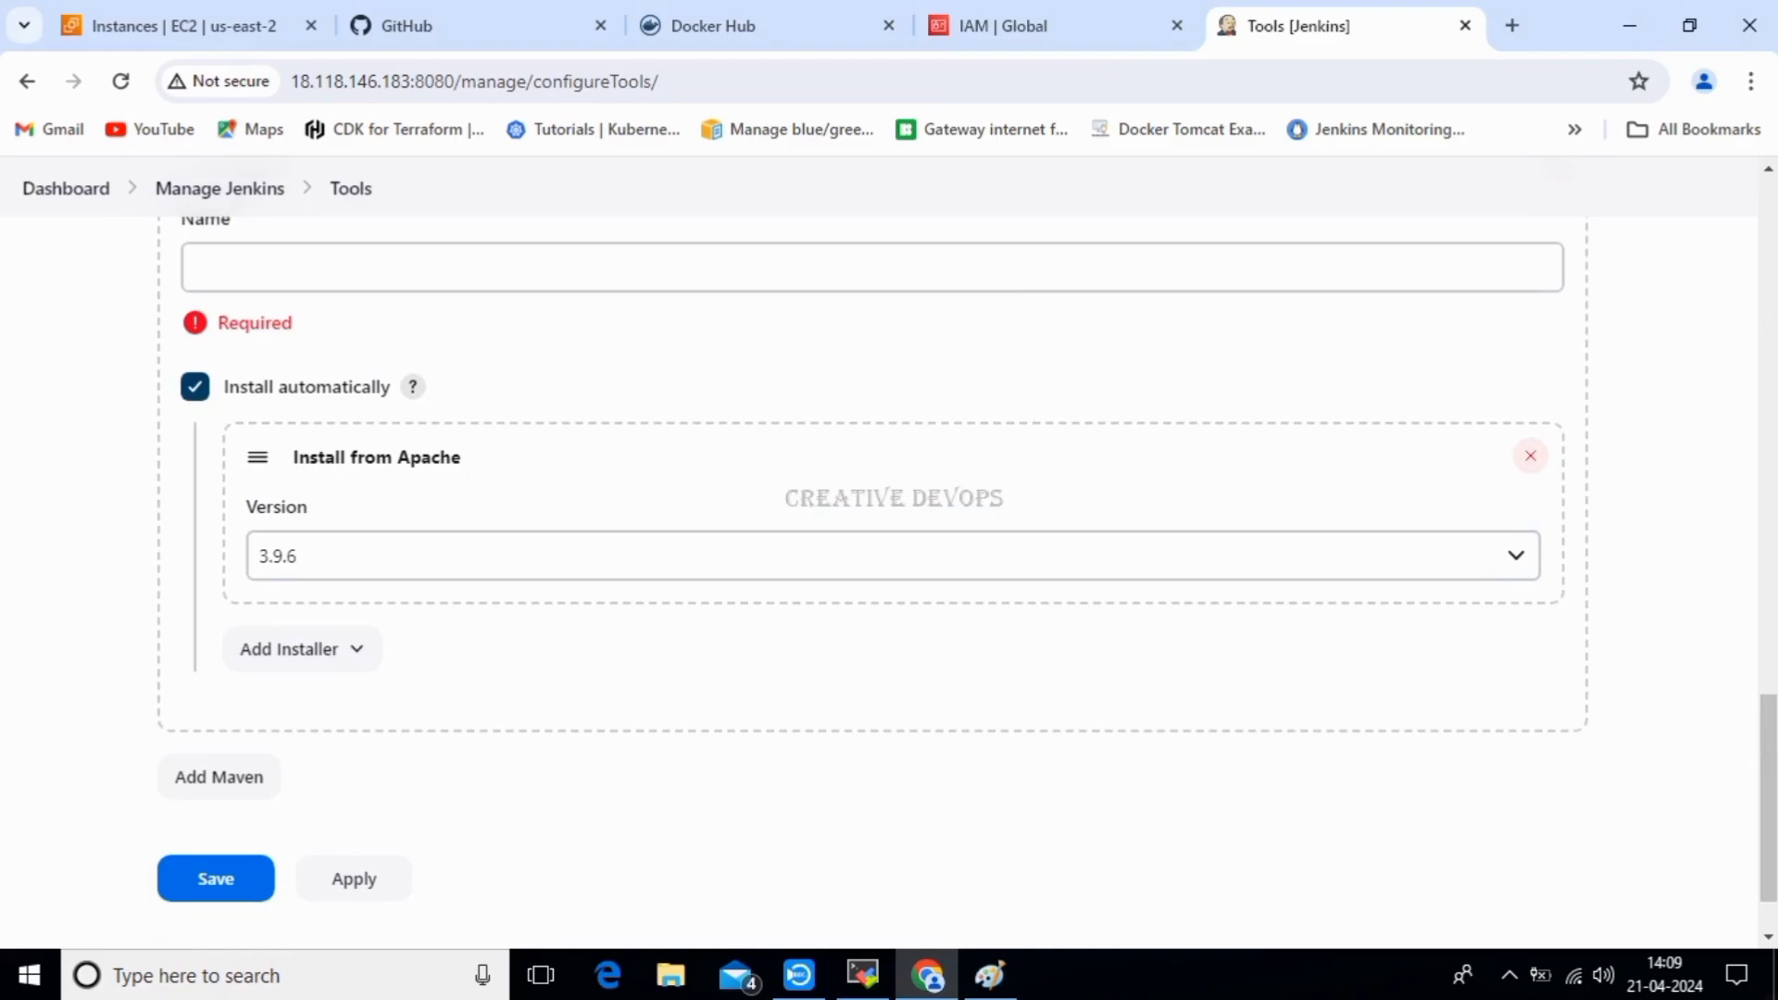
key(Tab)
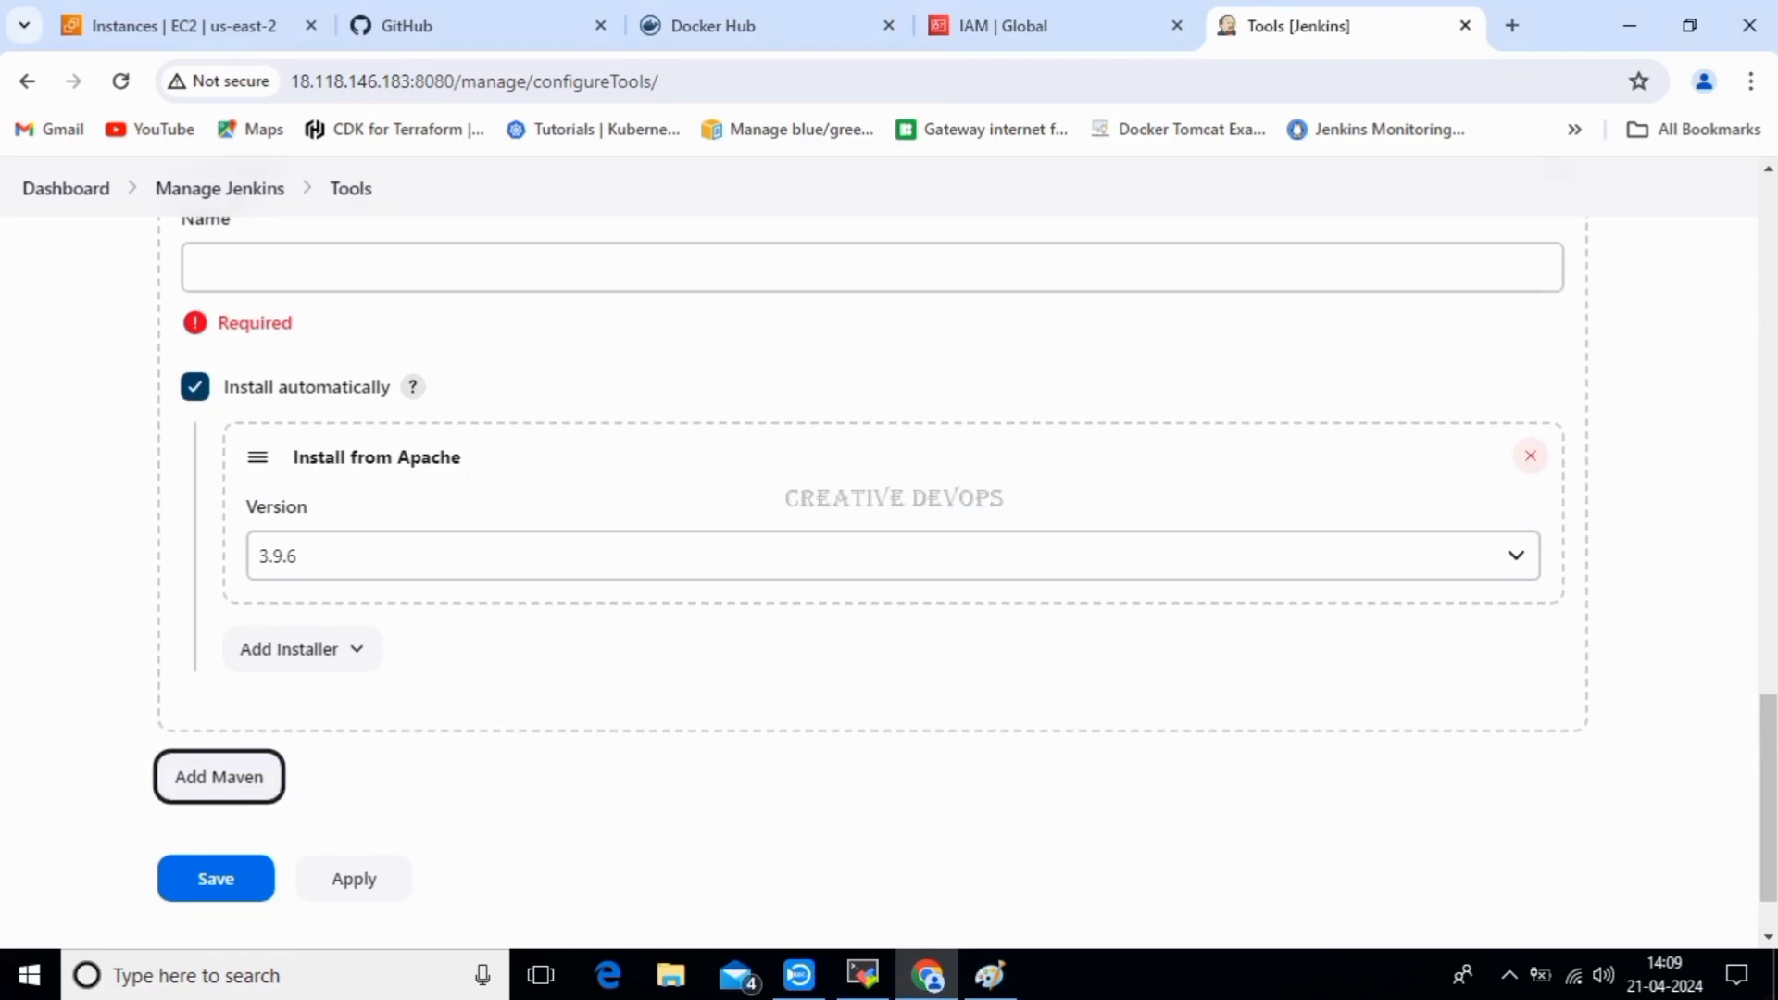
click(195, 387)
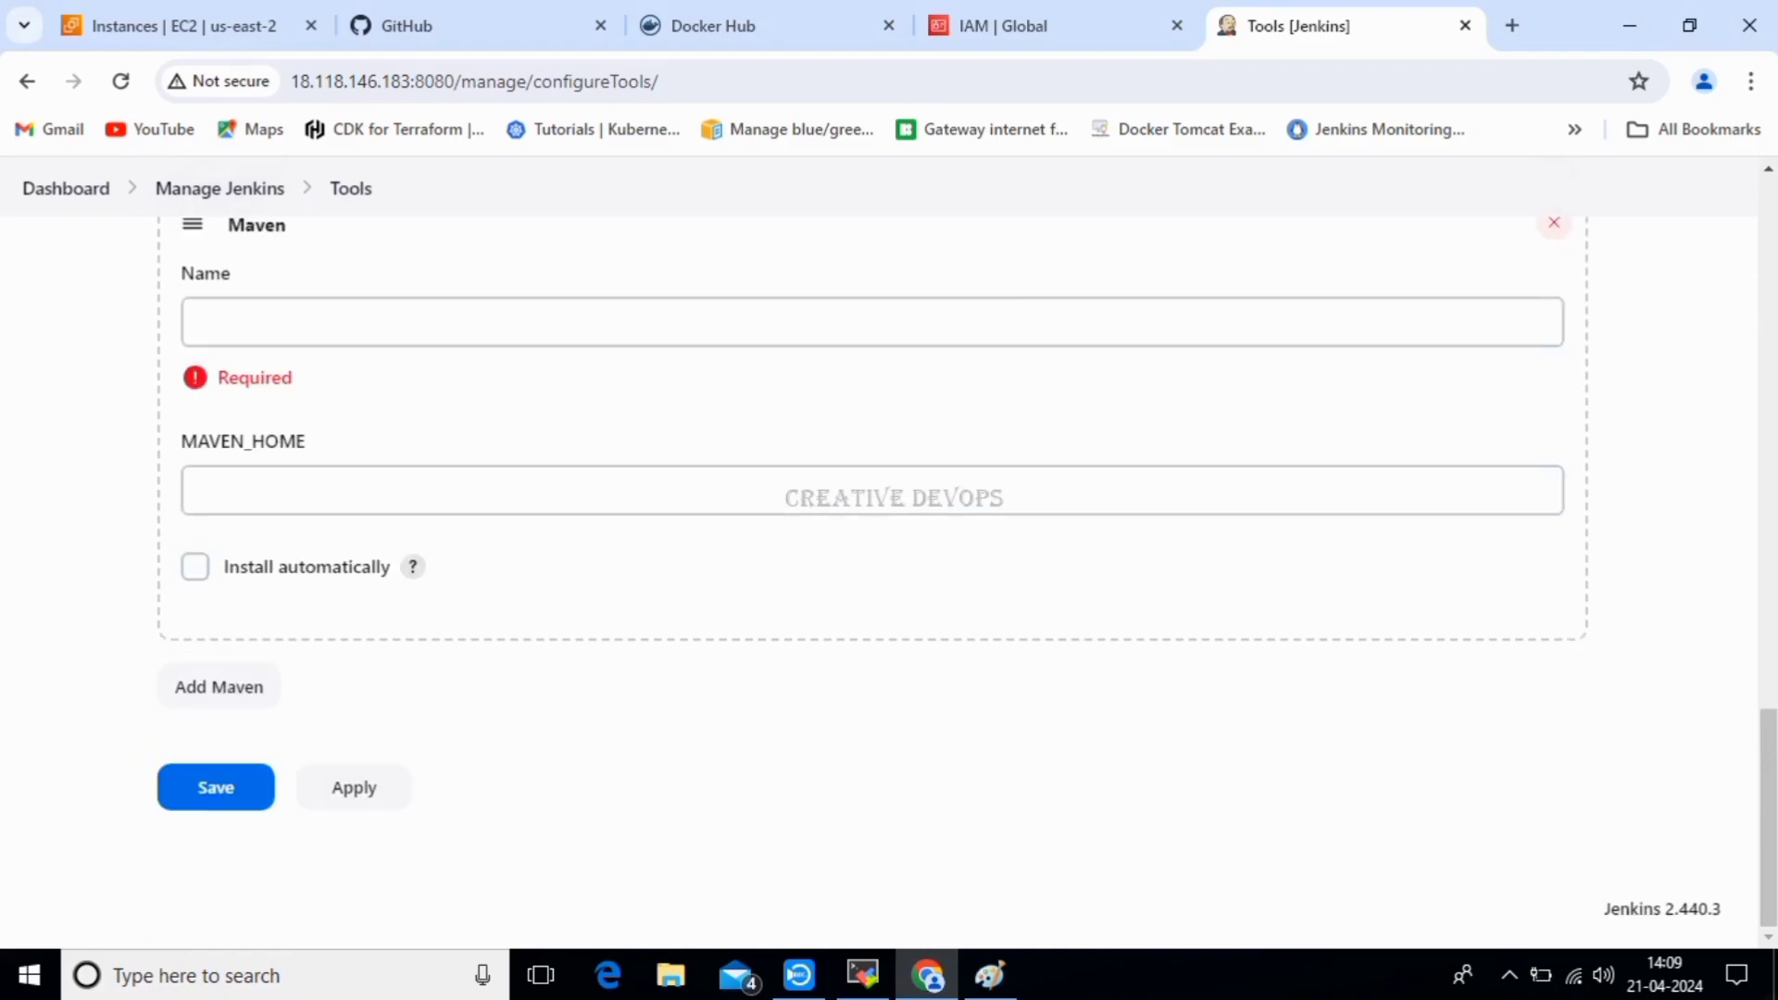
Name the Maven installation maven with MAVEN_HOME /opt/apache-maven-3.9.6.
click(277, 322)
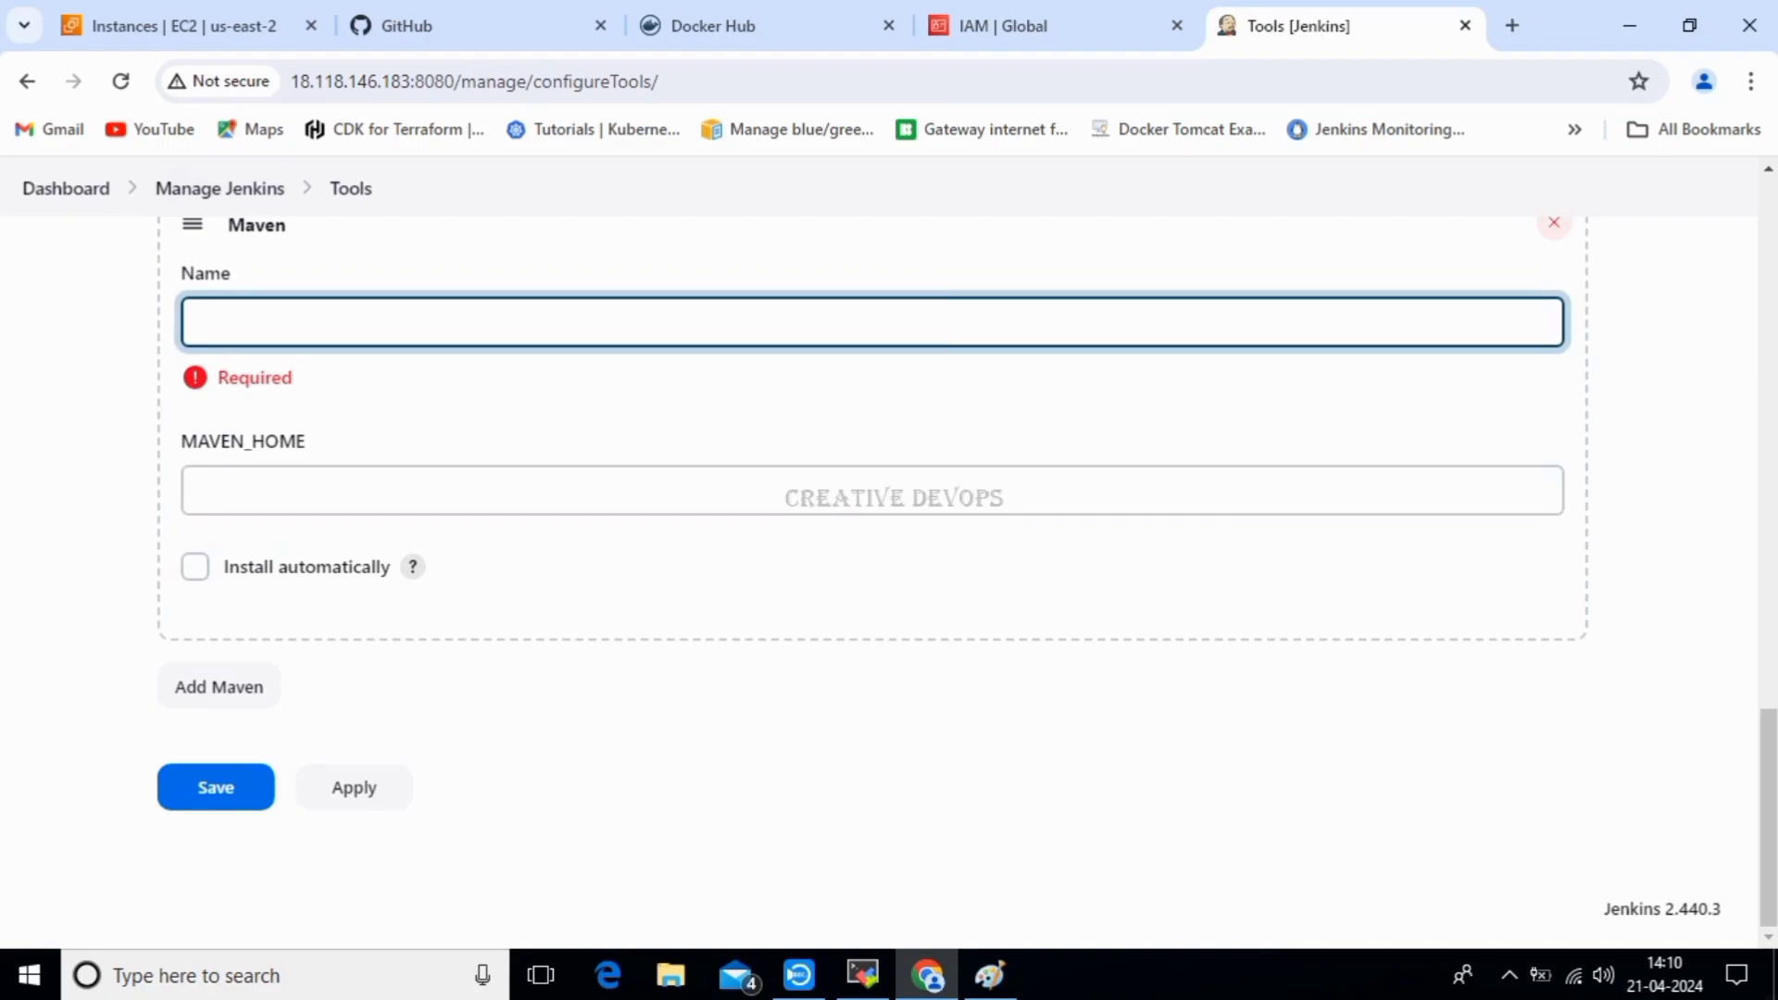
text(maven)
click(222, 491)
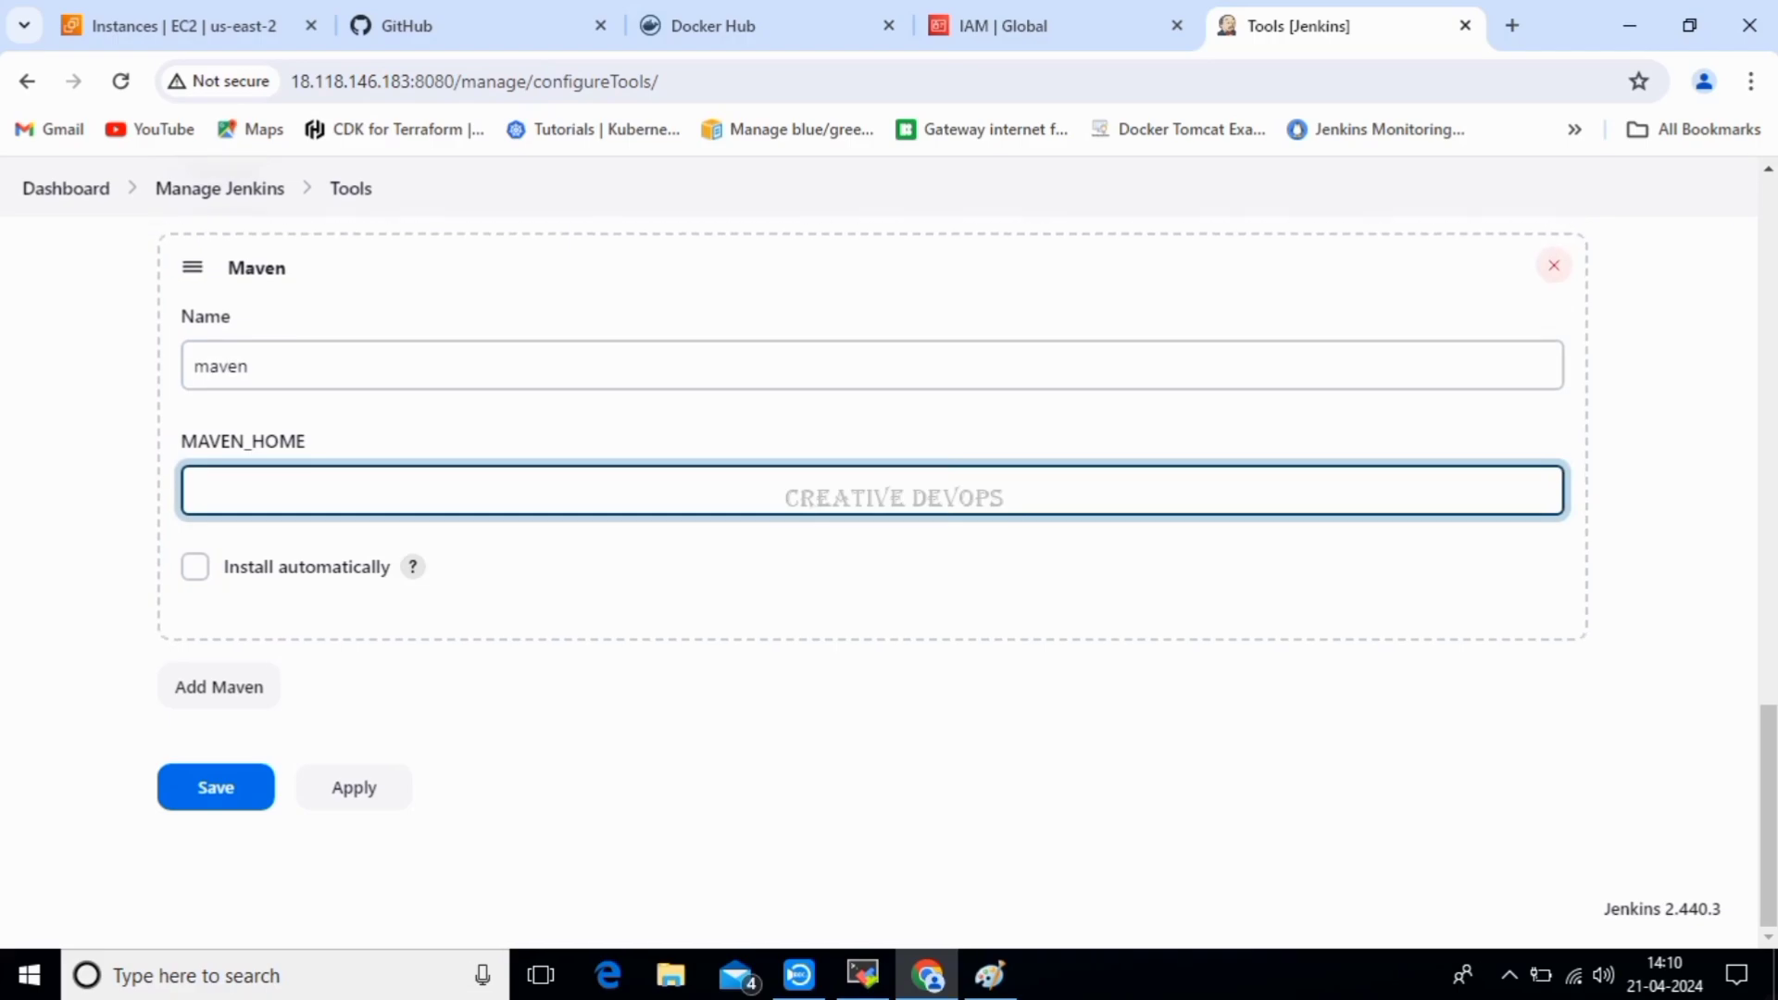
text(/opt/)
text(apache-mave)
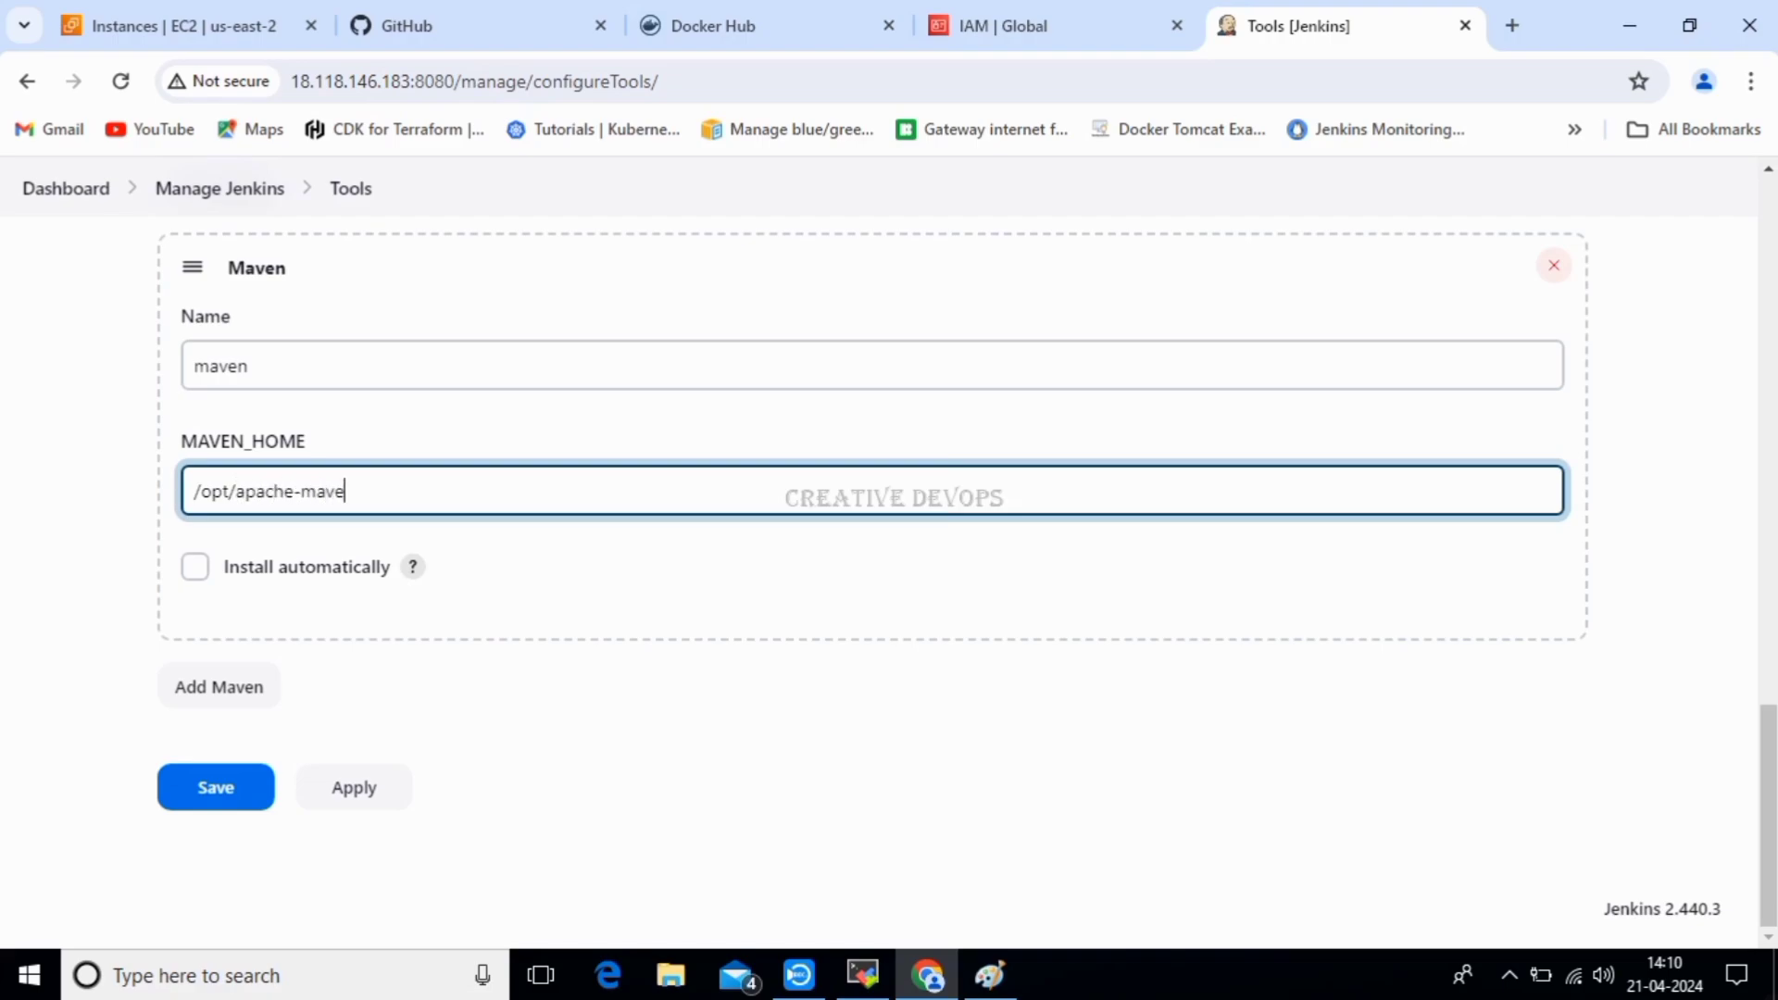
text(n-3.9.6/)
key(BackSpace)
click(704, 723)
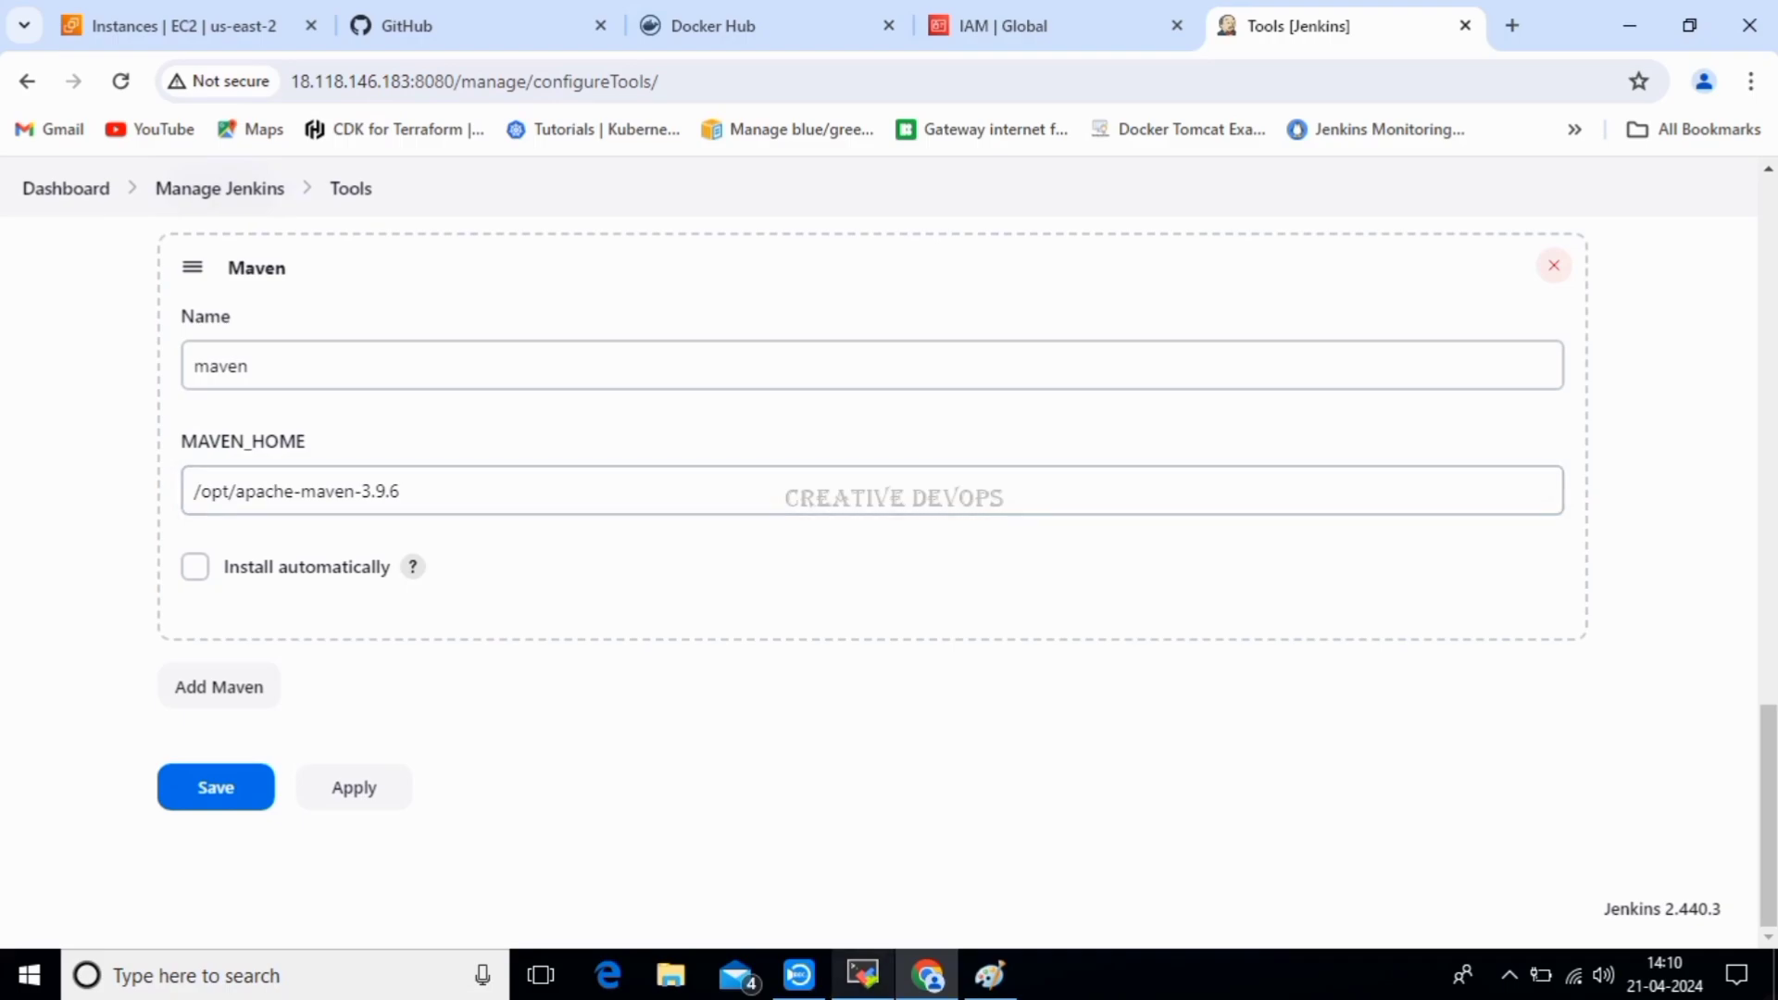
key(alt+Tab)
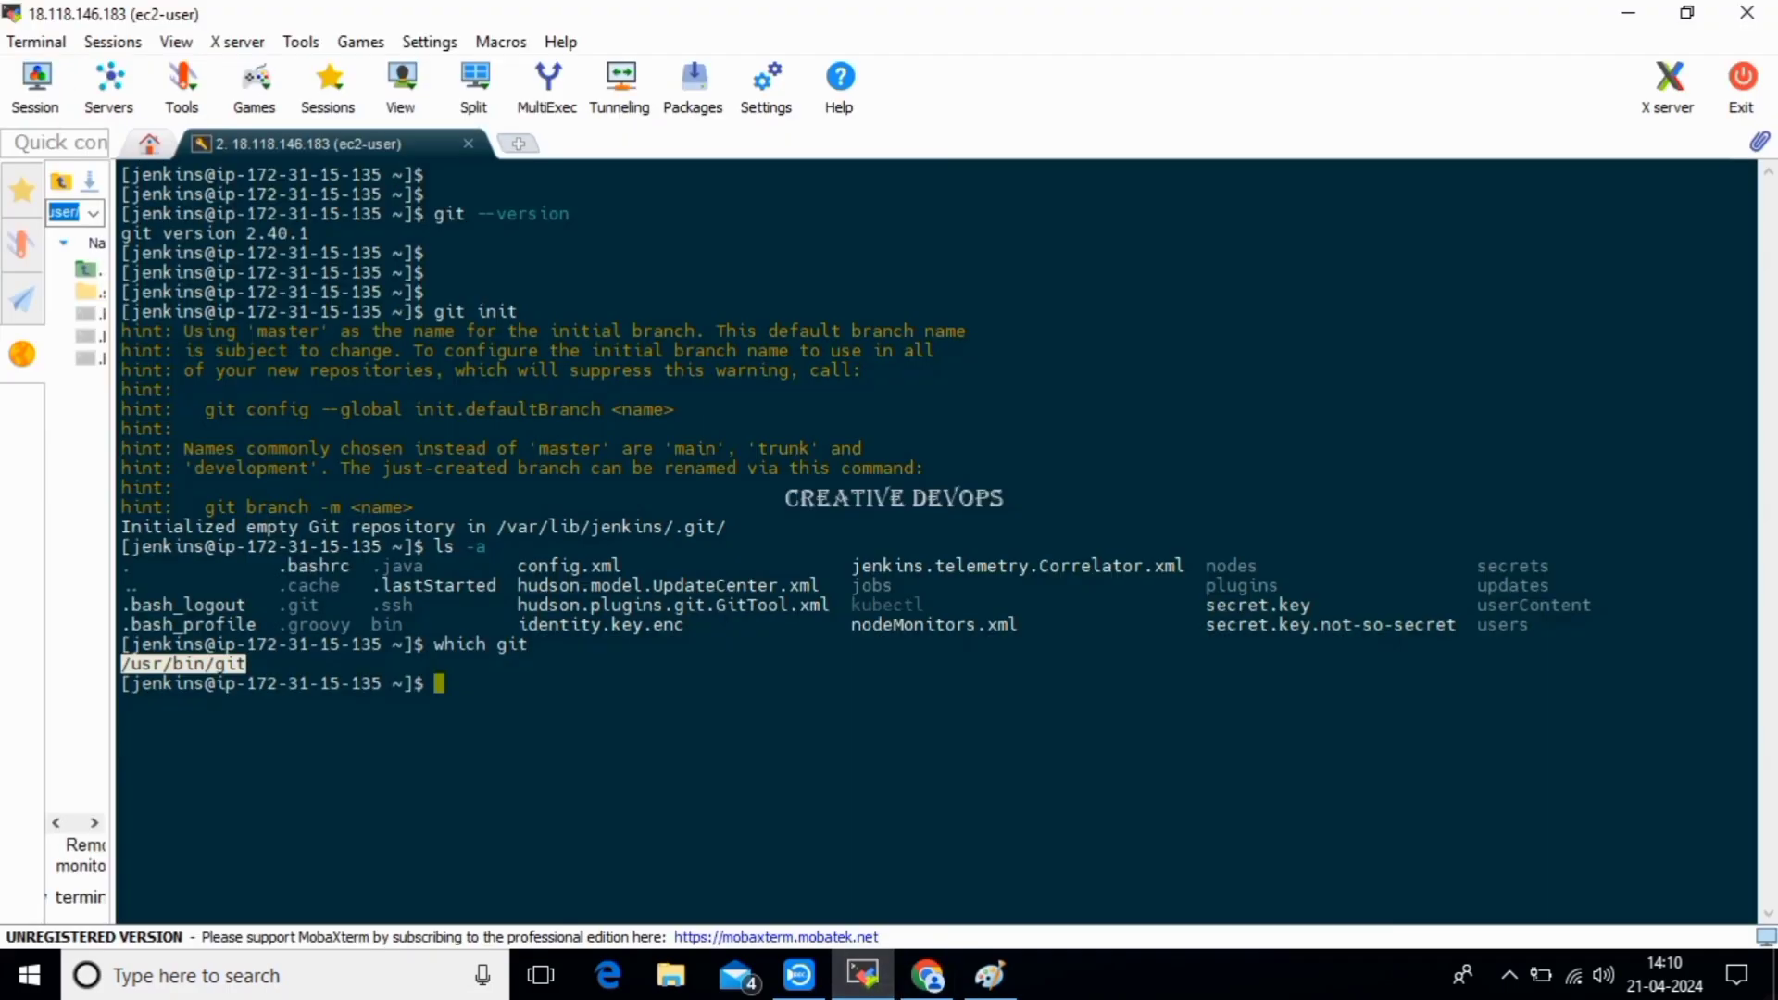
List the Jenkins home, clear the screen, and list the contents of /opt.
text(ll)
key(Return)
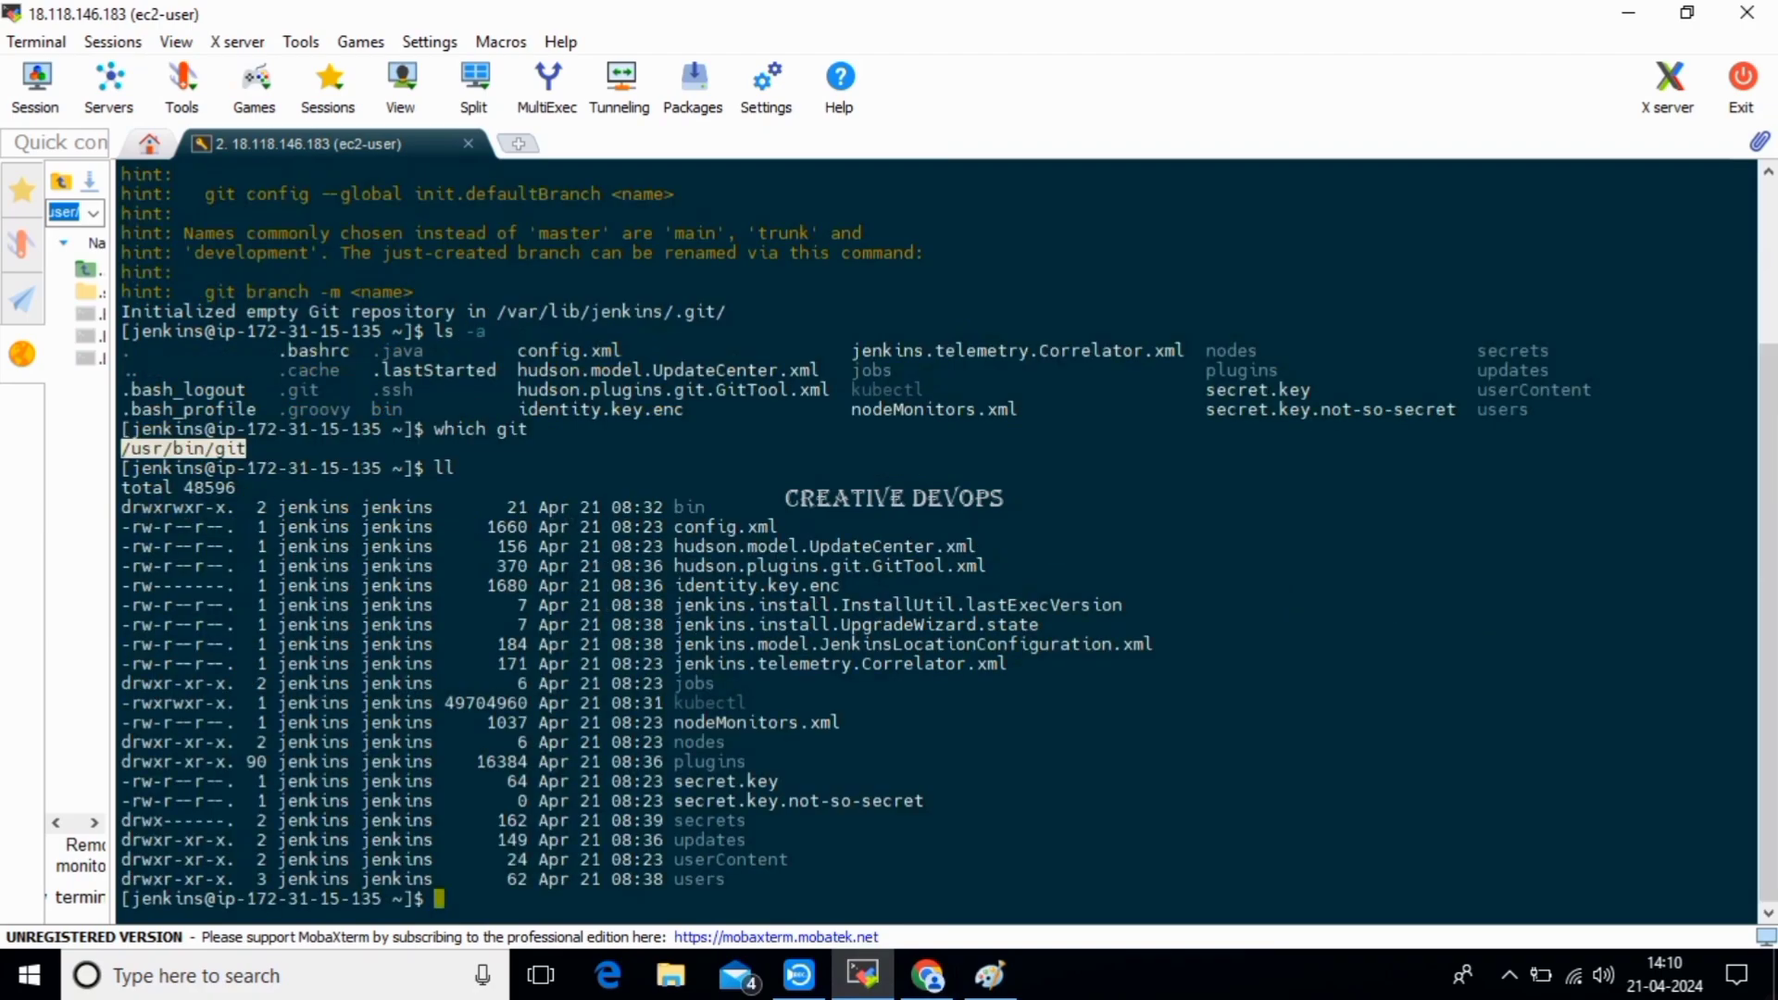
text(clear)
key(Return)
key(Return)
key(Return)
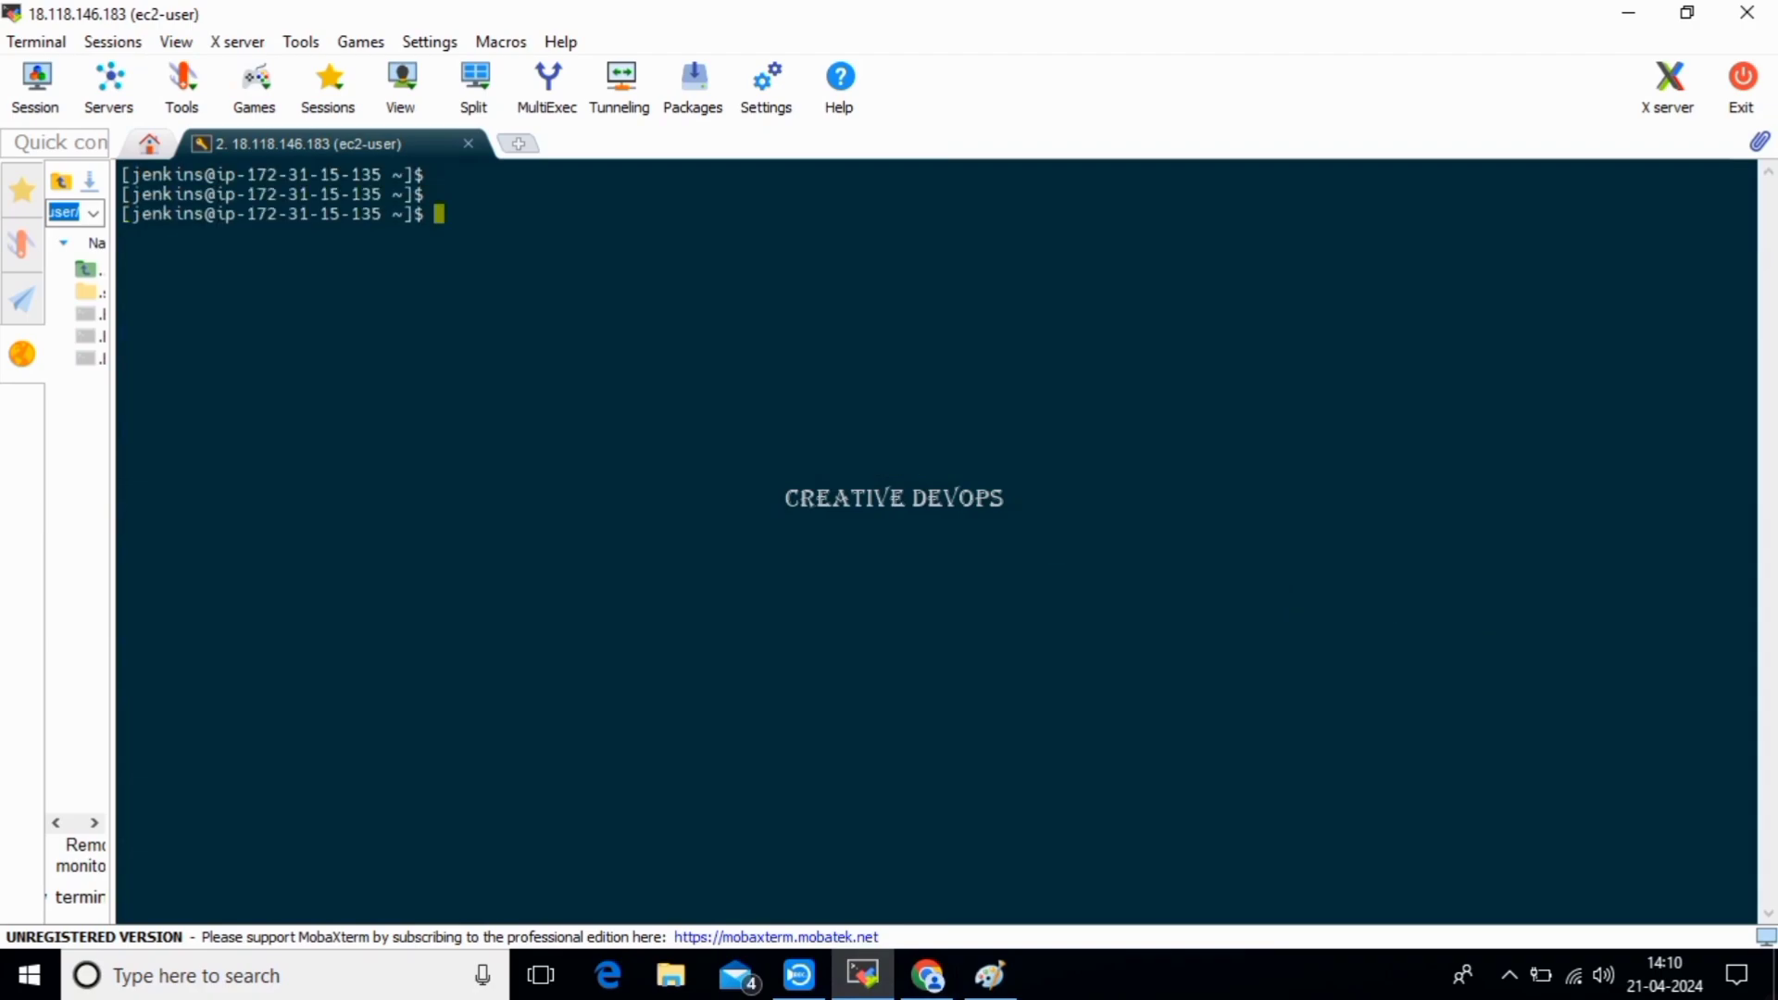
text(cd opt)
key(Return)
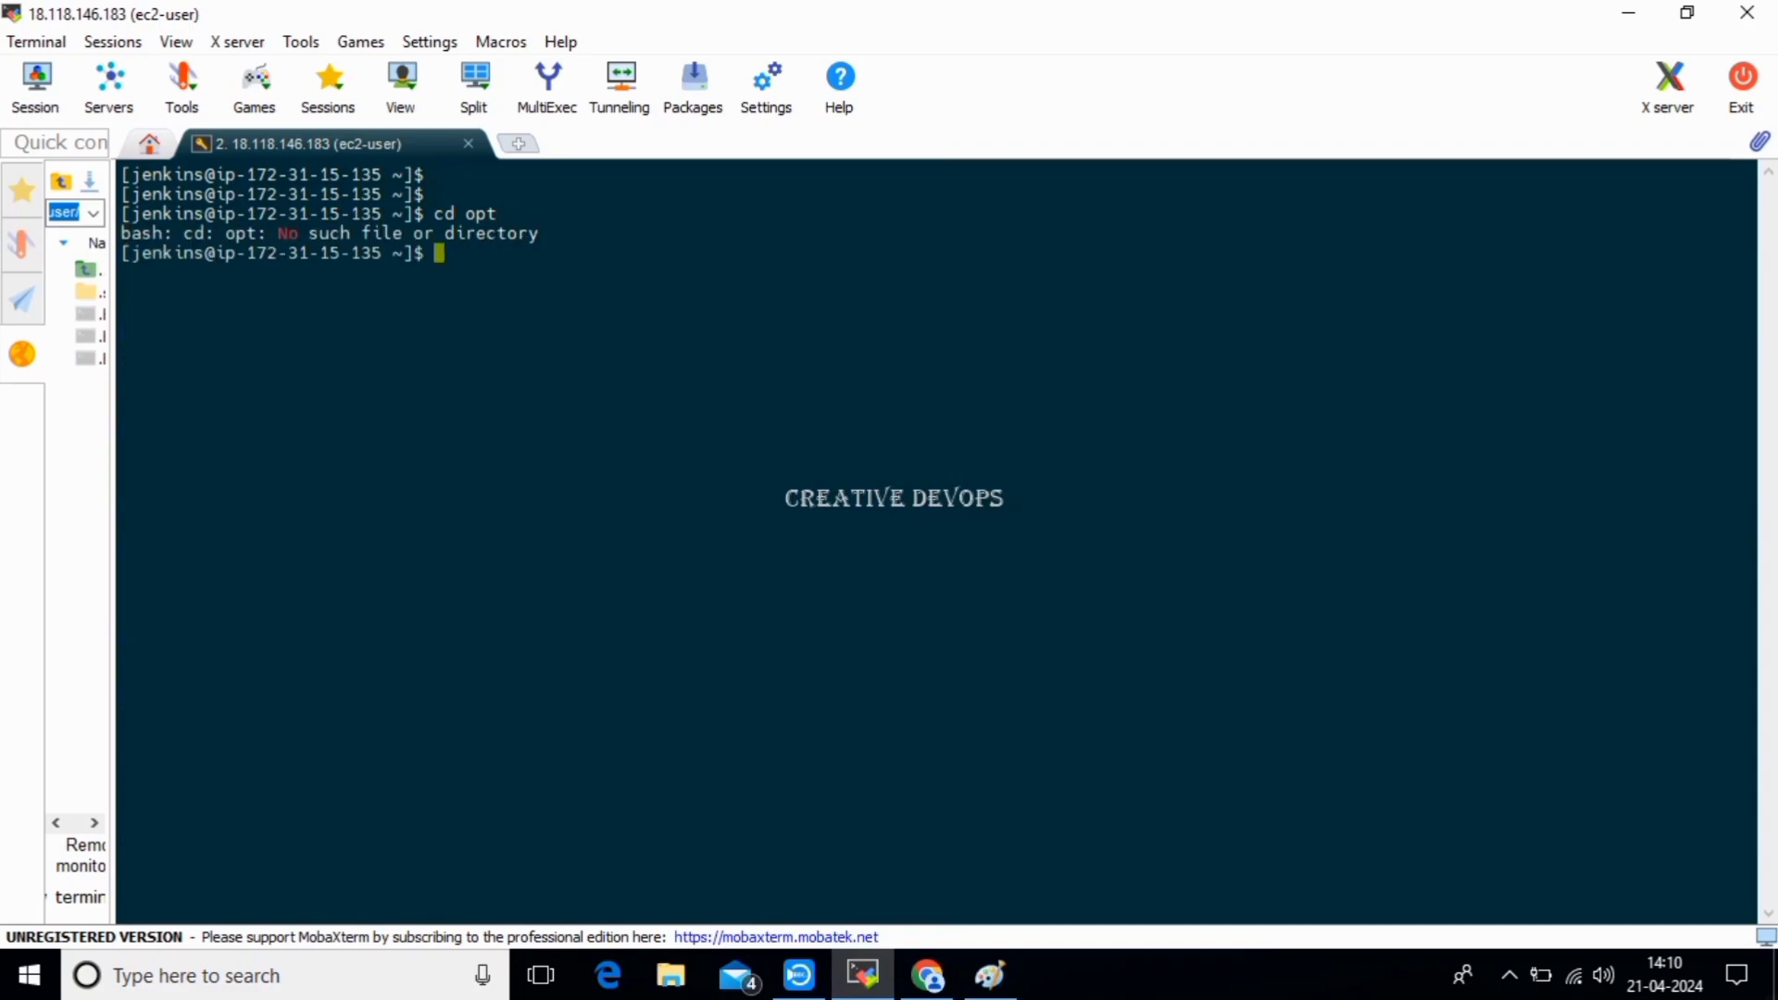
text(cd /opt)
key(Return)
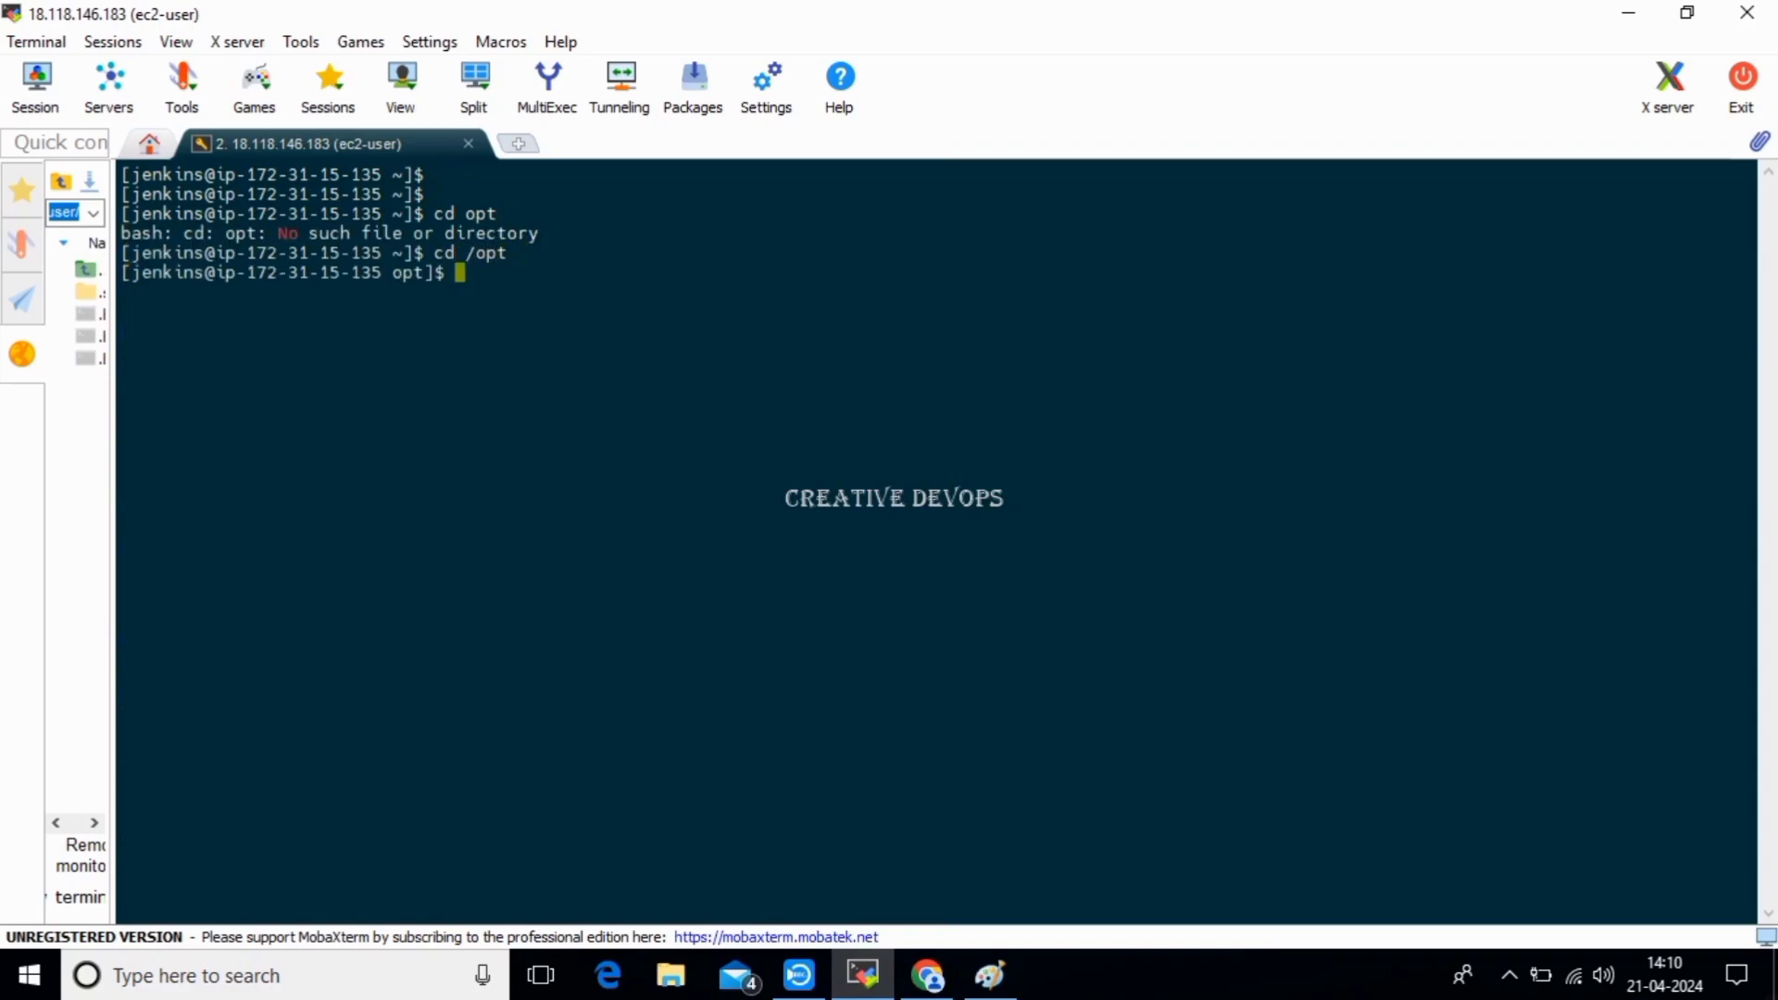
text(ll)
key(Return)
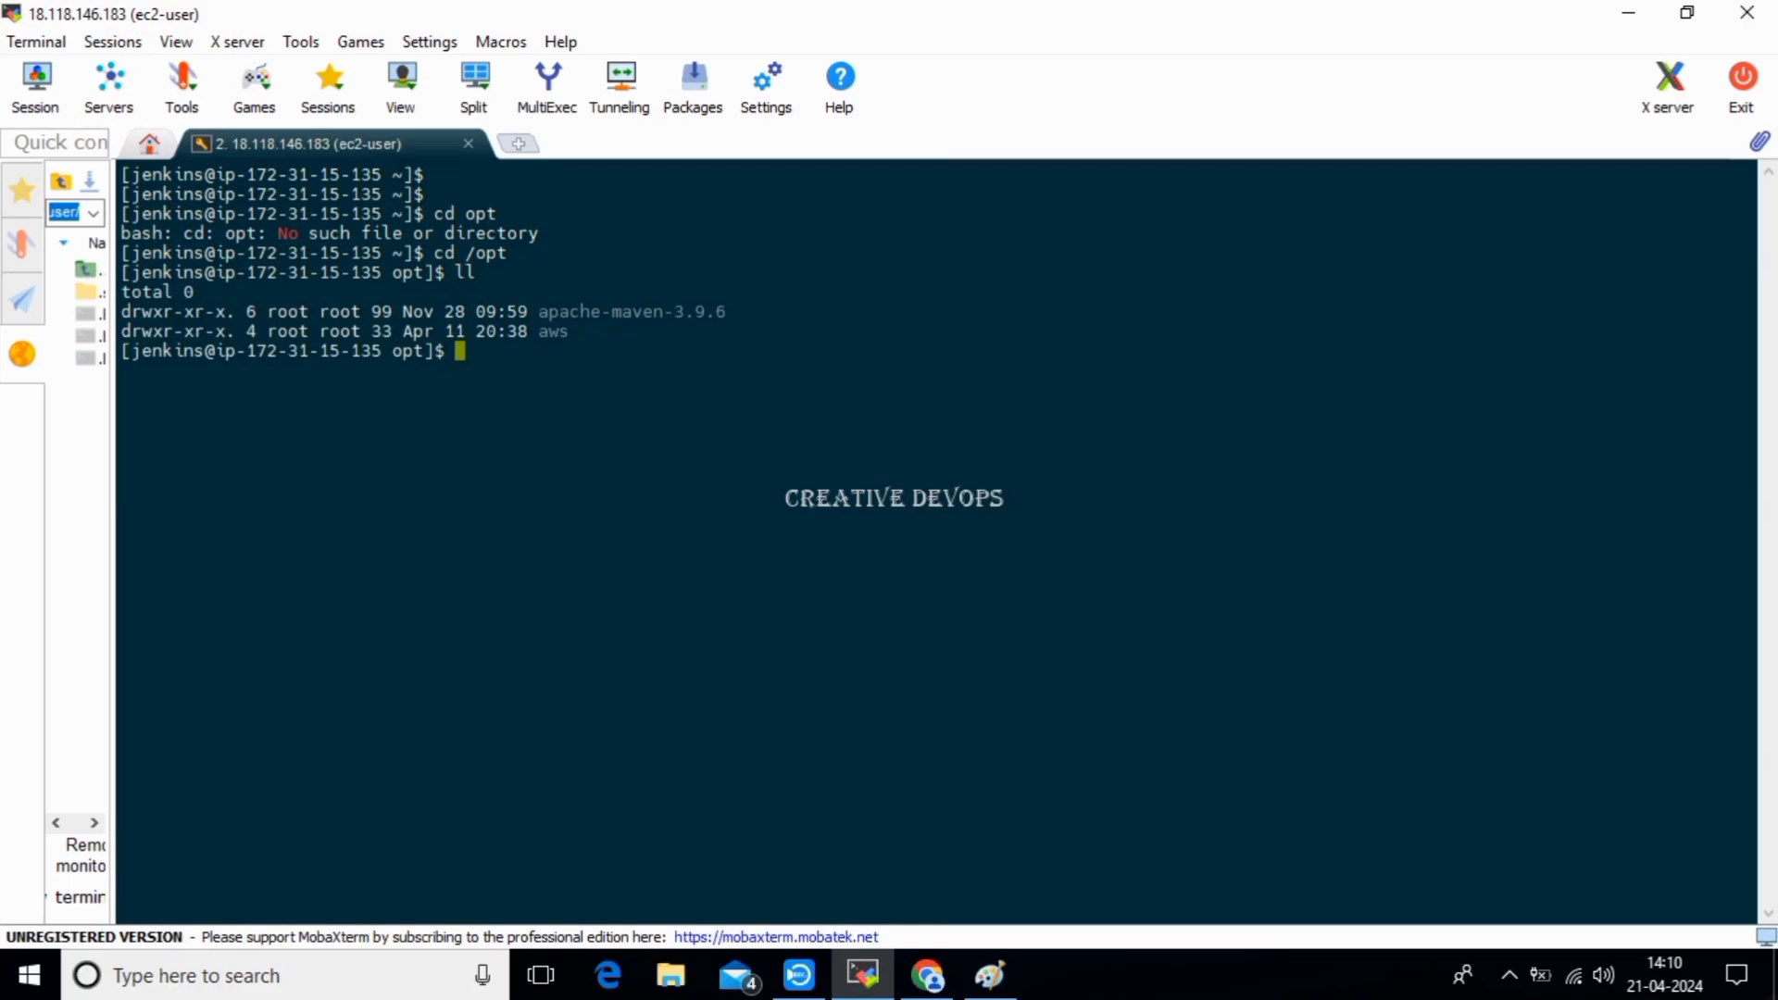
Change into the apache-maven-3.9.6 directory and list its contents.
text(cd)
double_click(631, 312)
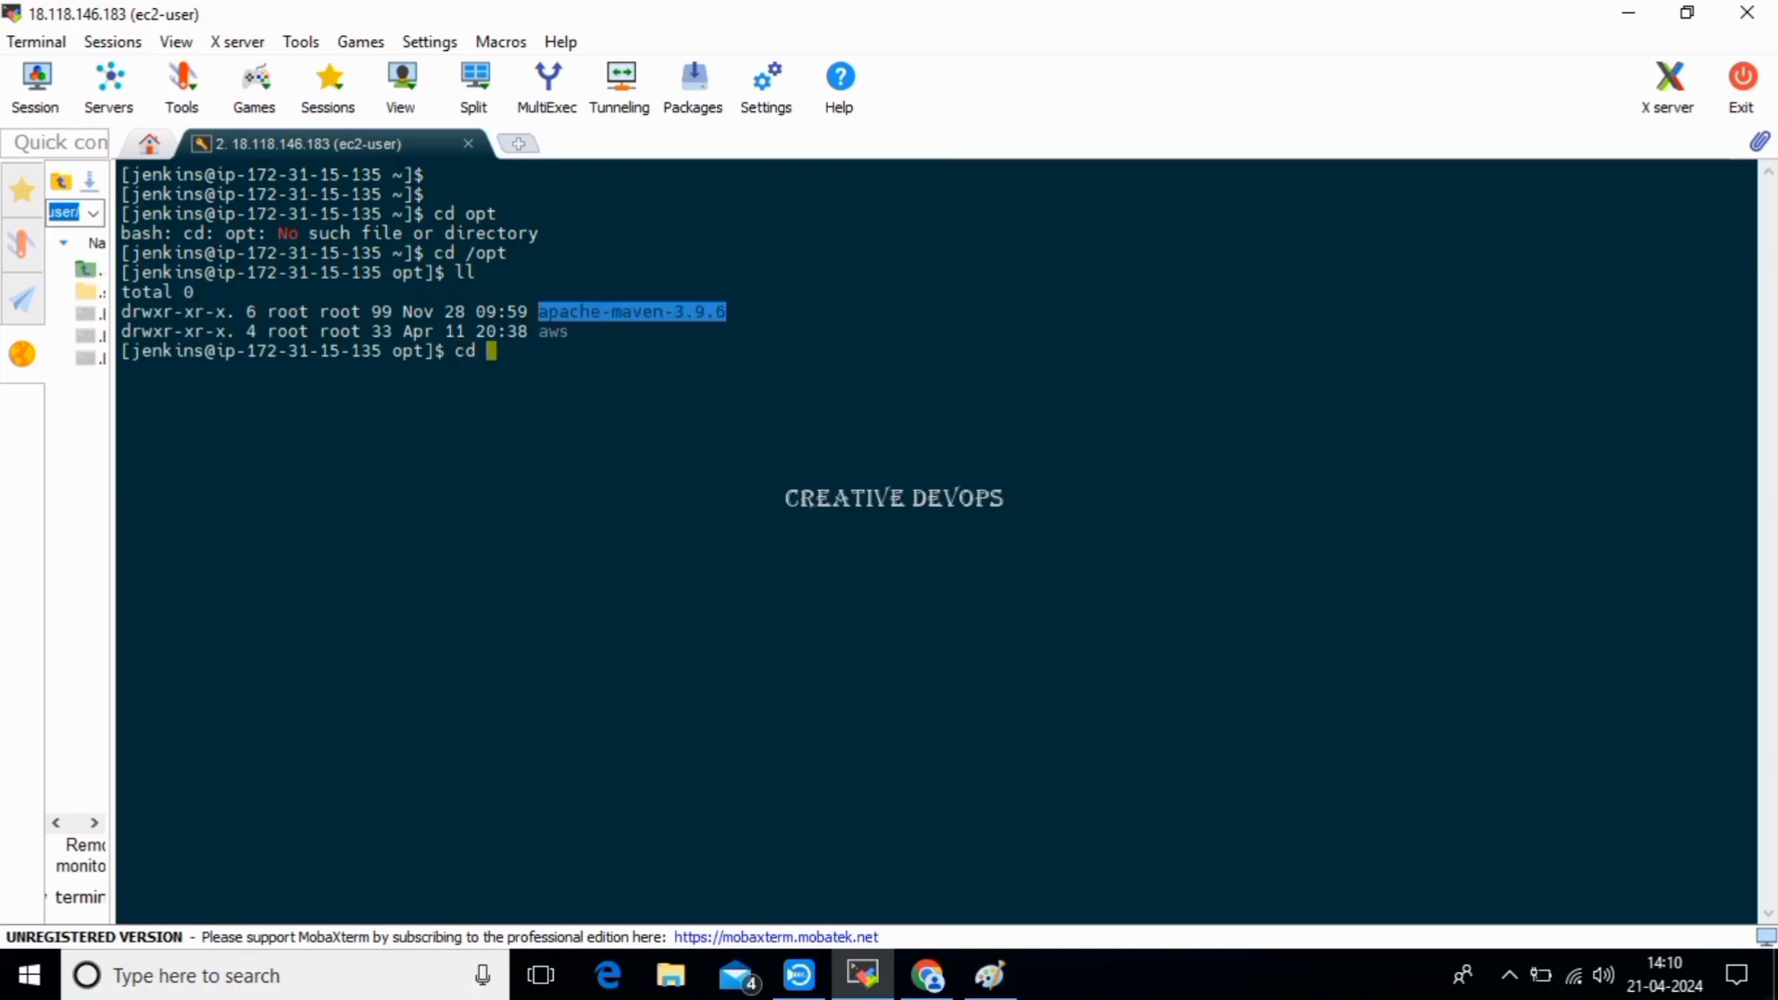
text(apache-maven-3.9.6)
key(Return)
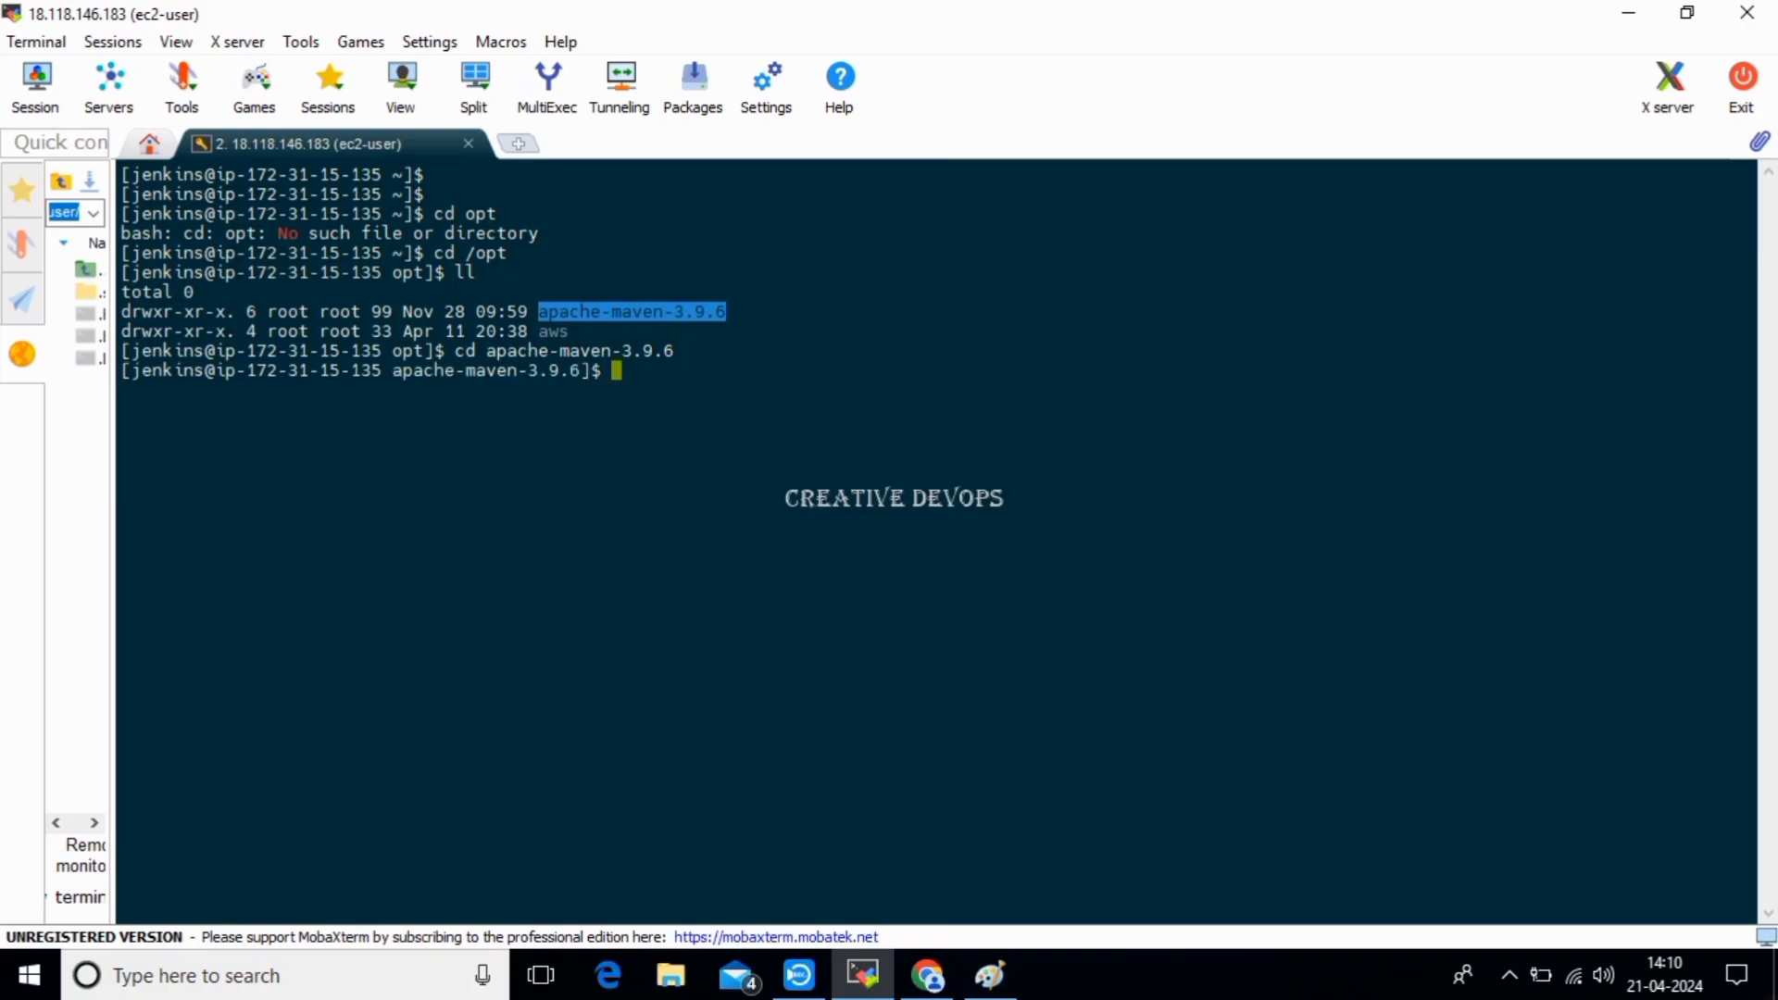
text(ll)
key(Return)
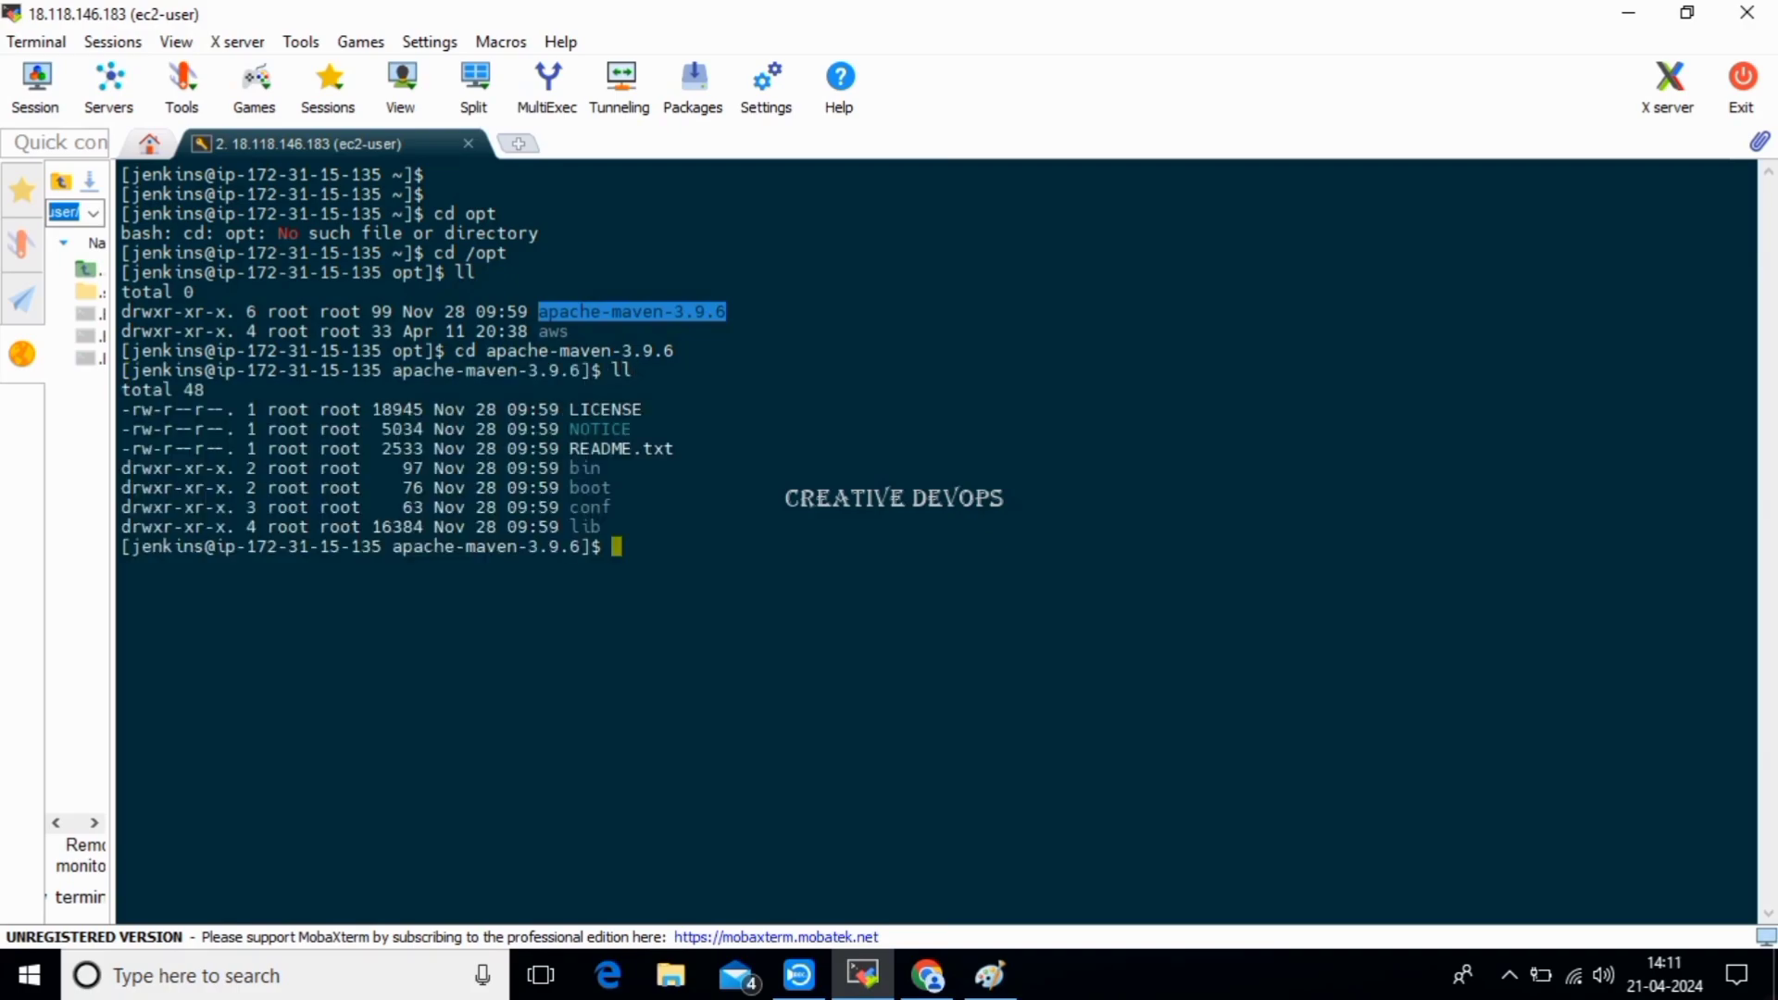
Enter the bin folder, print its path with pwd, and copy /opt/apache-maven-3.9.6/bin.
text(cd bi)
text(n)
key(Return)
text(ll)
key(Return)
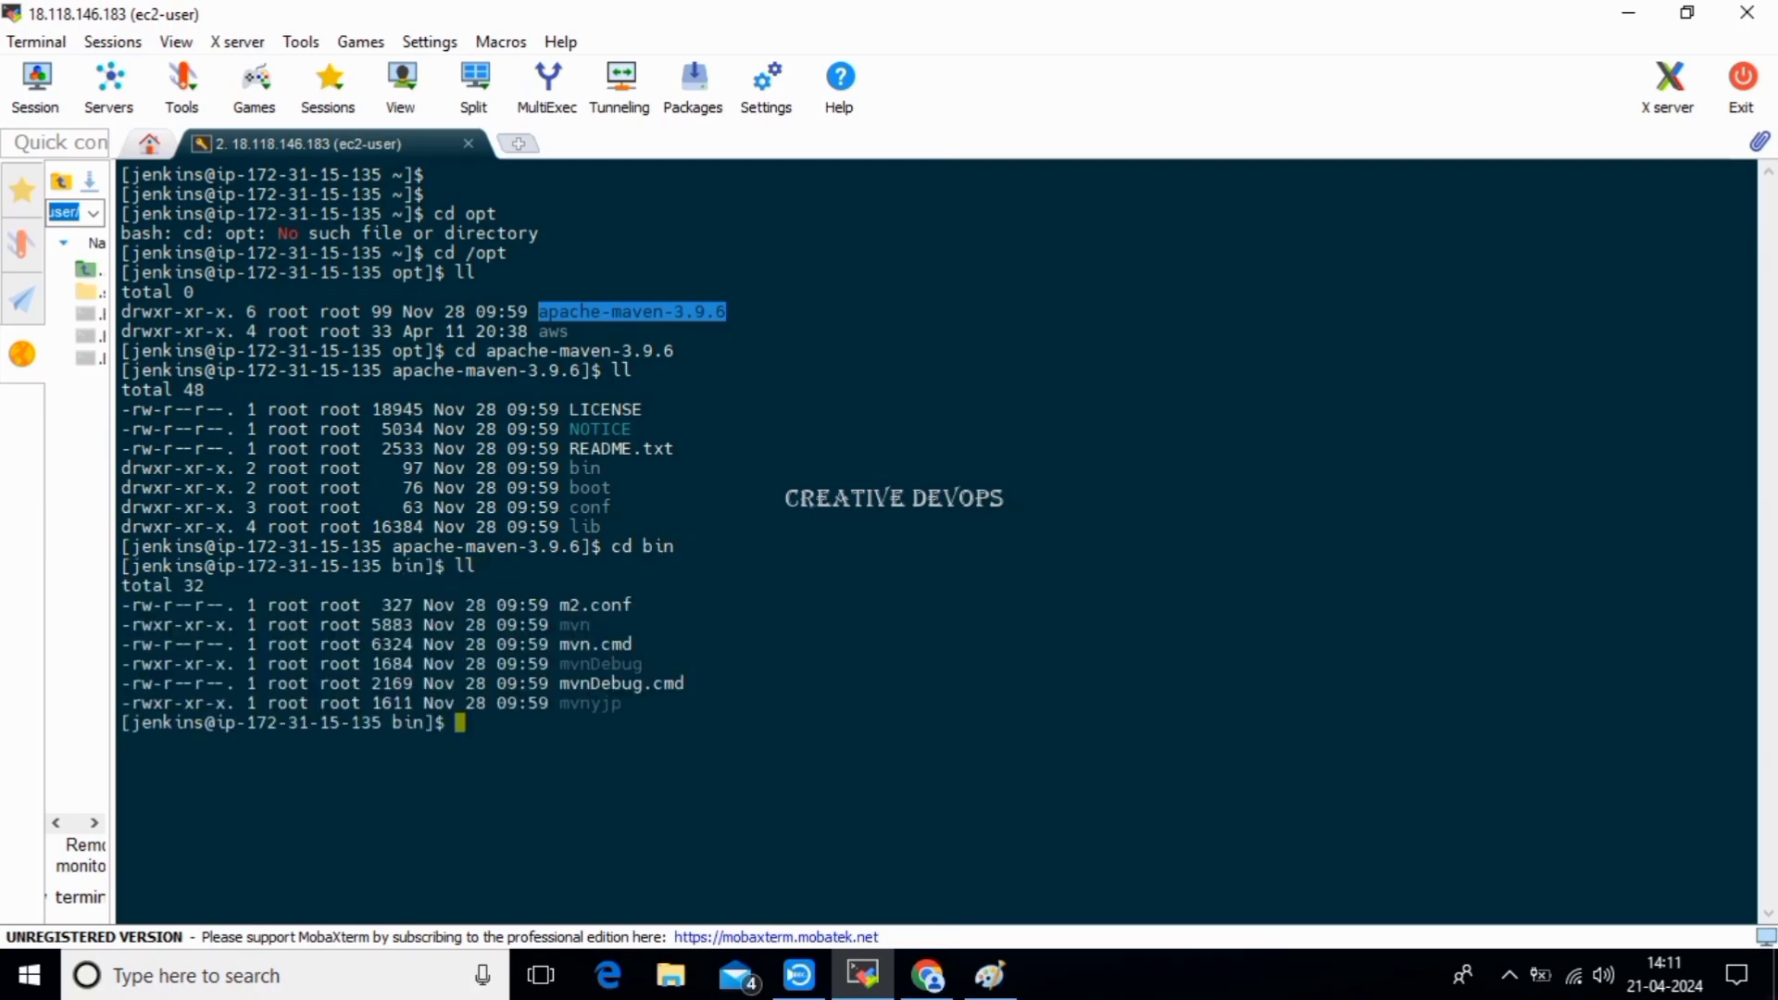
text(pwd)
key(Return)
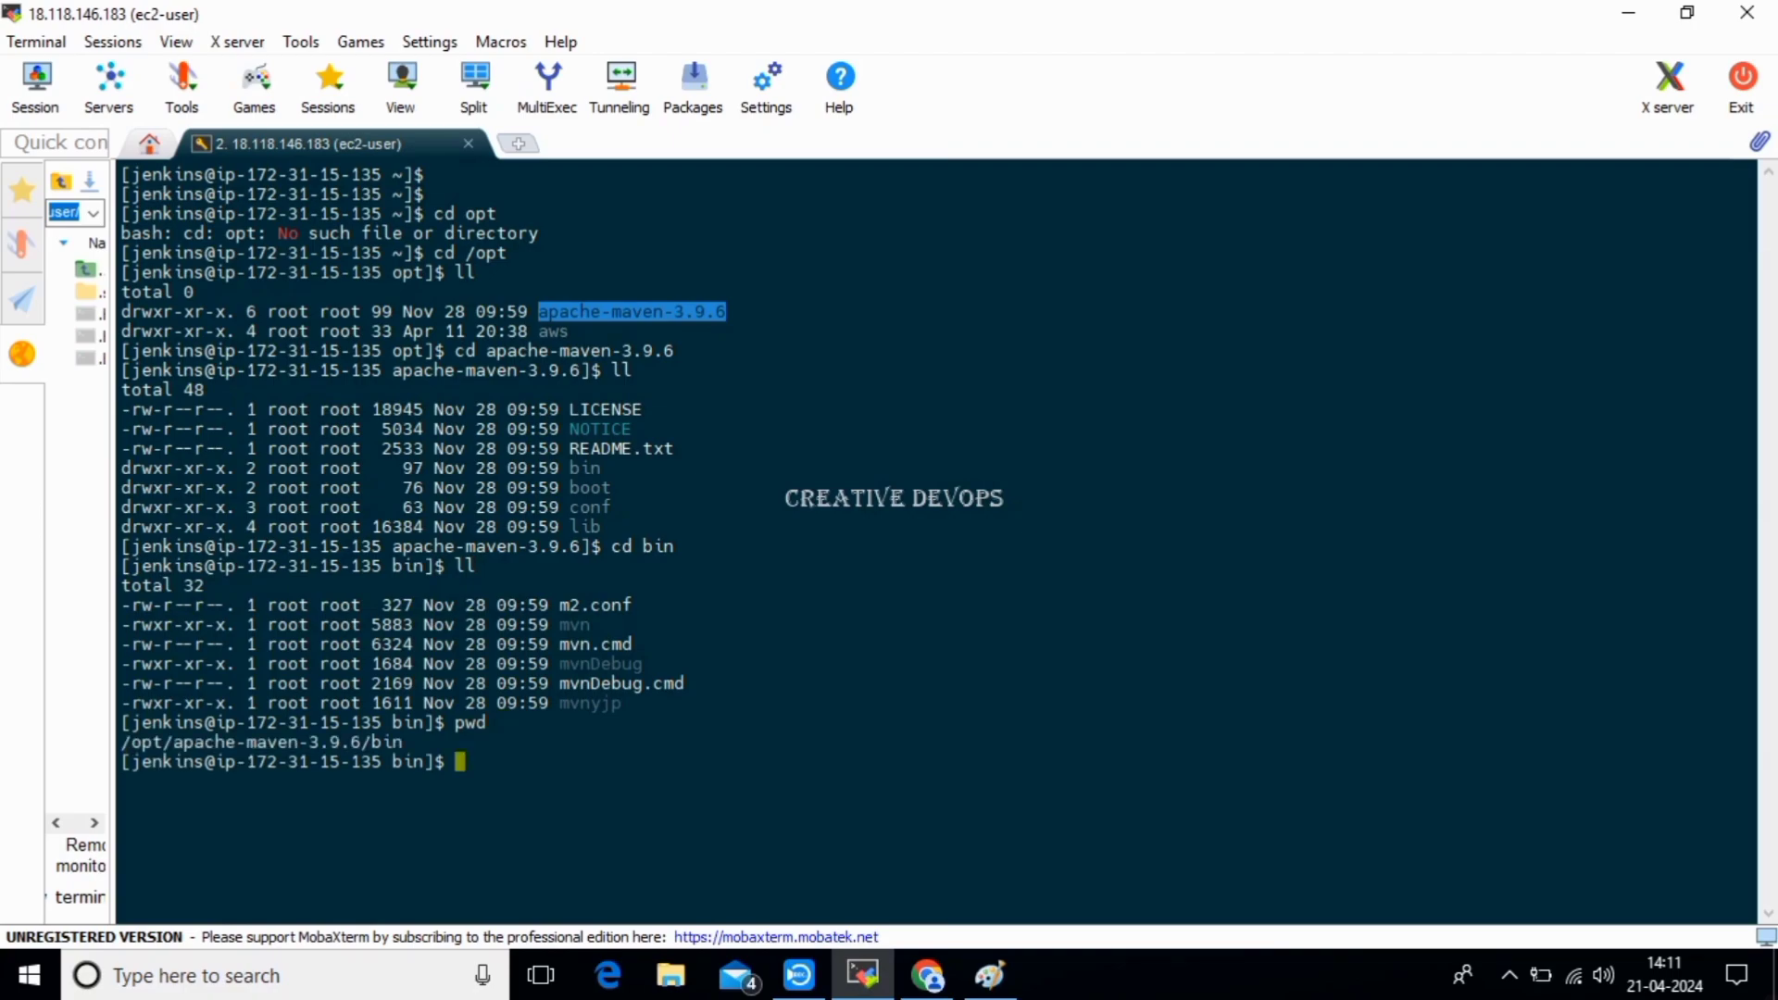
drag(121, 741, 370, 741)
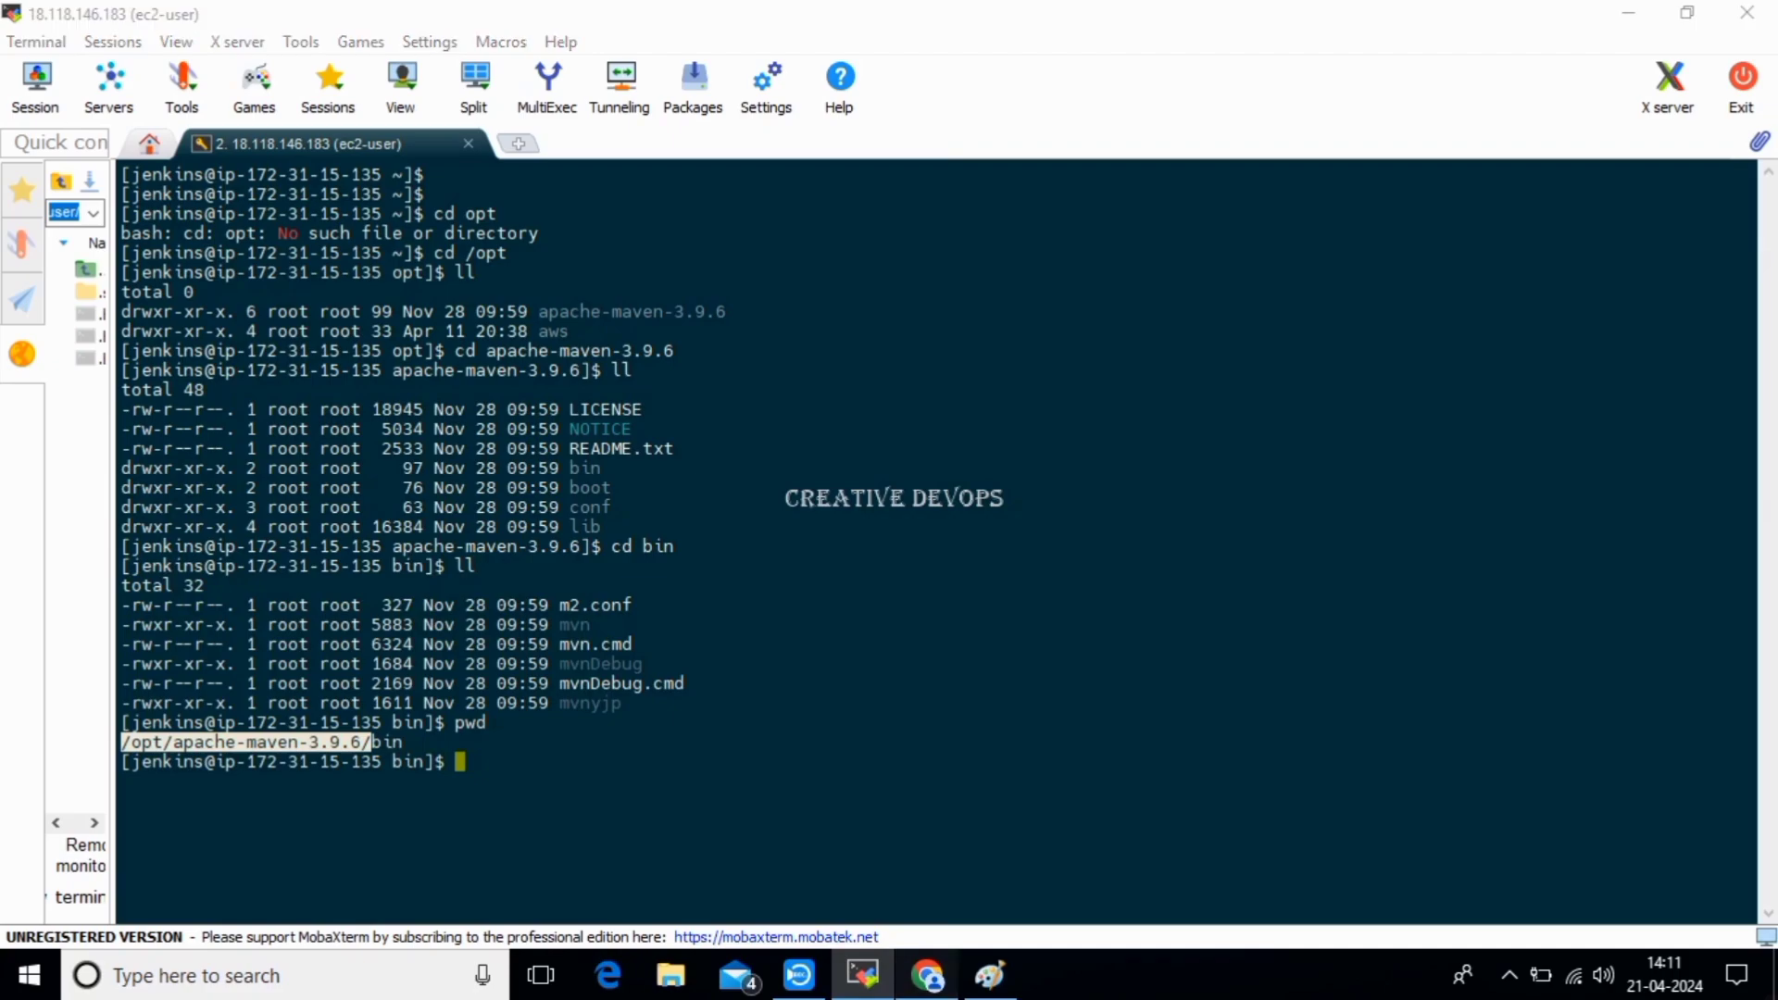
click(927, 975)
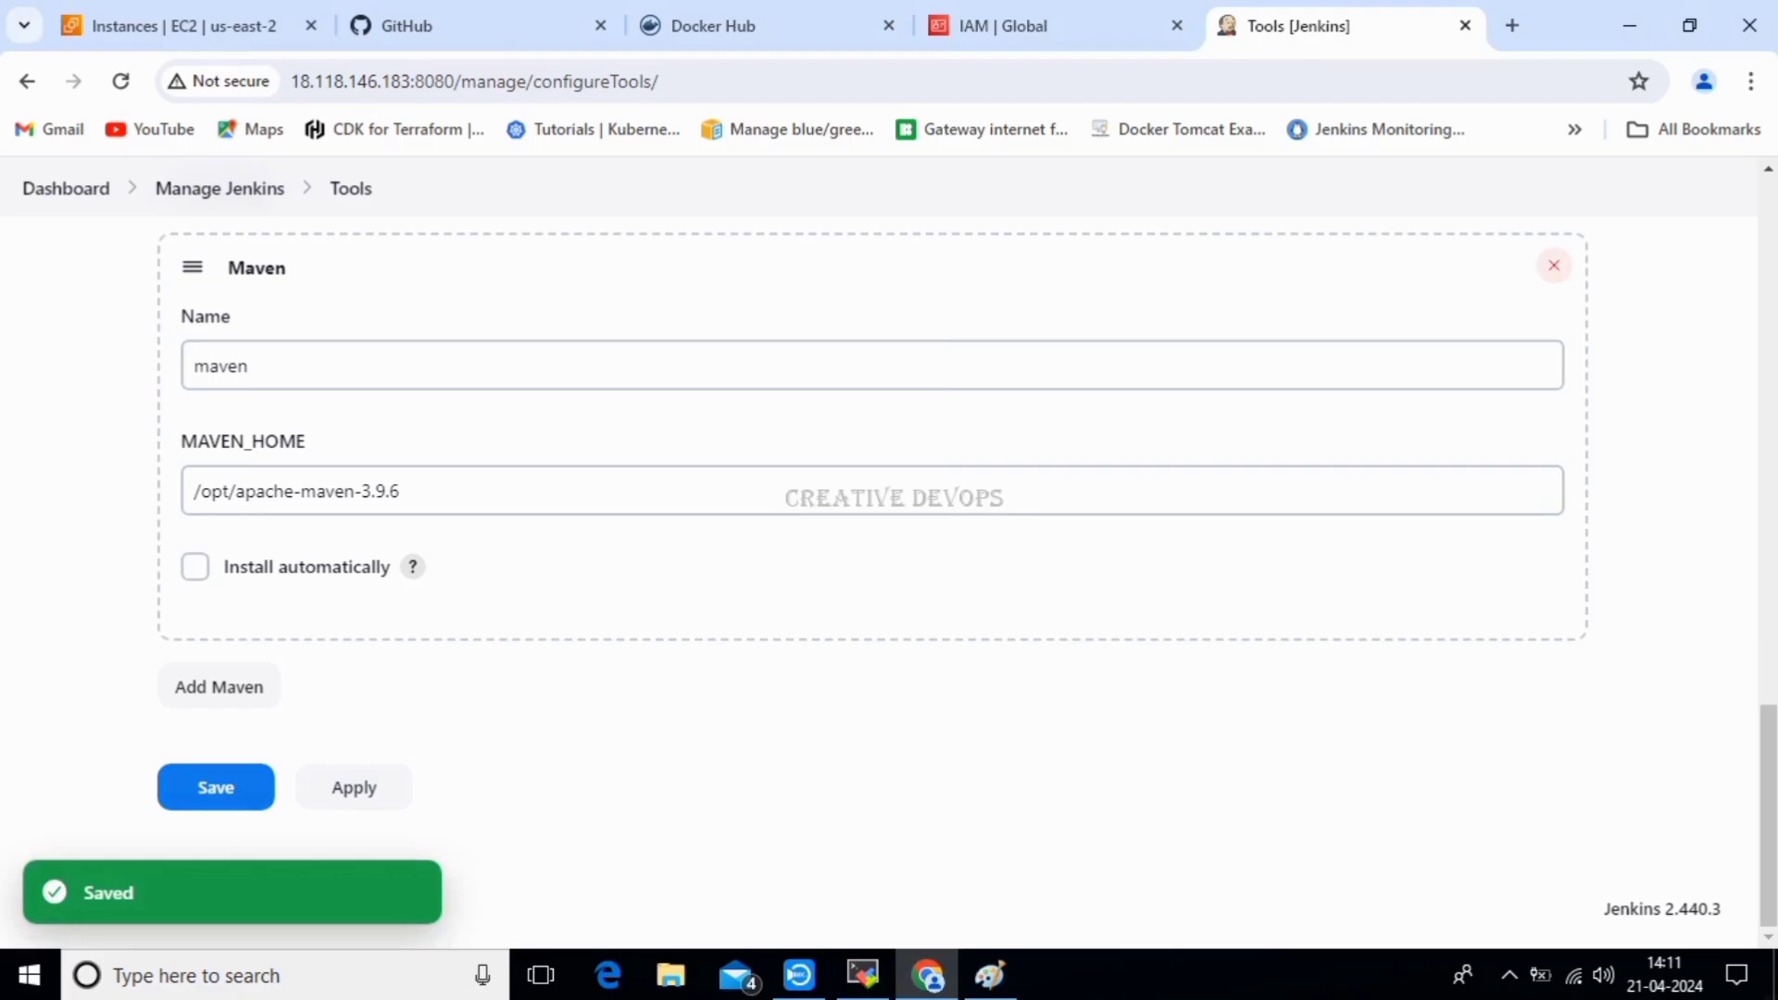
Save the Tools settings and create a new Pipeline item named project-3.
click(216, 787)
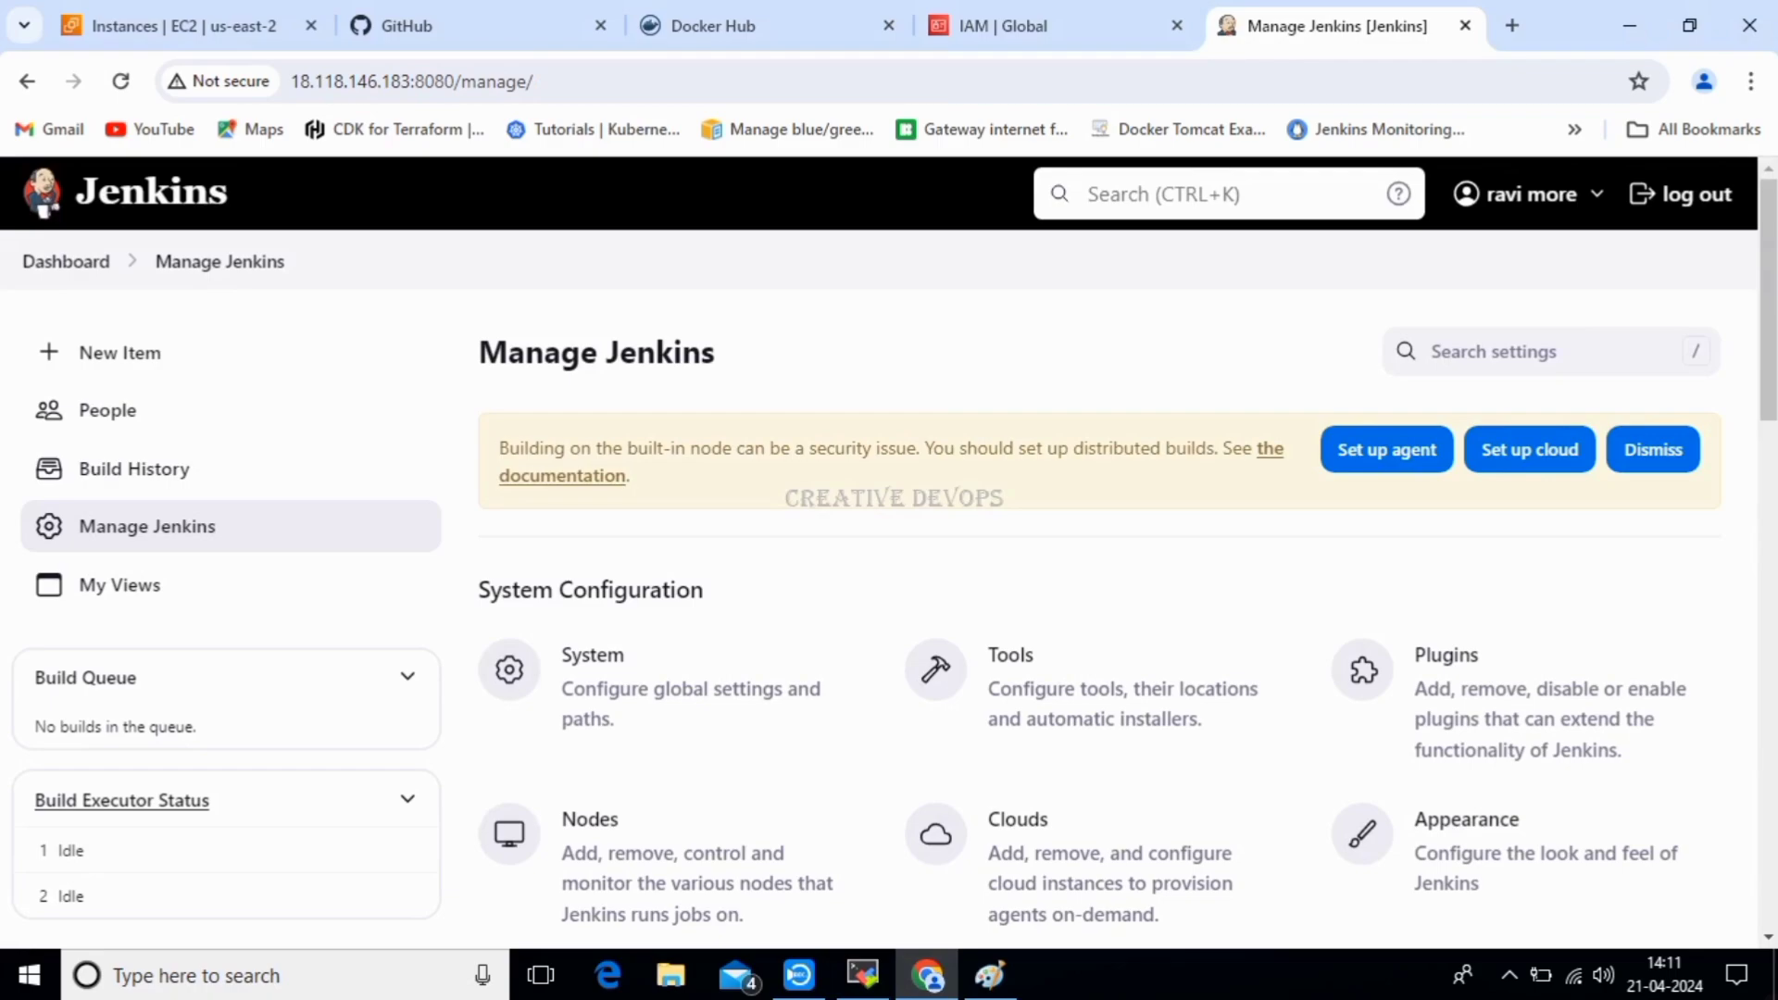
click(120, 352)
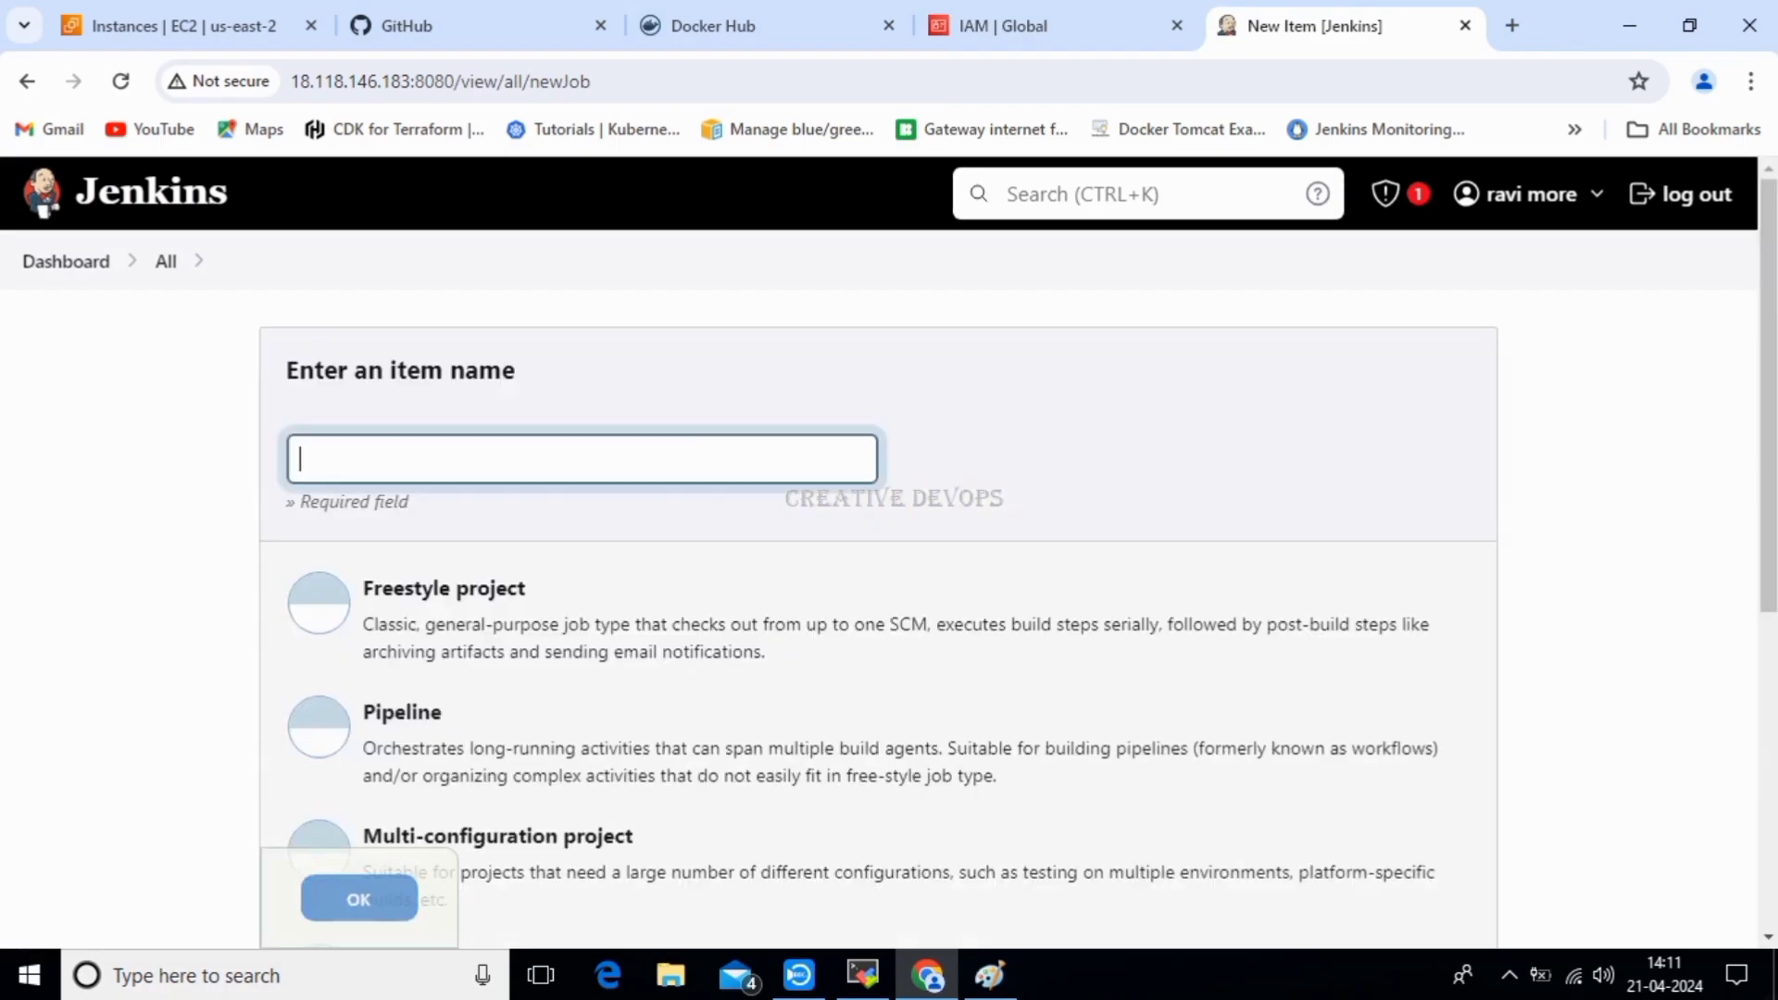
click(582, 459)
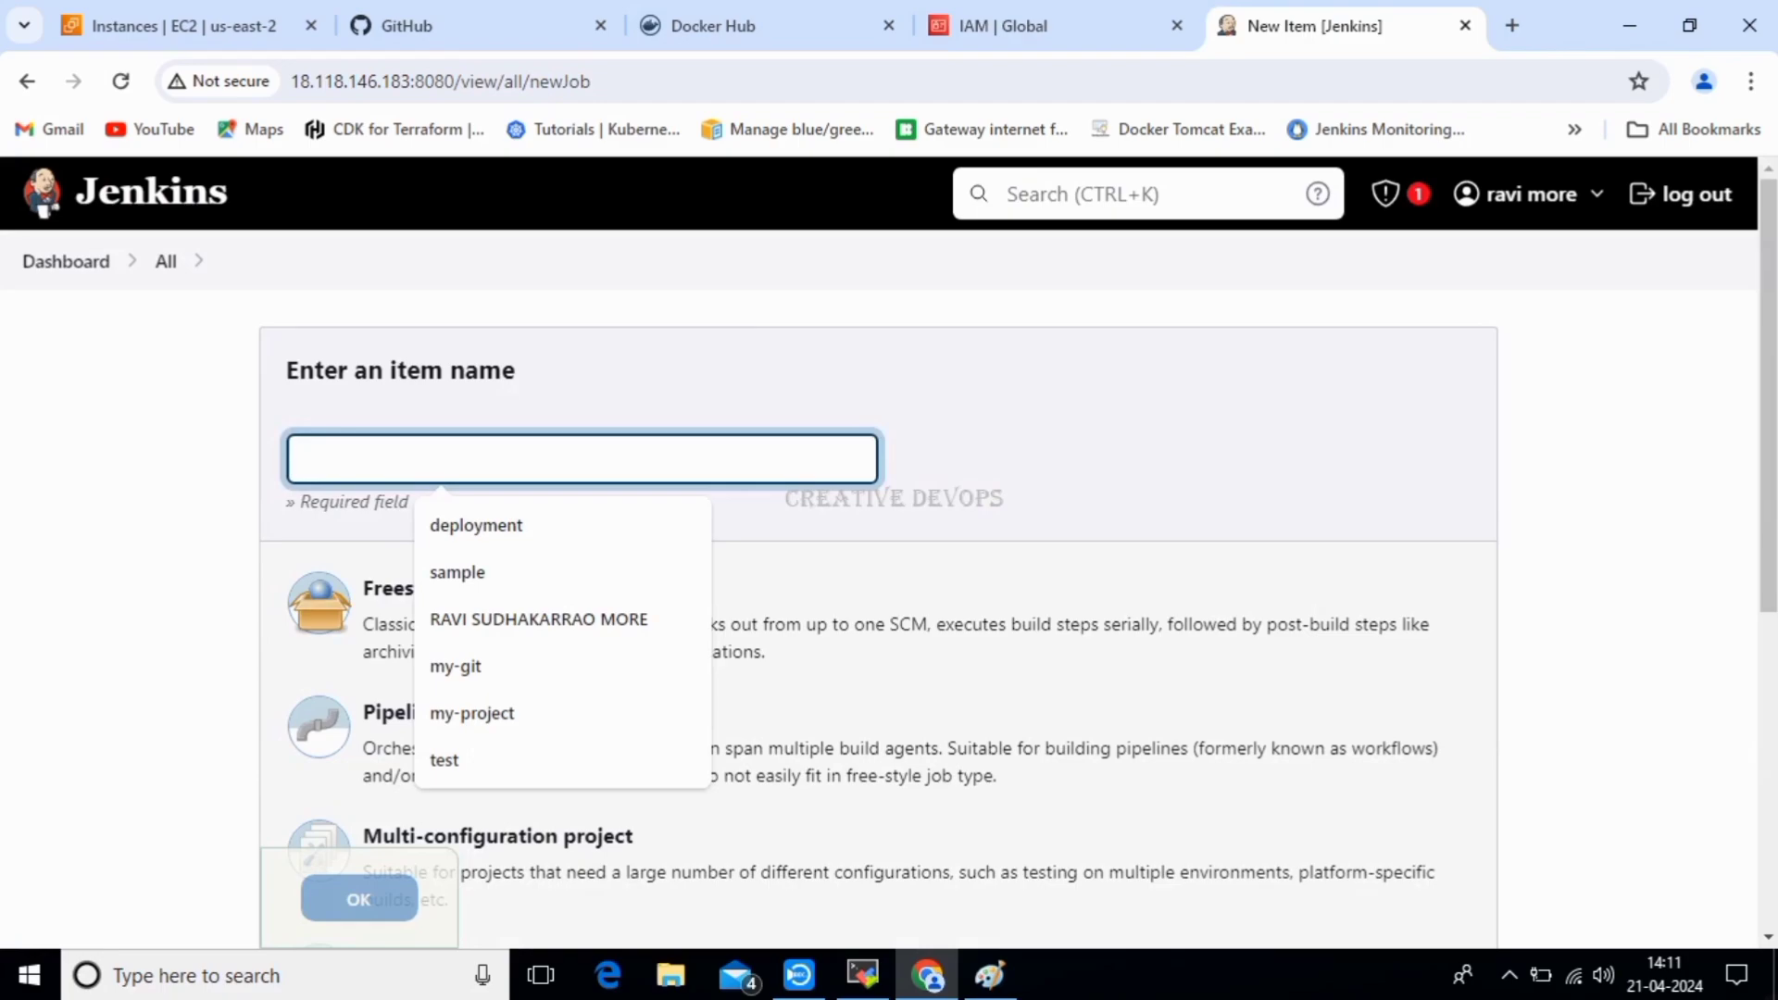
text(p)
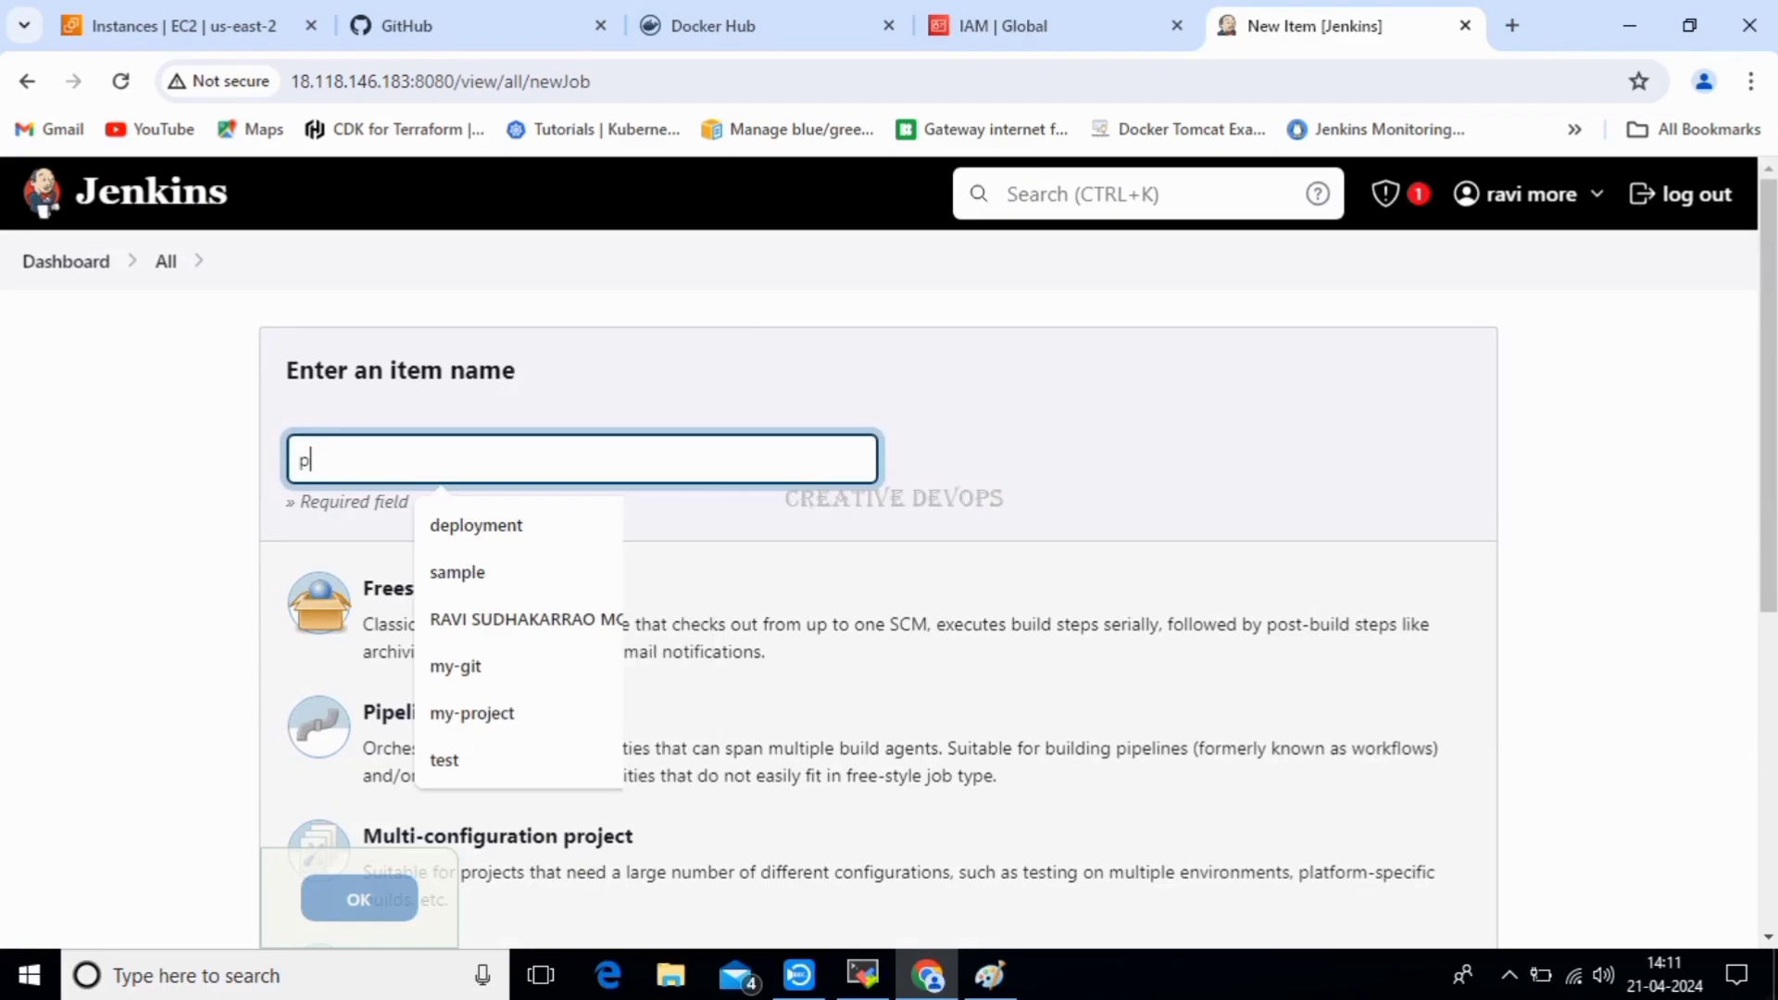
text(roject)
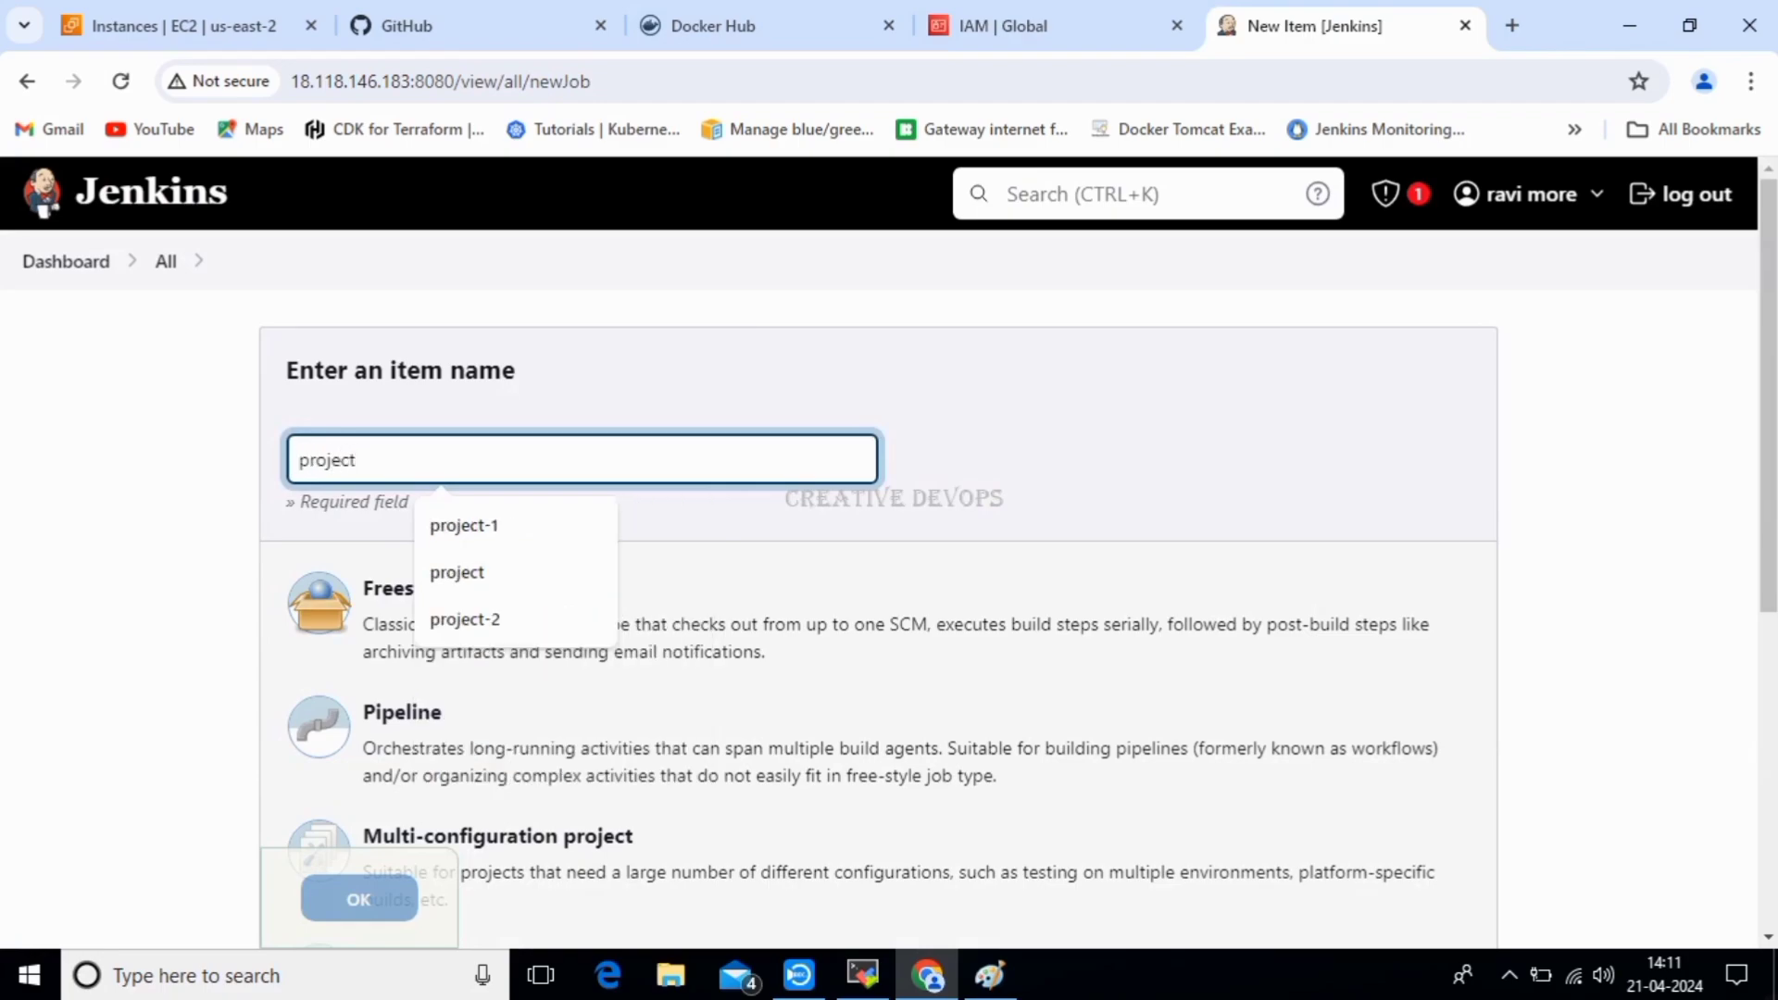
text(-3)
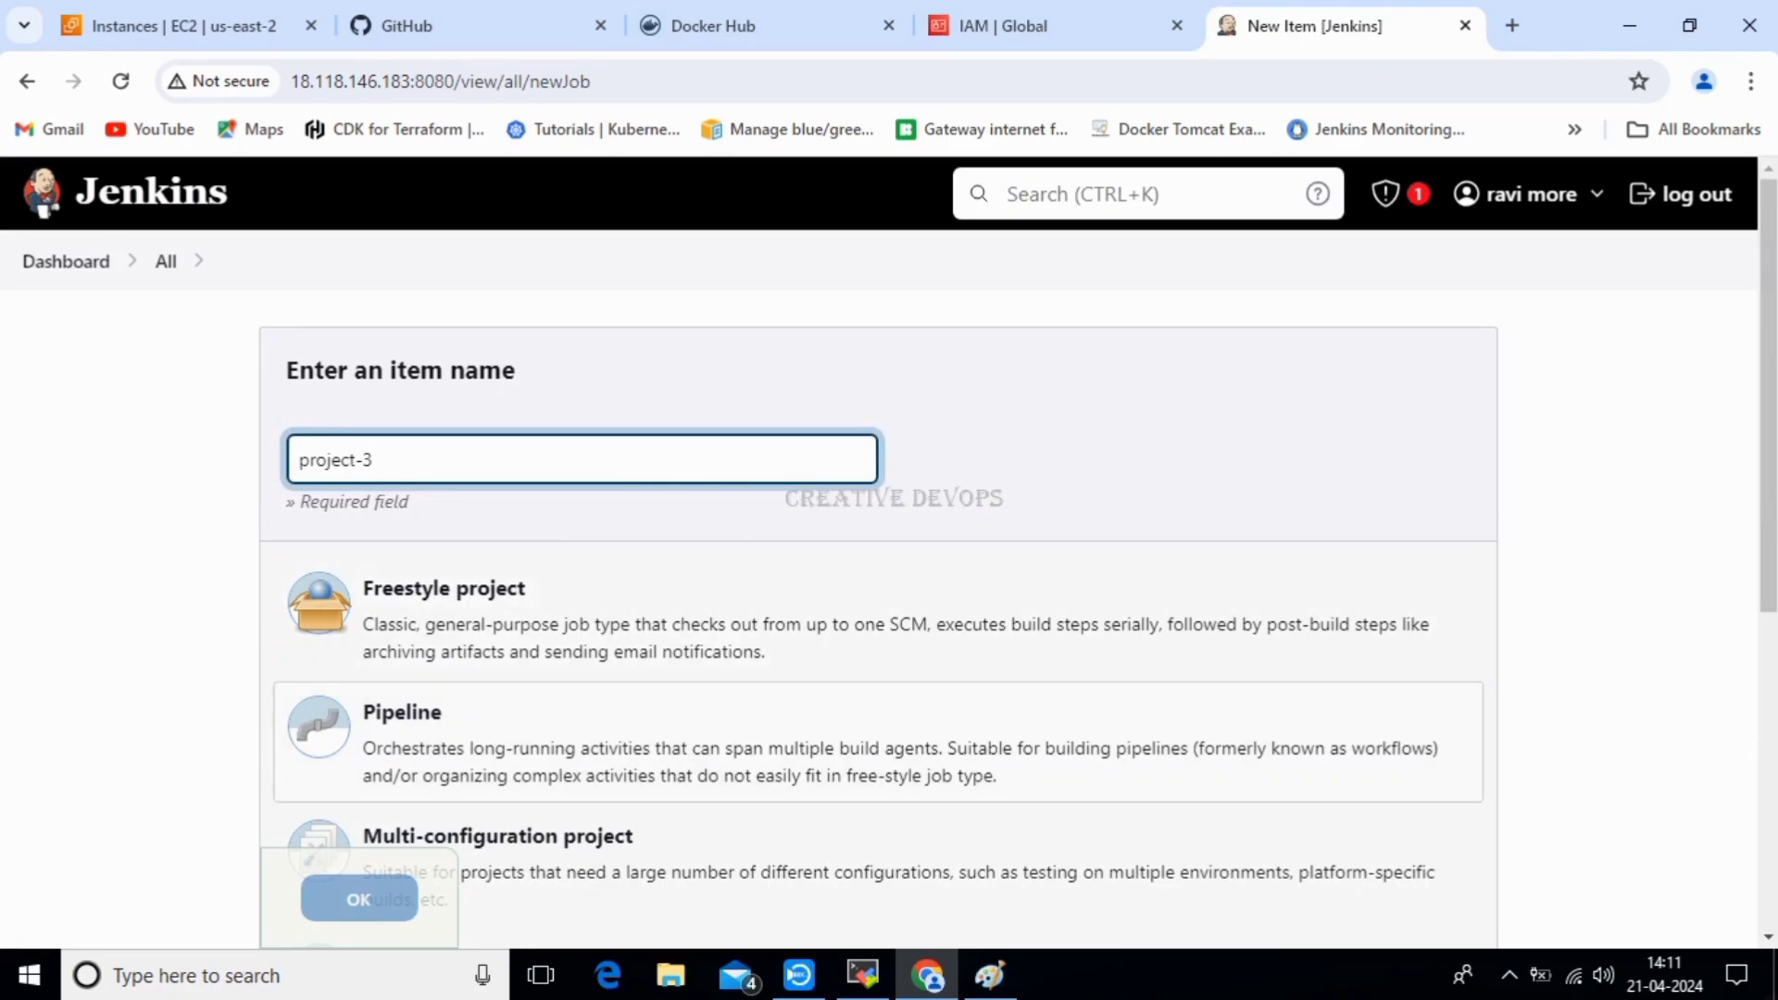
click(481, 742)
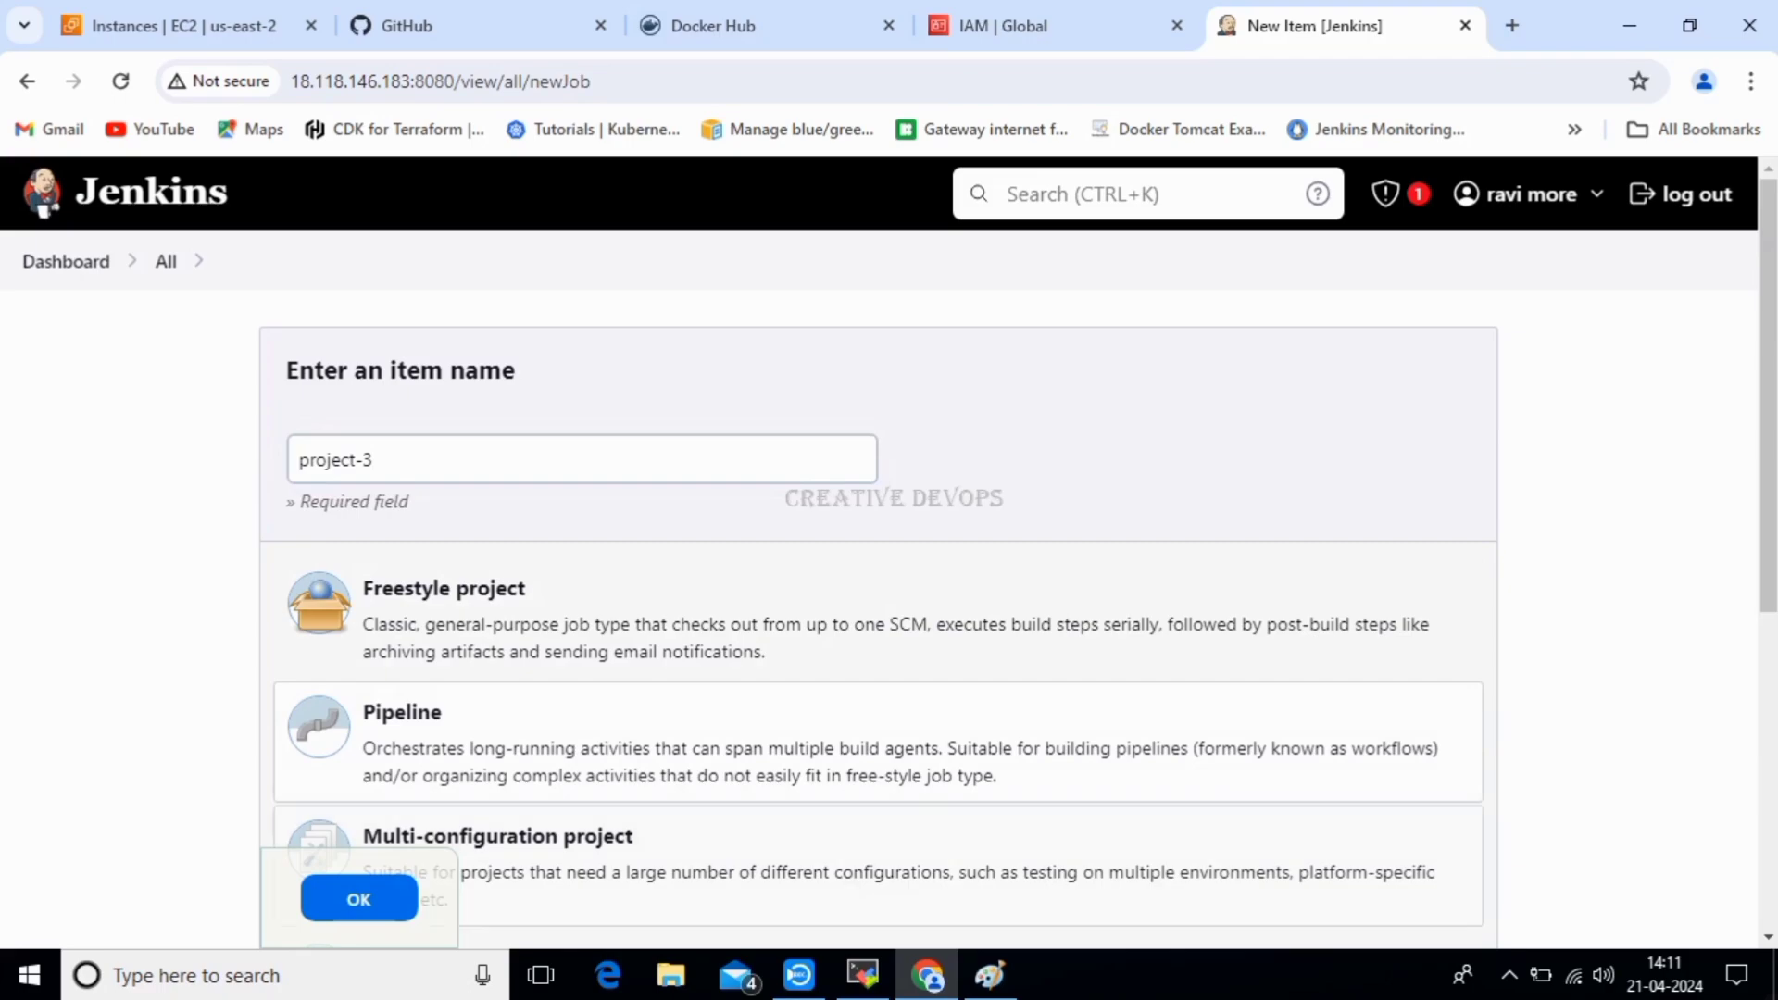
click(359, 898)
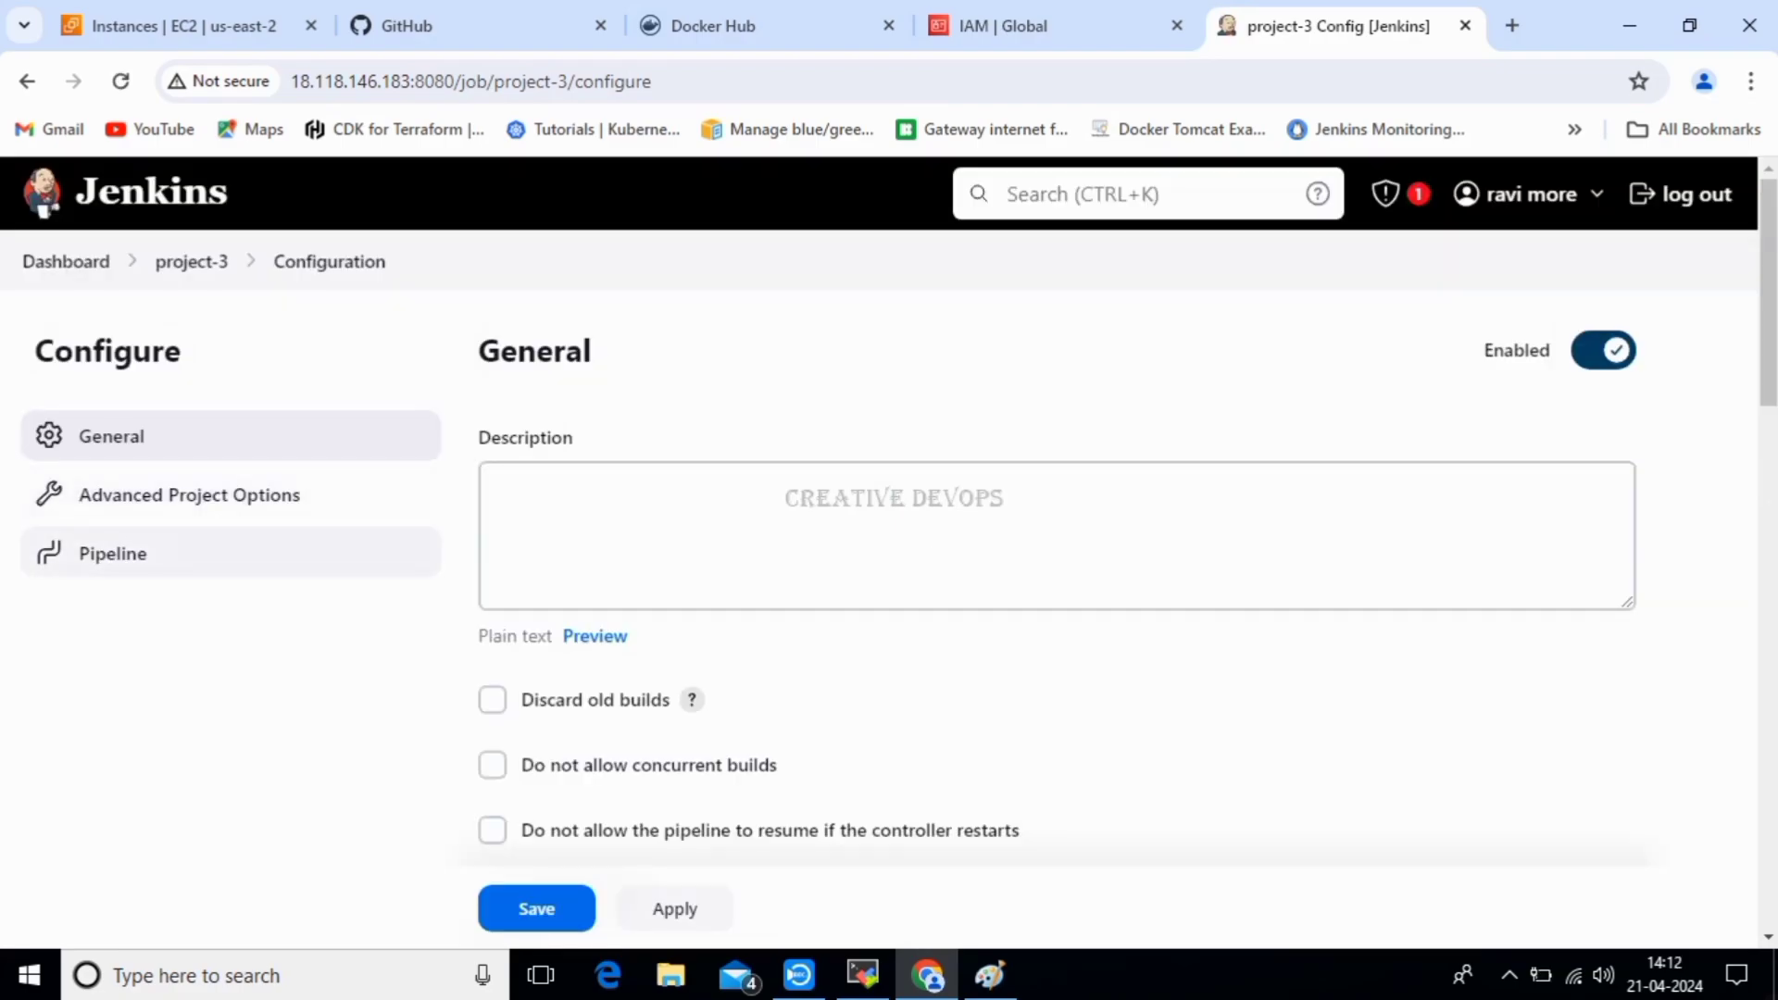
Load the Hello World sample into the Pipeline script editor.
click(112, 553)
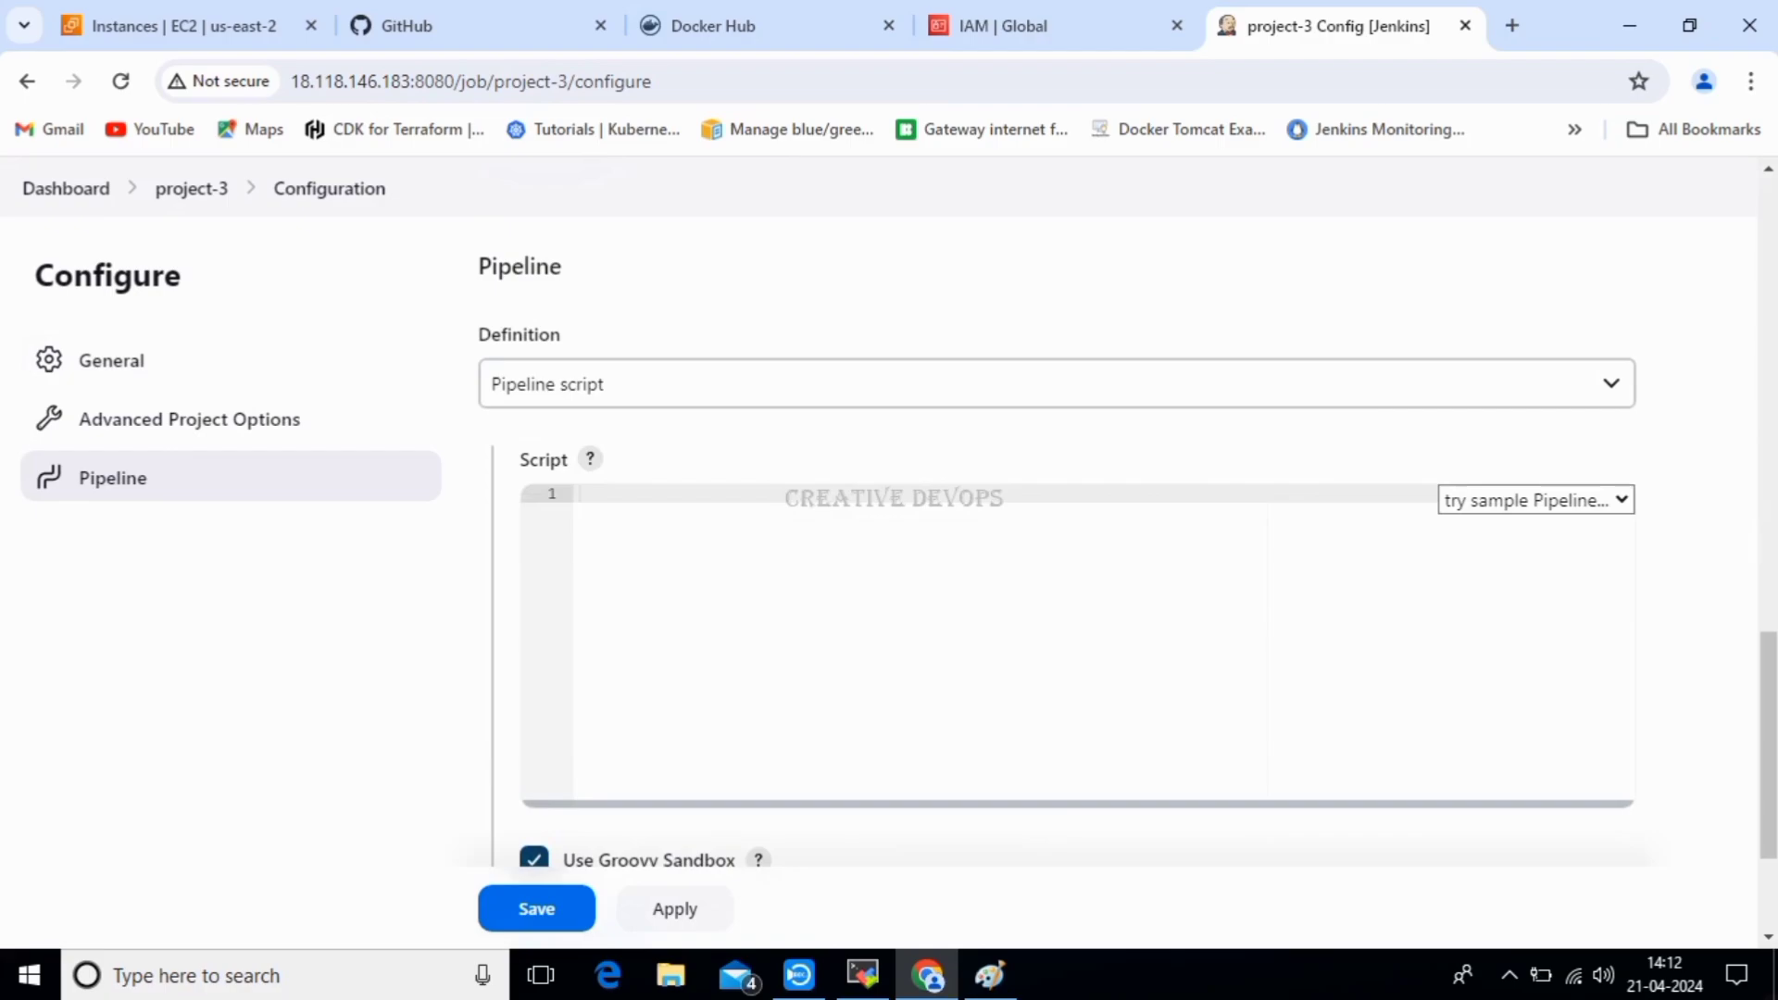
key(ctrl+v)
click(581, 493)
click(1536, 500)
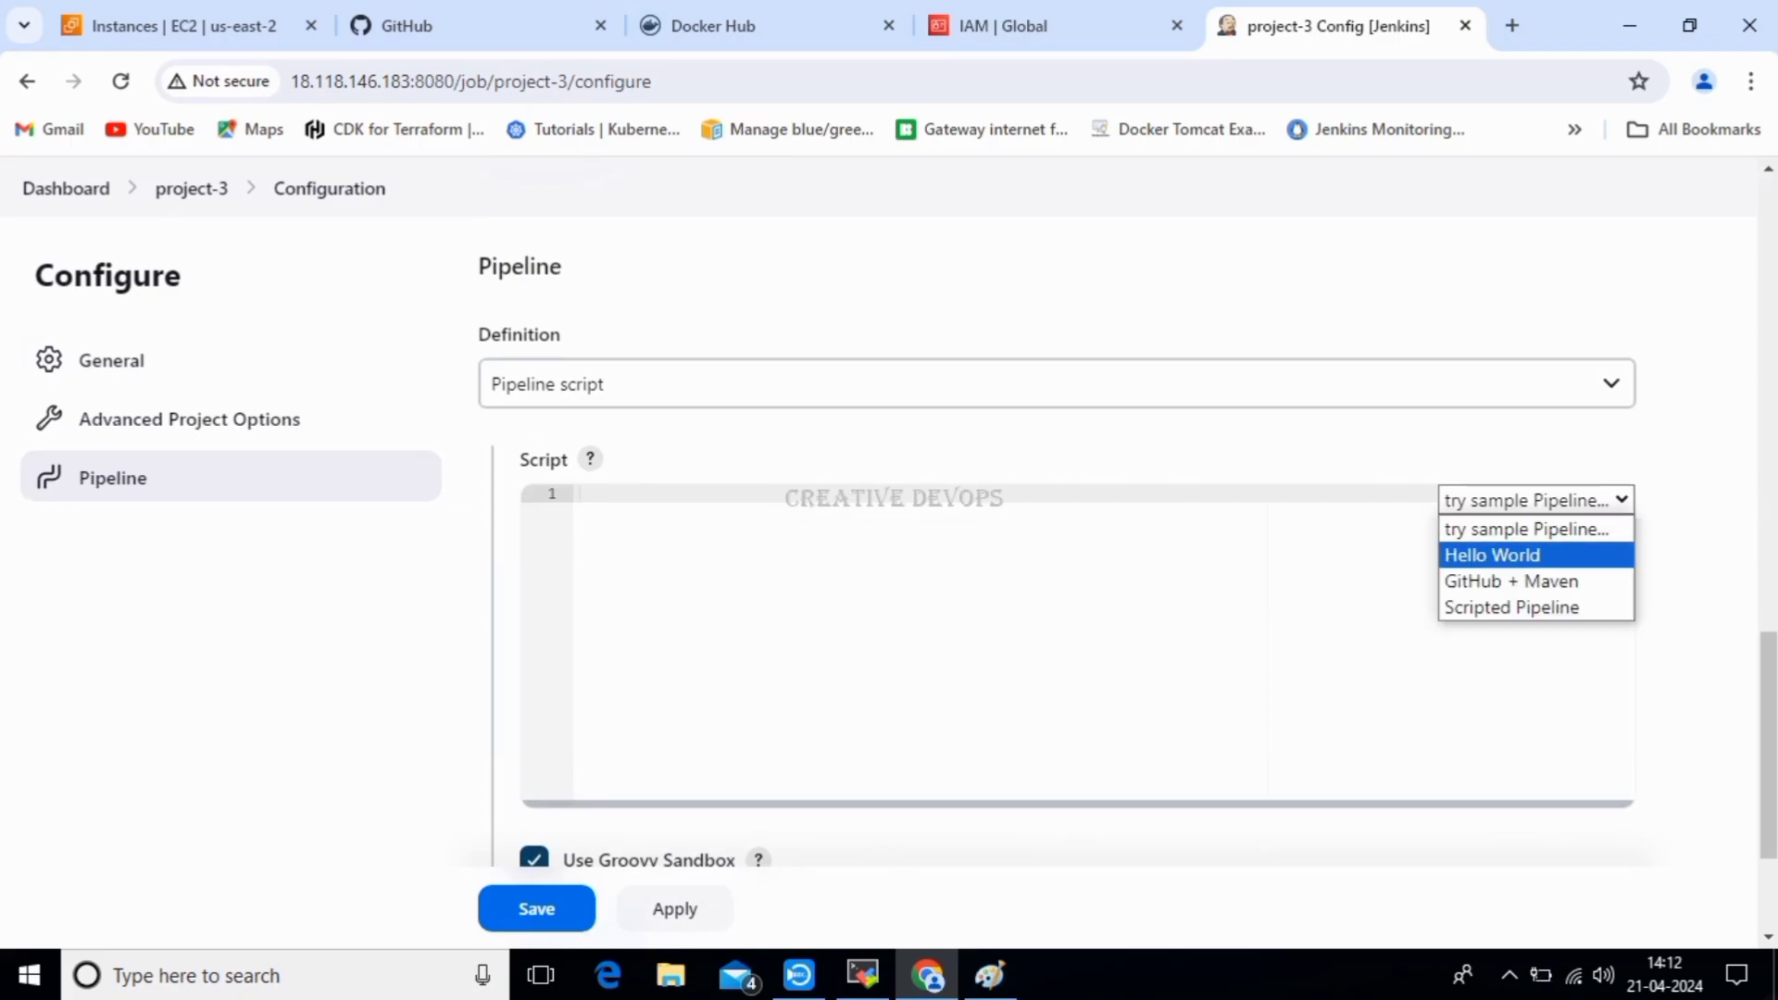
click(1492, 554)
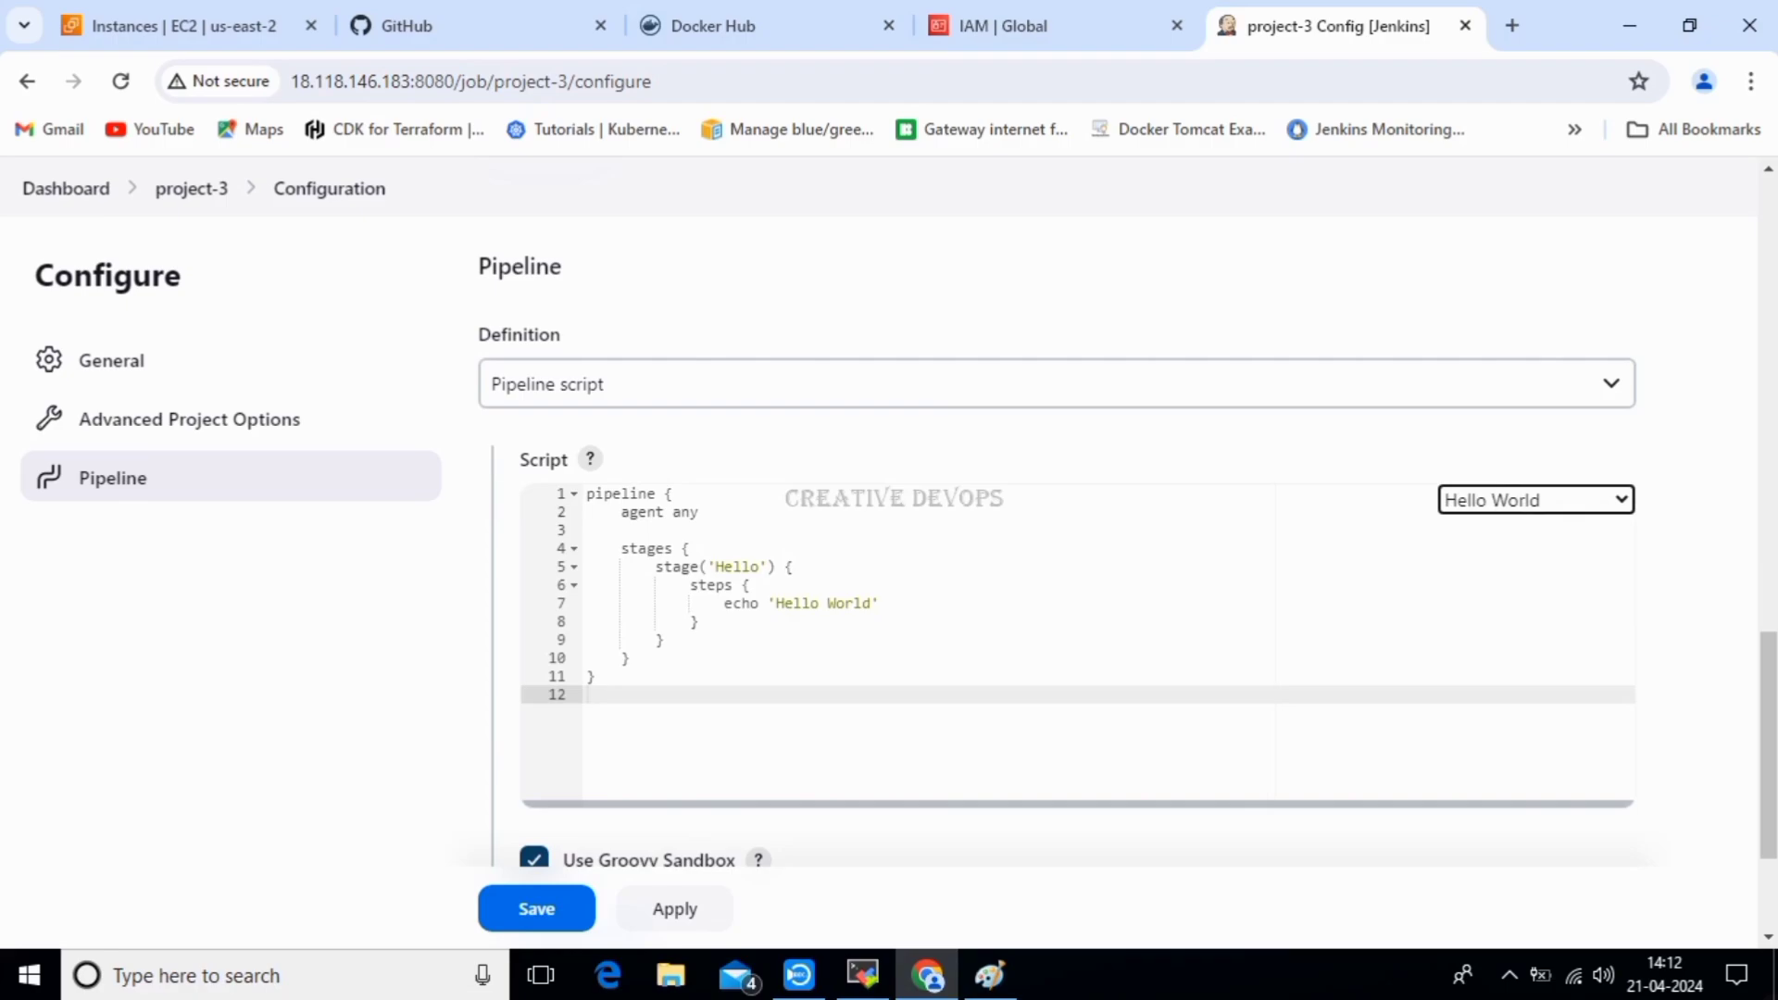
Rename the stage to git-clone and replace its echo step with a git step.
drag(714, 567, 761, 567)
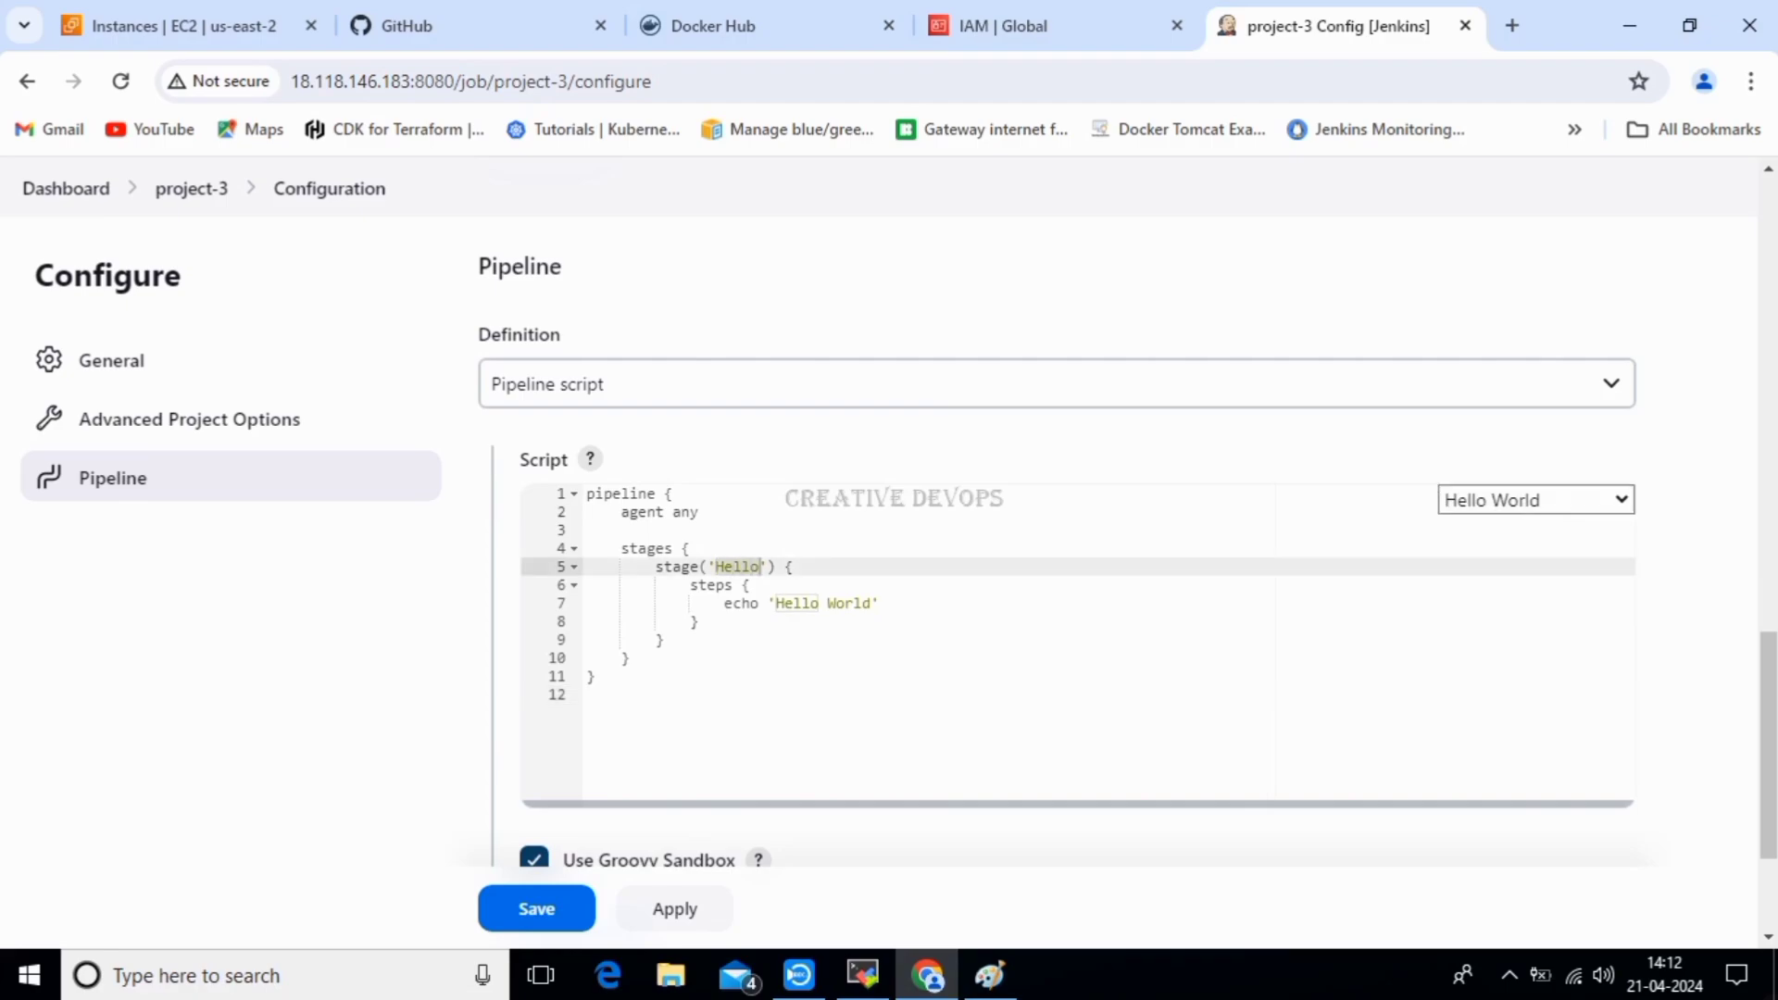
key(BackSpace)
text(git-clone)
drag(723, 603, 880, 603)
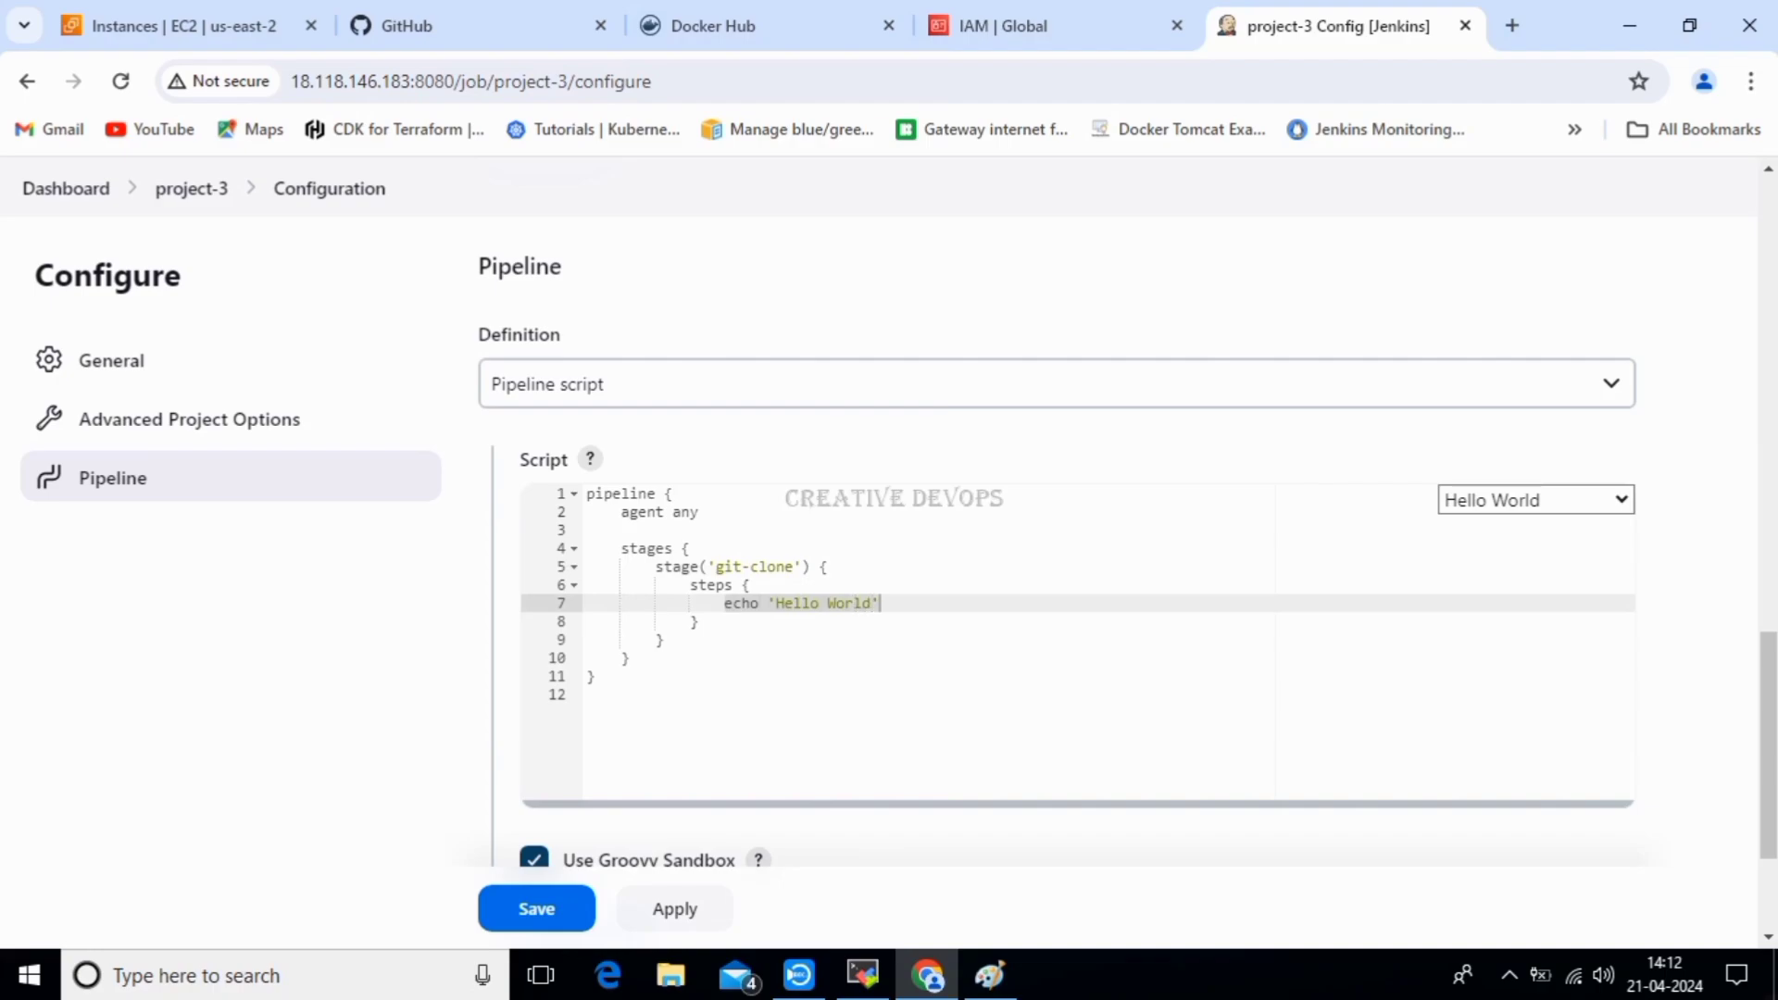
key(BackSpace)
text(gi)
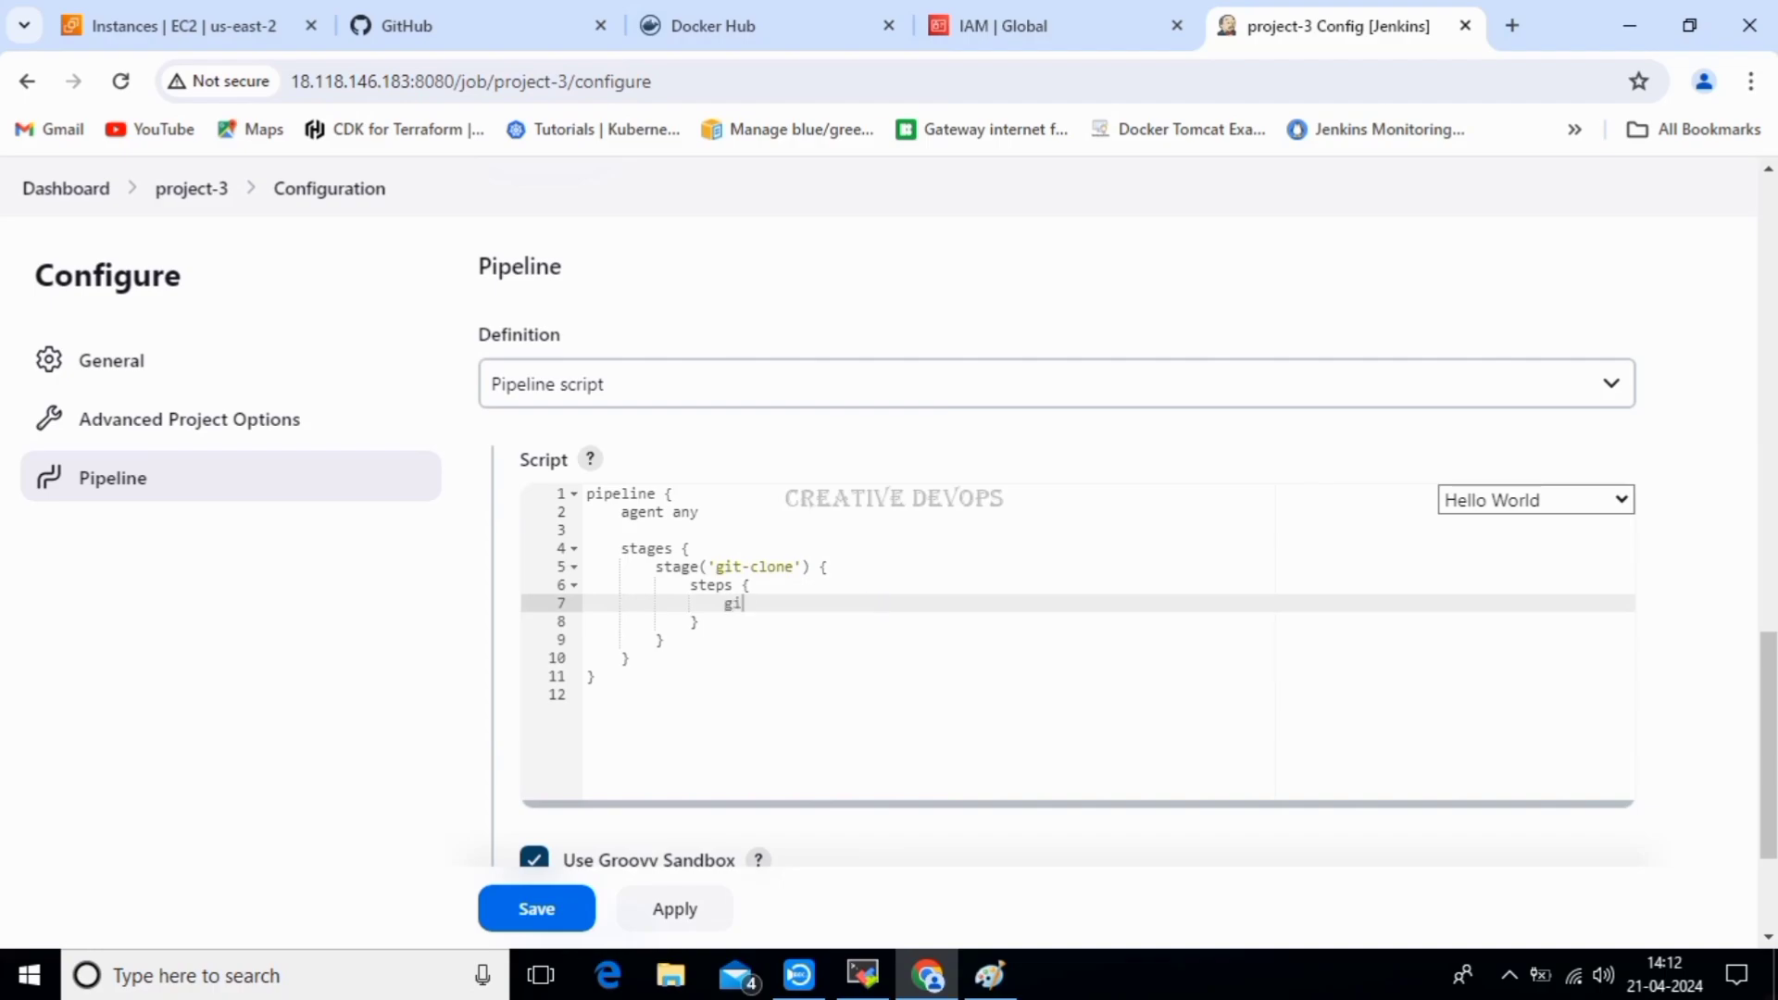
text(t ')
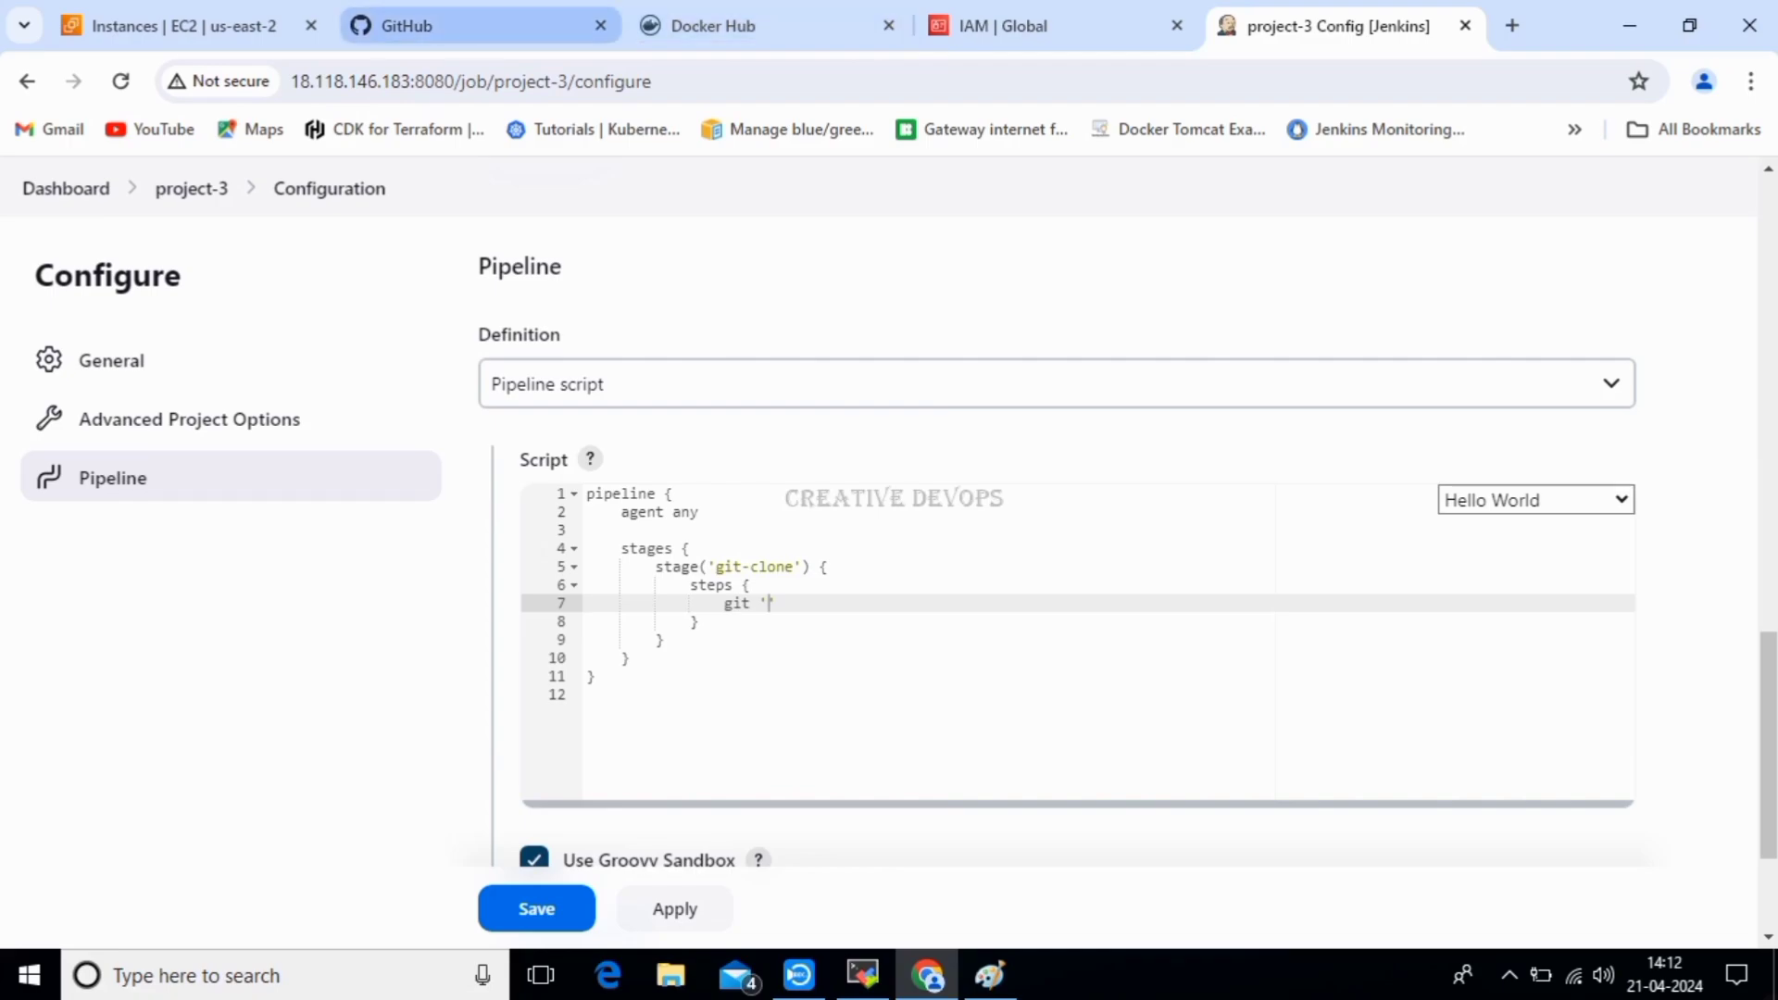
Copy the HTTPS clone URL of the GitHub project-1 repository.
click(435, 26)
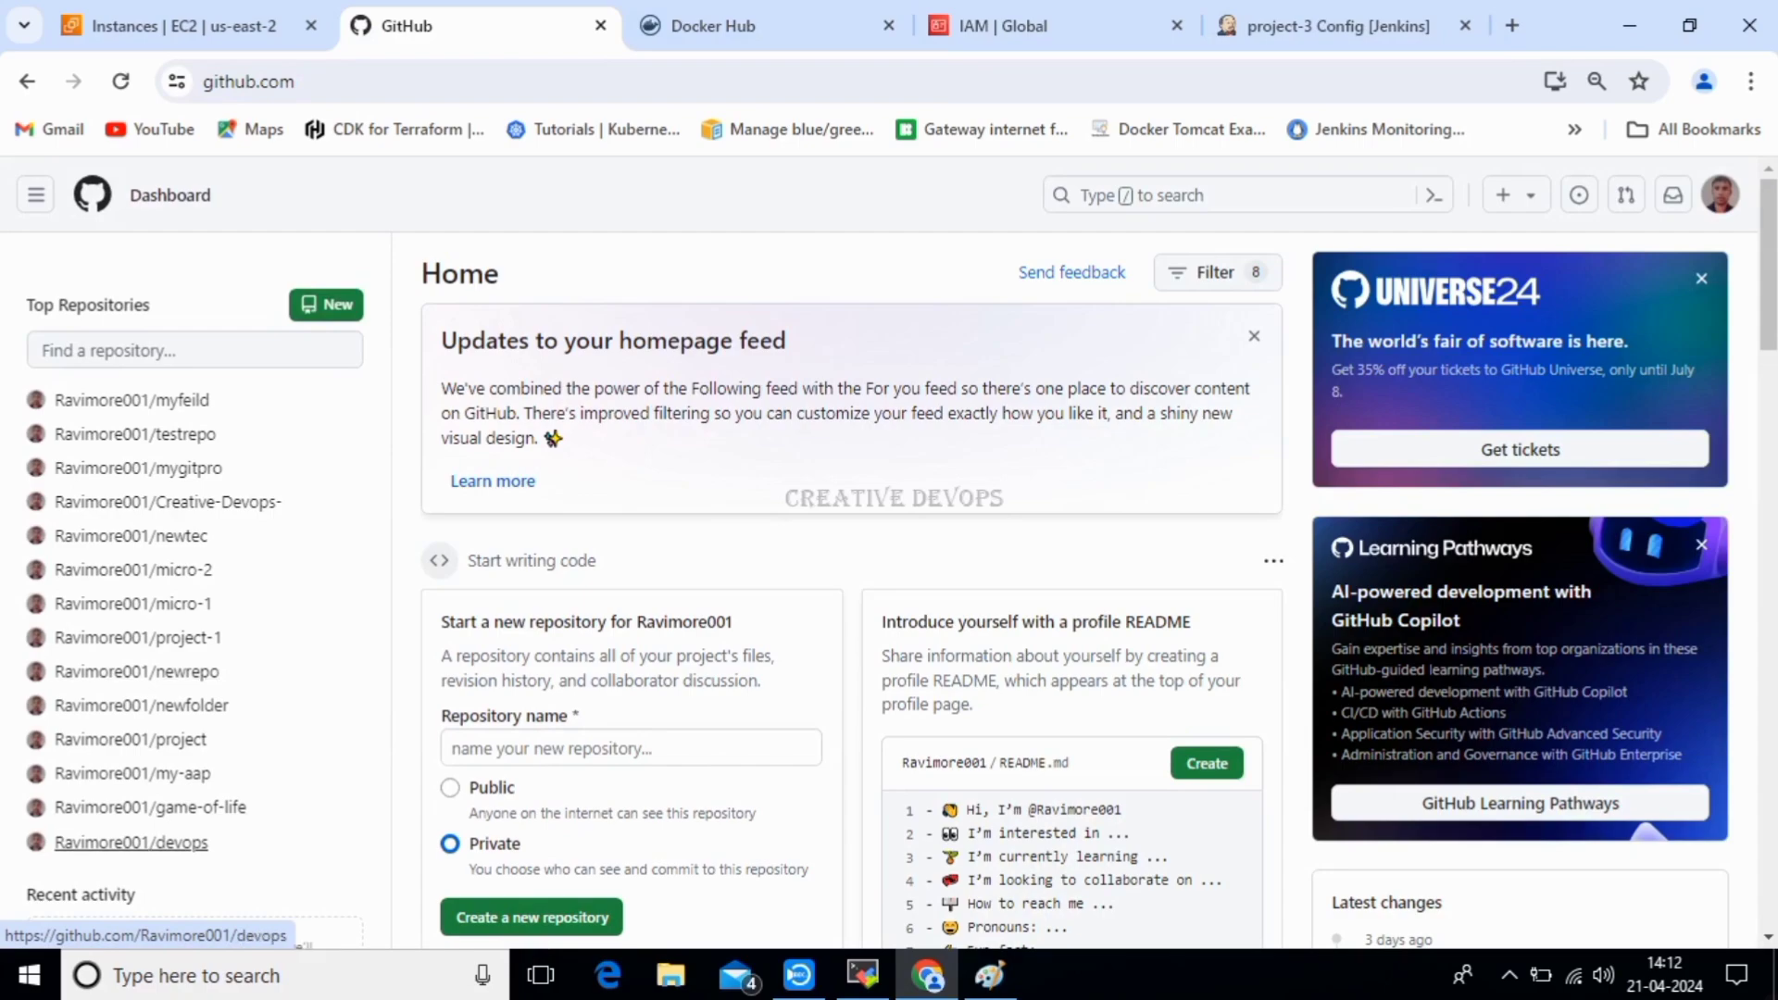
mouse_move(137, 637)
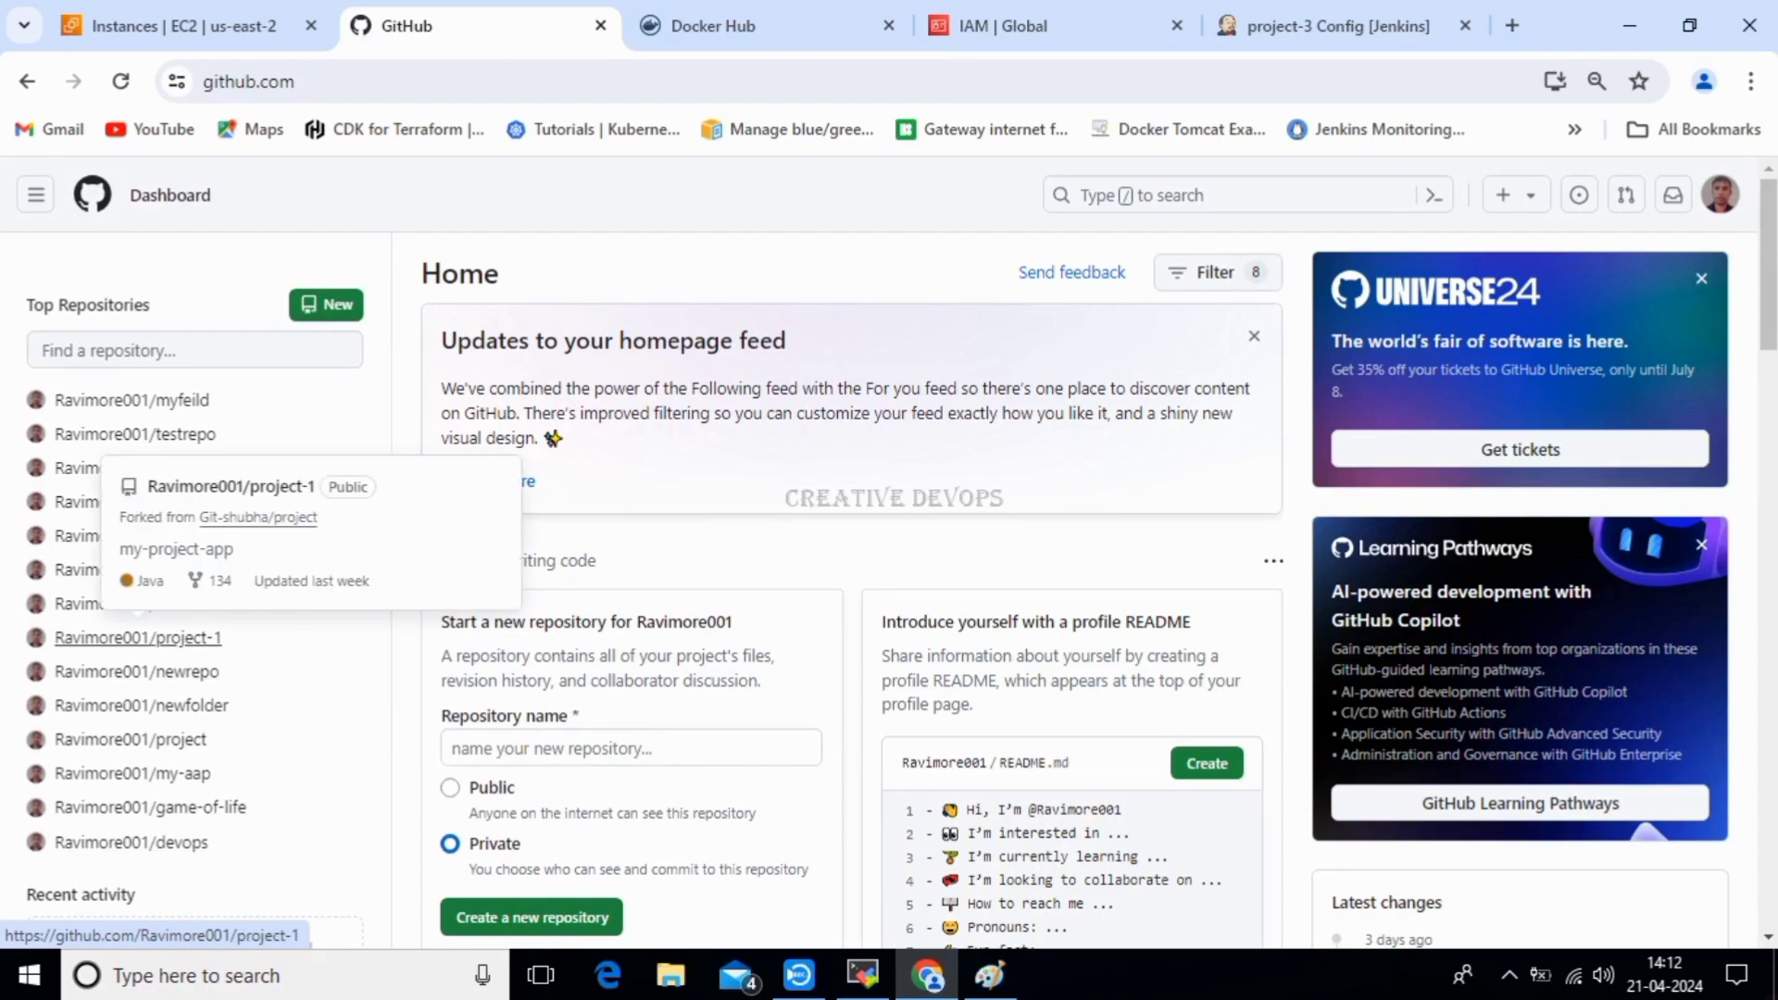
click(137, 637)
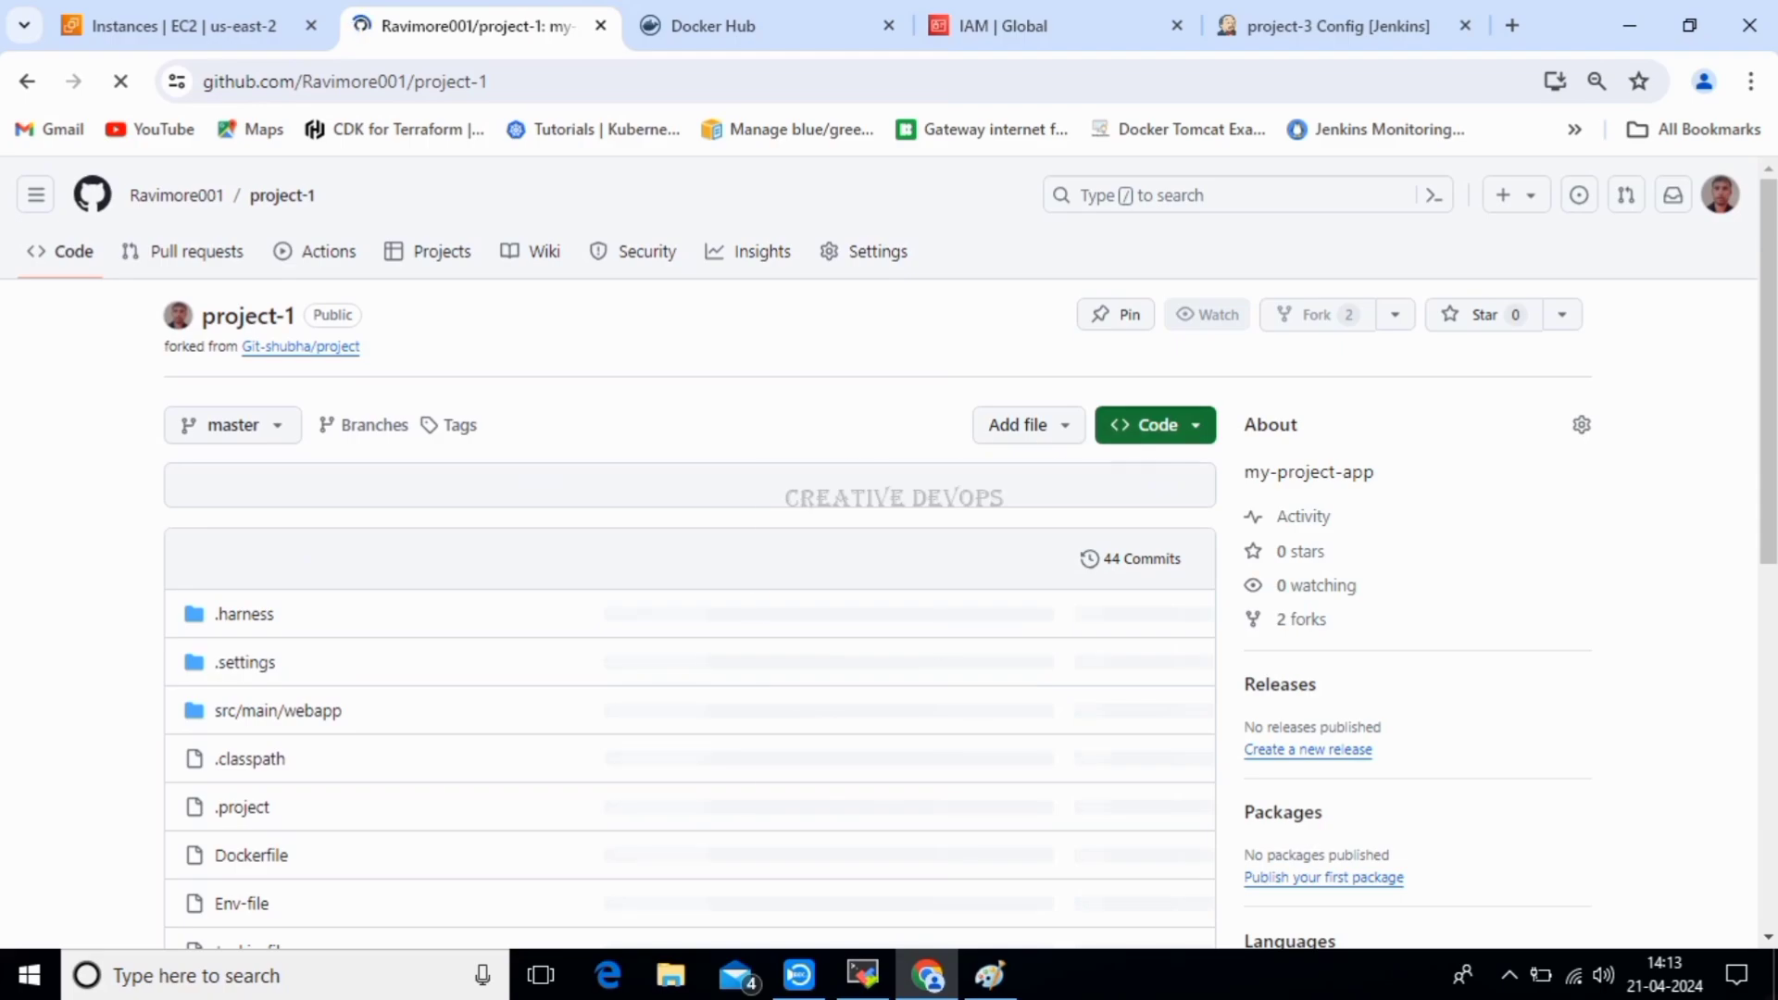
click(1156, 425)
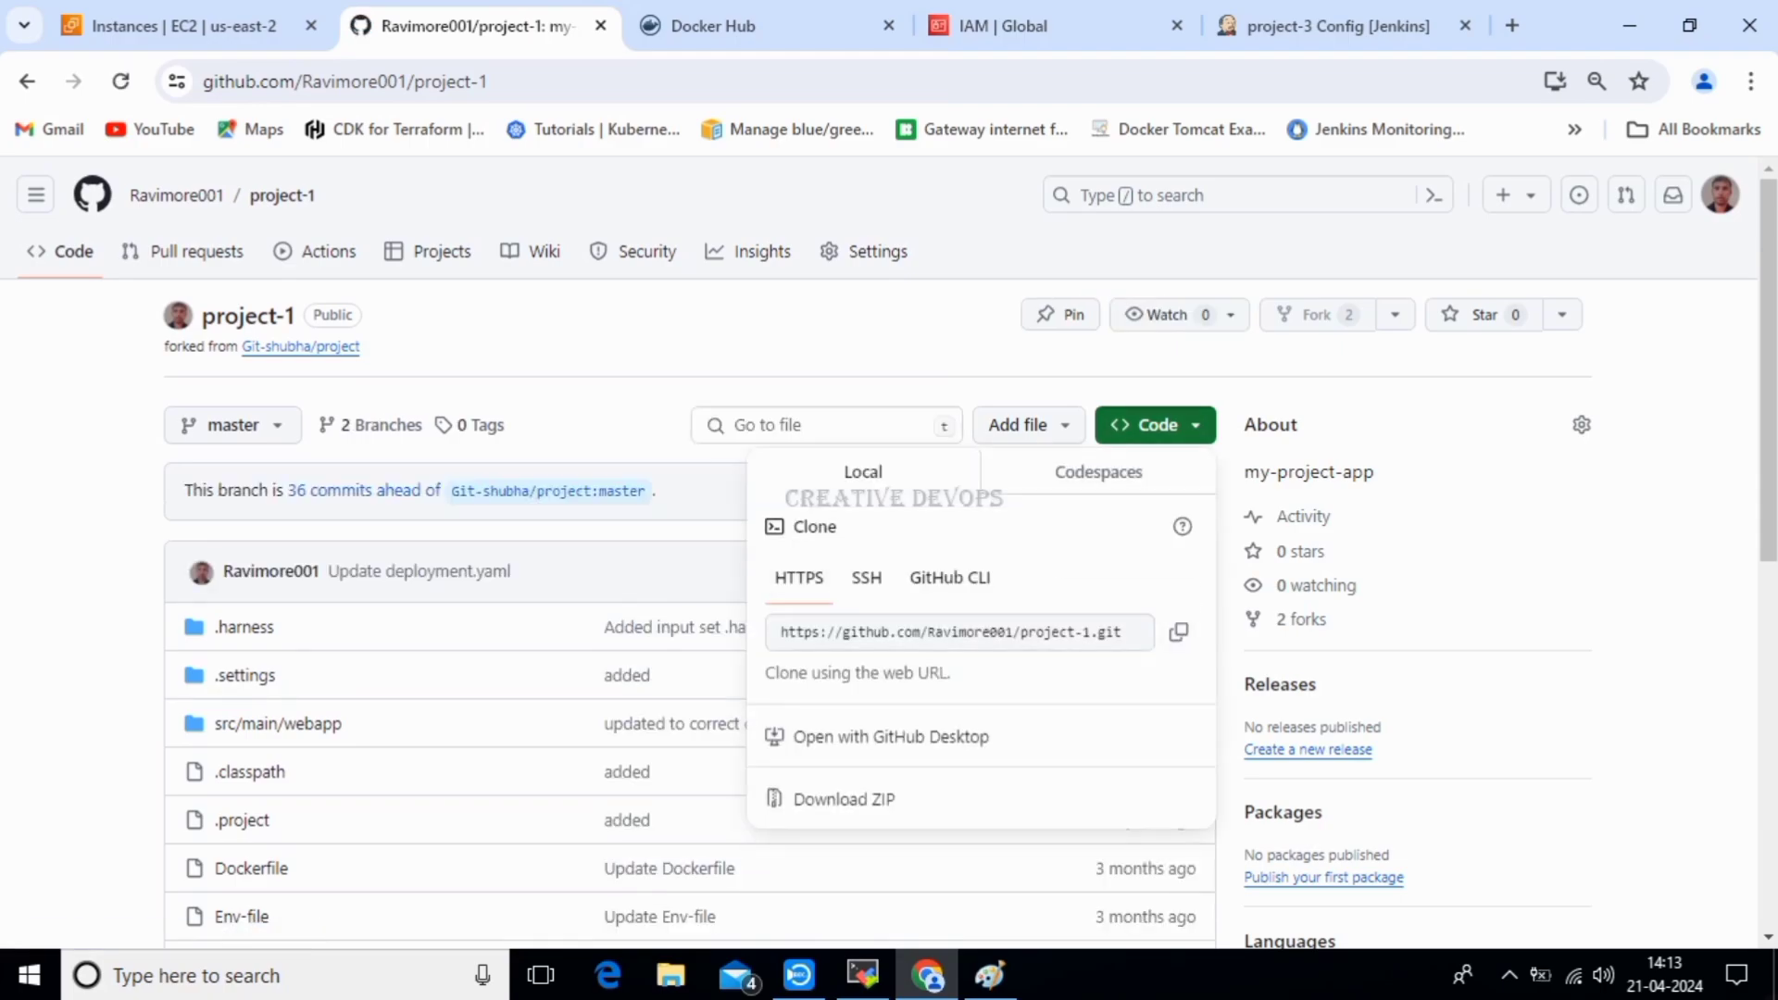
click(1178, 633)
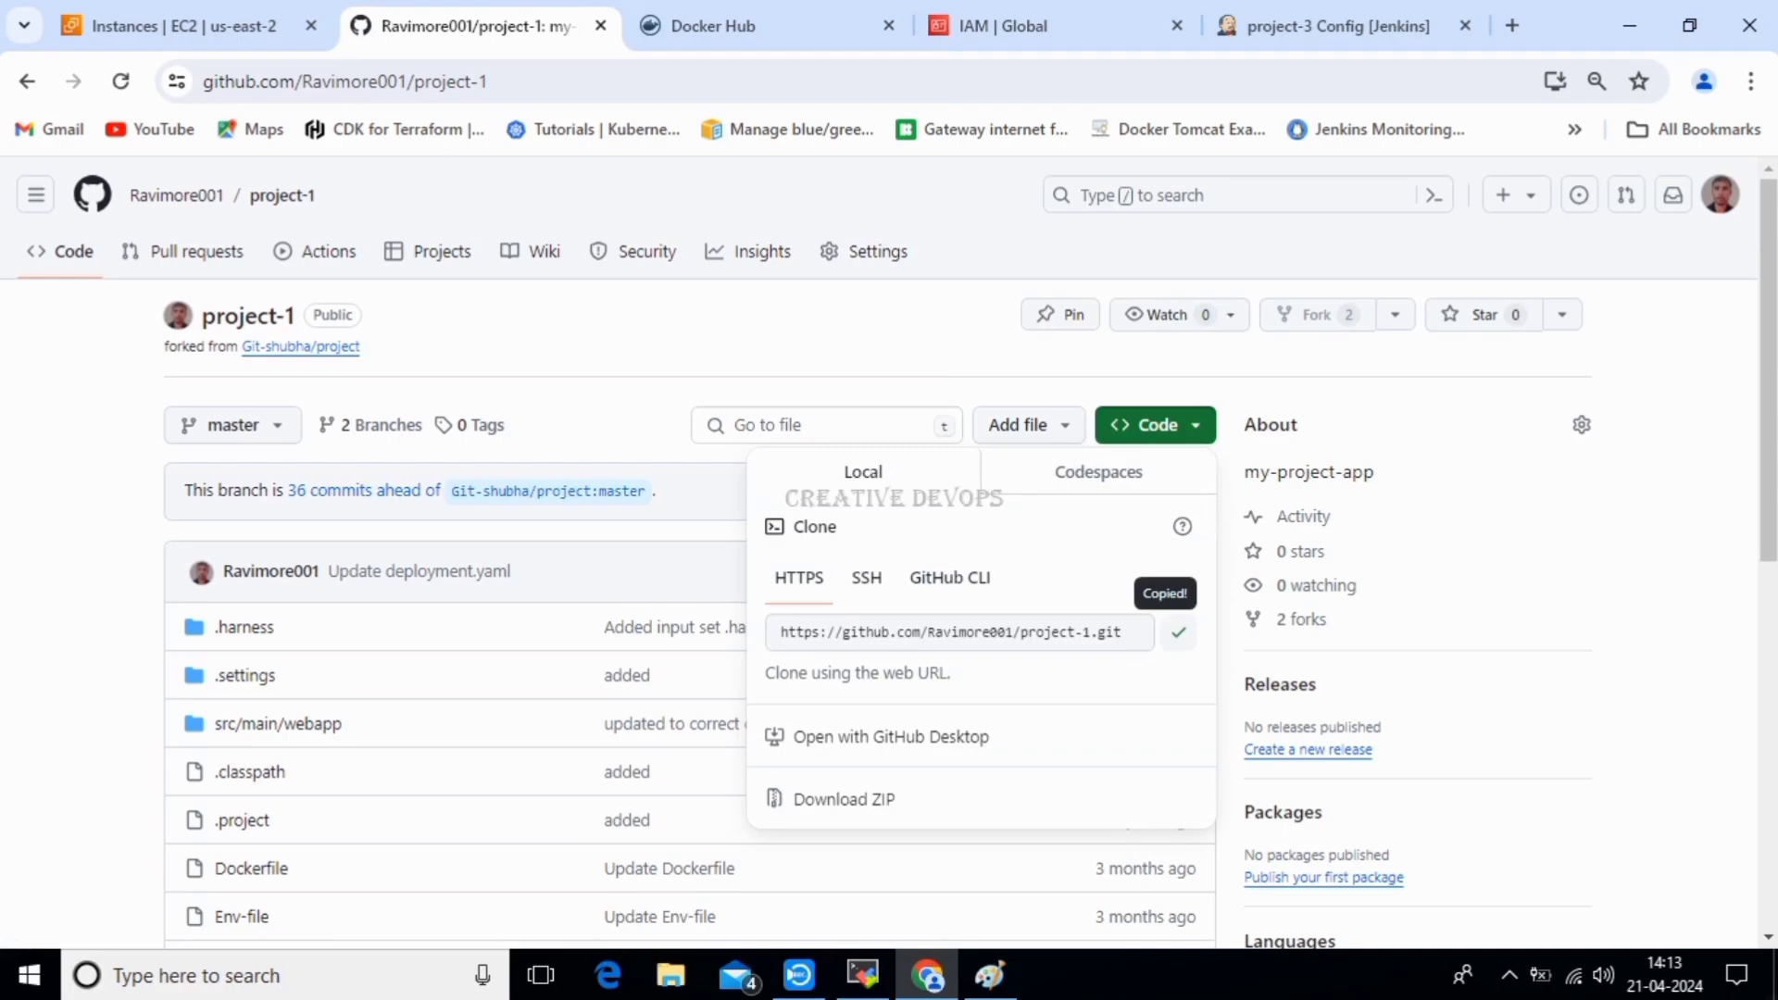
click(862, 974)
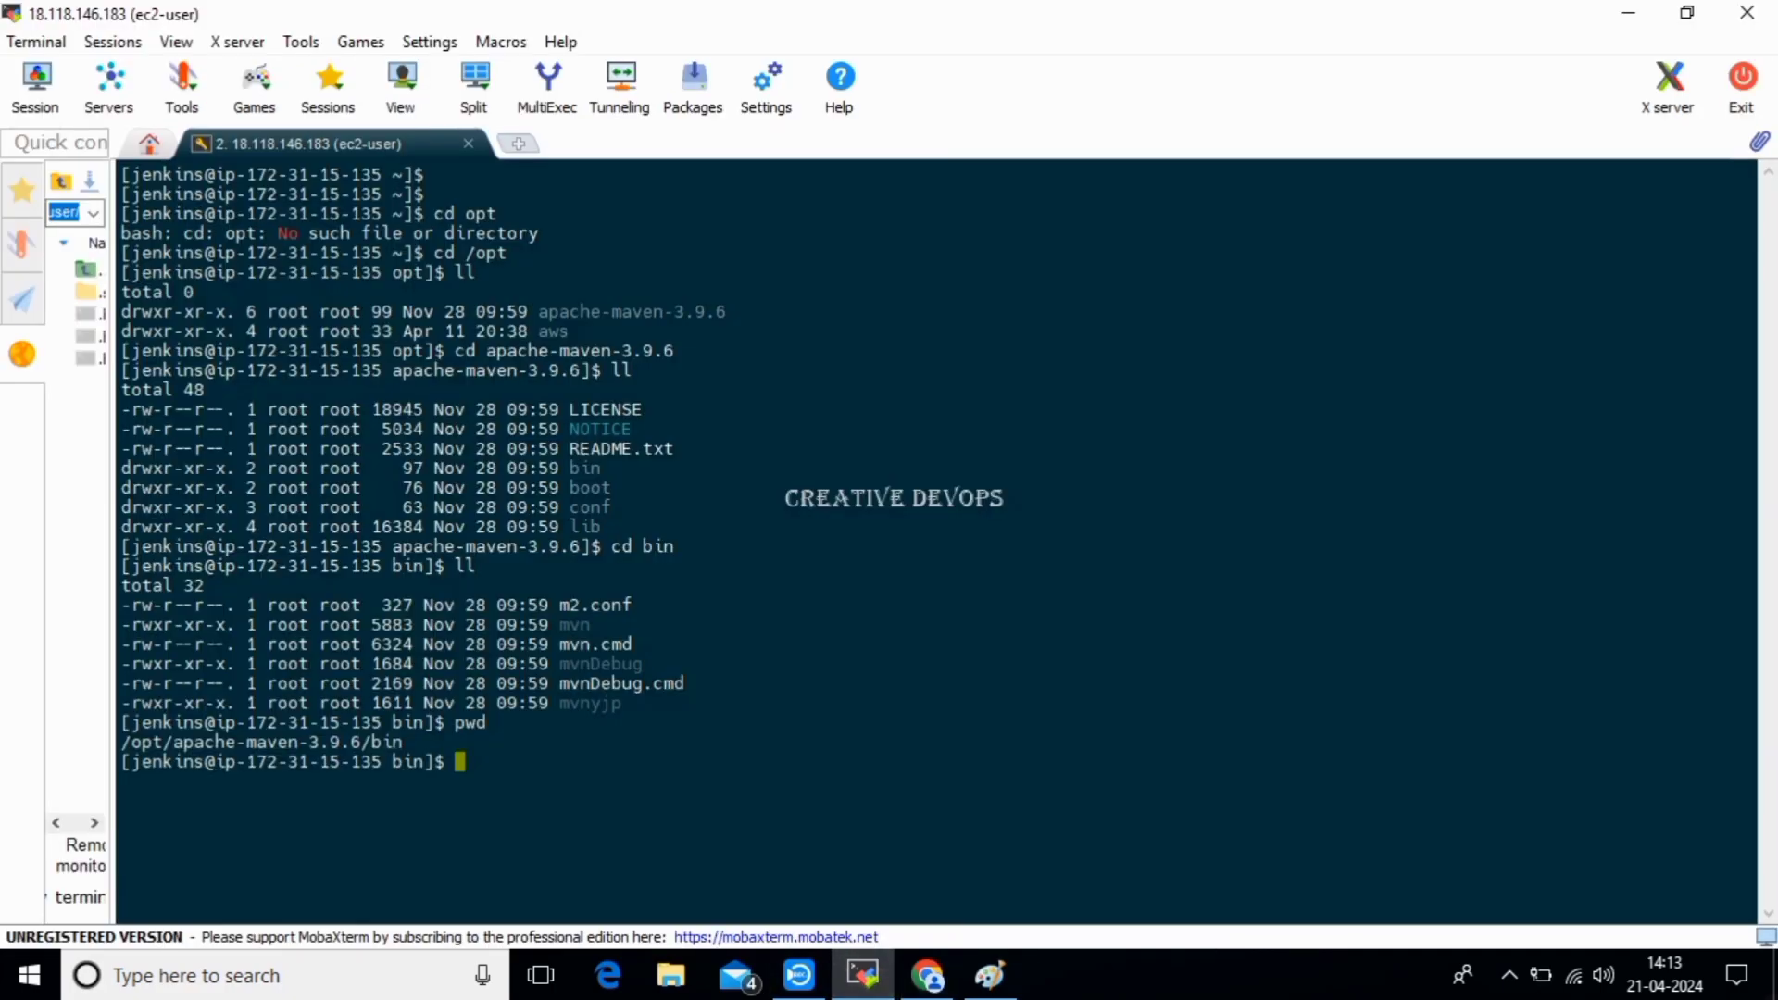
click(927, 974)
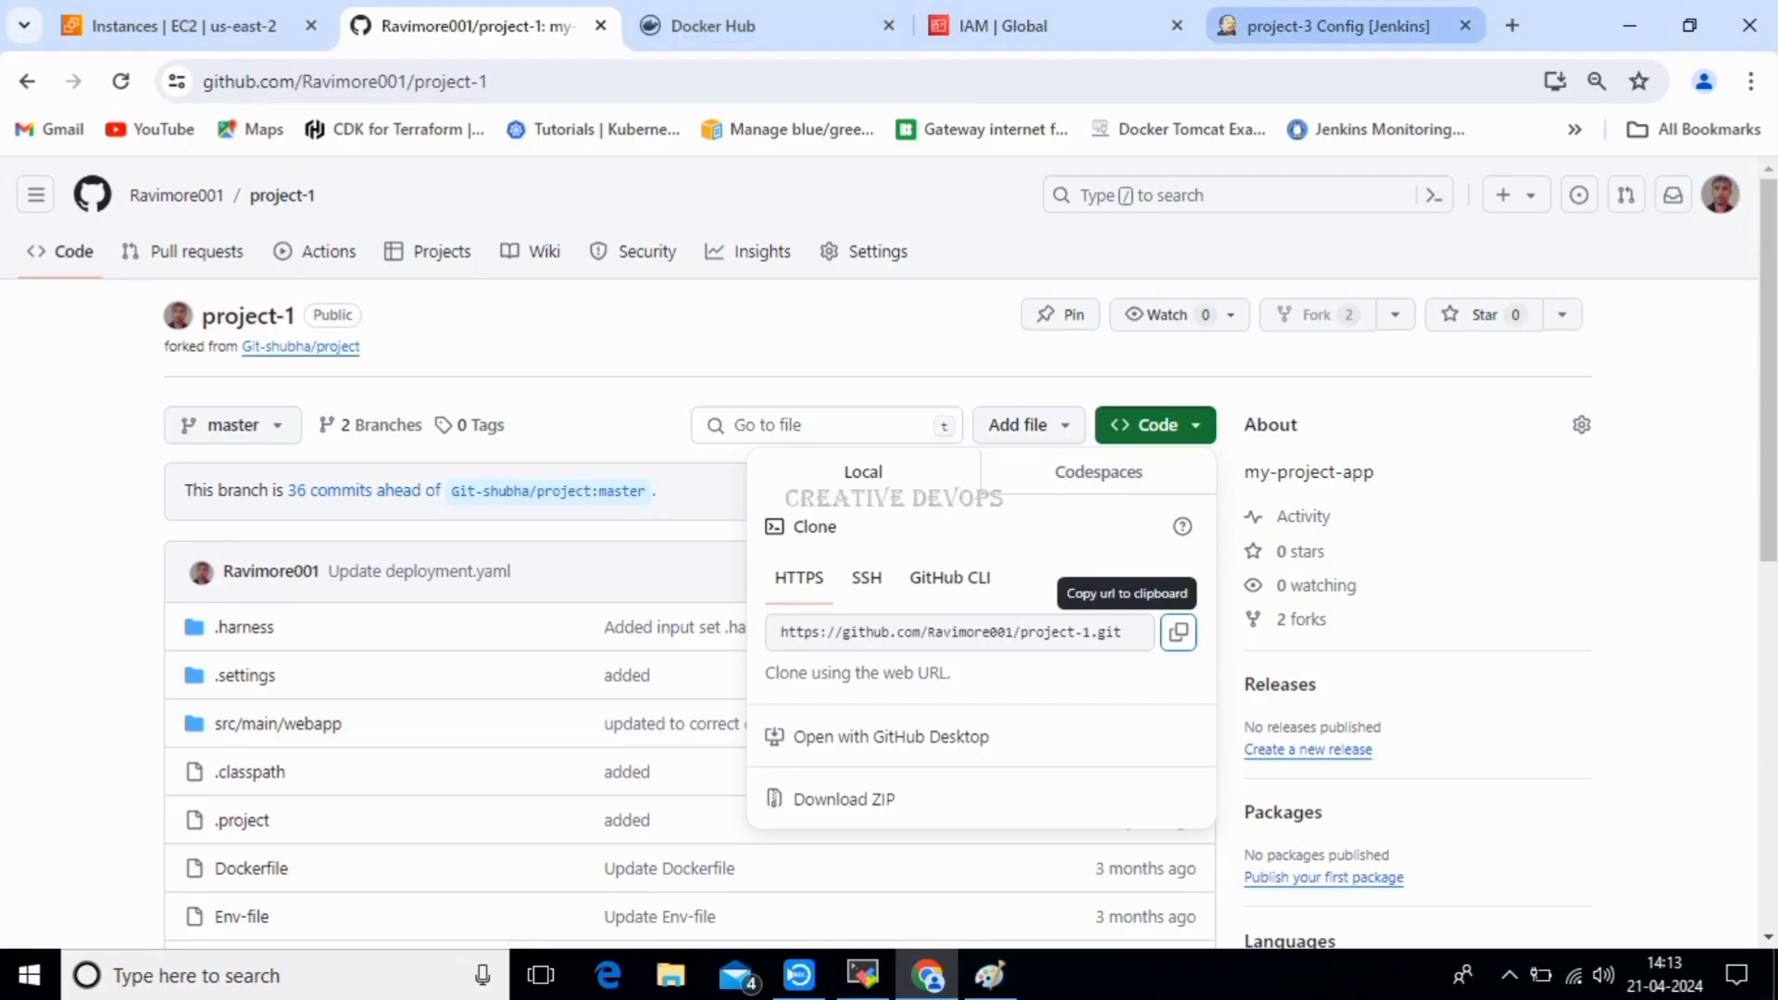
drag(1334, 26, 463, 26)
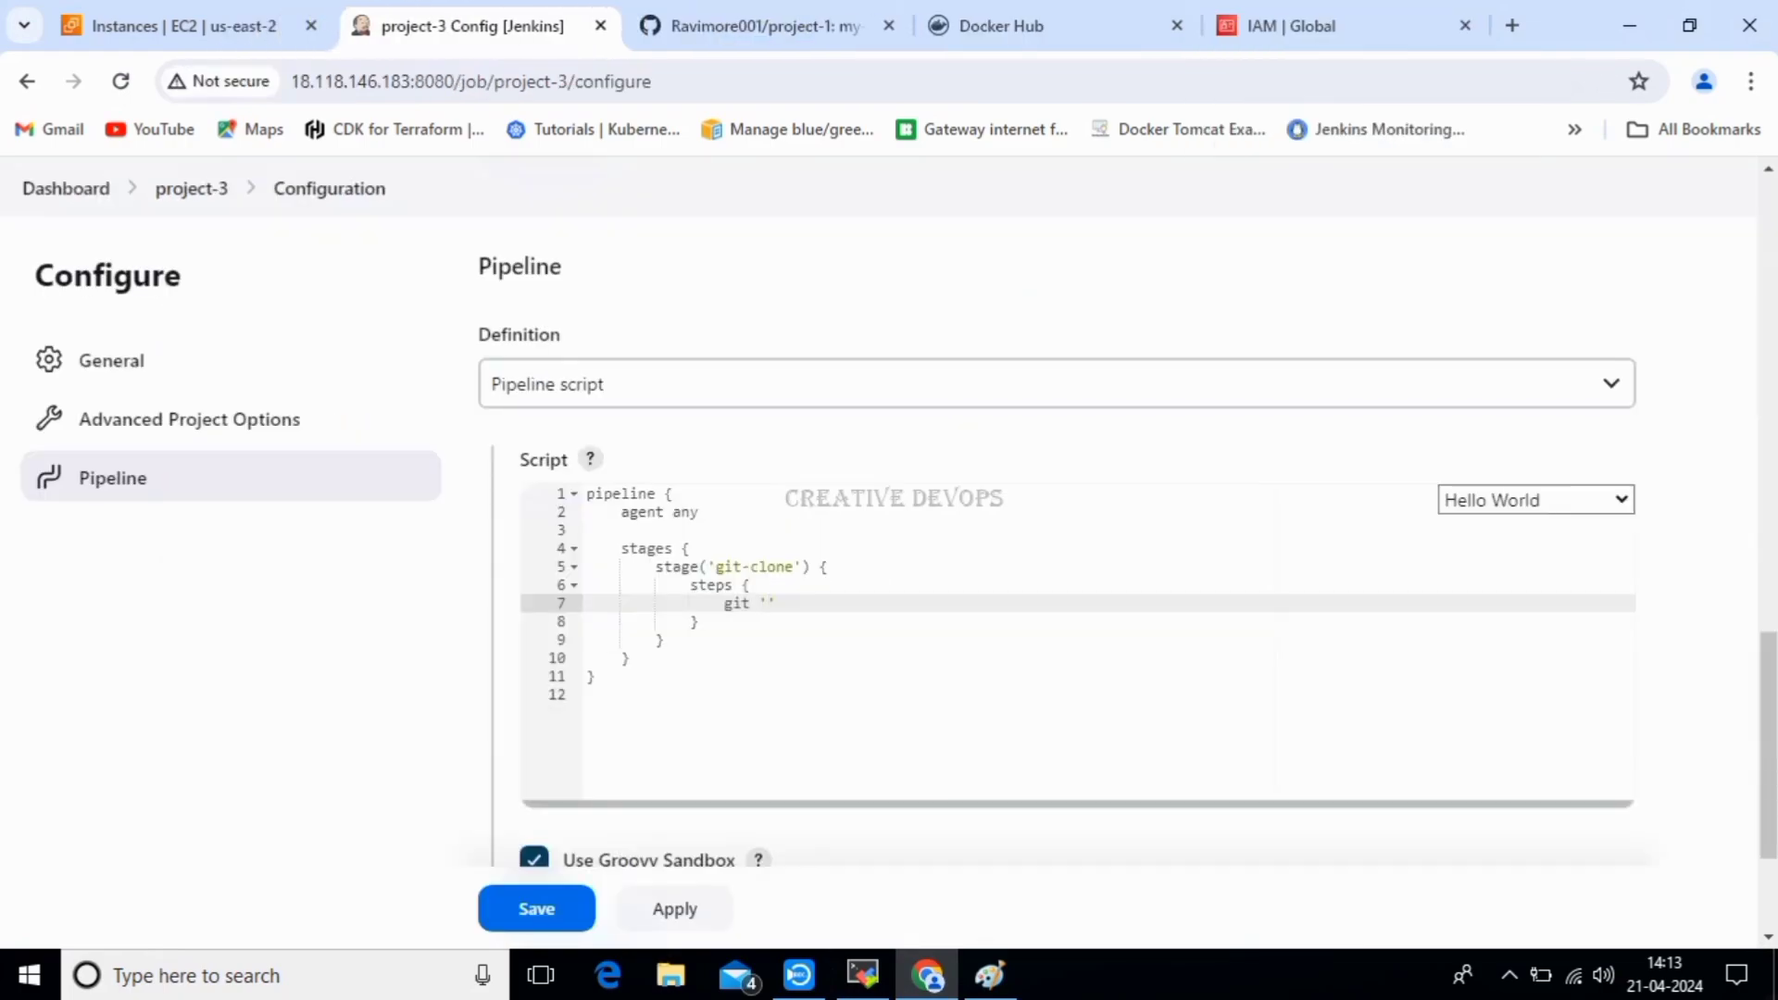
Paste the project-1 clone URL into the git-clone stage's git step.
key(ctrl+v)
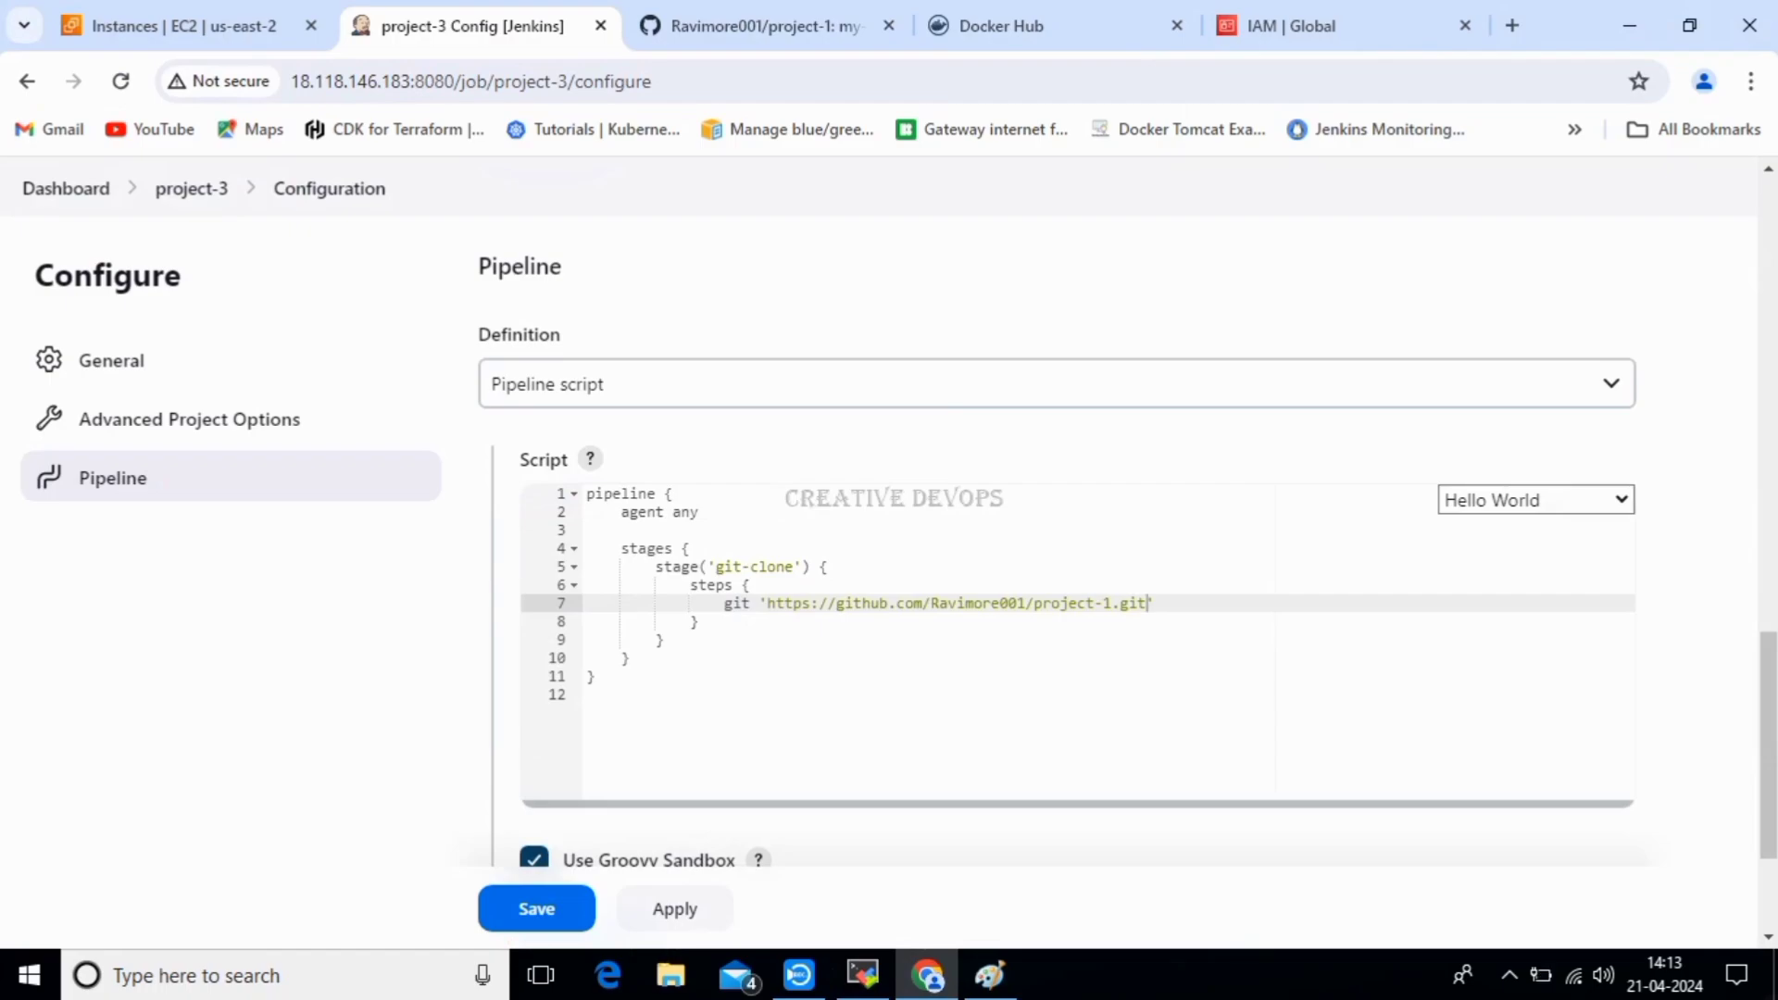
click(665, 640)
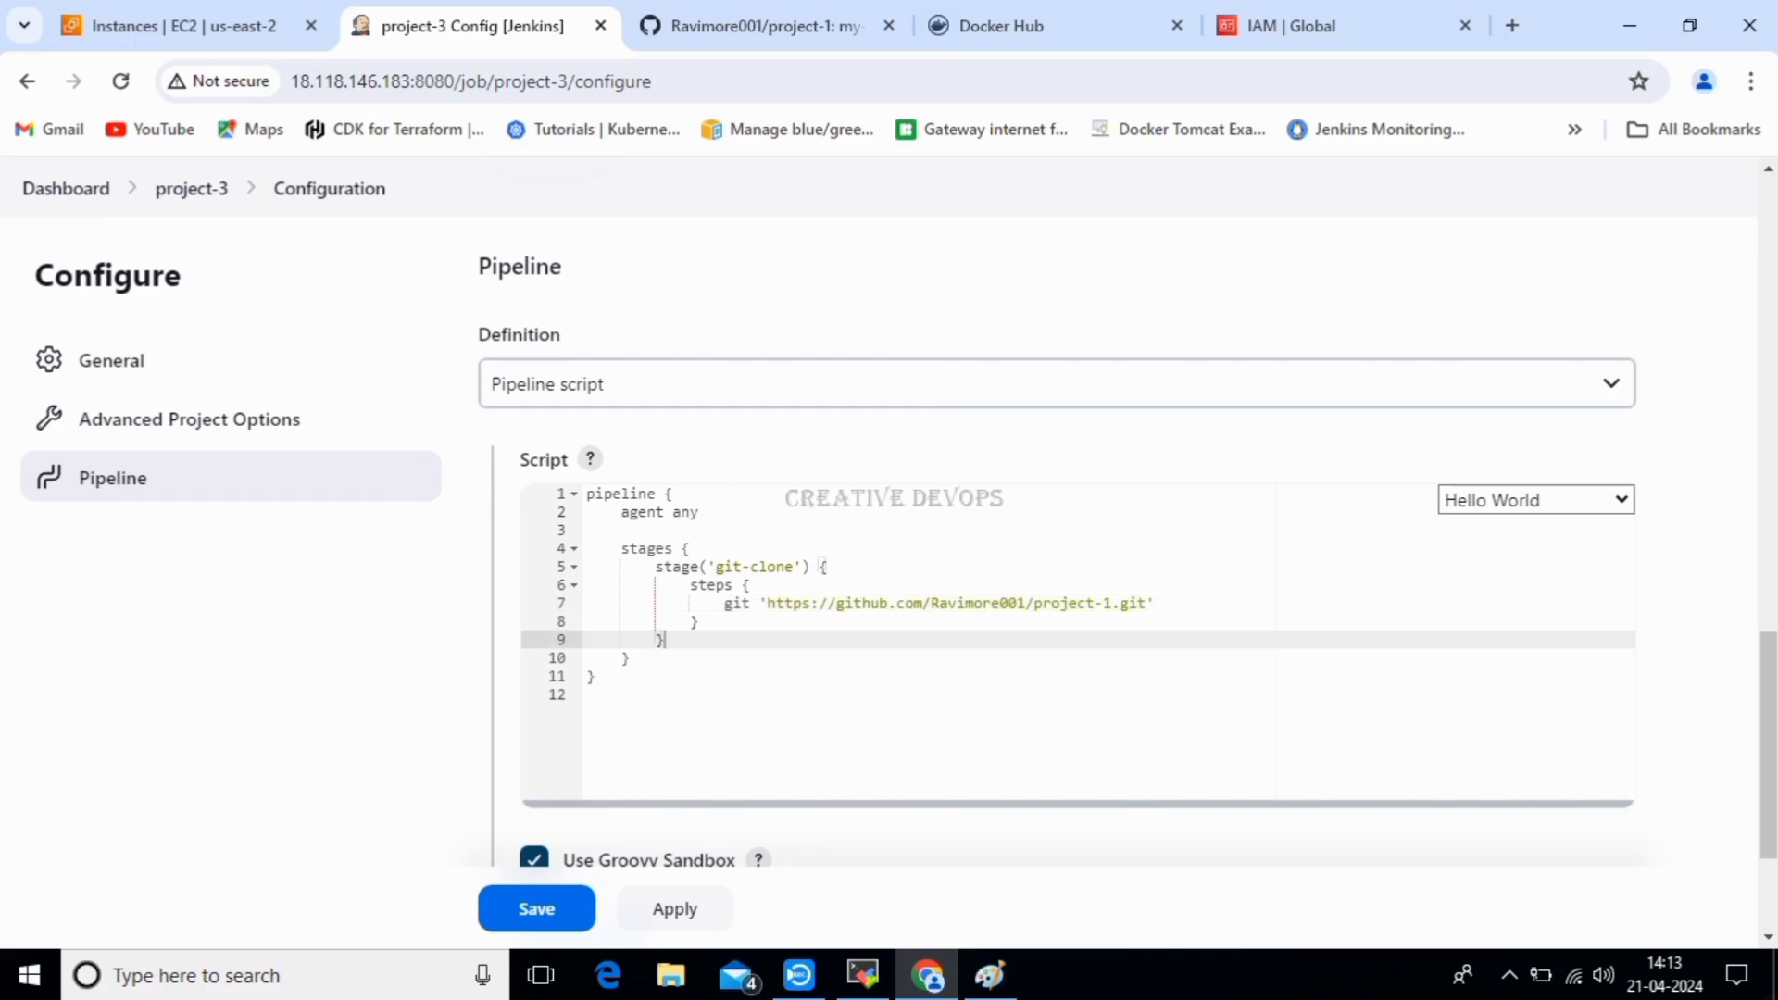
key(Return)
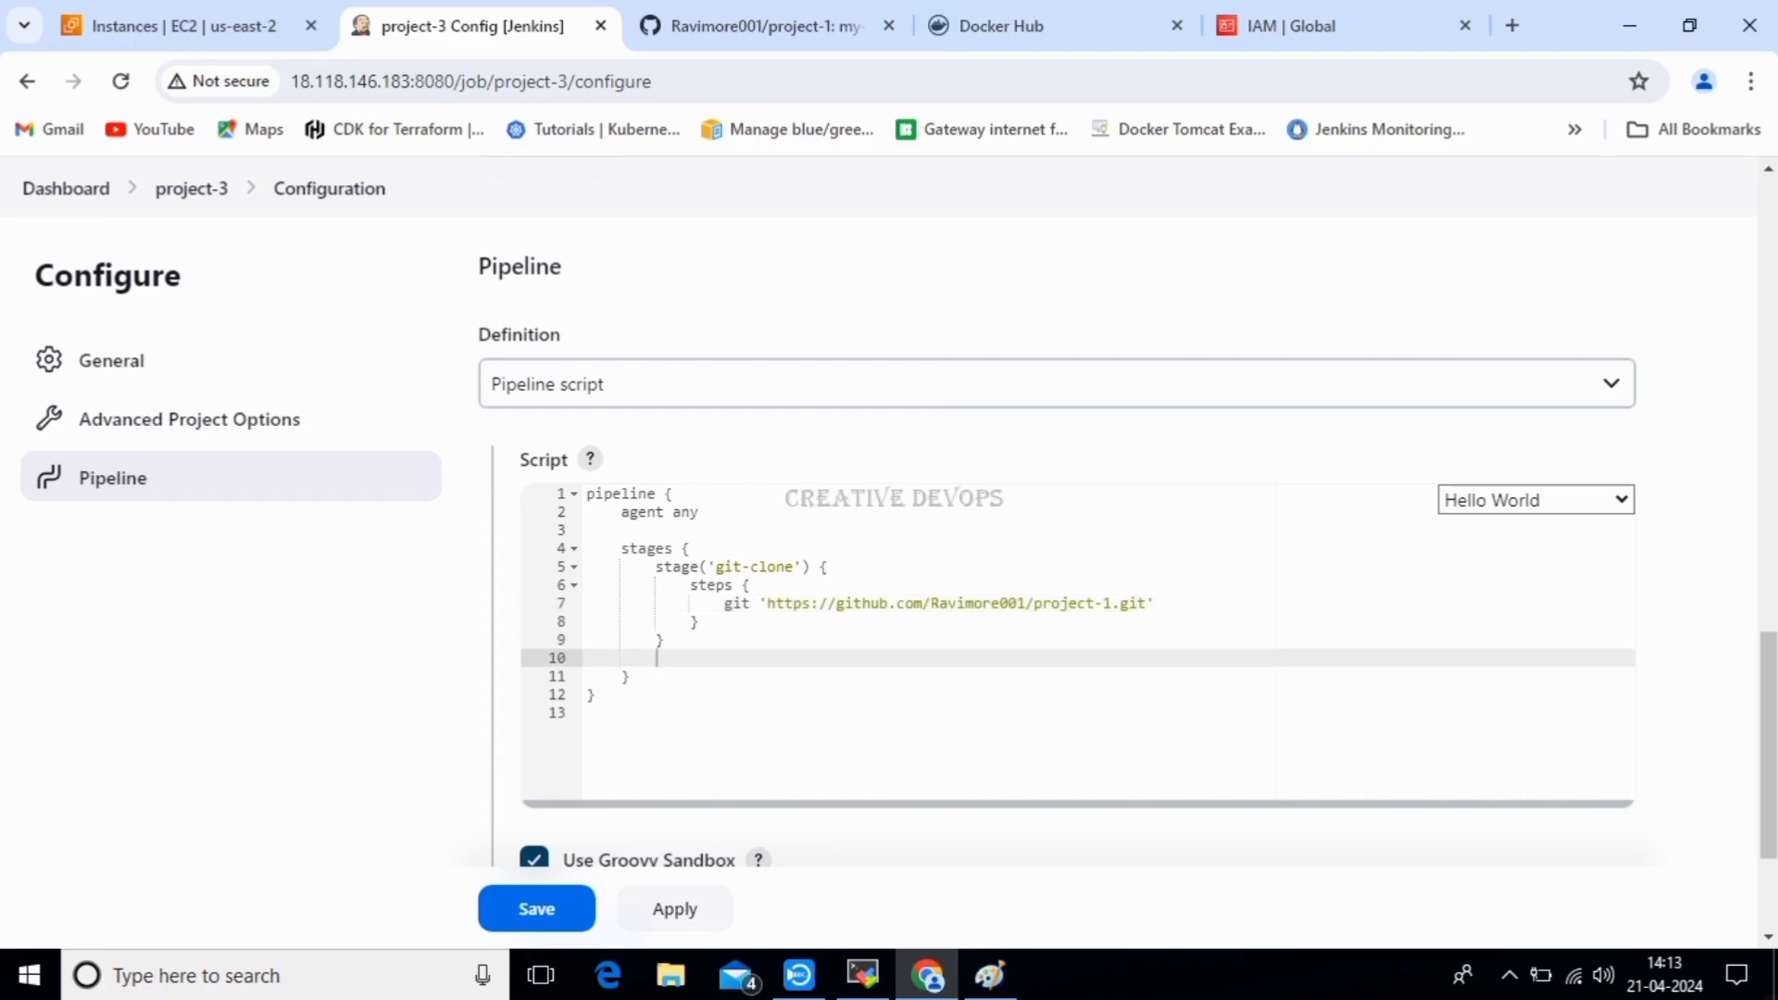
Add a build stage whose steps run sh 'mvn clean install'.
text(stage('build)
key(Right)
key(Right)
key(Right)
key(Left)
text({)
key(Return)
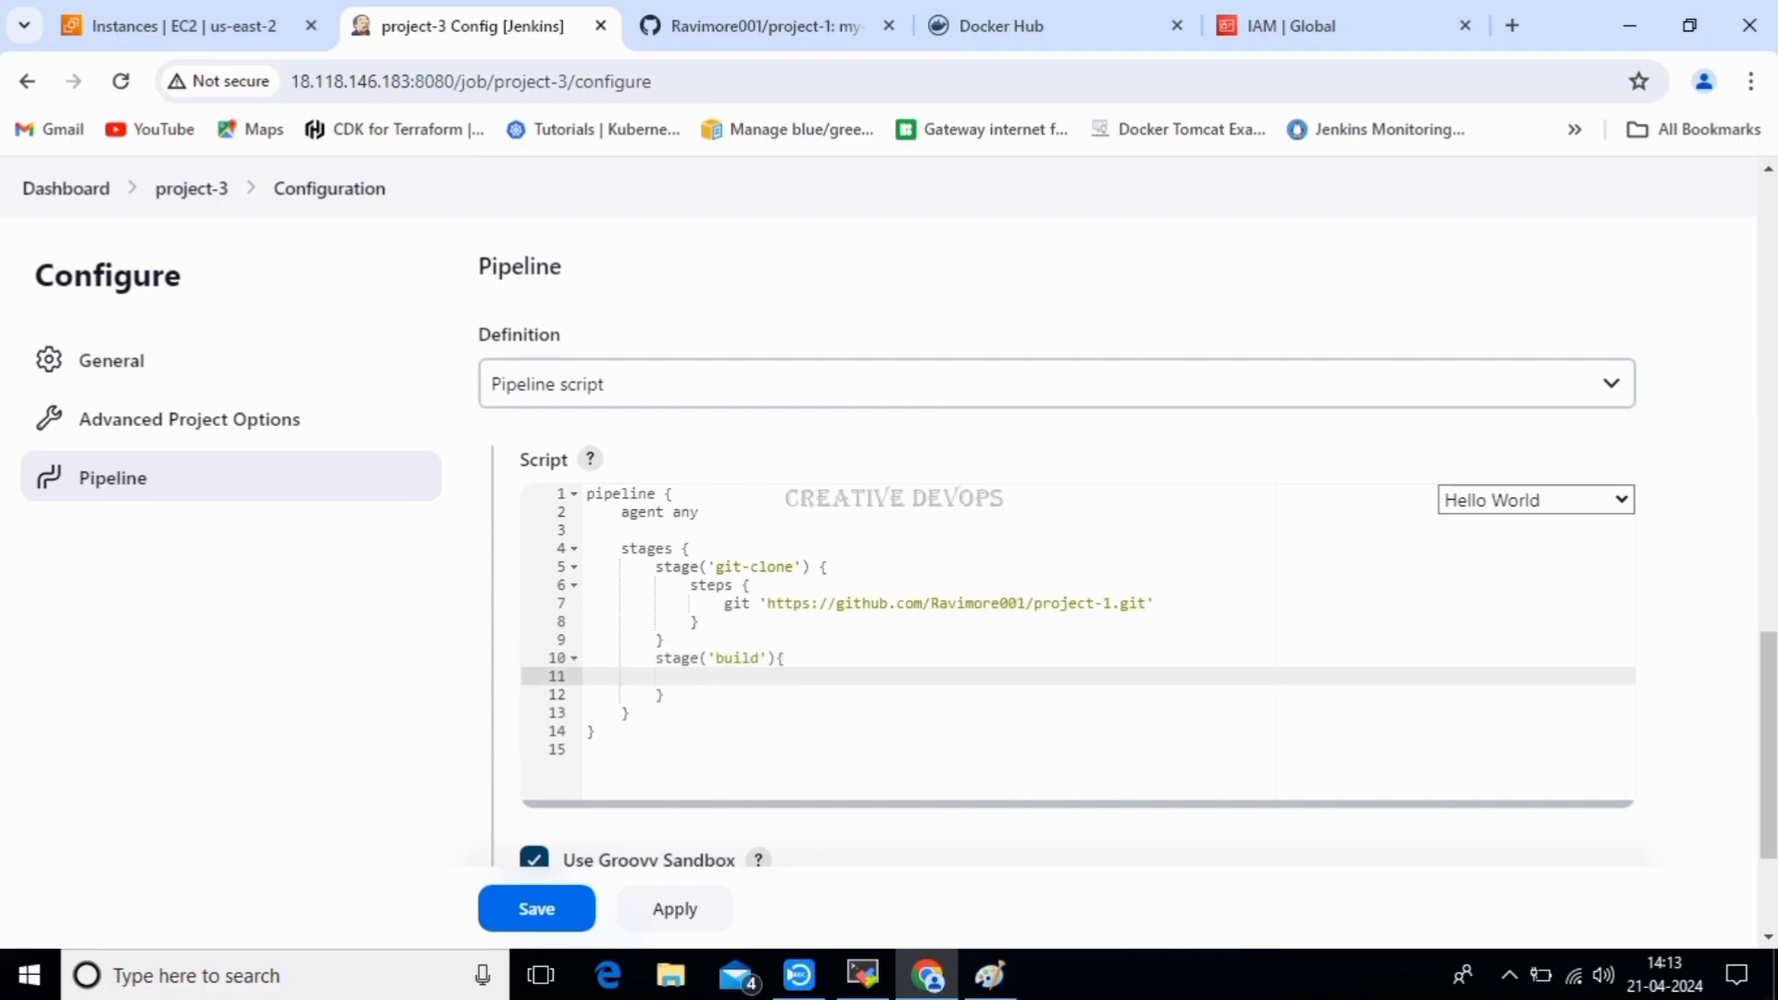
text(steps{)
key(Return)
text(sh 'mvn )
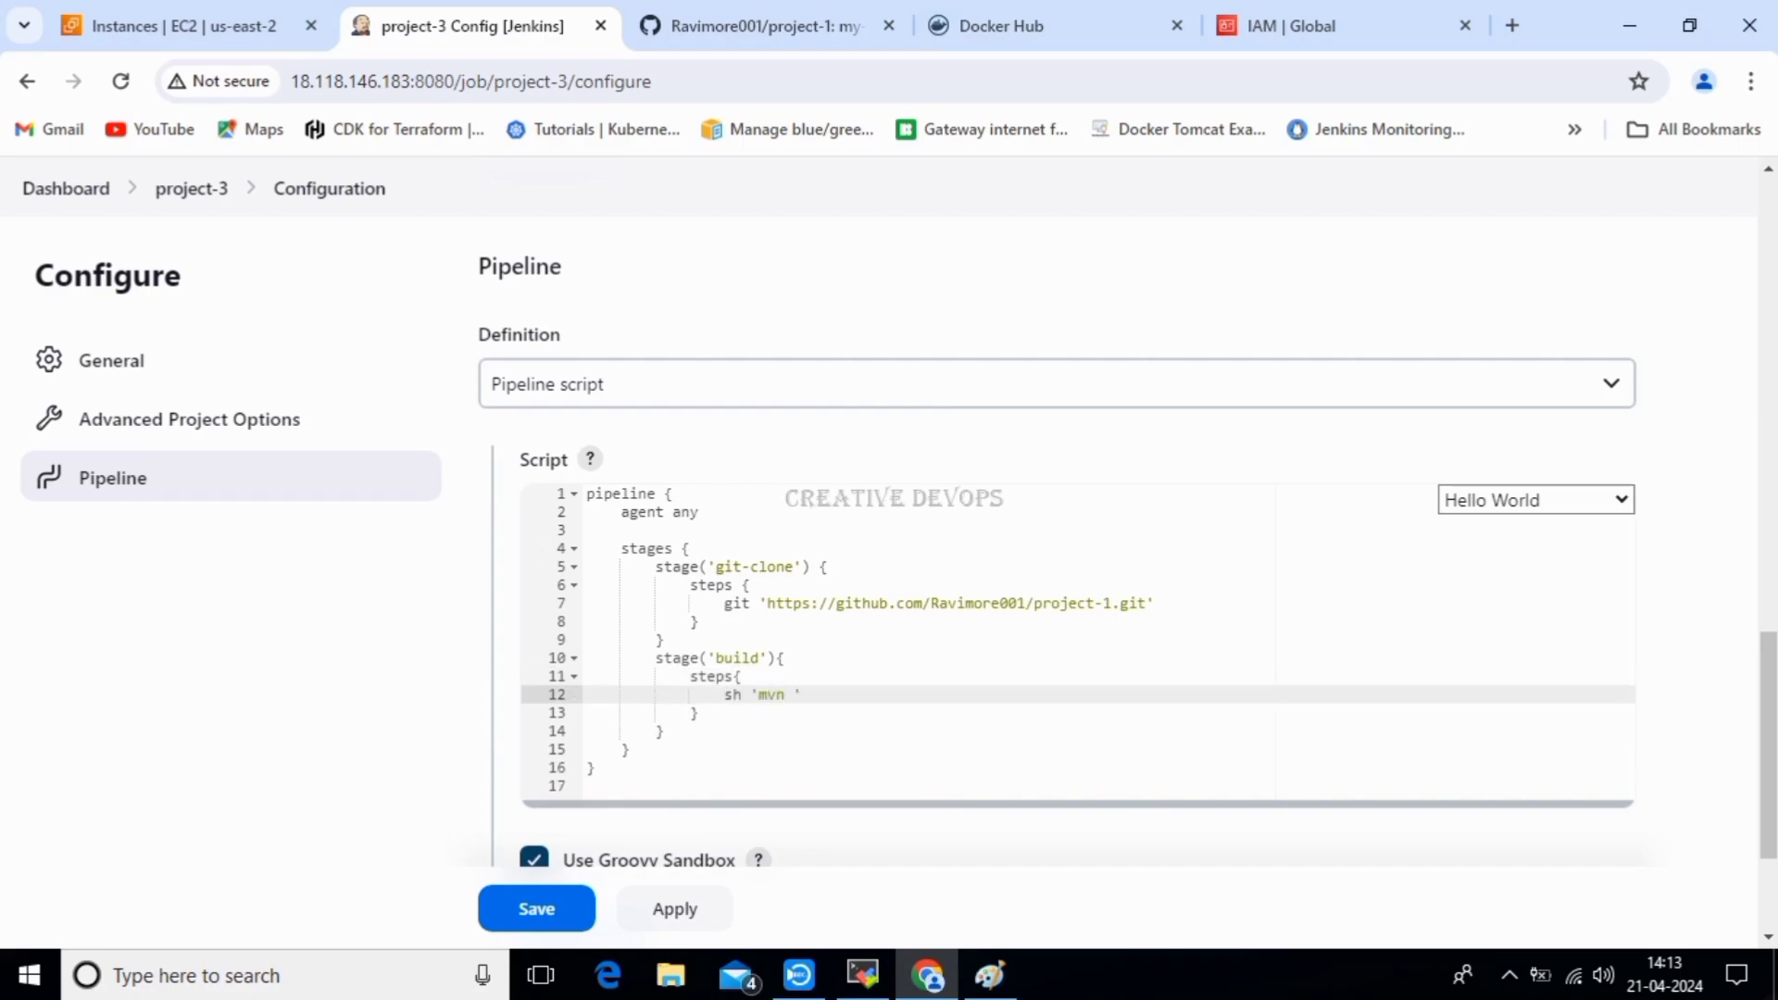
text(clean install)
drag(741, 659, 787, 658)
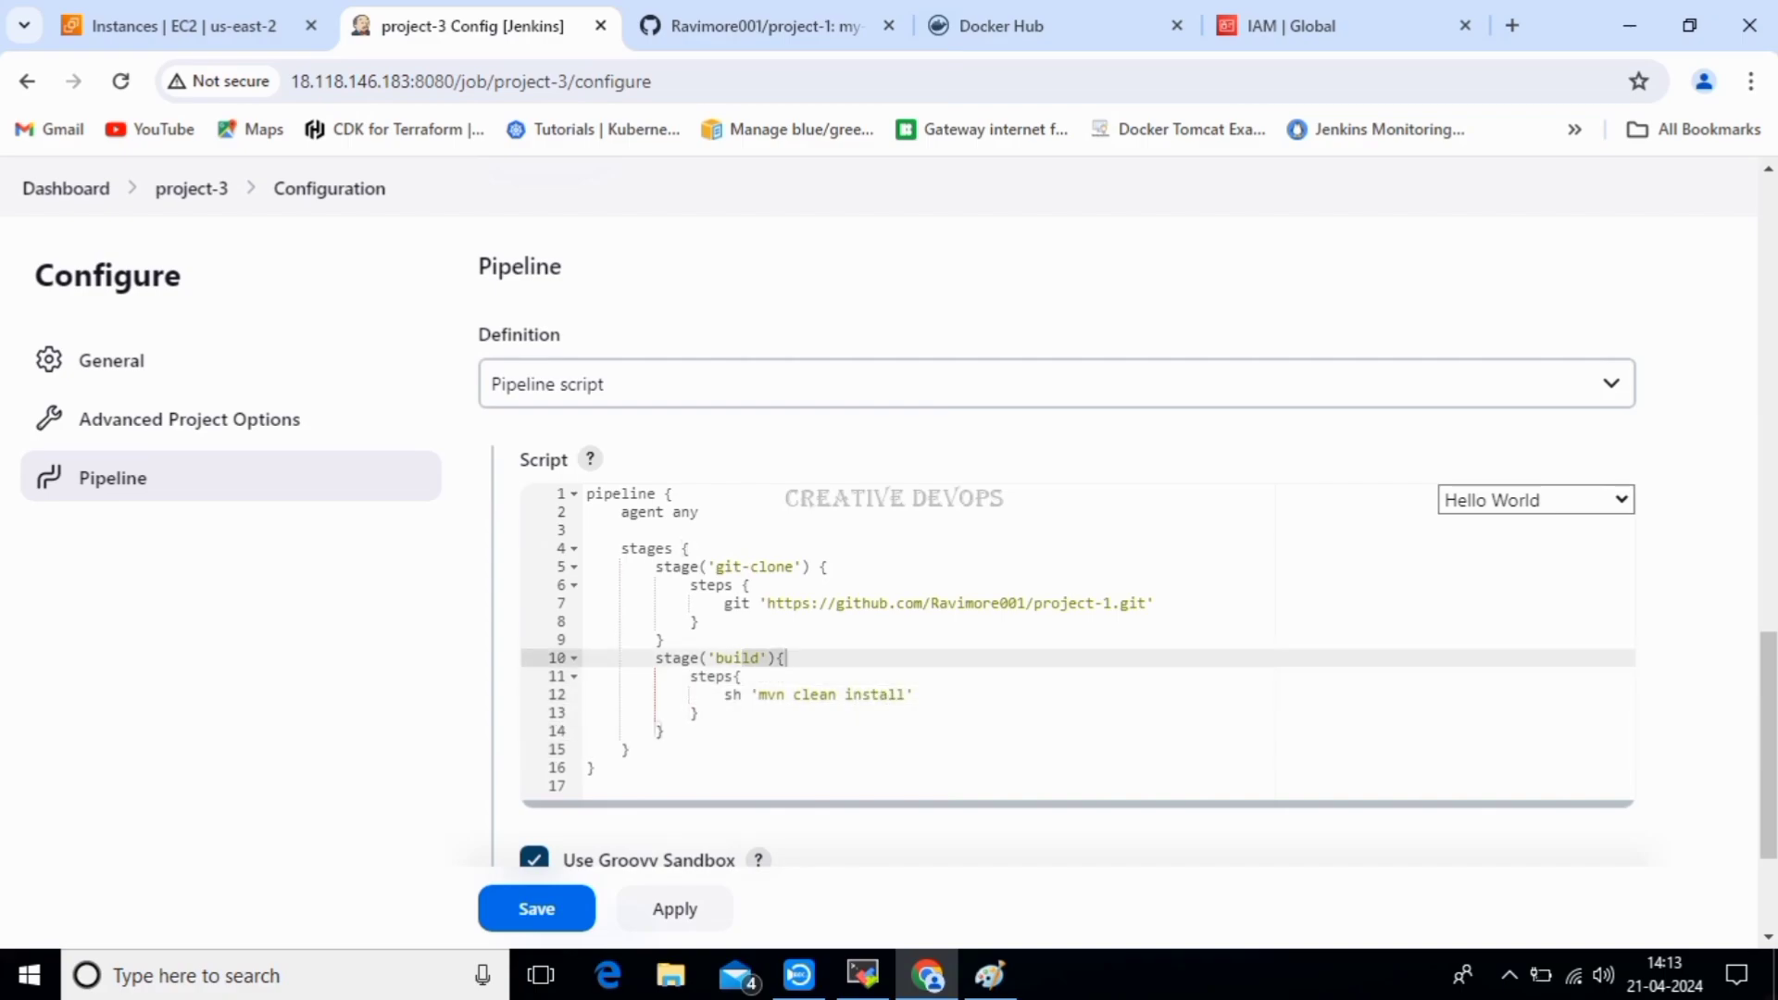
click(788, 659)
key(Down)
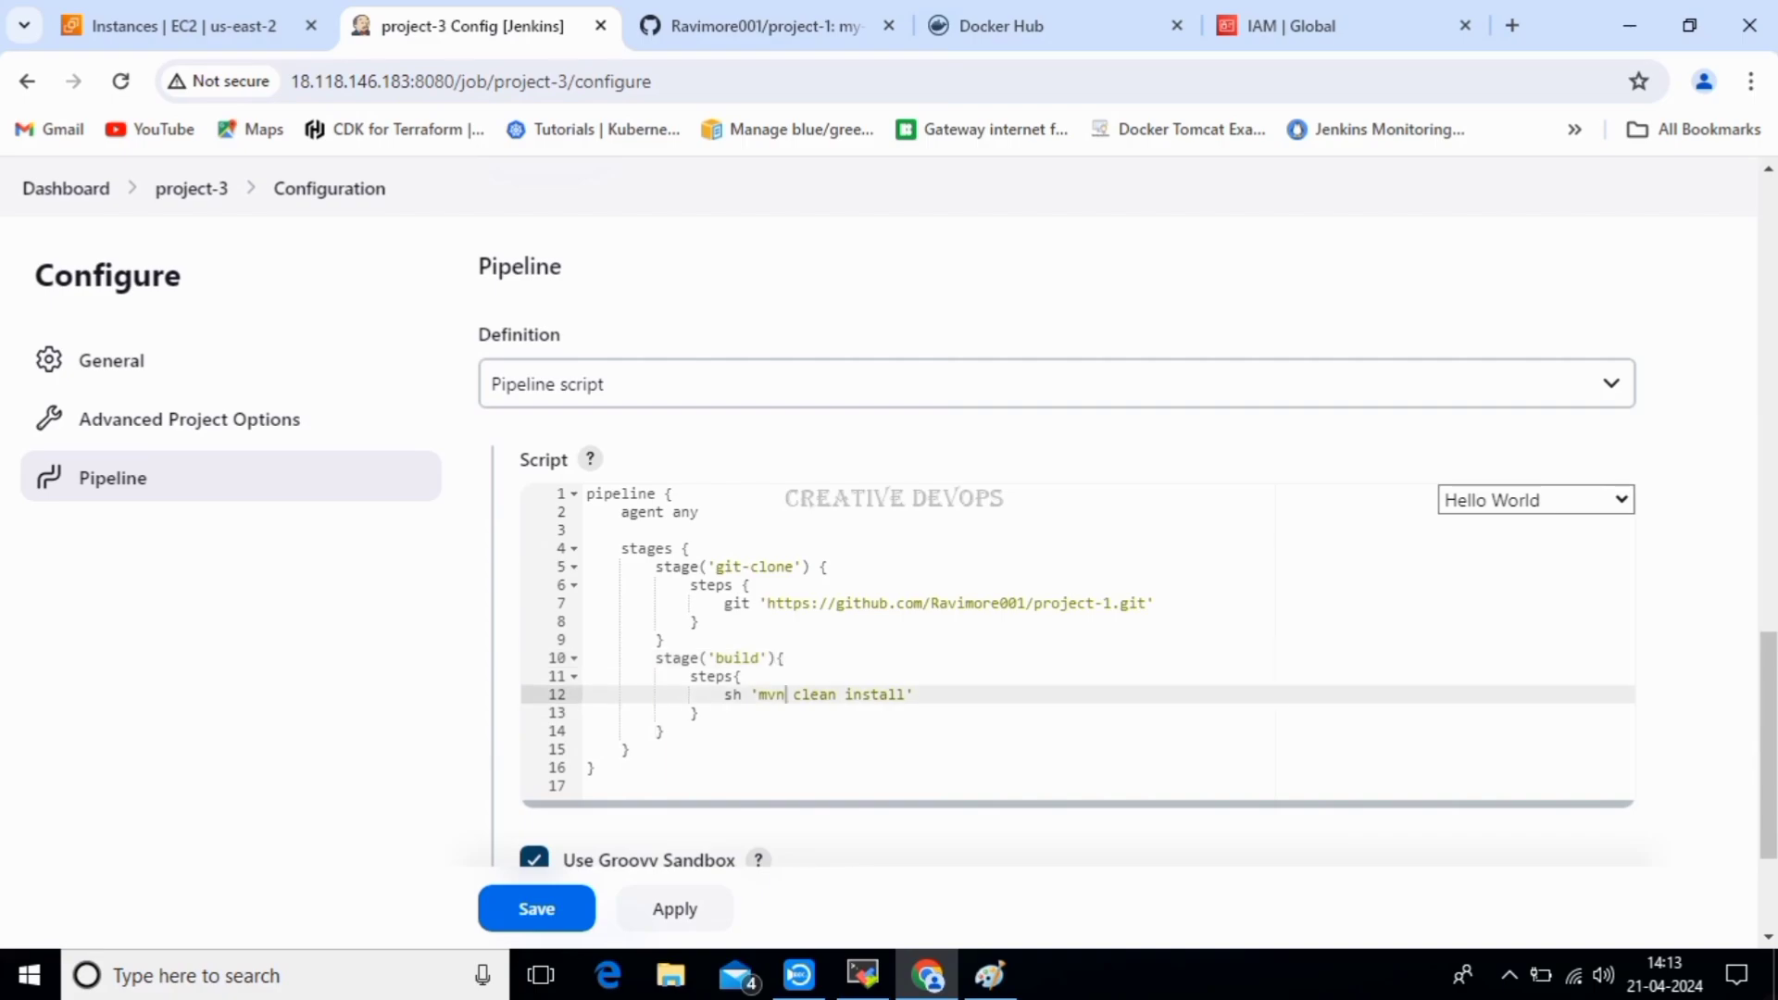
key(Down)
key(Down)
key(Down)
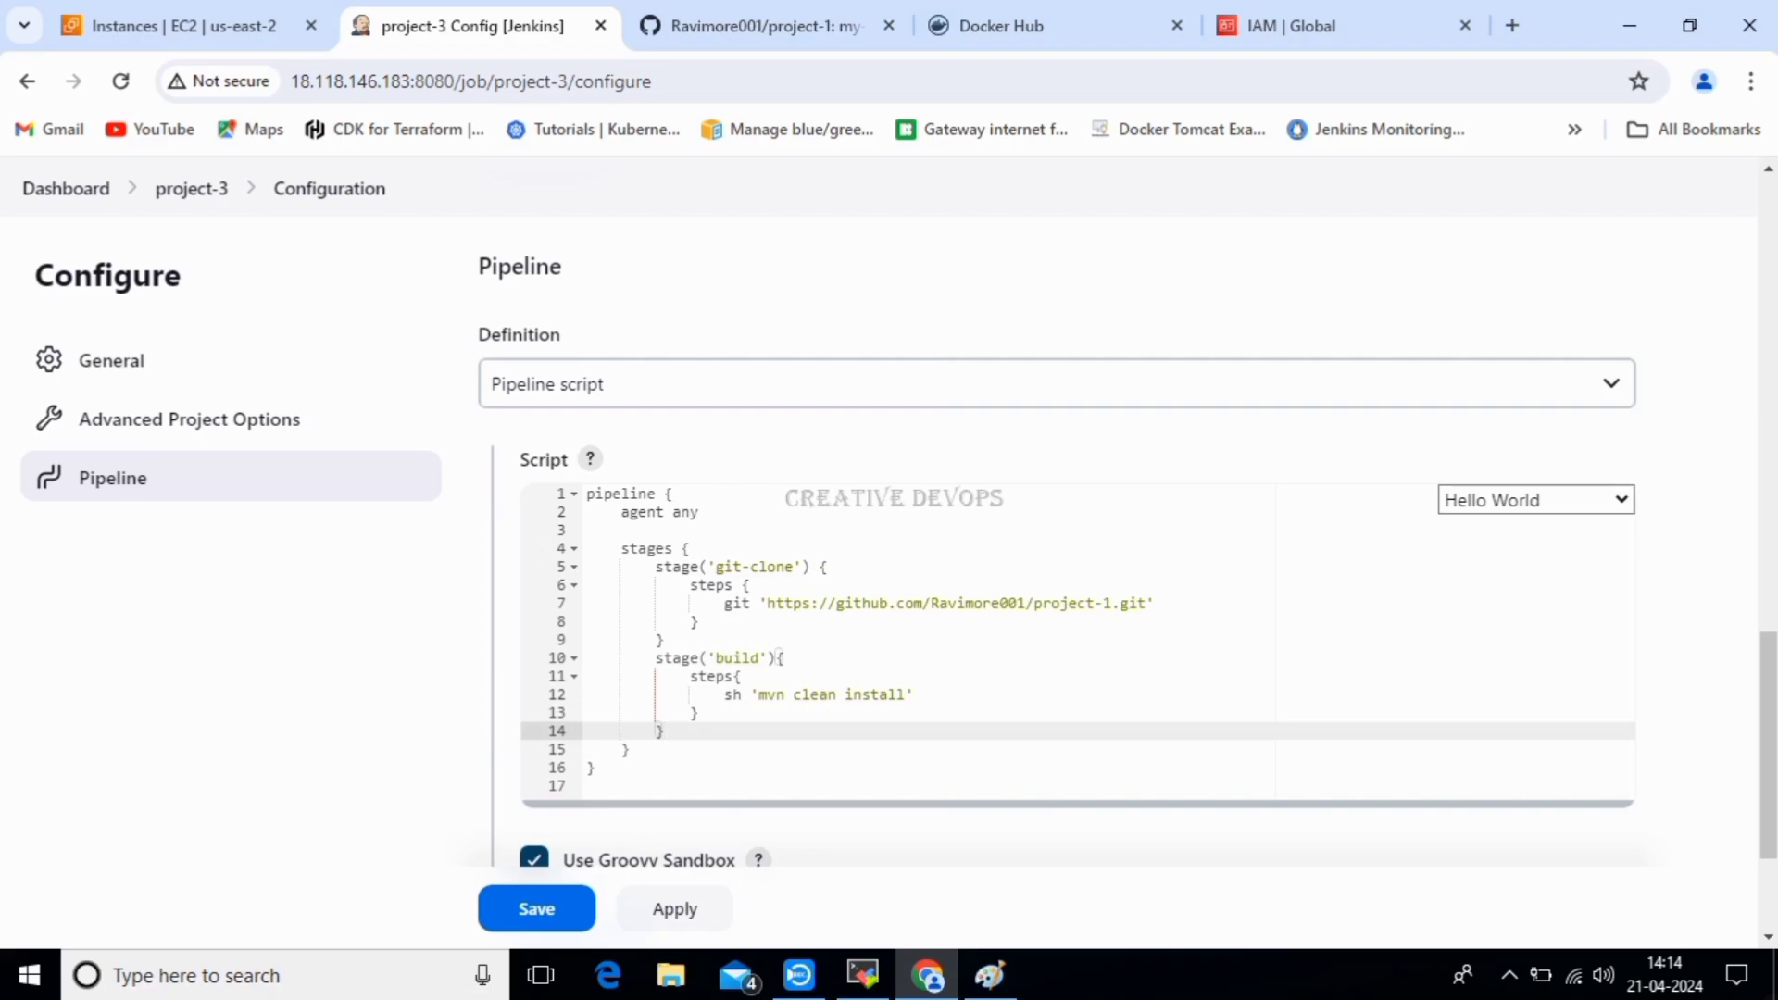
click(589, 530)
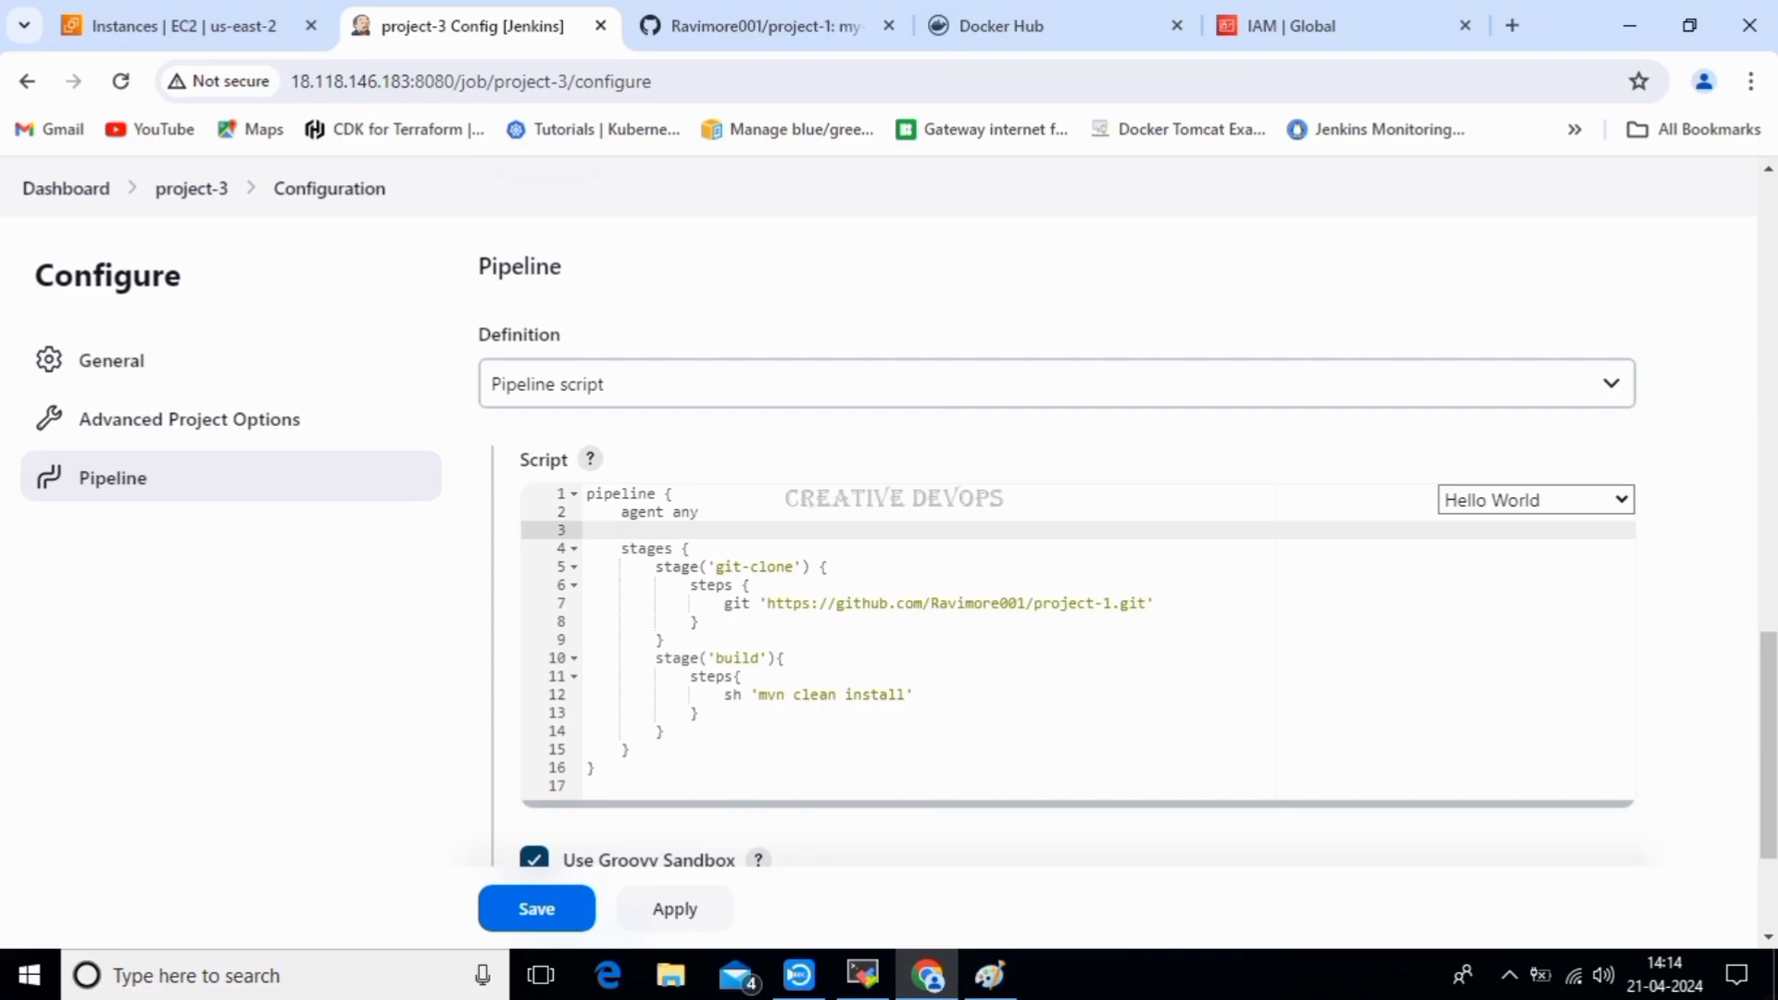
Add an environment block setting PATH to /opt/apache-maven-3.9.6/bin:$PATH.
text(env)
text(ironment{)
key(Return)
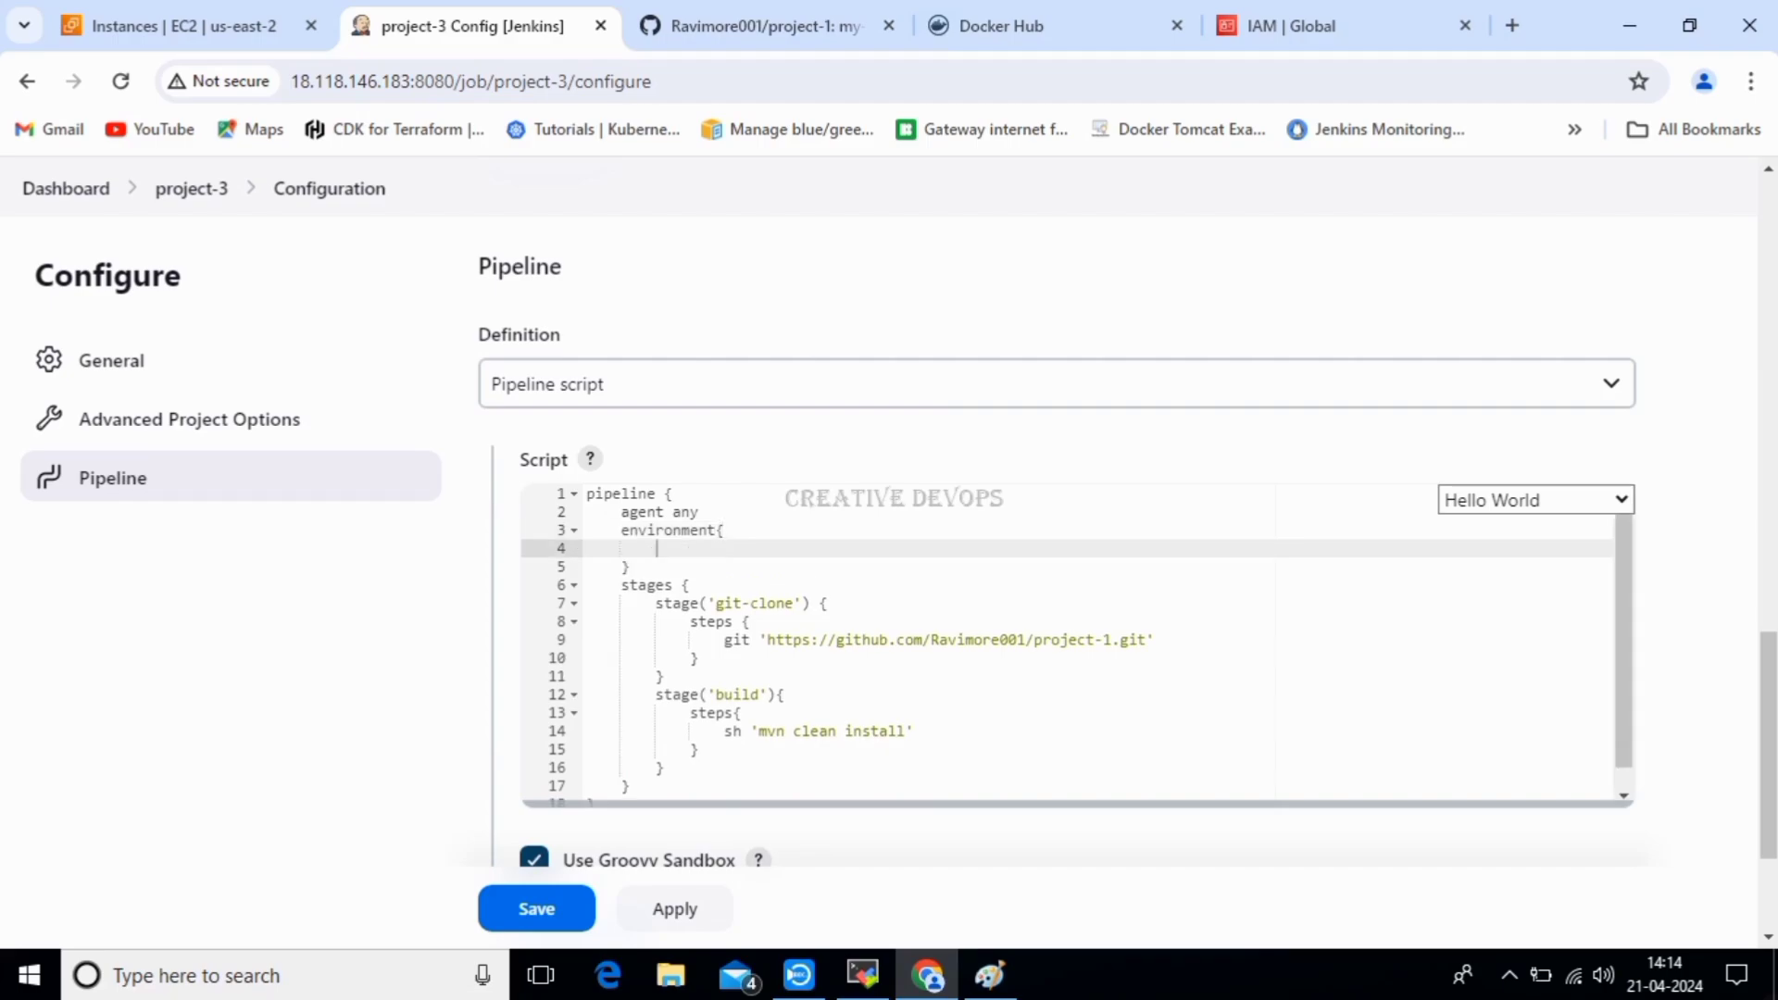
text(PATH="/opt/apache-maven-)
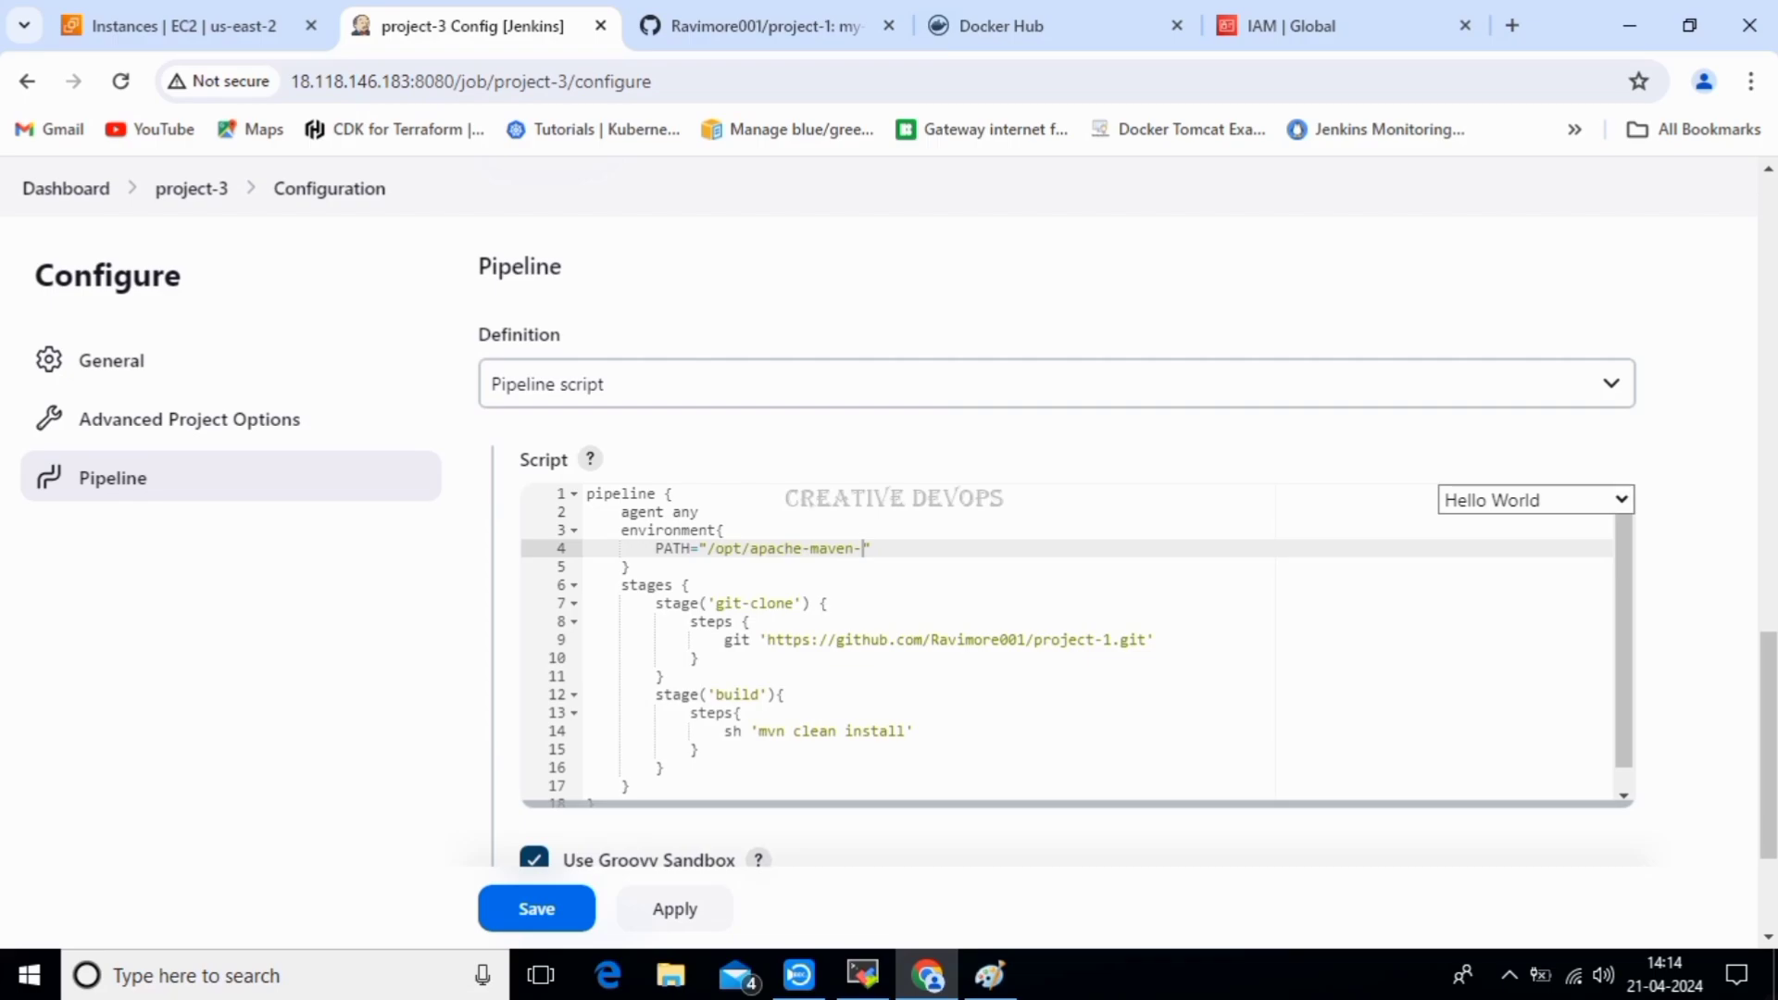
text(3.9.6/bin:$PATH)
drag(655, 548, 1003, 548)
click(1003, 549)
double_click(727, 549)
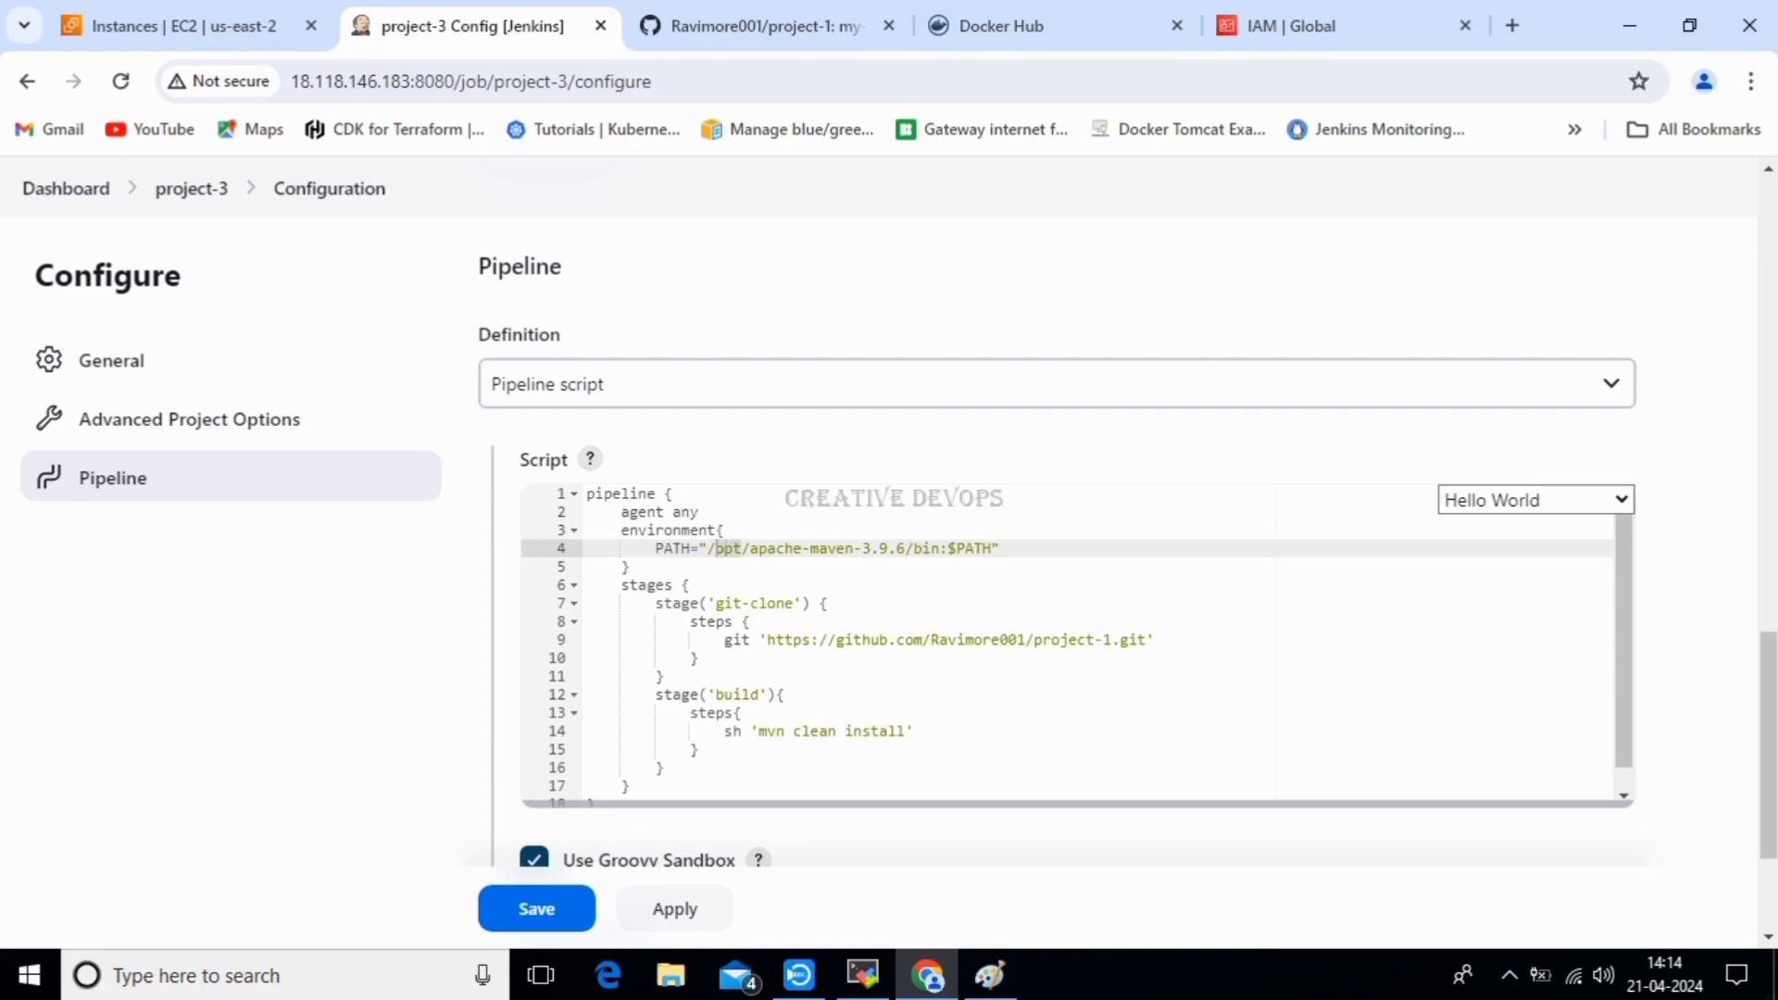
click(829, 549)
click(863, 548)
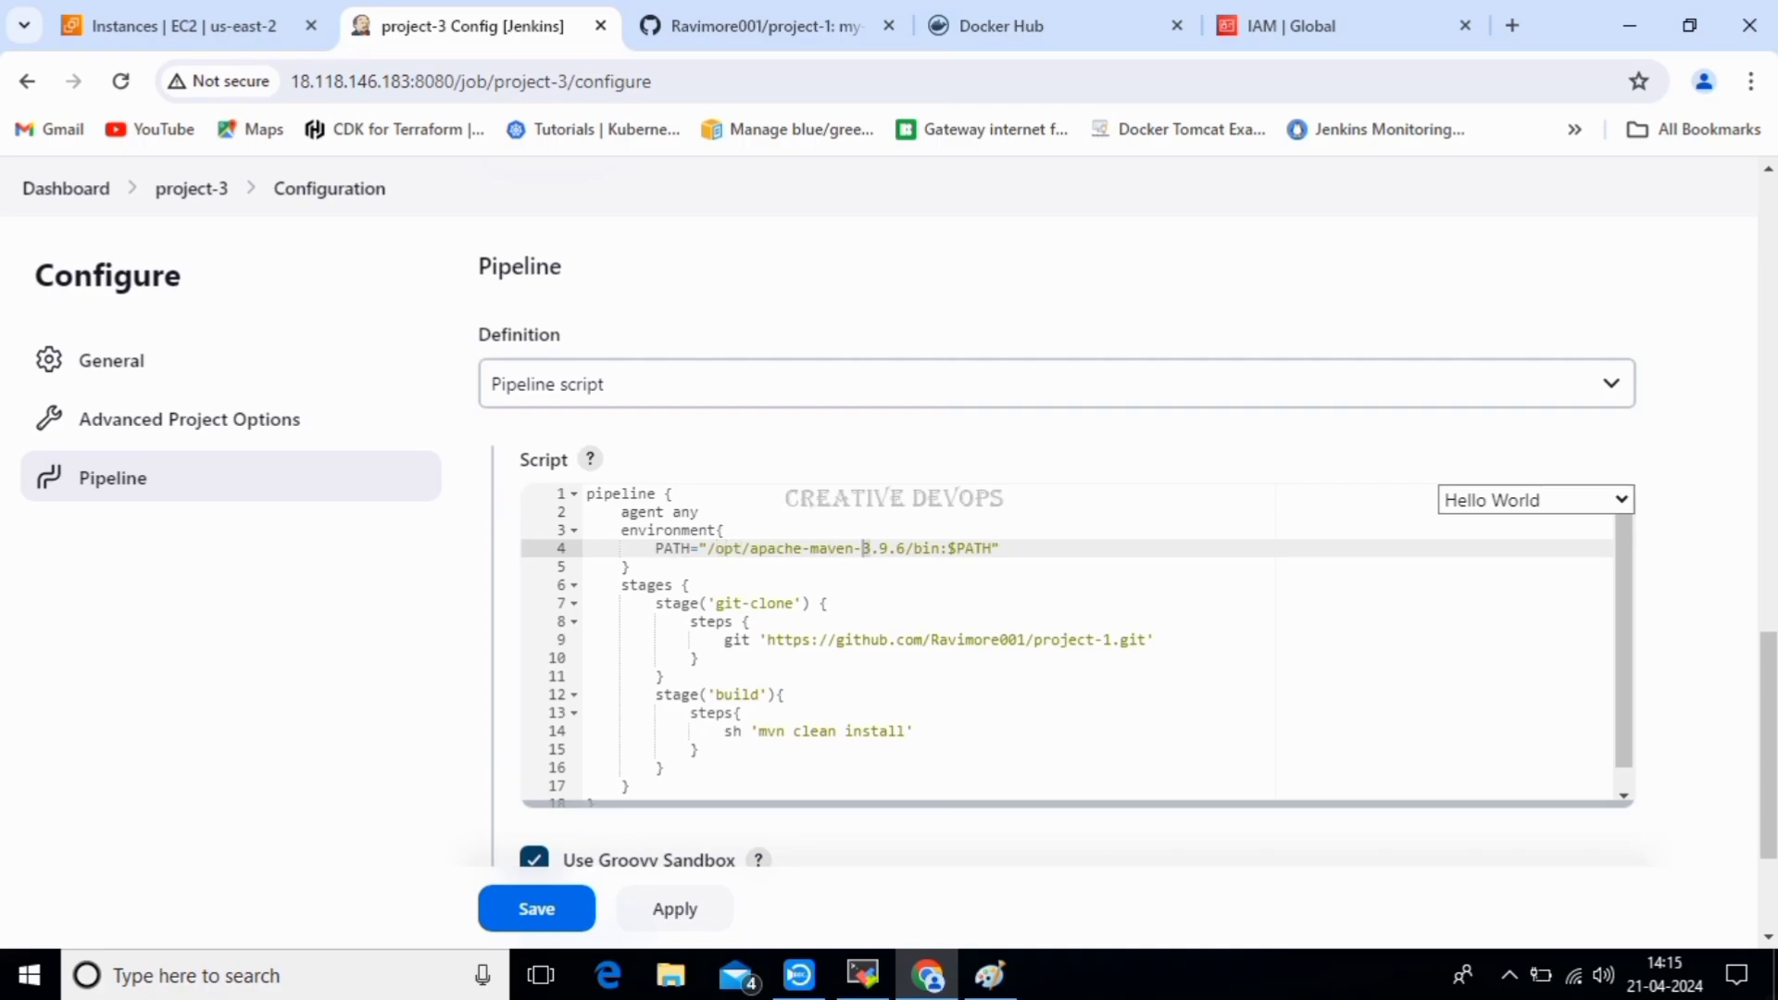
double_click(921, 548)
Apply and save the project-3 pipeline configuration.
scroll(1055, 556, down, 2)
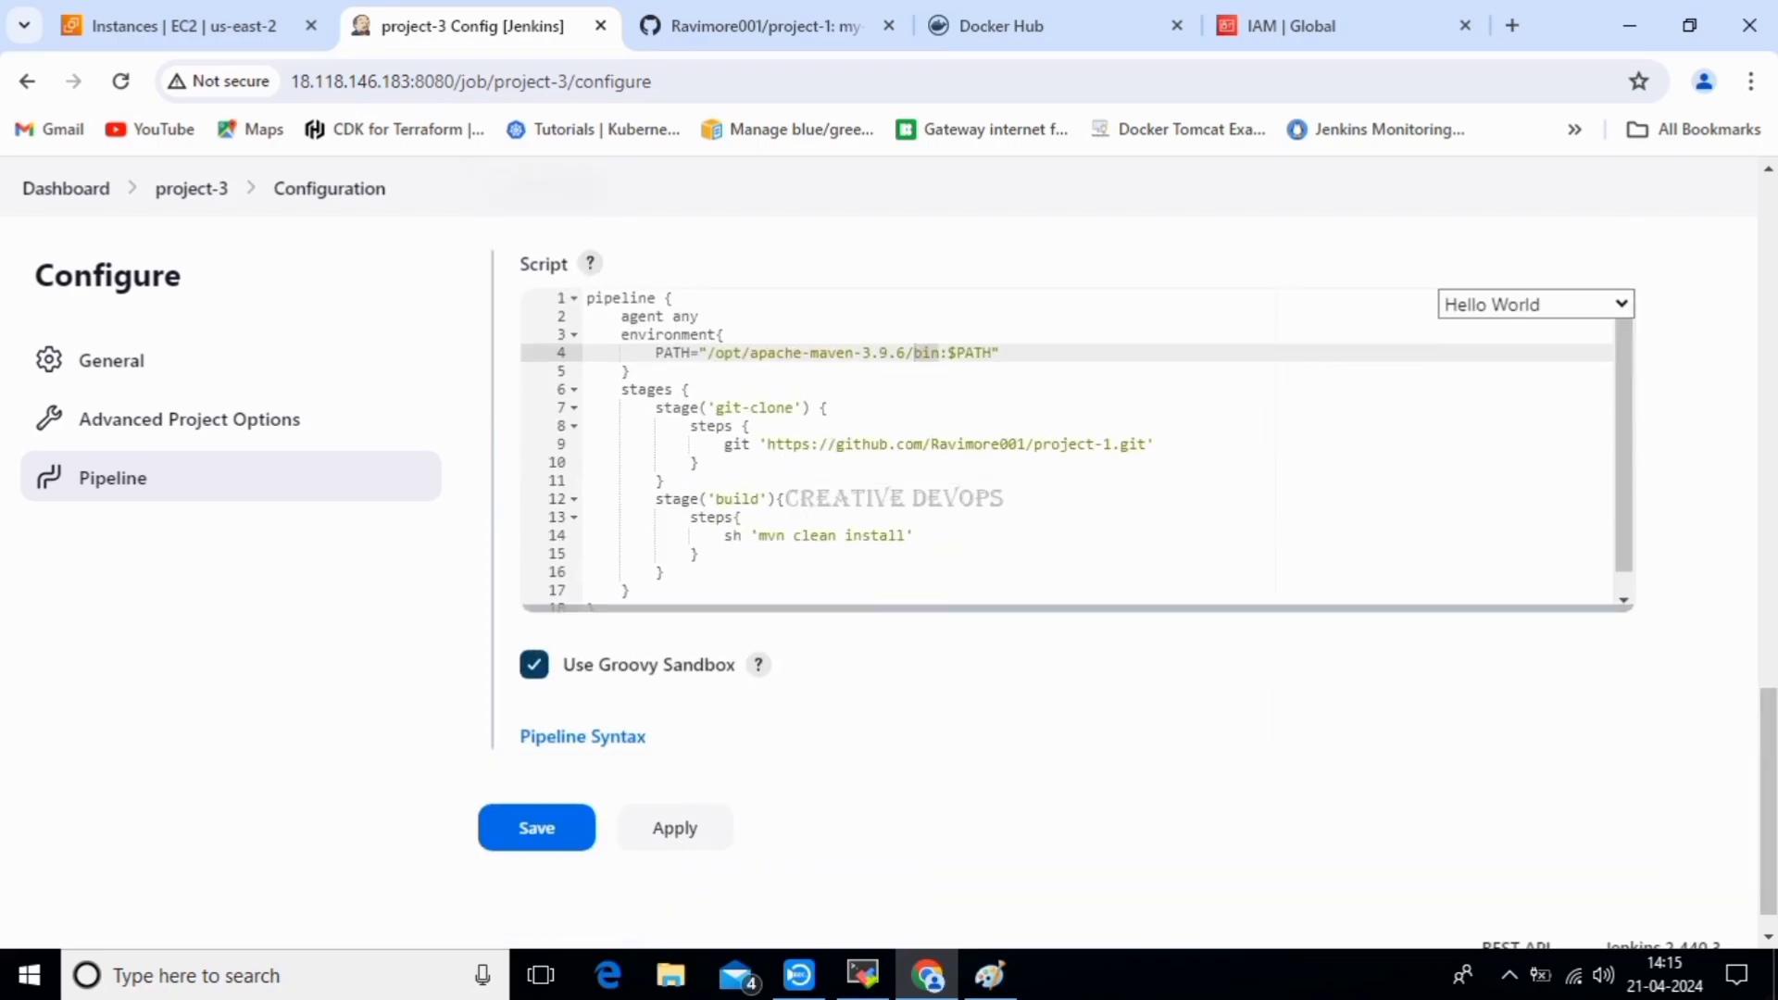
click(682, 828)
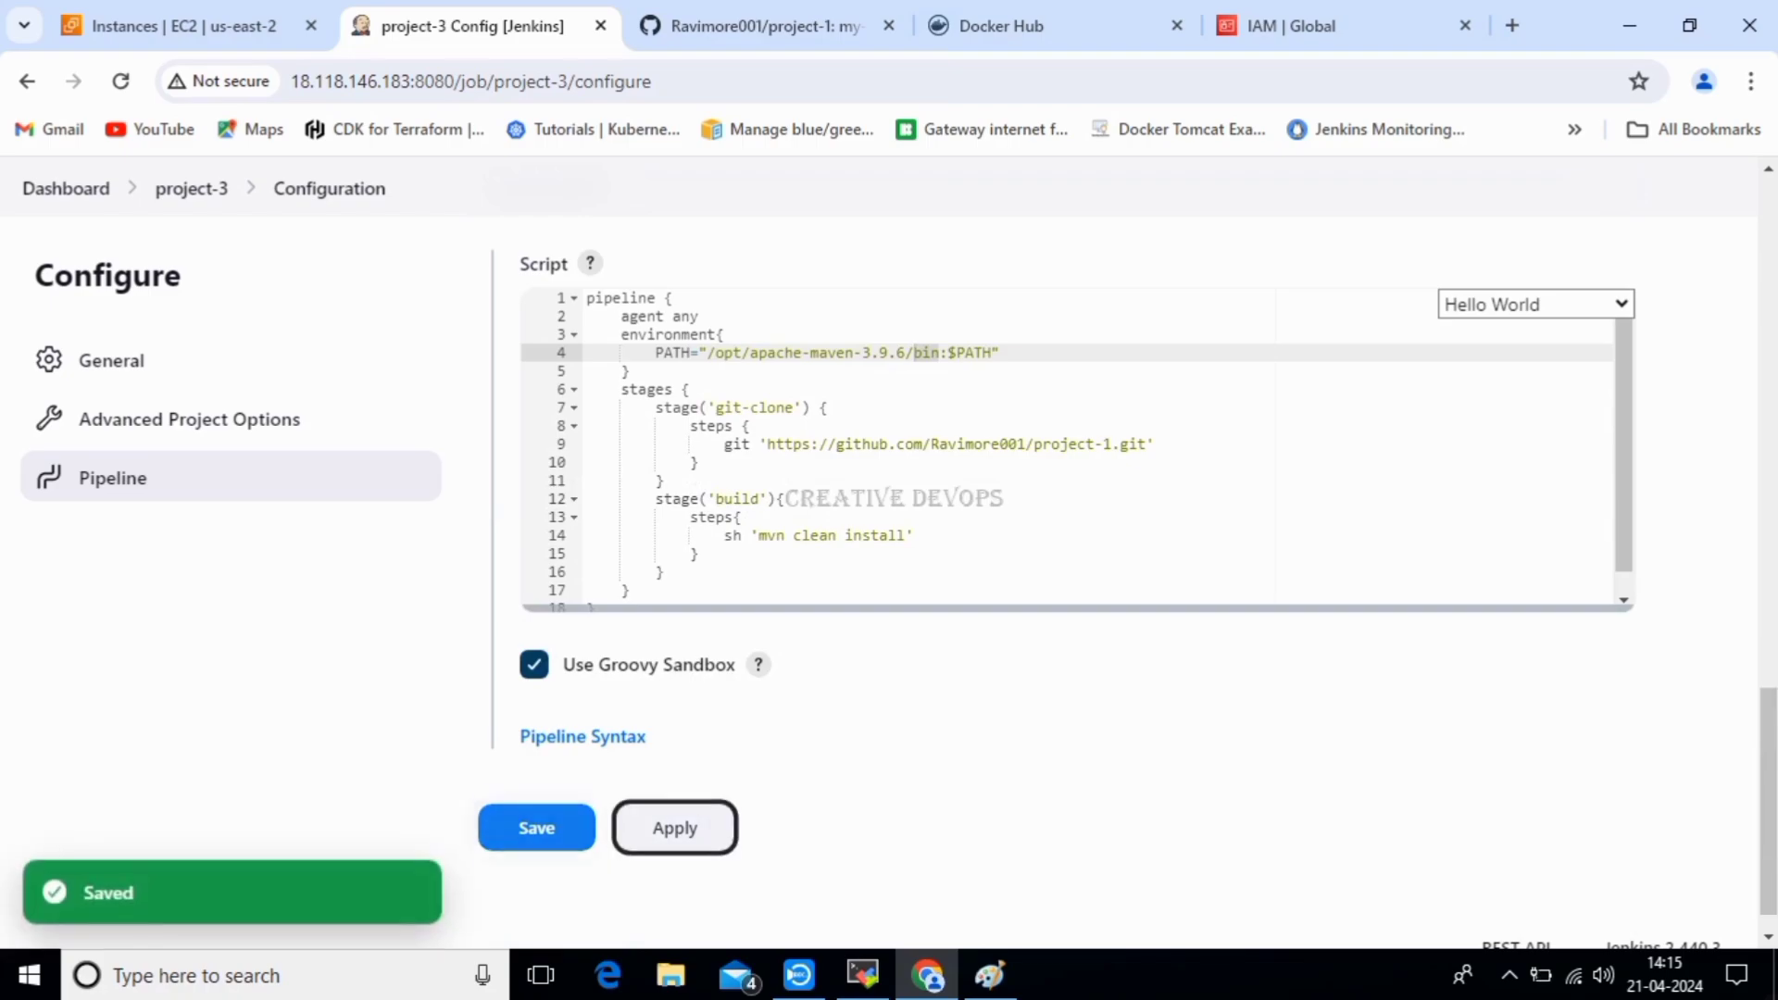
click(537, 827)
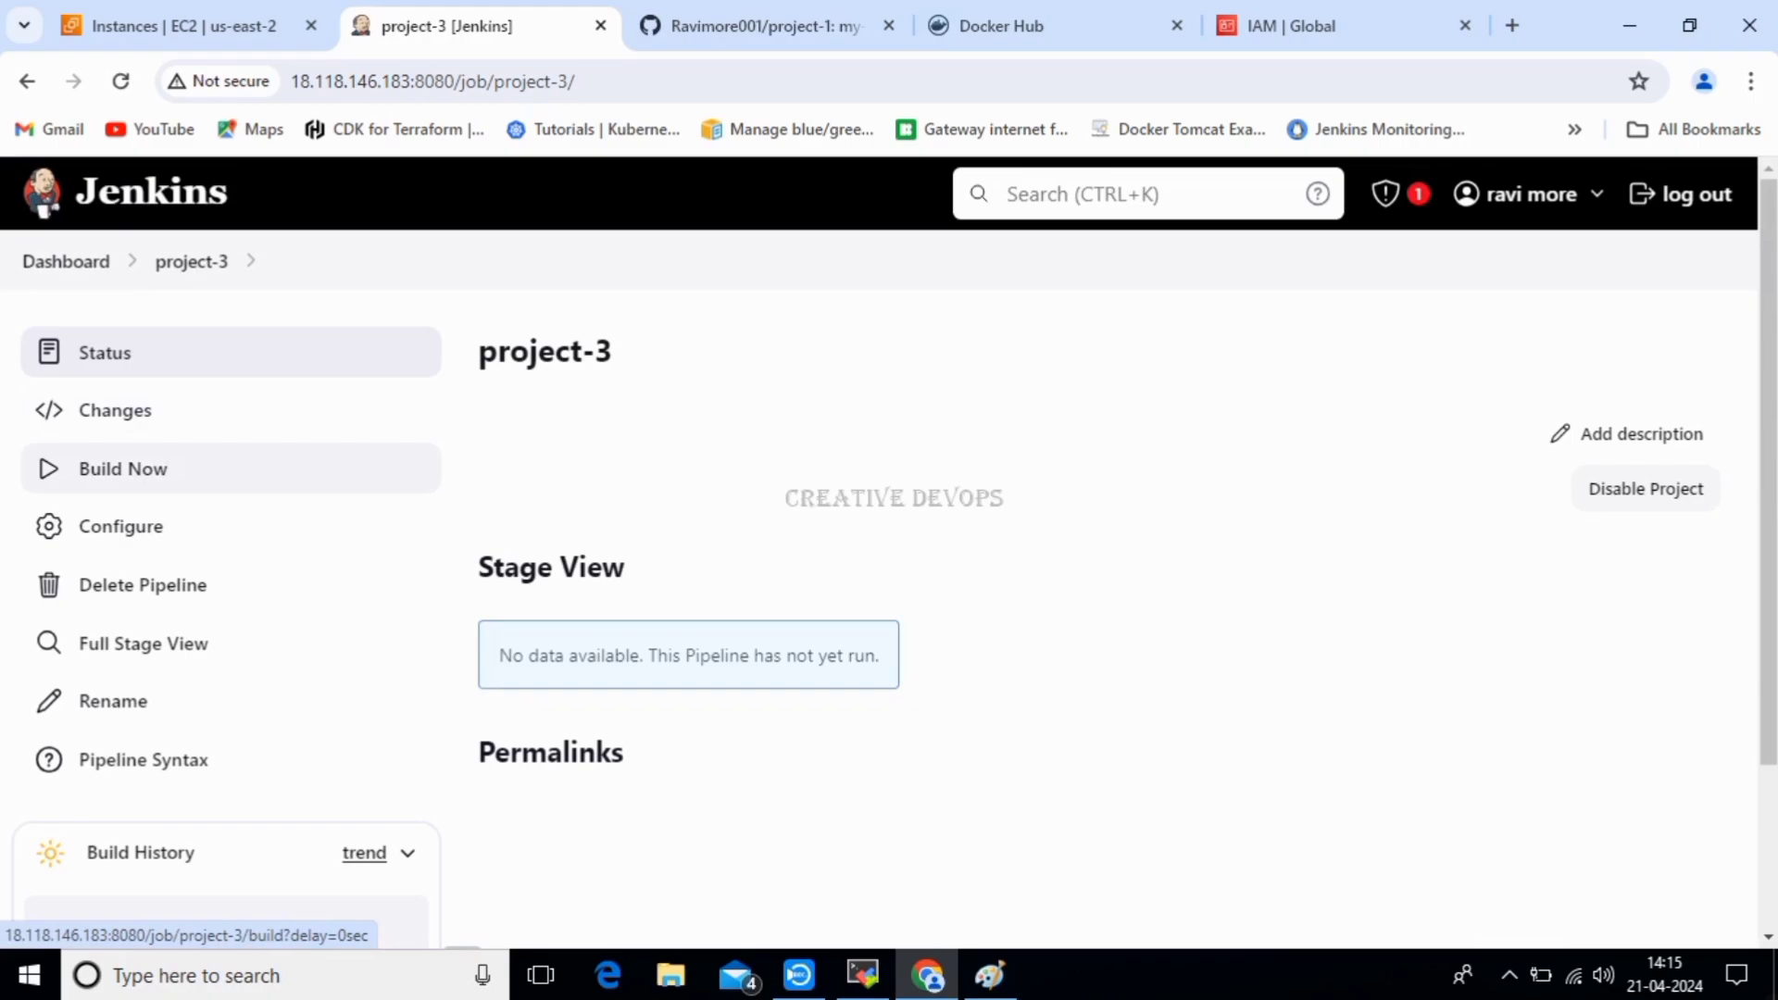
Build project-3 and watch the git-clone and build stages turn green.
click(124, 469)
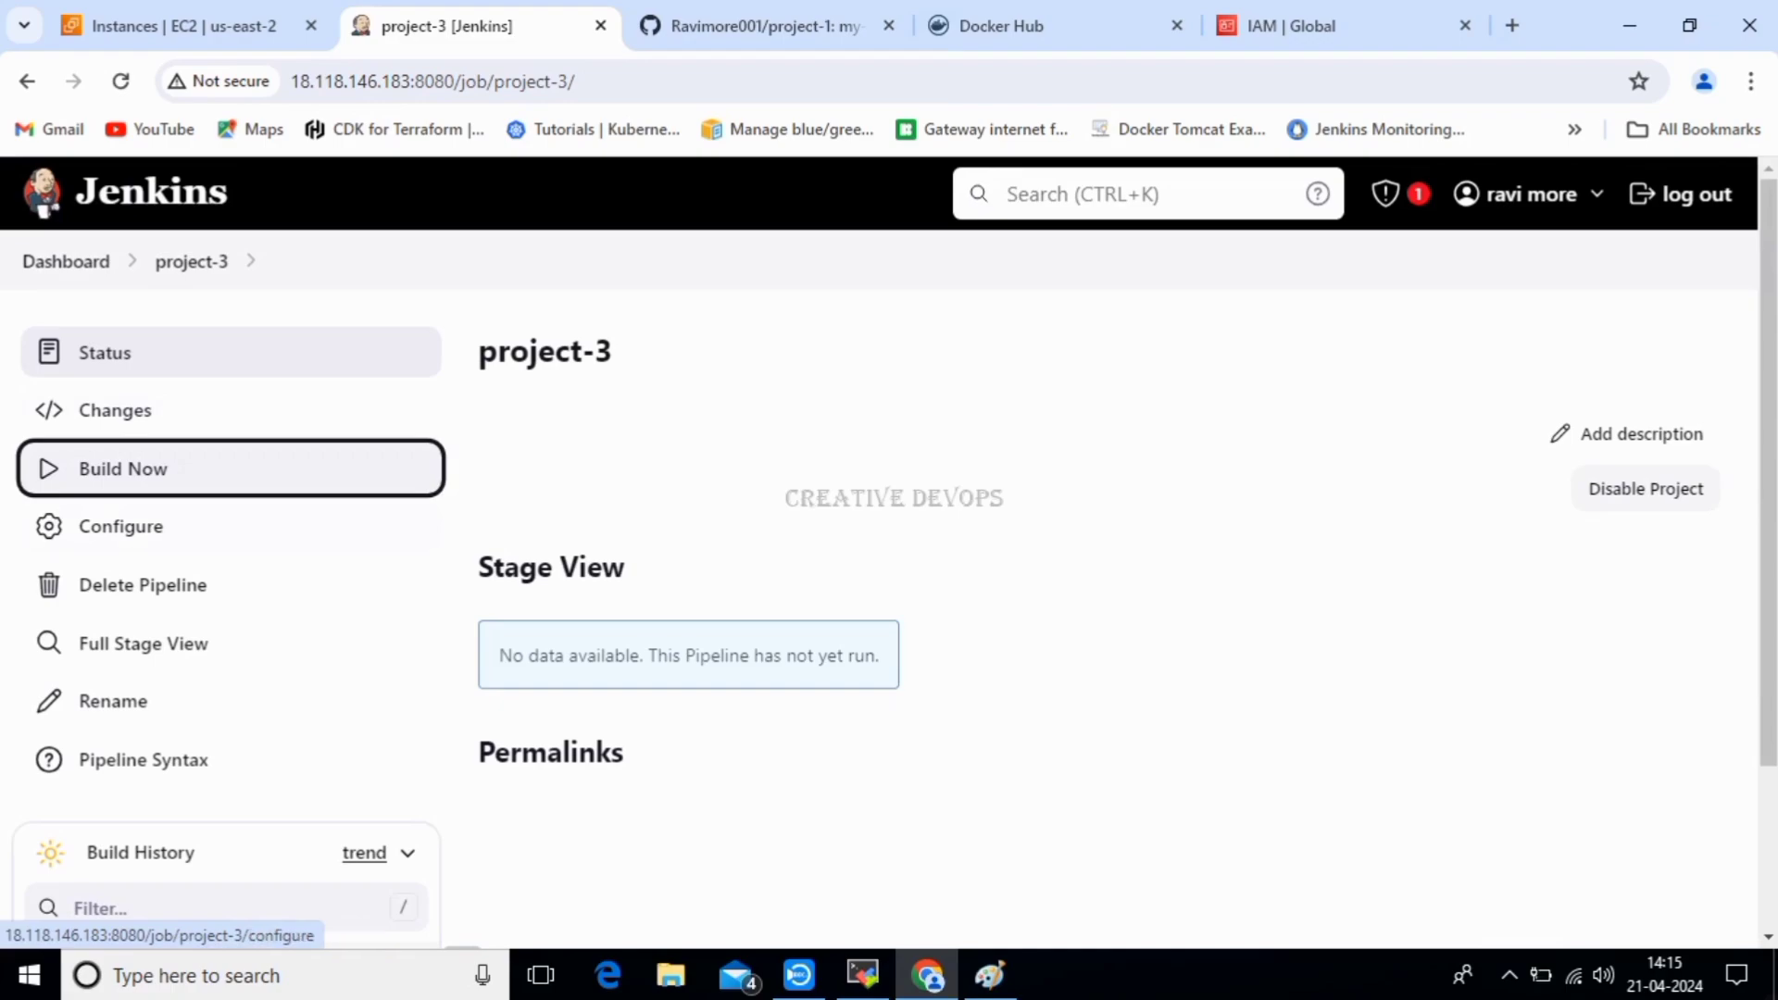
scroll(889, 553, down, 2)
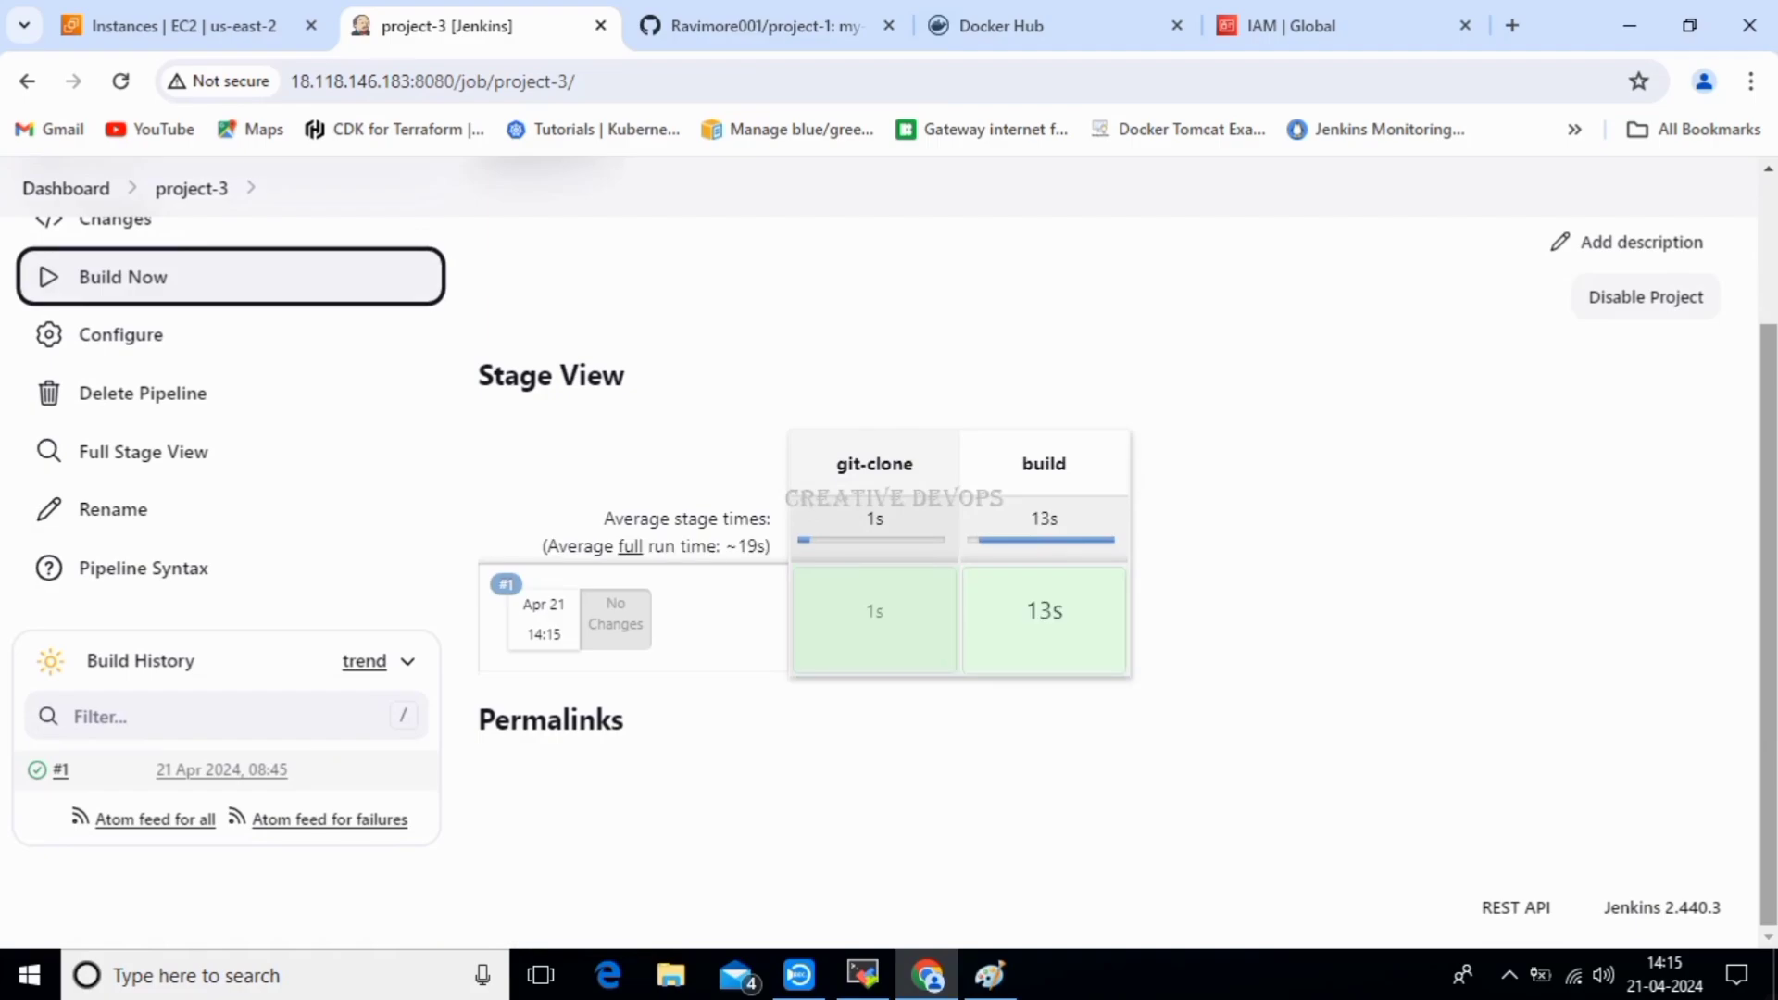
mouse_move(1043, 616)
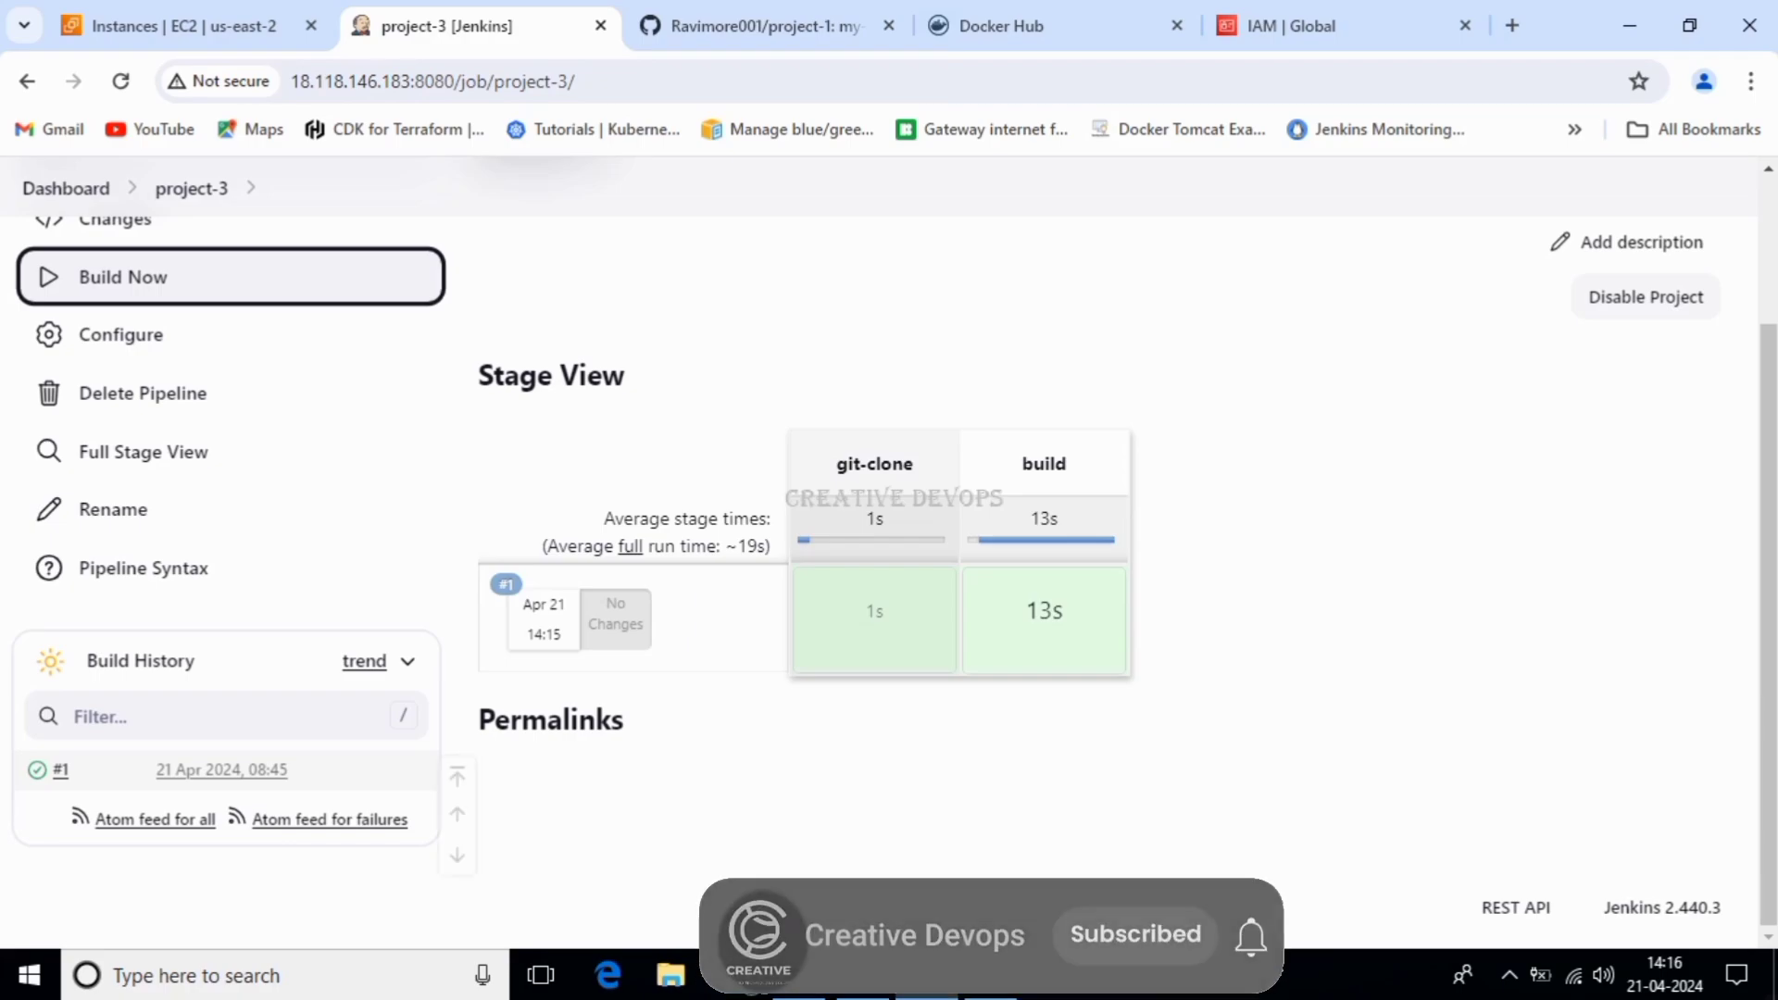
In build #1's console output, select the /var/lib/jenkins/workspace/project-3/target war path.
click(37, 770)
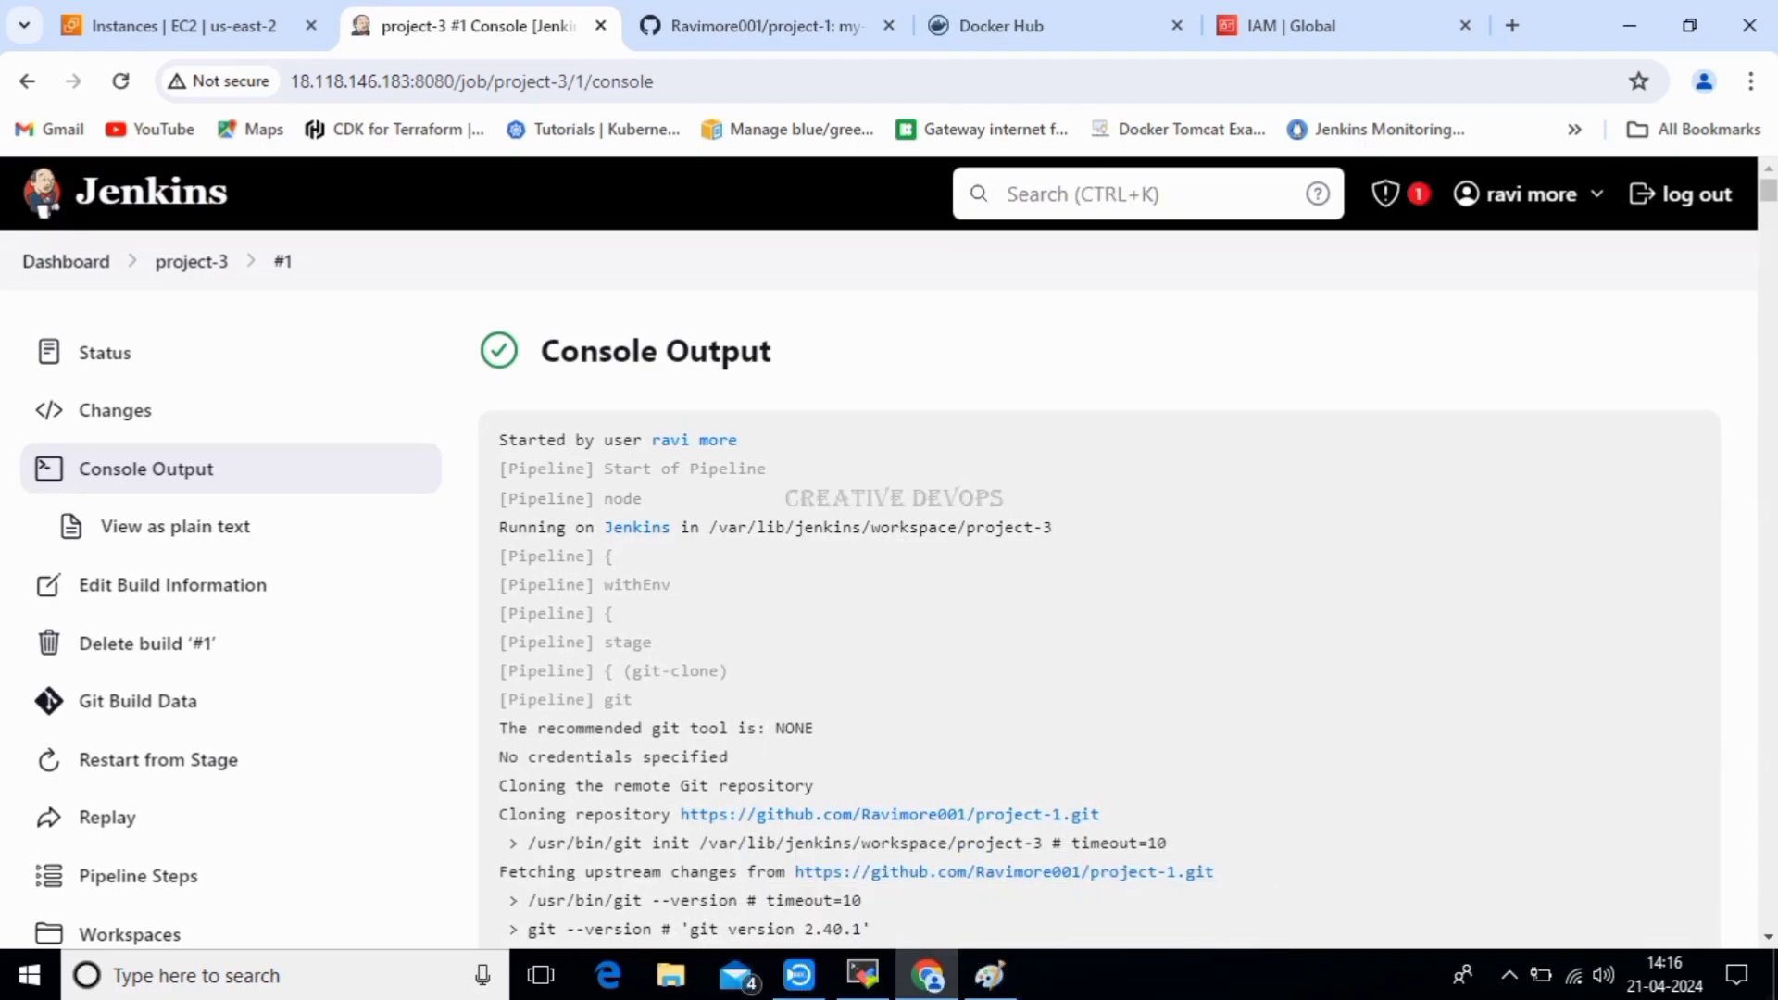
drag(1767, 191, 1768, 912)
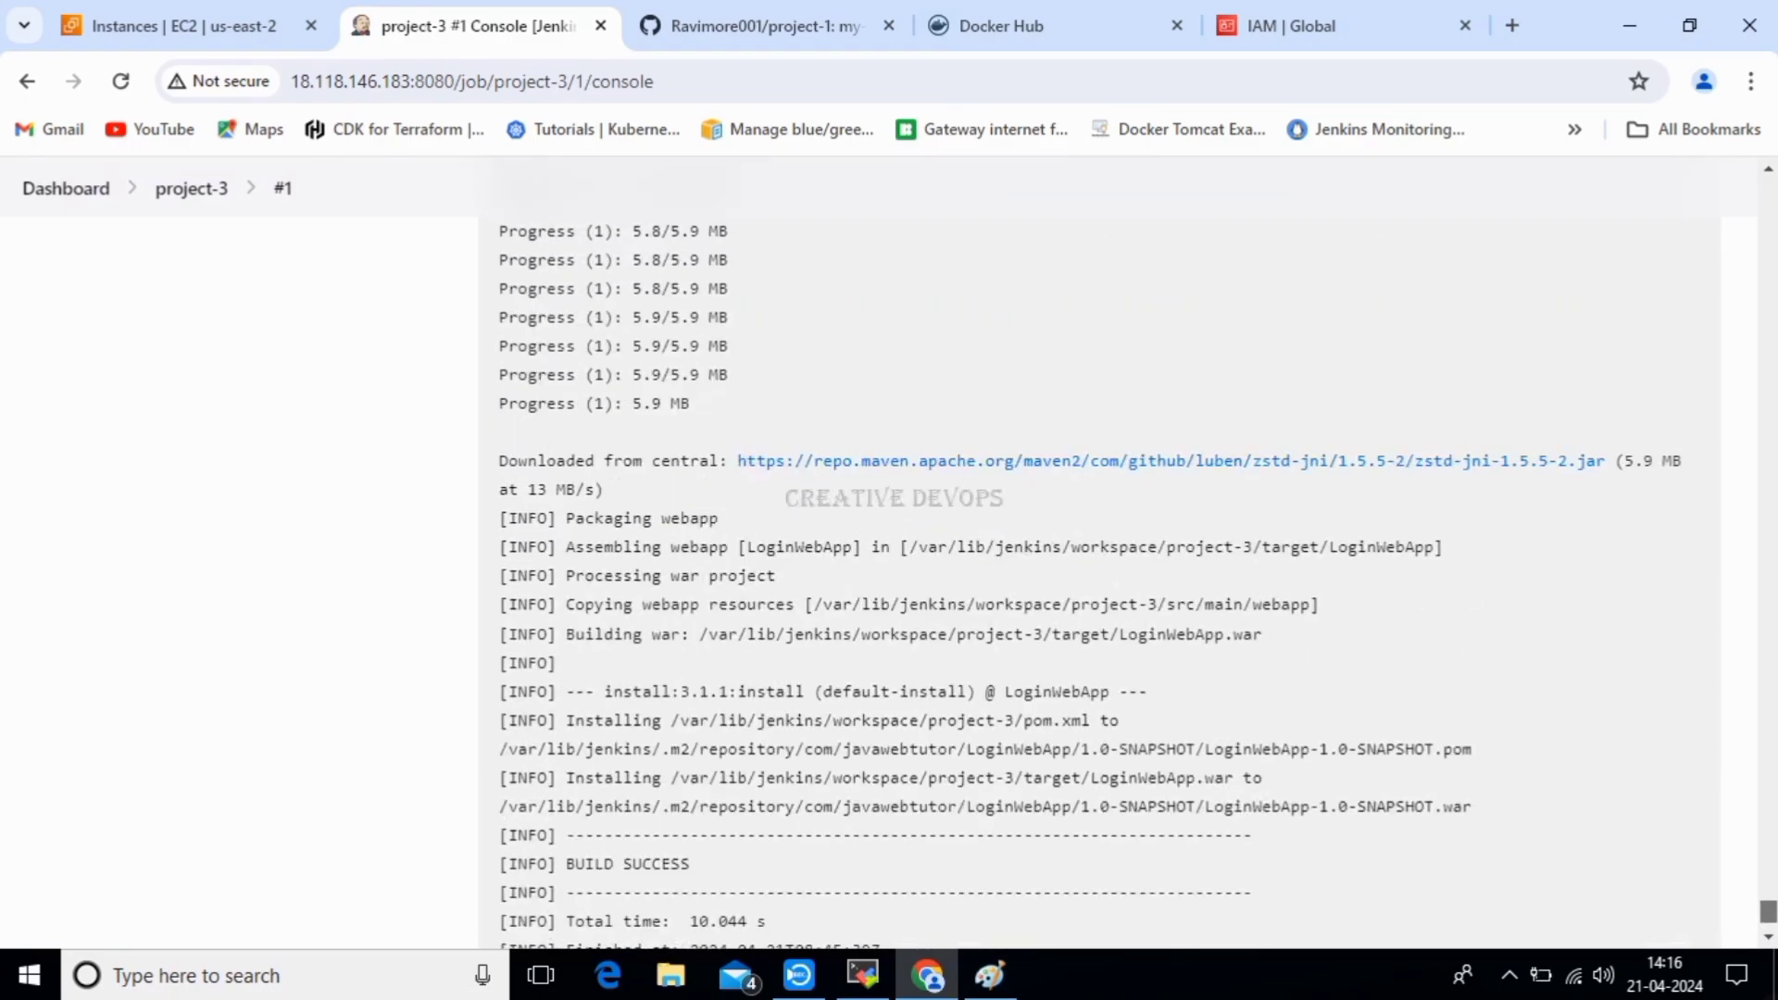
drag(565, 635, 1107, 636)
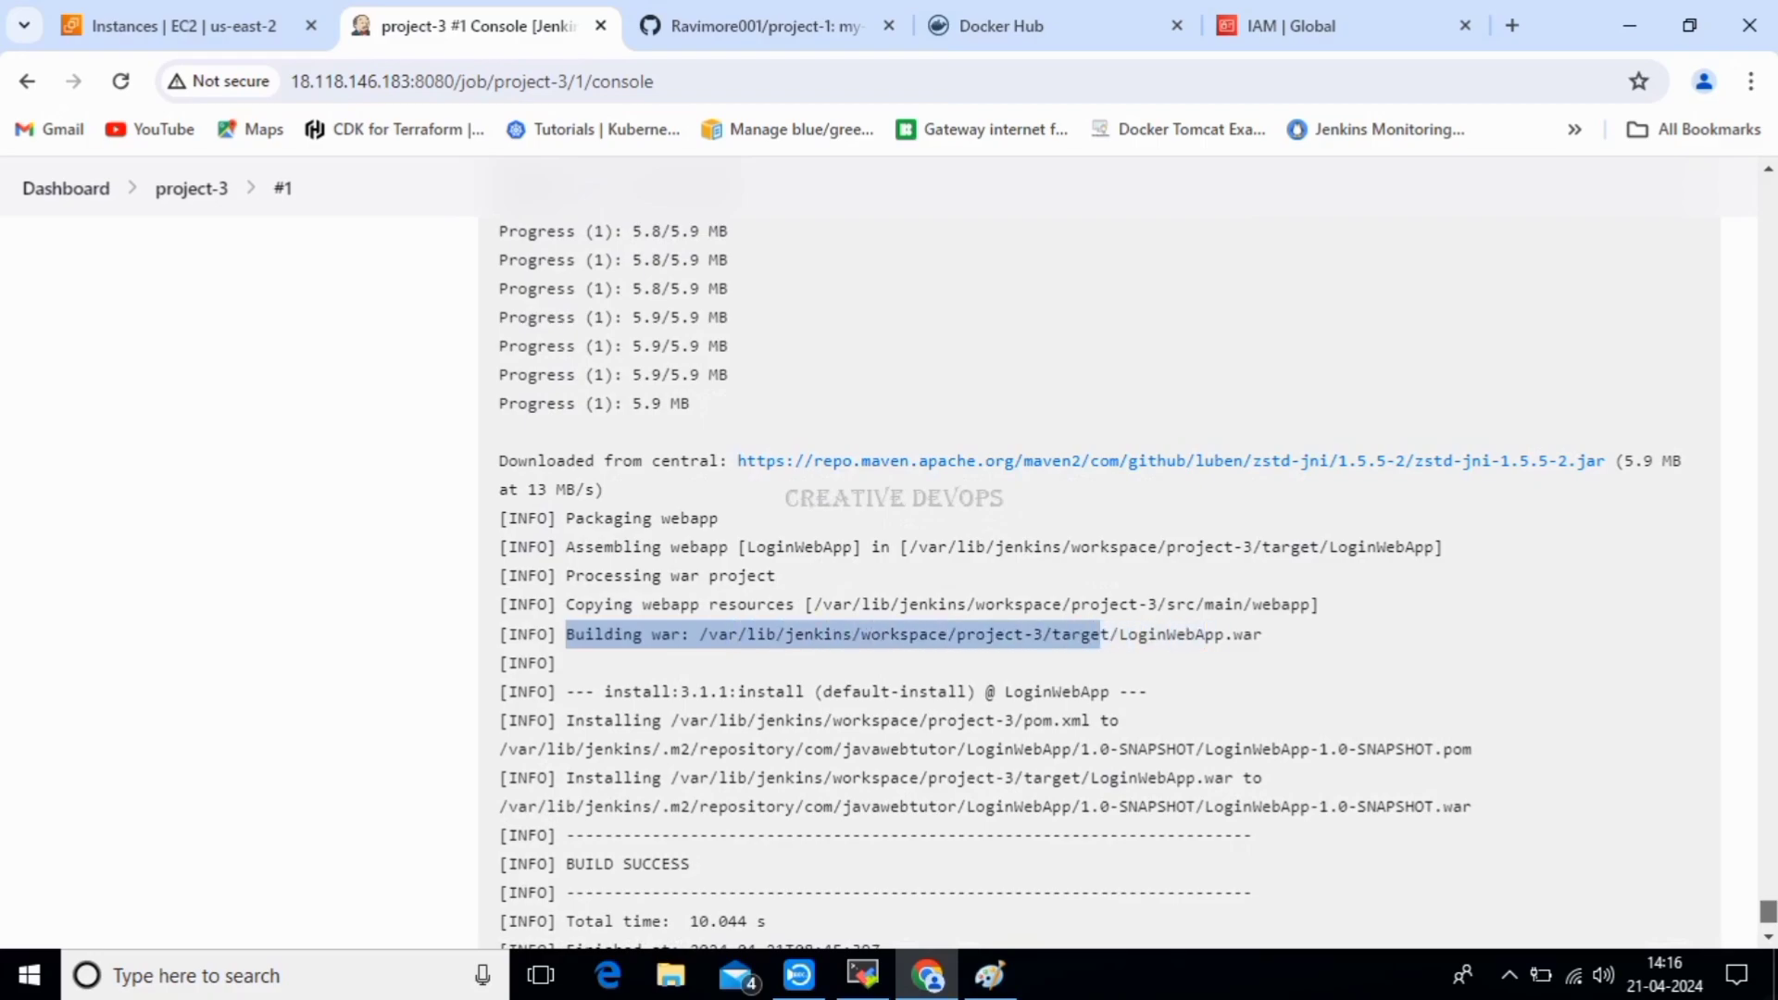
click(1102, 637)
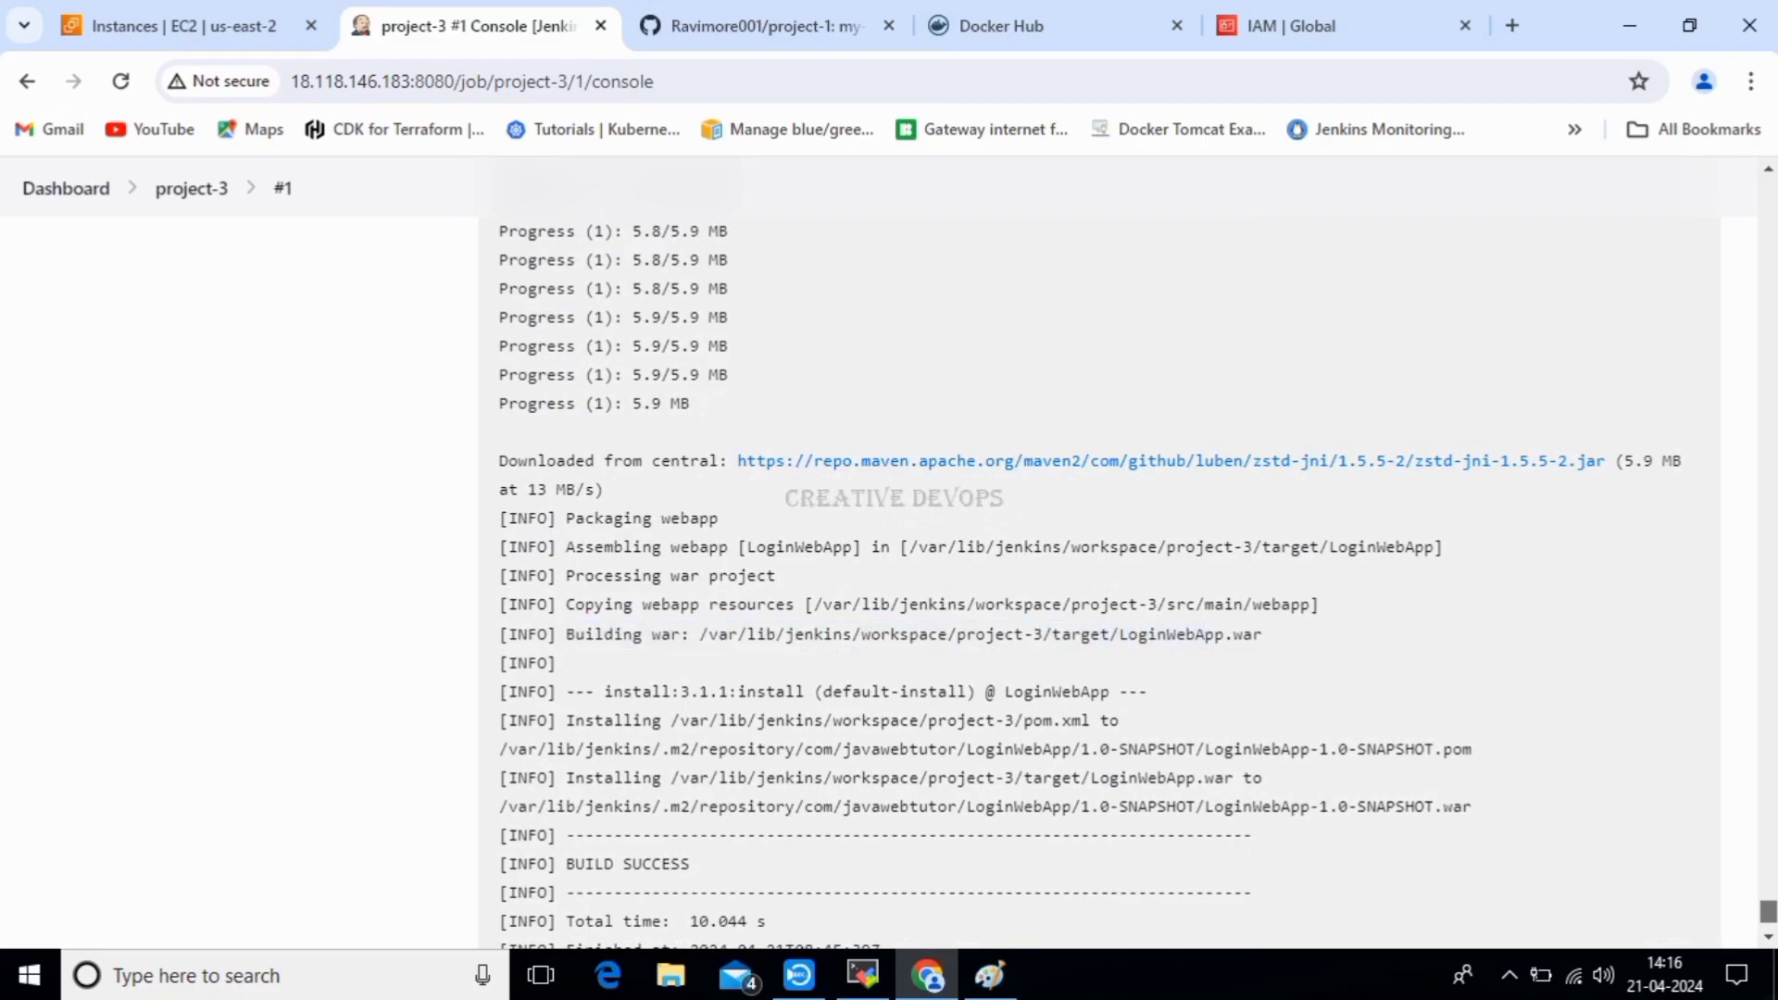
drag(701, 635, 1109, 635)
key(ctrl+c)
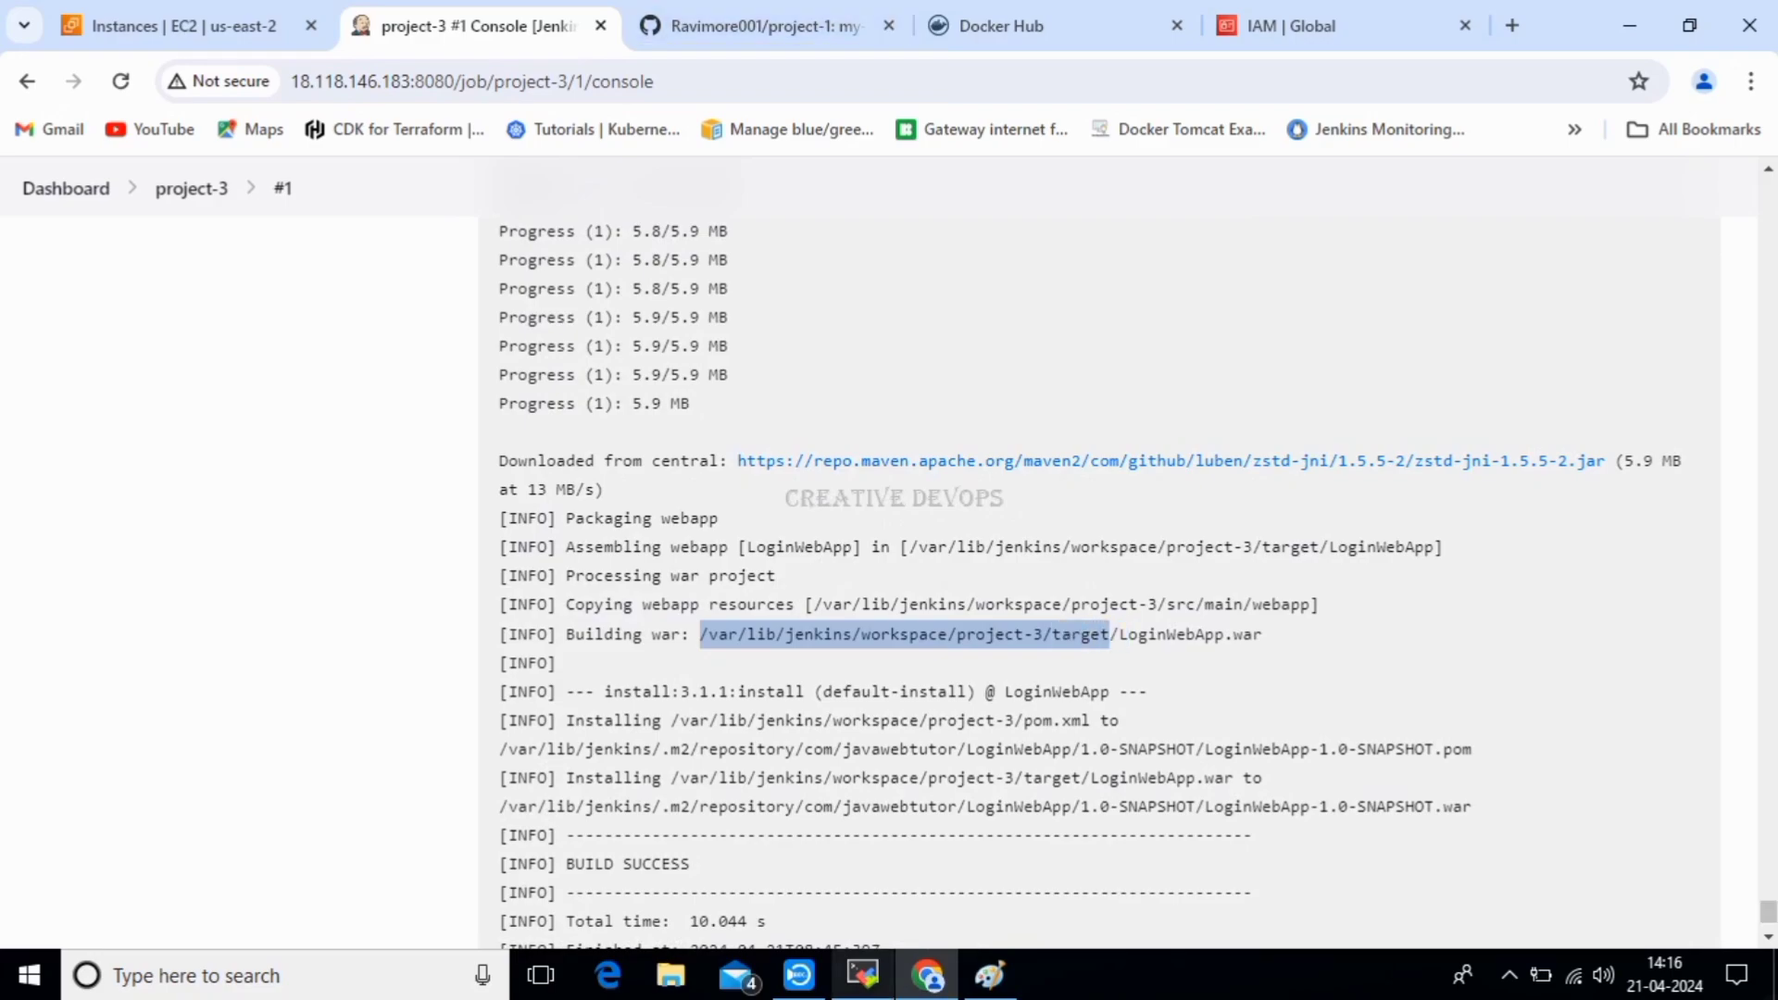
In the server terminal, return to the home directory and clear the screen.
click(862, 974)
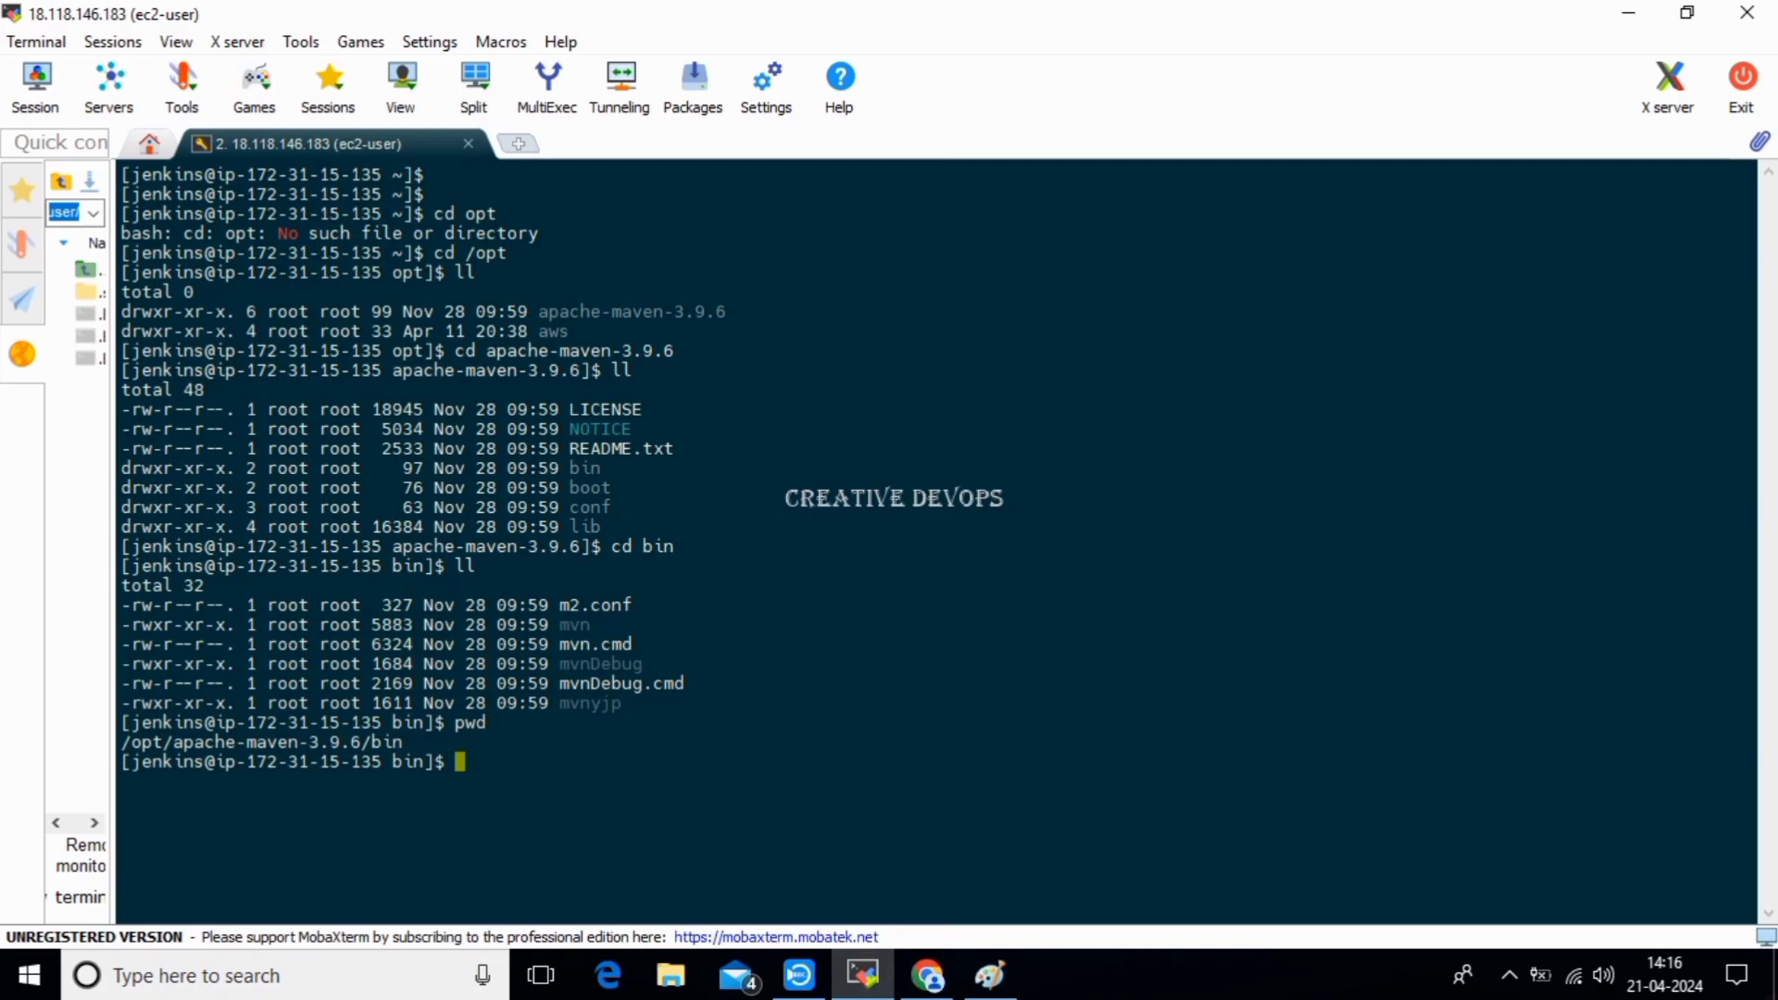
text(pwd)
key(BackSpace)
key(BackSpace)
key(BackSpace)
key(BackSpace)
text(cd)
key(Return)
text(clear)
key(Return)
key(Return)
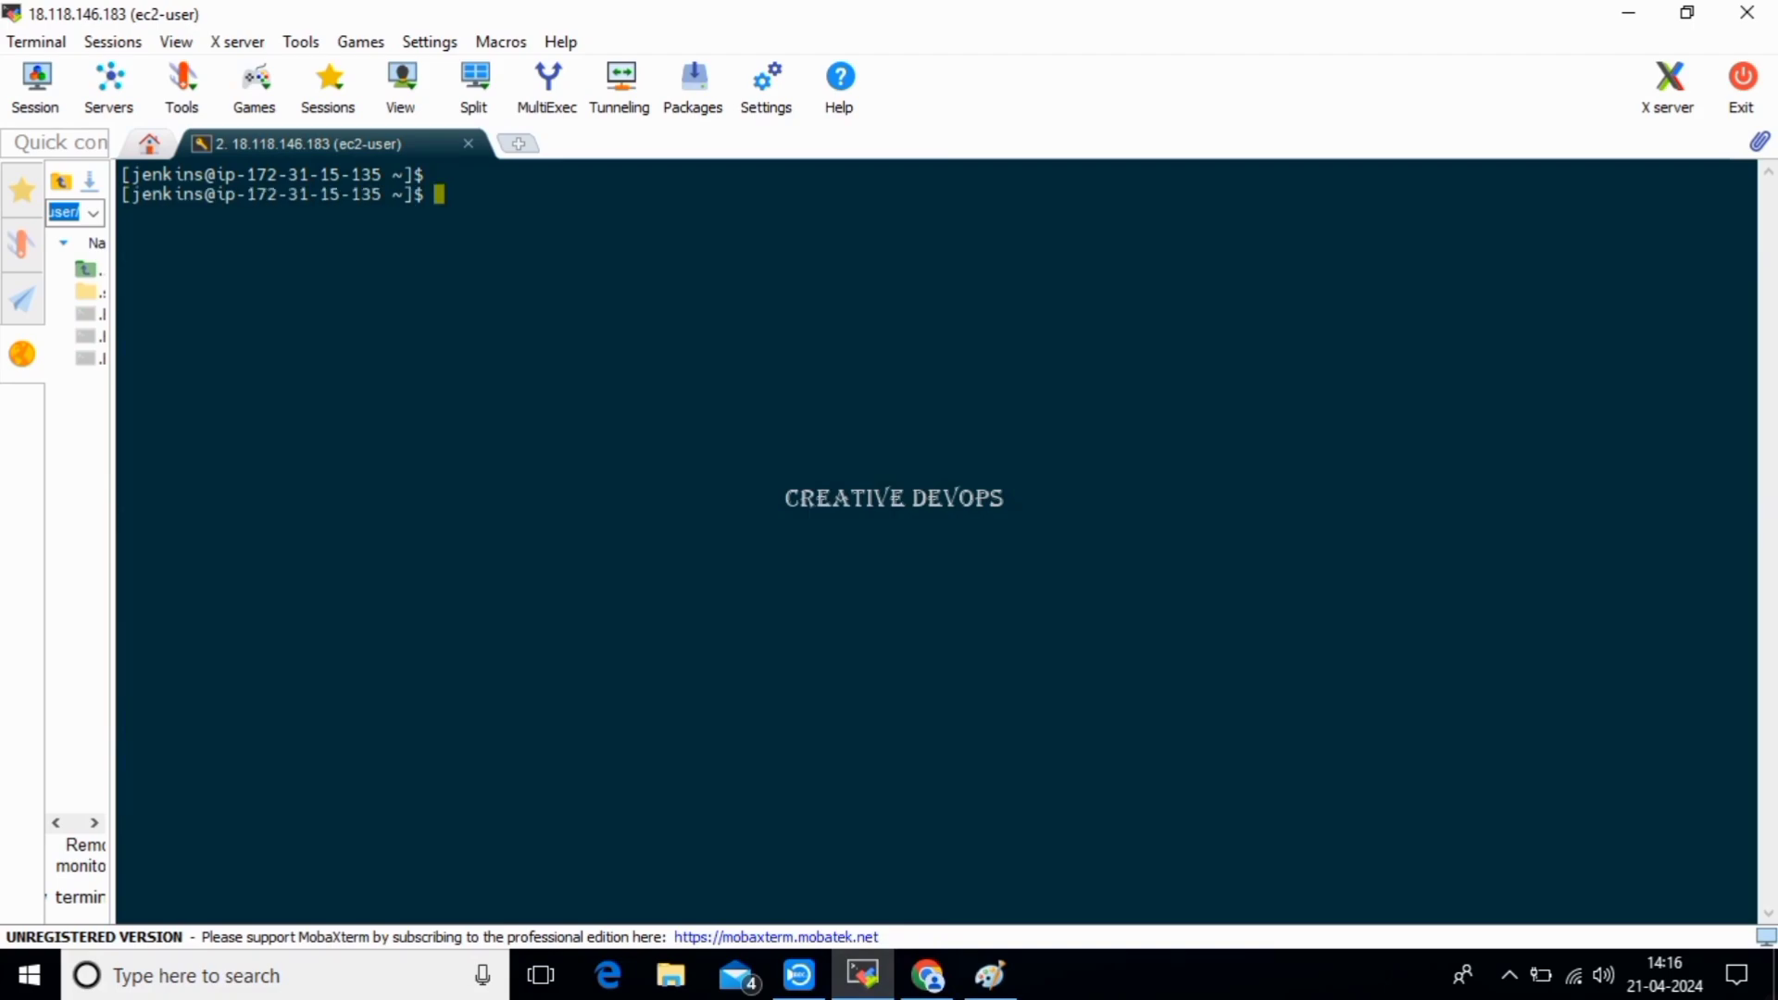
Change into /var/lib/jenkins/workspace/project-3/target and list it, pointing out LoginWebApp.war.
text(cd)
key(shift+Insert)
key(Return)
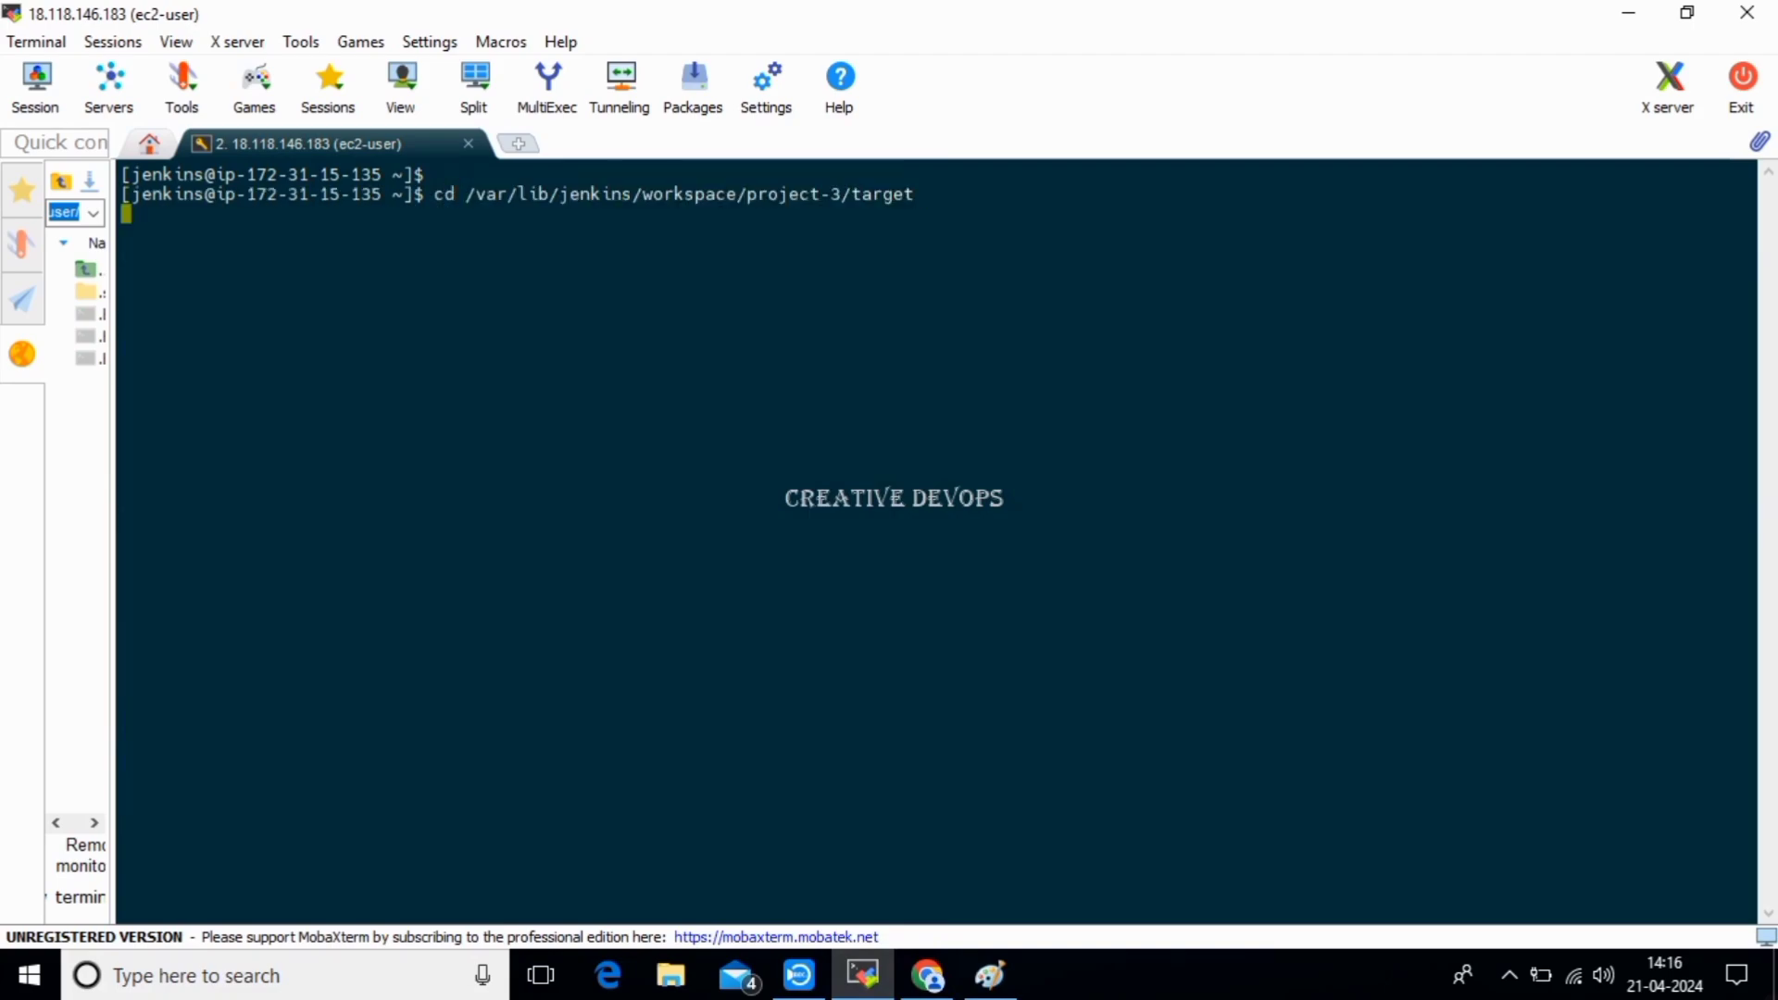
text(ll)
key(Return)
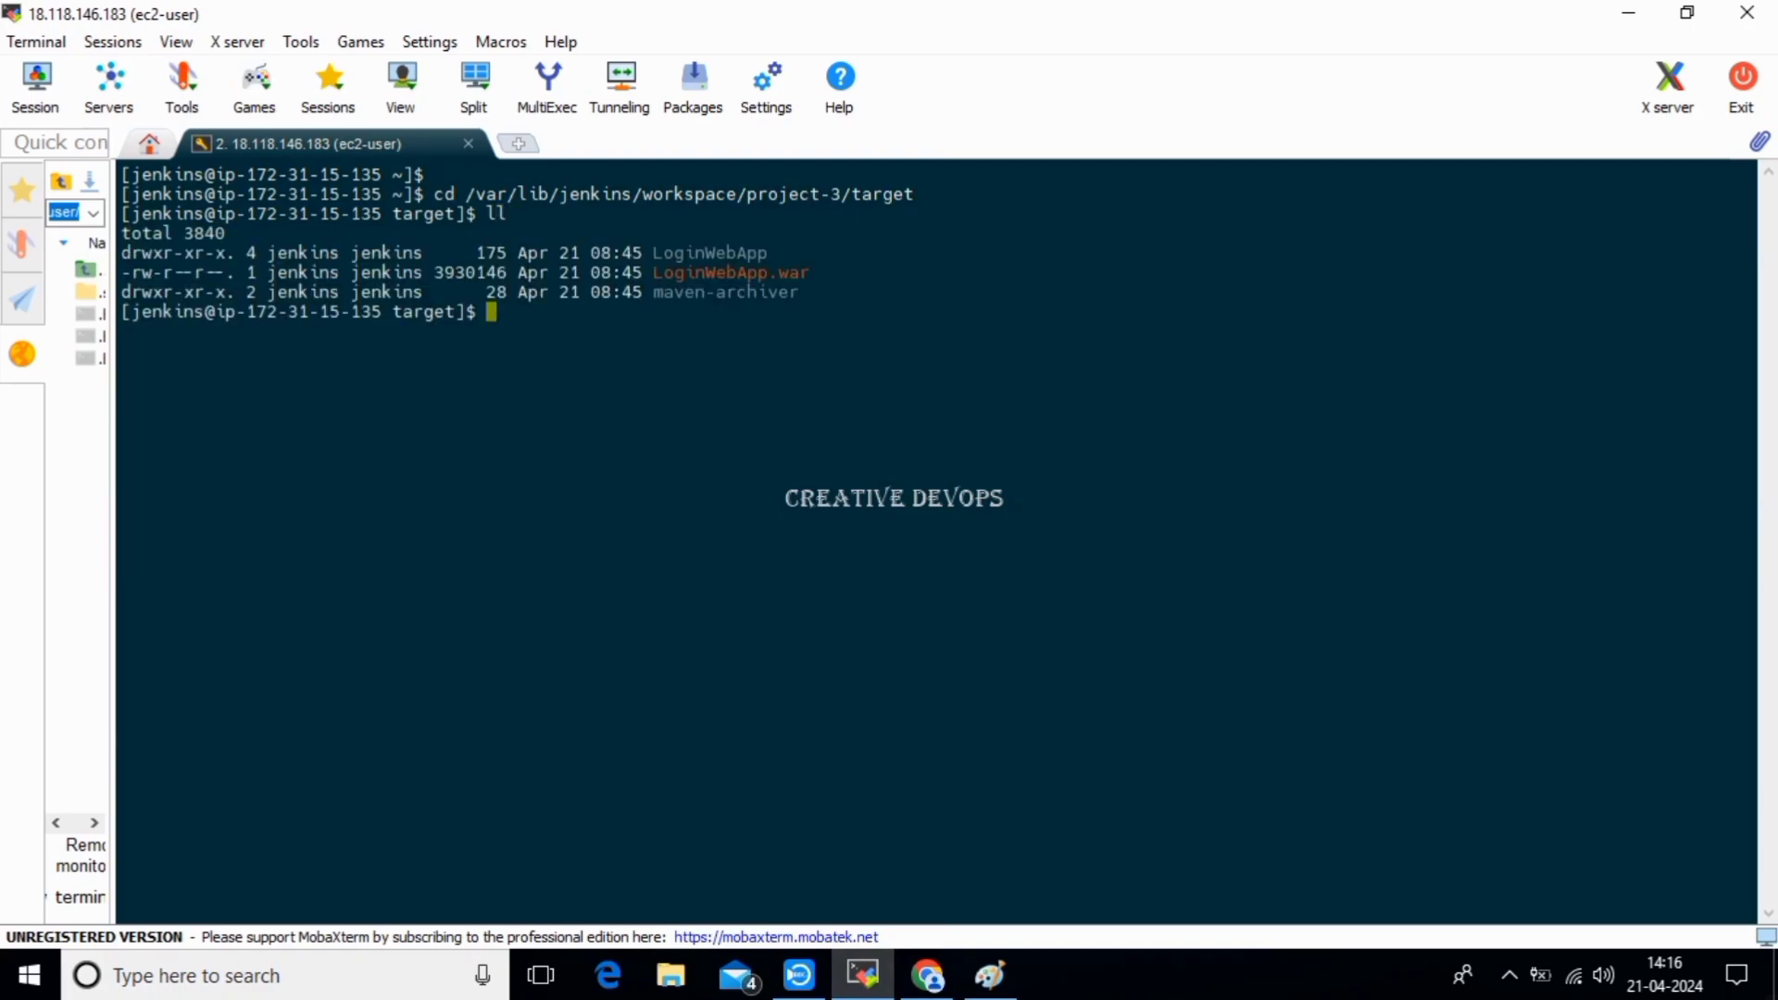
double_click(731, 273)
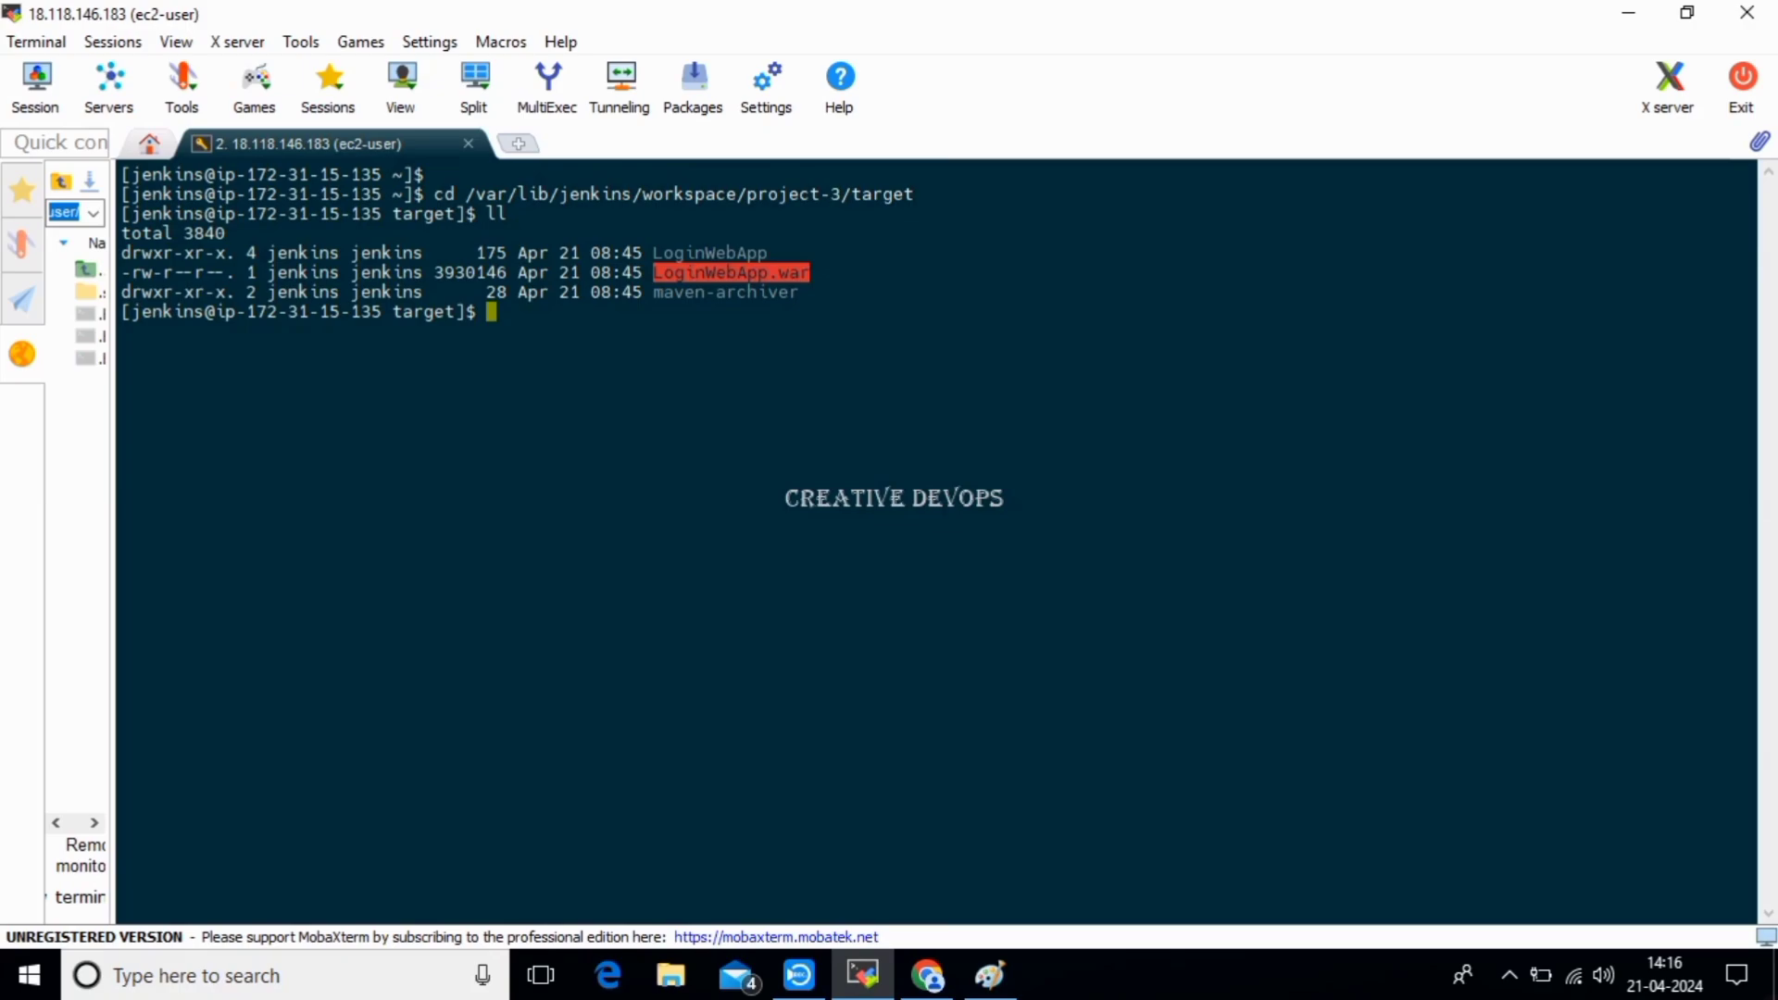
text(clea)
key(BackSpace)
key(BackSpace)
key(BackSpace)
key(BackSpace)
Open project-3's Configure page in Jenkins from the project-3 job page.
click(927, 975)
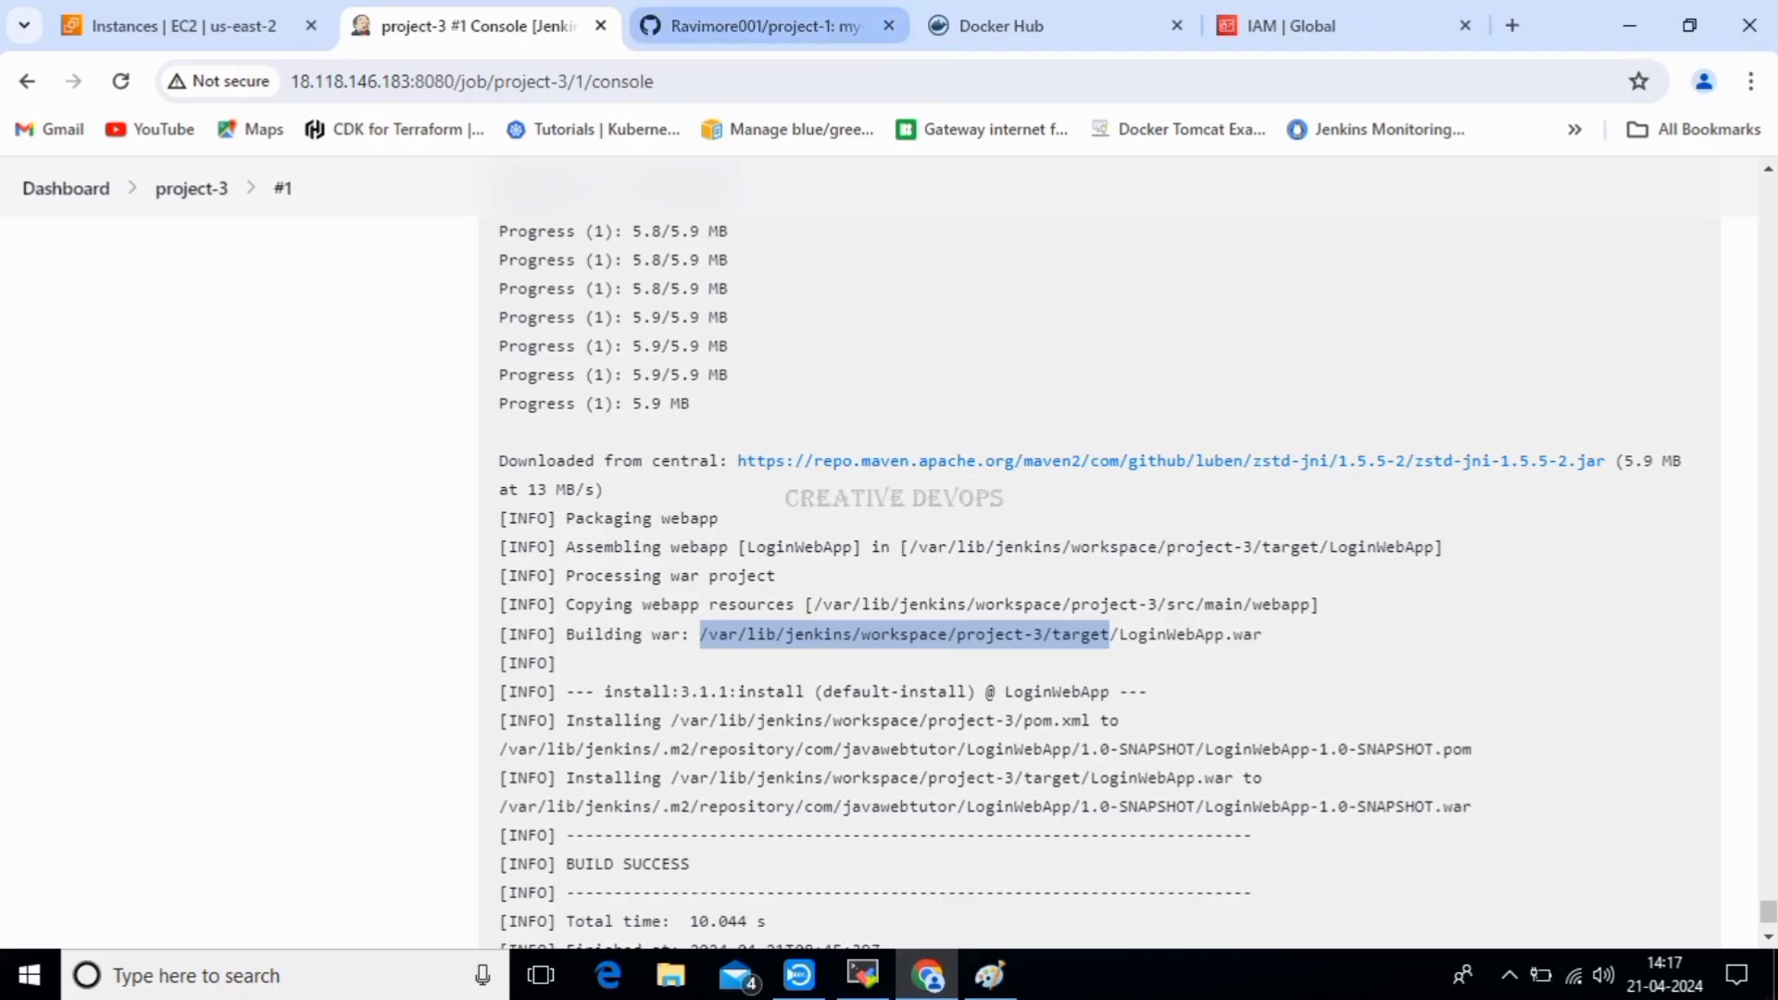
click(192, 188)
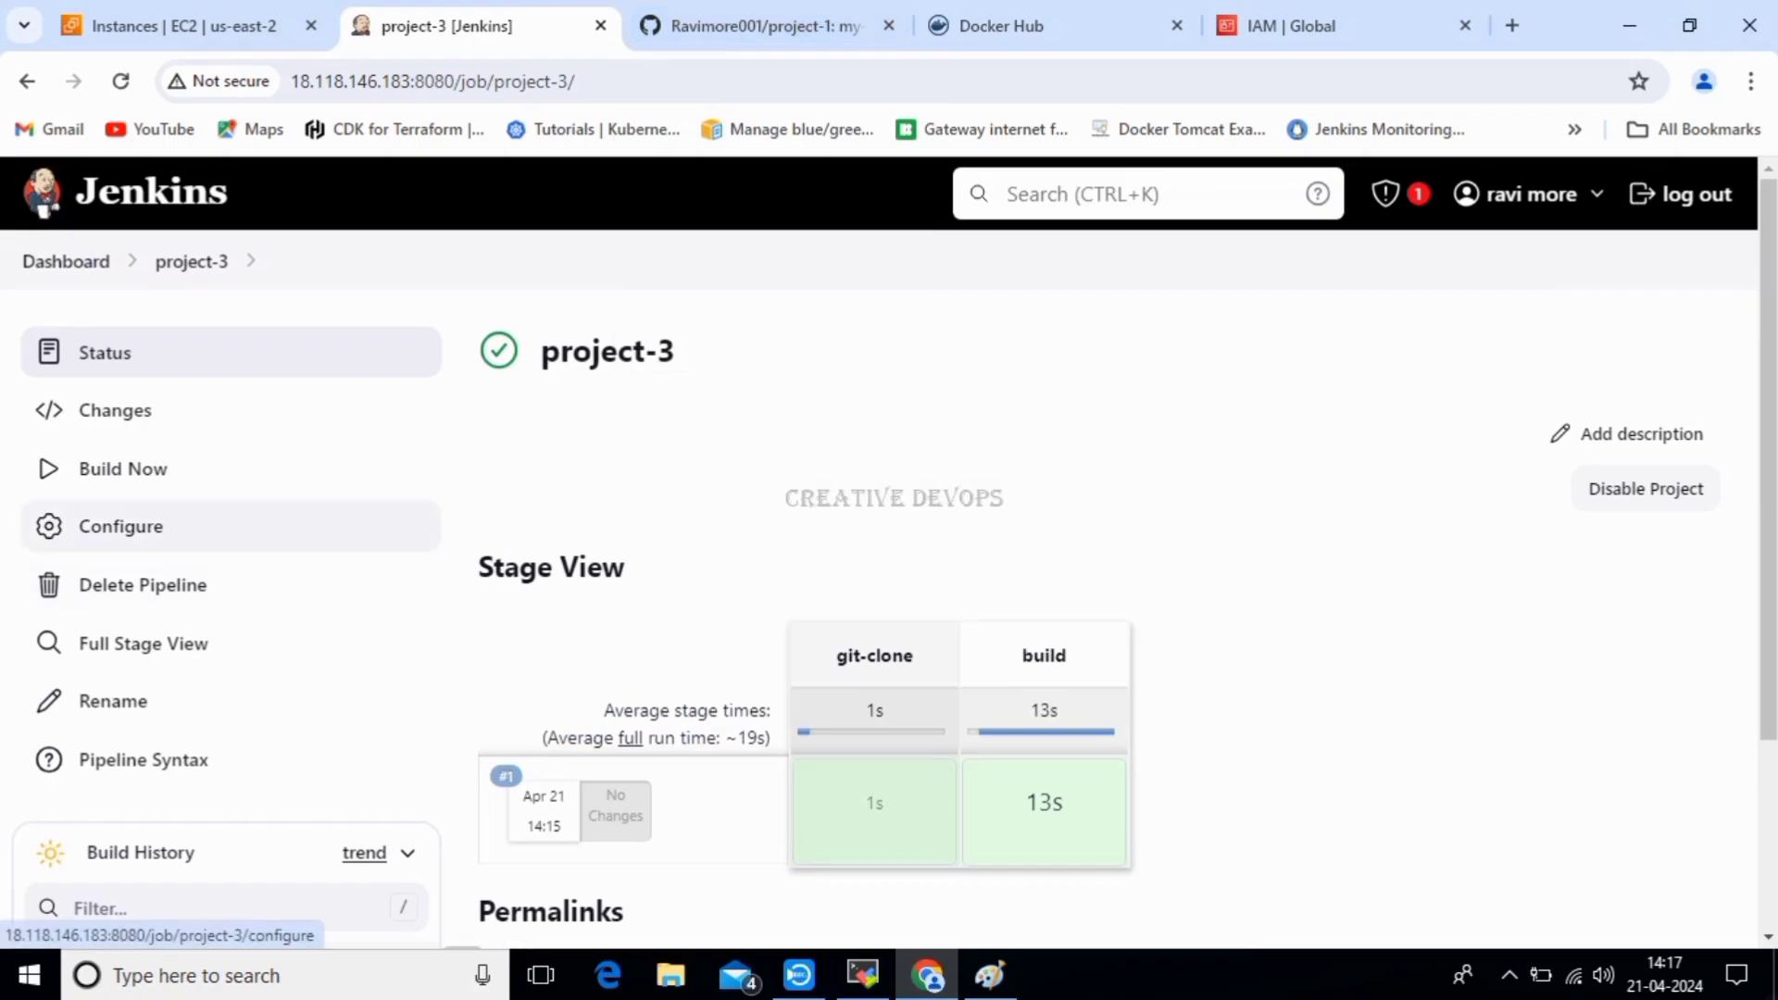
click(120, 526)
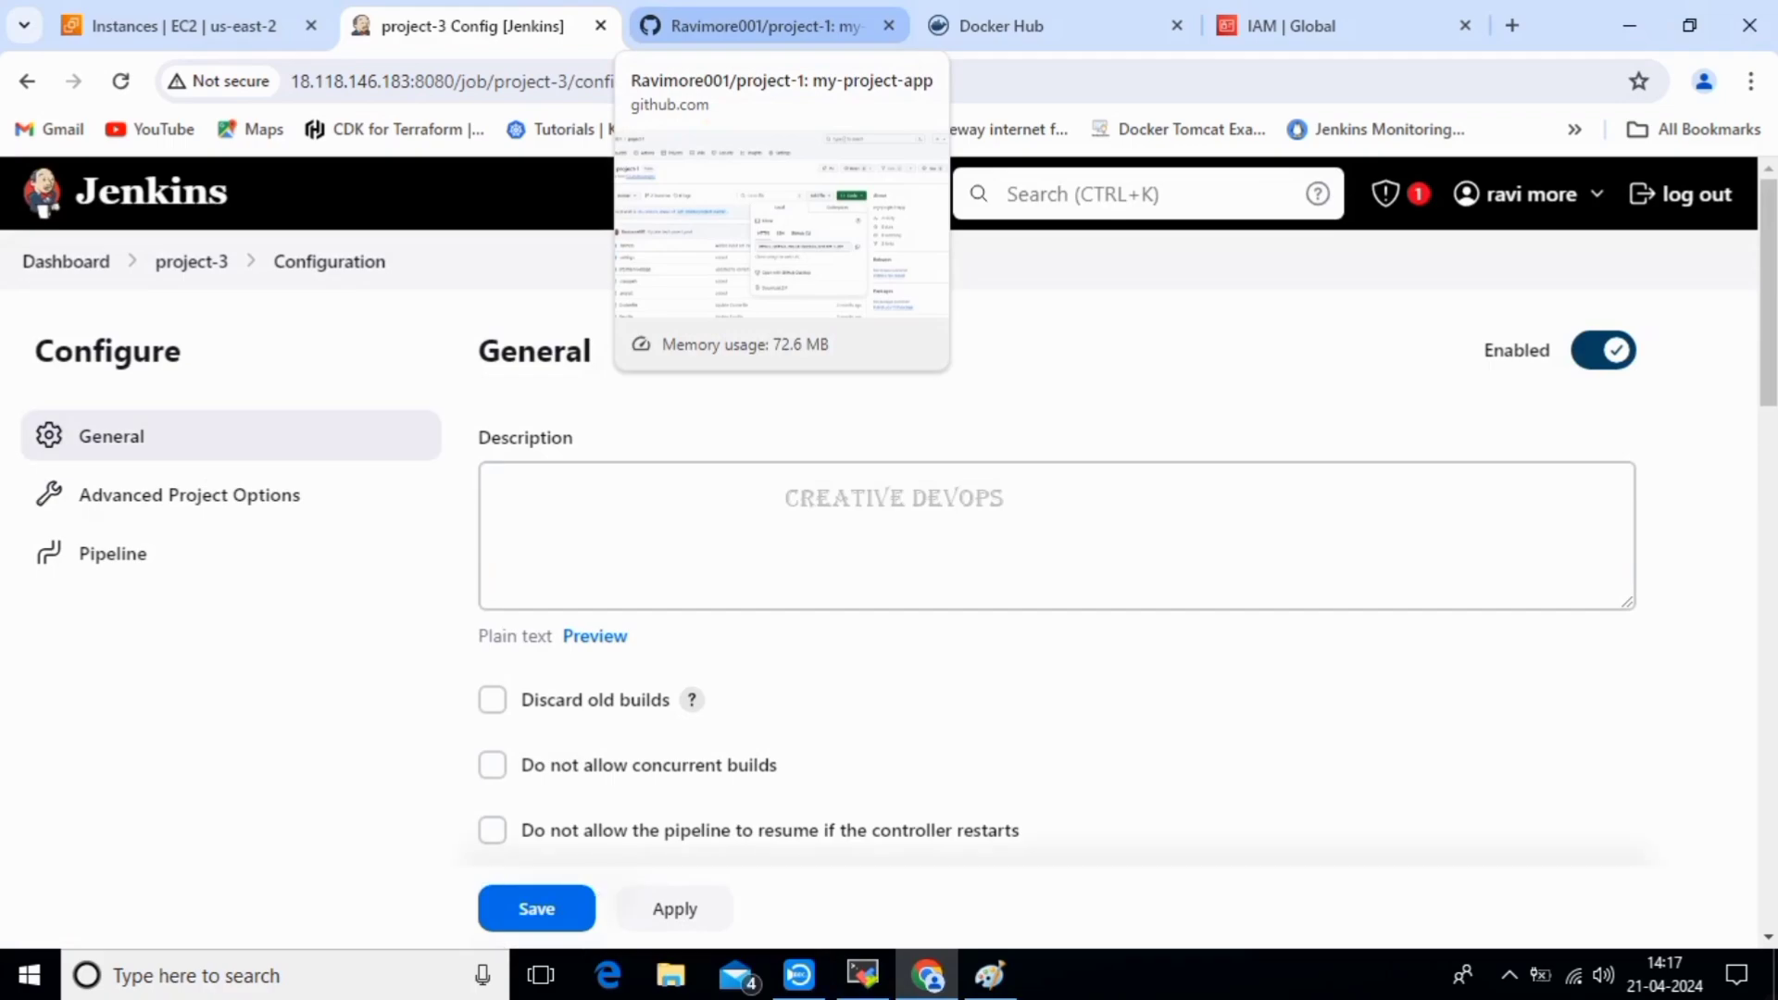
Return to the GitHub project-1 repository and pick Dockerfile from its file list.
click(750, 26)
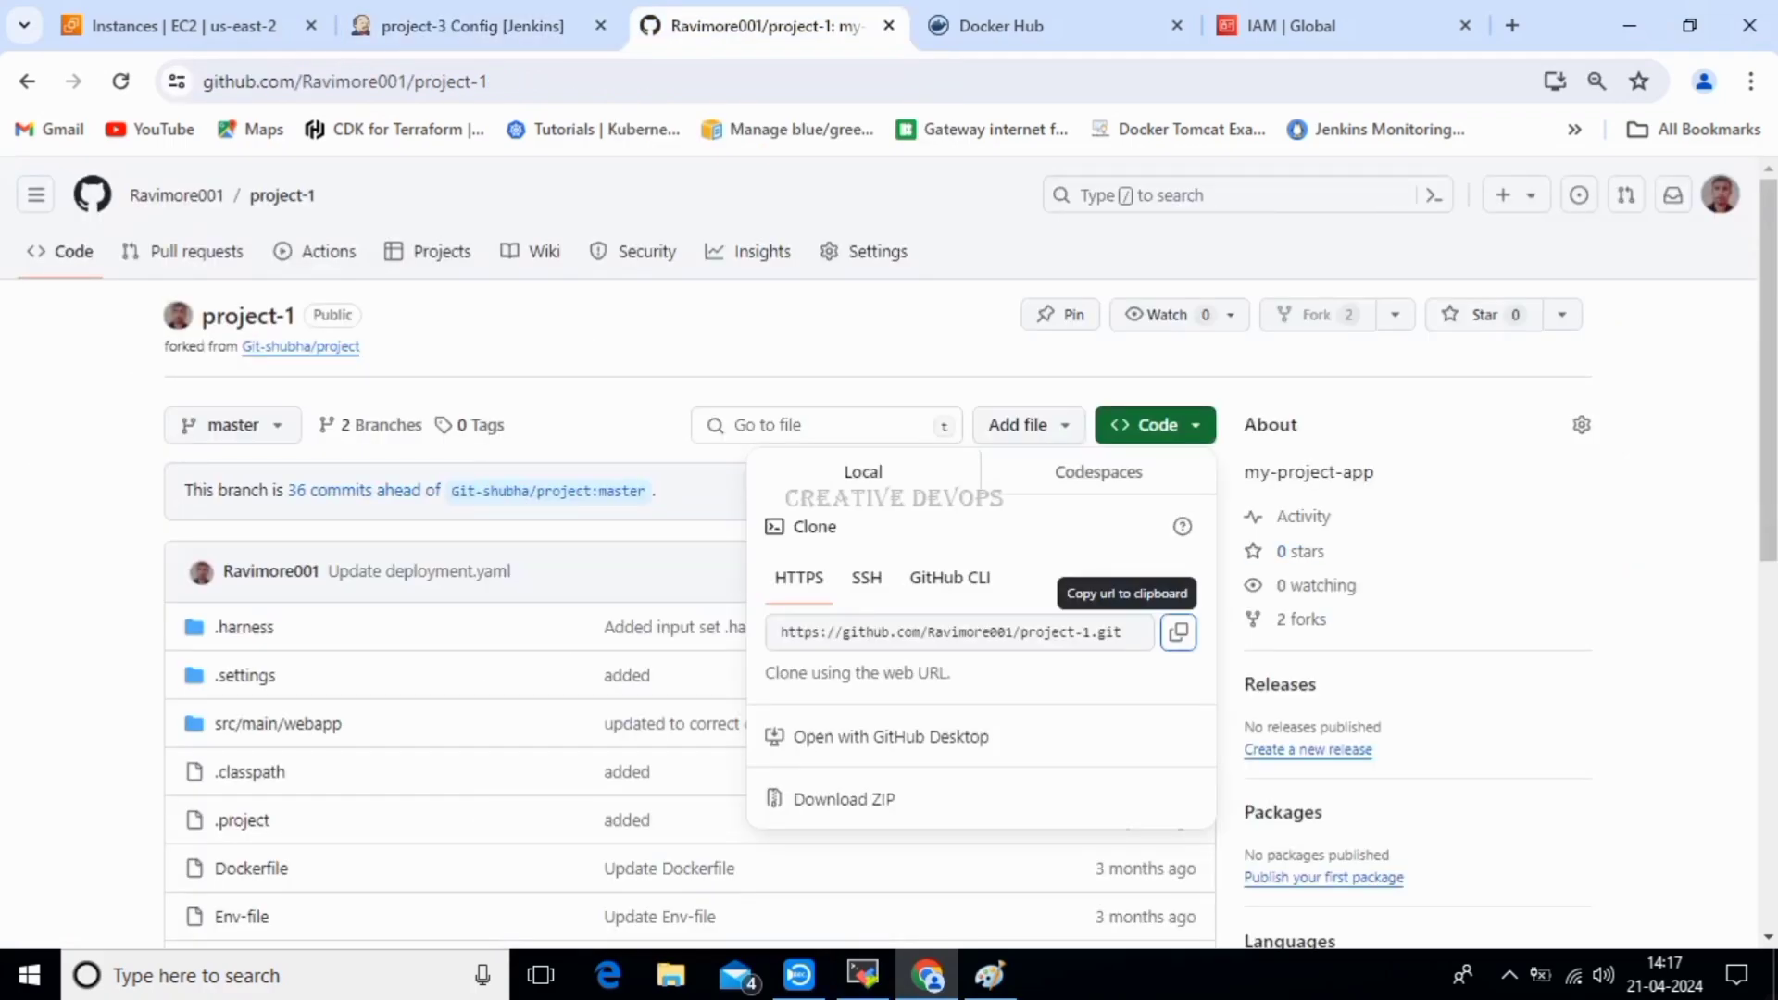
key(Escape)
drag(1769, 370, 1769, 524)
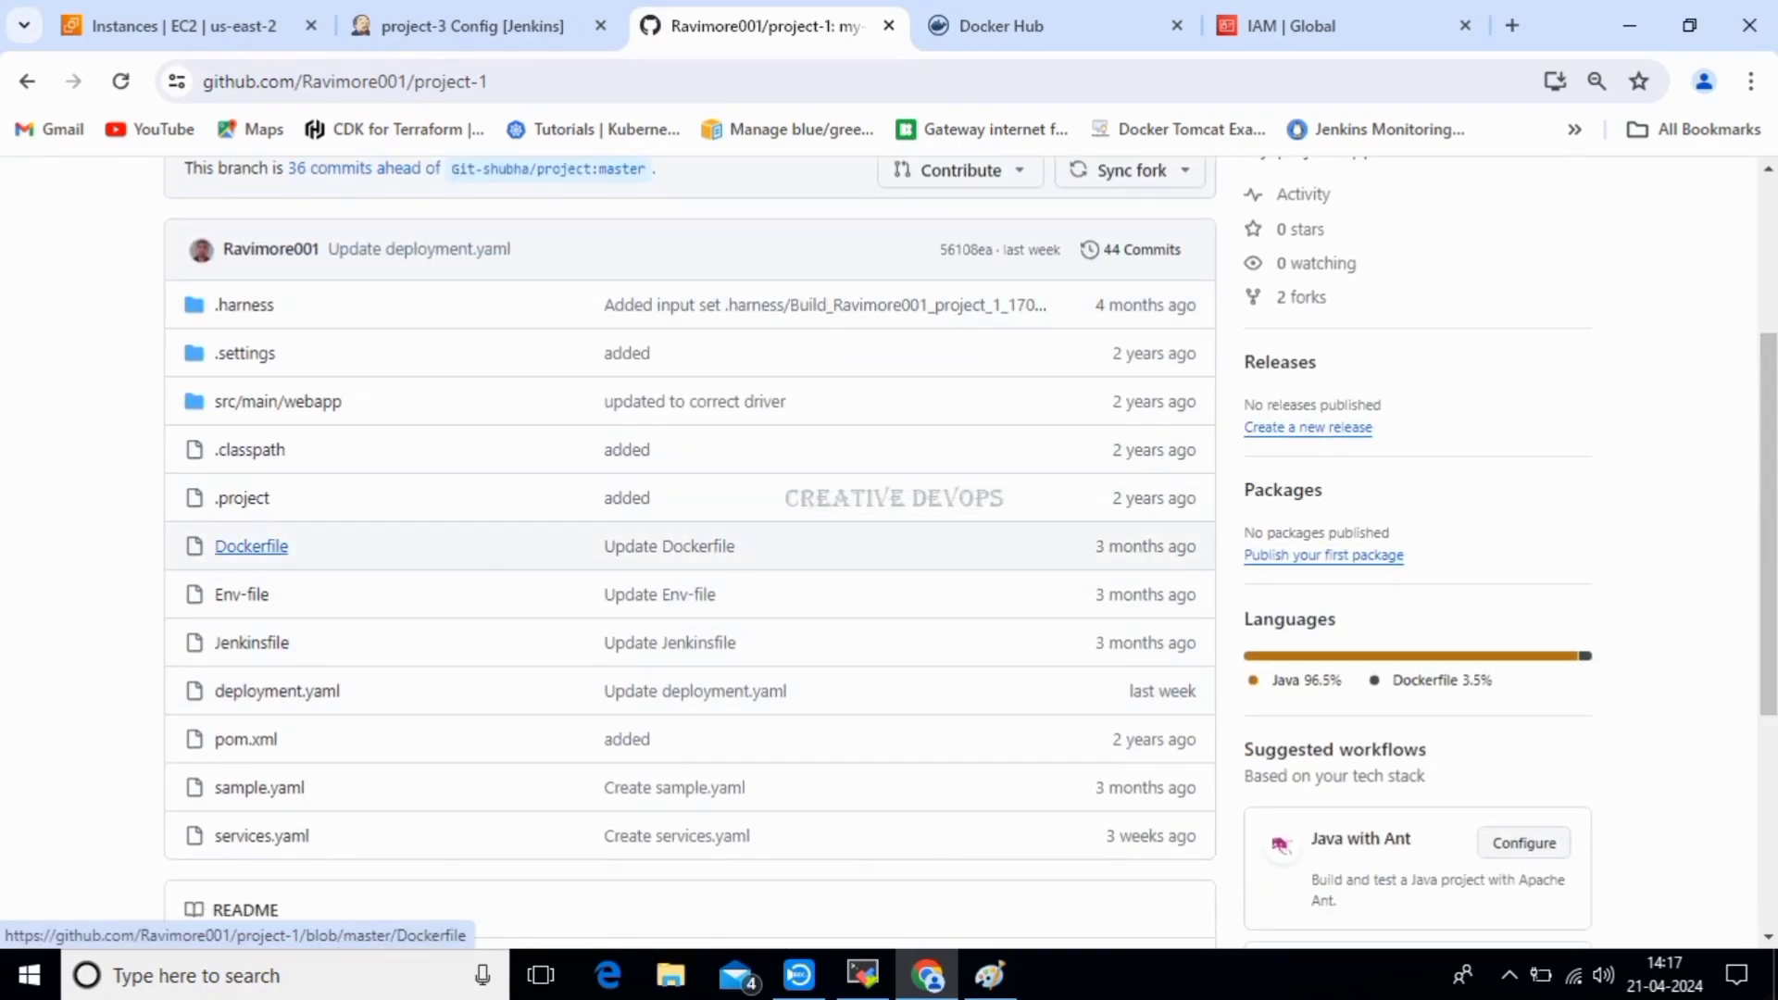
click(251, 546)
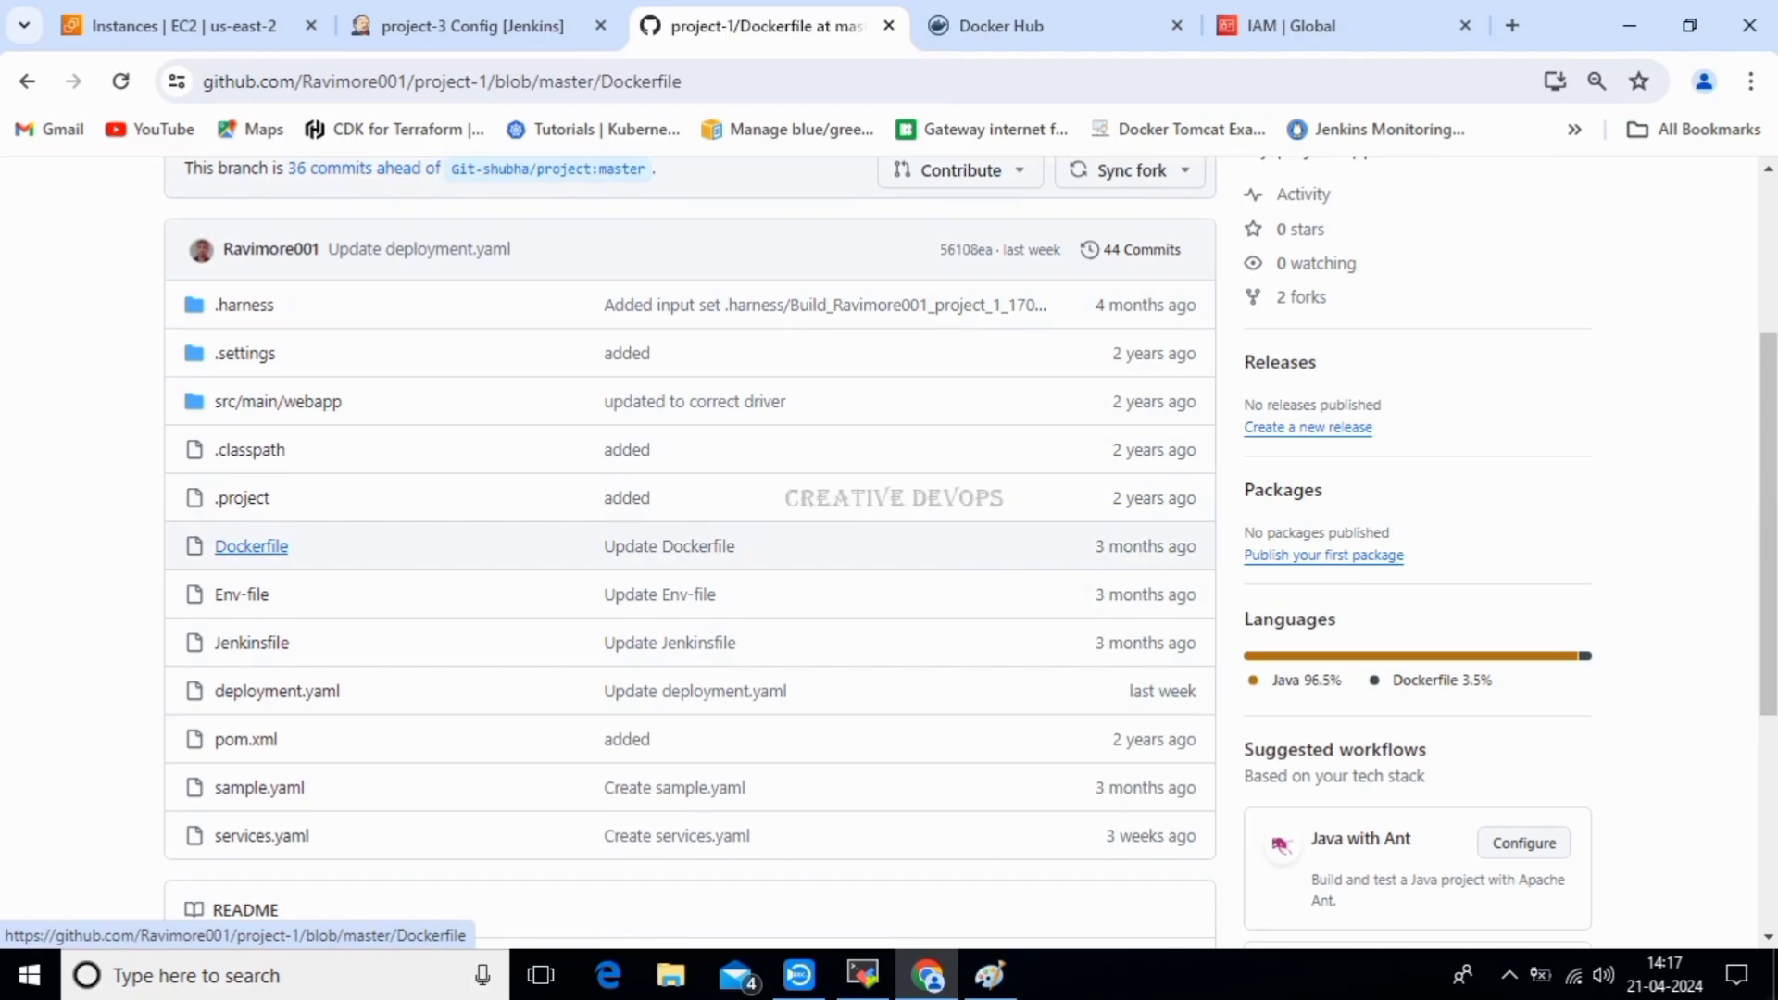
View the six-line Dockerfile, from FROM tomcat:latest to CMD catalina.sh run with EXPOSE 8080.
click(251, 546)
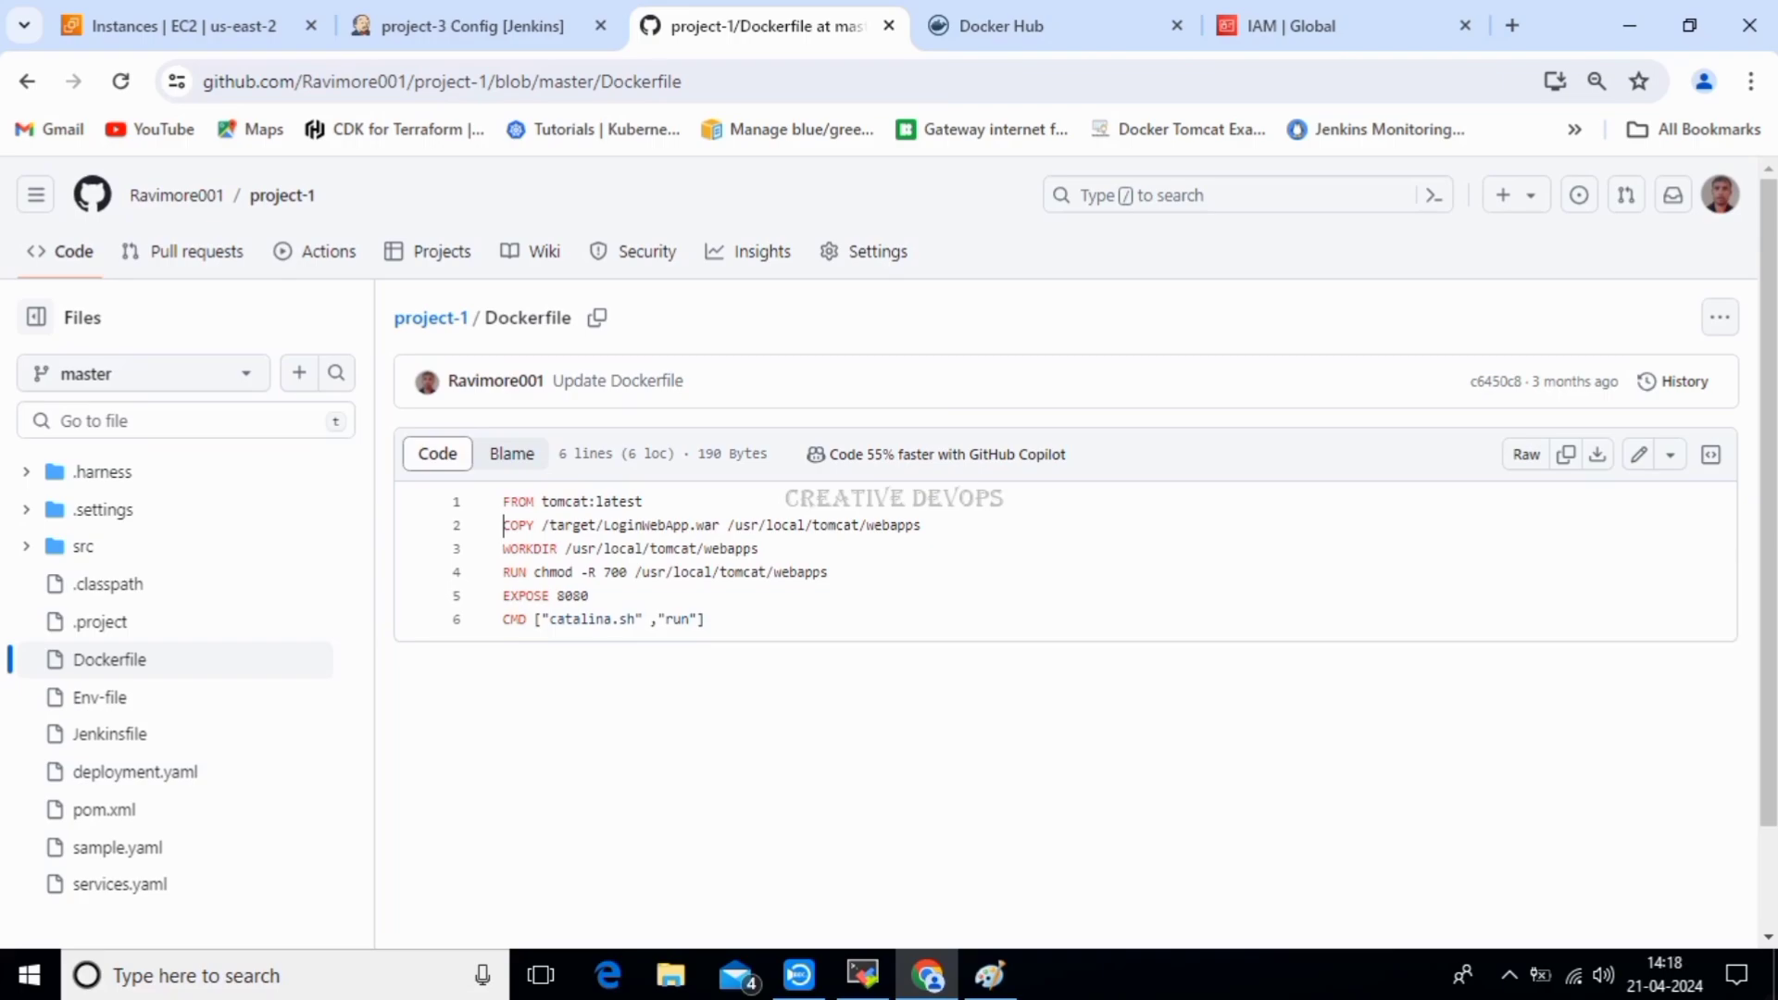
Check the target folder name in the terminal prompt against the Dockerfile's /target/LoginWebApp.war path.
click(862, 975)
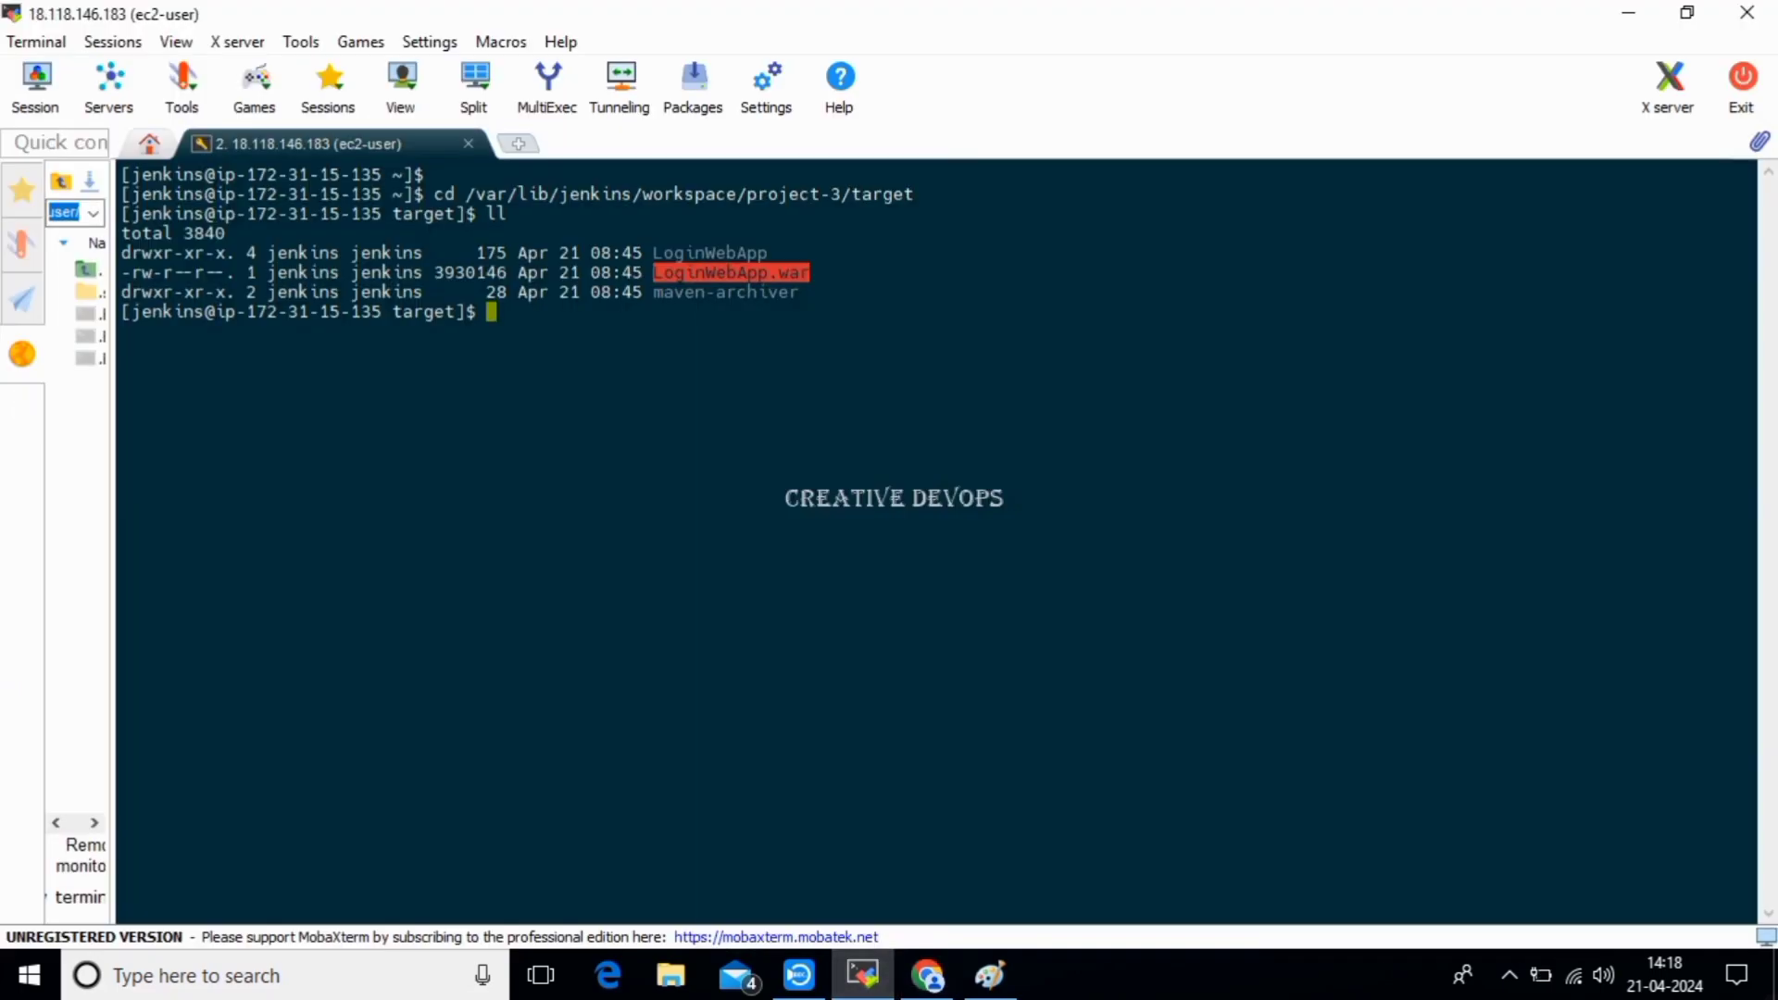
drag(392, 311, 477, 311)
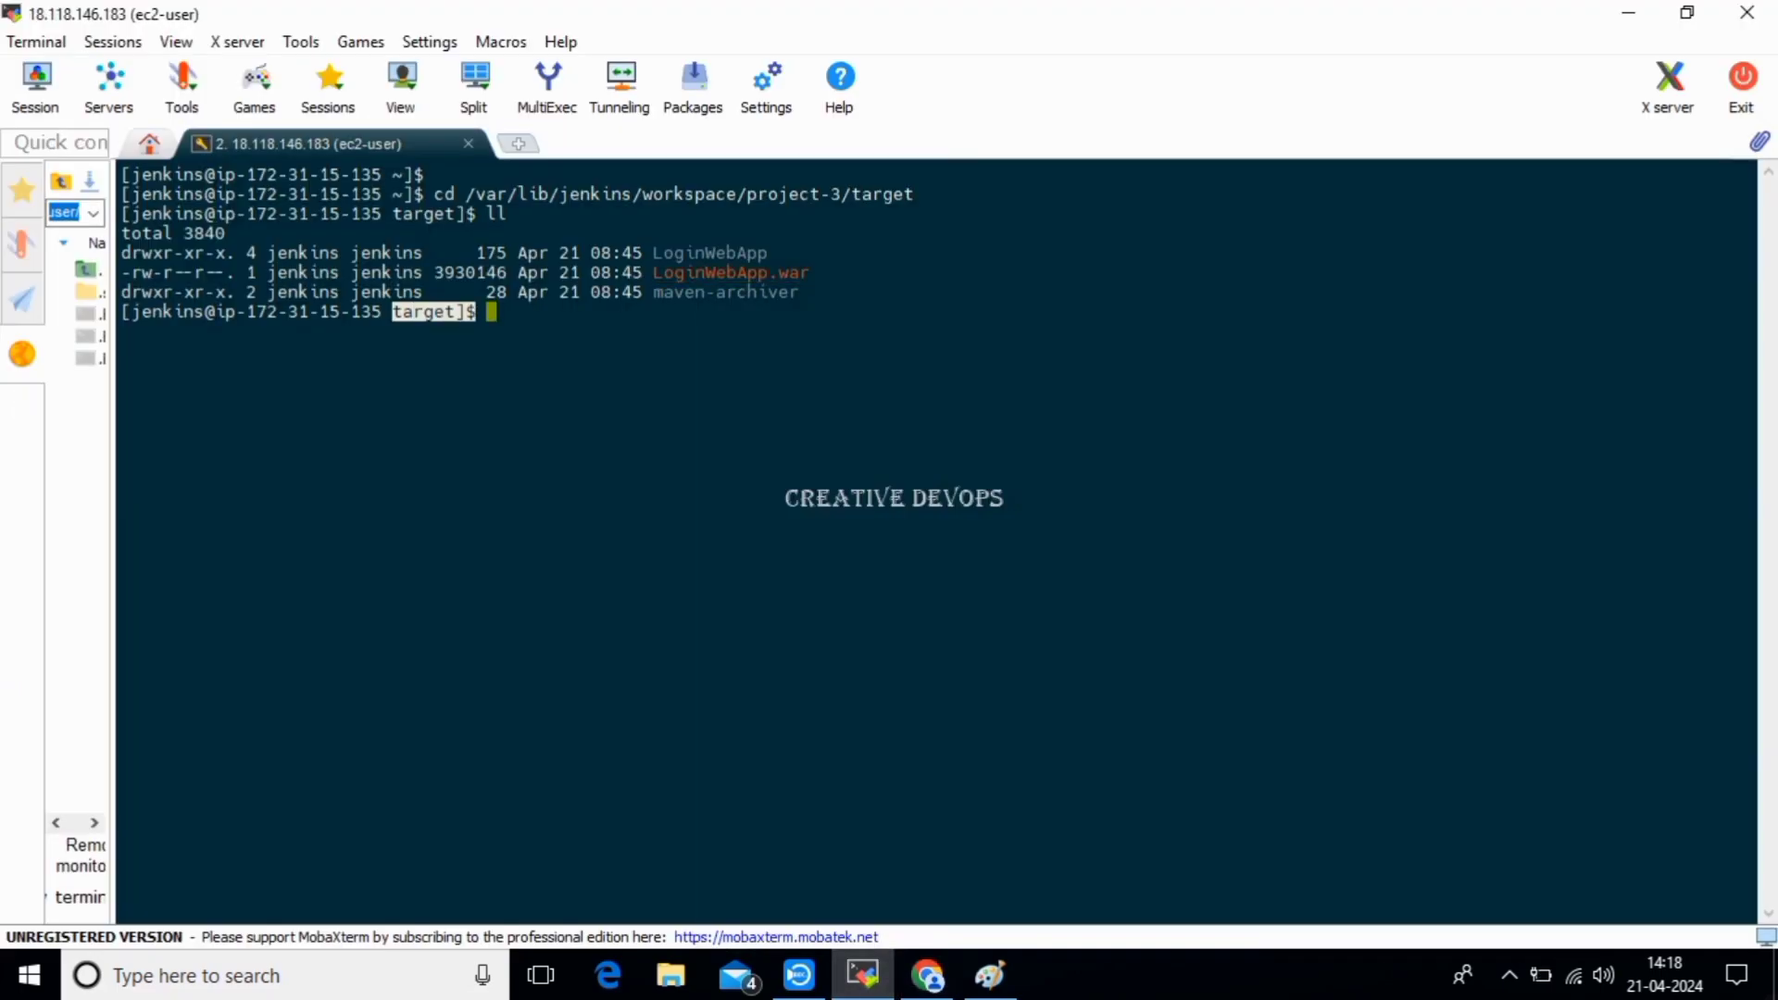
click(927, 975)
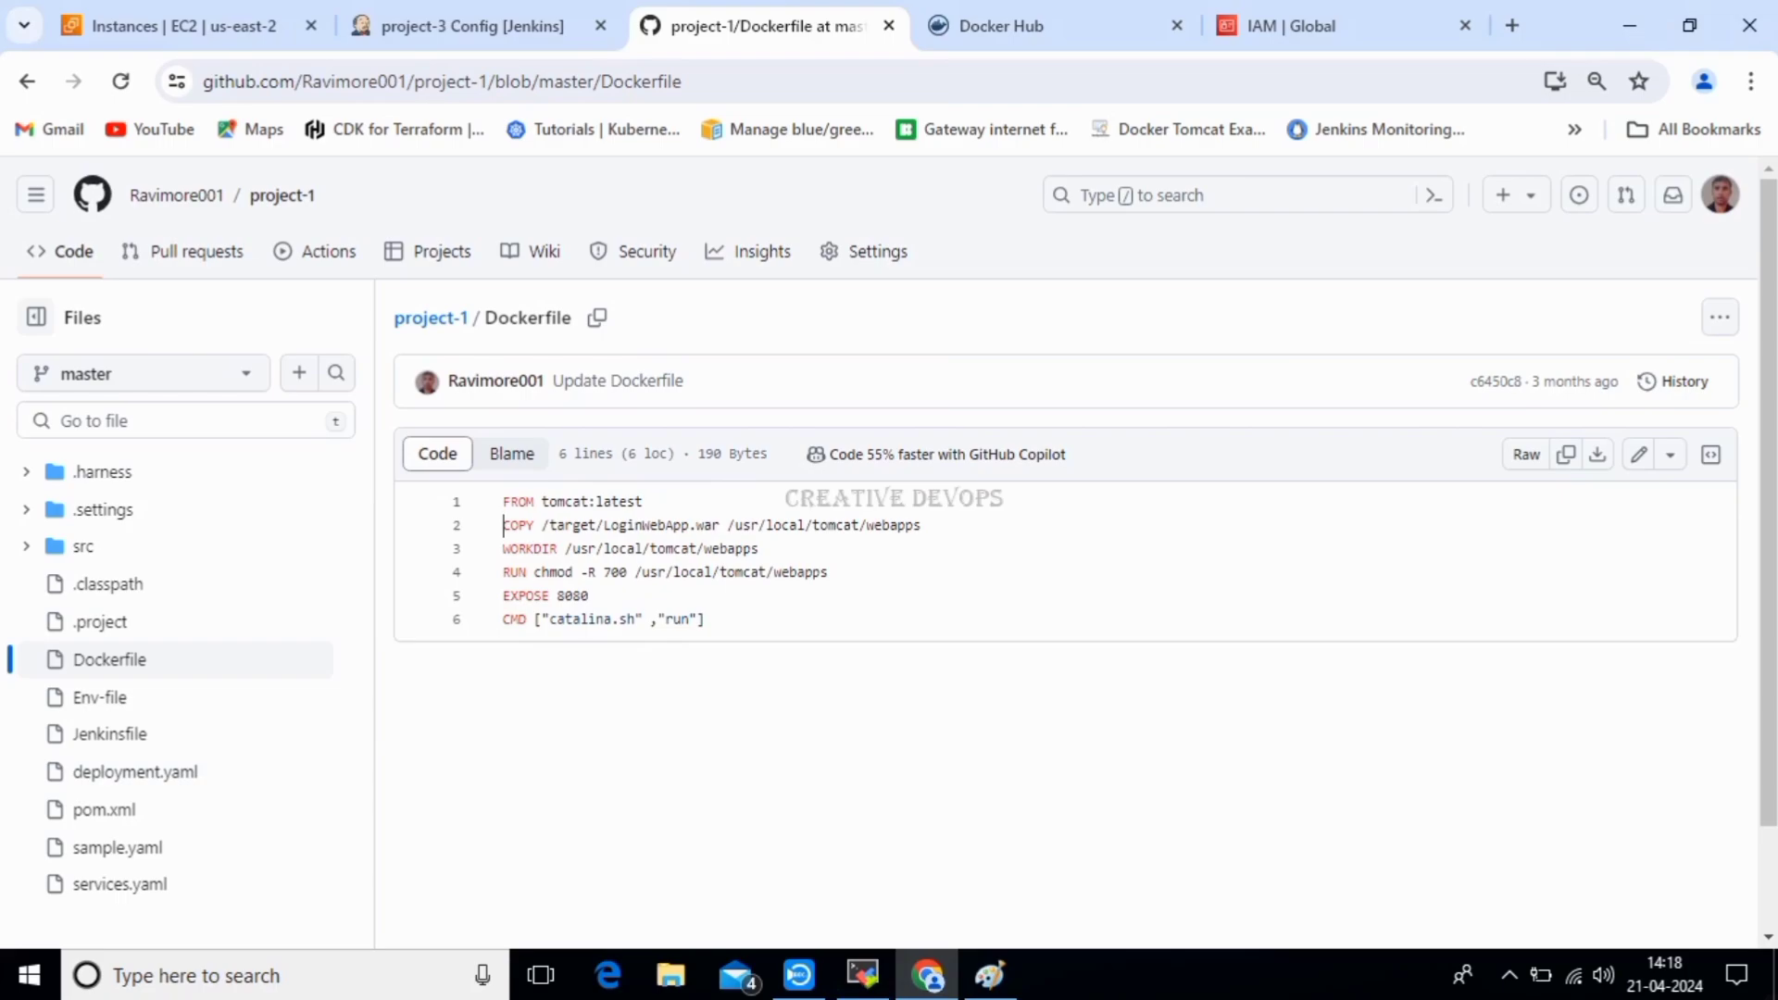
drag(728, 525, 920, 525)
click(922, 525)
double_click(921, 525)
click(759, 548)
drag(503, 548, 760, 548)
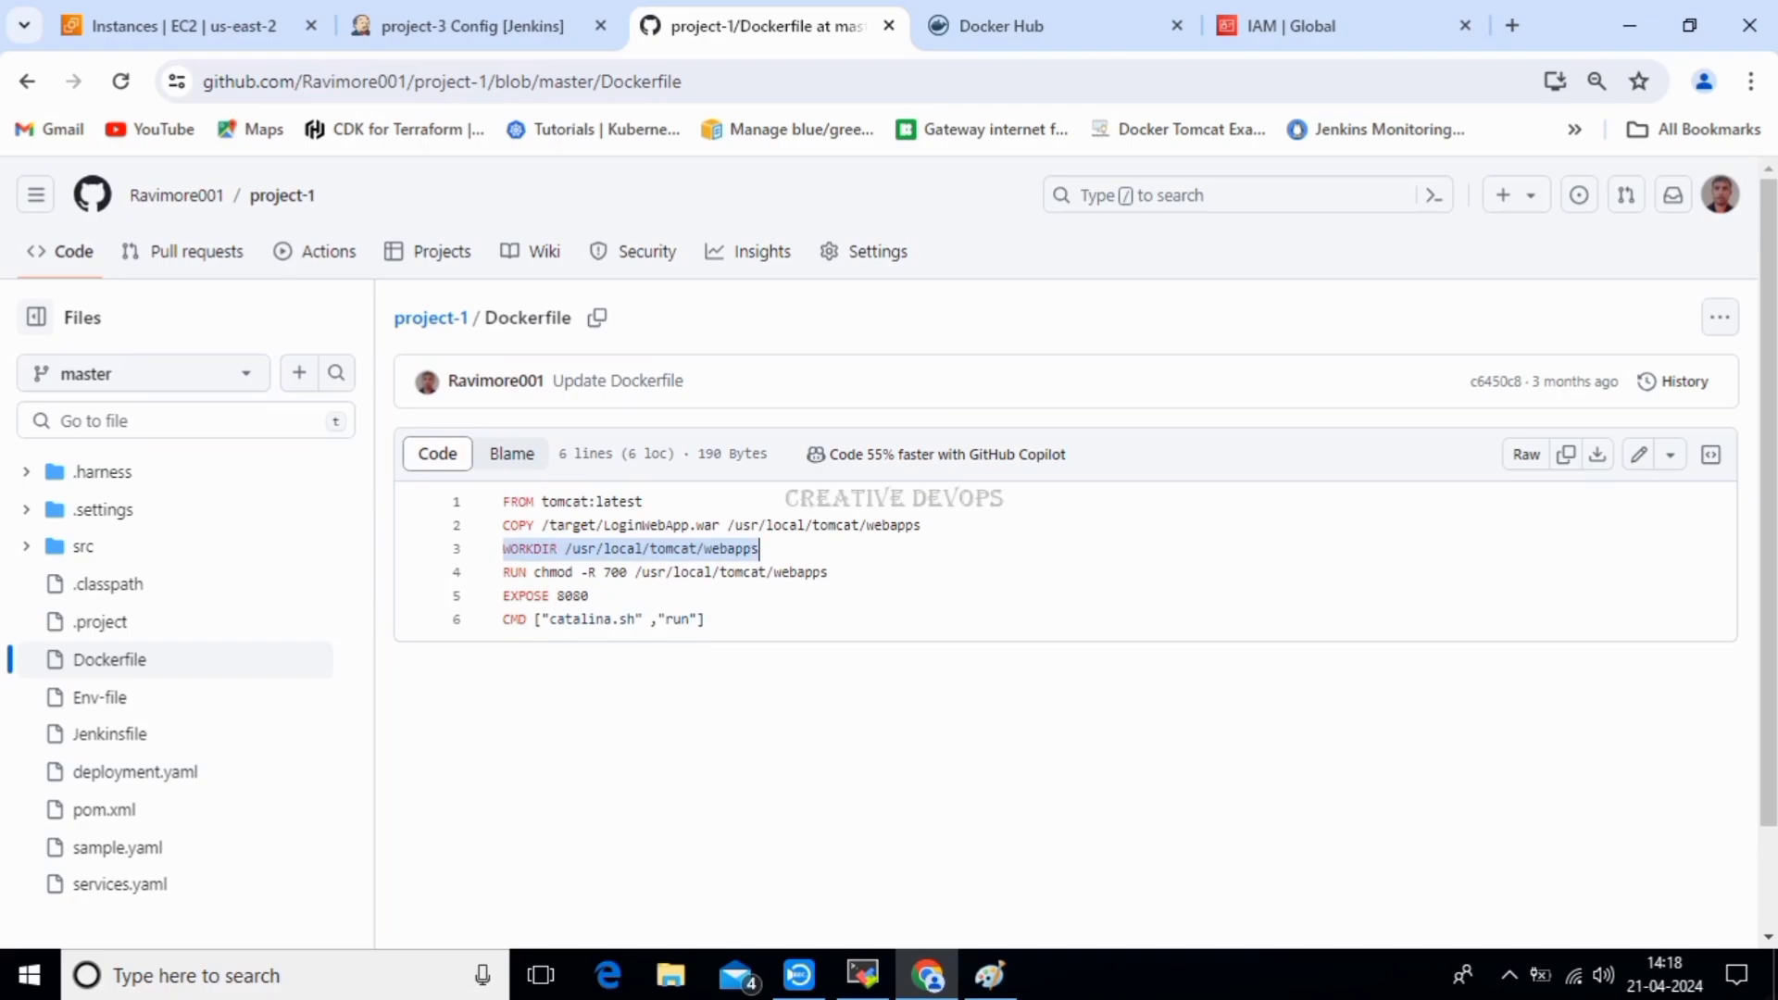
click(759, 548)
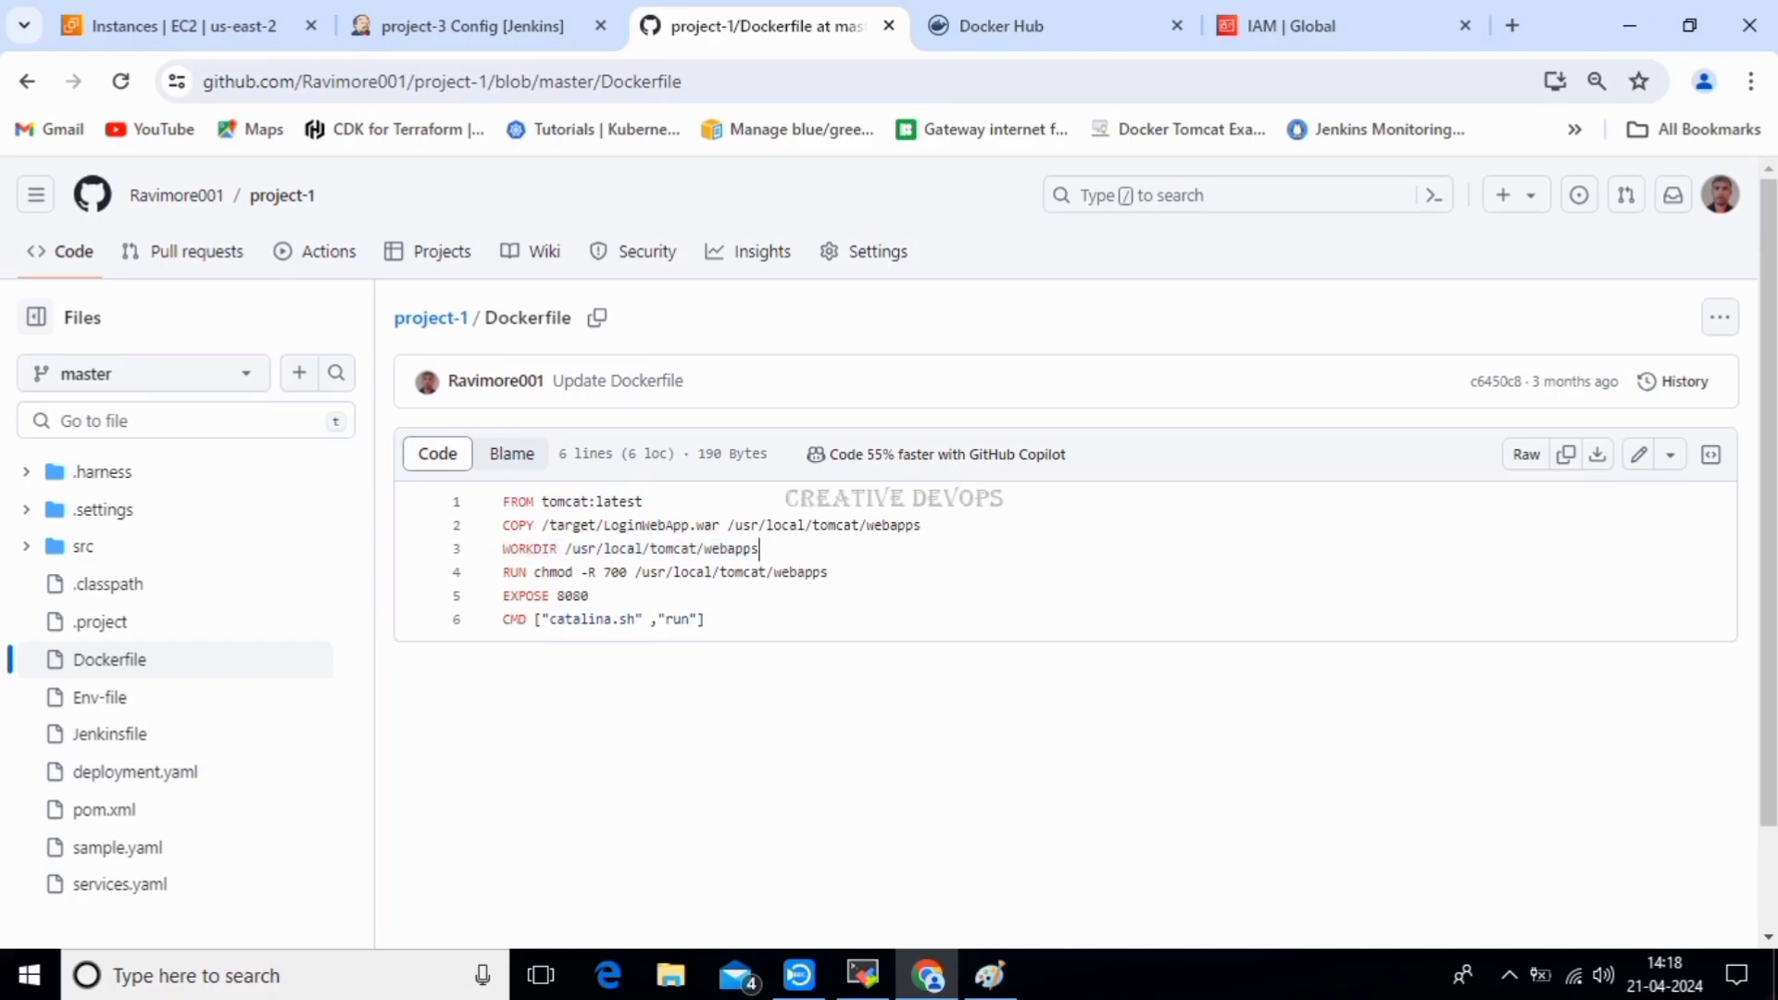
drag(728, 525, 921, 525)
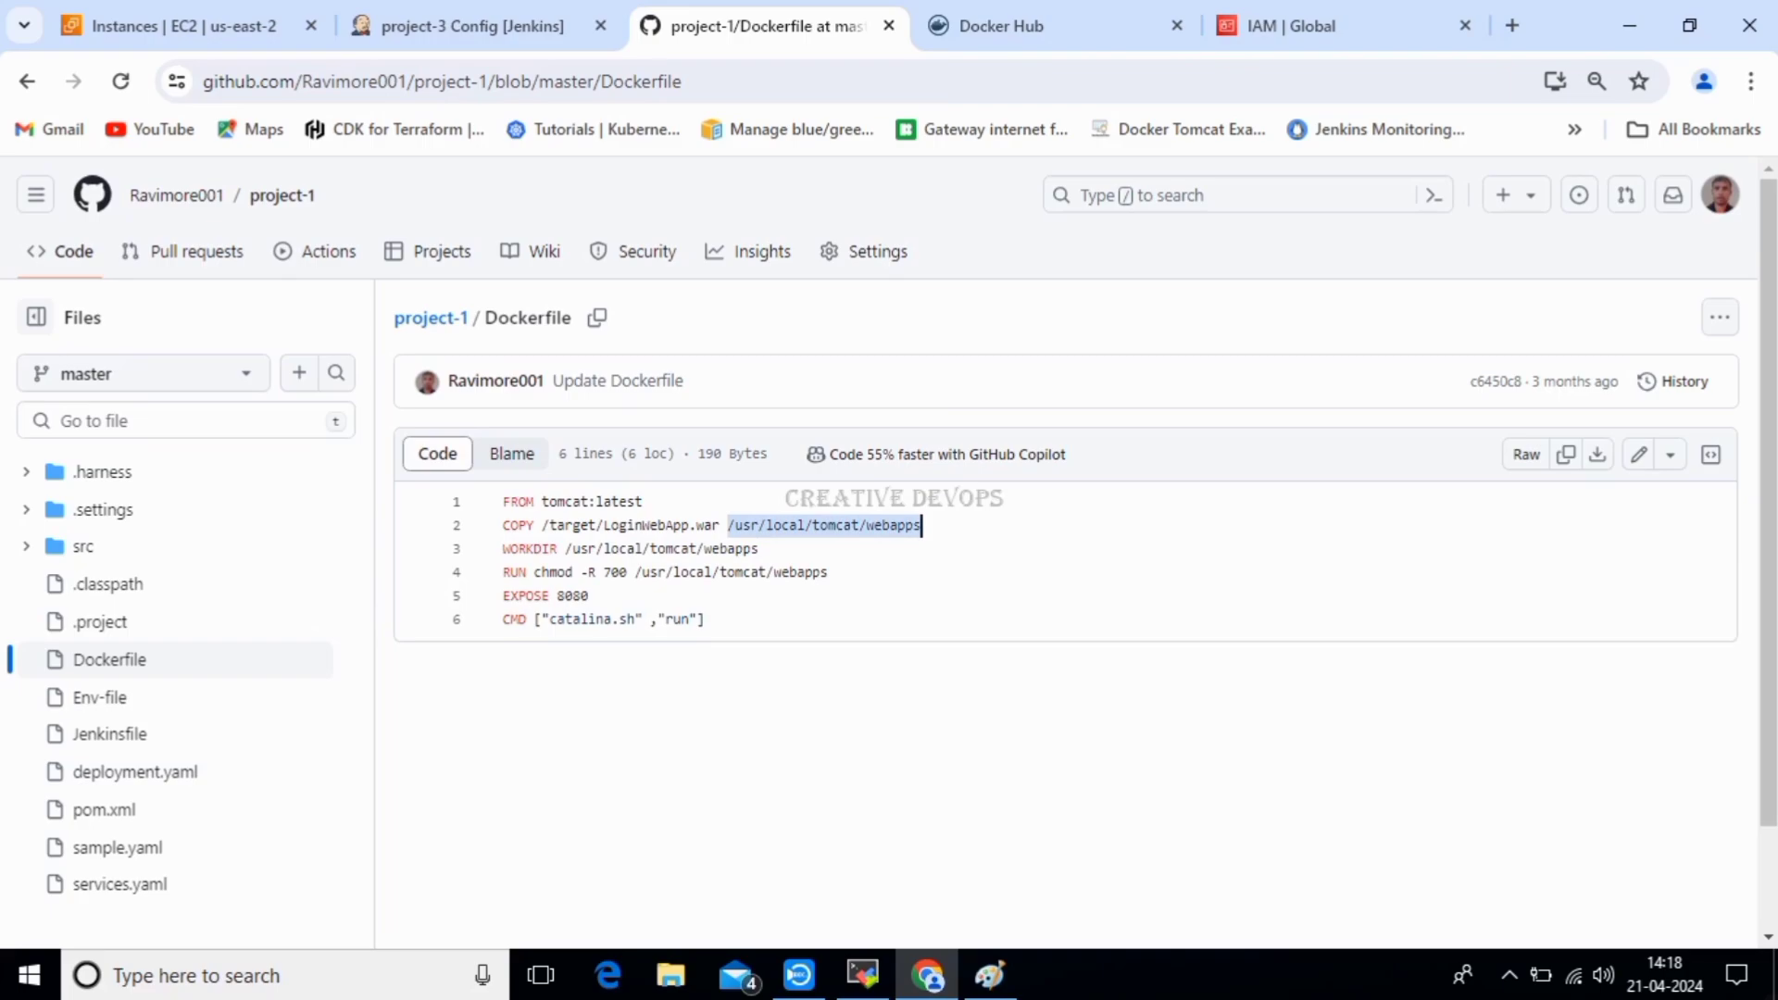
click(867, 525)
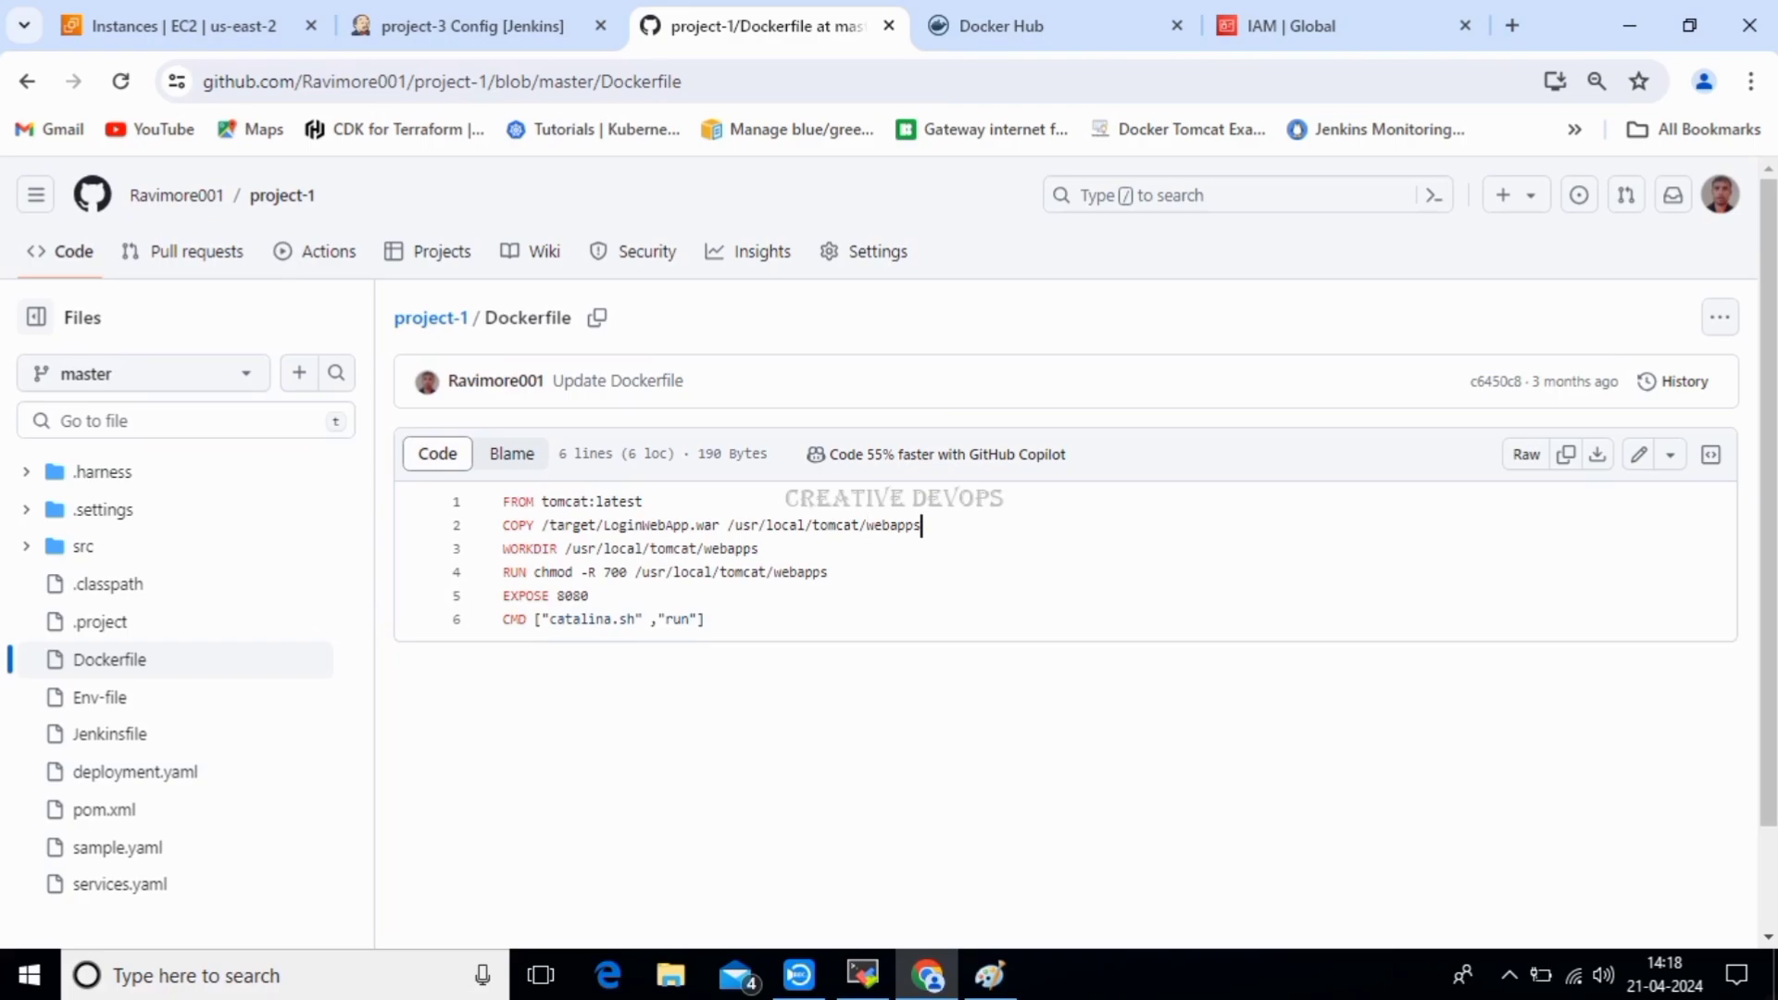
drag(503, 572, 527, 573)
click(521, 572)
drag(503, 595, 588, 596)
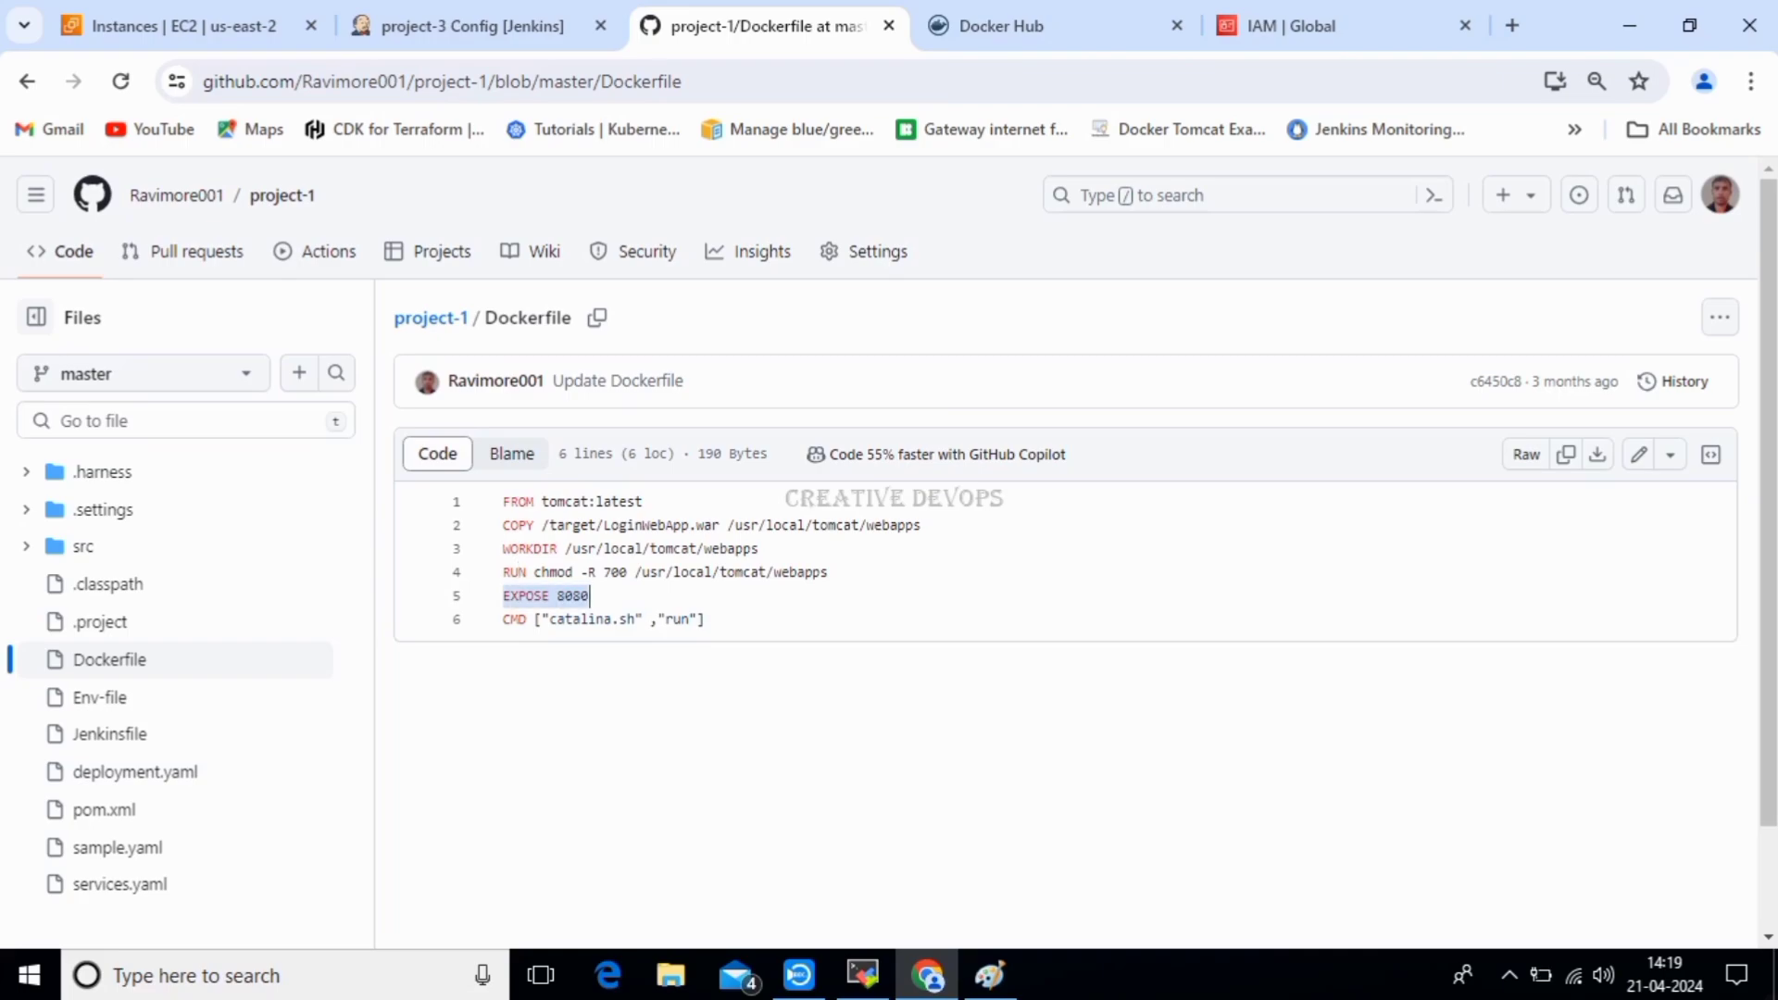
click(550, 595)
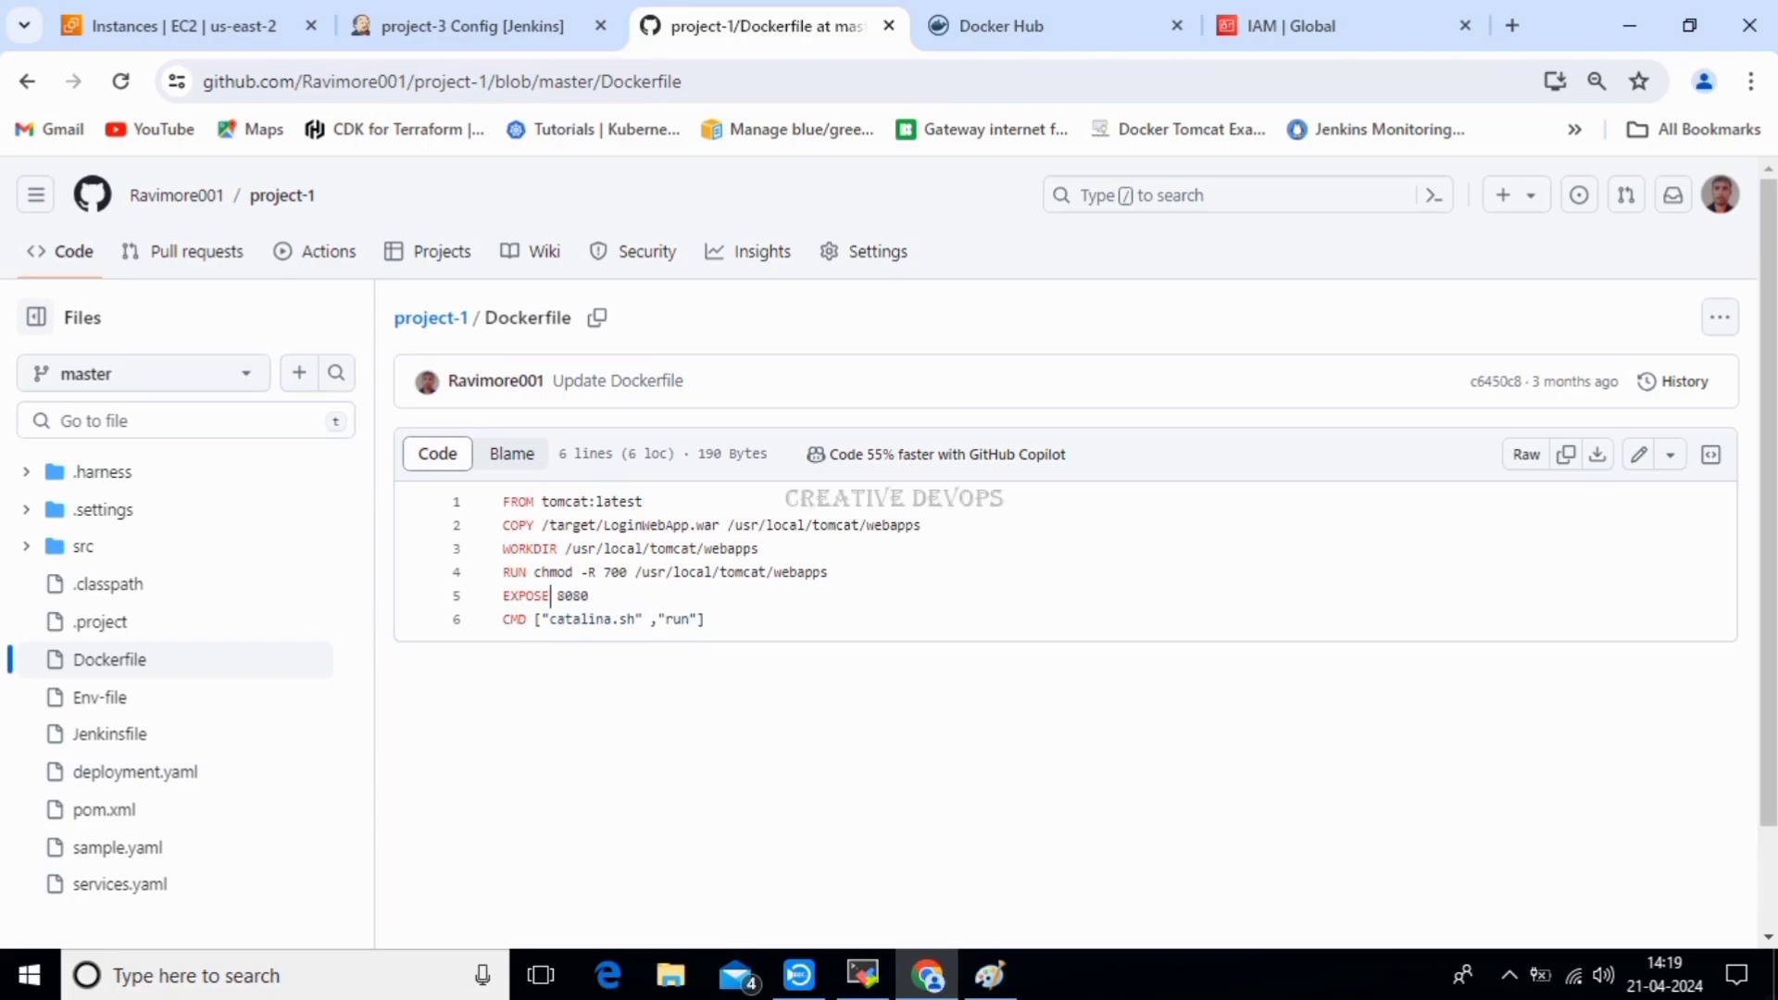
drag(554, 595, 590, 595)
click(590, 595)
key(ctrl+a)
click(704, 618)
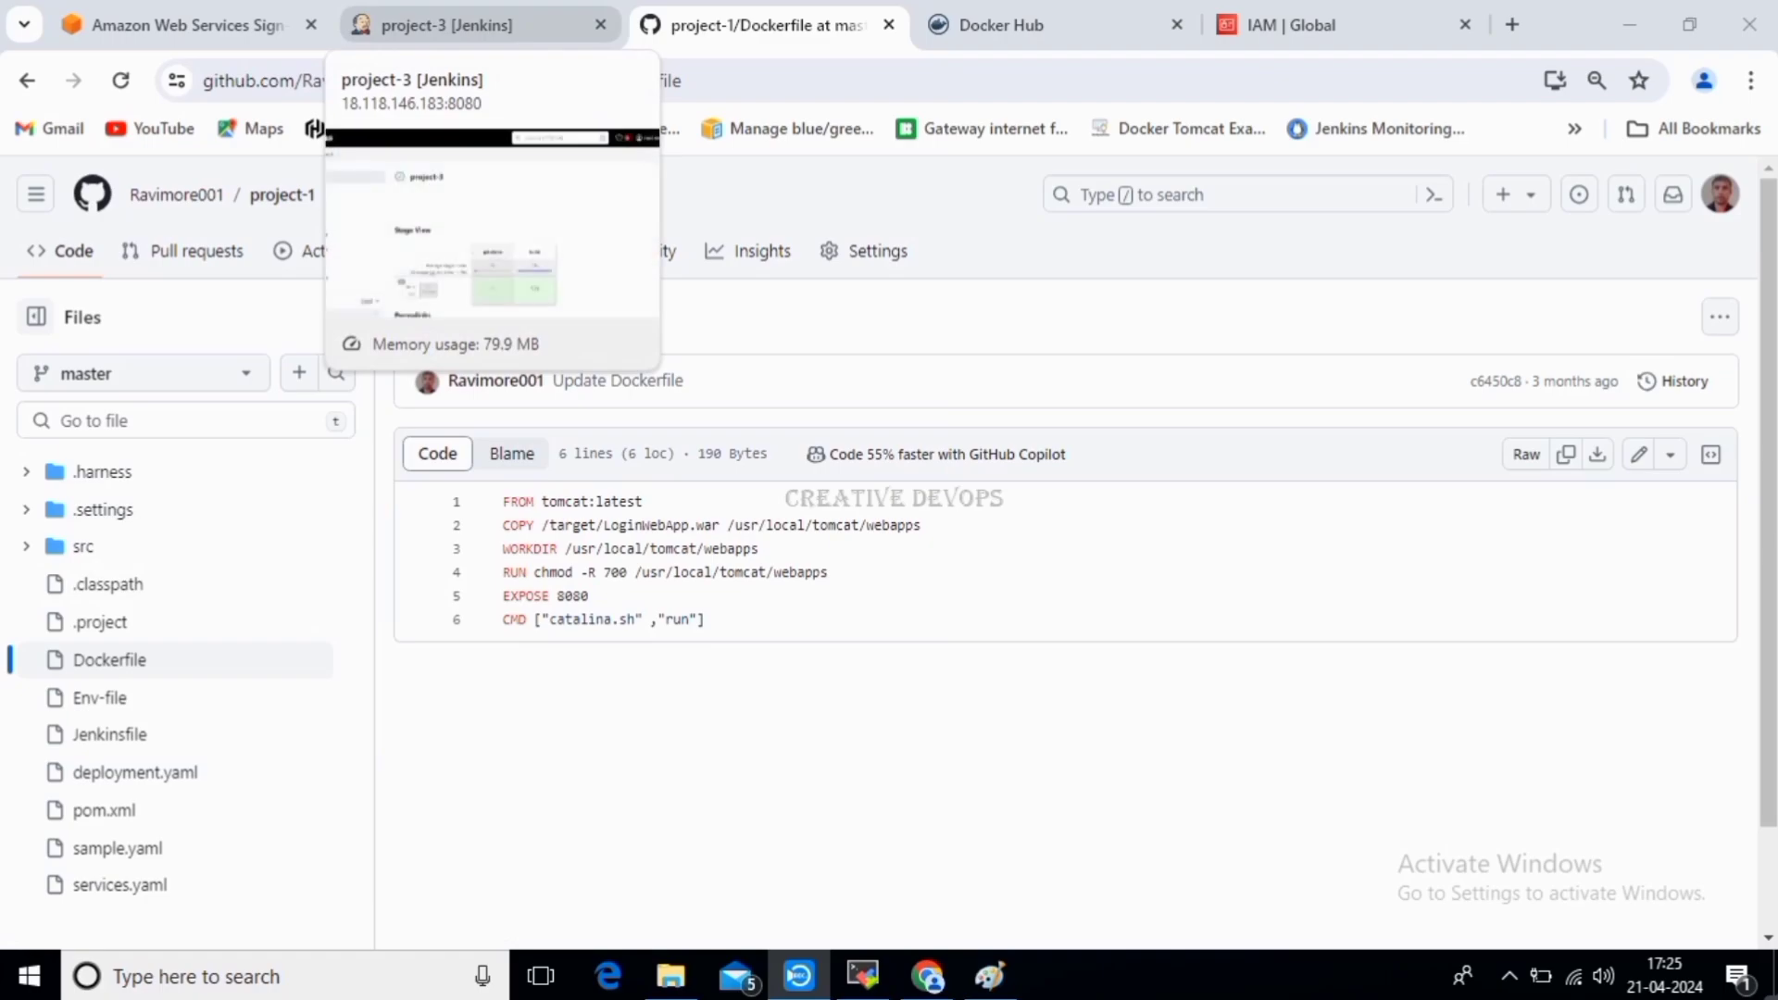
Check the docker service with sudo systemctl status docker, finding none installed.
click(862, 976)
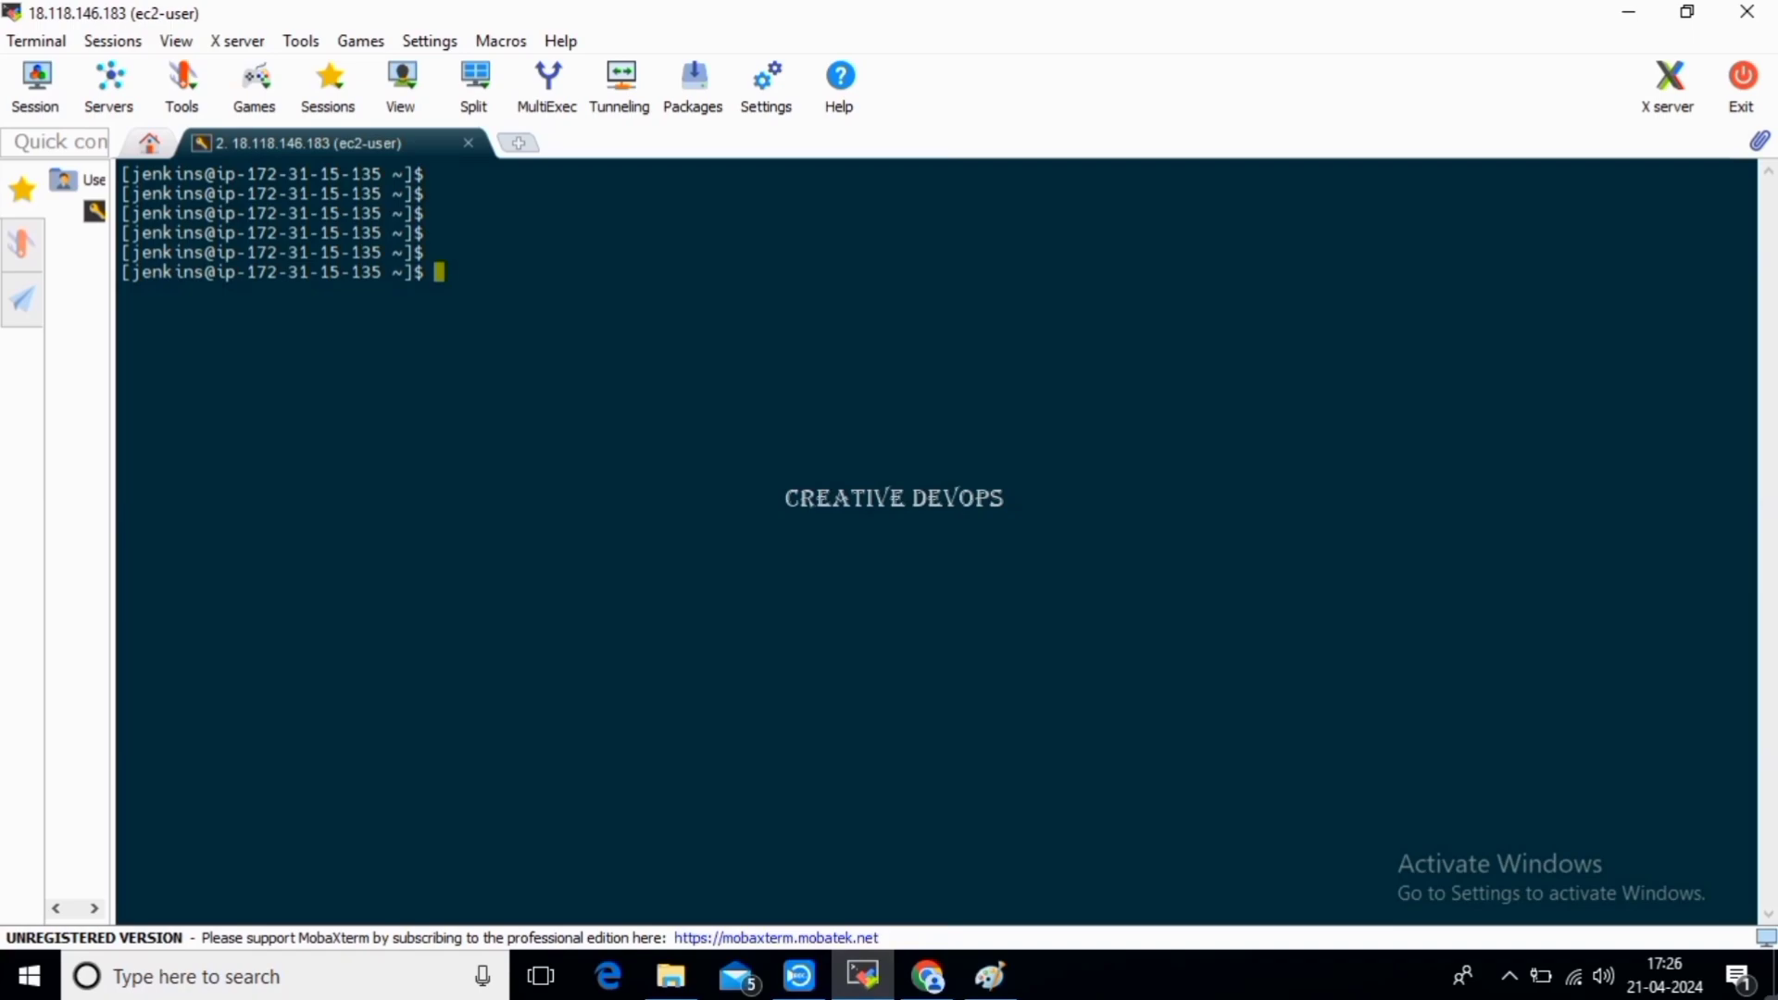
text(sudo system,ctl)
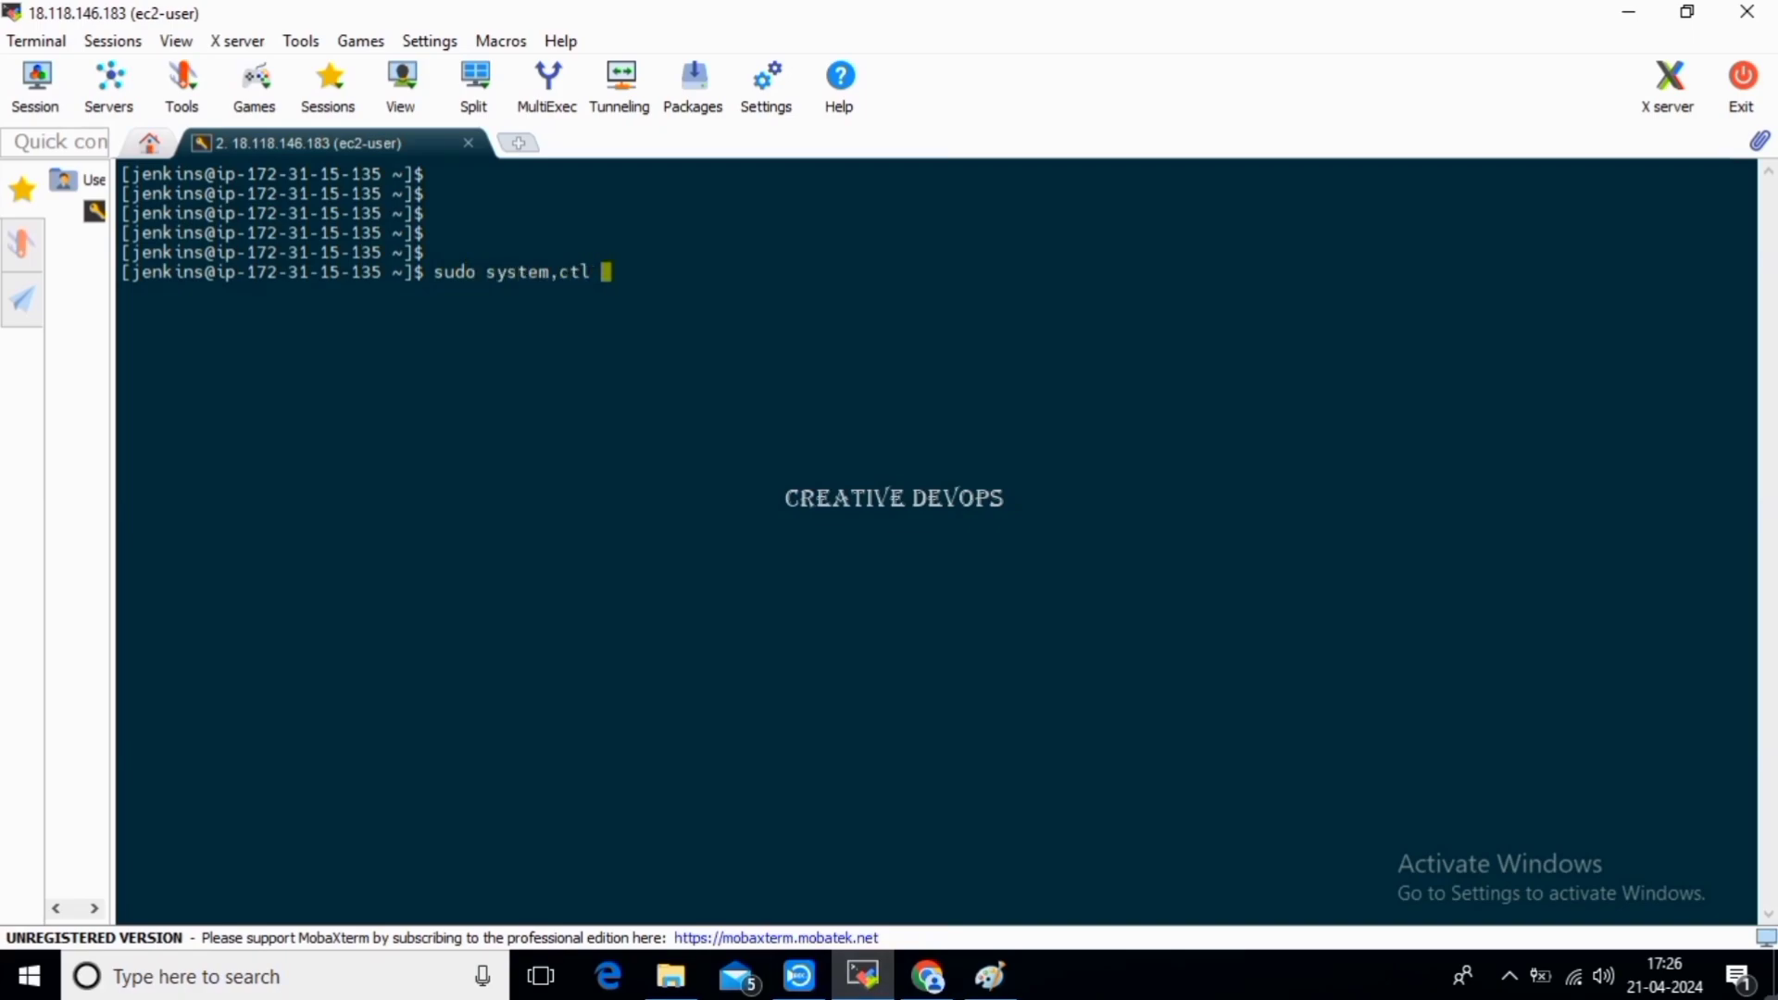
key(BackSpace)
key(BackSpace)
key(BackSpace)
key(BackSpace)
key(BackSpace)
key(BackSpace)
text(mctl status doc)
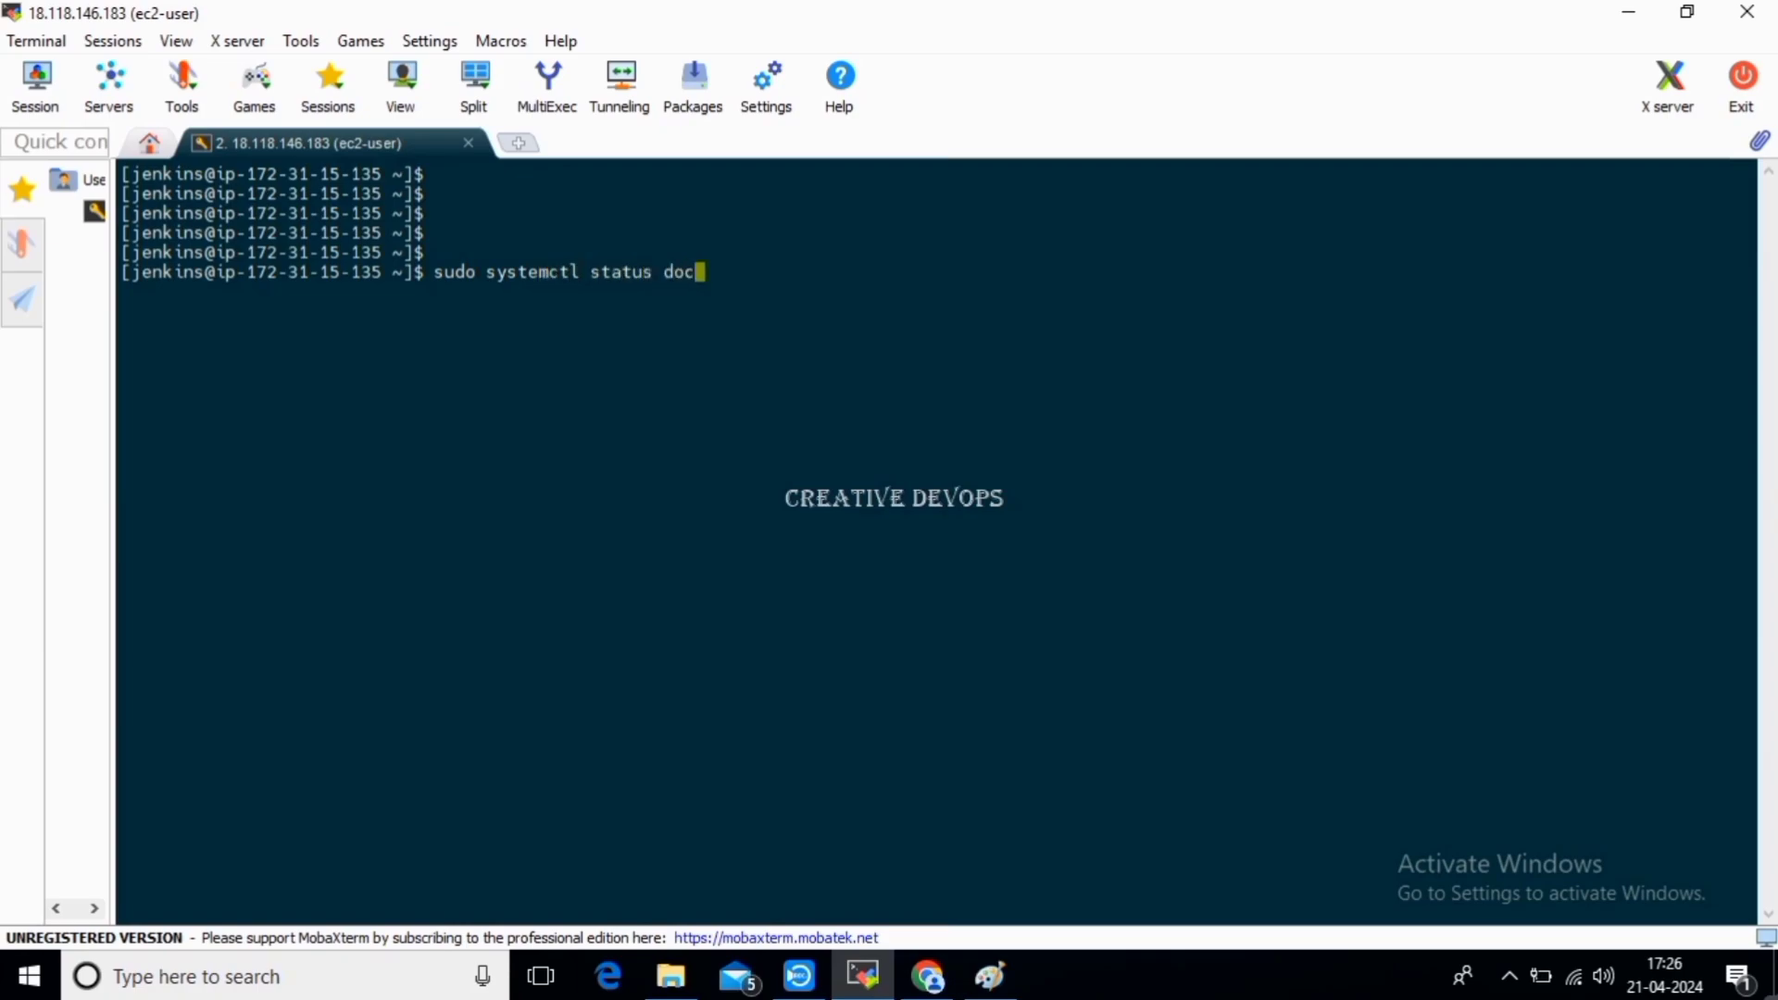
text(ker)
key(Return)
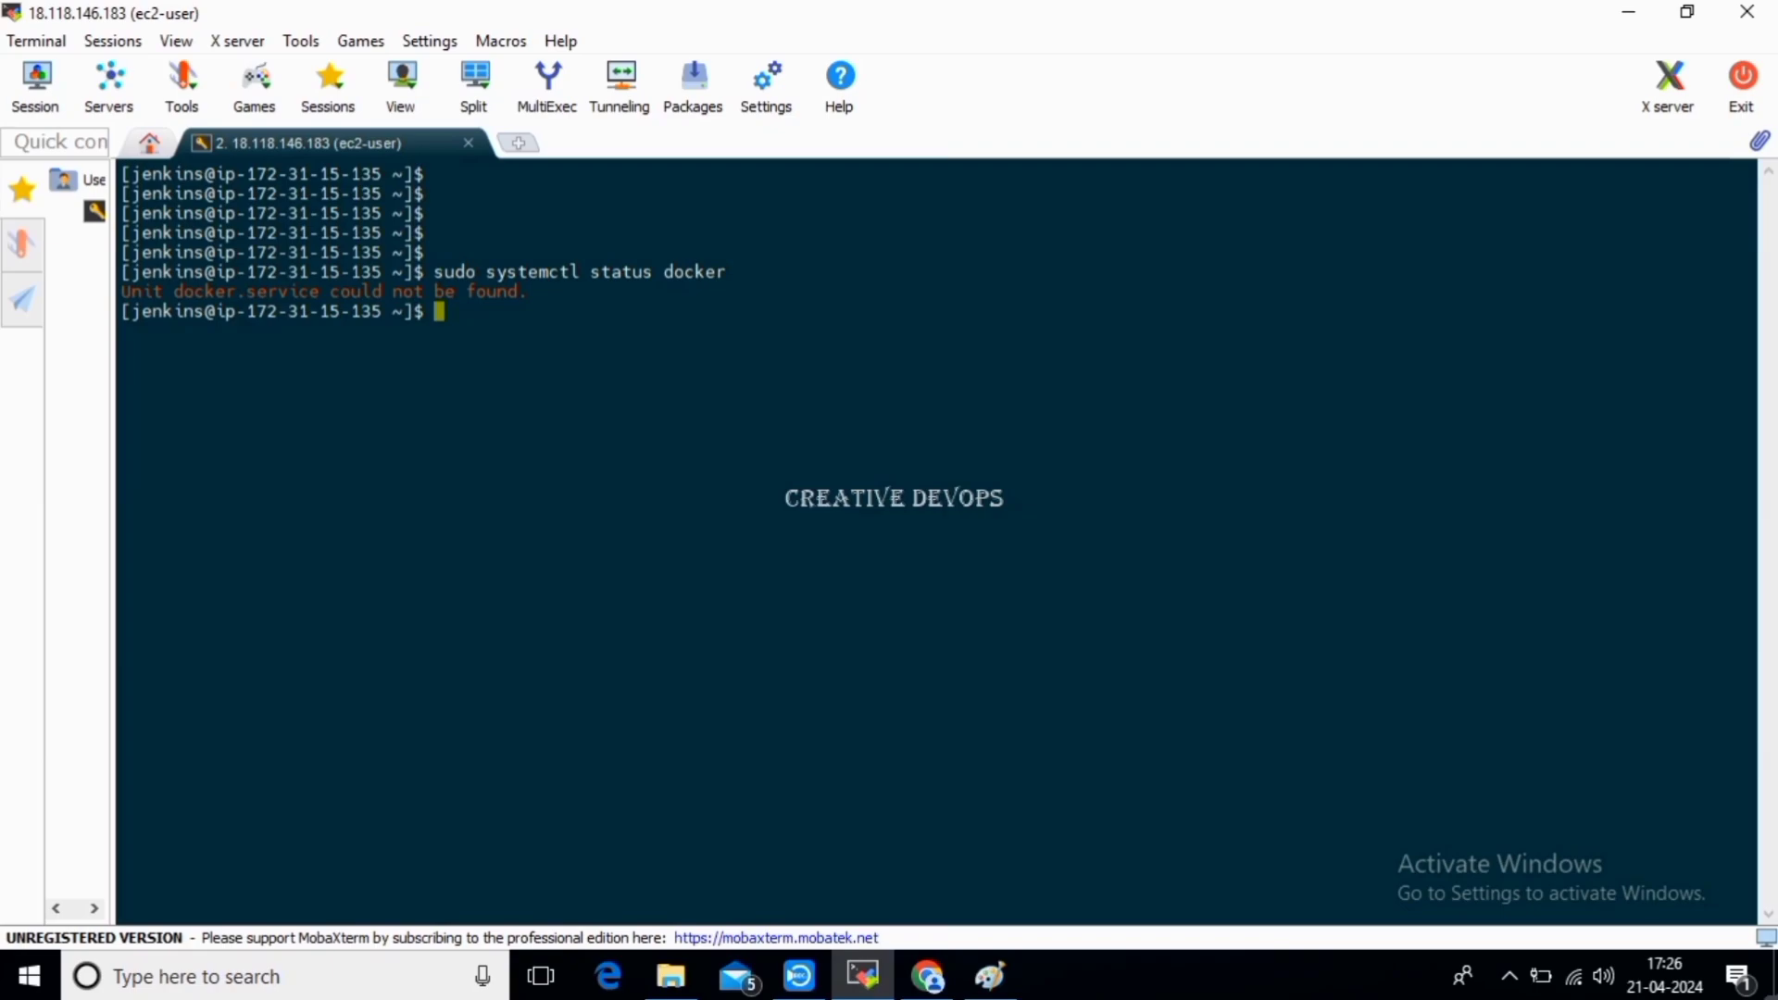
Install Docker 25.0.3 with sudo yum install docker -y.
text(sudo)
key(BackSpace)
text(yum insta)
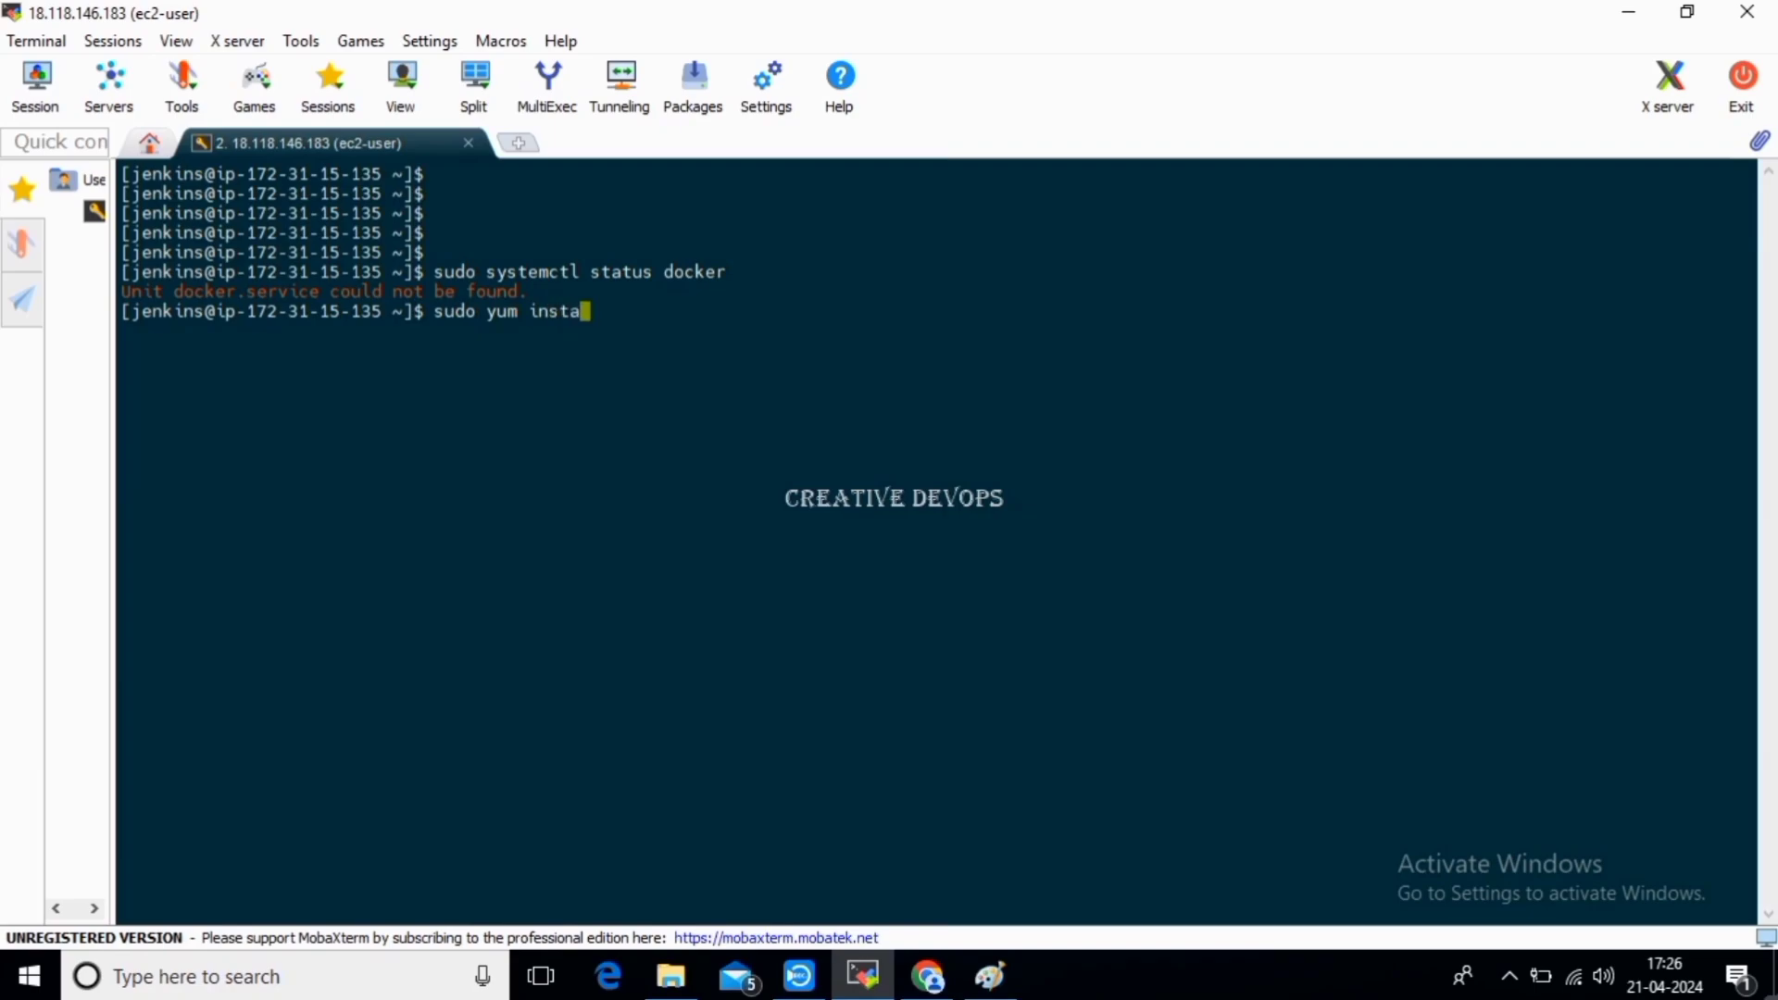
text(ll docker -y)
key(Return)
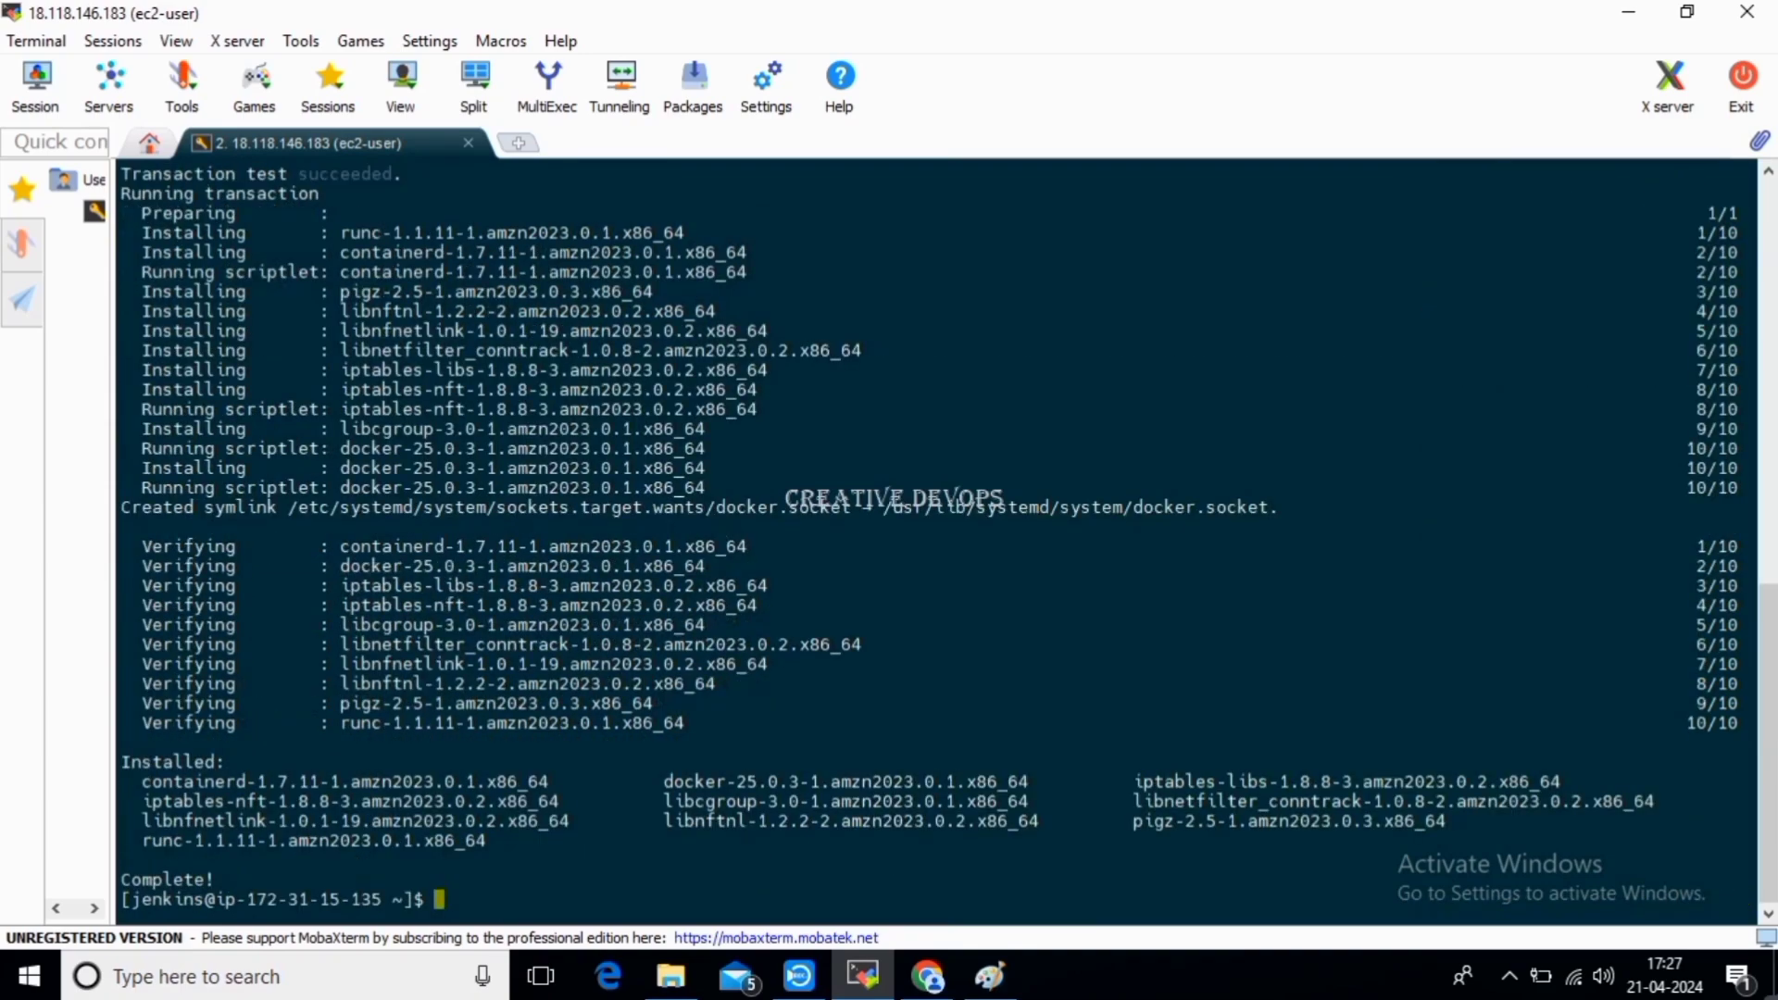
Clear the terminal and start Docker with sudo systemctl start docker.
text(clear)
key(Return)
key(Return)
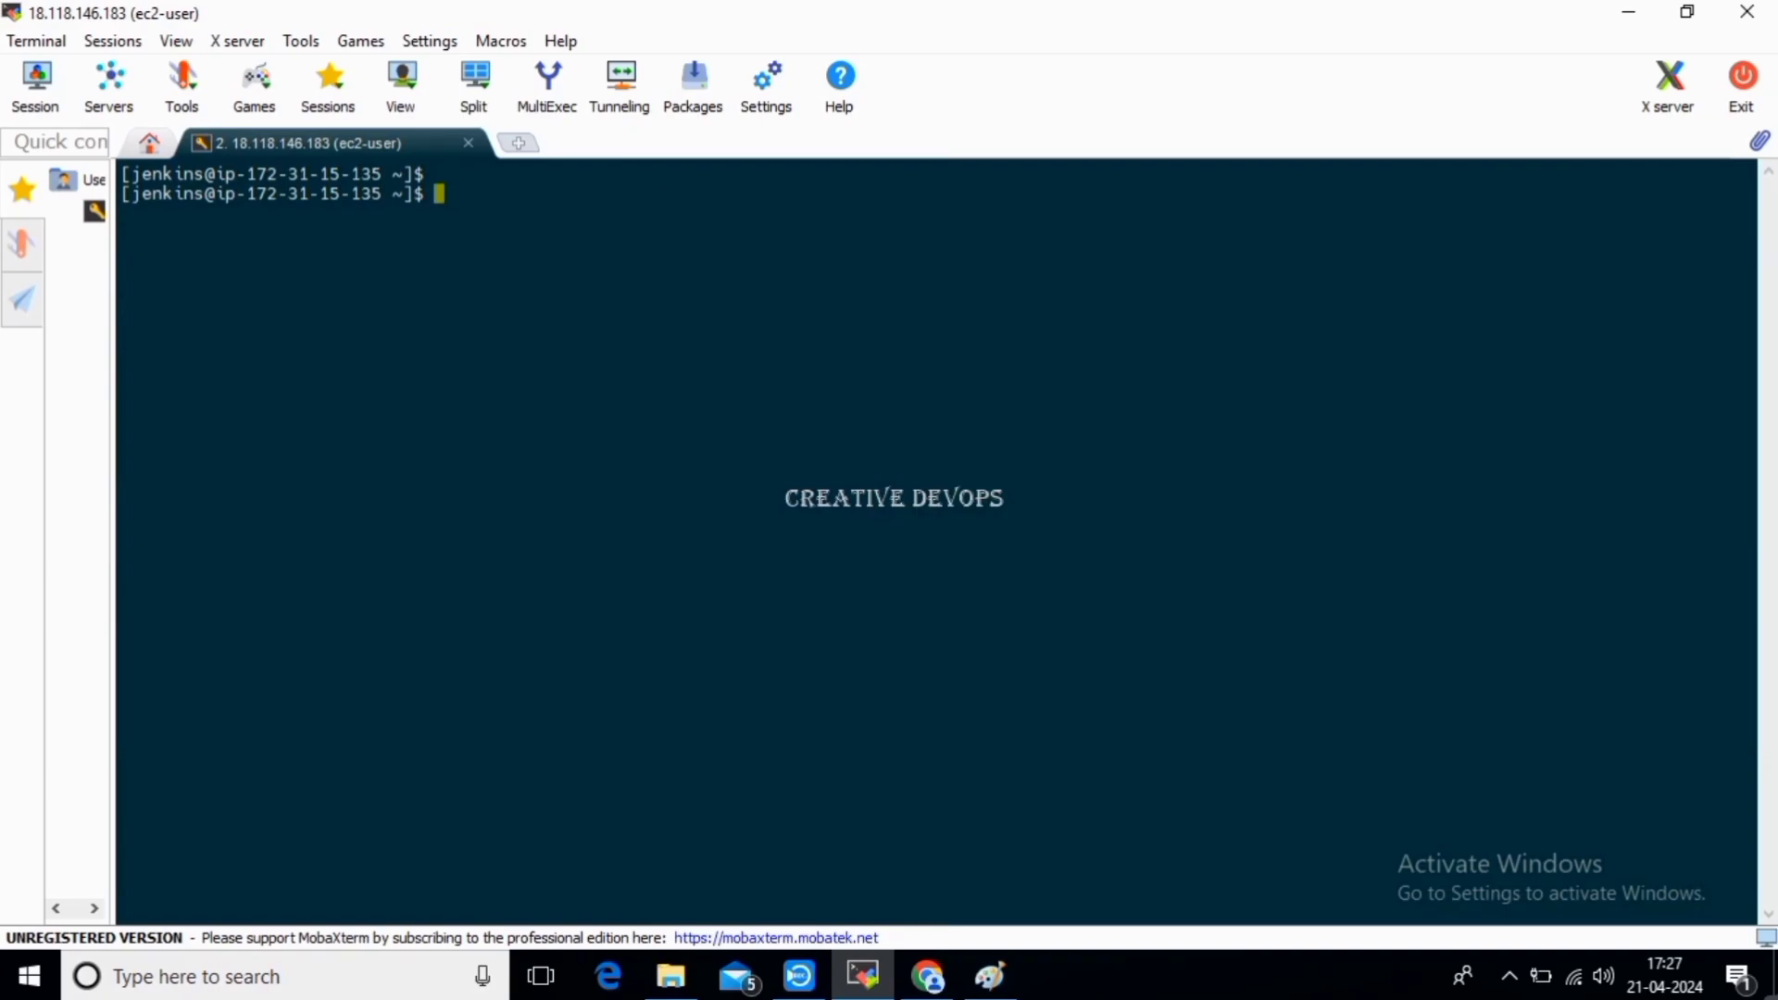
text(sudo systemctl sta)
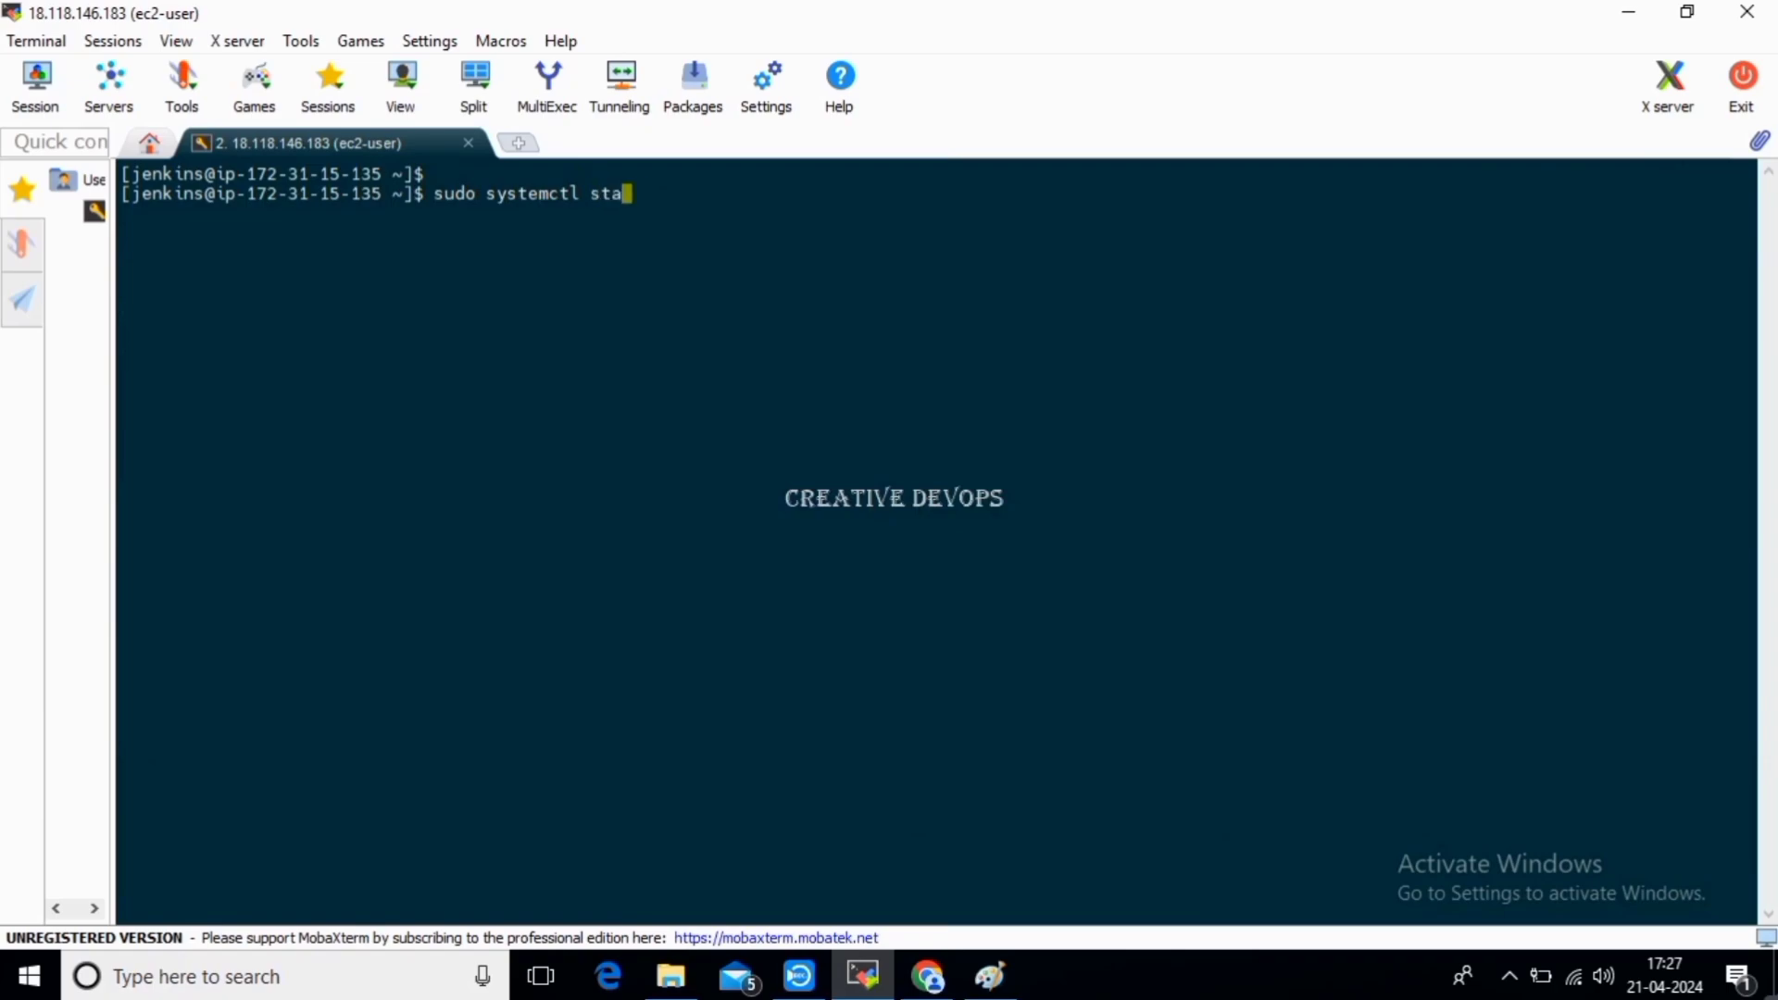
text(rtr)
key(BackSpace)
text(docker)
key(Return)
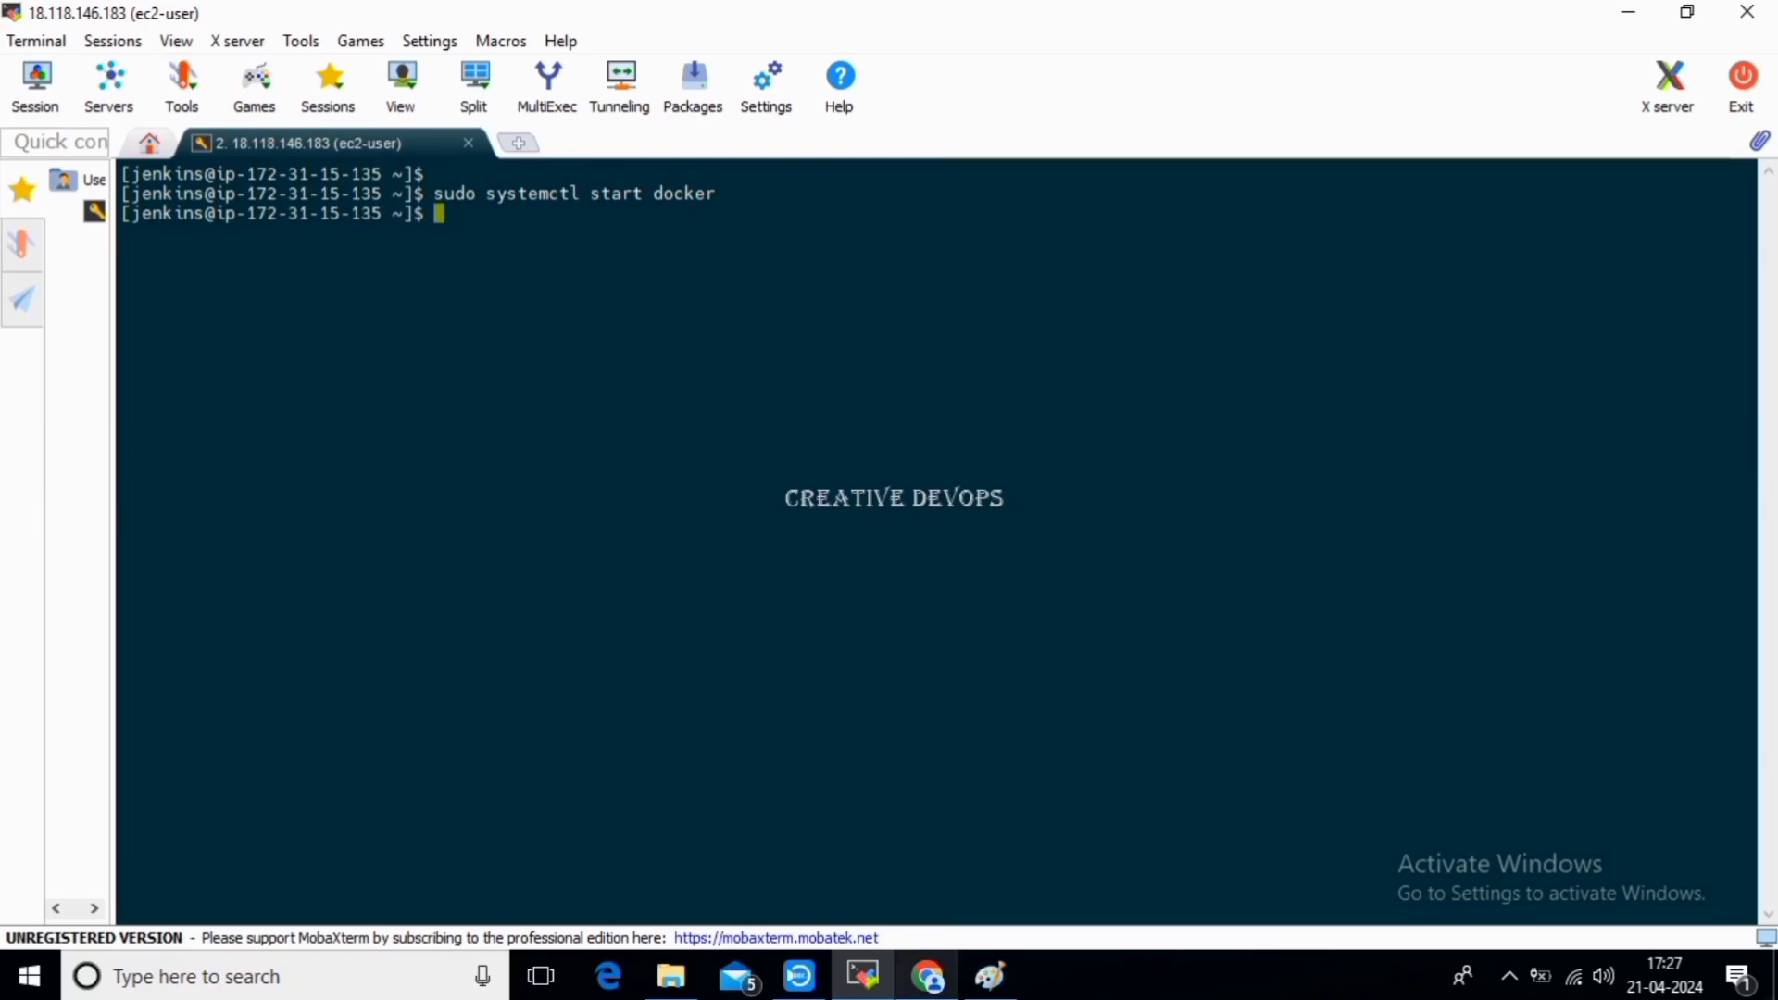
click(926, 975)
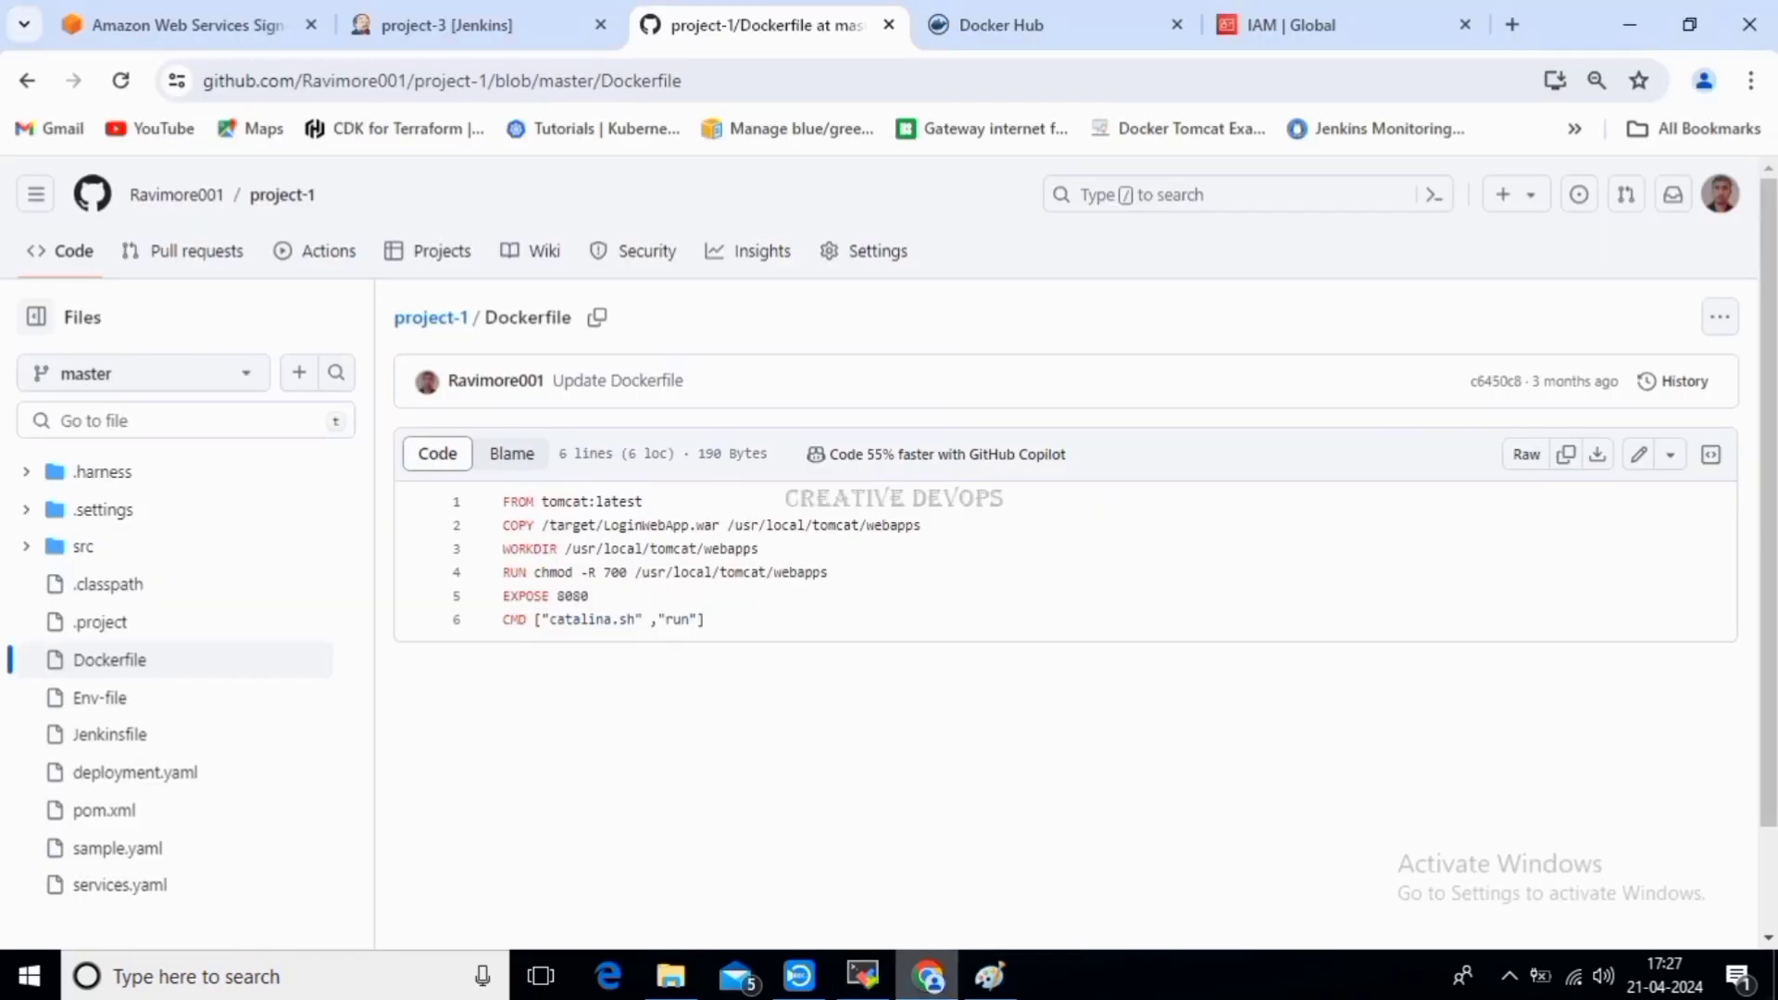
Open Configure for the project-3 pipeline from its Jenkins tab.
click(444, 25)
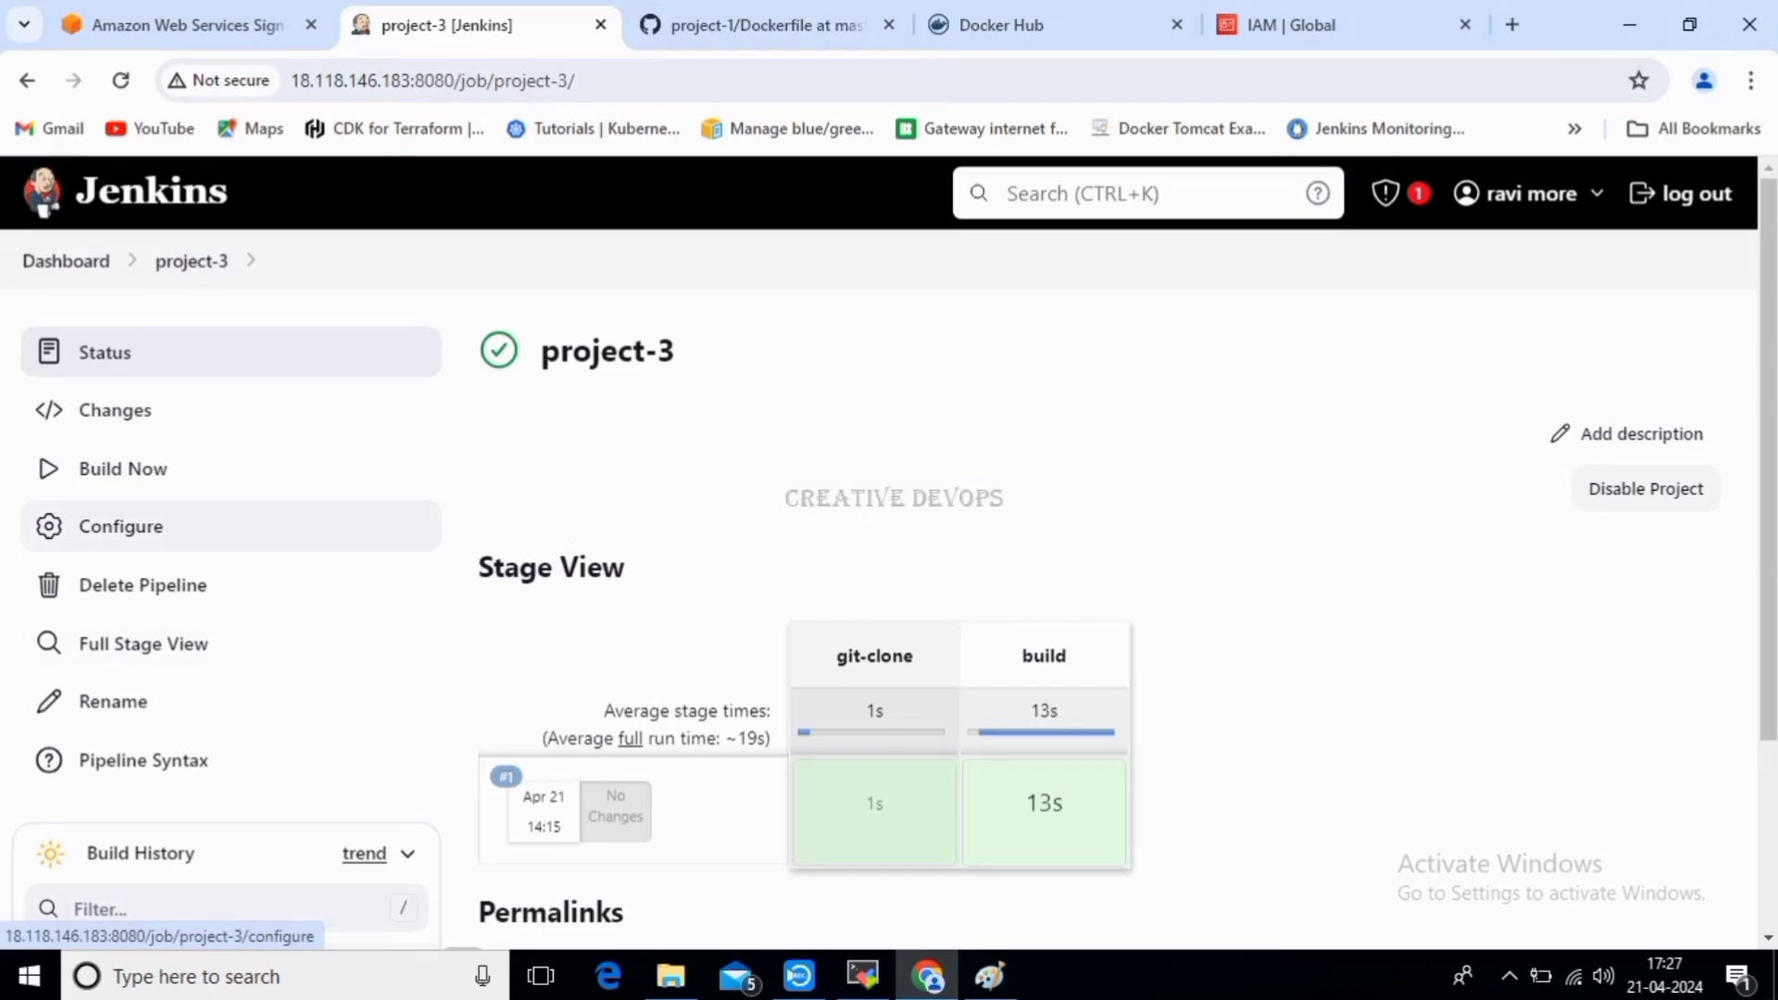
click(121, 526)
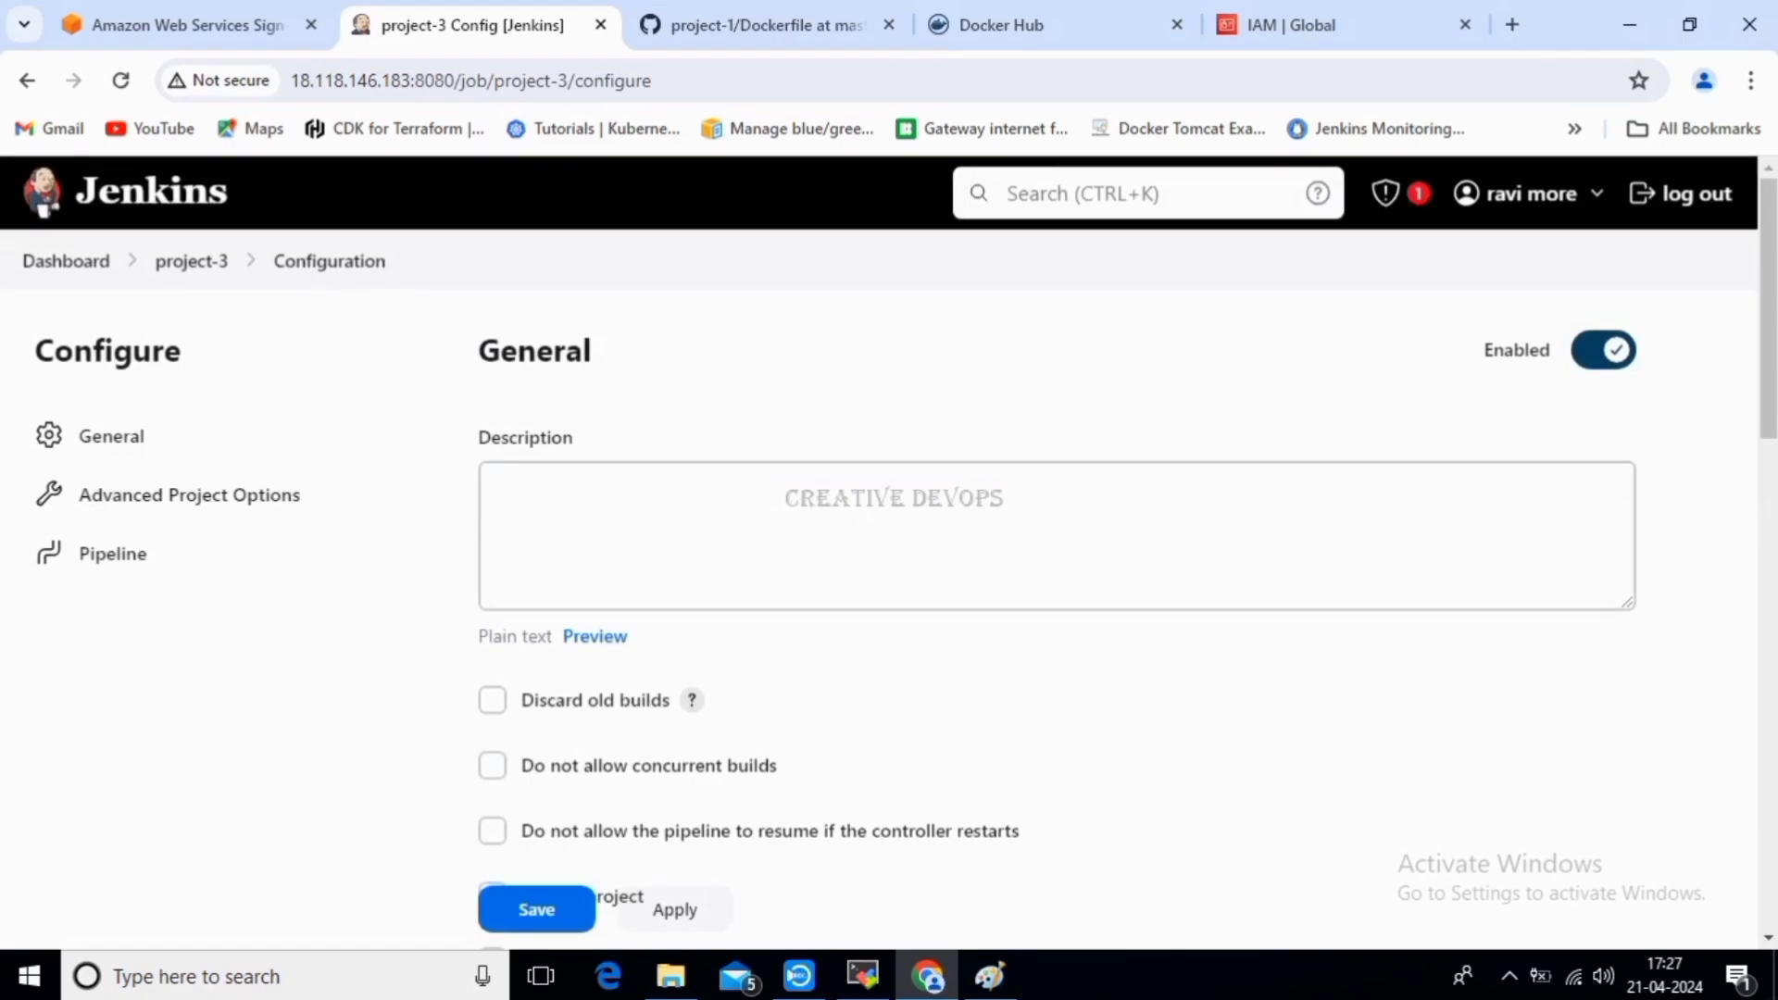
Add a stage('docker-image') block after the build stage in the pipeline script.
drag(1767, 292, 1768, 814)
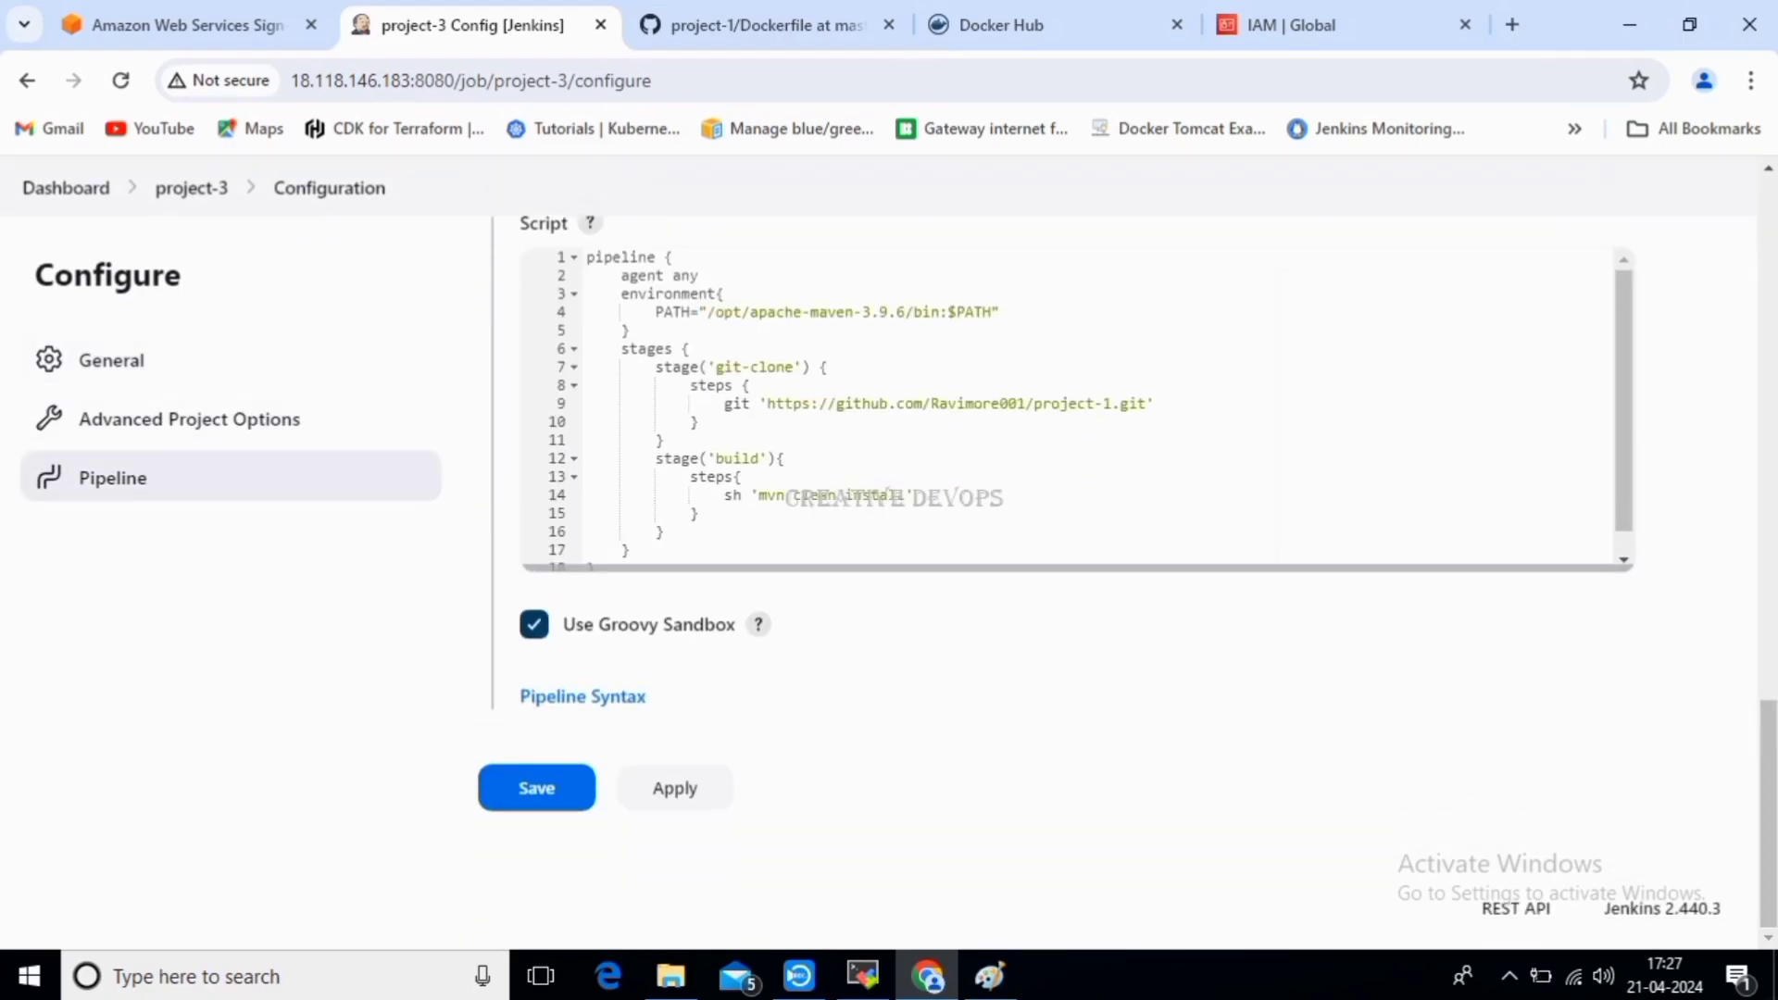
scroll(1074, 407, down, 1)
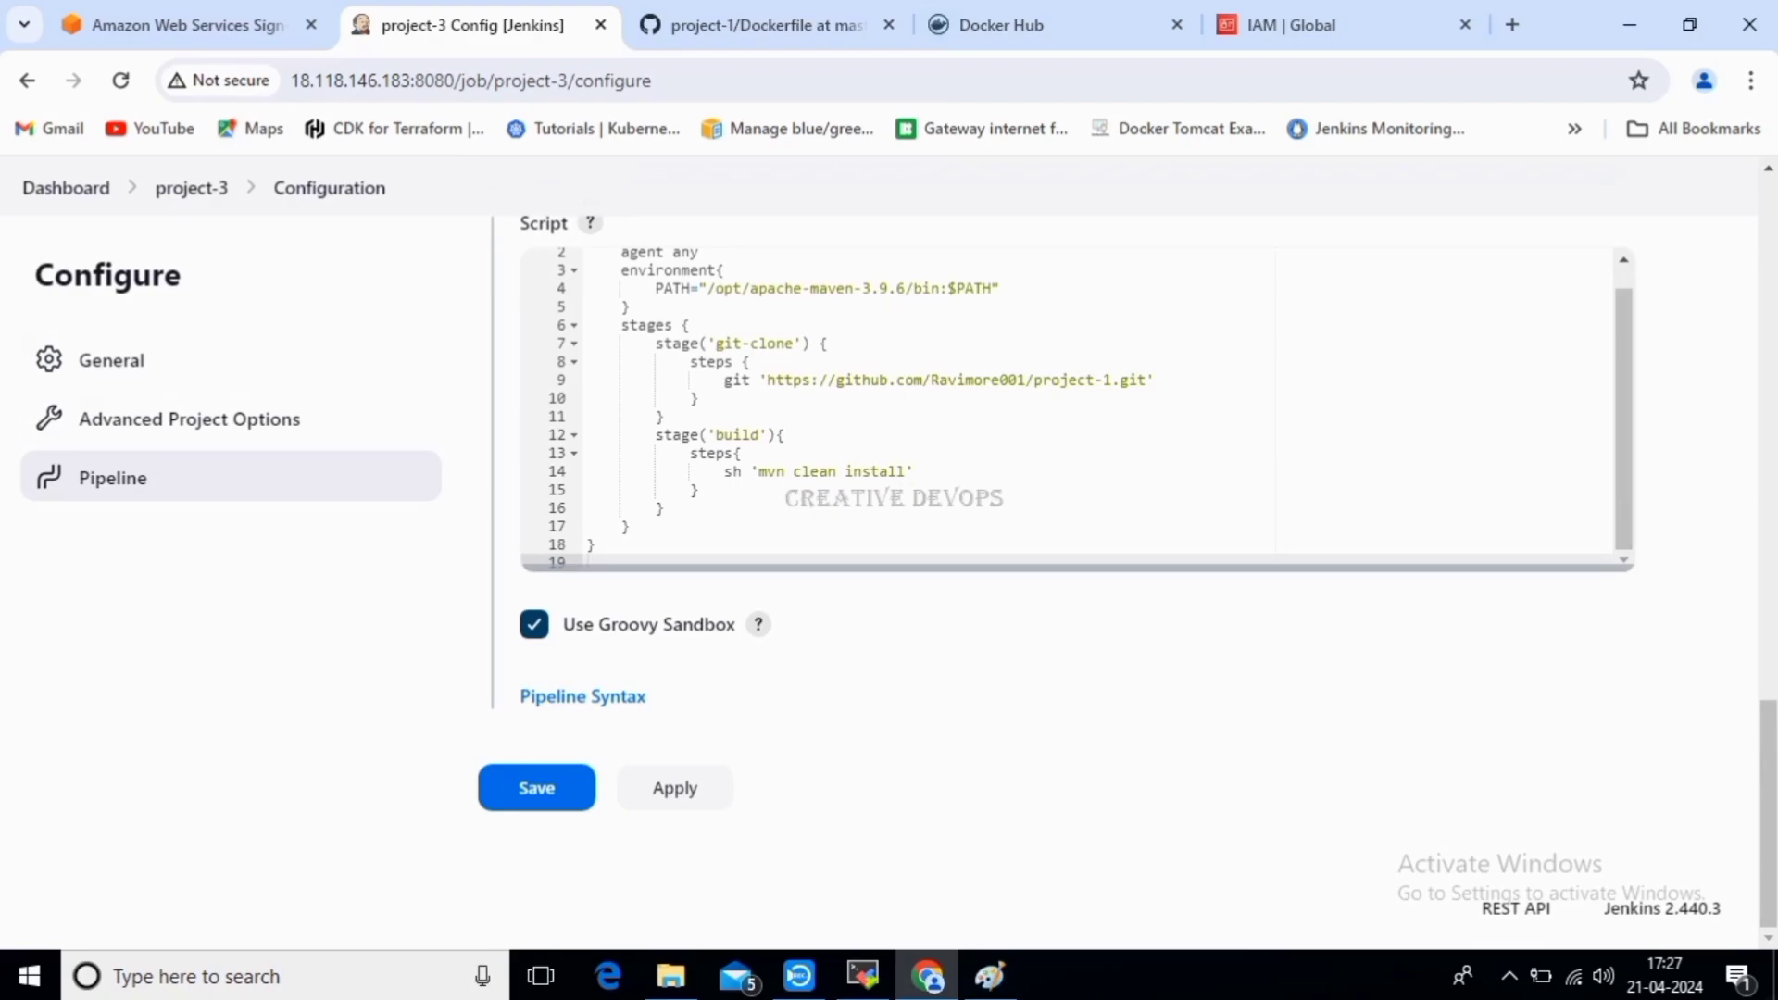
click(663, 508)
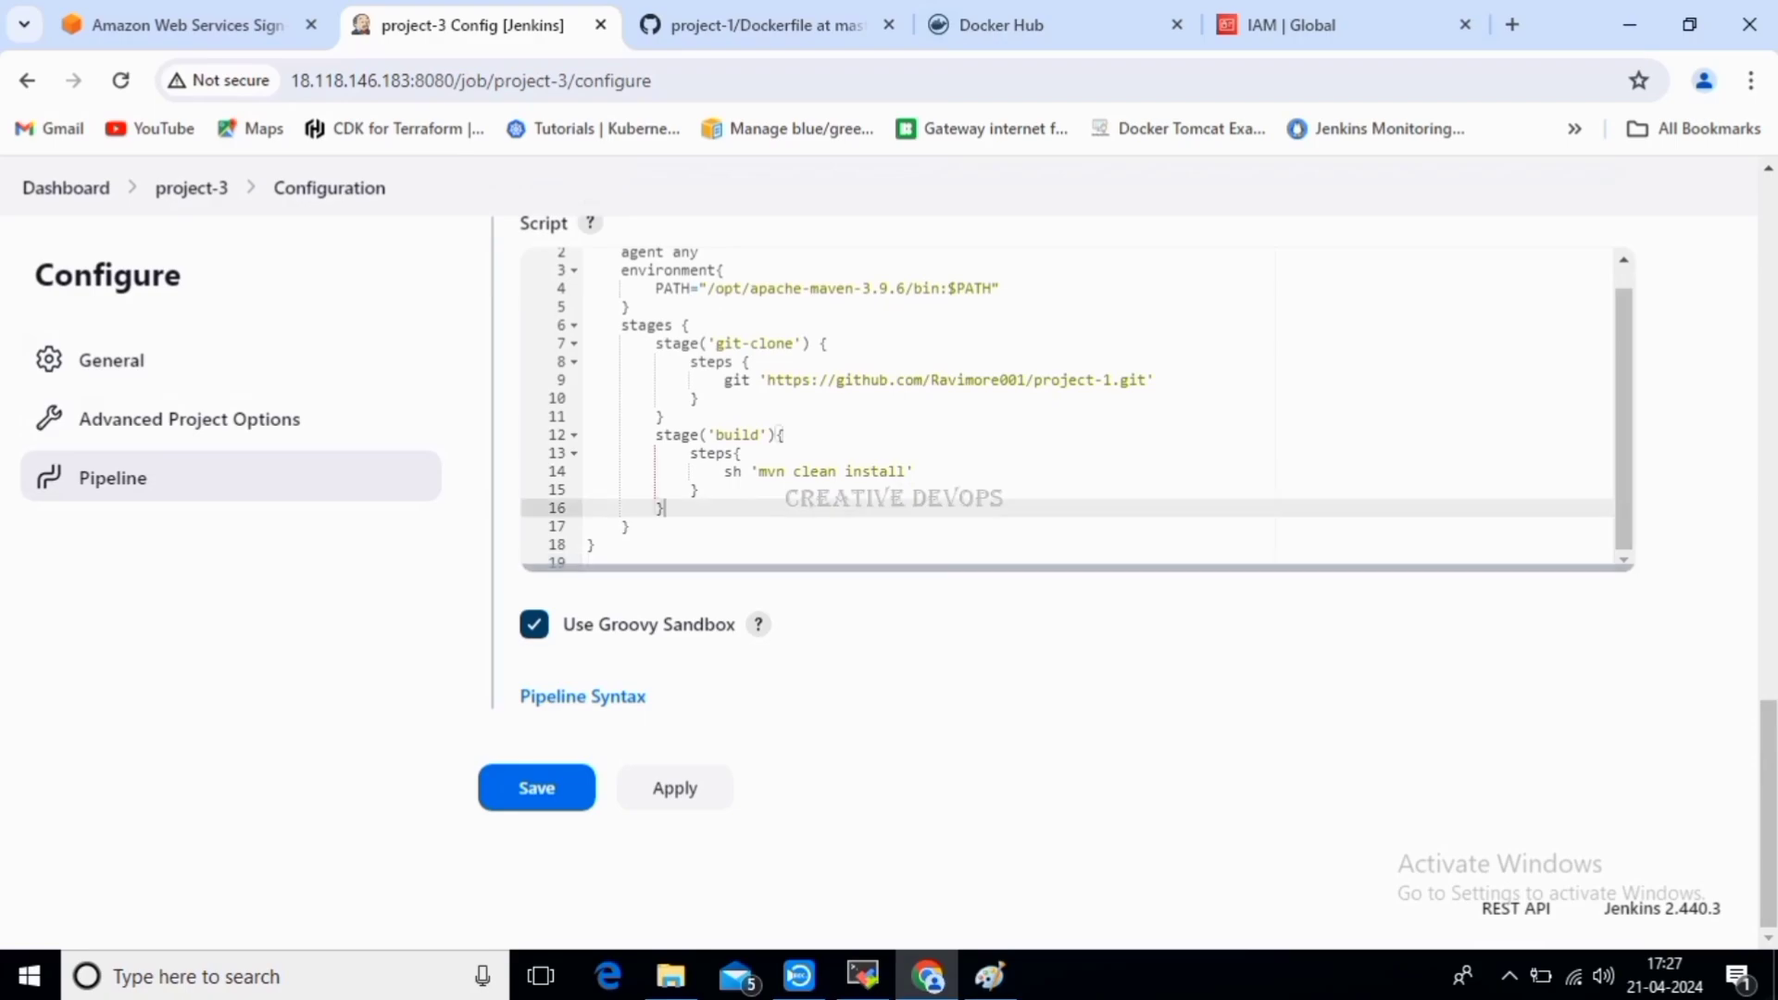
key(Return)
text(st)
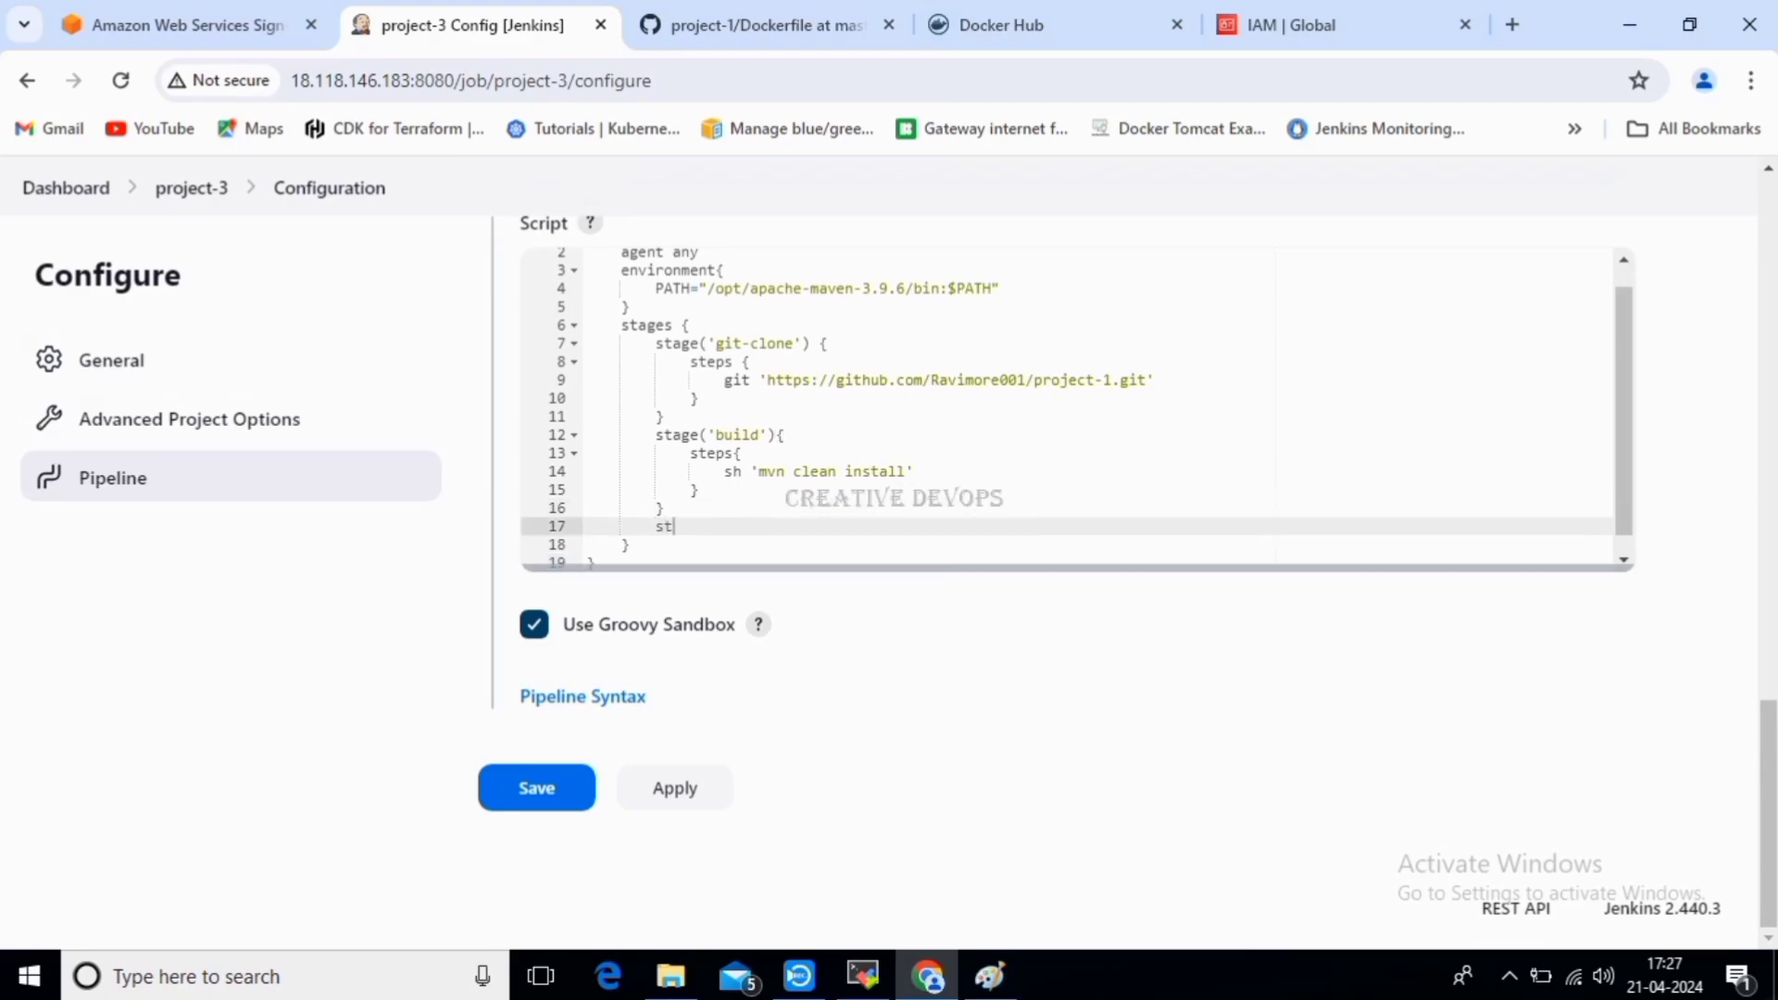
text(age('docker-image)
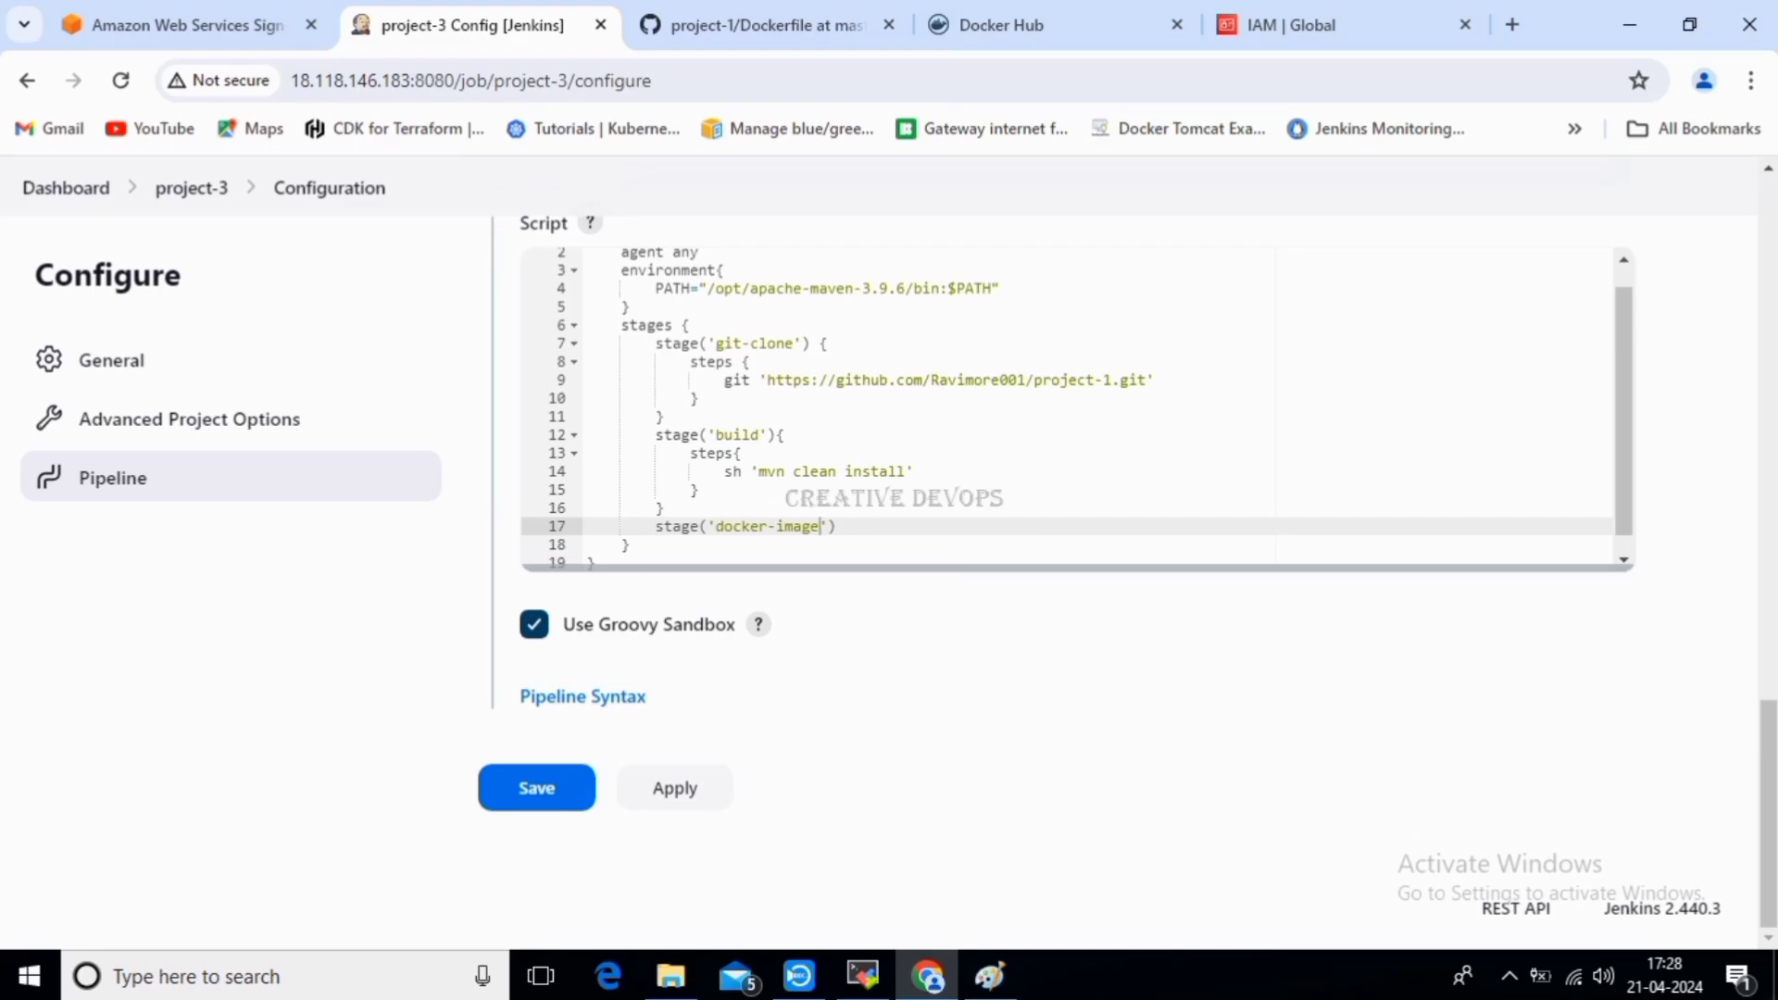
key(Right)
key(Right)
key(Right)
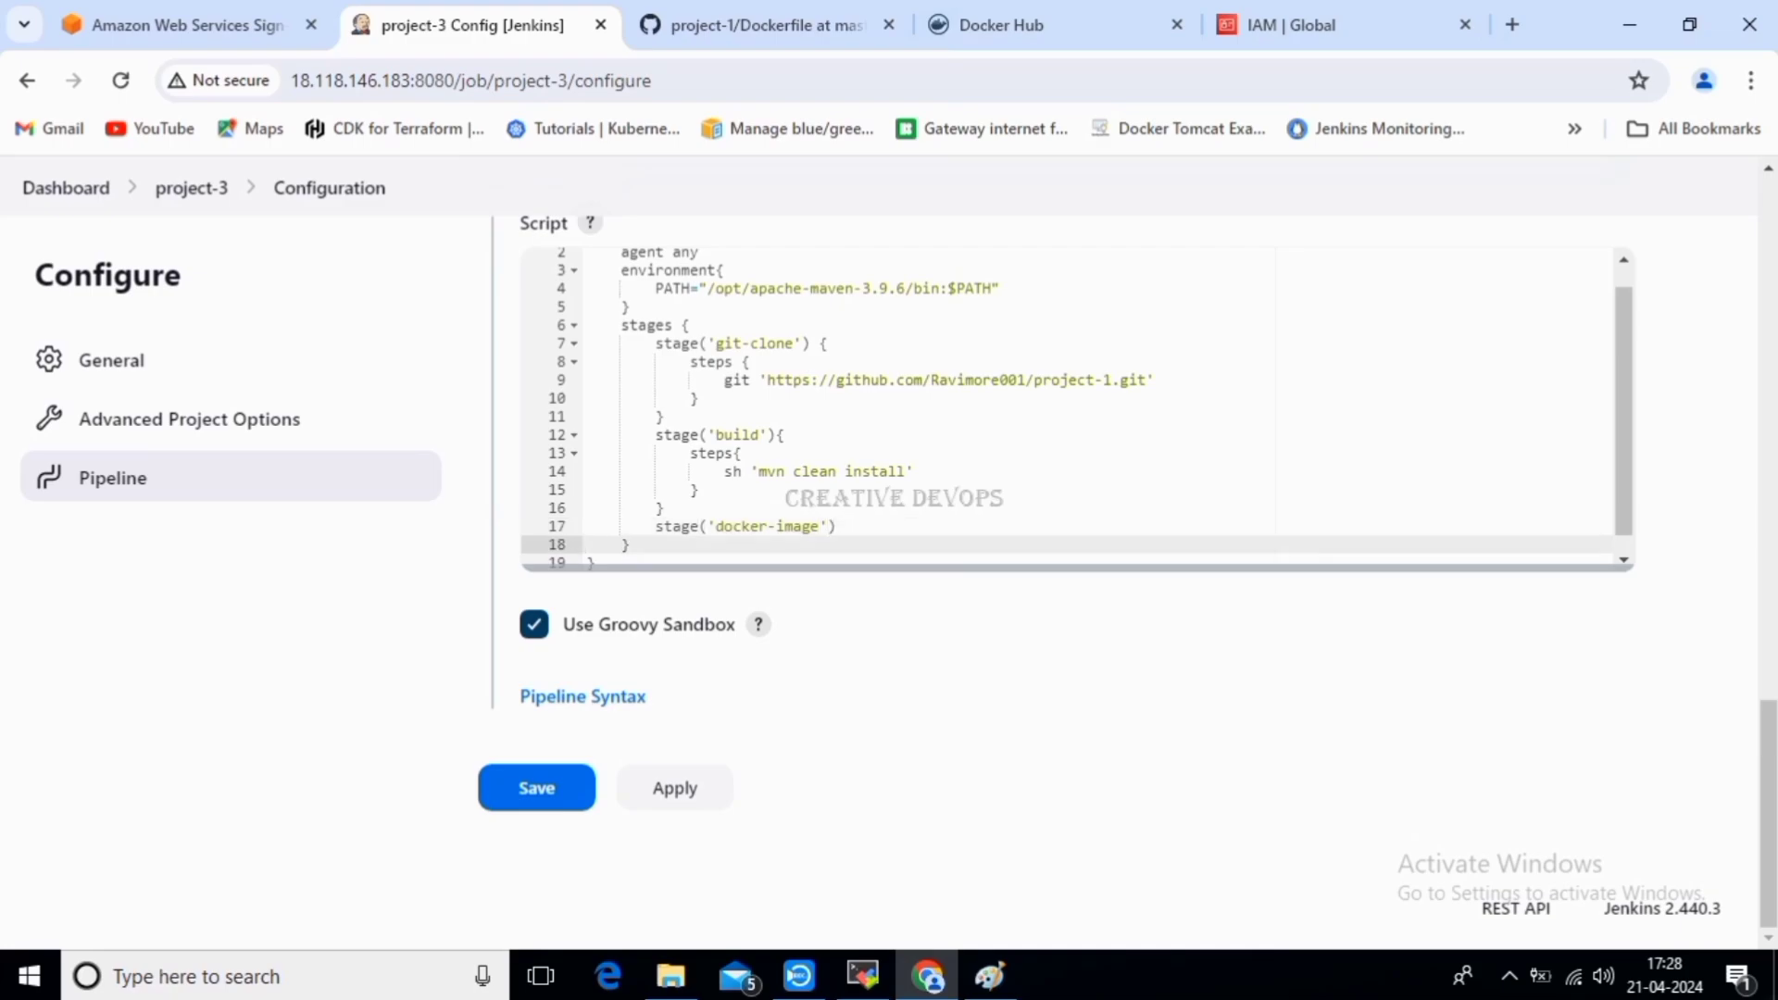
key(Left)
text({)
key(Return)
Inside it, add a steps block with sh 'docker build -t' tagged with the Docker Hub username.
scroll(1074, 408, down, 1)
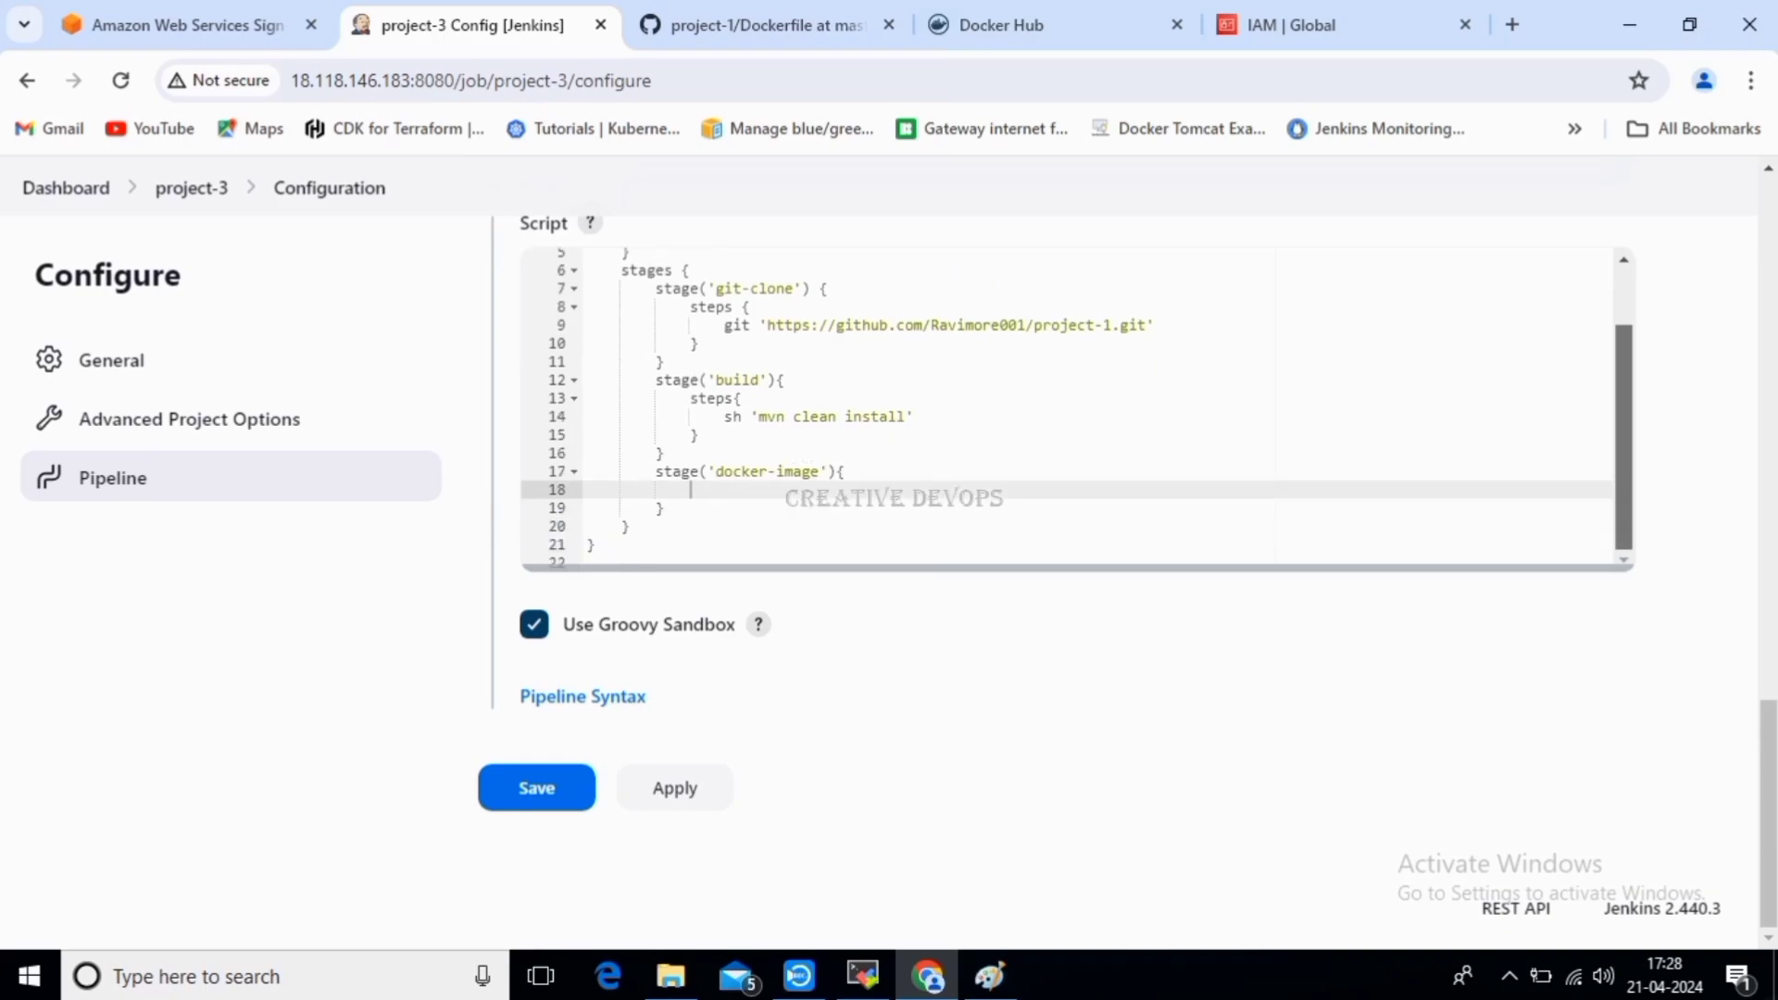
text(step)
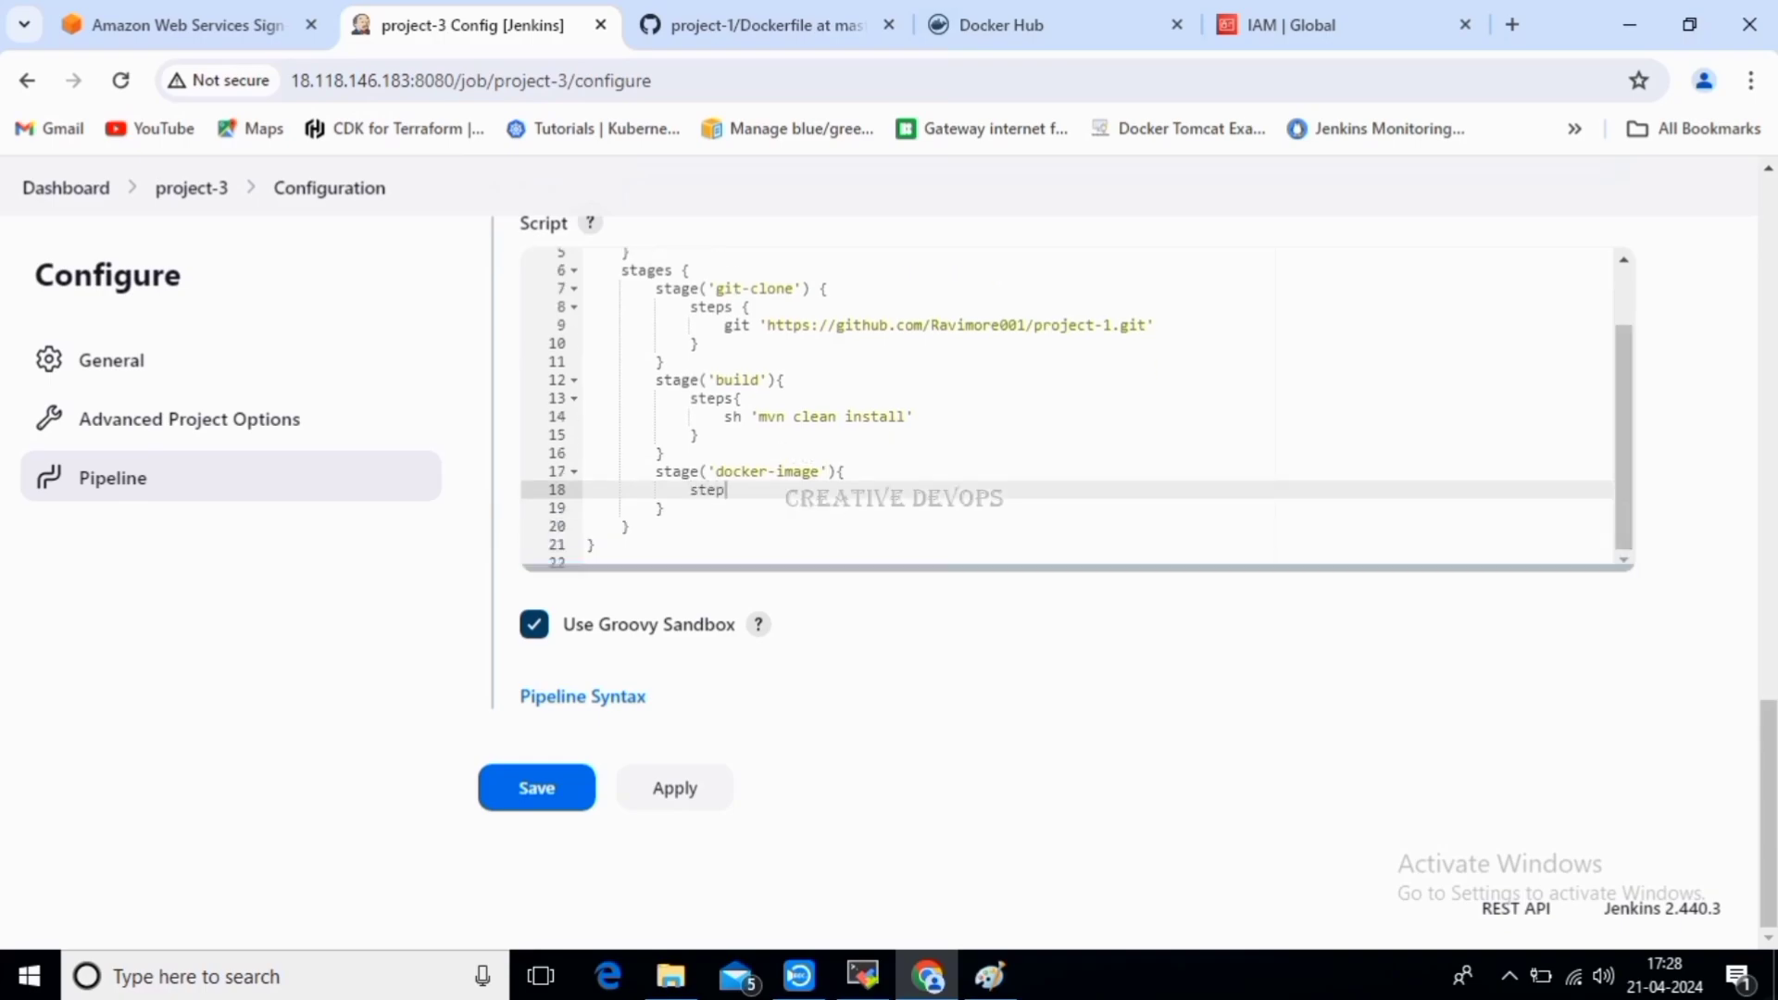
text(s{)
key(Return)
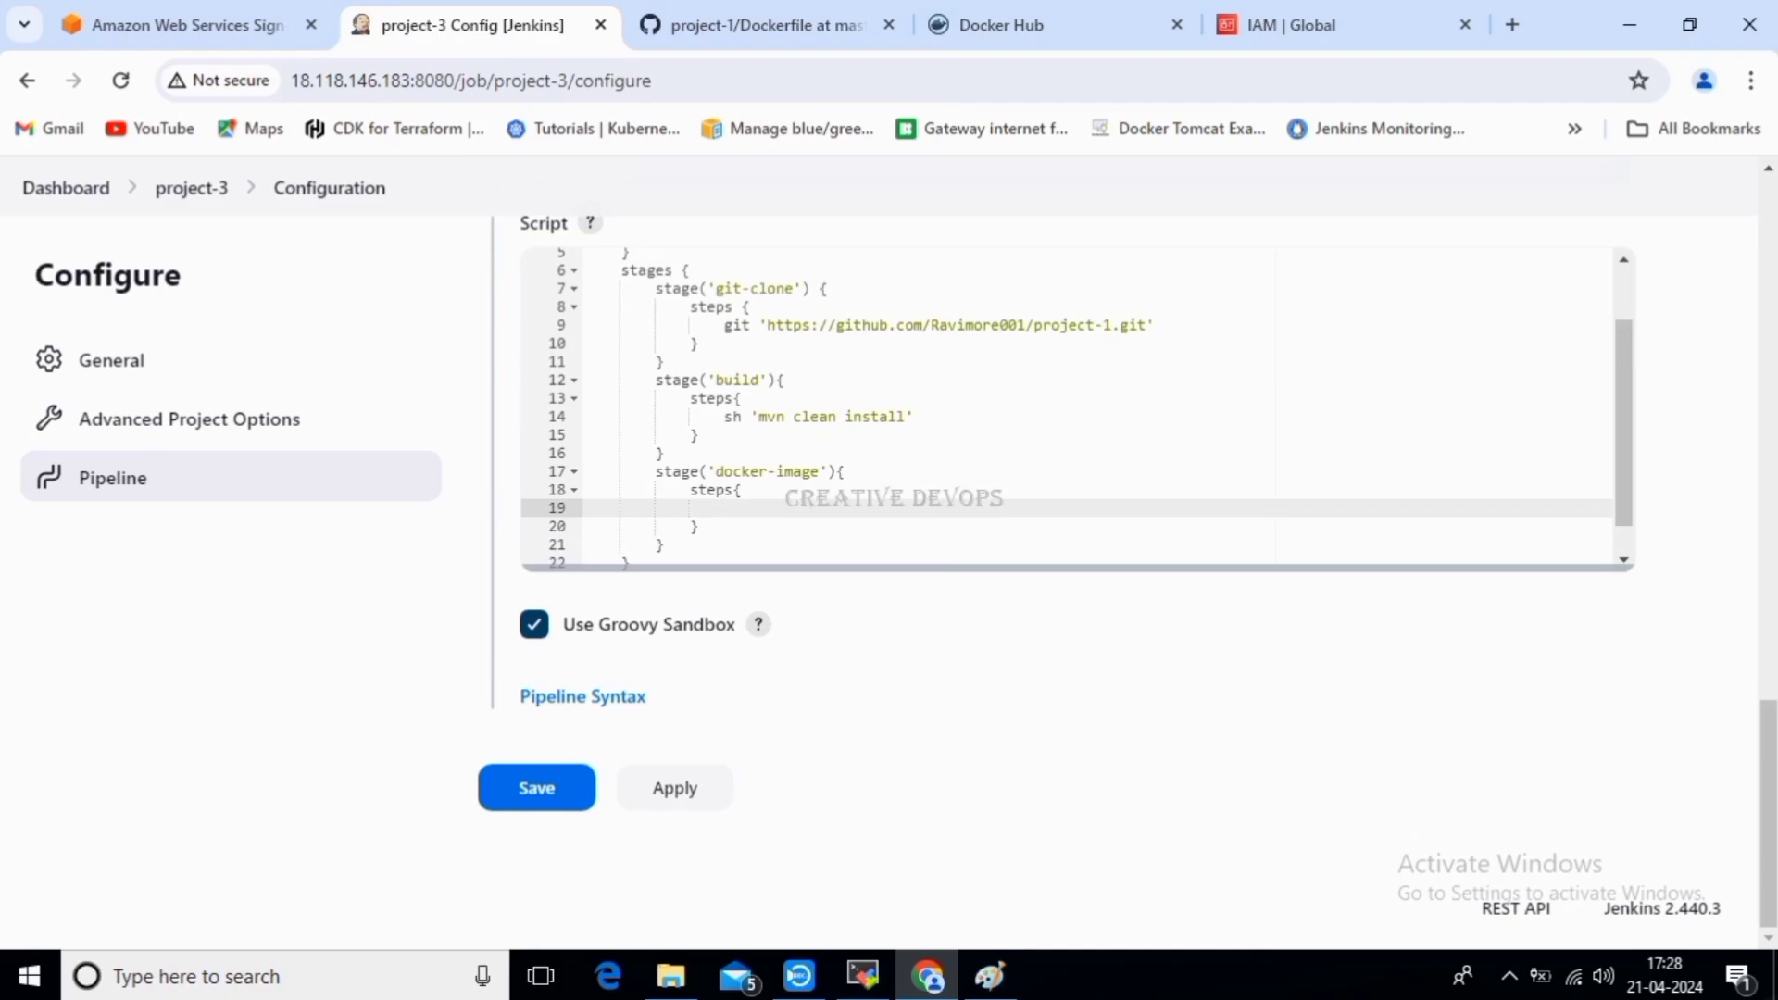
text(sh 'docker build -t)
text(ravimore001)
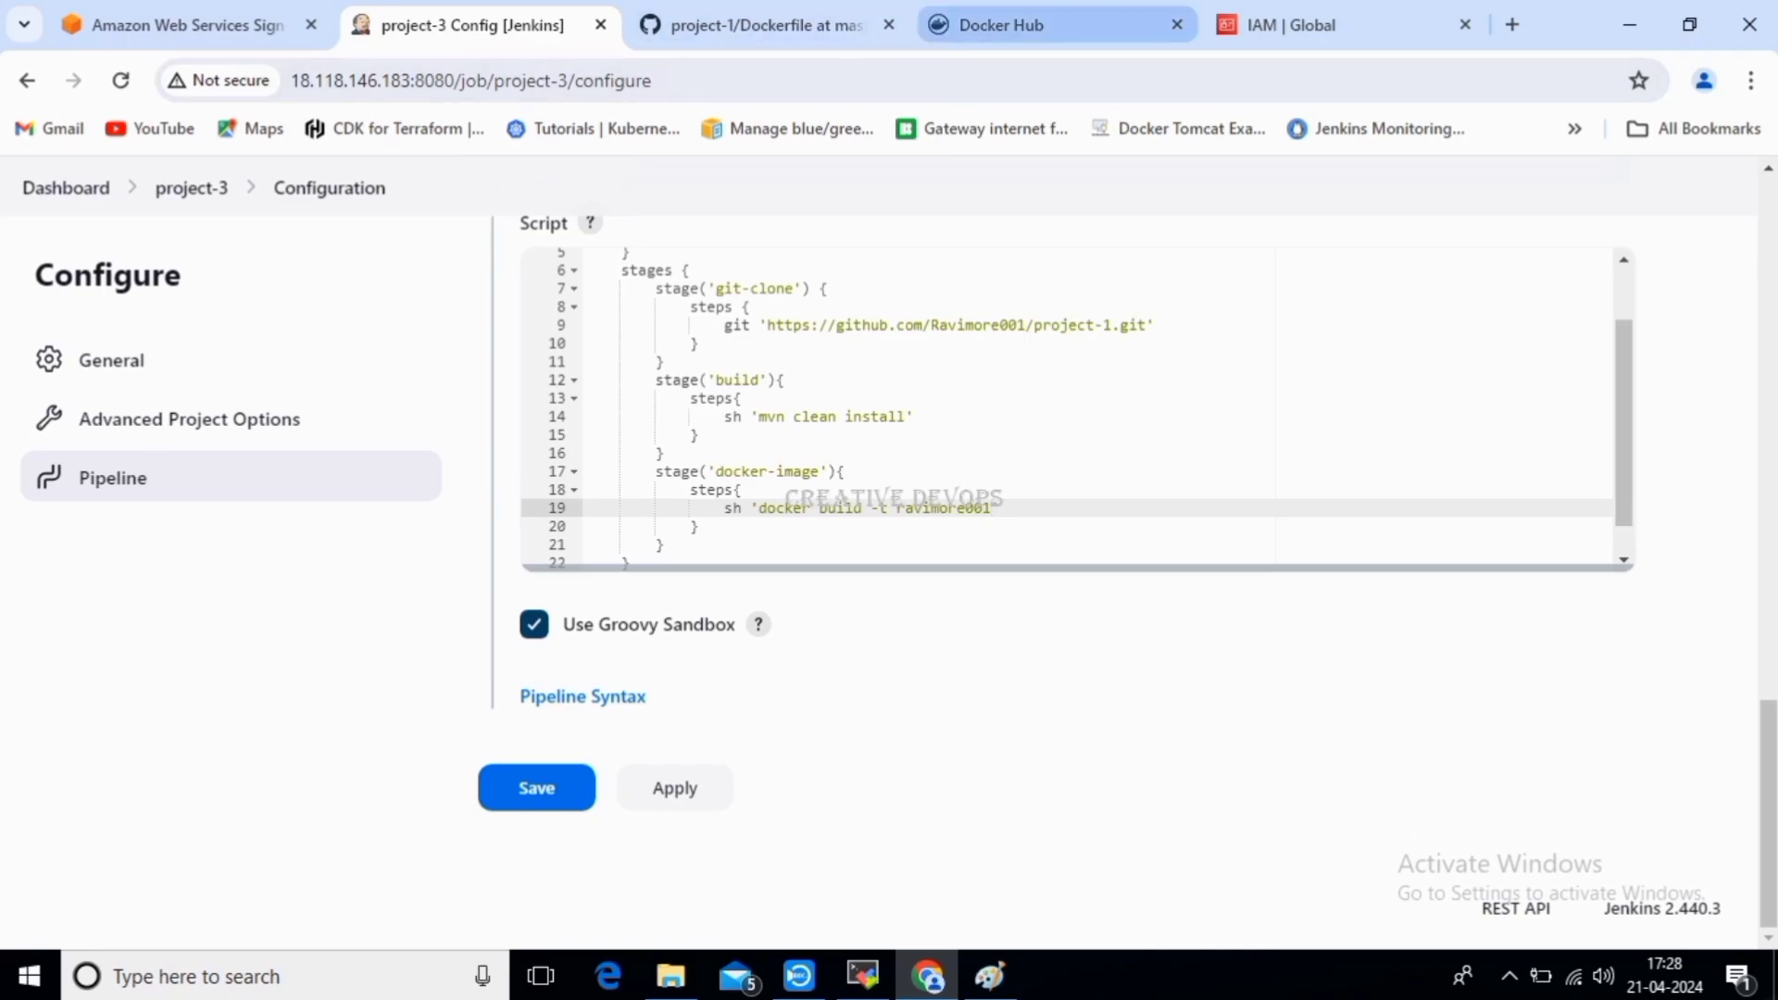
On Docker Hub's Repositories page, highlight the account username from the avatar menu for copying.
click(1000, 25)
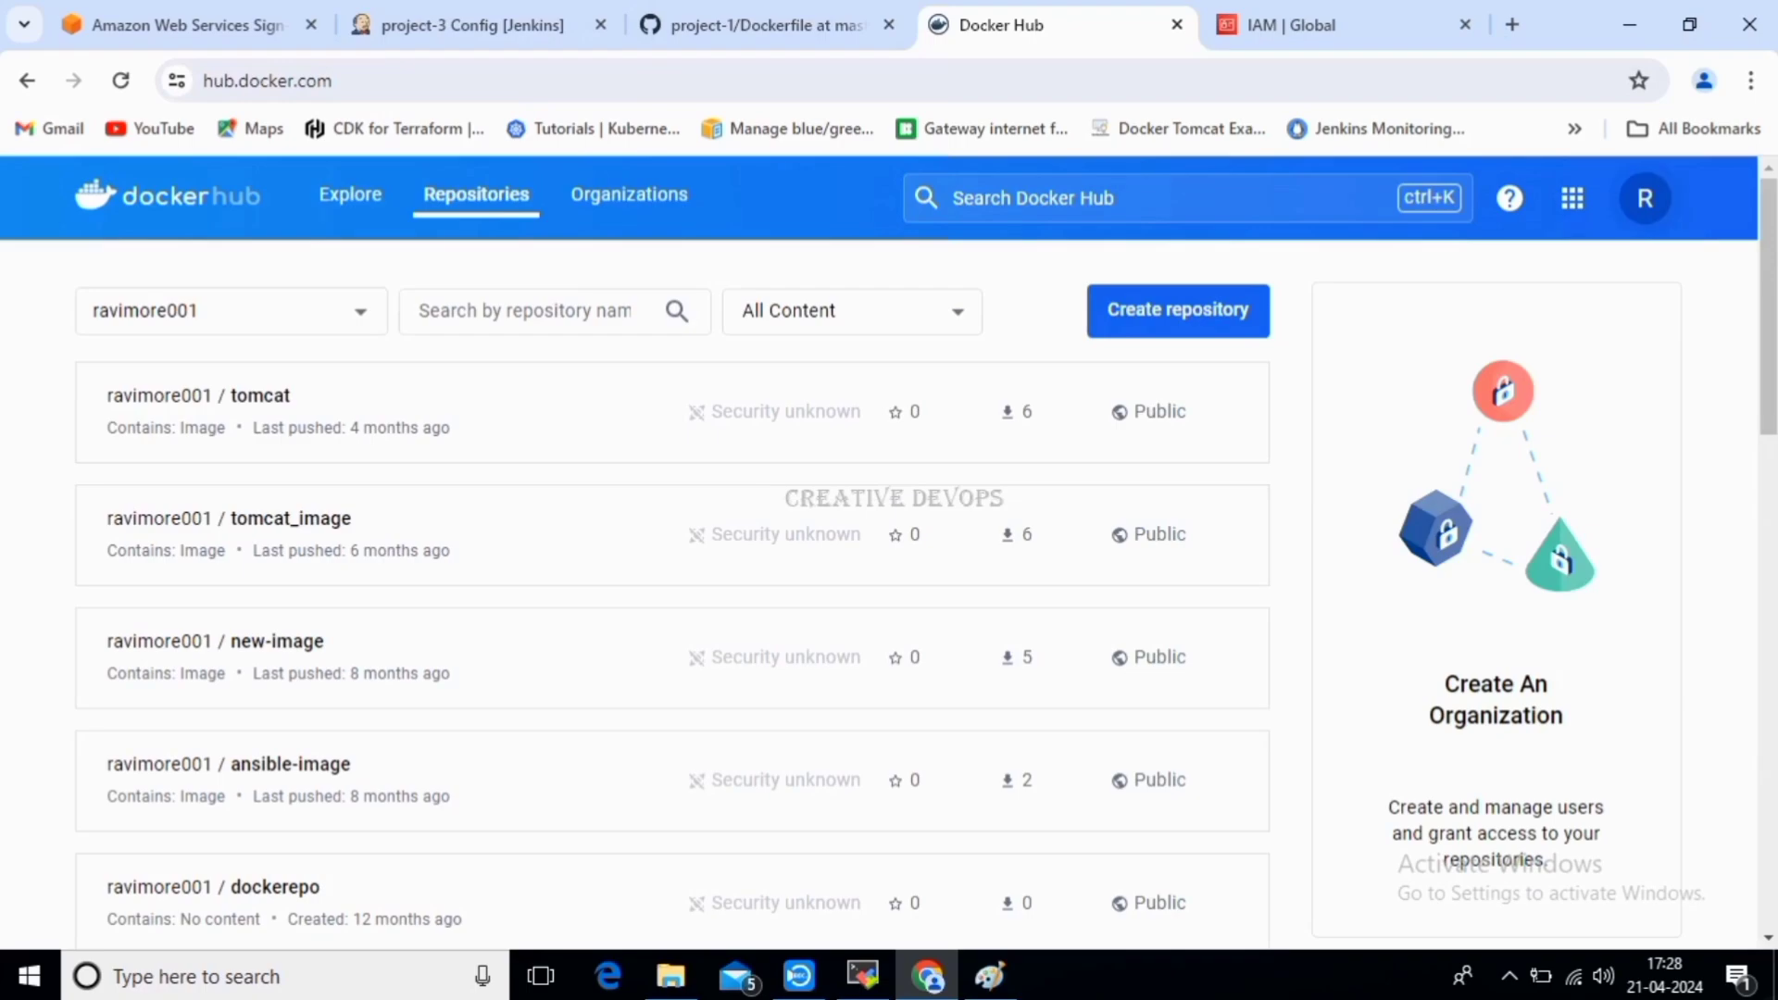
click(1645, 198)
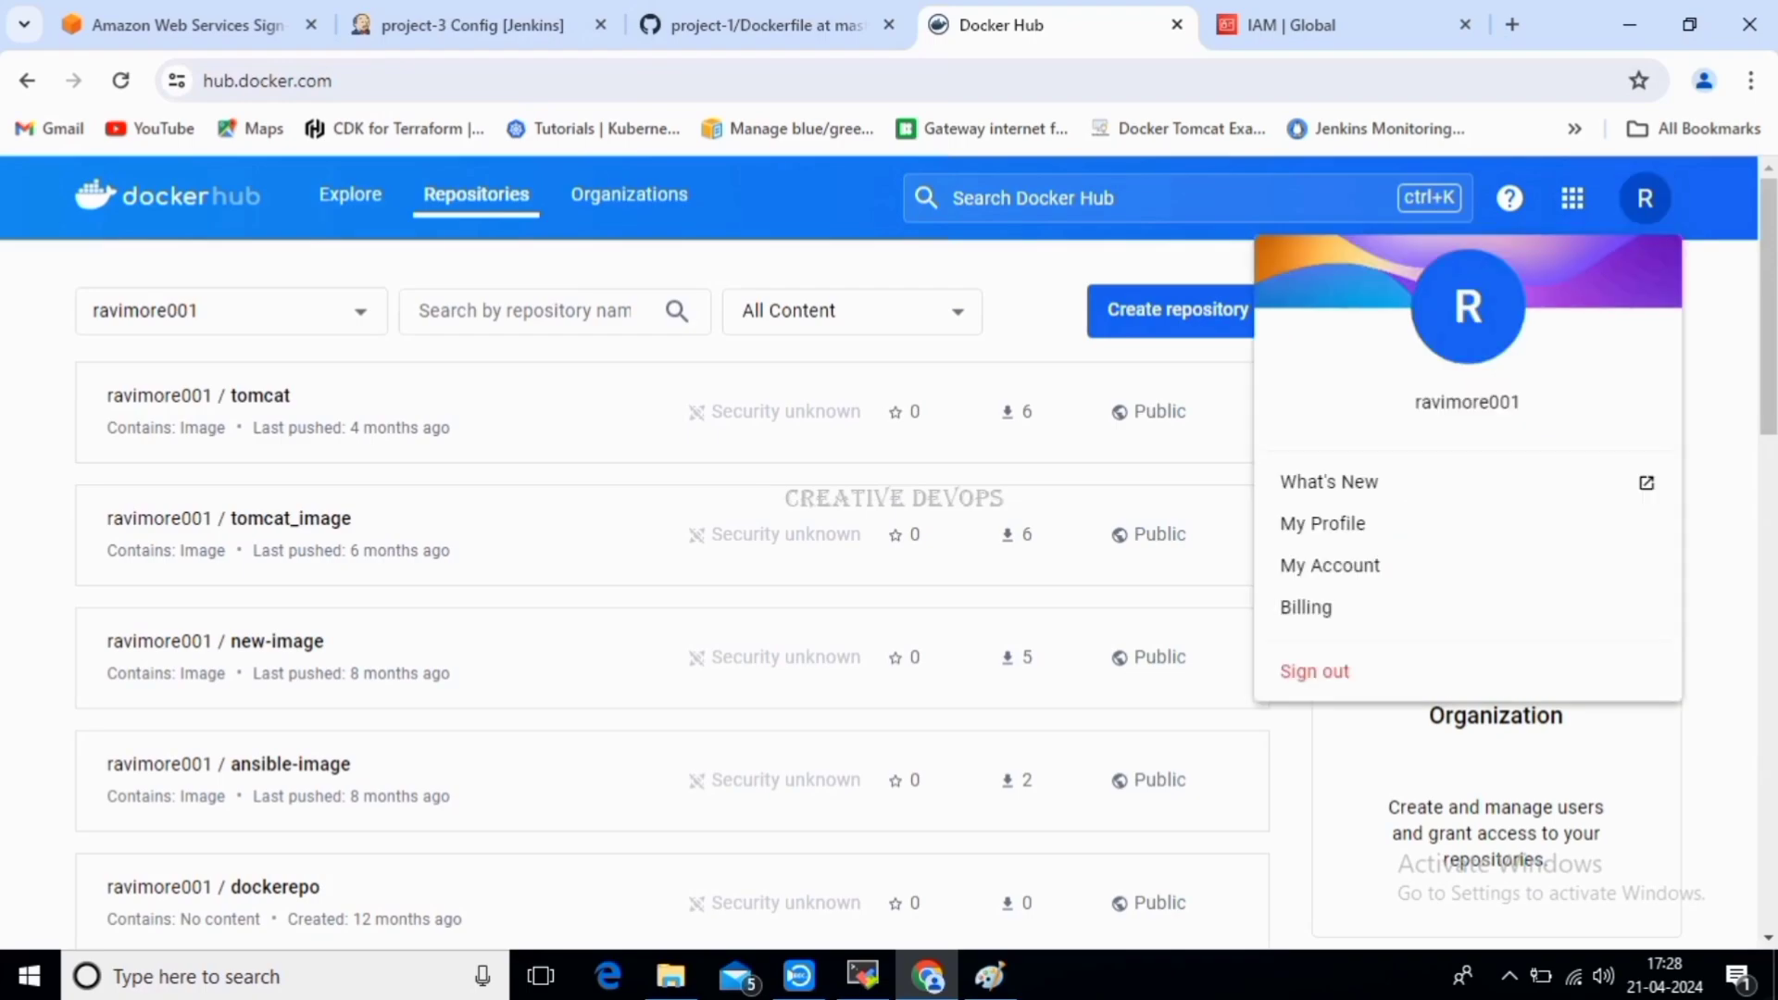
drag(1414, 402, 1521, 402)
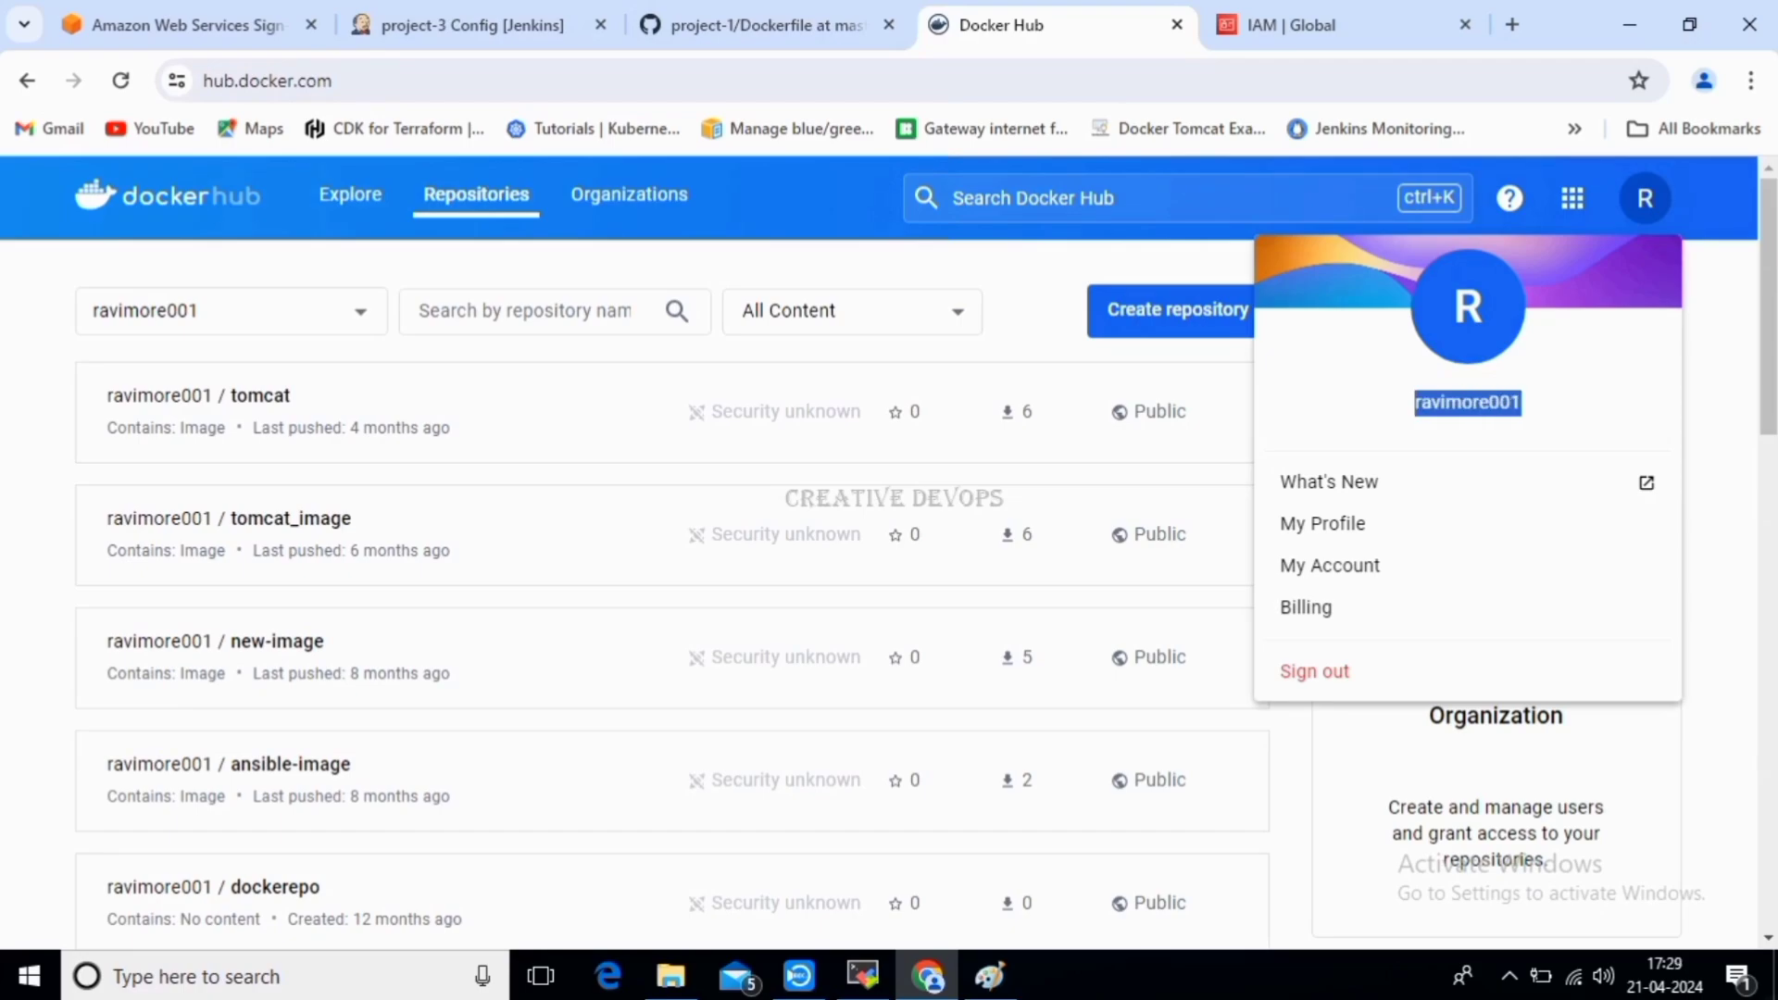
Complete the docker-image command to build '<username>/my-app:latest .' and apply and save the pipeline.
click(463, 25)
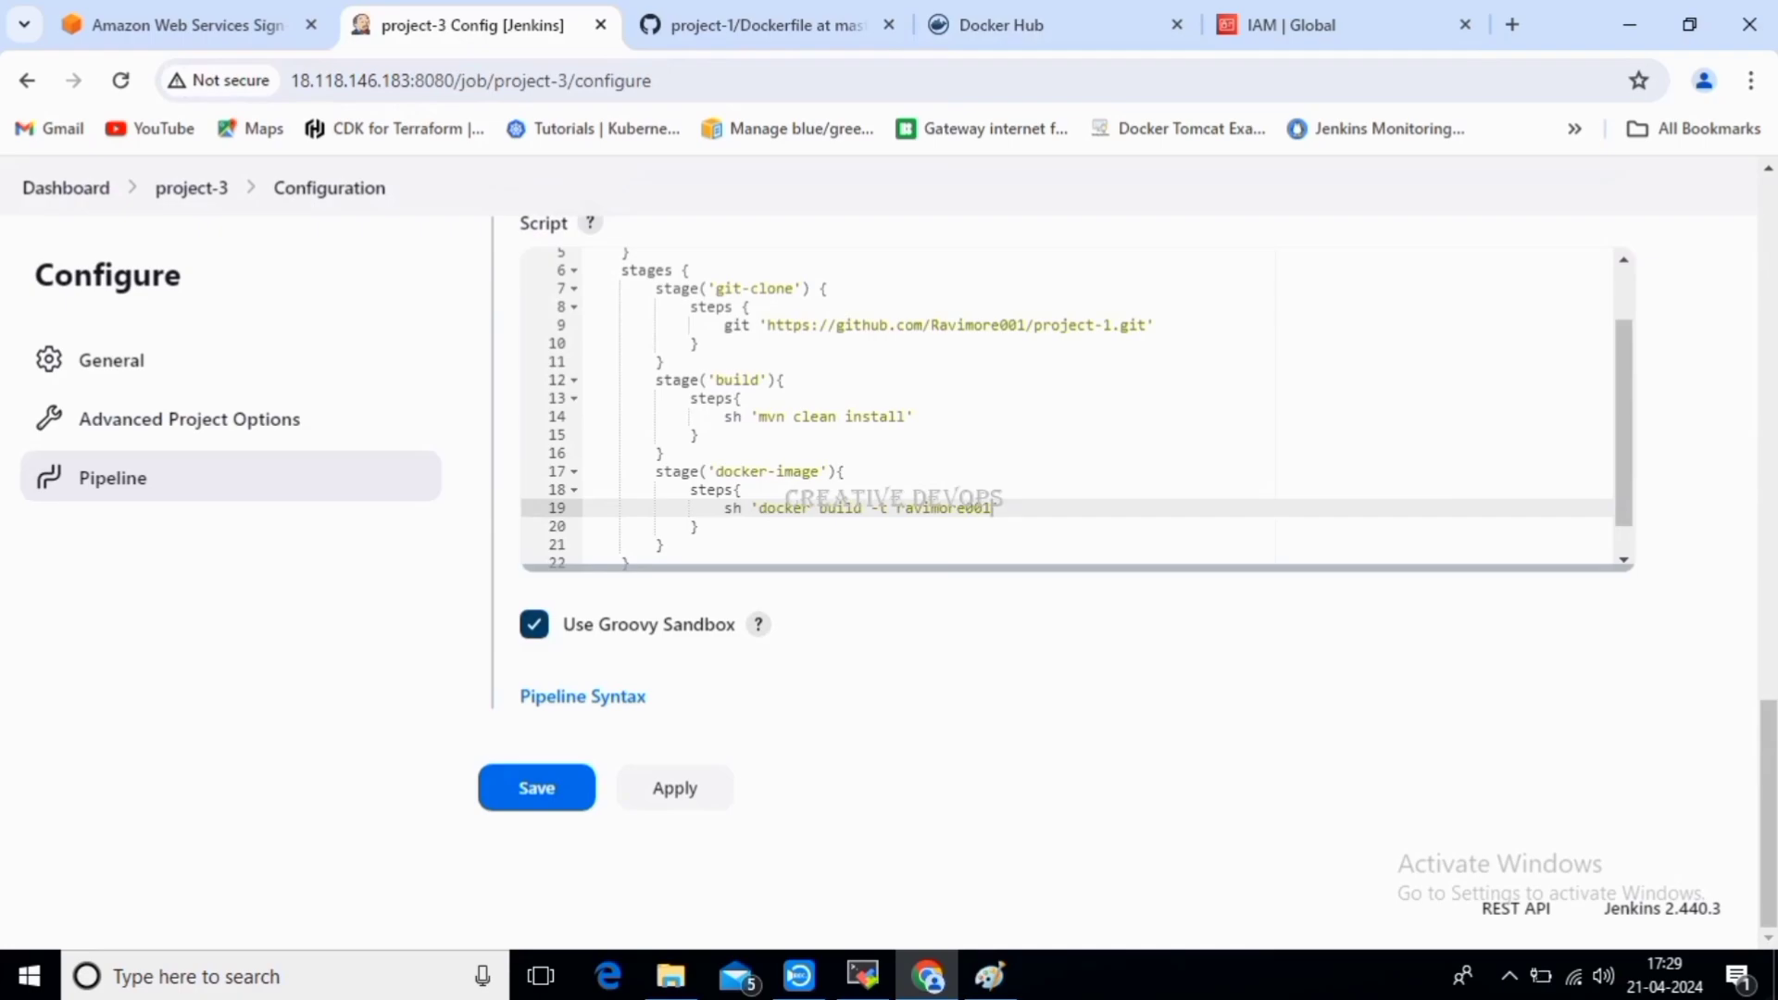
text(/my-app:latest .)
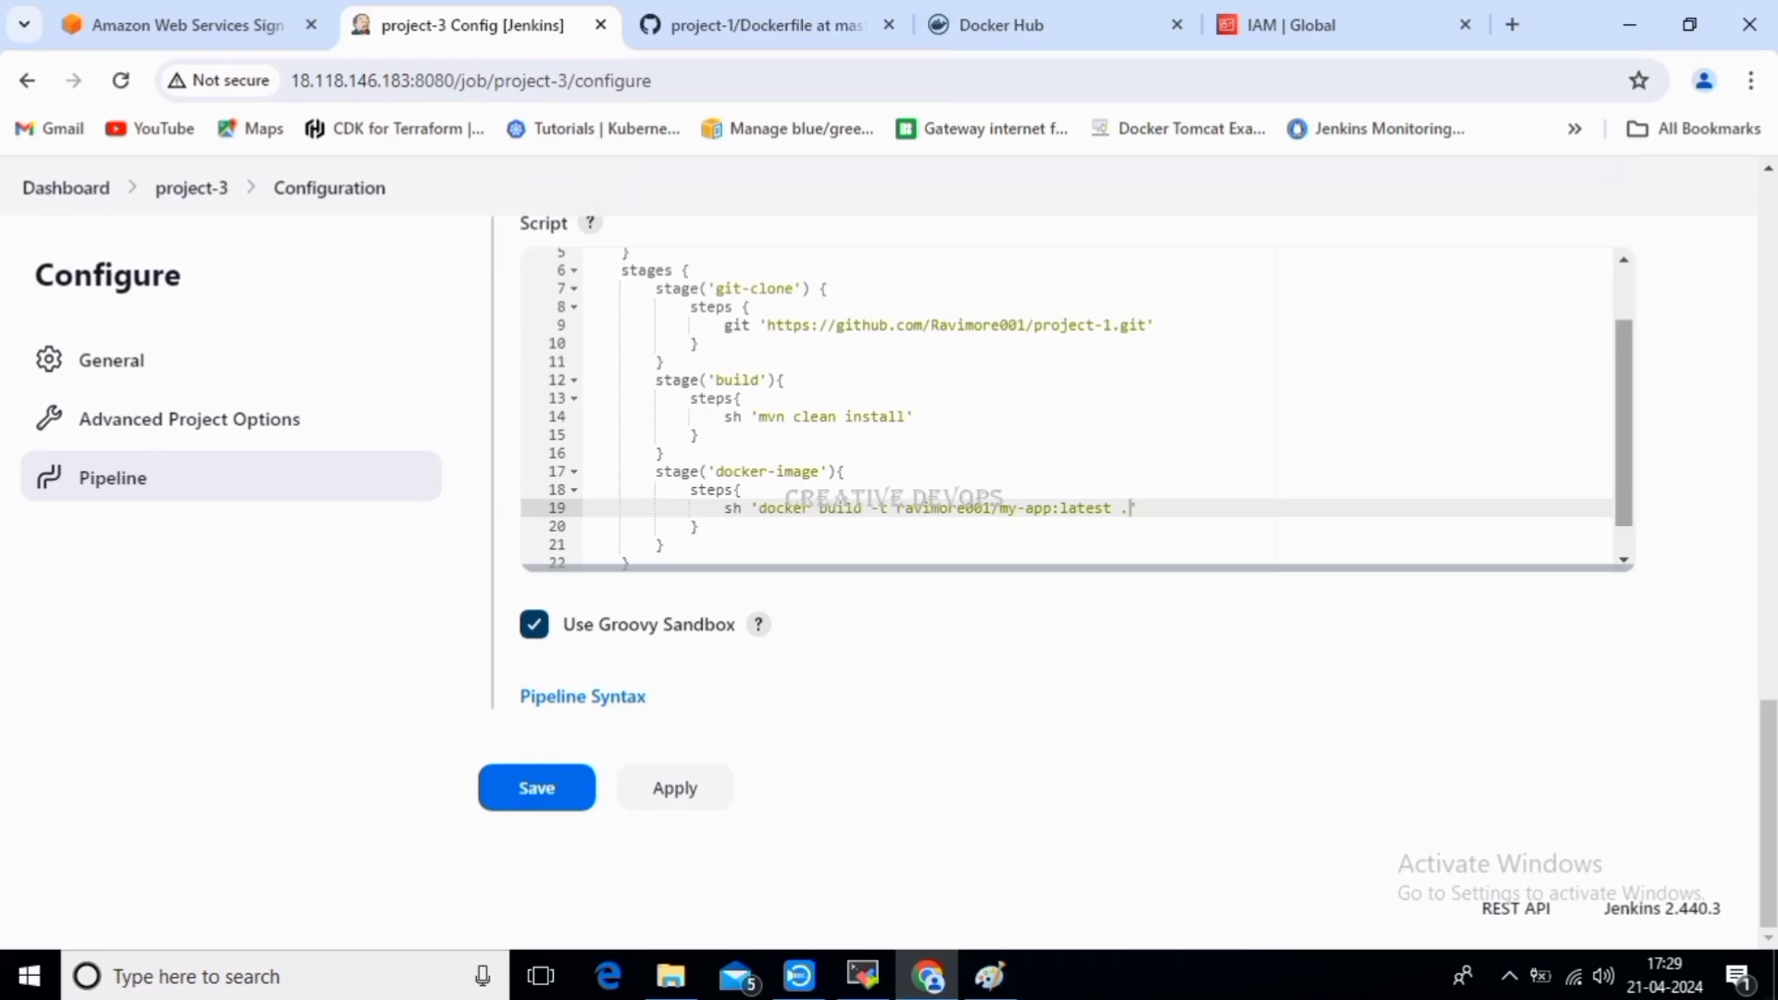
scroll(1076, 398, down, 1)
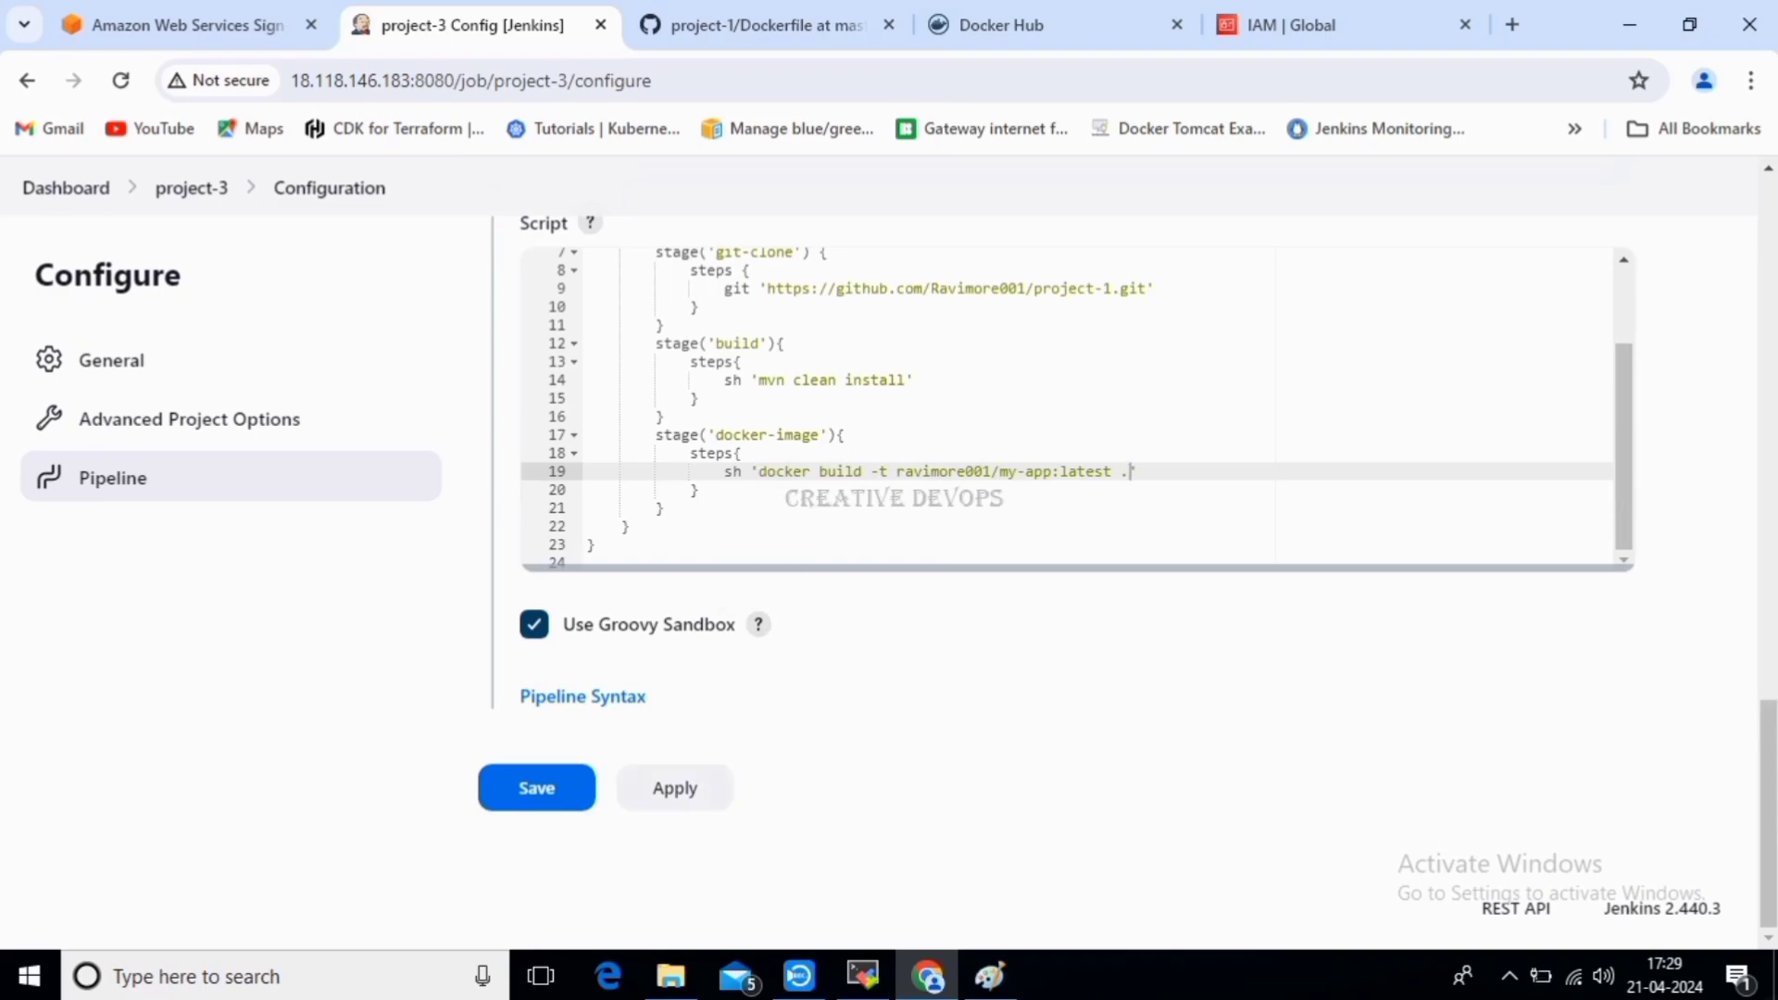
click(675, 788)
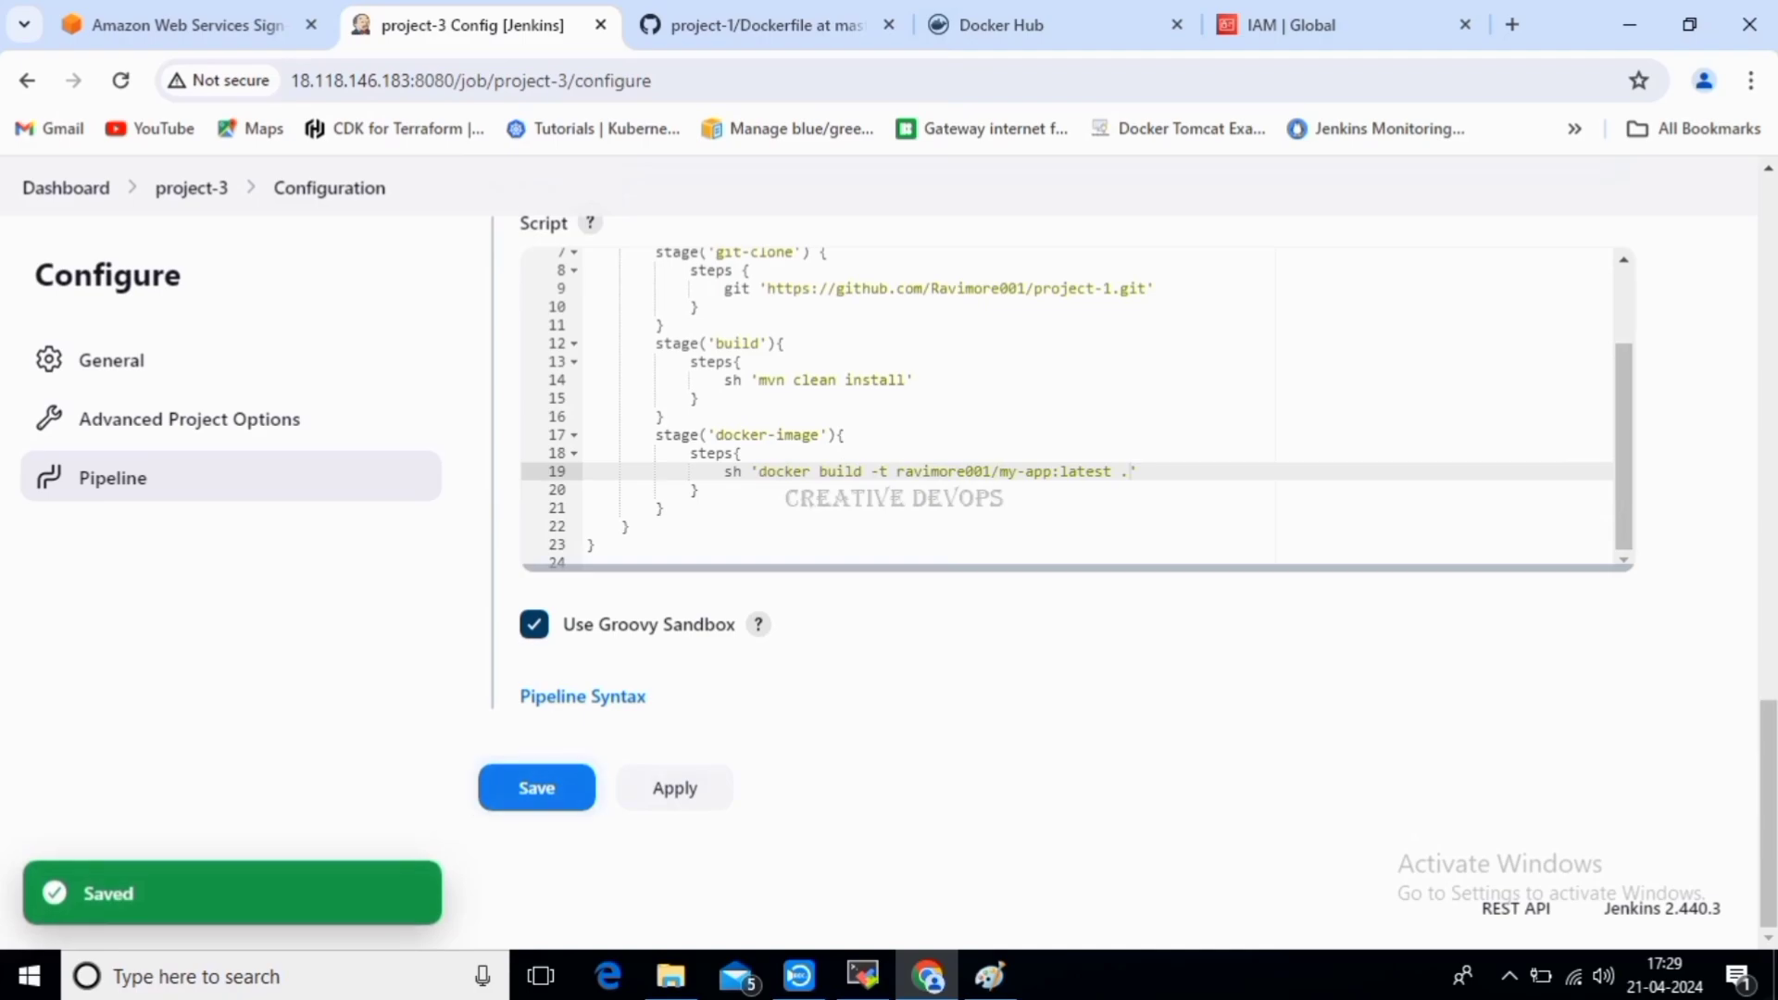
click(537, 788)
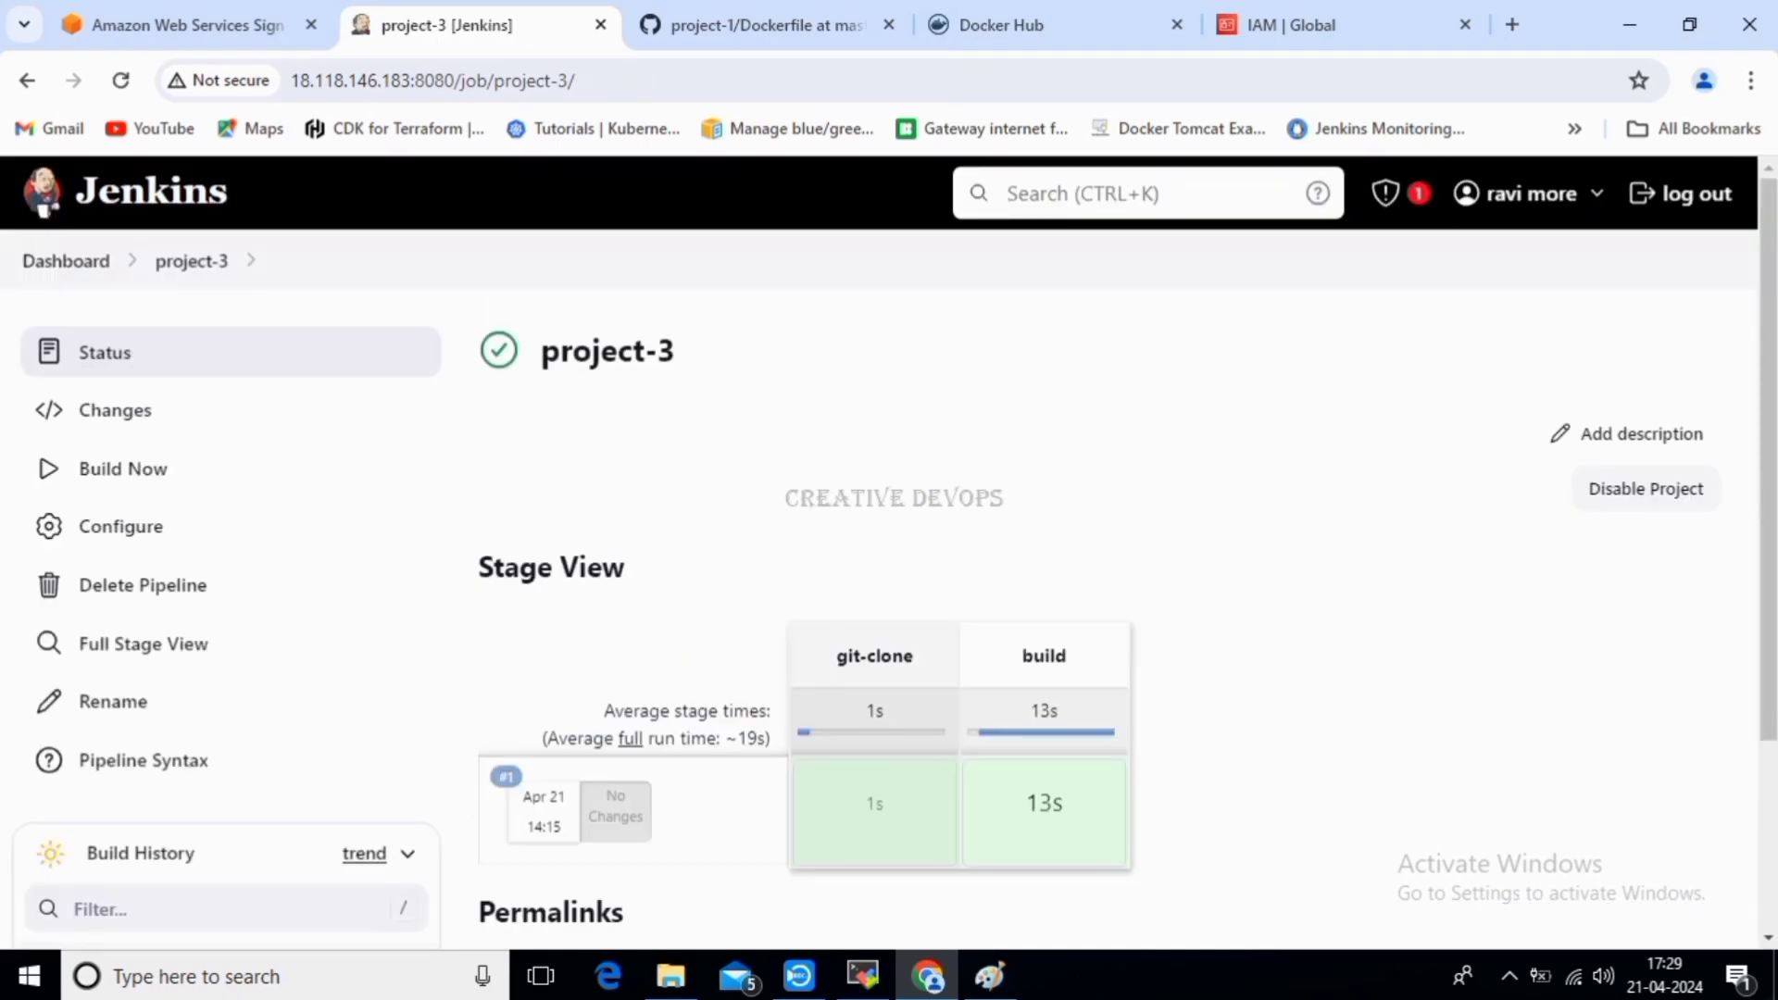
Run build #2 of project-3 and inspect the error on the failed docker-image stage.
scroll(889, 555, down, 3)
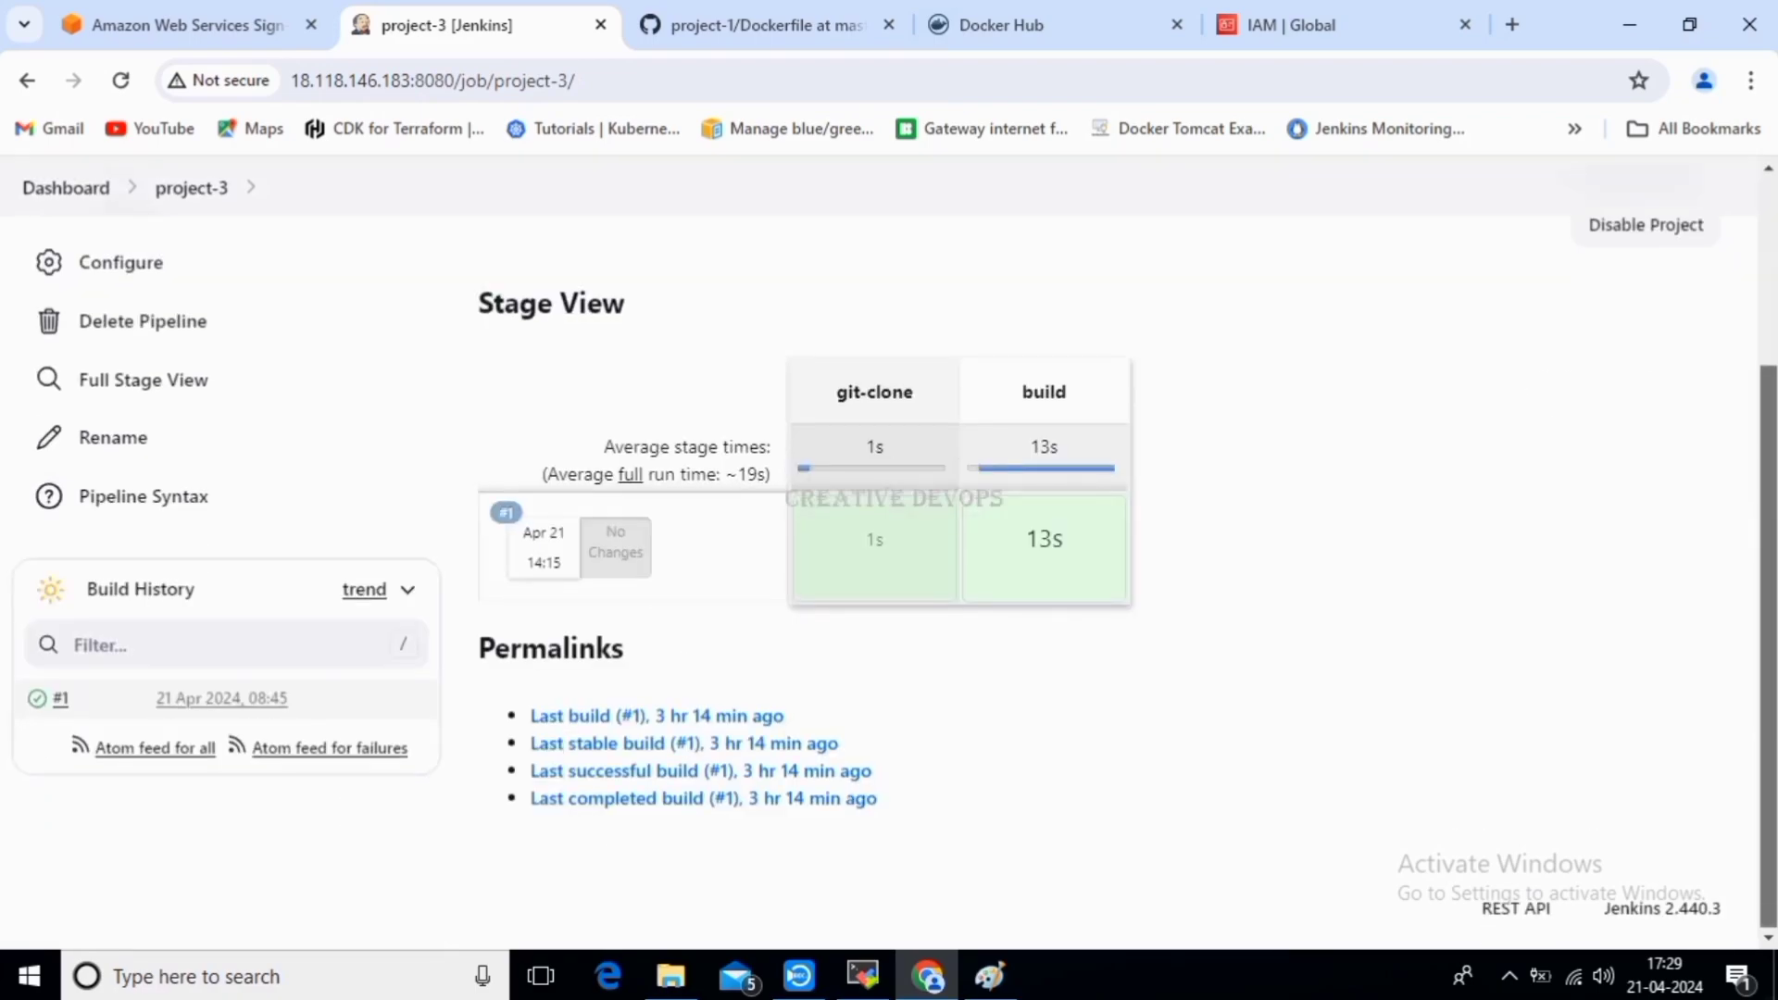
scroll(889, 555, up, 3)
scroll(889, 555, down, 2)
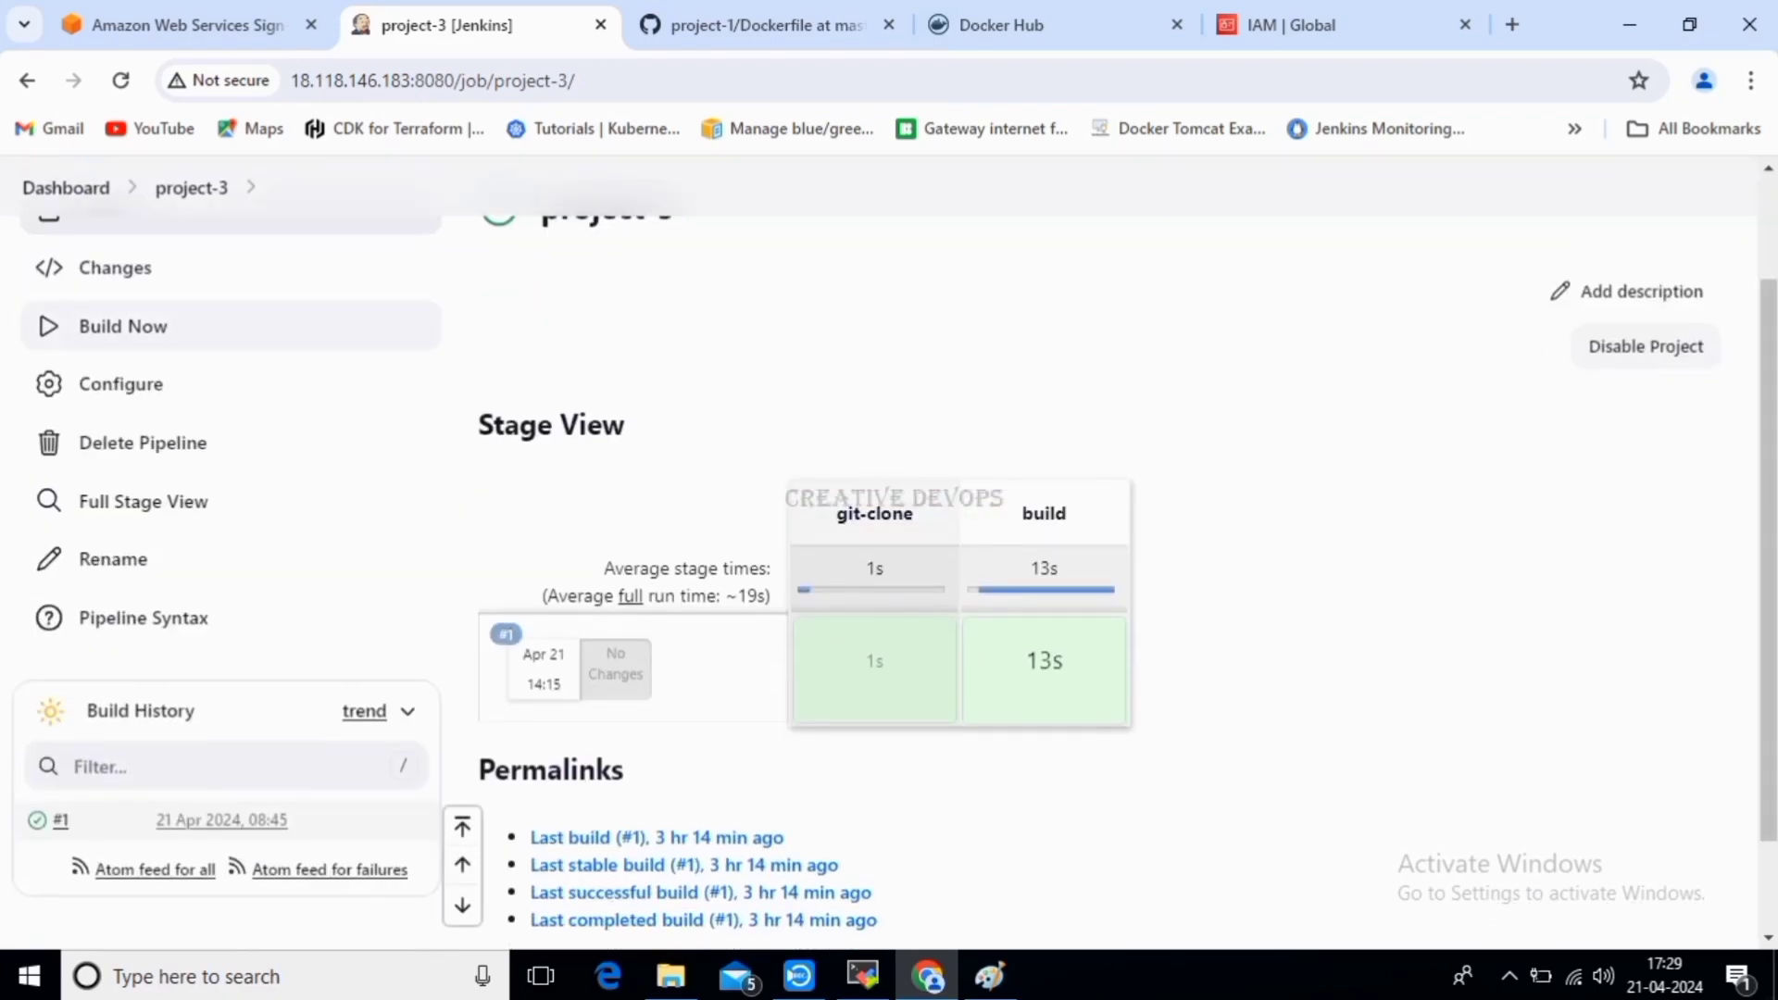
click(123, 326)
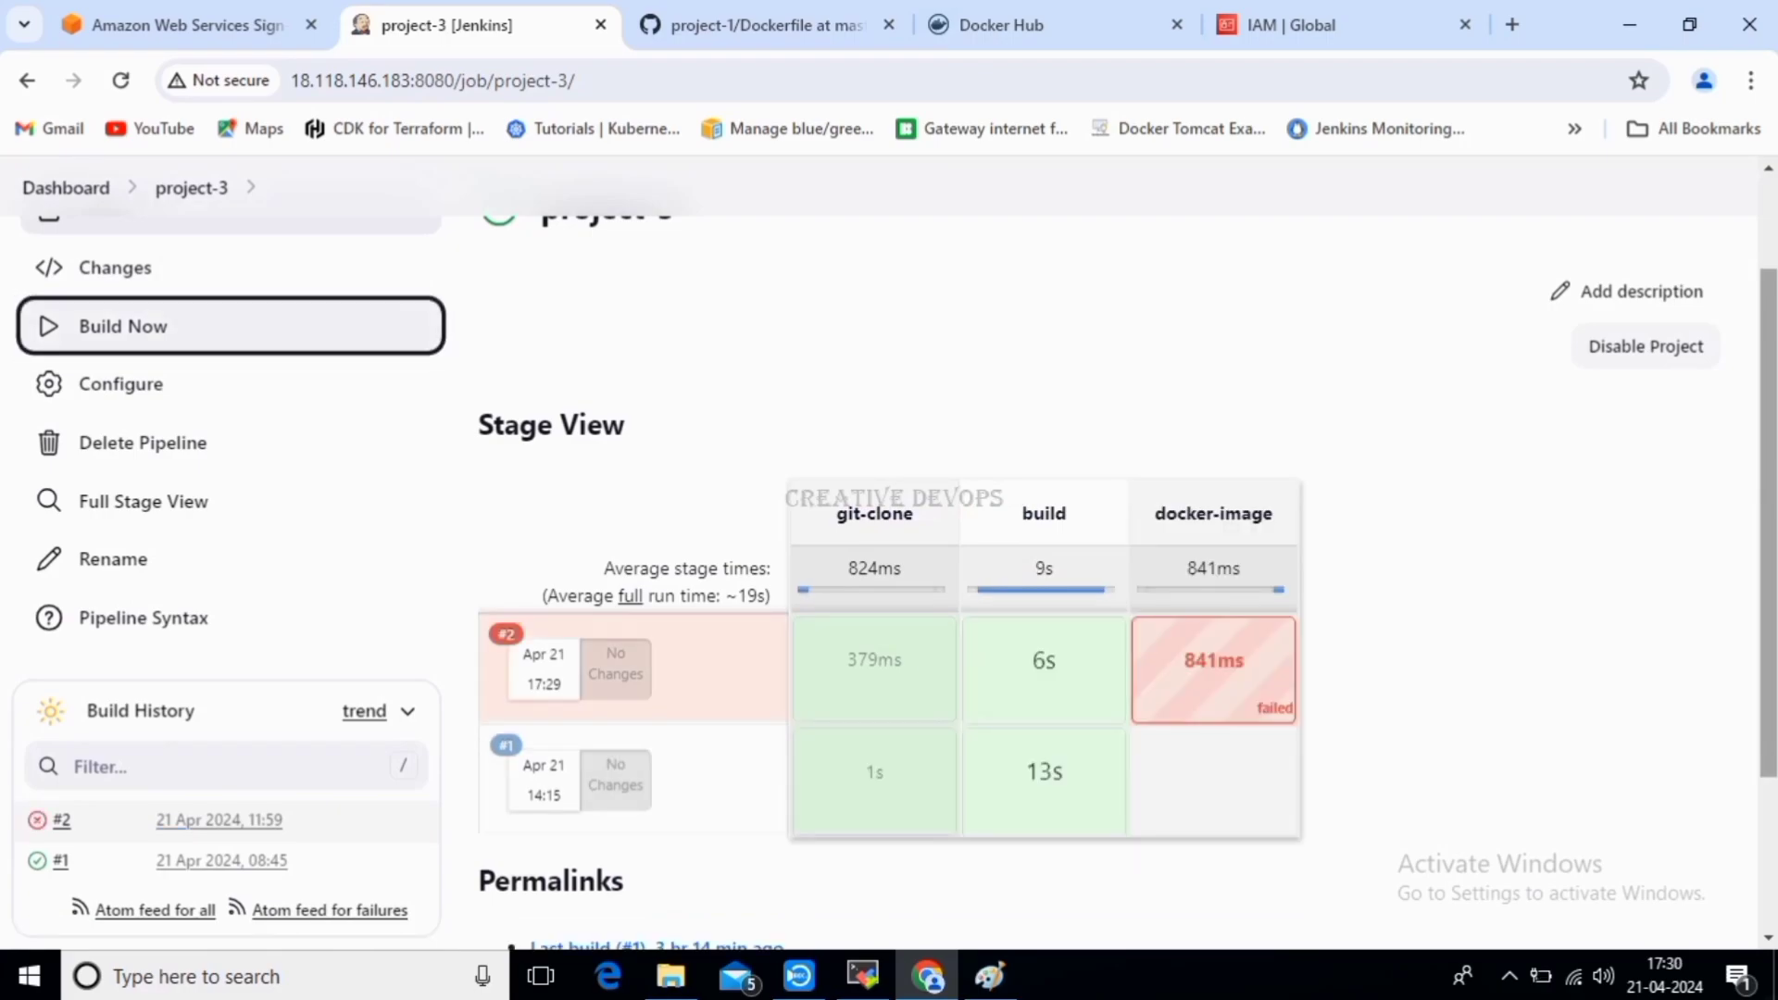
mouse_move(1213, 668)
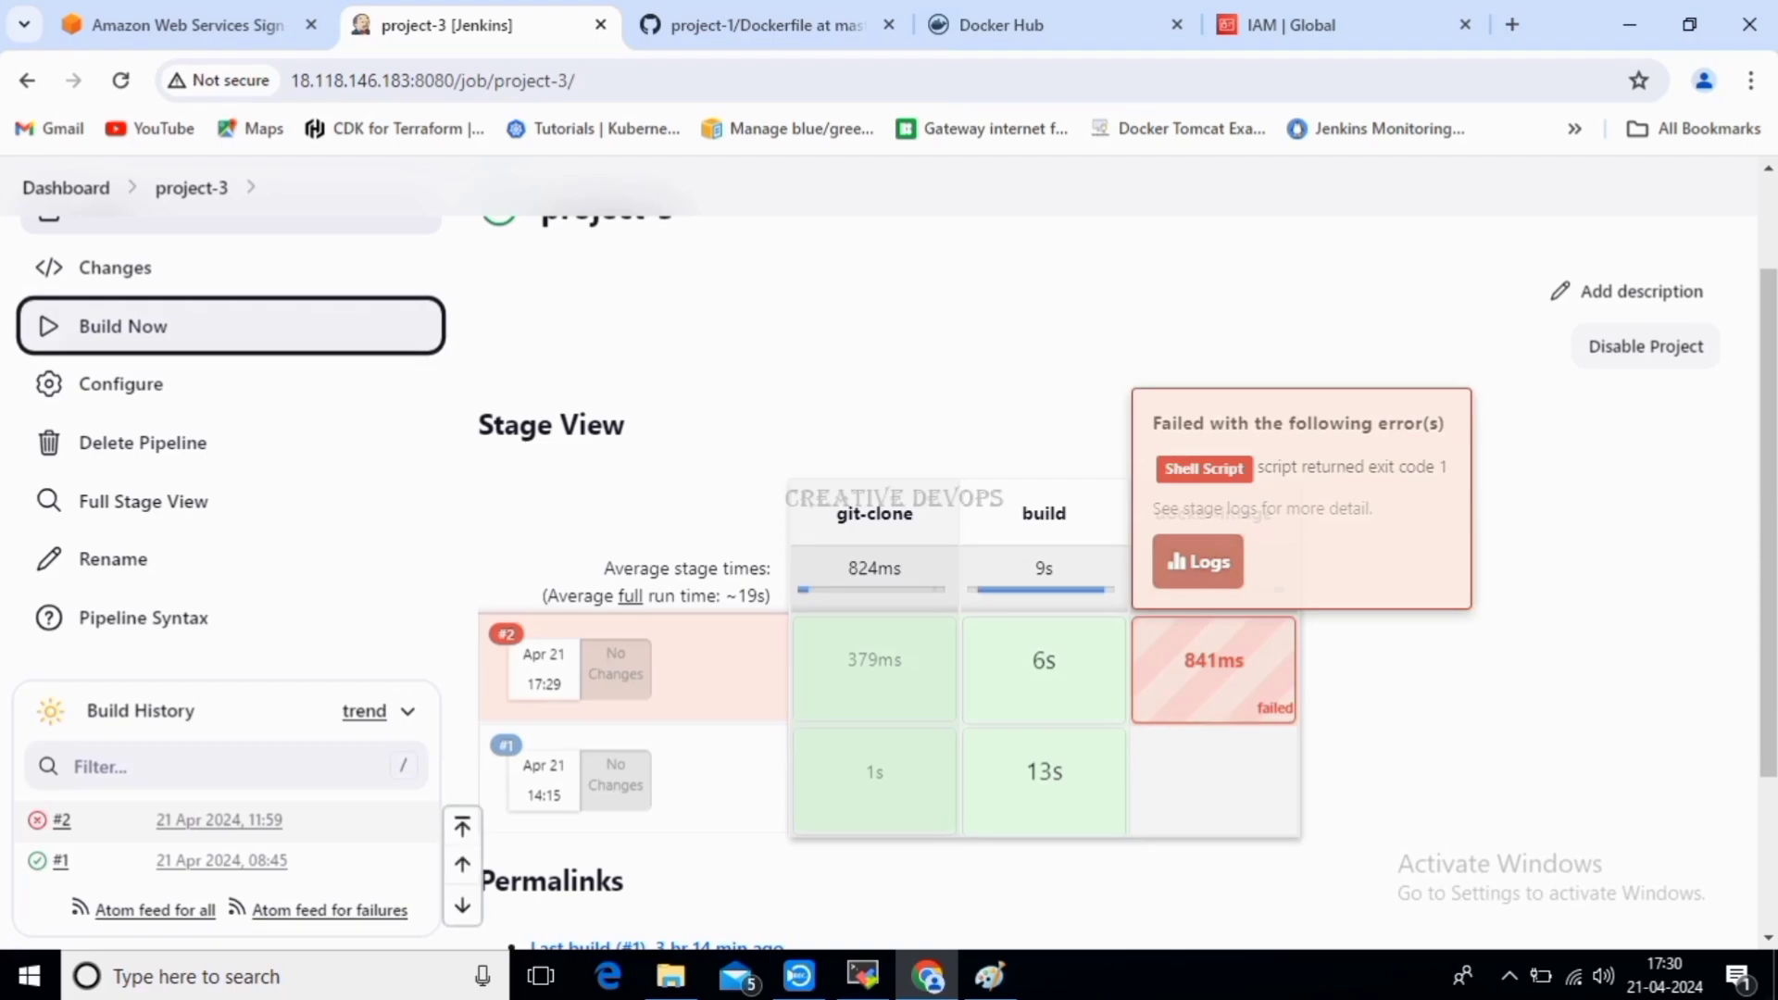
Open build #2's console output and locate the /var/run/docker.sock permission denied error.
click(37, 819)
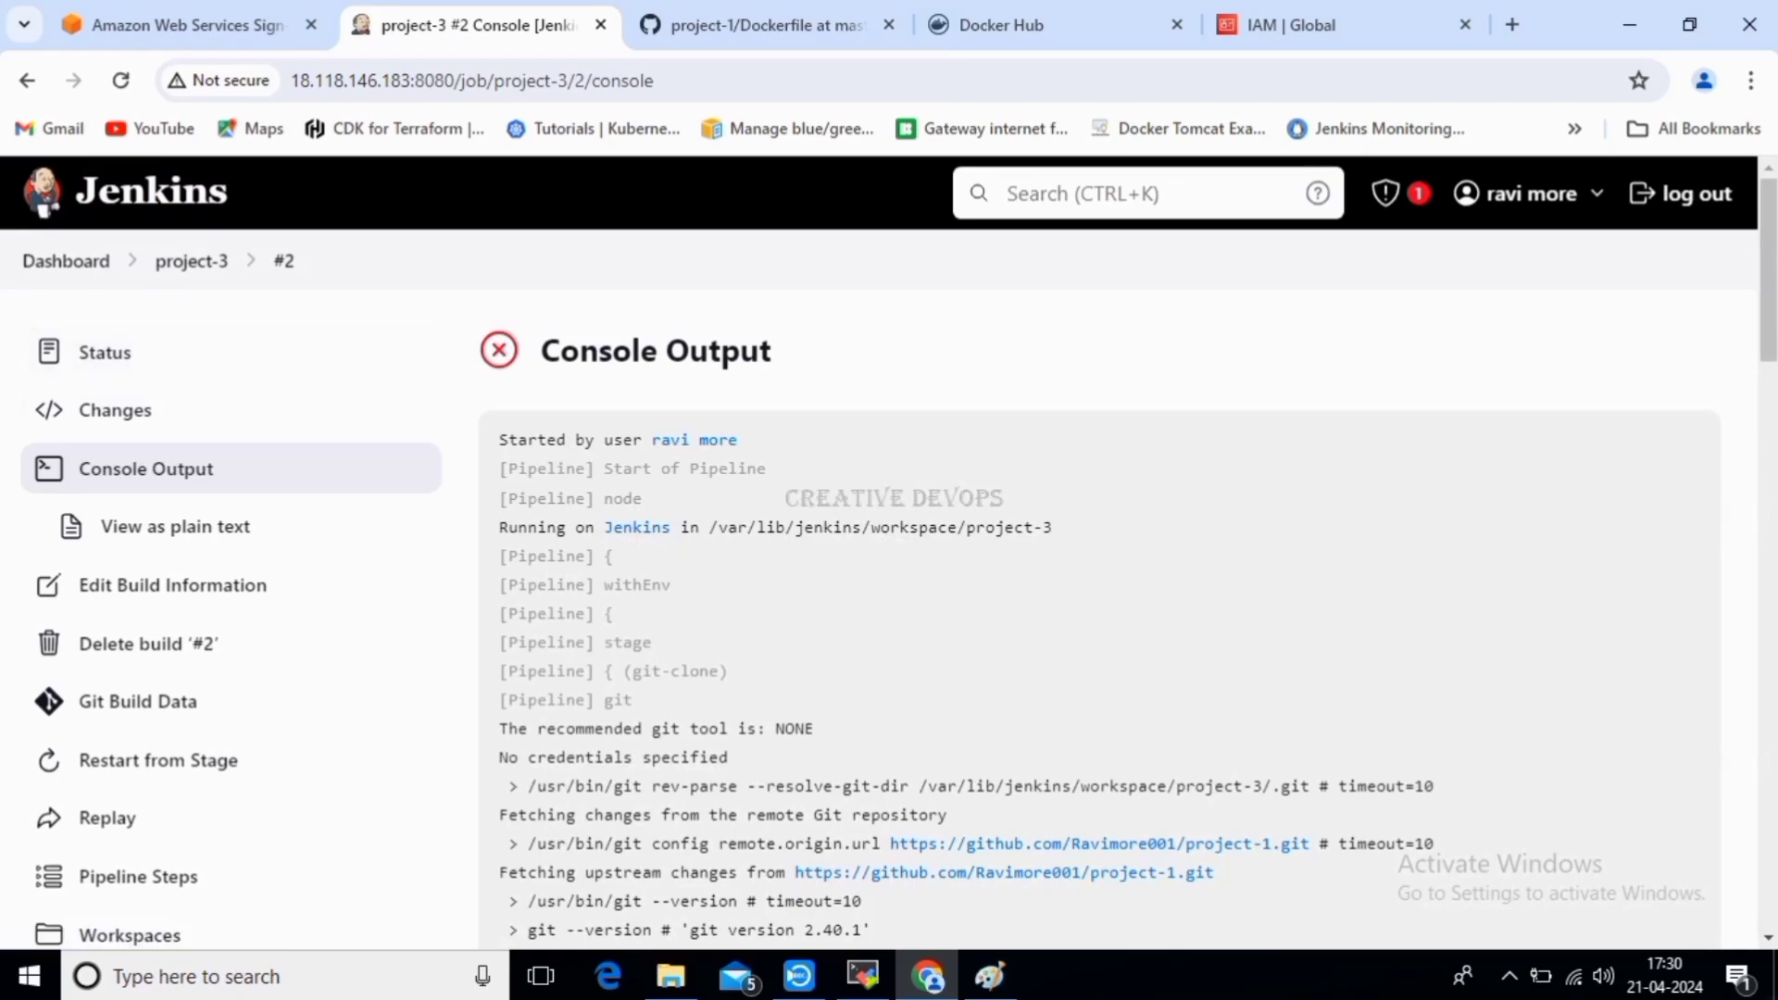
scroll(1099, 555, down, 20)
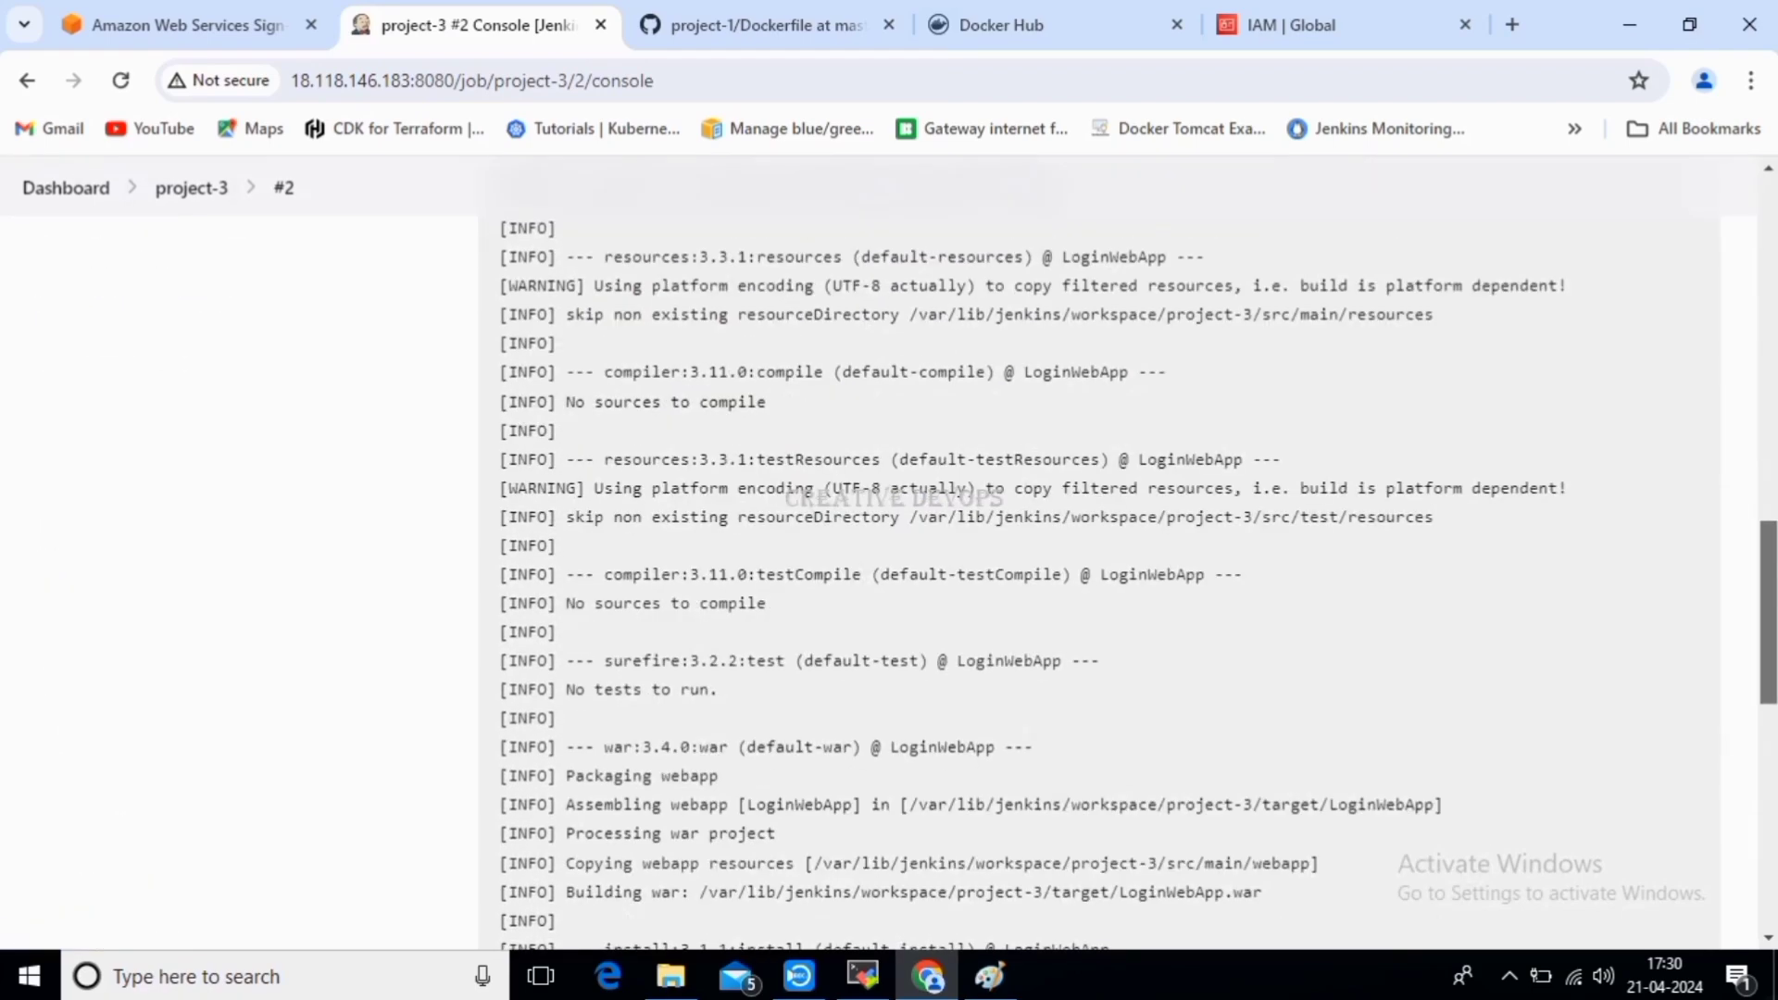
scroll(1099, 556, down, 4)
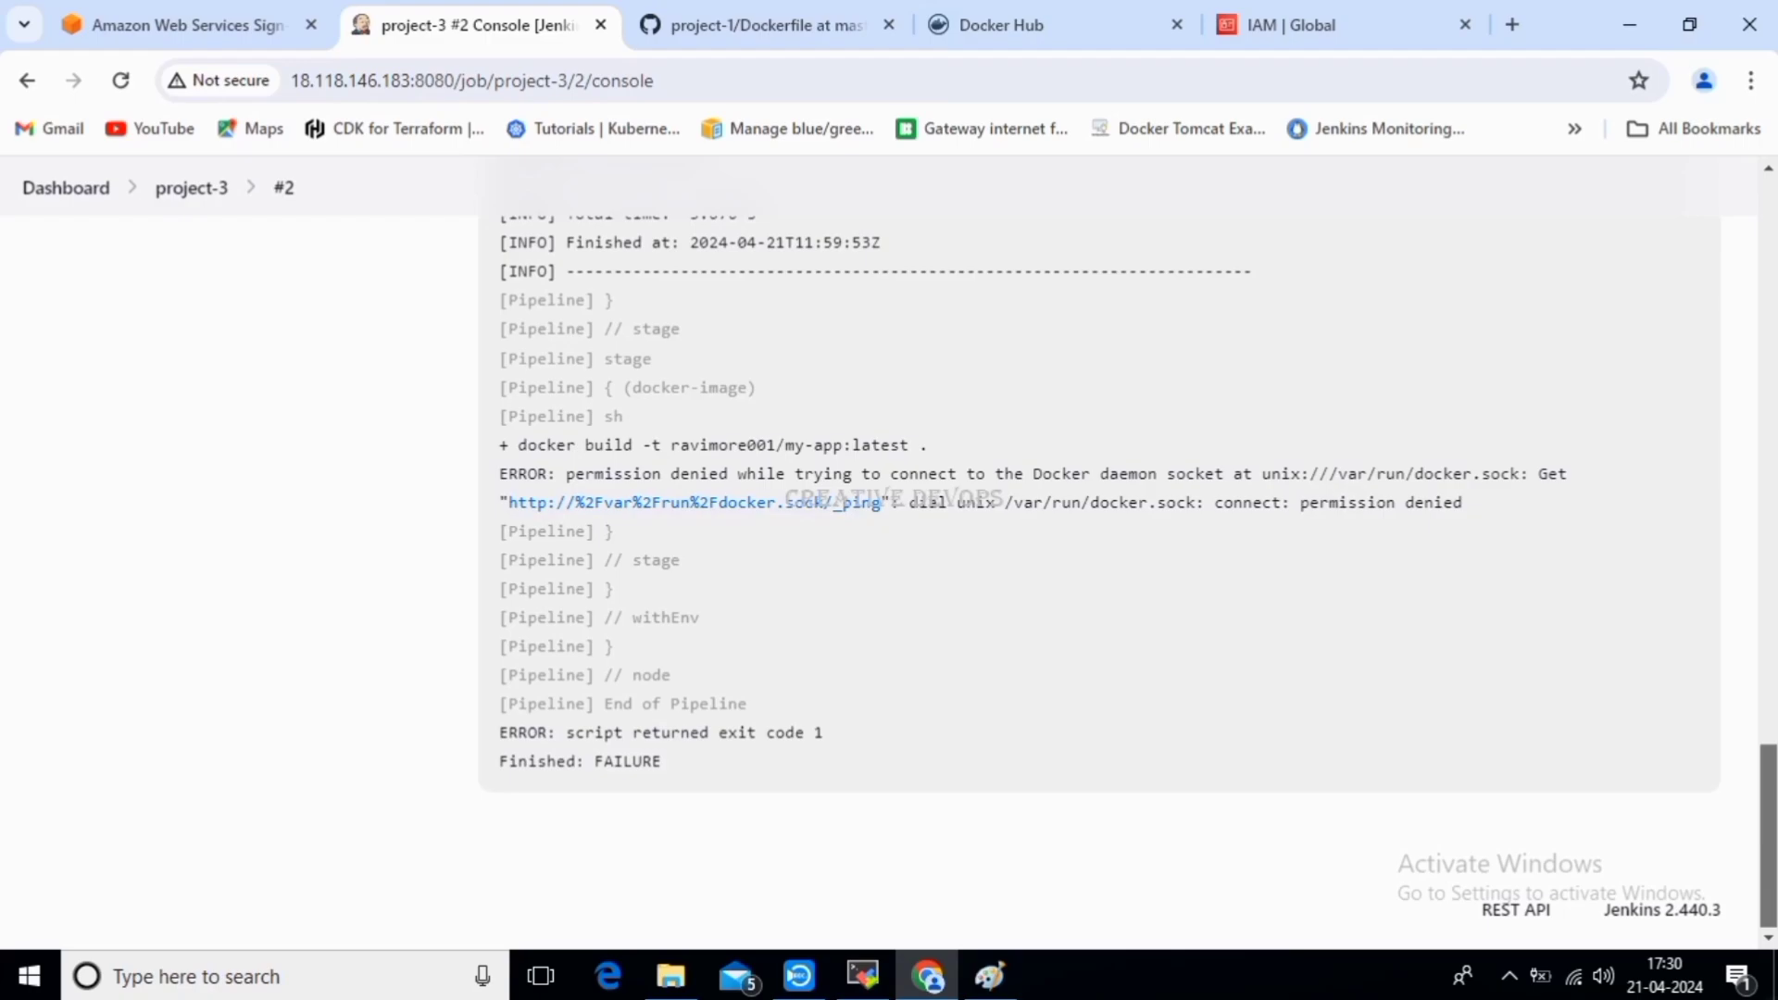
drag(1015, 502, 1462, 502)
click(1463, 505)
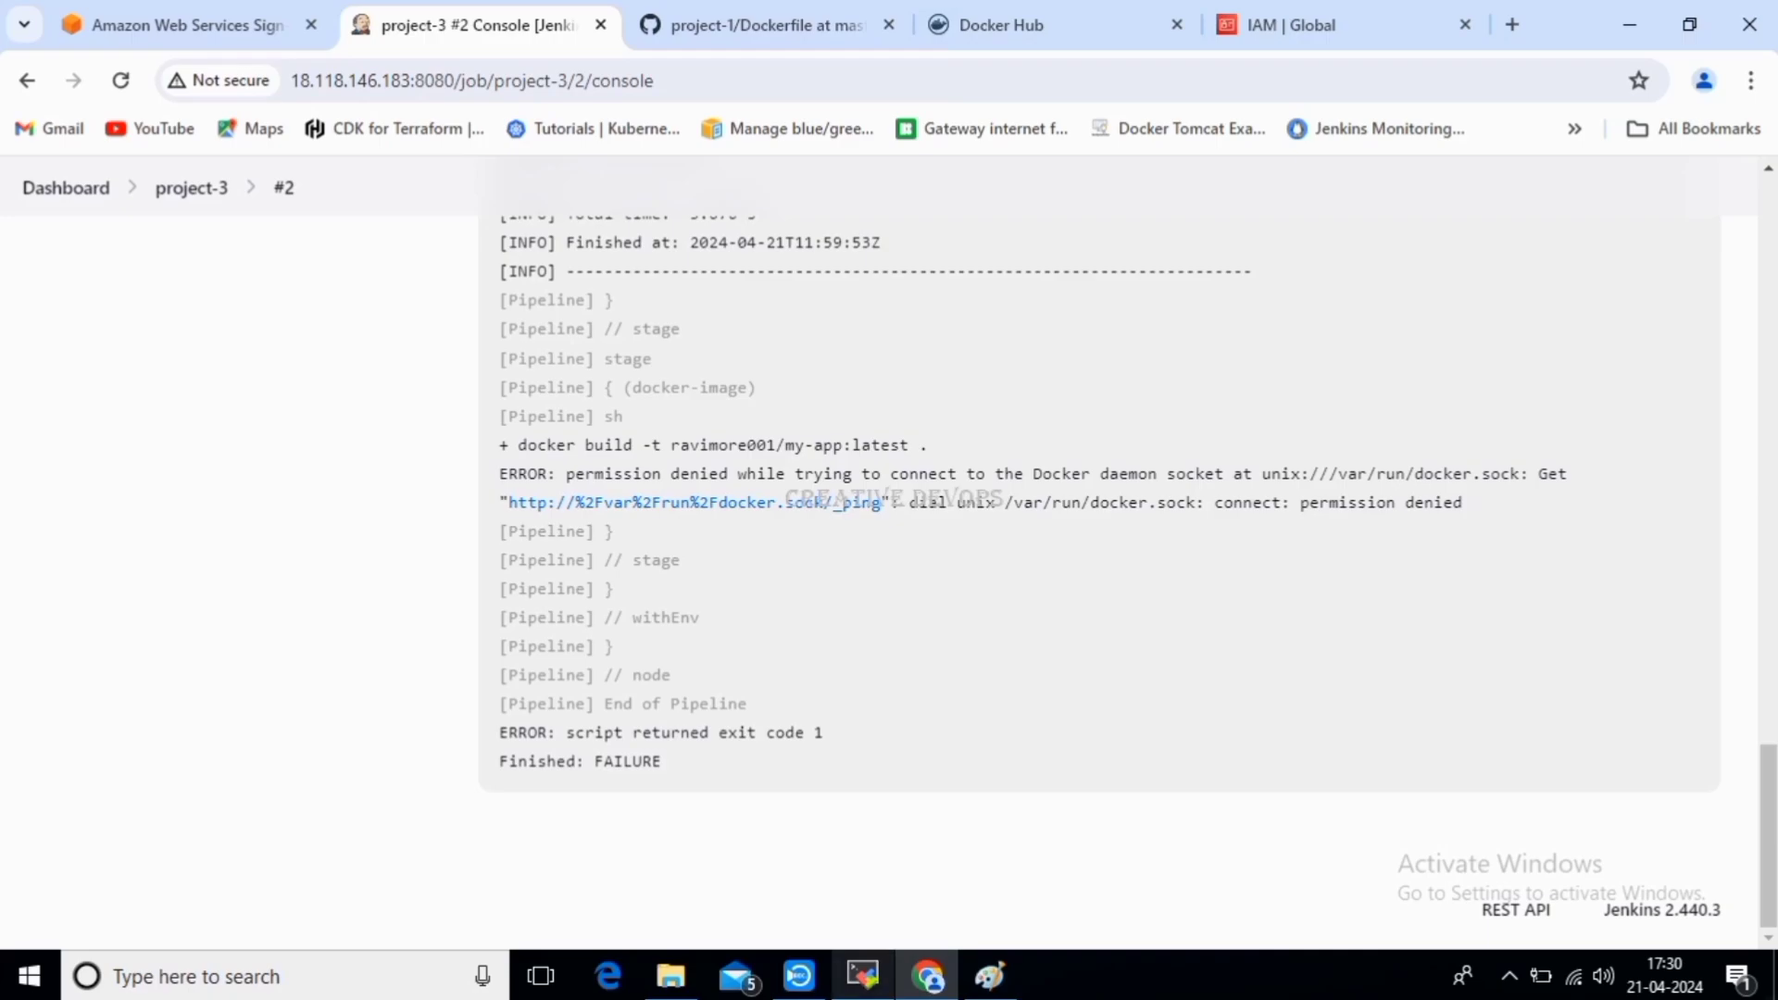
Look up the jenkins user's uid and groups with id jenkins on the server.
click(862, 975)
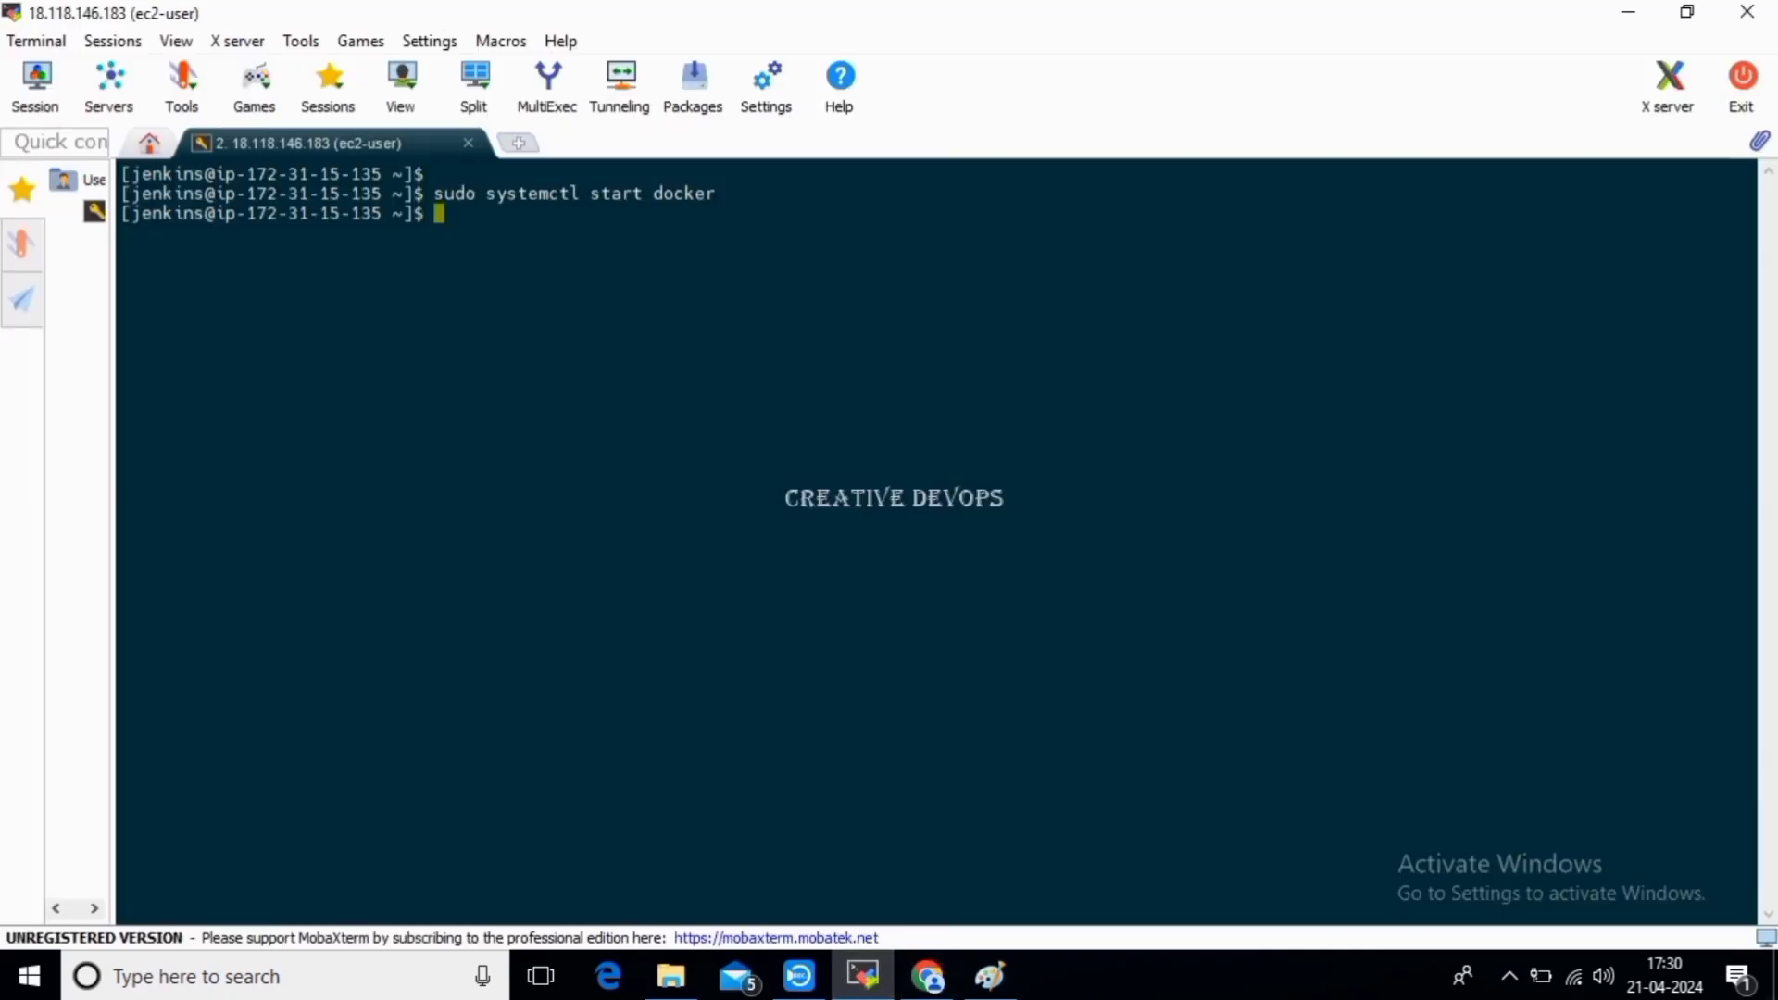
text(id jekin)
text(s)
key(Return)
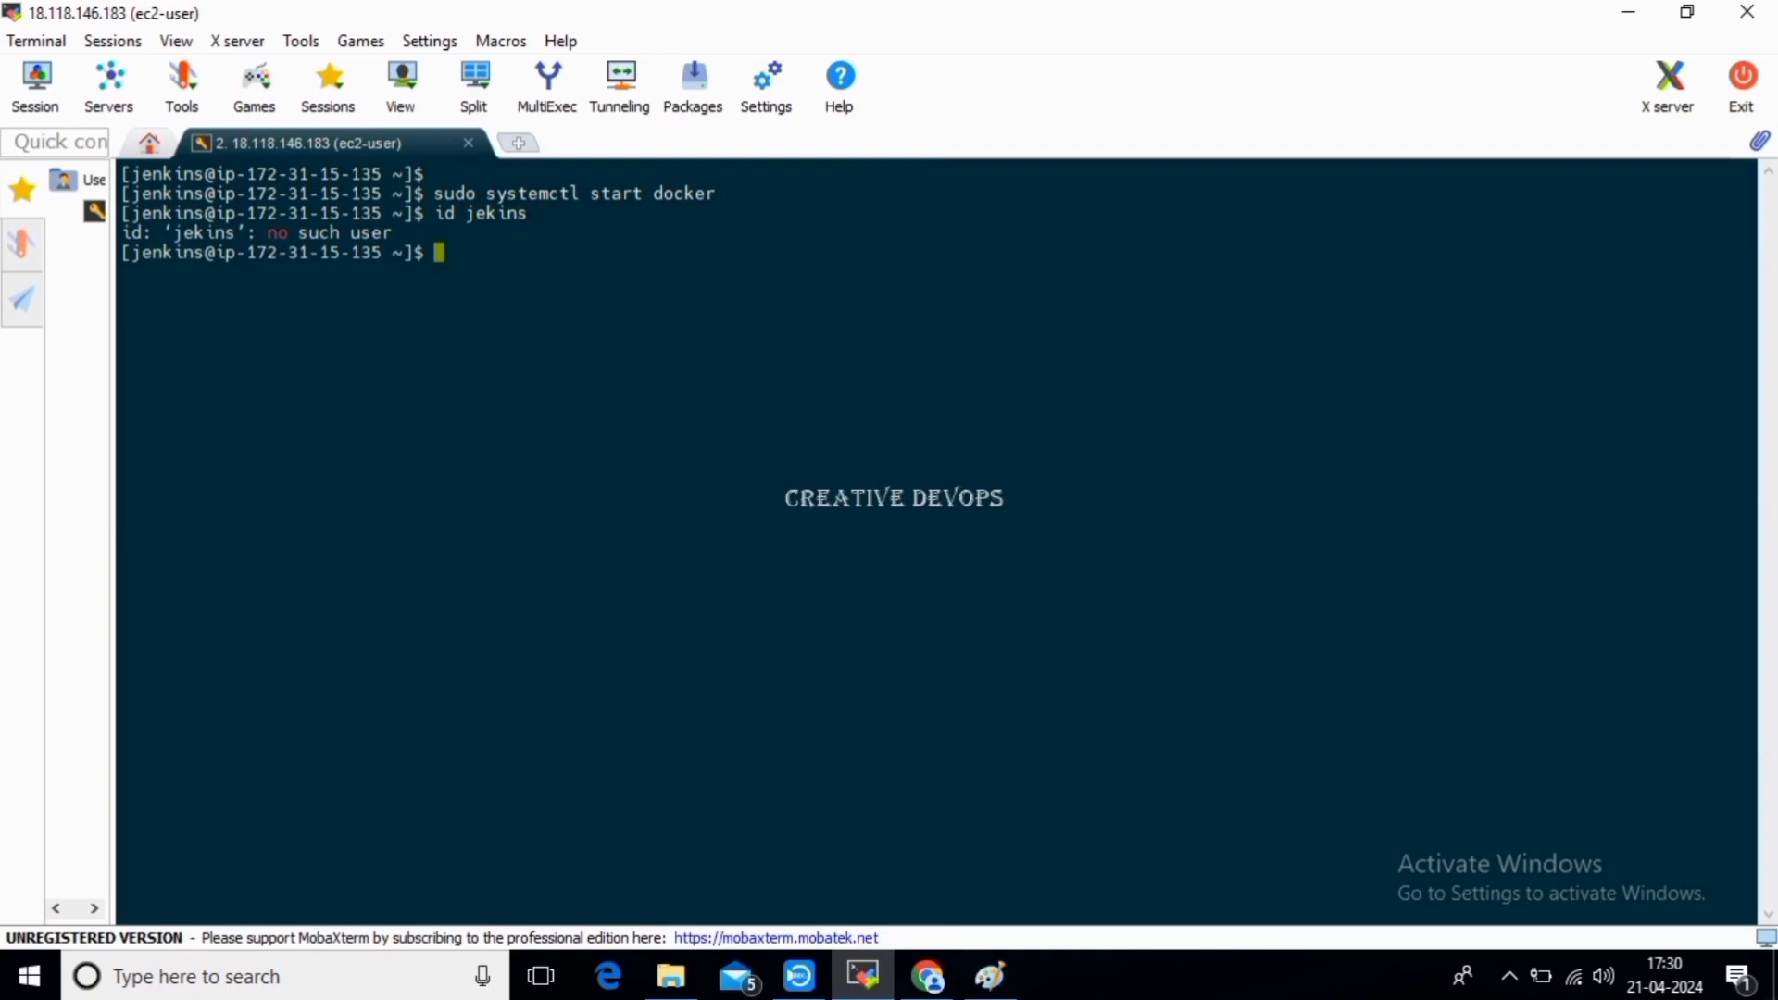
key(Up)
key(BackSpace)
key(BackSpace)
key(BackSpace)
key(BackSpace)
key(BackSpace)
text(nkins)
key(Return)
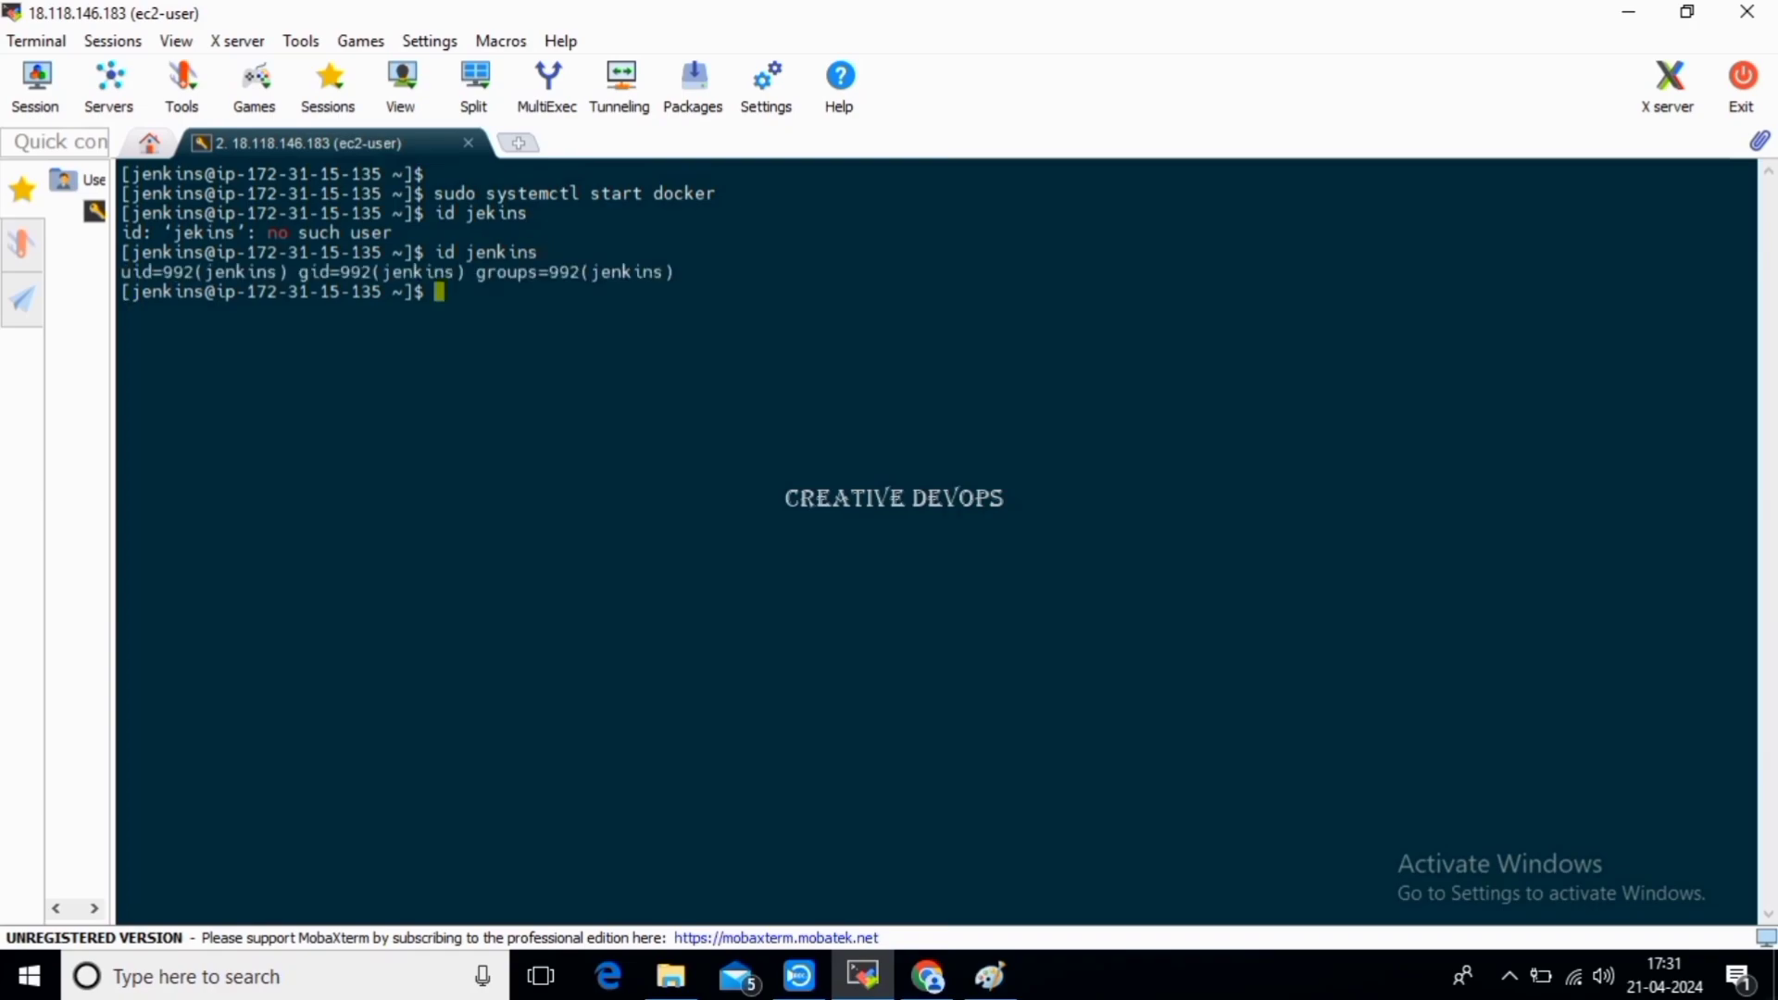
drag(124, 272, 671, 273)
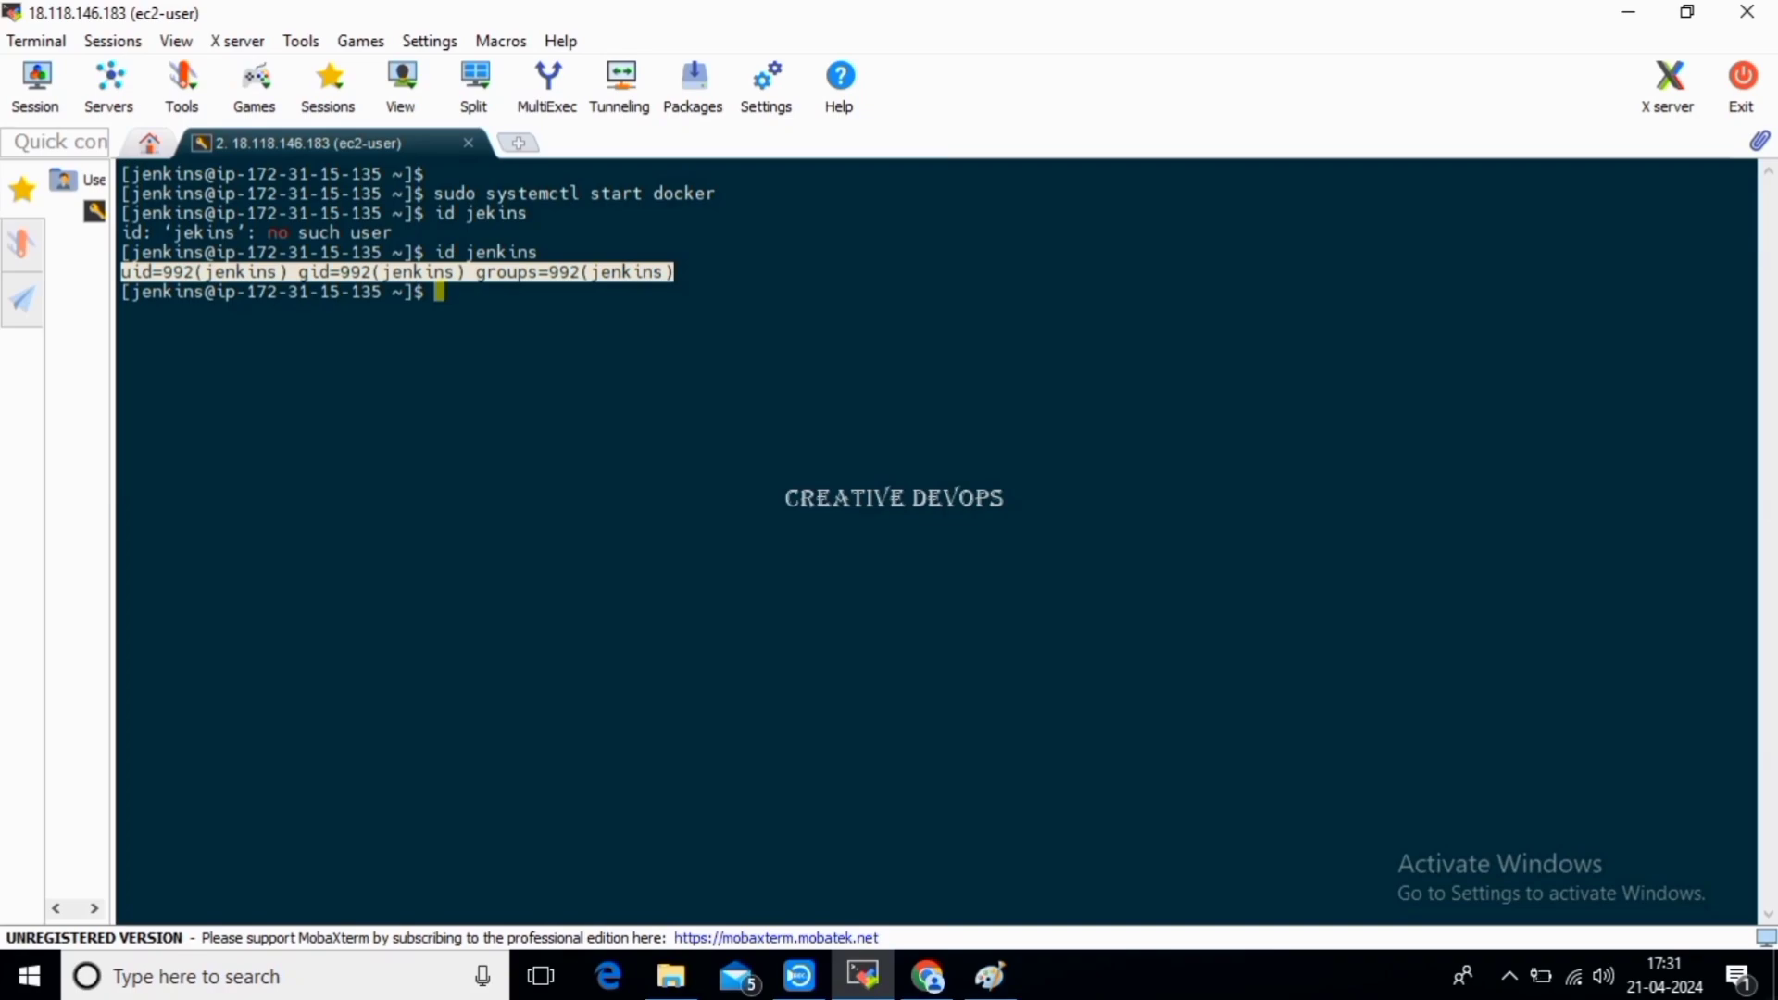
Add the jenkins user to the docker group with sudo usermod -aG docker jenkins.
text(sudo user)
key(BackSpace)
text(rmod )
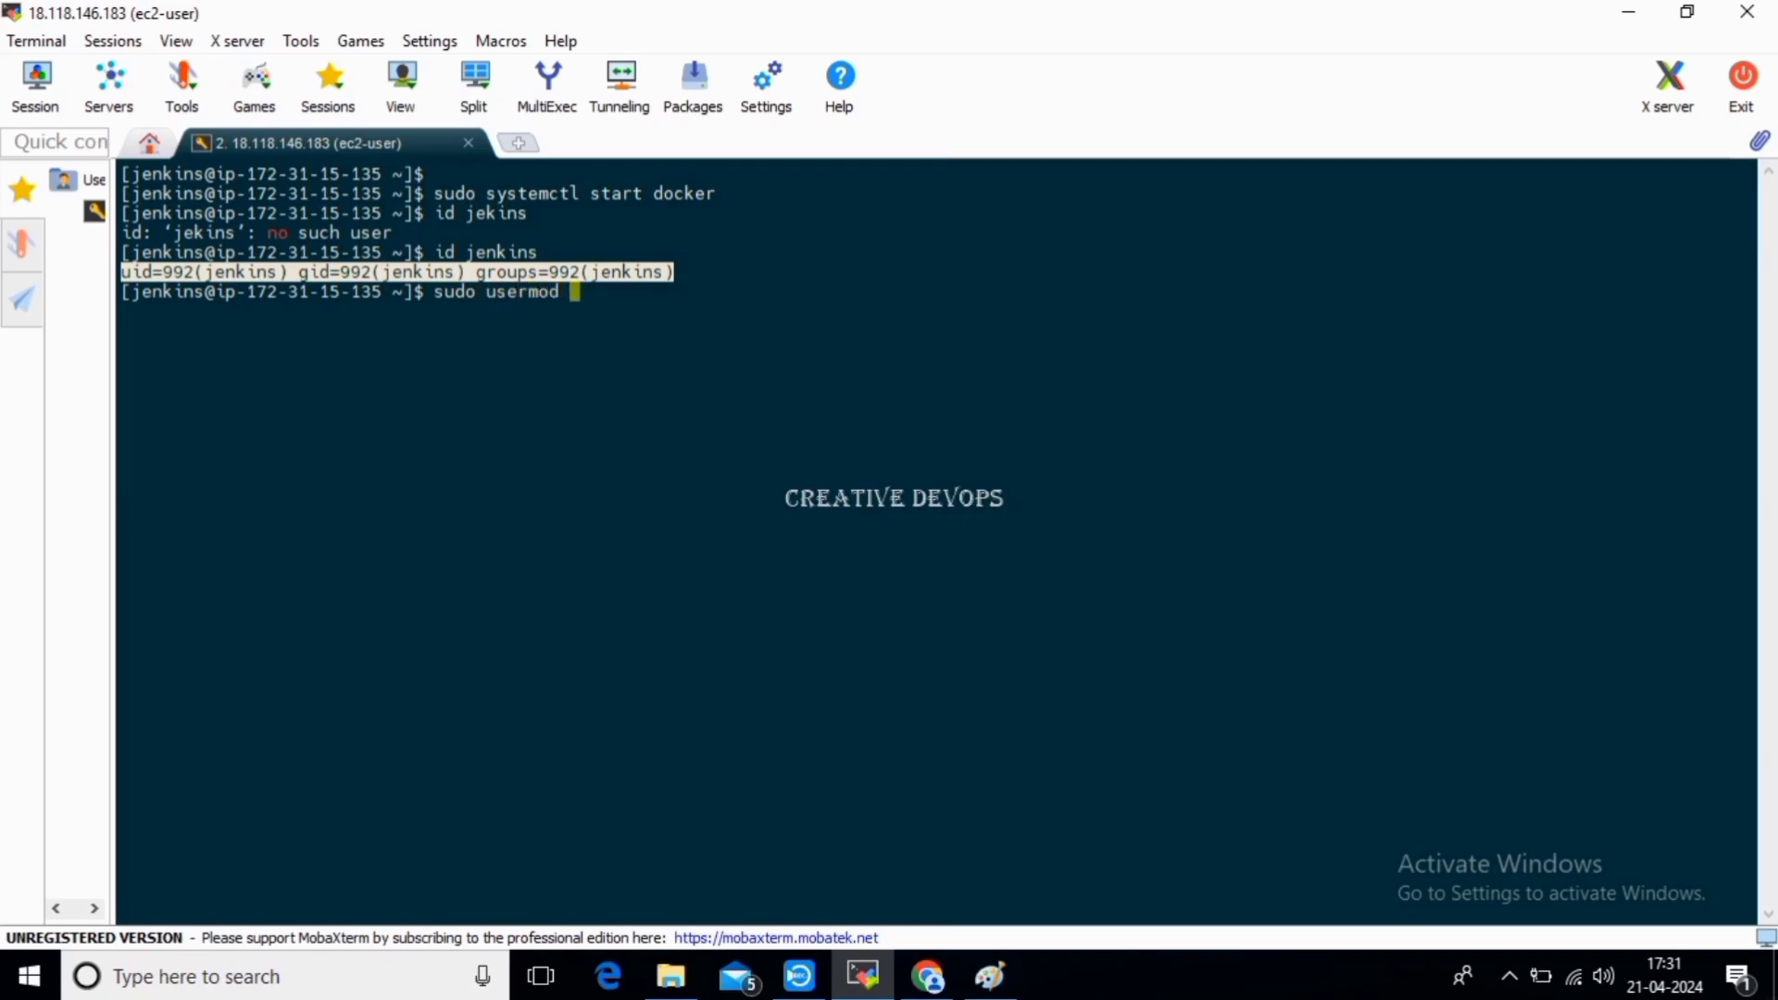
text(-aG docker)
text(jenkins)
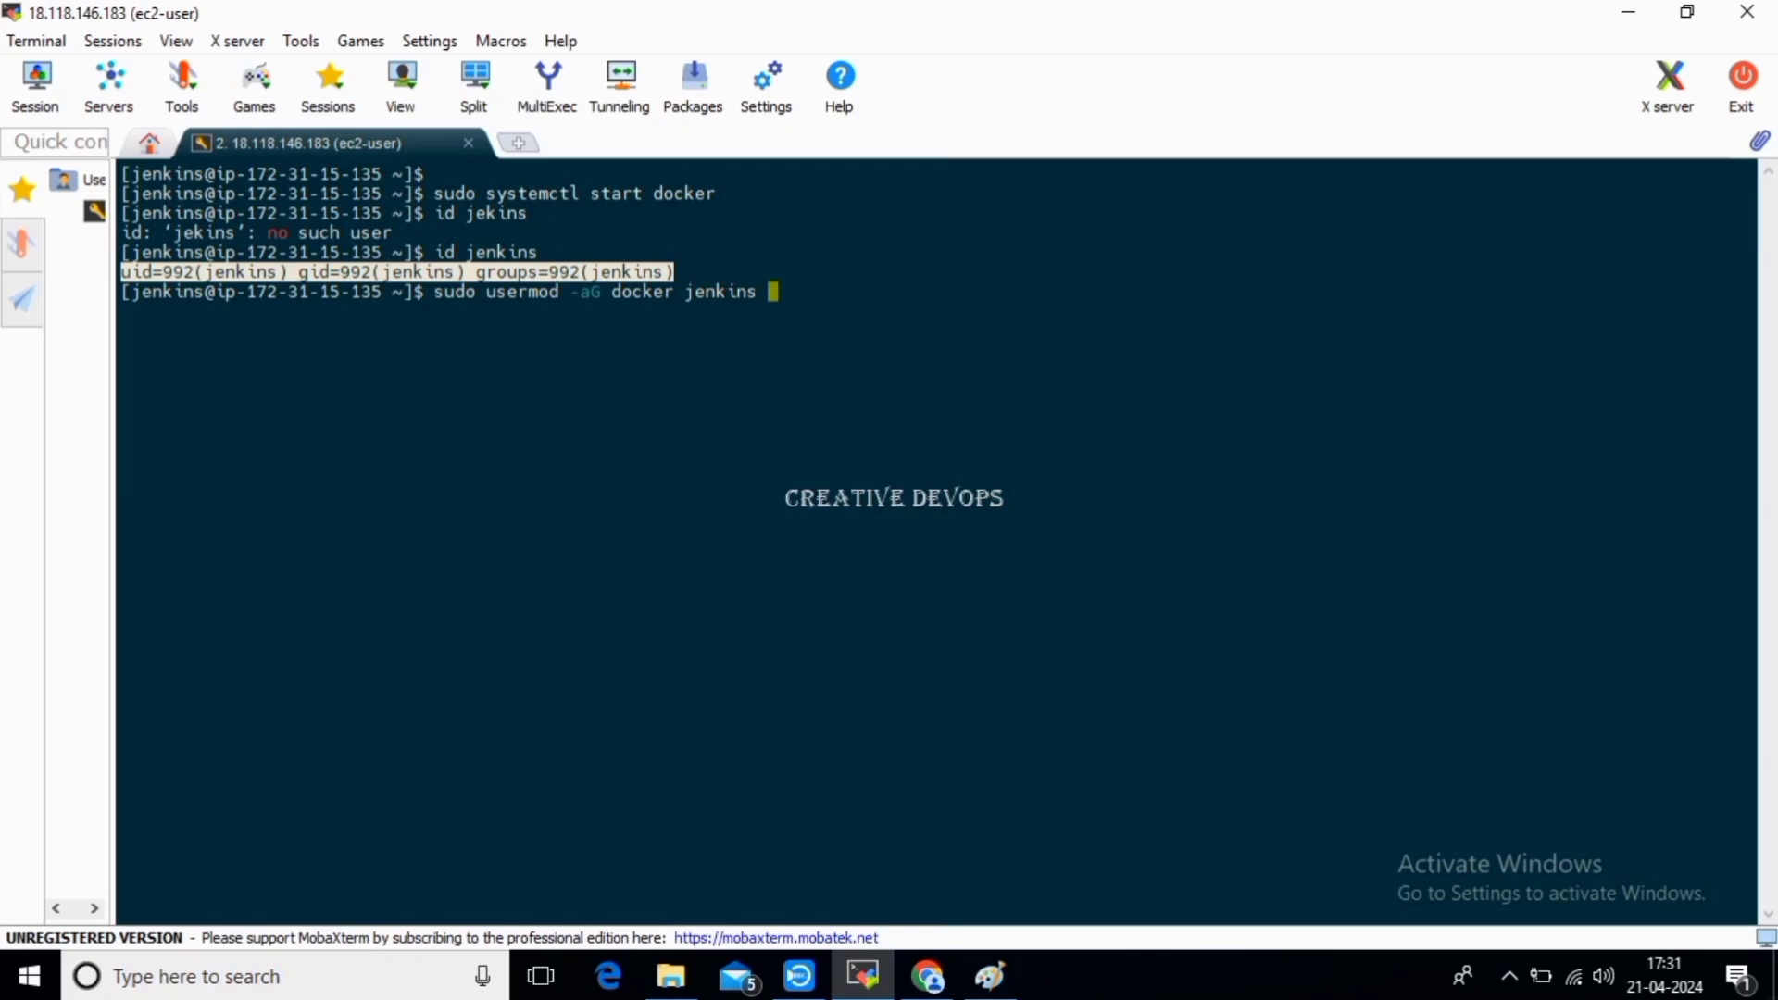
key(Return)
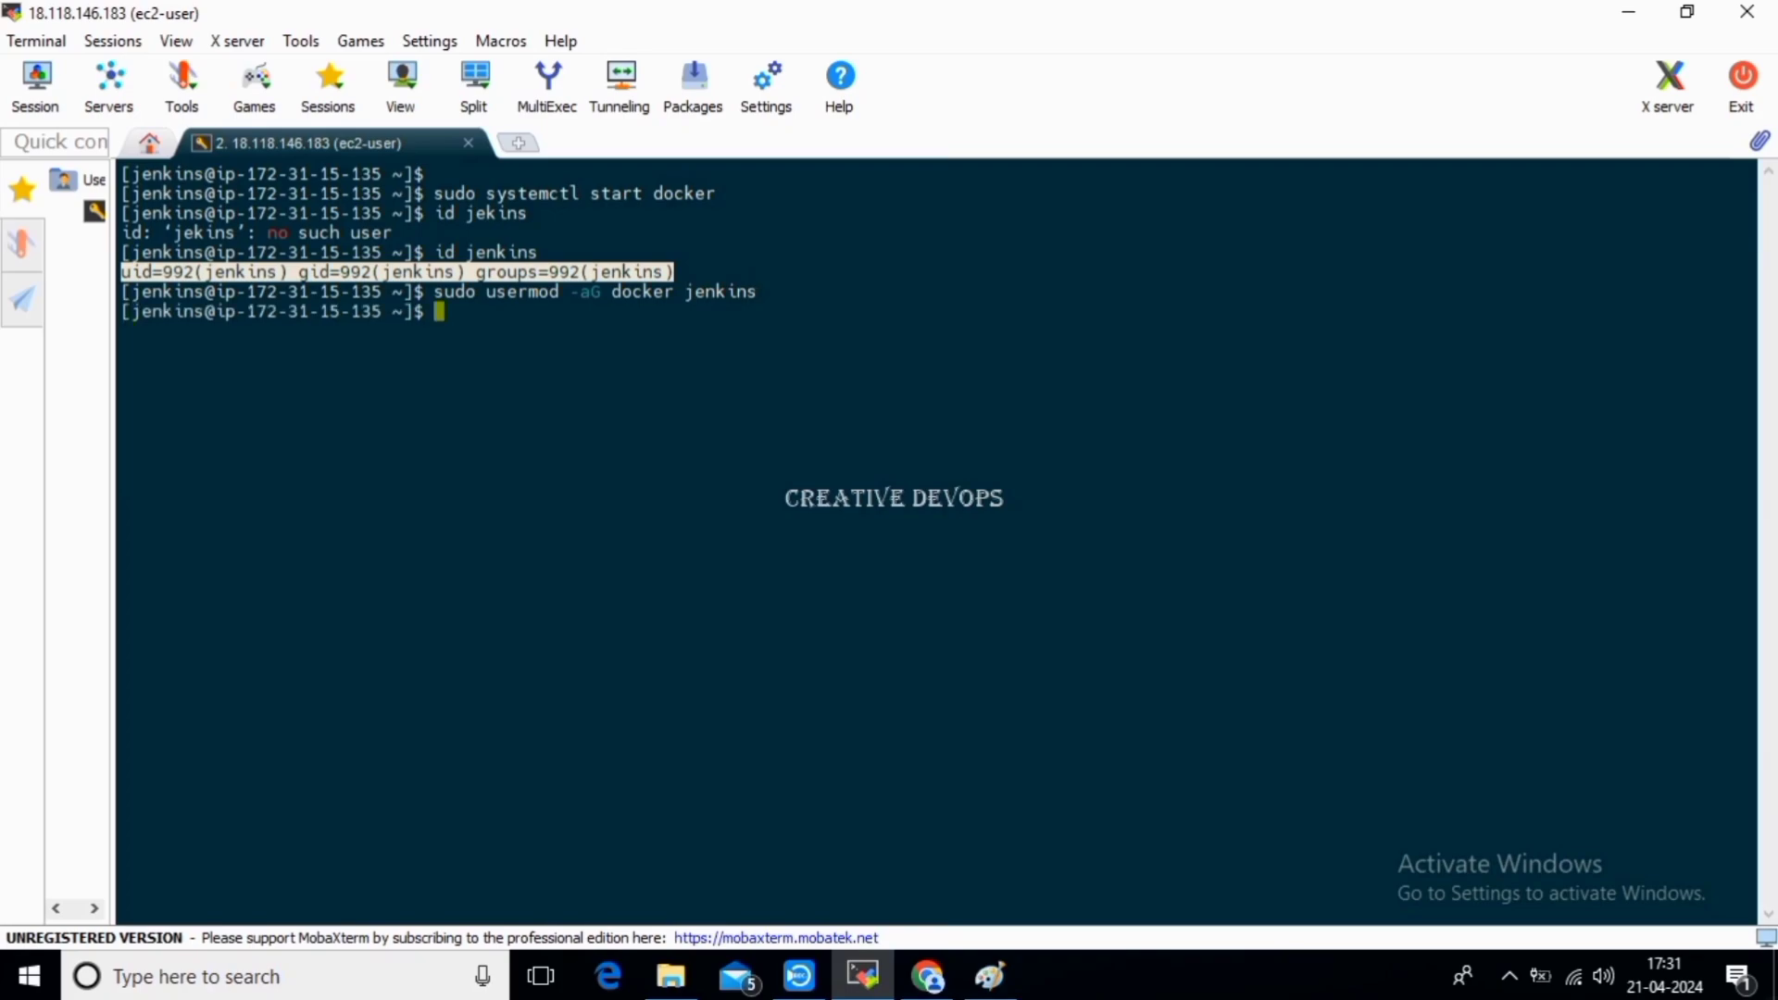
Verify with id jenkins that the user now belongs to group 991(docker).
text(id jenkins)
key(Return)
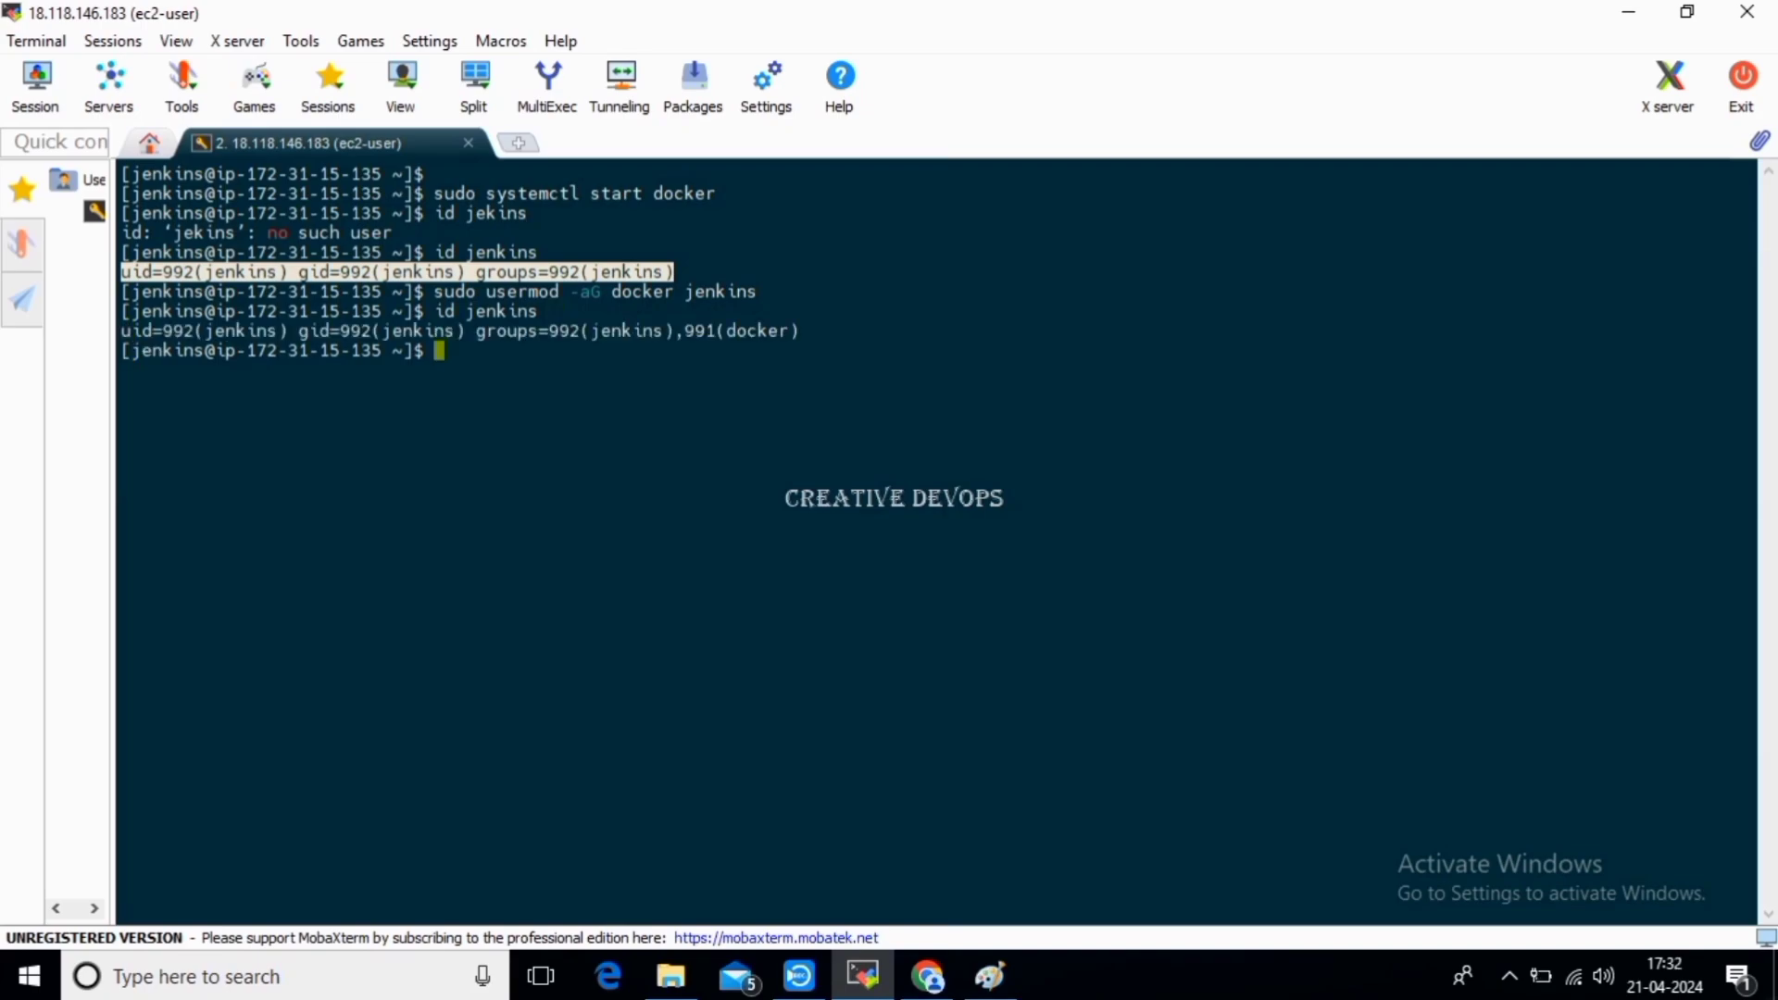
drag(675, 331, 789, 331)
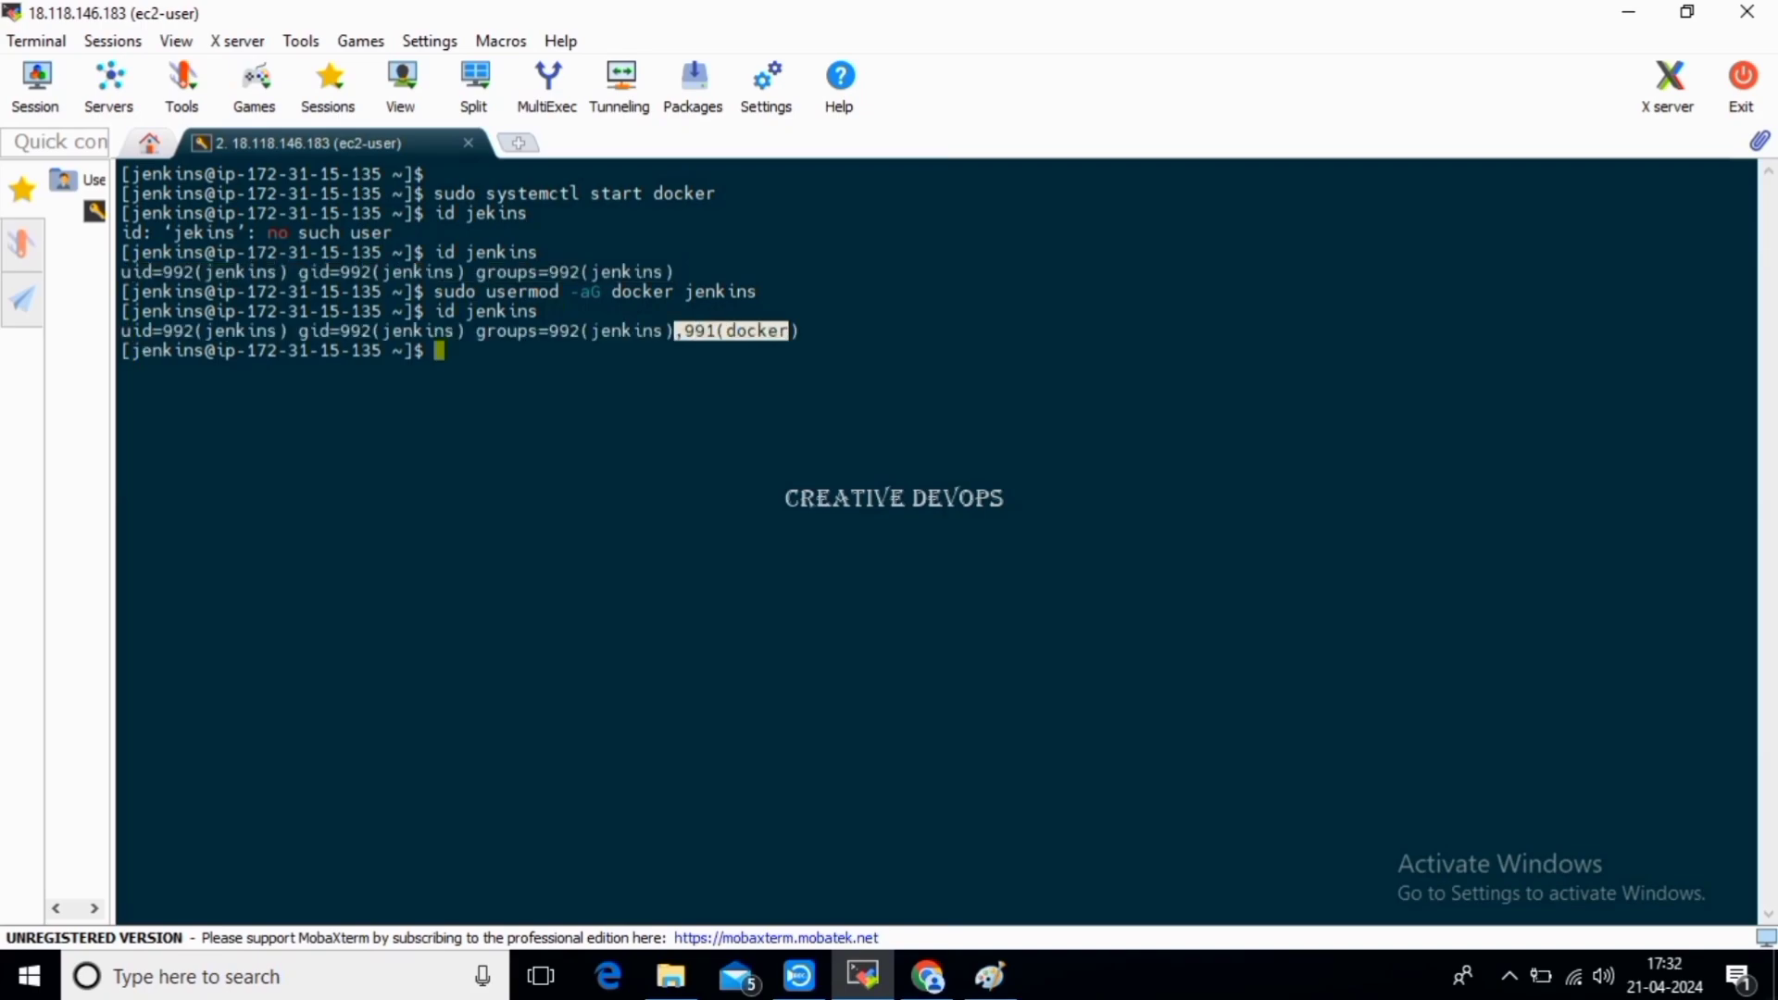
click(789, 331)
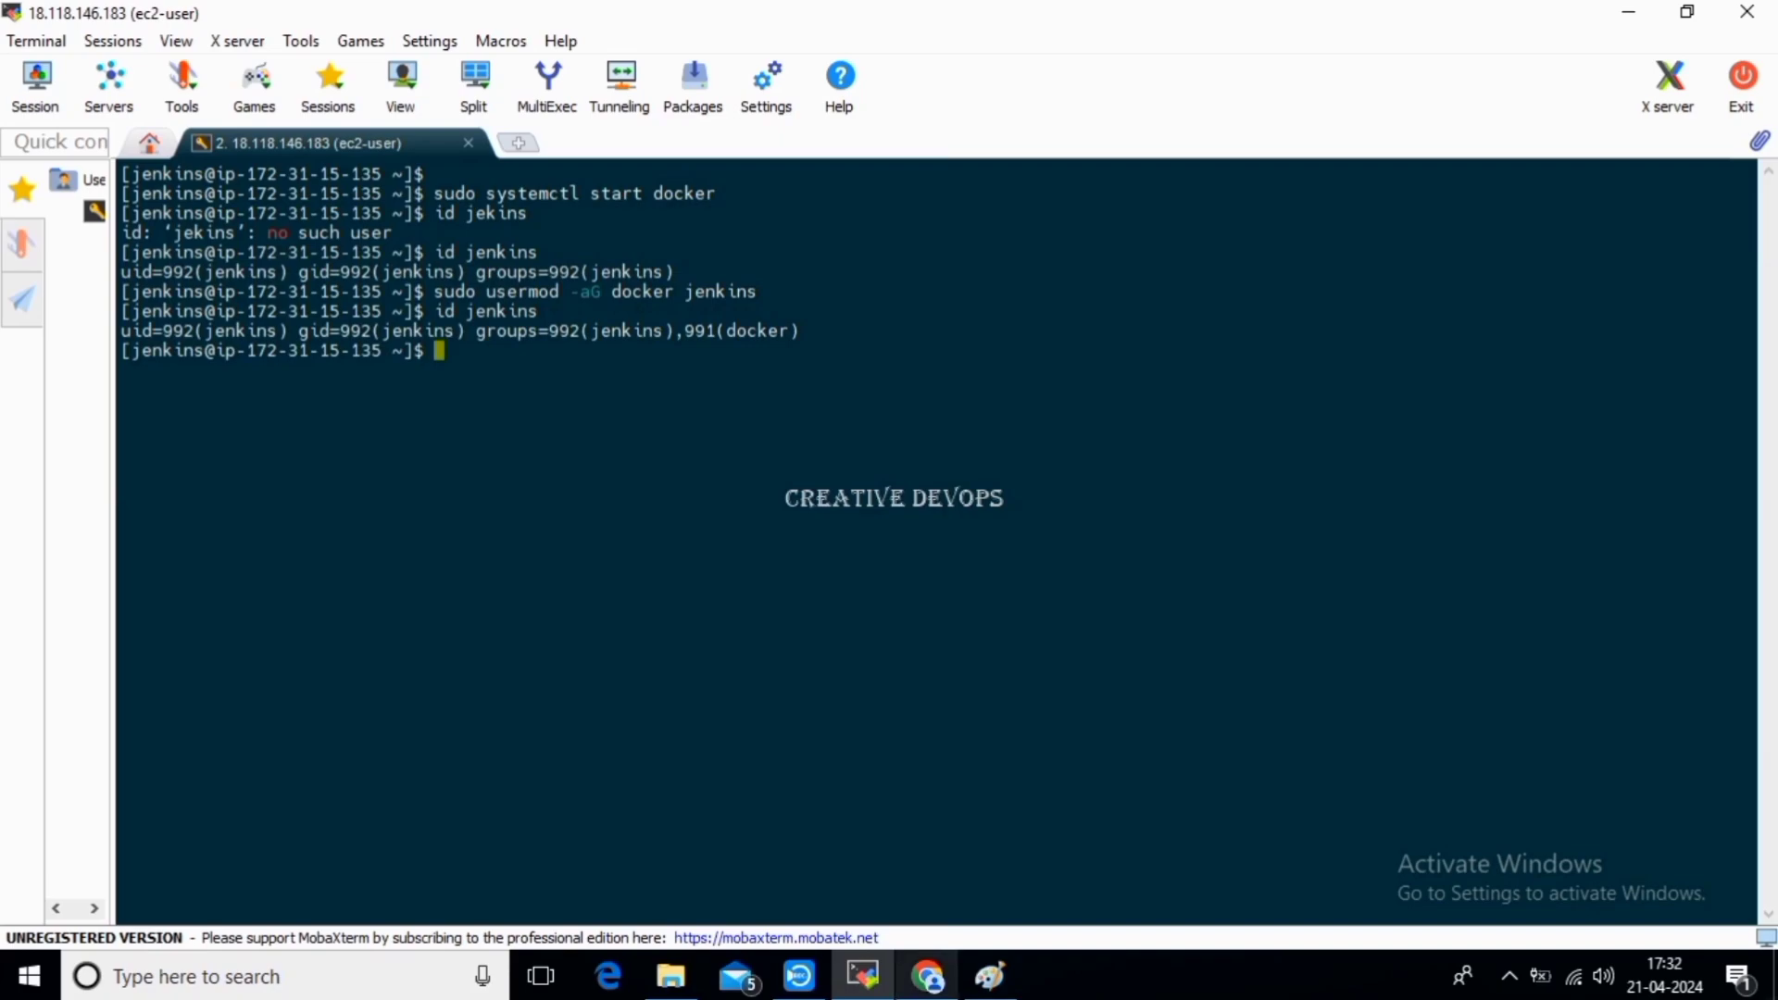
click(927, 975)
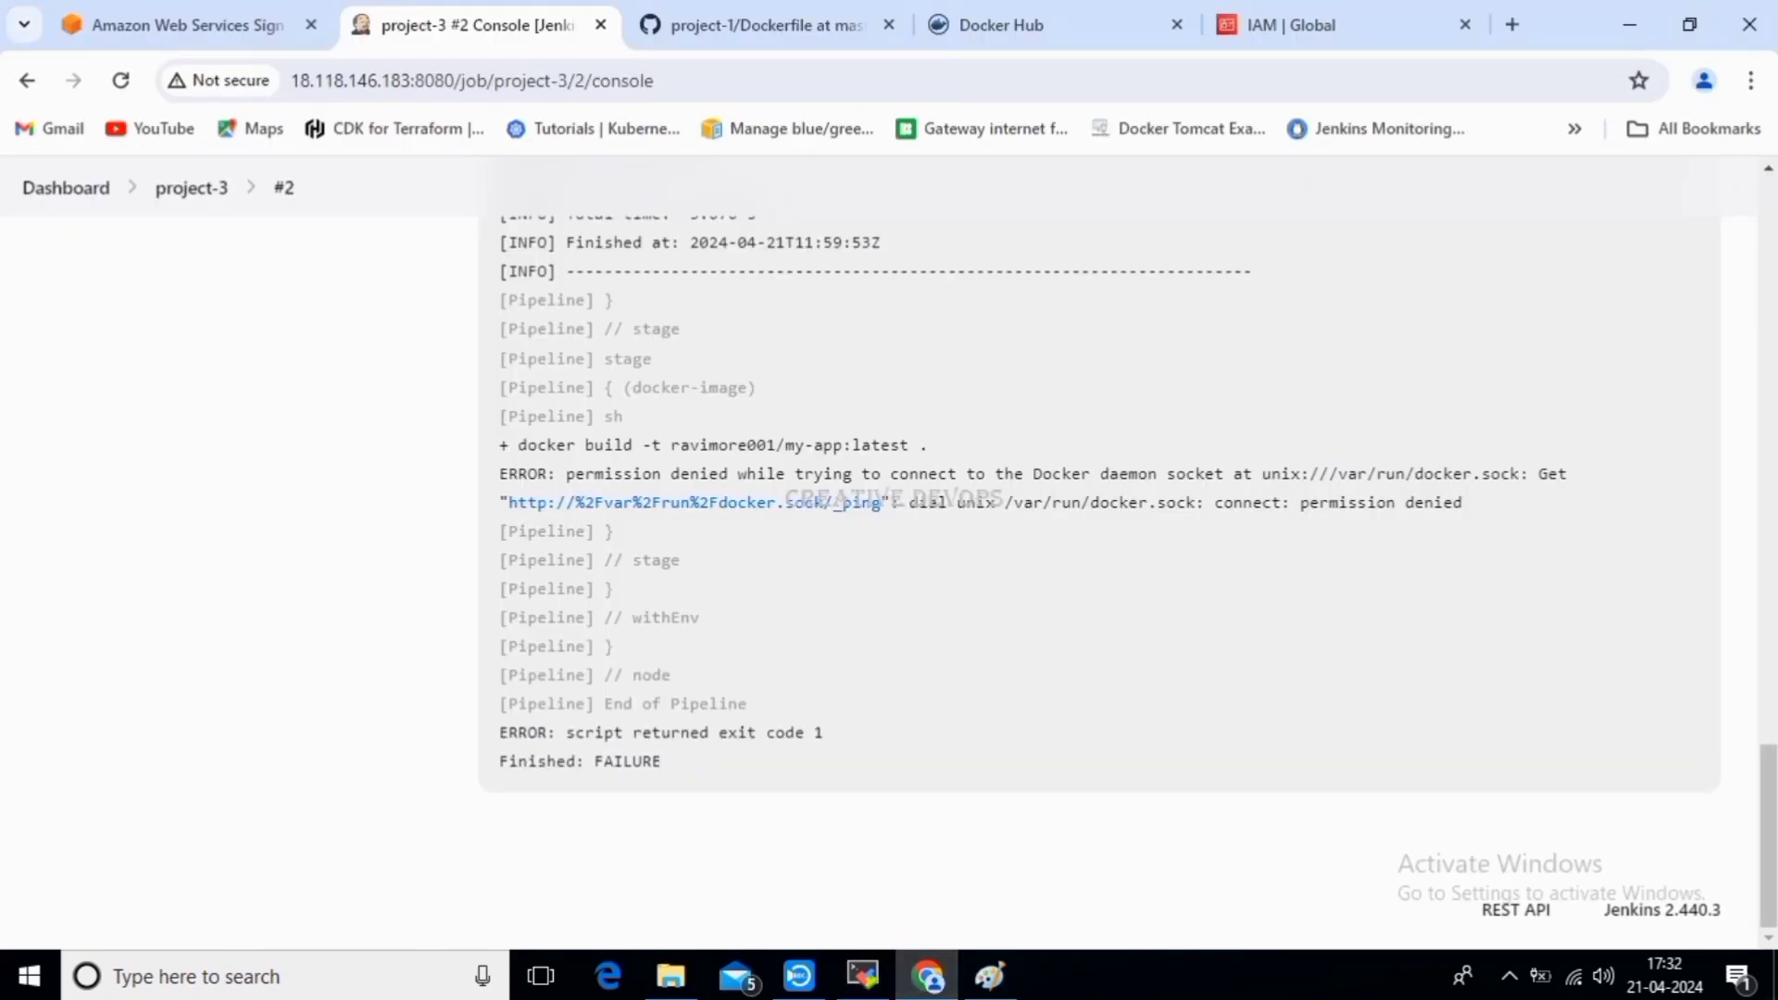
Copy the /var/run/docker.sock path from the console's permission-denied line.
drag(1006, 502, 1195, 502)
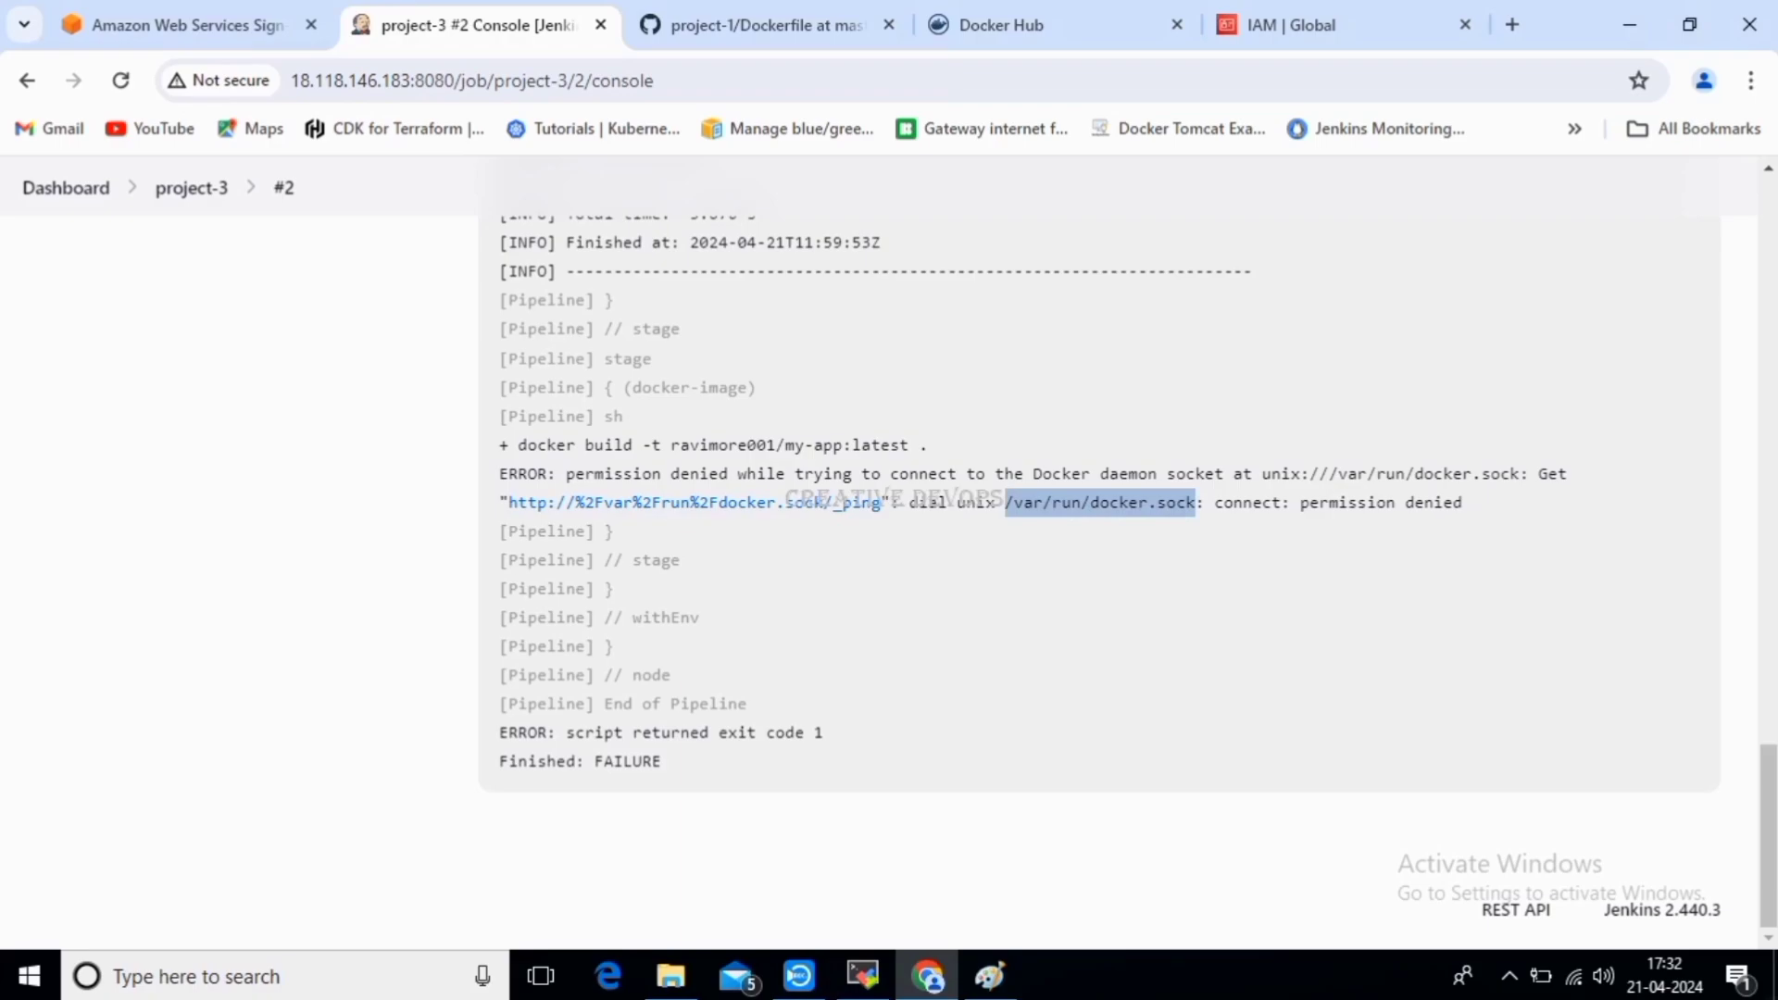
right_click(1114, 500)
click(1159, 524)
Run sudo chmod -R 777 /var/run/docker.sock on the server.
click(862, 976)
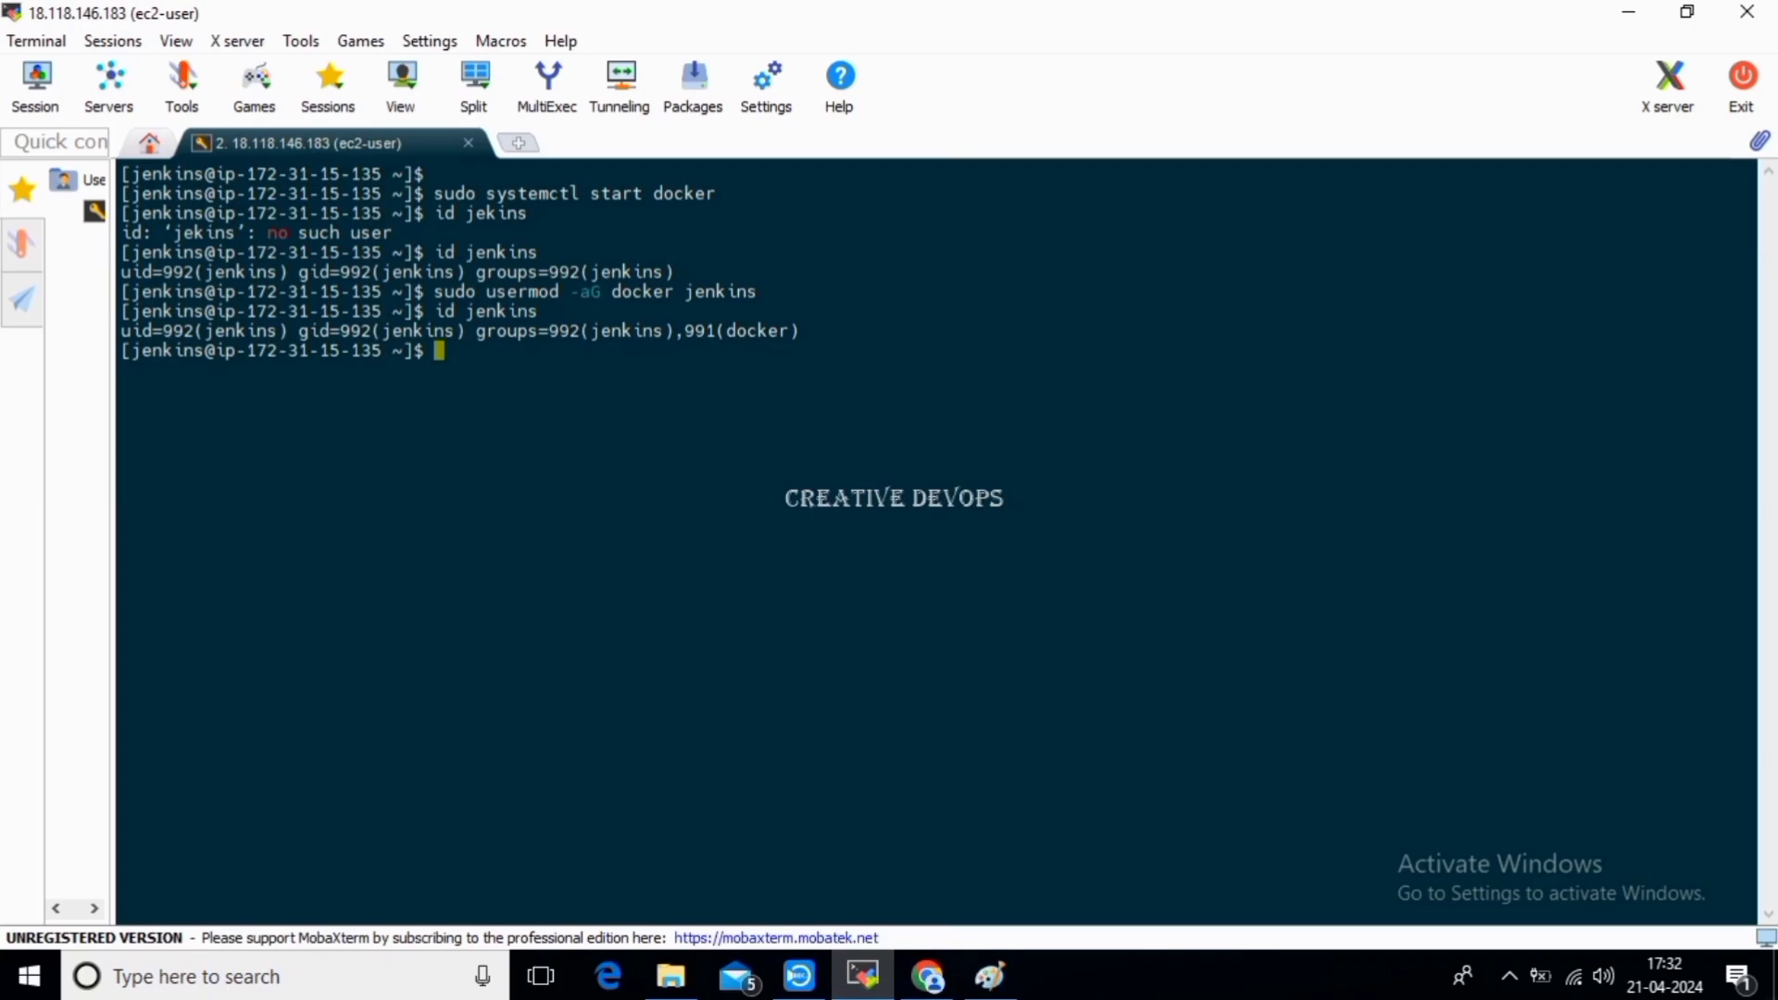
text(sudo chmod )
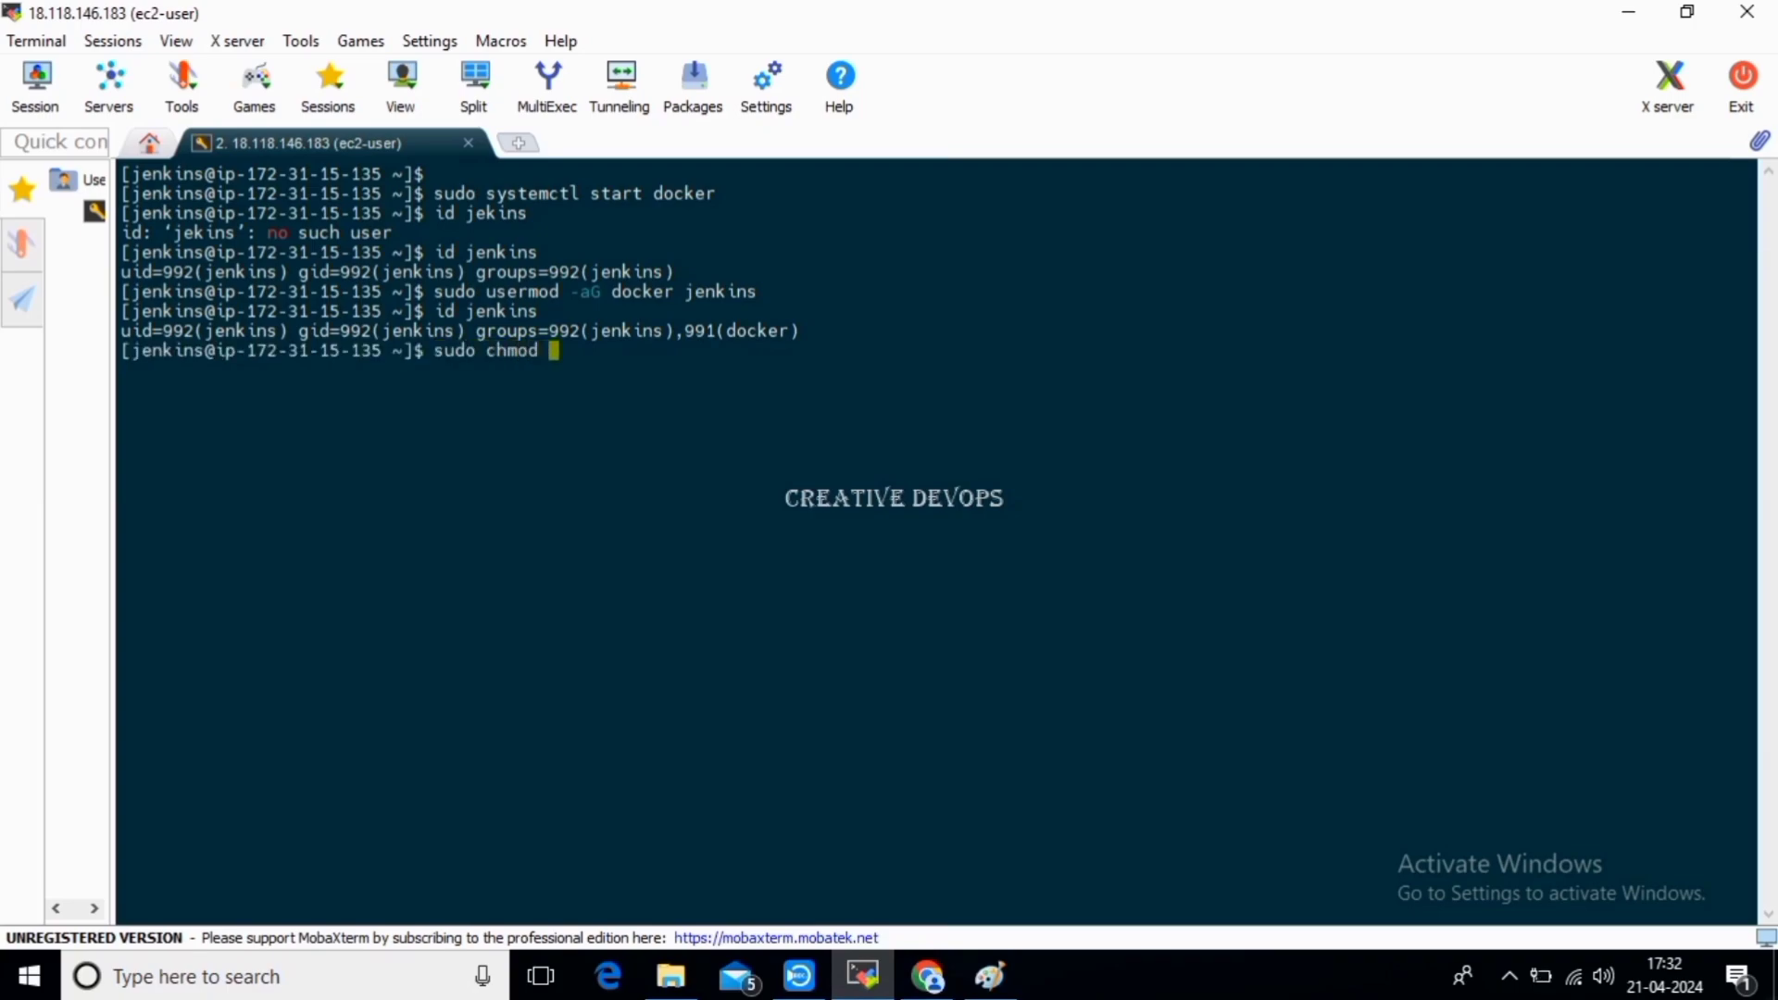
text(-r)
key(BackSpace)
key(BackSpace)
text(R)
text(777)
key(shift+Insert)
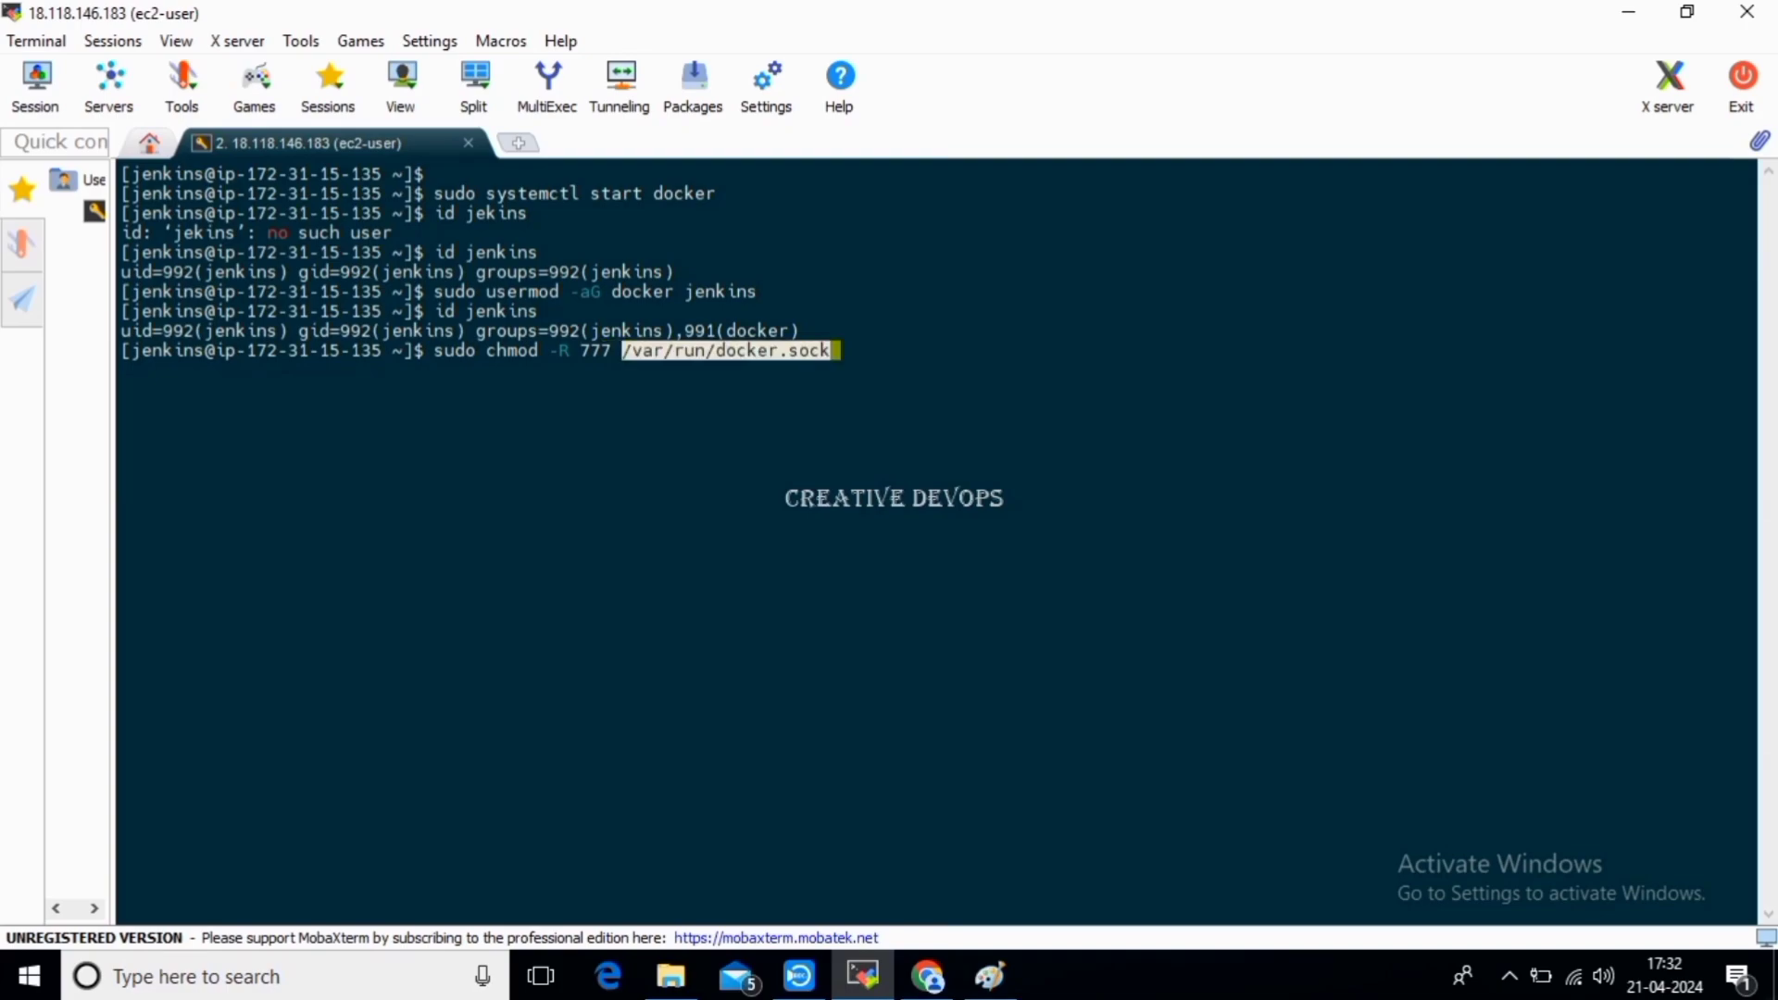
key(Right)
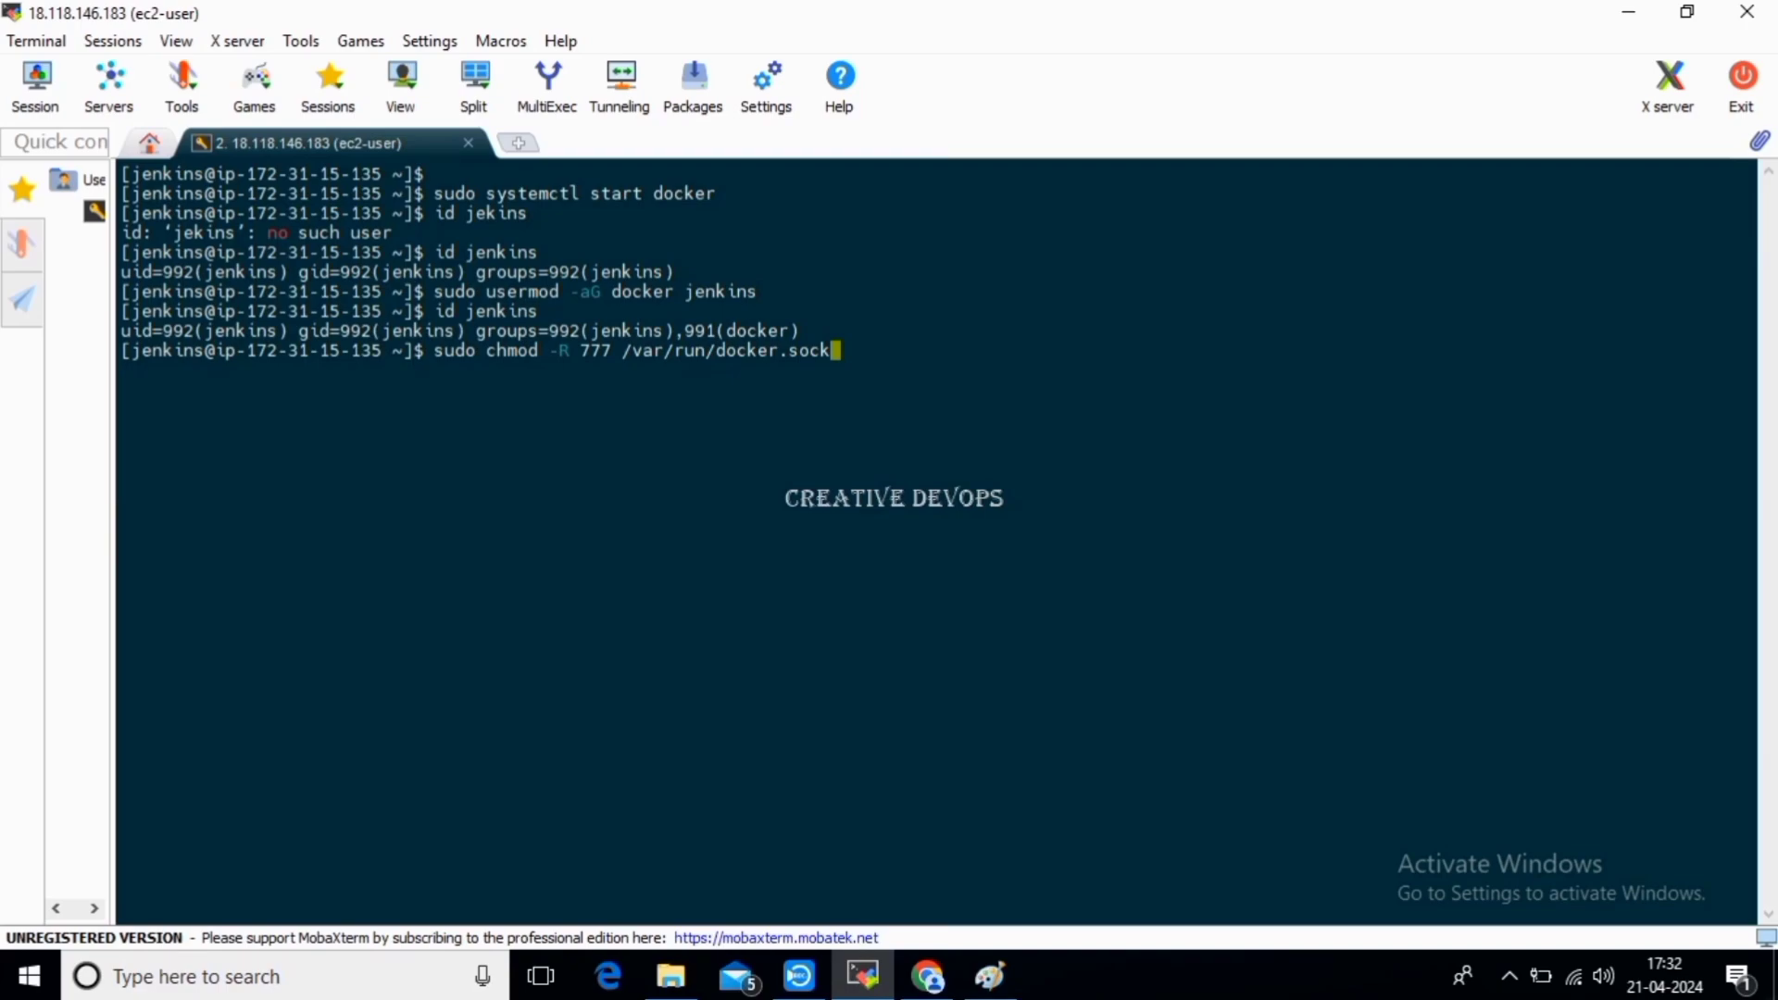
key(Return)
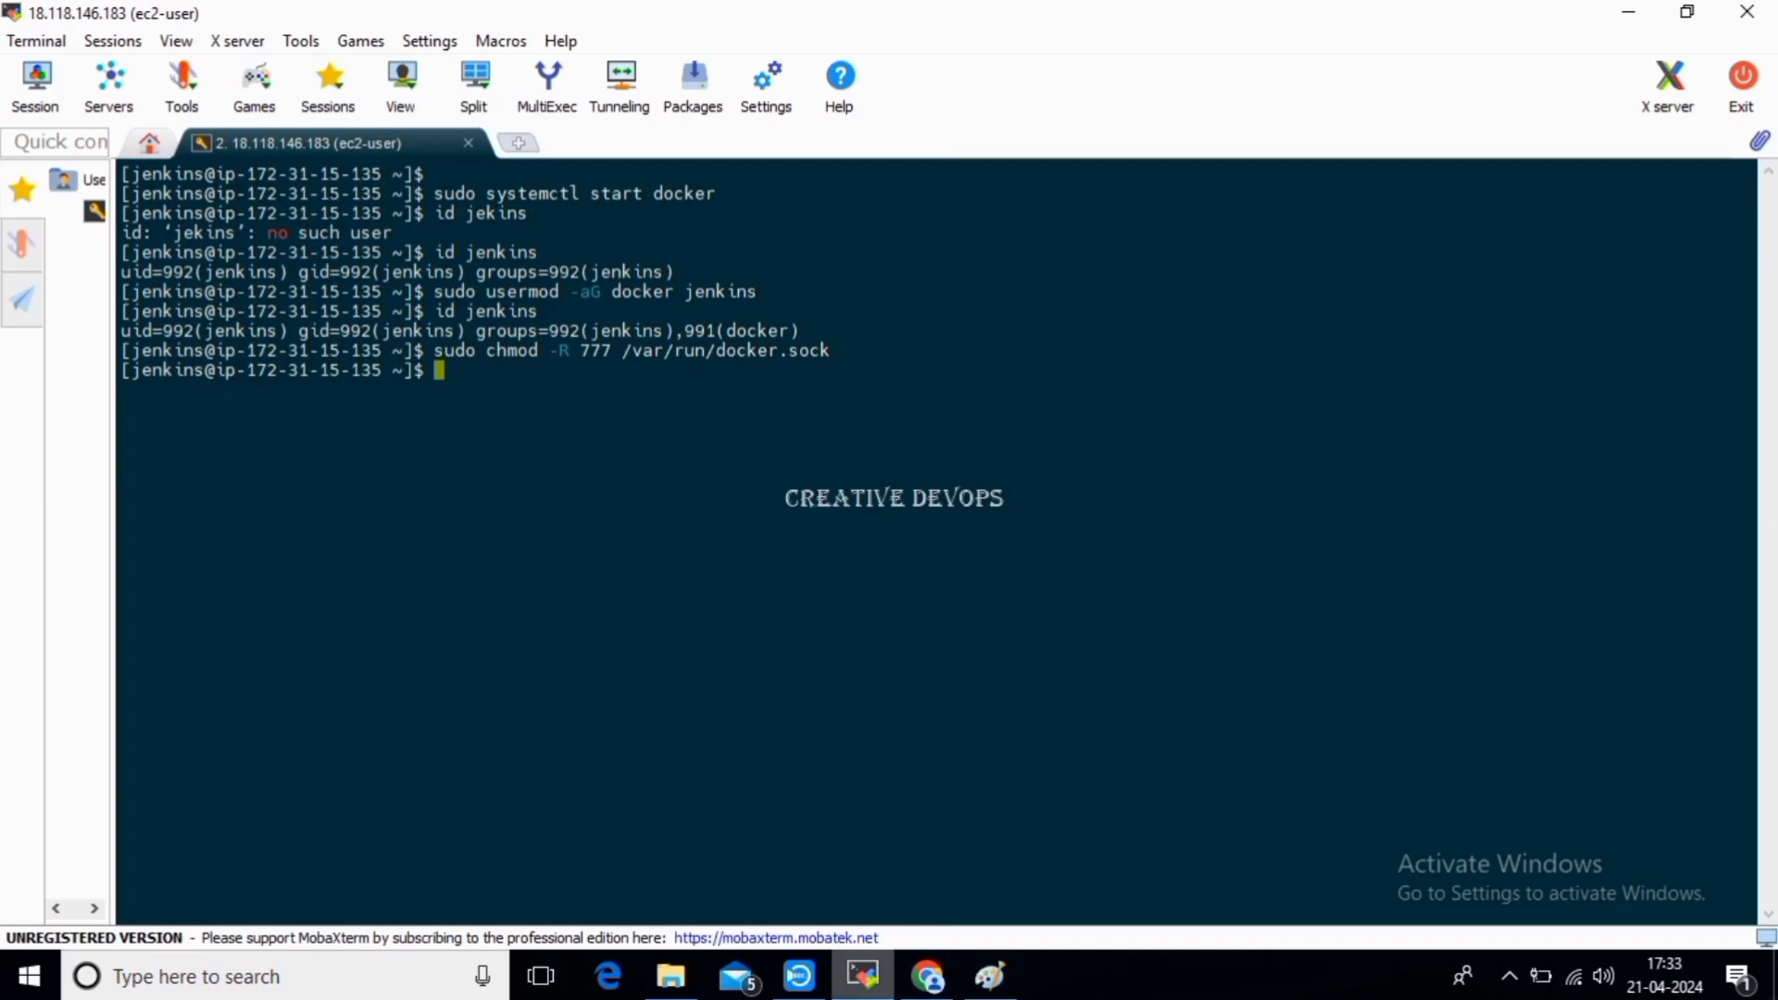
Restart Jenkins through 18.118.146.183:8080/restart and confirm with Yes.
click(926, 976)
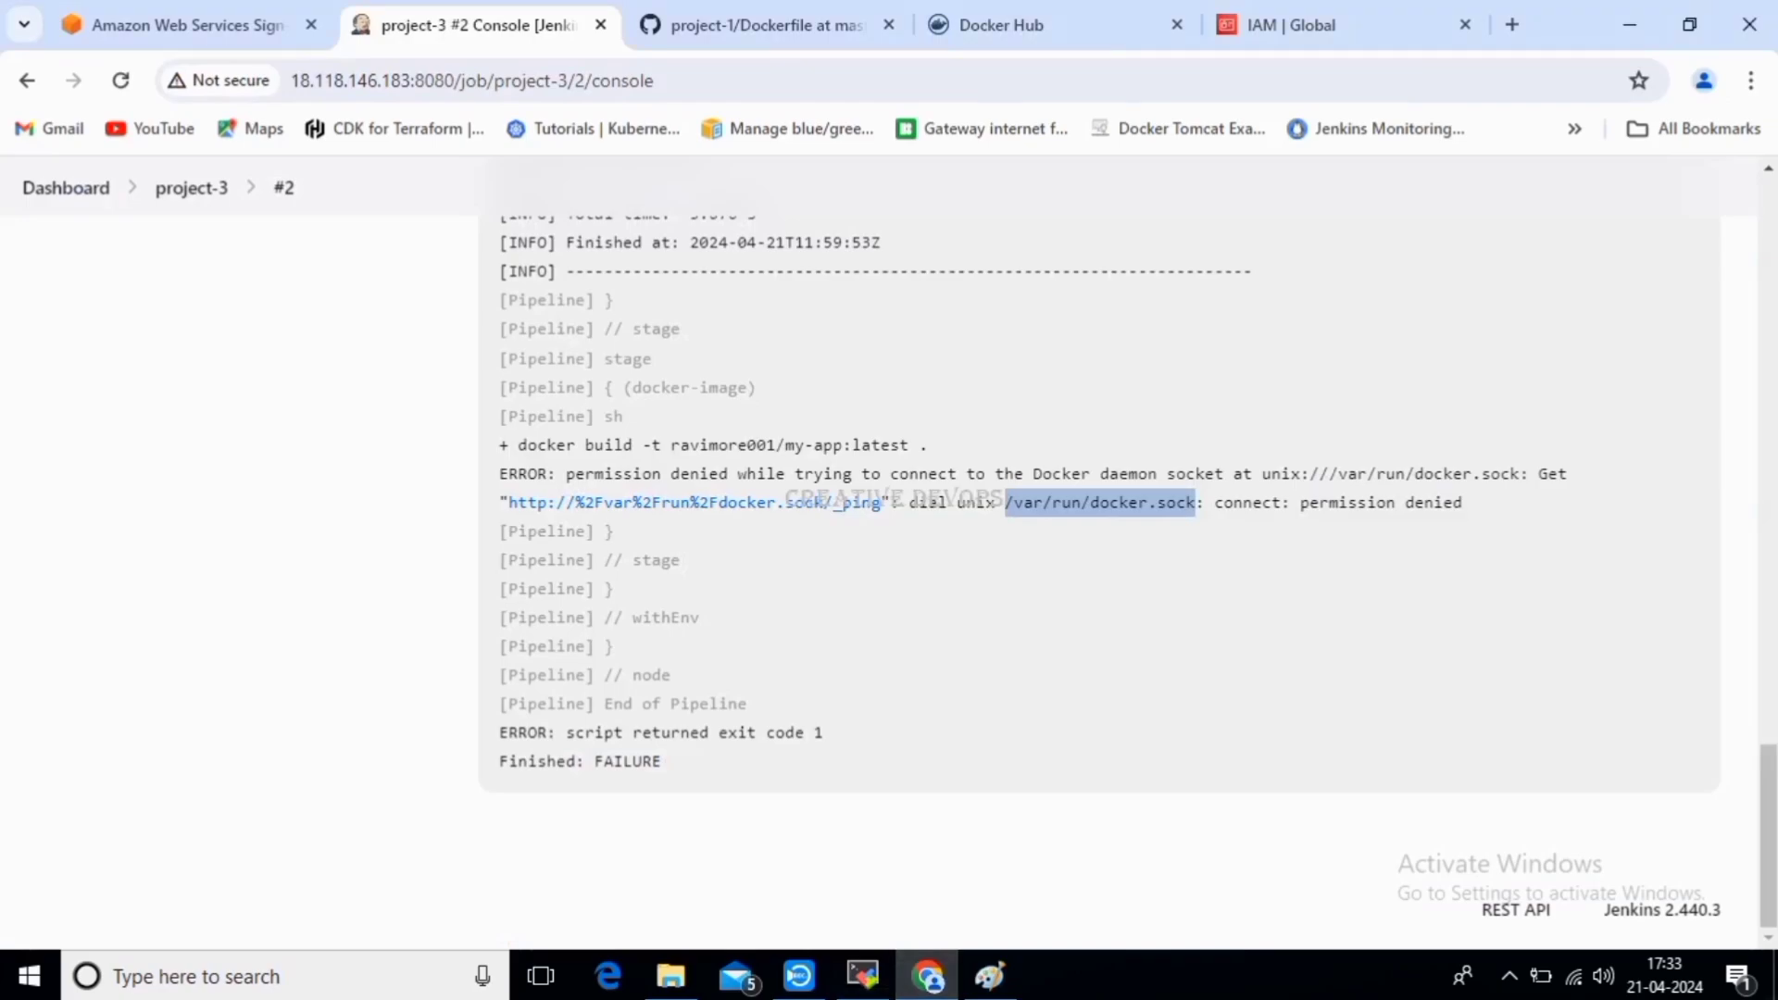
key(shift+Left)
key(shift+Left)
key(shift+Left)
key(shift+Left)
key(shift+Left)
key(shift+Left)
key(shift+Left)
key(shift+Left)
key(shift+Left)
key(shift+Left)
key(shift+Left)
key(shift+Left)
key(shift+Left)
key(shift+Left)
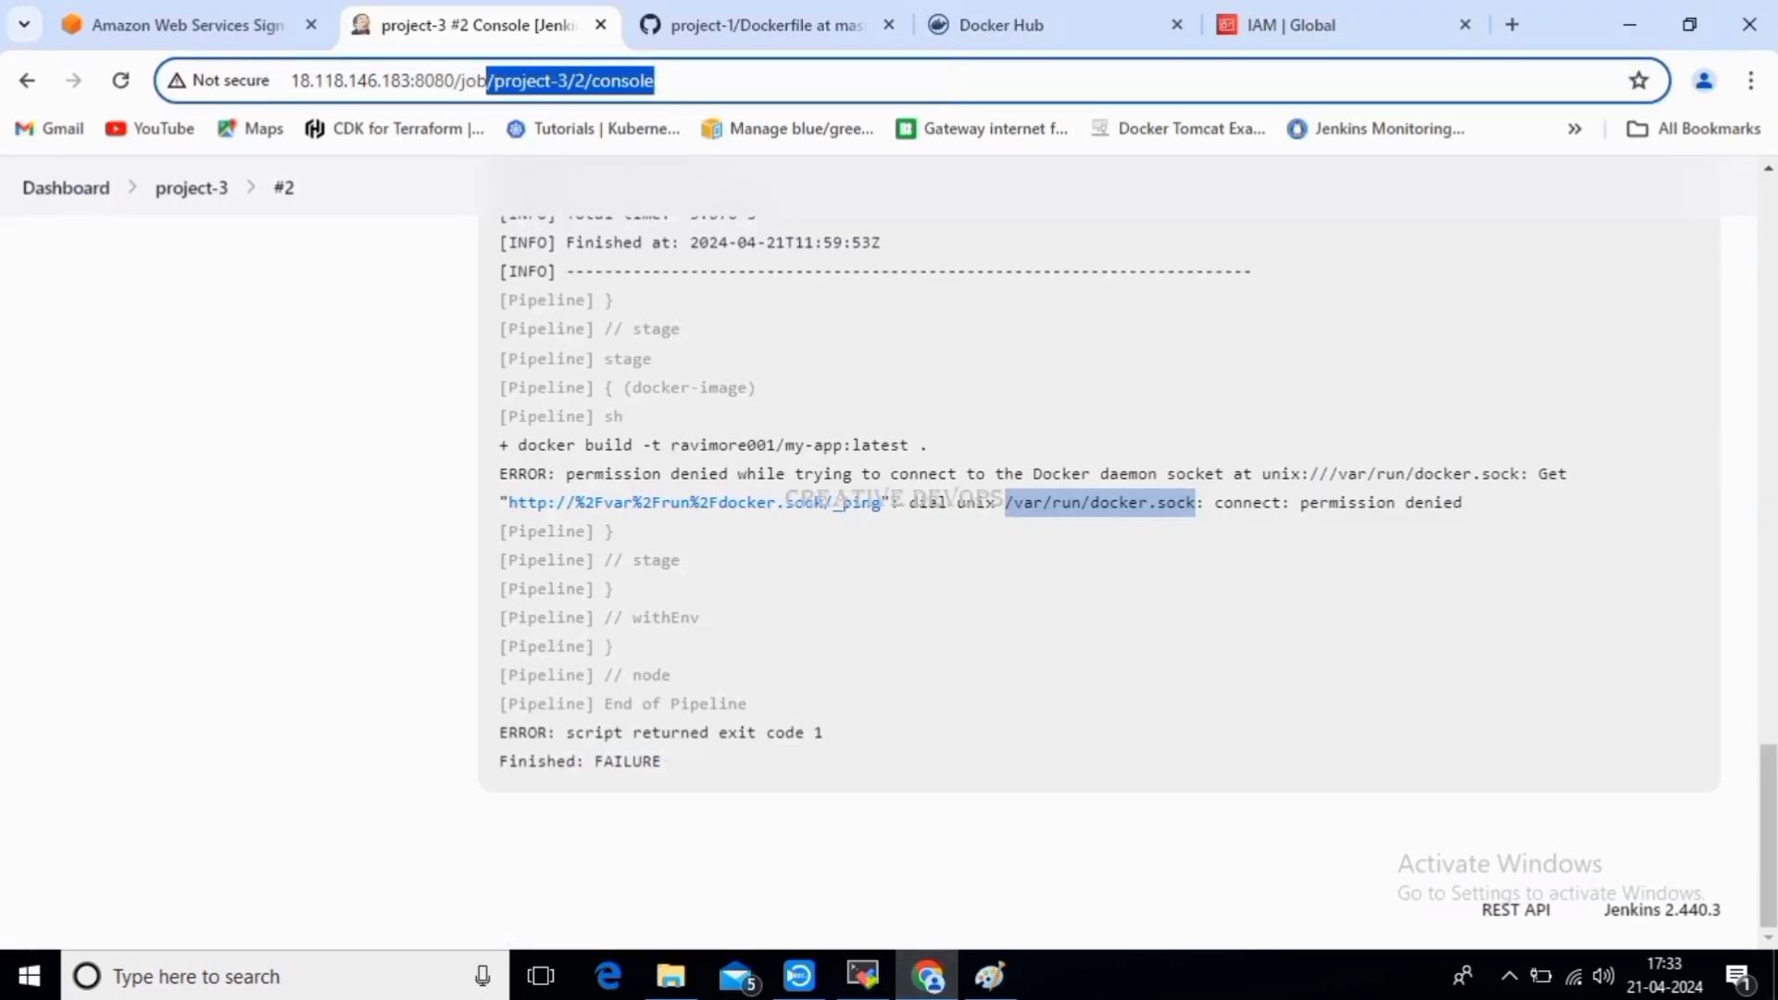
key(BackSpace)
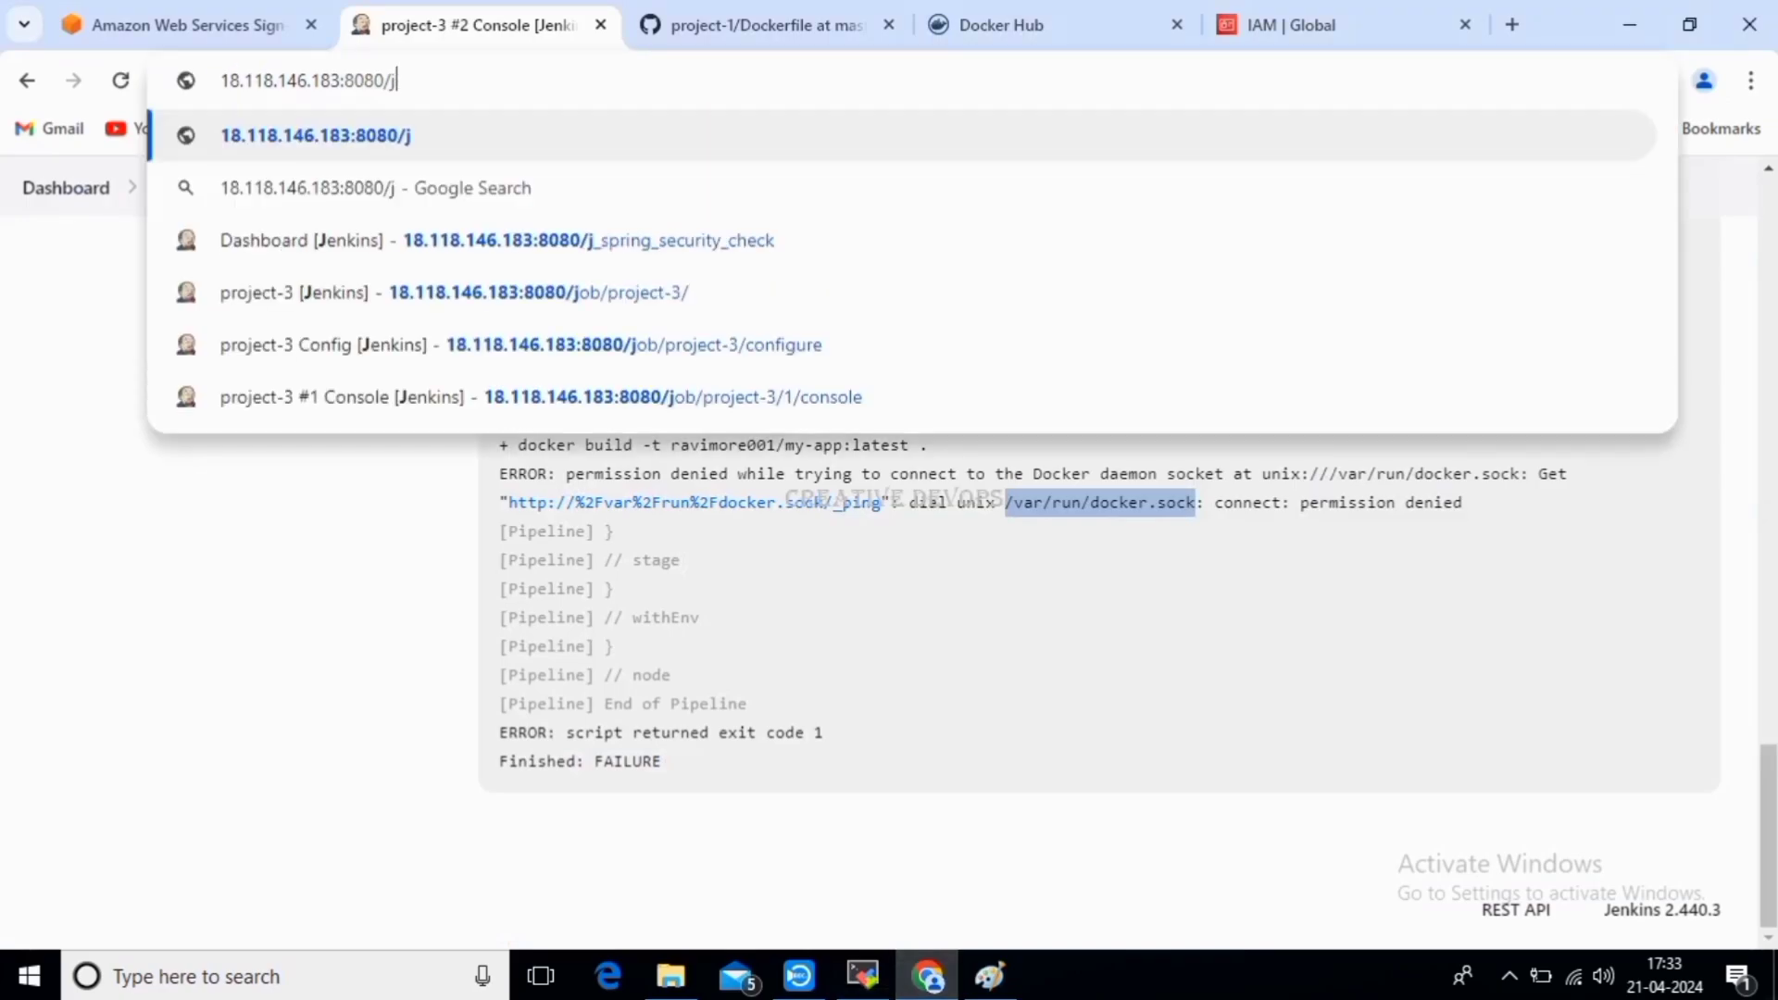
key(BackSpace)
text(reset)
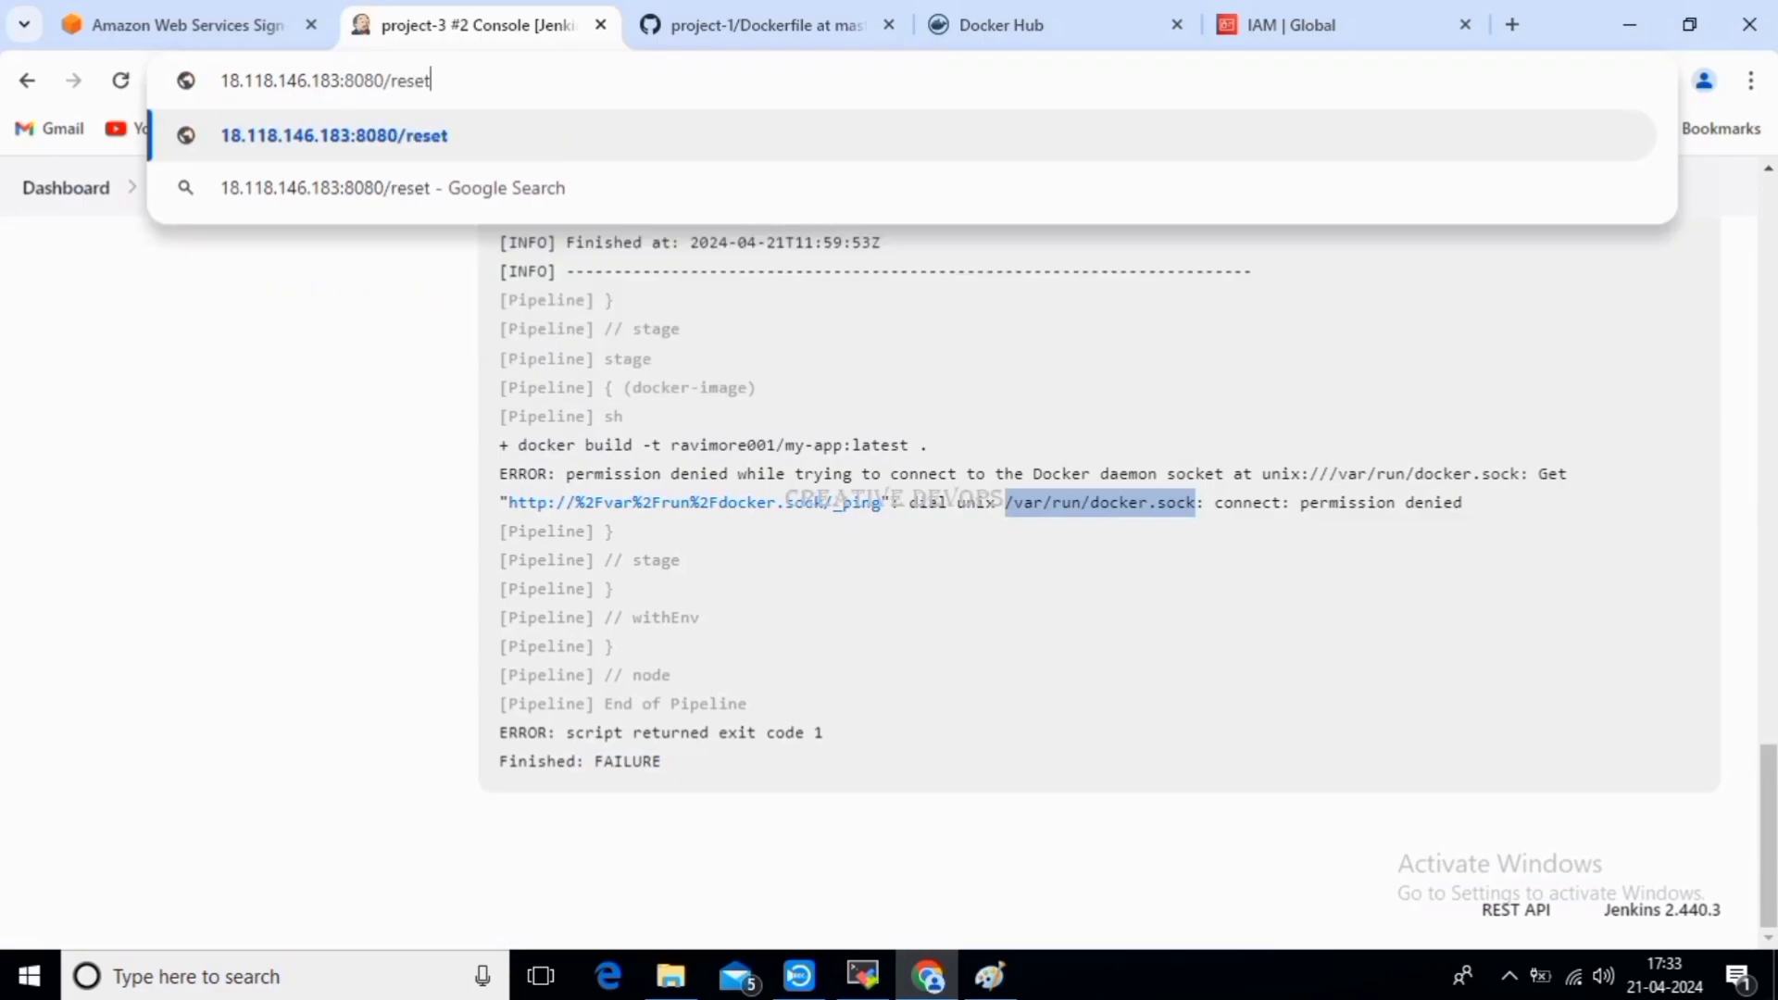
key(BackSpace)
key(BackSpace)
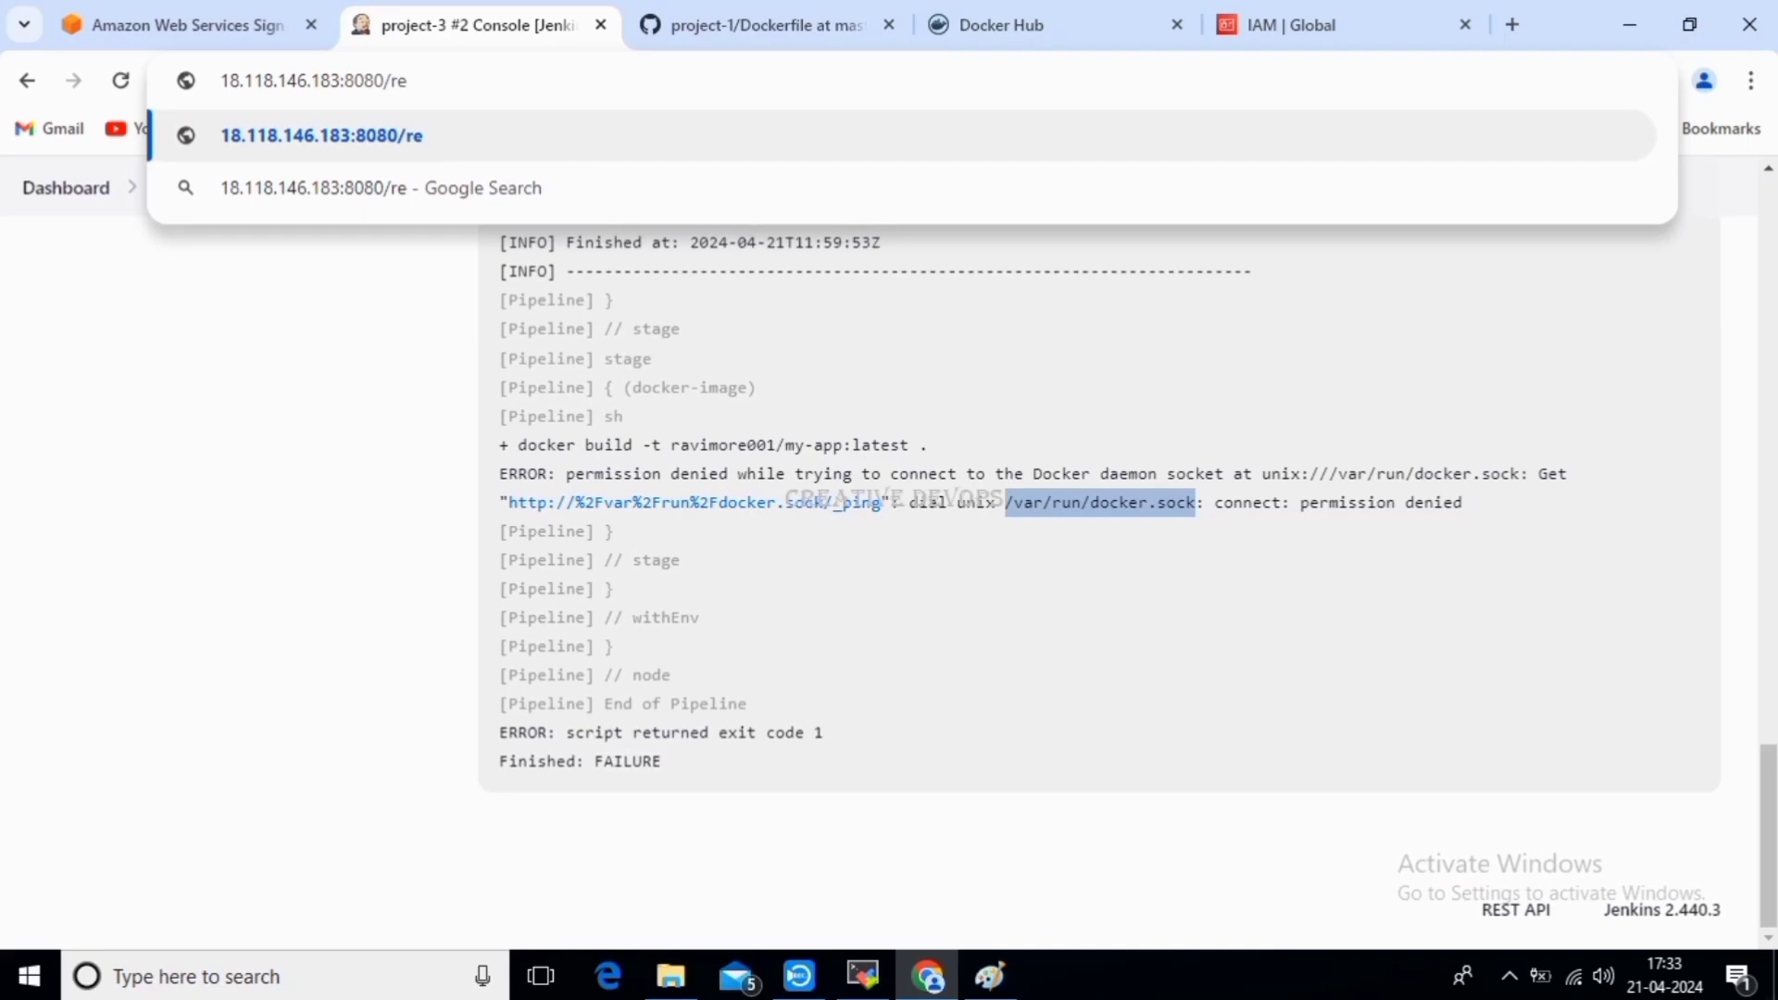
text(start)
key(Return)
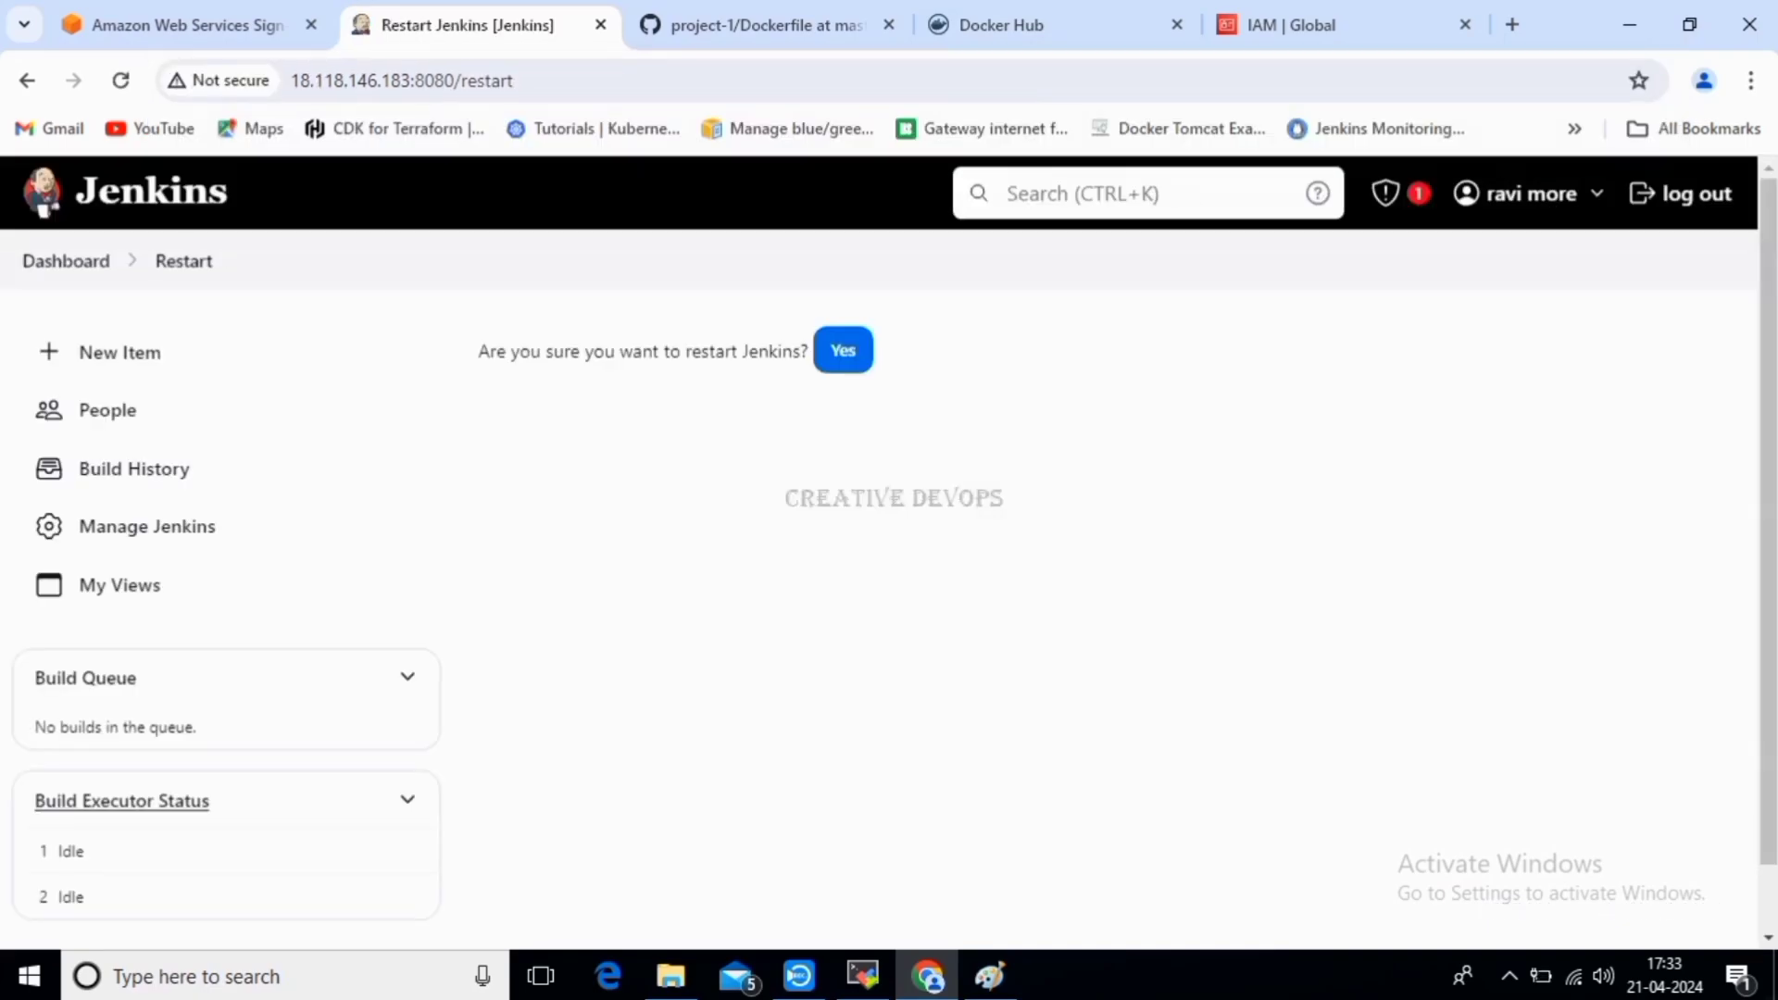
click(843, 350)
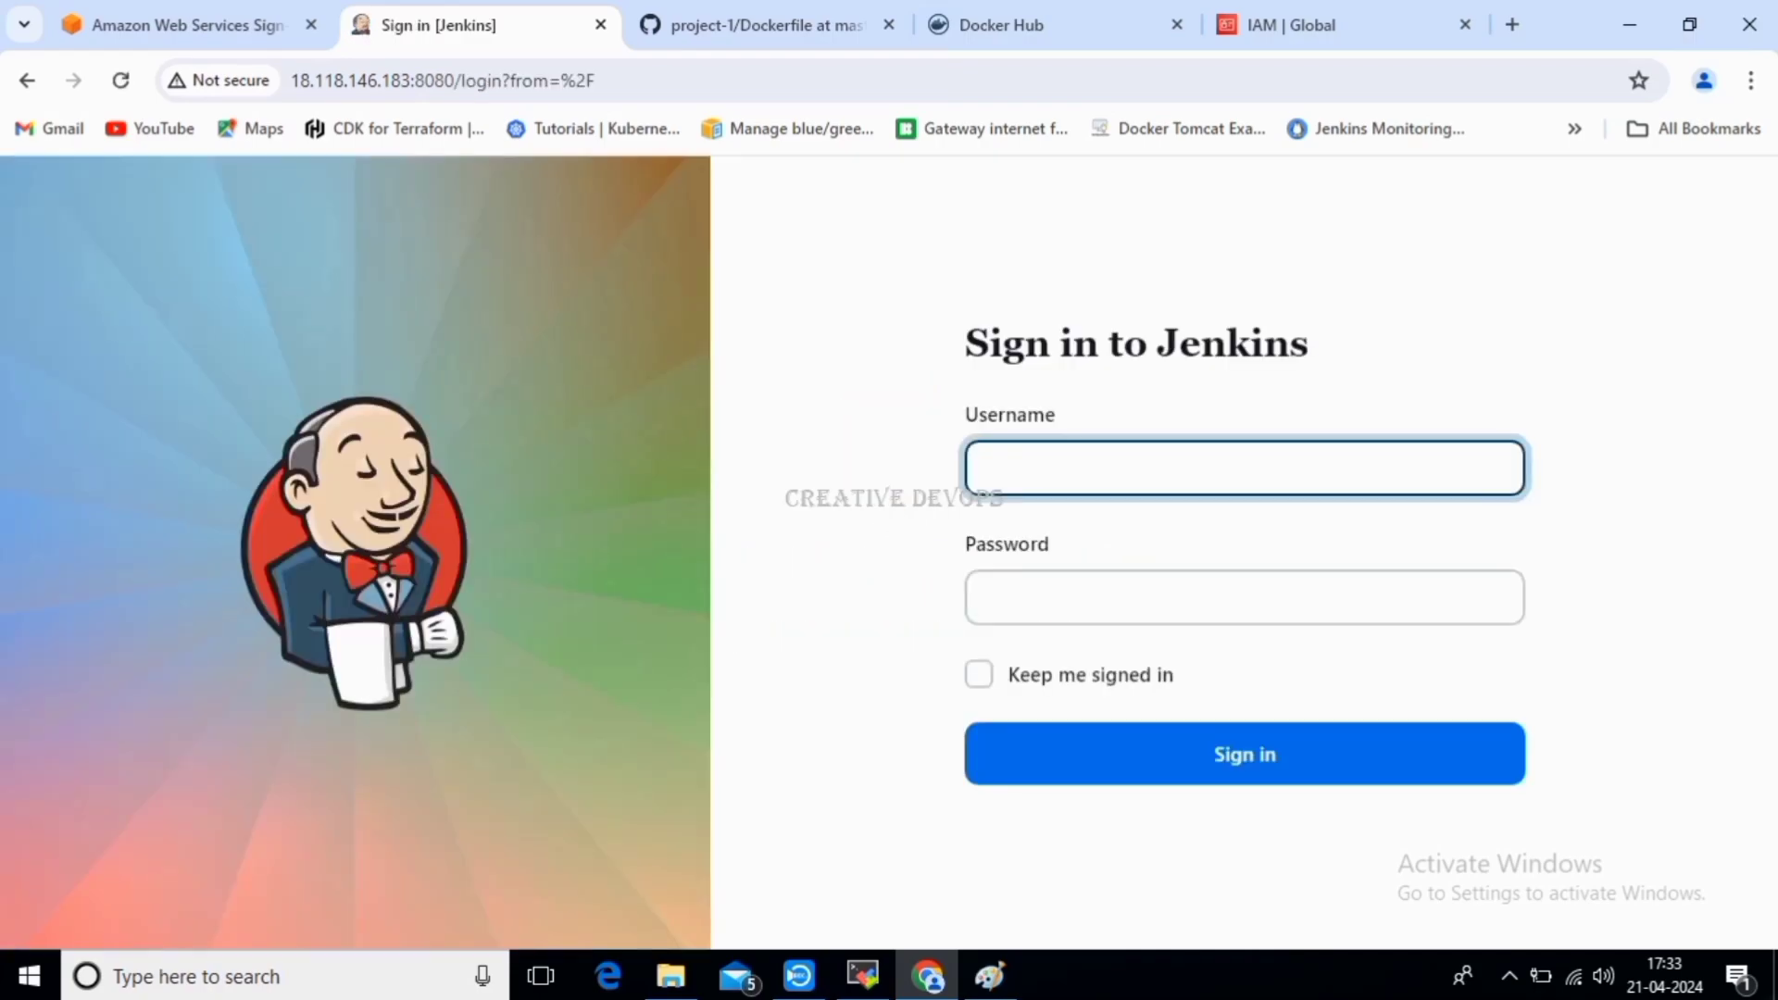
Sign back in to Jenkins with the account username and password.
text(ravimore001)
key(Tab)
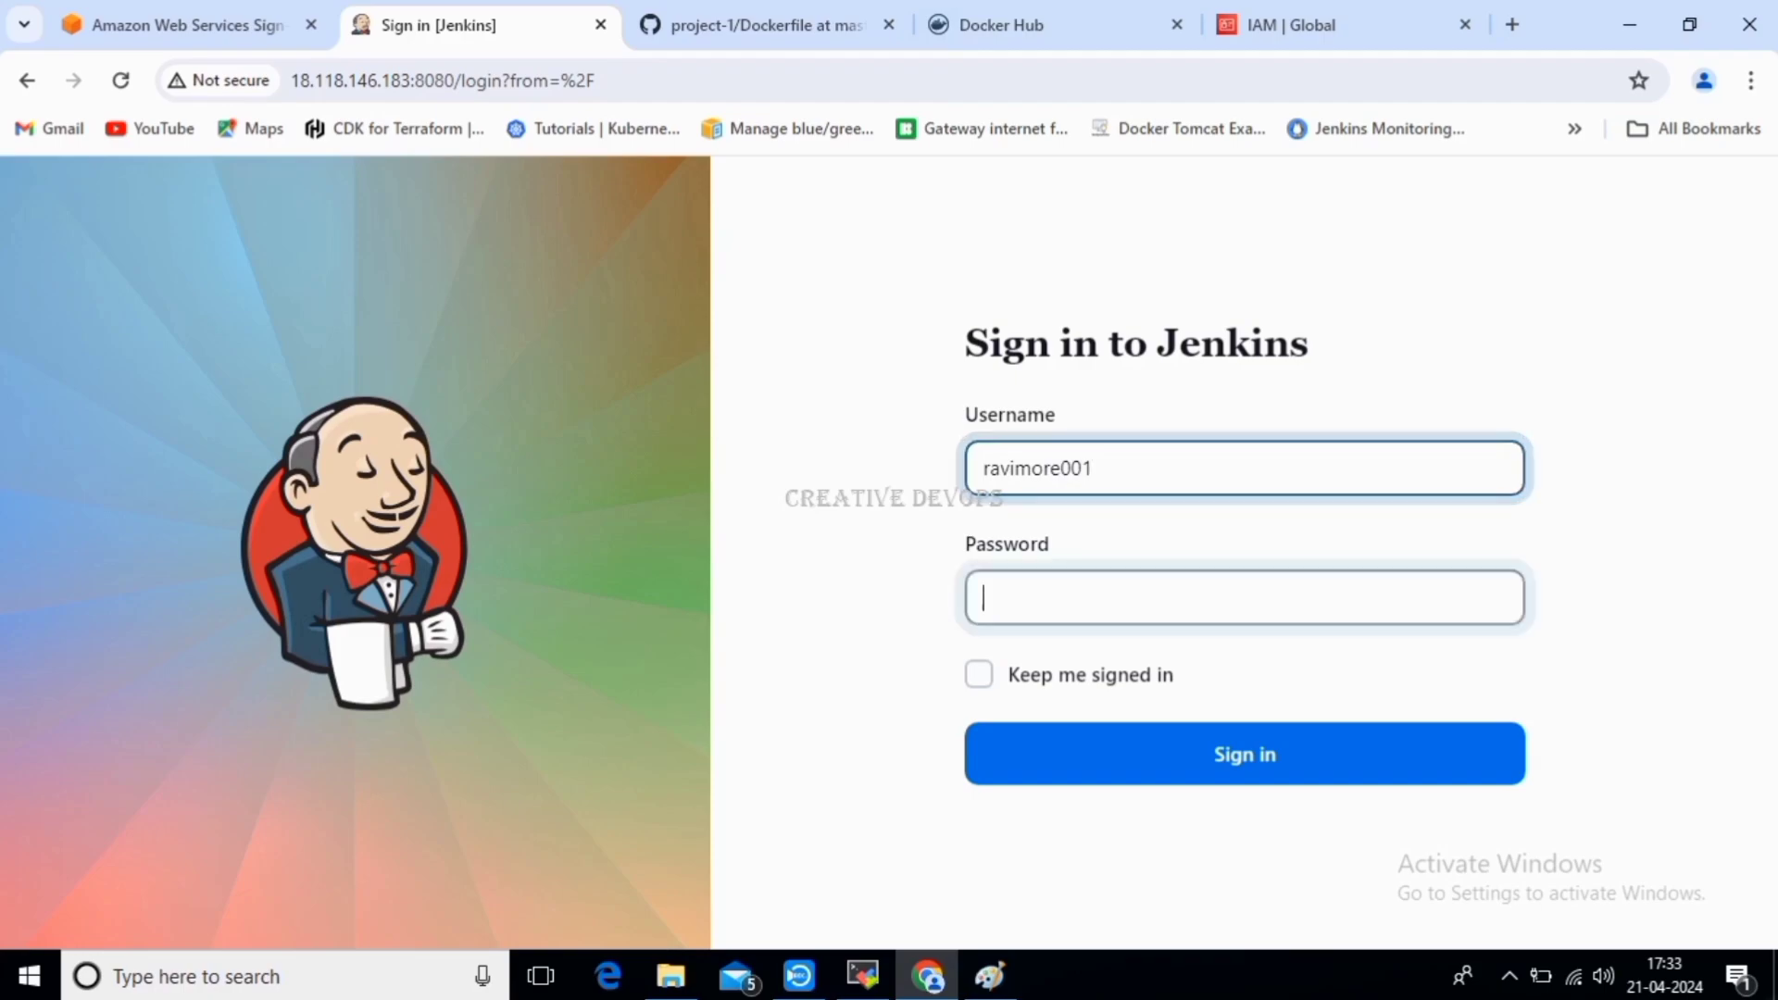
text(•)
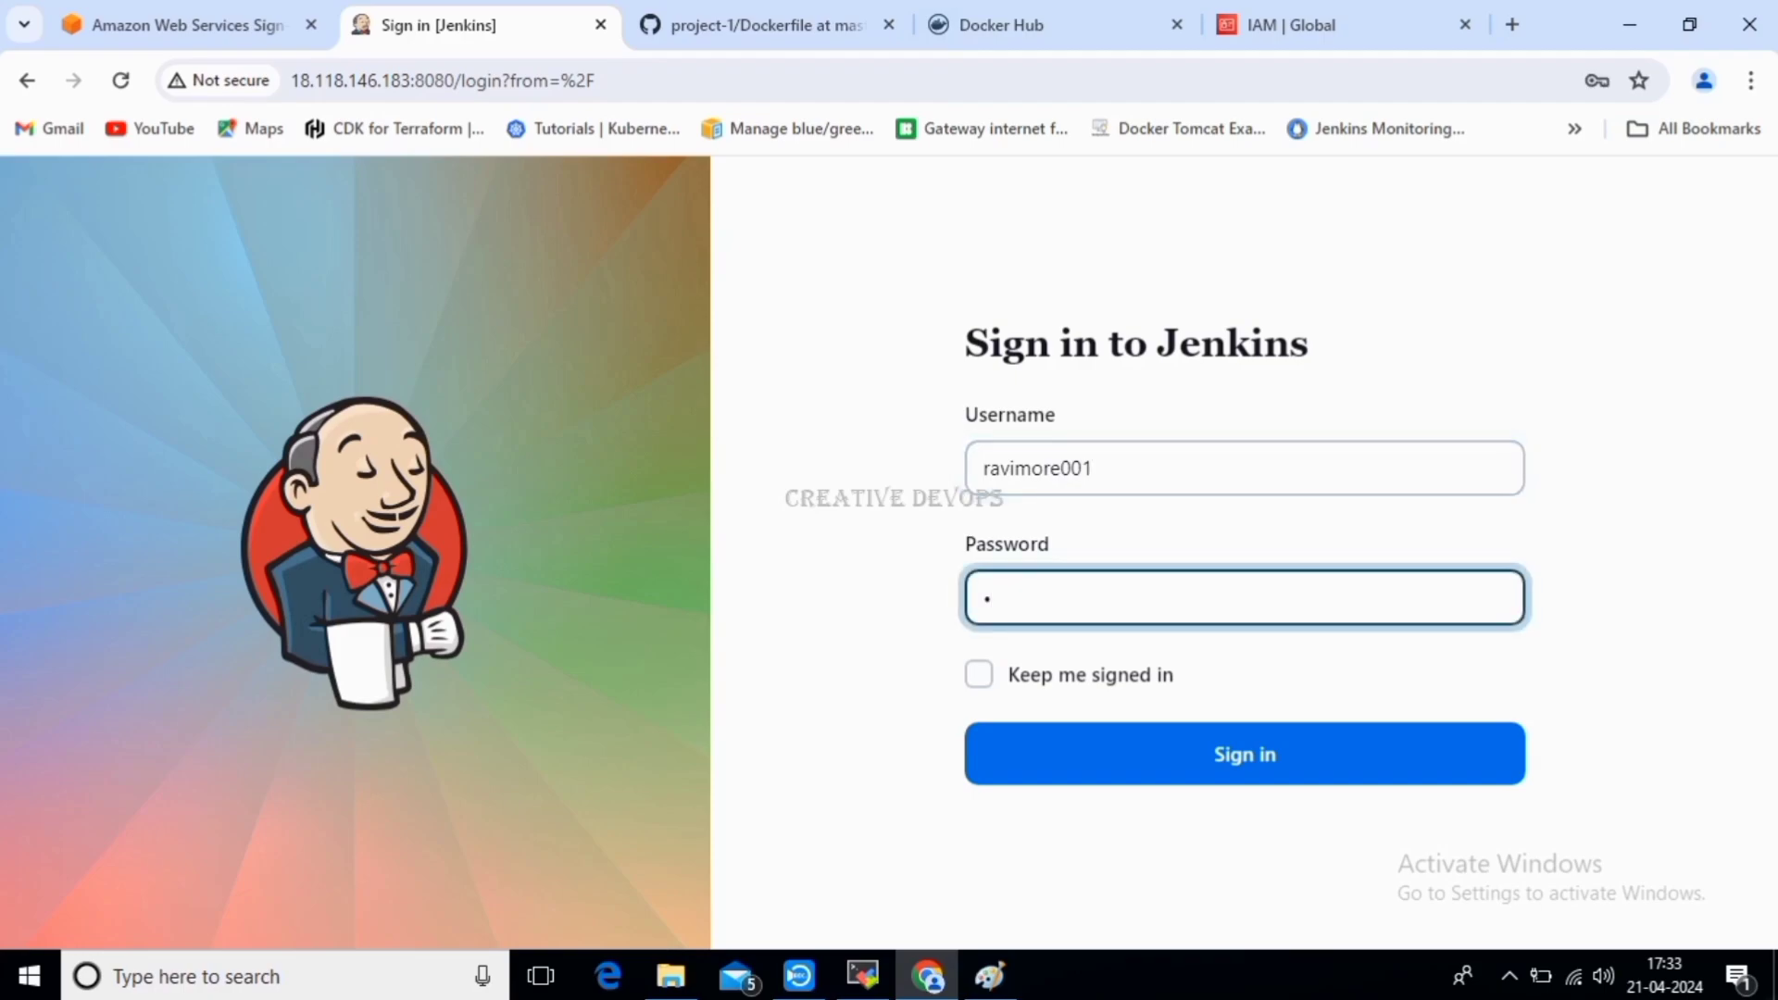
key(BackSpace)
text(••••••••)
key(Return)
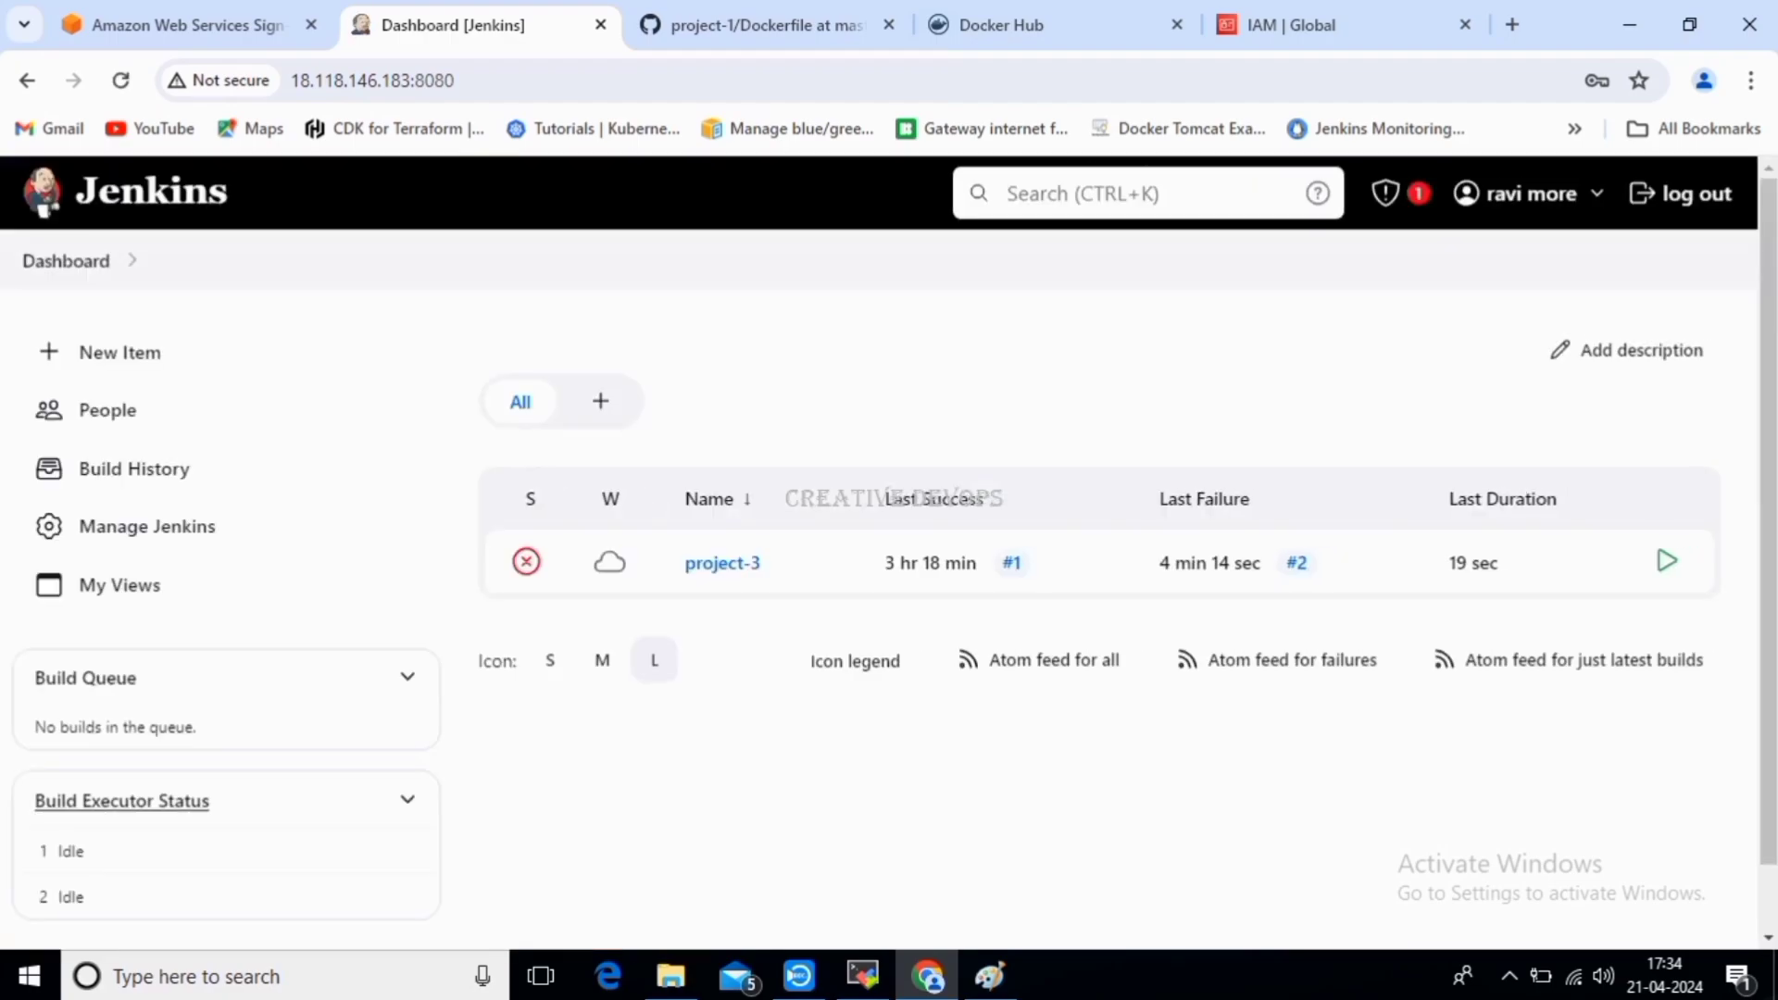
Run project-3 build #3 and watch it pass git-clone, build and docker-image stages.
click(722, 563)
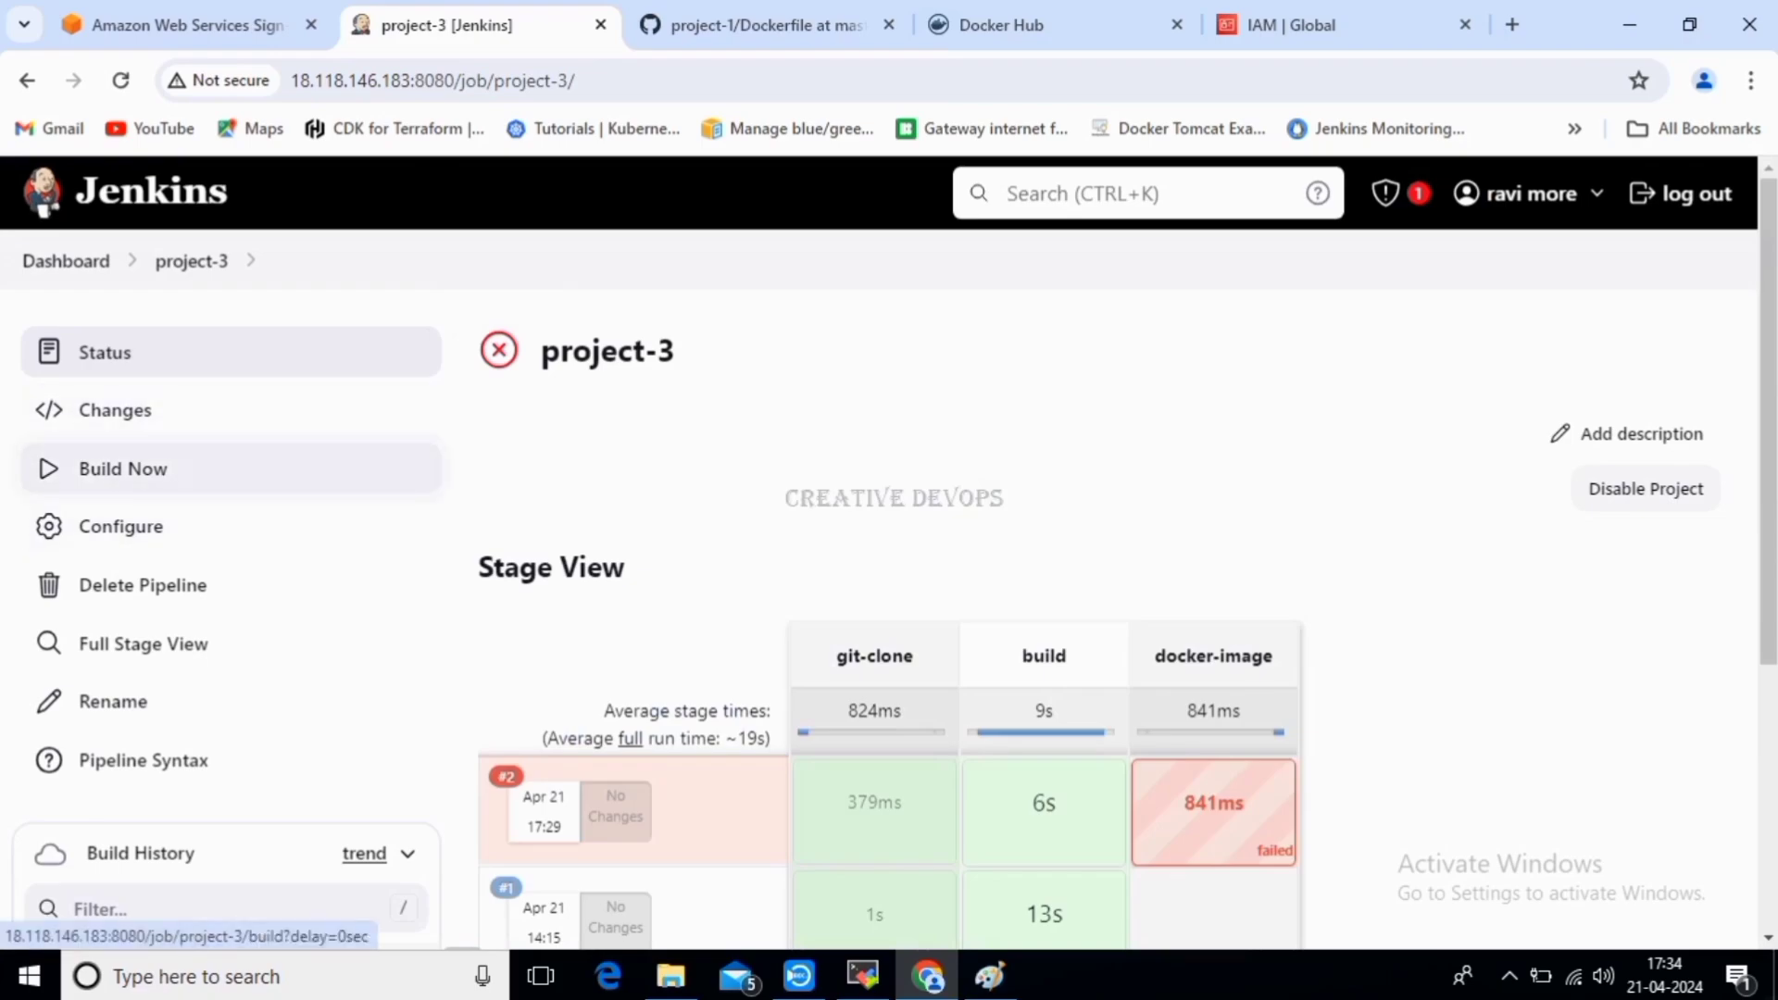
click(124, 469)
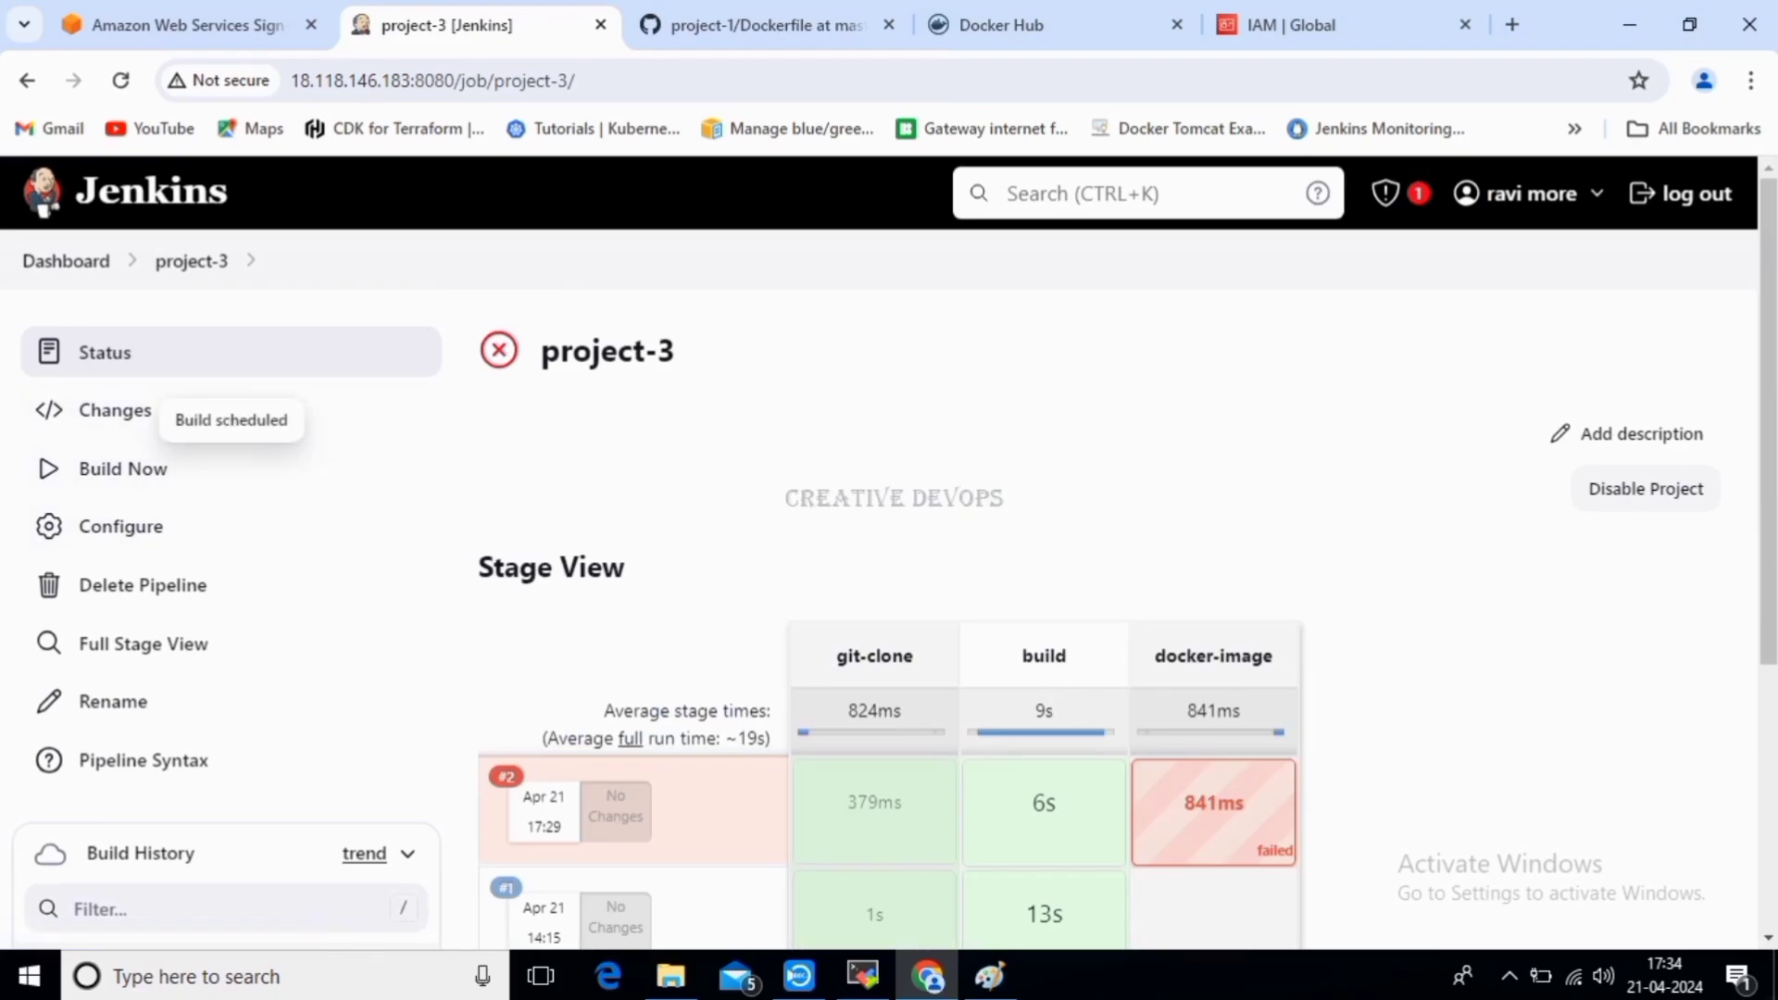
scroll(889, 555, down, 2)
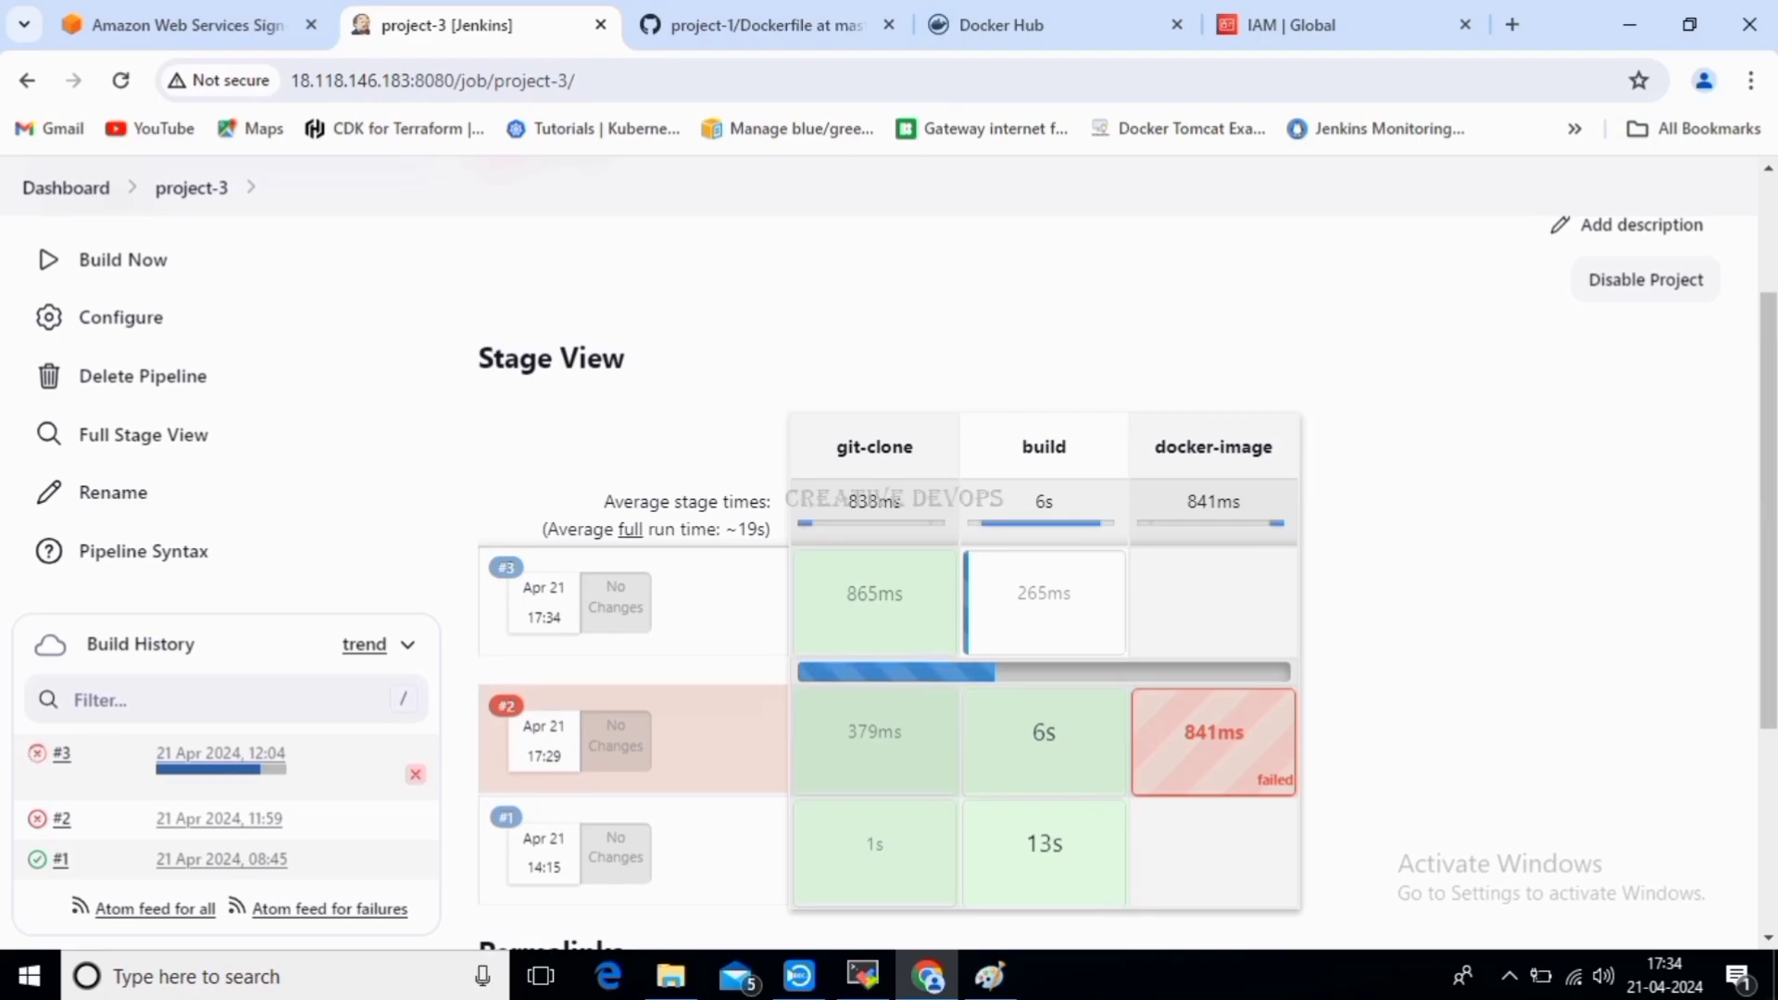
key(Tab)
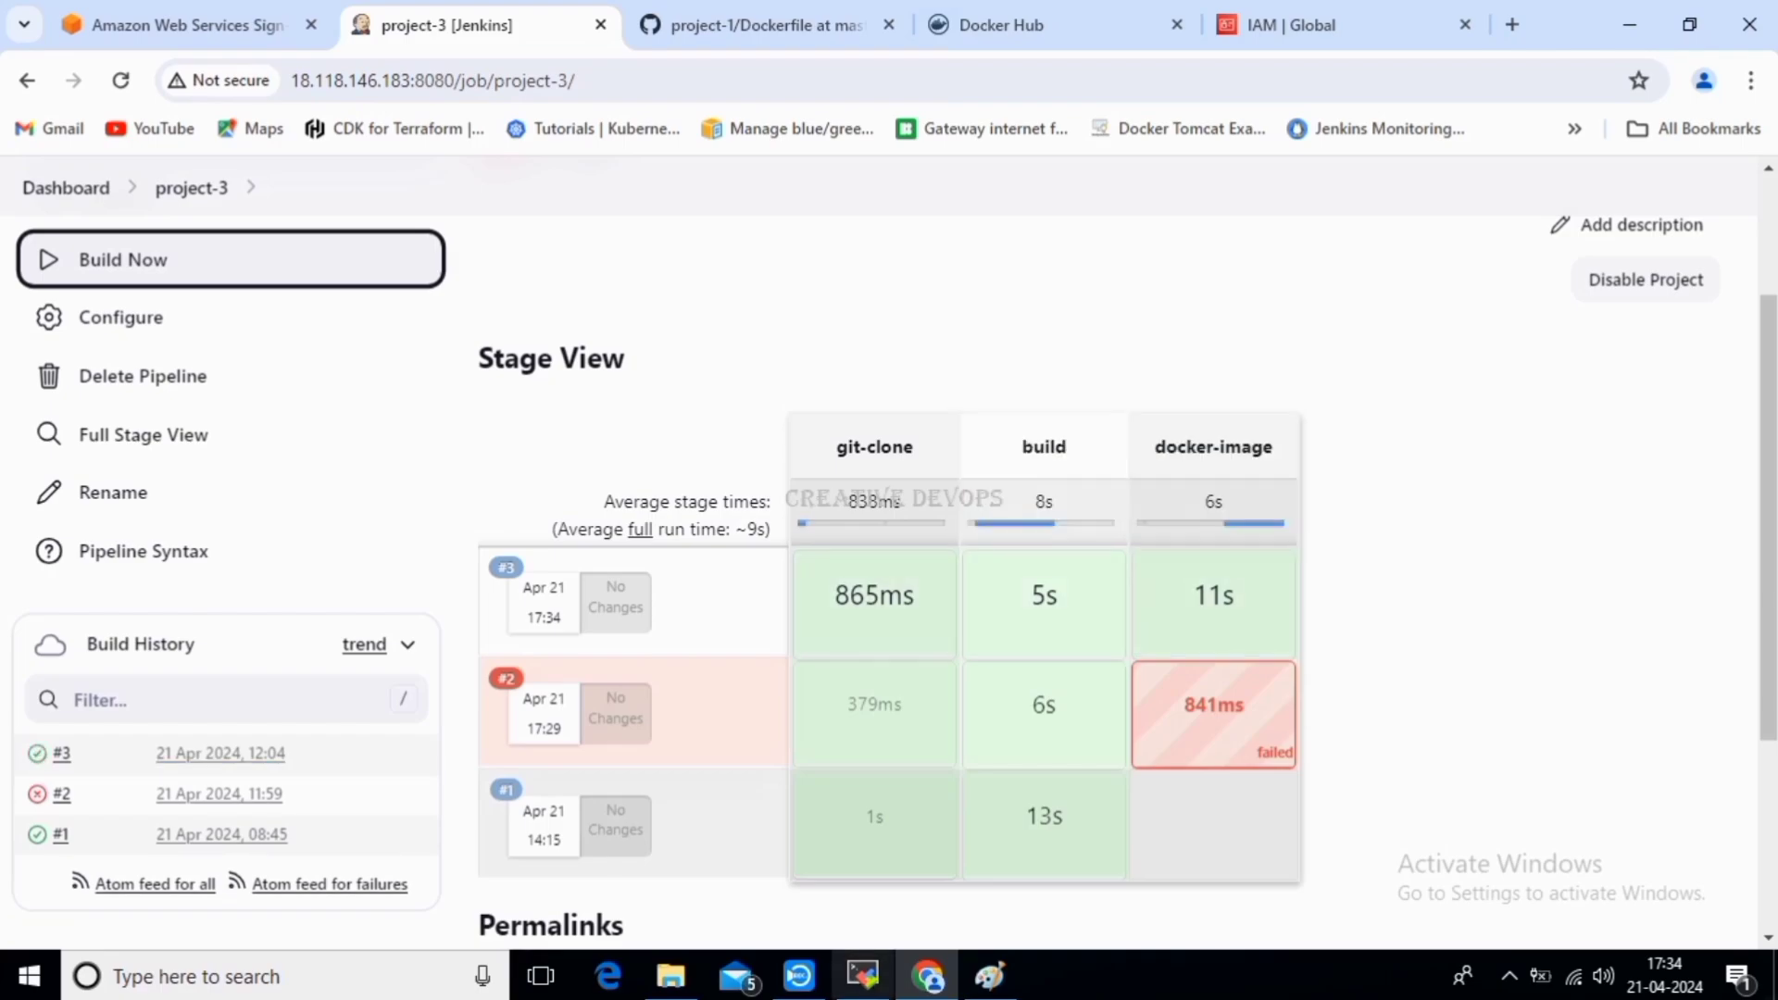
click(862, 976)
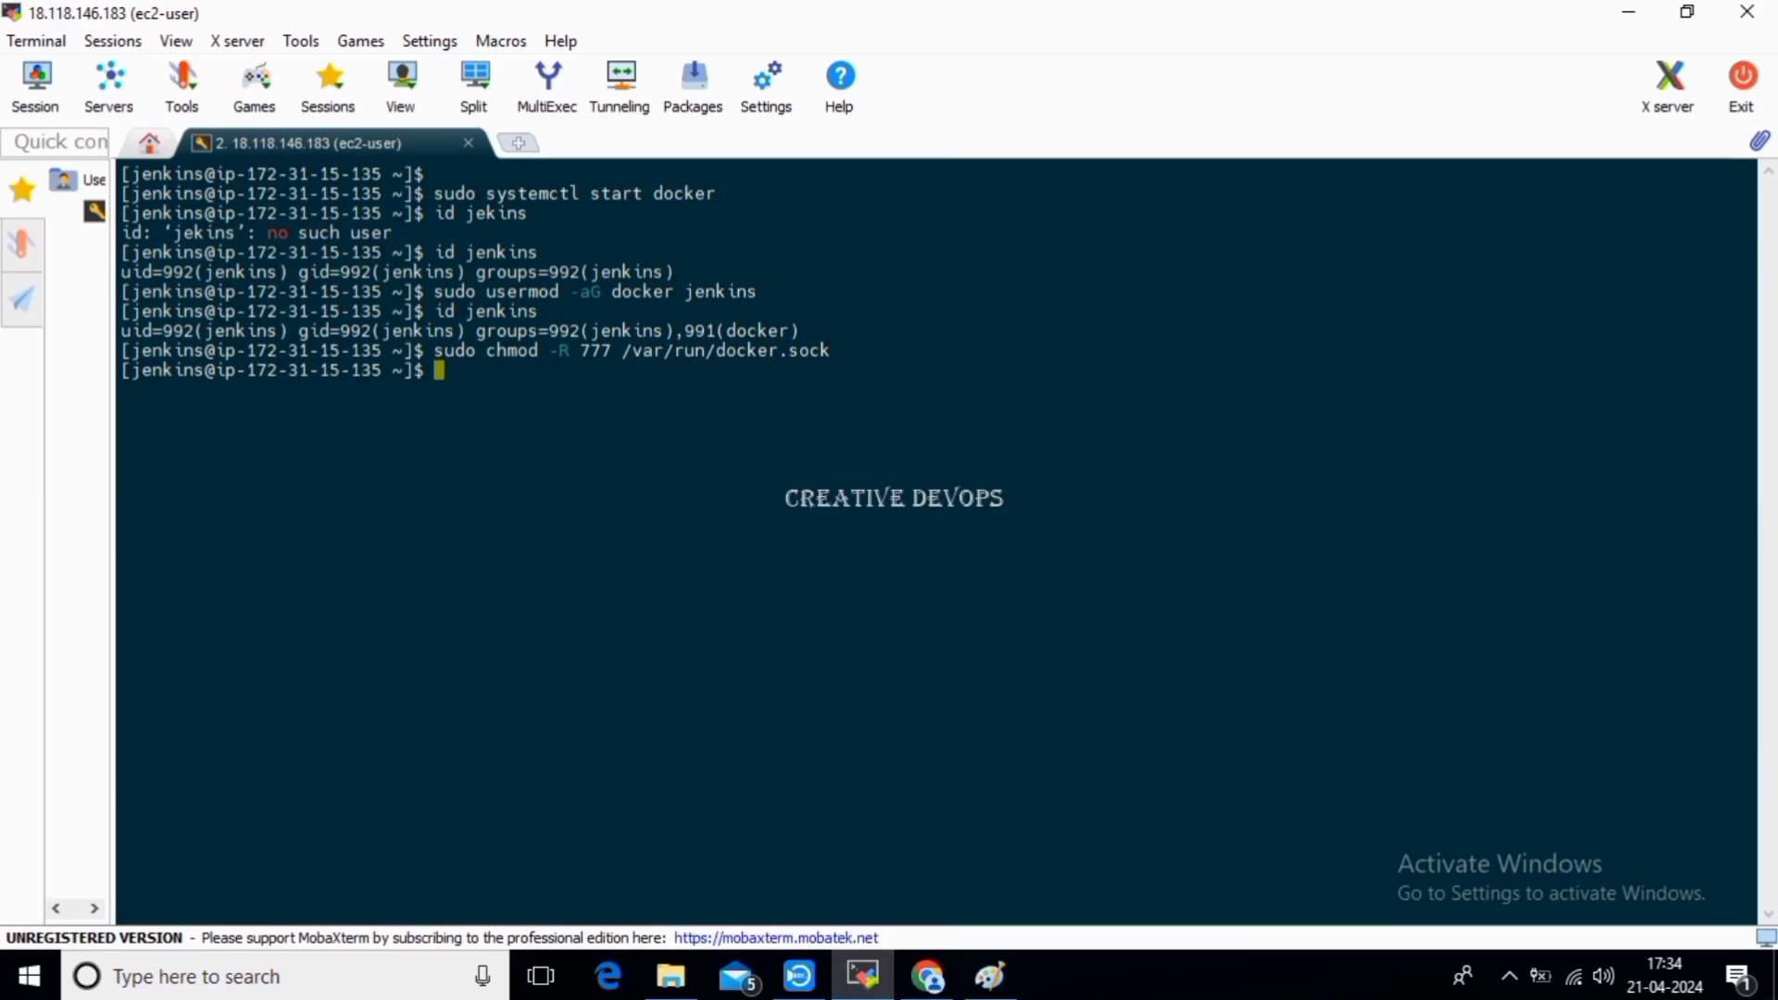
Clear the terminal and list the server's Docker images with docker images.
text(clear)
key(Return)
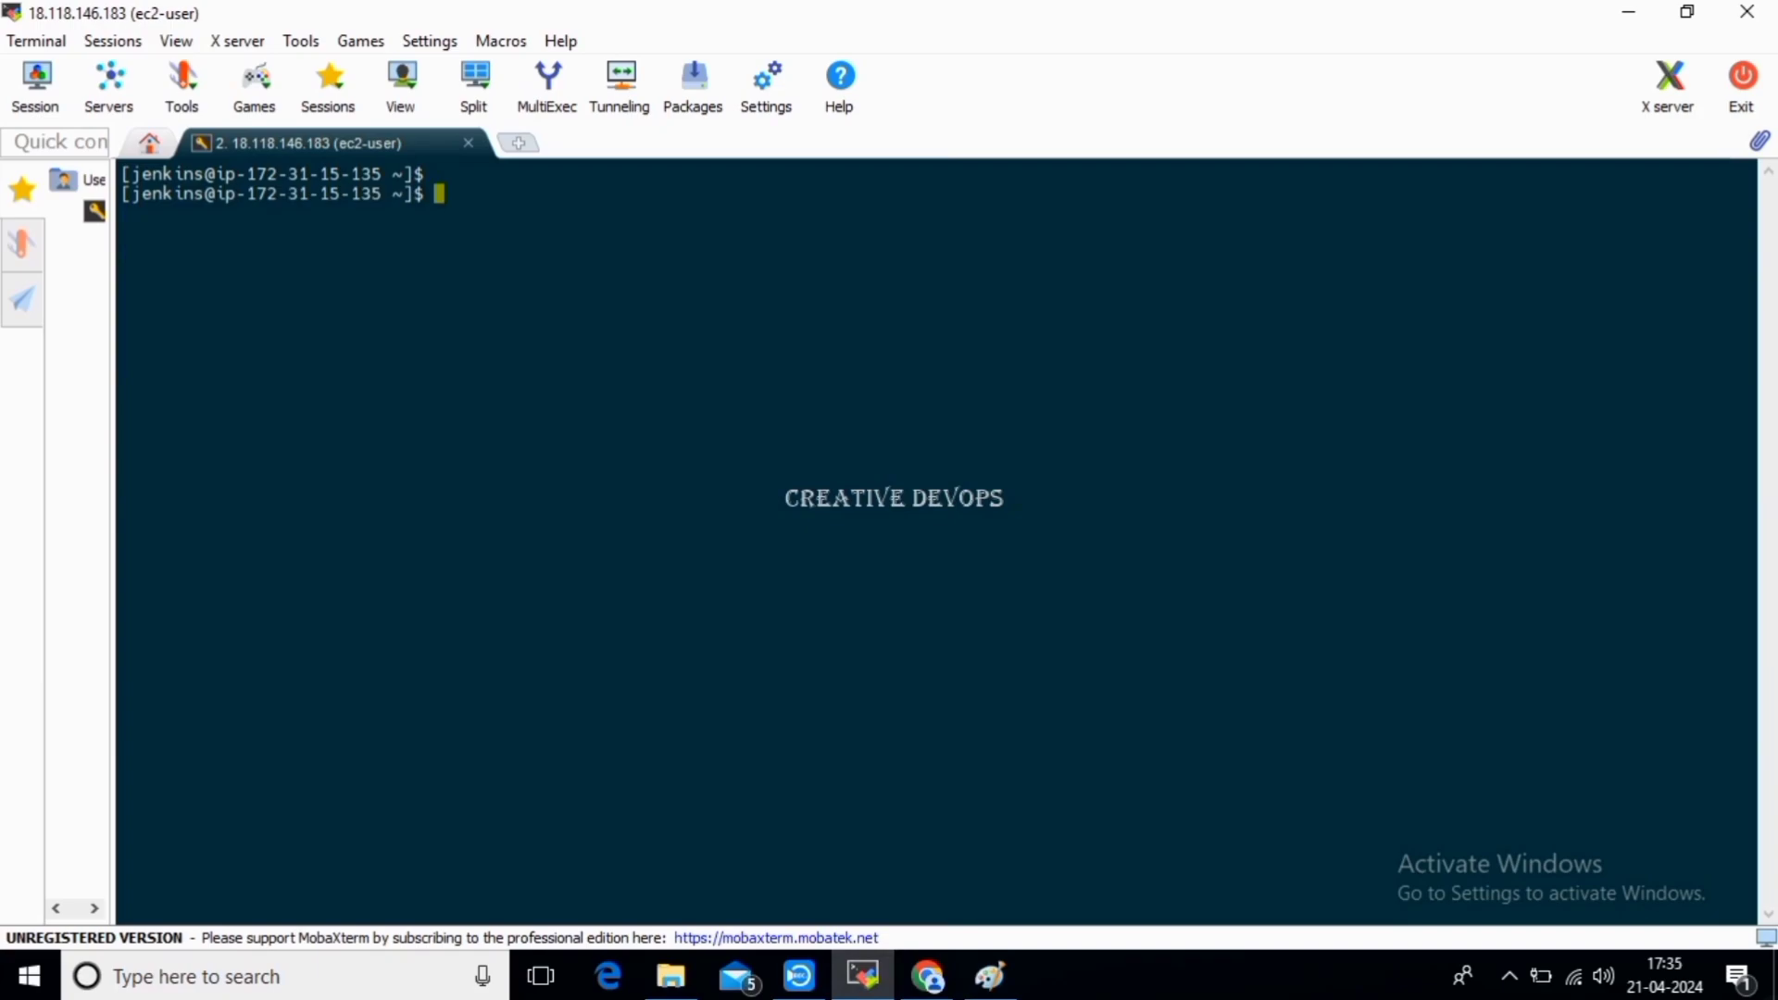
text(sudo)
key(BackSpace)
key(BackSpace)
key(BackSpace)
key(BackSpace)
key(BackSpace)
text(docker images)
key(Return)
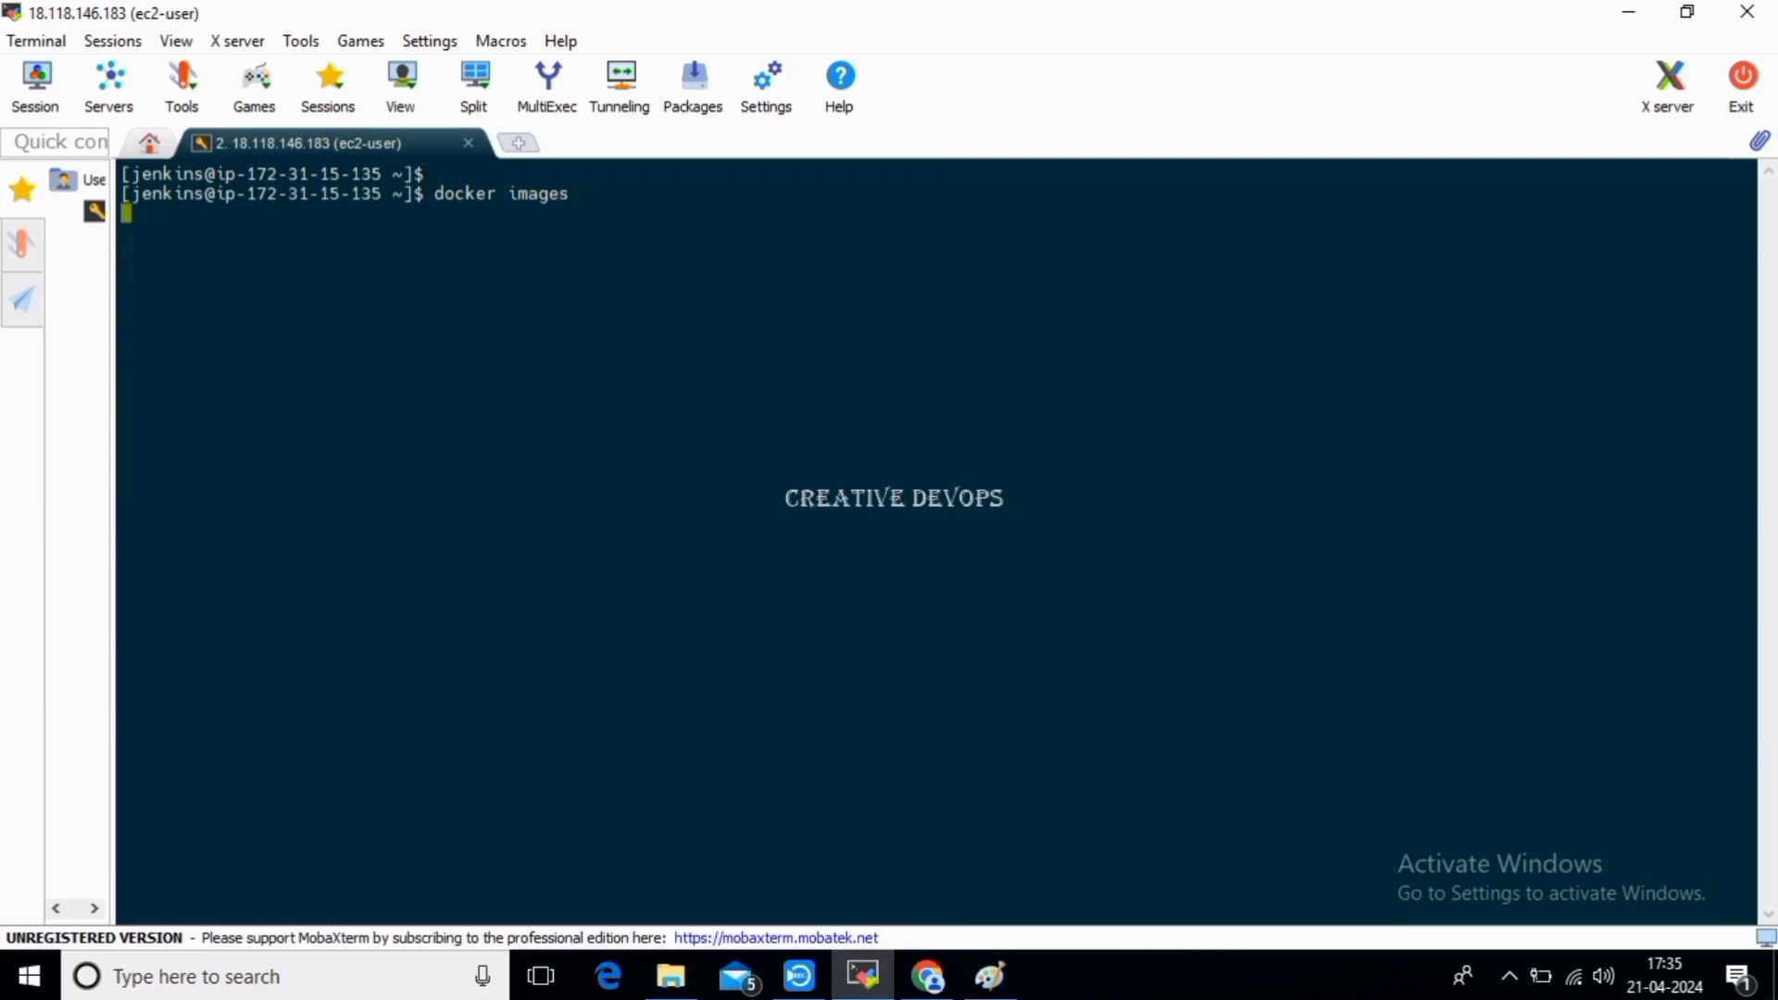
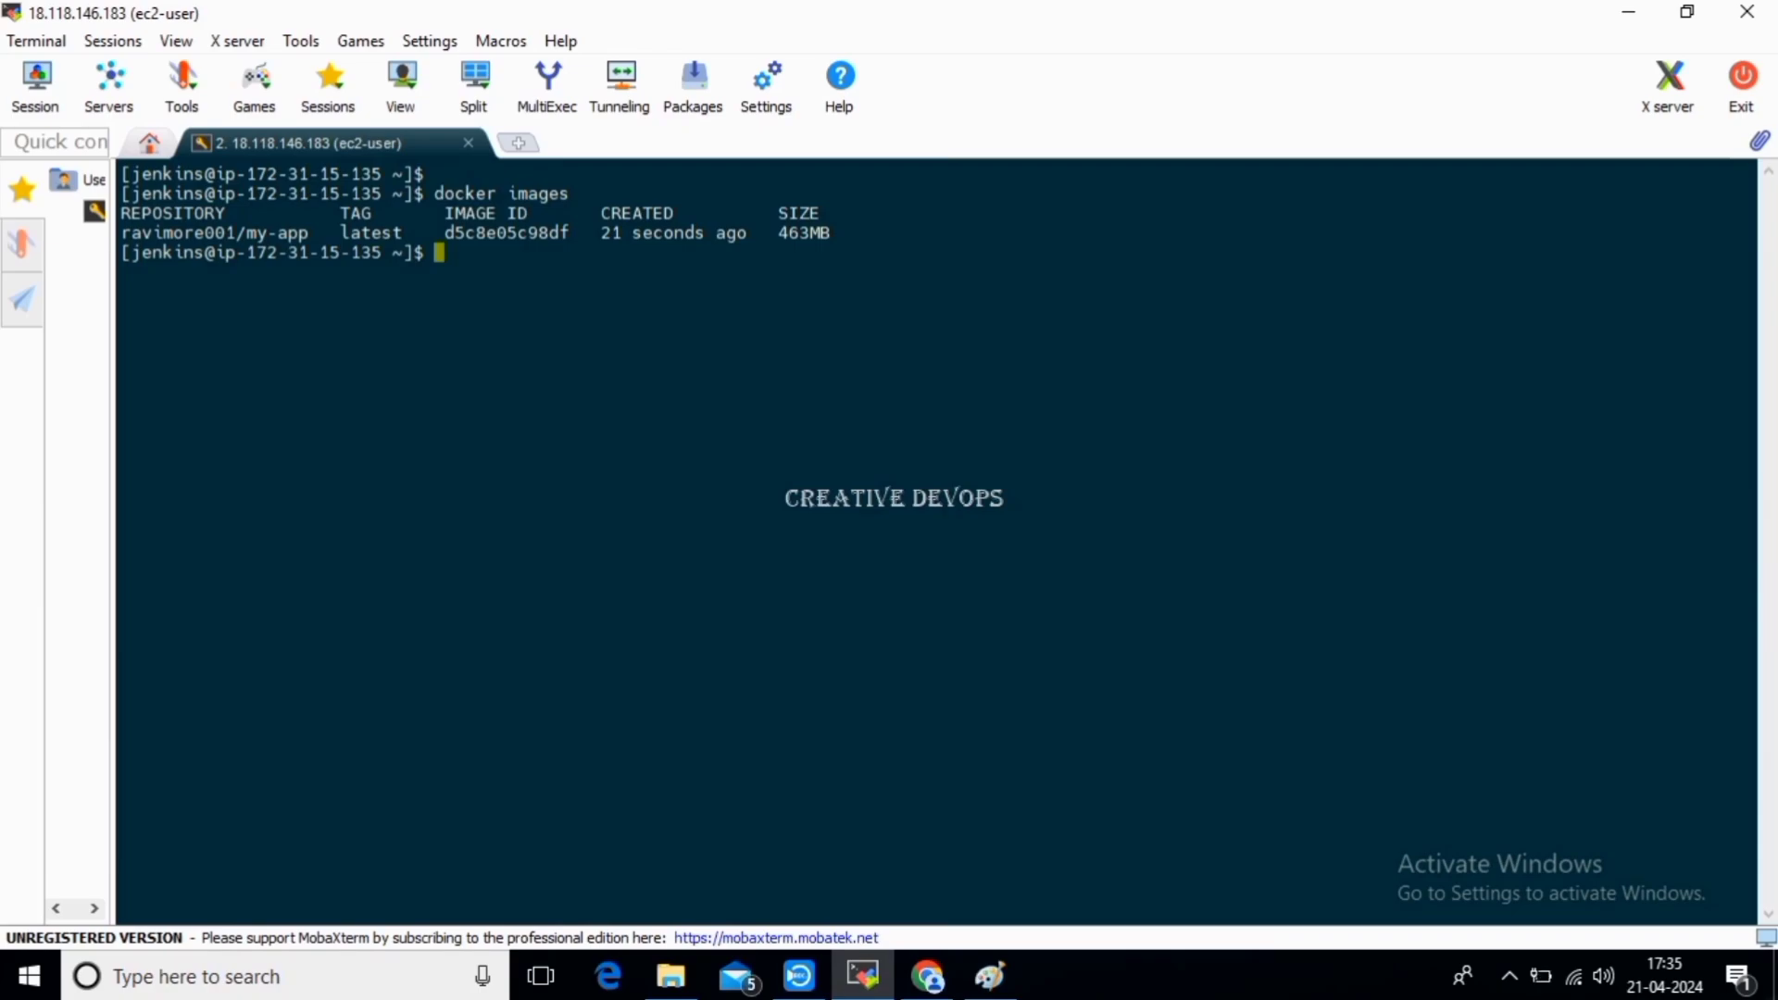
Delete the Docker Hub user's my-app image from the server with docker rmi.
text(sudo)
key(BackSpace)
key(BackSpace)
key(BackSpace)
key(BackSpace)
text(docker sys)
key(BackSpace)
key(BackSpace)
key(BackSpace)
key(BackSpace)
key(BackSpace)
key(BackSpace)
key(BackSpace)
key(BackSpace)
key(BackSpace)
key(BackSpace)
text(docker rmi)
double_click(215, 233)
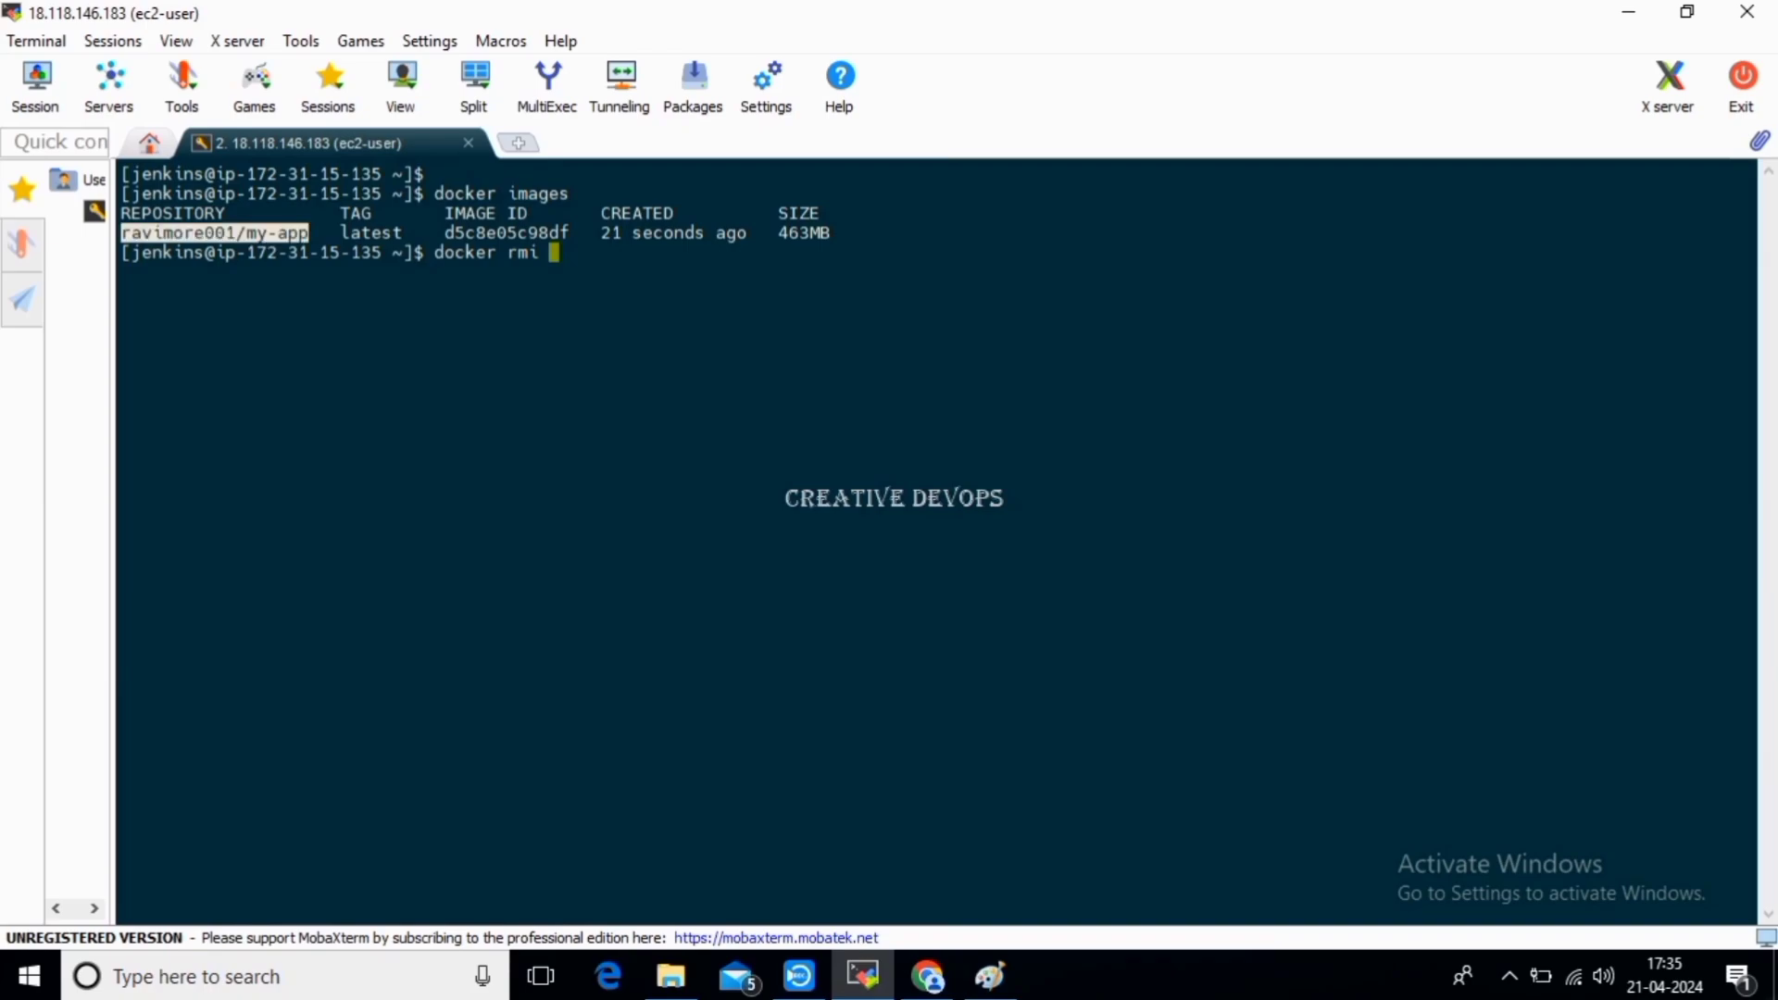
text(ravimore001/my-app)
key(Return)
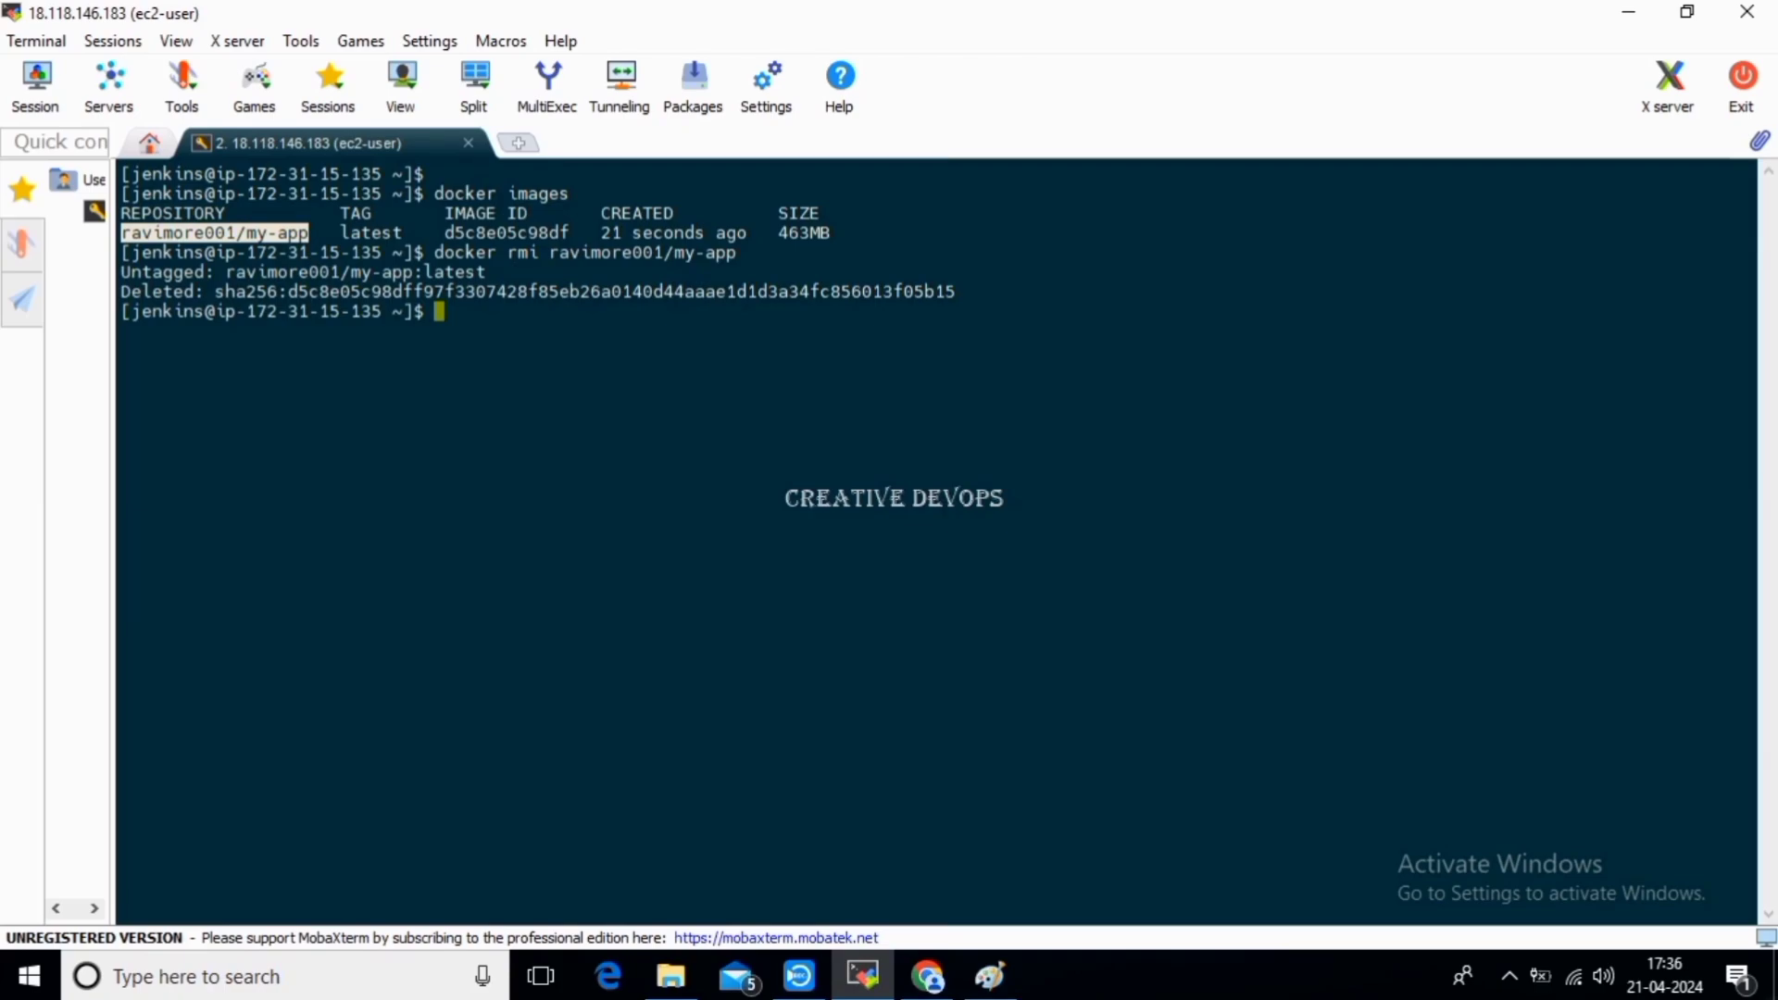
Prune all unused Docker data with docker system prune -a -f and confirm docker images lists nothing.
text(docker syste)
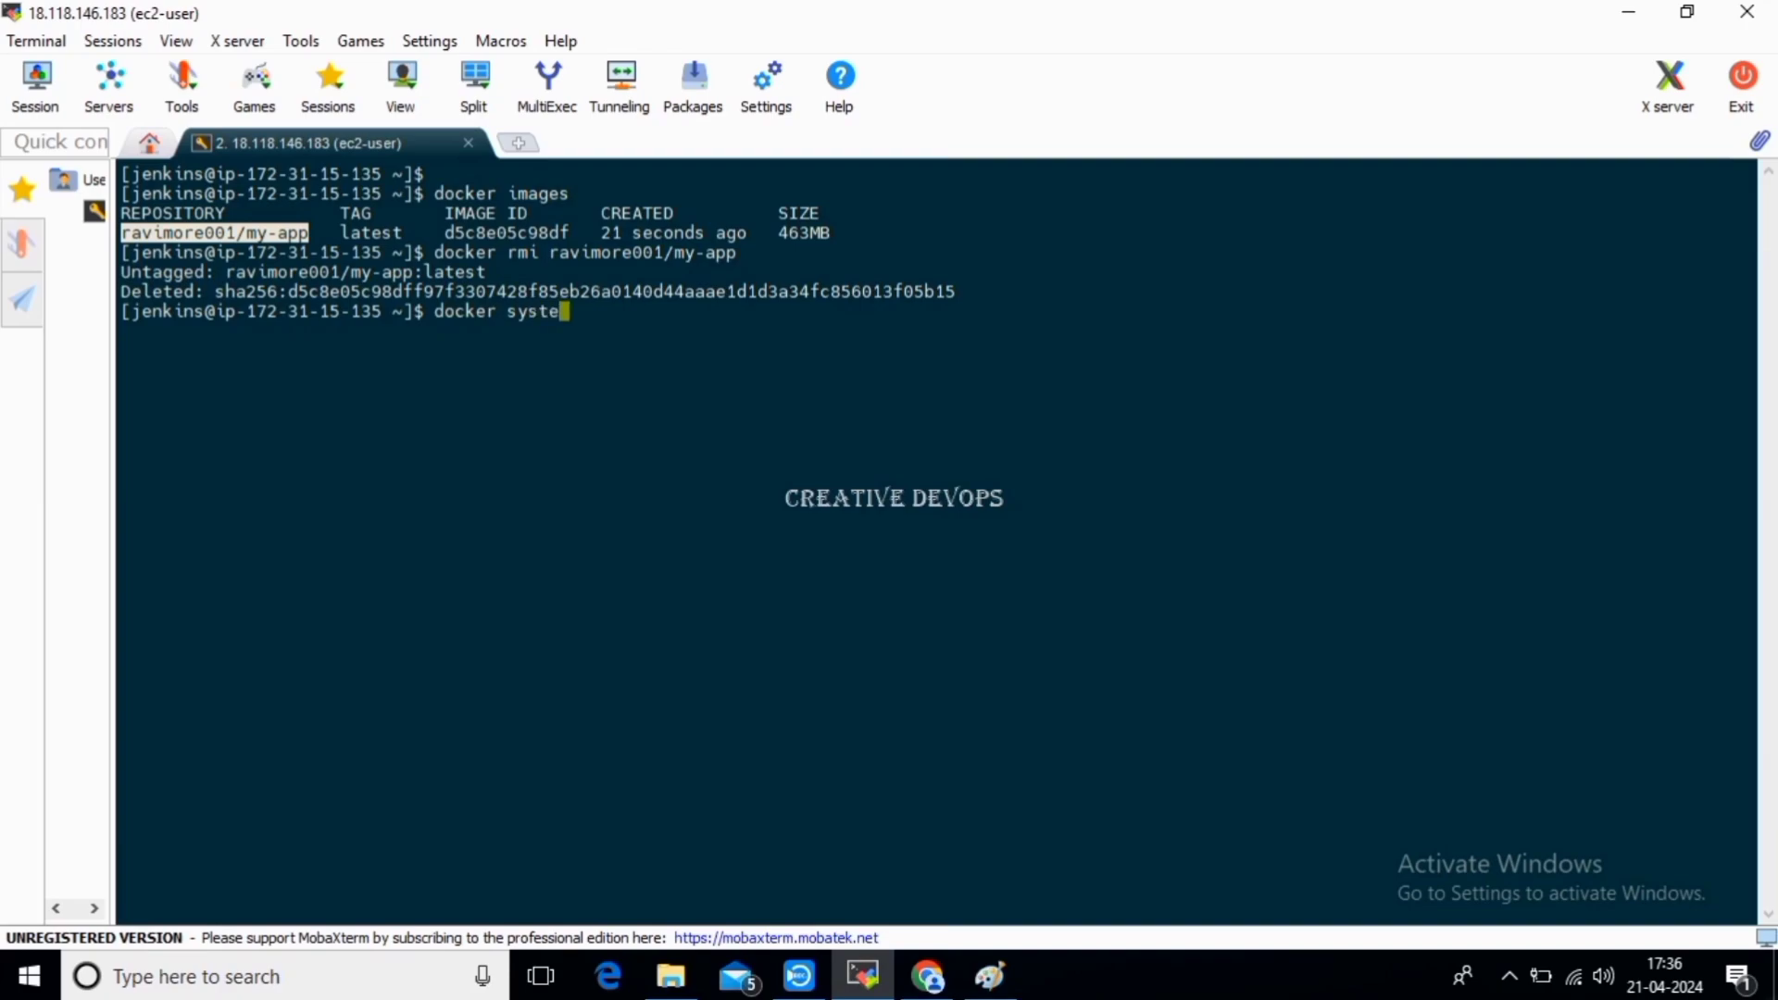
text(m prune -a -f)
key(Return)
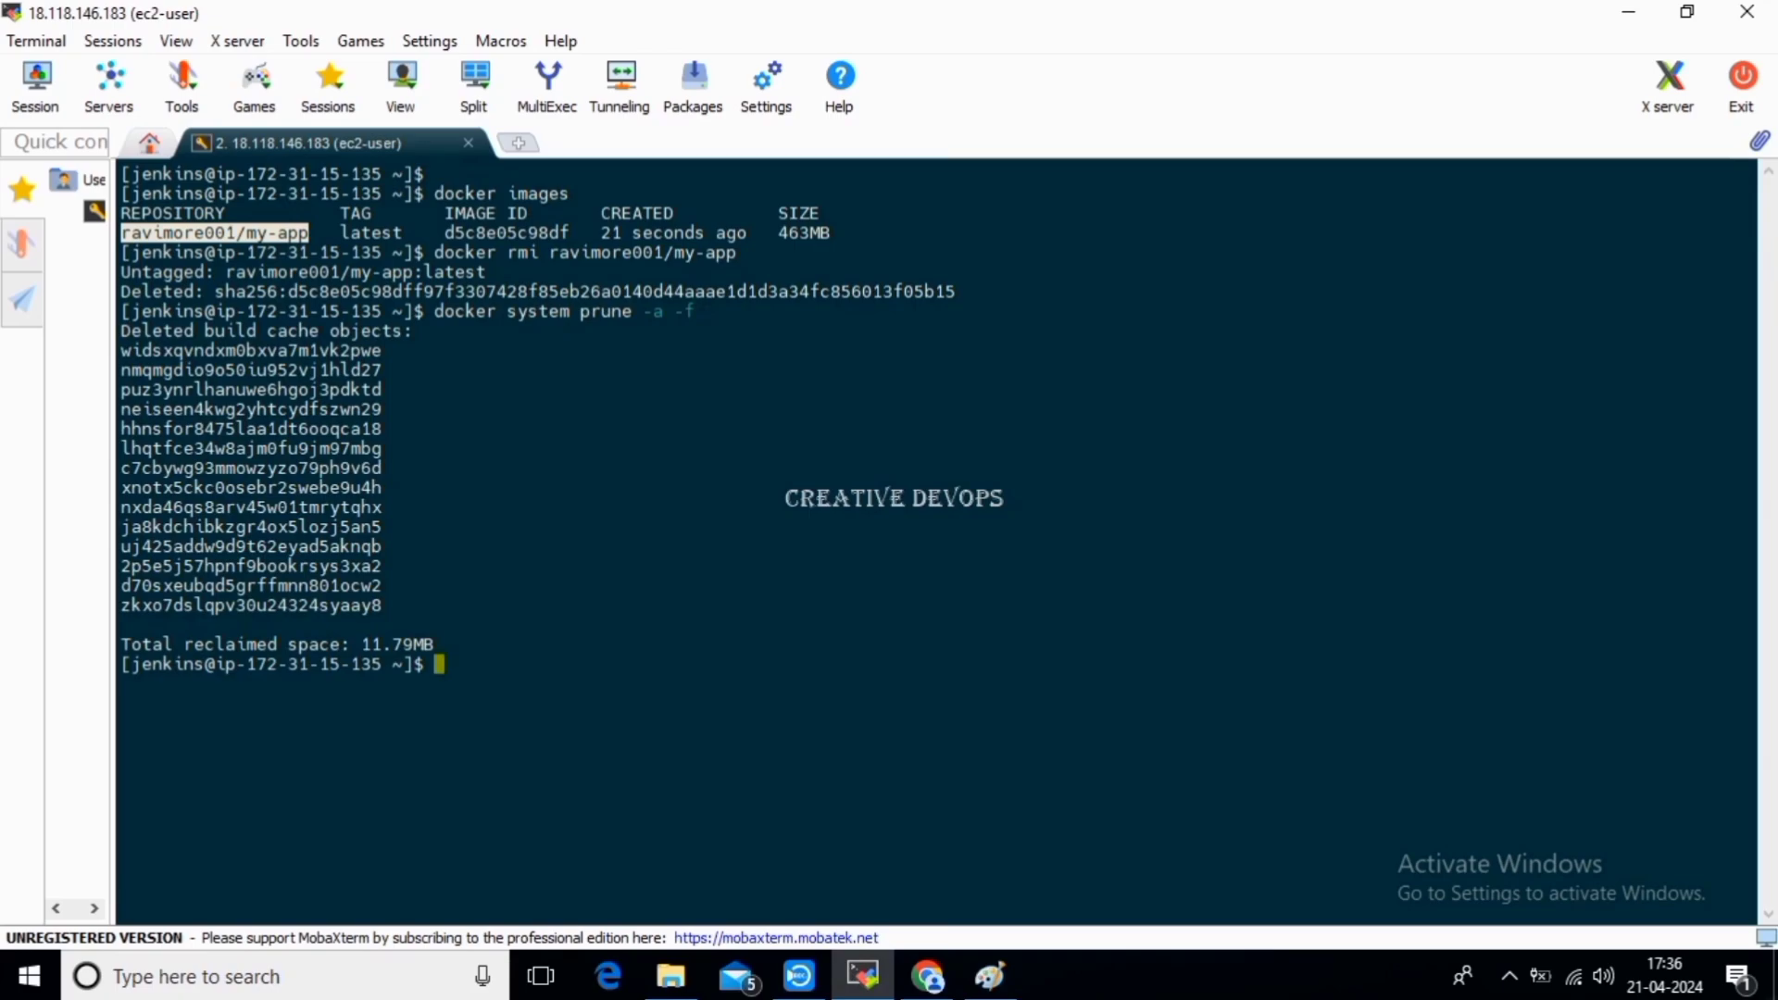
text(clear)
key(Return)
text(d)
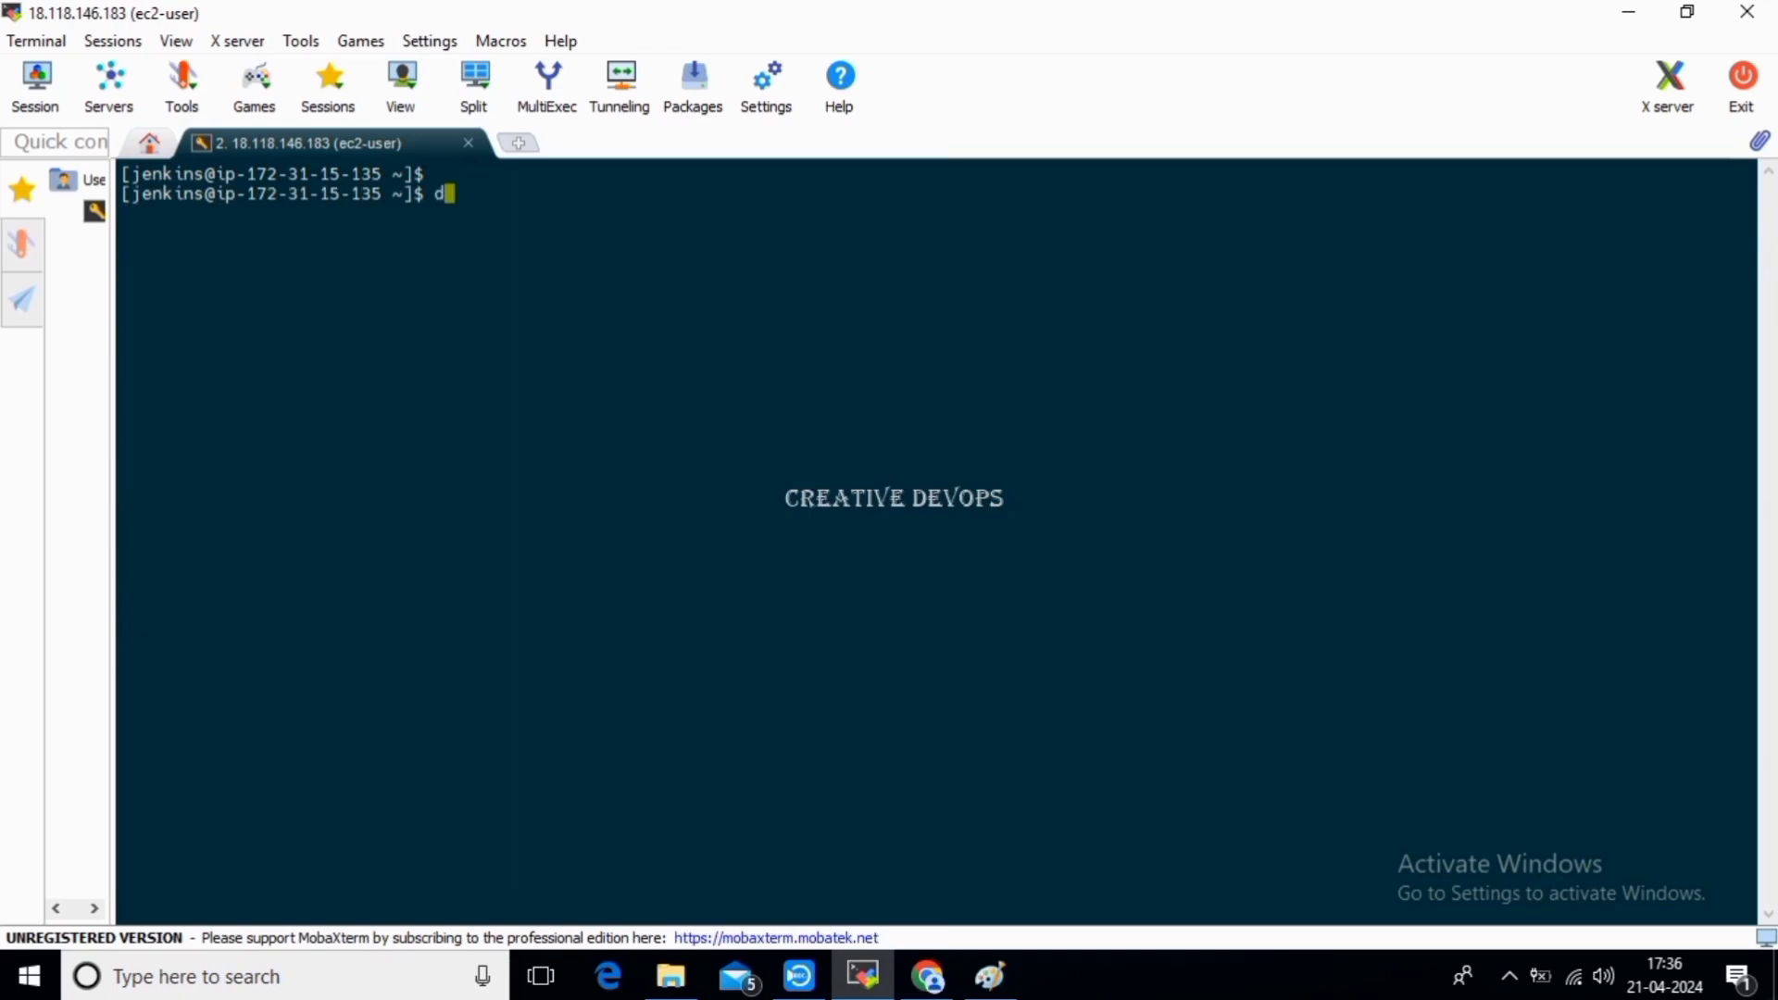
text(ocker images)
key(Return)
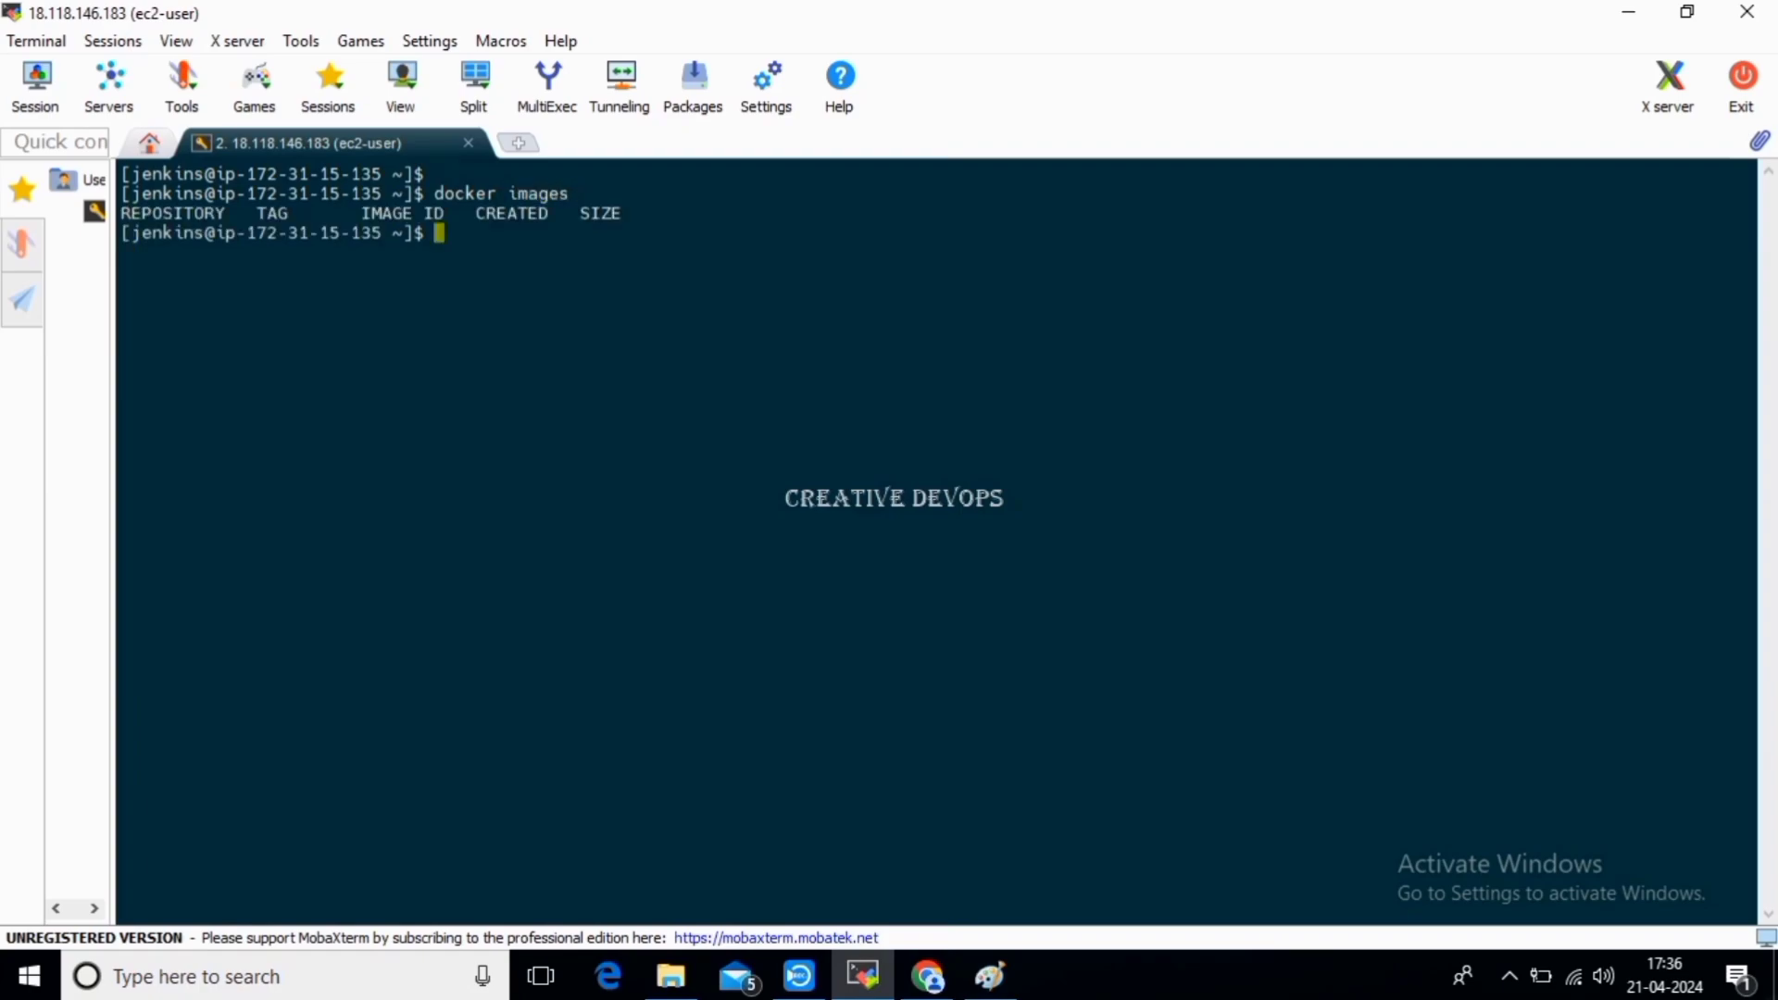
Go from the project-3 page back to the dashboard and open Manage Jenkins > Credentials.
click(927, 976)
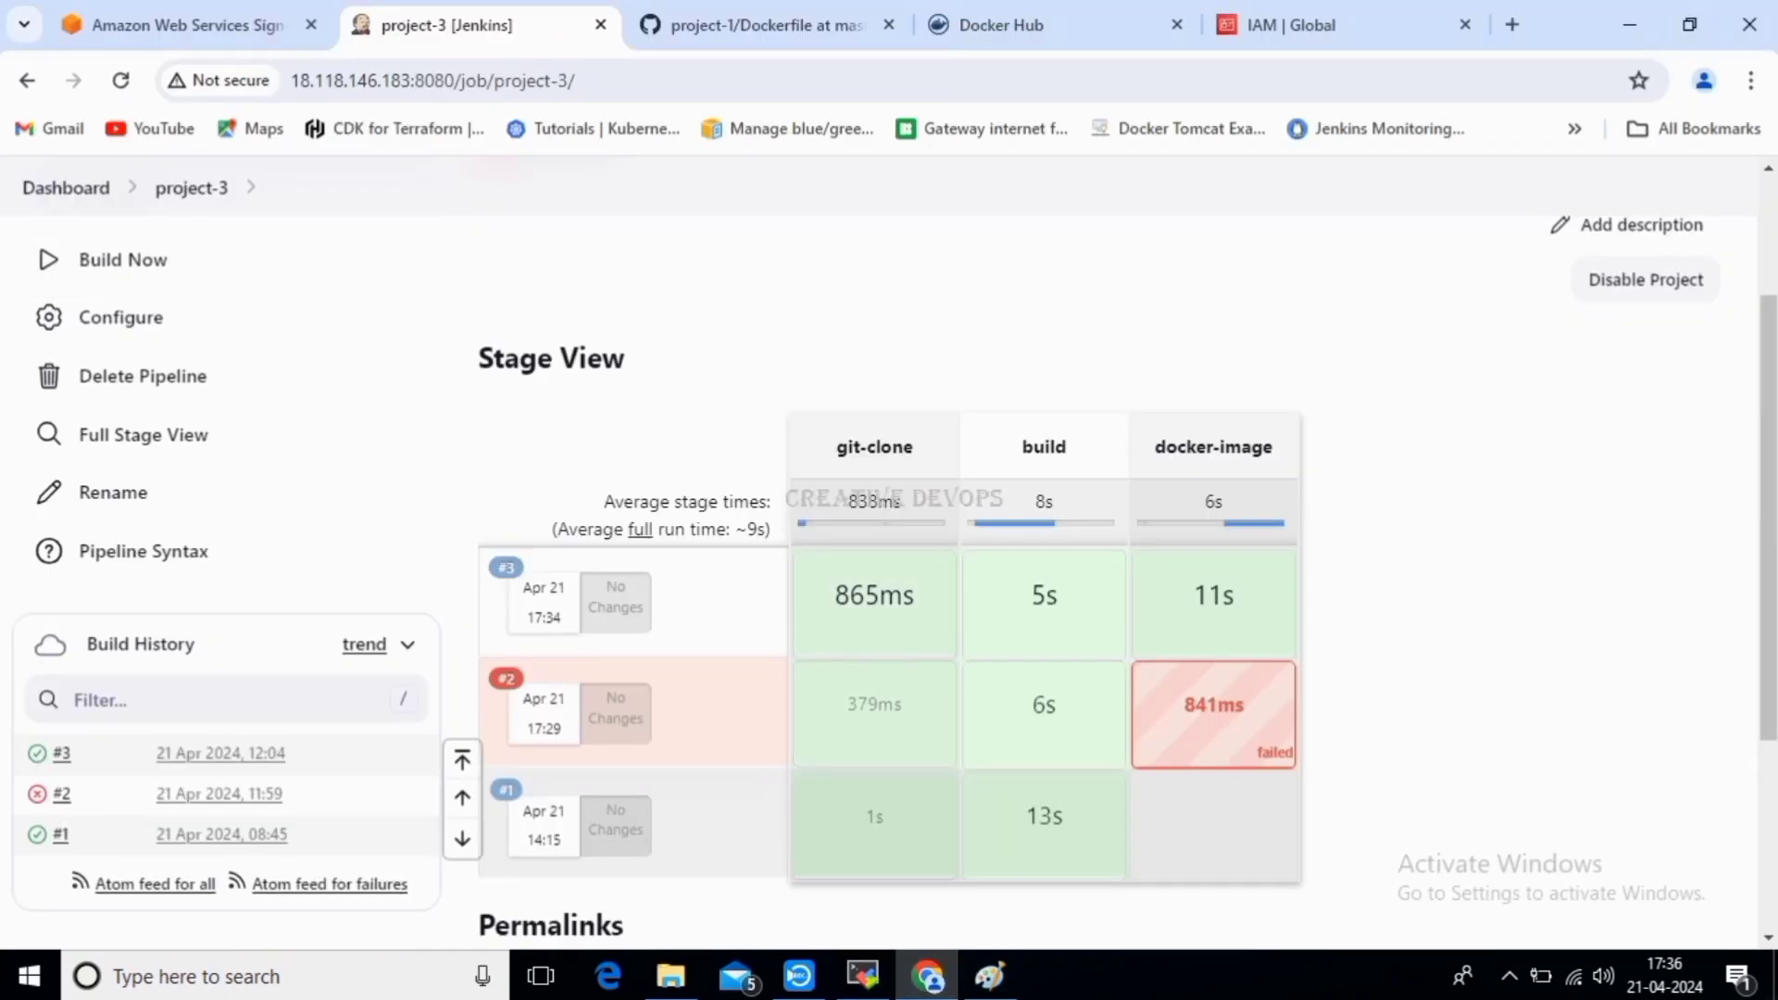
click(120, 316)
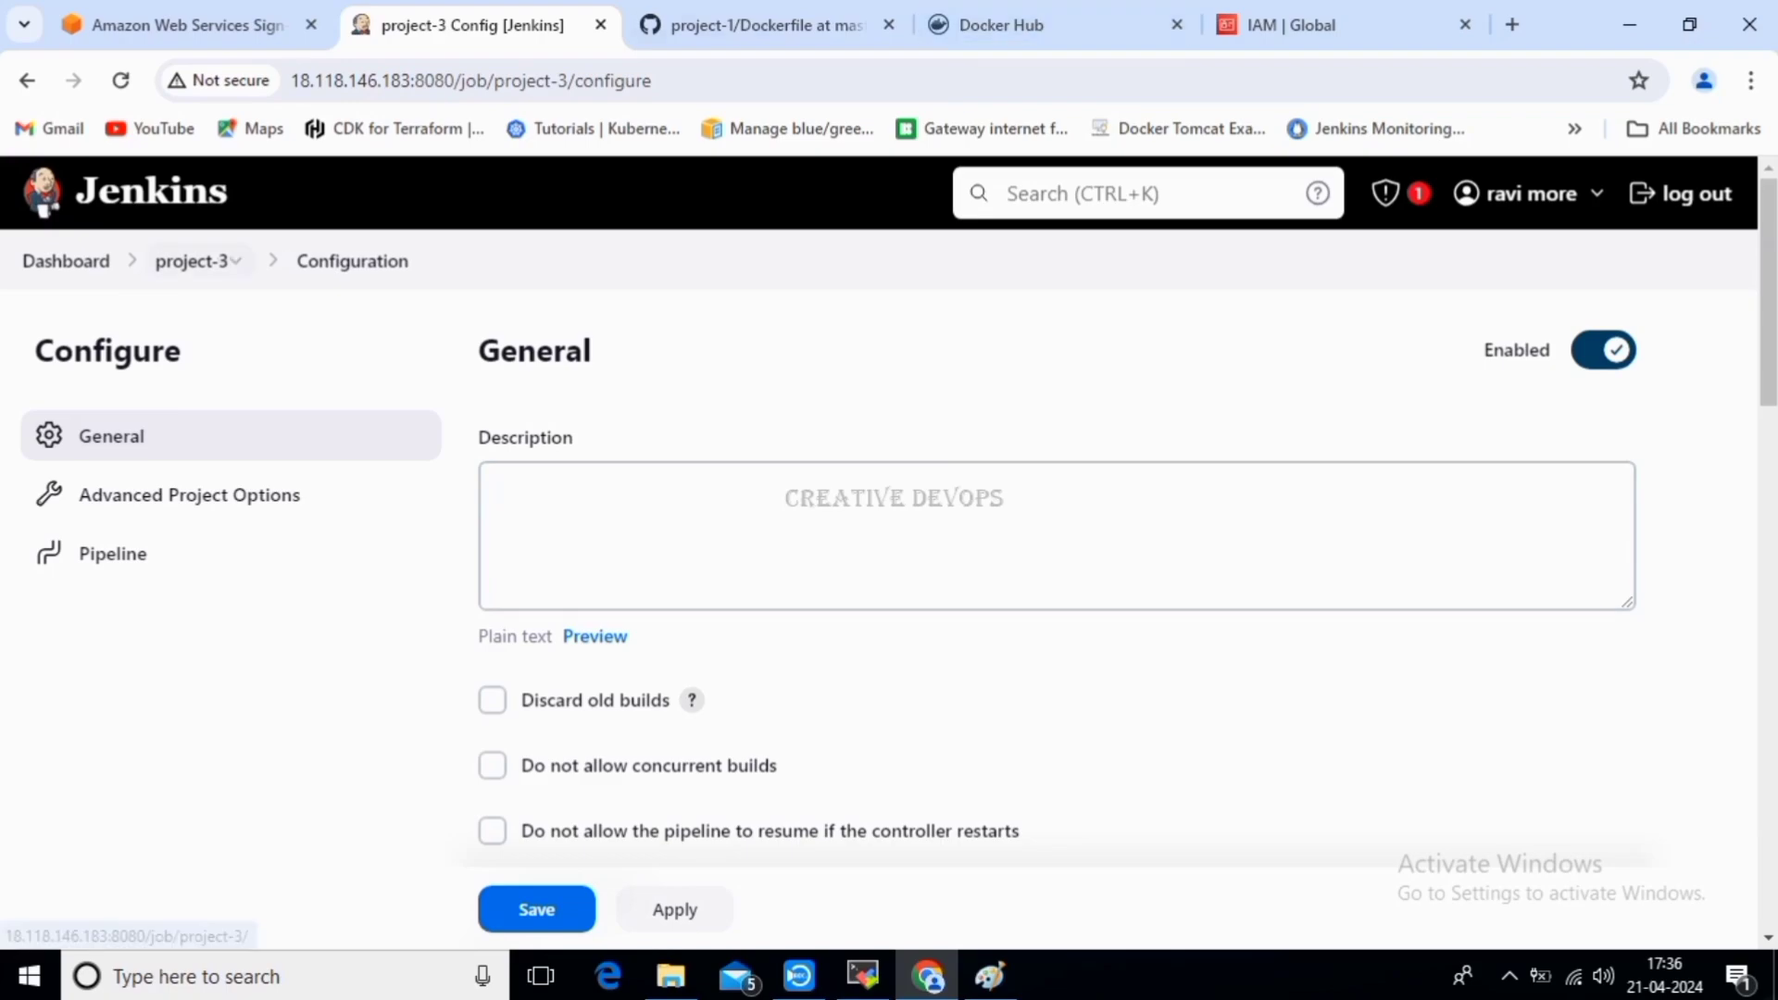
click(66, 260)
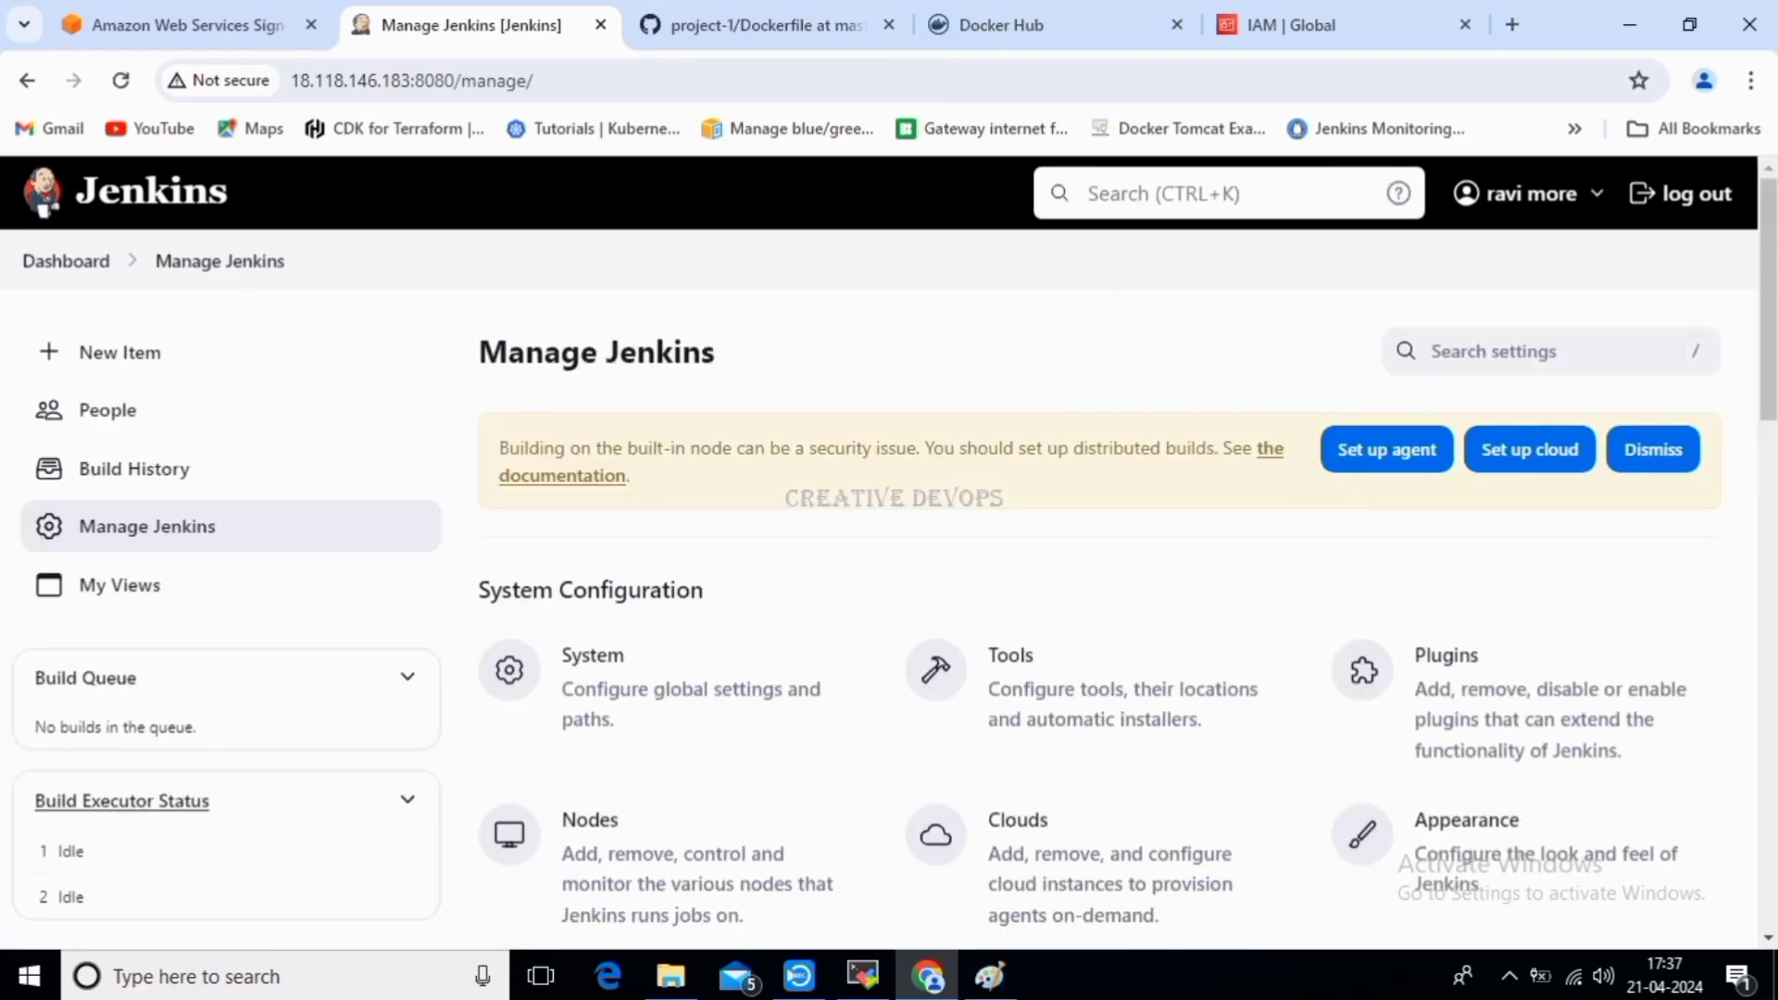
scroll(1528, 704, down, 6)
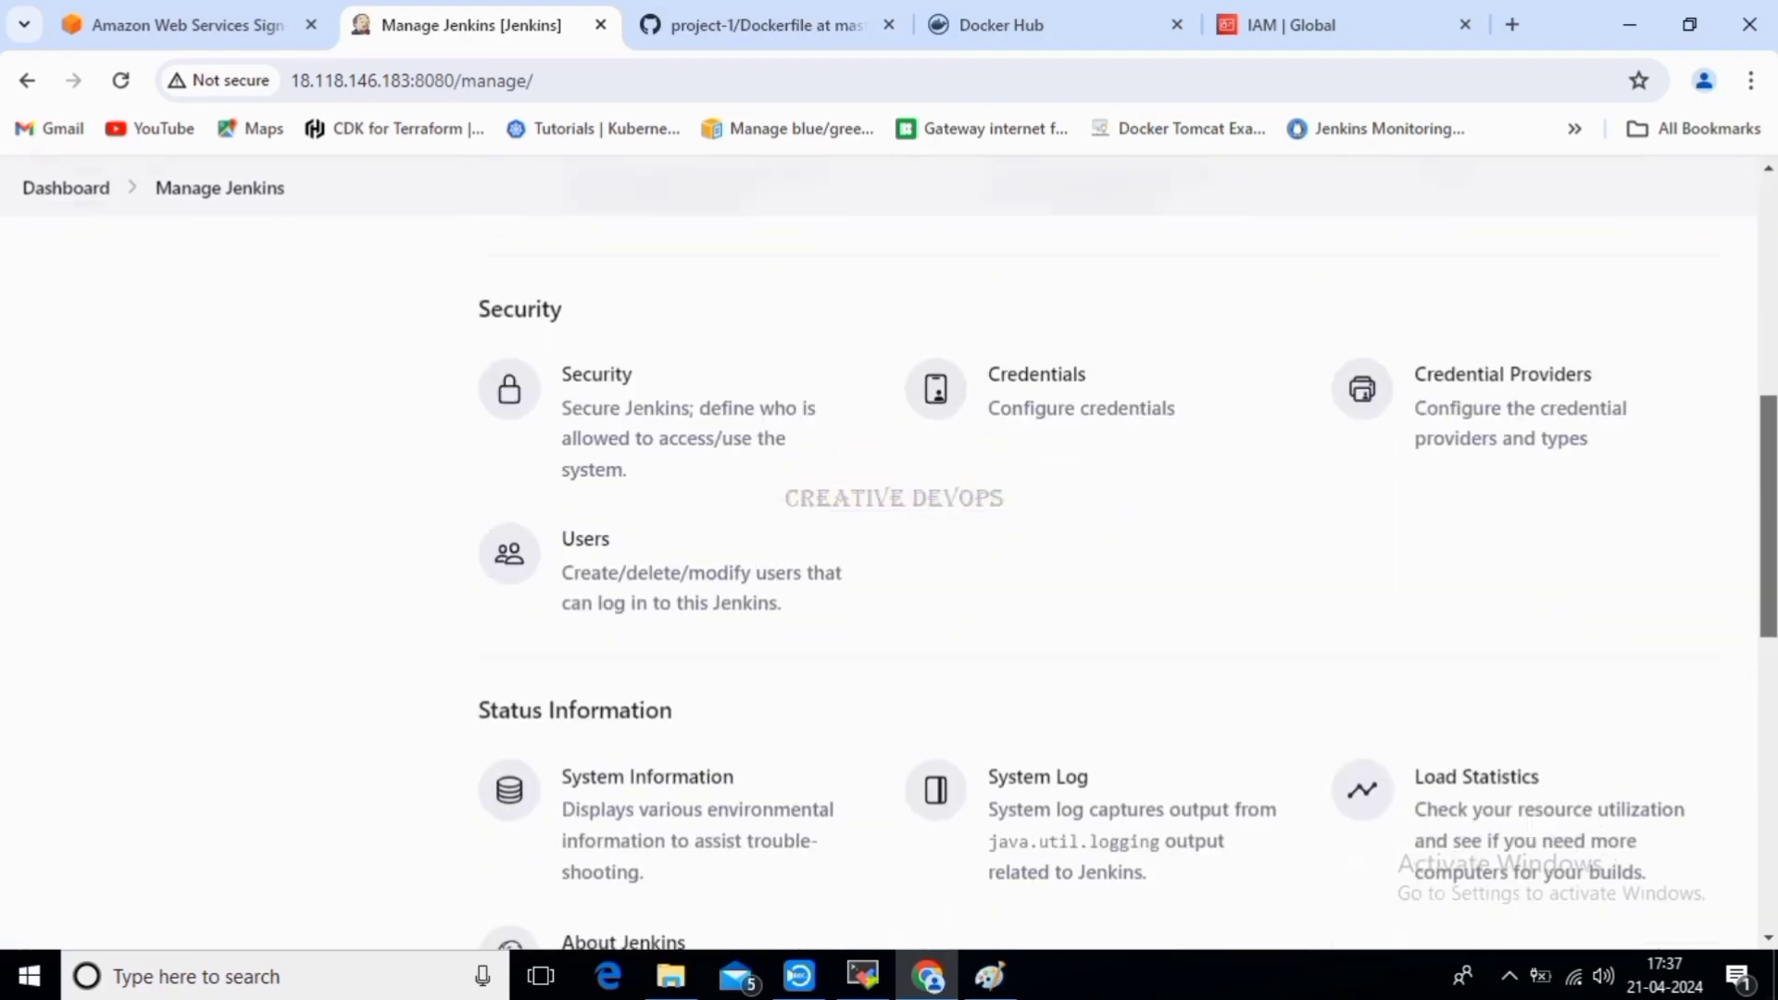
click(1037, 371)
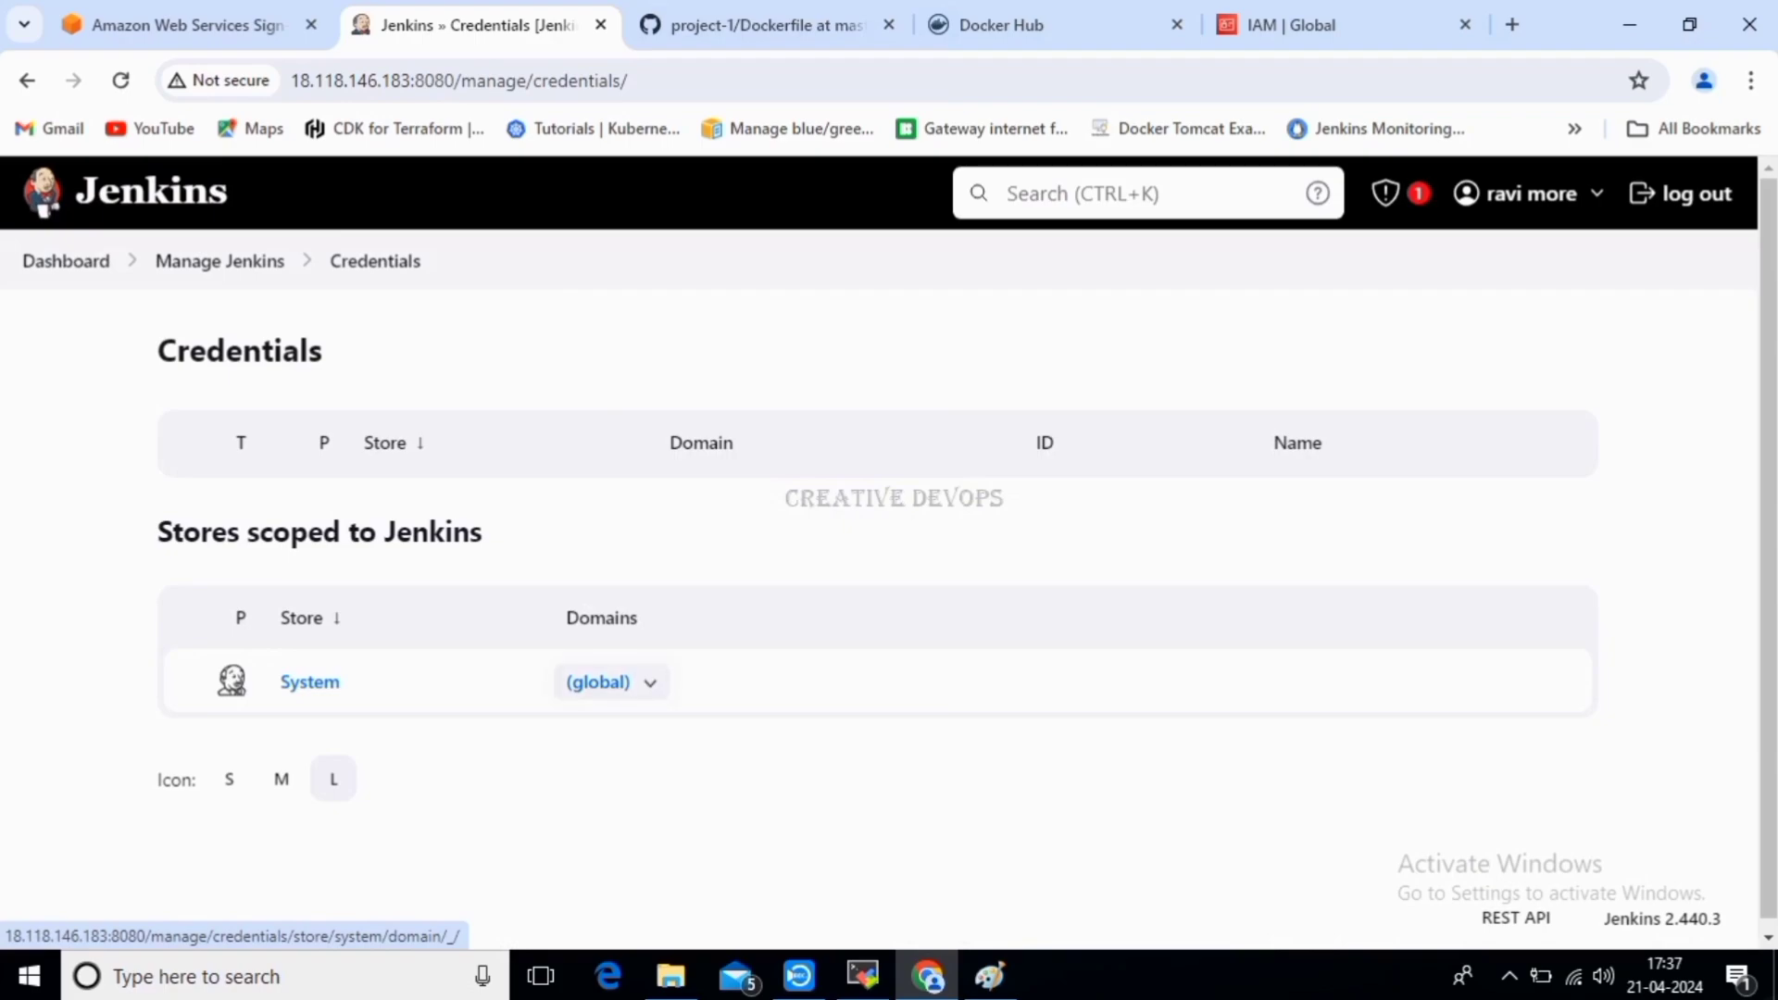
Start a new global credential of kind Secret text and enter the secret value.
click(651, 682)
click(758, 723)
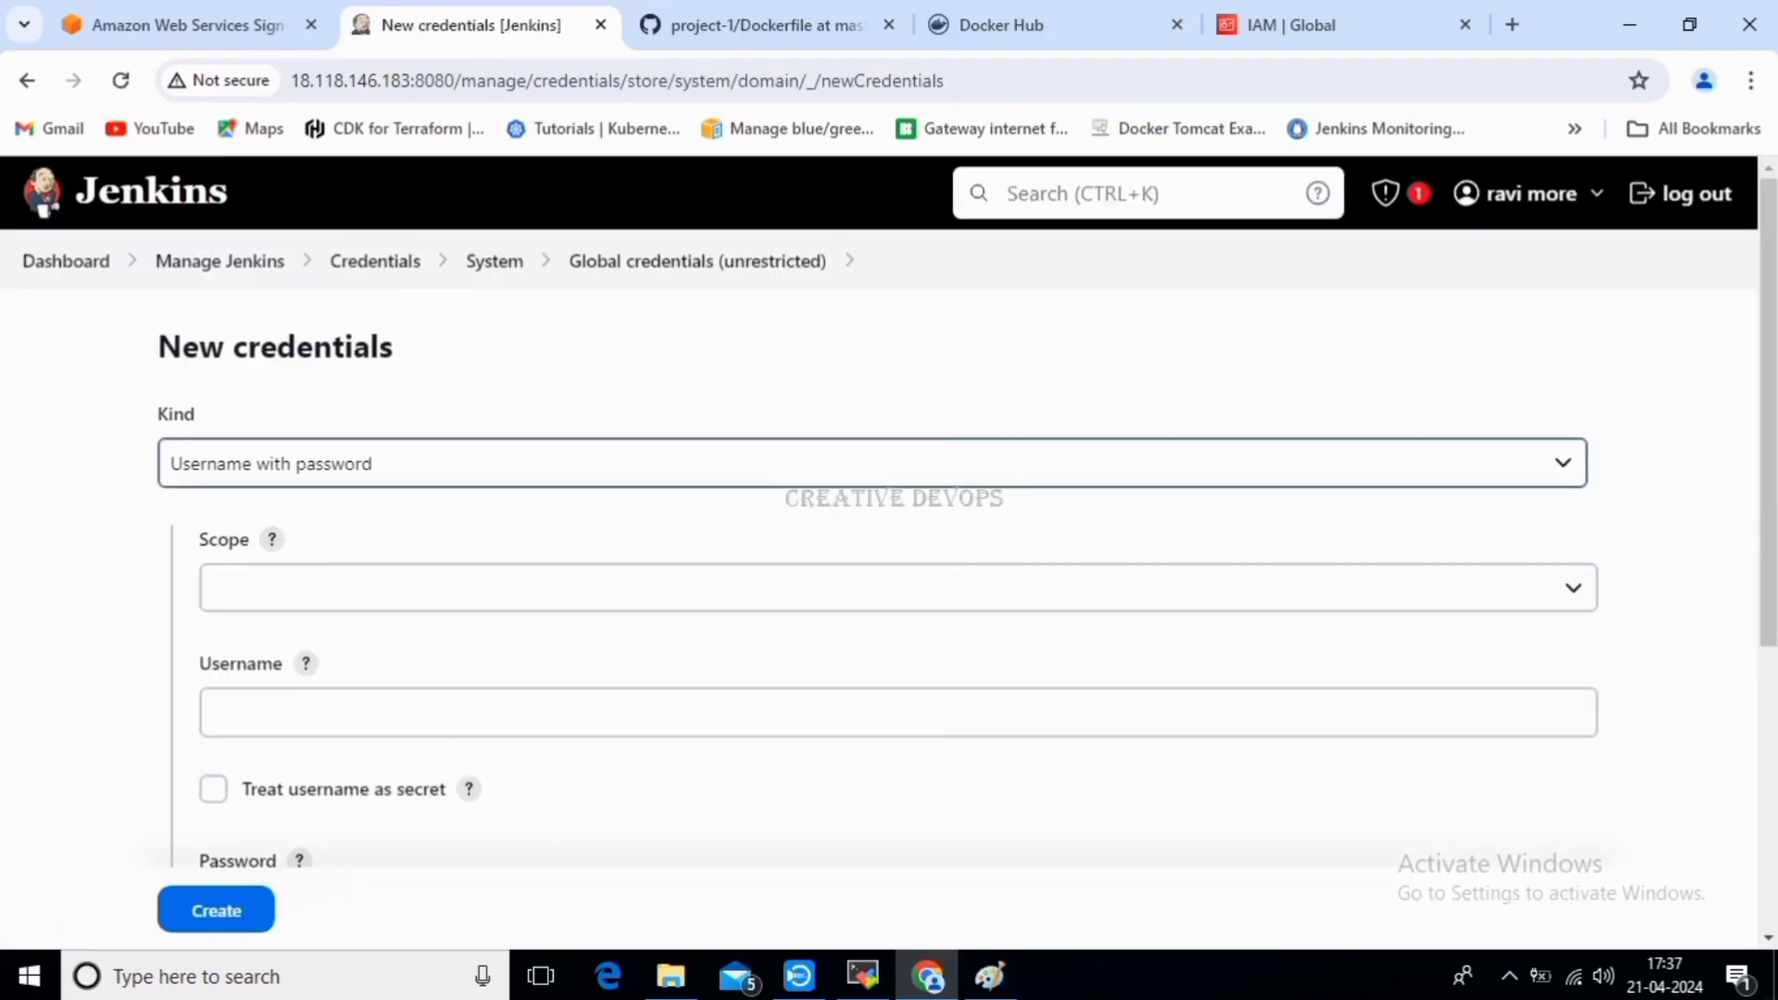
click(796, 463)
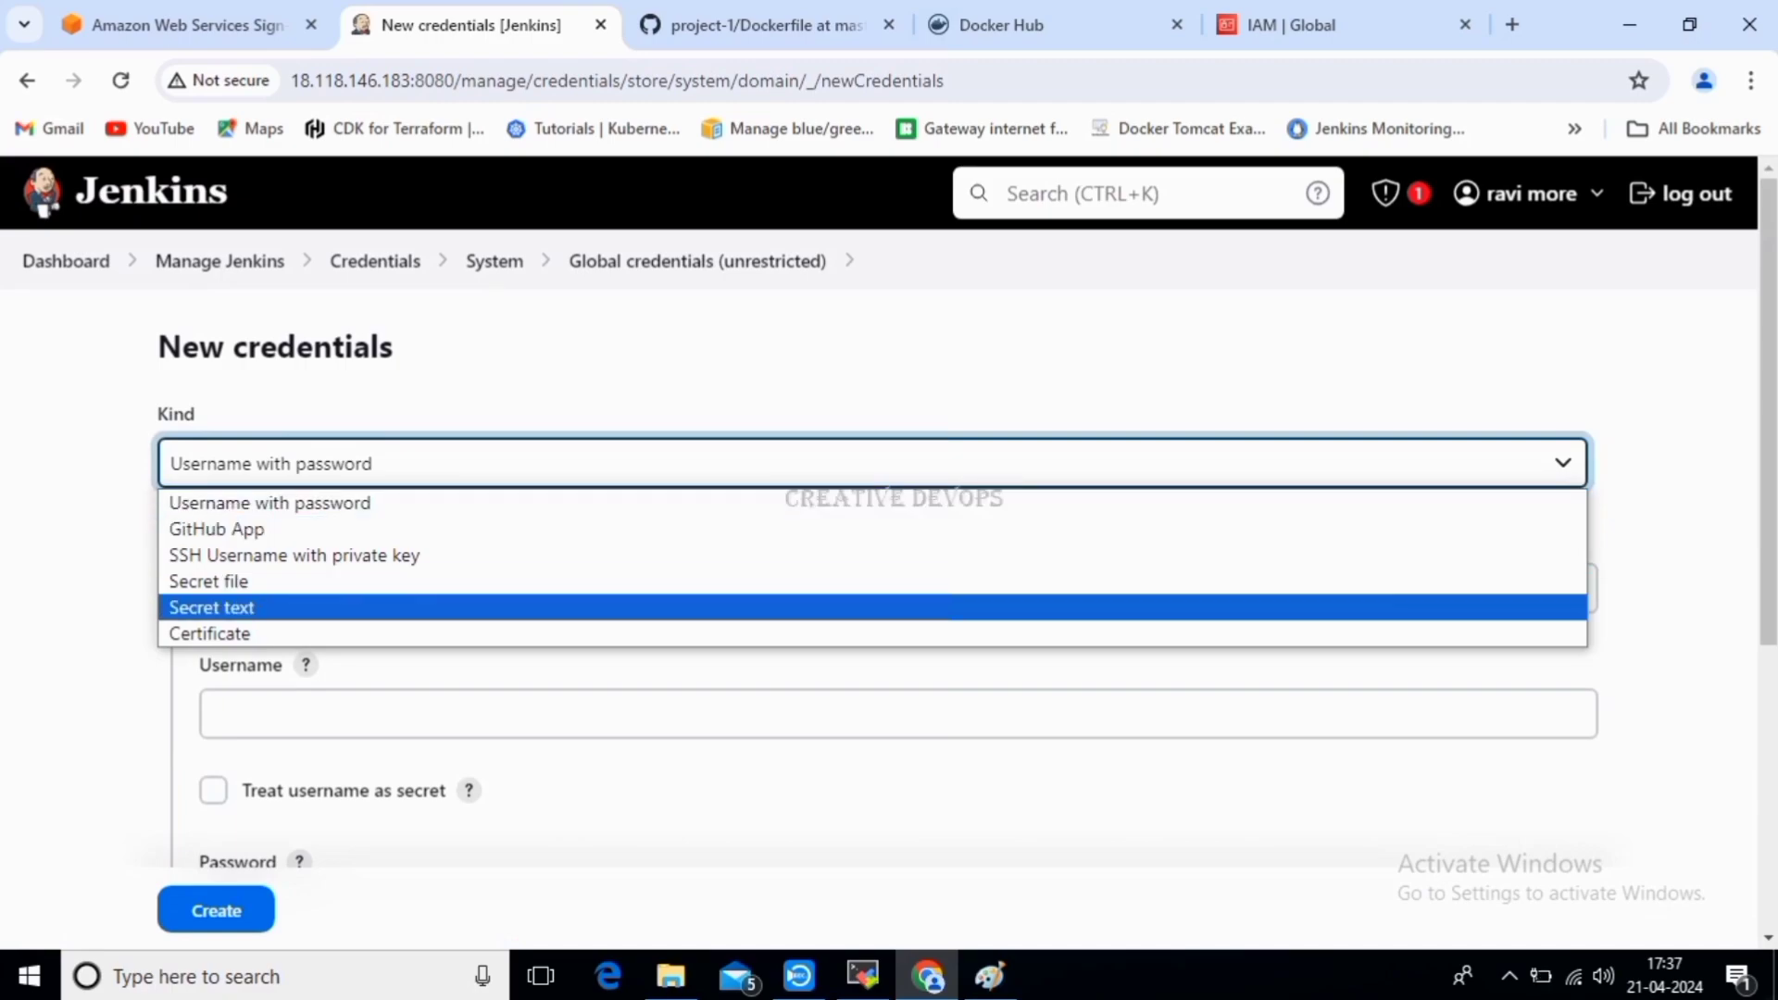
click(211, 608)
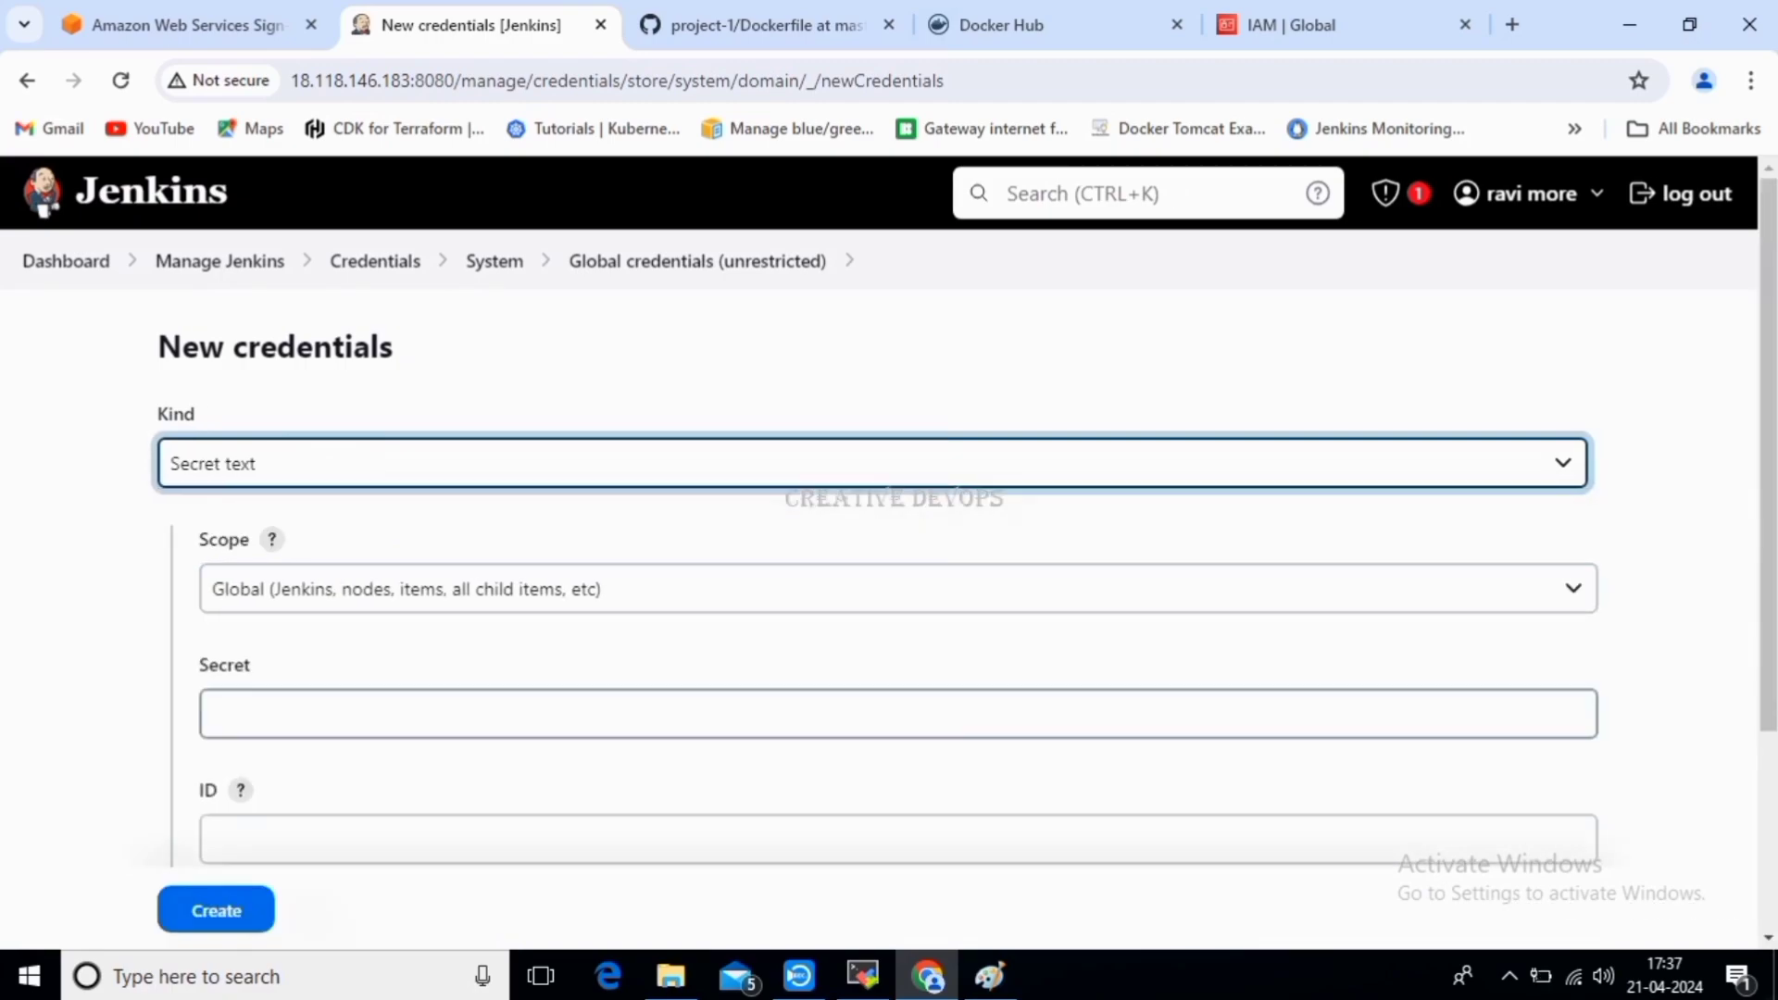
click(444, 714)
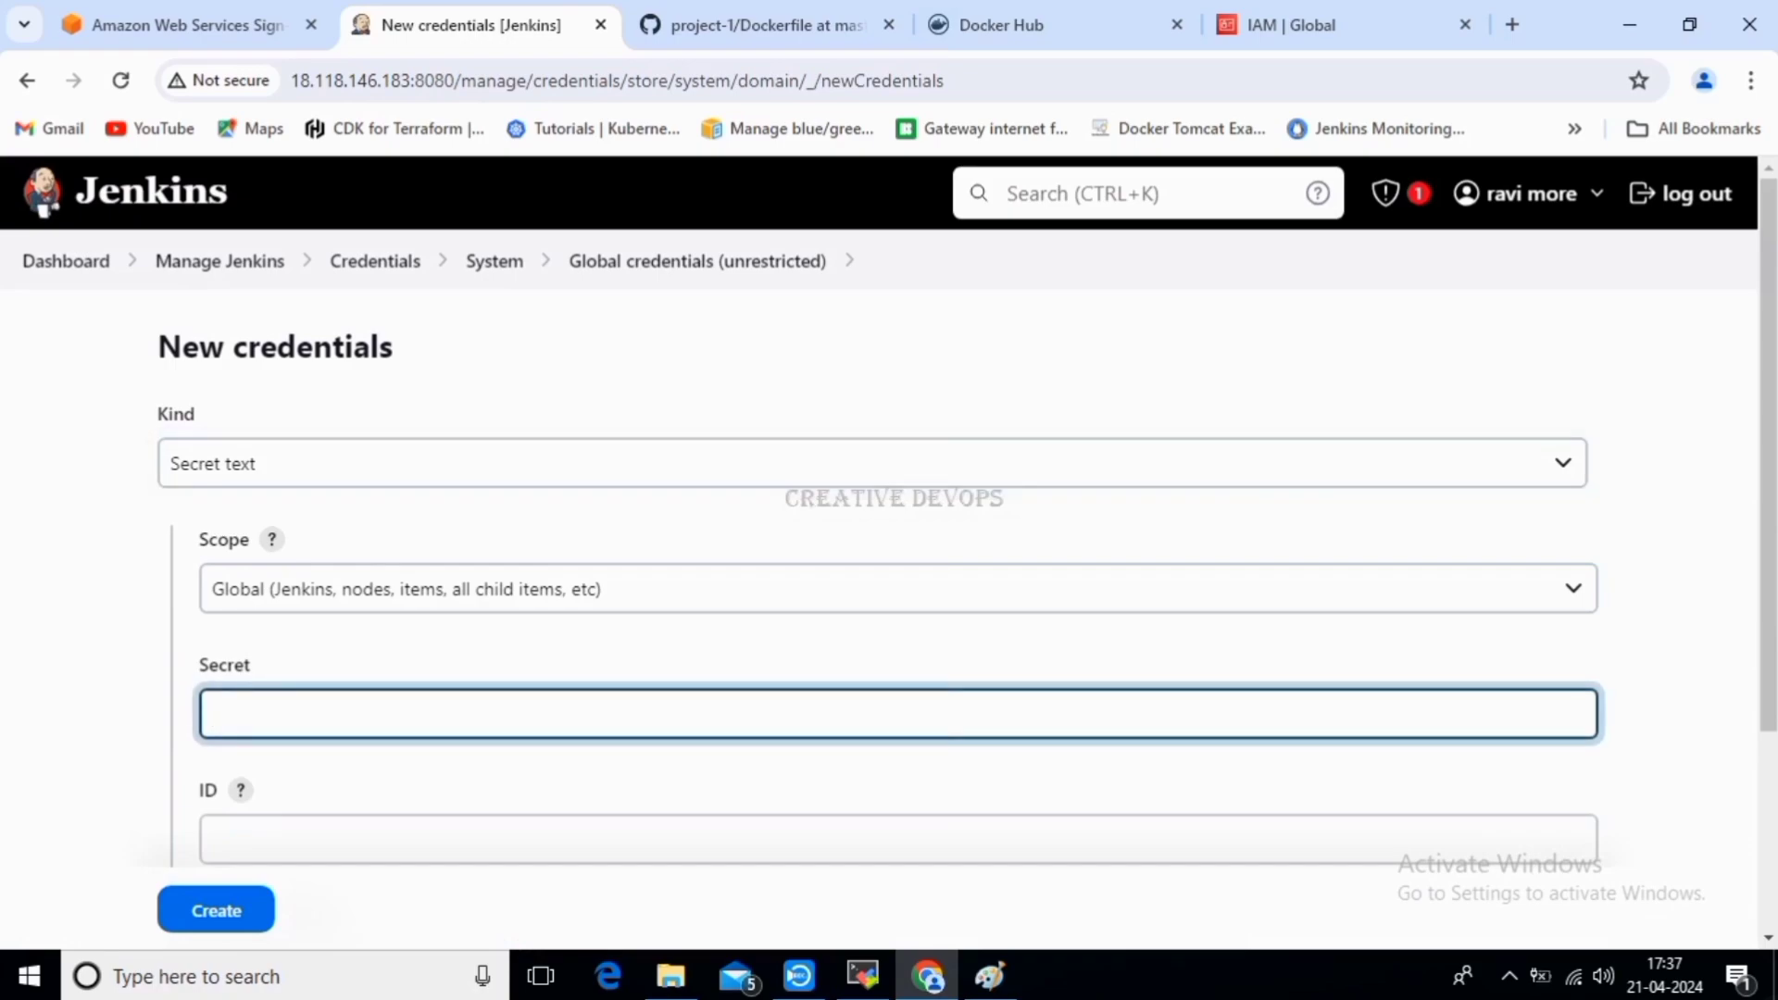
text(•••••••••)
Set the credential's ID and description to docker_cred, create it, and return to Manage Jenkins.
scroll(889, 556, down, 3)
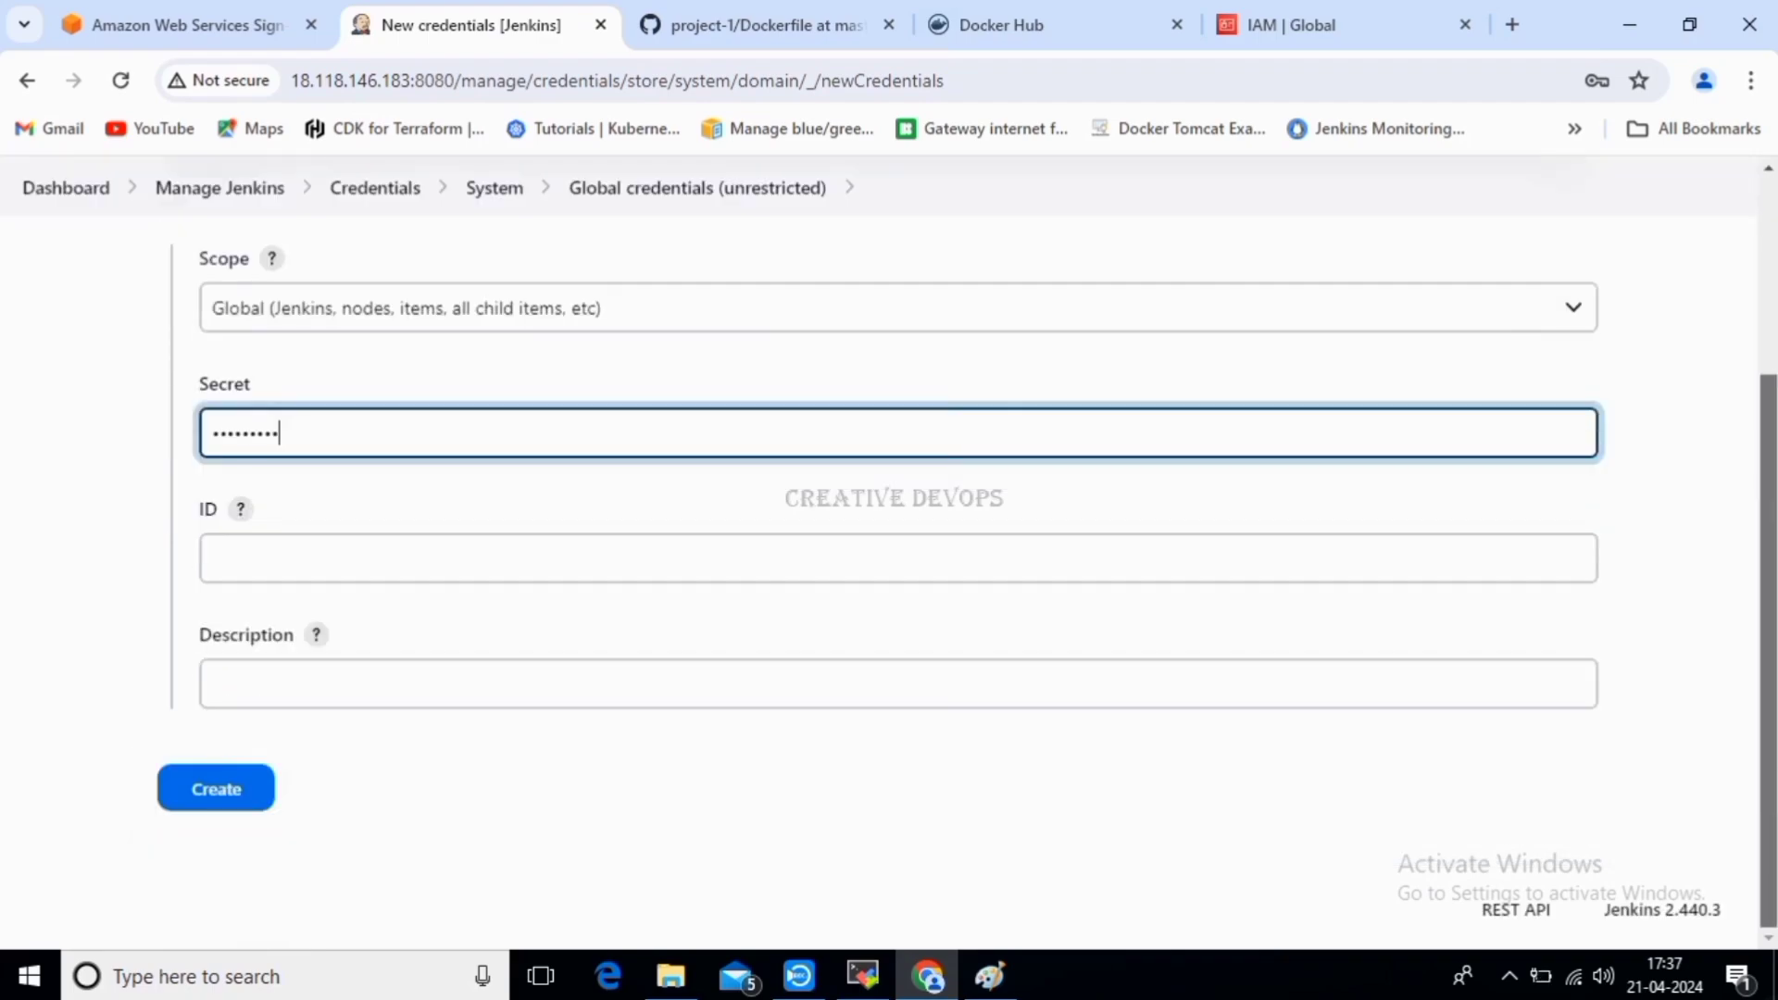
click(213, 558)
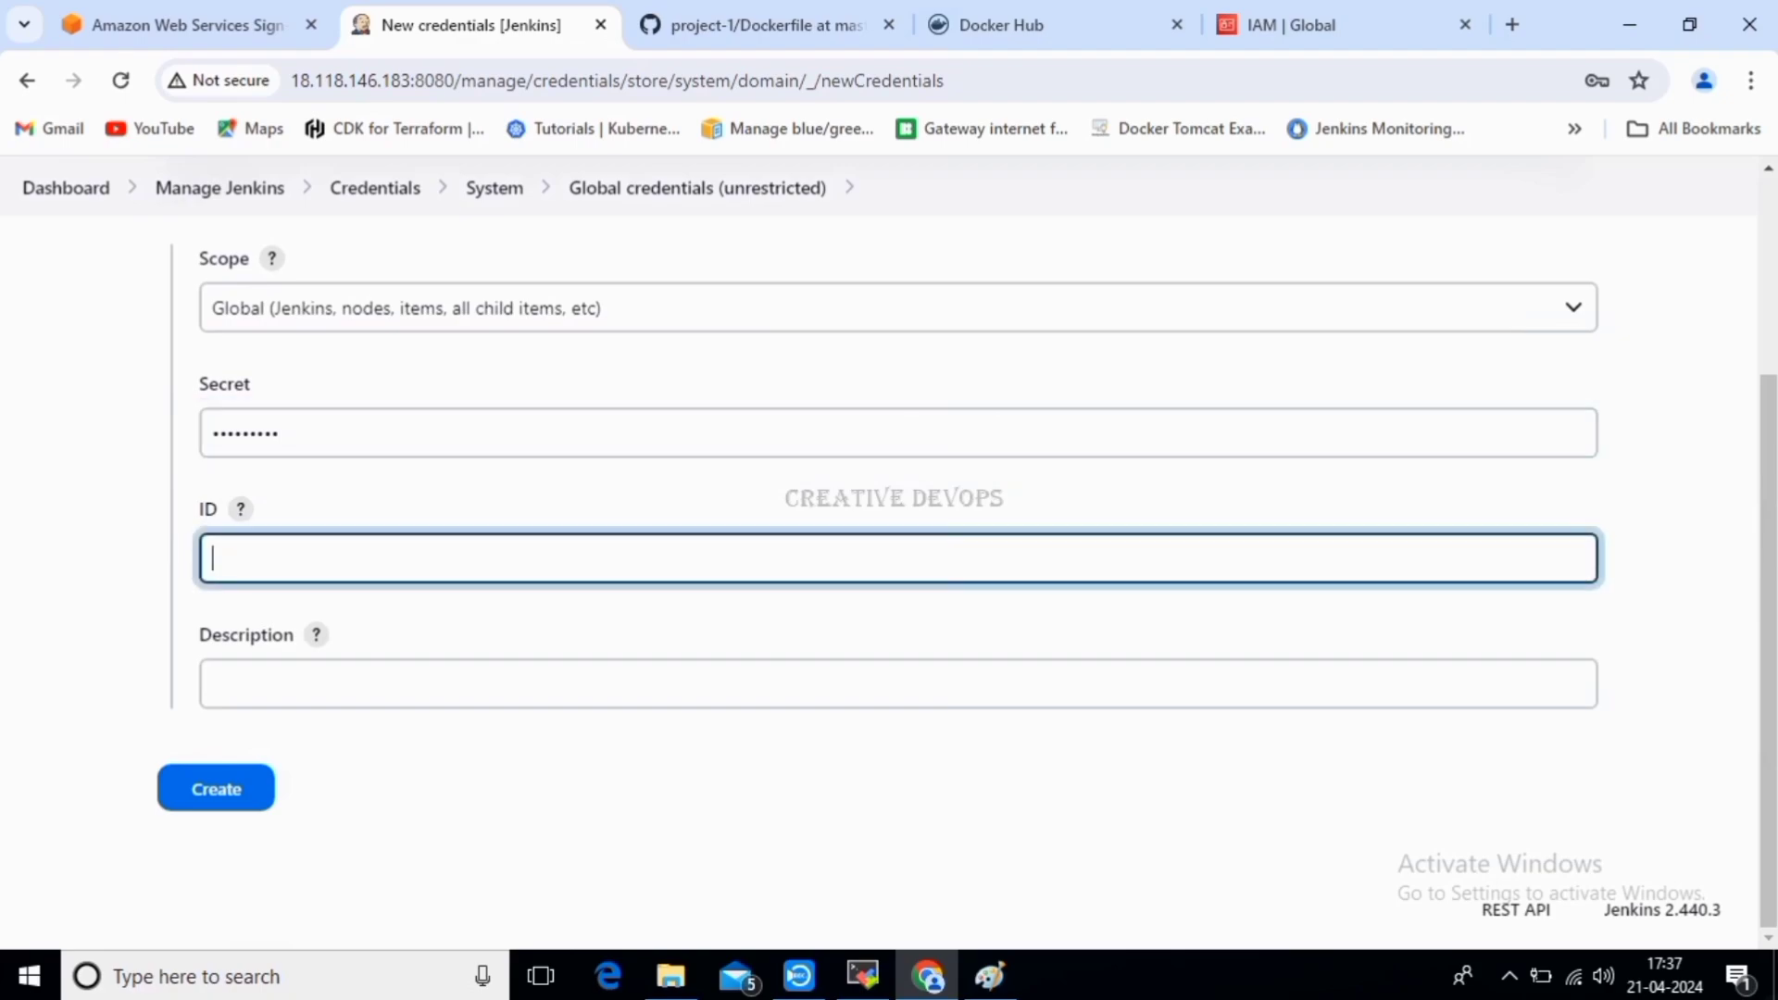
text(docker_cred)
click(213, 683)
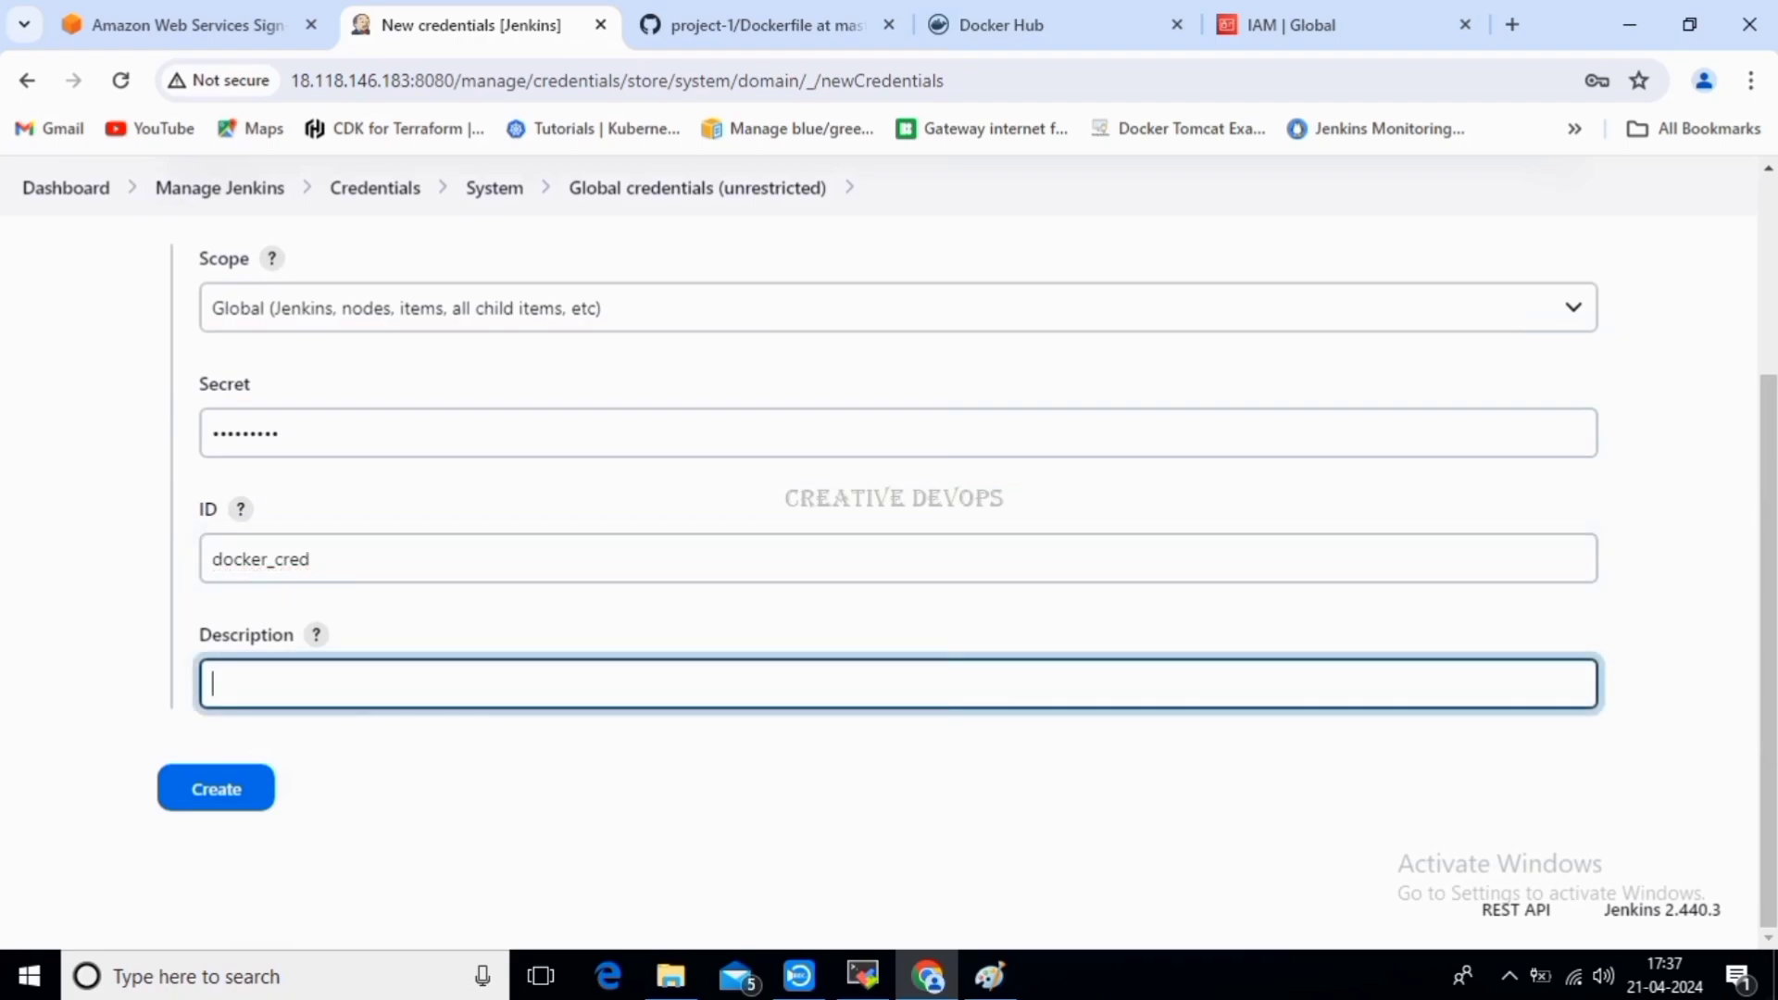
double_click(308, 559)
key(ctrl+c)
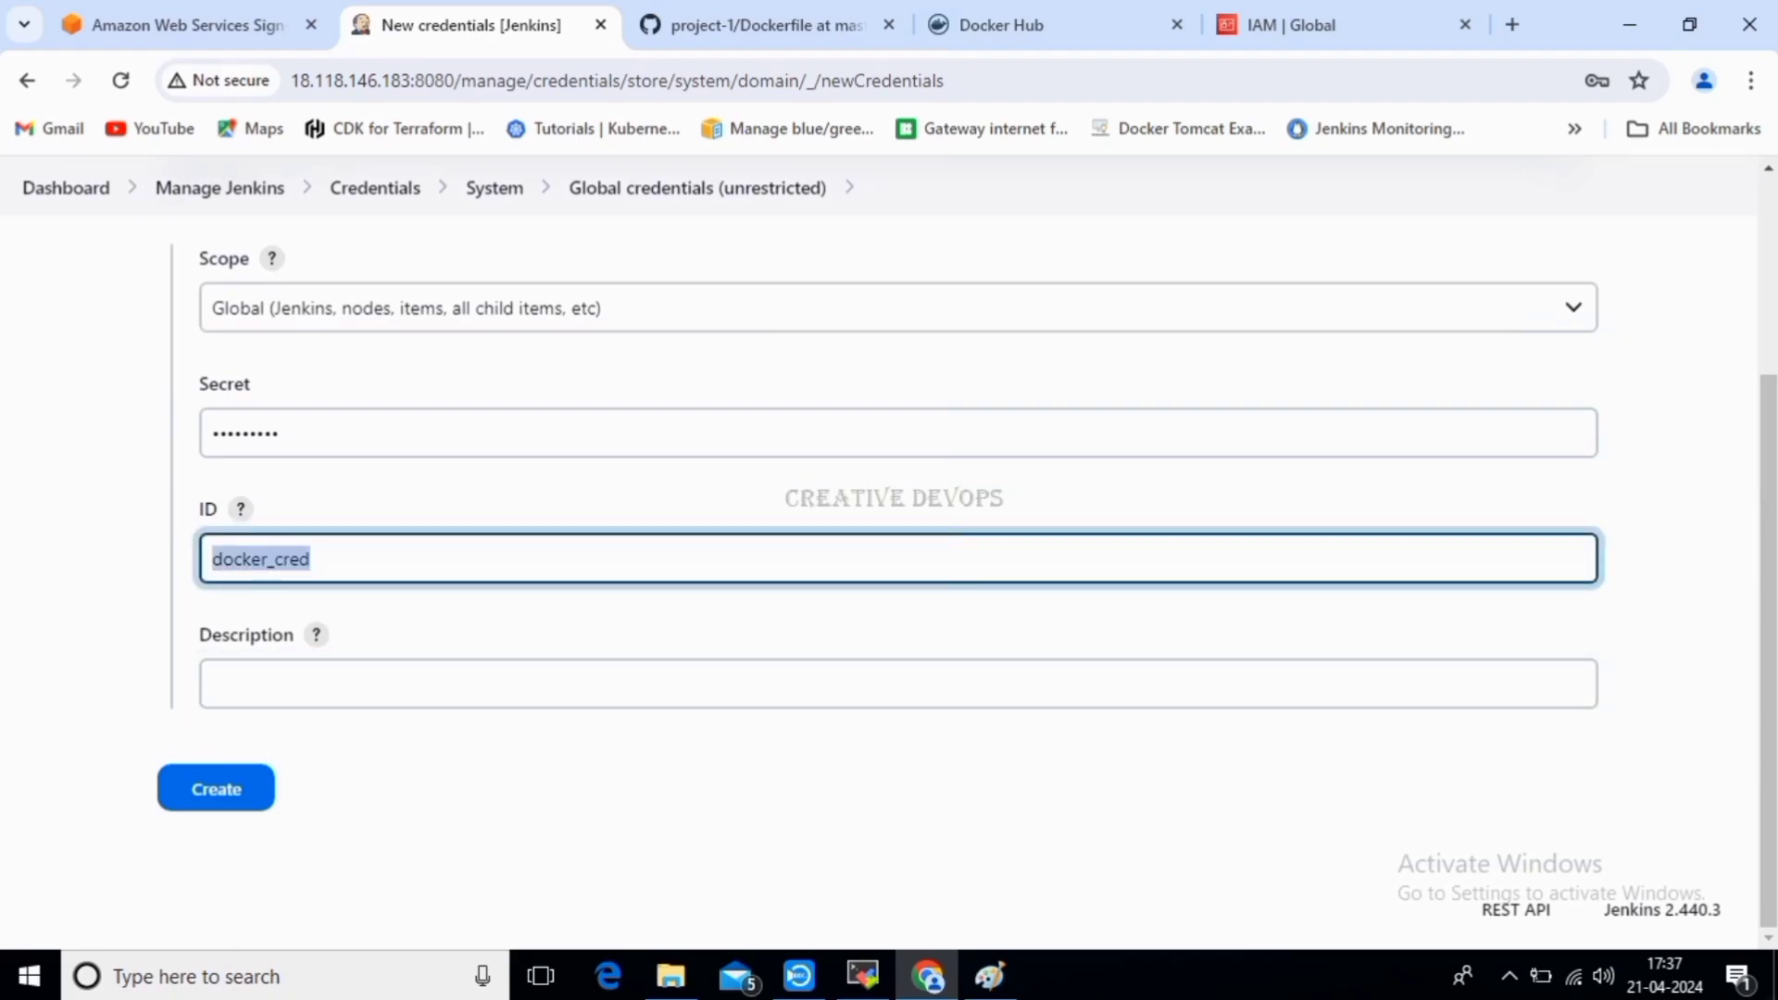
click(308, 683)
key(ctrl+v)
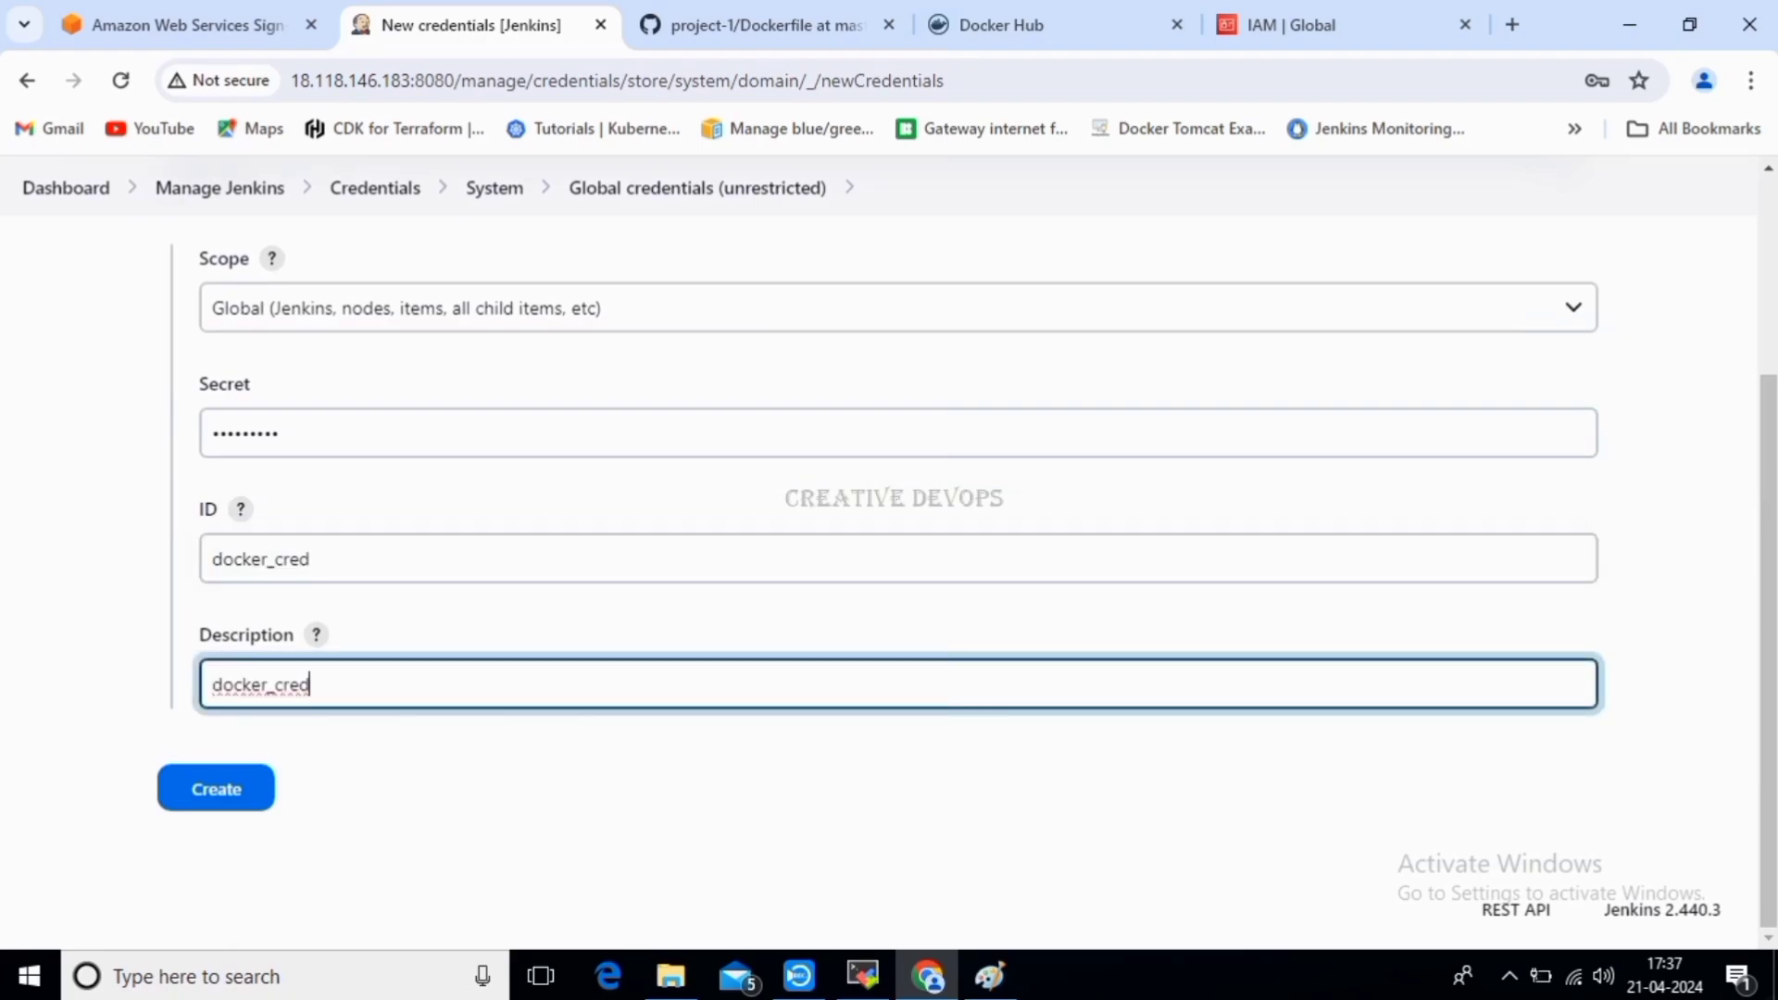
click(216, 788)
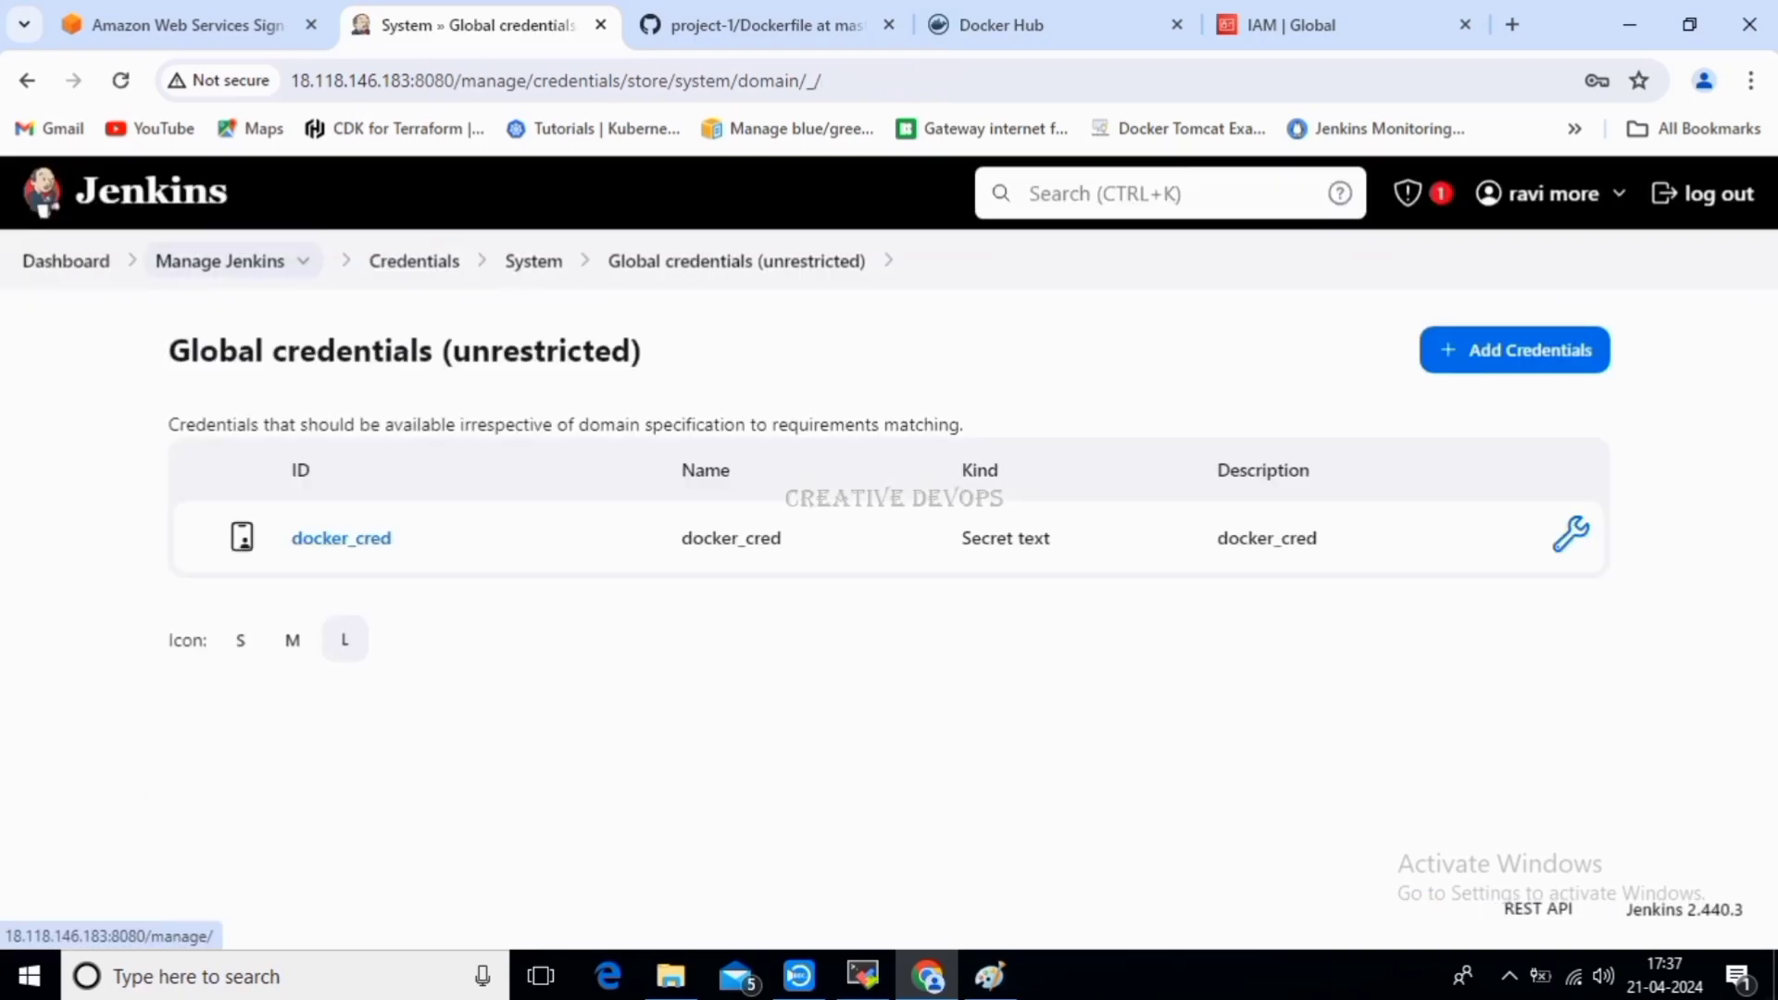
click(219, 260)
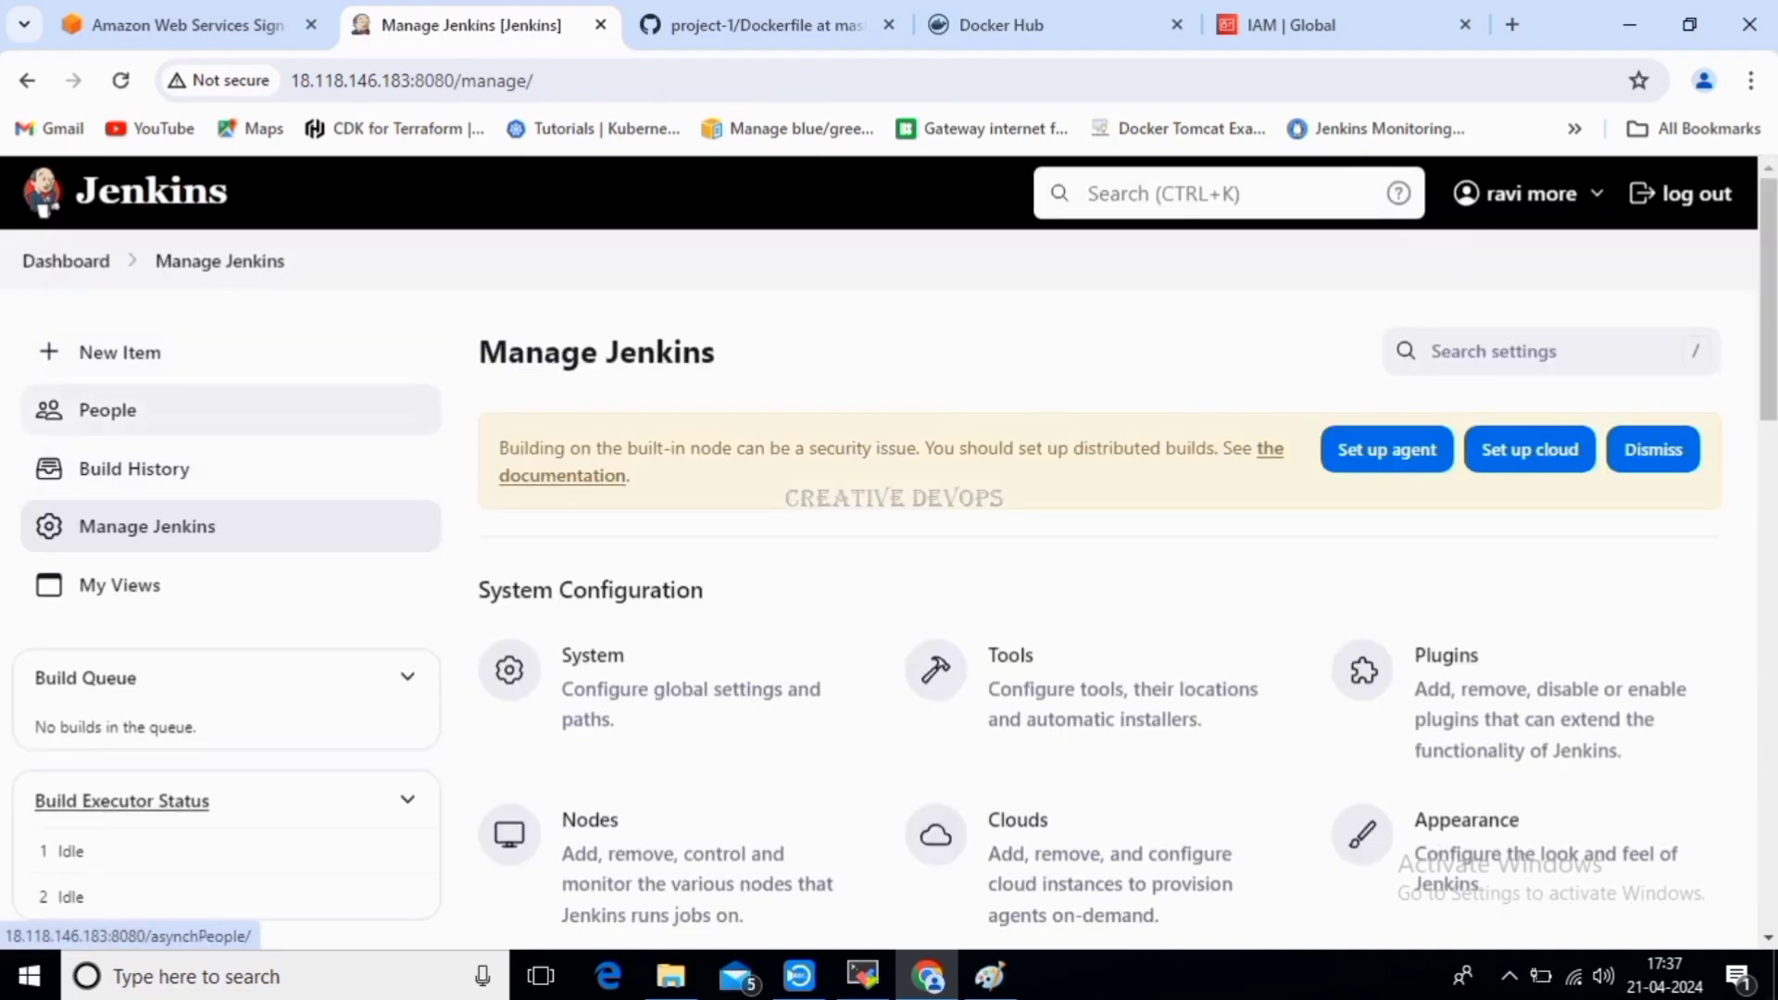
Open project-3's configuration and scroll to the Pipeline script.
click(66, 260)
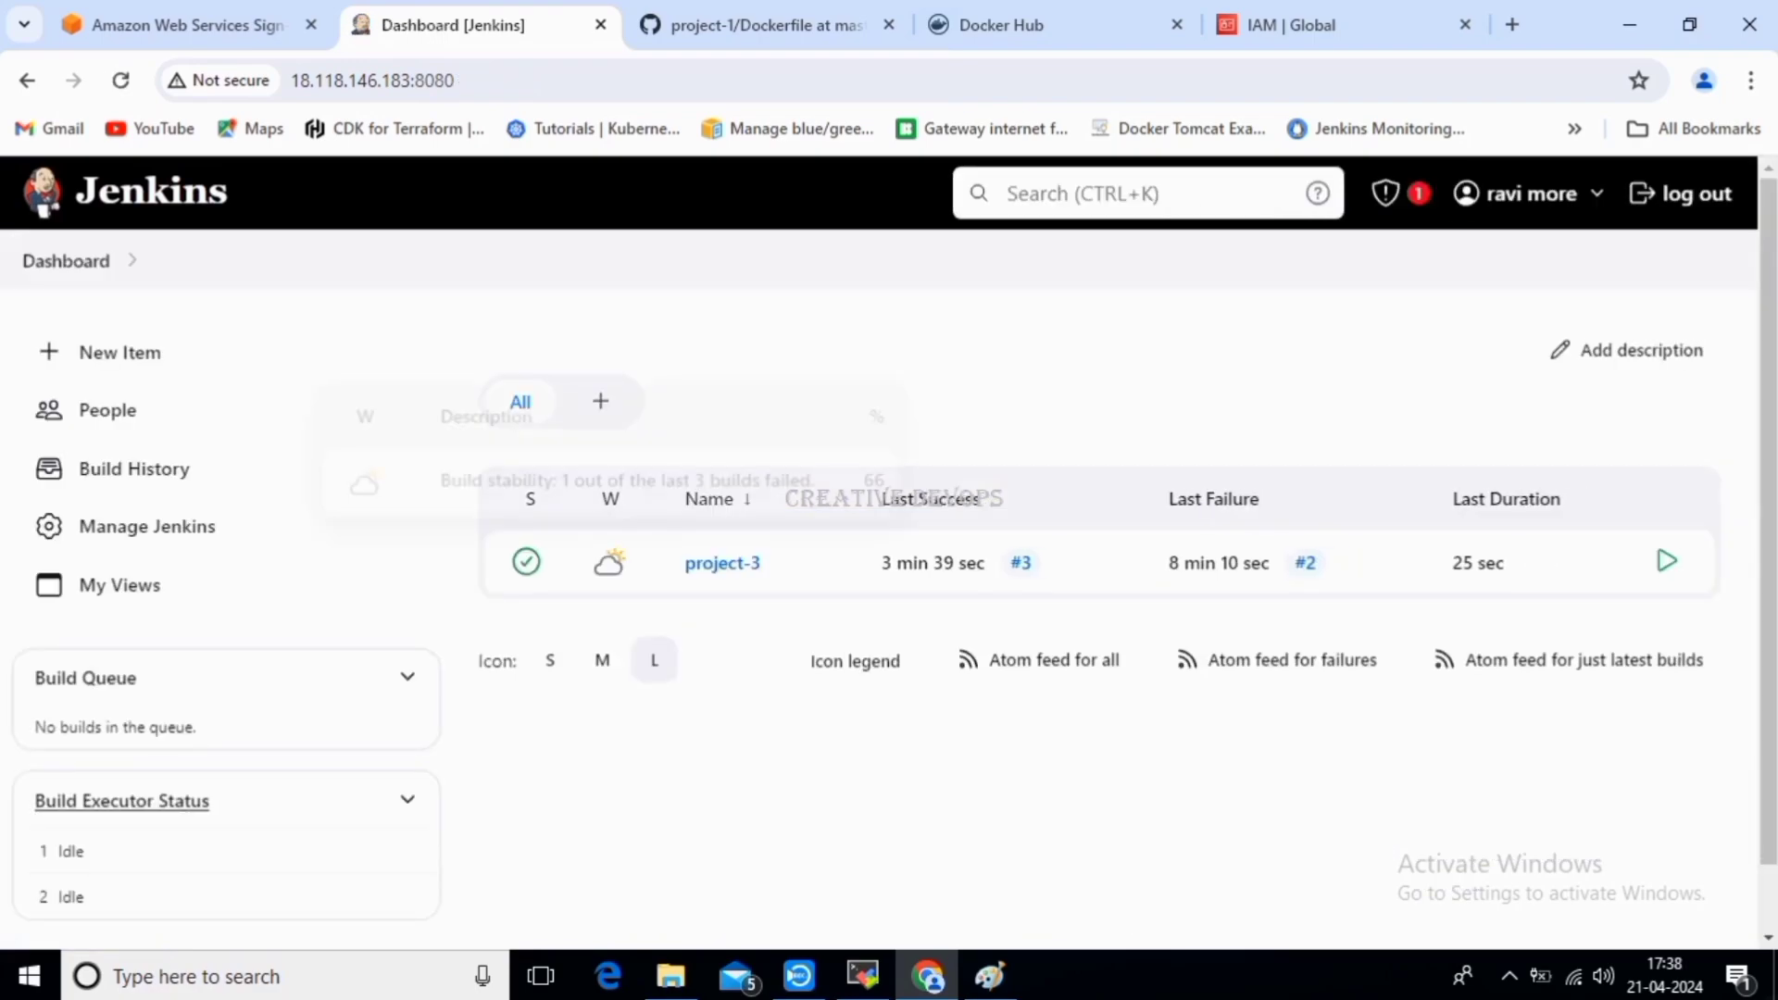
click(737, 563)
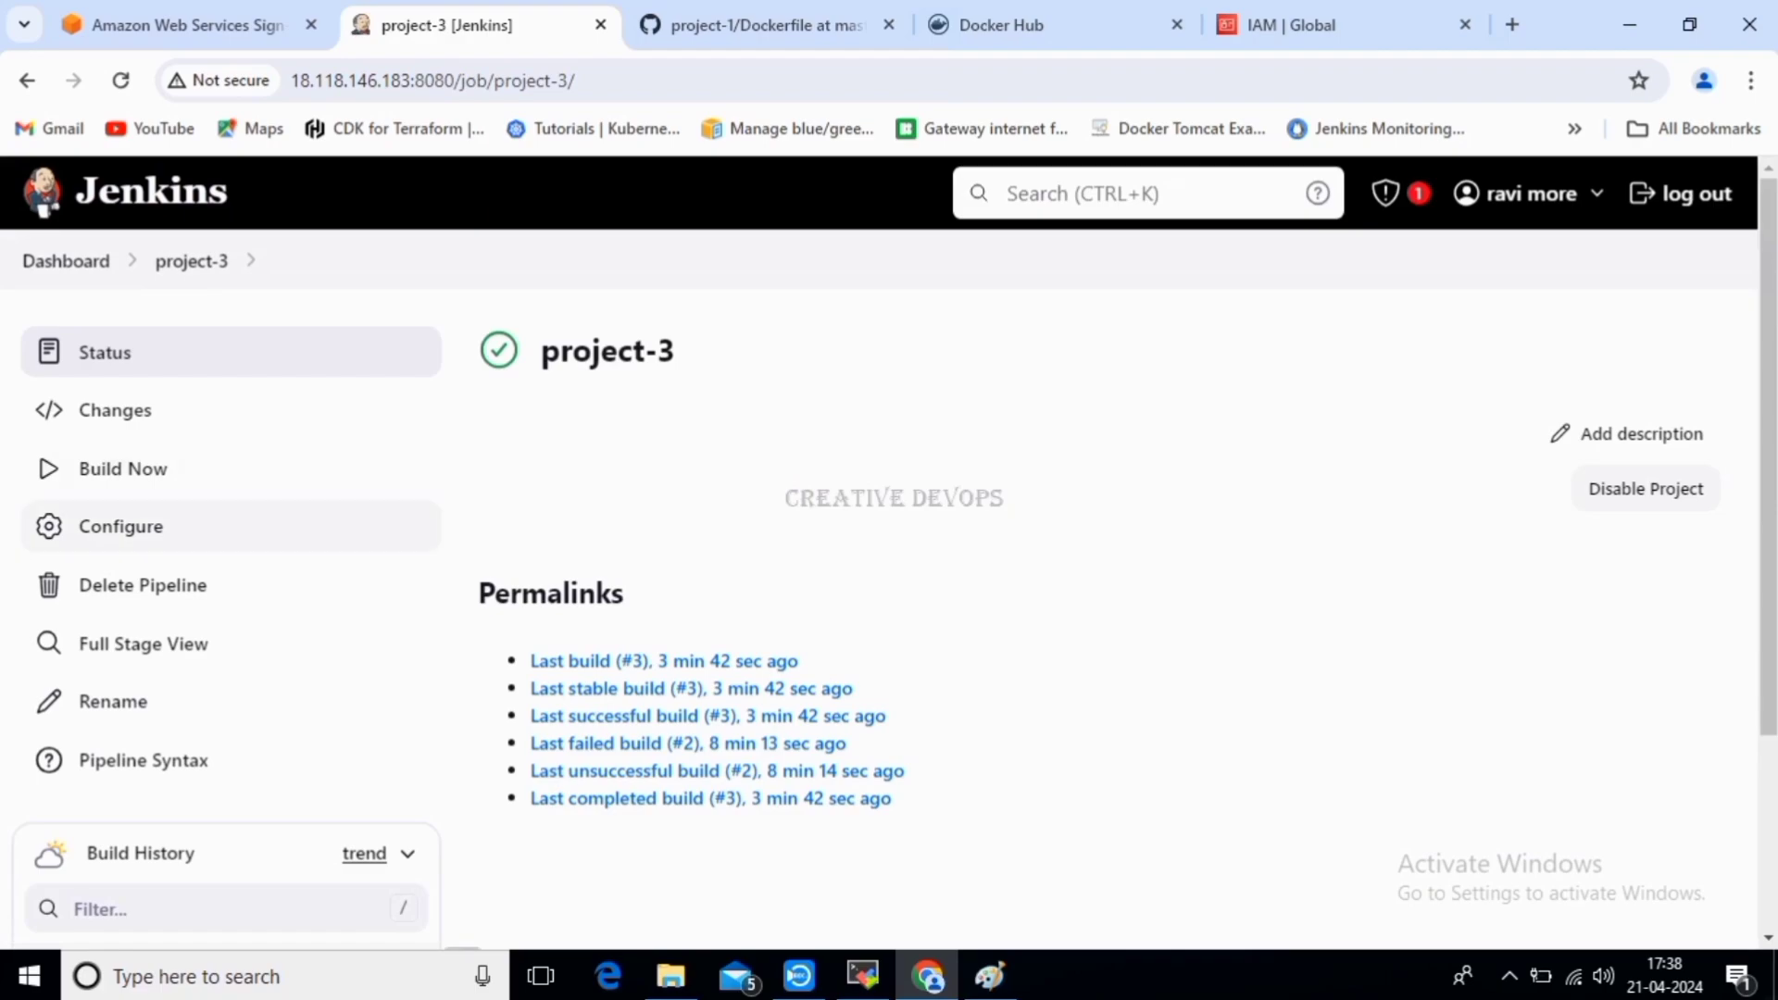
click(121, 526)
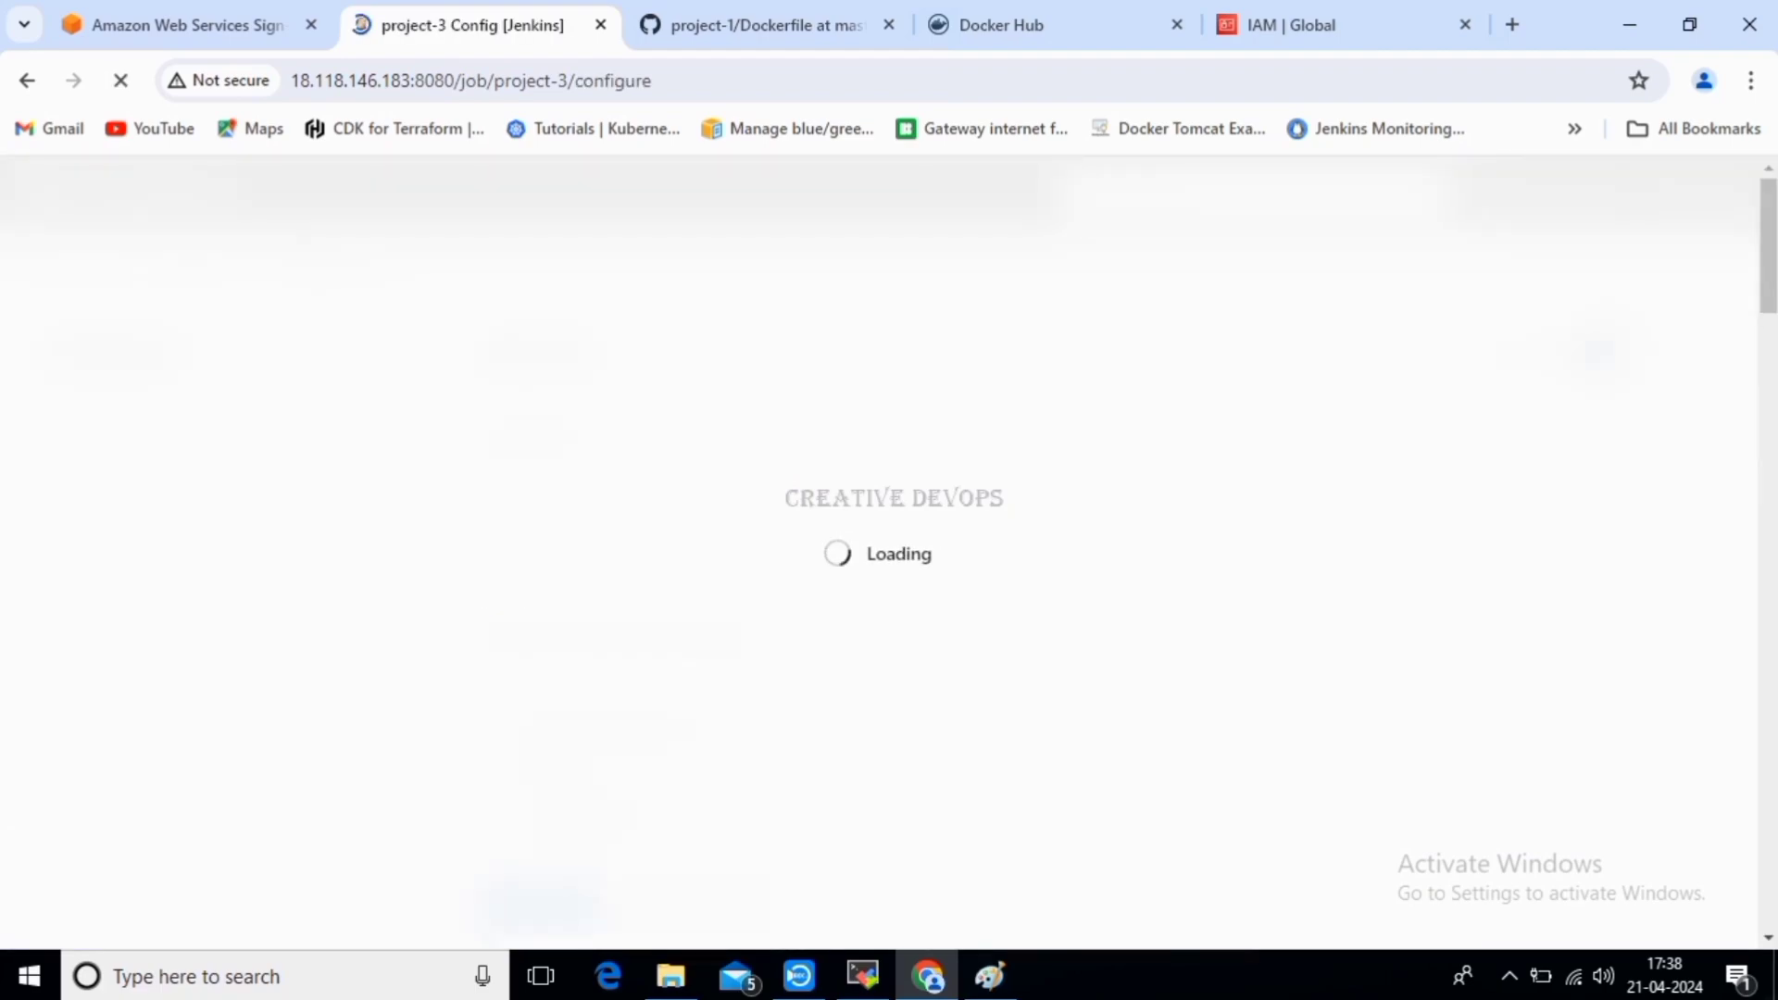
drag(1768, 274, 1767, 790)
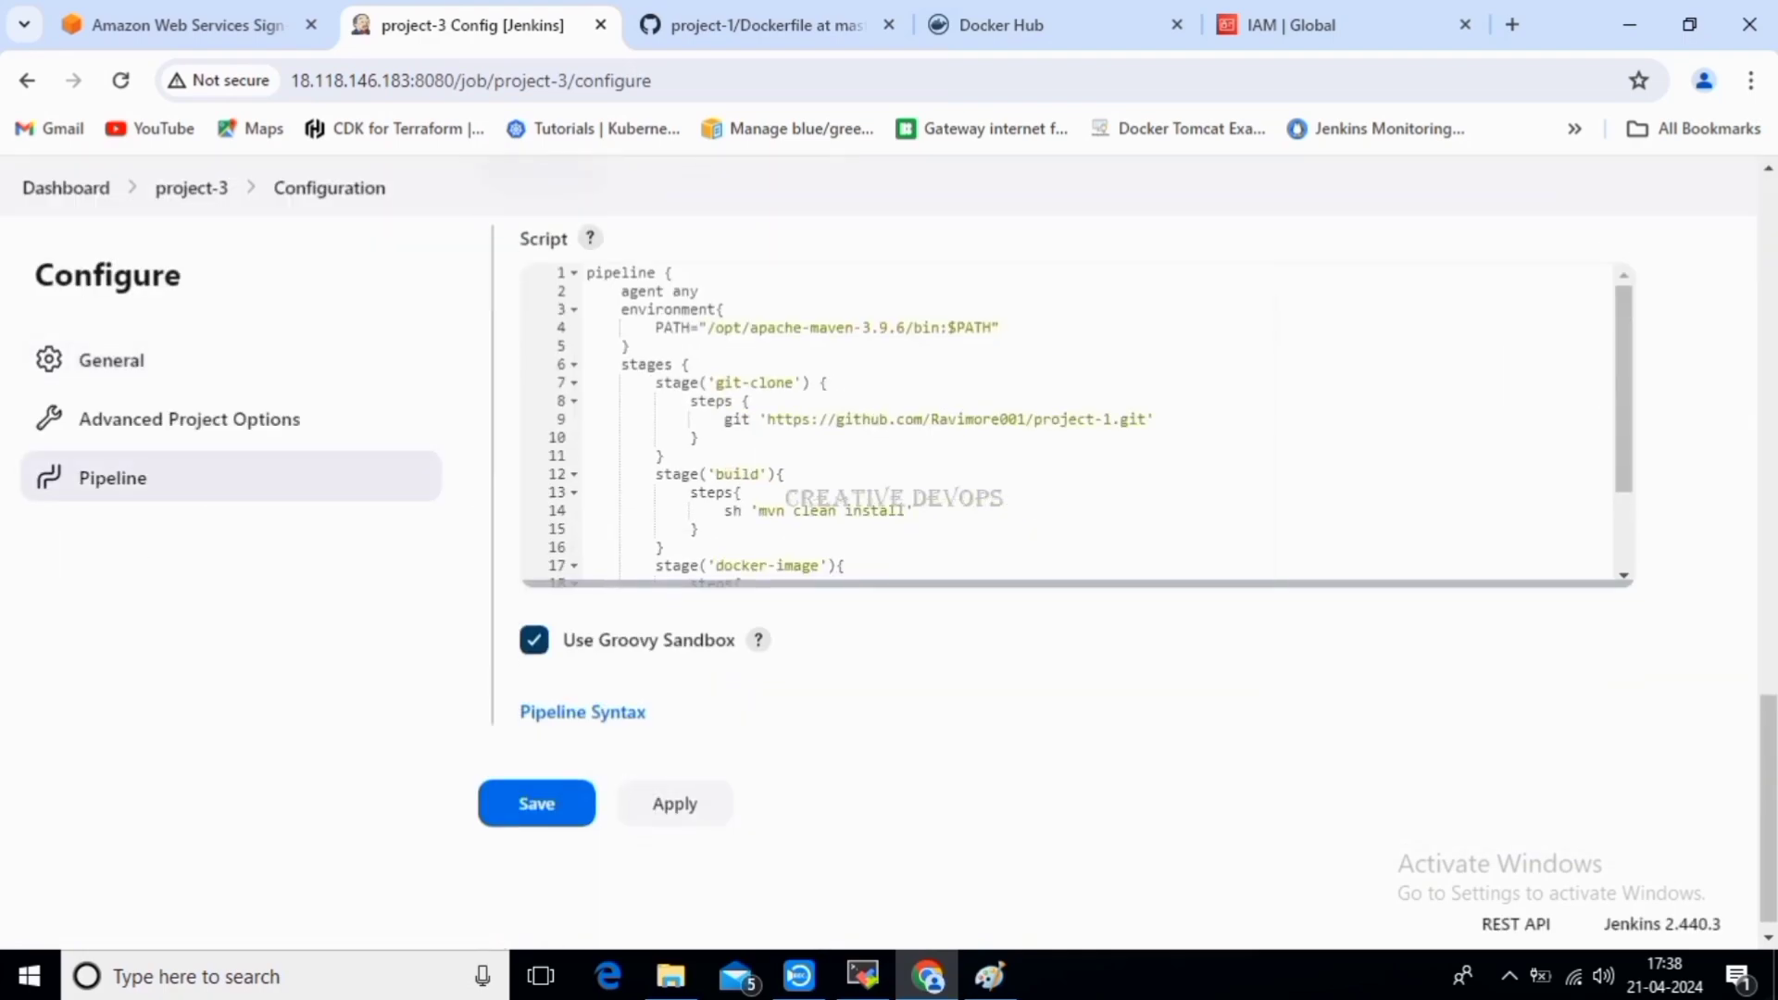
drag(1623, 399, 1623, 482)
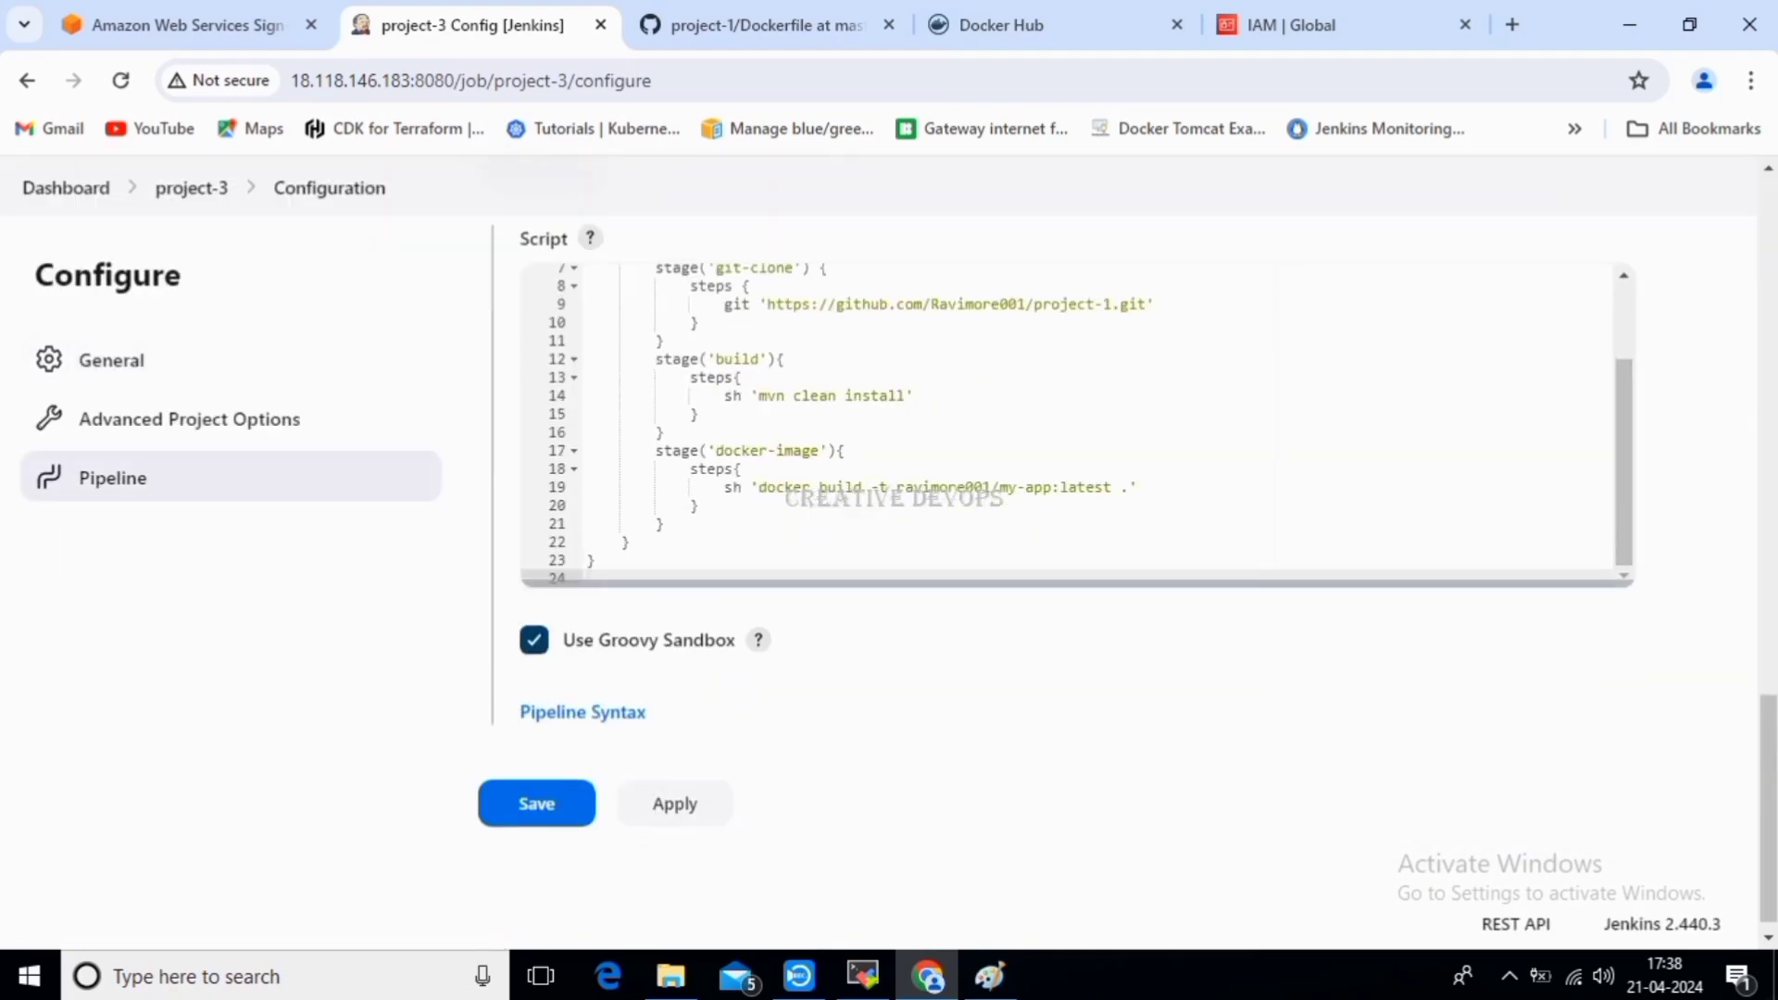
Add a stage('docker-repo') with an empty steps block after the docker-image stage.
click(667, 524)
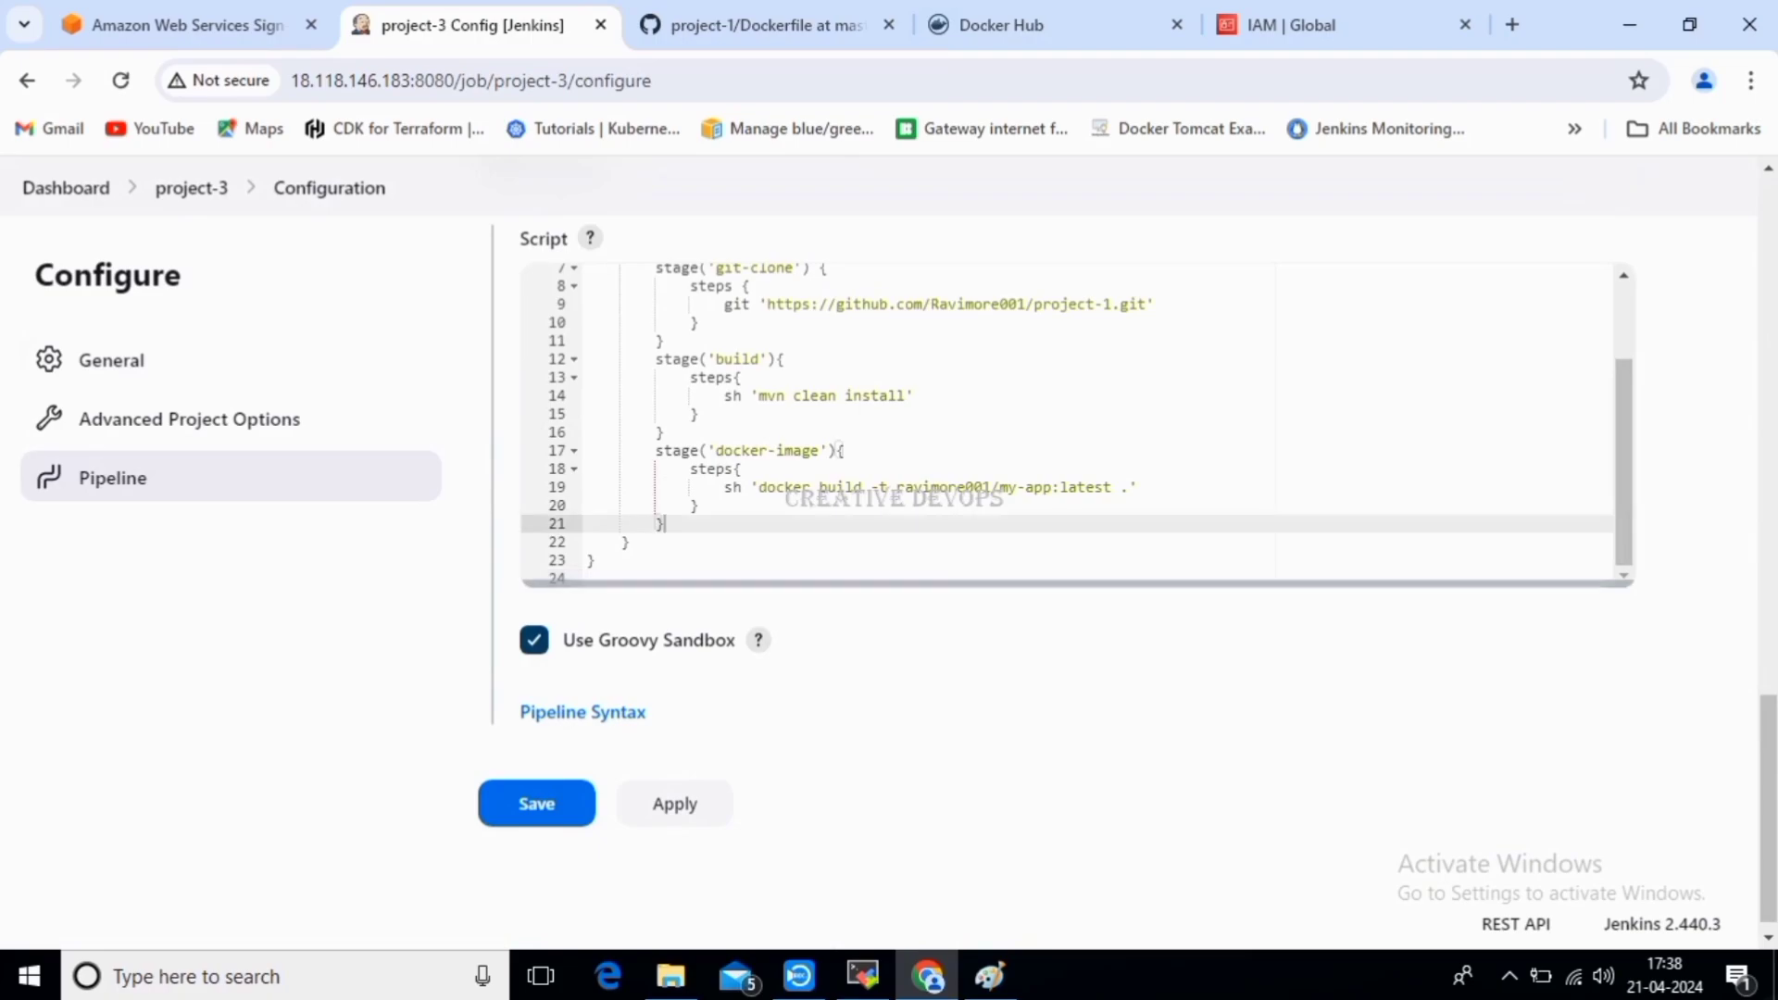
key(Return)
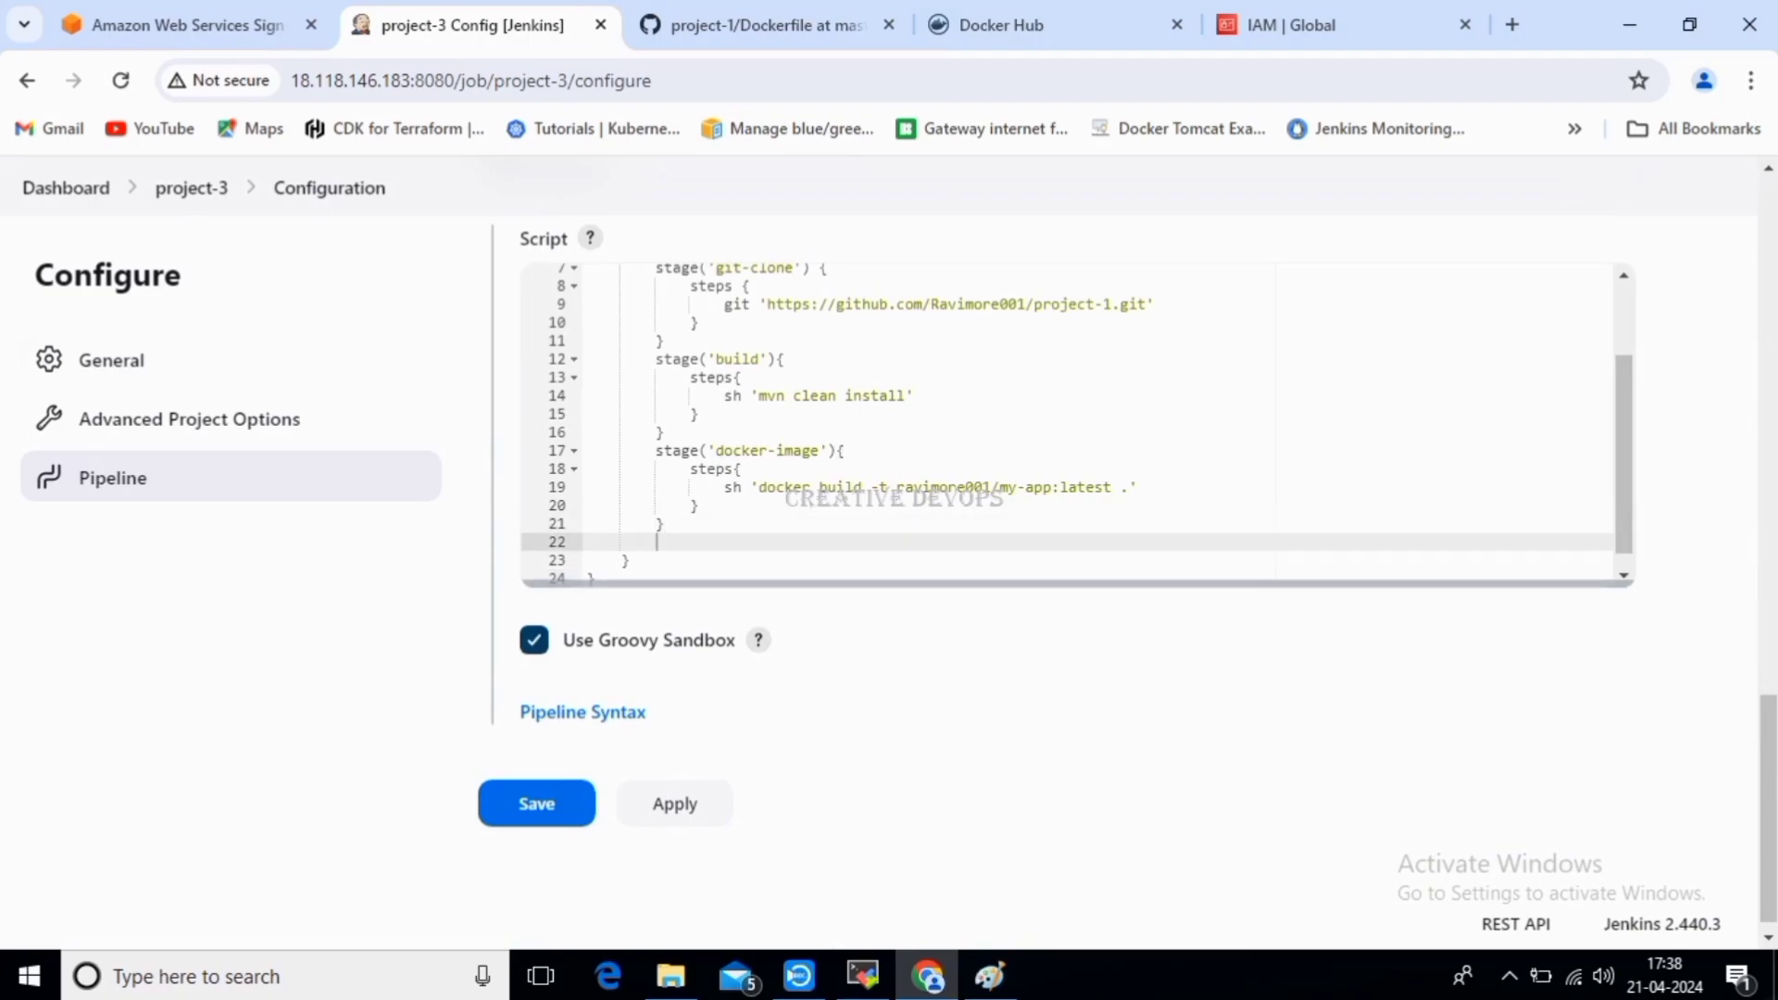
text(stage()
text('do)
text(cker-)
text(repi)
key(BackSpace)
text(o)
key(Right)
key(Right)
text({)
key(Return)
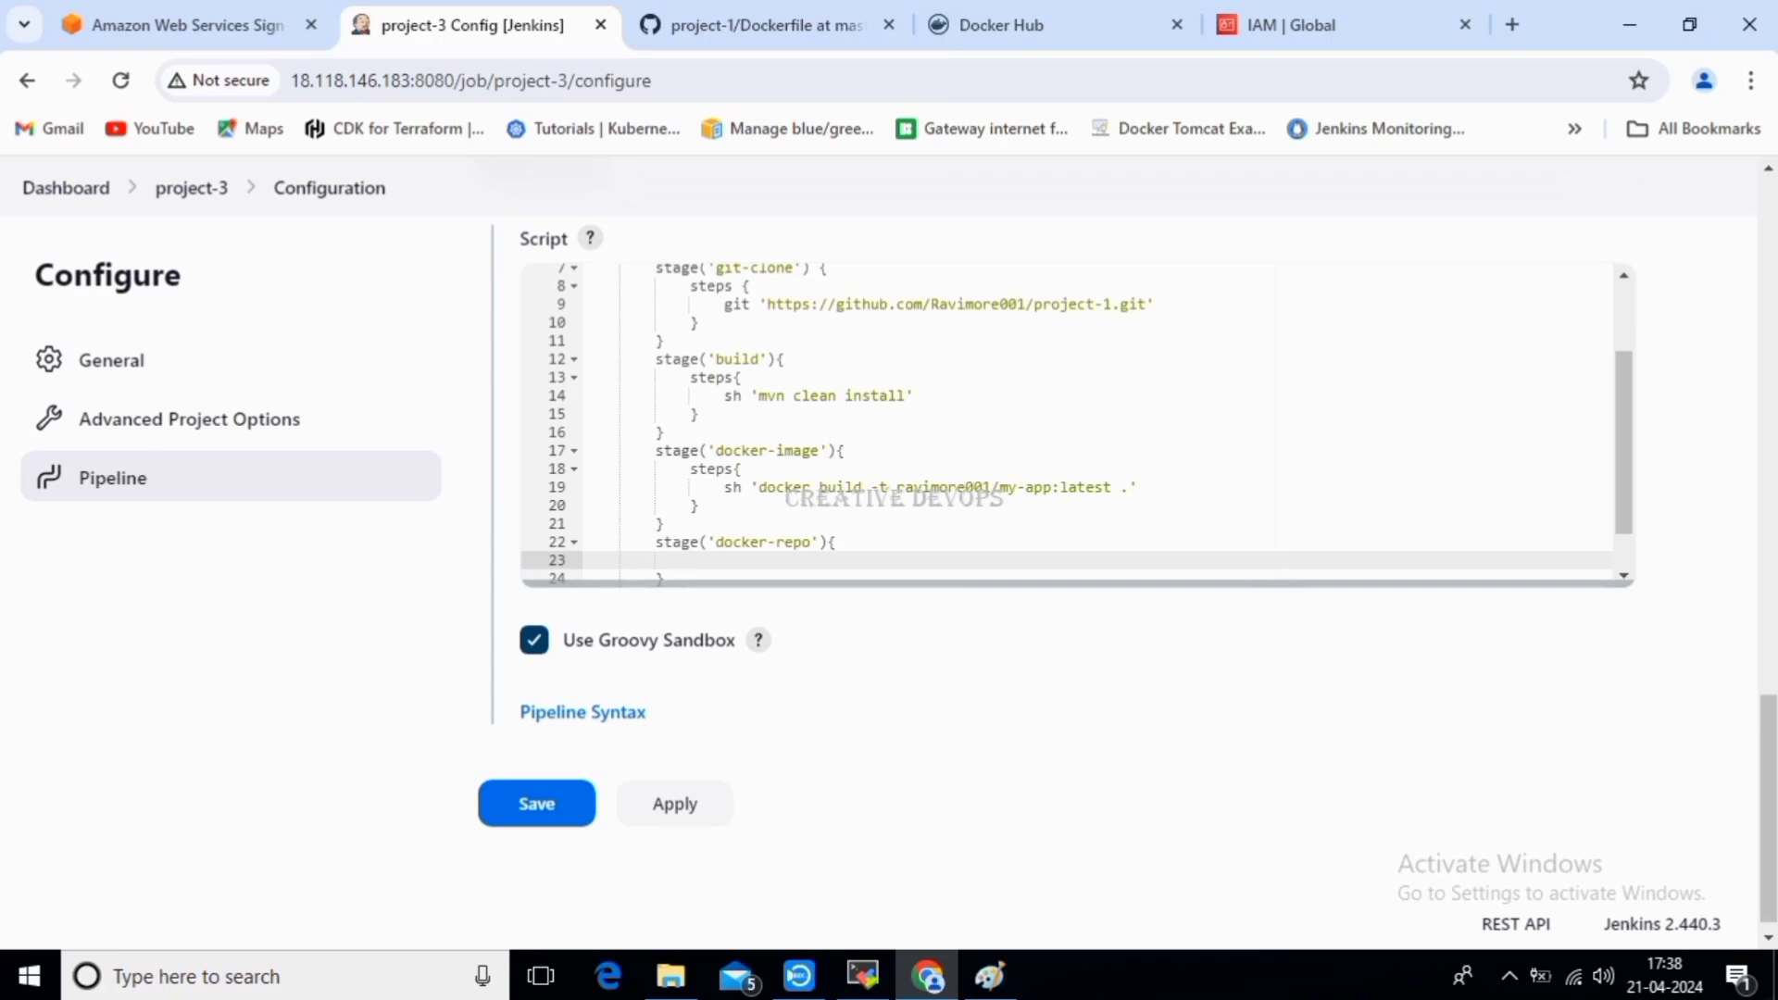
text(steps{)
key(Return)
drag(1624, 431, 1625, 482)
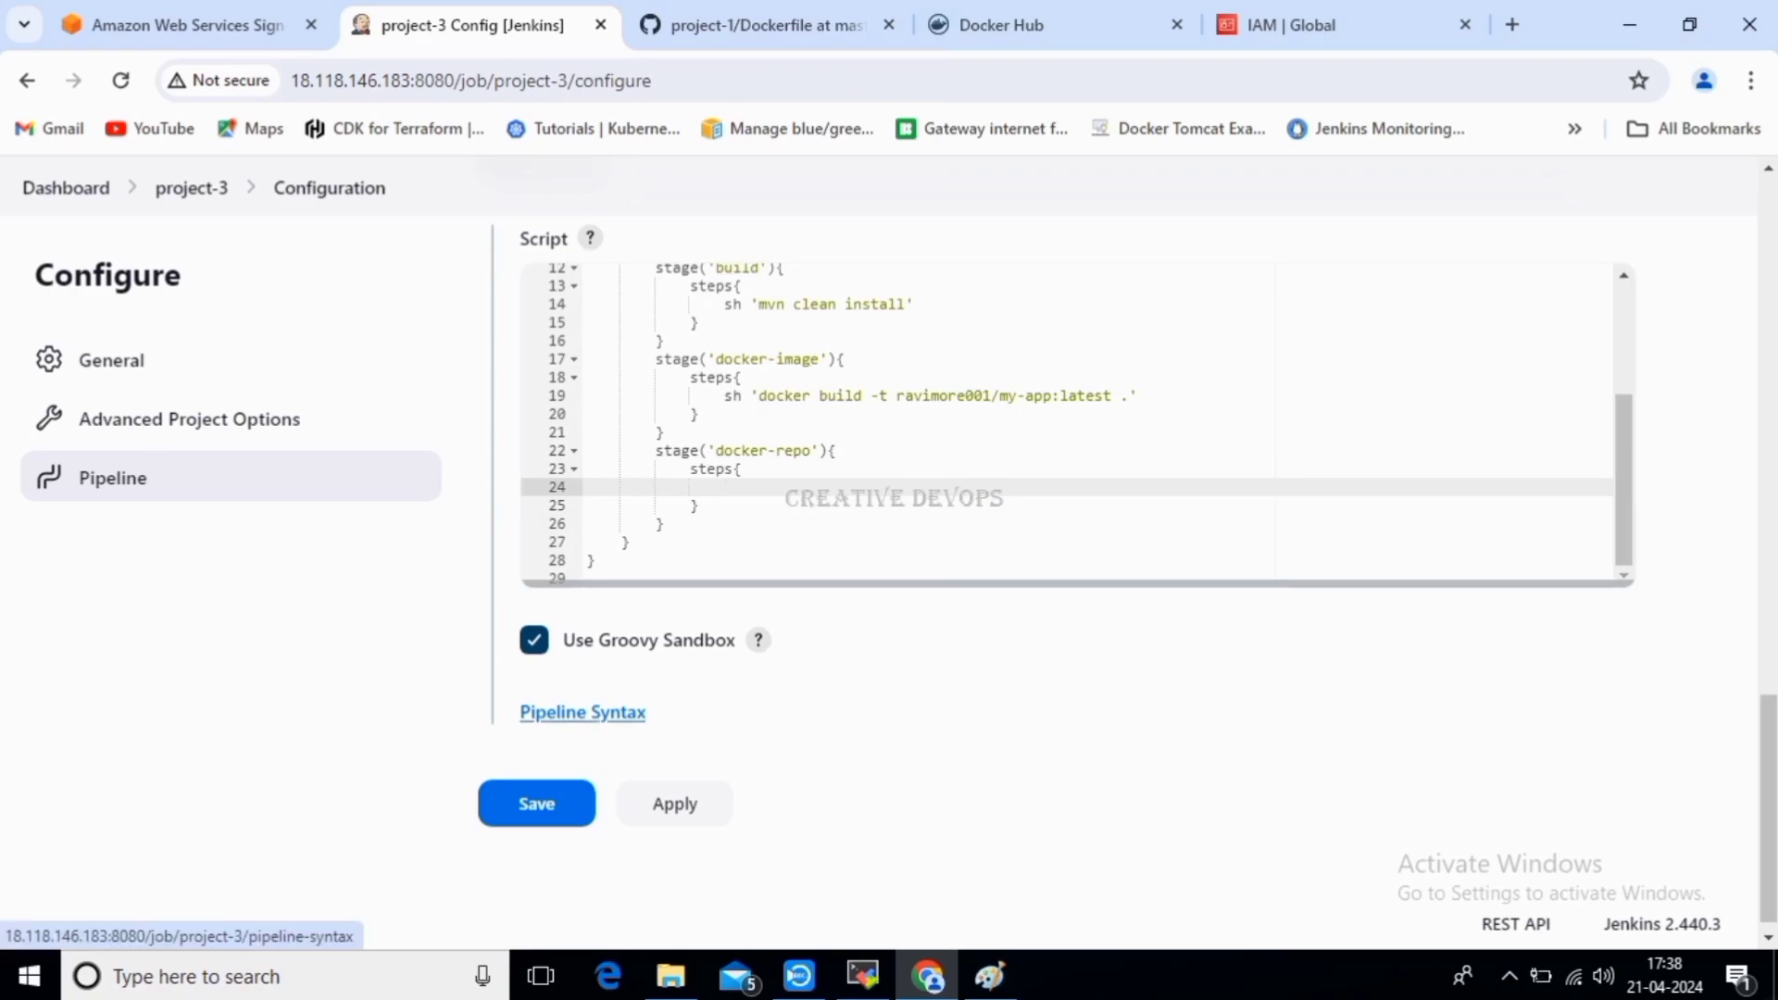
click(582, 712)
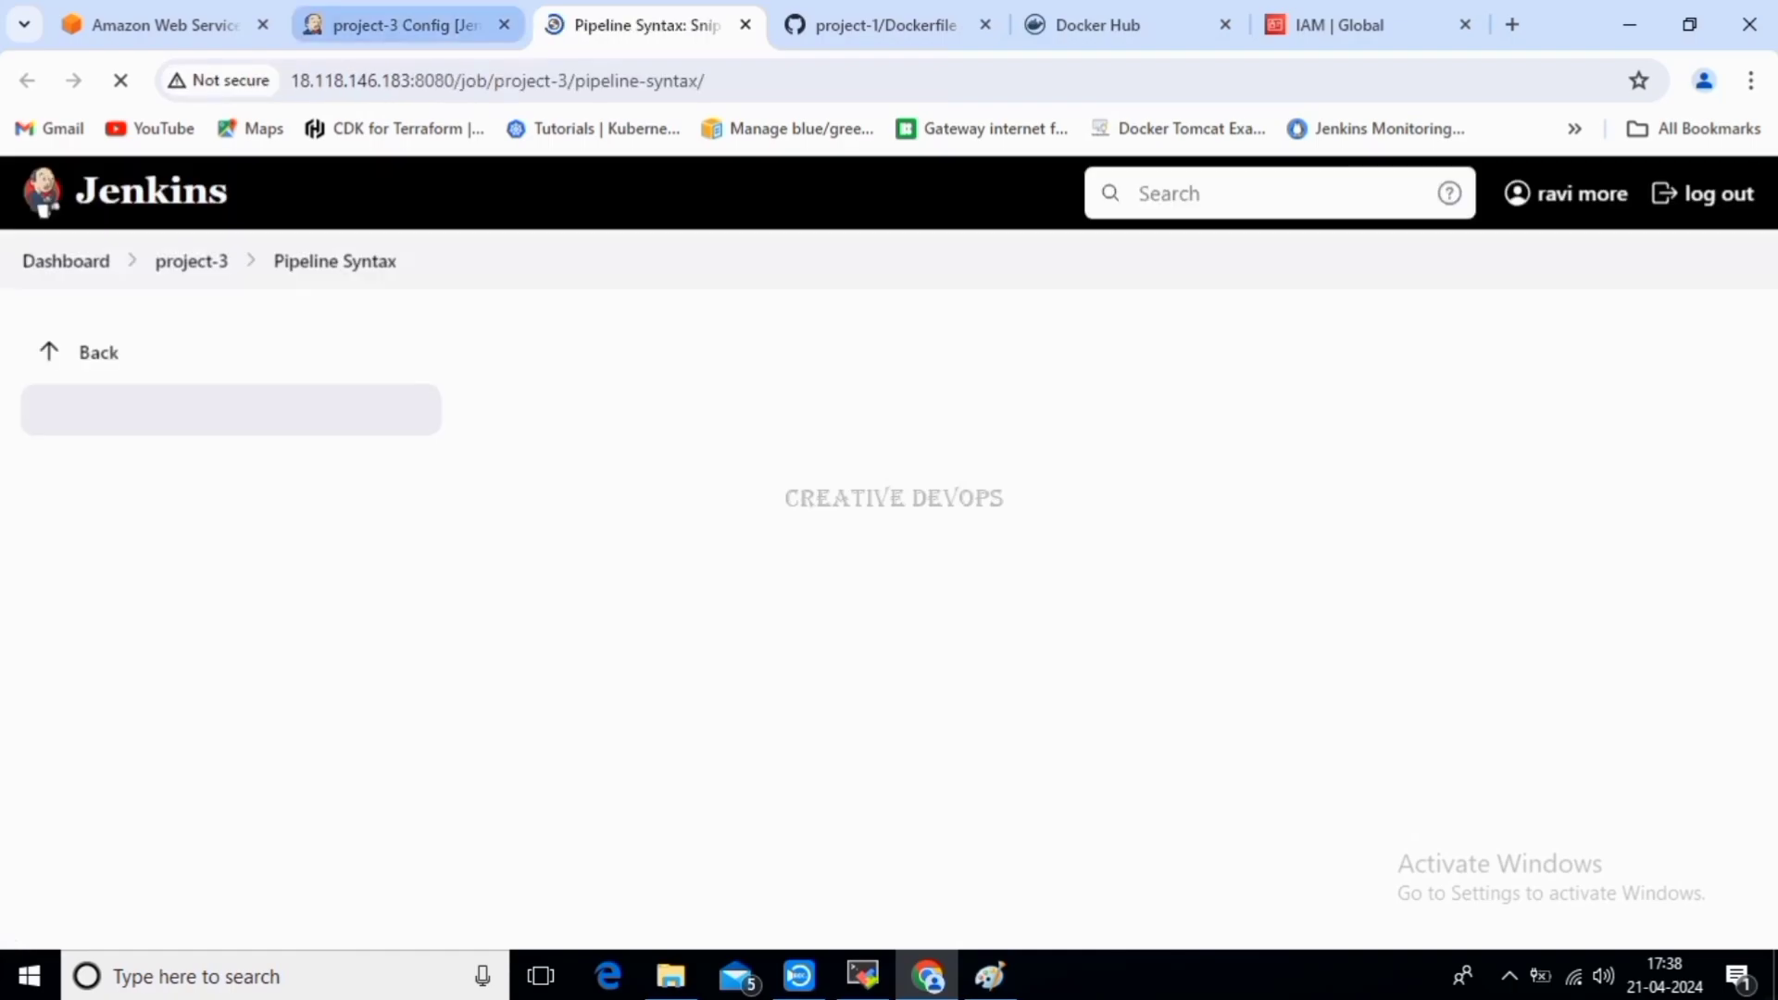
In the Pipeline Syntax snippet generator, choose the withCredentials sample step.
click(408, 25)
click(645, 25)
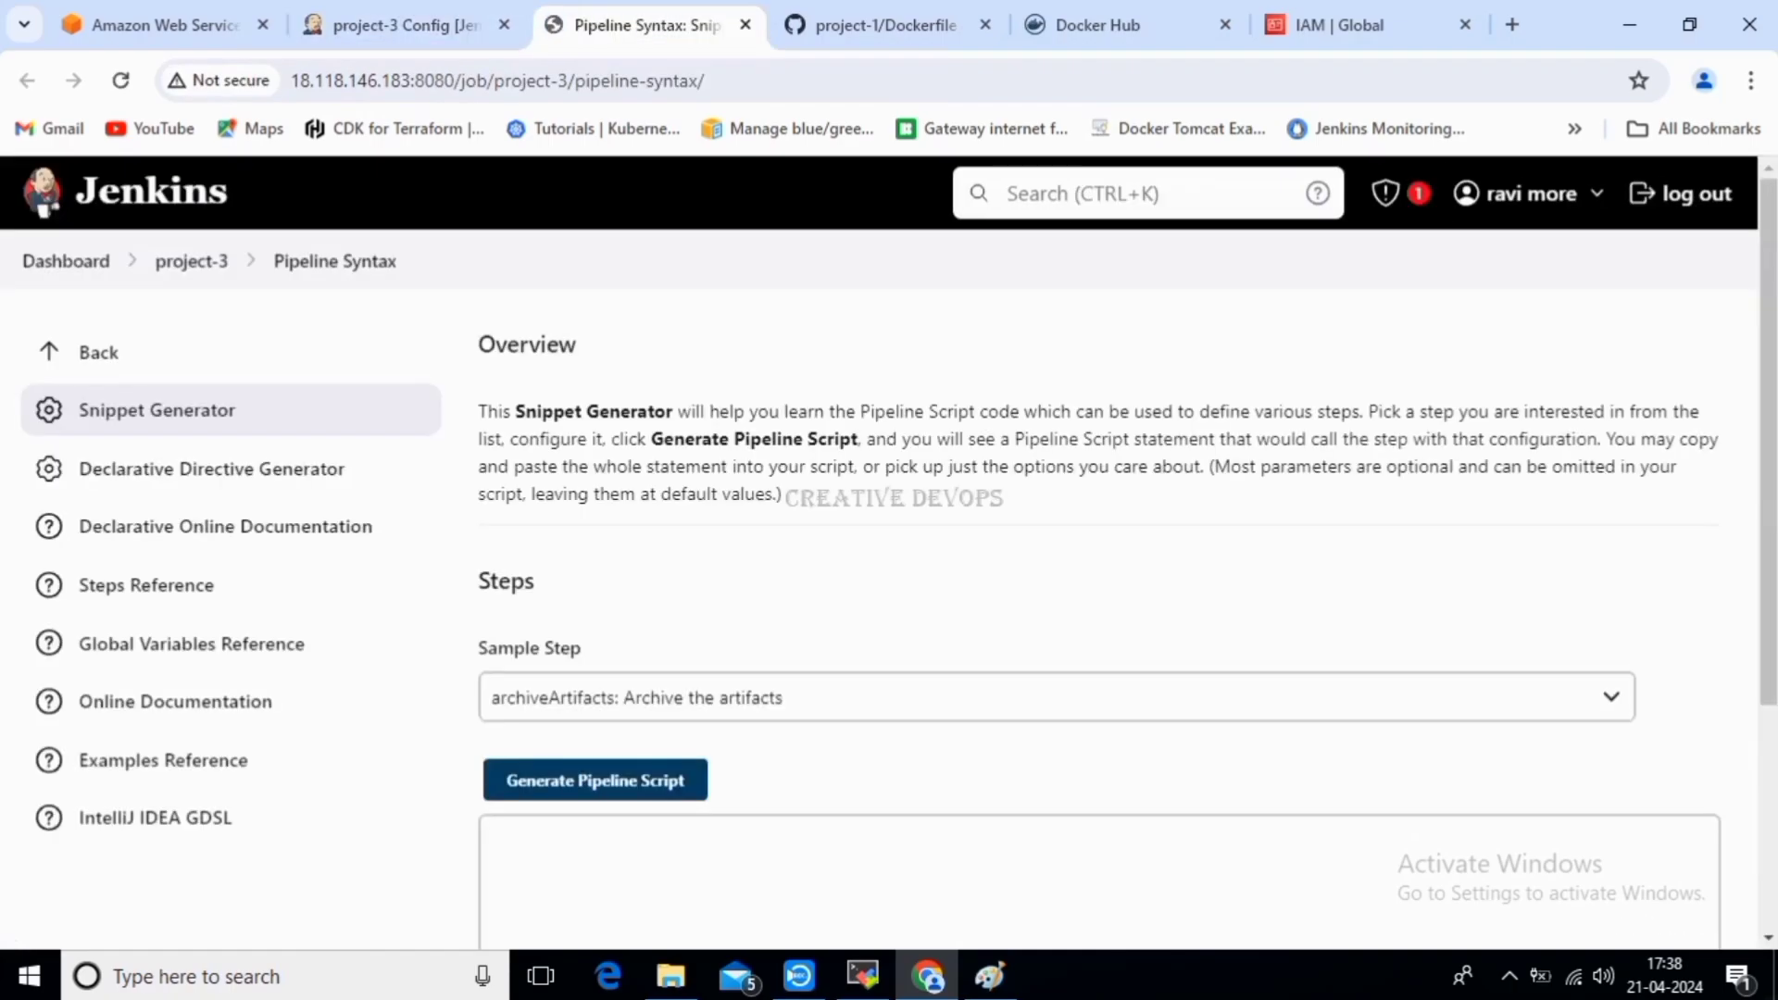
scroll(1019, 555, down, 3)
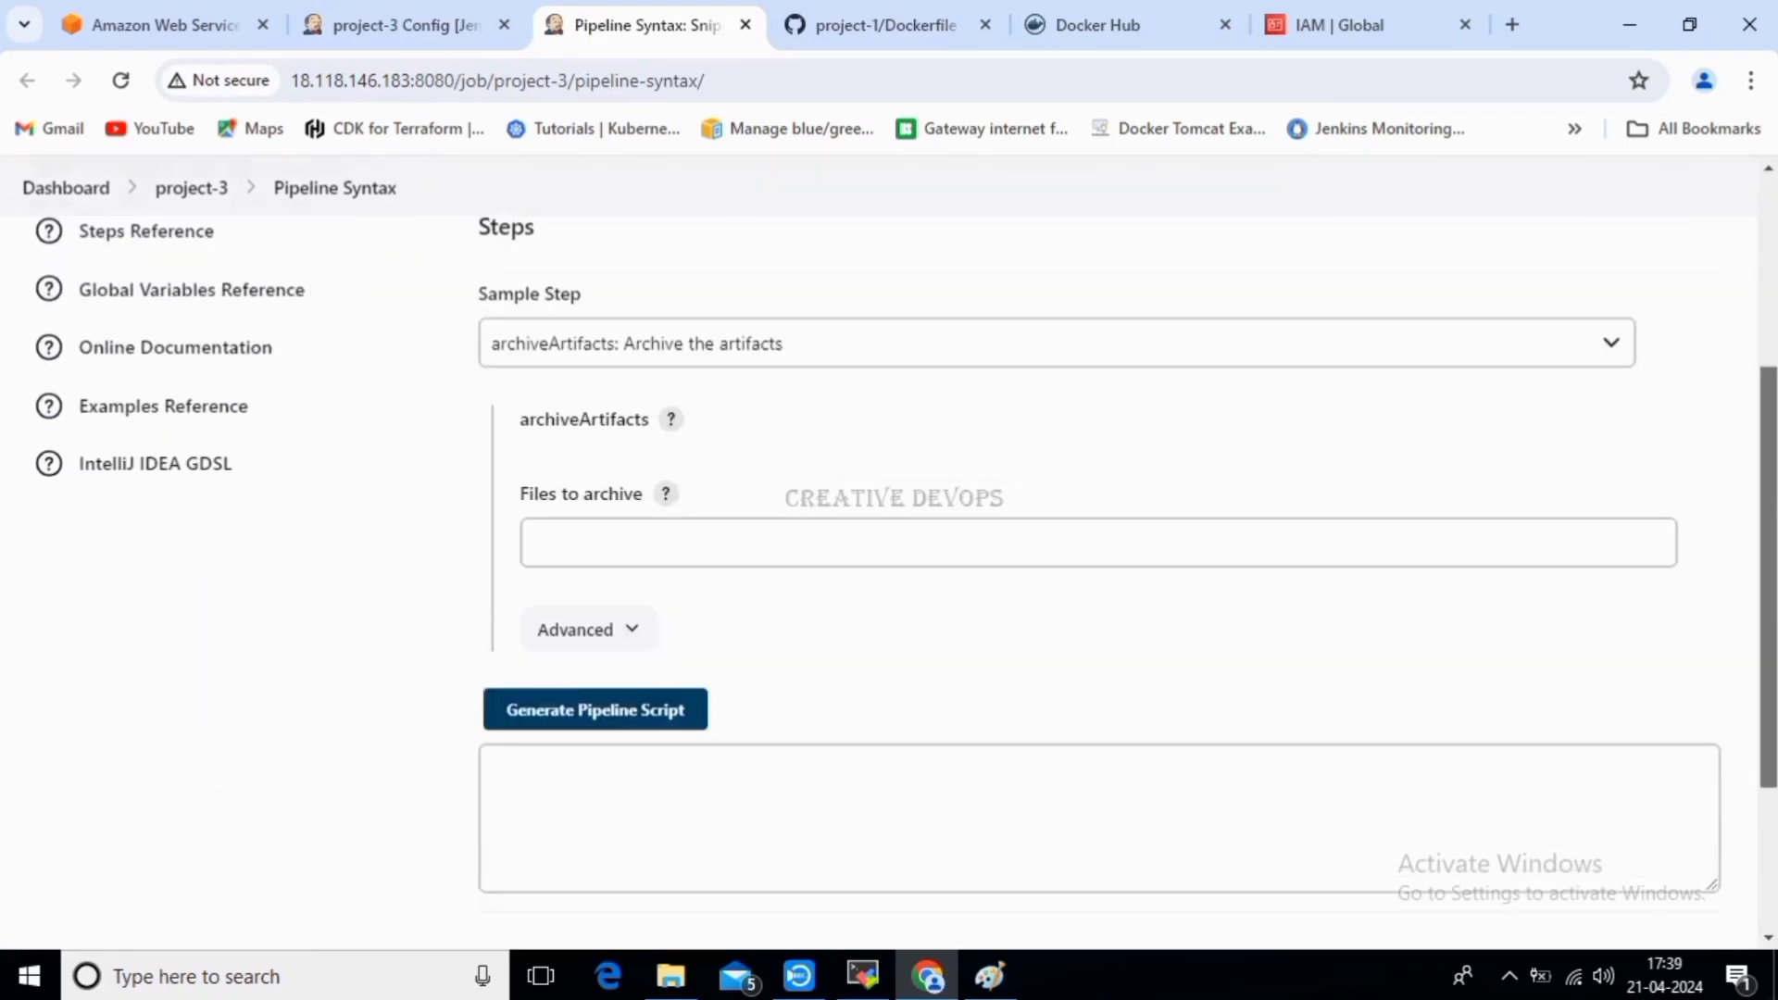
click(1056, 344)
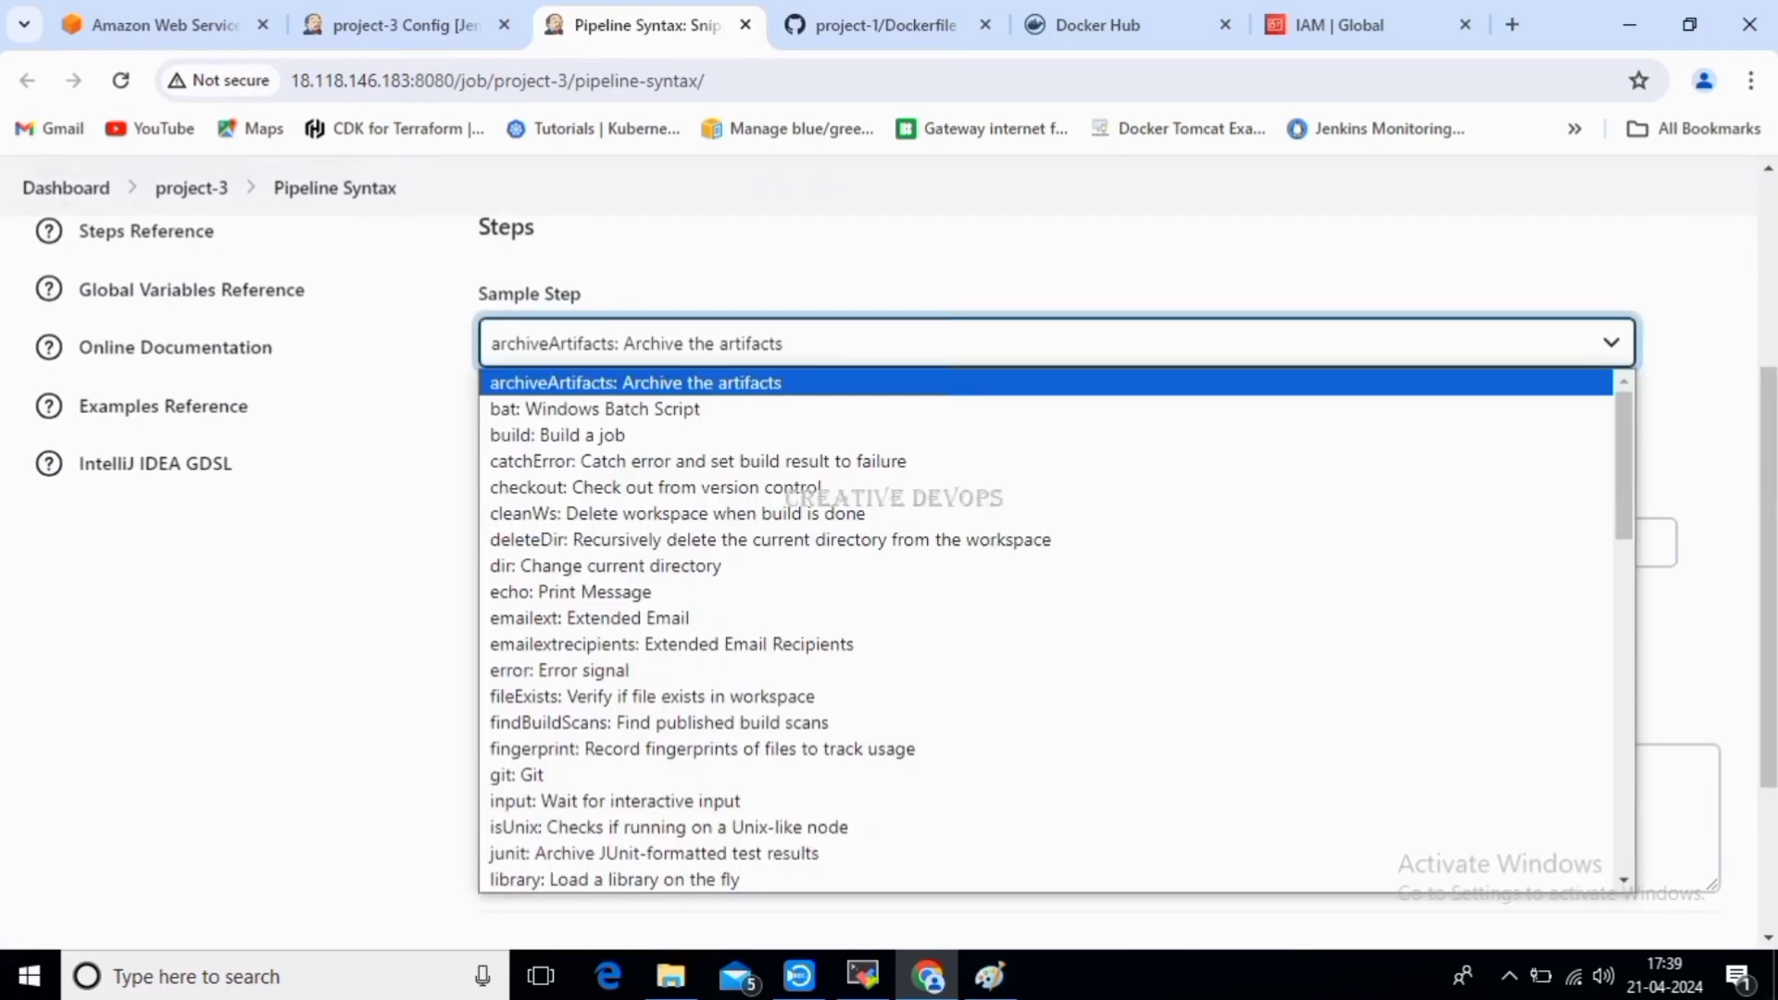
key(w)
key(w)
key(w)
key(w)
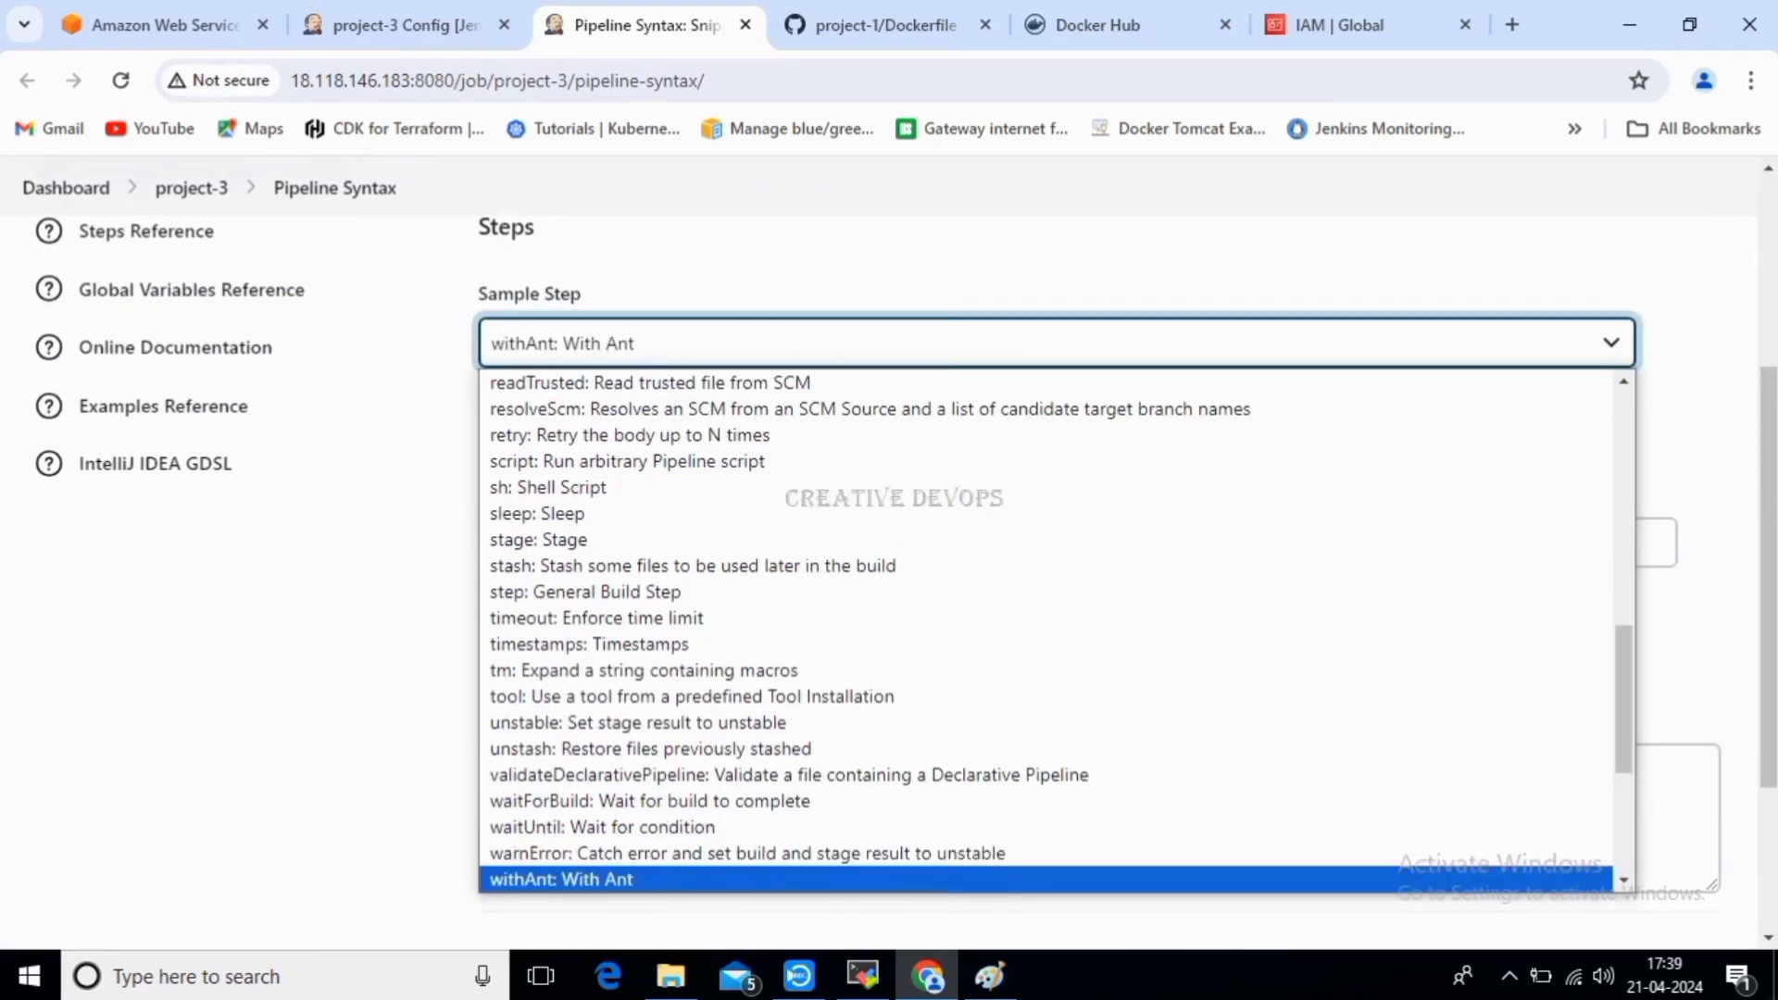
key(w)
key(w)
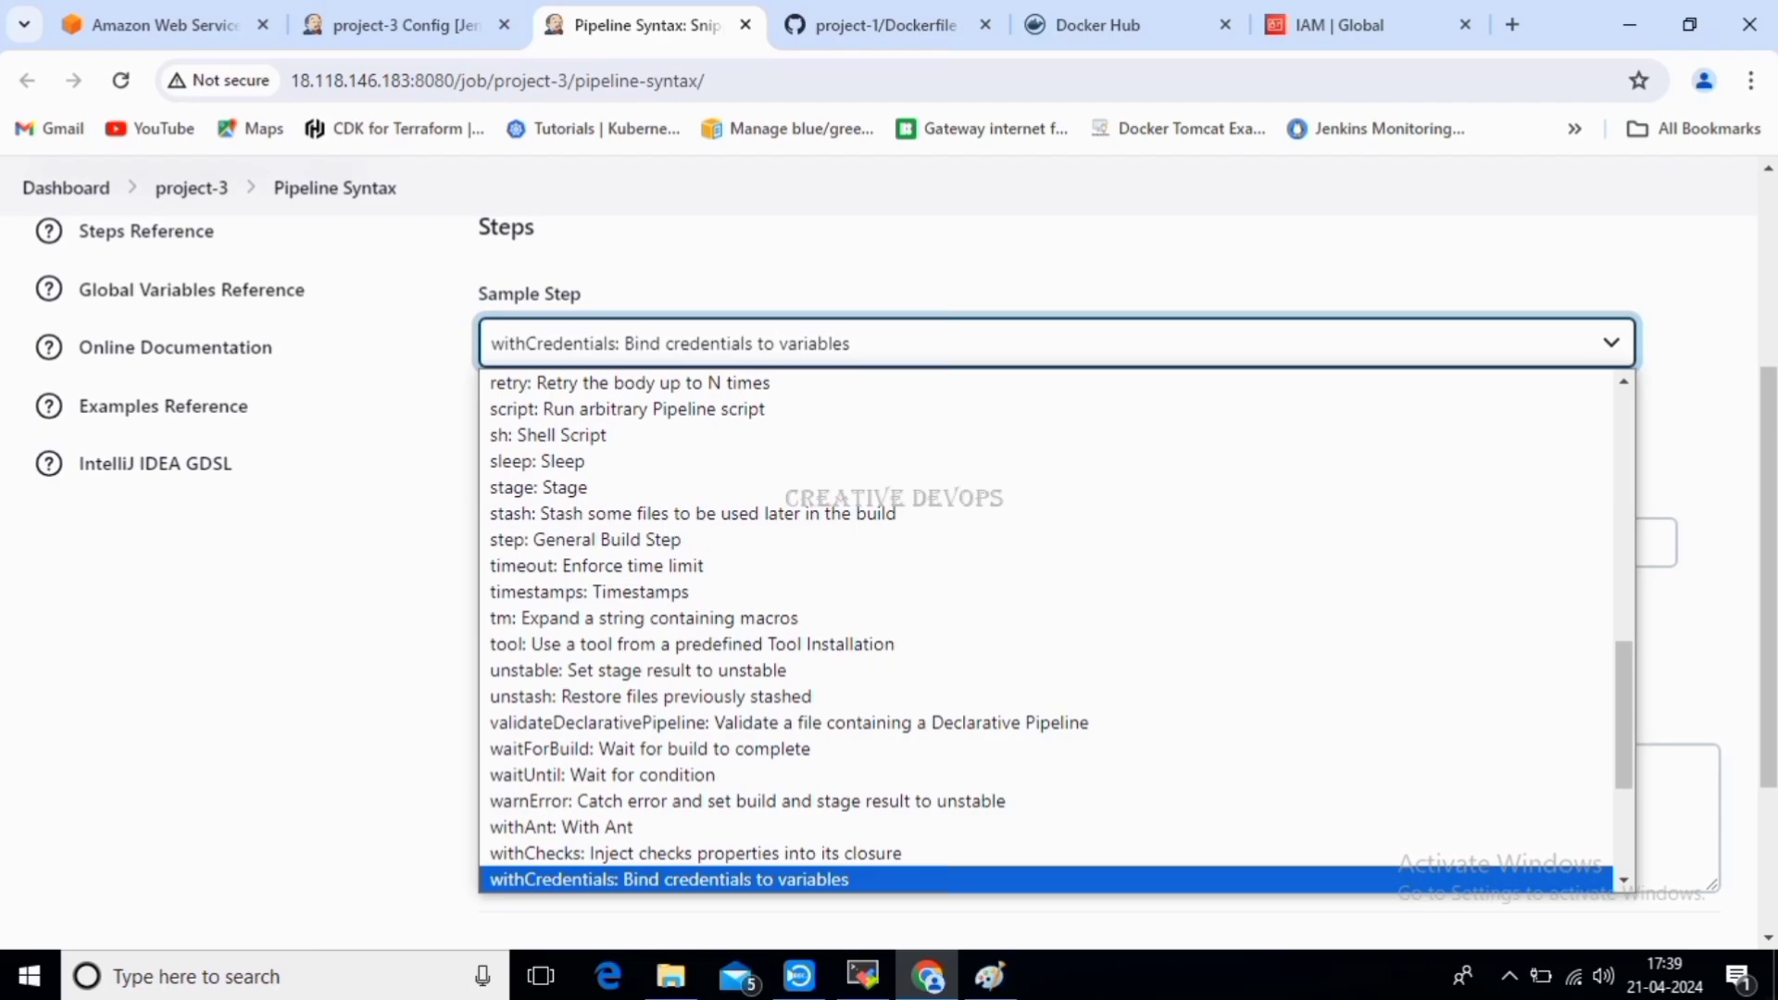
key(Return)
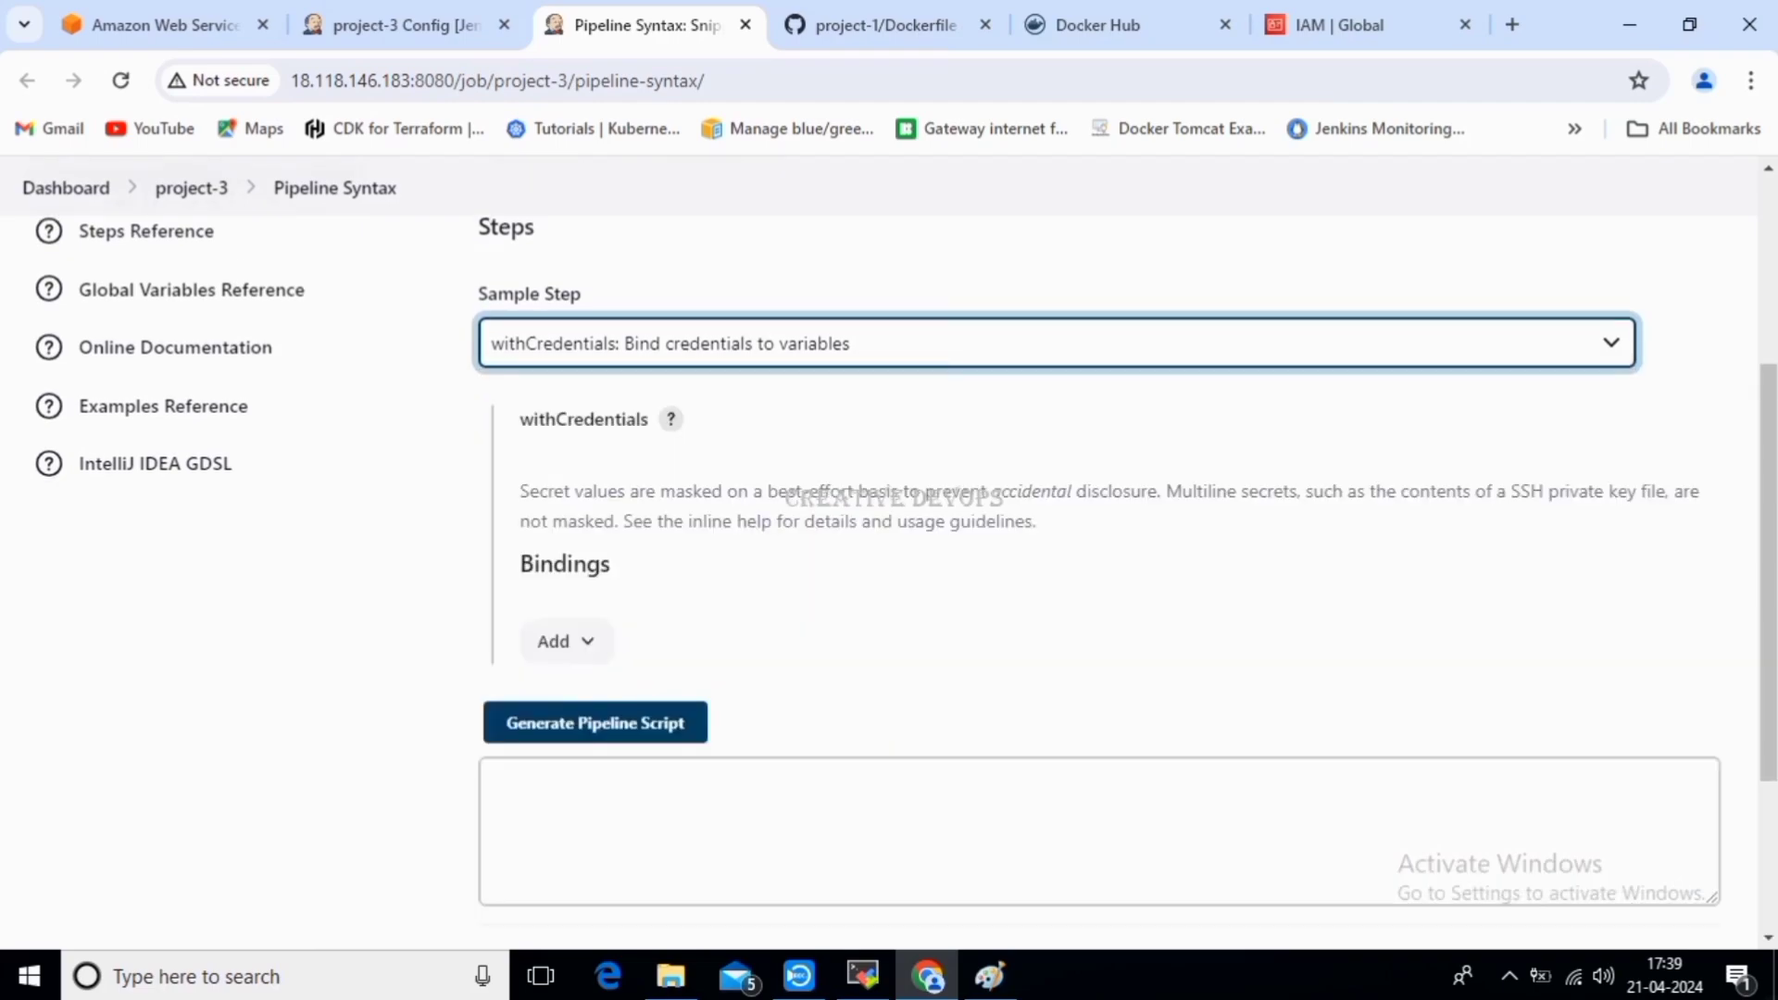
mouse_move(1769, 574)
mouse_down()
mouse_move(1769, 607)
mouse_move(1769, 586)
mouse_up()
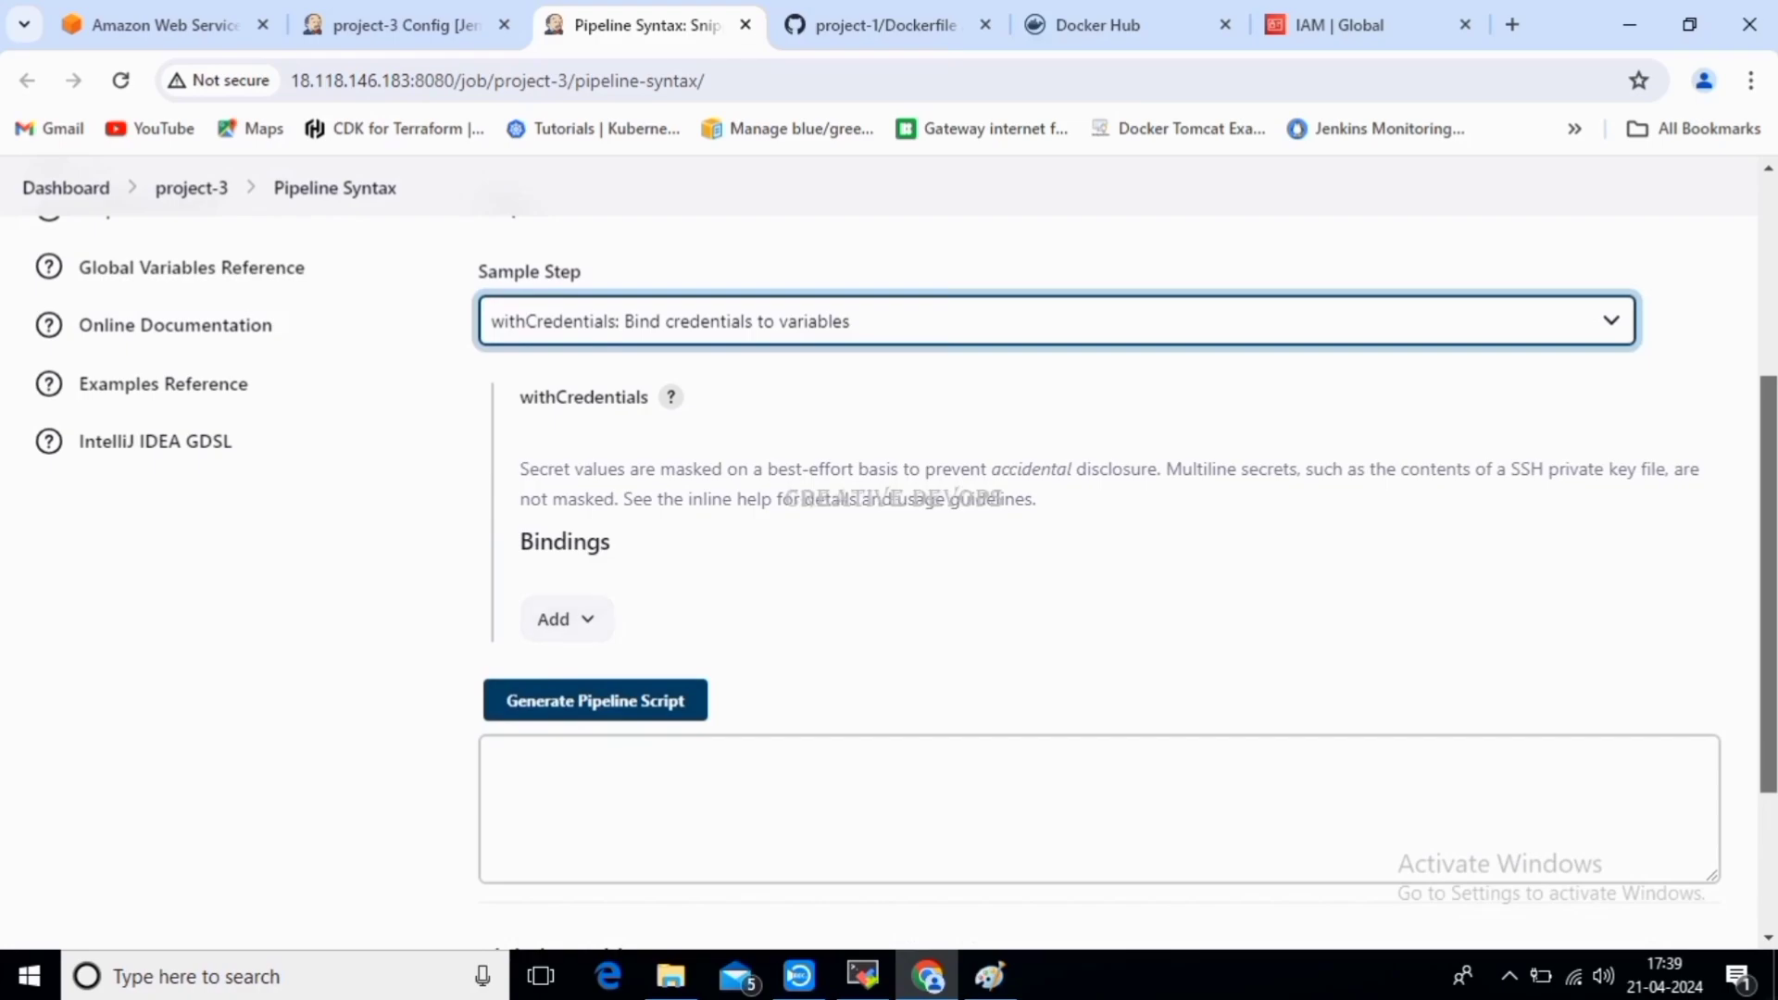
drag(519, 542, 606, 619)
click(685, 592)
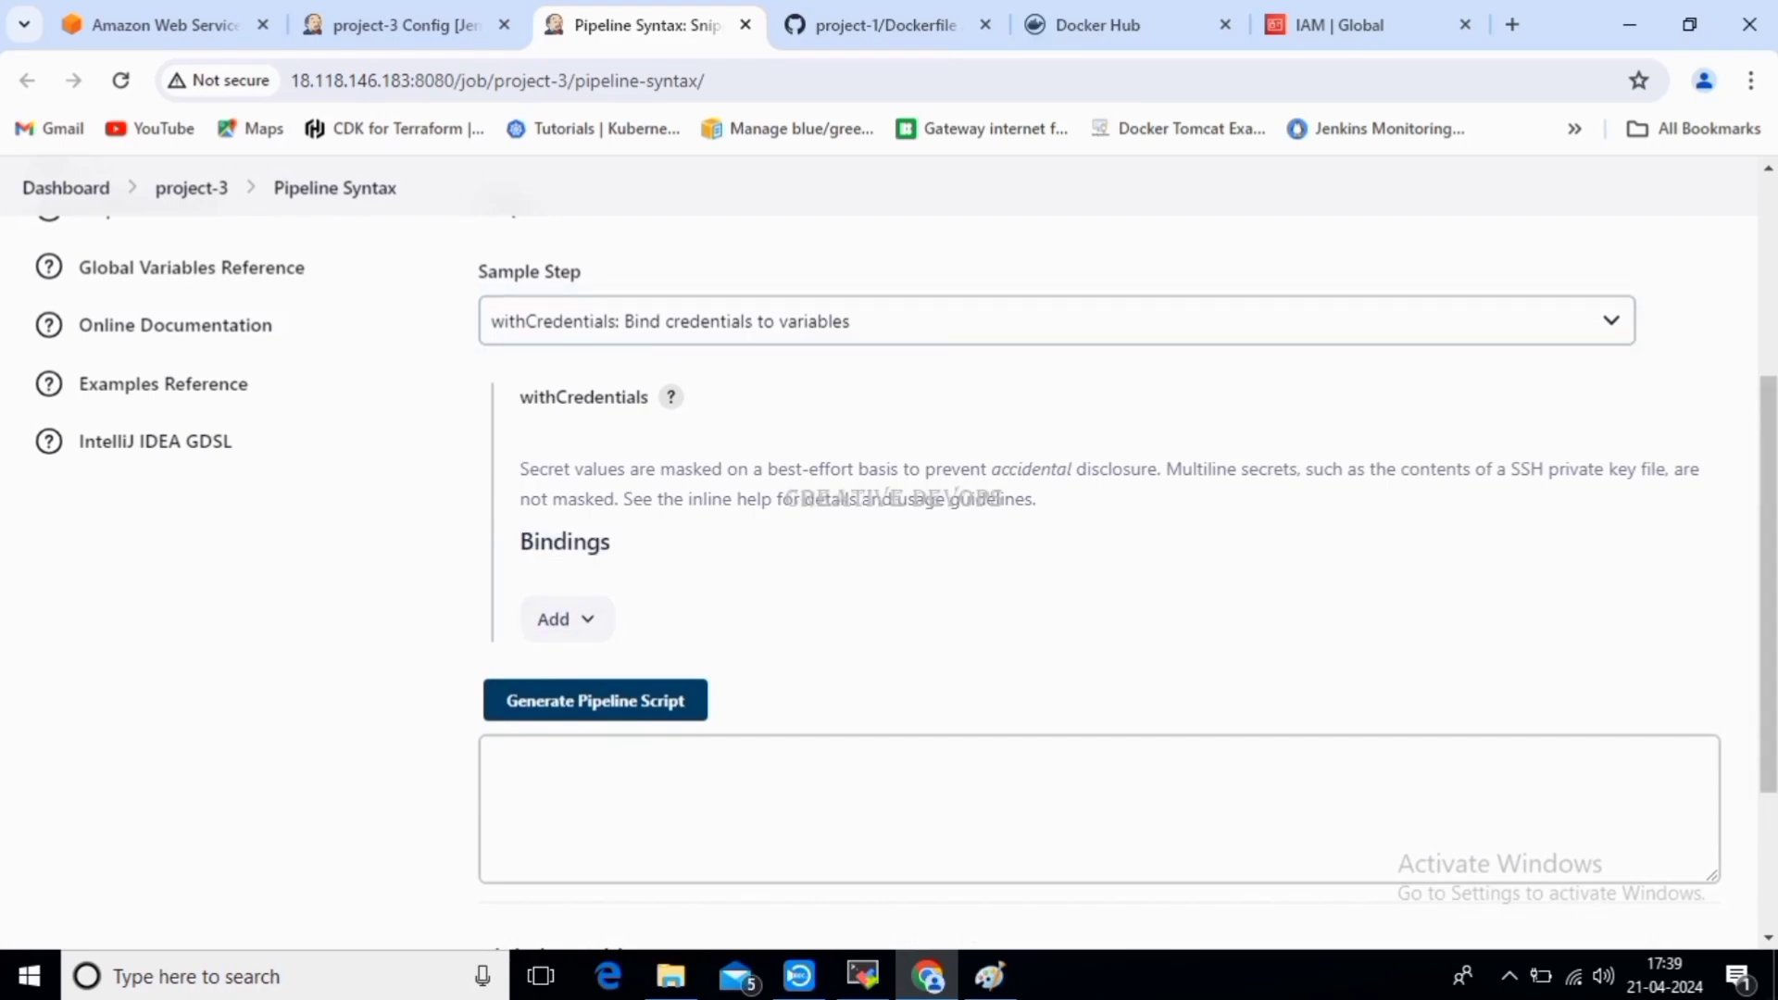
Bind Secret text docker_cred to variable docker, generate the snippet, and copy it.
click(560, 618)
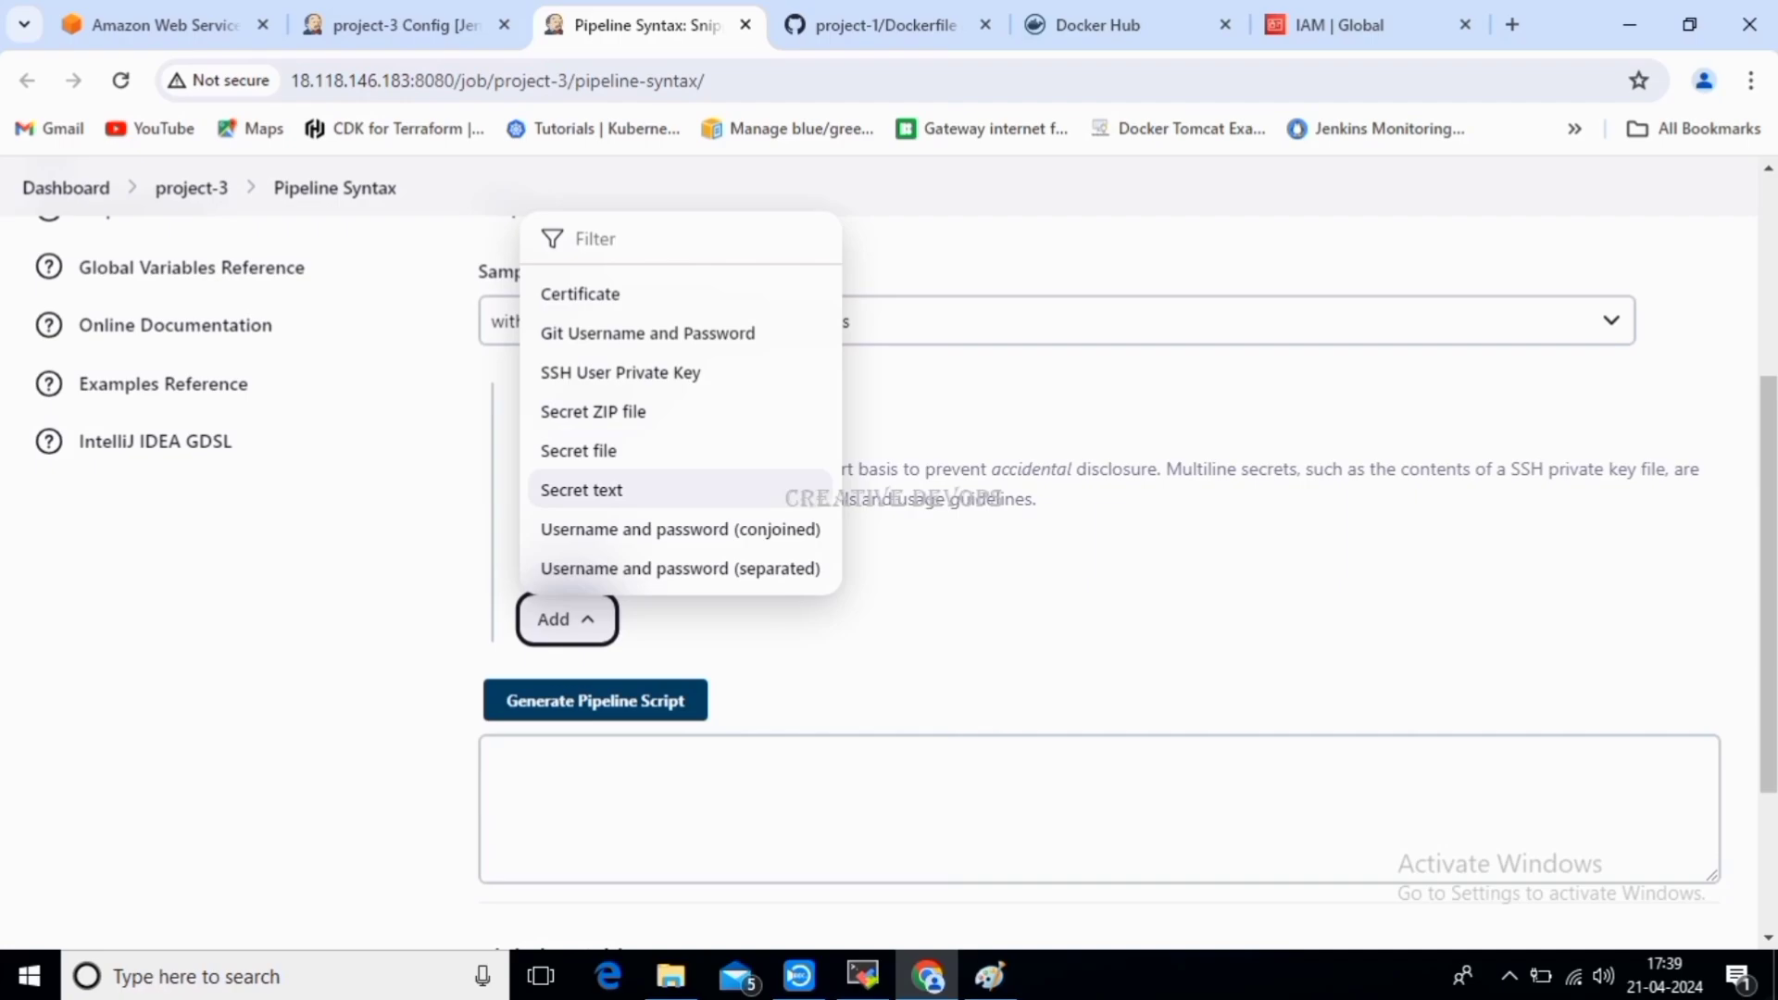
click(612, 491)
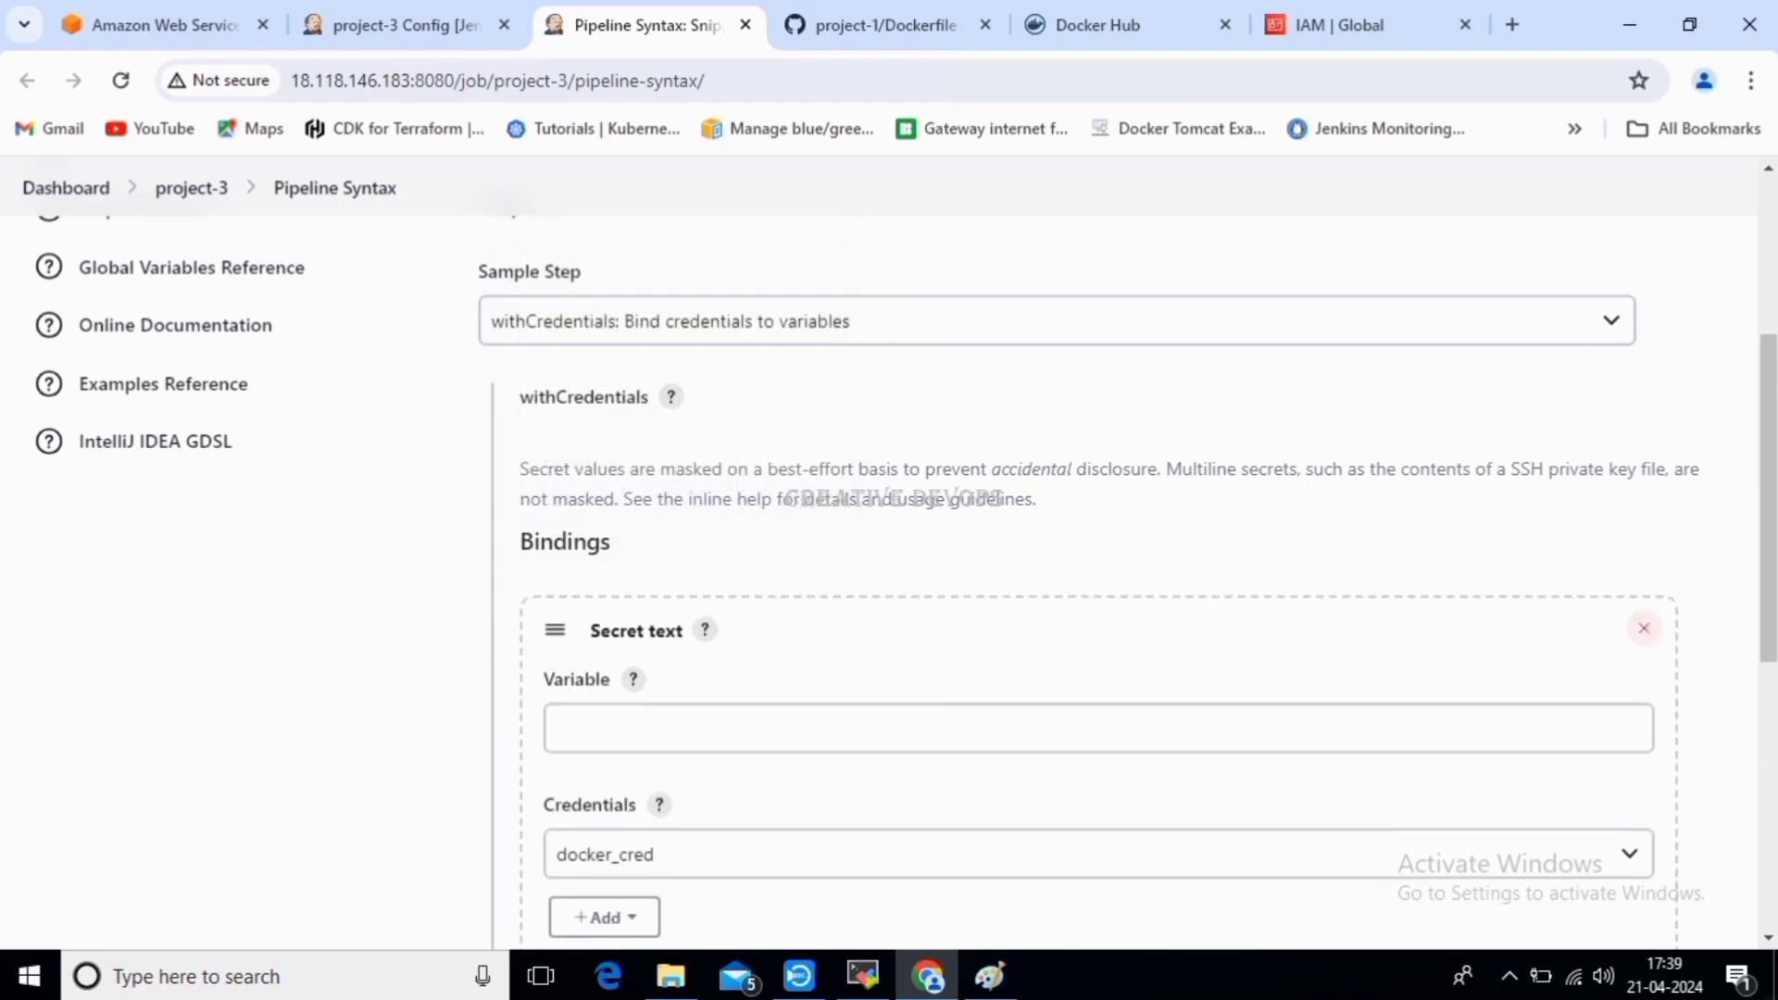
scroll(889, 574, down, 3)
click(741, 358)
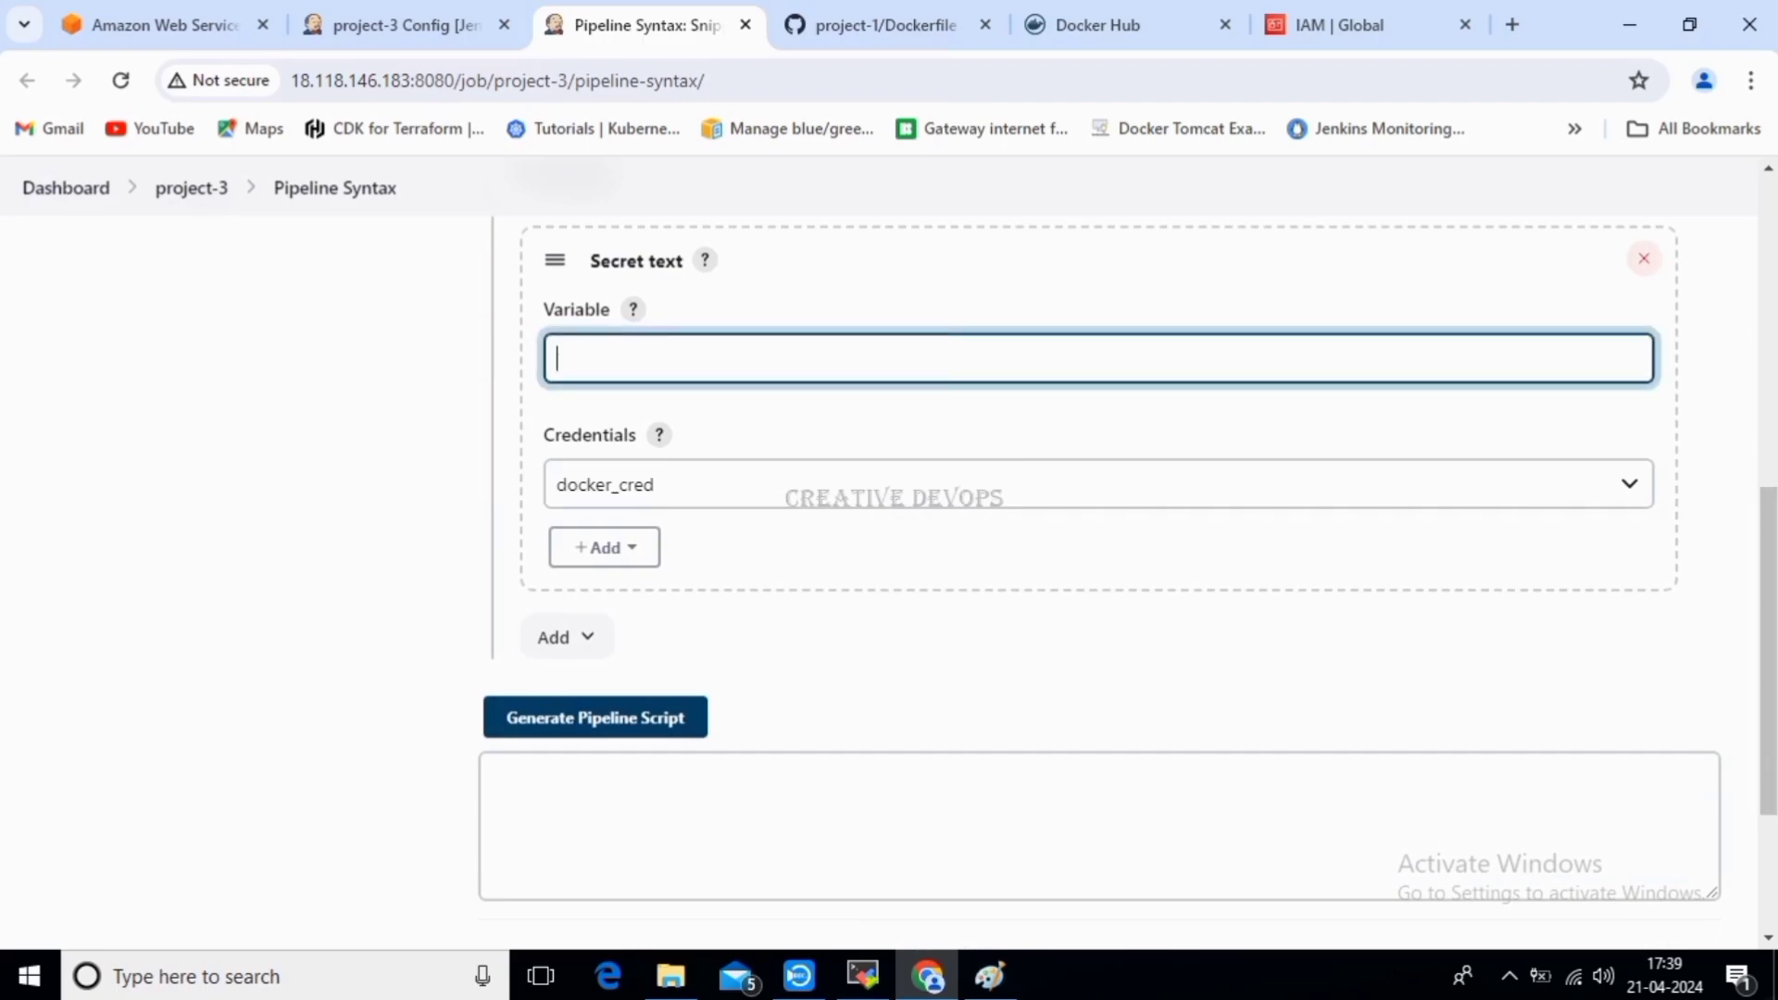
text(docker)
click(1098, 484)
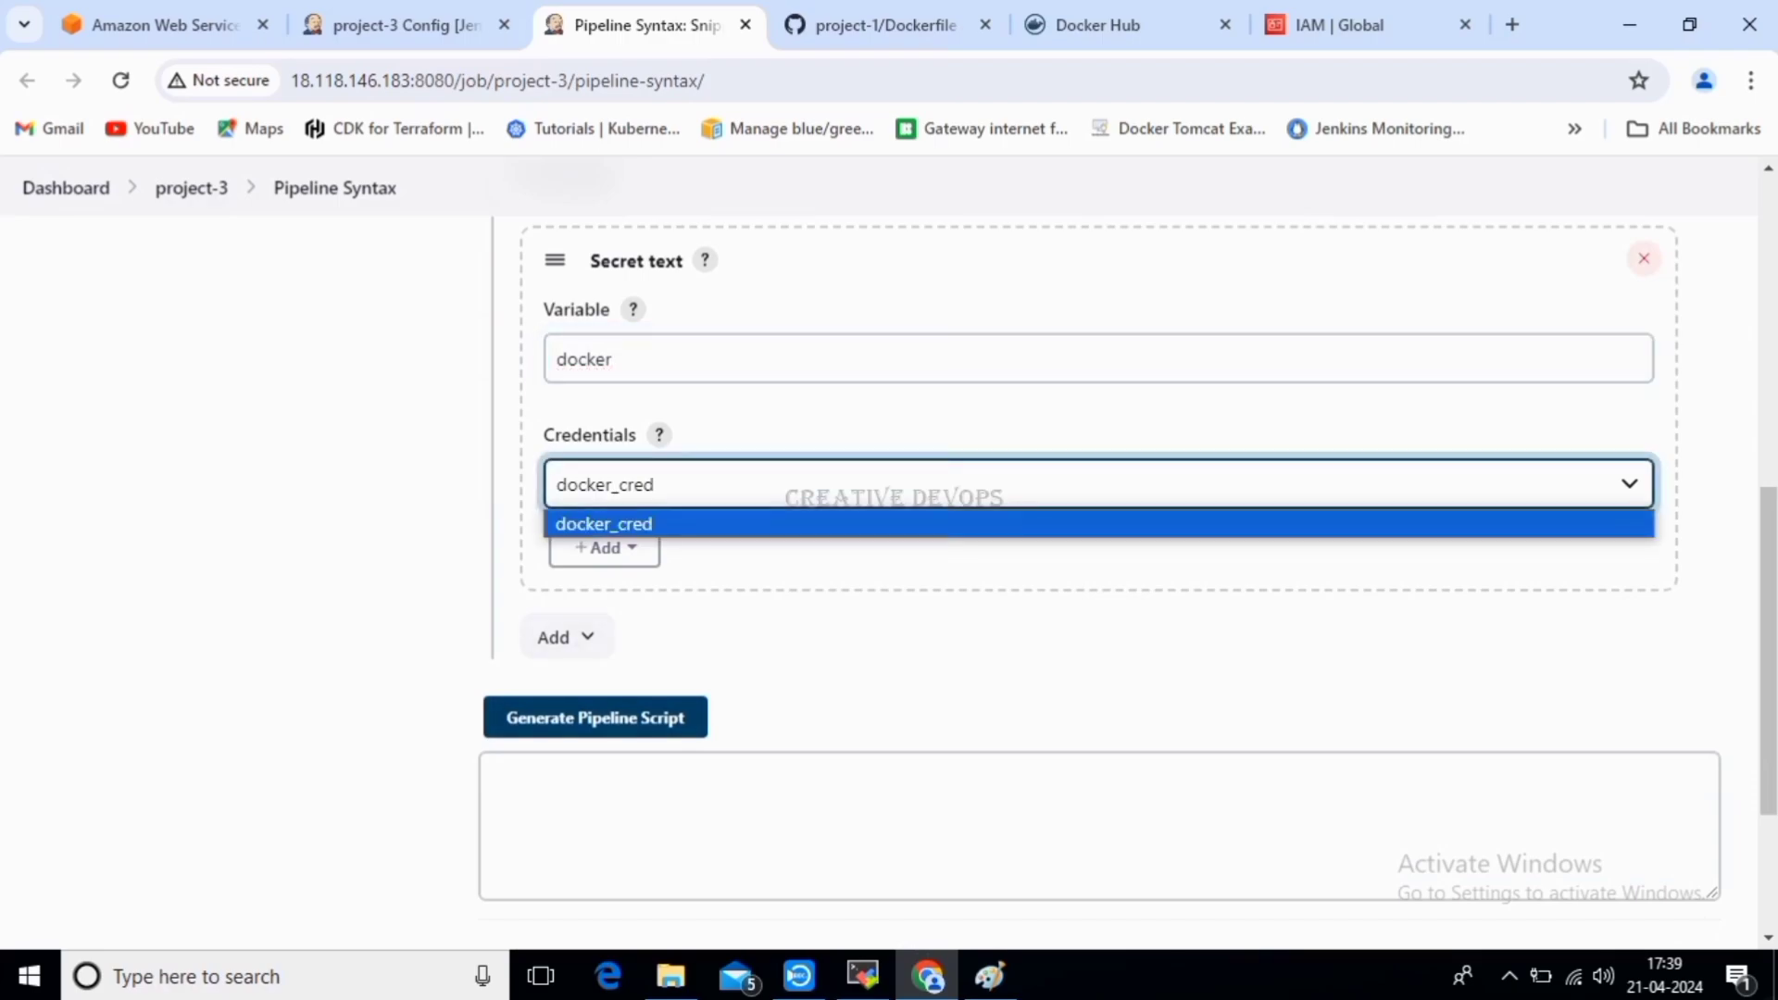
click(604, 524)
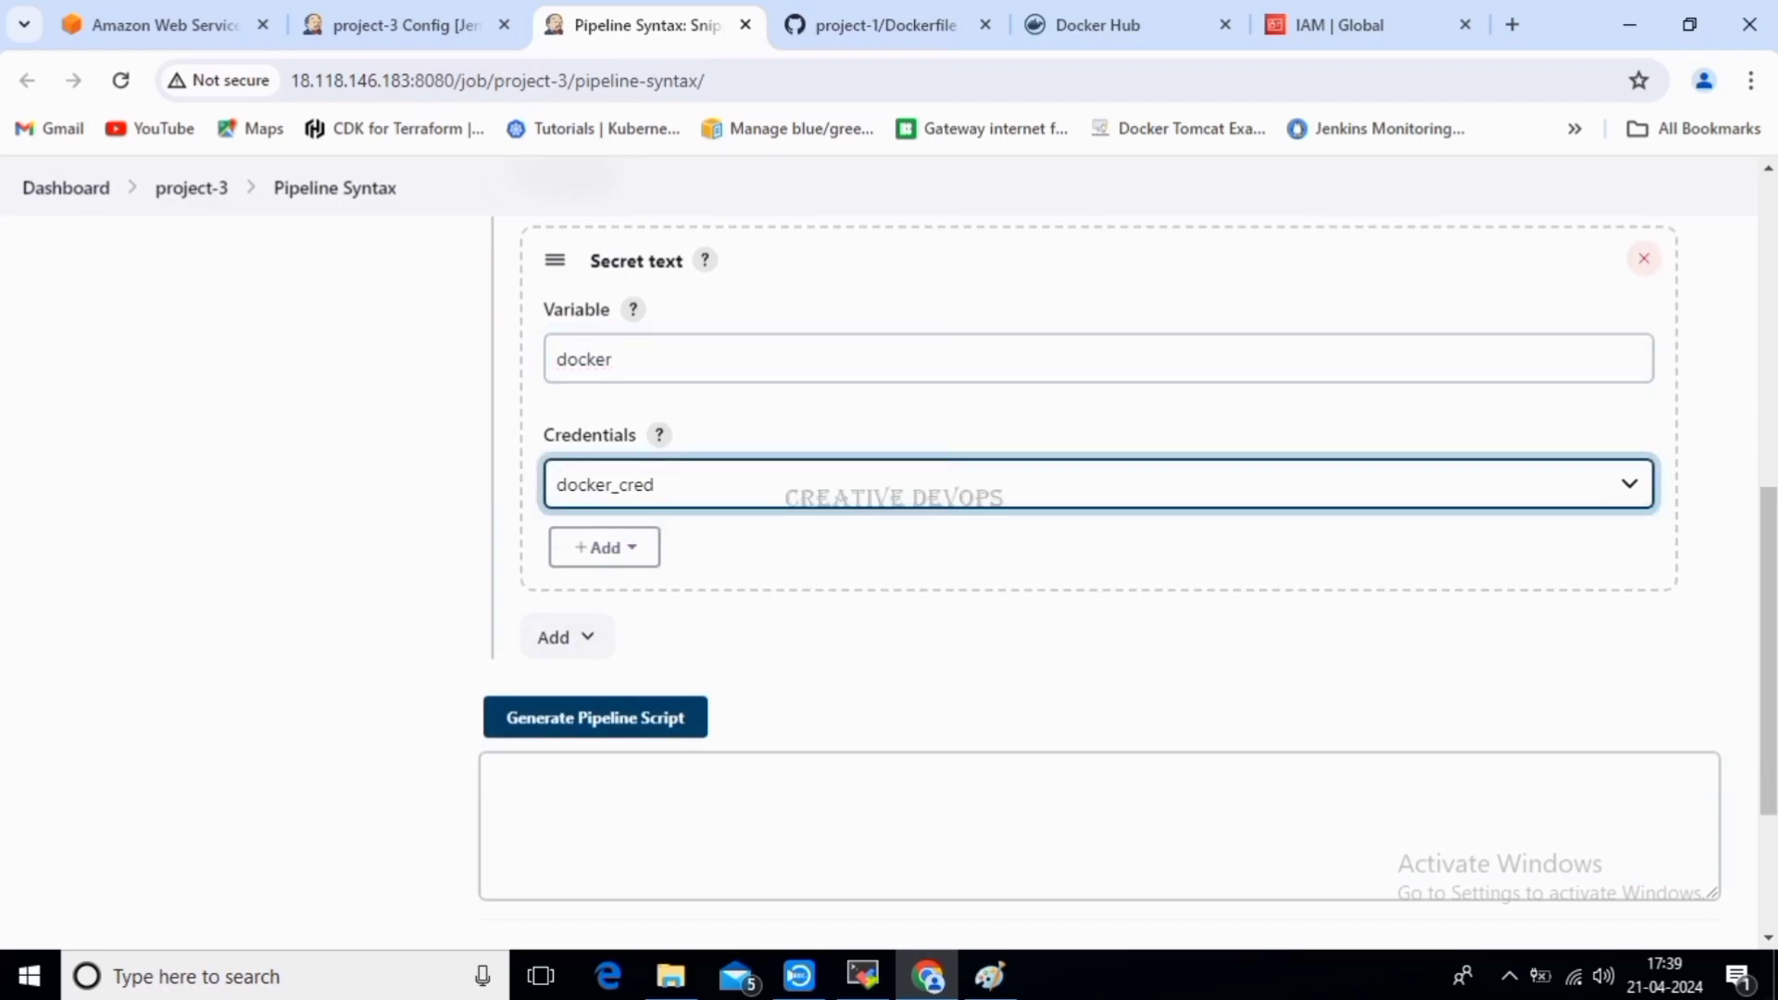
click(1098, 484)
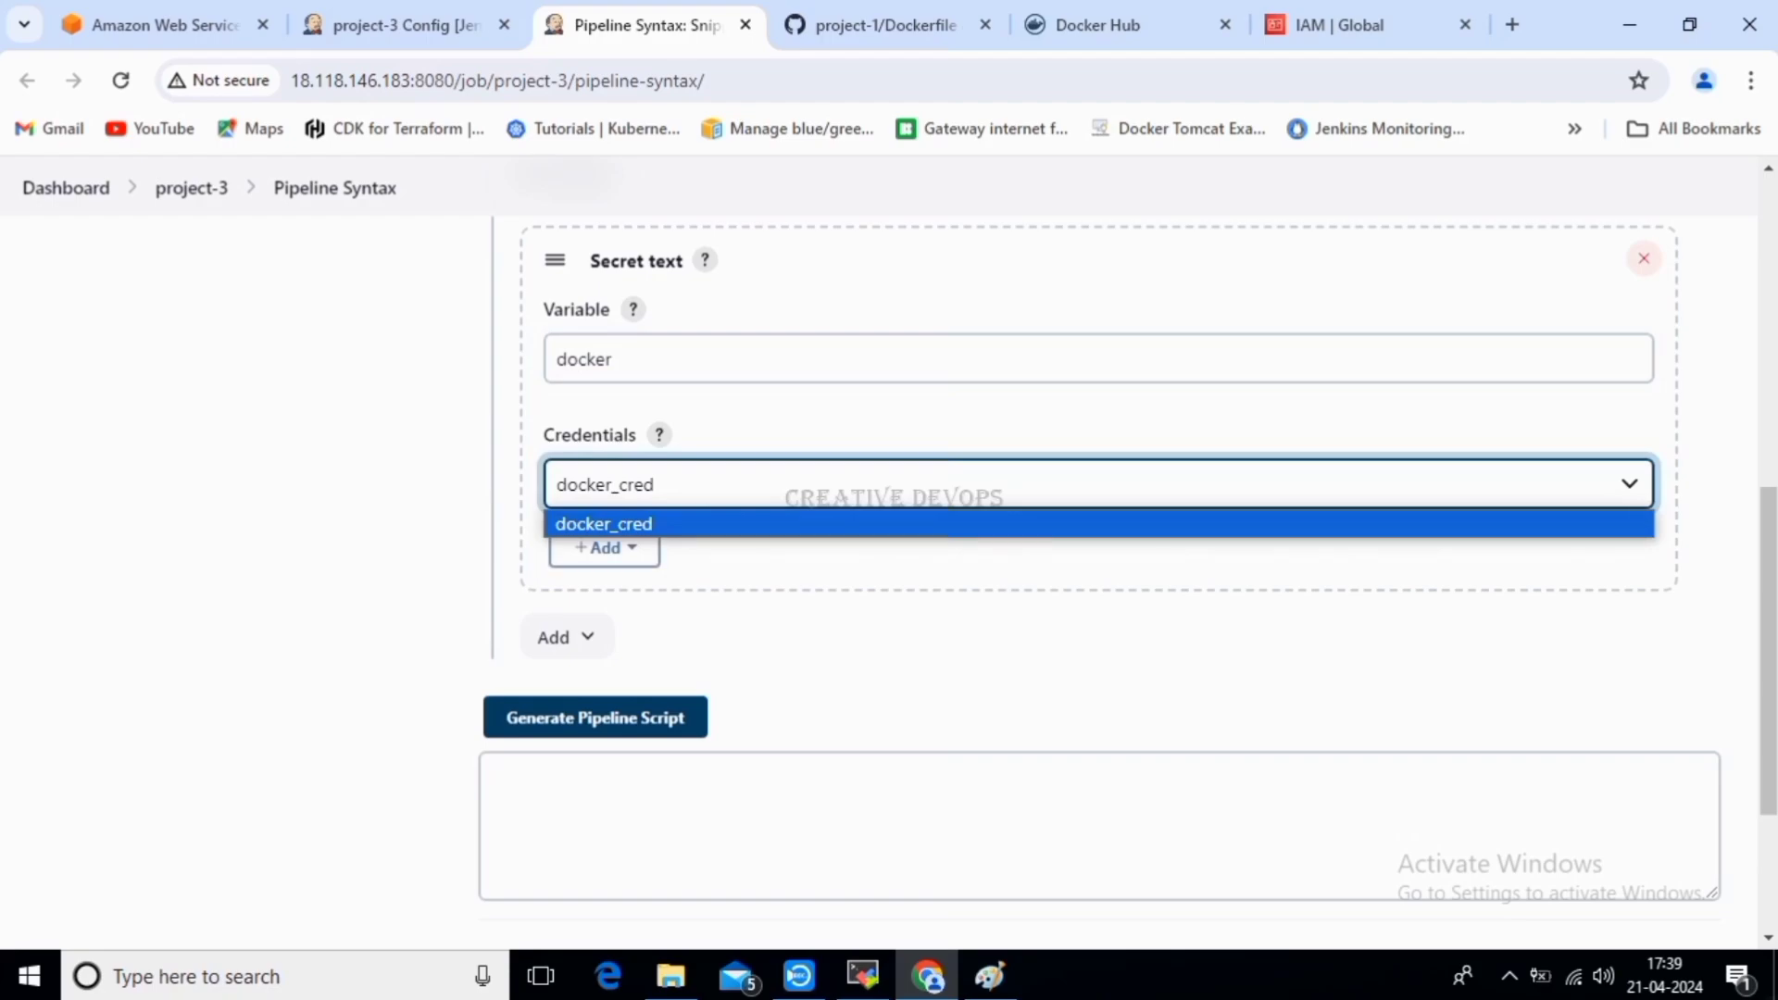
click(605, 527)
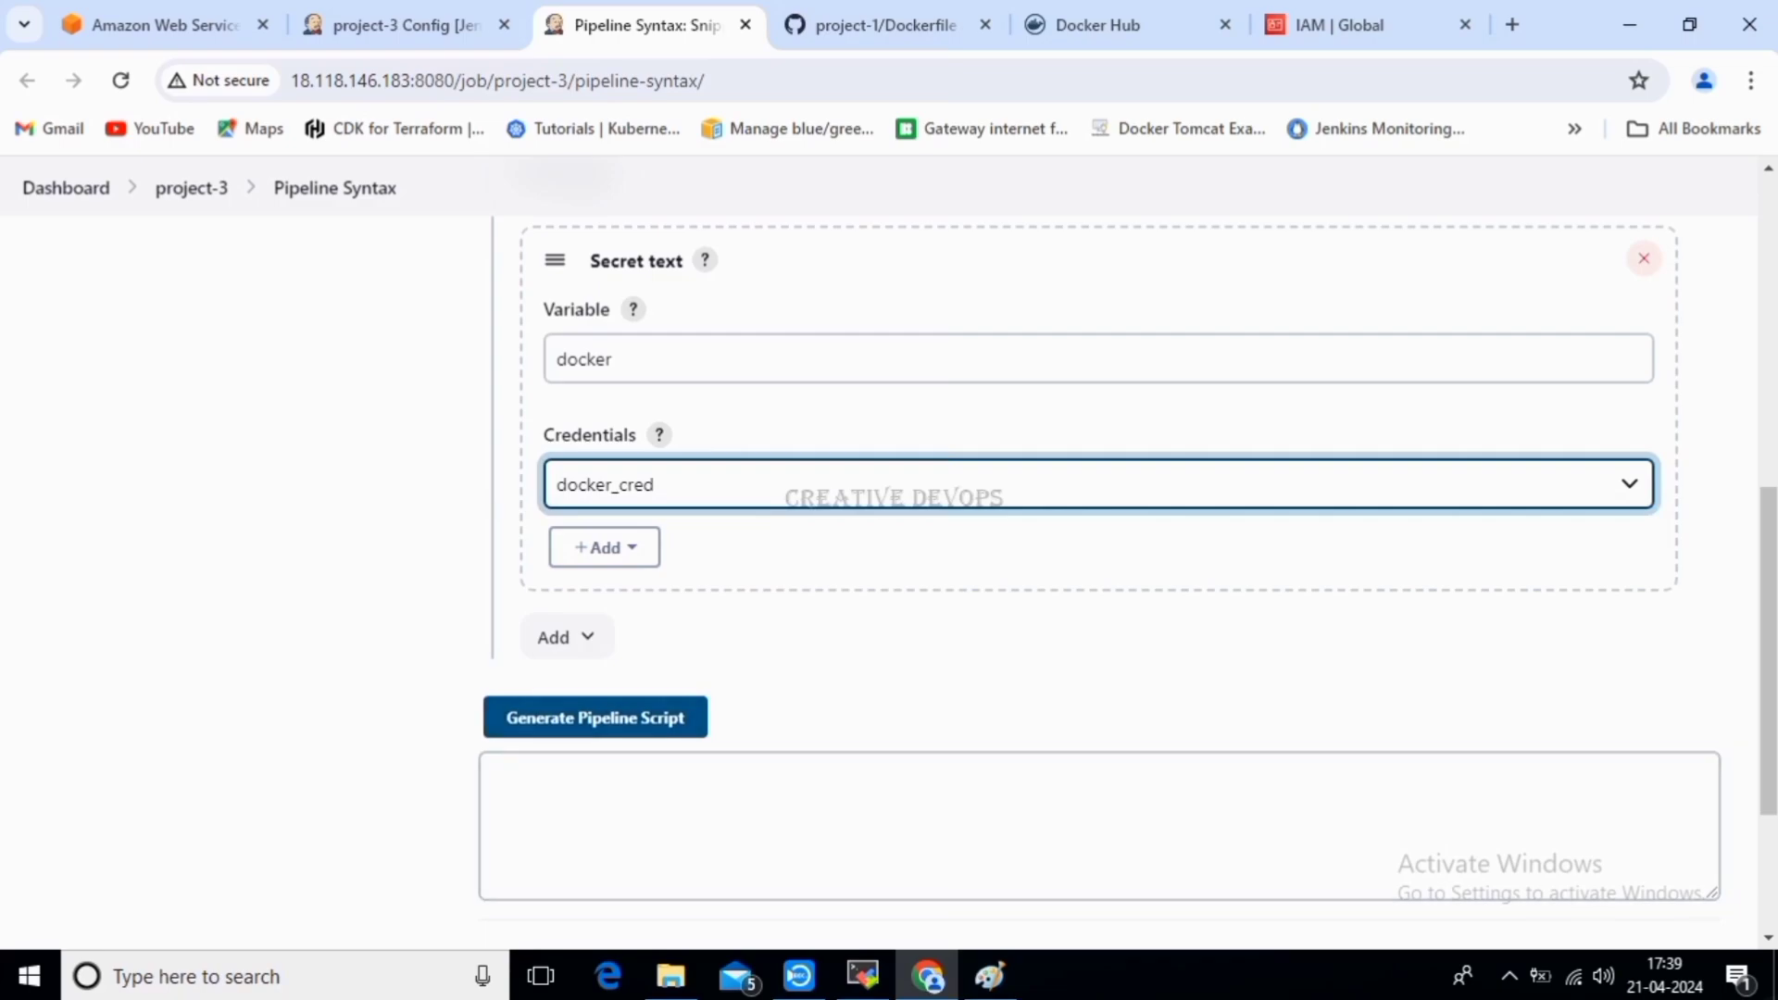
click(595, 718)
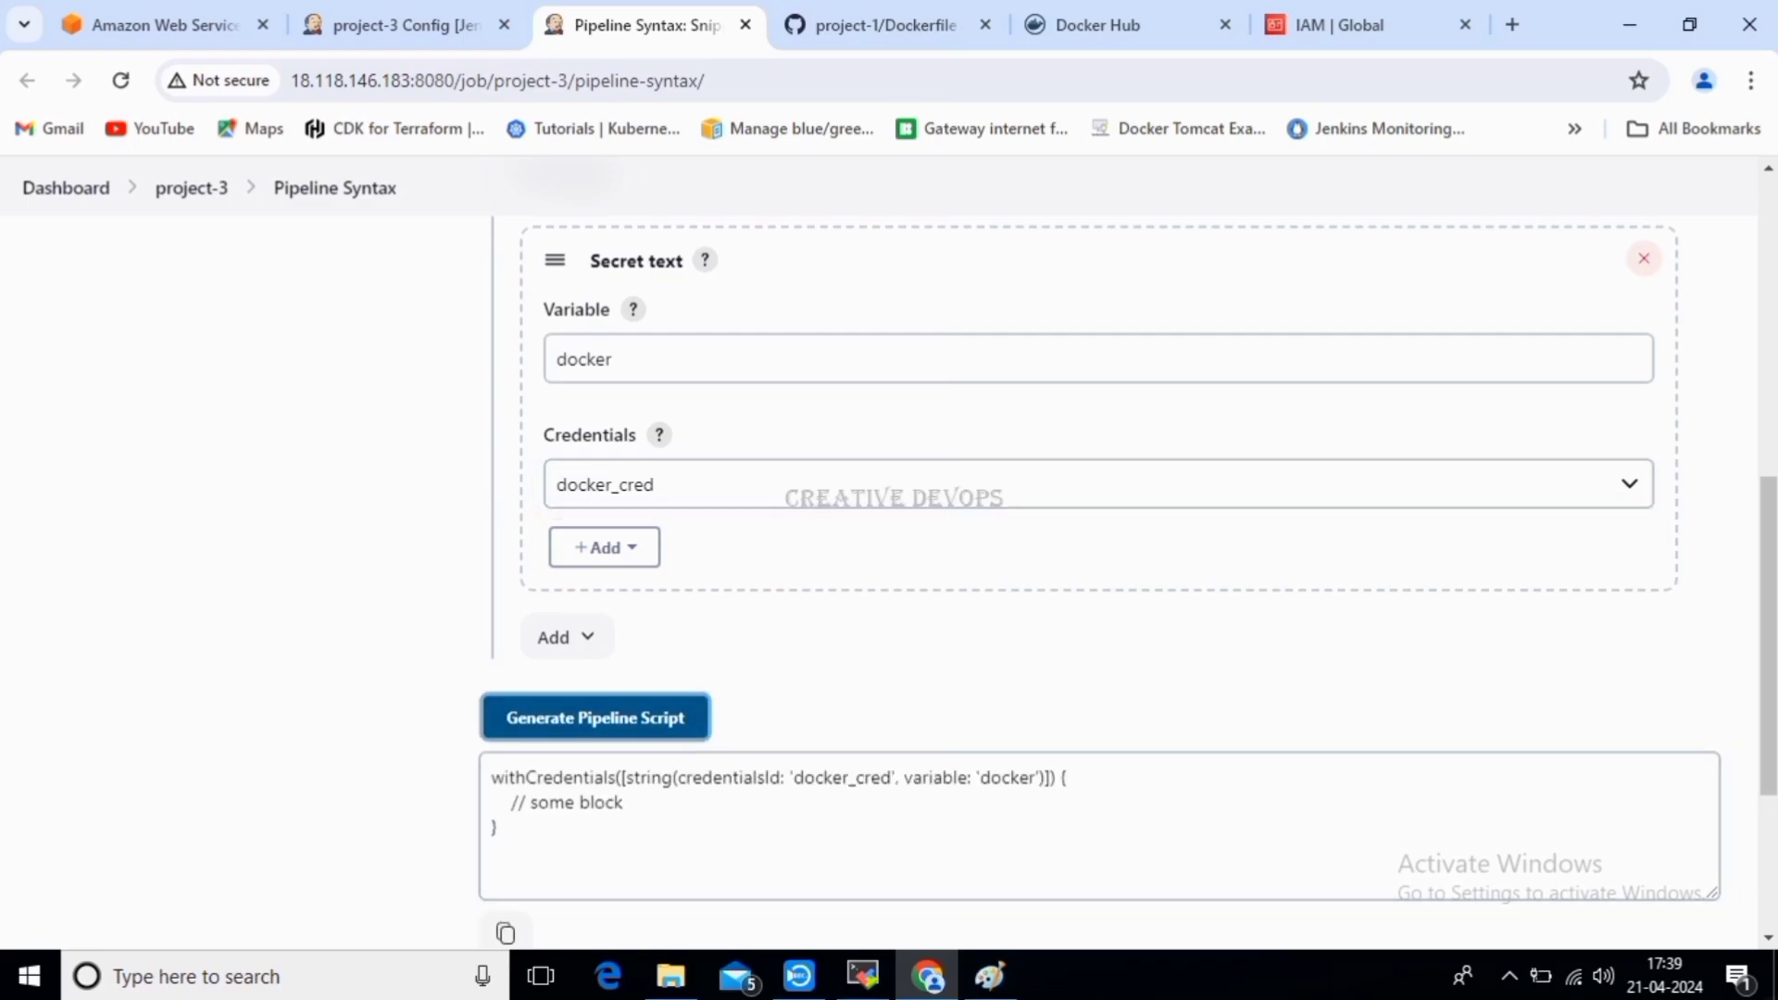
drag(505, 830, 490, 776)
key(ctrl+c)
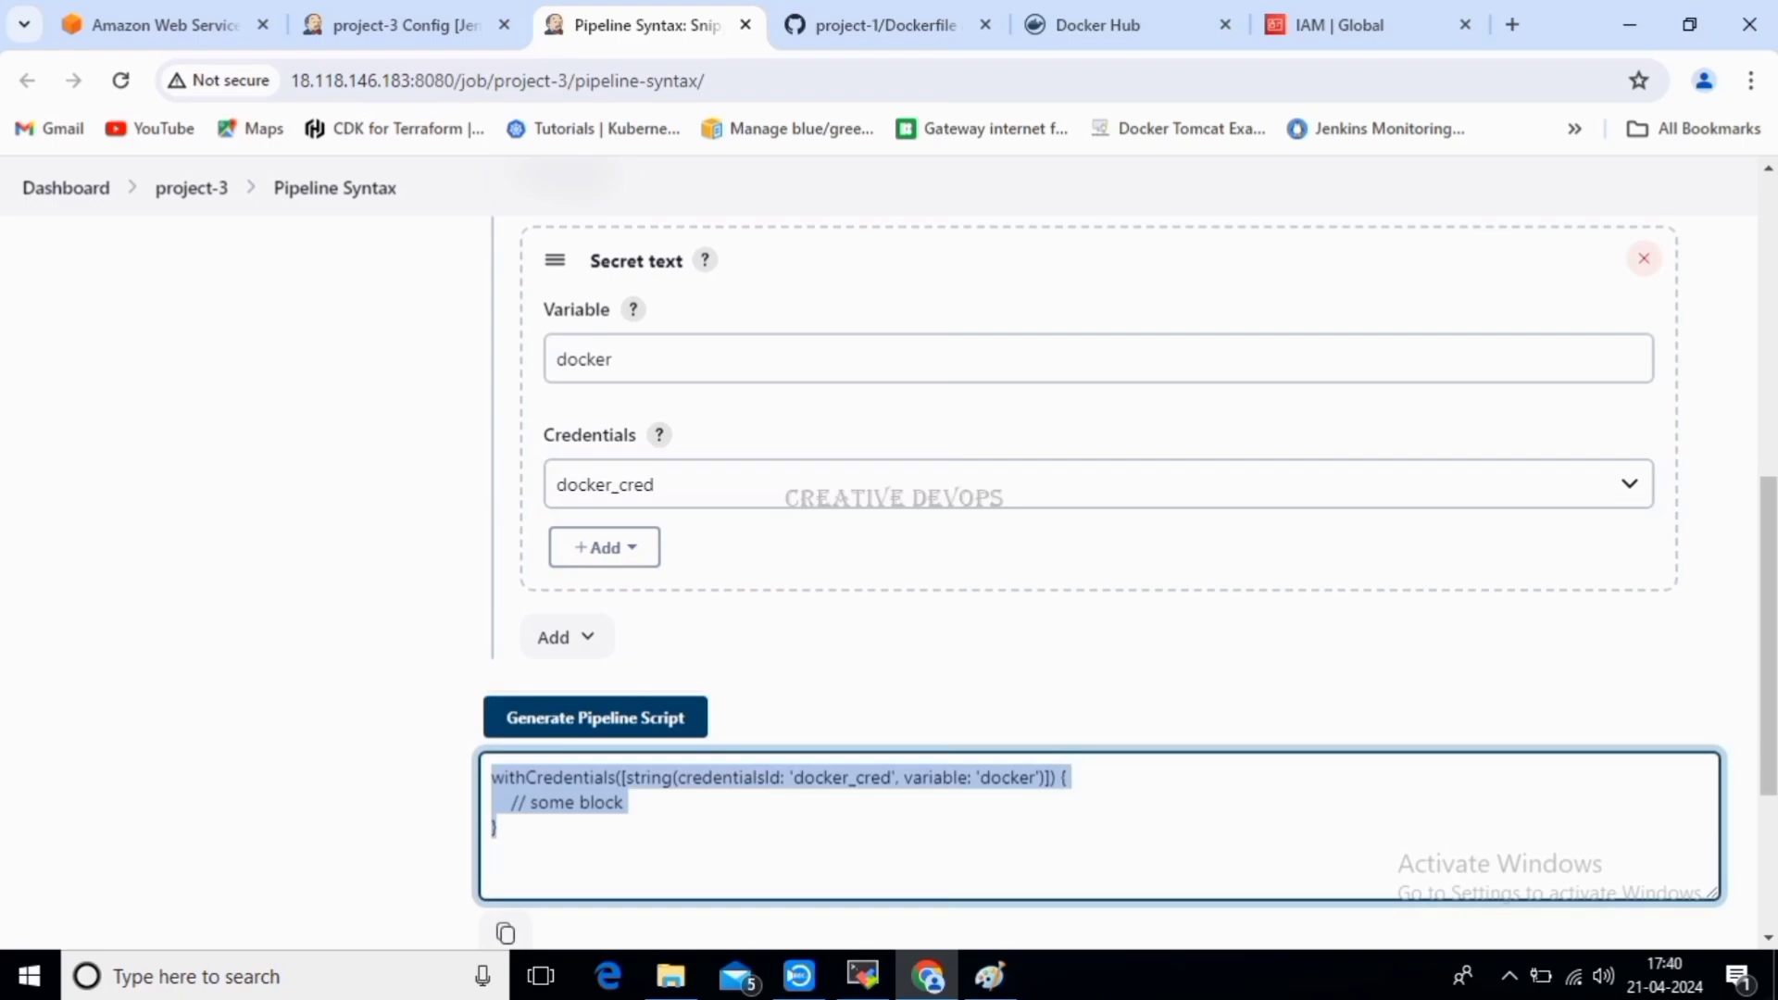
click(408, 25)
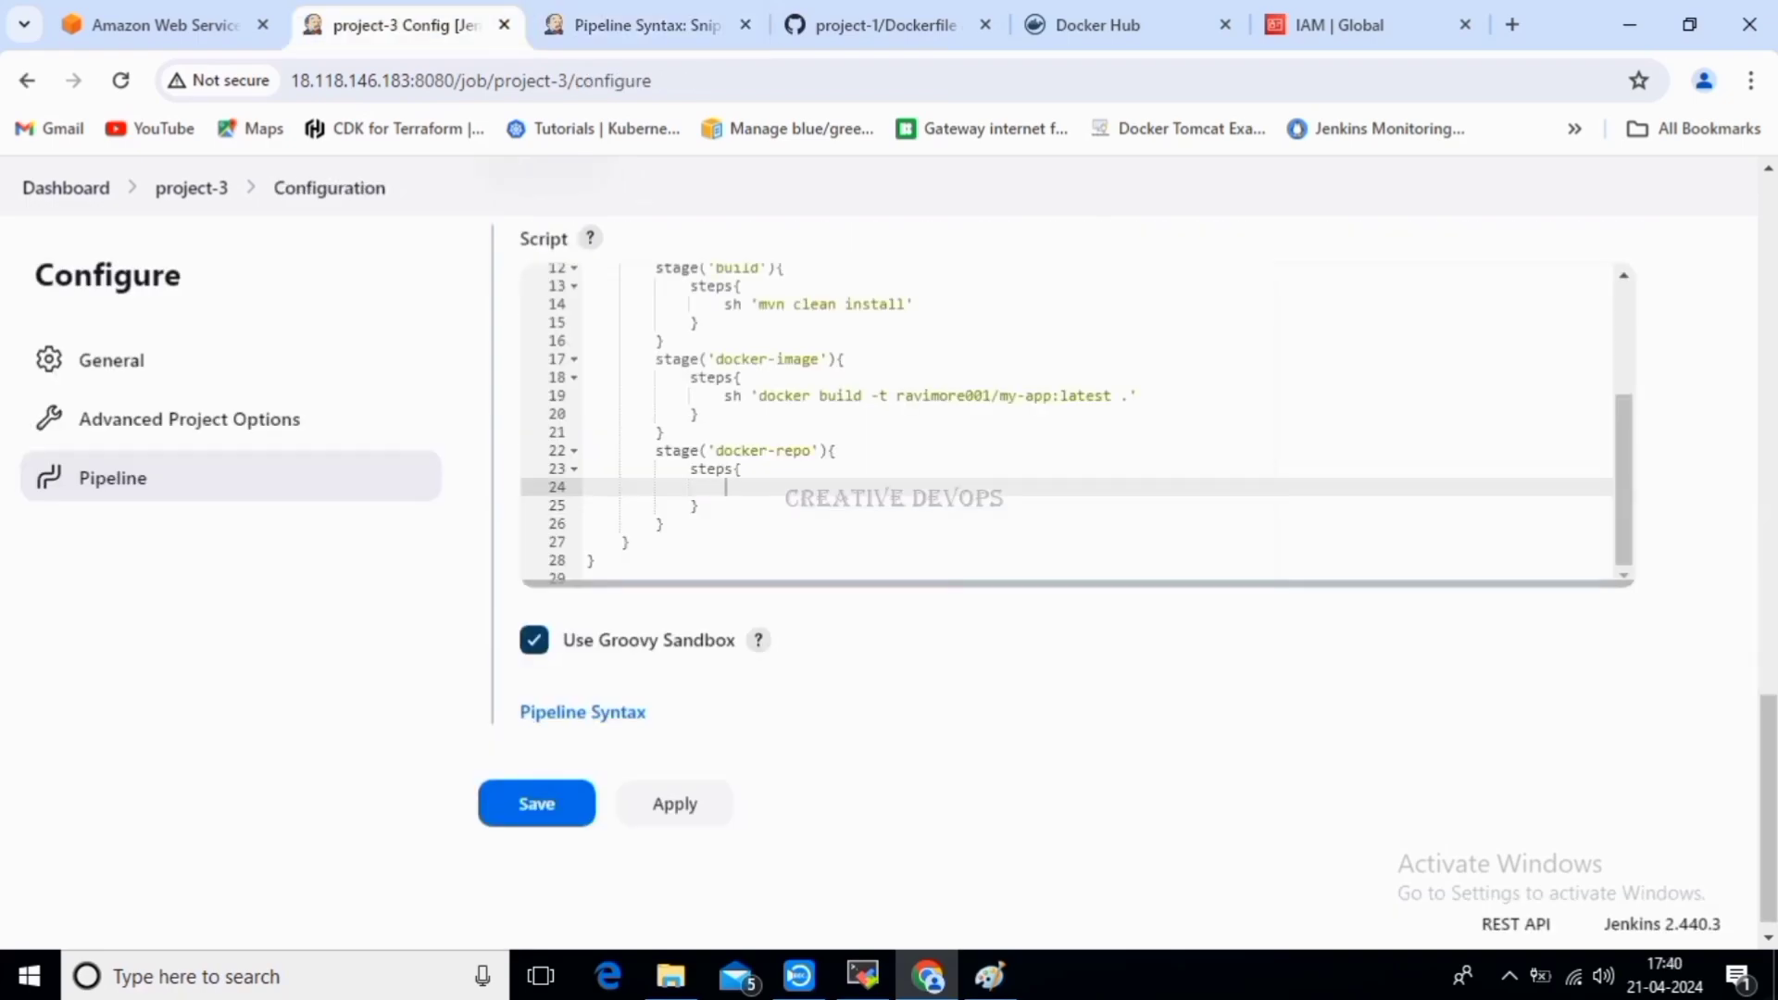
Paste the withCredentials snippet into the docker-repo steps and remove the '// some block' placeholder.
key(ctrl+v)
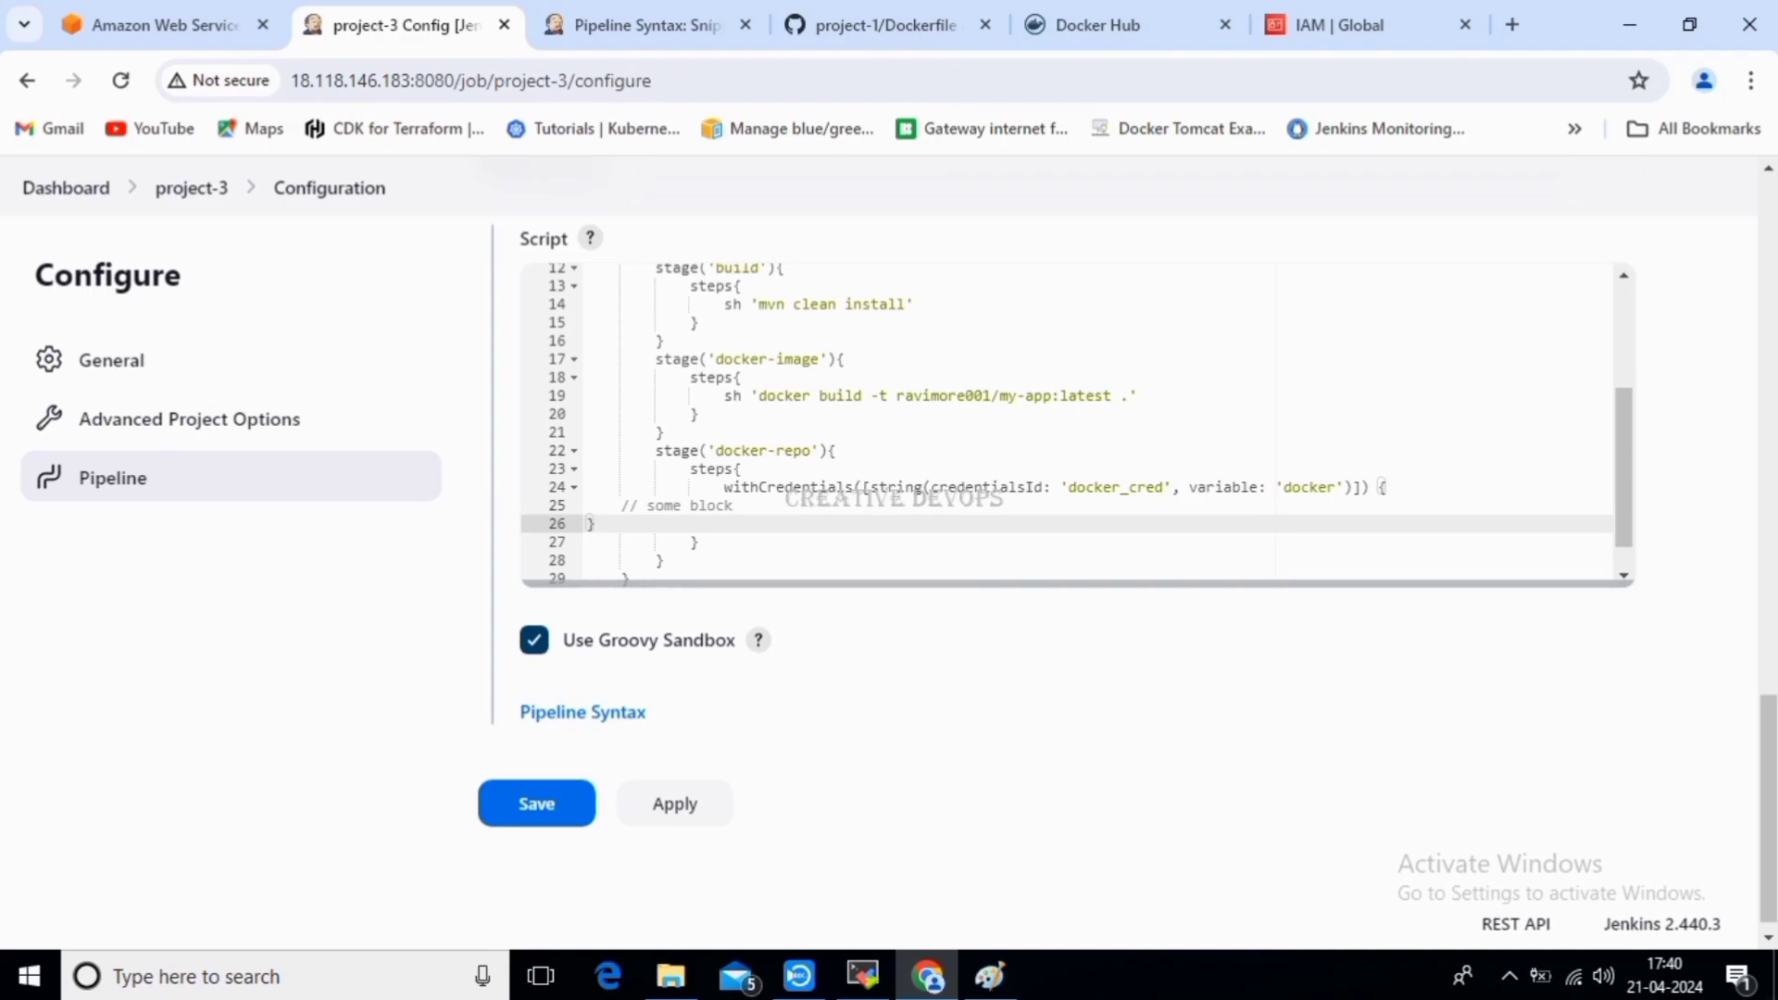
key(Tab)
key(Tab)
key(Tab)
key(Tab)
drag(621, 505, 734, 504)
key(BackSpace)
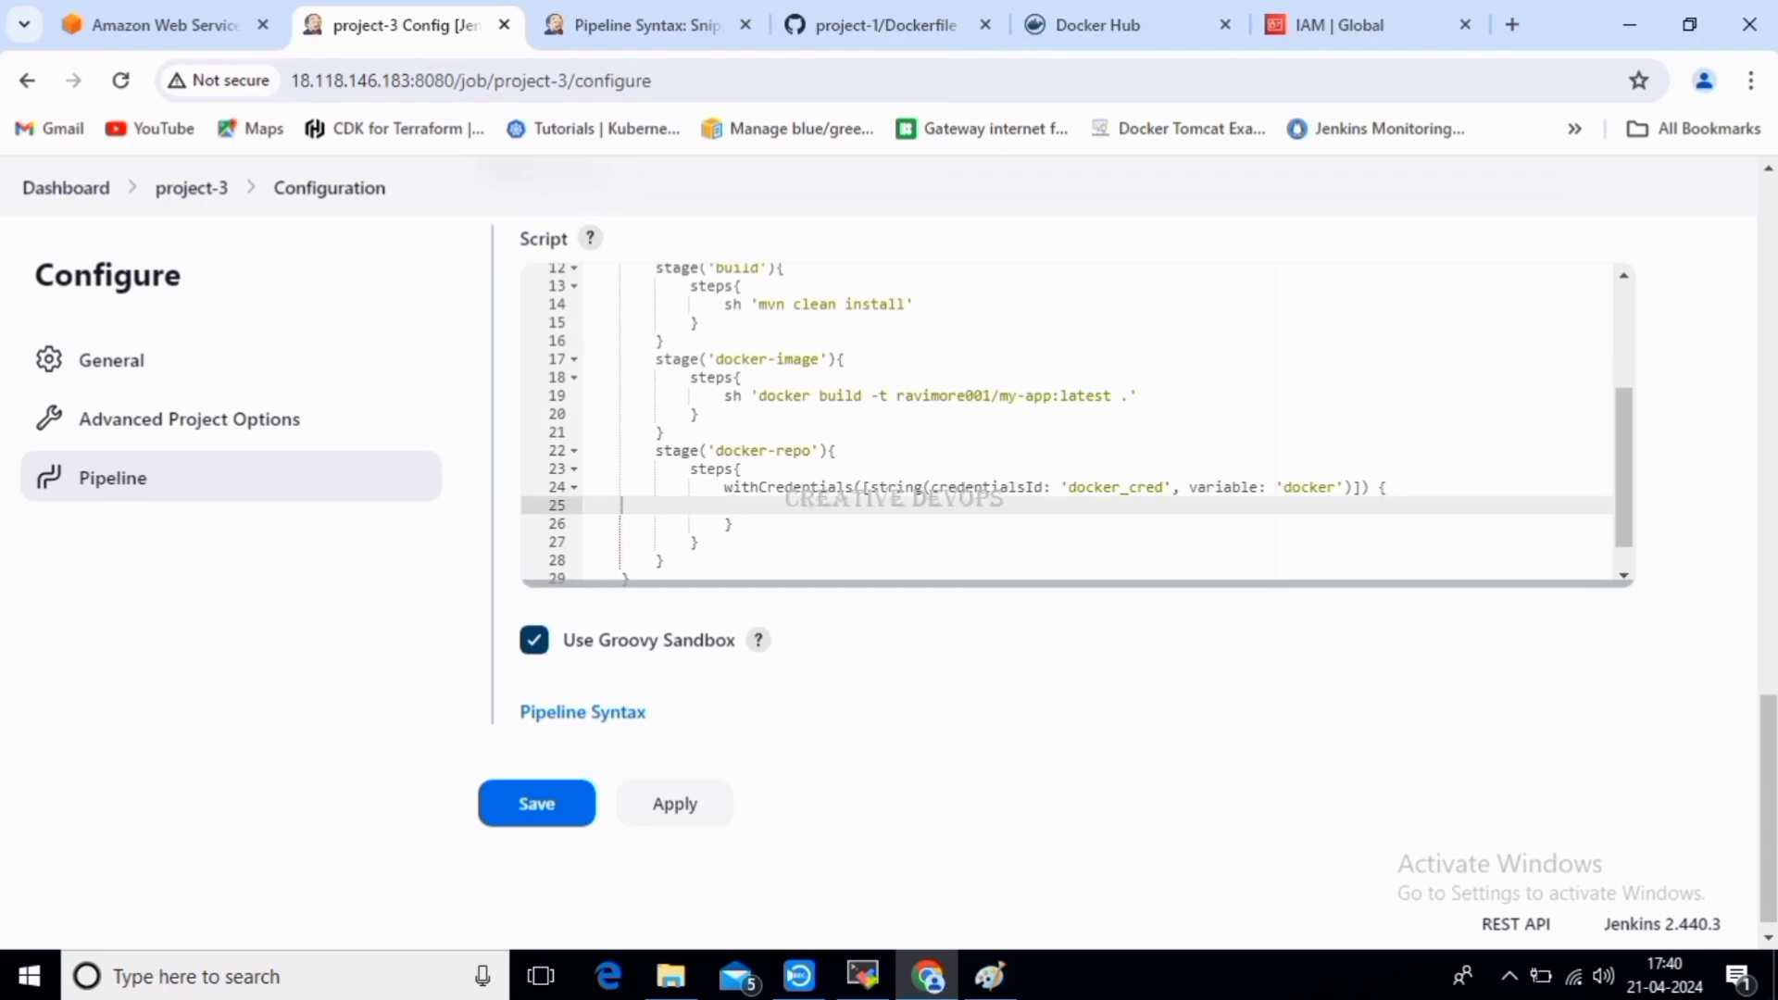
key(Tab)
key(Tab)
key(Tab)
Inside the block, write sh 'docker login -u <Docker Hub username> -p ${docker}'.
text(sh 'docker)
double_click(1309, 488)
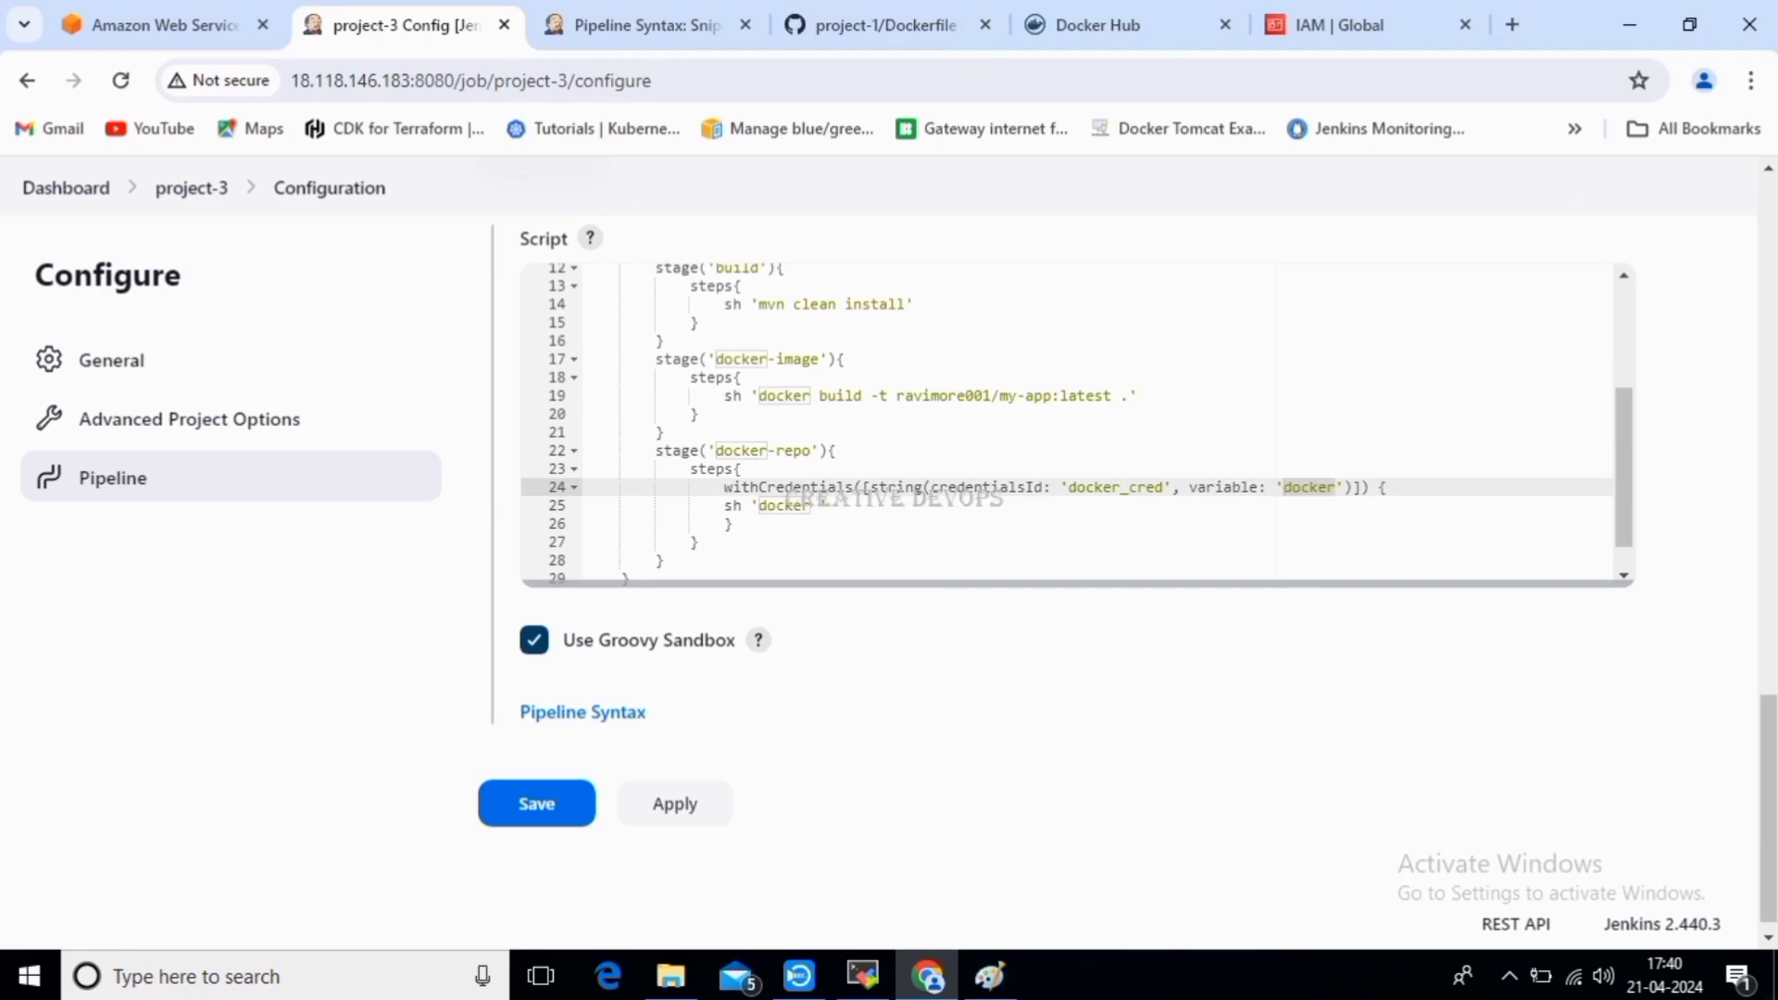
click(812, 506)
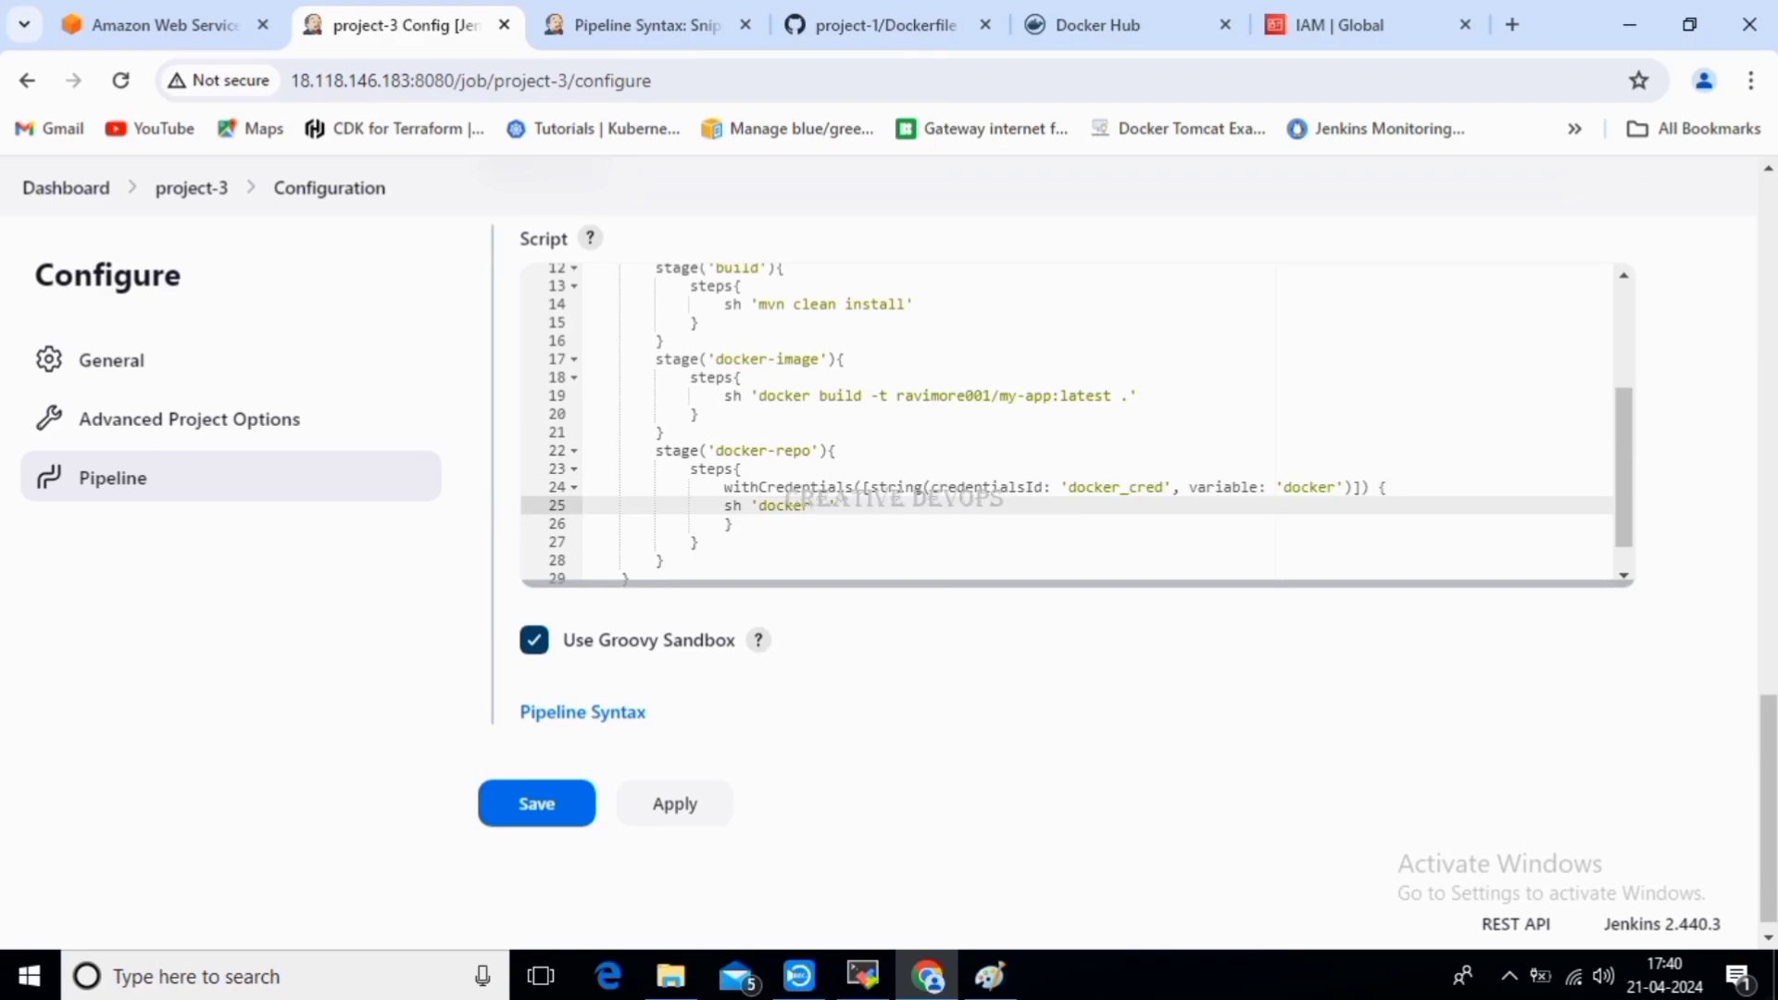
text(login -u ravimore001 -p ${})
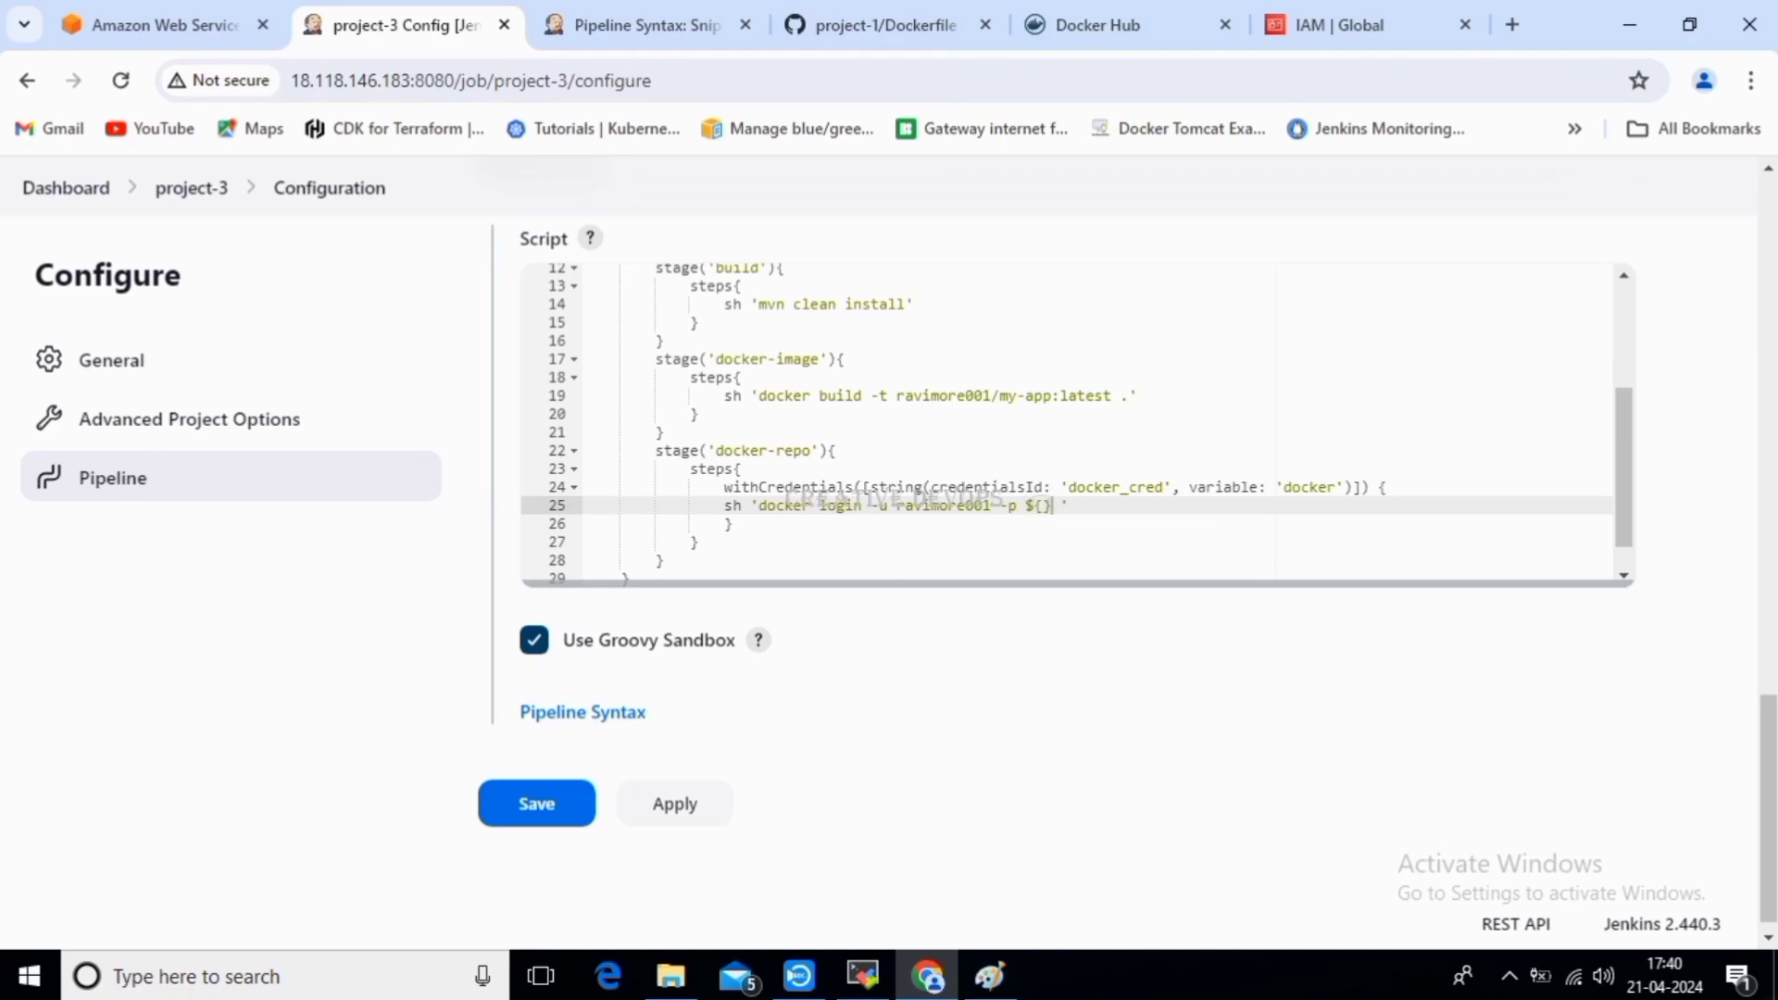
key(Left)
double_click(1310, 488)
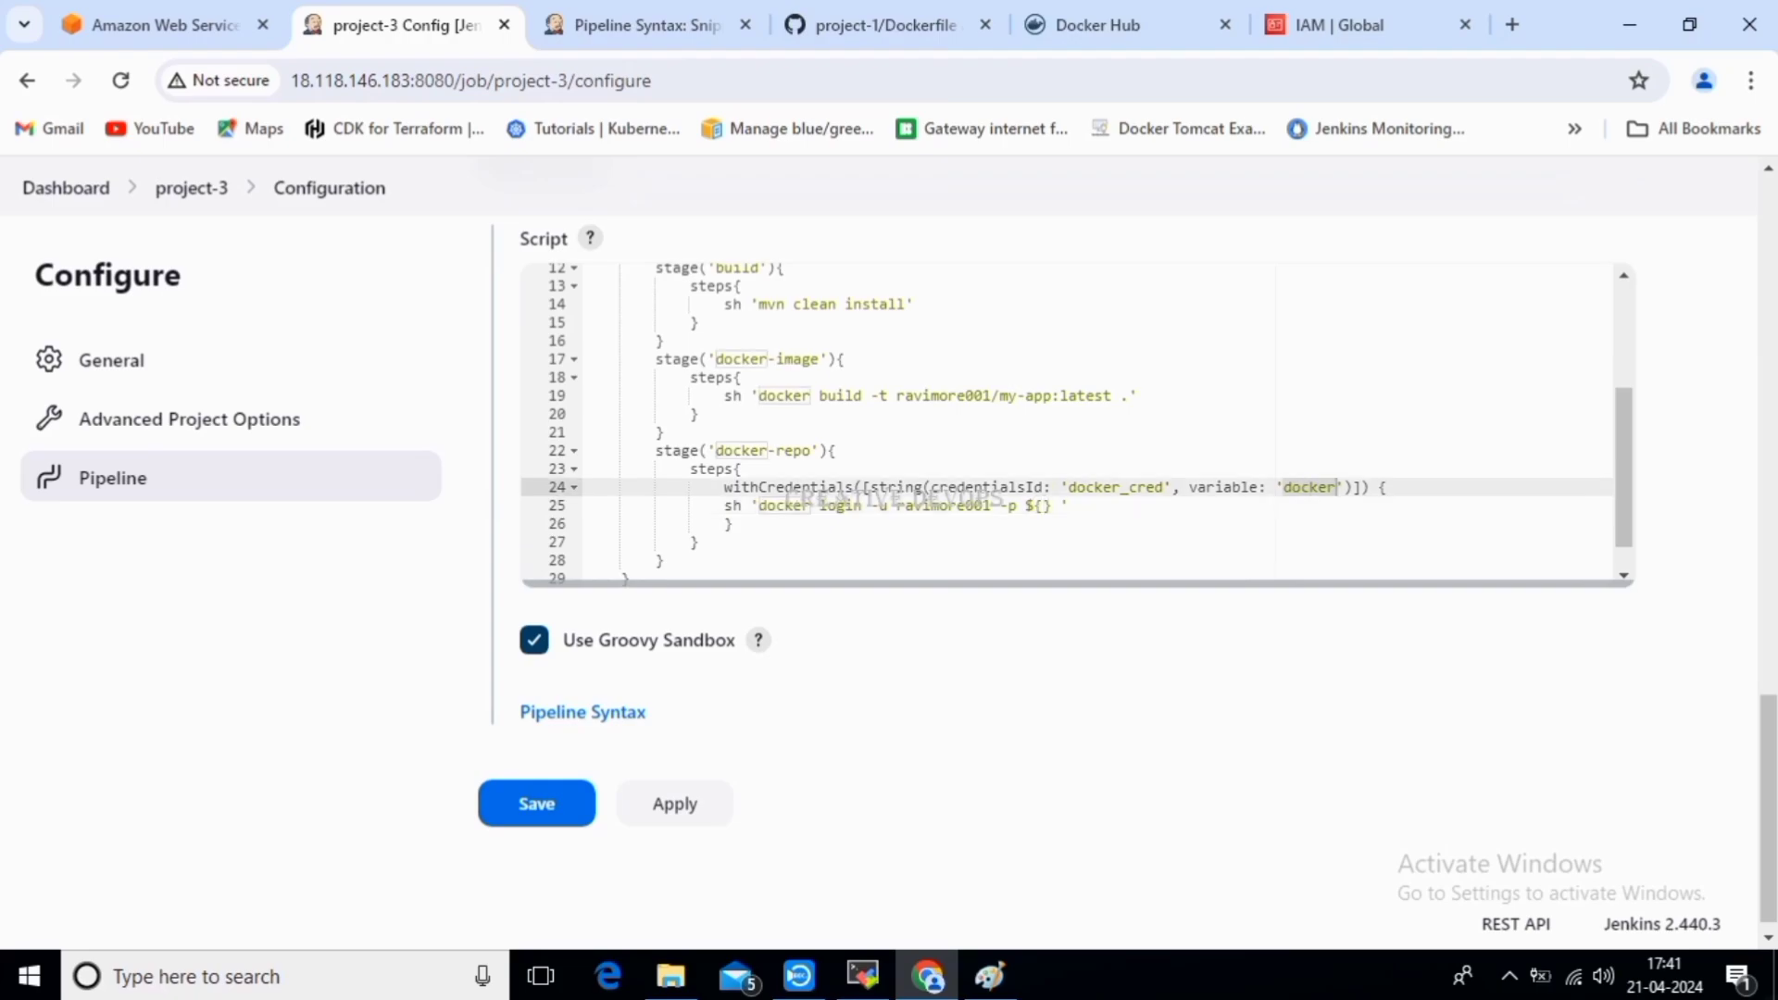
click(1045, 505)
text(docker)
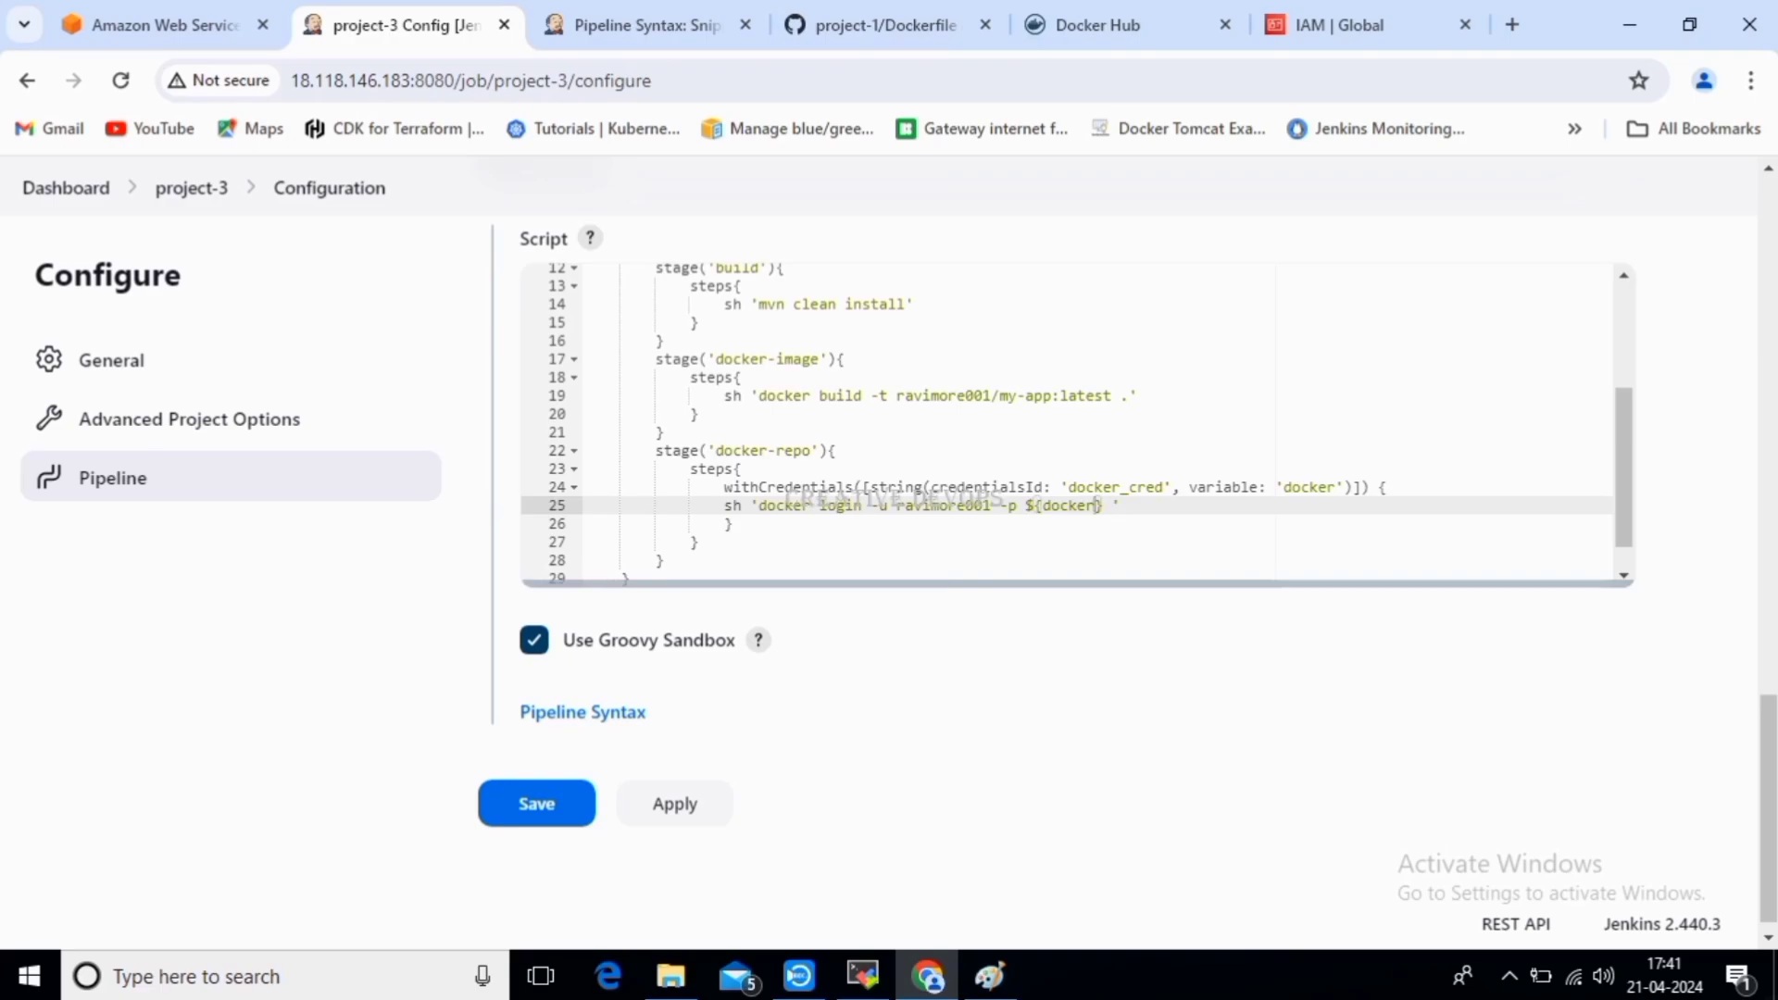
scroll(1128, 572, down, 1)
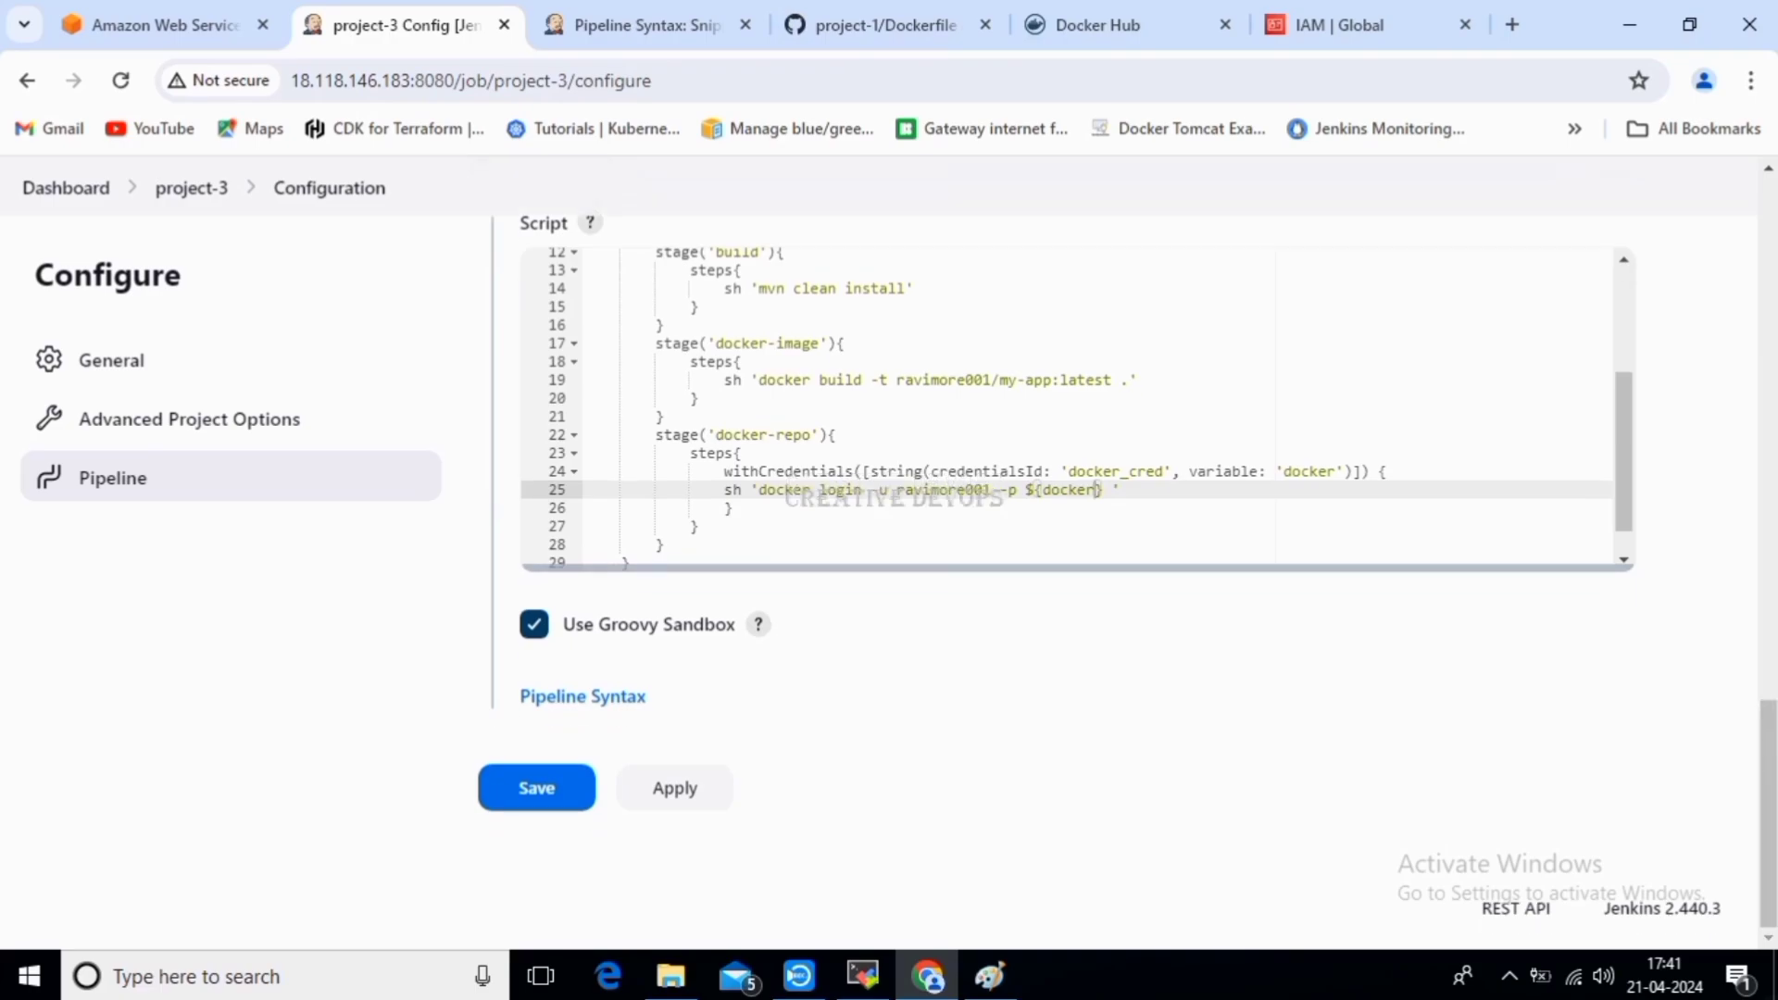
Add a sh 'docker push' of the my-app:latest image after the withCredentials block, reusing the build command's image name.
click(734, 508)
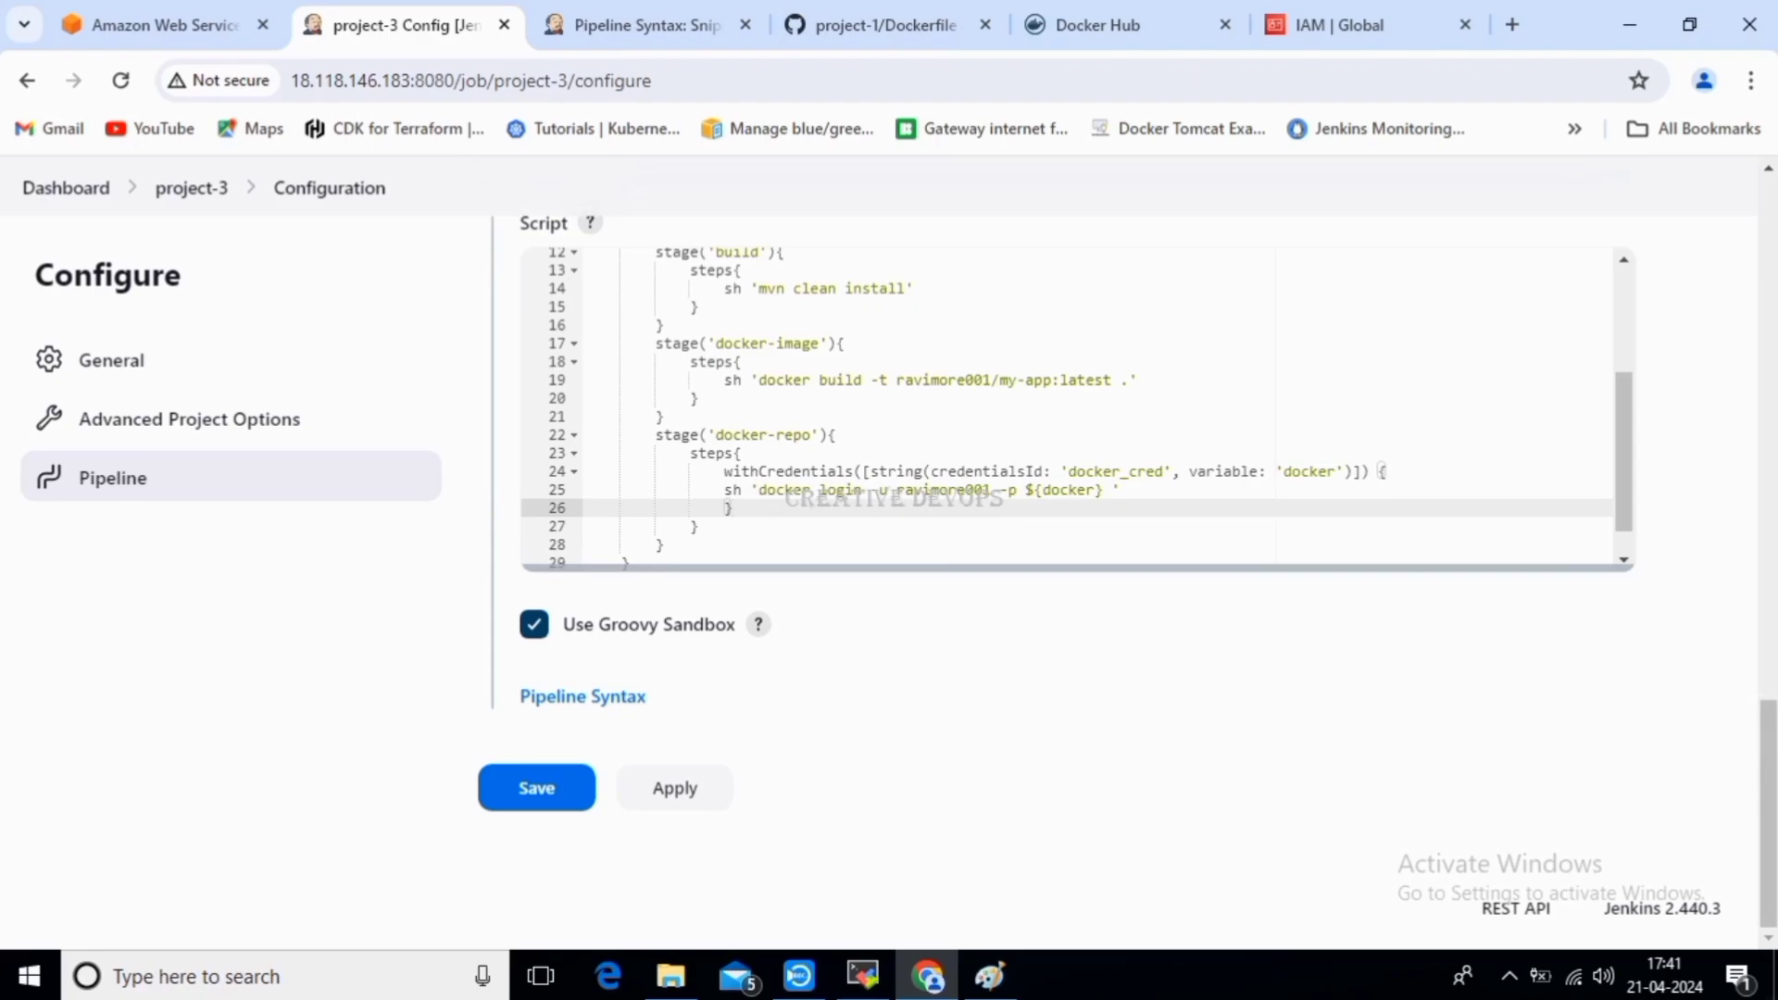
key(Return)
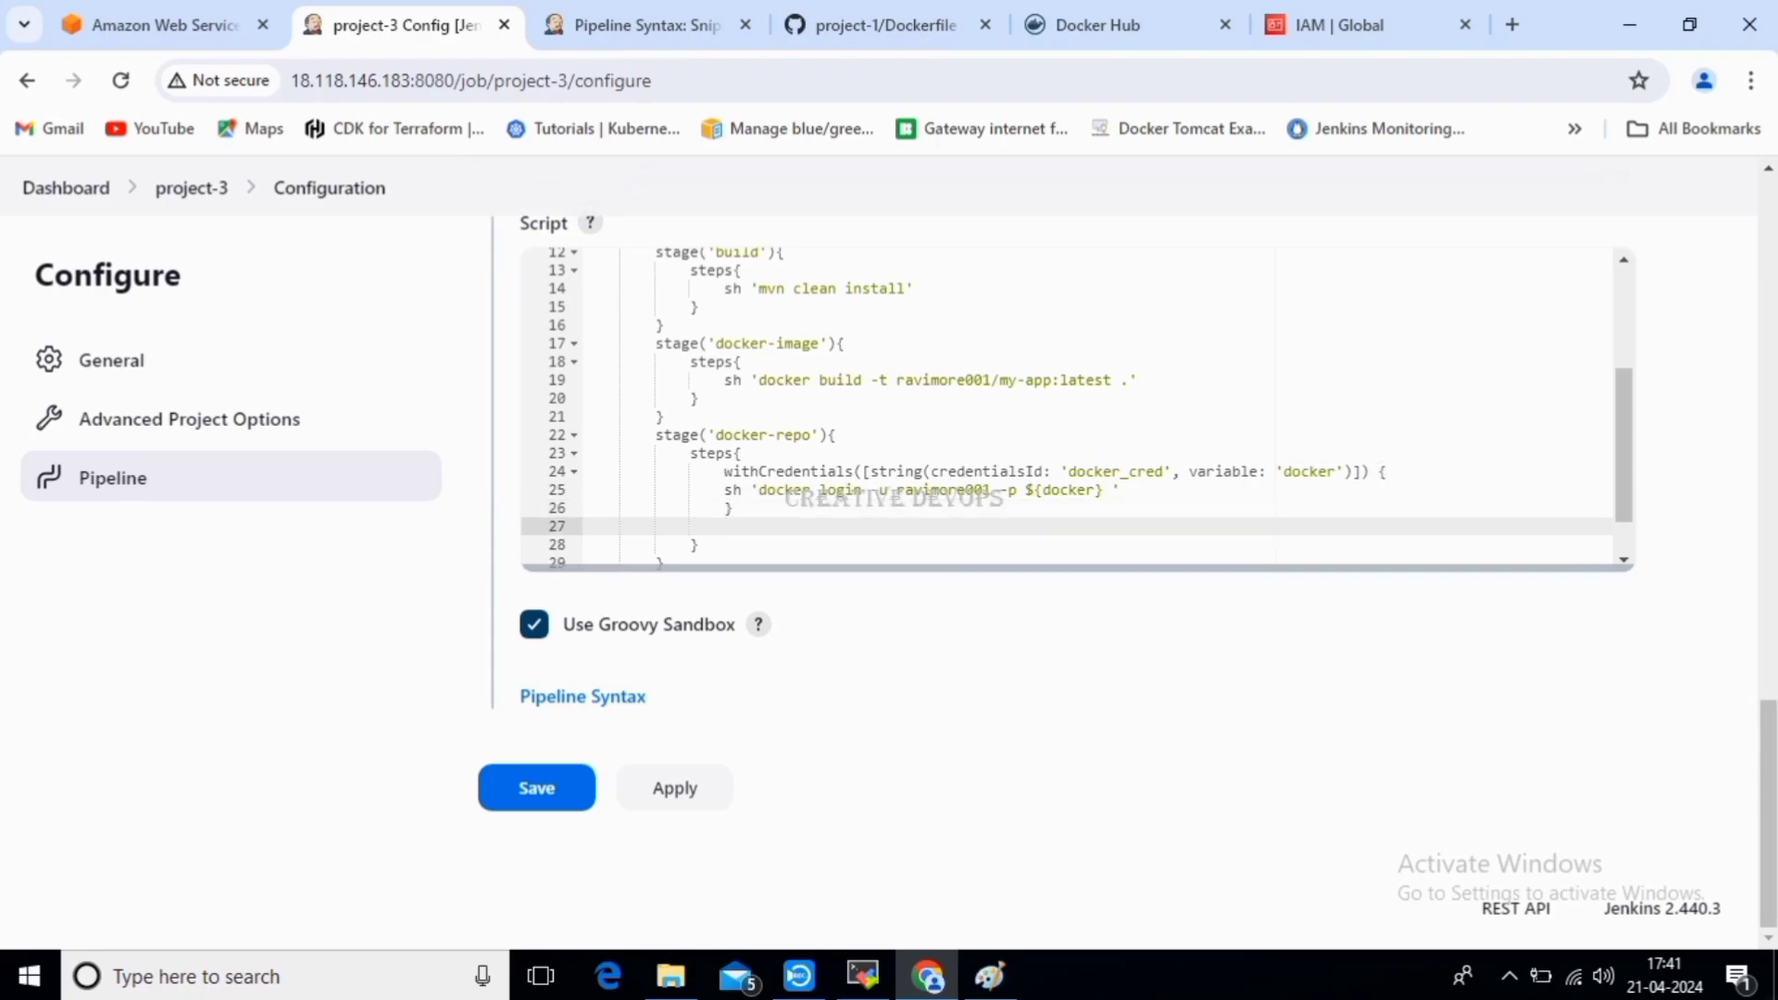
text(sh 'docker push)
drag(896, 379, 1112, 379)
key(ctrl+c)
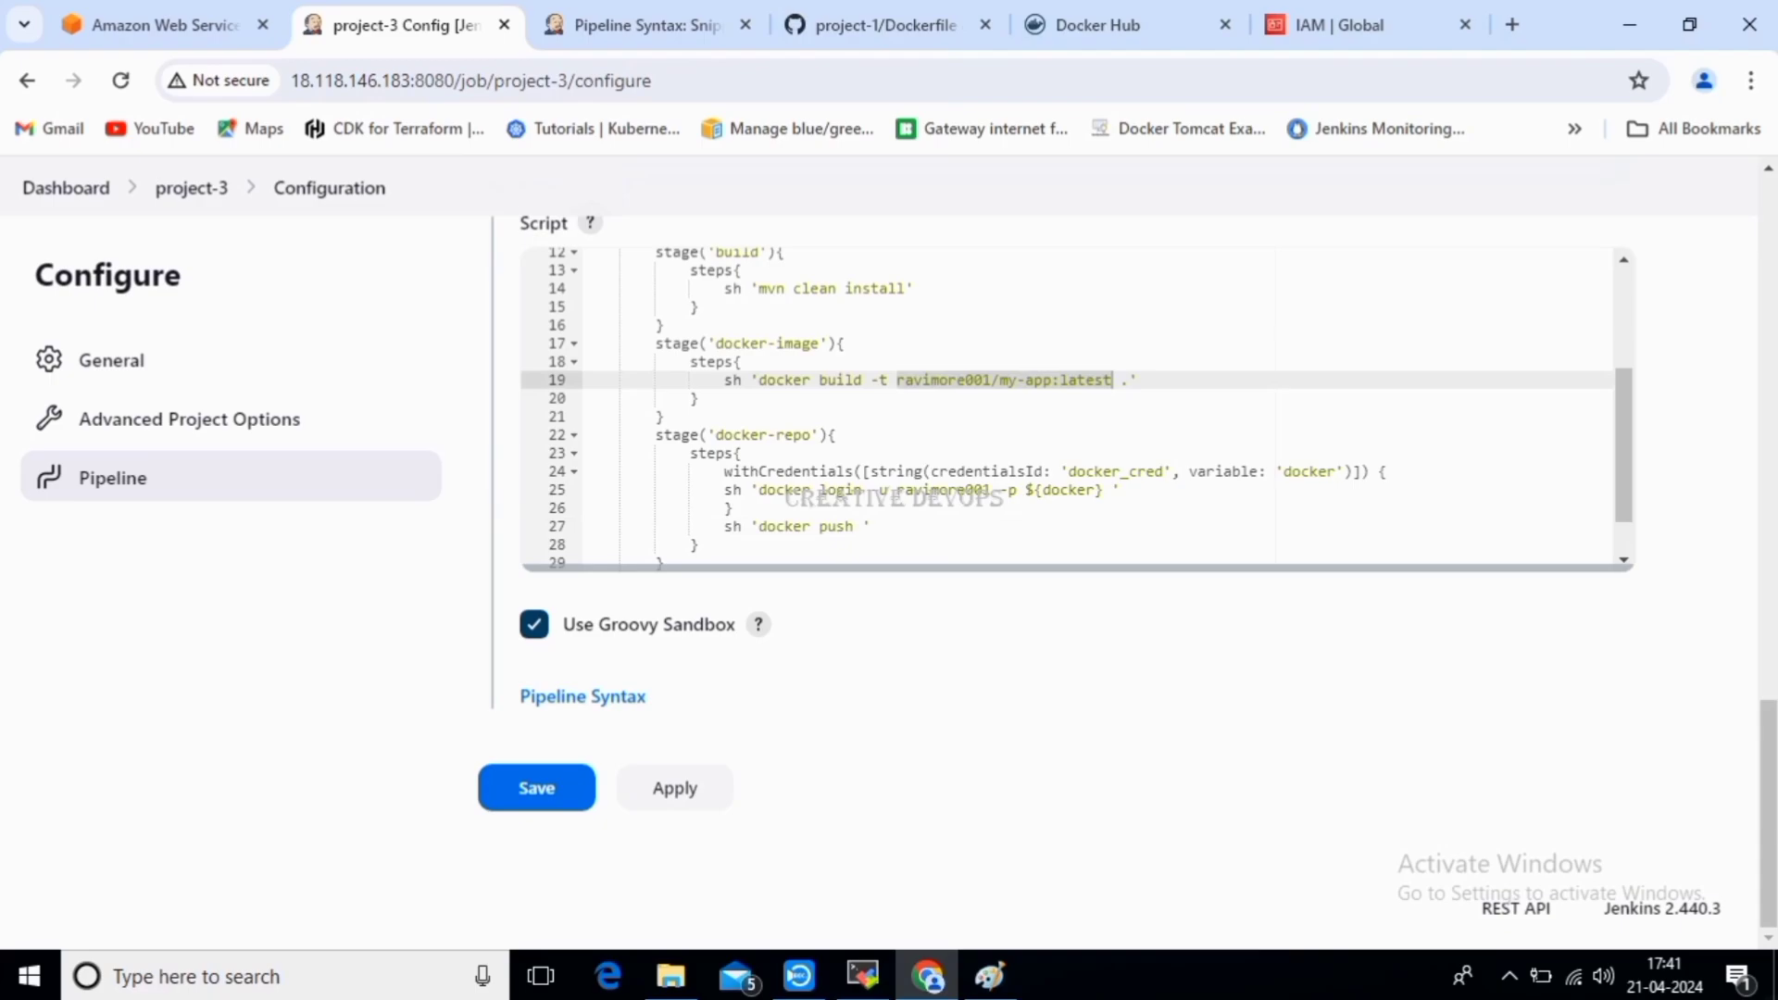
click(854, 526)
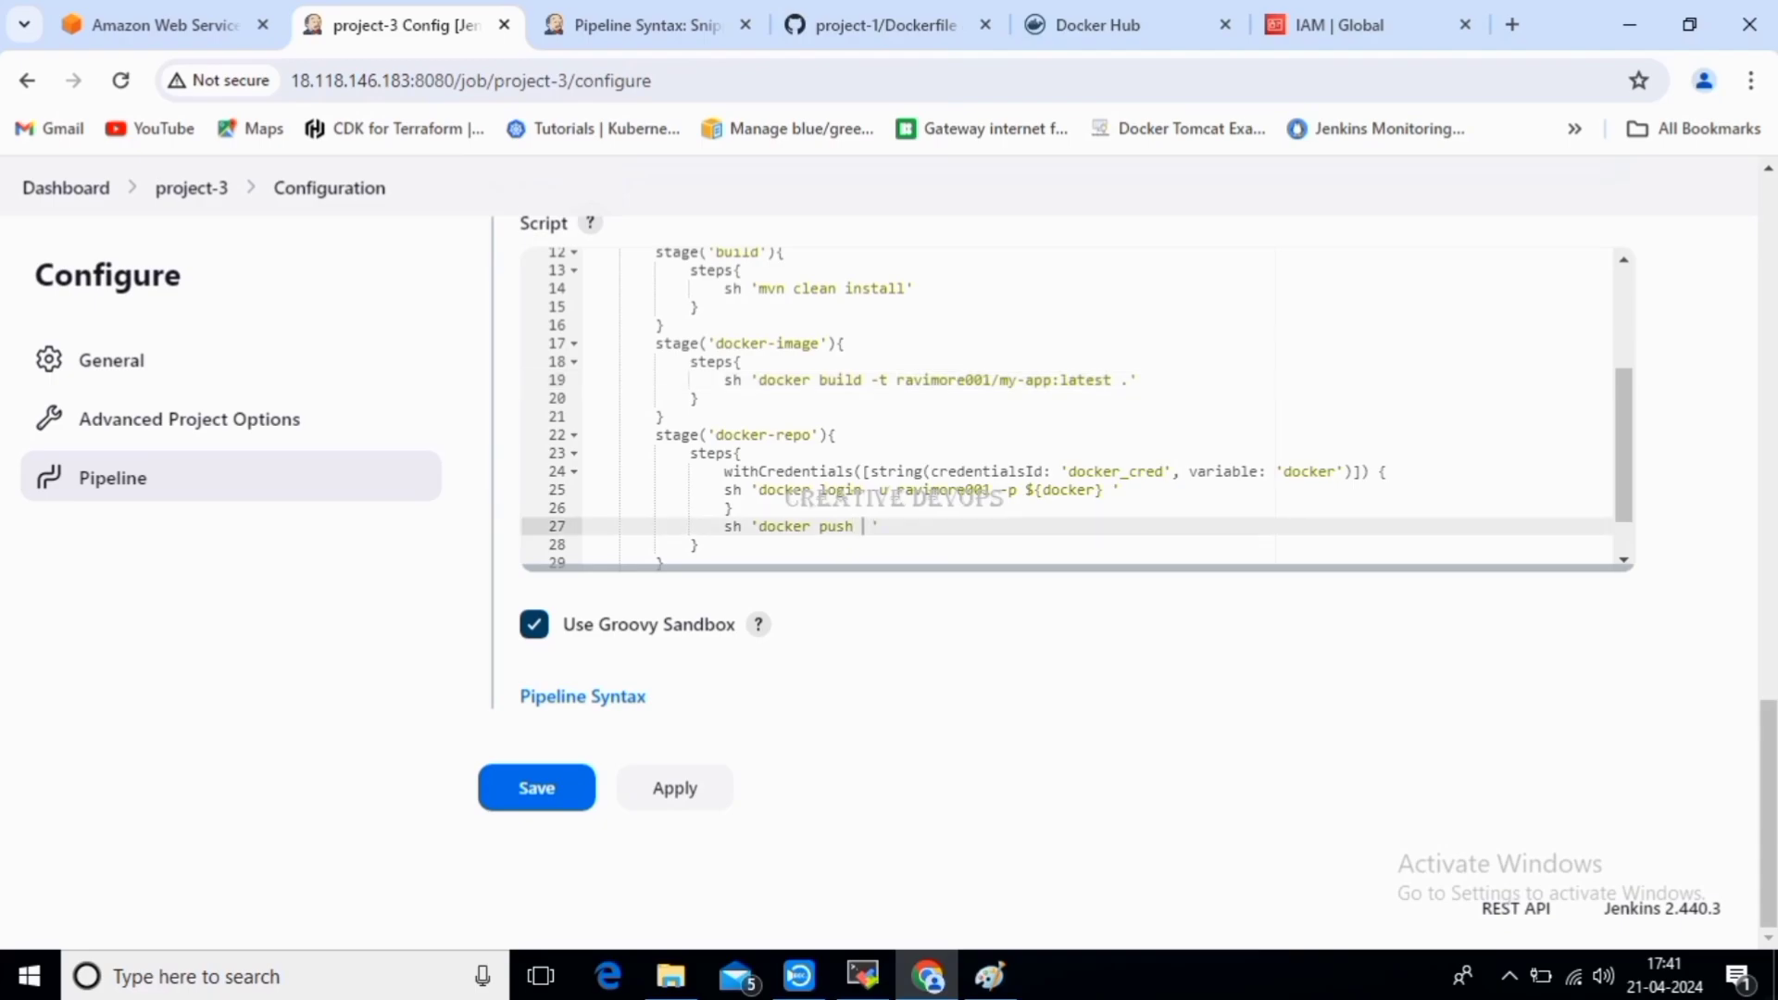
key(ctrl+v)
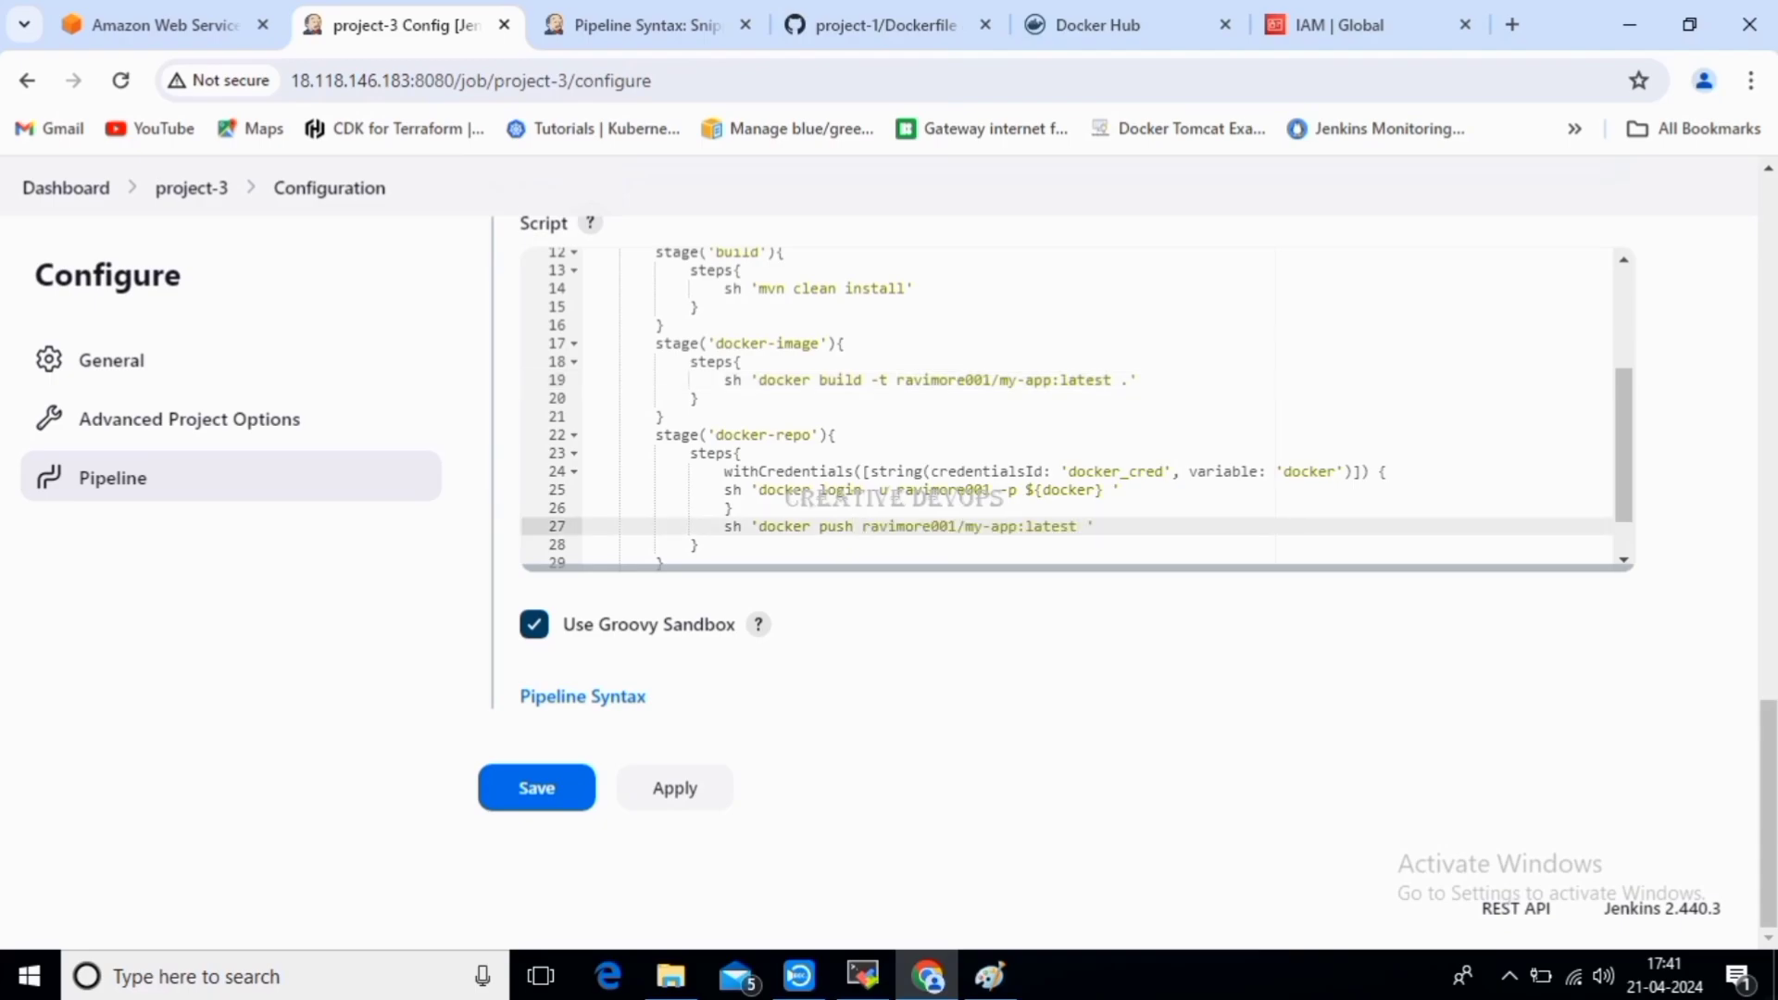
scroll(1076, 404, down, 1)
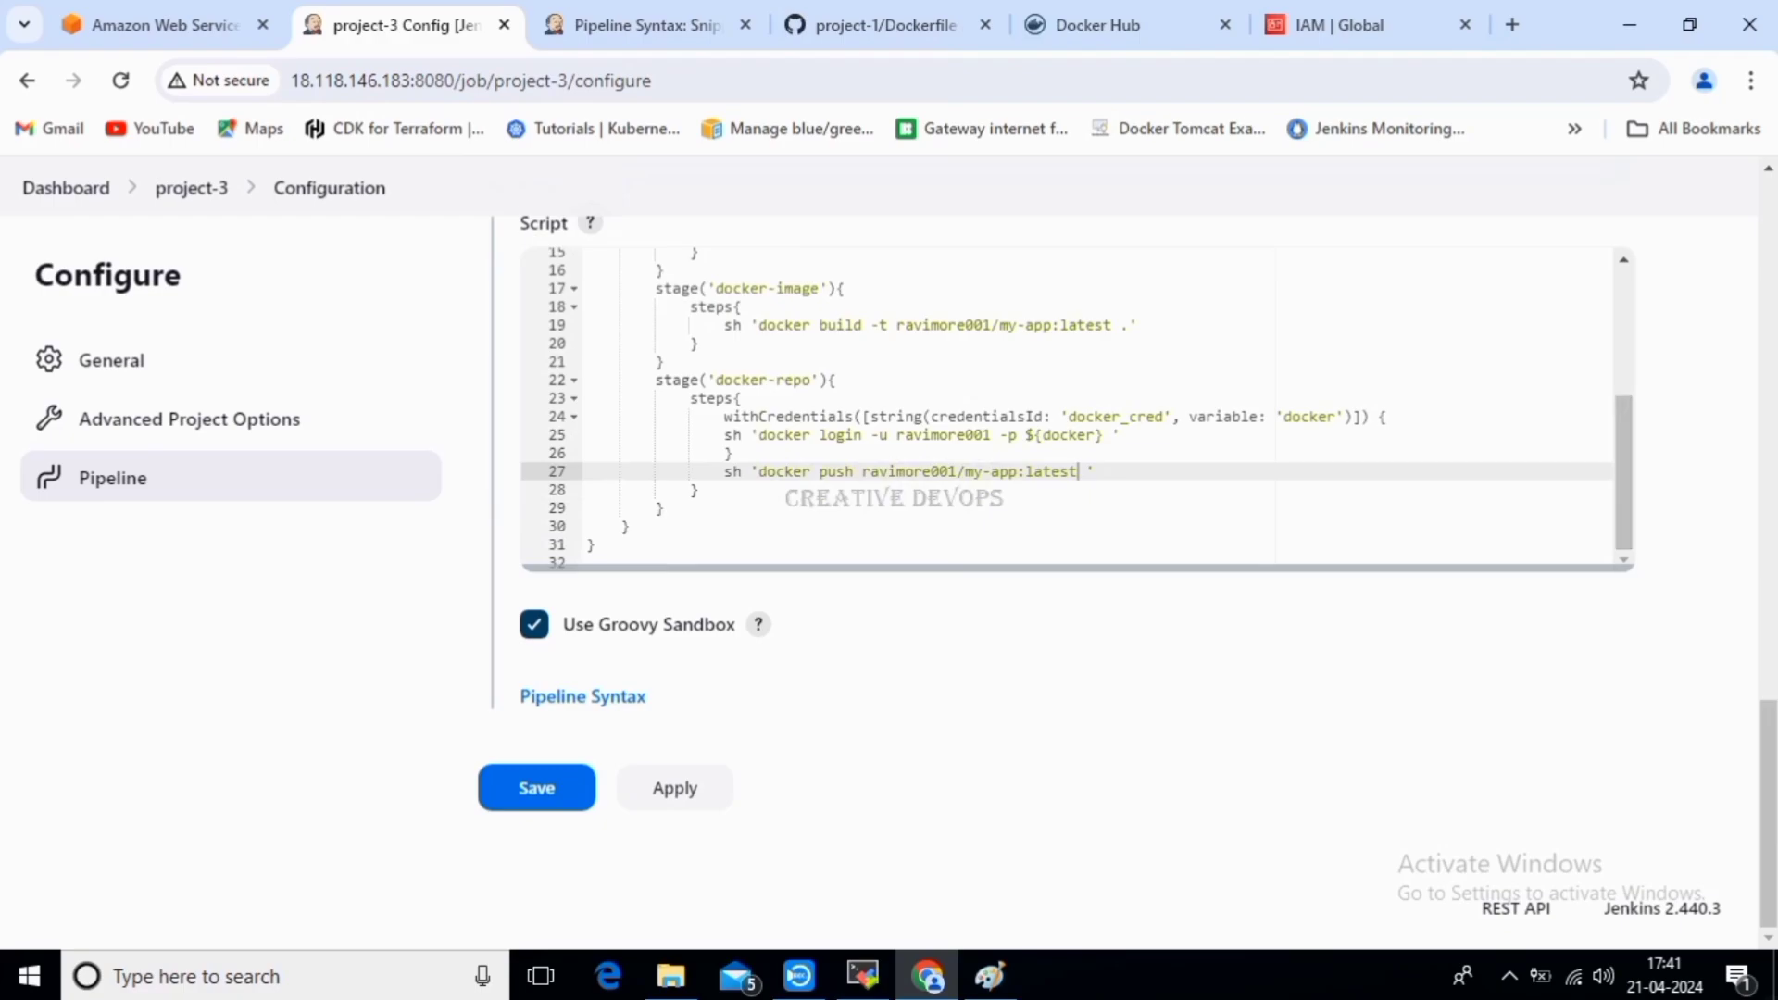
drag(759, 325, 903, 325)
click(1131, 325)
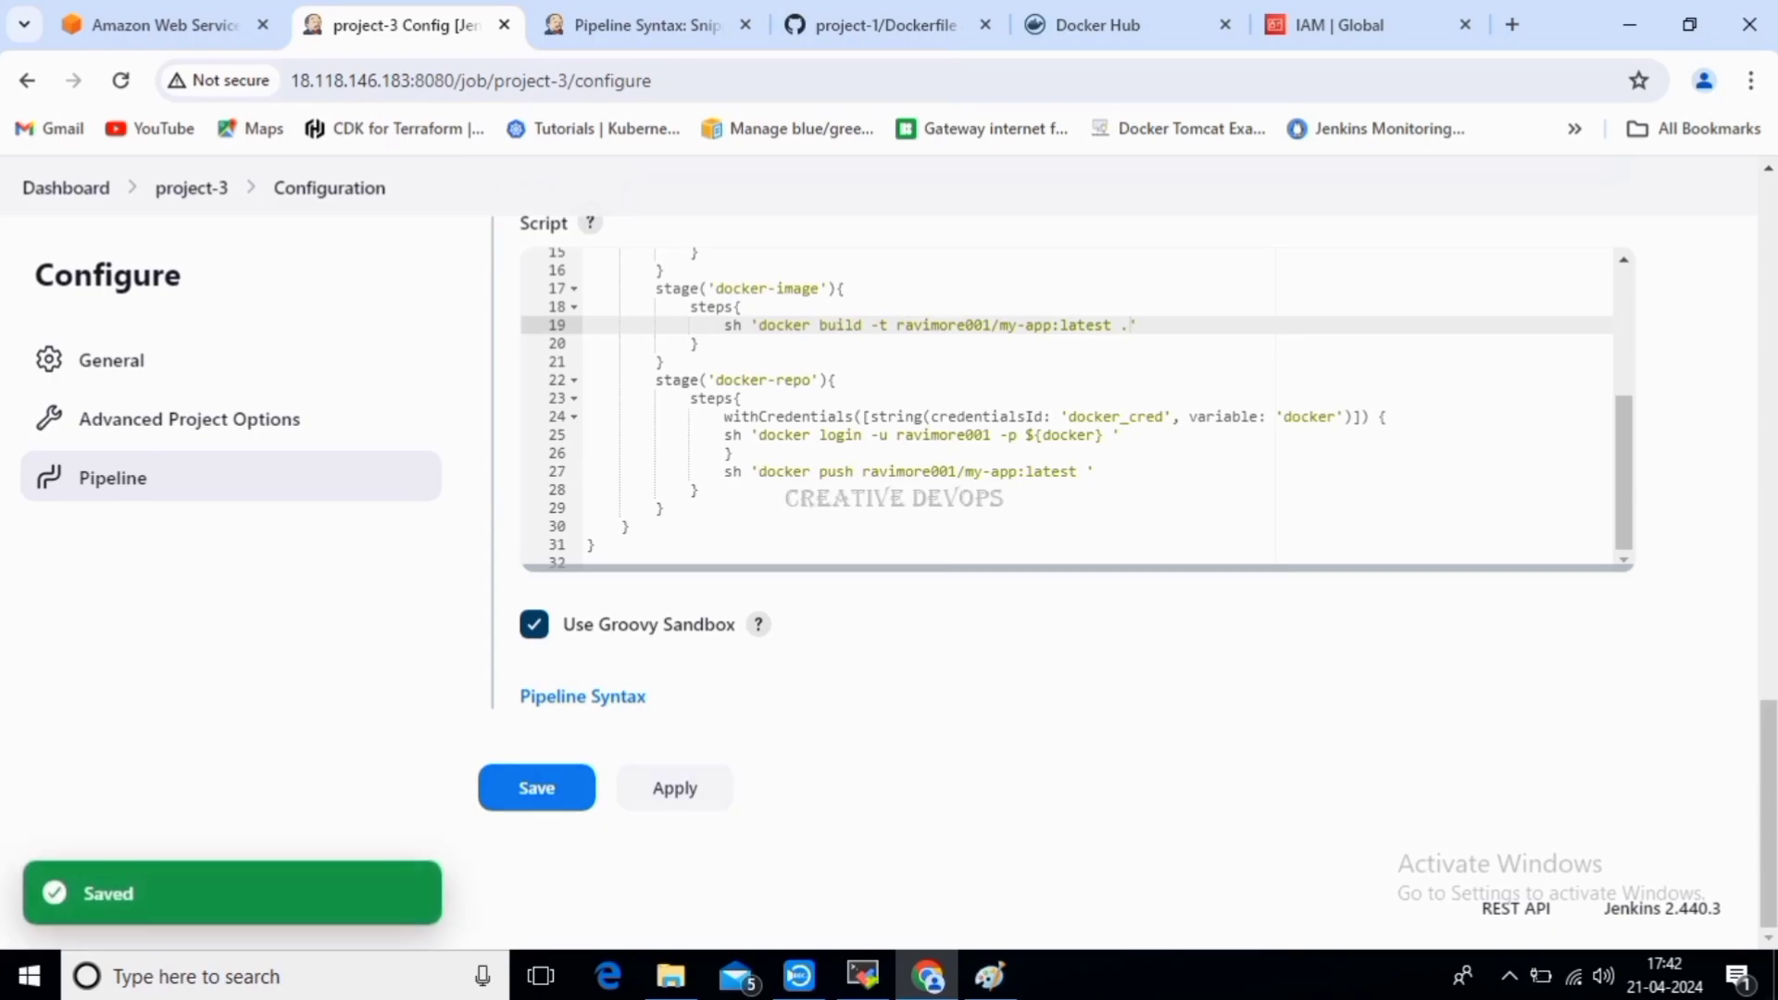
Save the pipeline and review the Docker Hub repository list.
click(537, 788)
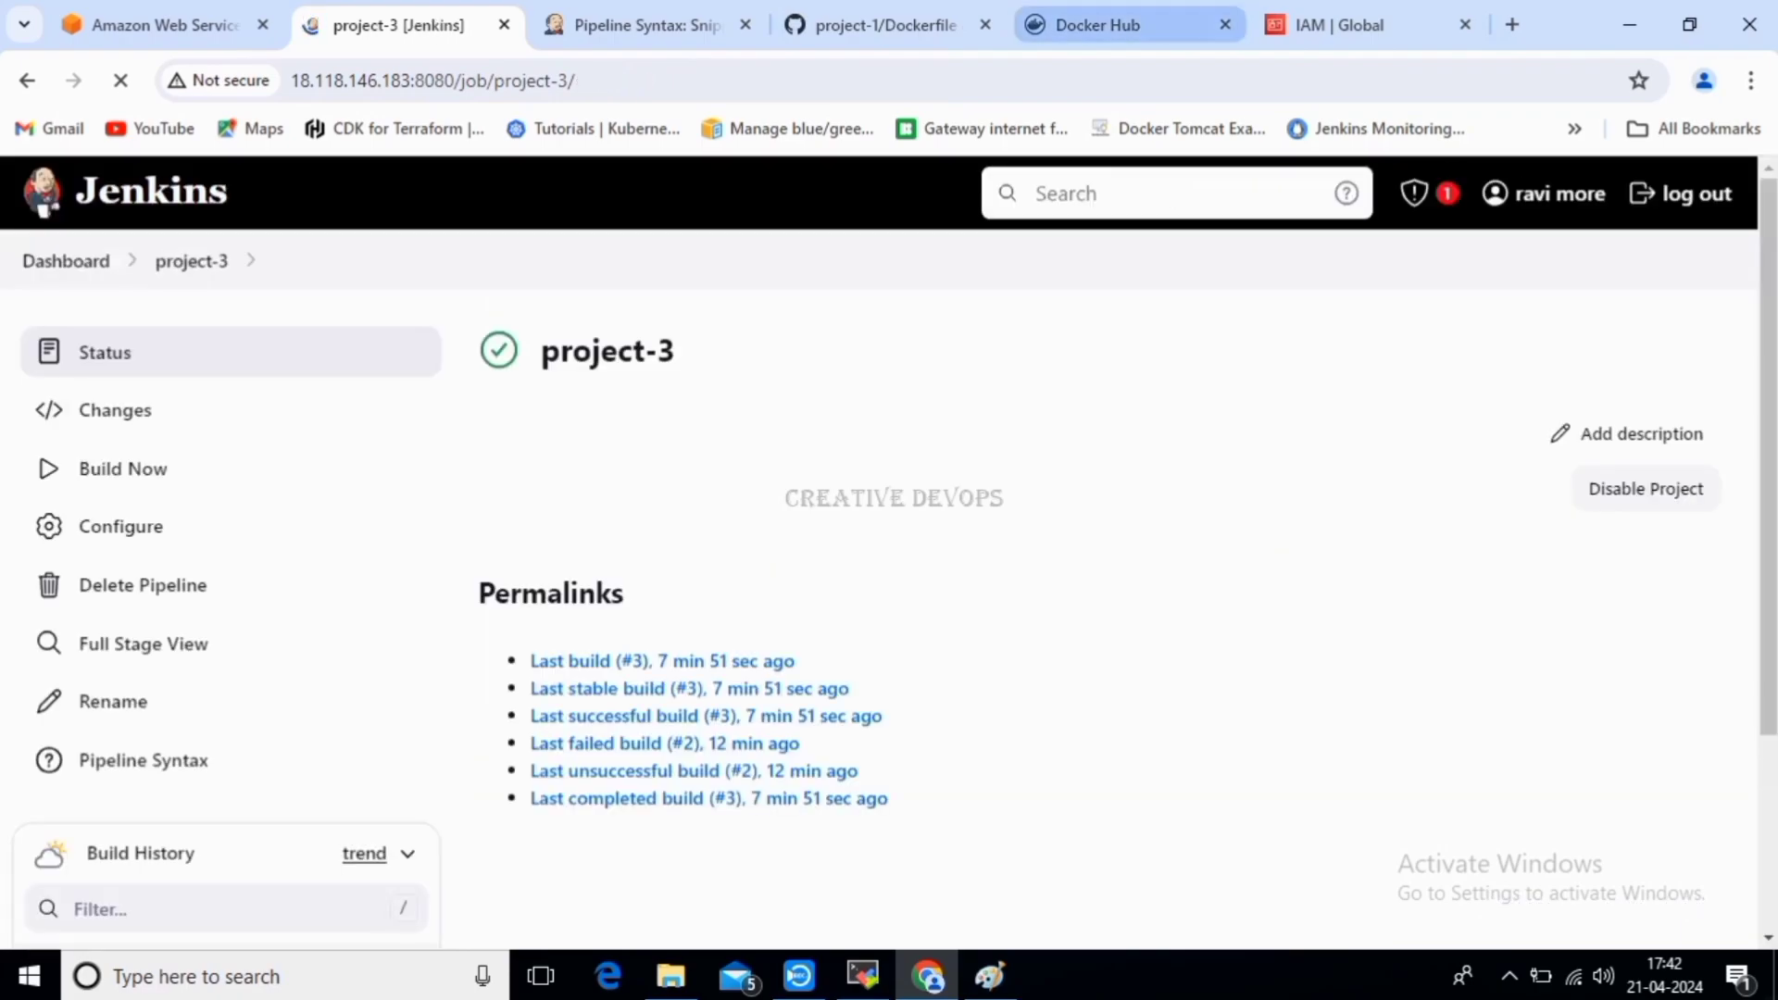
click(1098, 25)
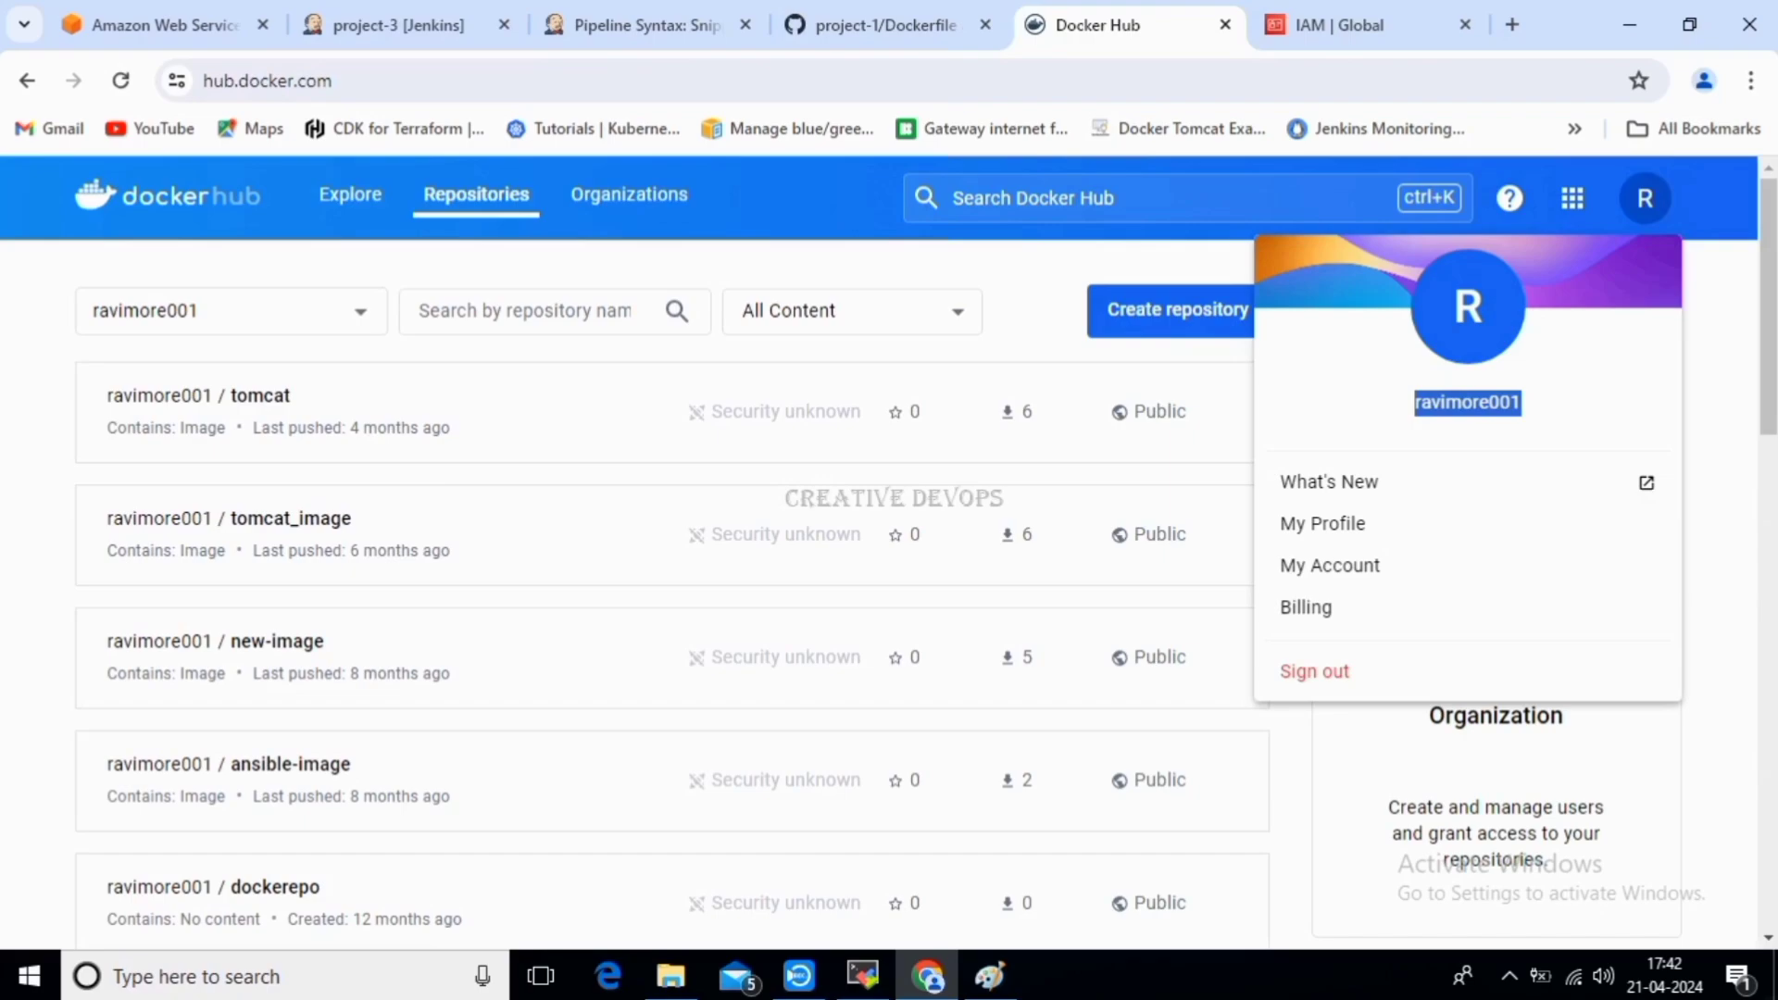
click(1035, 312)
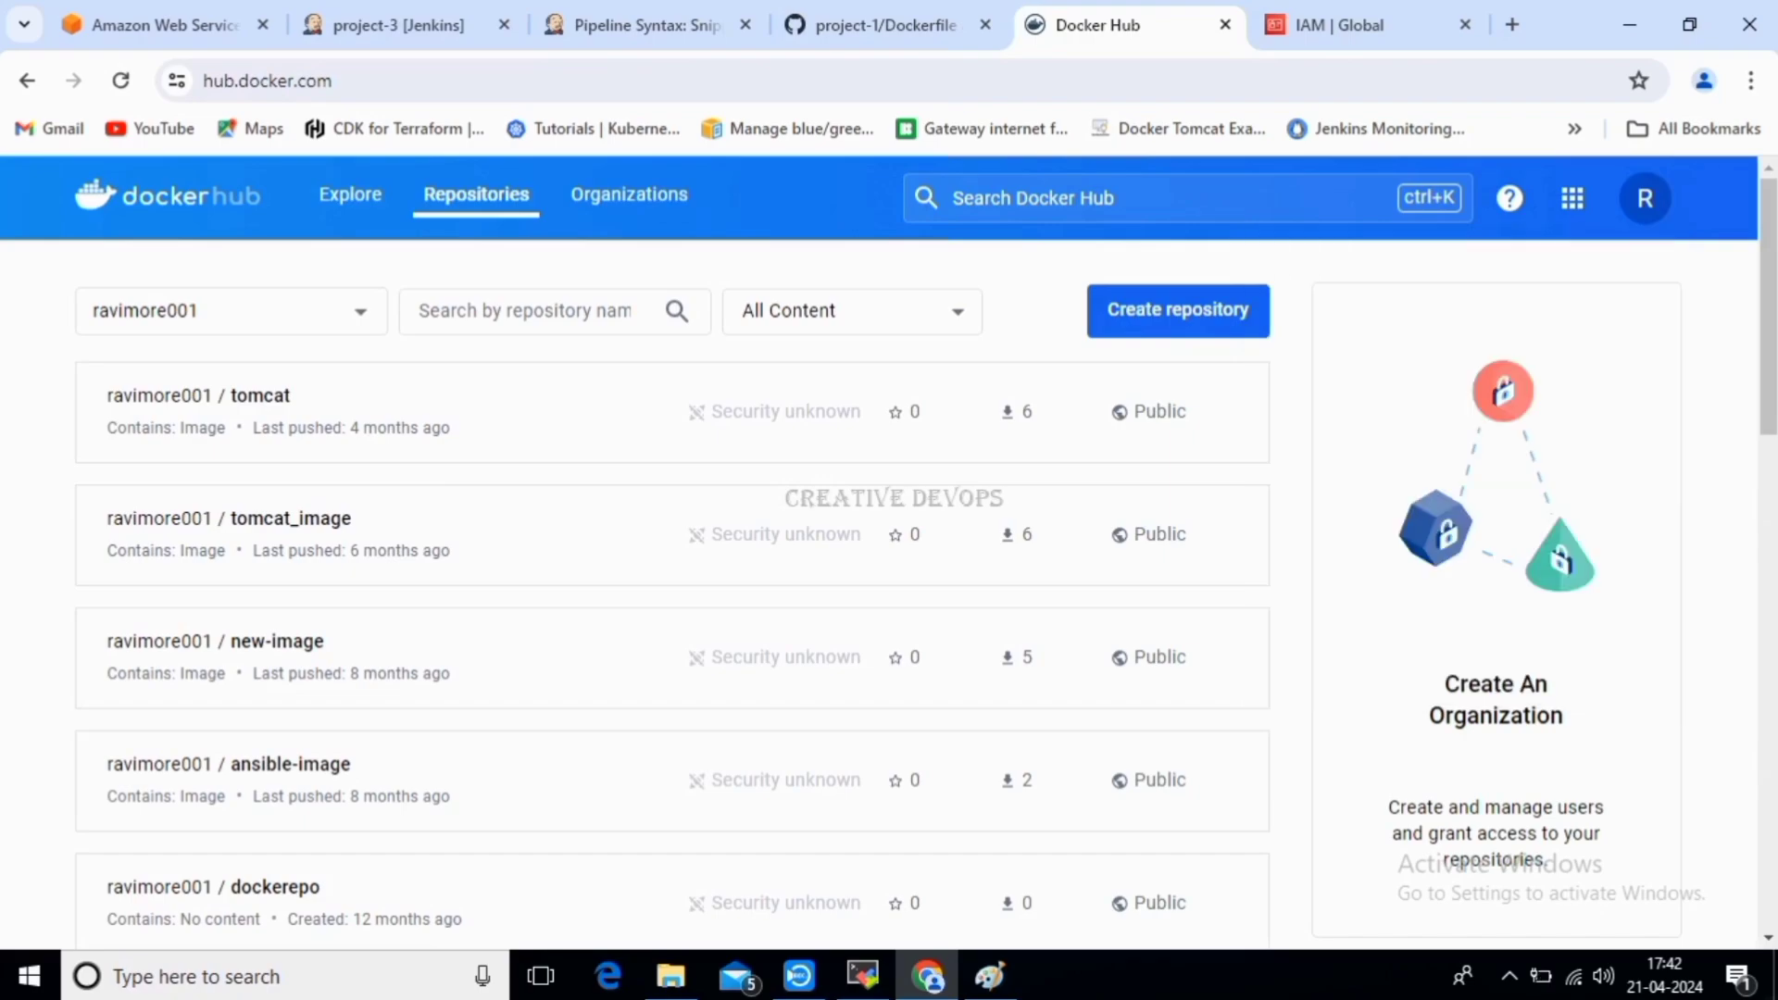
mouse_move(1769, 305)
mouse_down()
mouse_move(1768, 420)
mouse_move(1769, 304)
mouse_up()
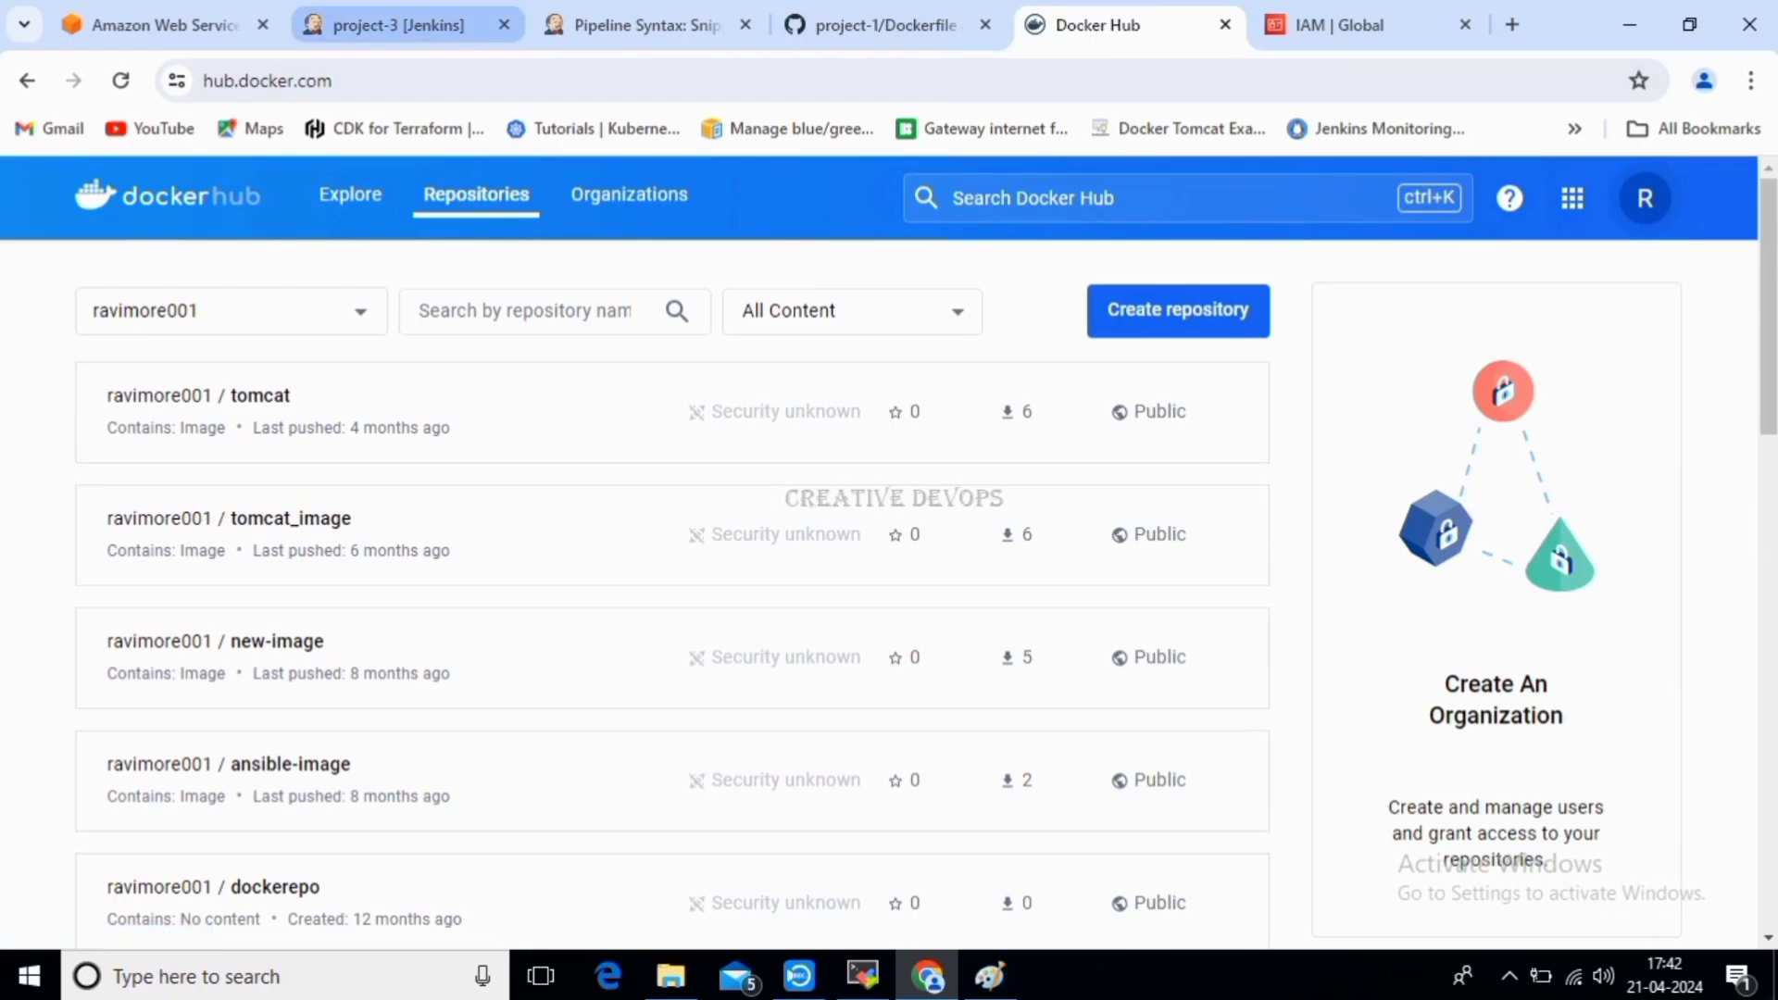
Return to the project-3 job page and close the Pipeline Syntax tab.
click(398, 25)
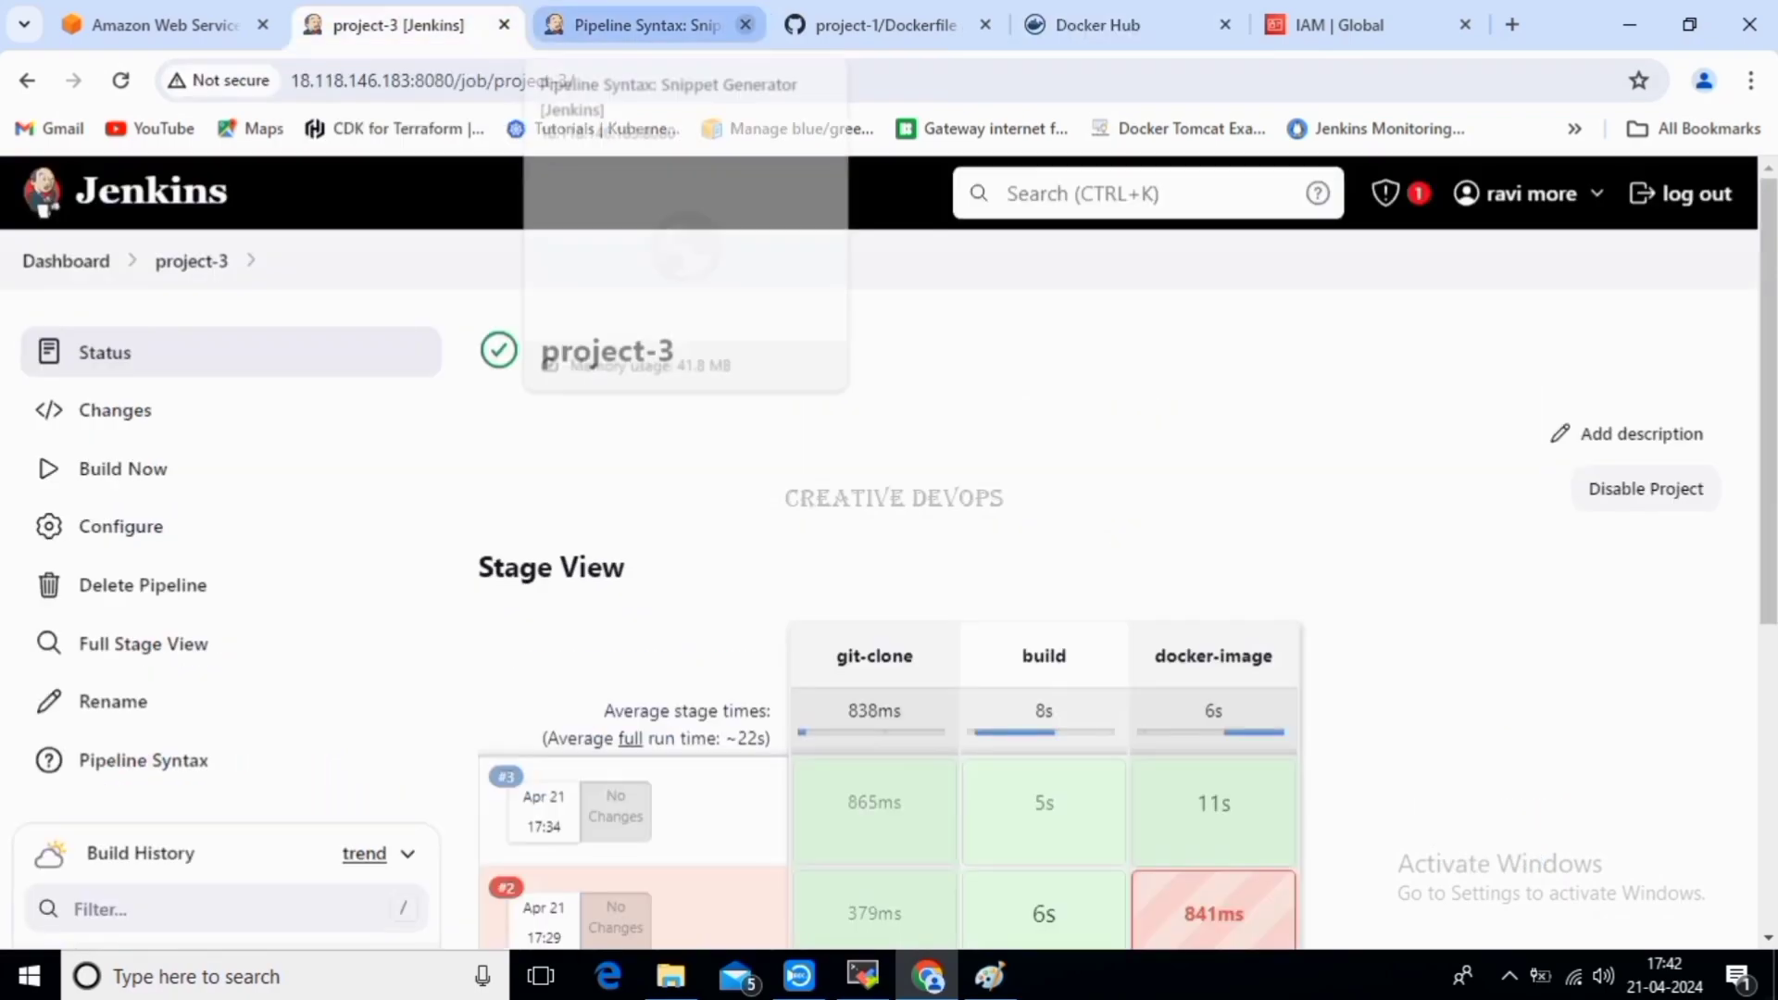
click(746, 25)
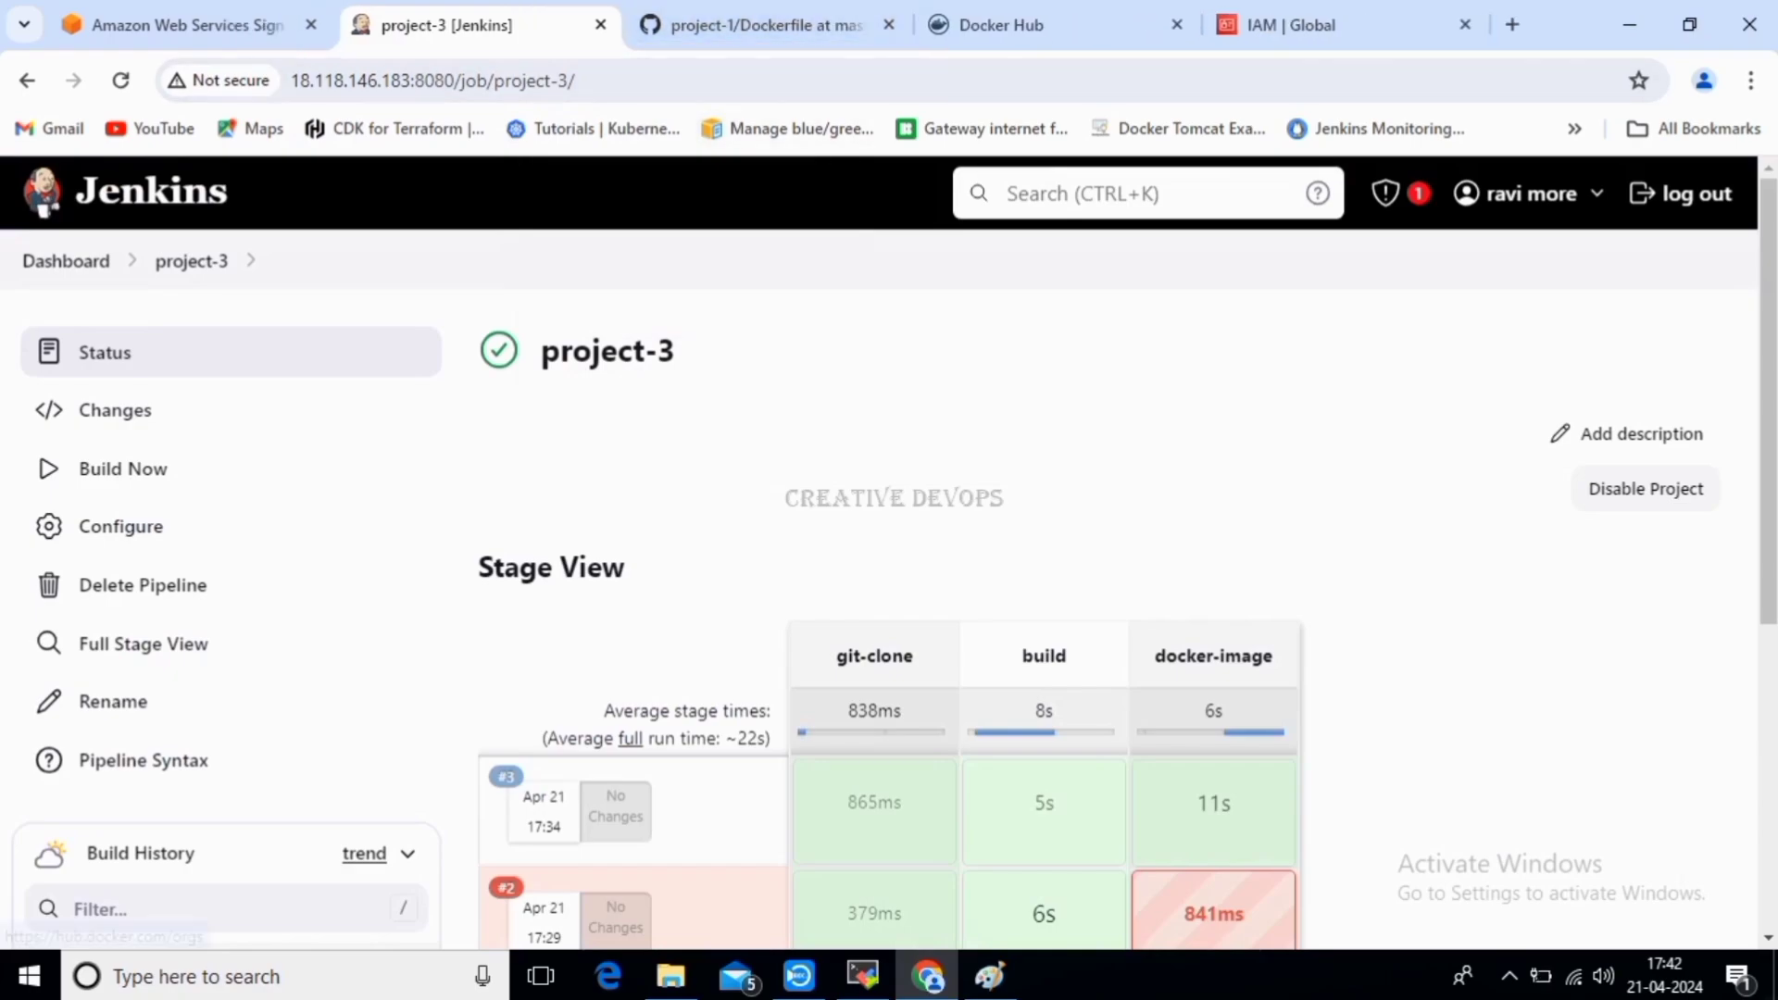
scroll(648, 556, down, 5)
scroll(648, 556, up, 5)
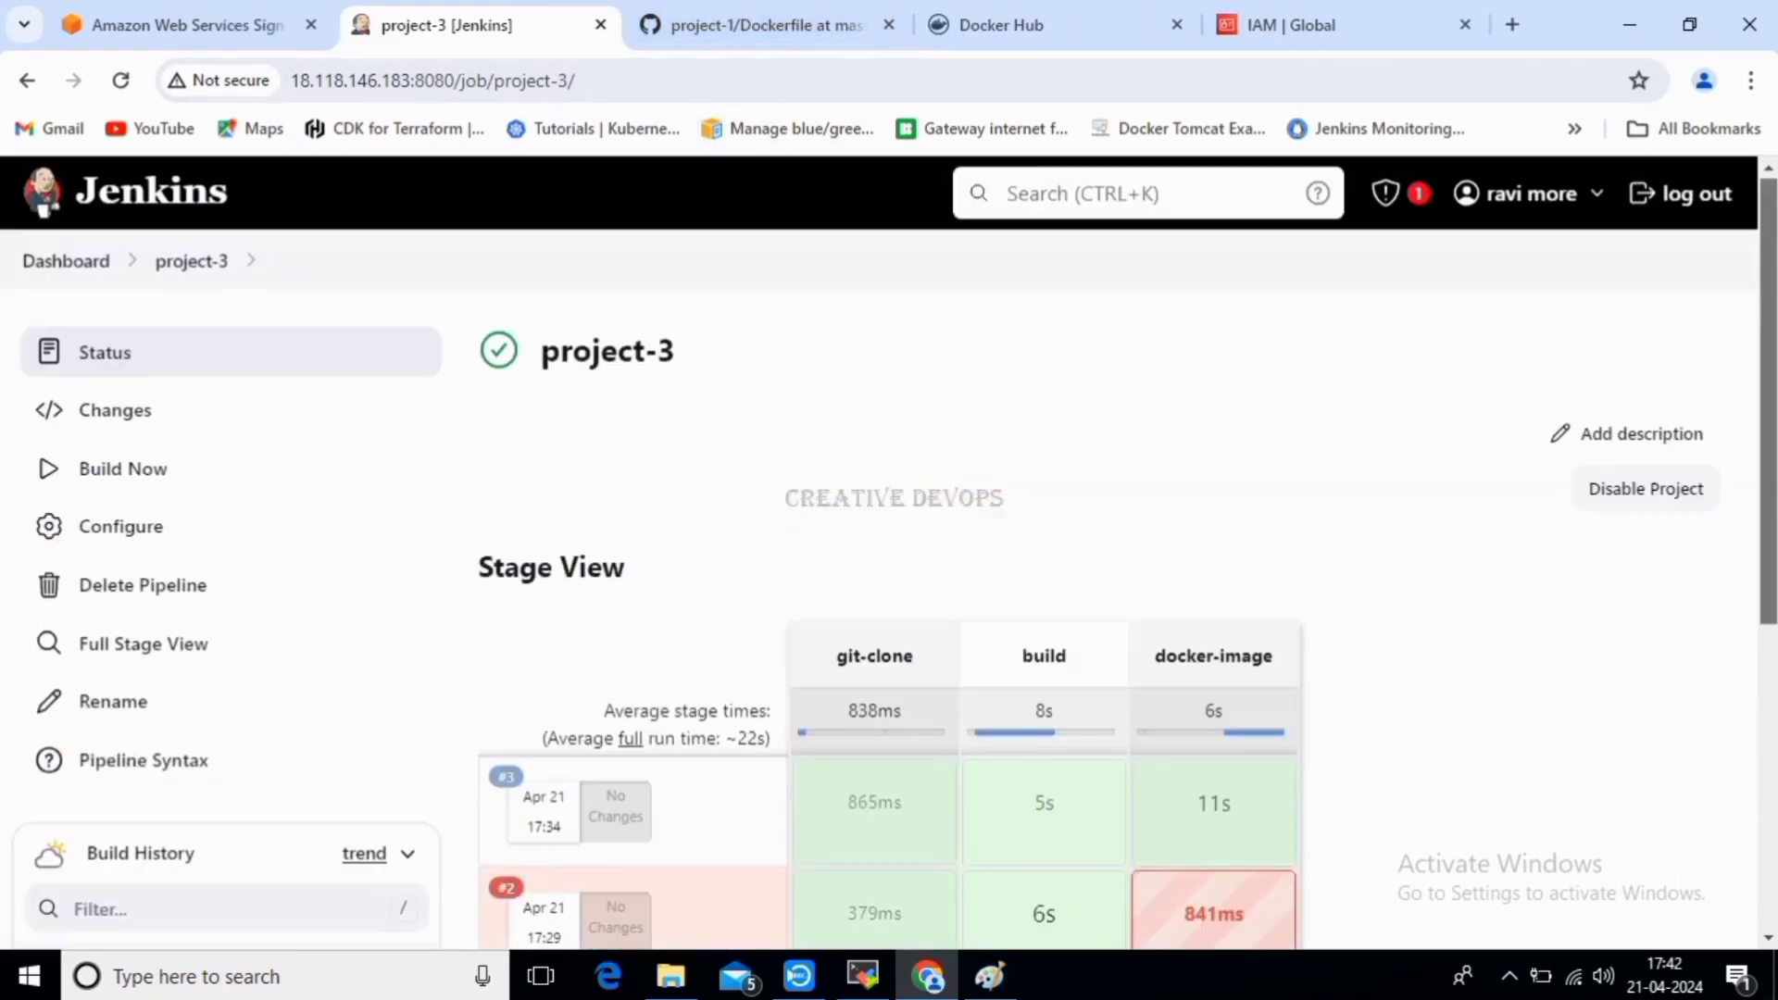
Run project-3 build #4, watch it pass all four stages including docker-repo, then switch to Docker Hub.
click(123, 468)
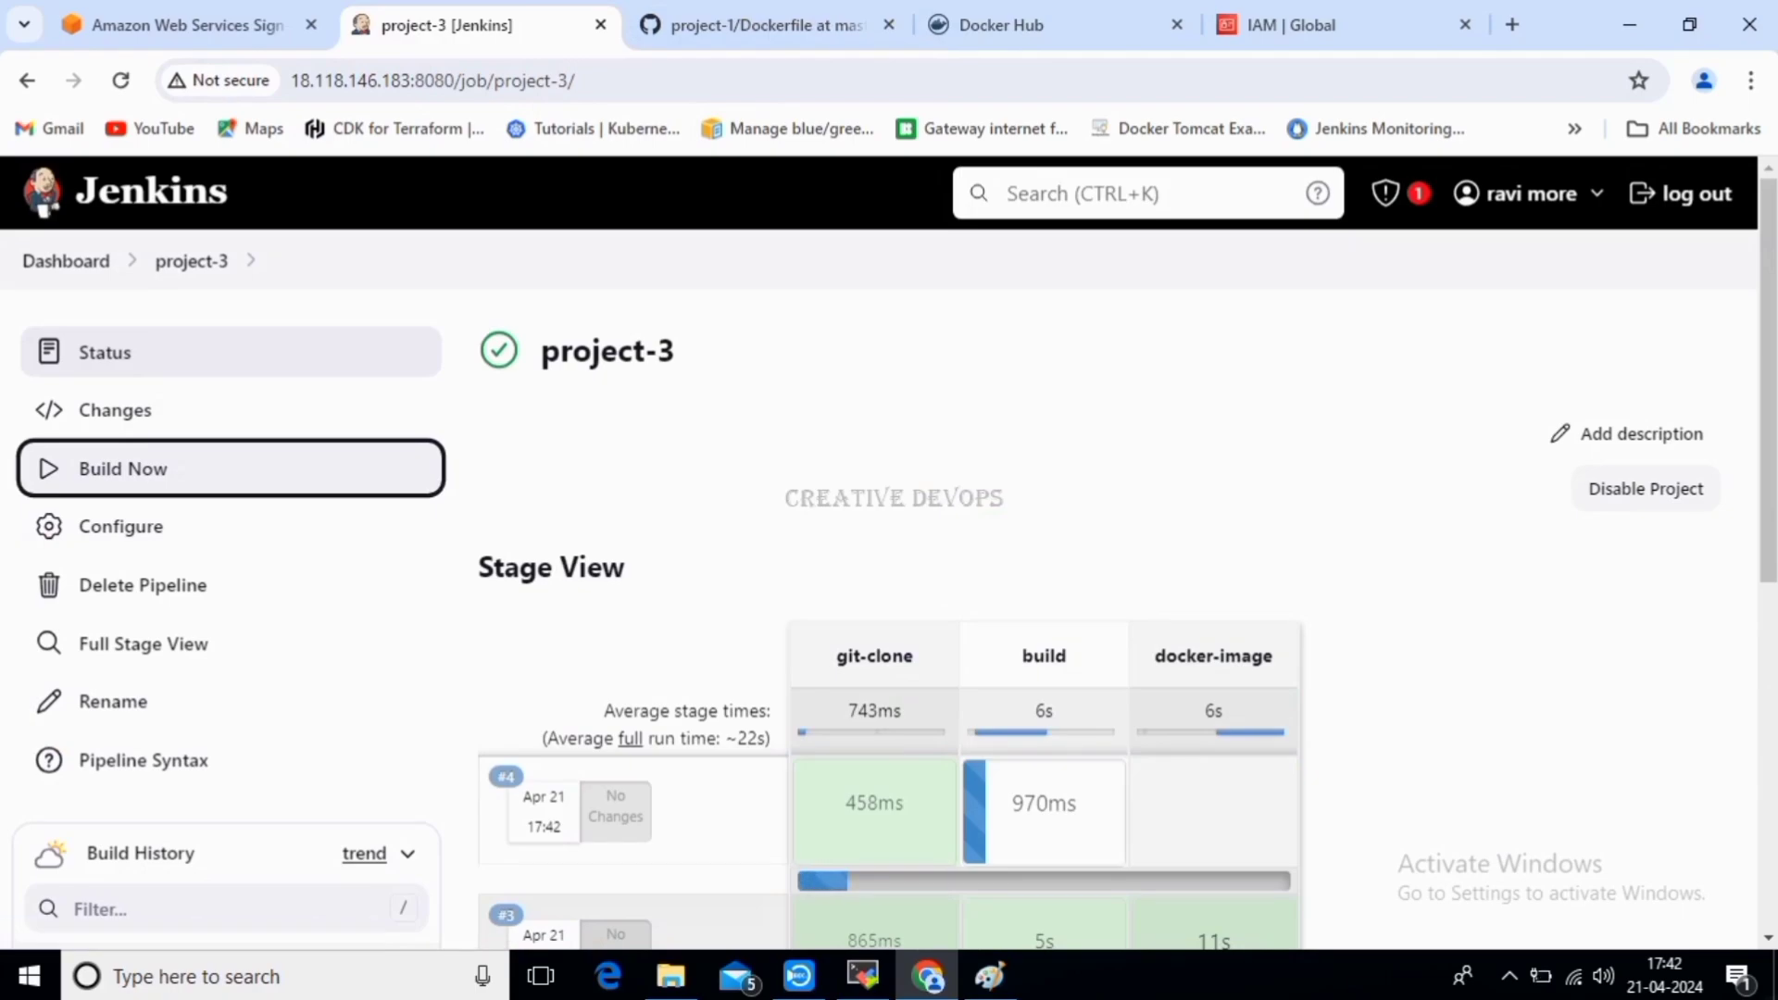
scroll(889, 552, down, 2)
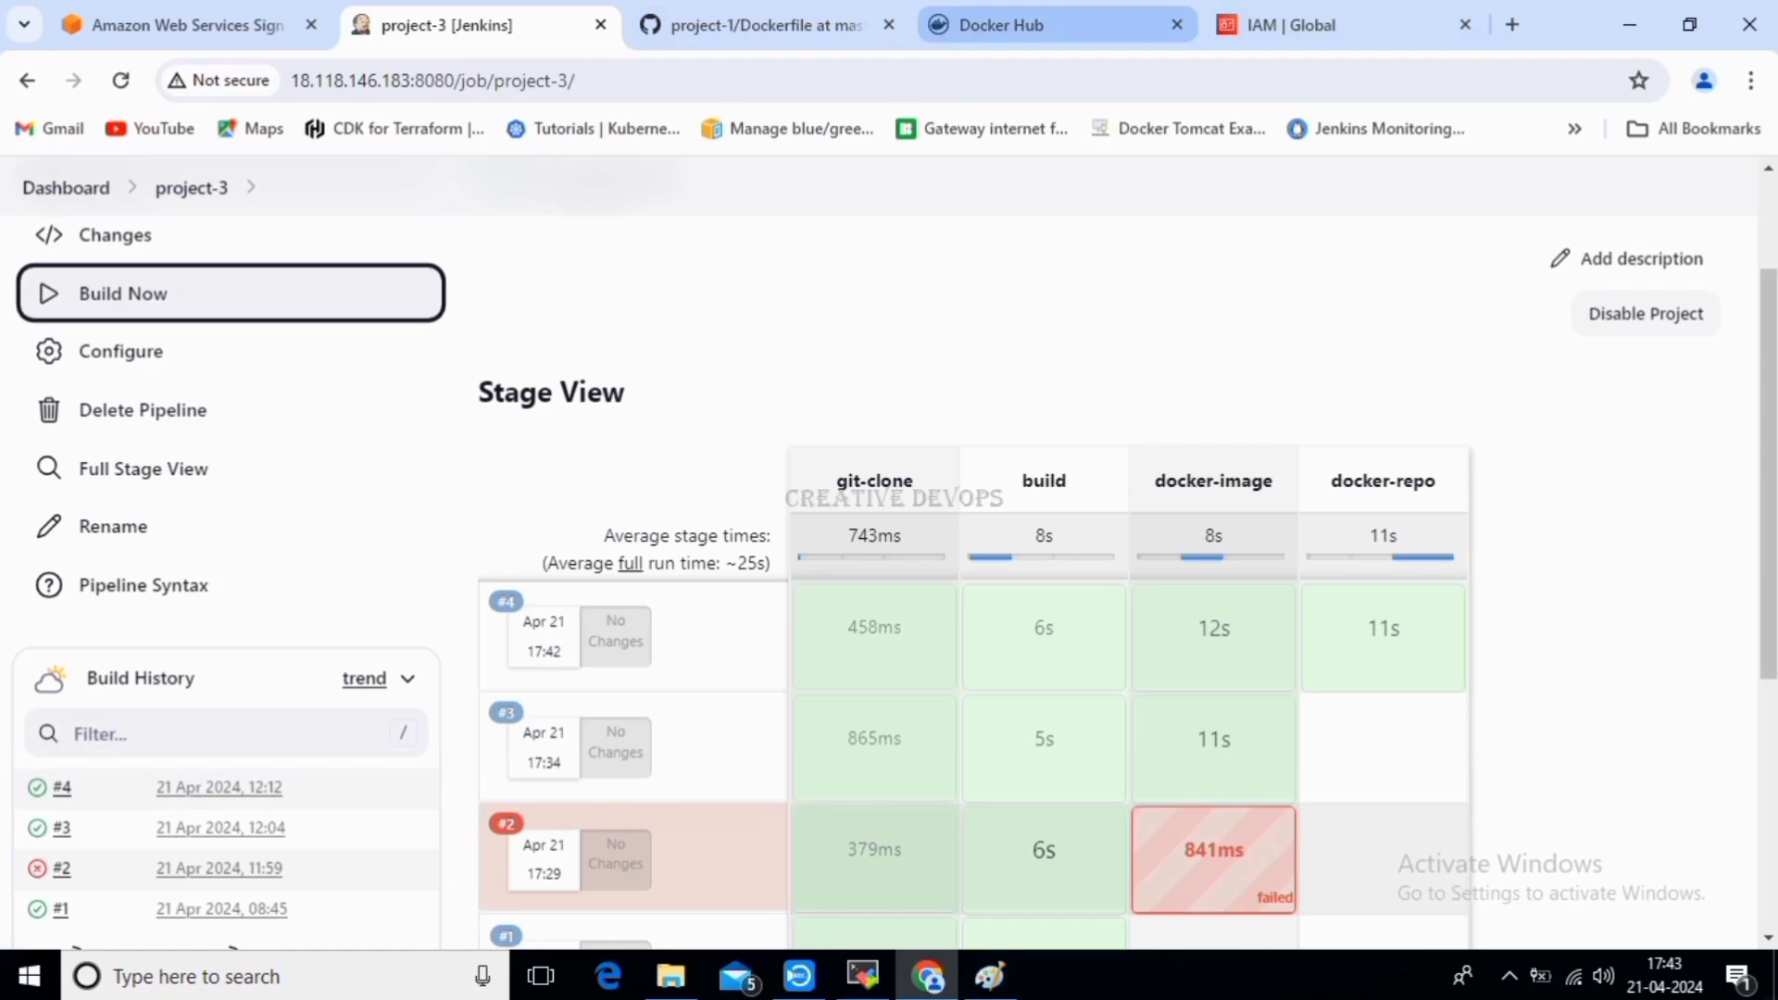
click(1000, 25)
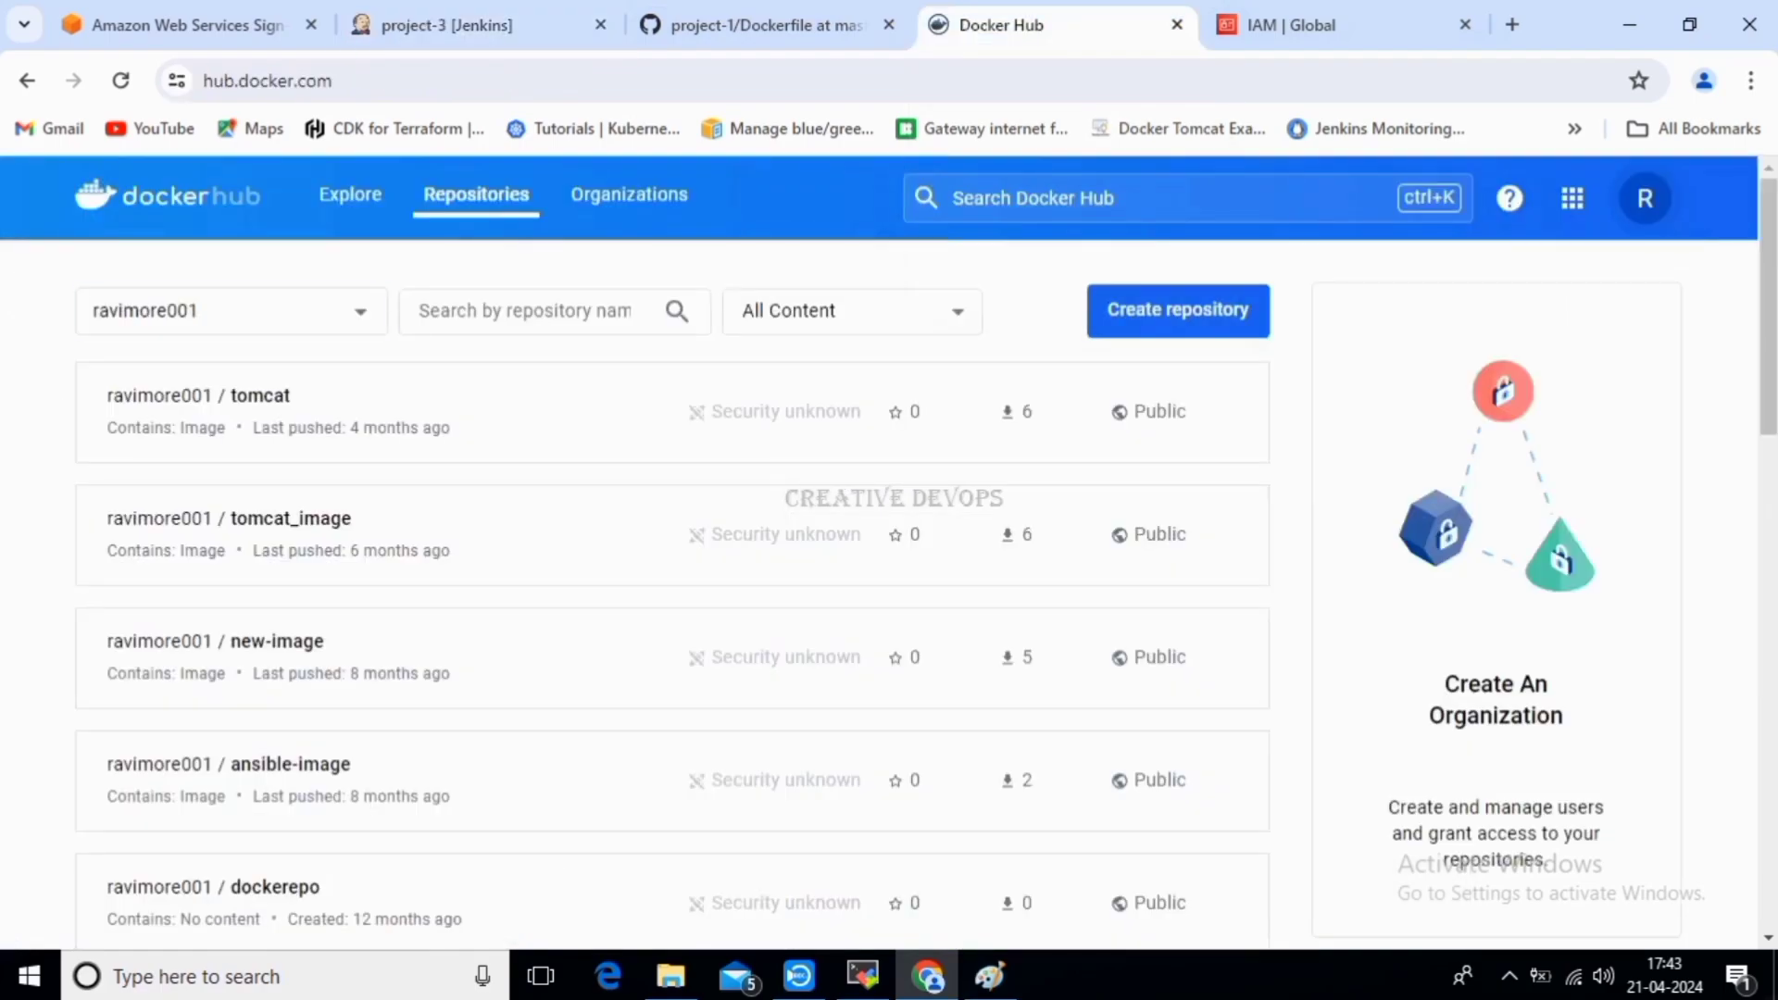
Reload Docker Hub's Repositories page to confirm the newly pushed my-app repository is listed.
click(120, 81)
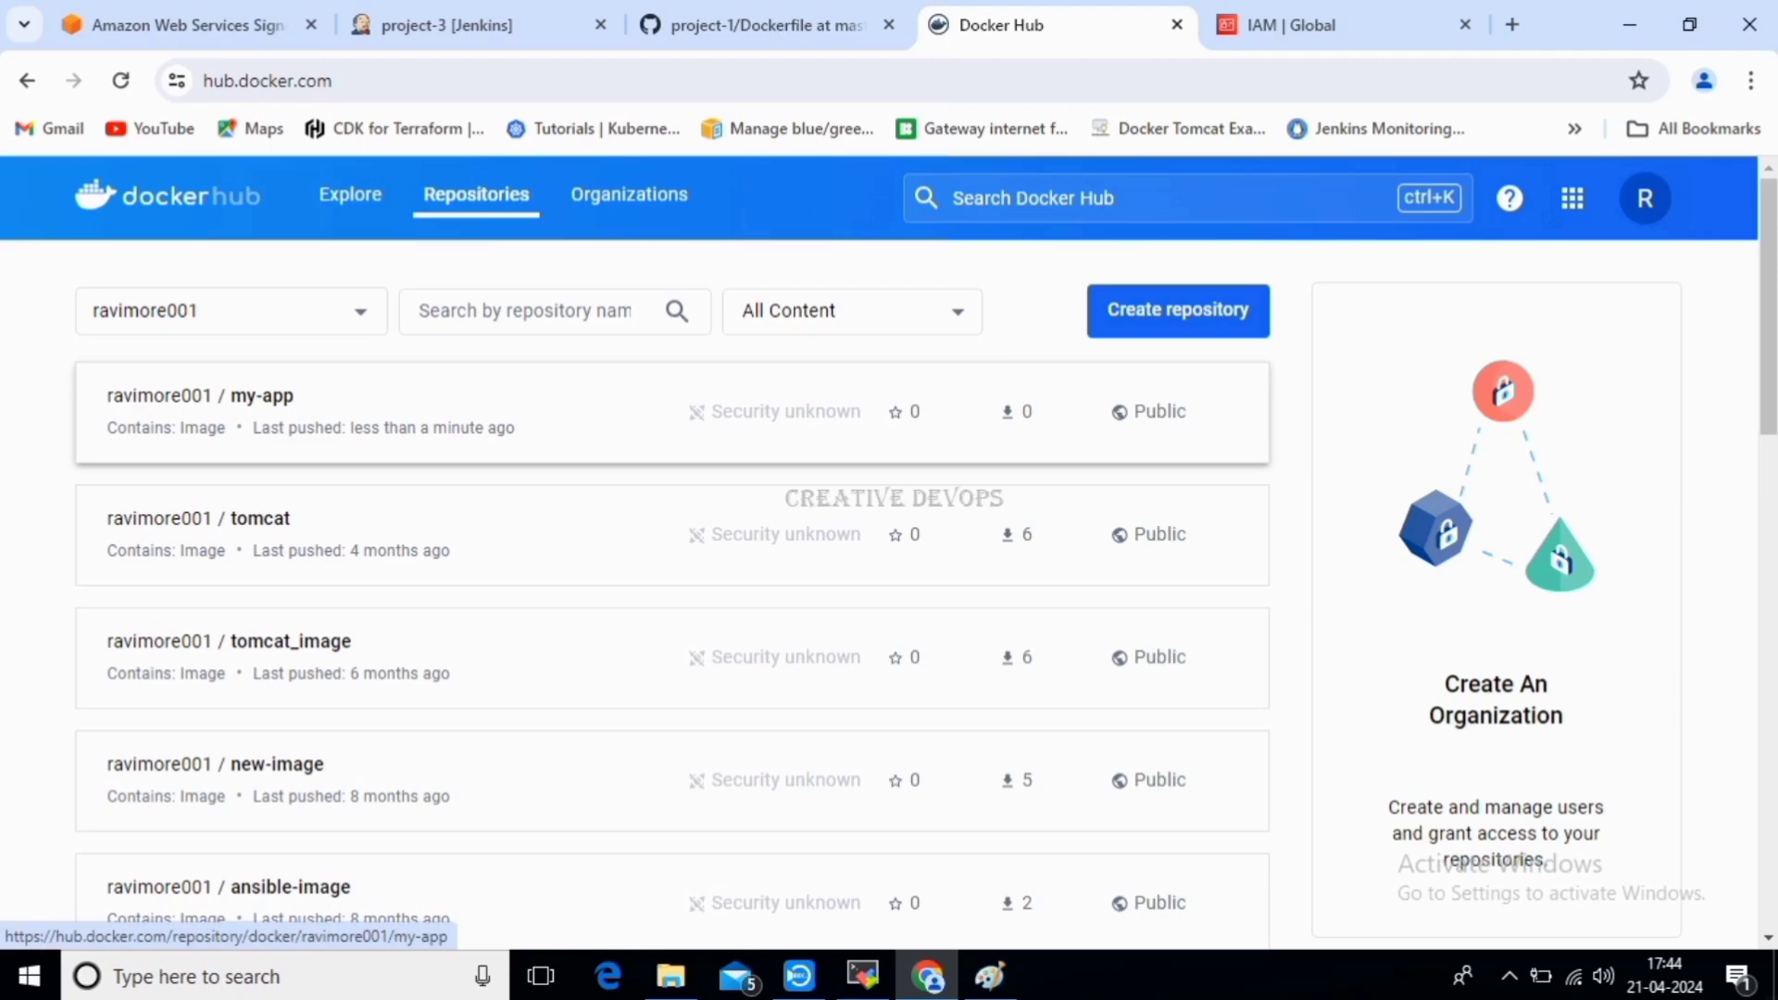
drag(231, 394, 156, 404)
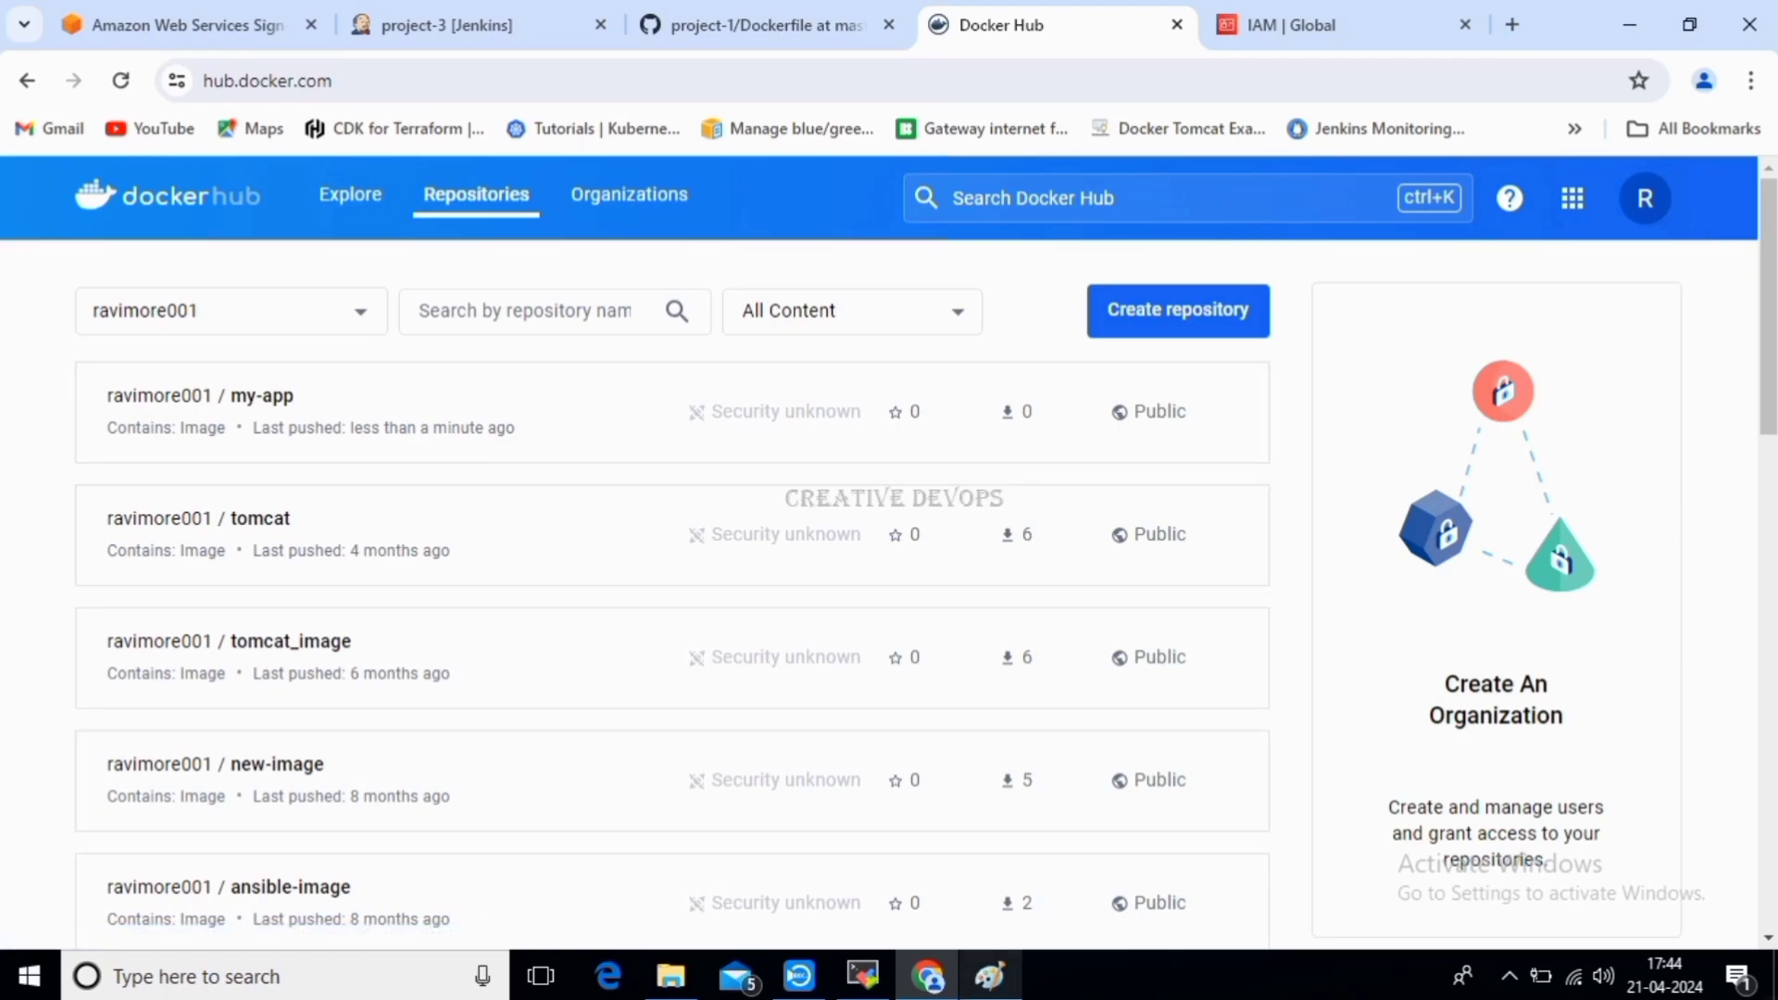
click(990, 976)
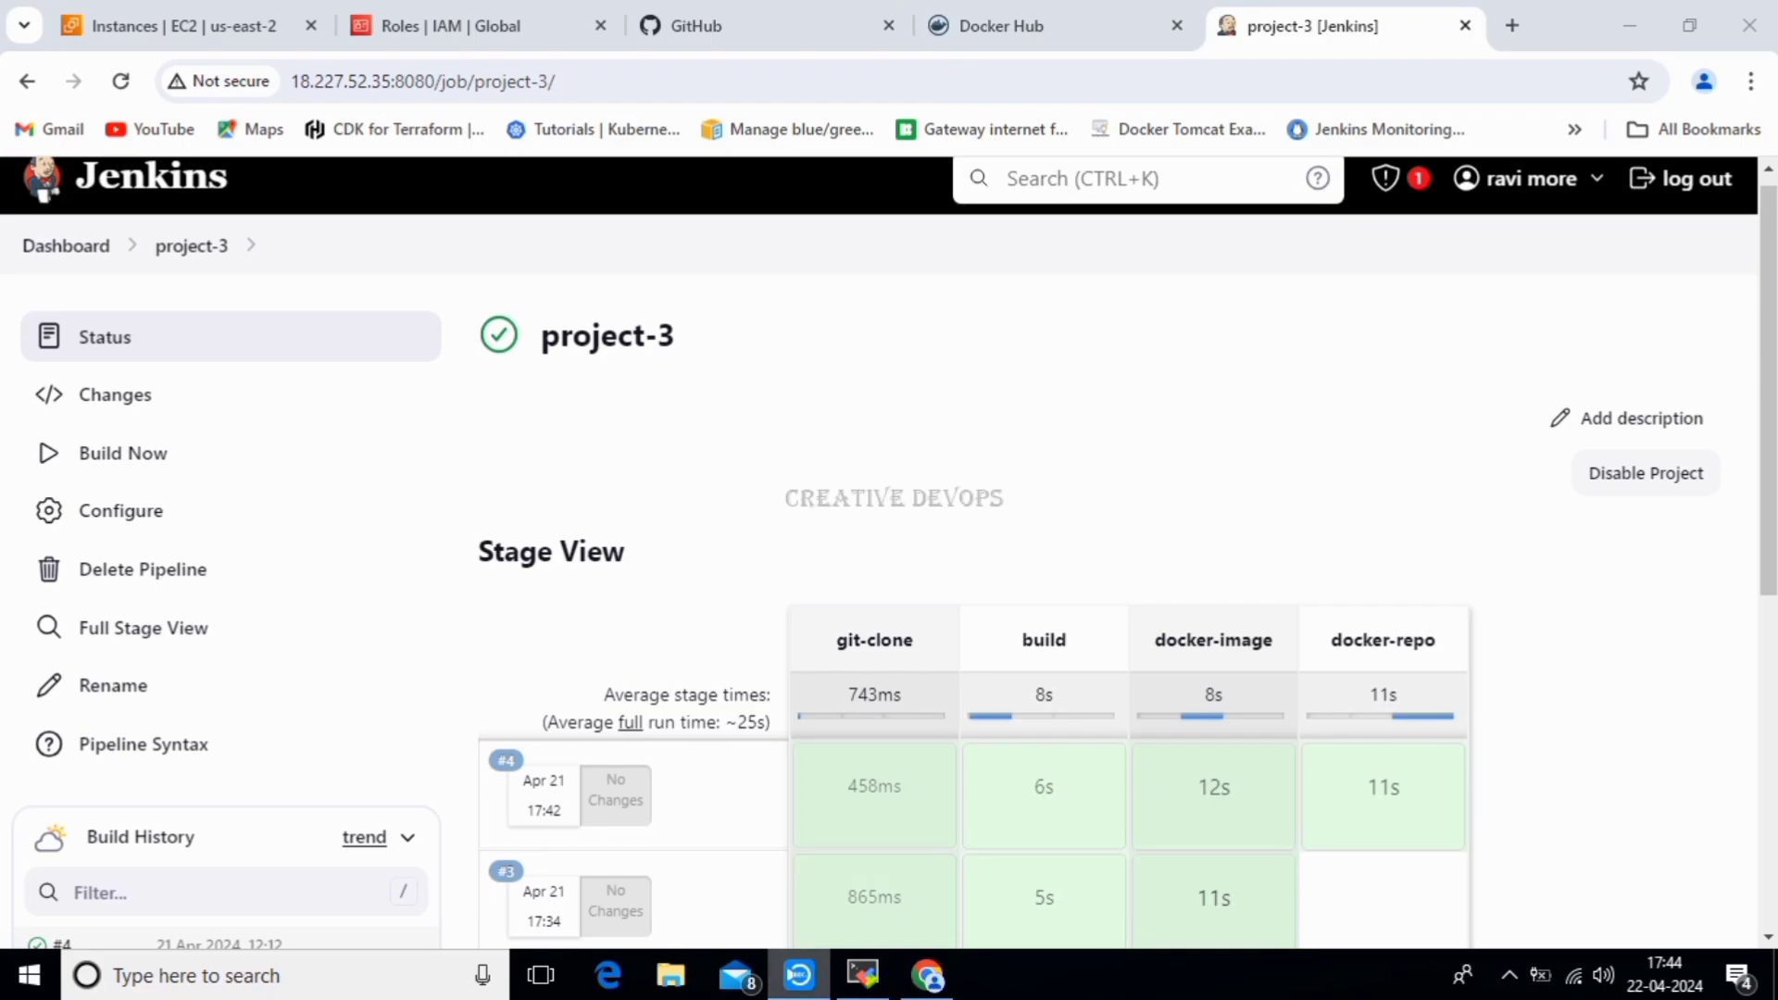
Leave Jenkins for the EC2 instances tab, where JENKINS_SERVER is running.
click(800, 975)
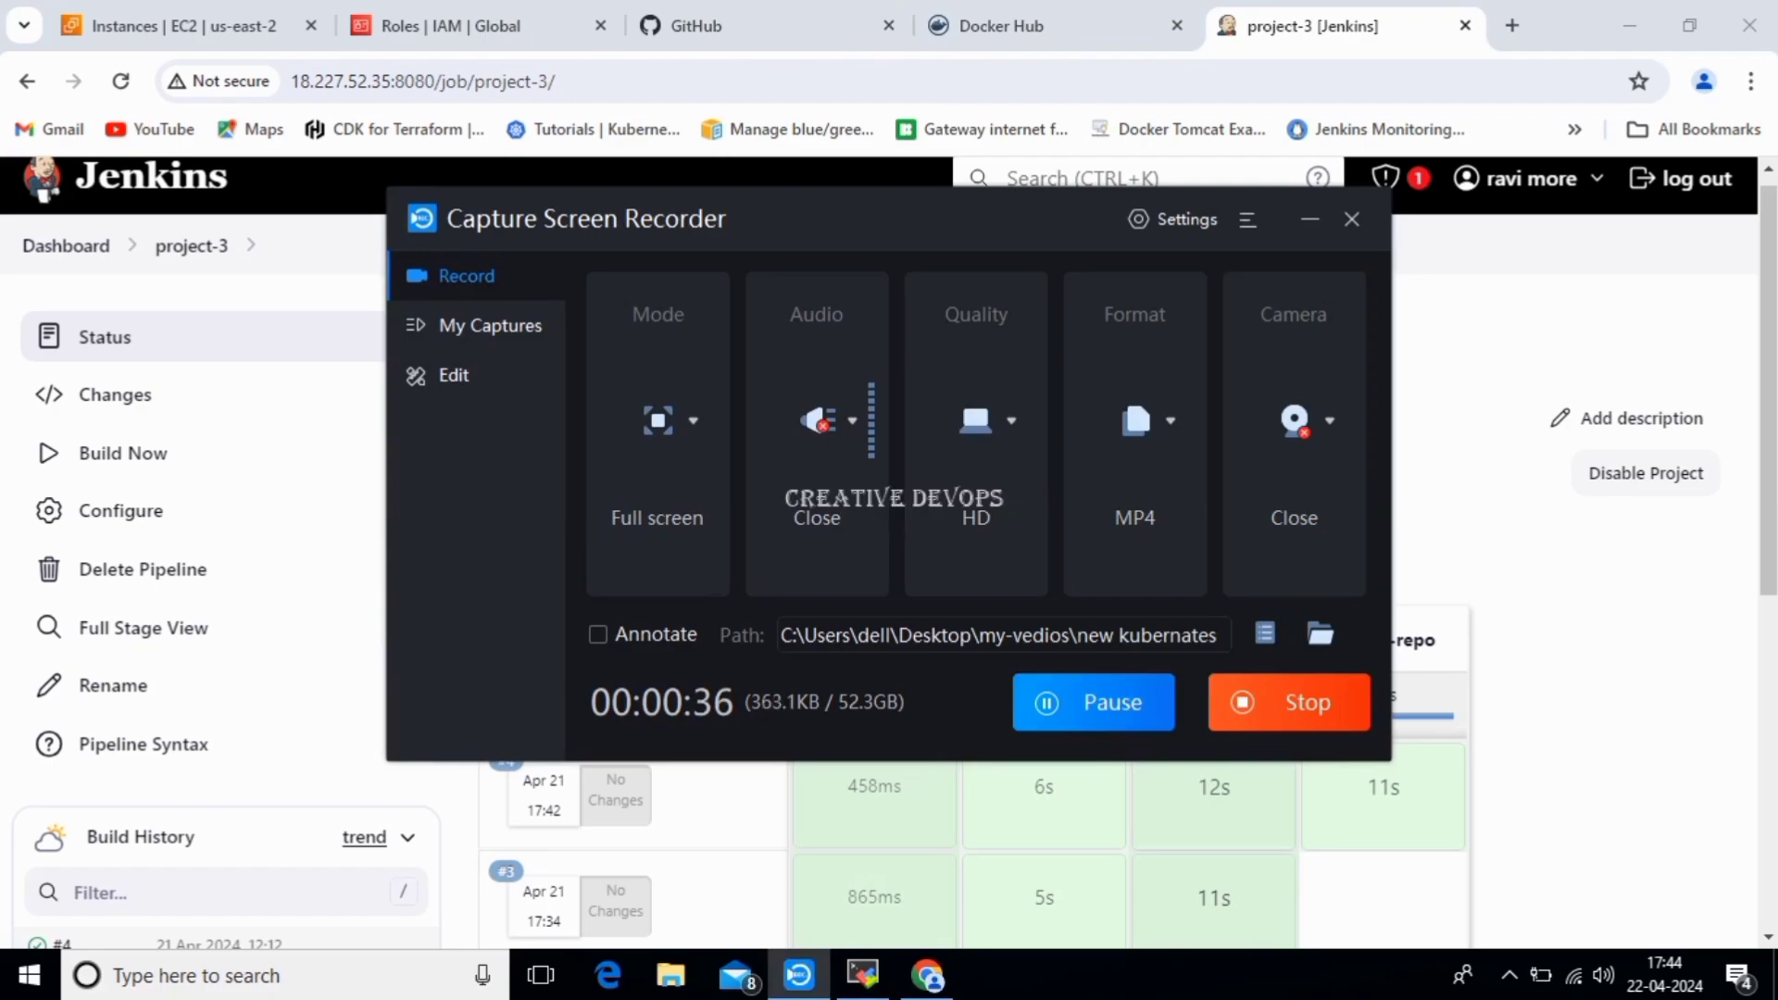
click(1309, 219)
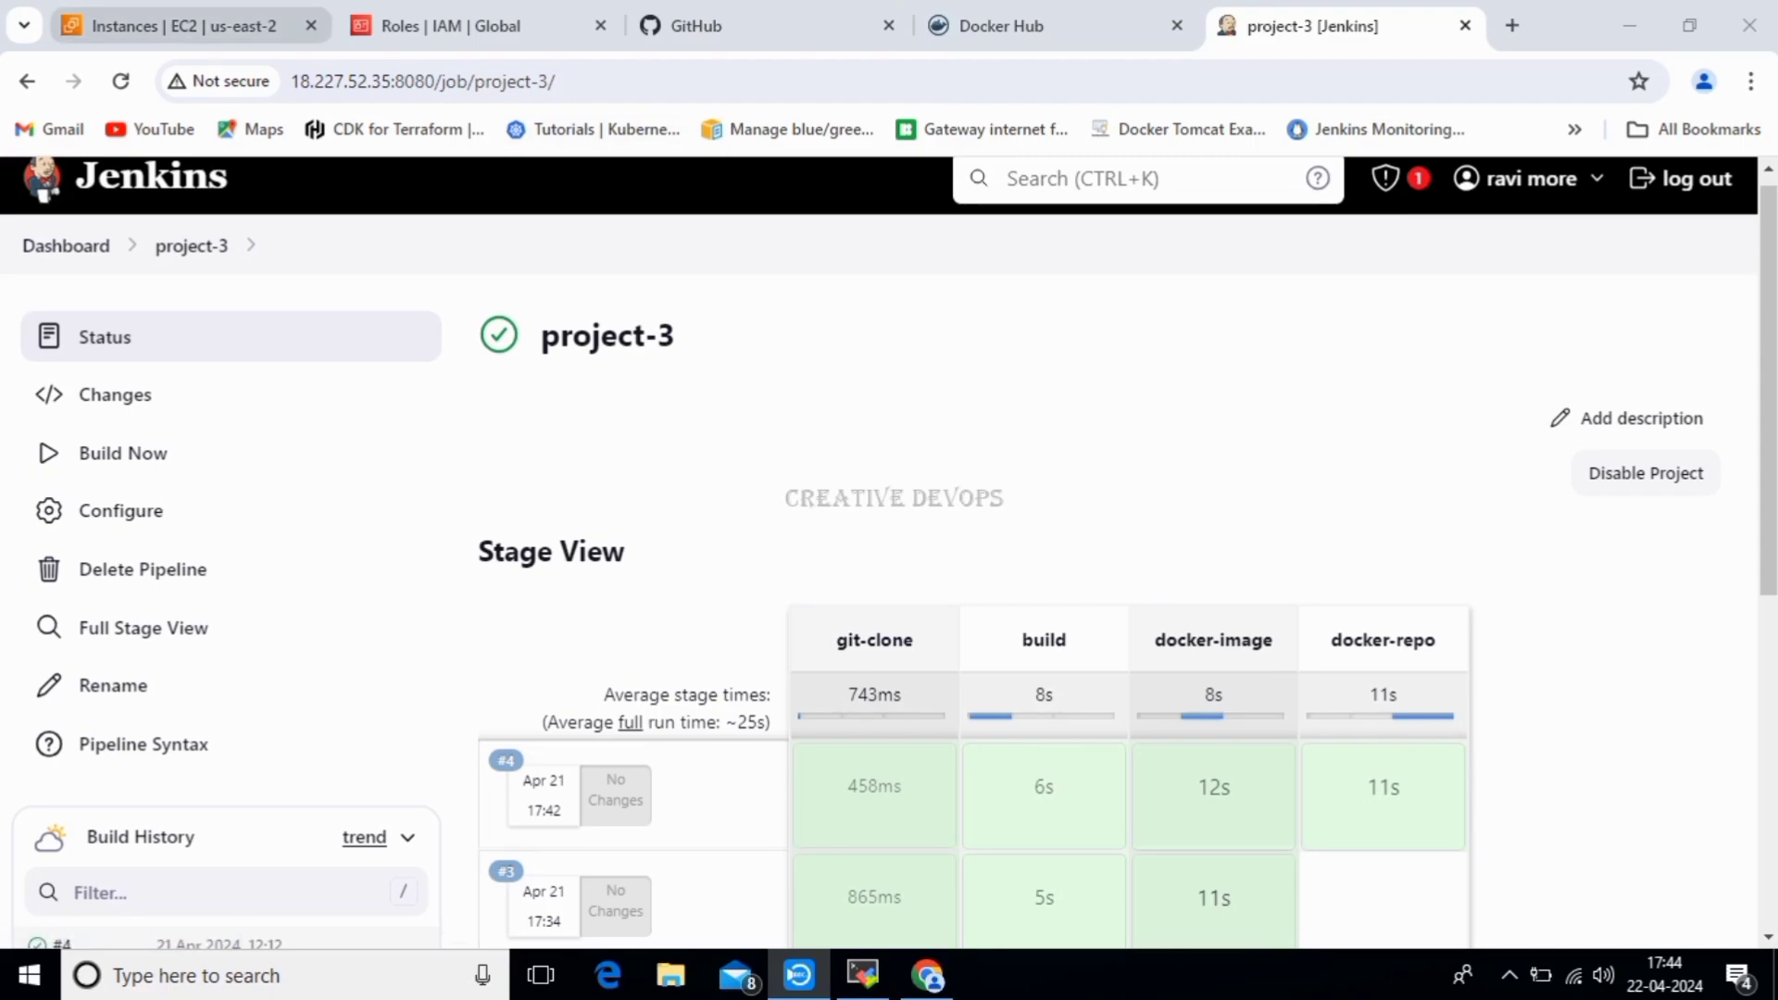
click(183, 25)
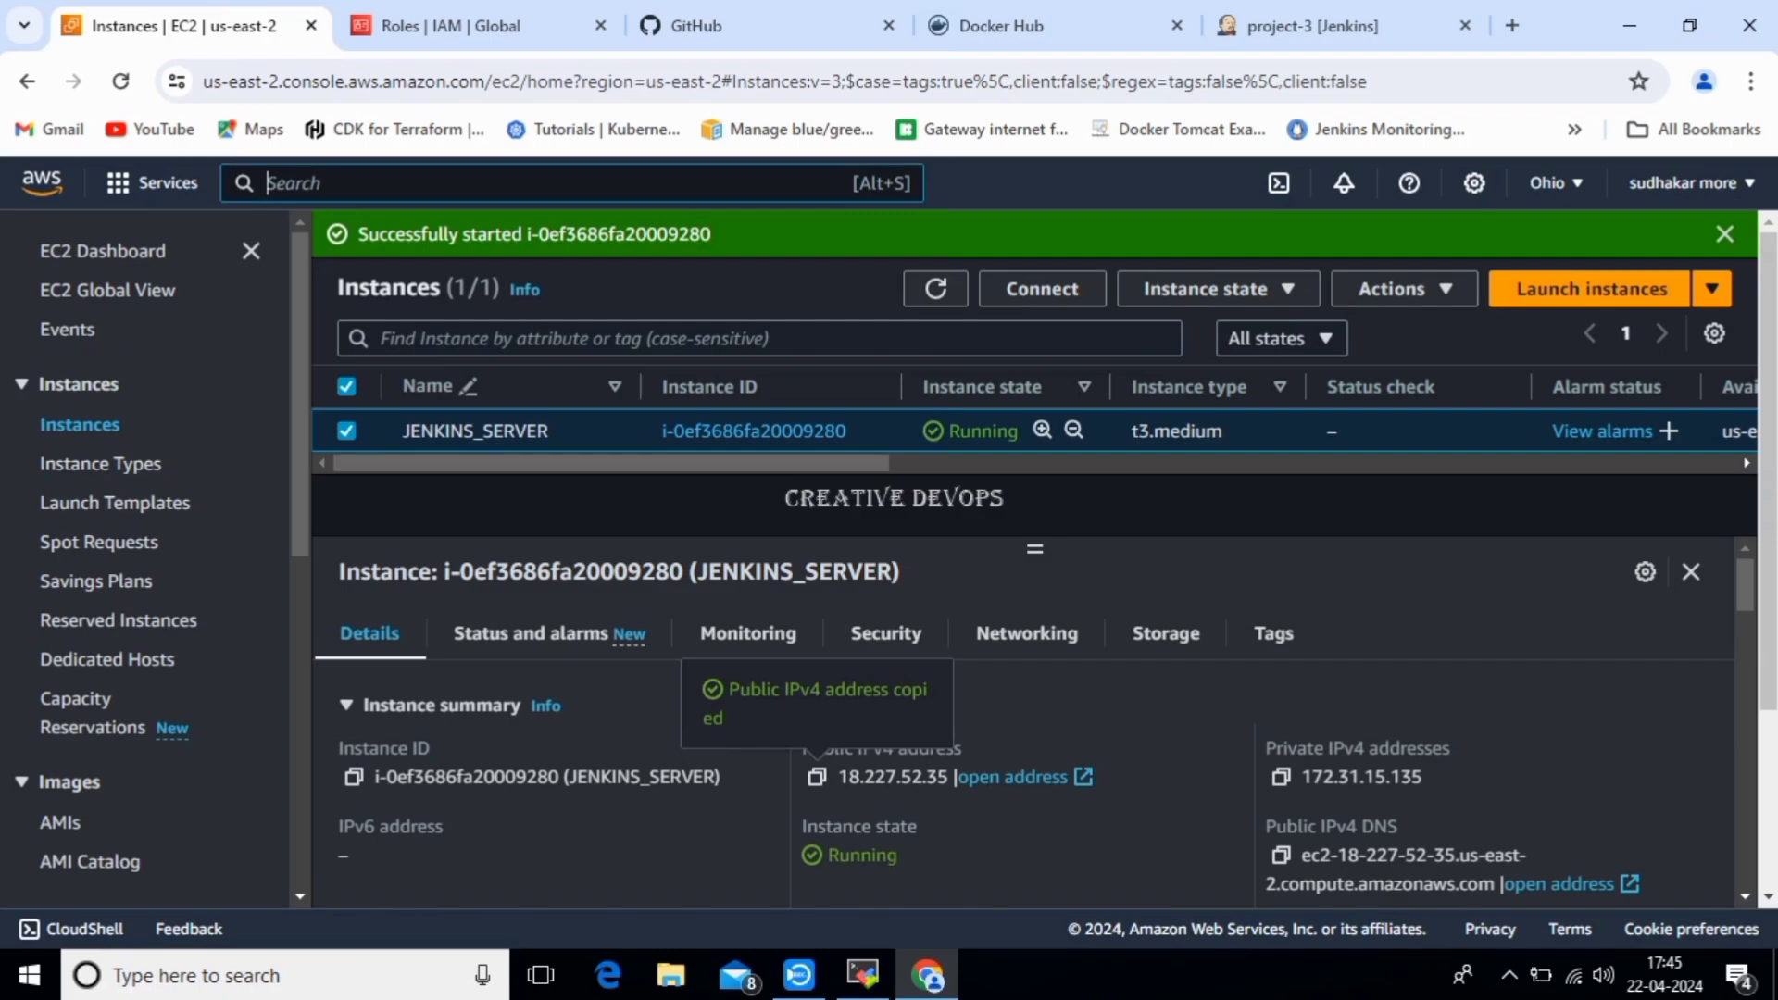
Search 'eks' and open Elastic Kubernetes Service in a new tab, then switch to it.
text(eks)
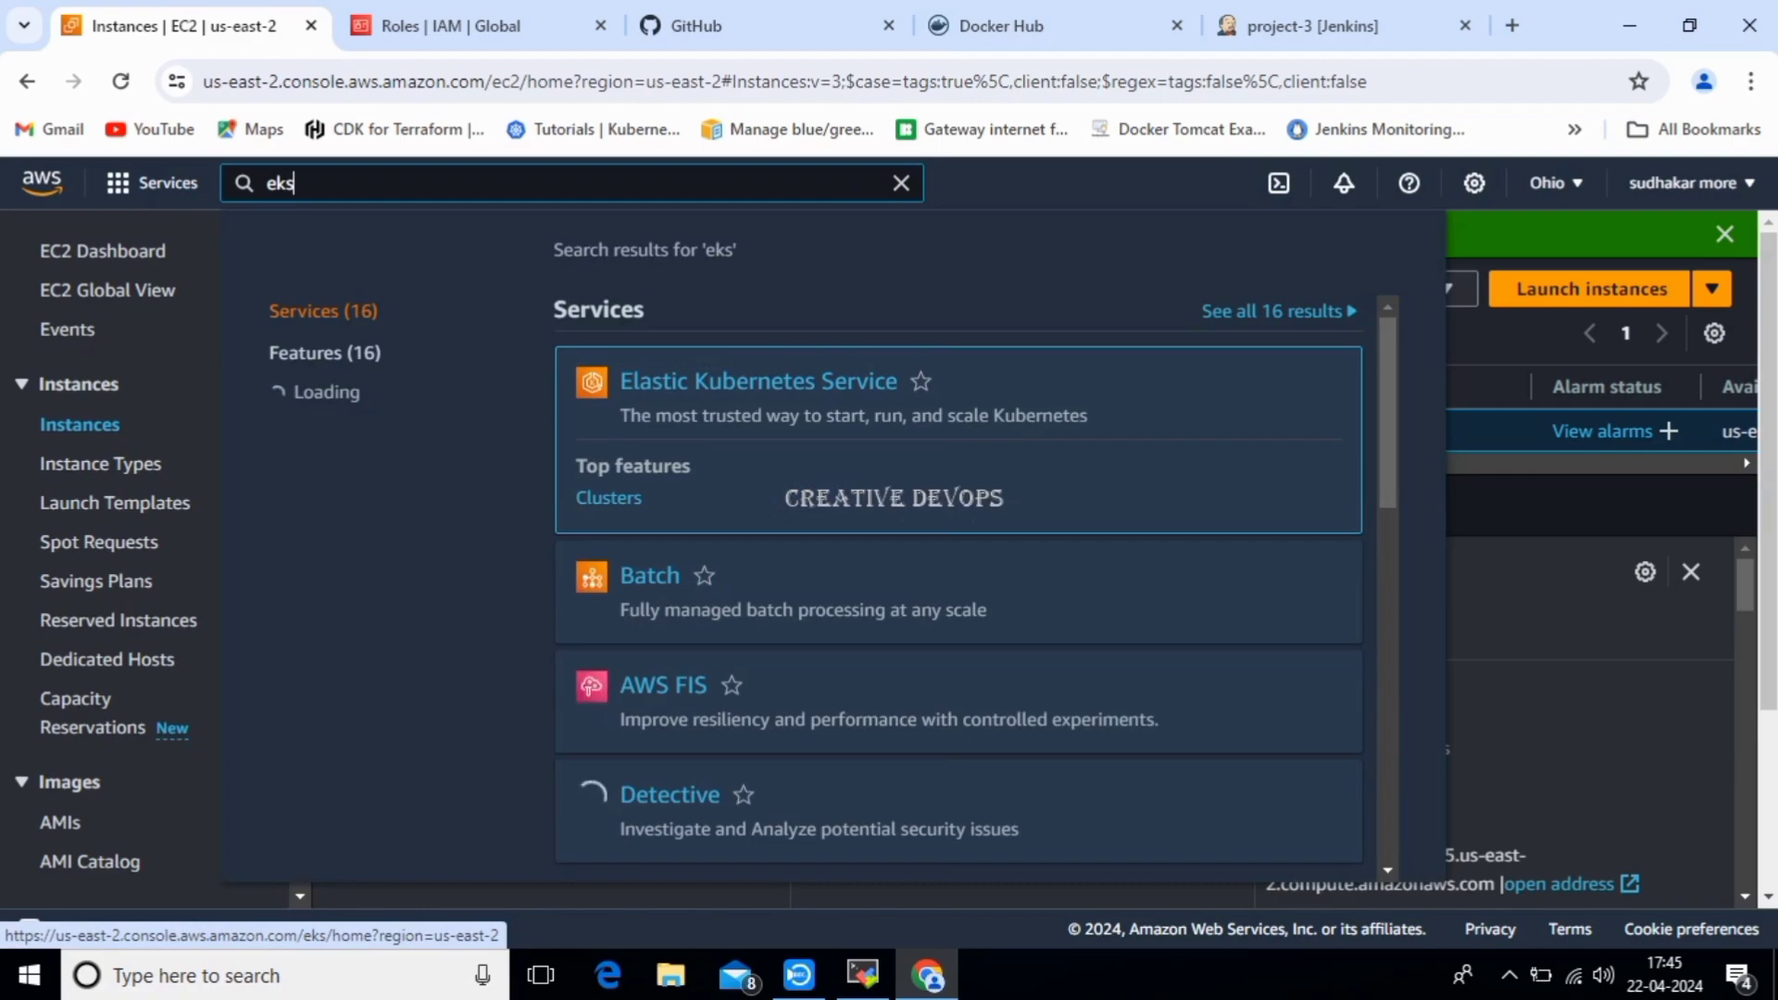
right_click(750, 378)
key(Escape)
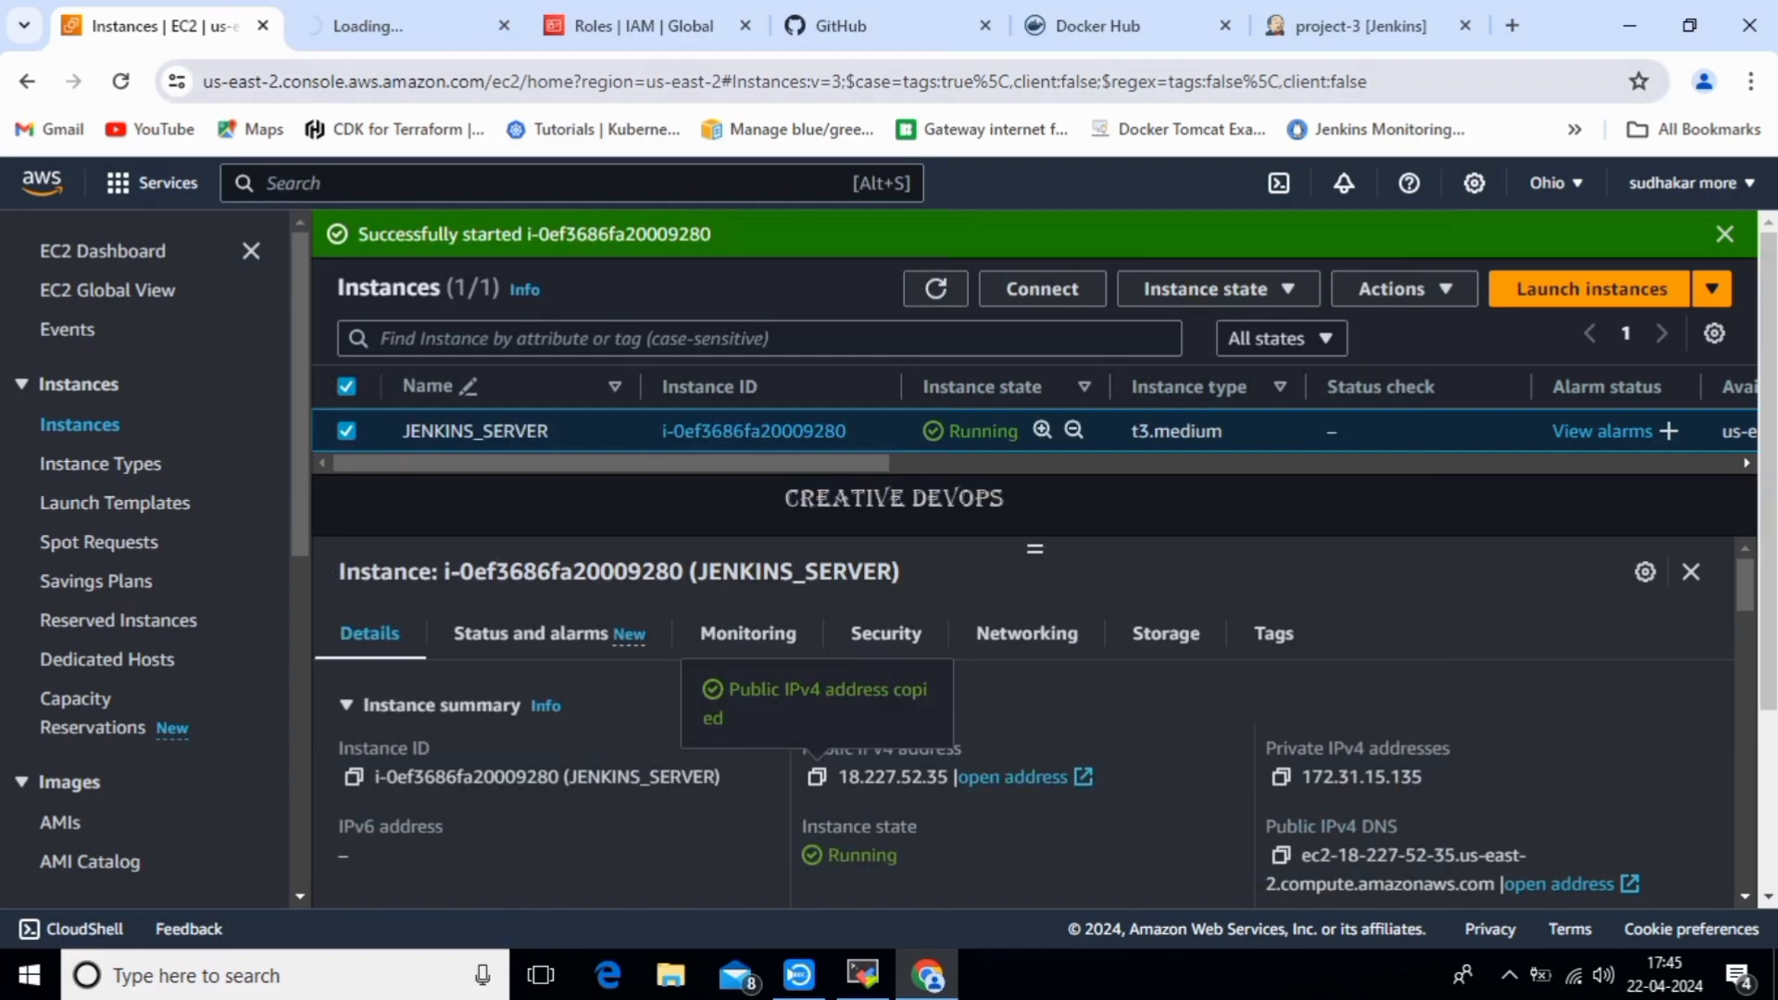
click(407, 26)
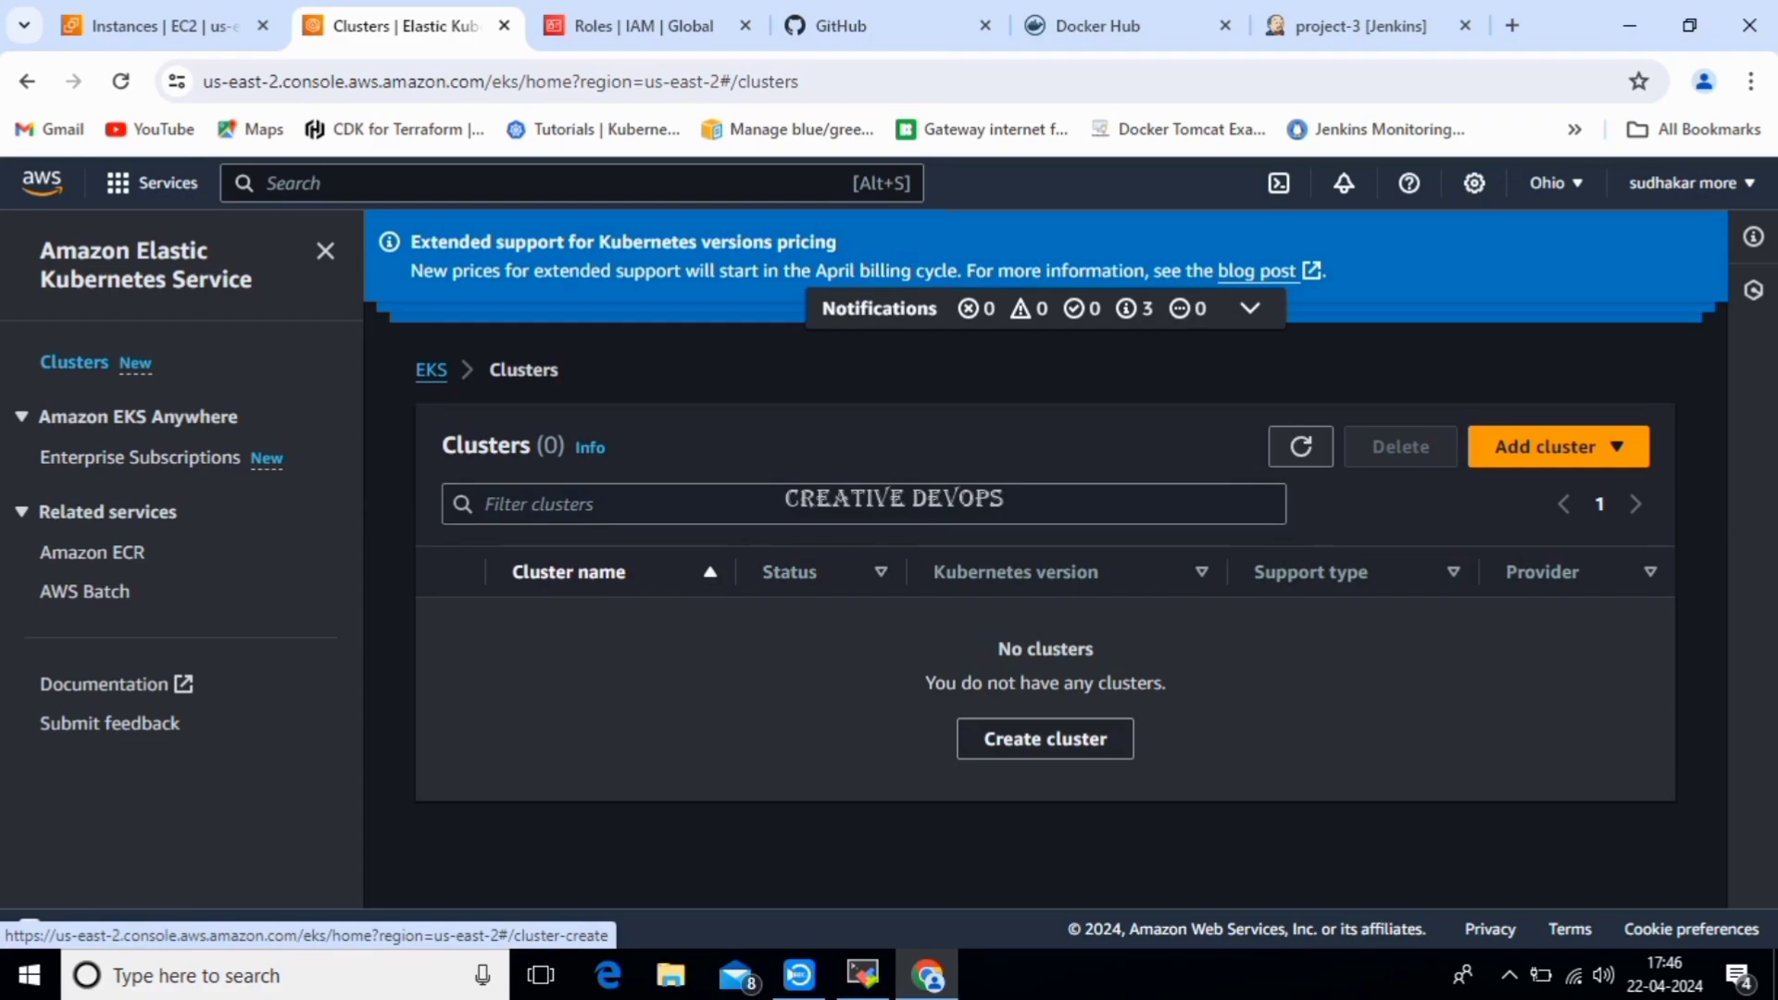
Start a new cluster from the empty EKS Clusters page with Create cluster.
click(1044, 738)
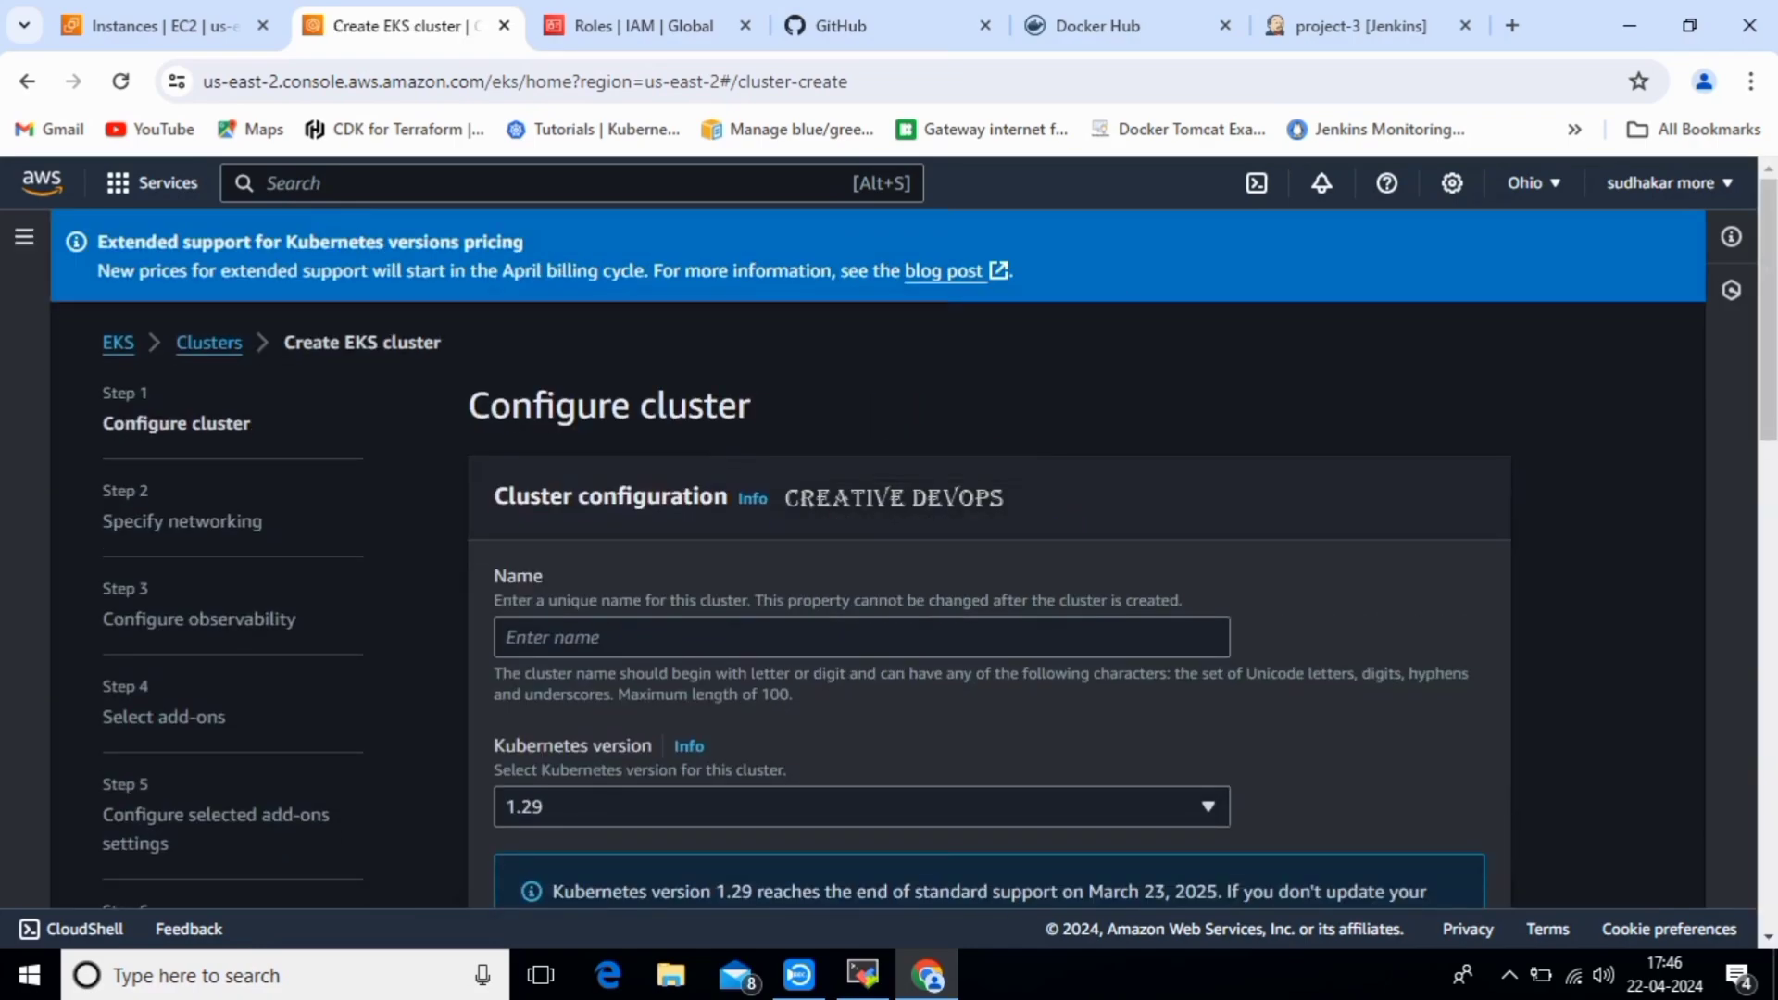
Name the new EKS cluster 'my-cluster'.
scroll(889, 556, down, 2)
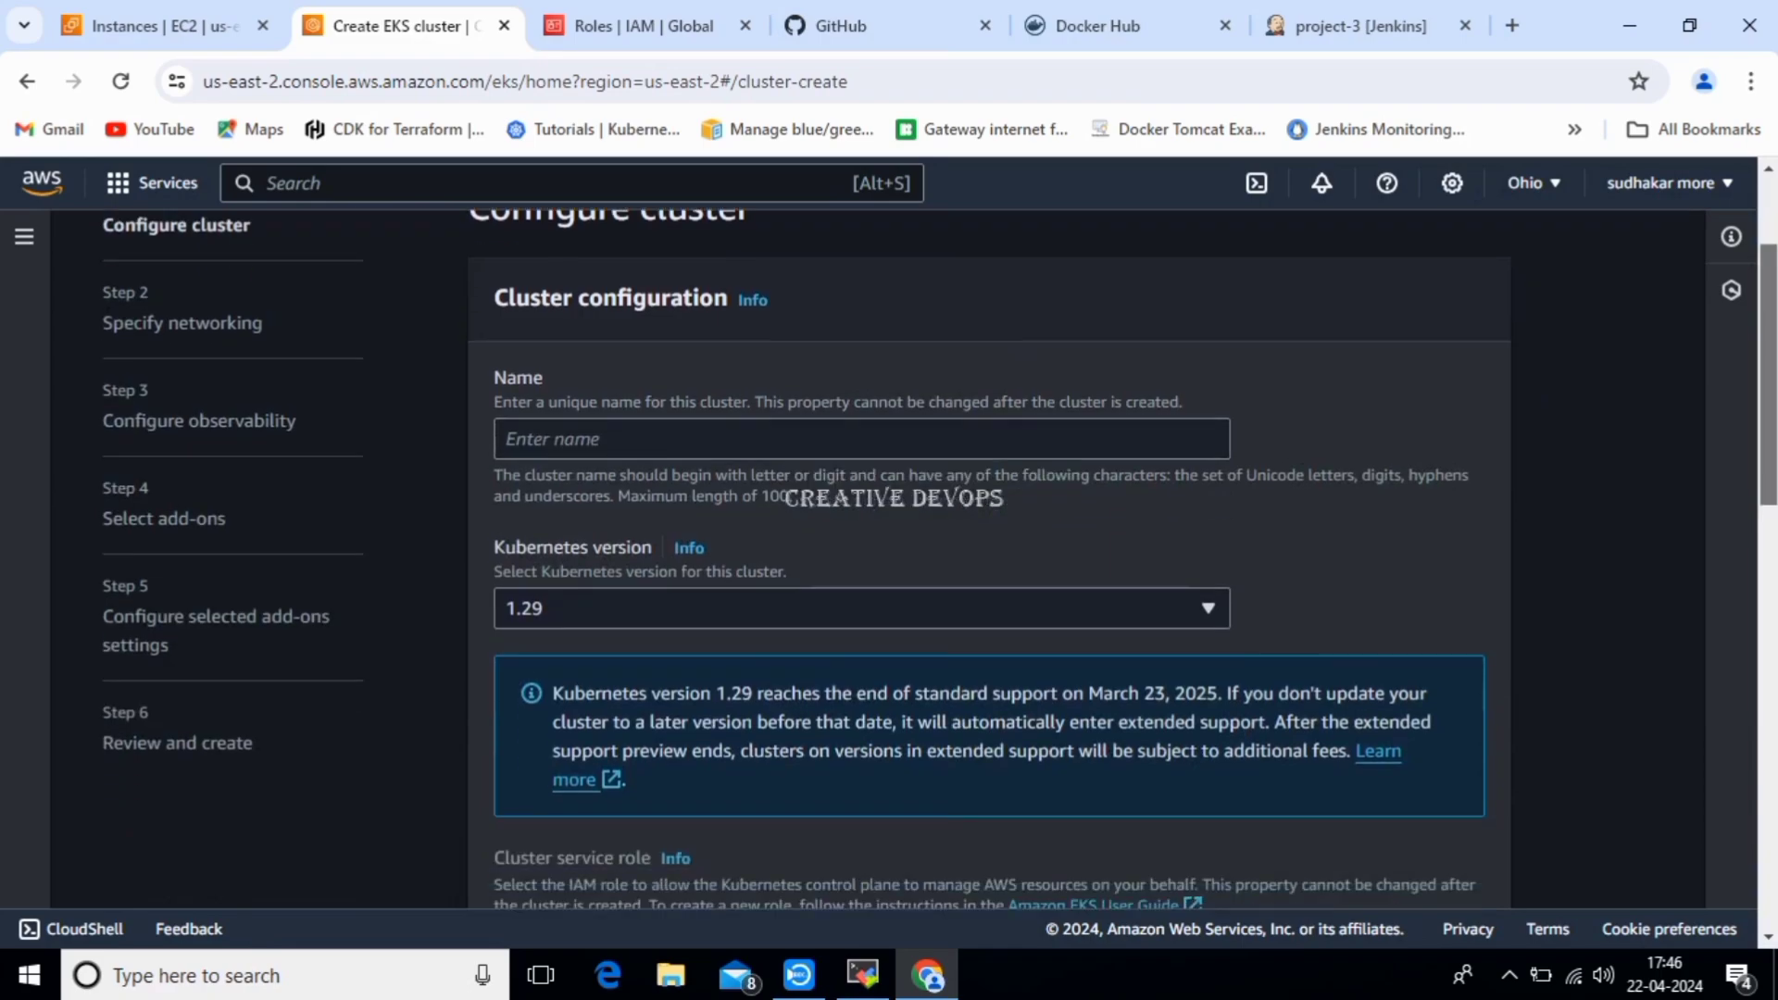
click(861, 439)
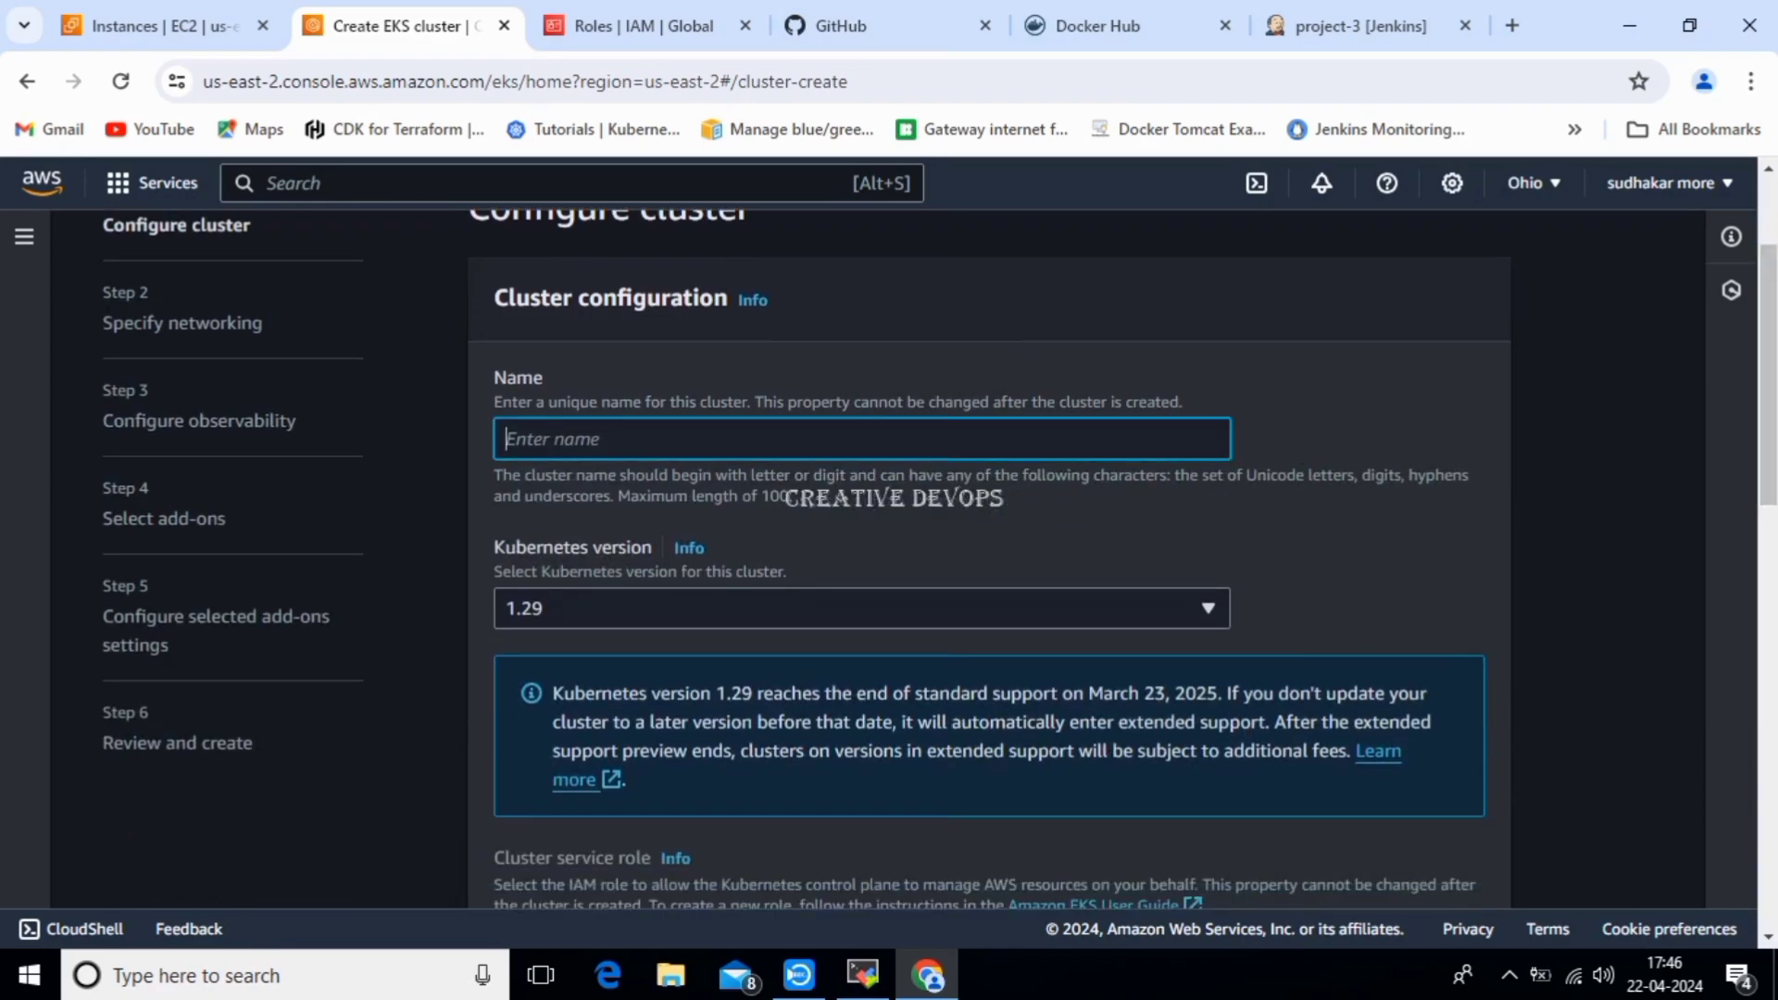
text(my-cluster)
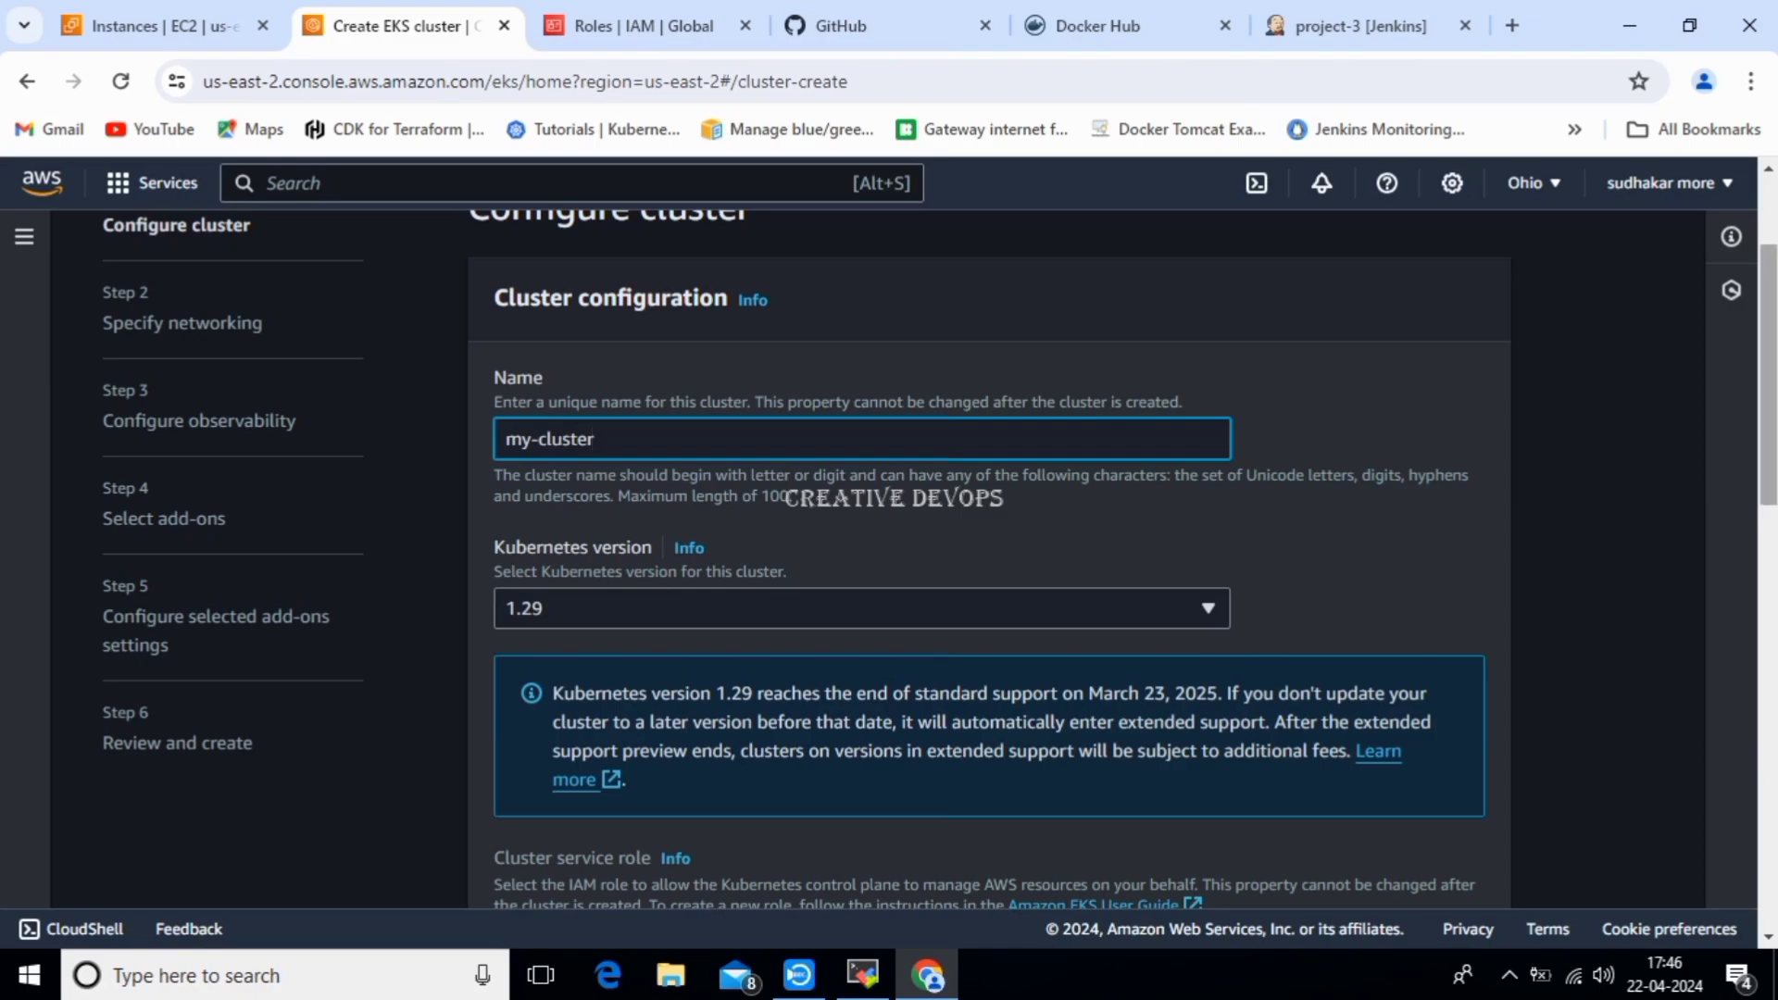
scroll(889, 556, down, 2)
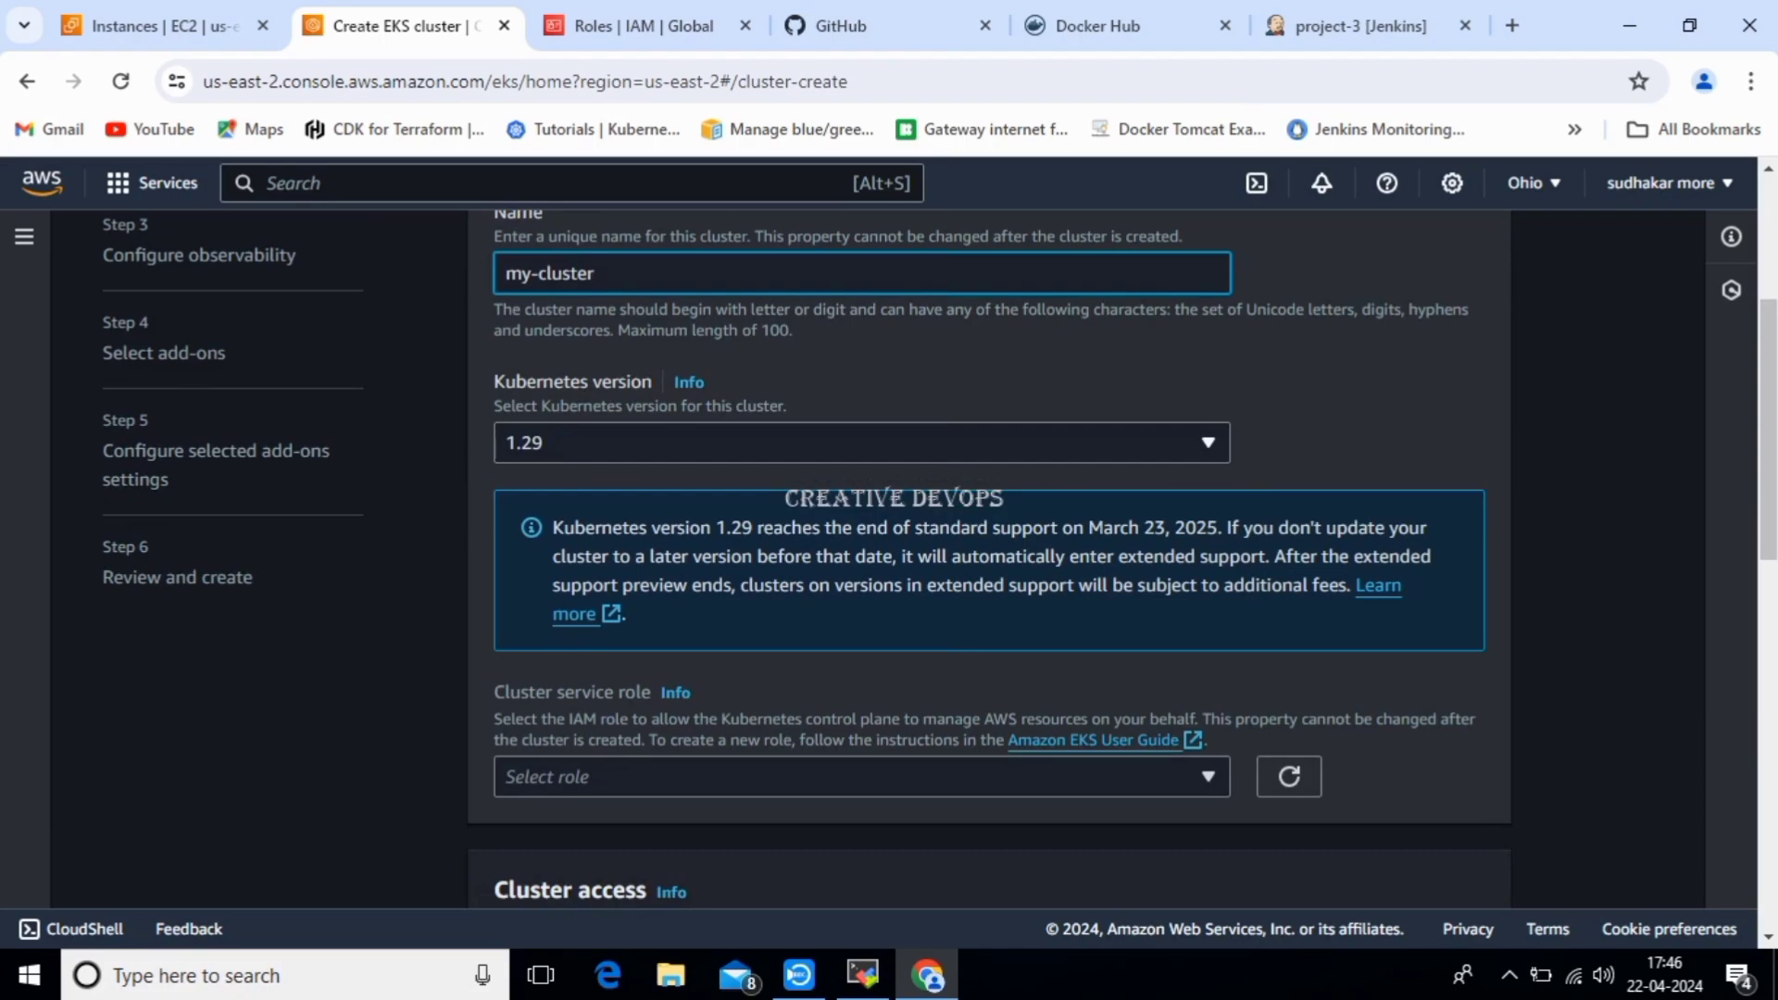
Keep Kubernetes version 1.29 from the version list.
click(1178, 444)
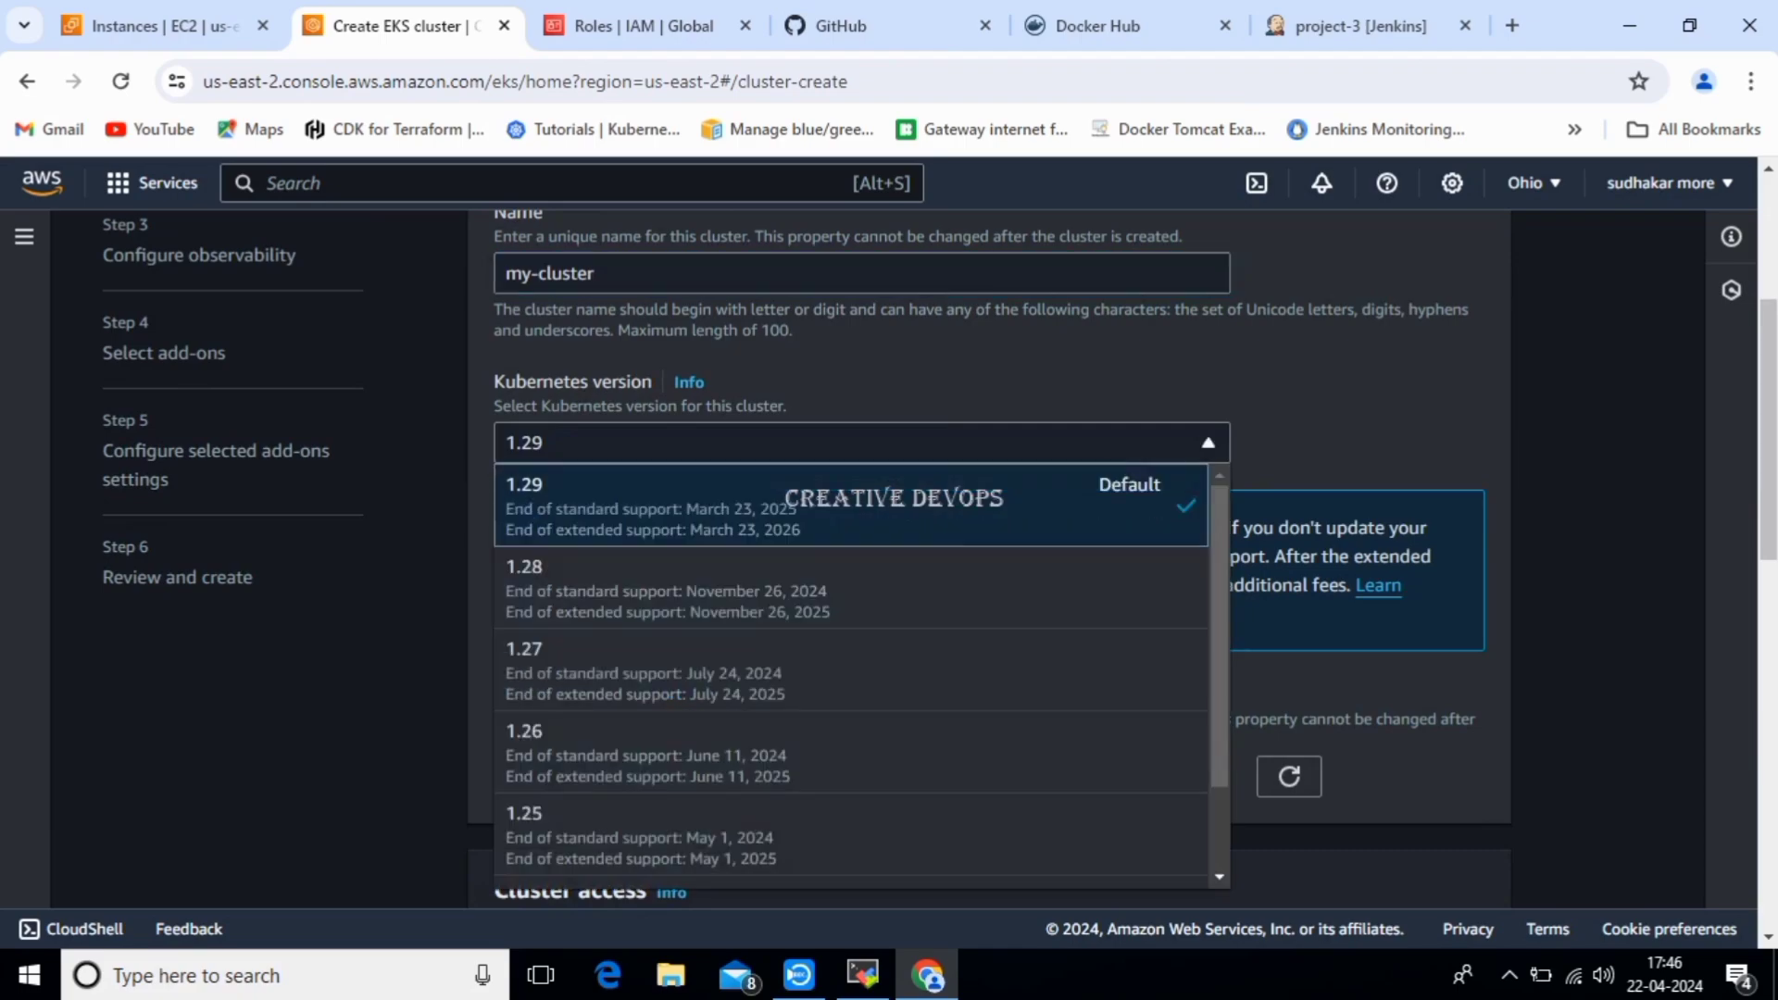
scroll(852, 676, down, 2)
scroll(852, 676, up, 2)
click(595, 511)
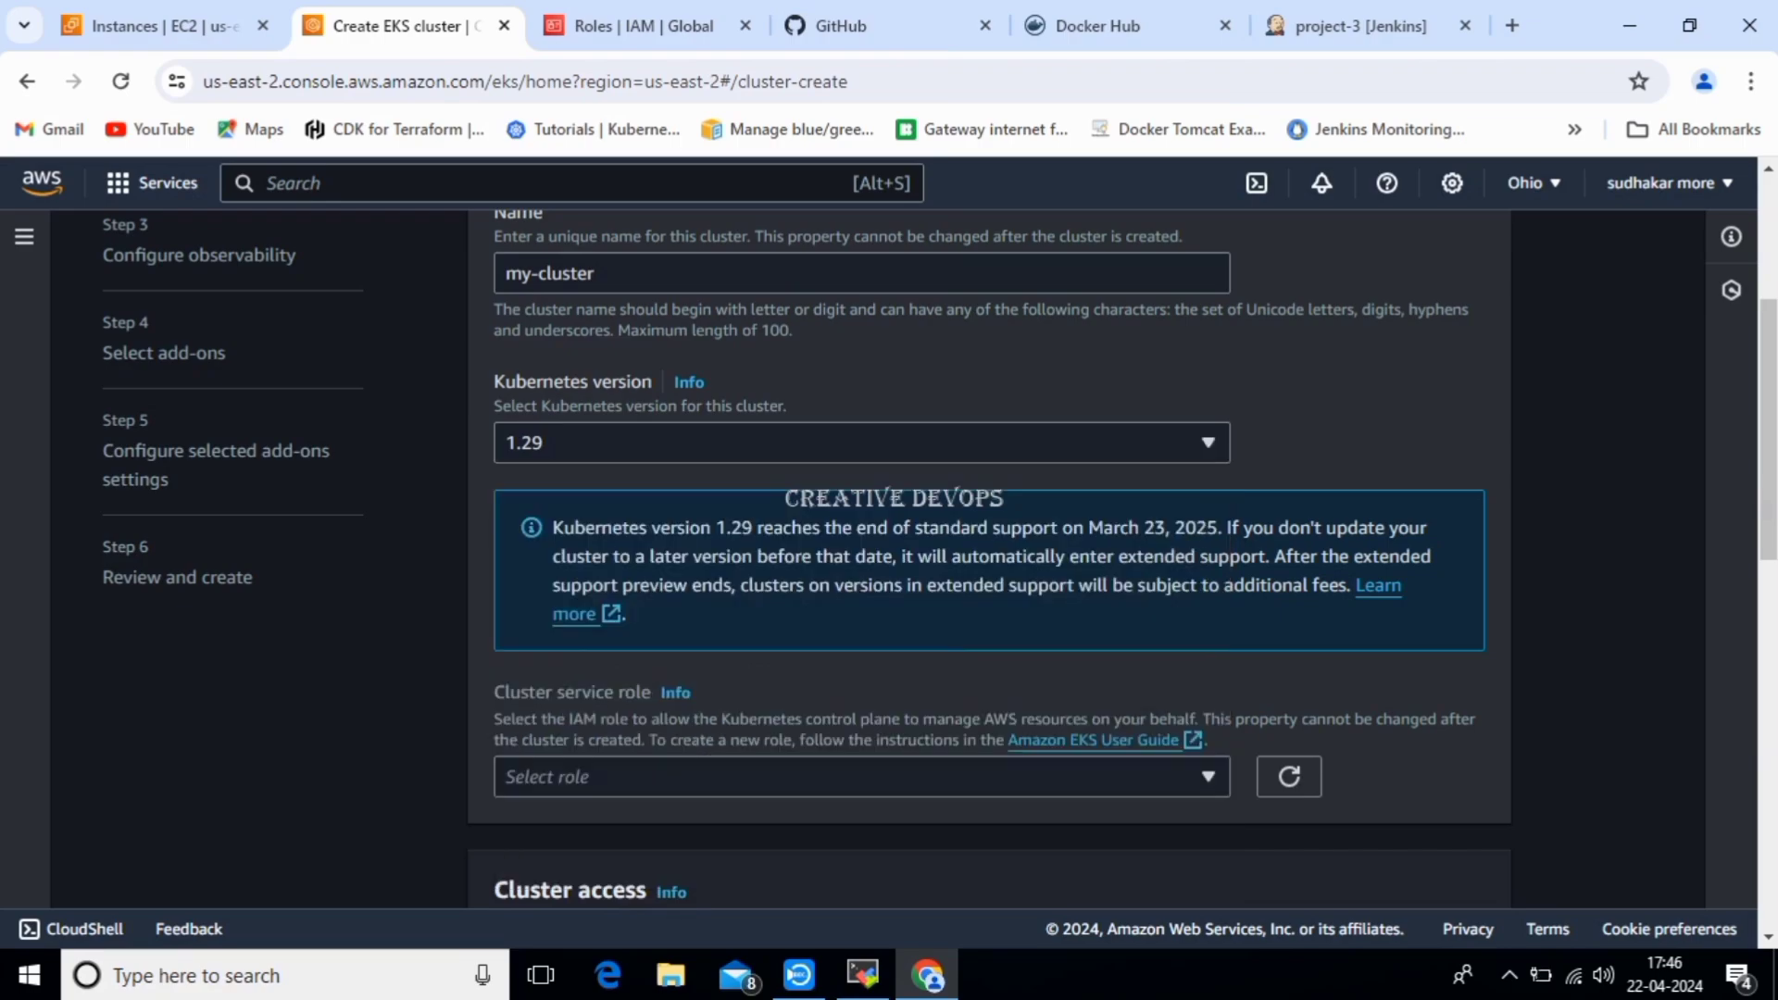
Check the Cluster service role list, find no roles, and close it unselected.
drag(1769, 429, 1769, 517)
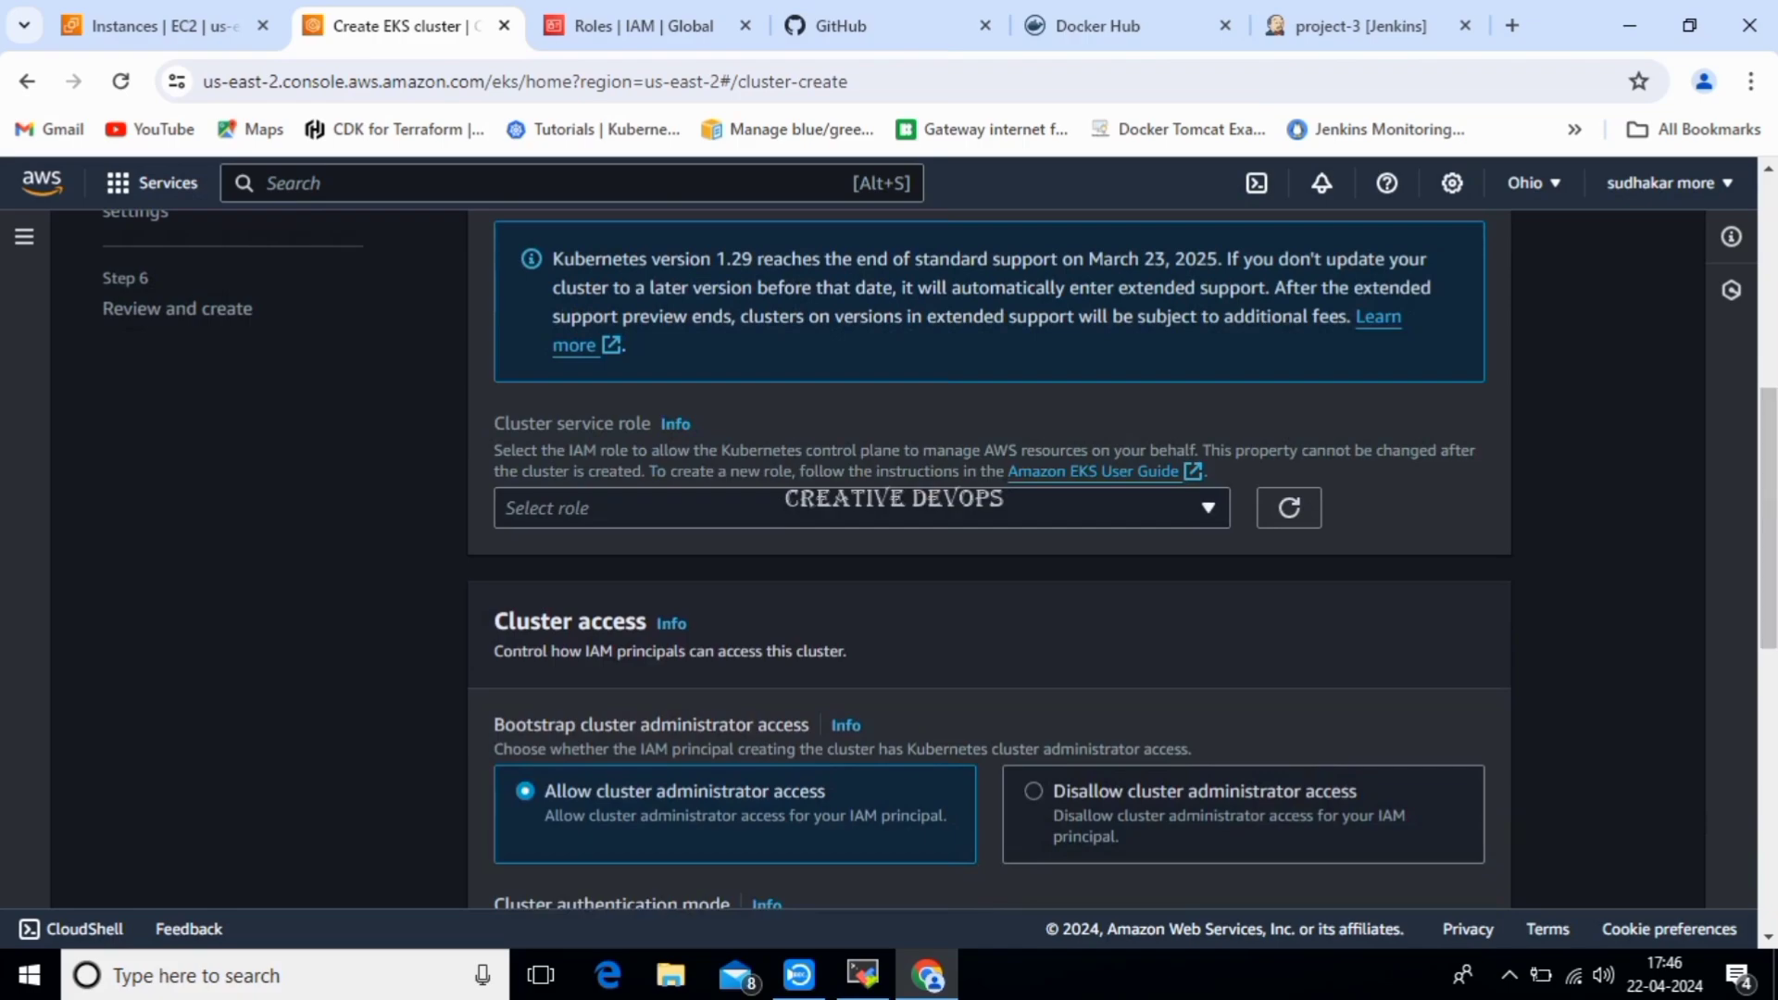
click(862, 508)
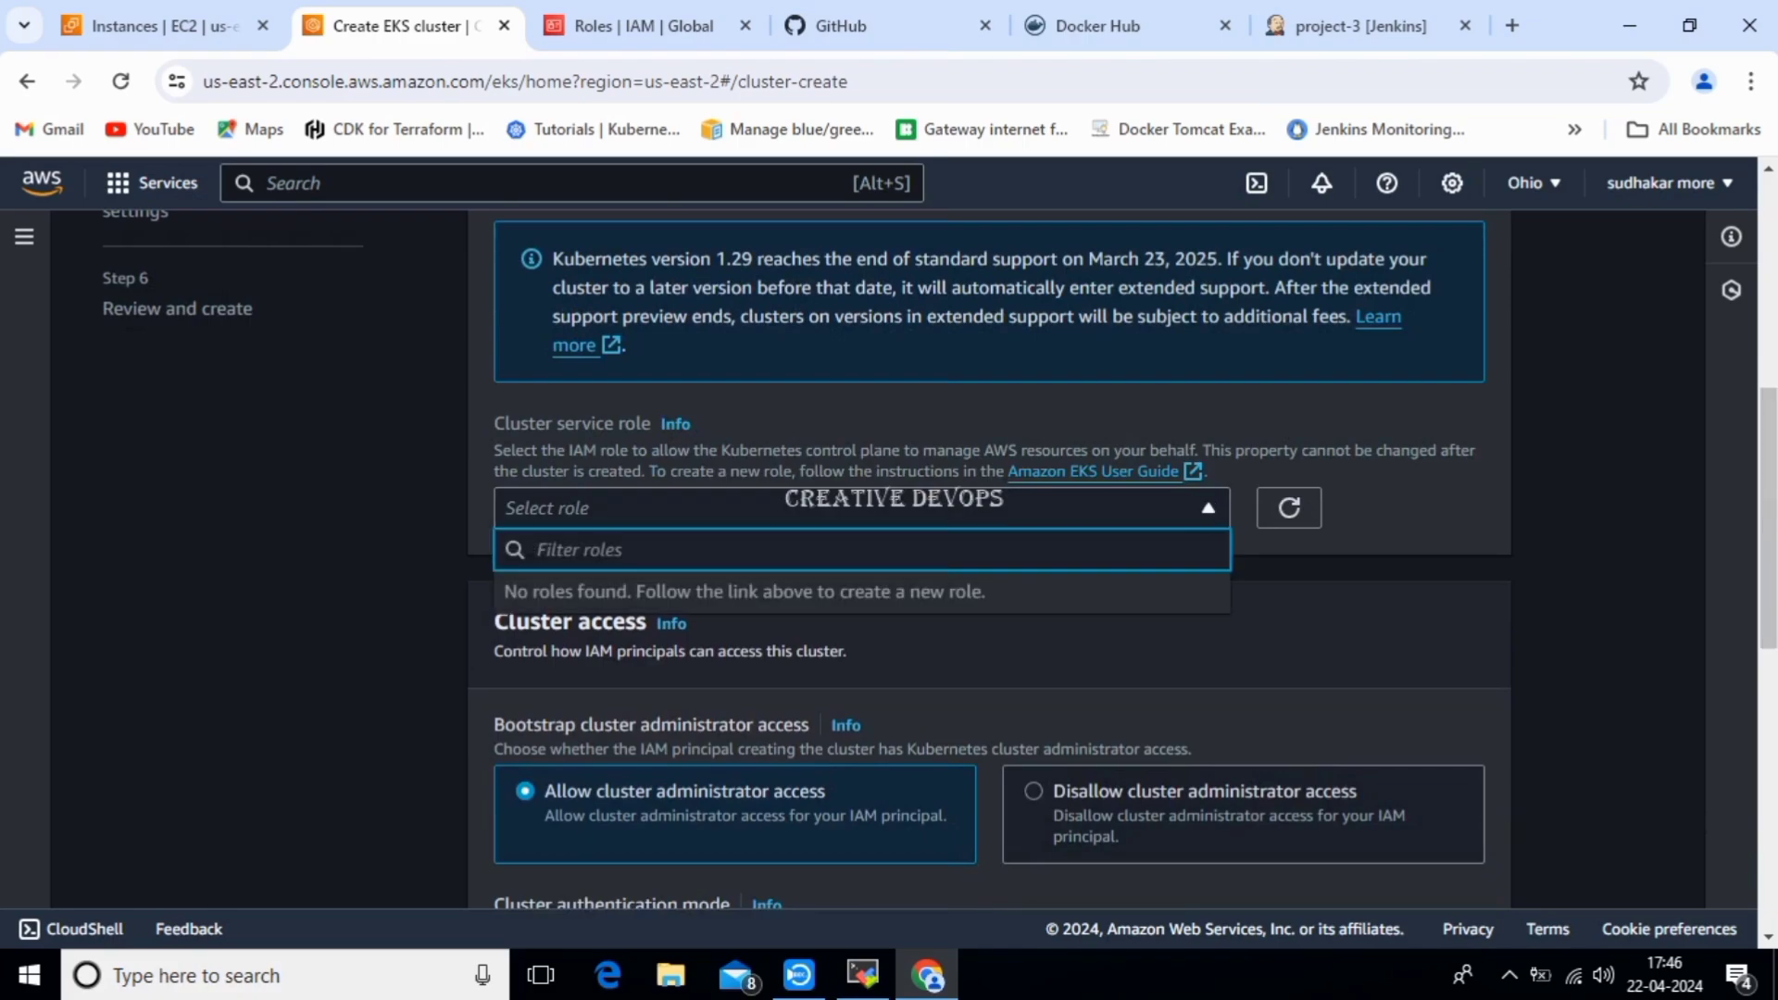
click(861, 508)
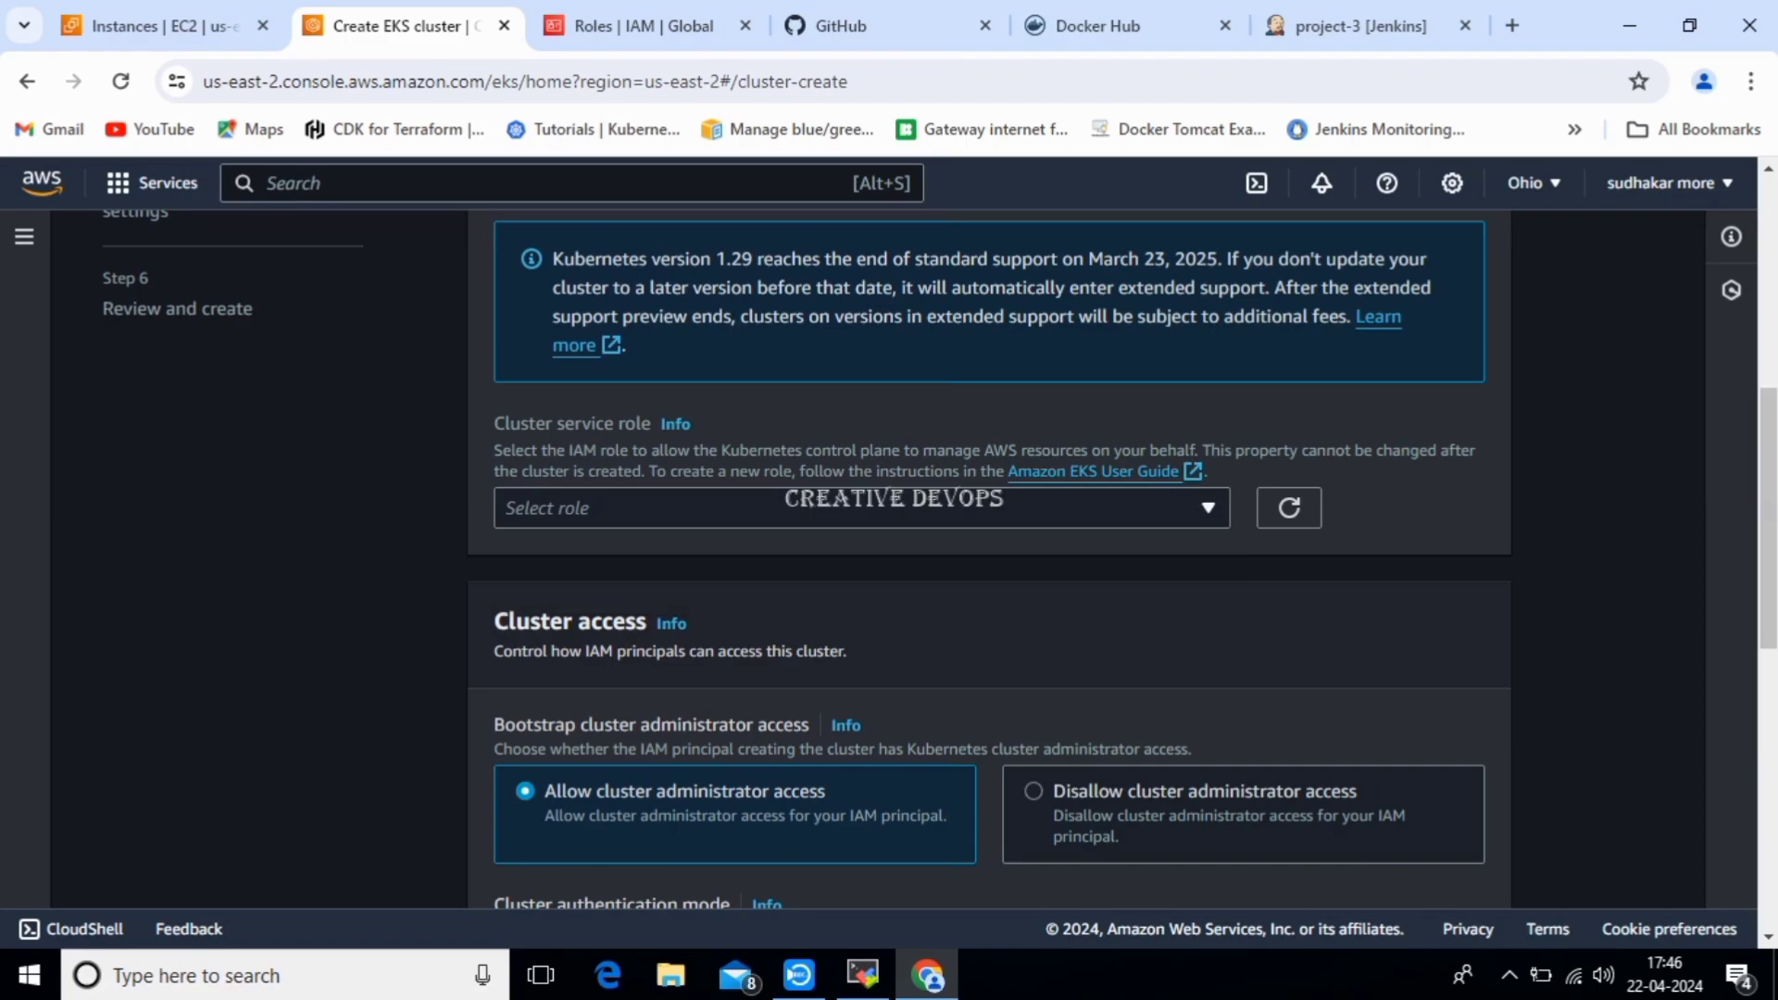
click(861, 508)
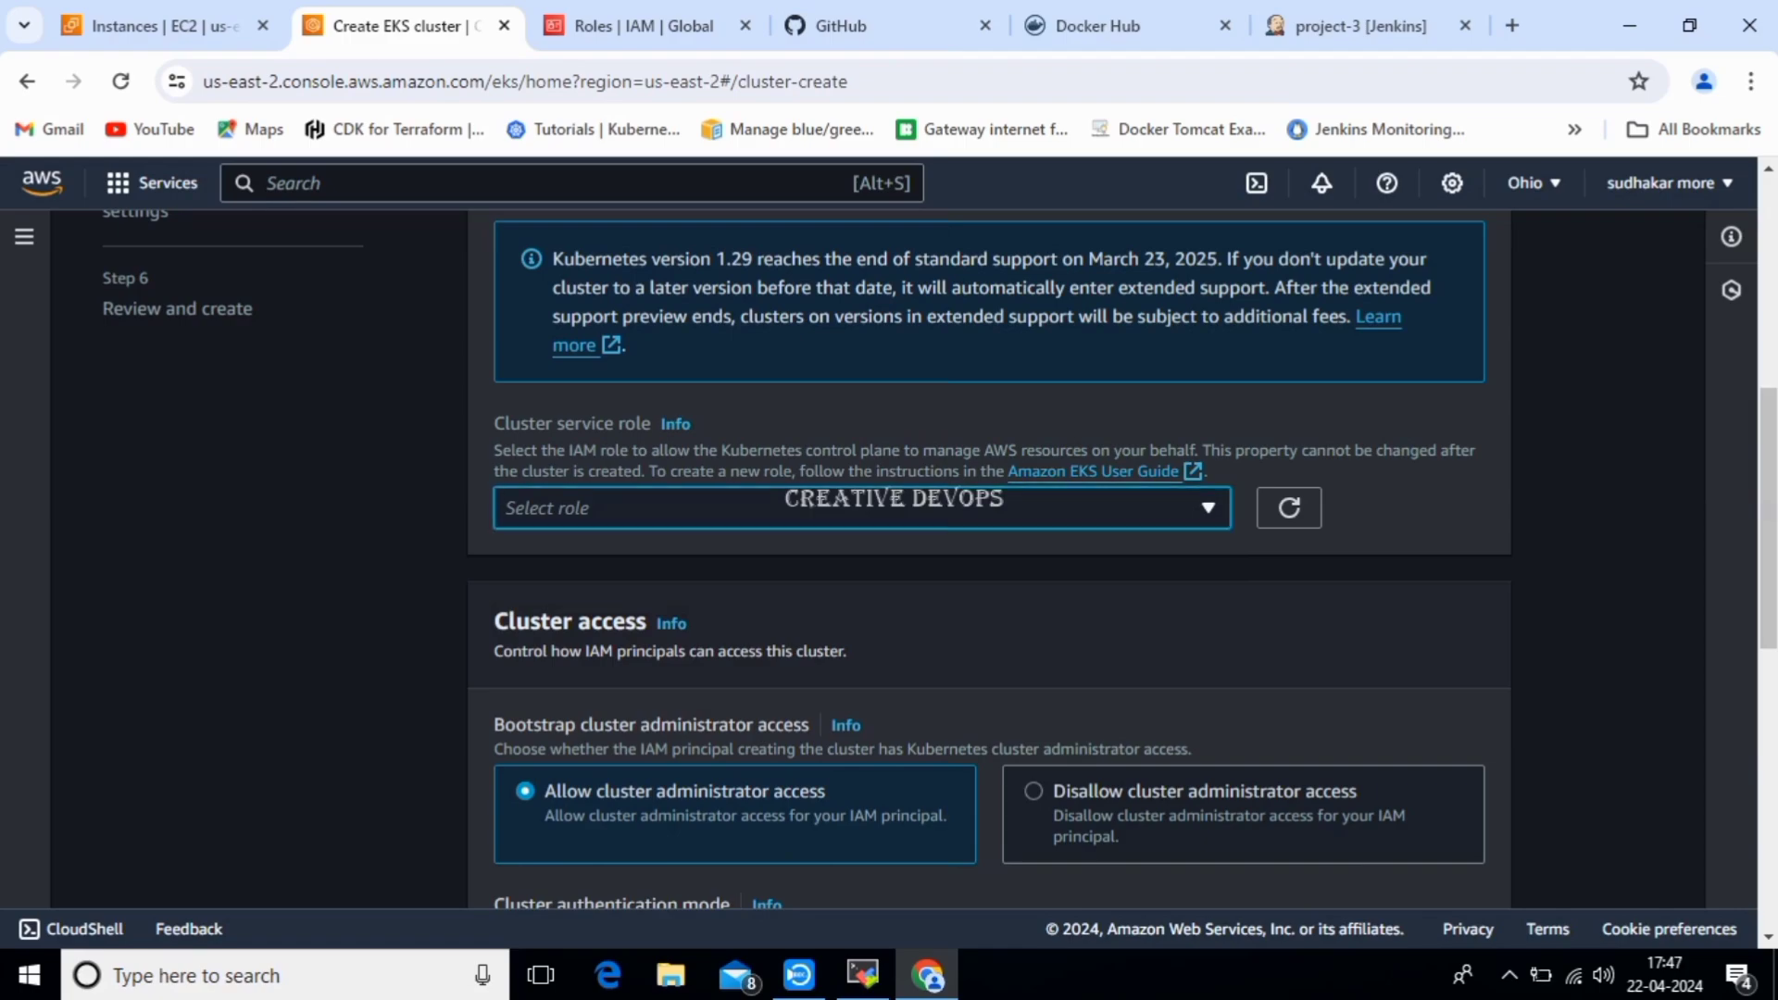
Begin creating a new role from the IAM Roles page.
click(639, 25)
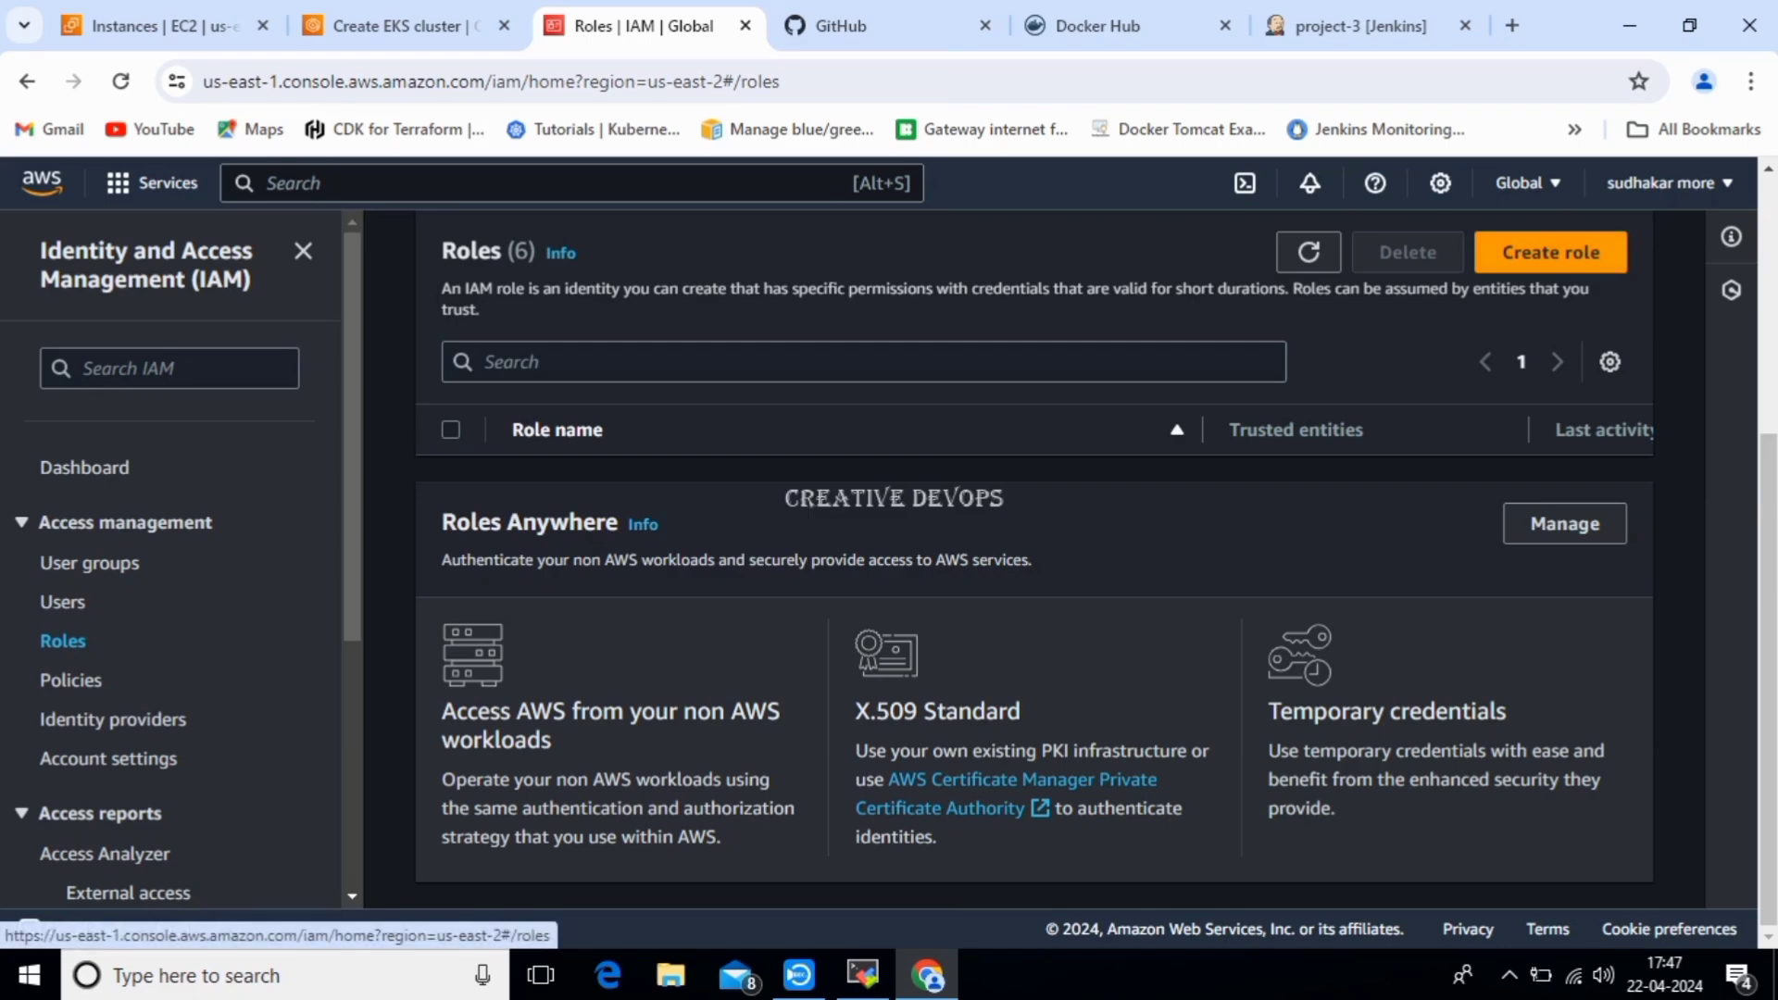
click(1550, 252)
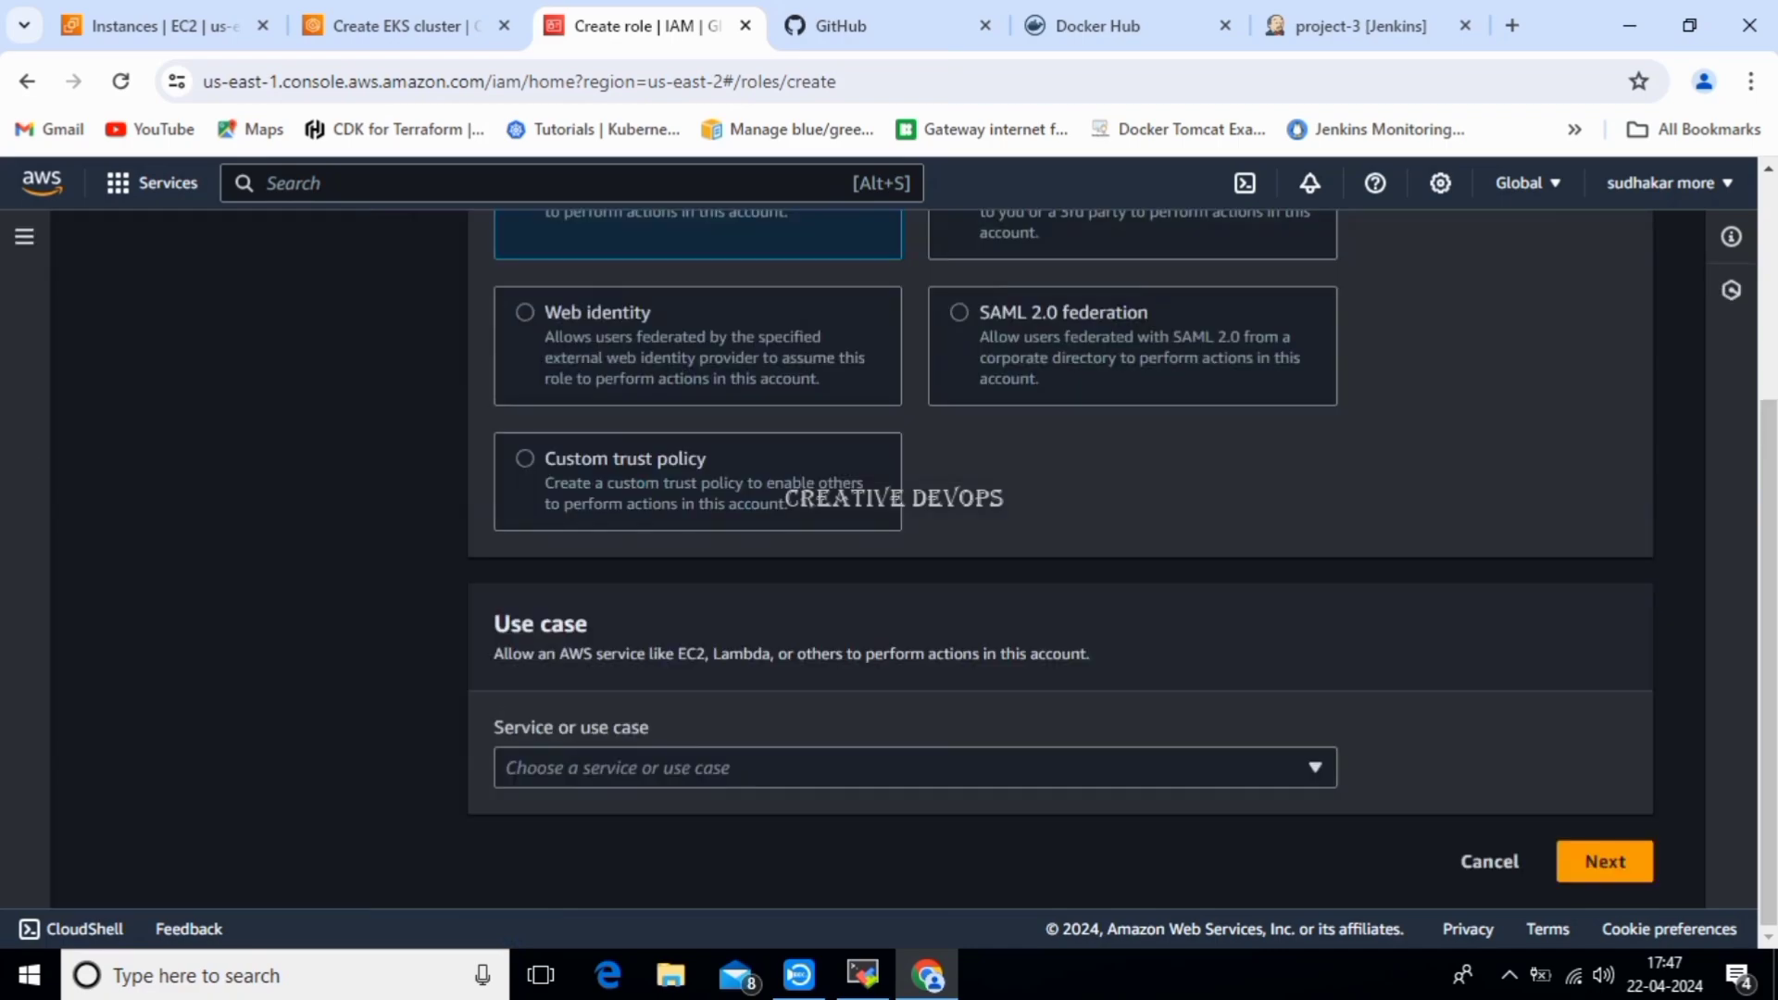
mouse_move(1768, 648)
mouse_down()
mouse_move(1769, 470)
mouse_move(1769, 648)
mouse_up()
Choose the EKS service with the EKS - Cluster use case and continue to permissions.
click(915, 768)
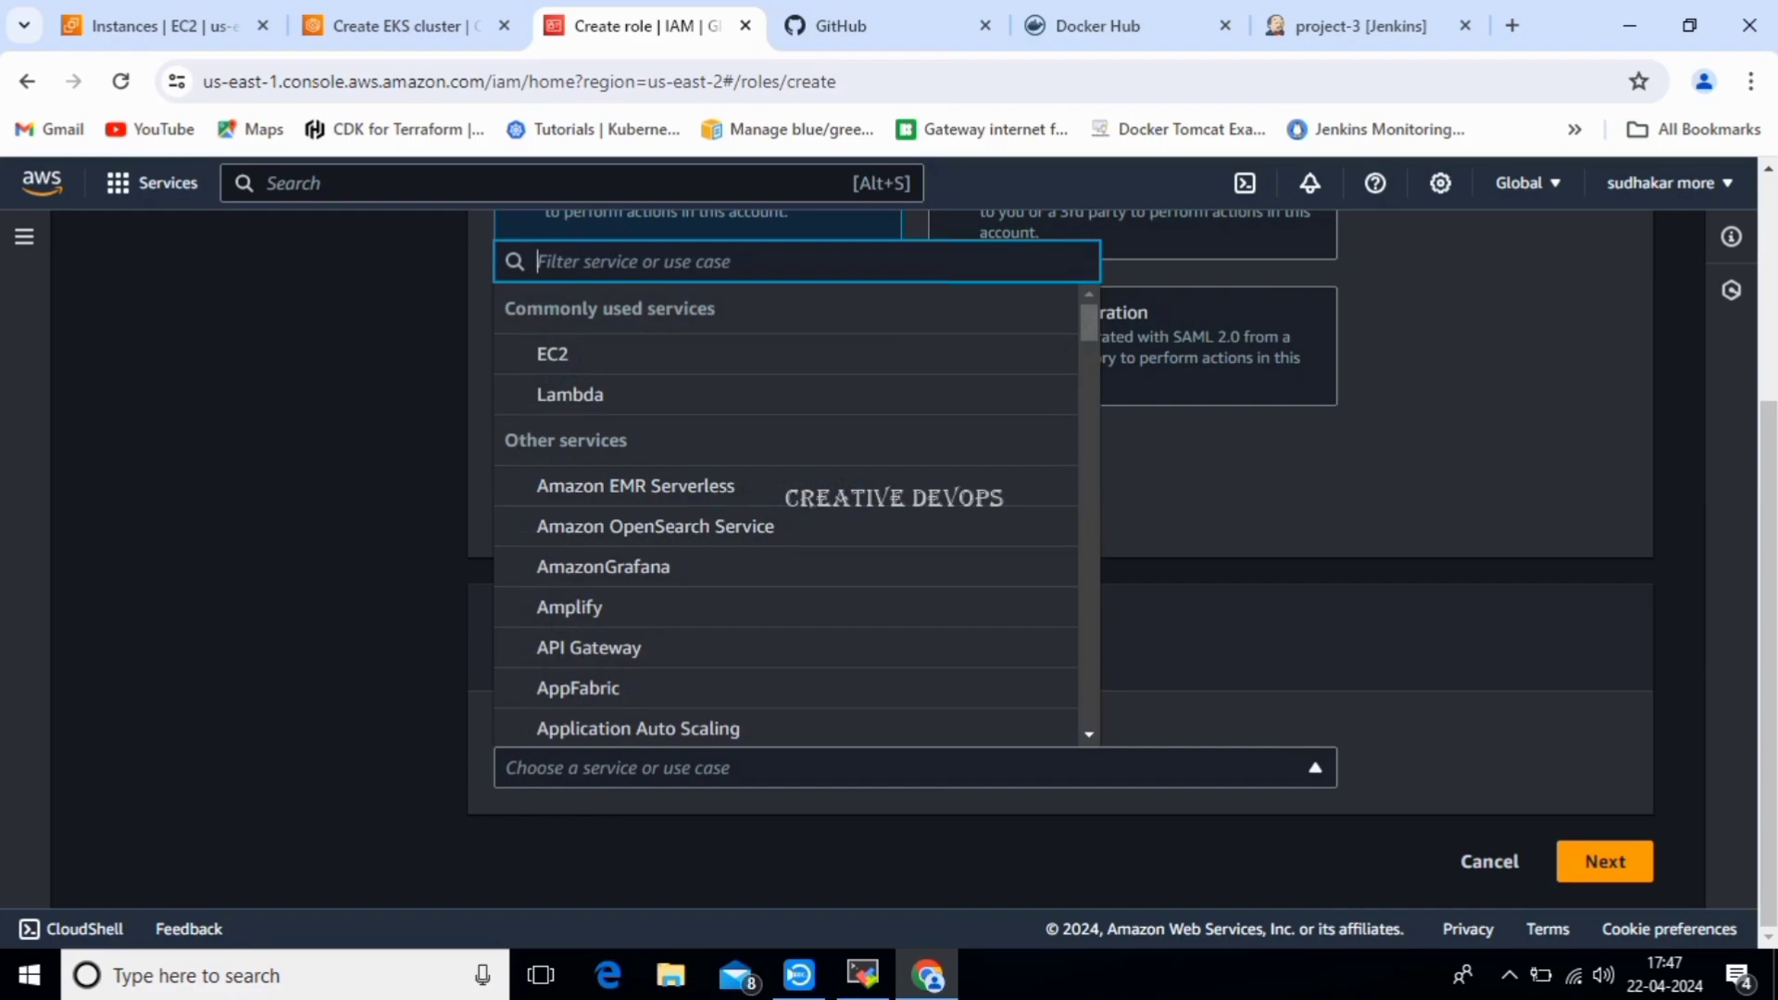
text(eks)
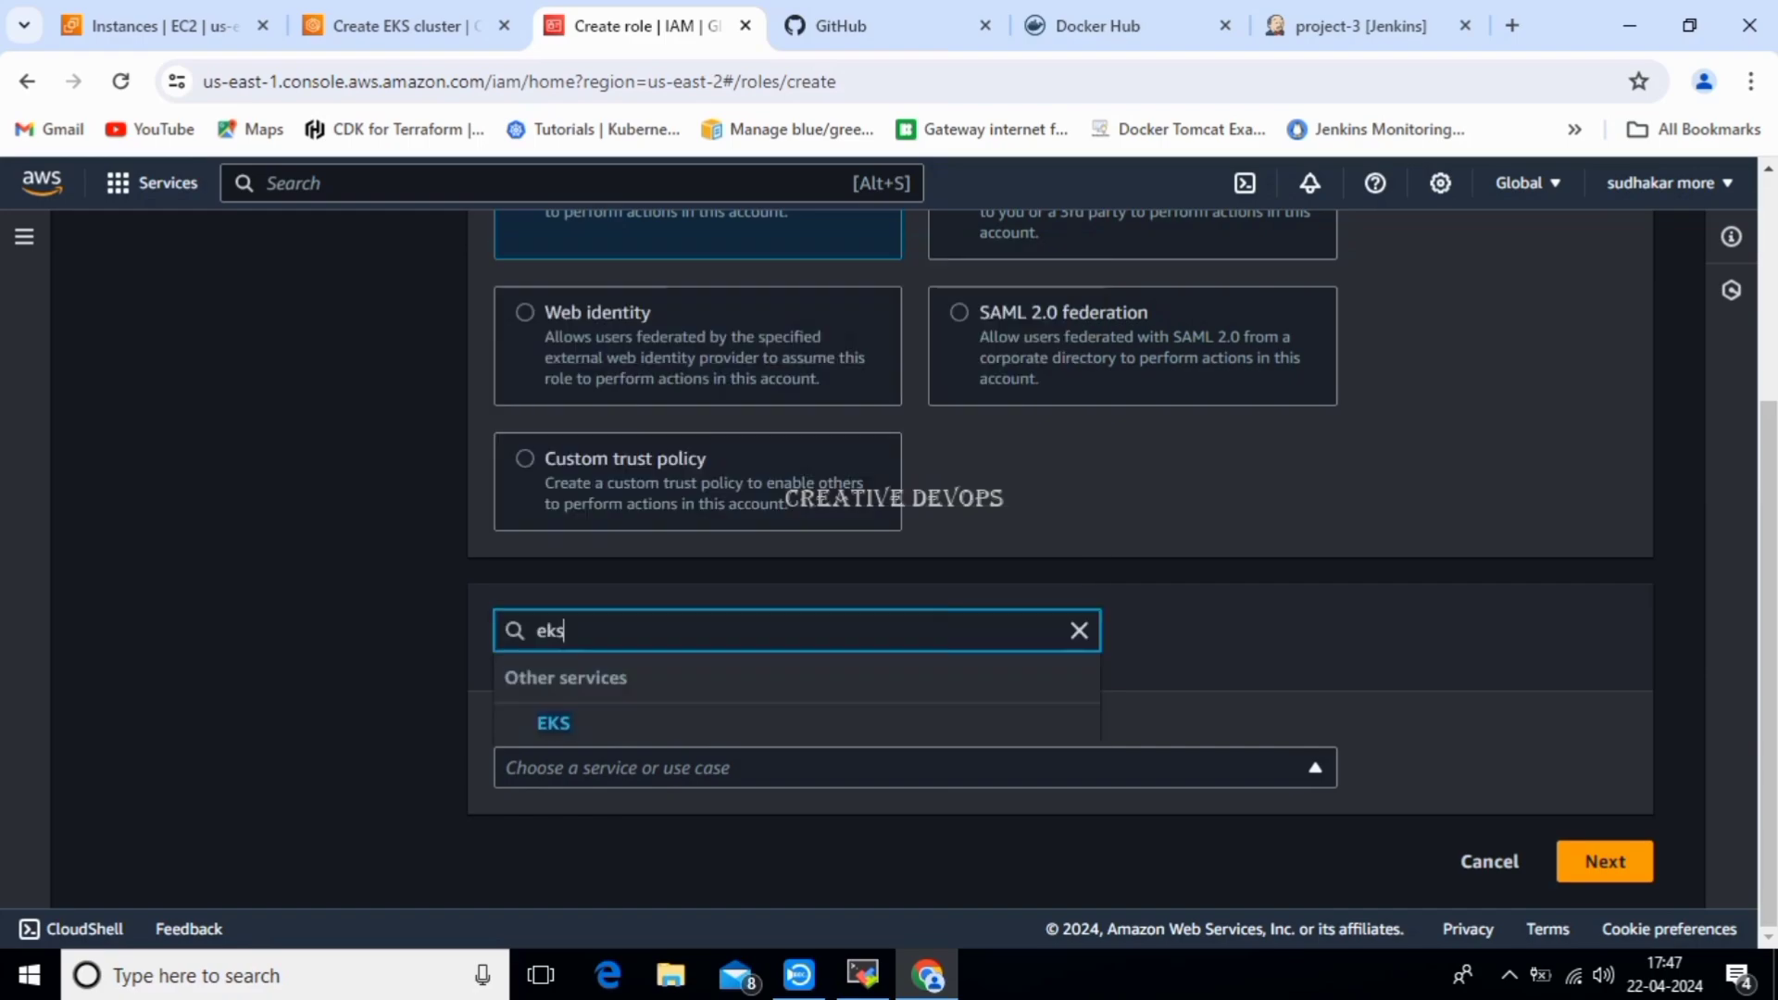
key(Down)
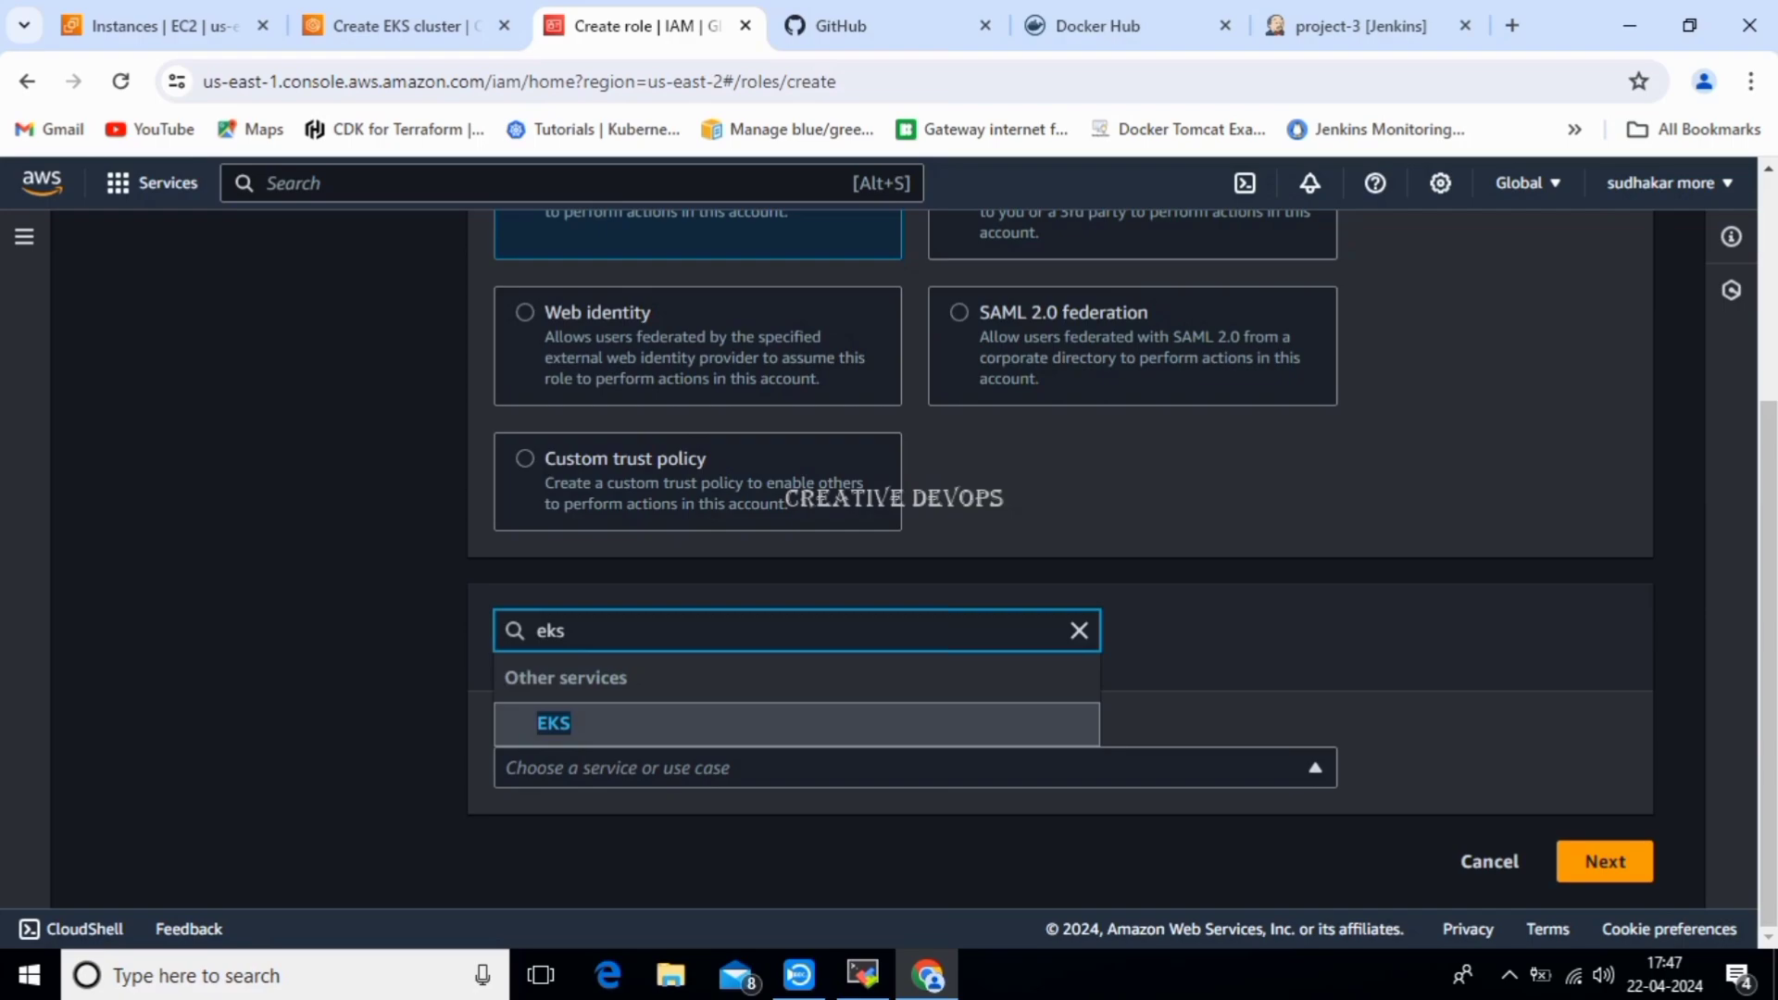
key(Return)
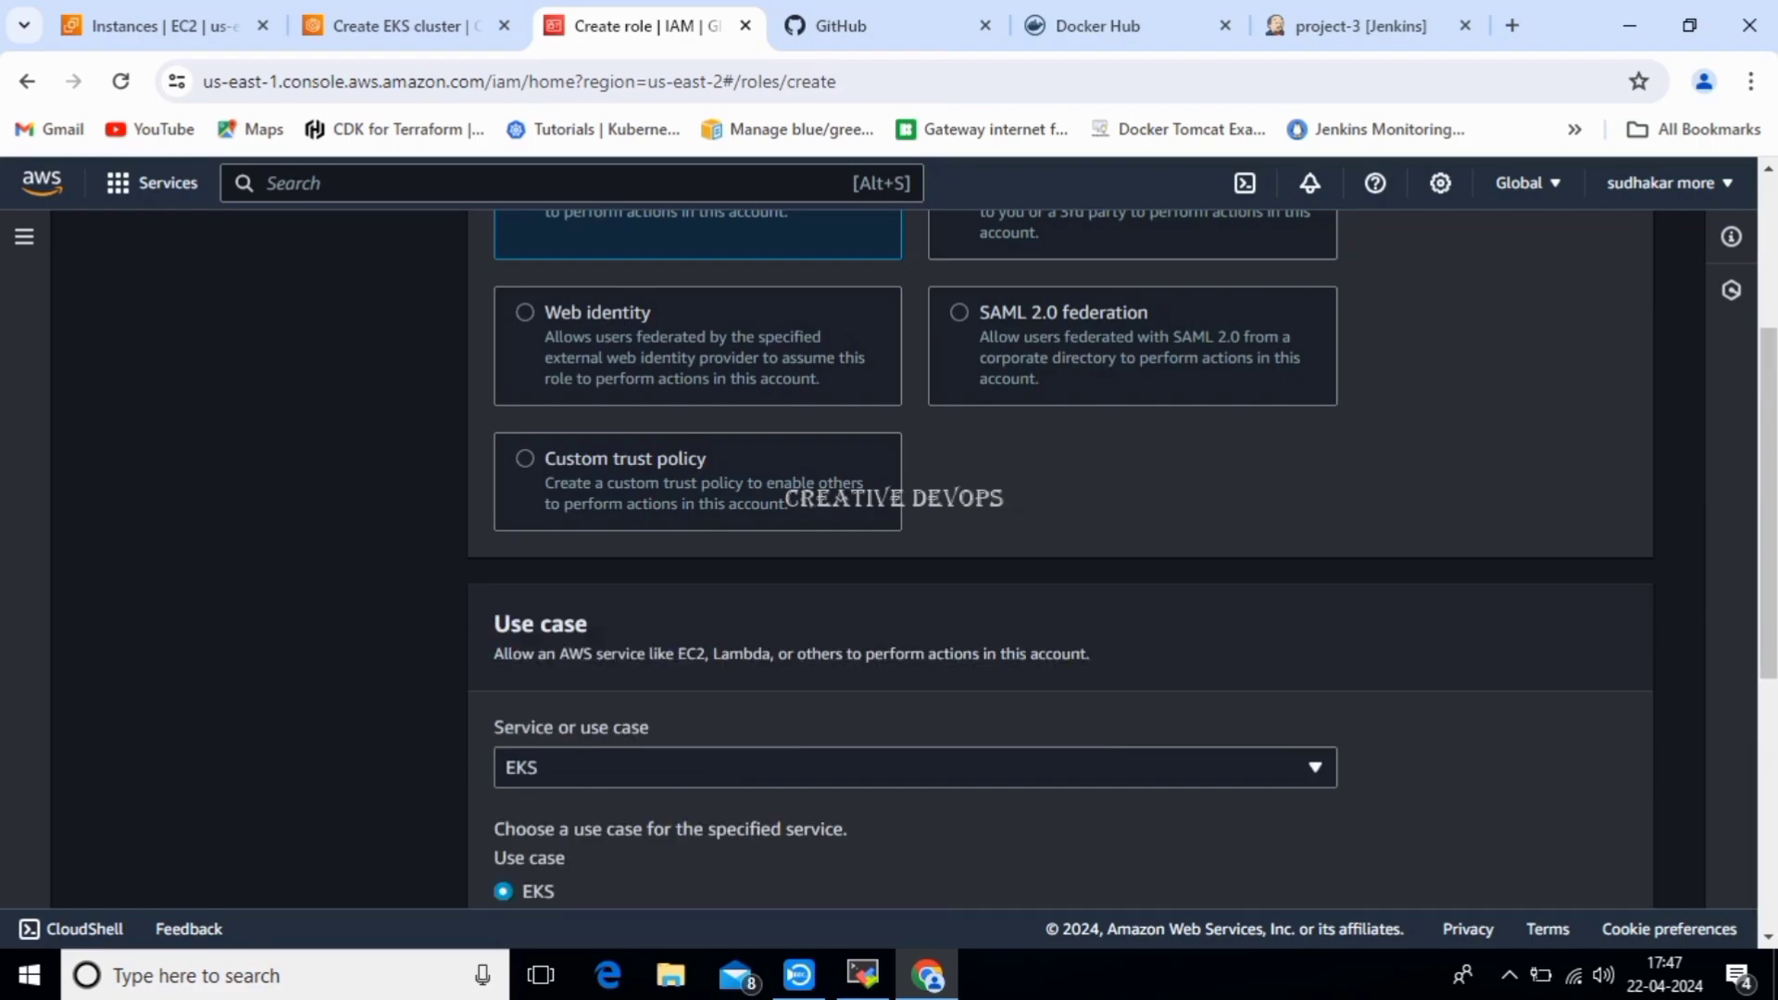
scroll(1122, 556, down, 2)
scroll(1122, 556, down, 3)
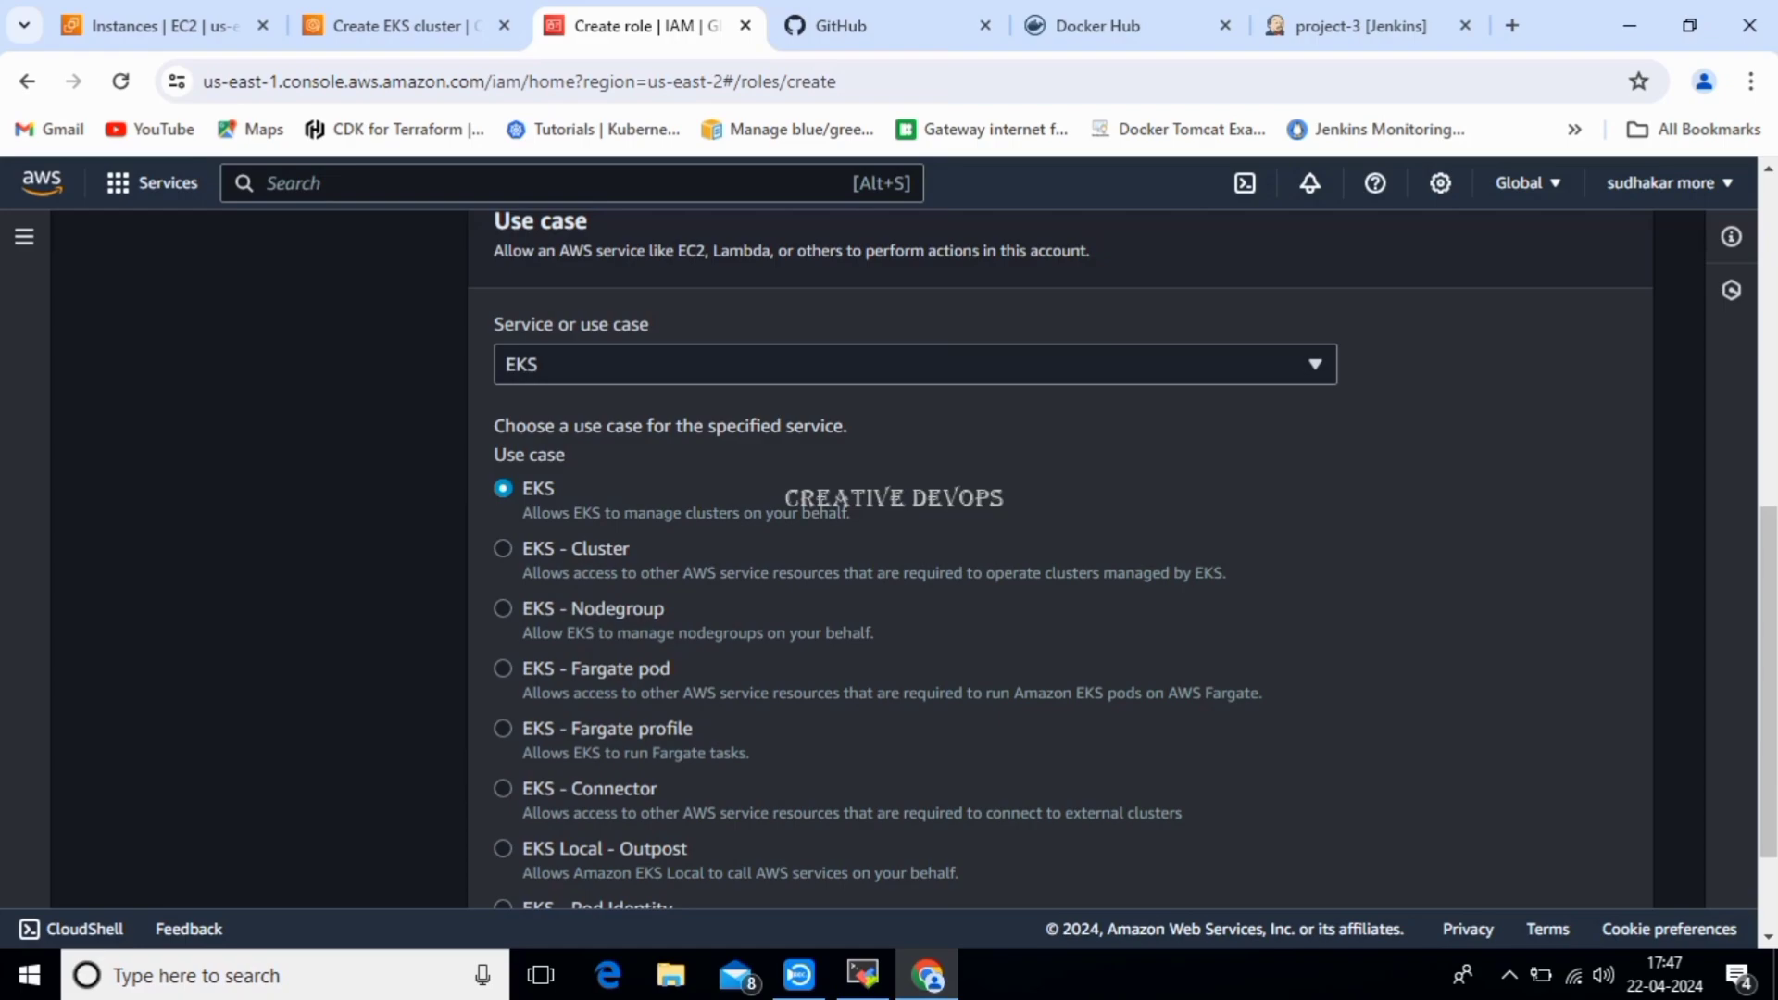
key(Down)
scroll(1059, 556, down, 2)
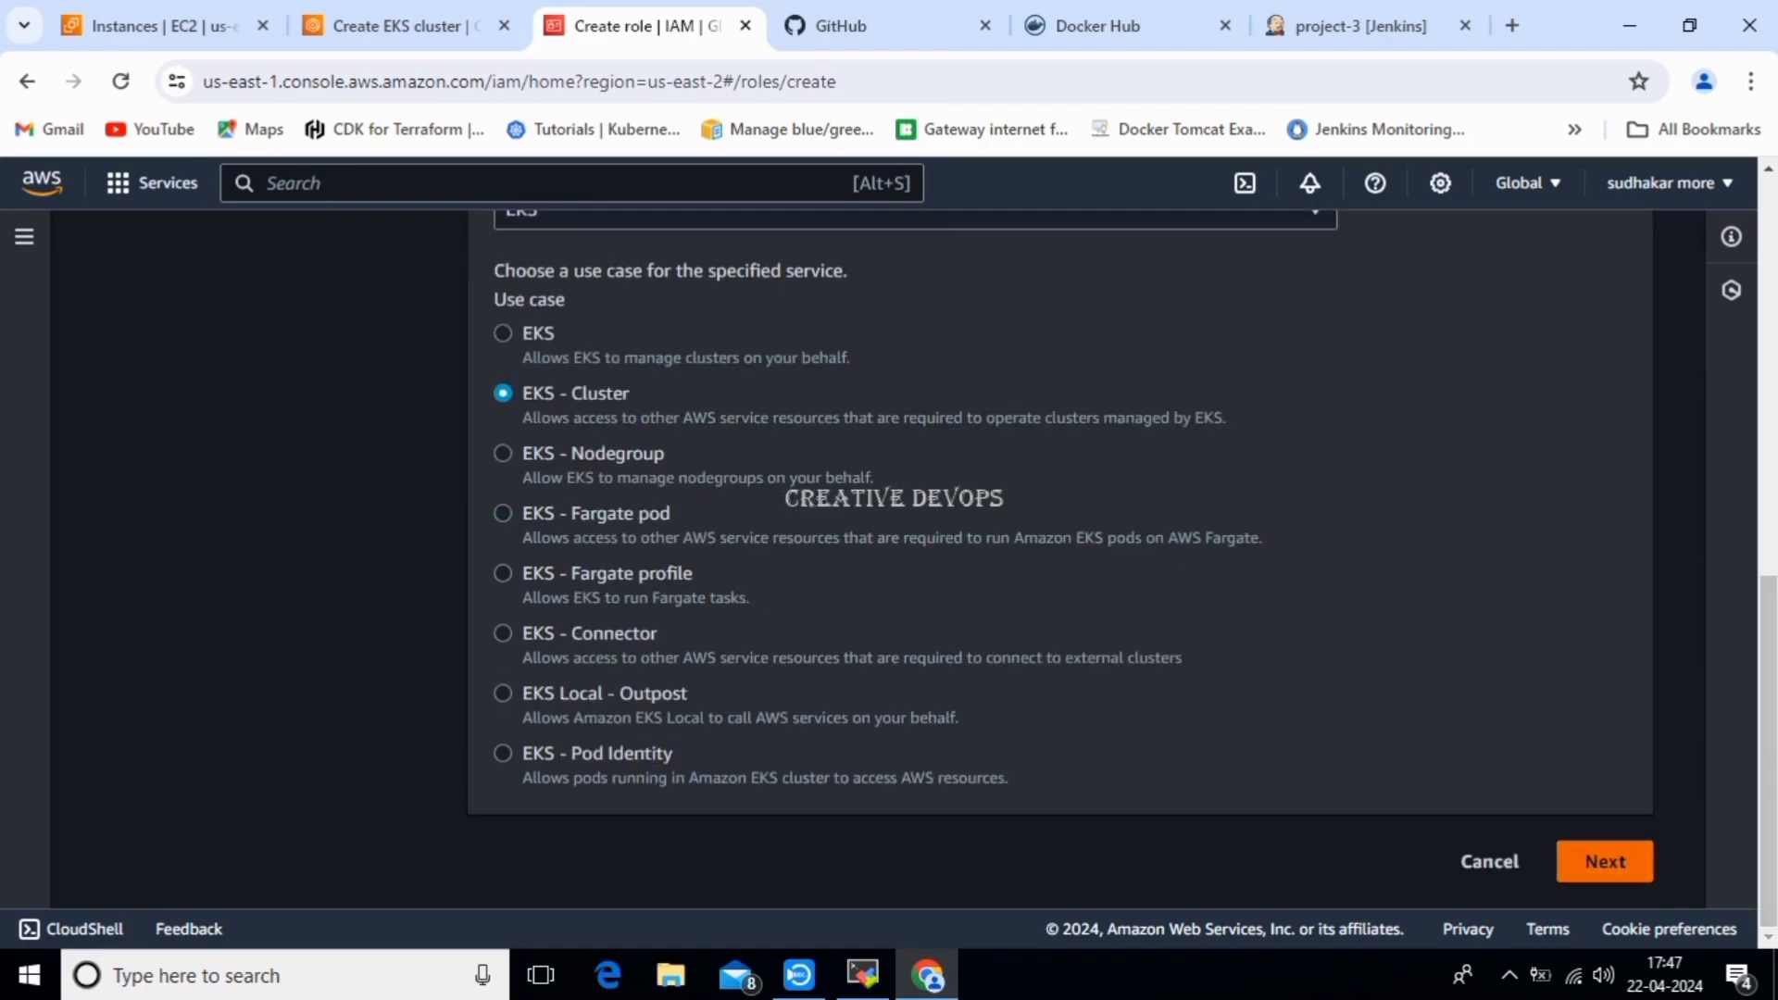
click(1605, 861)
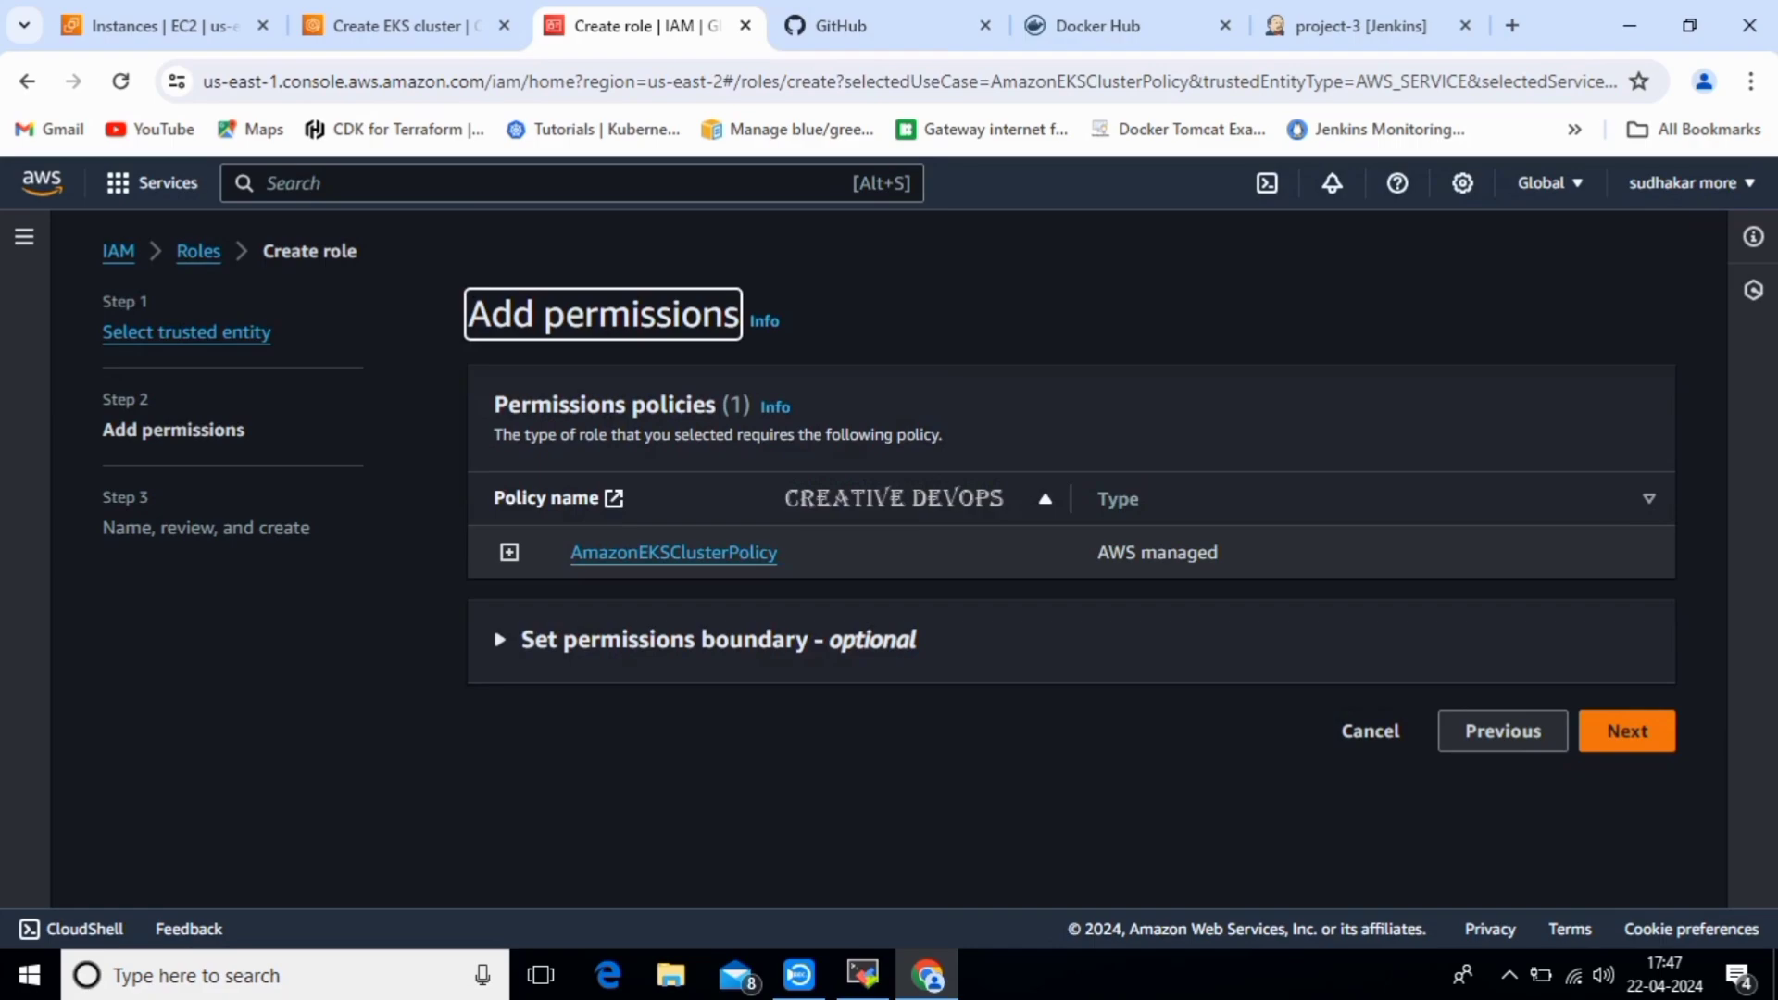
Name the role 'clusterrole' and create it with AmazonEKSClusterPolicy attached.
click(1627, 730)
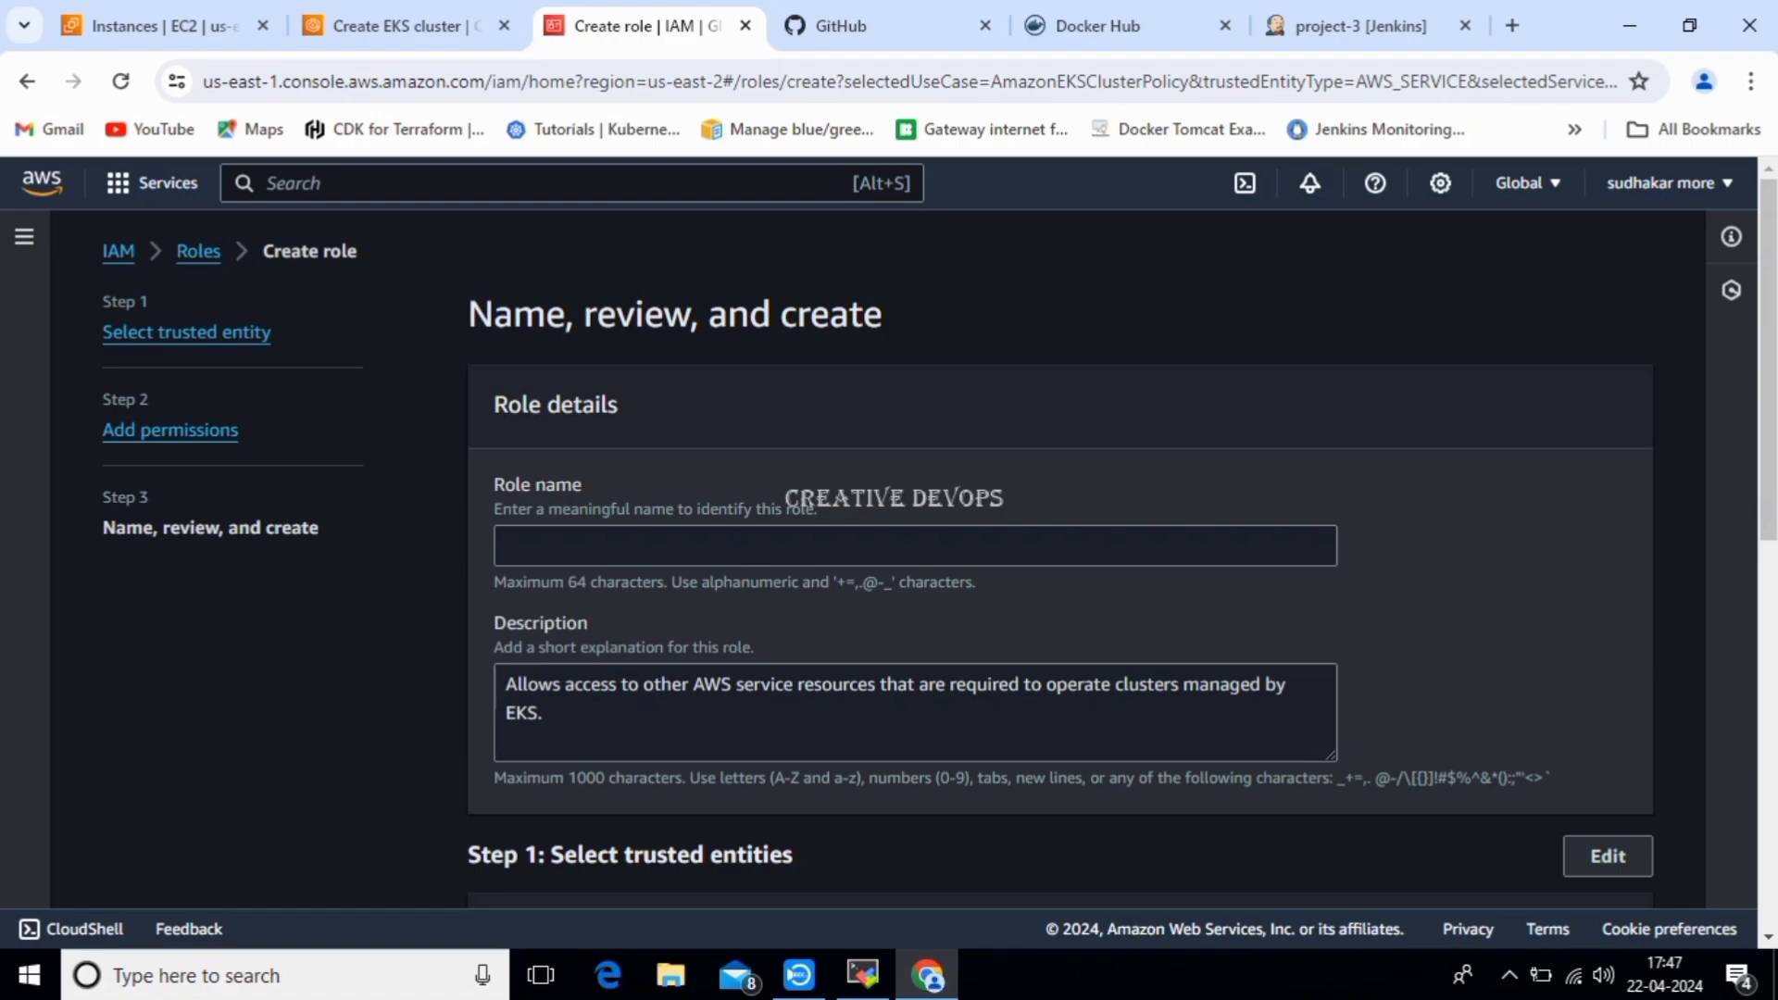
click(915, 546)
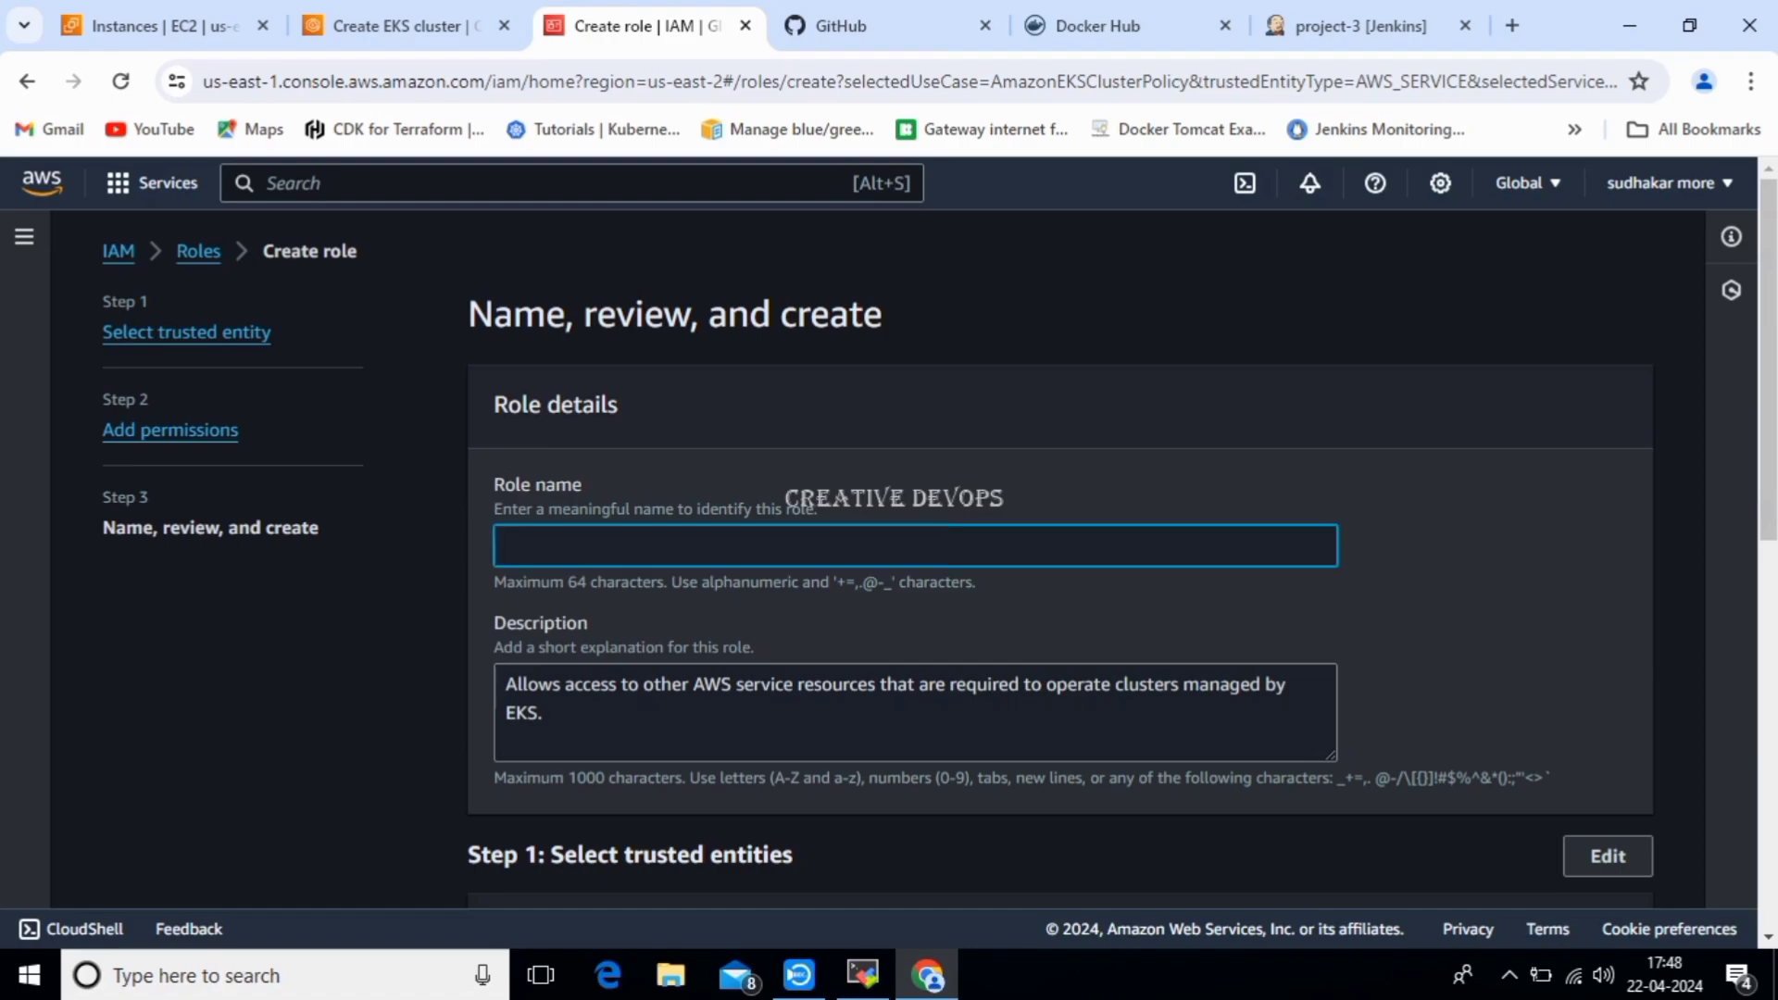
text(cluster)
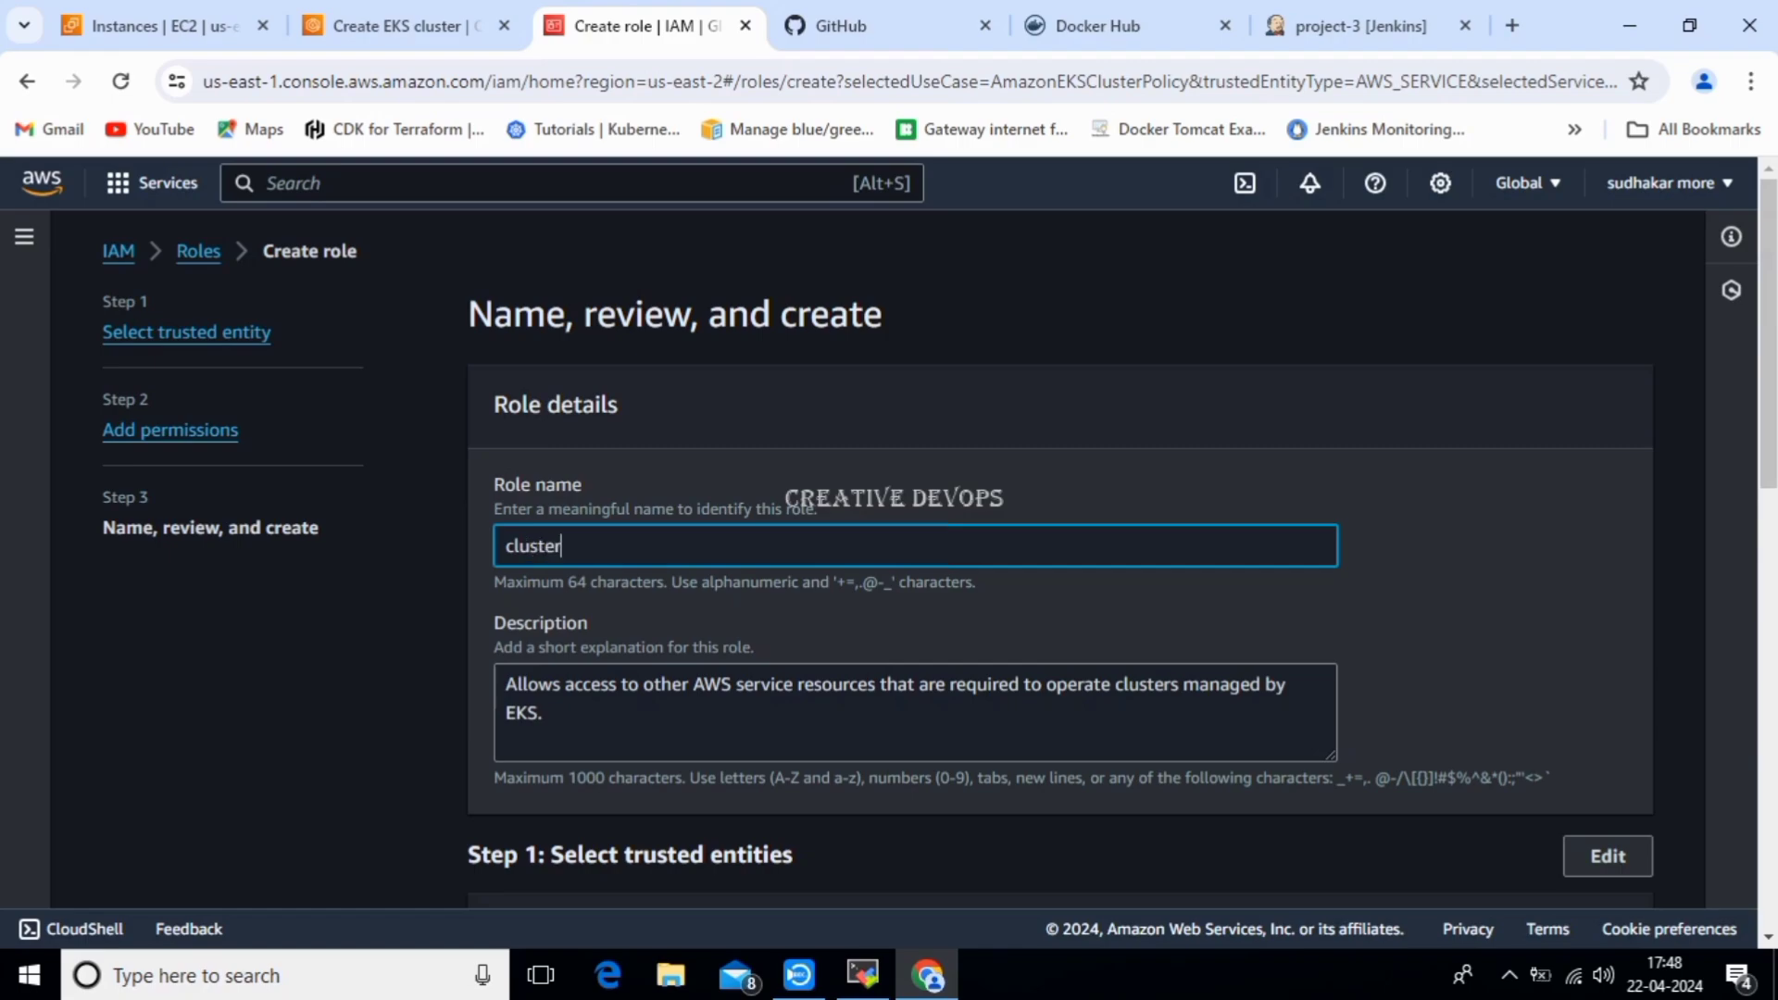
text(role)
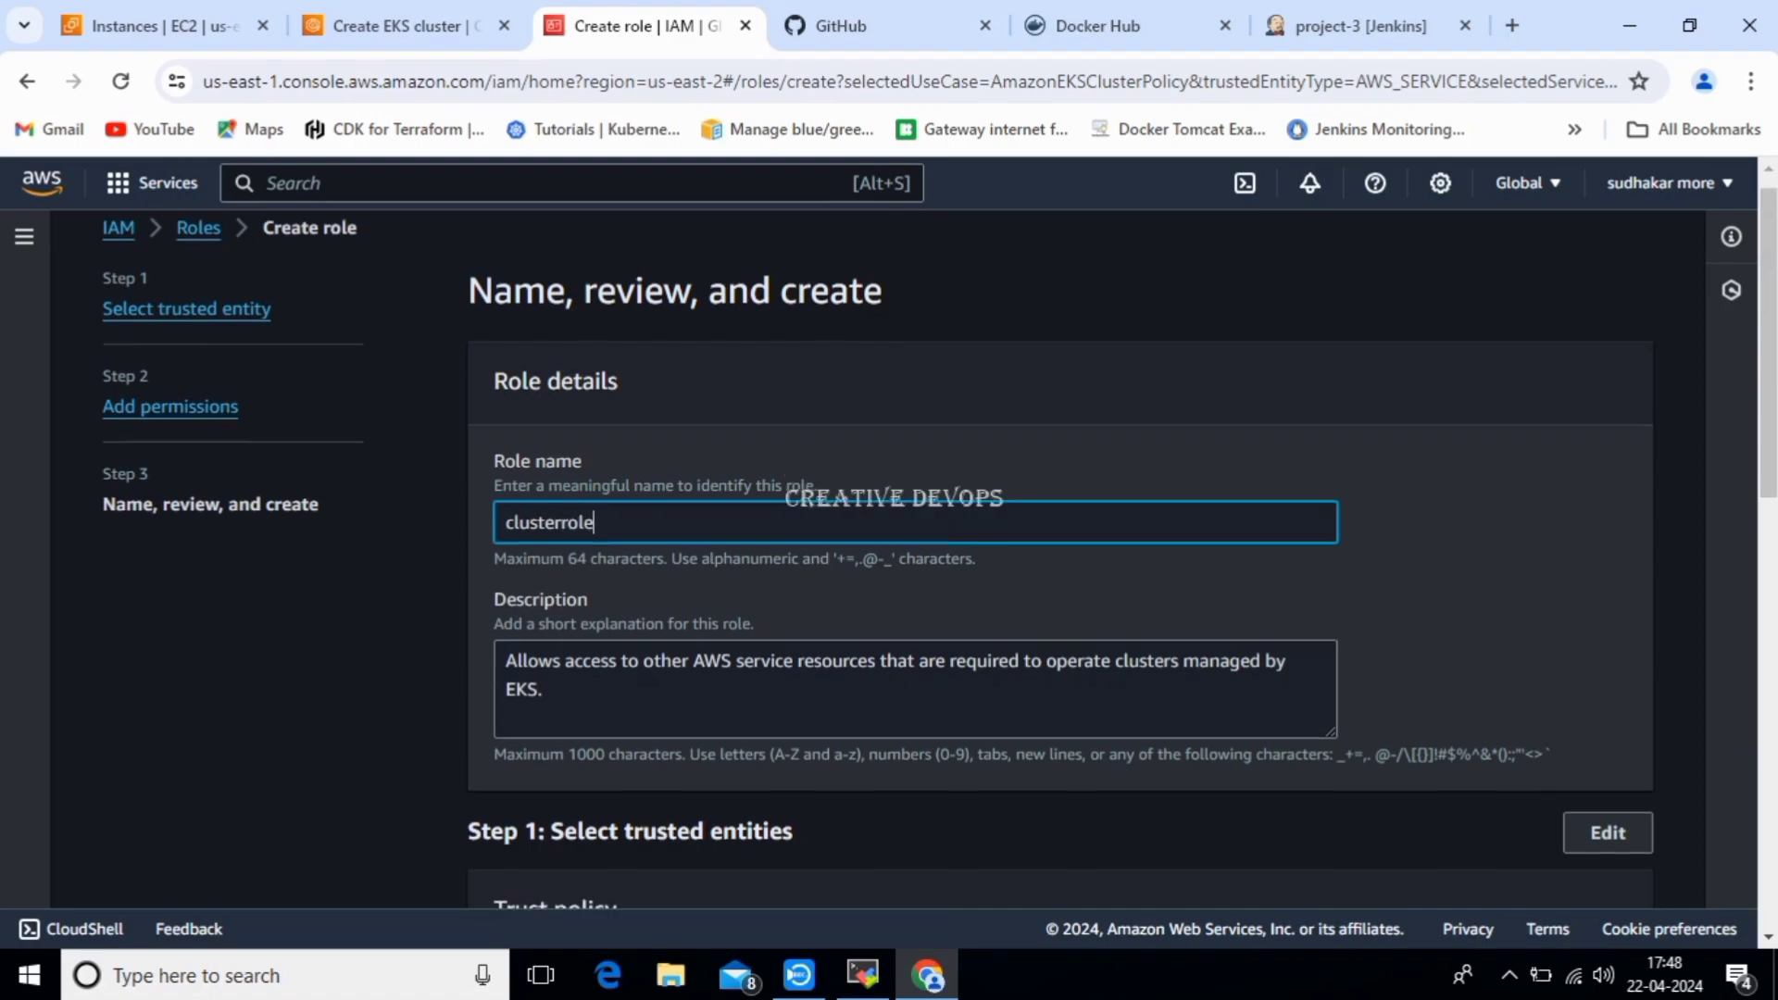
scroll(1060, 556, down, 7)
scroll(1061, 556, down, 4)
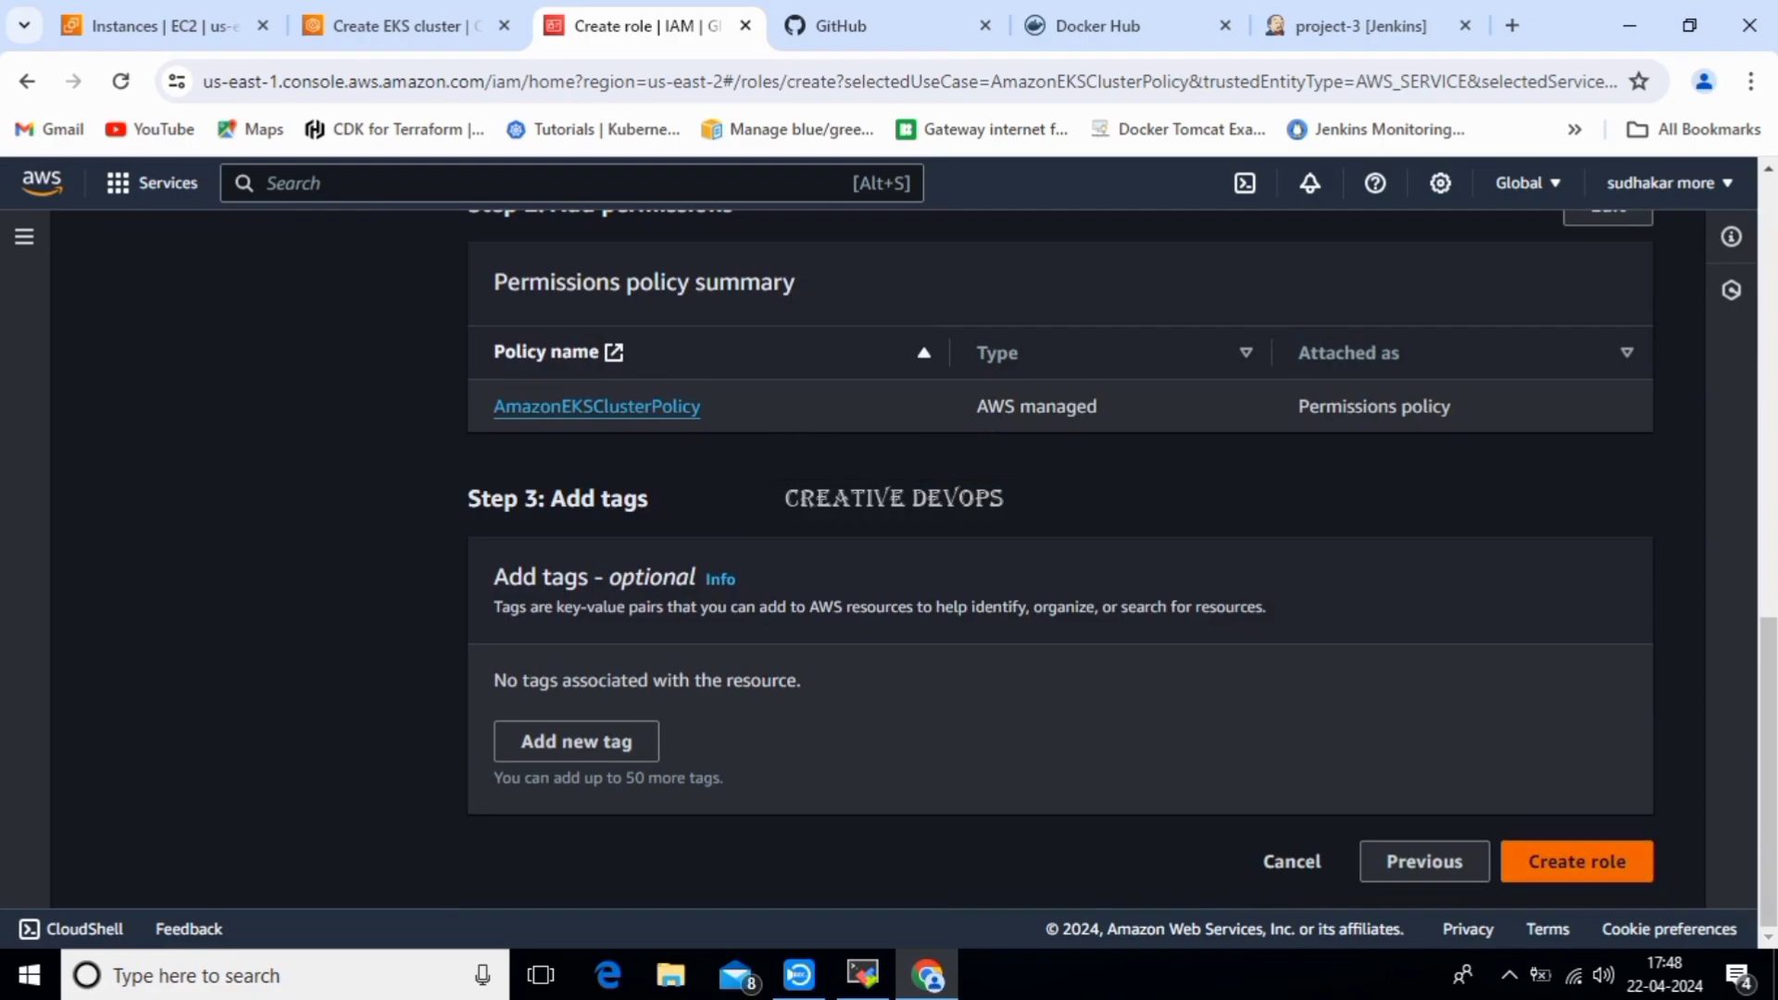
click(1576, 862)
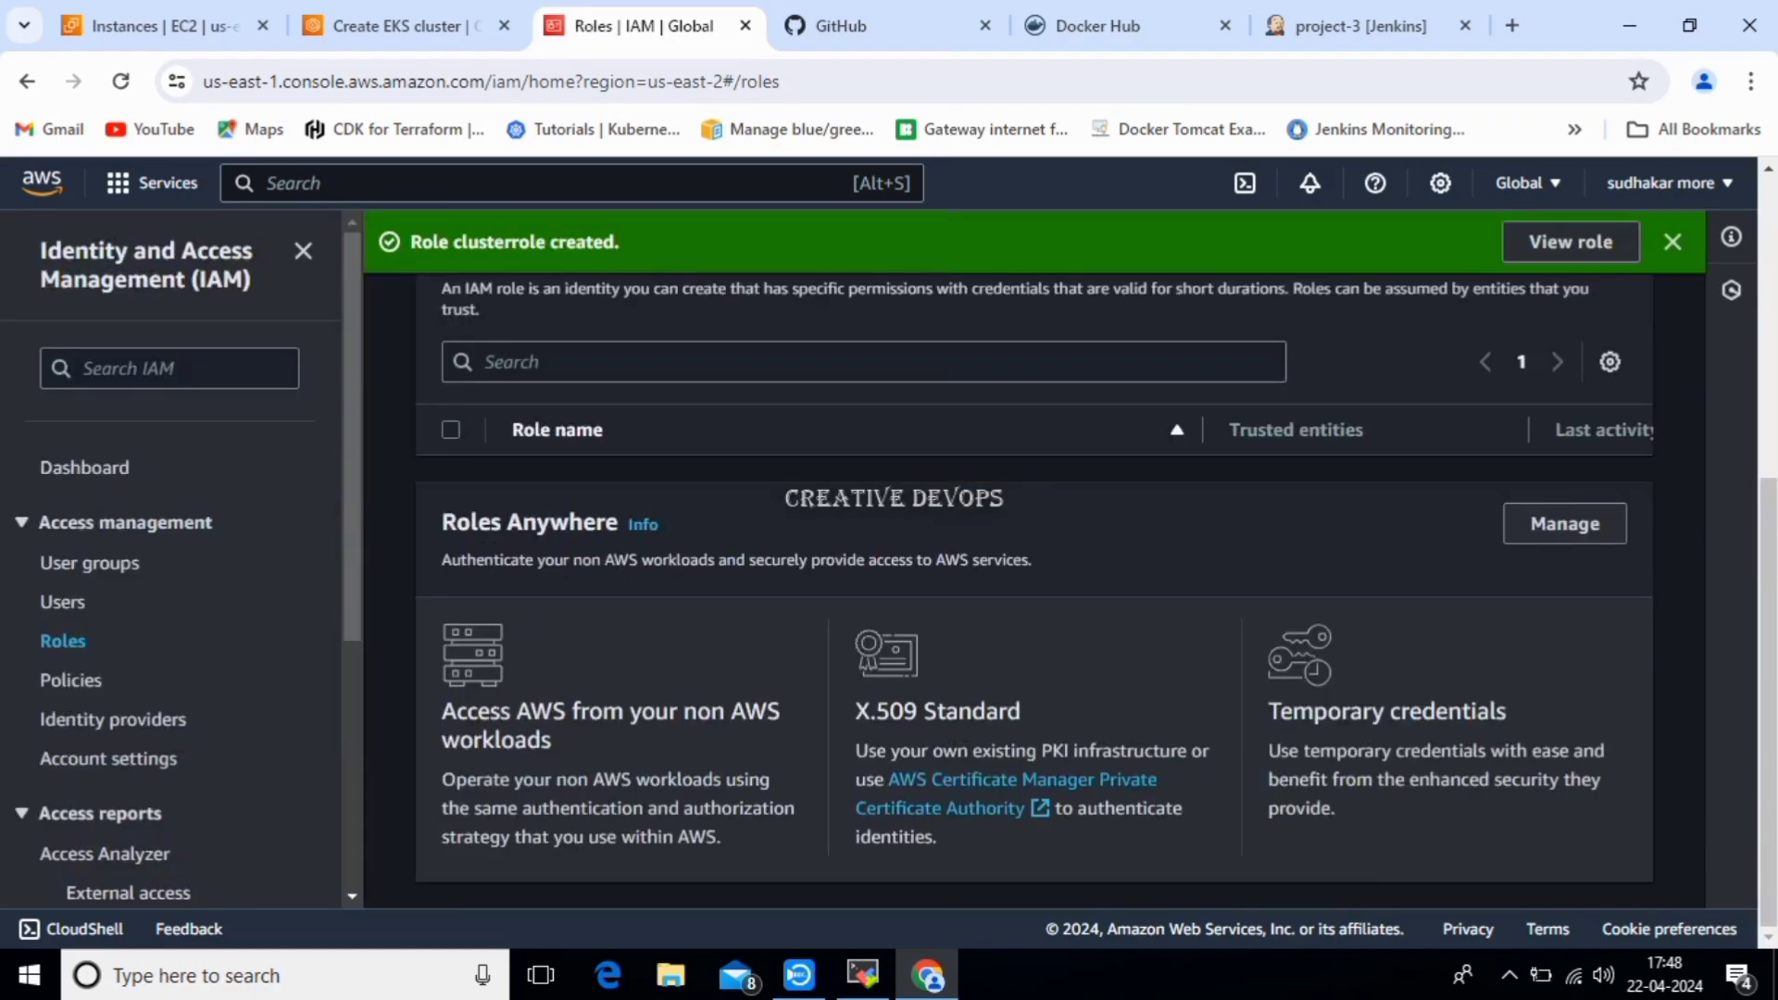
drag(411, 242, 619, 241)
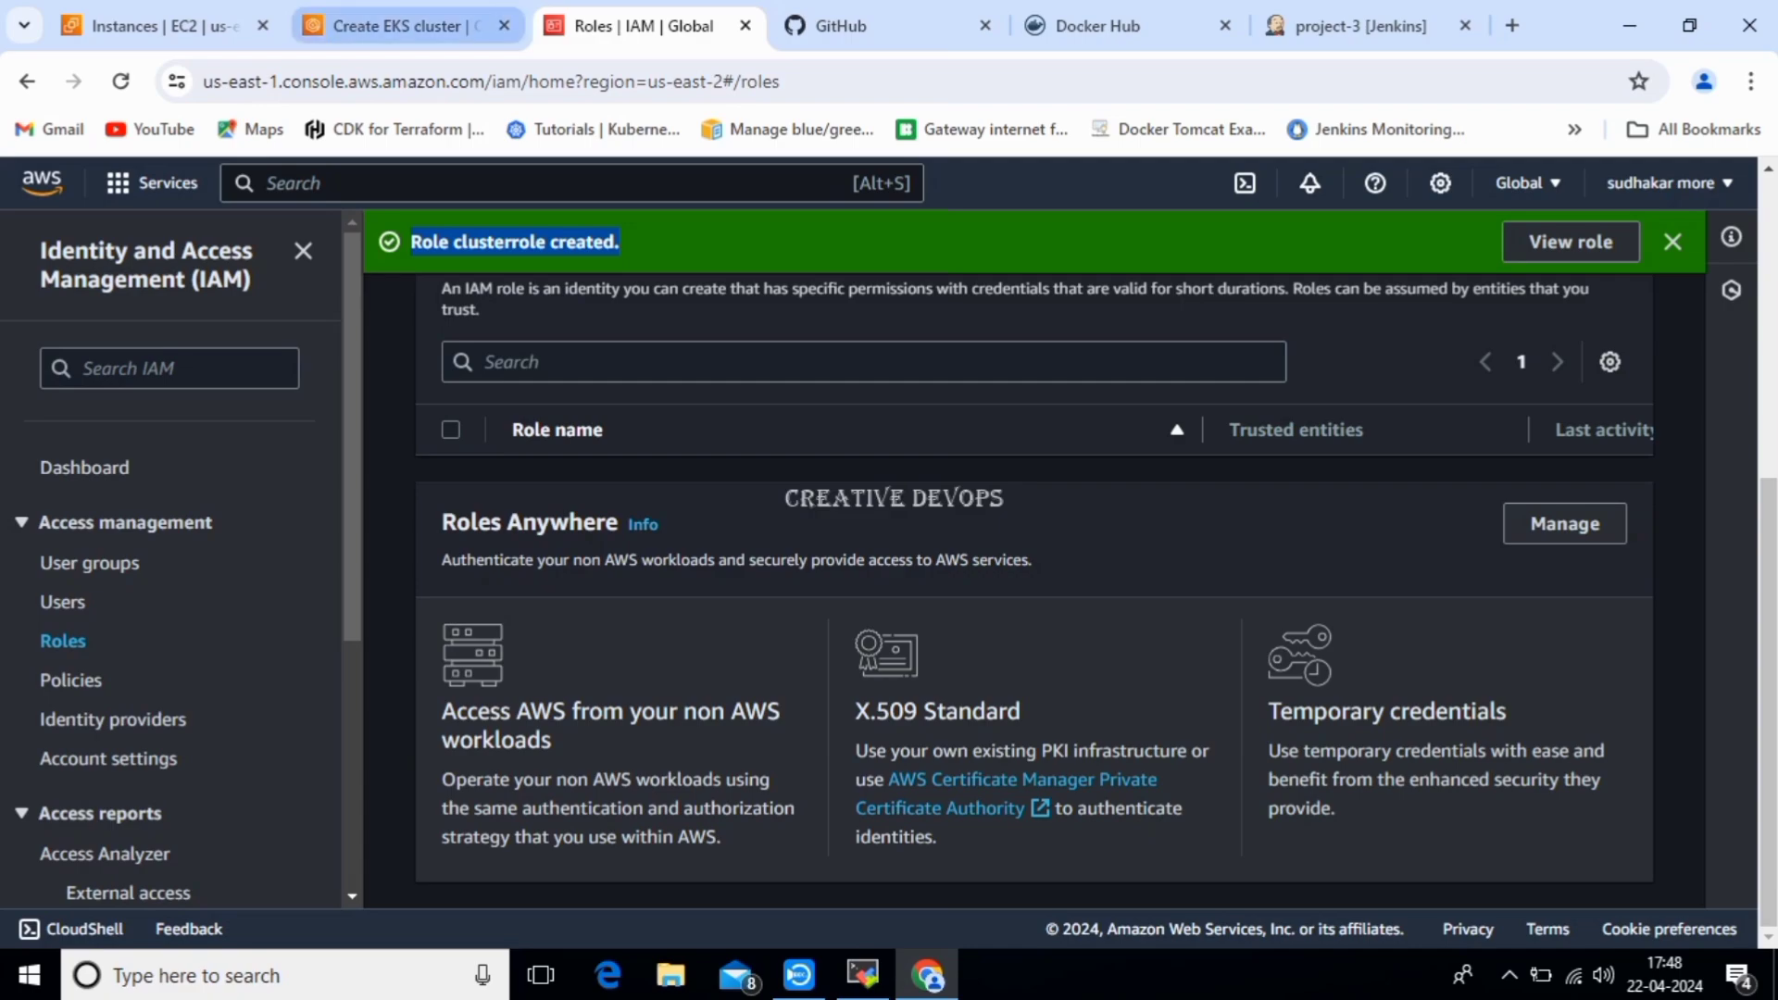
Refresh the service roles, select clusterrole for the cluster, and proceed to networking.
click(405, 26)
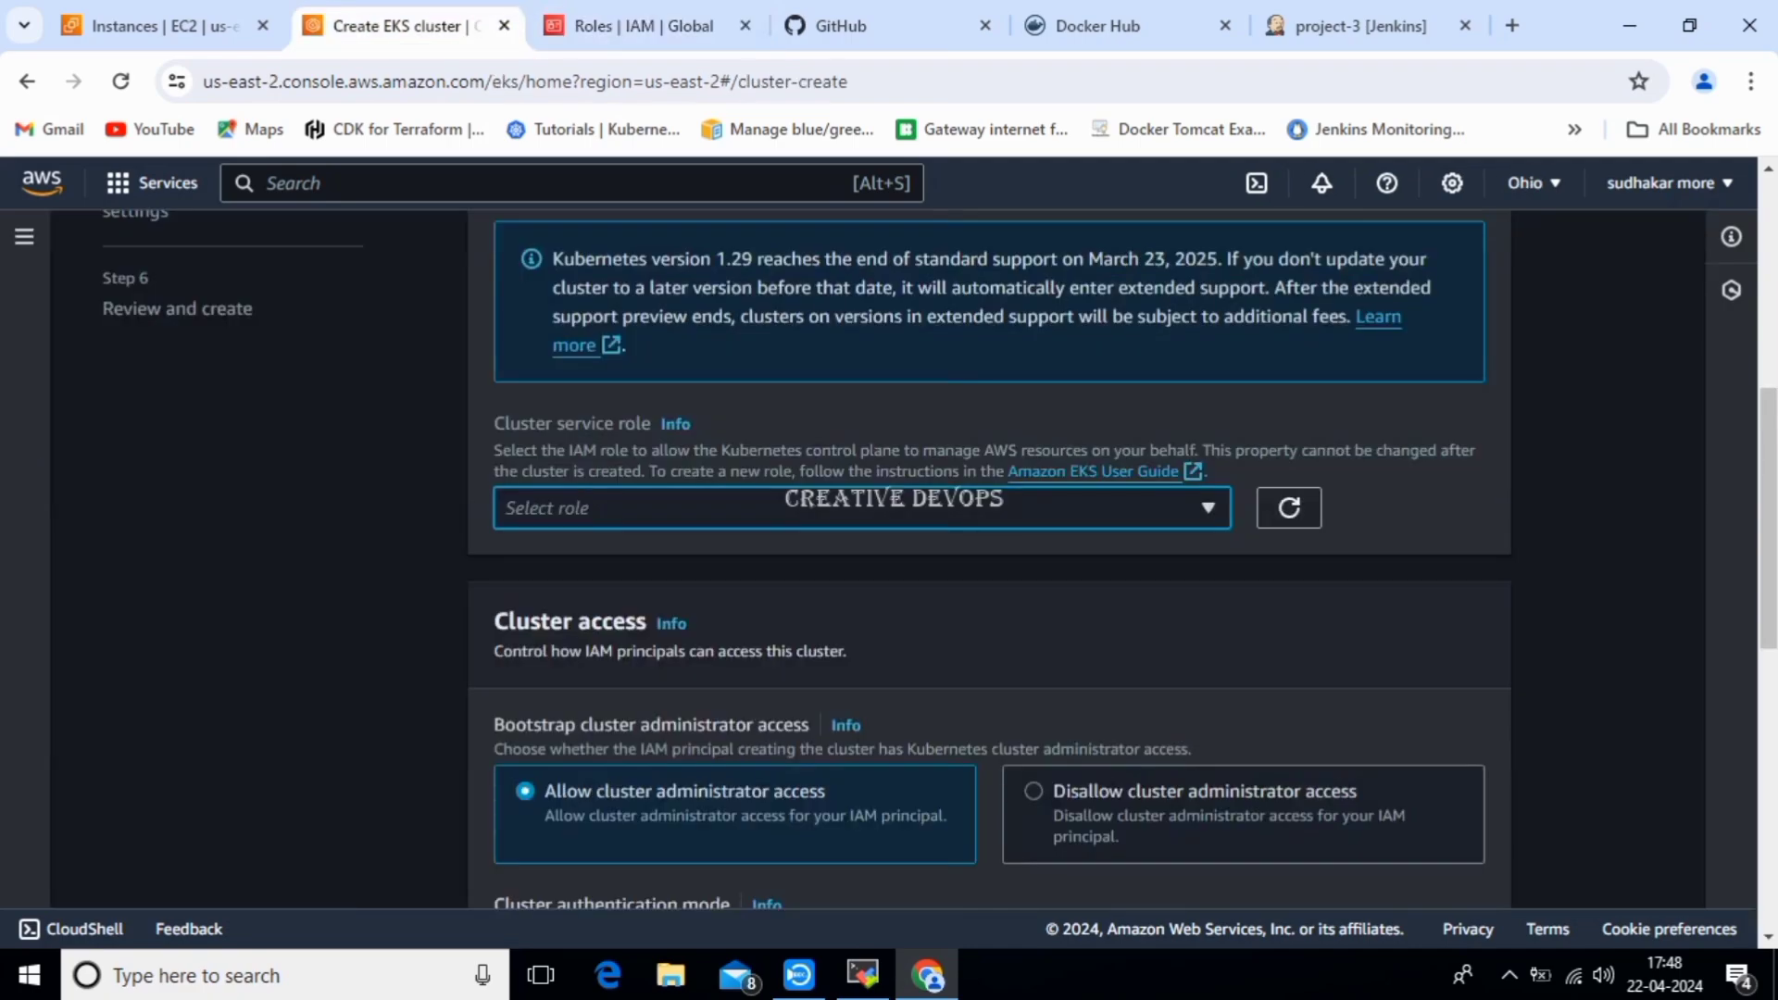
click(1288, 508)
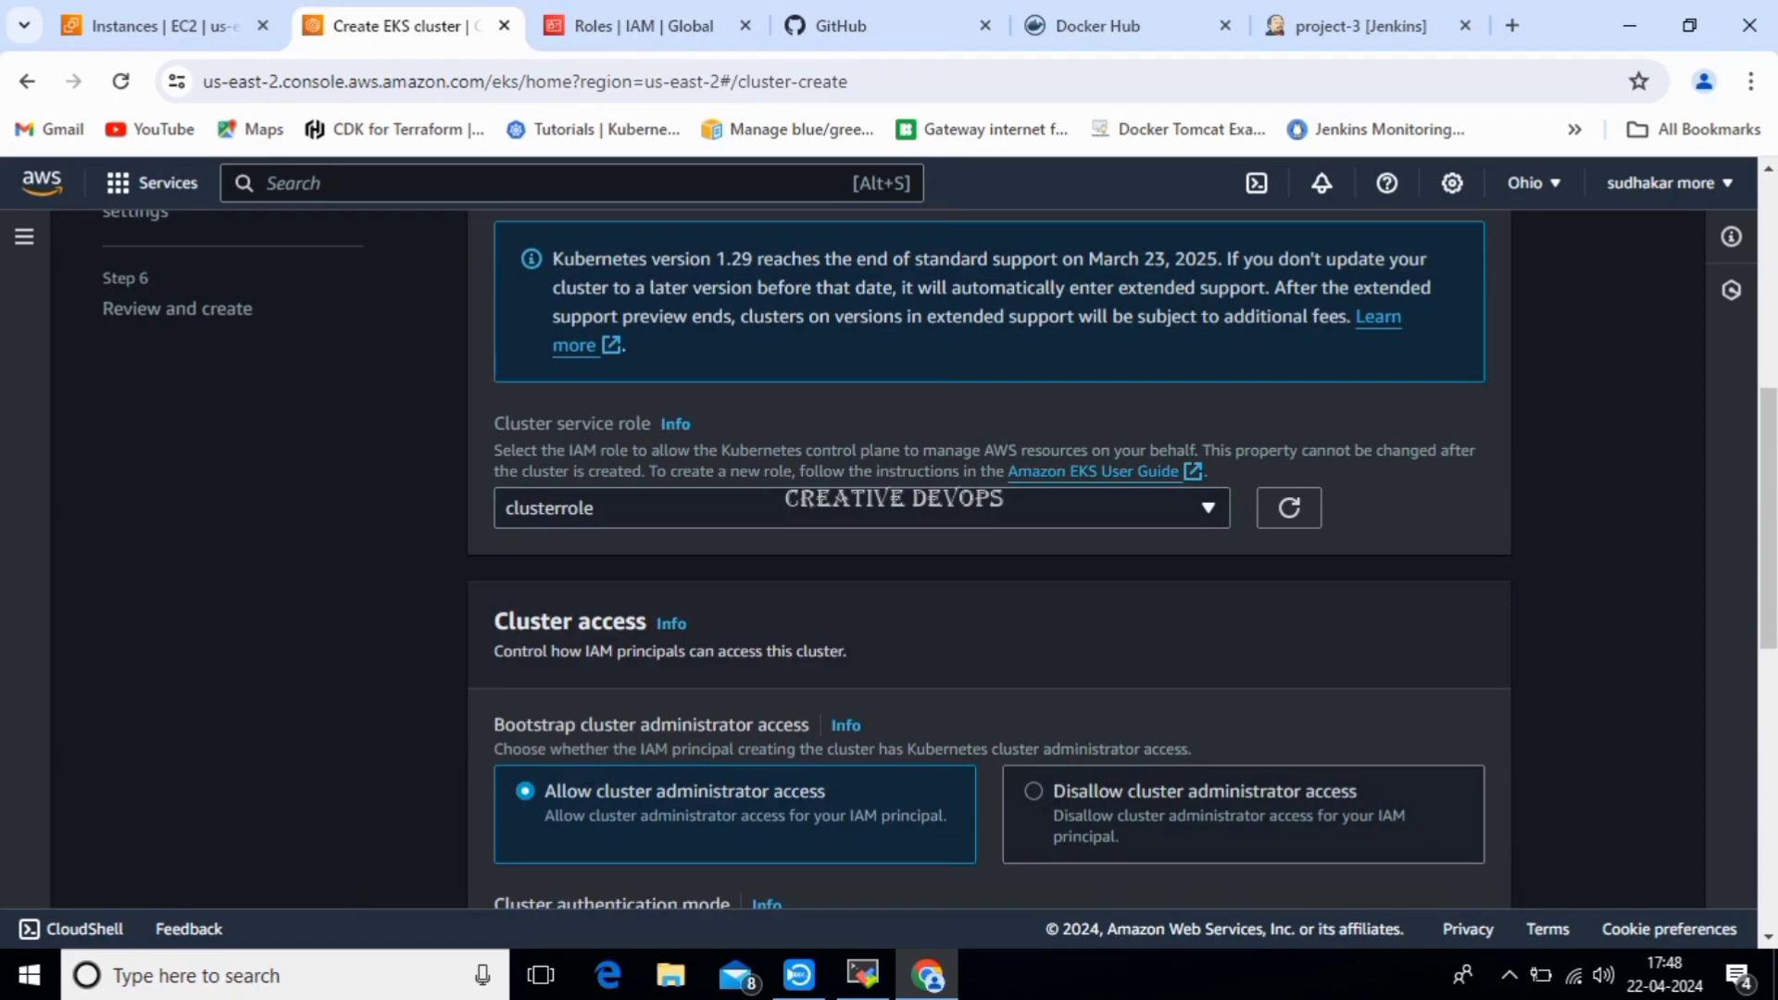
scroll(989, 560, down, 5)
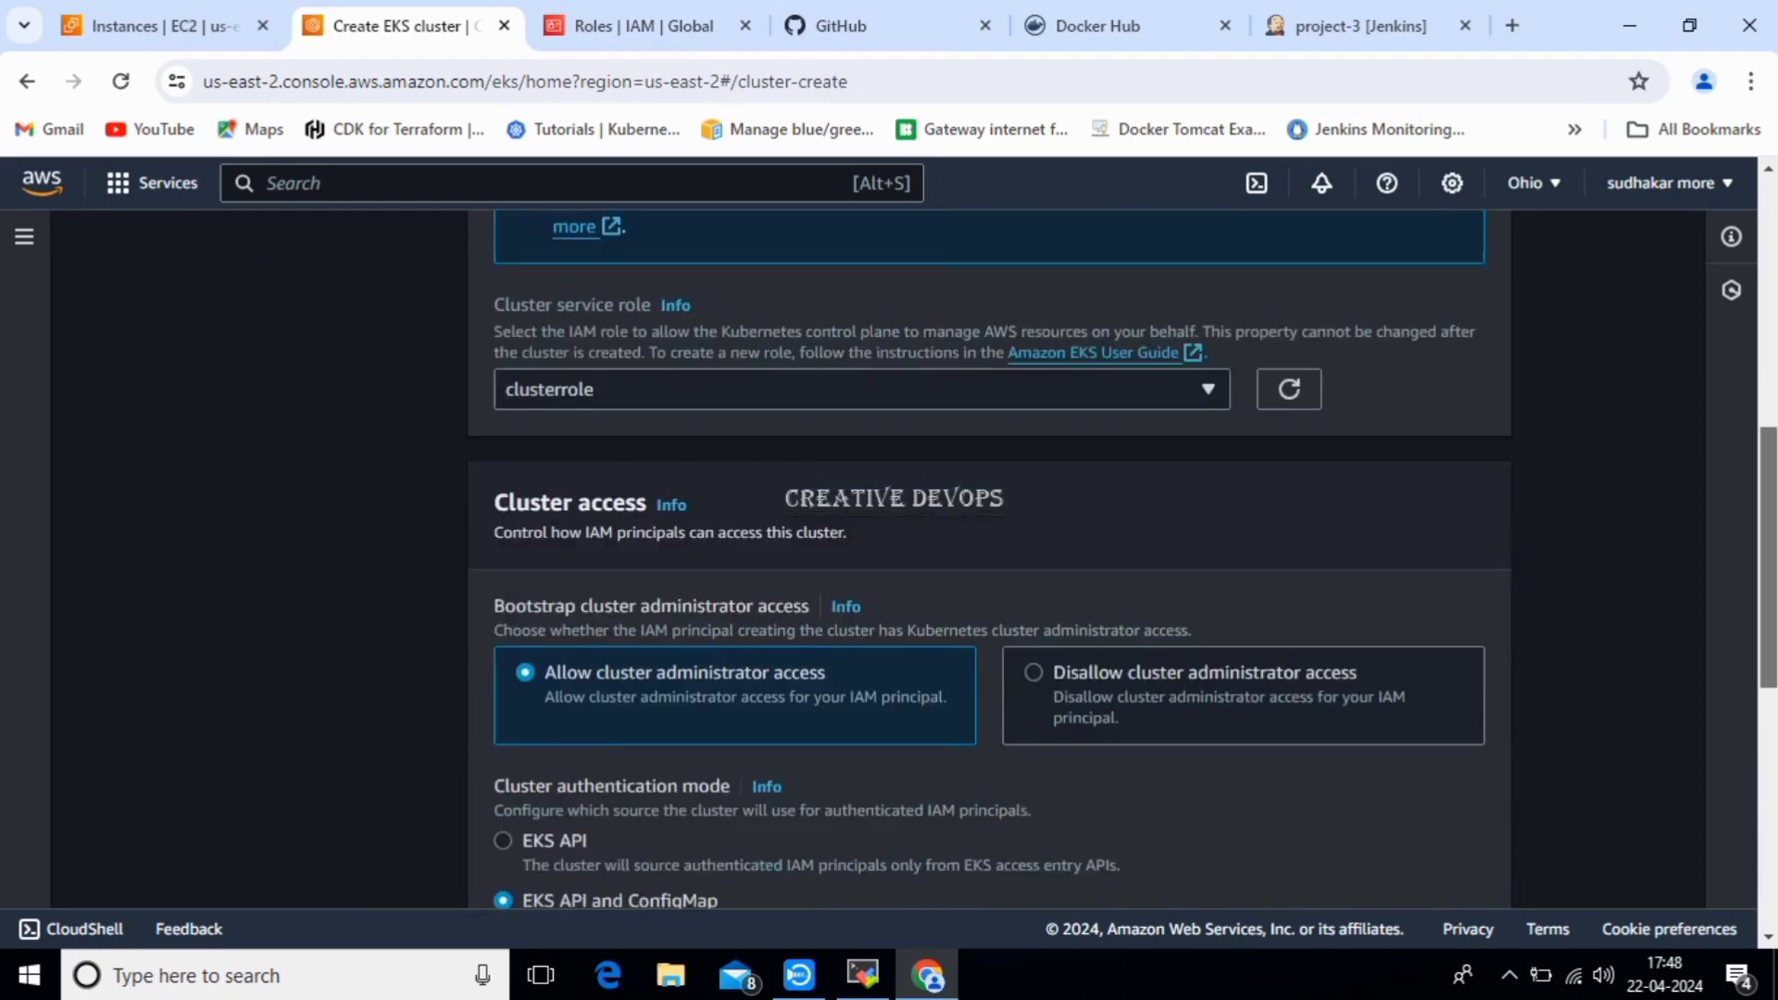
scroll(989, 560, down, 3)
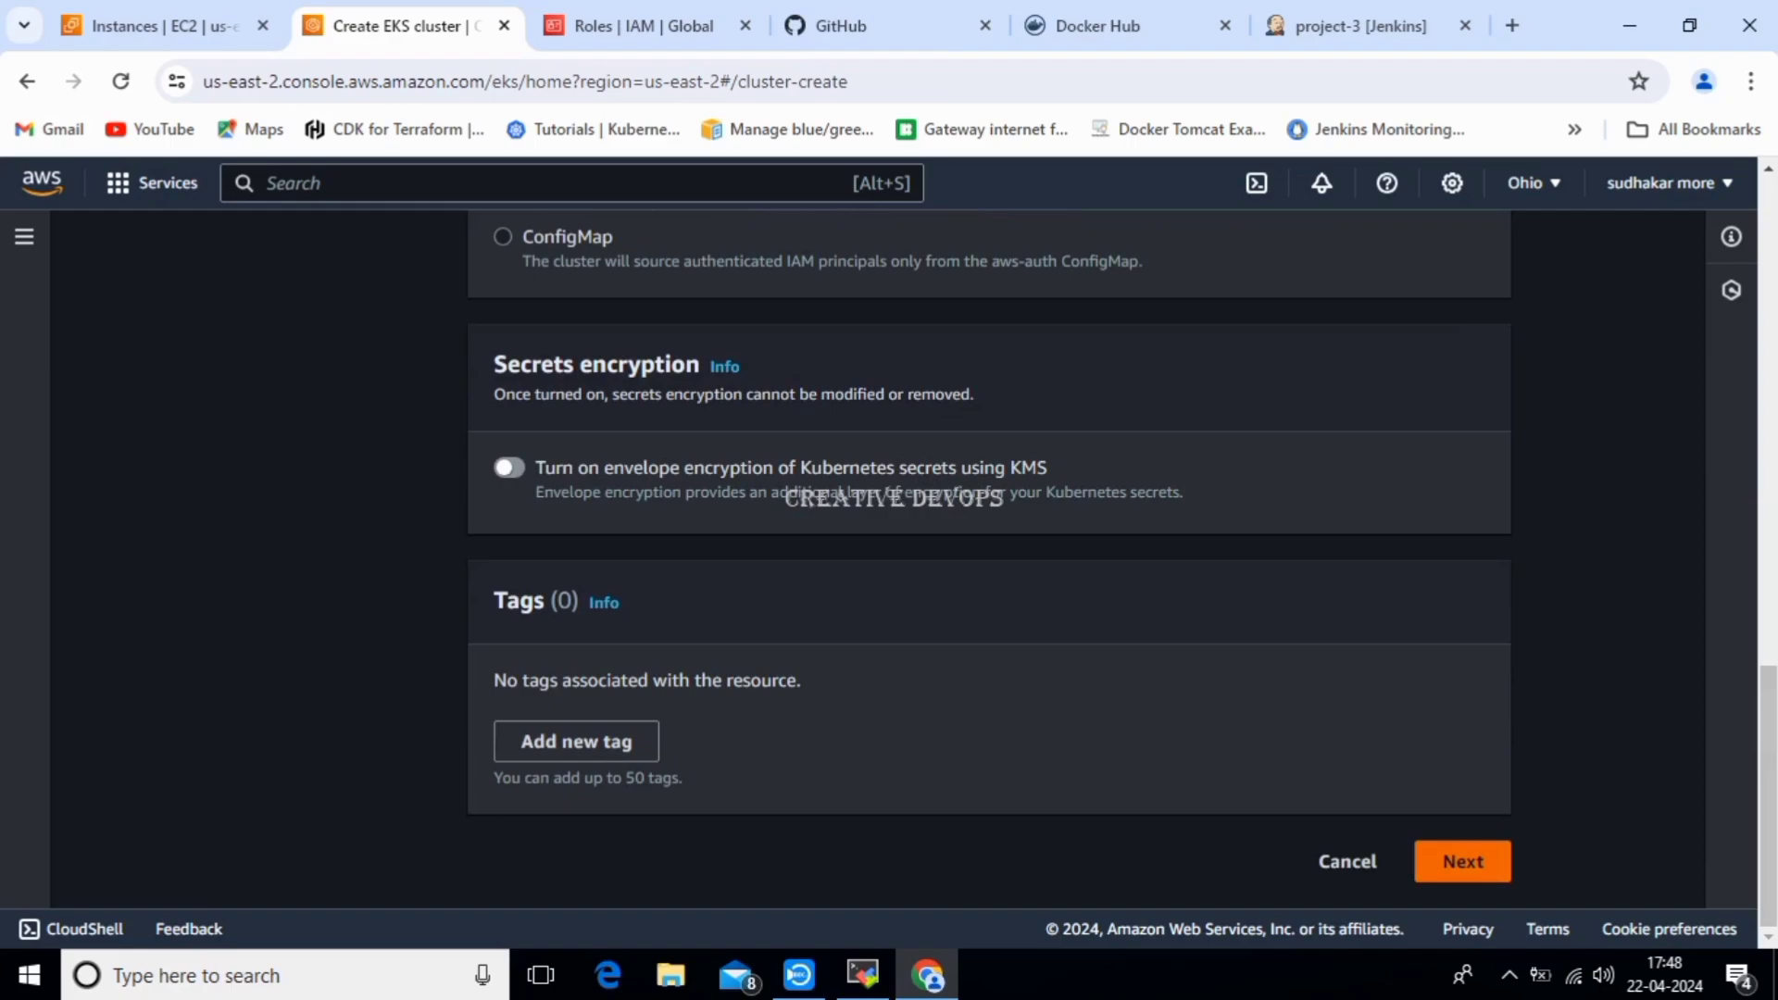
click(1462, 862)
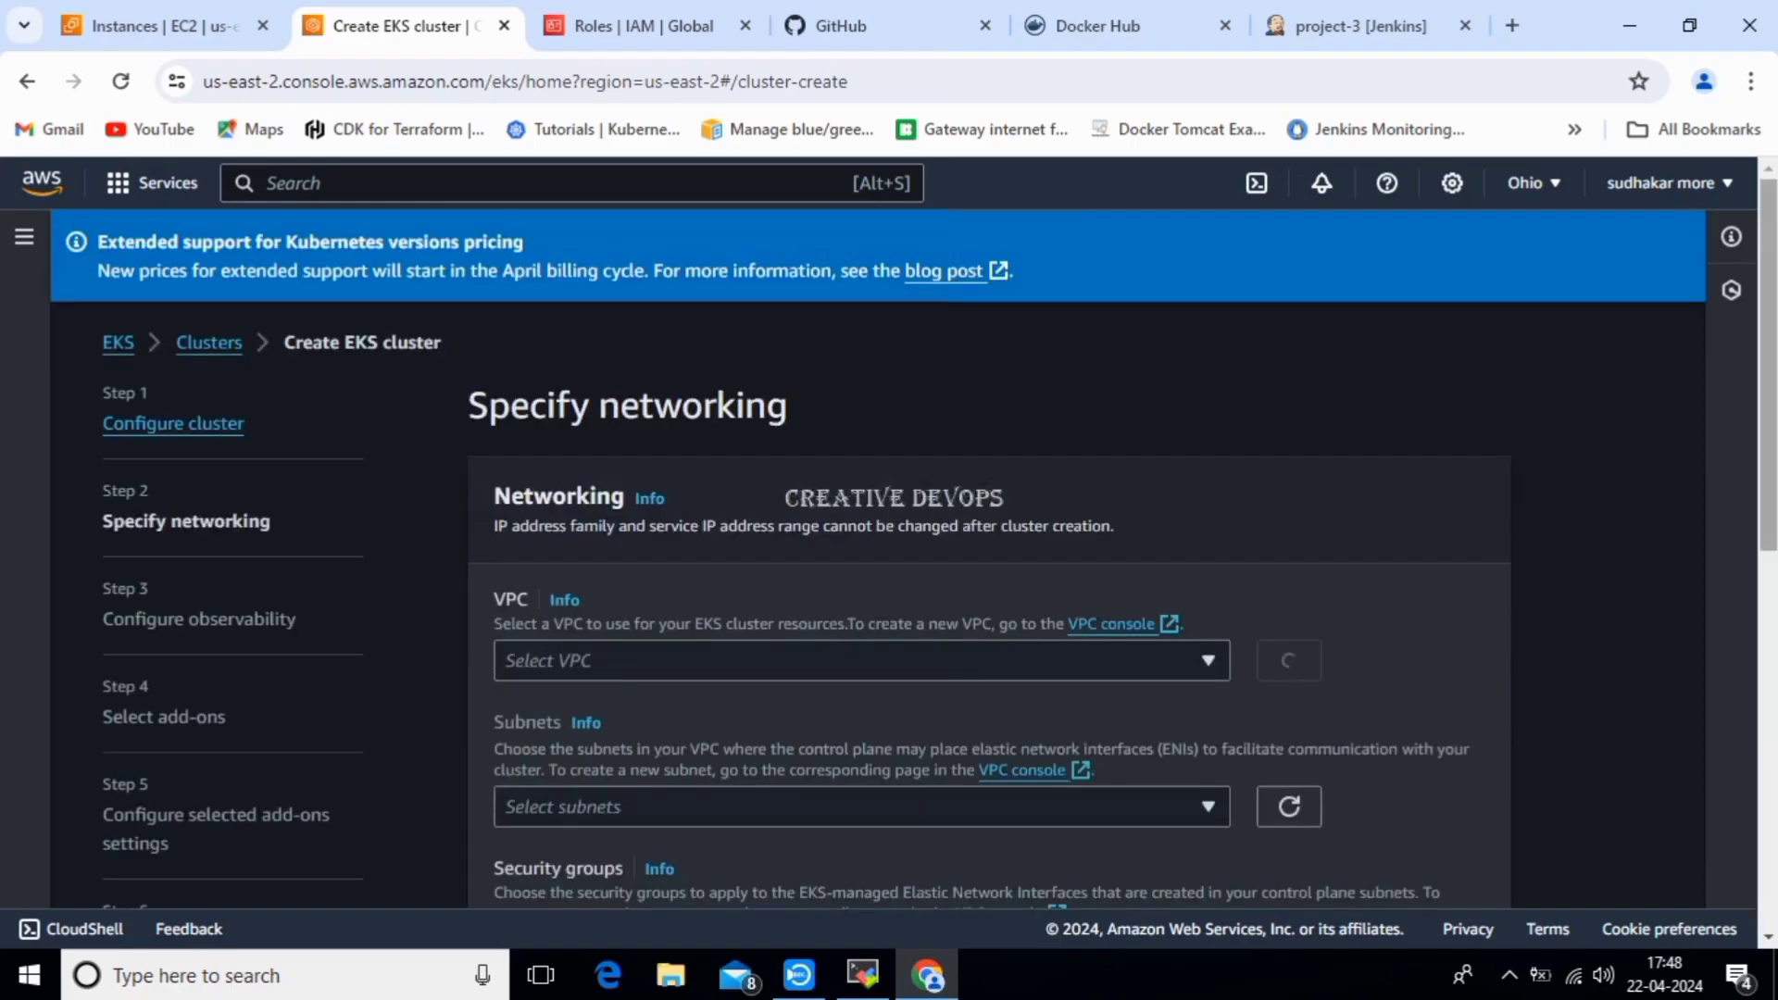
Keep the default VPC and set cluster endpoint access to Public.
scroll(989, 559, down, 3)
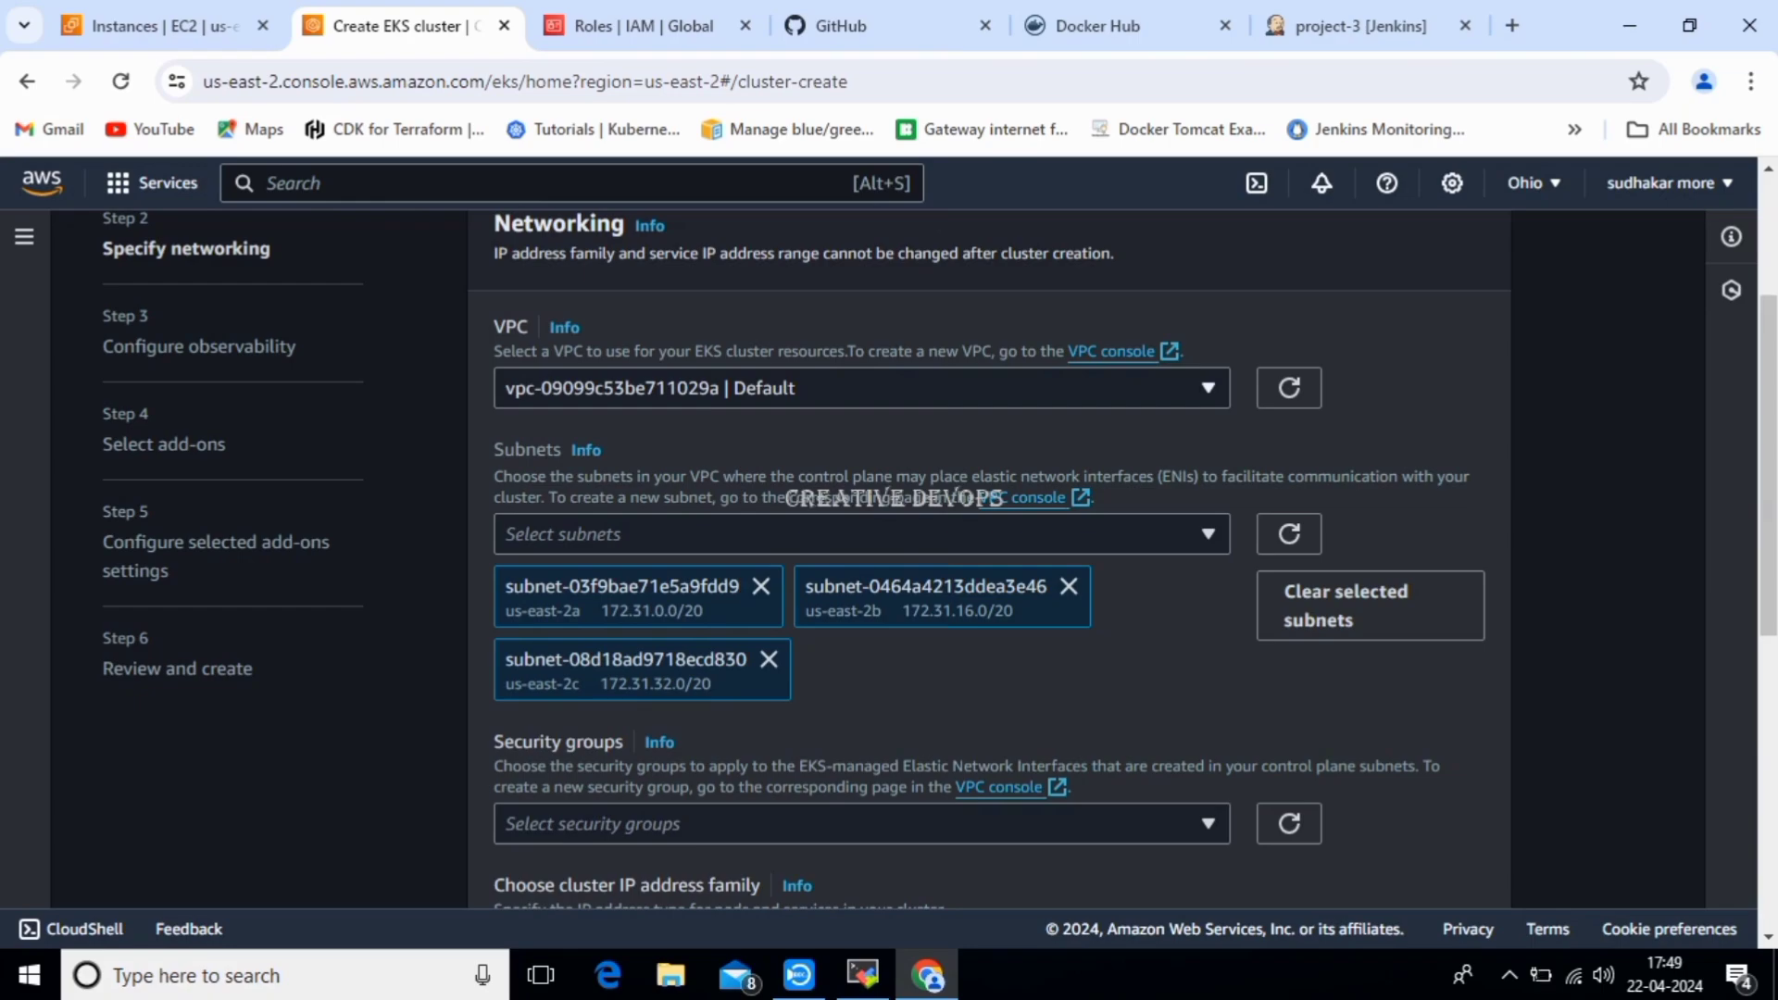
click(861, 388)
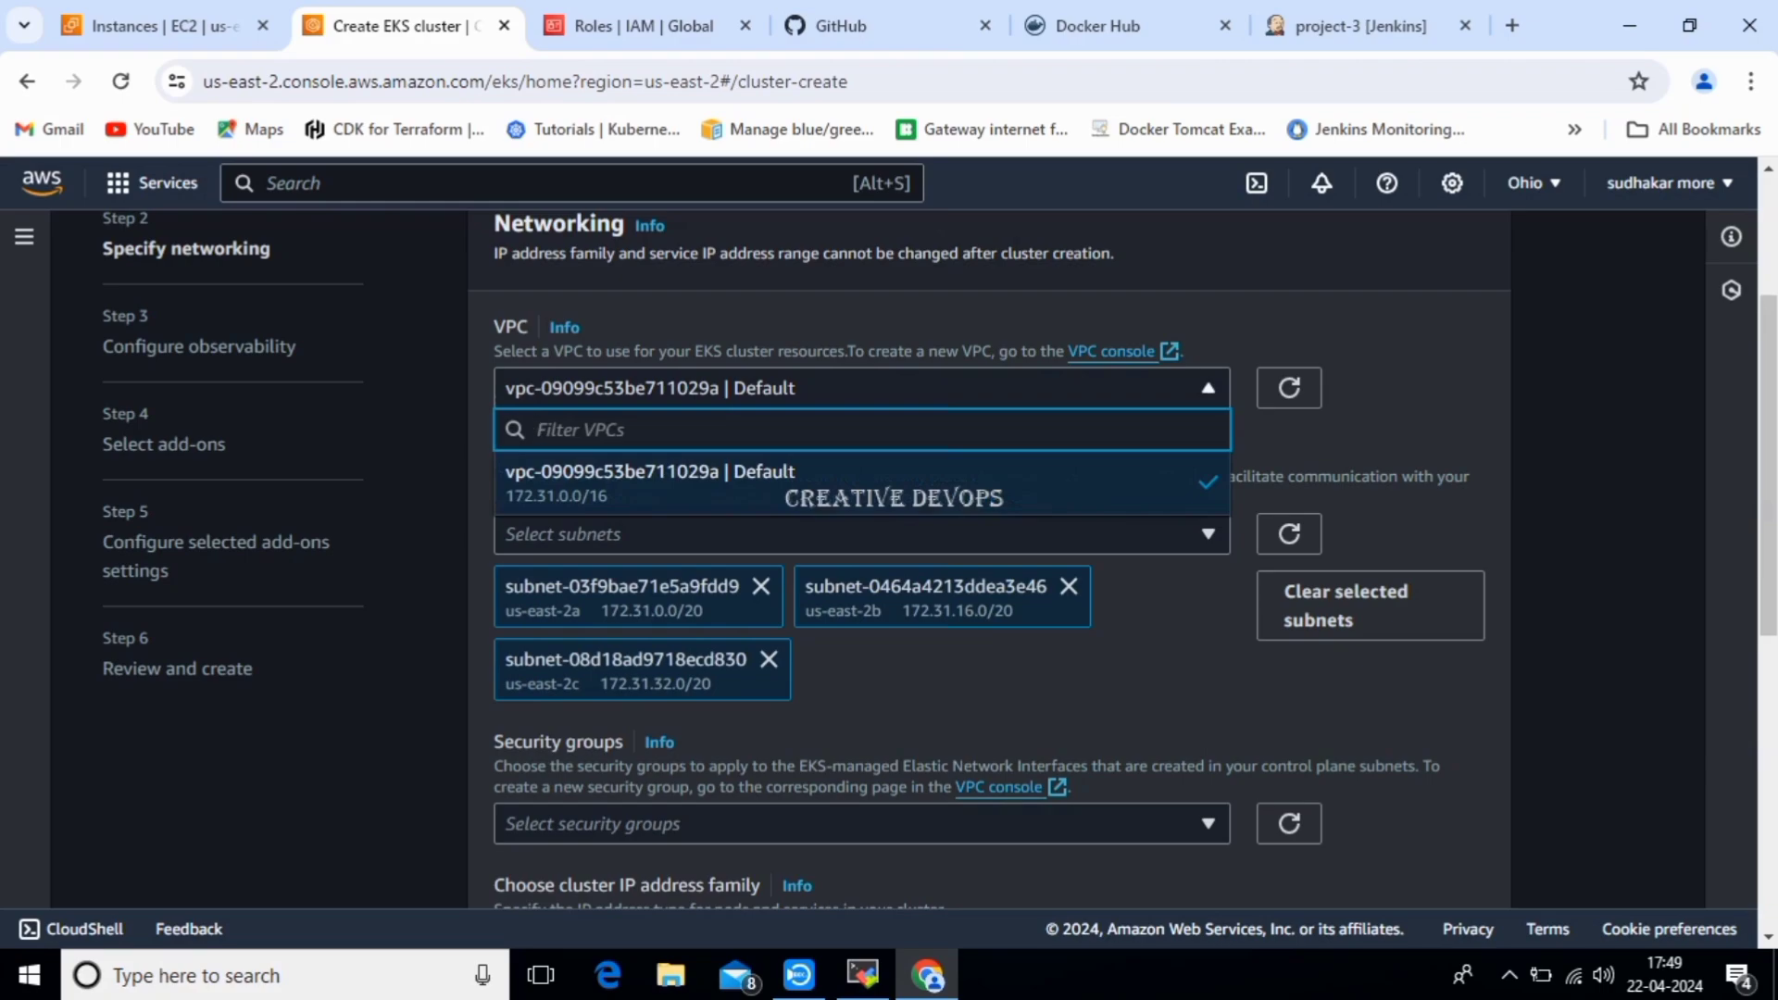
click(861, 484)
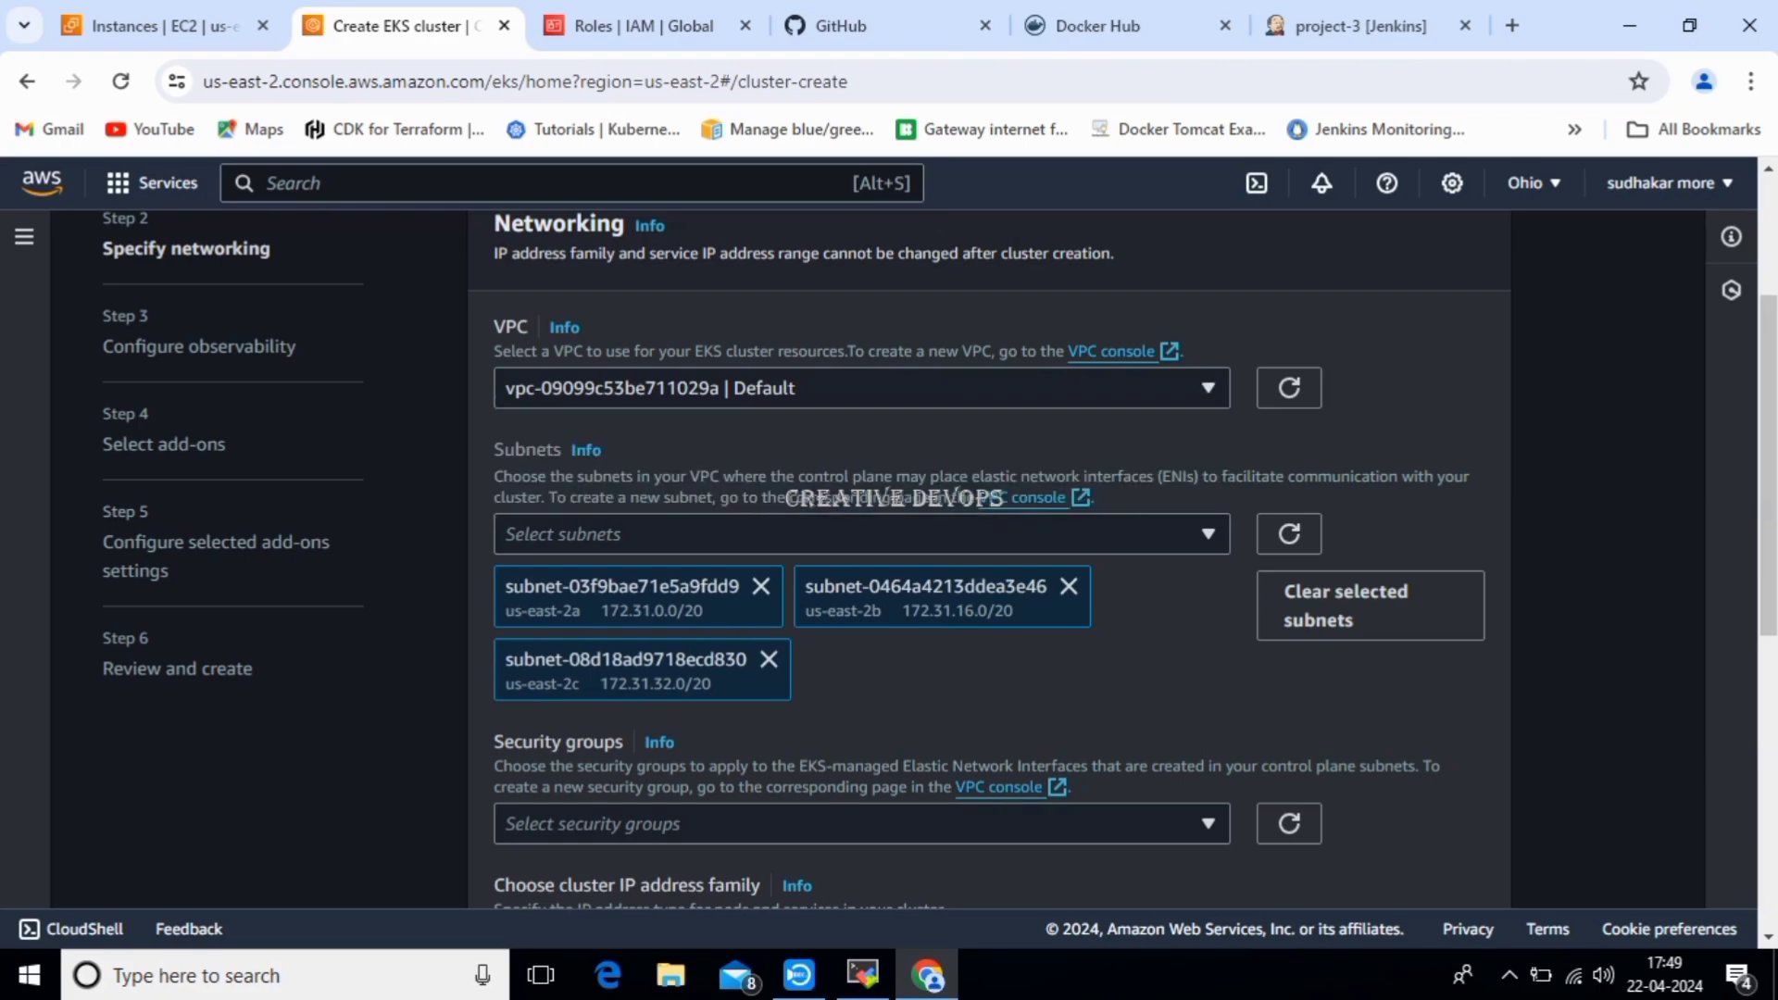
scroll(926, 555, down, 3)
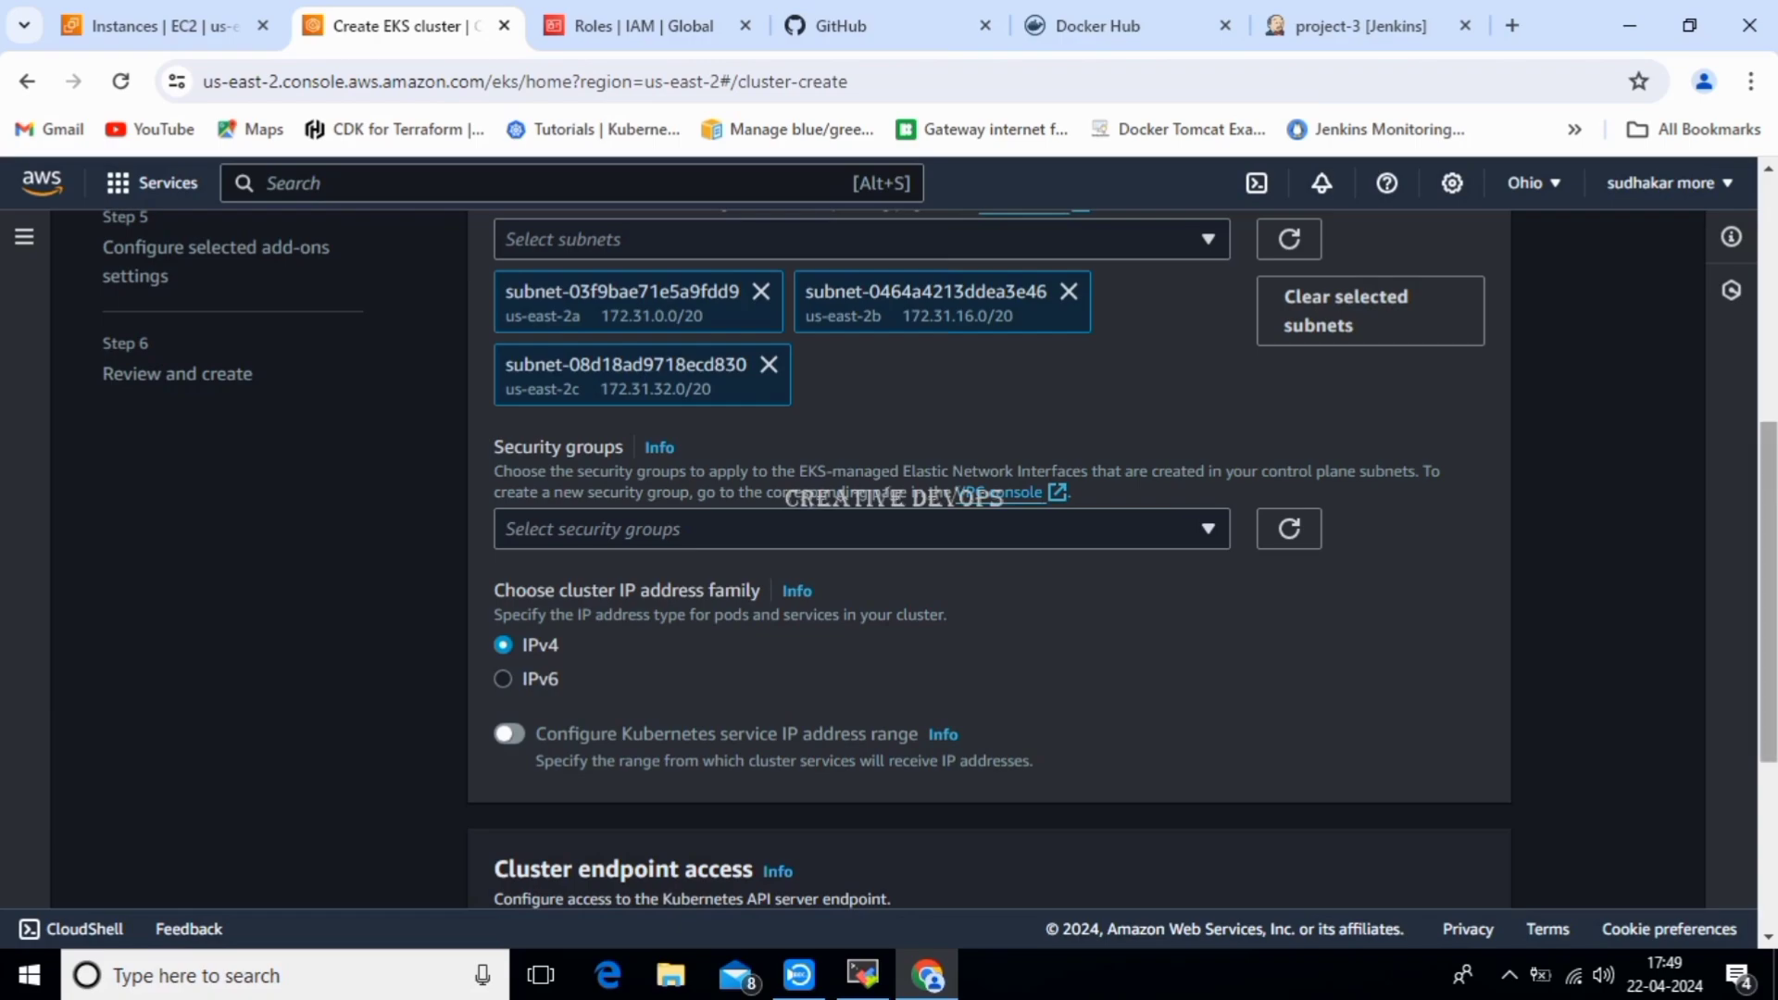
scroll(989, 556, down, 4)
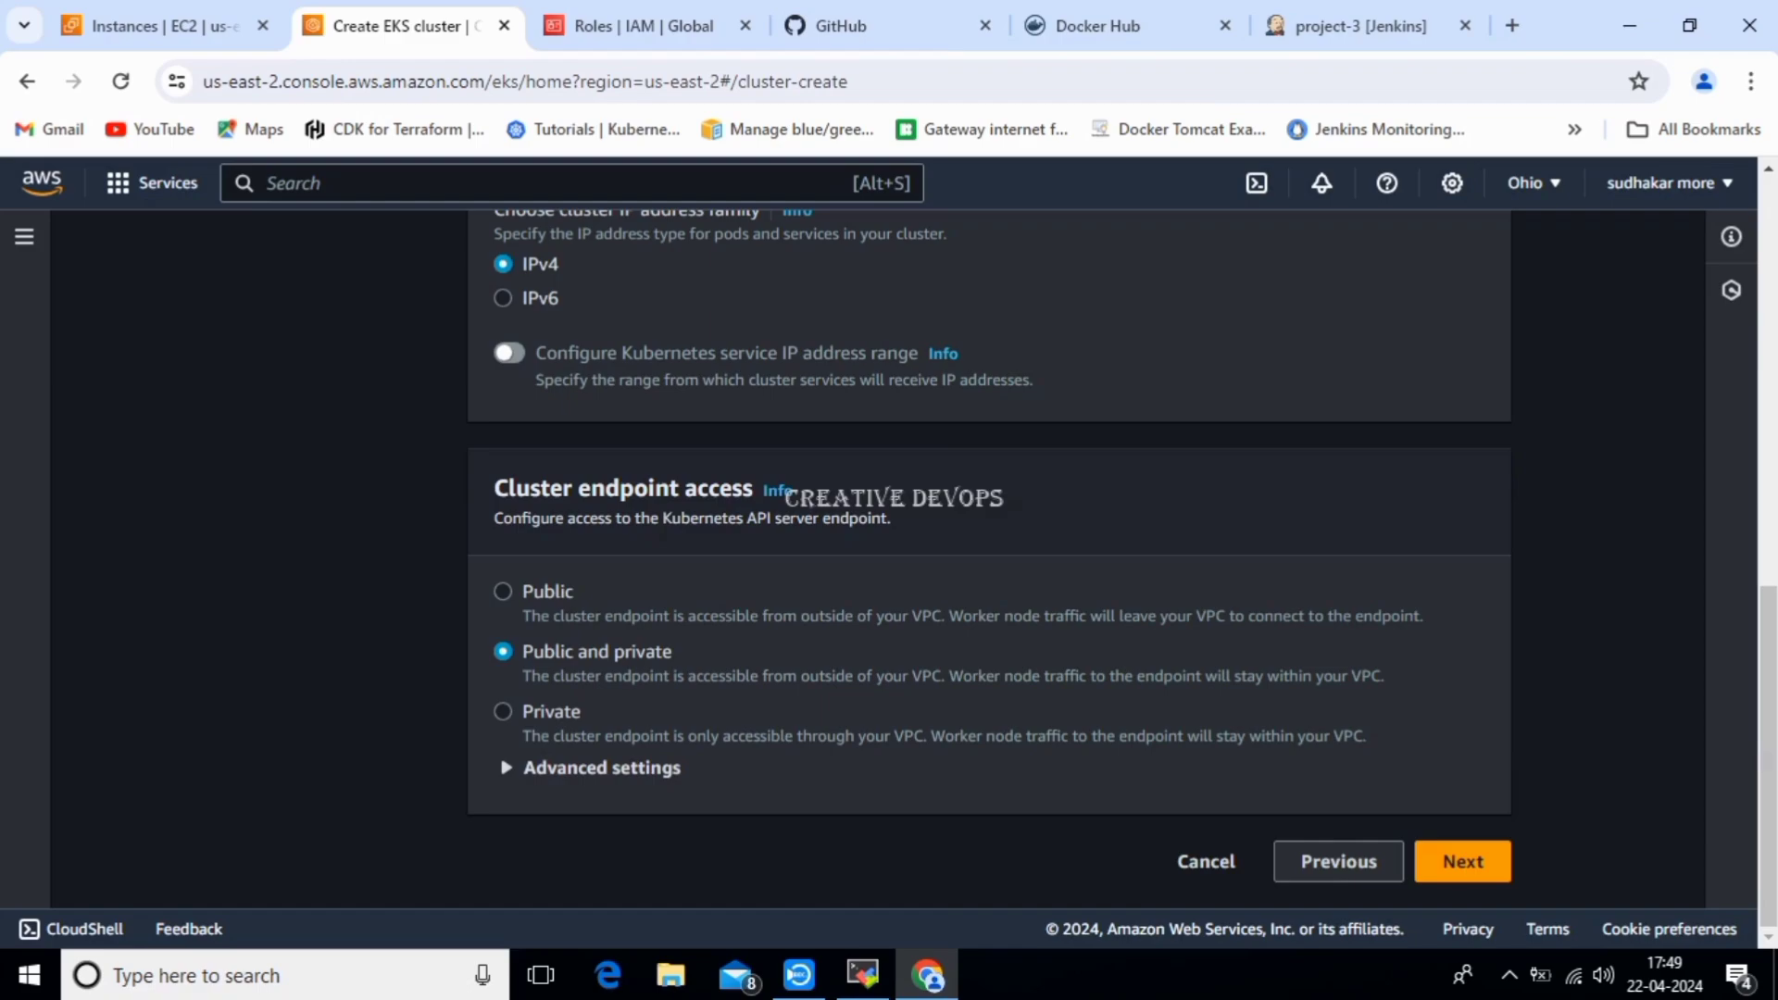
click(502, 592)
click(503, 592)
Move past networking and observability, leaving all control plane logging off.
click(1462, 862)
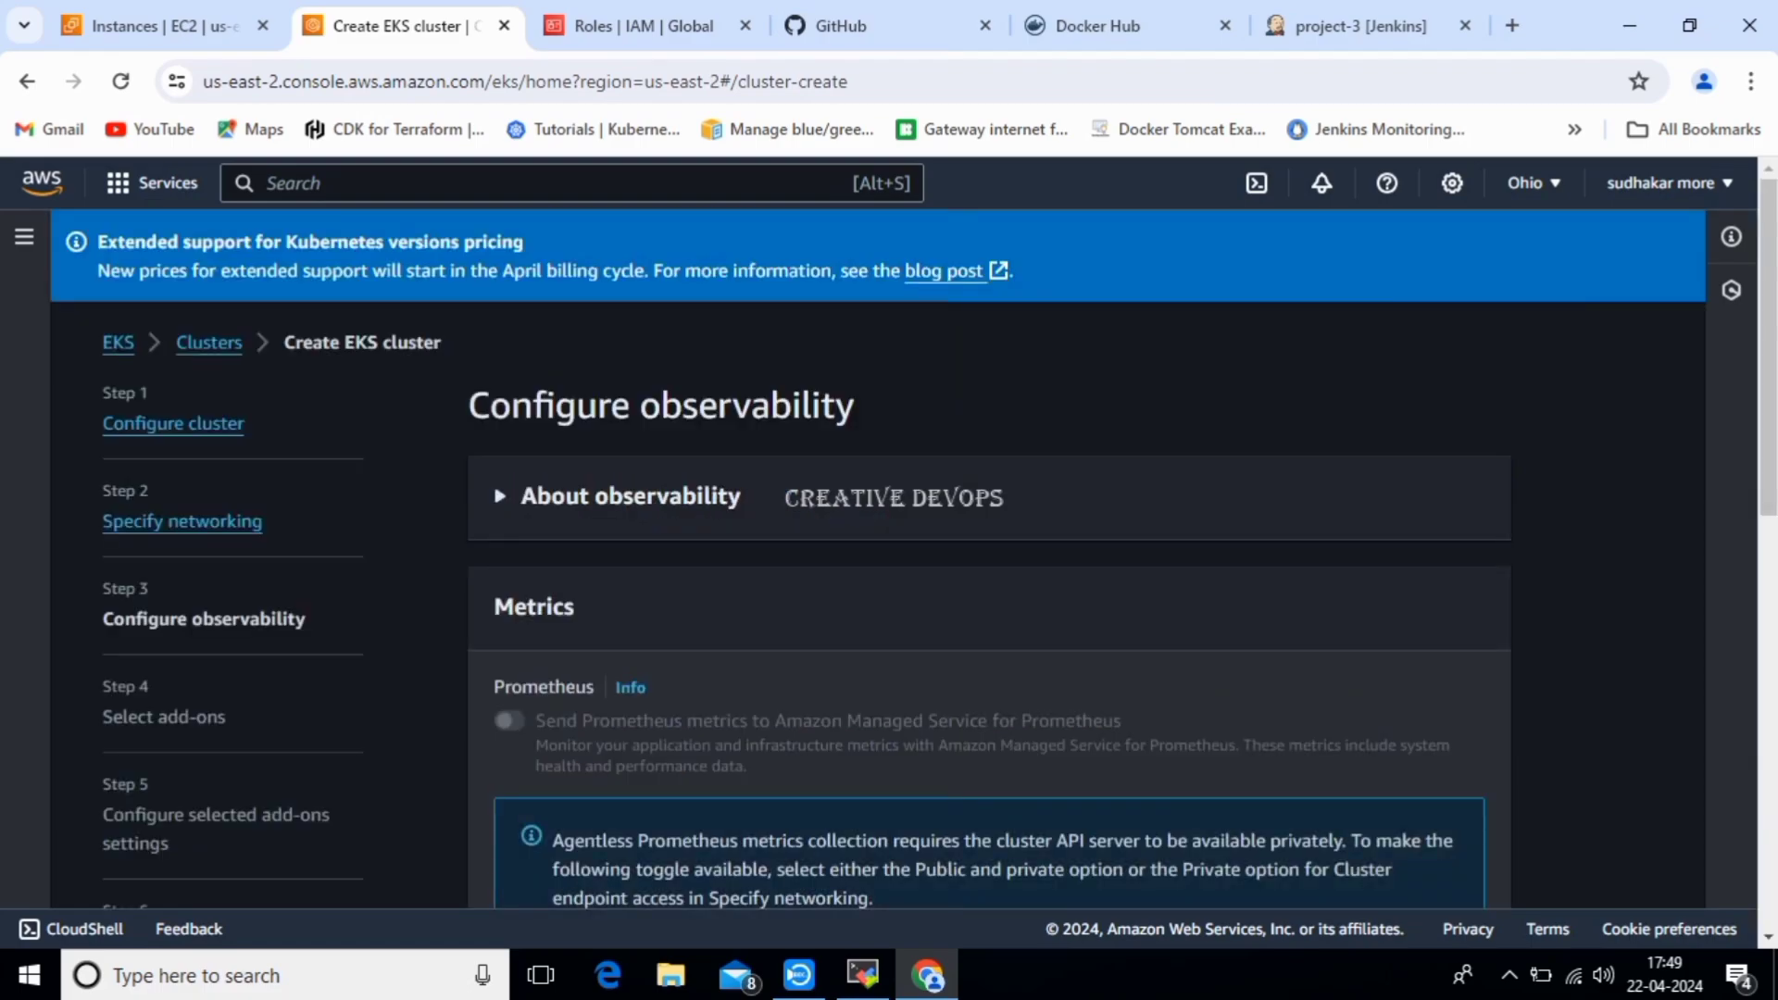
scroll(926, 555, down, 9)
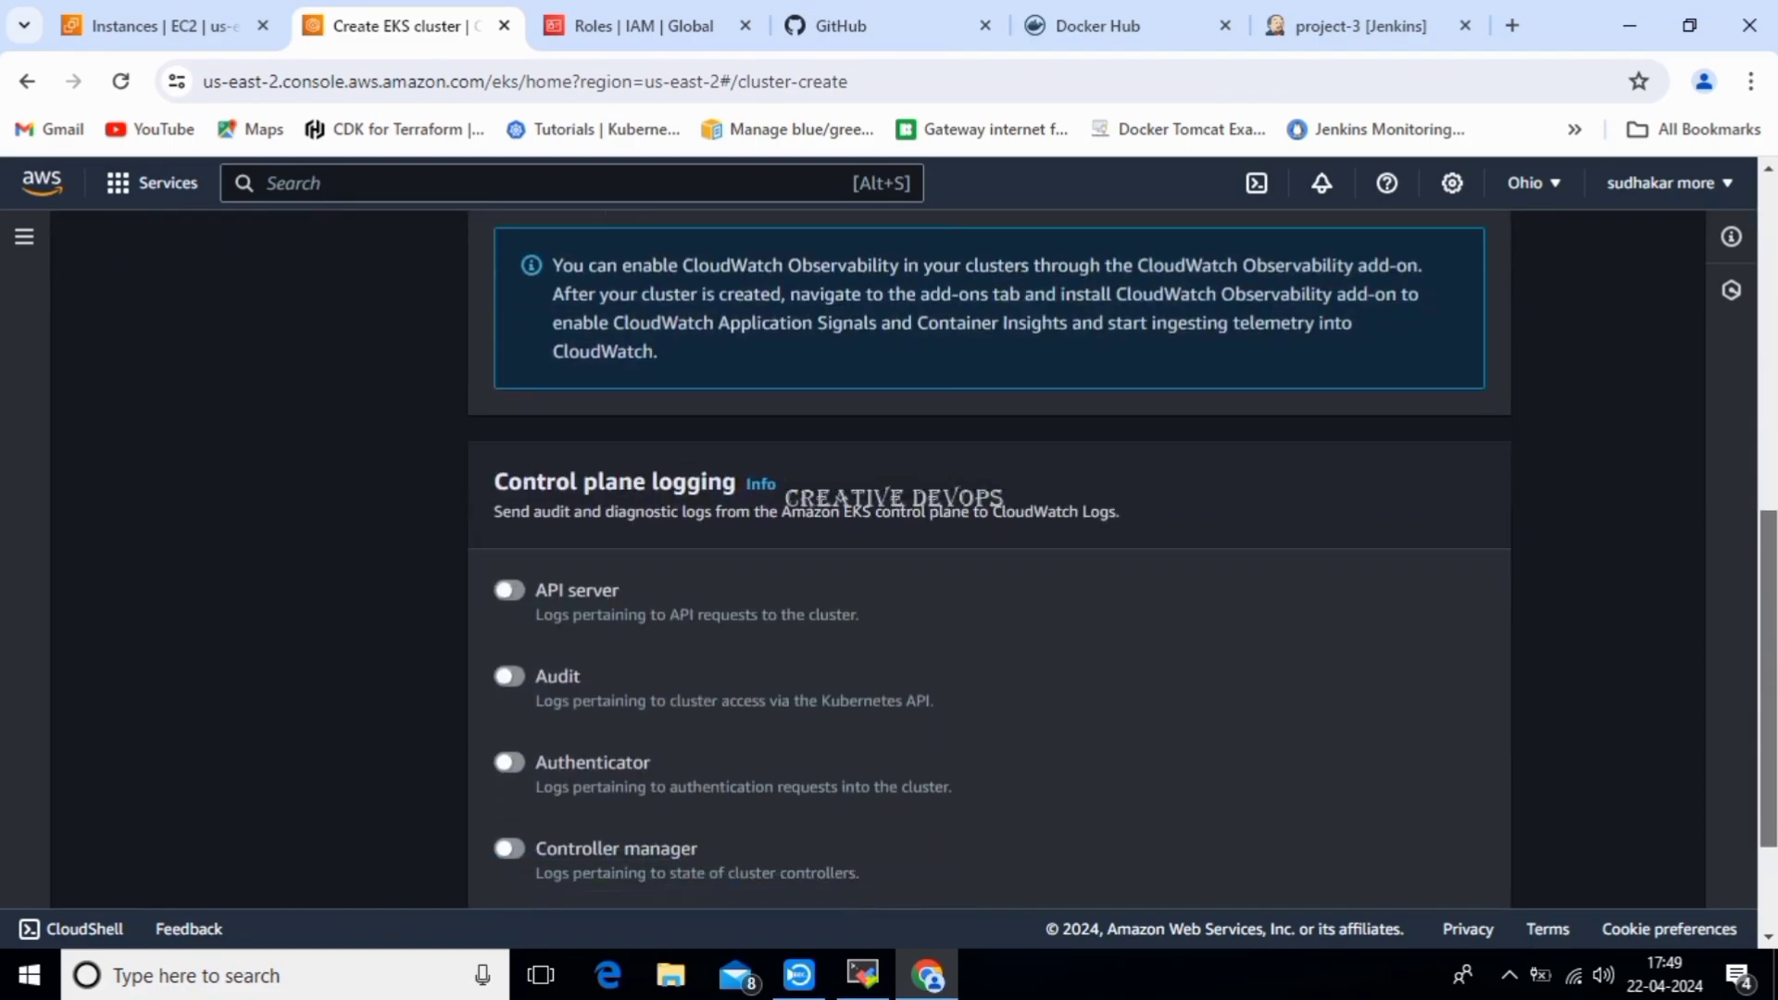
scroll(926, 556, down, 3)
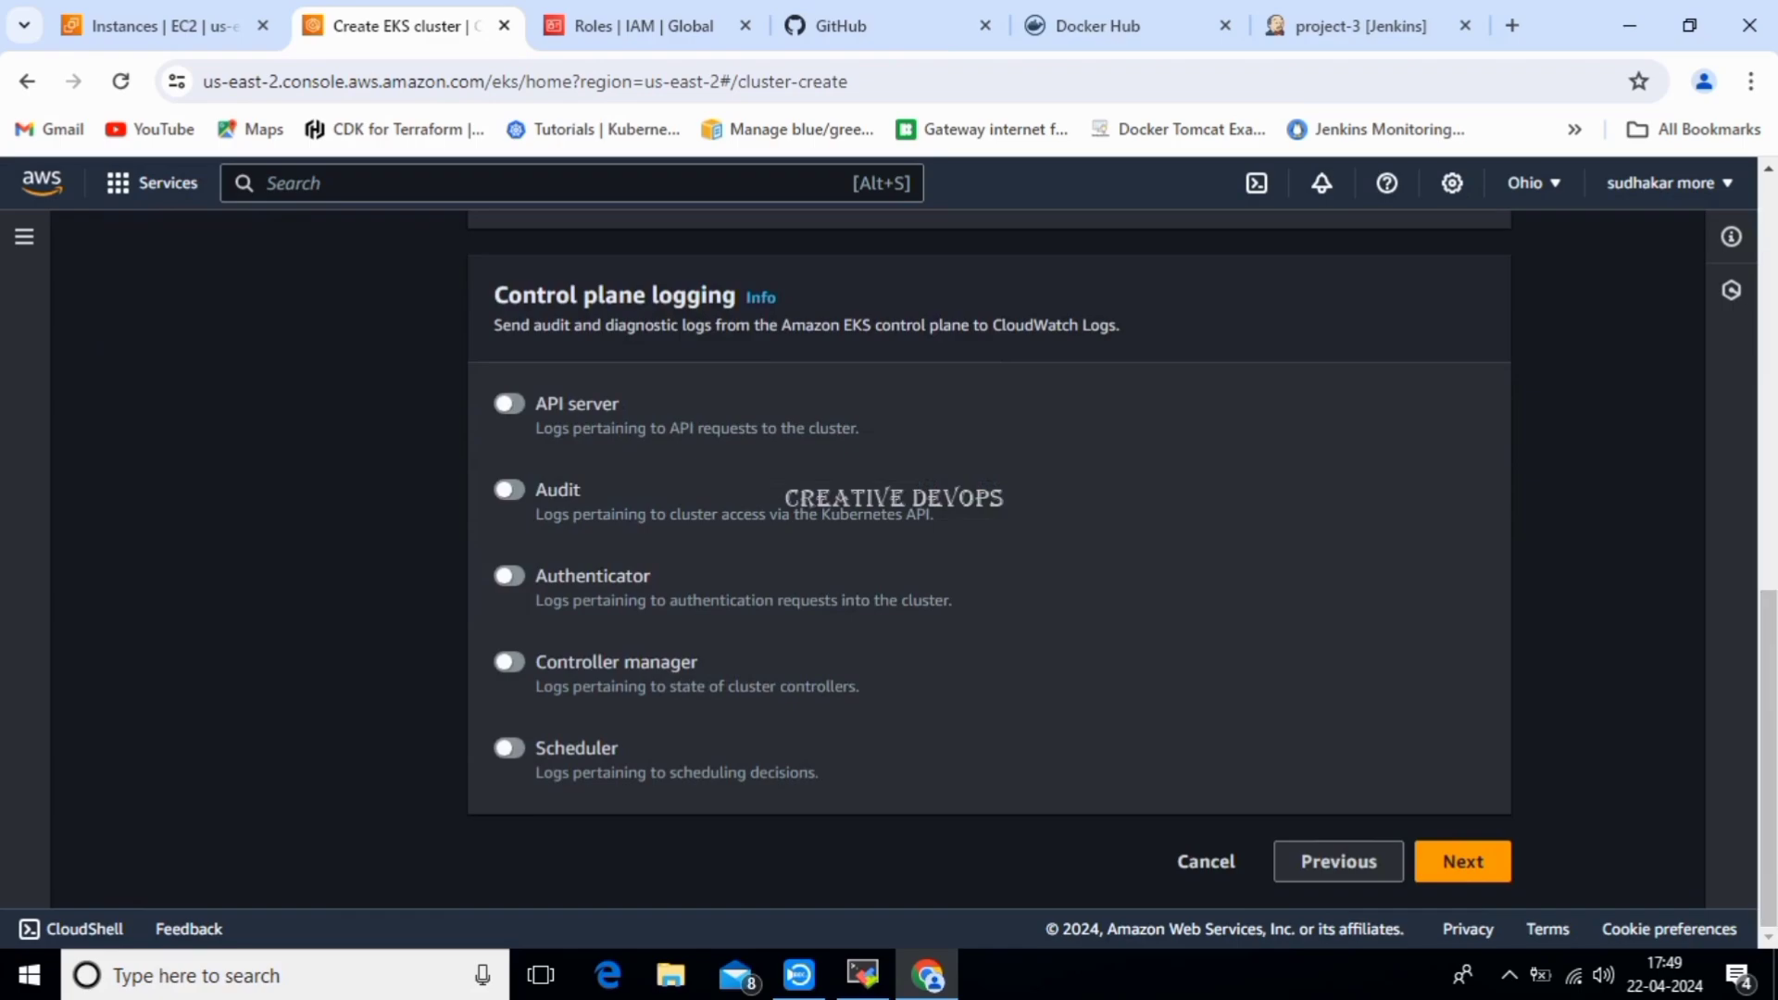
click(1462, 861)
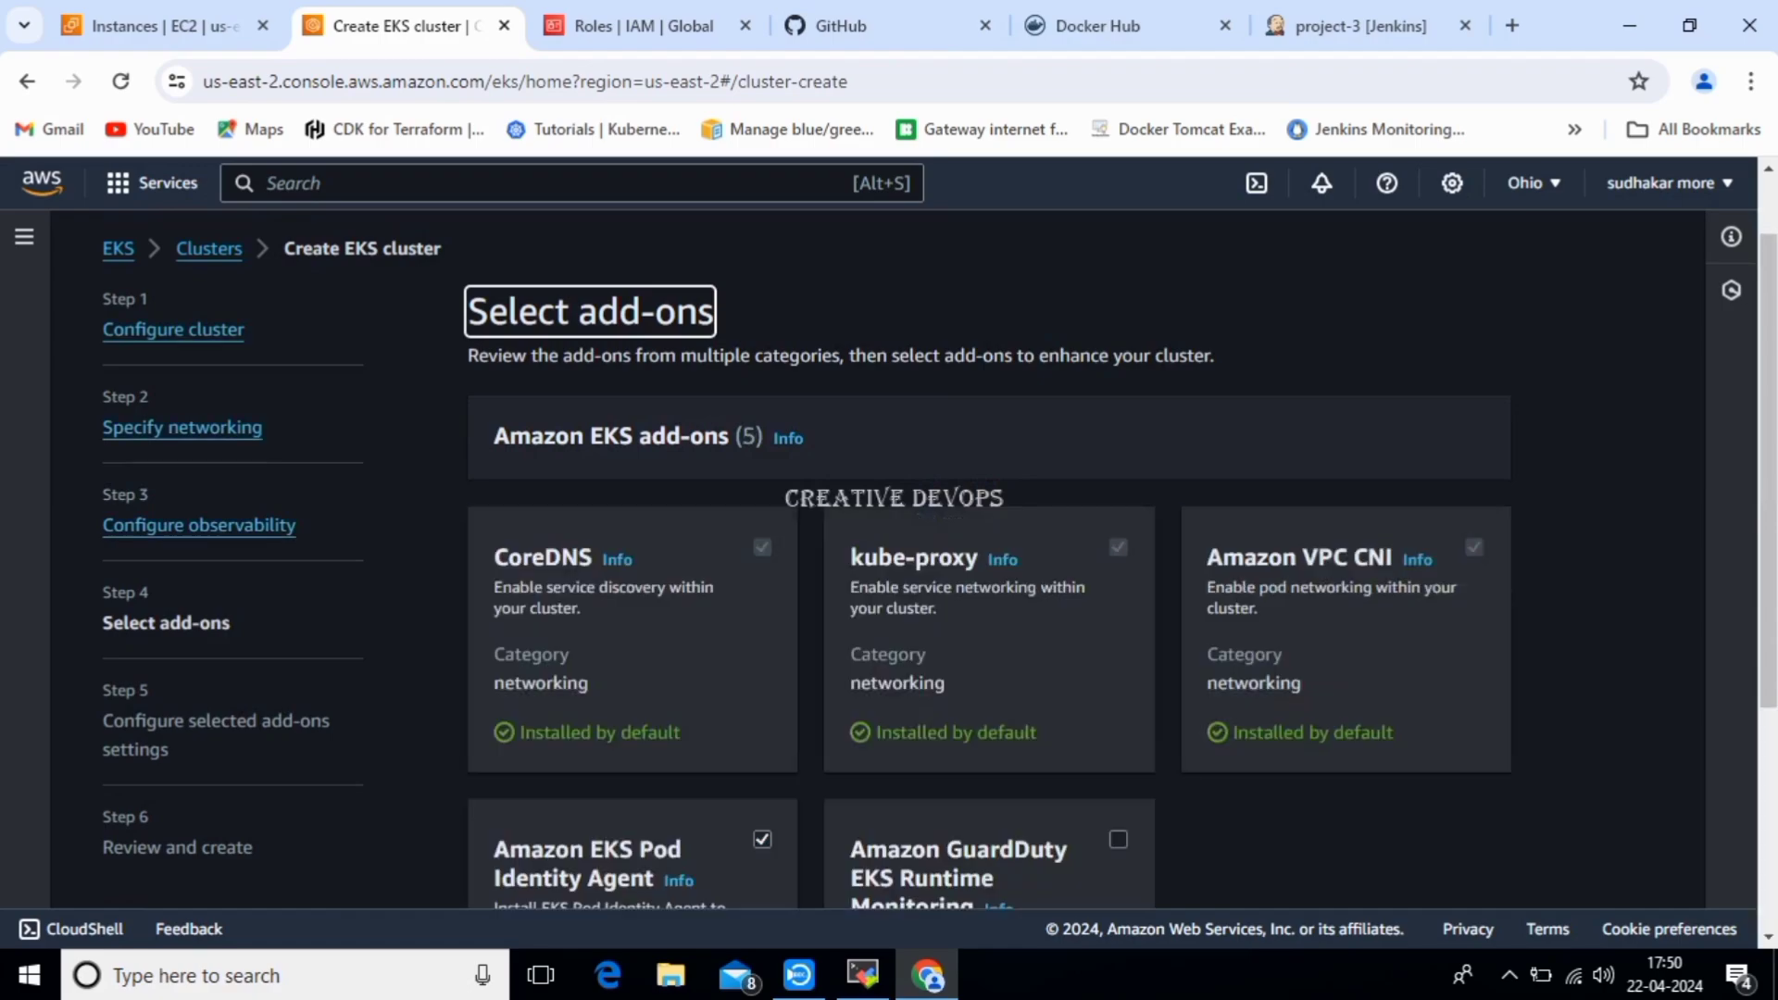
scroll(926, 556, down, 4)
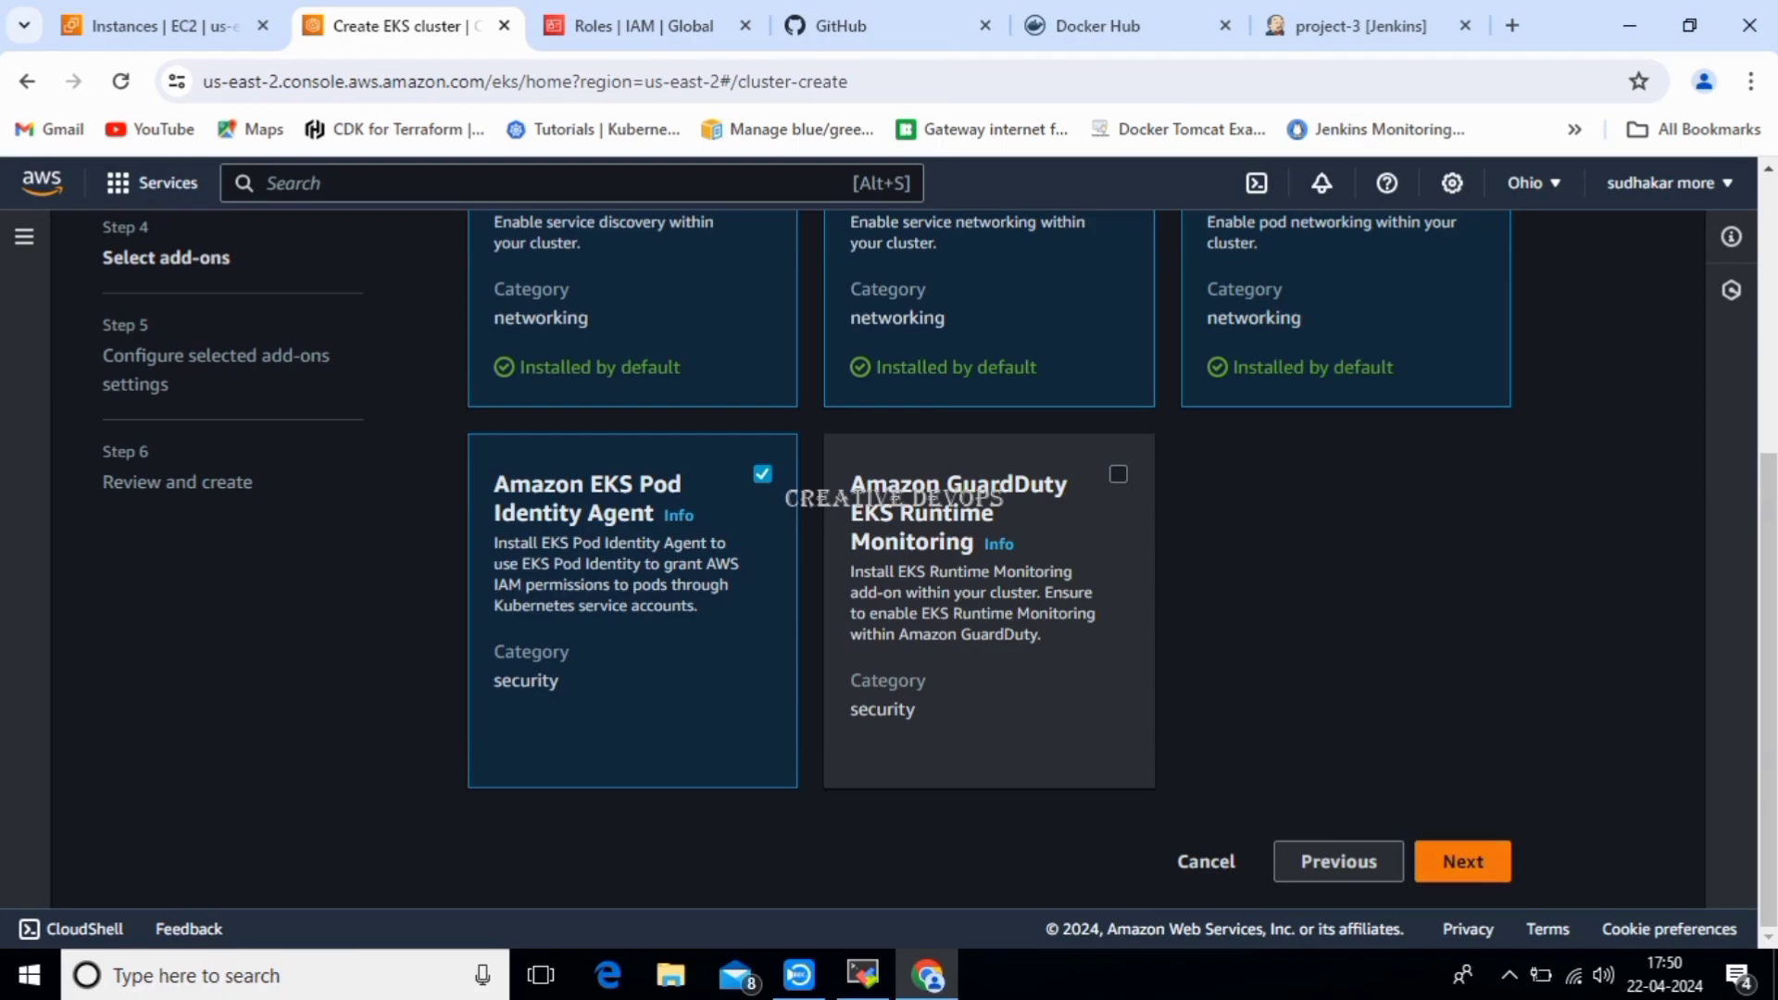
Keep the default versions for the selected add-ons.
click(1462, 862)
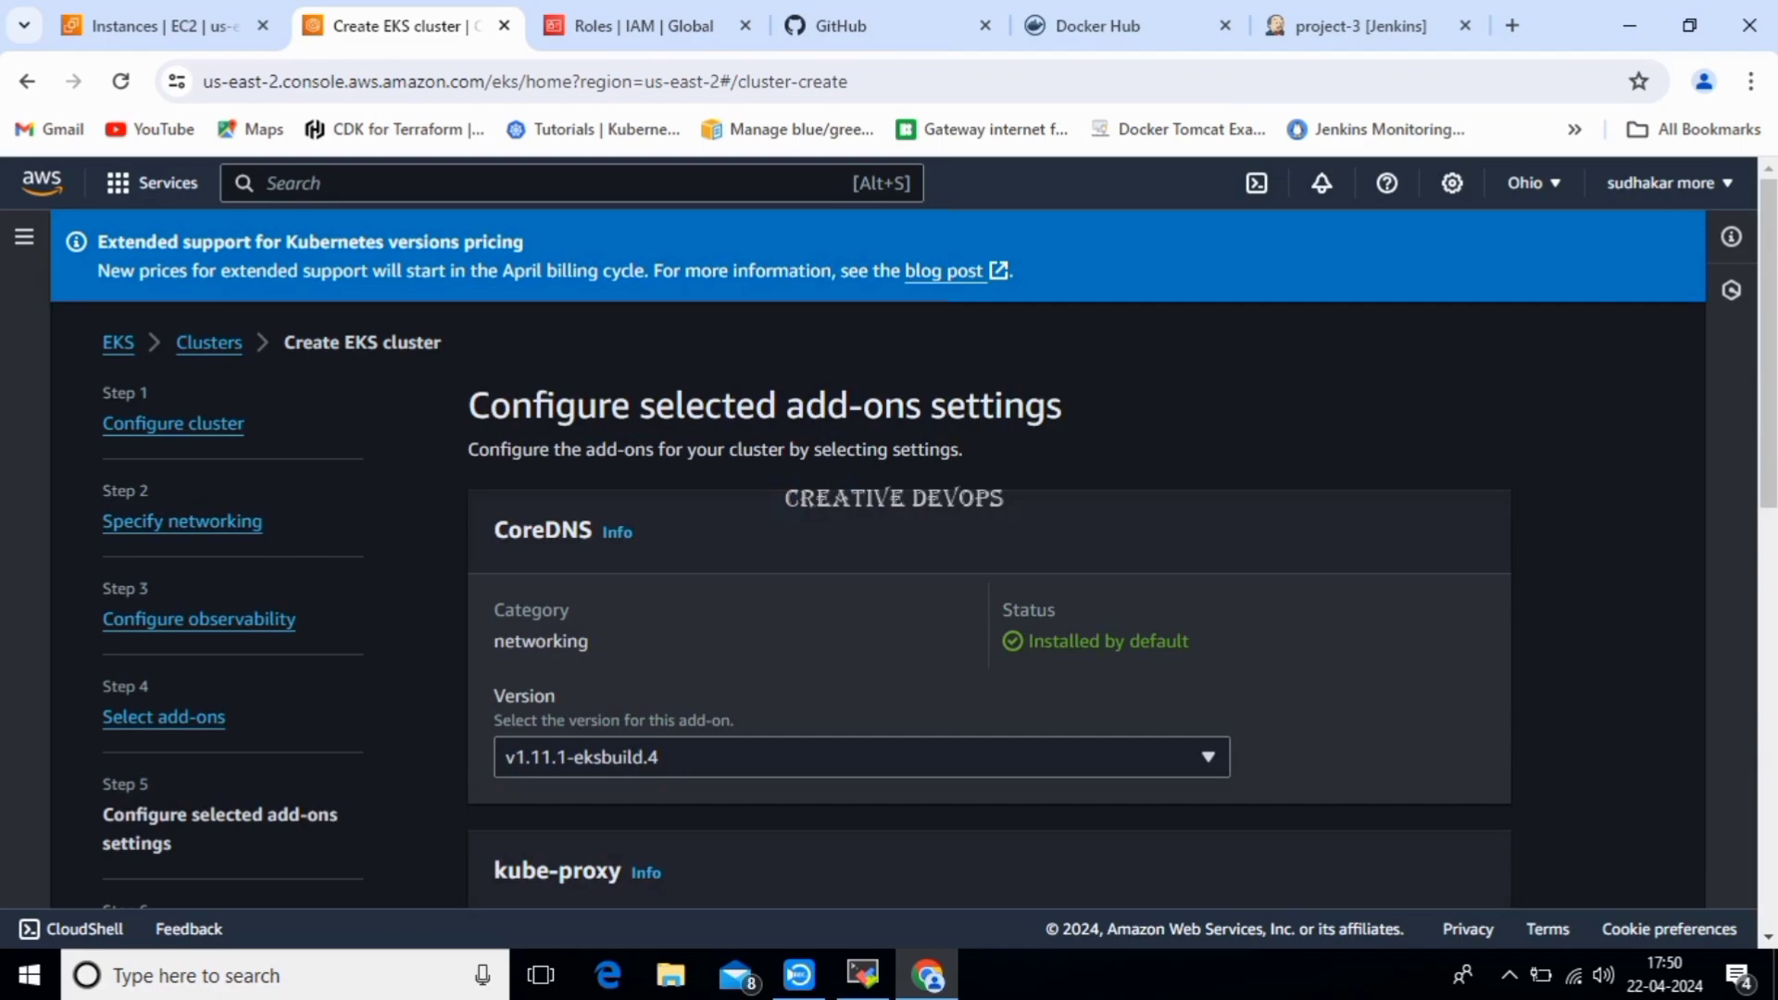
scroll(889, 555, down, 5)
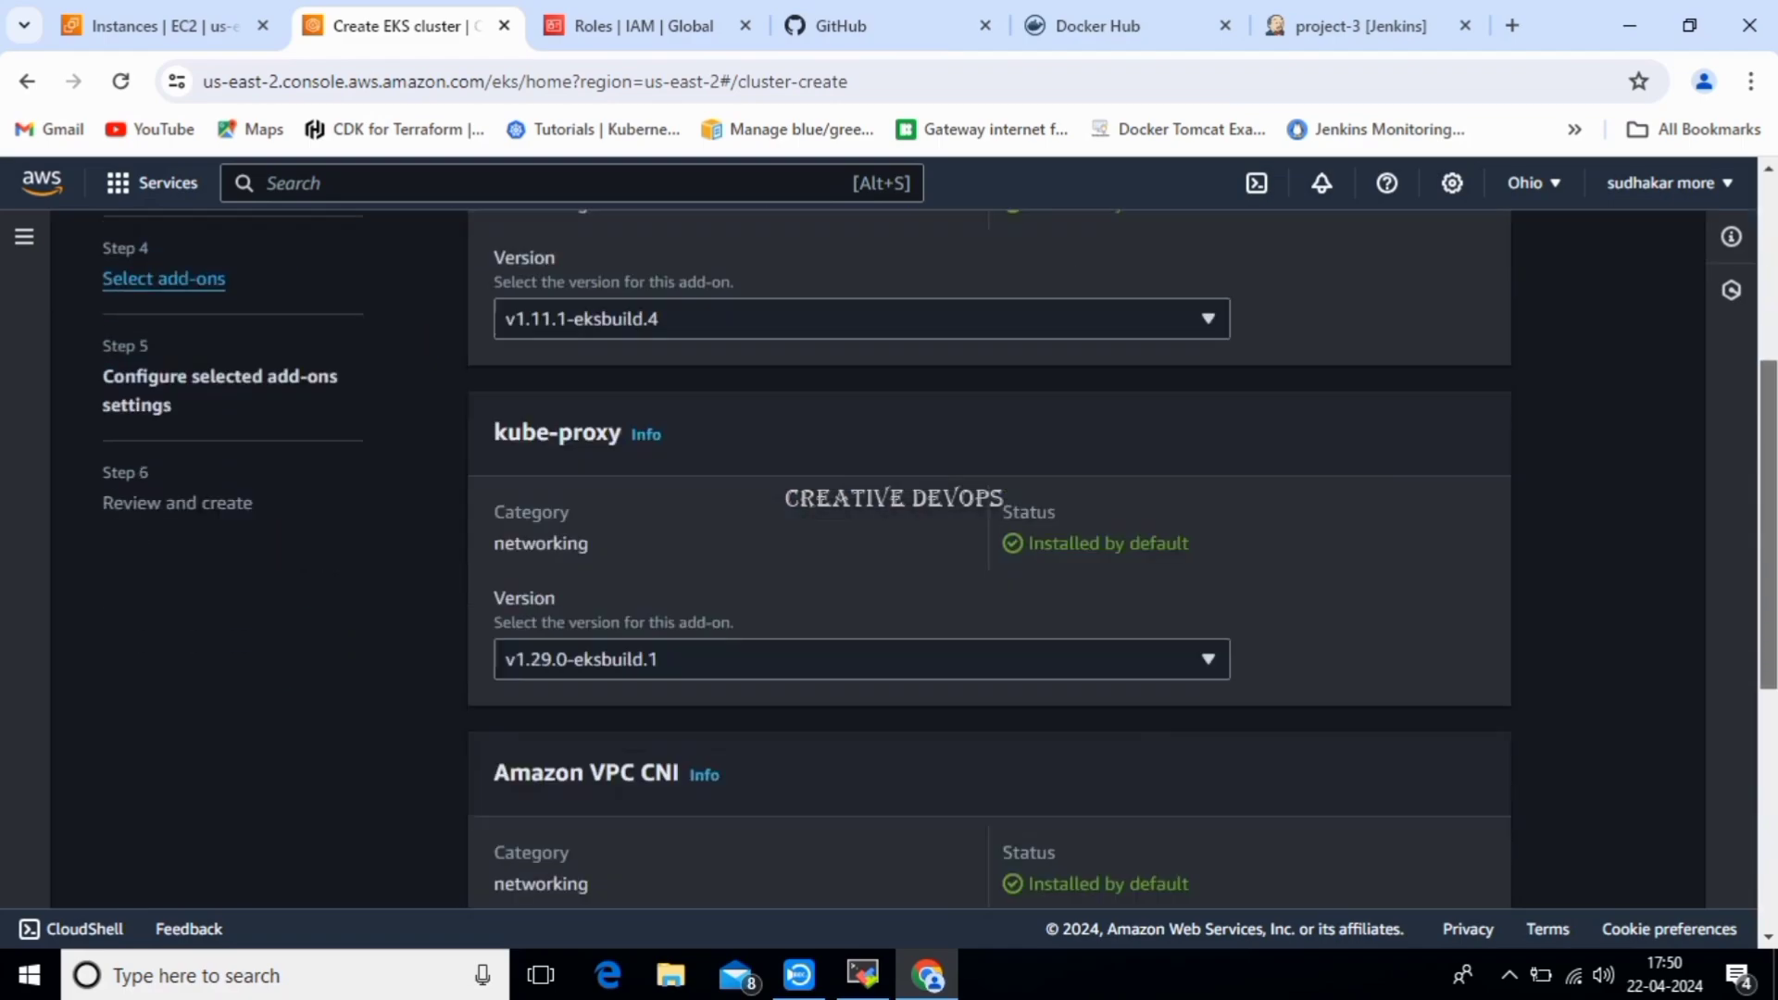
scroll(889, 556, up, 3)
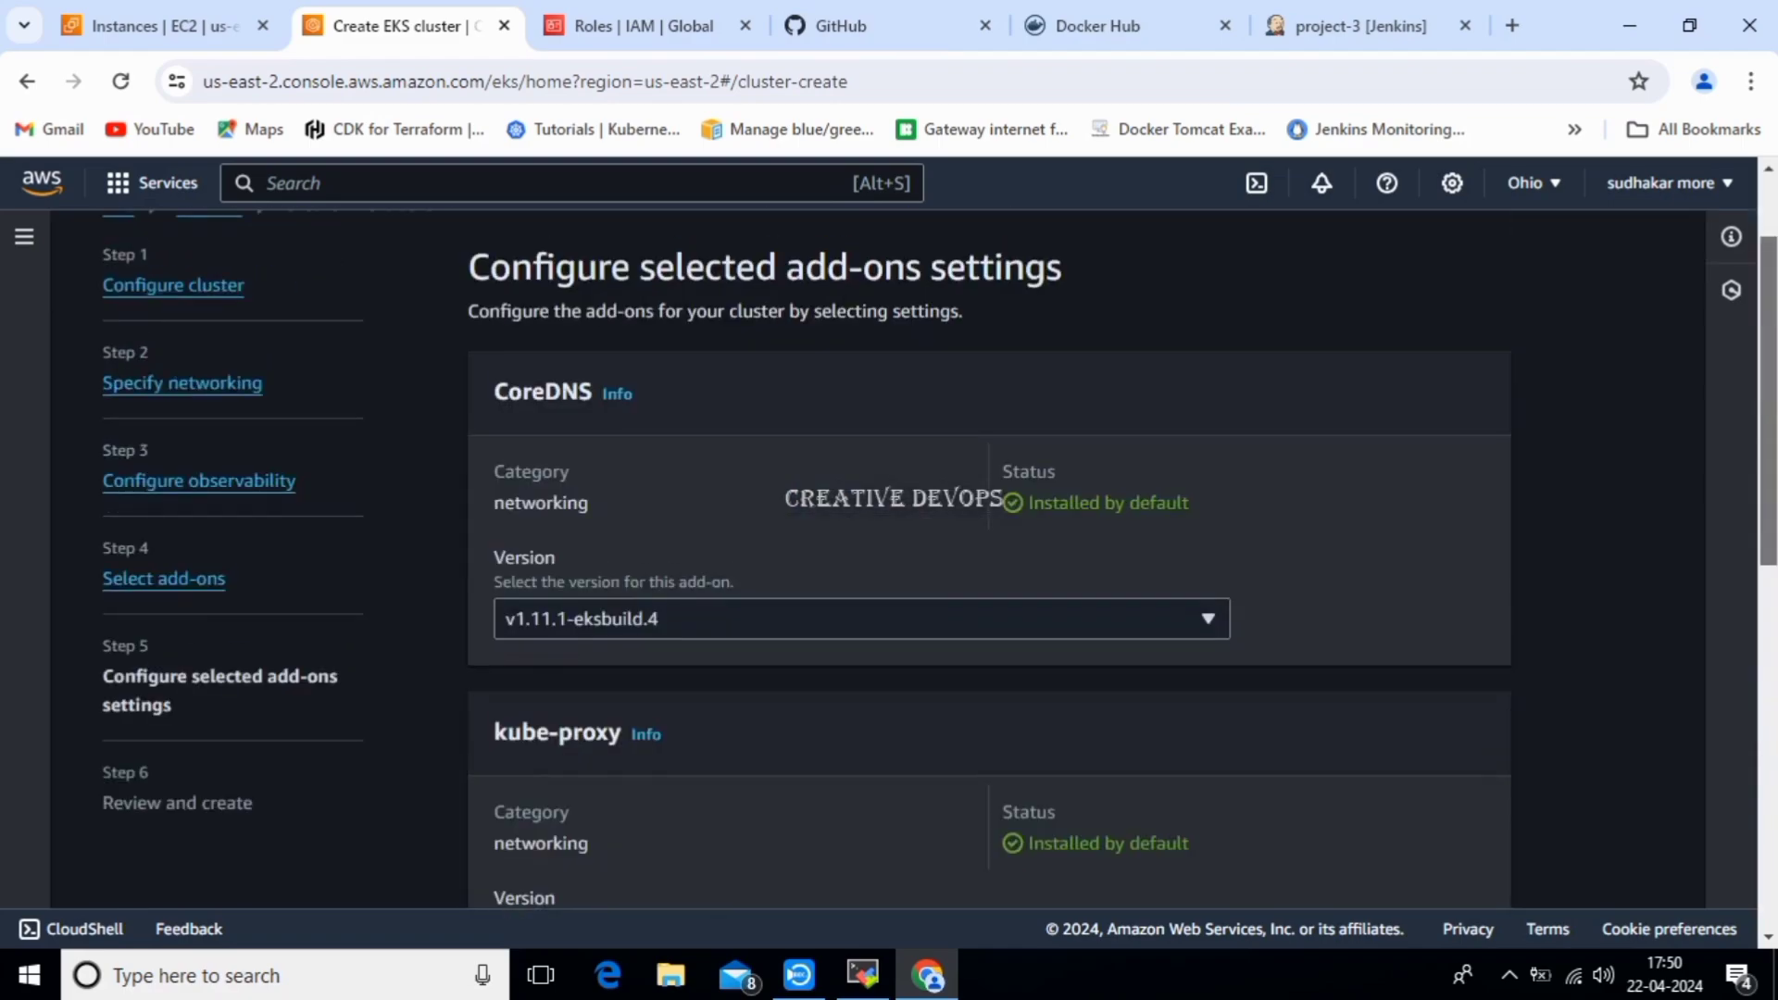
scroll(989, 556, down, 8)
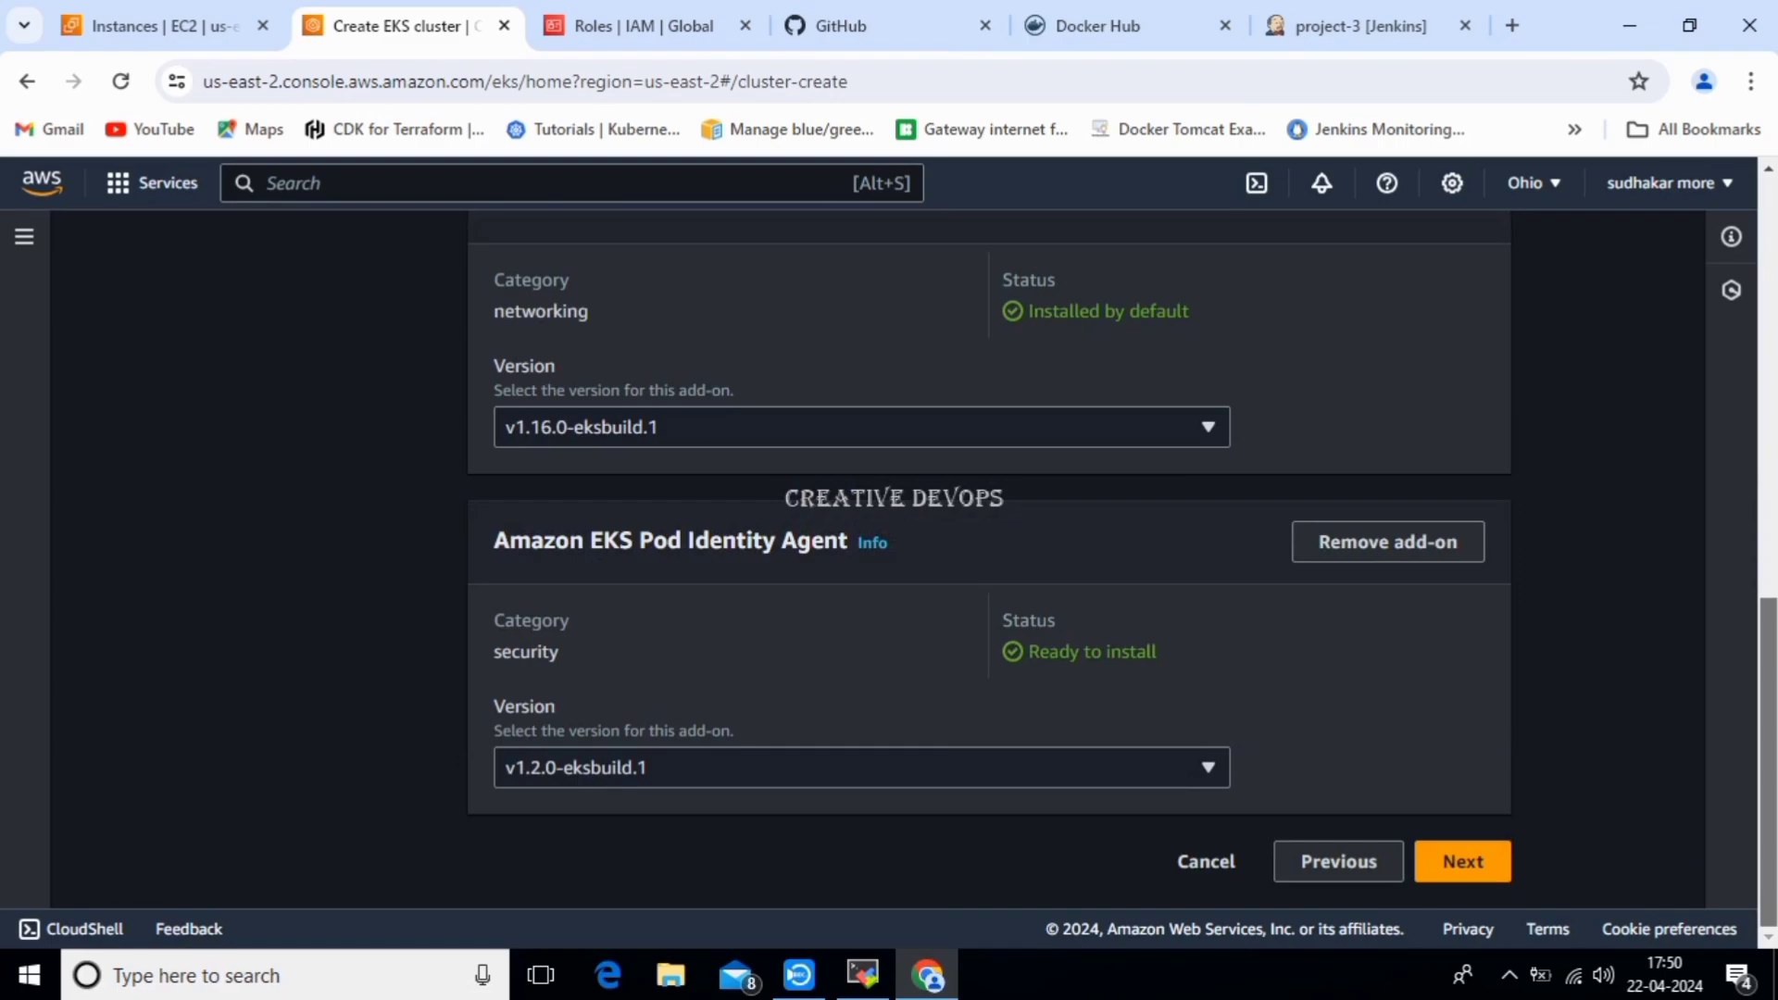
scroll(989, 555, up, 10)
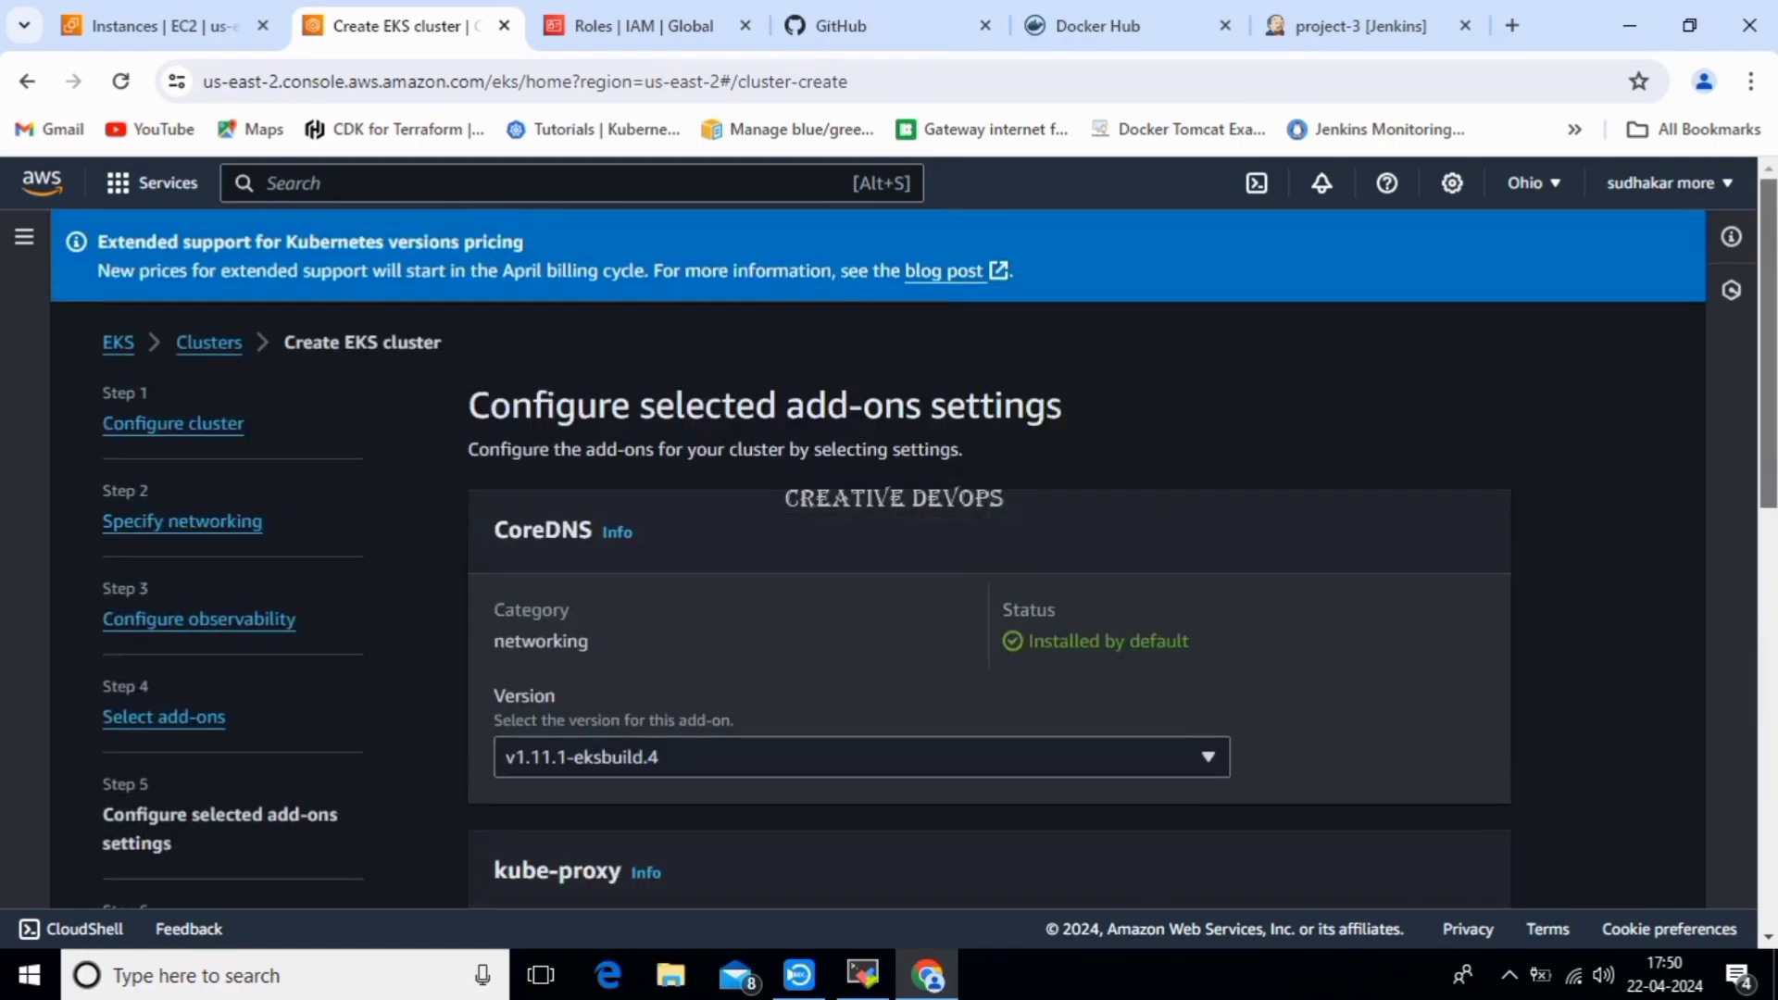
scroll(989, 556, down, 4)
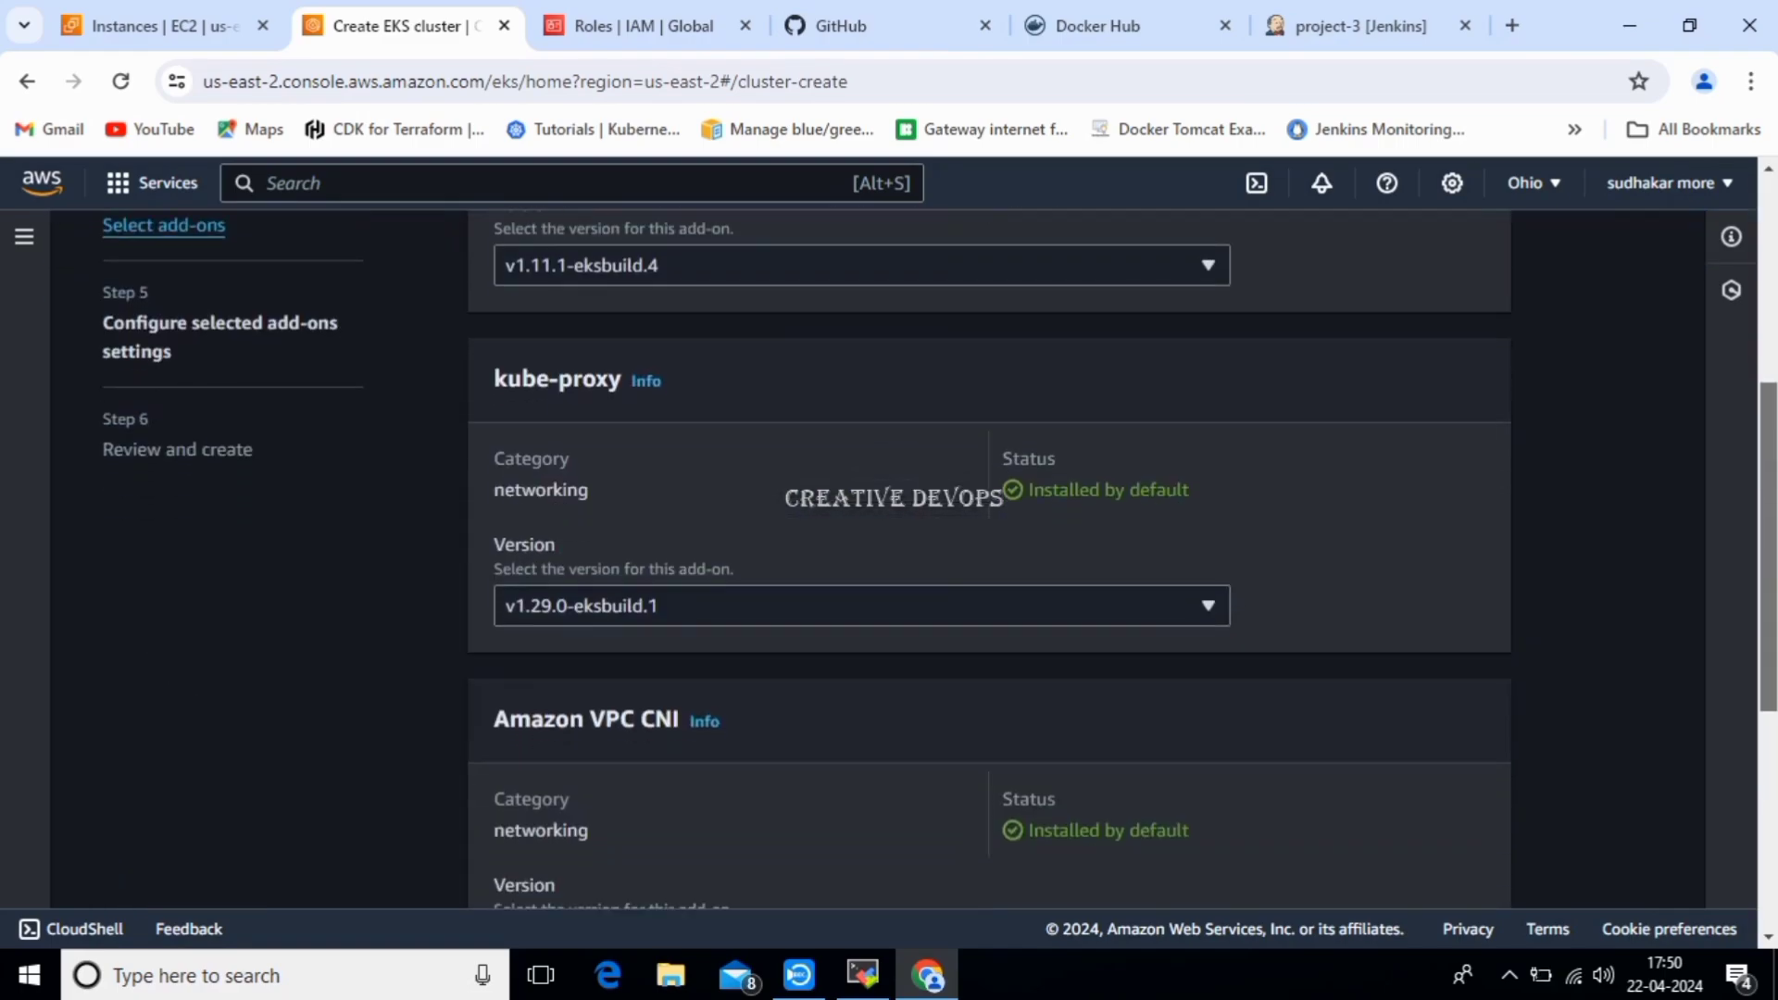
scroll(989, 555, down, 5)
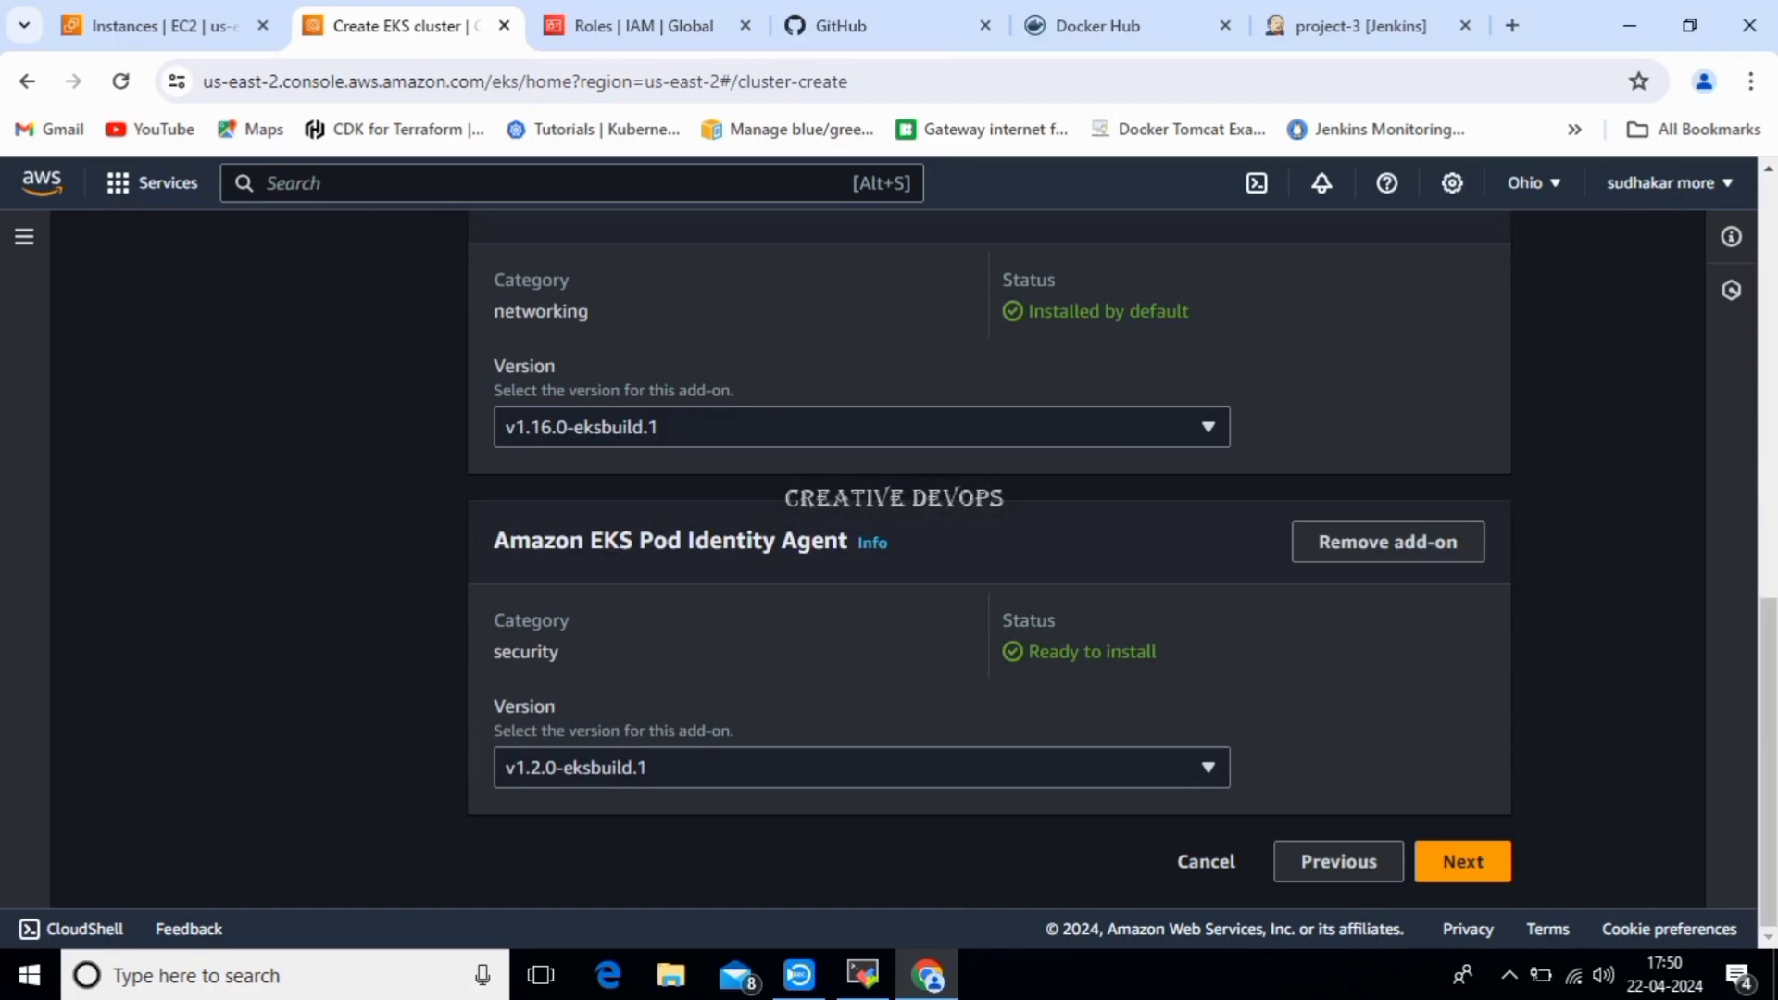
Advance to Review and create and look over my-cluster's settings summary.
click(1462, 861)
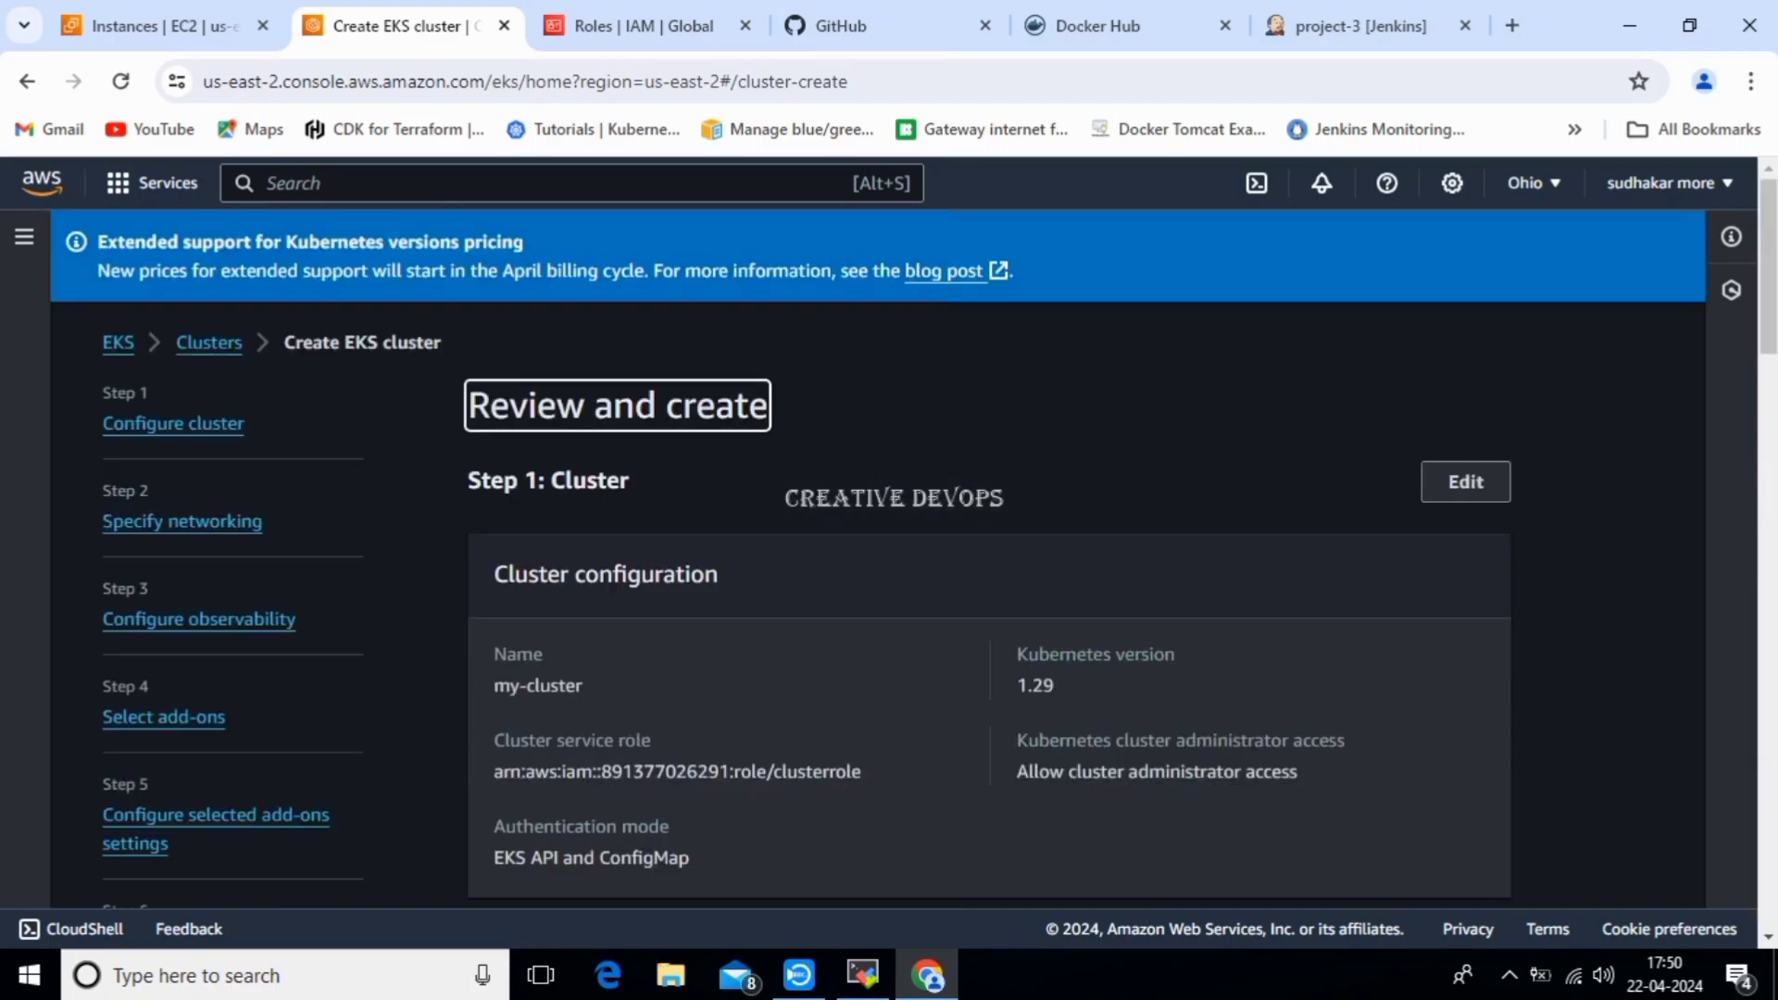
scroll(889, 555, down, 2)
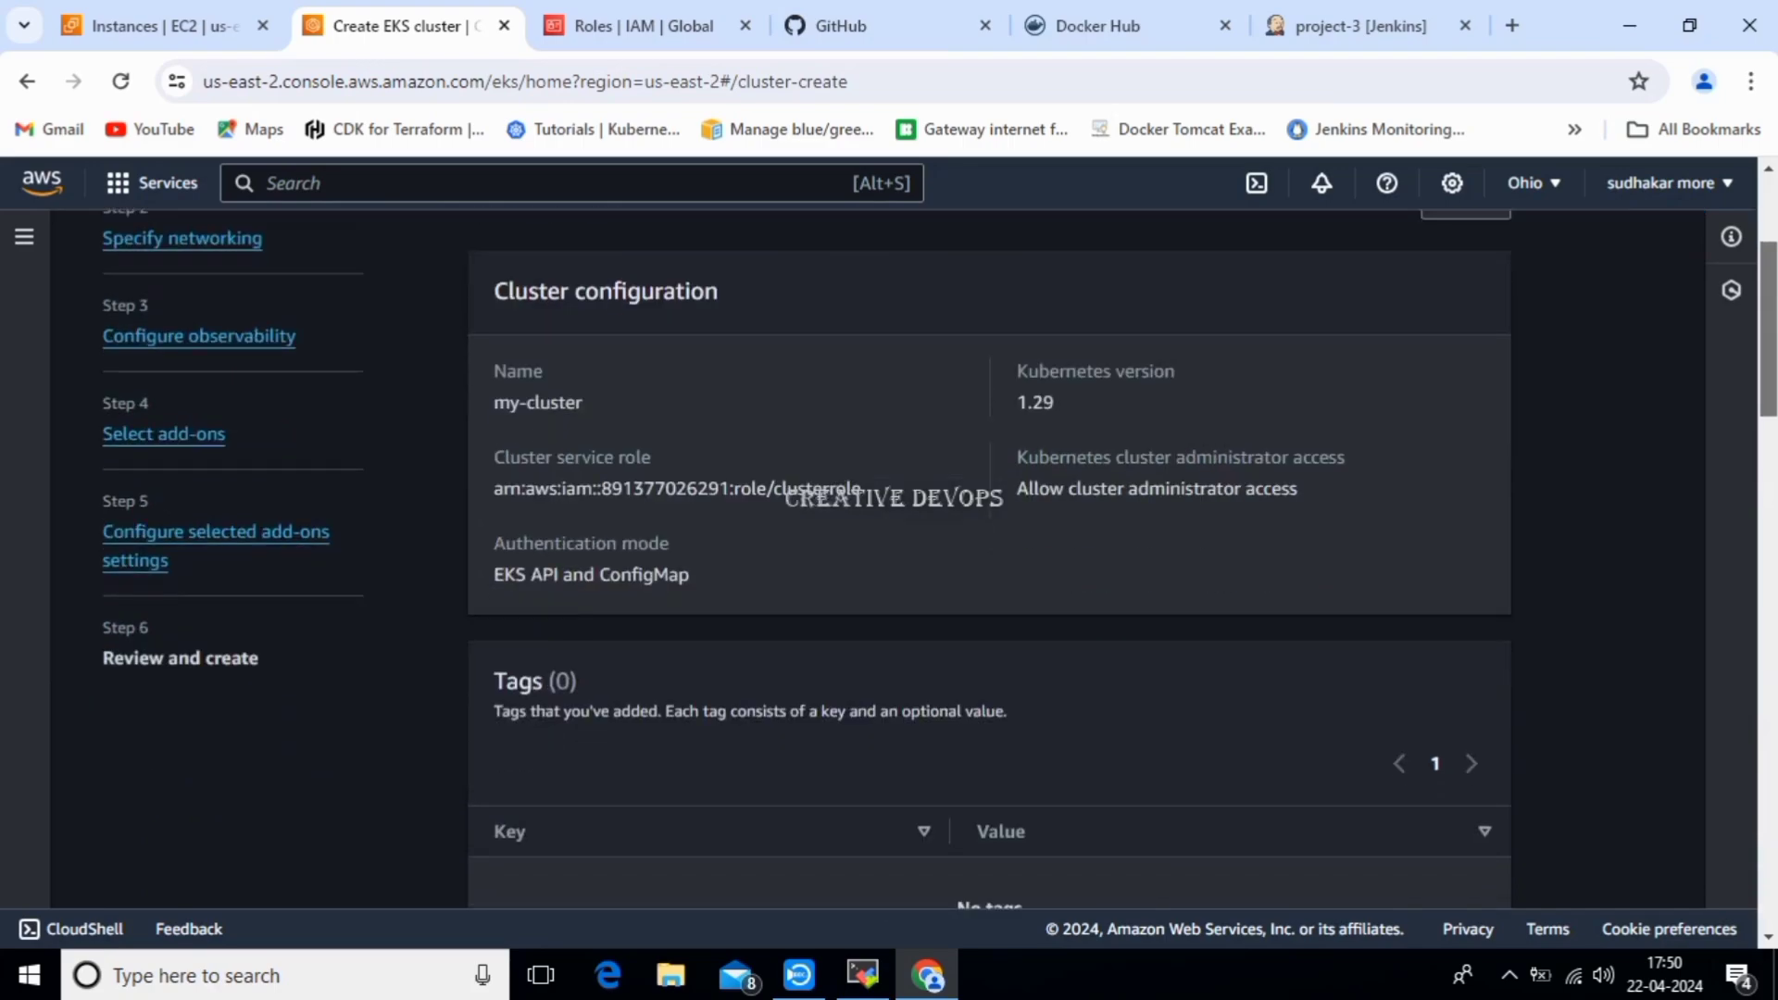
scroll(989, 555, down, 12)
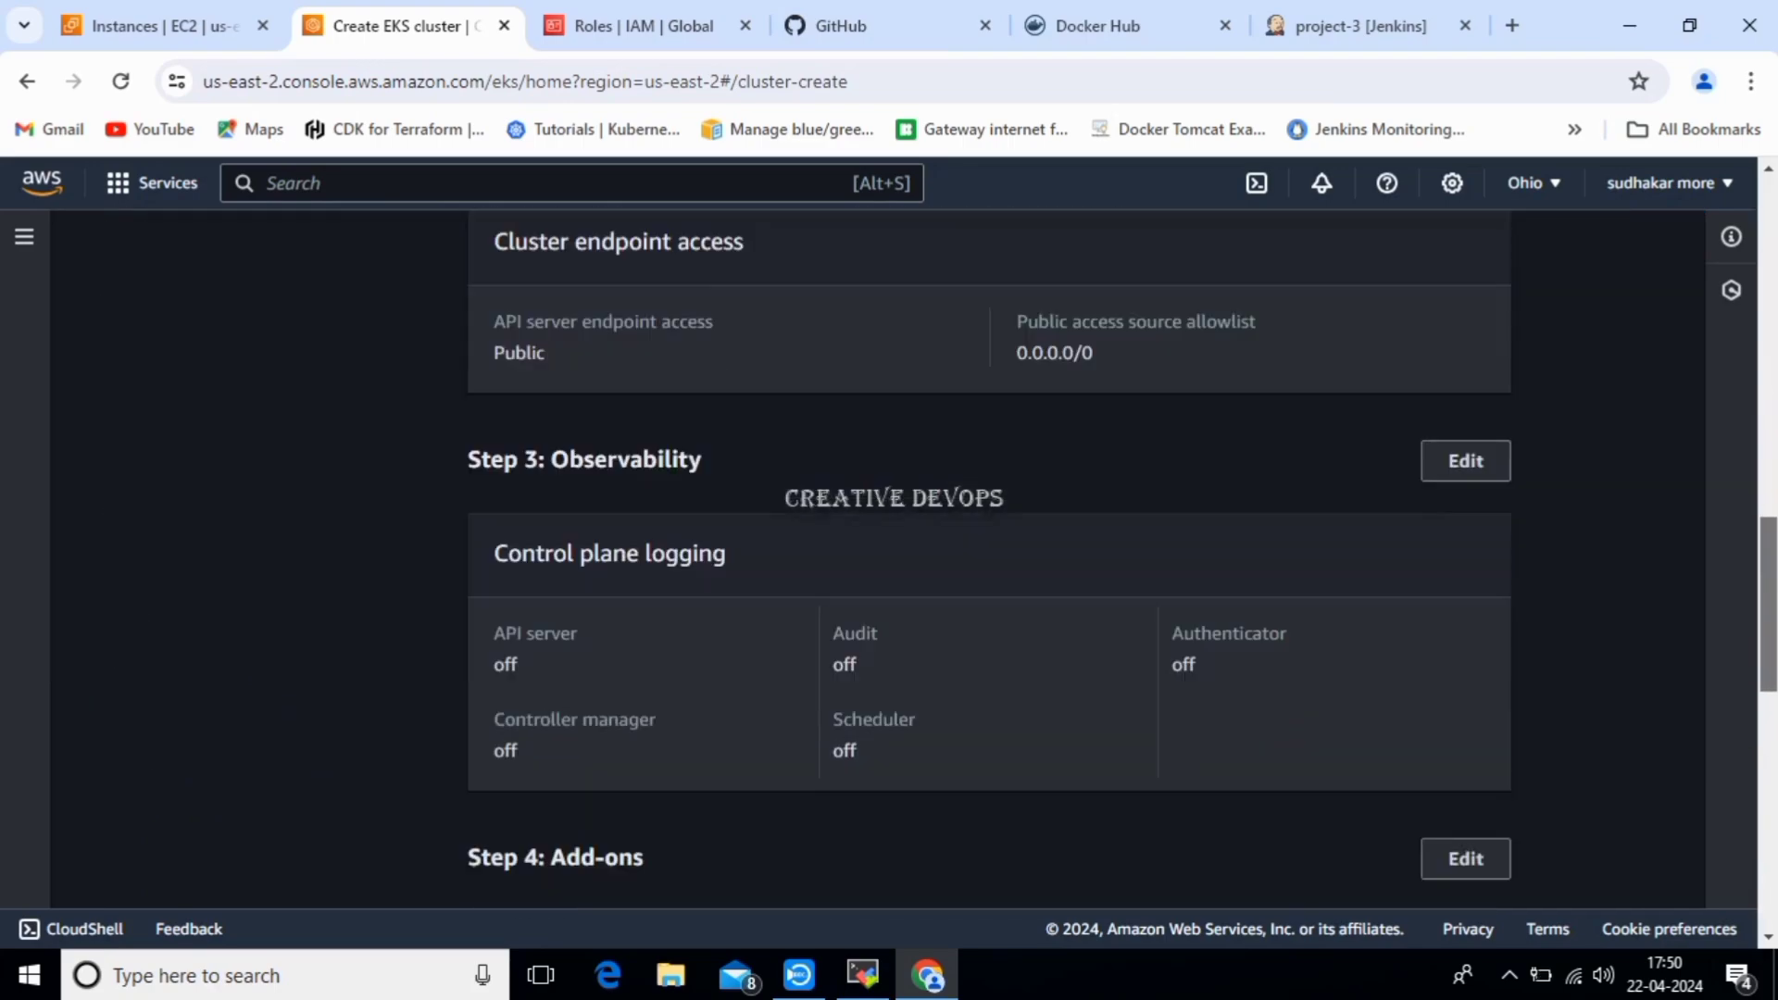
scroll(989, 556, down, 11)
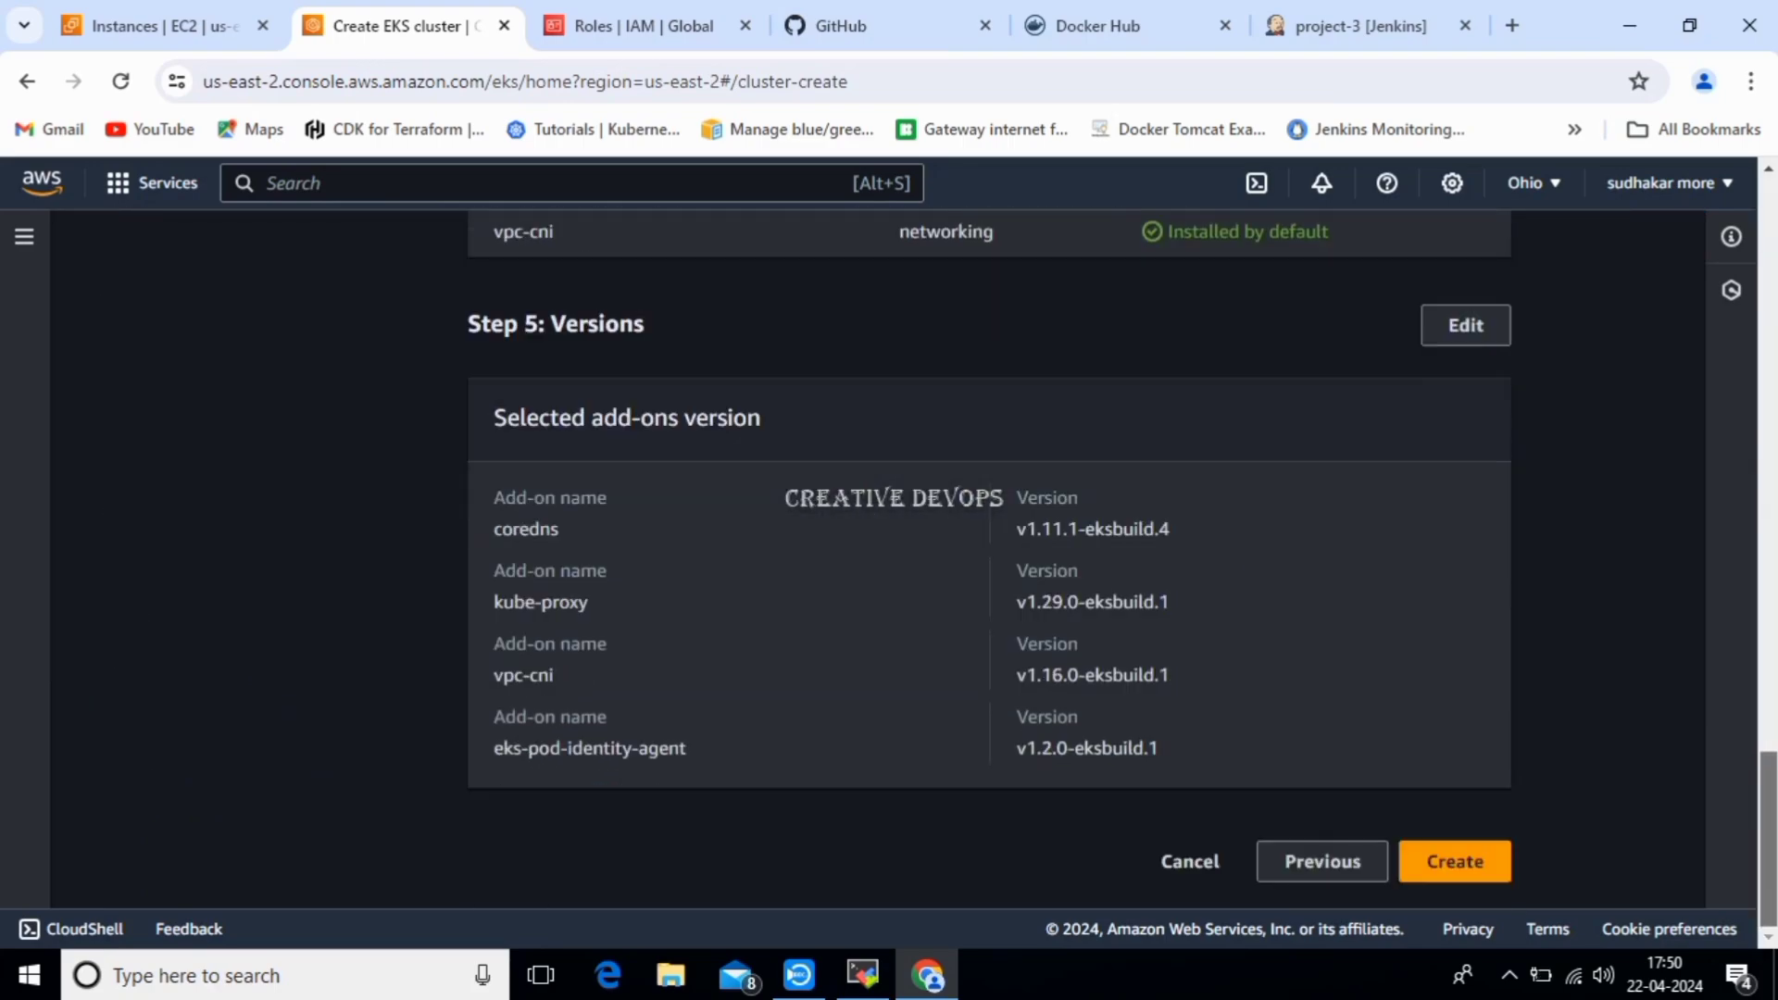
scroll(989, 555, up, 15)
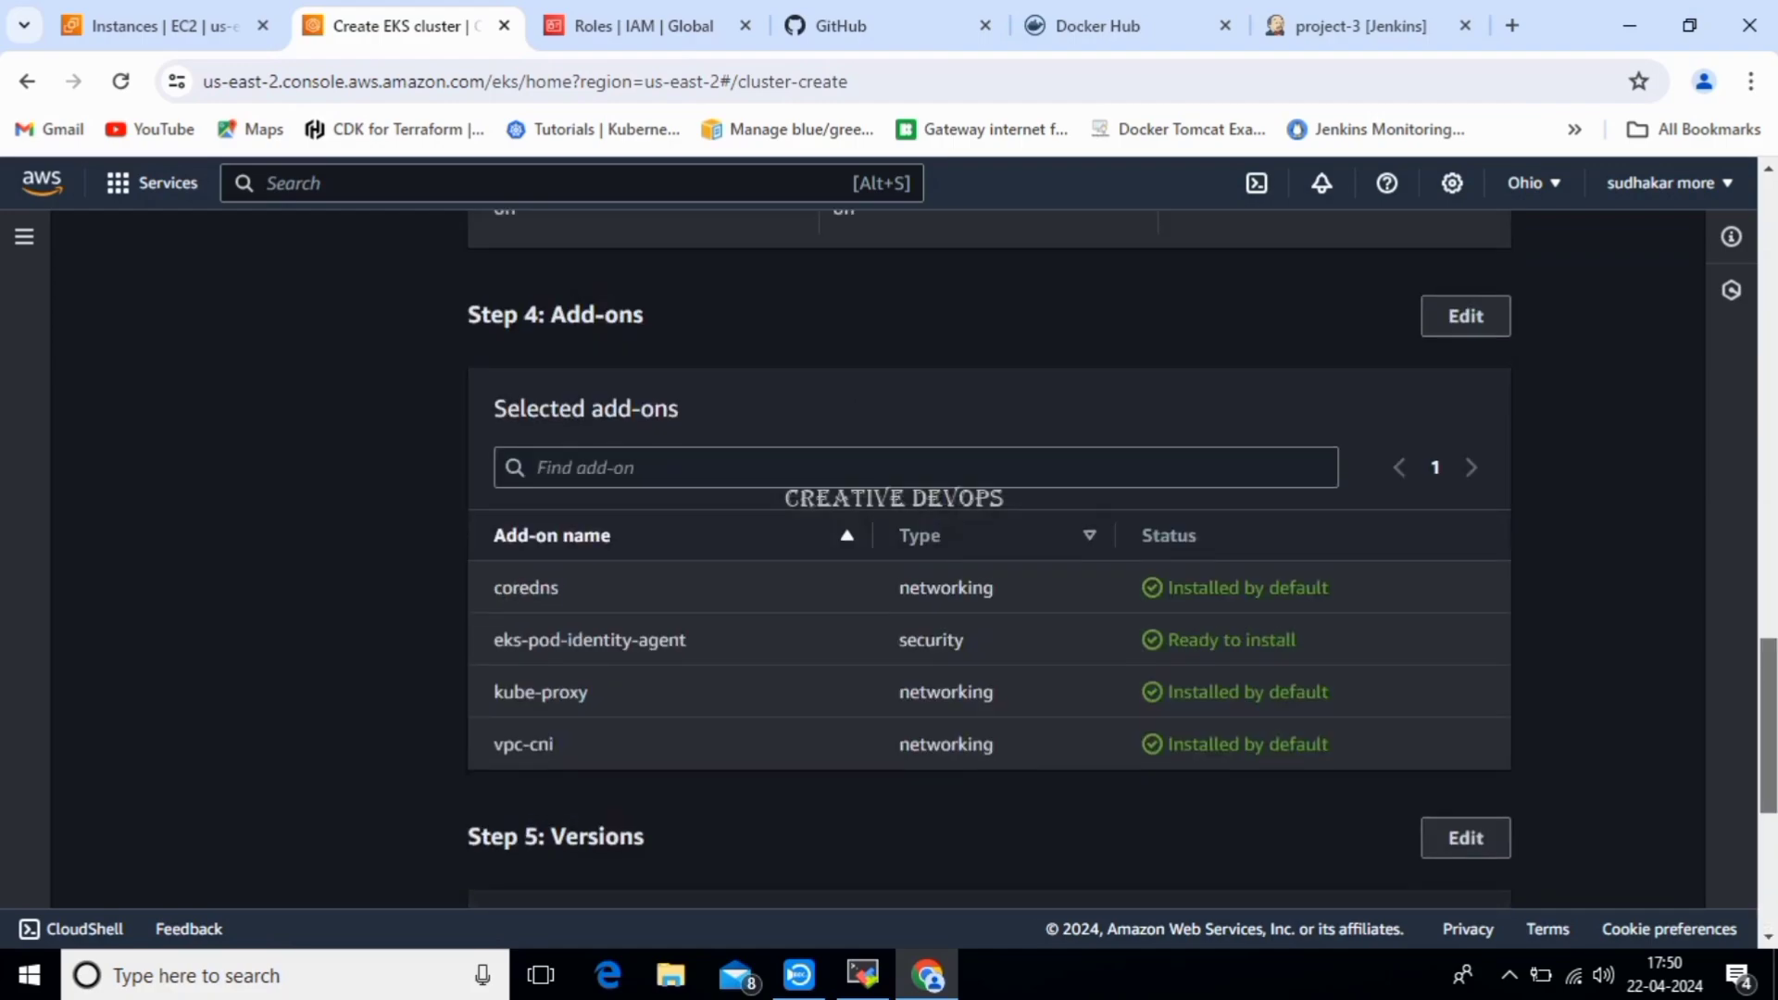
scroll(989, 556, up, 10)
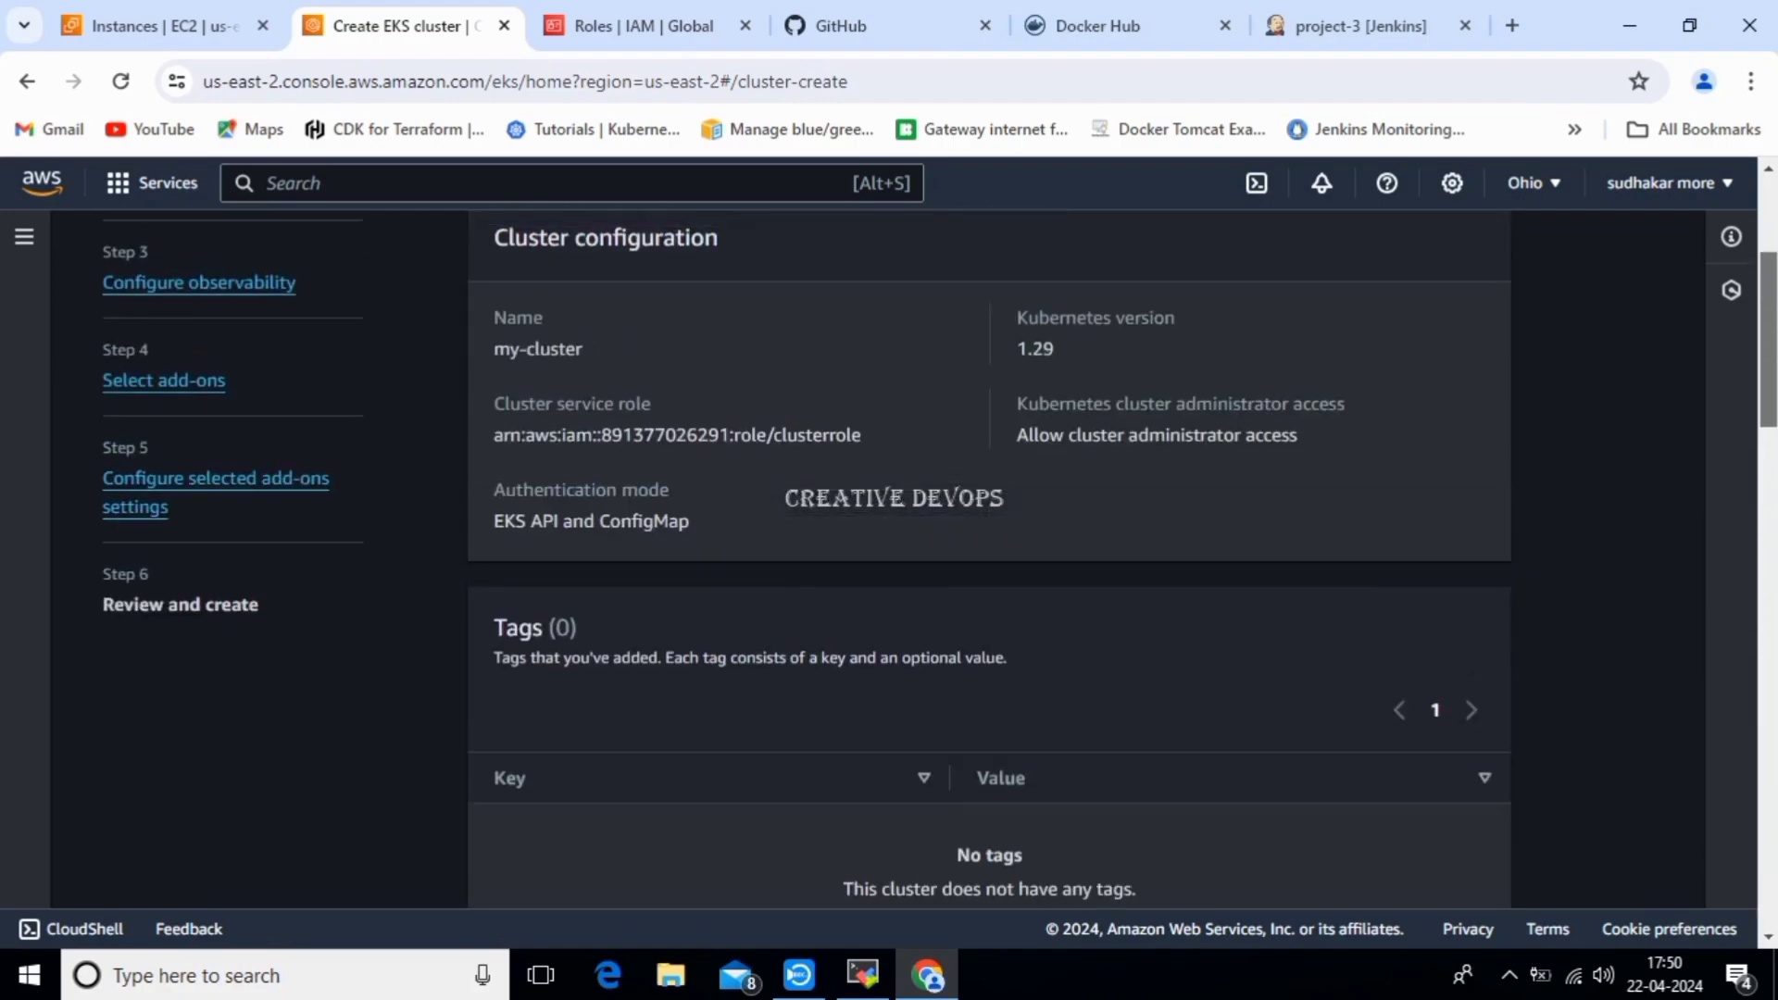
scroll(989, 555, down, 7)
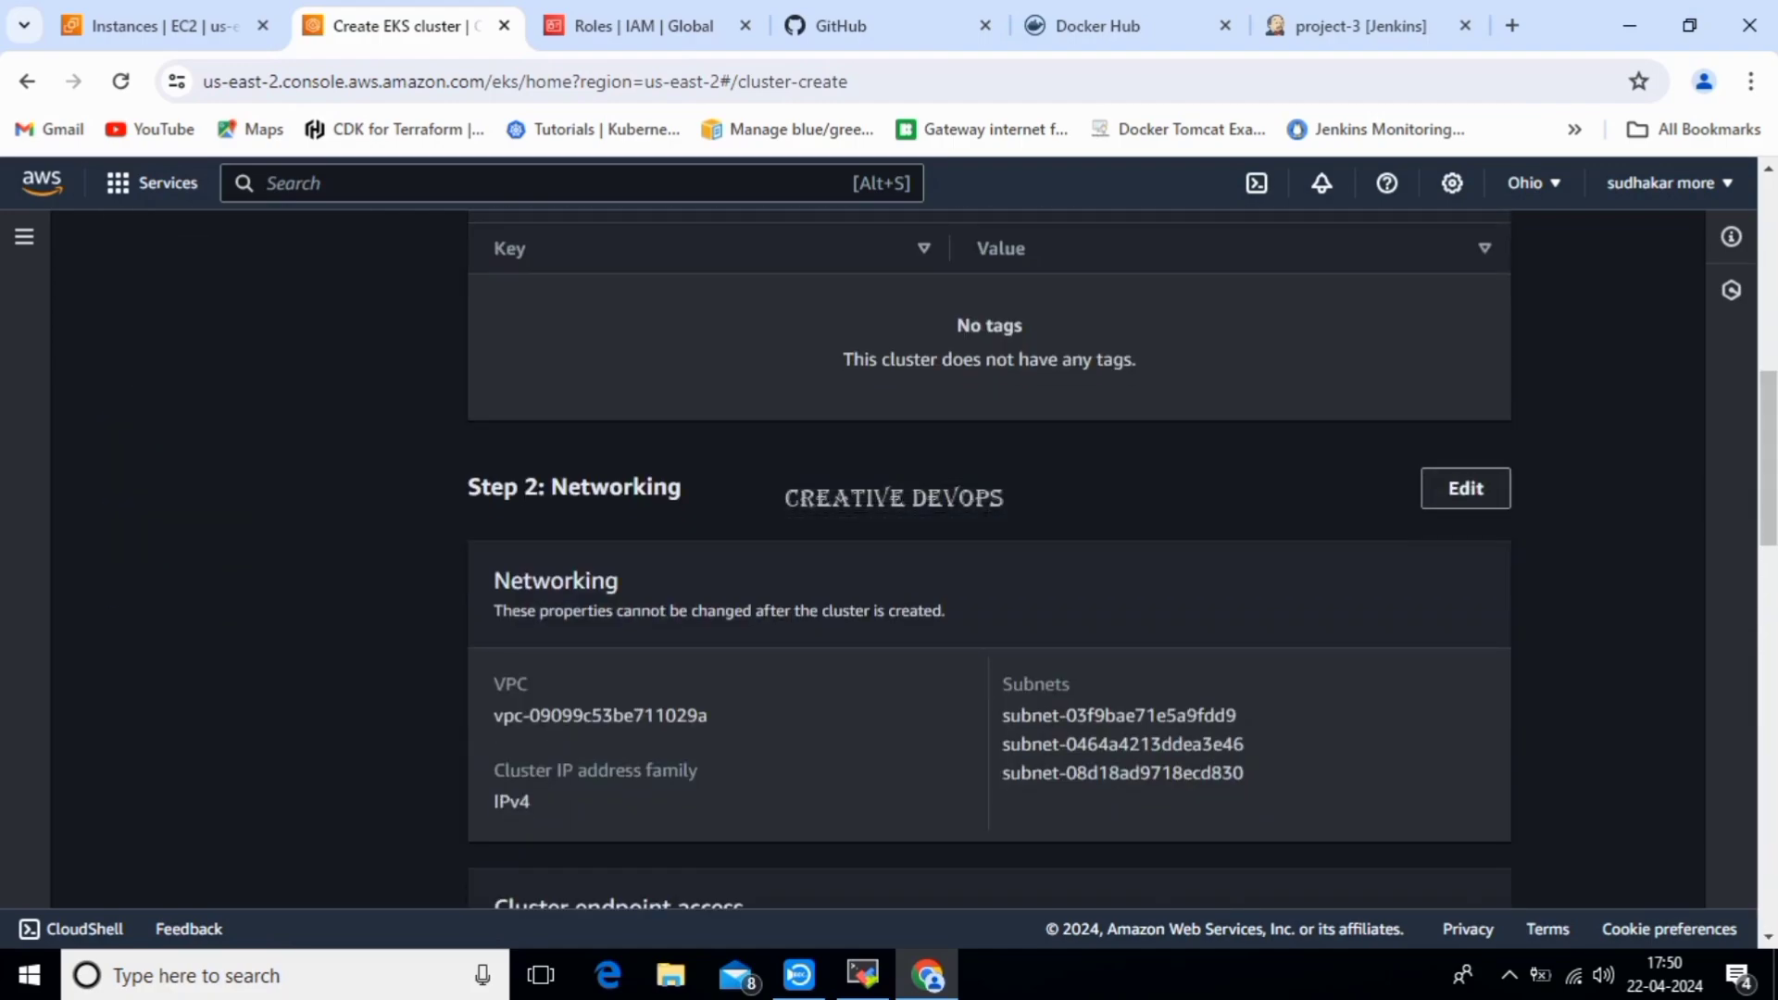
scroll(988, 555, down, 15)
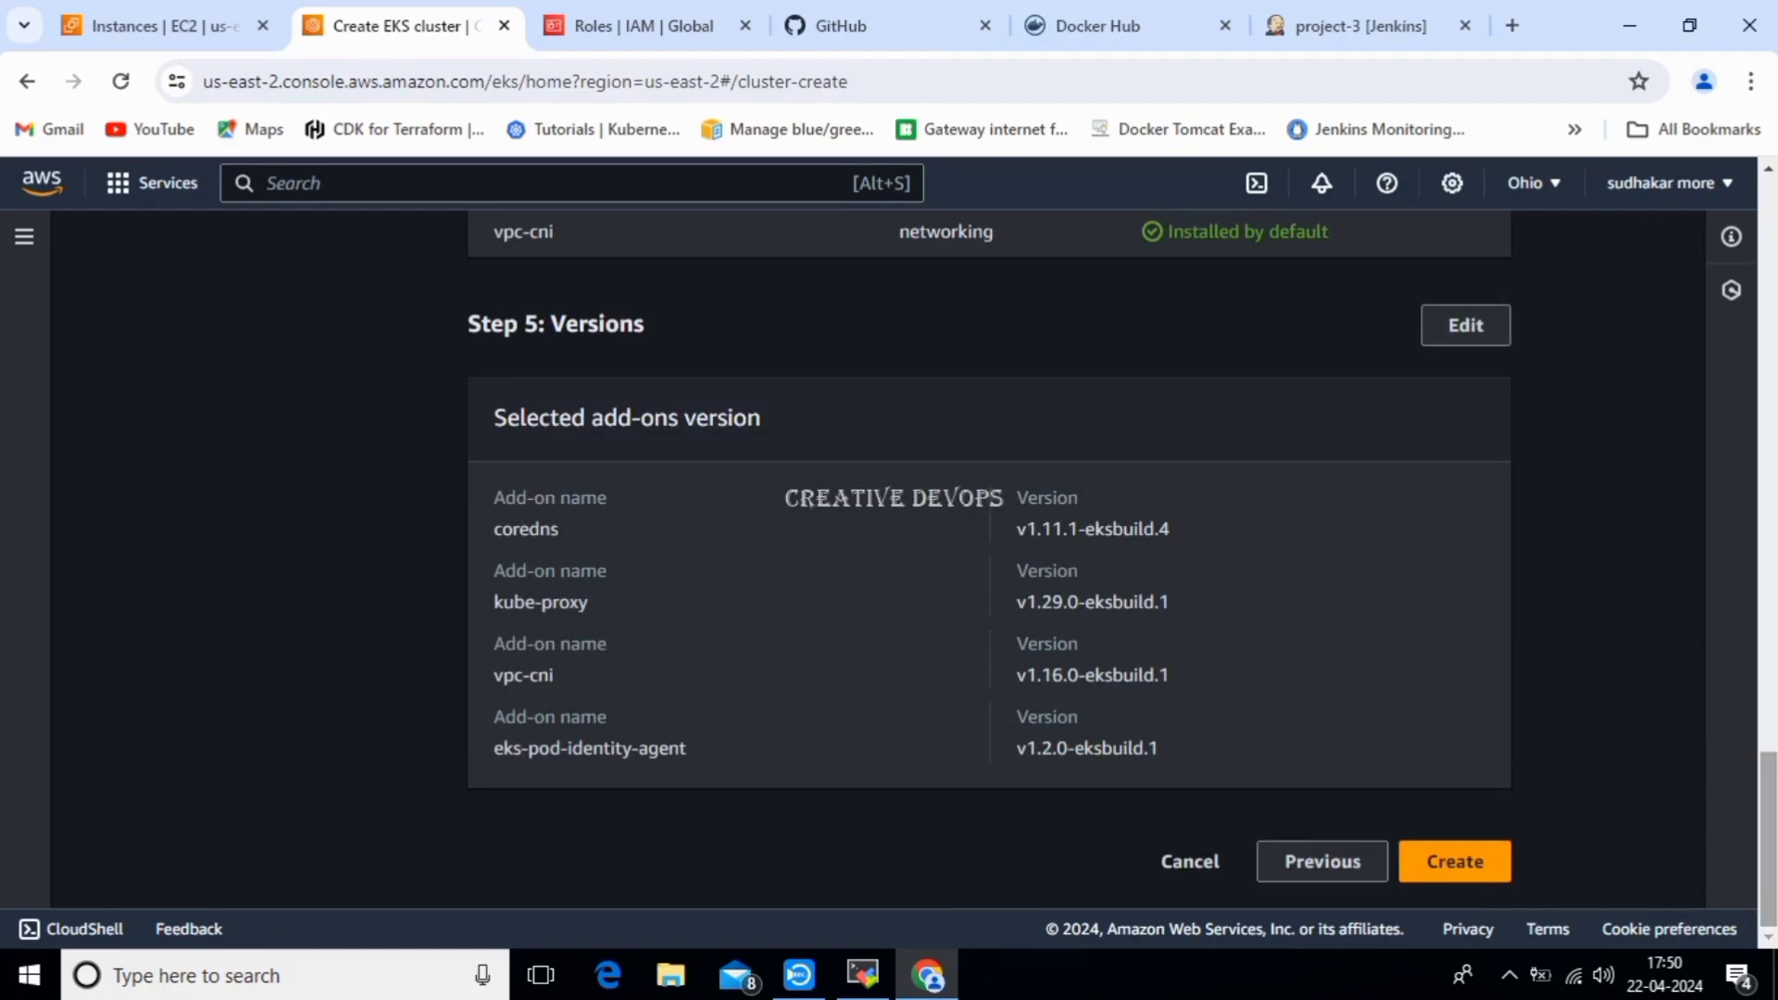
Create my-cluster, confirm its status reads Active, and return to the Jenkins server terminal.
click(1455, 862)
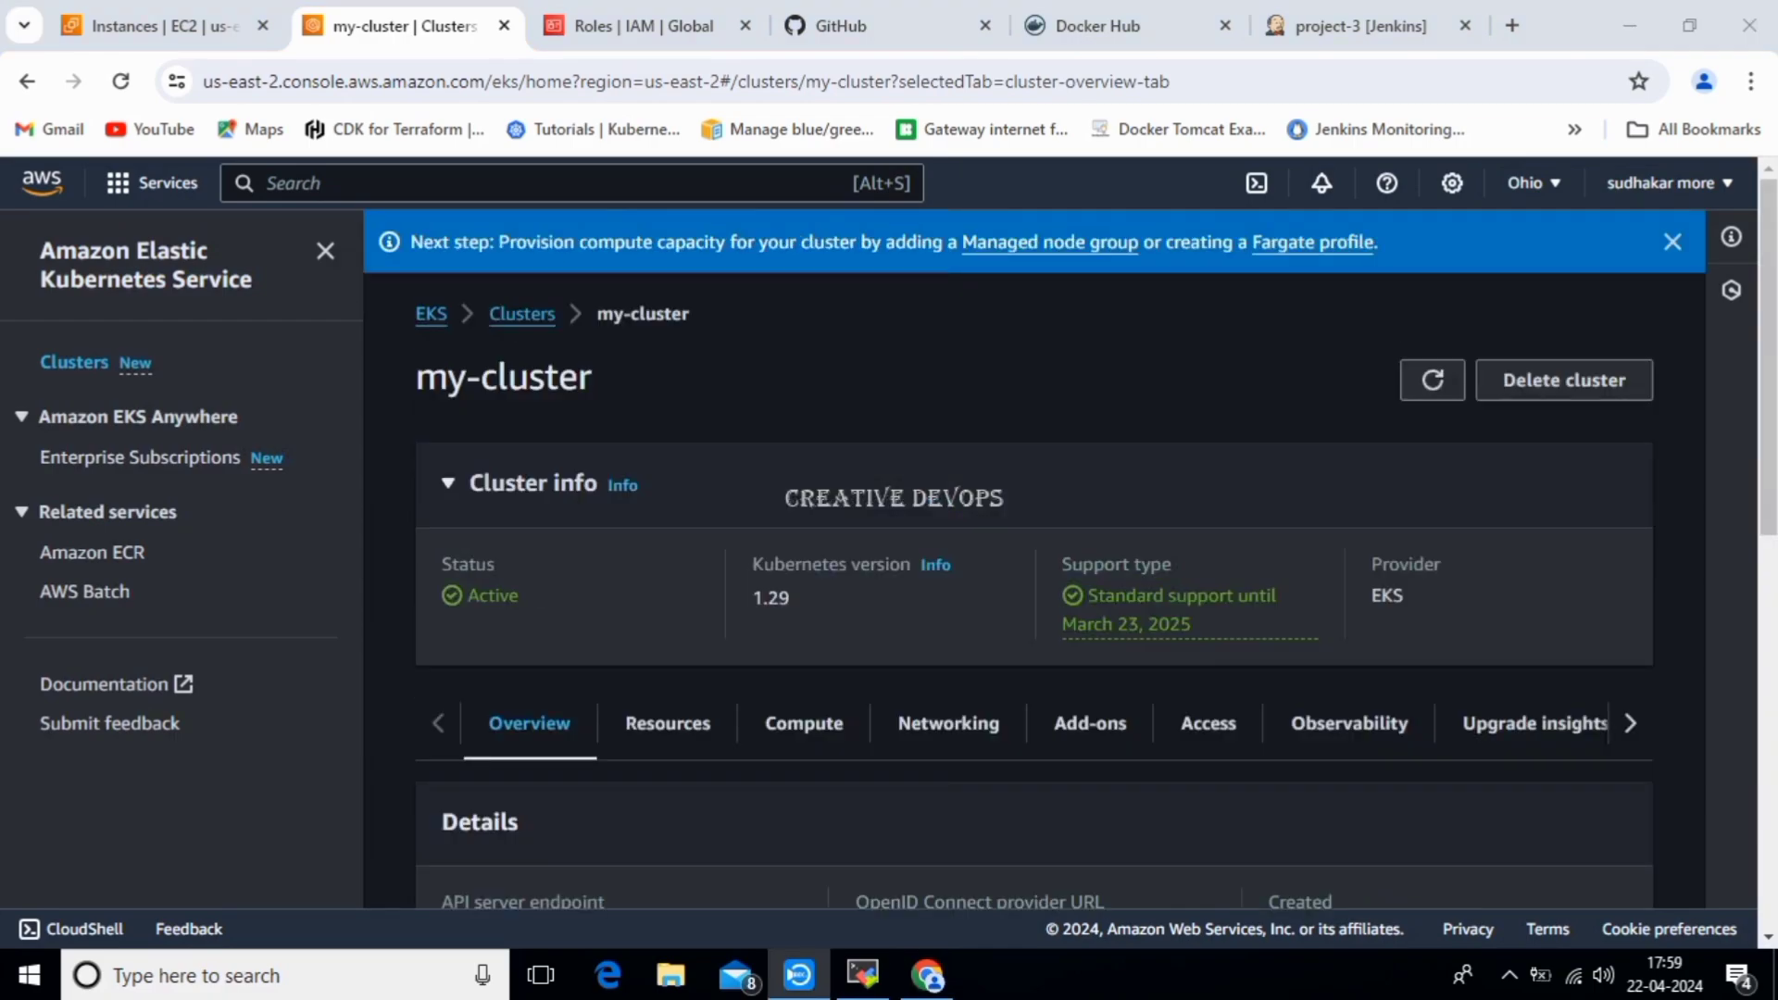
drag(467, 595, 521, 596)
click(524, 598)
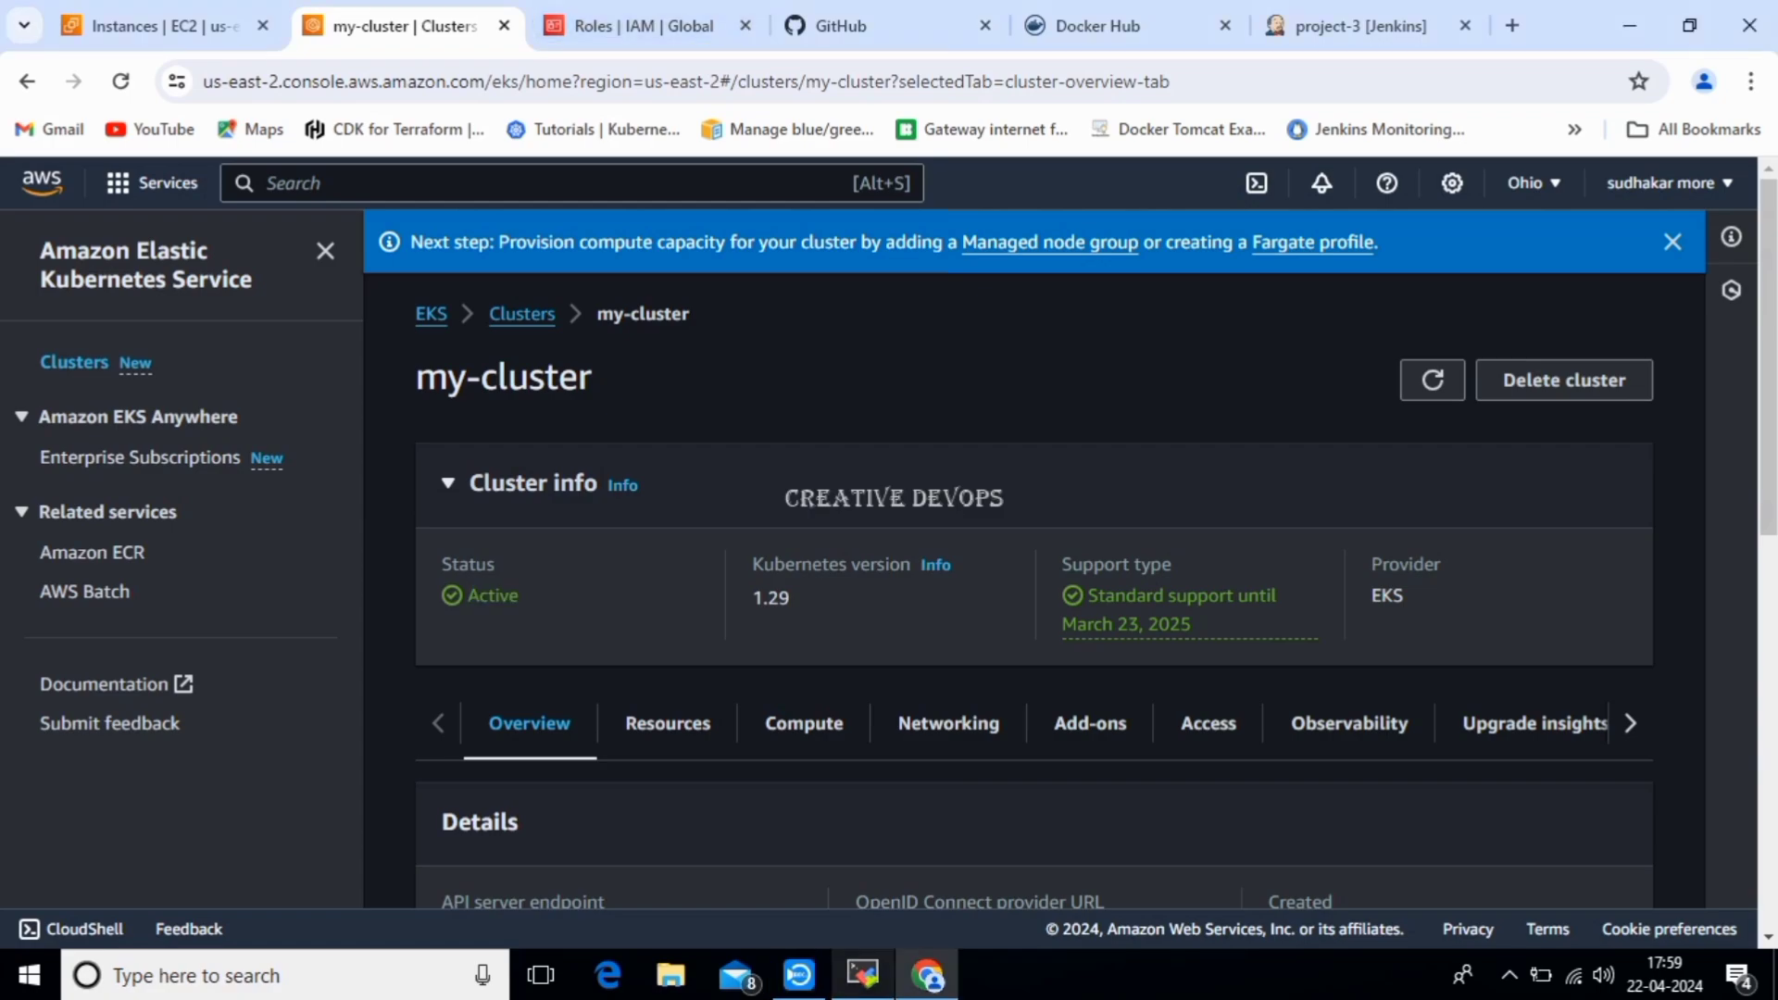
click(862, 975)
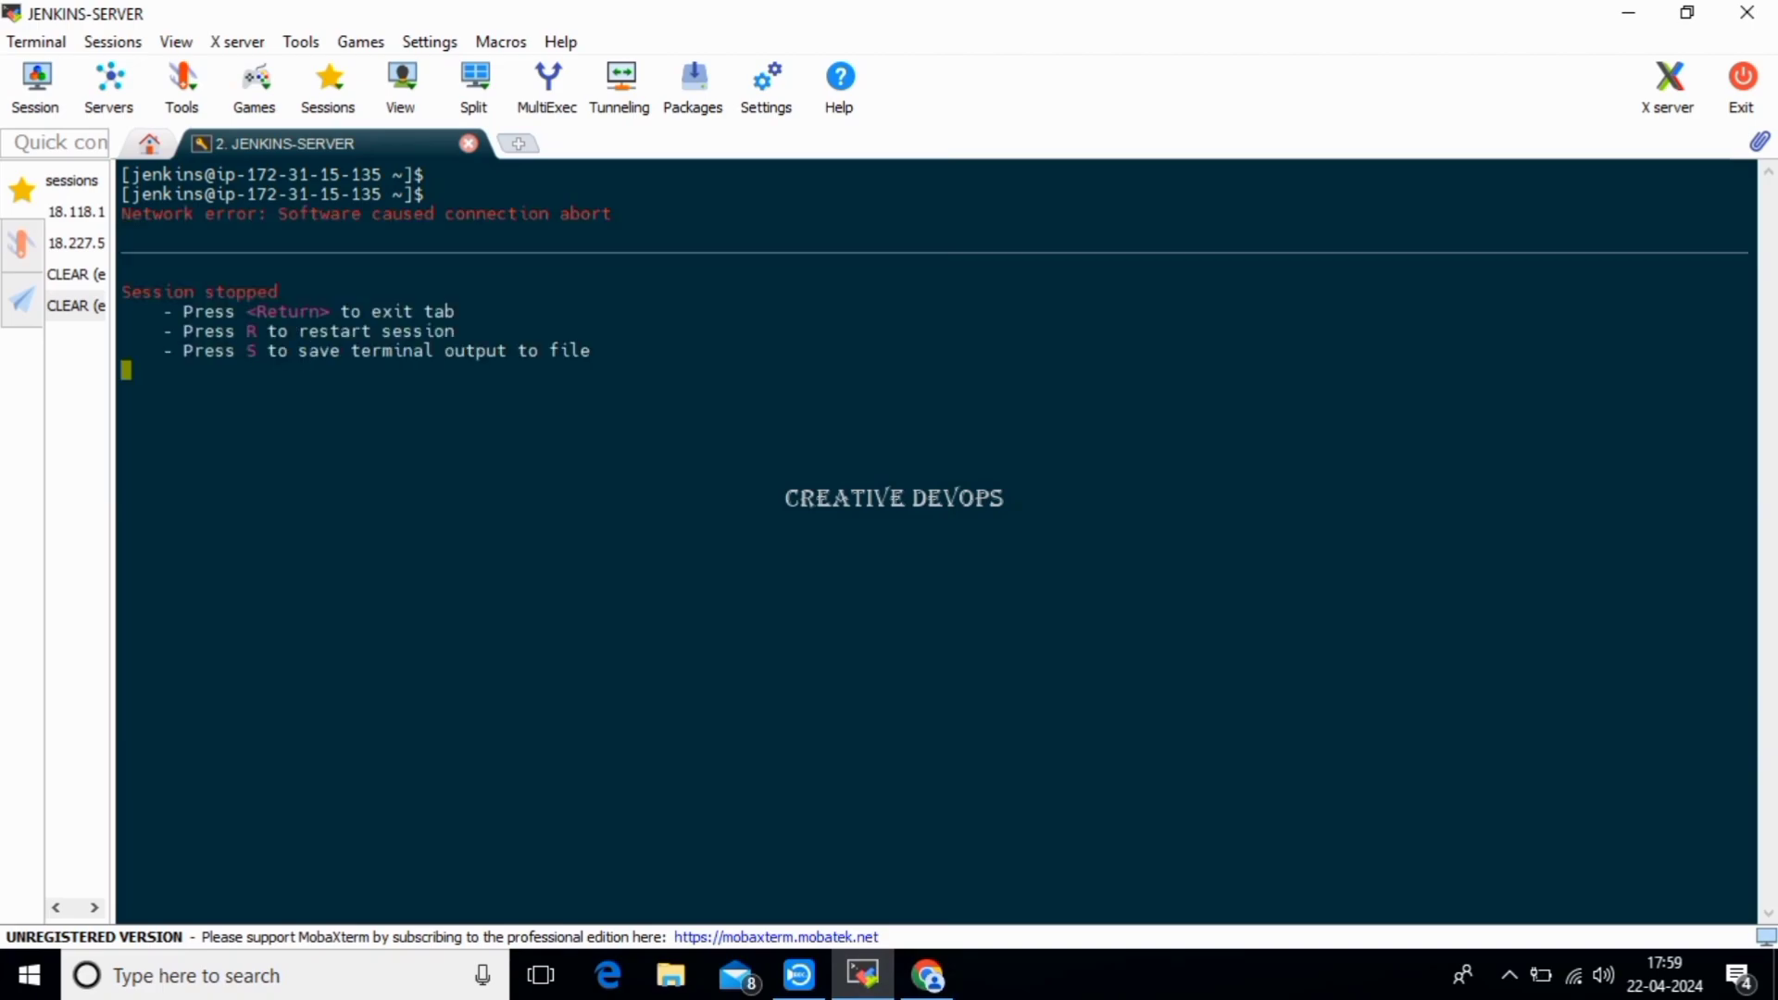
Restart the stopped session, clear the screen, and switch to the jenkins user's home directory.
key(r)
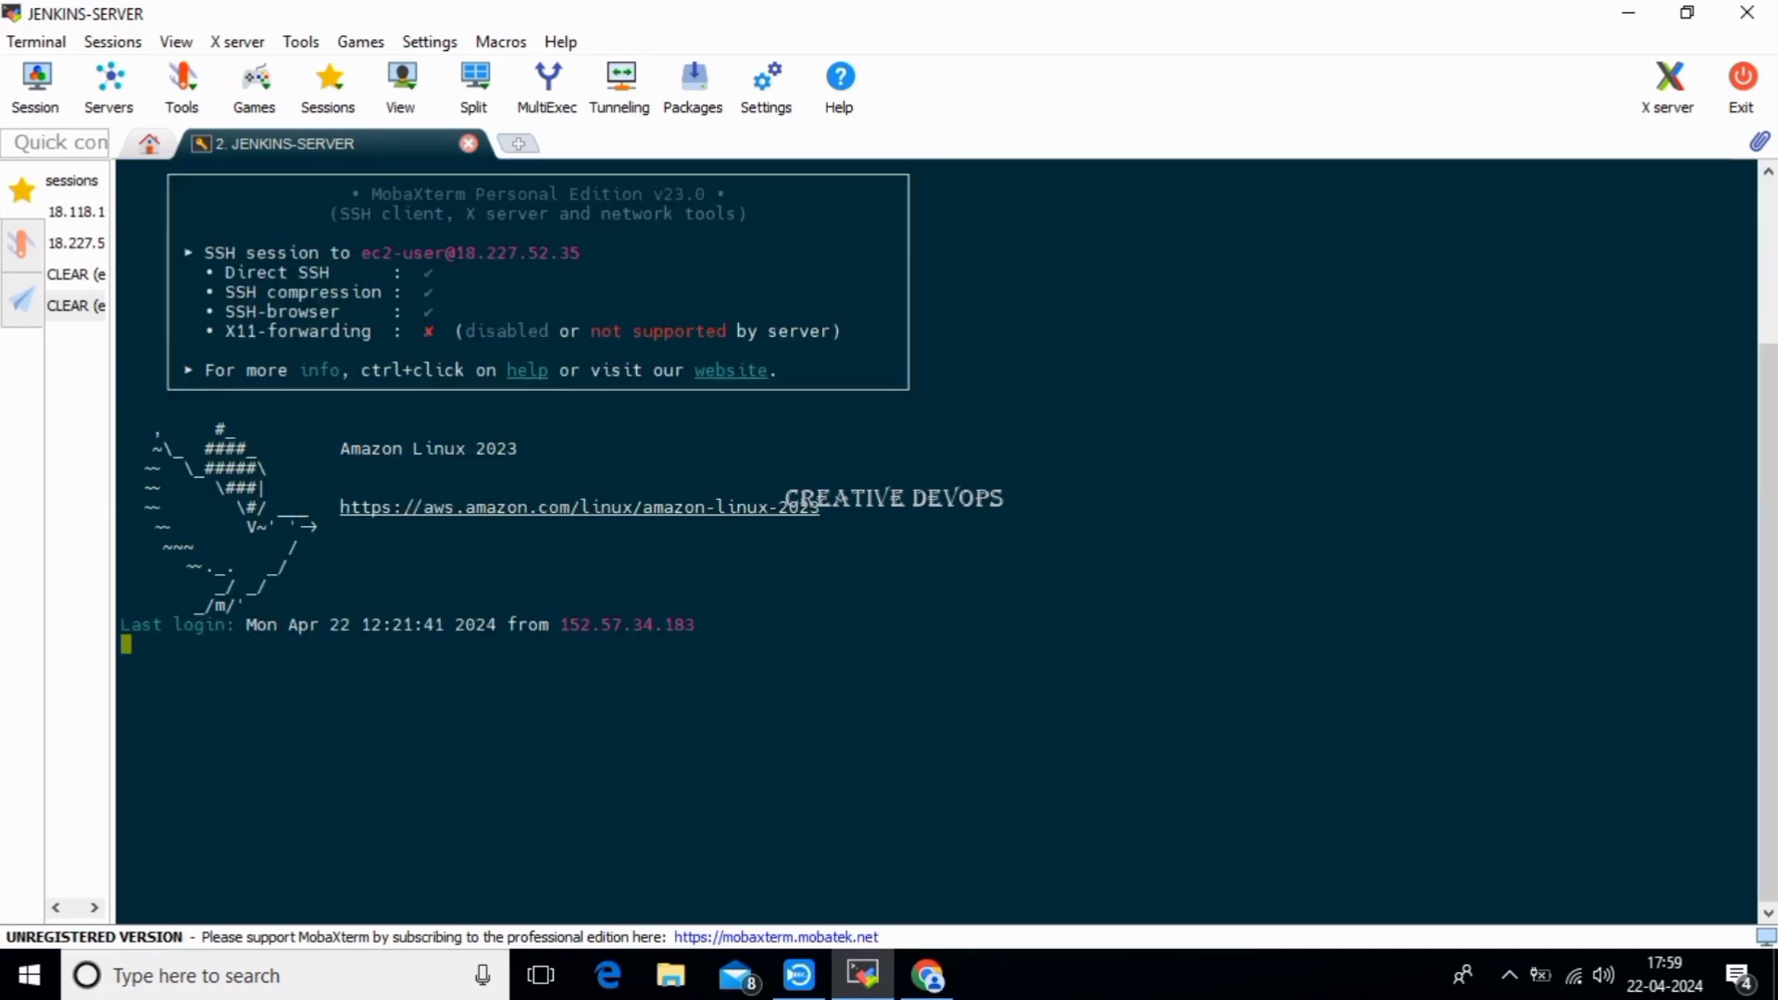
text(clear)
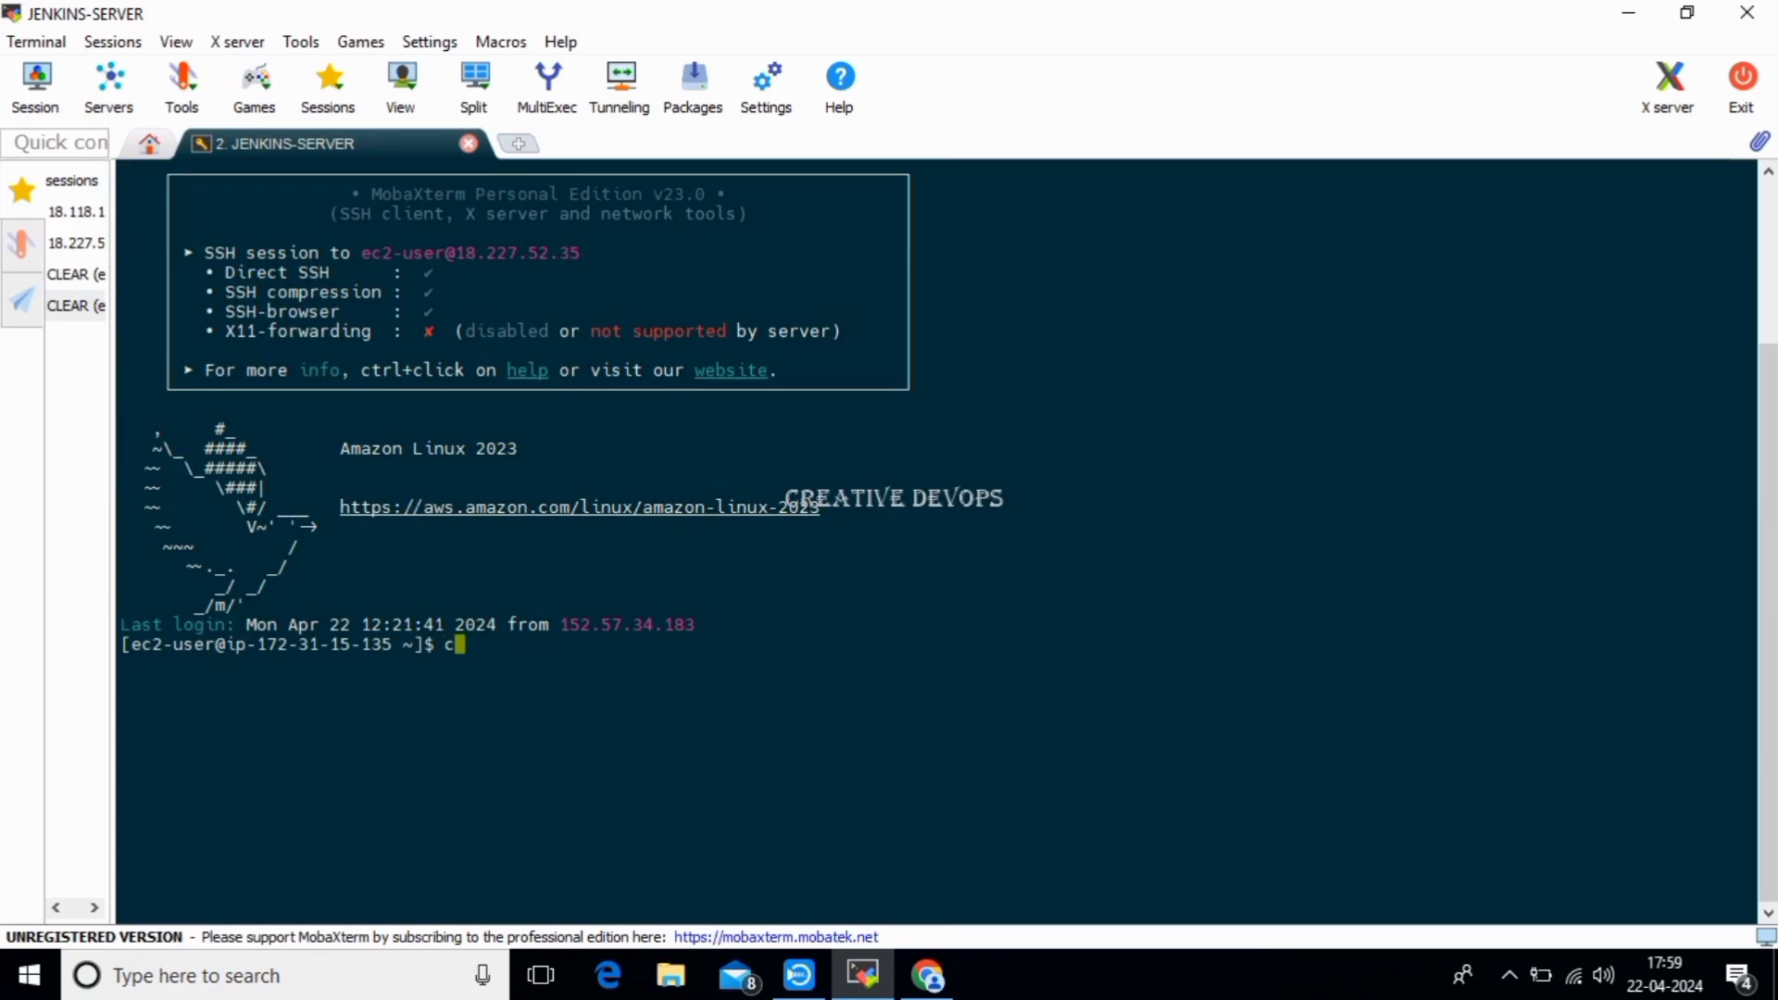
key(Return)
key(Return)
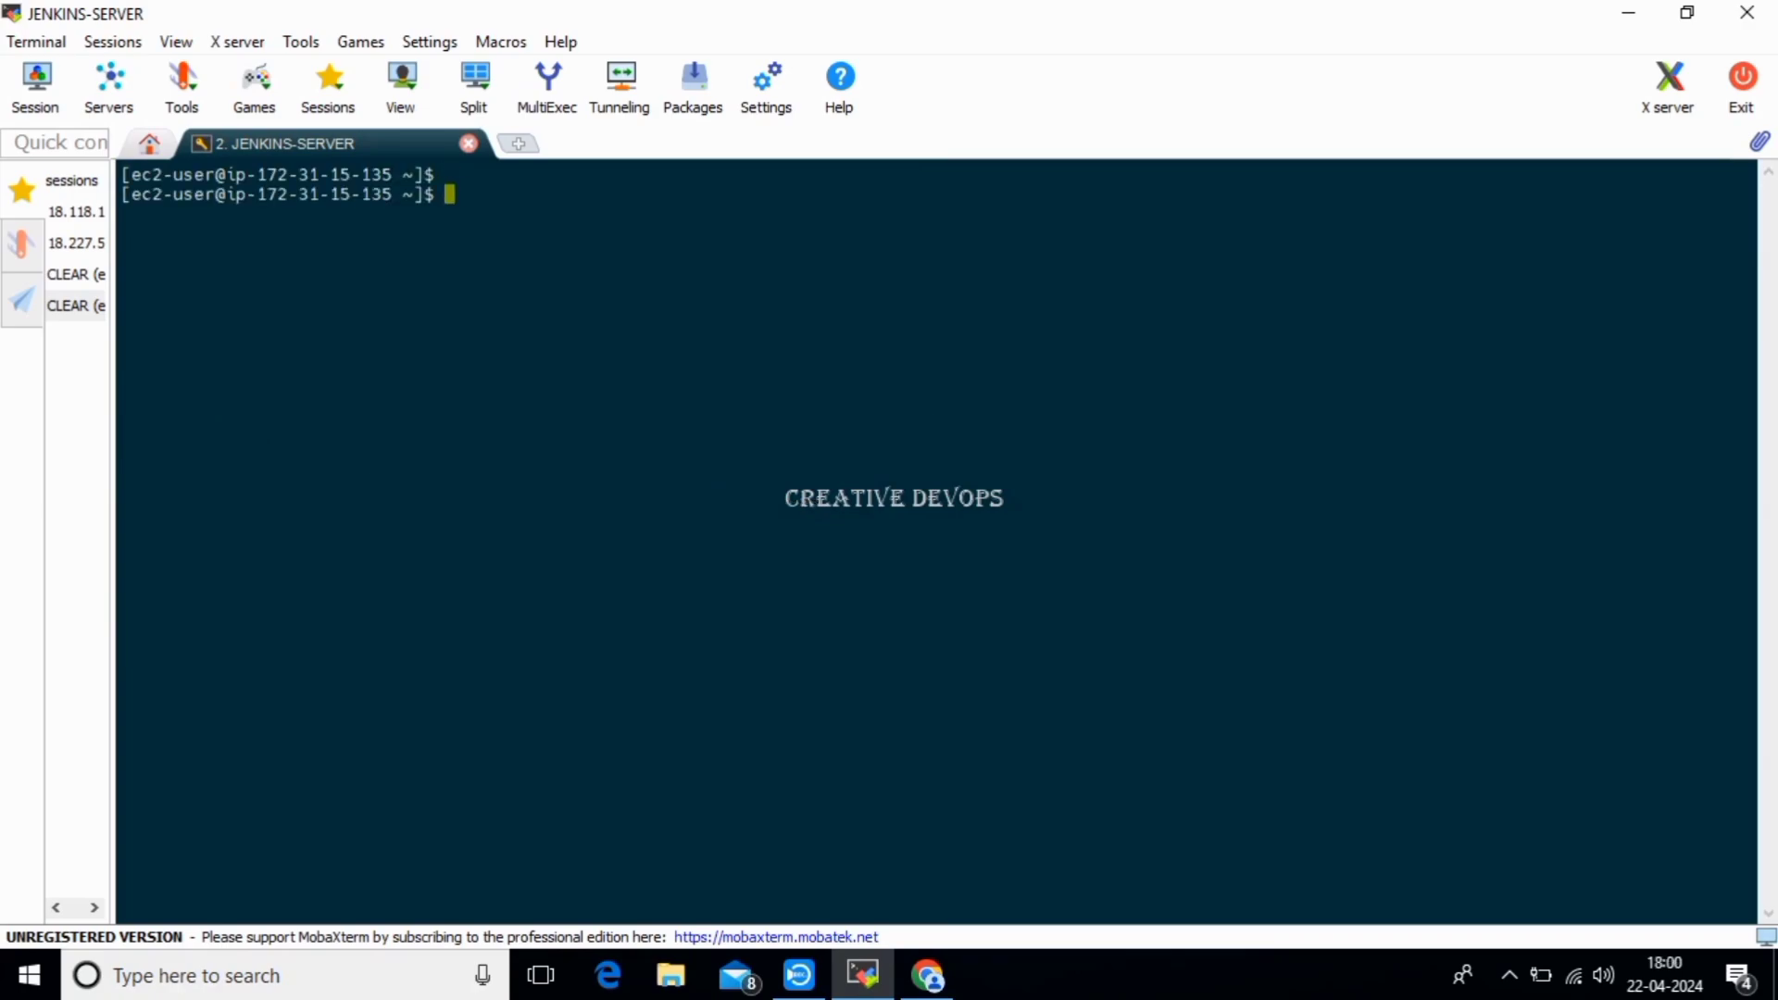
text(sudo su jenkins)
key(Return)
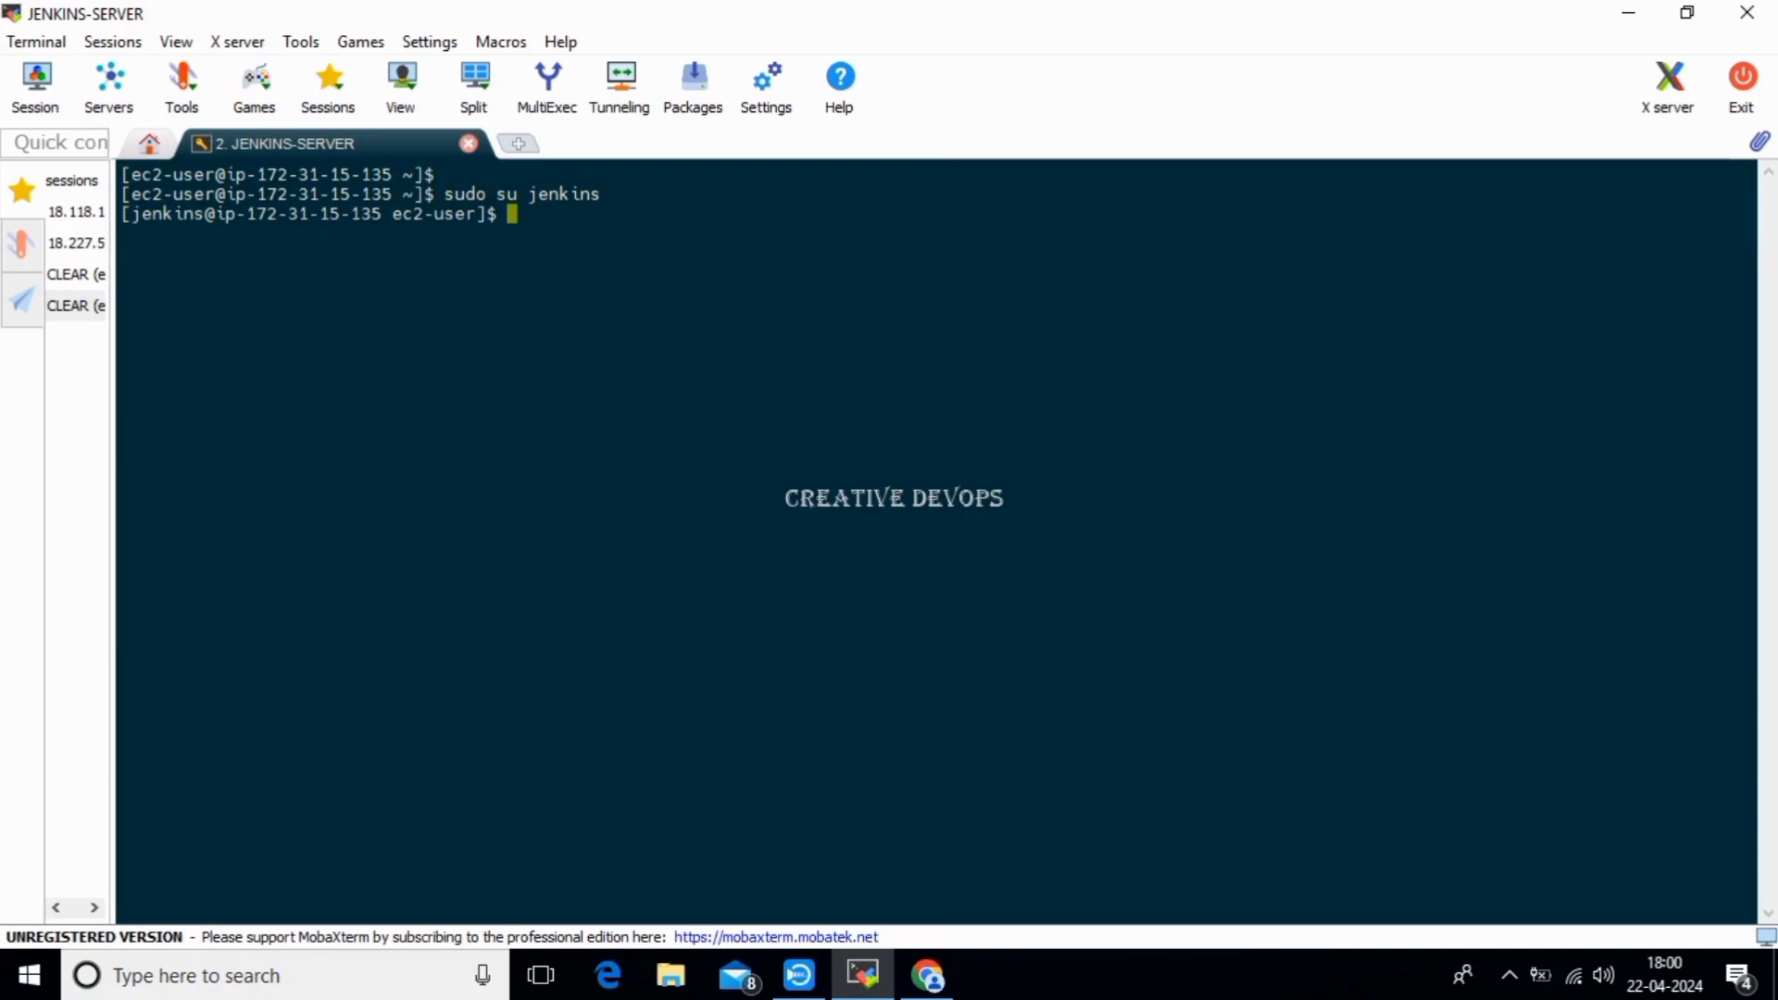
text(cd)
key(Return)
key(Return)
key(Return)
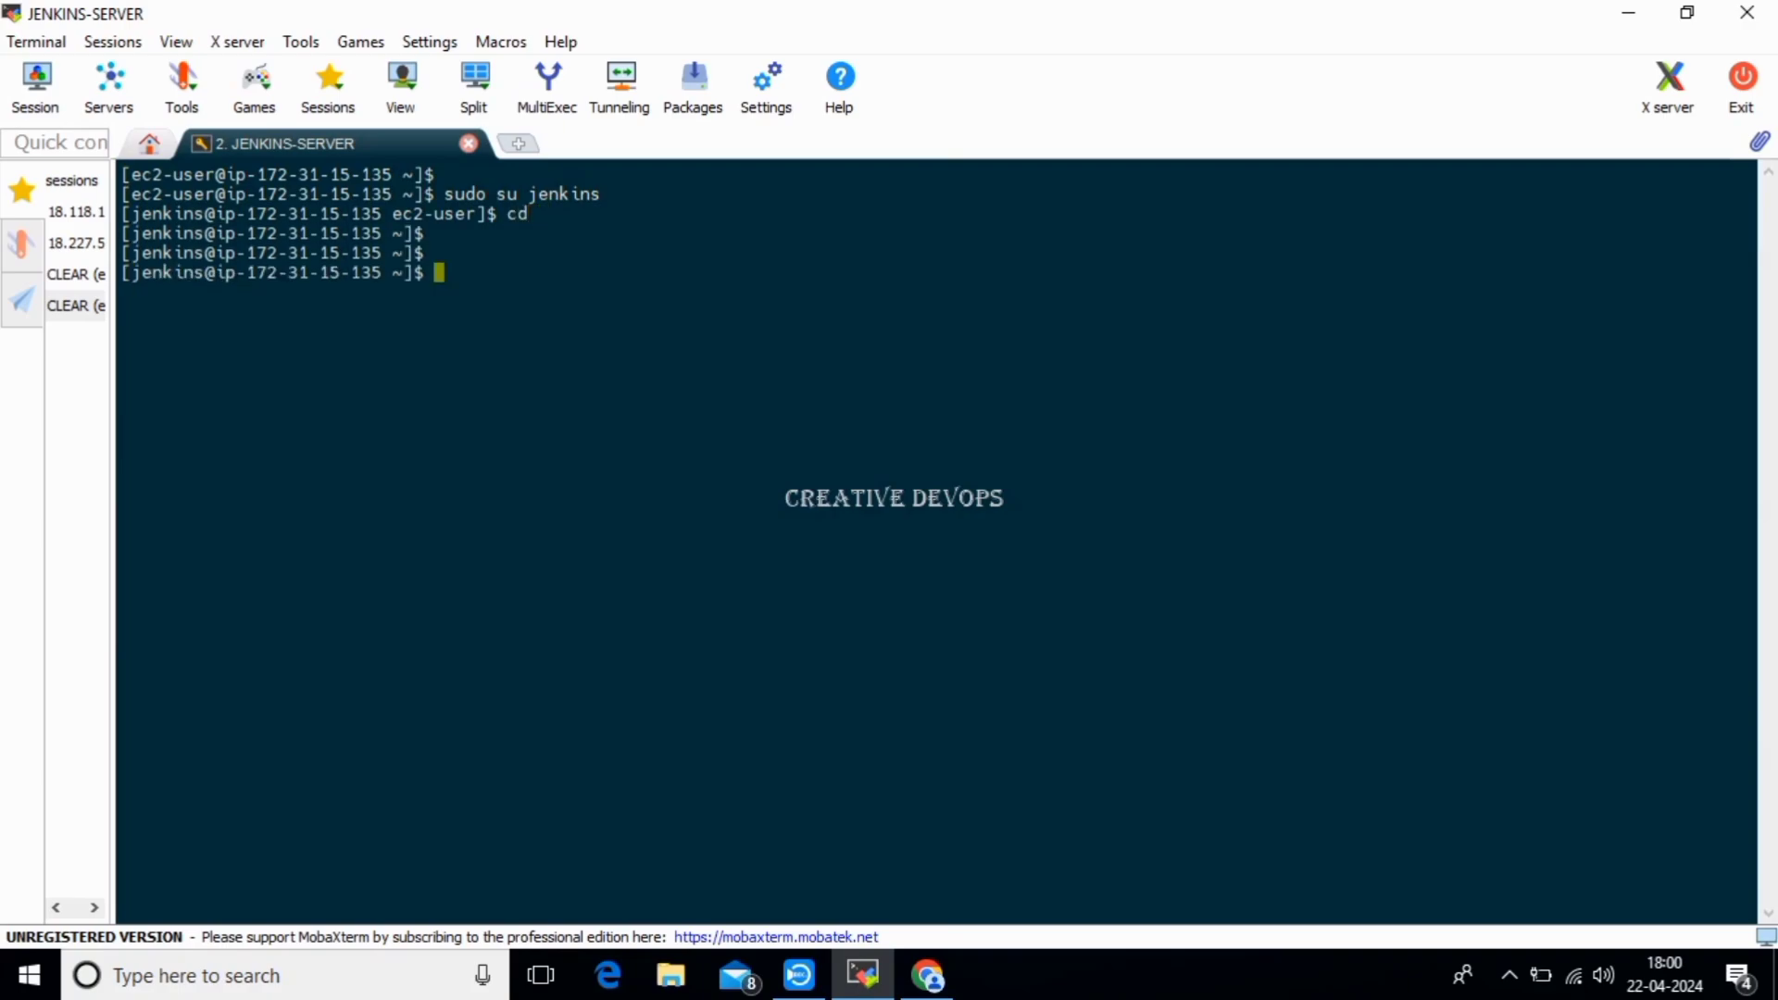
Run 'kubectl cluster-info' against the cluster and get the Forbidden authentication error.
text(kubectl get node)
key(BackSpace)
key(BackSpace)
key(BackSpace)
key(BackSpace)
key(BackSpace)
key(BackSpace)
key(BackSpace)
key(BackSpace)
key(BackSpace)
key(BackSpace)
key(BackSpace)
key(BackSpace)
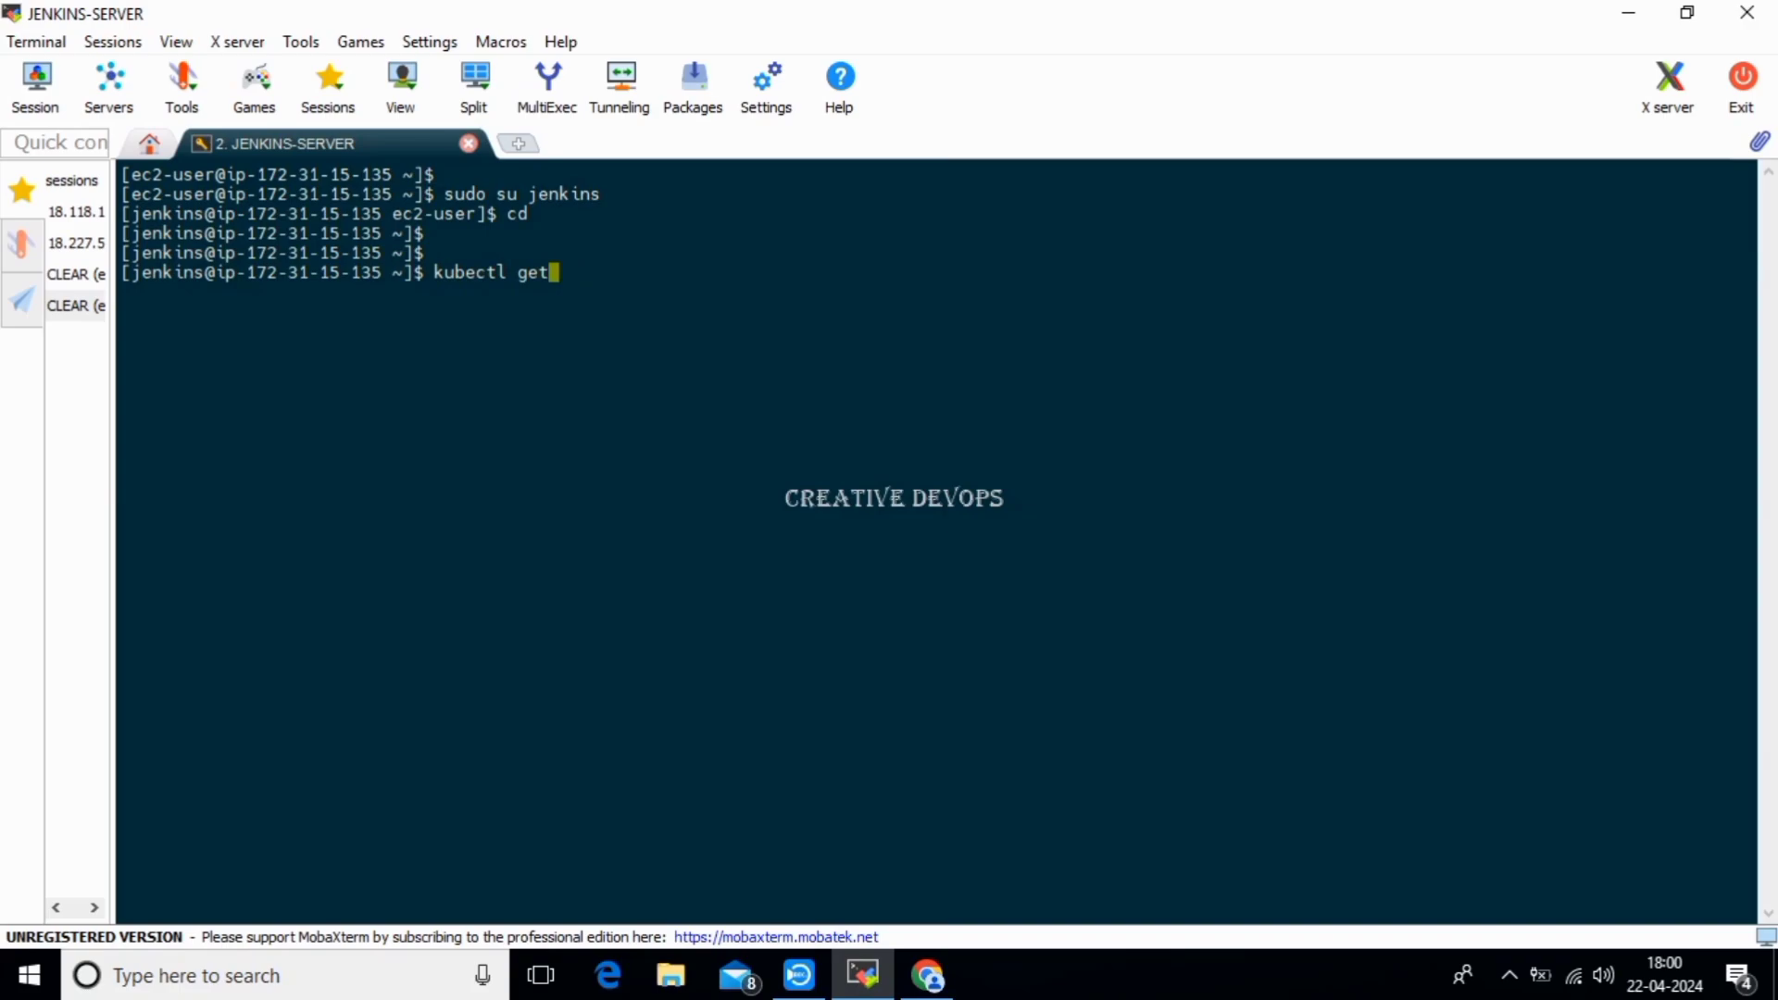
text(tl cluster-info)
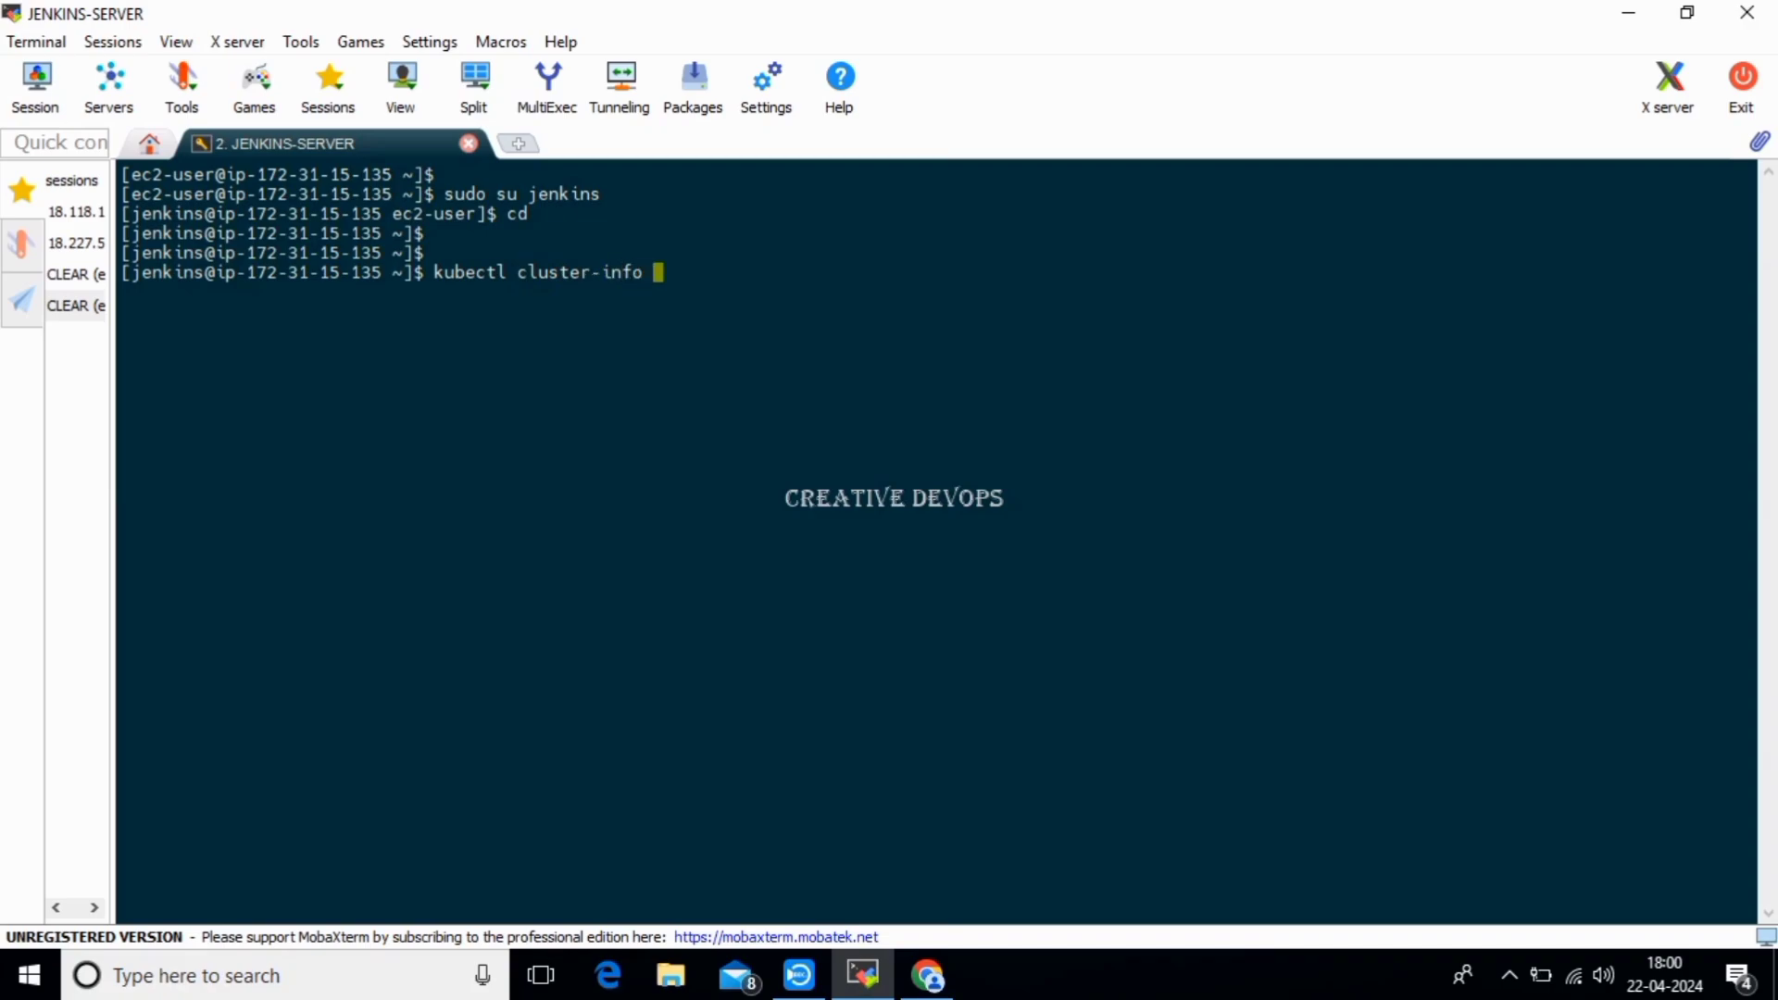
key(Return)
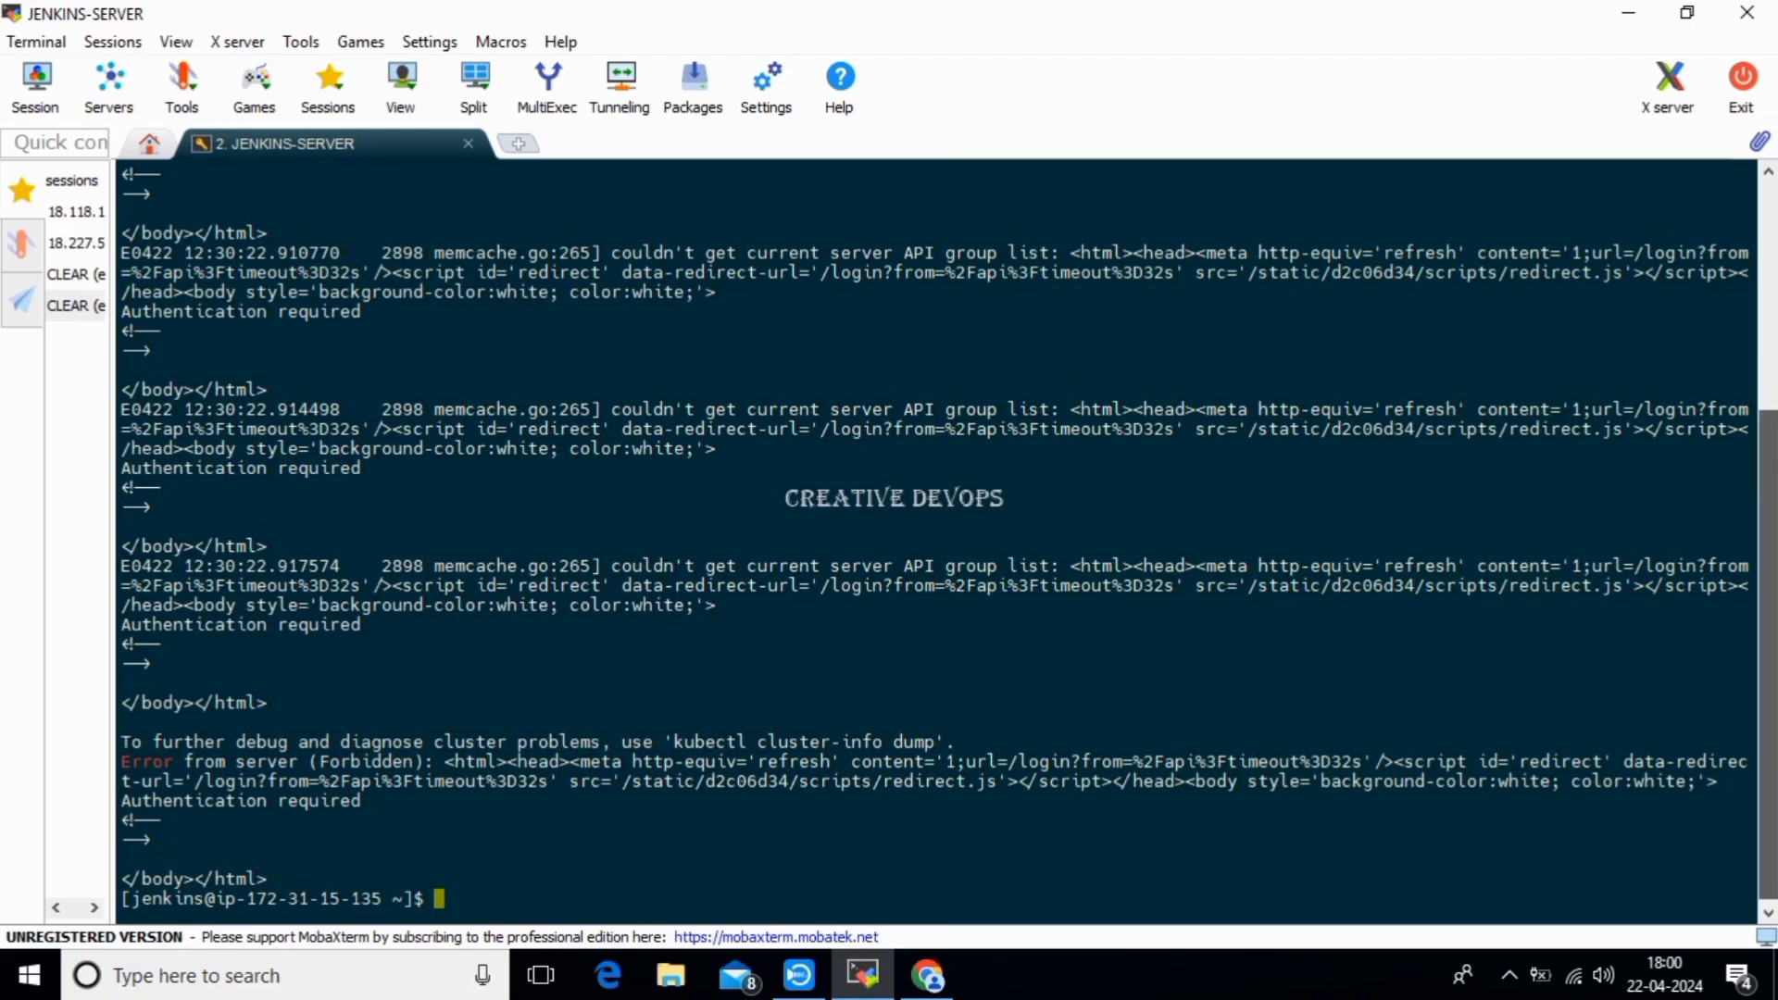
List hidden home files with 'ls -a', enter .kube, and list its contents with 'll'.
scroll(935, 537, up, 6)
scroll(936, 537, down, 6)
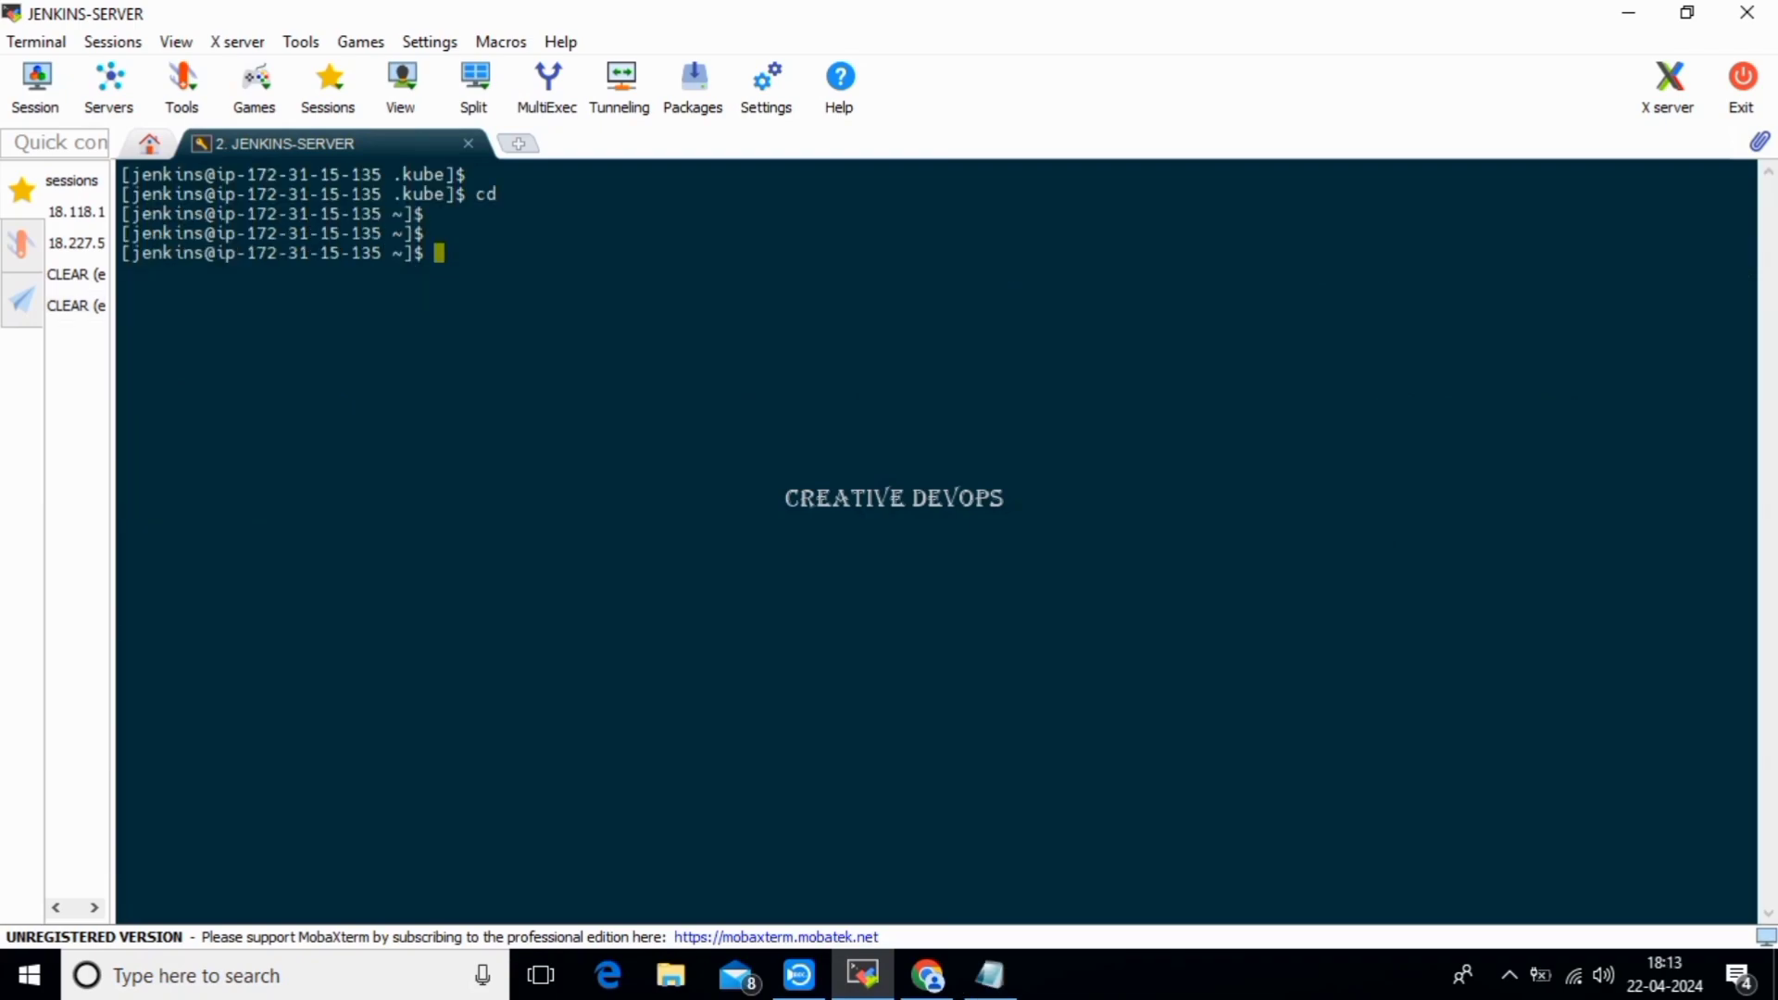
text(ls -a)
key(Return)
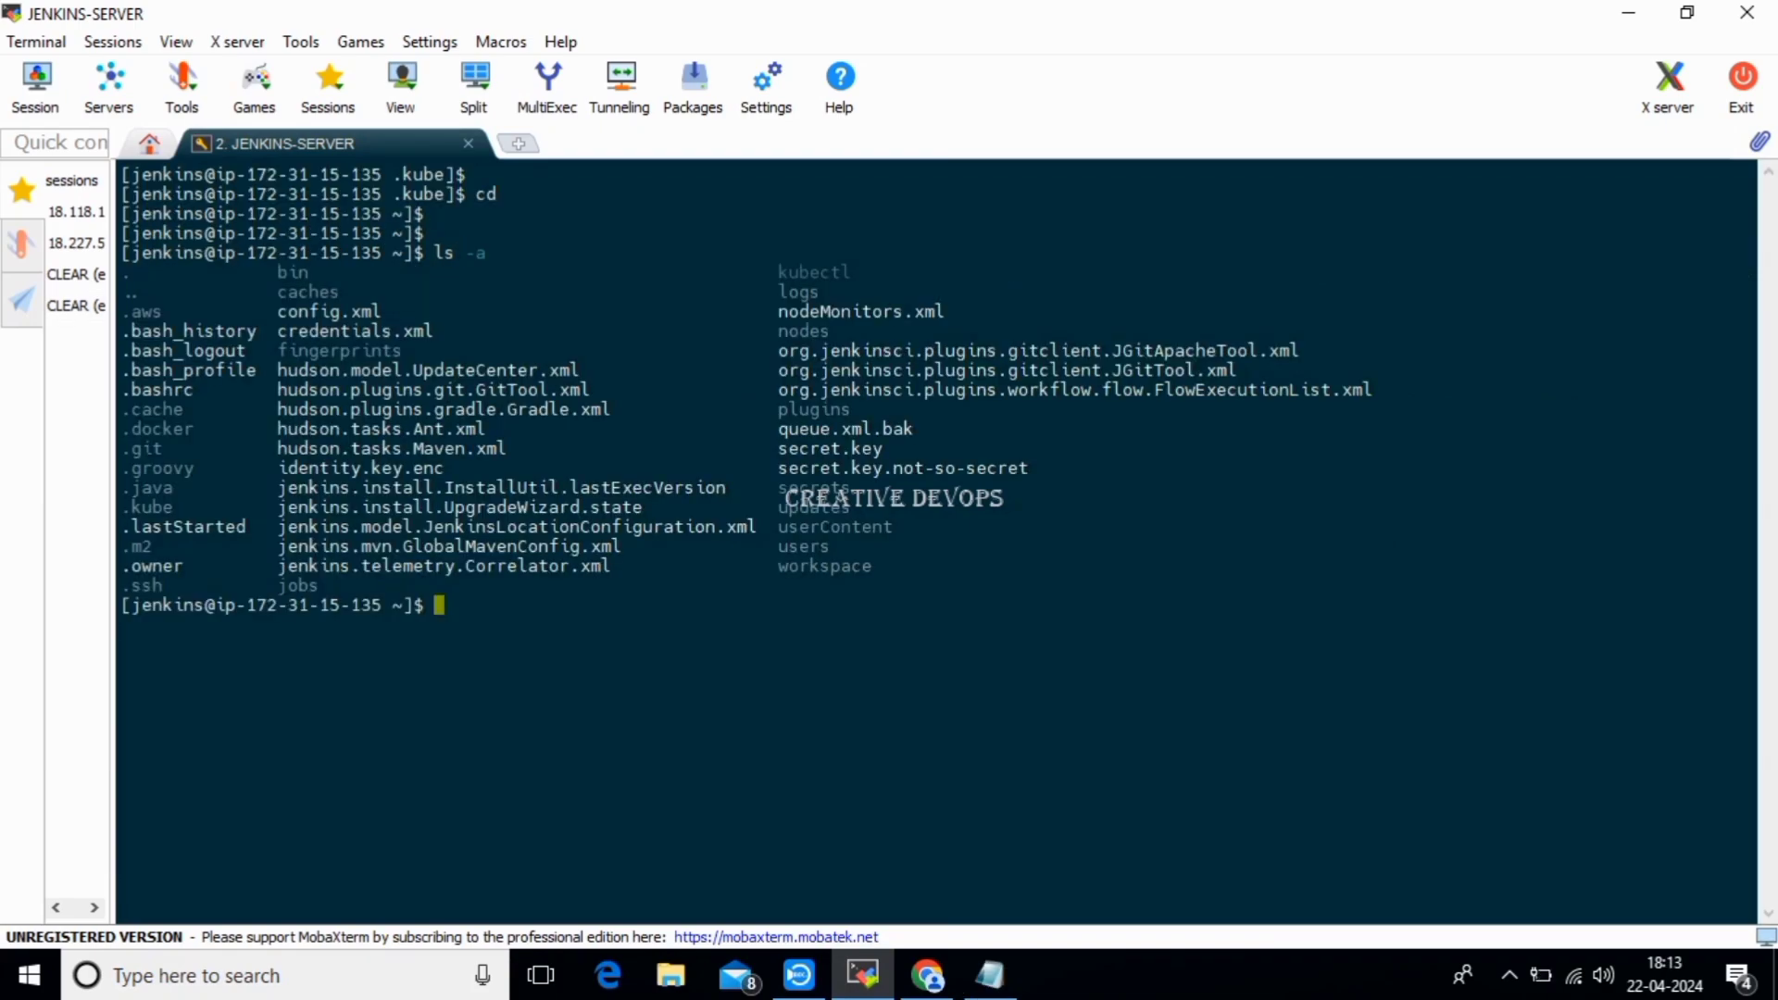
drag(122, 506, 183, 507)
key(ctrl+c)
text(cd)
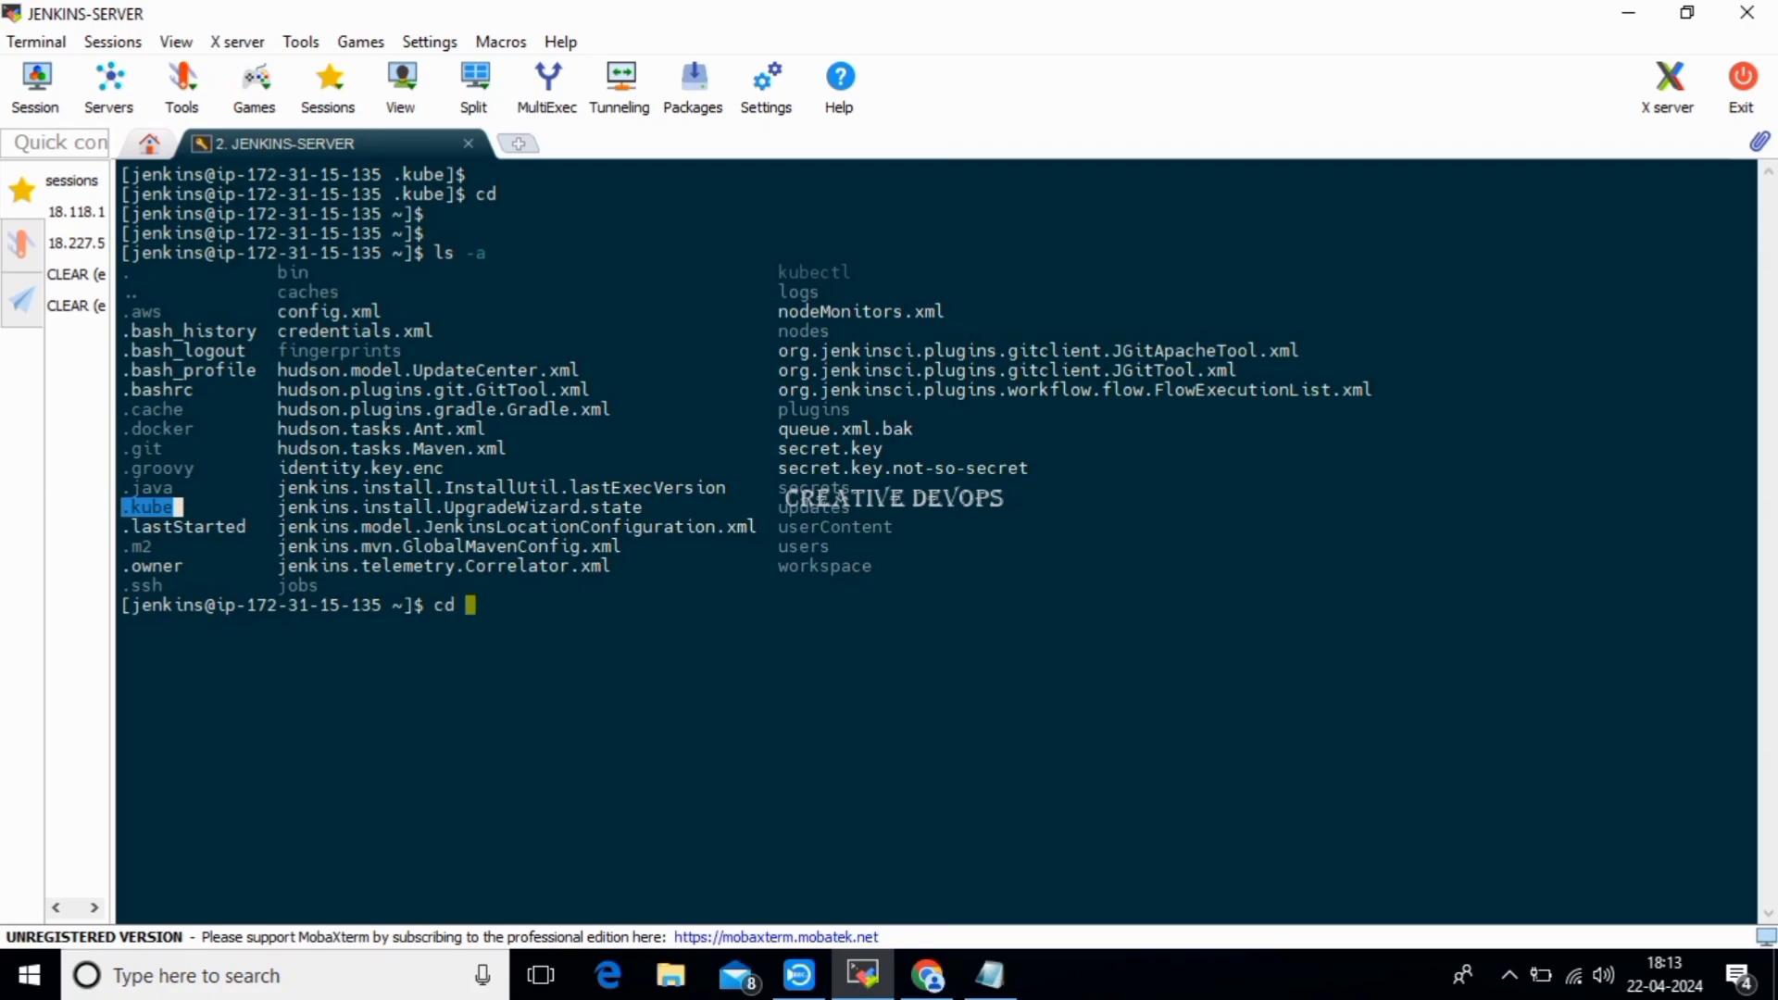
key(shift+Insert)
key(Return)
text(ll)
key(Return)
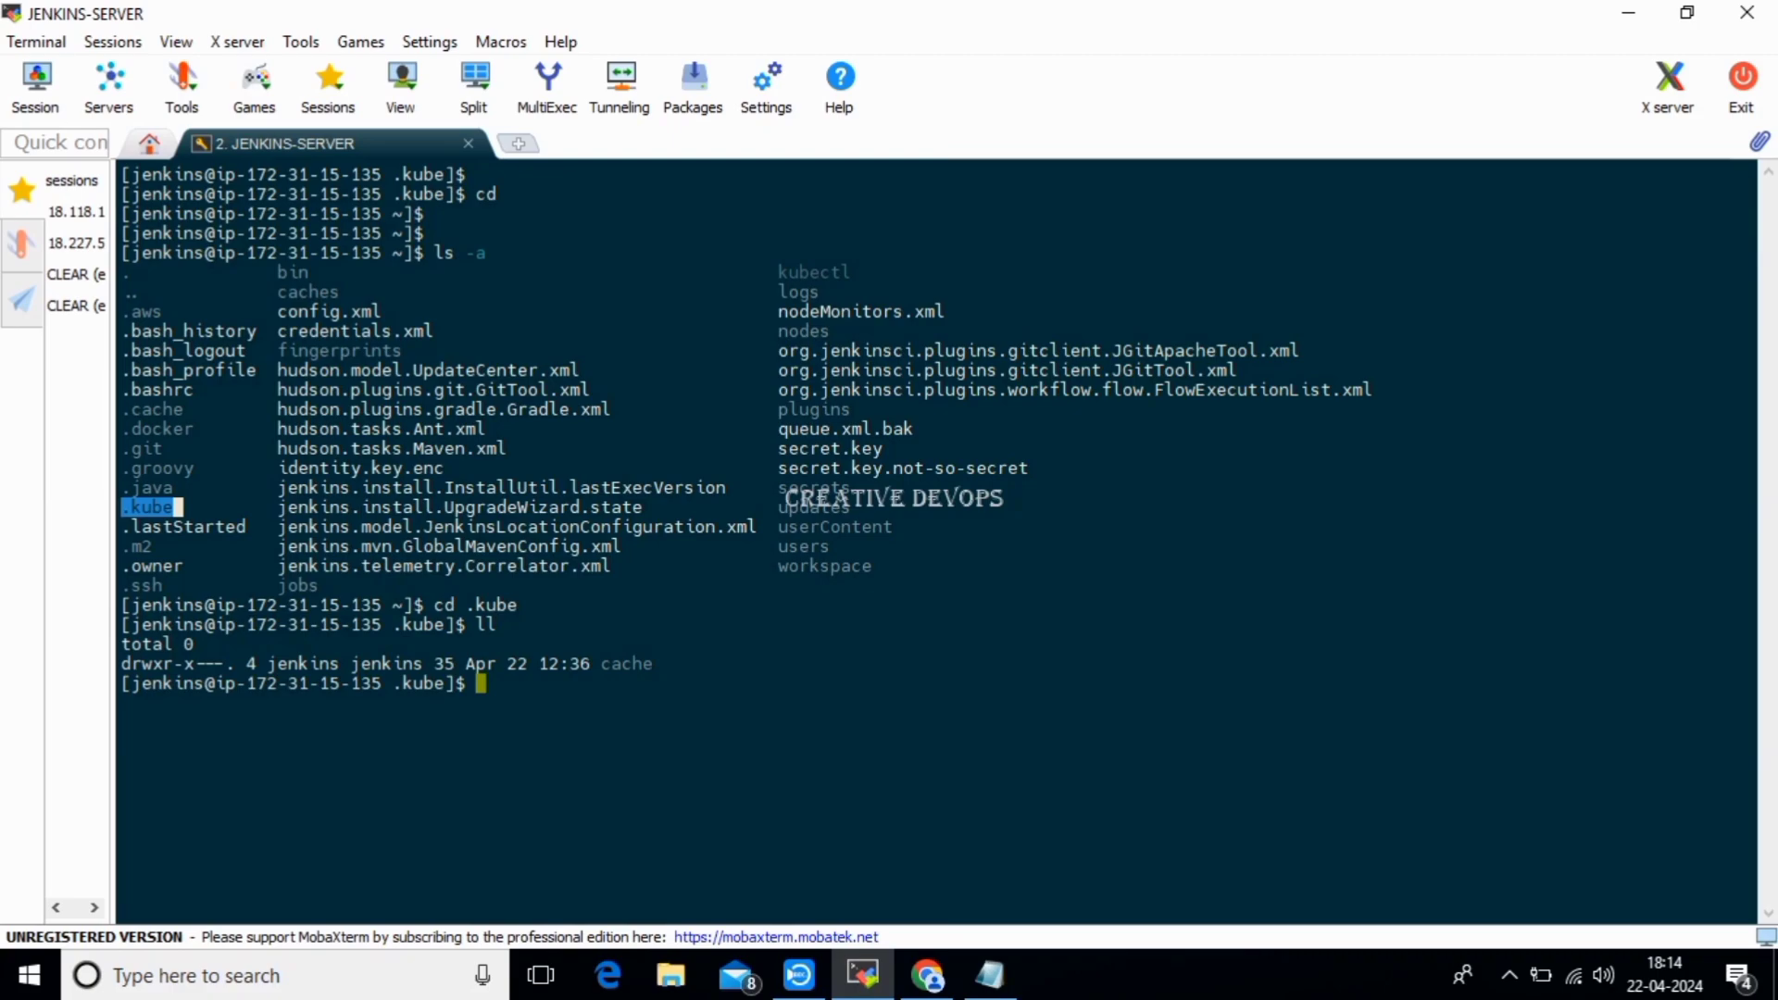
Clear the terminal and go back to the jenkins home directory with 'cd'.
text(clear)
key(Return)
key(Return)
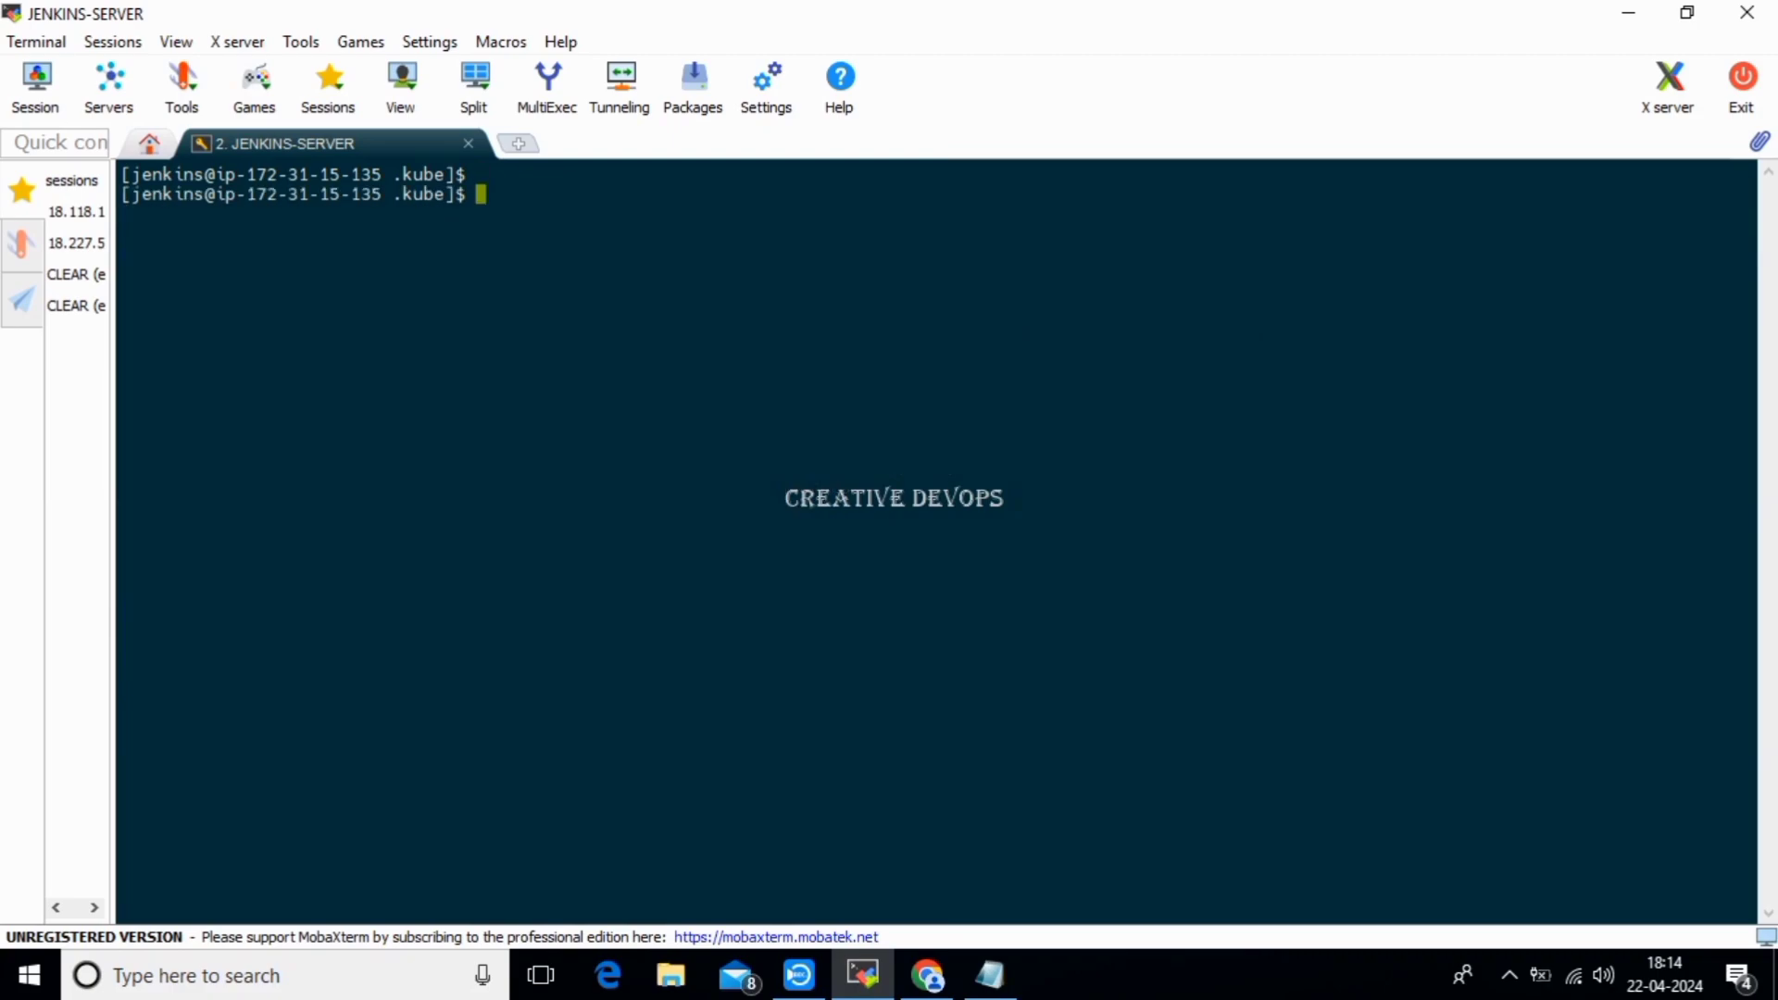
text(cd)
key(Return)
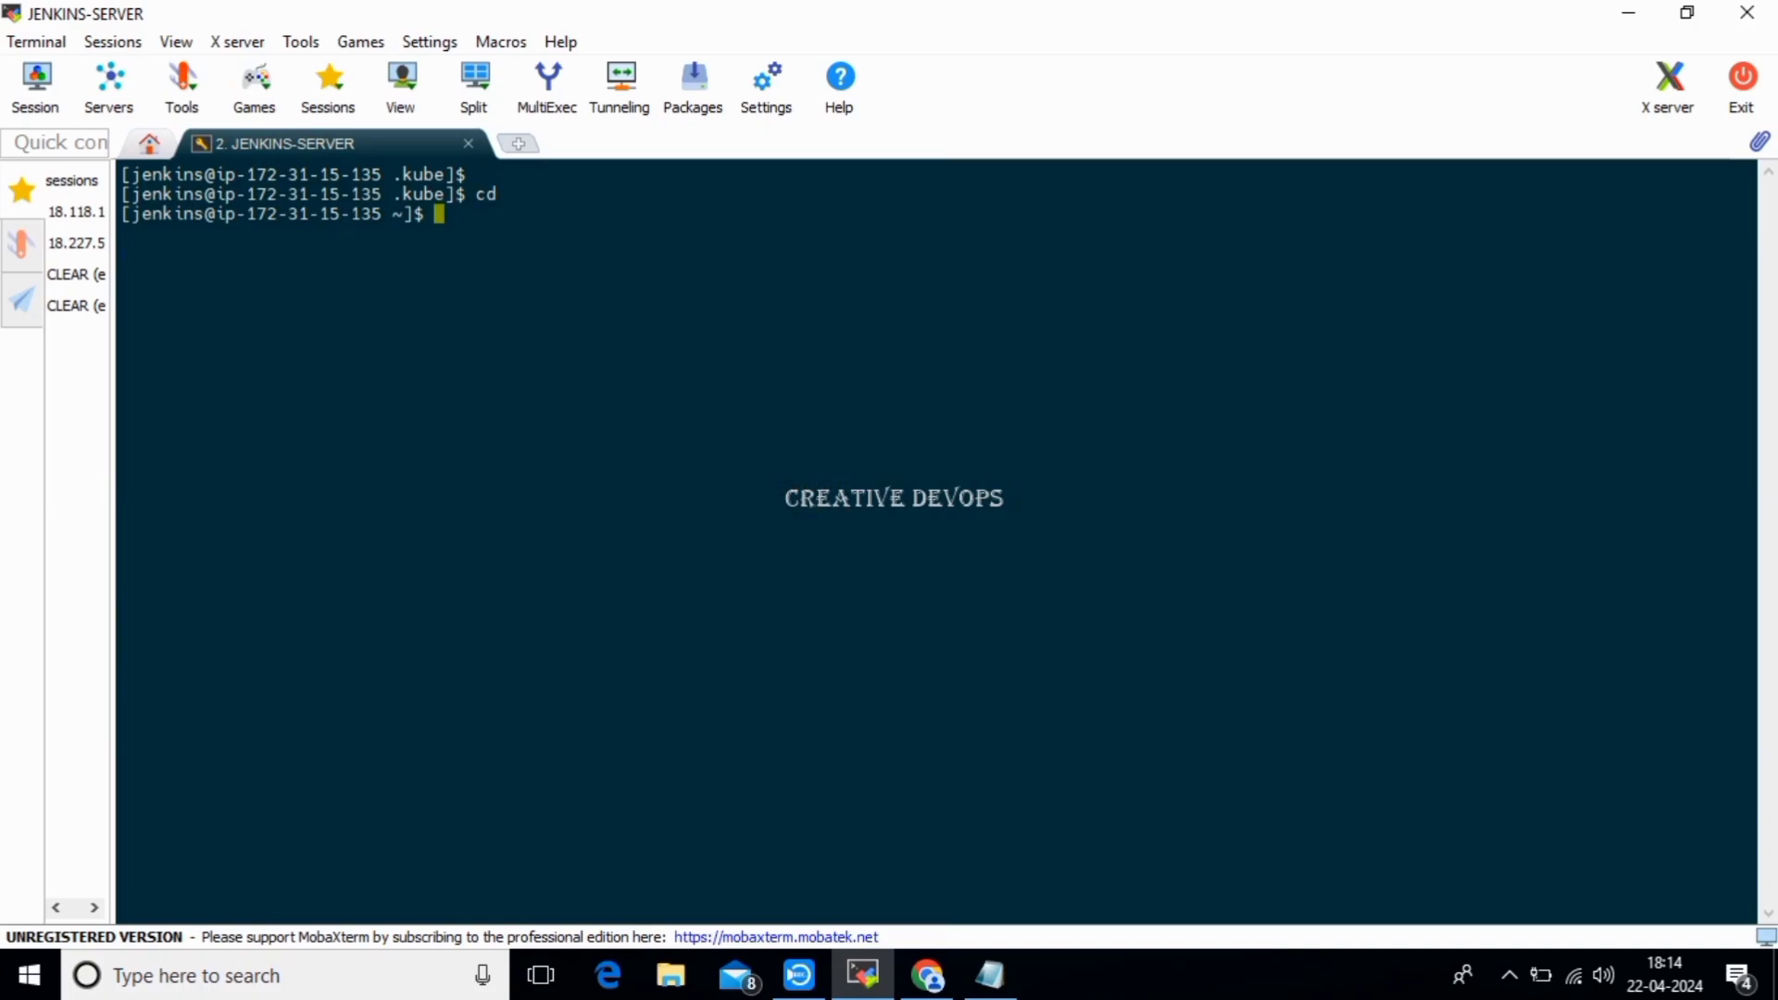
Run 'aws configure' in the jenkins shell to reach the Access Key ID prompt.
text(aws configure)
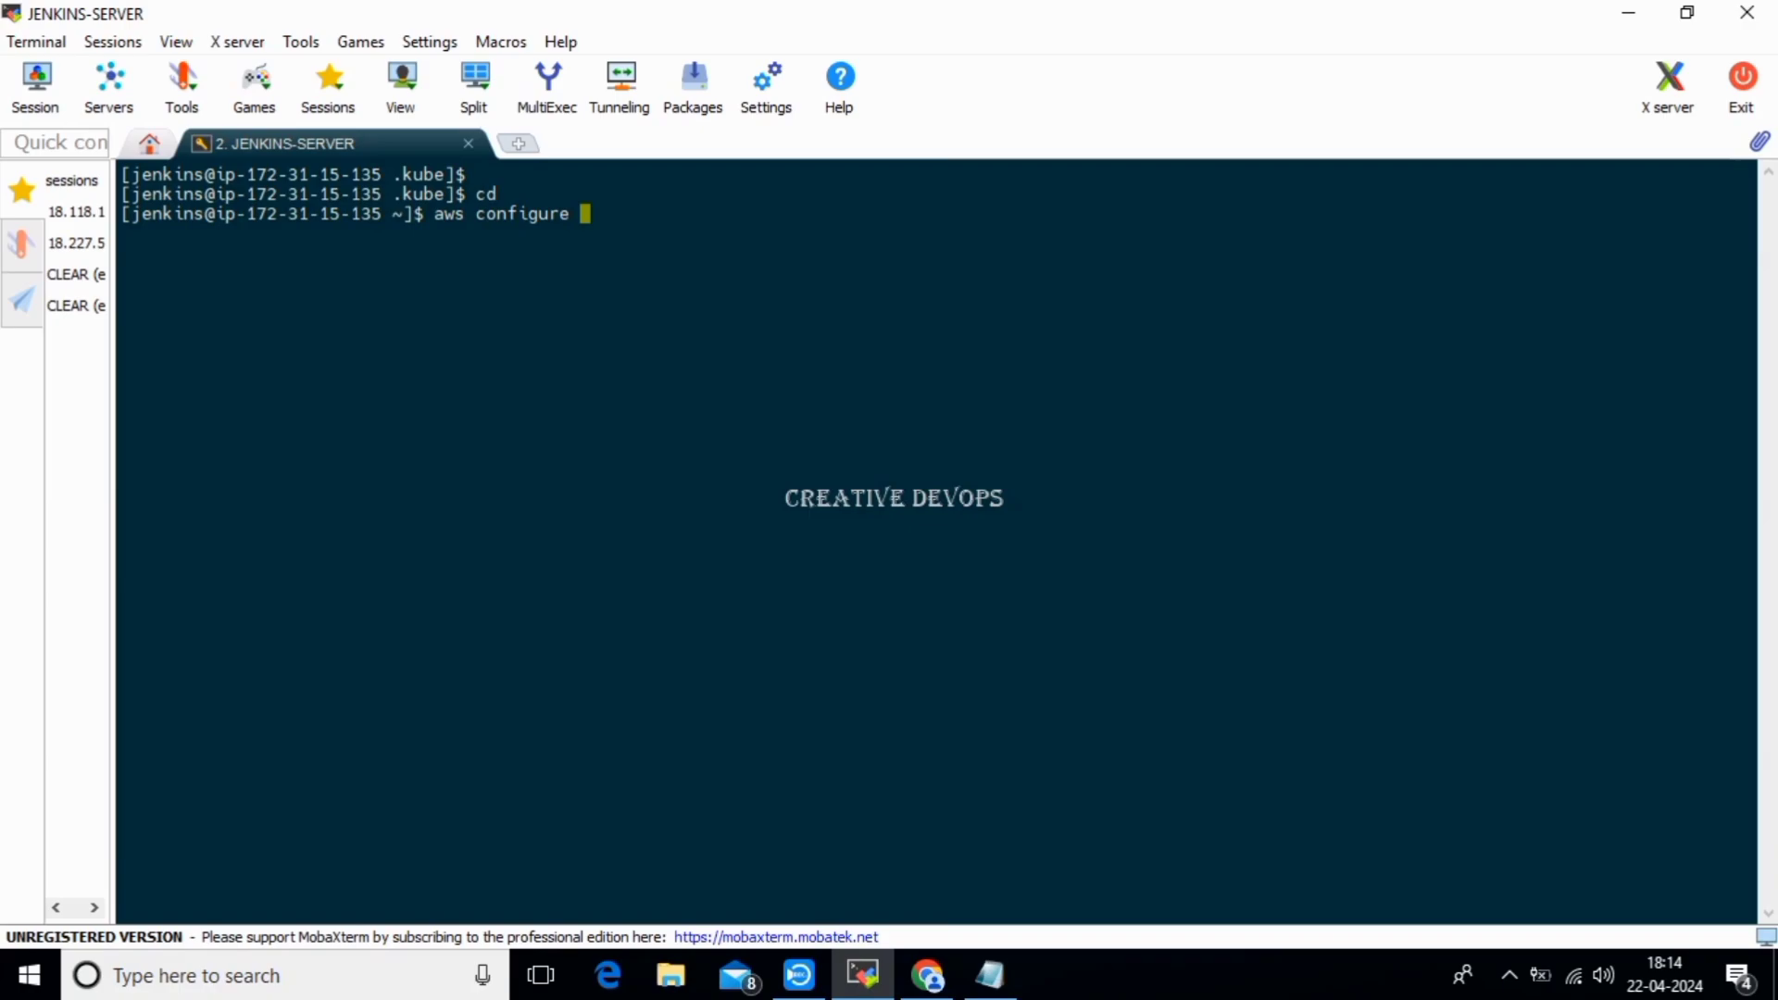
key(Return)
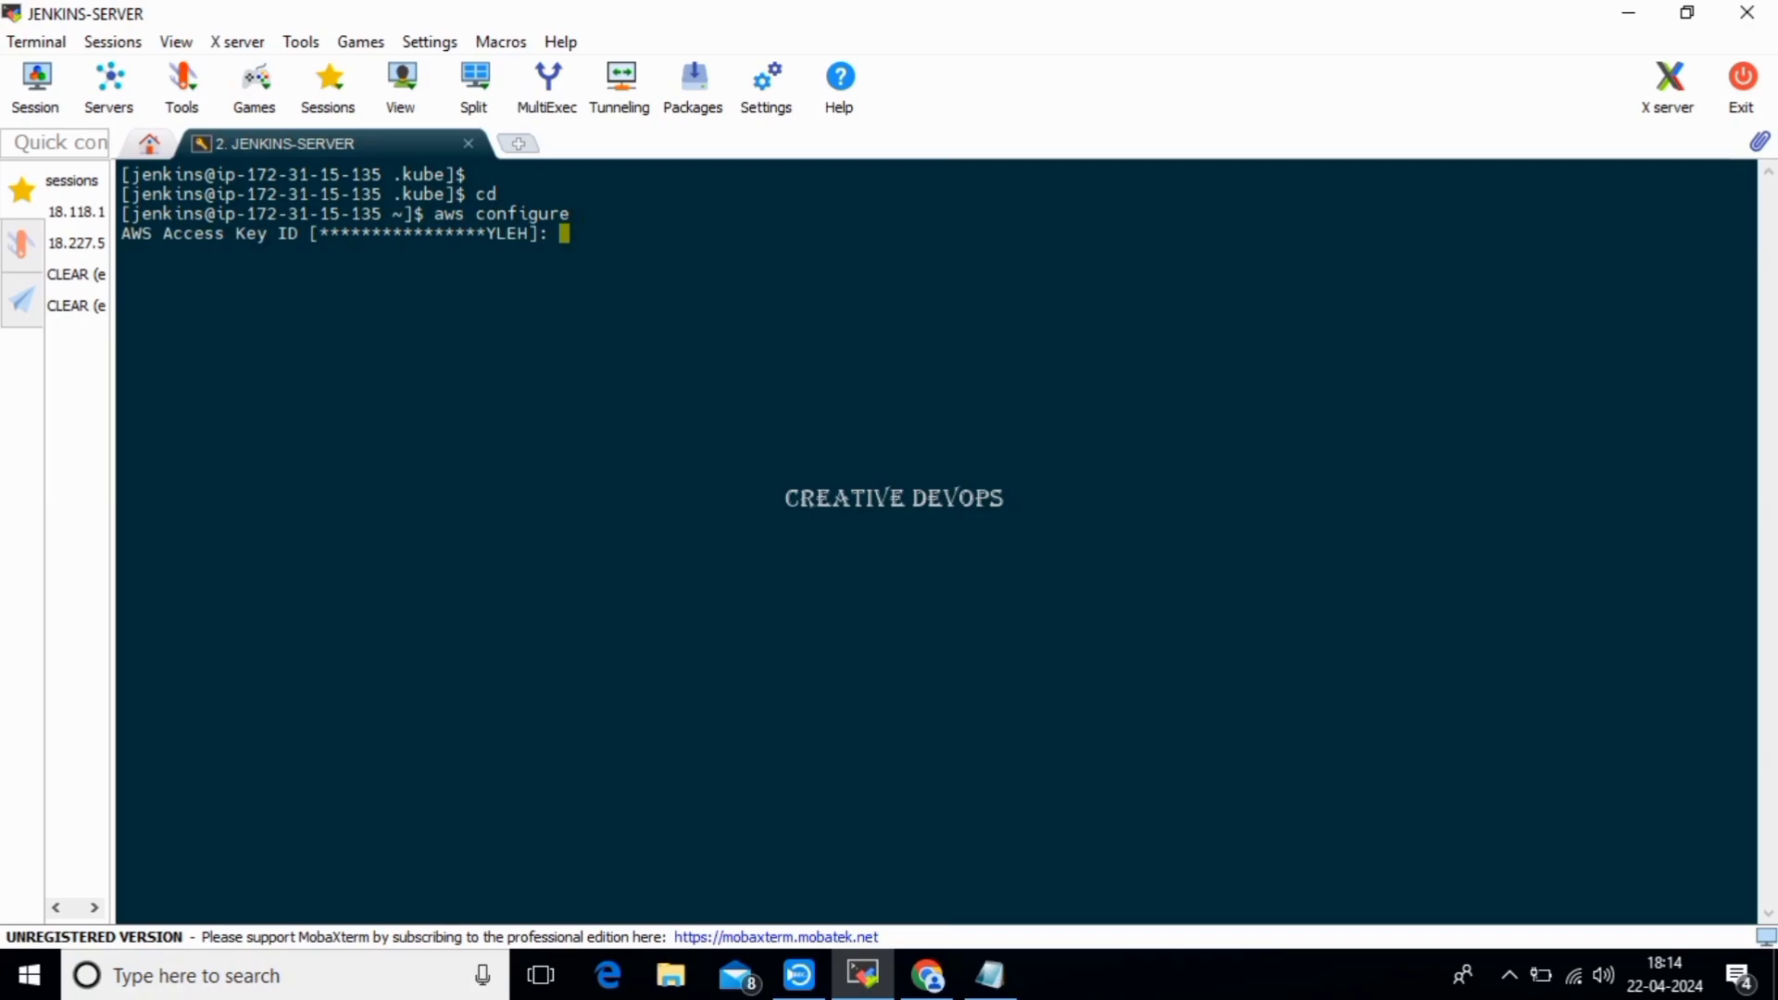
In Chrome, abandon the unfinished role creation and return to the IAM home page.
click(927, 975)
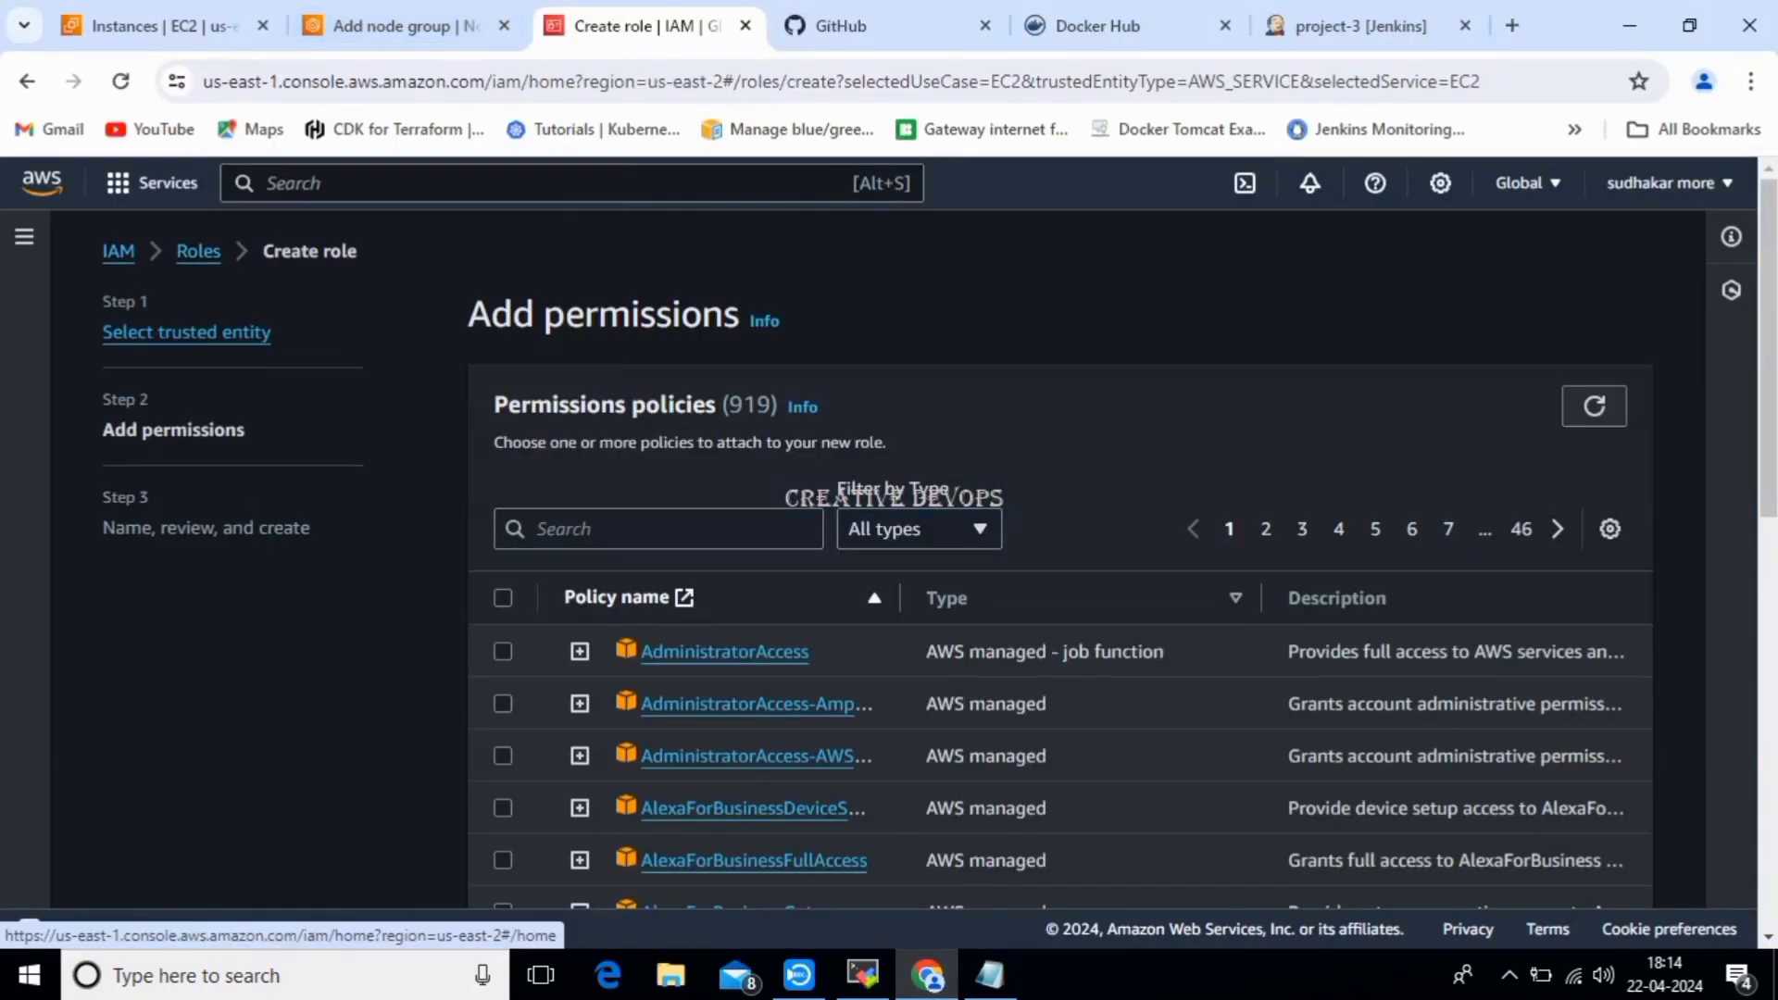
click(118, 251)
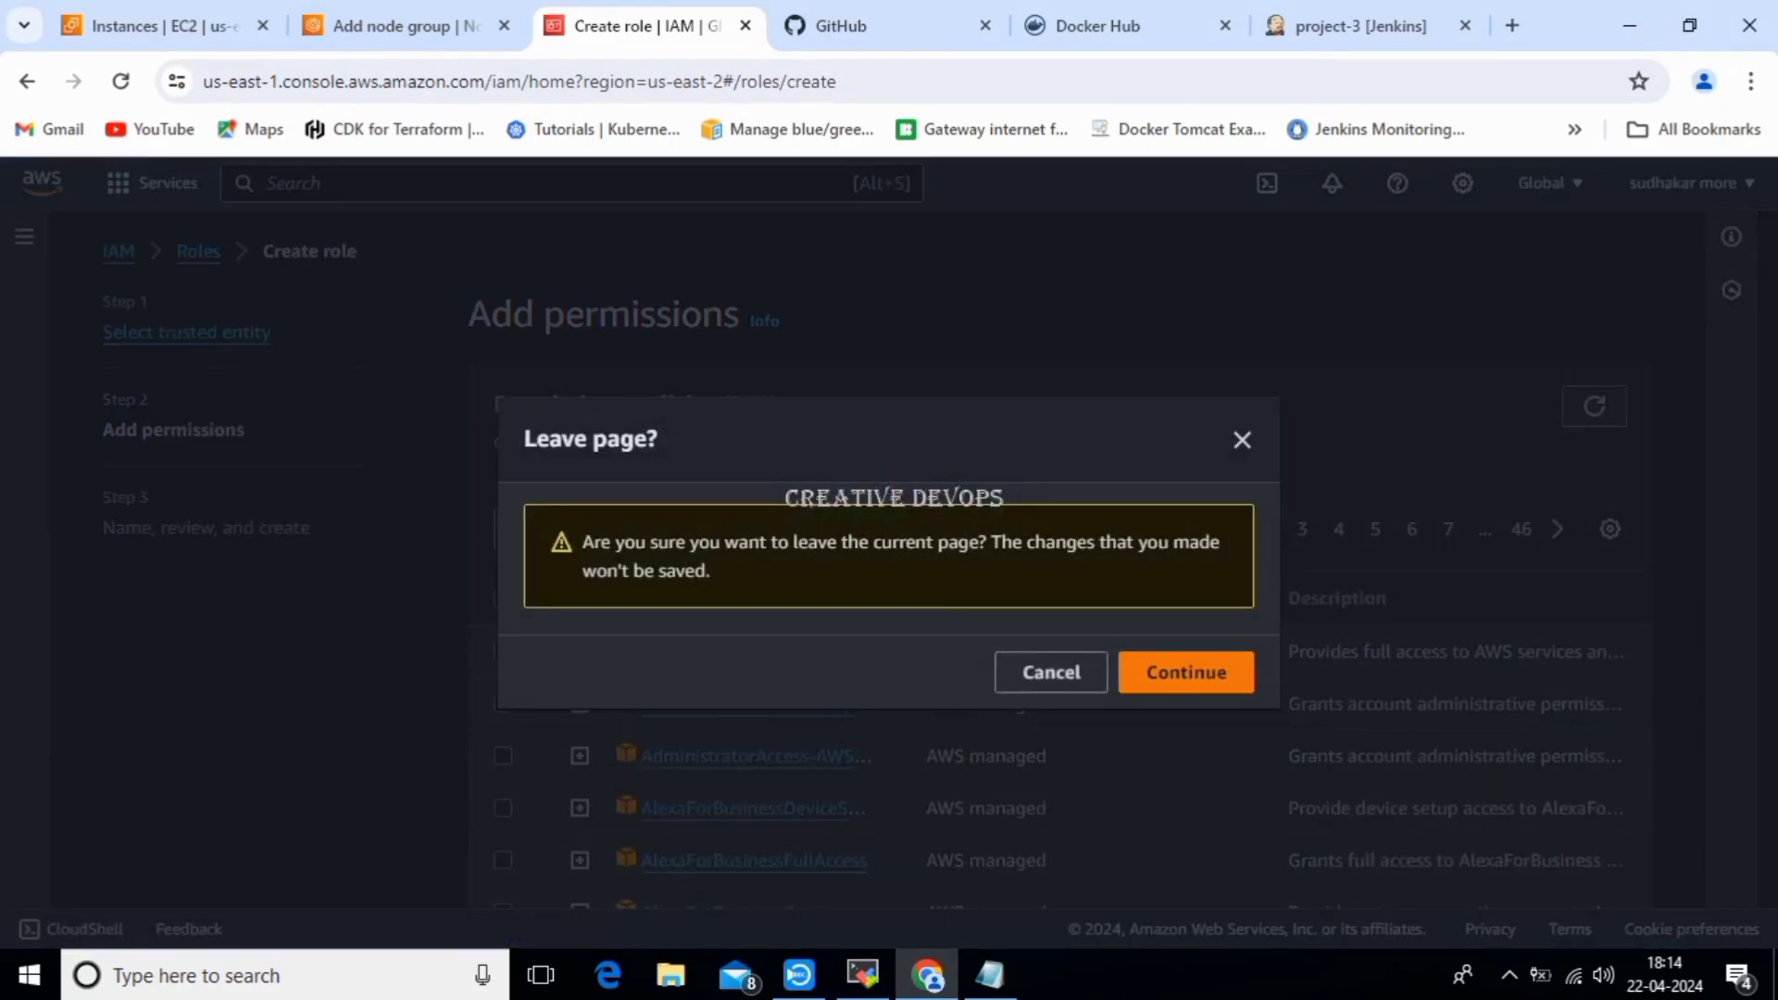
click(1186, 672)
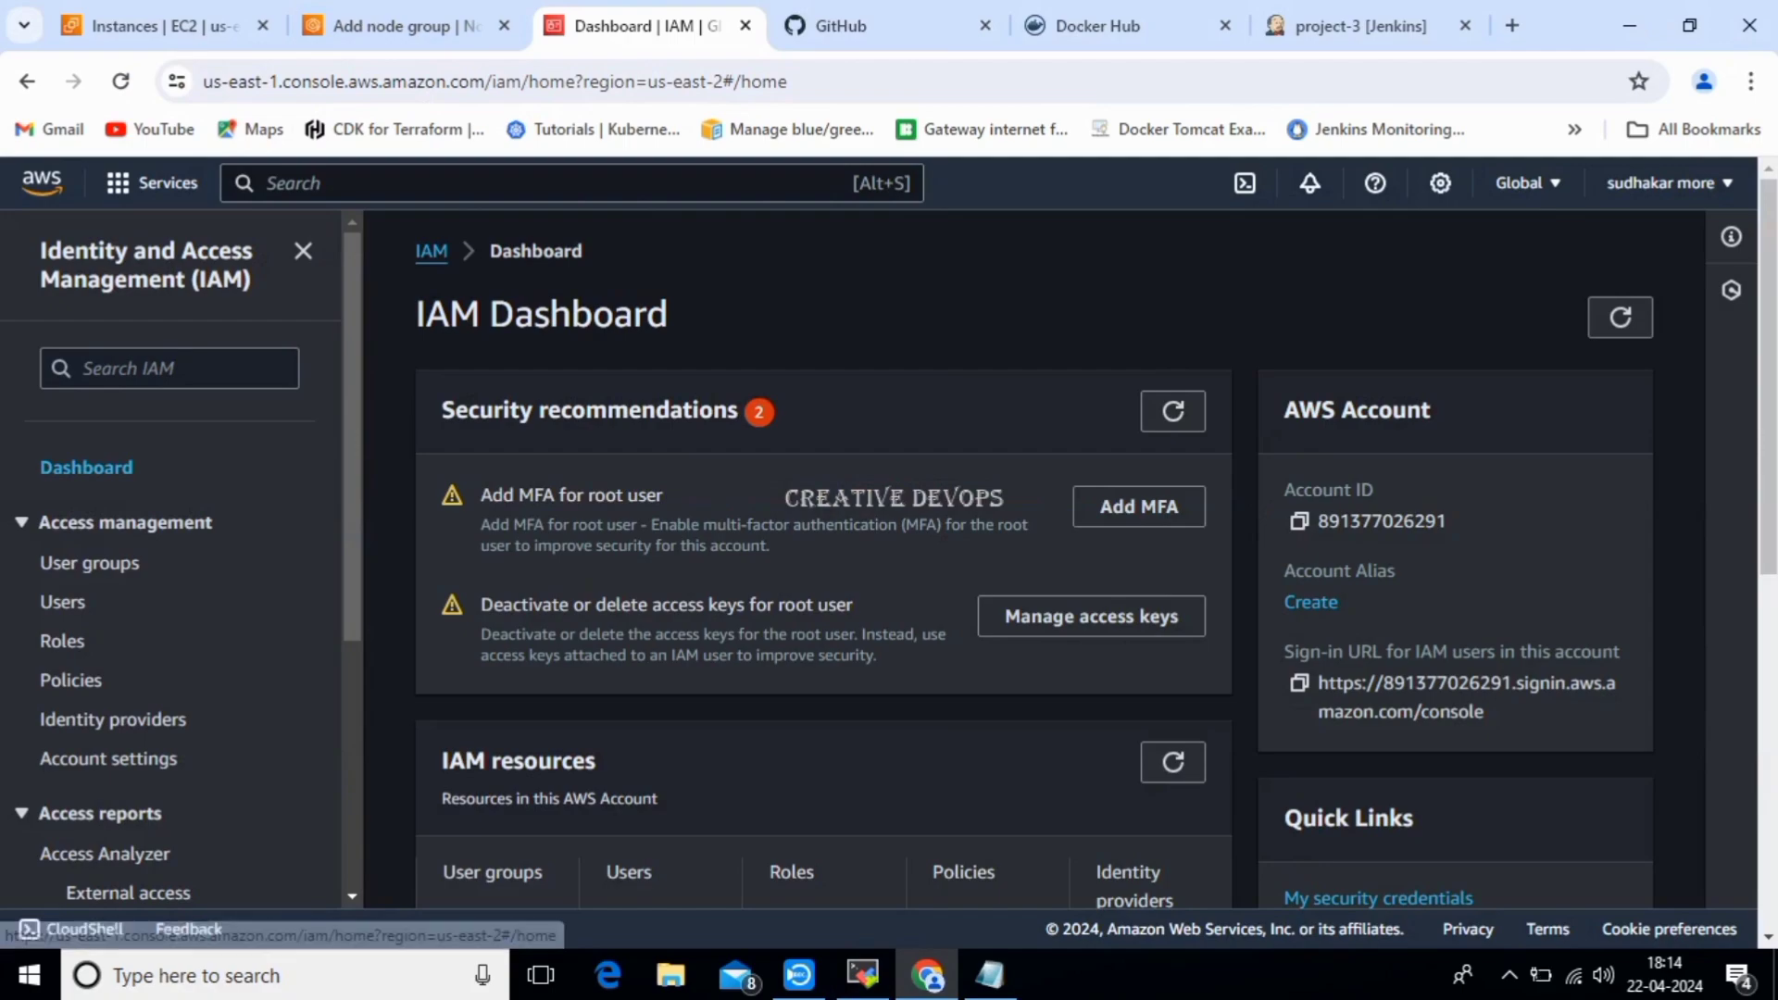
Open My security credentials from the IAM Quick Links.
scroll(1083, 556, down, 3)
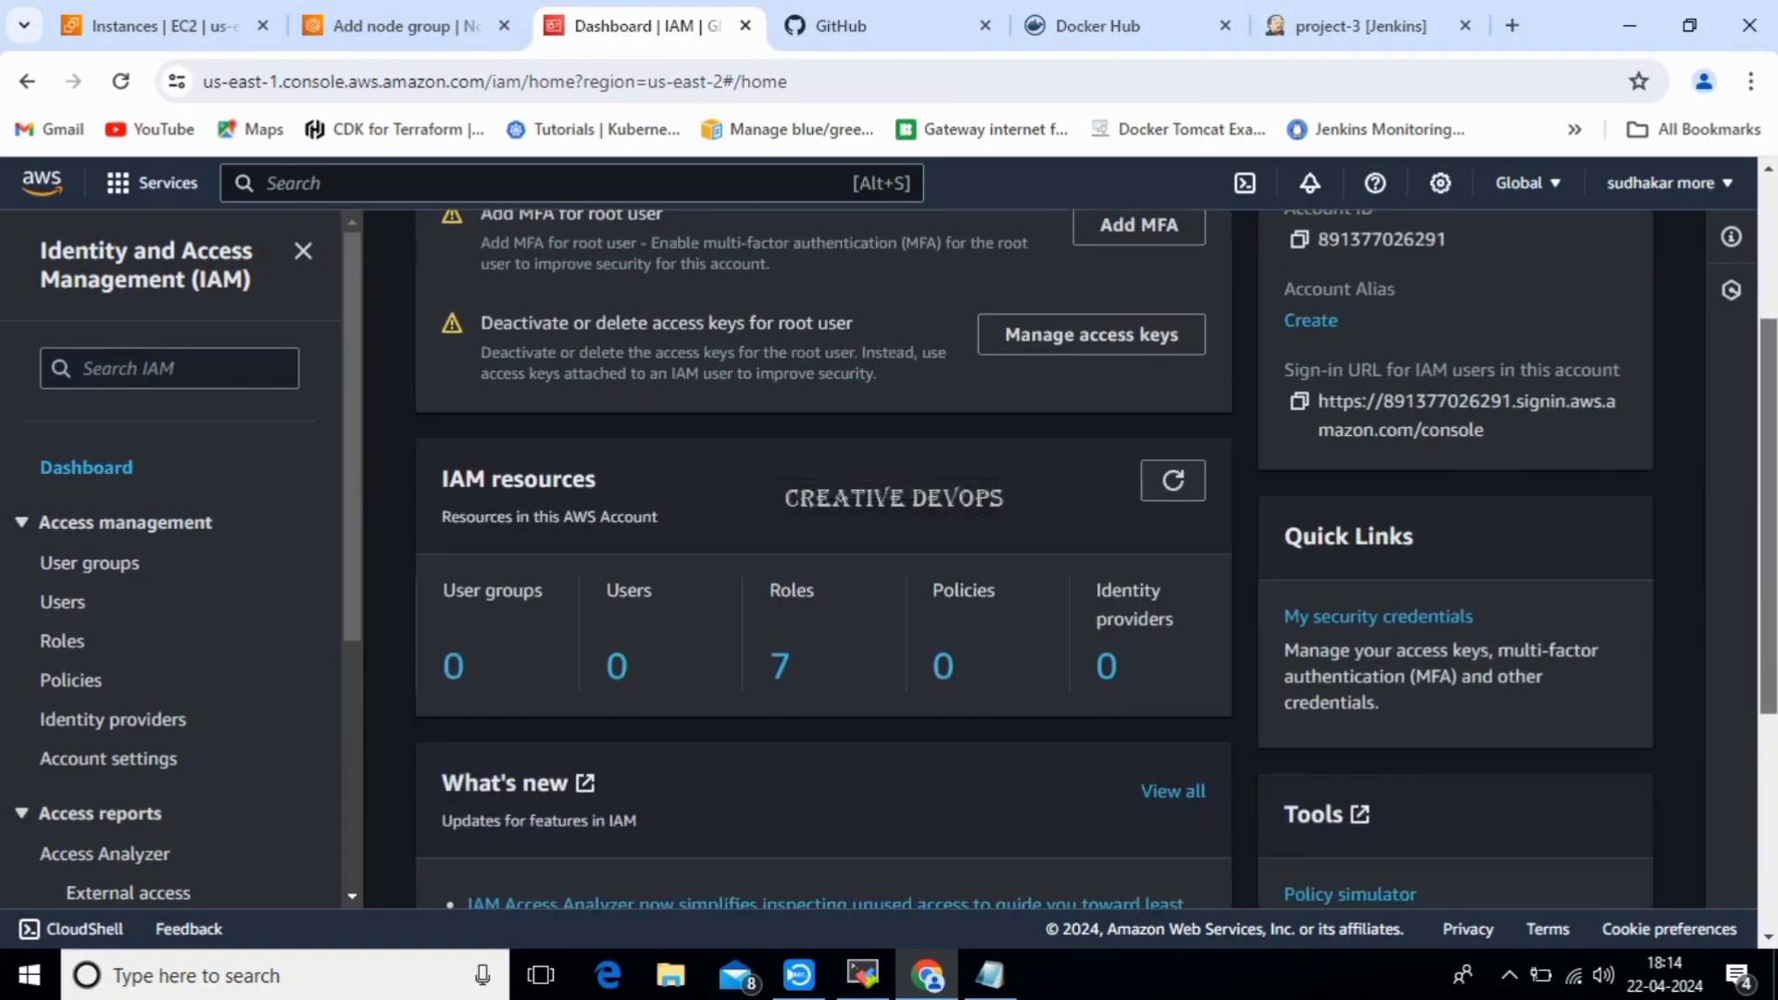
drag(1283, 537, 1414, 537)
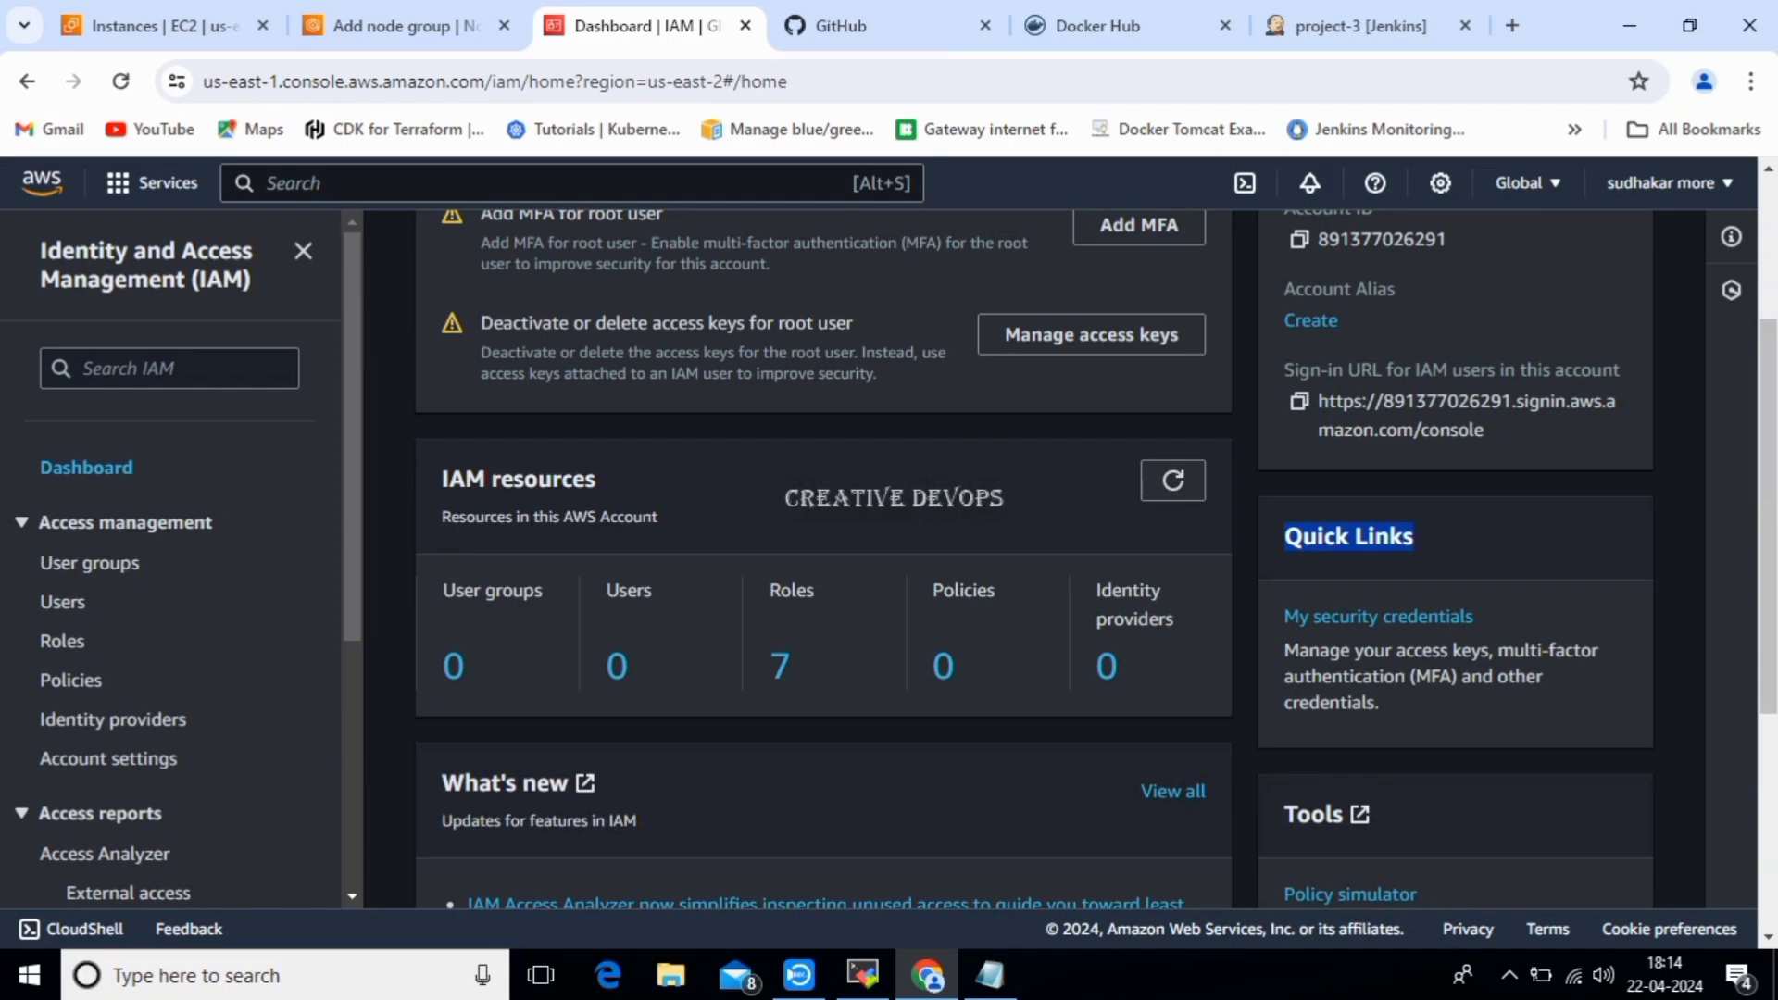
click(1431, 544)
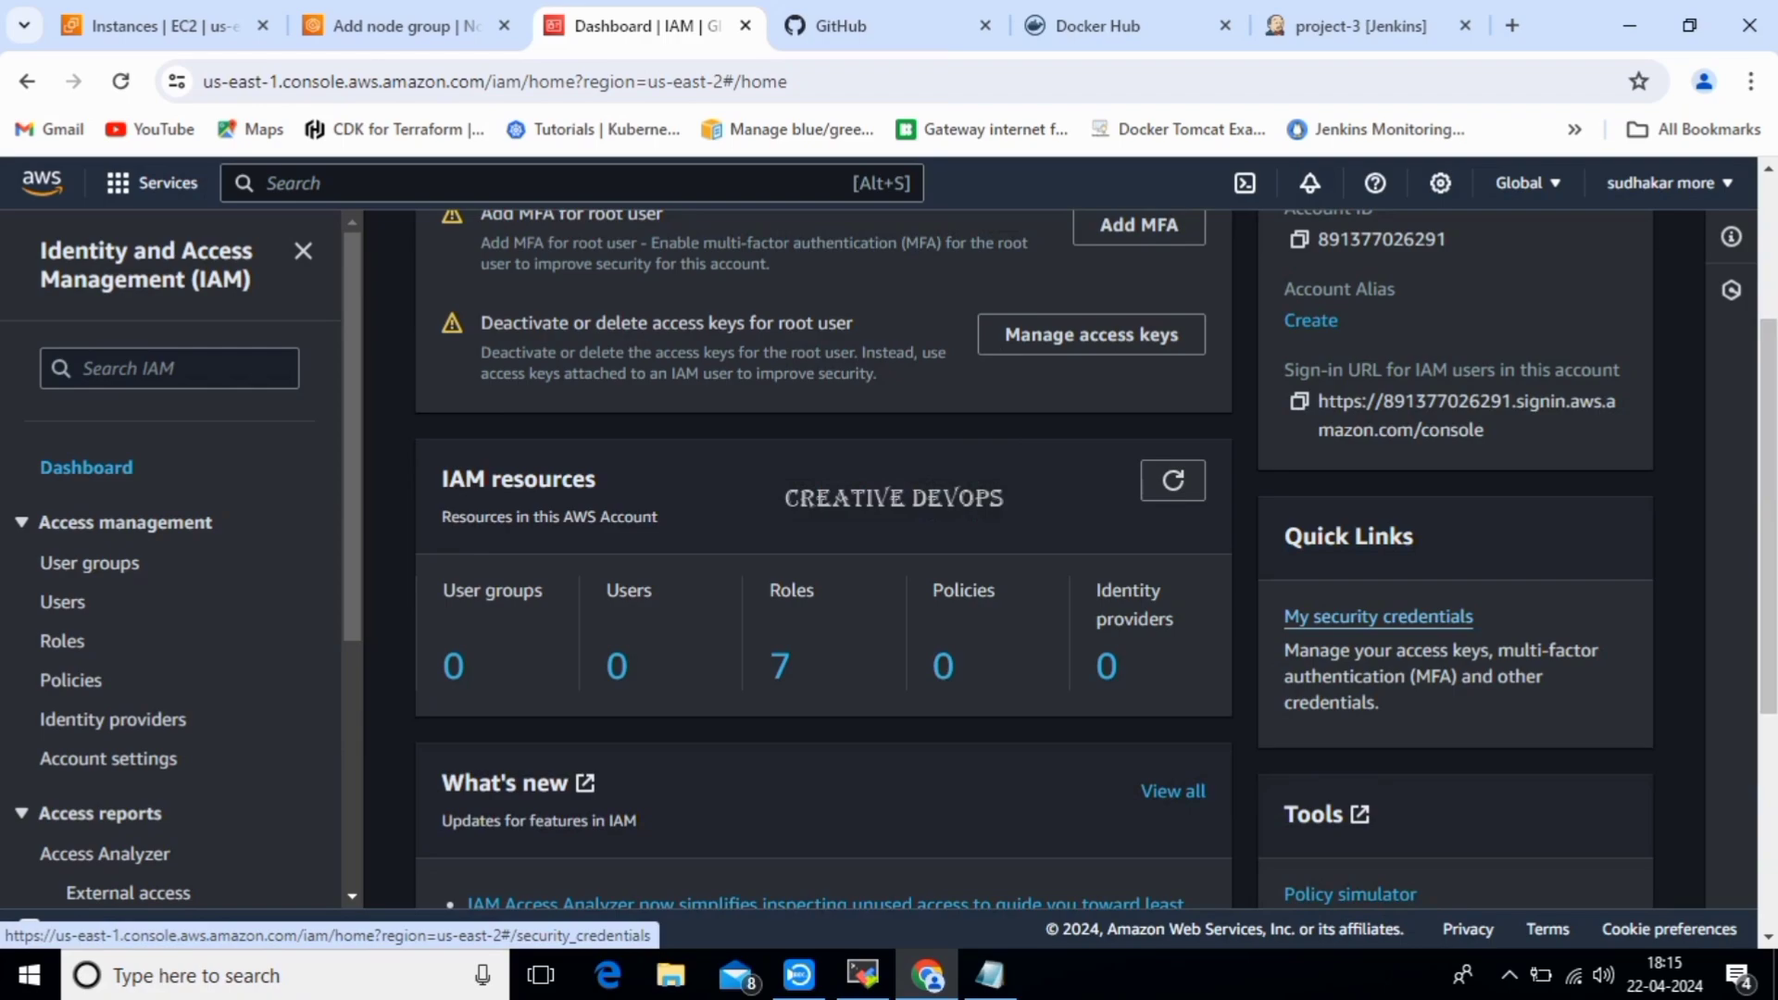
click(1378, 616)
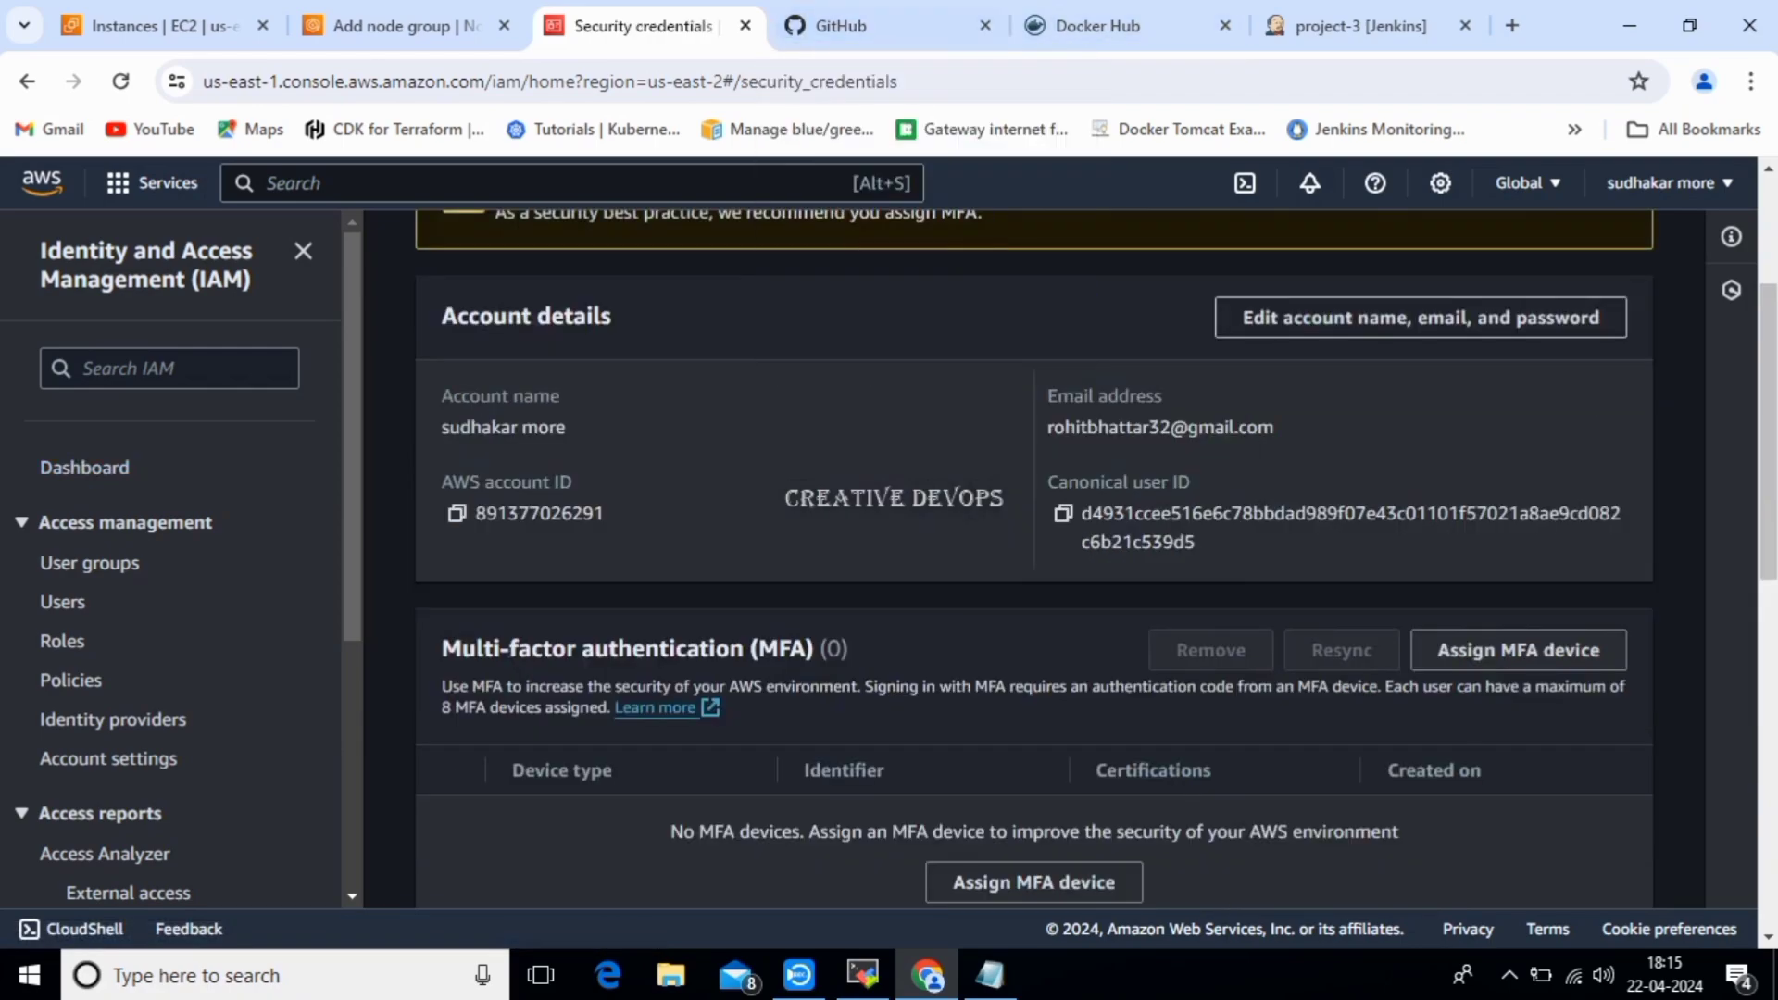
Find the single Active access key, select it, and view its Actions menu without changes.
scroll(1035, 555, up, 3)
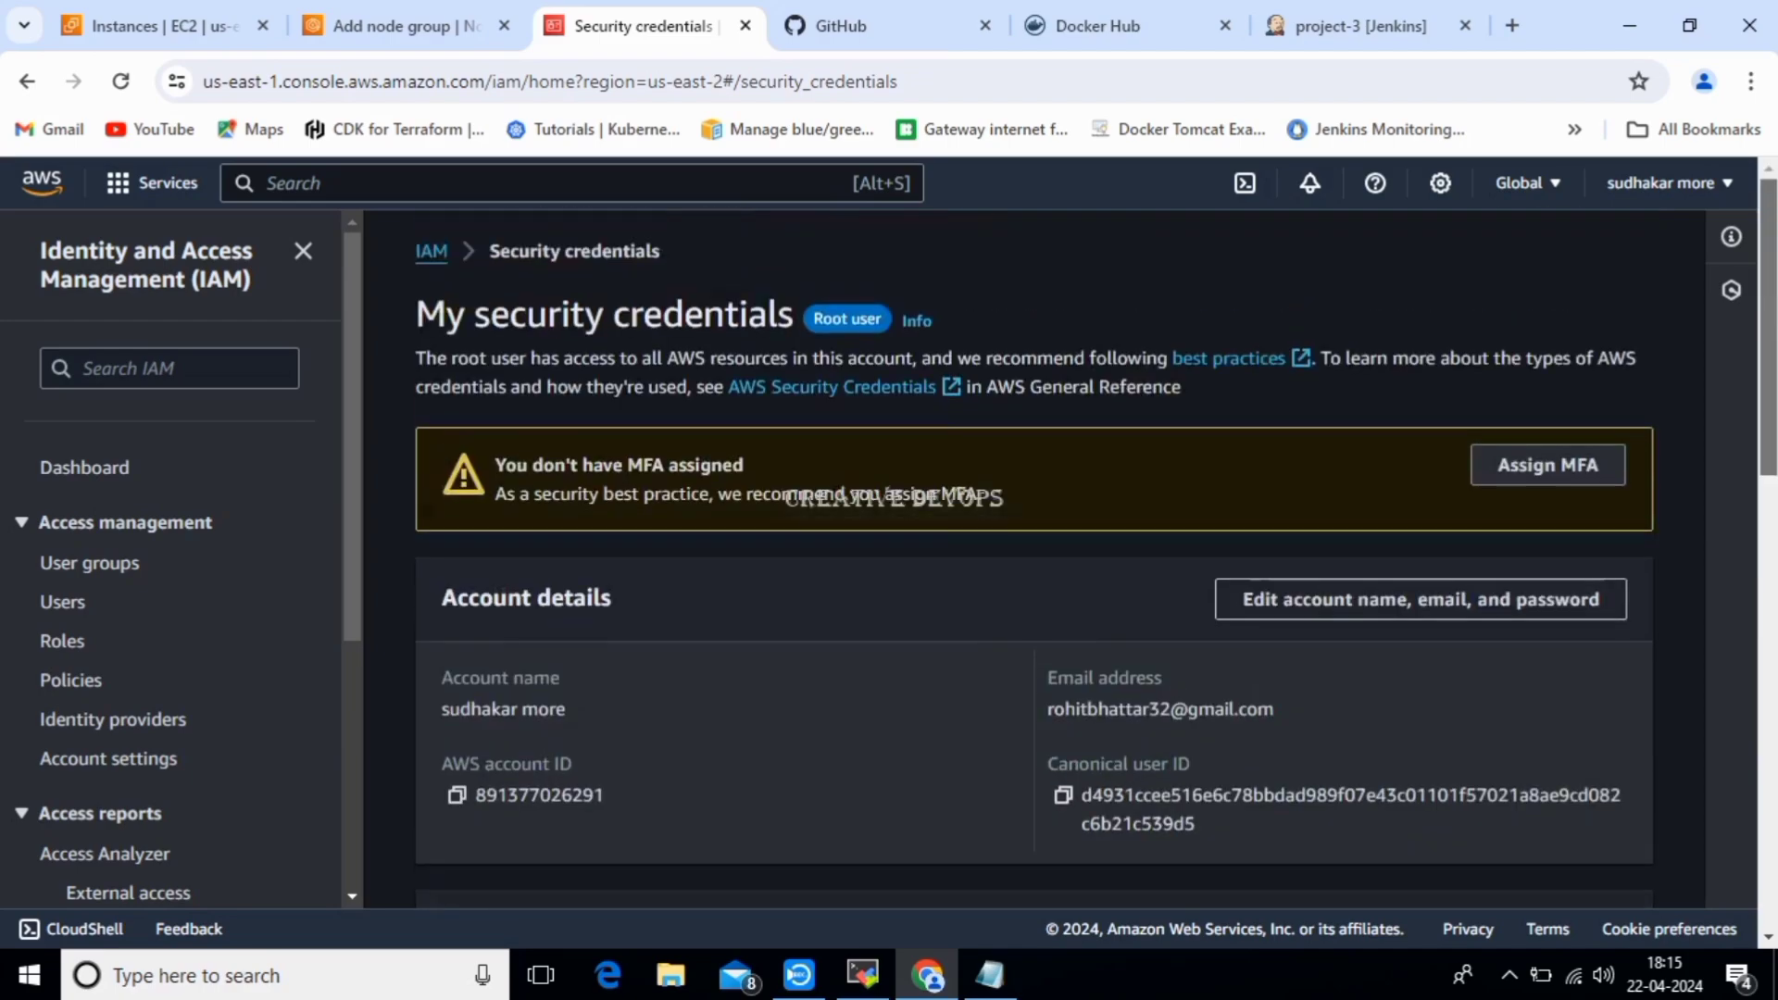
scroll(1035, 556, down, 3)
scroll(1034, 556, down, 6)
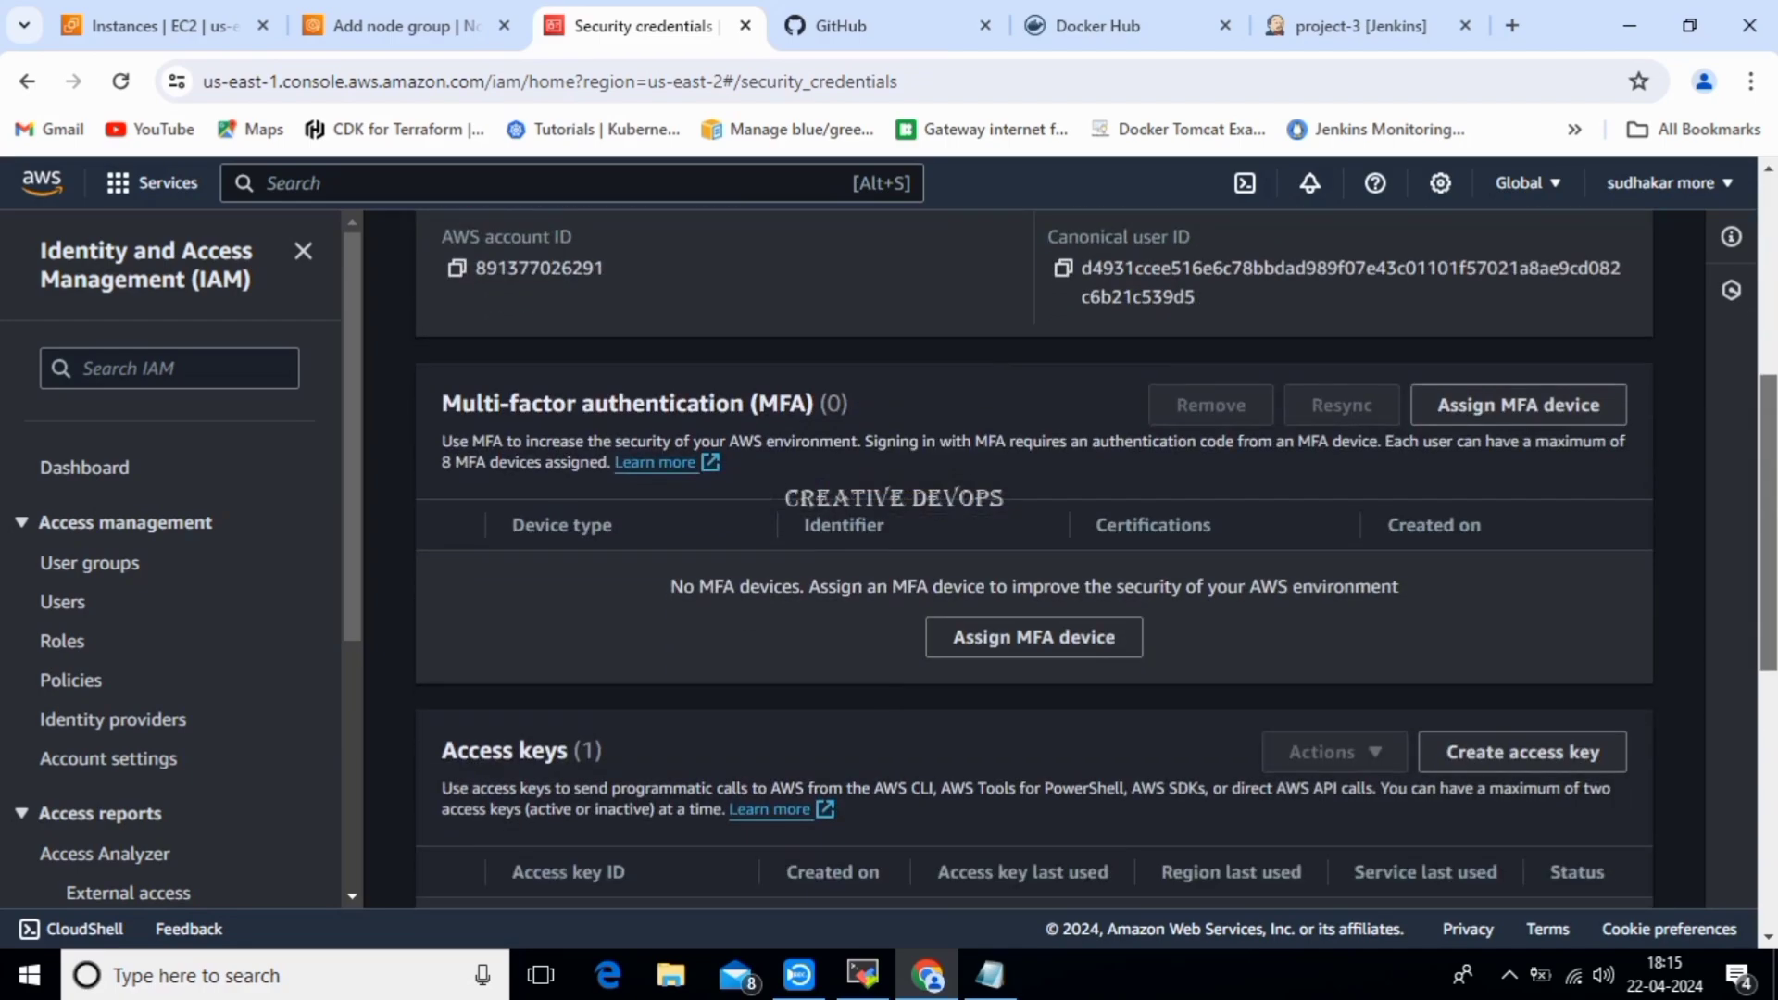
scroll(1034, 556, down, 1)
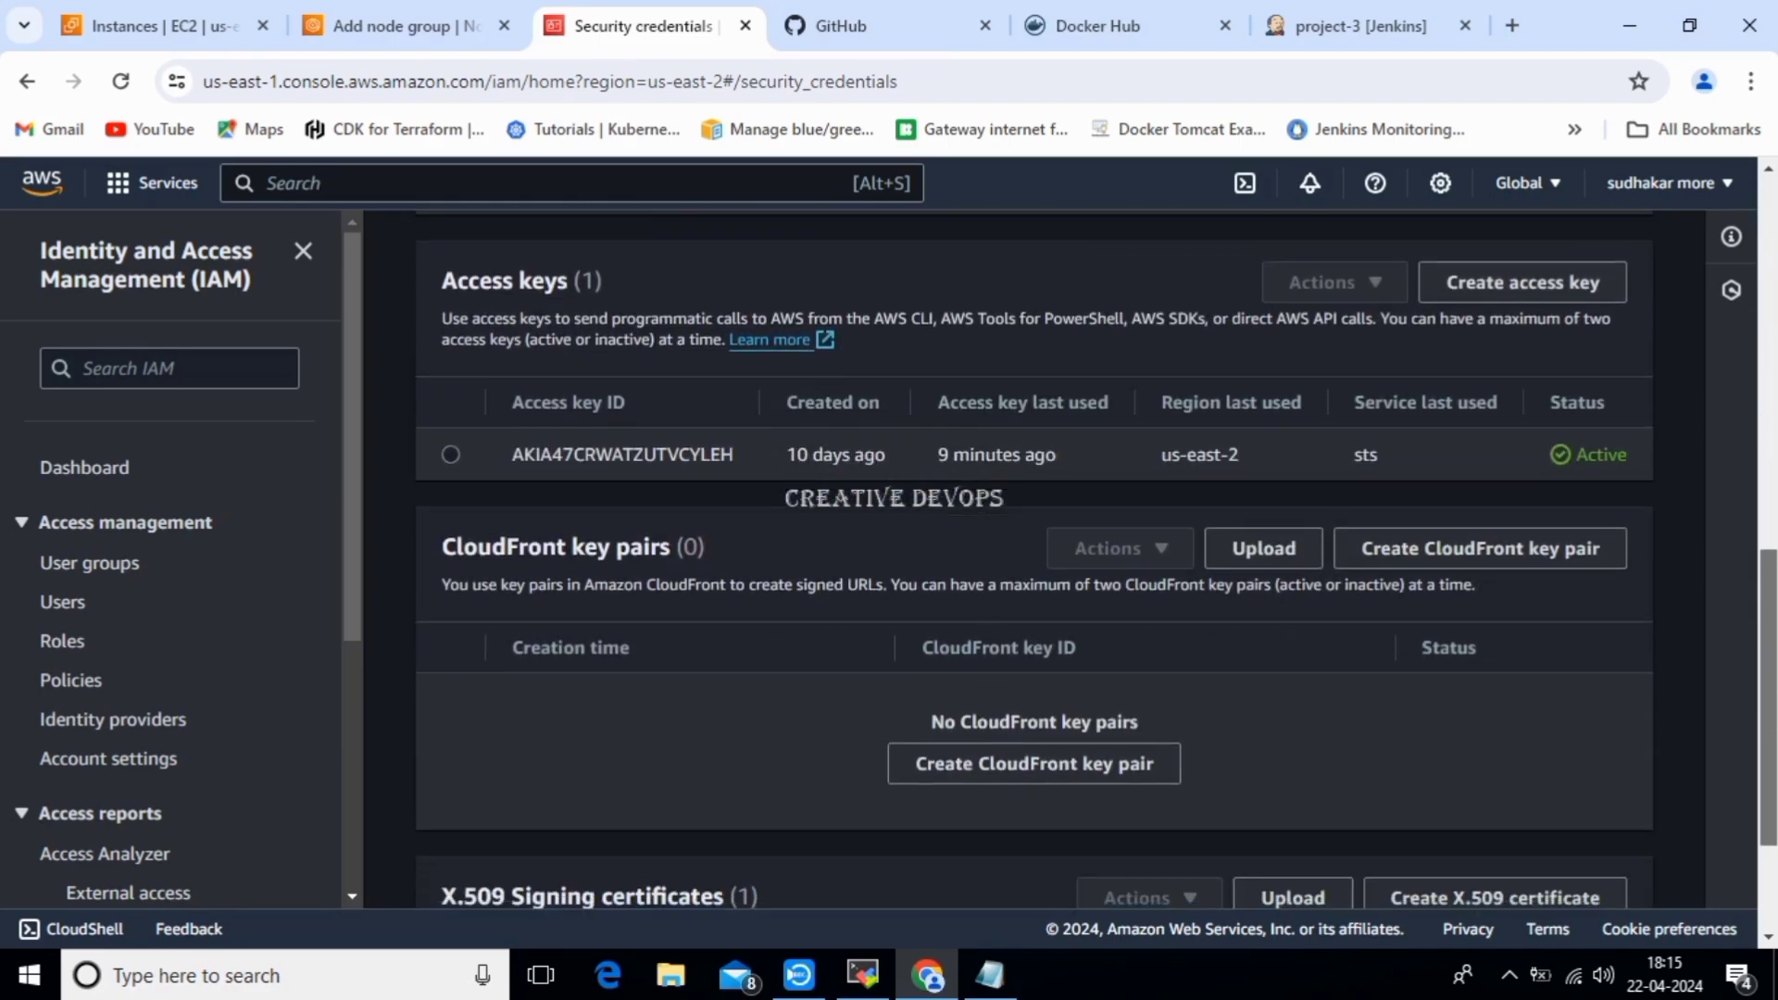
drag(441, 280, 567, 280)
click(557, 282)
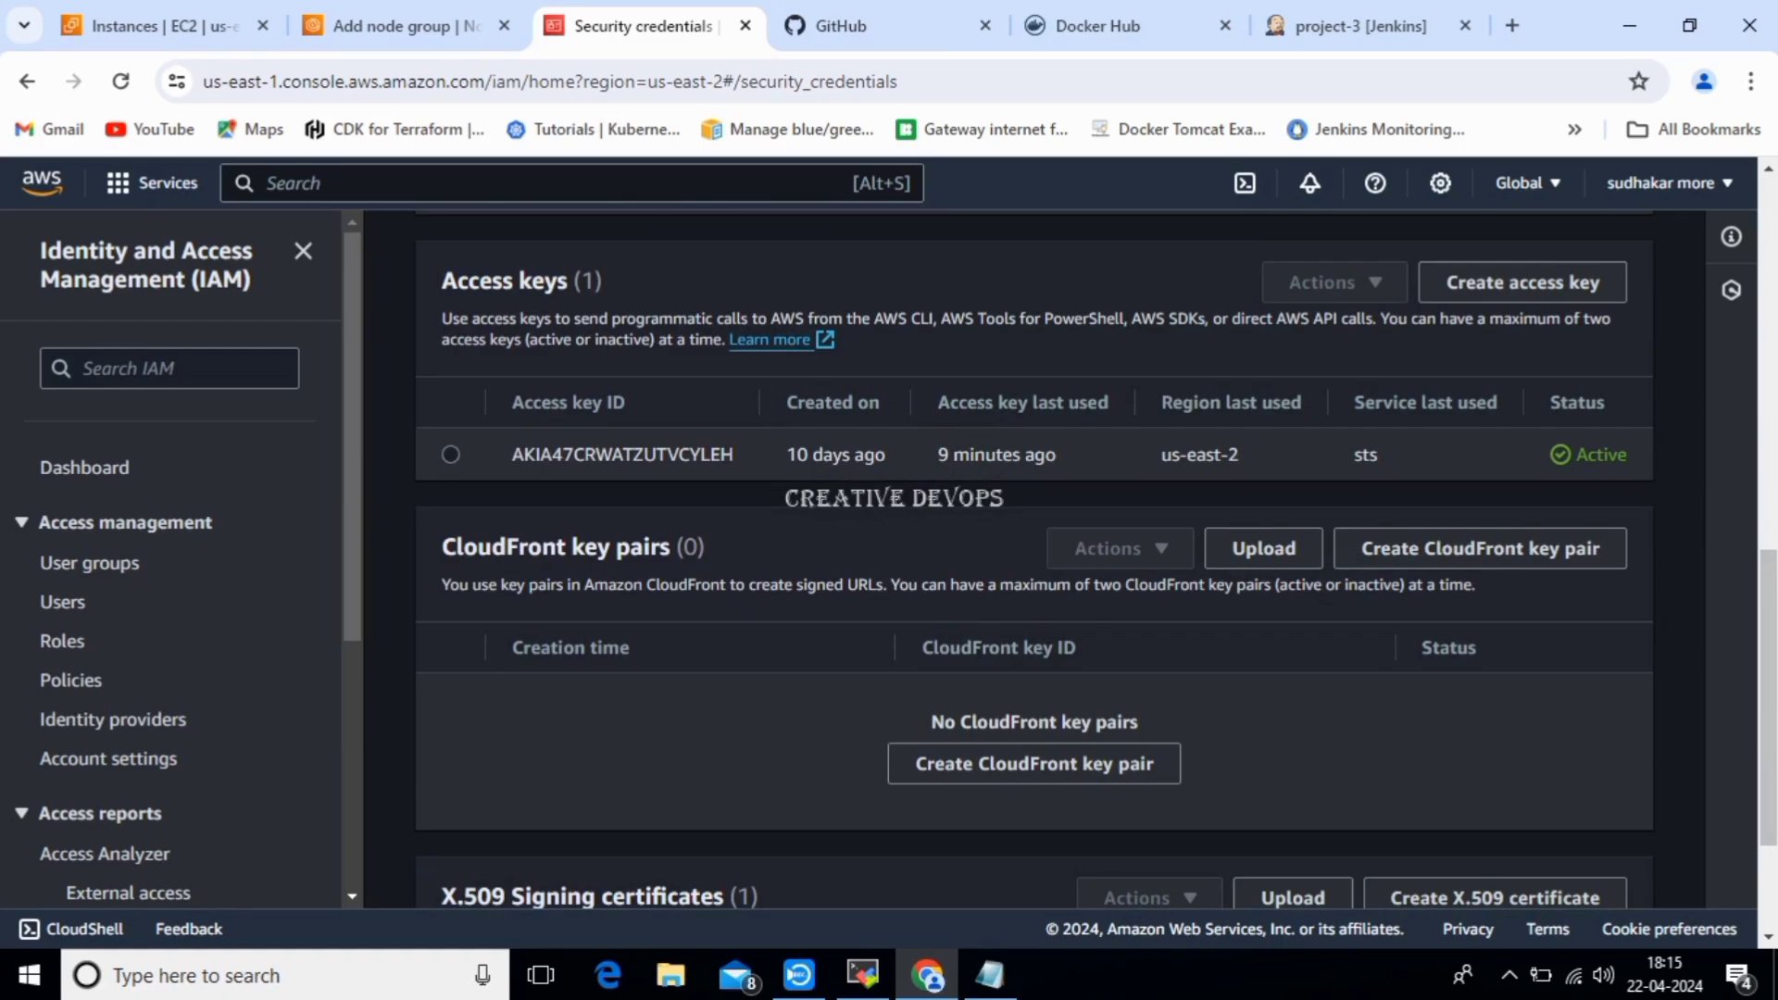
double_click(622, 454)
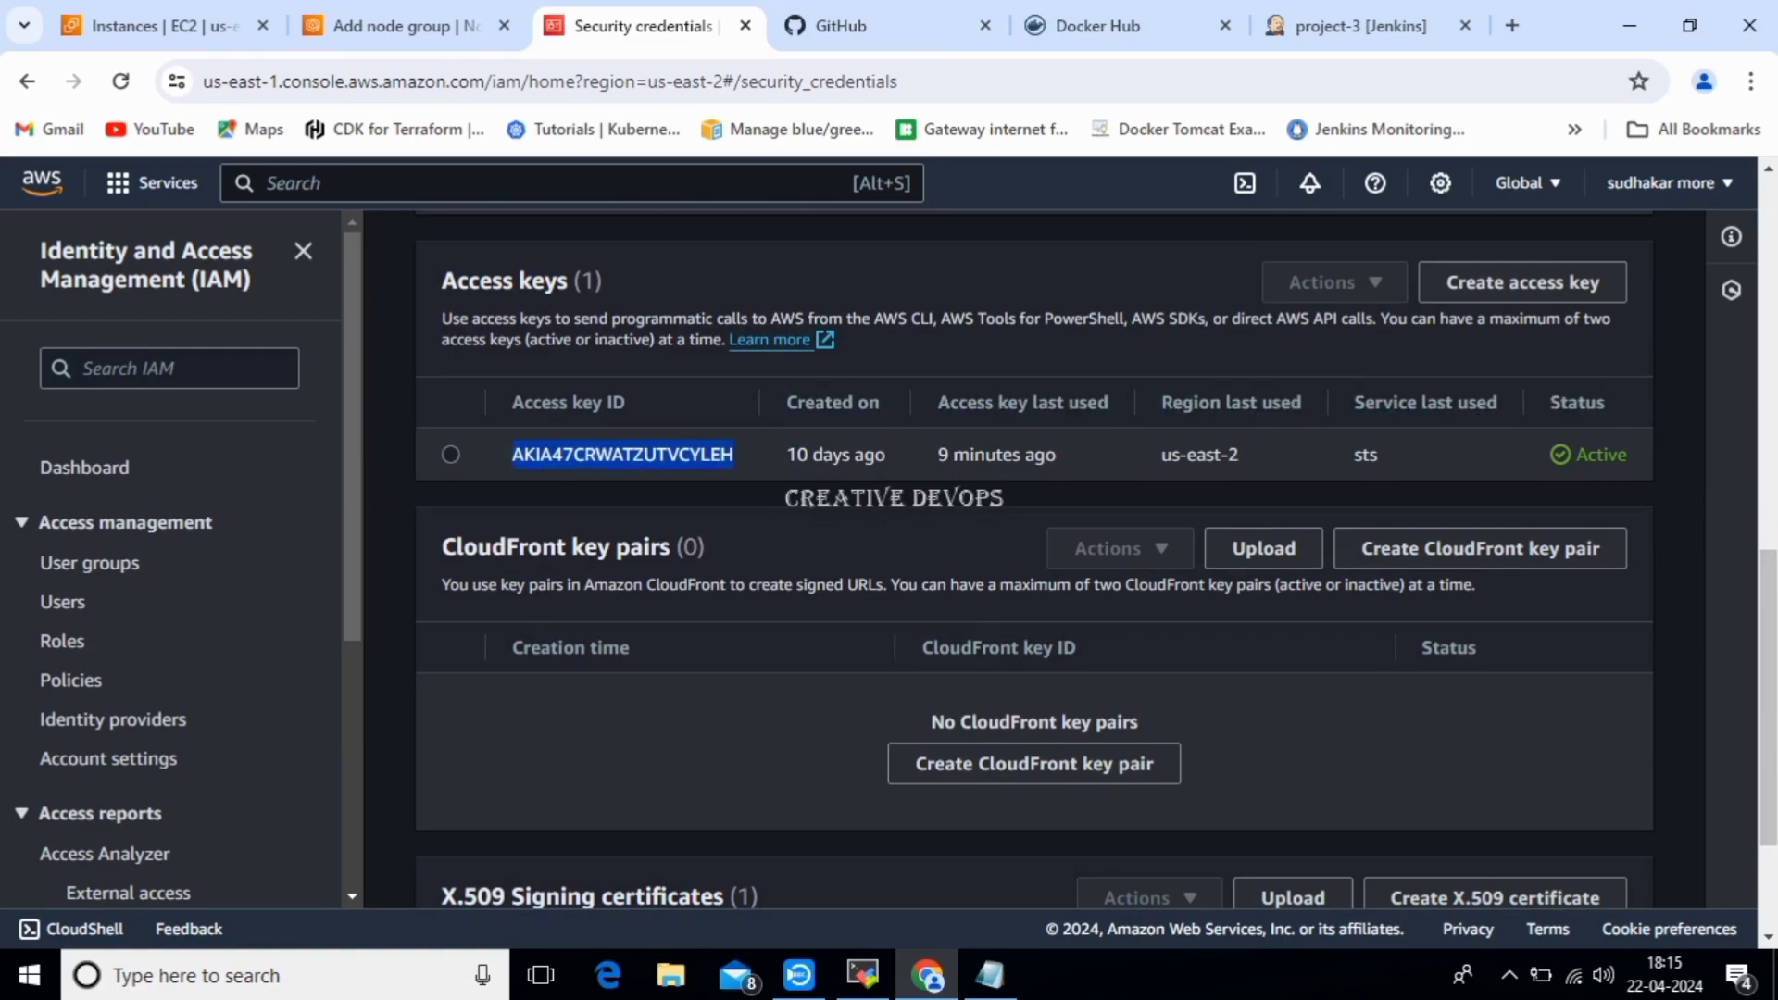
click(623, 455)
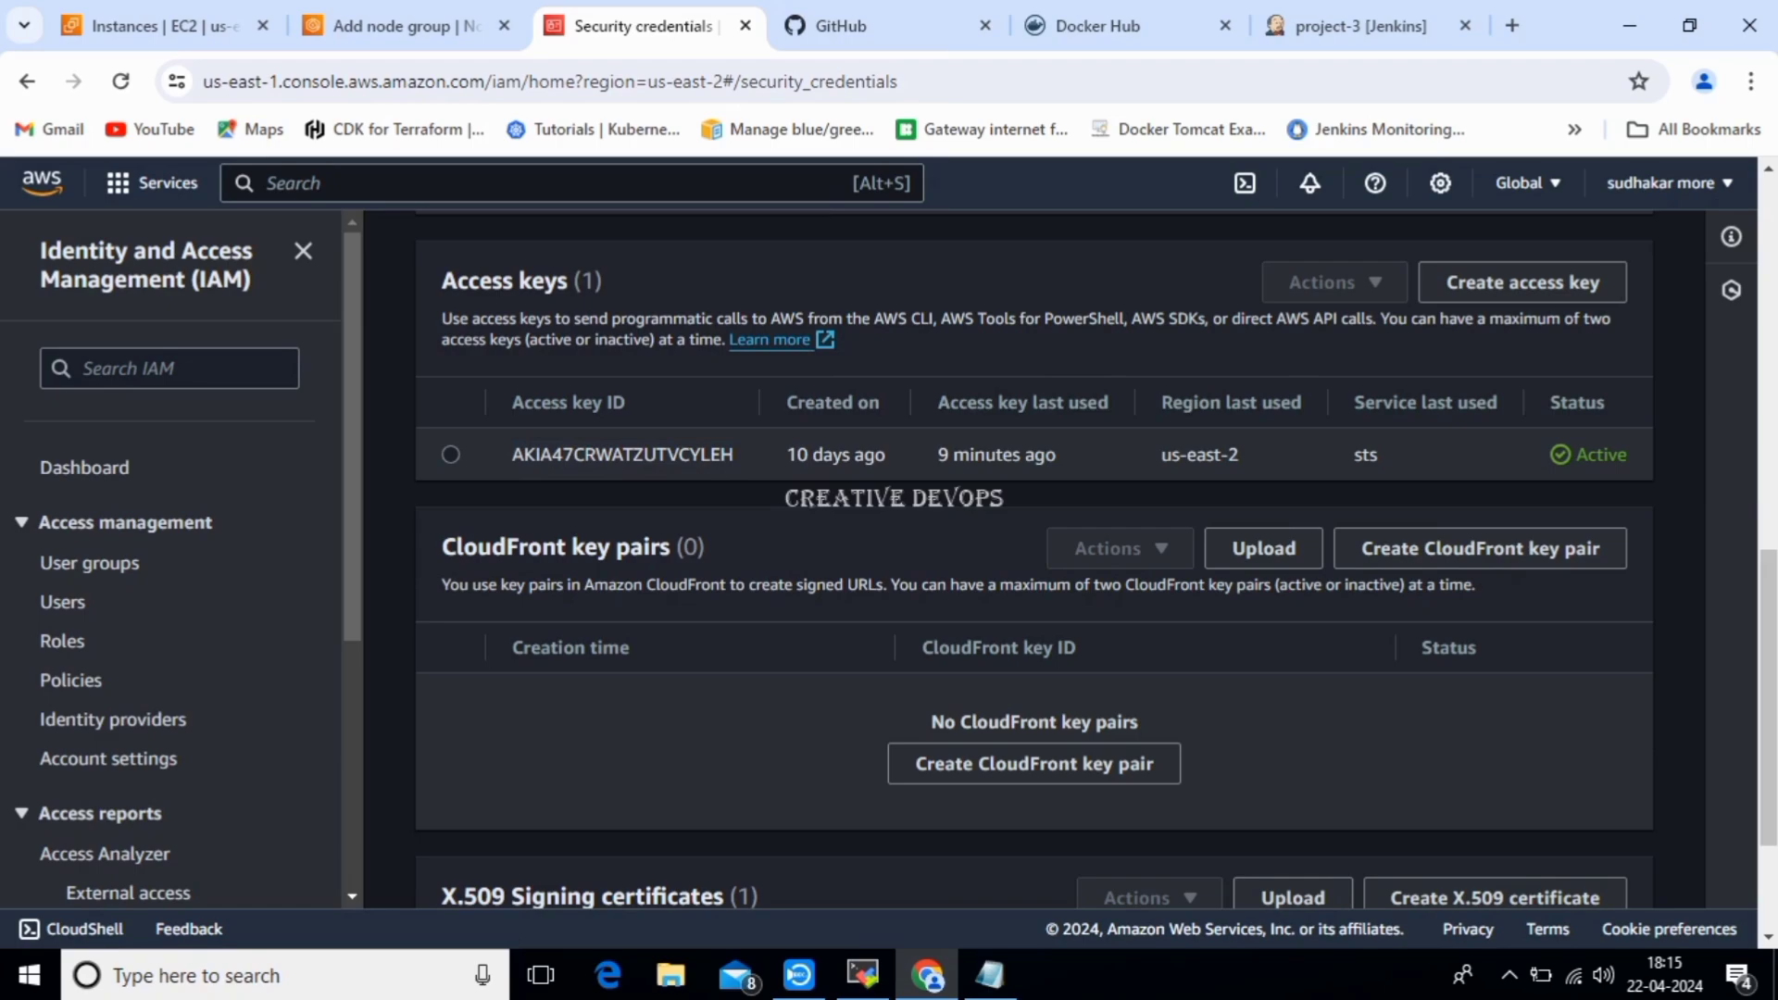
click(451, 455)
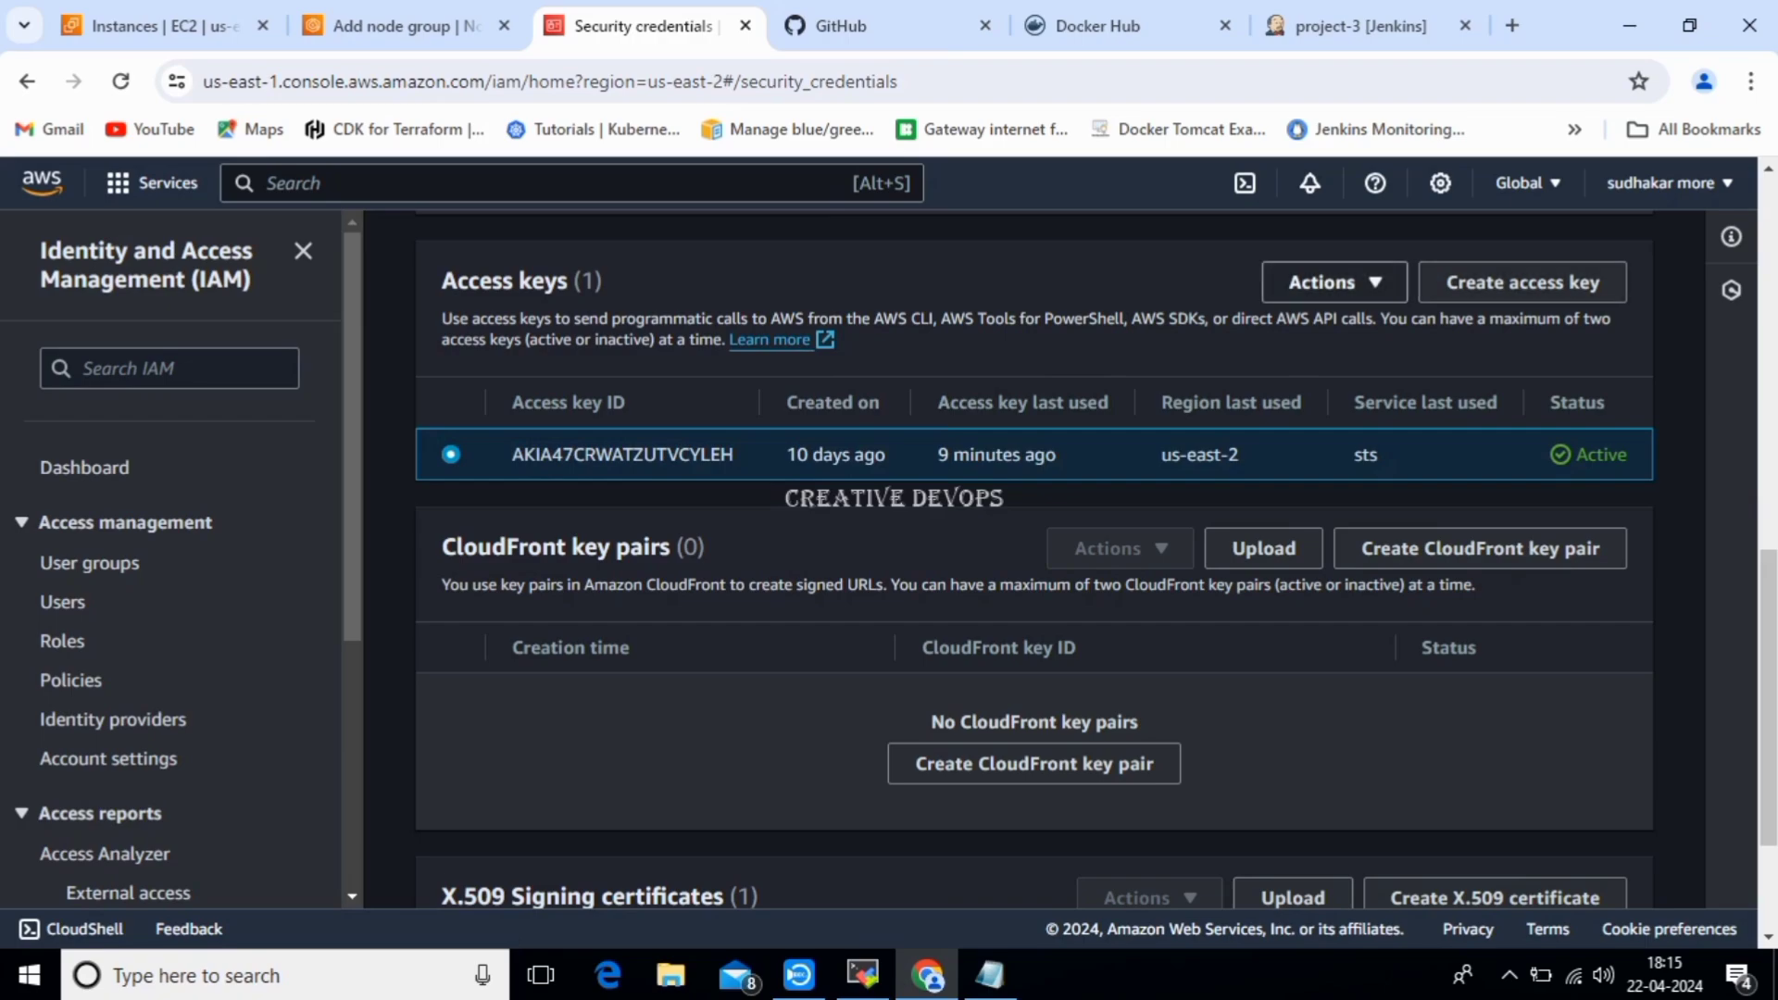
click(1333, 282)
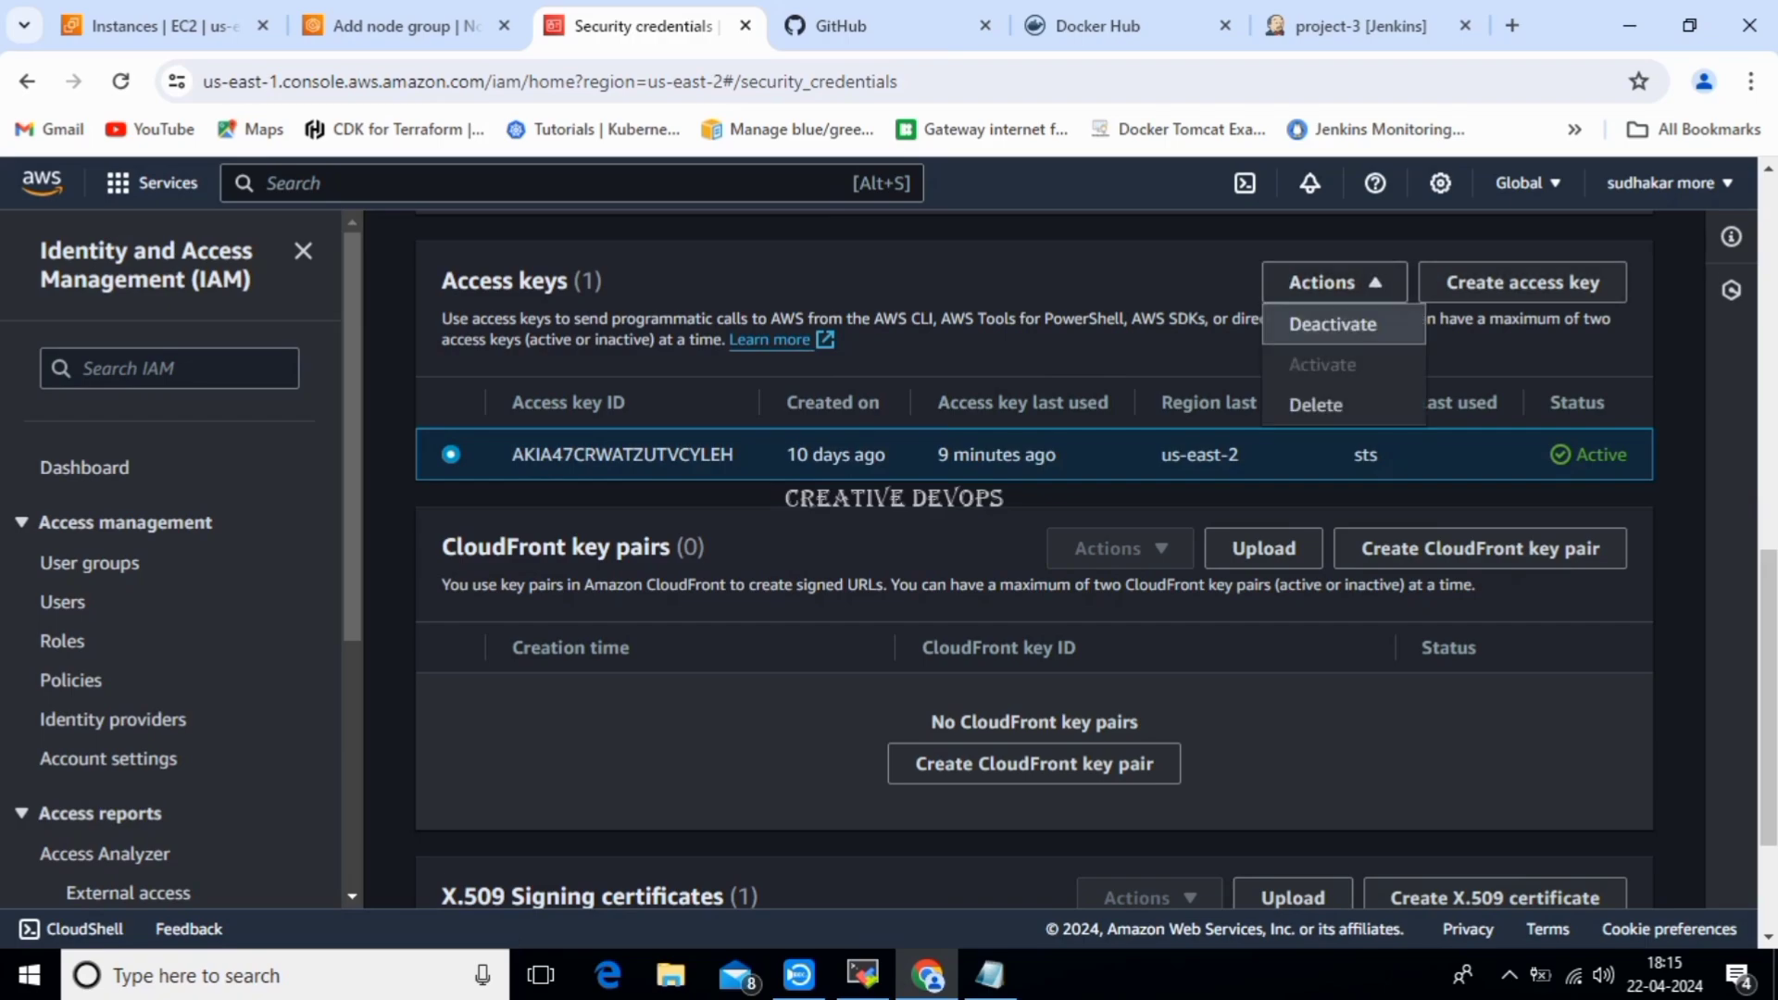
click(1333, 324)
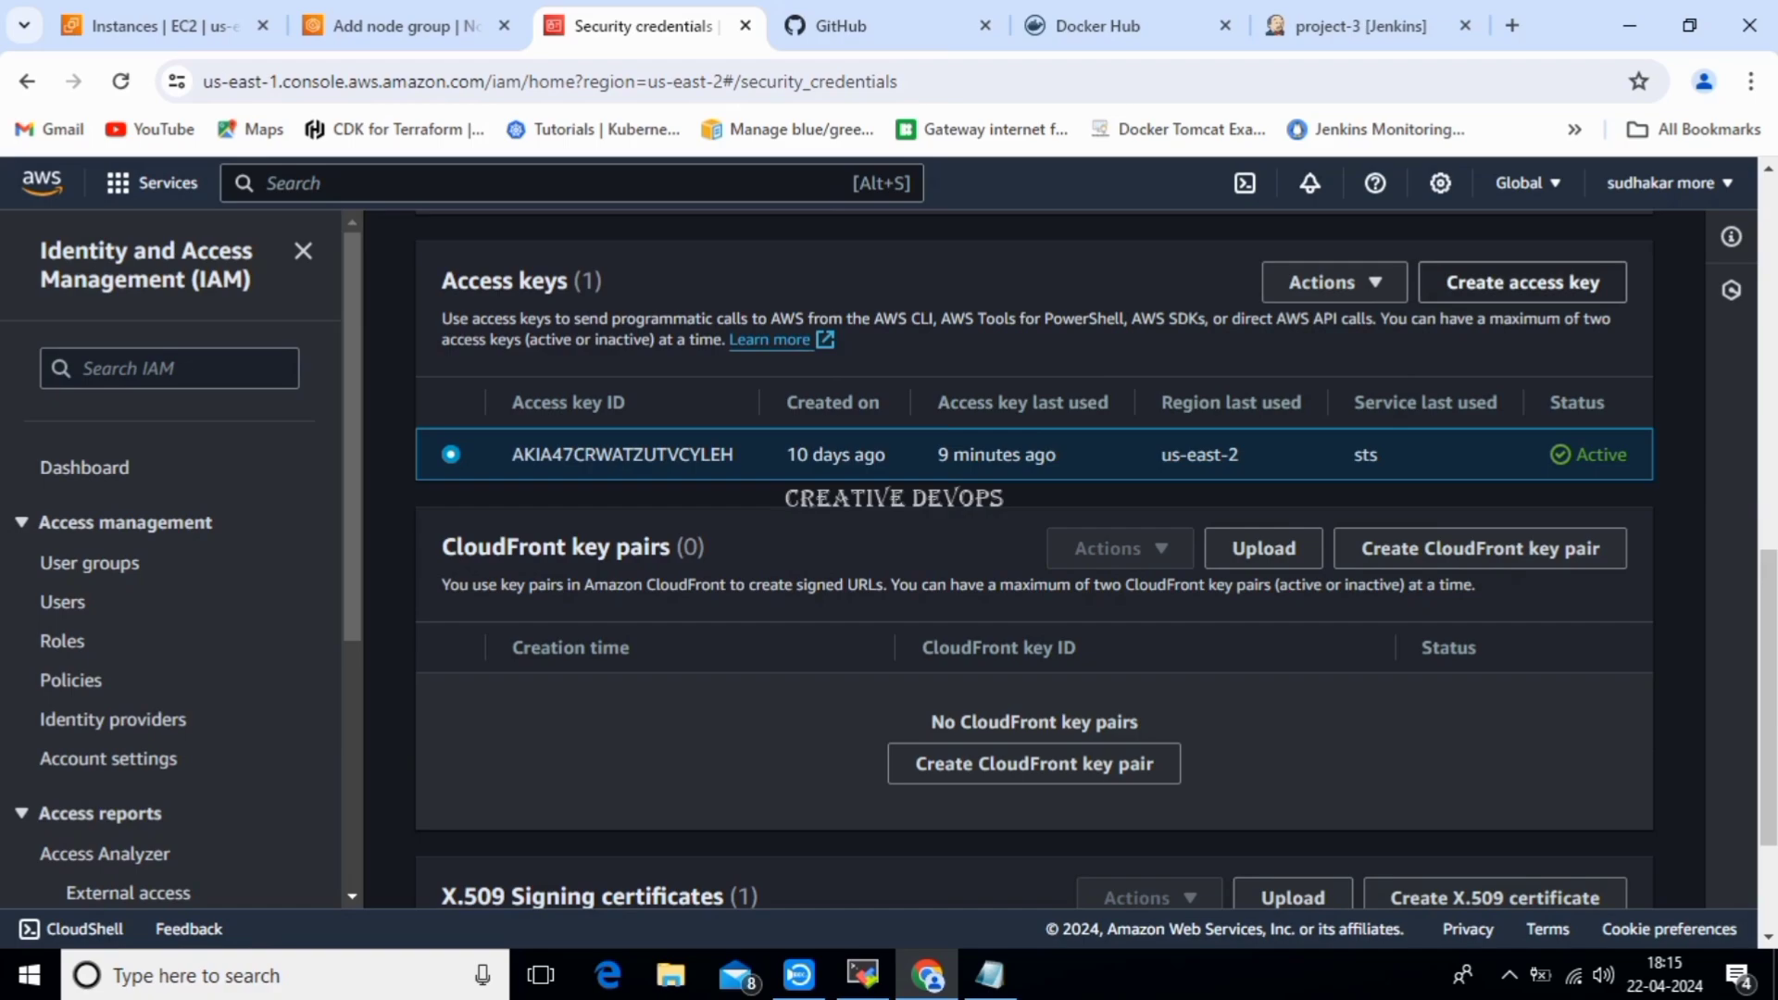
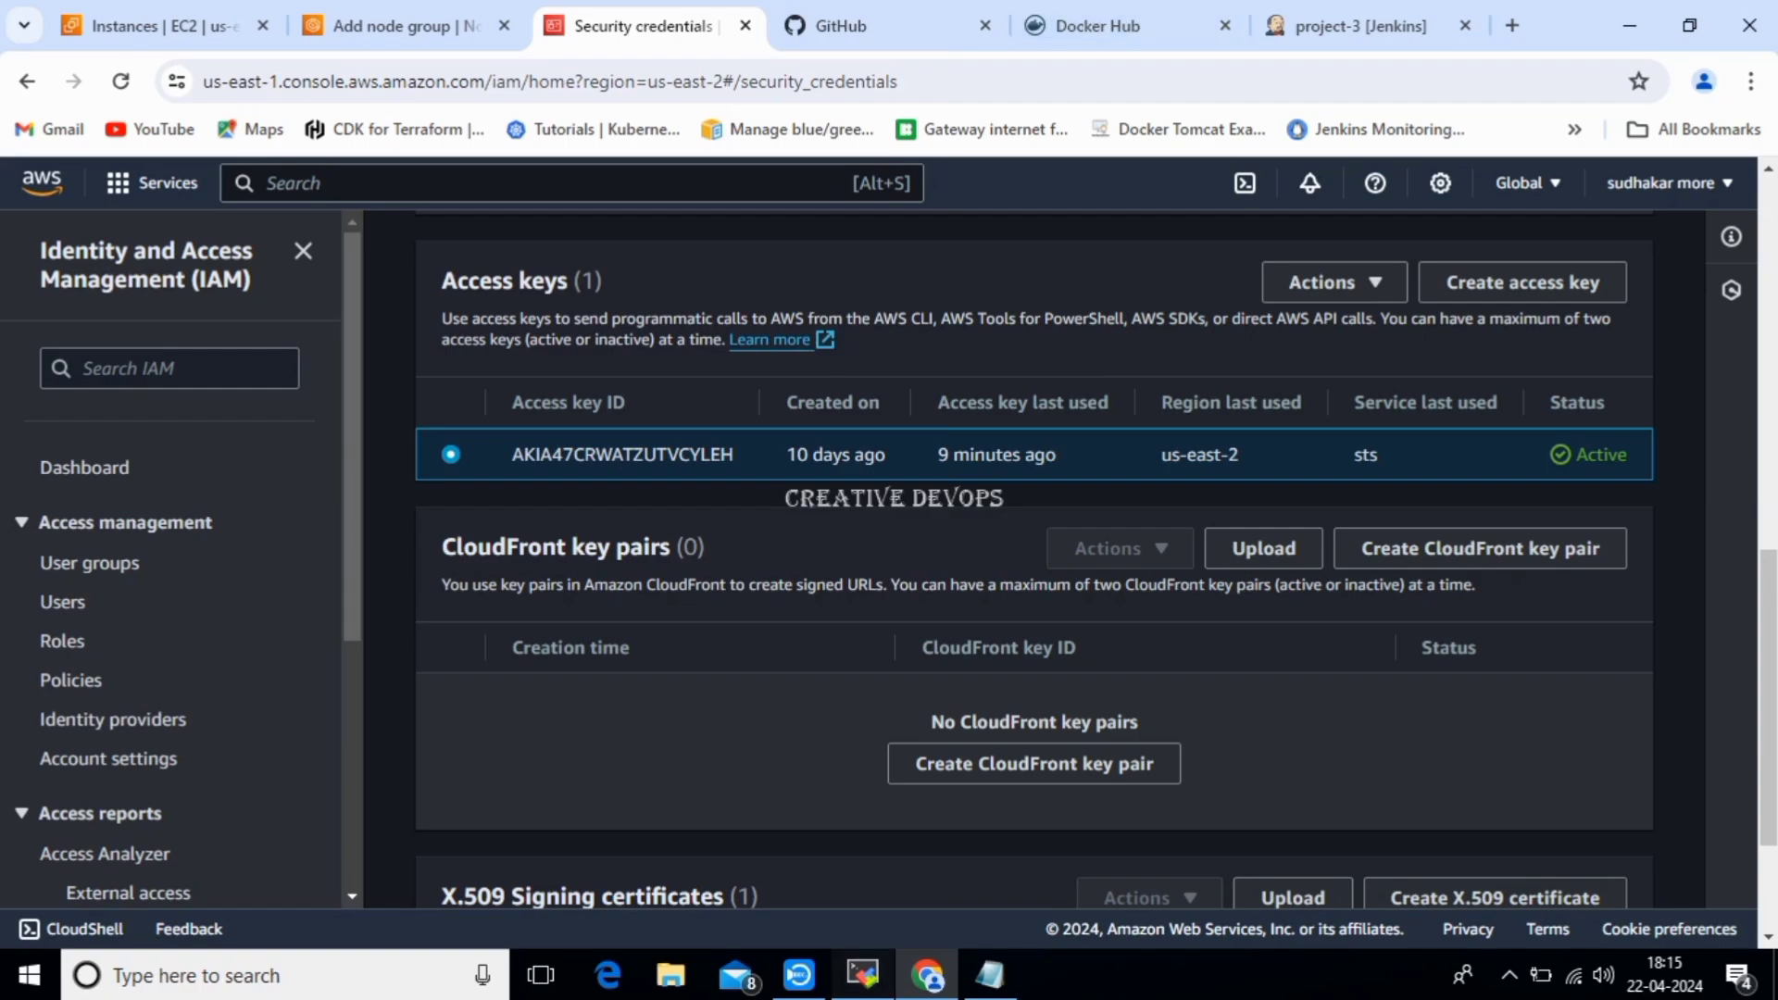
Bring the Jenkins server terminal waiting at the aws configure prompt back to the front.
key(alt+Tab)
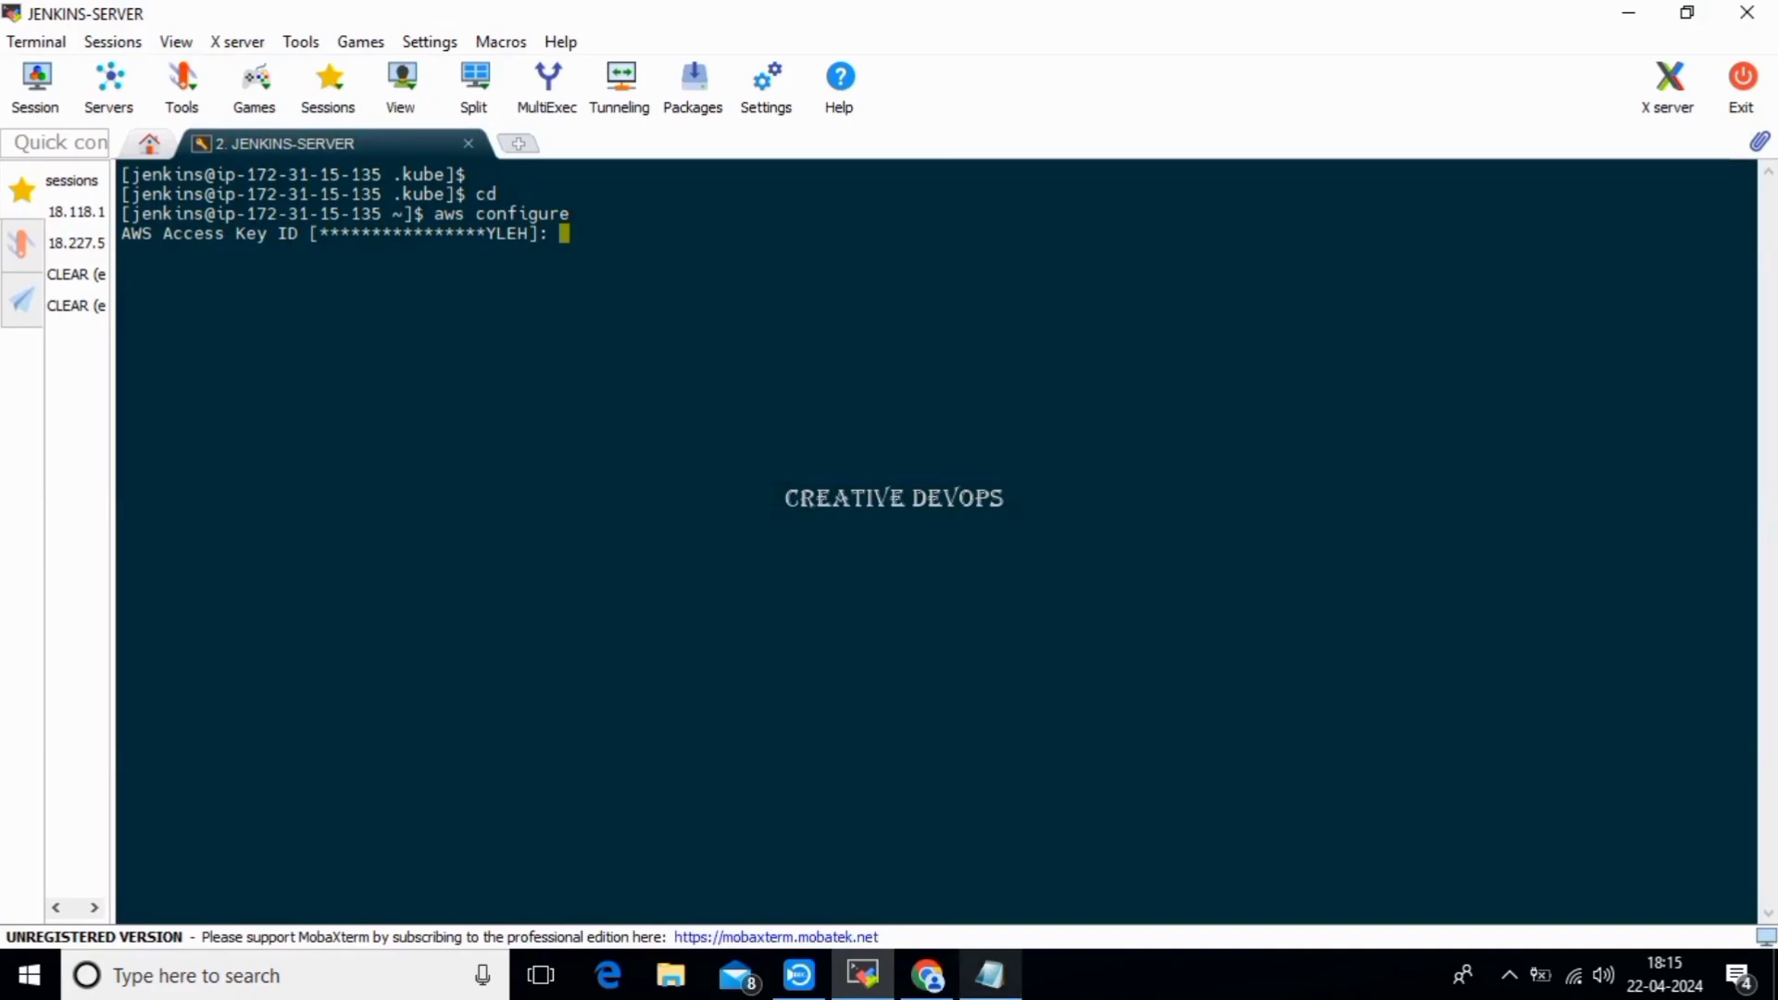
Copy the access key ID from the saved notes and enter it in aws configure.
click(989, 975)
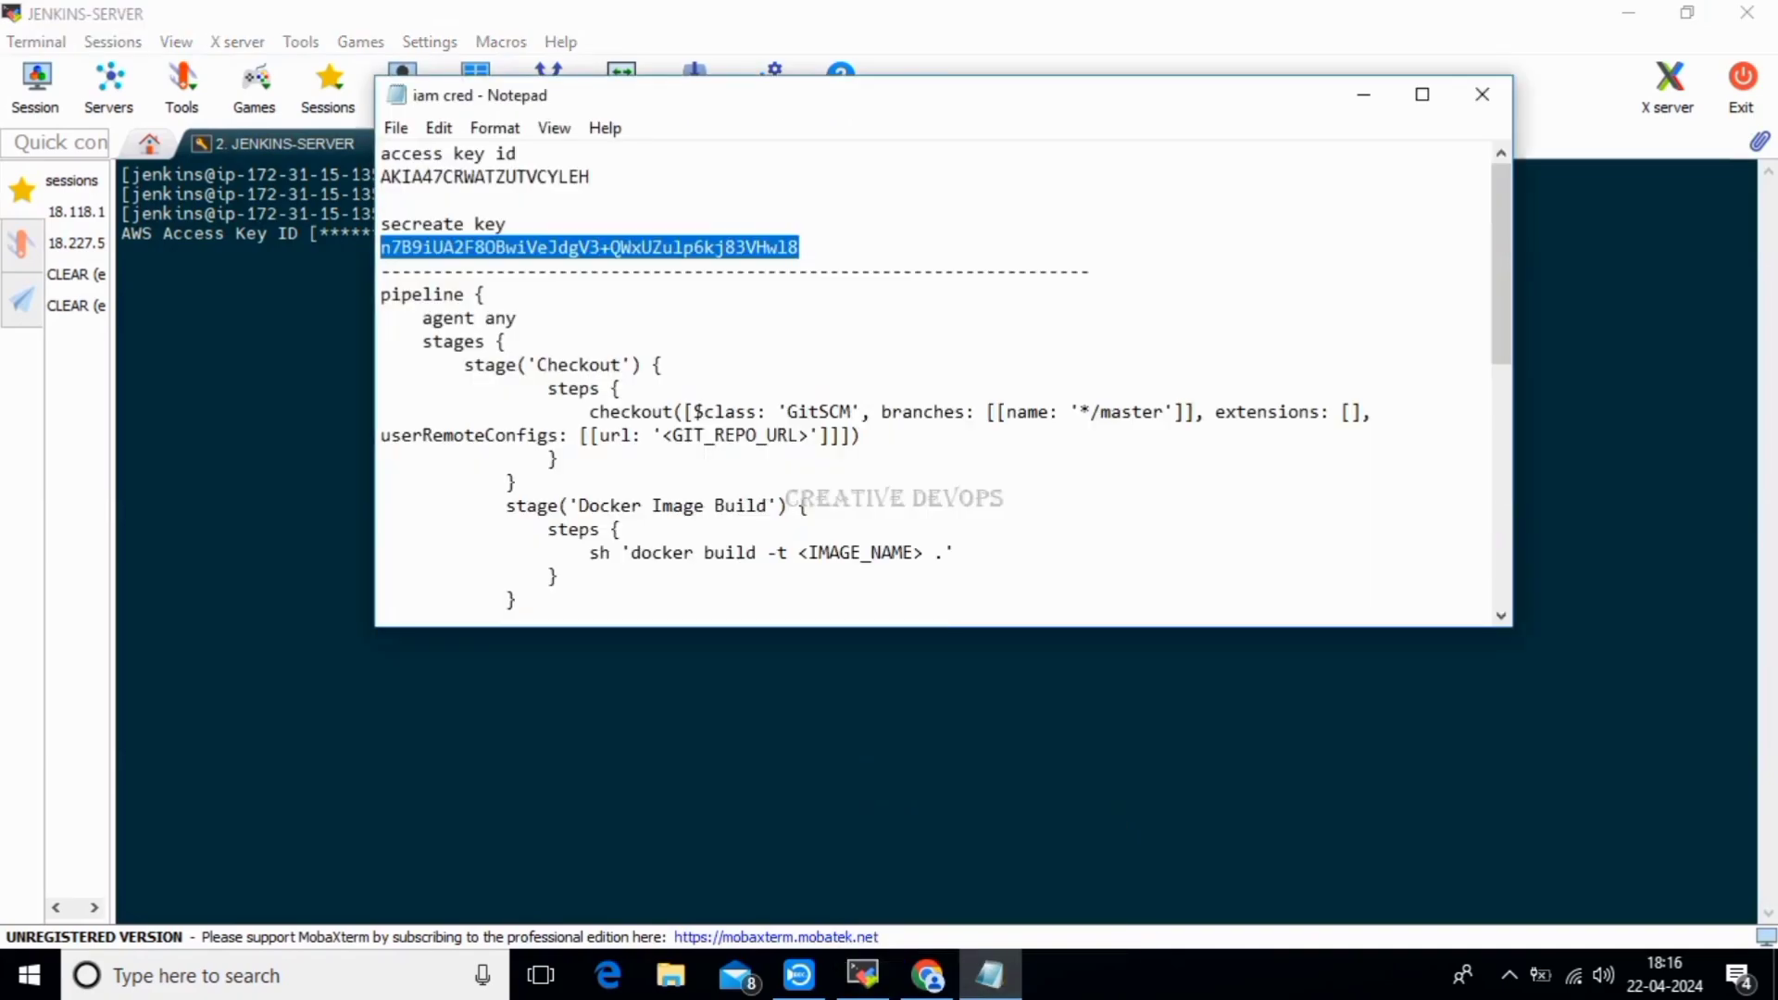
double_click(485, 176)
key(ctrl+c)
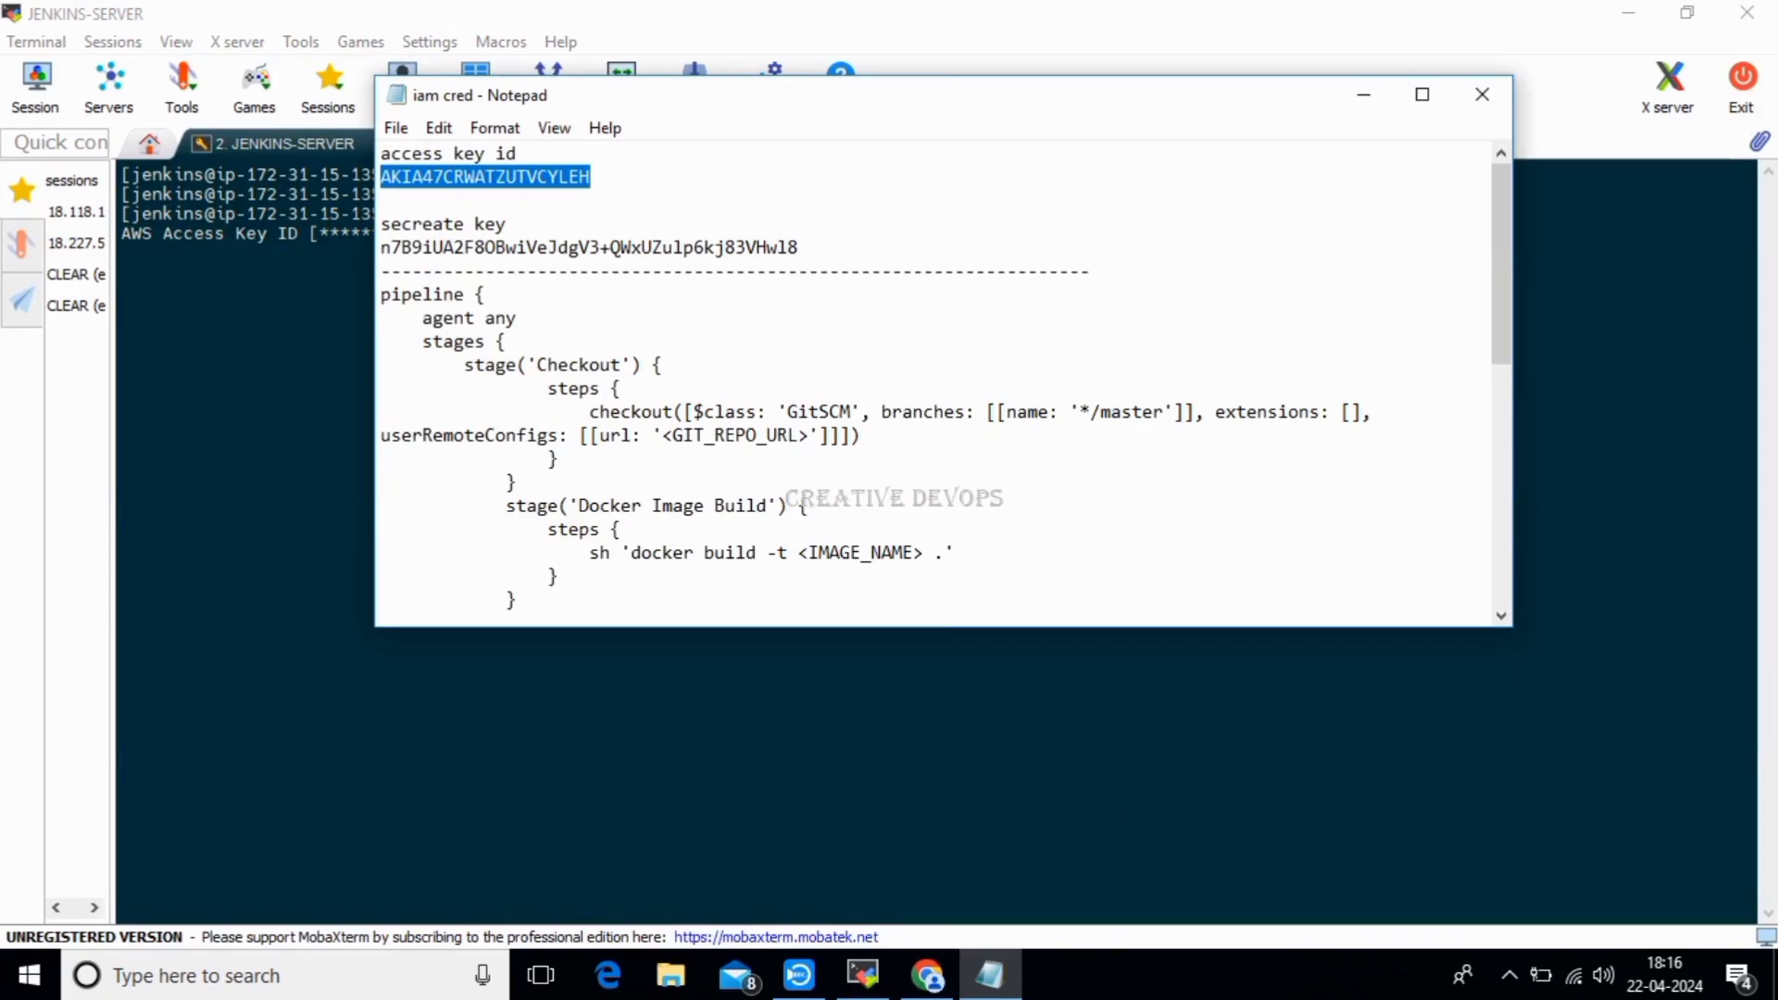
key(alt+Tab)
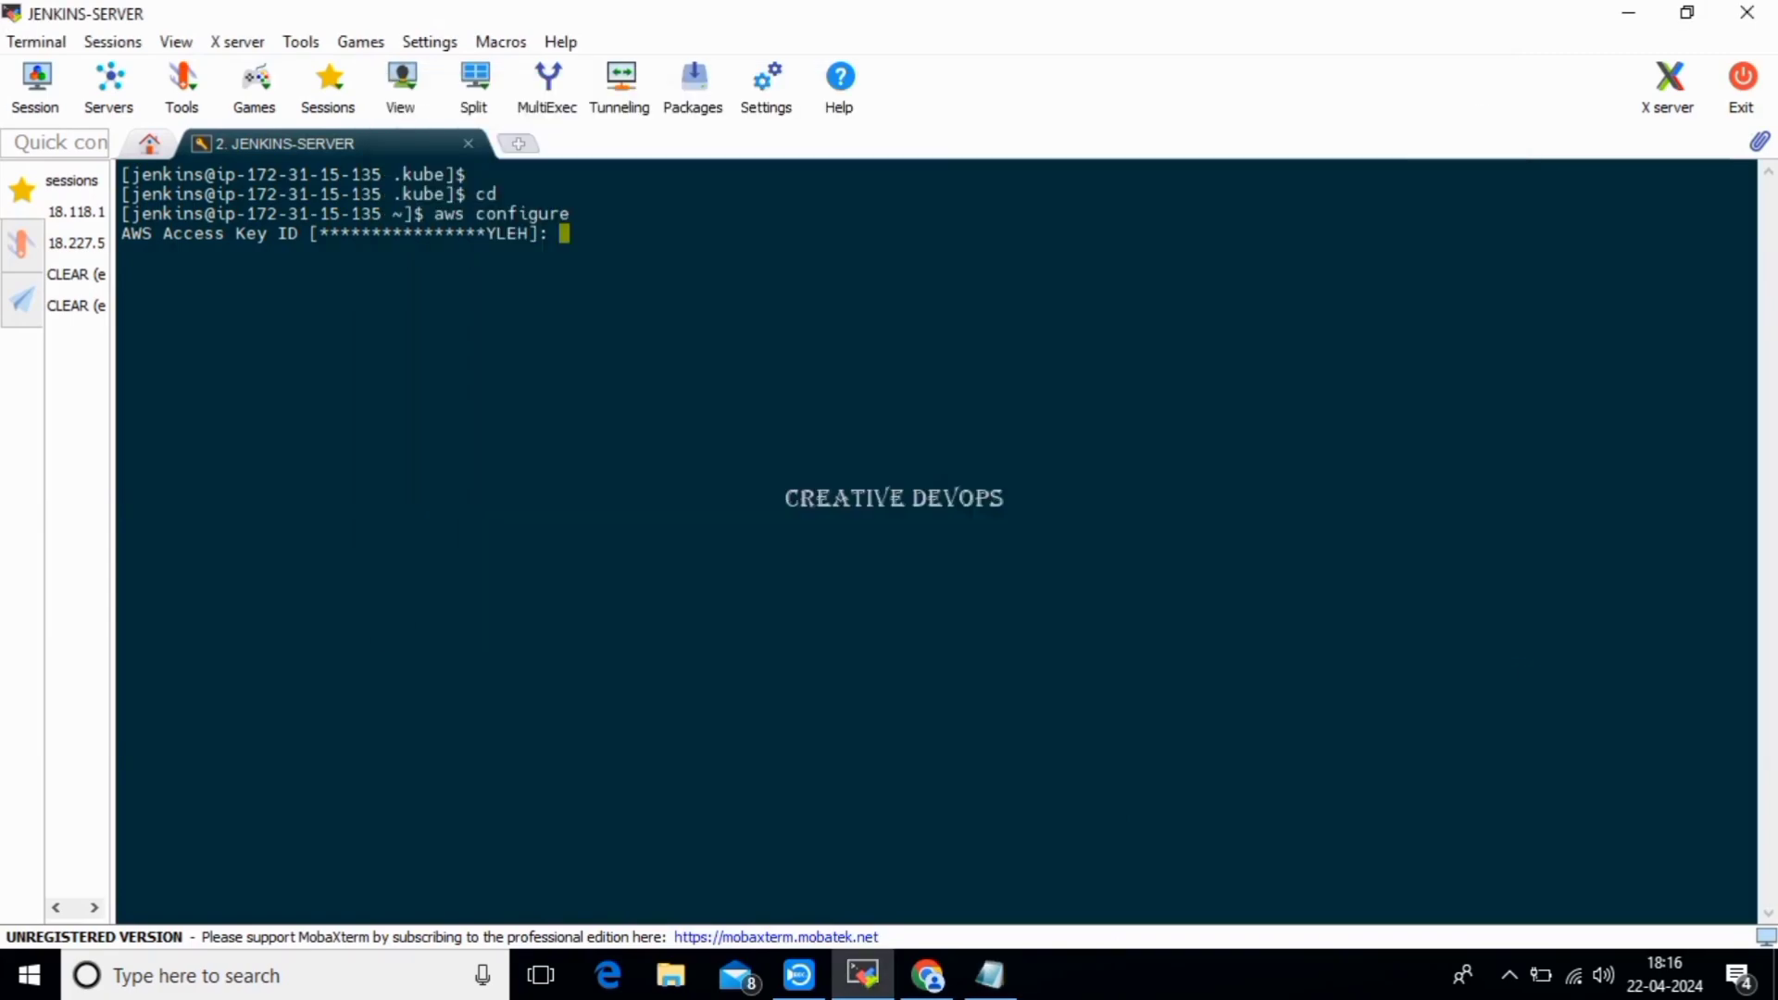
key(shift+Insert)
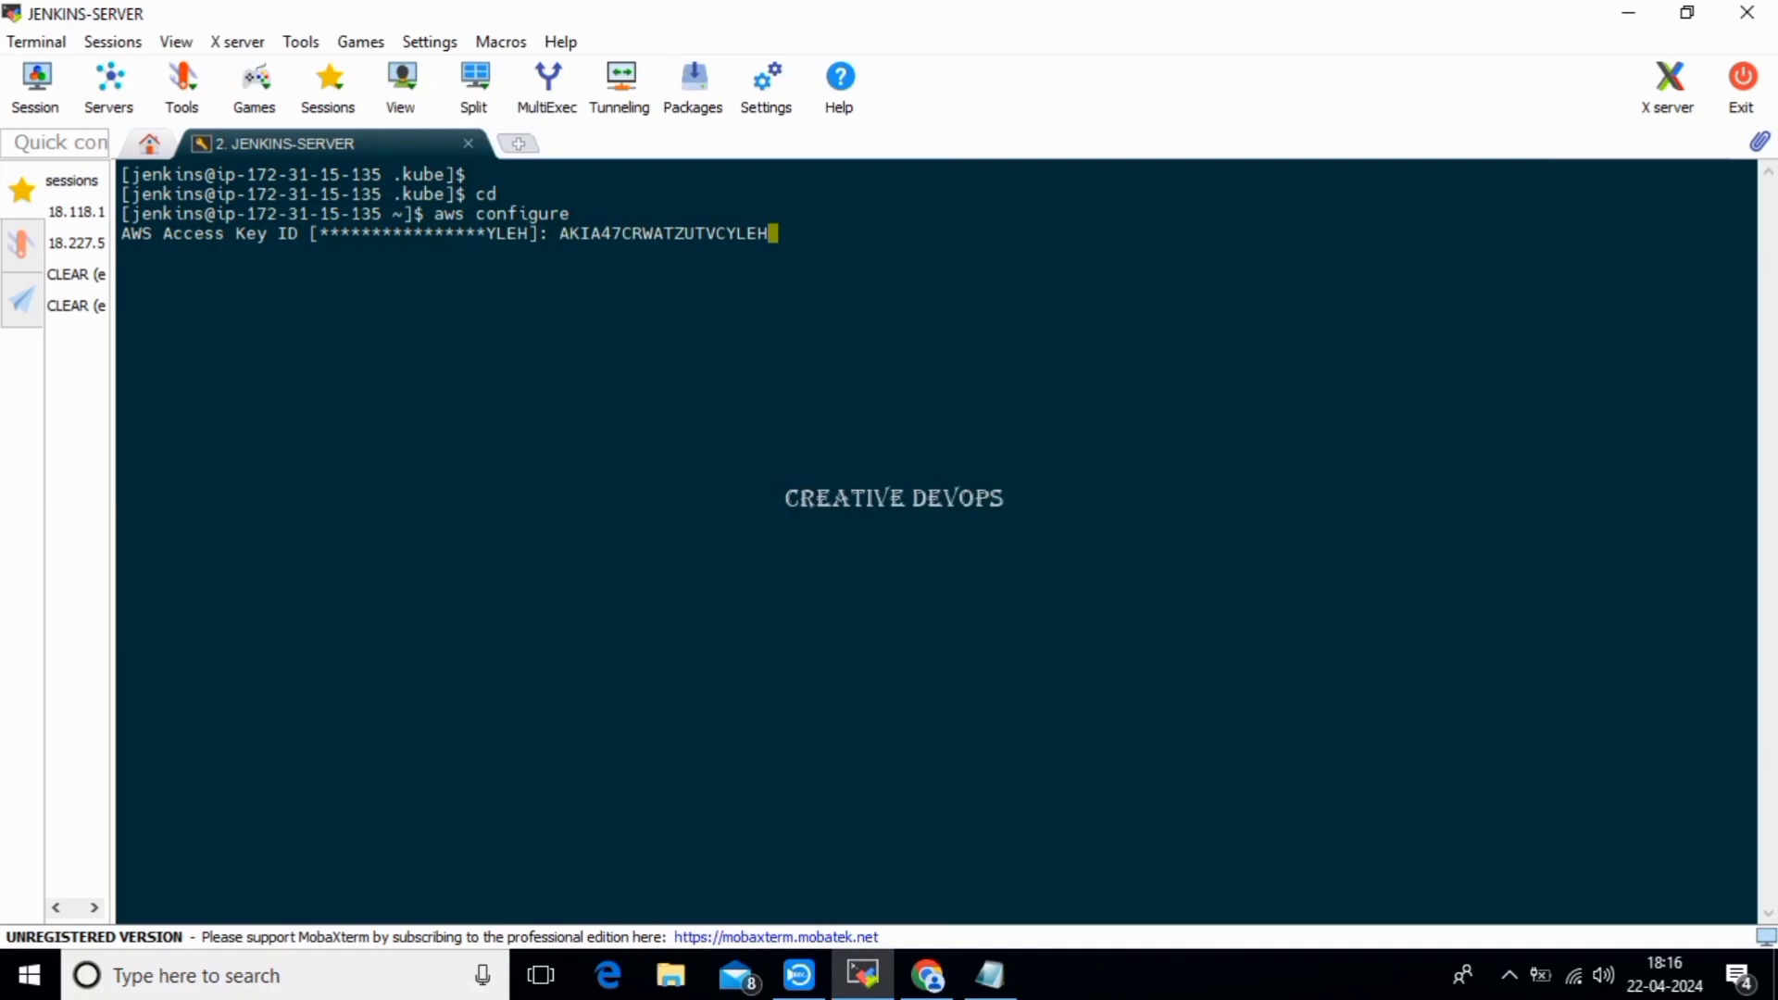
key(Return)
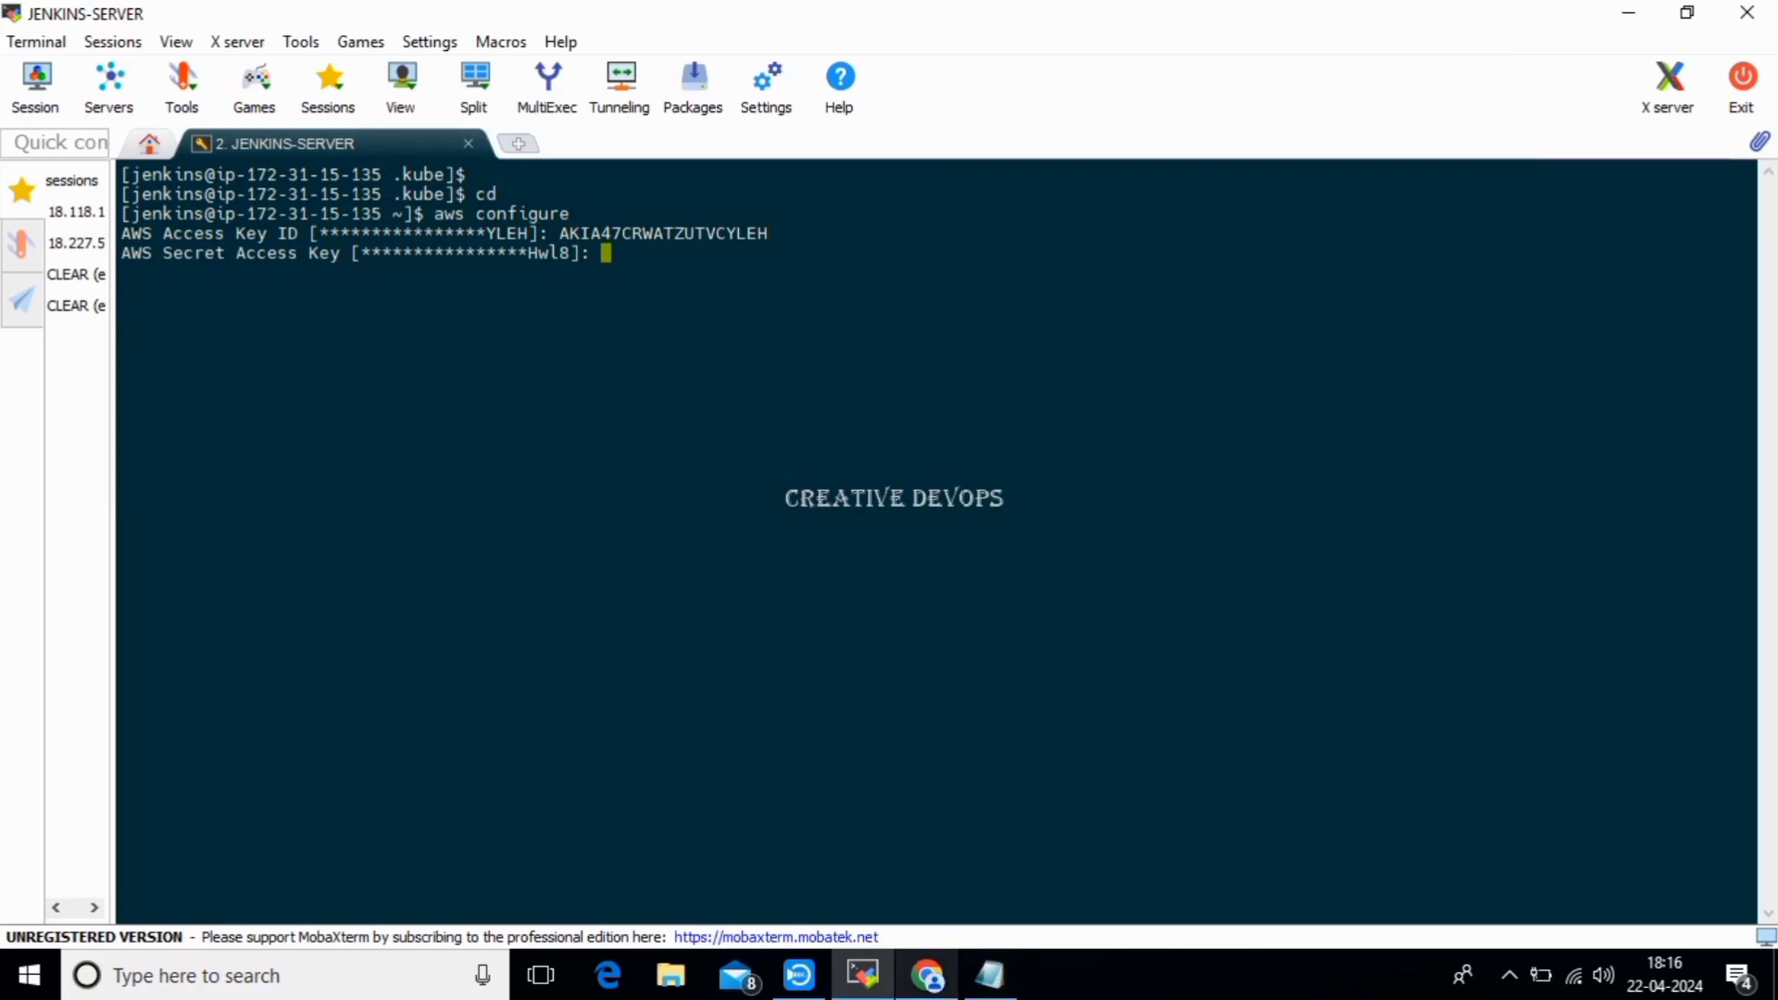
Copy the secret access key from the notes and enter it in aws configure.
click(989, 975)
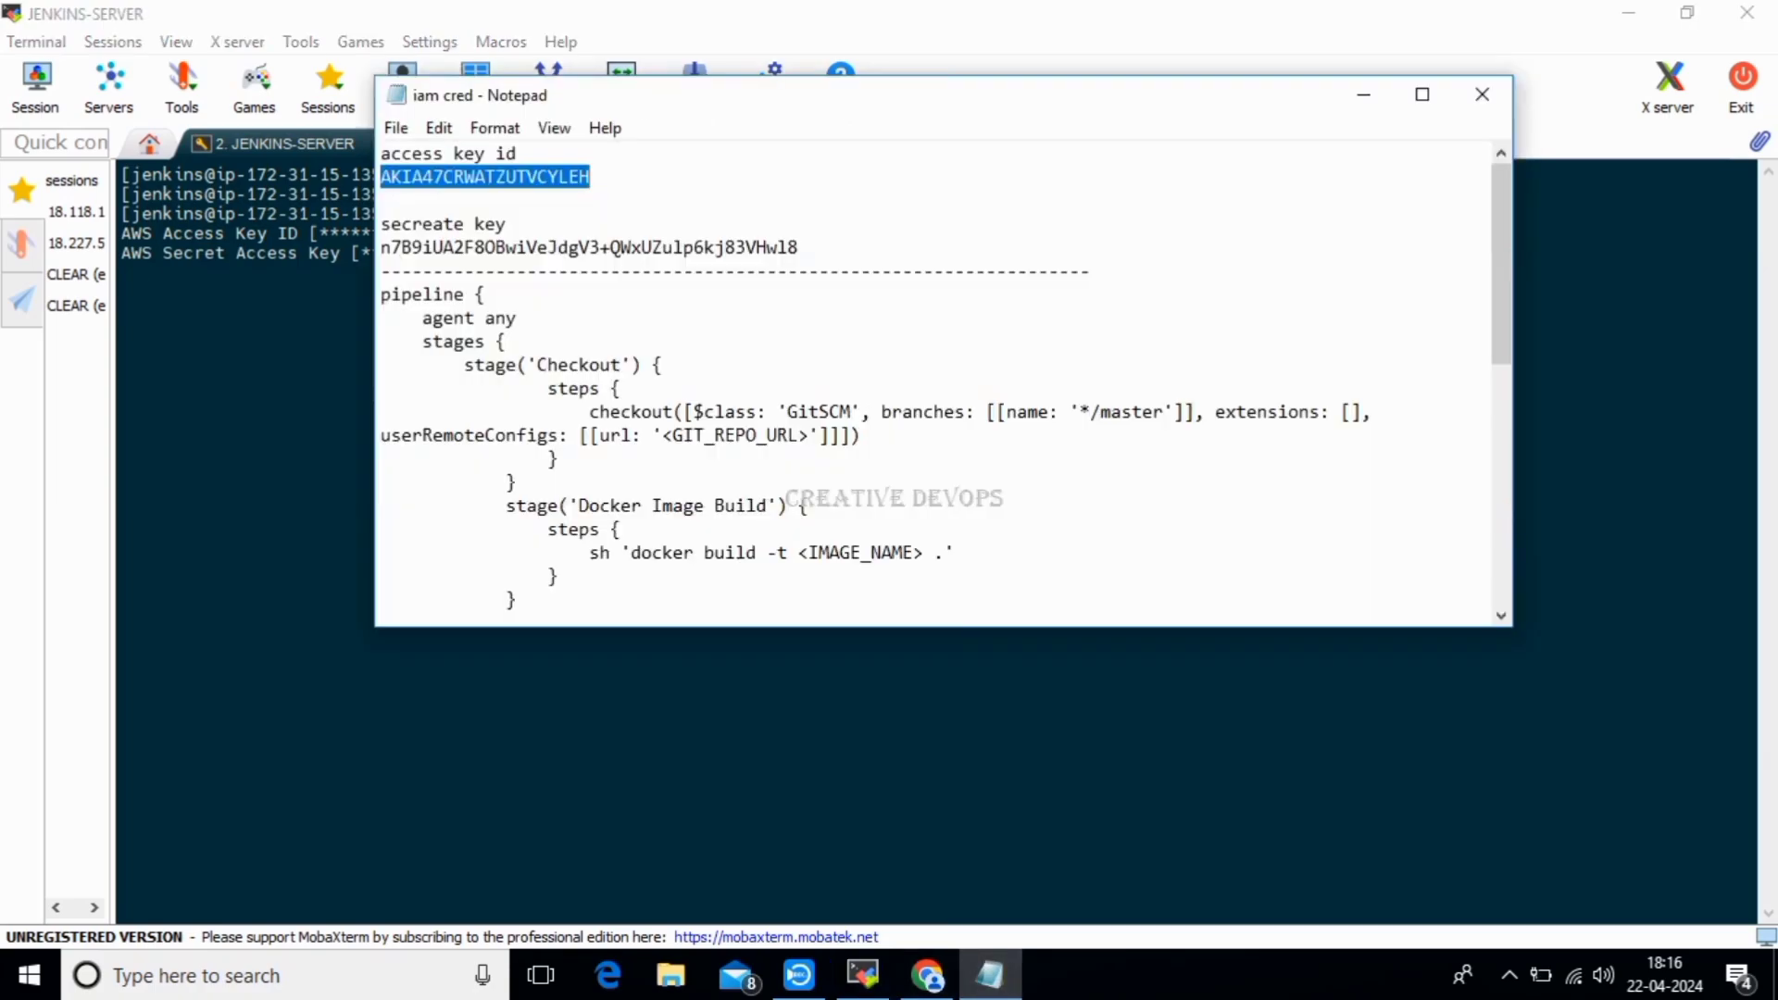
double_click(589, 248)
key(ctrl+c)
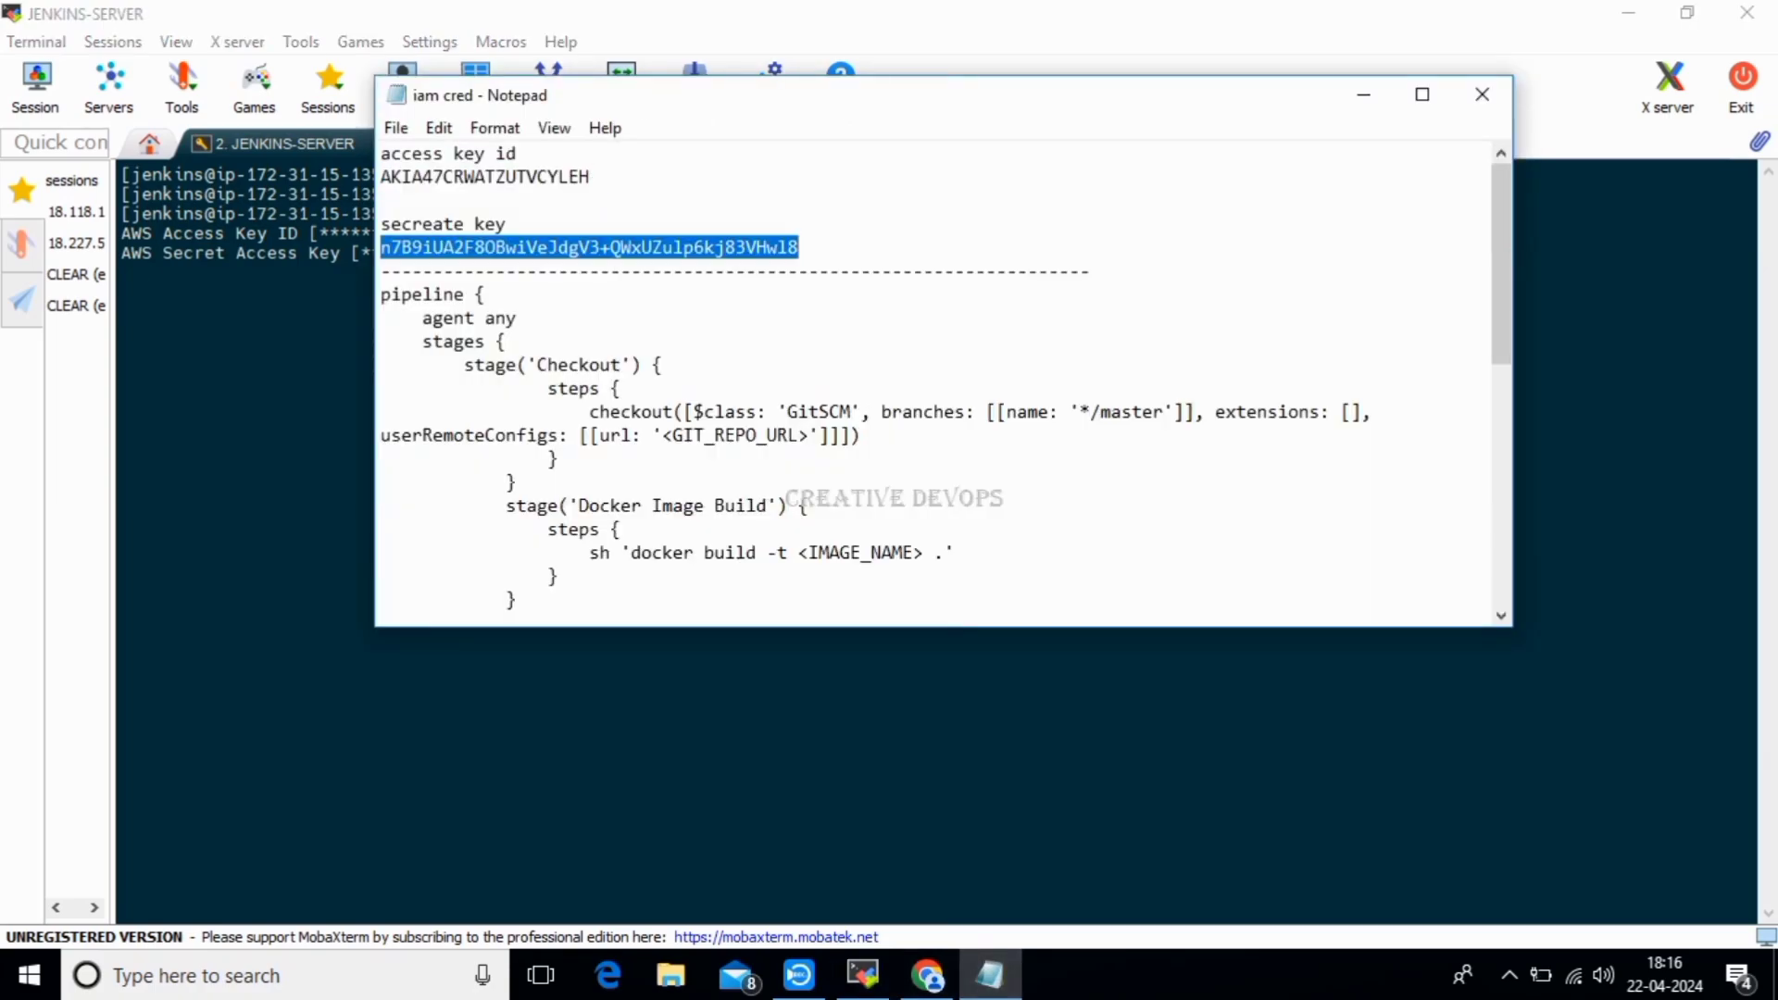
key(alt+Tab)
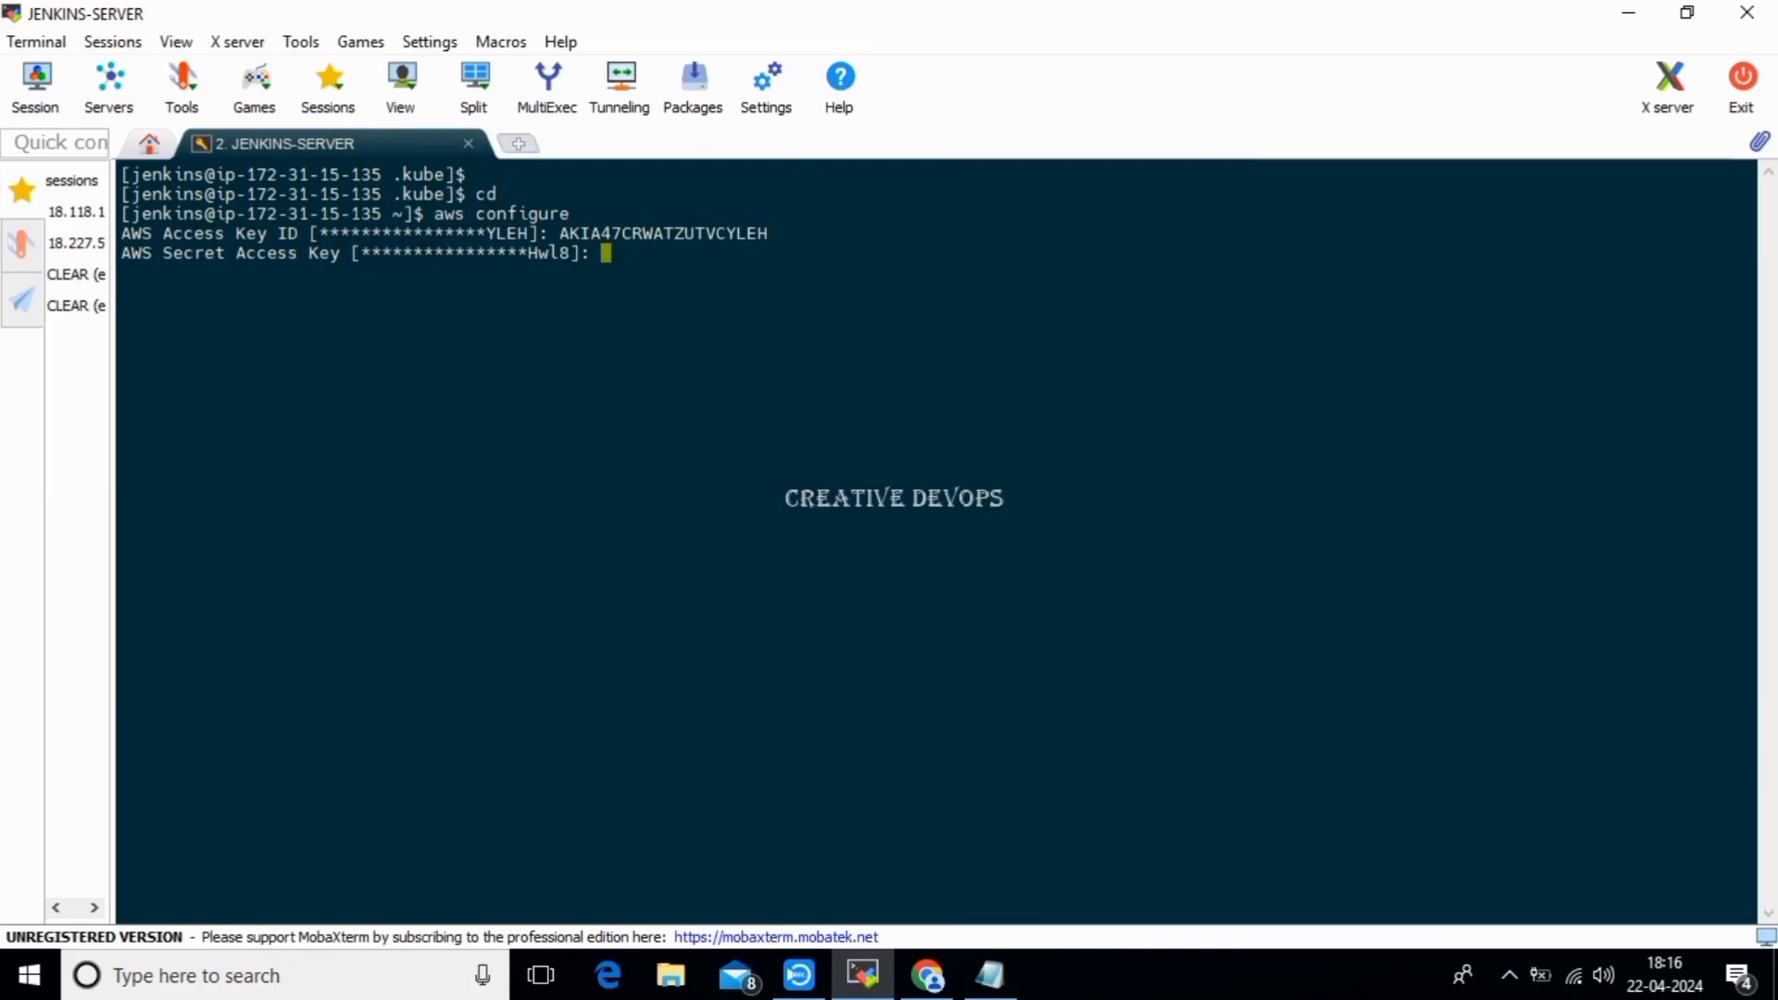
key(shift+Insert)
key(Return)
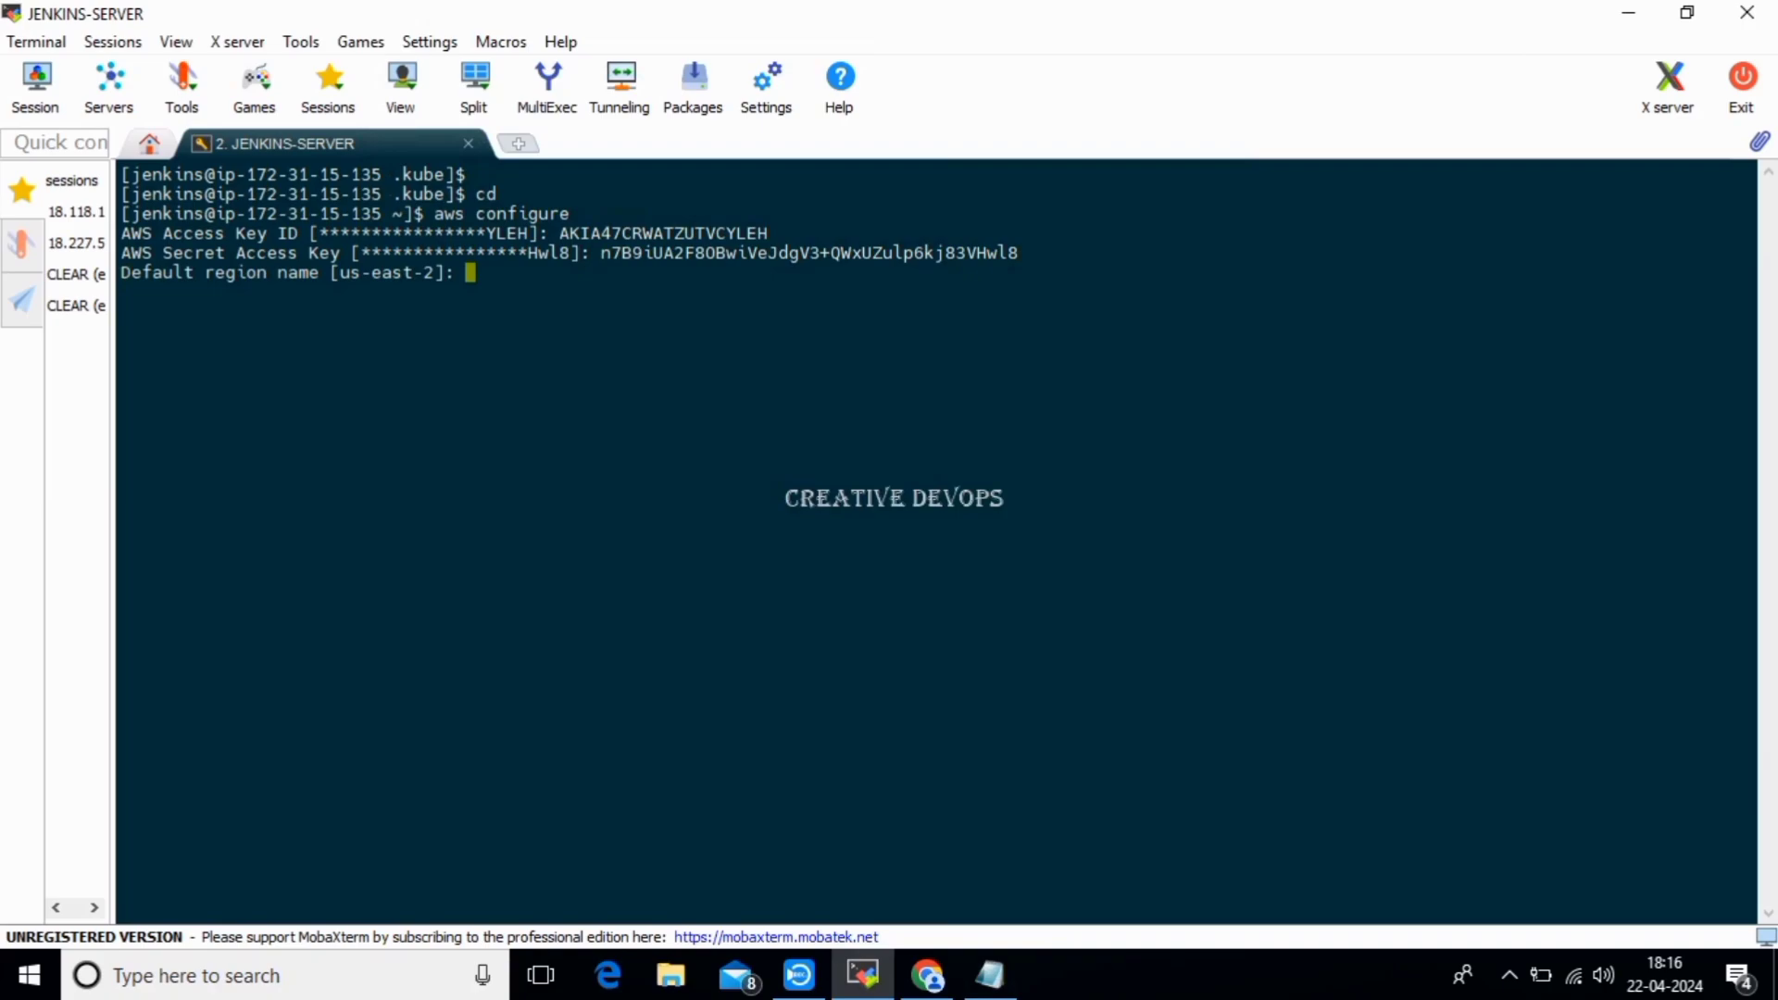
Set default region us-east-2 and json output, then type cd .kube.
text(us-east-2)
key(Return)
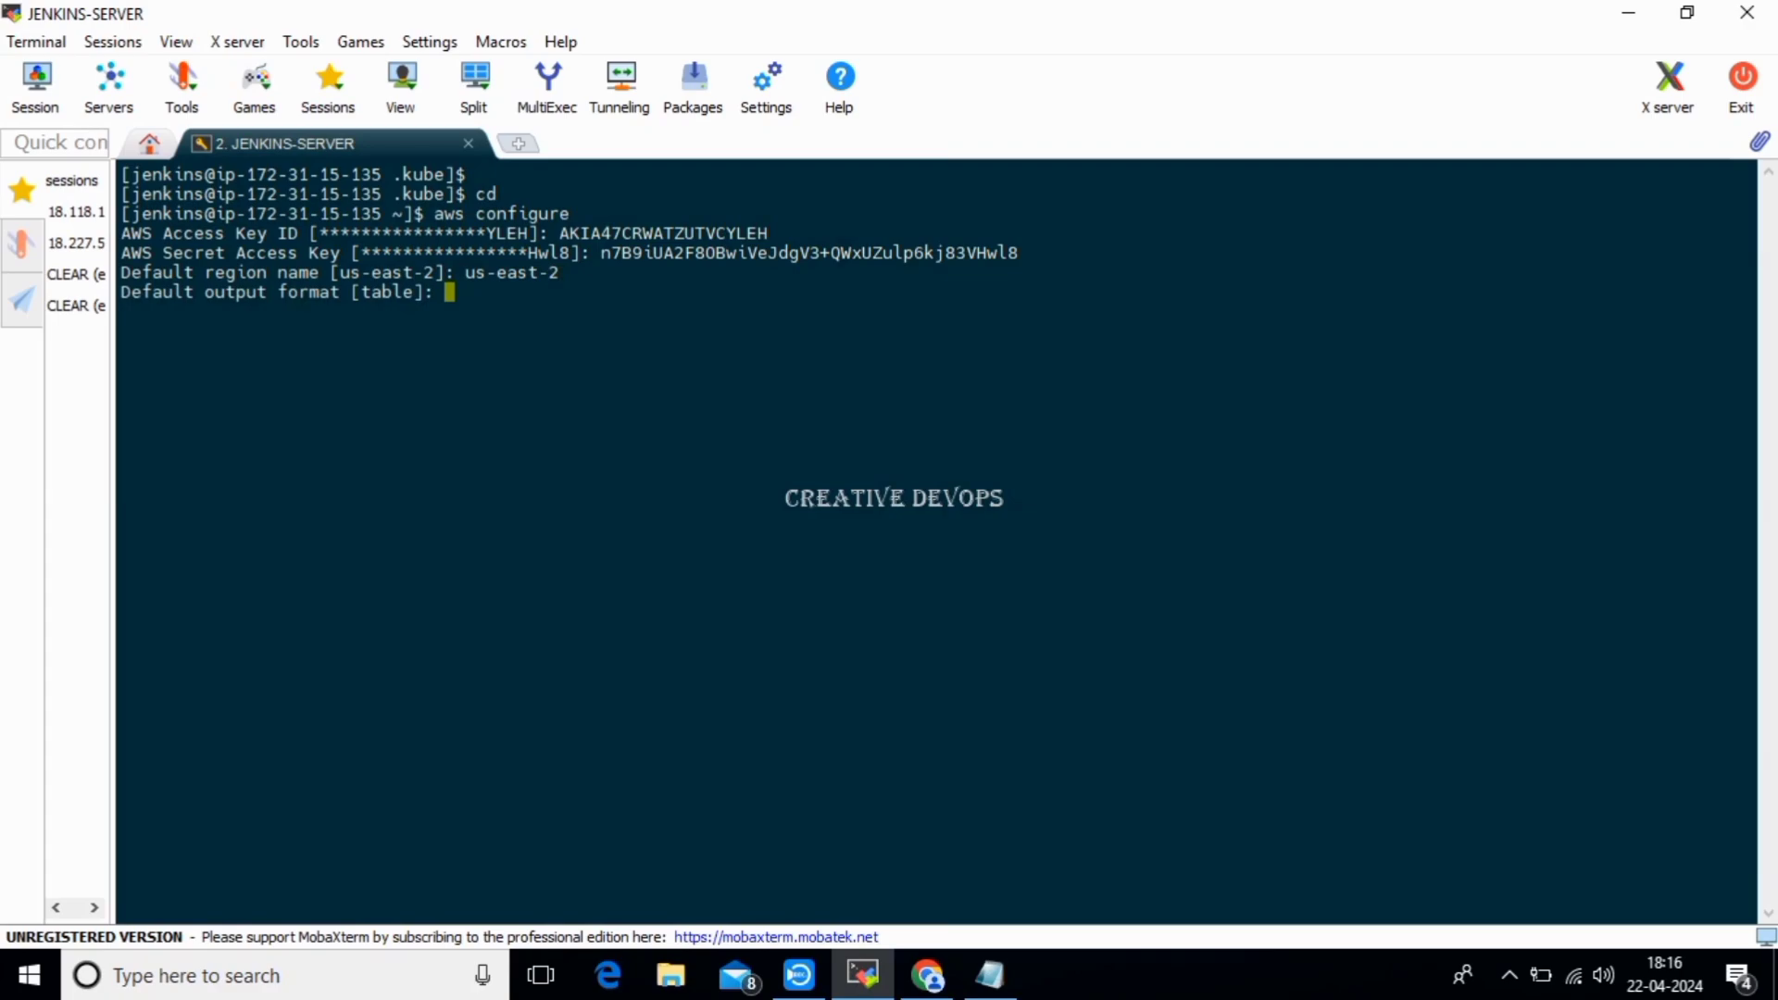
text(json)
key(Return)
key(Return)
key(Return)
key(Return)
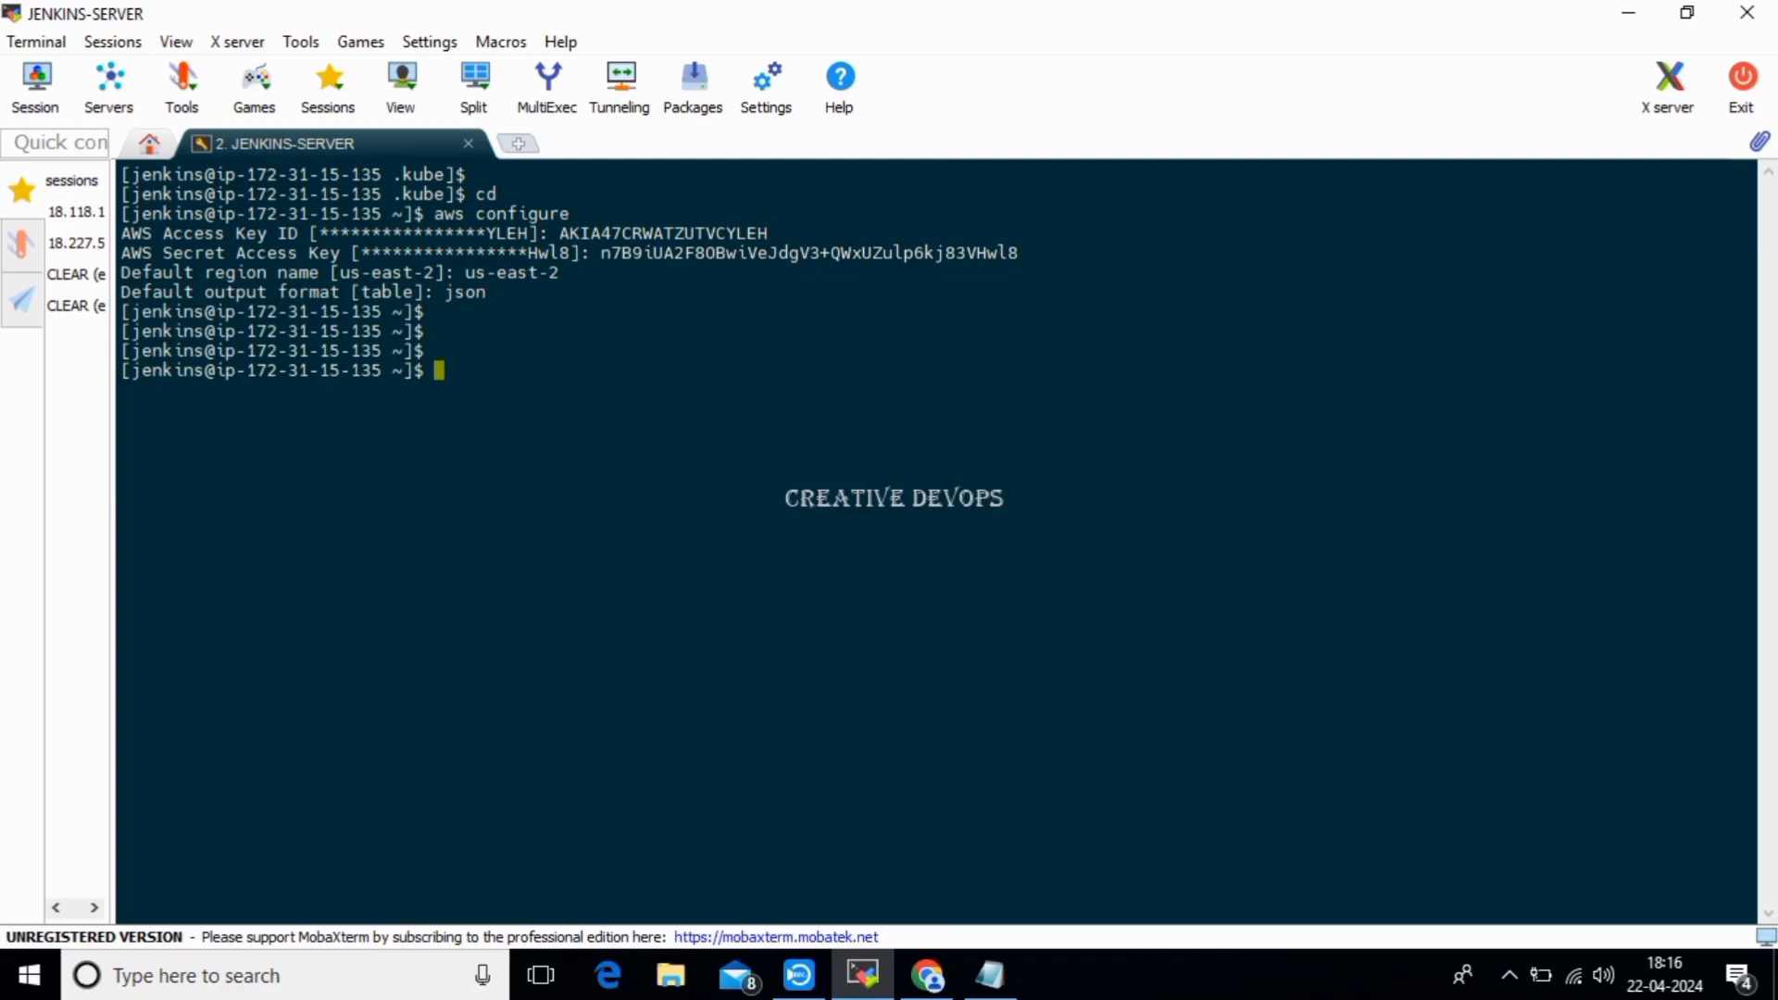
text(cd .kube)
Move into the .kube folder and list its contents.
key(Return)
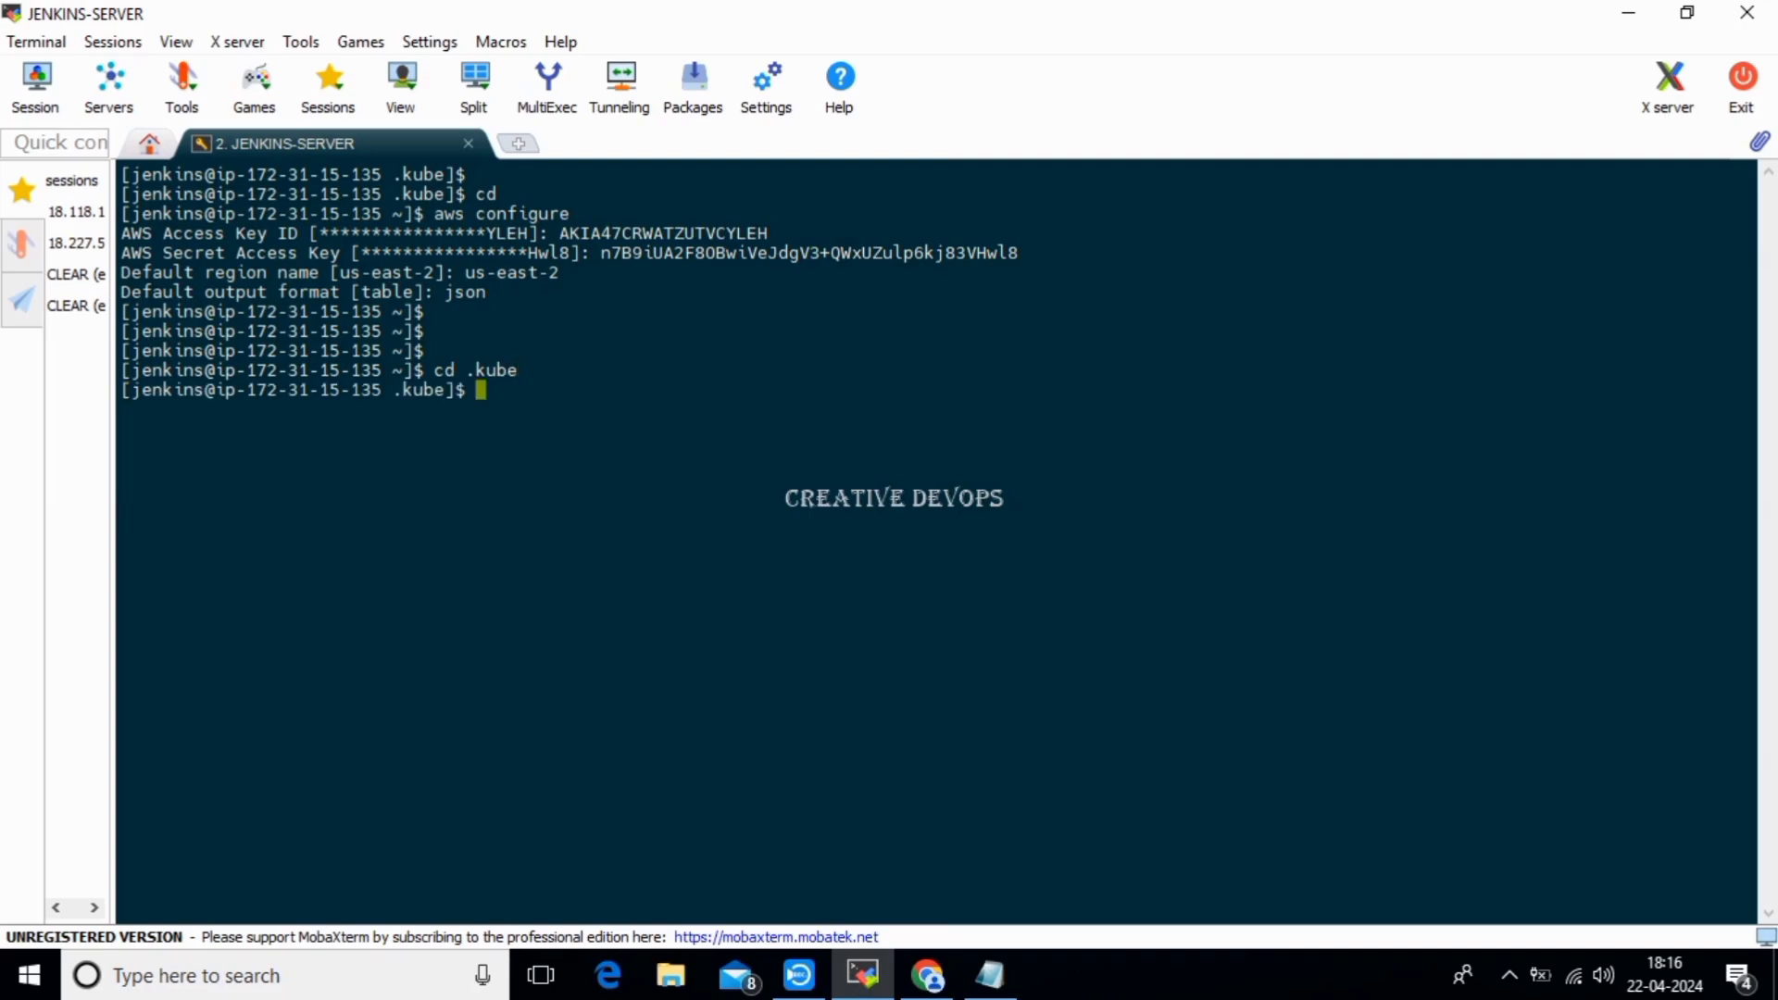
text(ll)
key(Return)
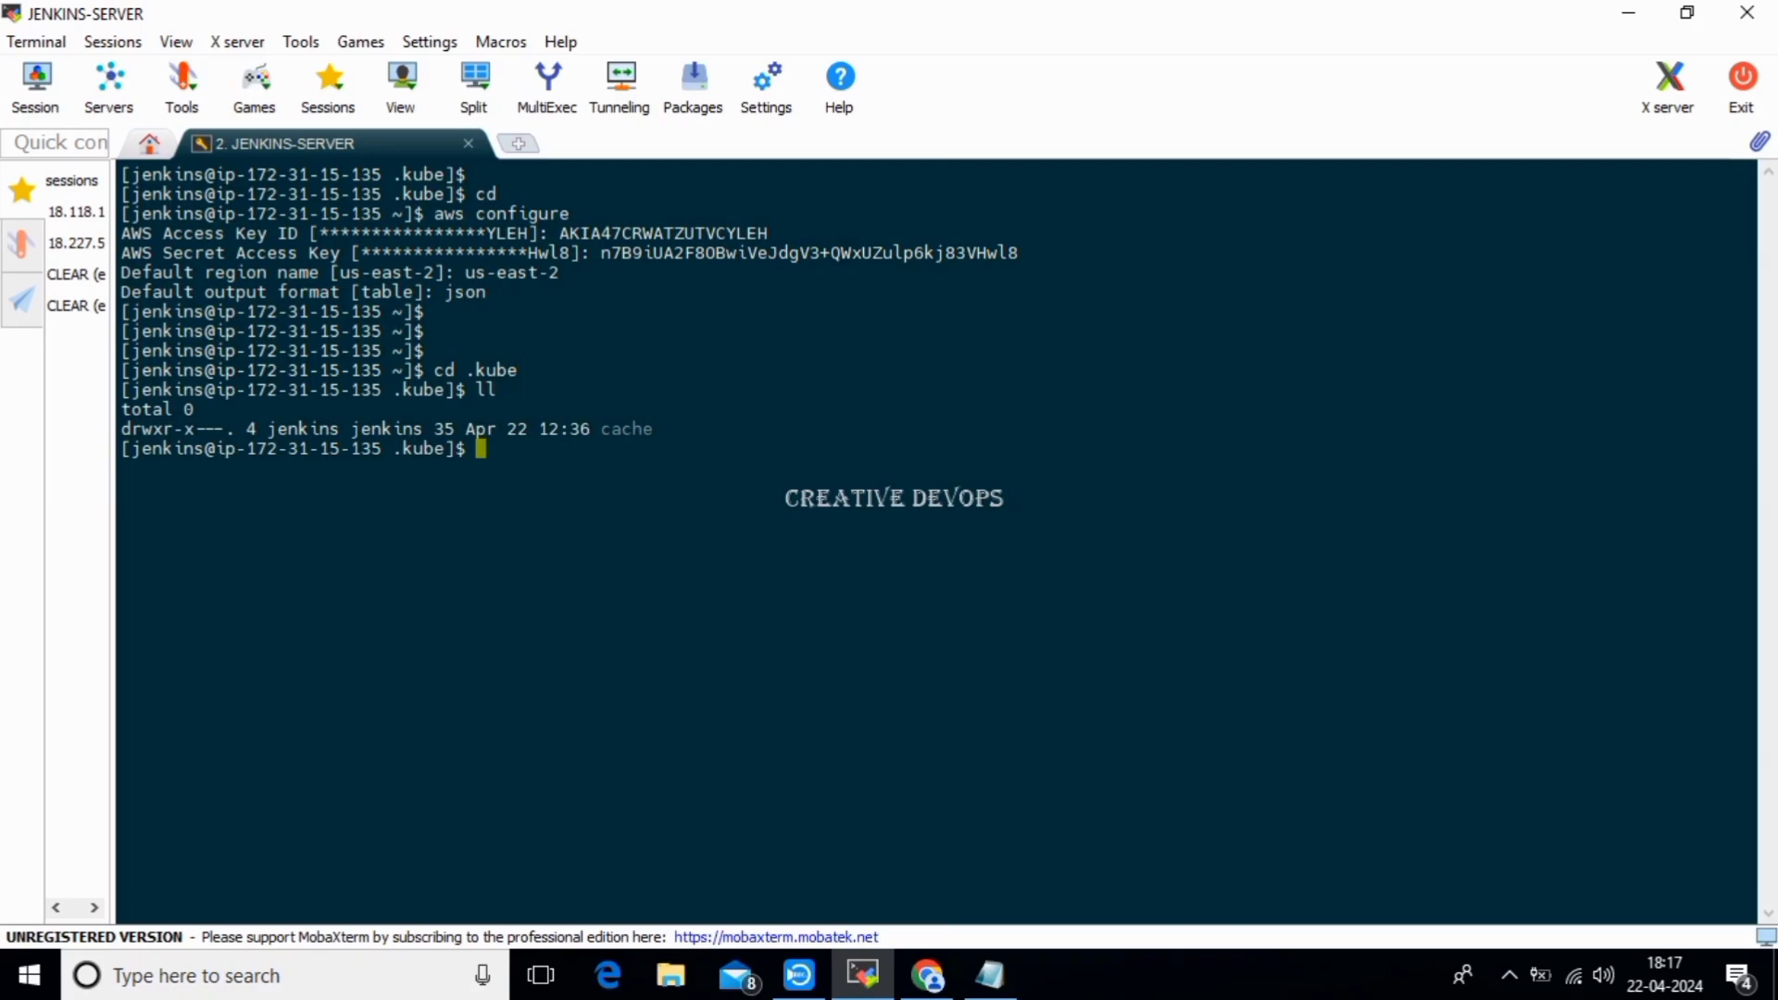
Type aws eks update-kubeconfig --region us-east-2 --name my-cluster without running it, then switch to Chrome.
text(aws eks update)
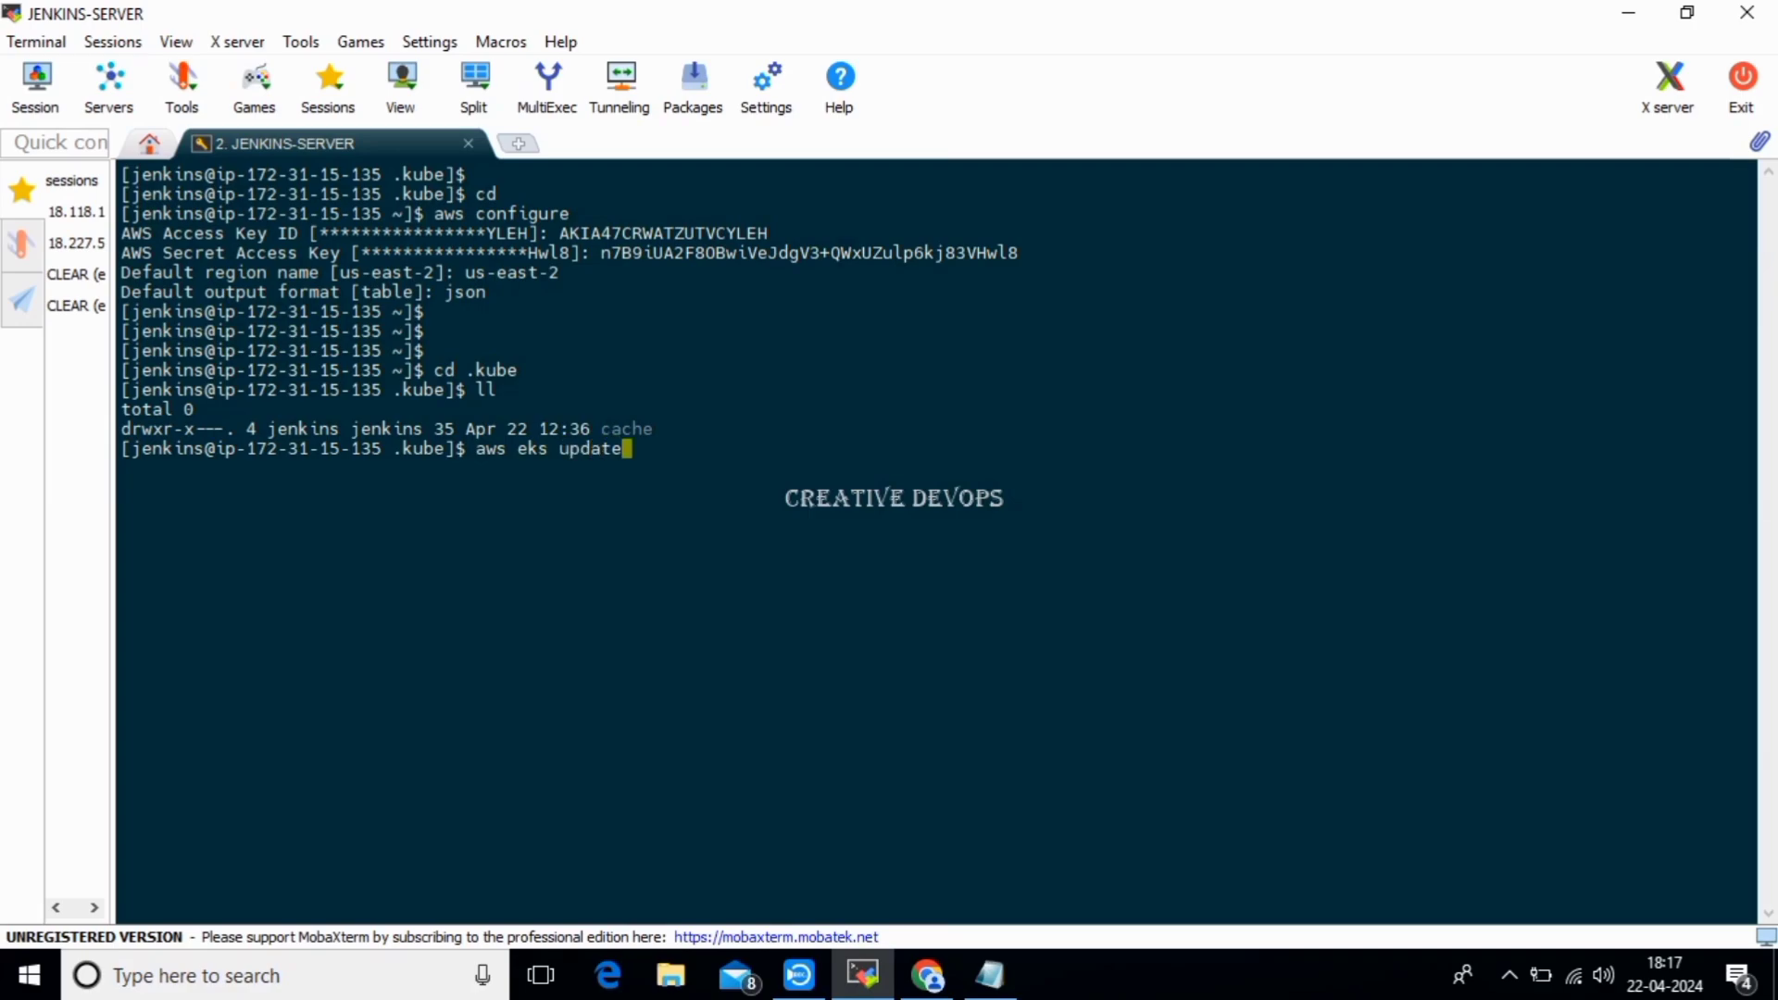
text(-kubeconfig --)
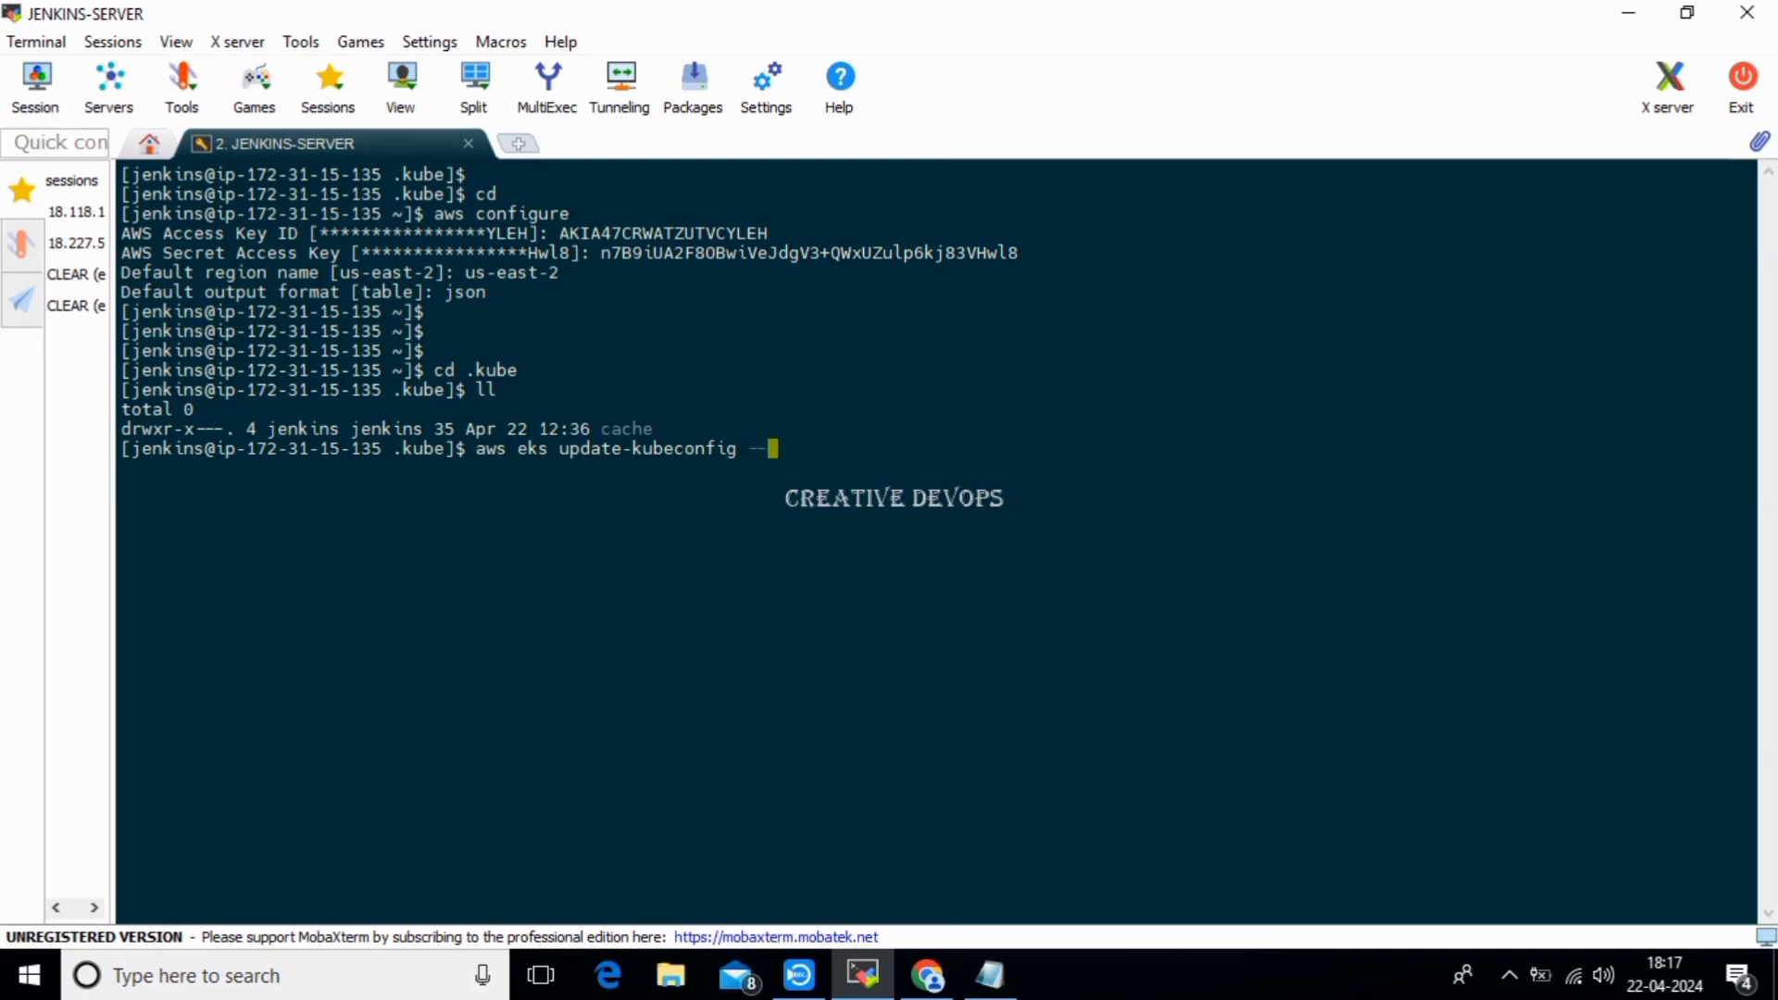
text(region ue)
key(BackSpace)
text(s-east-2)
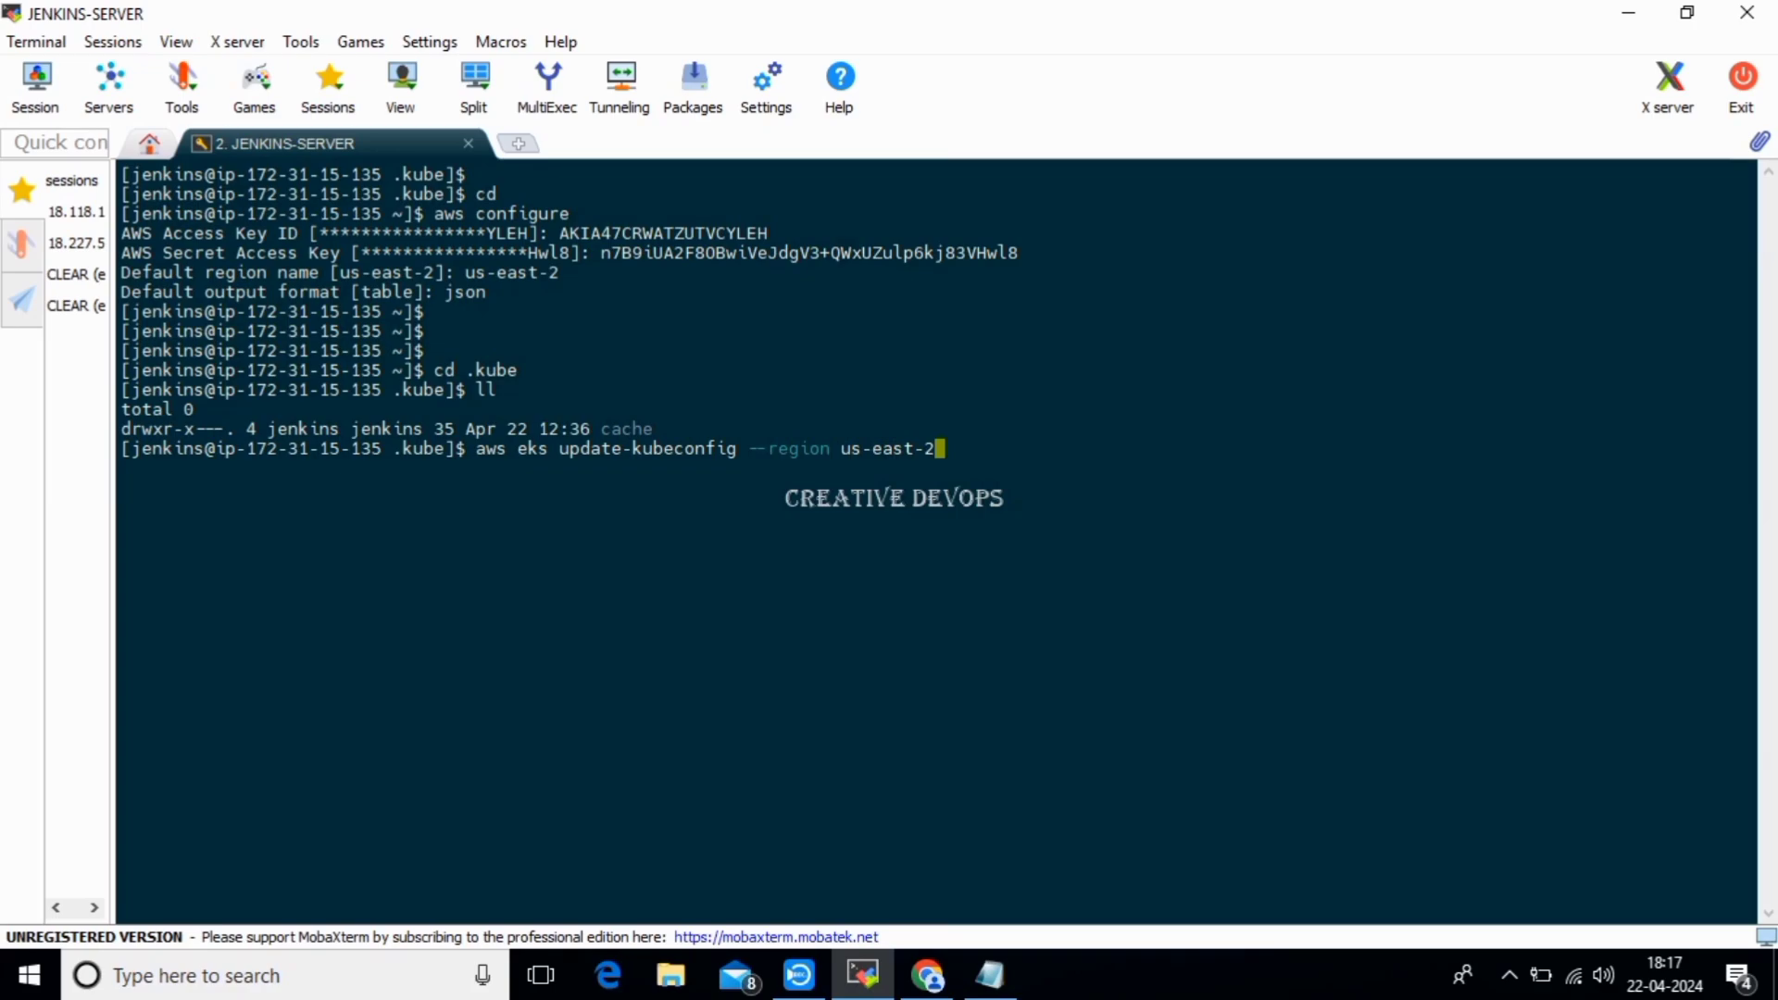
text( --name my-cluster)
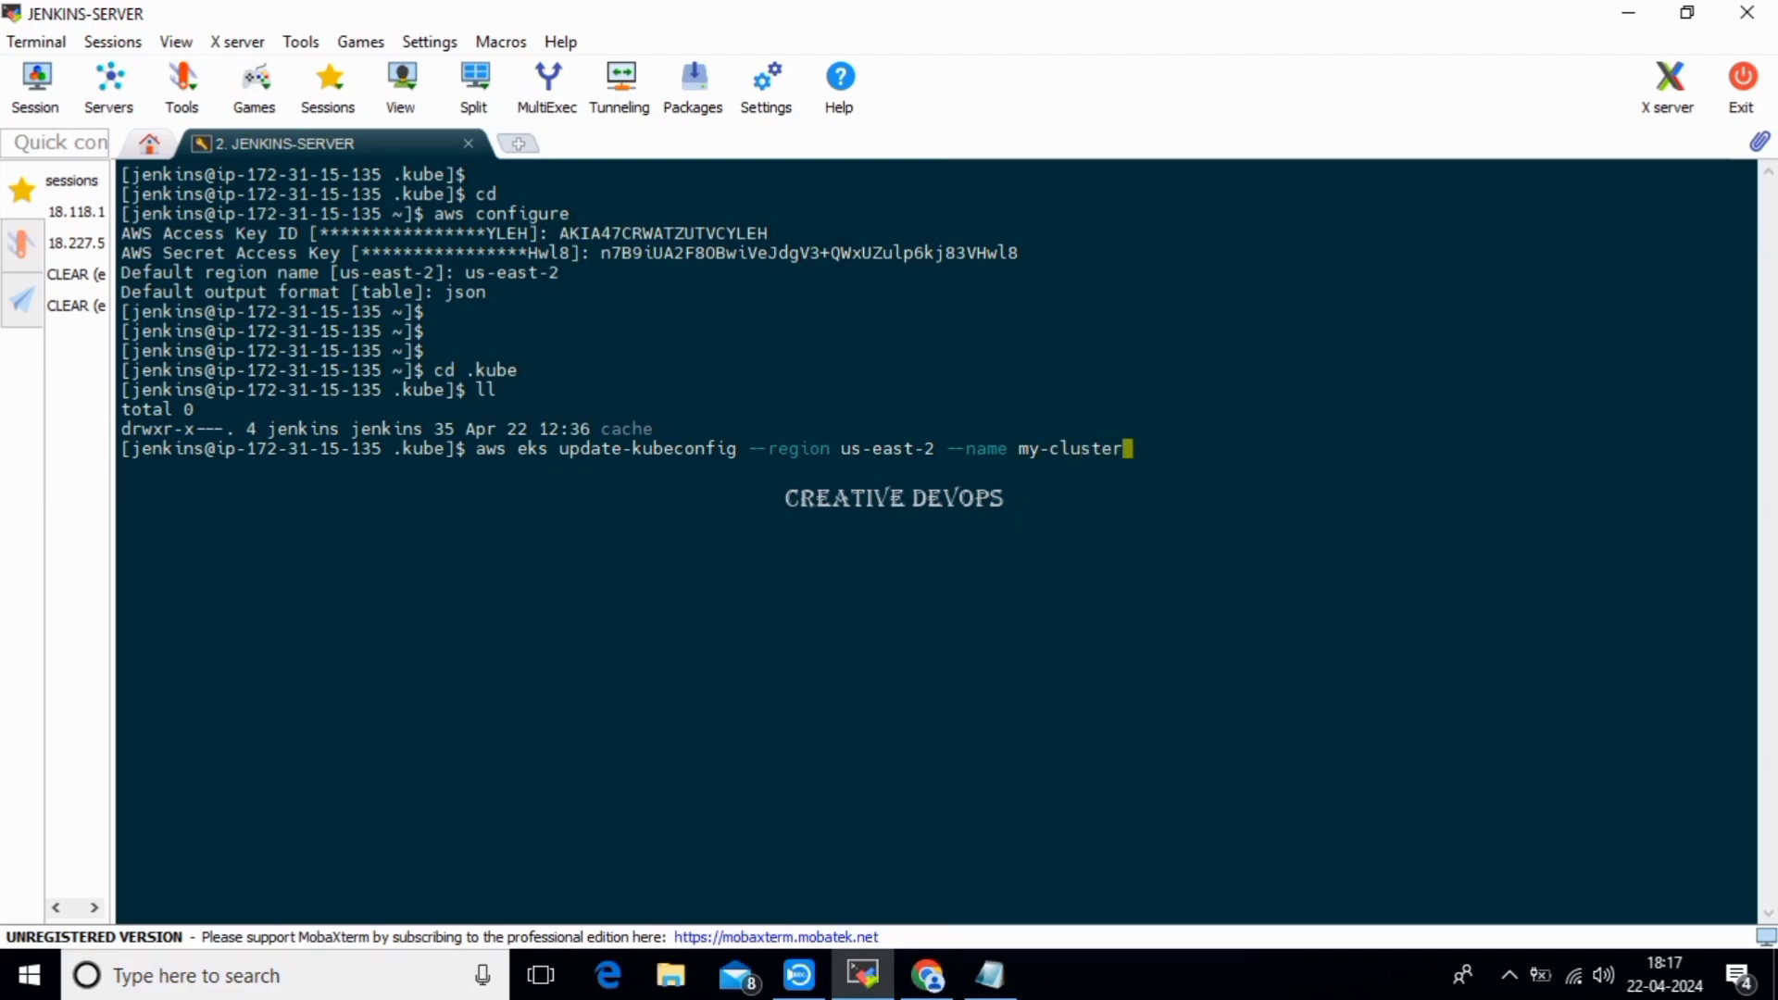
click(927, 975)
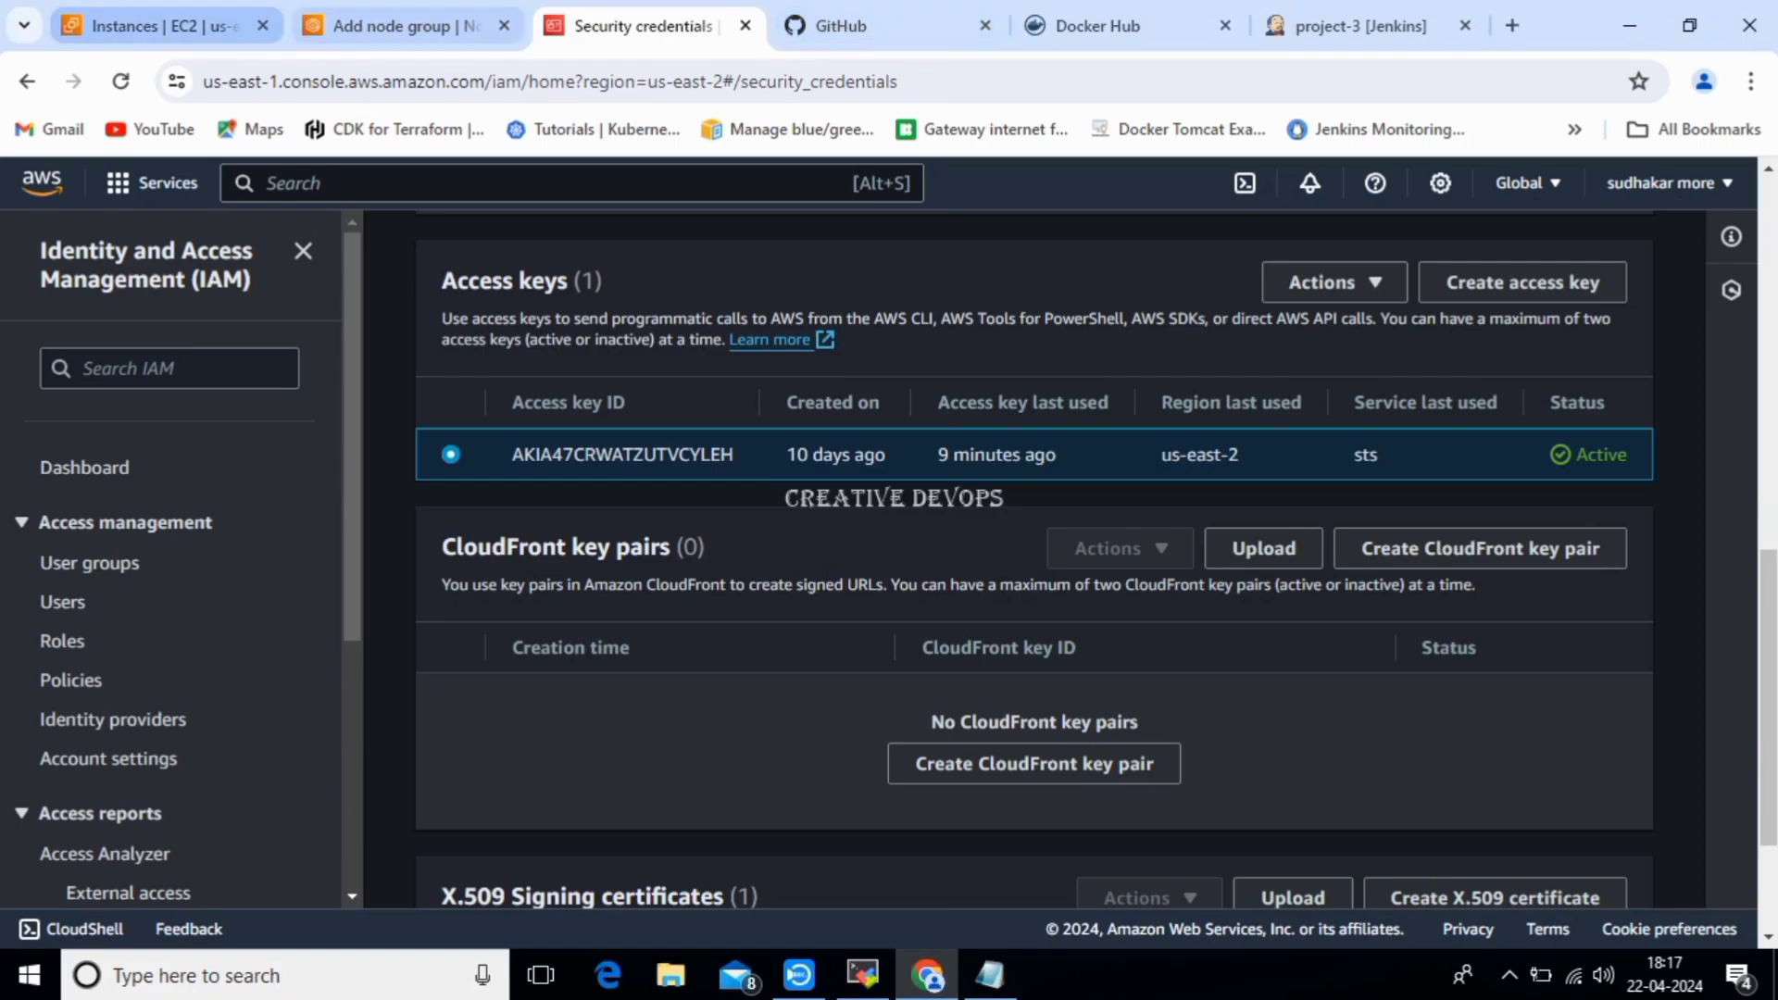
Check the cluster name my-cluster on the Add node group page, then return to the terminal.
click(398, 26)
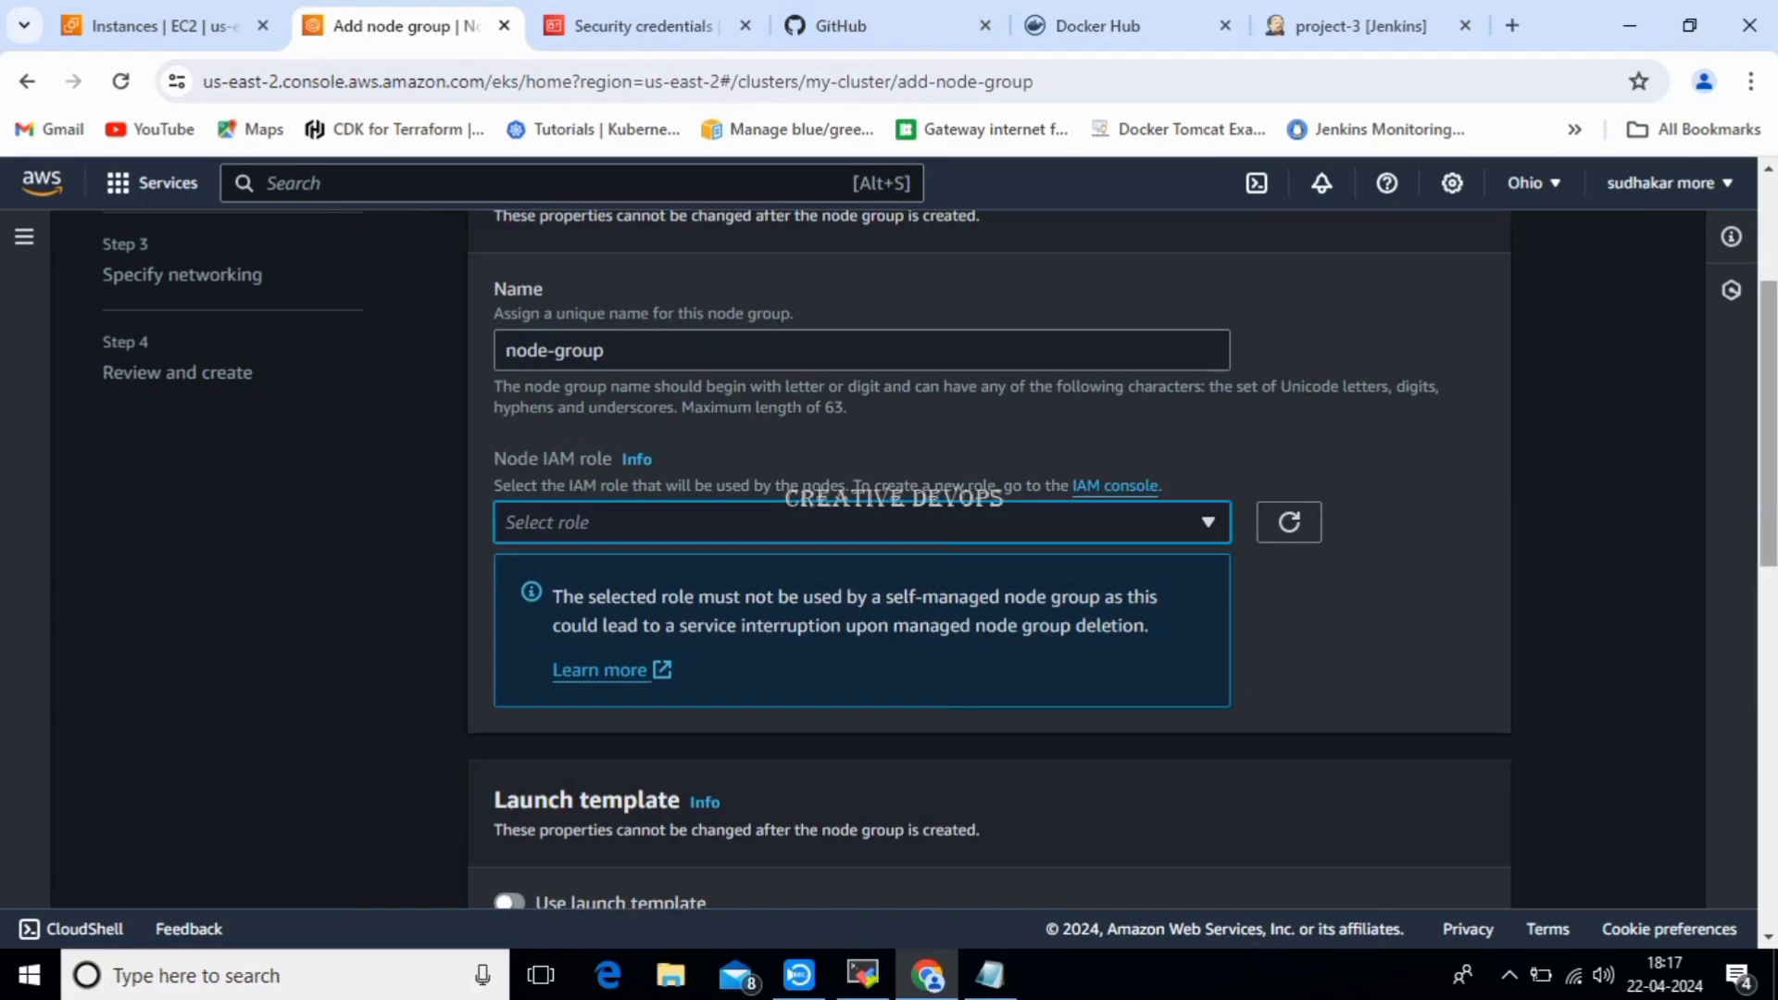
scroll(989, 555, up, 3)
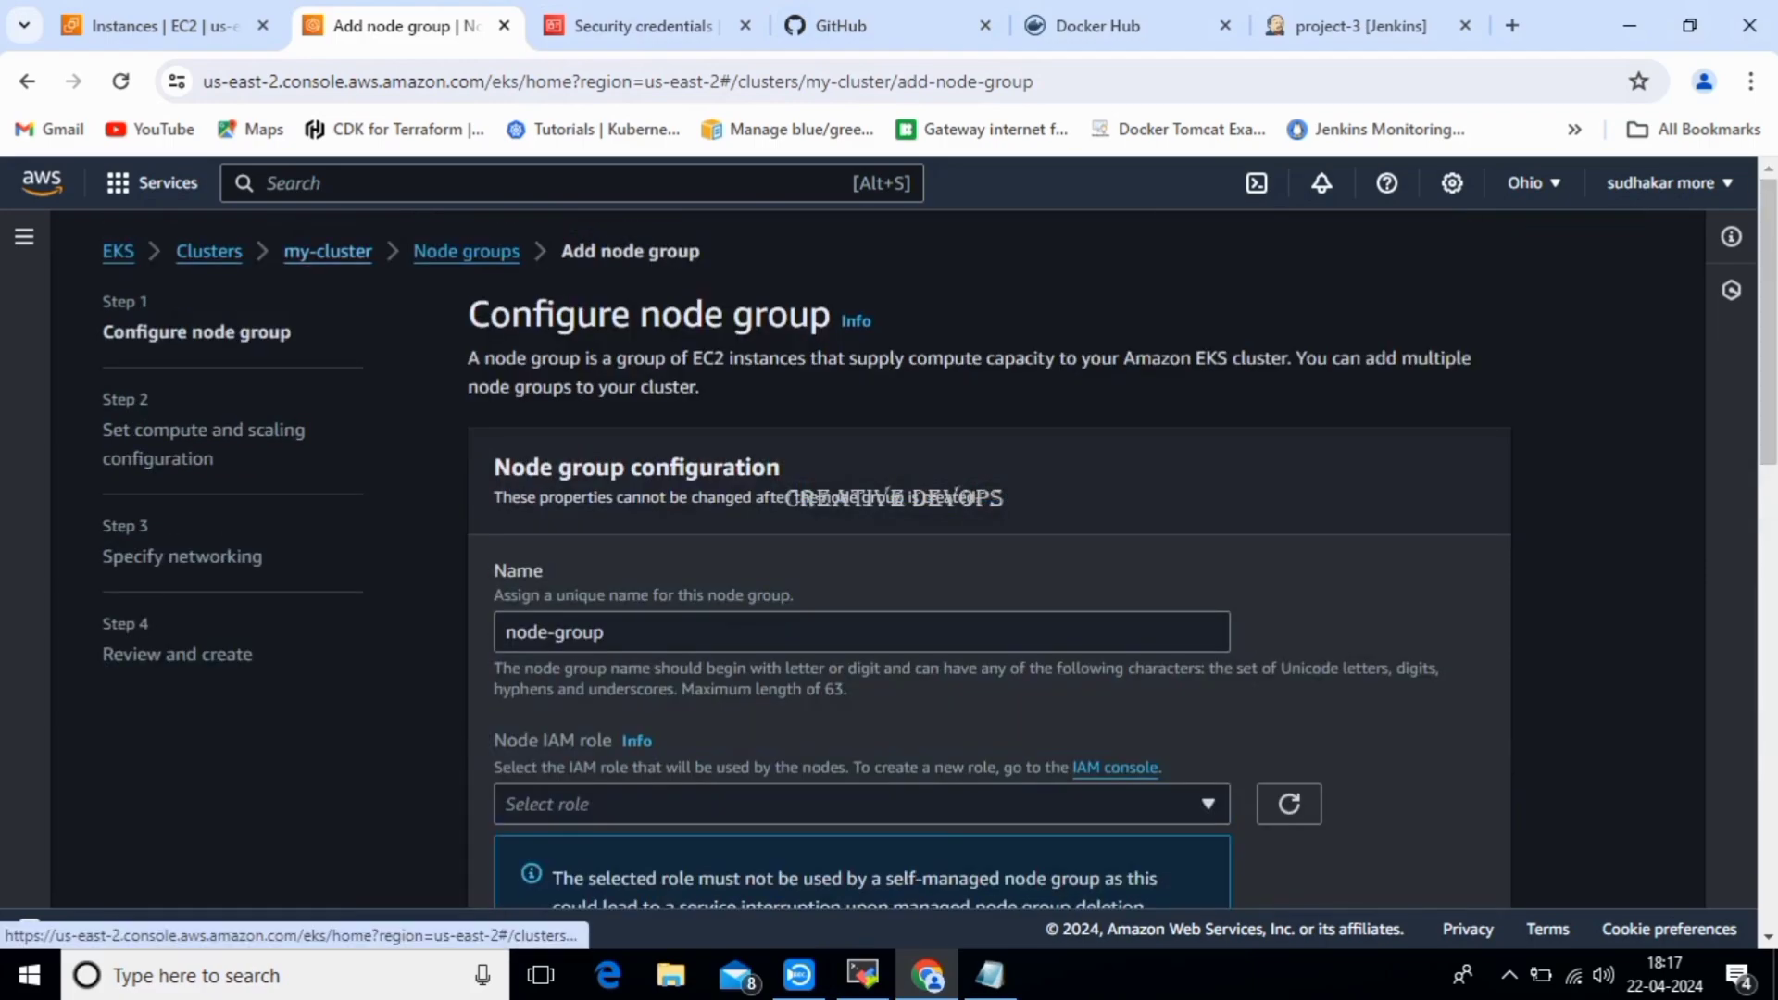
drag(282, 252, 375, 252)
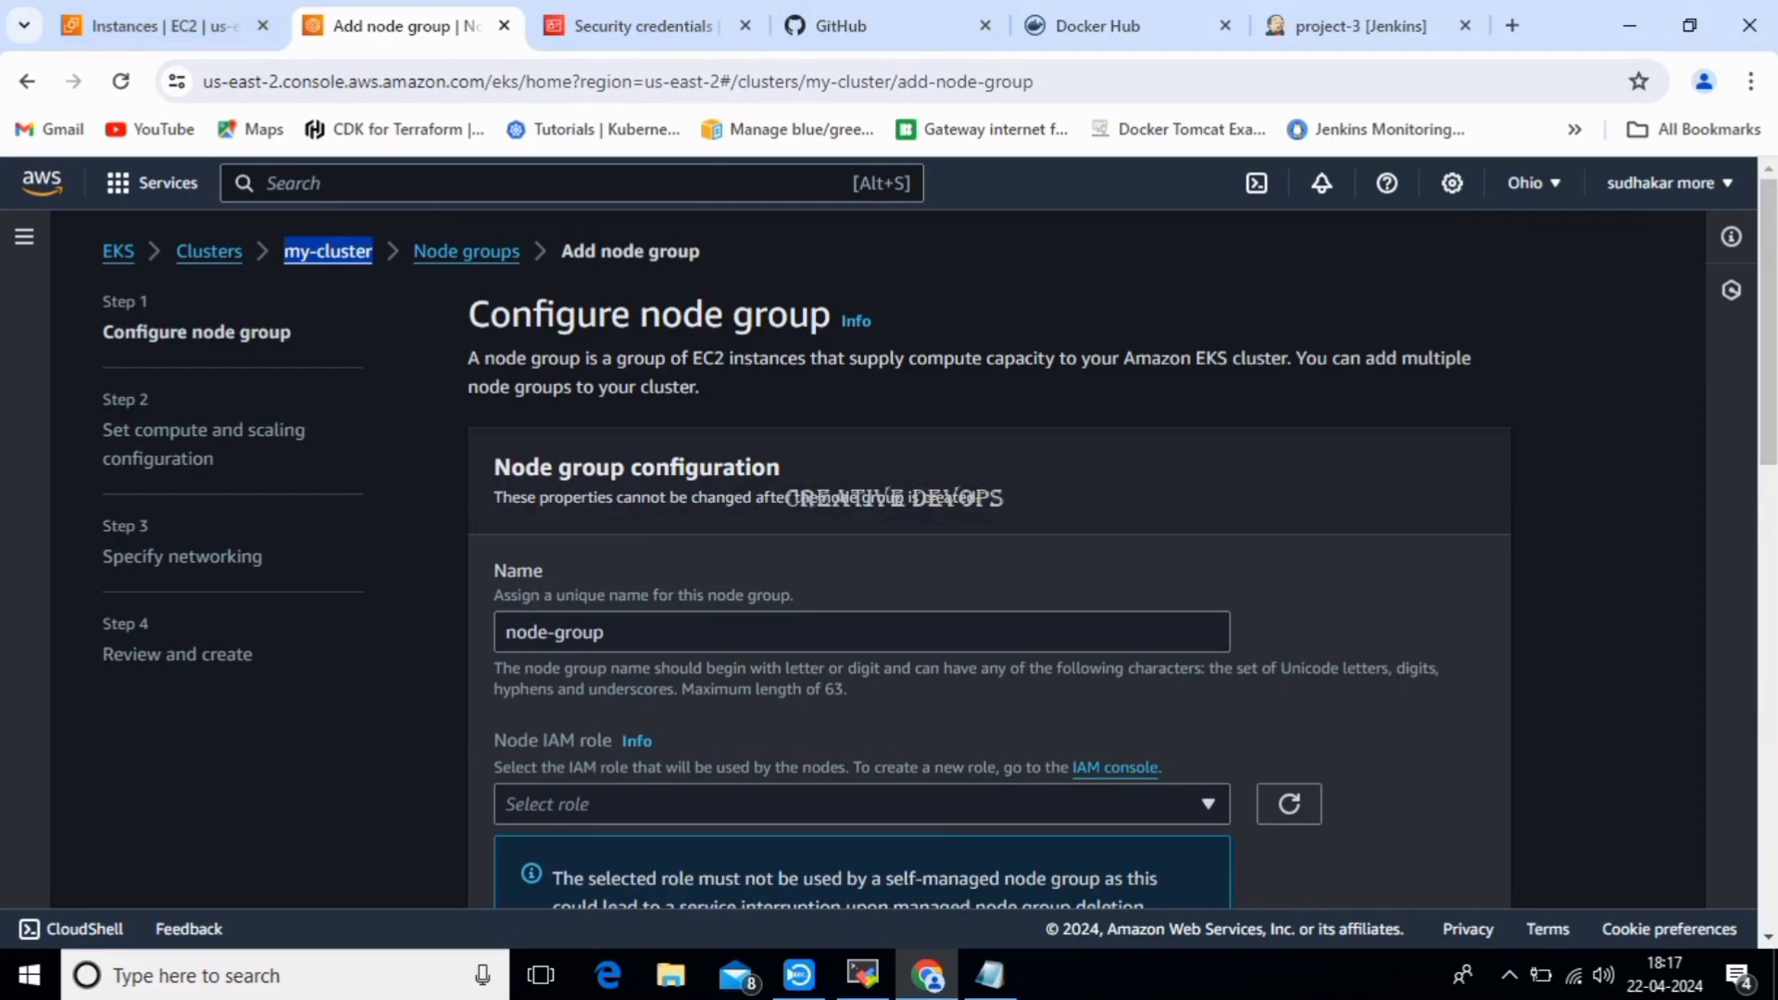
click(862, 975)
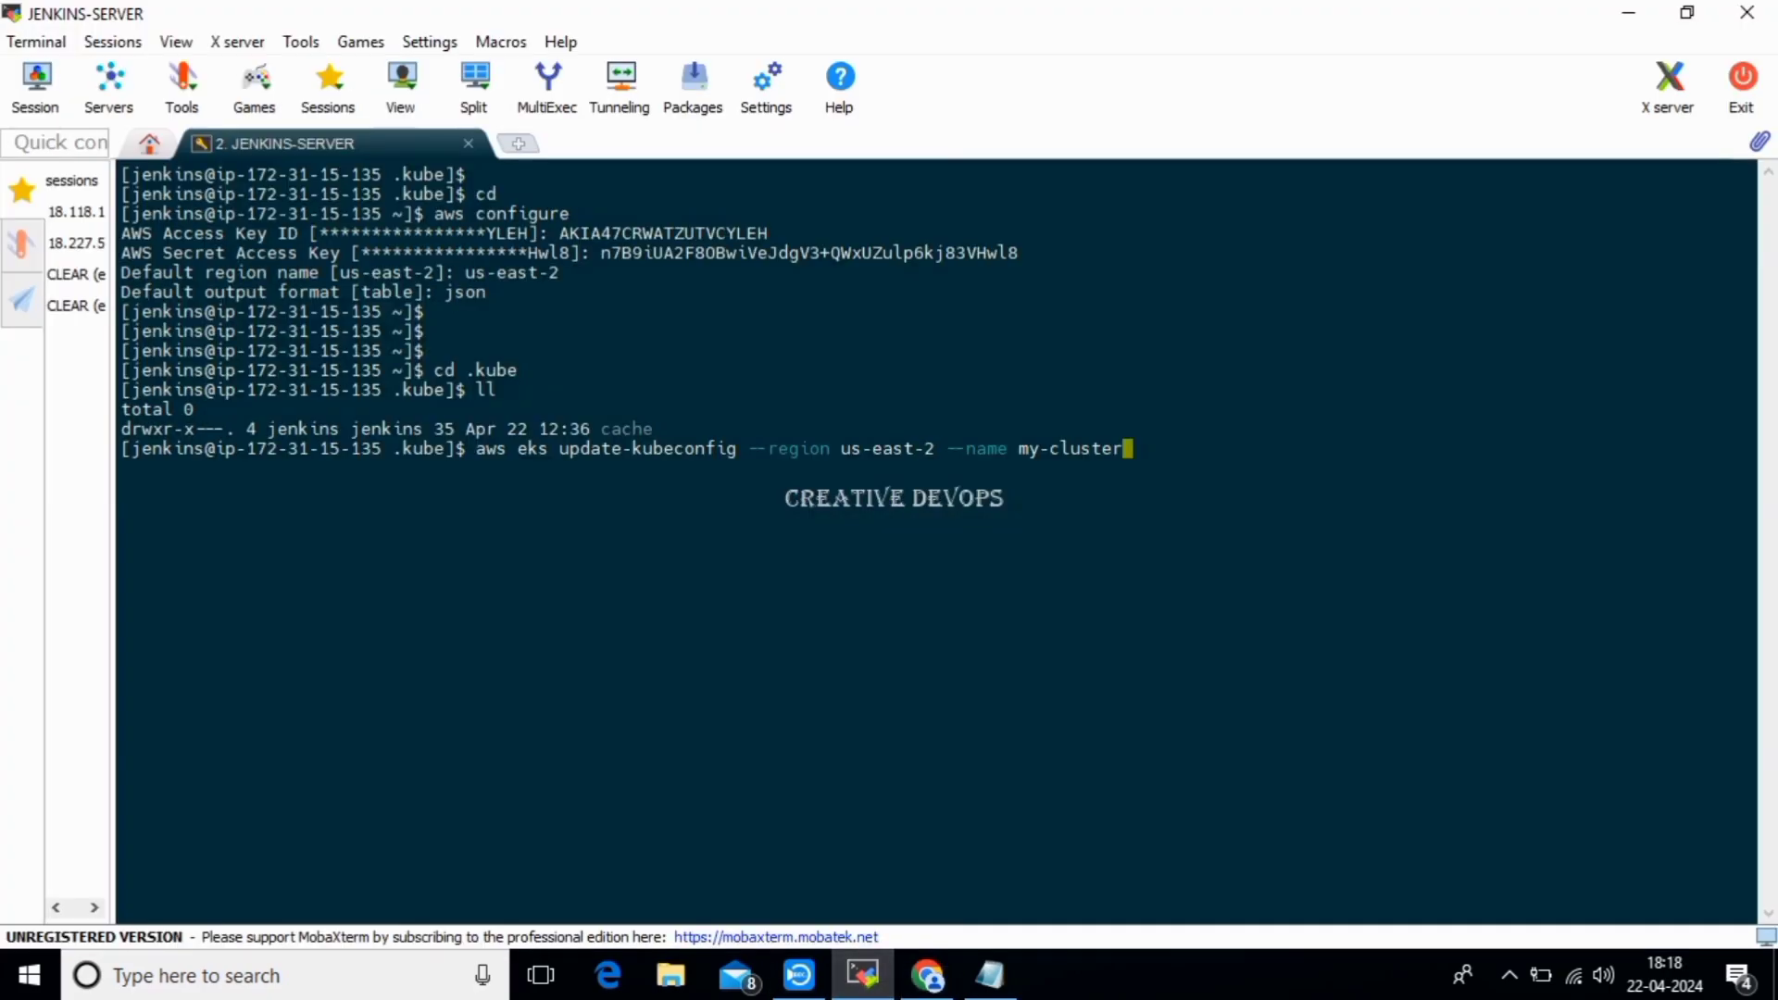
Run update-kubeconfig and check the Added new context output pointing to .kube/config.
key(Return)
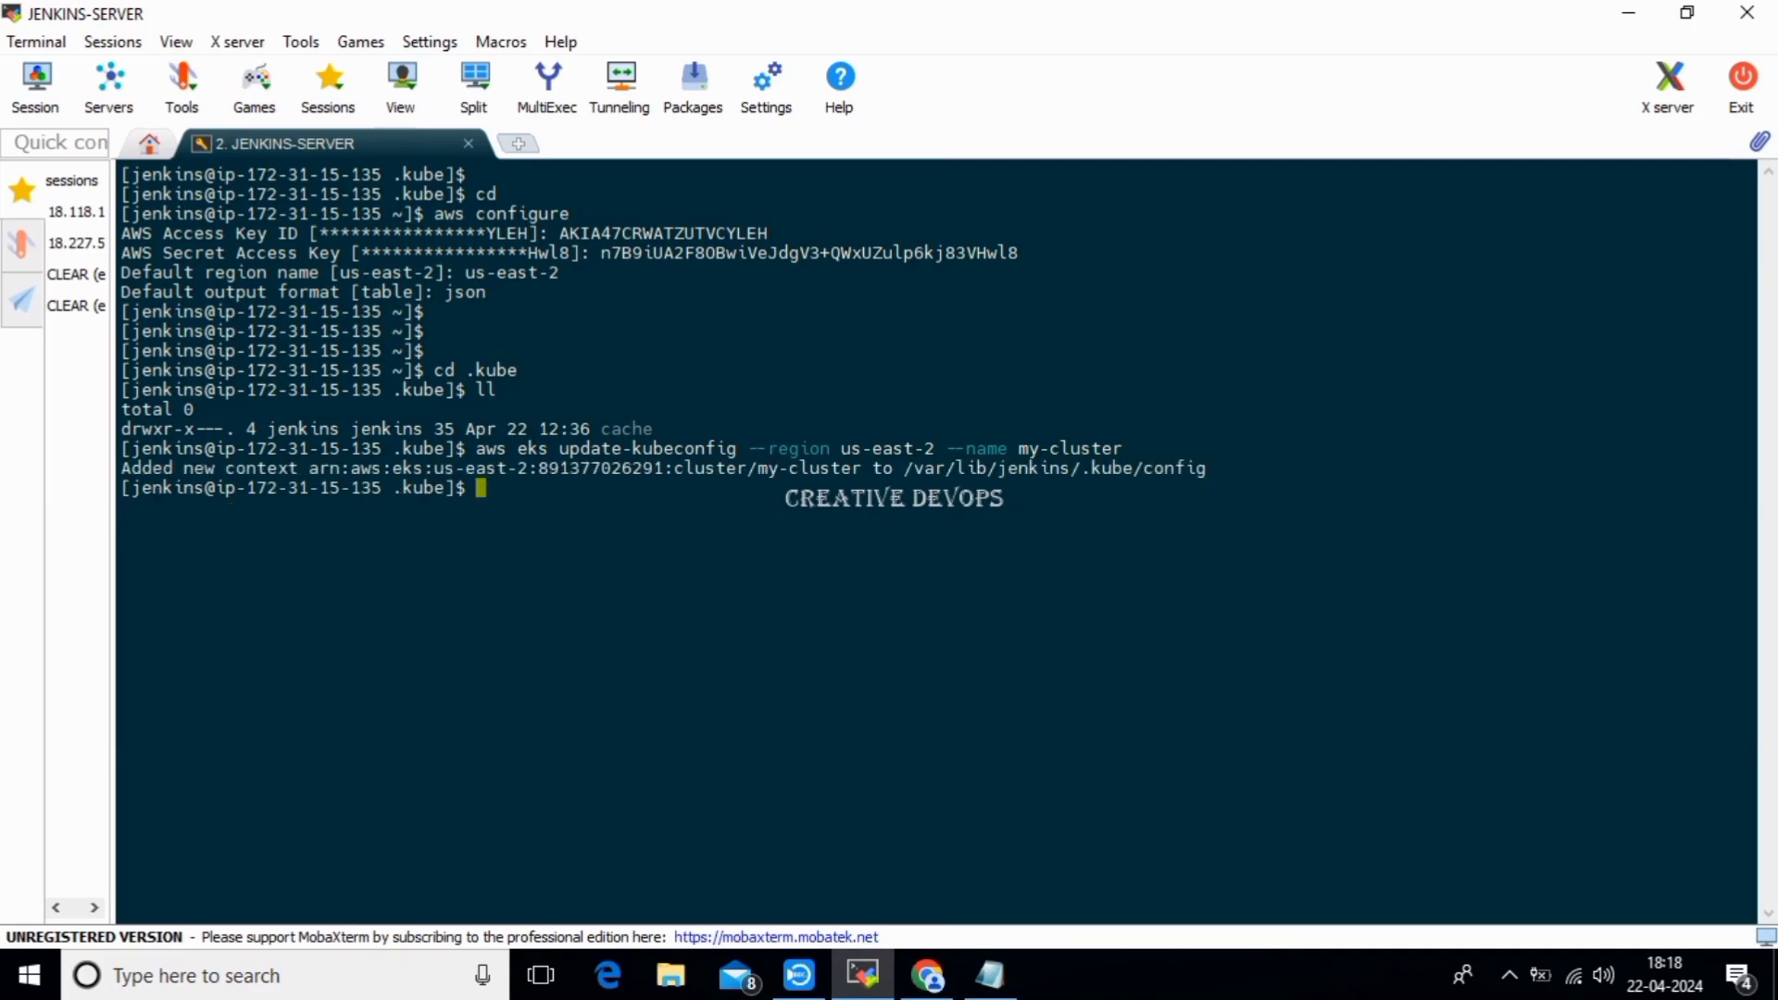
drag(121, 468, 350, 467)
drag(484, 468, 1205, 467)
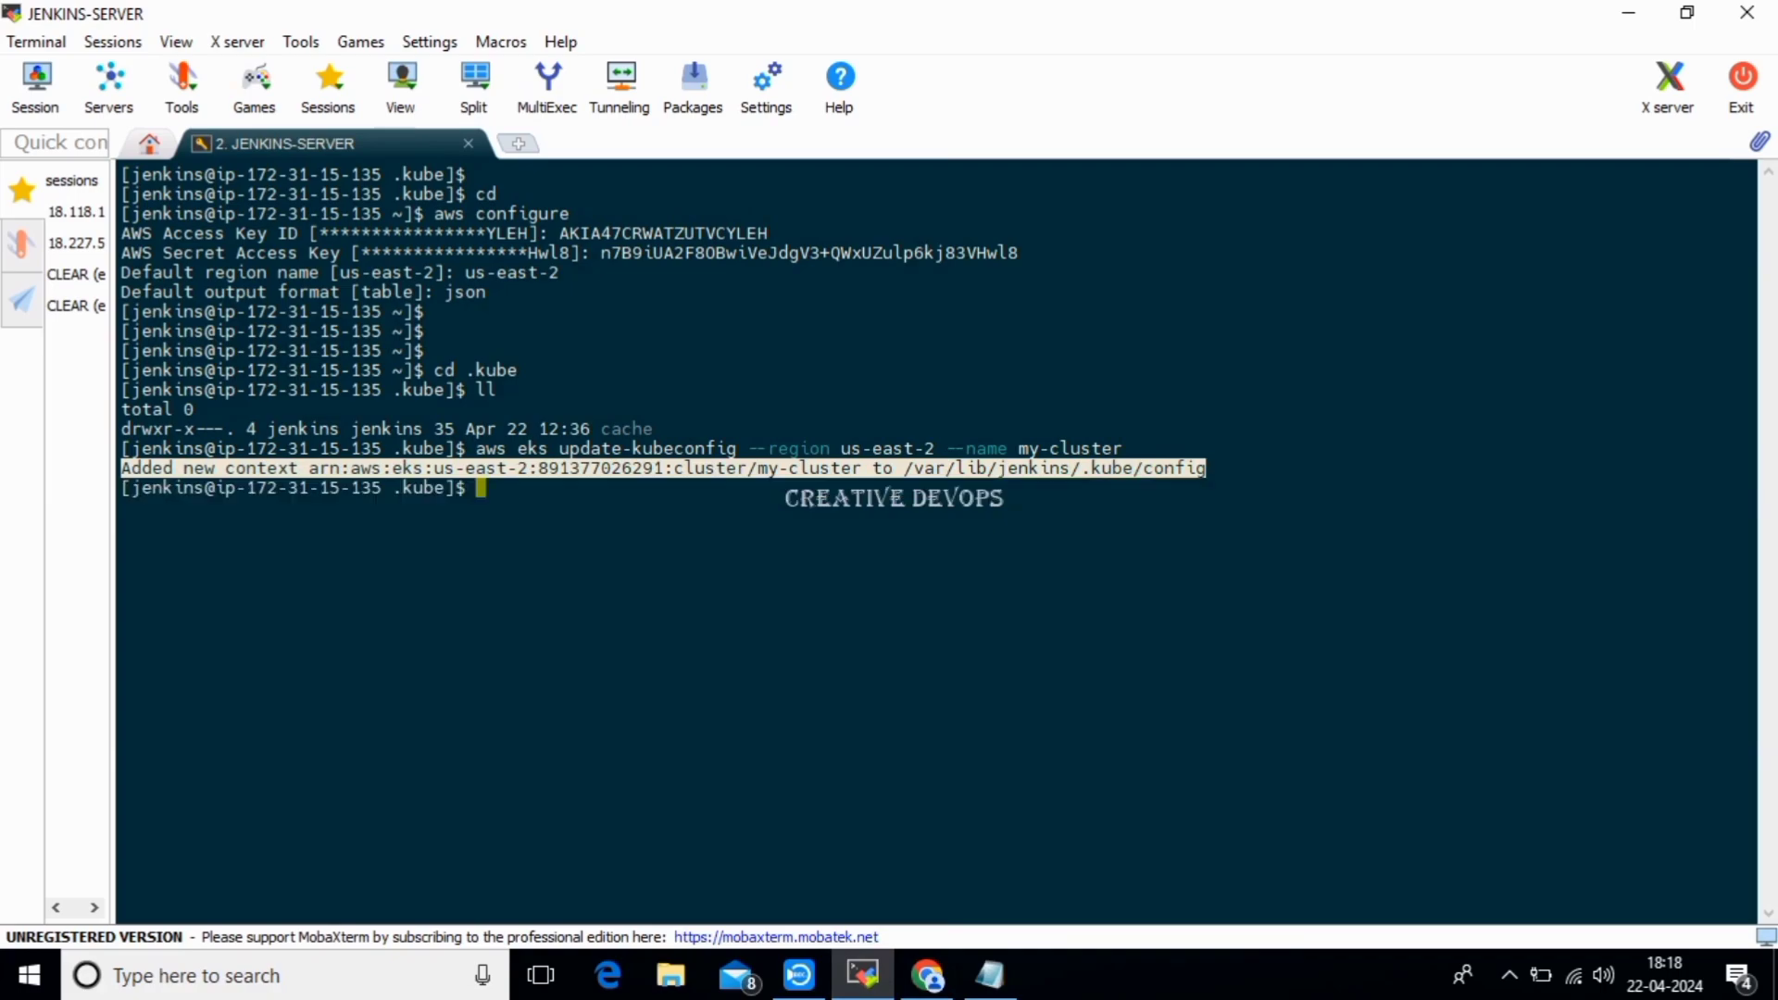
click(1205, 470)
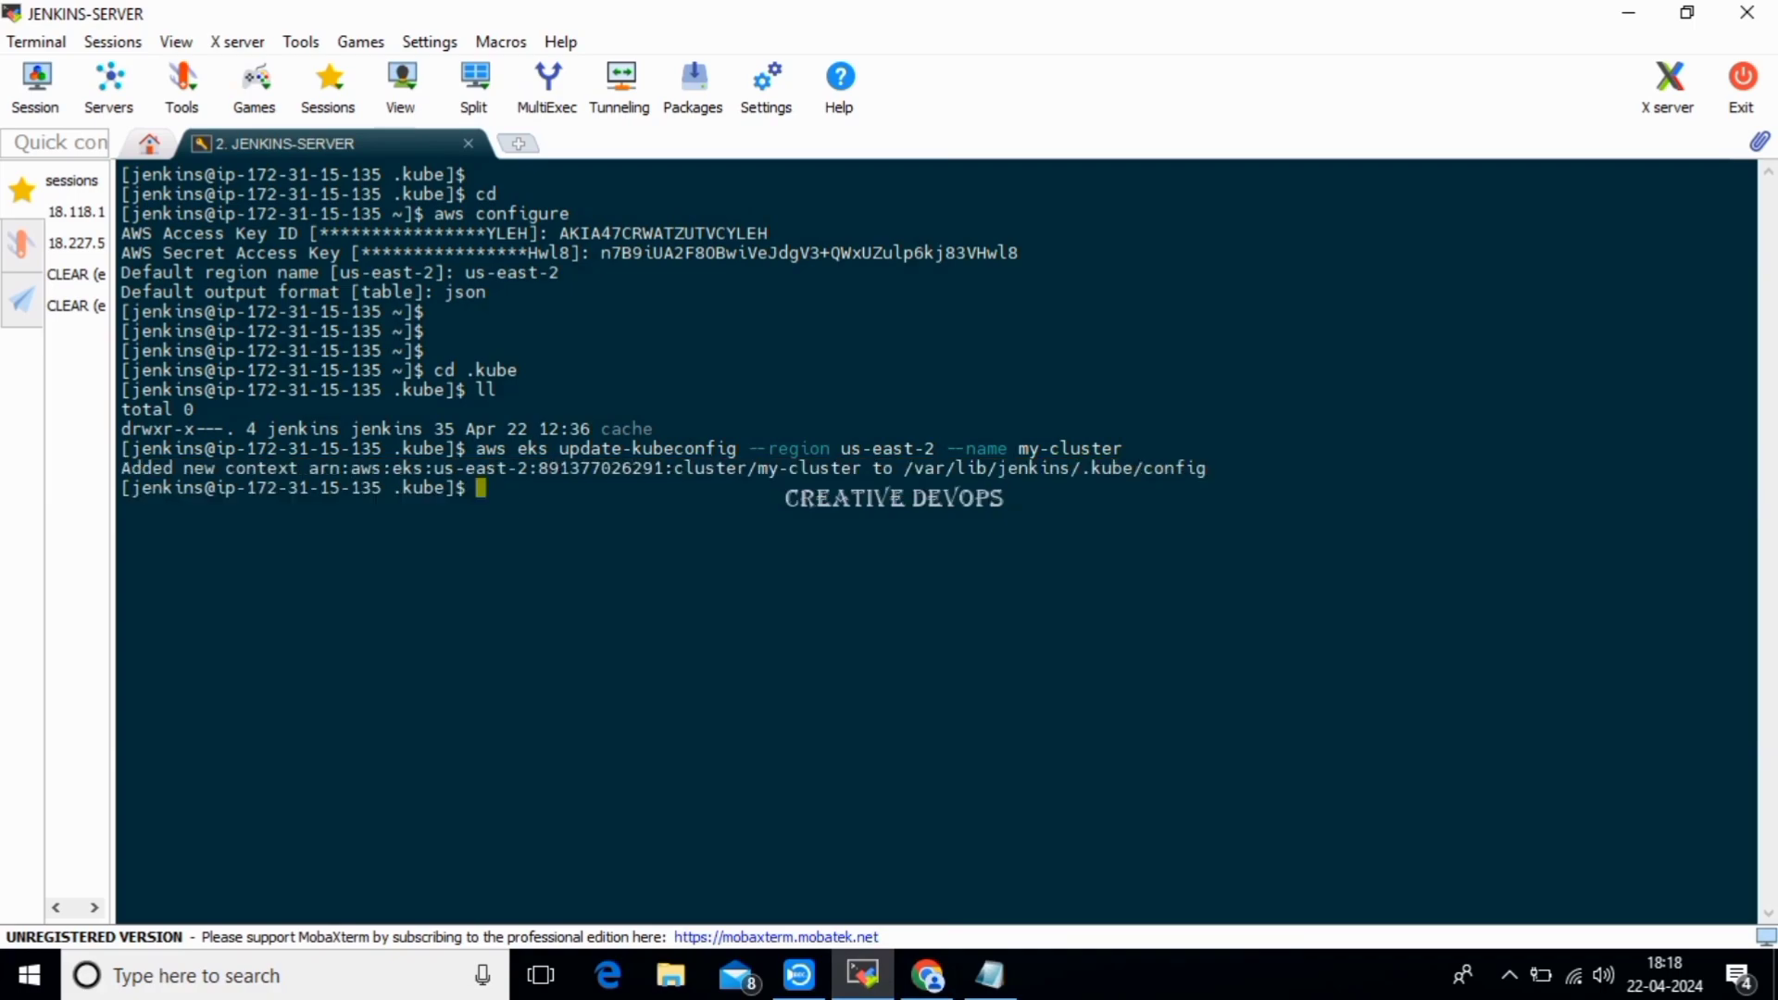
drag(1082, 468, 1206, 468)
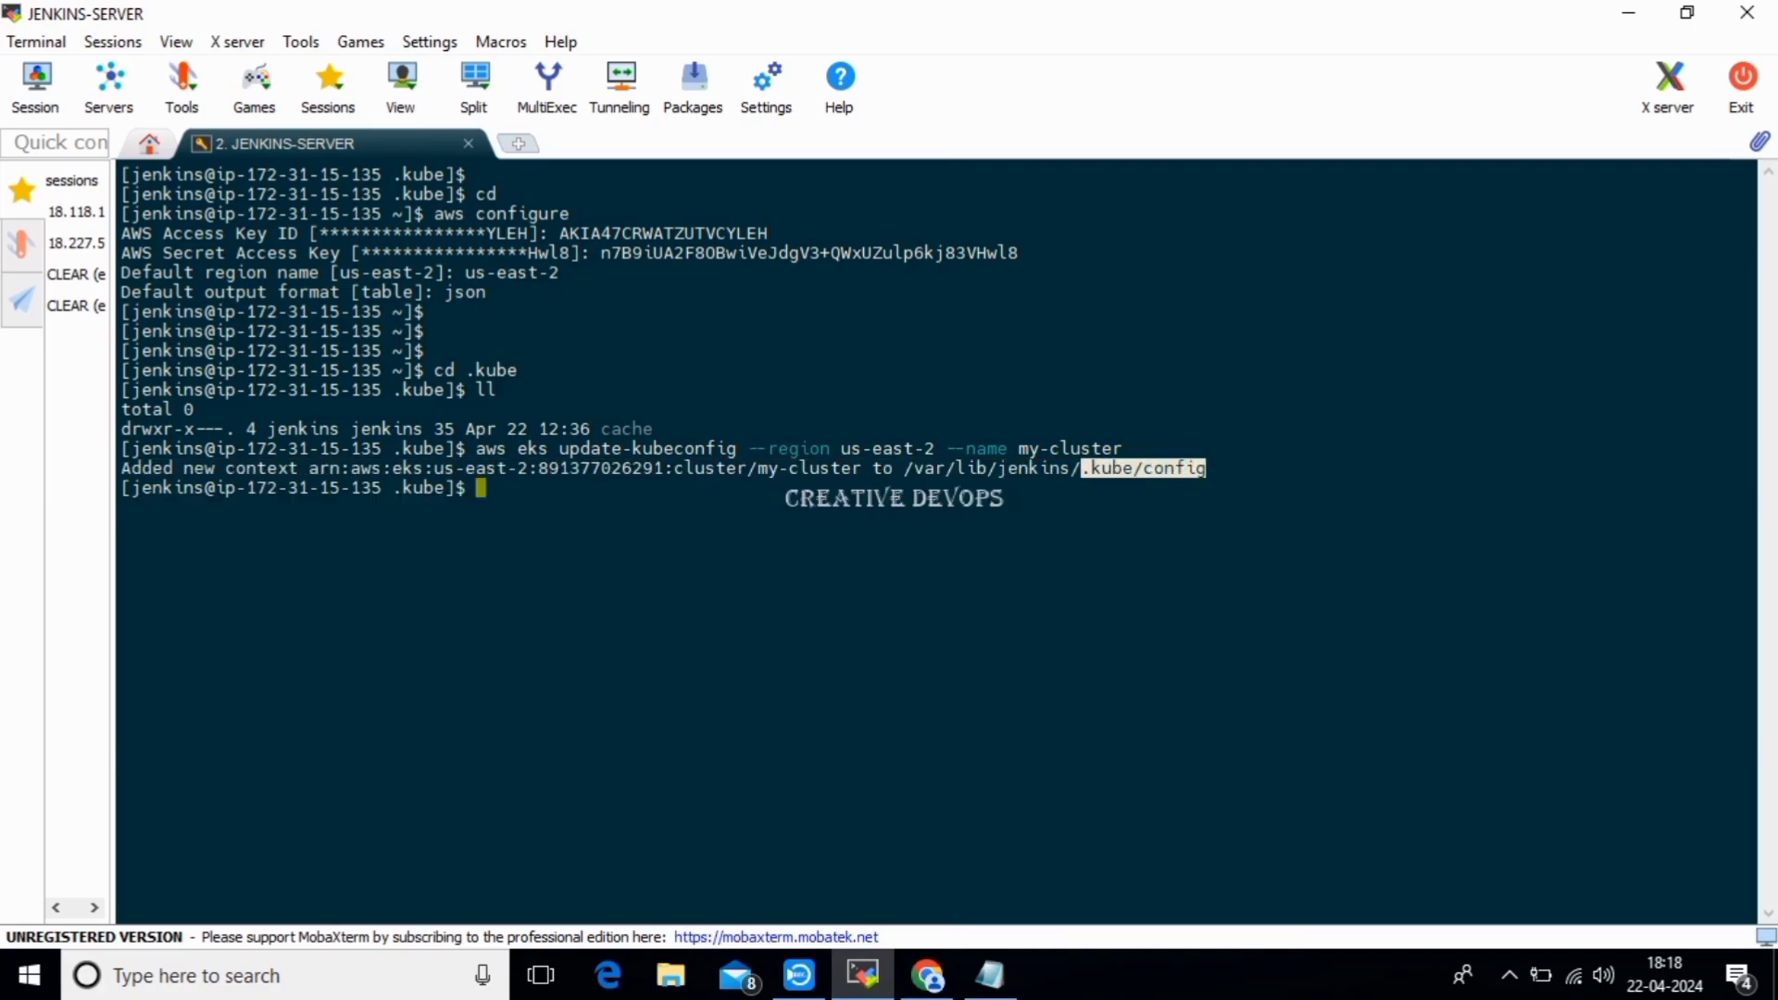
click(1206, 469)
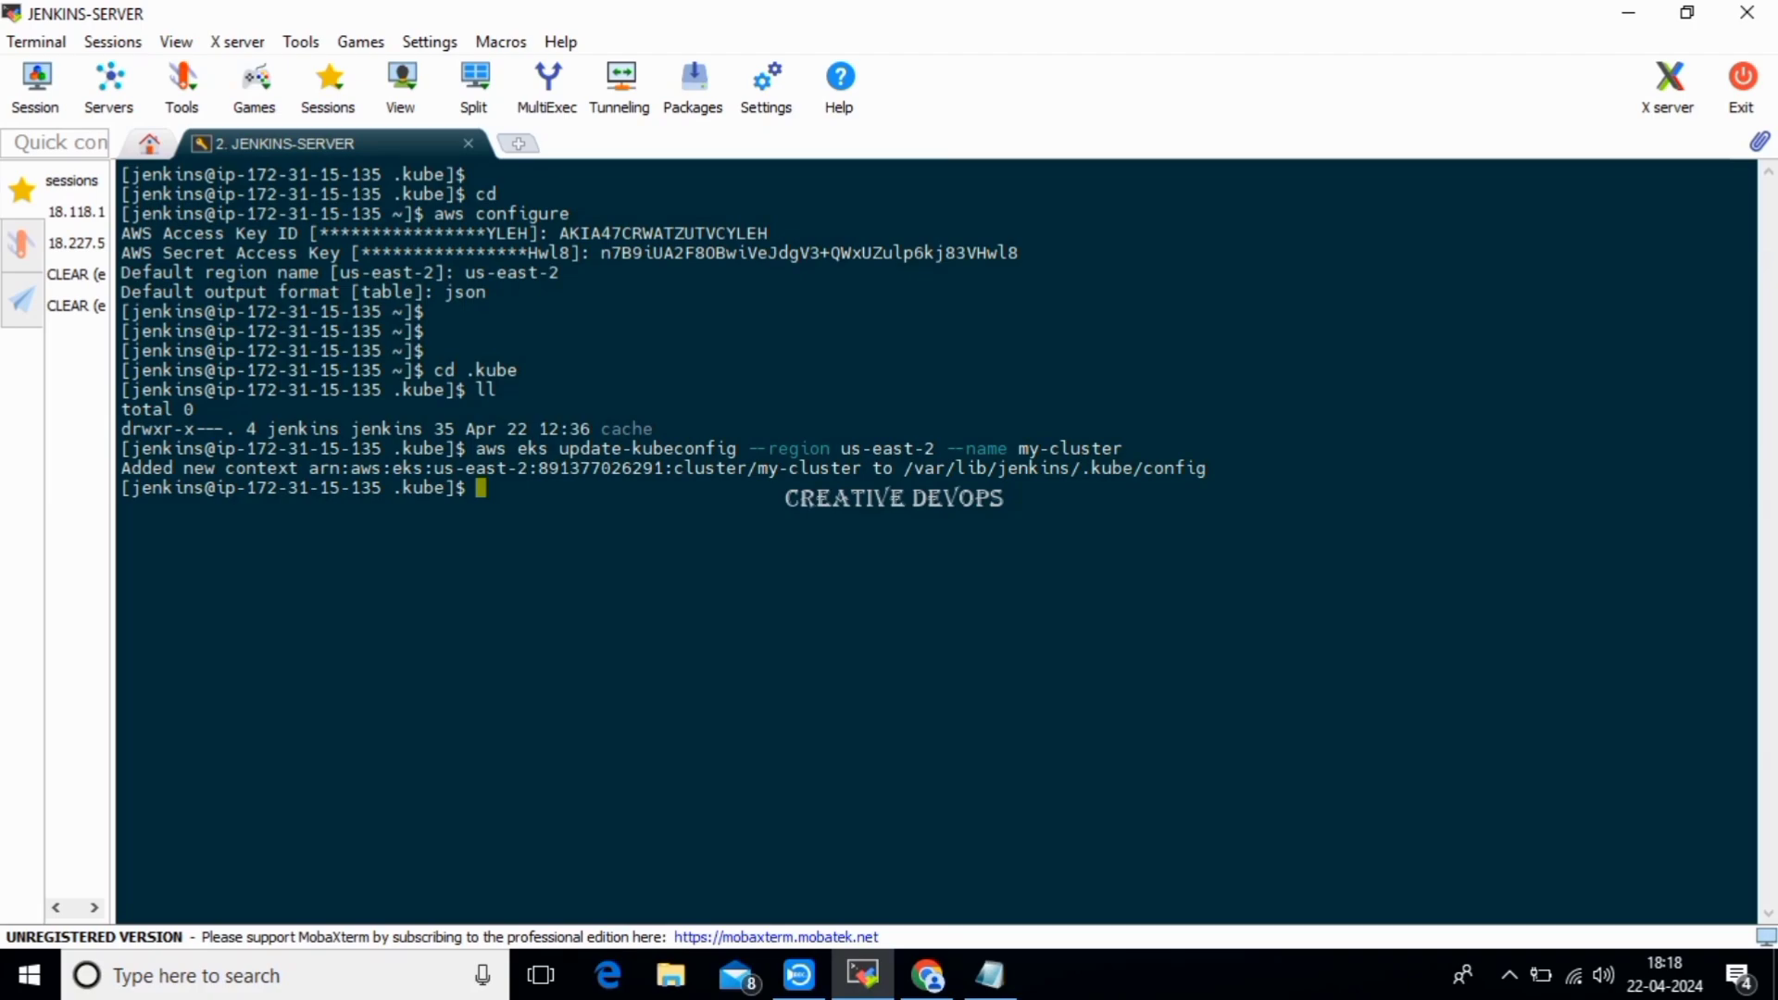
List .kube to confirm the config file, run kubectl cluster-info, then clear the terminal.
text(ll)
key(Return)
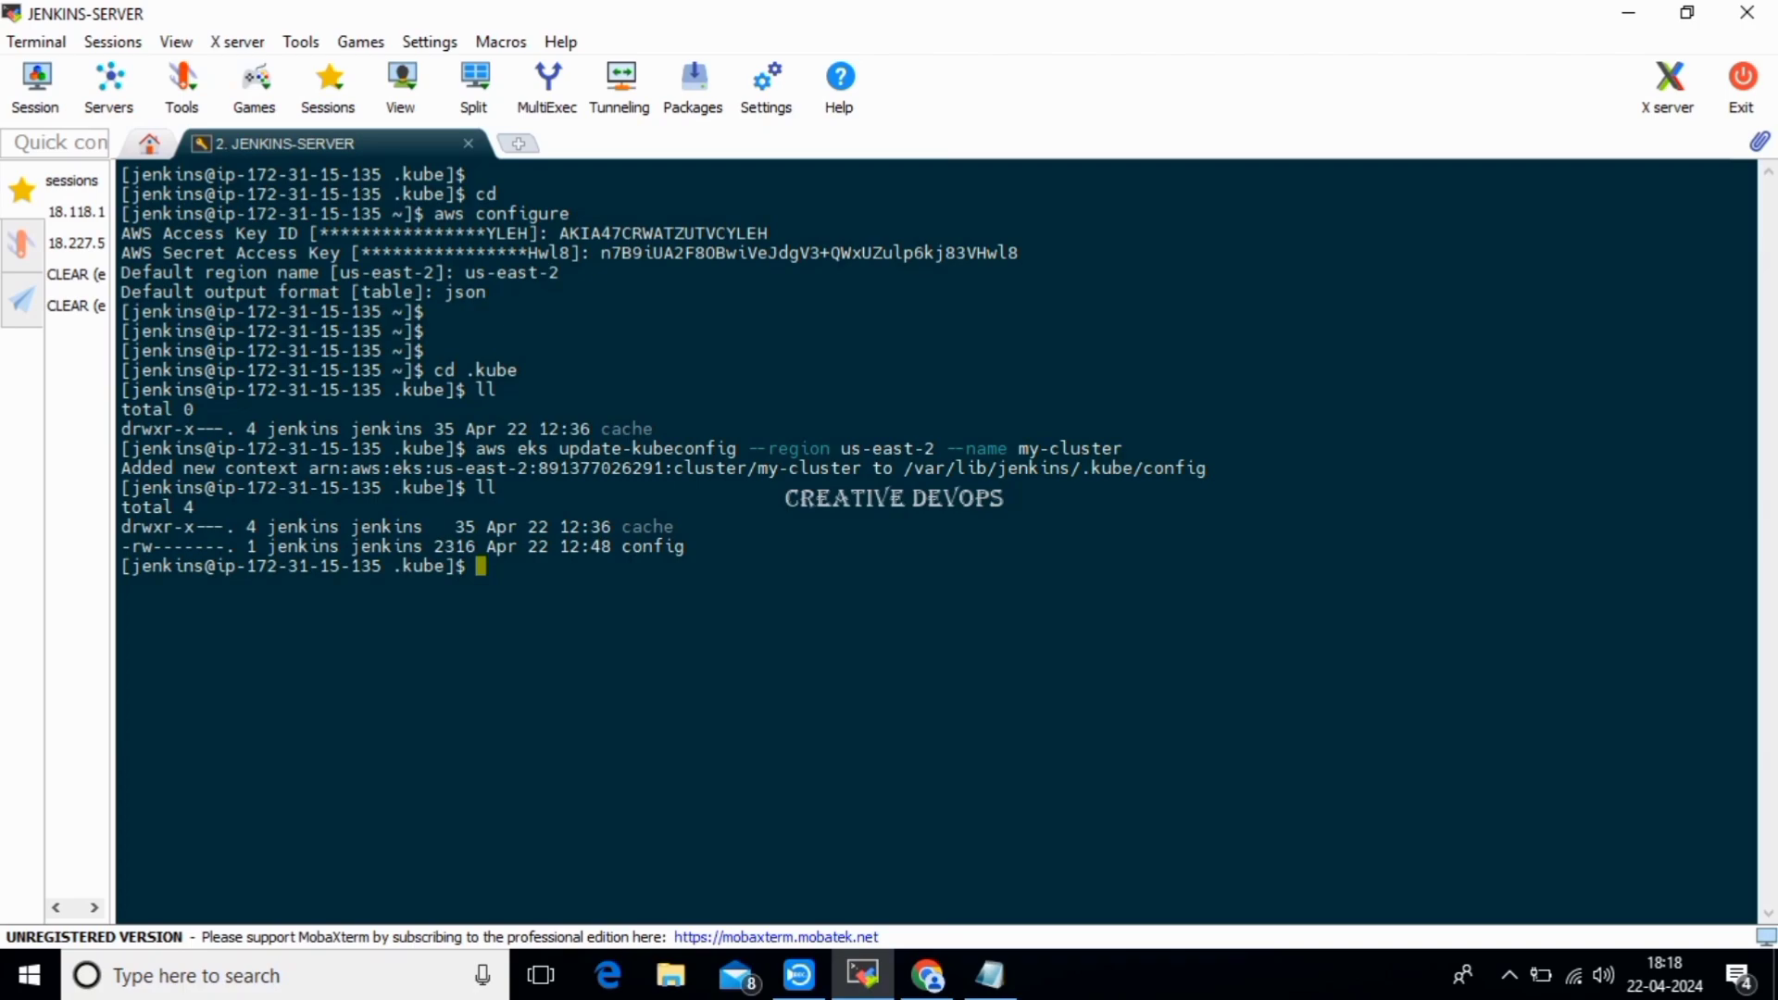
text(kubectl)
text(cluster-info)
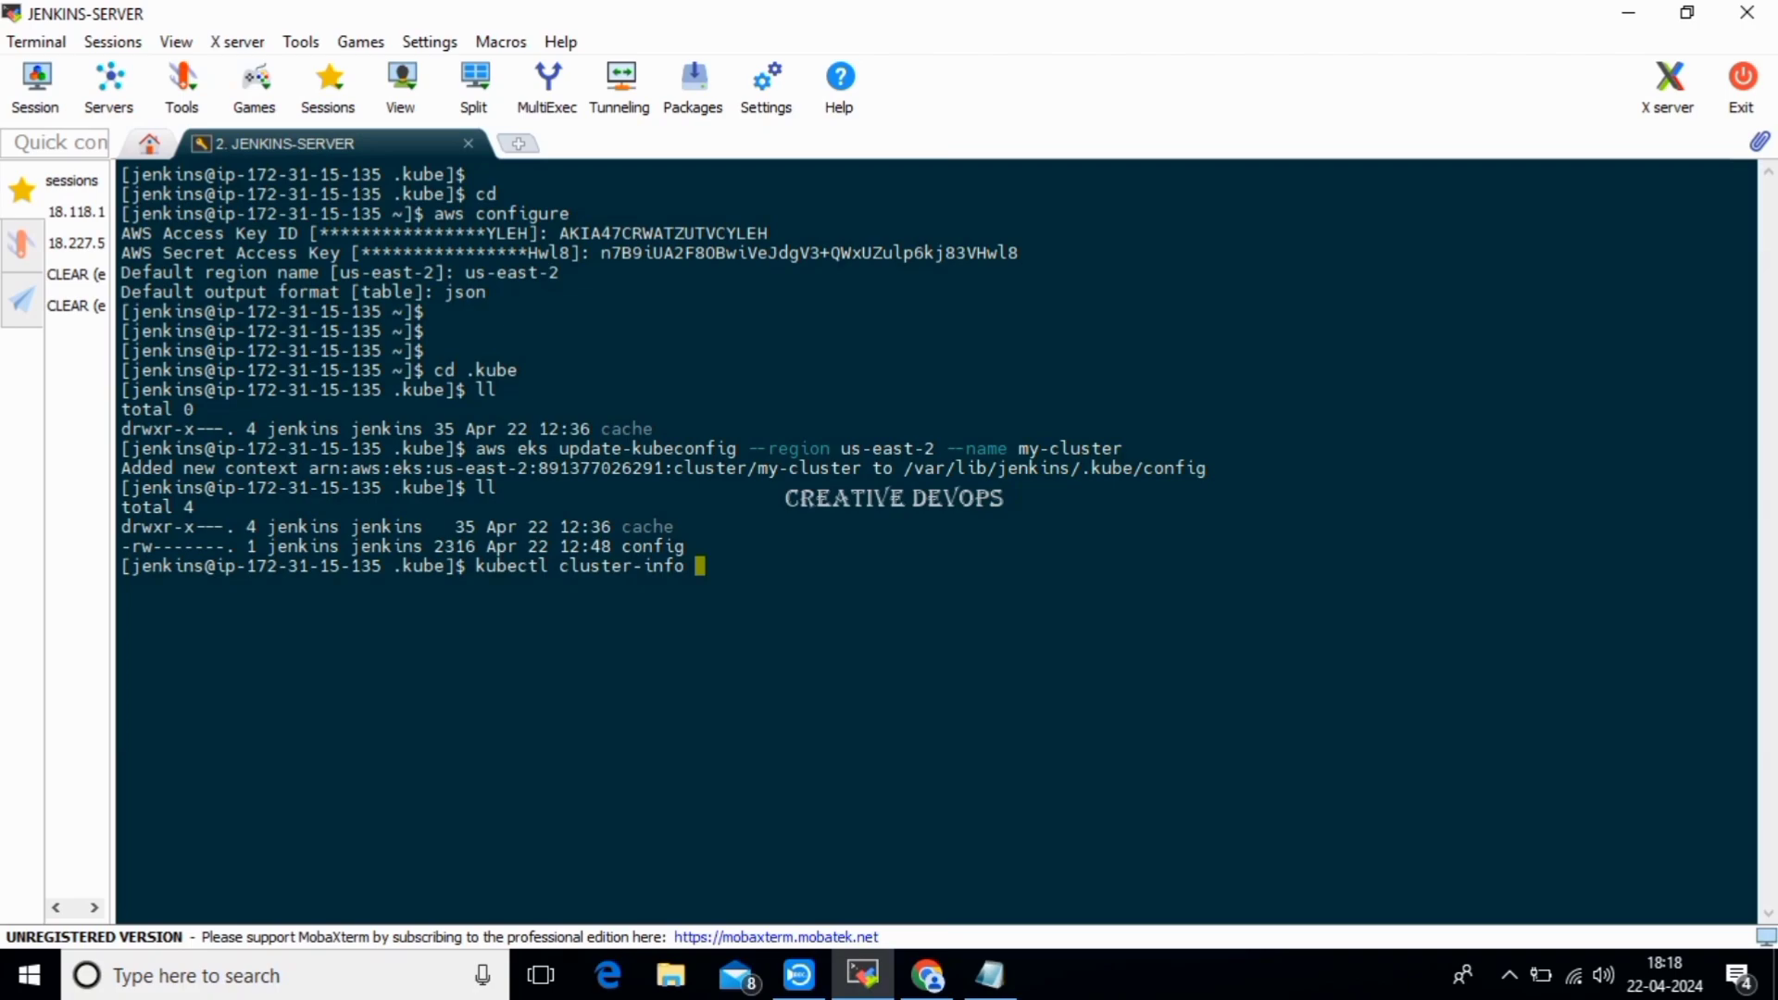
key(Return)
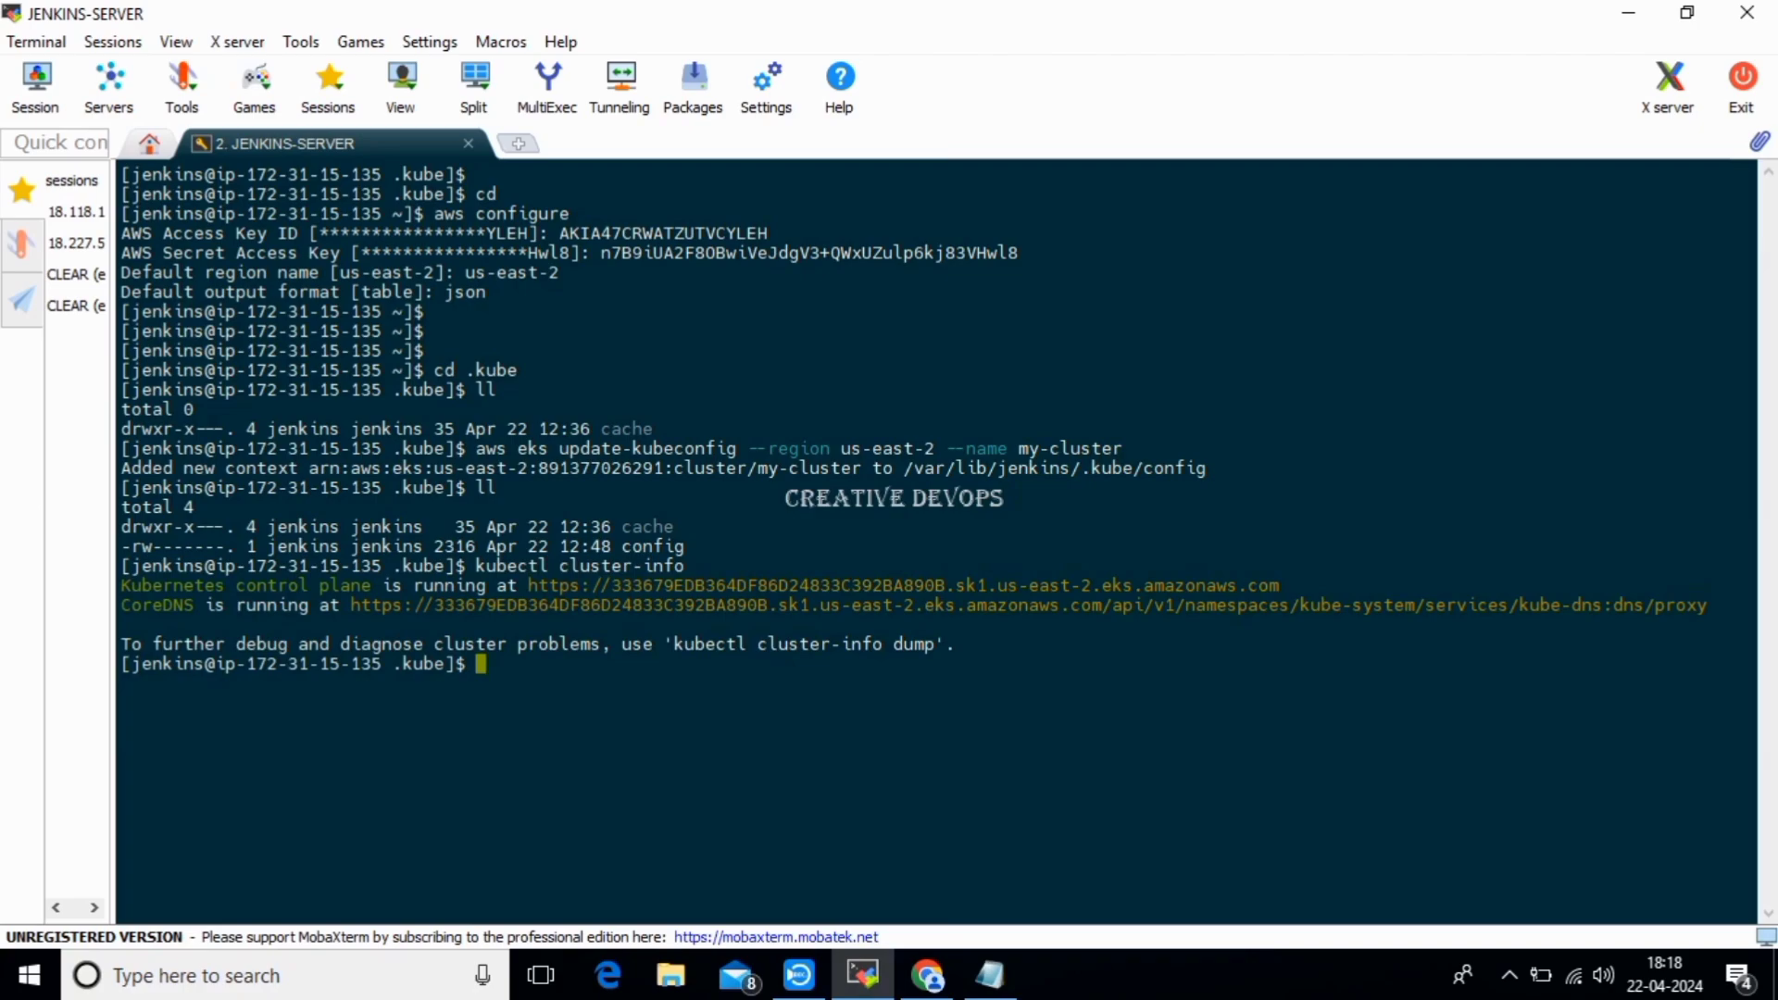
text(clear)
key(Return)
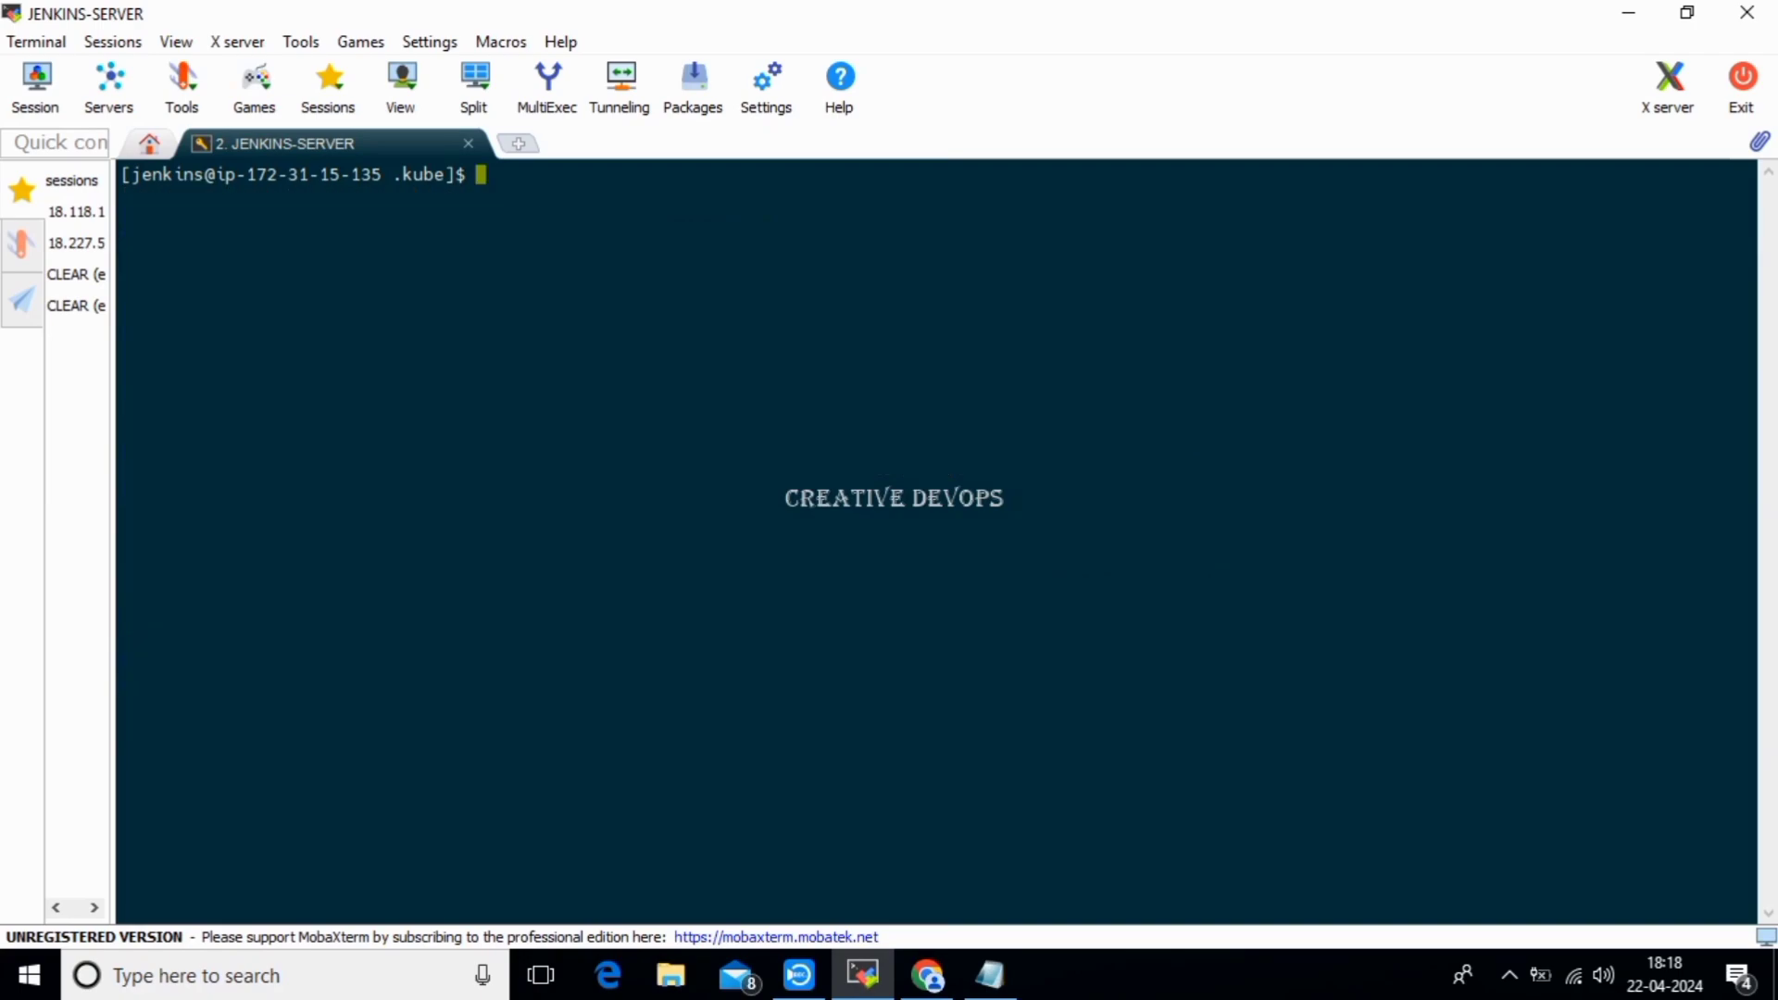
From the home directory, run kubectl get nodes, which returns No resources found.
text(cd)
key(Return)
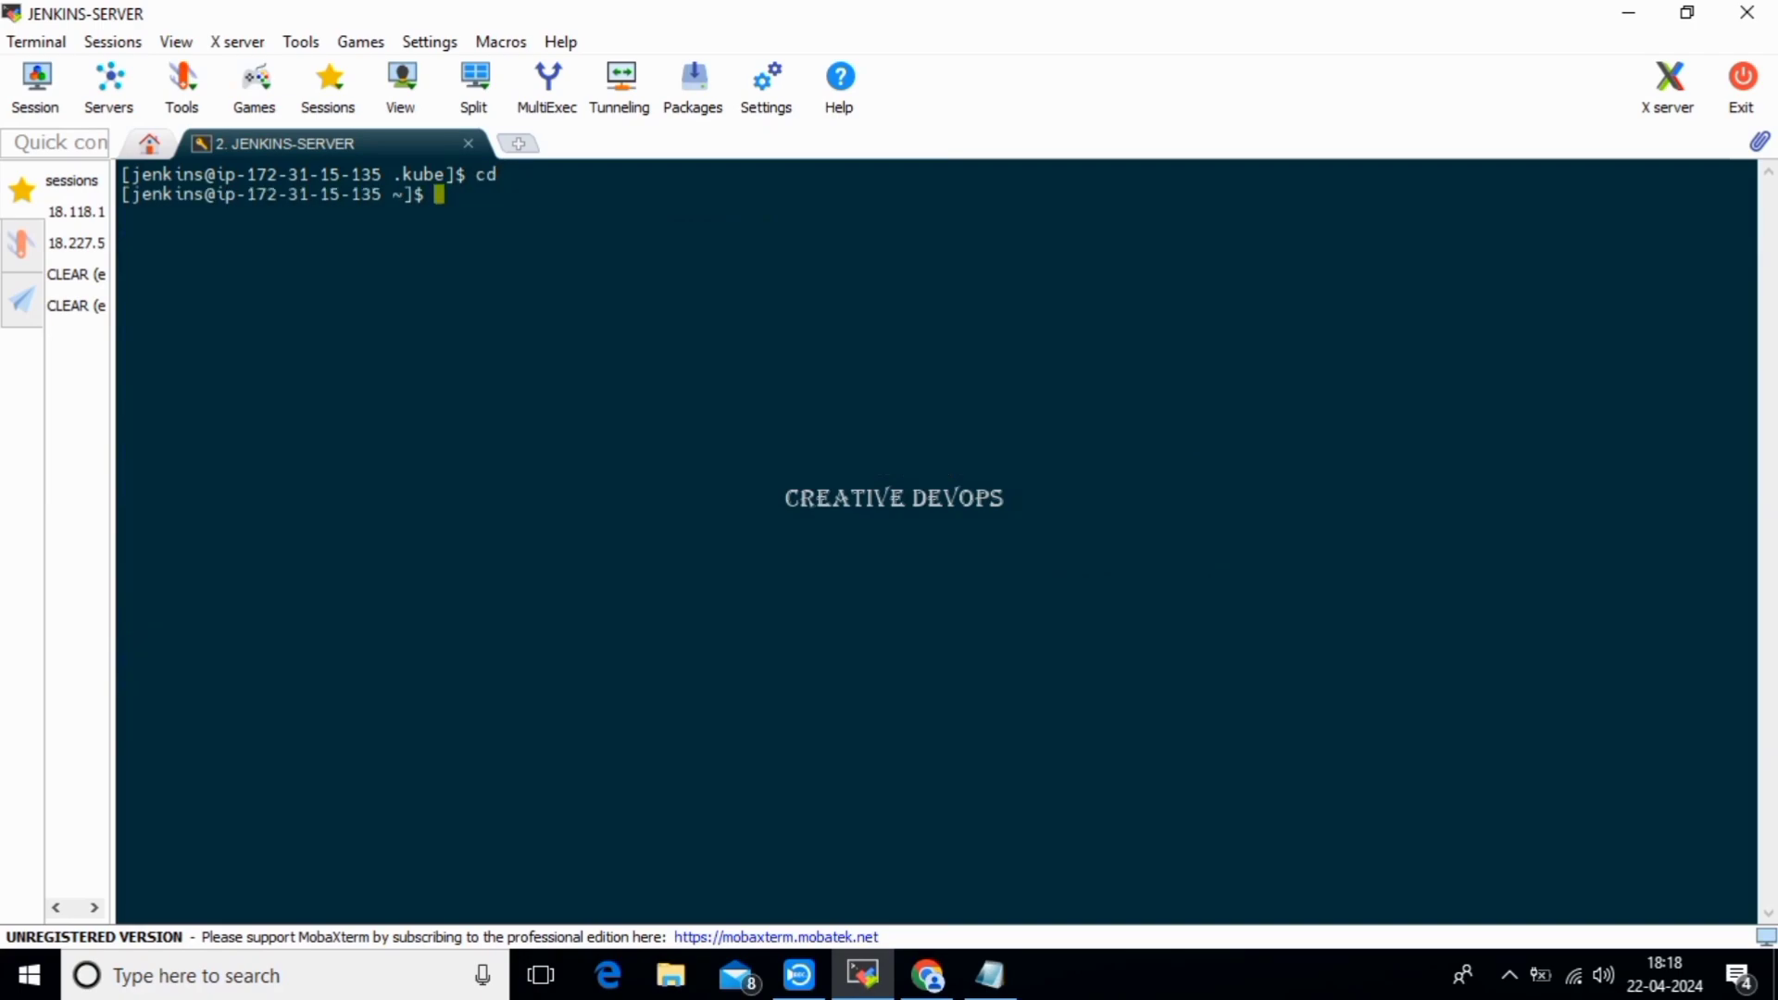
key(Return)
key(Return)
key(Return)
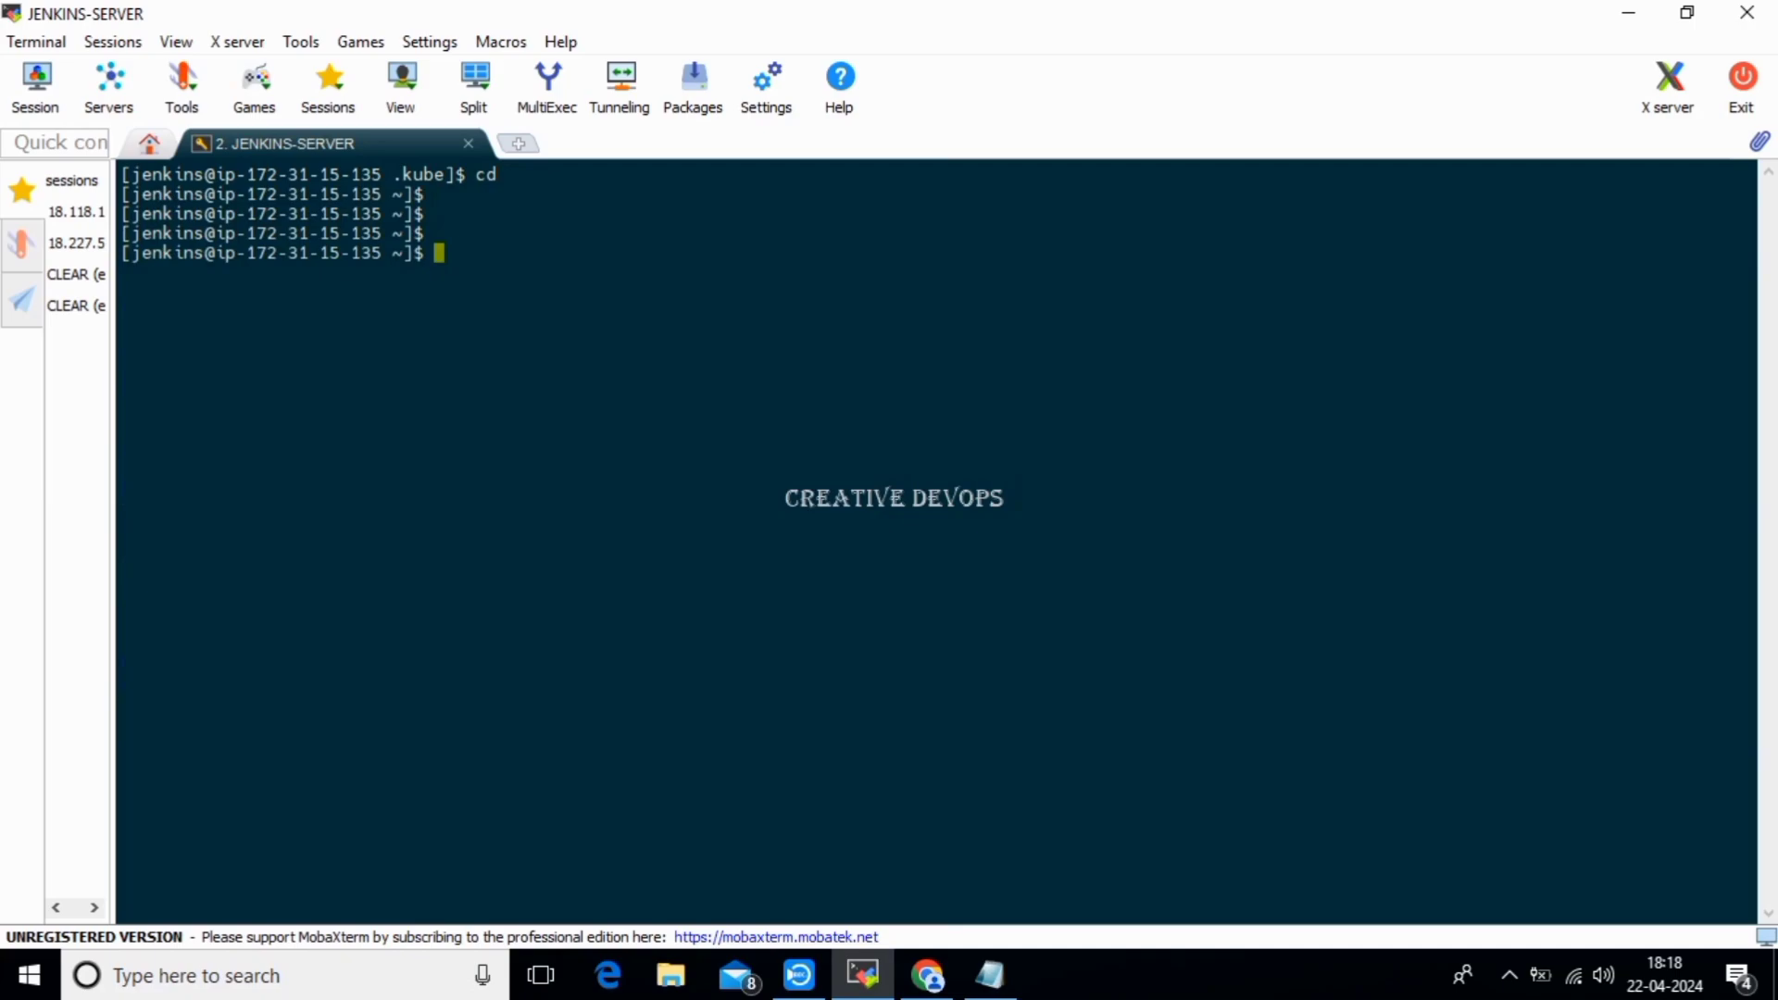
text(kubectl get )
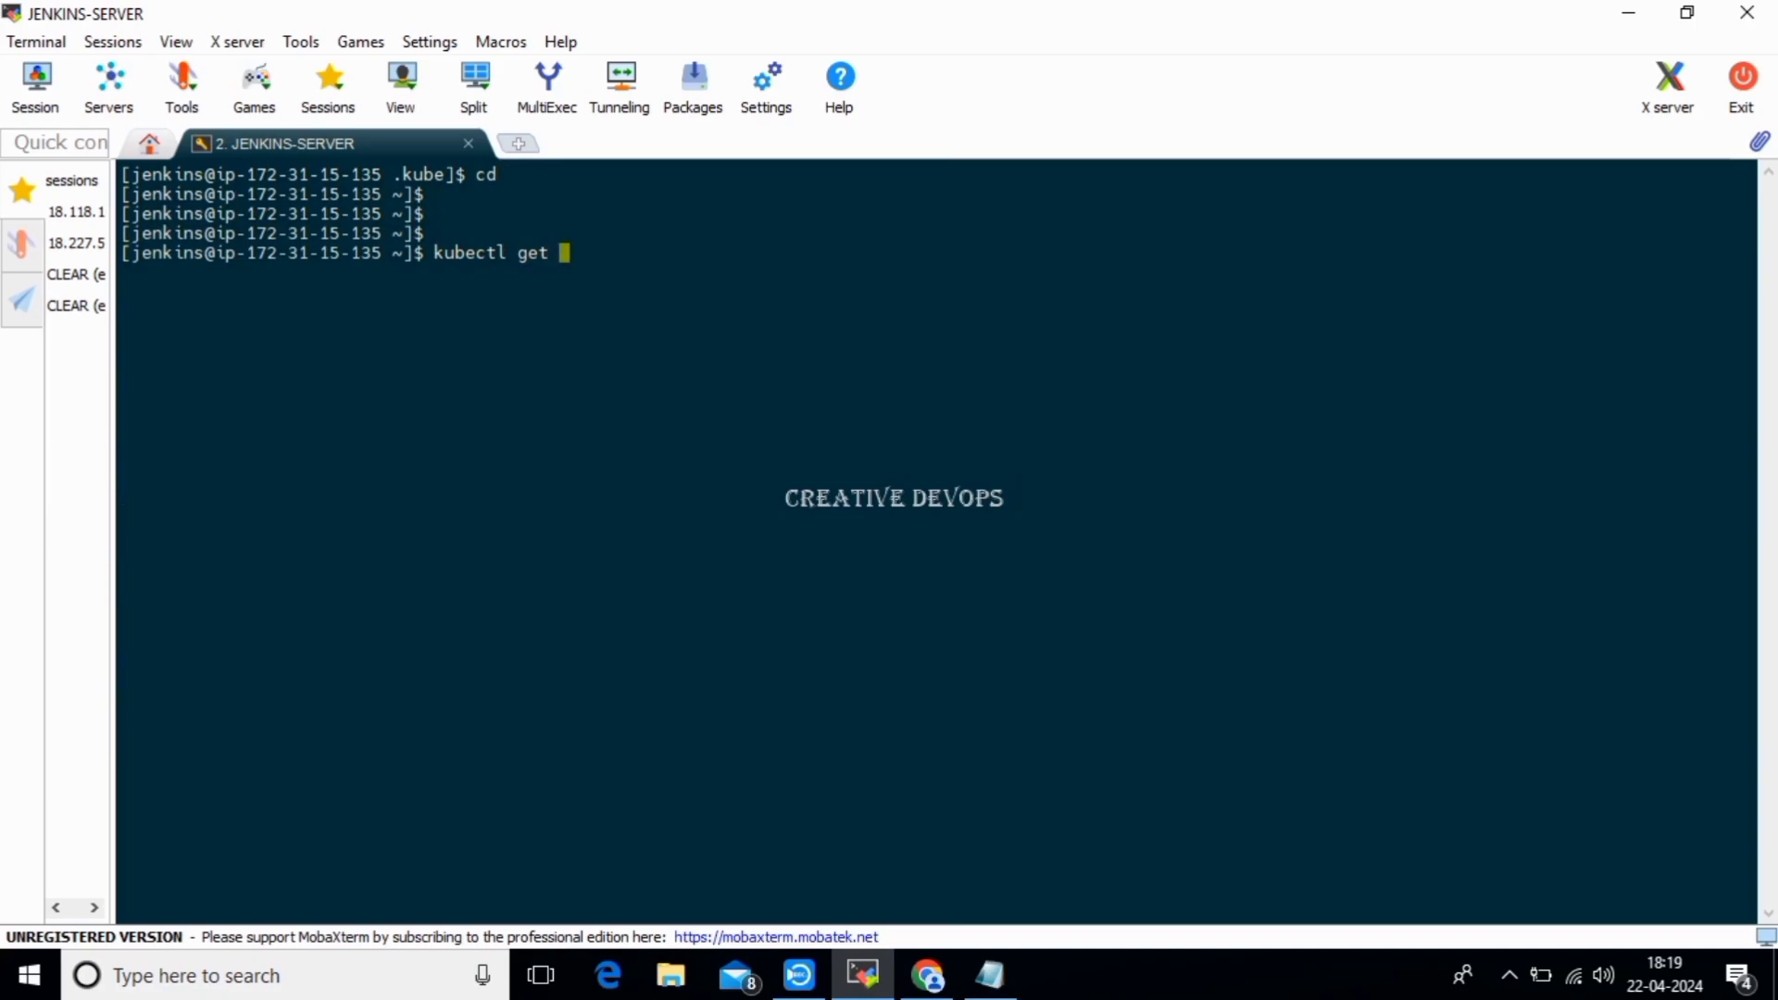
text(nodes)
key(Return)
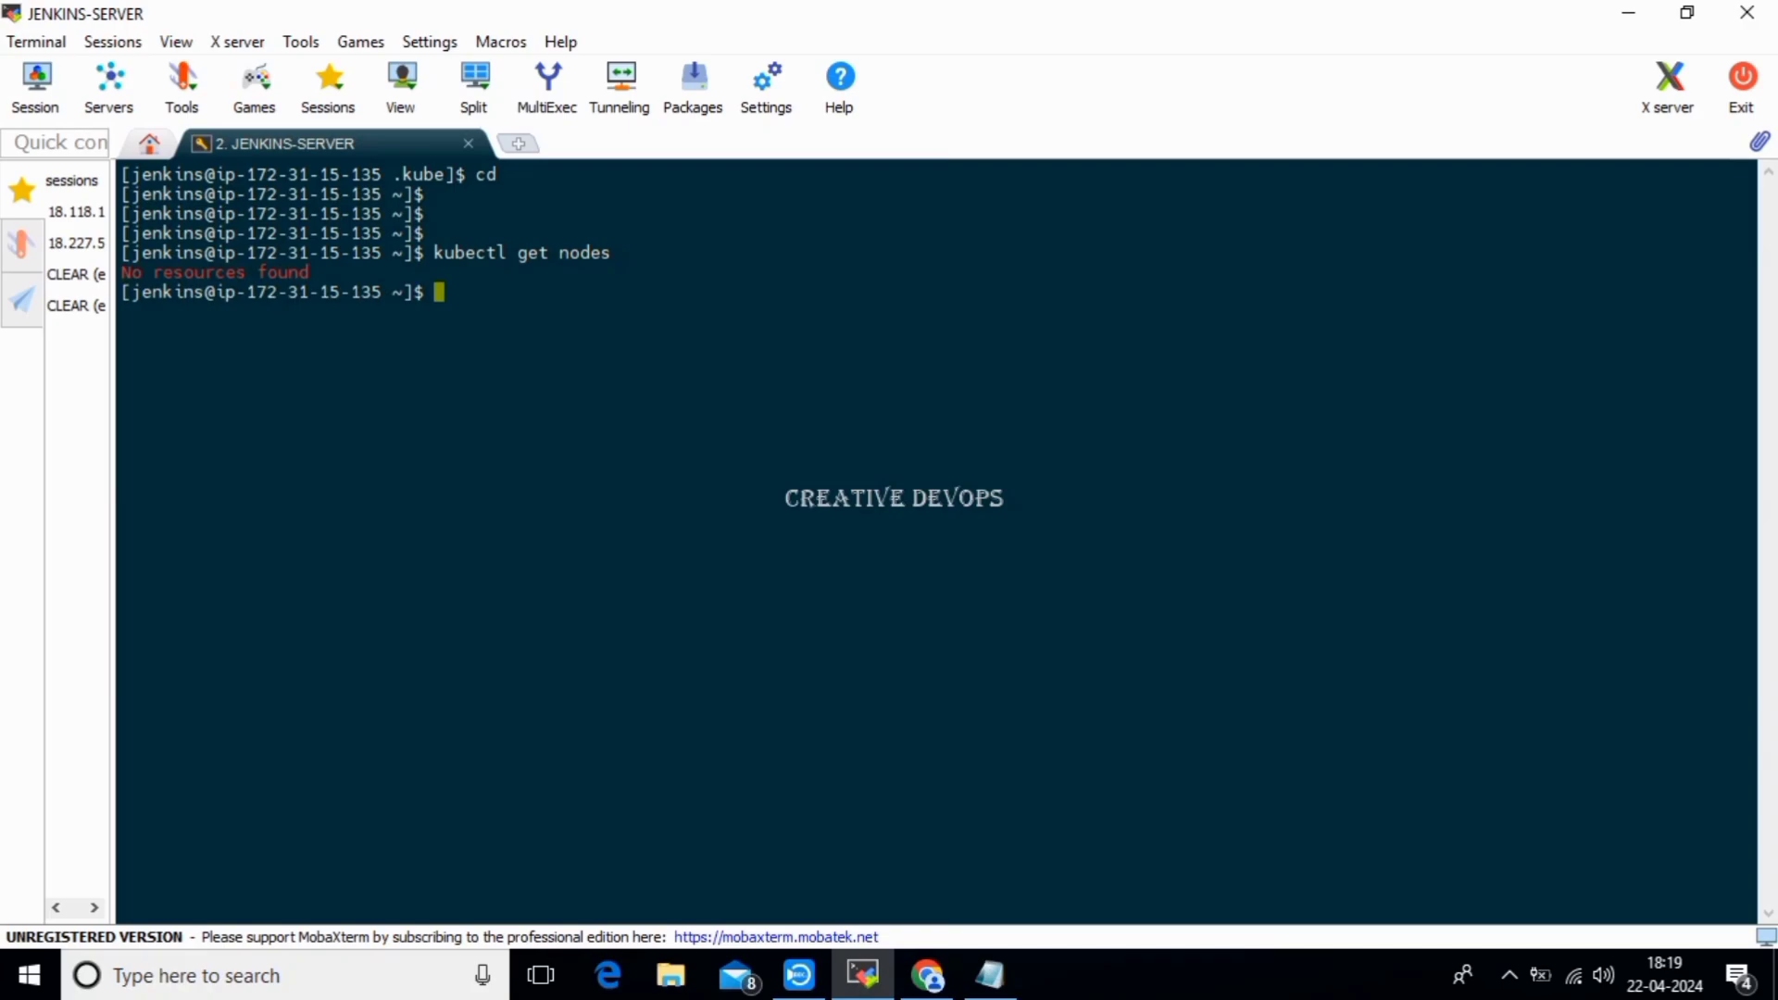
In Chrome, open my-cluster's Compute tab and start Add node group from the empty Node groups list.
click(927, 975)
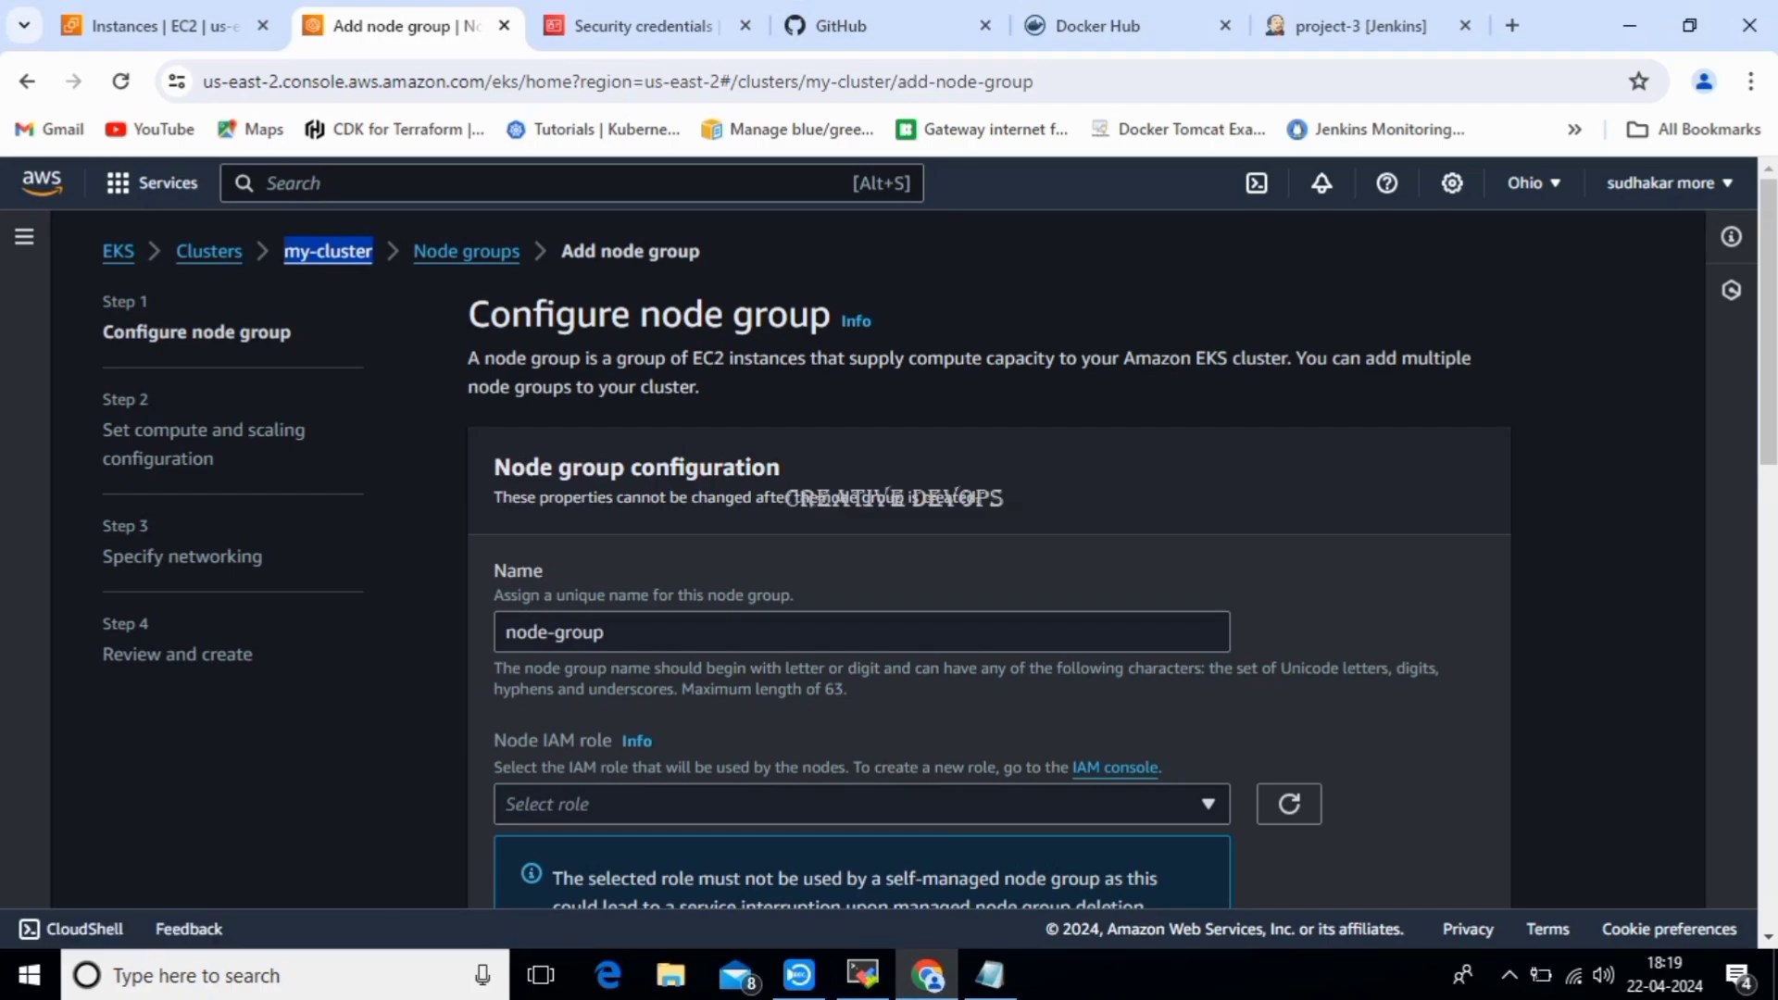
click(328, 251)
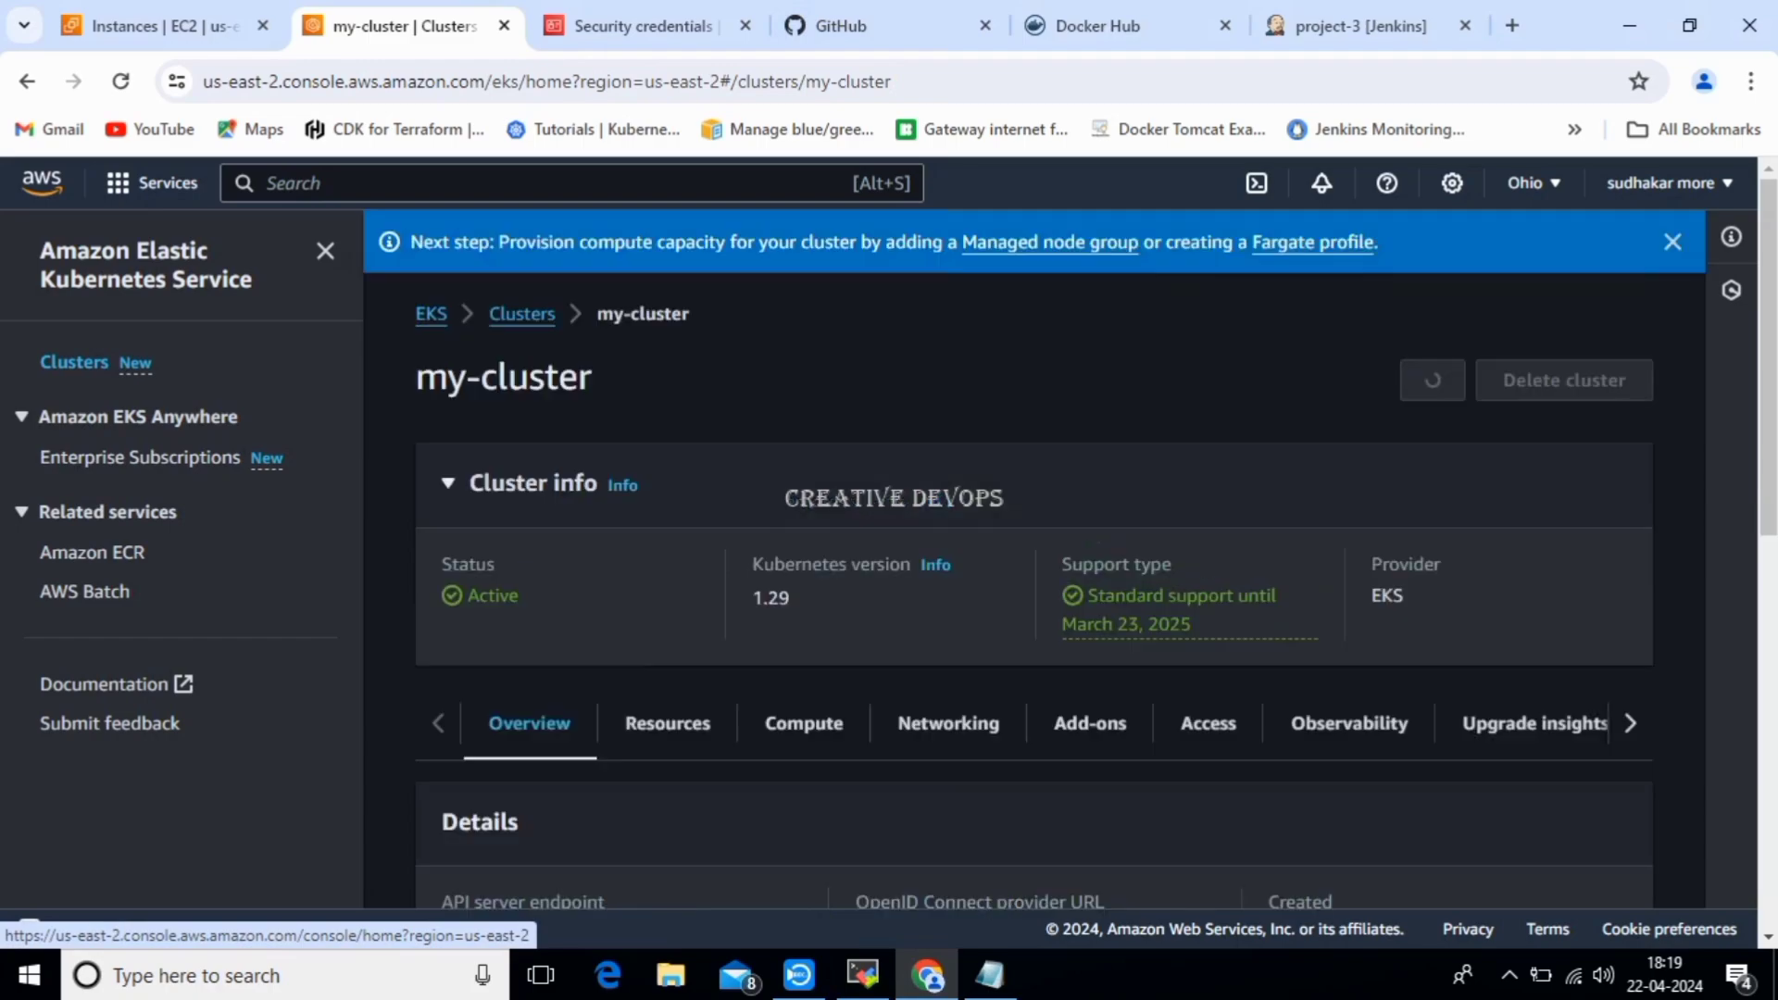
scroll(1056, 556, down, 2)
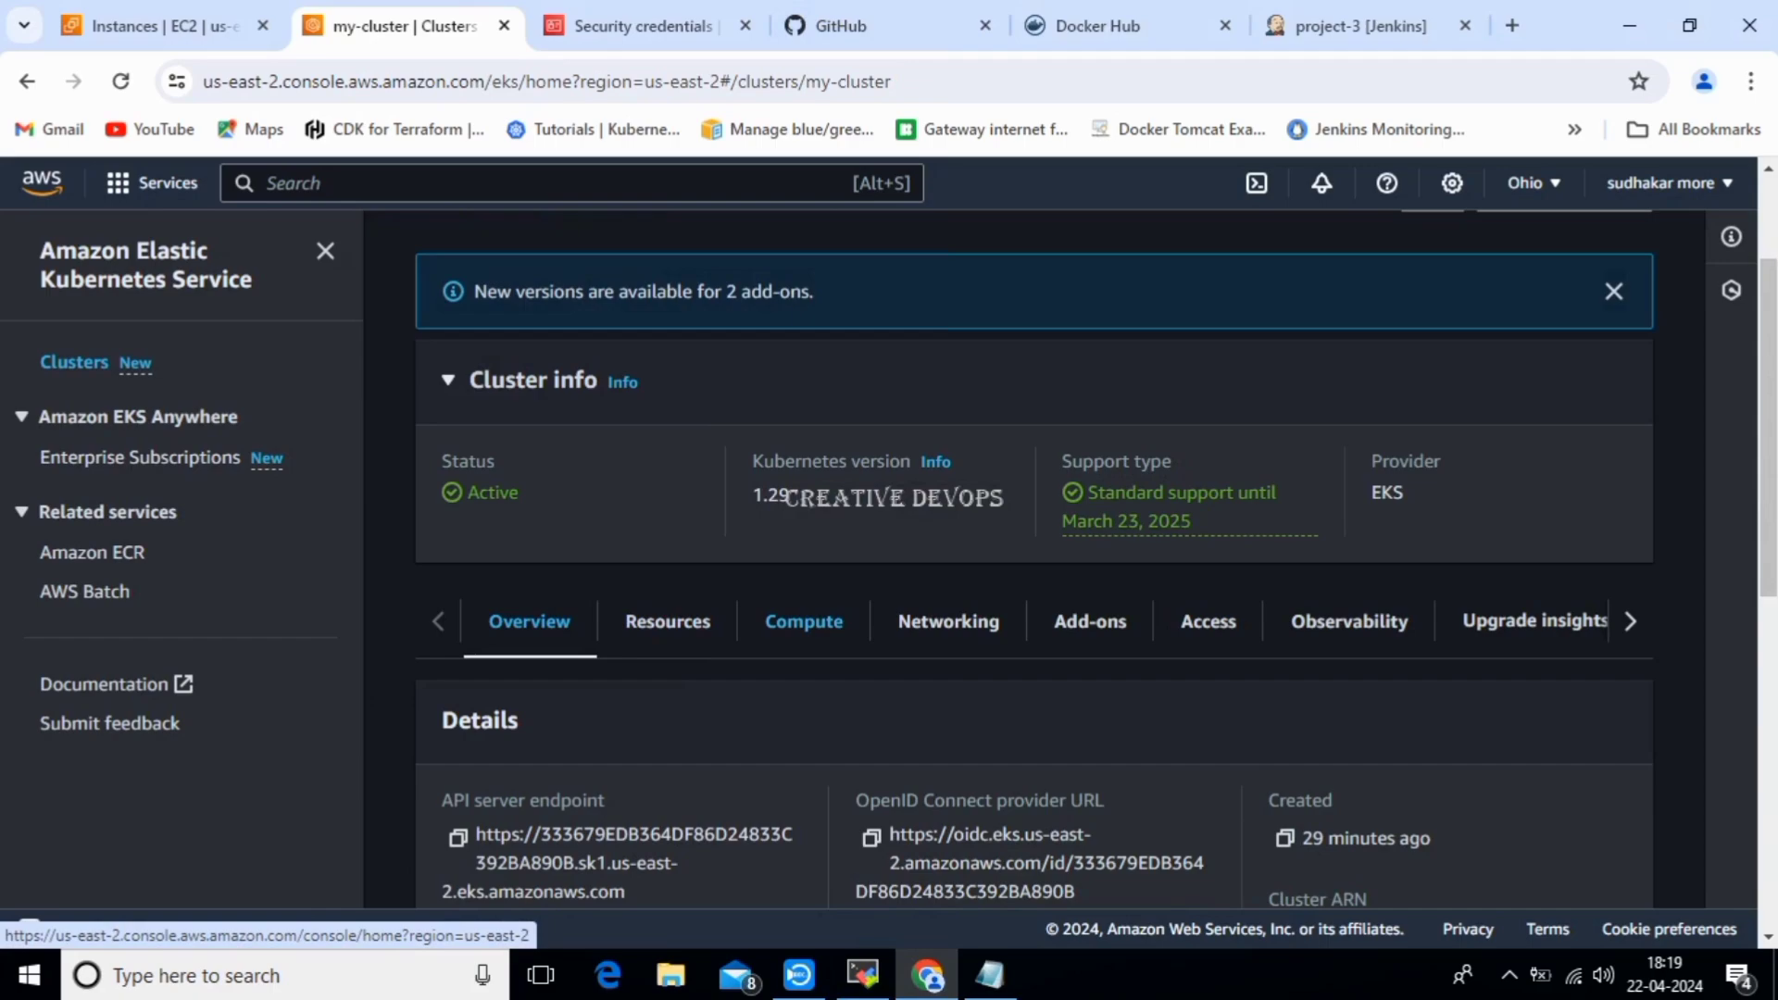
click(804, 621)
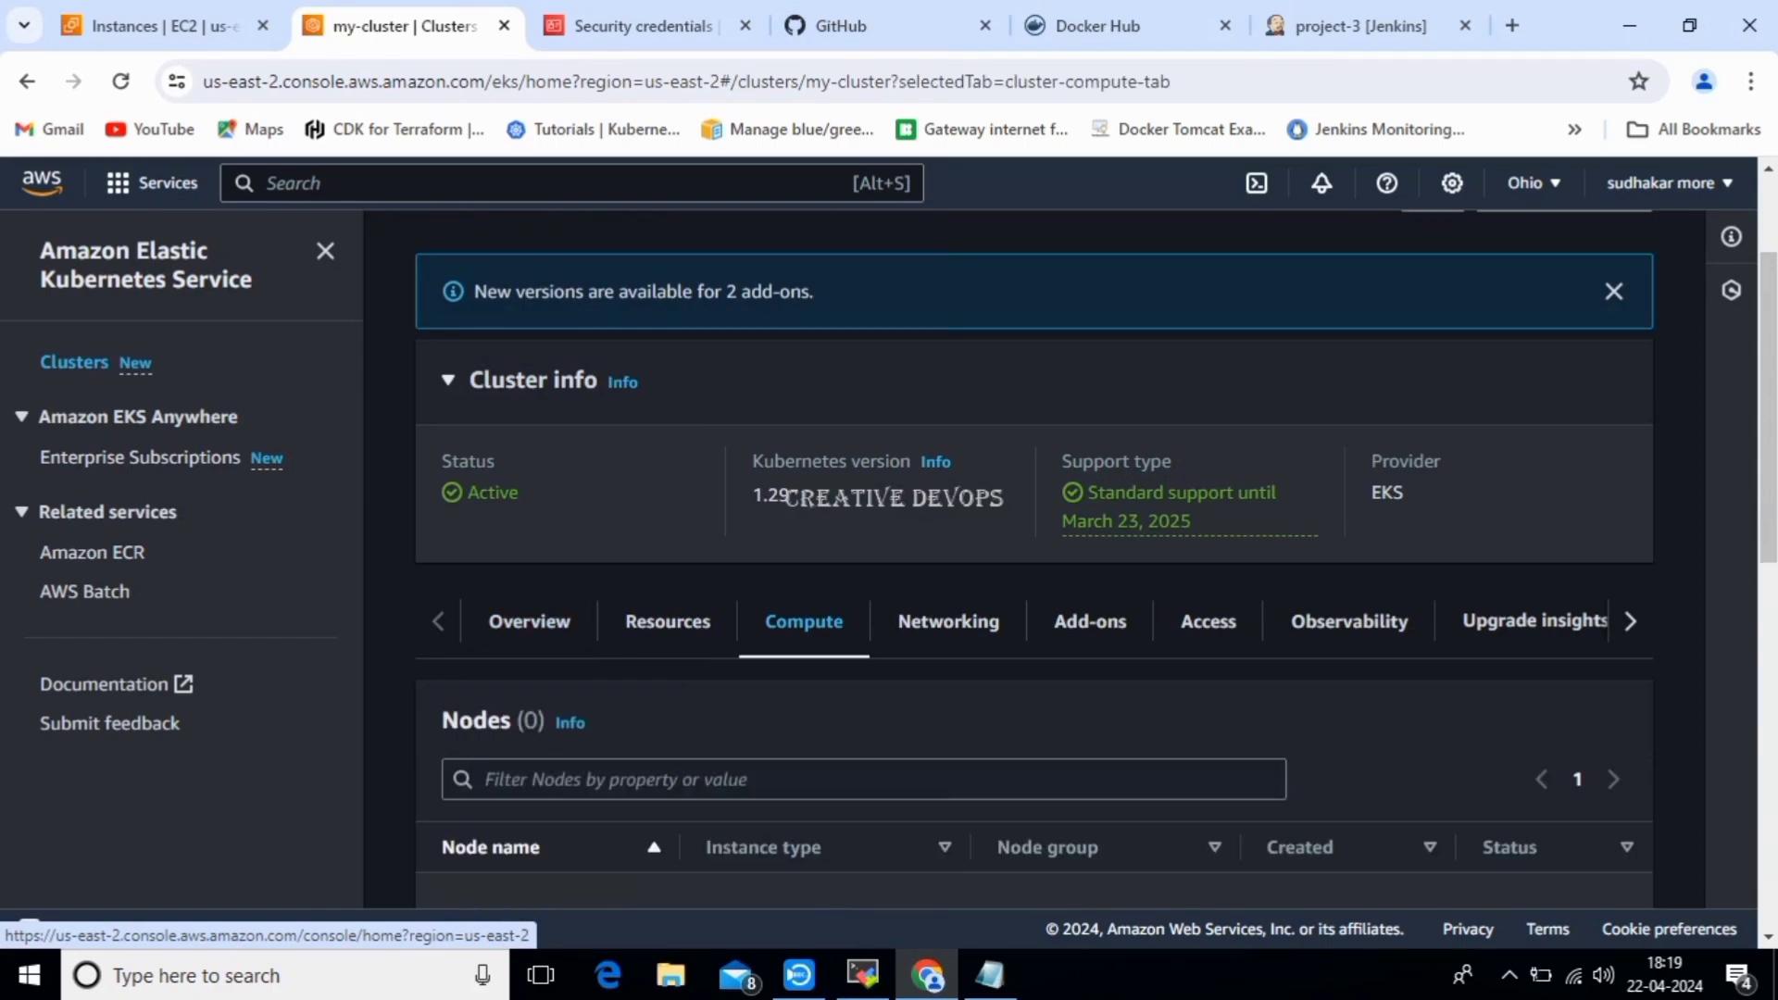
scroll(1035, 556, down, 8)
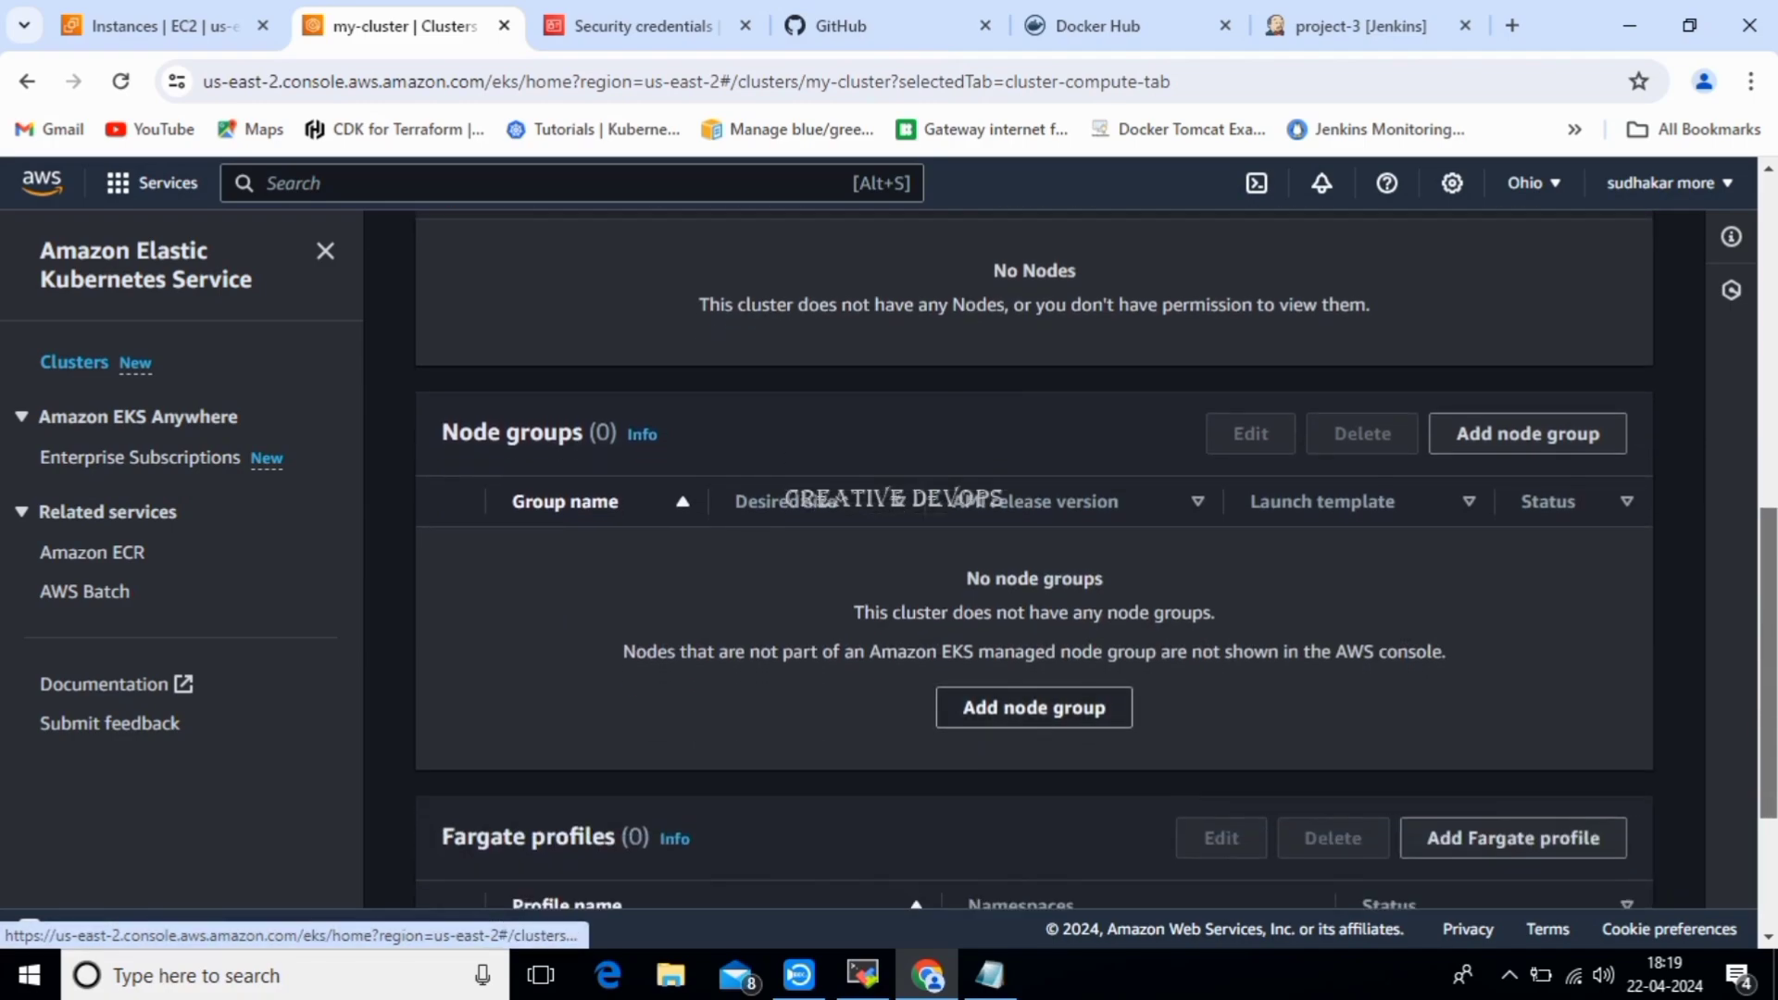
click(1034, 706)
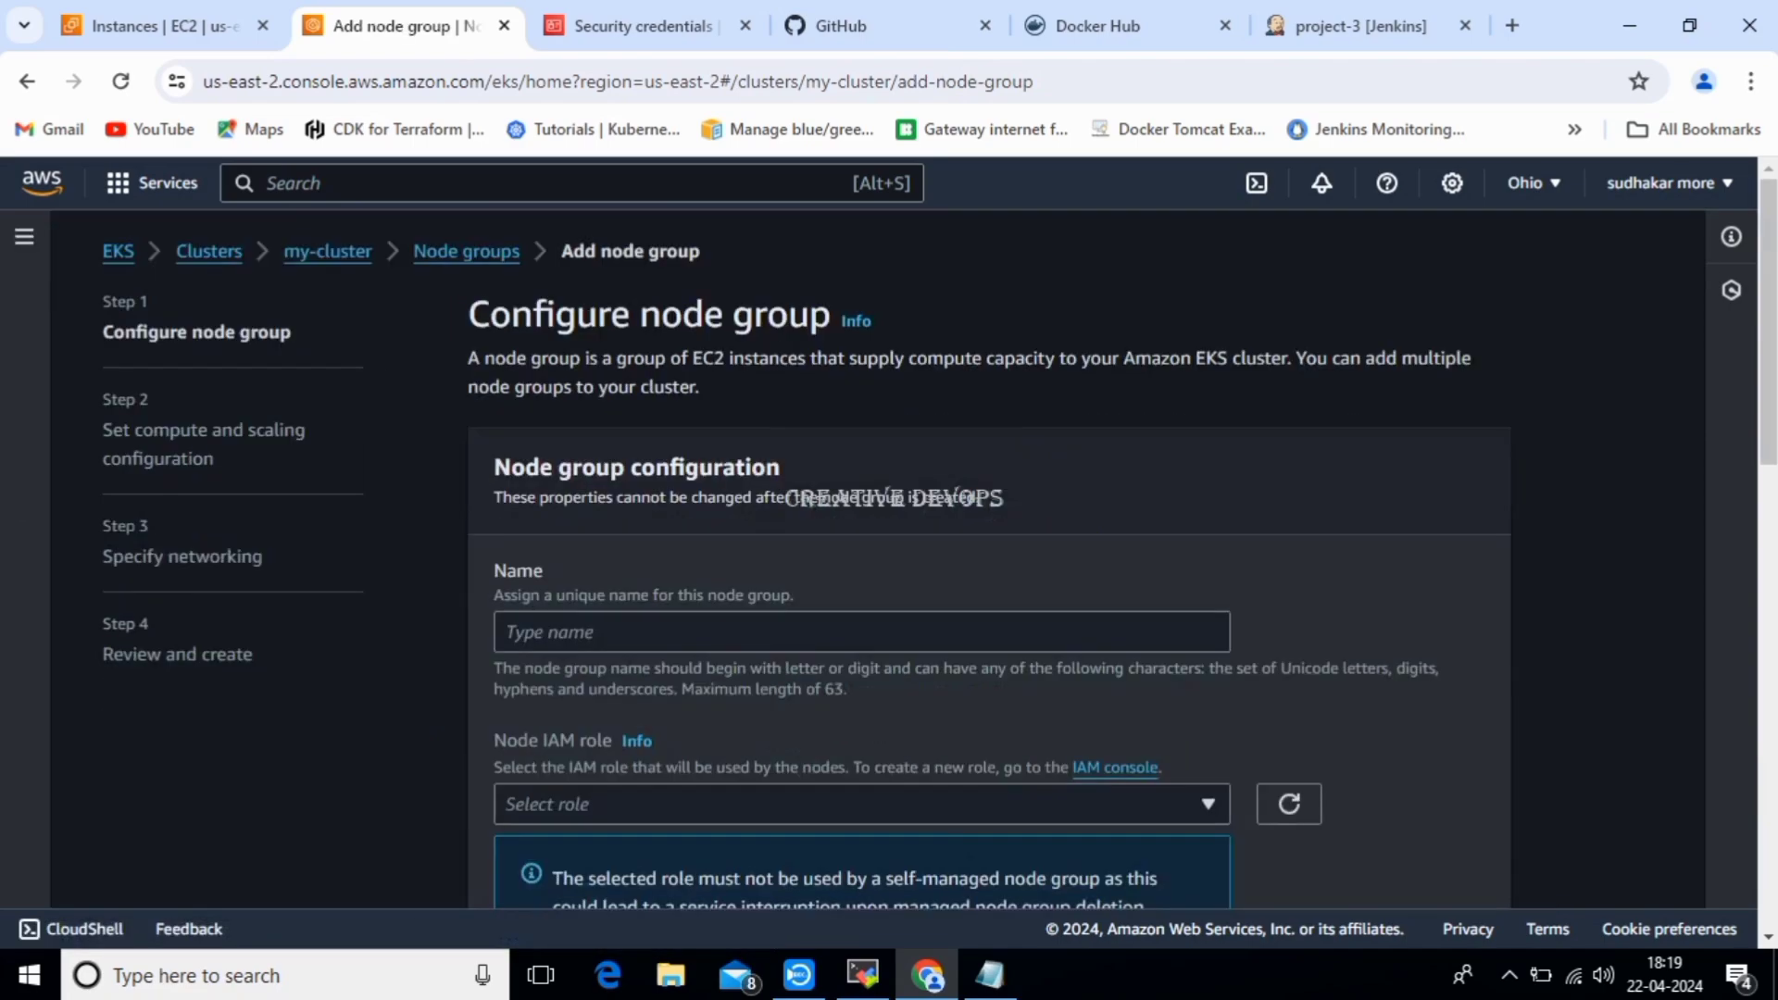
Name the node group my-nodegroup and find the Node IAM role list empty.
scroll(889, 556, down, 2)
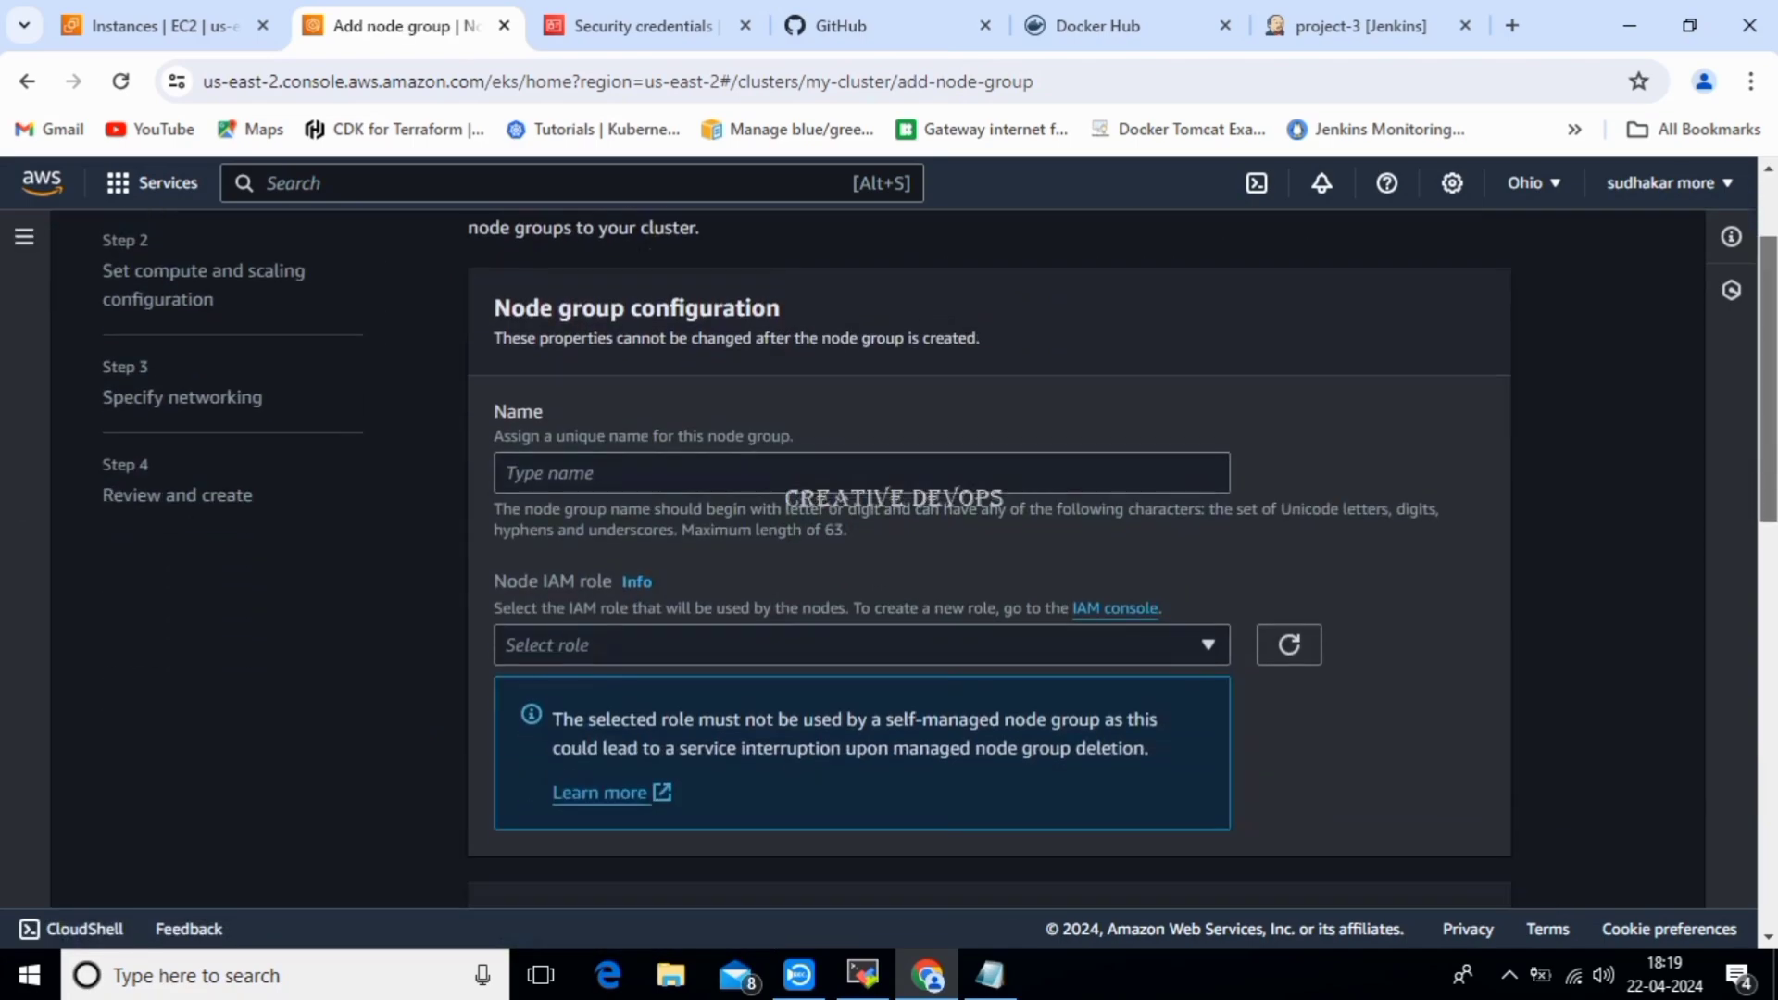
click(861, 474)
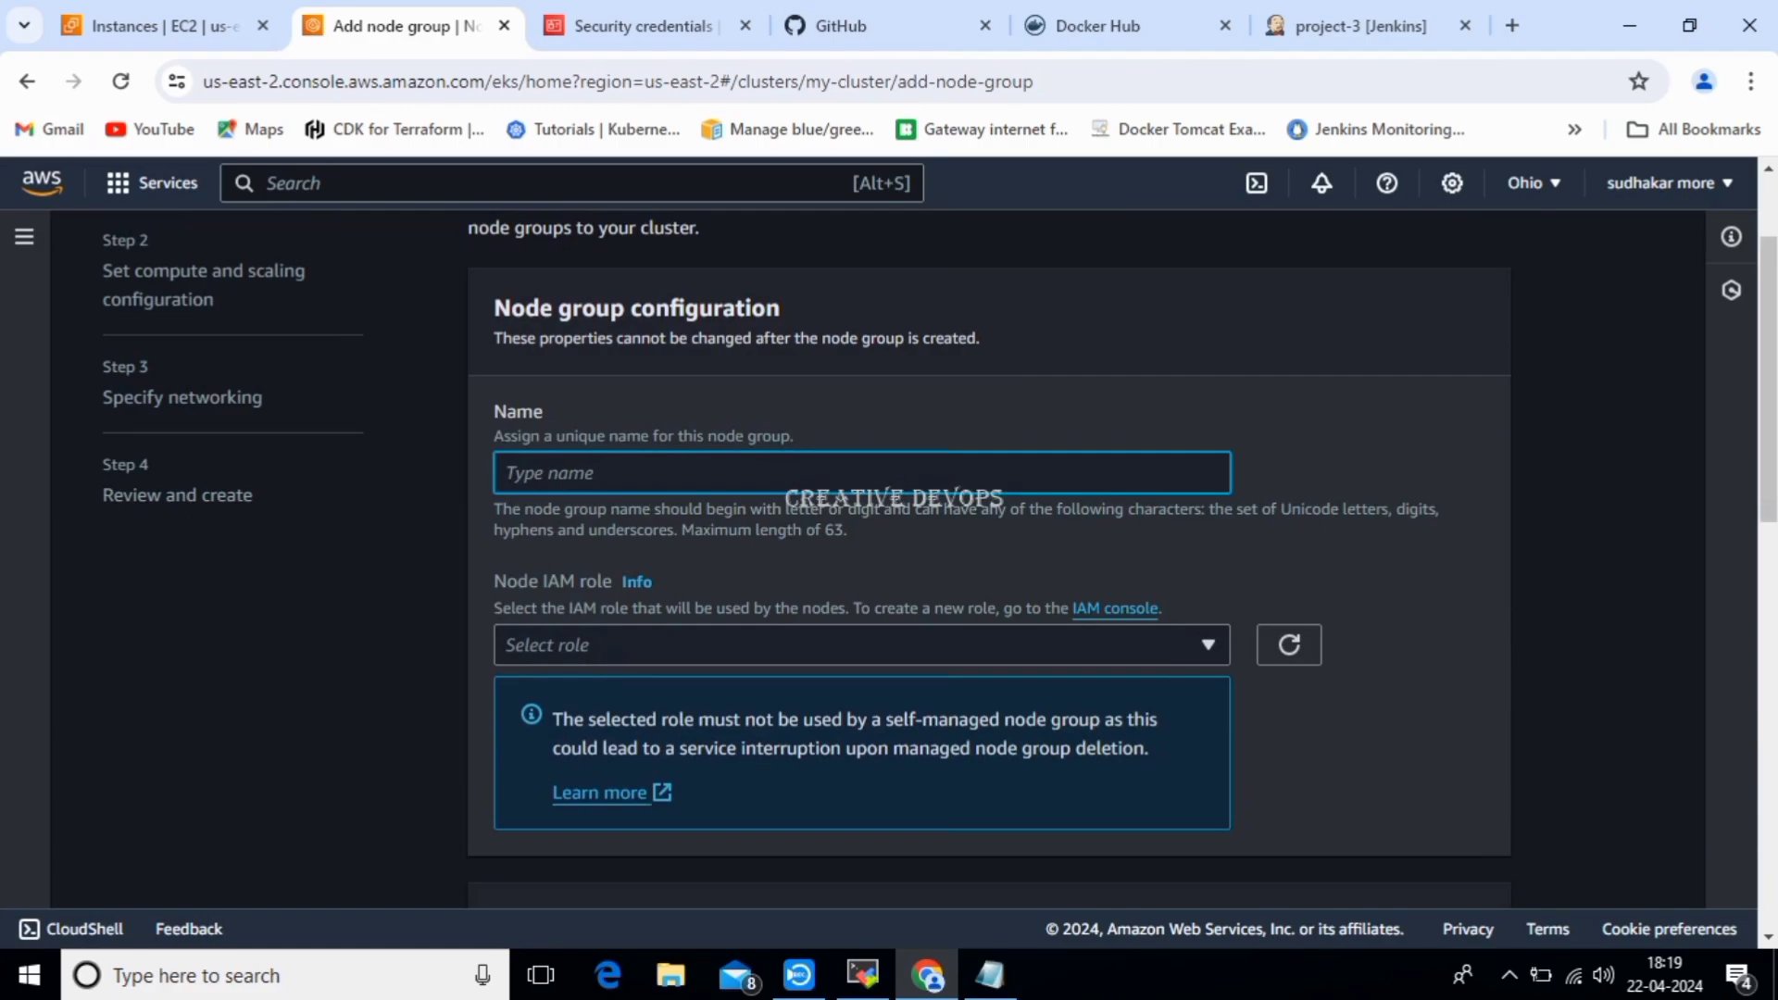
text(my-nodegroup)
click(861, 645)
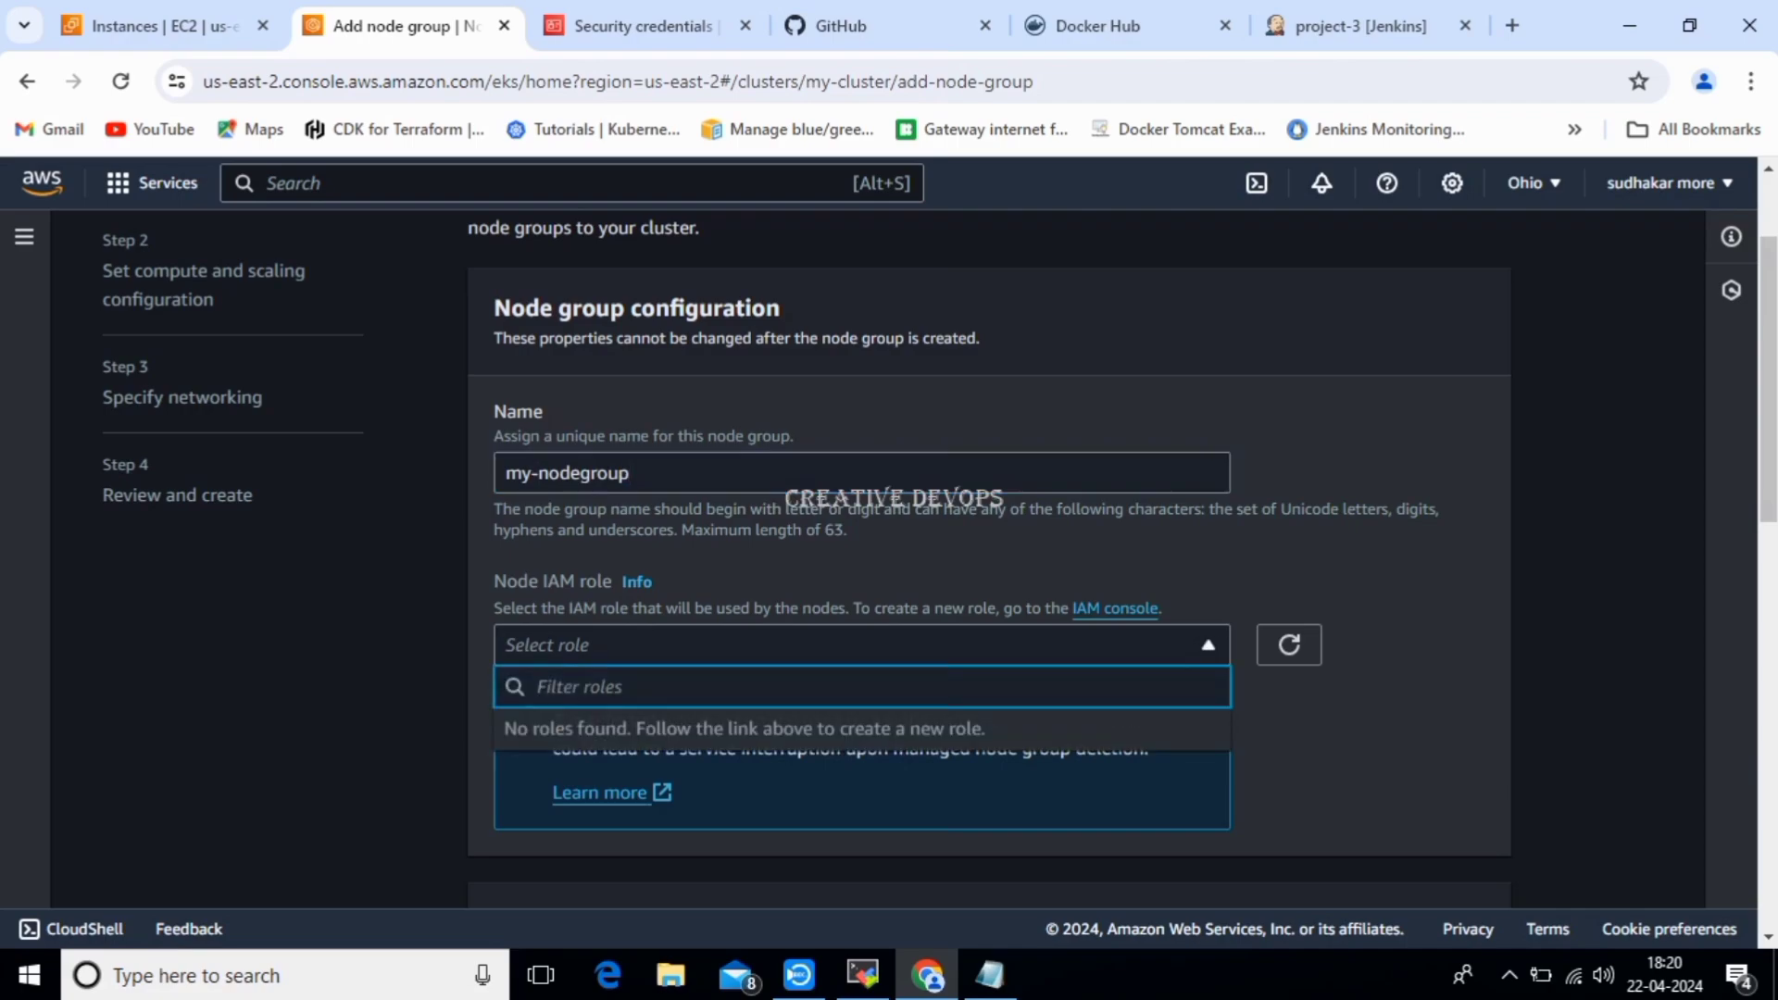
click(861, 645)
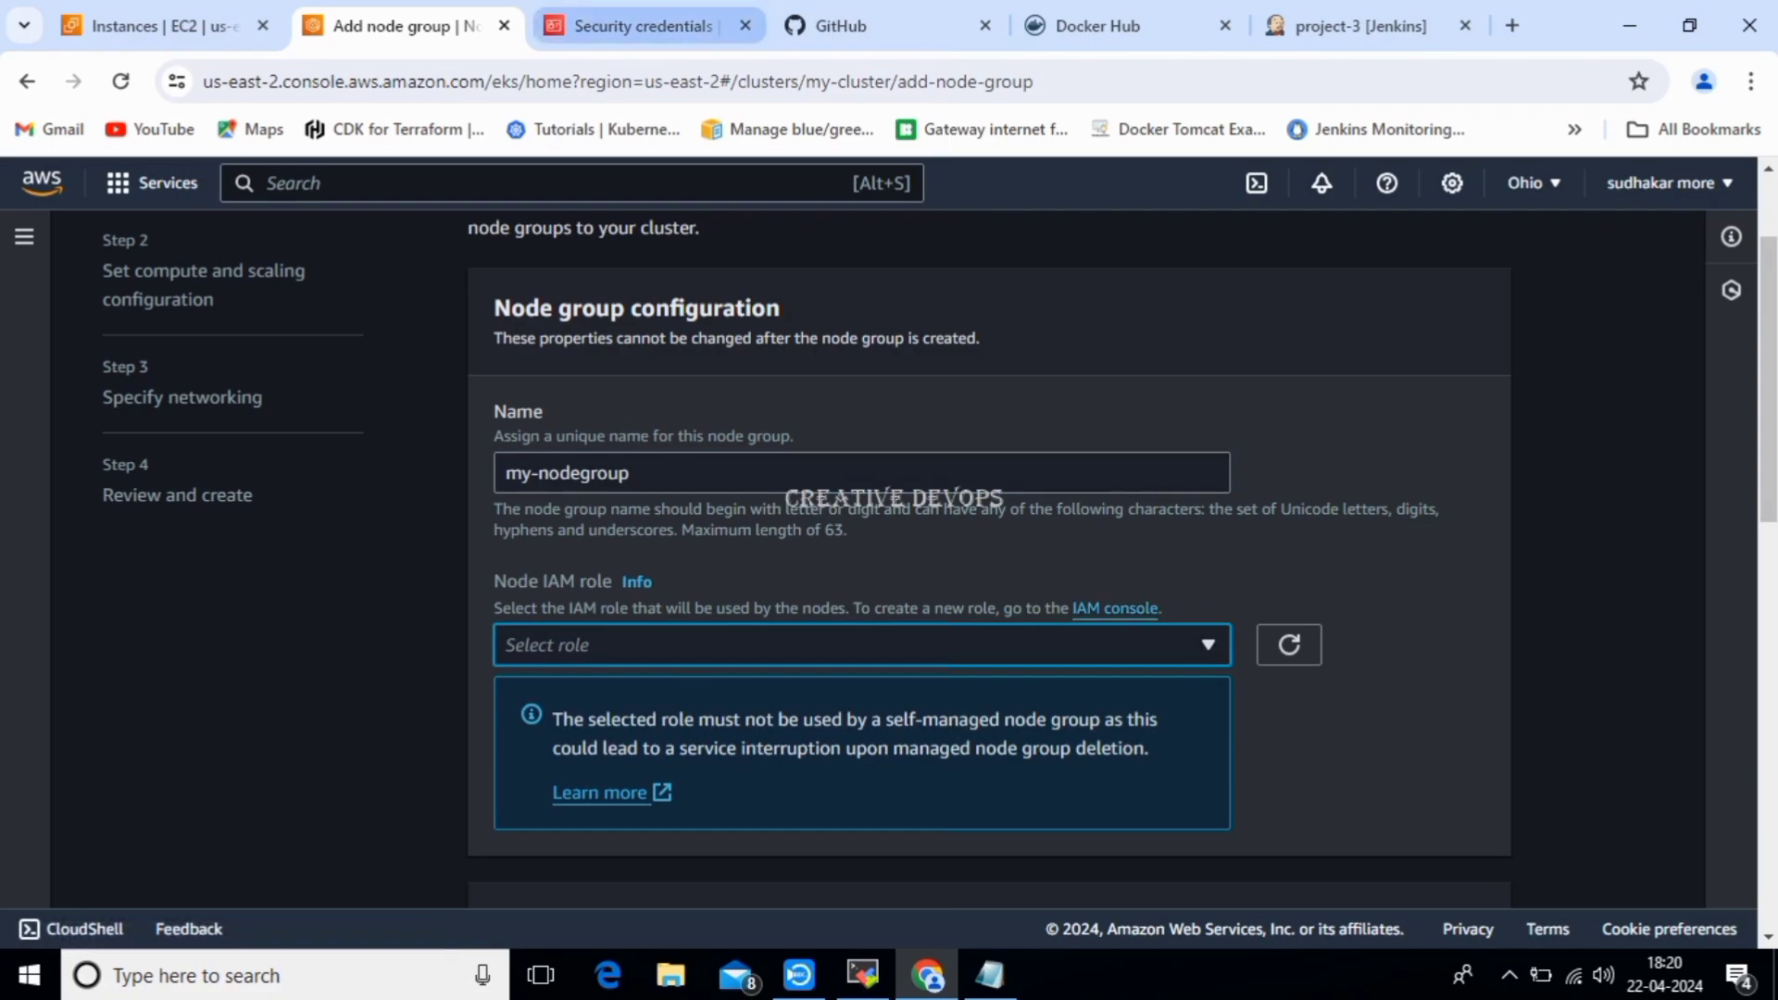
In IAM Roles, start a new role with EC2 as the trusted service and use case.
click(641, 26)
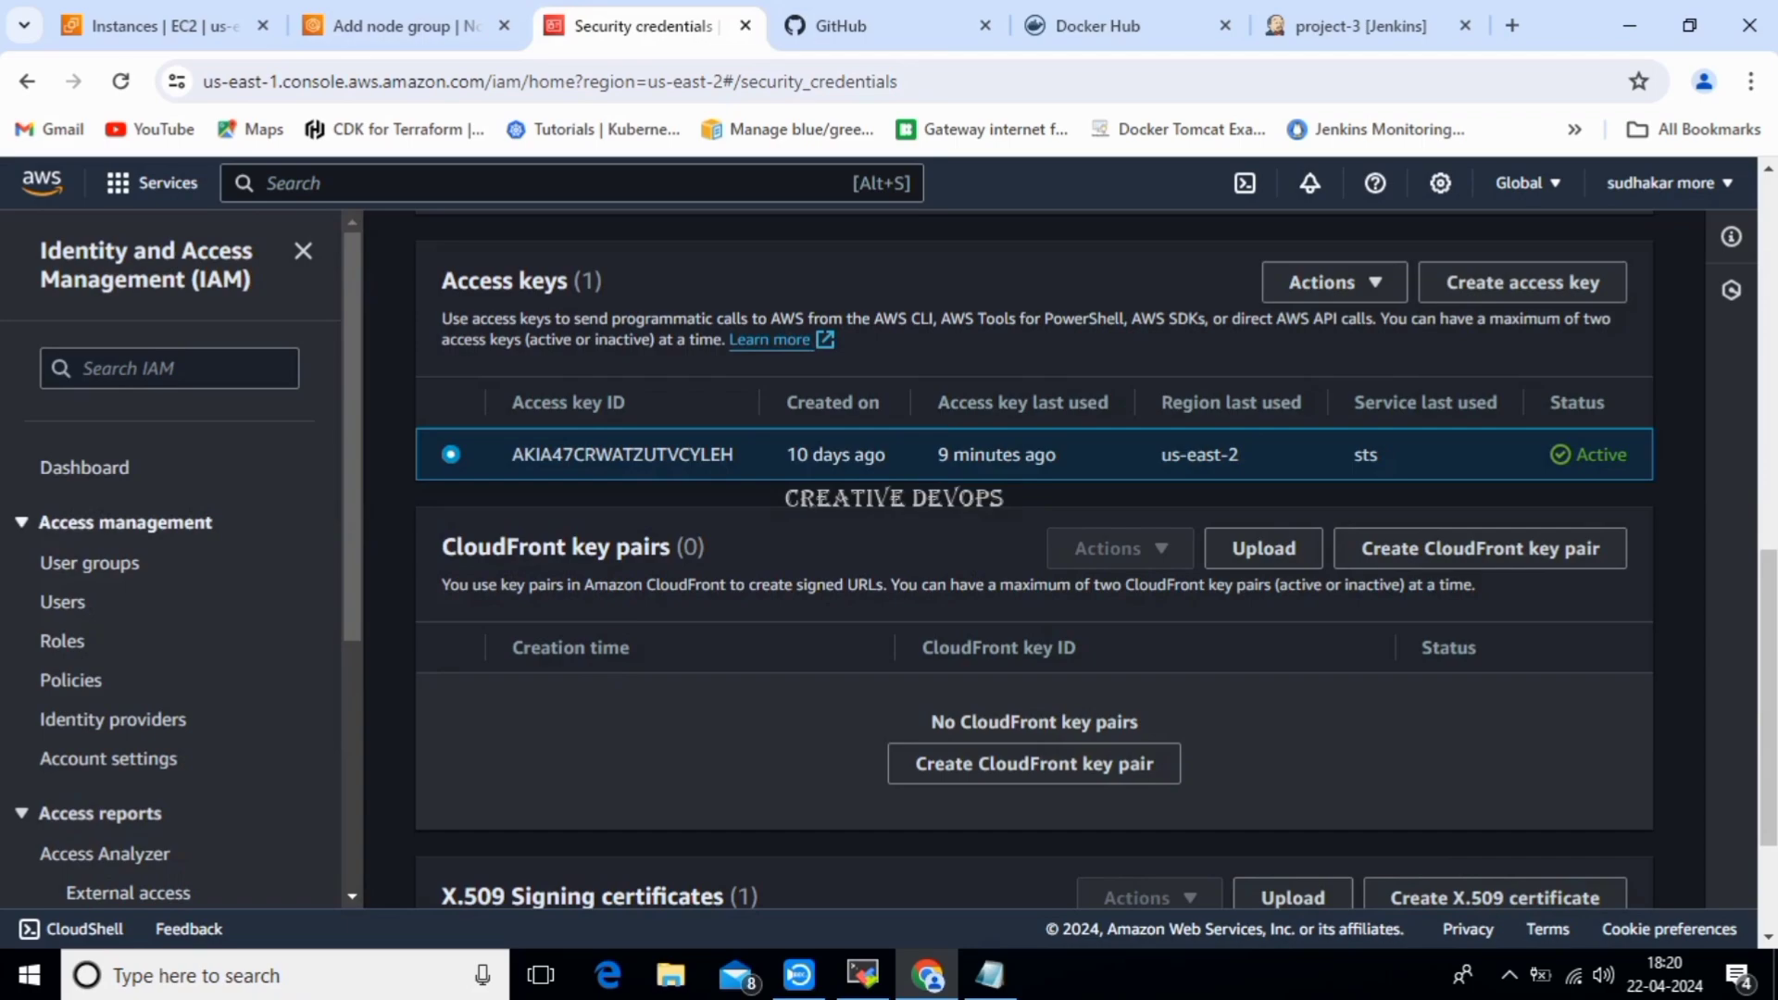
click(84, 467)
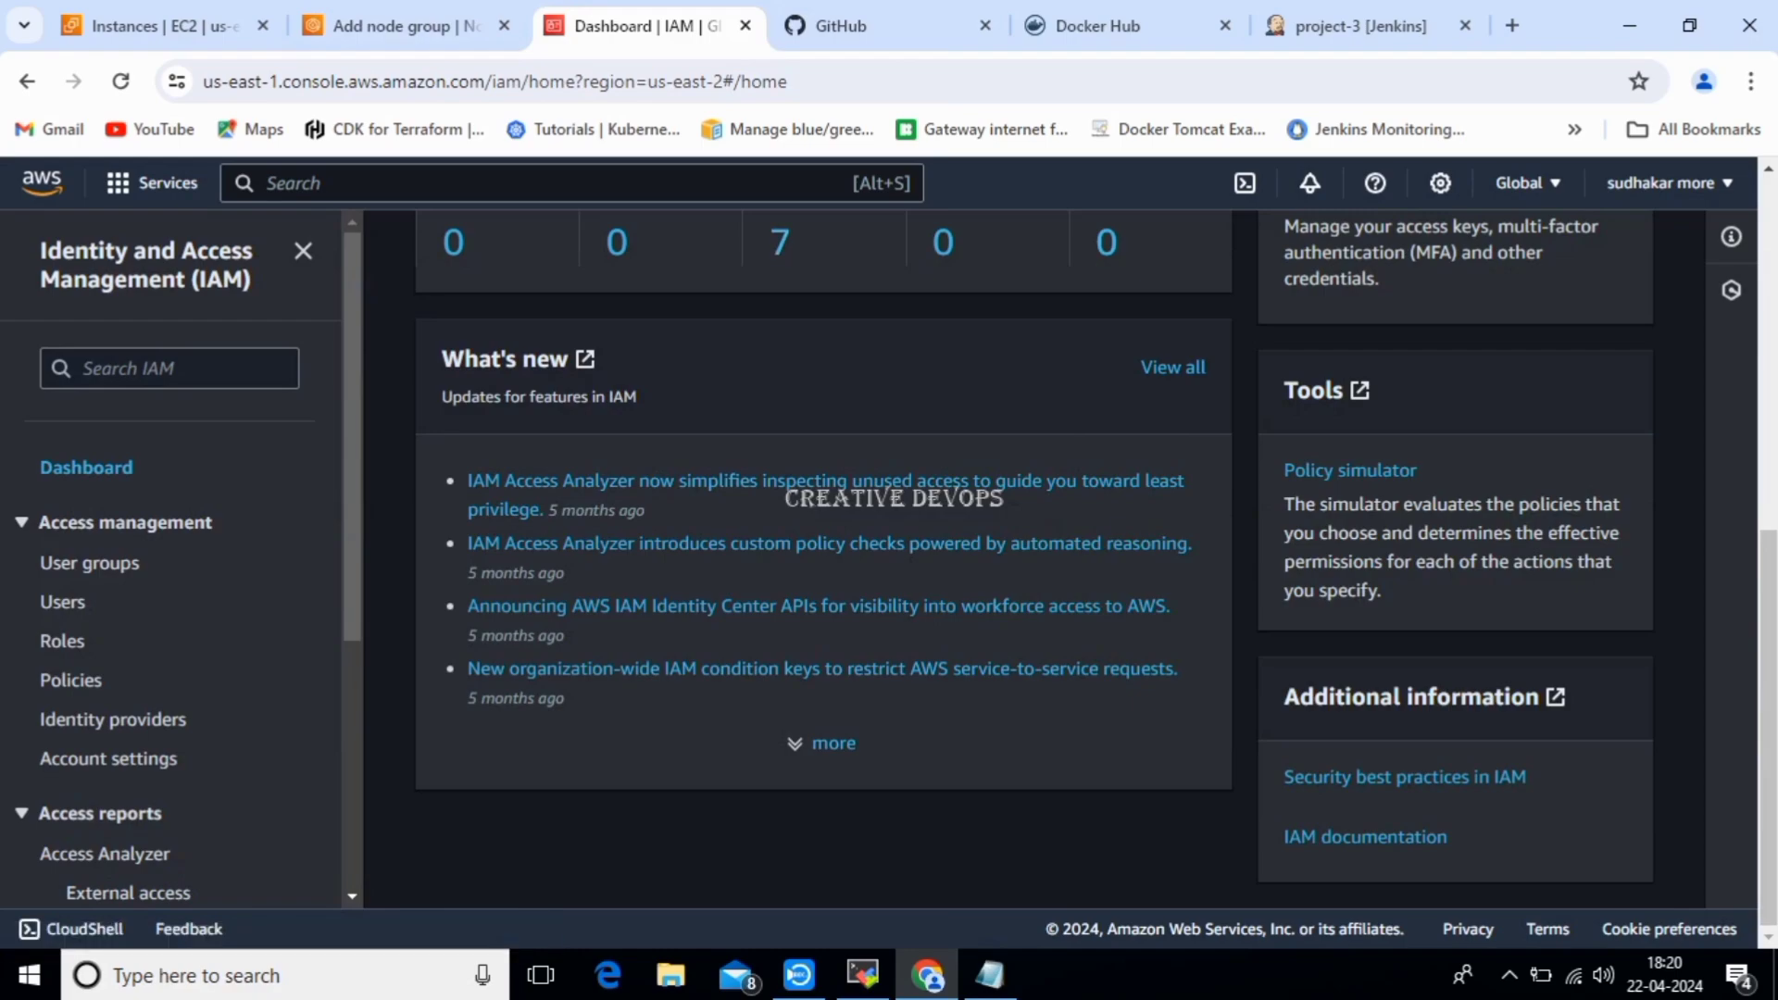
click(62, 641)
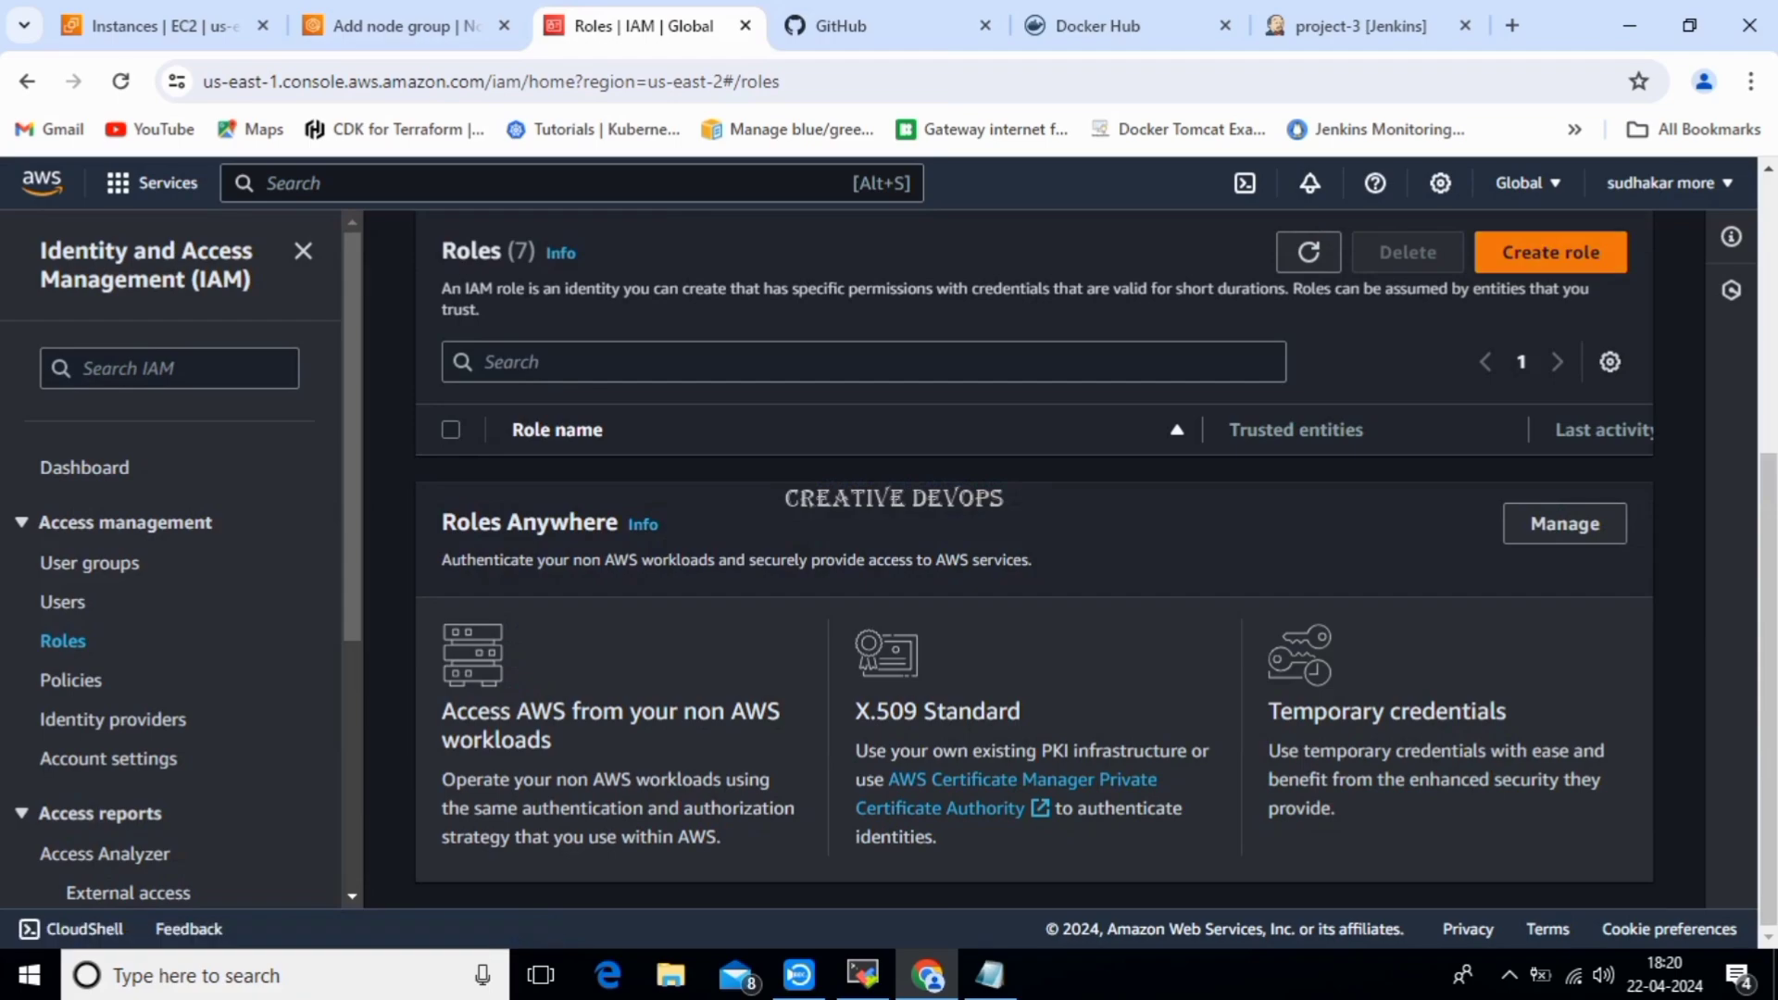
click(1550, 252)
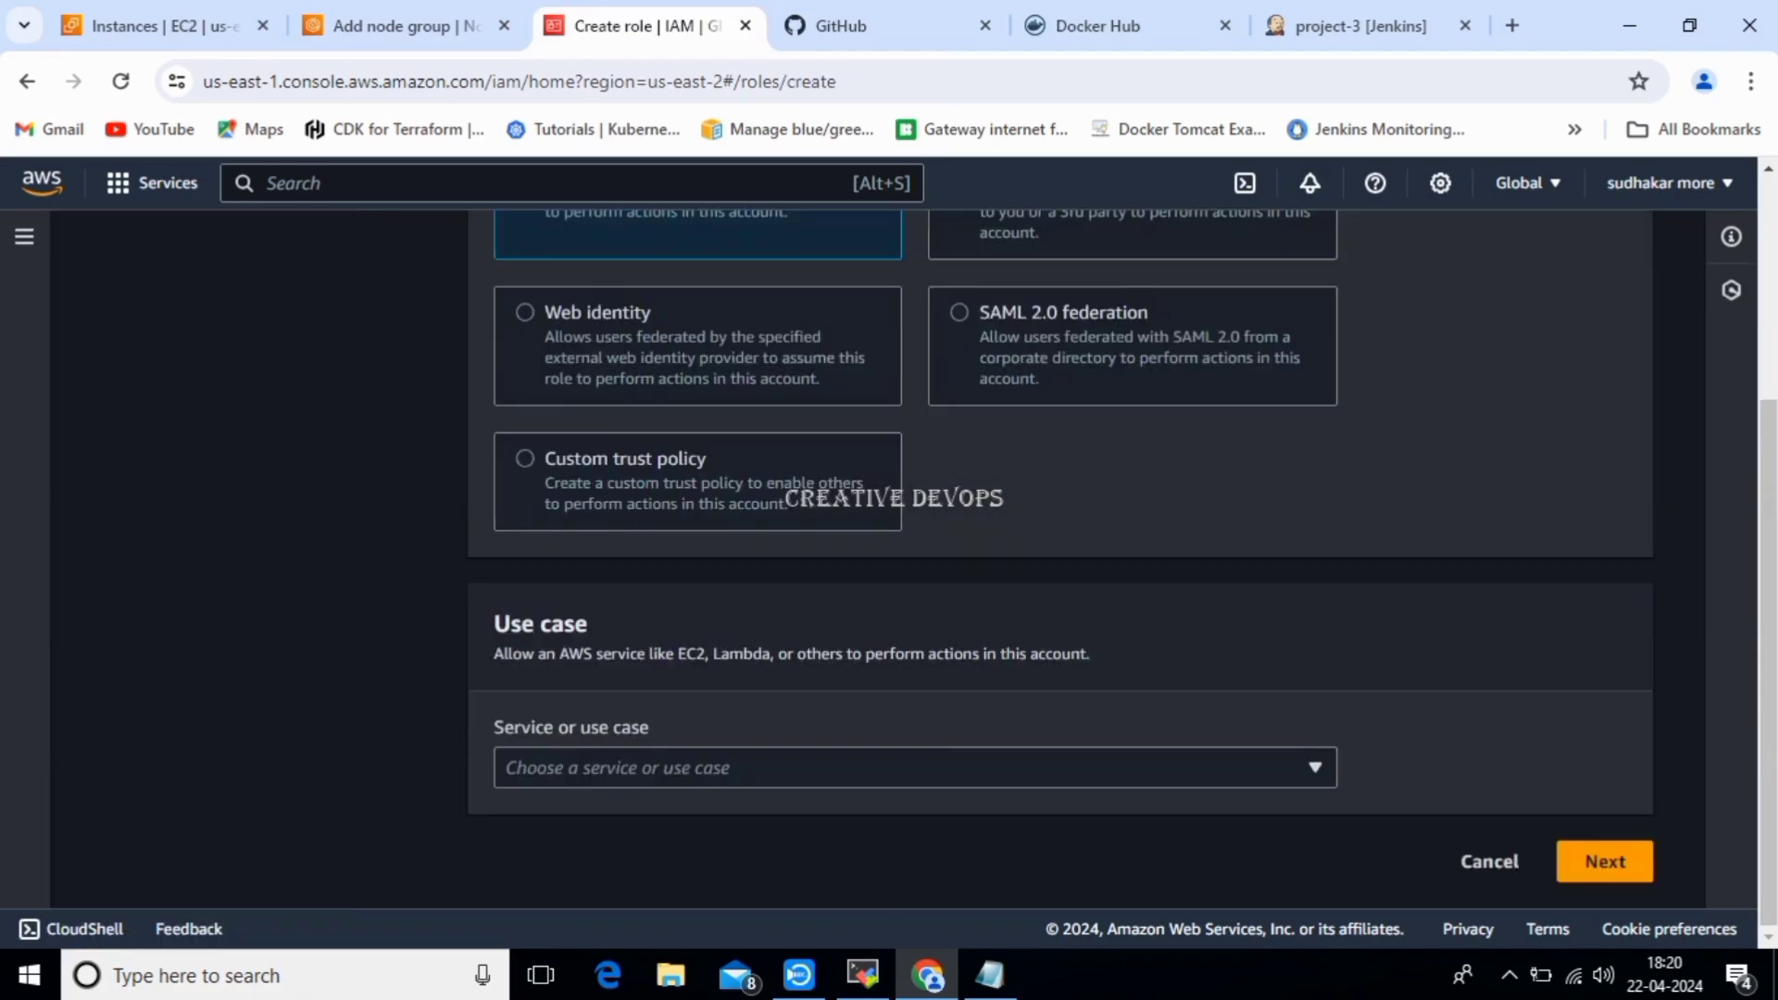
mouse_move(1767, 639)
mouse_down()
mouse_move(1767, 444)
mouse_move(1767, 641)
mouse_up()
click(915, 767)
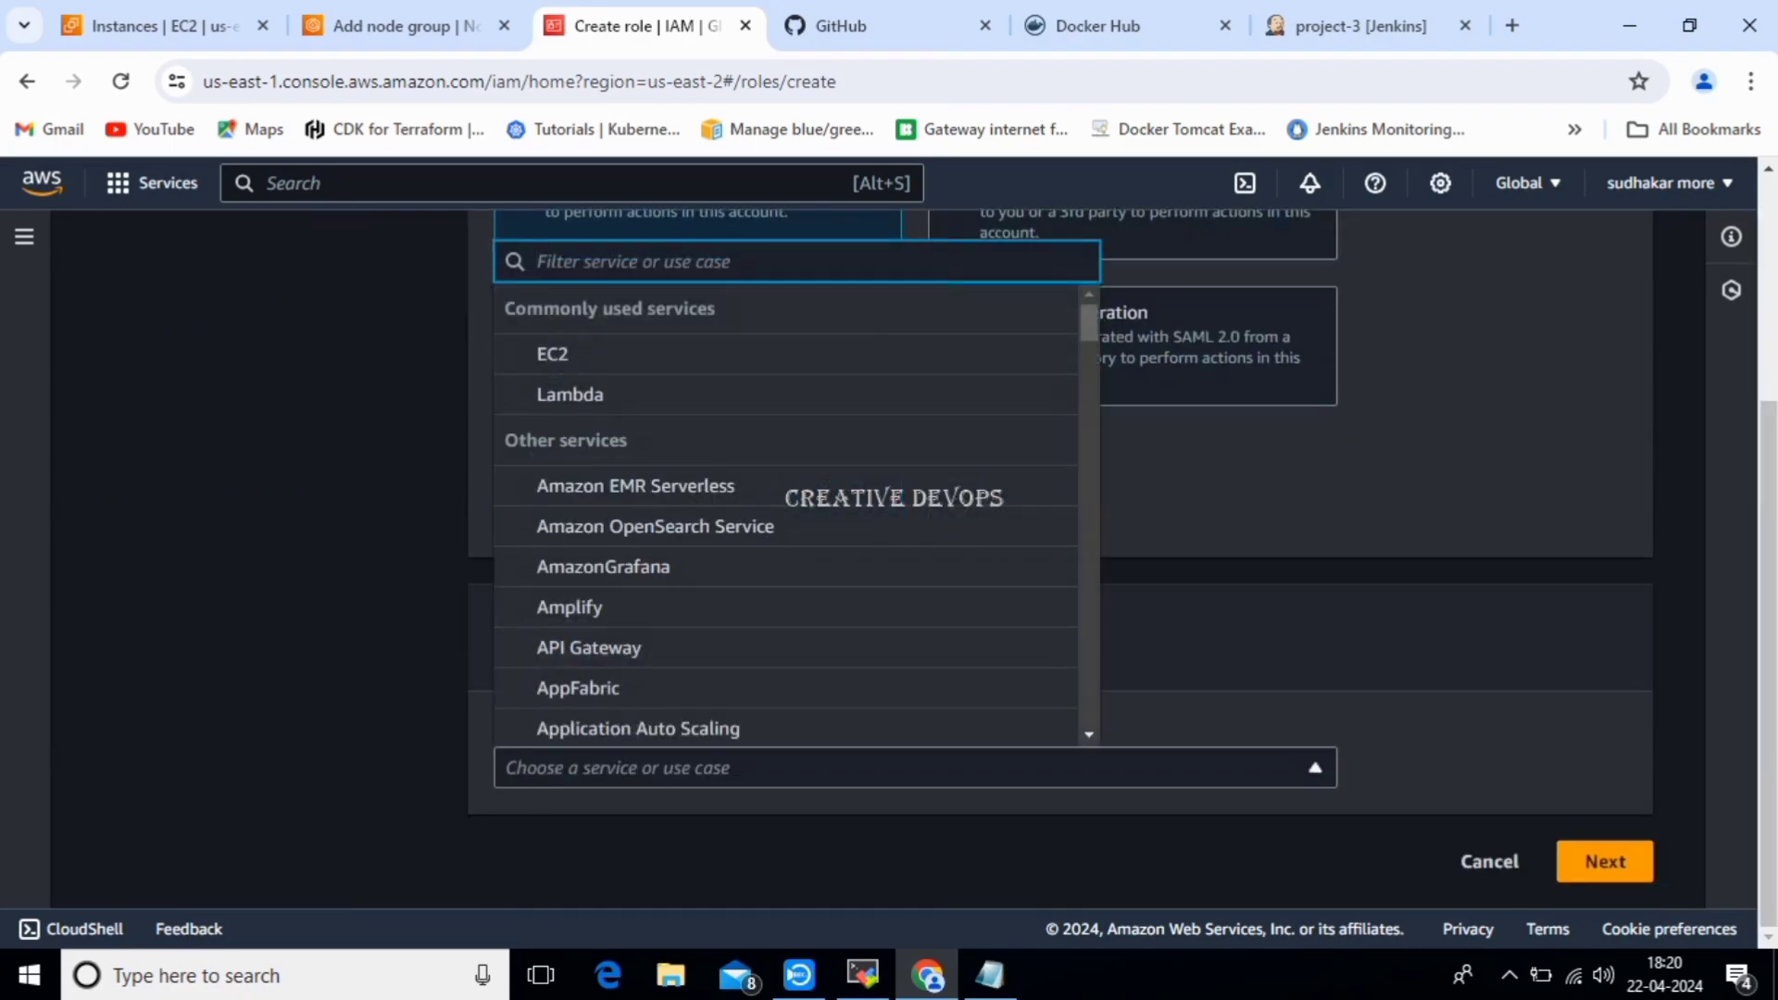
click(553, 354)
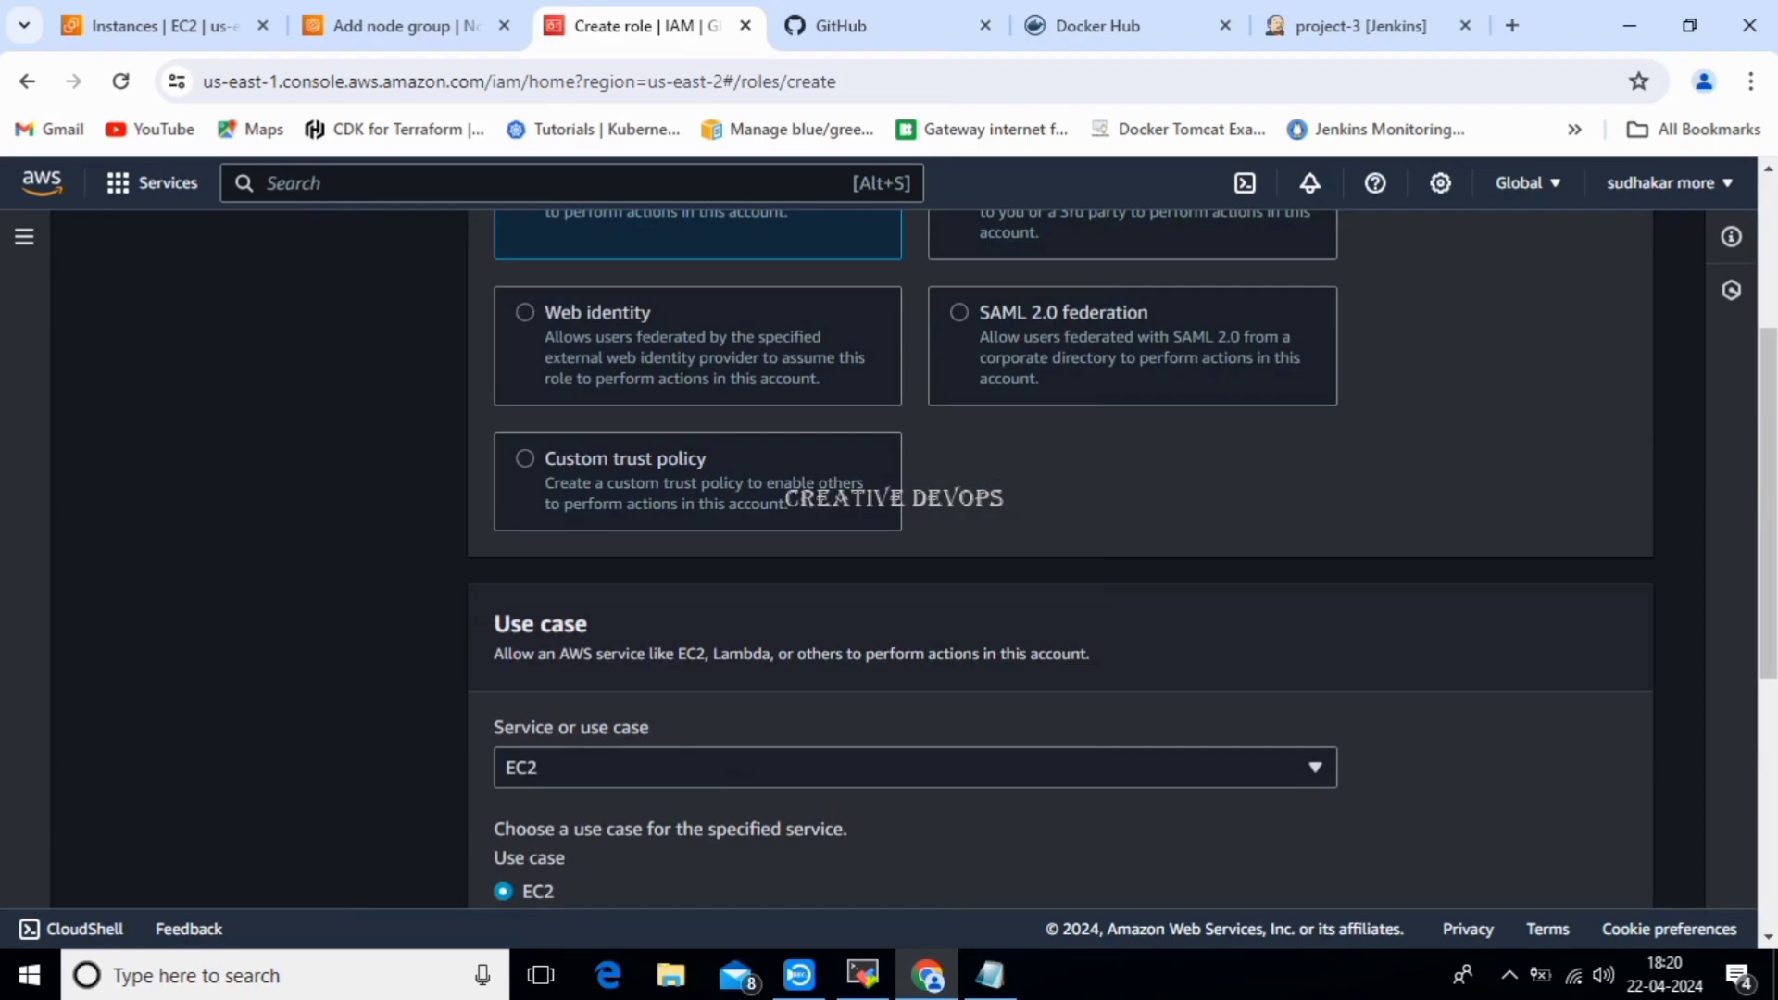
drag(1767, 519, 1767, 769)
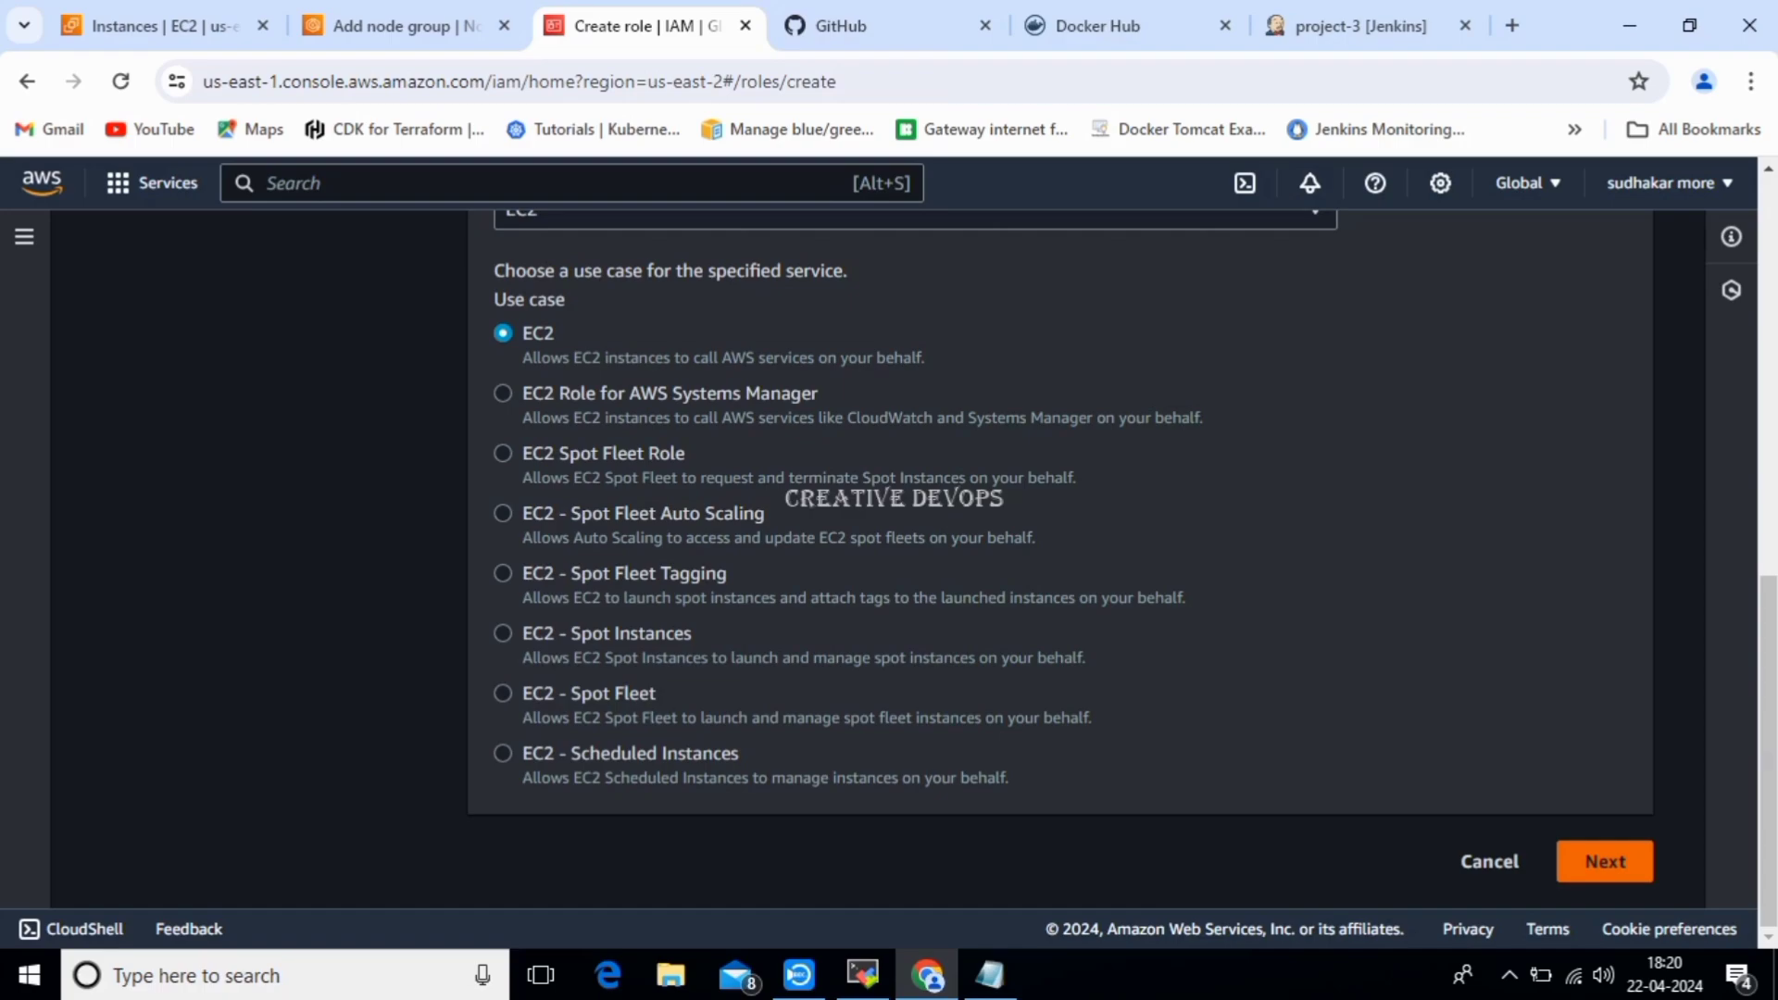
Search policies for 'eks' and tick AmazonEKS_CNI_Policy and AmazonEKSWorkerNodePolicy.
click(1604, 861)
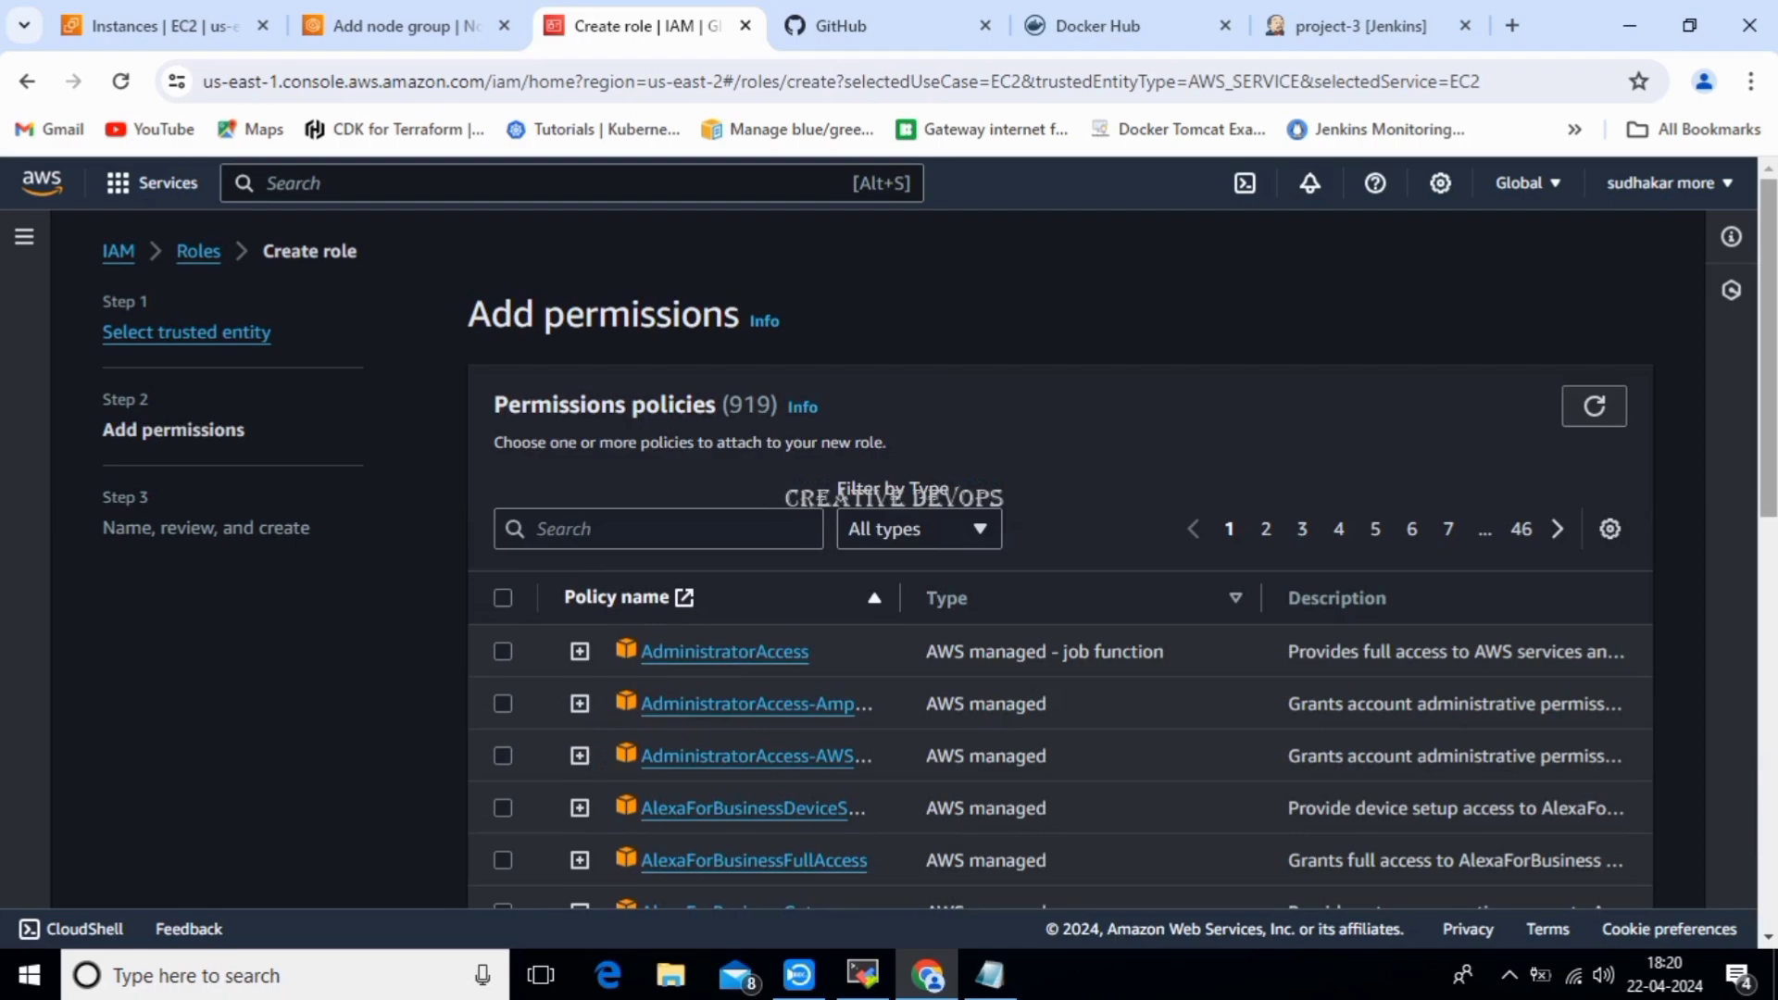
scroll(1060, 555, down, 4)
scroll(1060, 555, up, 3)
scroll(1060, 555, down, 3)
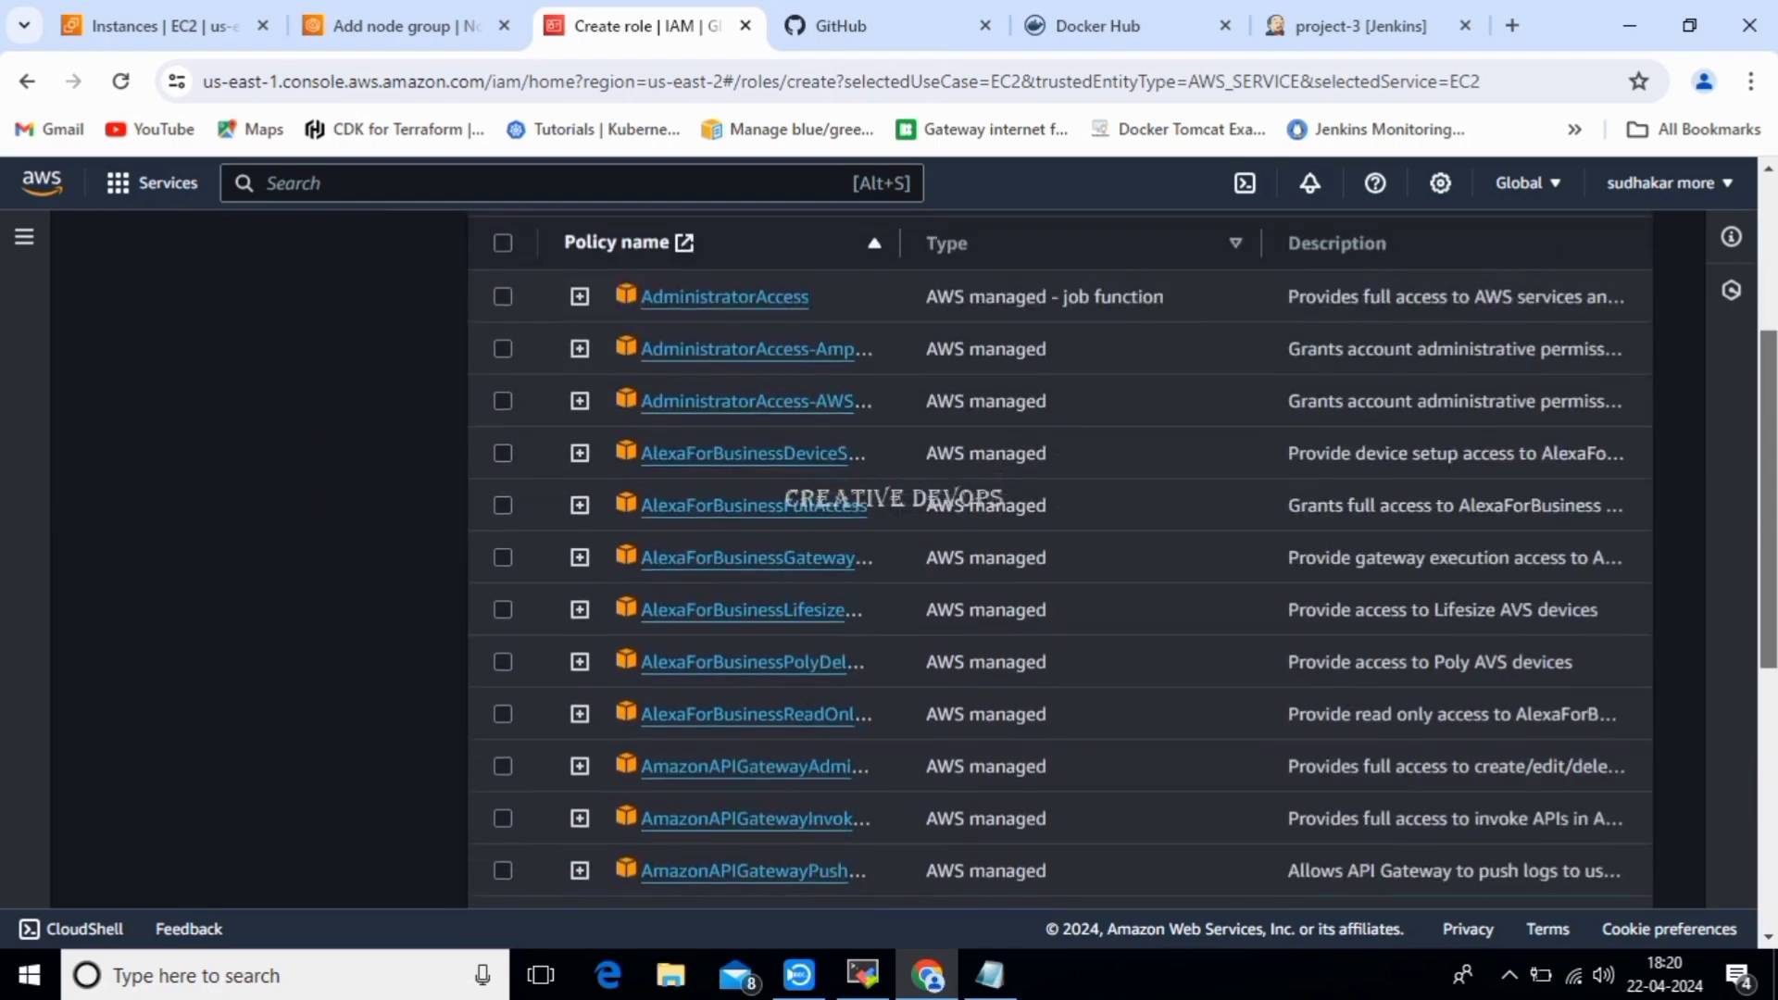
drag(1769, 499, 1769, 384)
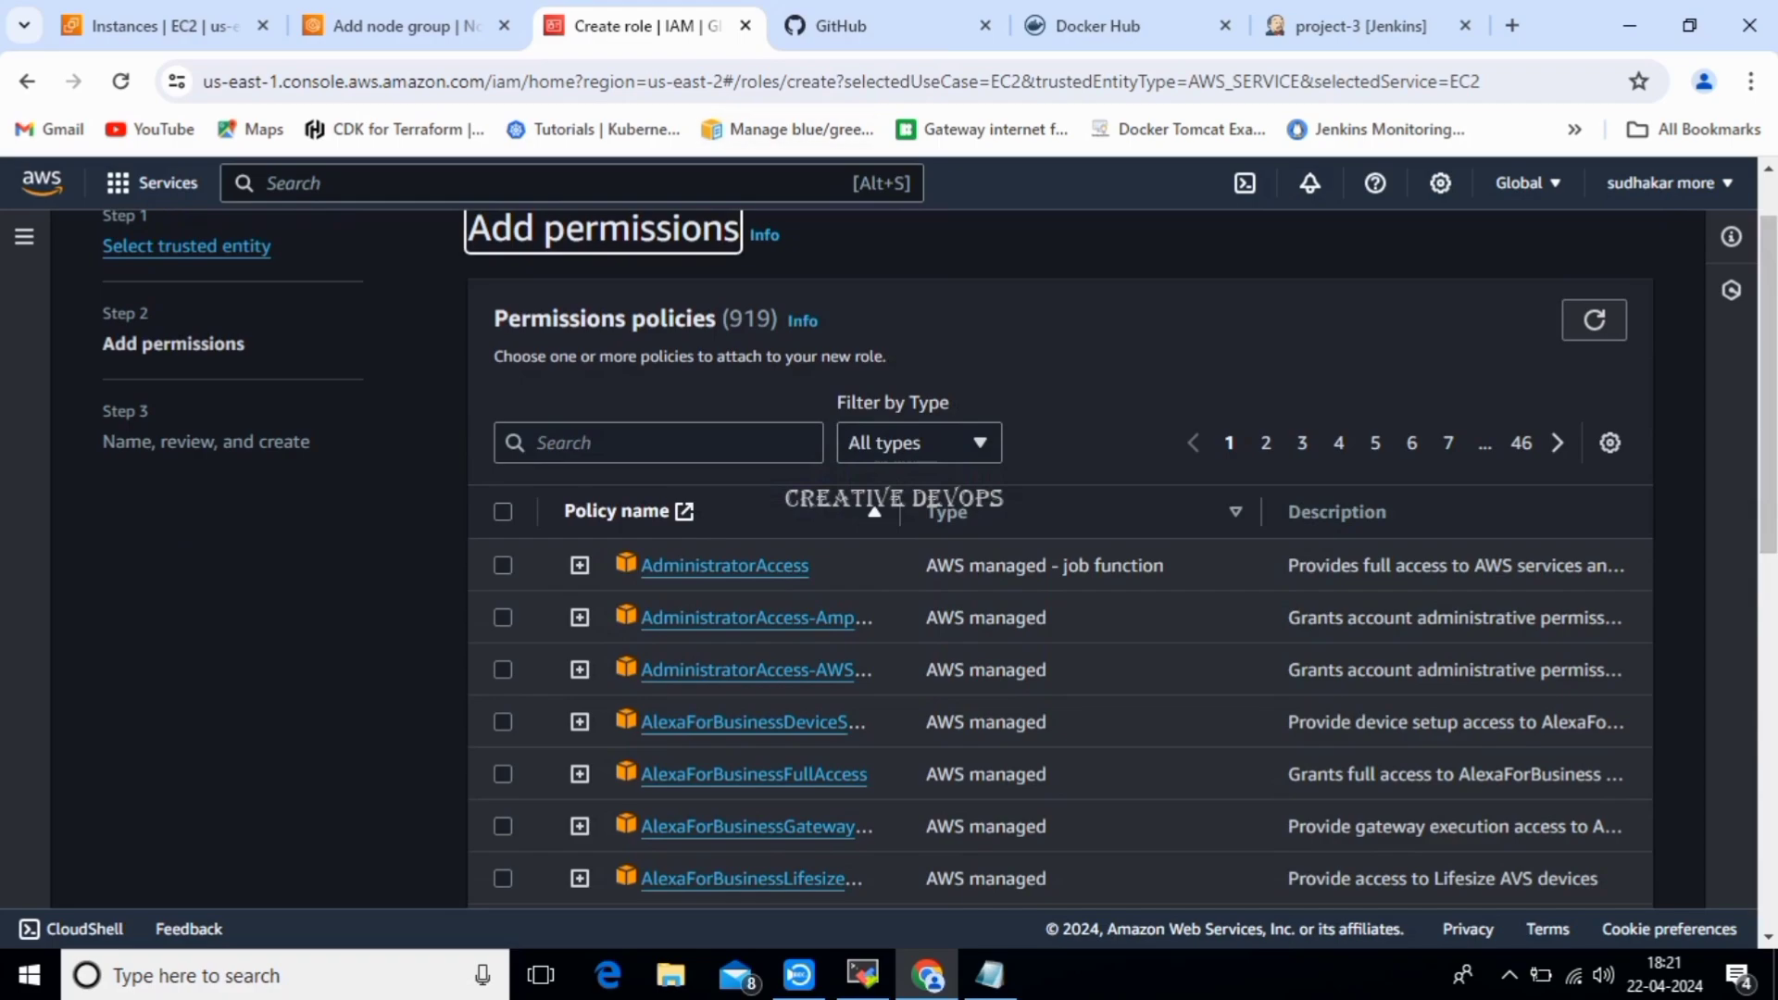
click(659, 443)
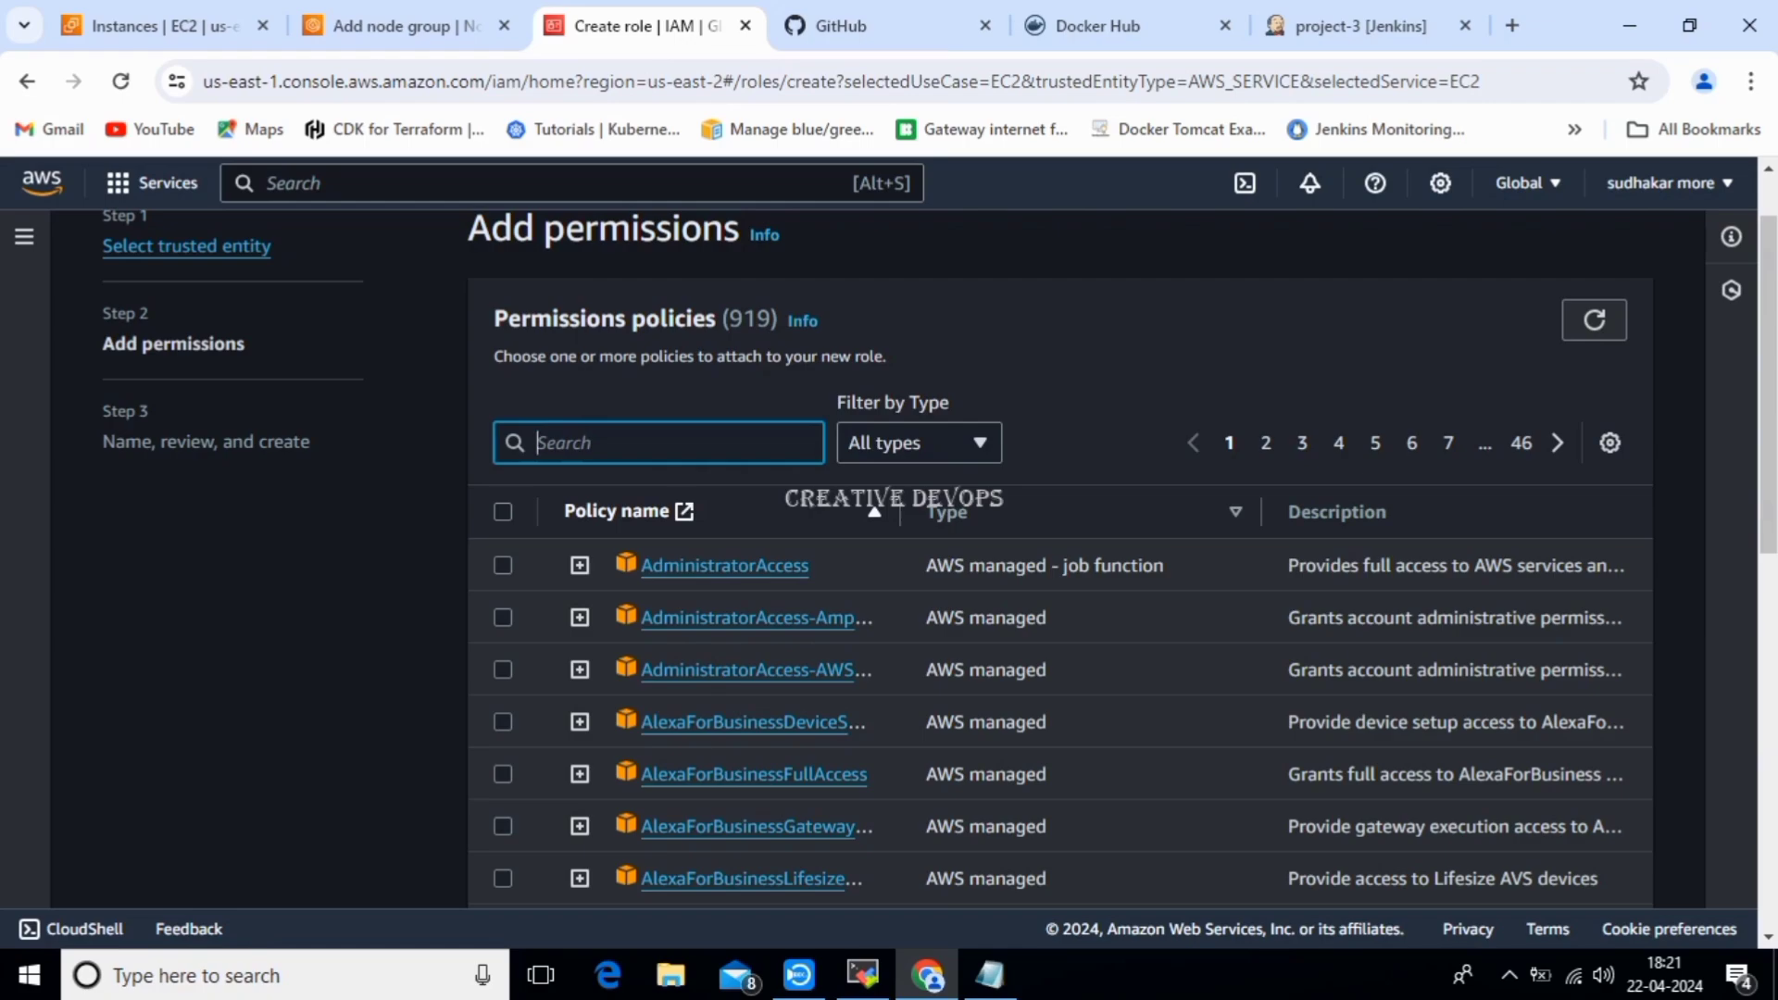
text(eks)
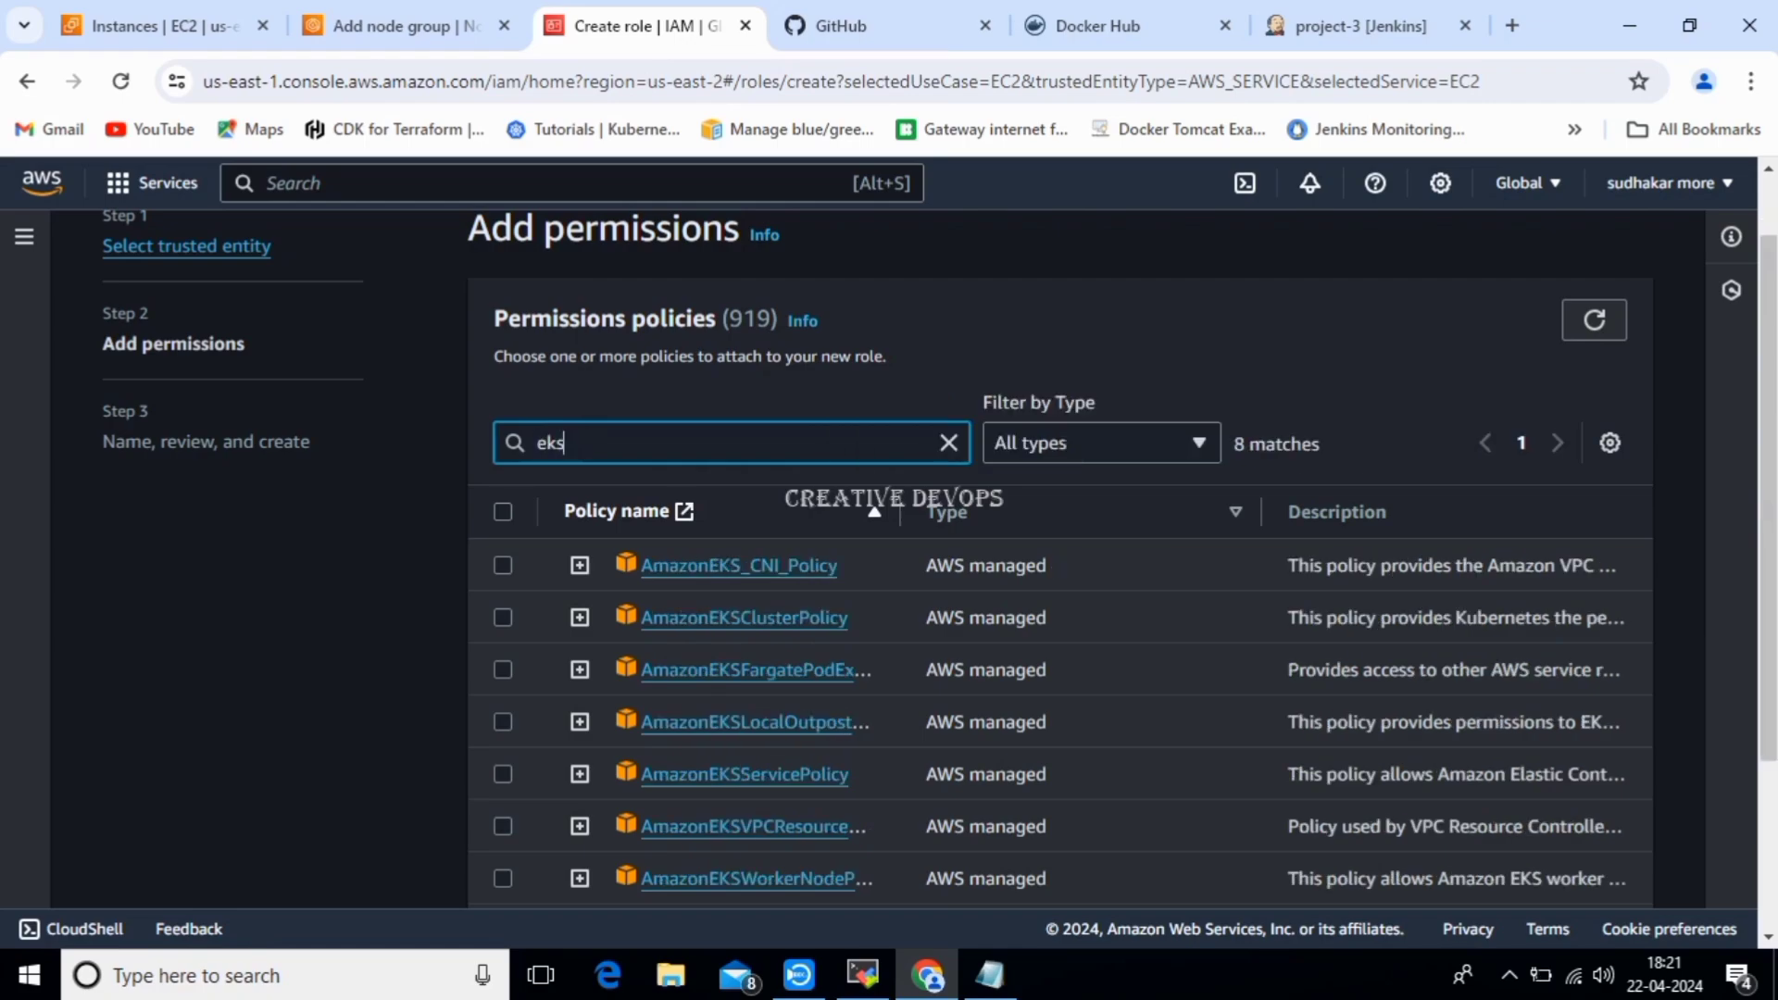
scroll(926, 555, down, 2)
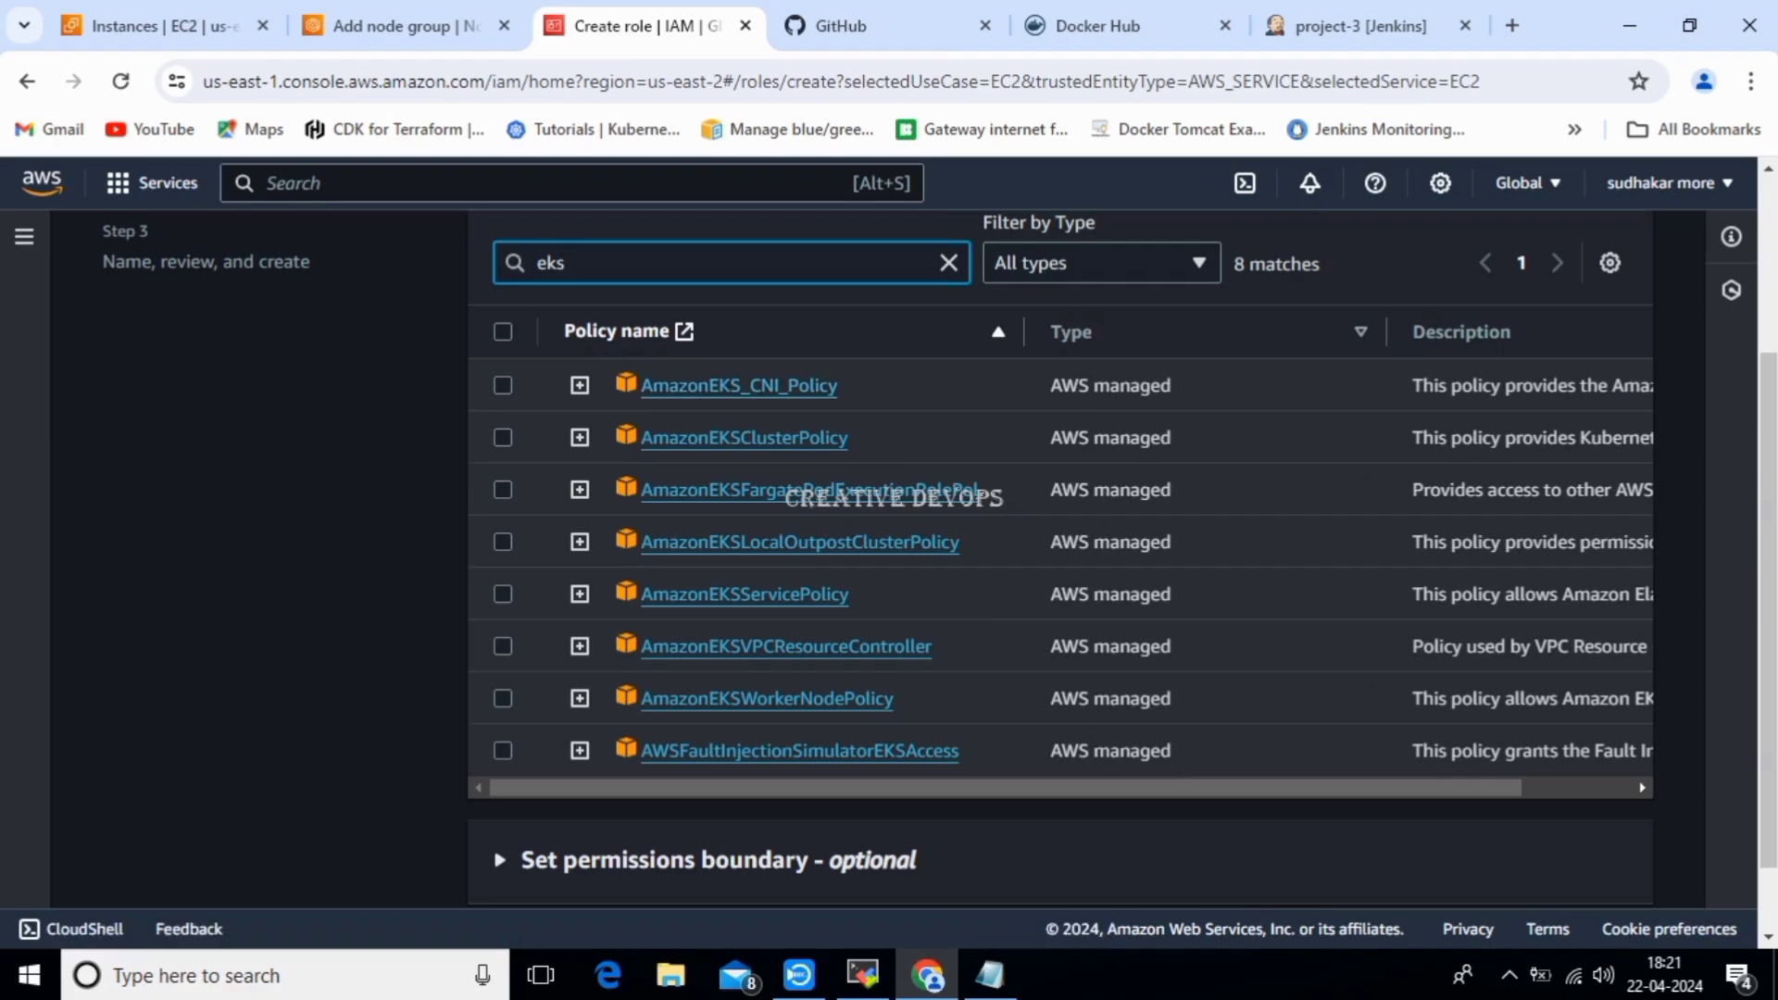
click(503, 385)
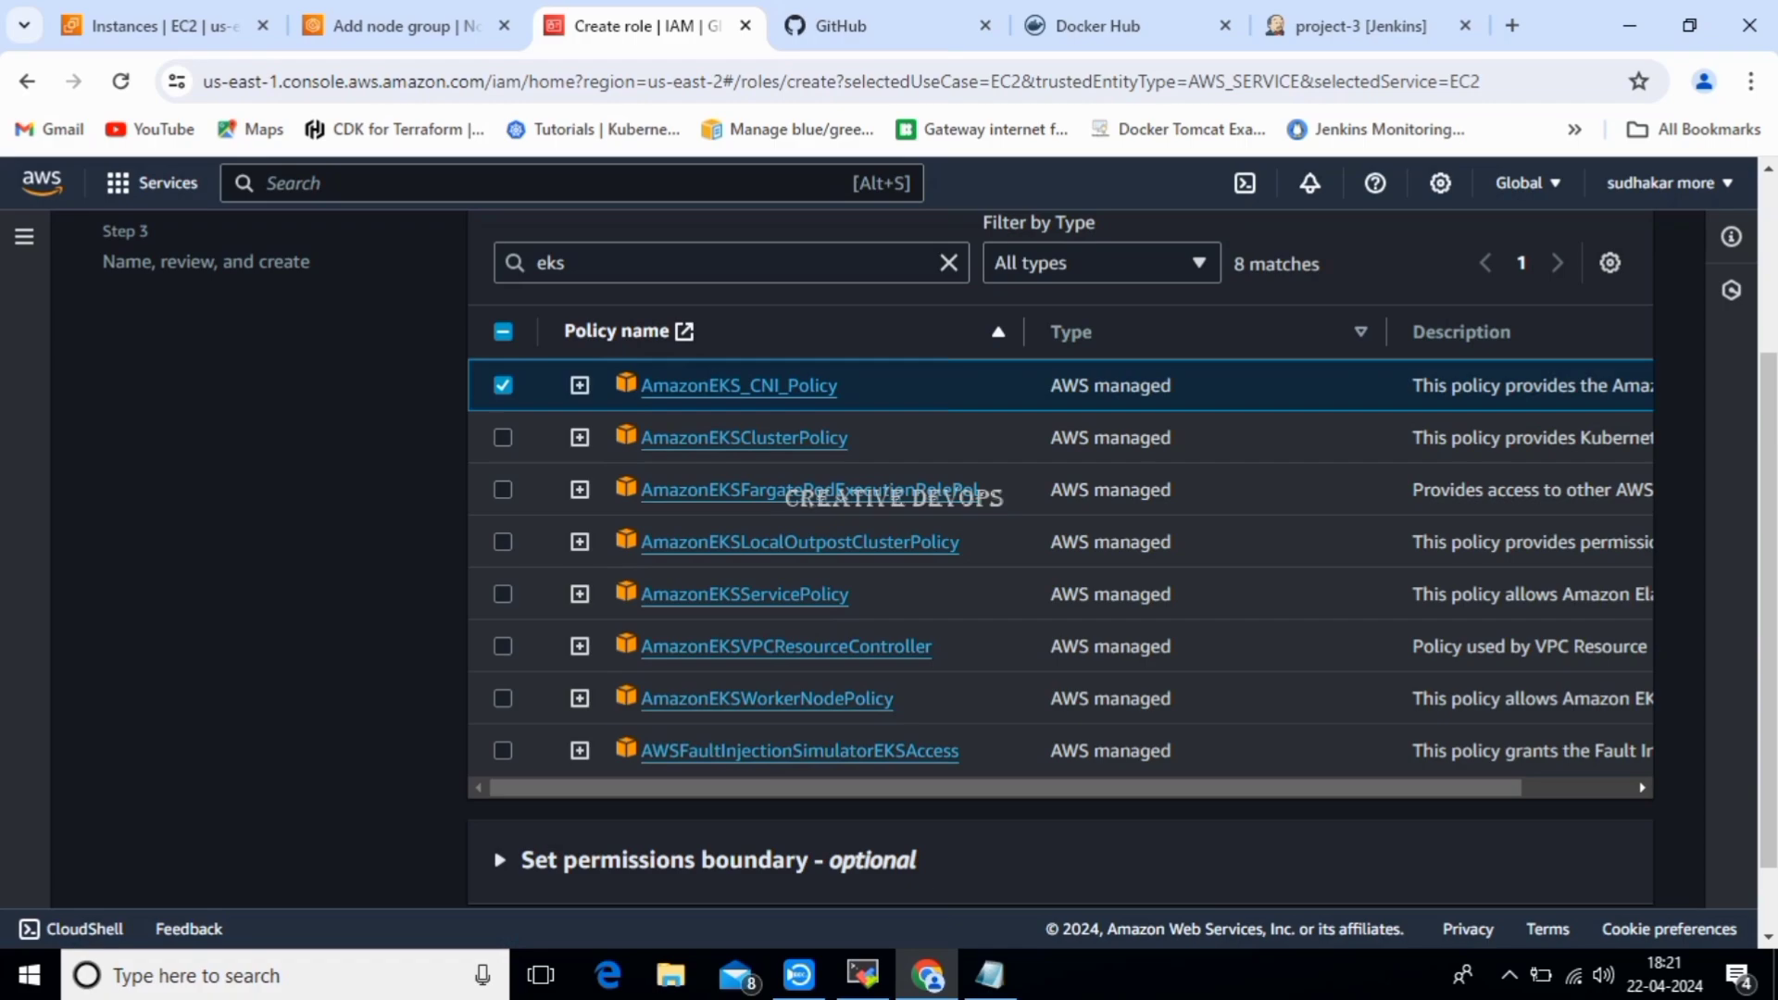
click(503, 698)
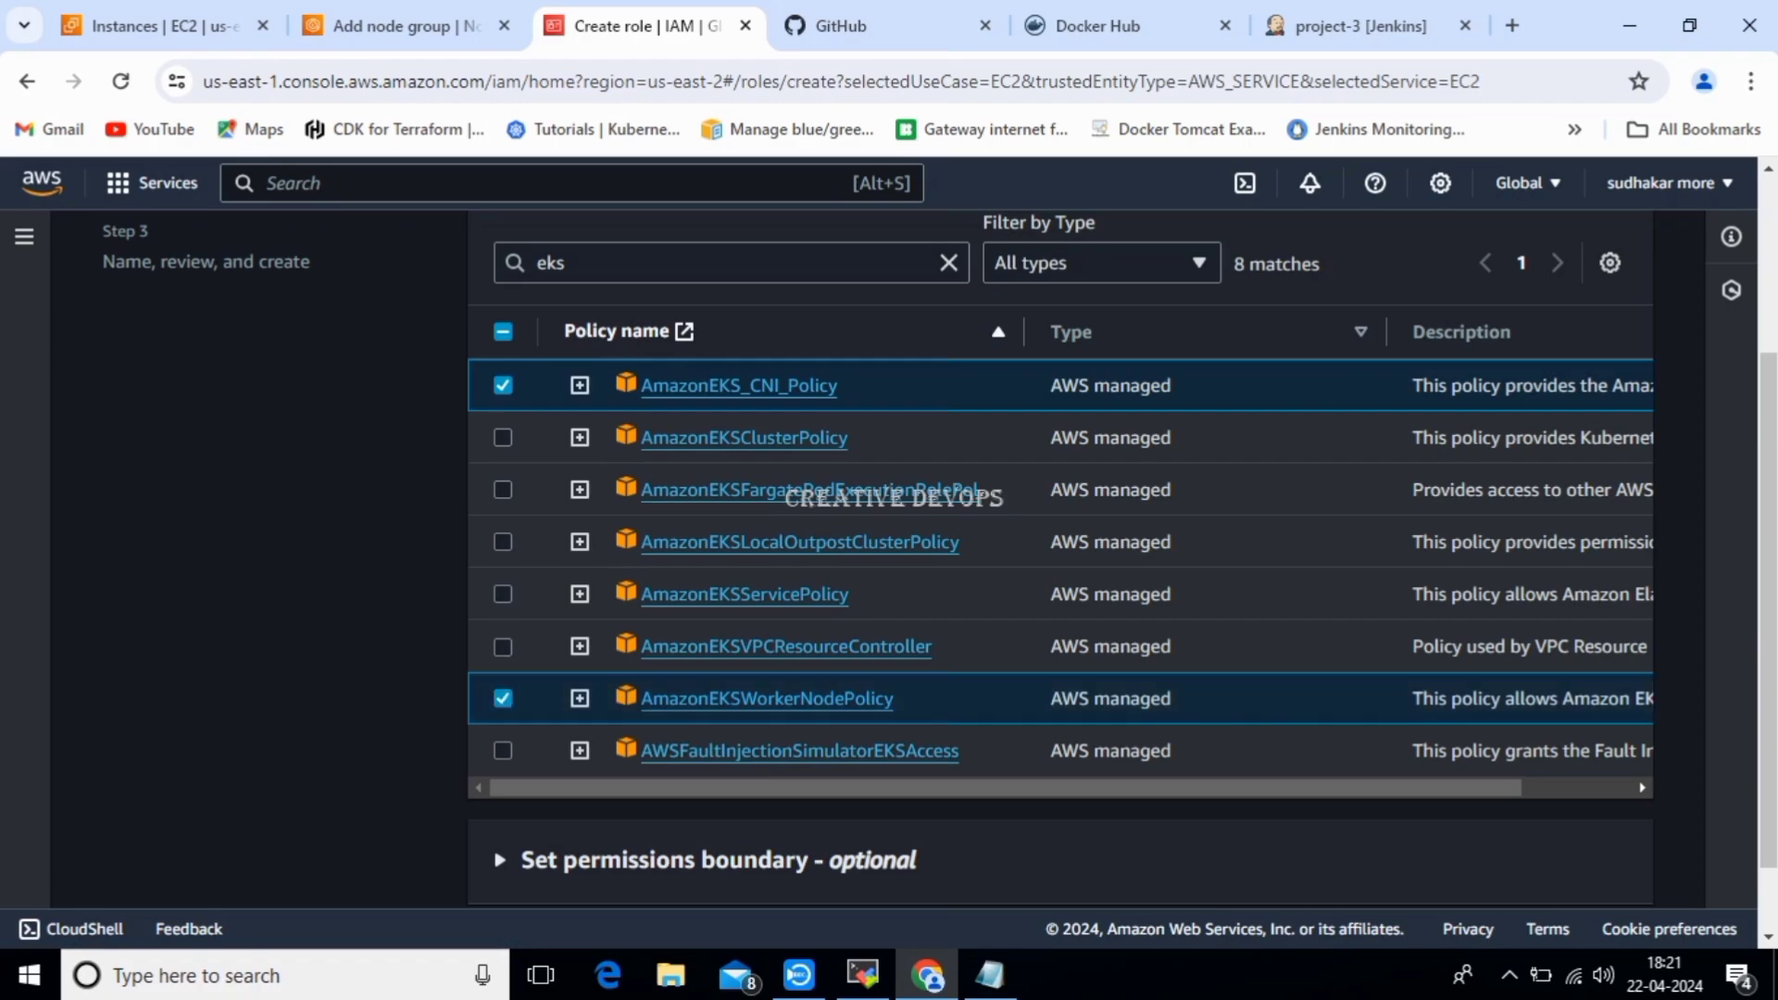
Search 'ec2', tick AmazonEC2ContainerRegistryReadOnly, and confirm three policies are selected.
double_click(551, 263)
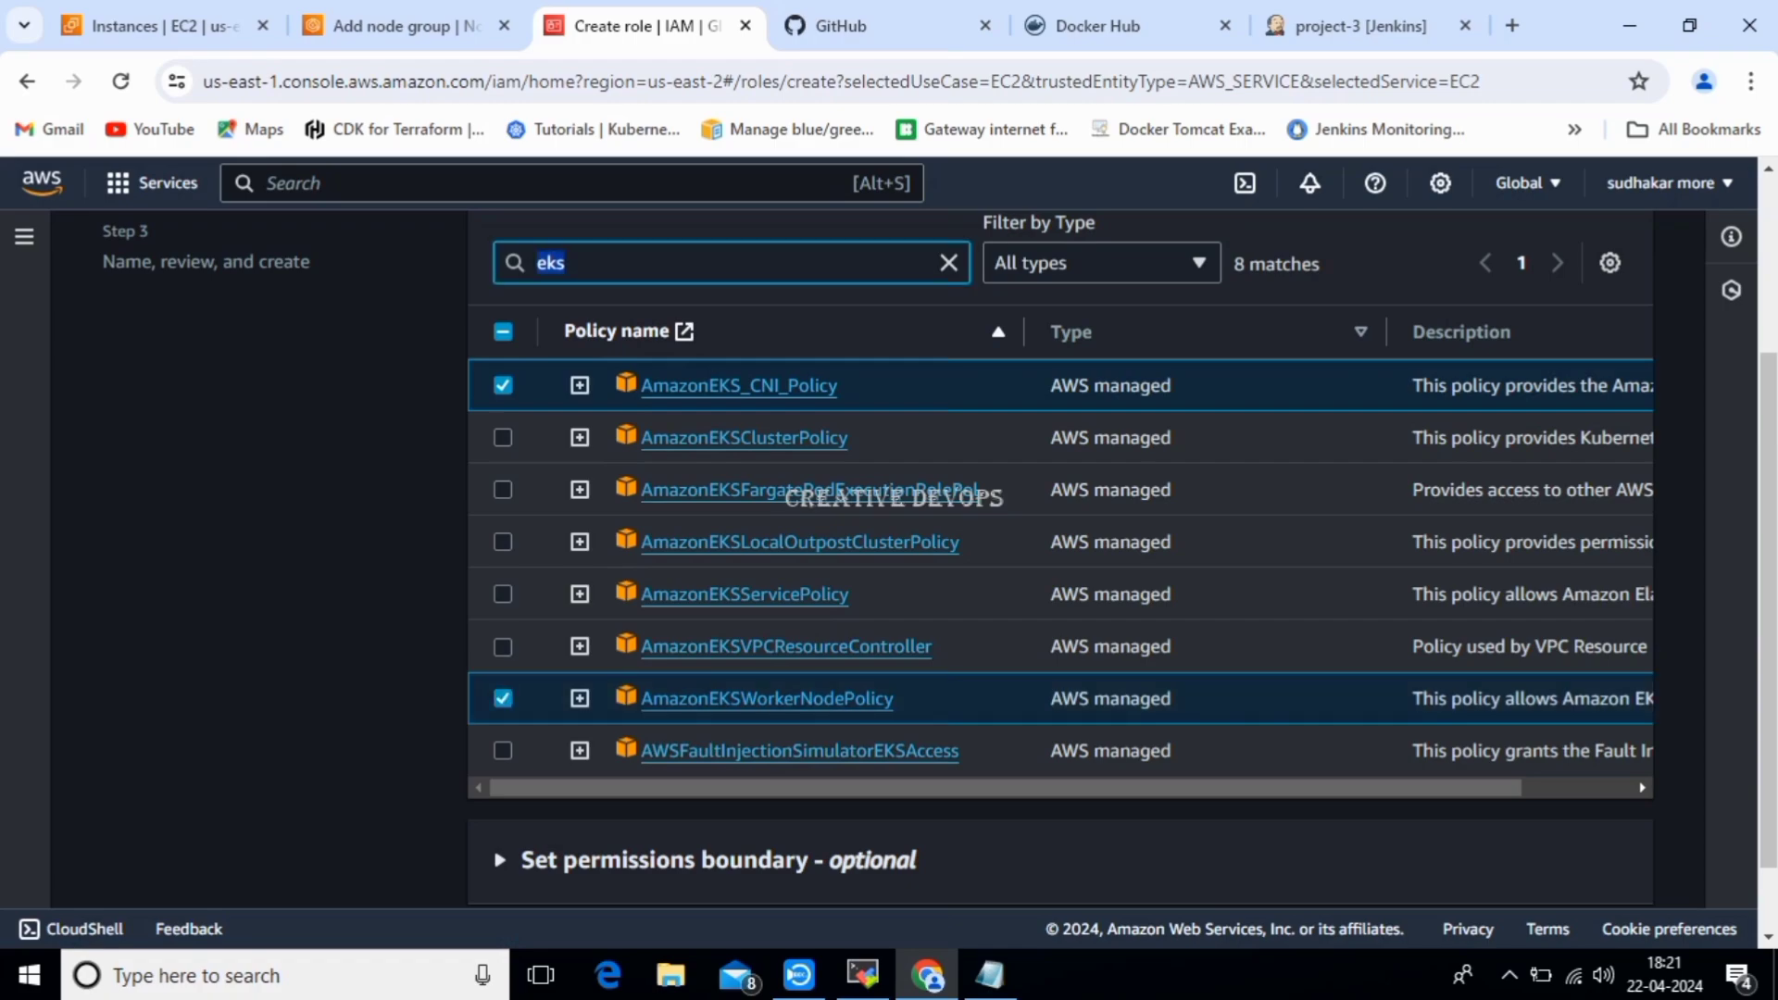
key(BackSpace)
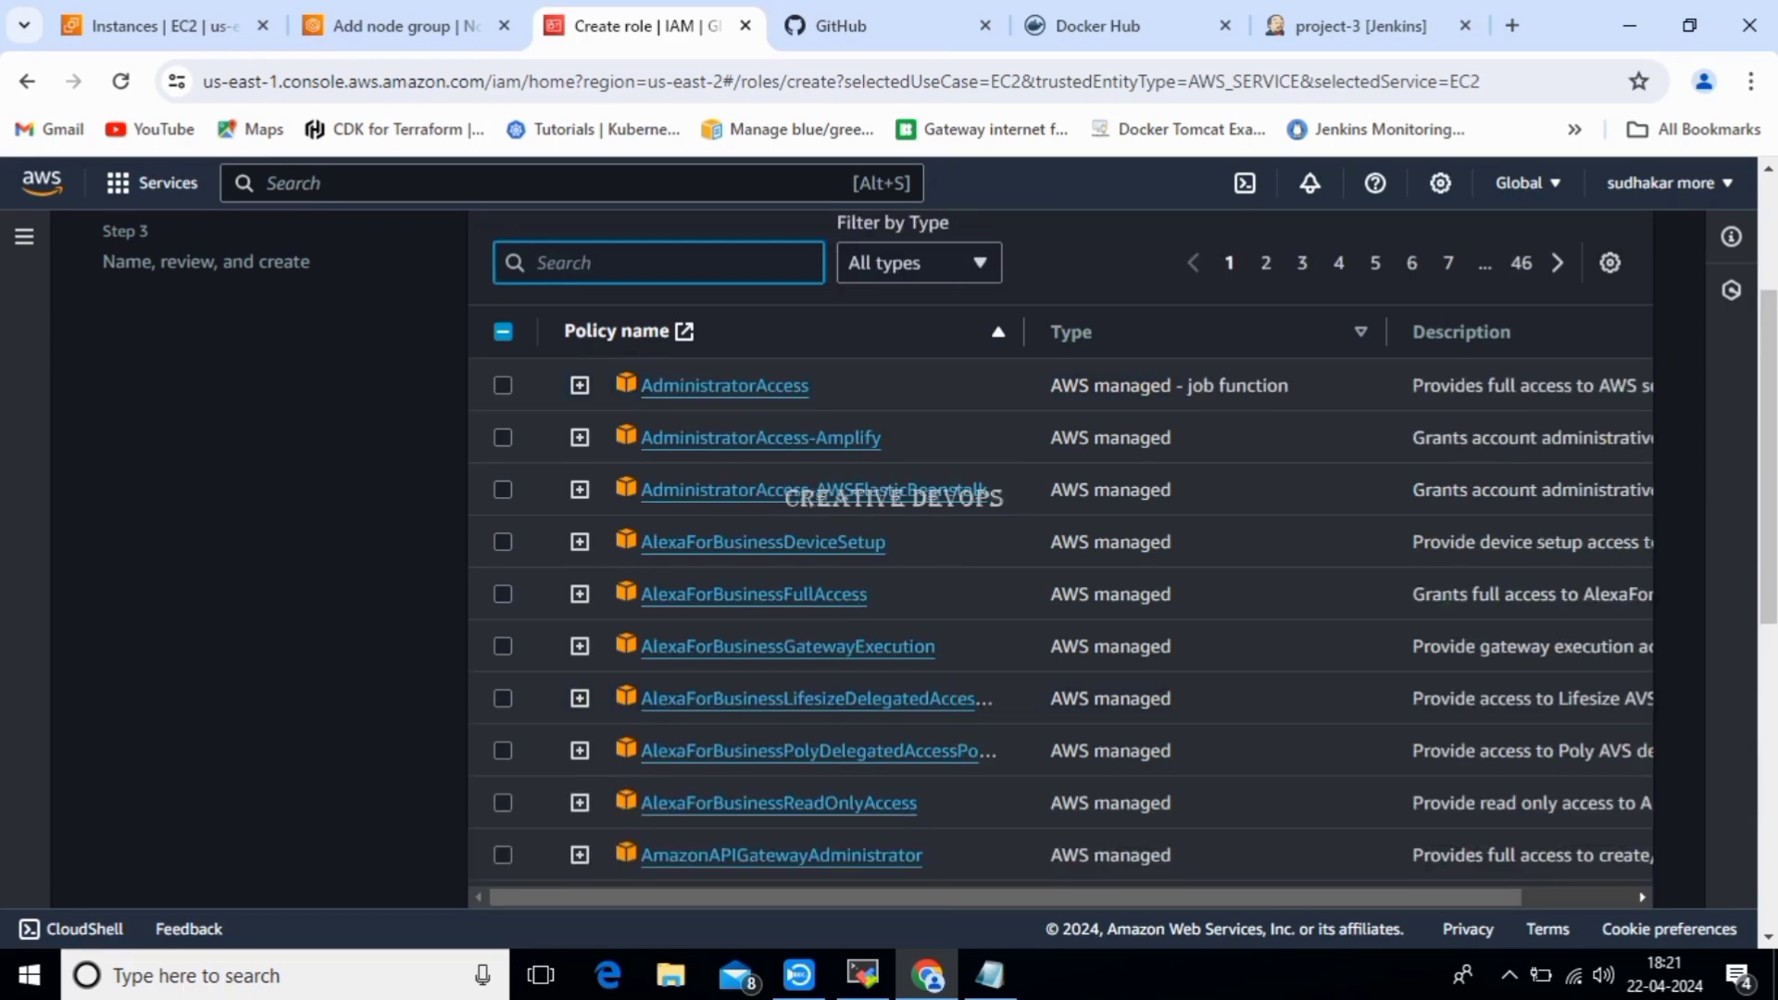
text(ec2)
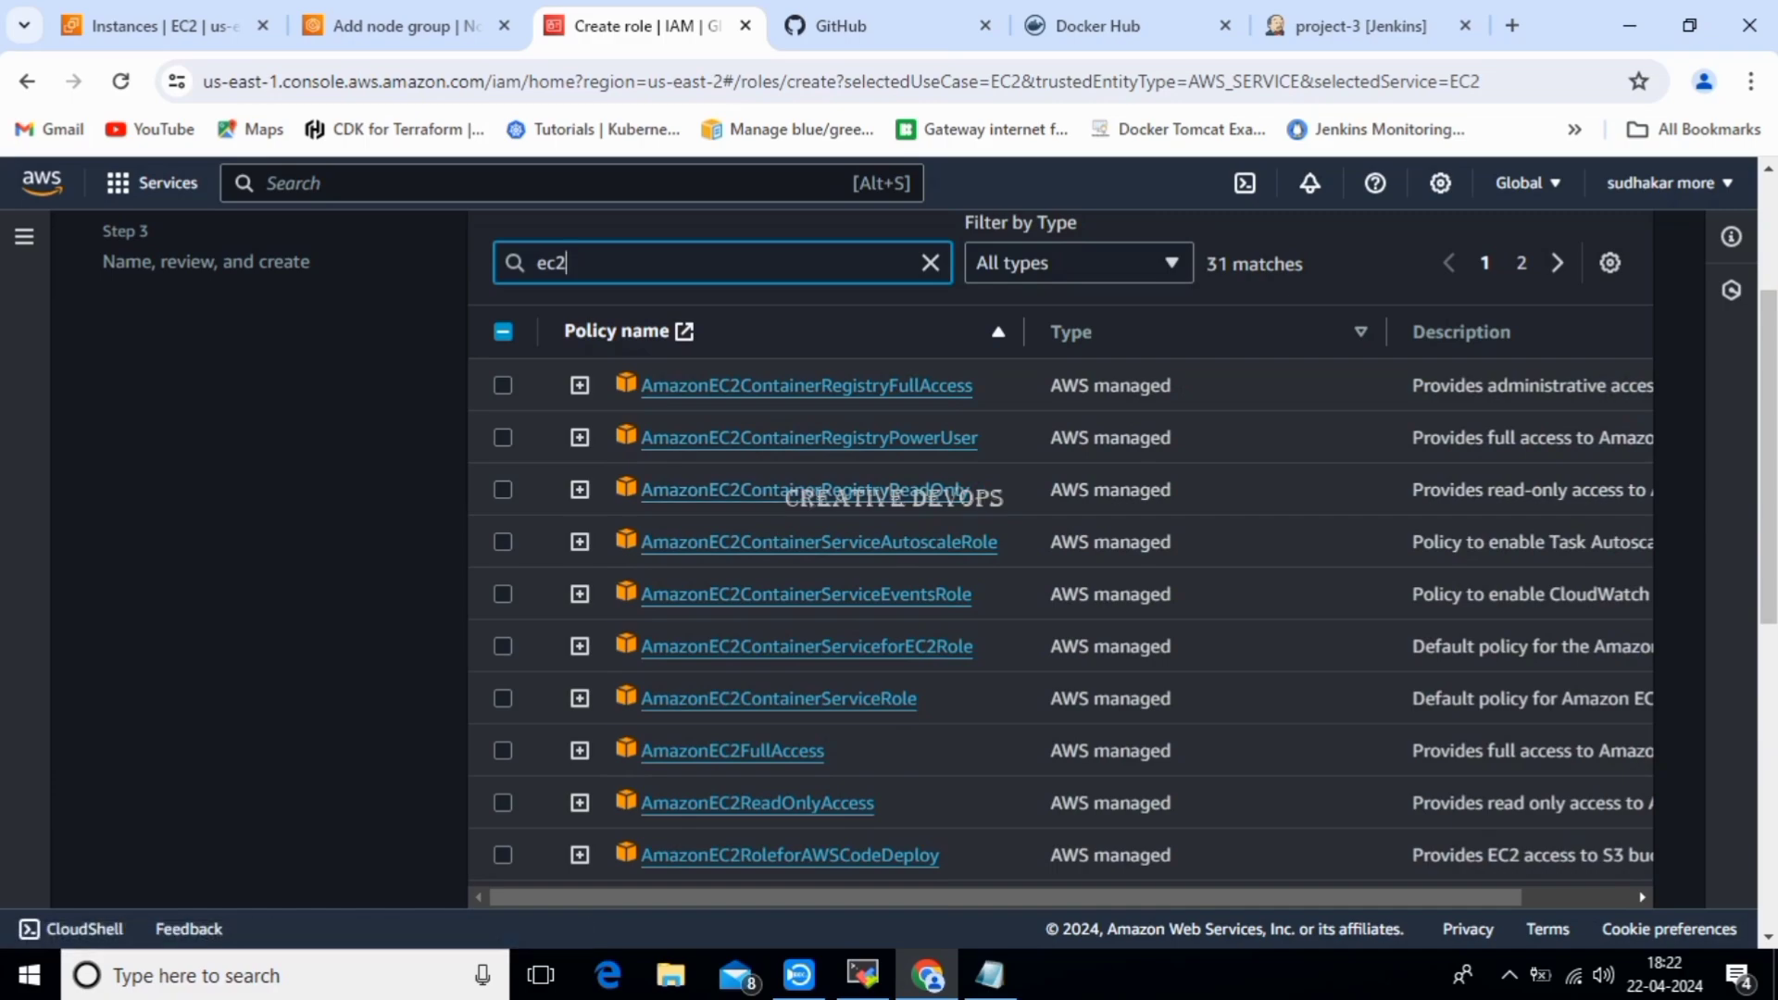
click(503, 489)
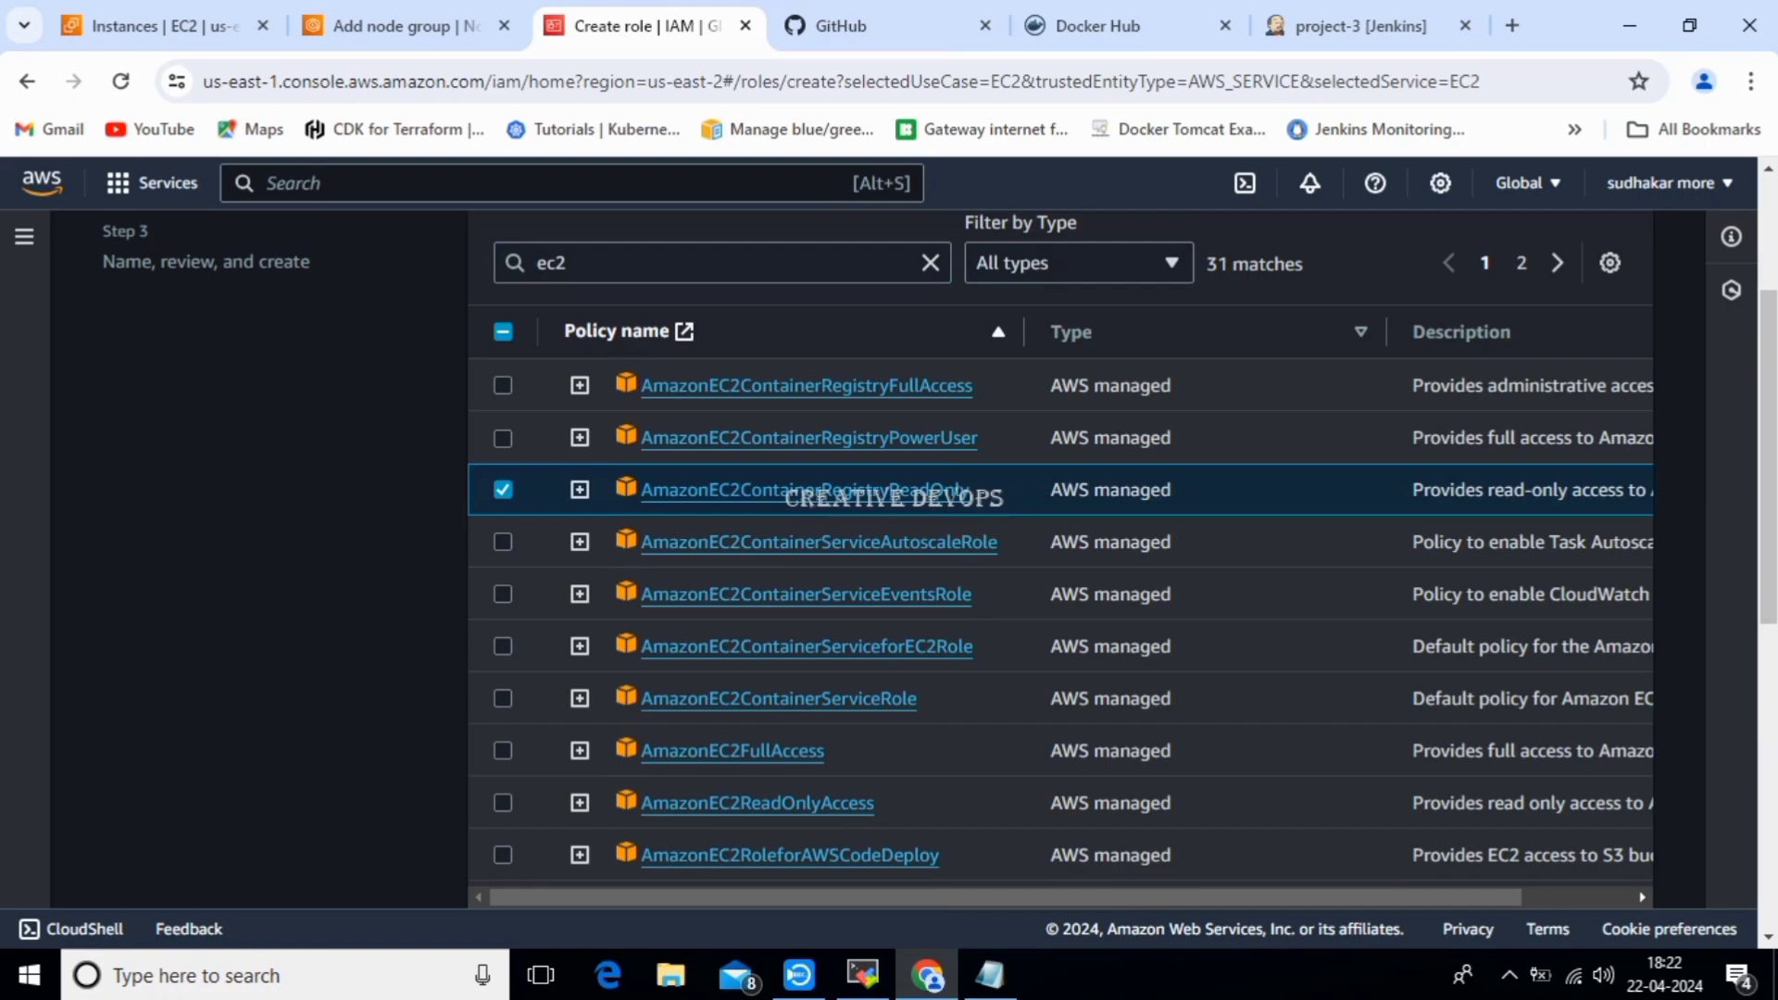
scroll(1060, 556, up, 3)
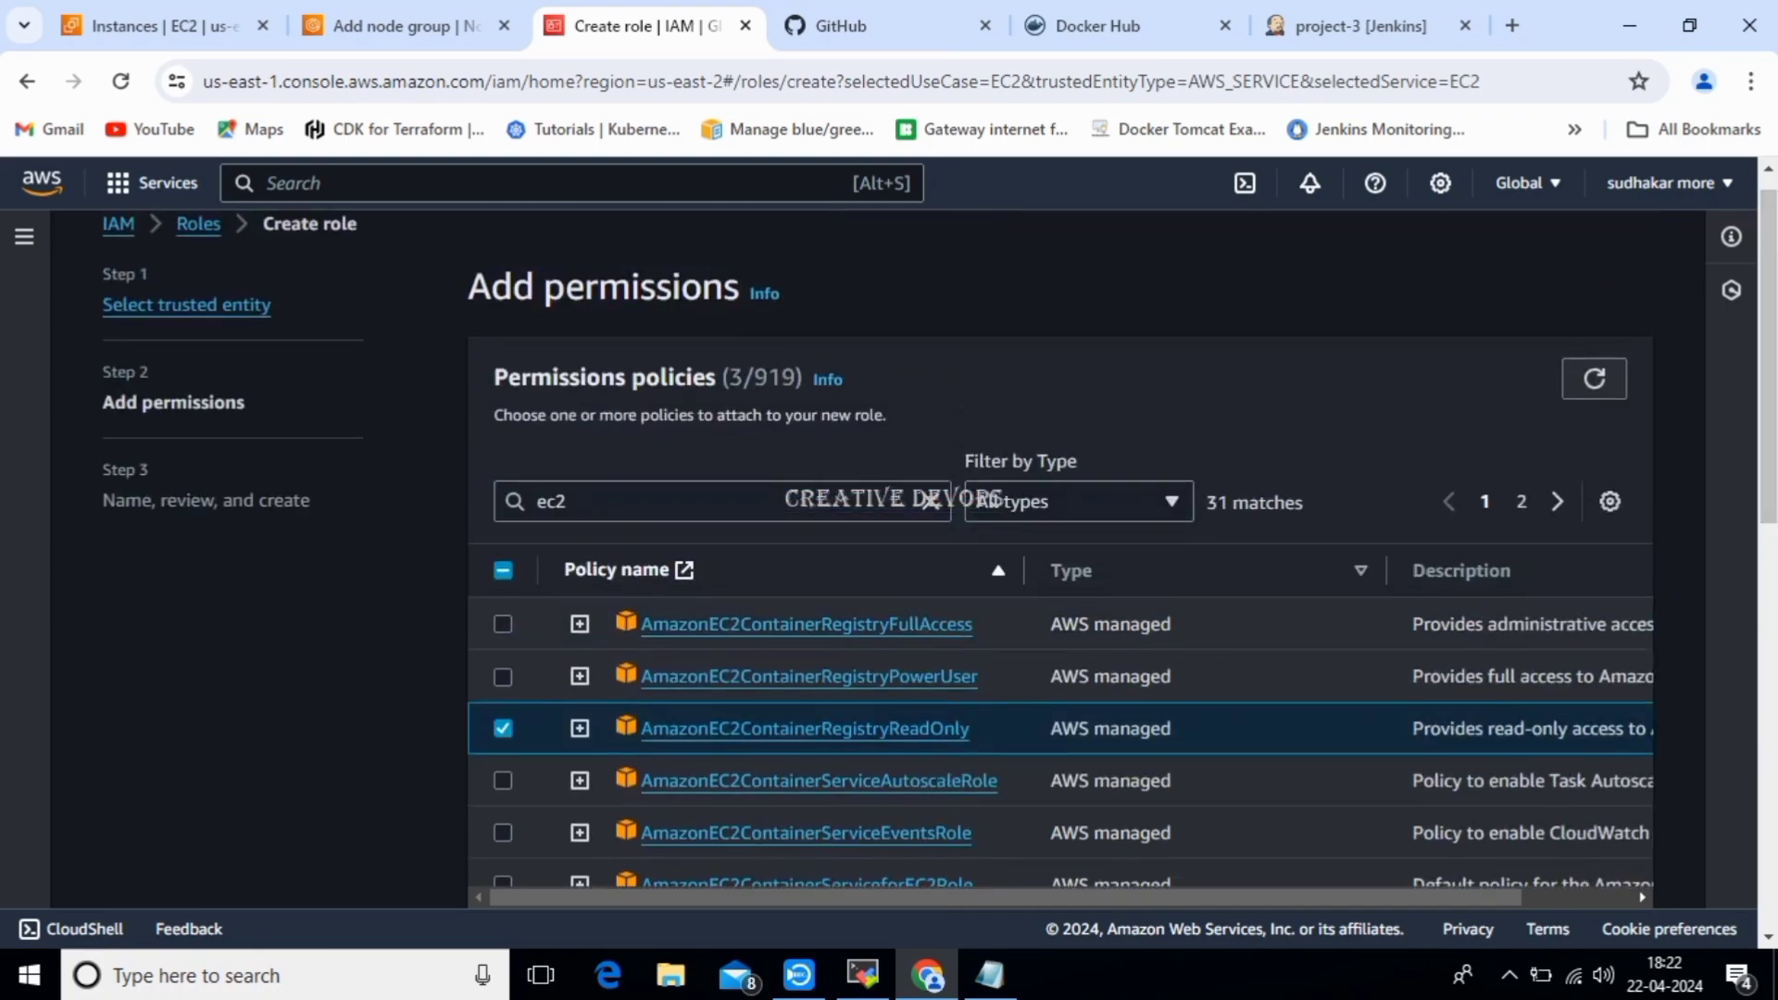
drag(728, 377, 744, 378)
scroll(1061, 555, down, 10)
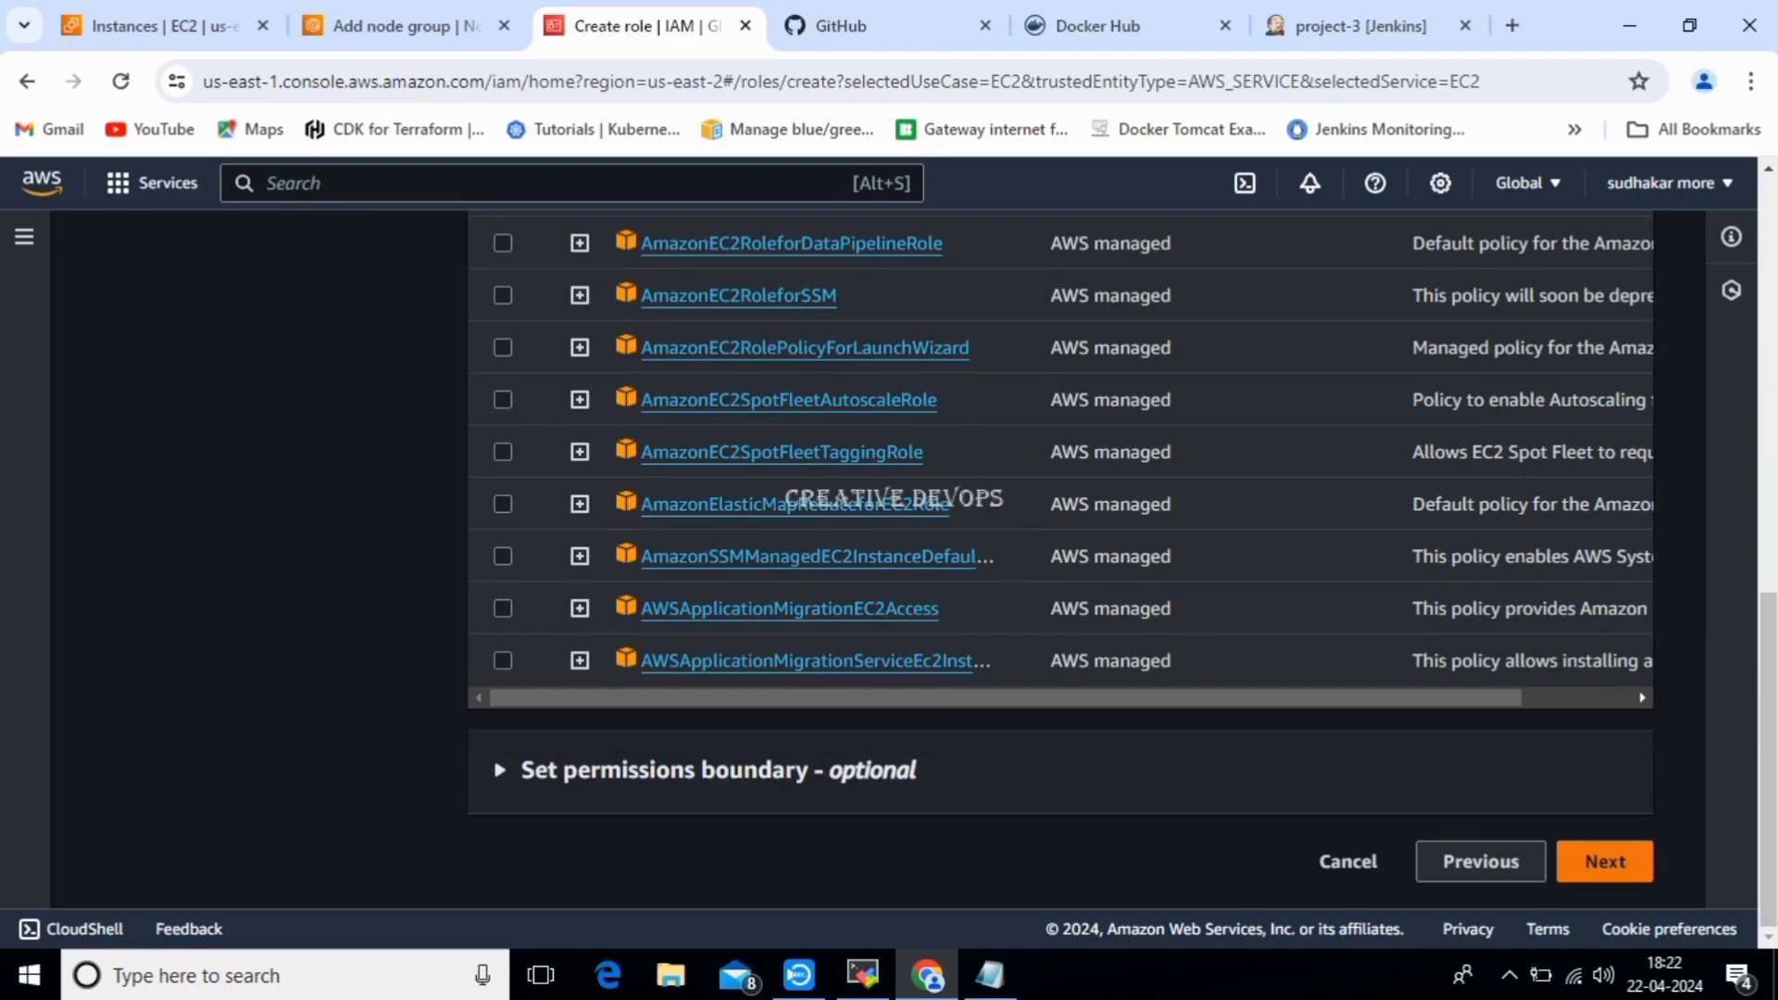
Name the role my-nodegrouprole and review its three AWS managed policies, including AmazonEC2ContainerRegistryReadOnly.
click(1604, 861)
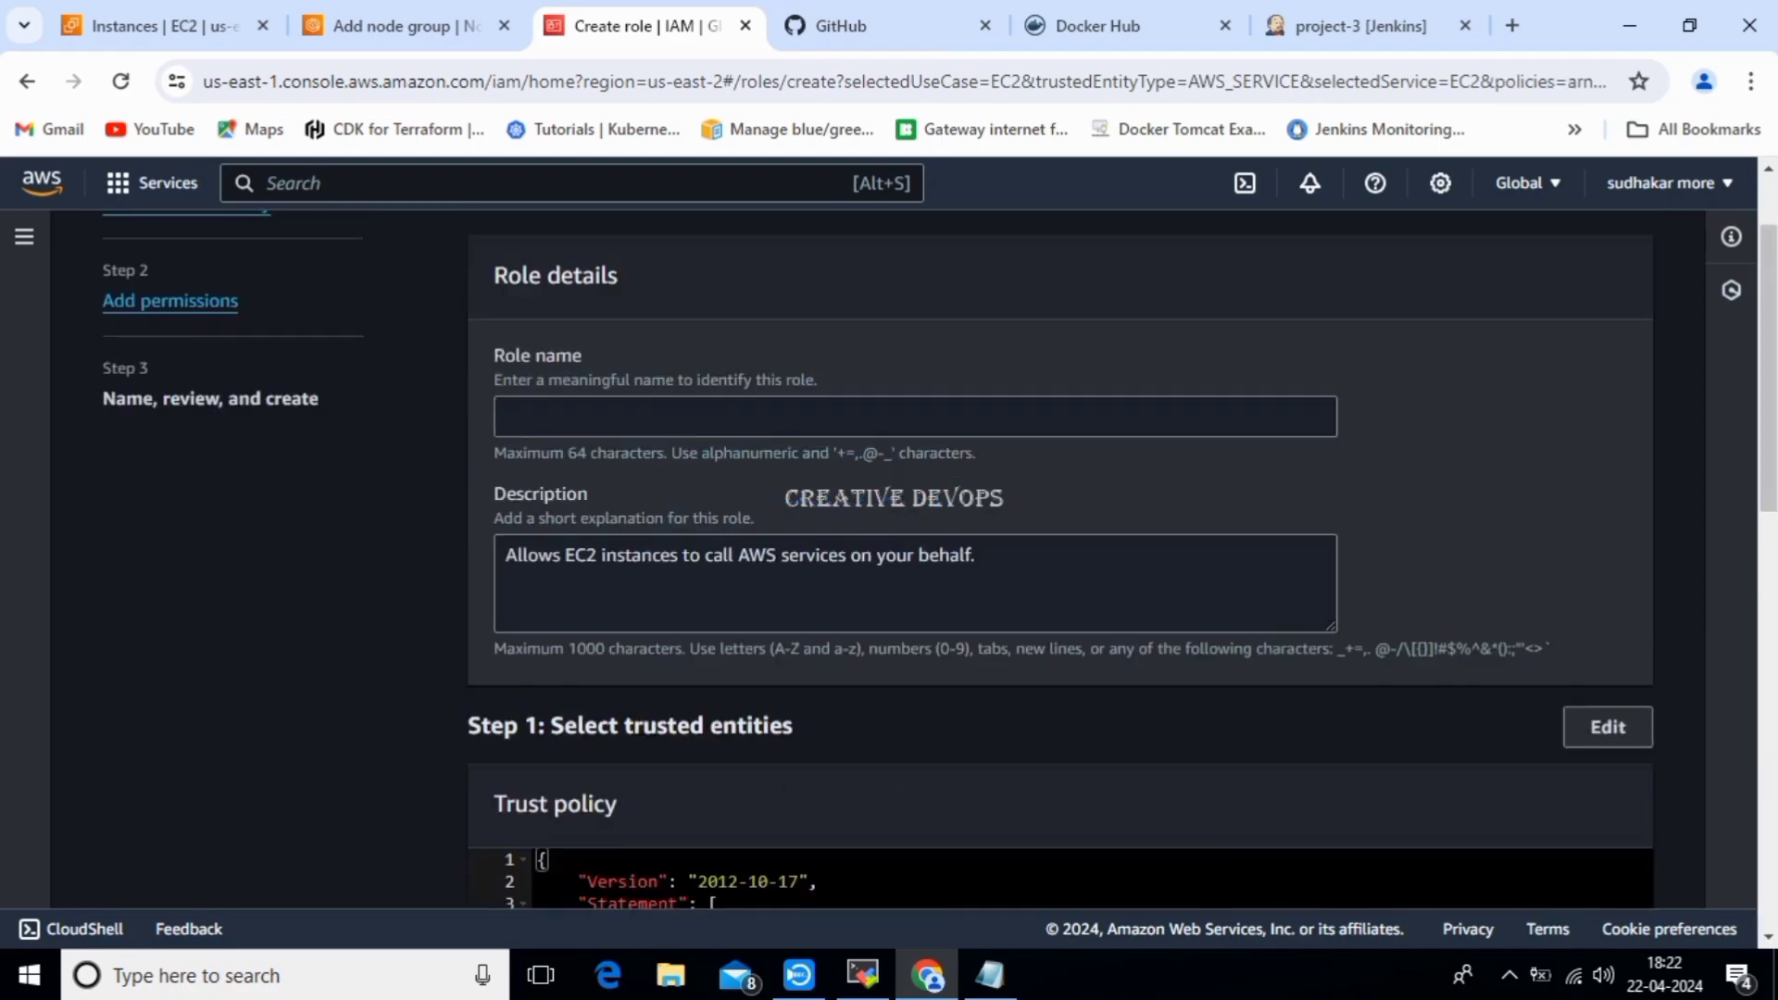
click(507, 417)
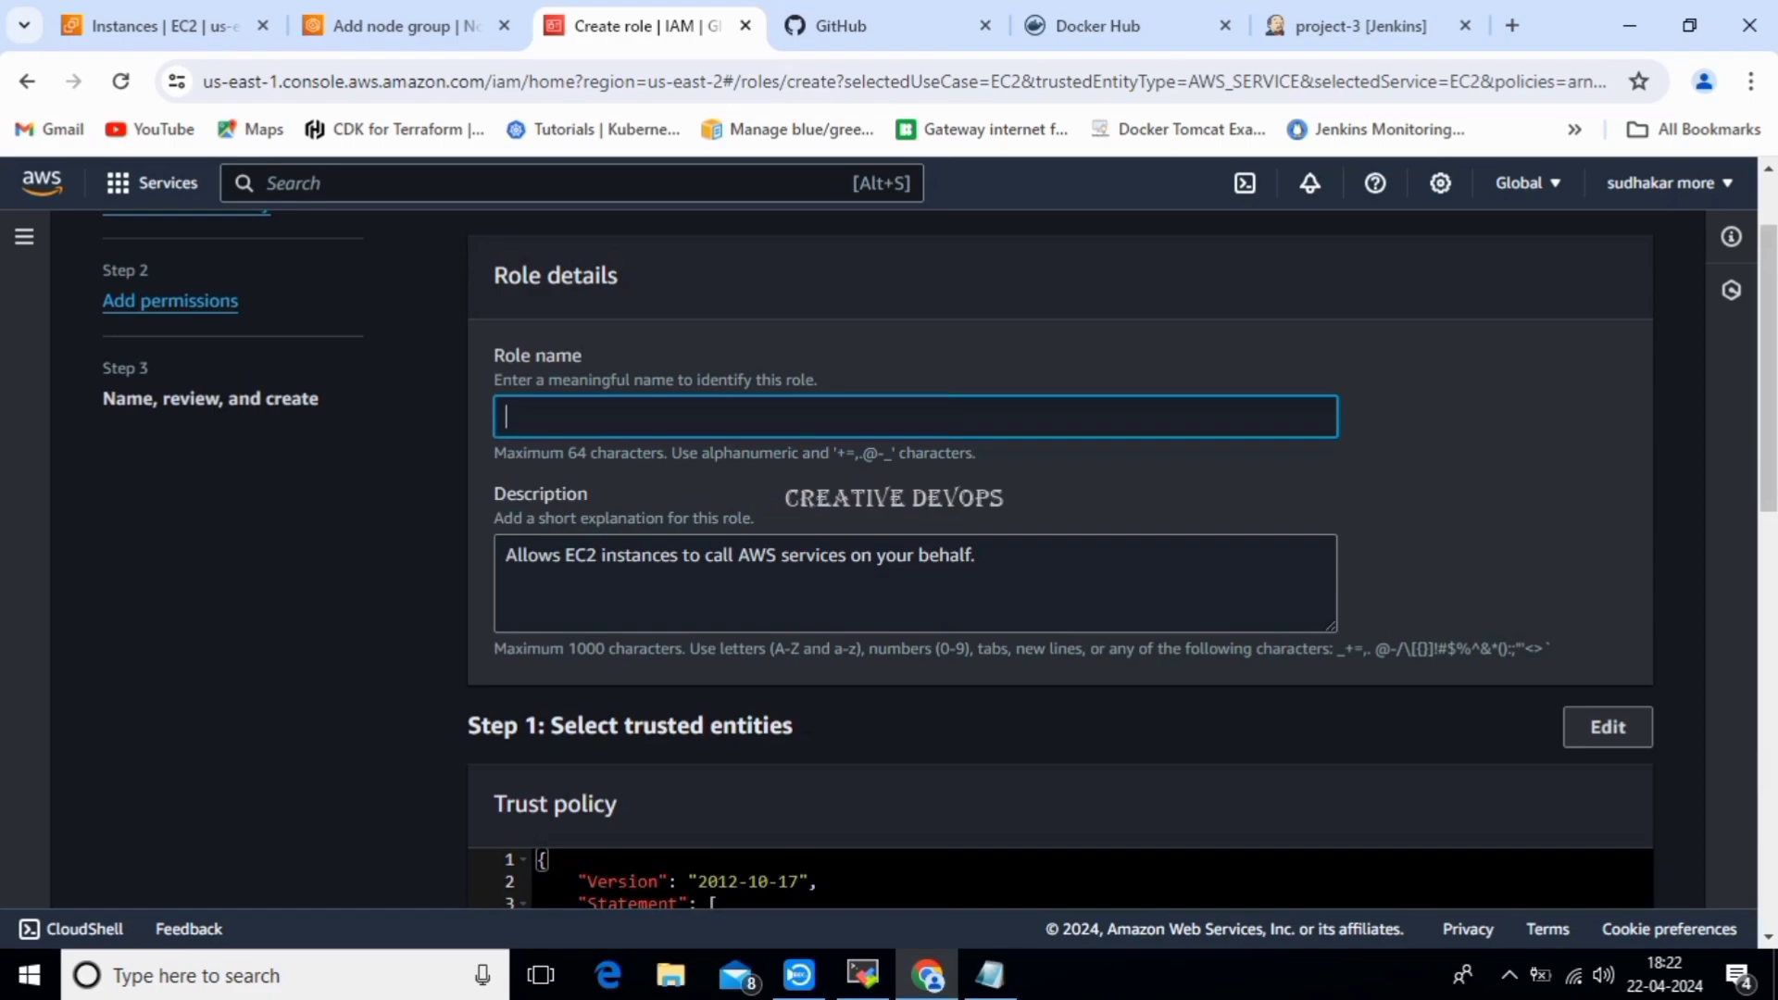
text(my-nodegroup)
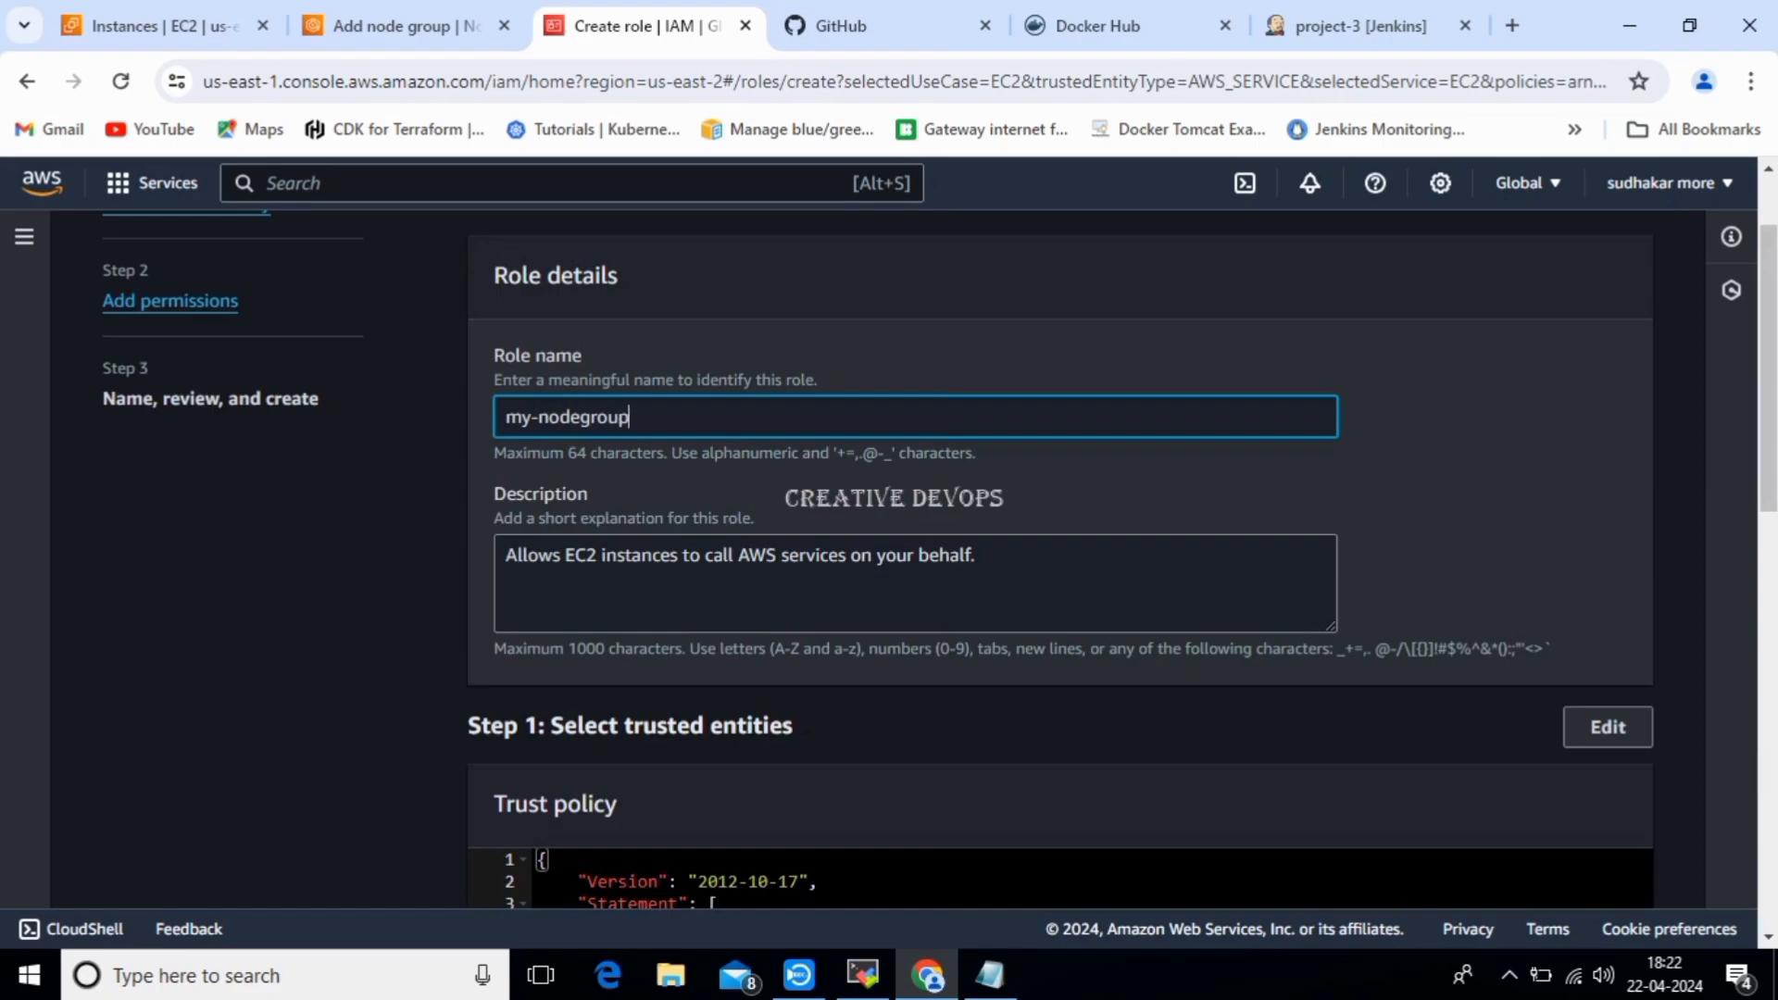
text(role)
scroll(926, 556, down, 12)
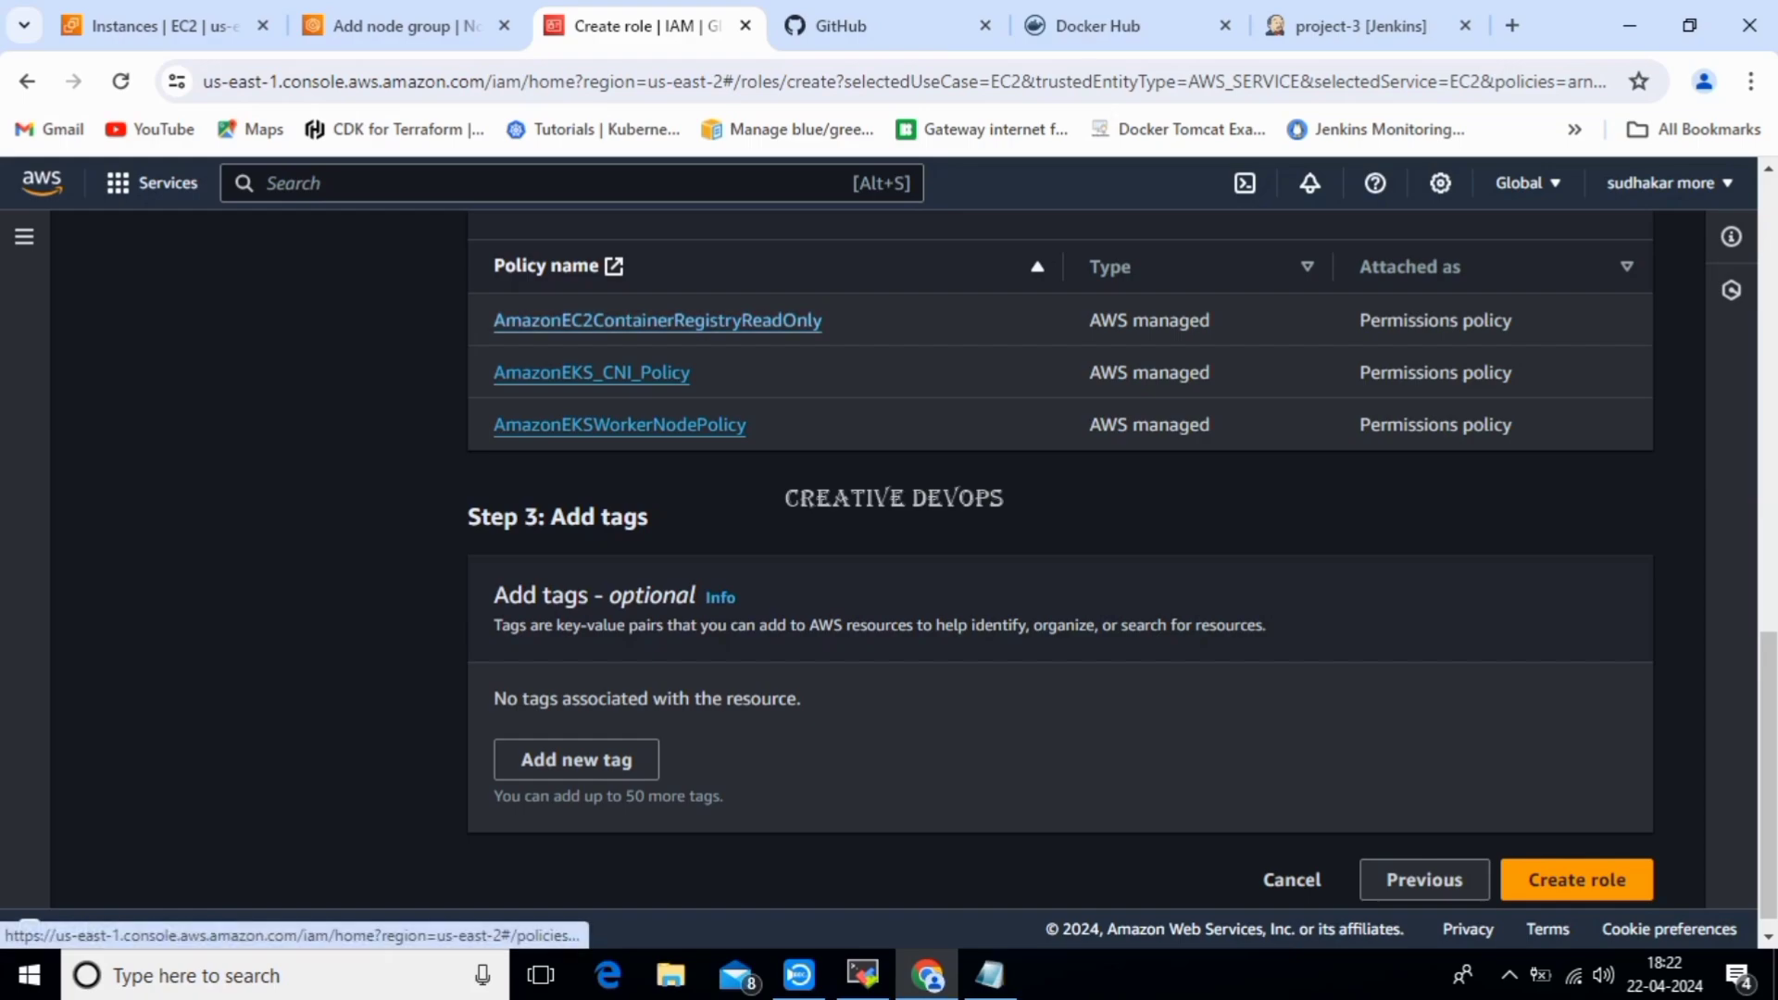
drag(492, 319, 823, 320)
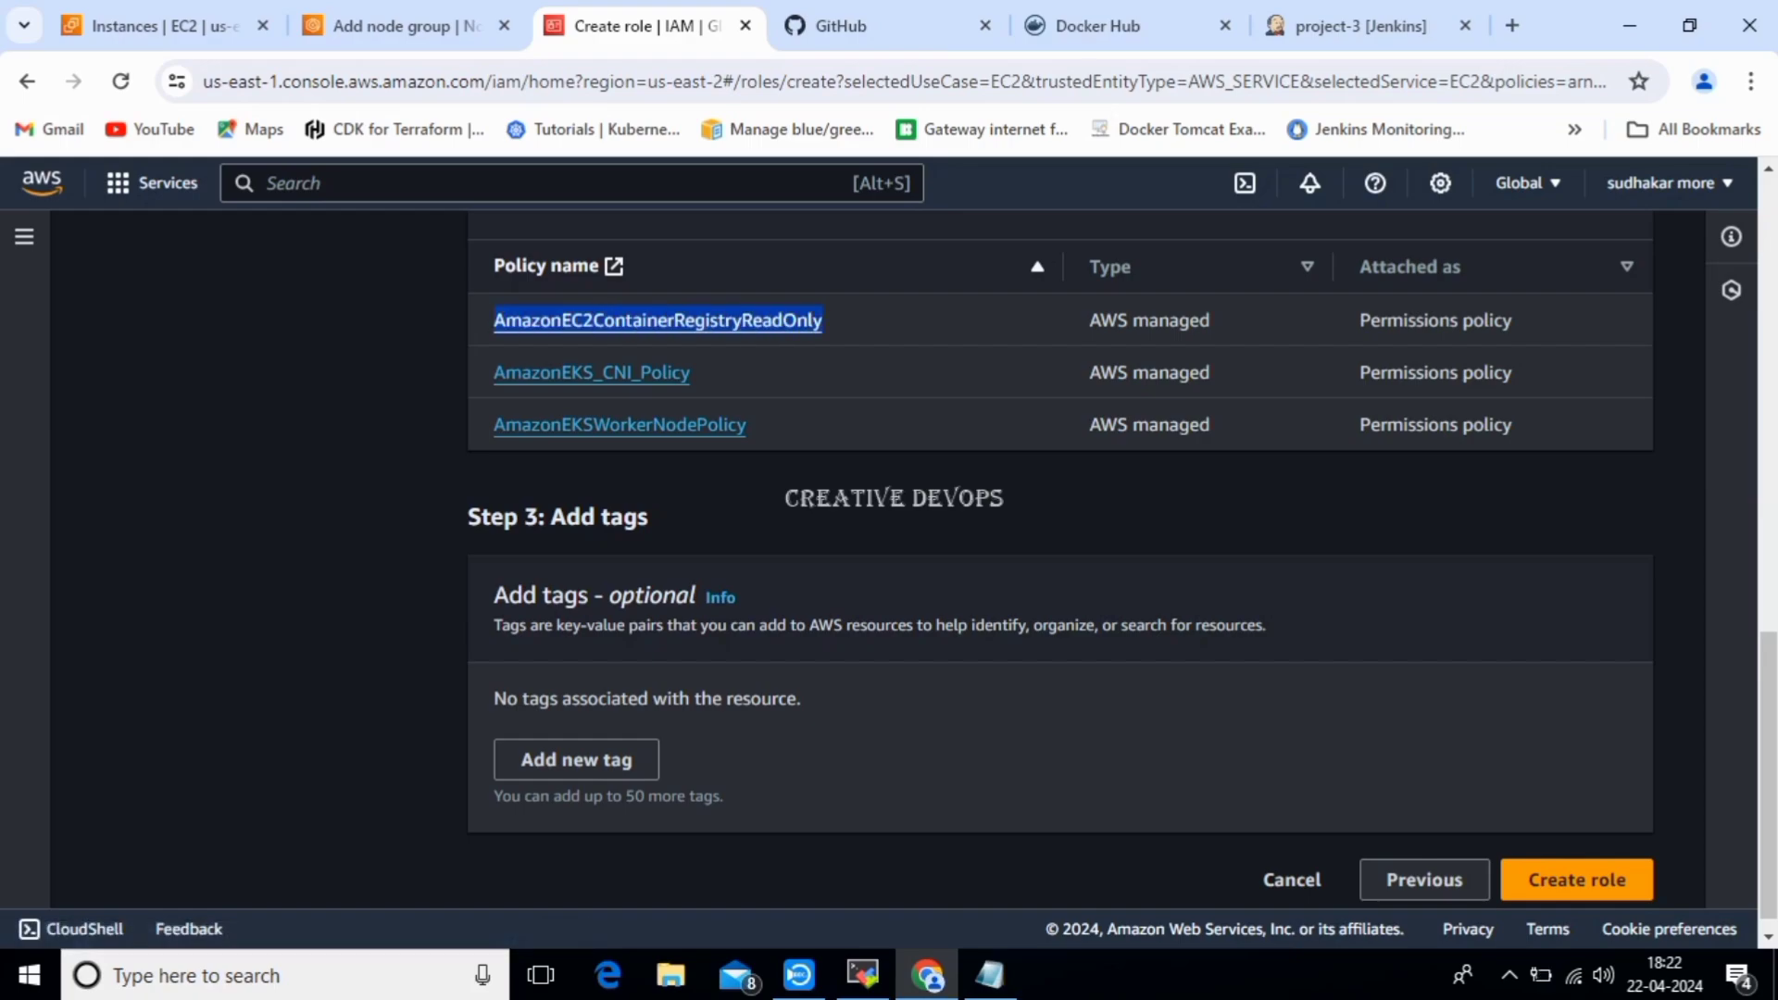
click(842, 324)
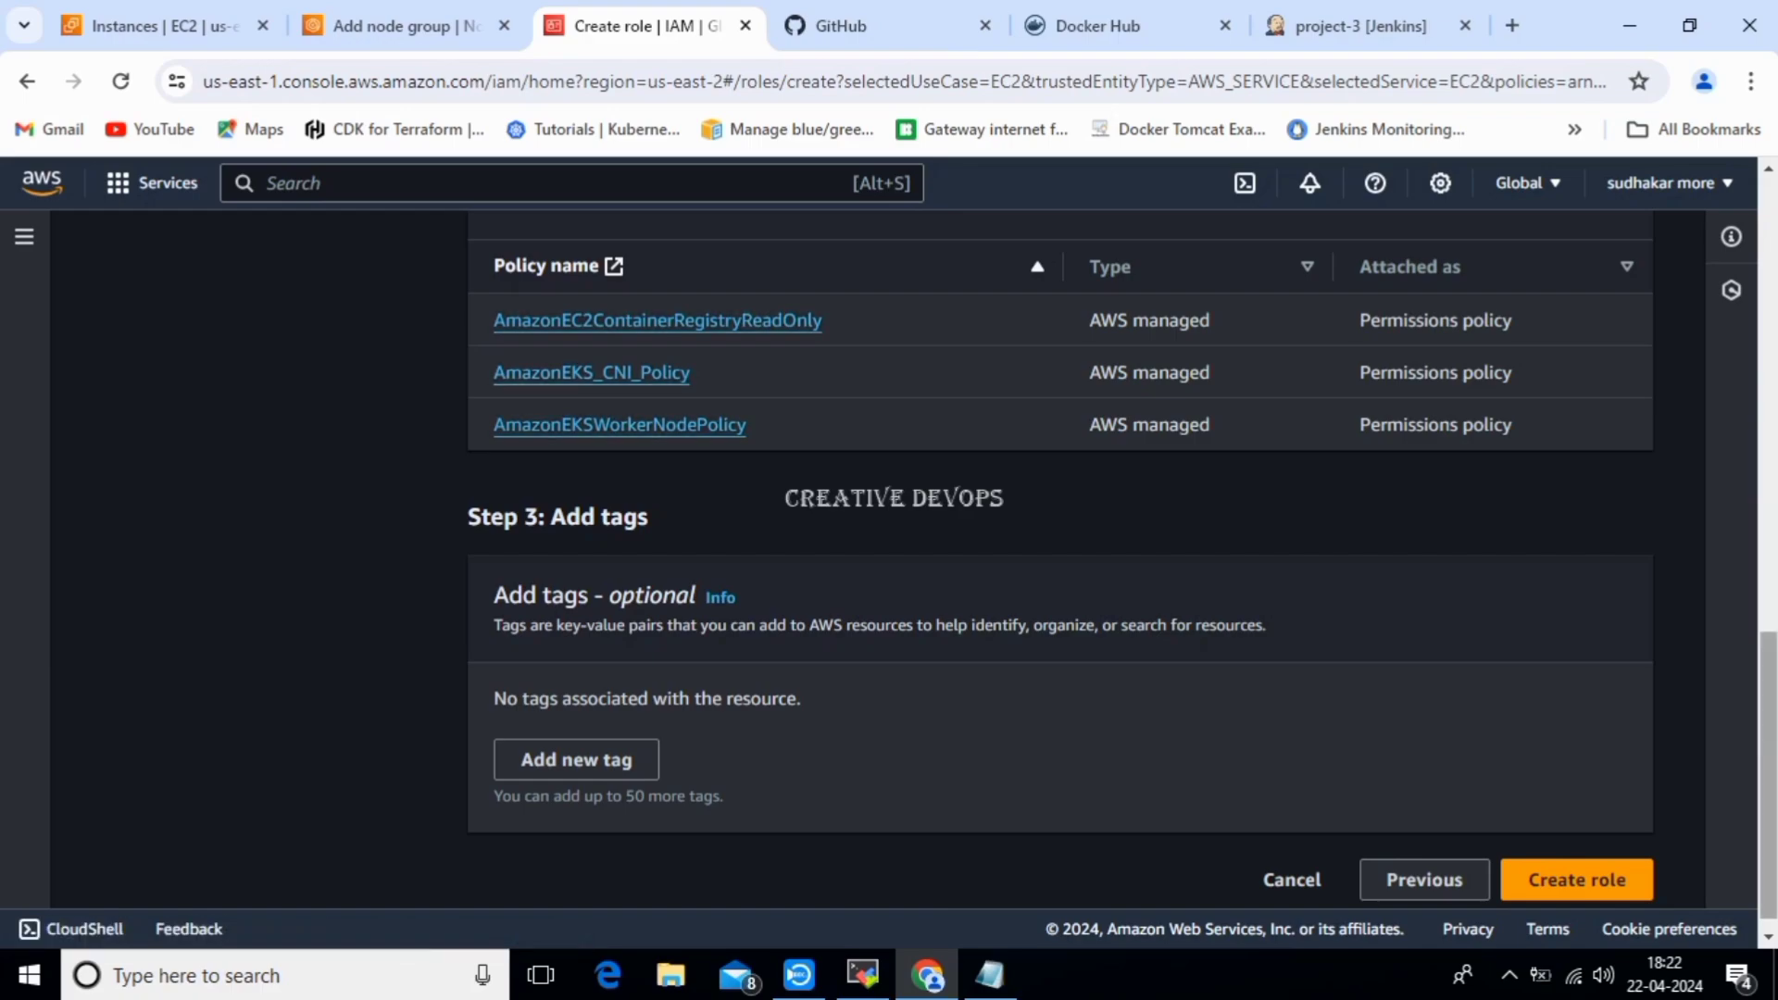
scroll(1060, 574, down, 1)
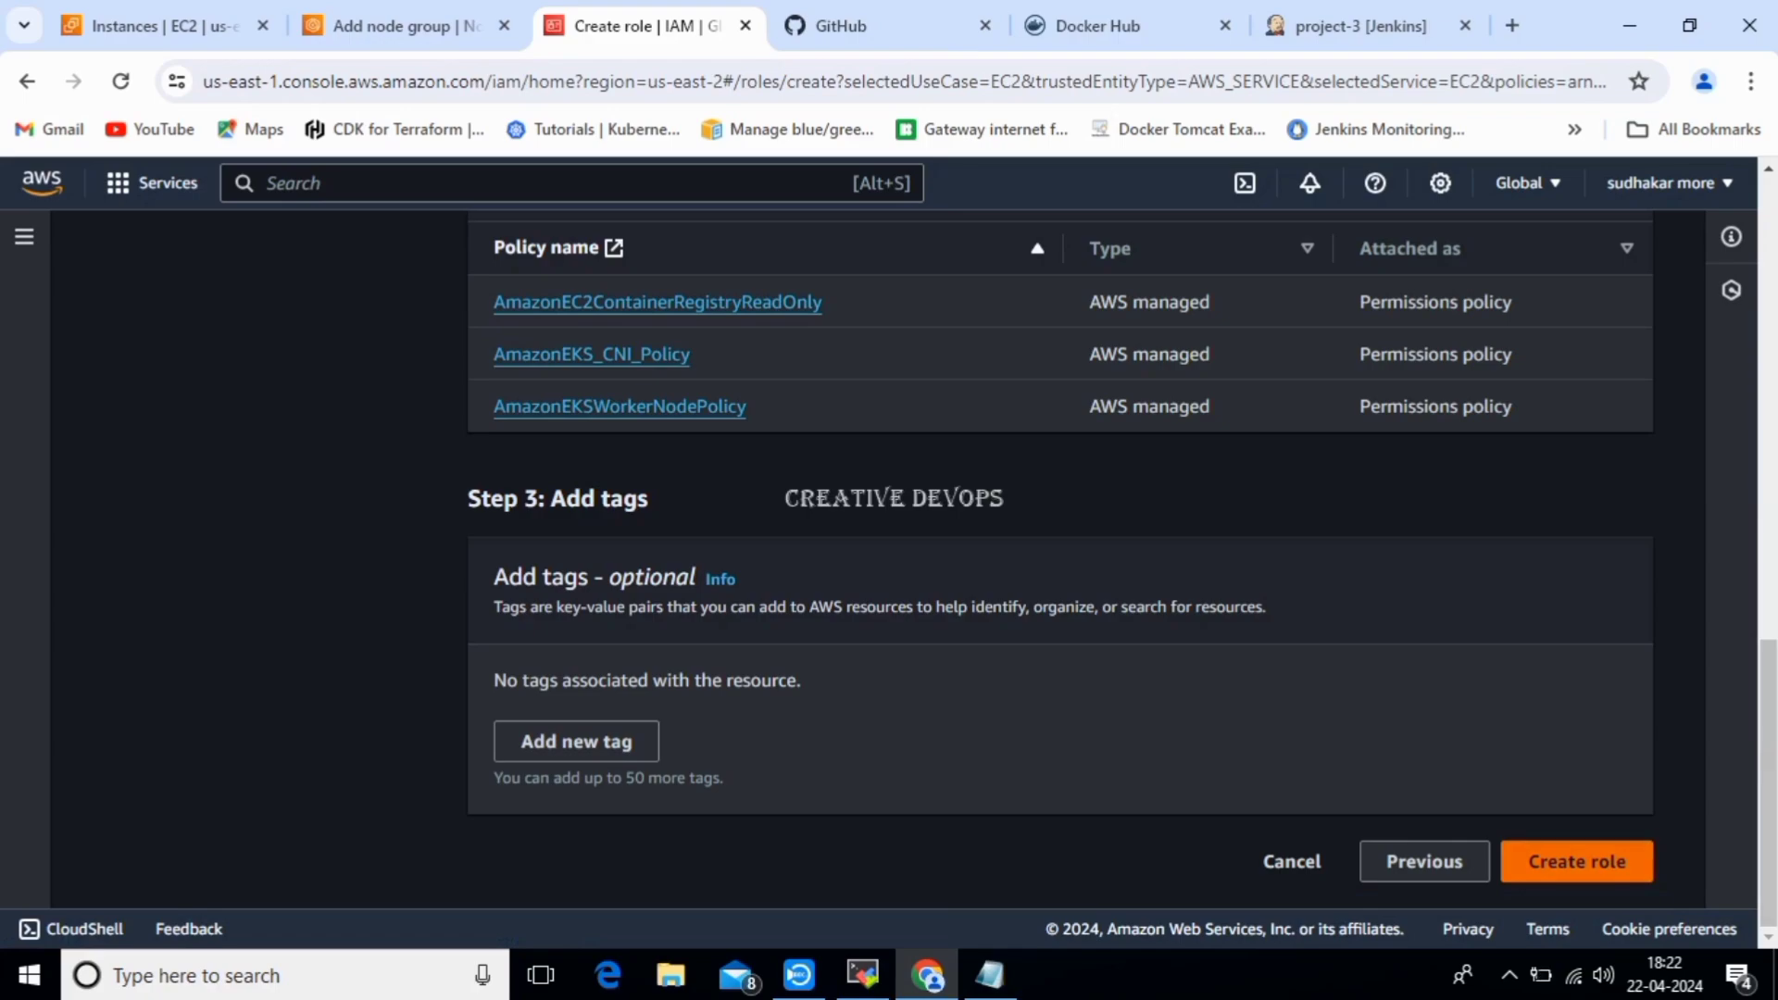
Create my-nodegrouprole, then refresh the Add node group form's Node IAM role list to use it.
click(1576, 861)
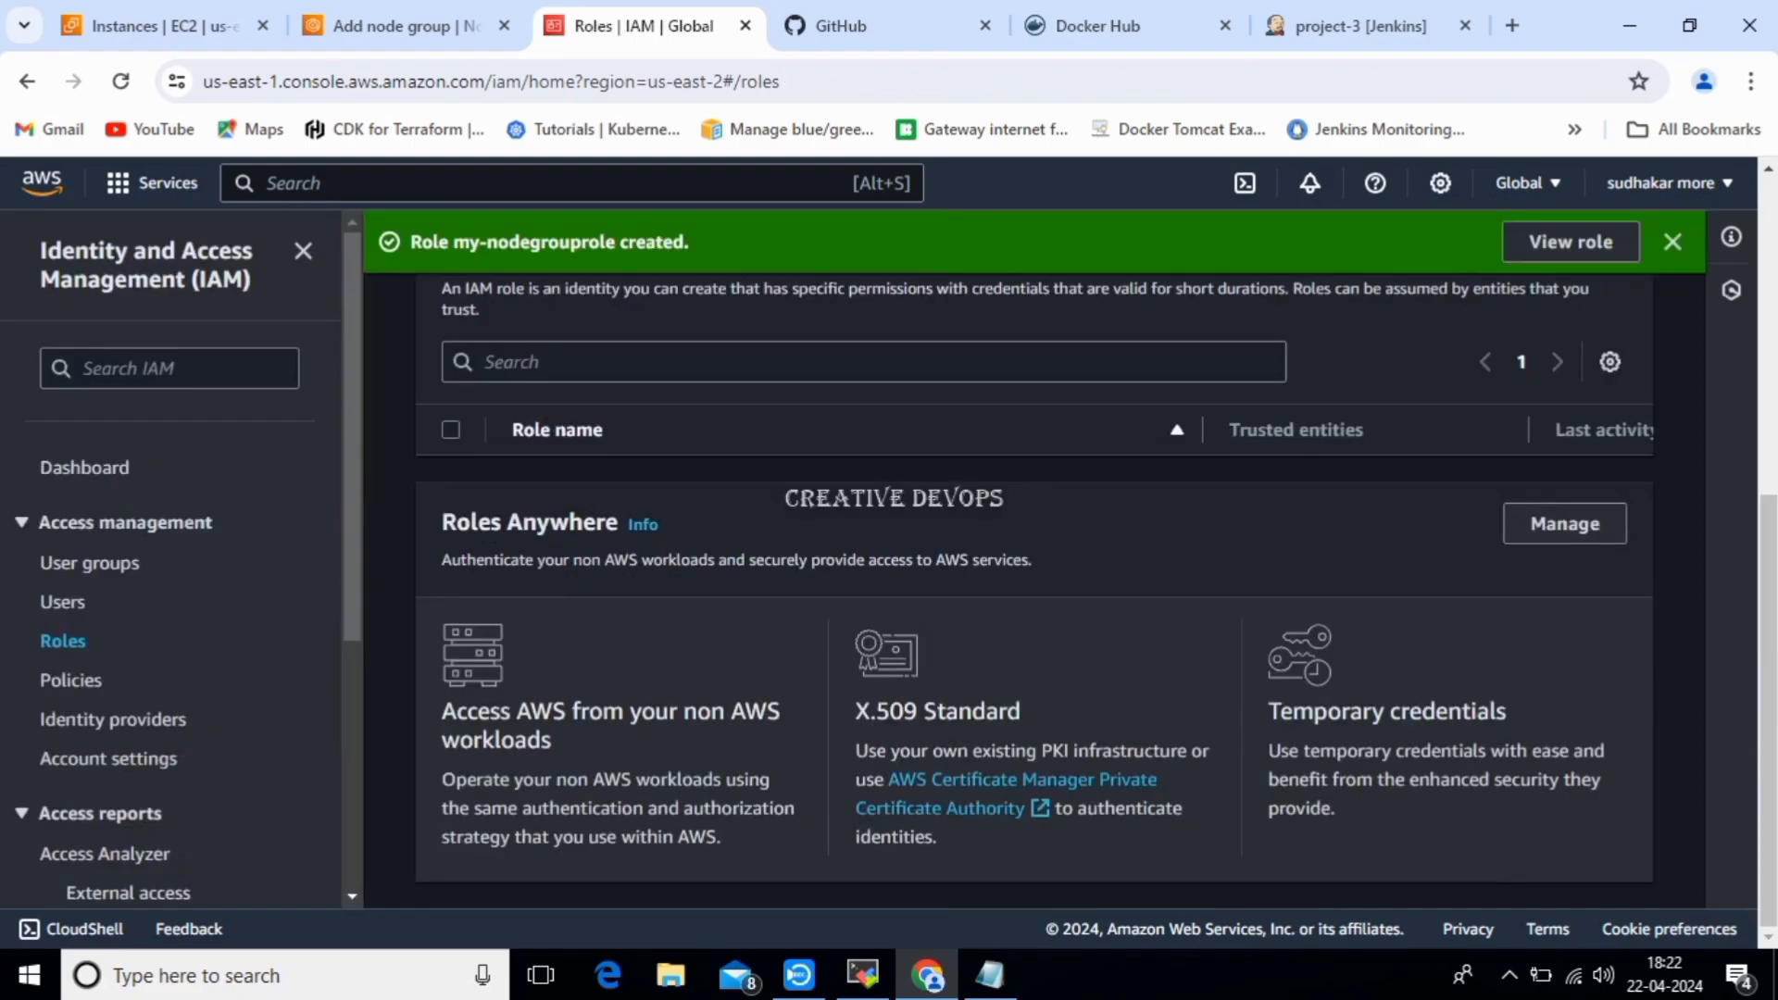
drag(411, 241, 689, 242)
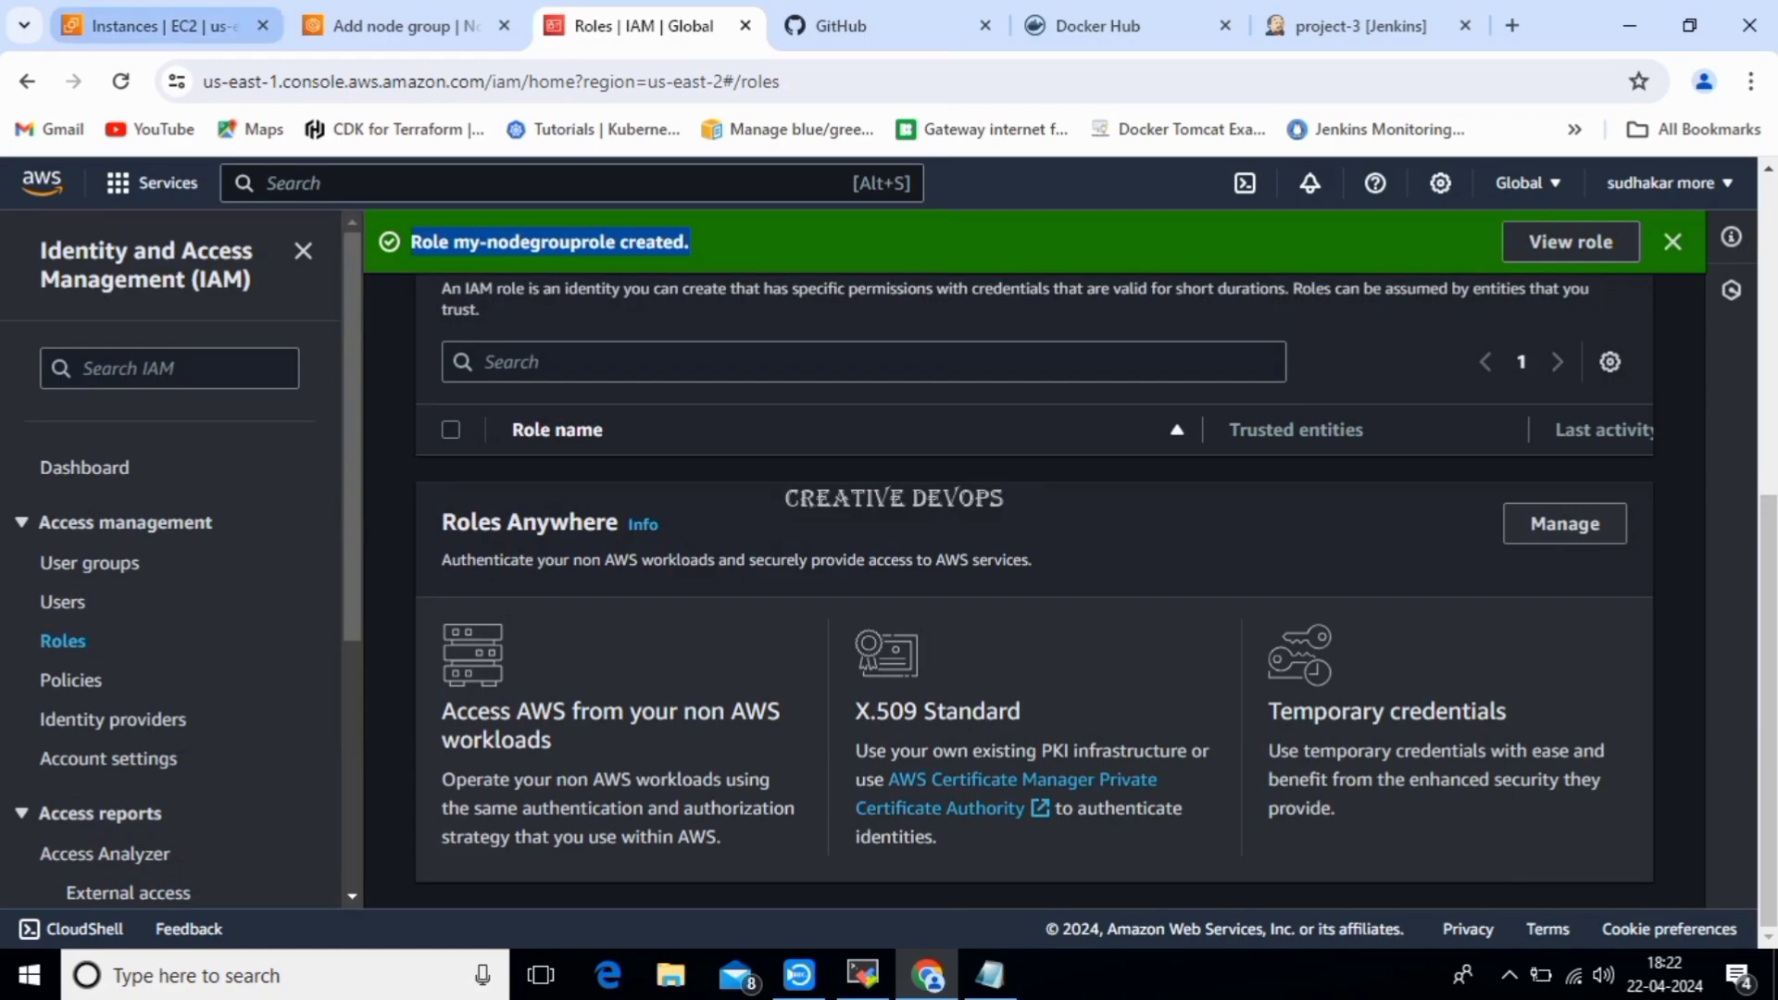
click(398, 25)
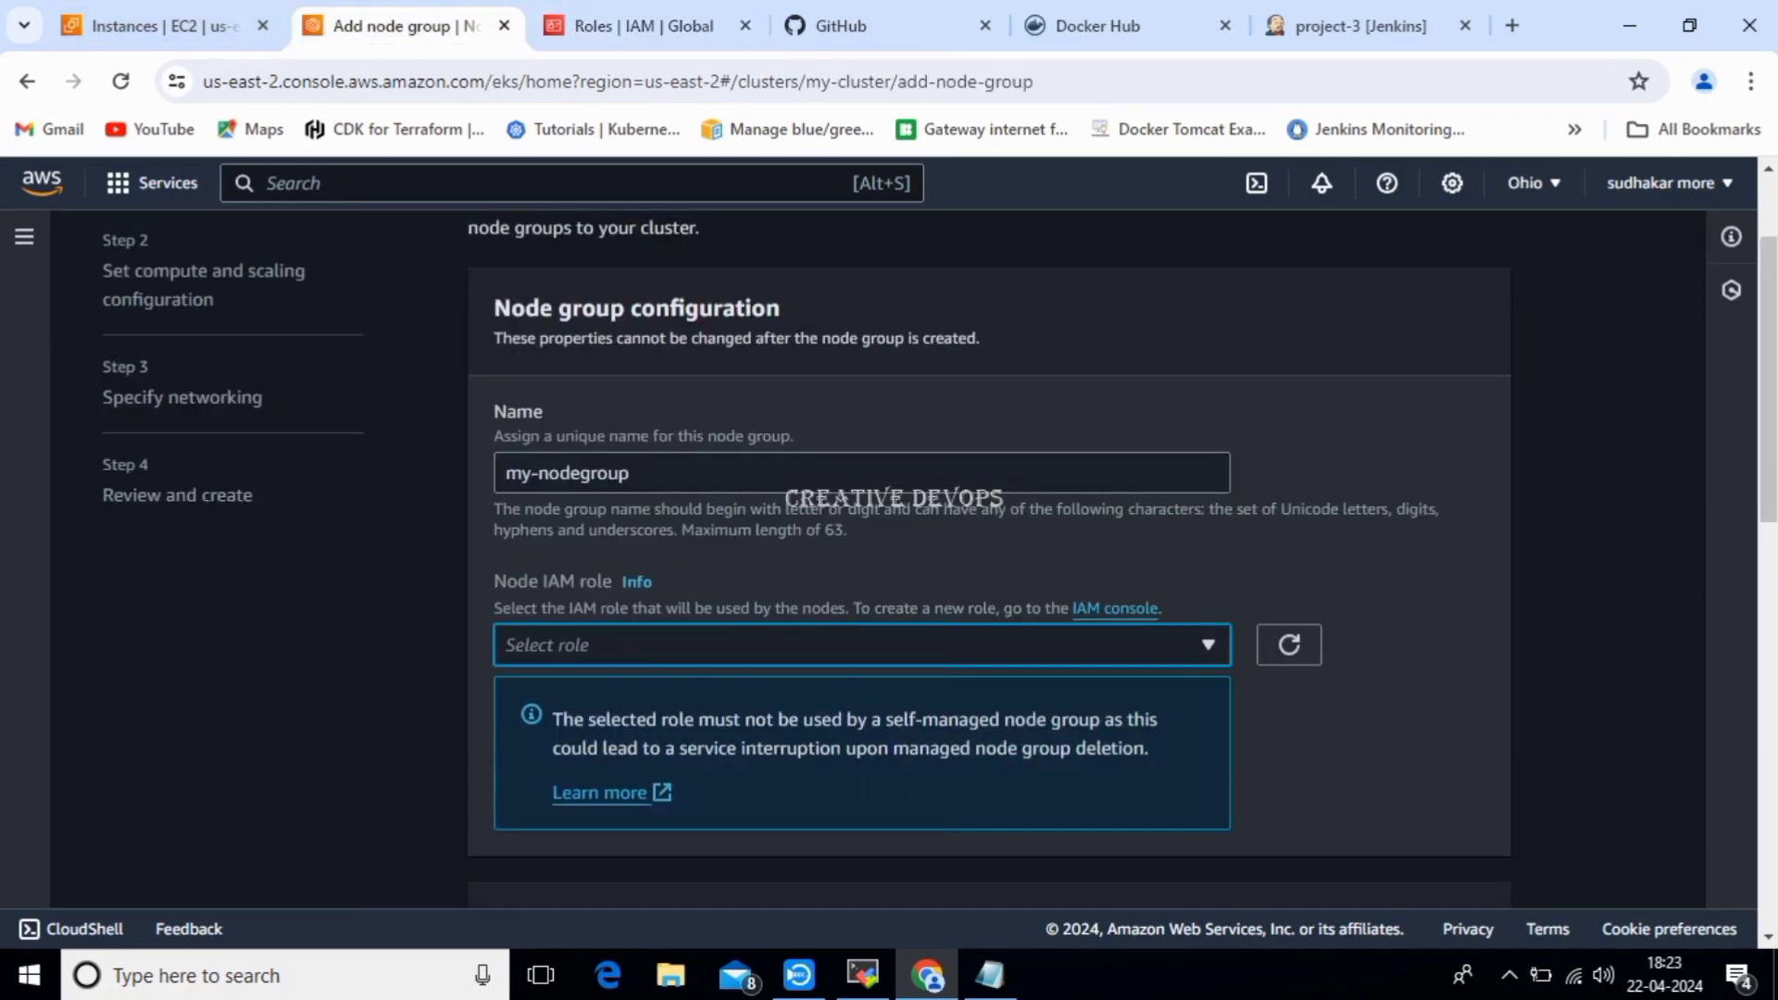
click(1289, 644)
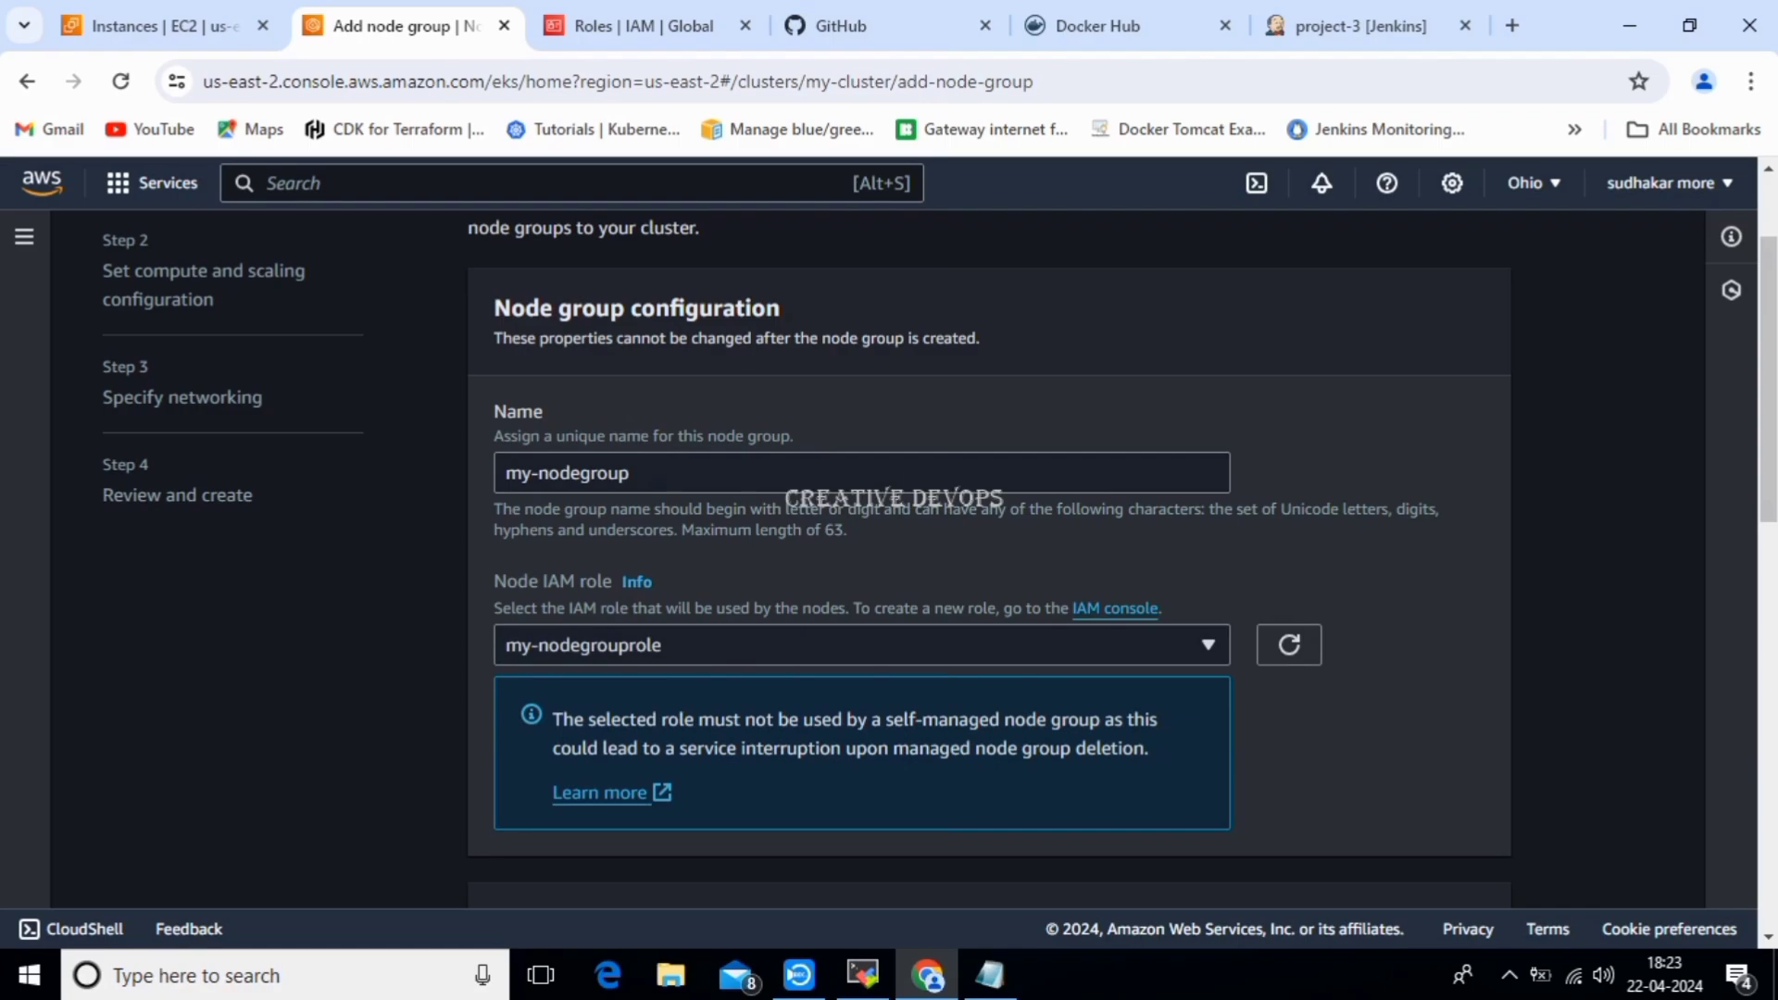
scroll(989, 556, down, 15)
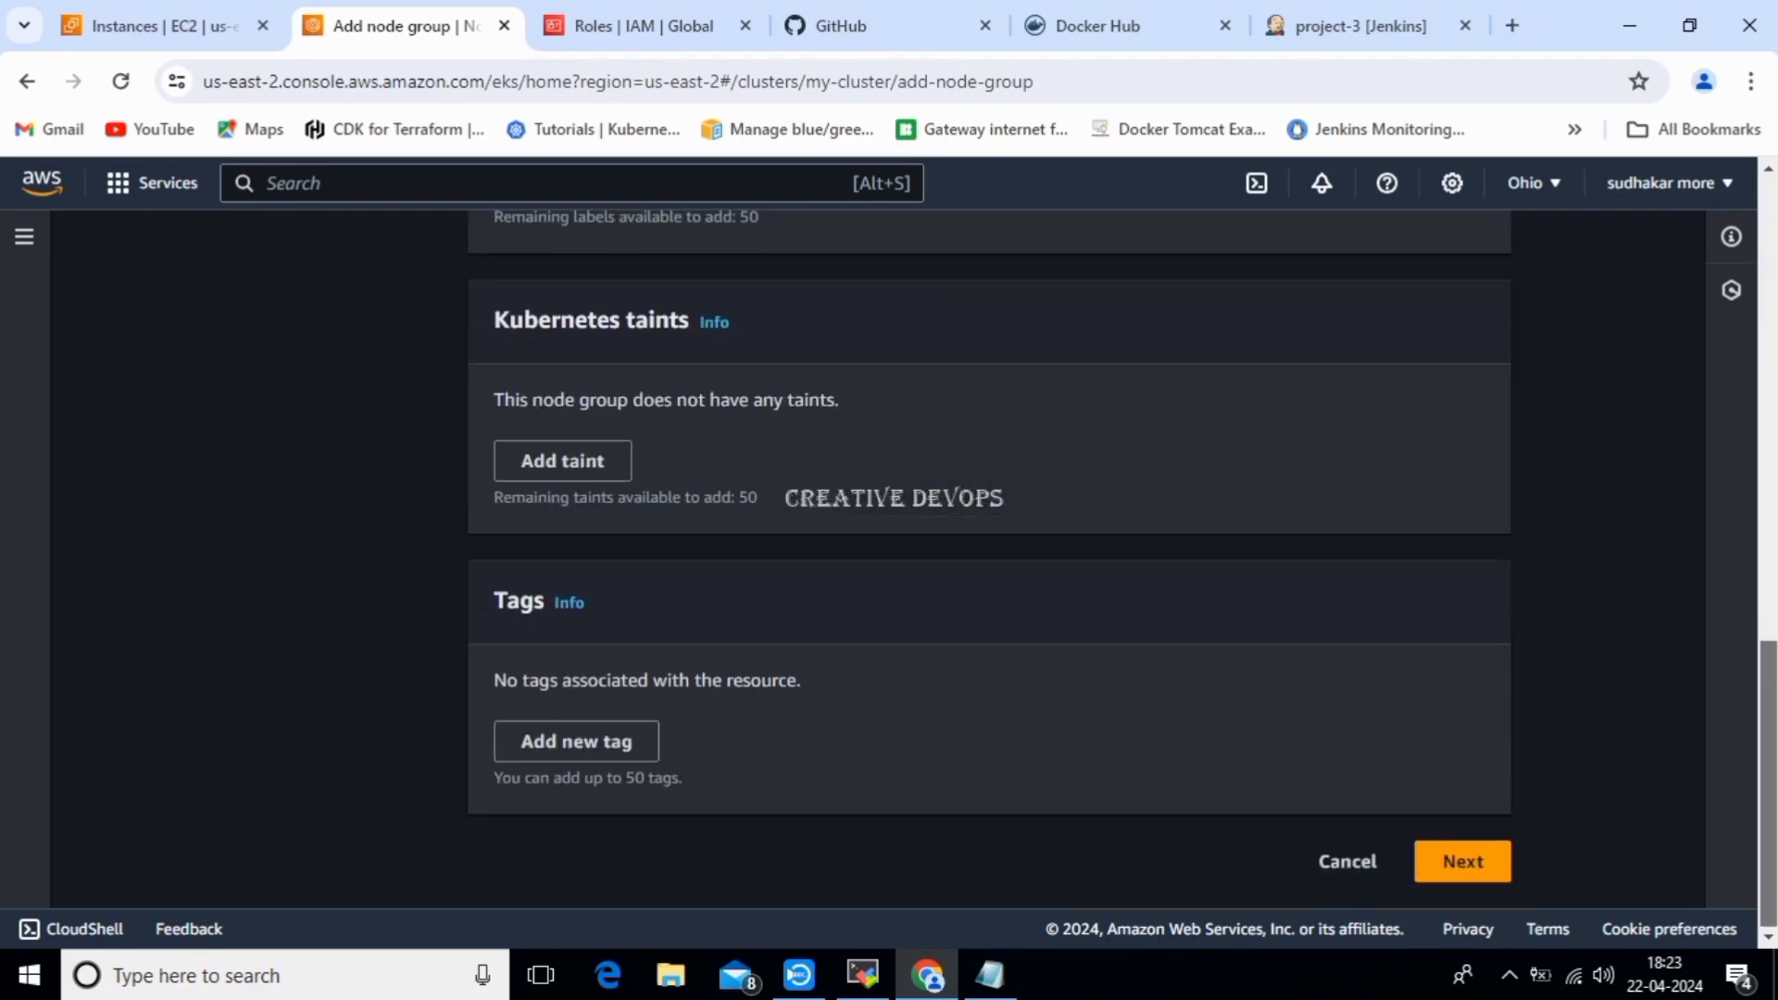
On the compute and scaling configuration page, keep Amazon Linux 2 as the AMI type.
click(1462, 861)
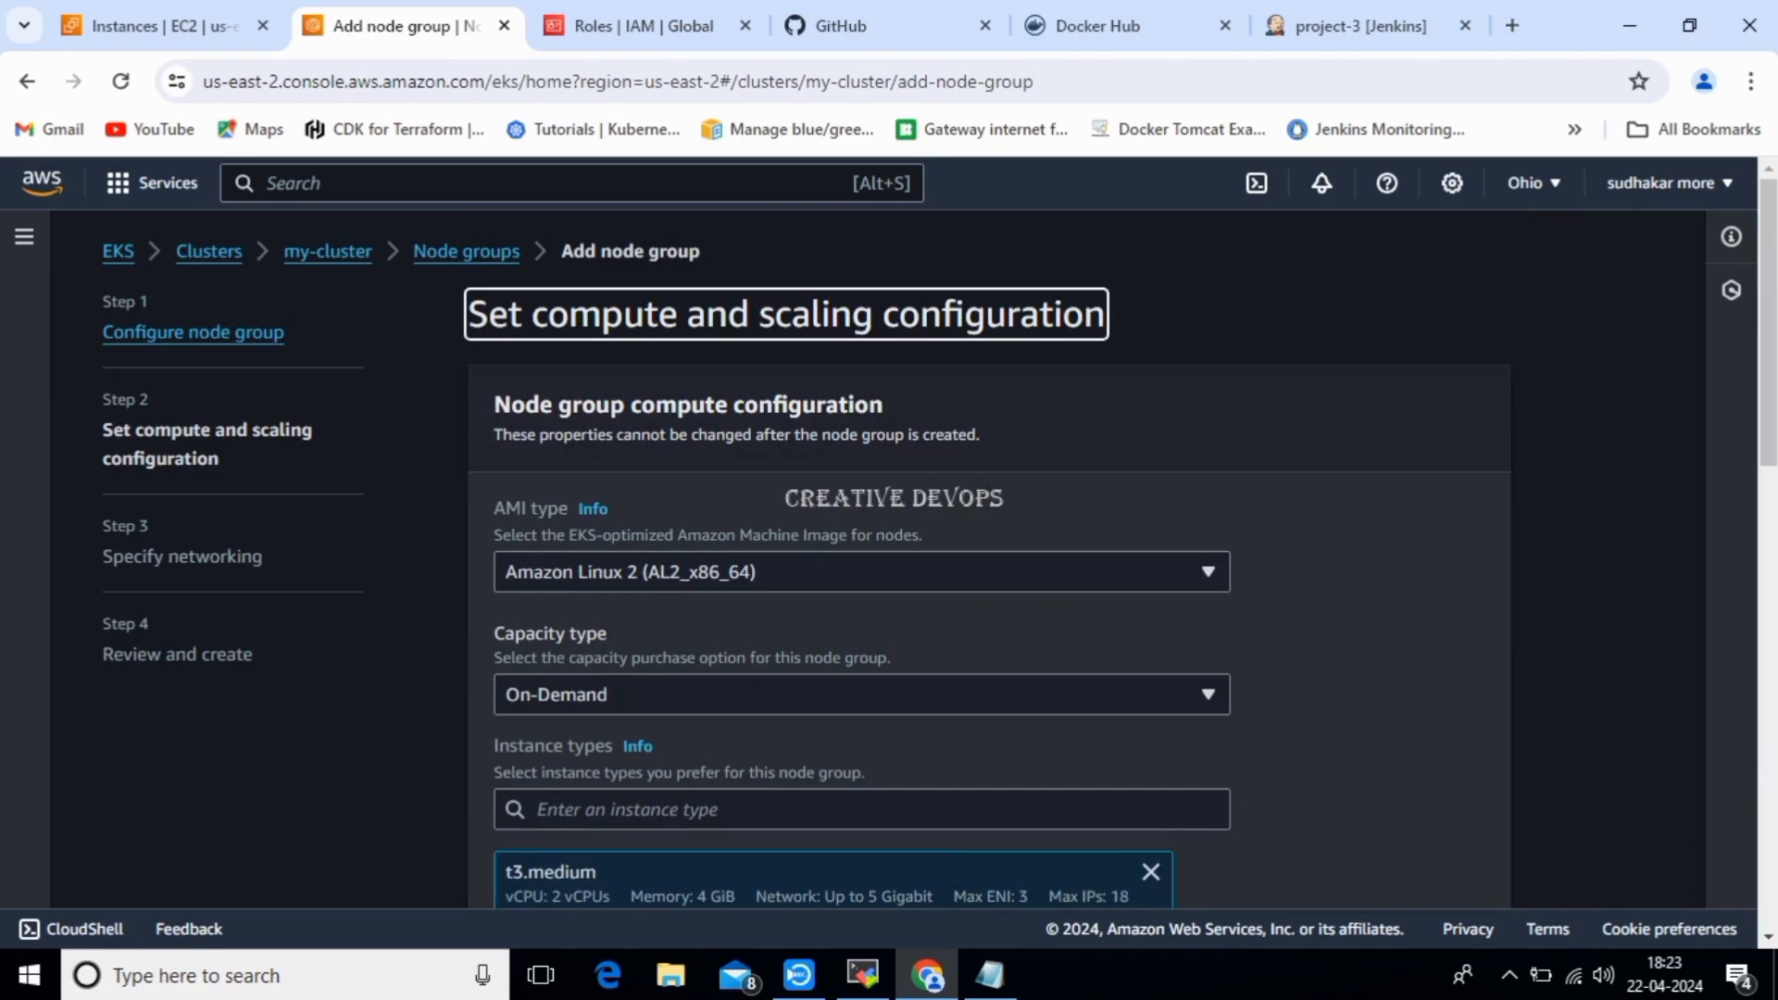
drag(1768, 324, 1768, 365)
scroll(889, 556, down, 2)
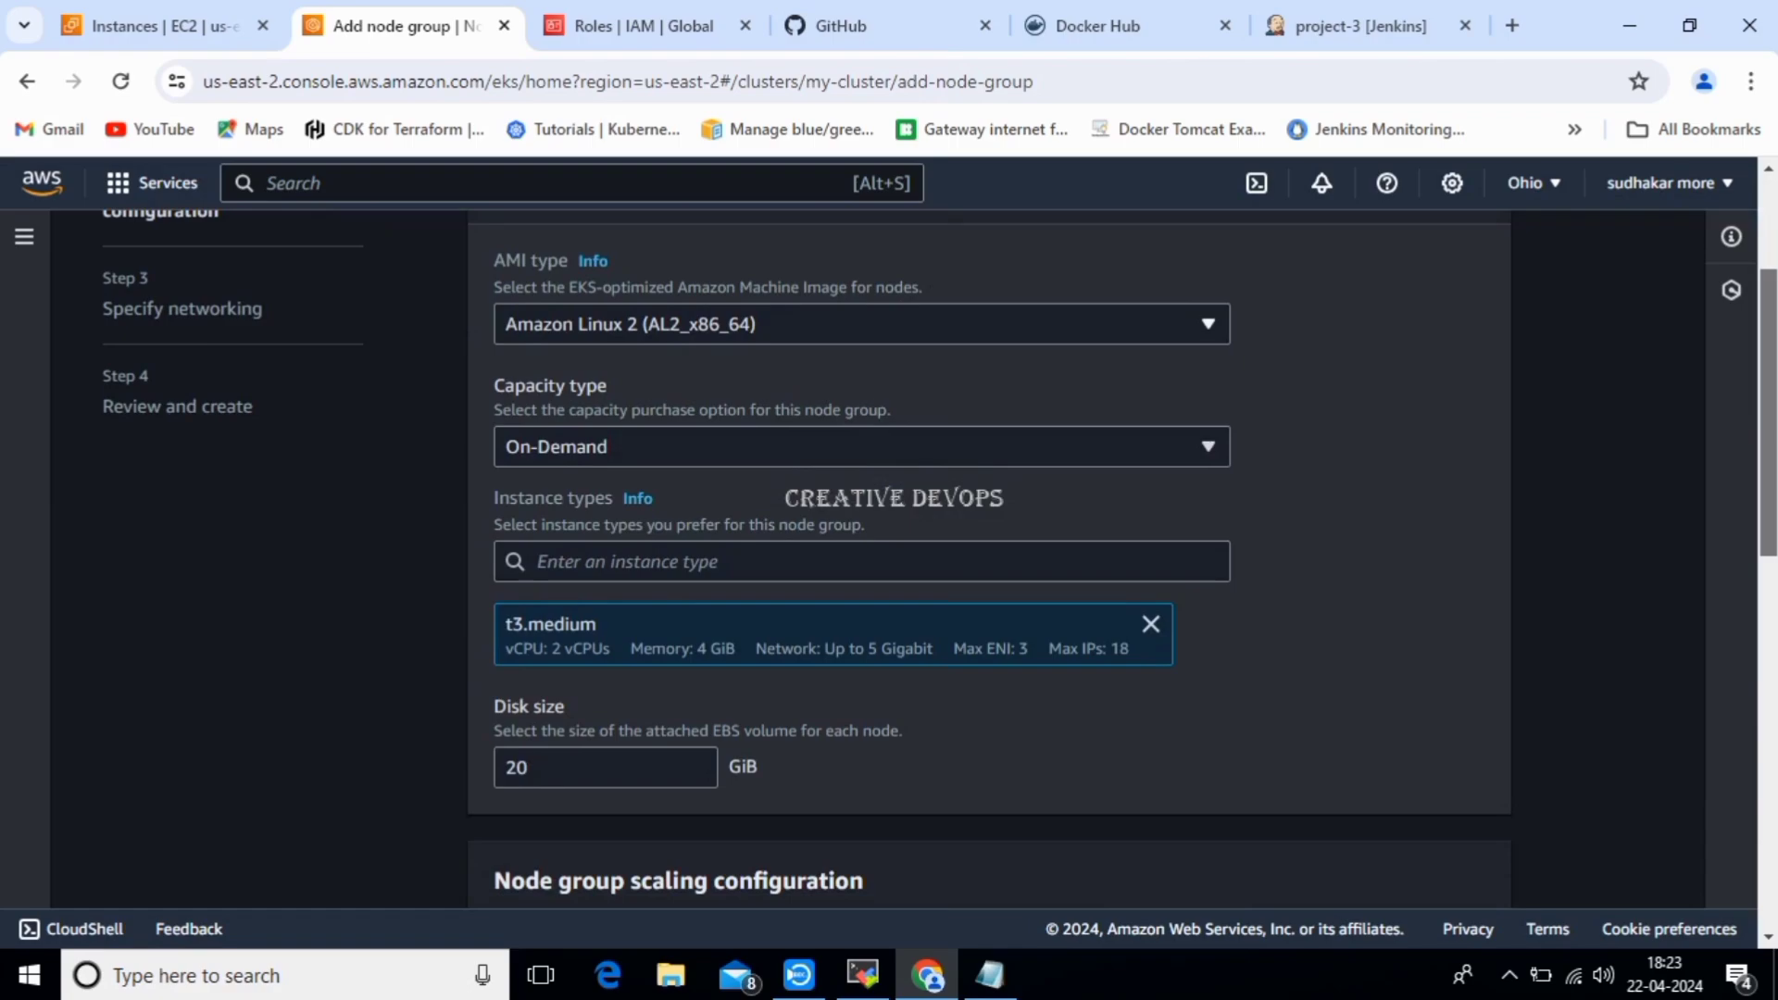
click(1208, 324)
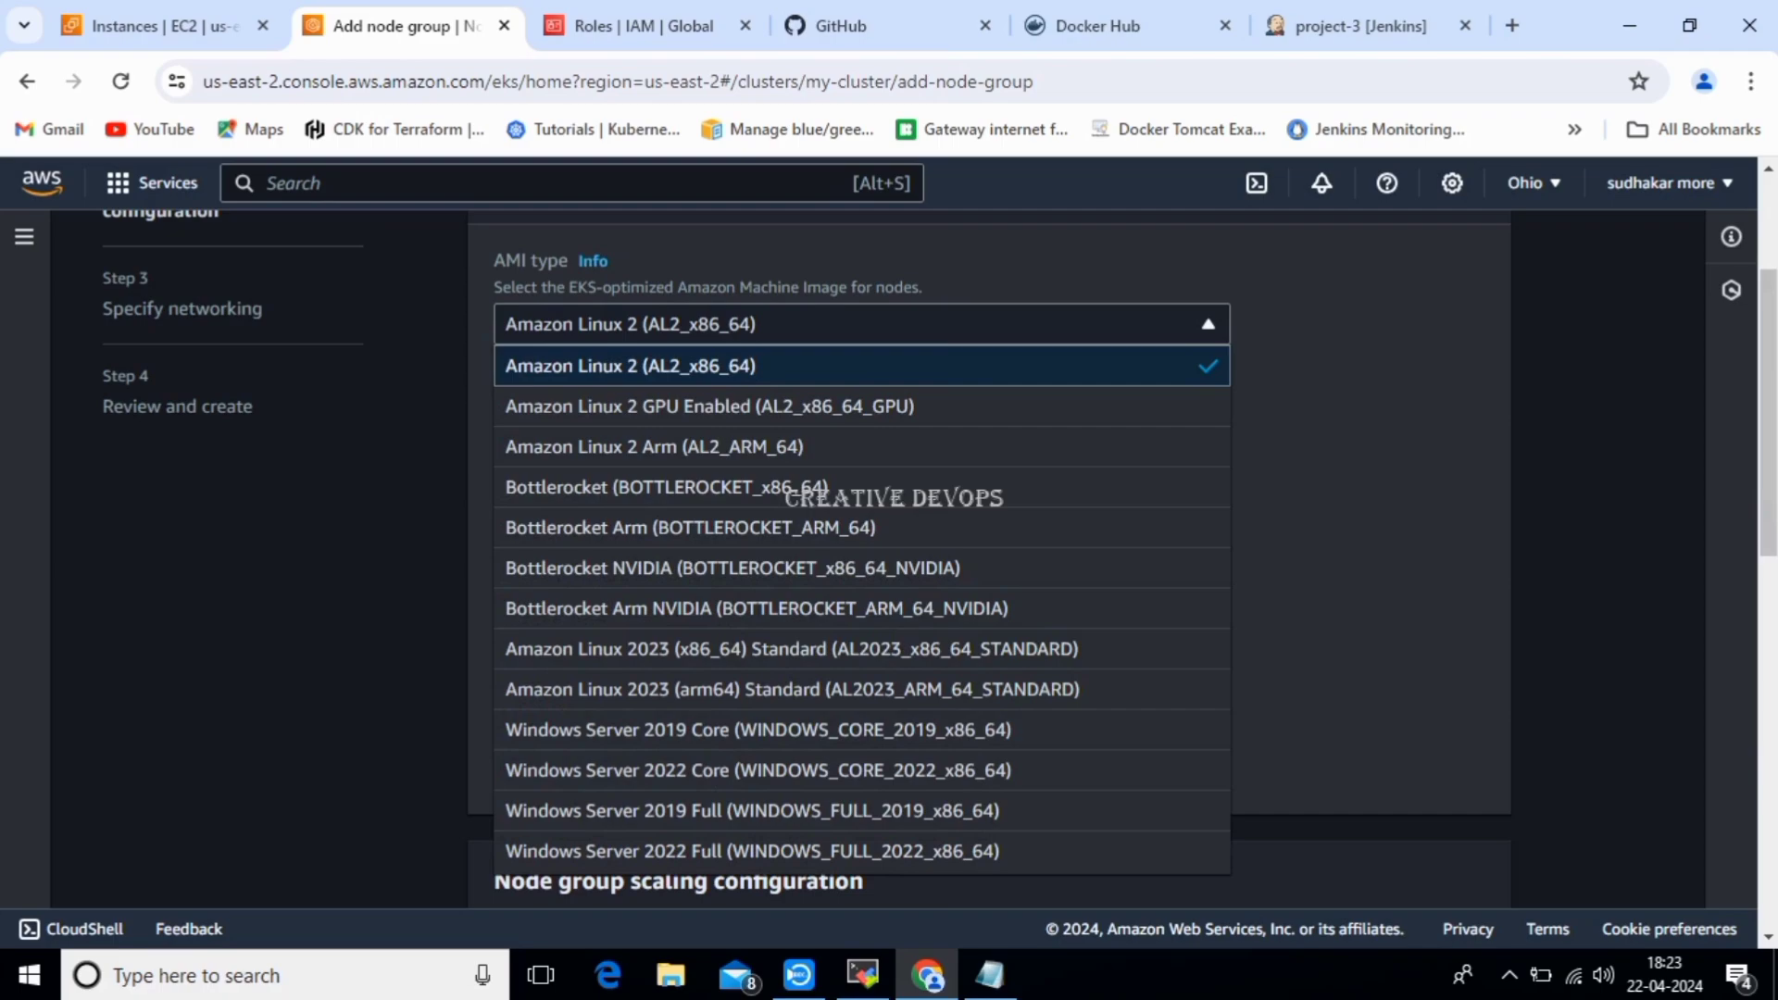
click(1208, 324)
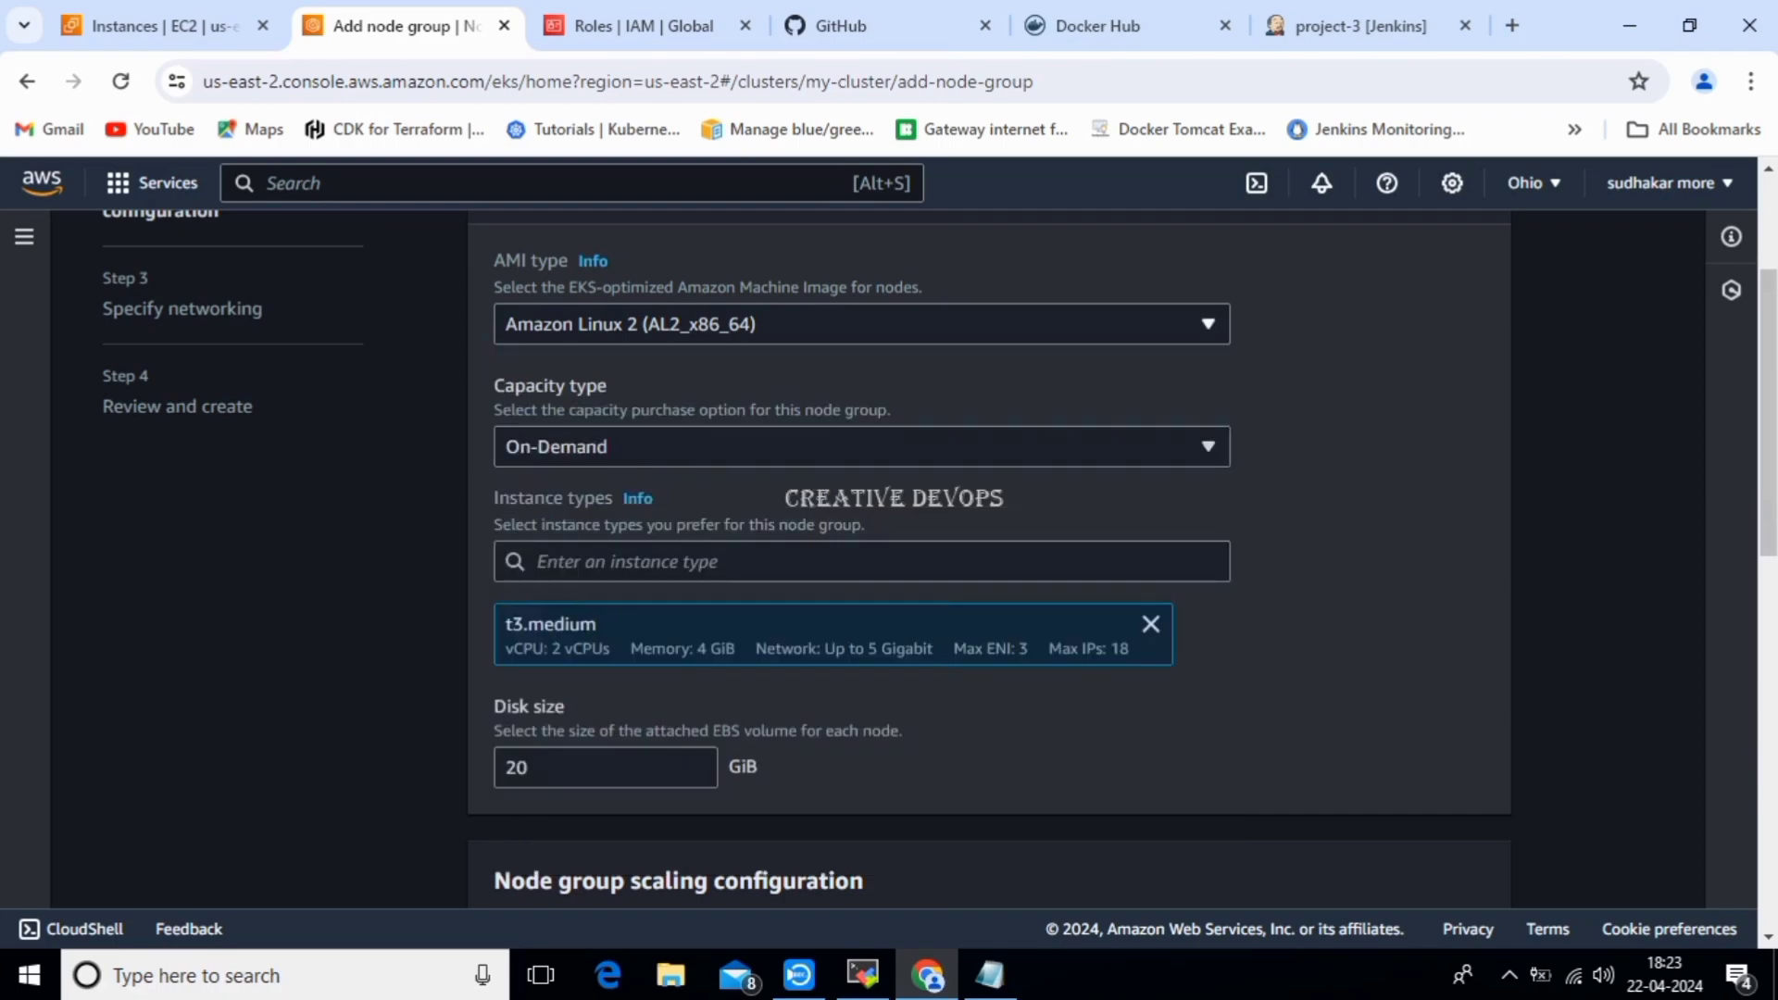
key(Tab)
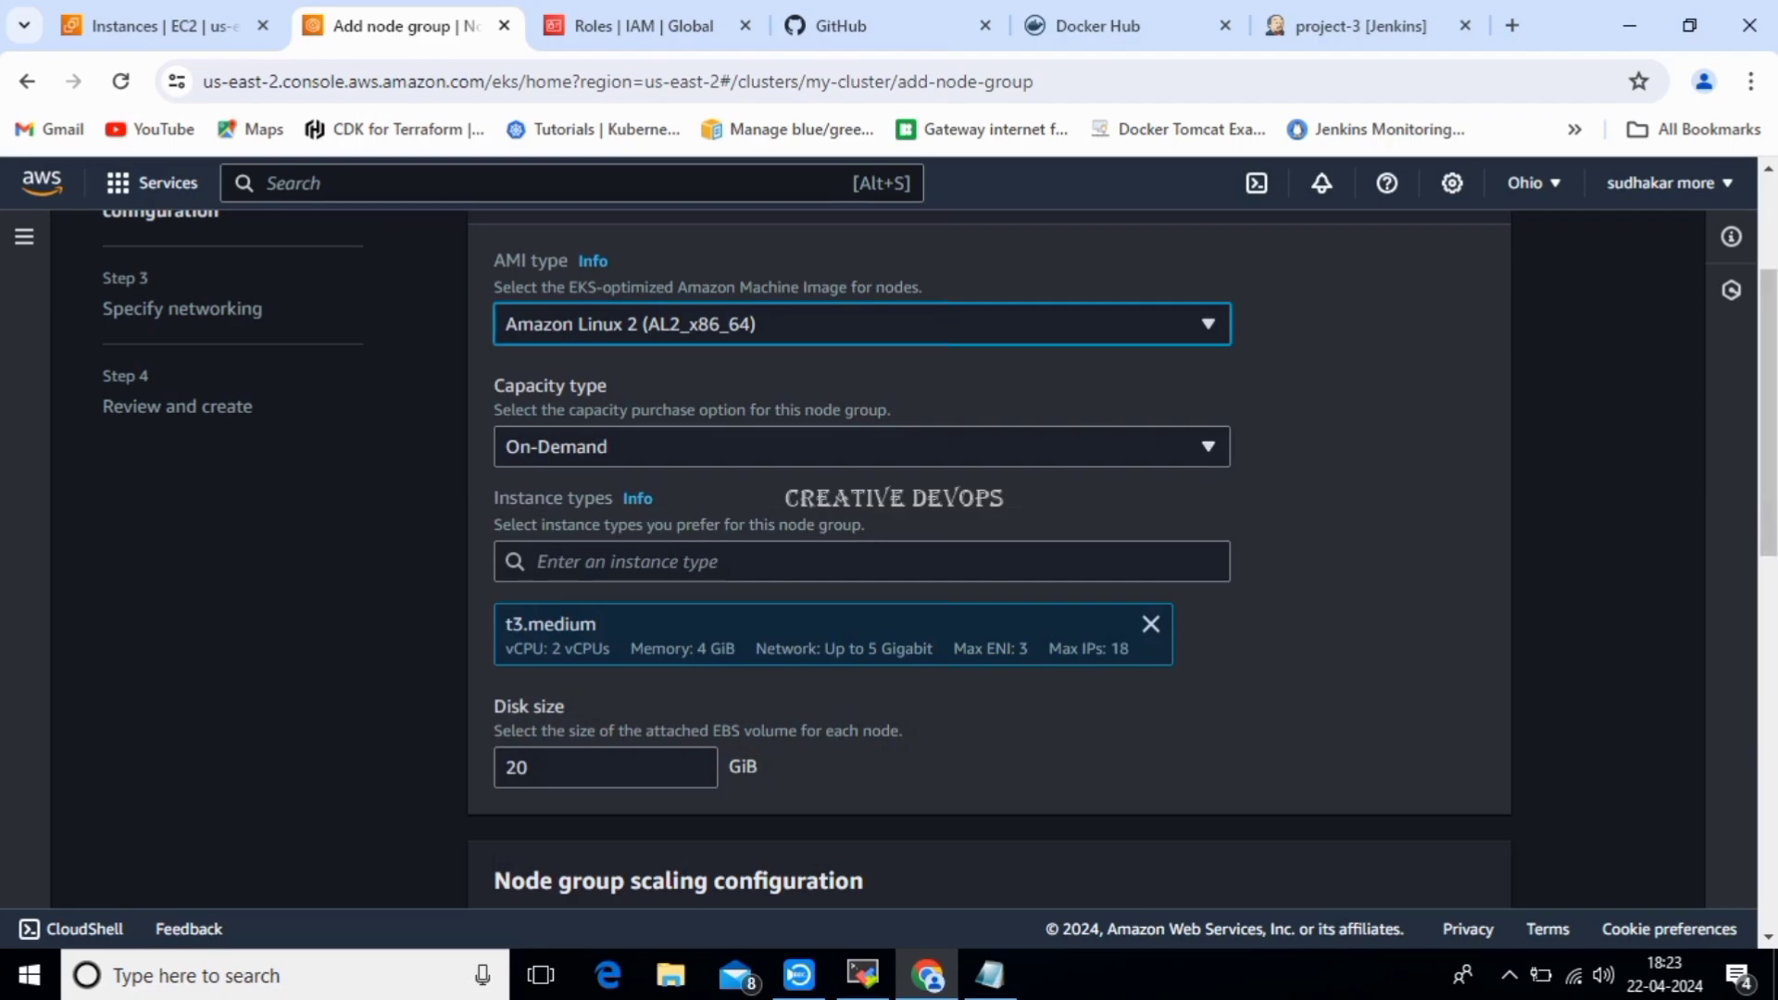
scroll(989, 556, down, 1)
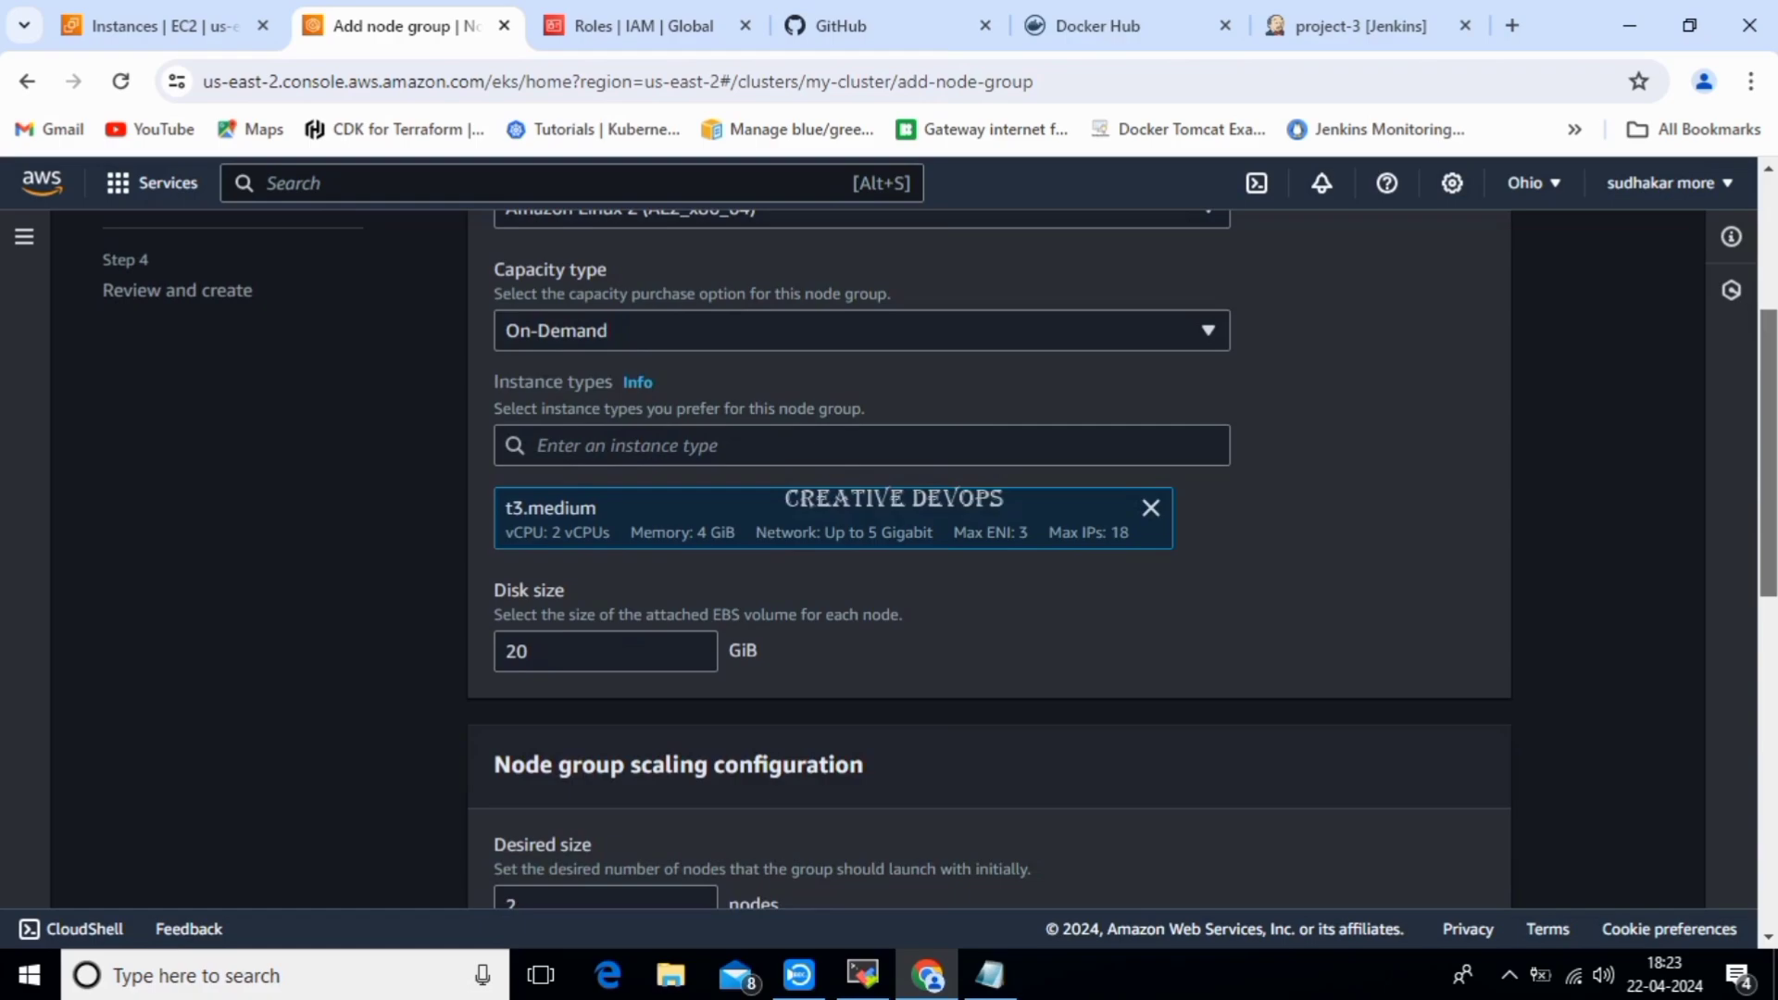
click(861, 219)
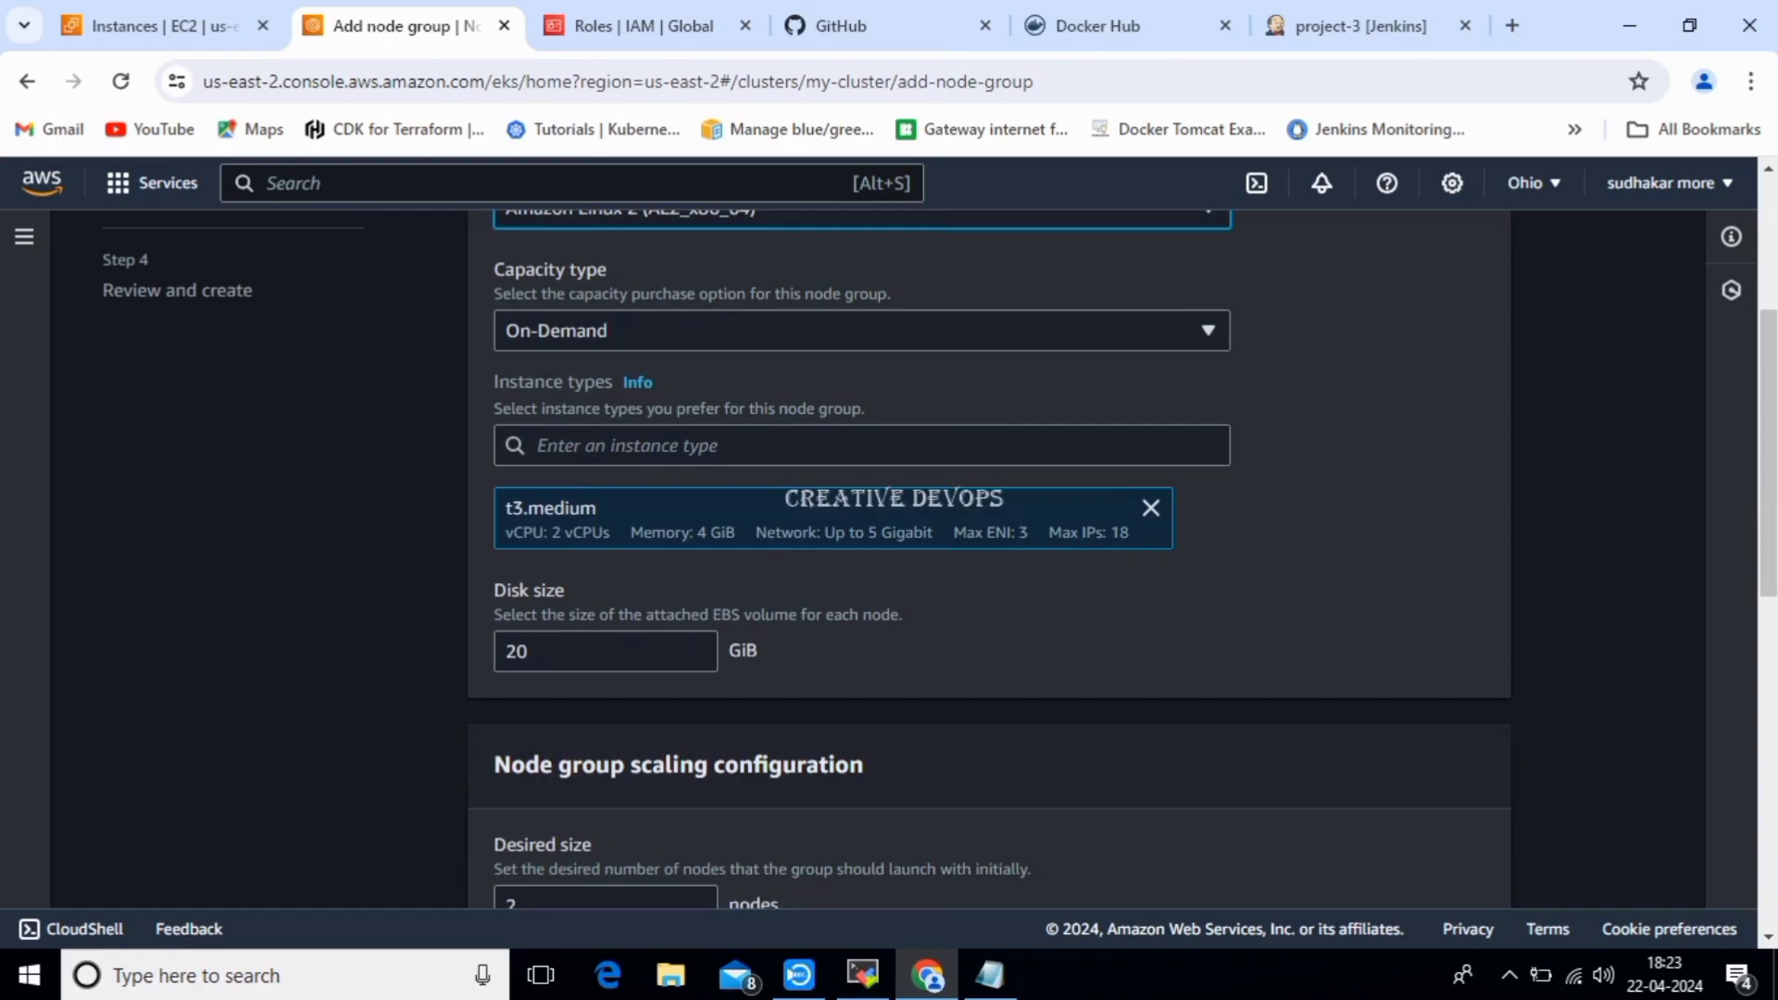
scroll(931, 559, down, 3)
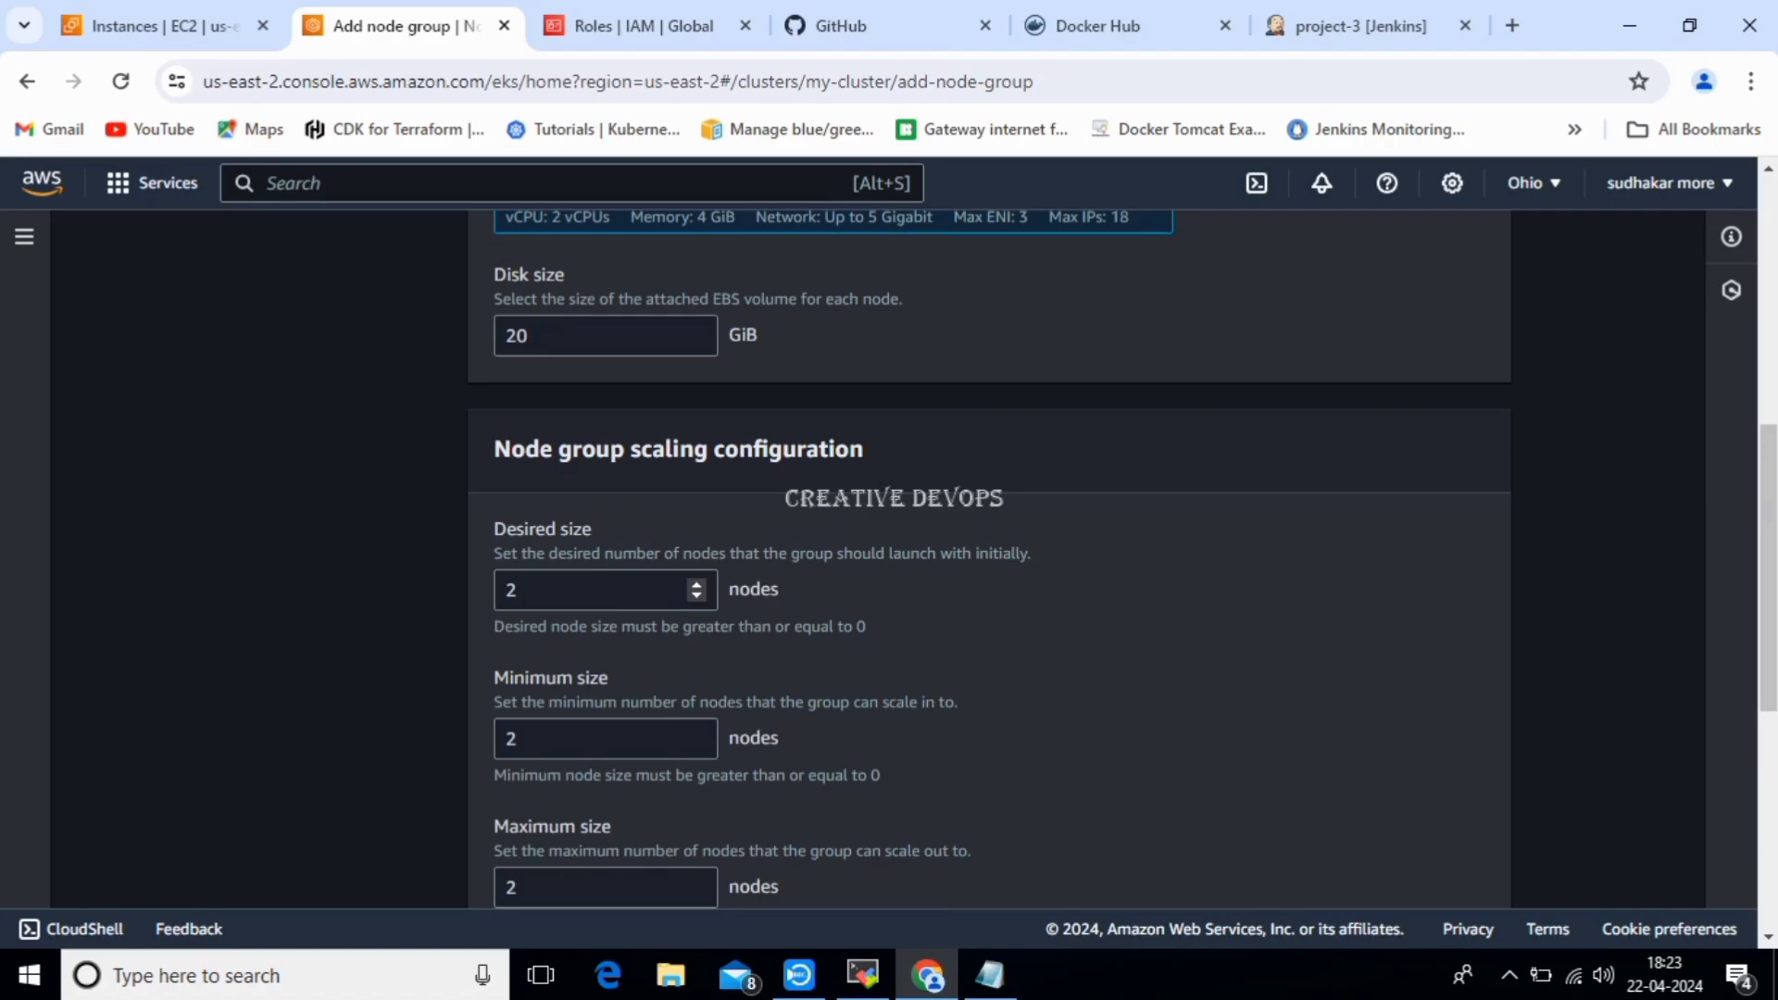
Set the desired, minimum and maximum node counts to 1 and continue to networking.
double_click(565, 590)
text(1)
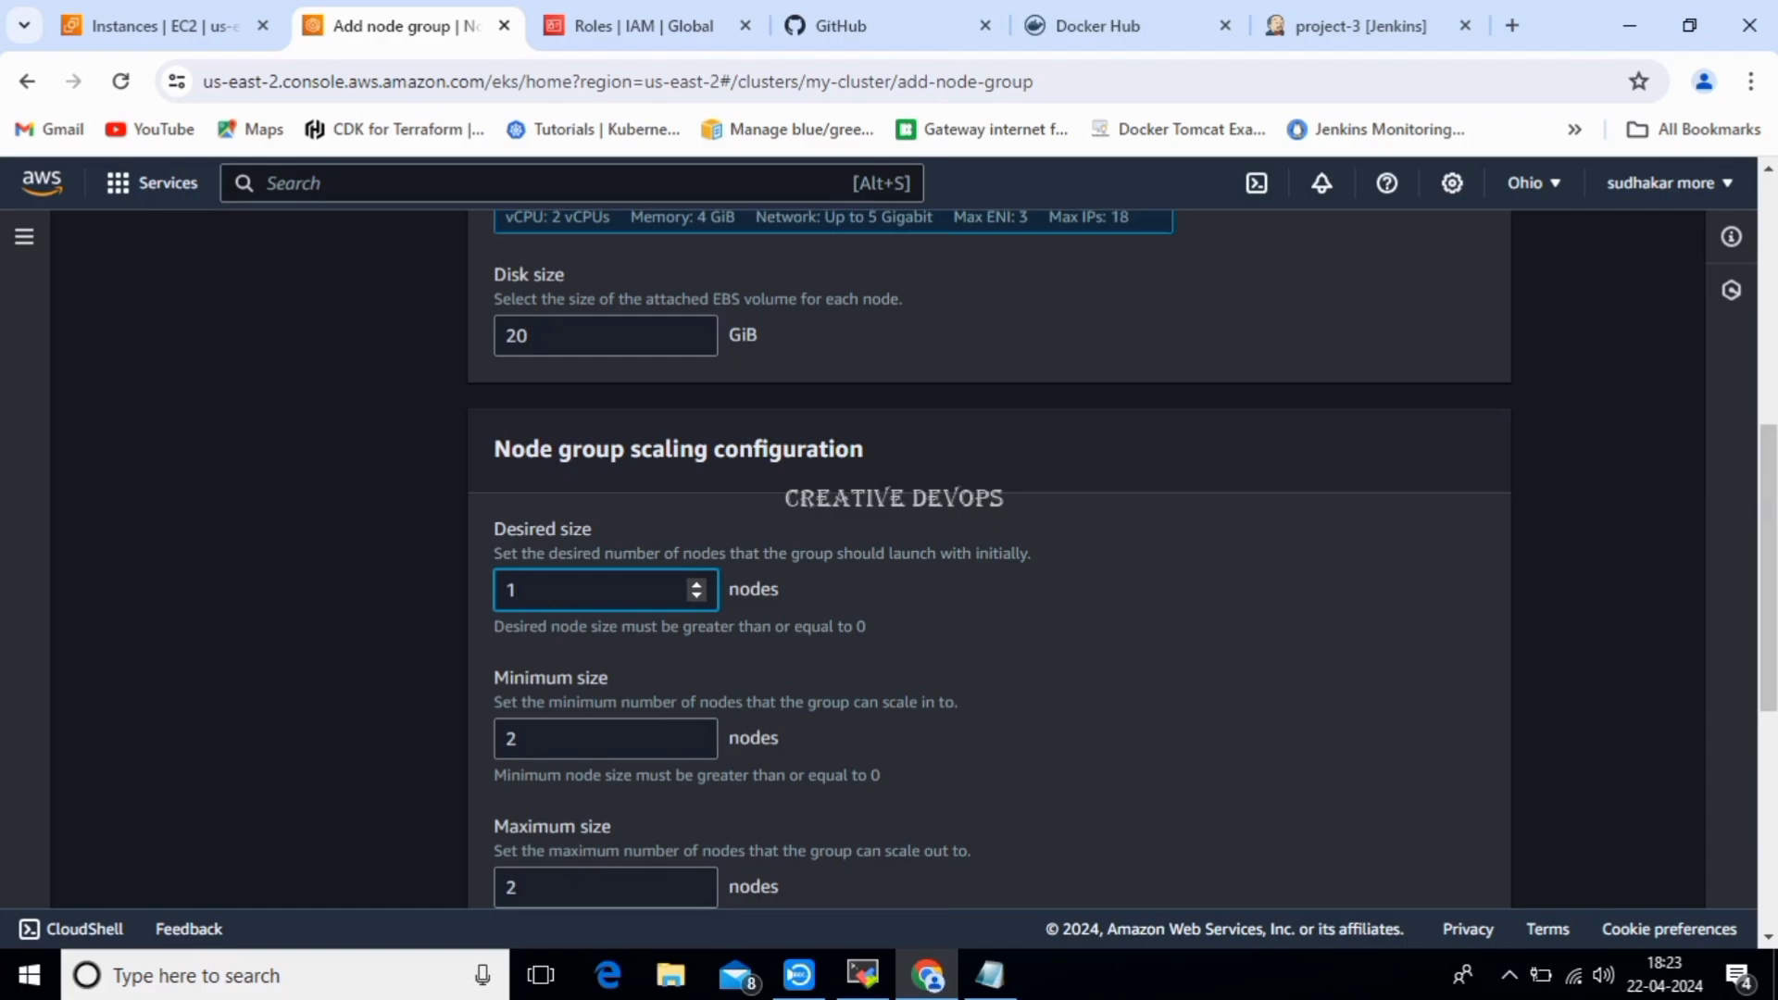
key(Tab)
text(1)
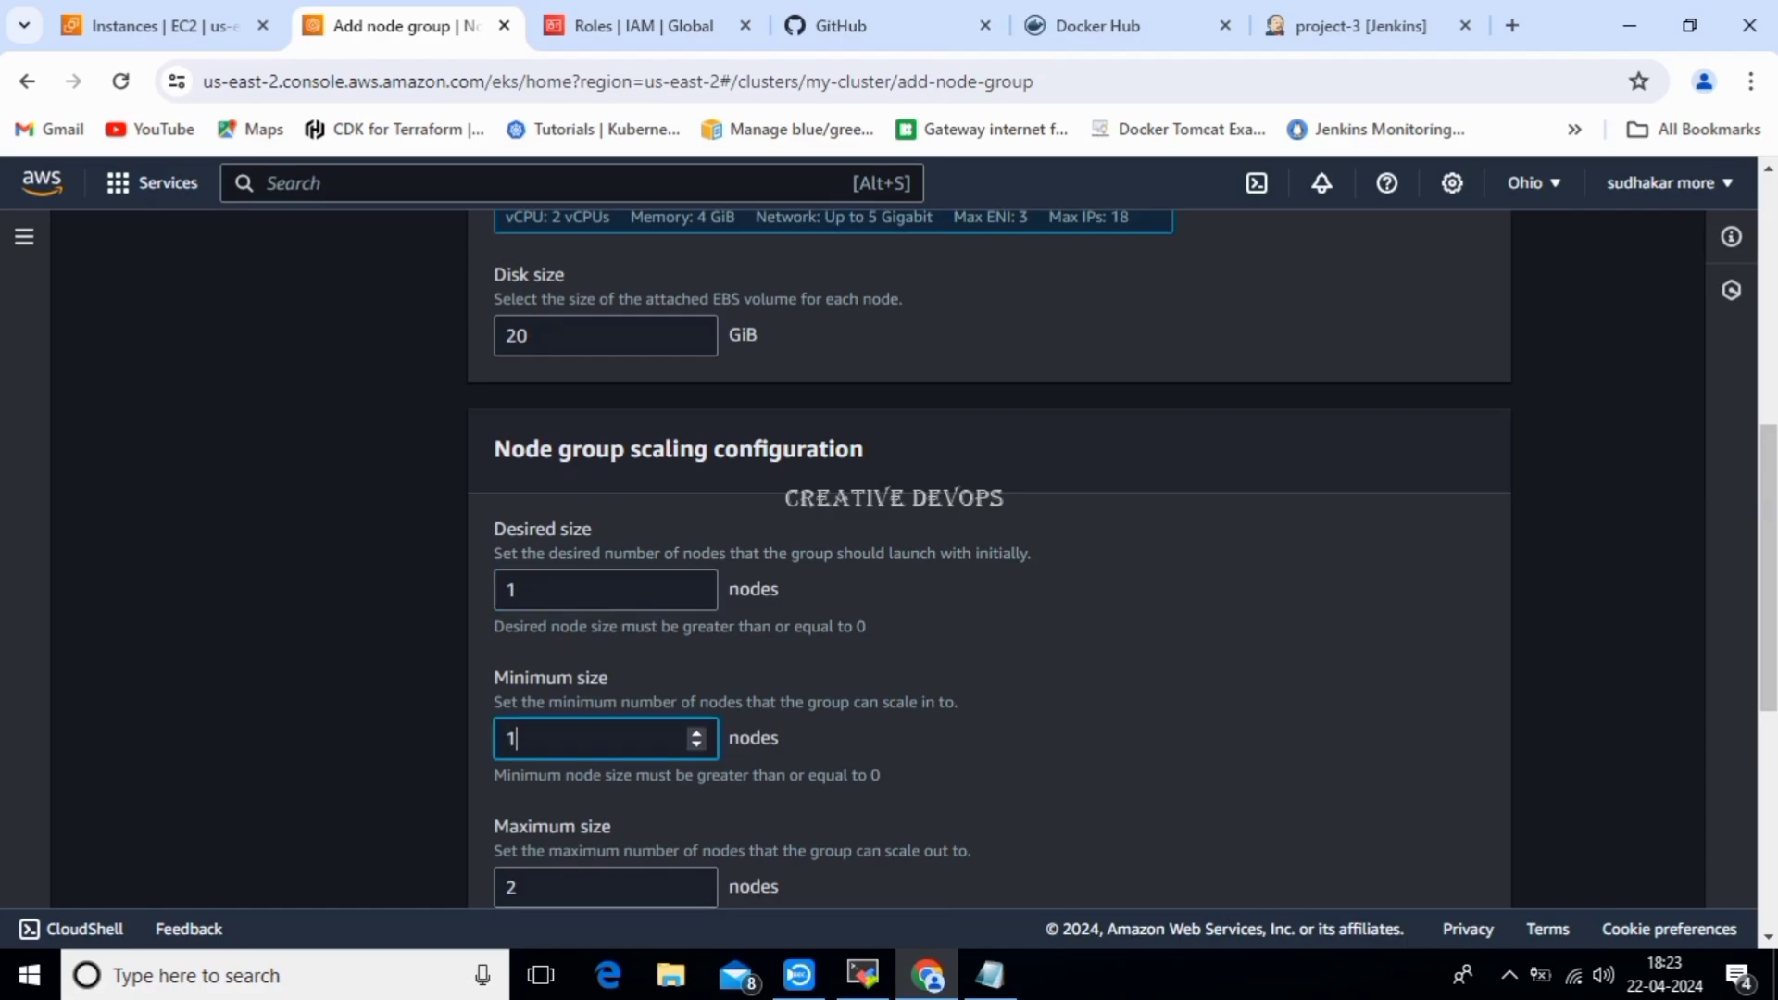
key(Tab)
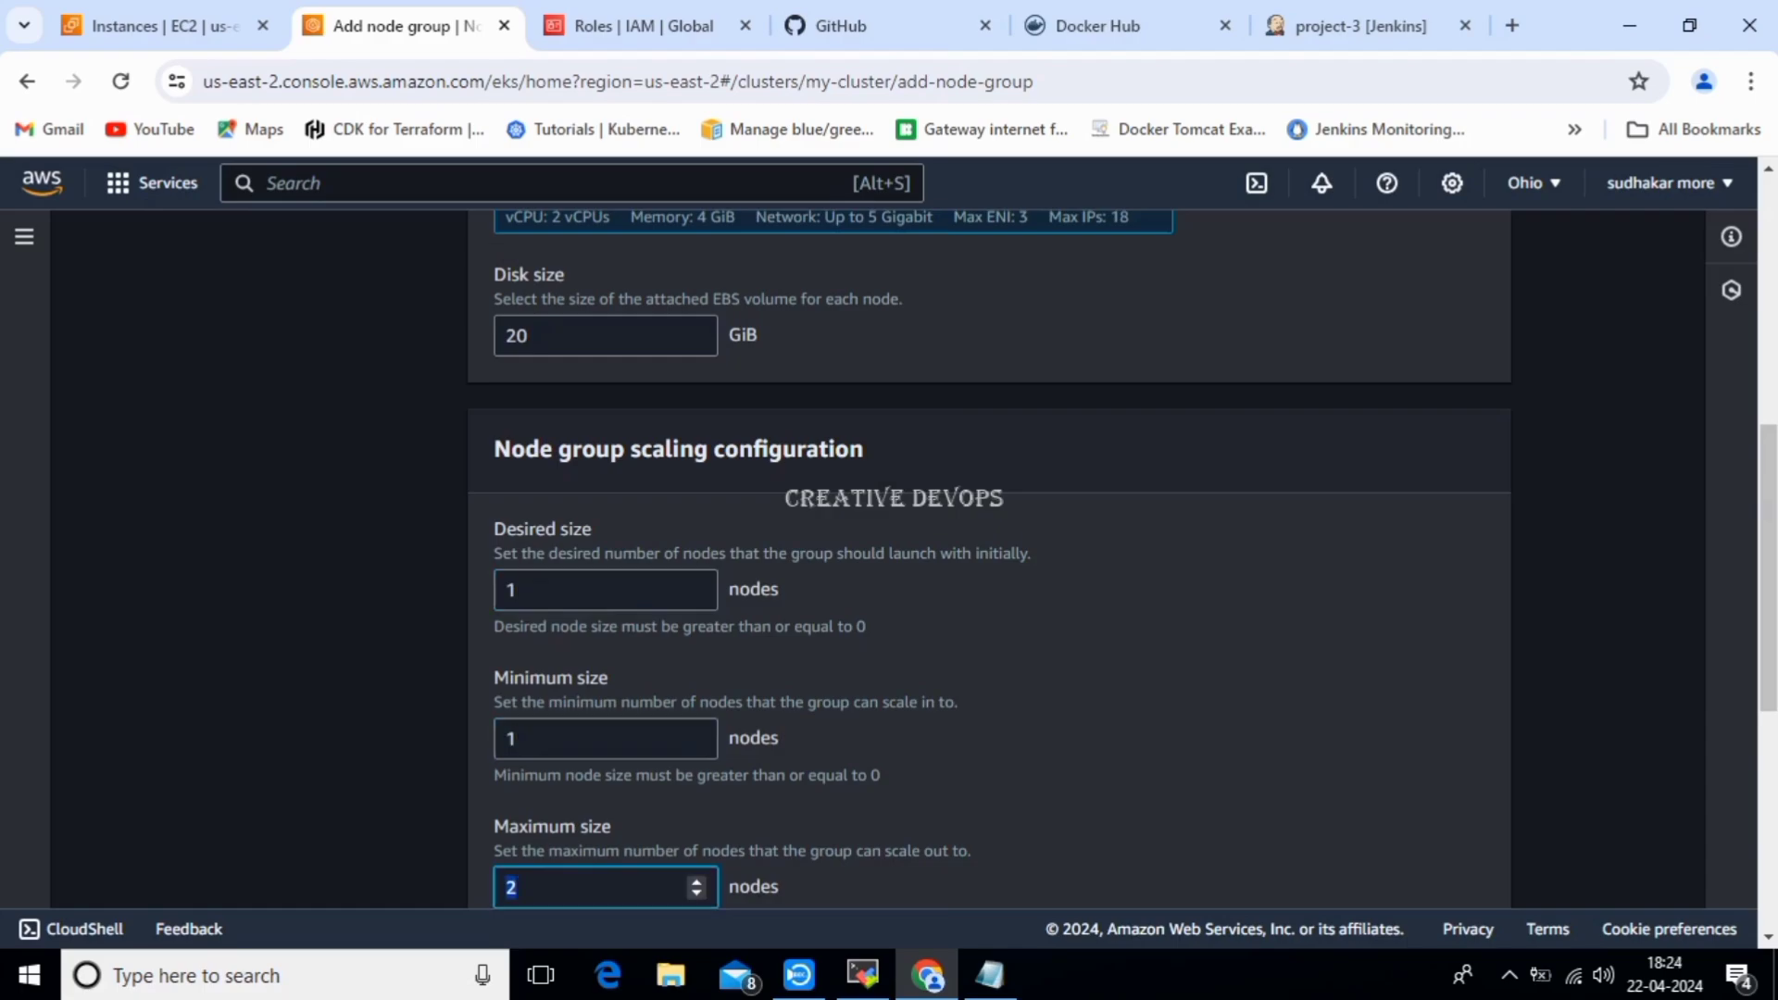
text(1)
scroll(989, 556, down, 3)
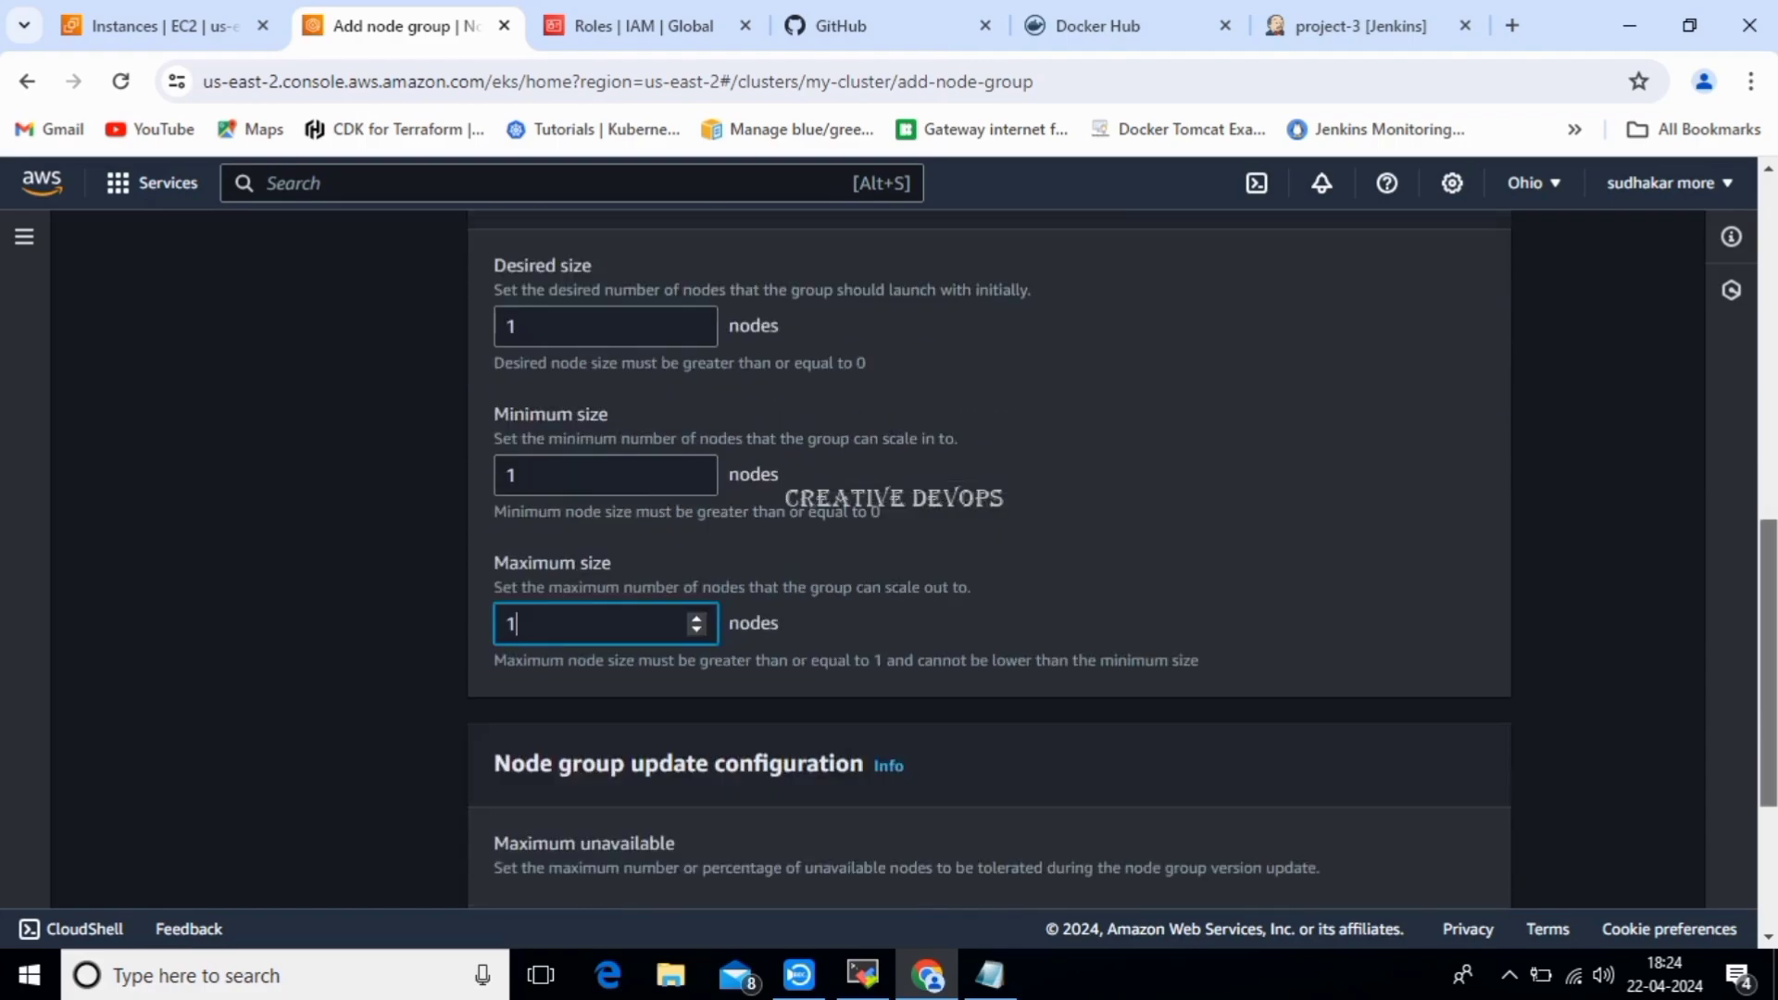
scroll(989, 556, down, 4)
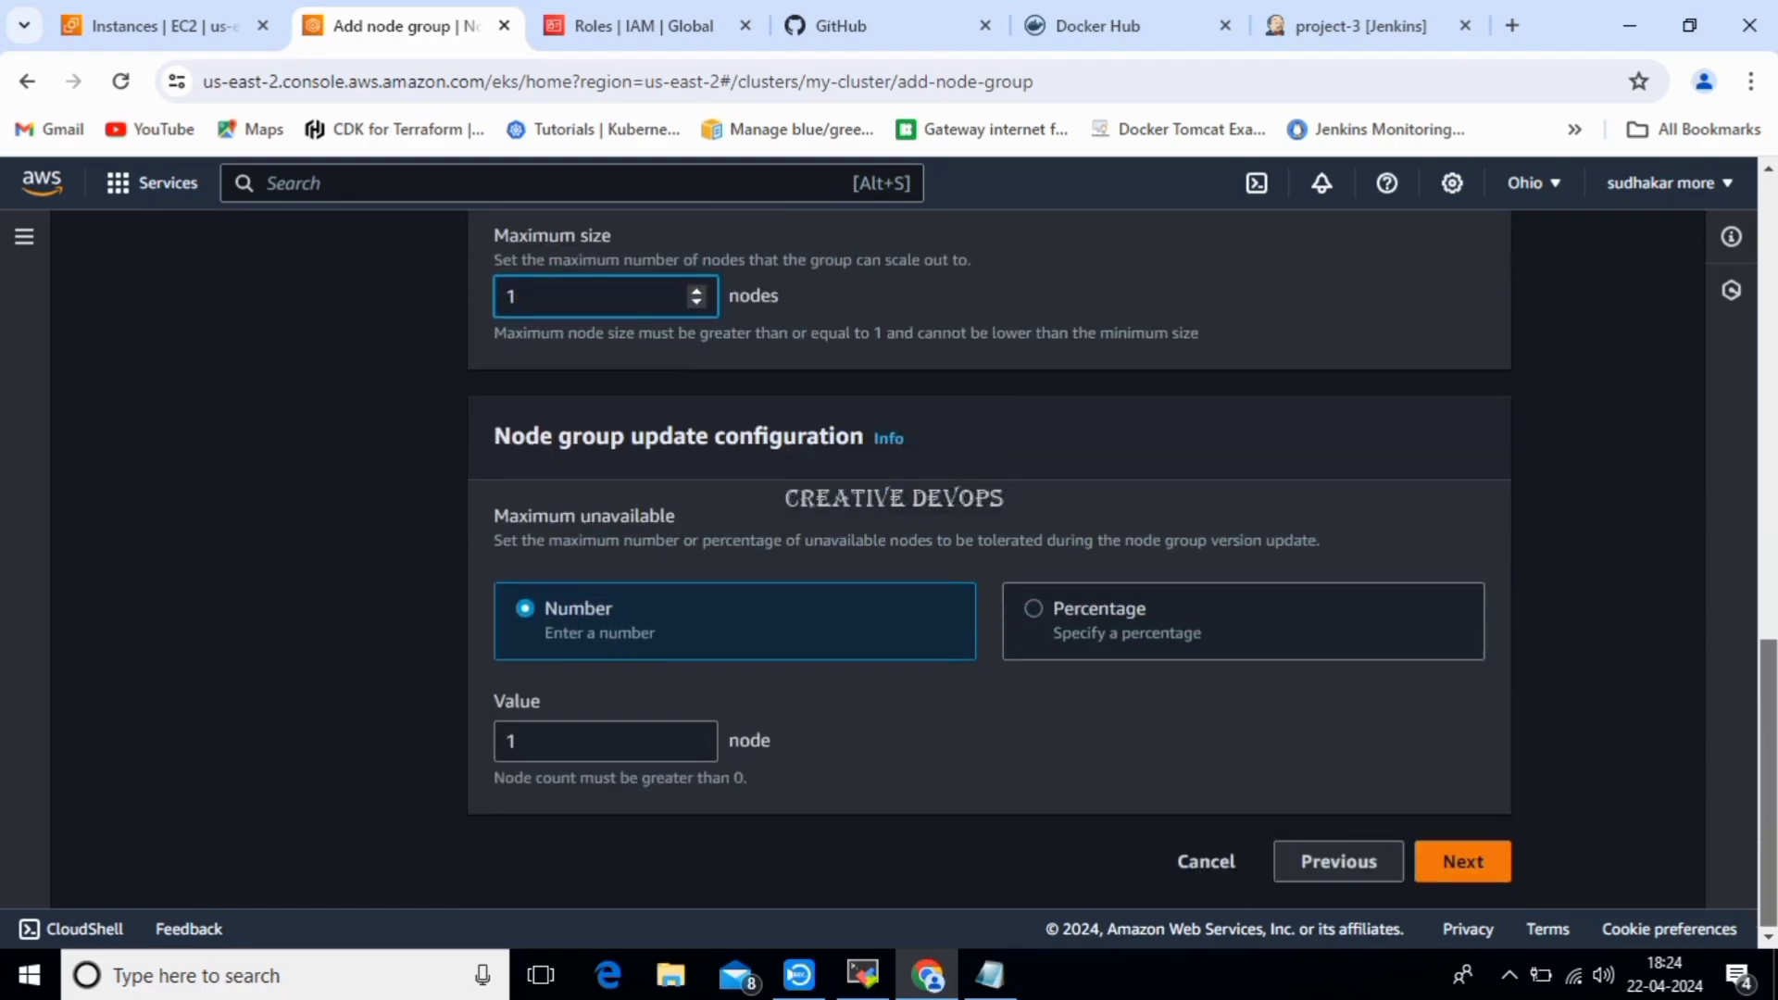
click(1463, 861)
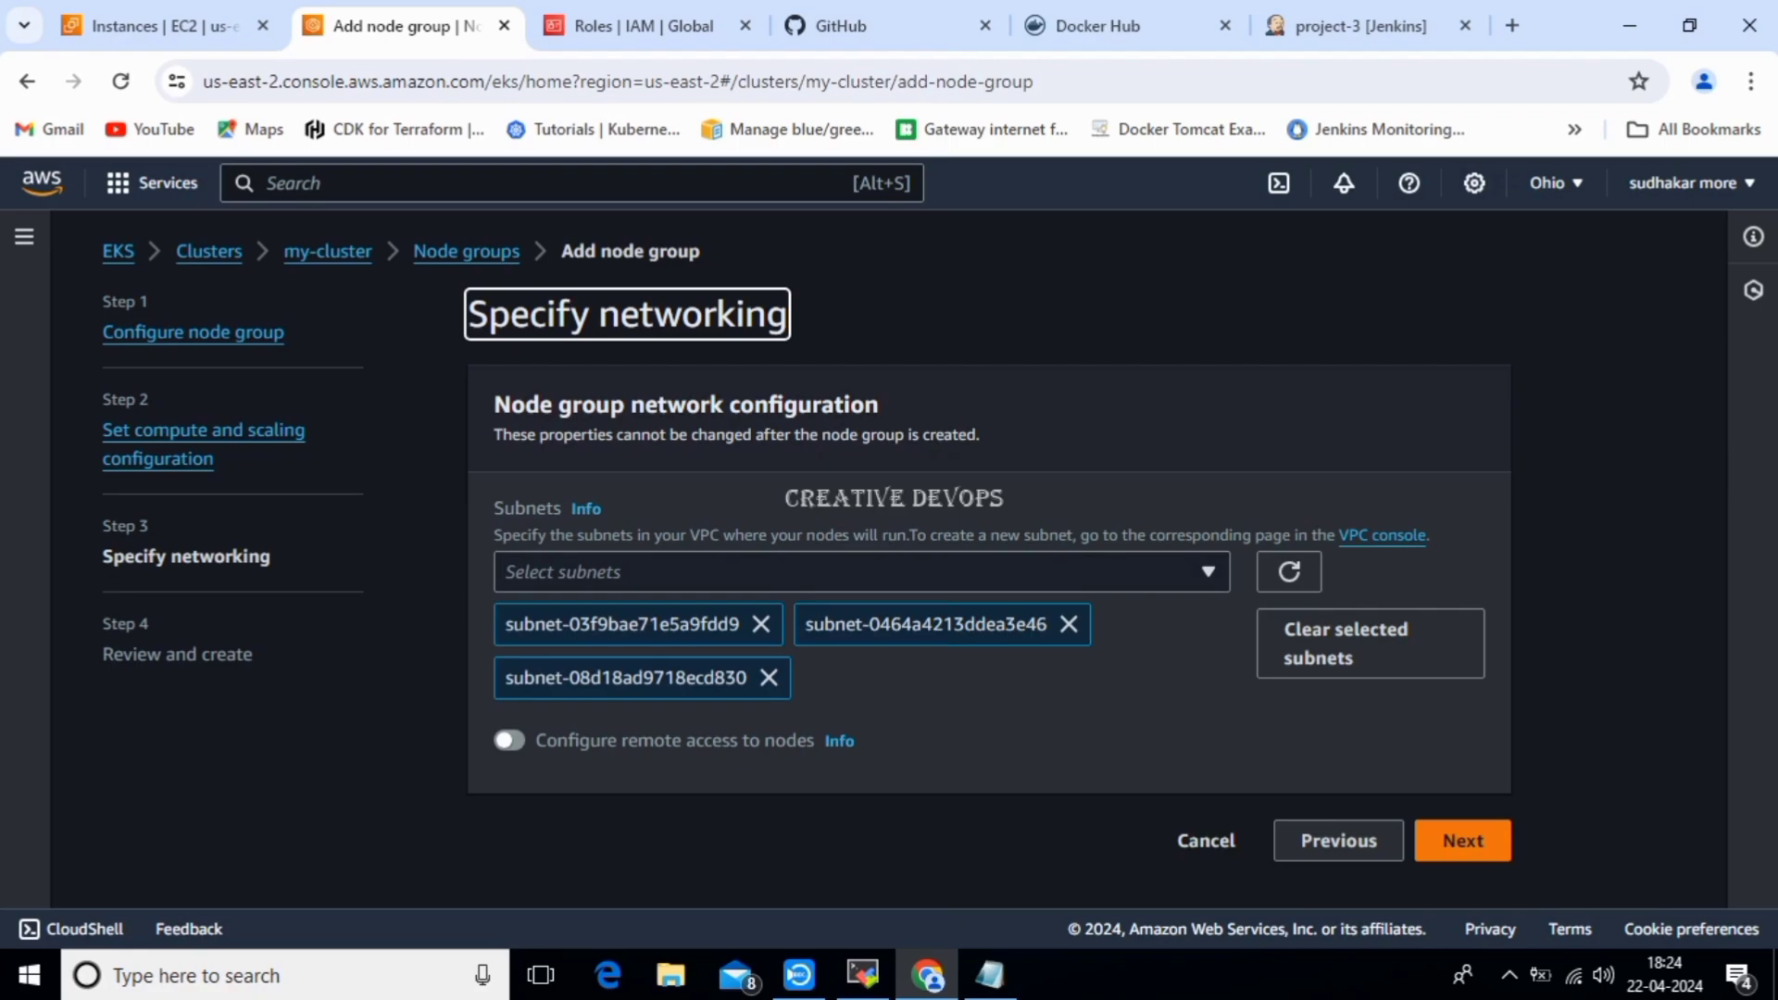
Review and create my-nodegroup, confirm it shows Creating, then return to the Jenkins project-3 page.
click(1462, 840)
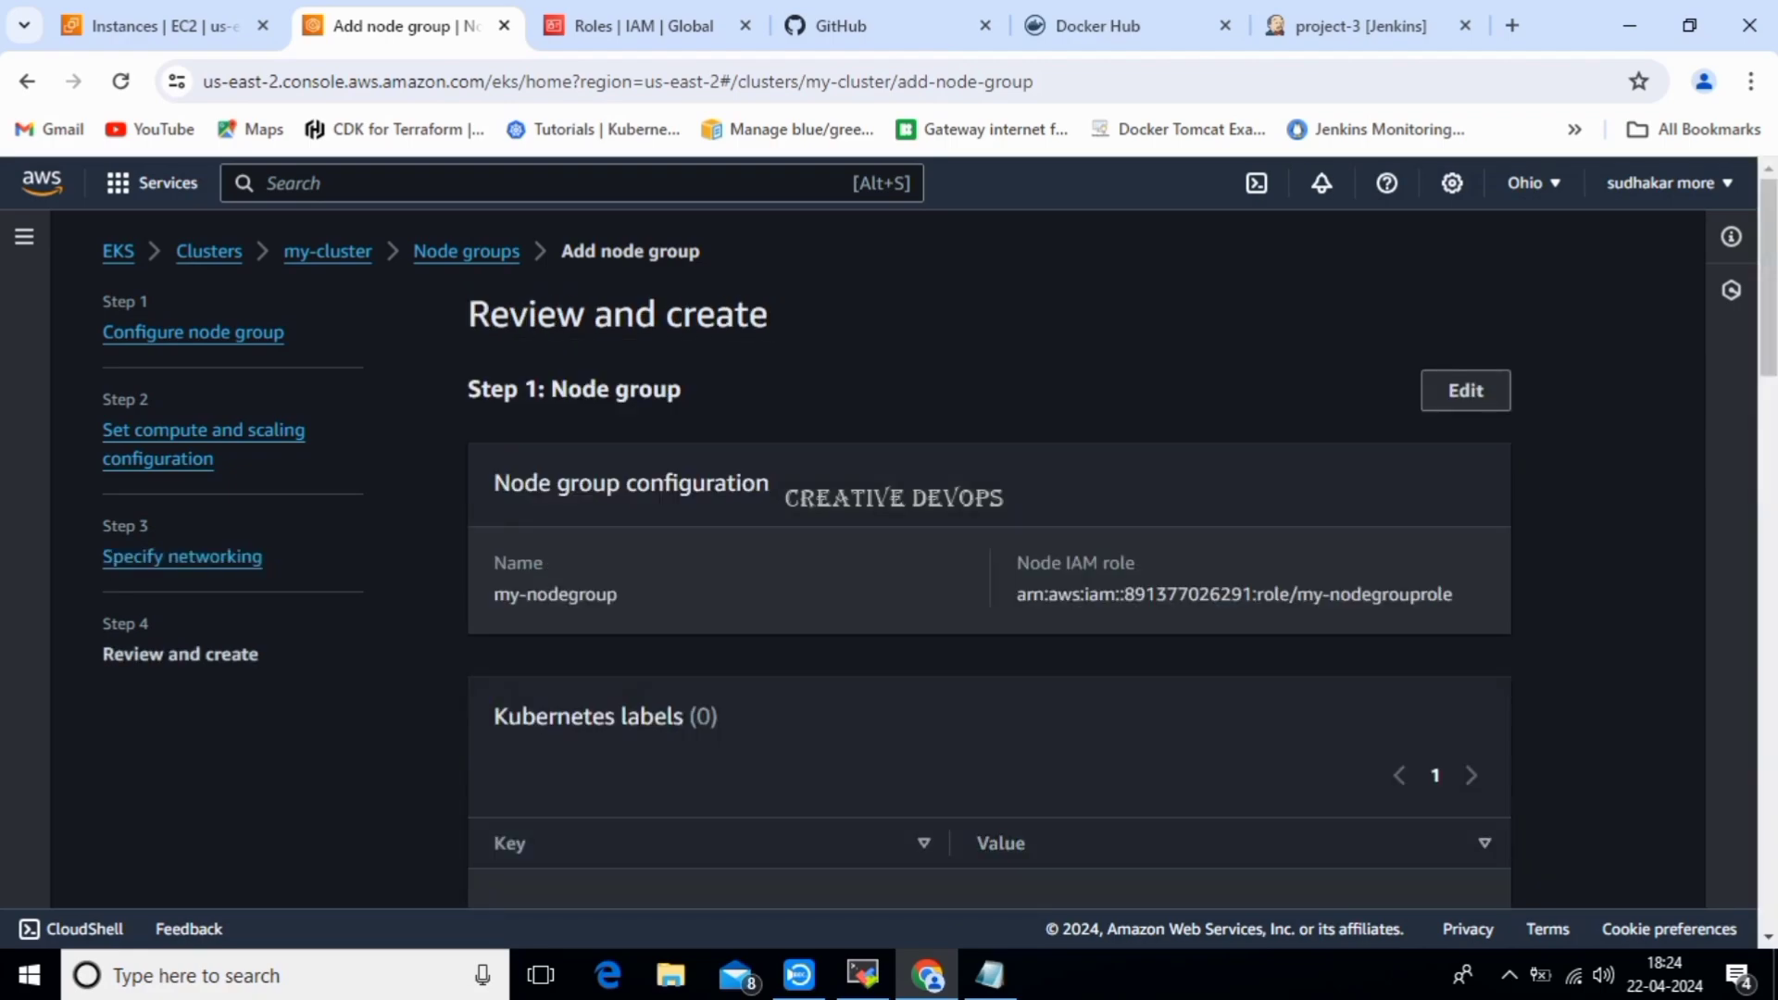
scroll(989, 555, down, 5)
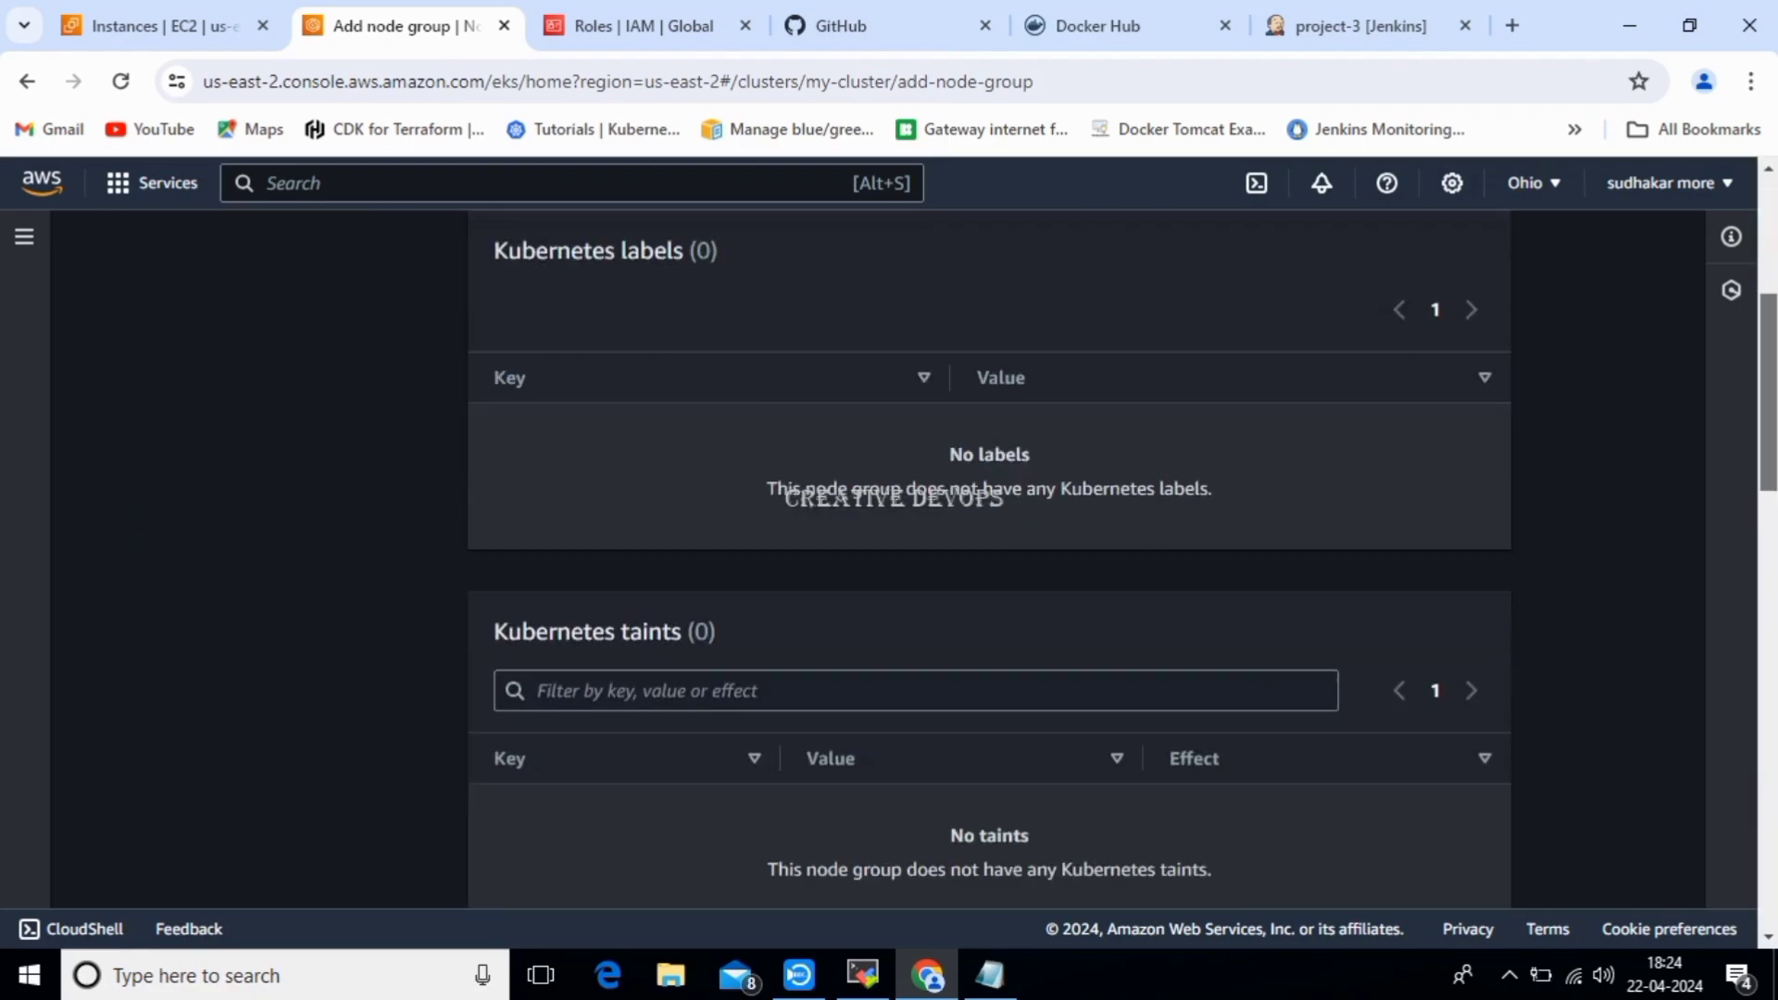
scroll(988, 555, down, 15)
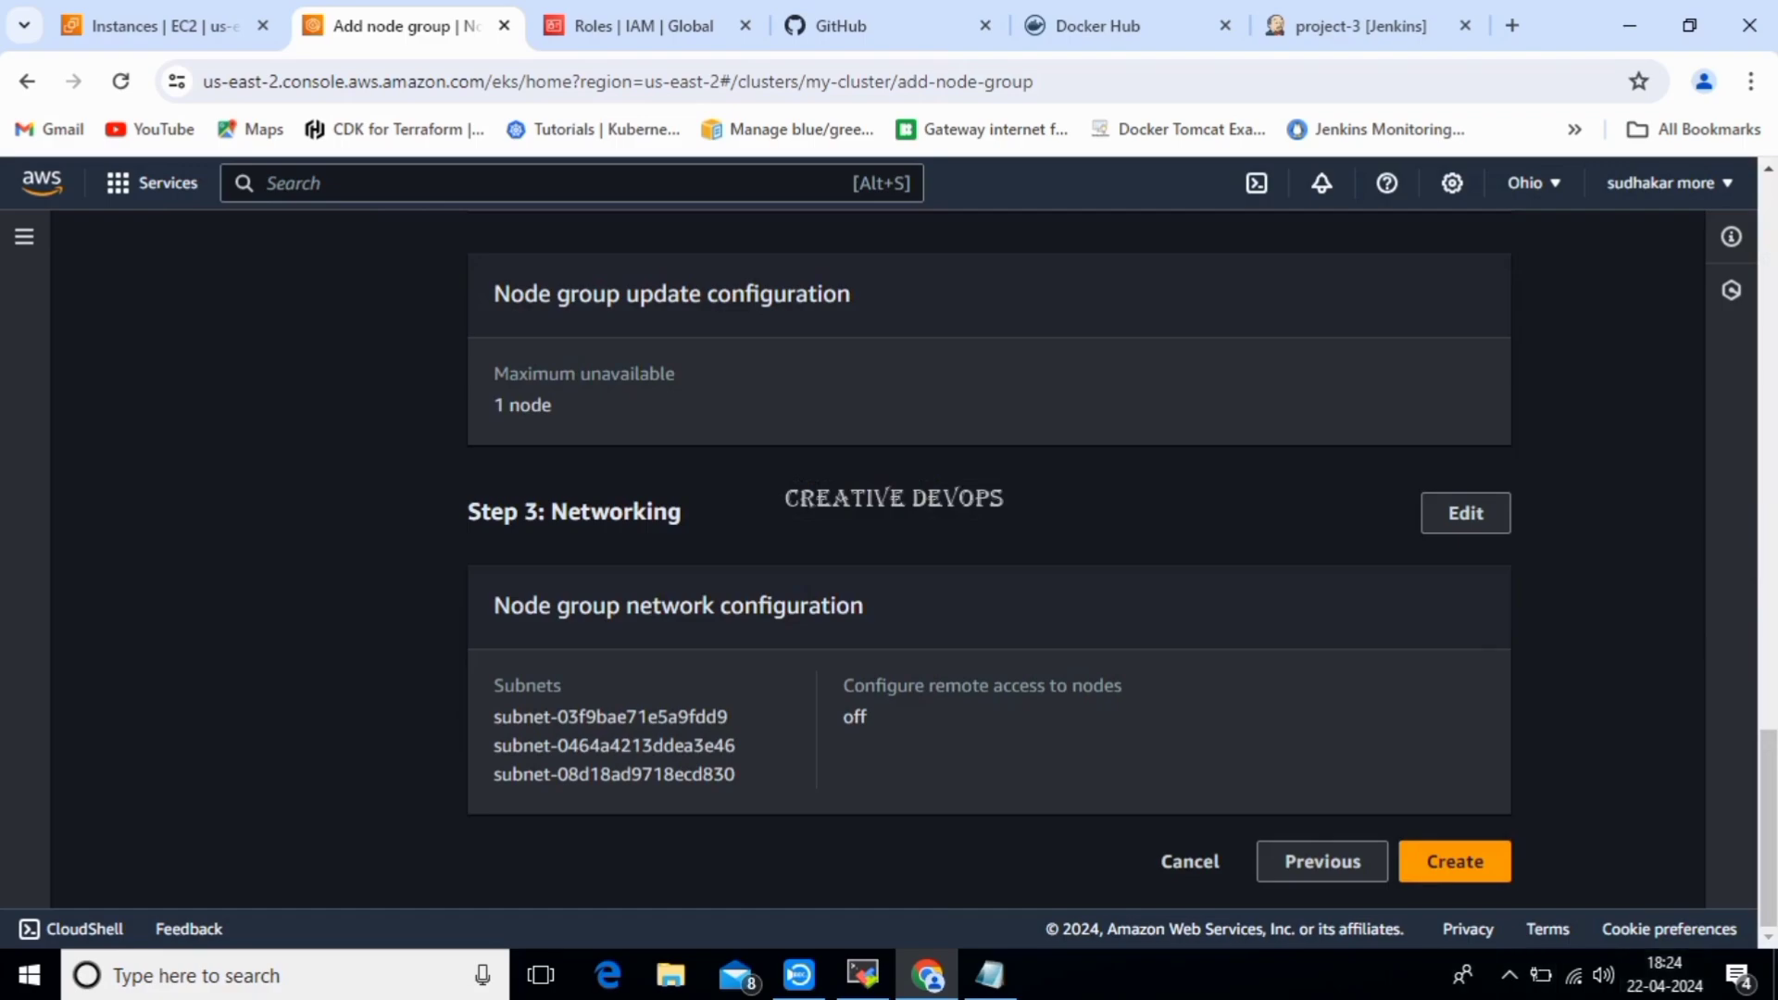
click(1454, 861)
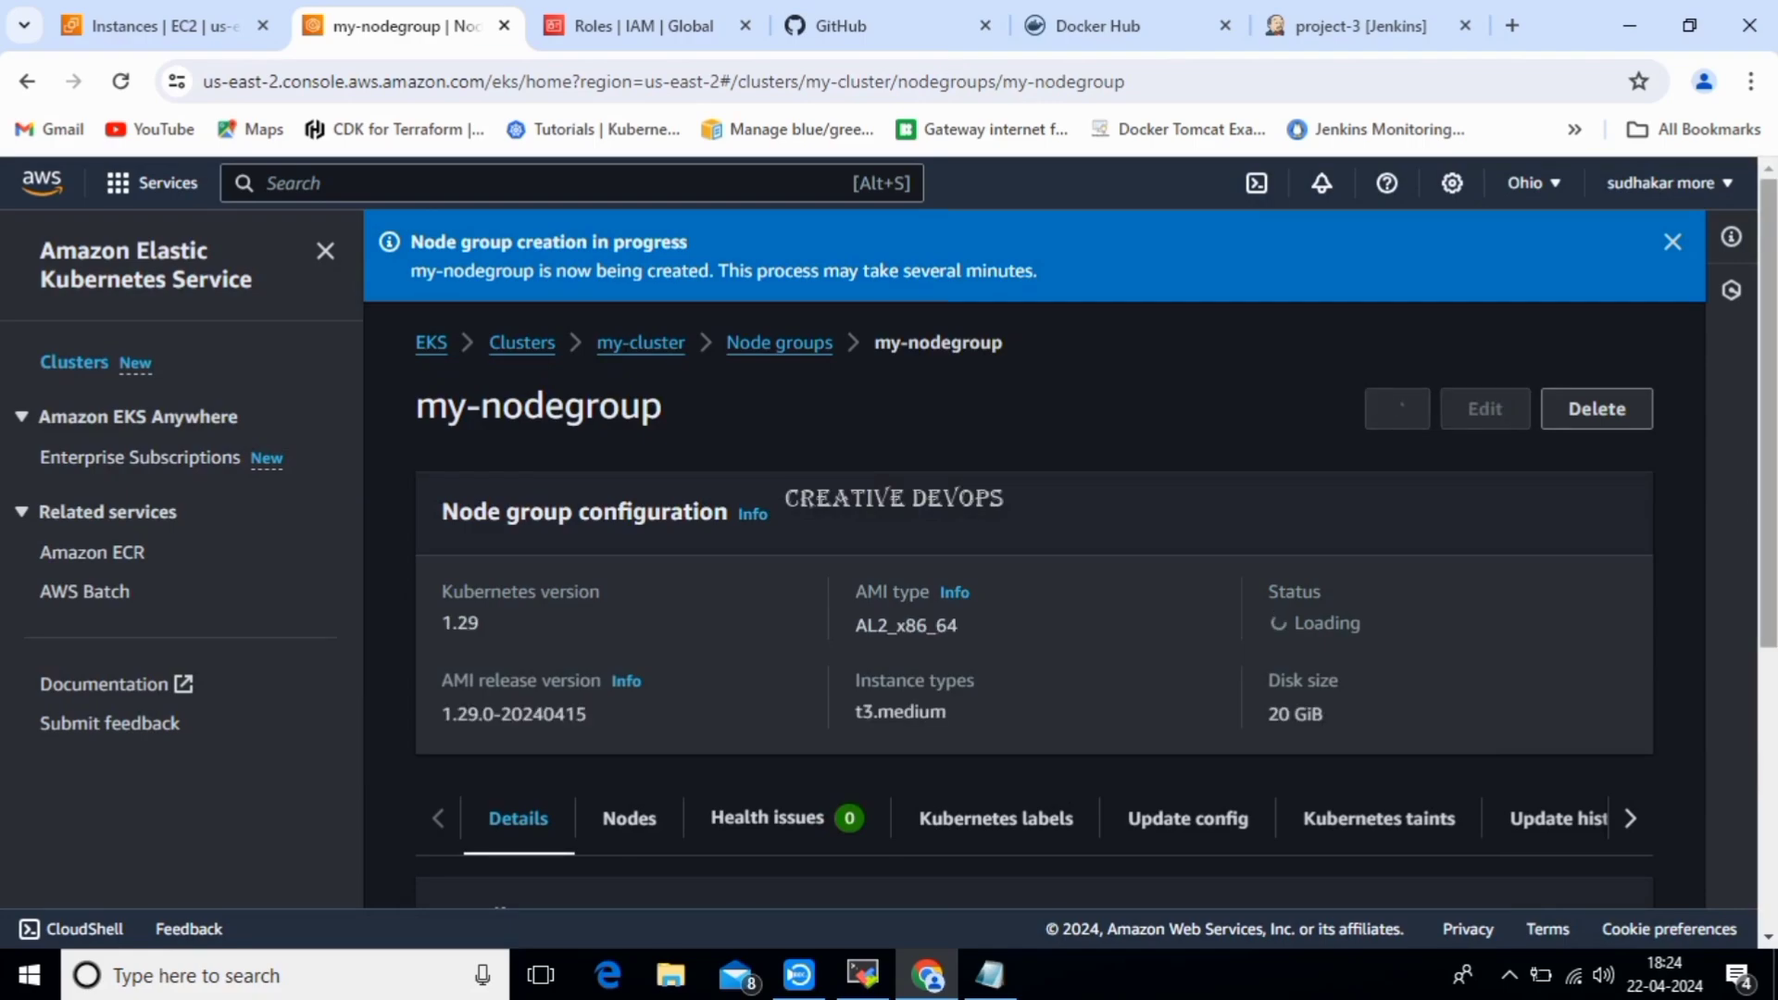
scroll(1060, 556, down, 2)
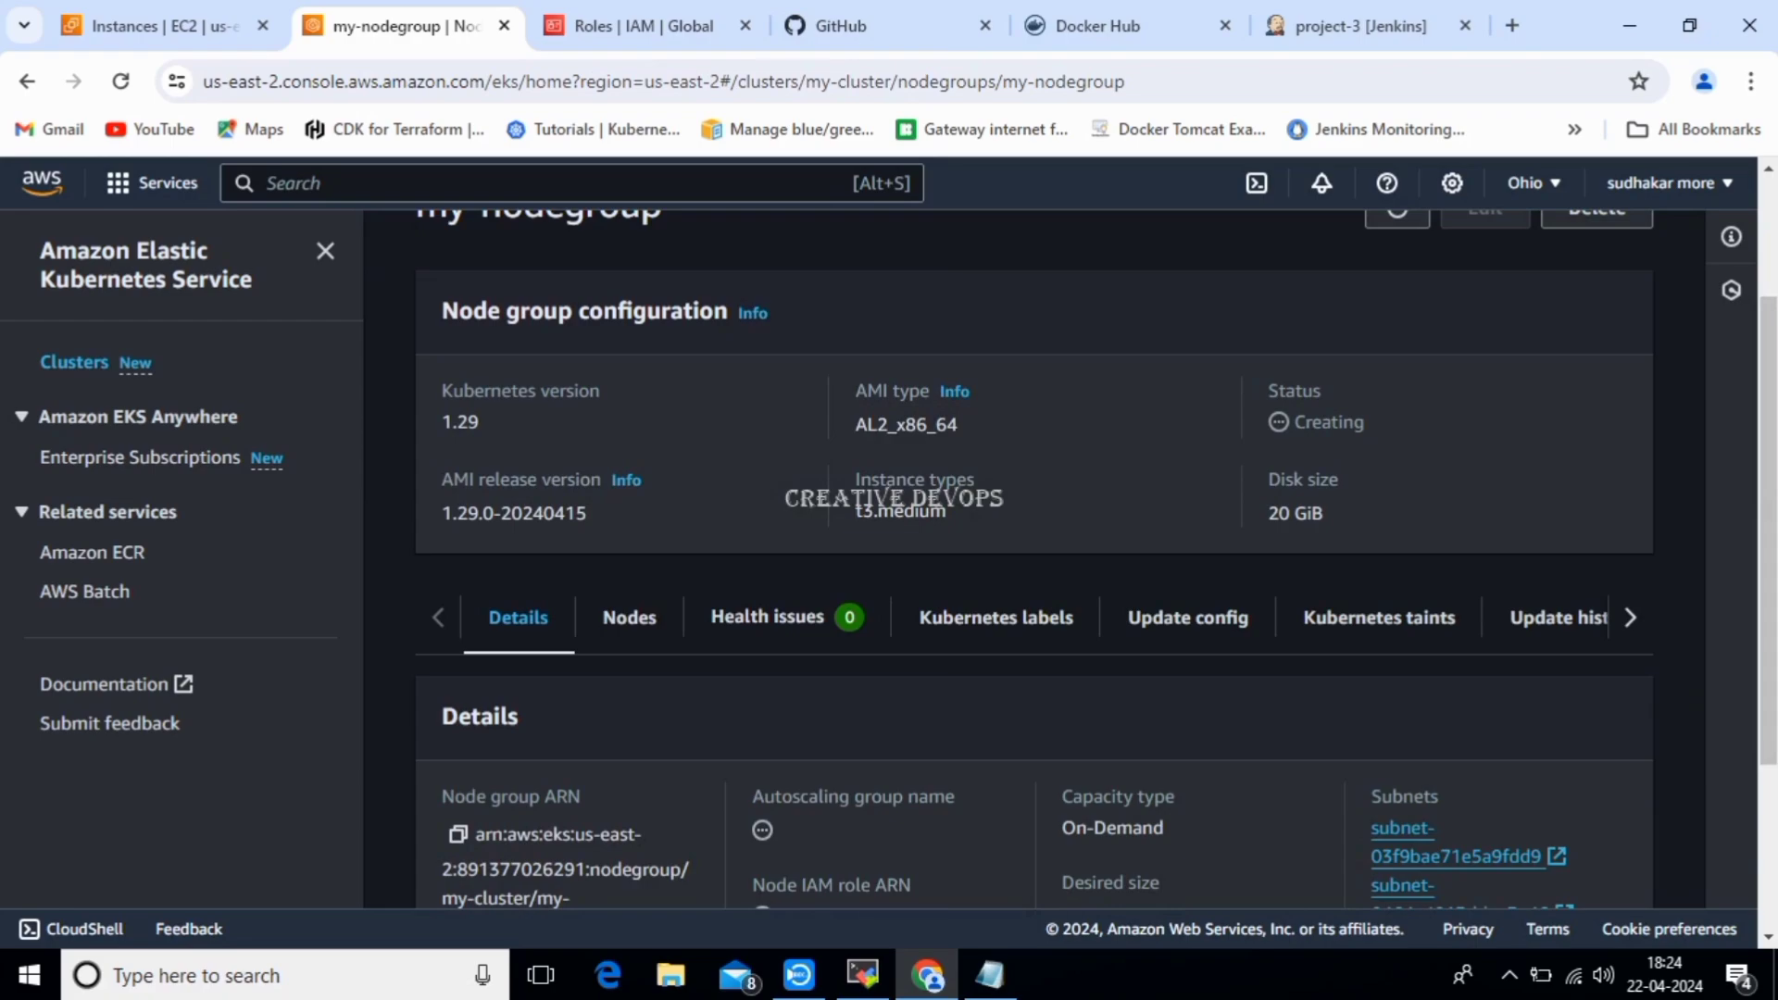
drag(1295, 423, 1366, 423)
click(1366, 423)
click(1359, 26)
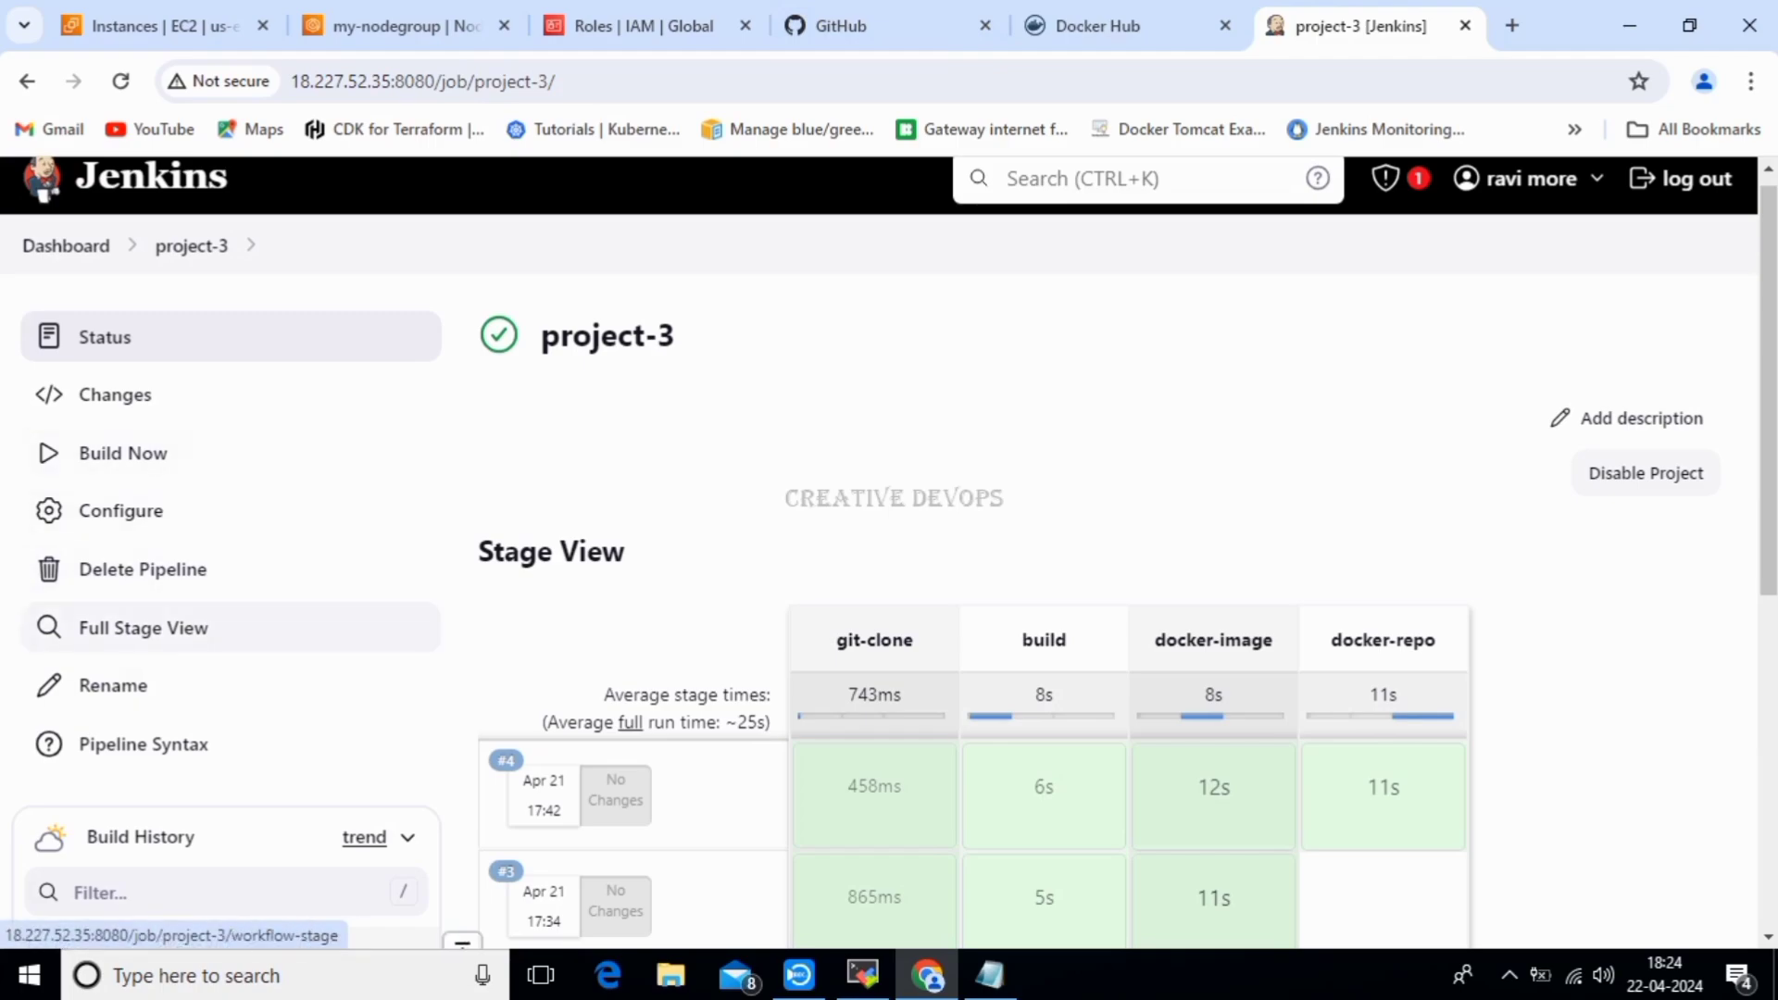
Go from the Jenkins dashboard through Manage Jenkins to the Clouds page.
click(65, 246)
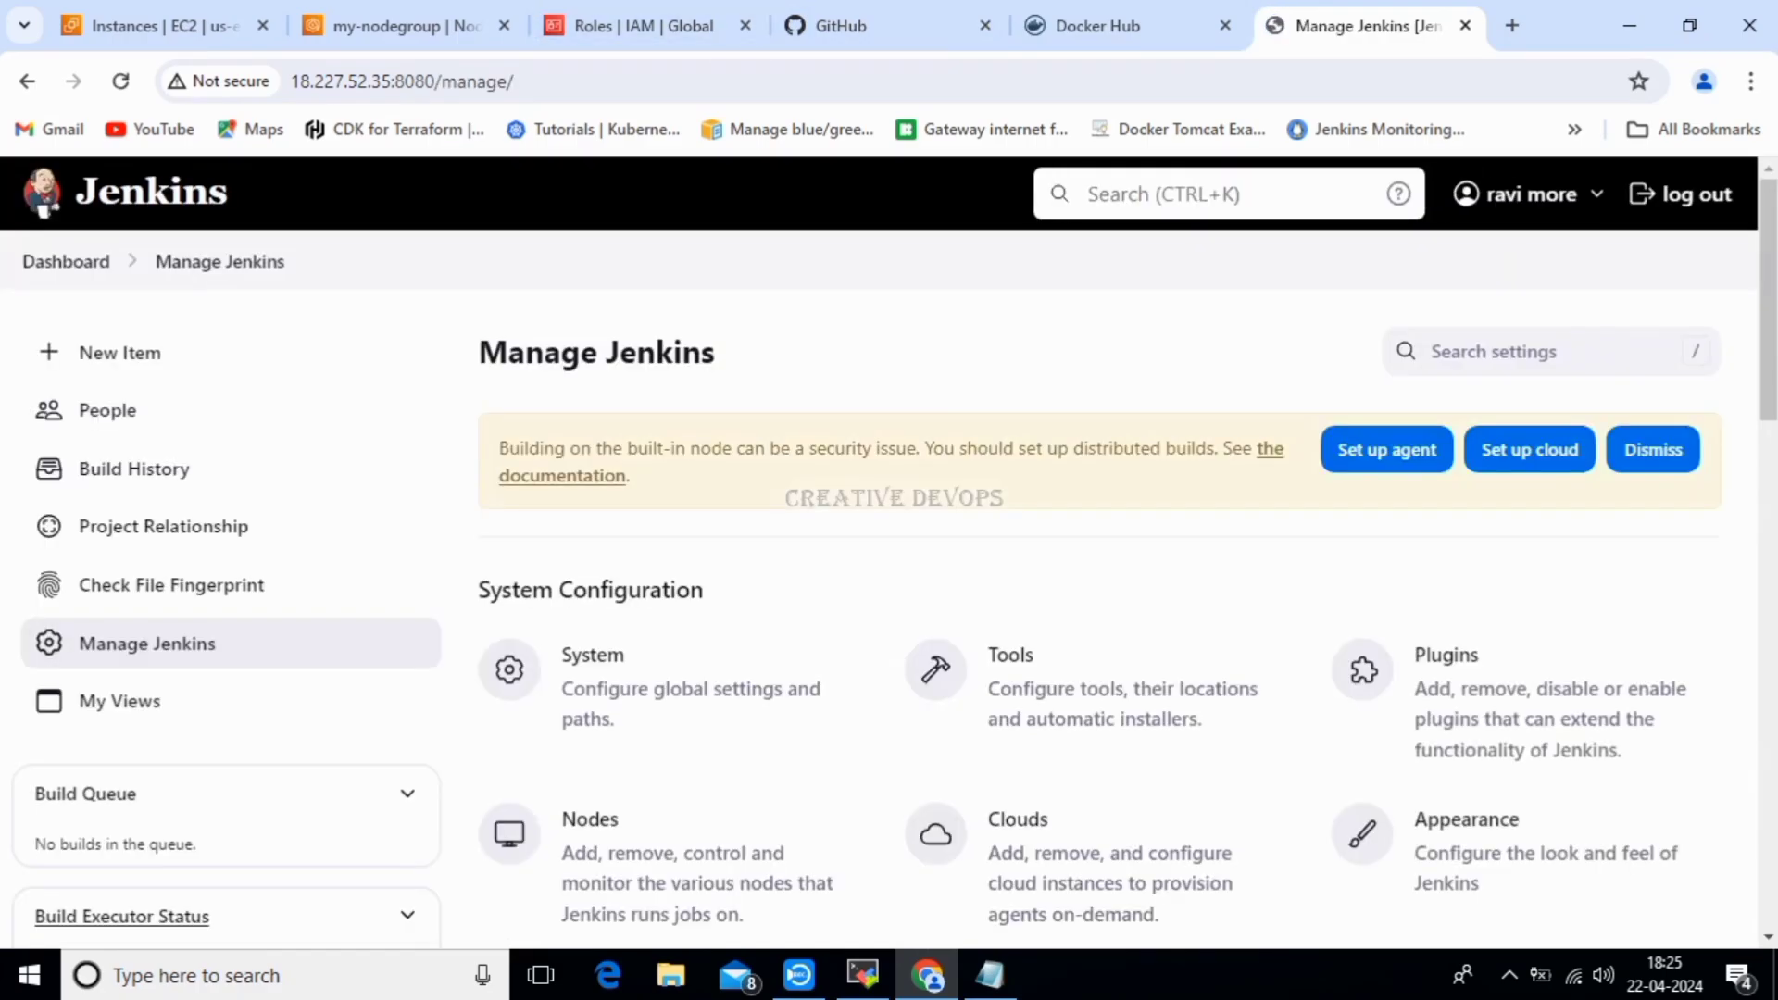
scroll(1100, 578, down, 10)
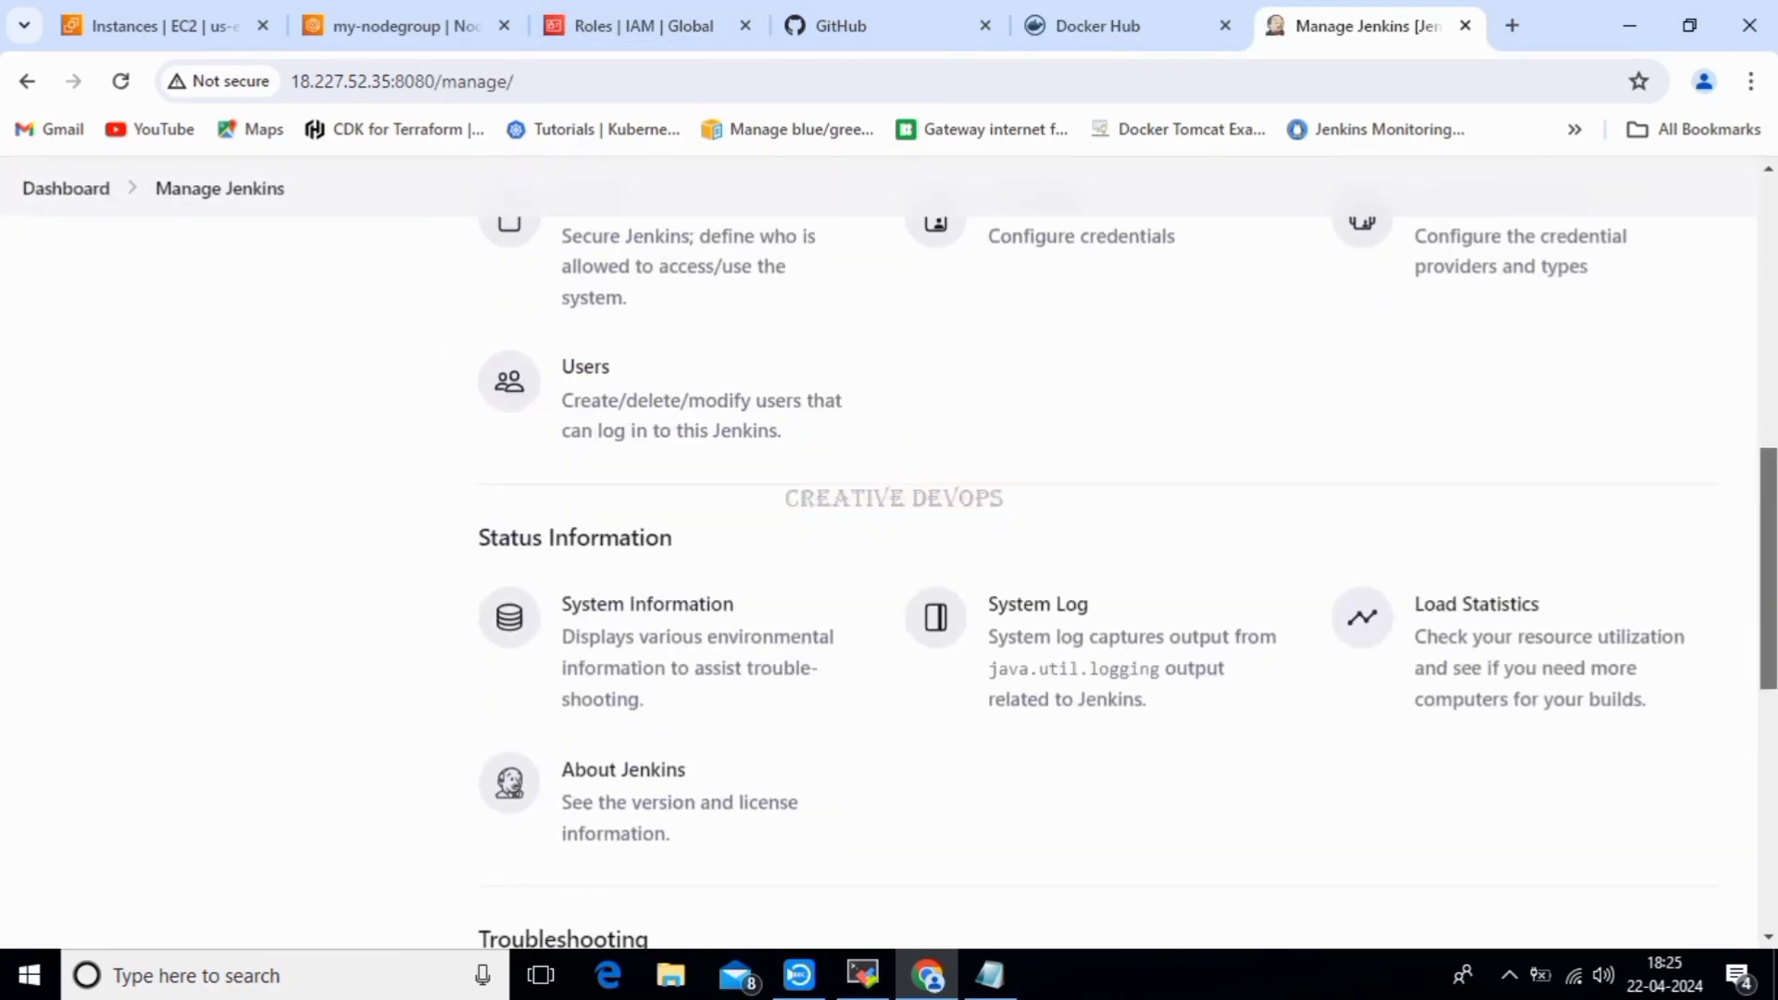
scroll(1100, 578, up, 4)
scroll(1100, 578, down, 3)
scroll(1100, 578, down, 2)
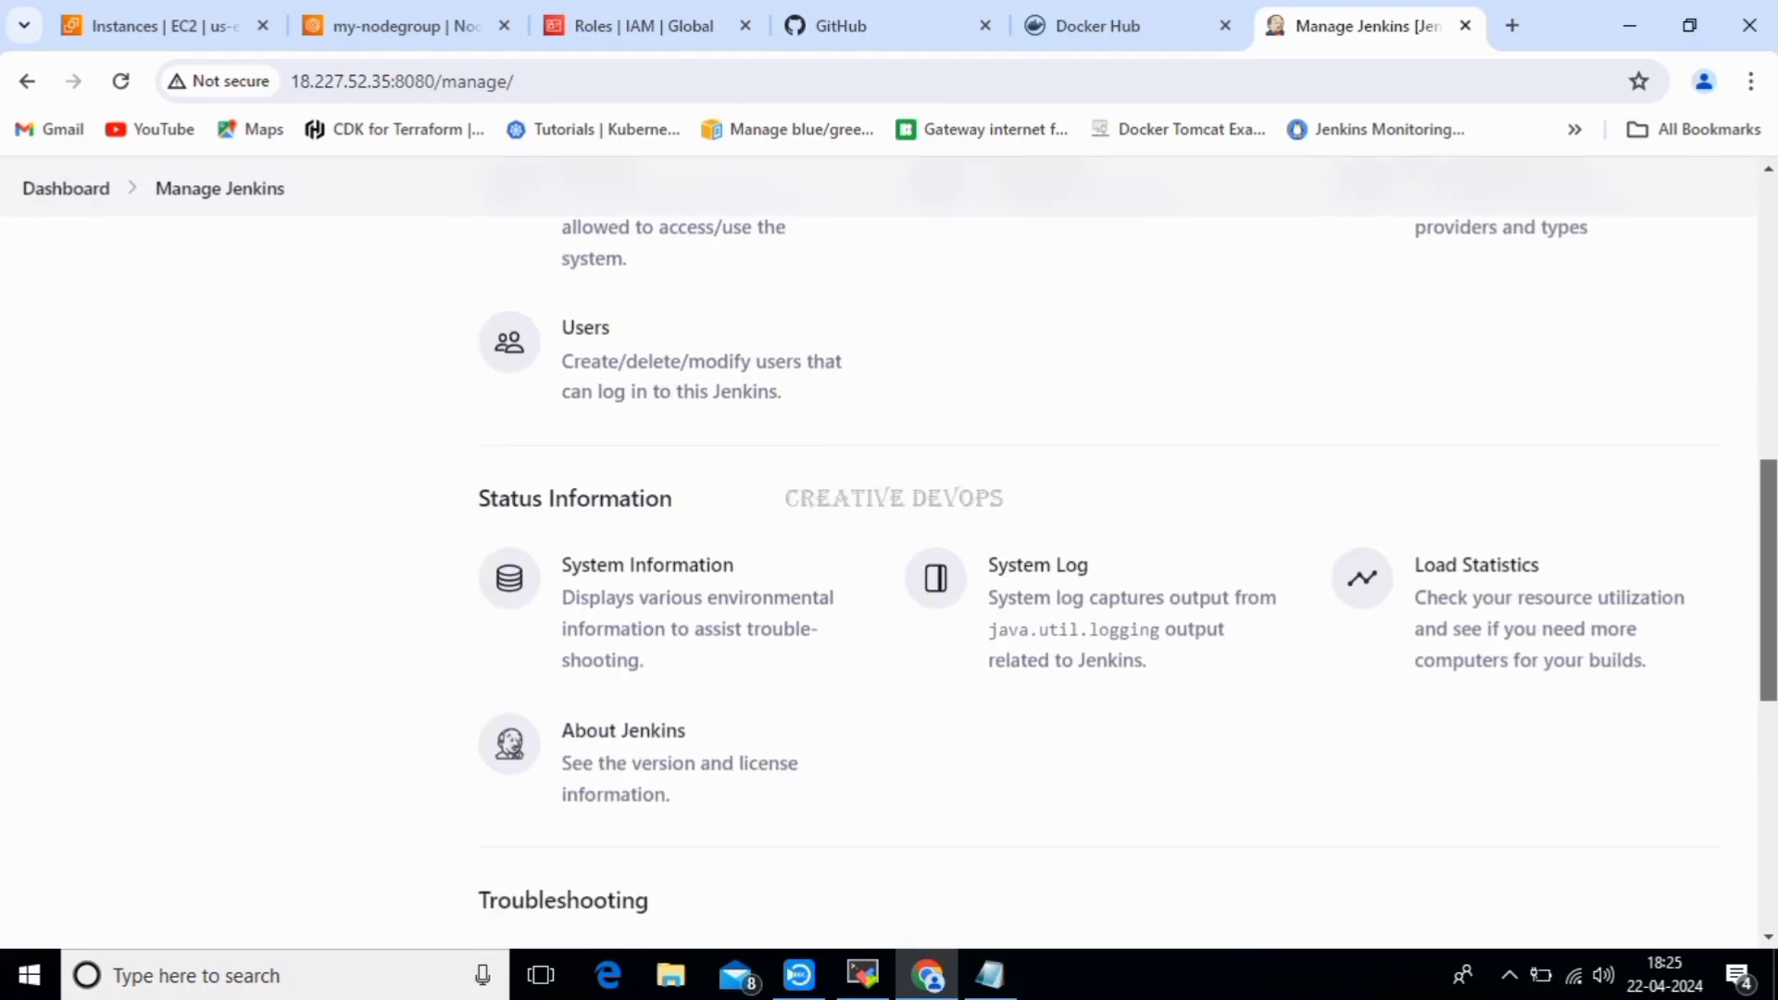
scroll(1100, 578, up, 4)
scroll(1100, 578, up, 1)
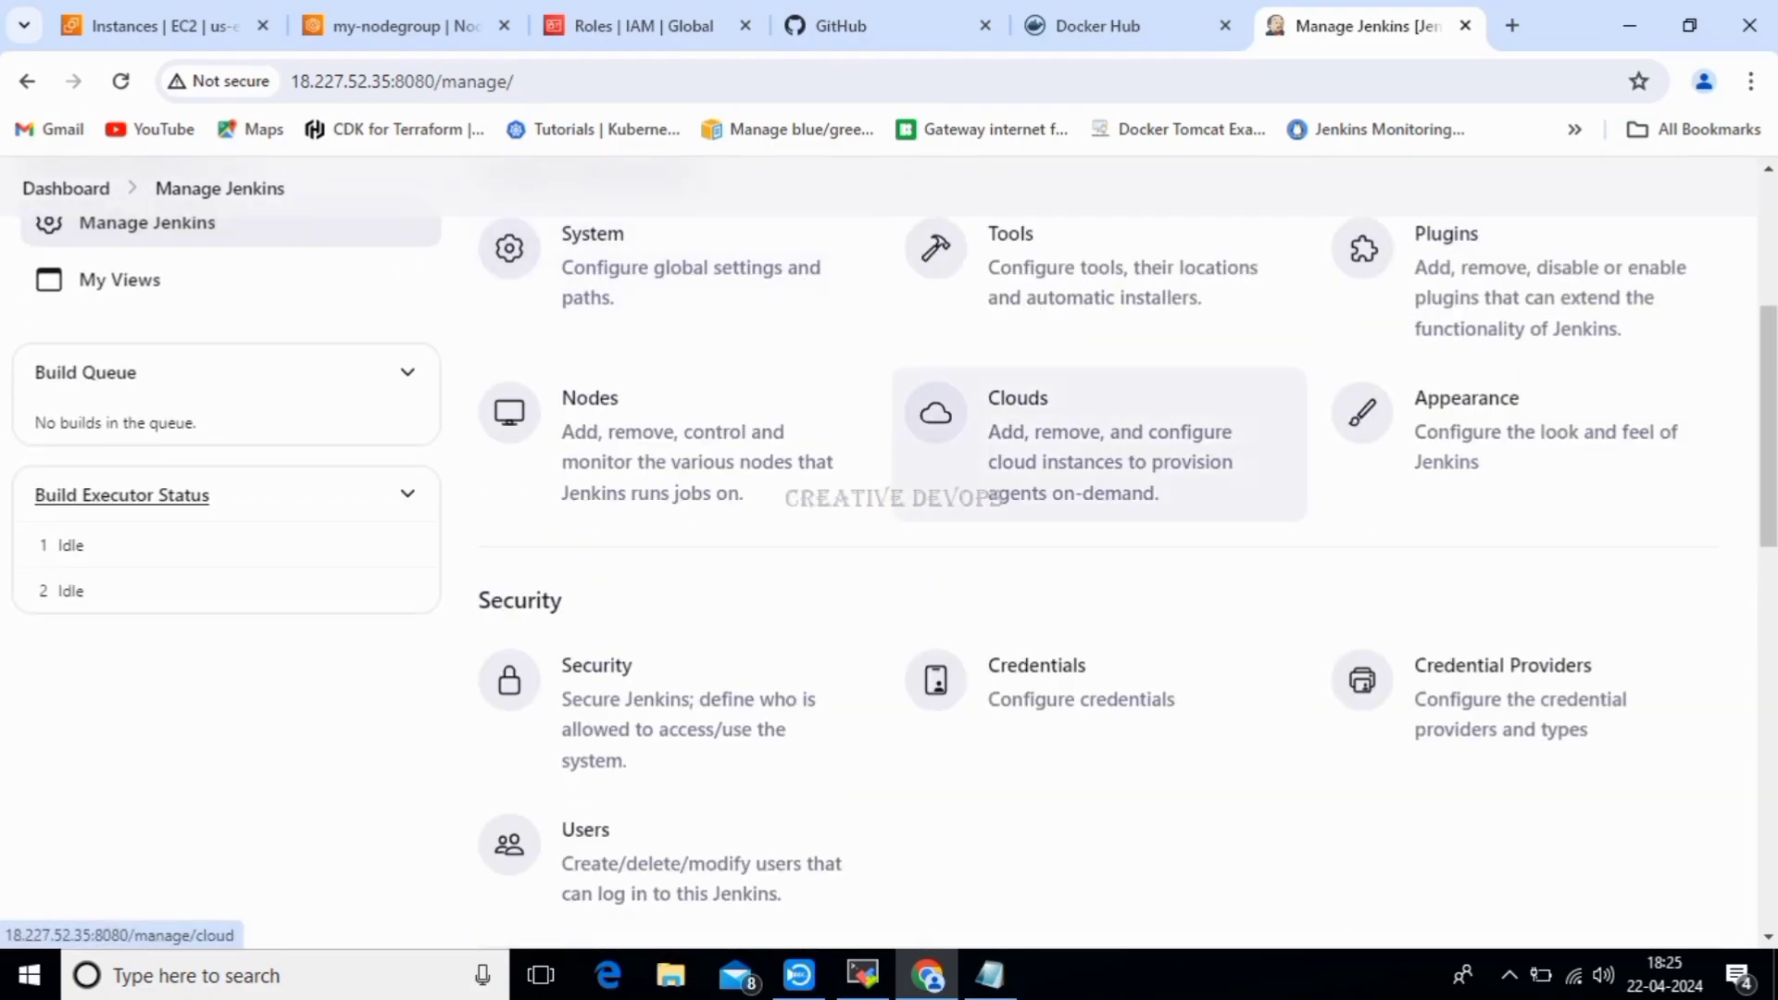
click(1100, 443)
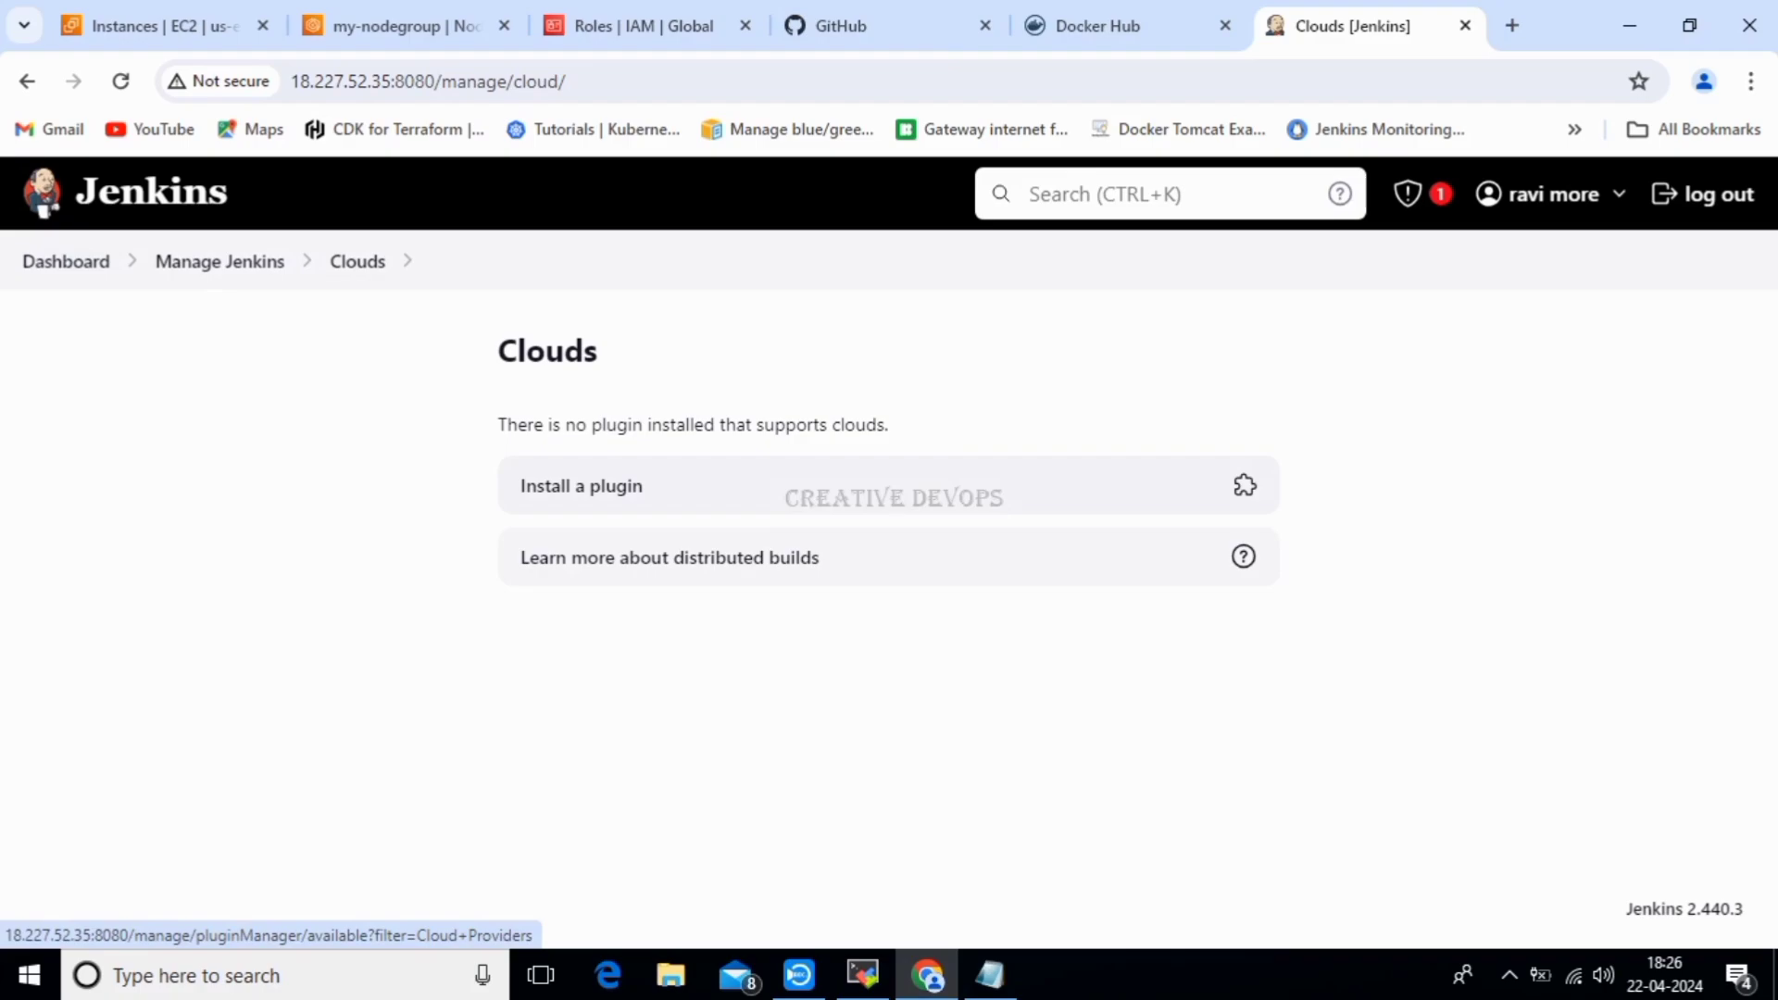
Open Available plugins and replace the Cloud Providers filter with the search 'kuber'.
click(582, 486)
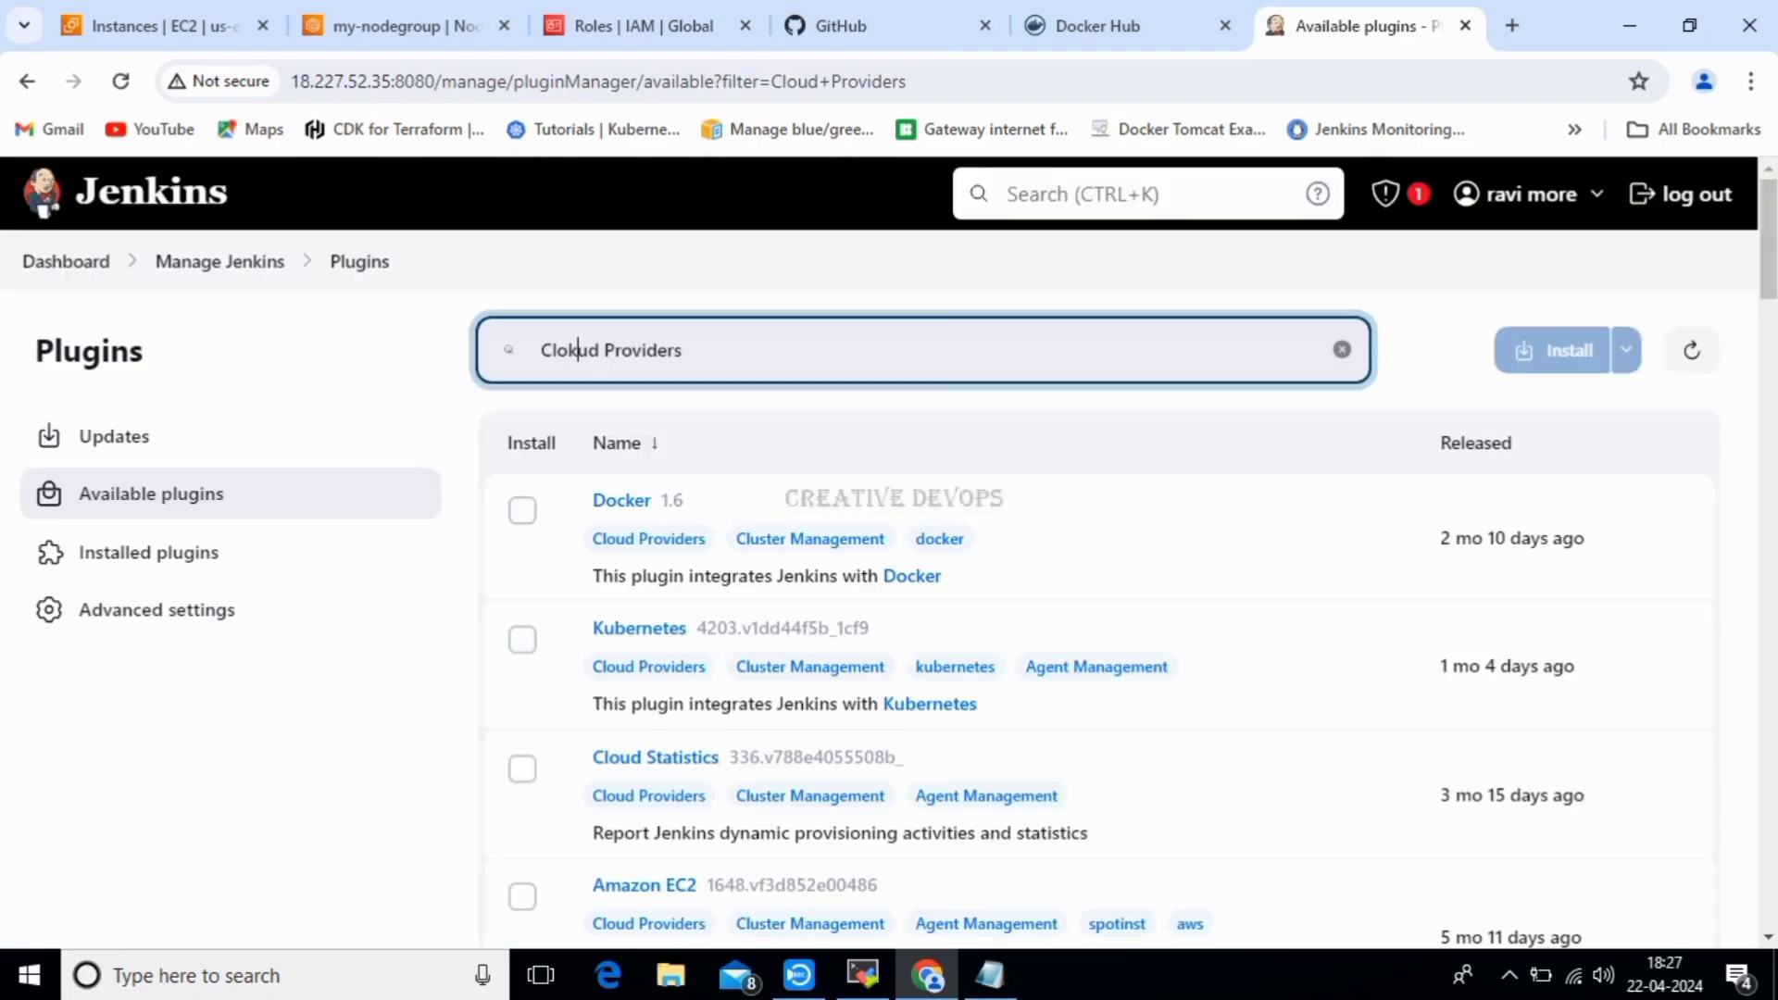
key(BackSpace)
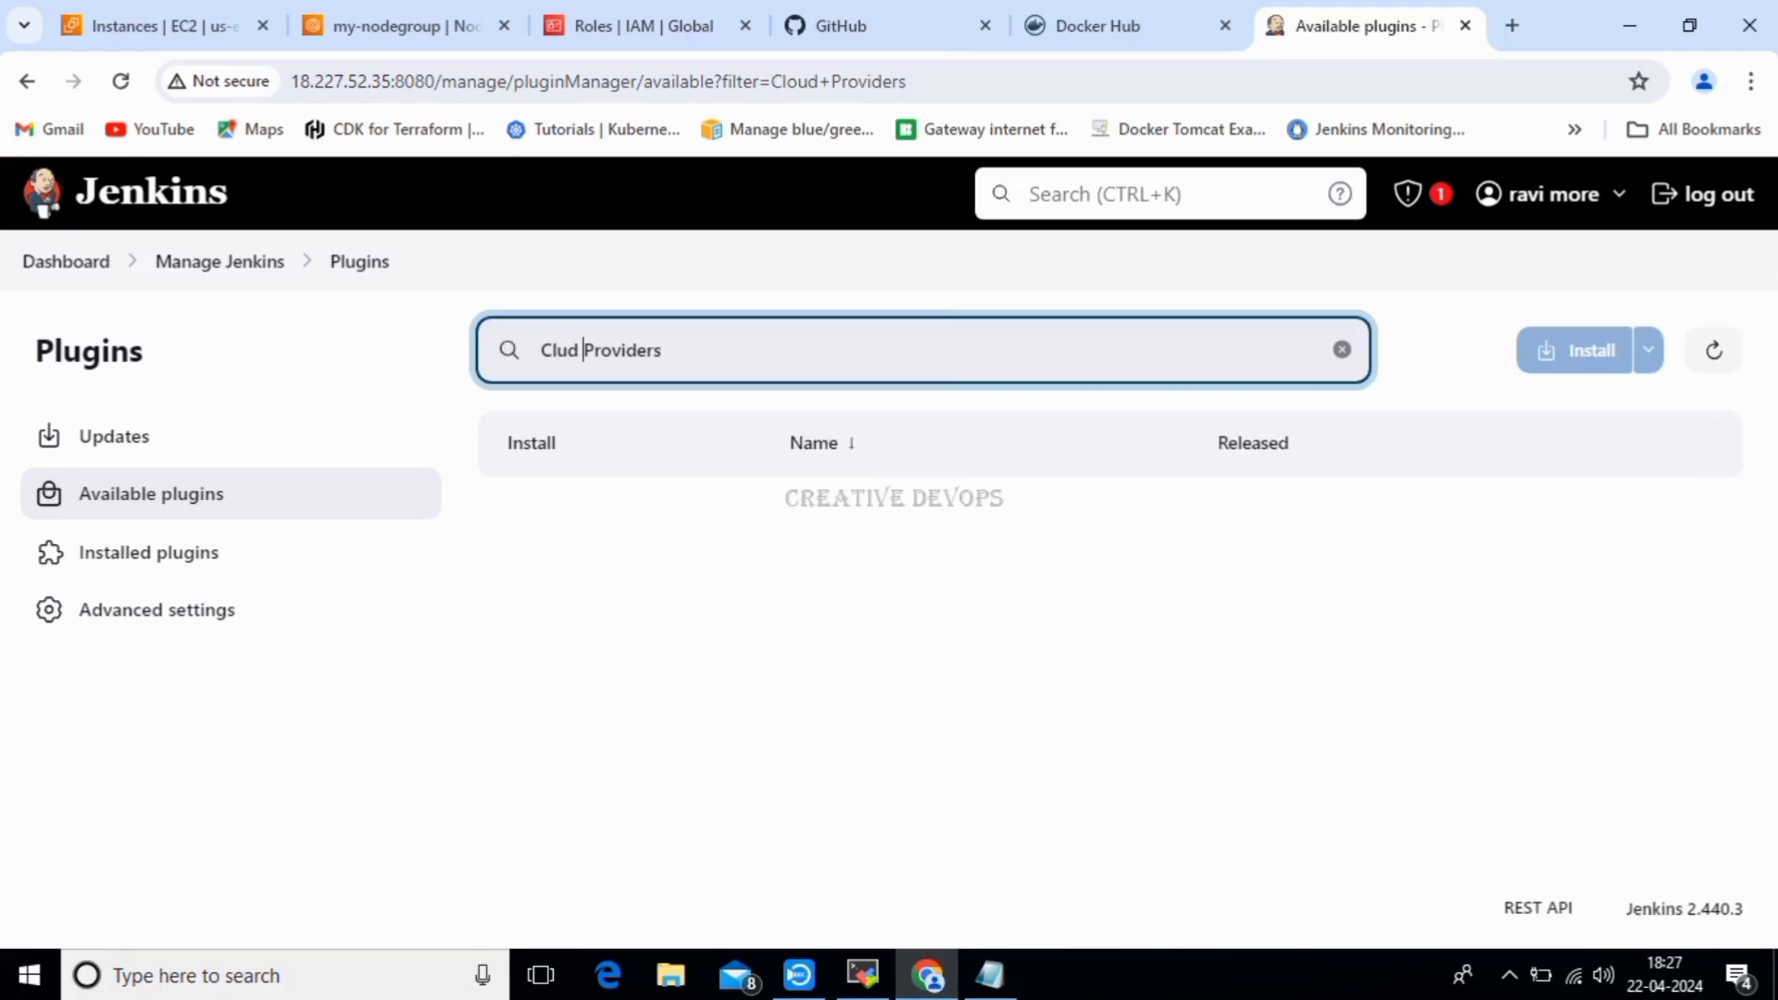
key(Right)
key(Right)
key(Right)
key(Right)
key(Right)
key(Right)
key(Right)
key(Right)
key(Right)
key(BackSpace)
key(BackSpace)
key(BackSpace)
key(BackSpace)
key(BackSpace)
key(BackSpace)
key(BackSpace)
key(BackSpace)
key(BackSpace)
key(BackSpace)
key(BackSpace)
key(BackSpace)
key(BackSpace)
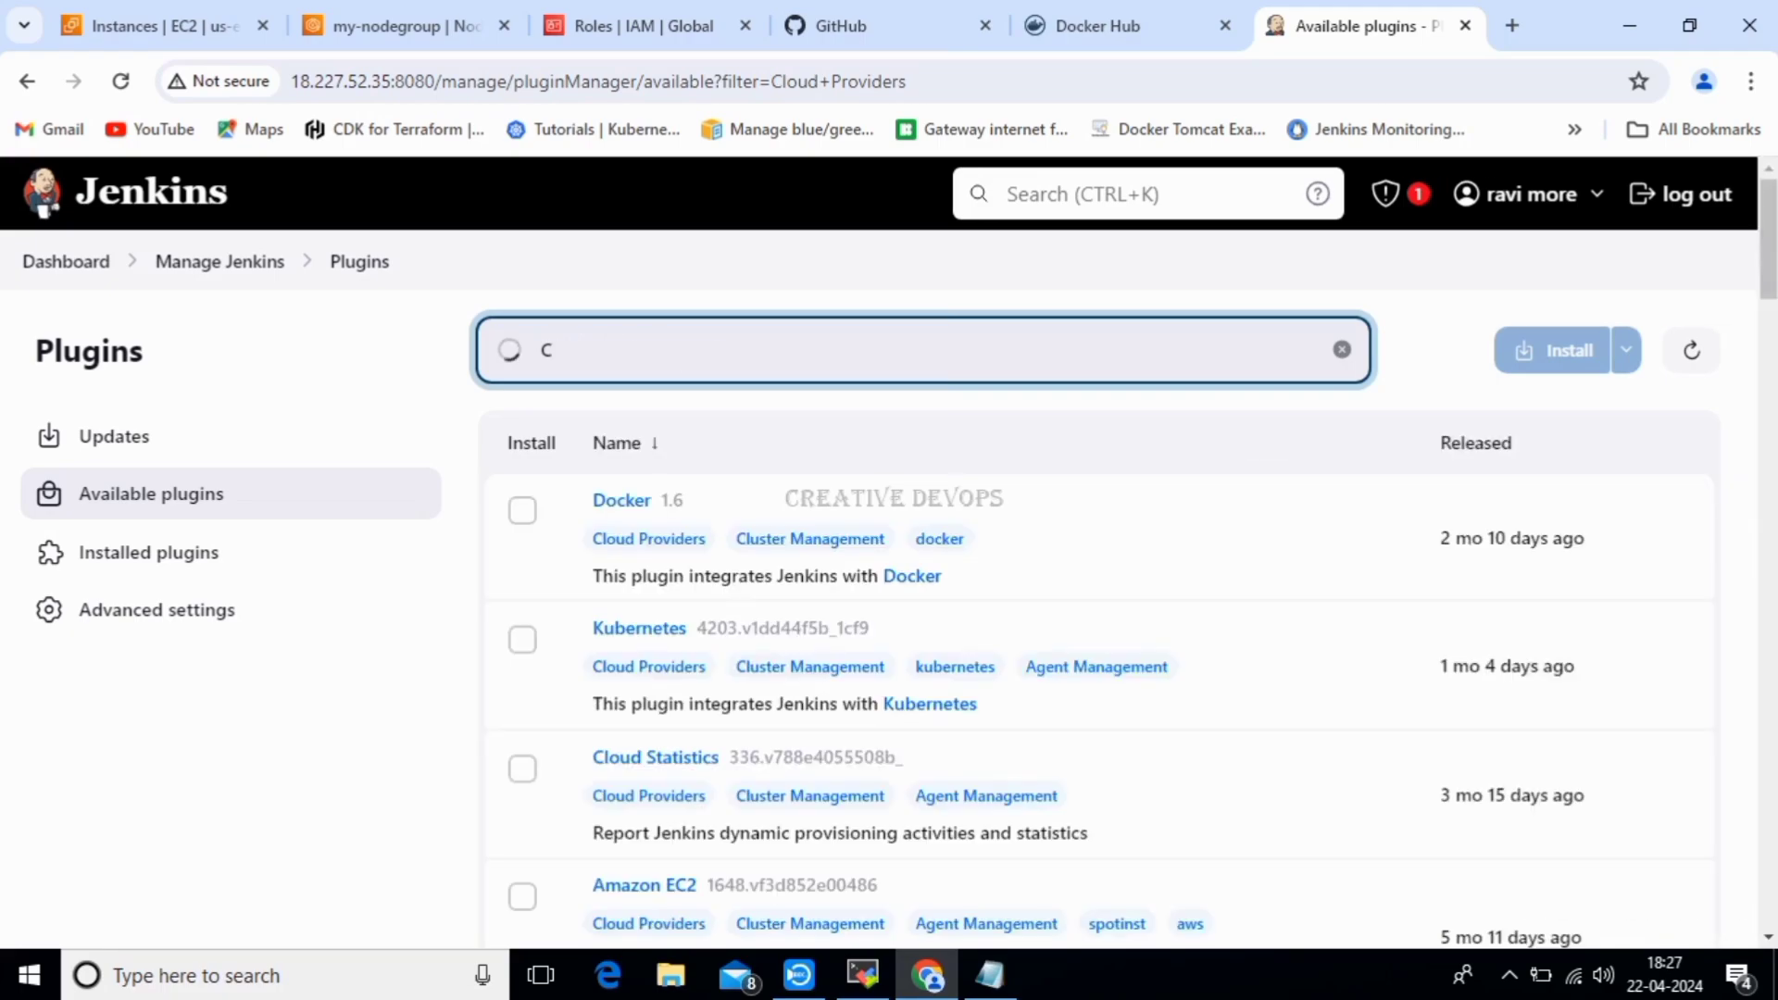
key(BackSpace)
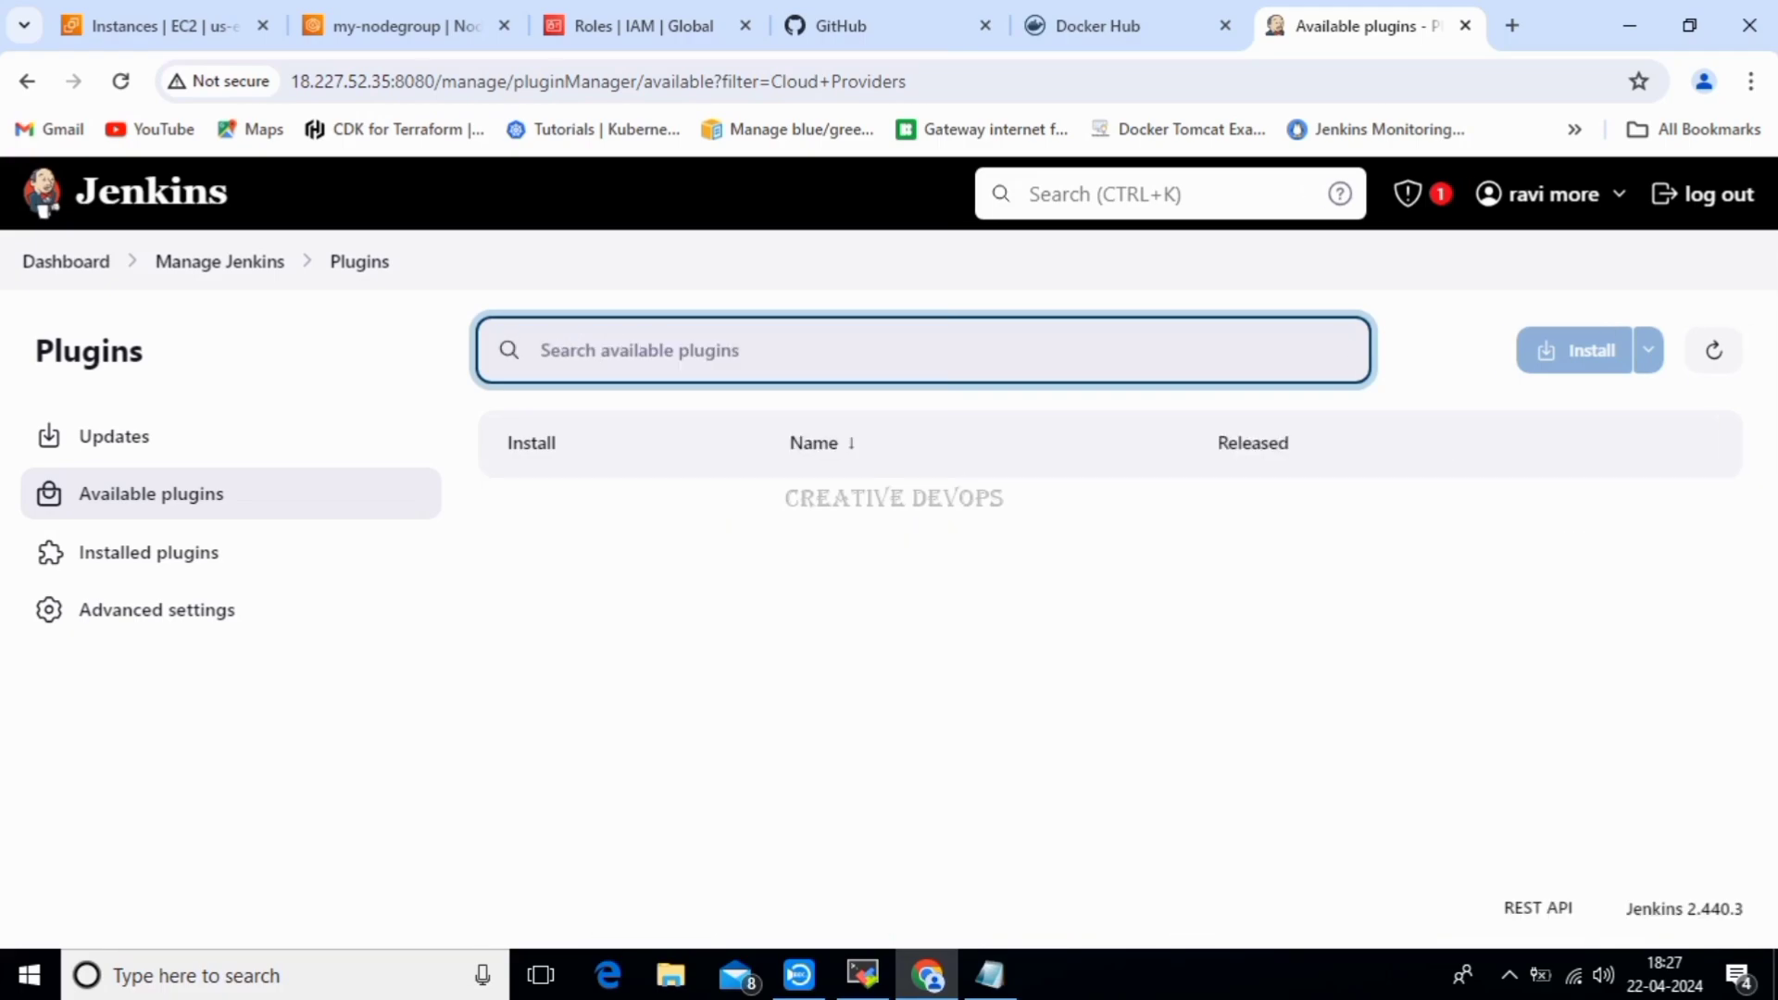
text(kuber)
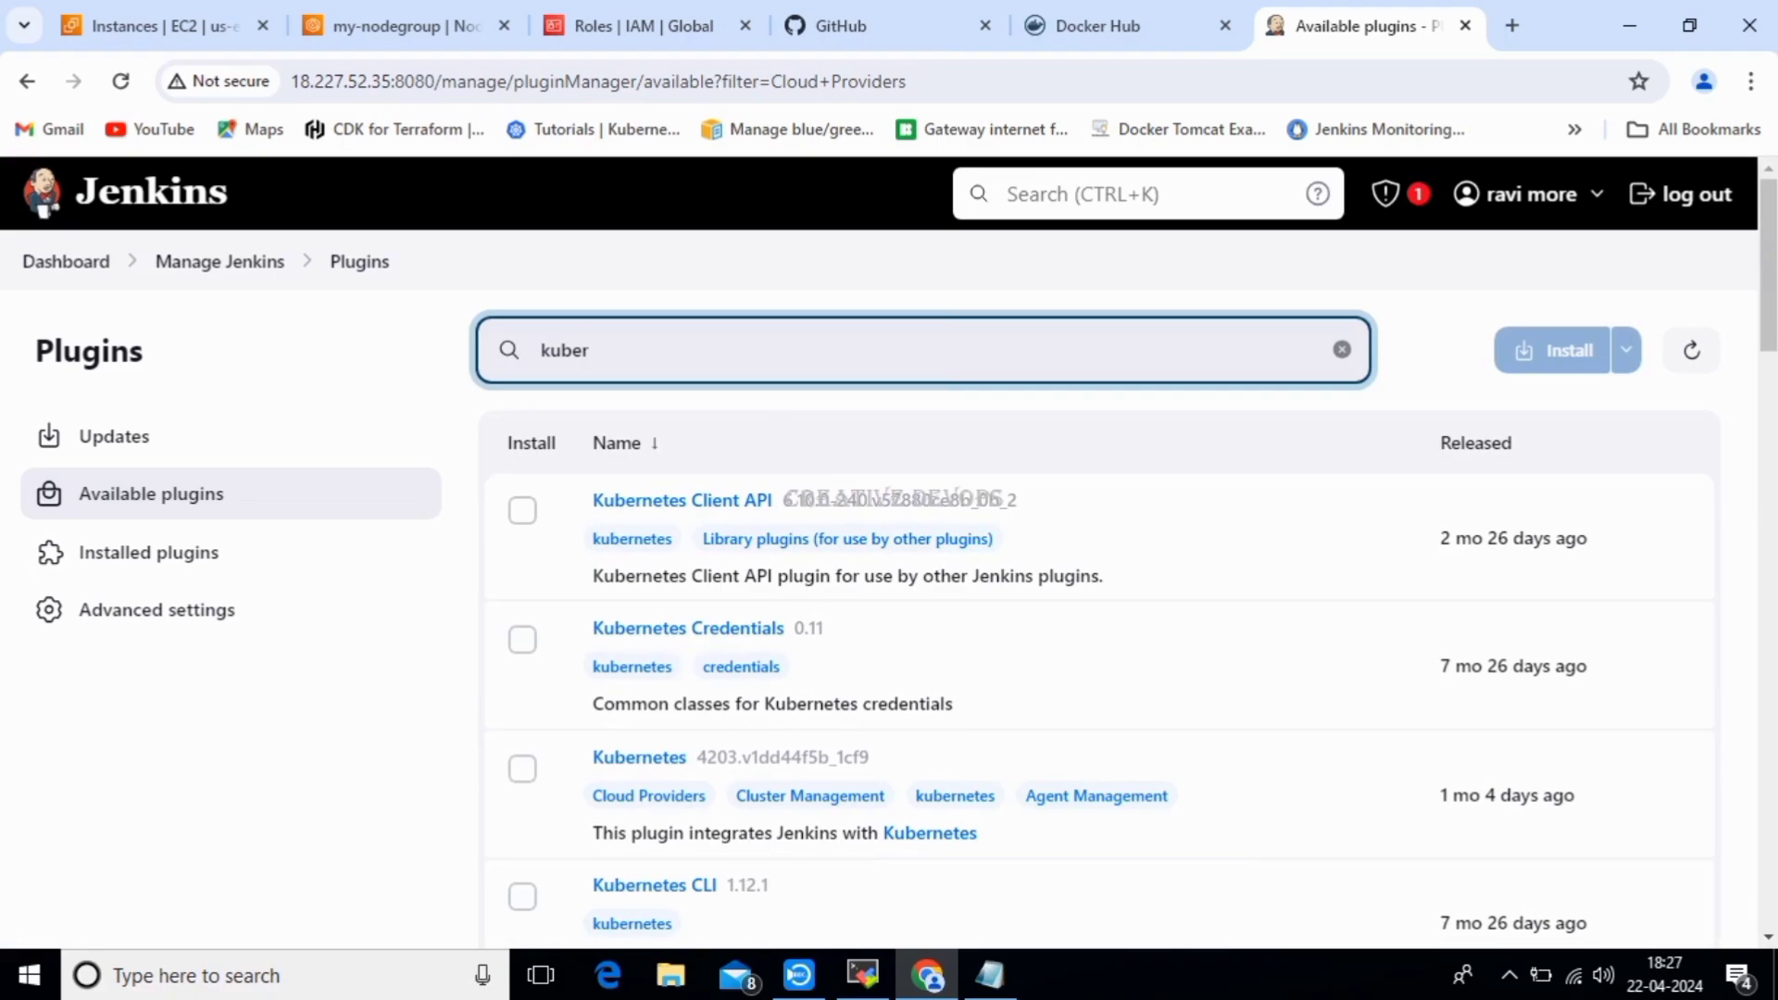
Install the Kubernetes Client API, Credentials, Kubernetes, Kubernetes CLI and Credentials Provider plugins.
click(522, 510)
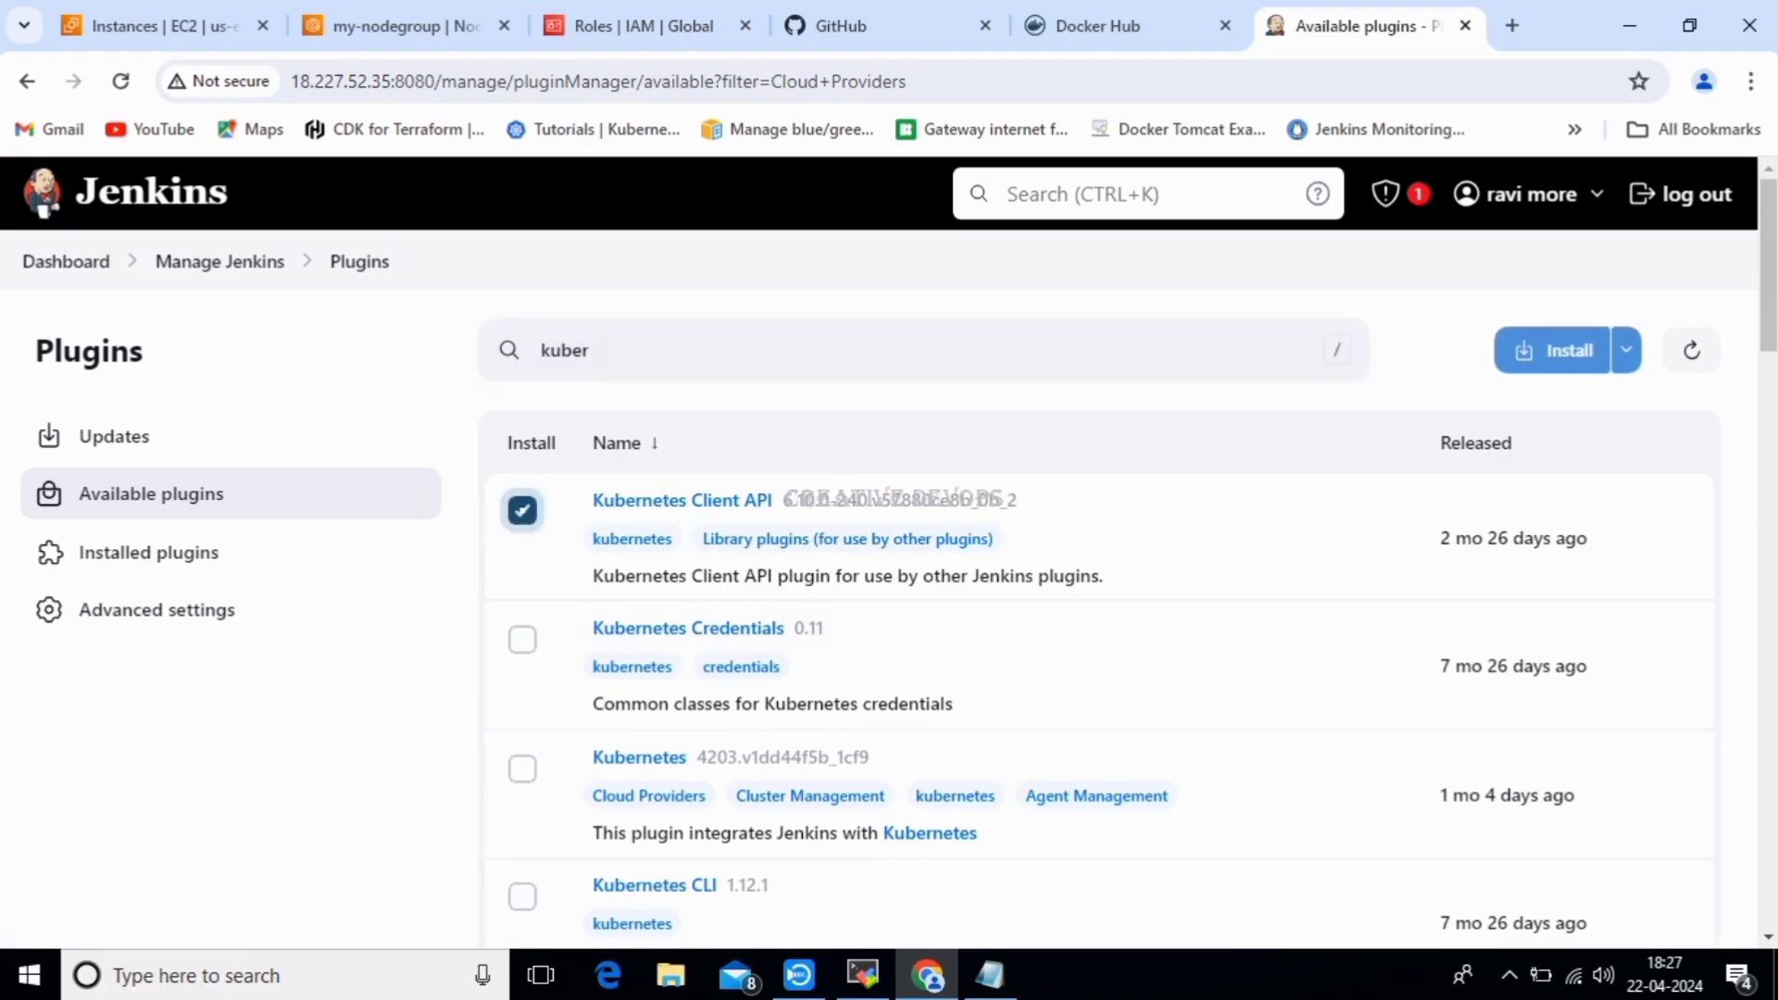
click(523, 639)
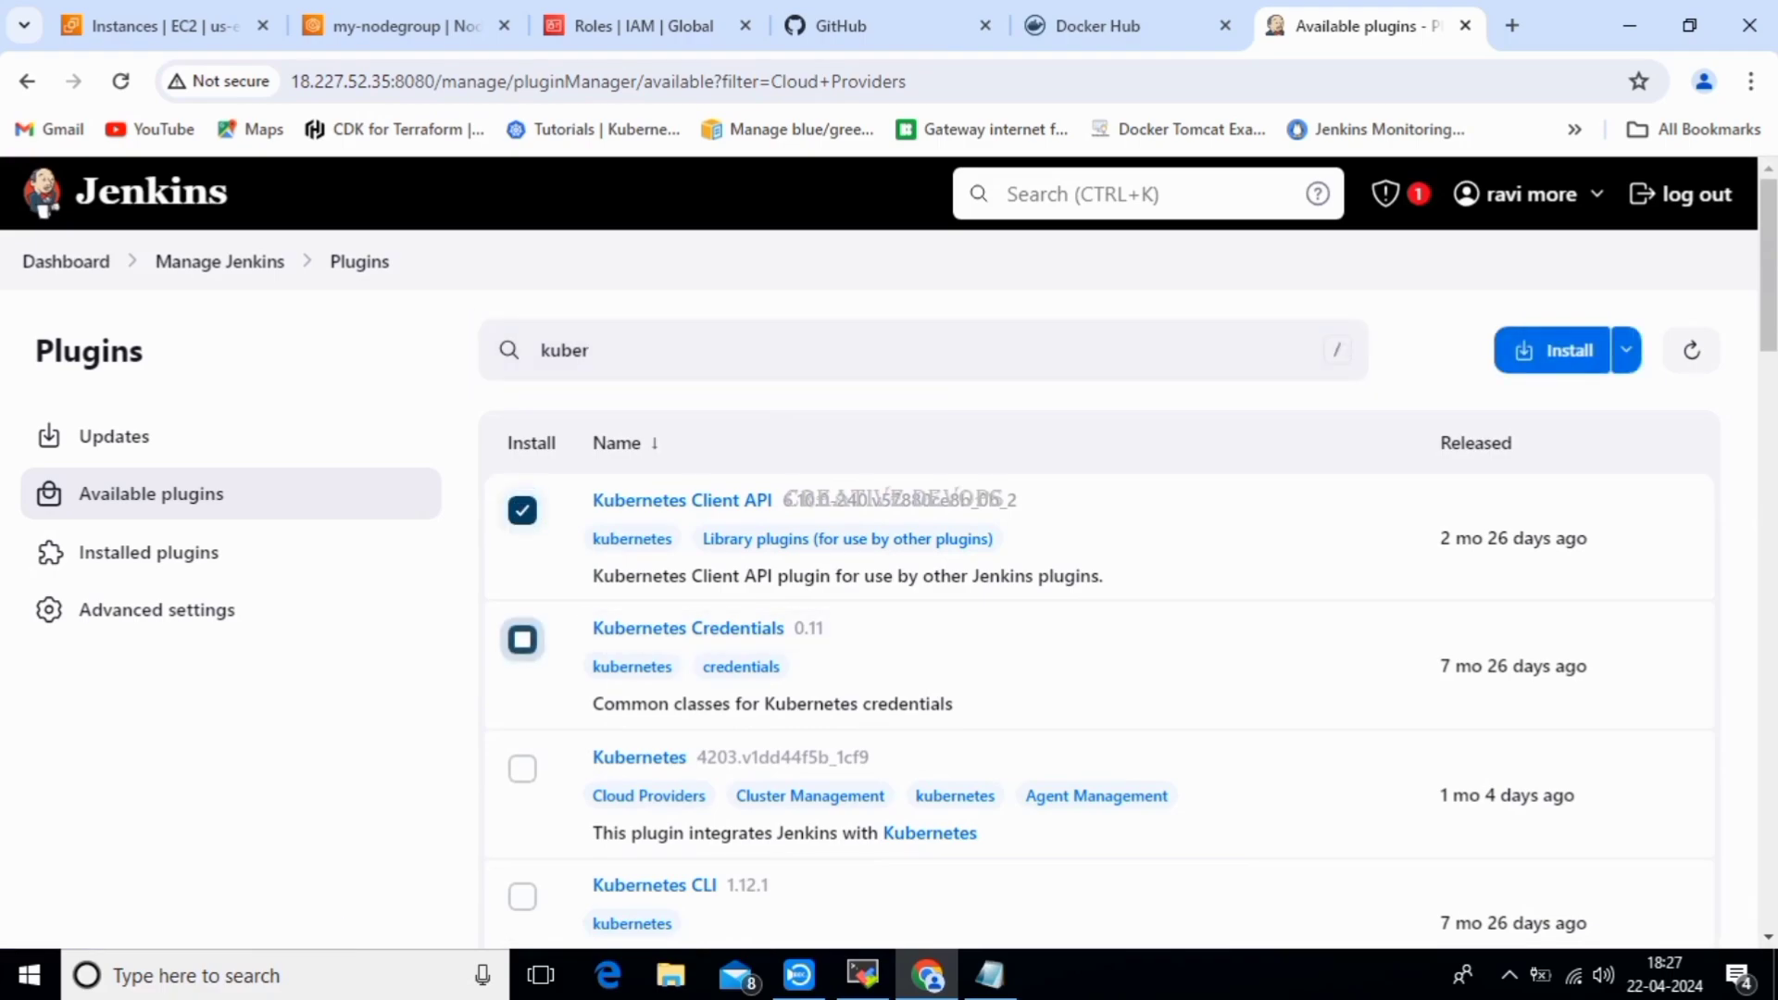
click(522, 768)
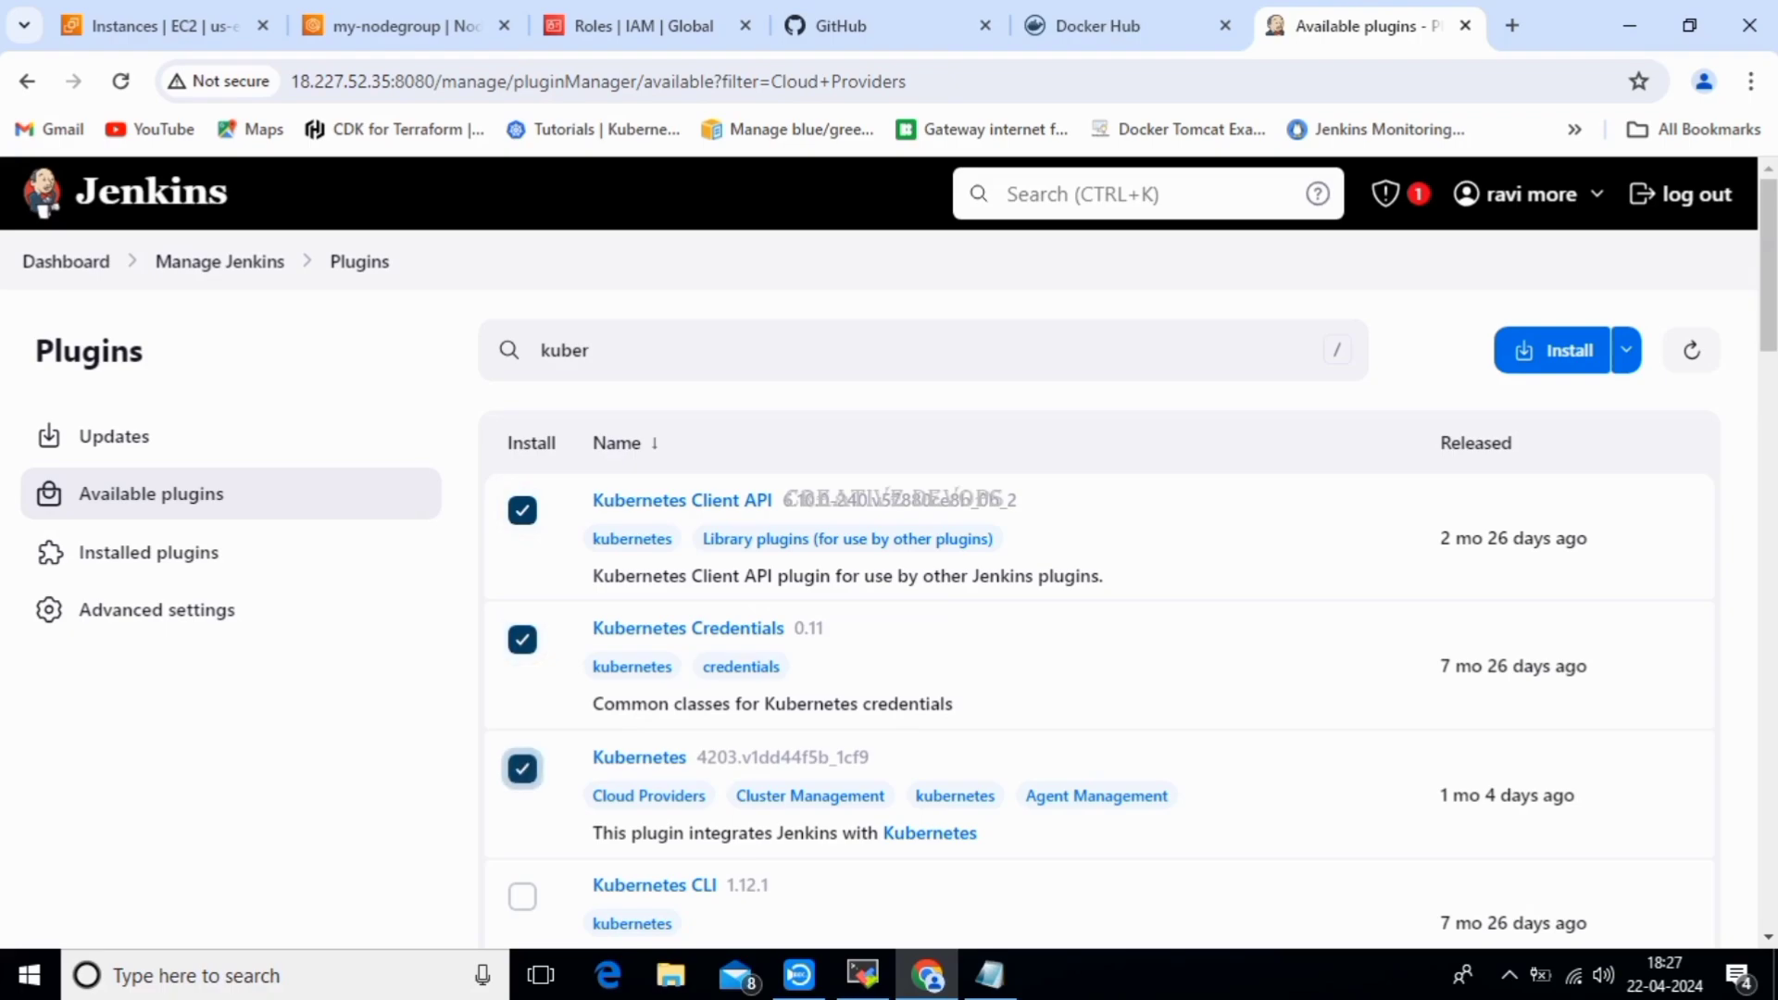
click(522, 897)
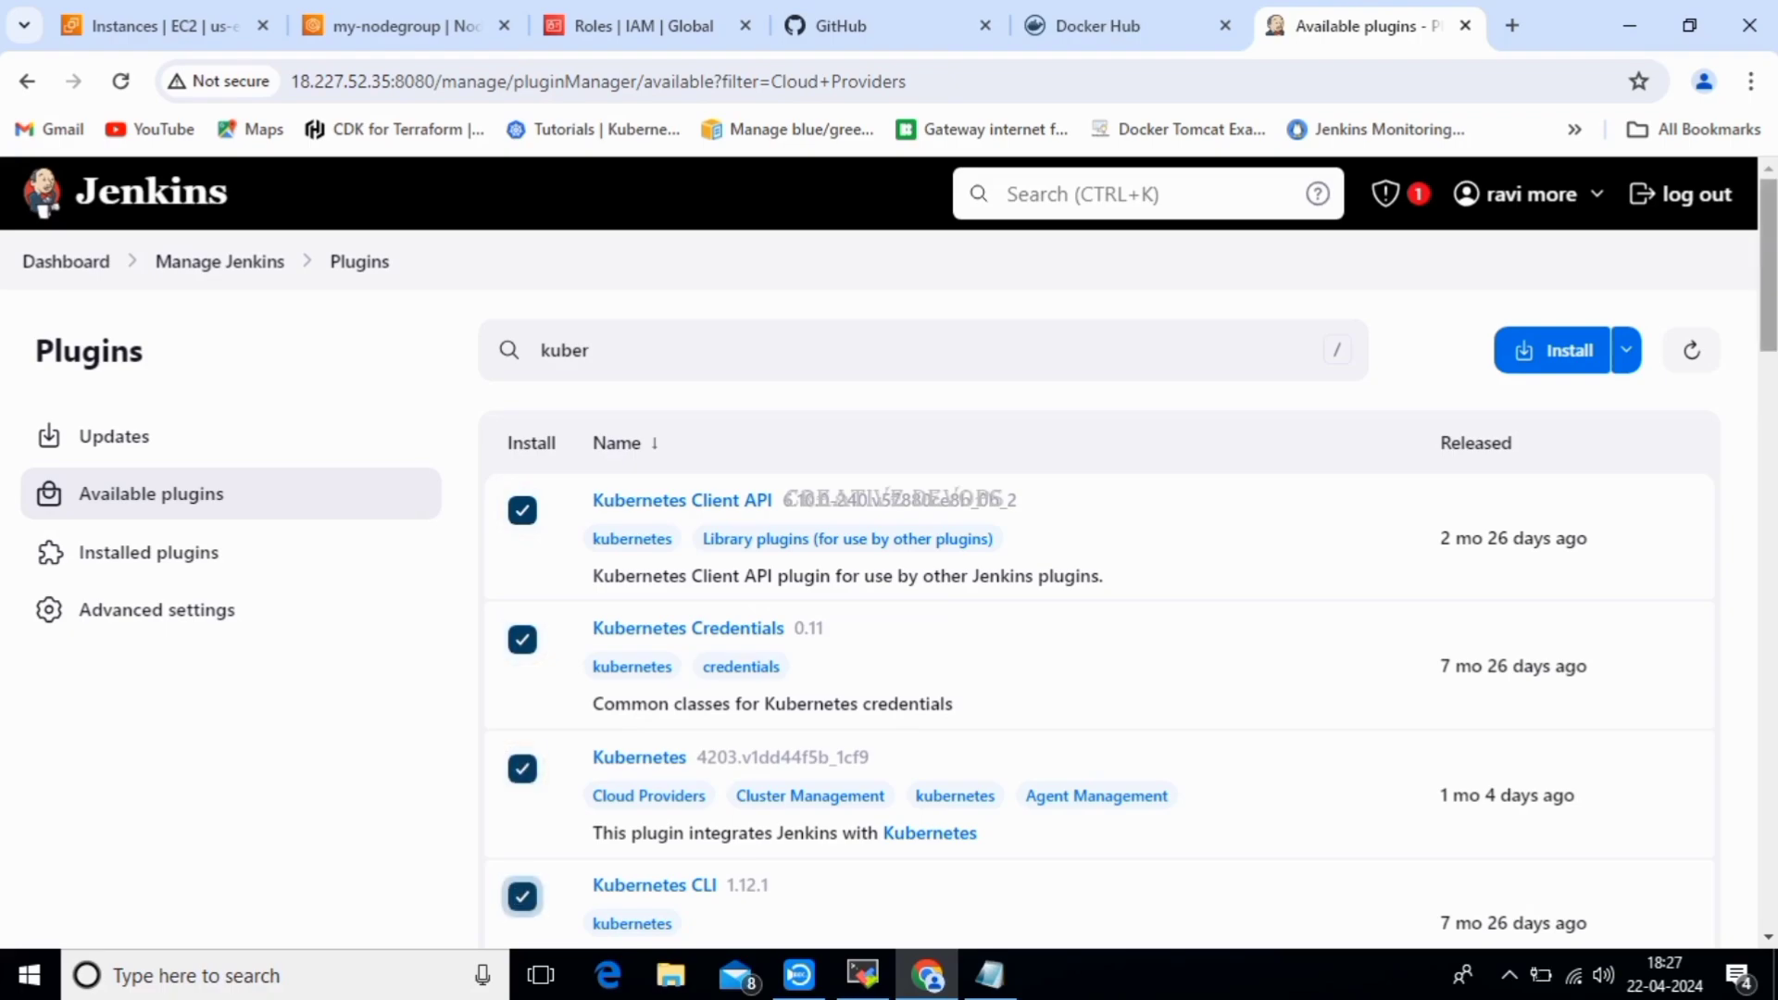
scroll(1099, 556, down, 5)
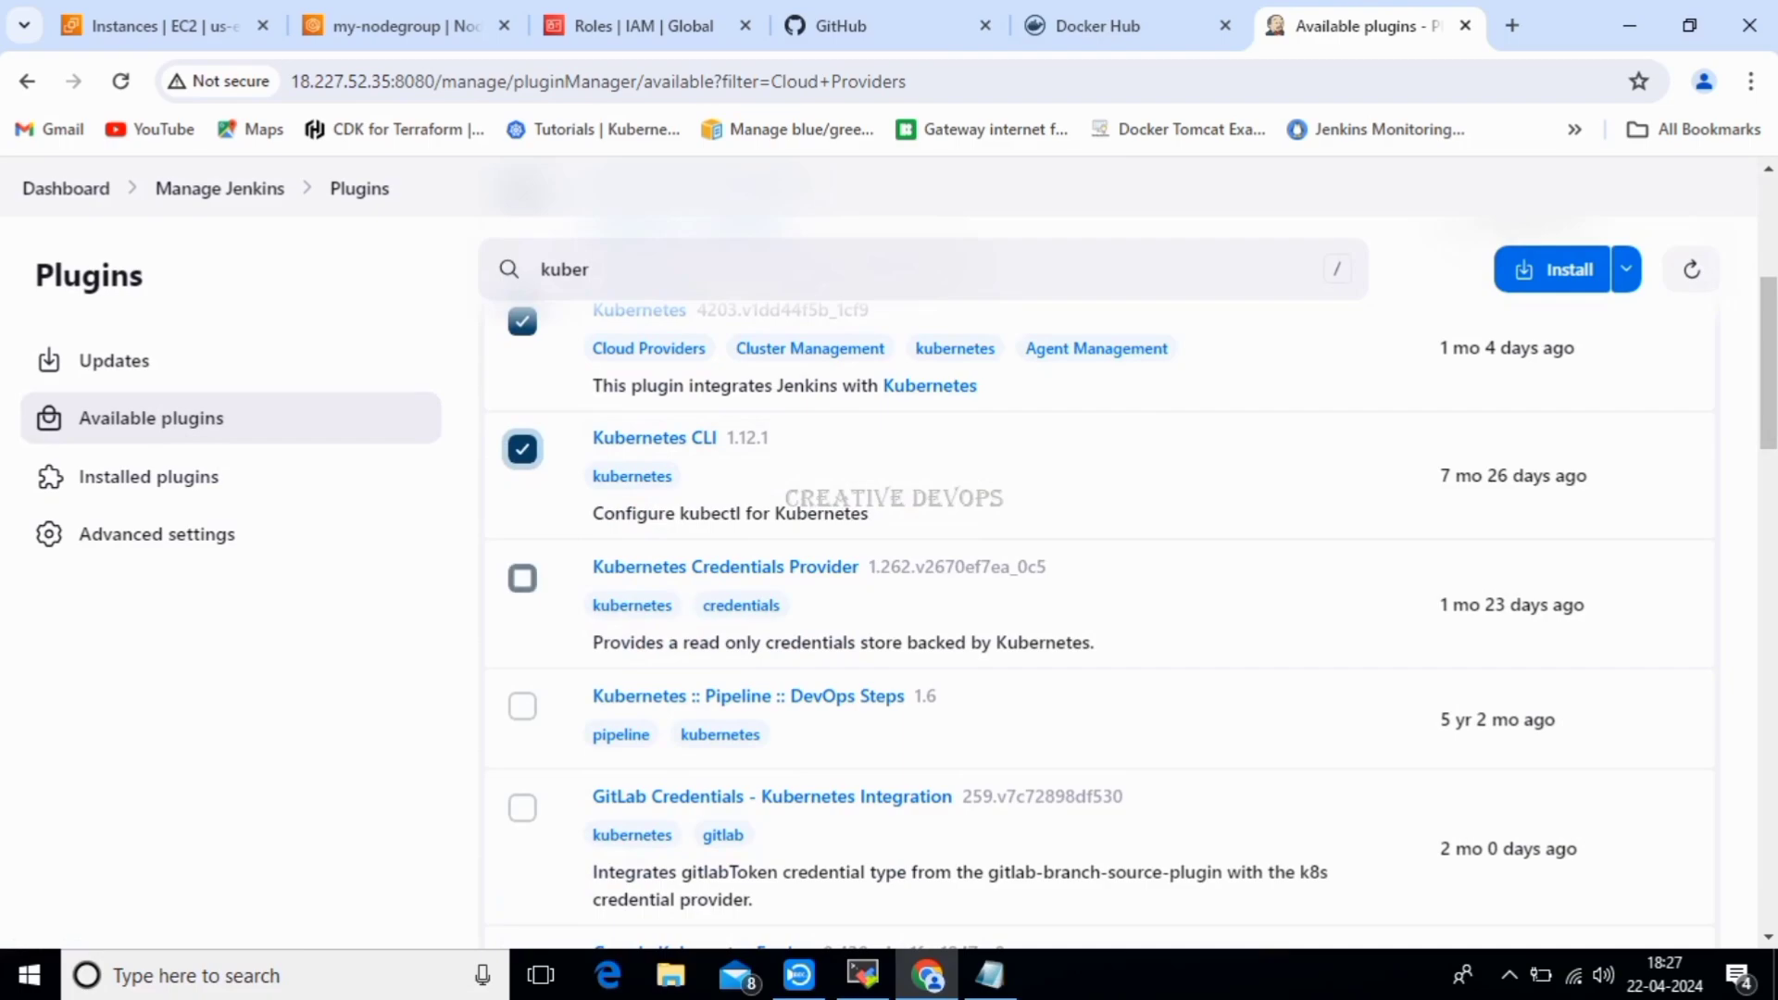
click(522, 578)
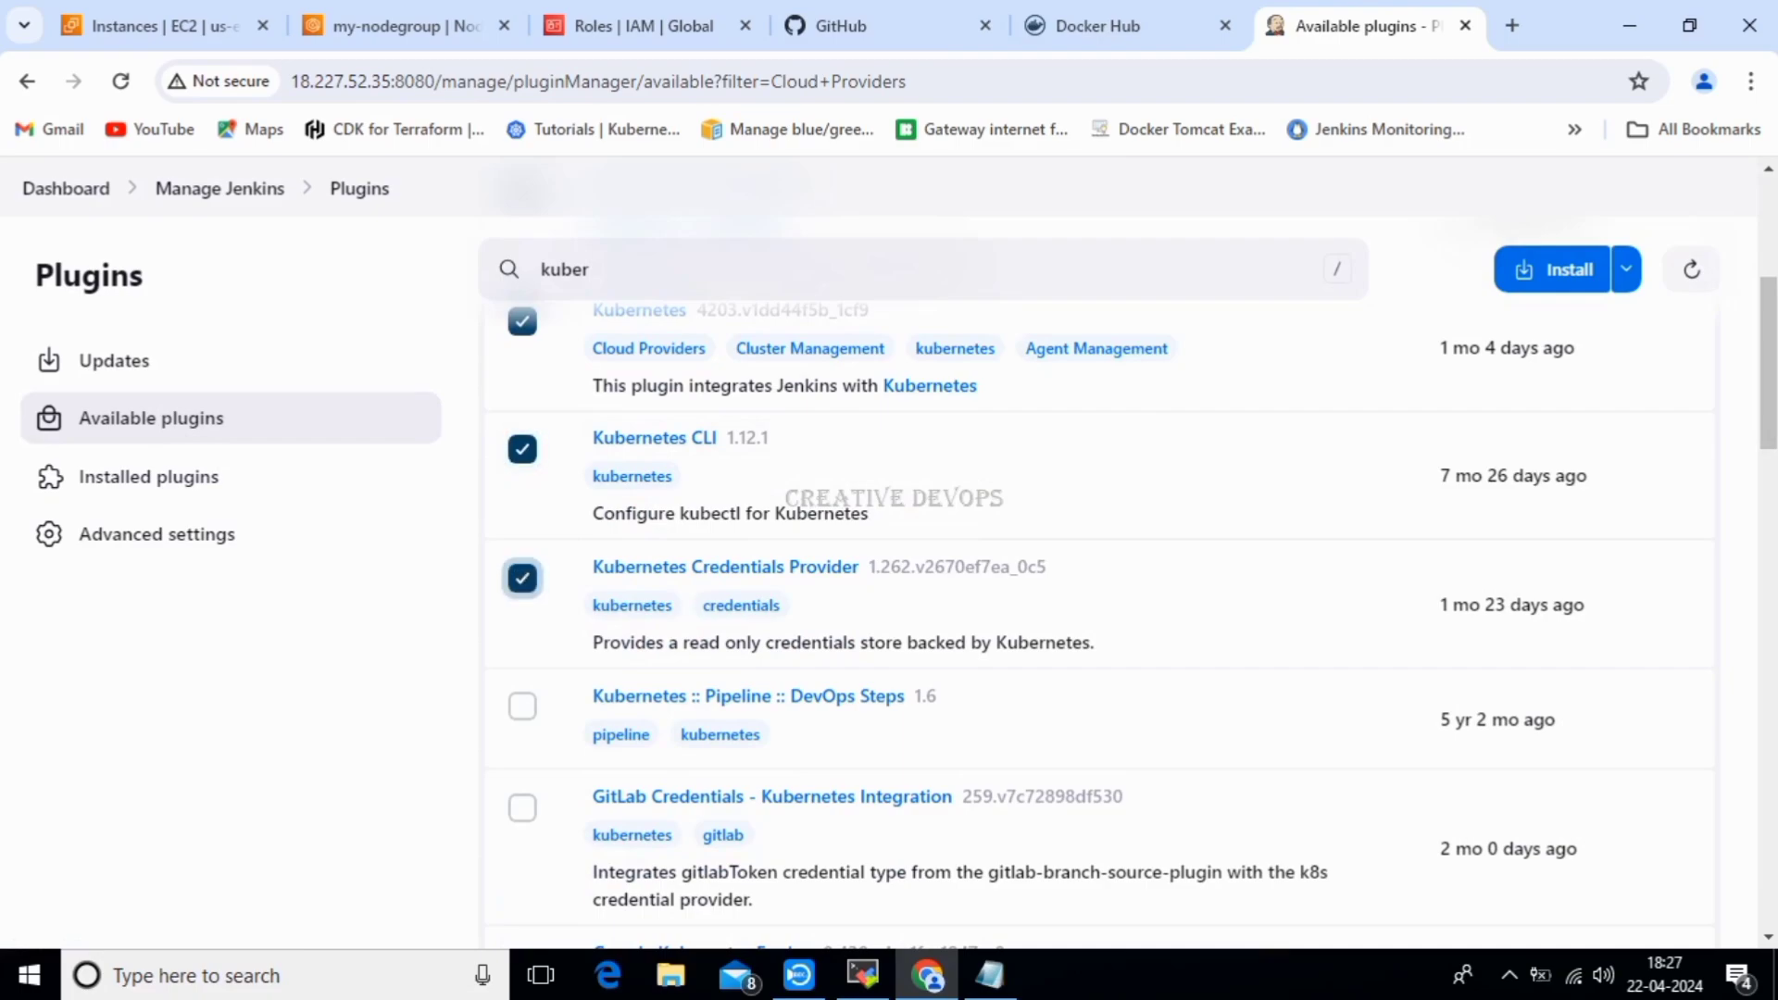
scroll(1099, 556, up, 5)
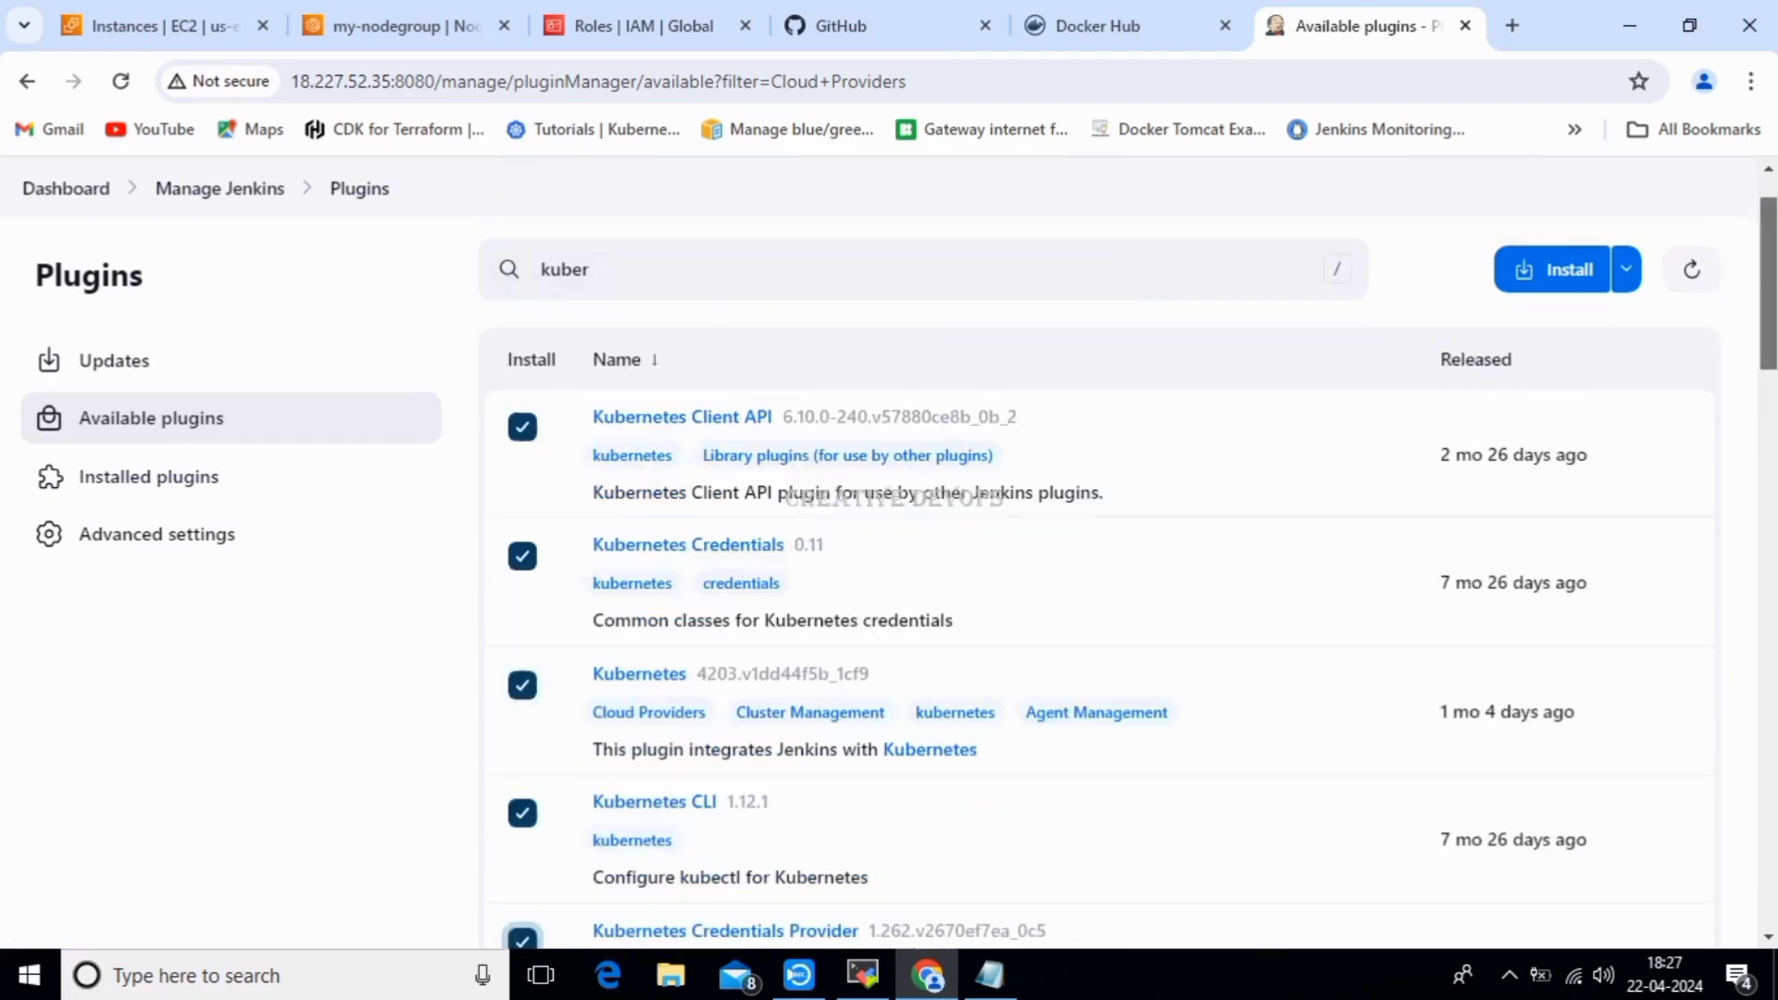
scroll(1100, 556, down, 5)
scroll(1099, 556, up, 4)
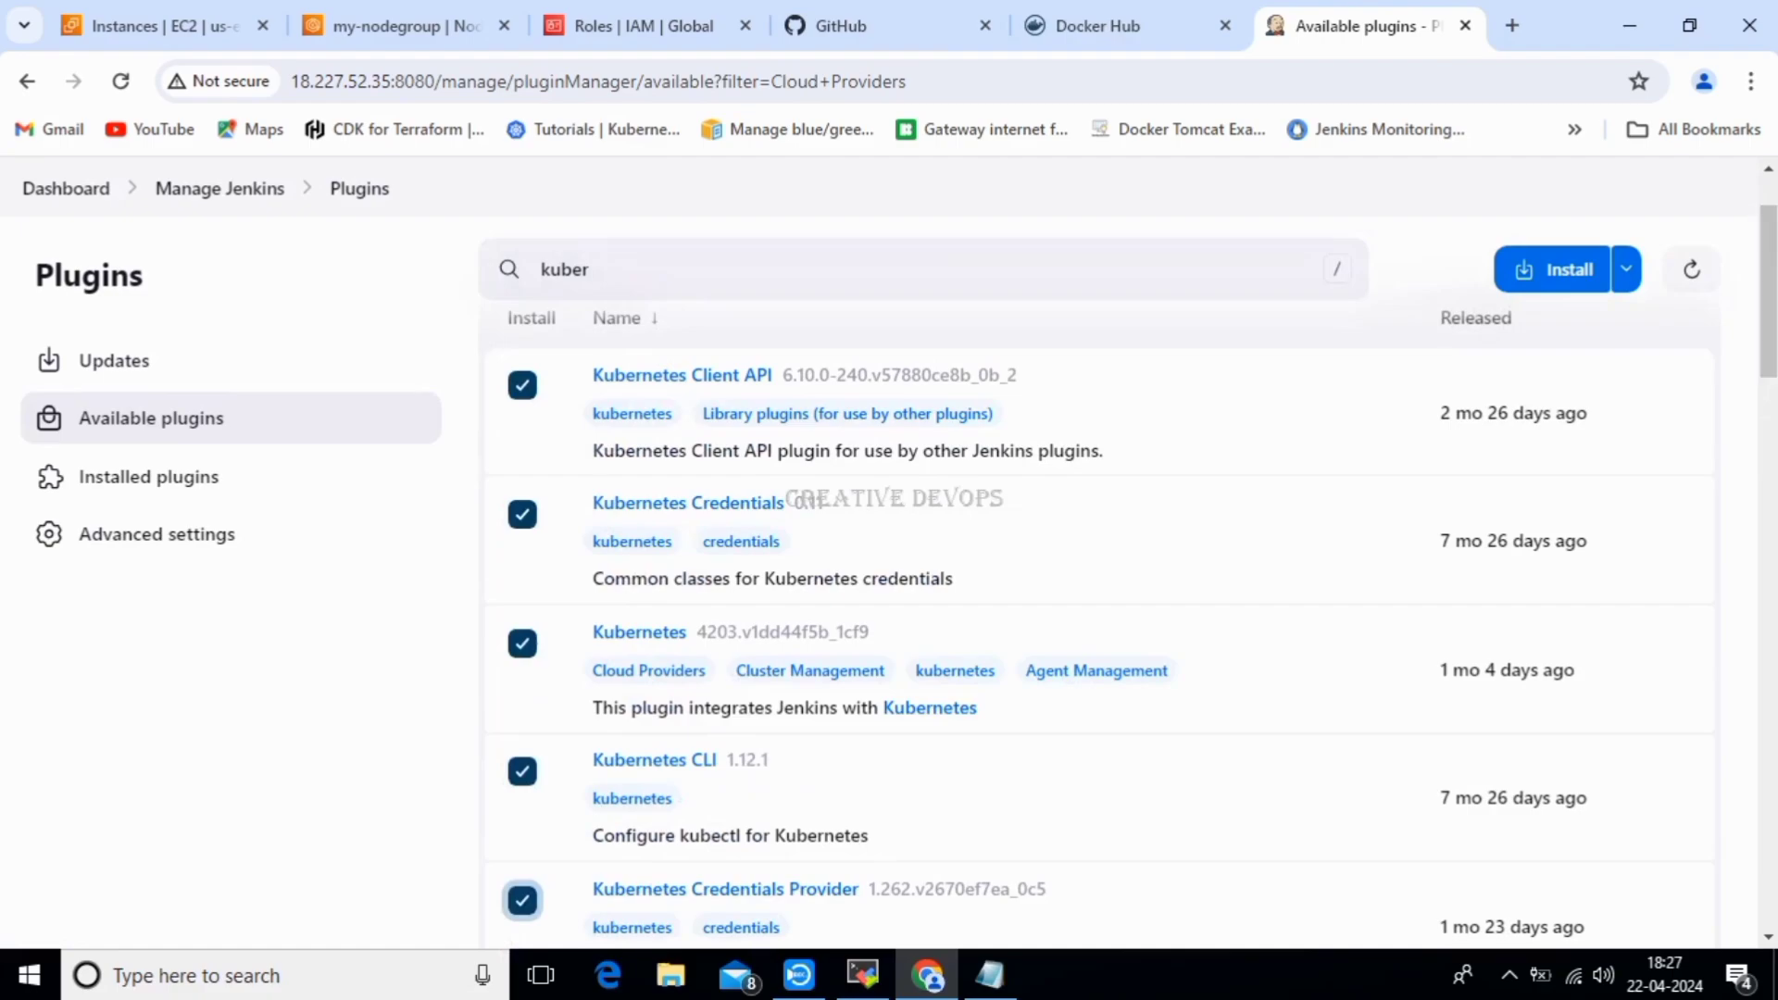
click(1553, 269)
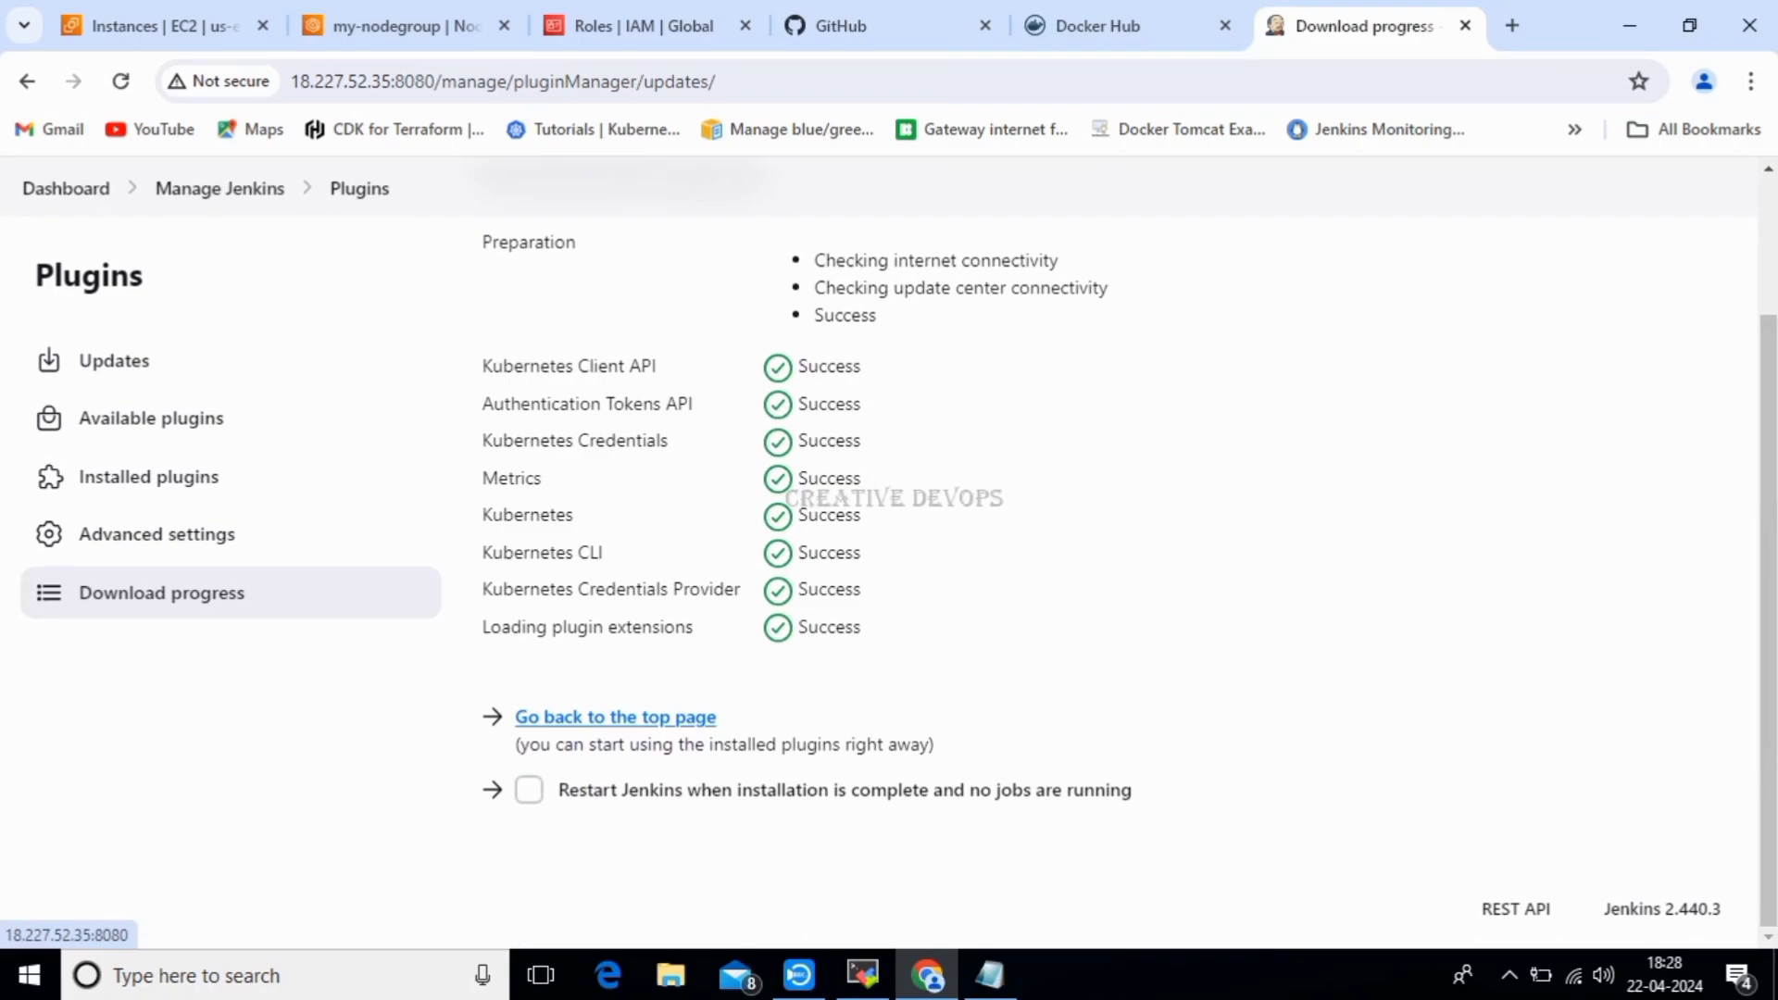
Return to the Jenkins top page and reopen Manage Jenkins > Clouds.
click(614, 718)
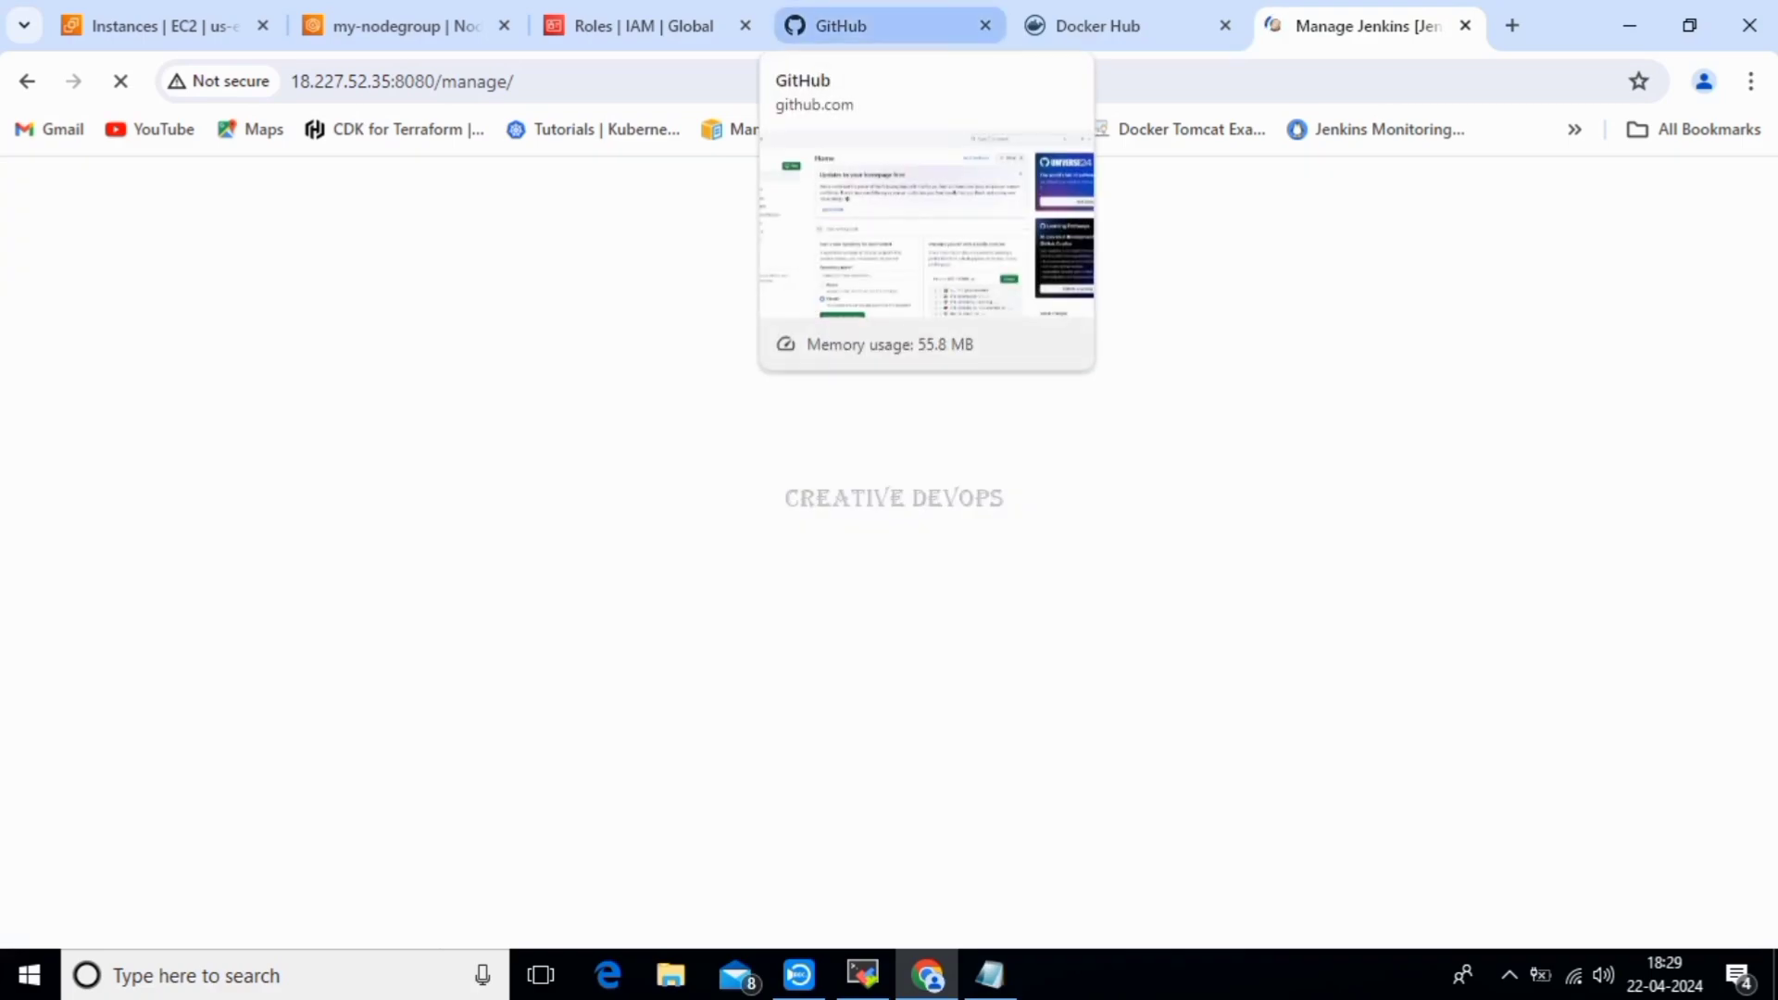
click(1099, 514)
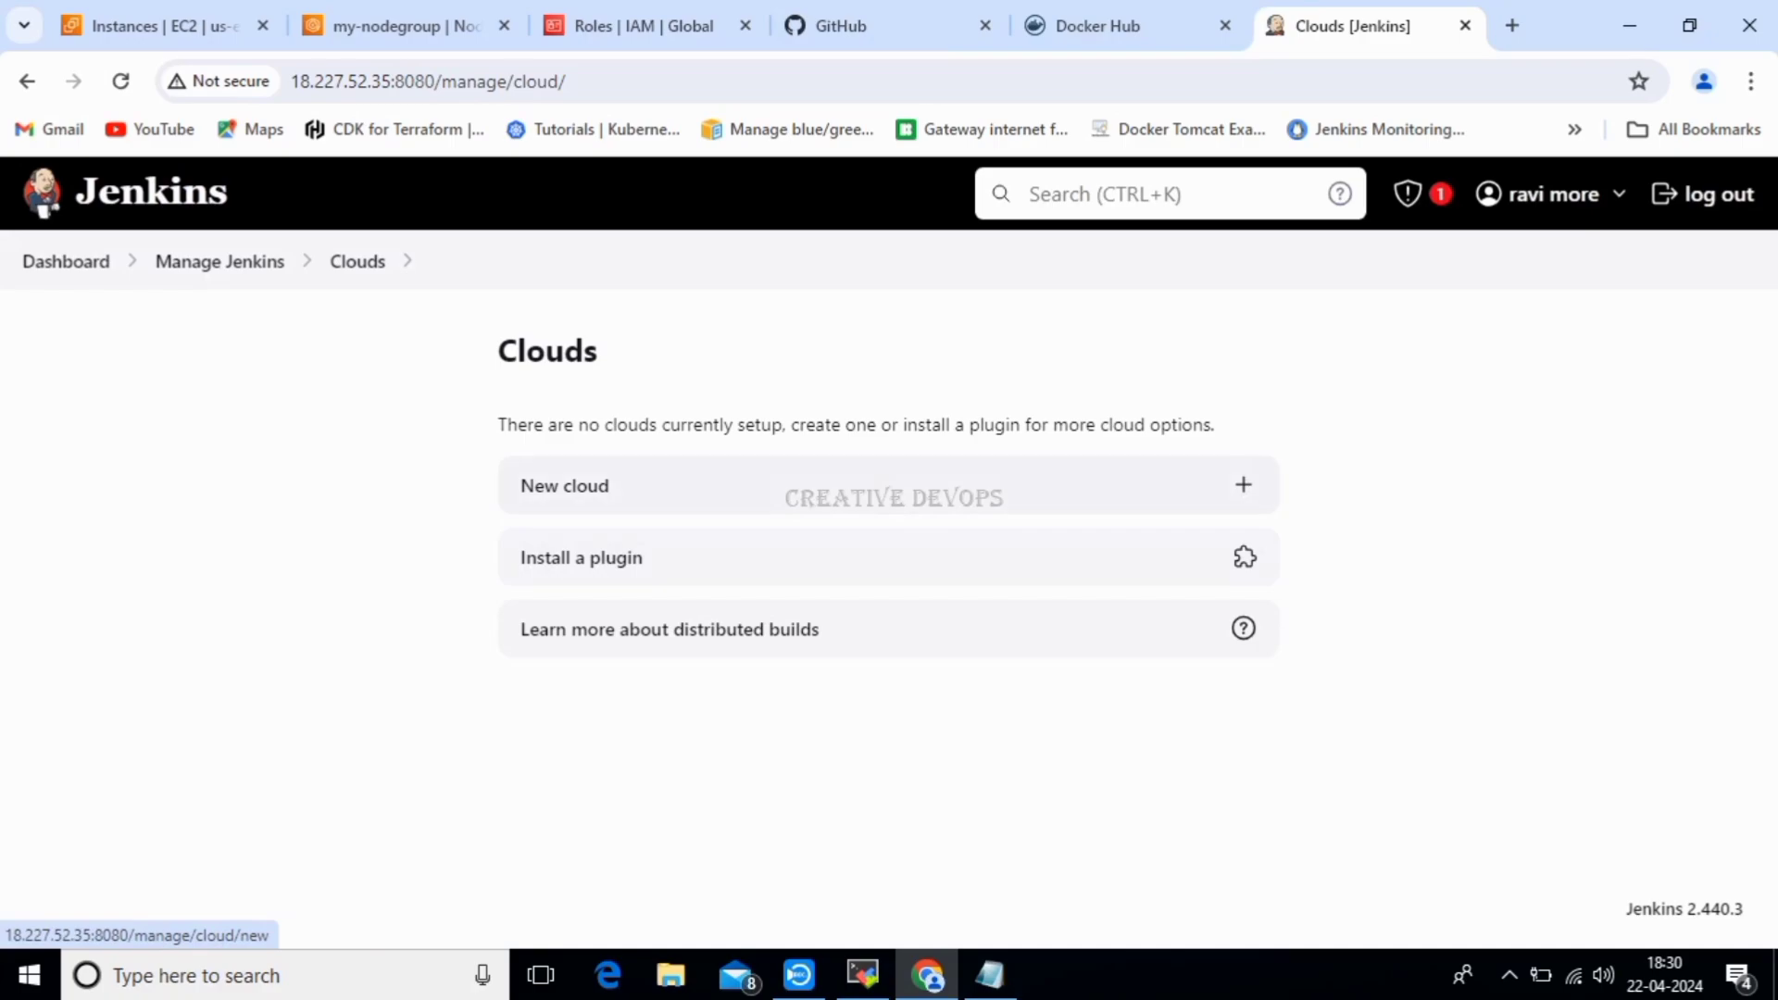
Create a new Kubernetes-type cloud named 'kubernates'.
click(565, 486)
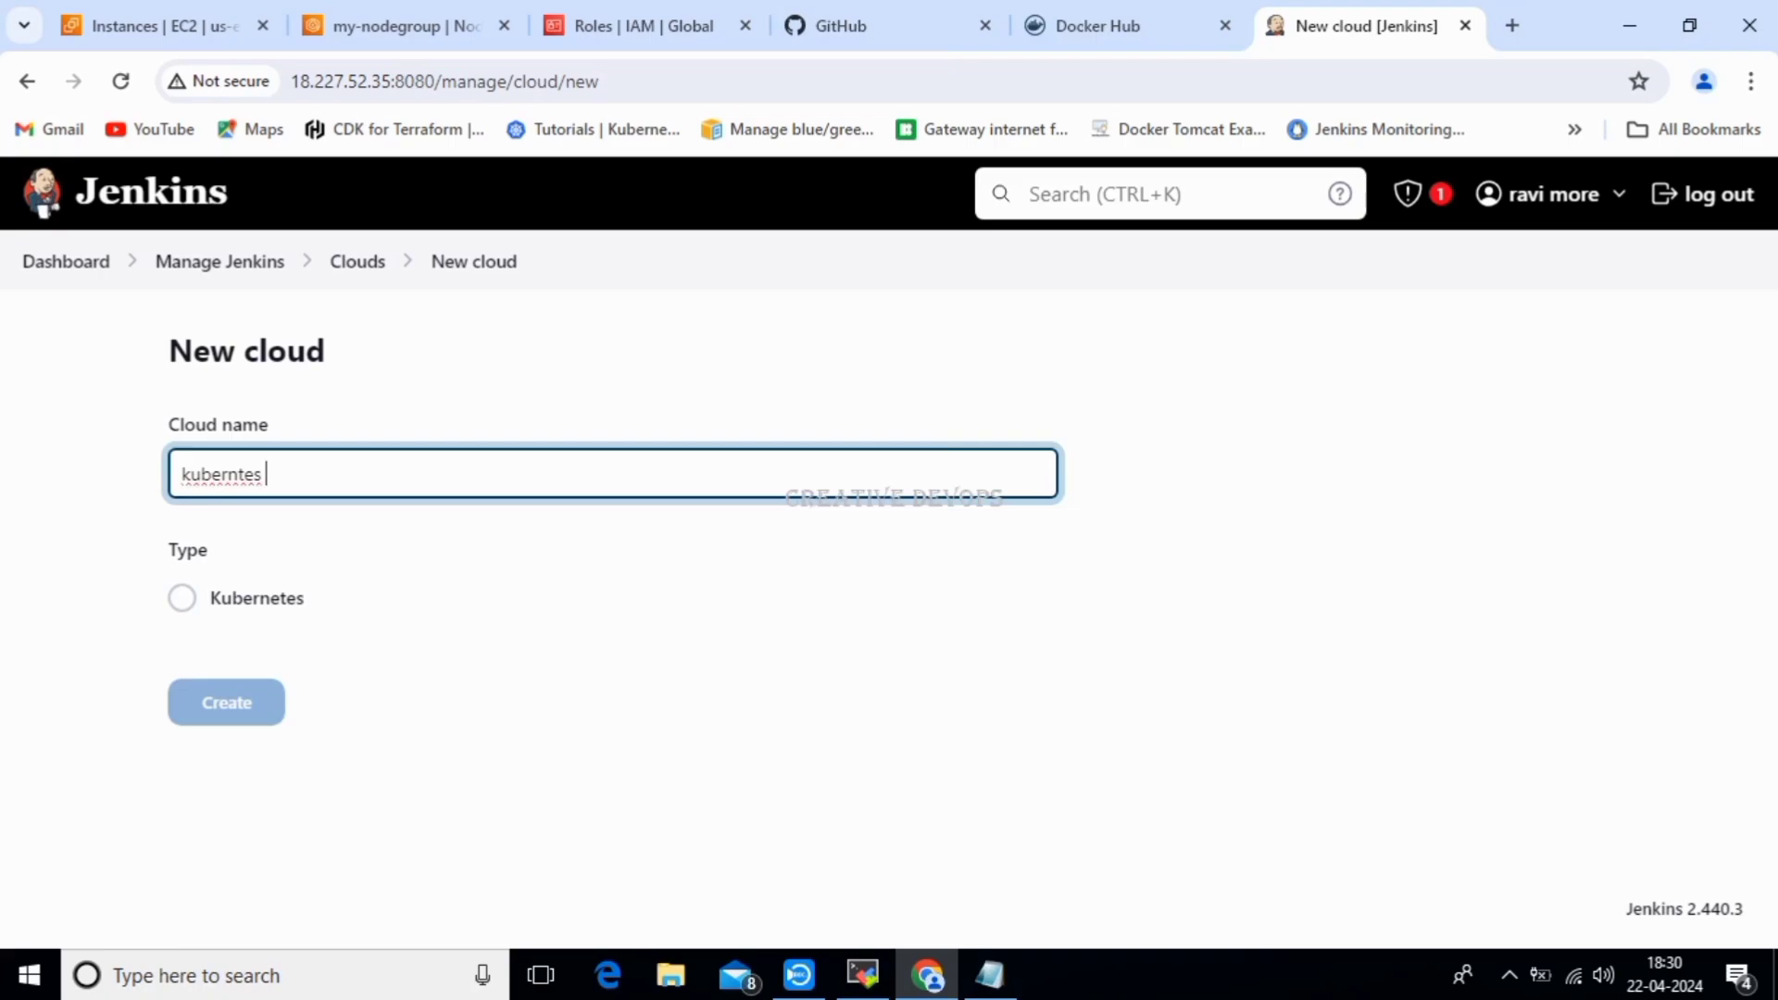
key(BackSpace)
key(BackSpace)
key(BackSpace)
key(BackSpace)
text(ates)
click(182, 598)
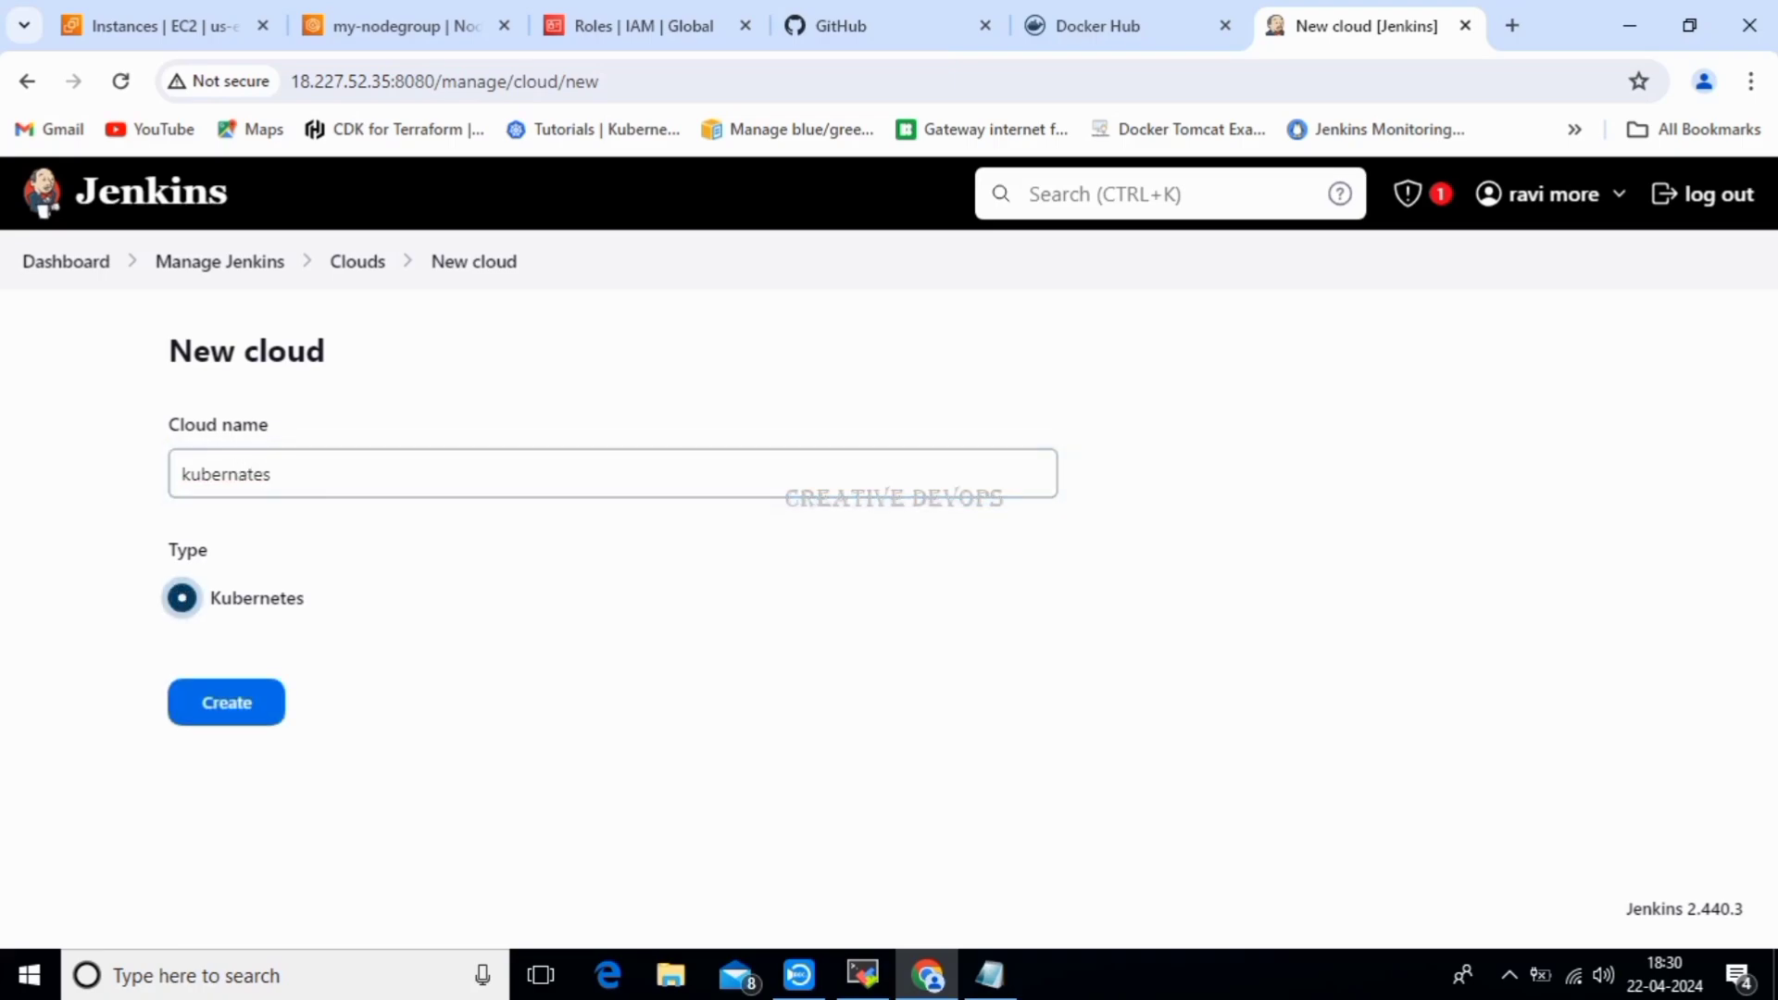
click(227, 703)
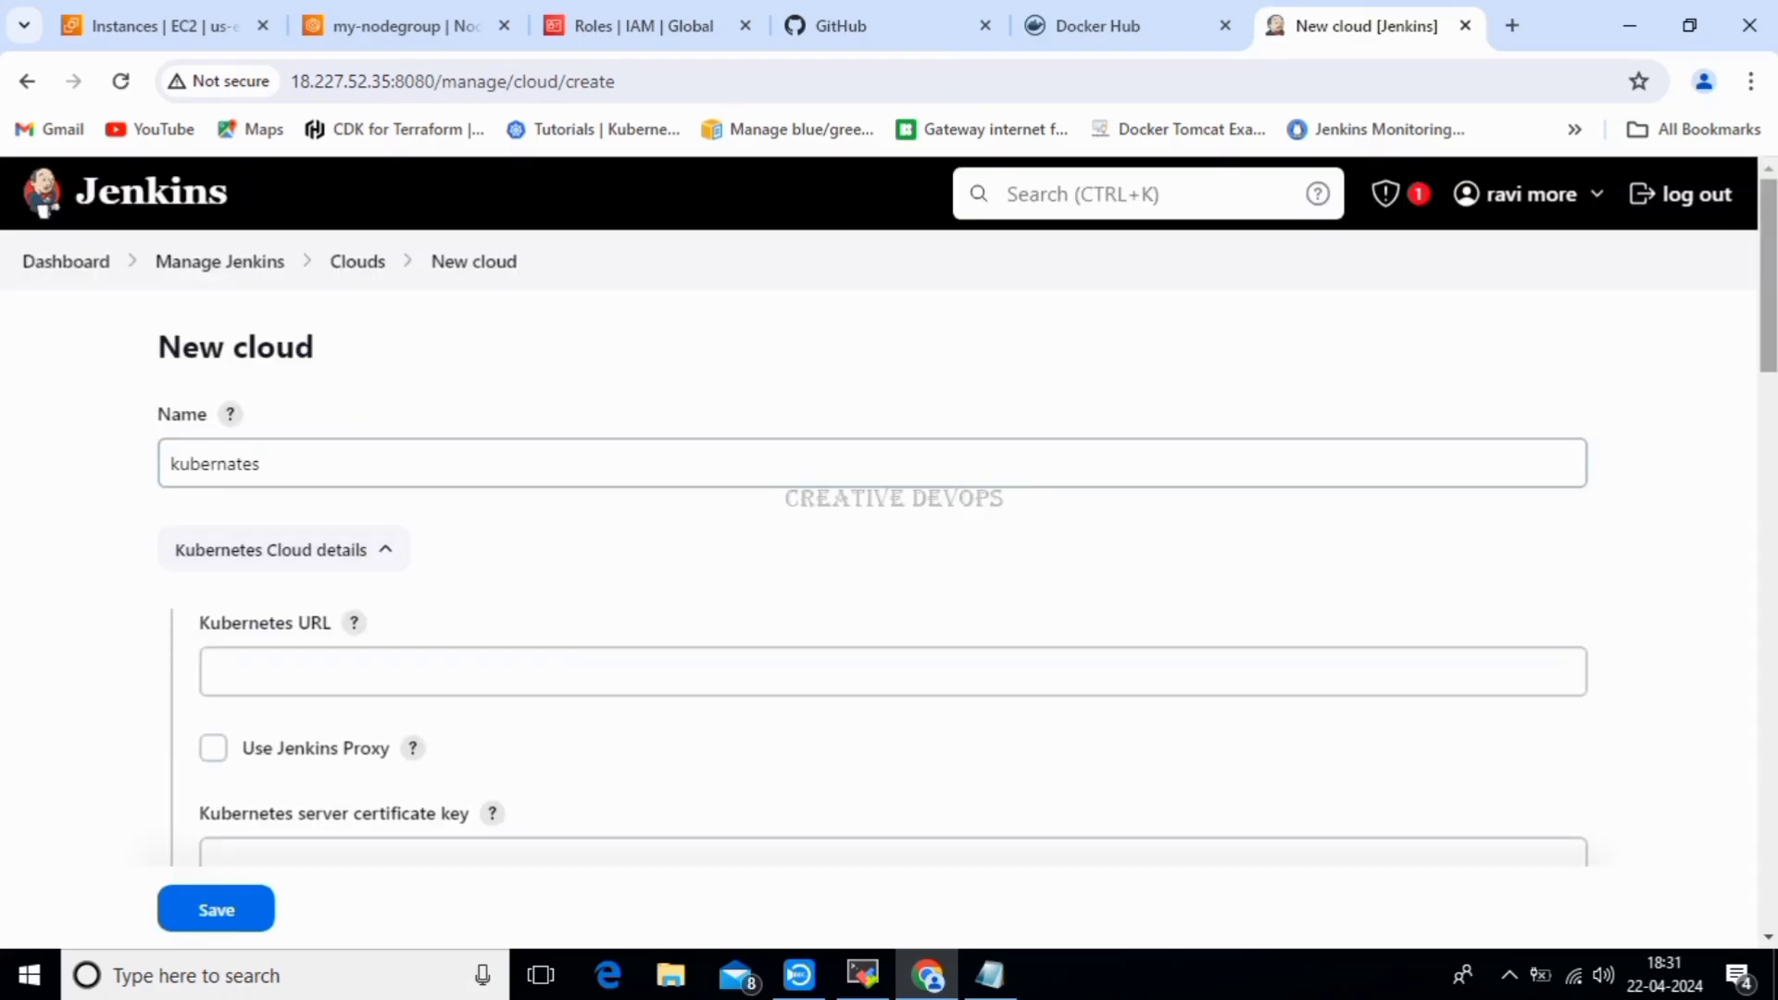
Review the Kubernetes URL, Namespace and credentials fields, leaving credentials set to none.
scroll(889, 519, down, 3)
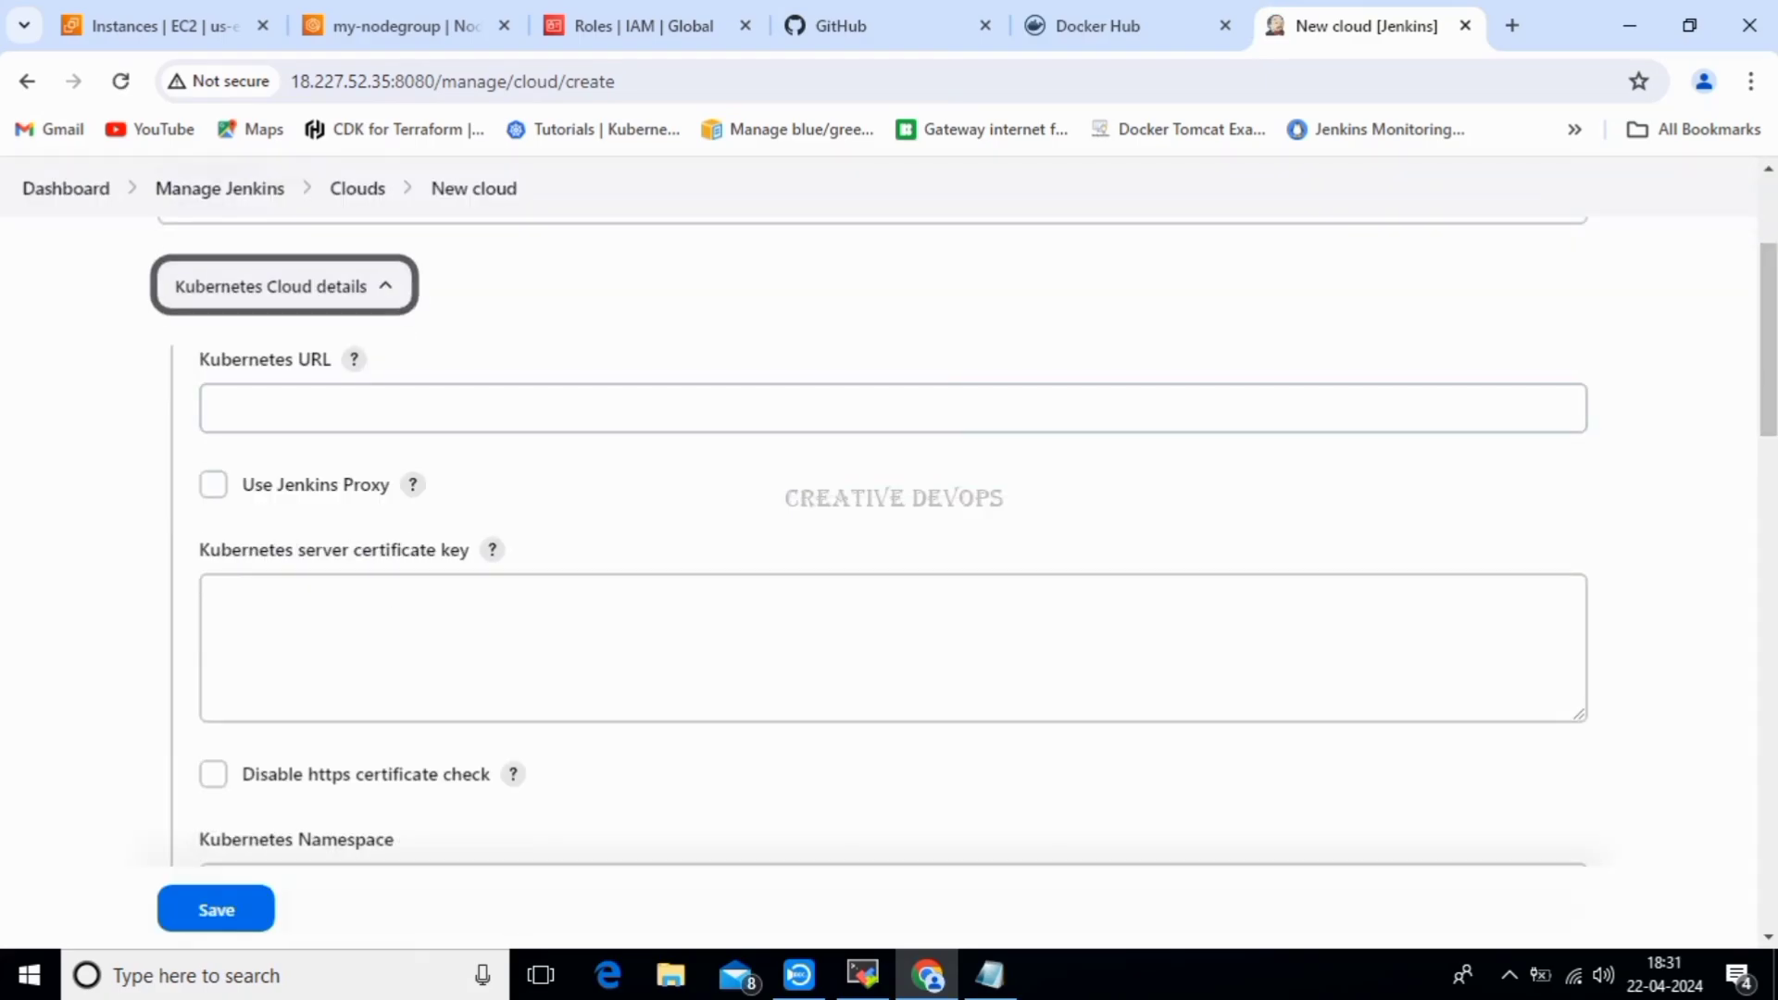
drag(199, 359, 331, 359)
click(315, 519)
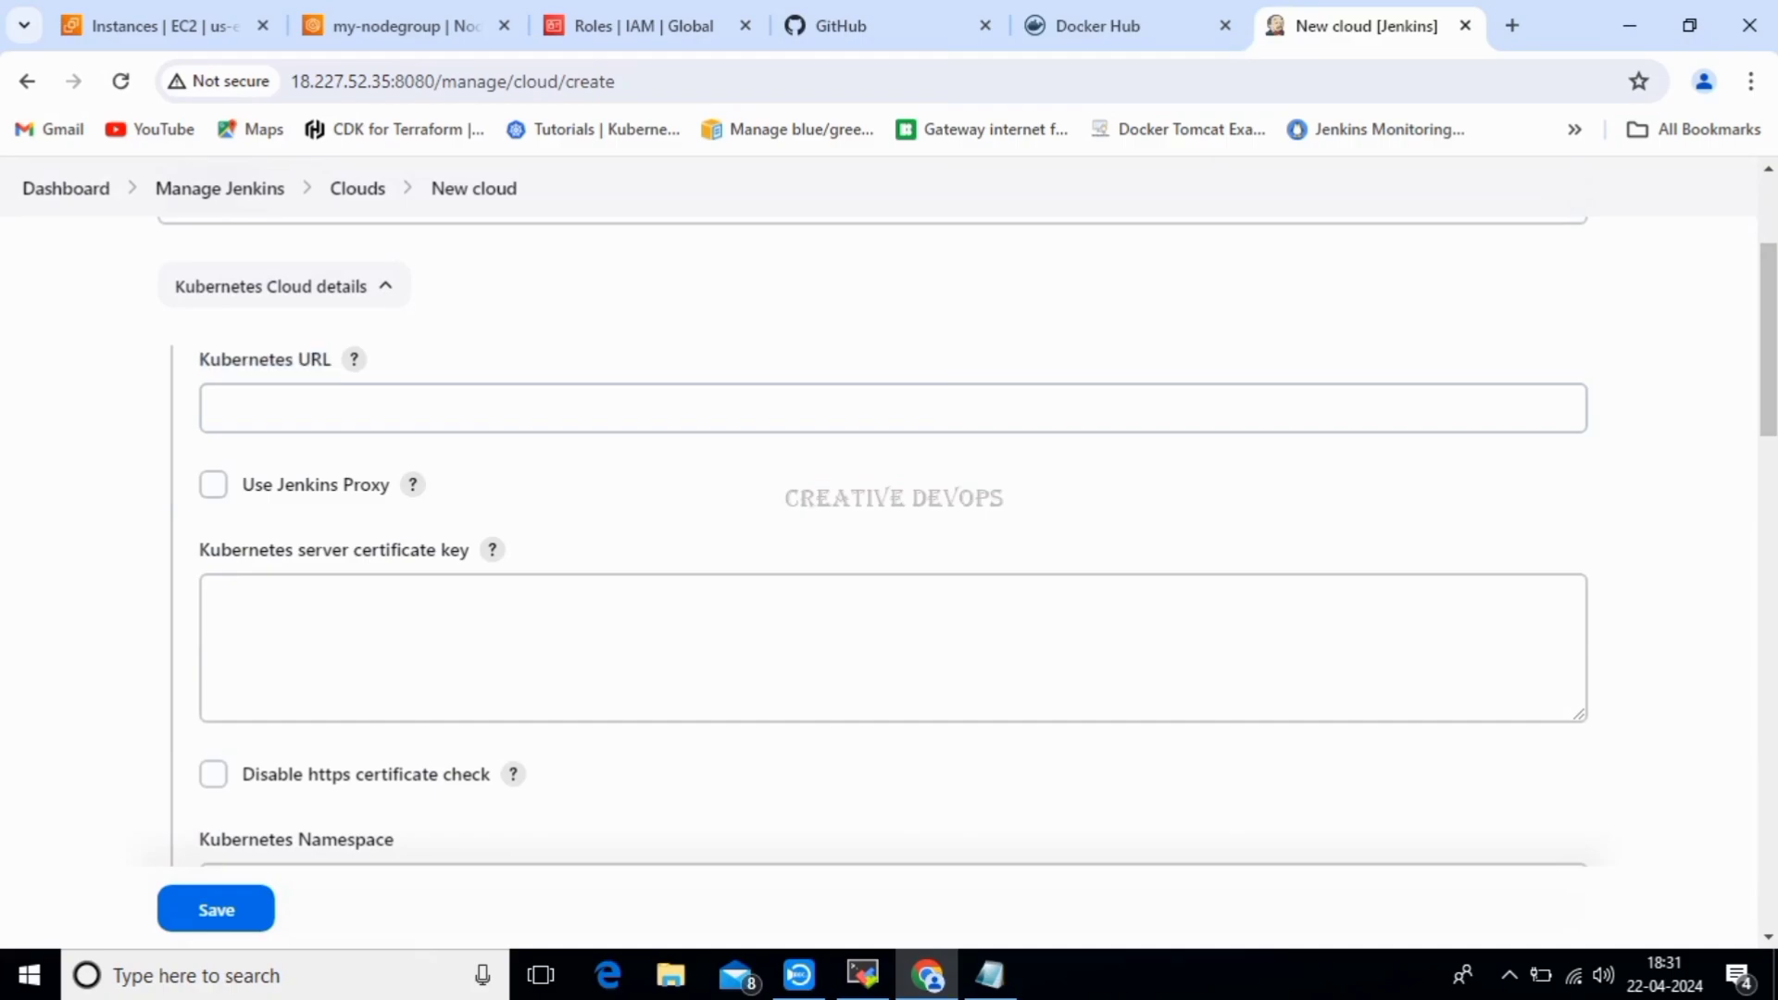
drag(1769, 339, 1769, 470)
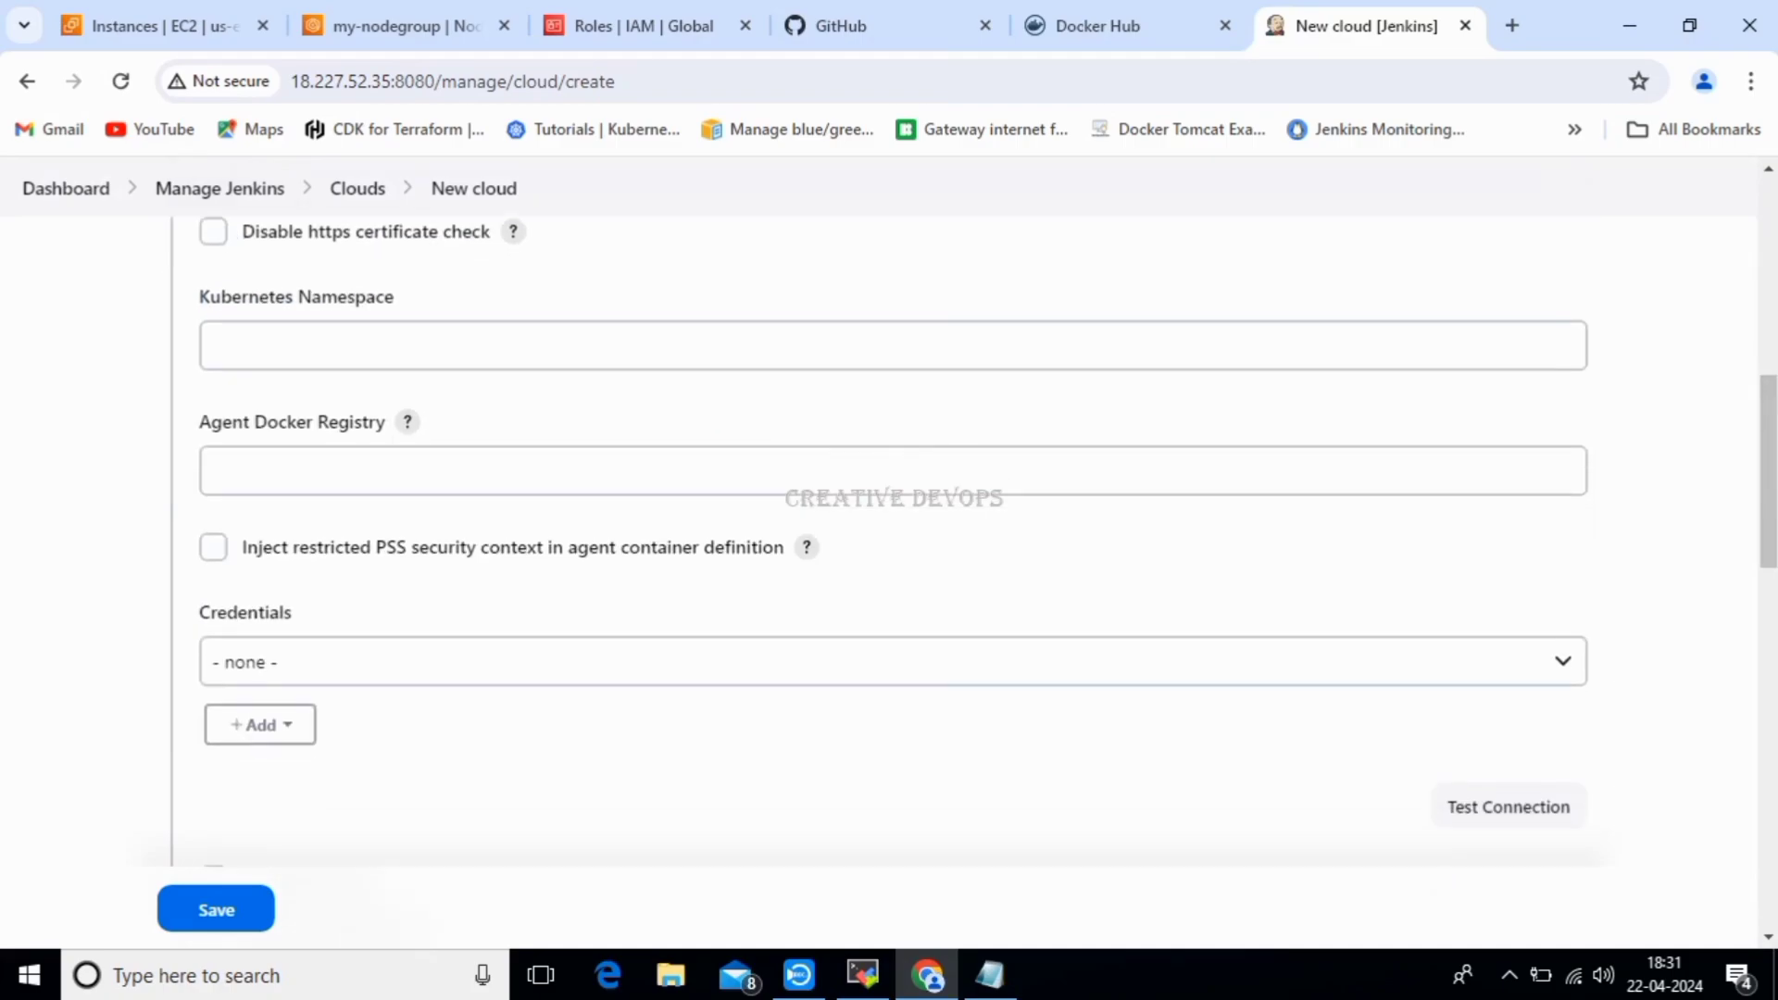
drag(199, 297, 394, 296)
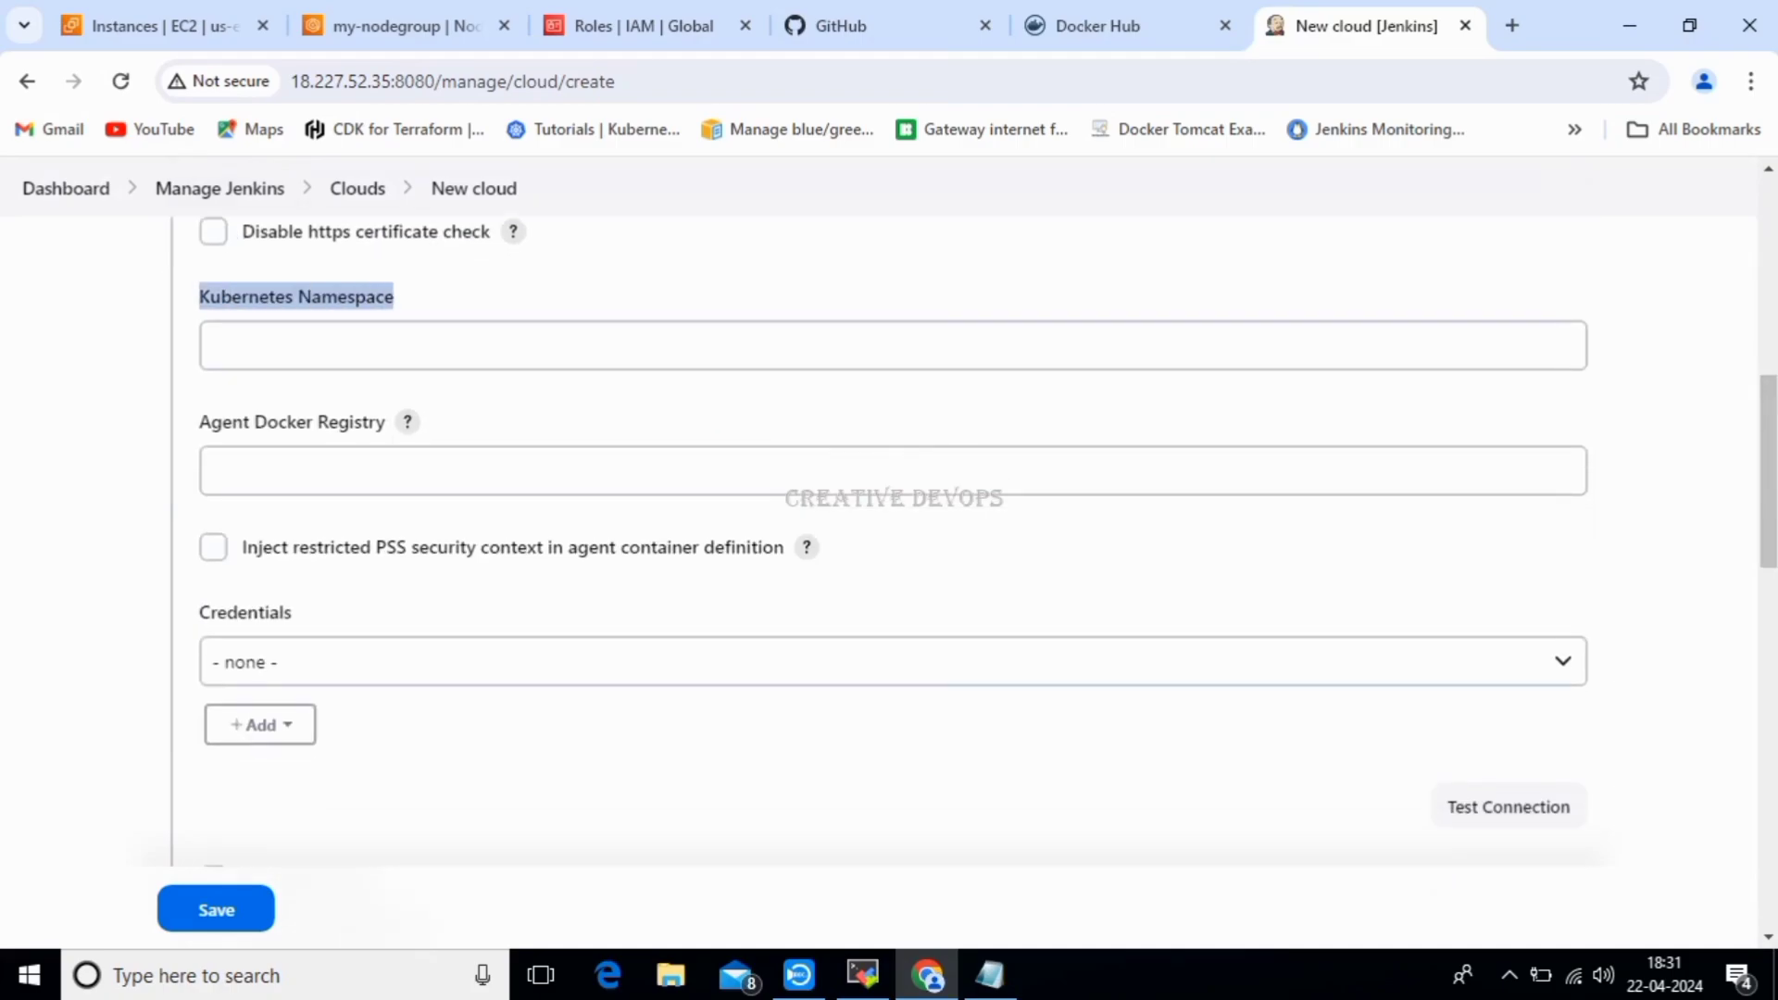
click(518, 403)
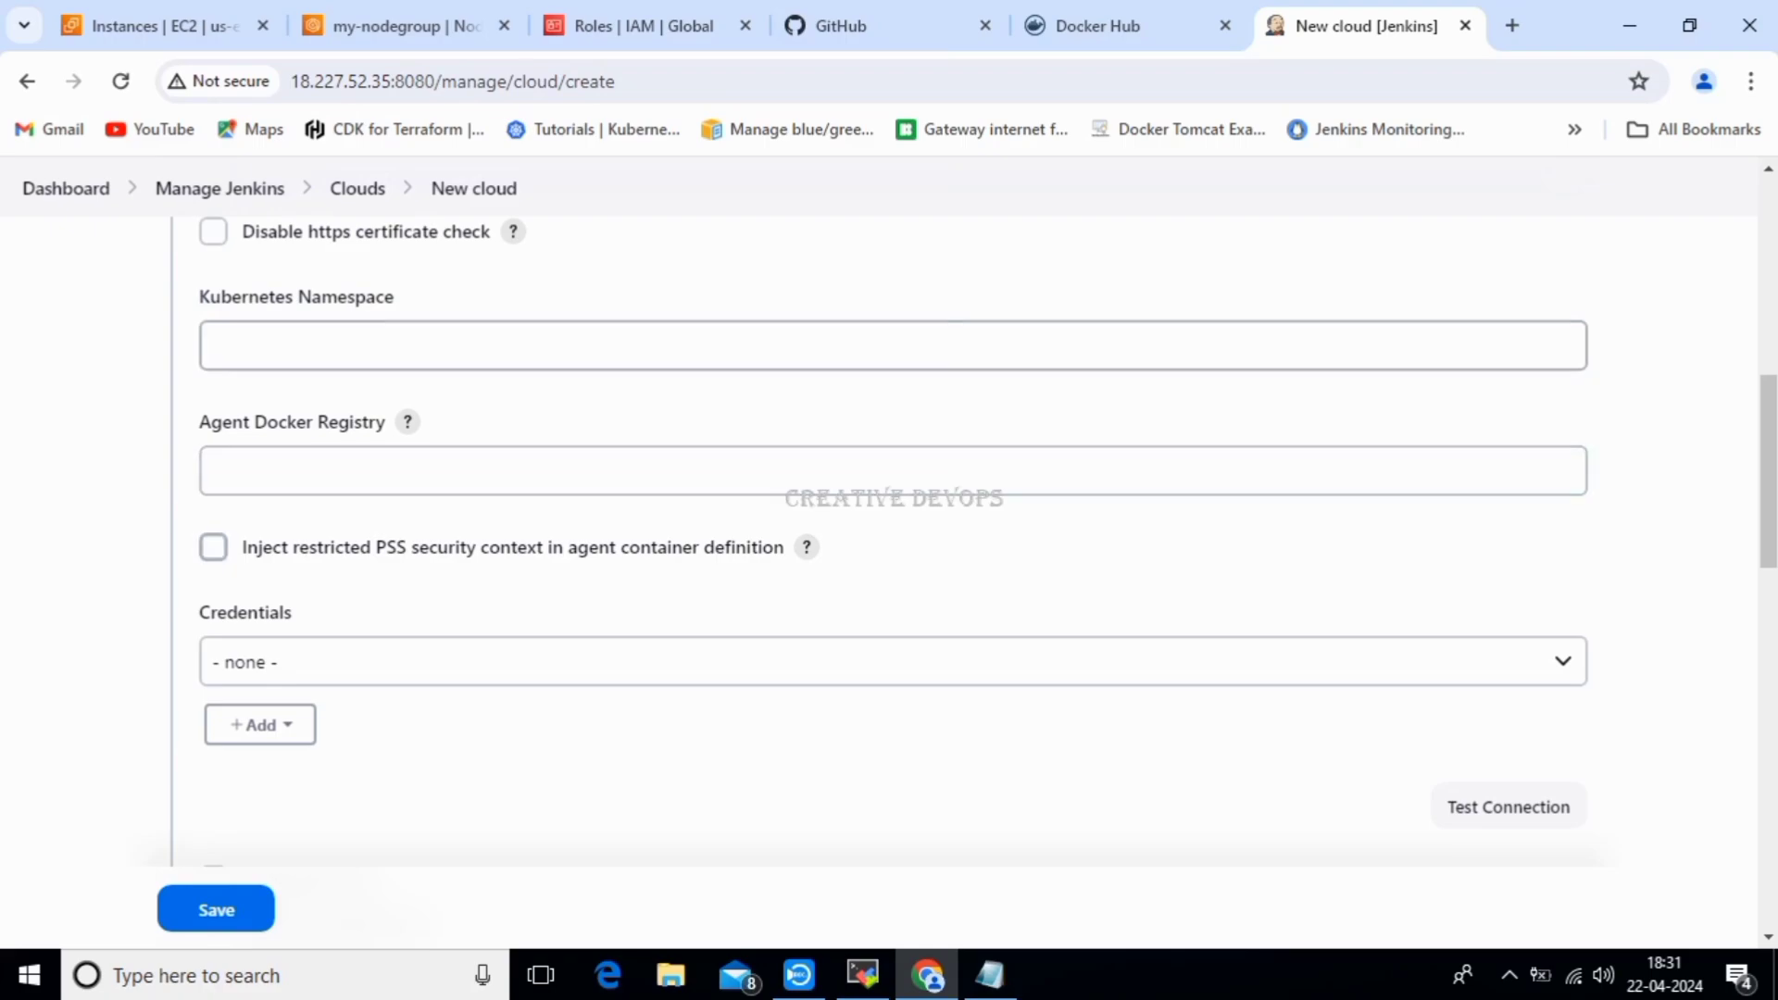
drag(1769, 471, 1768, 273)
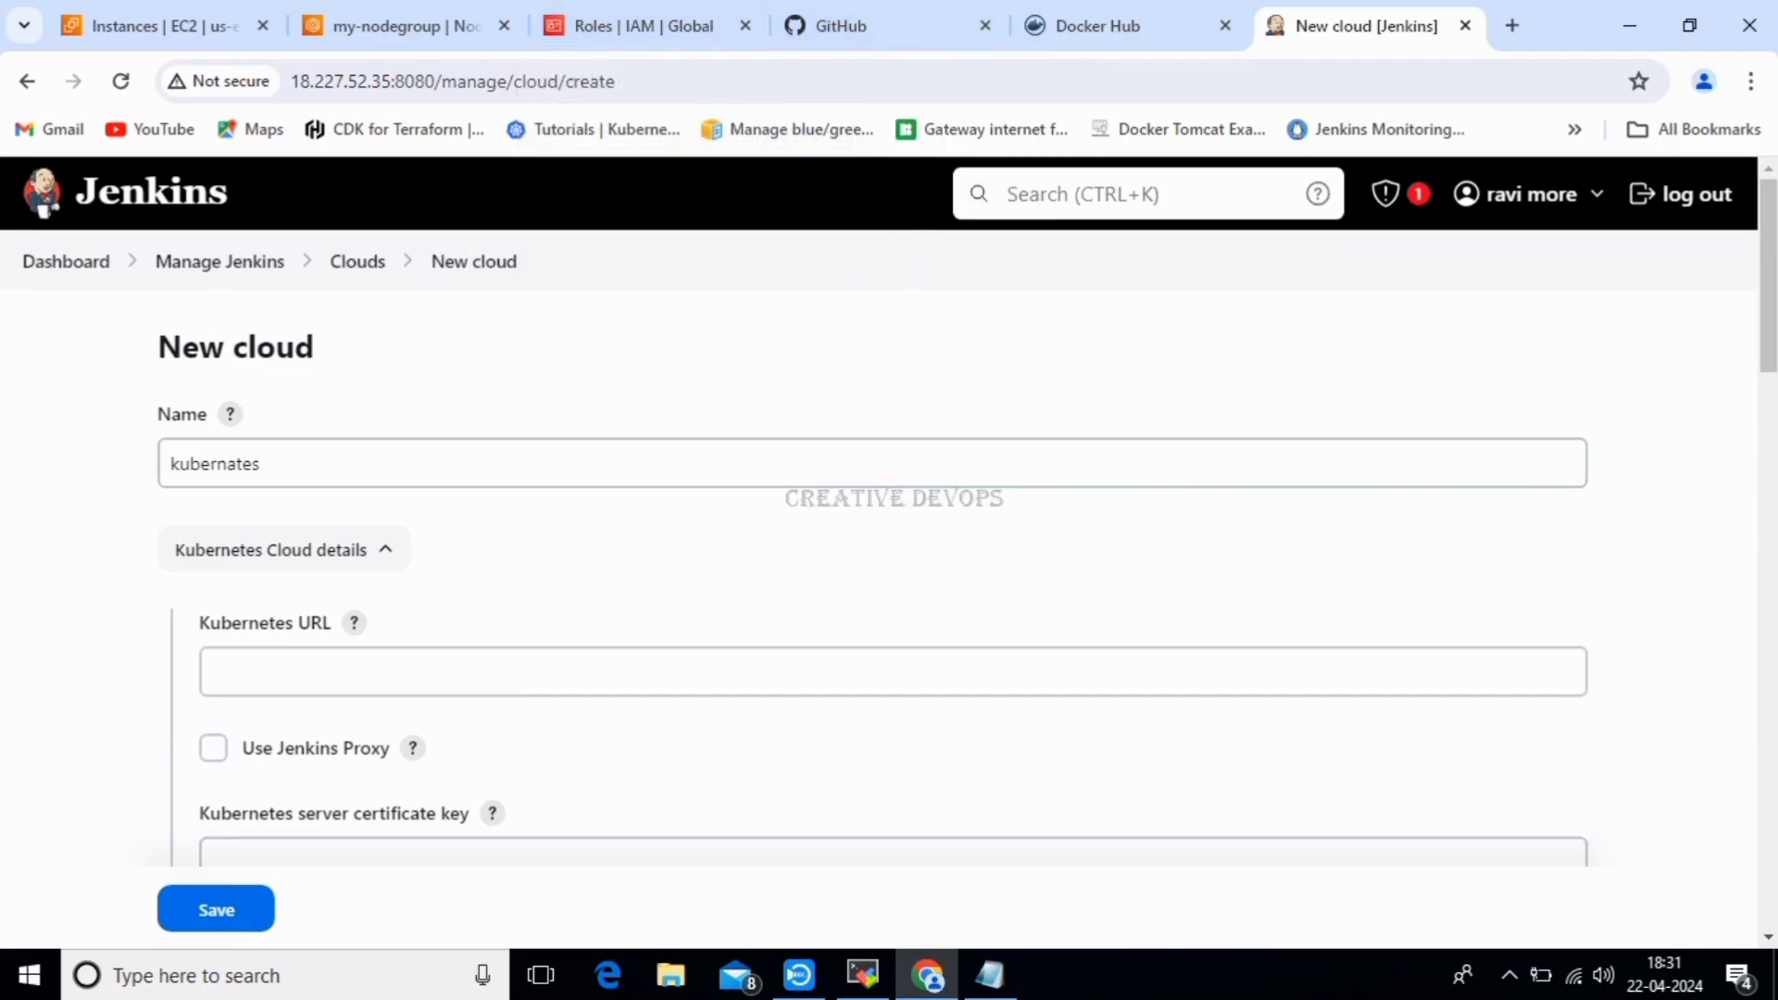
scroll(889, 556, down, 6)
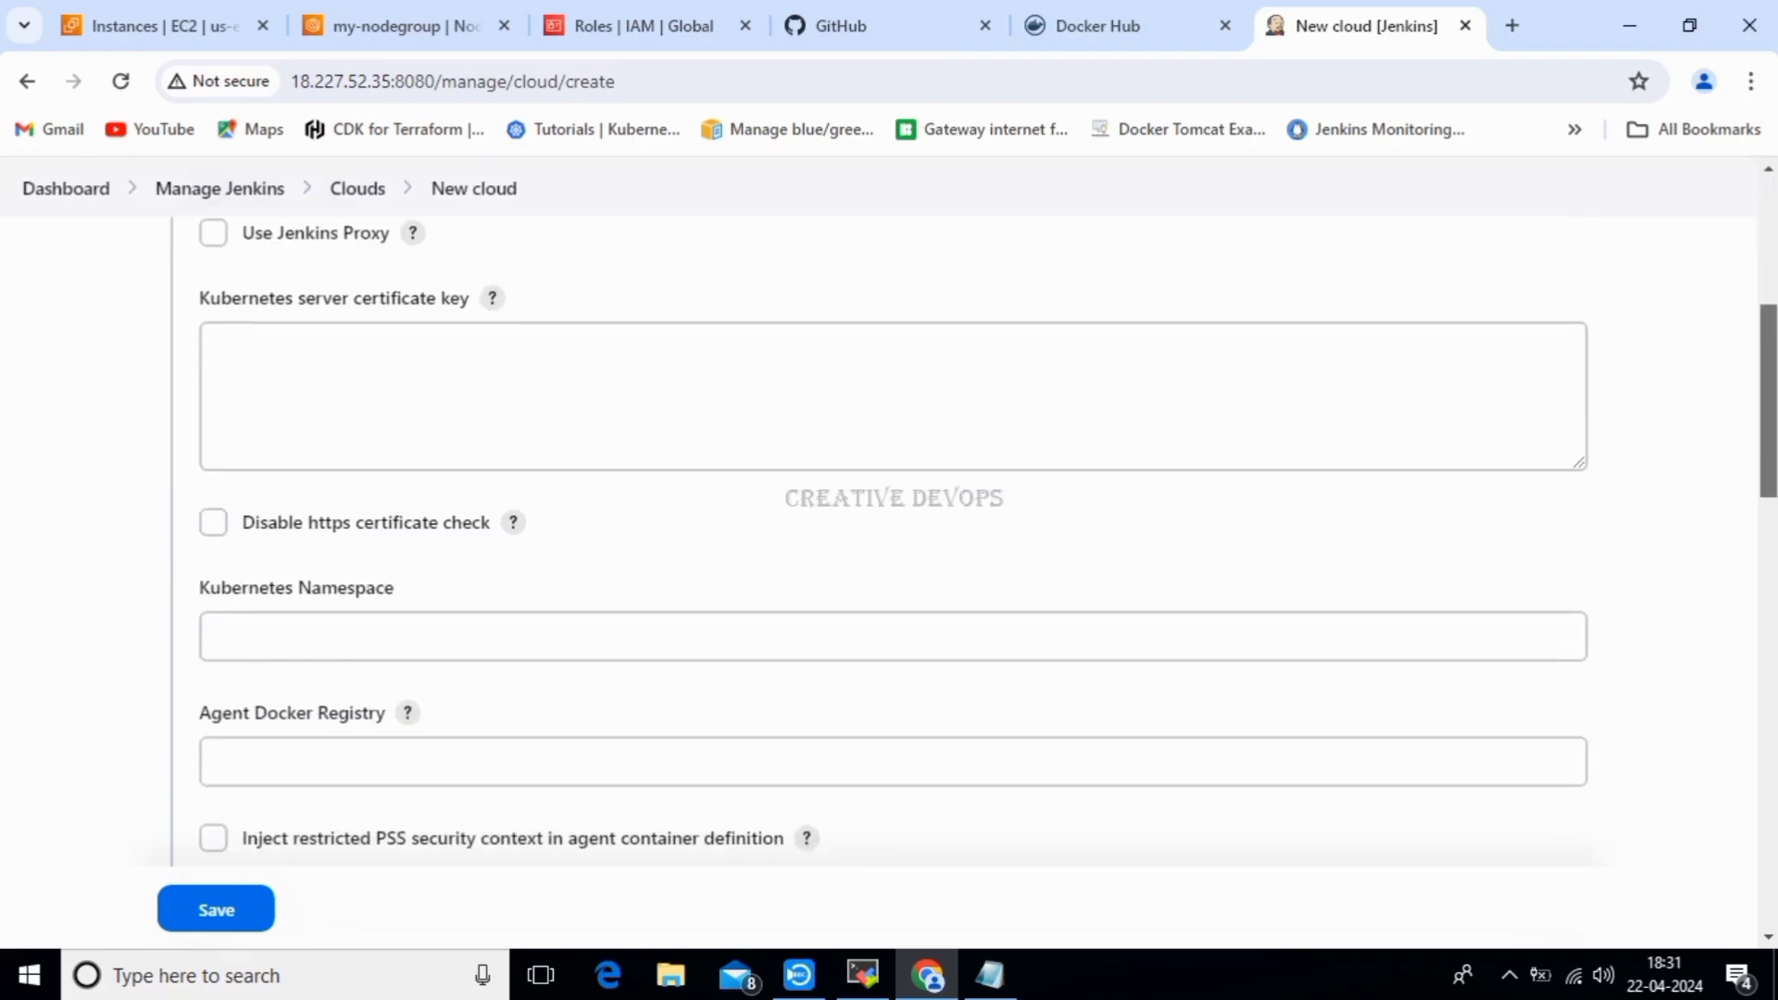
scroll(889, 555, down, 2)
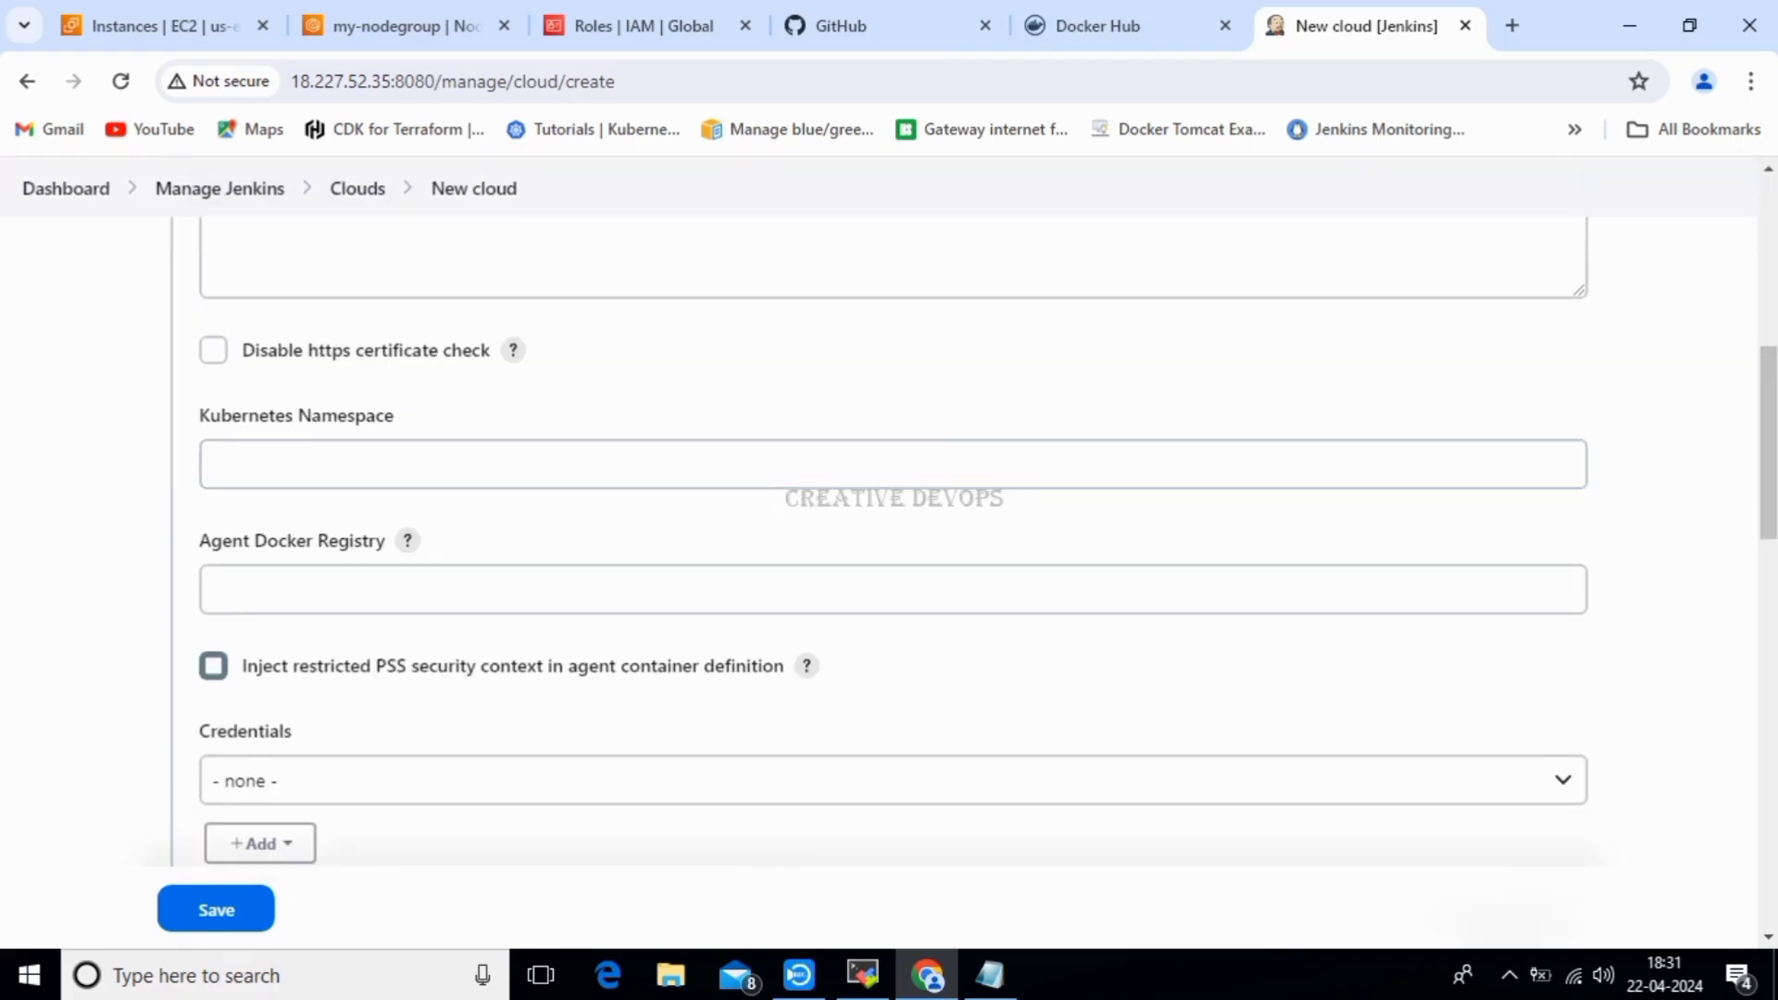
click(893, 781)
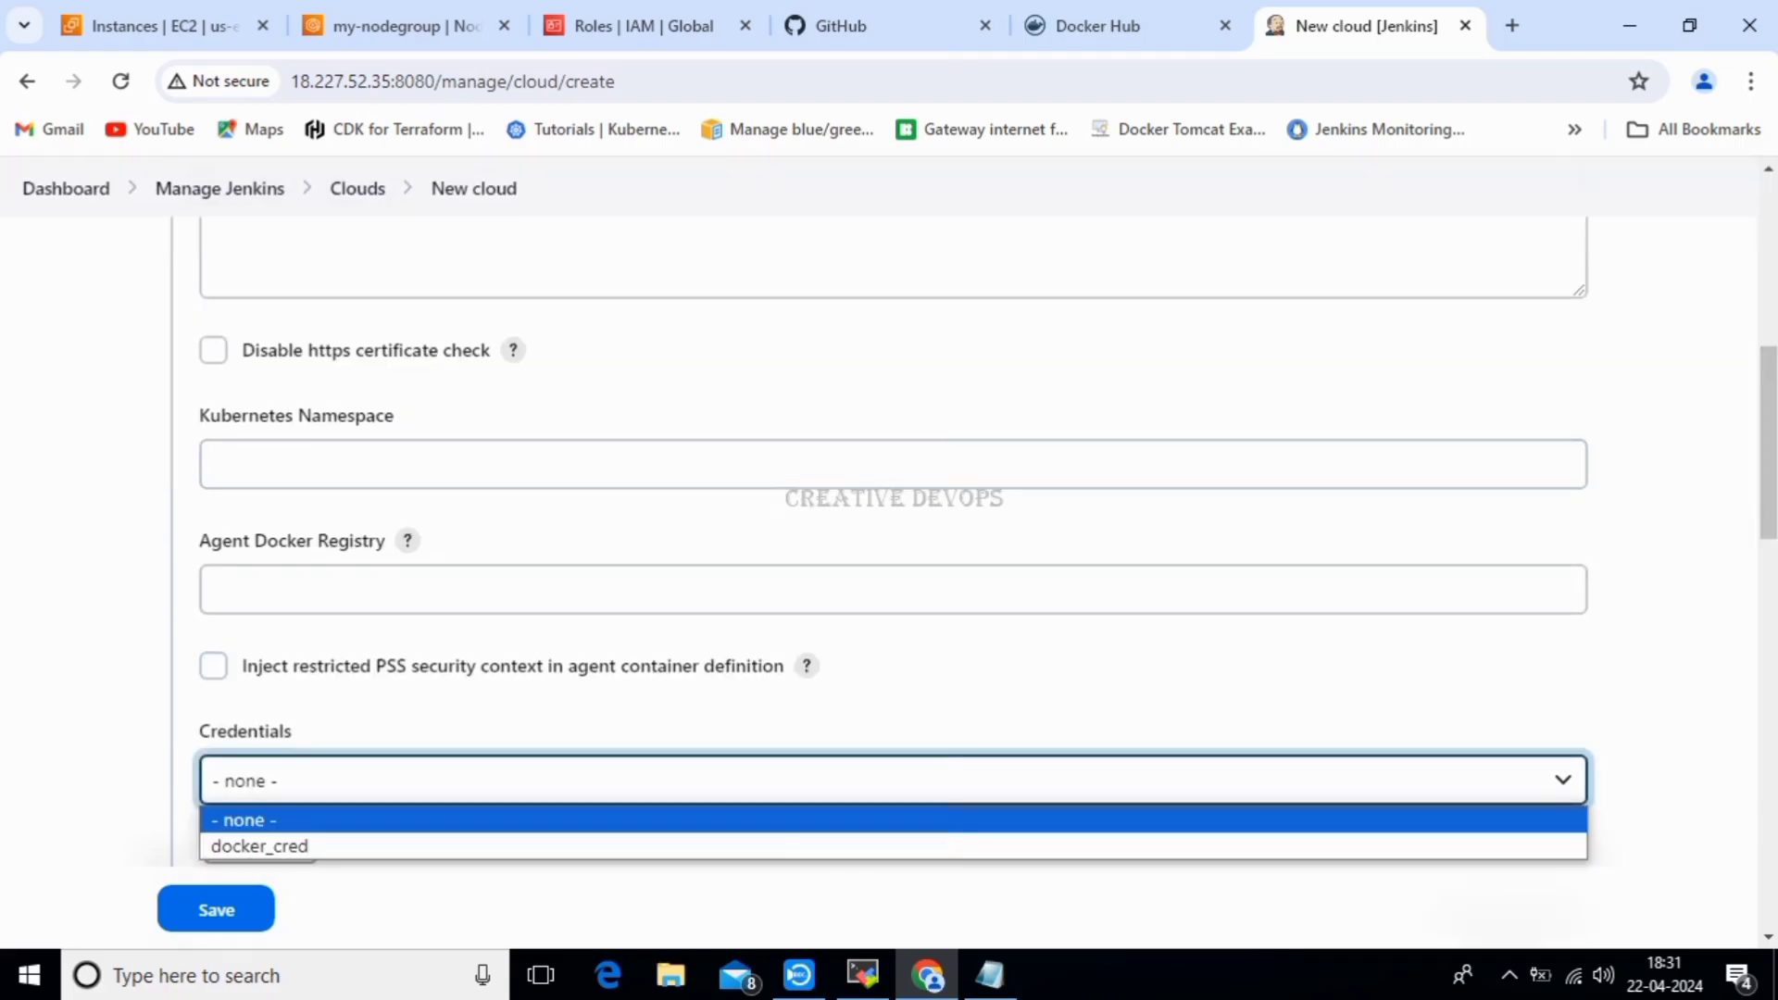
key(Escape)
scroll(889, 556, down, 2)
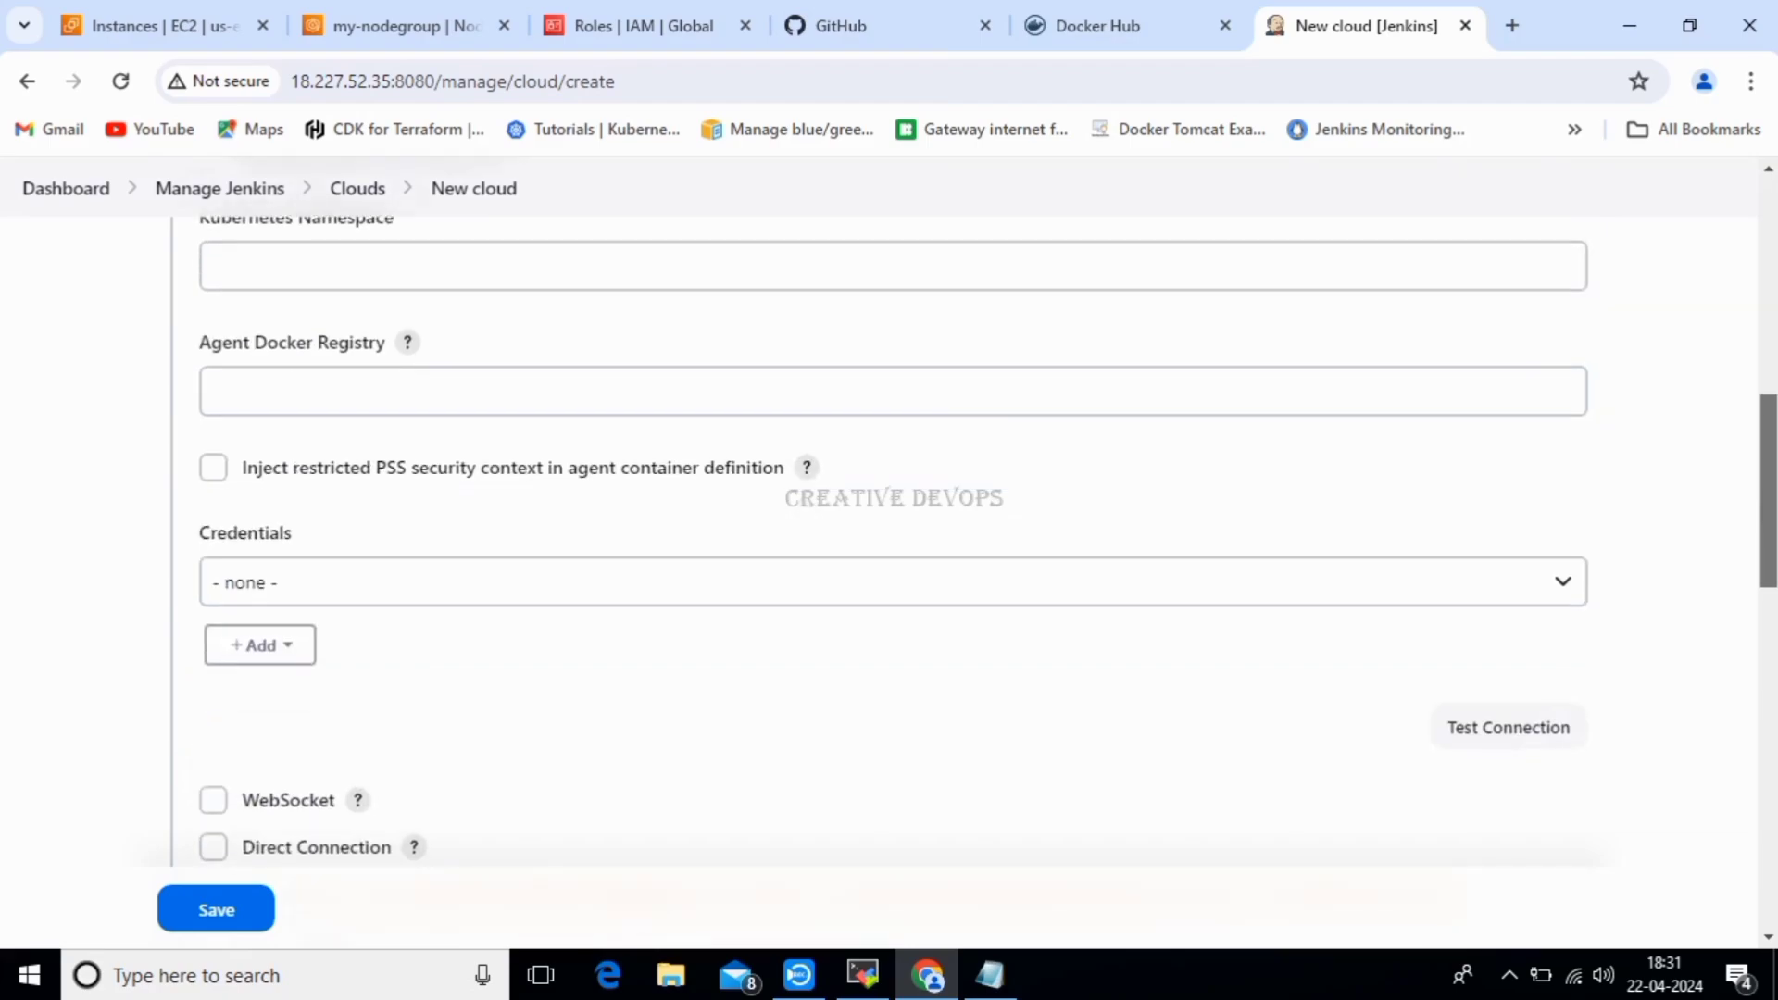
scroll(889, 556, up, 1)
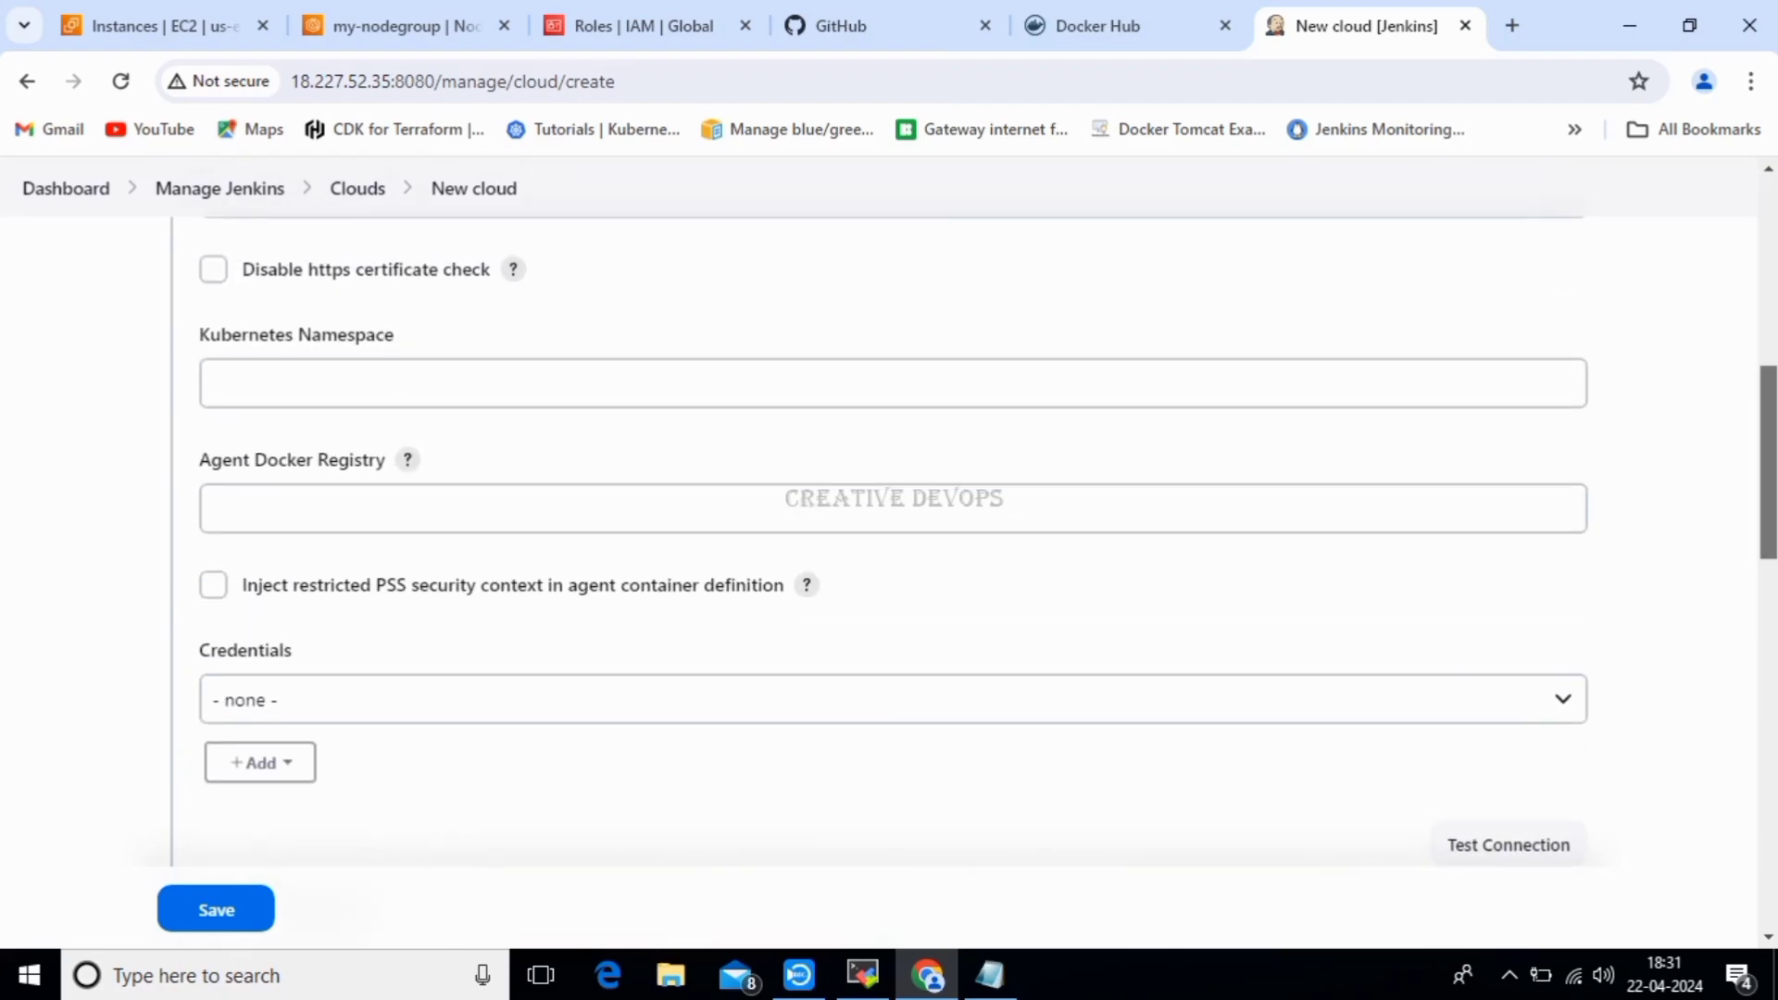
scroll(889, 555, up, 3)
scroll(889, 556, down, 2)
scroll(889, 556, up, 3)
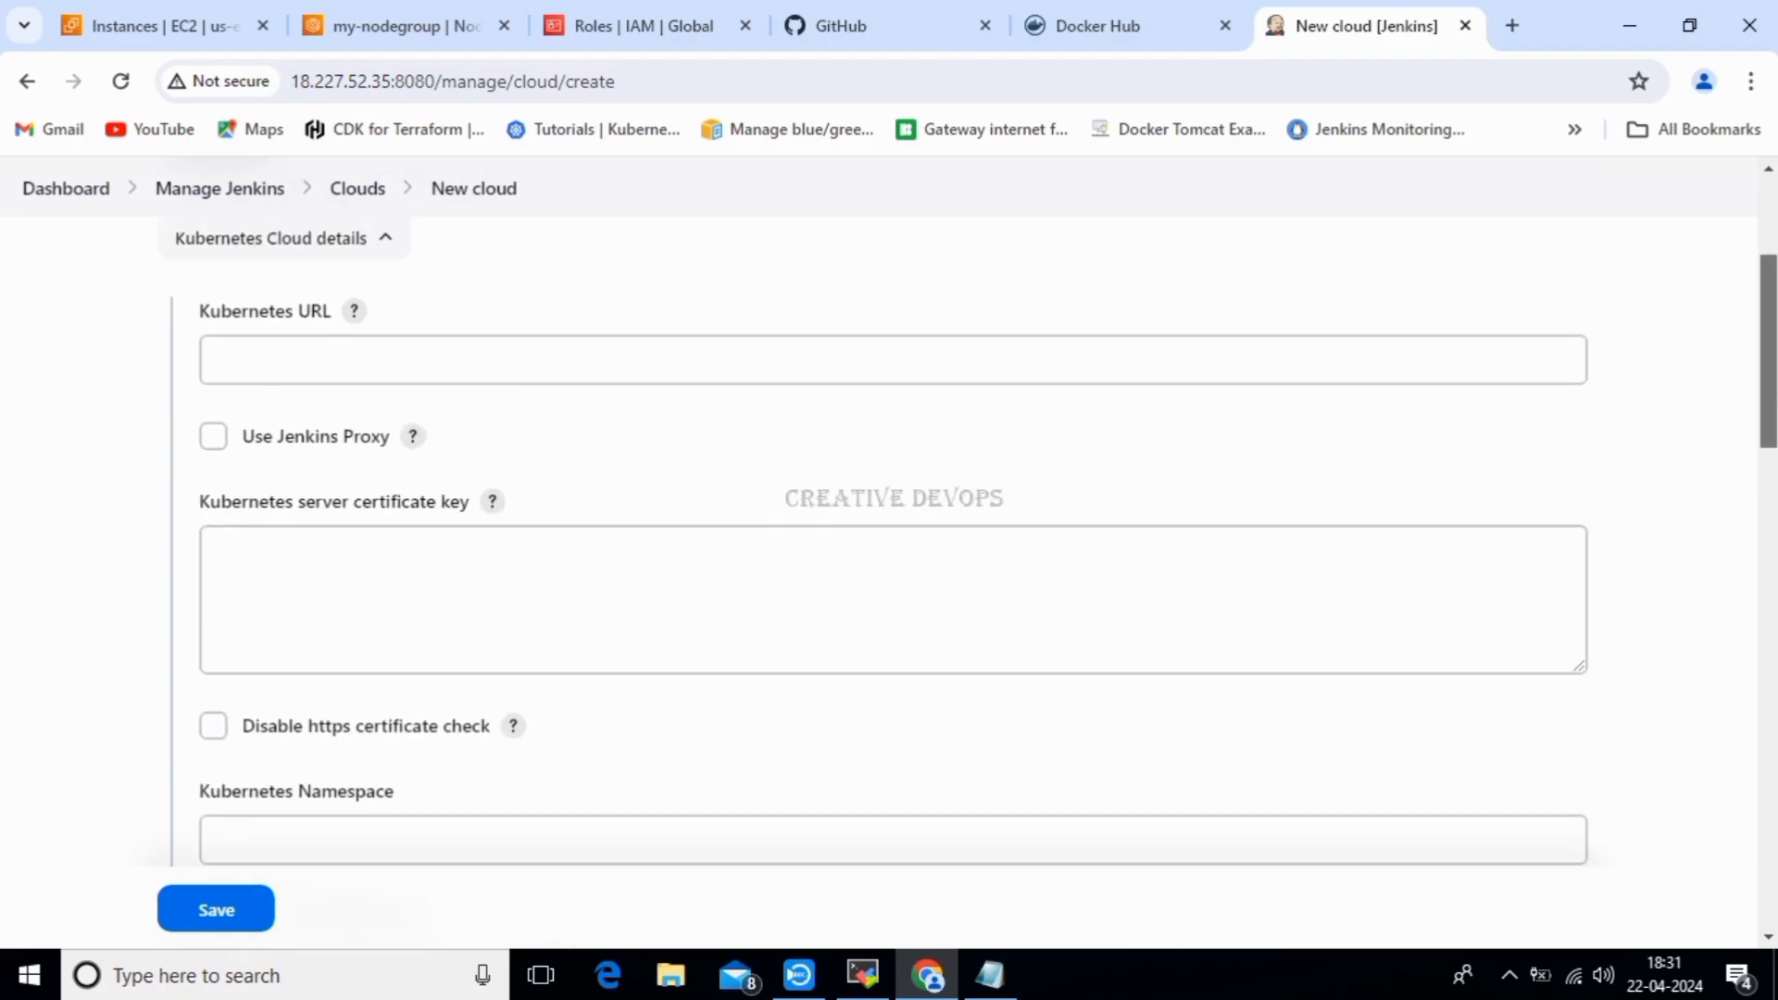
Refresh the EKS node group to confirm it is Active, then return to the JENKINS-SERVER terminal.
click(408, 26)
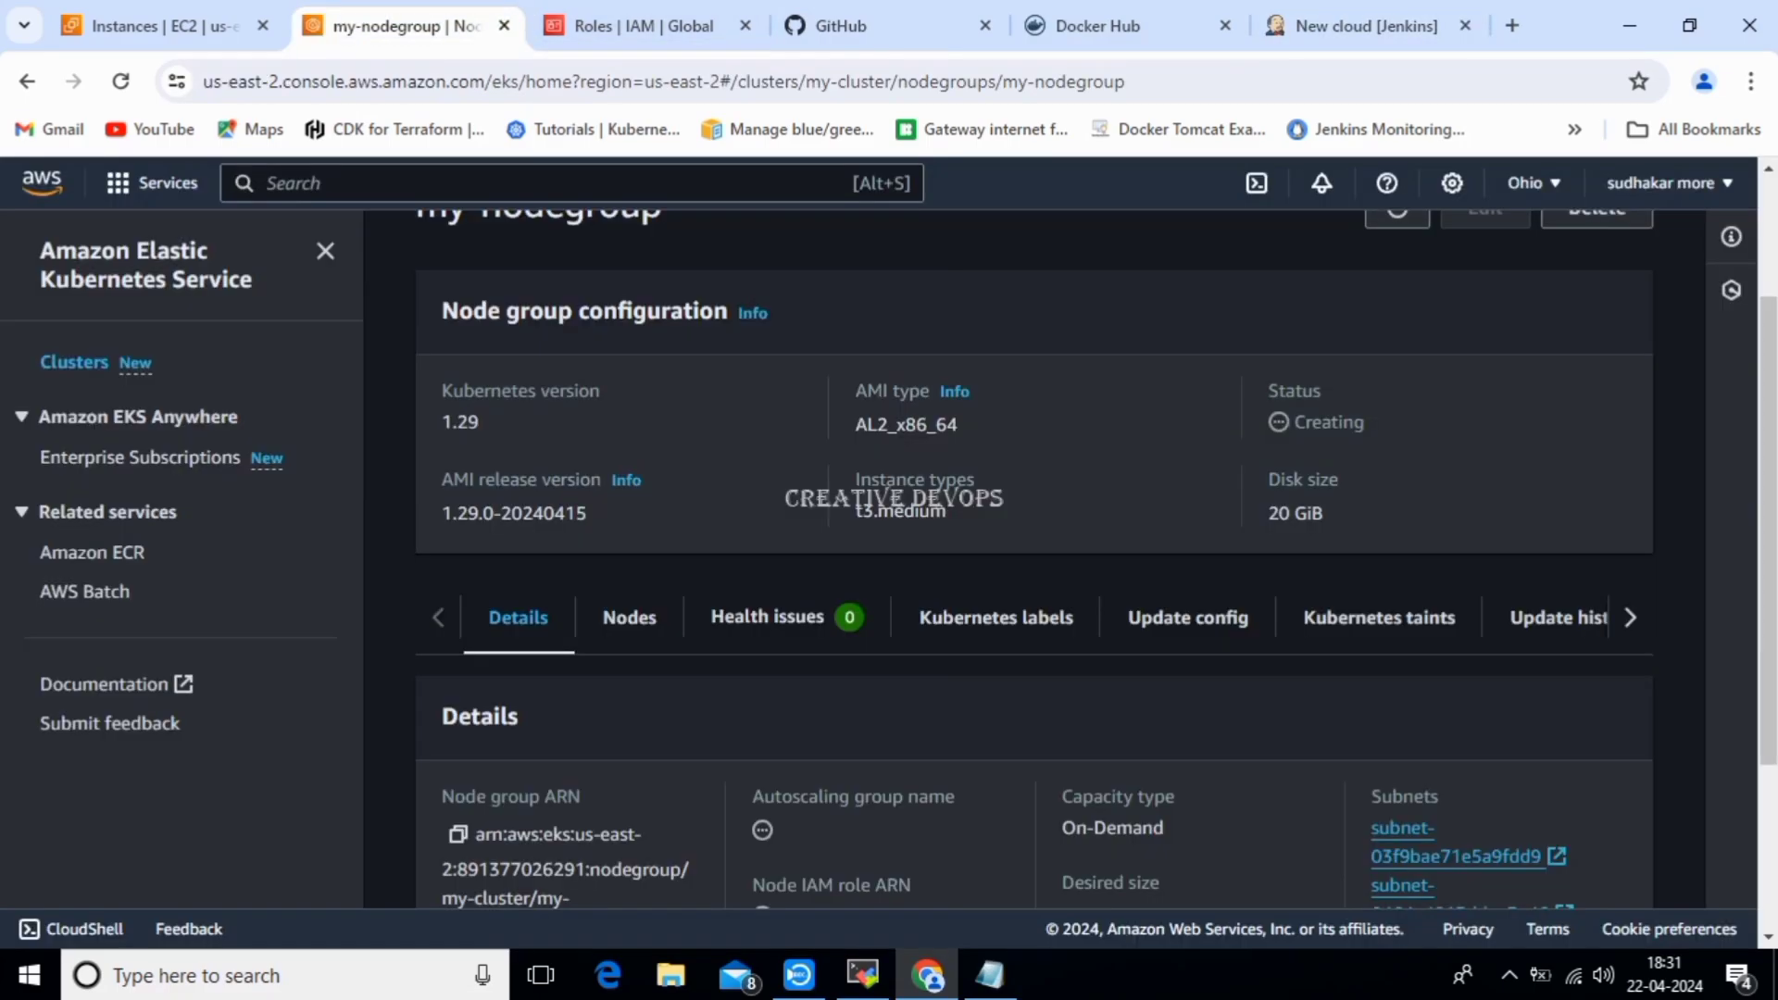
scroll(1033, 555, up, 2)
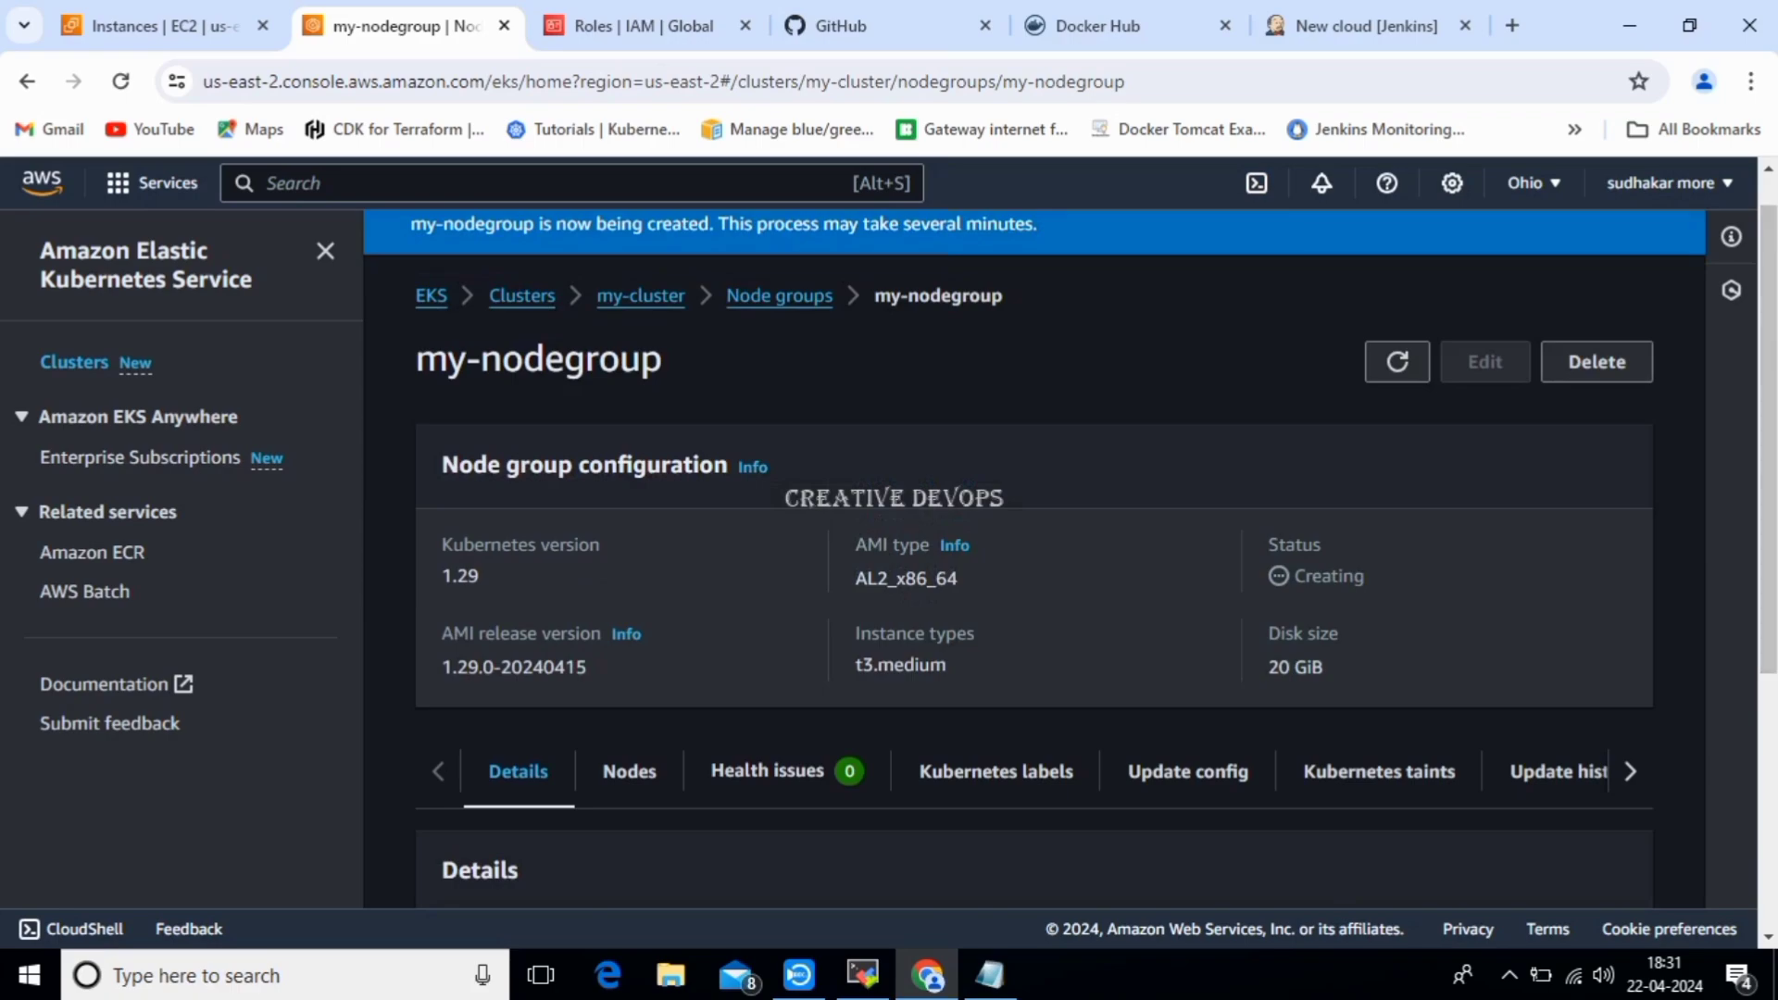
click(1397, 361)
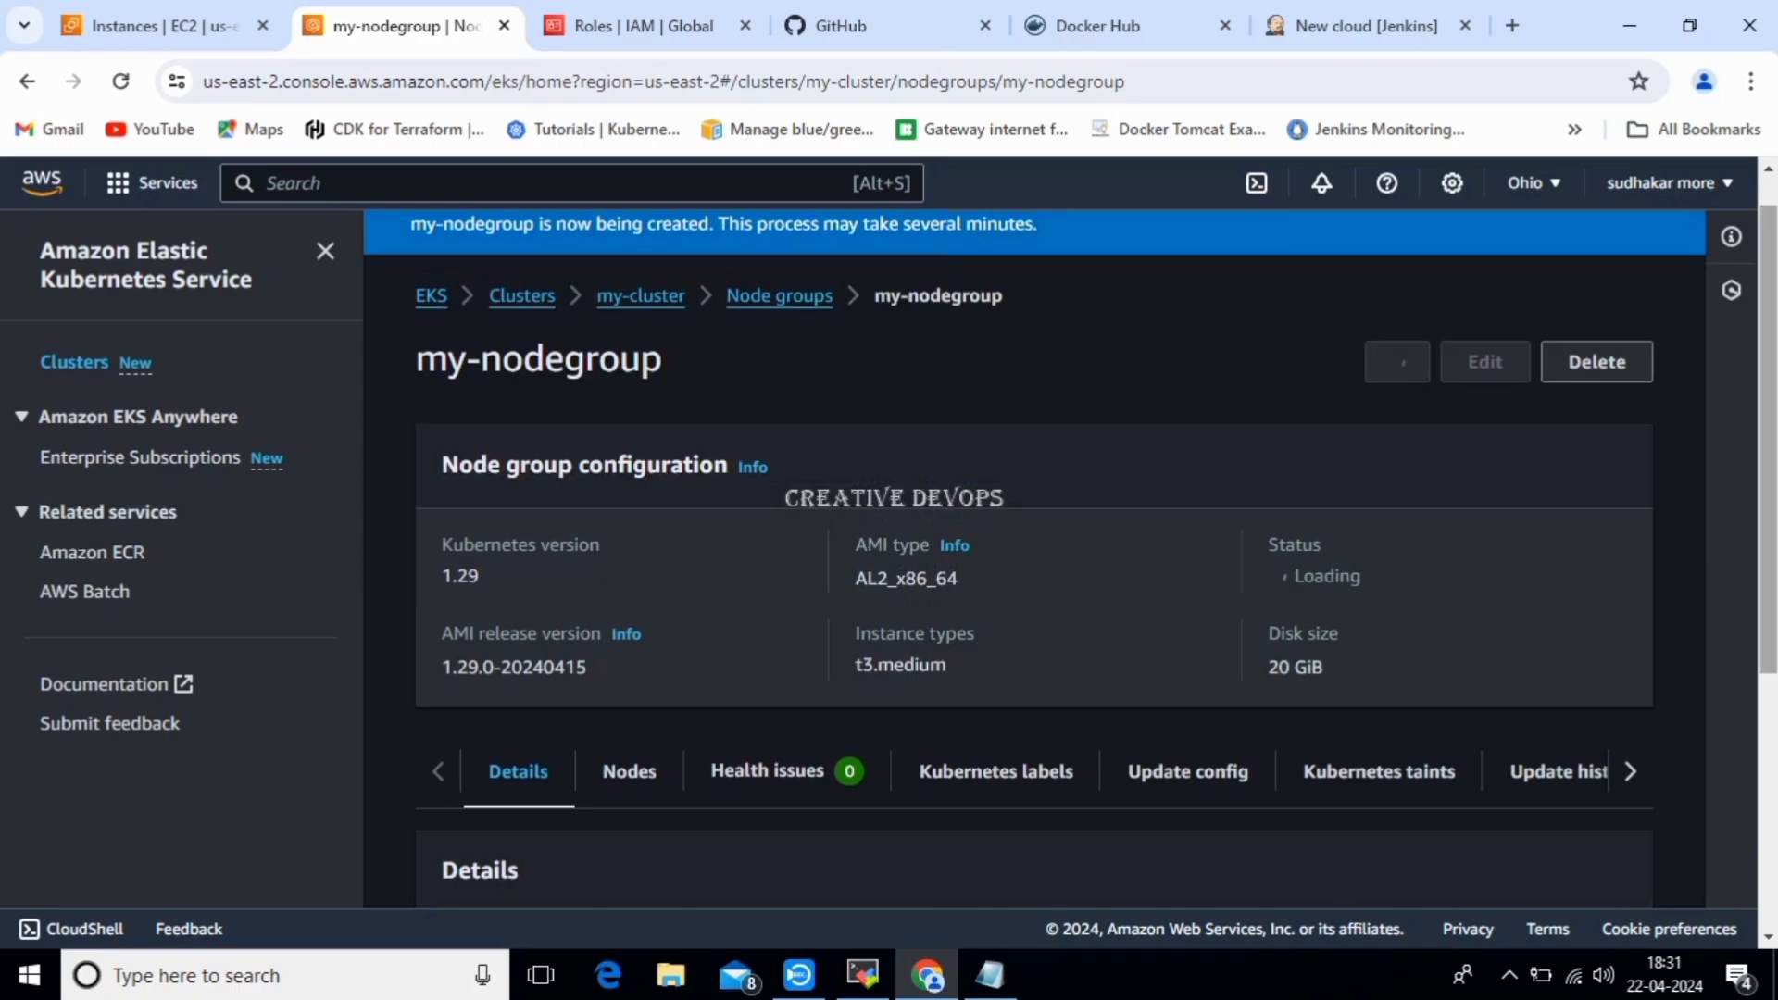
scroll(1032, 555, down, 5)
scroll(1033, 555, up, 3)
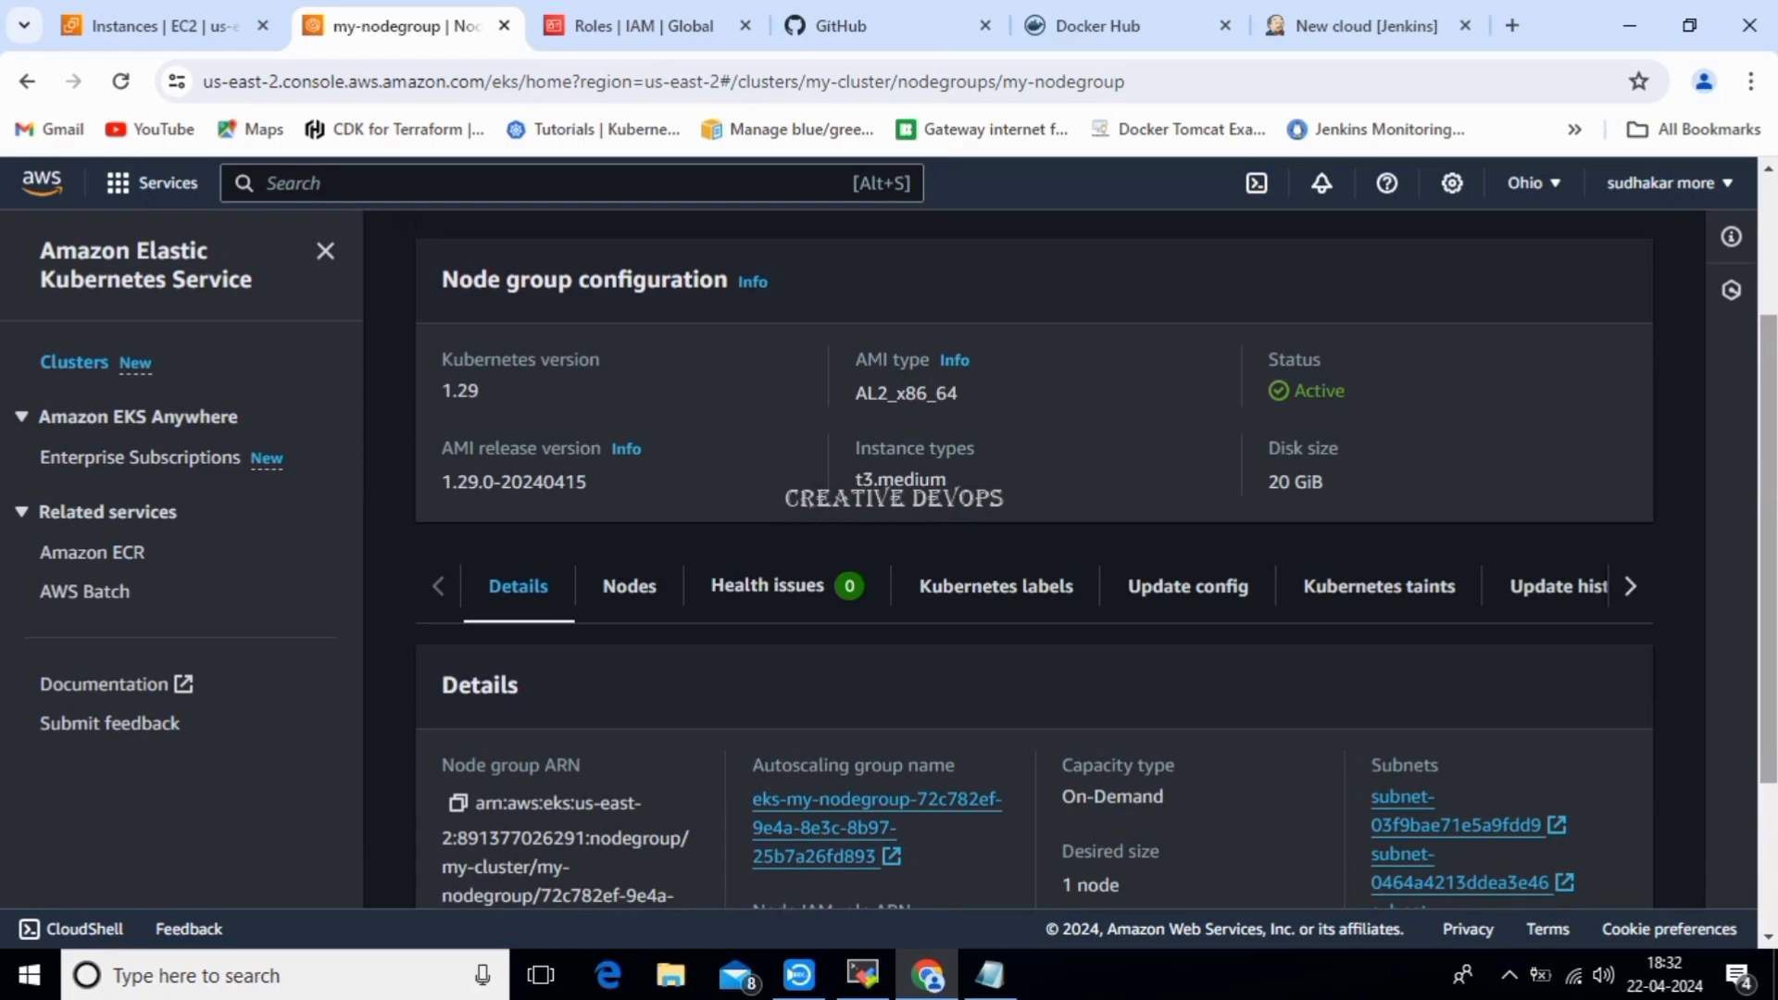
double_click(1319, 391)
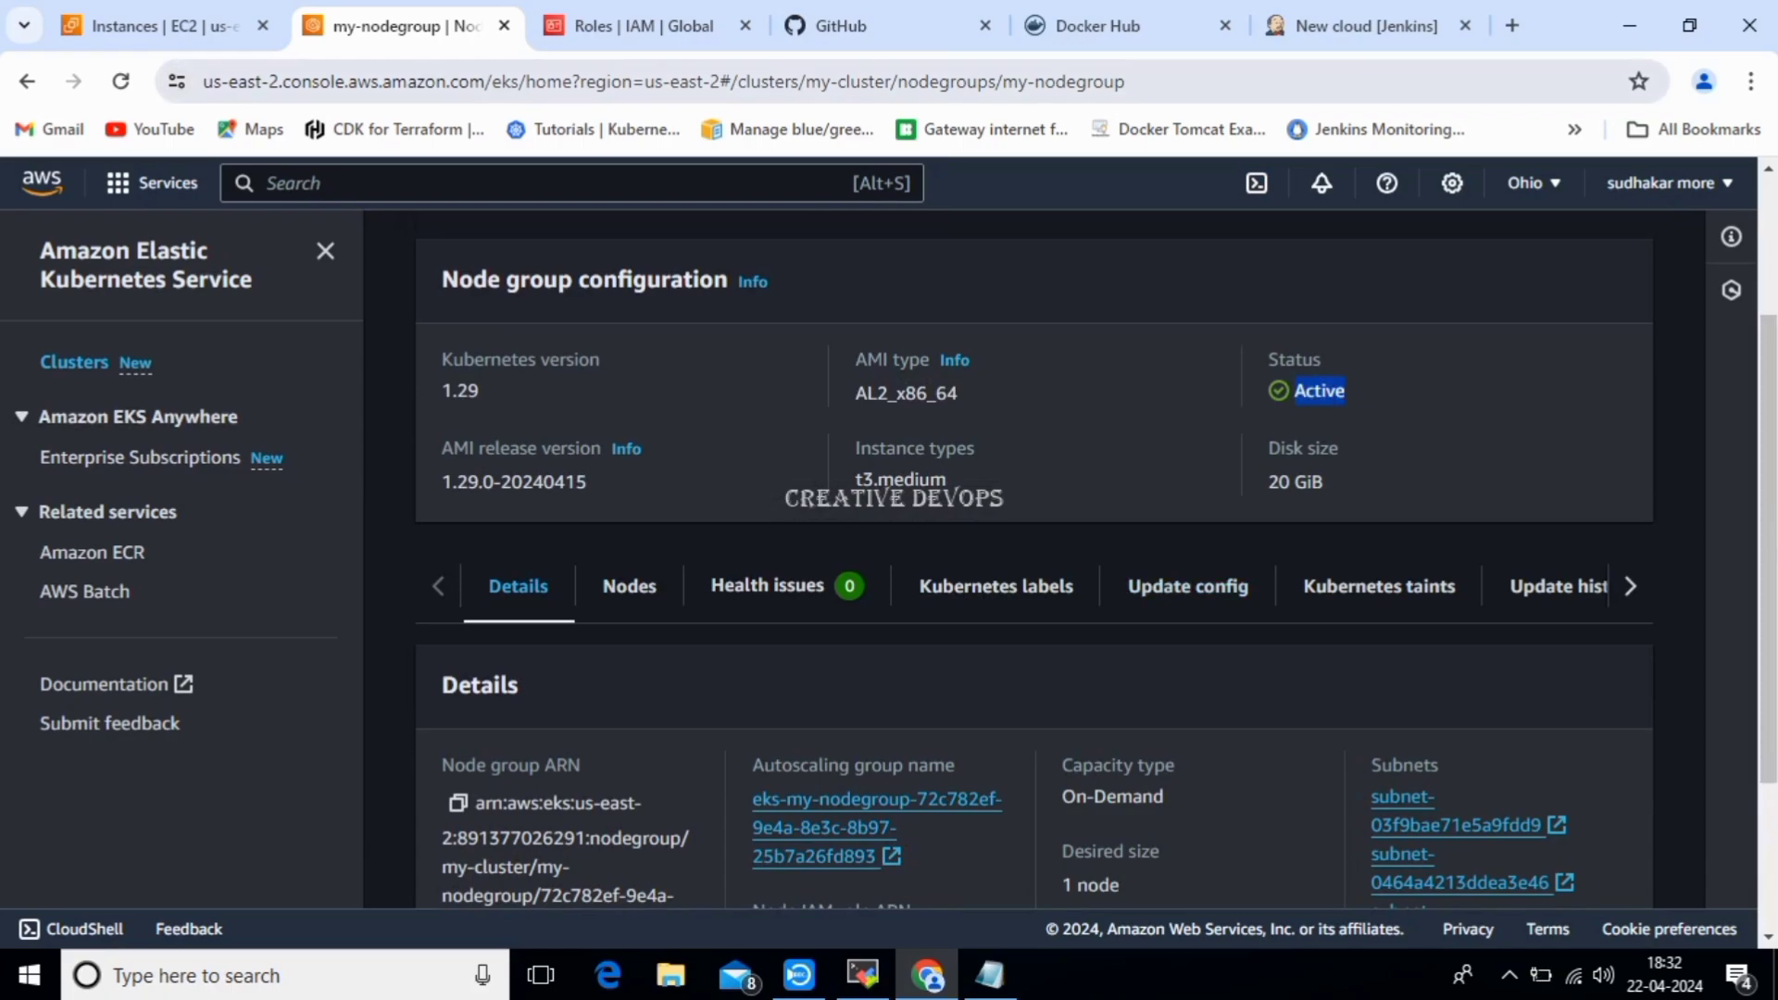
click(862, 974)
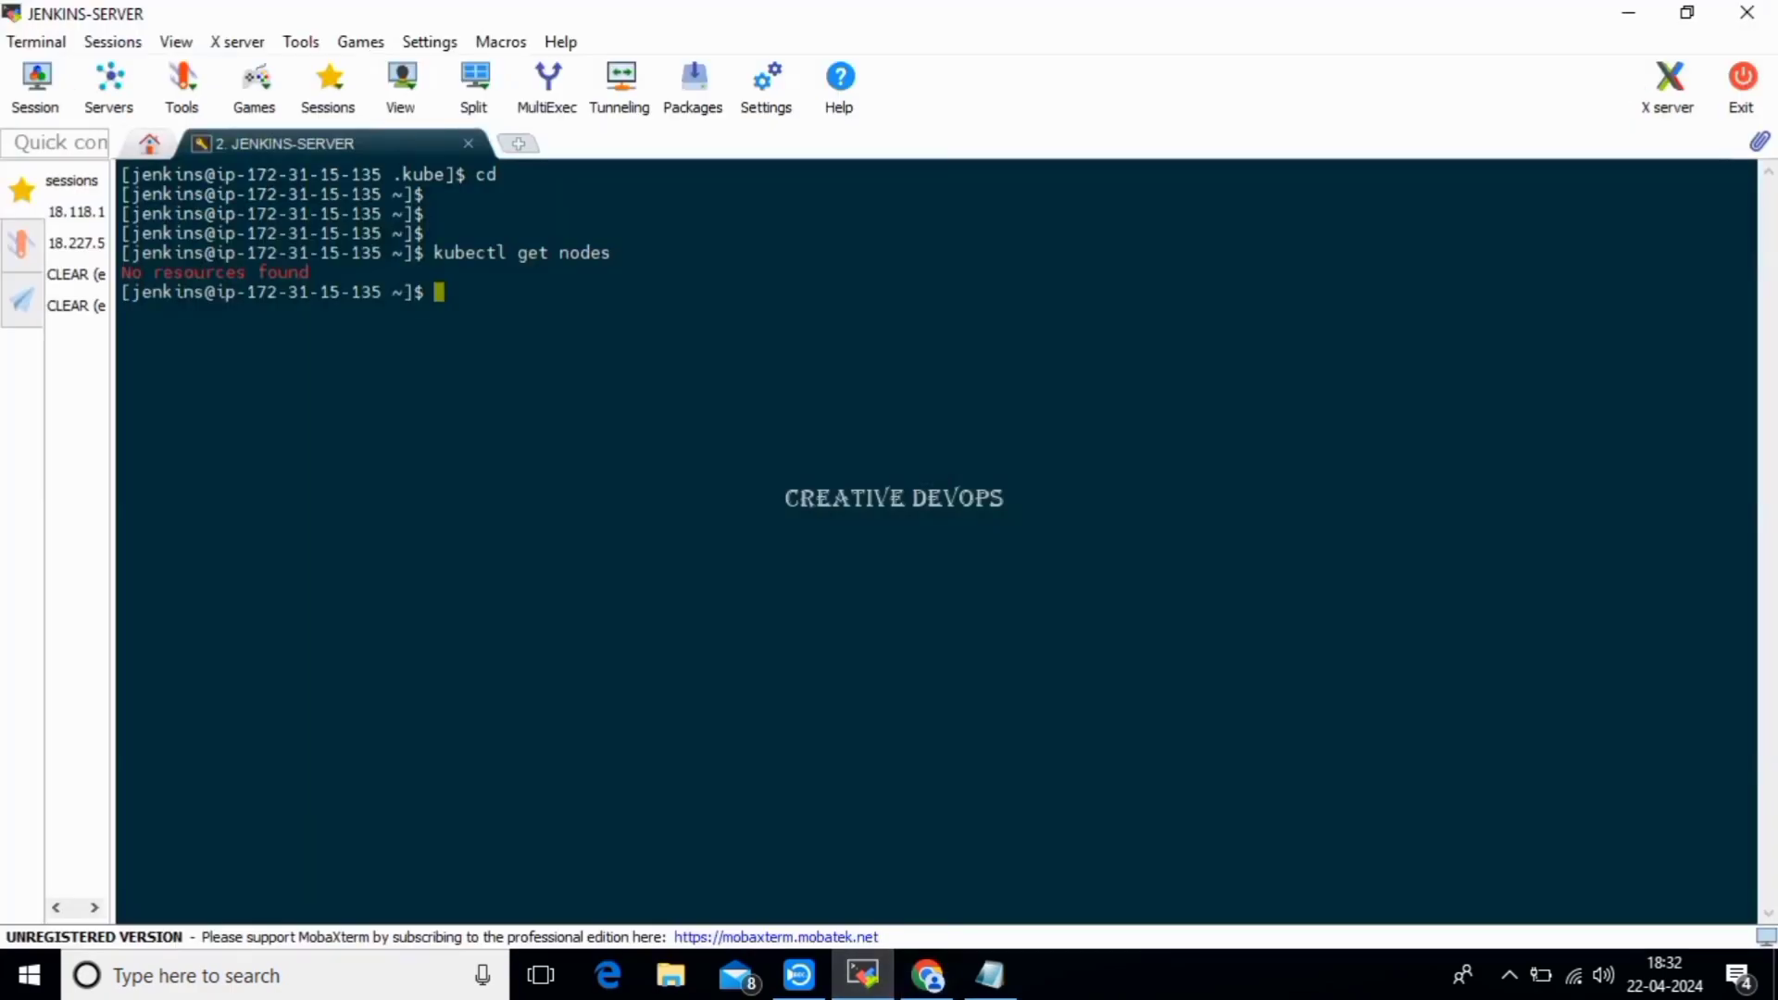
Restart the server session, clear the screen and run 'kubectl create namespace jenkins'.
key(r)
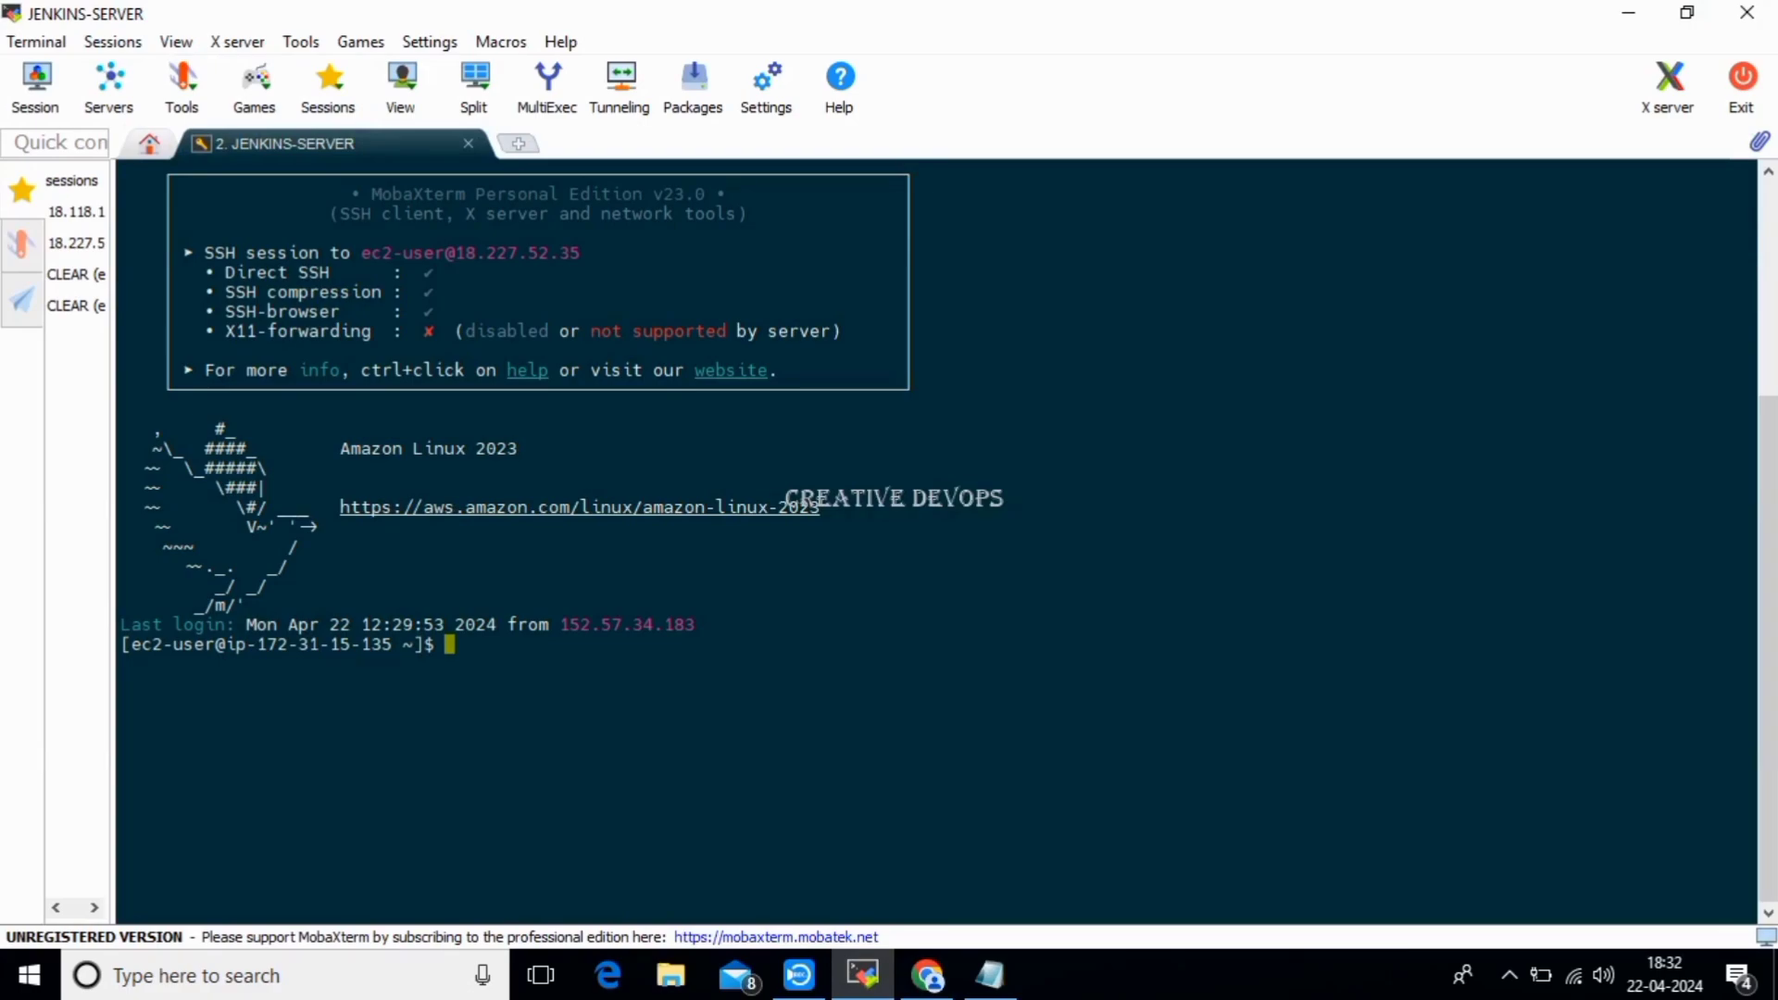
text(cle)
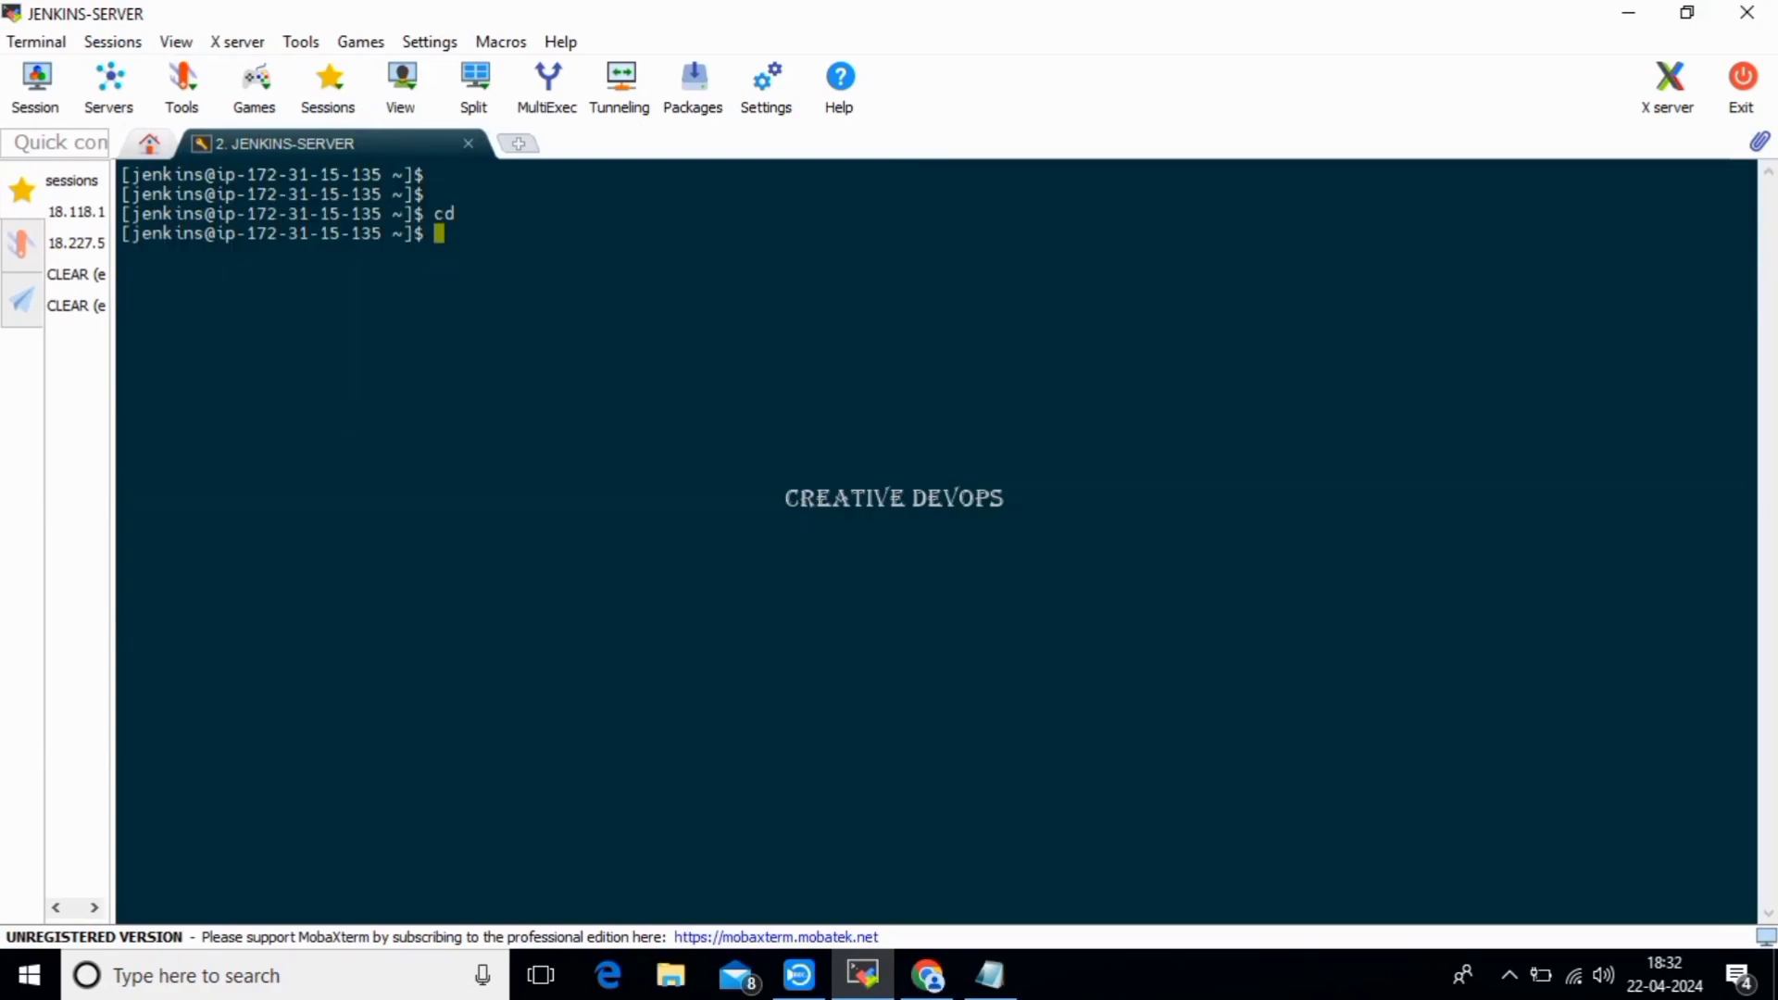
text(kubectl create )
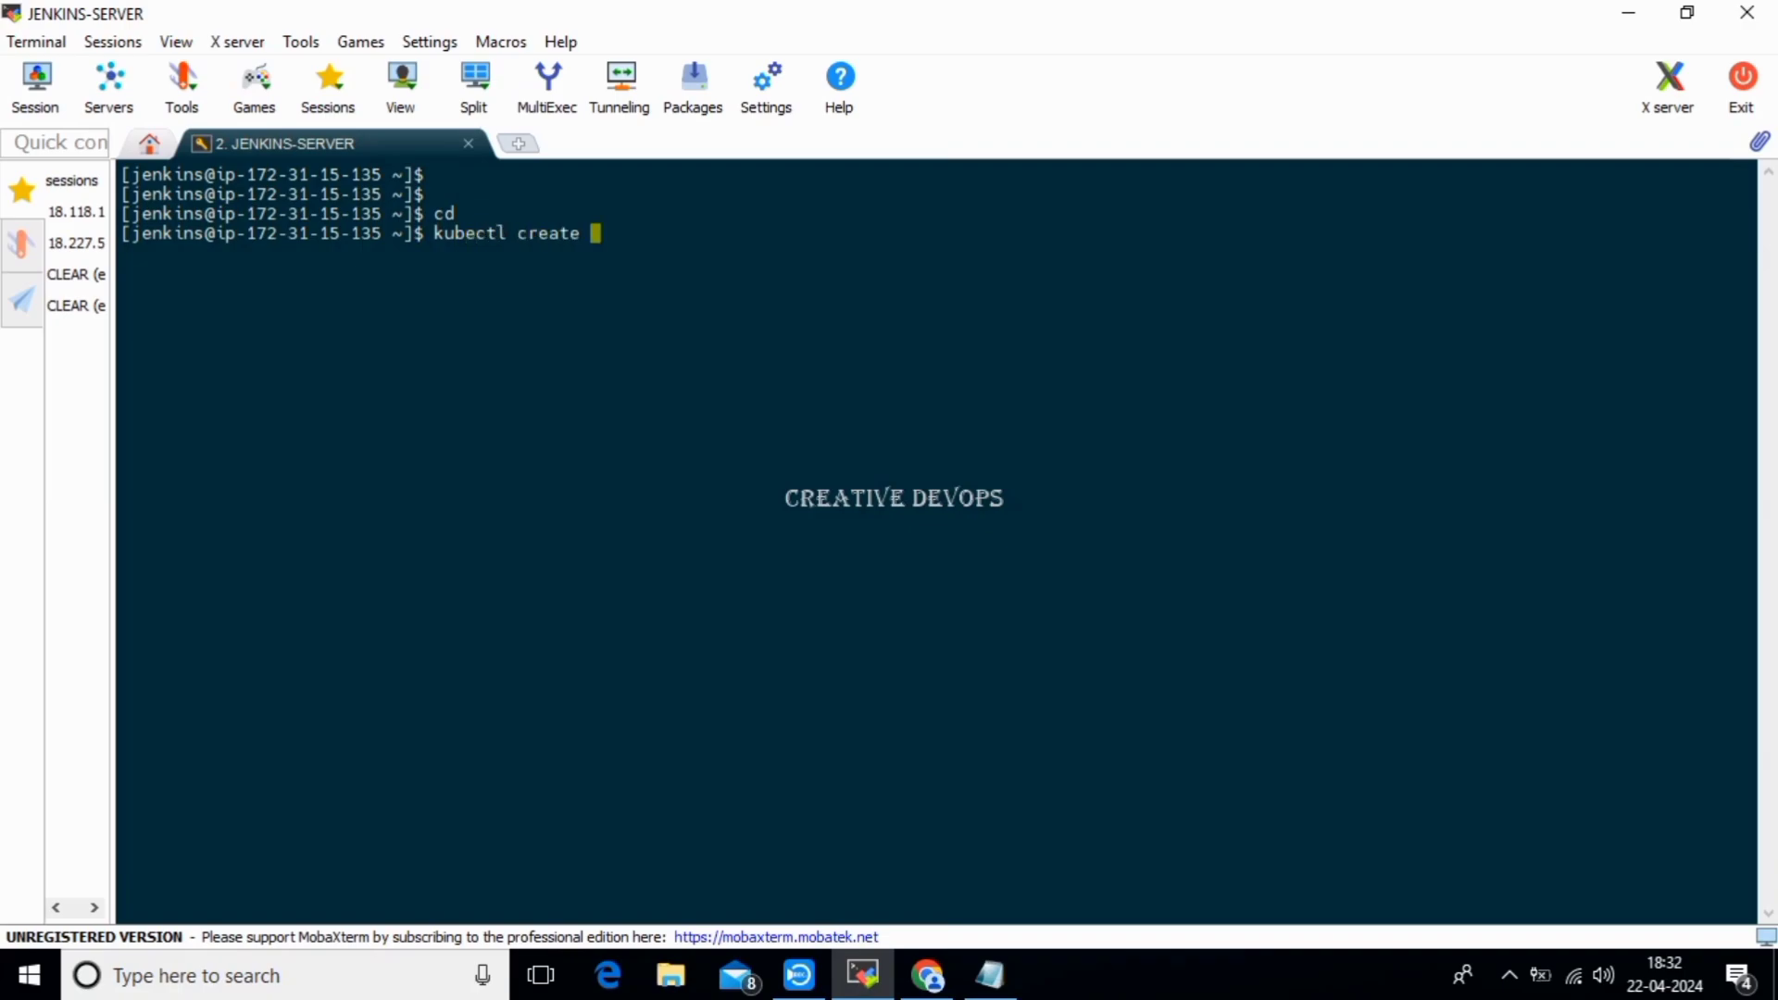
text(namespavce)
key(BackSpace)
key(BackSpace)
key(BackSpace)
key(BackSpace)
text(ce jenkins)
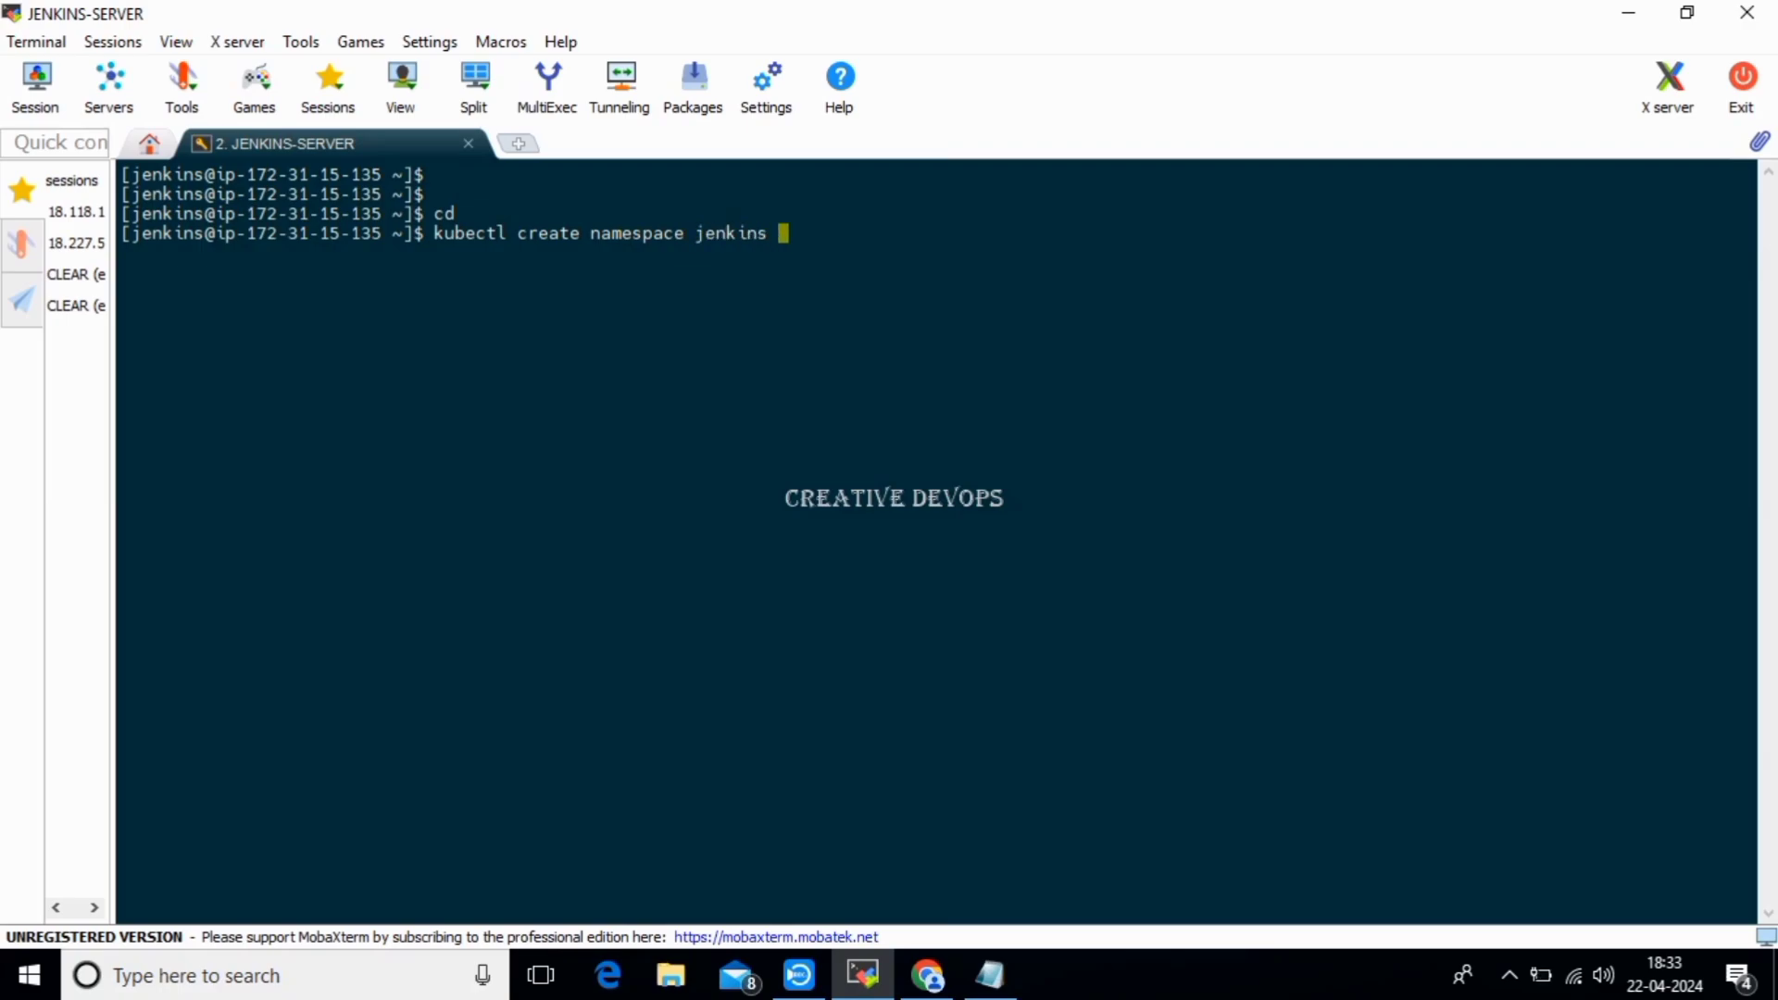
key(Return)
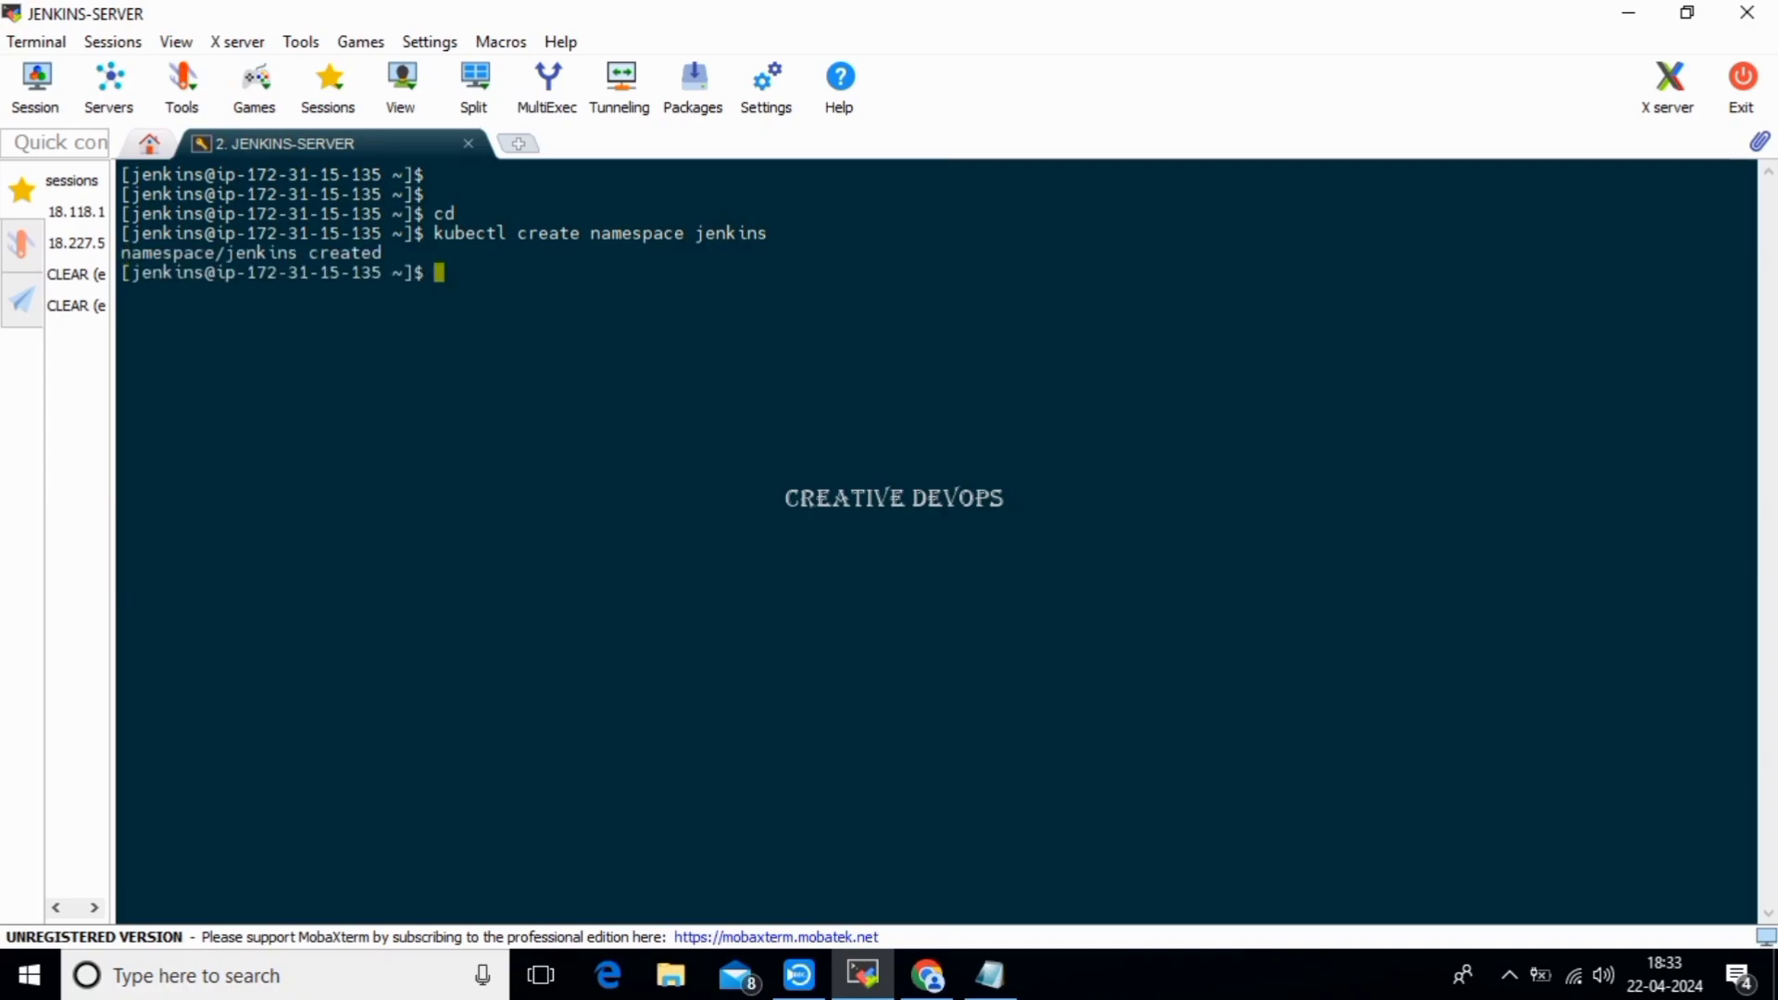
drag(121, 252, 380, 253)
Edit the recalled namespace command into 'kubectl create sa jenkins -n jenkins' and run it.
click(382, 254)
key(Up)
key(BackSpace)
key(BackSpace)
key(BackSpace)
key(BackSpace)
key(BackSpace)
key(BackSpace)
key(BackSpace)
key(BackSpace)
key(BackSpace)
key(BackSpace)
key(BackSpace)
key(BackSpace)
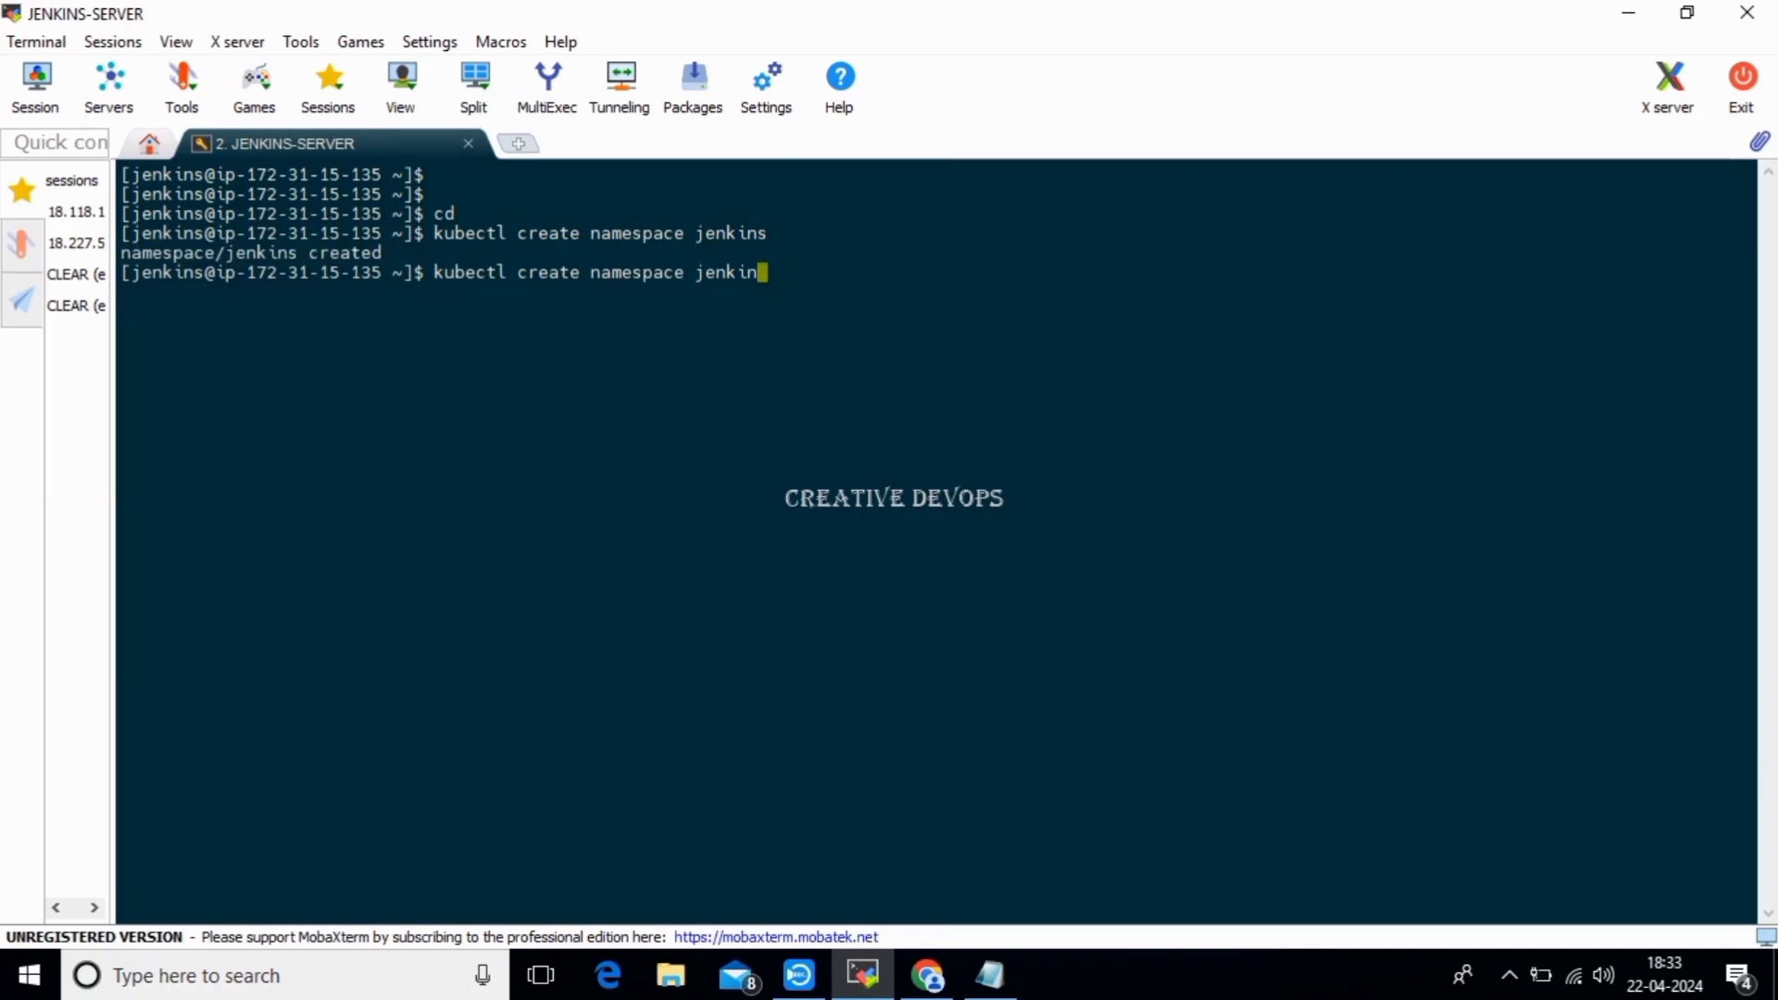
key(BackSpace)
key(BackSpace)
key(BackSpace)
key(BackSpace)
key(BackSpace)
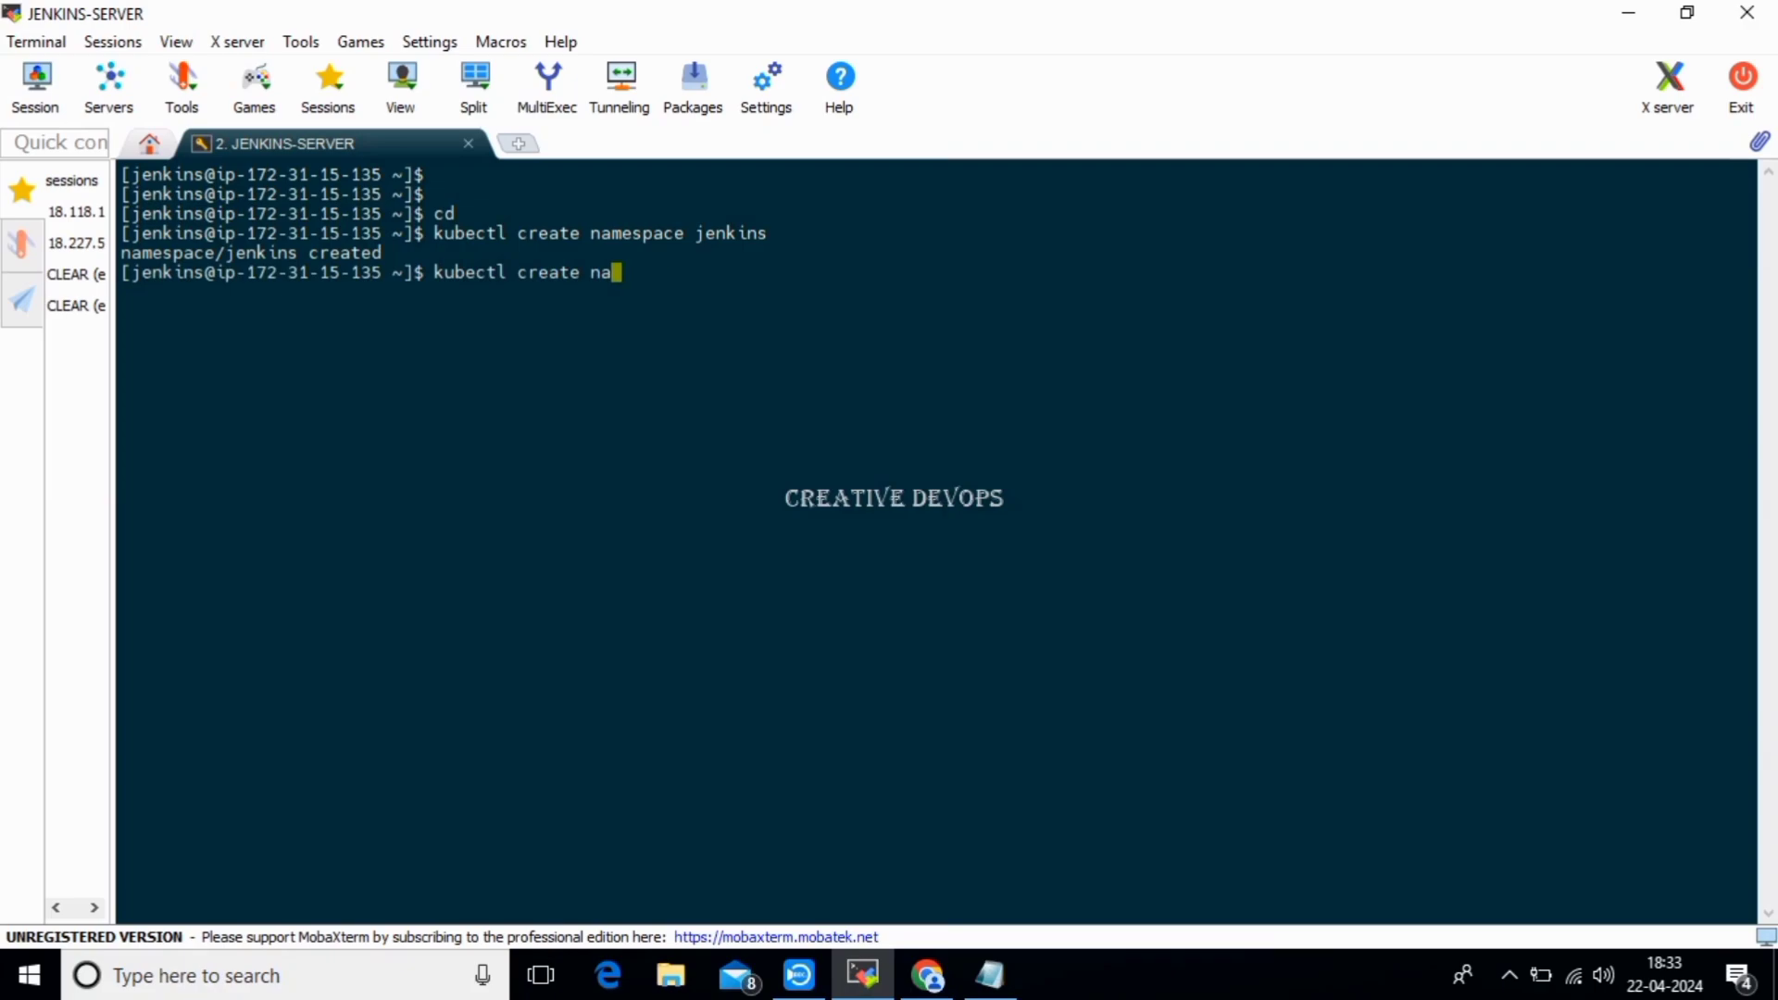
key(BackSpace)
text(sa jenkins -m)
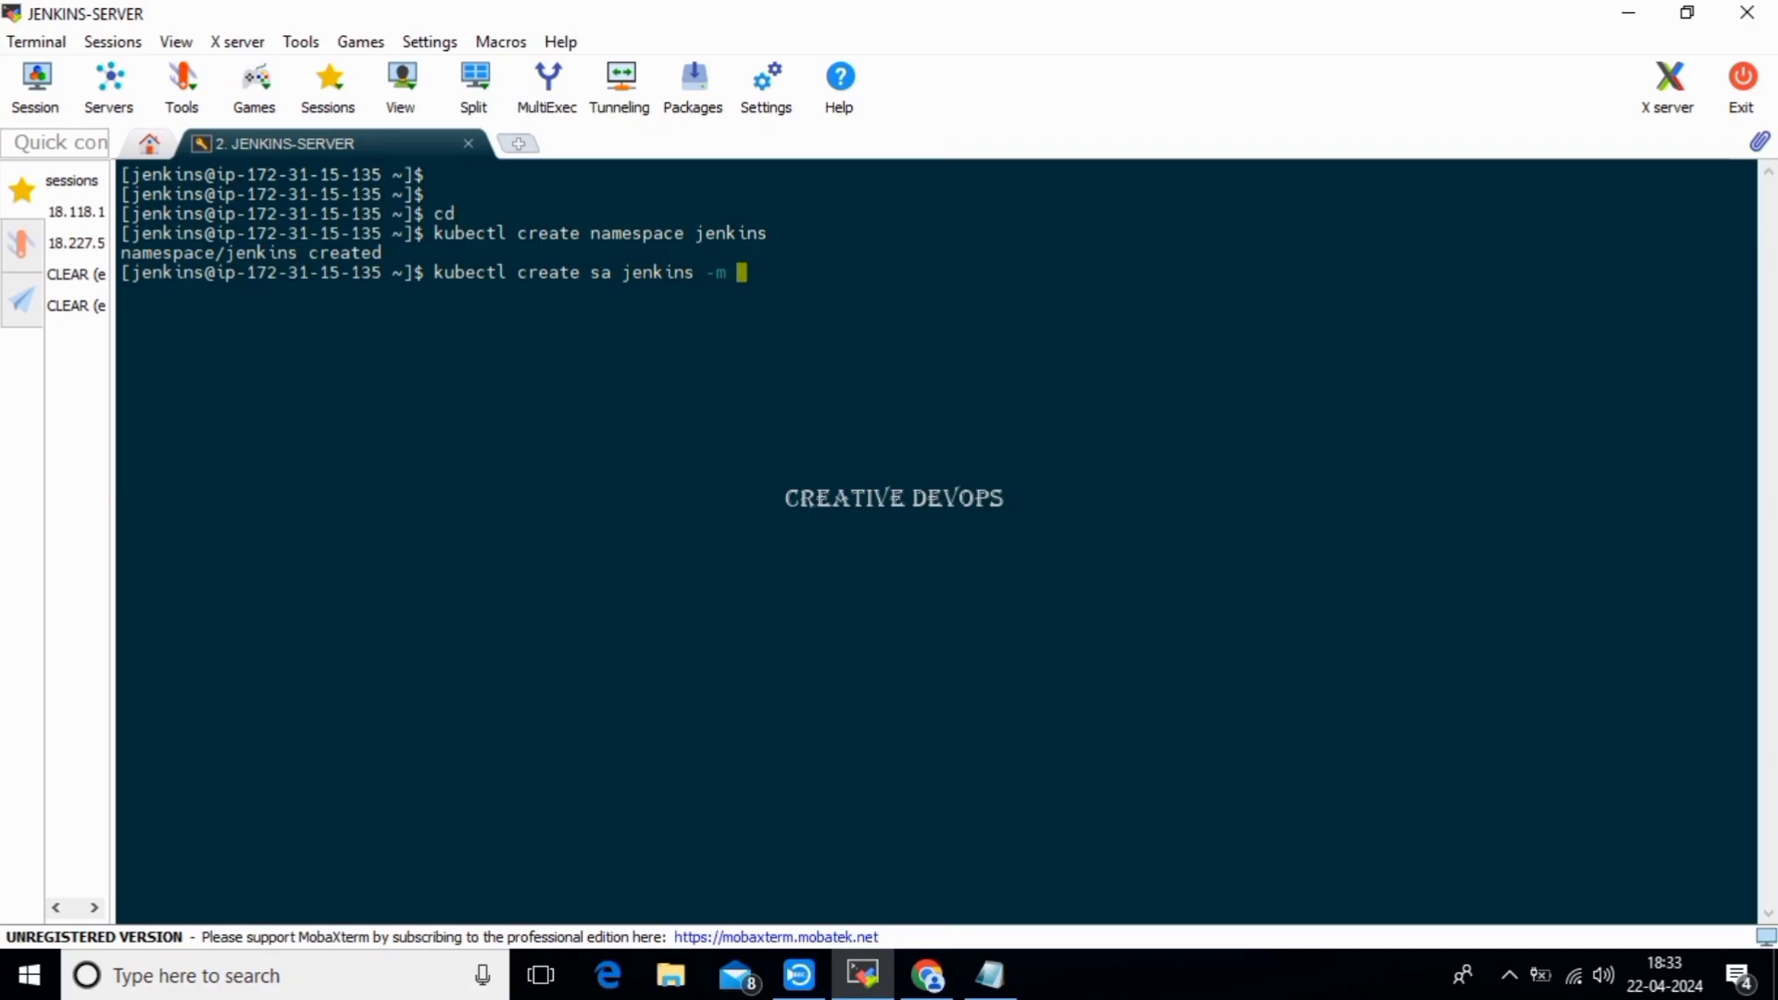
key(BackSpace)
key(BackSpace)
key(BackSpace)
text(-n)
text(jenkins)
key(Return)
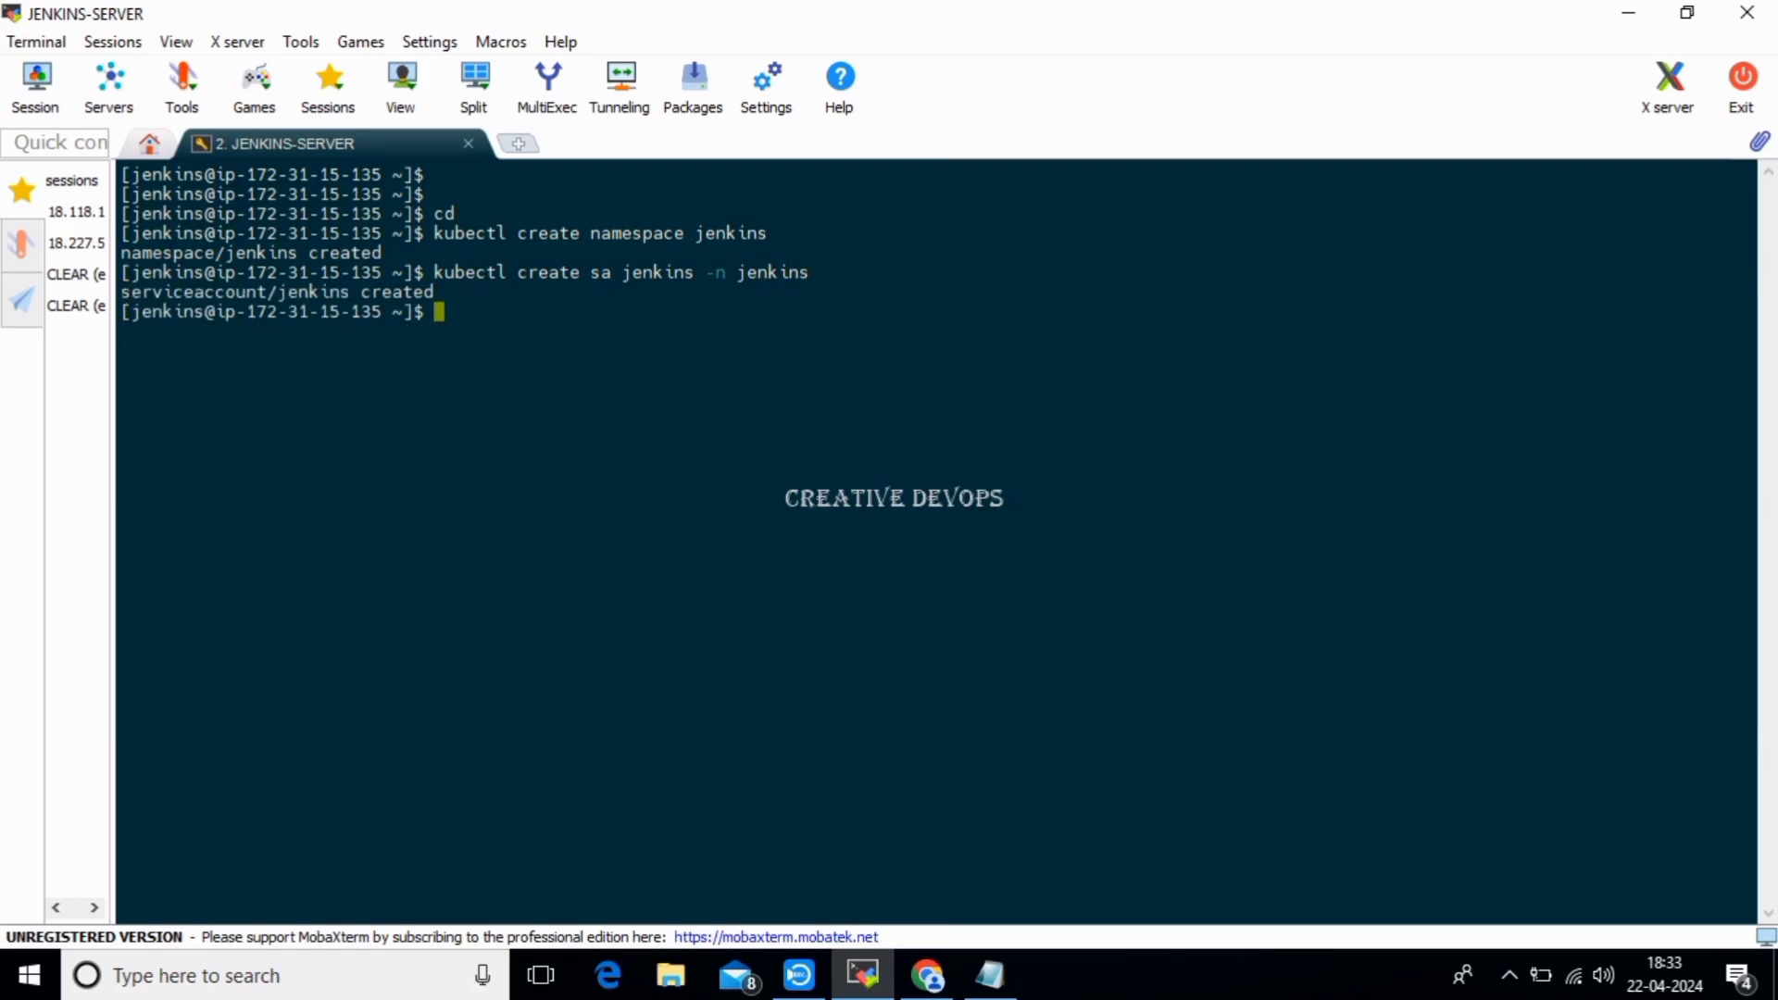
Recall the service account command and trim it back toward 'kubectl create' for the next command.
text(k)
key(Up)
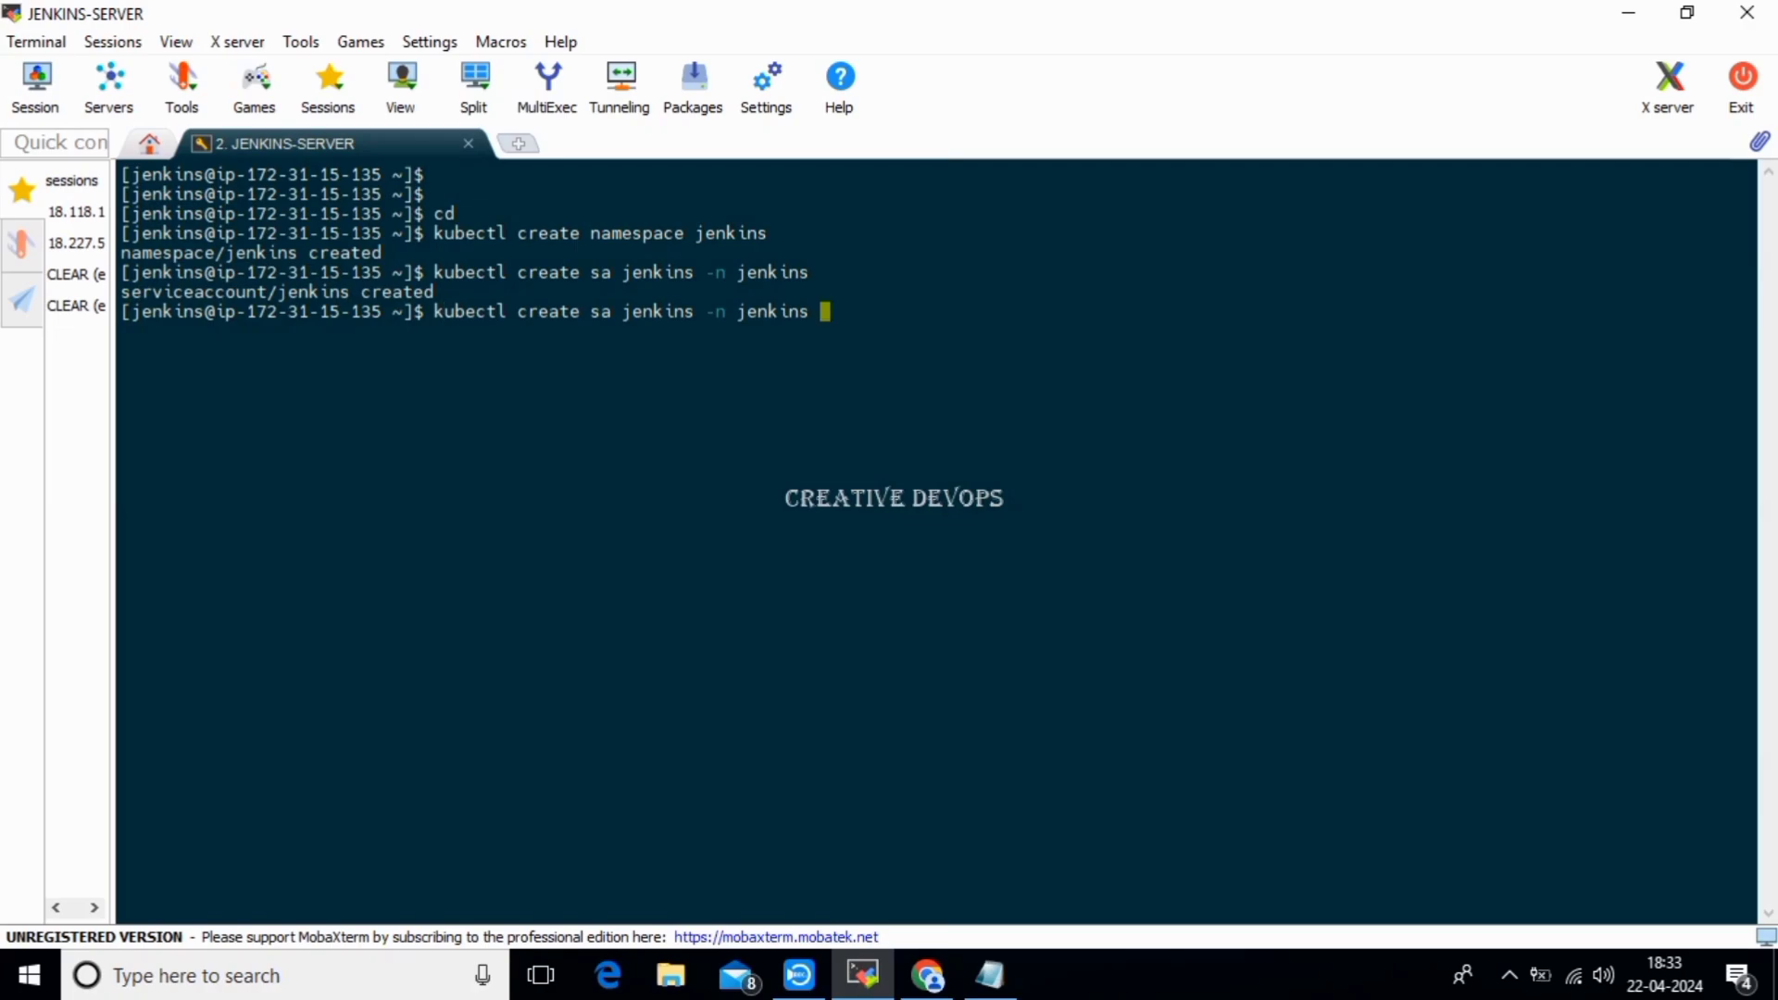
key(BackSpace)
key(BackSpace)
key(BackSpace)
key(BackSpace)
key(BackSpace)
key(BackSpace)
key(BackSpace)
key(BackSpace)
key(BackSpace)
key(BackSpace)
key(BackSpace)
key(BackSpace)
key(BackSpace)
key(BackSpace)
key(BackSpace)
key(BackSpace)
key(BackSpace)
key(BackSpace)
key(BackSpace)
key(BackSpace)
key(BackSpace)
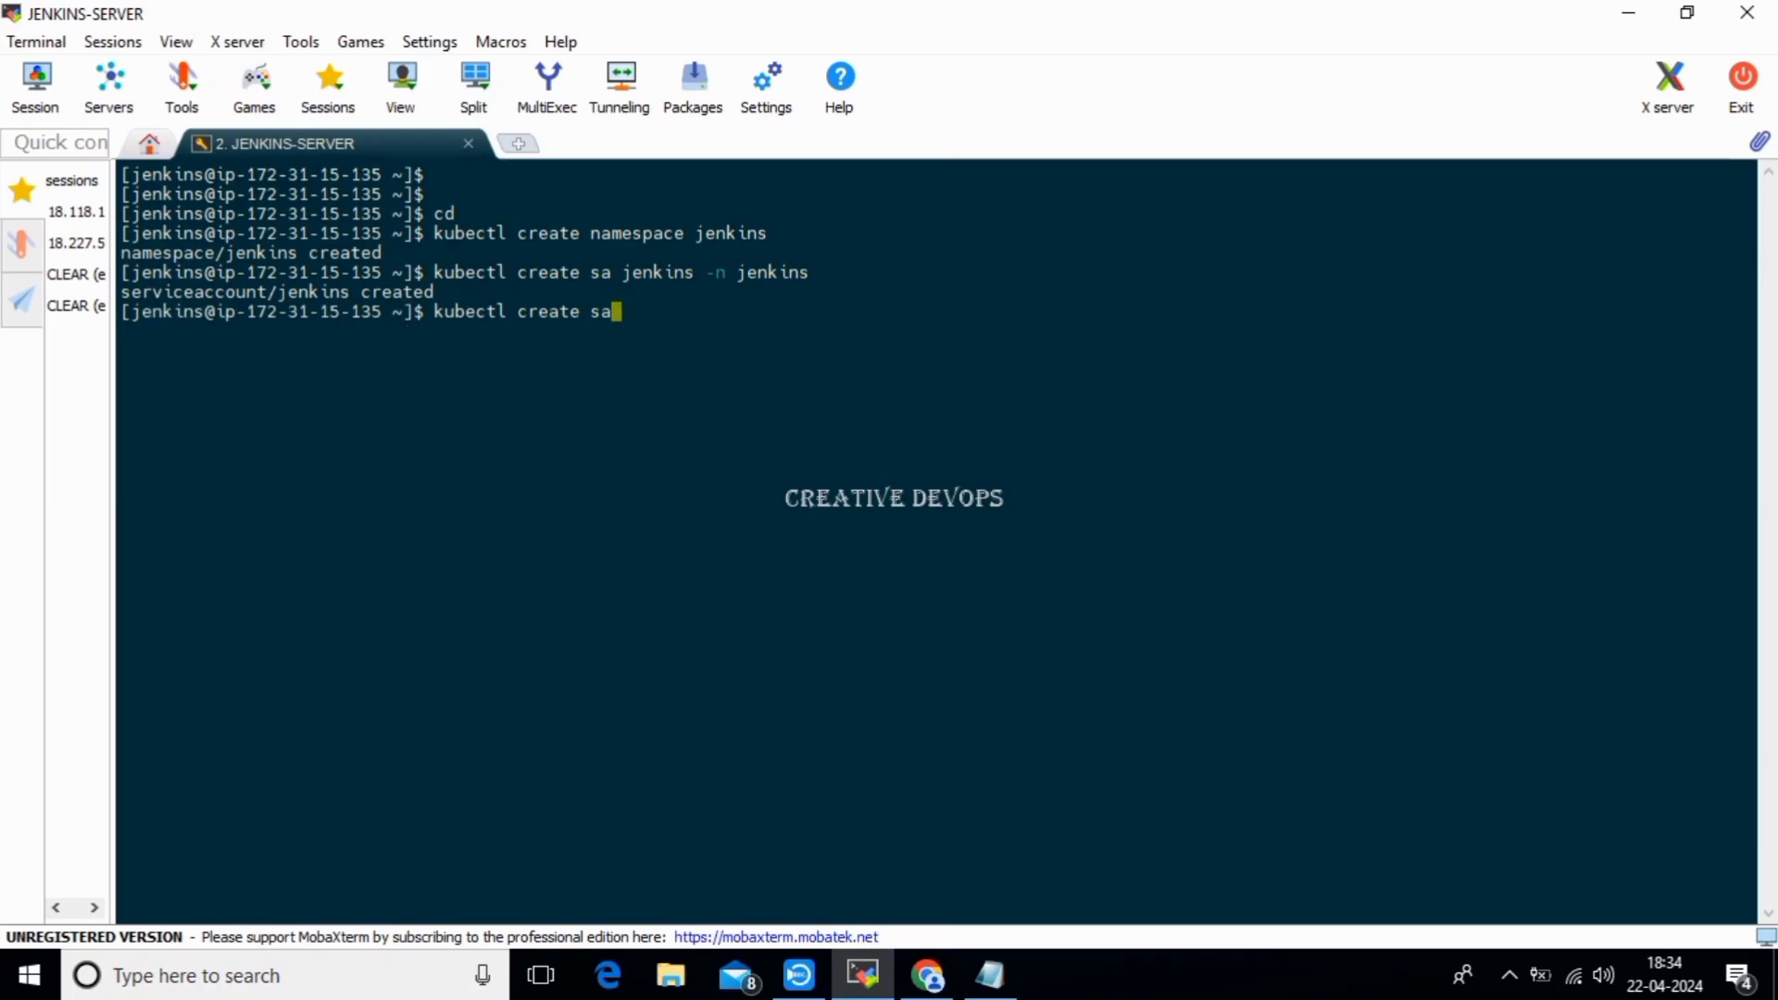
key(BackSpace)
Run 'kubectl create token jenkins -n jenkins --duration=8760h' and select the whole printed token to copy it.
text(token jenkins )
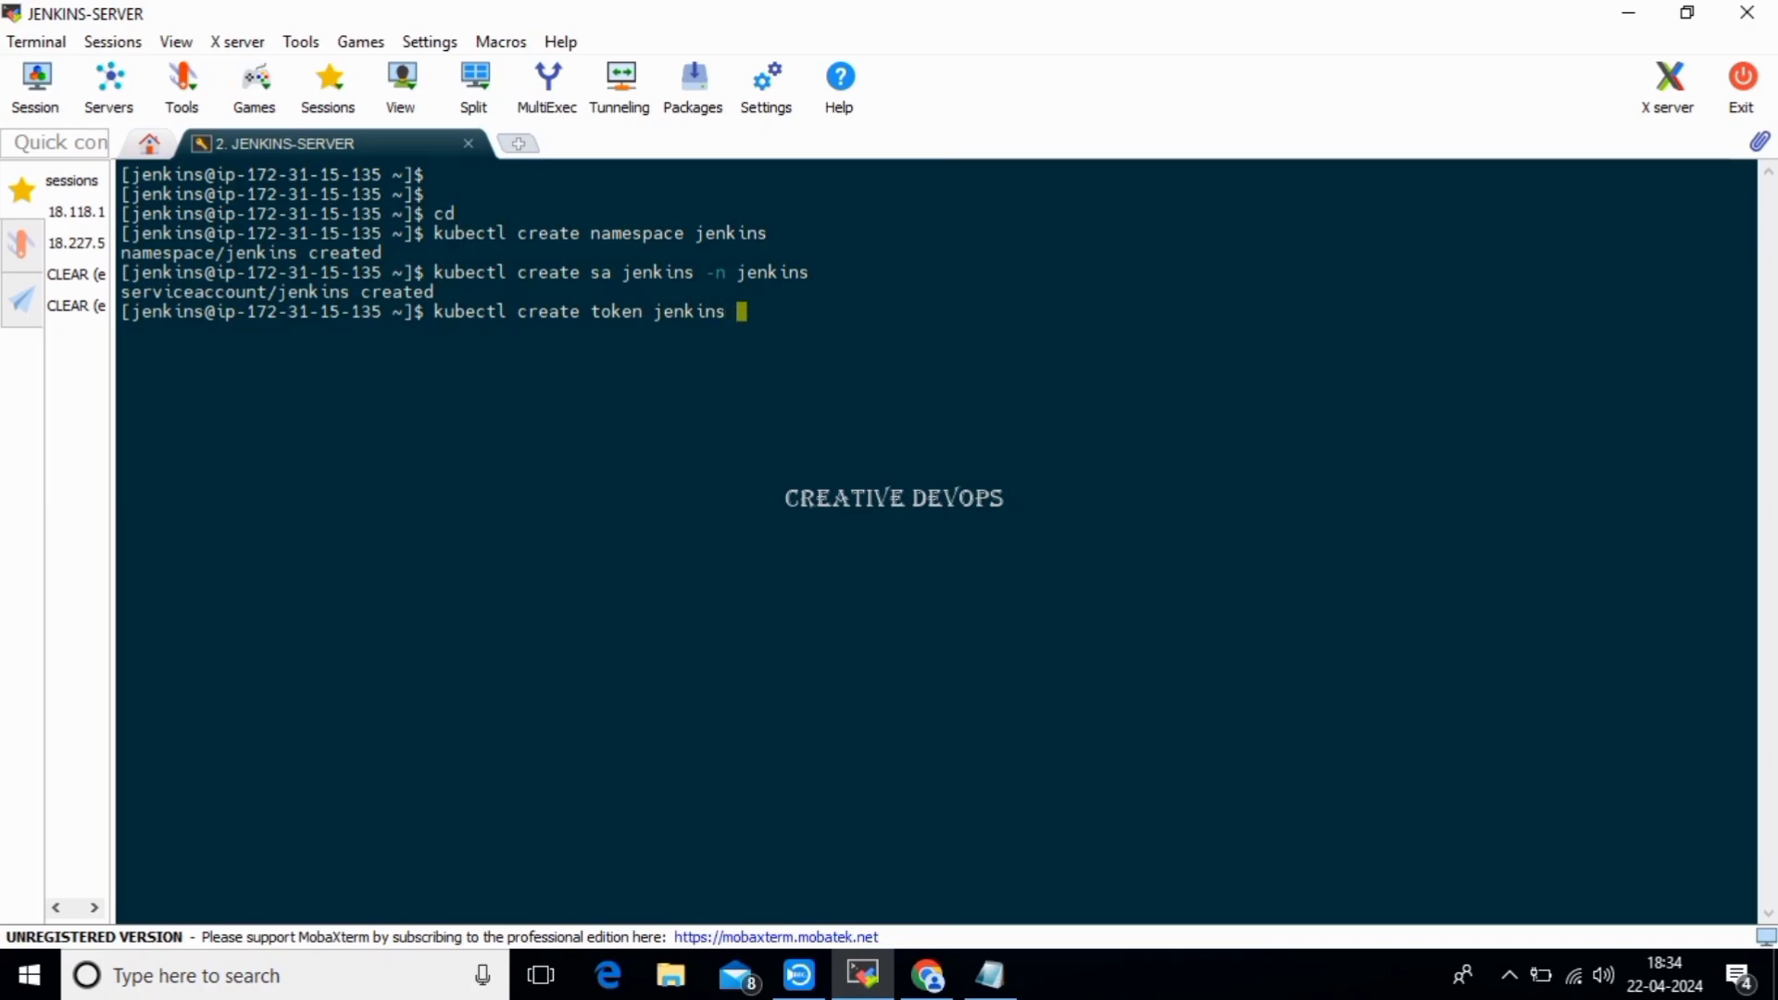
text(-n jenkins --dura)
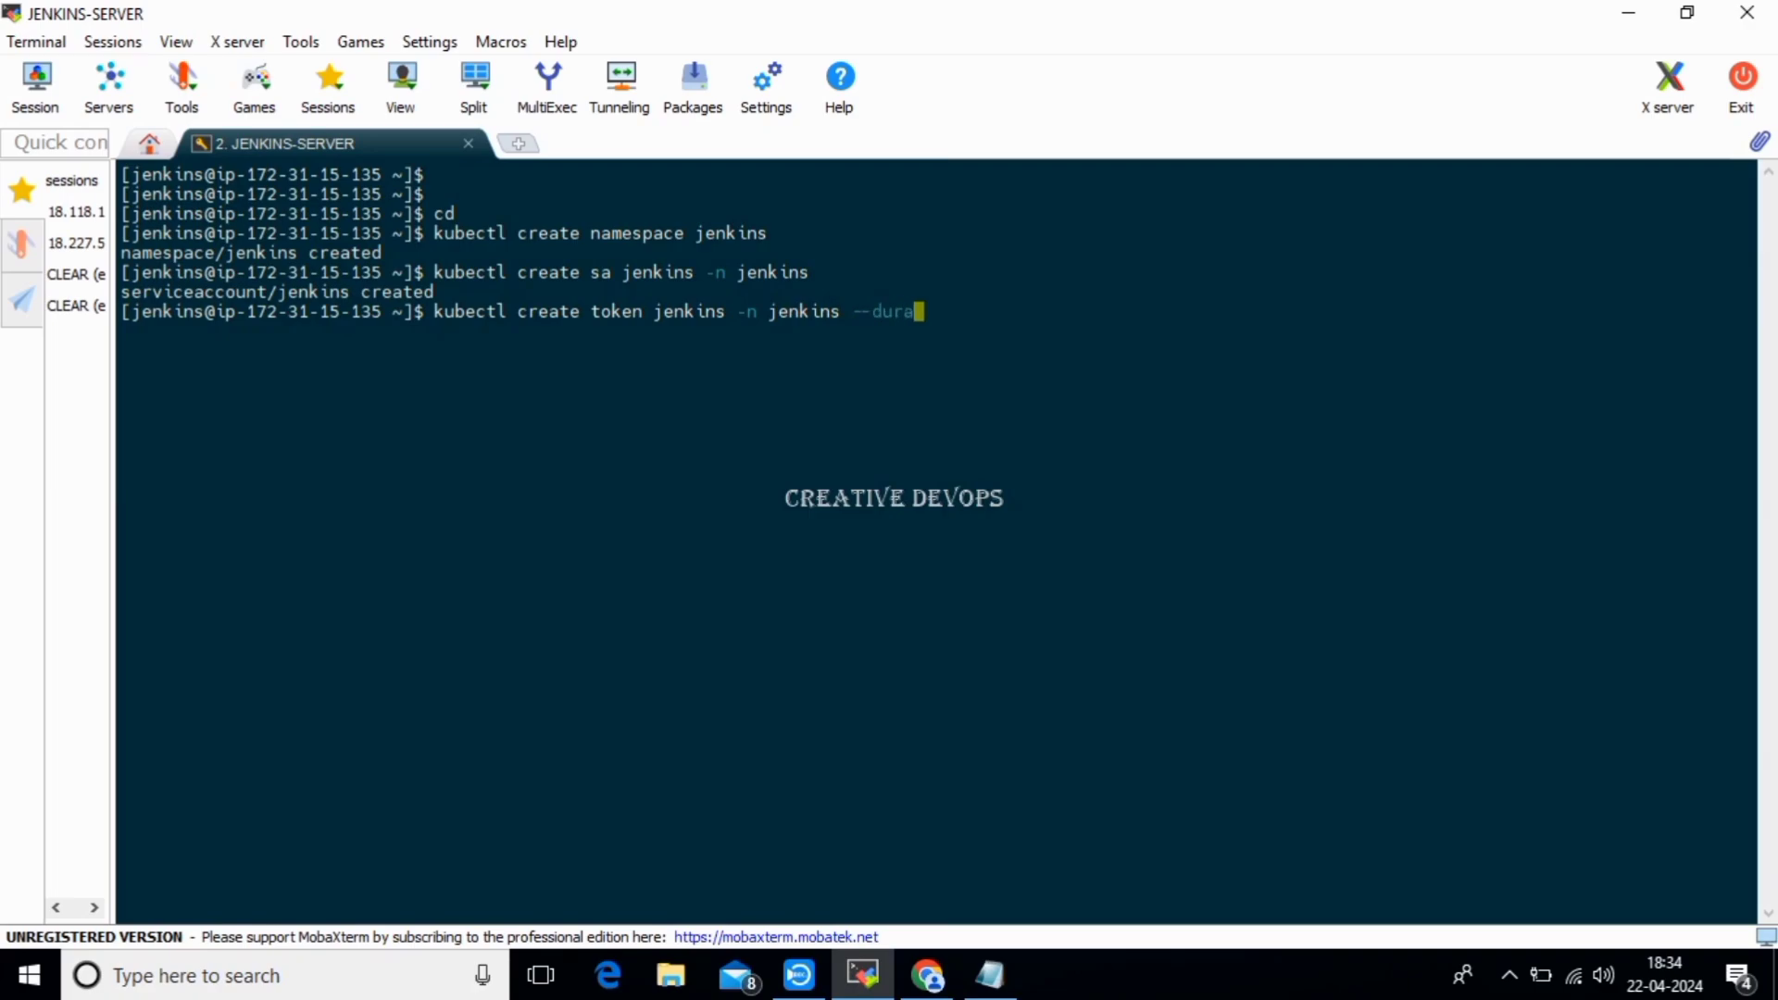
text(tion=8760h)
key(Return)
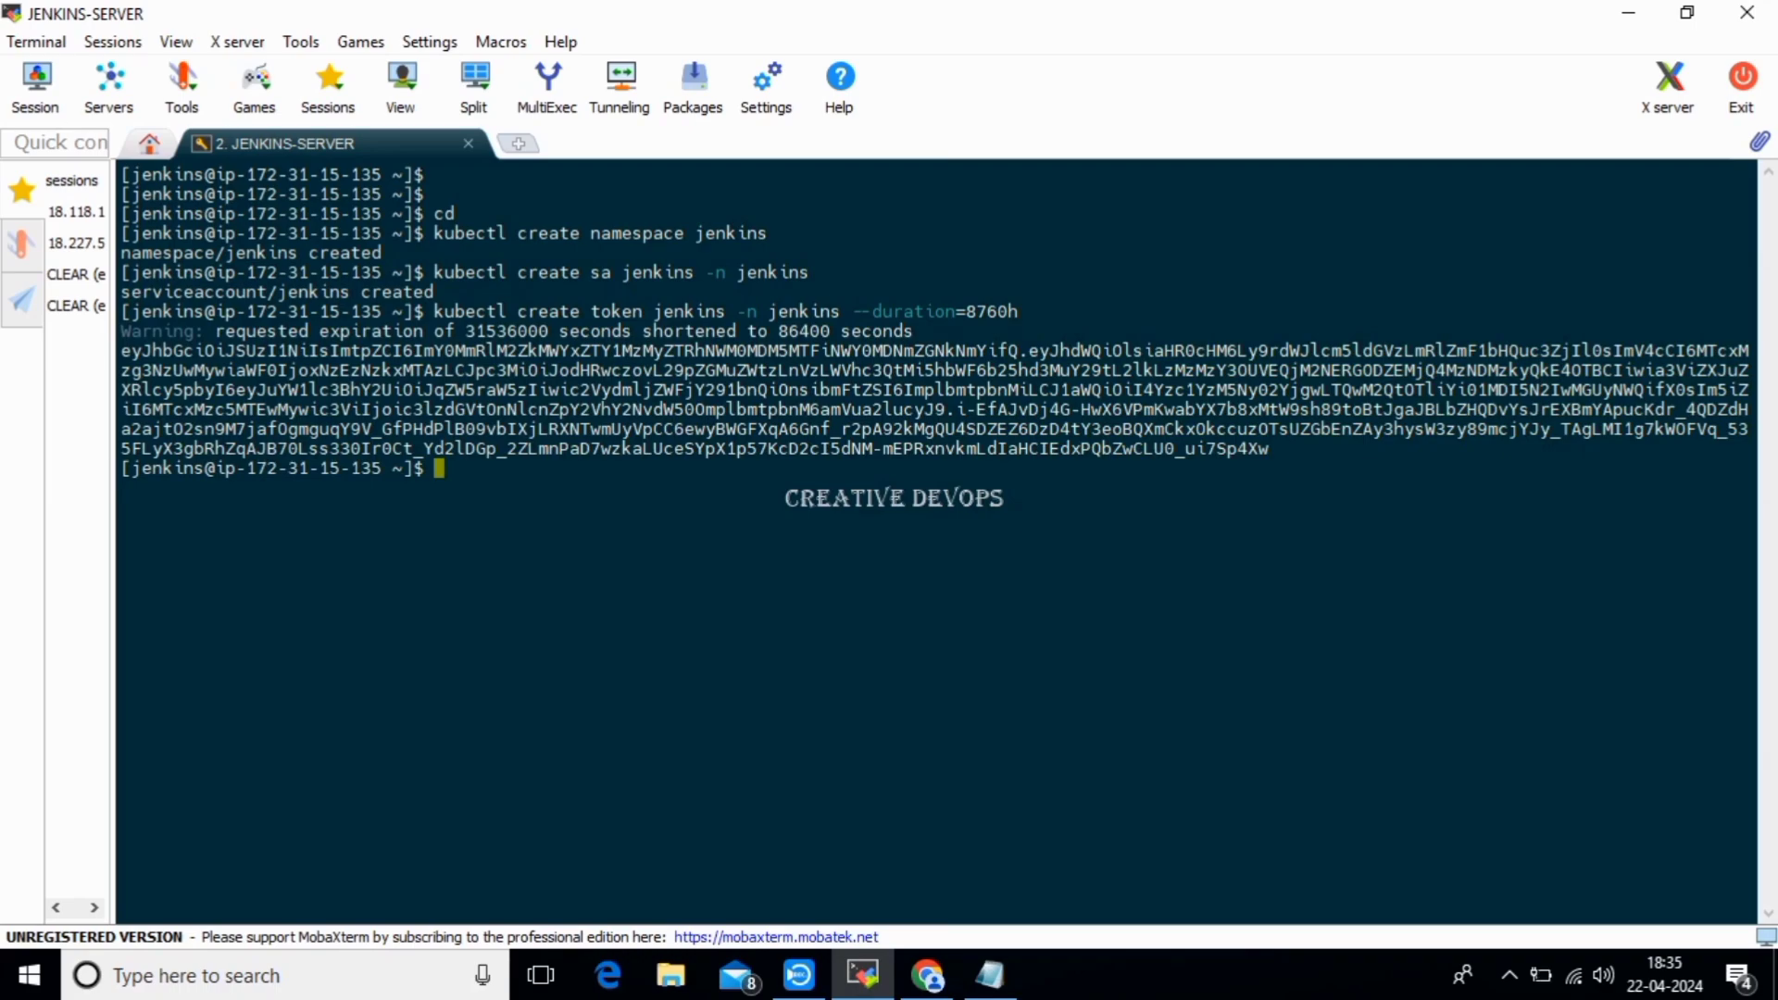
drag(121, 350, 340, 390)
drag(766, 389, 1269, 448)
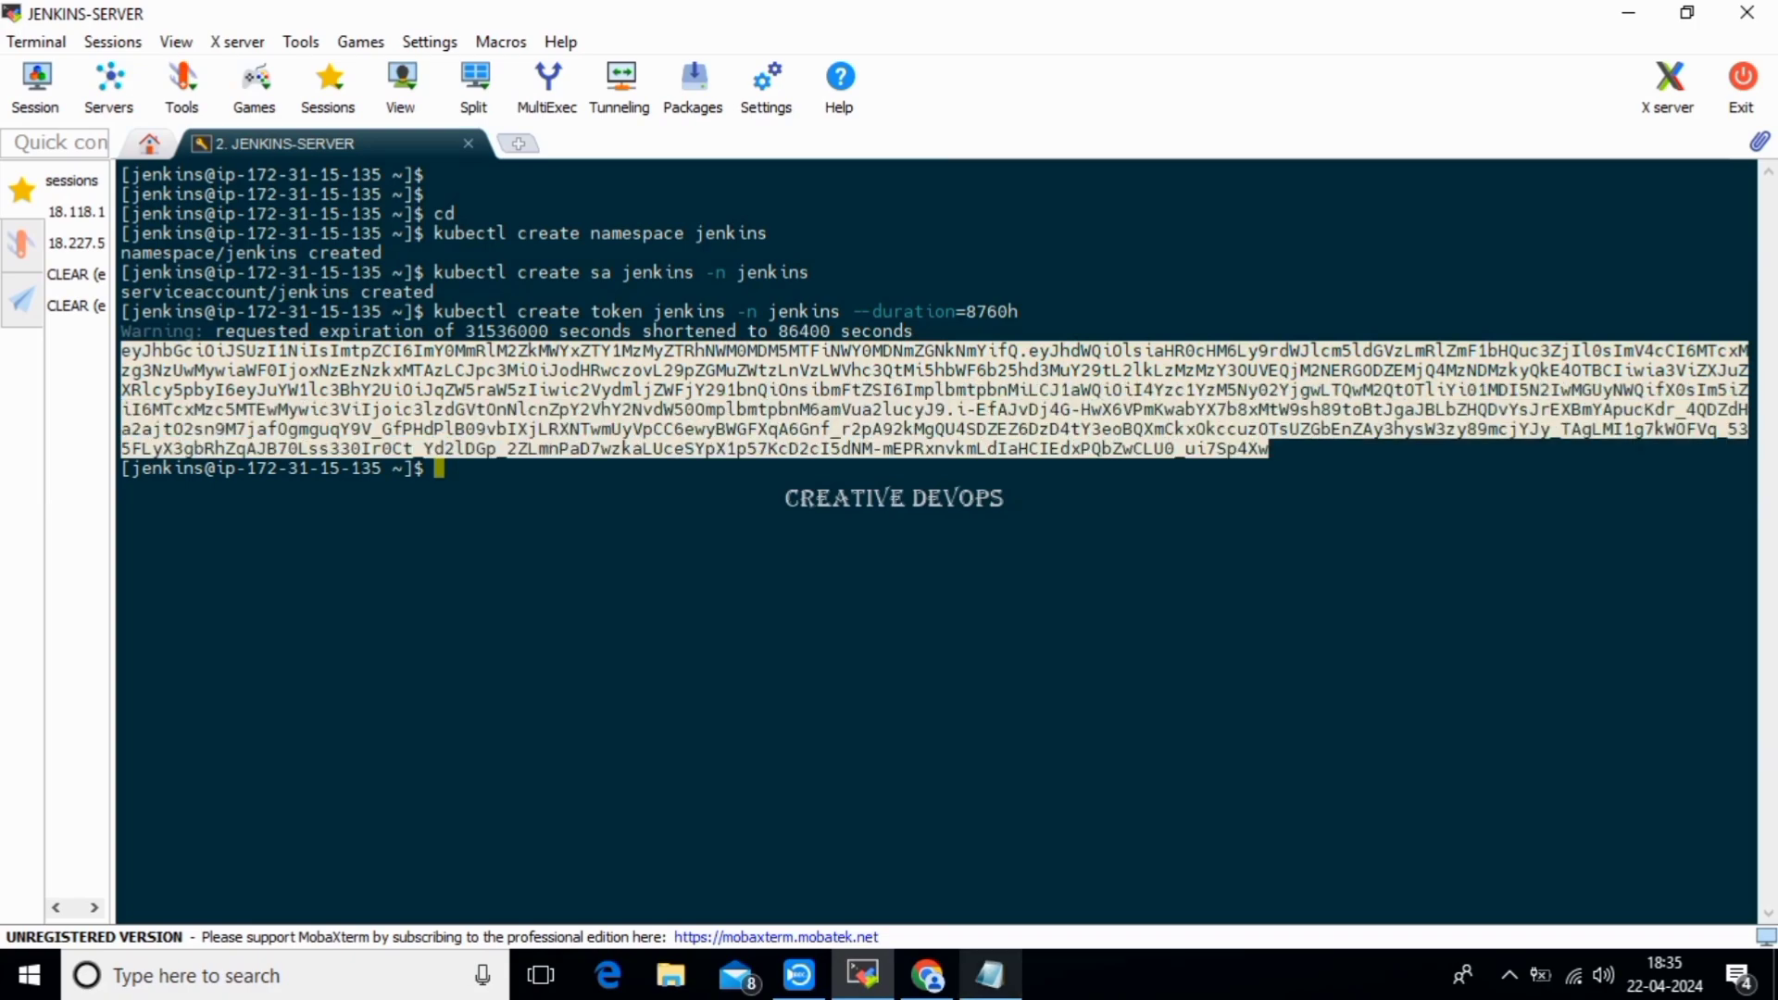
Paste the jenkins token at the end of the 'iam cred' Notepad notes, then minimize Notepad.
click(990, 975)
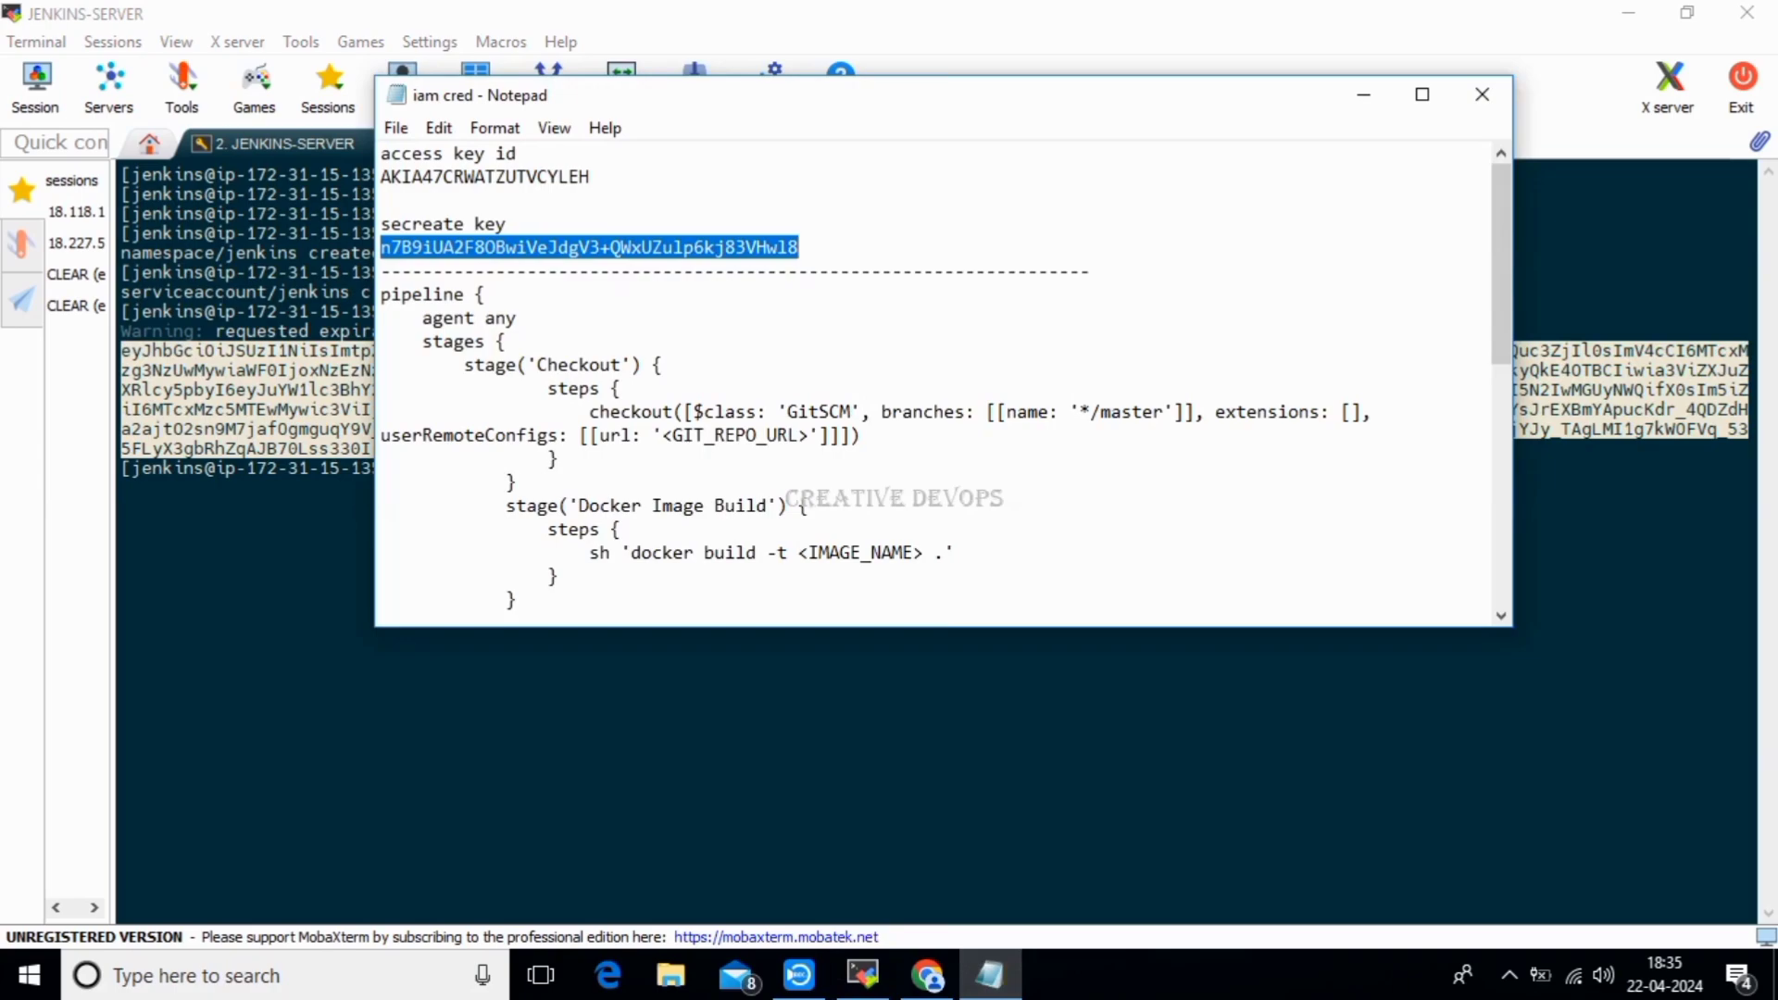
scroll(943, 378, down, 10)
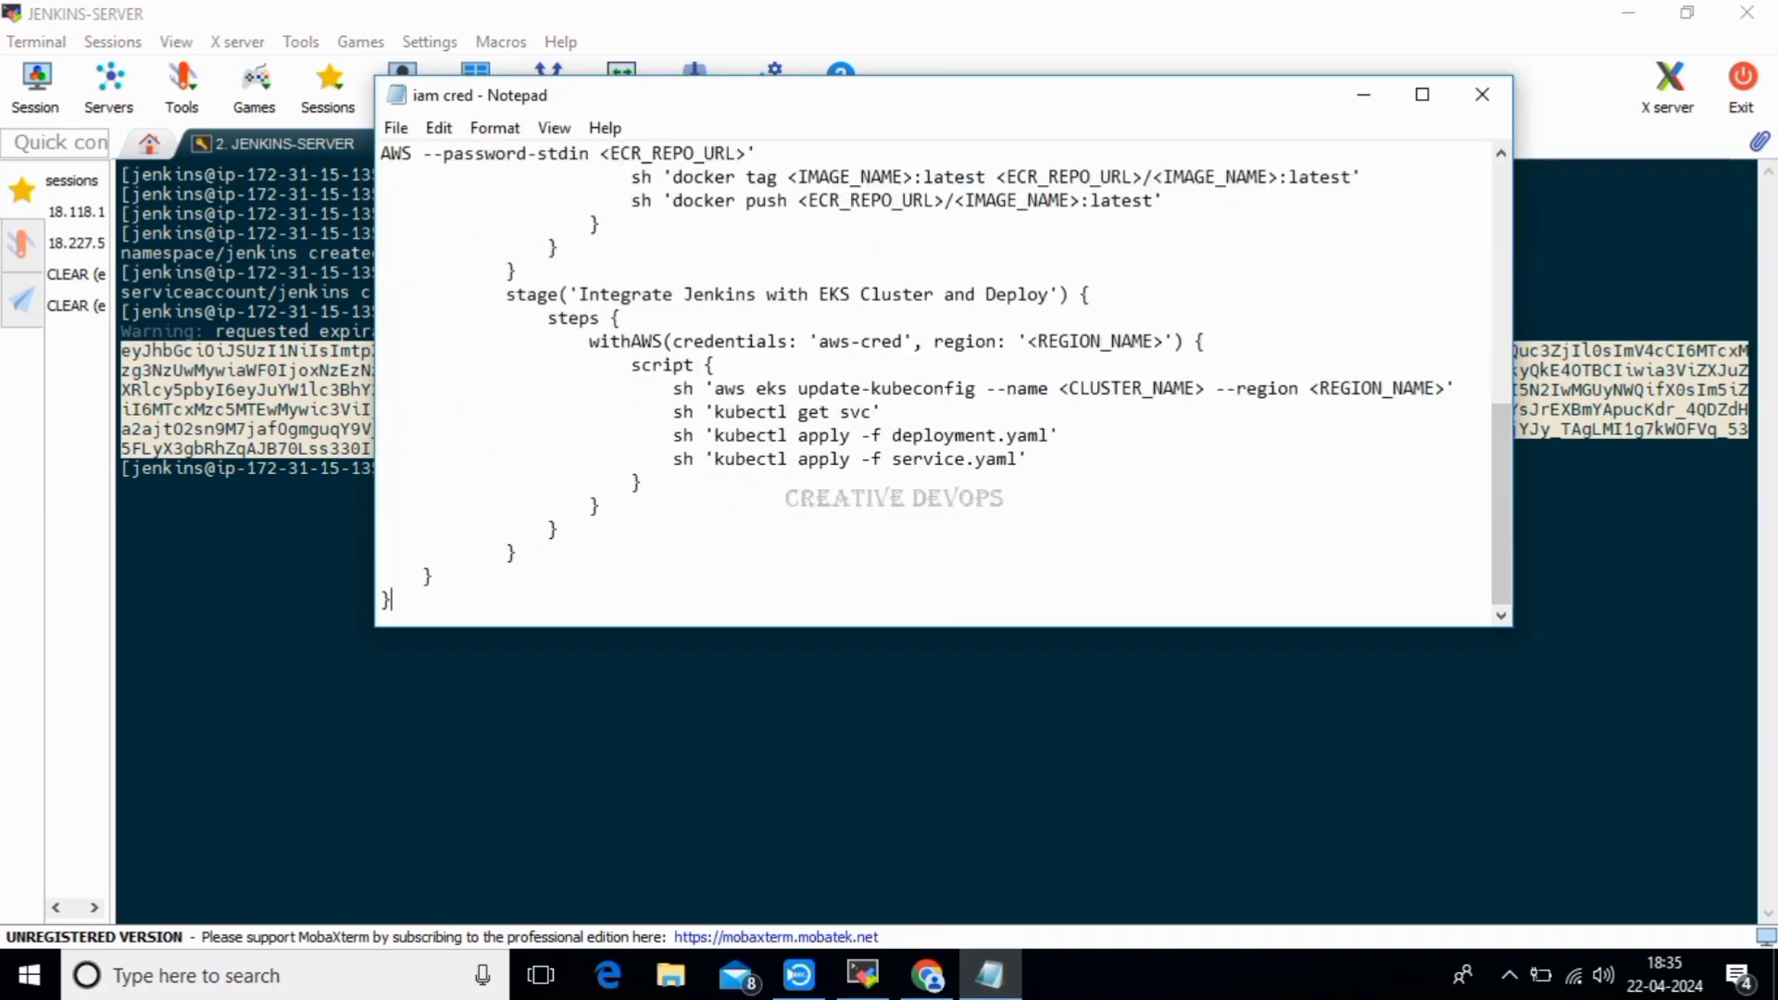
scroll(942, 377, down, 2)
key(ctrl+v)
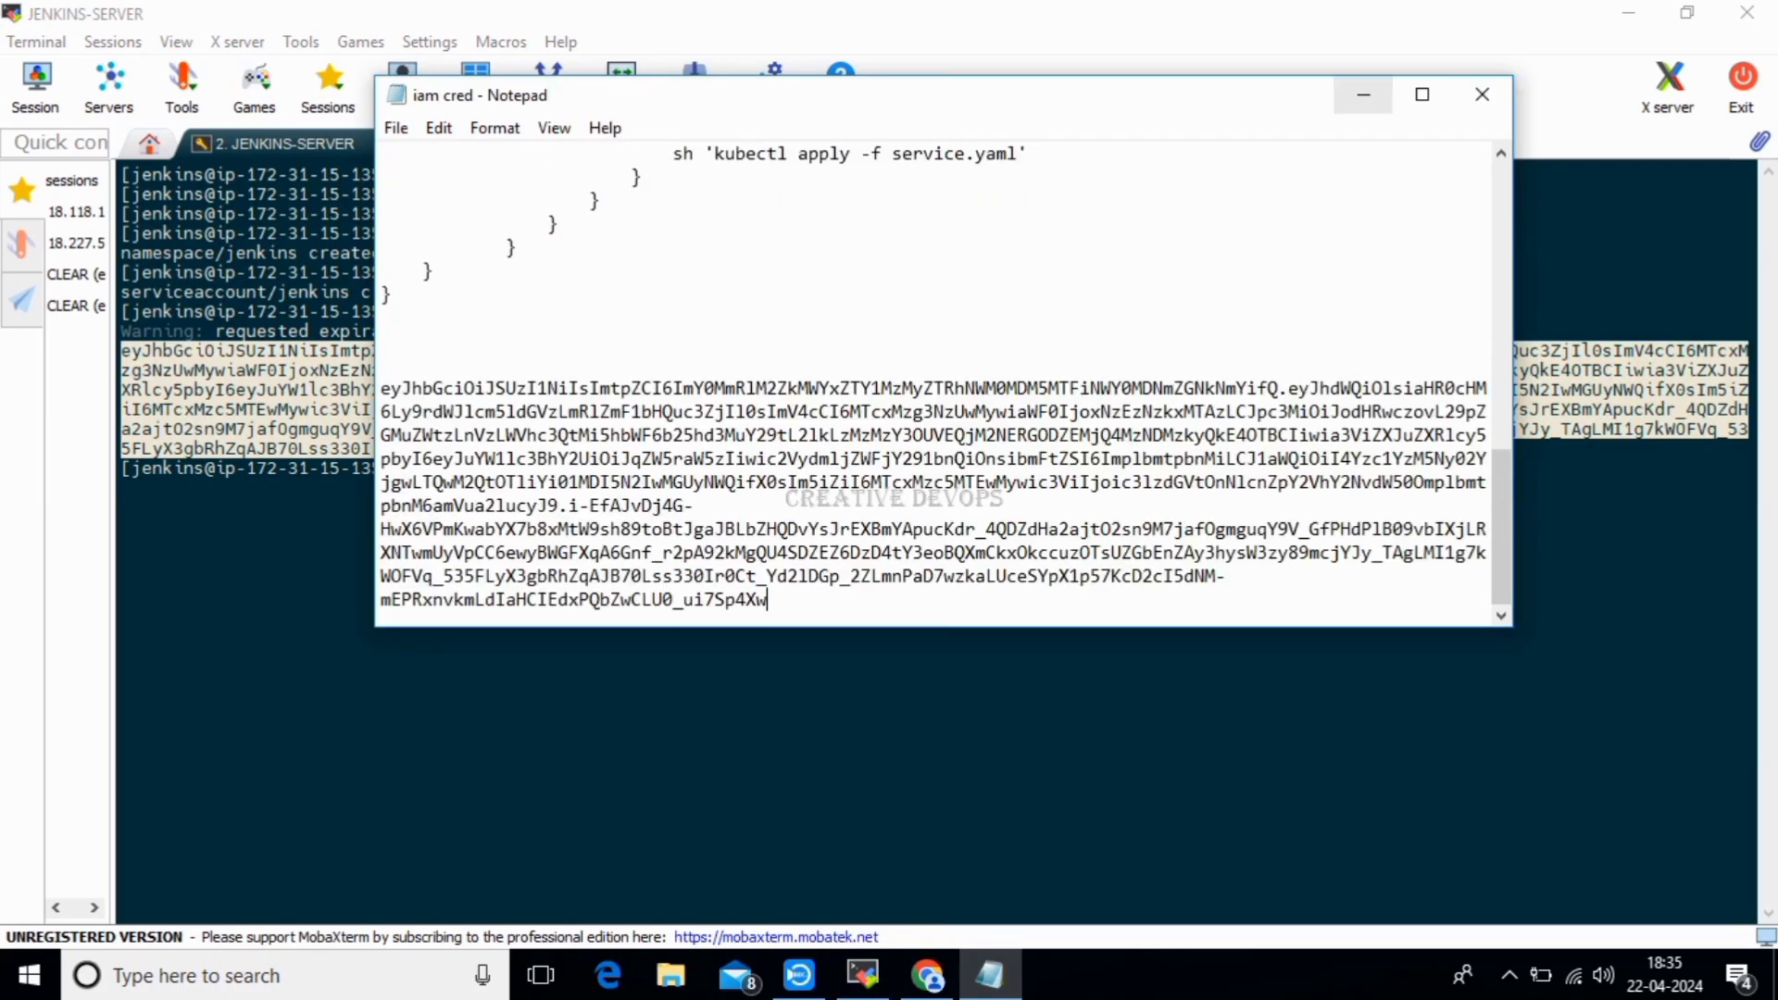
click(1363, 94)
click(1056, 574)
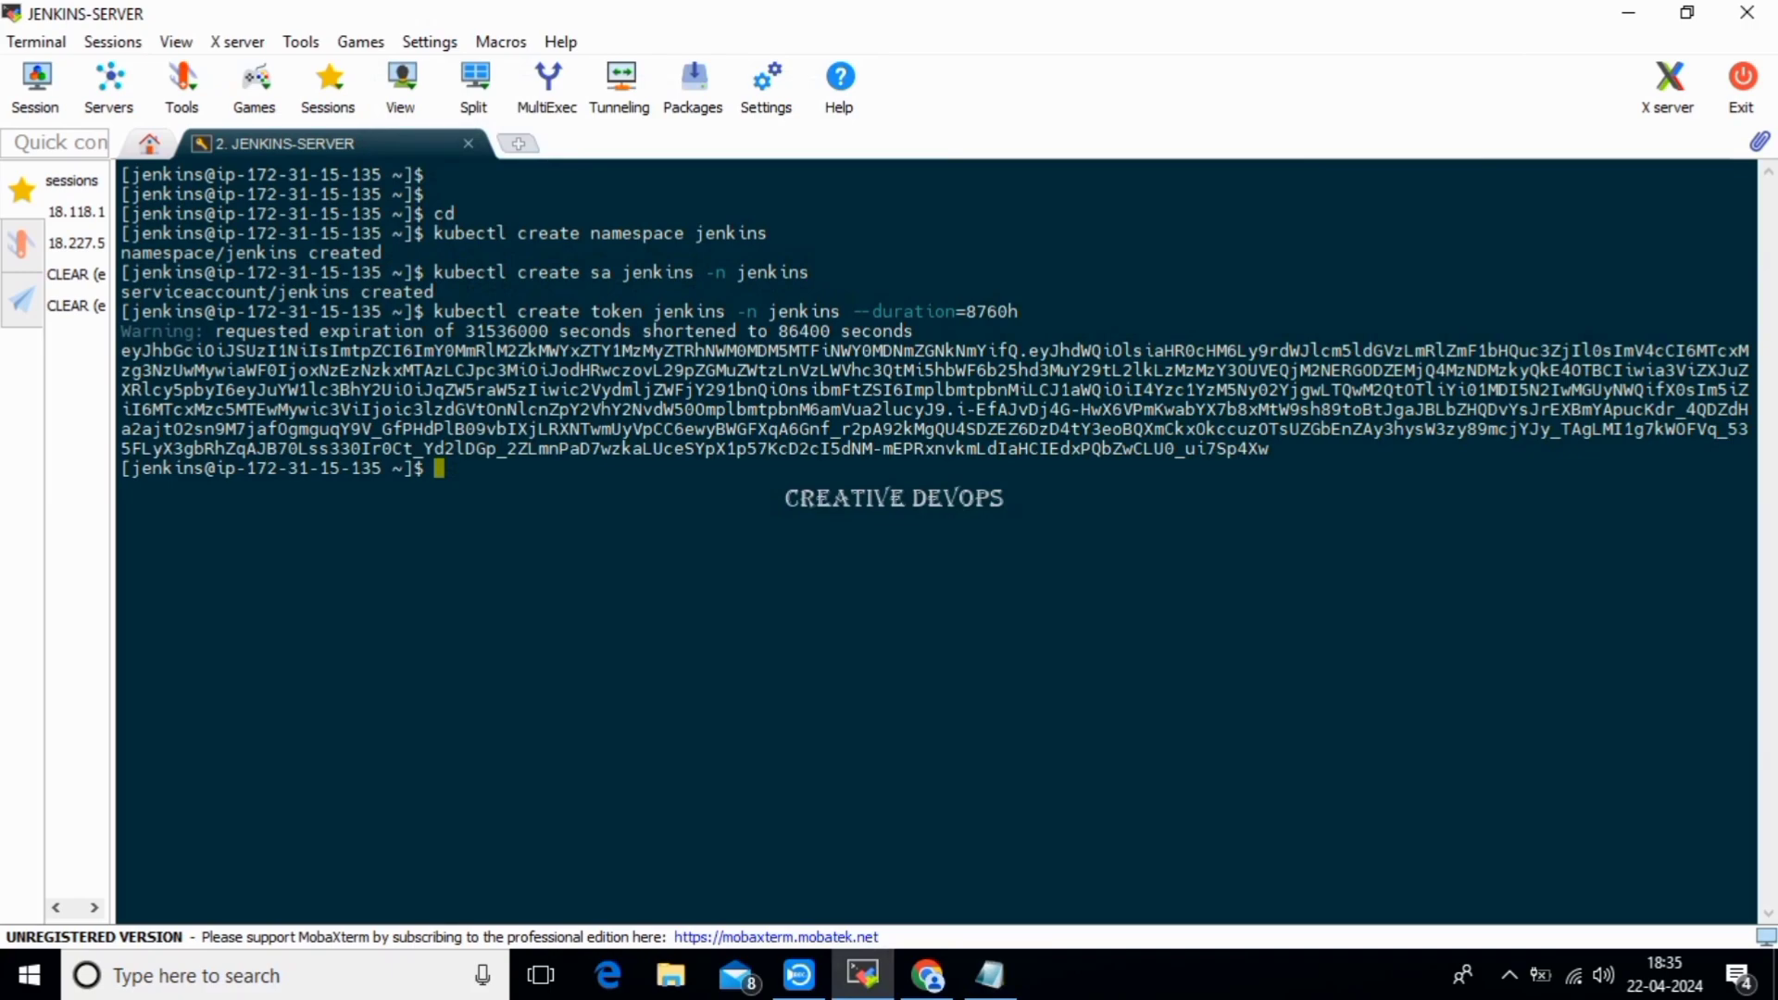
Turn the recalled token command into 'kubectl create rolebinding jenkins-admin-binding --clusterrole=admin --namespace=jenkins' without running it.
key(Up)
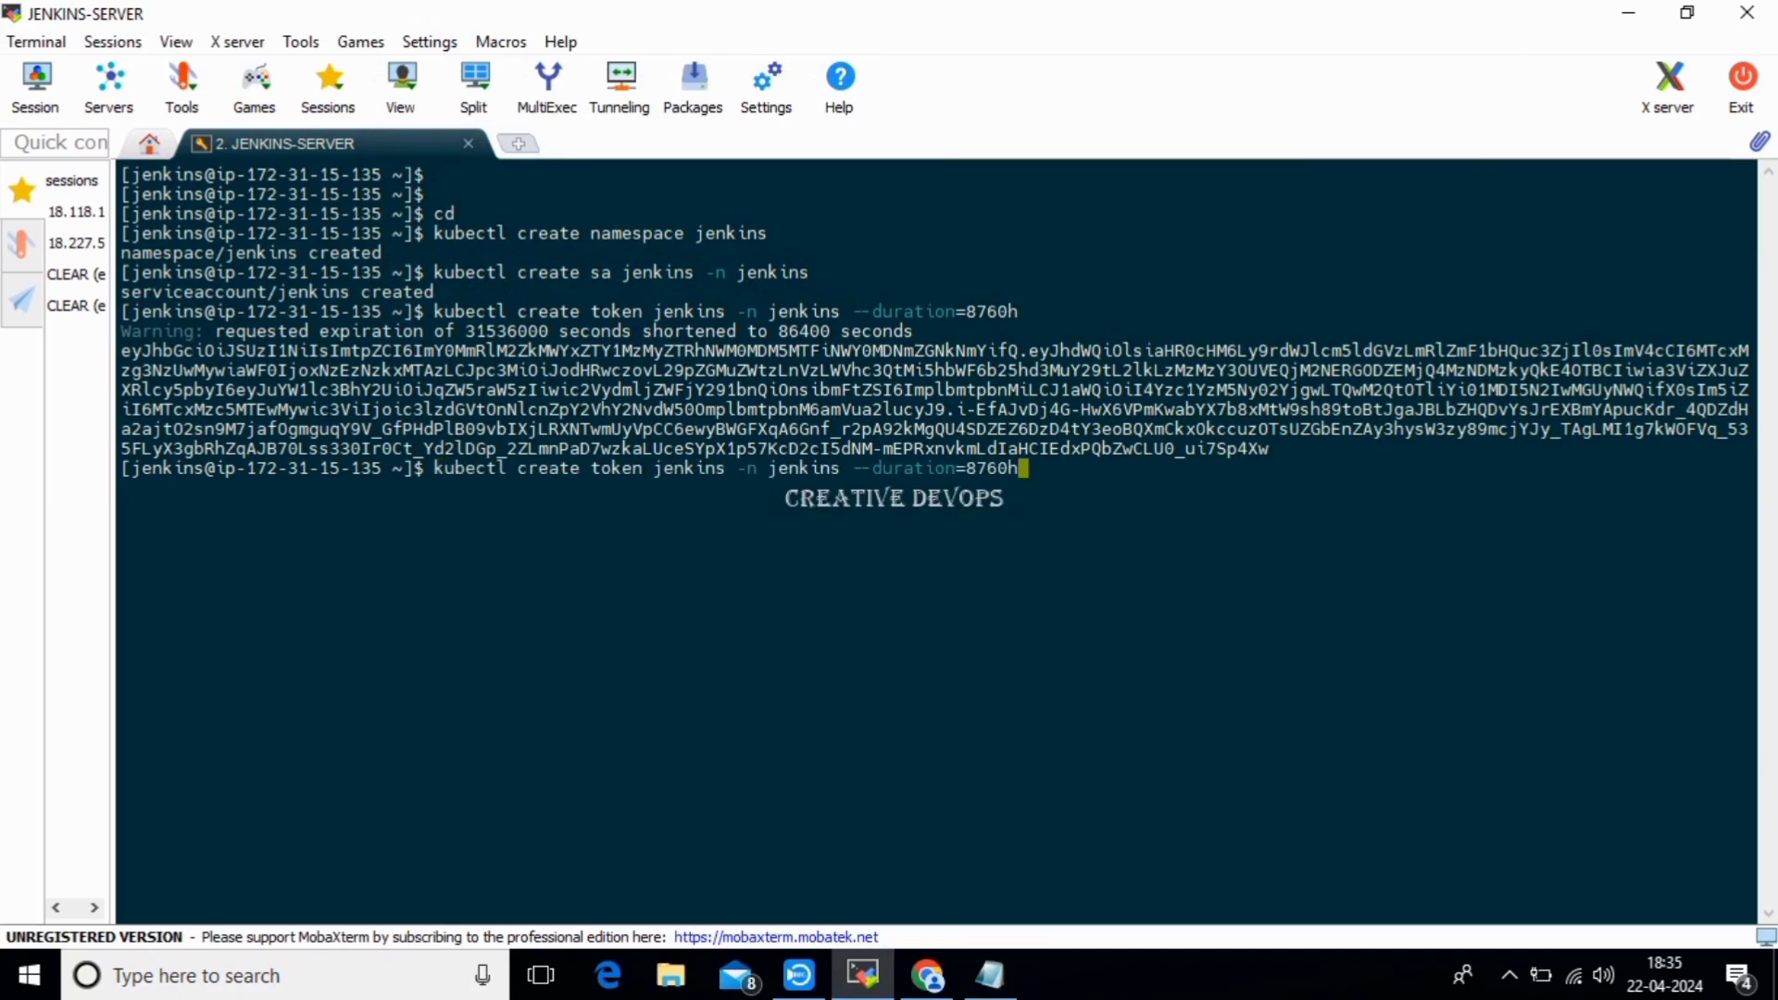
key(BackSpace)
key(BackSpace)
key(BackSpace)
key(BackSpace)
key(BackSpace)
key(BackSpace)
key(BackSpace)
key(BackSpace)
key(BackSpace)
key(BackSpace)
key(BackSpace)
key(BackSpace)
key(BackSpace)
key(BackSpace)
key(BackSpace)
key(BackSpace)
key(BackSpace)
key(BackSpace)
key(BackSpace)
key(BackSpace)
key(BackSpace)
key(BackSpace)
key(BackSpace)
key(BackSpace)
key(BackSpace)
key(BackSpace)
key(BackSpace)
key(BackSpace)
key(BackSpace)
key(BackSpace)
key(BackSpace)
key(BackSpace)
key(BackSpace)
key(BackSpace)
key(BackSpace)
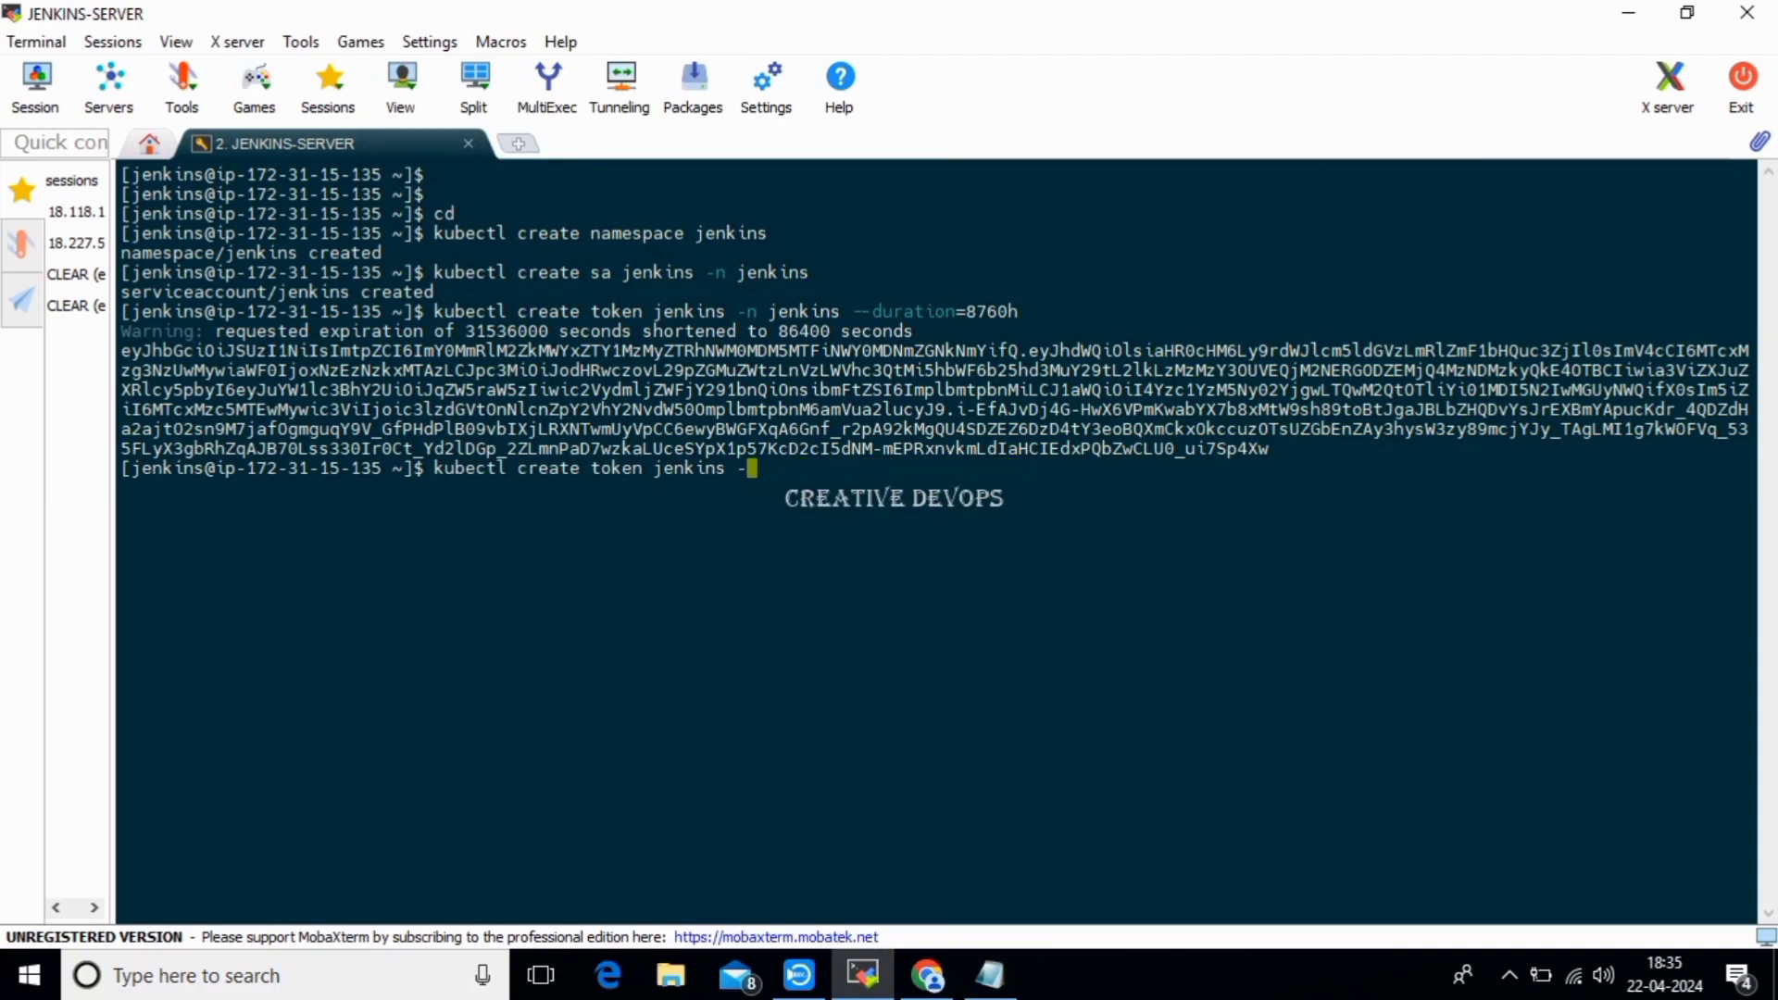
key(BackSpace)
key(BackSpace)
key(BackSpace)
key(BackSpace)
key(BackSpace)
key(BackSpace)
text(rolebinding )
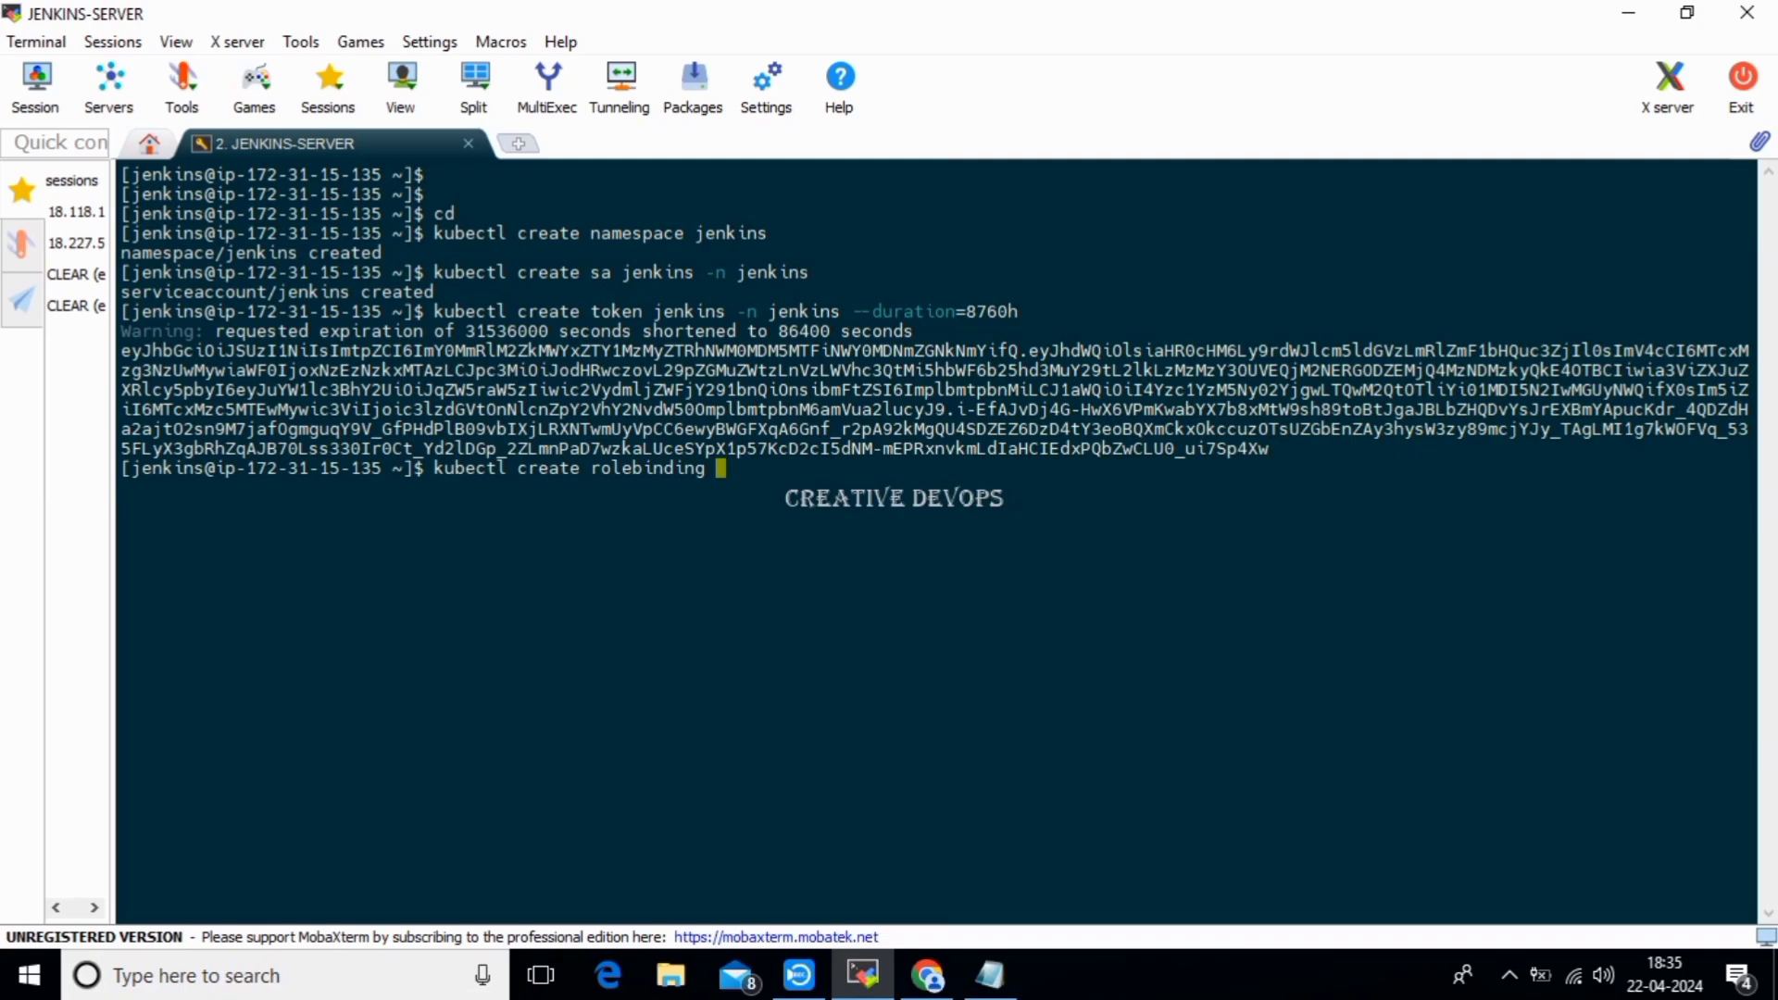
text(jenkins)
text(-admin-binding)
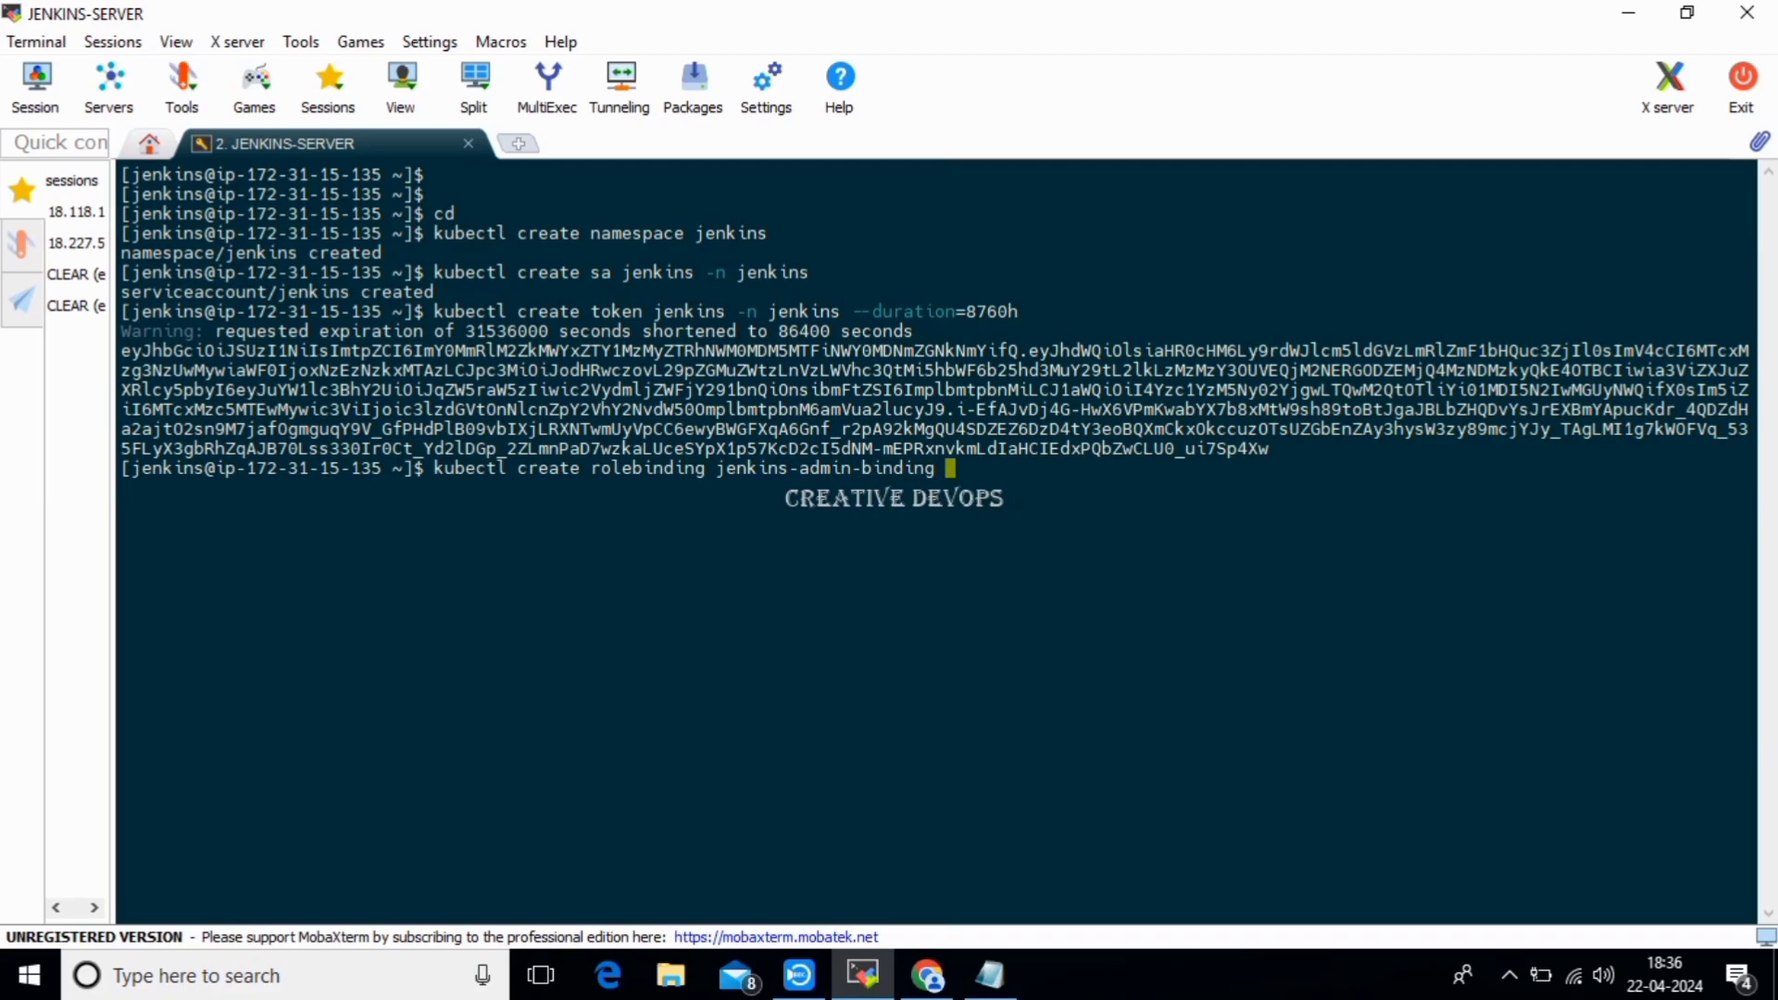
text( --clusterrole=admin)
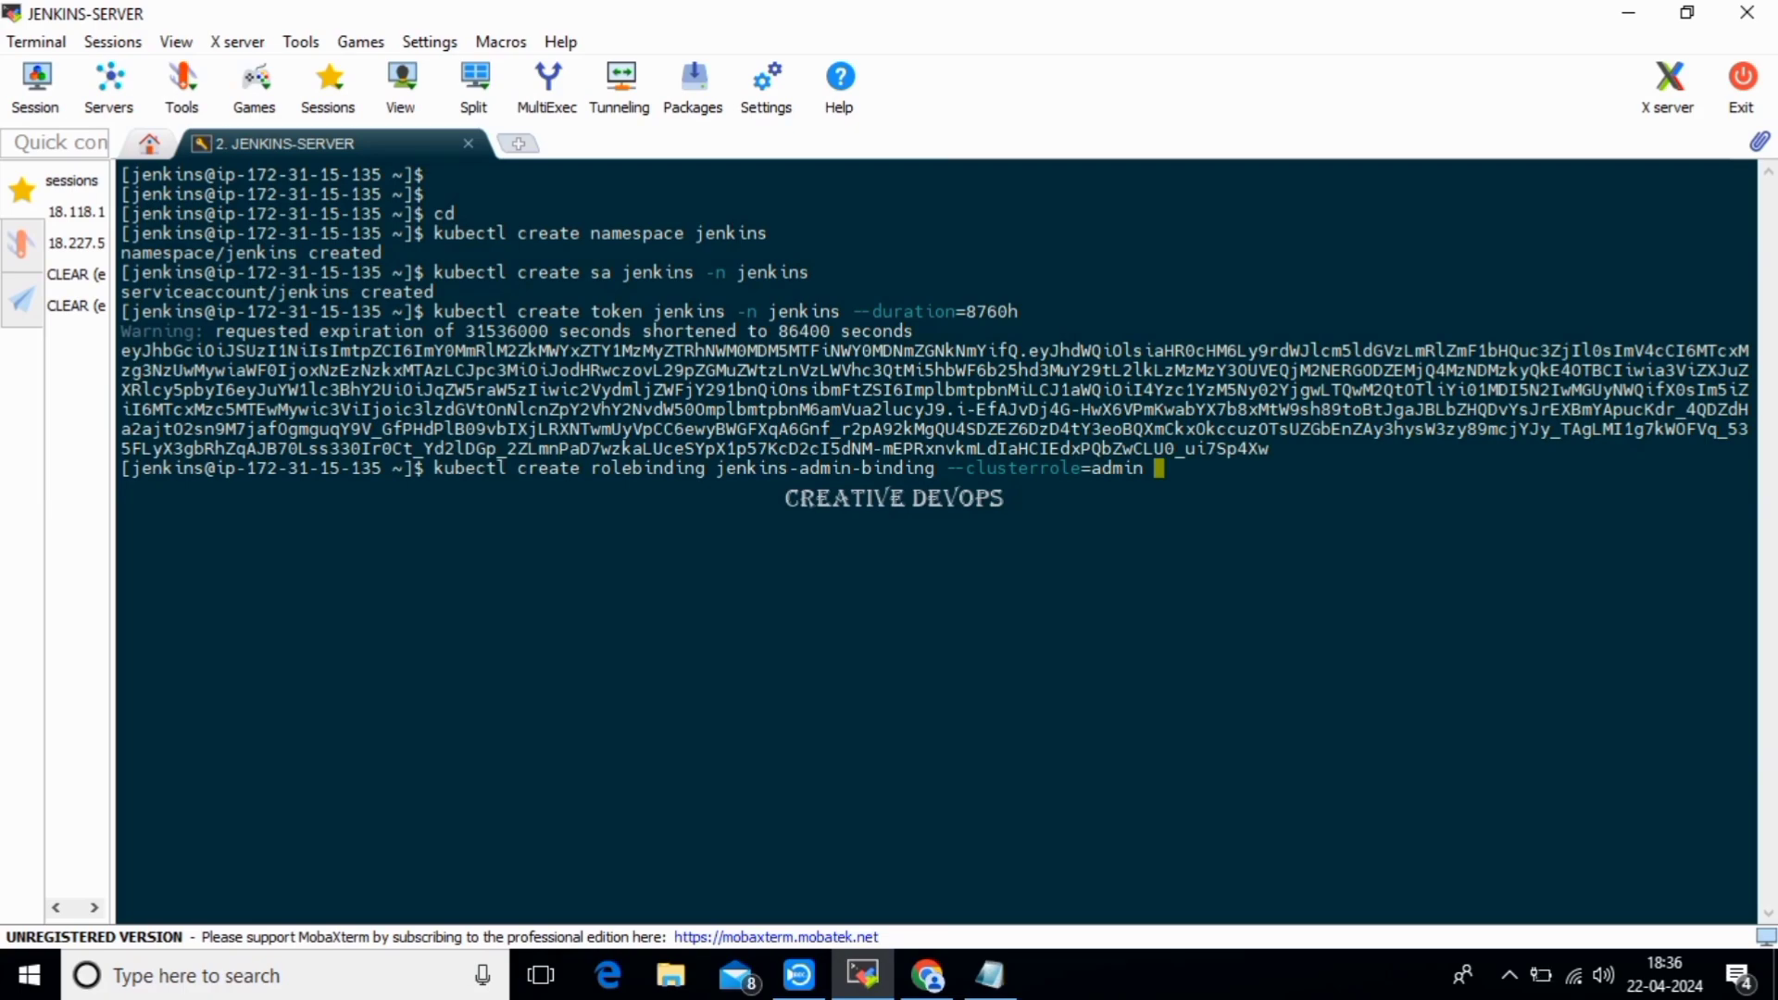
text(--namespace)
text(=jenkins --serviceaccount=jenkins:jenkins)
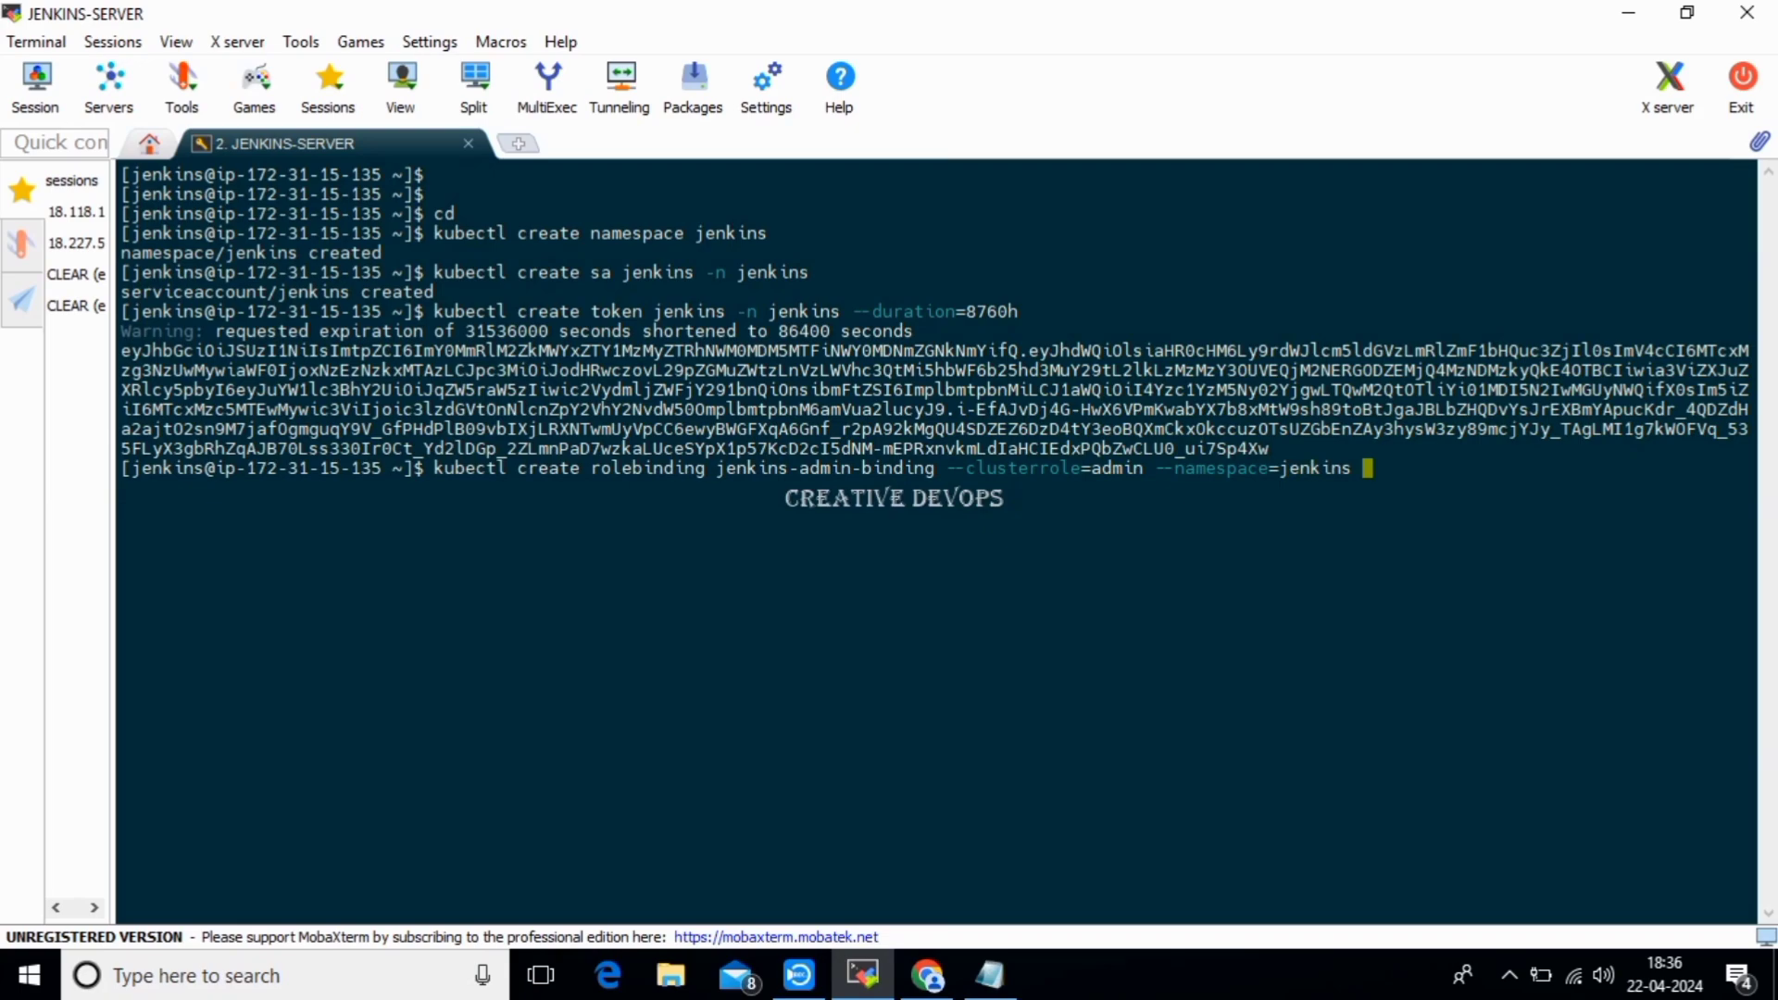
Finish the rolebinding with --serviceaccount=jenkins:jenkins and run it to create jenkins-admin-binding.
text(--serviceaccount)
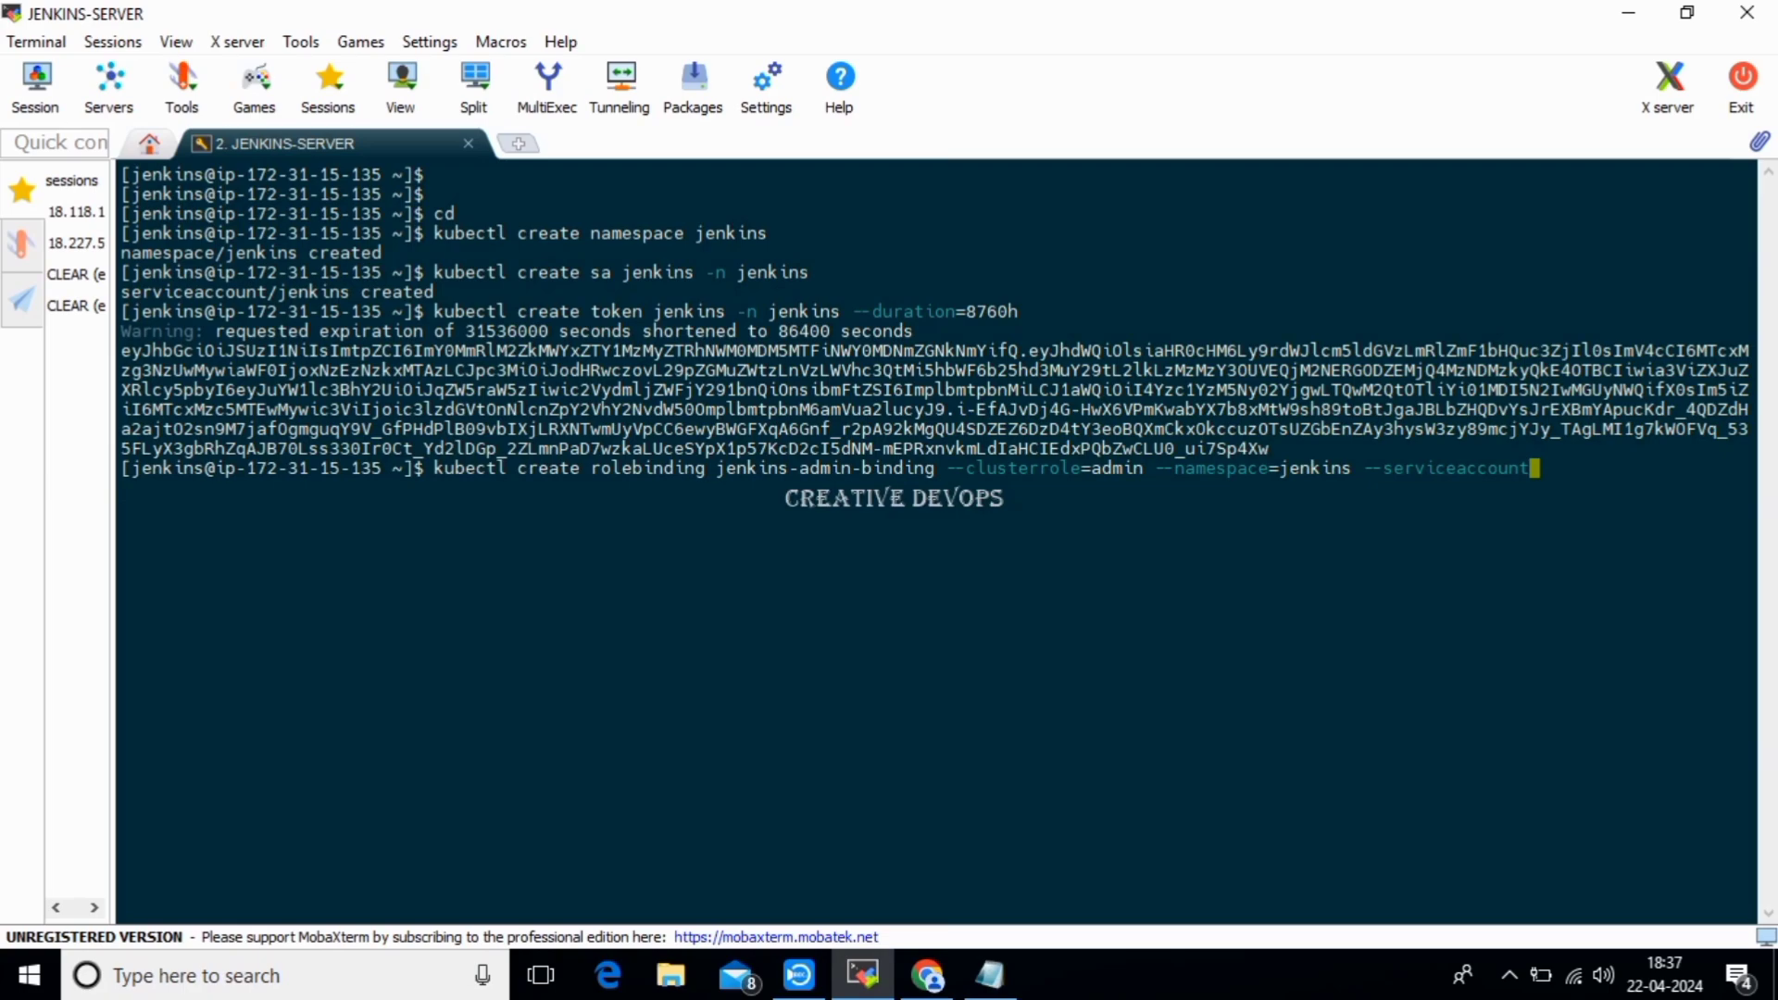
text(=jenkins:jenkins)
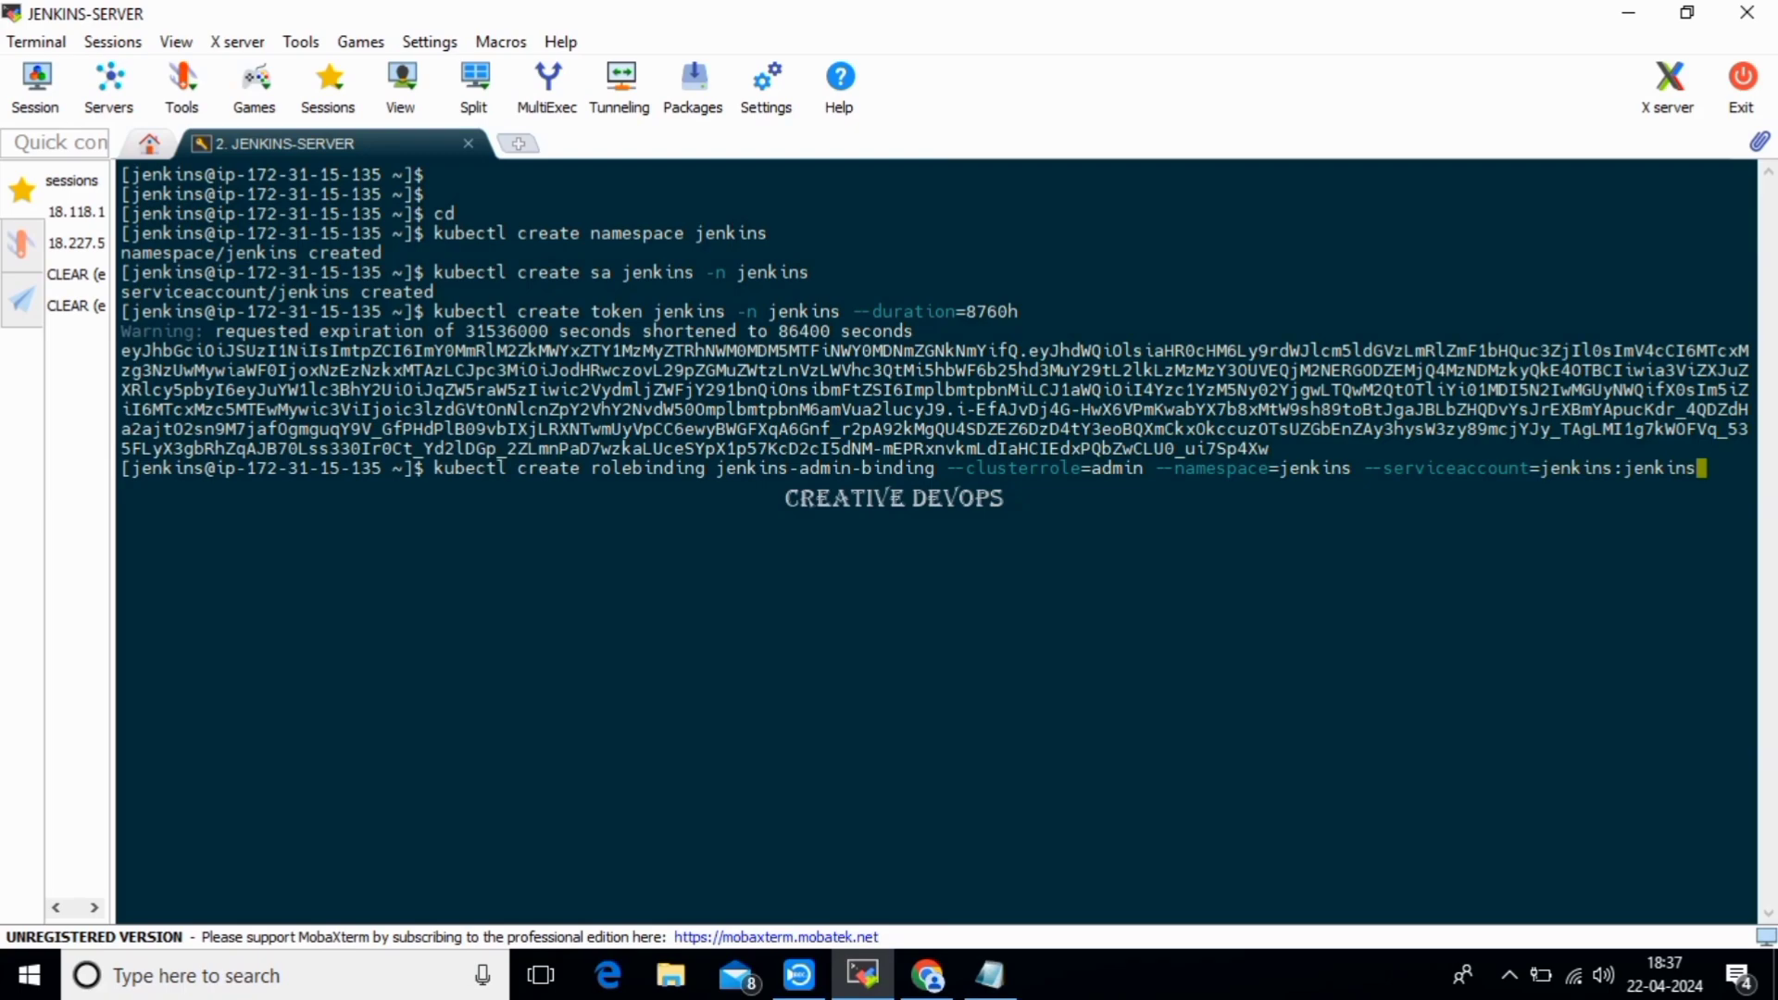
key(Return)
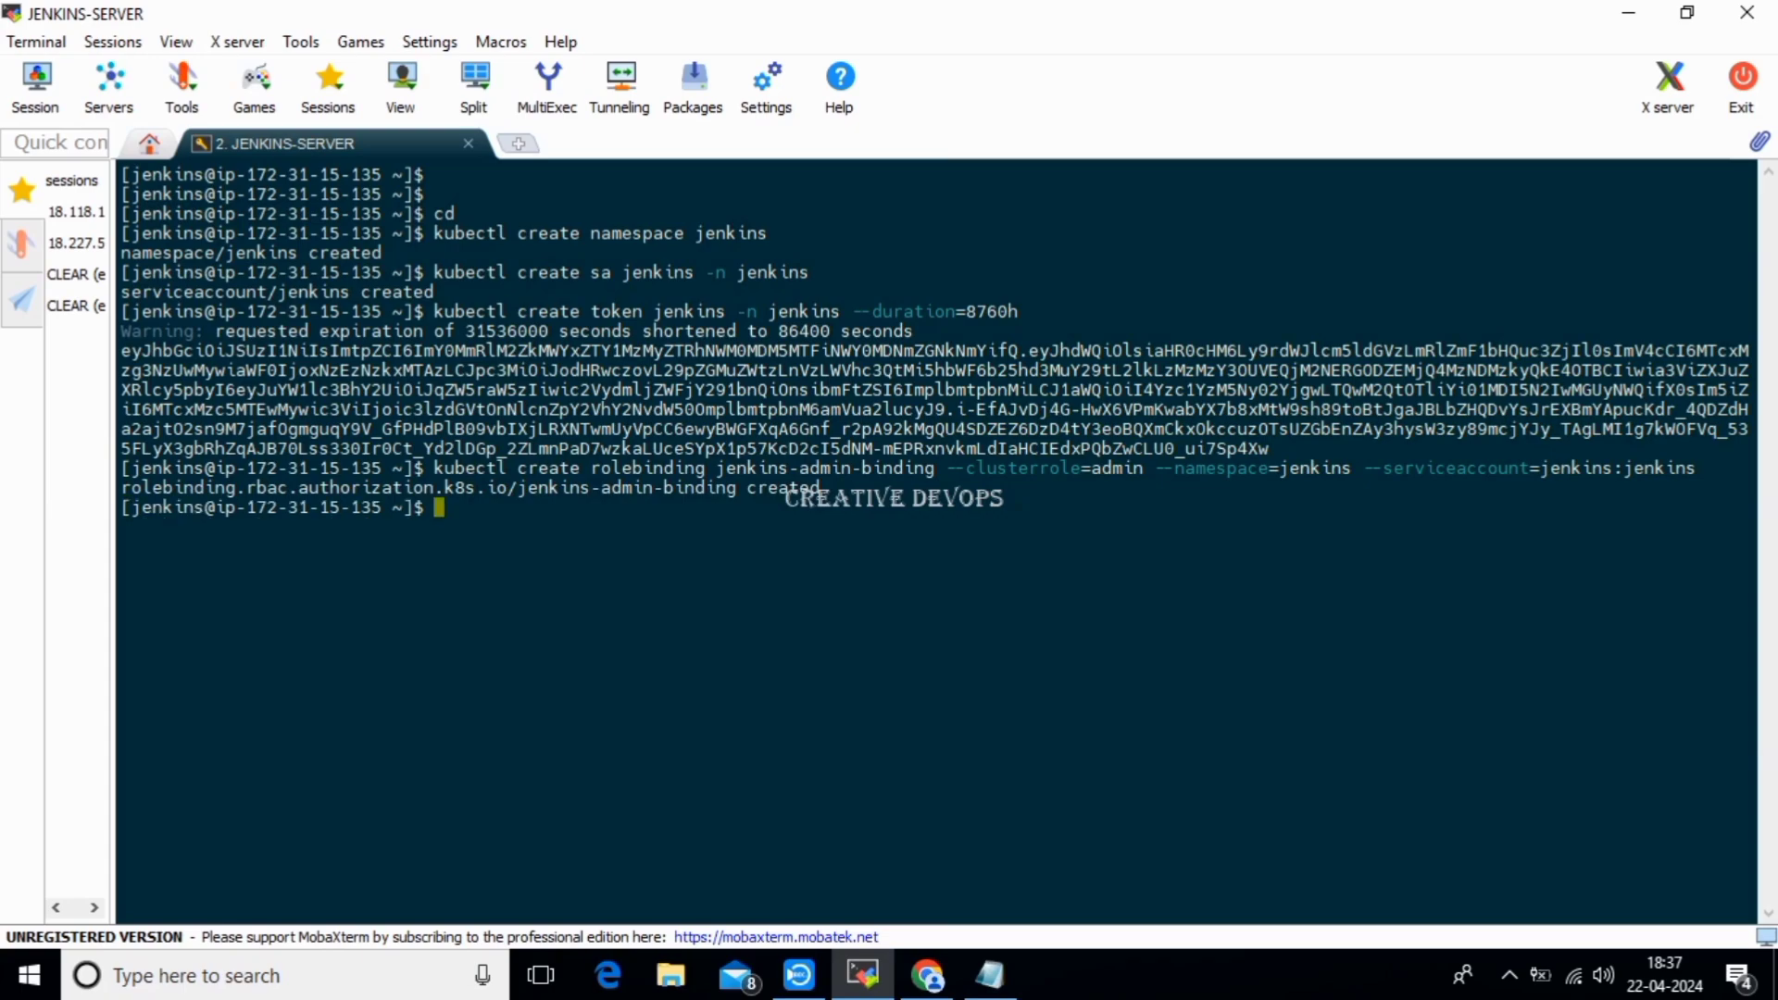
drag(518, 487, 821, 487)
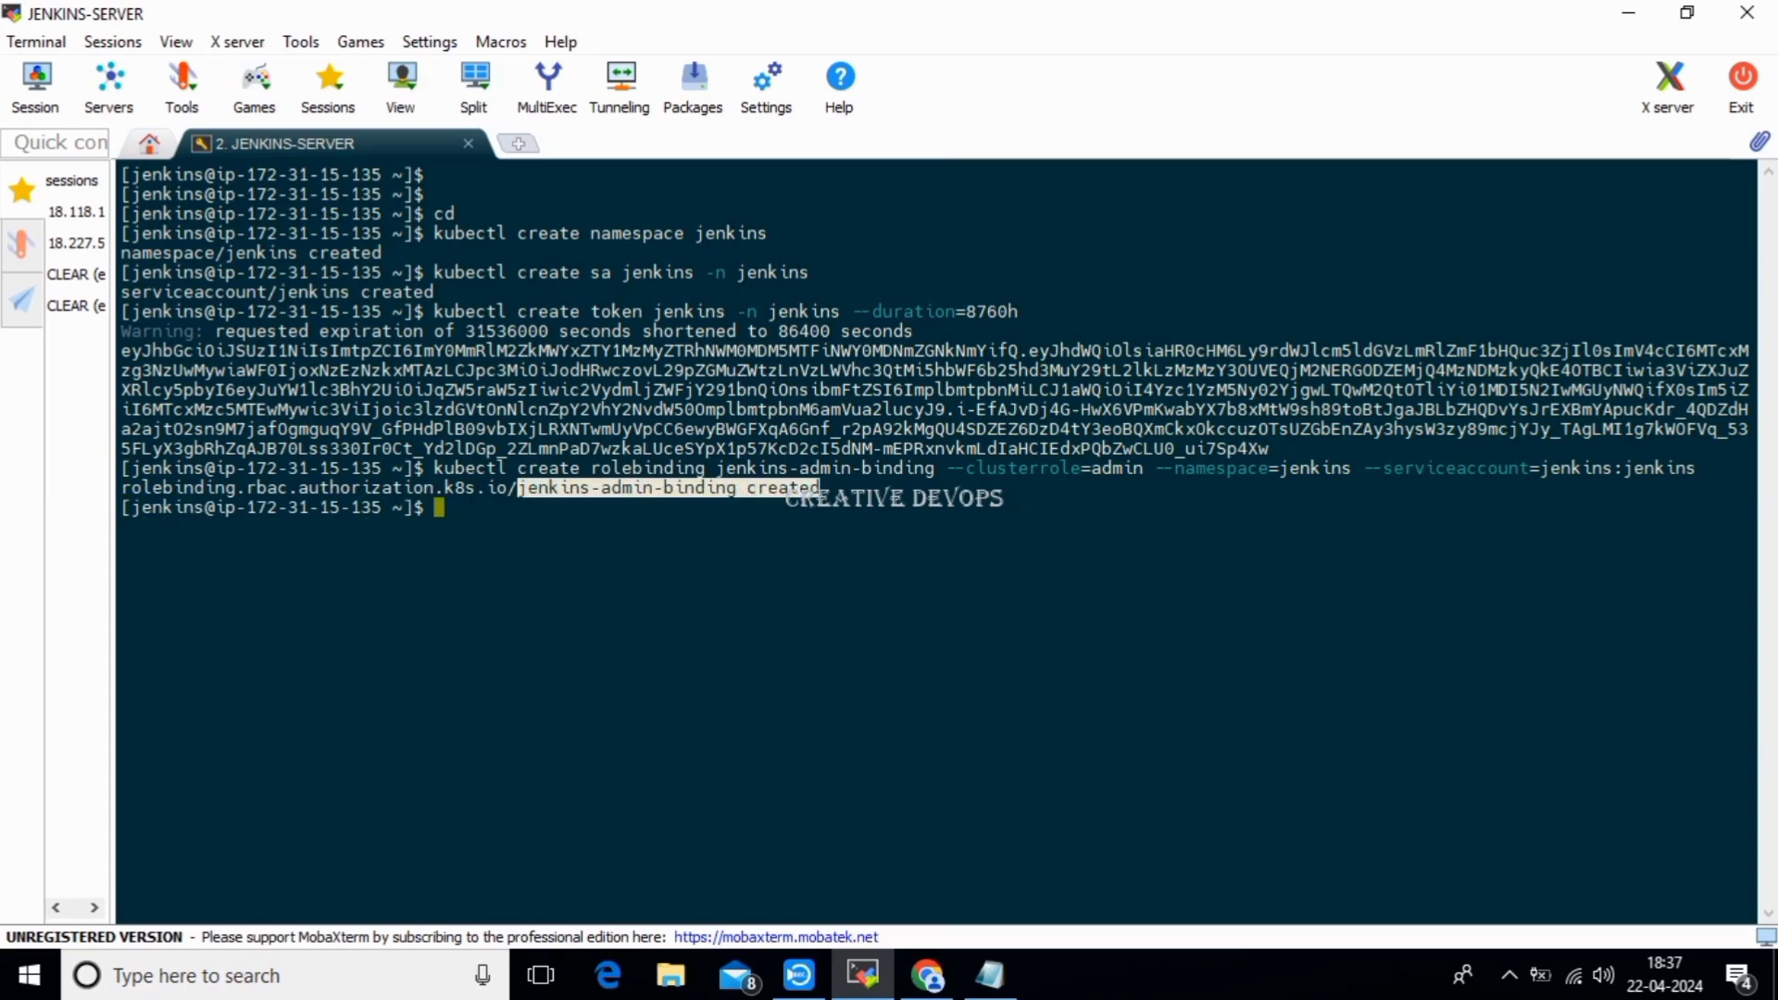
Run kubectl config-view, then correct it to 'kubectl config view' to print the my-cluster kubeconfig.
click(820, 488)
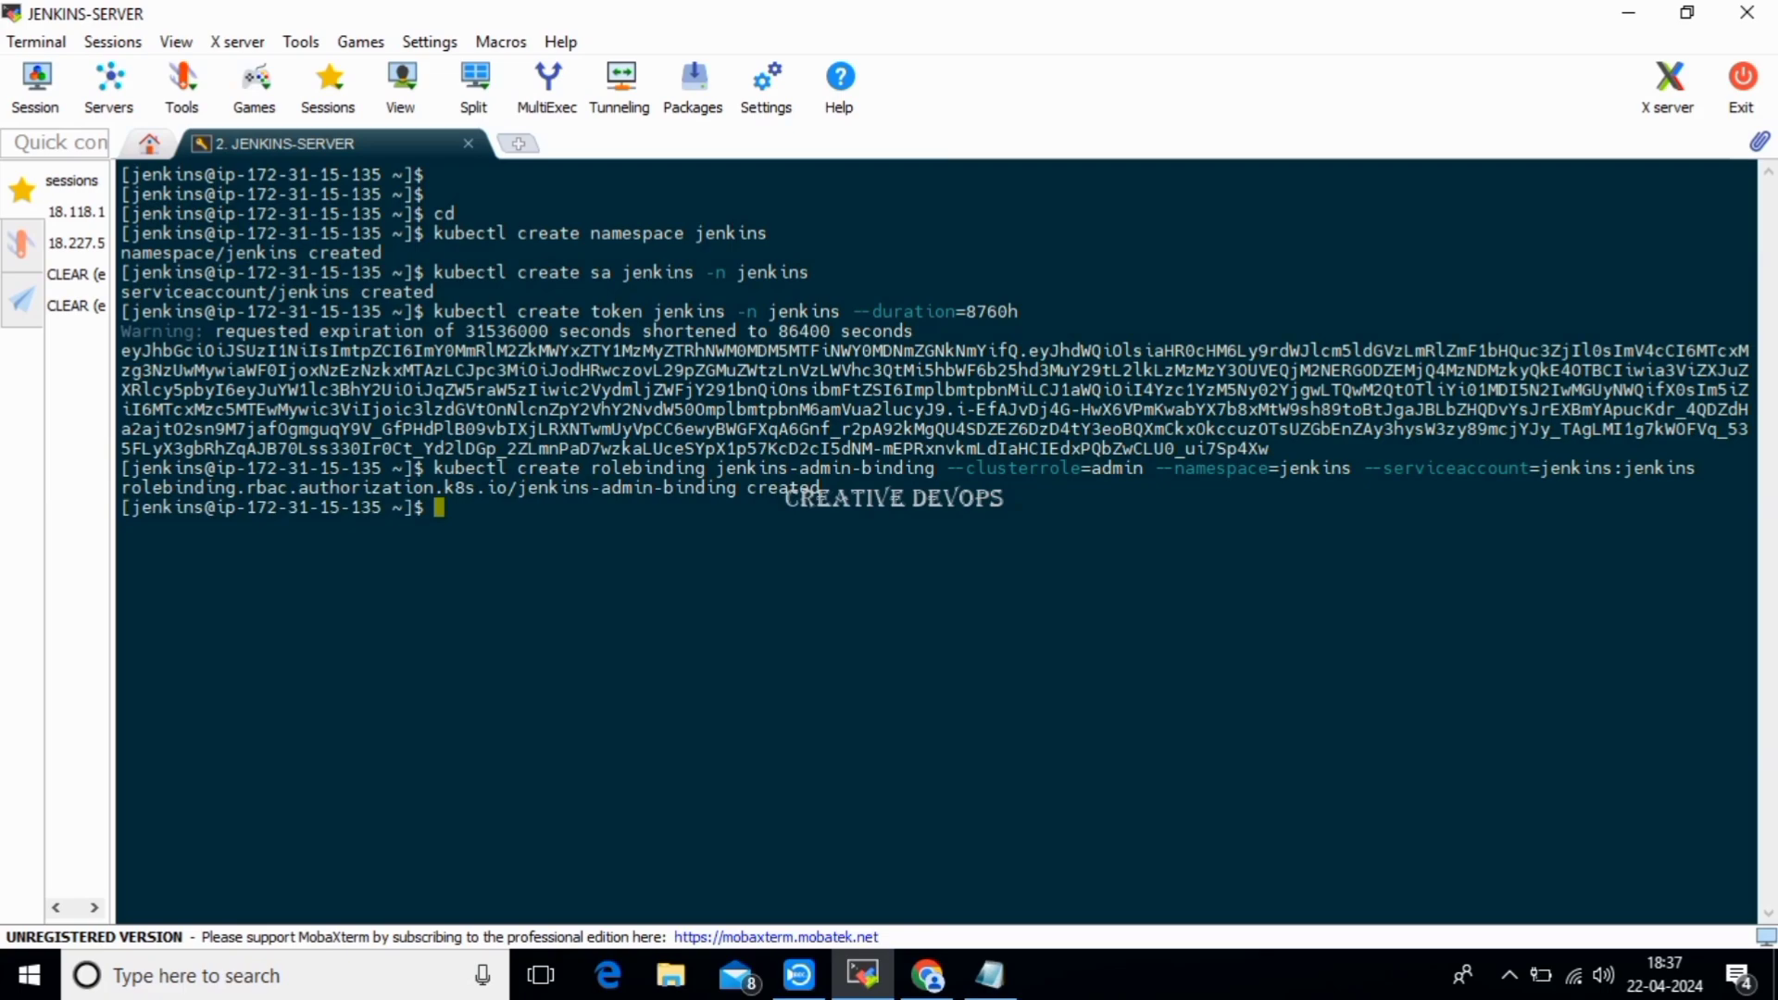
key(Return)
key(Return)
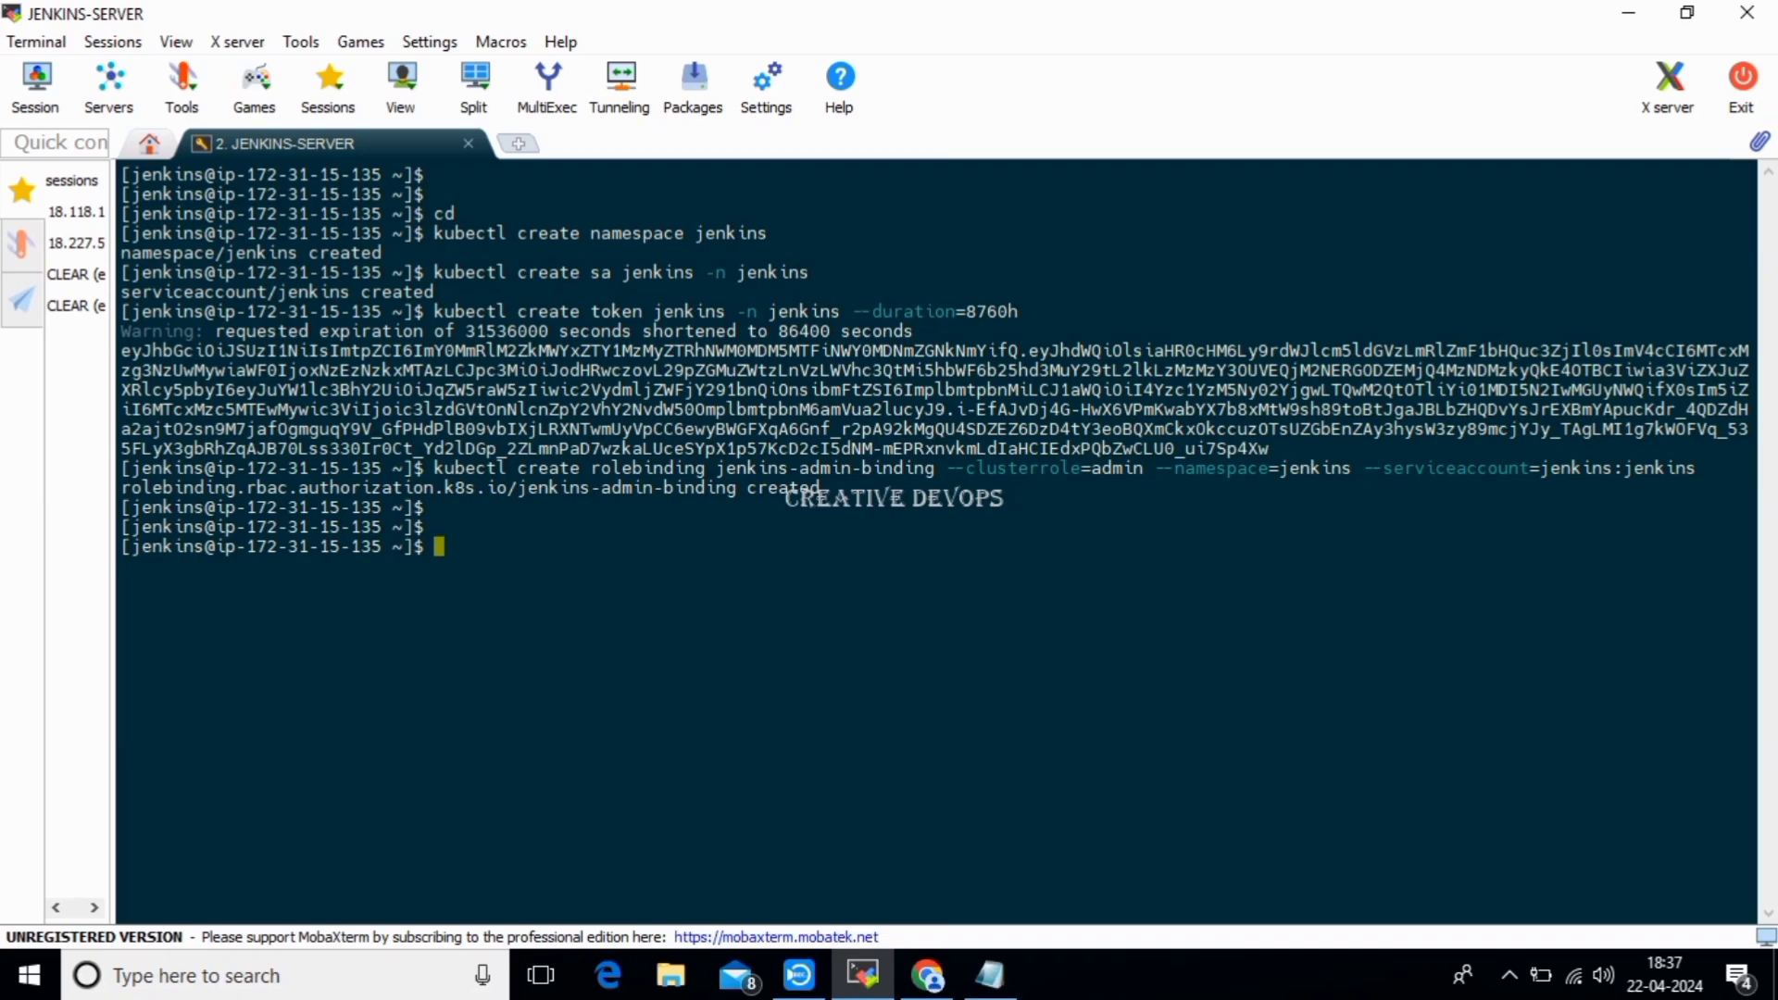
text(kubectl config-)
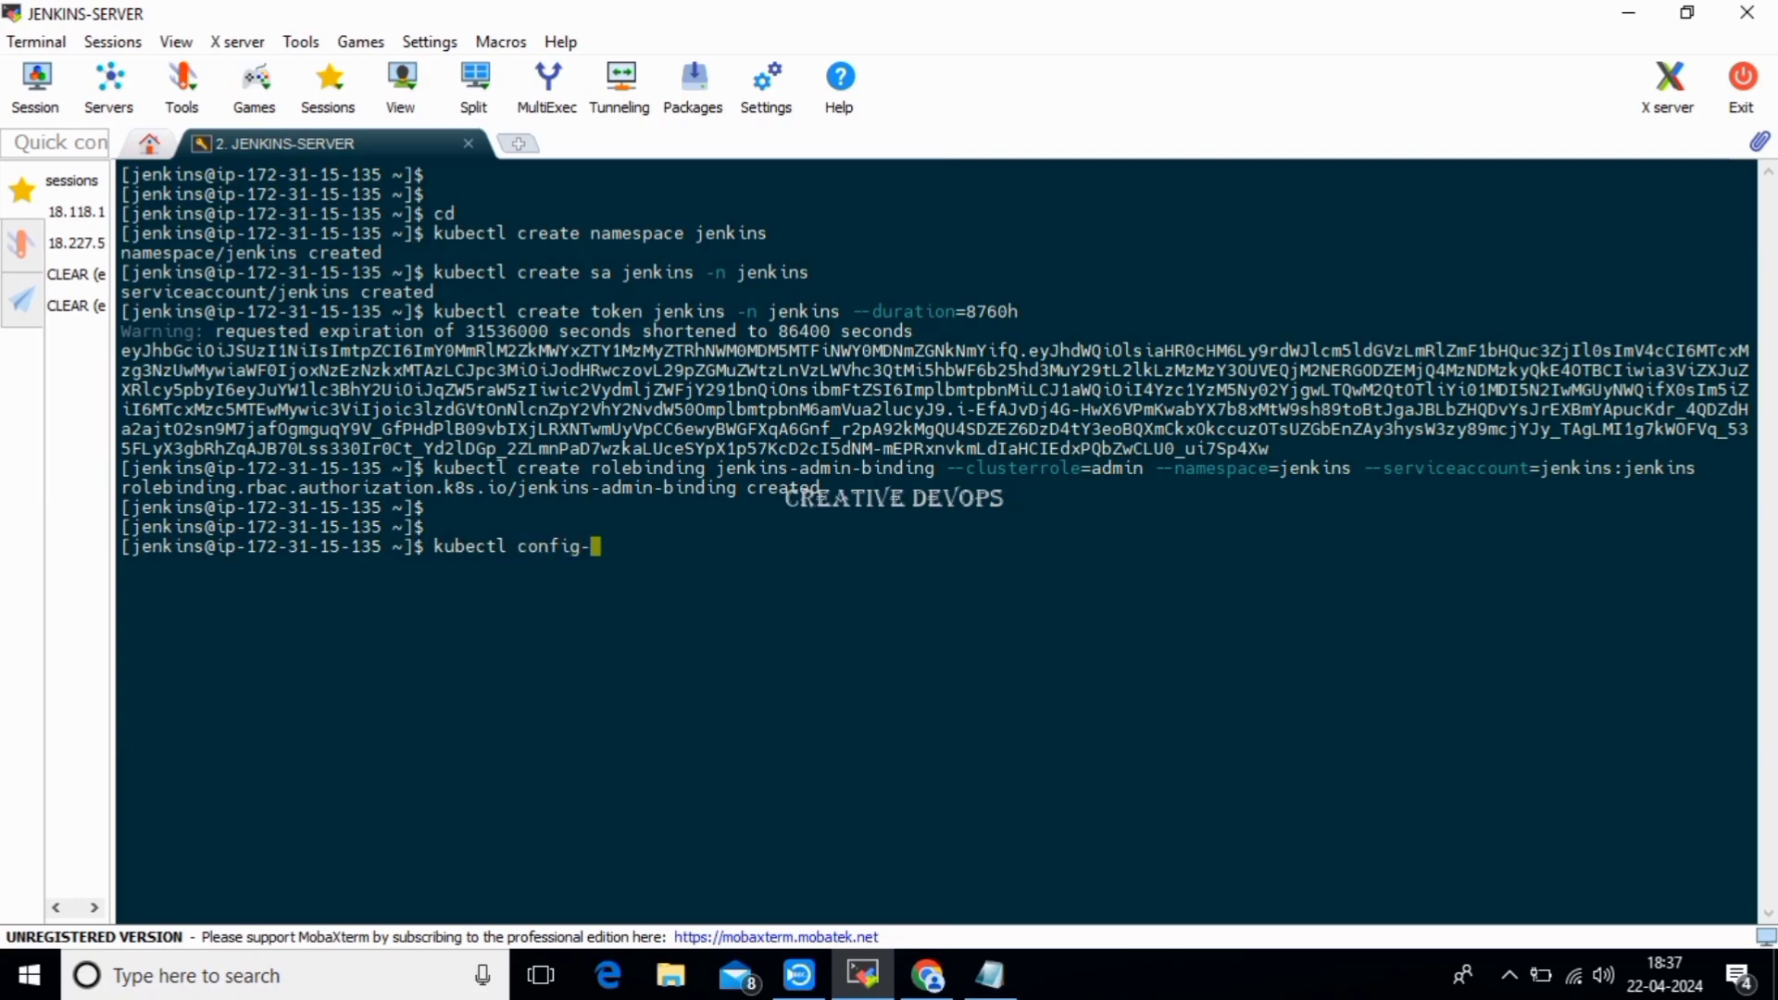
text(view)
key(Return)
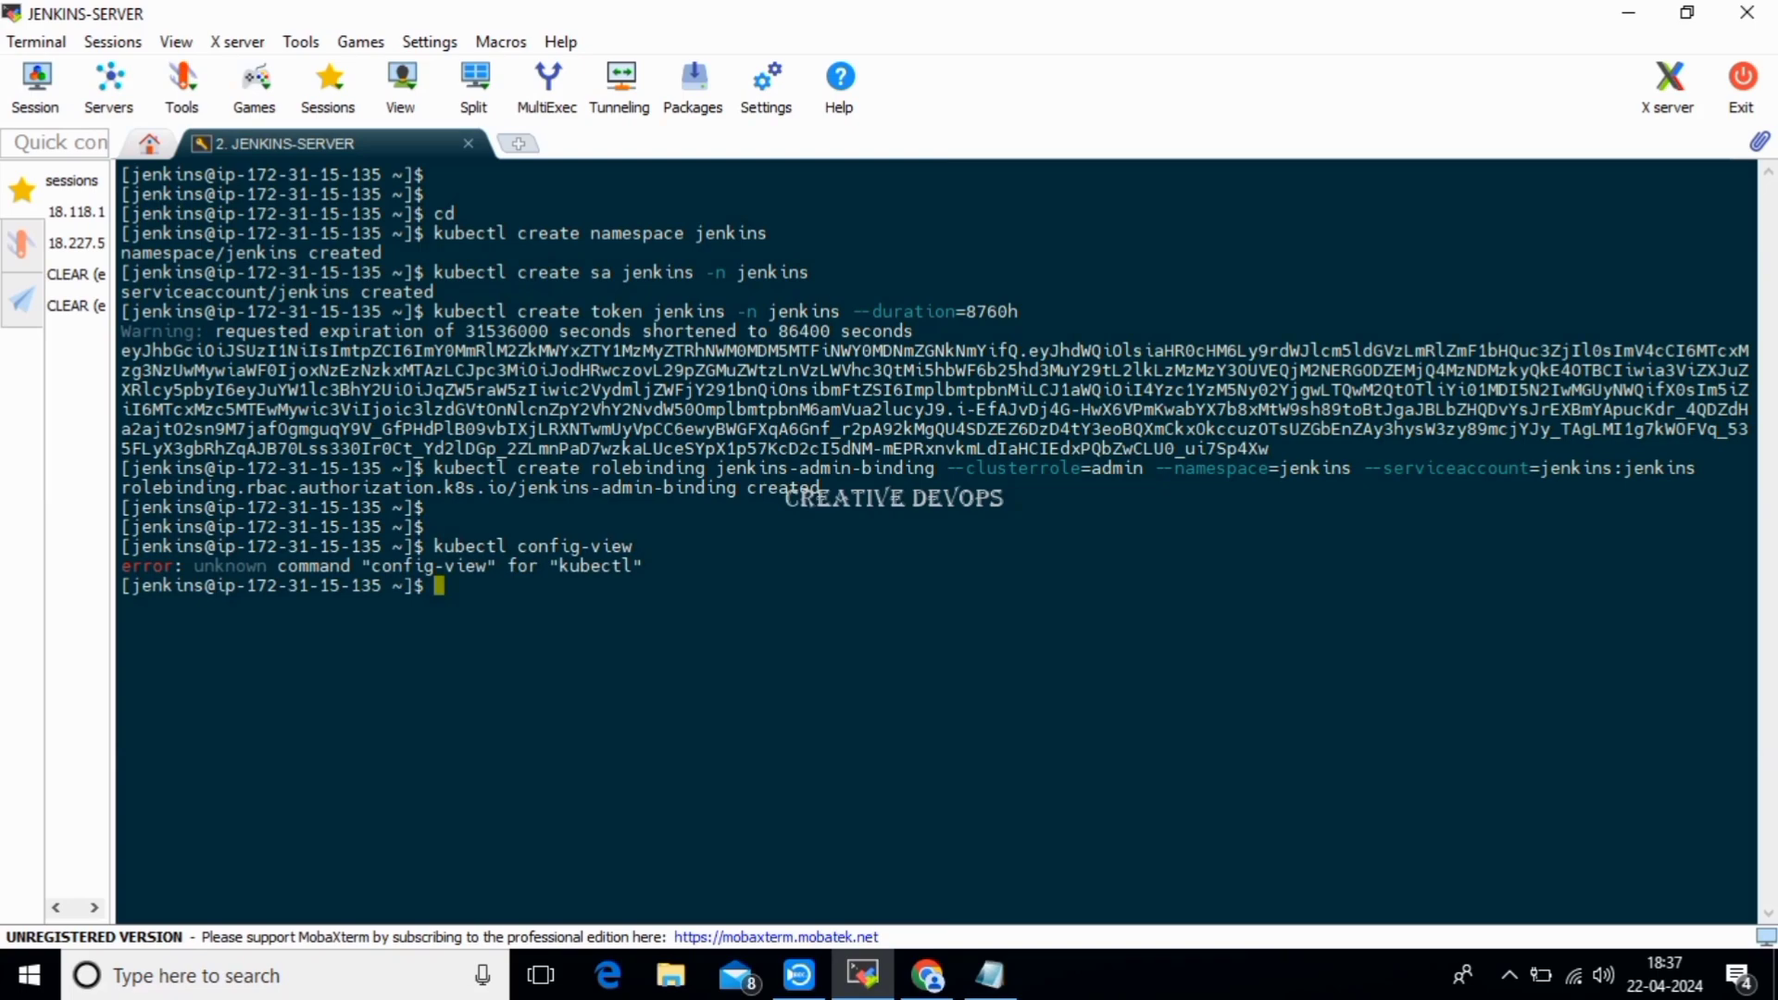
key(Up)
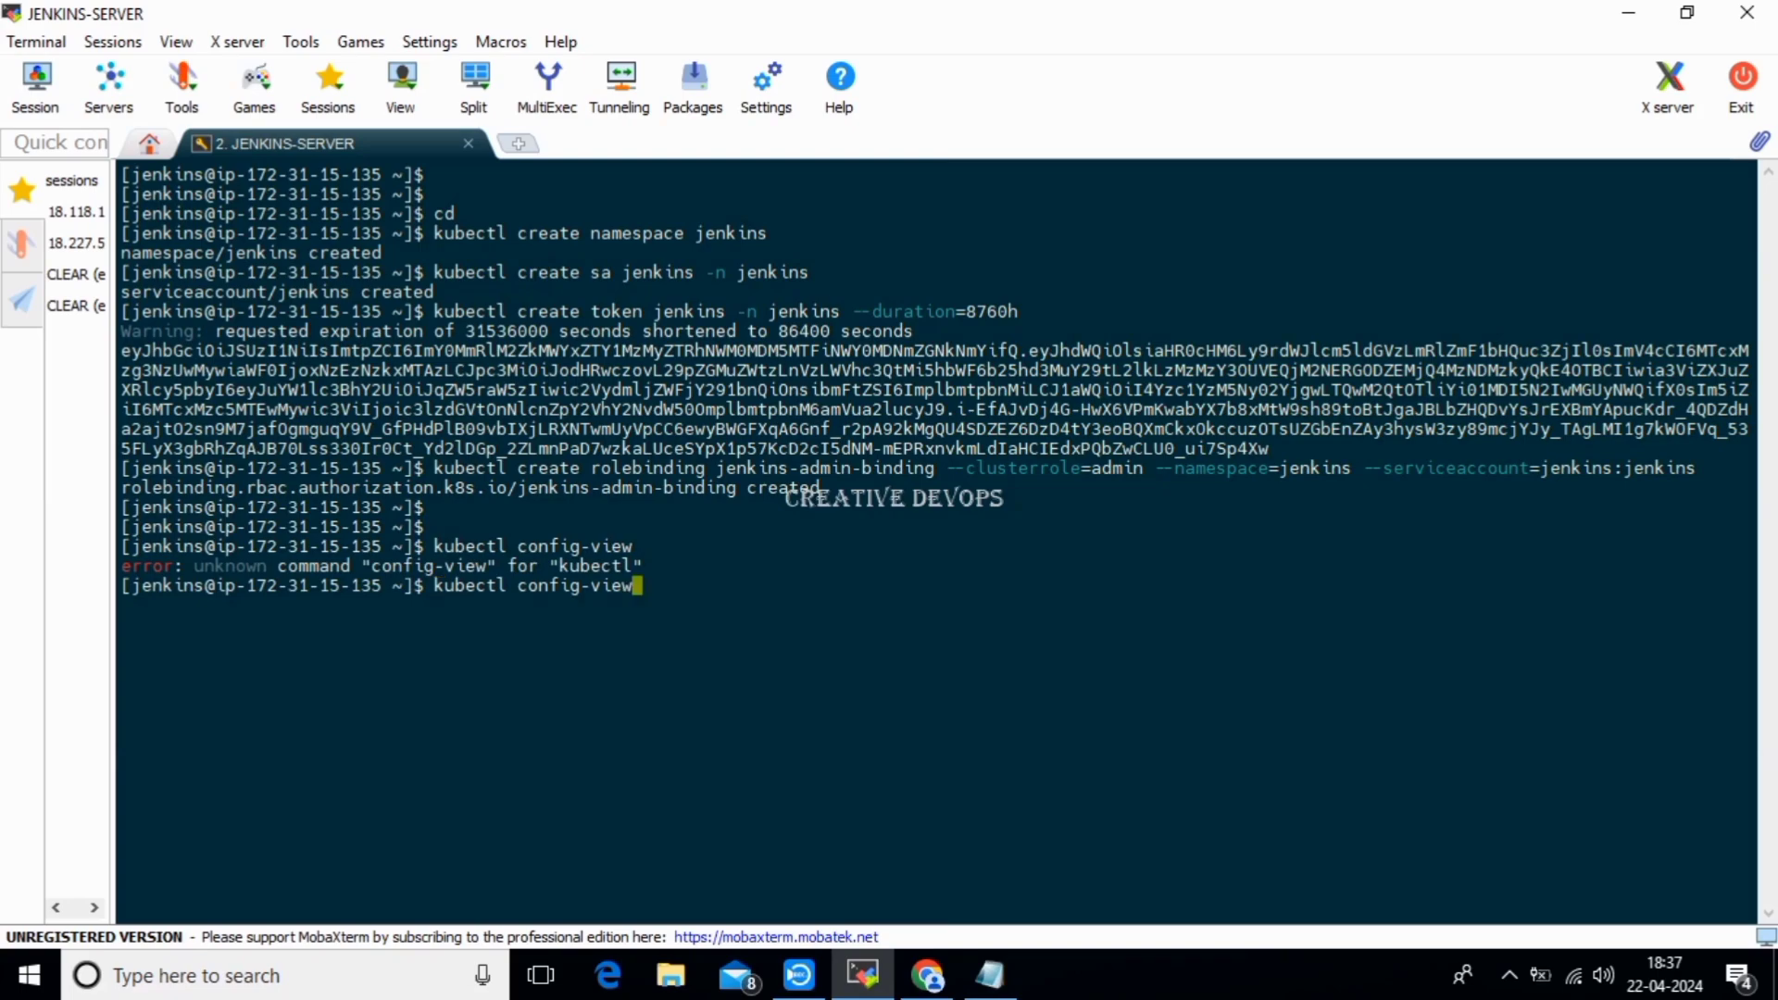
key(Left)
key(Left)
key(Left)
key(Left)
key(BackSpace)
key(Return)
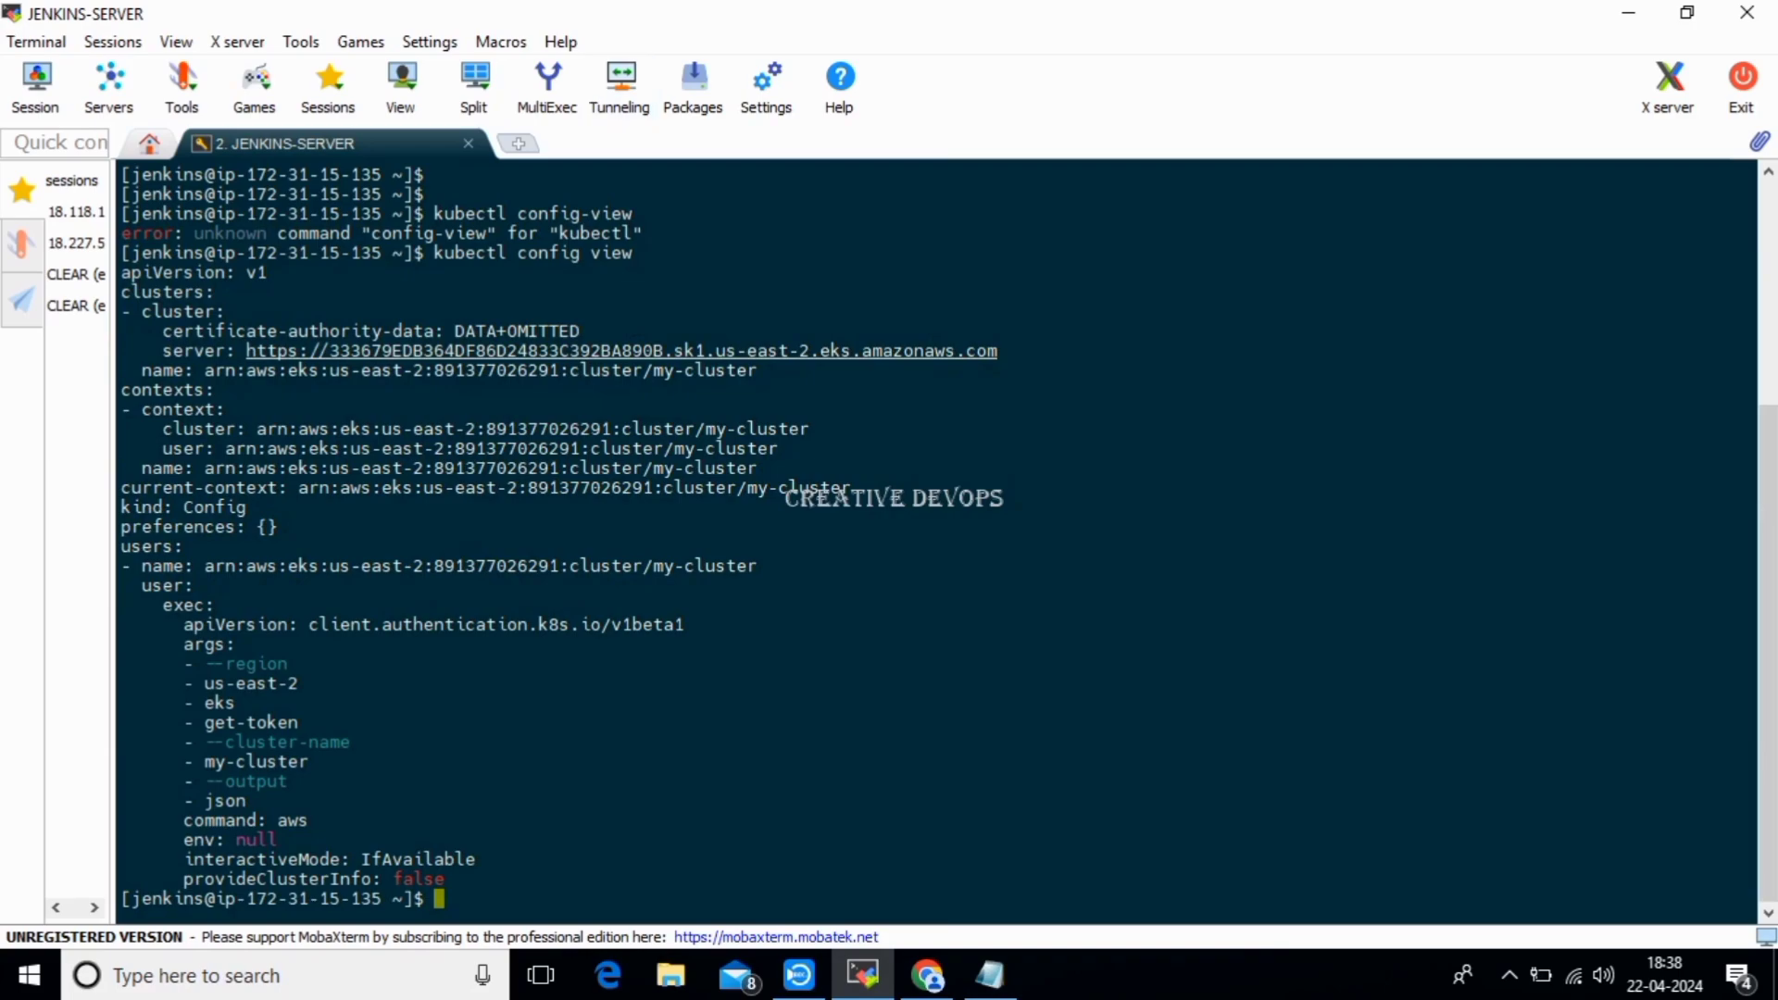
Return to the Jenkins New cloud form and select its Kubernetes URL field.
click(927, 975)
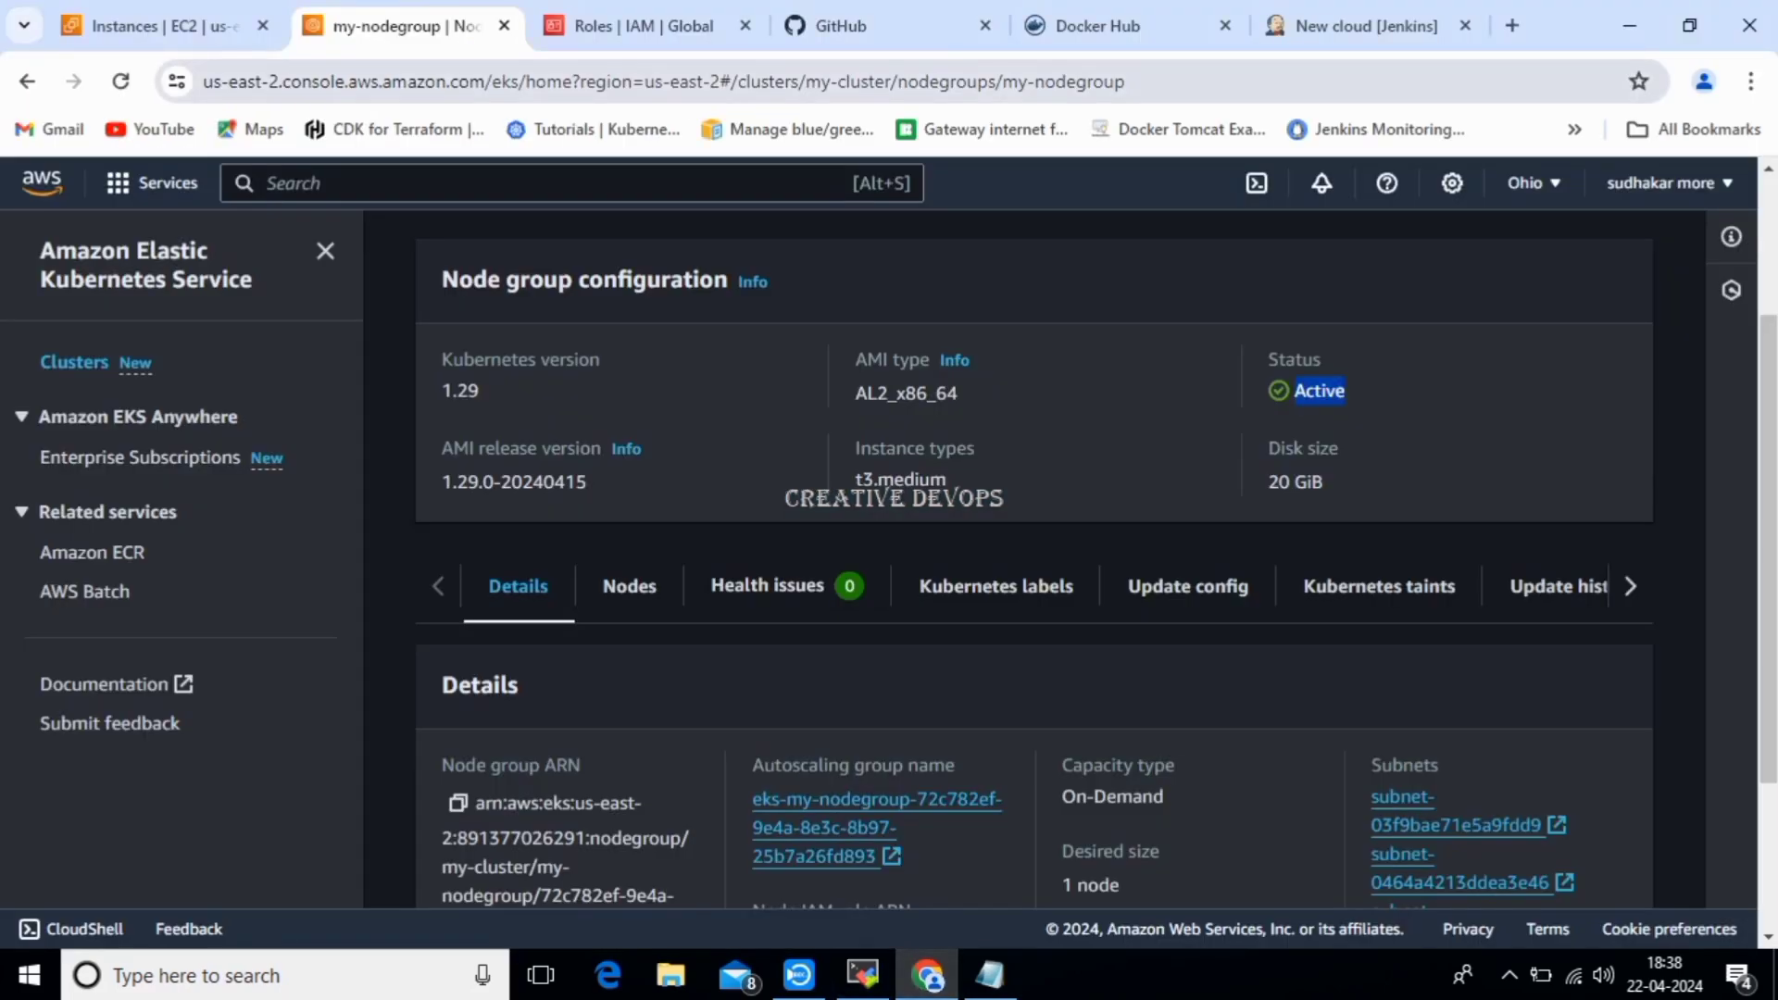
click(1366, 26)
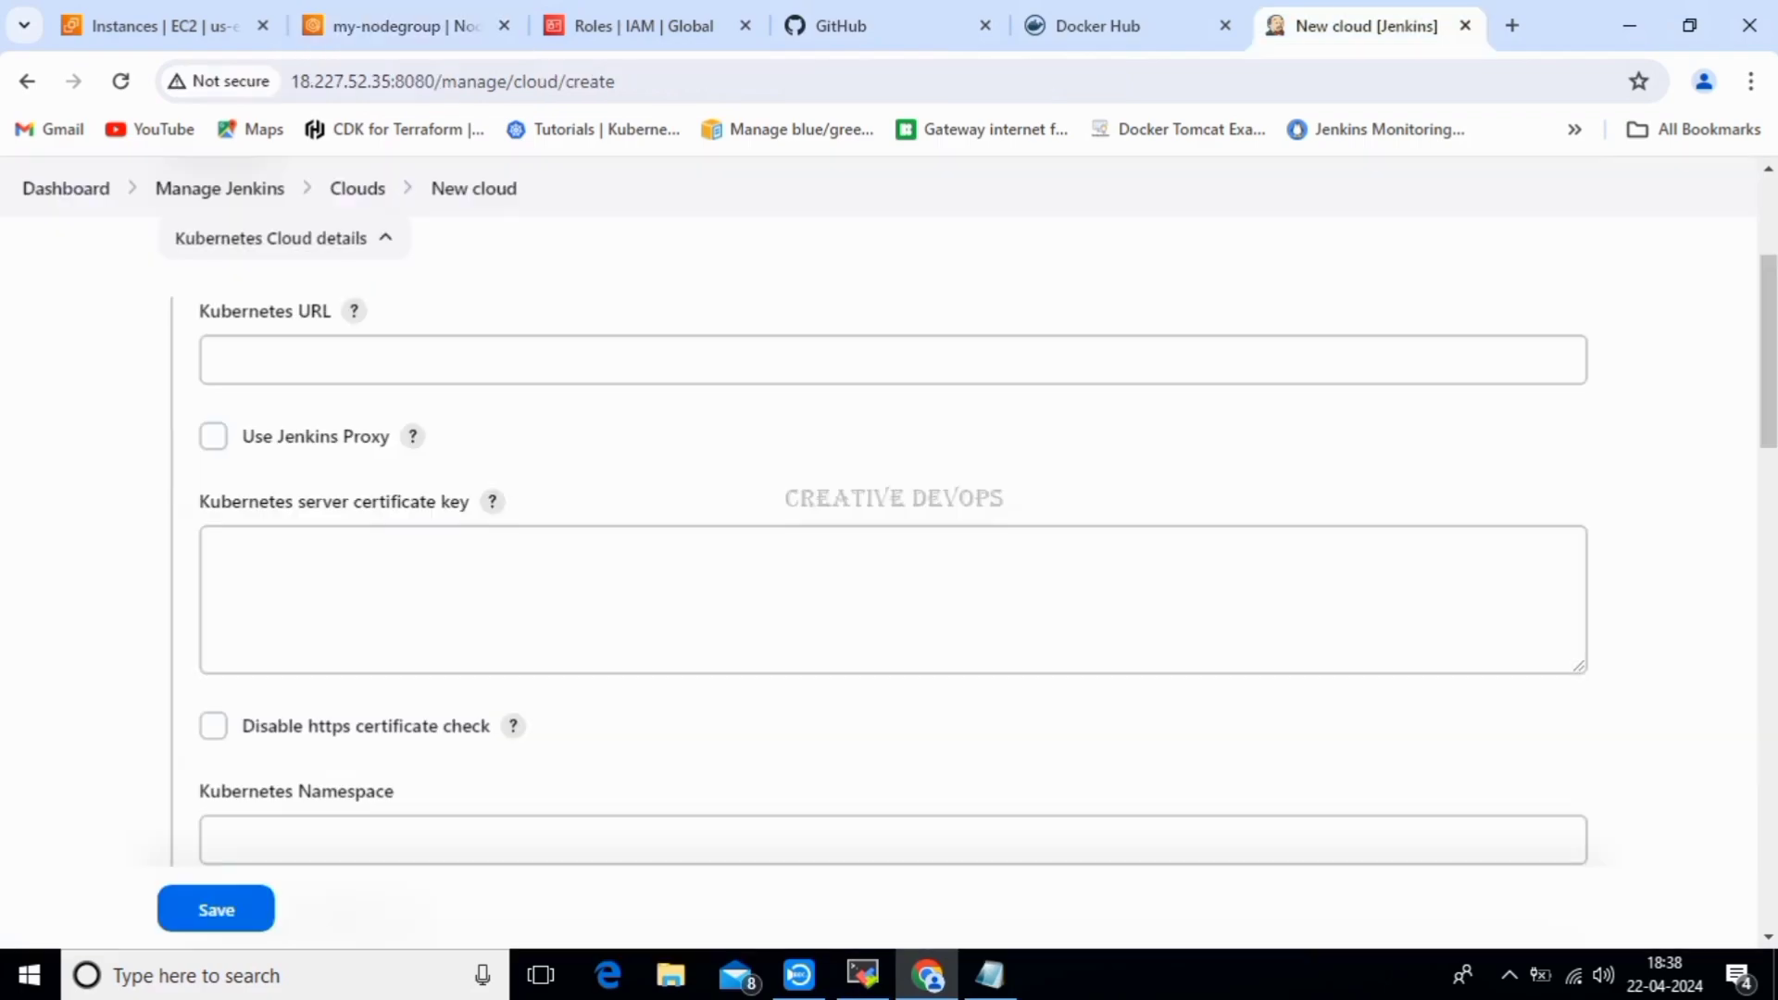
click(518, 360)
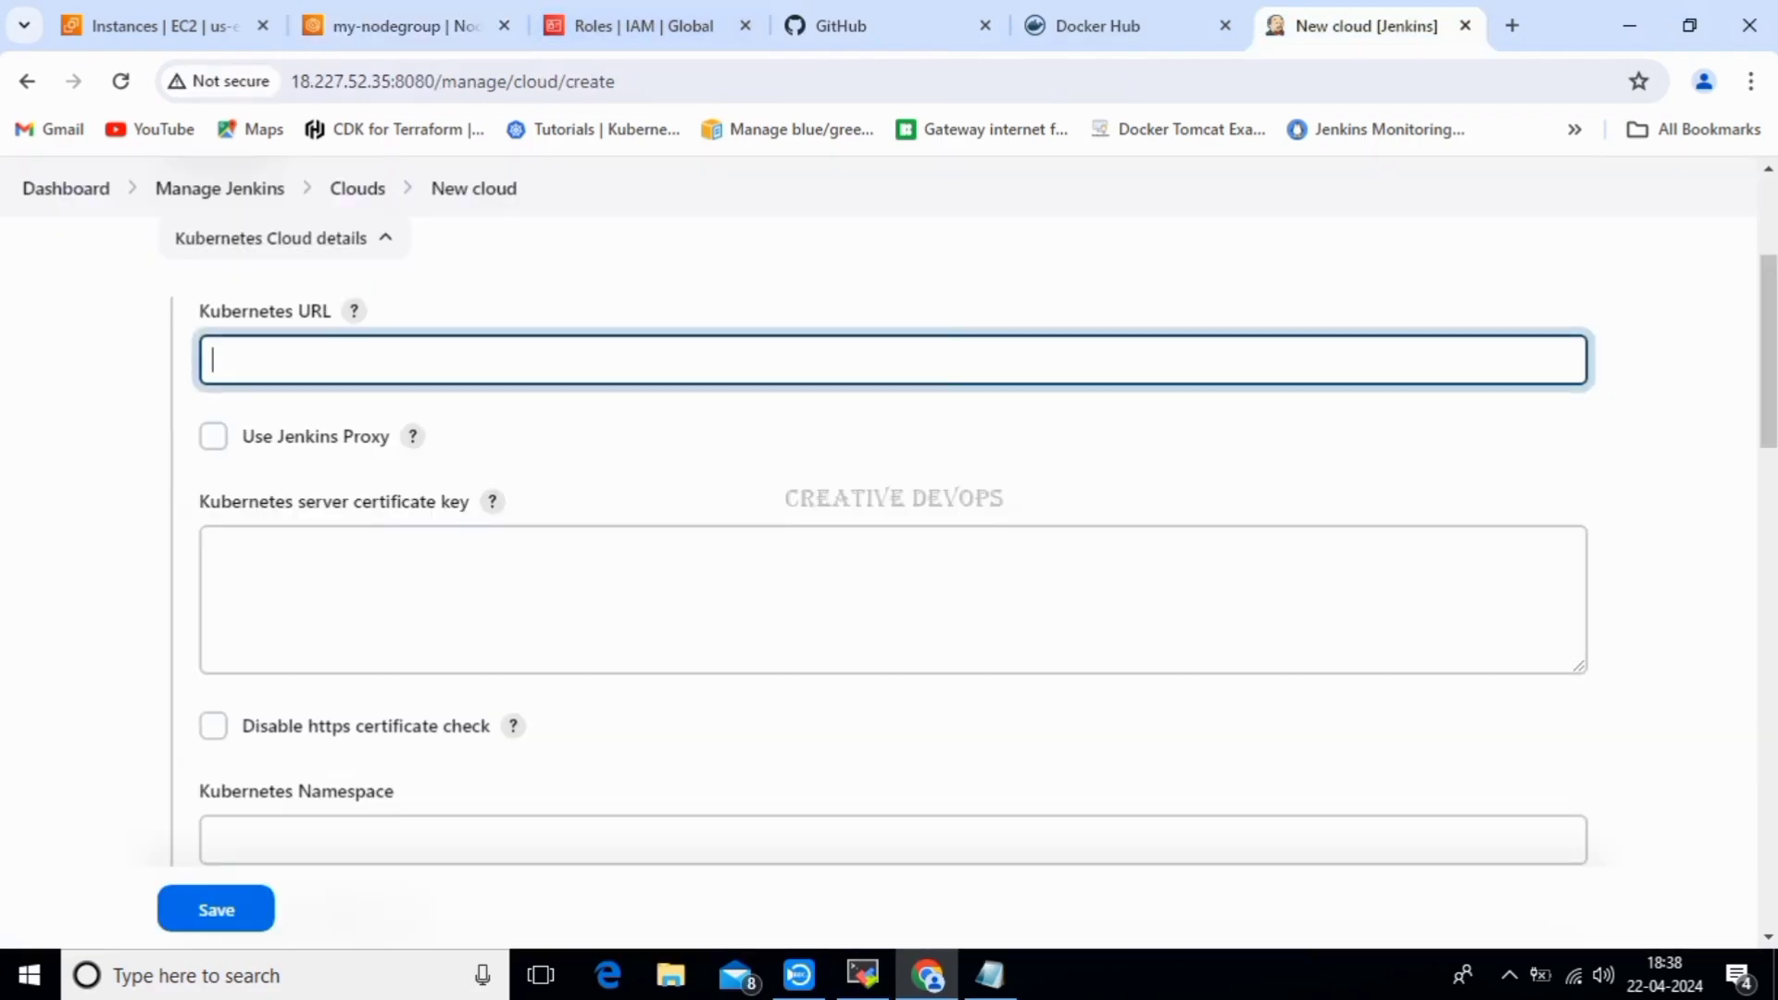
scroll(889, 555, up, 3)
scroll(889, 556, down, 5)
scroll(889, 555, up, 1)
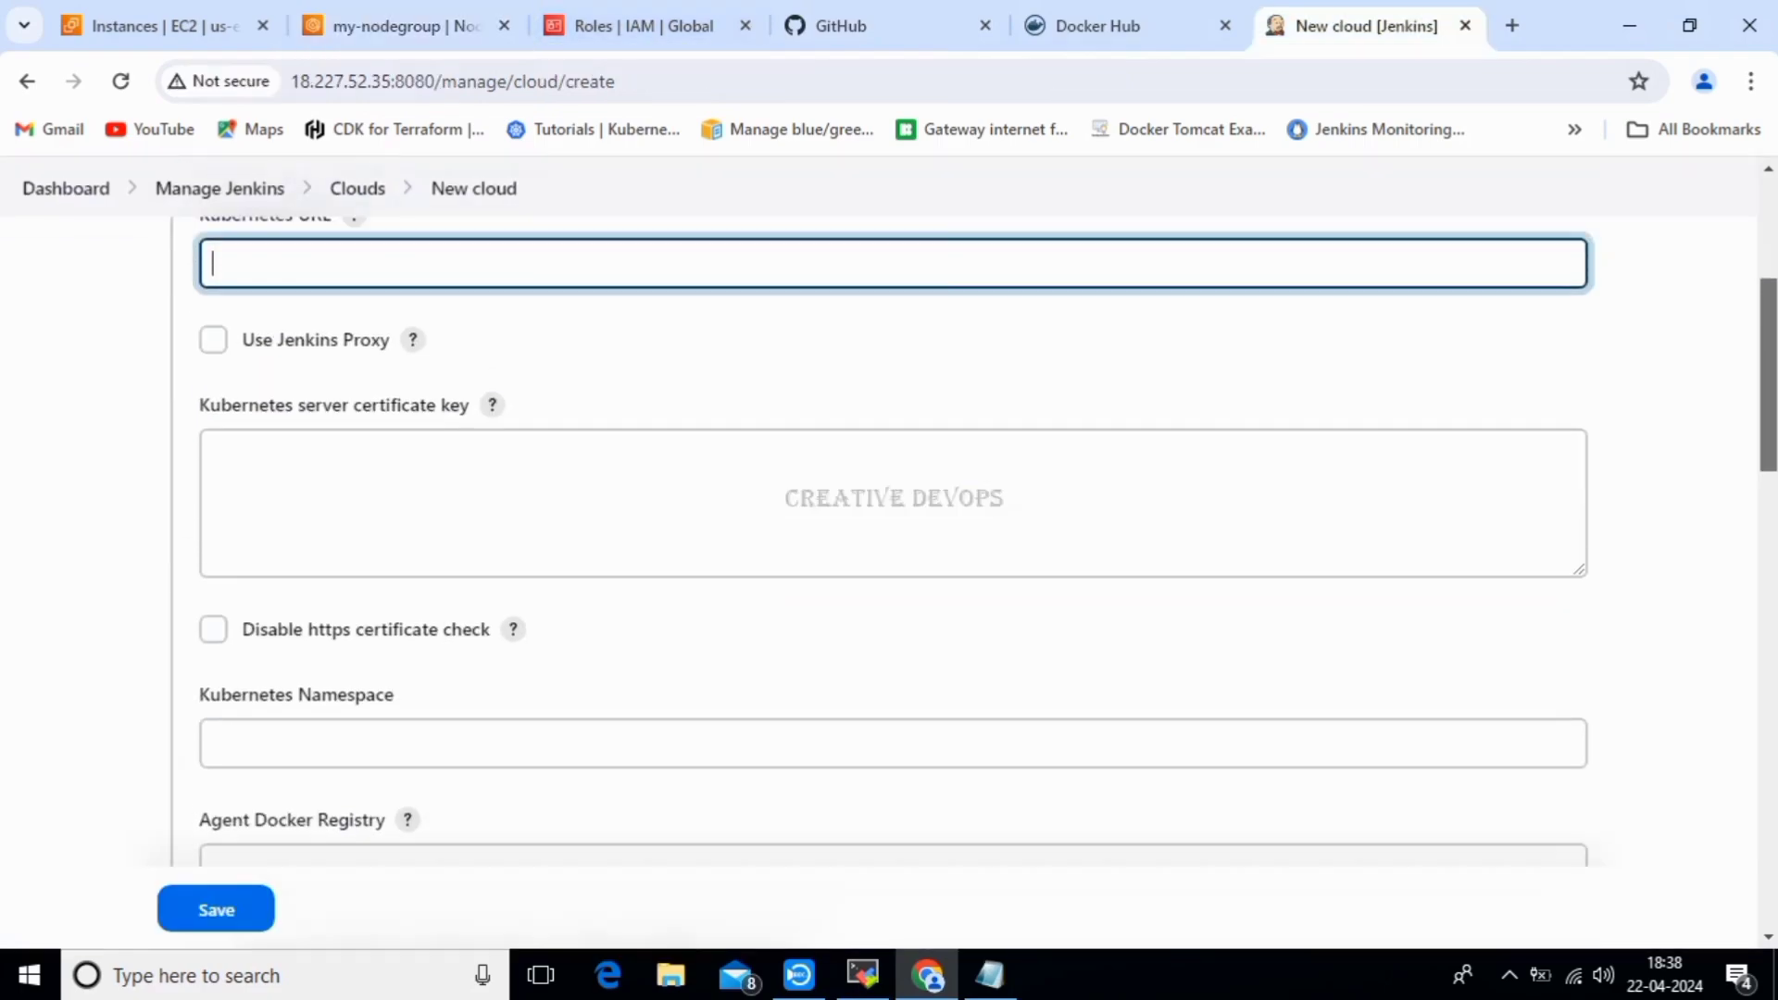
scroll(889, 556, up, 1)
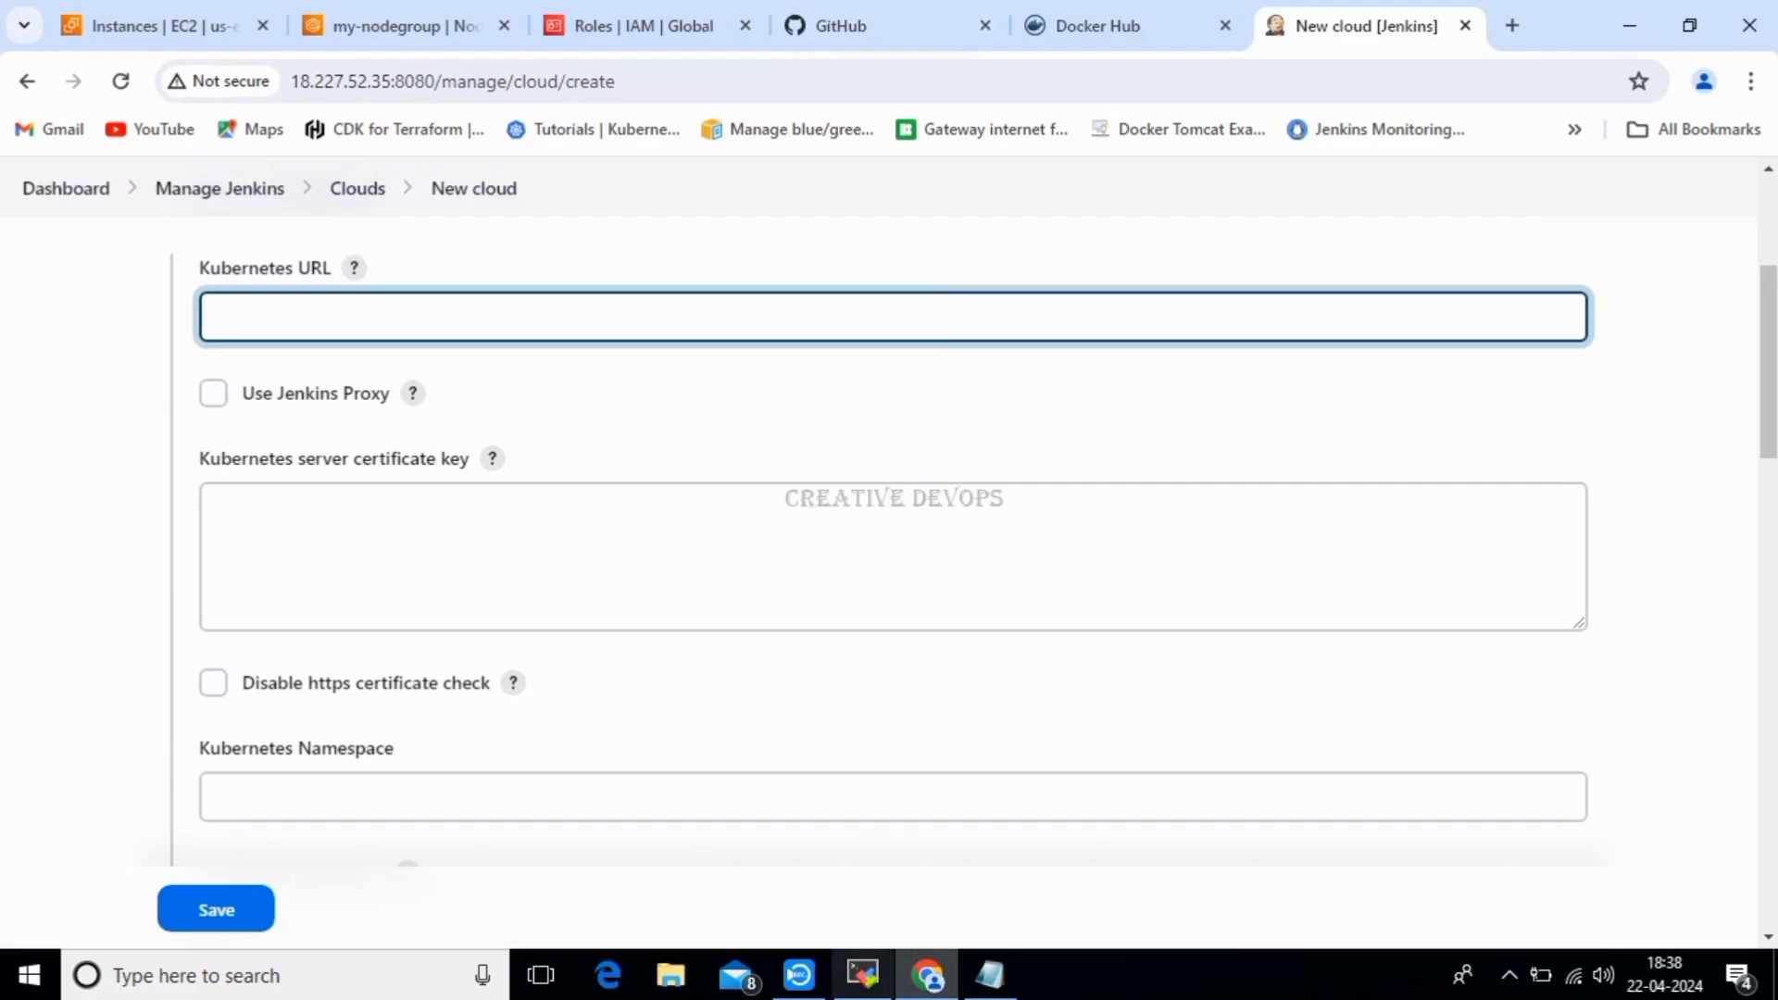
Paste the copied EKS server URL as Kubernetes URL and disable the https certificate check.
click(862, 975)
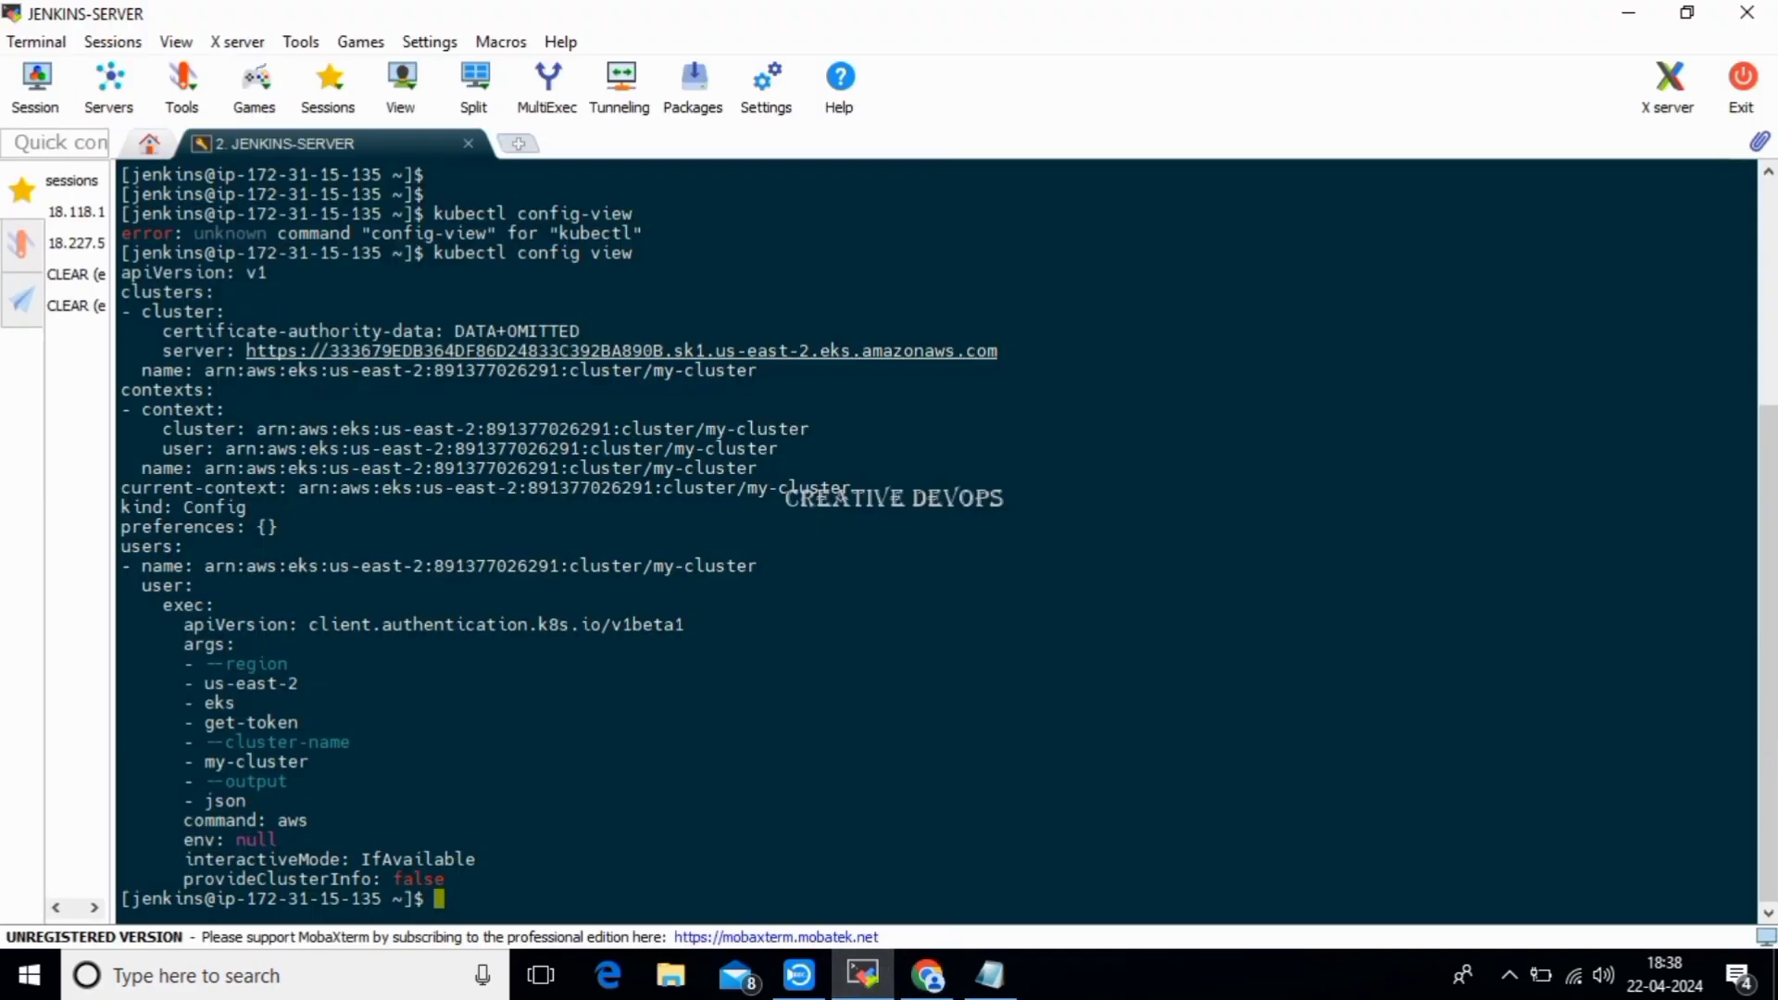
drag(426, 213, 1741, 234)
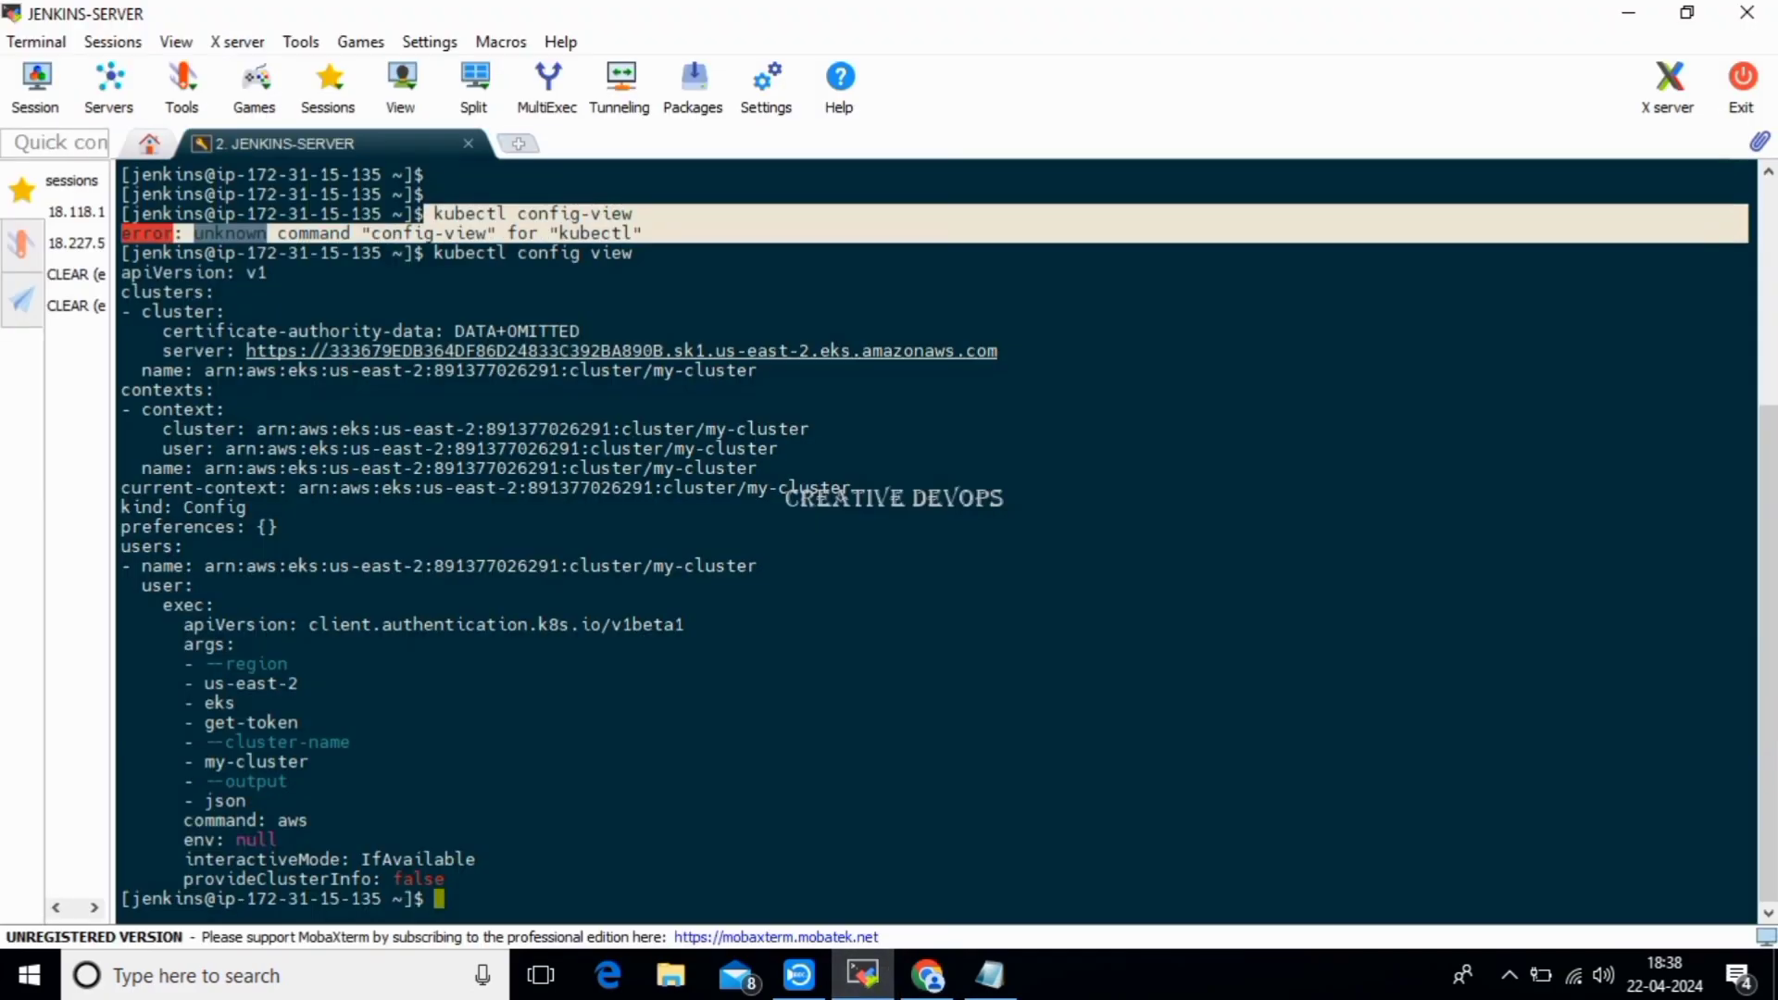
click(935, 278)
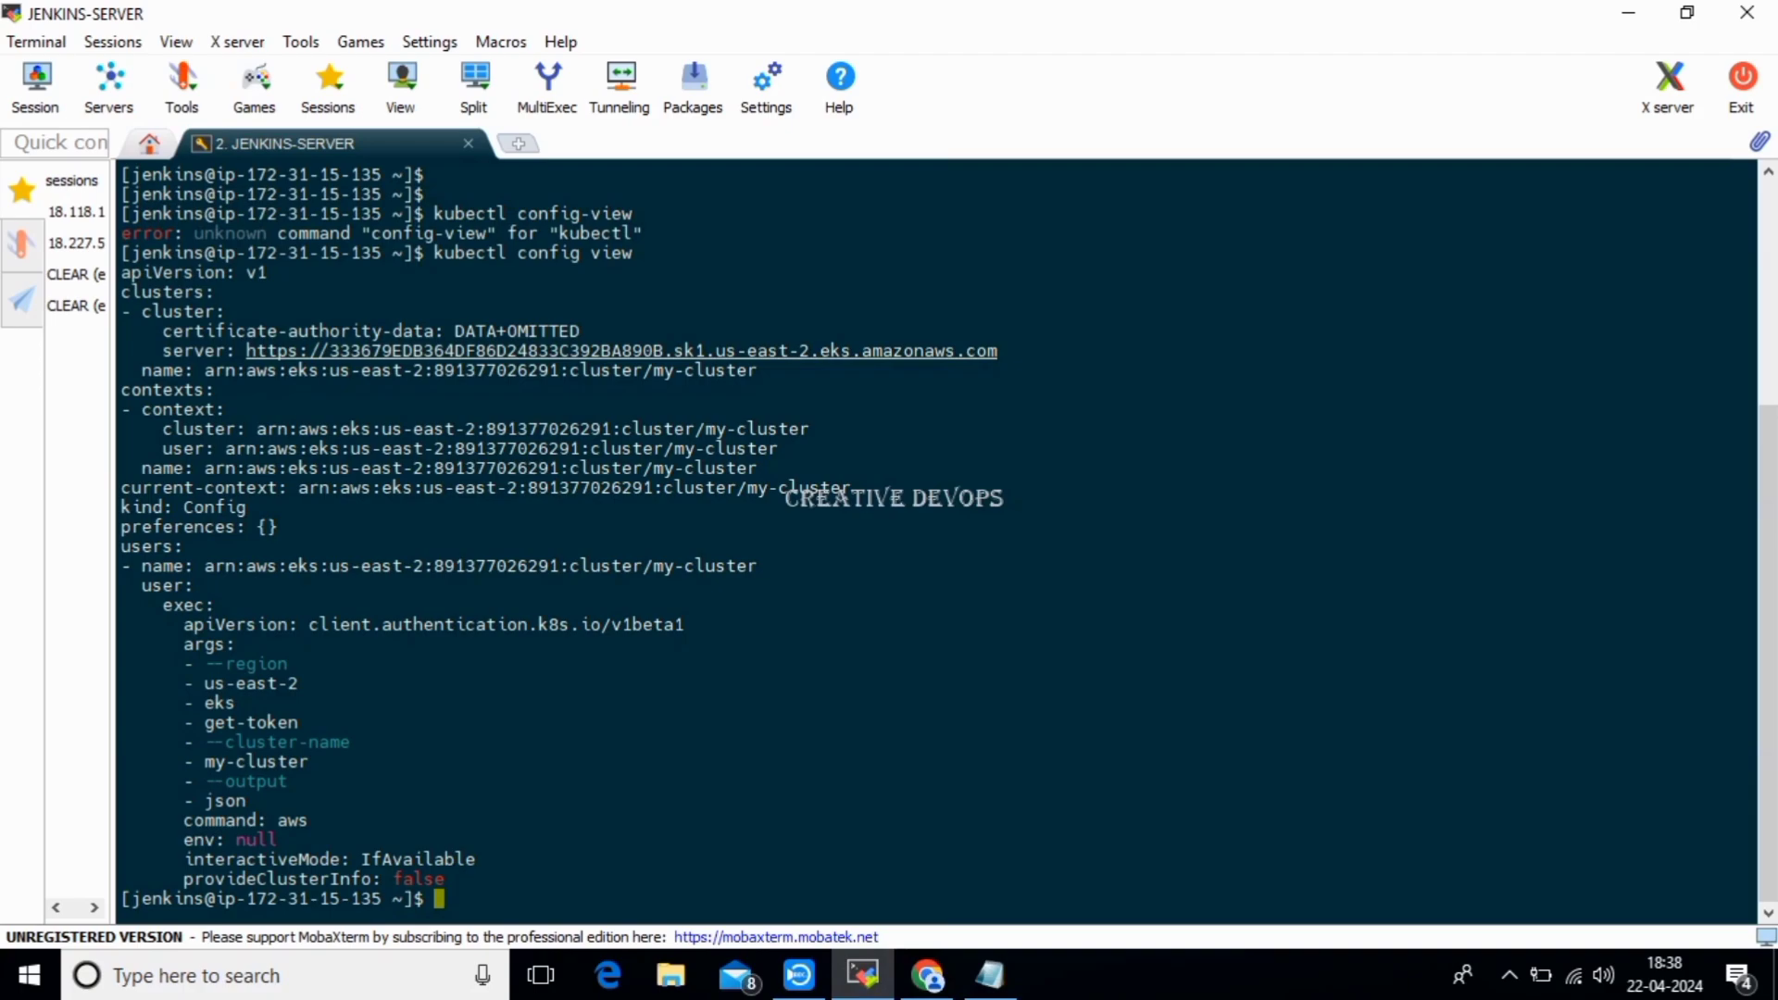
drag(152, 350, 225, 350)
drag(247, 350, 997, 350)
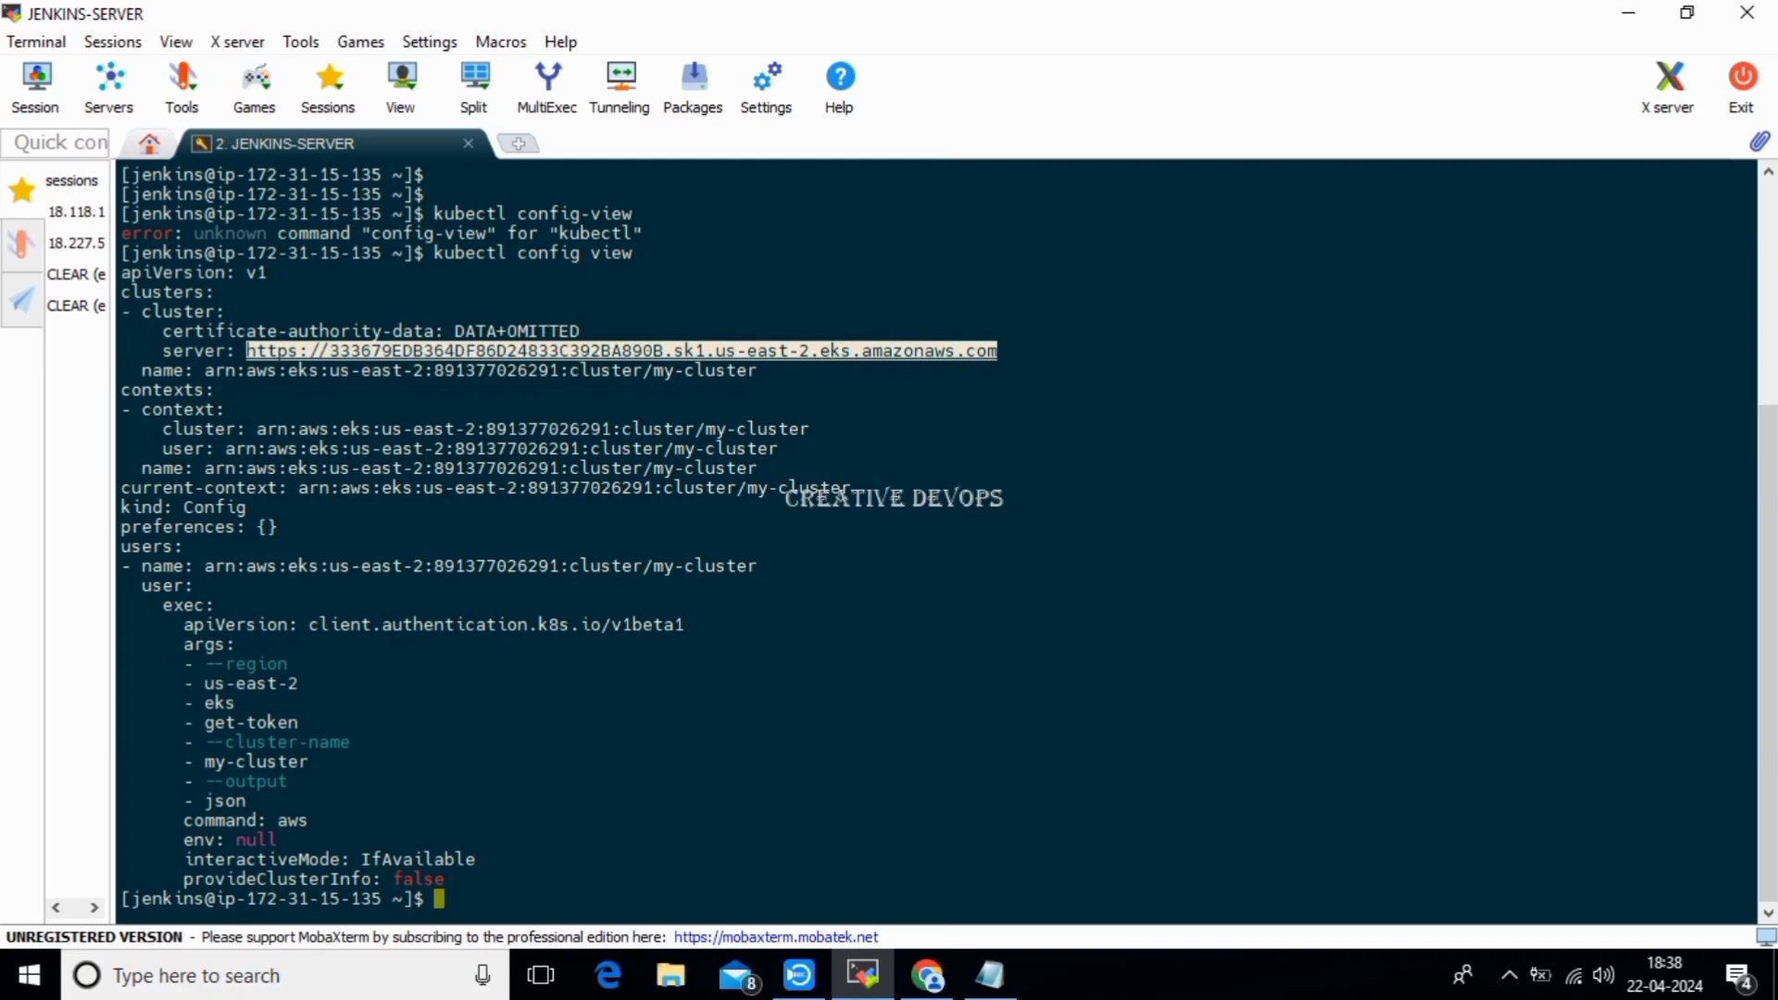
click(926, 975)
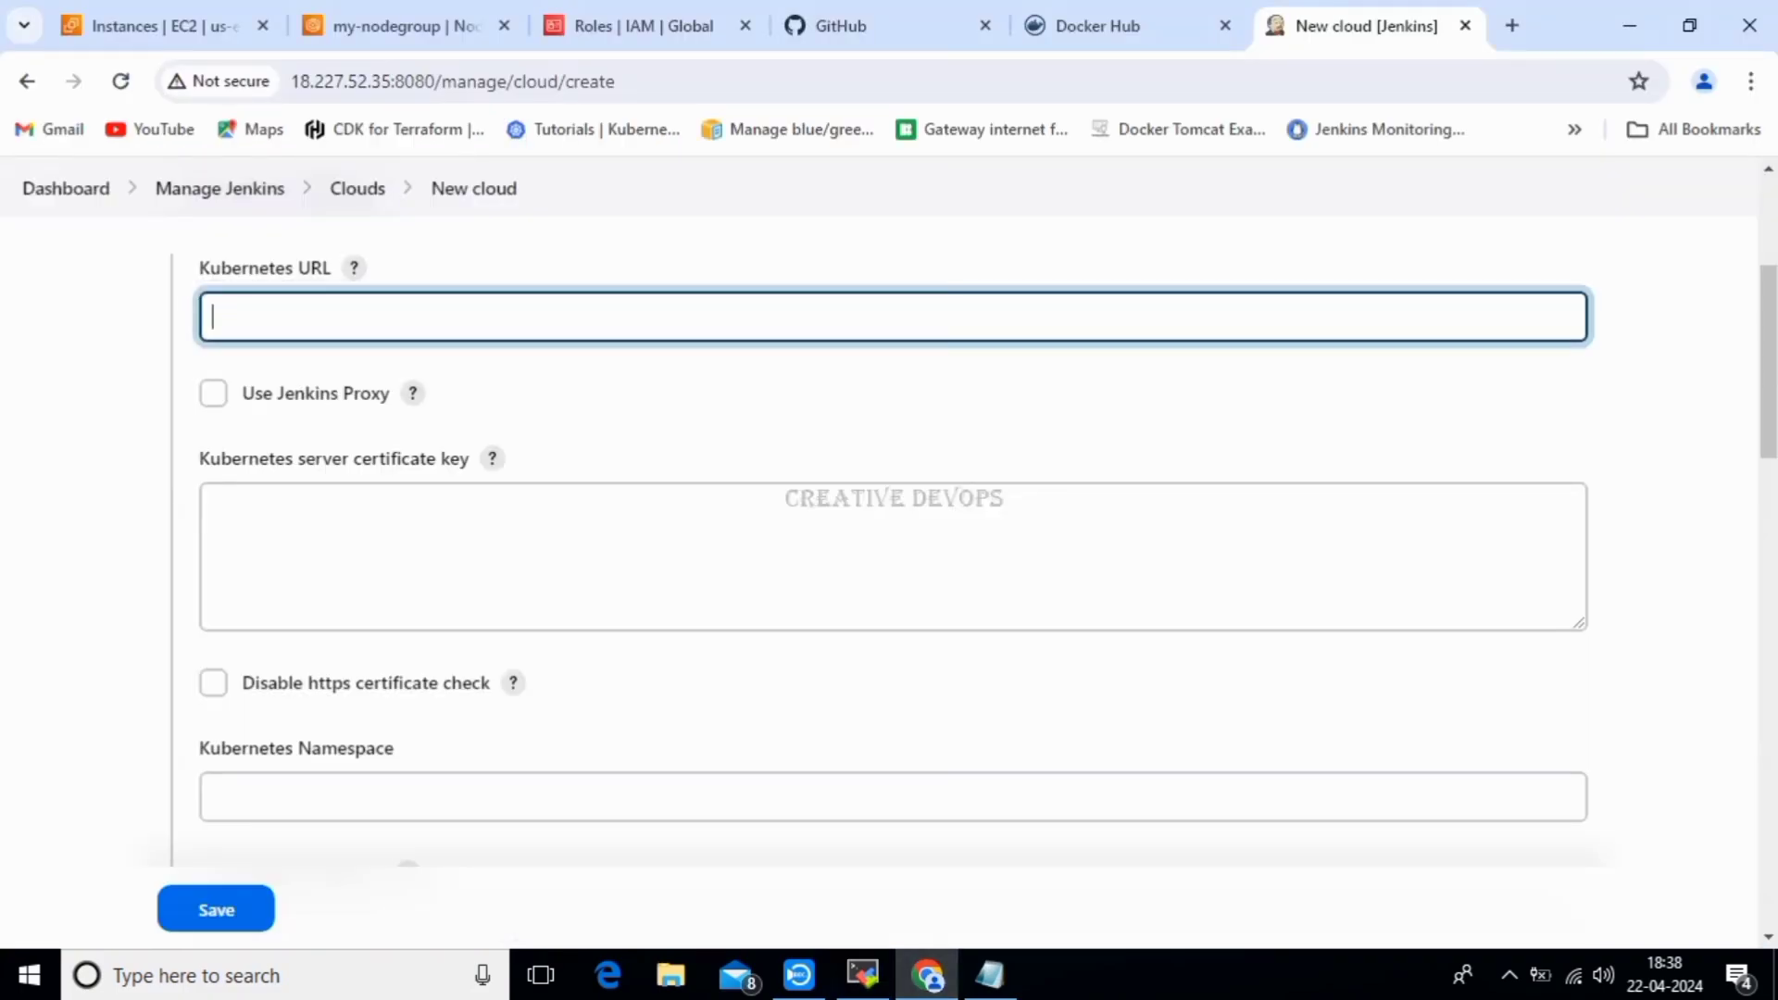
key(ctrl+v)
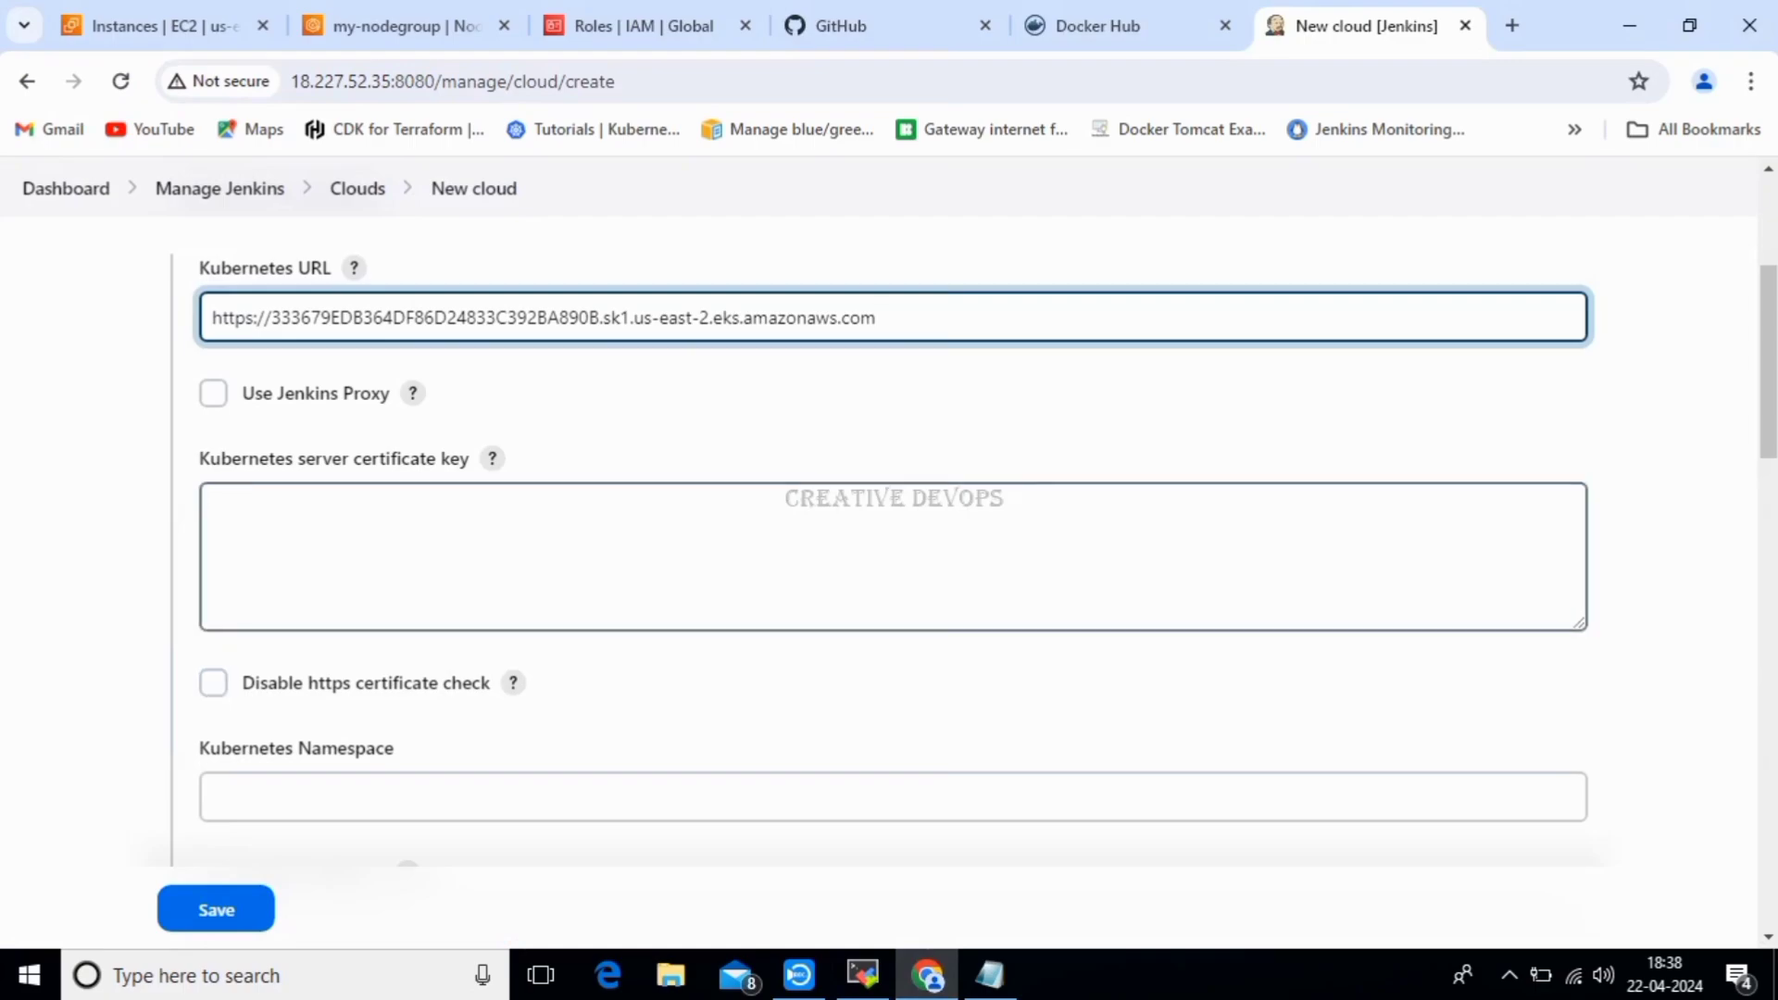
drag(200, 458, 473, 458)
click(213, 683)
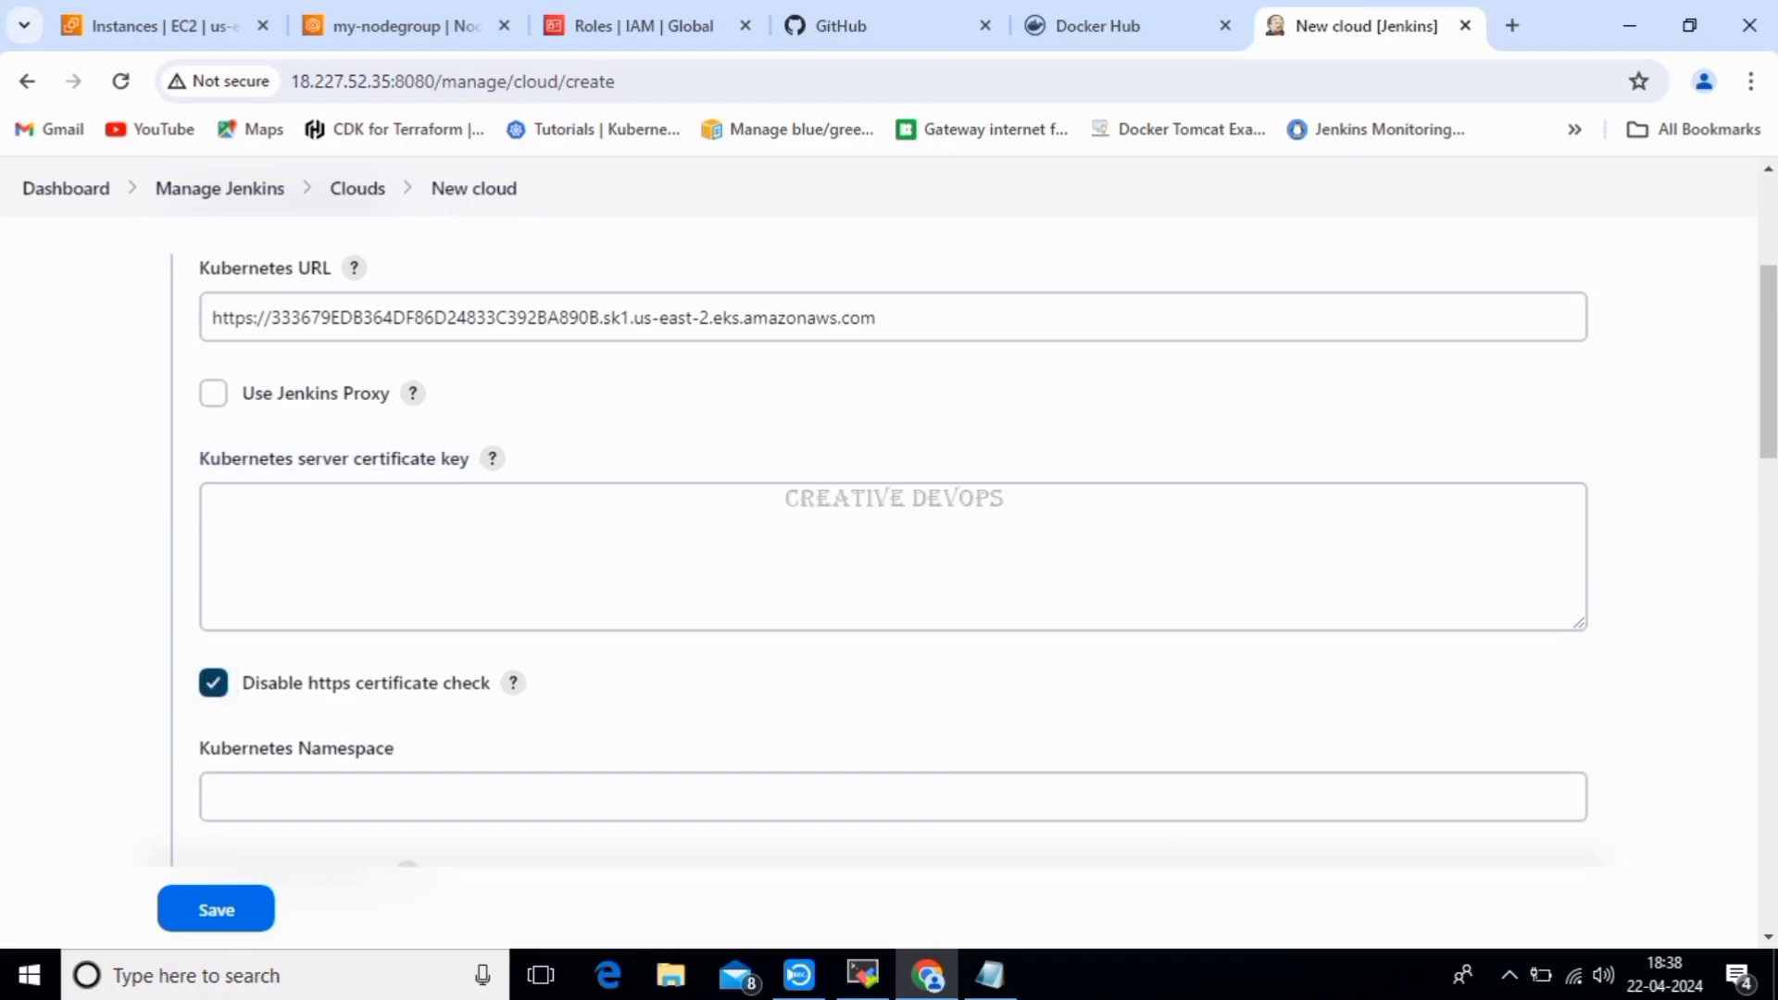
scroll(889, 555, down, 2)
Set the cloud's Kubernetes Namespace to jenkins.
scroll(889, 542, down, 1)
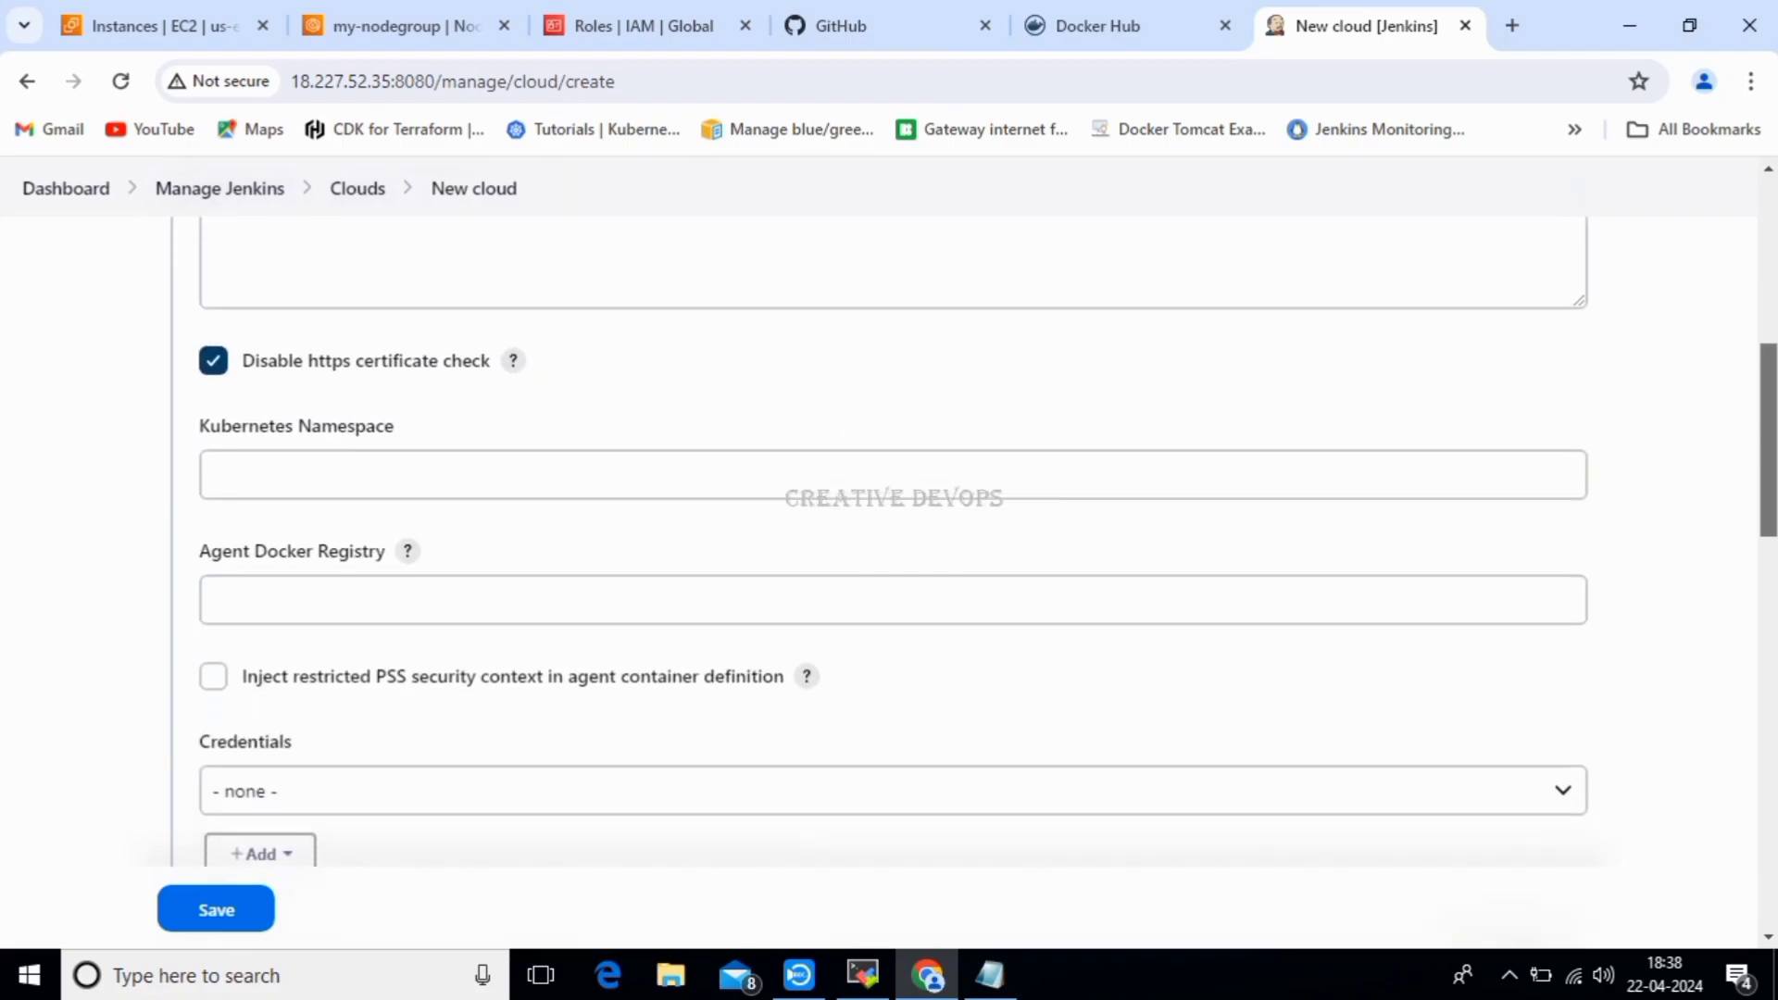
click(265, 474)
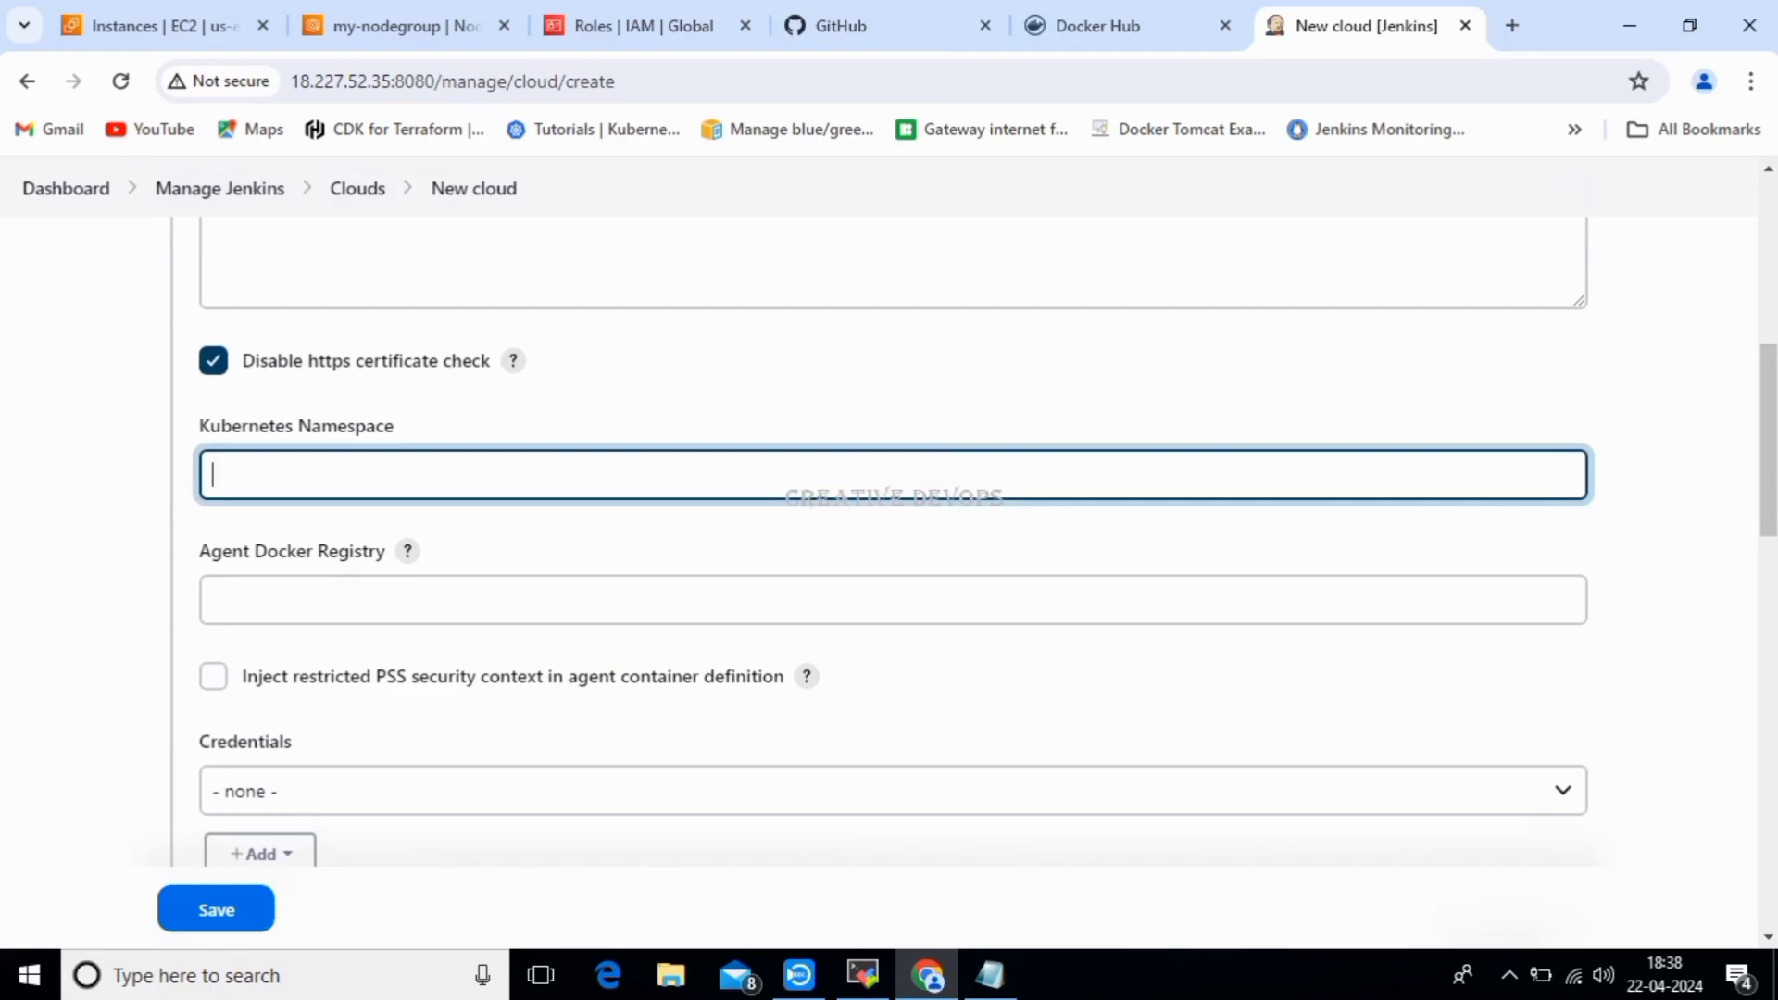
text(jenkins)
click(704, 550)
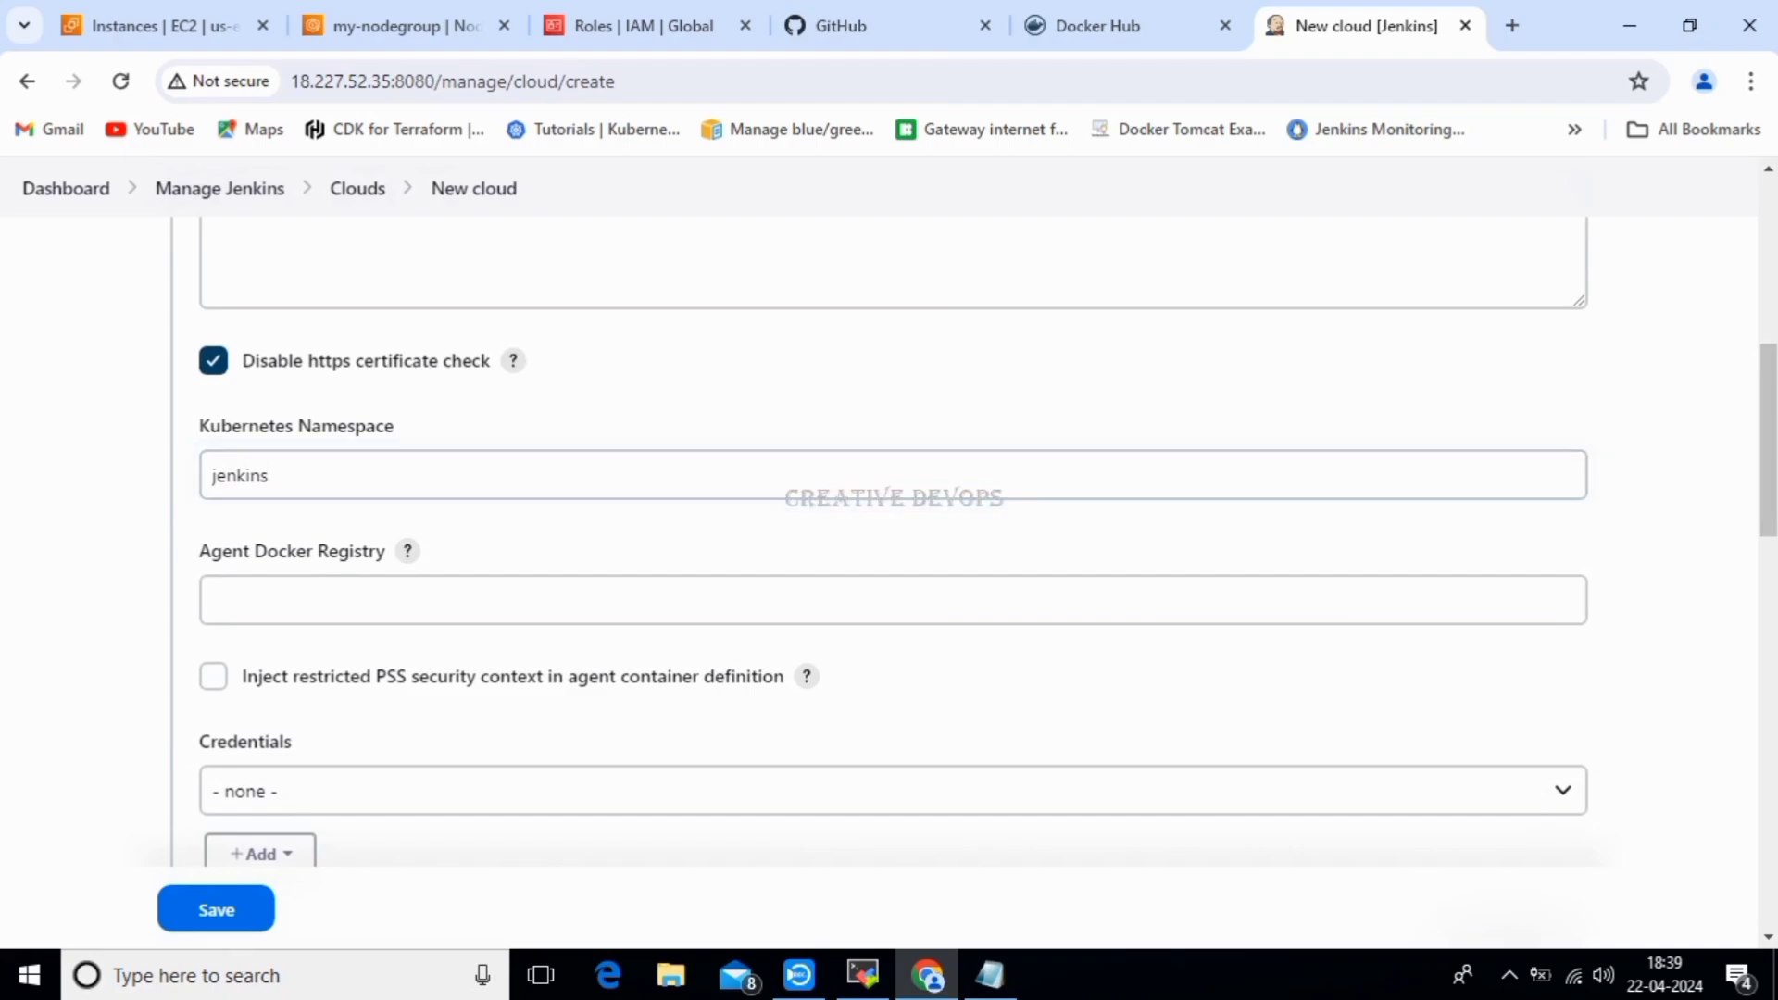
Leave Credentials at '- none -' and bring up the '+ Add' credential options.
scroll(889, 556, down, 4)
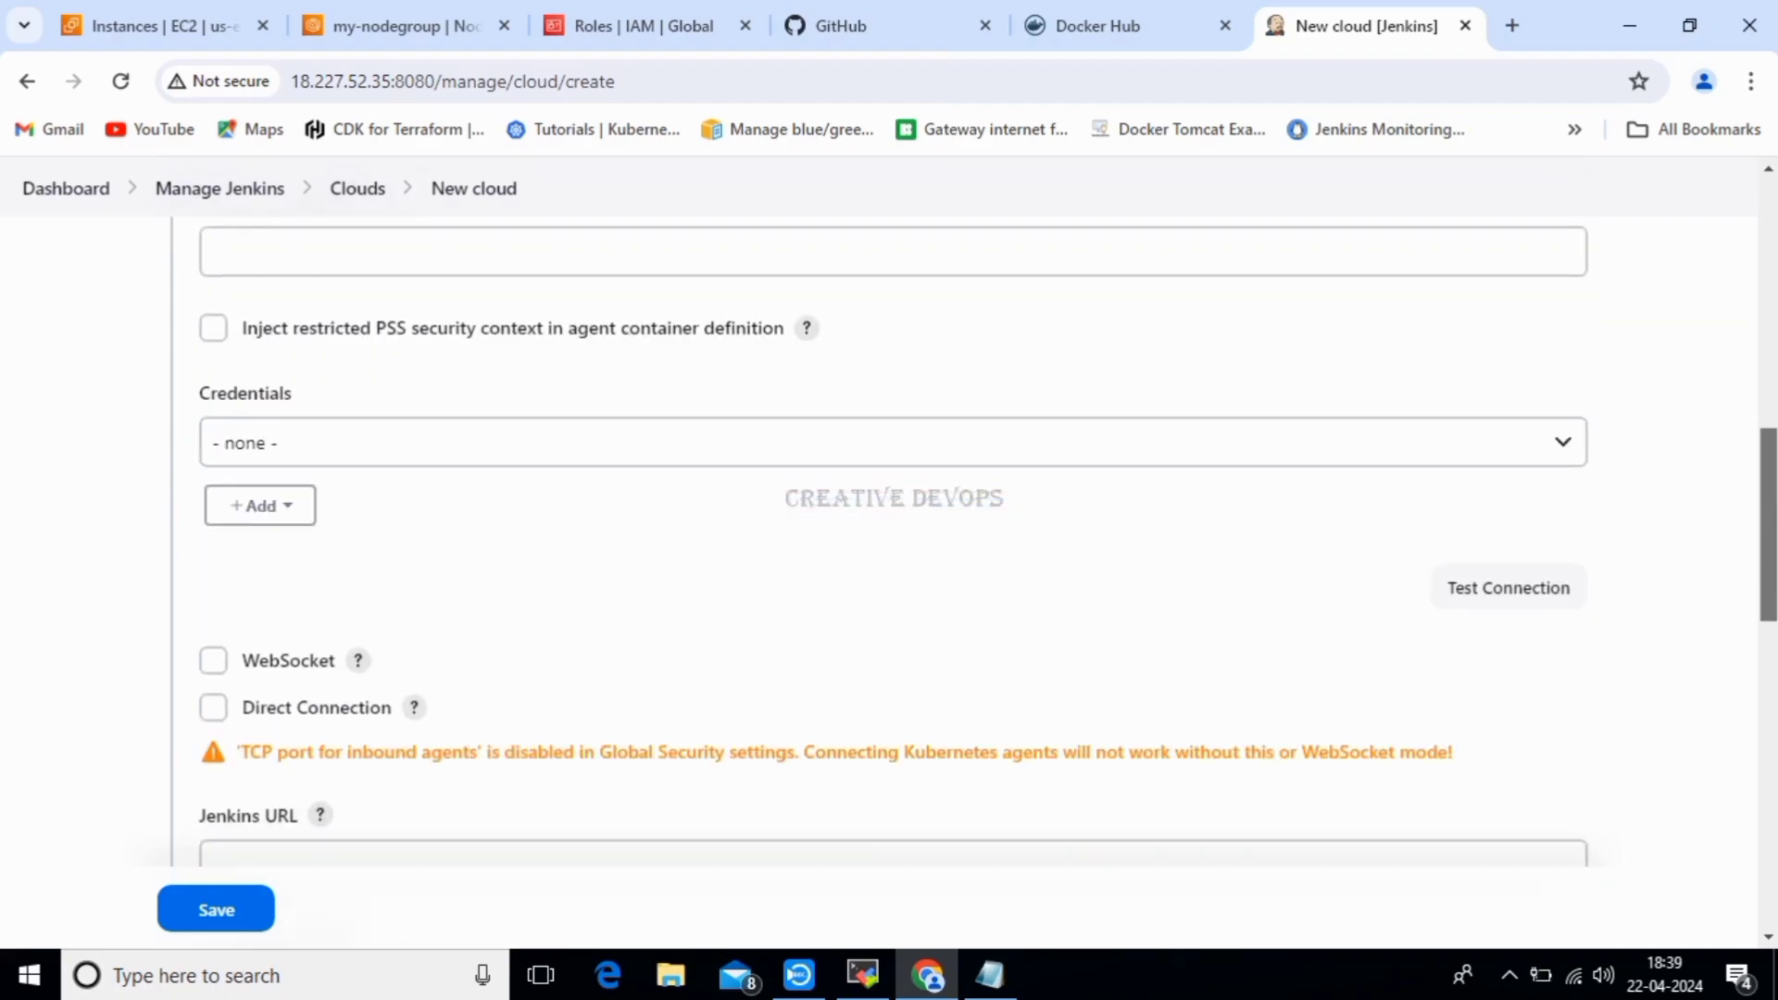
scroll(889, 556, up, 3)
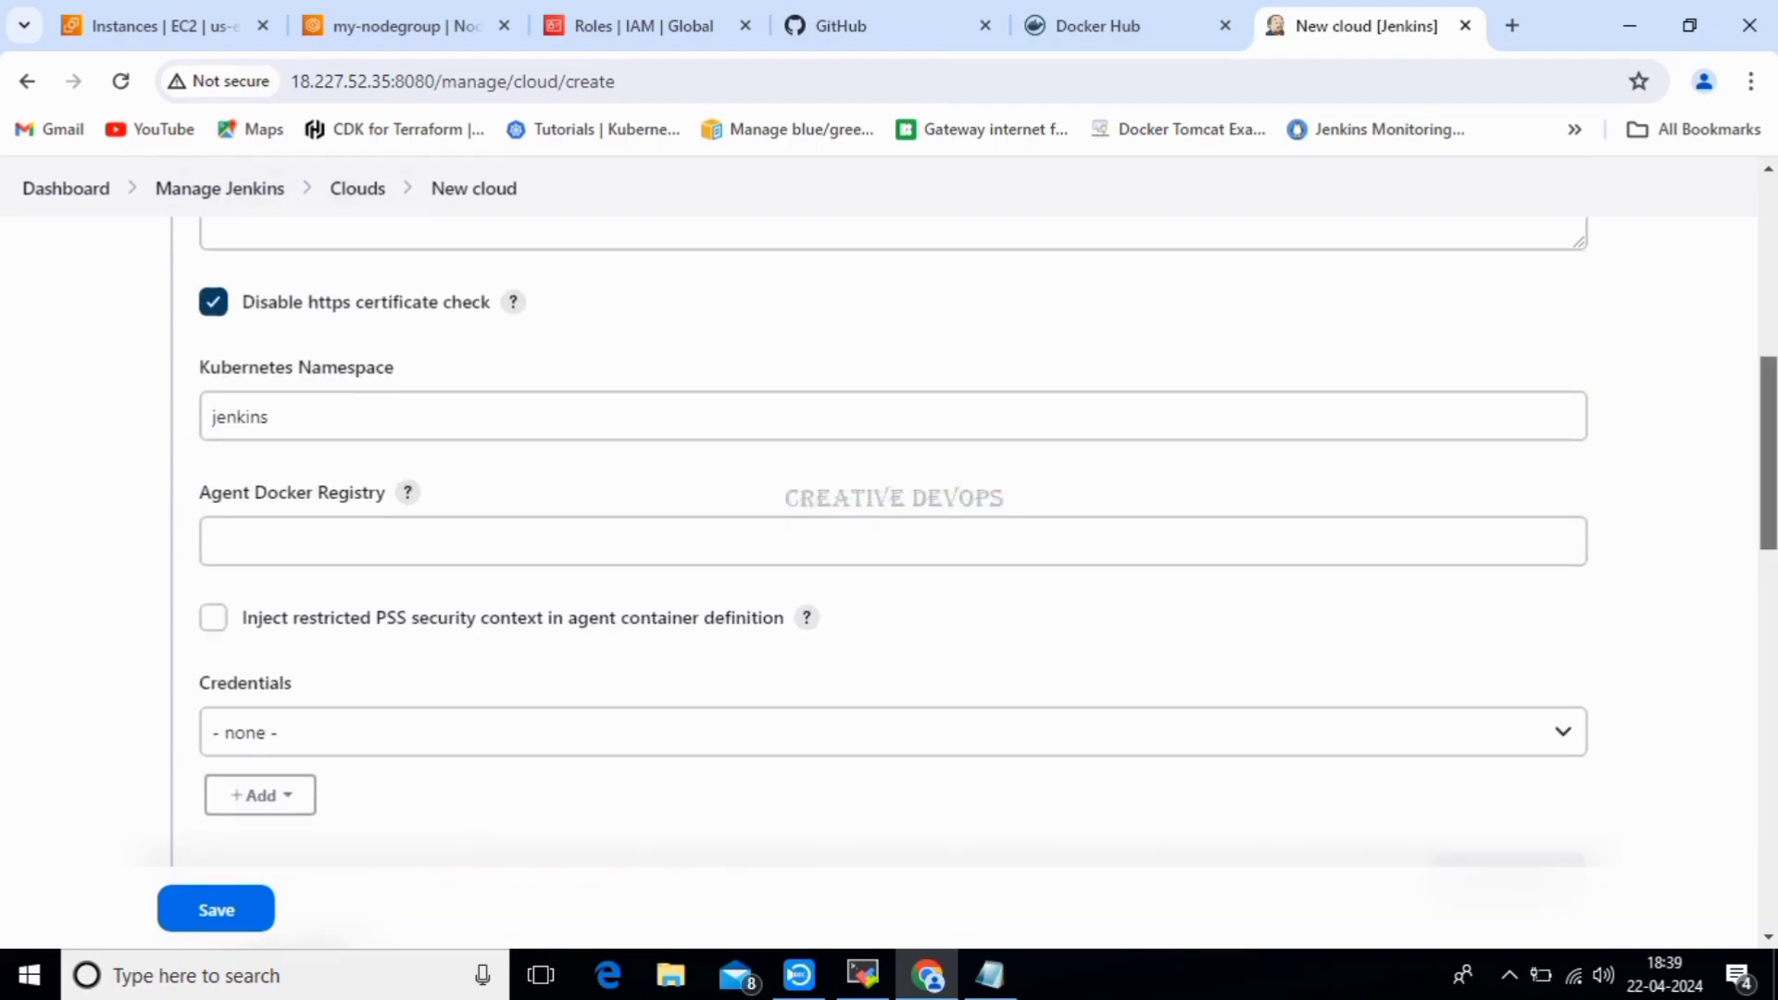
scroll(889, 556, down, 4)
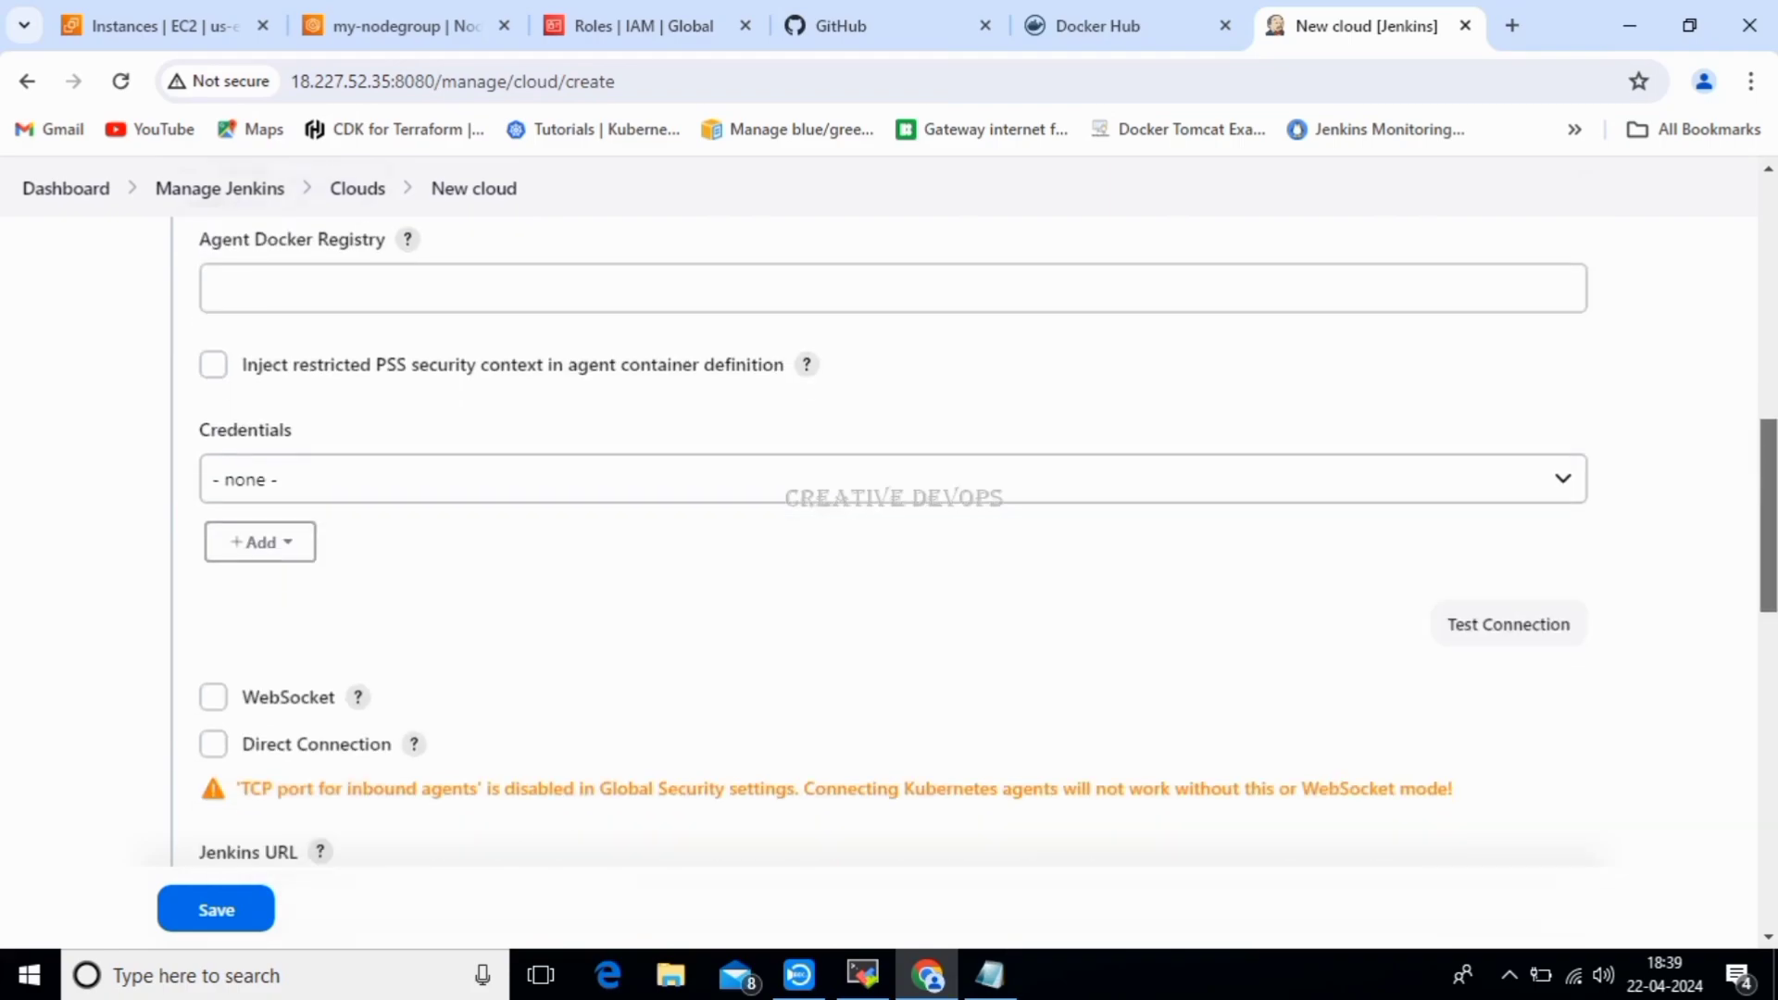
click(893, 443)
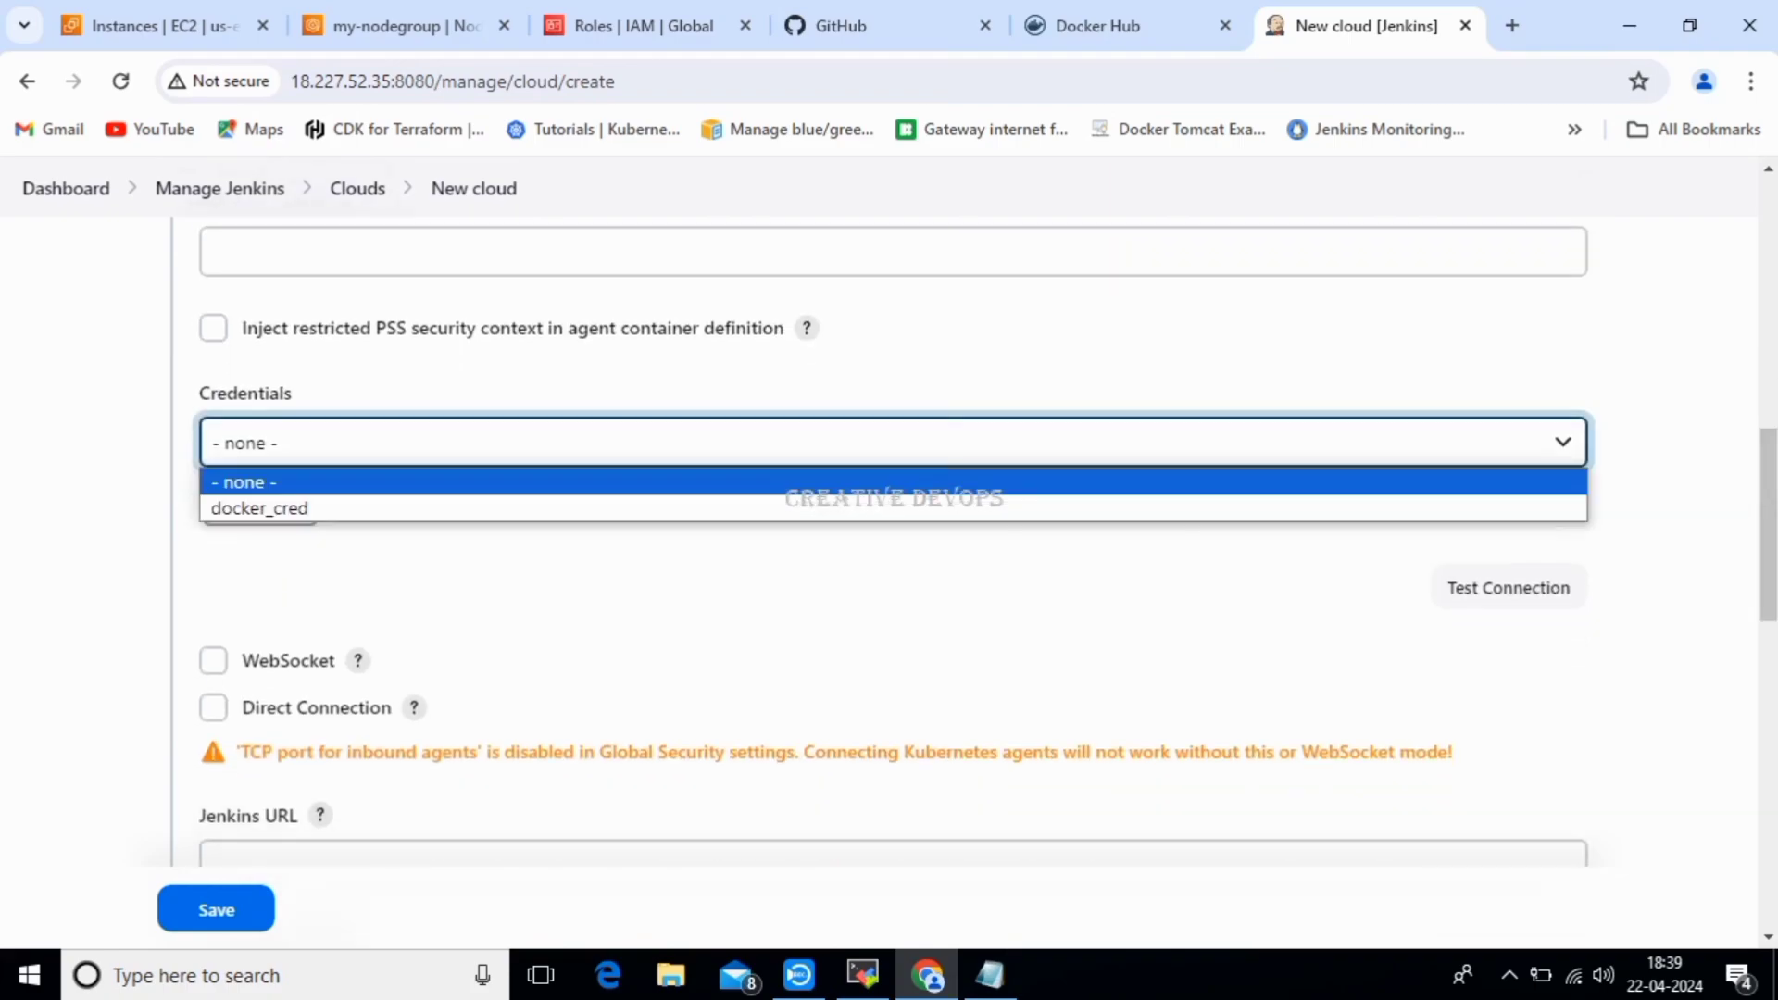
click(889, 574)
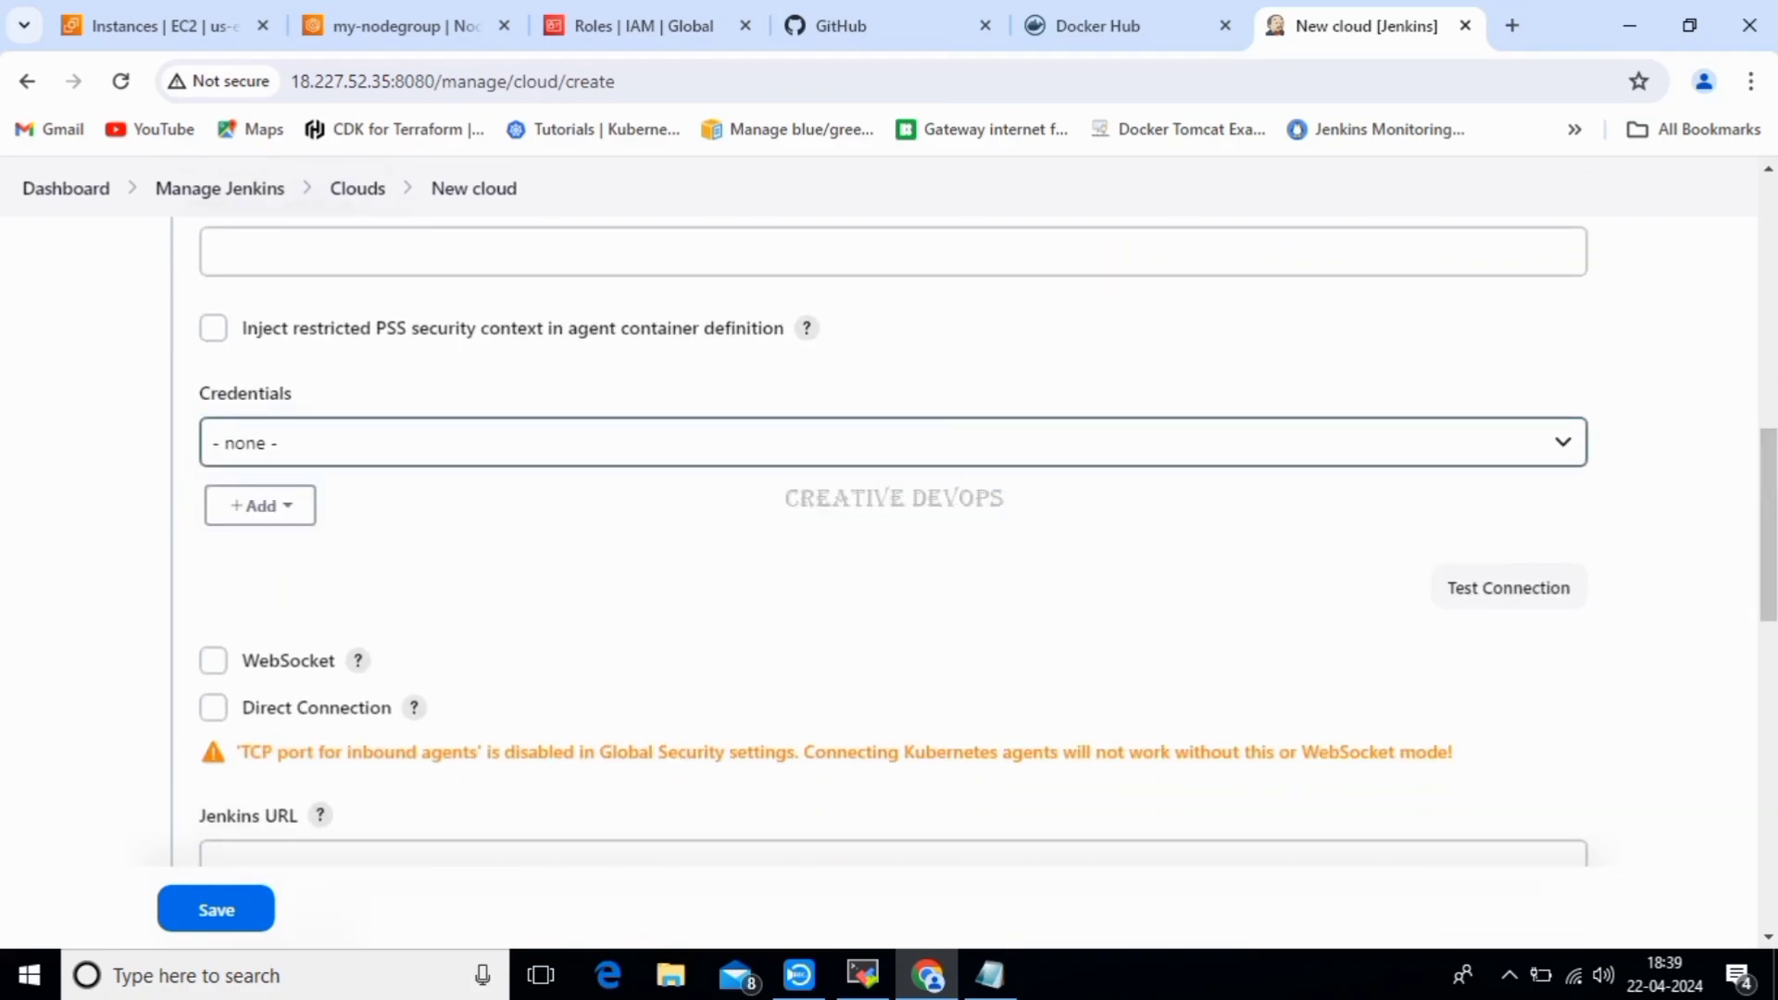
click(261, 505)
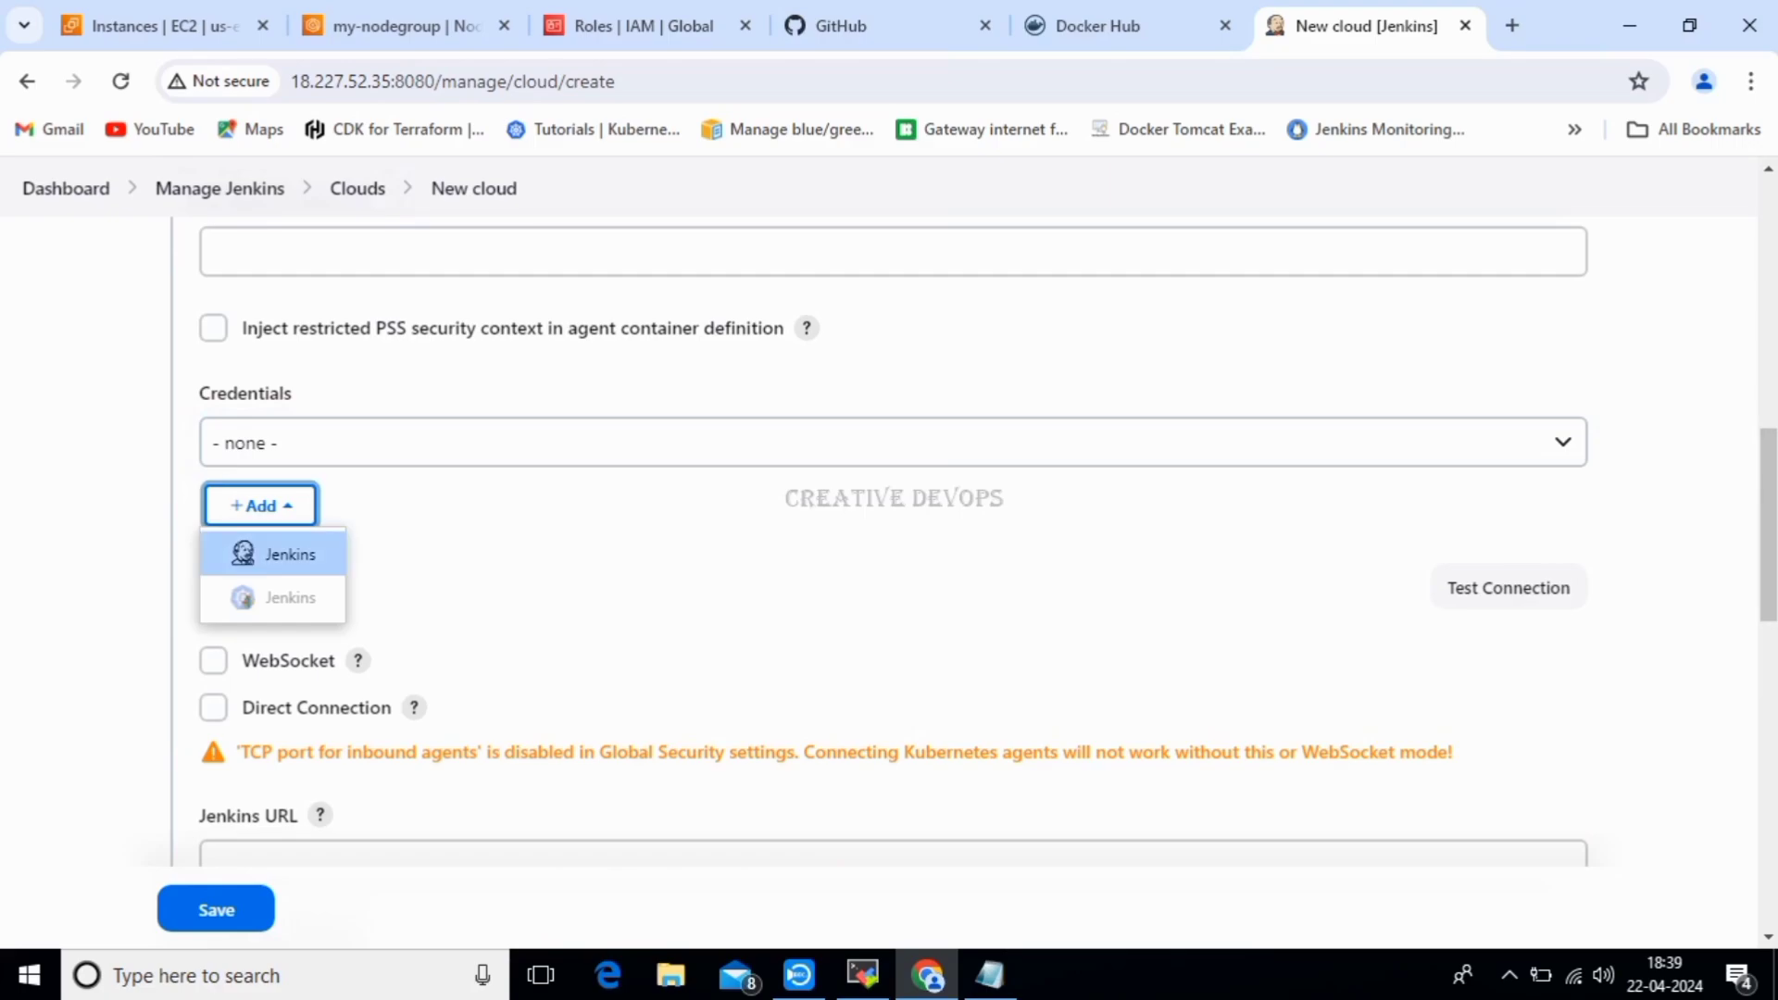
Start a new Jenkins-provider credential of kind Secret text.
click(277, 554)
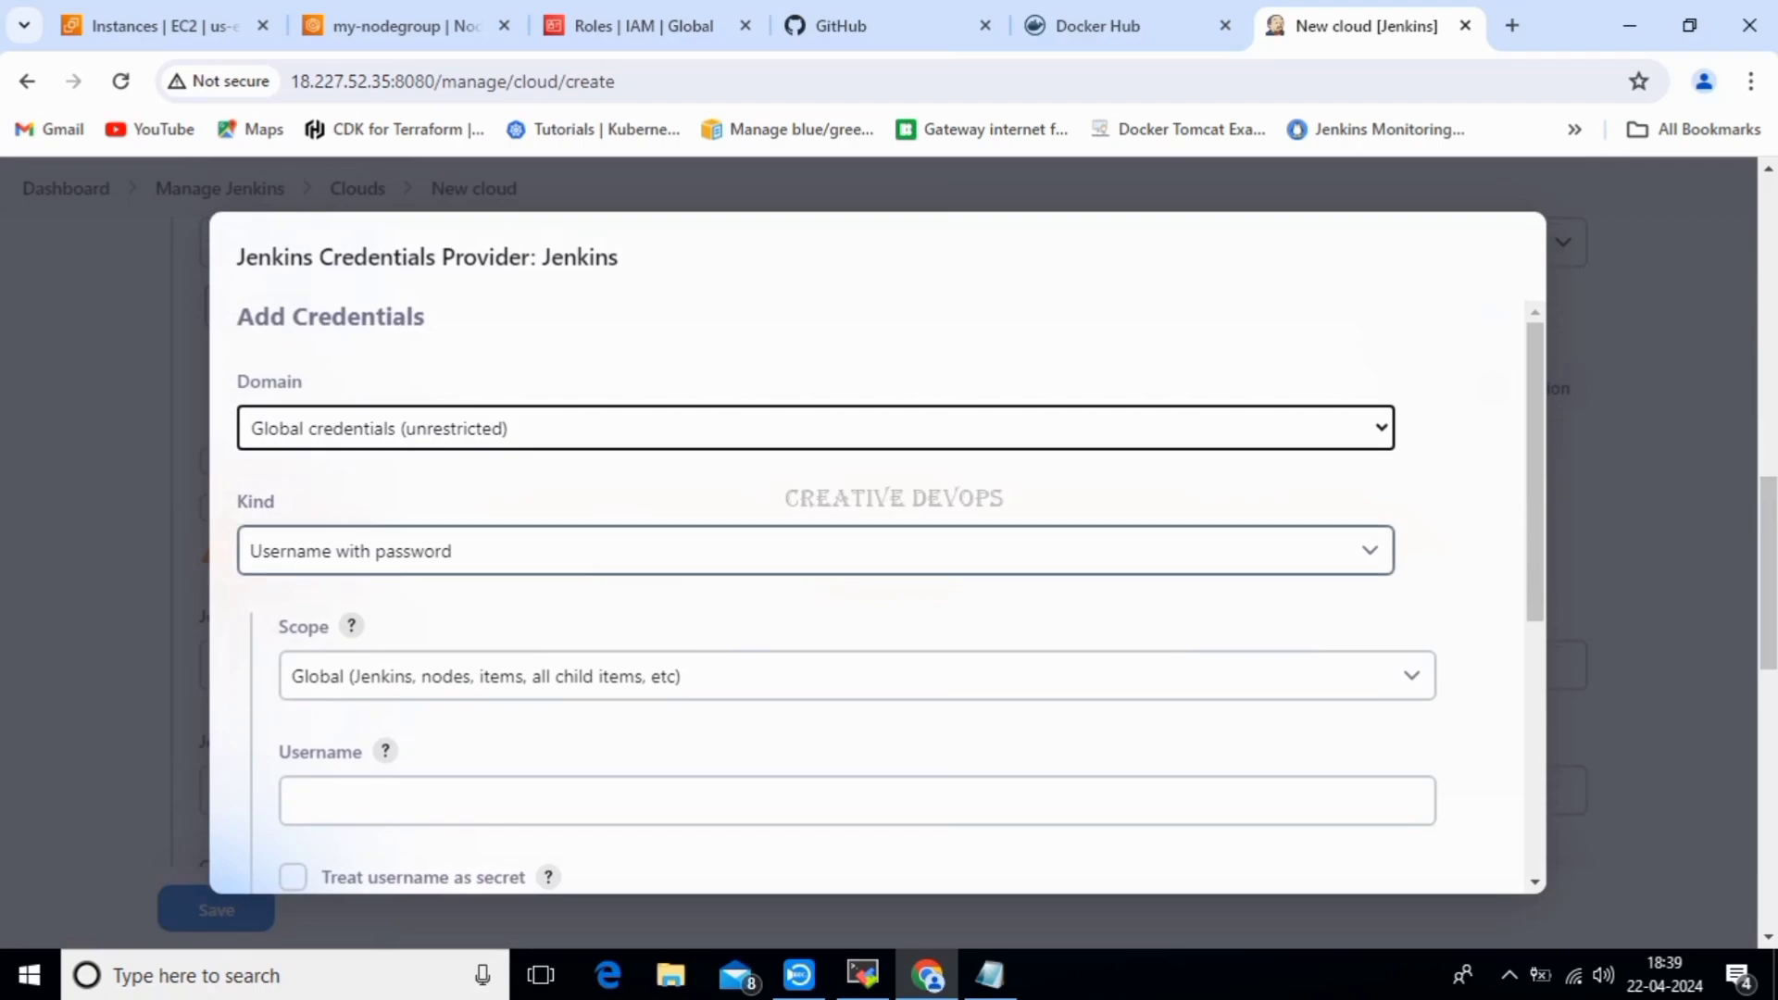
click(815, 550)
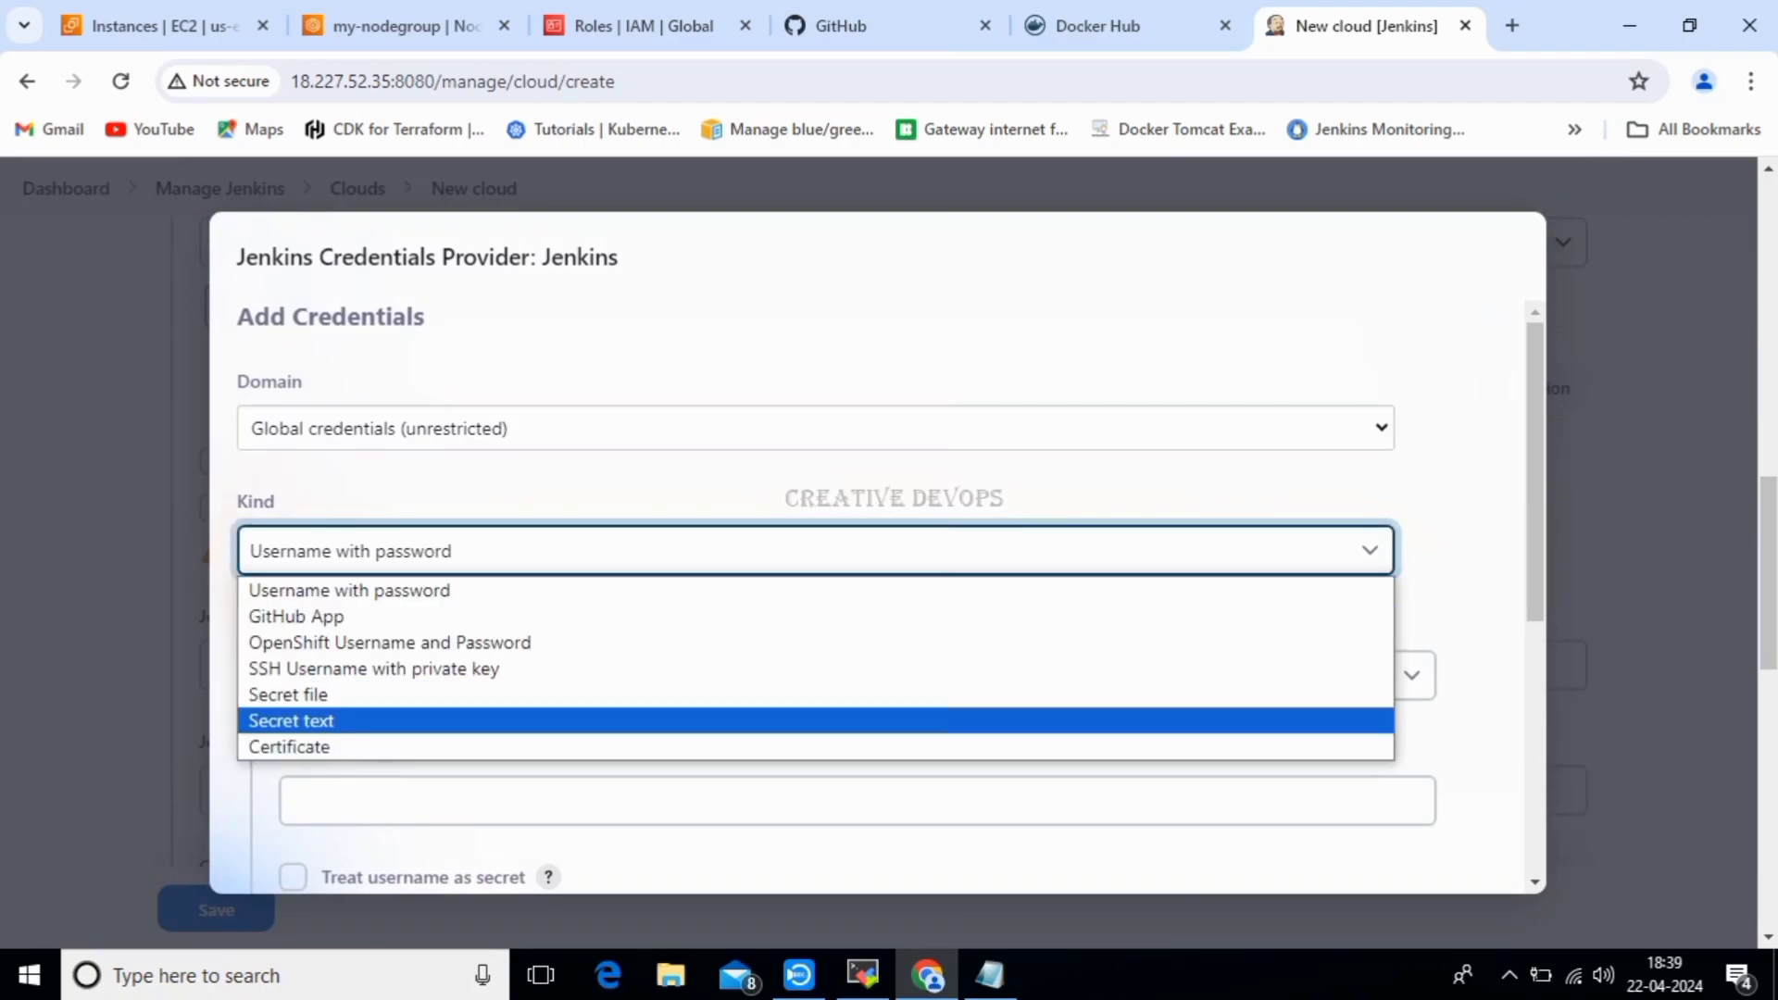
key(Return)
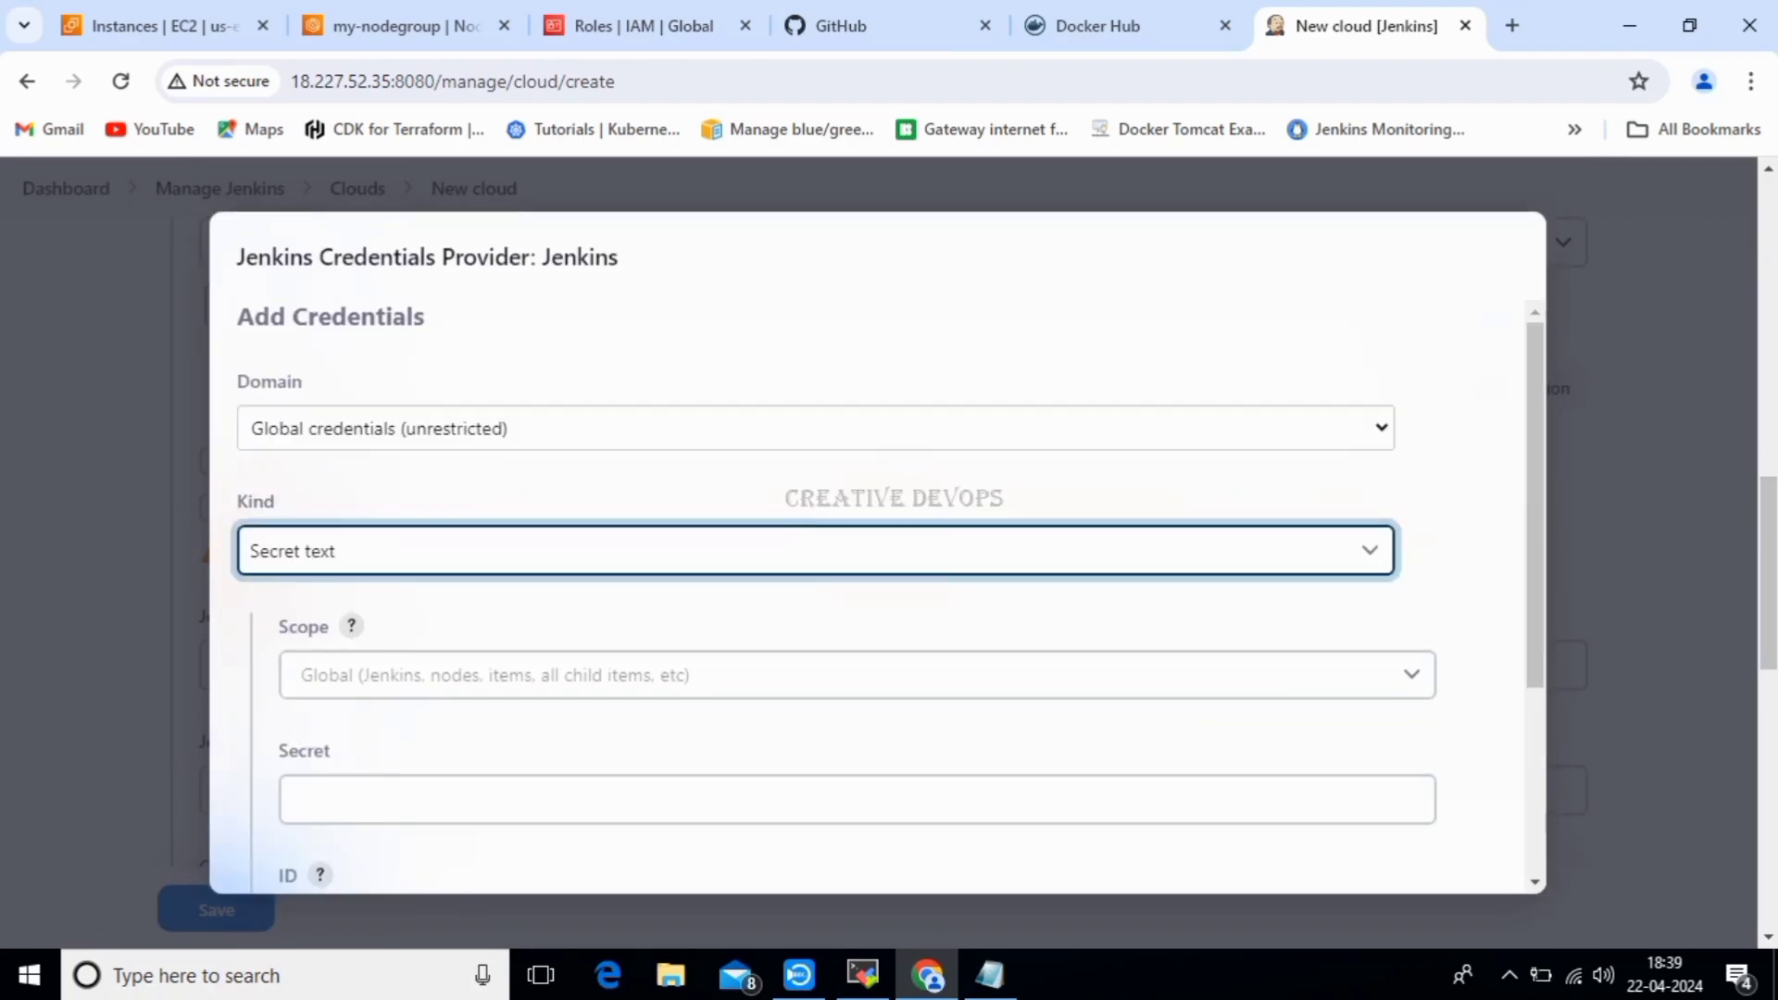
scroll(888, 597, down, 3)
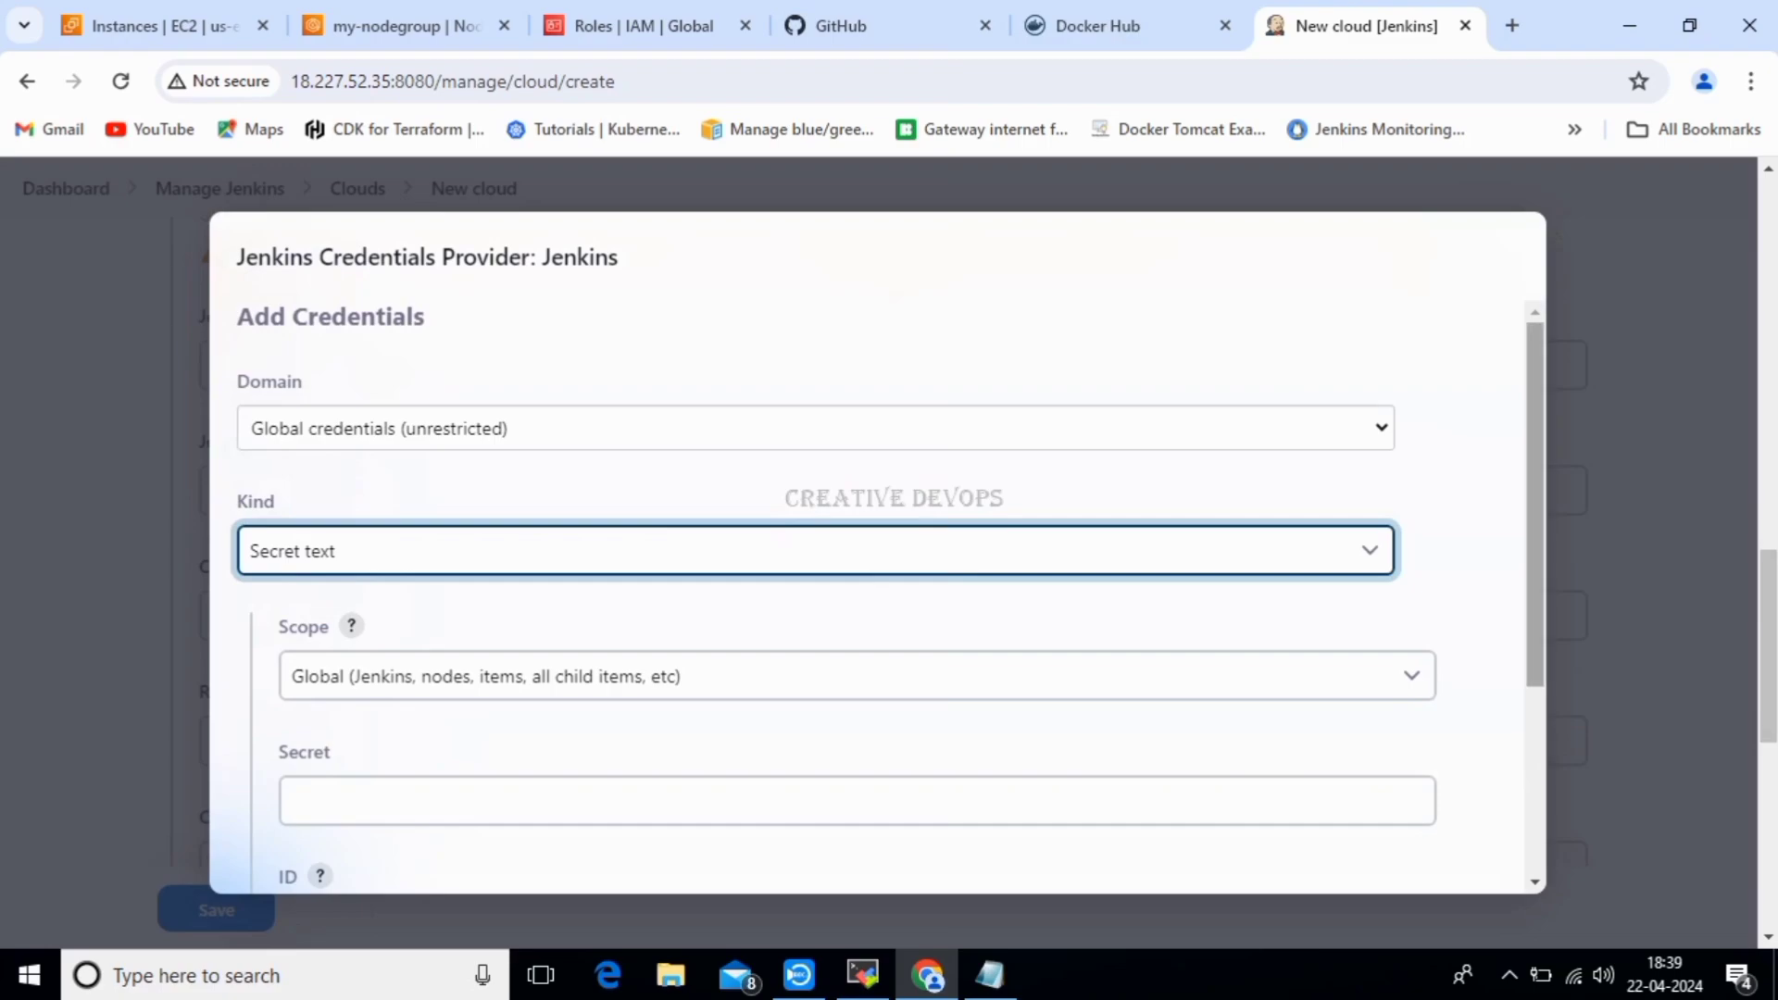
scroll(879, 593, down, 2)
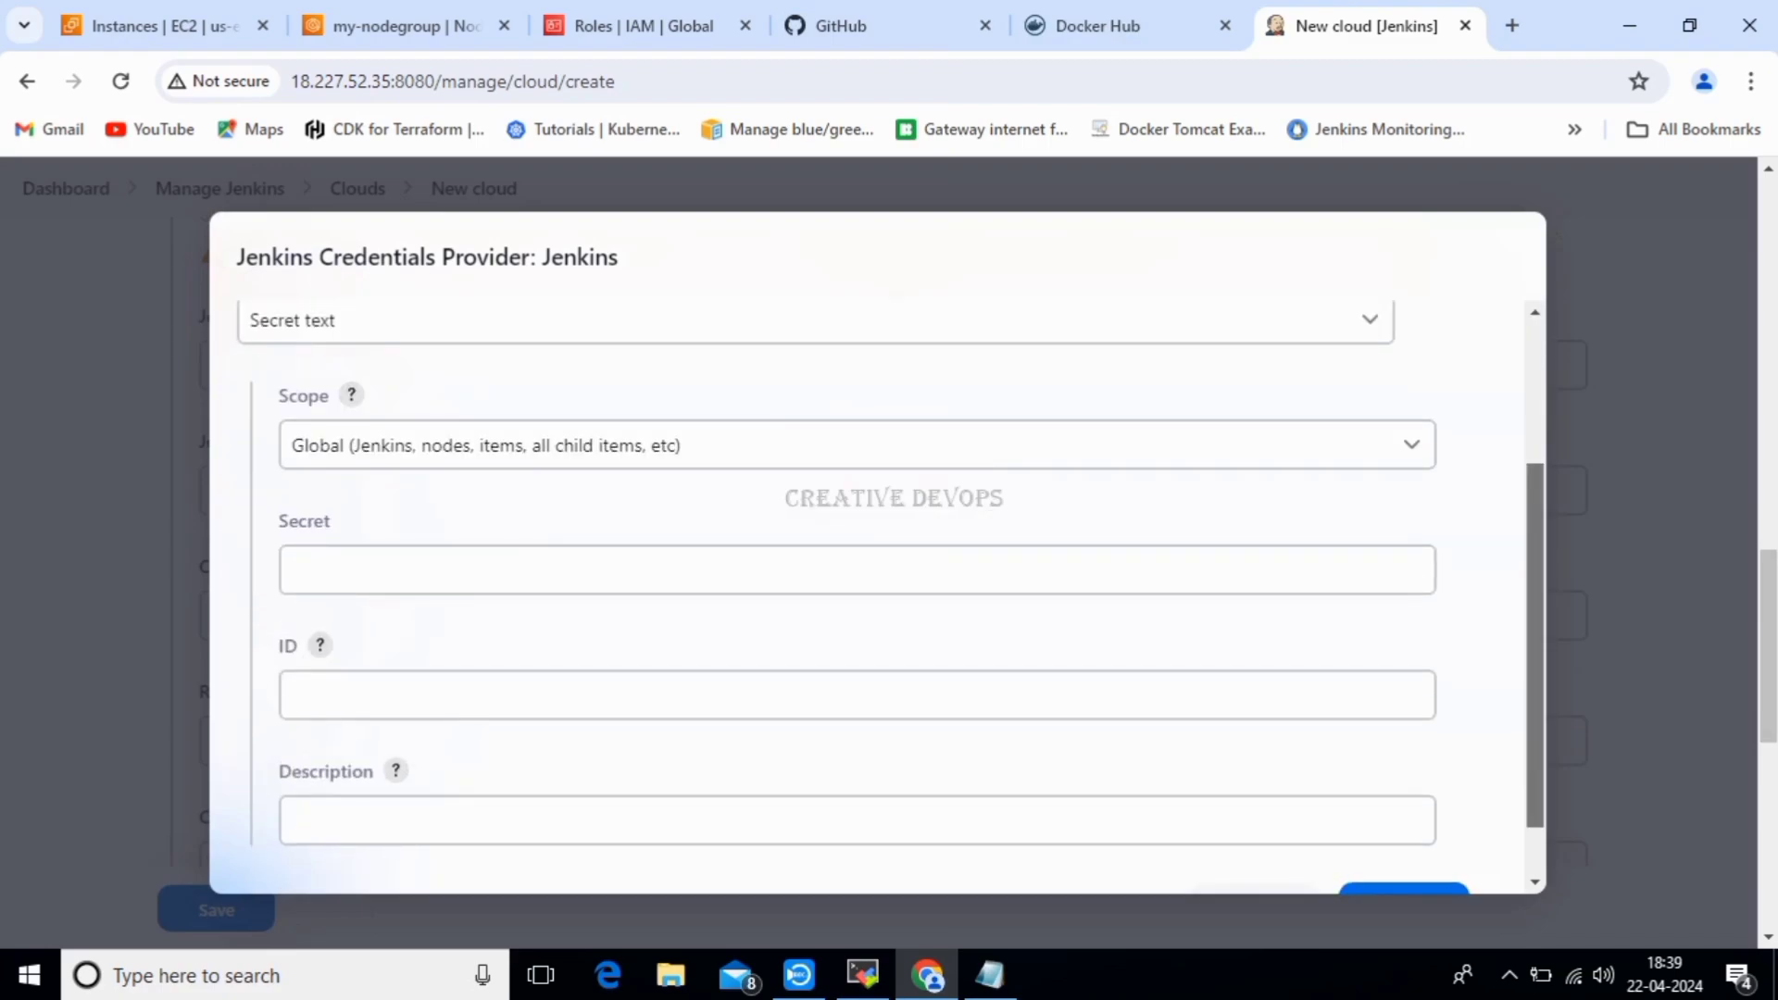
Copy the cluster token from the Notepad notes and paste it as the Secret.
click(857, 570)
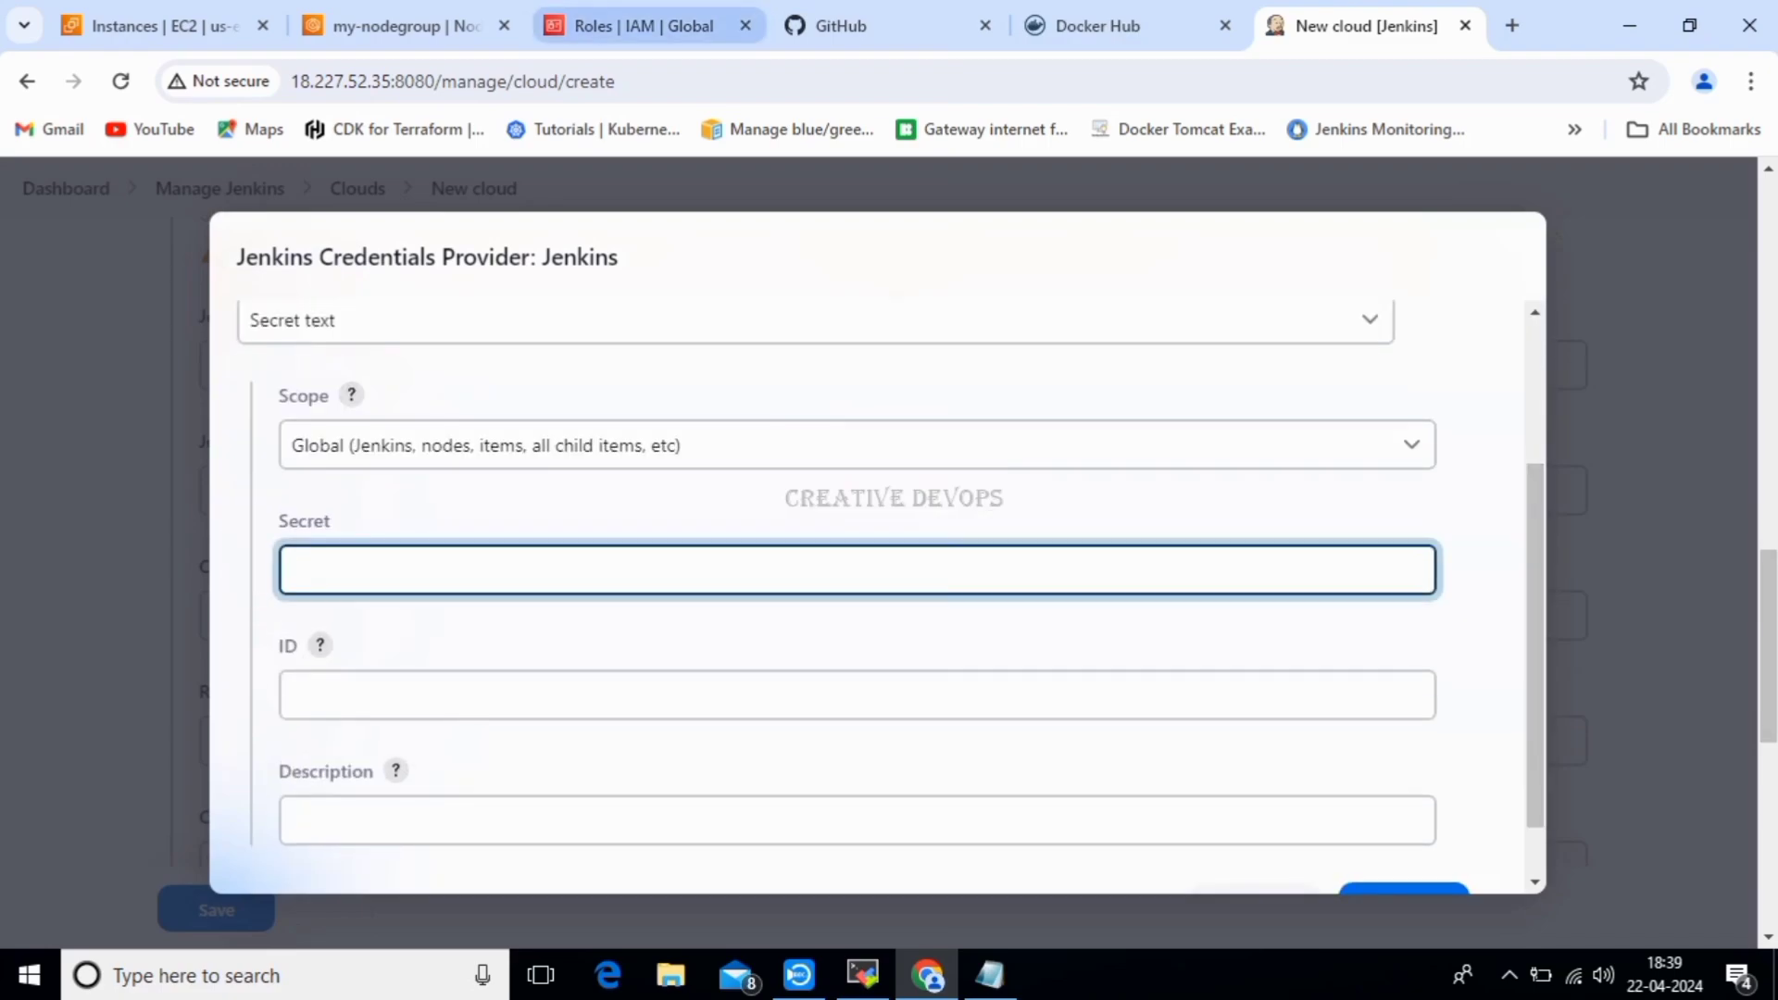
click(990, 975)
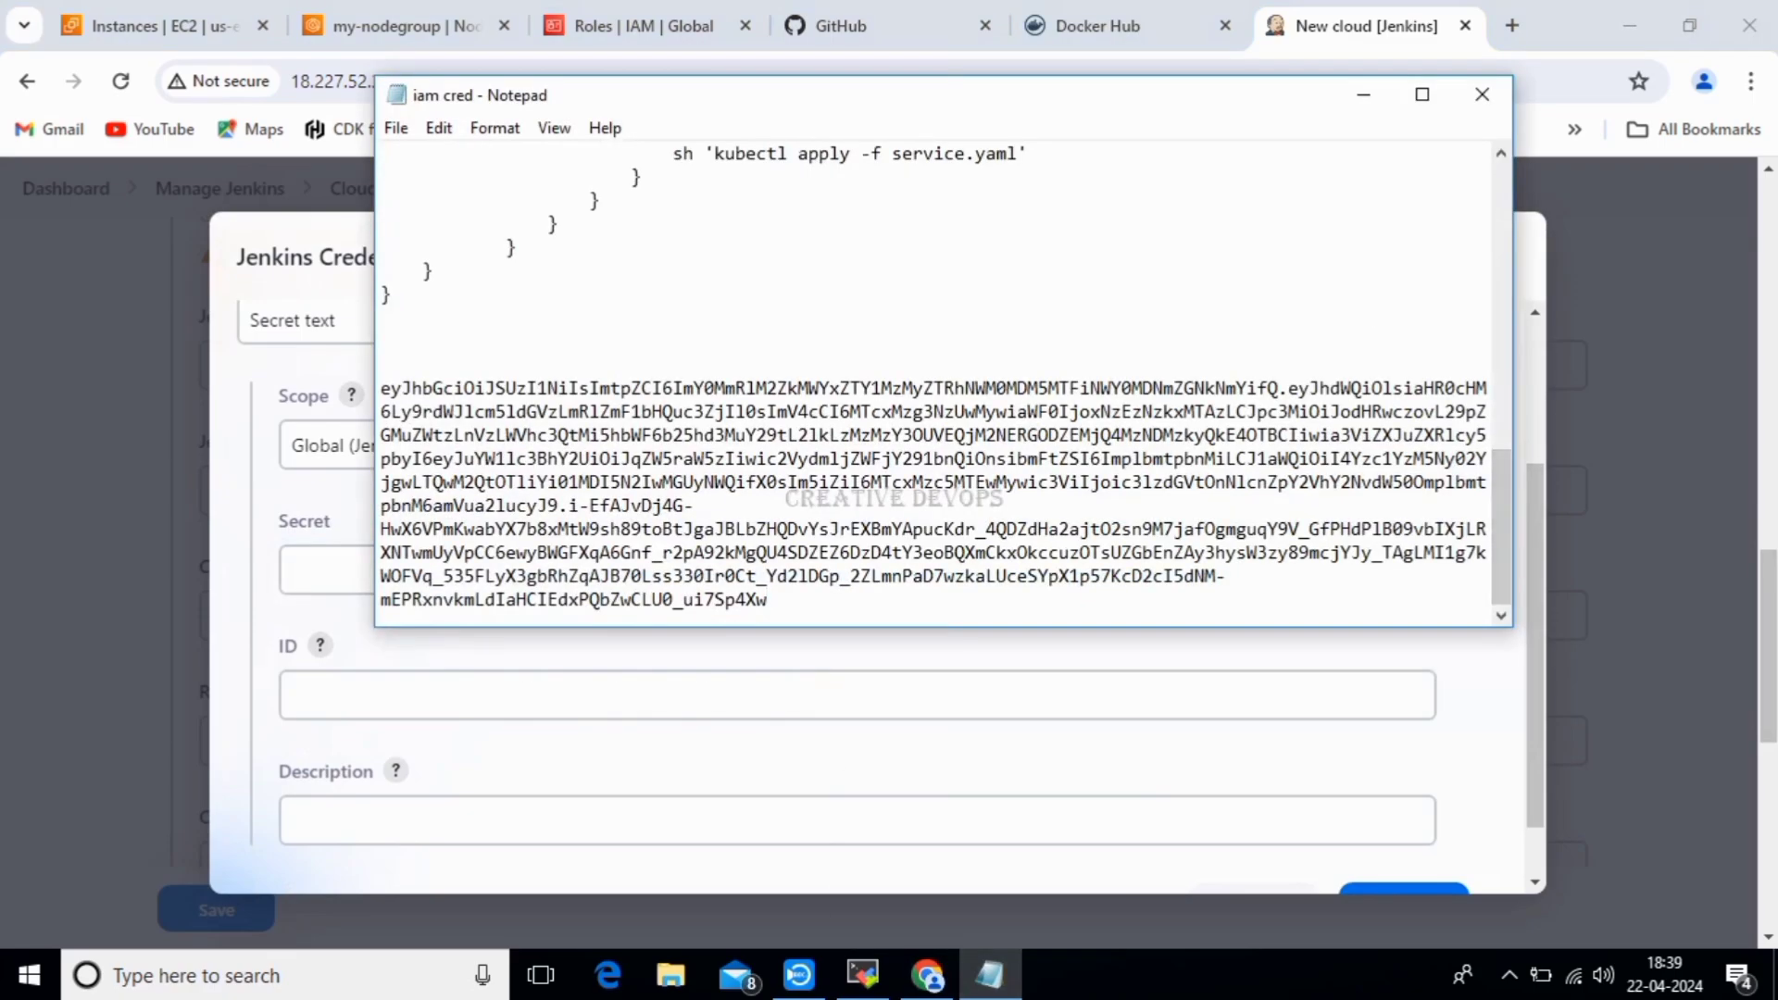
drag(768, 600, 381, 388)
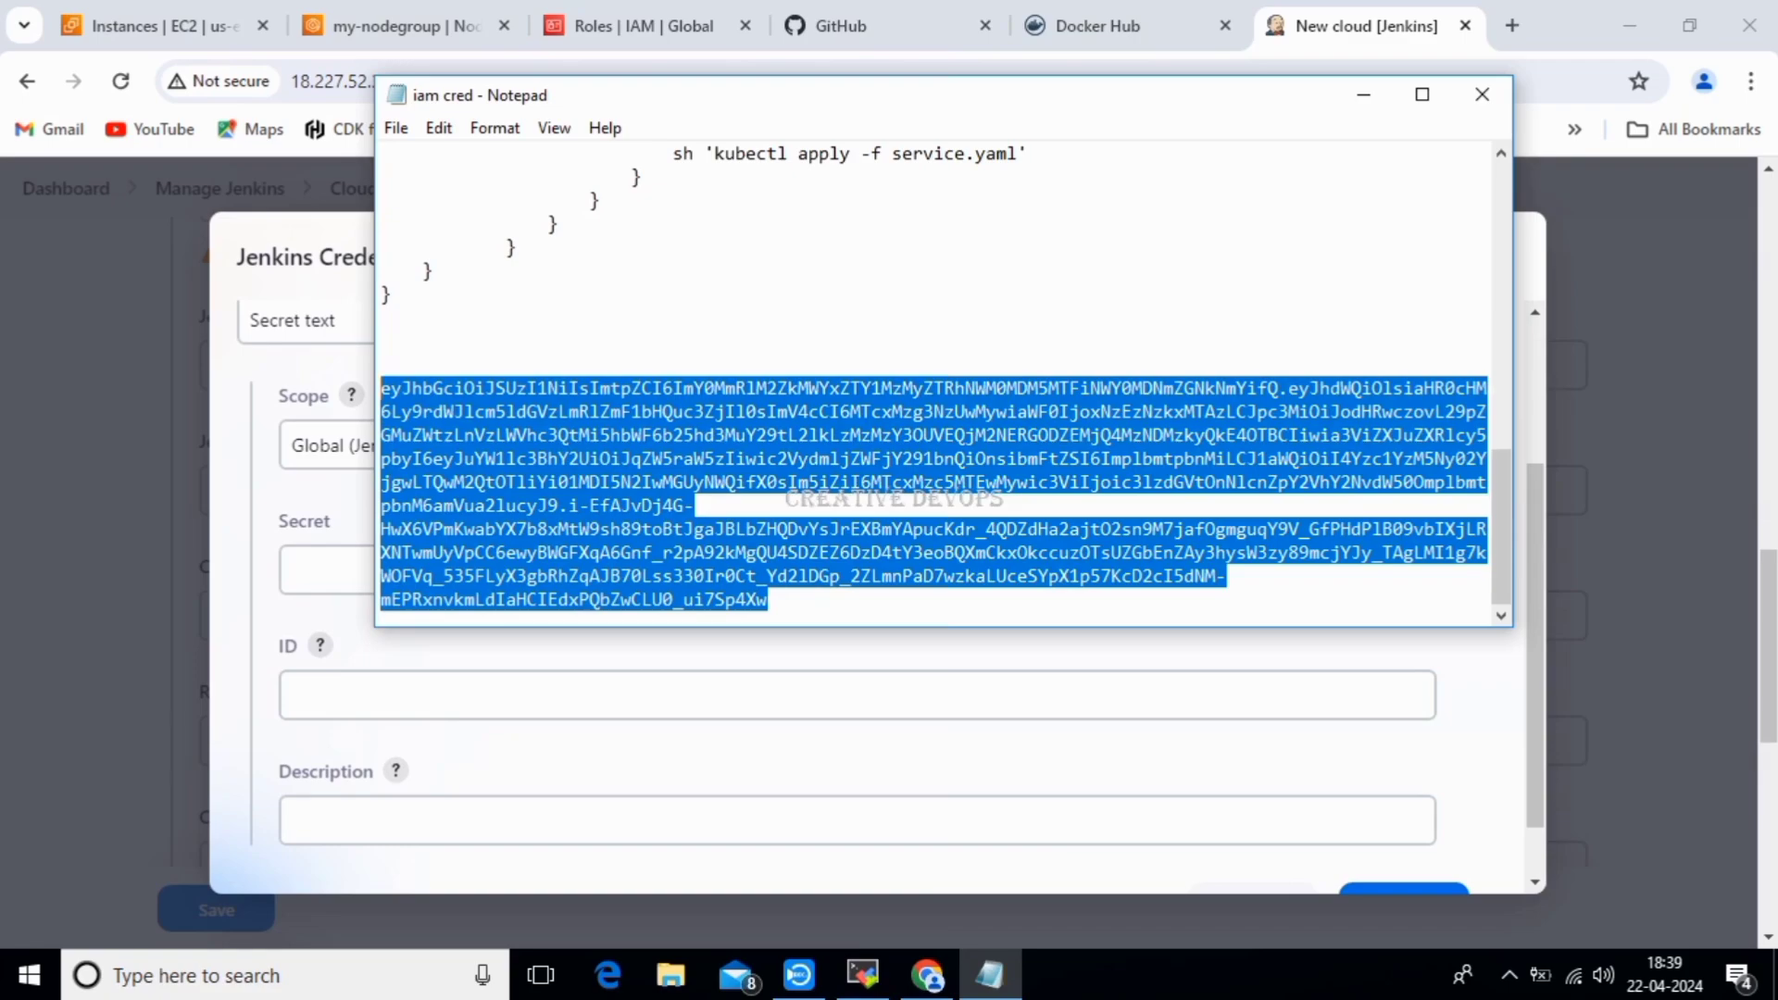
key(alt+Tab)
scroll(878, 556, up, 3)
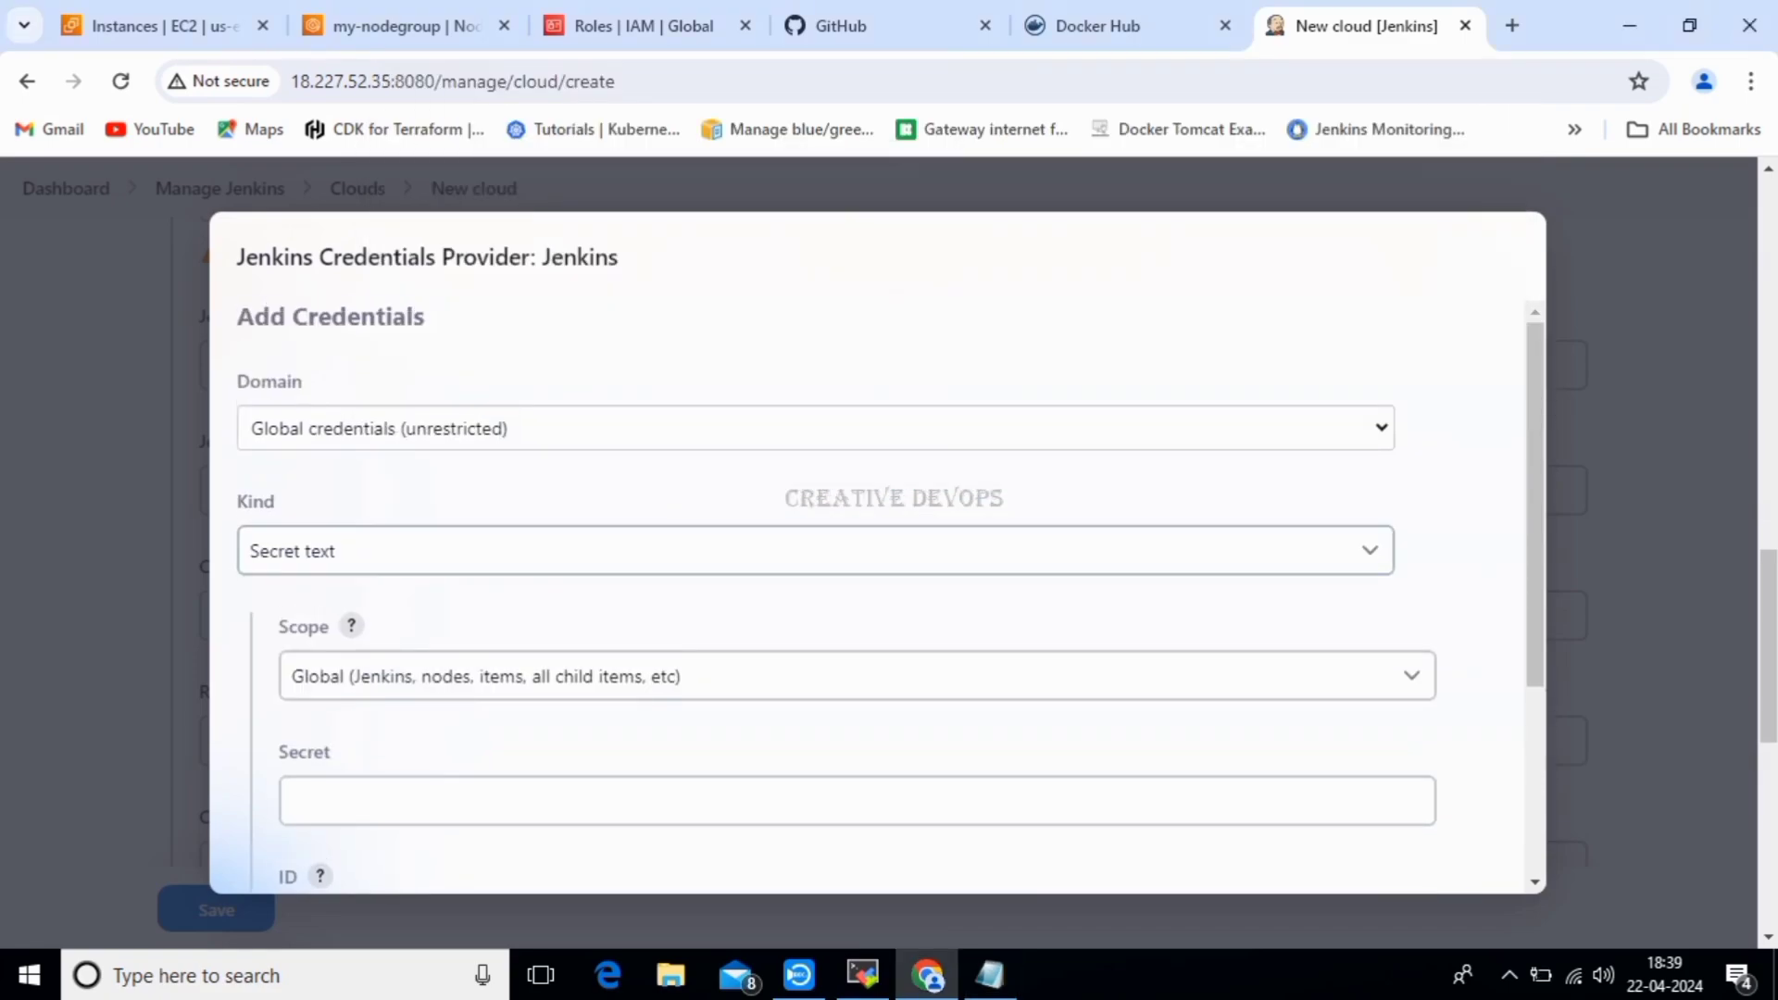
scroll(877, 556, down, 3)
drag(1534, 660, 1534, 691)
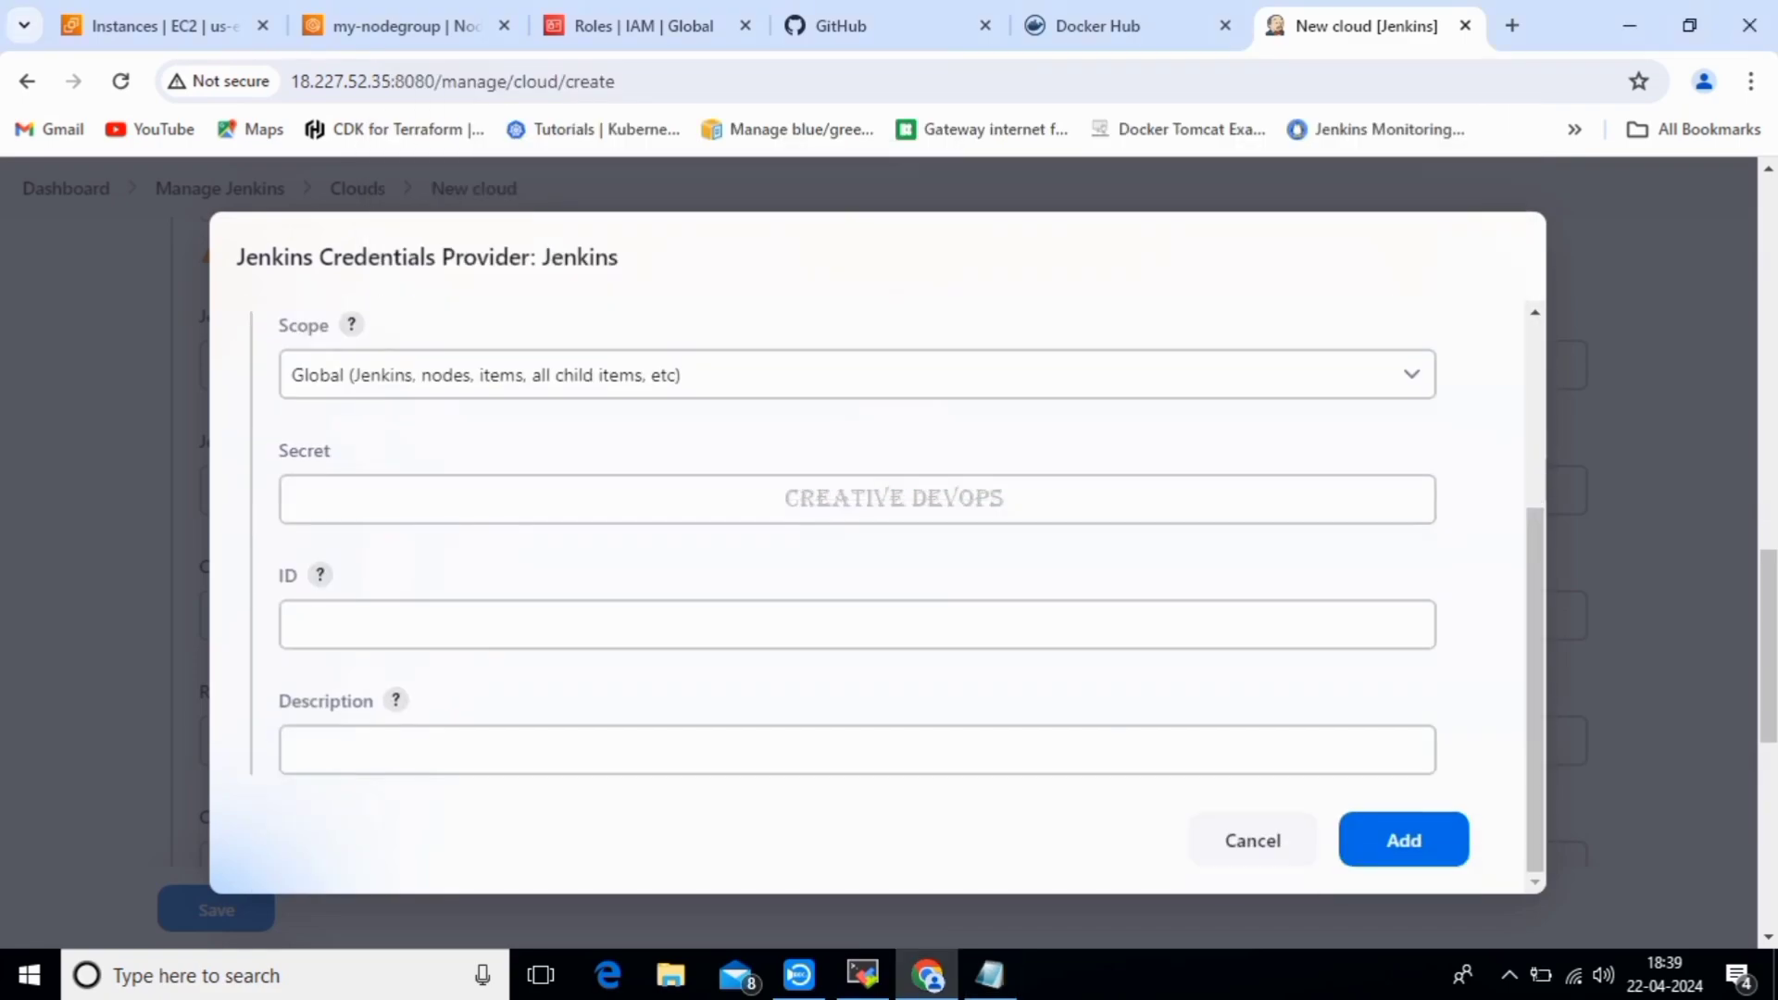
click(858, 499)
key(ctrl+v)
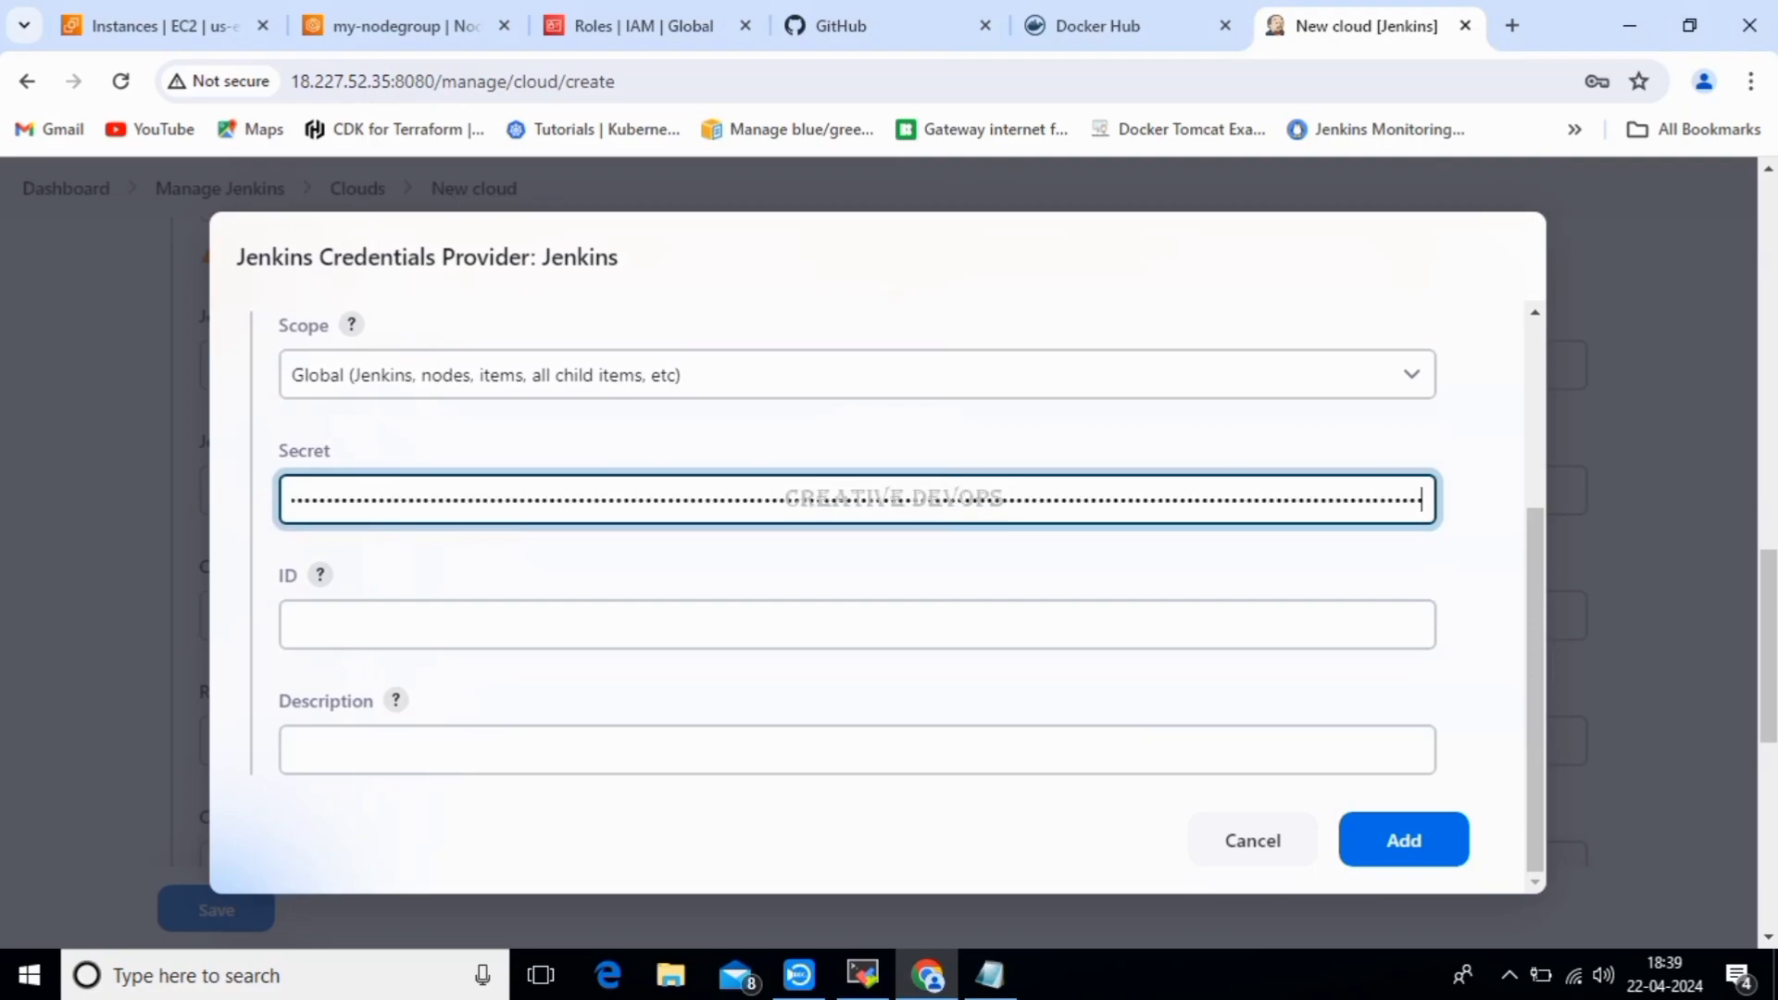
Set ID and Description to kubernates_cred and add the credential.
key(Tab)
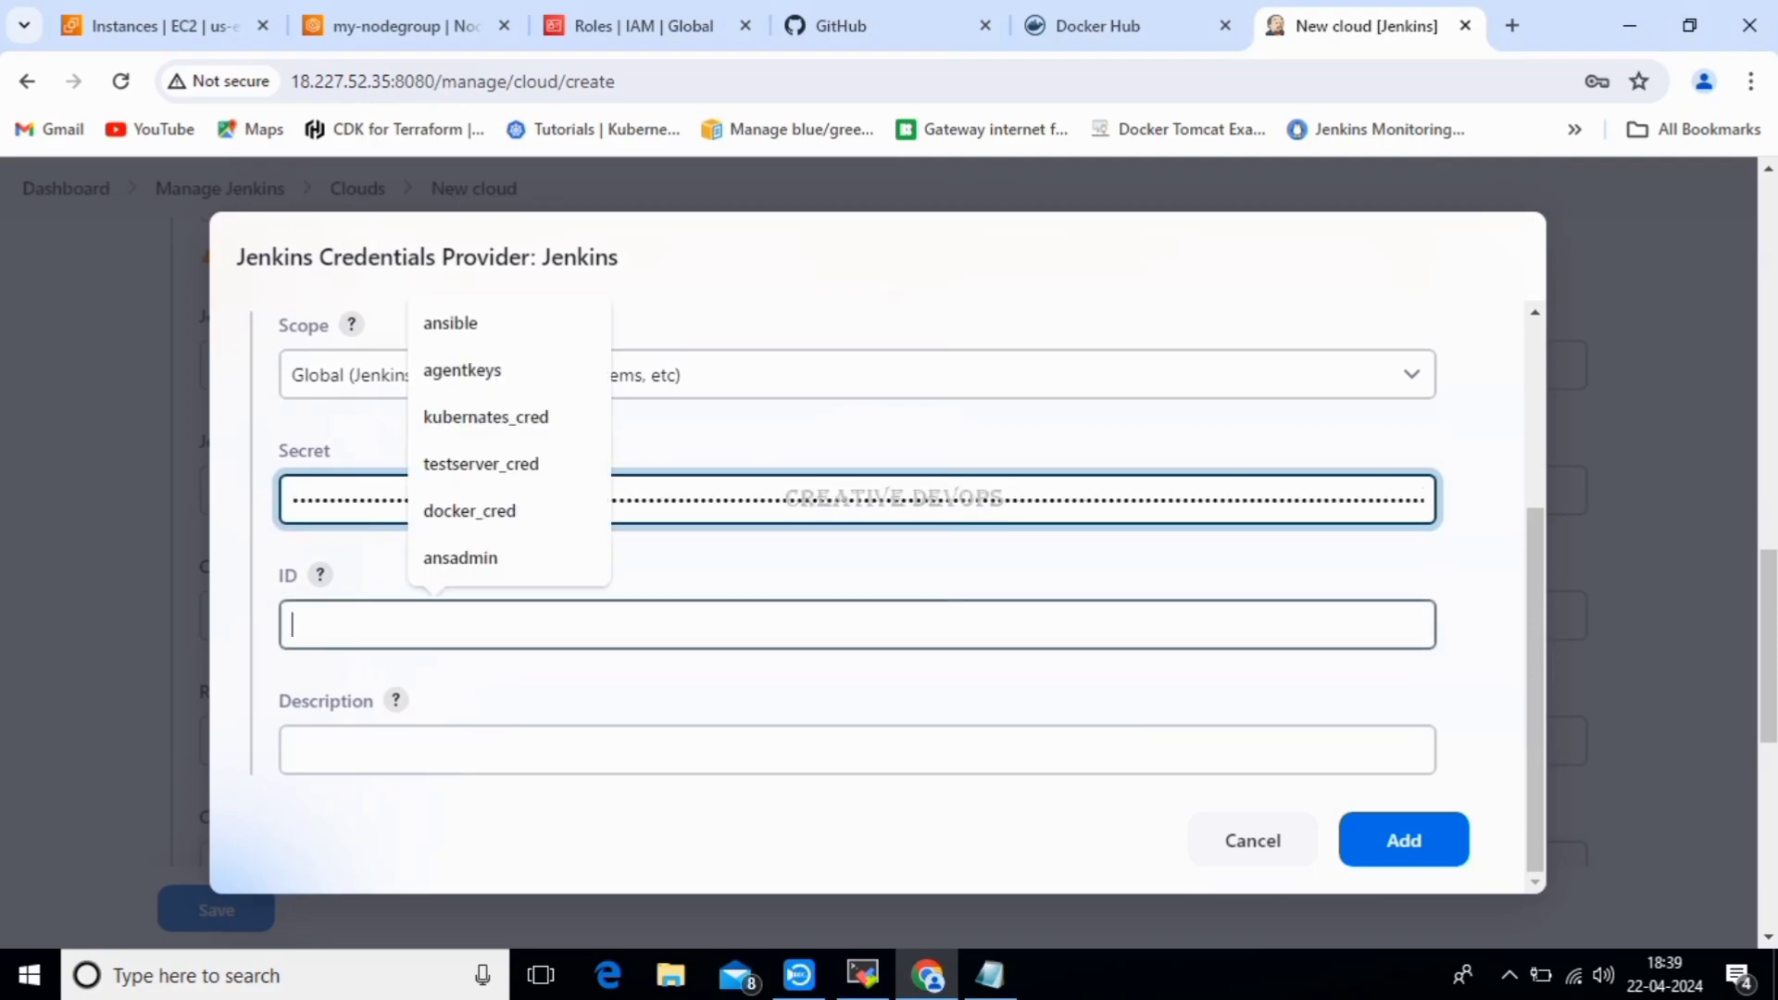
text(kubec)
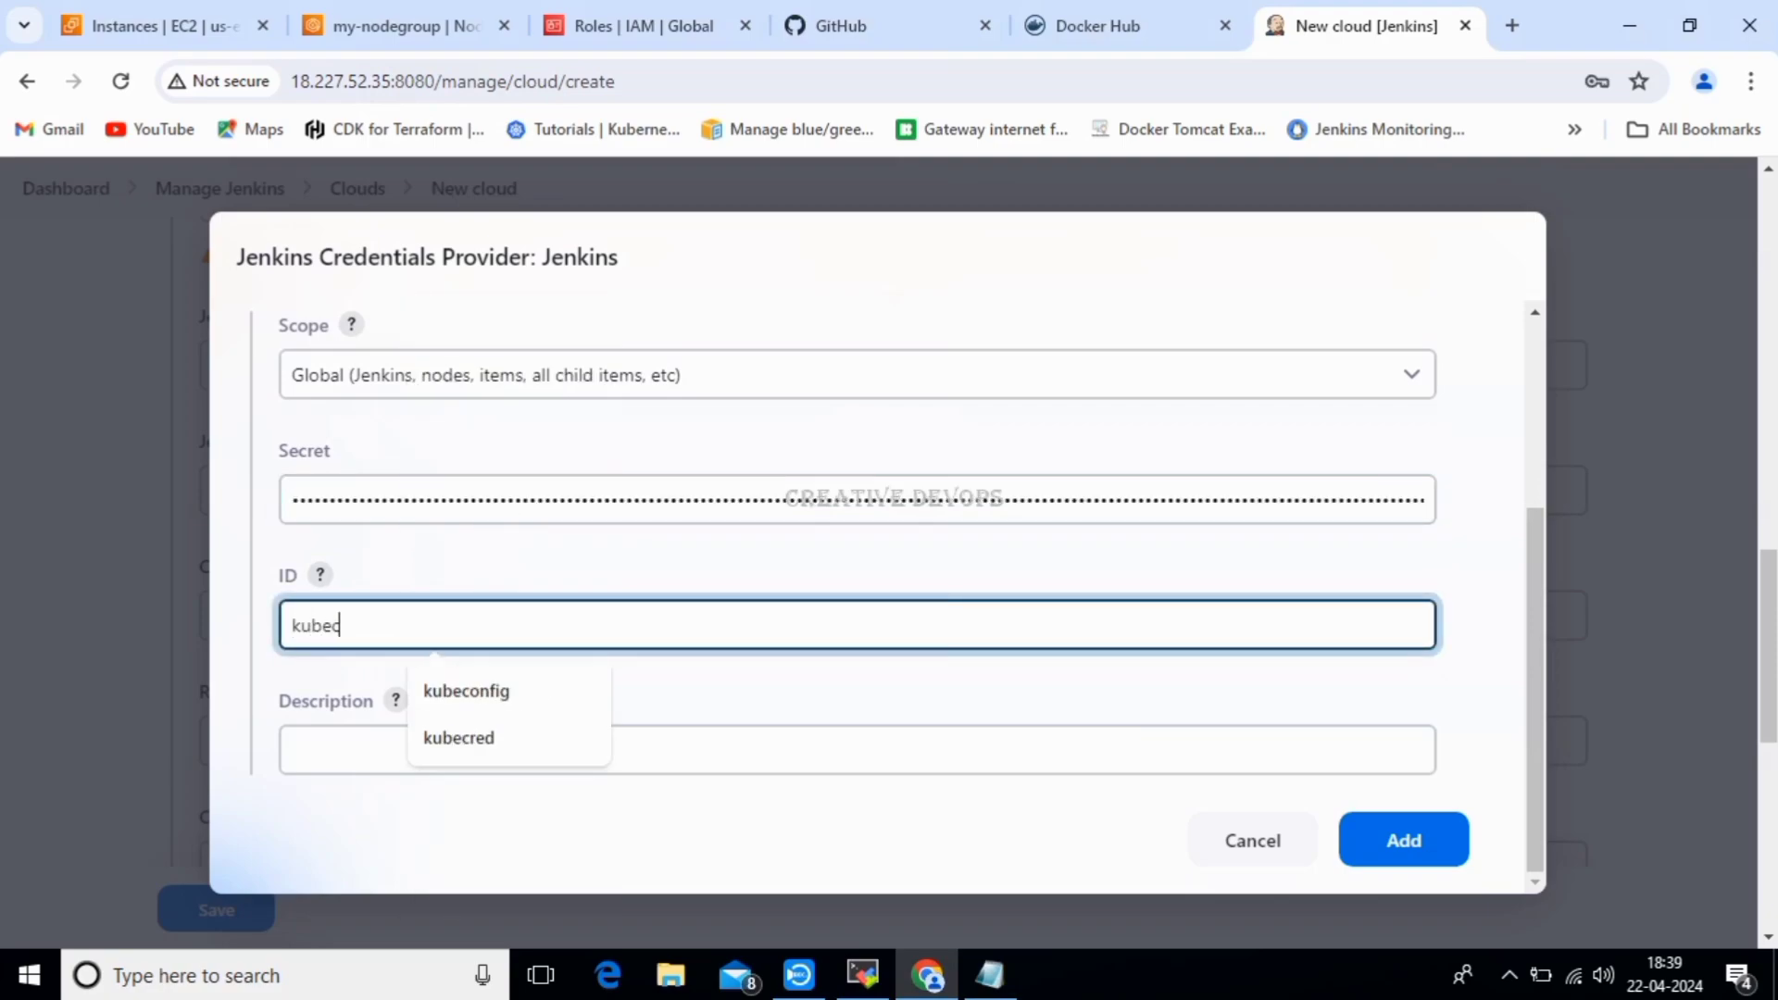
key(BackSpace)
text(r)
key(Down)
key(Return)
key(Tab)
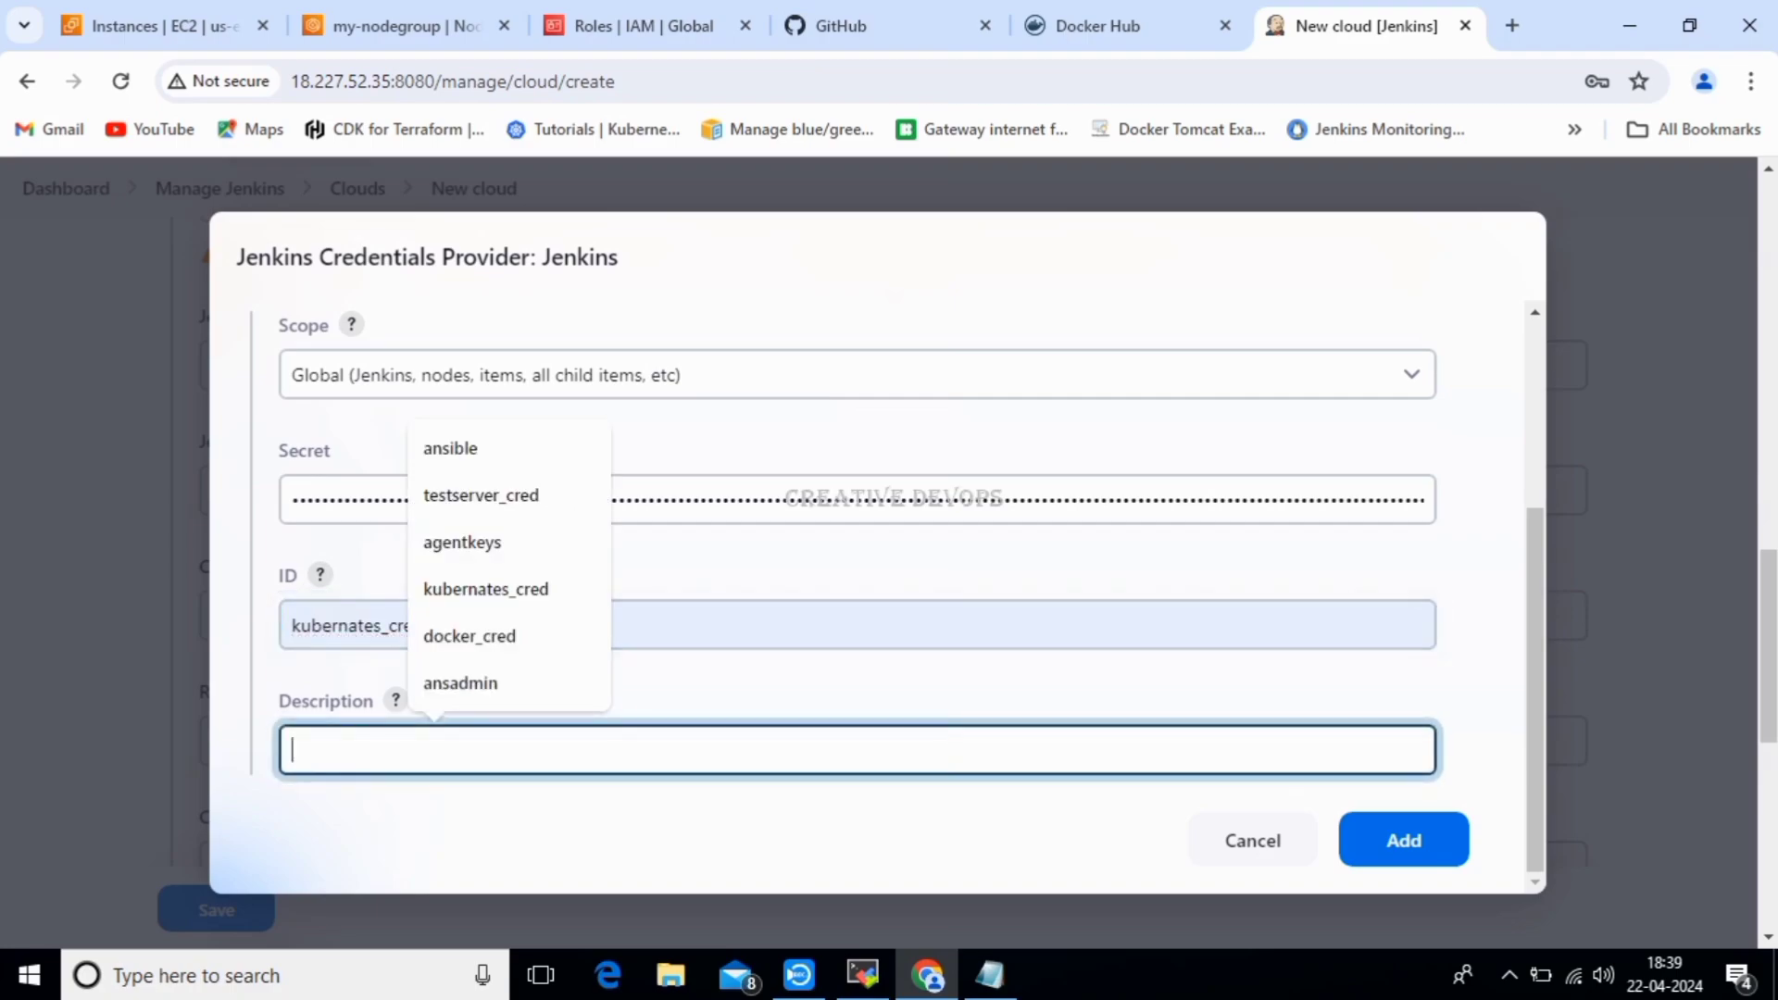
key(shift+Tab)
key(ctrl+c)
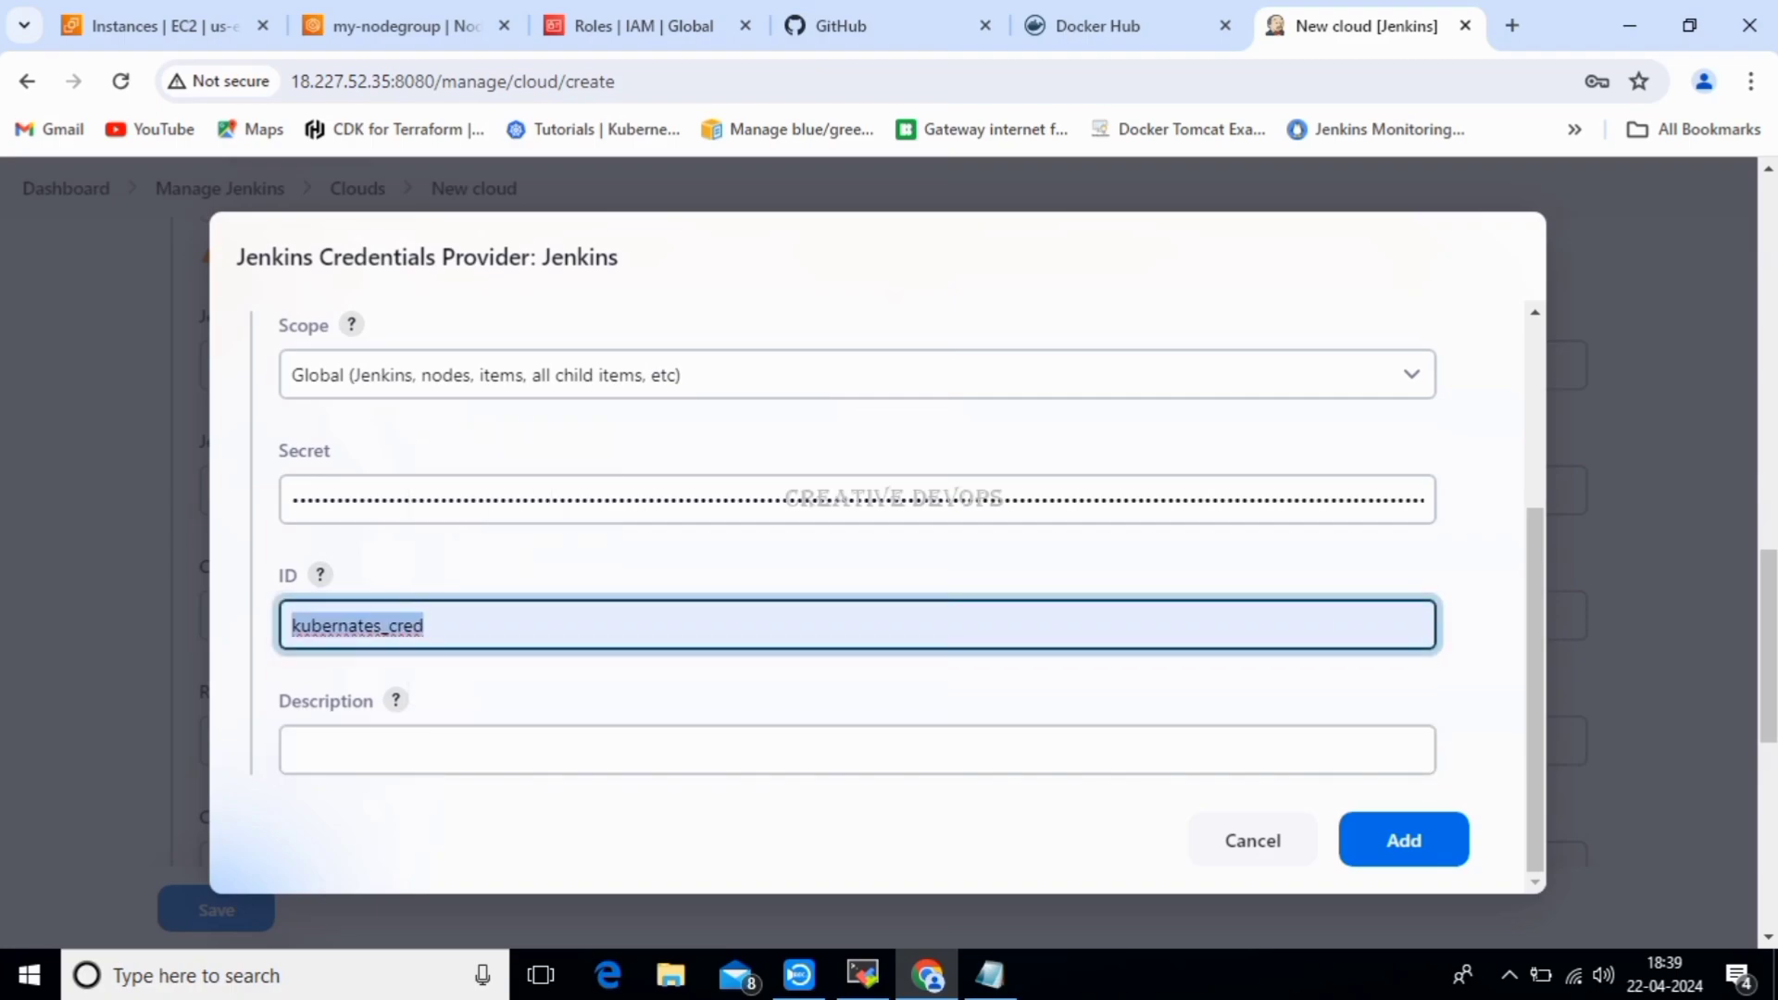
key(Tab)
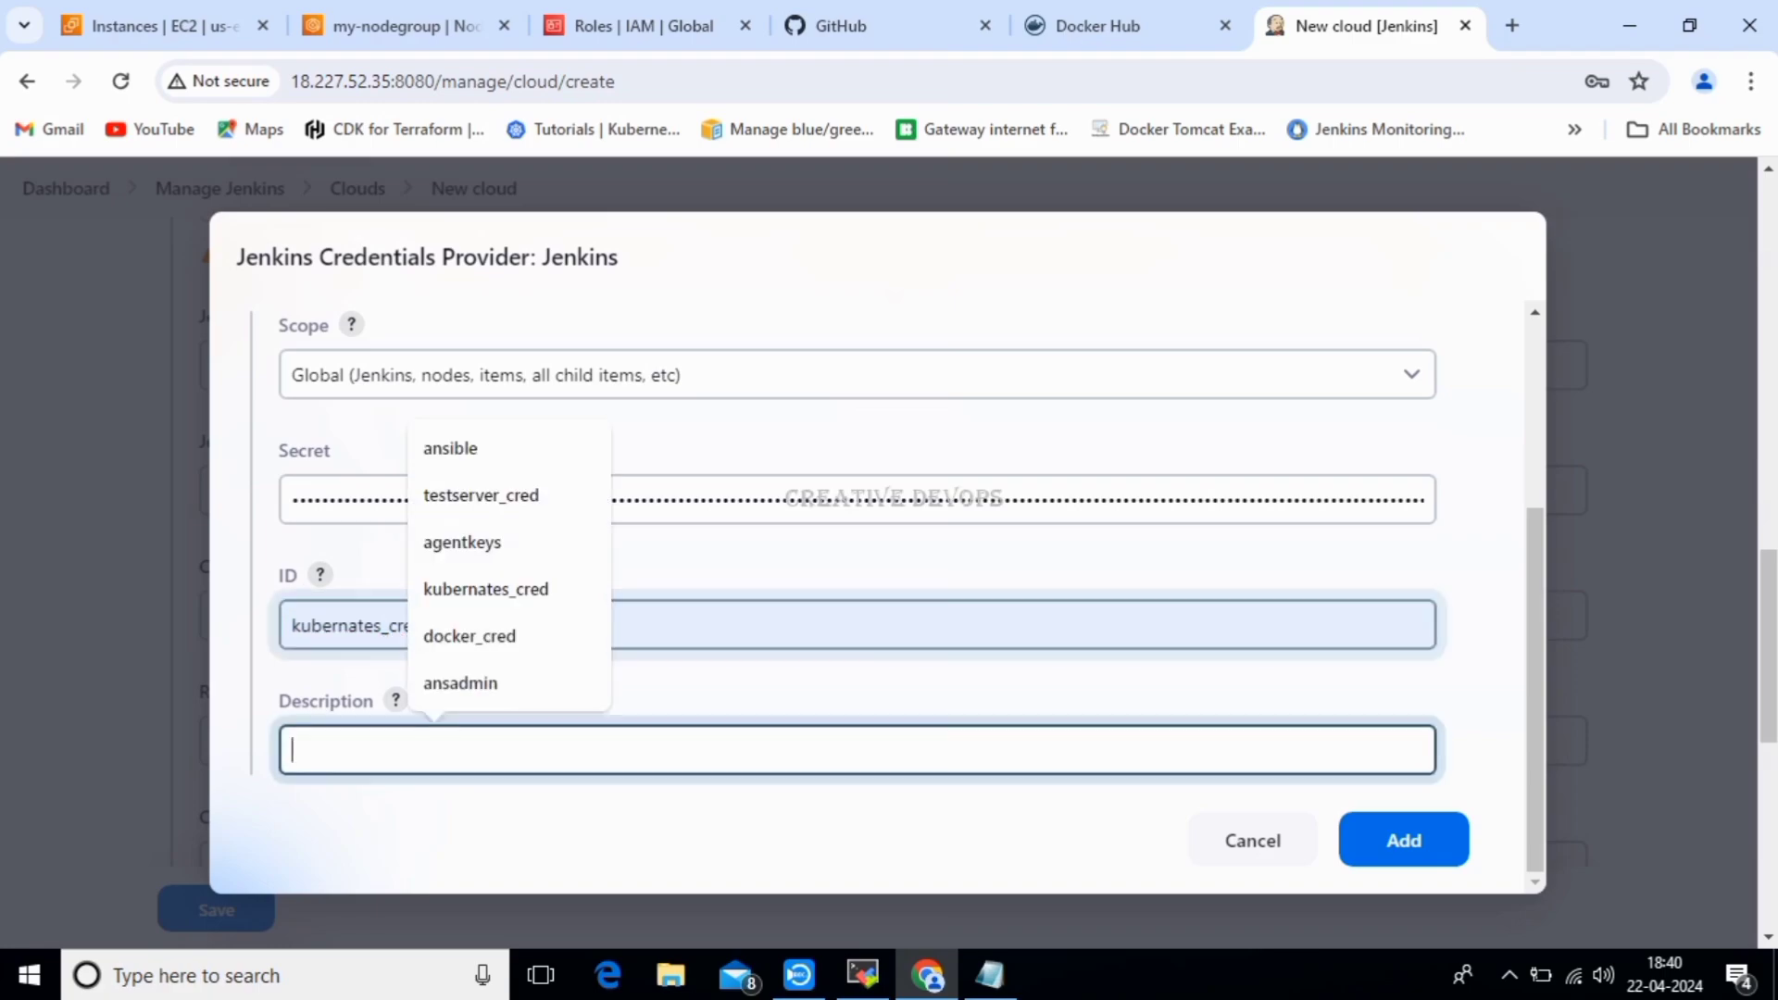
key(ctrl+v)
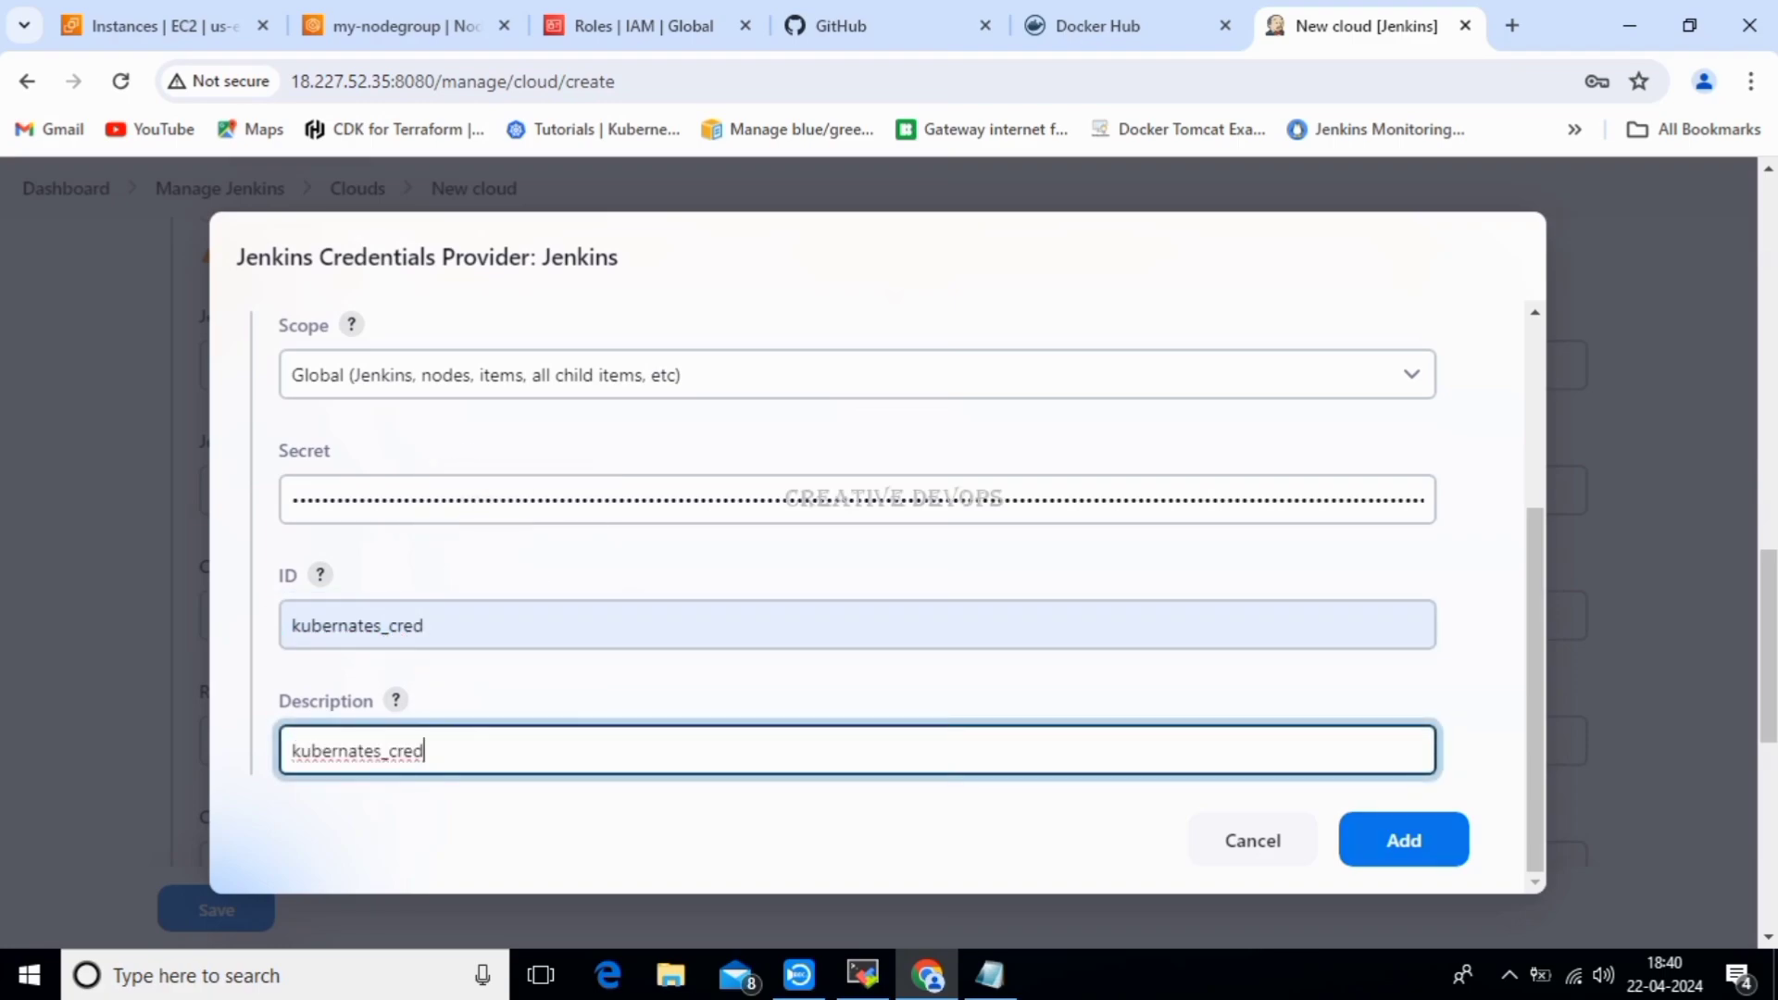
click(1404, 841)
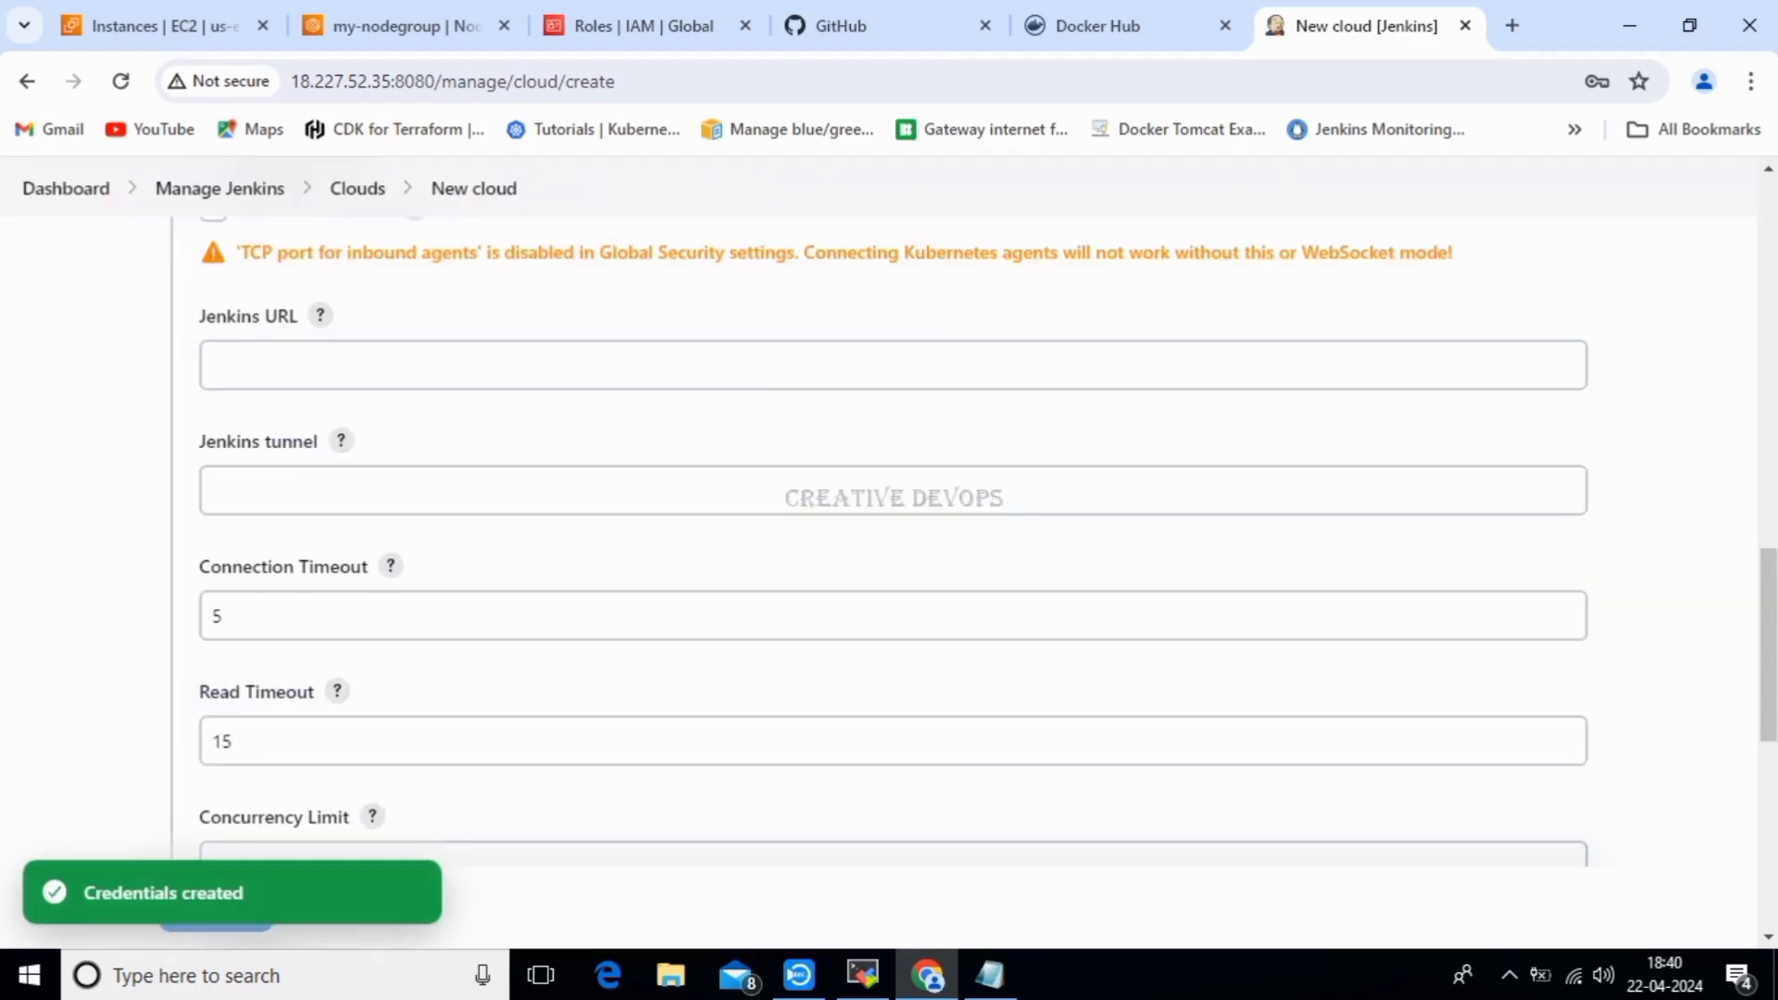
Select kubernates_cred and test the connection, confirming Connected to Kubernetes v1.29.3-eks-adc7111.
scroll(889, 555, up, 5)
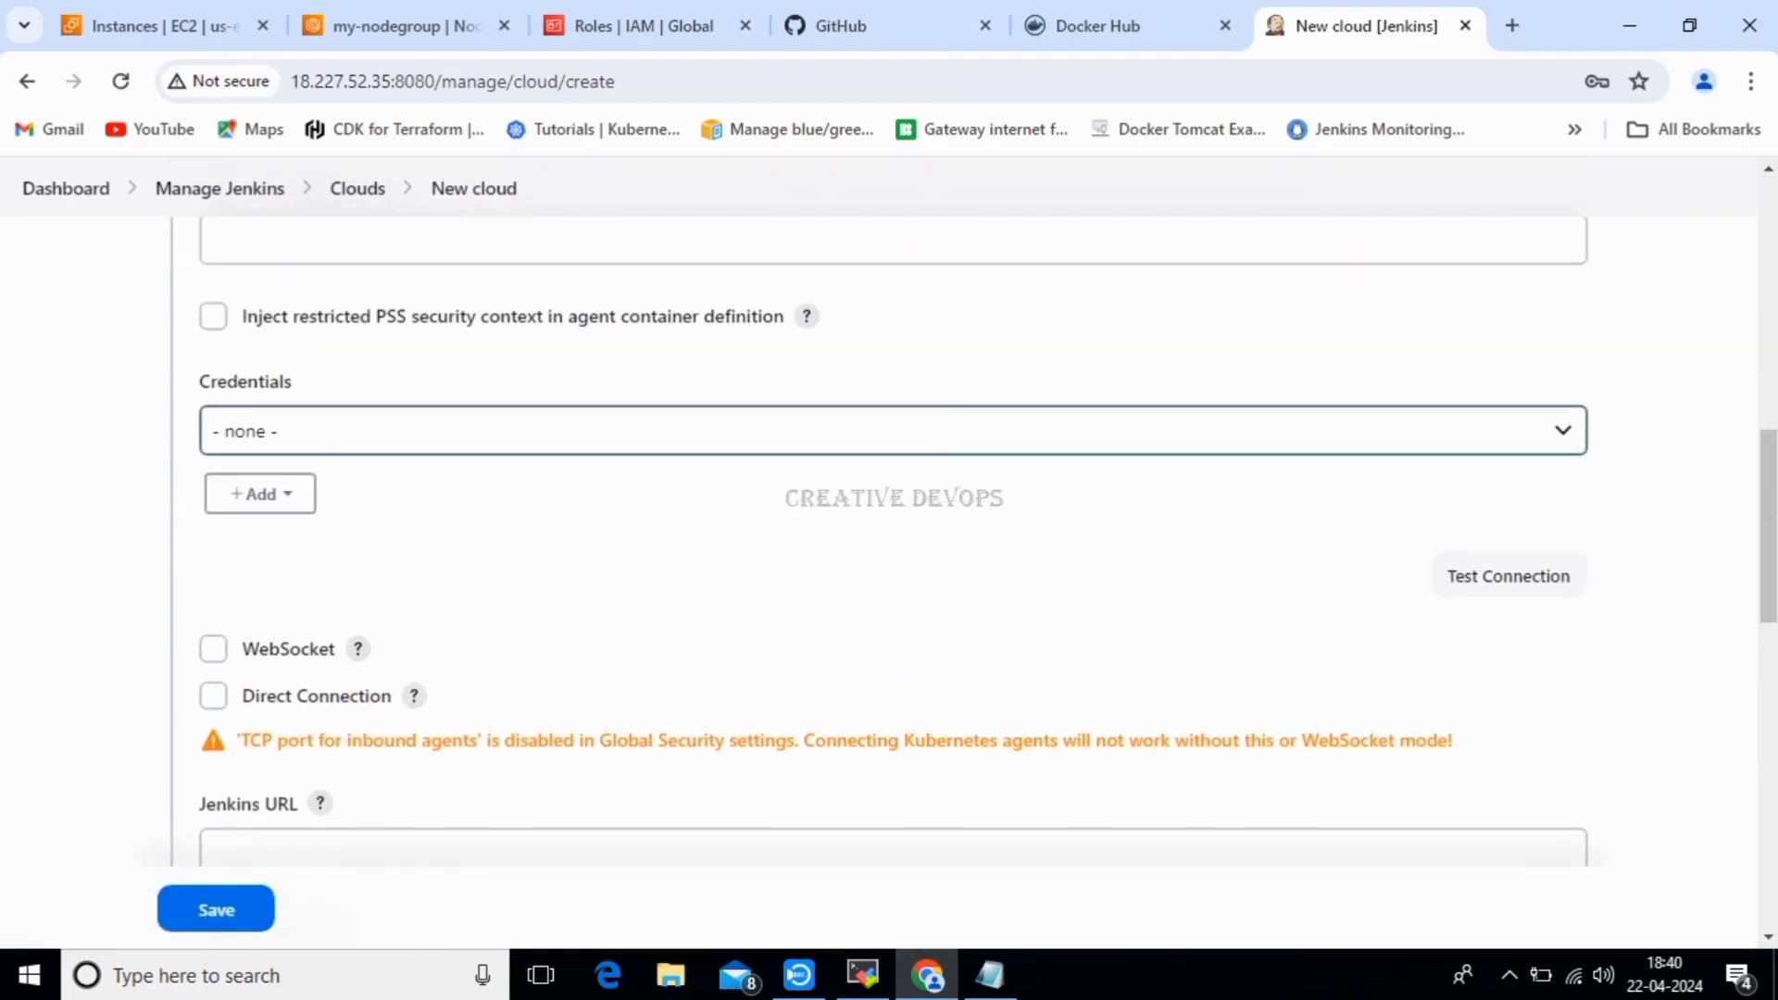
click(893, 430)
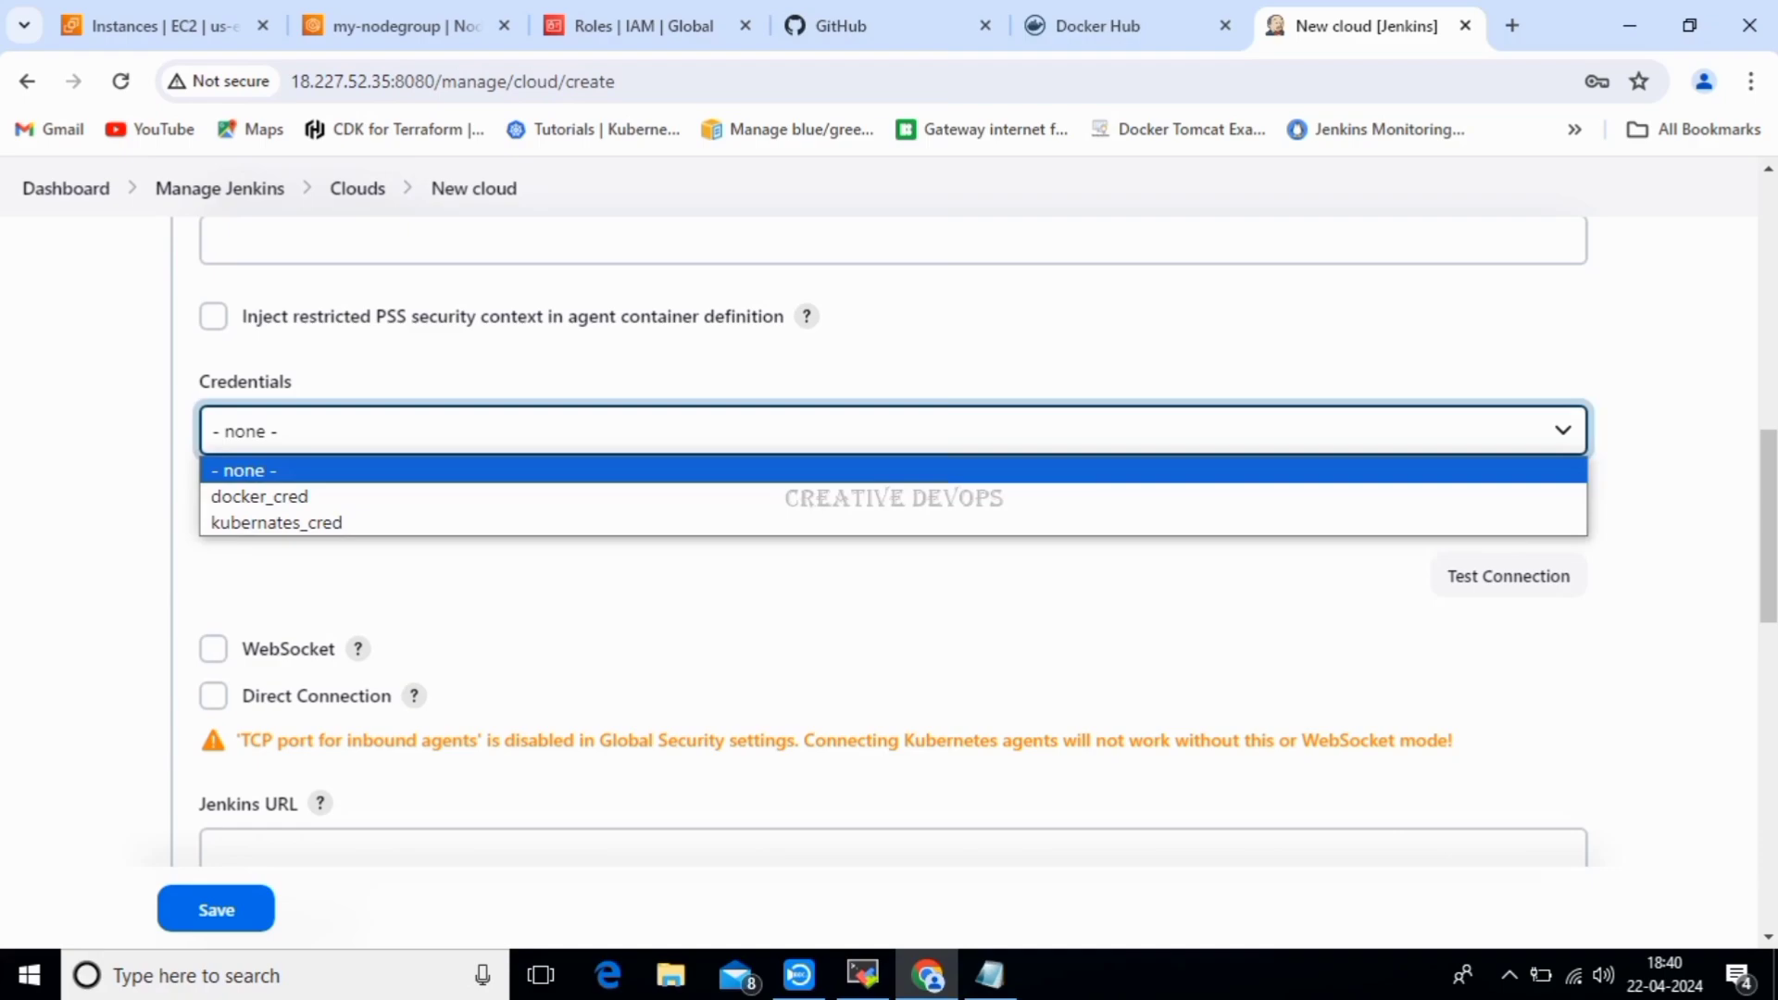
click(278, 523)
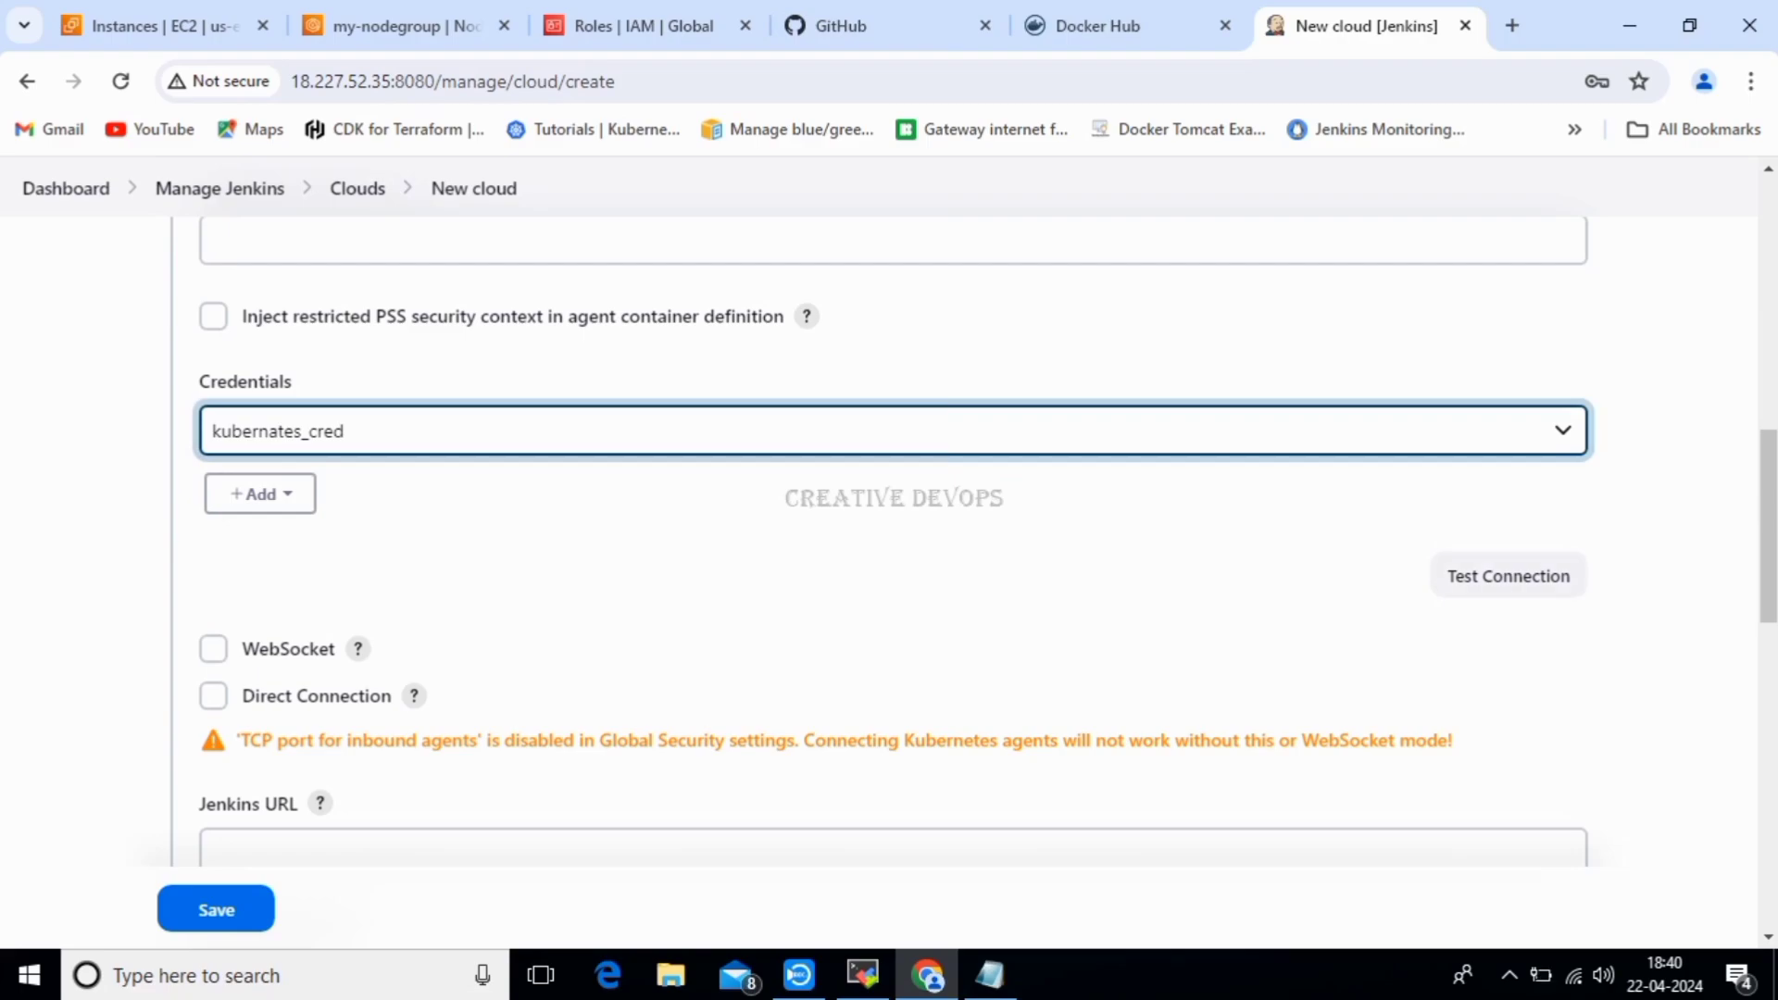
scroll(889, 537, up, 4)
scroll(889, 537, down, 5)
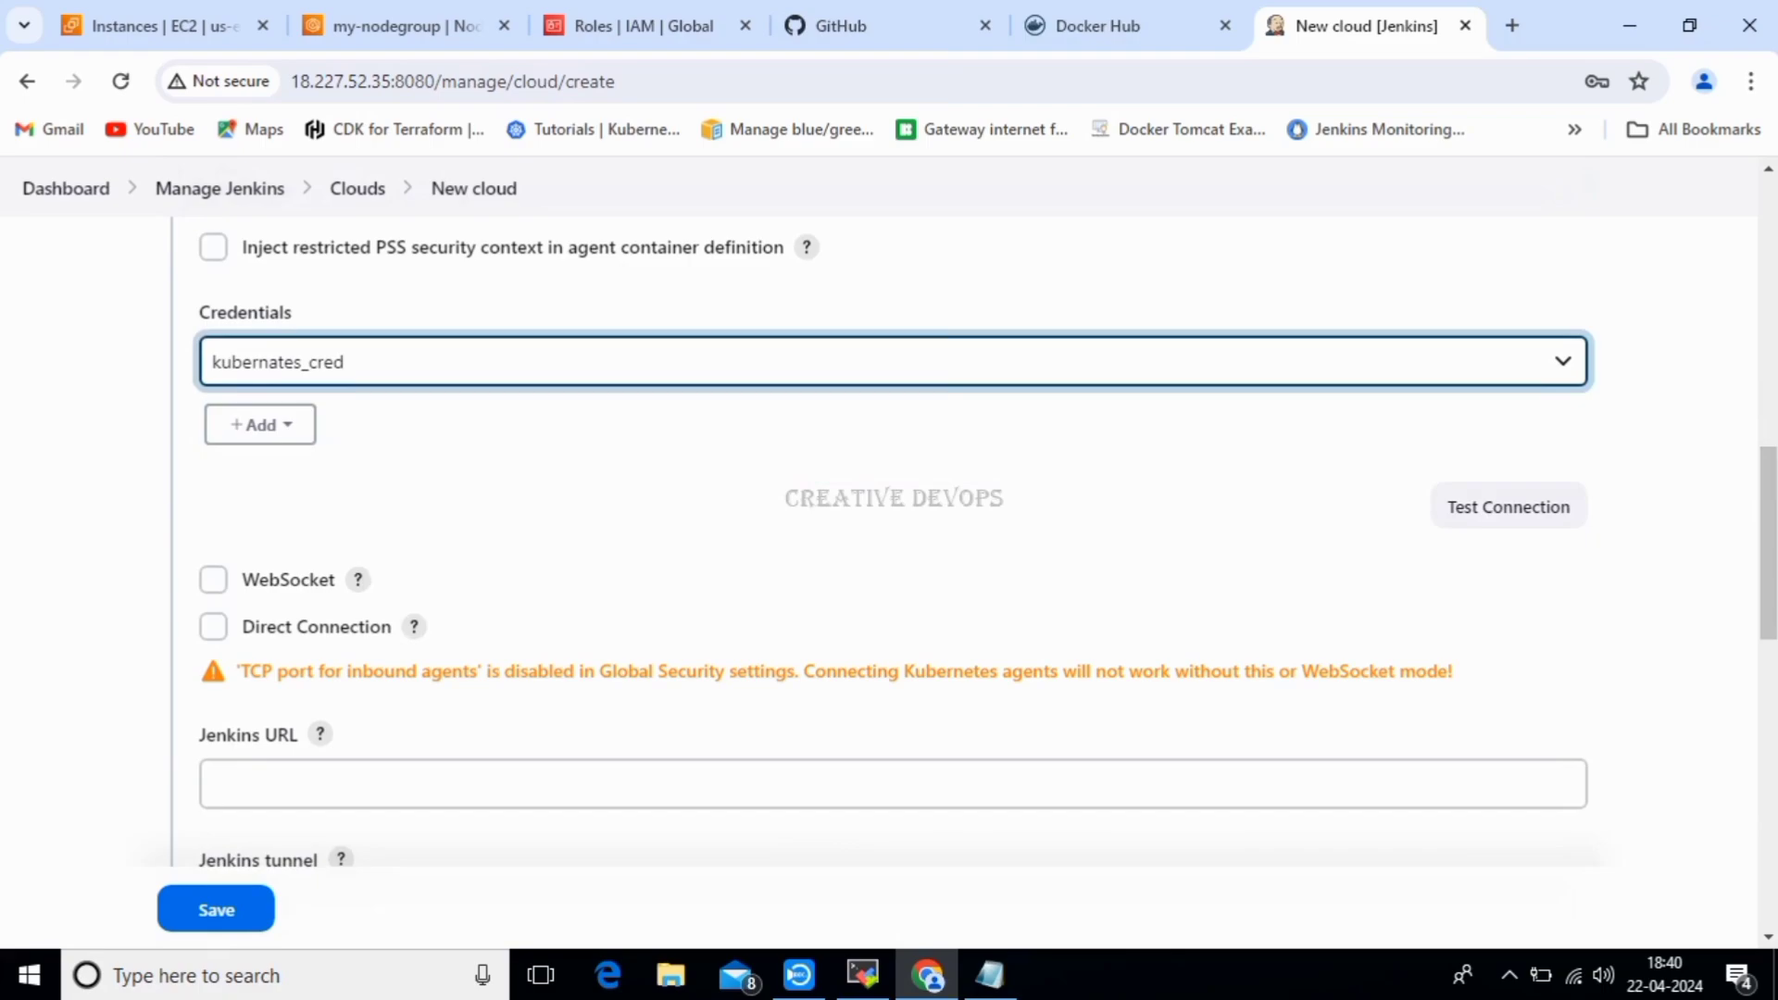
click(1509, 506)
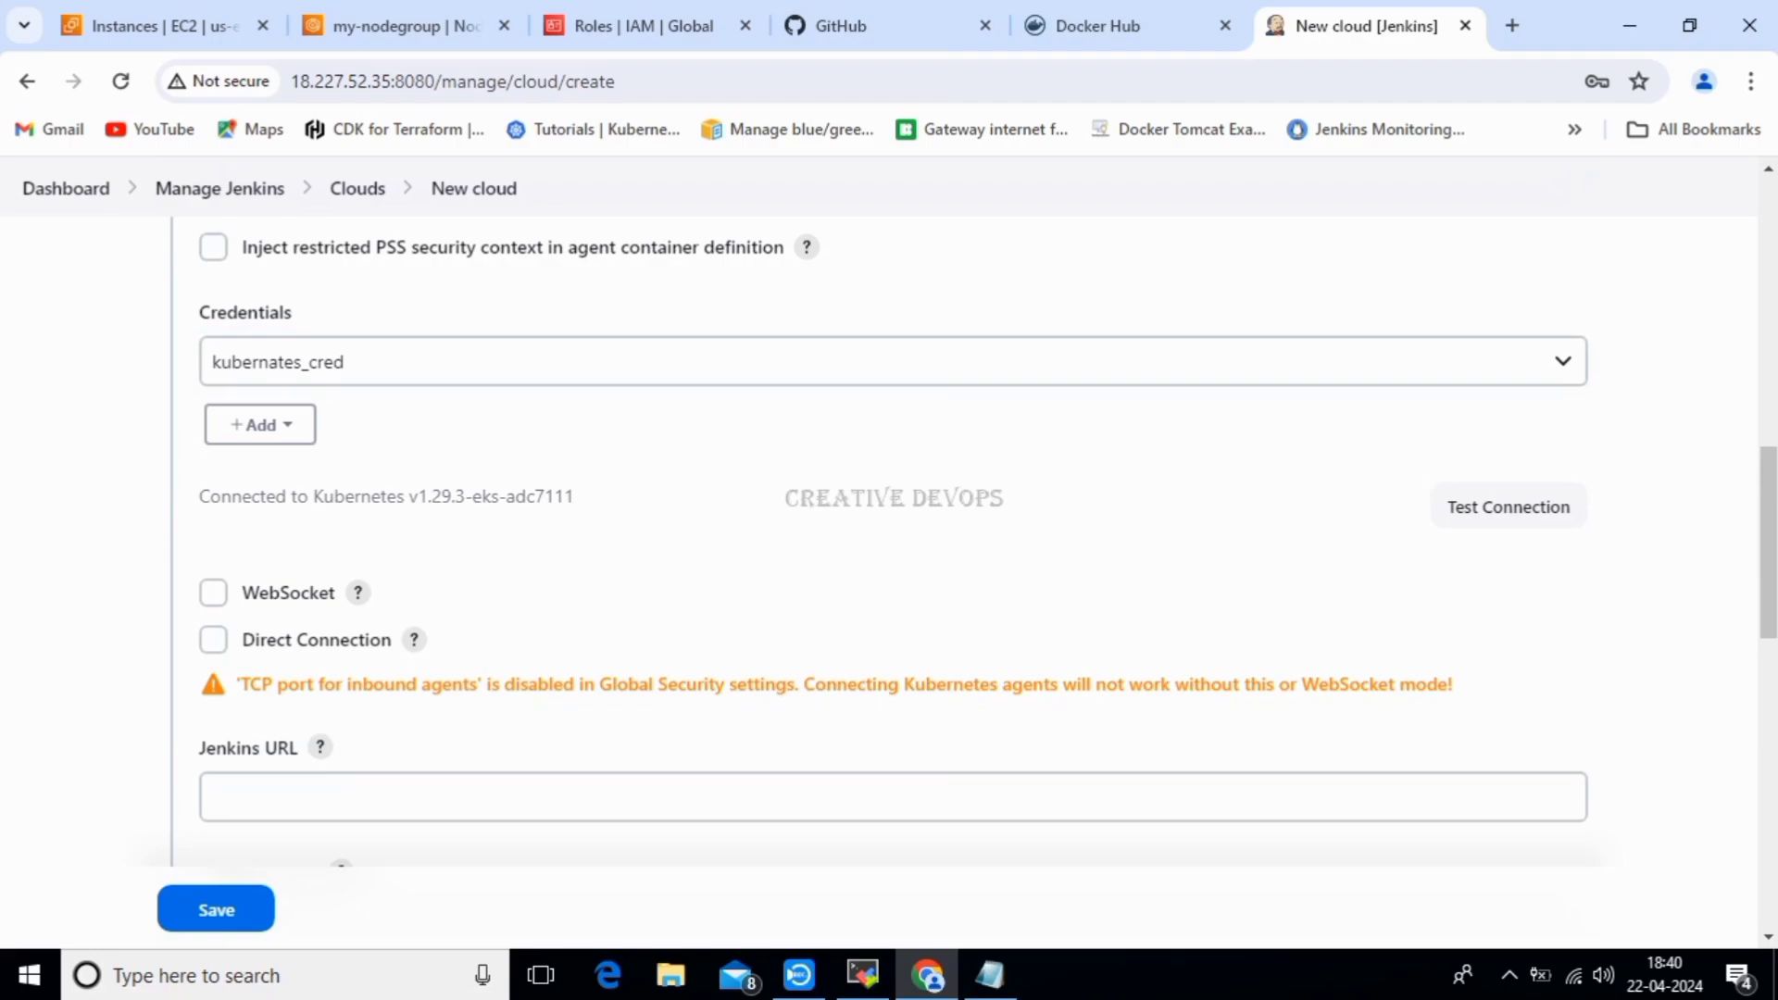
drag(199, 497, 575, 497)
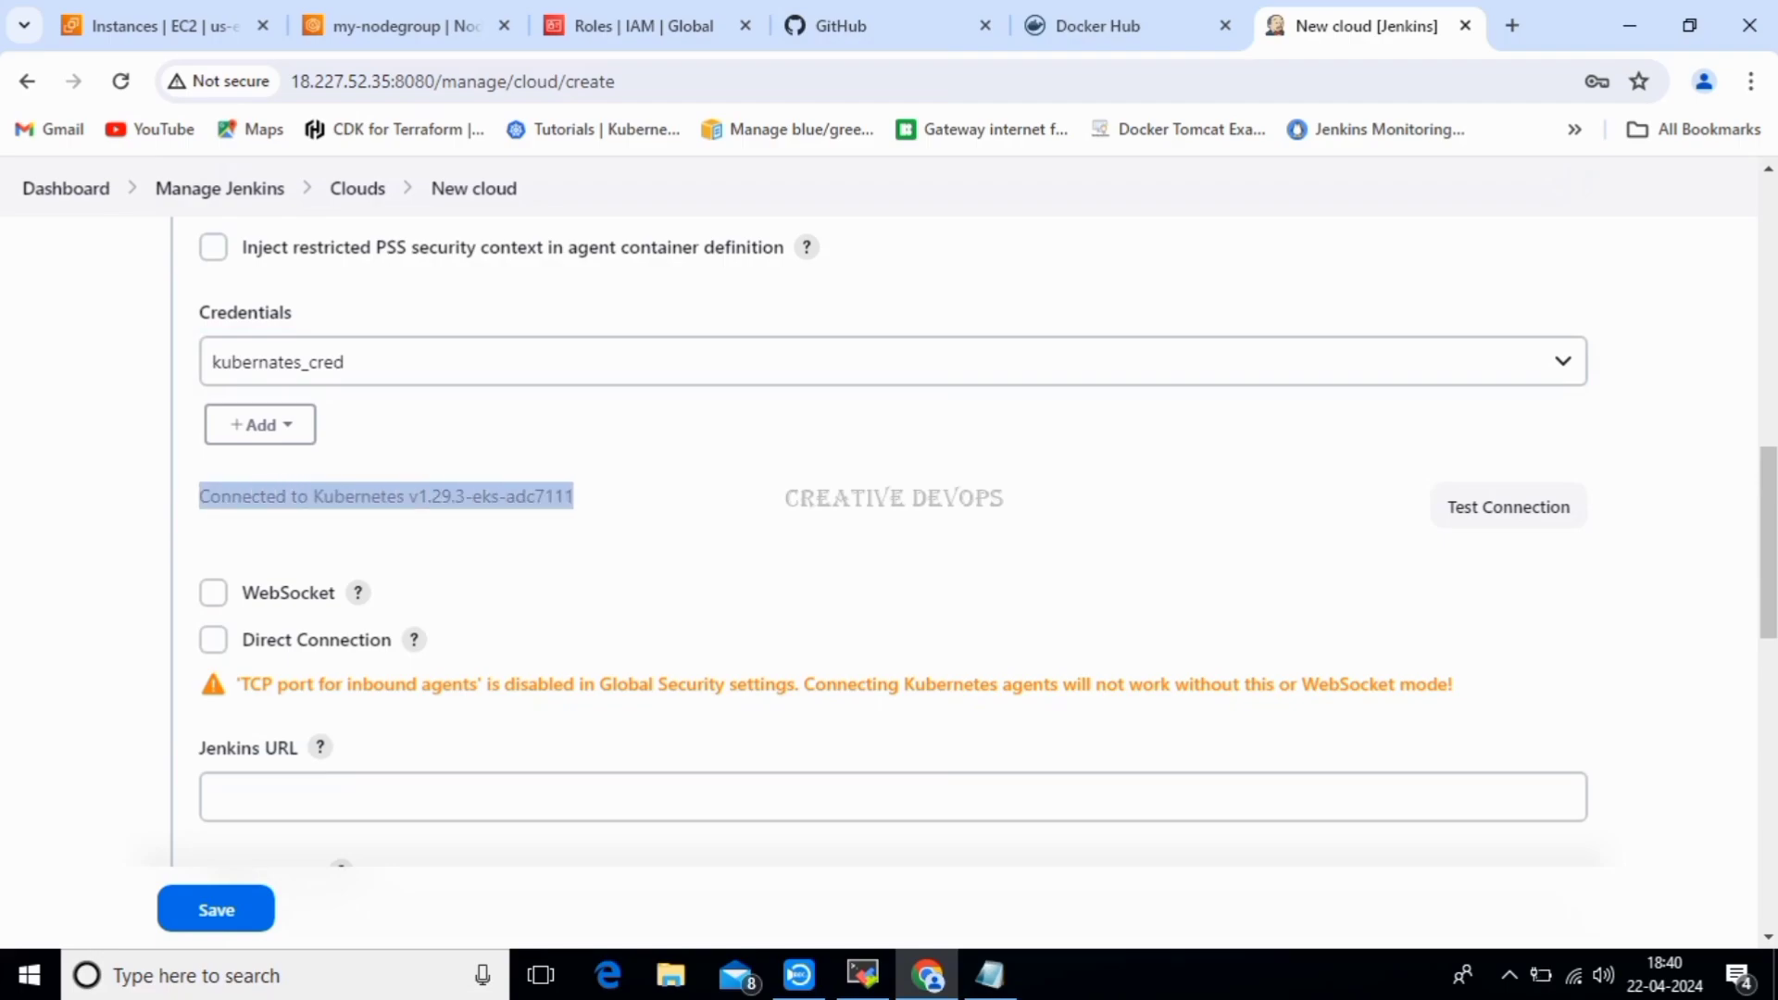
click(592, 501)
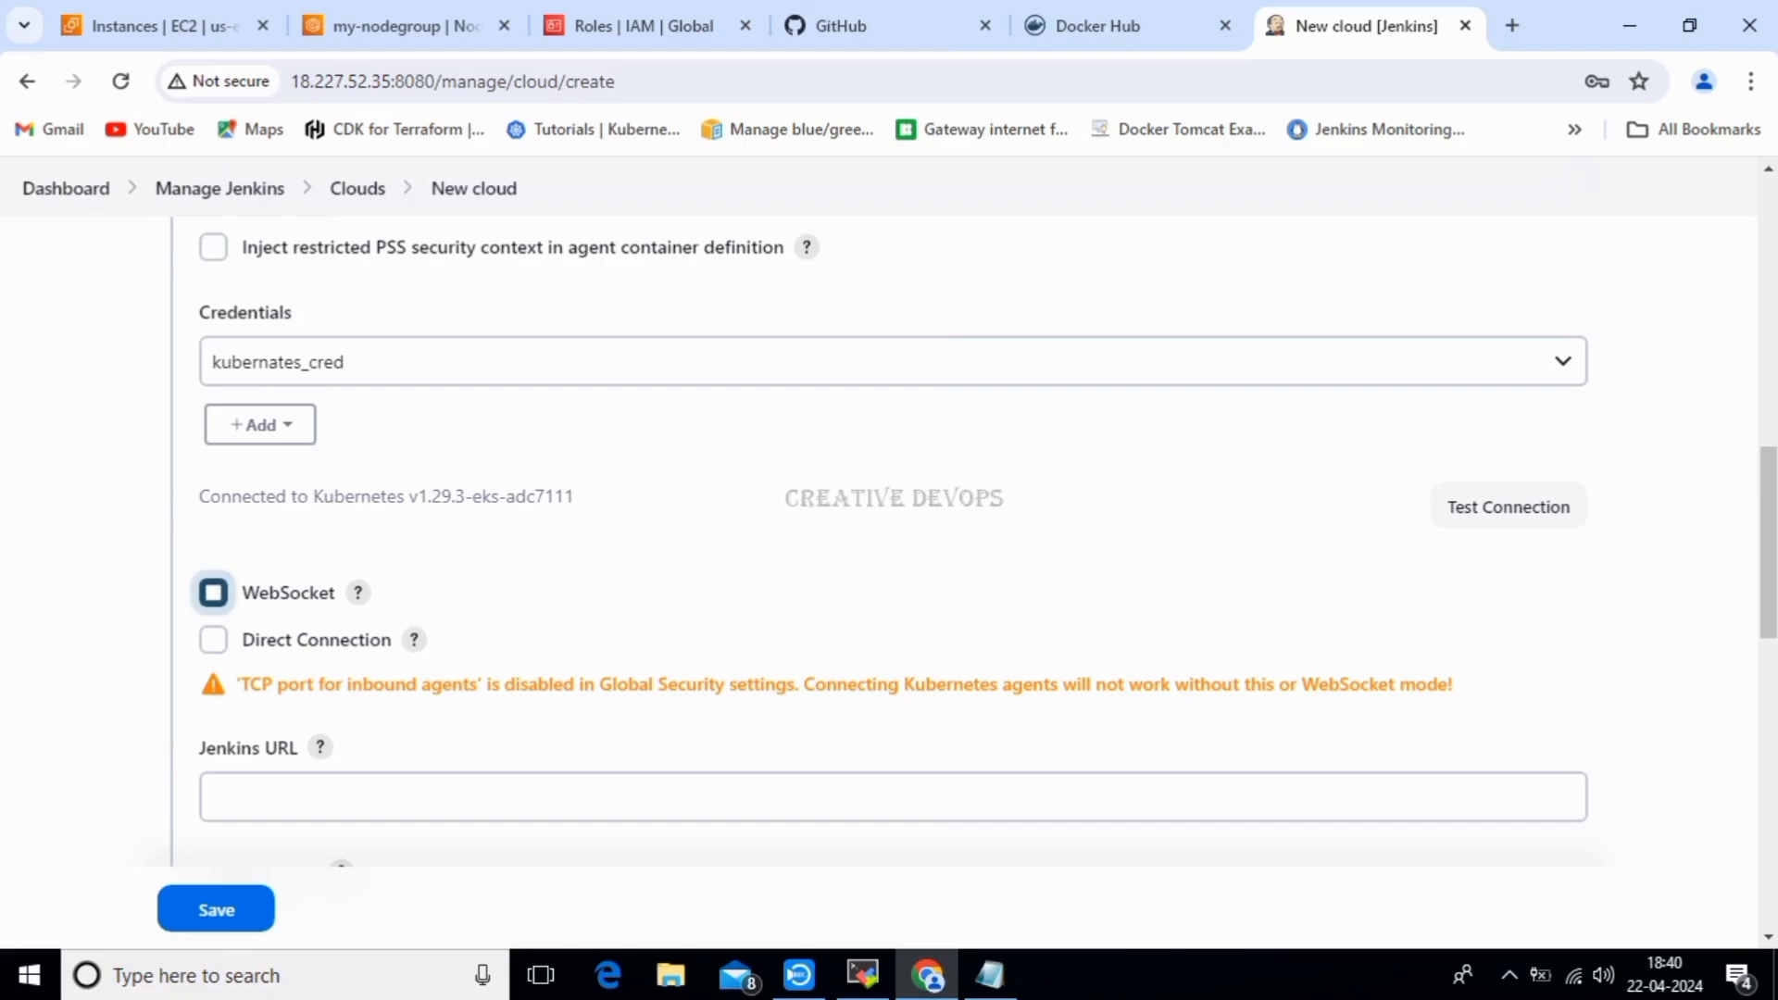
Enable WebSocket, paste the suggested address as Jenkins URL, and save the kubernates cloud.
click(213, 592)
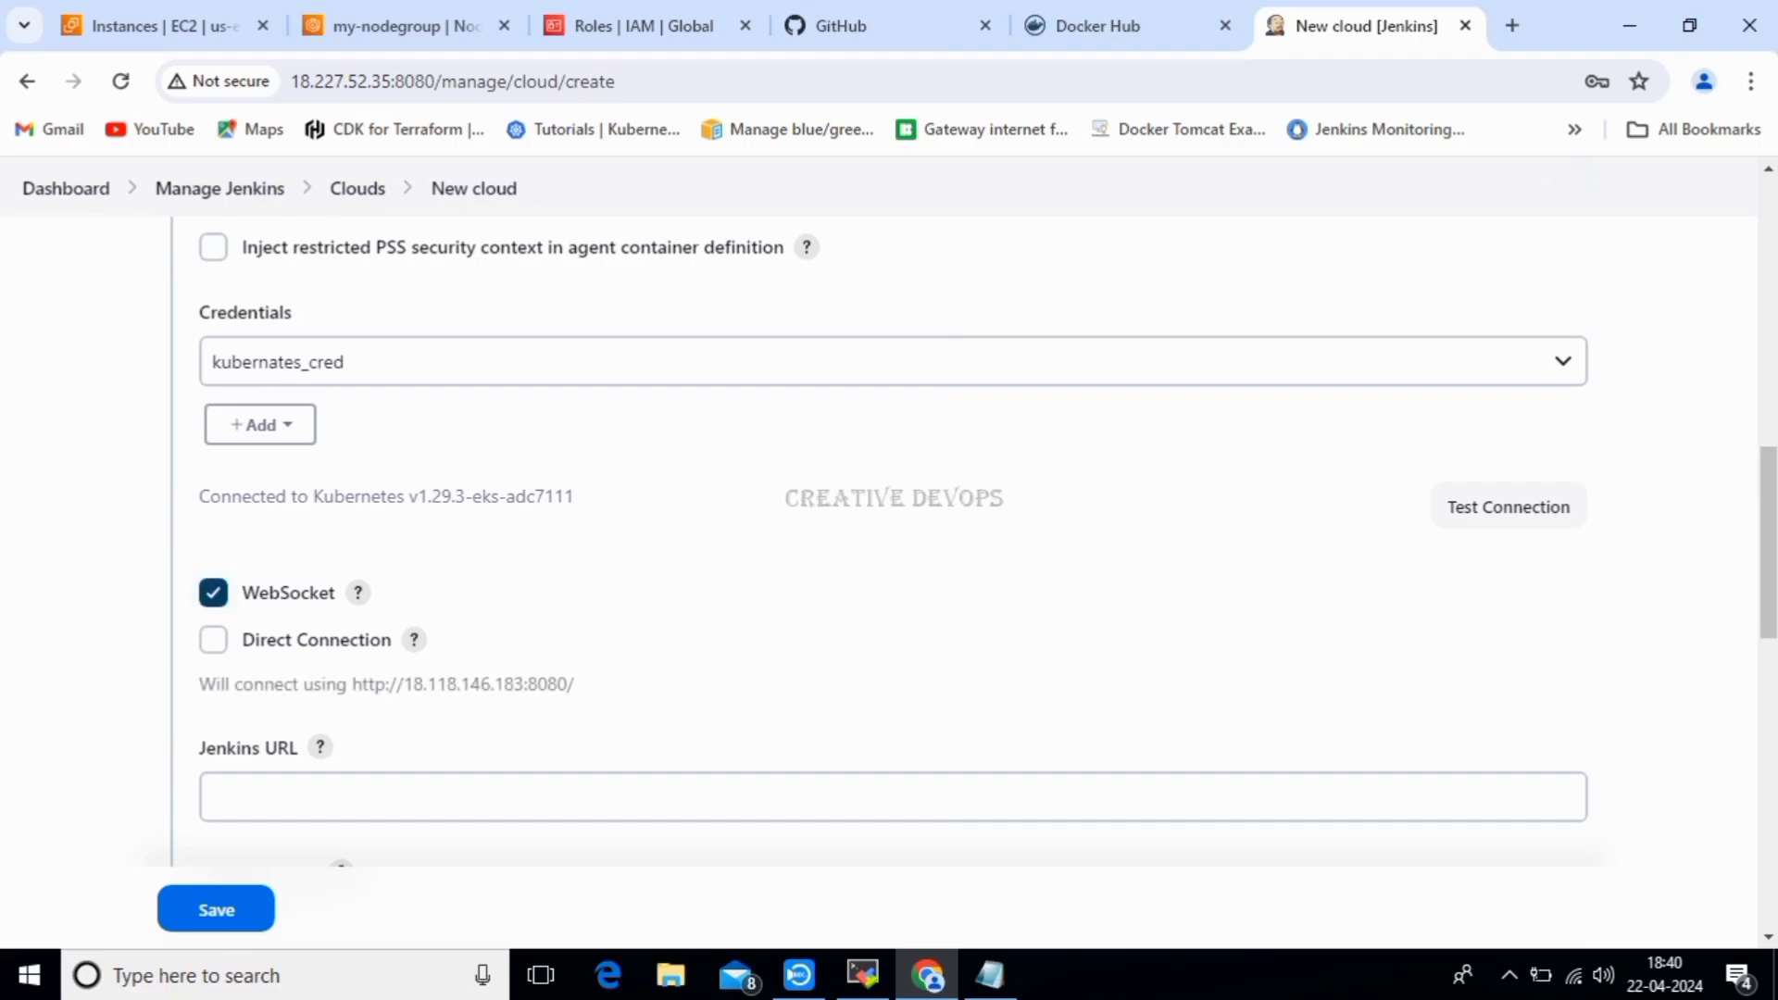
drag(352, 683, 575, 684)
key(ctrl+c)
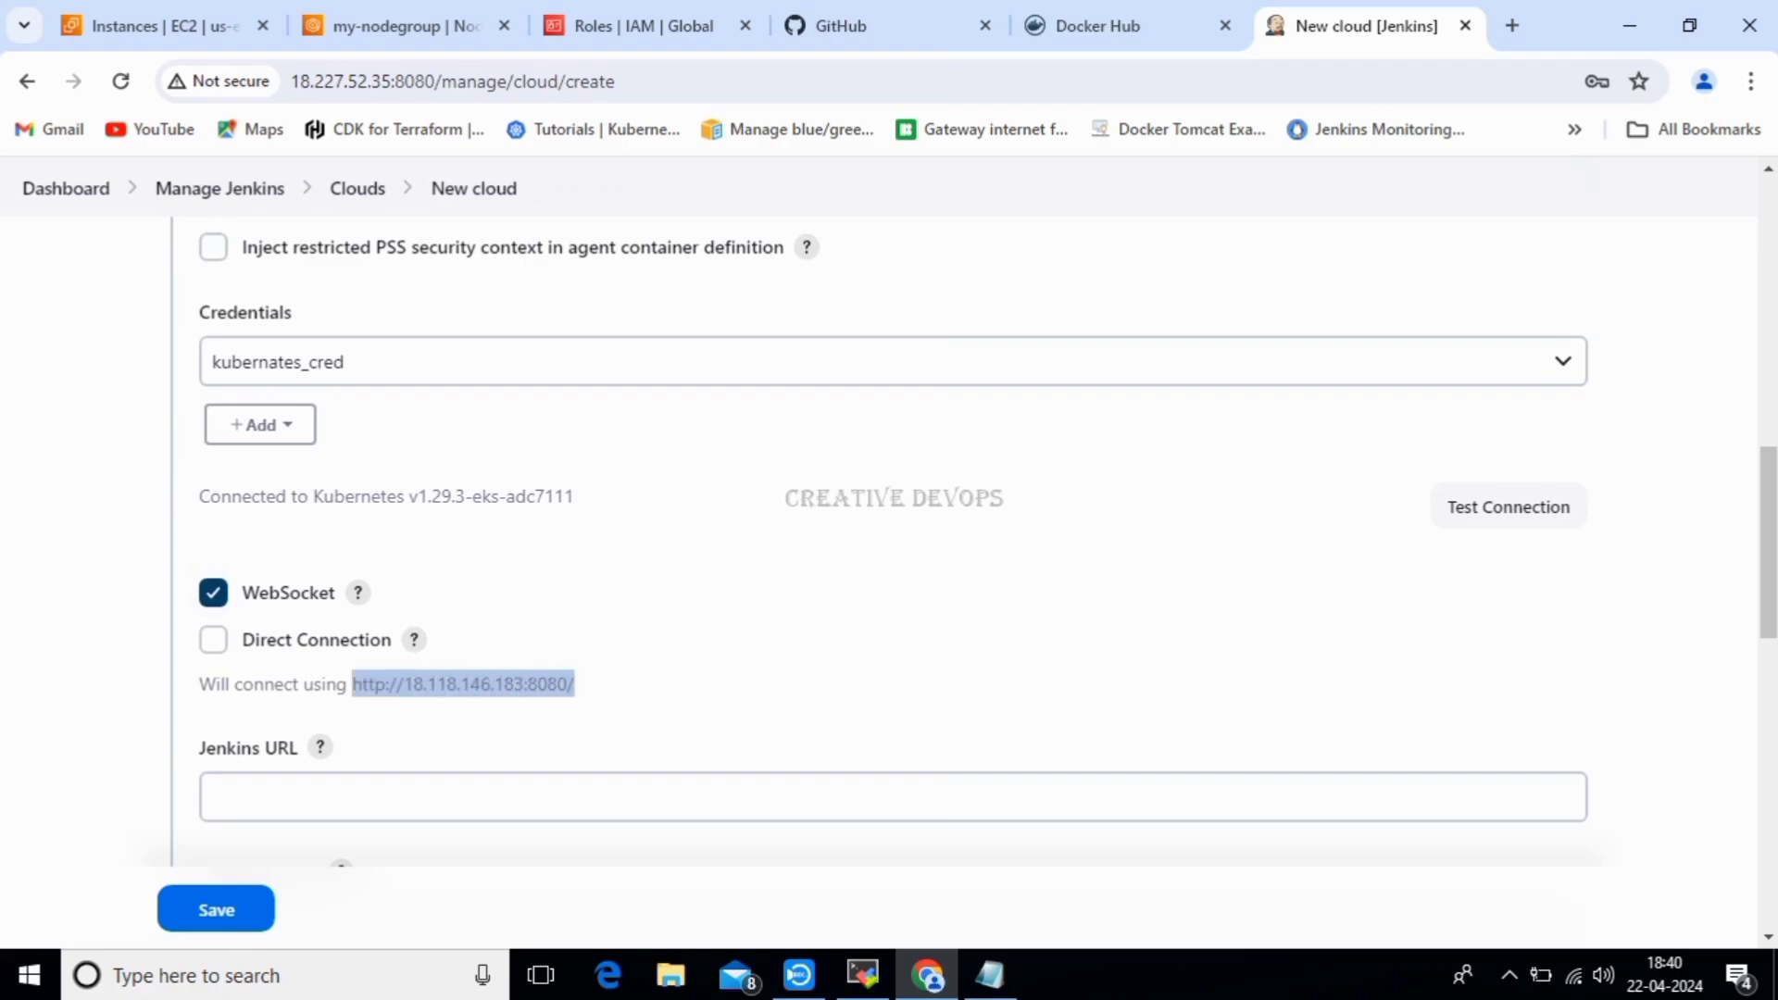
click(555, 797)
key(ctrl+v)
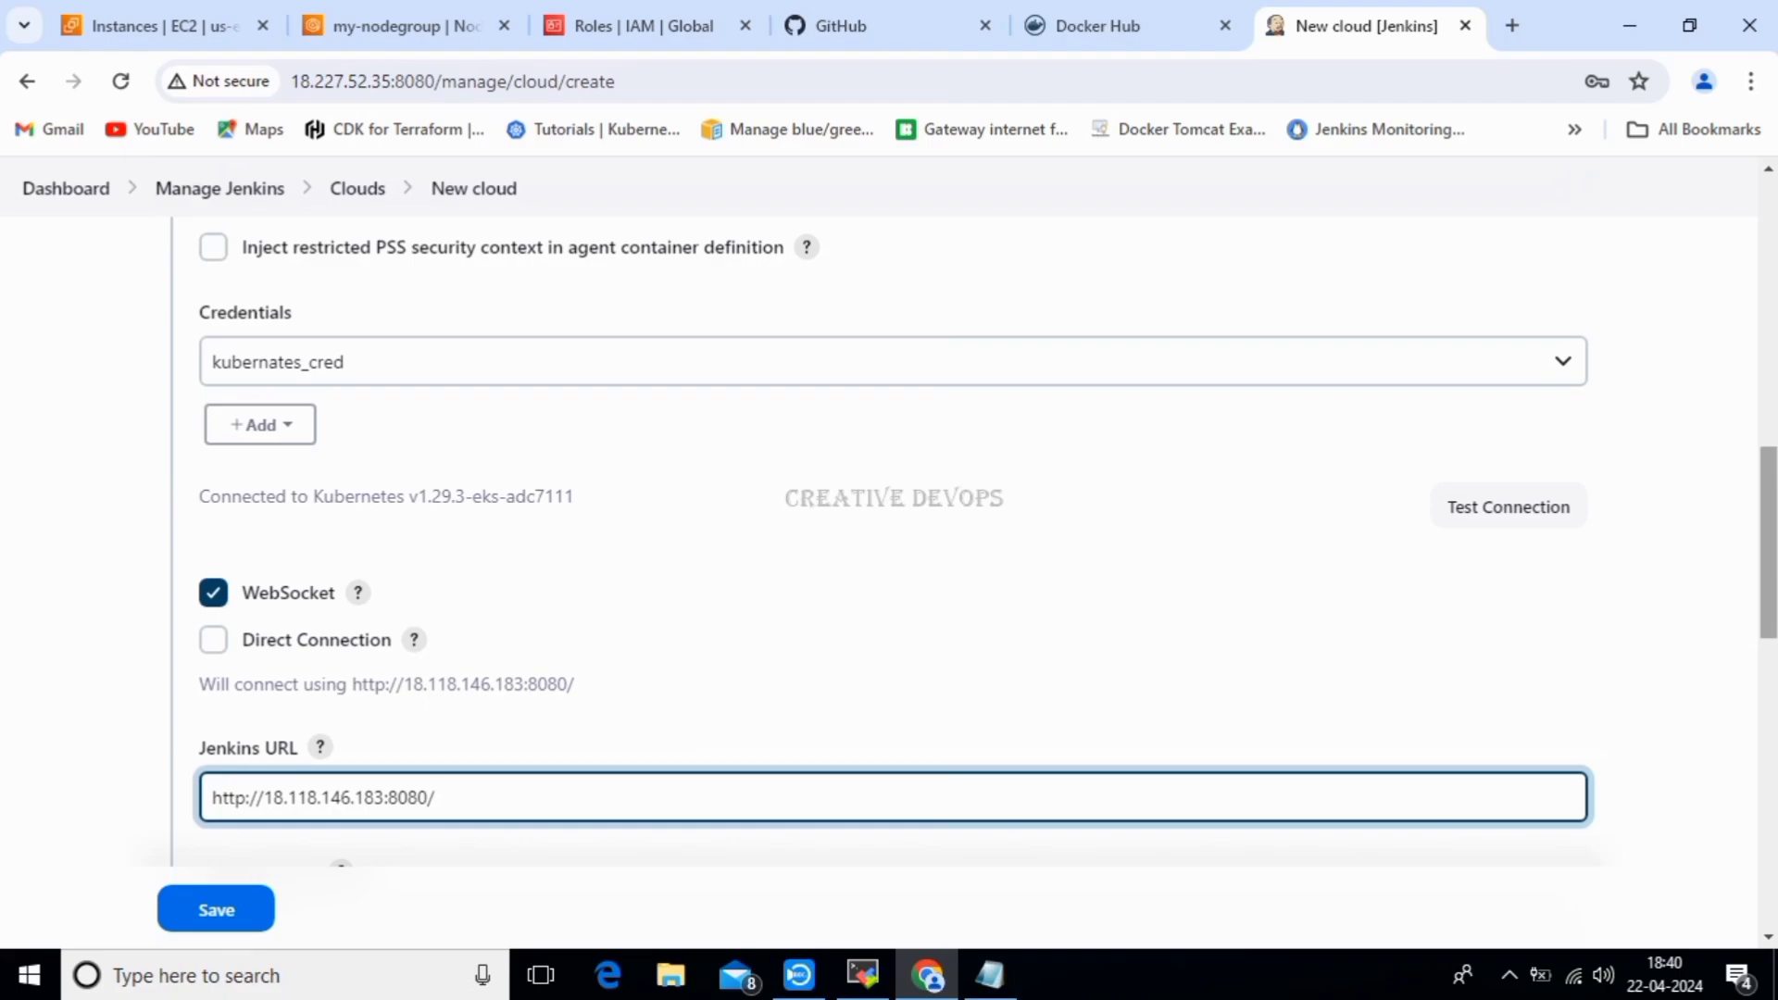
scroll(889, 555, down, 6)
scroll(889, 555, down, 5)
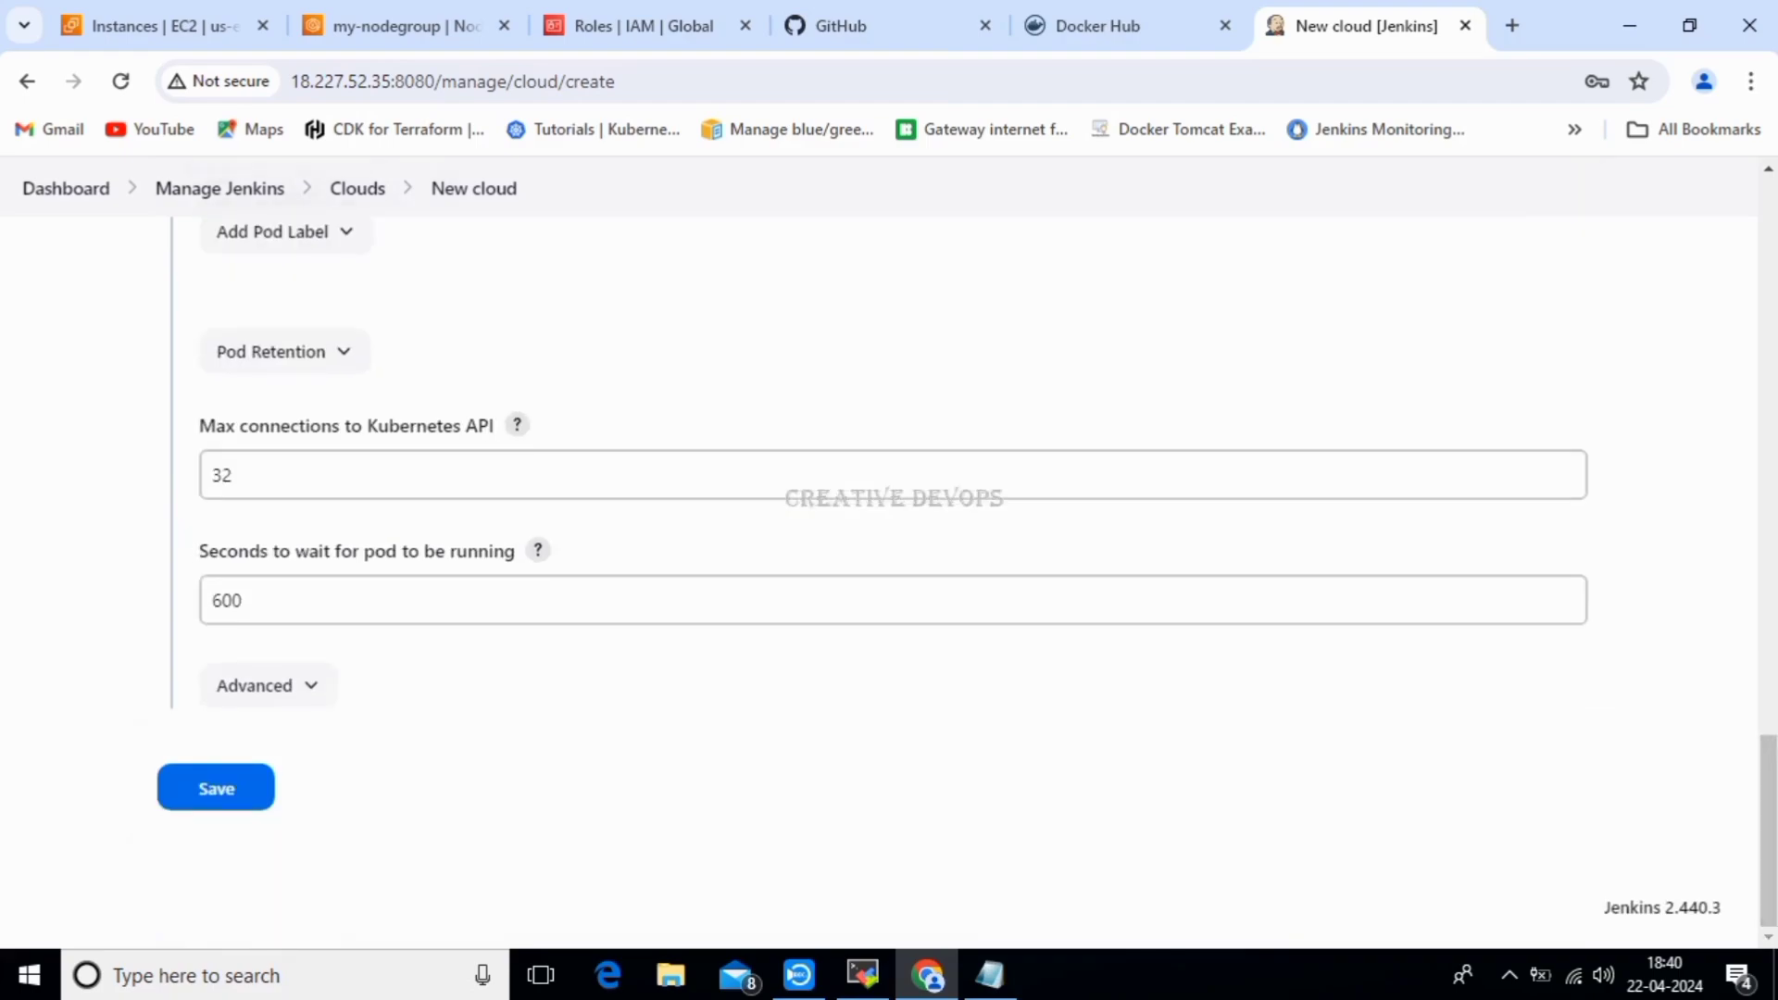
click(215, 788)
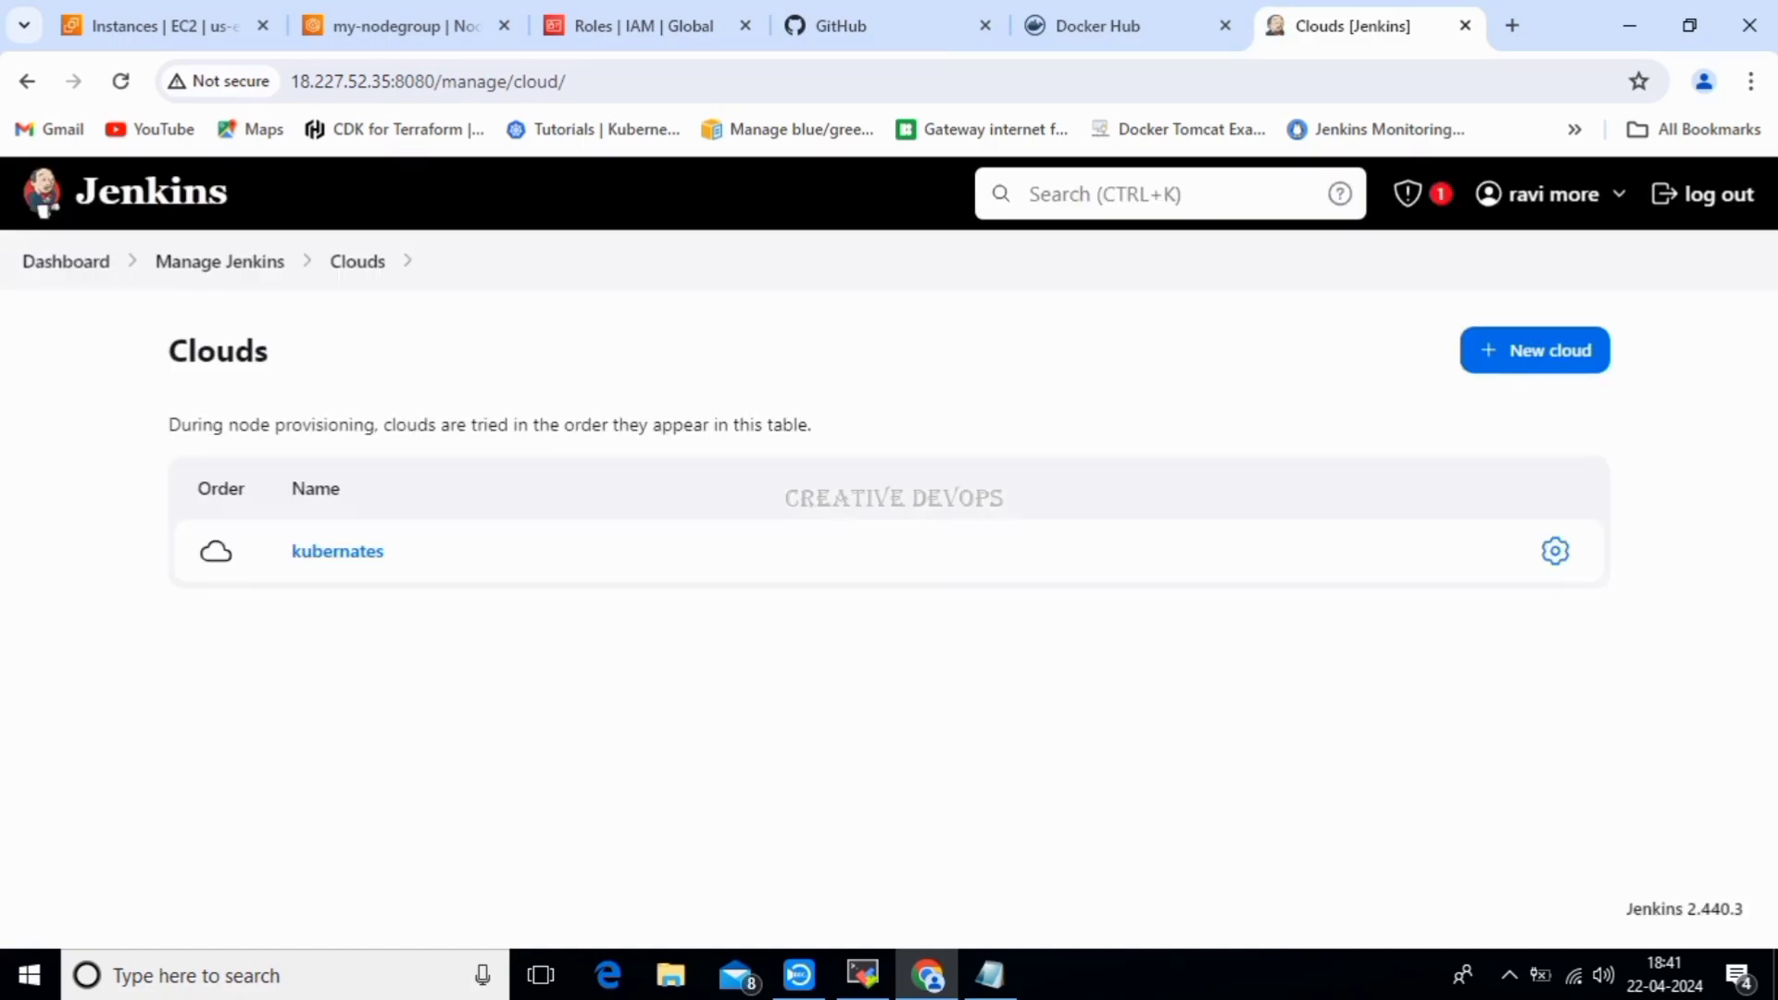
Run kubectl get nodes to confirm one Ready node (v1.29.0), then minimize MobaXterm.
key(alt+Tab)
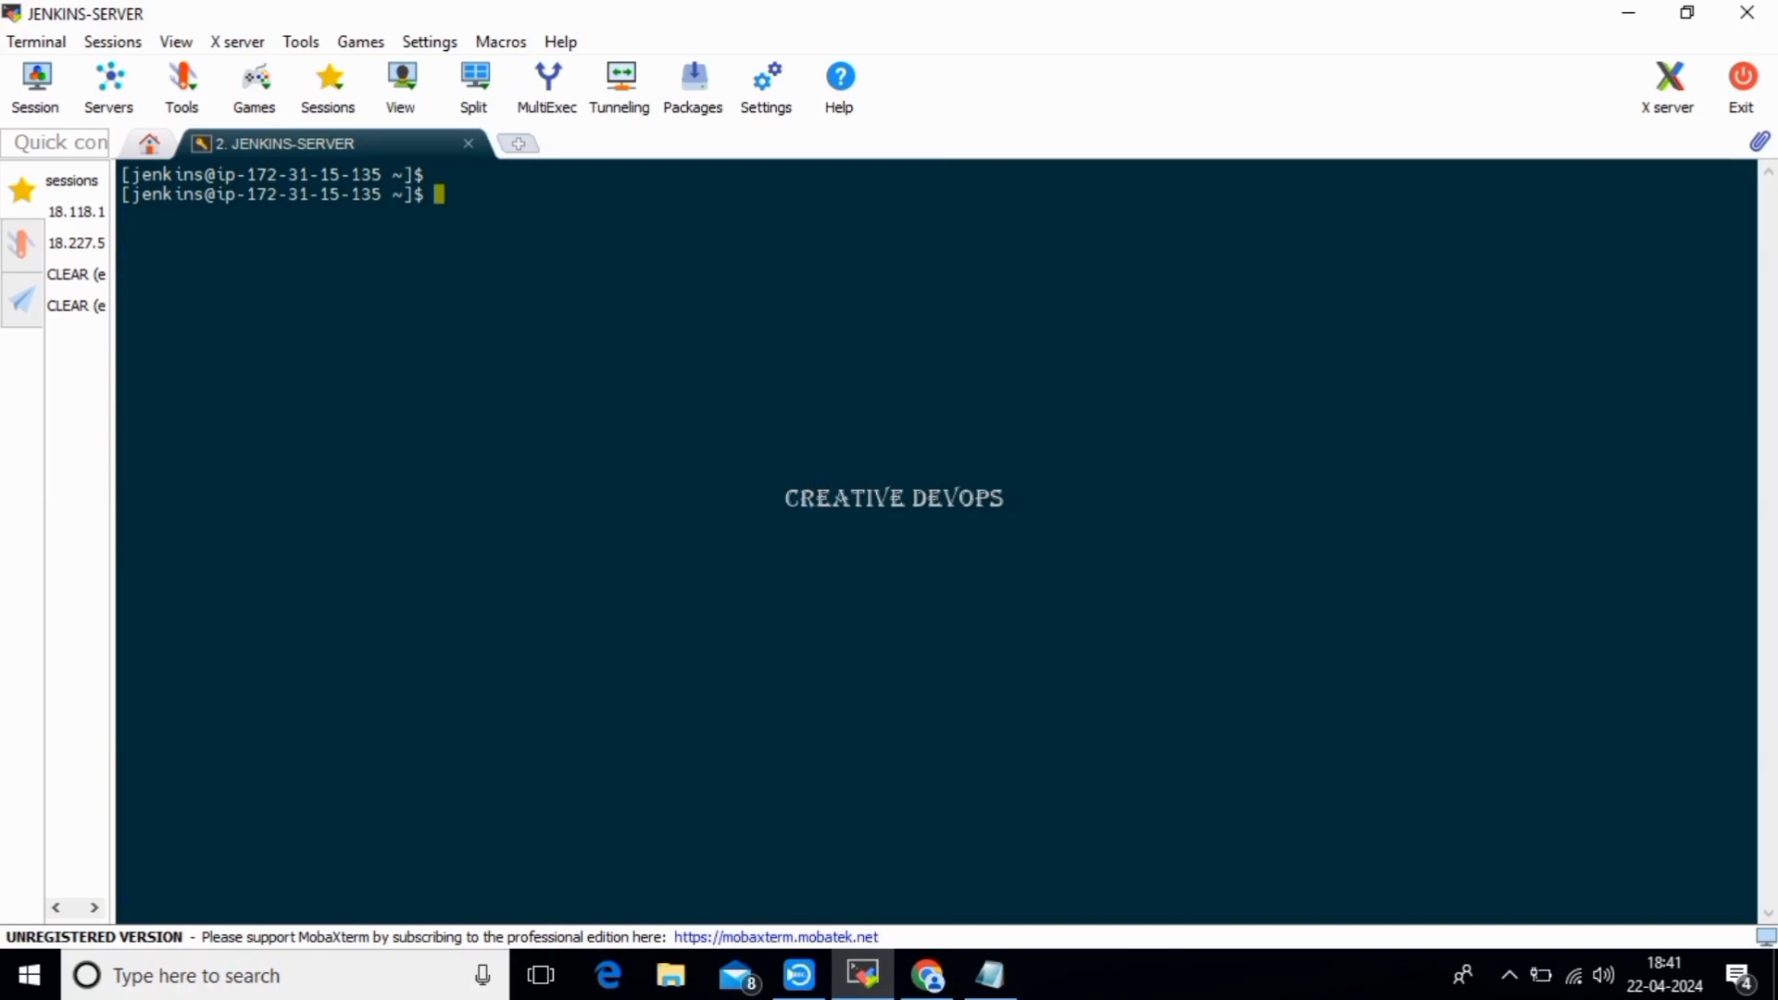
text(kubectl get nodes)
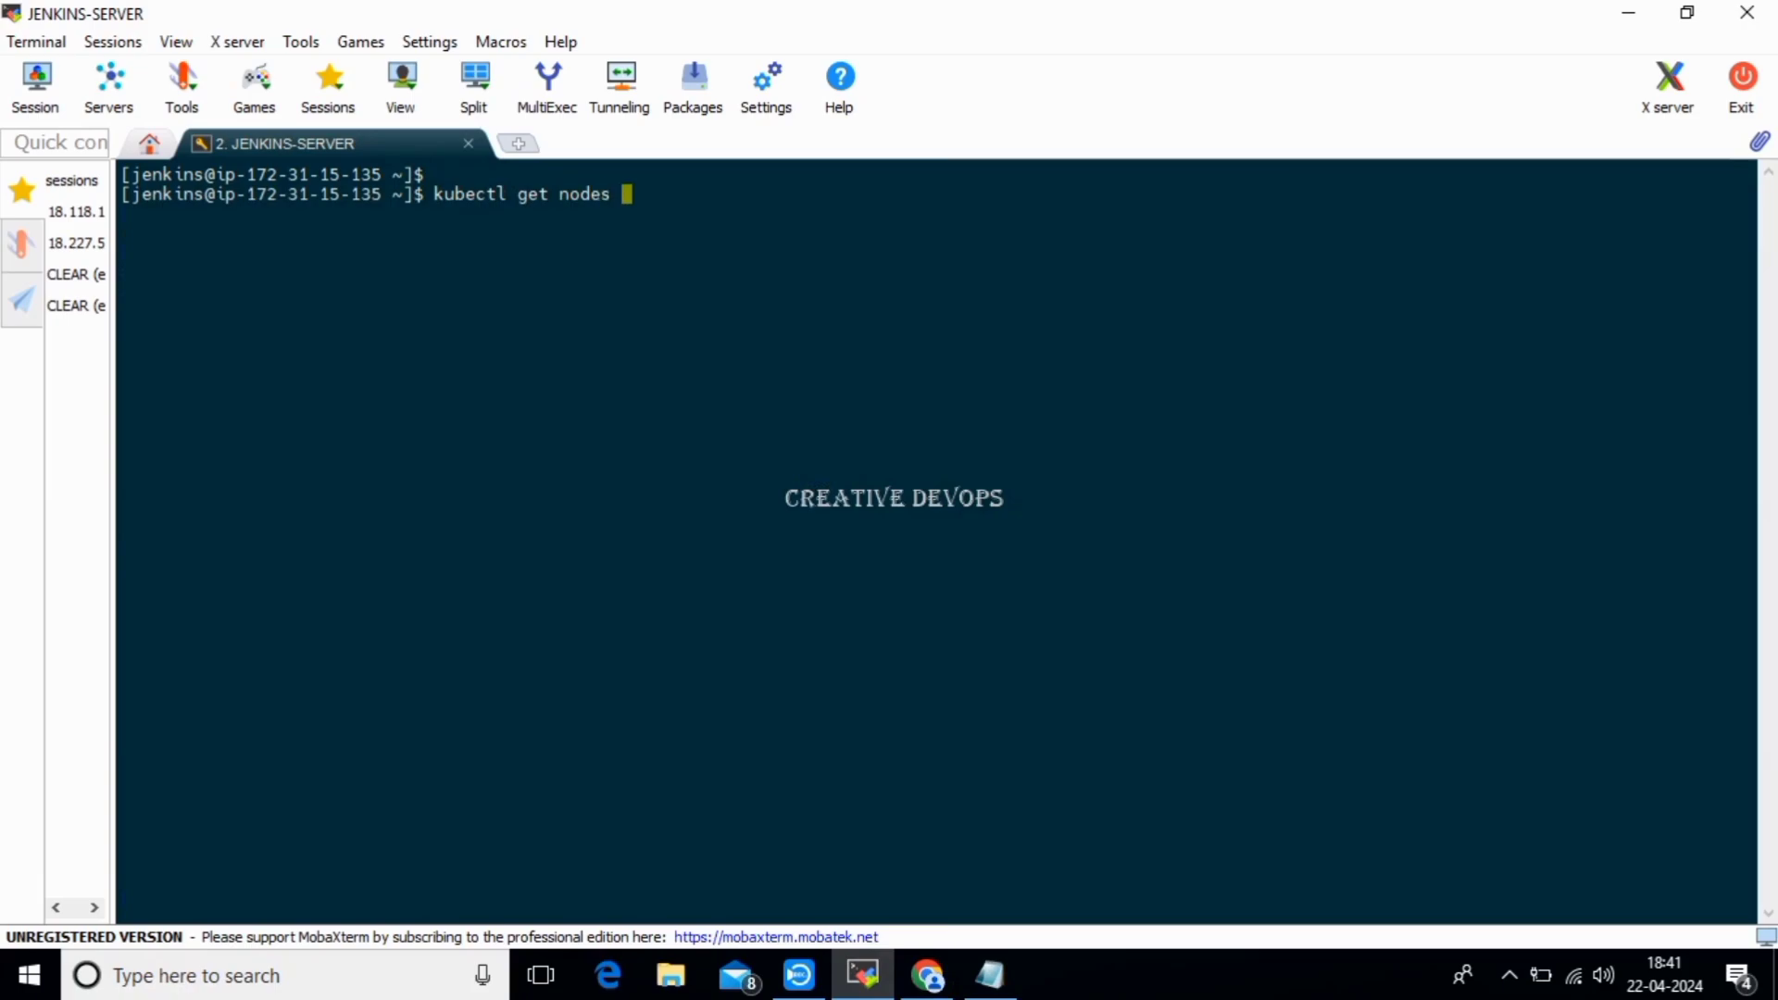
key(Return)
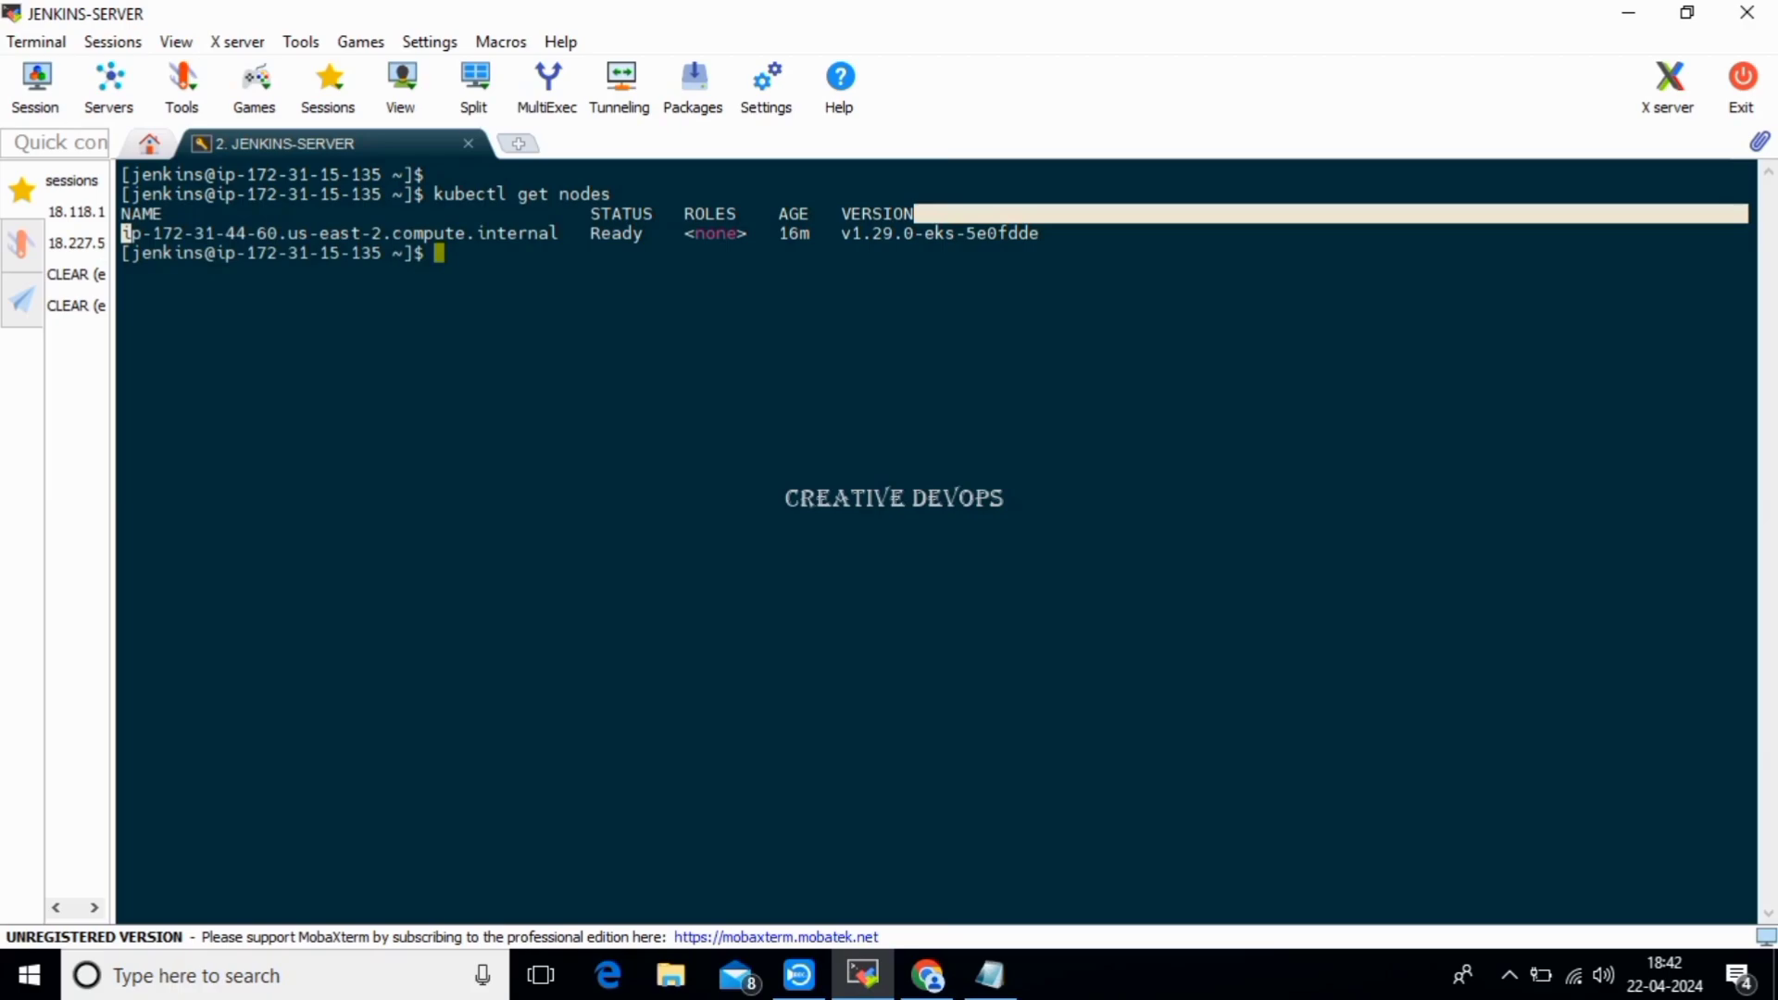
click(1628, 13)
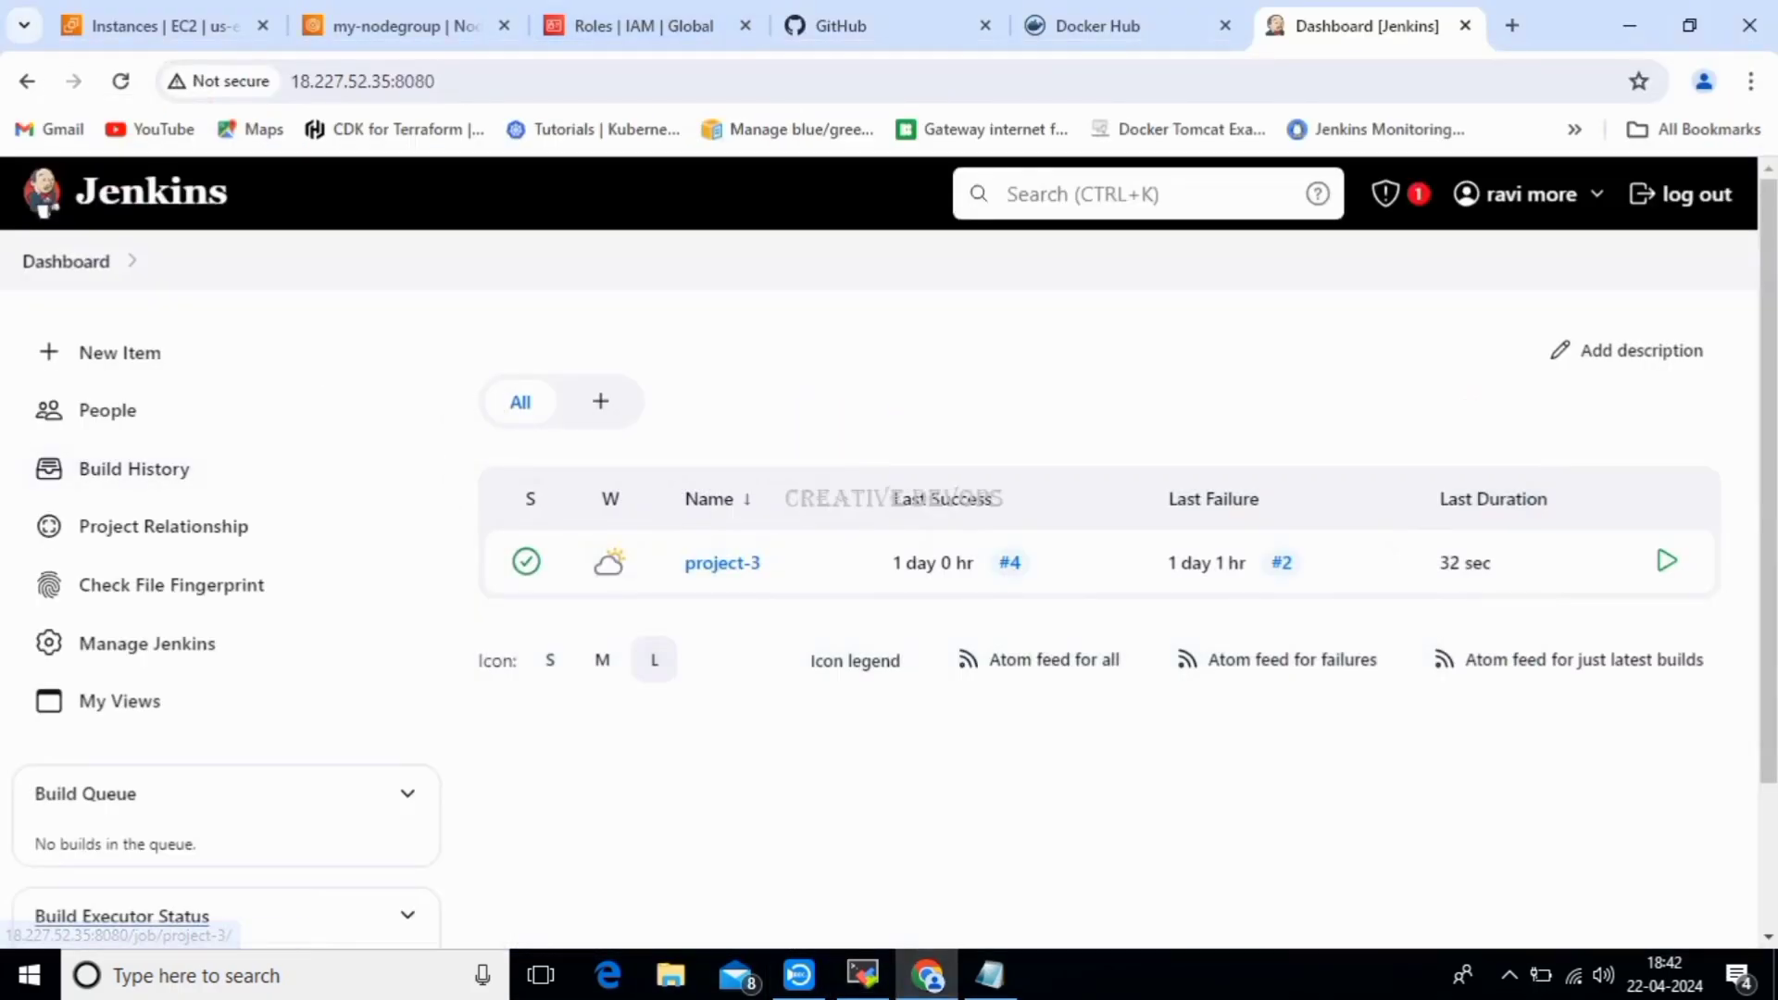
In project-3's pipeline script, add stage('kubernates'){ after the docker-repo stage.
click(722, 562)
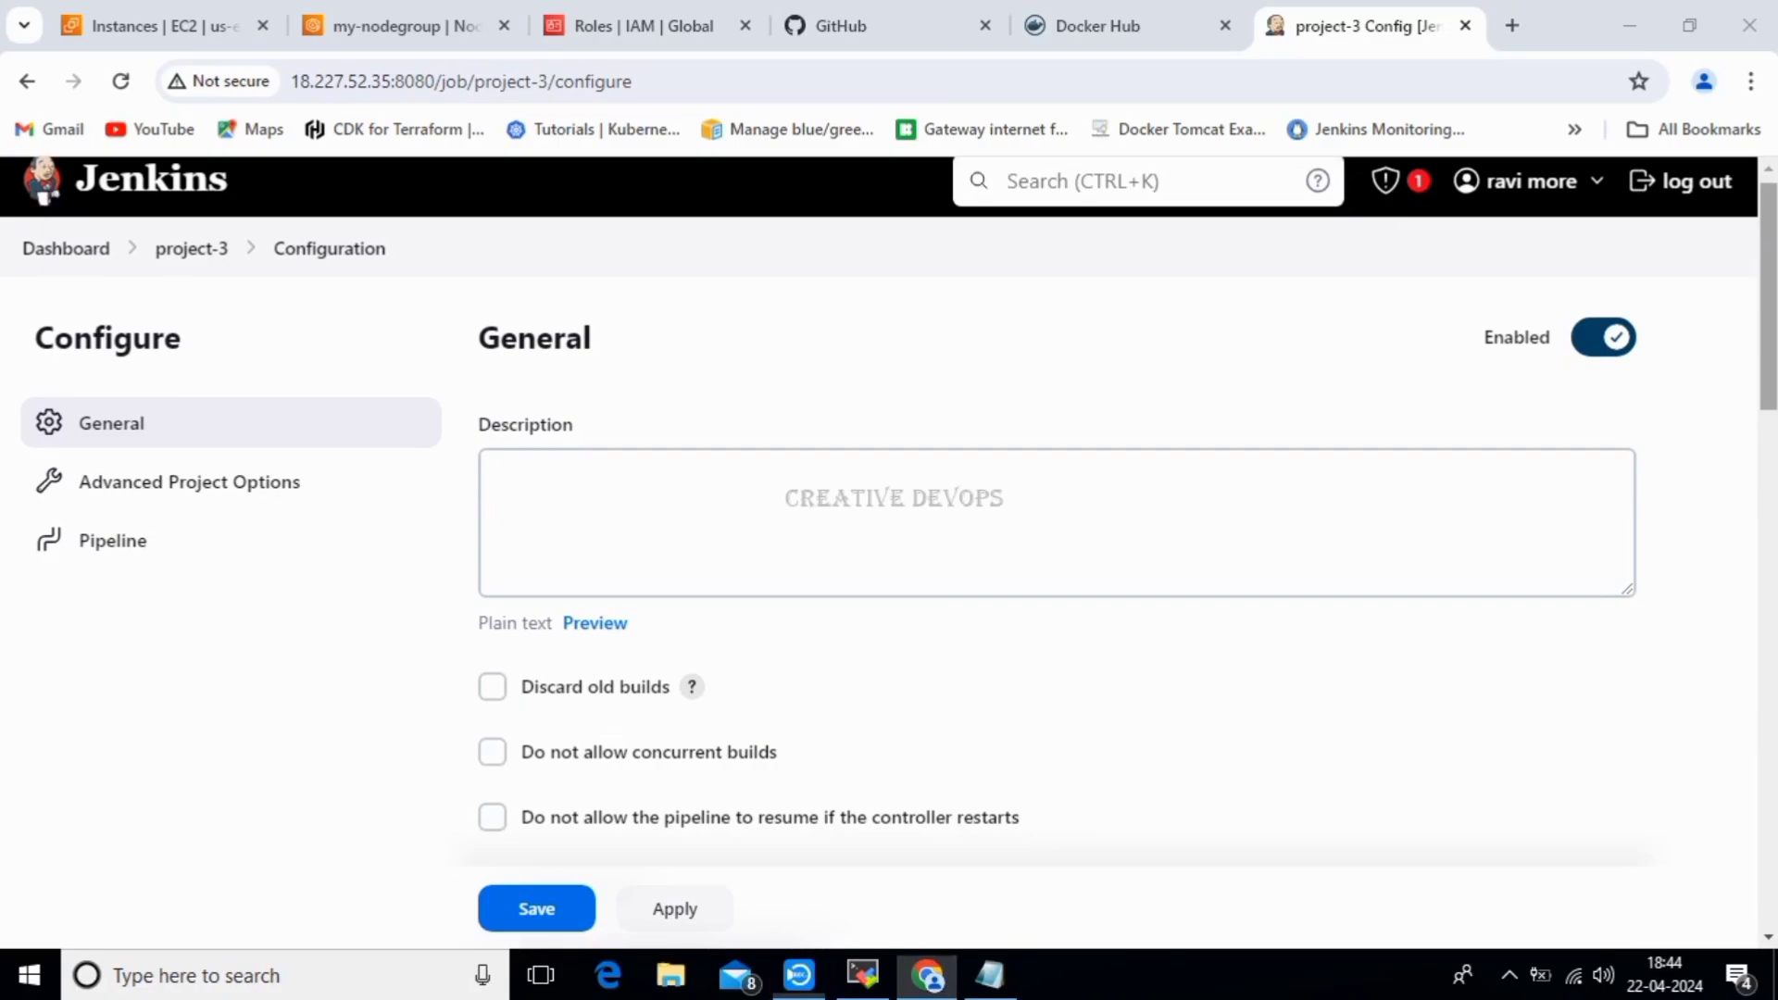
drag(1769, 297, 1769, 815)
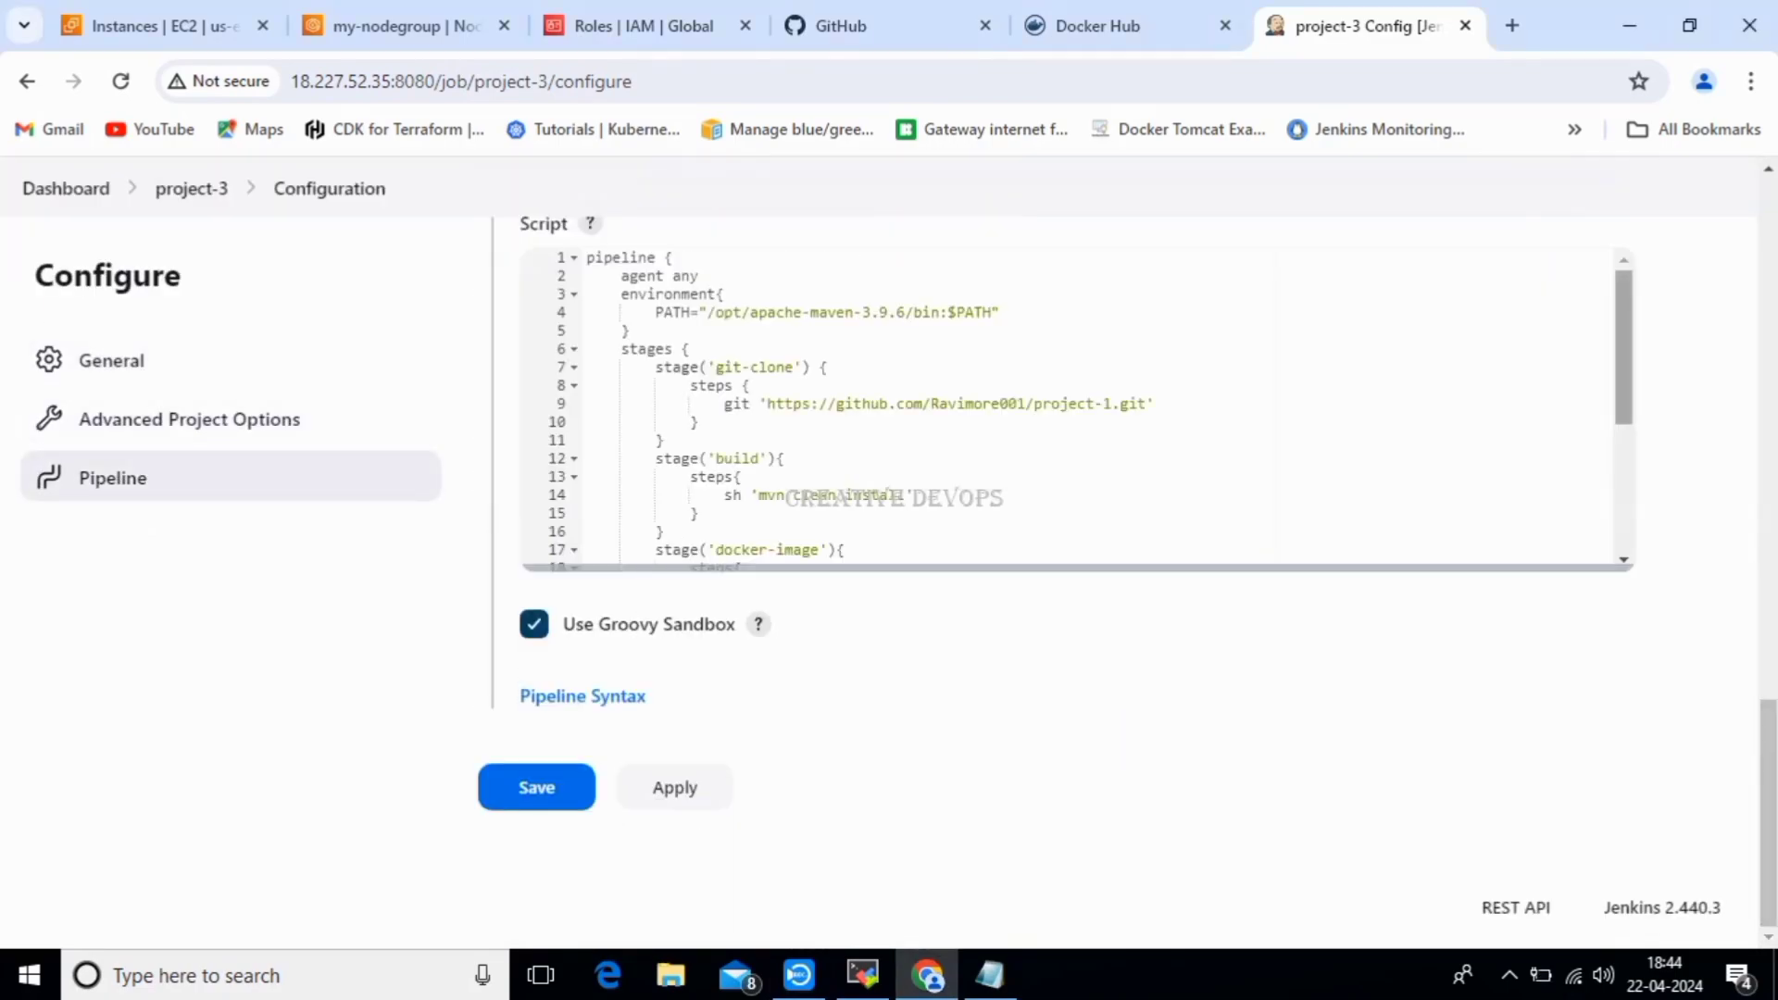
scroll(1074, 408, down, 3)
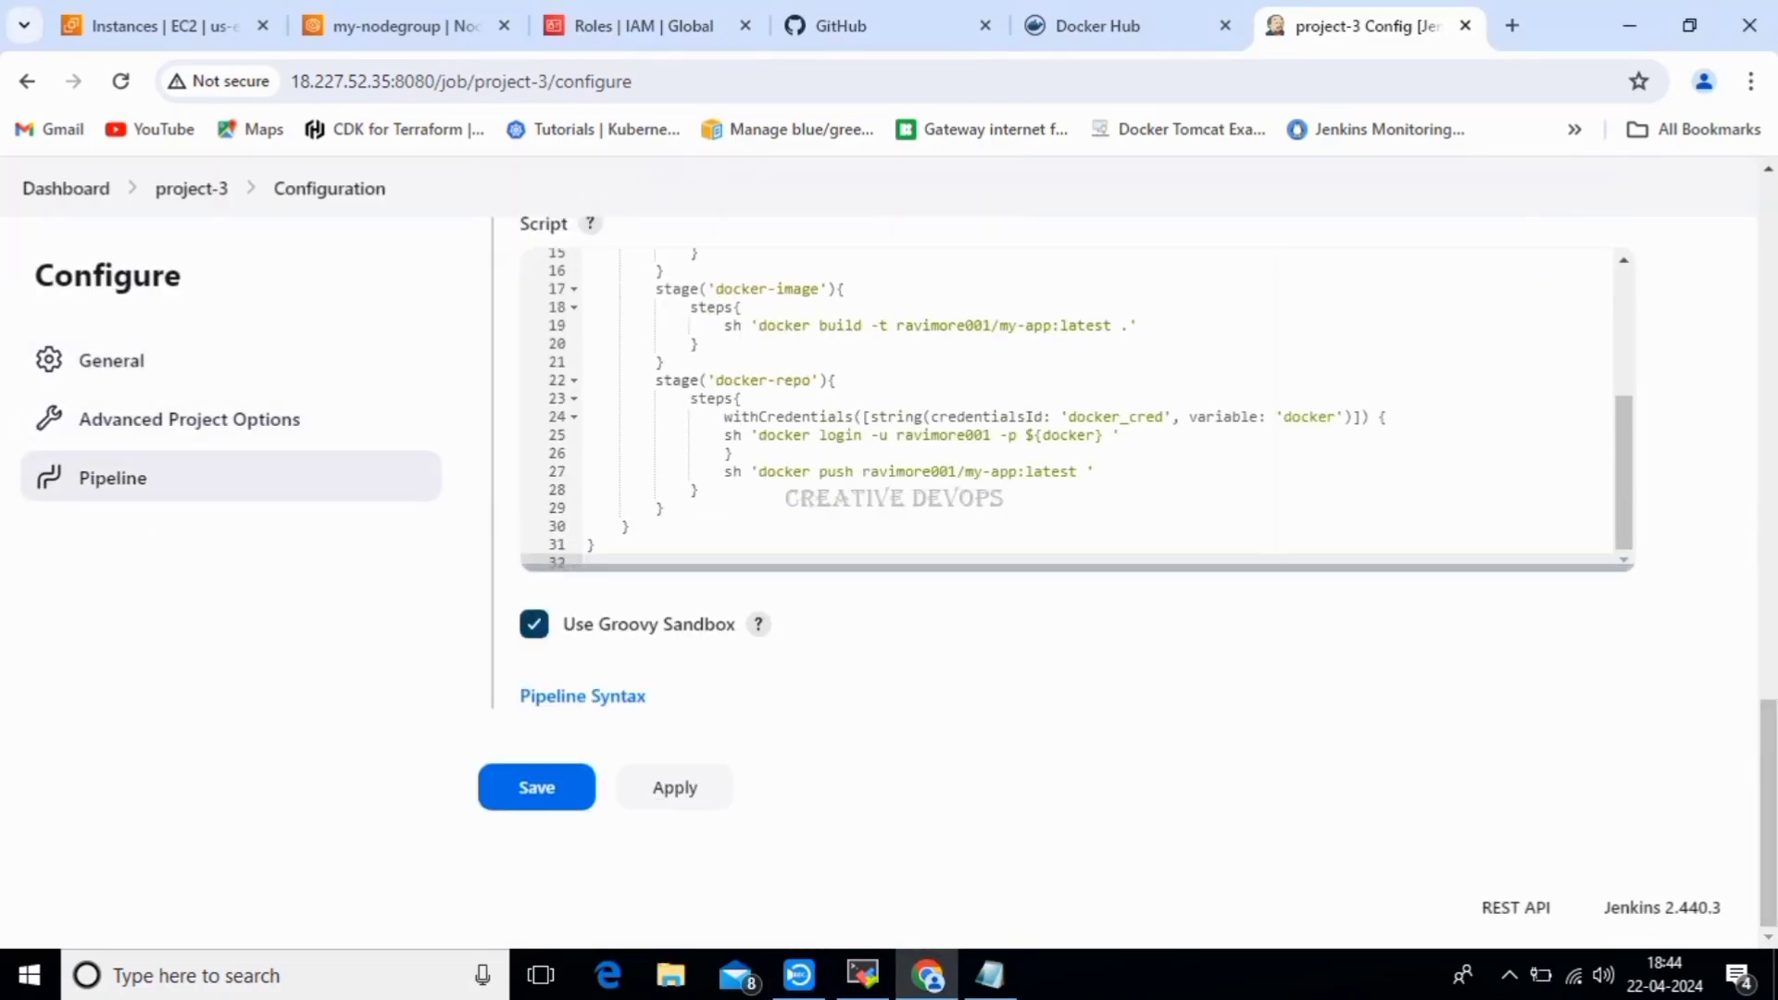
click(663, 507)
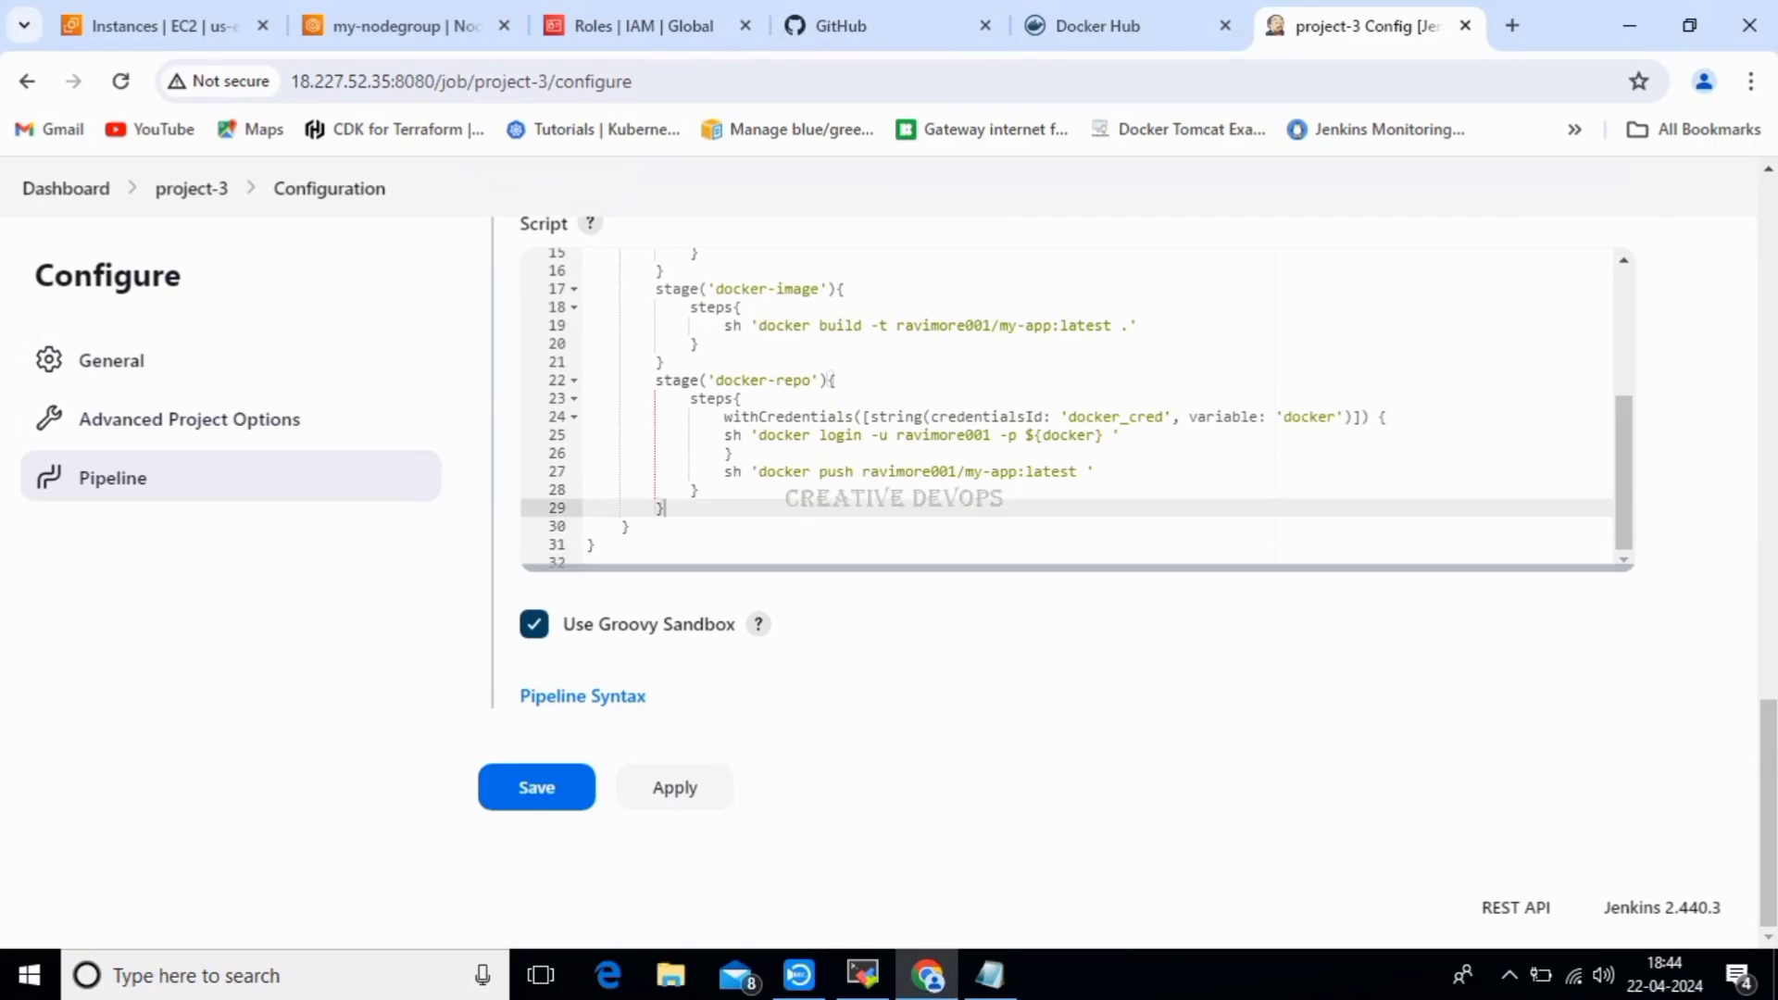
key(Return)
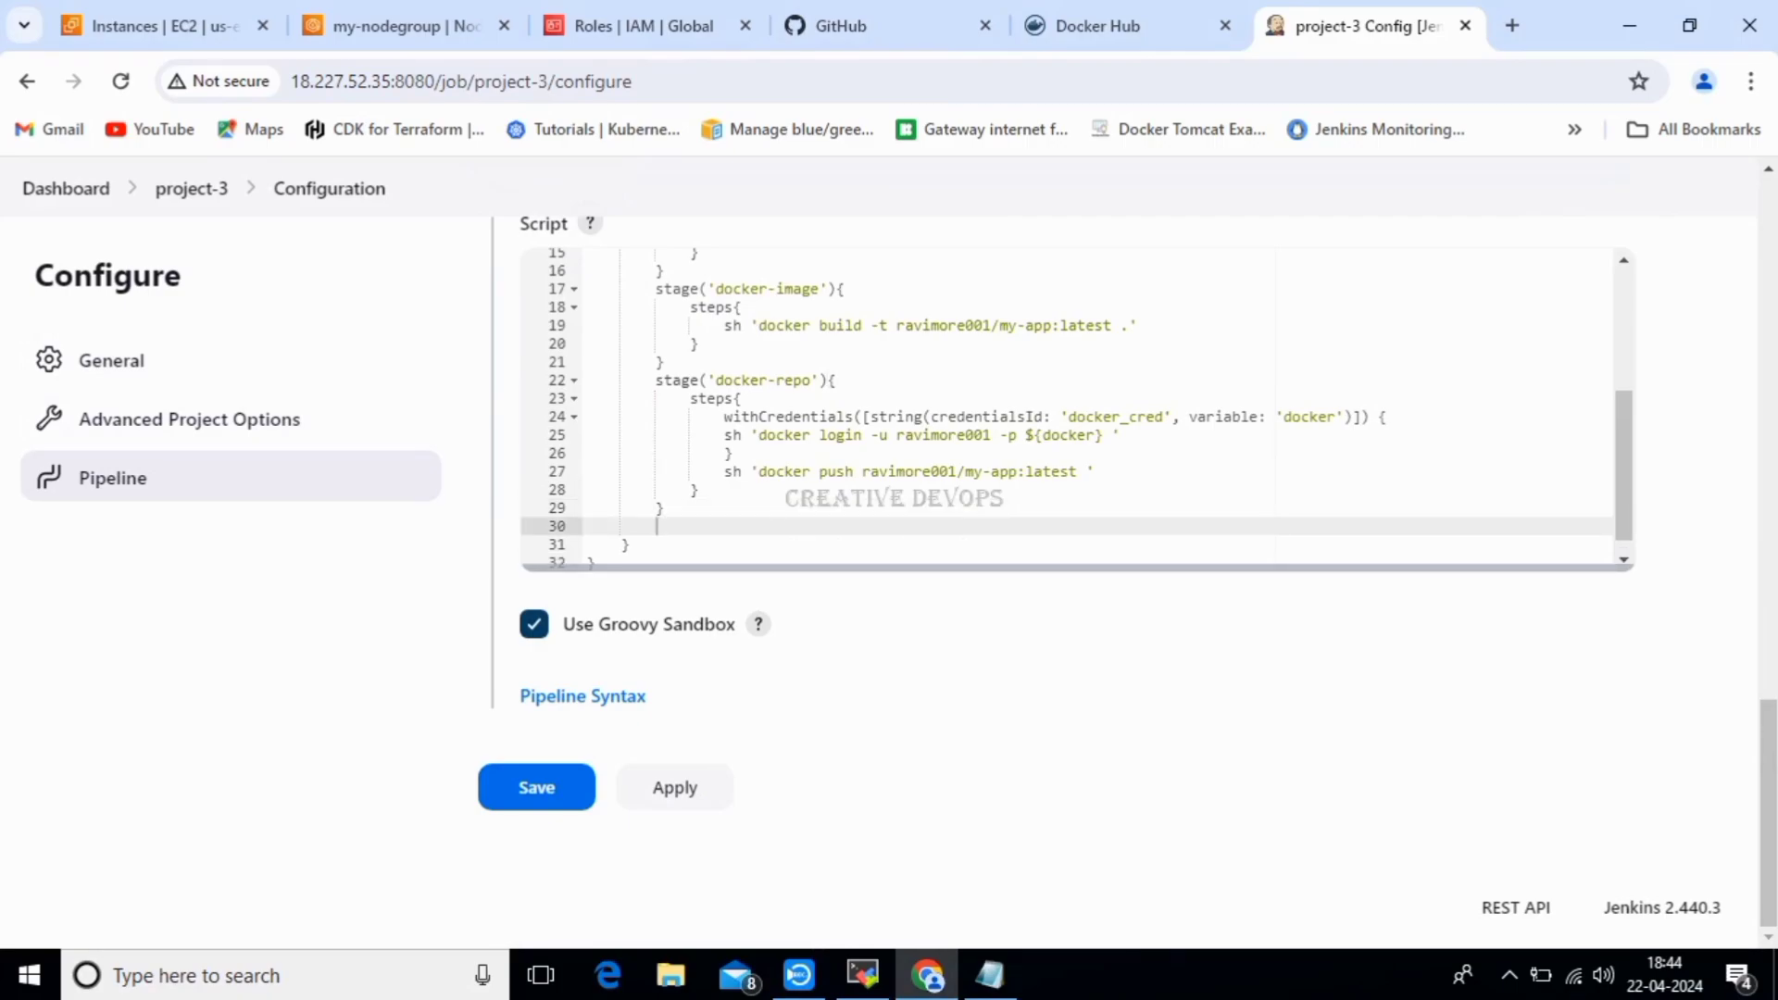
text(stage('kubernates)
key(End)
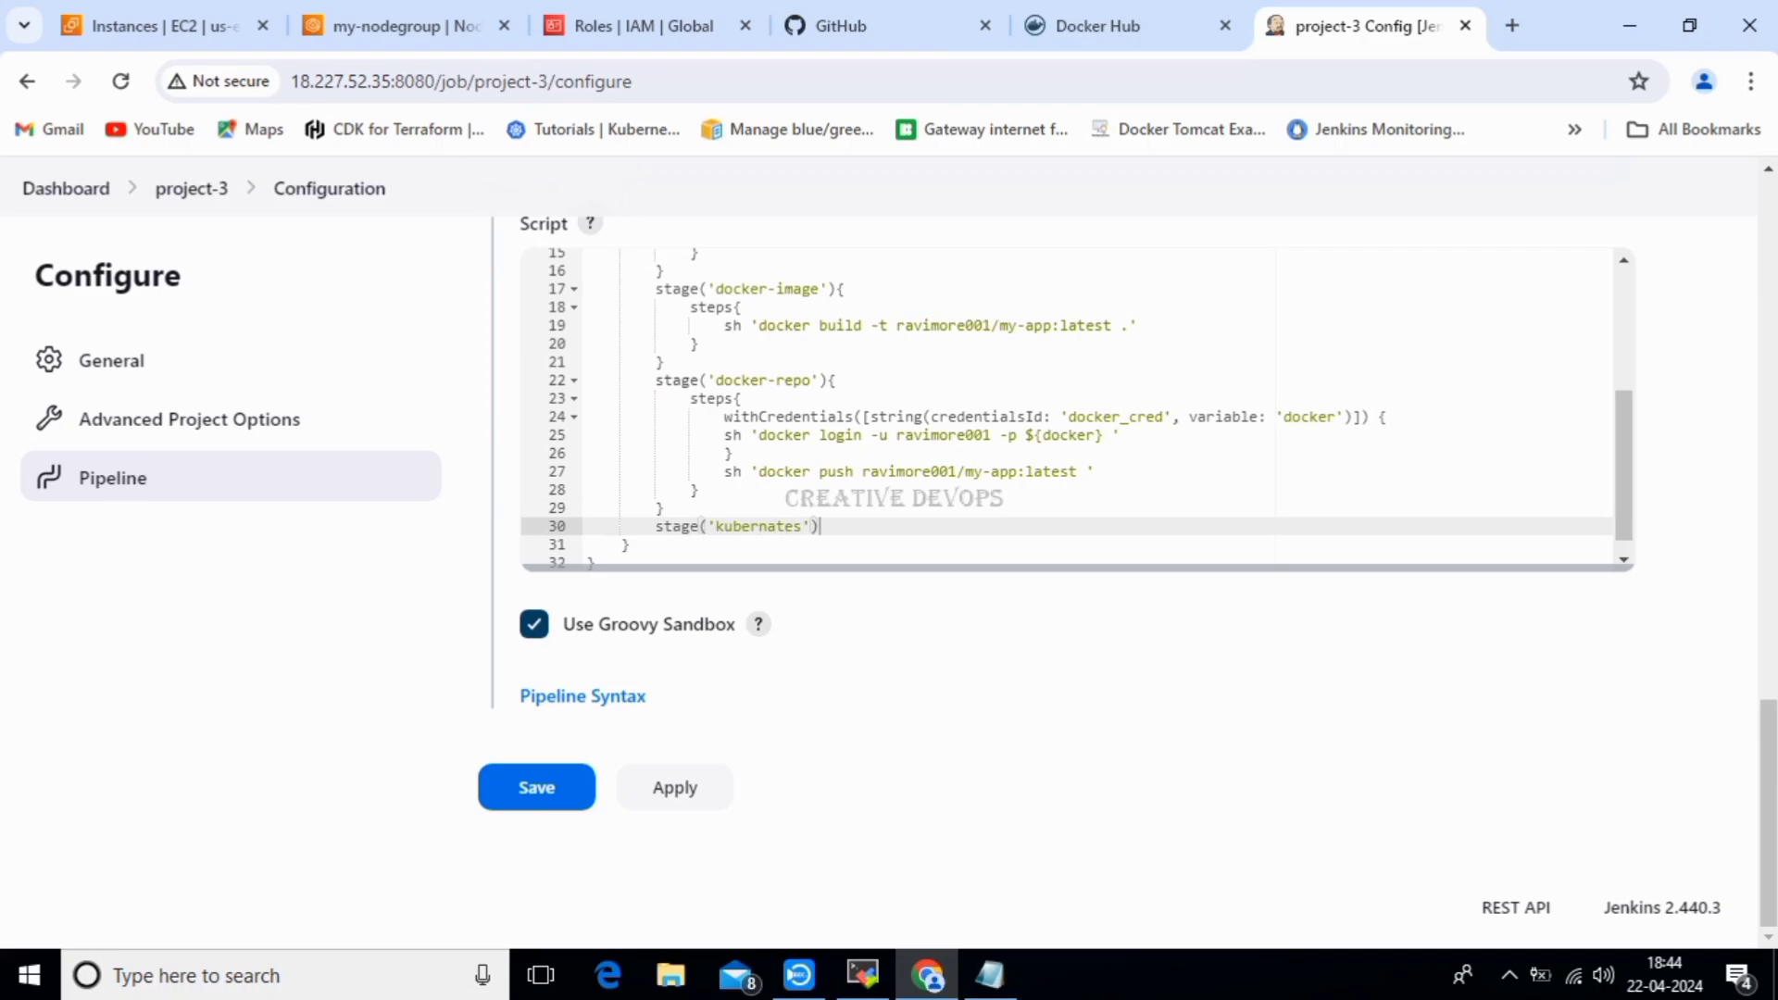
text({)
Add a steps{ block starting with sh 'kubectl apply -f inside the kubernates stage.
key(Return)
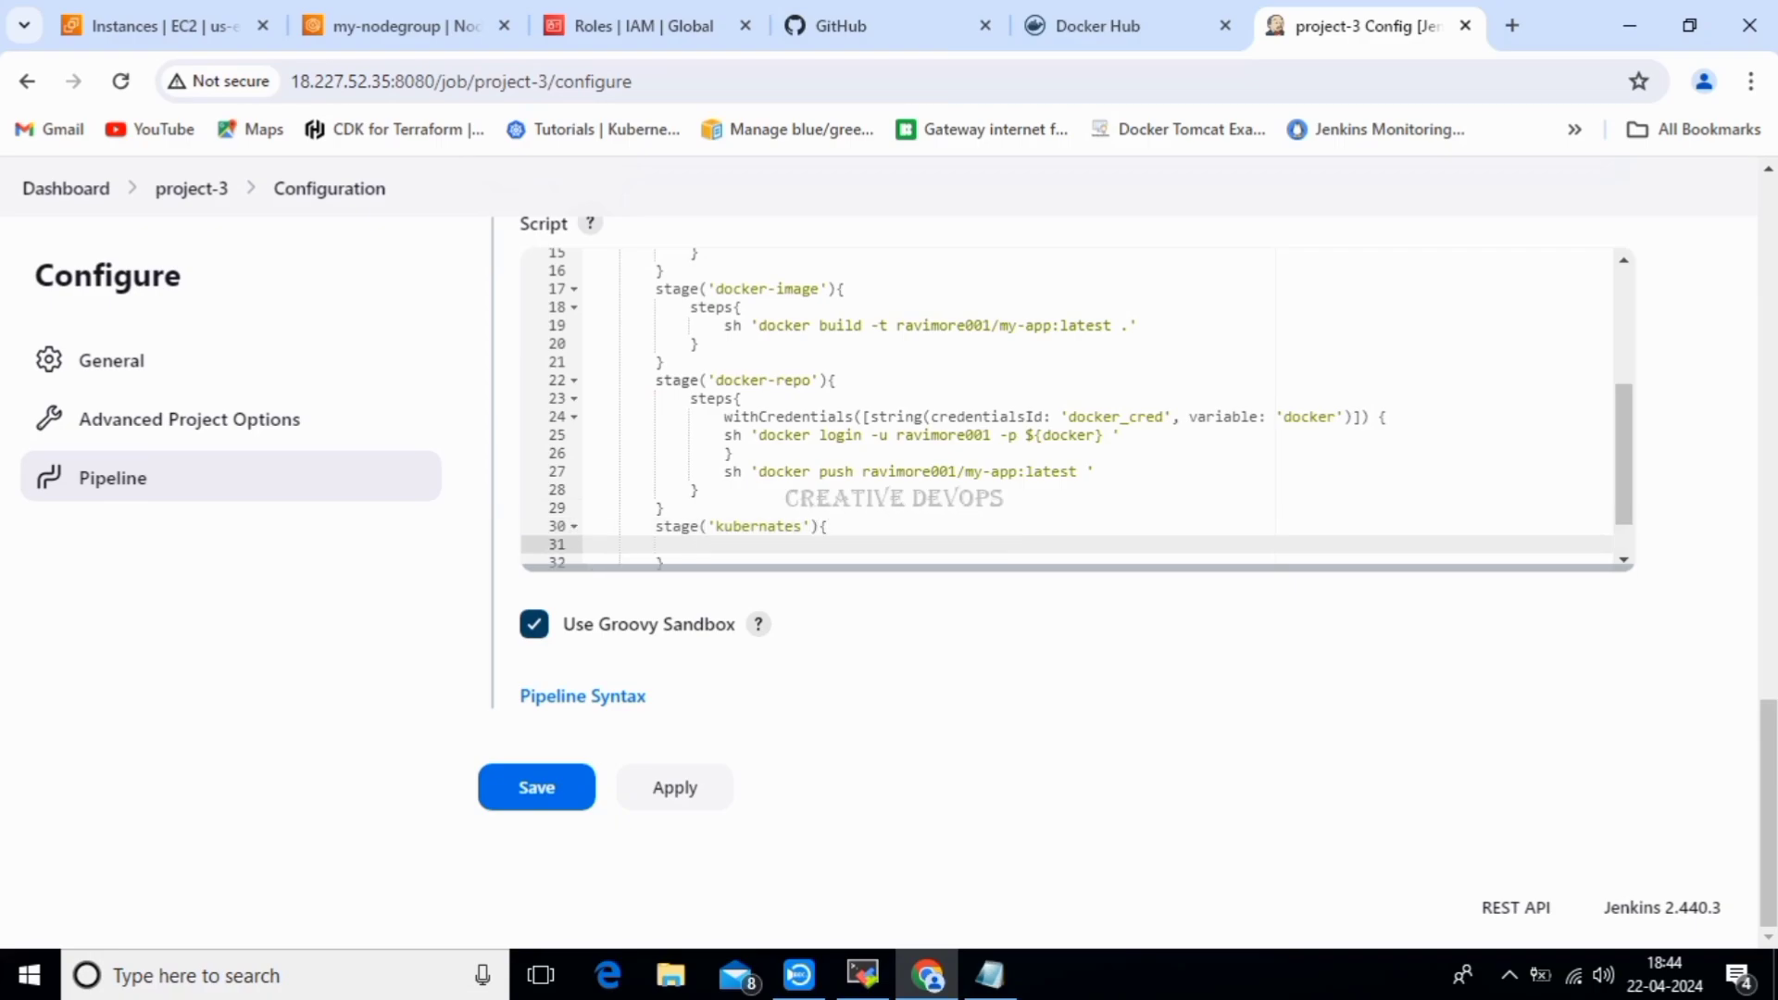
scroll(1076, 404, down, 1)
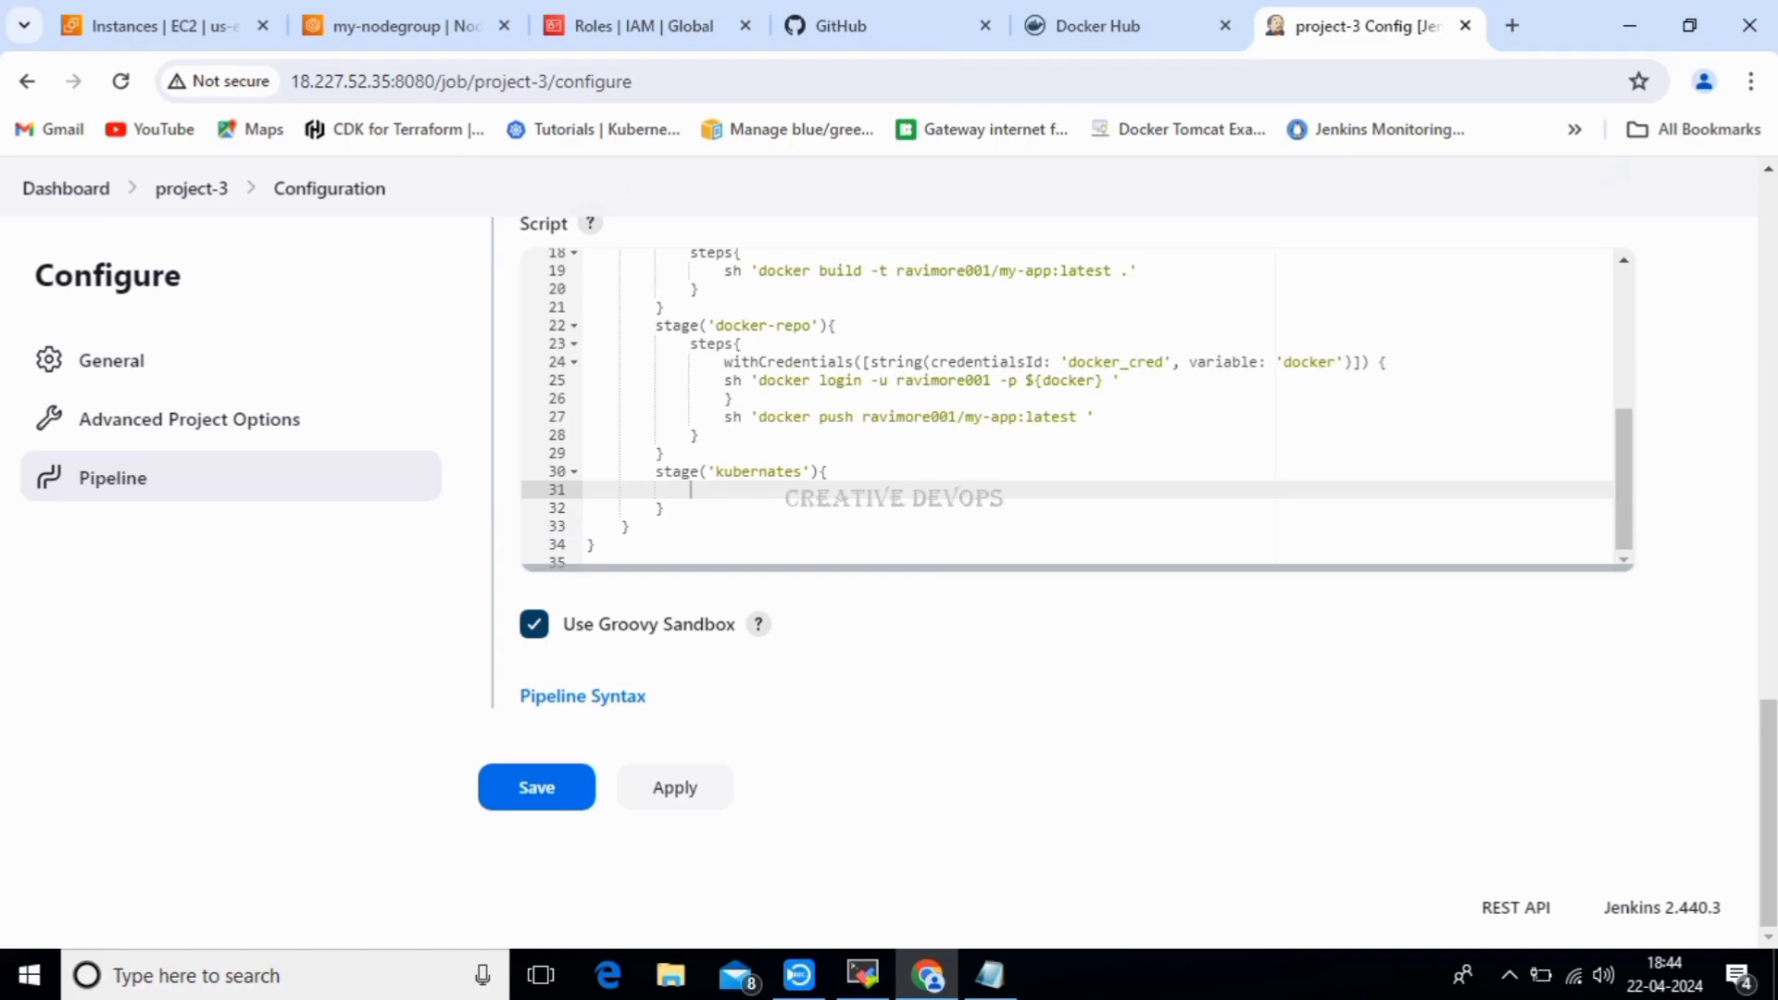
text(steps{)
key(Return)
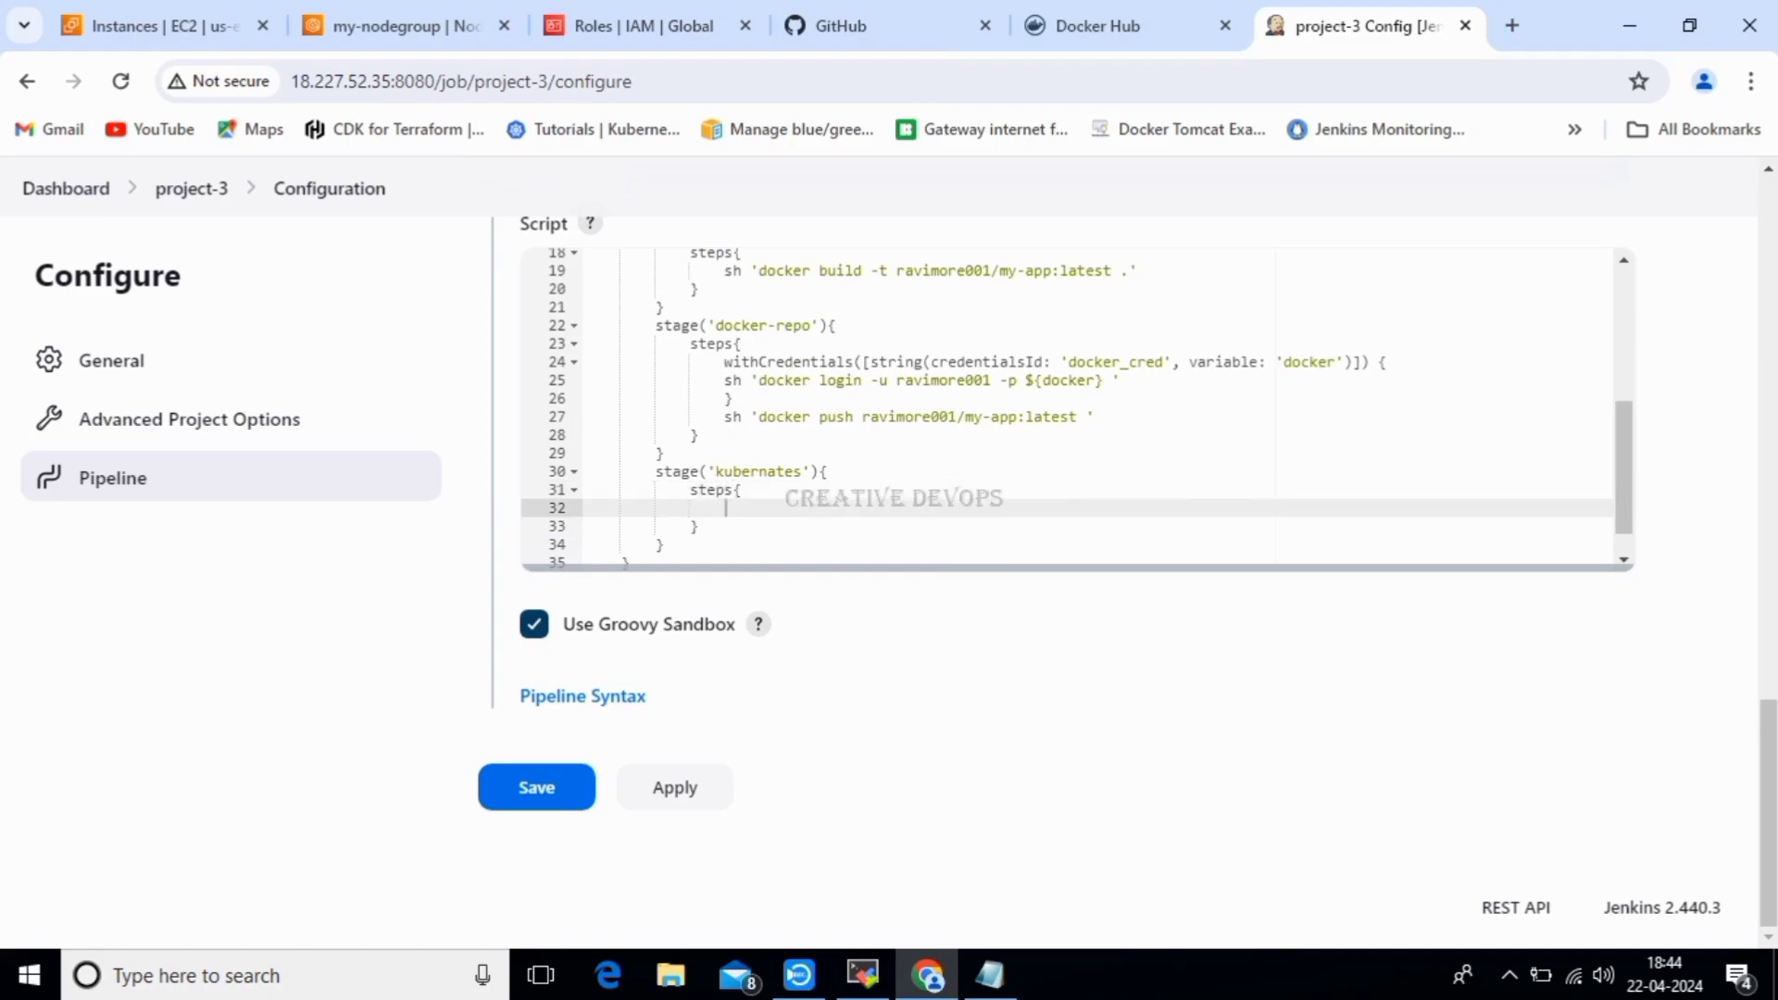
text(sh 'kubectl apply -f)
Open the project-1 repository on GitHub and select the deployment.yaml file name.
click(861, 26)
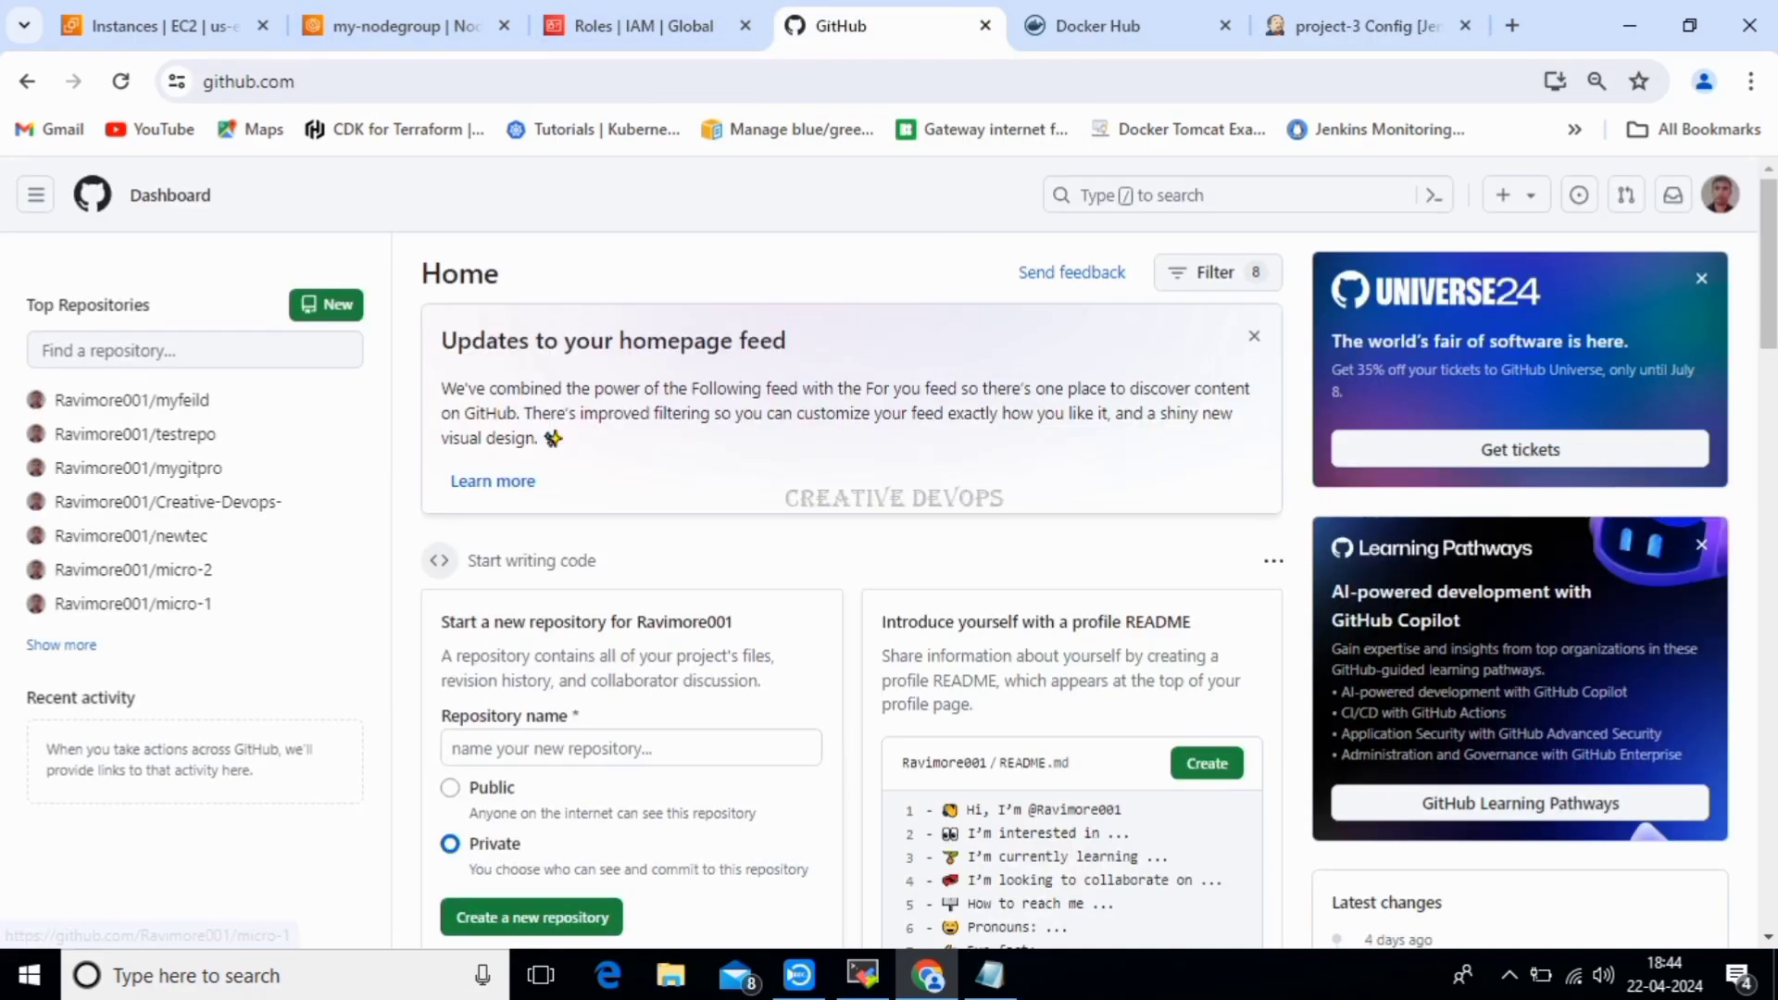
click(61, 644)
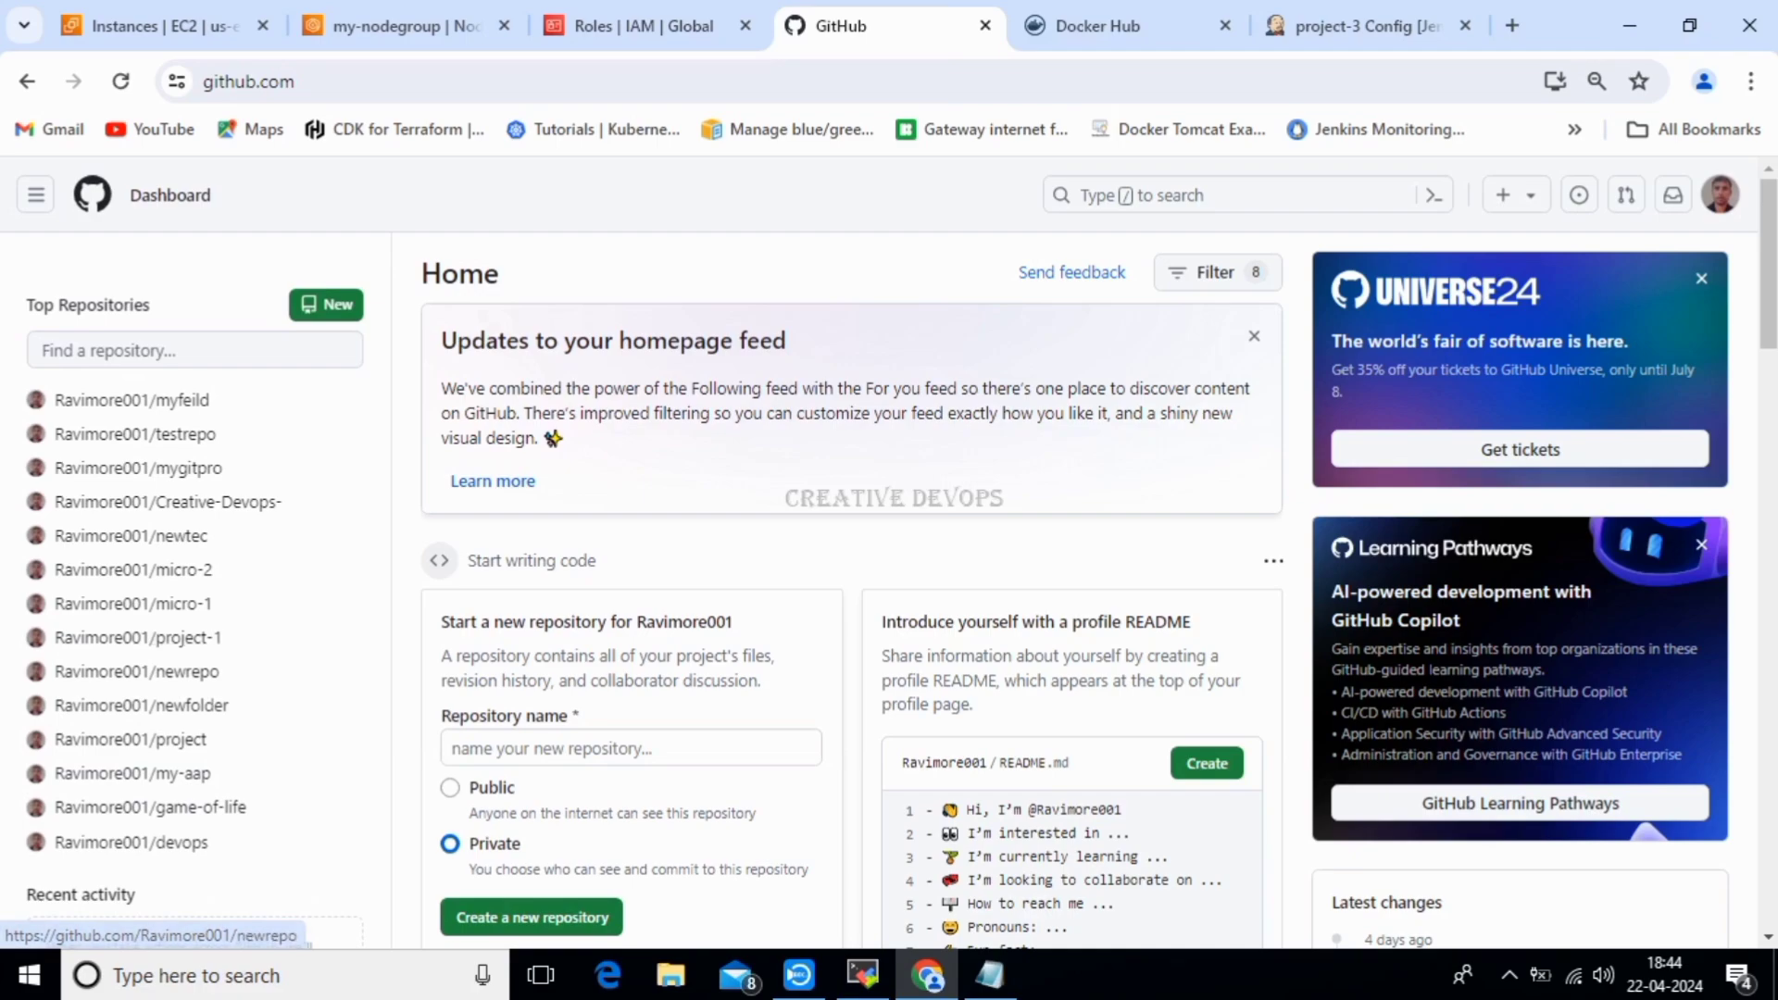
click(139, 637)
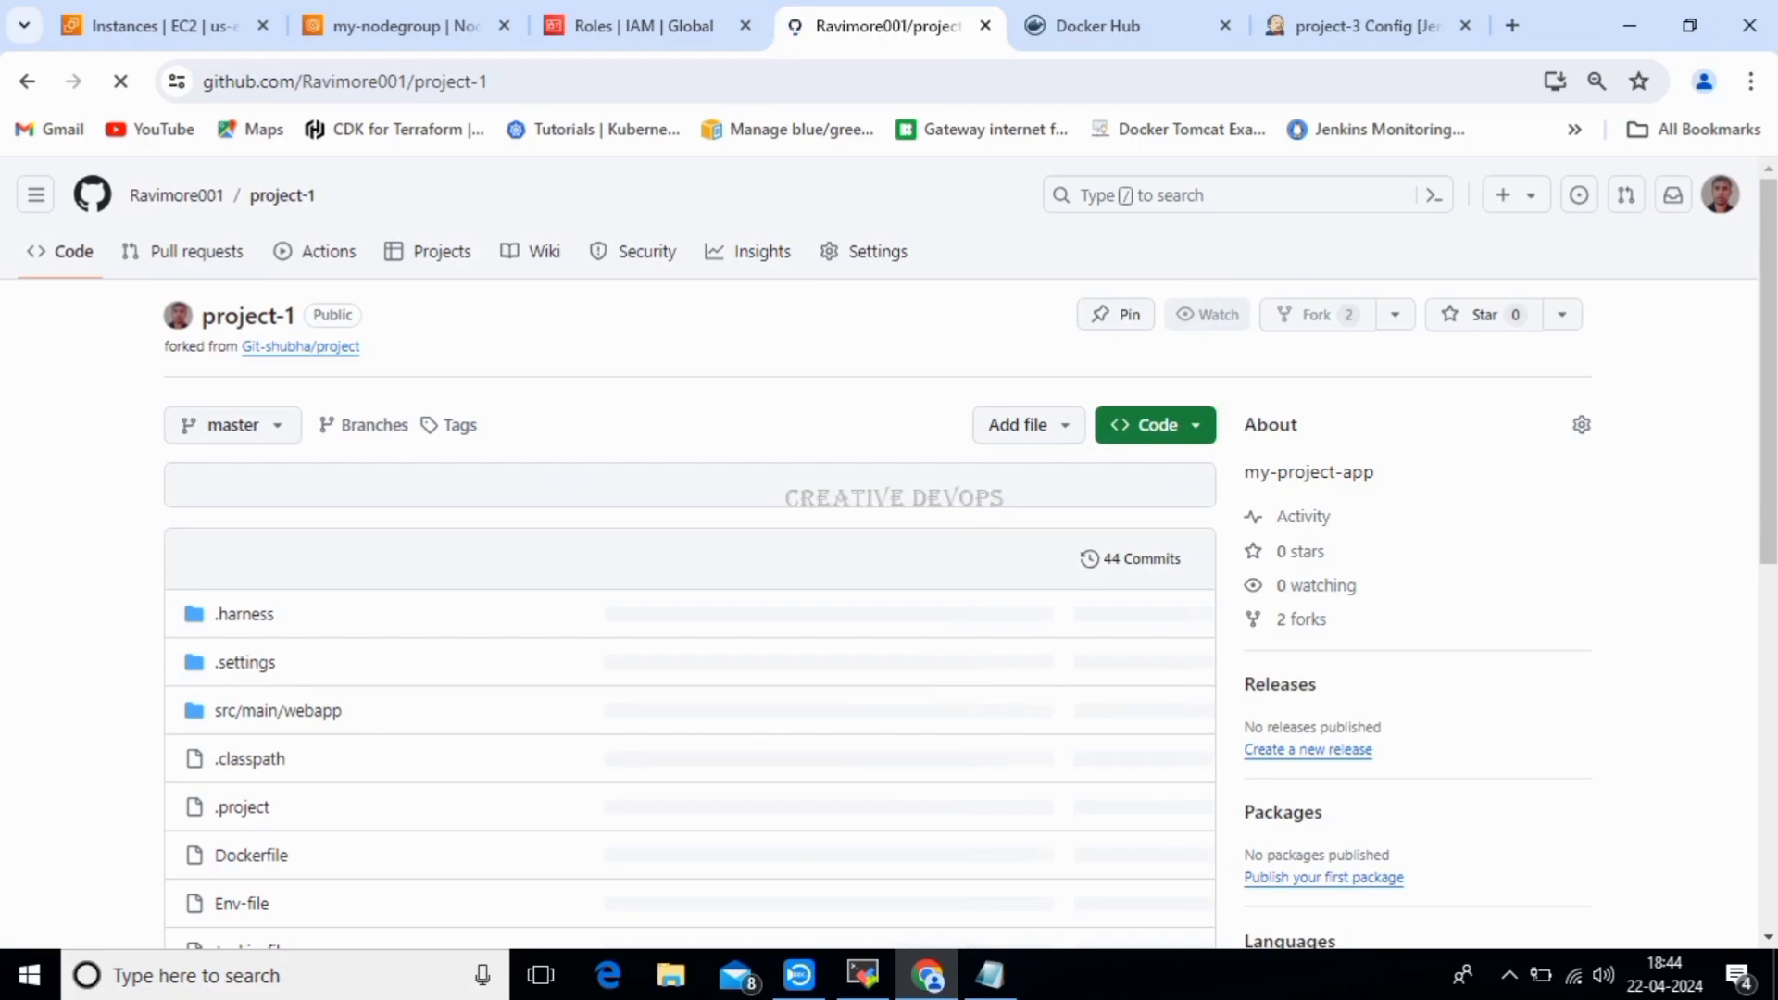
scroll(889, 556, down, 3)
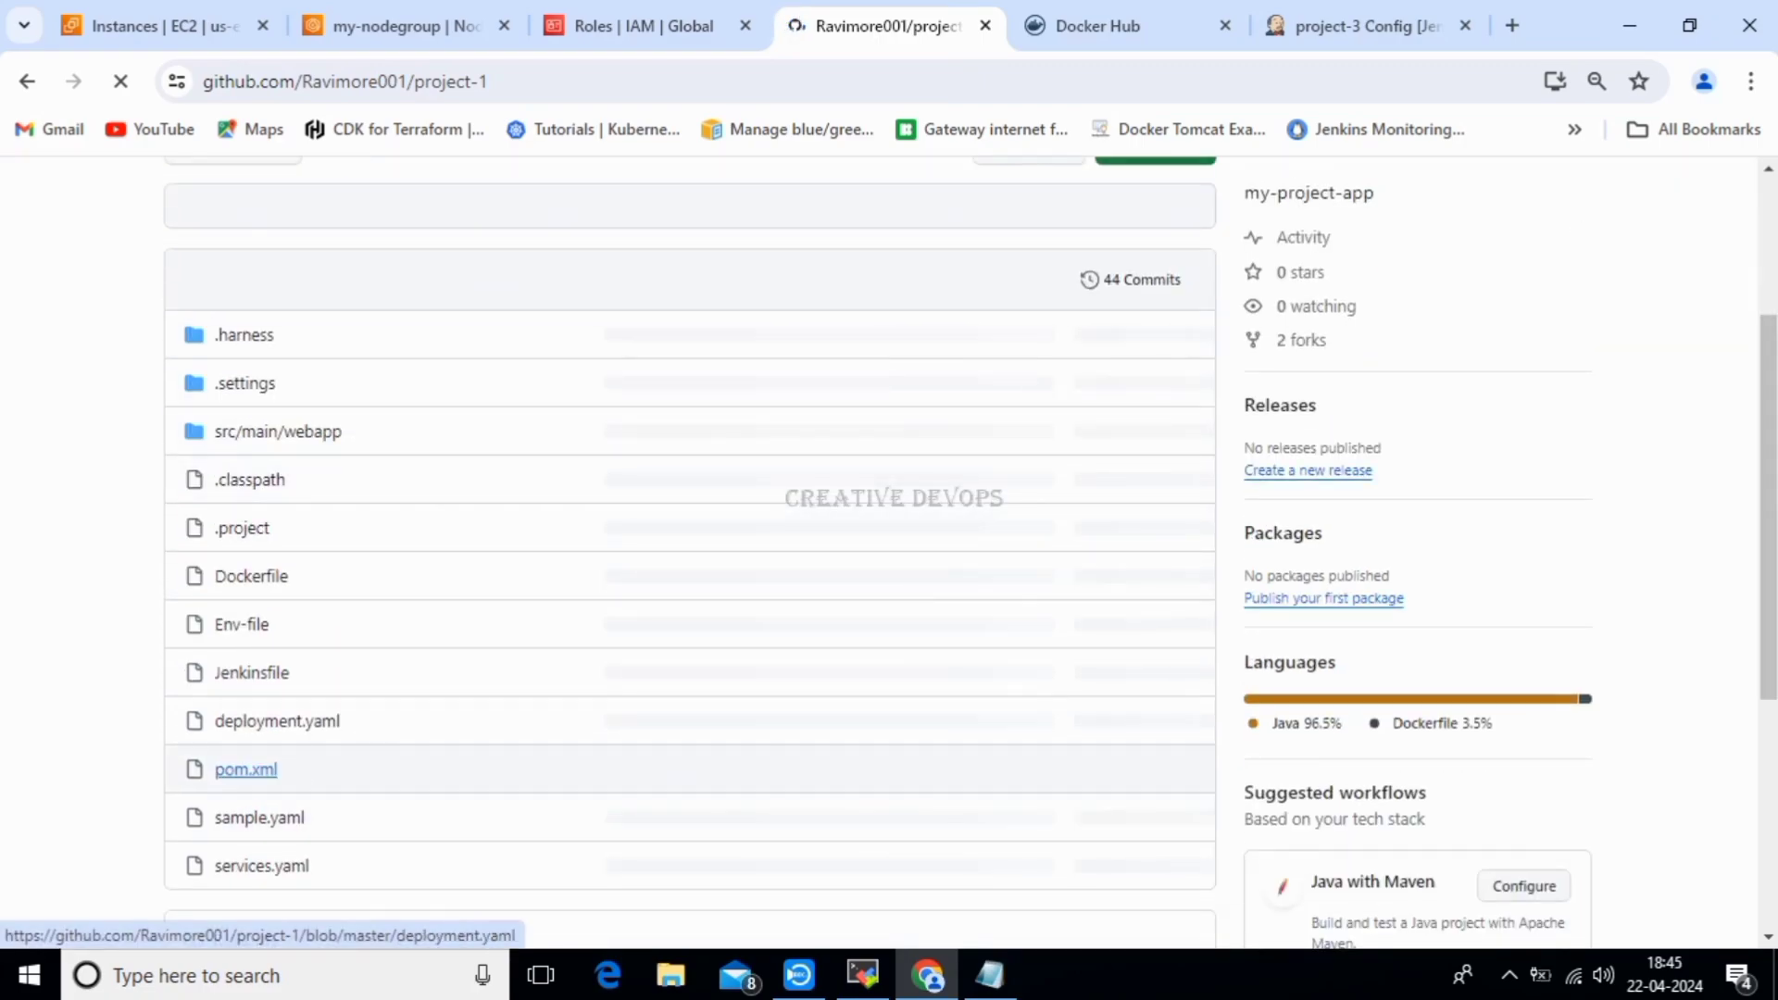
drag(215, 734, 341, 733)
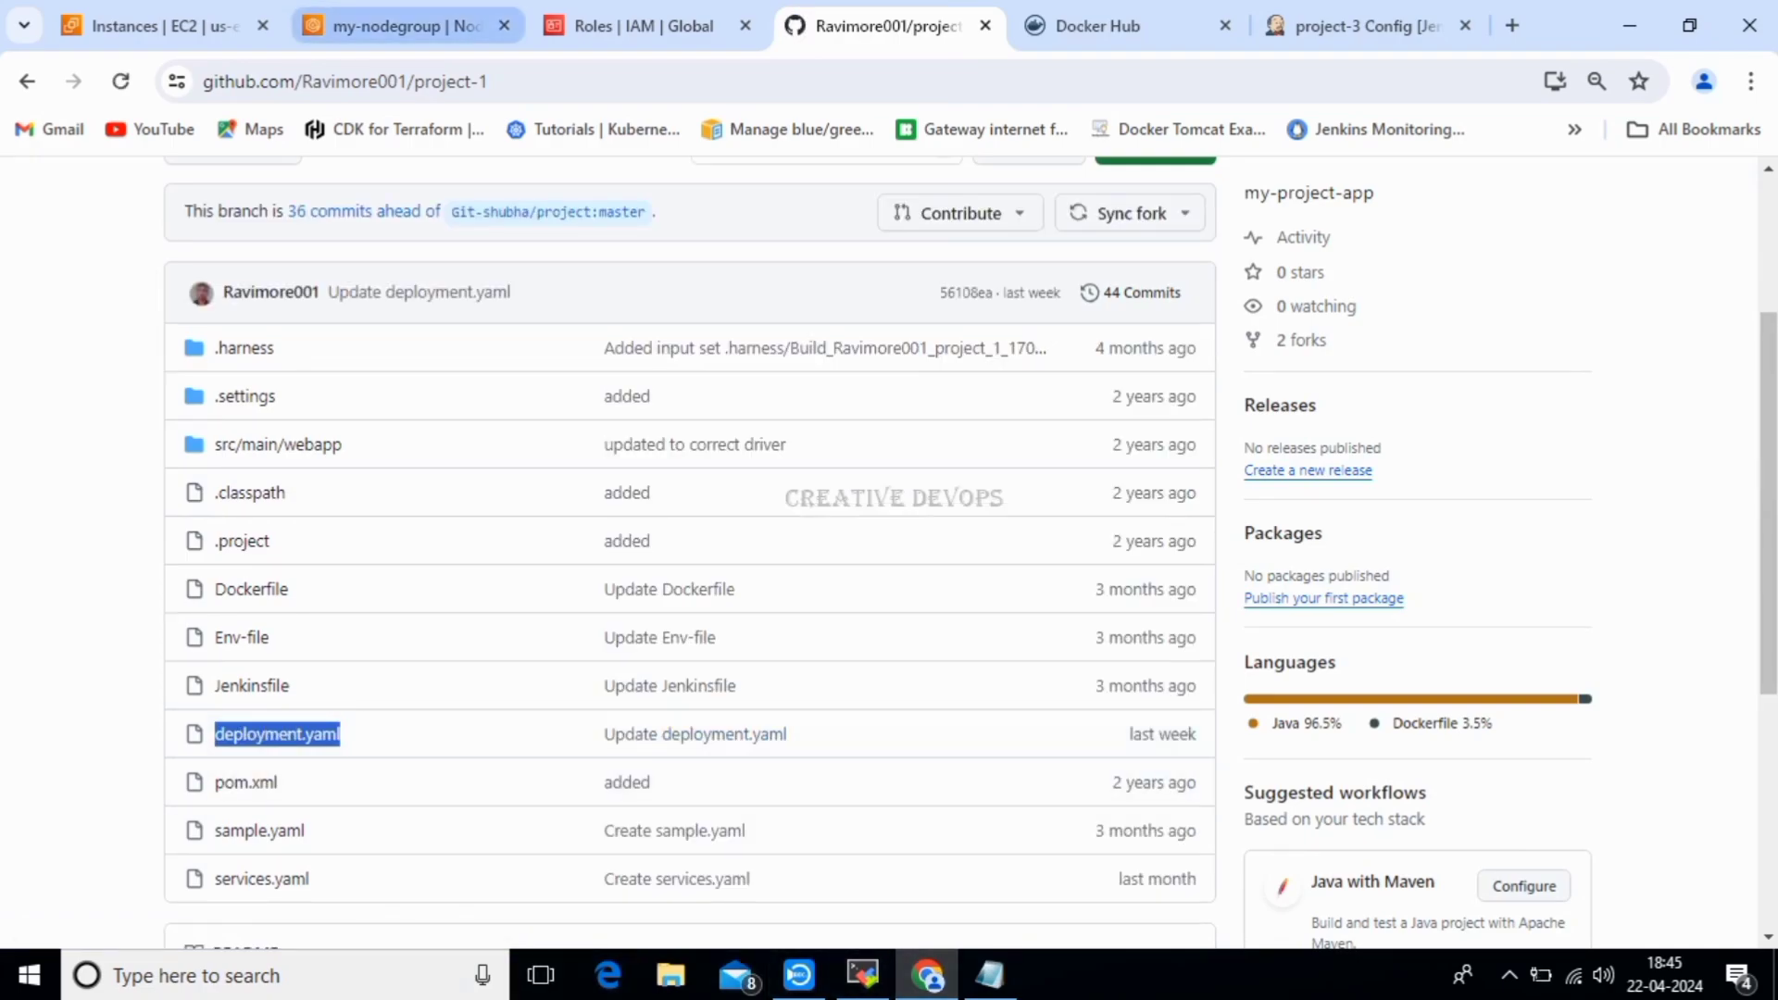
click(407, 26)
Finish the 'kubectl apply' line for deployment.yaml and duplicate it on a new line with the file name removed.
click(1361, 26)
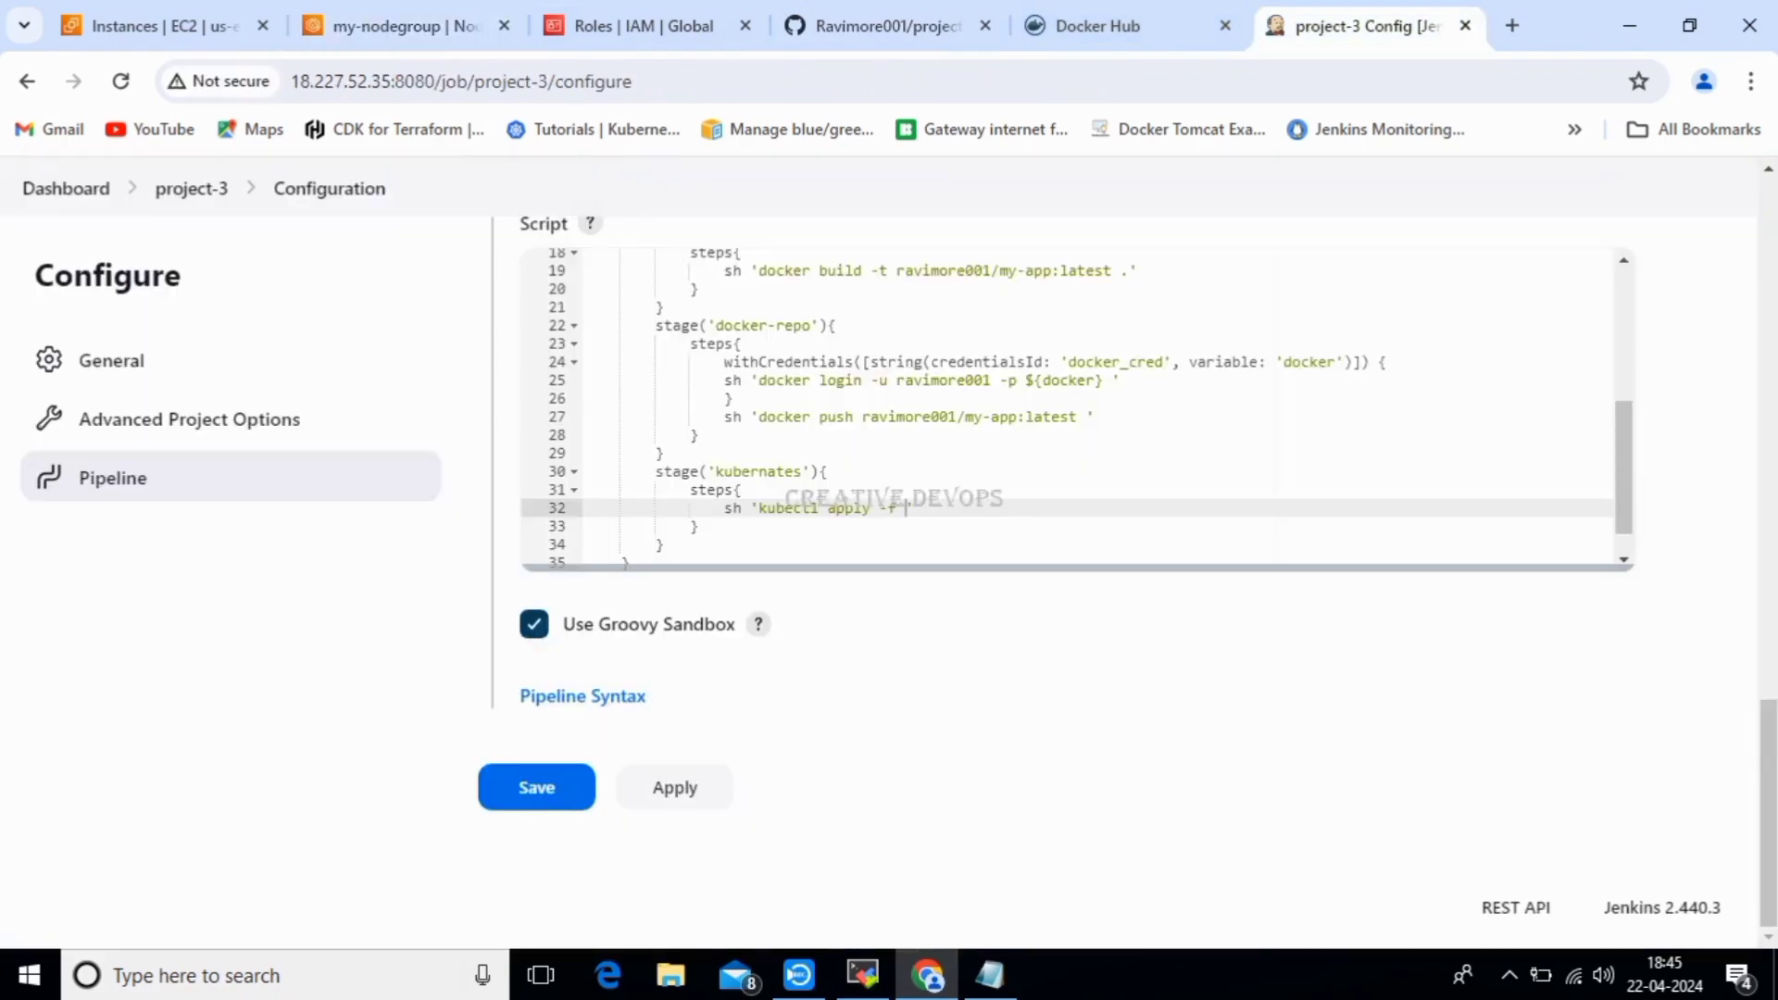
text(deployment.yaml')
drag(1044, 508, 726, 508)
key(ctrl+c)
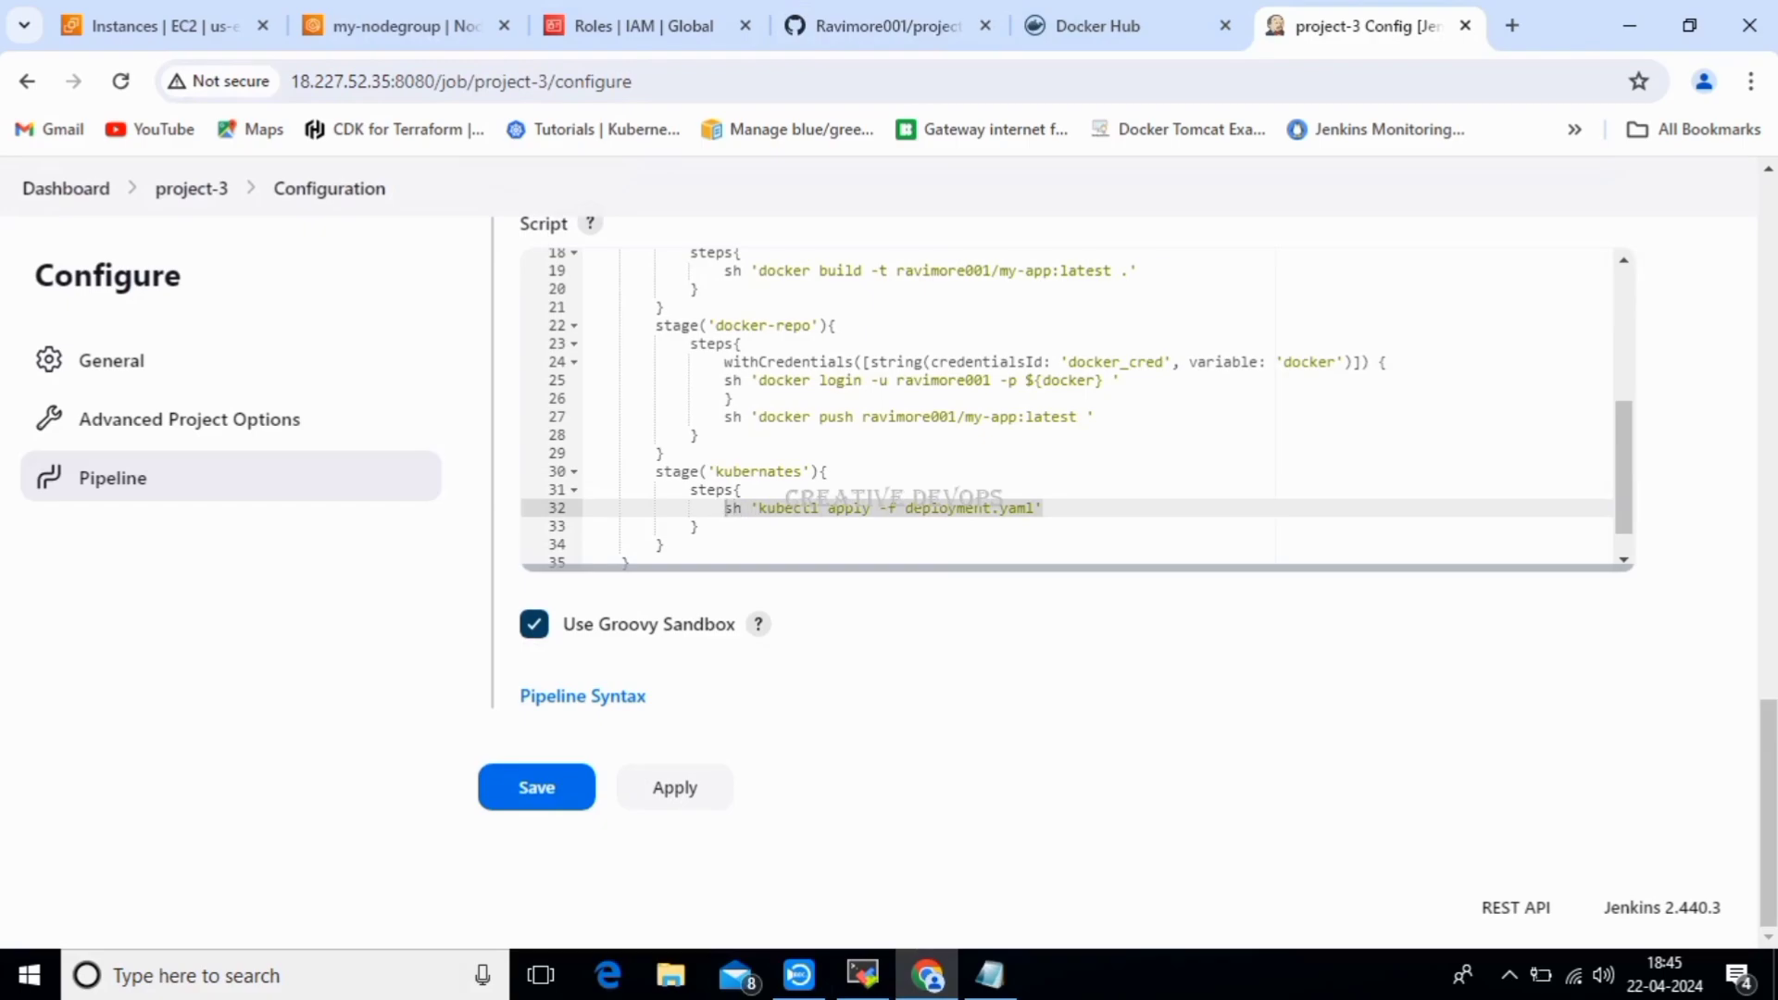
key(End)
key(Return)
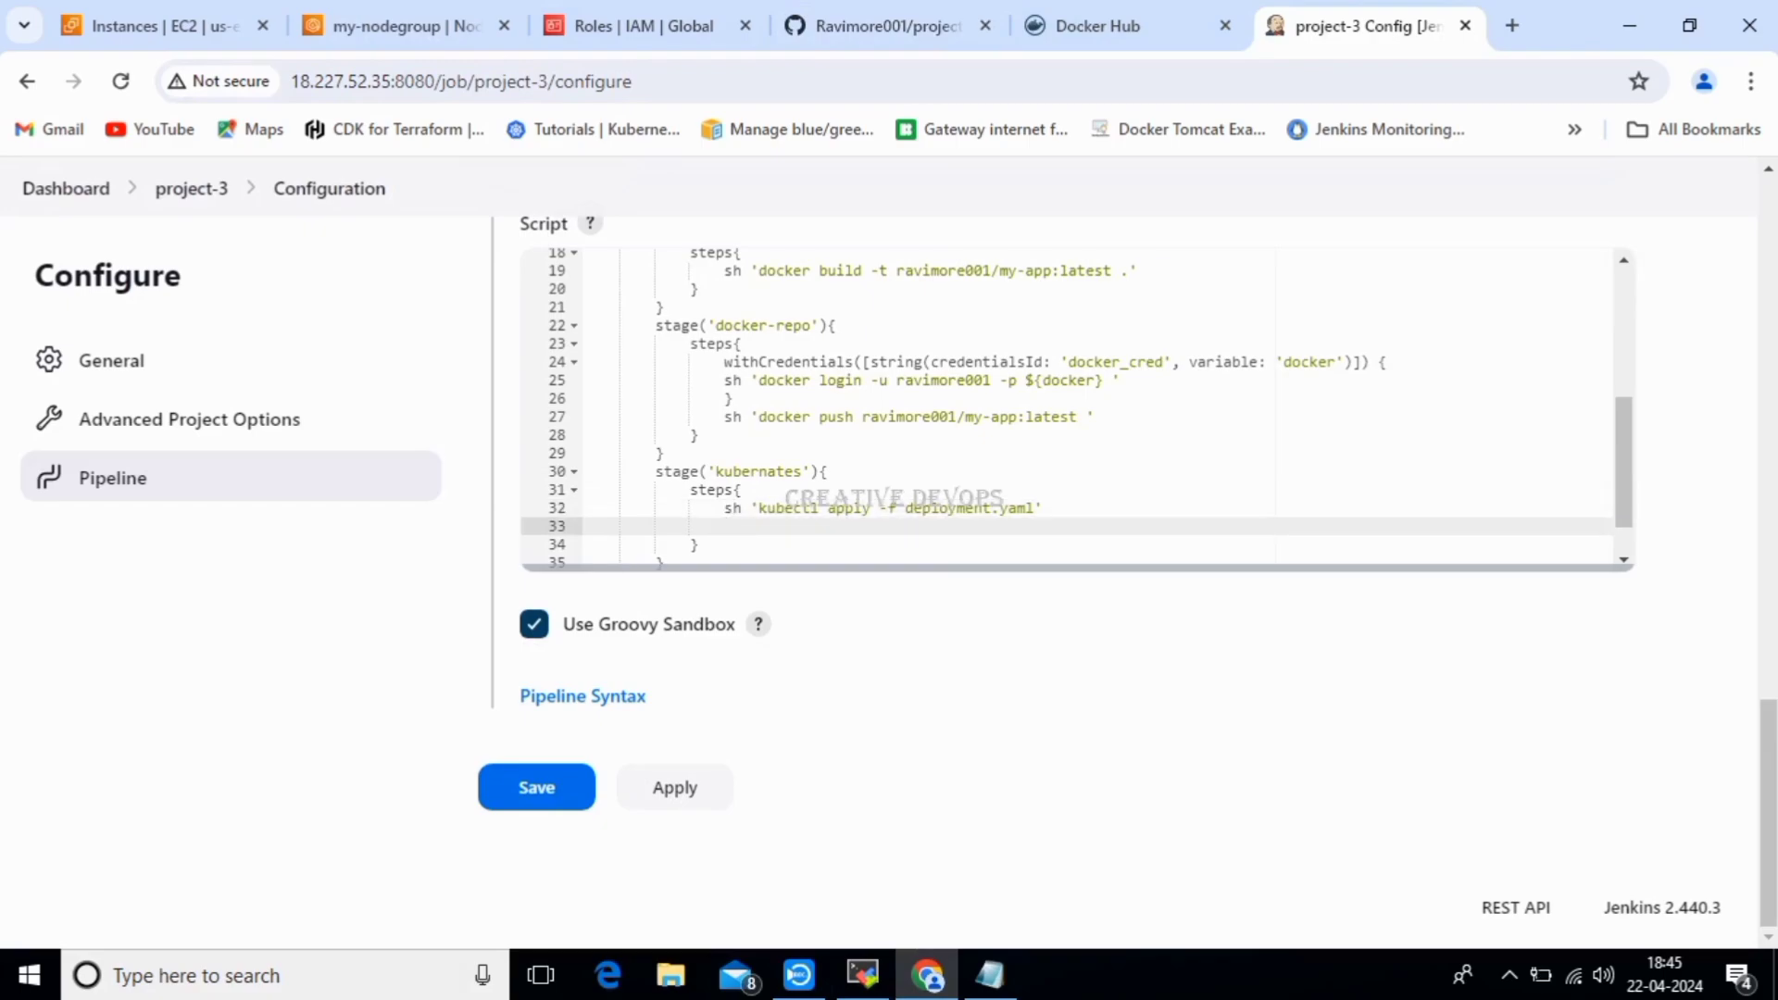
key(ctrl+v)
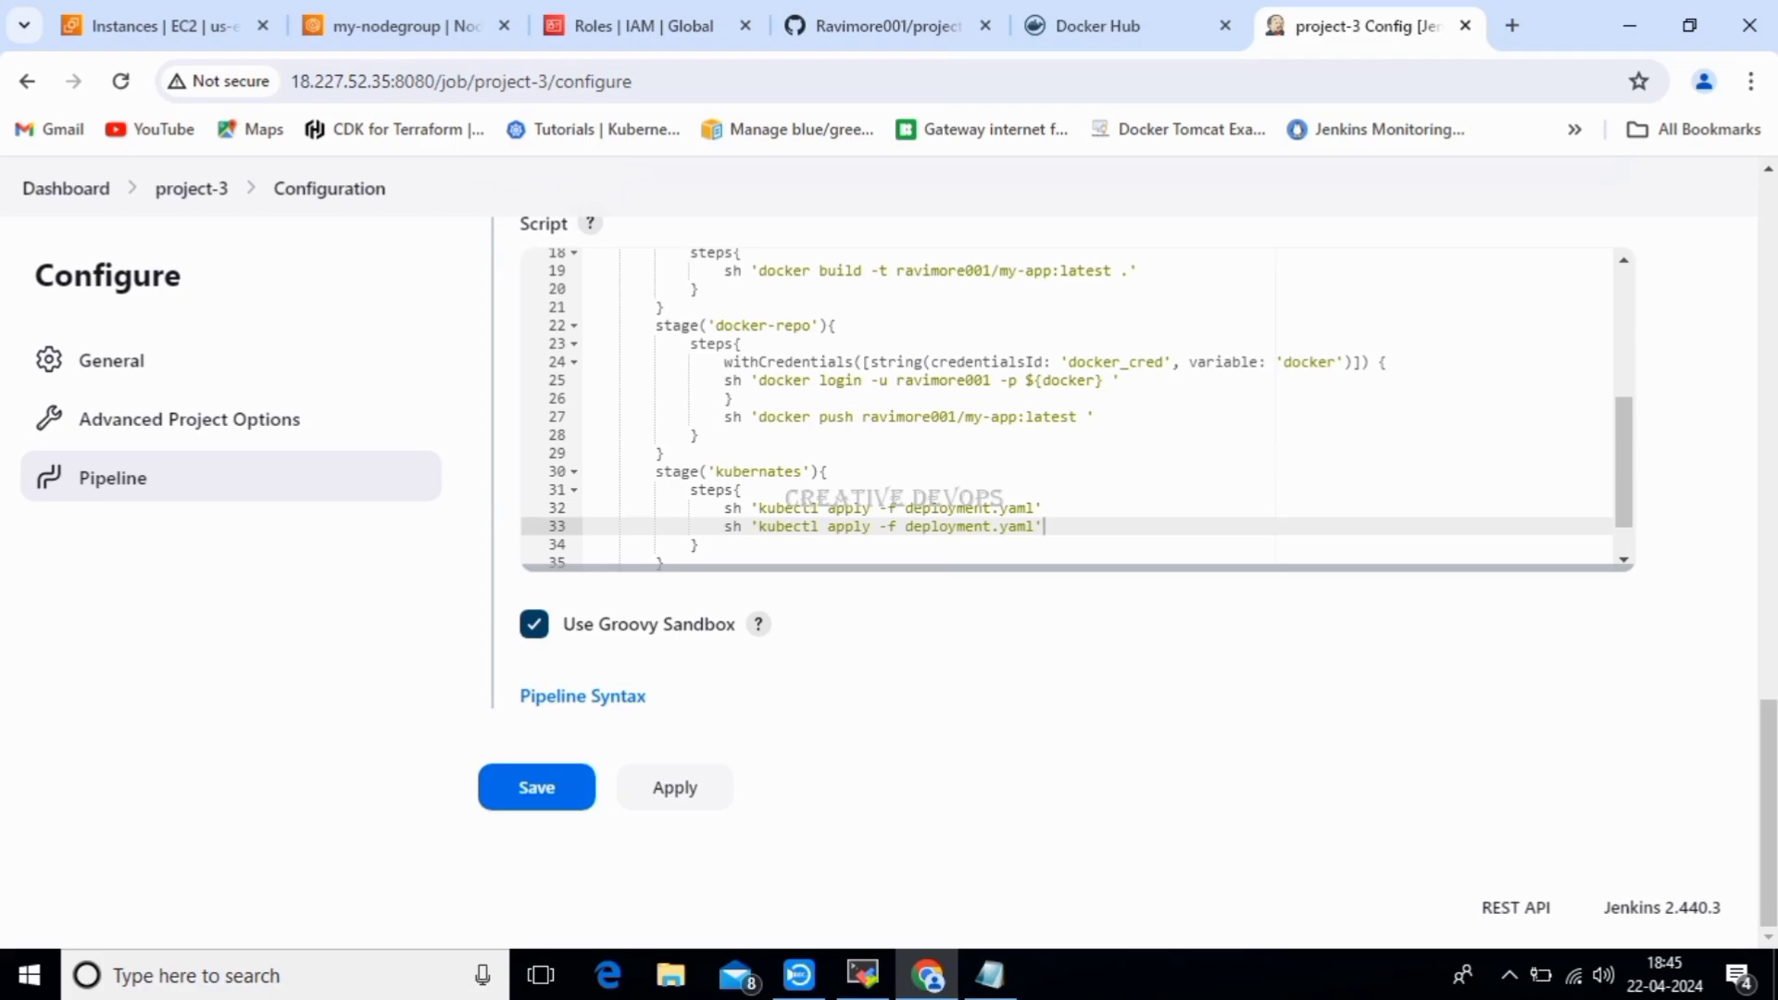
drag(1034, 527, 906, 527)
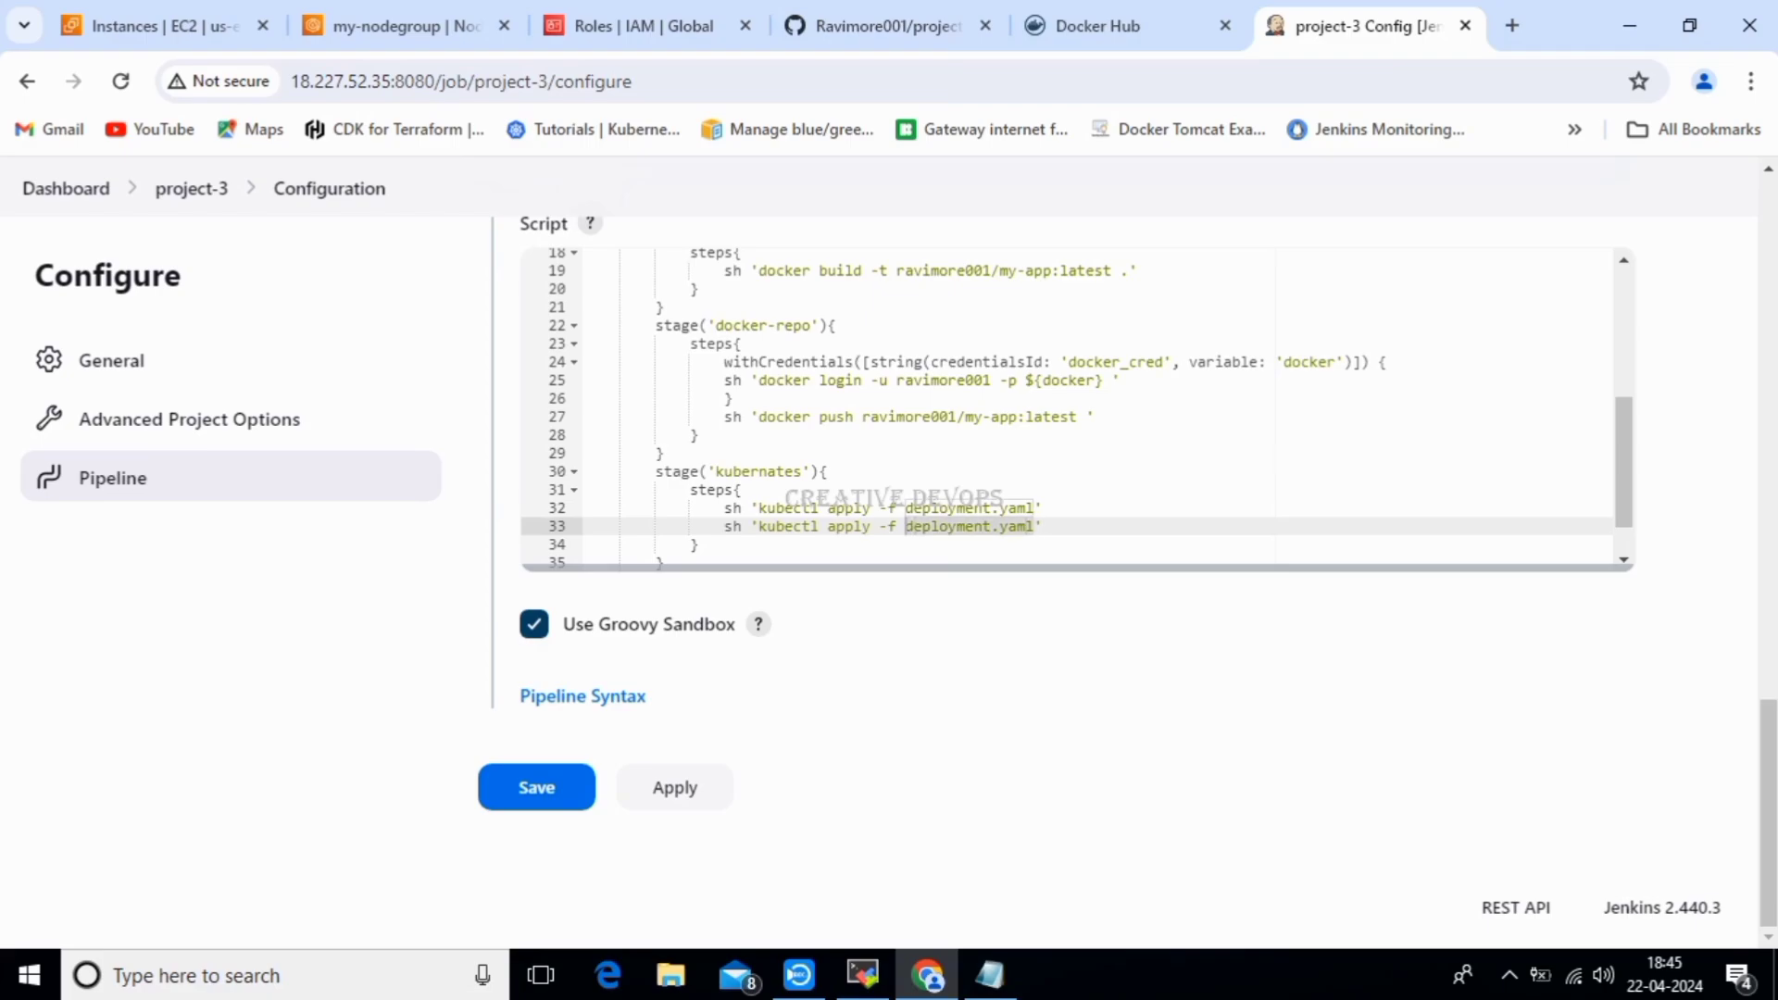
key(BackSpace)
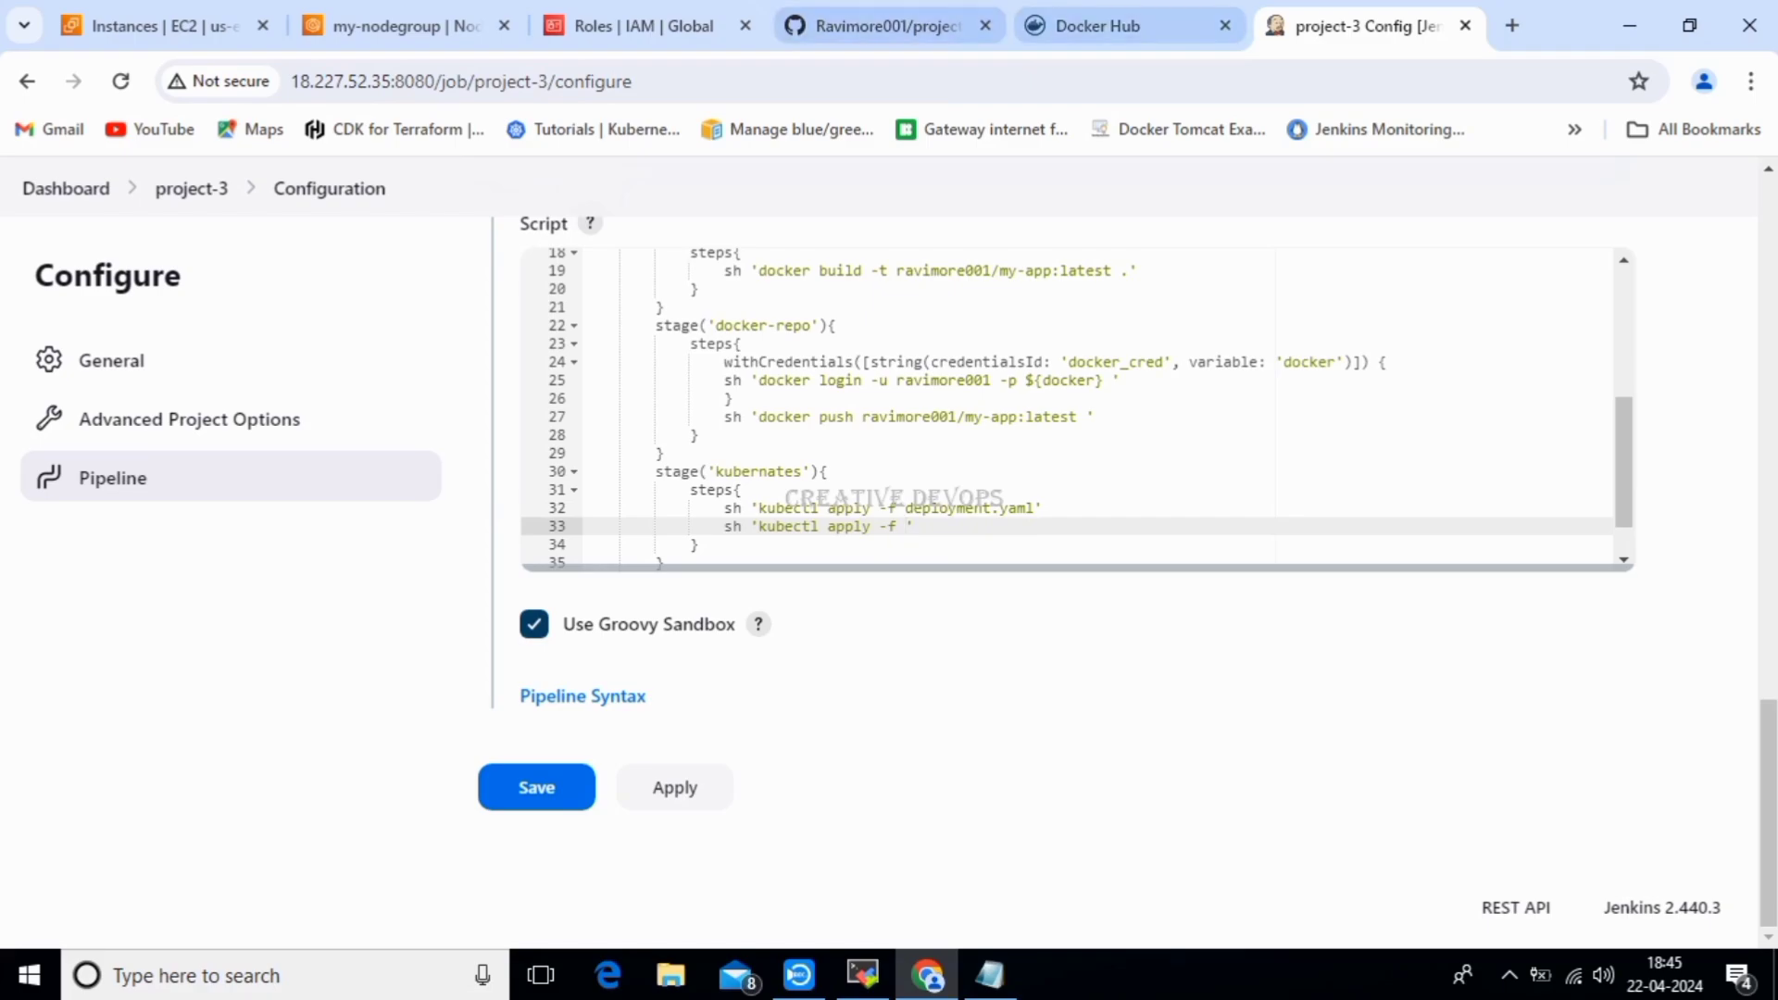
Turn the duplicate into 'kubectl create' for services.yaml and save the pipeline.
click(872, 26)
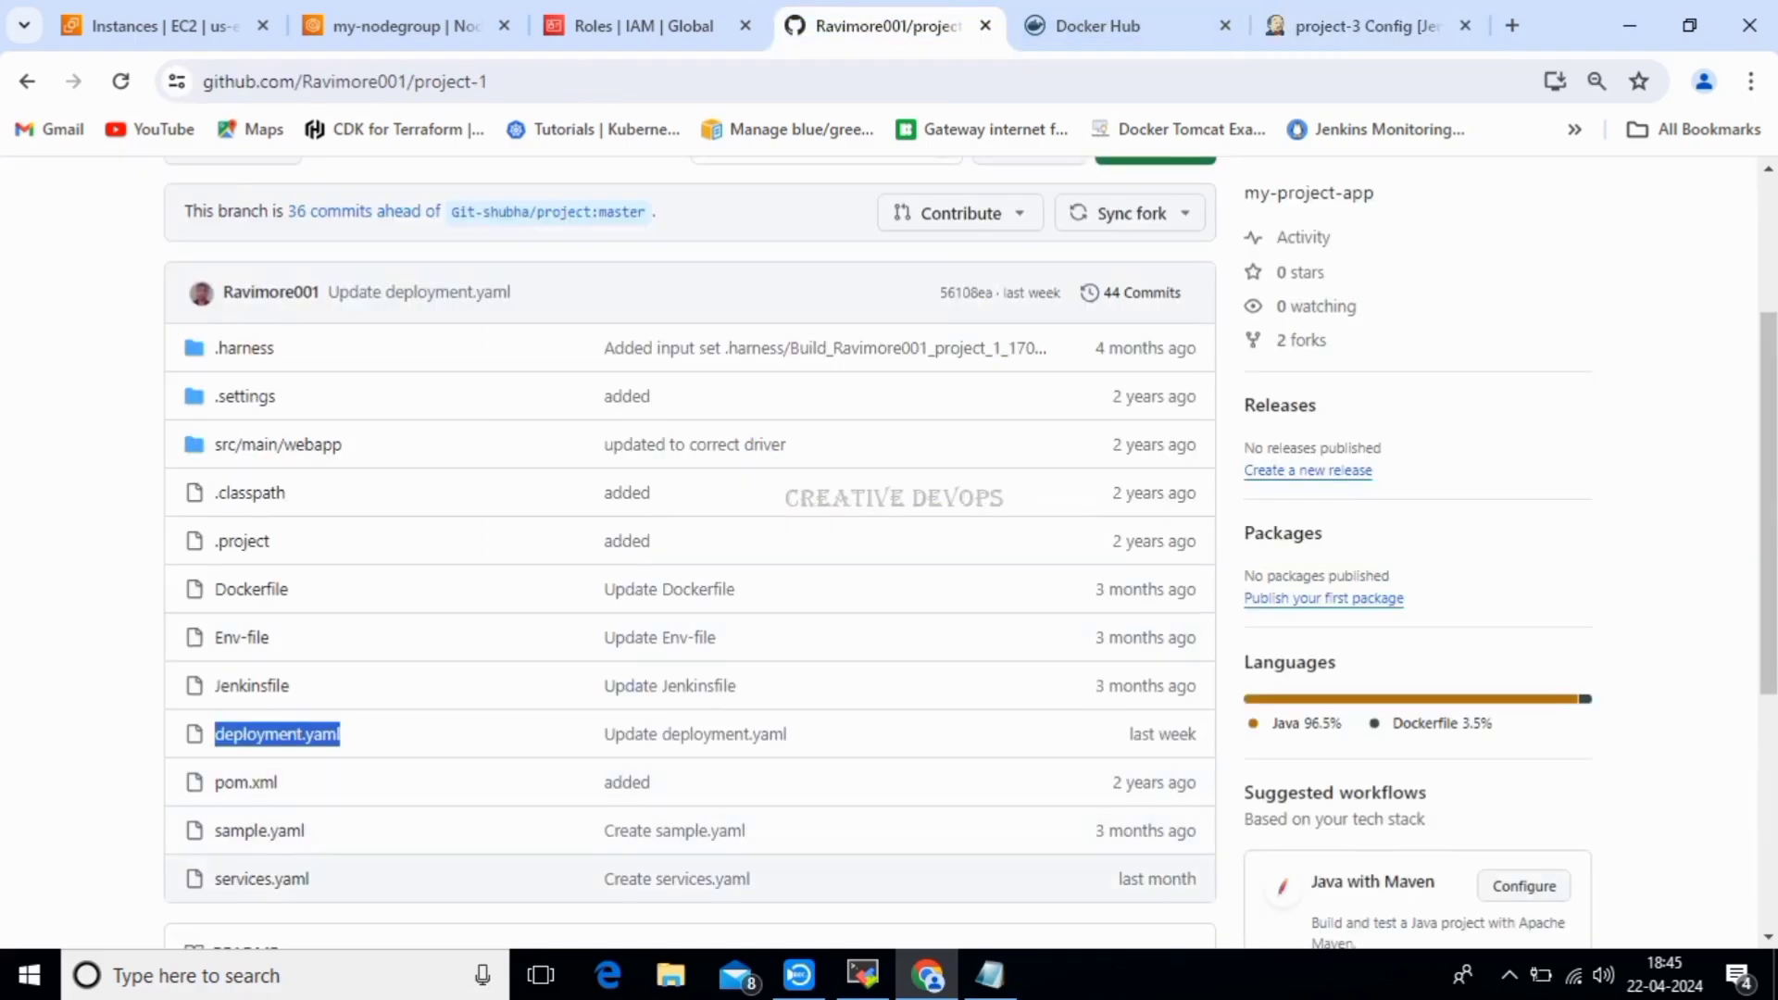
drag(212, 880, 315, 880)
key(ctrl+c)
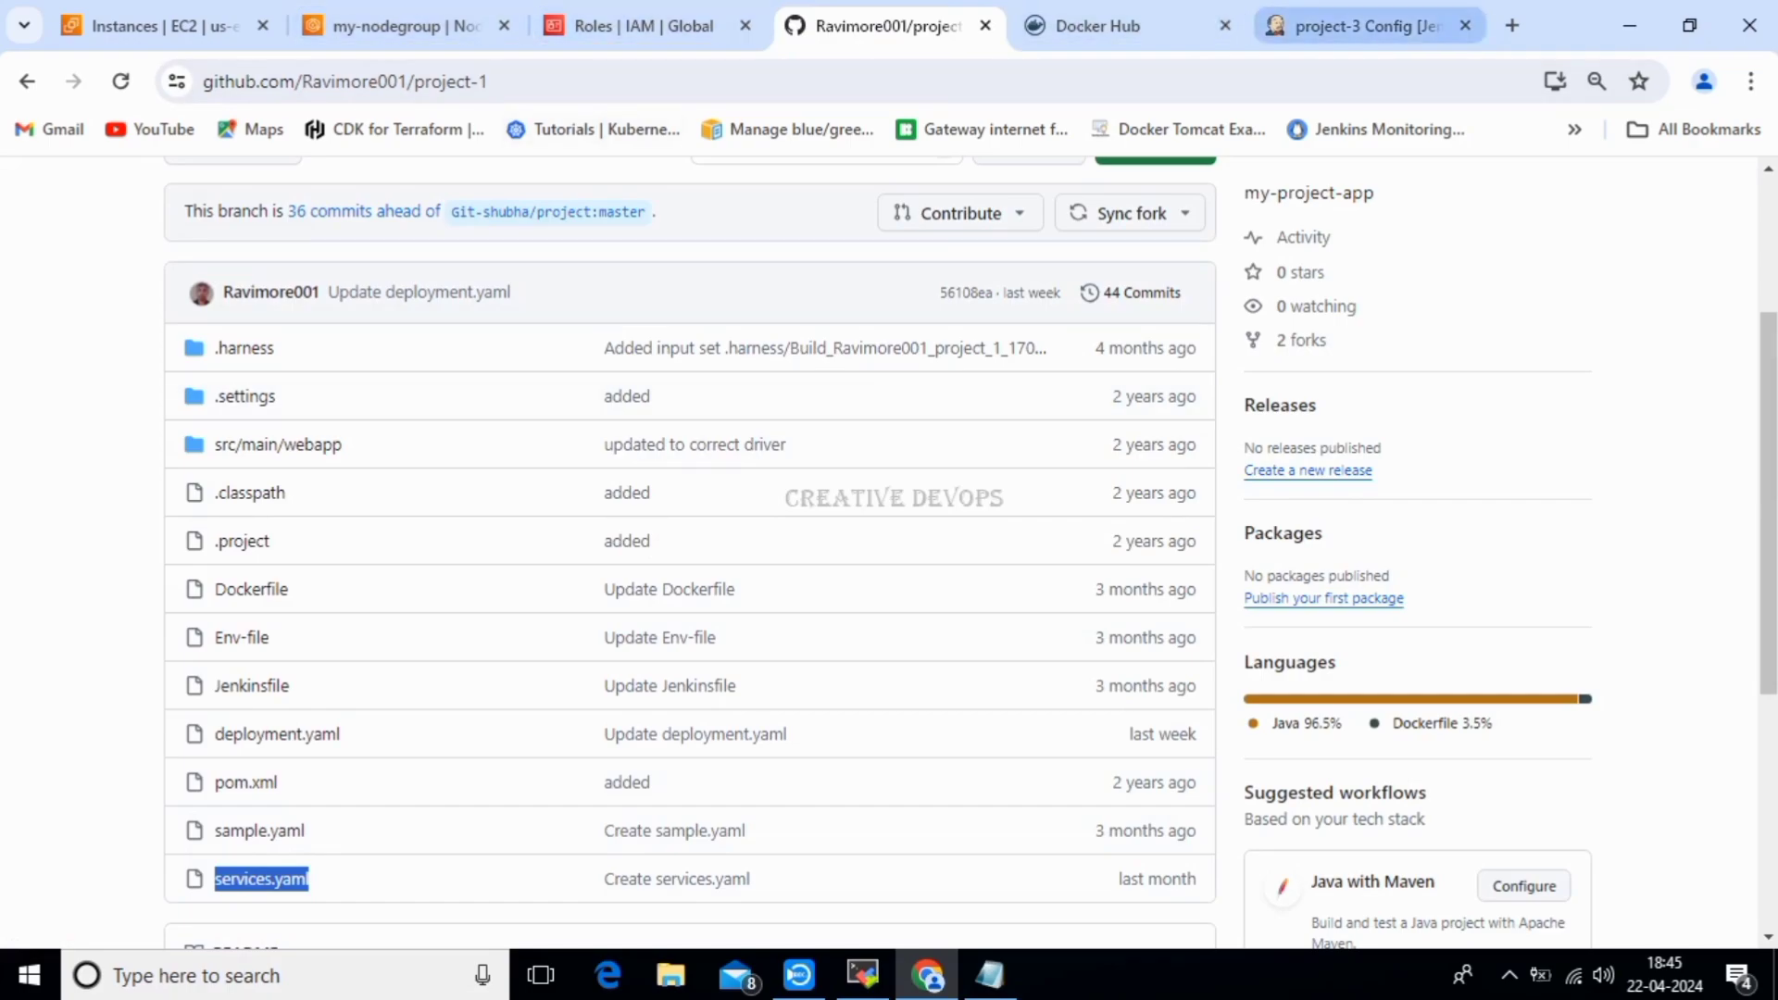
click(1361, 26)
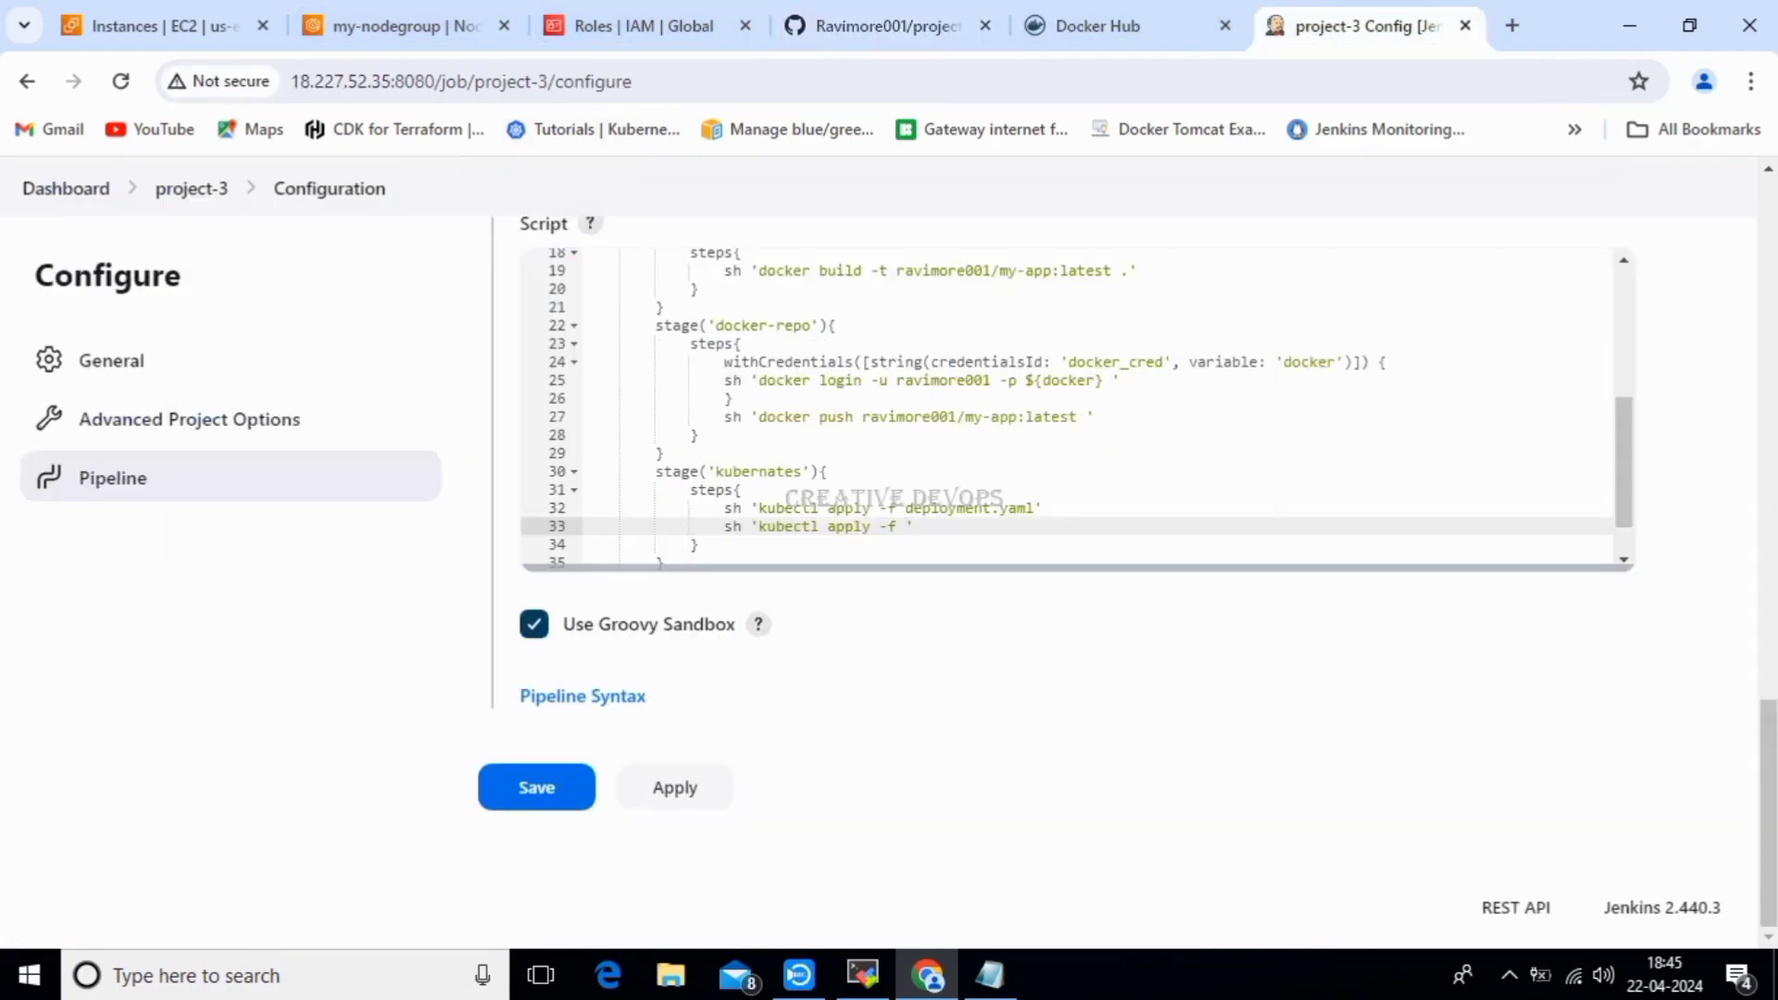
key(ctrl+v)
key(BackSpace)
key(BackSpace)
key(BackSpace)
key(BackSpace)
key(BackSpace)
text(create)
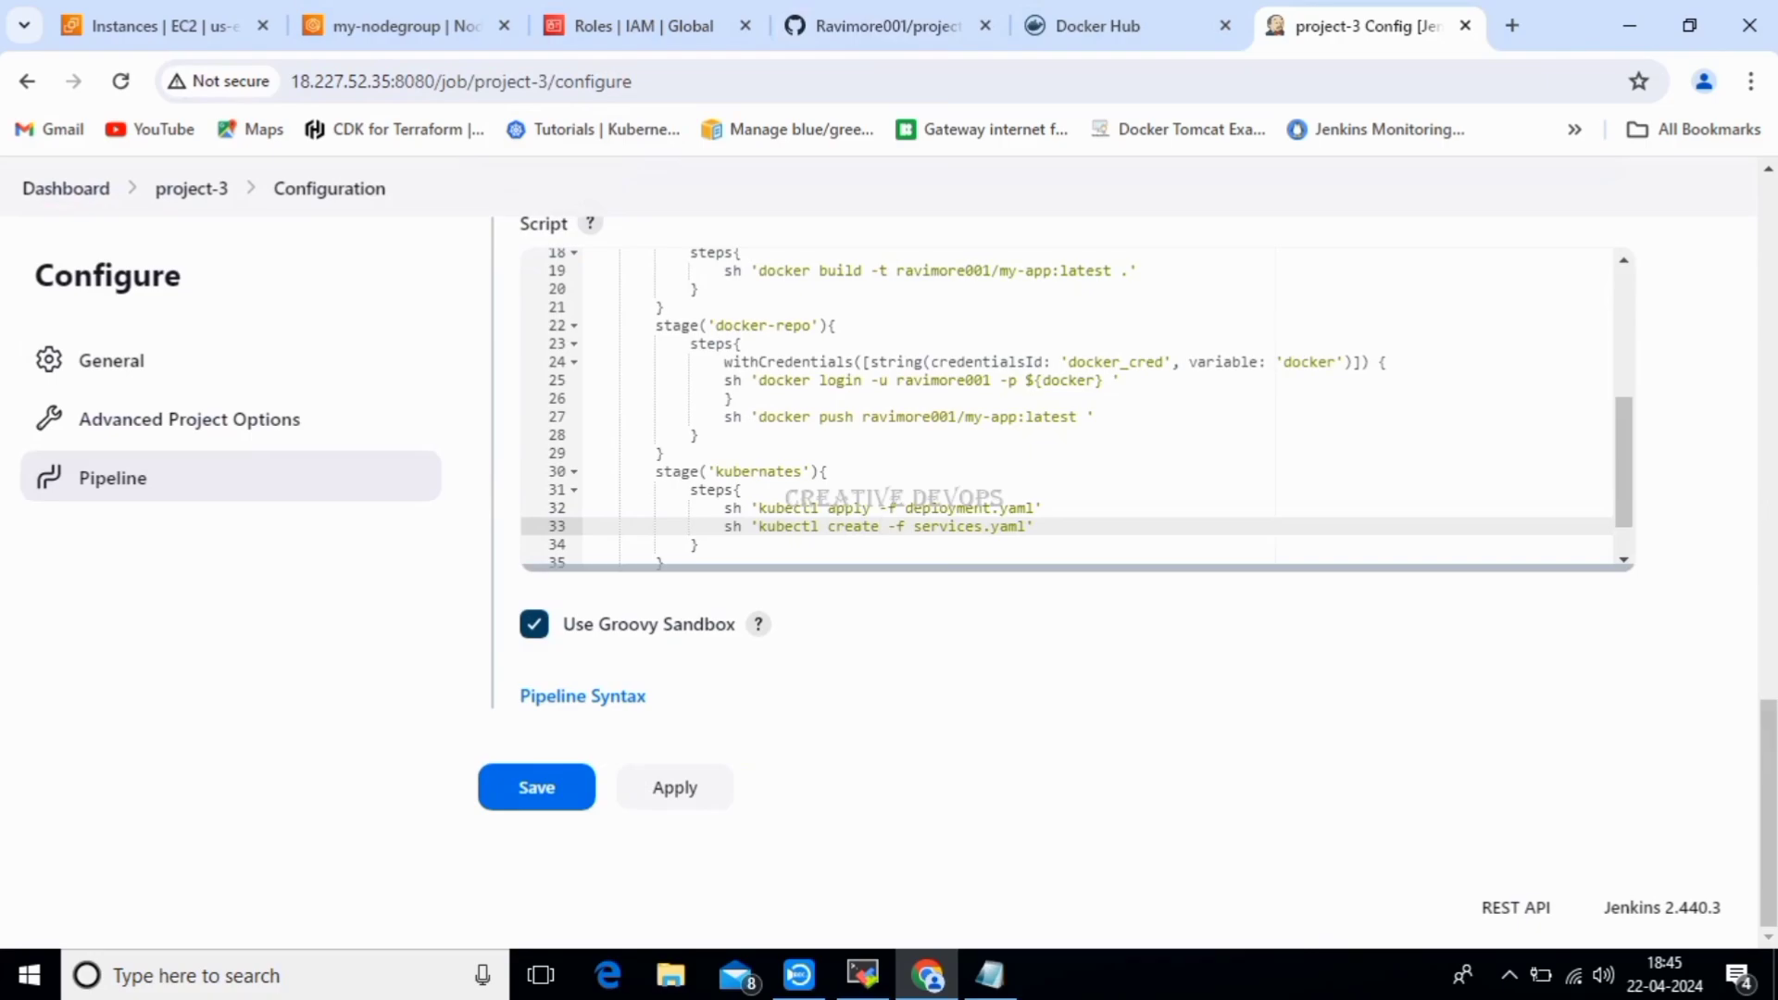
scroll(1074, 408, down, 2)
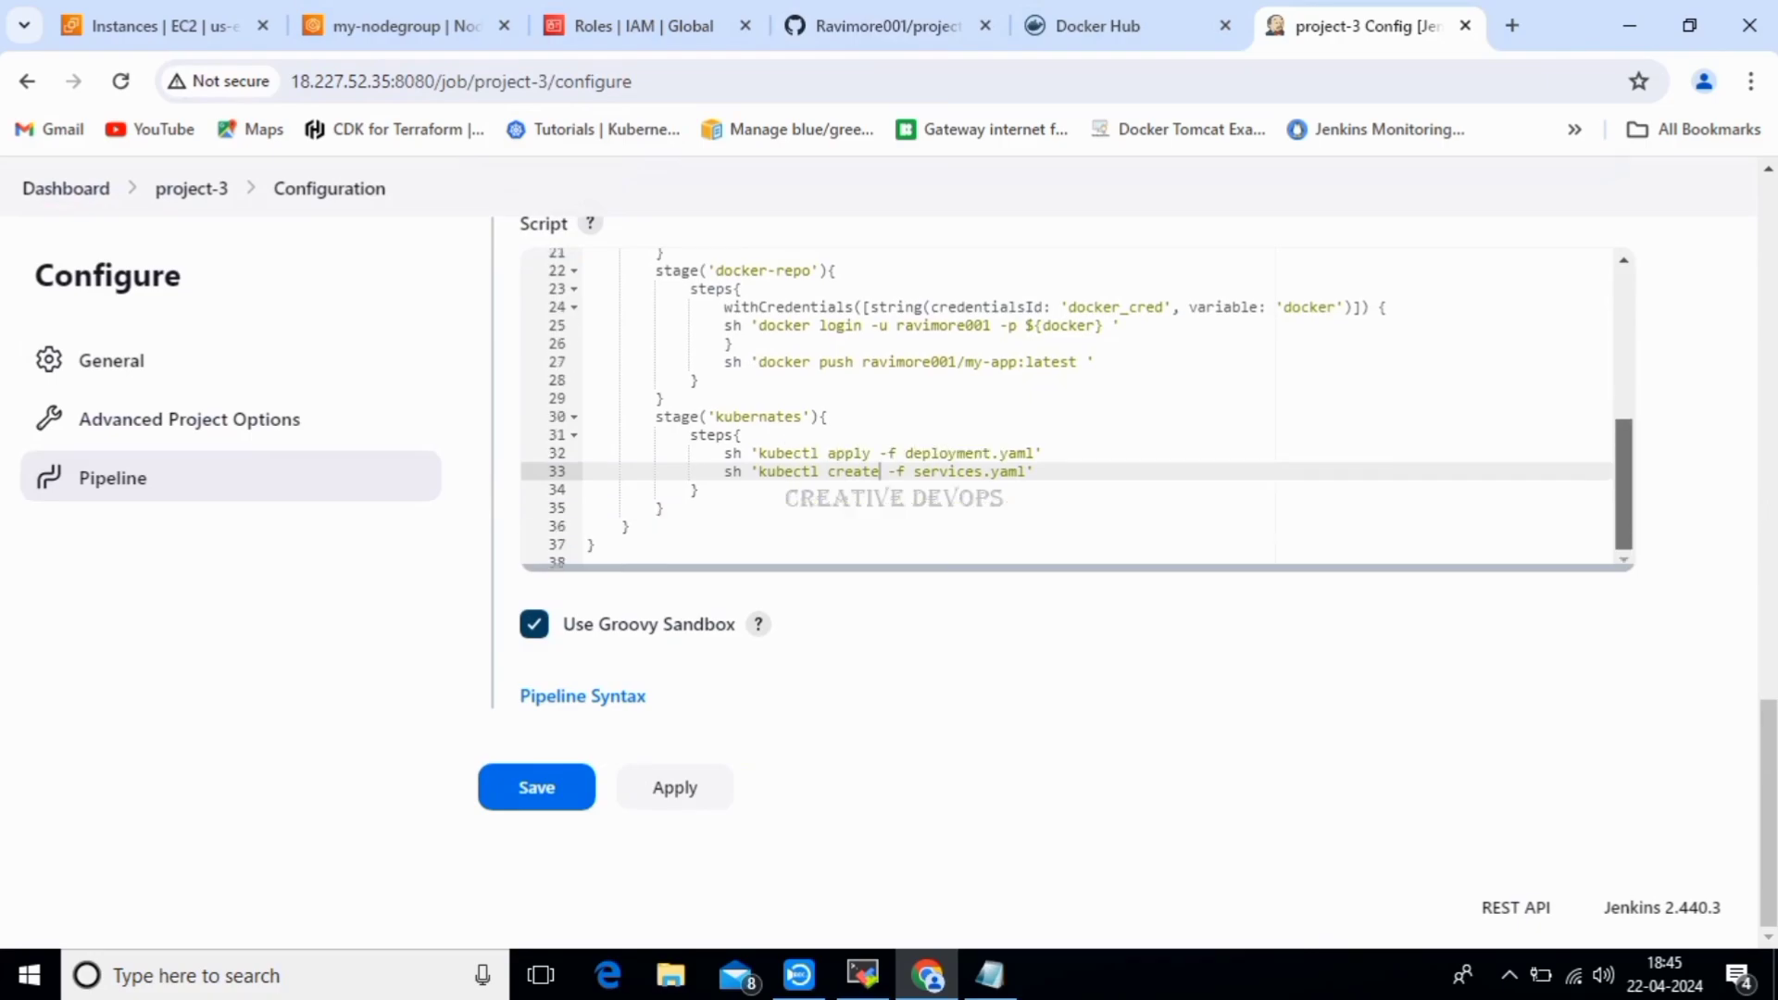
scroll(1074, 407, up, 4)
scroll(1074, 407, down, 3)
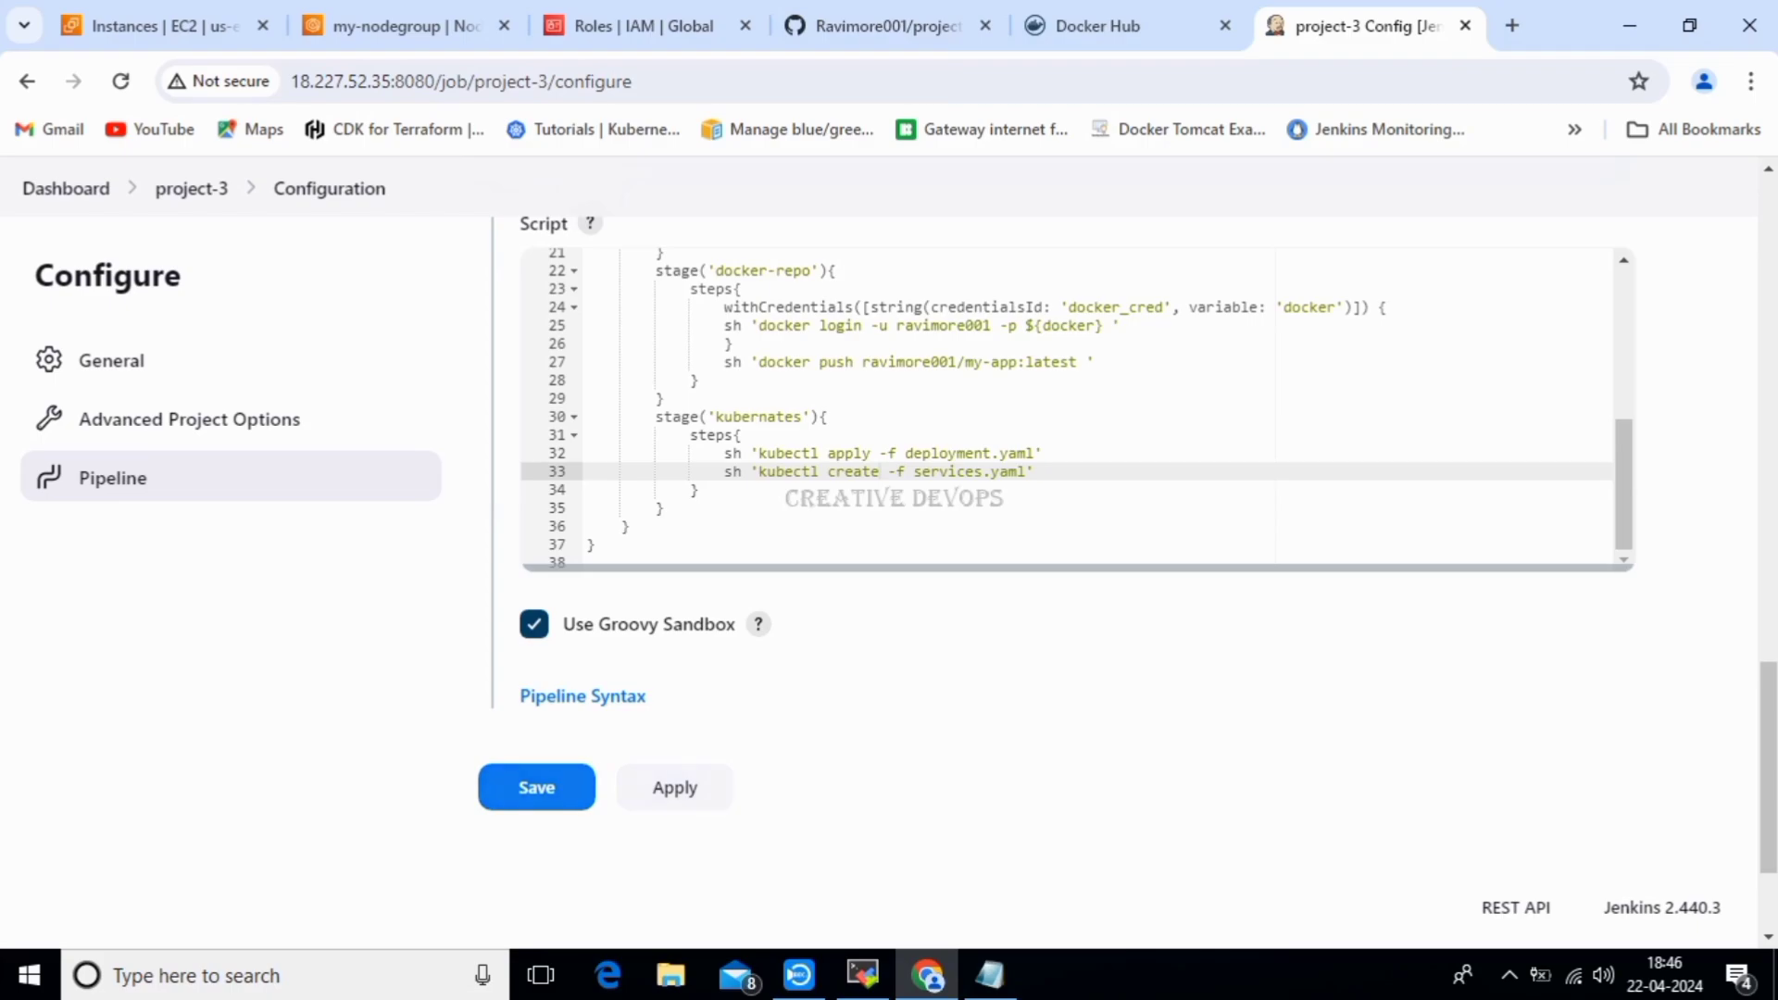
click(536, 787)
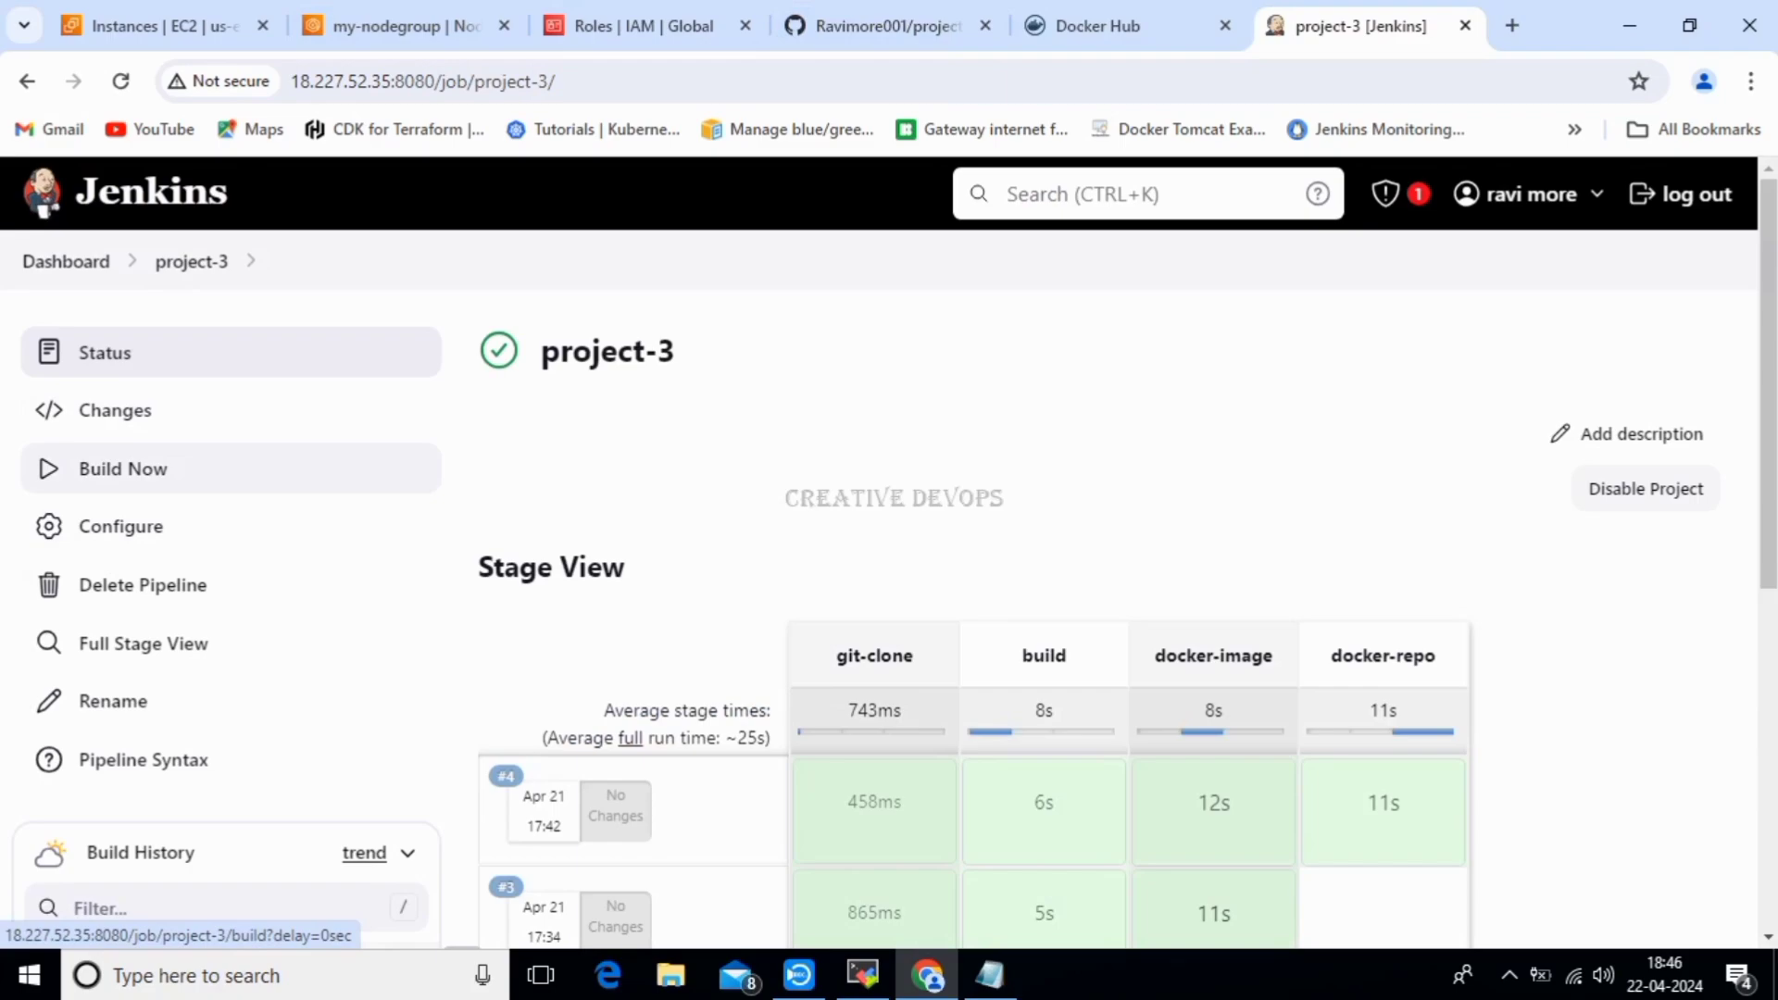
Start build #6 of project-3.
click(123, 468)
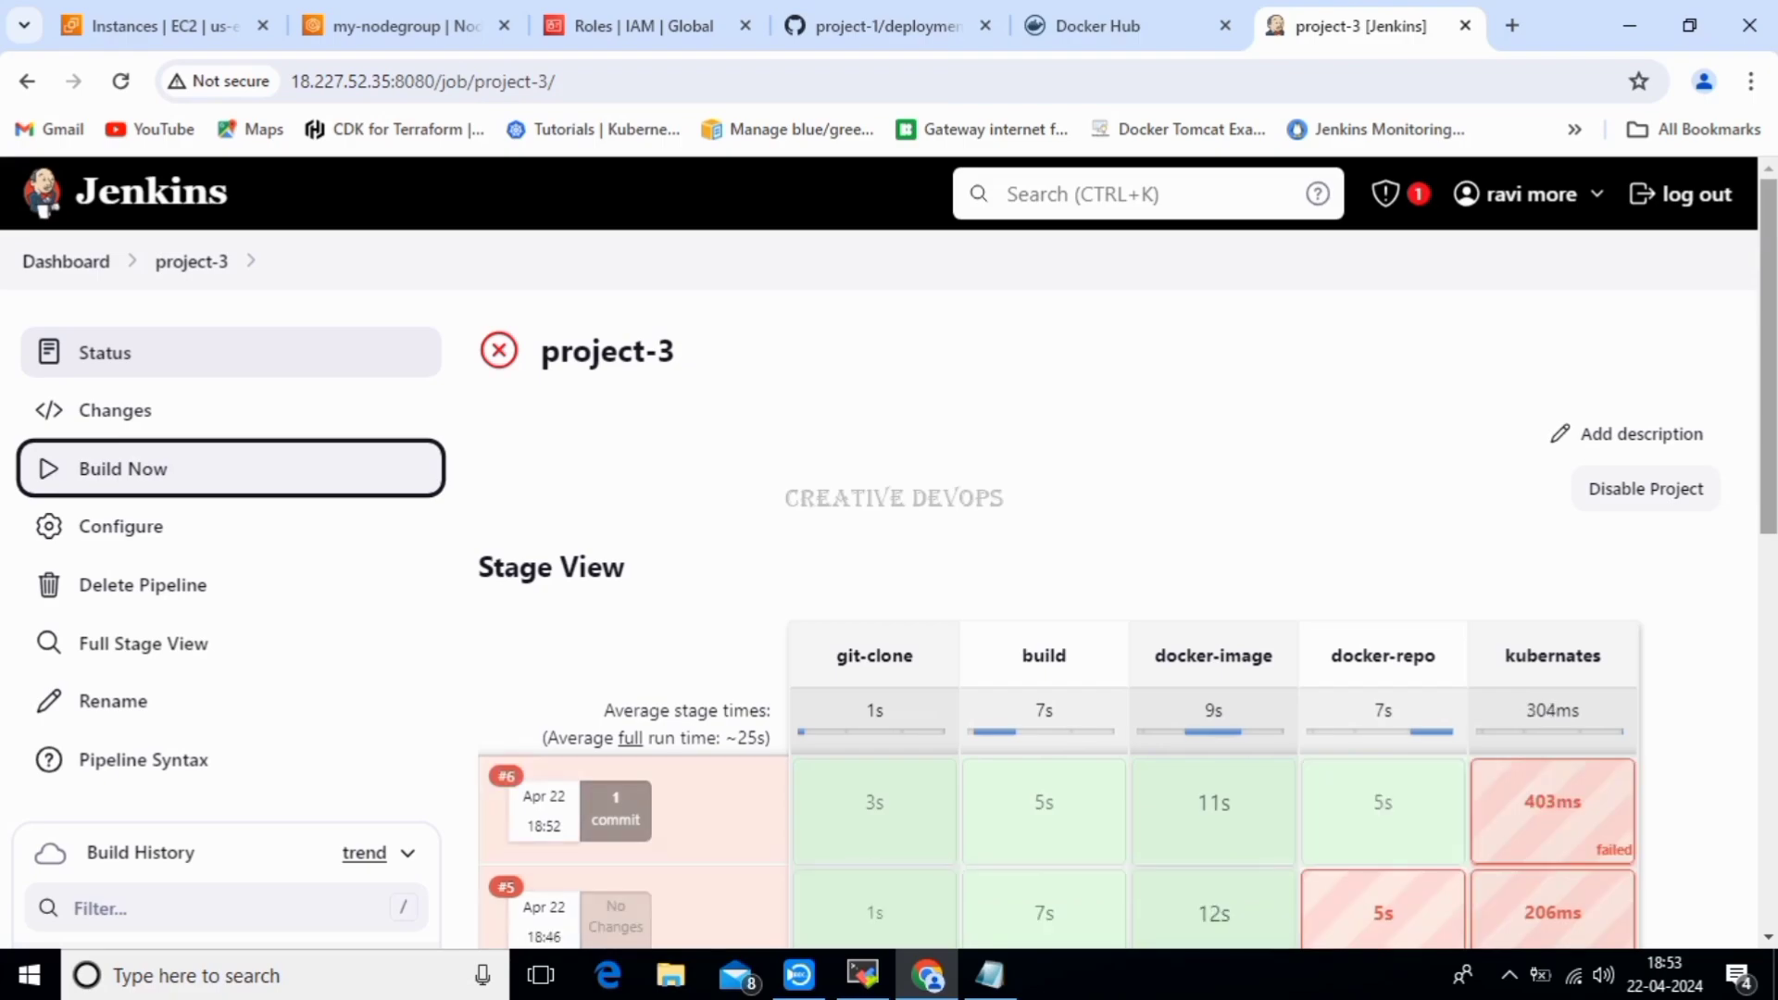
scroll(889, 555, down, 4)
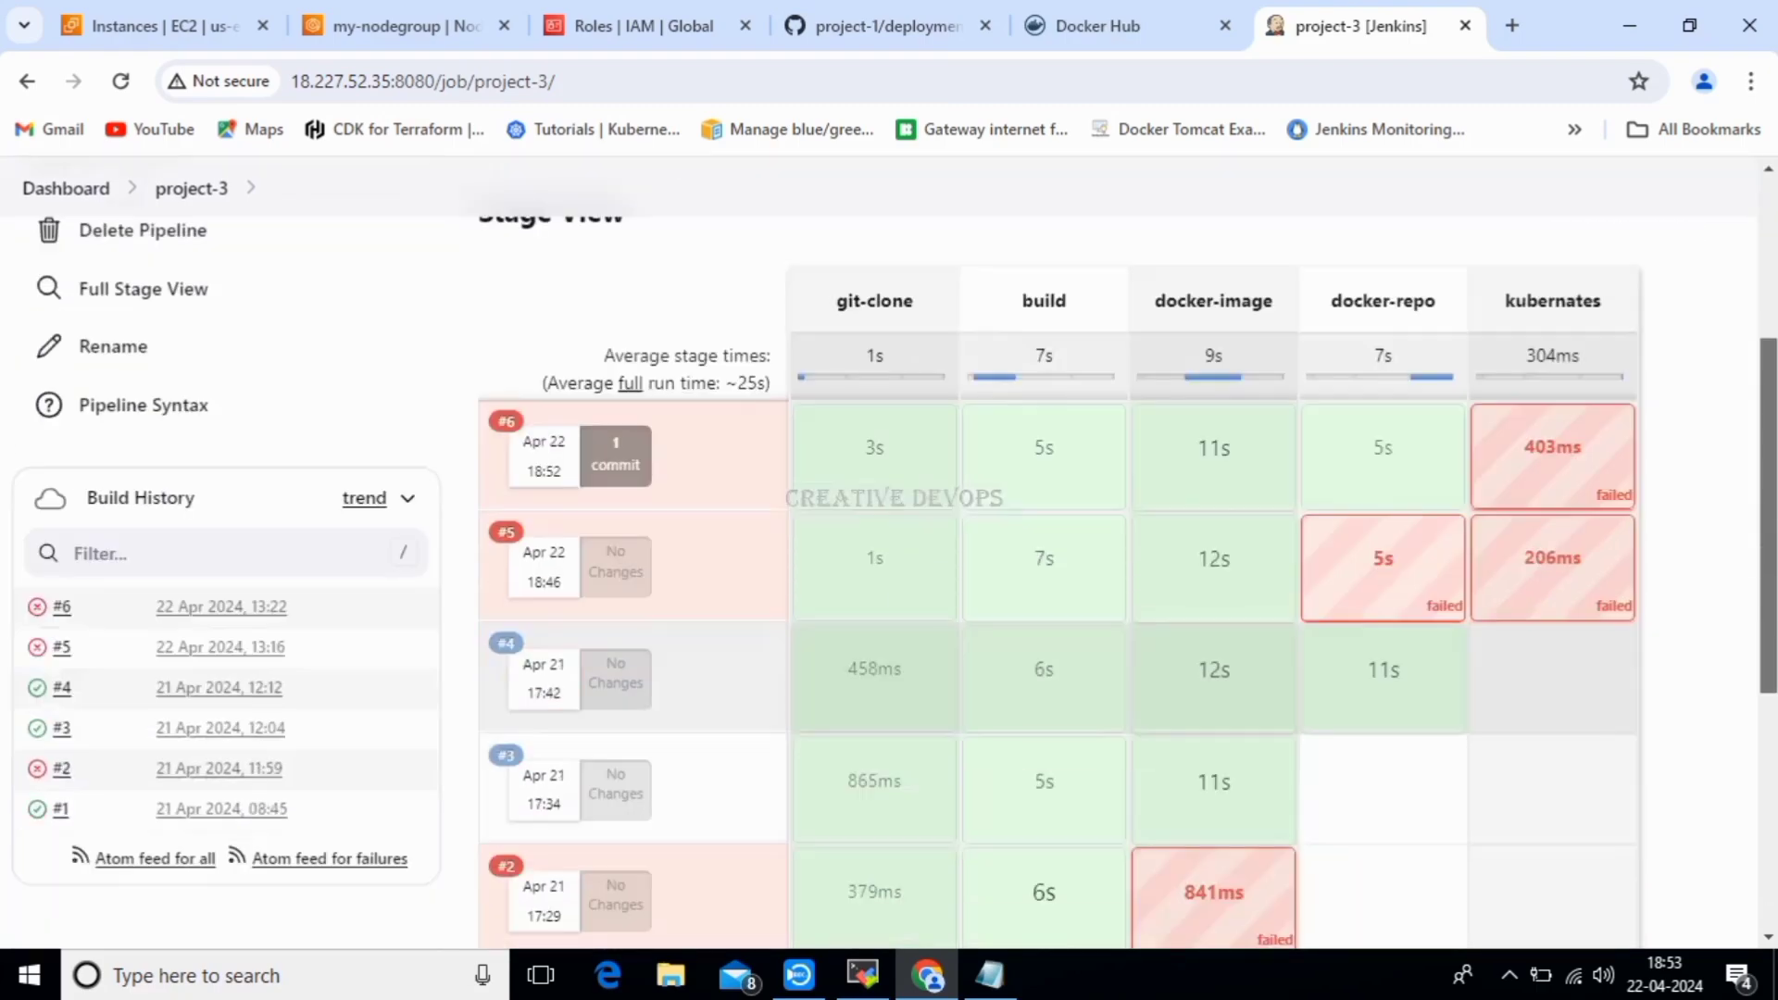
scroll(889, 556, up, 1)
Open the failed kubernates stage log to read 'kubectl: command not found'.
mouse_move(1552, 477)
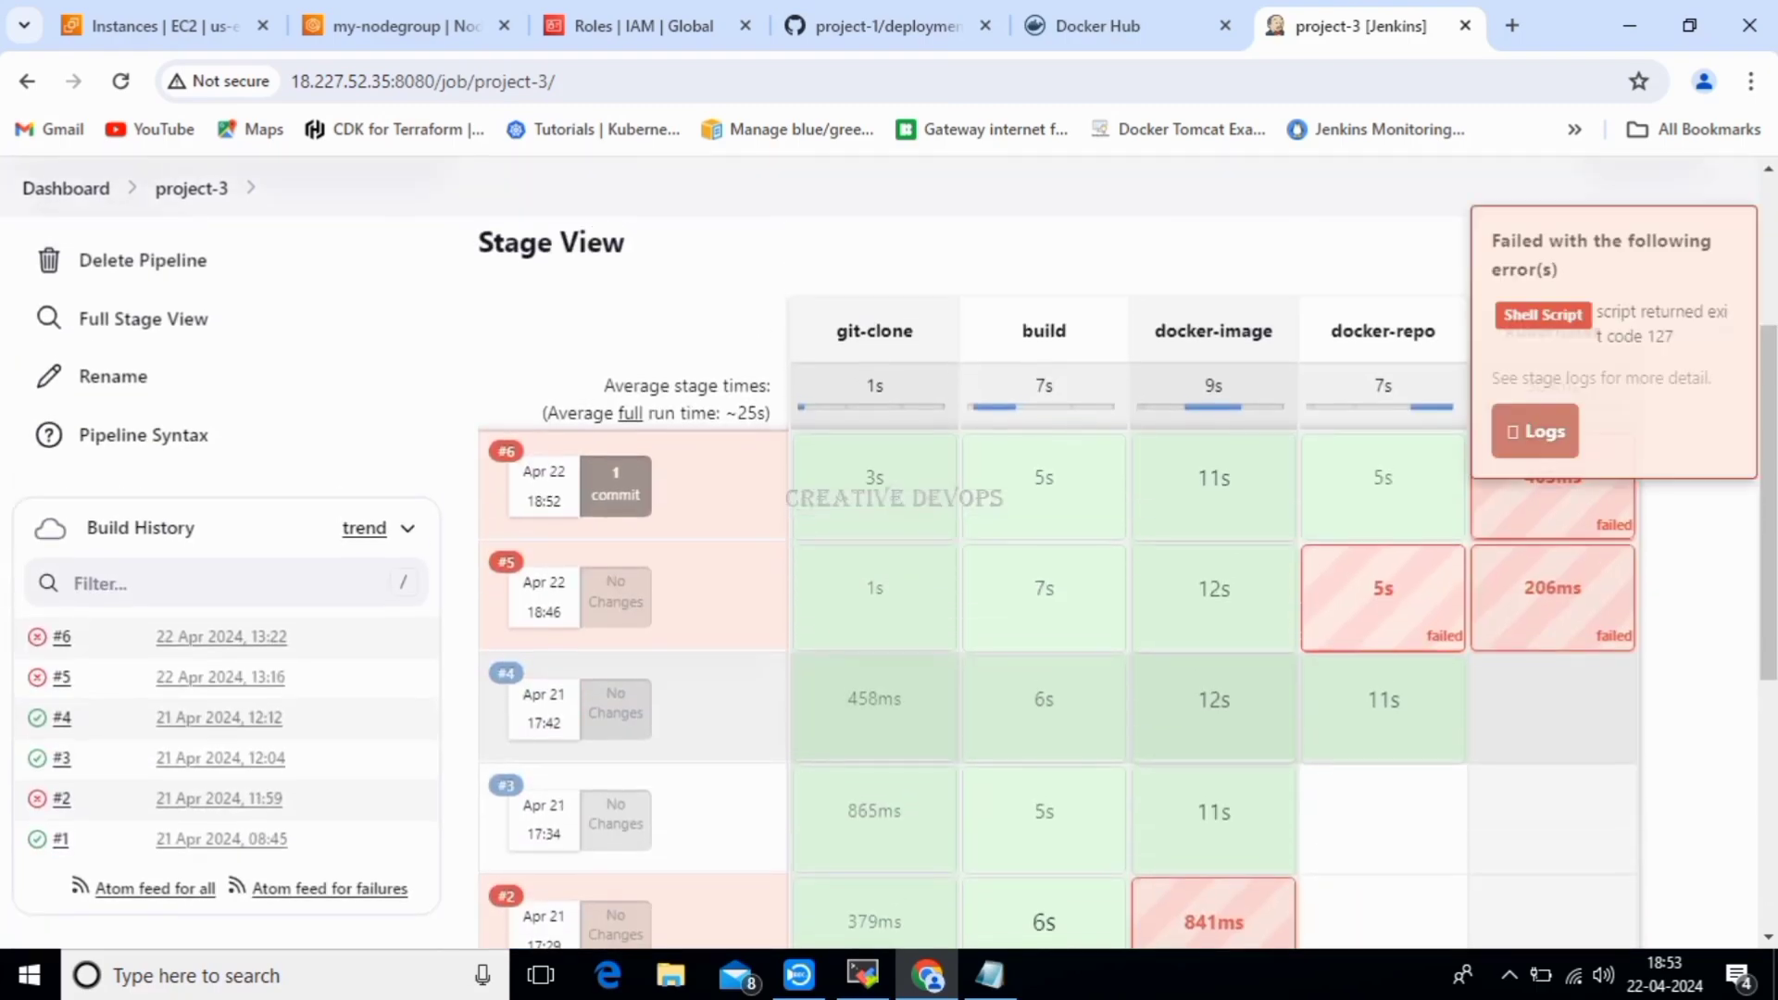
click(1536, 431)
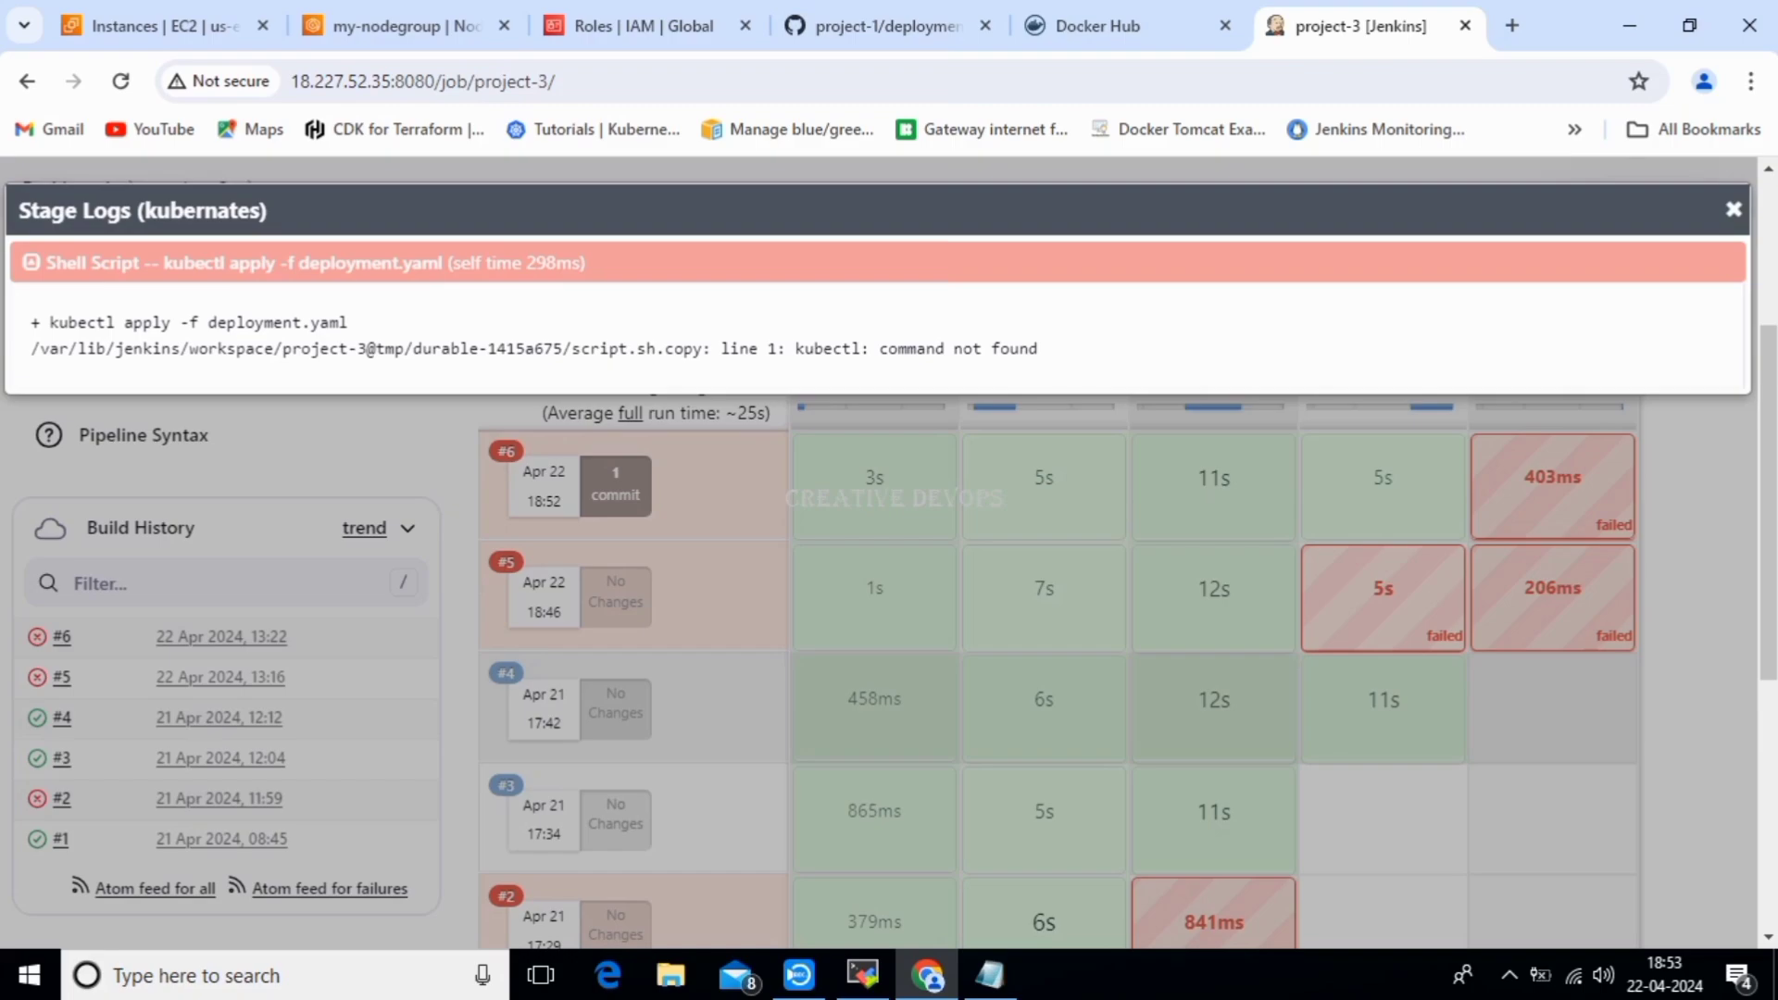
drag(794, 348, 1037, 348)
click(1039, 349)
drag(879, 349, 1029, 349)
click(1029, 349)
Run kubectl cluster-info on the server to check the EKS cluster.
click(862, 974)
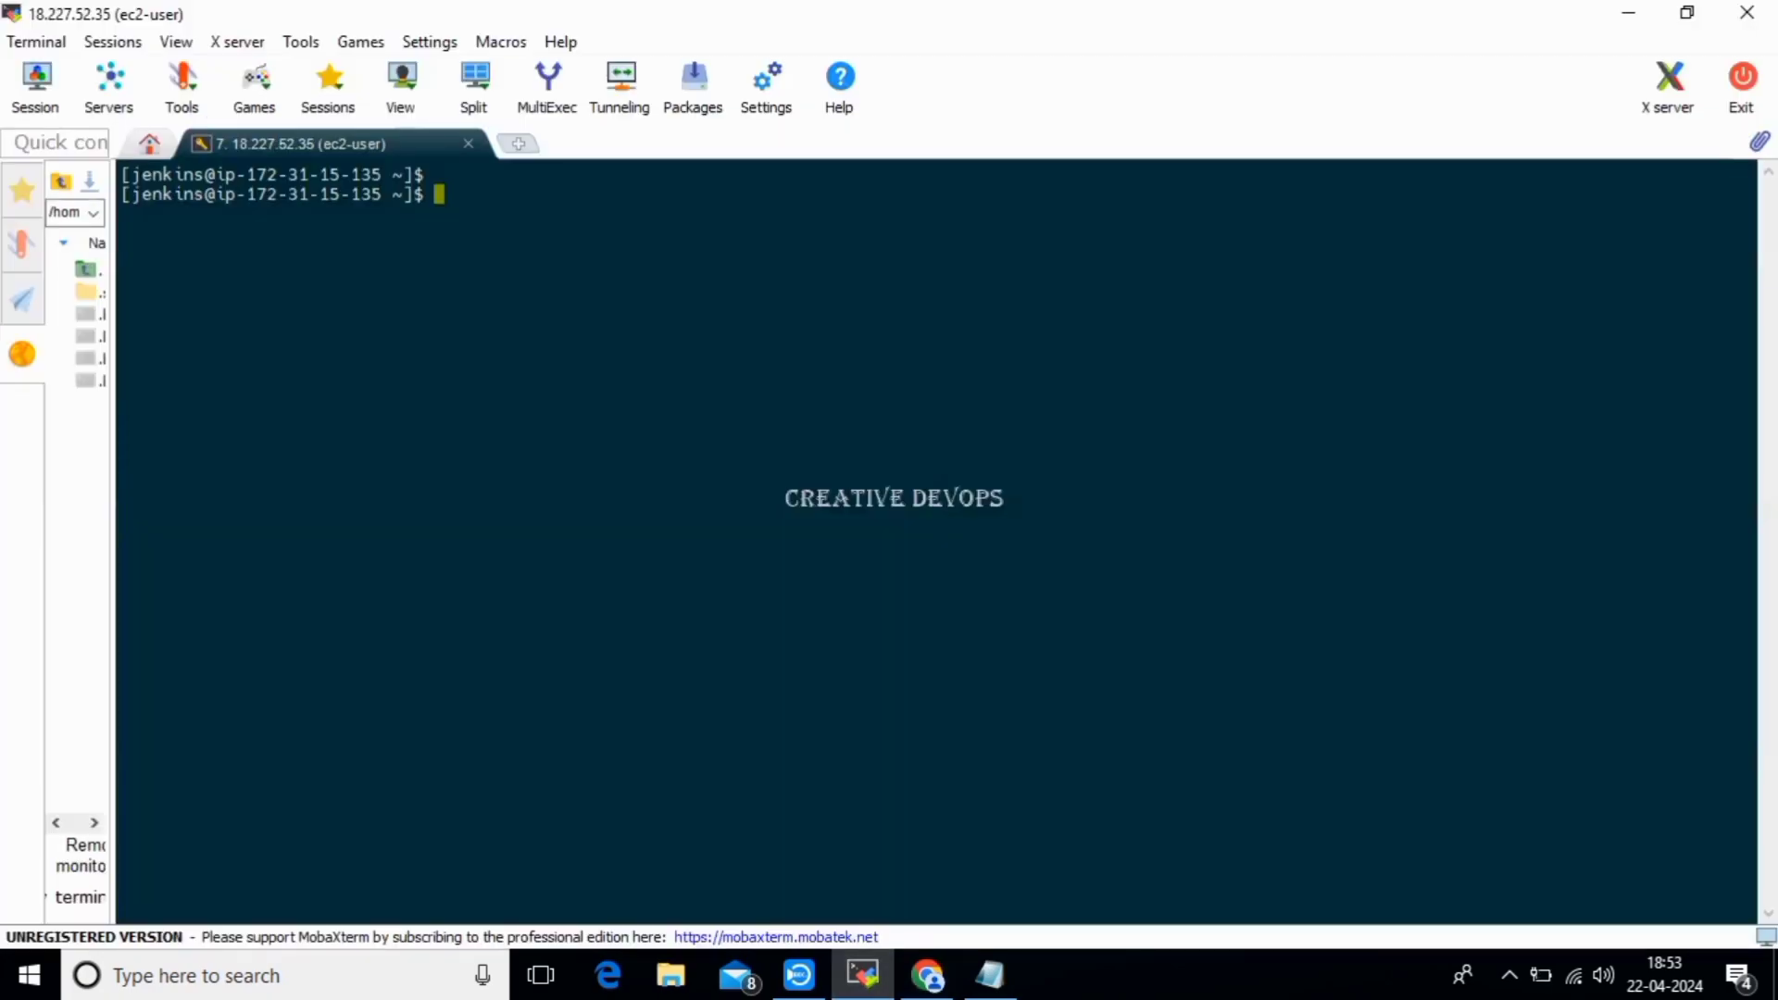
text(kube)
text(ctl)
text(get)
key(BackSpace)
key(BackSpace)
key(BackSpace)
key(BackSpace)
text(cluster-info)
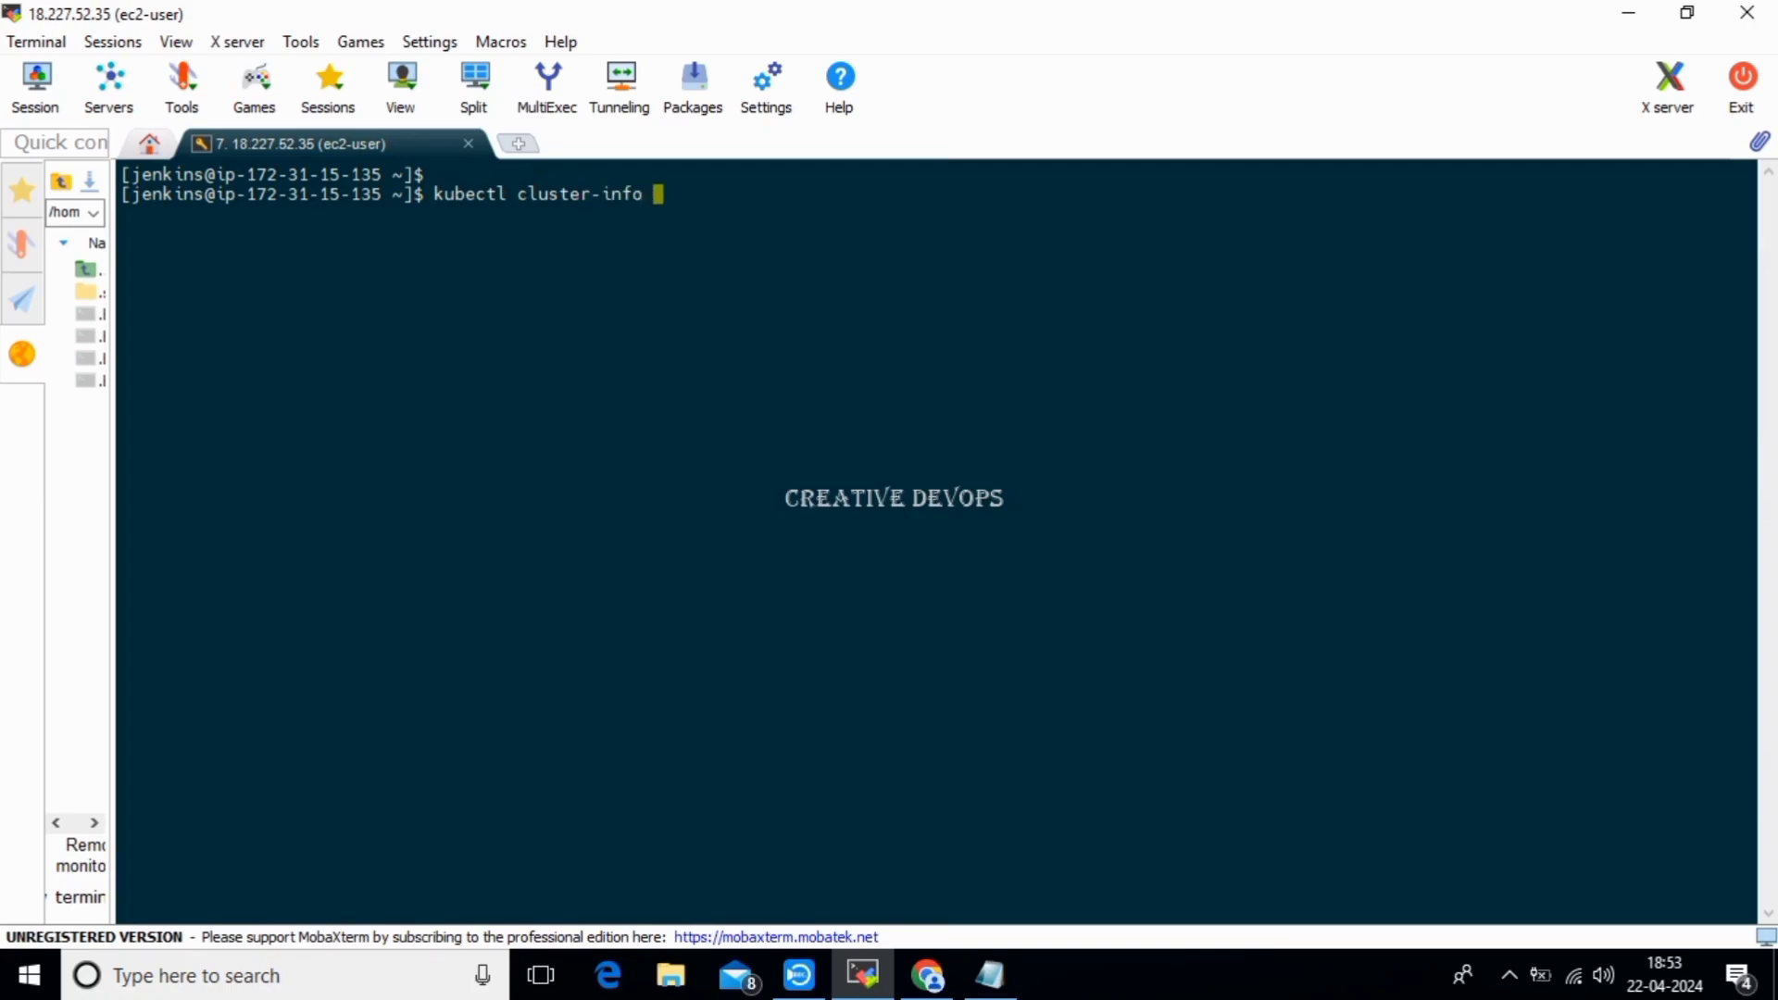
key(Return)
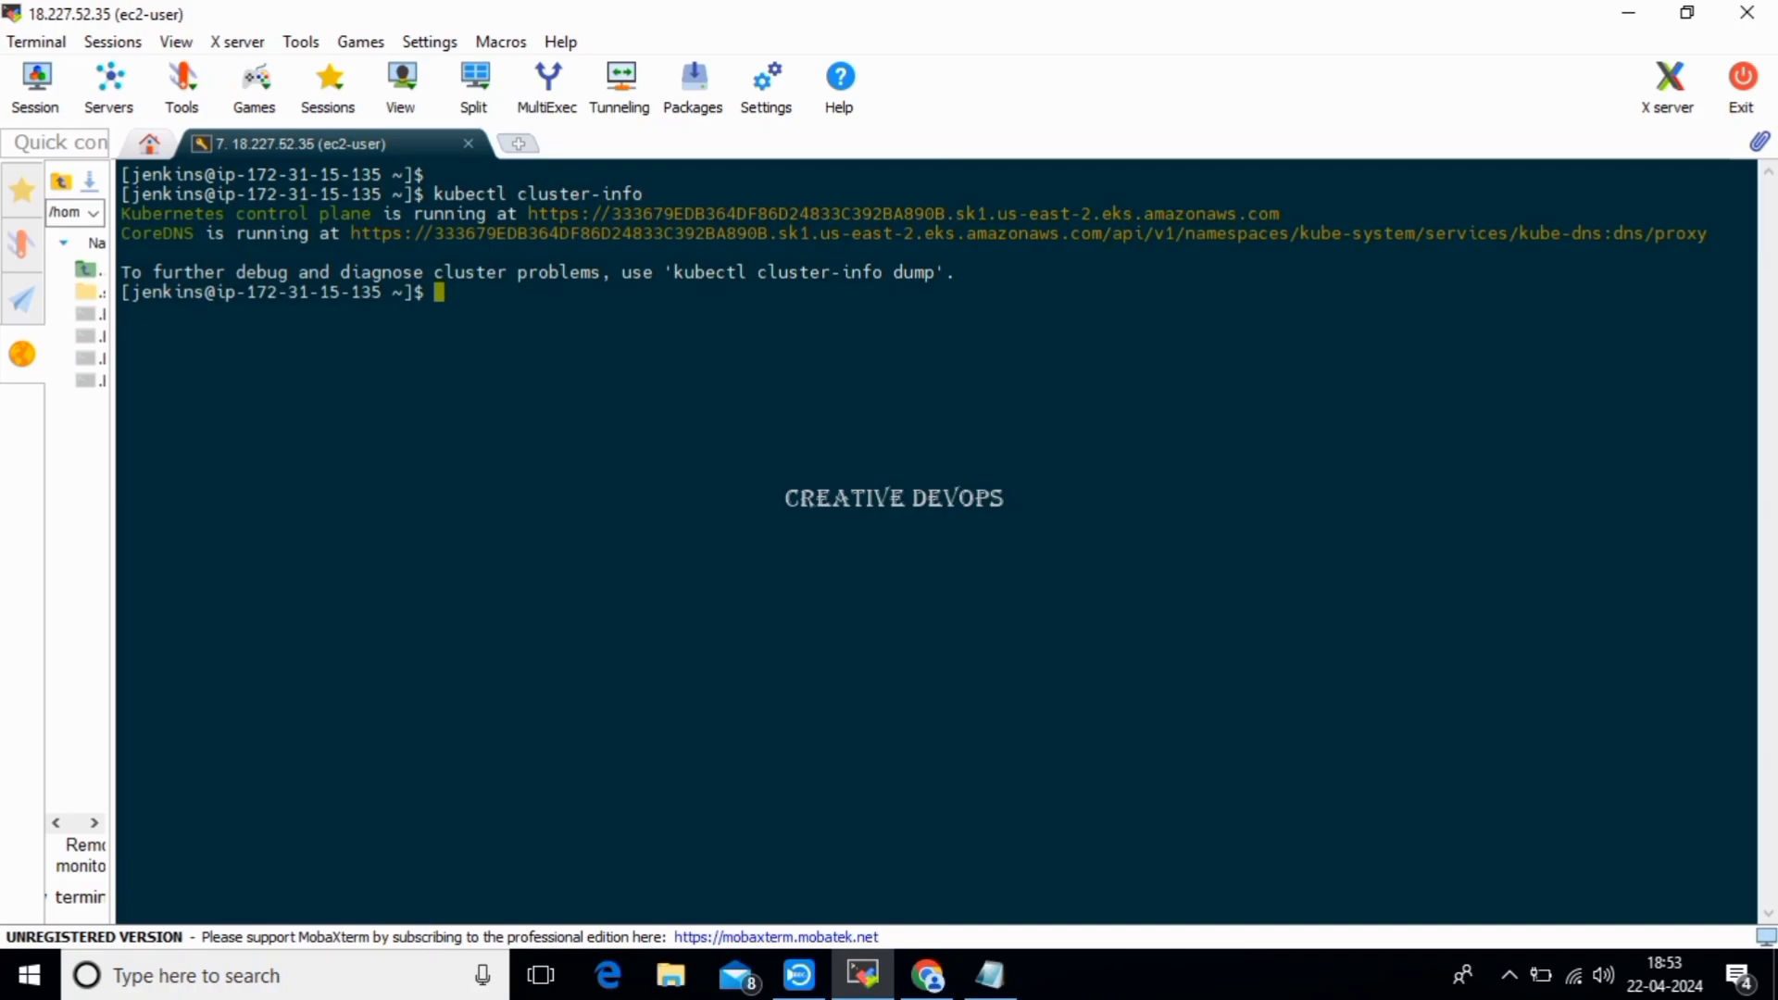
Recheck the 'command not found' error in the Jenkins kubernates stage log.
click(927, 975)
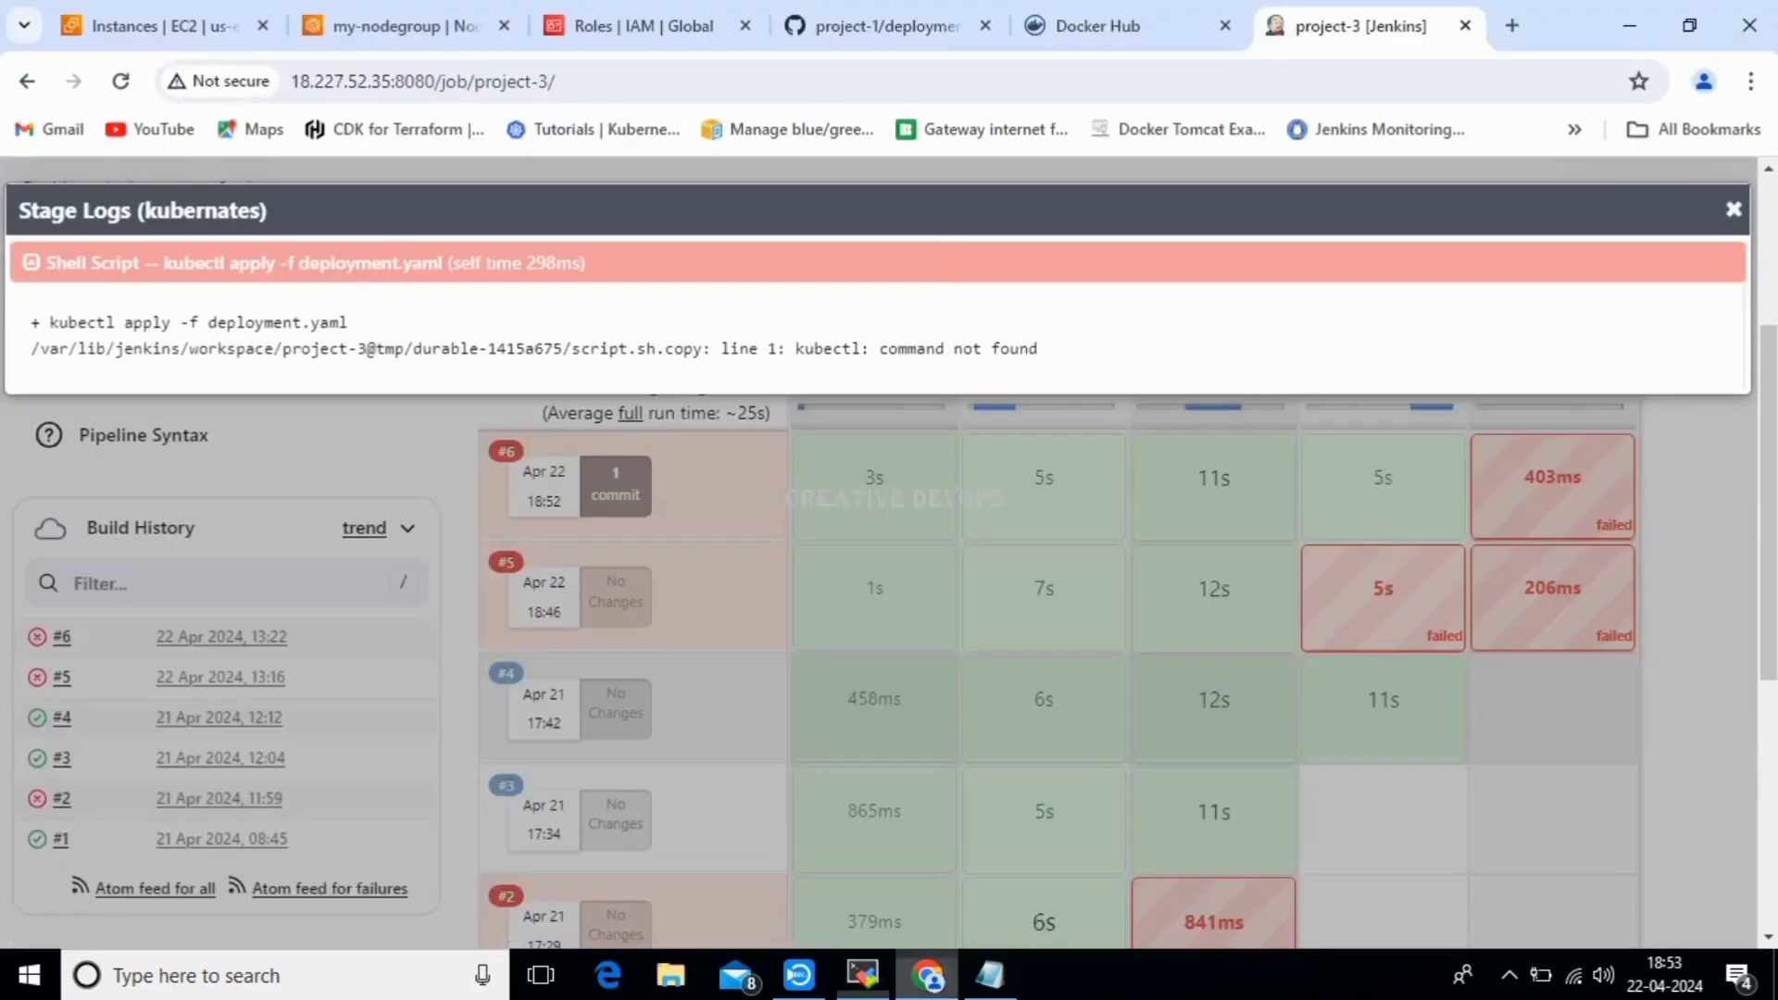
drag(878, 348, 1038, 348)
click(1038, 350)
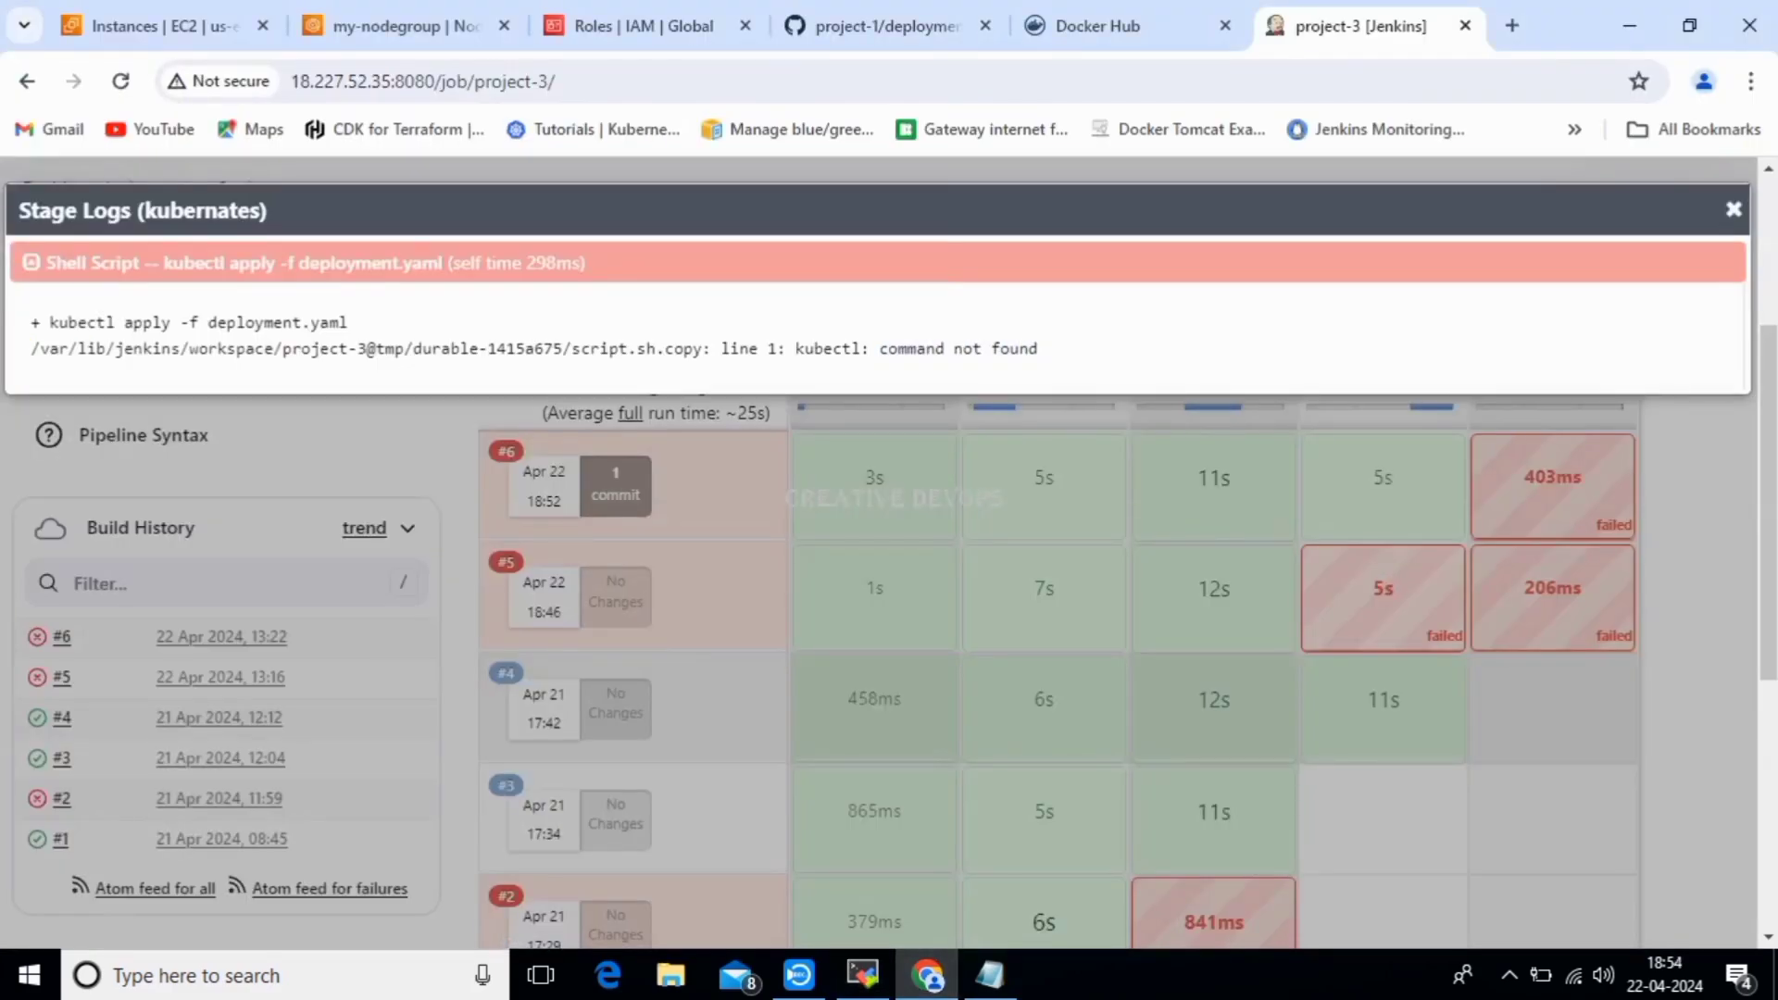
drag(878, 348, 1038, 348)
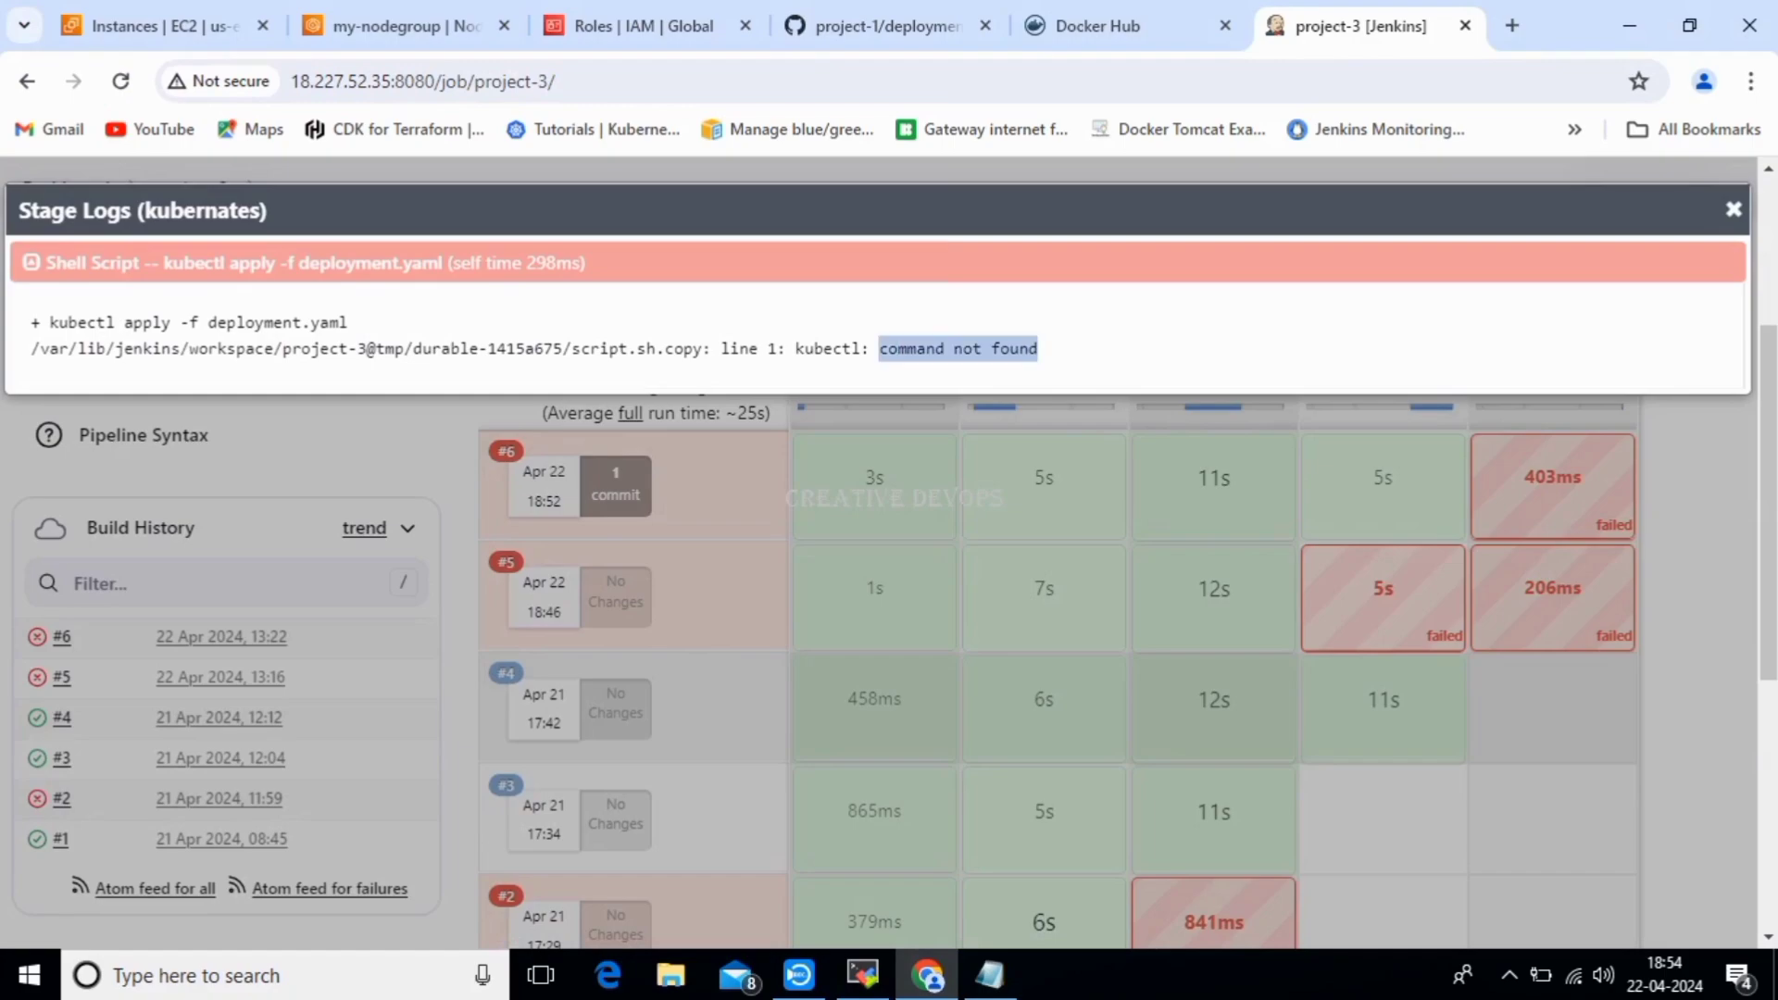
click(1038, 349)
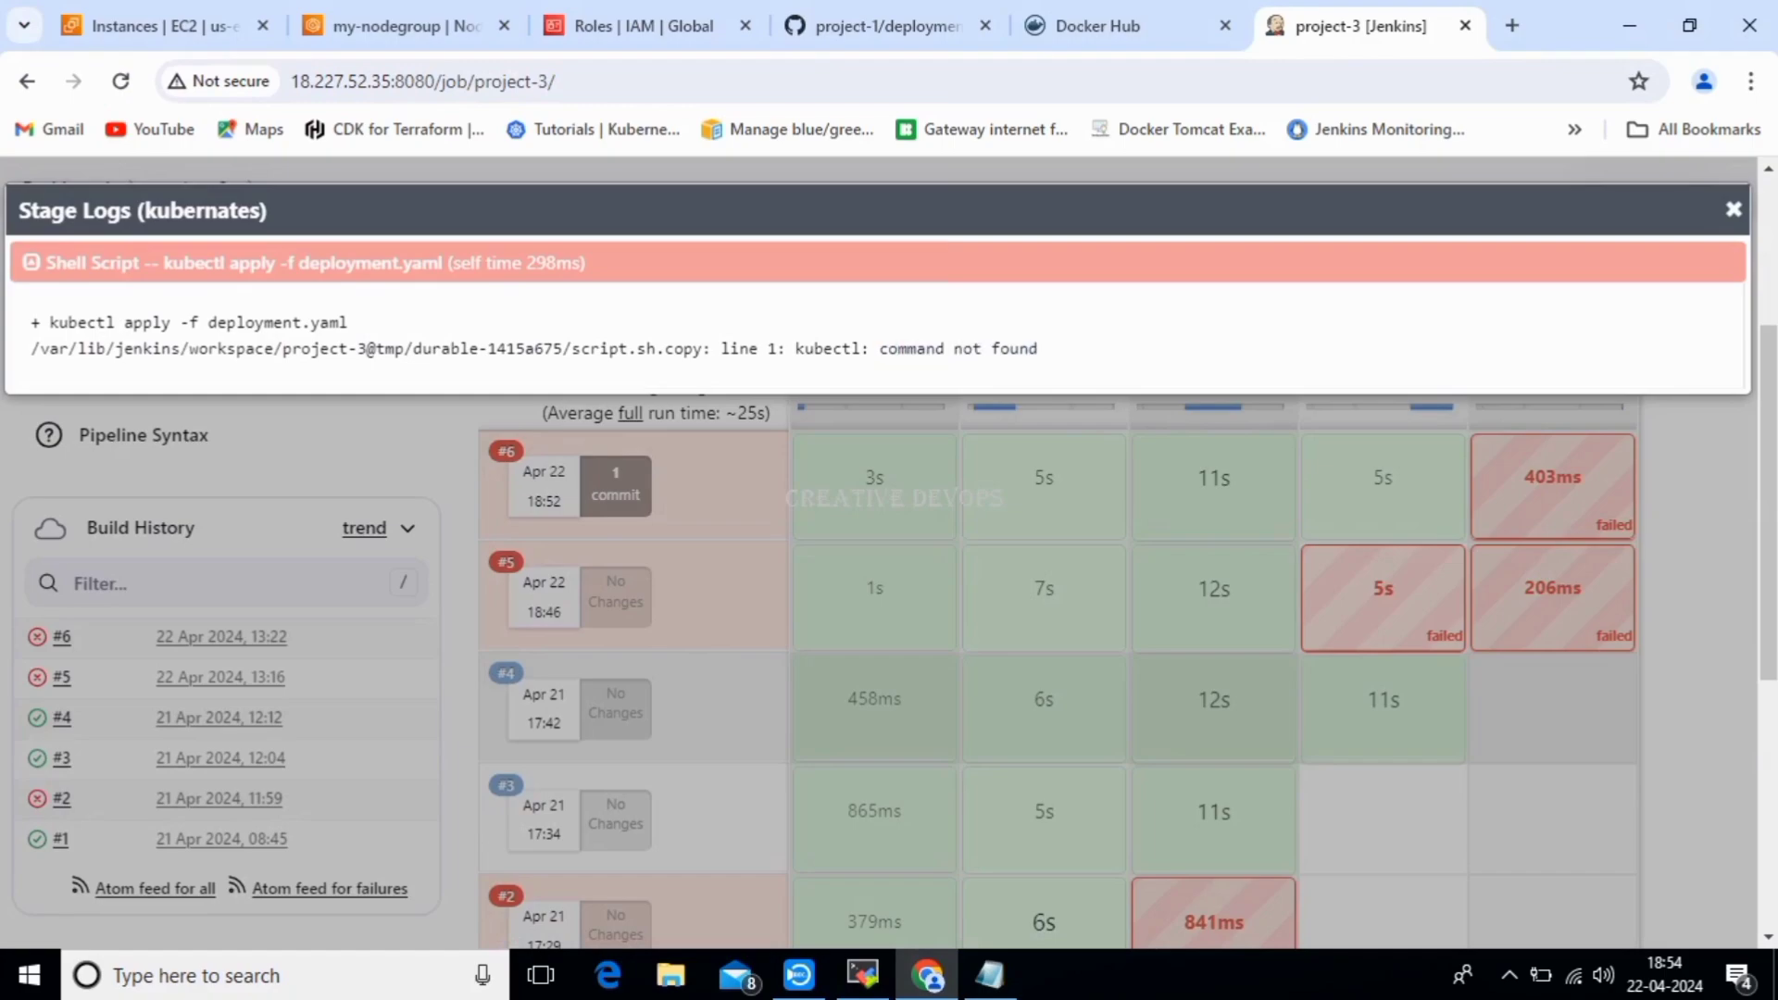
Clear the terminal and list all home files with ls -a.
click(862, 974)
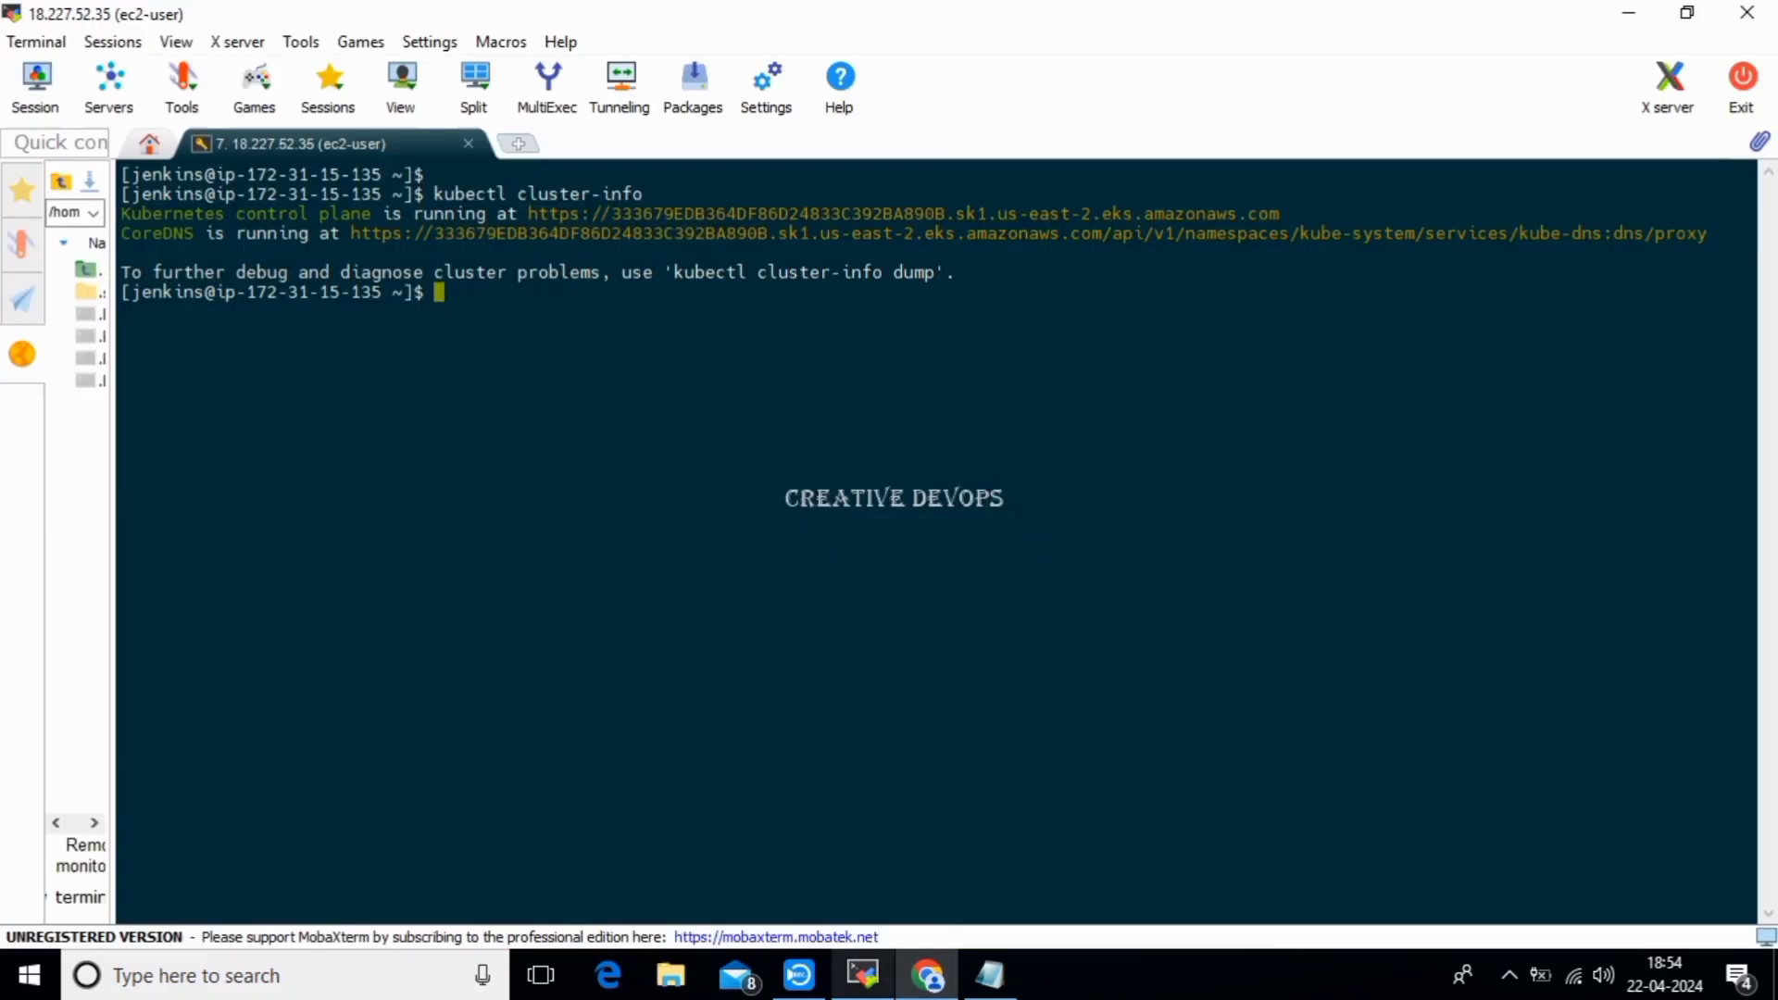
text(clear)
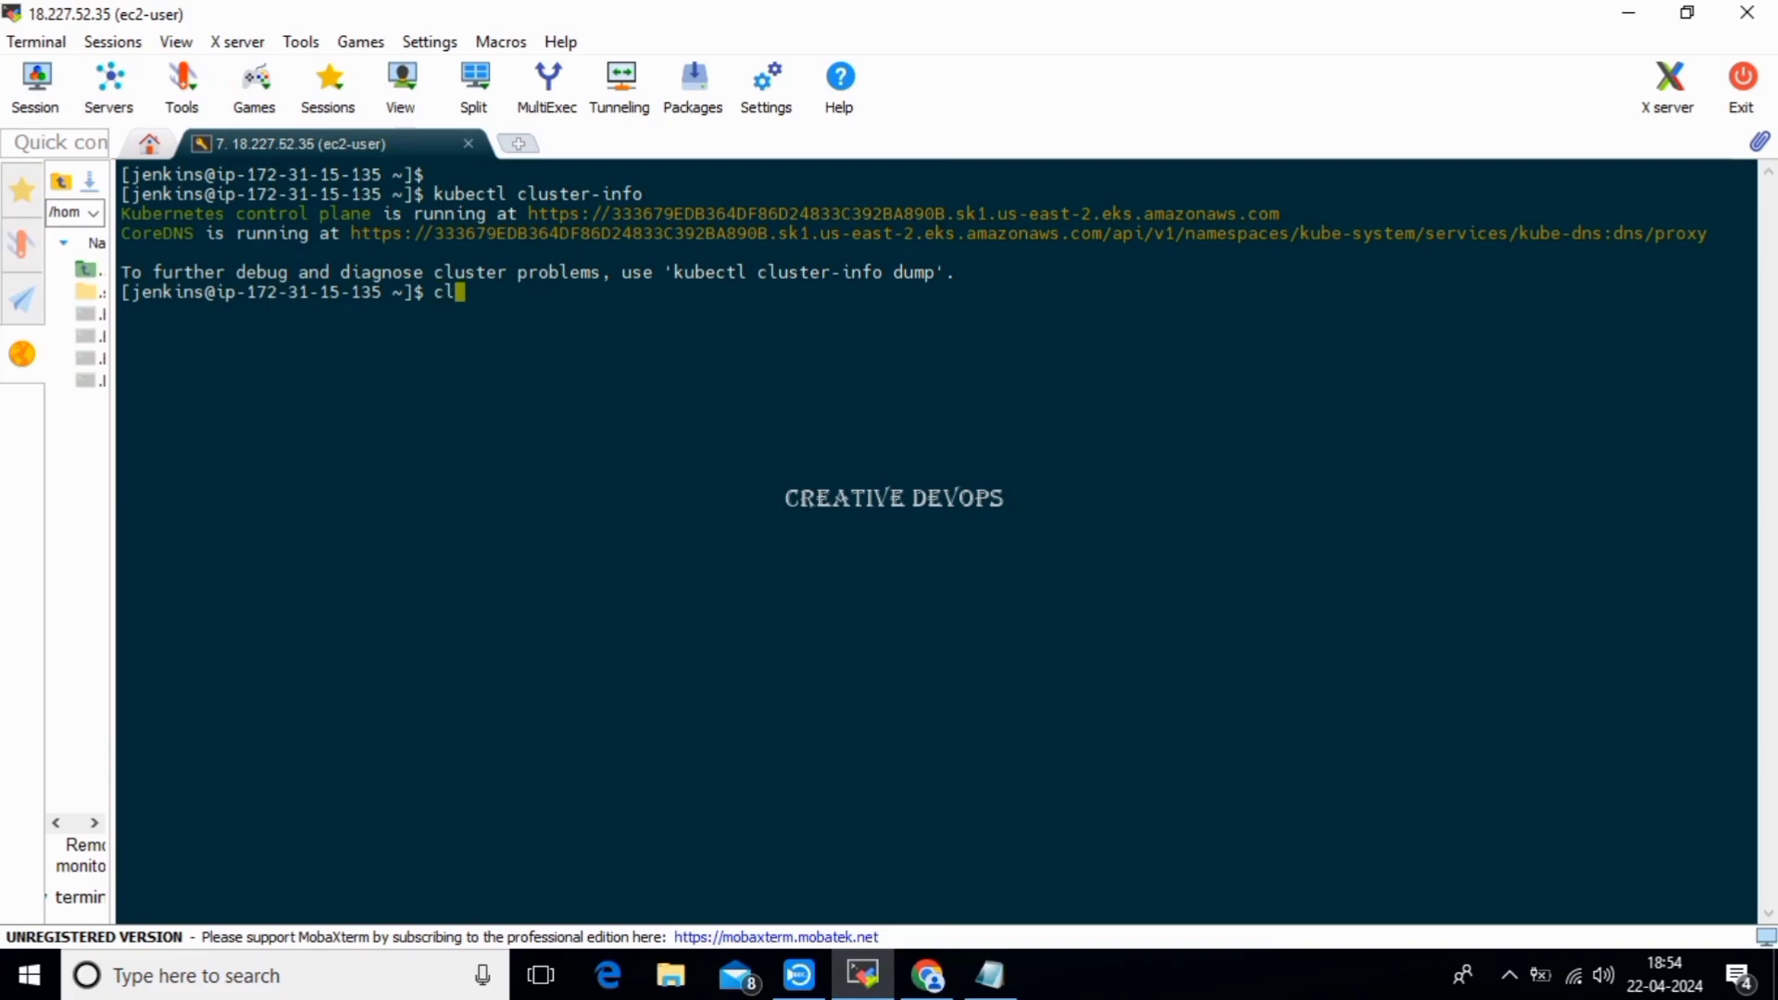
key(Return)
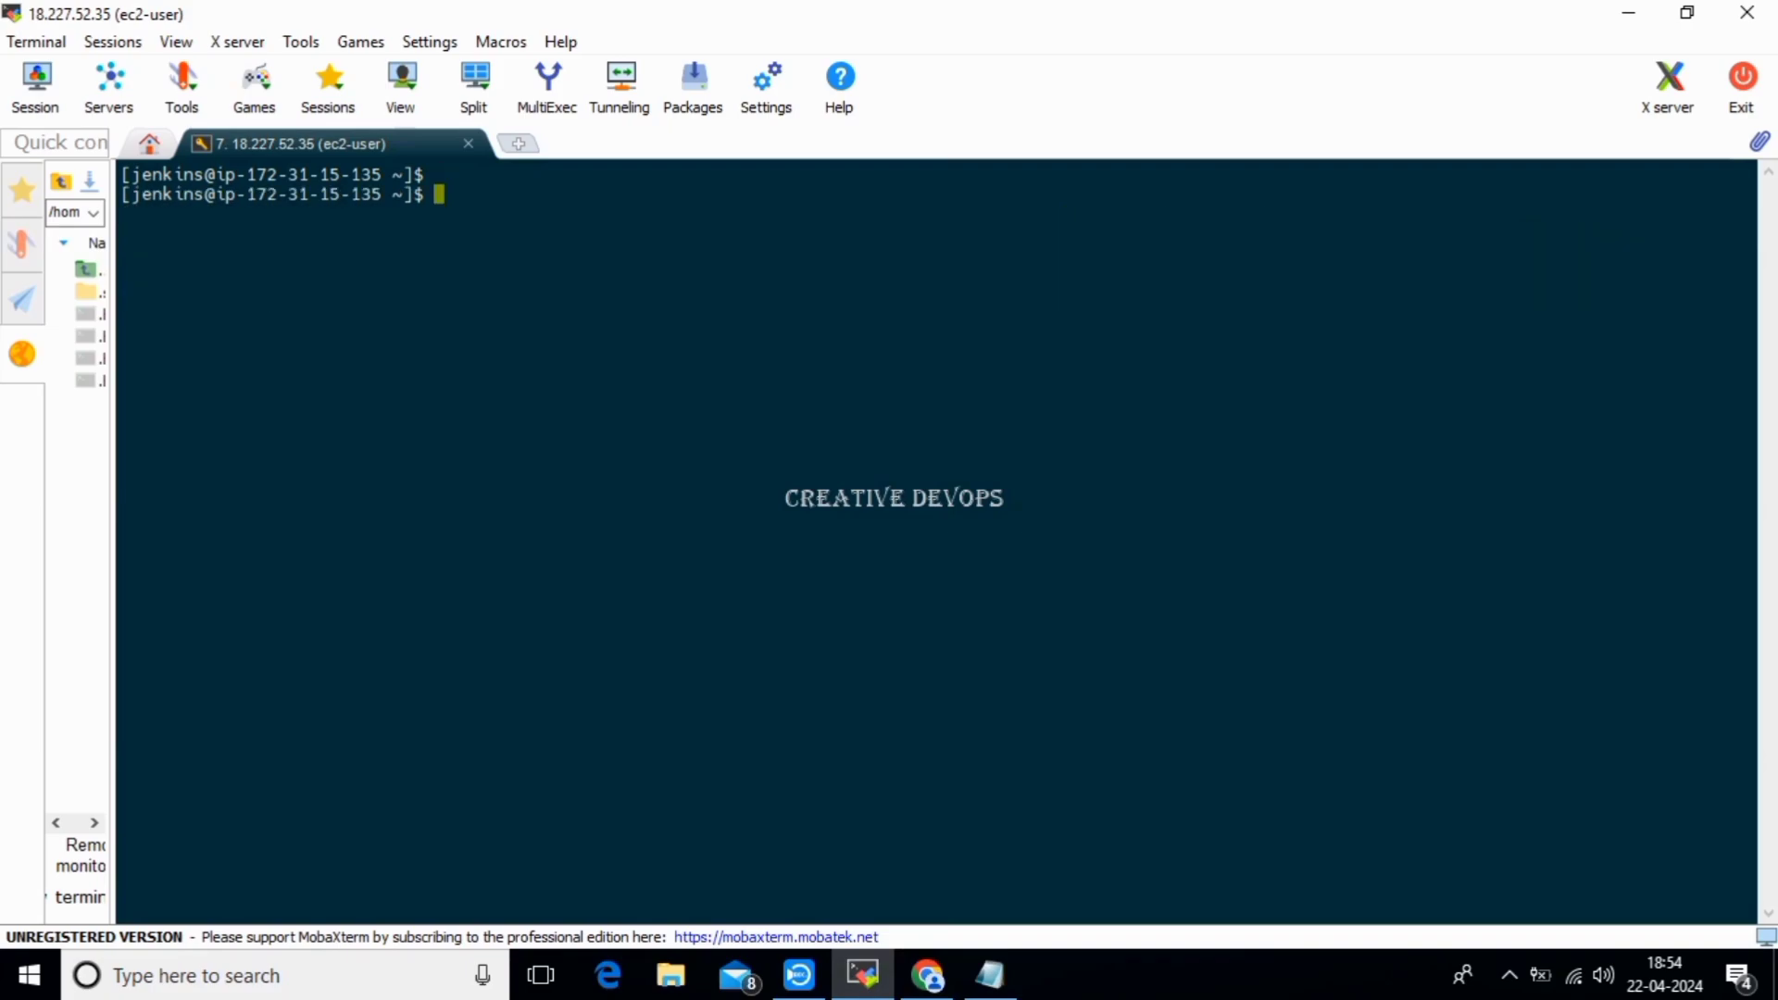
text(ls -a)
key(Return)
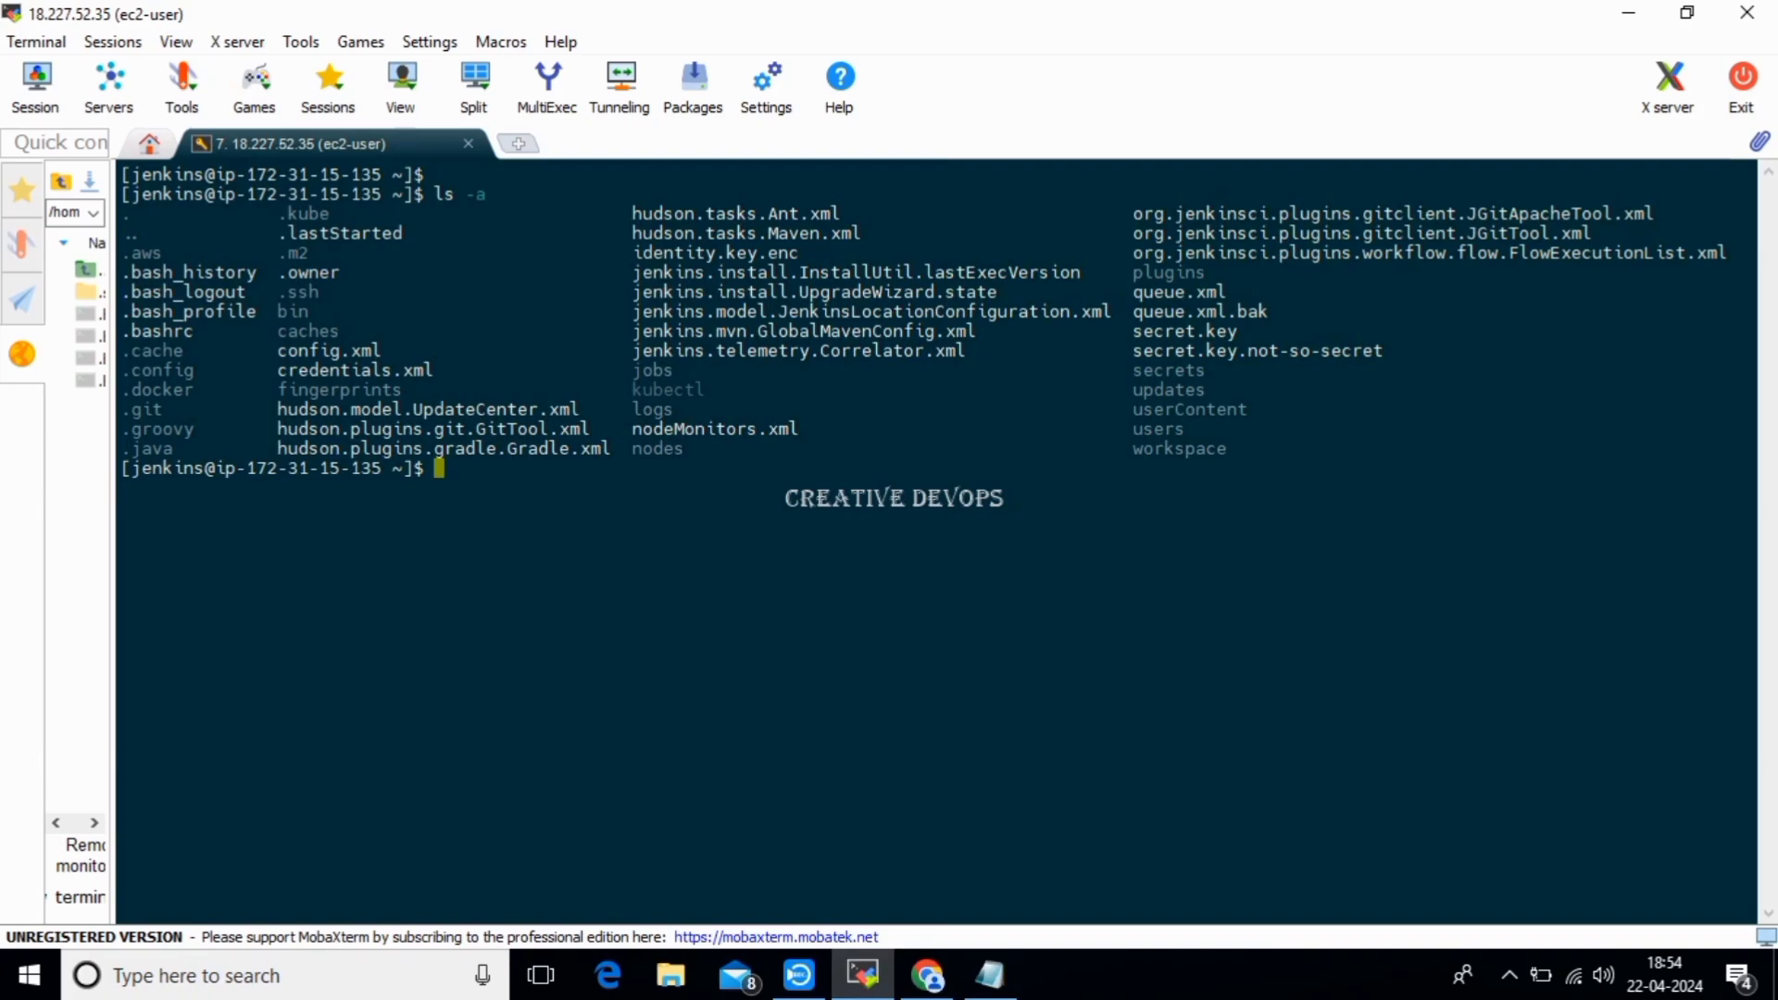
Change into /usr/local/bin and list it with ll, showing total 0.
double_click(689, 390)
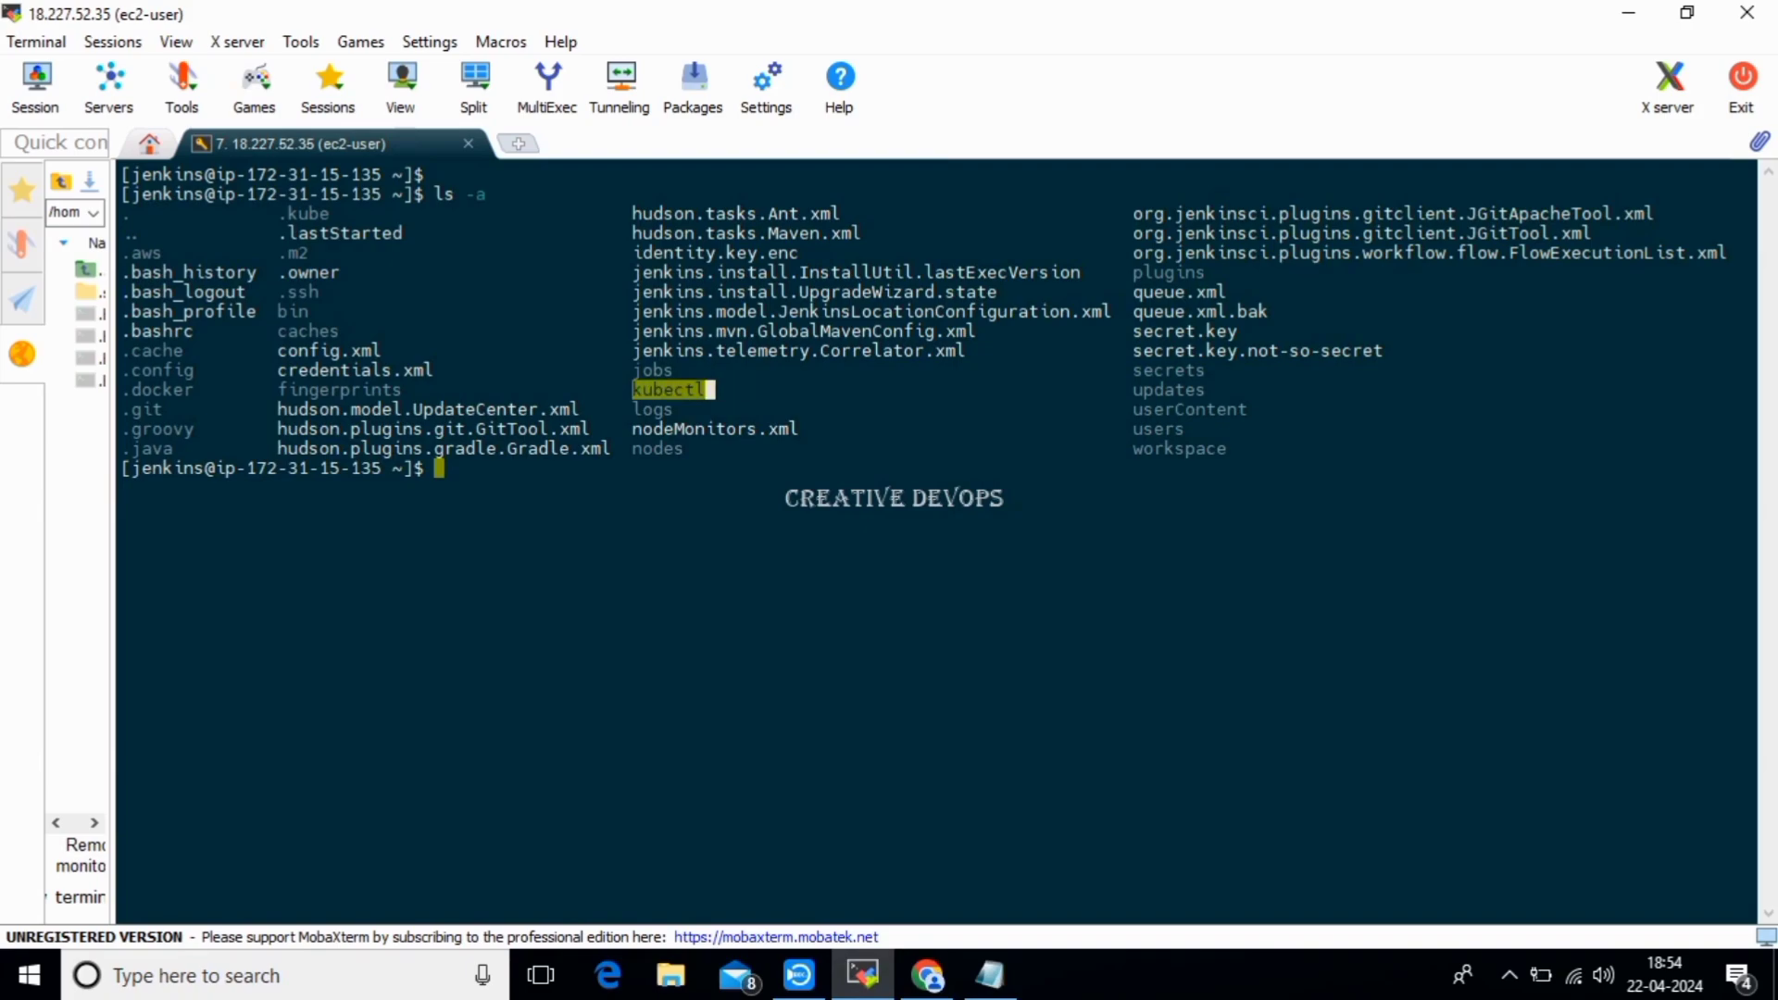
click(709, 390)
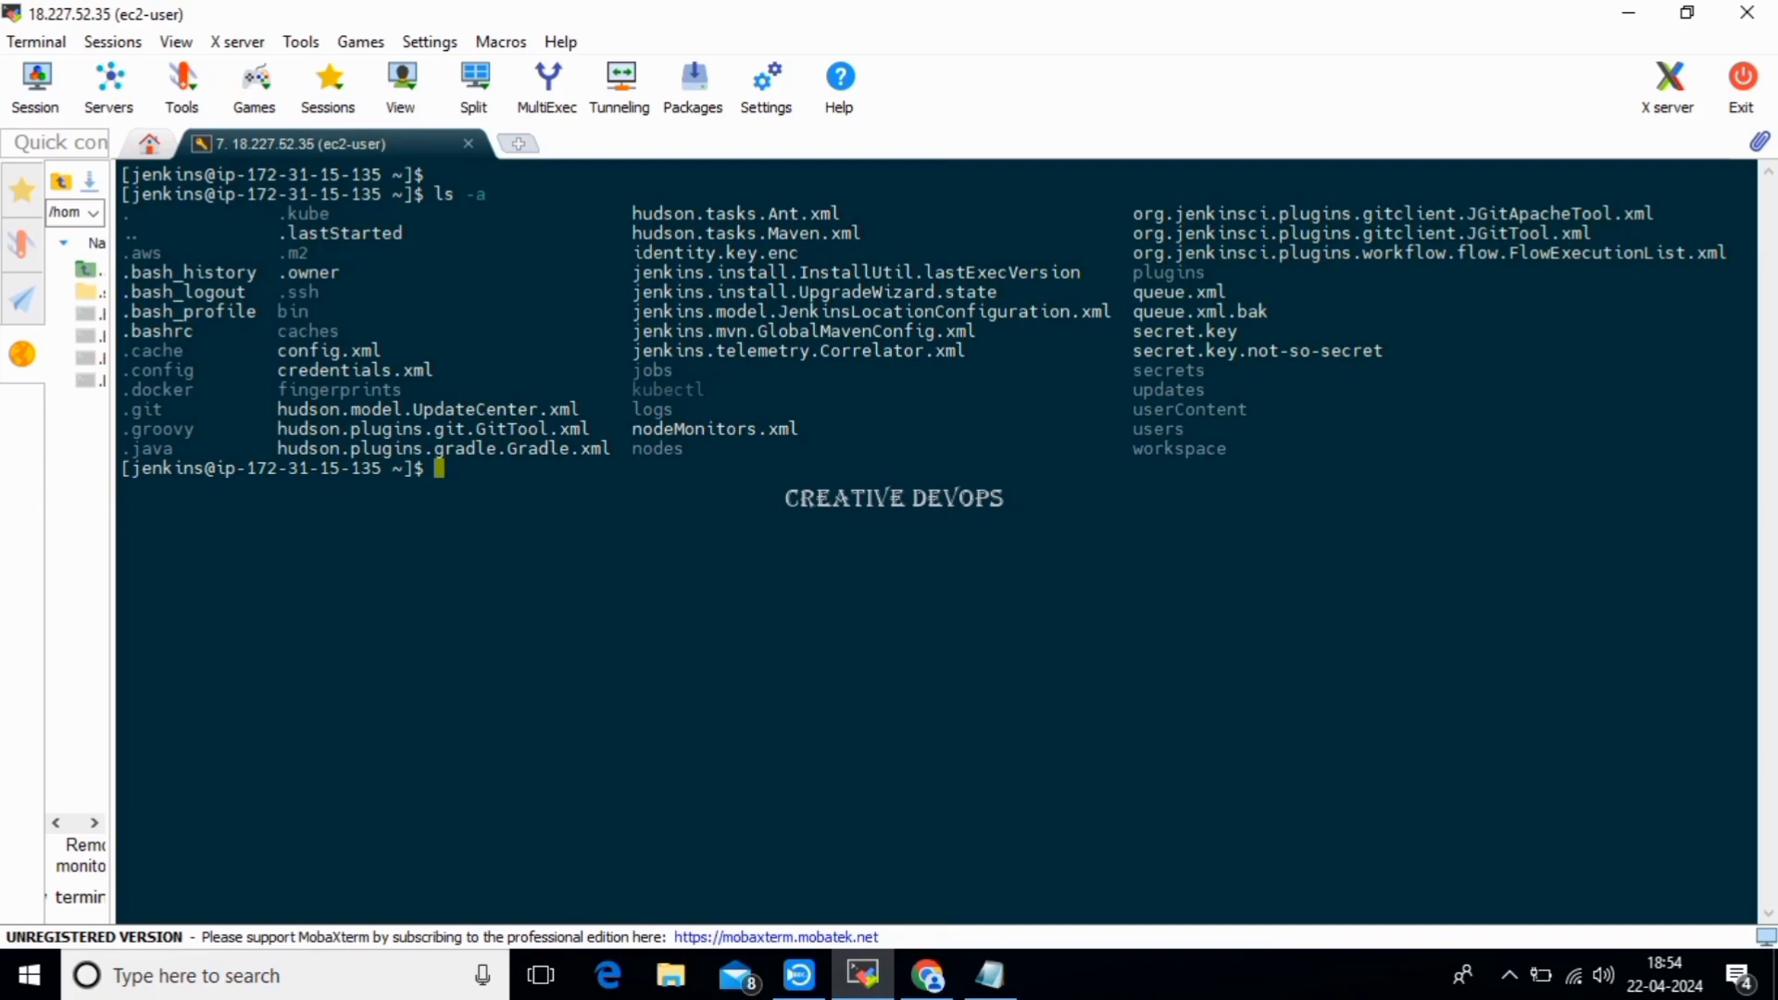
text(cd /usr/local/bin)
key(Return)
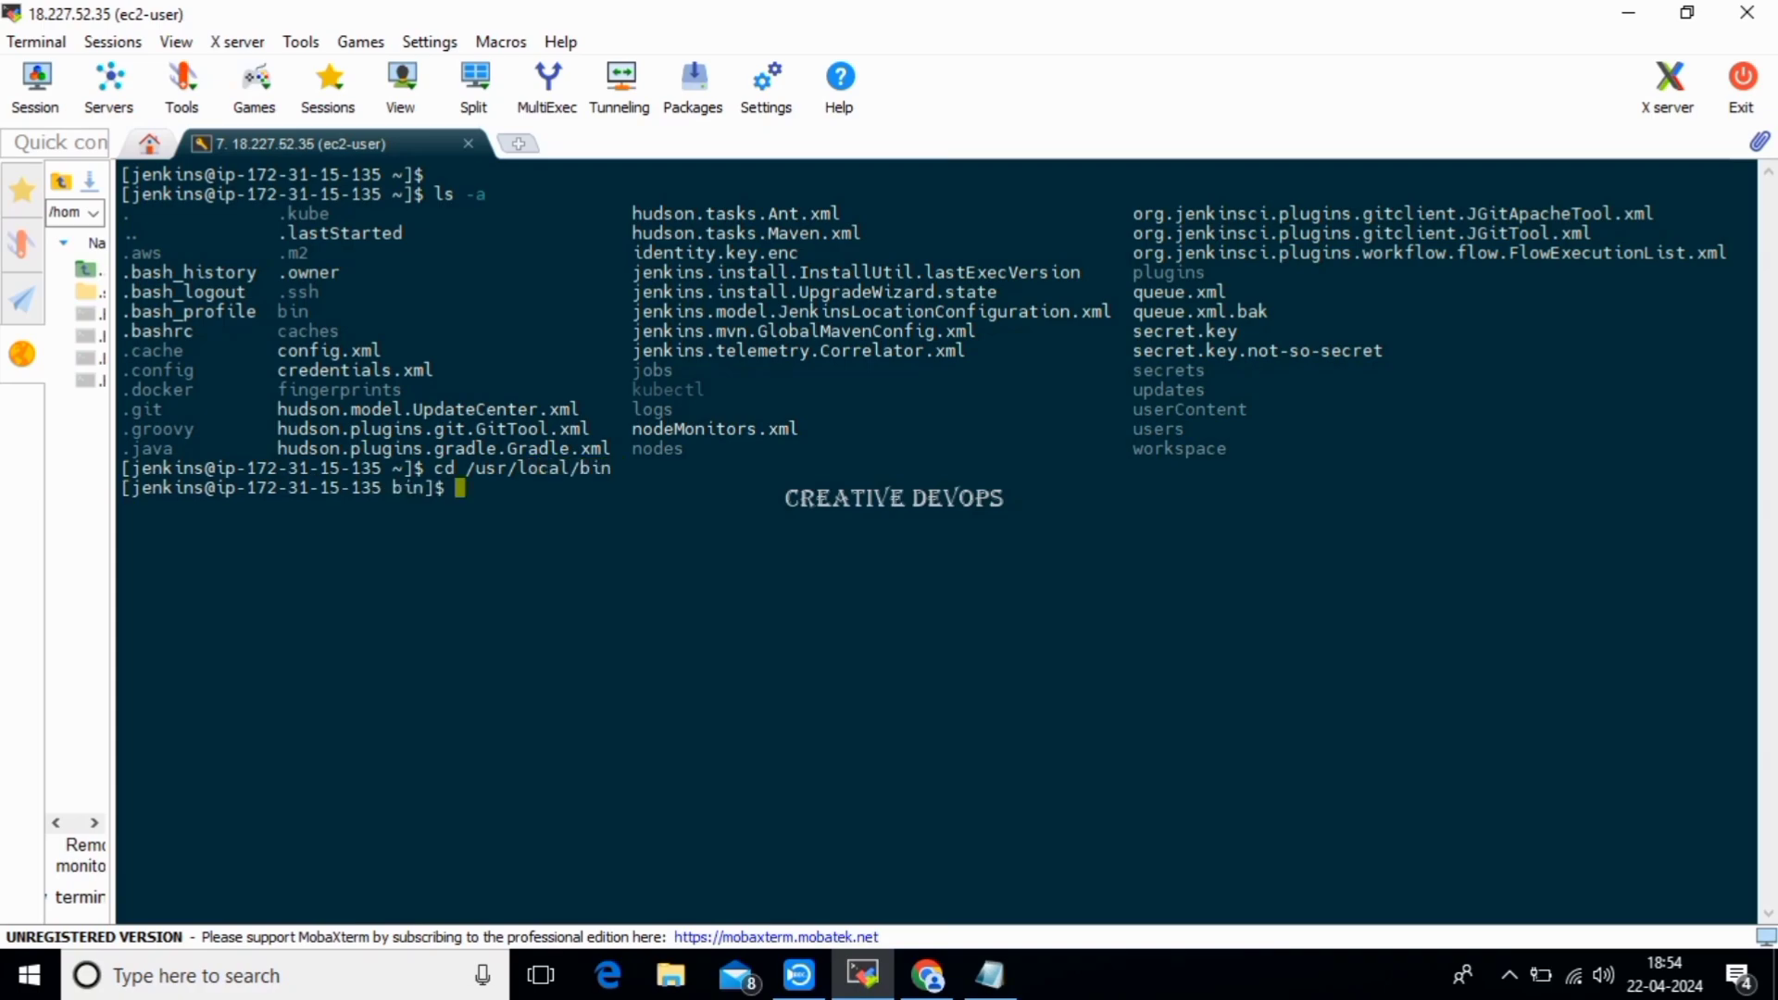
text(ll)
key(Return)
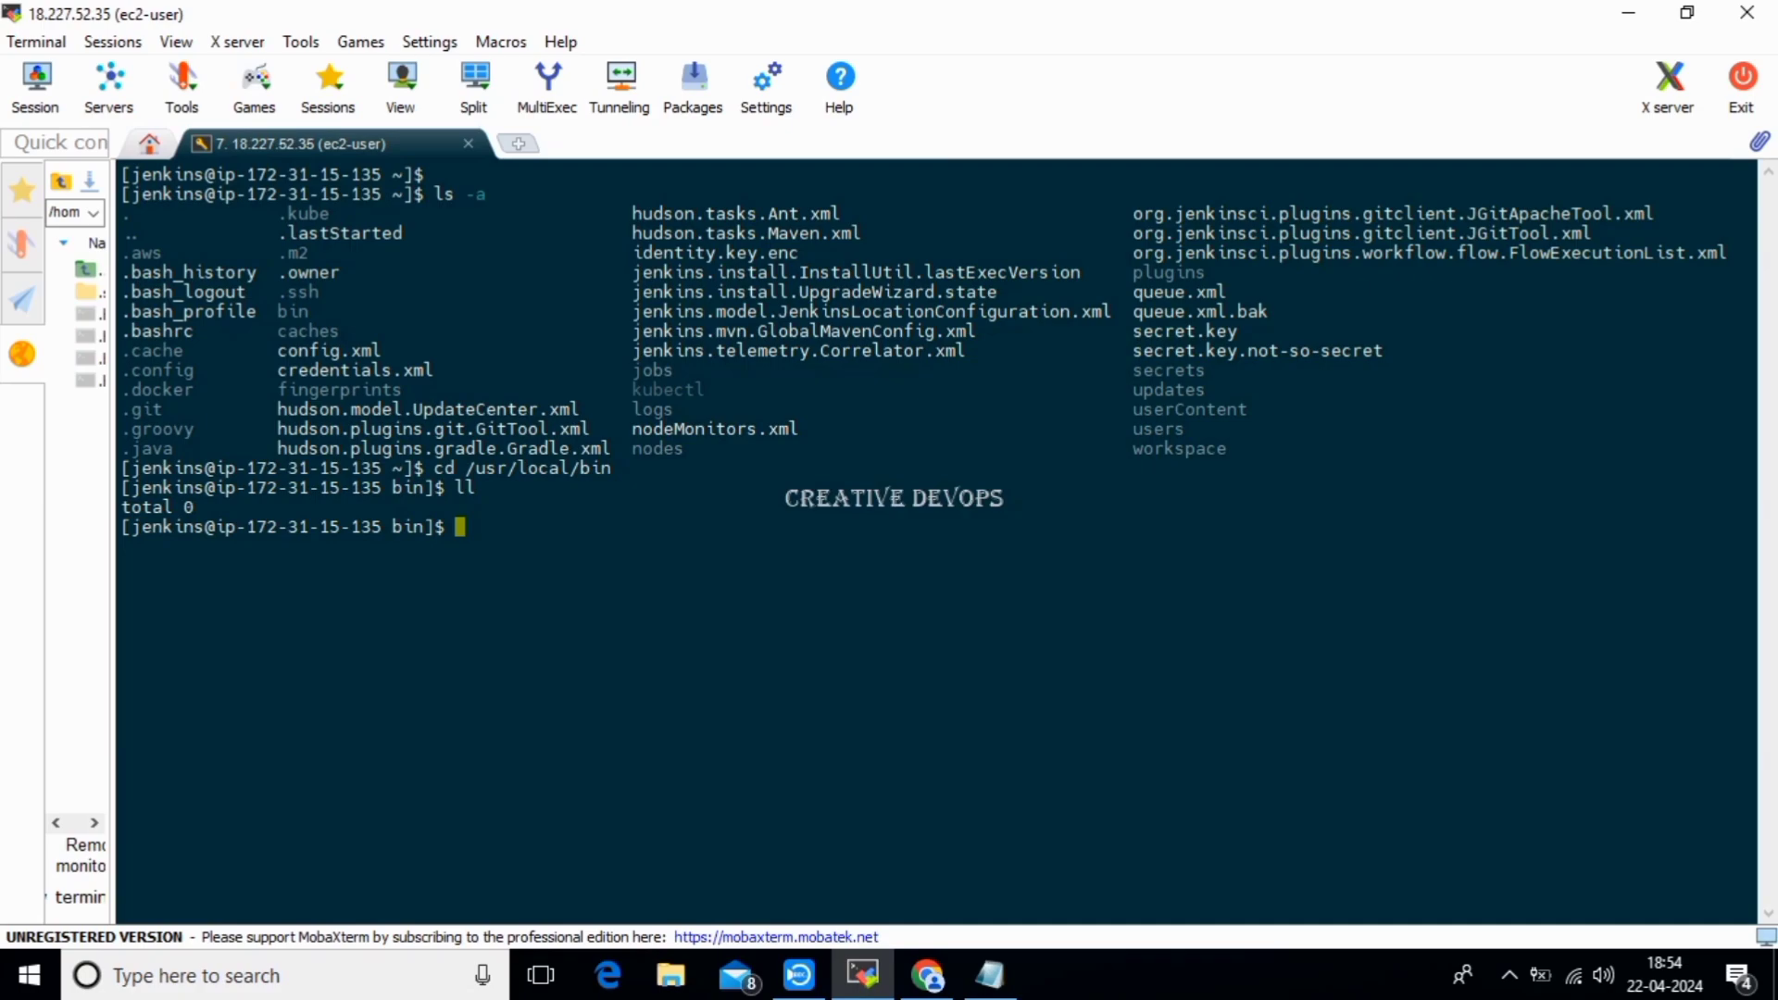
Try 'sudo cp kubectl /usr/local/bin', which fails, then return home with cd.
text(sudo cp kubectl )
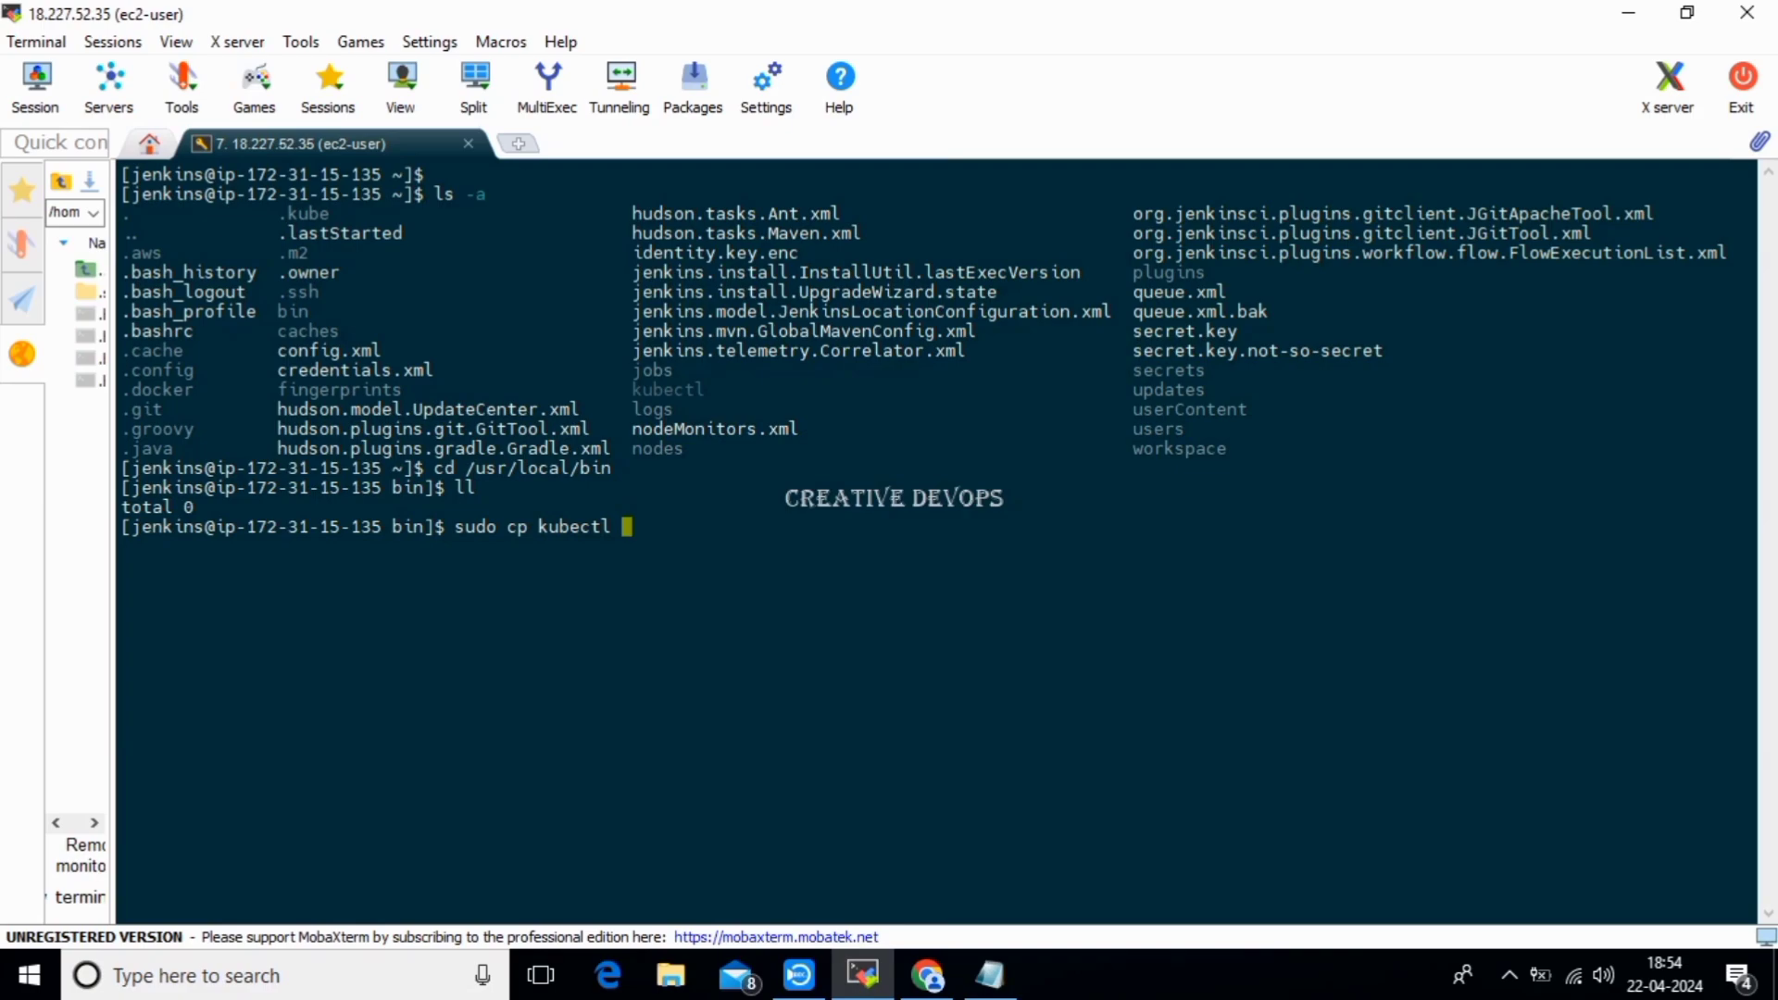
text(/usr/local/bin)
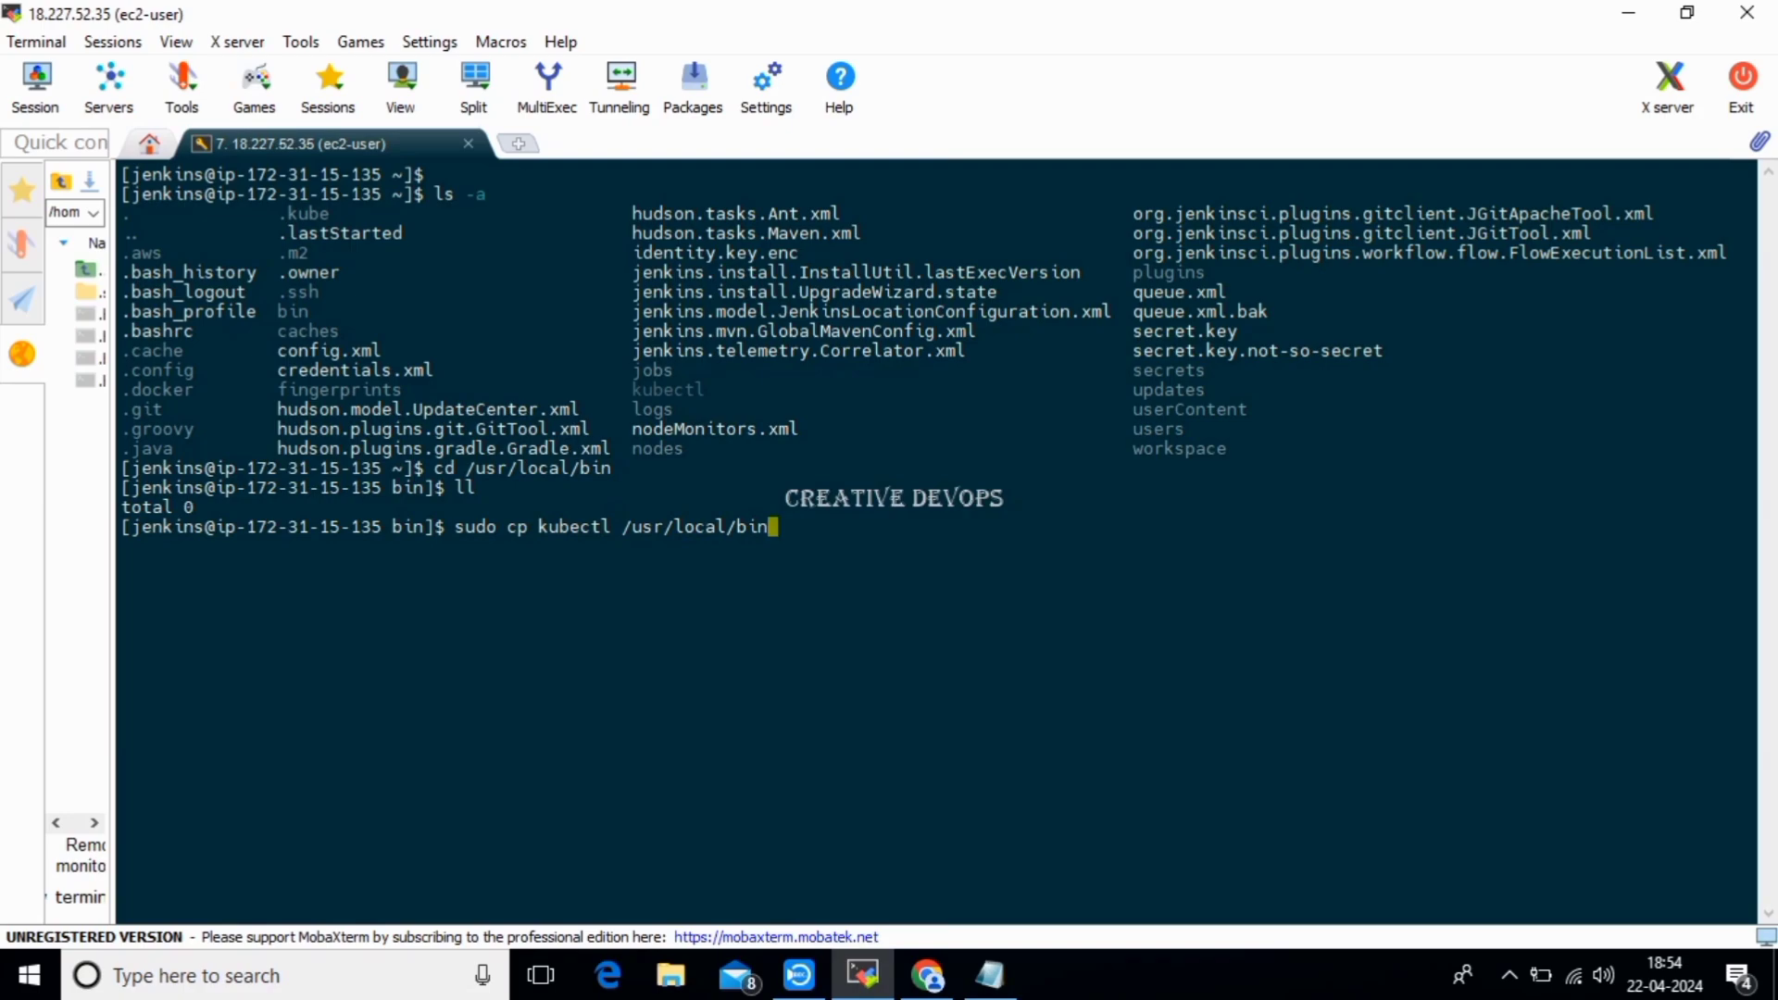
key(Return)
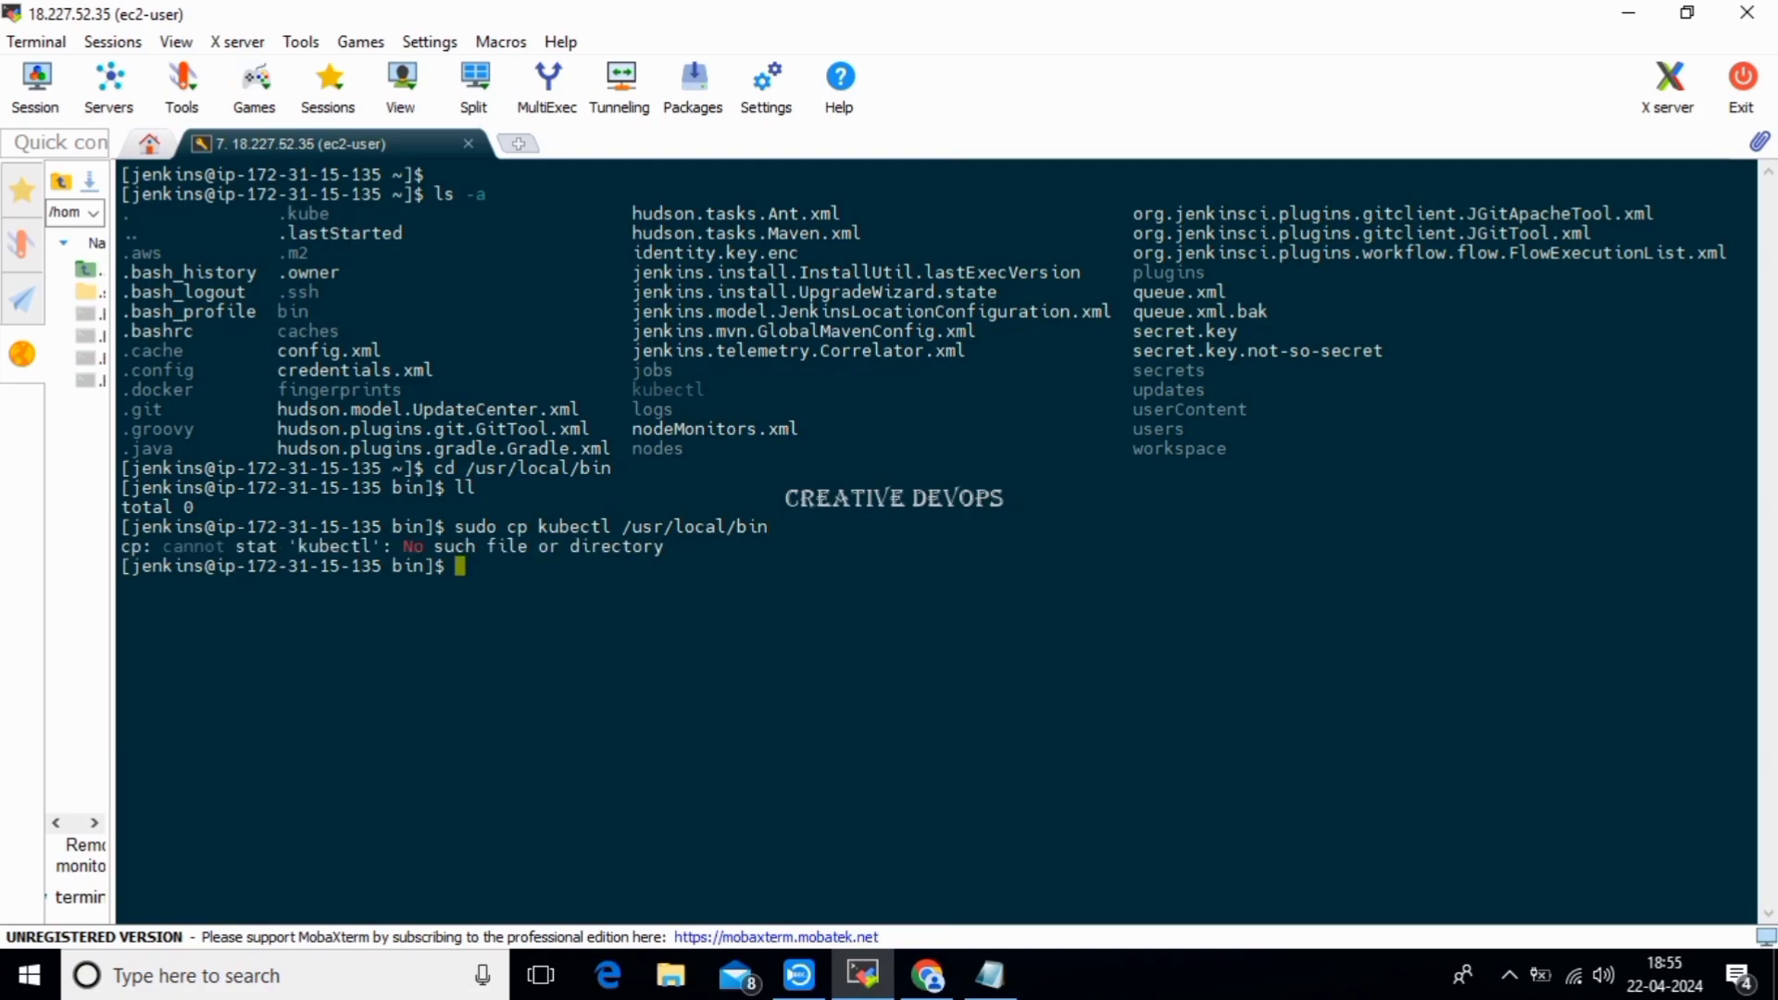
key(Up)
key(Down)
text(cd)
key(Return)
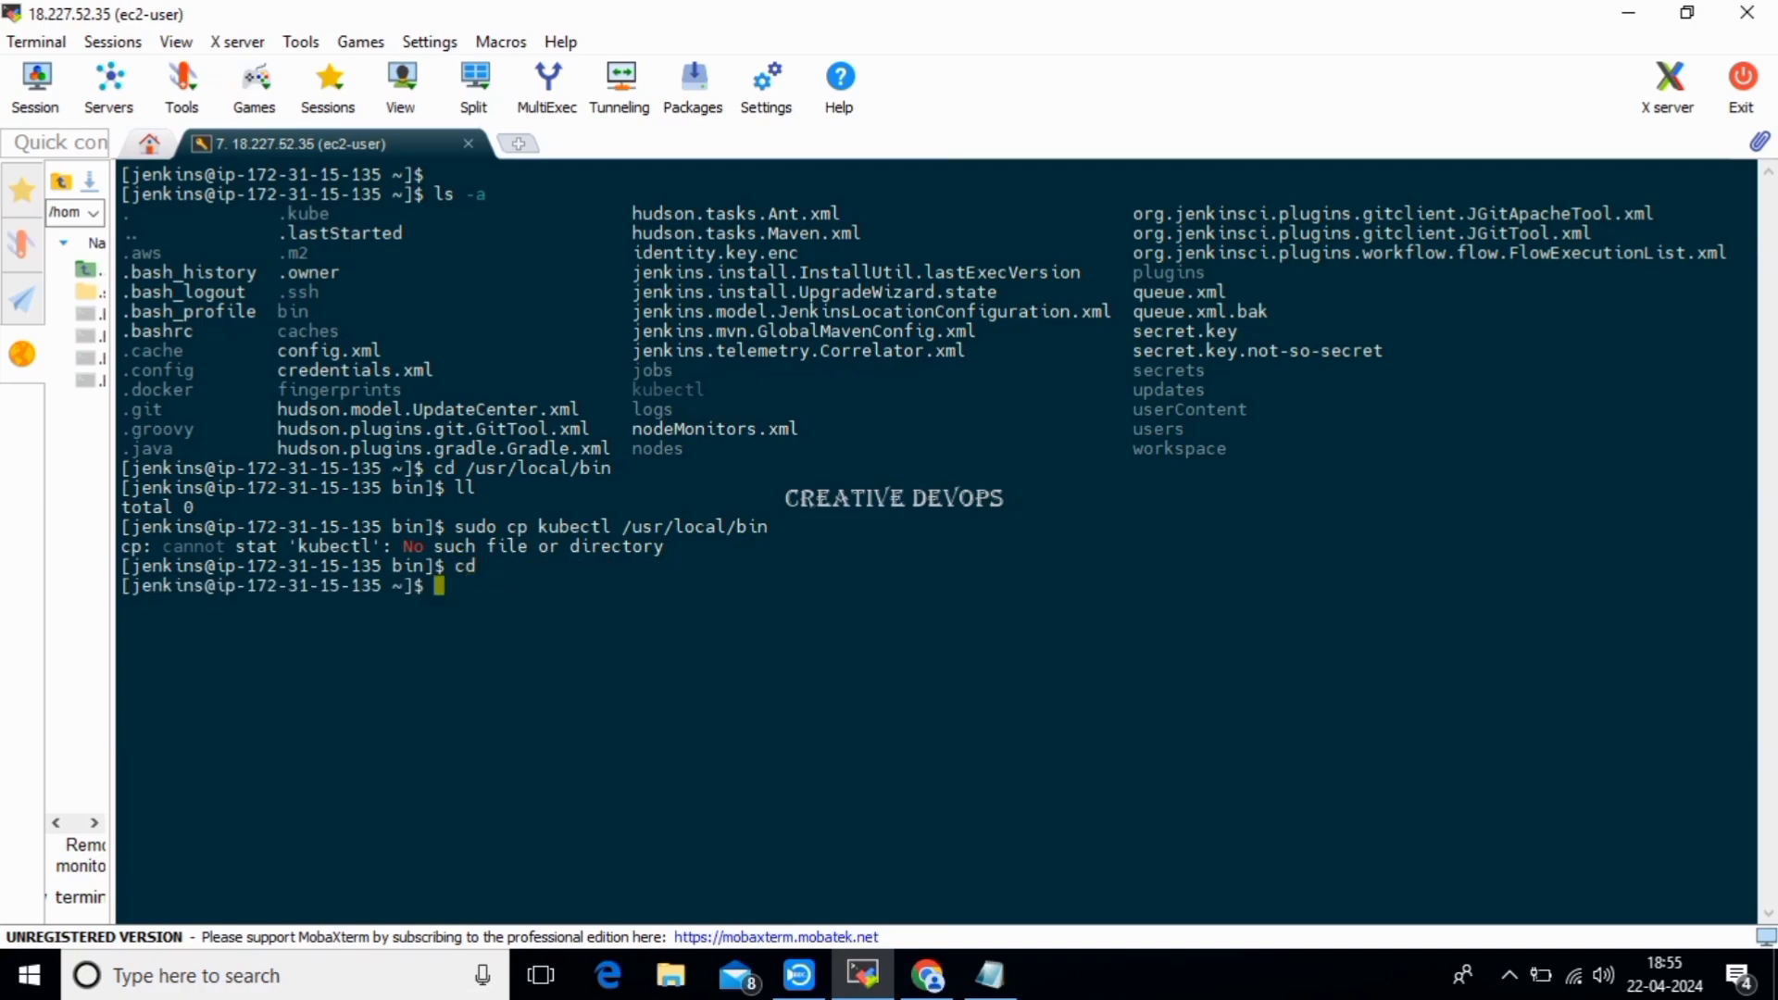
Copy kubectl from home into /usr/local/bin, confirm it with ll there, then clear the screen.
key(Up)
key(Up)
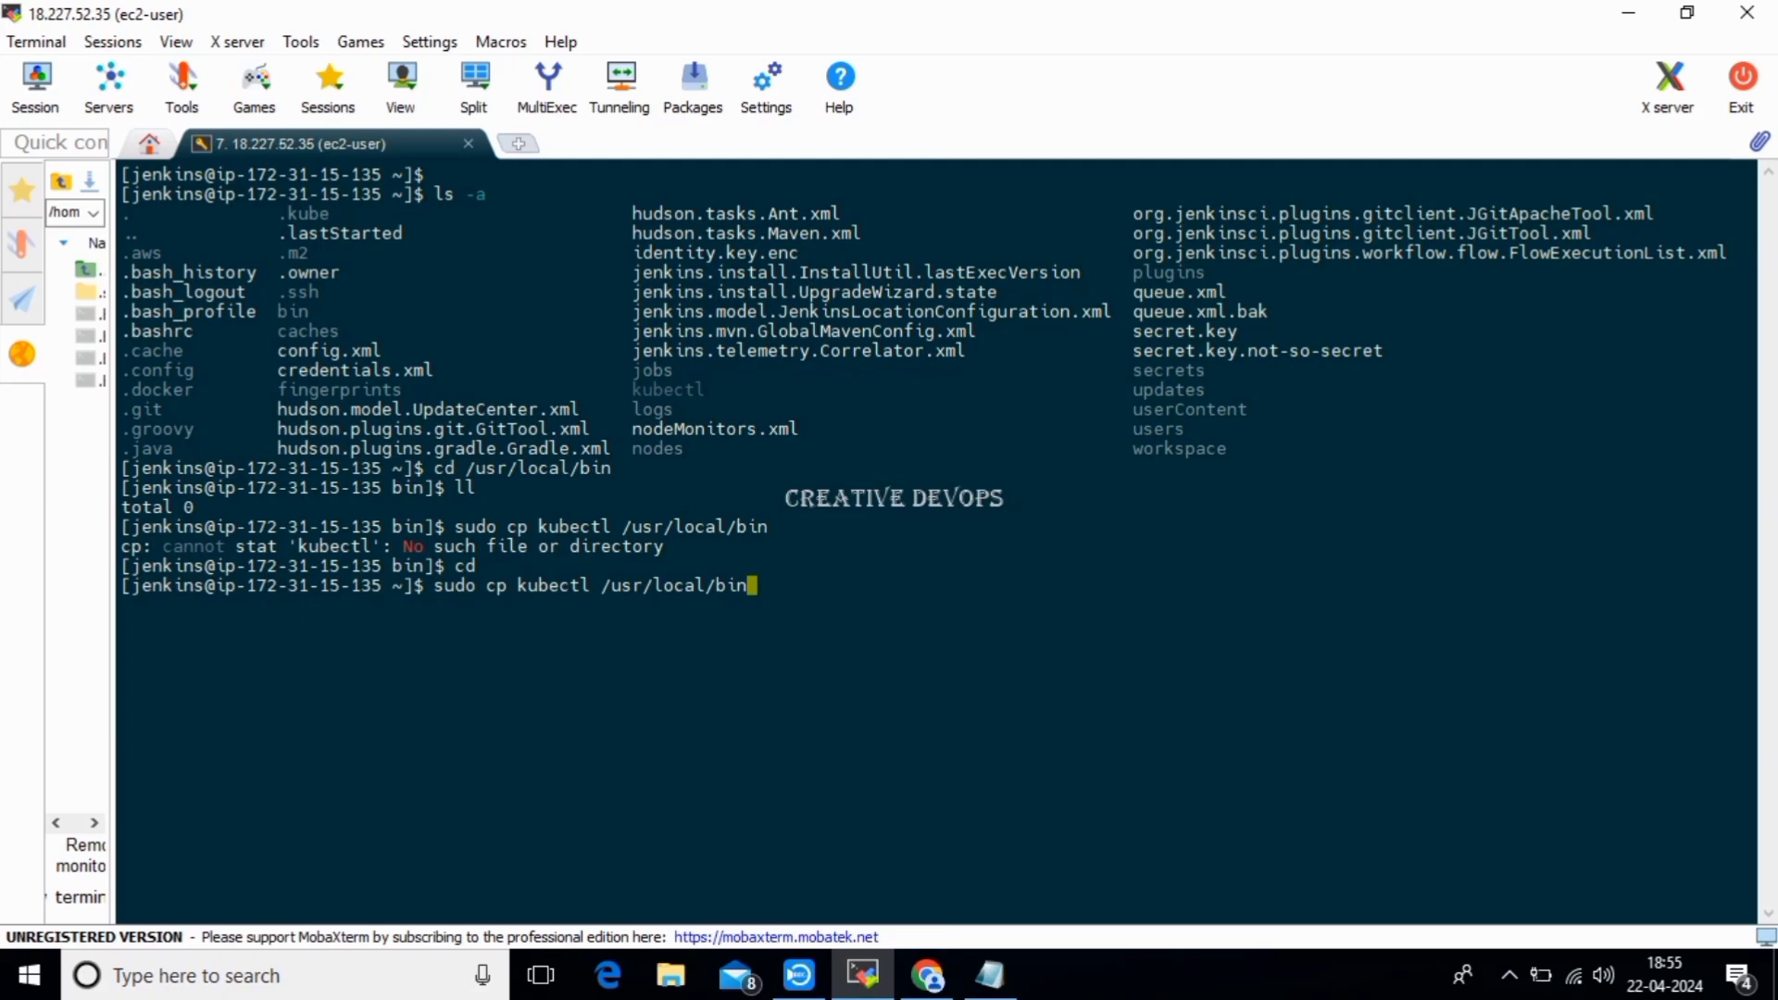
key(Return)
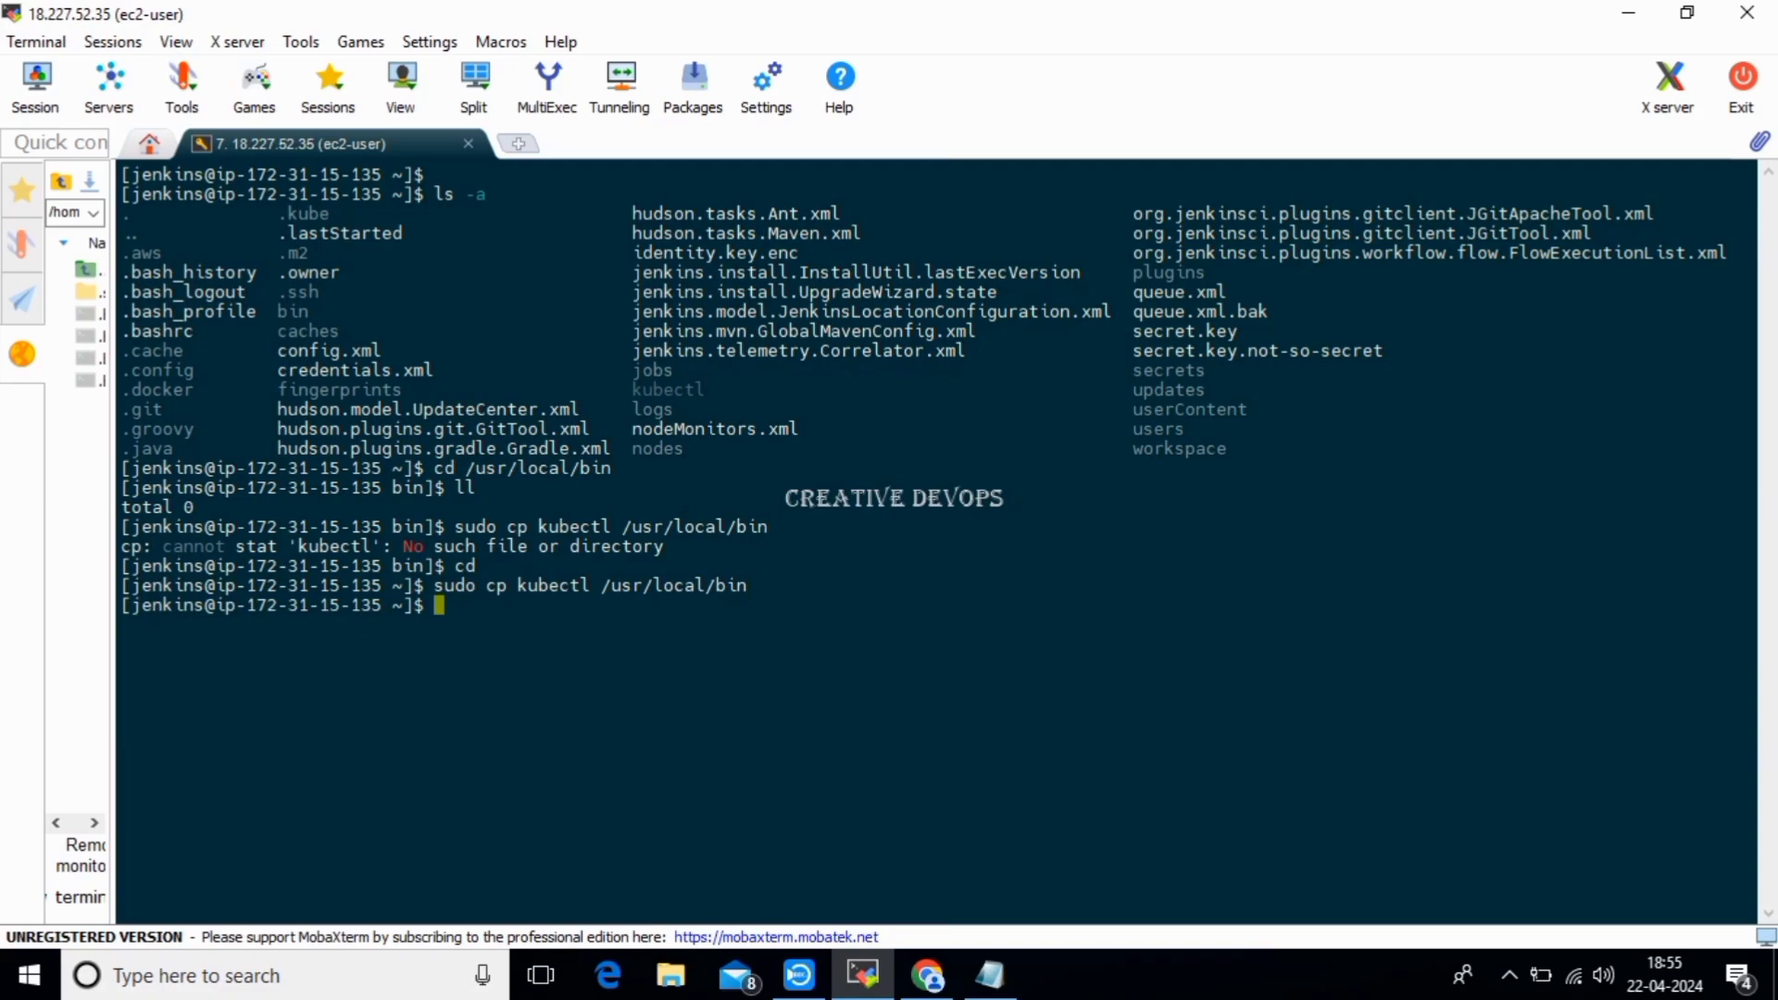
text(cd)
drag(601, 586, 745, 586)
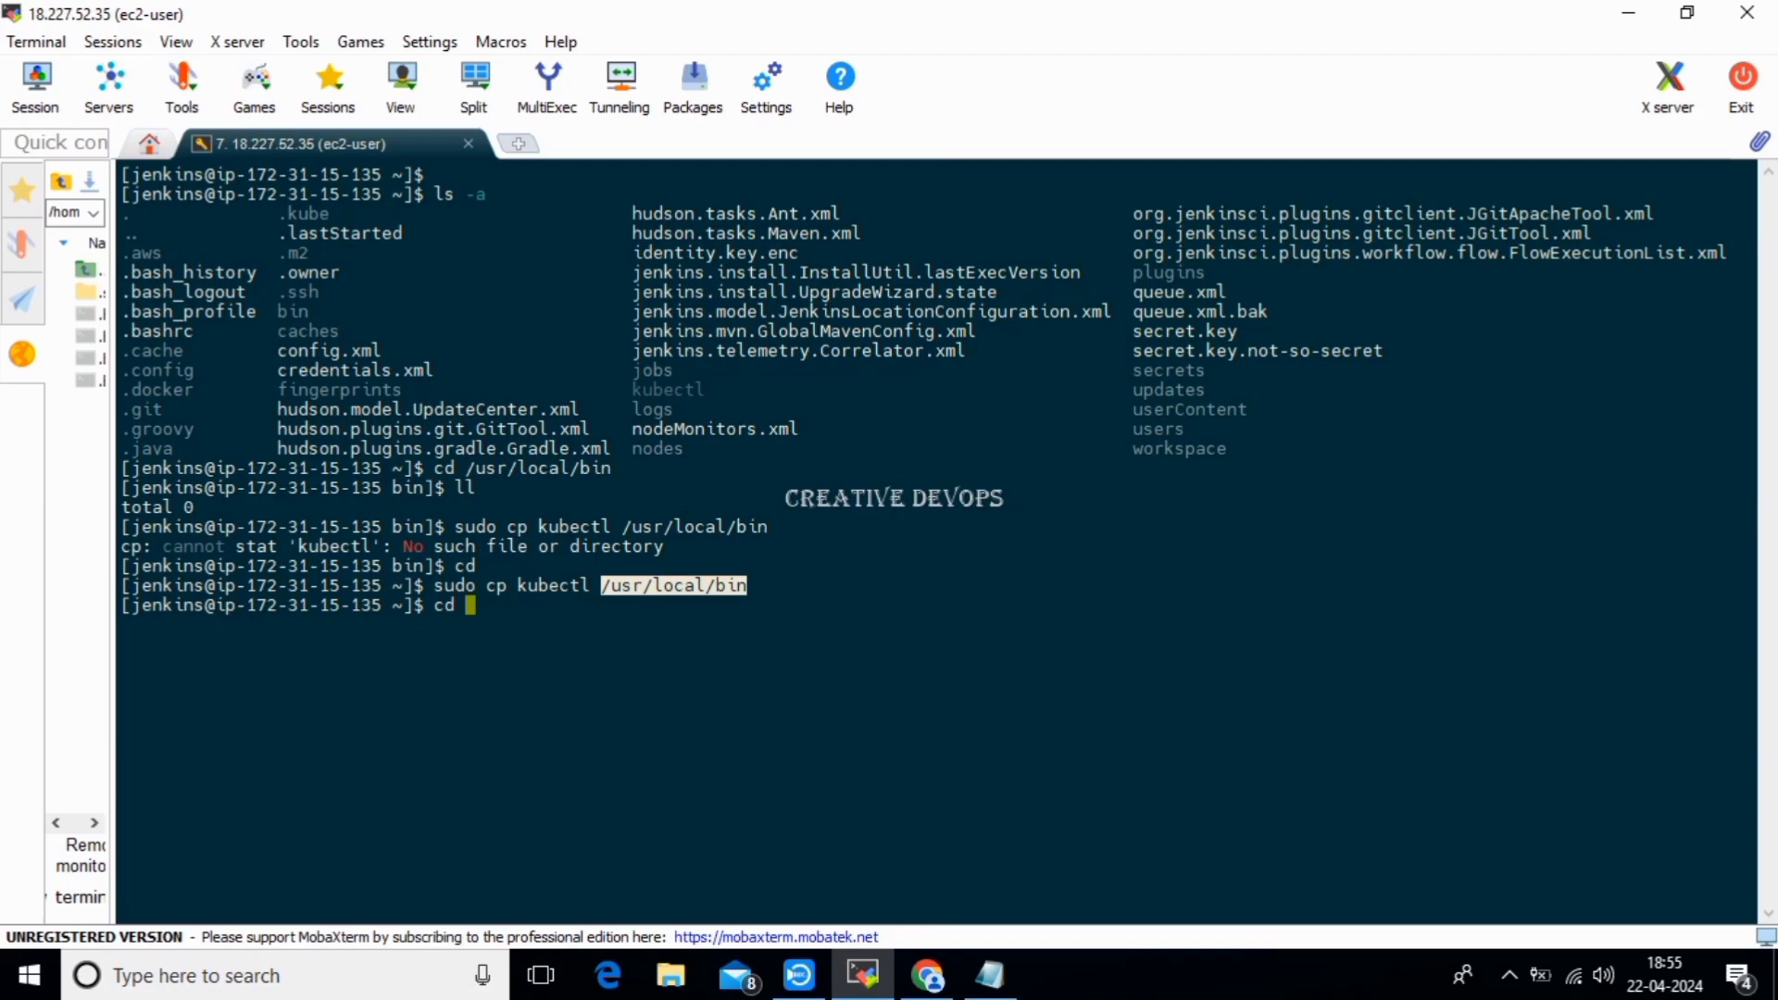
text(/usr/local/bin)
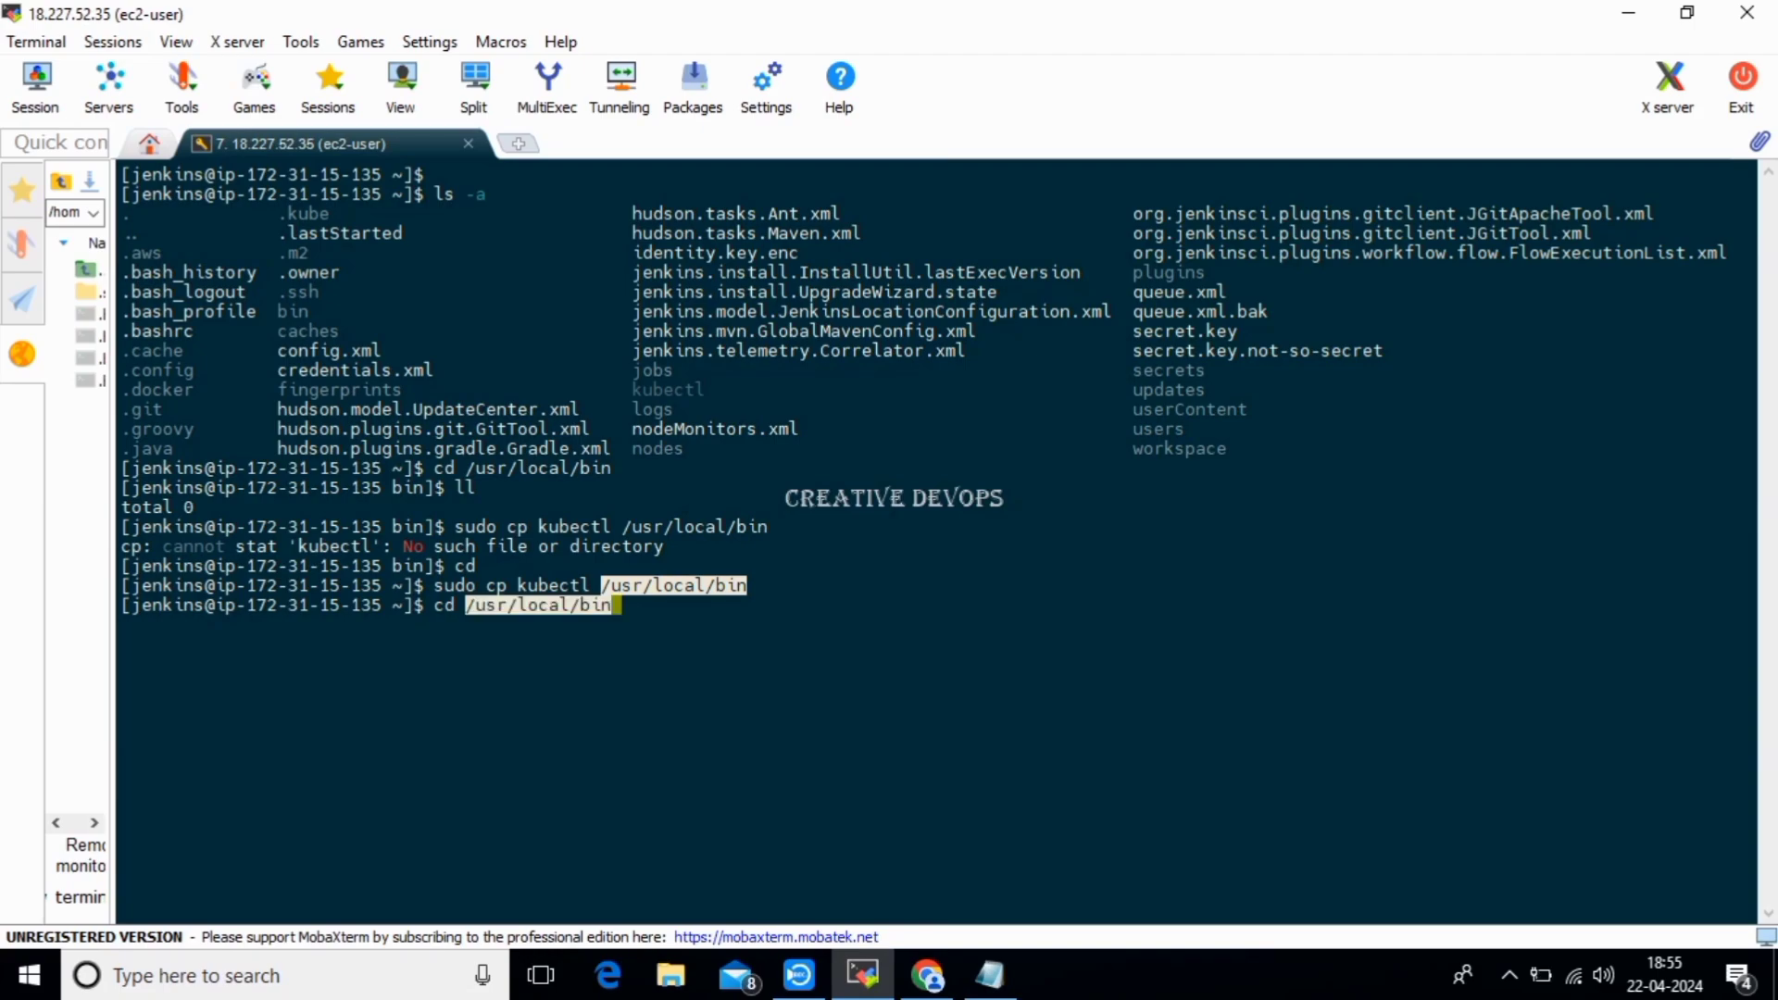
key(Return)
text(ll)
key(Return)
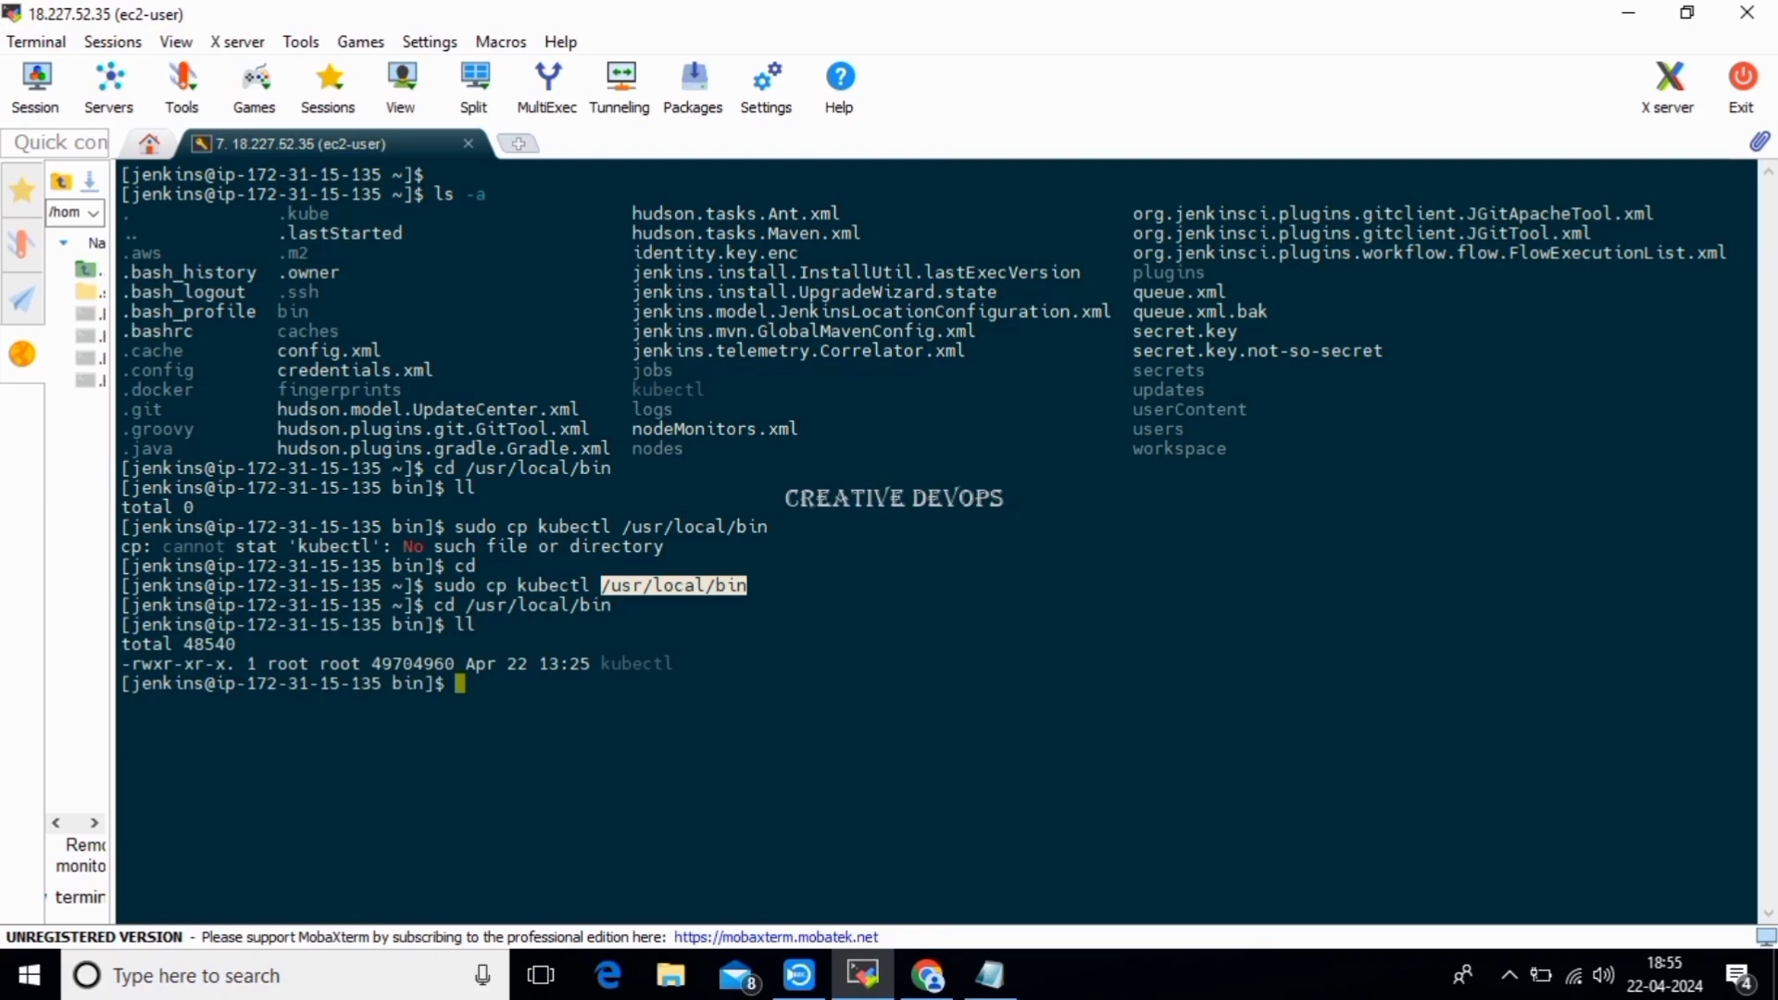
text(clear)
key(Return)
key(Return)
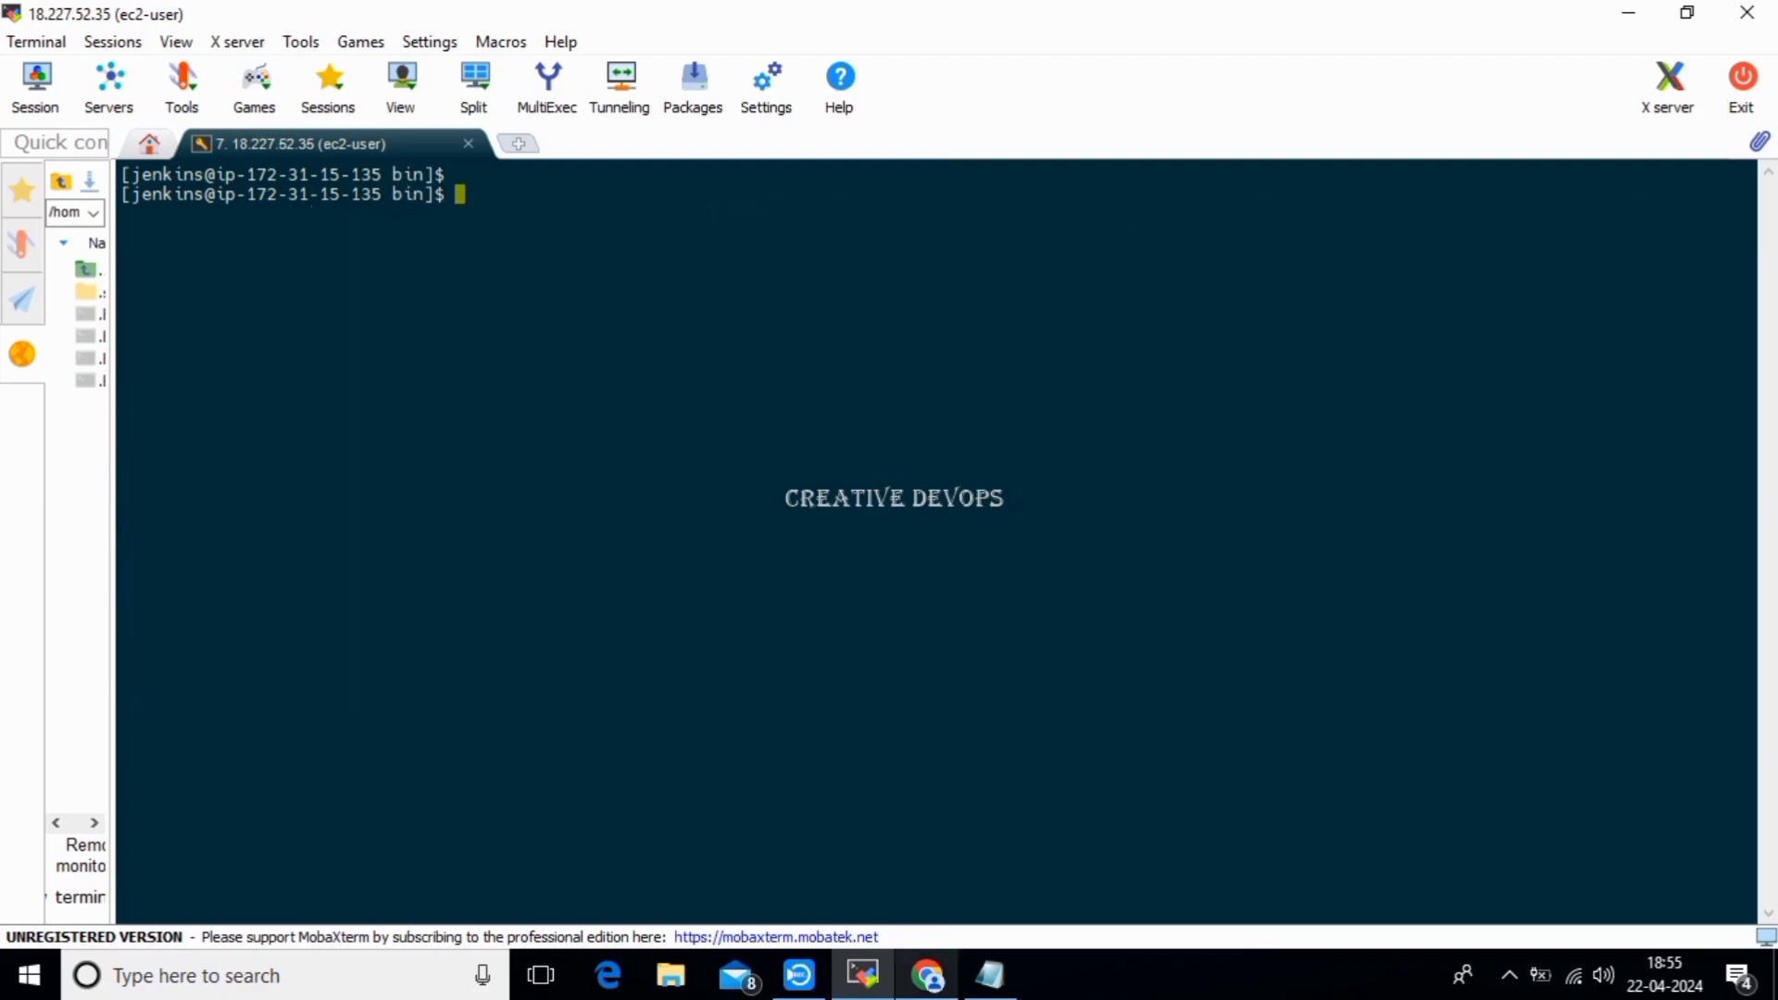
Close the kubernates stage log, then run 'docker system prune -a -f' from home.
click(927, 975)
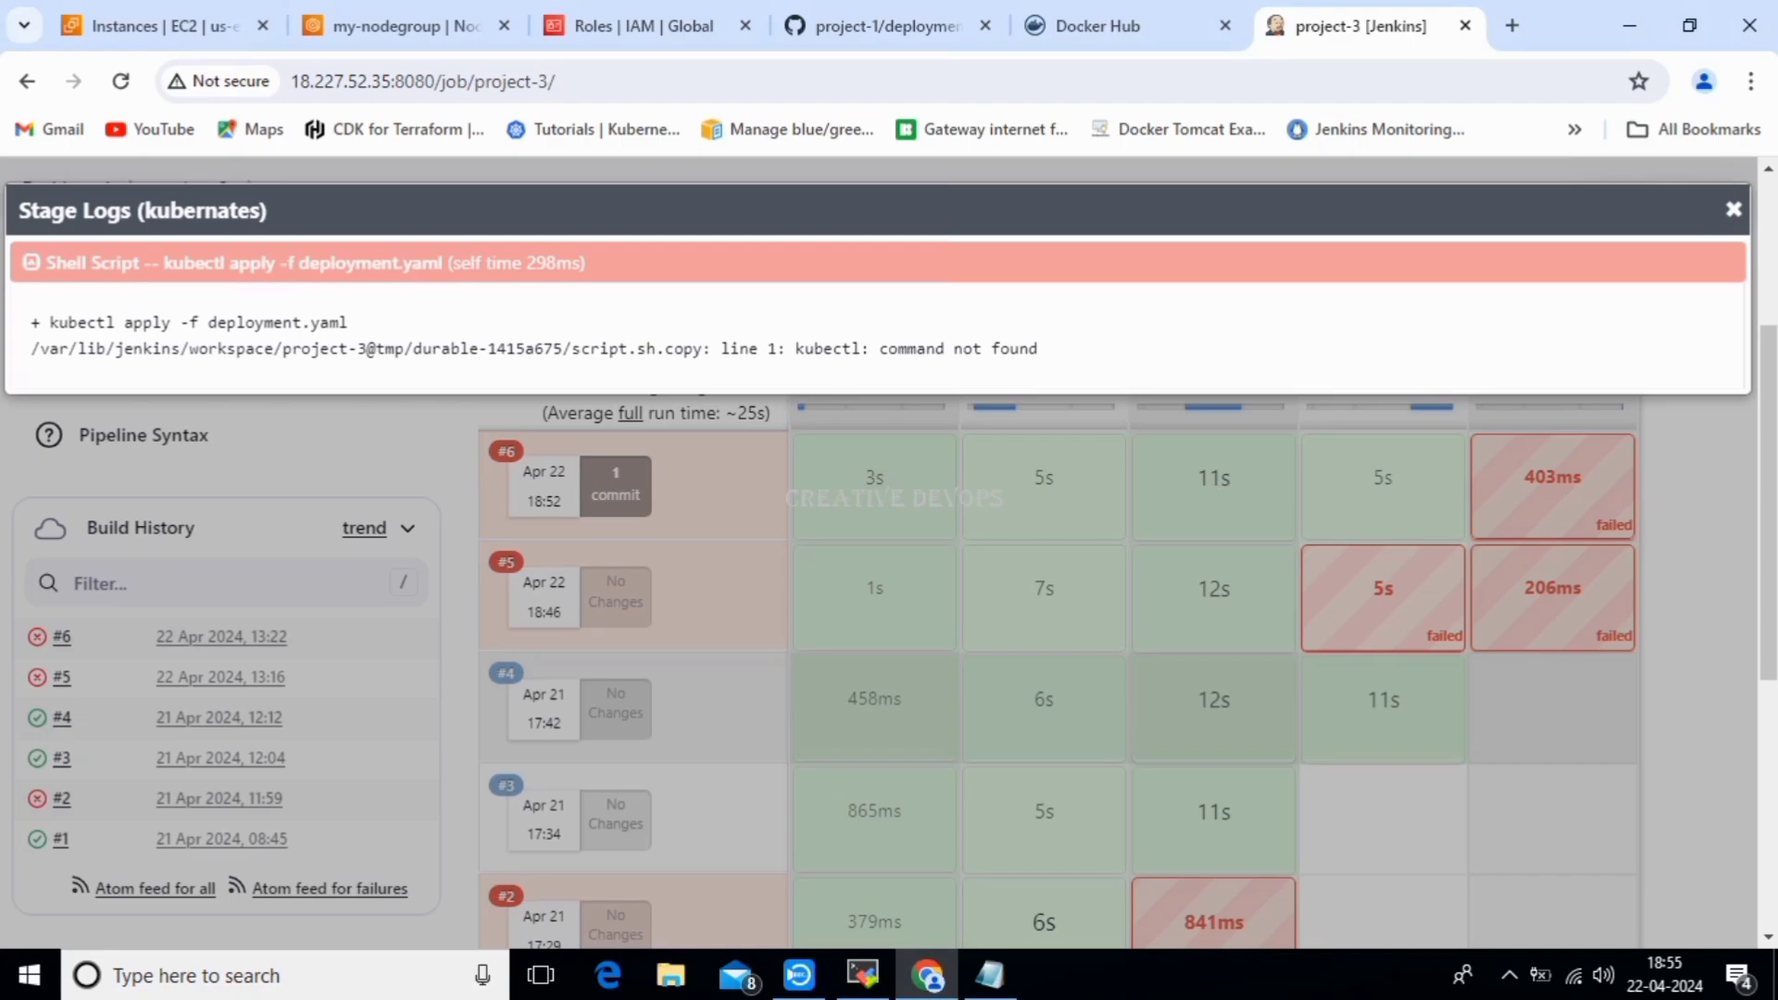
click(1734, 209)
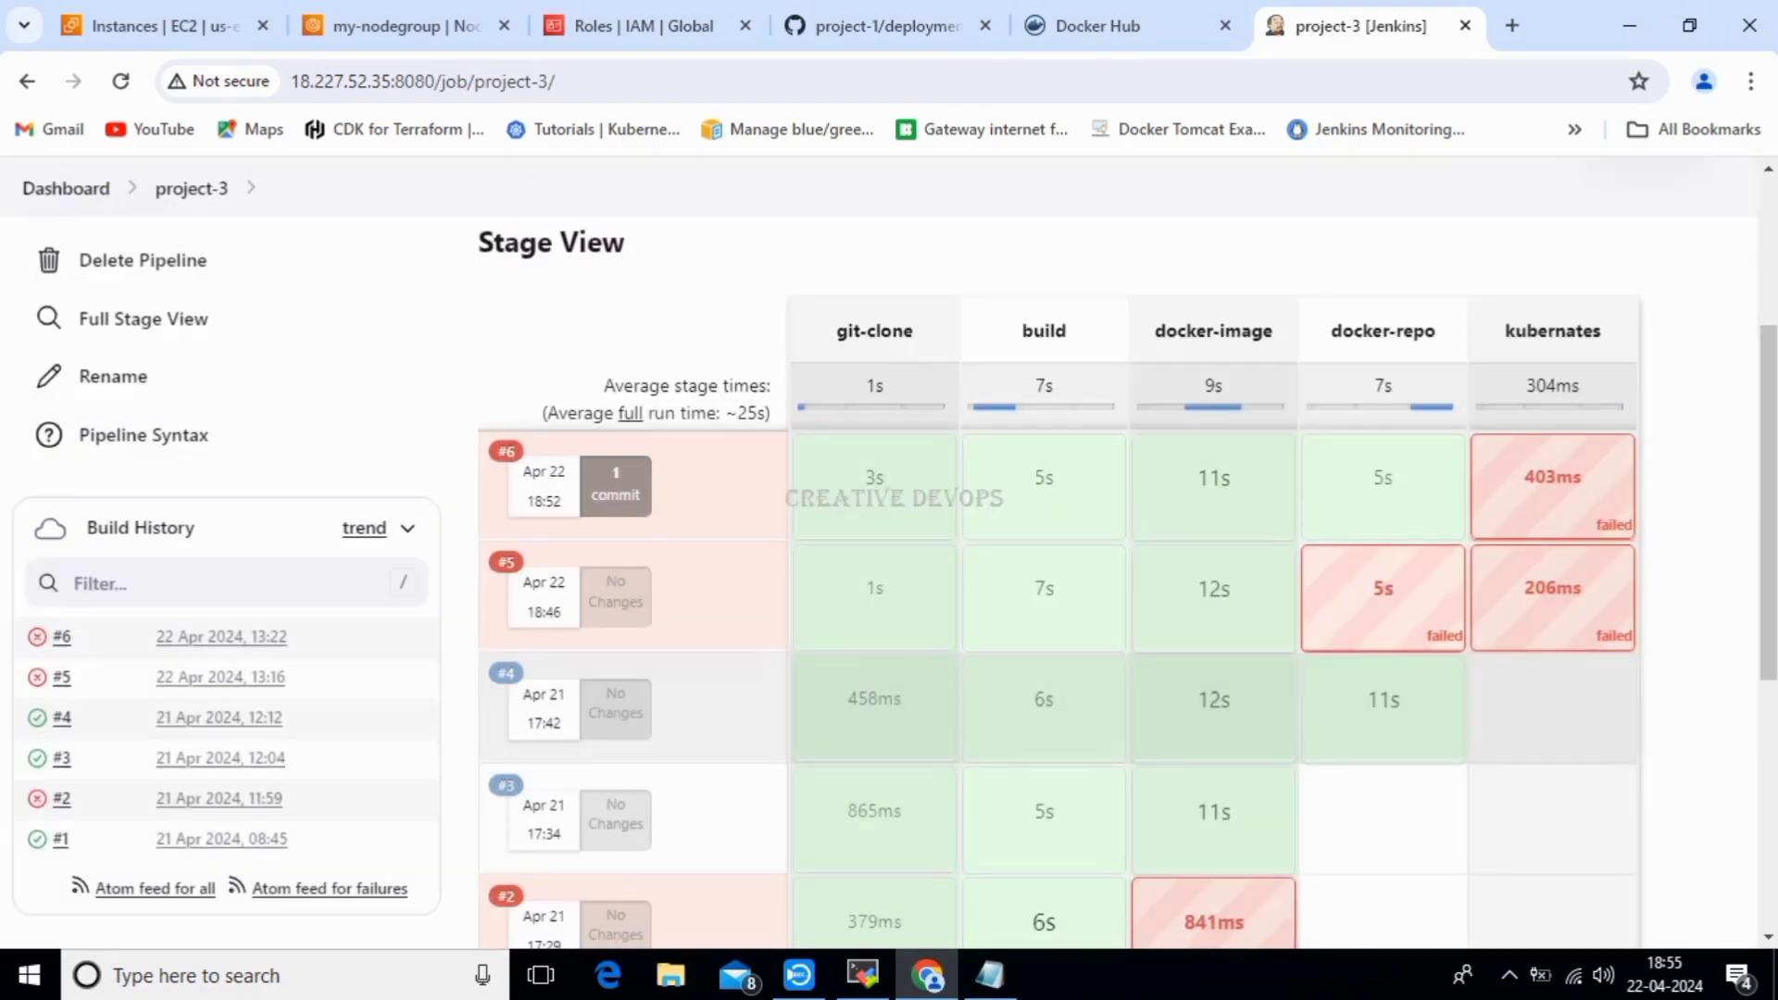
click(862, 975)
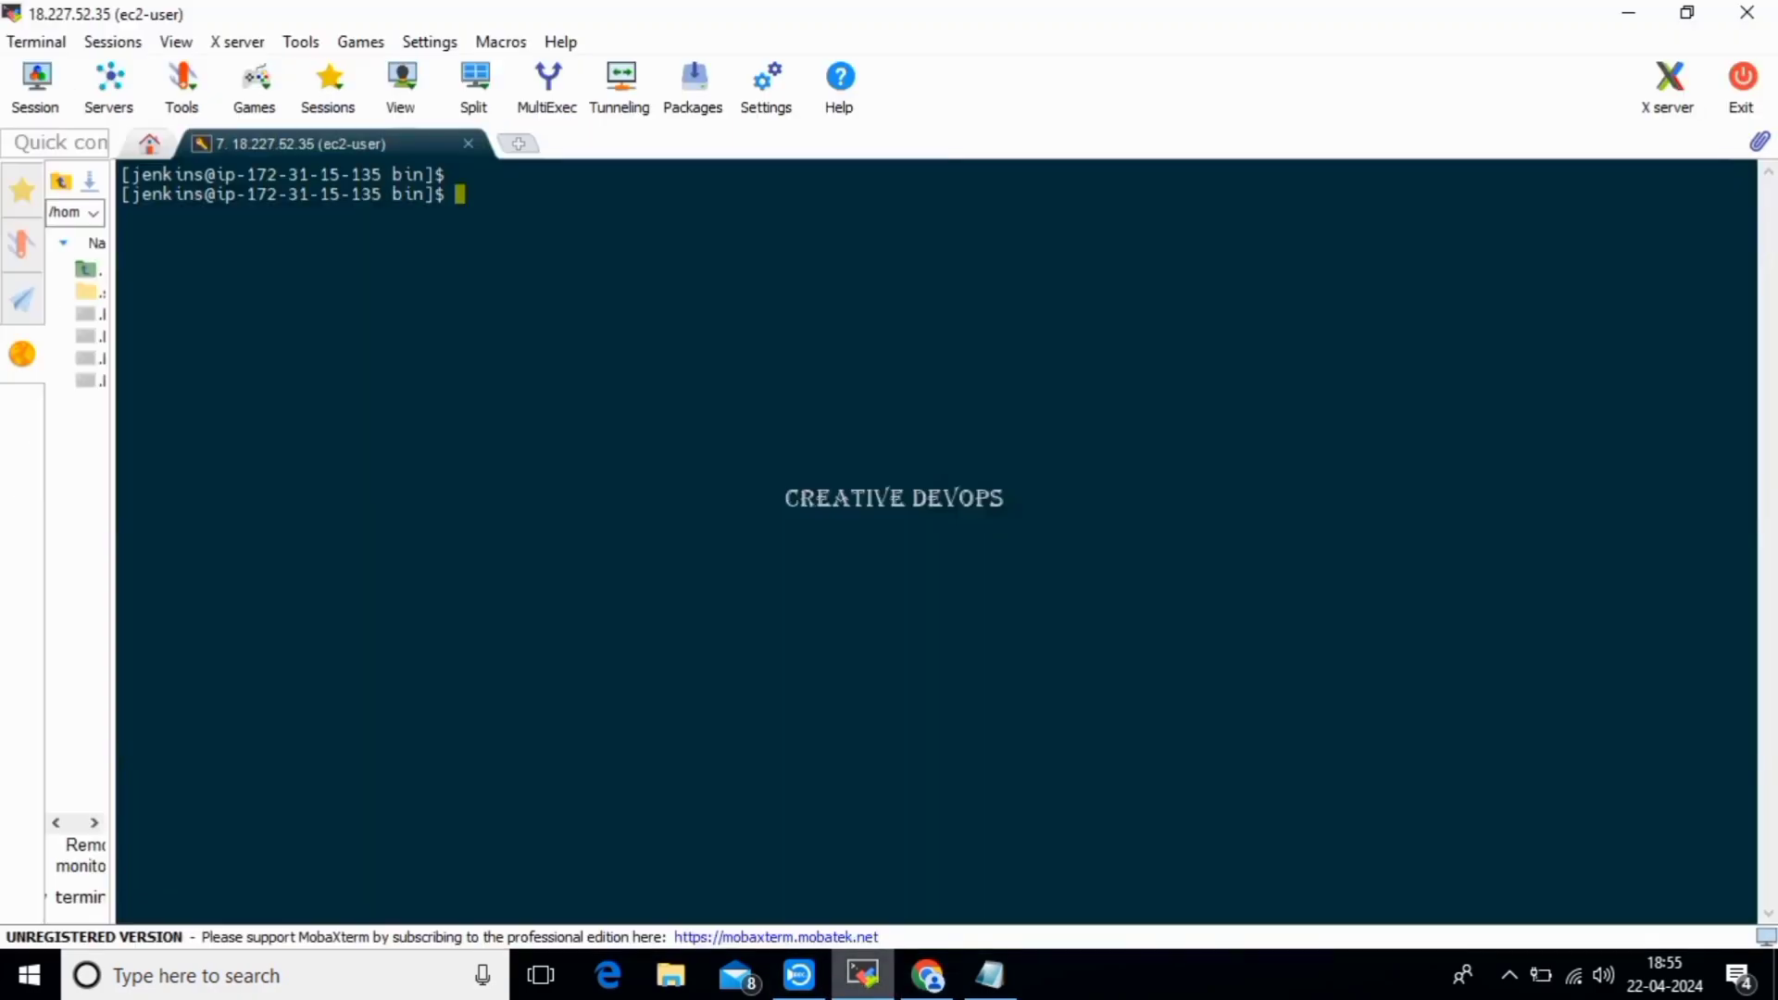
text(cd)
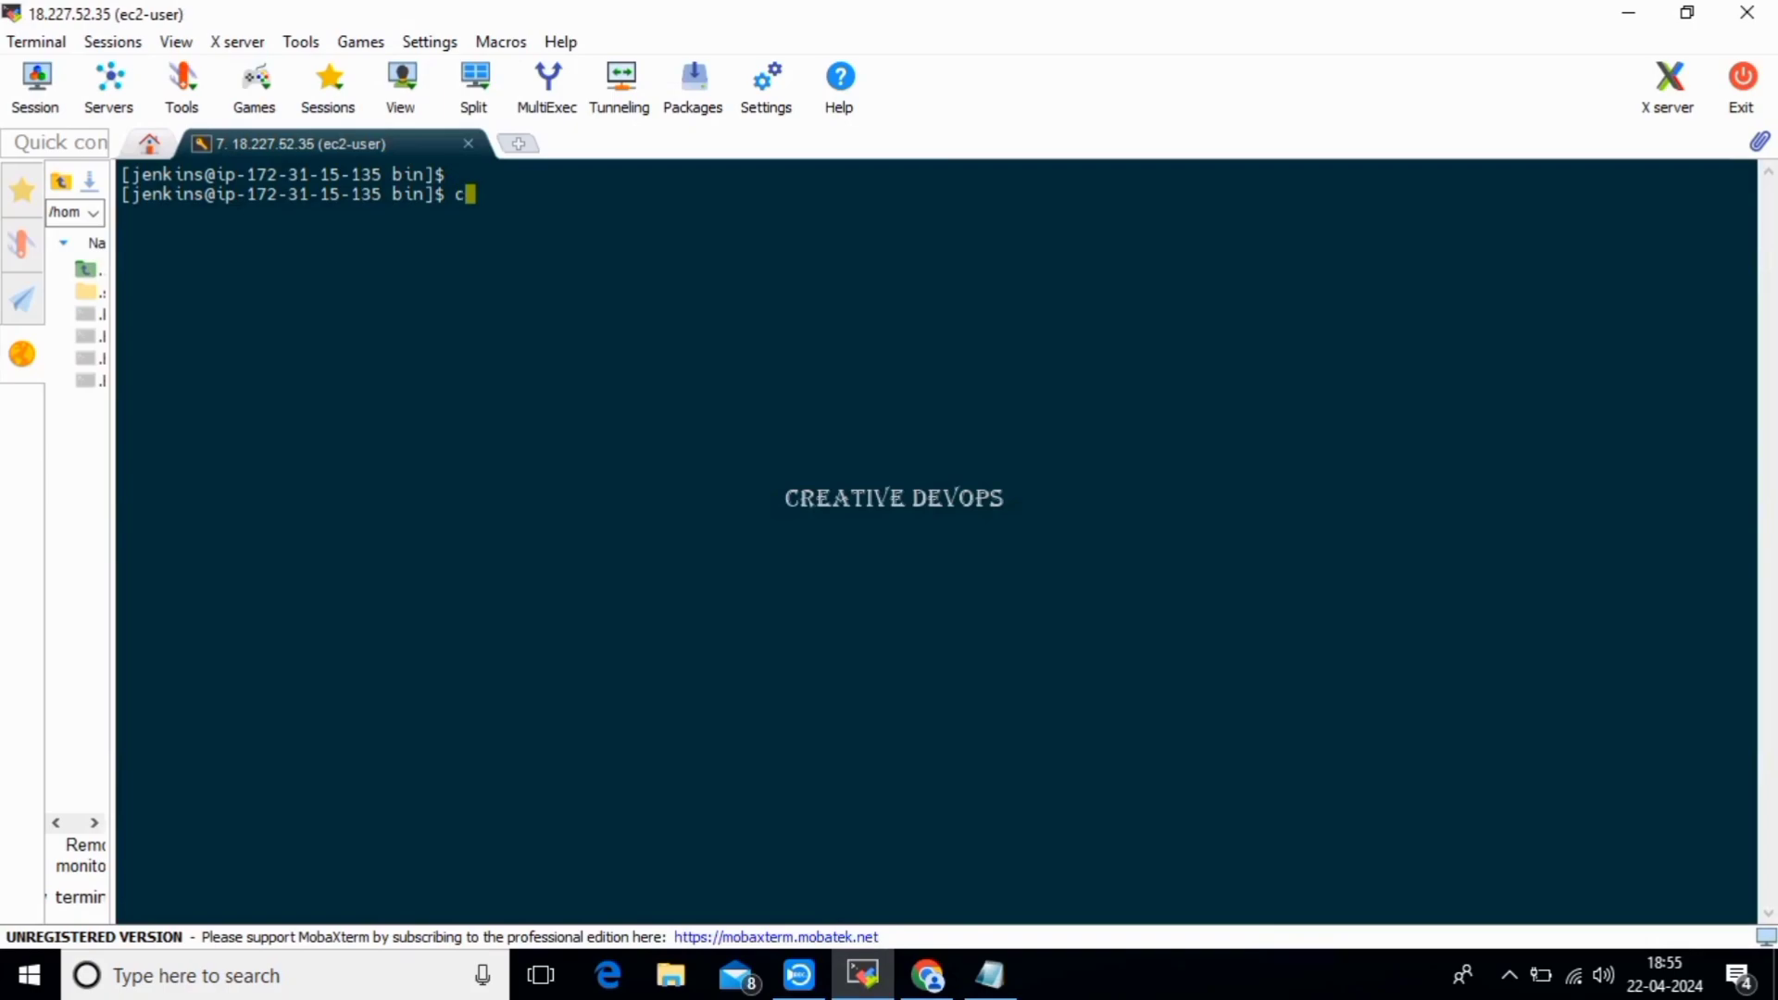
key(Return)
key(Return)
key(Return)
text(d)
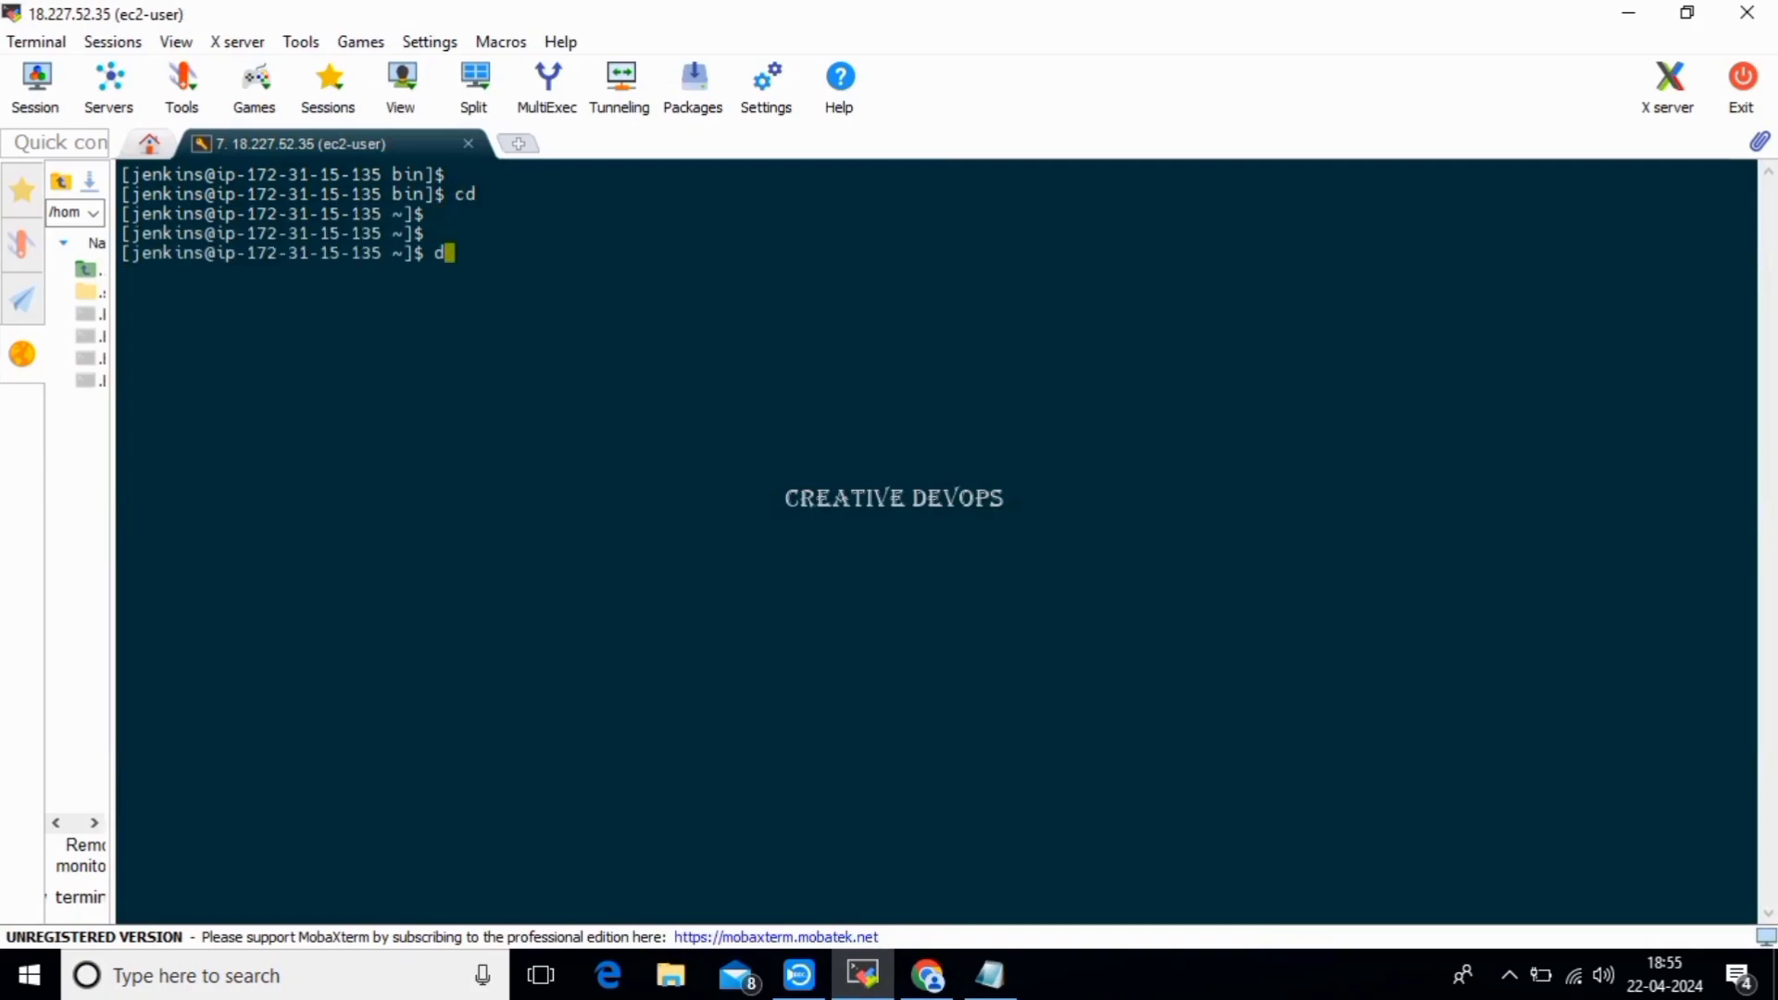
text(ocker system prune -a -f)
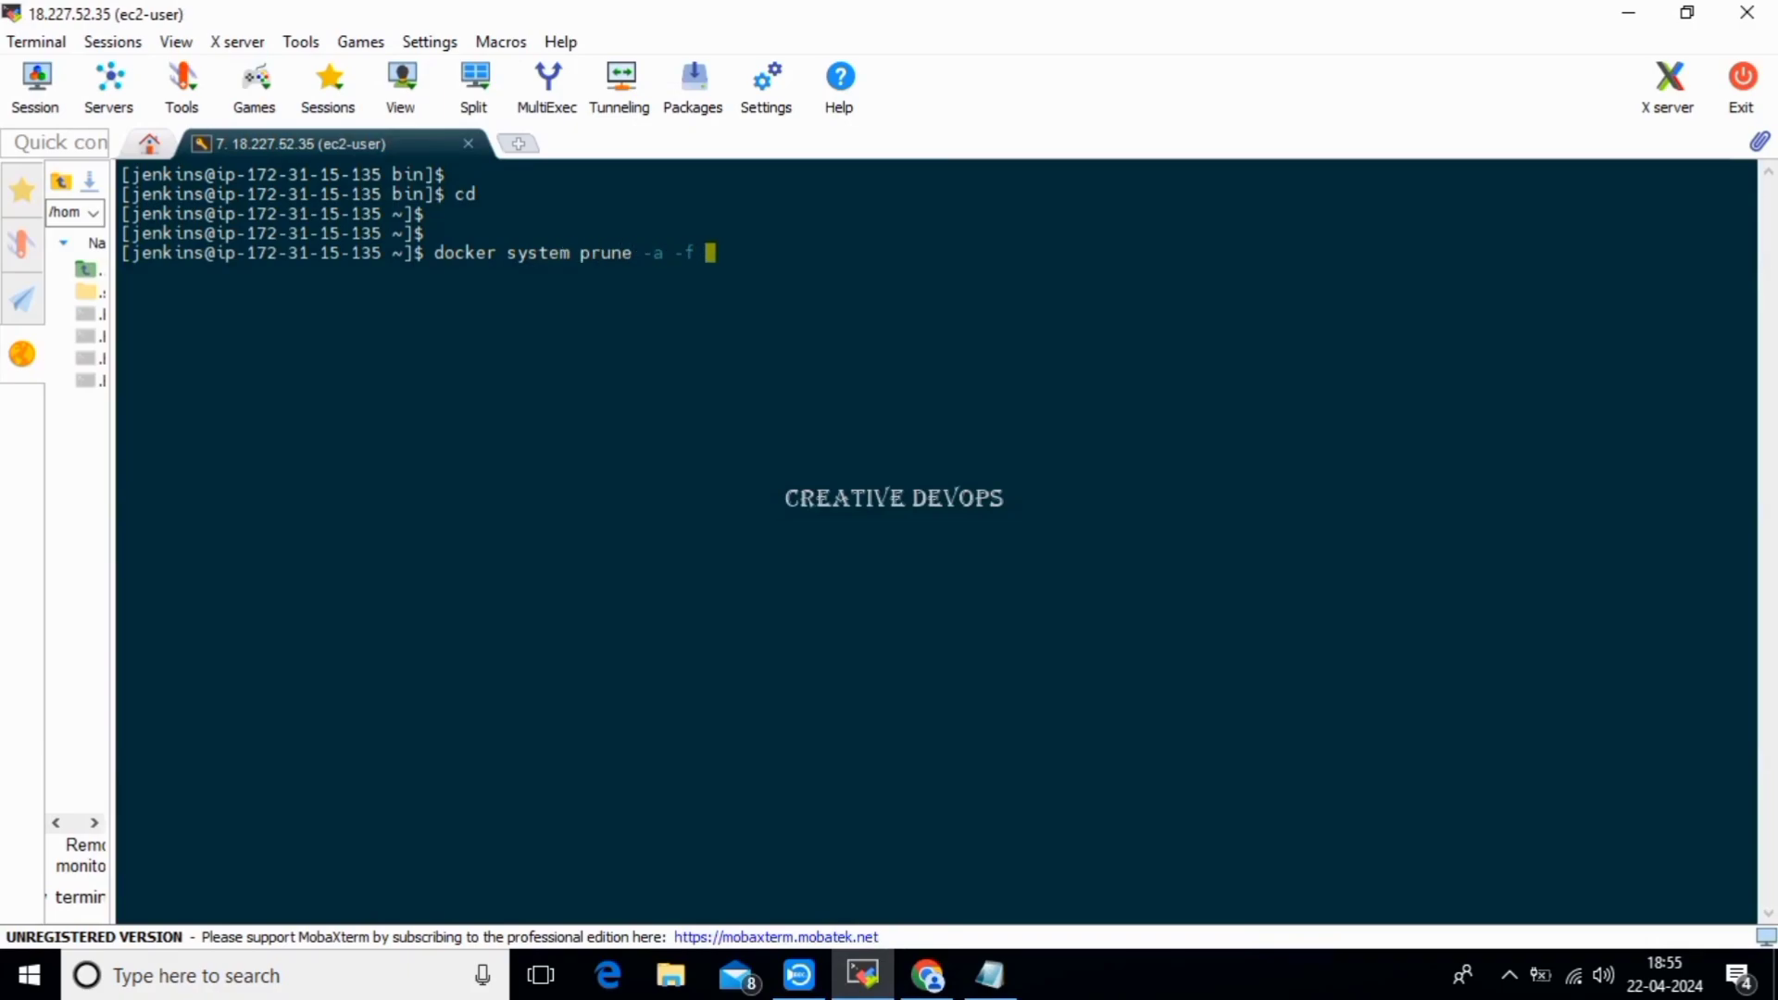
key(Return)
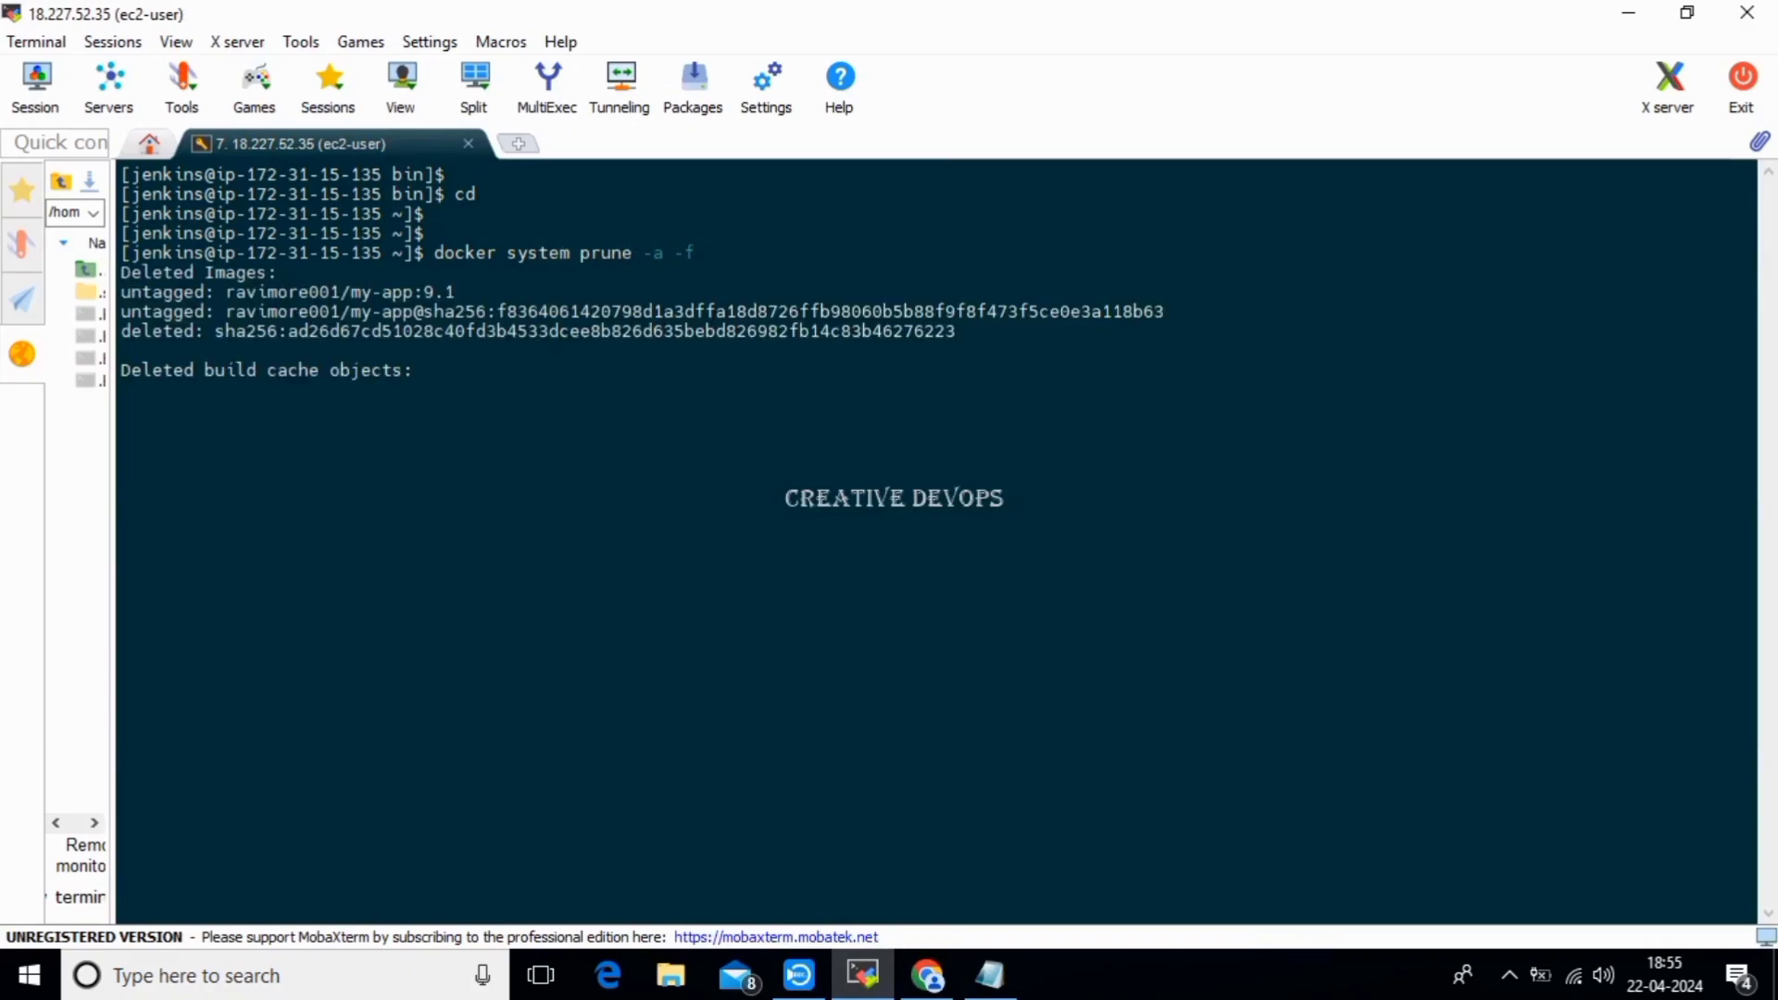
Reload the Docker Hub repository list.
click(926, 975)
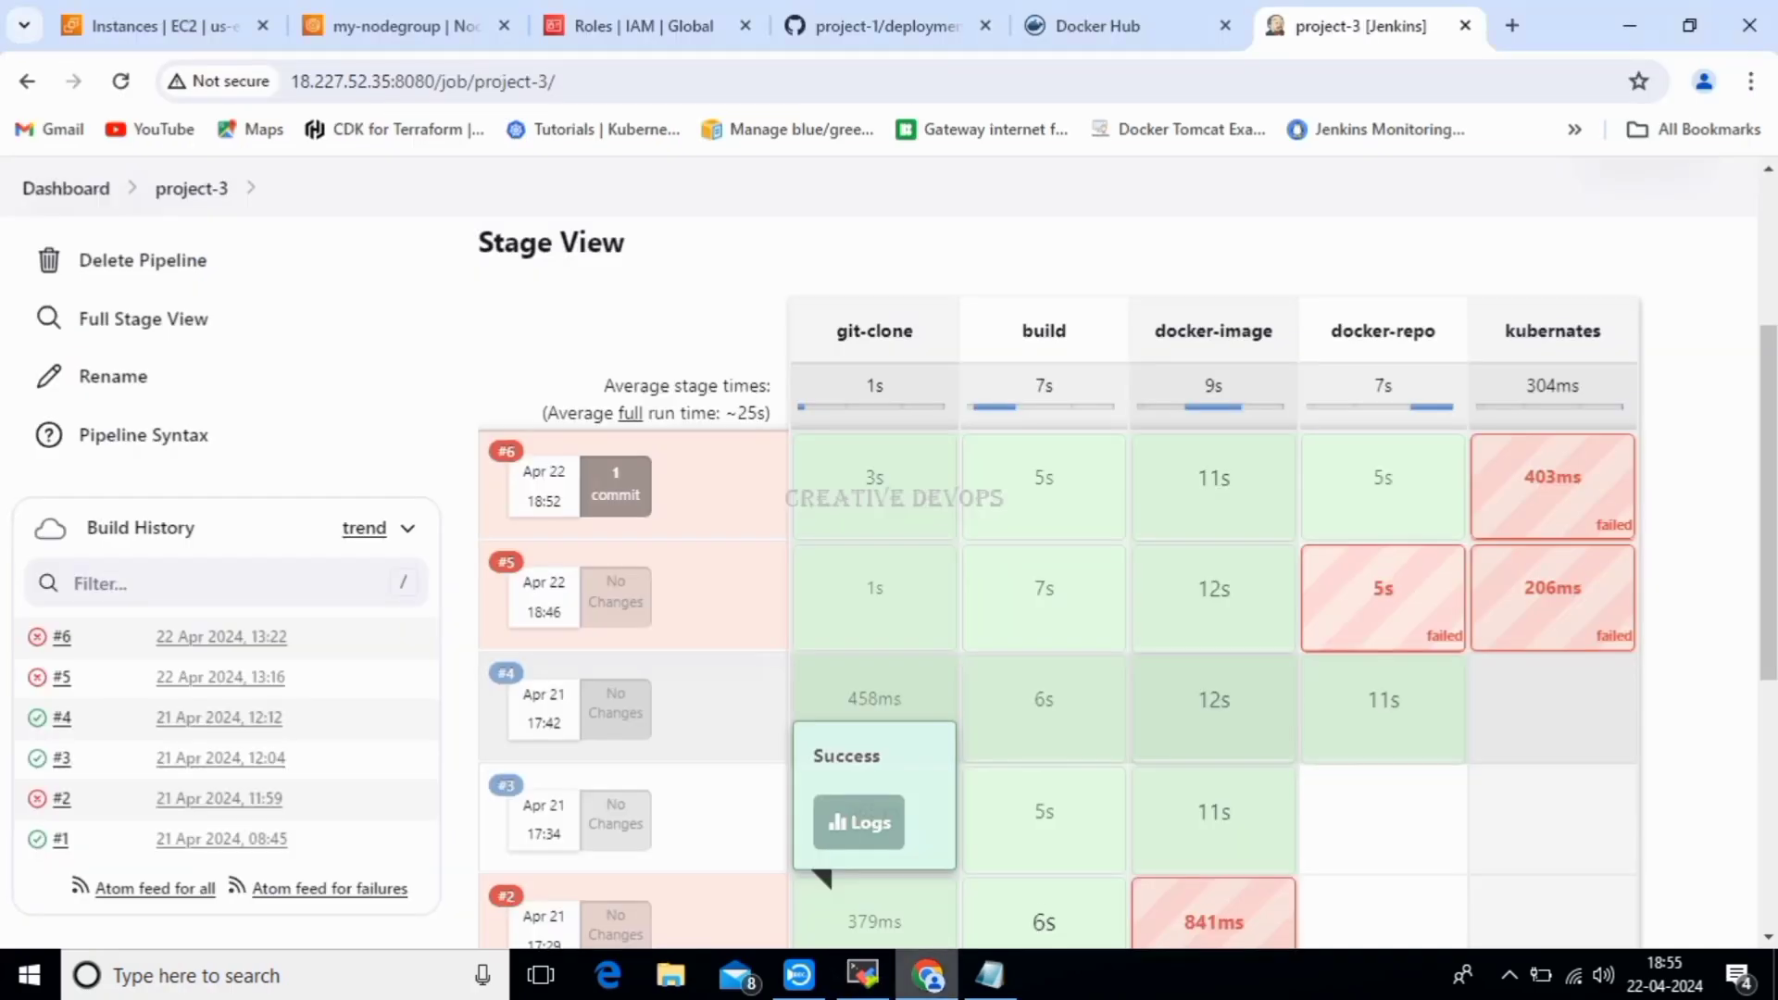
click(1098, 26)
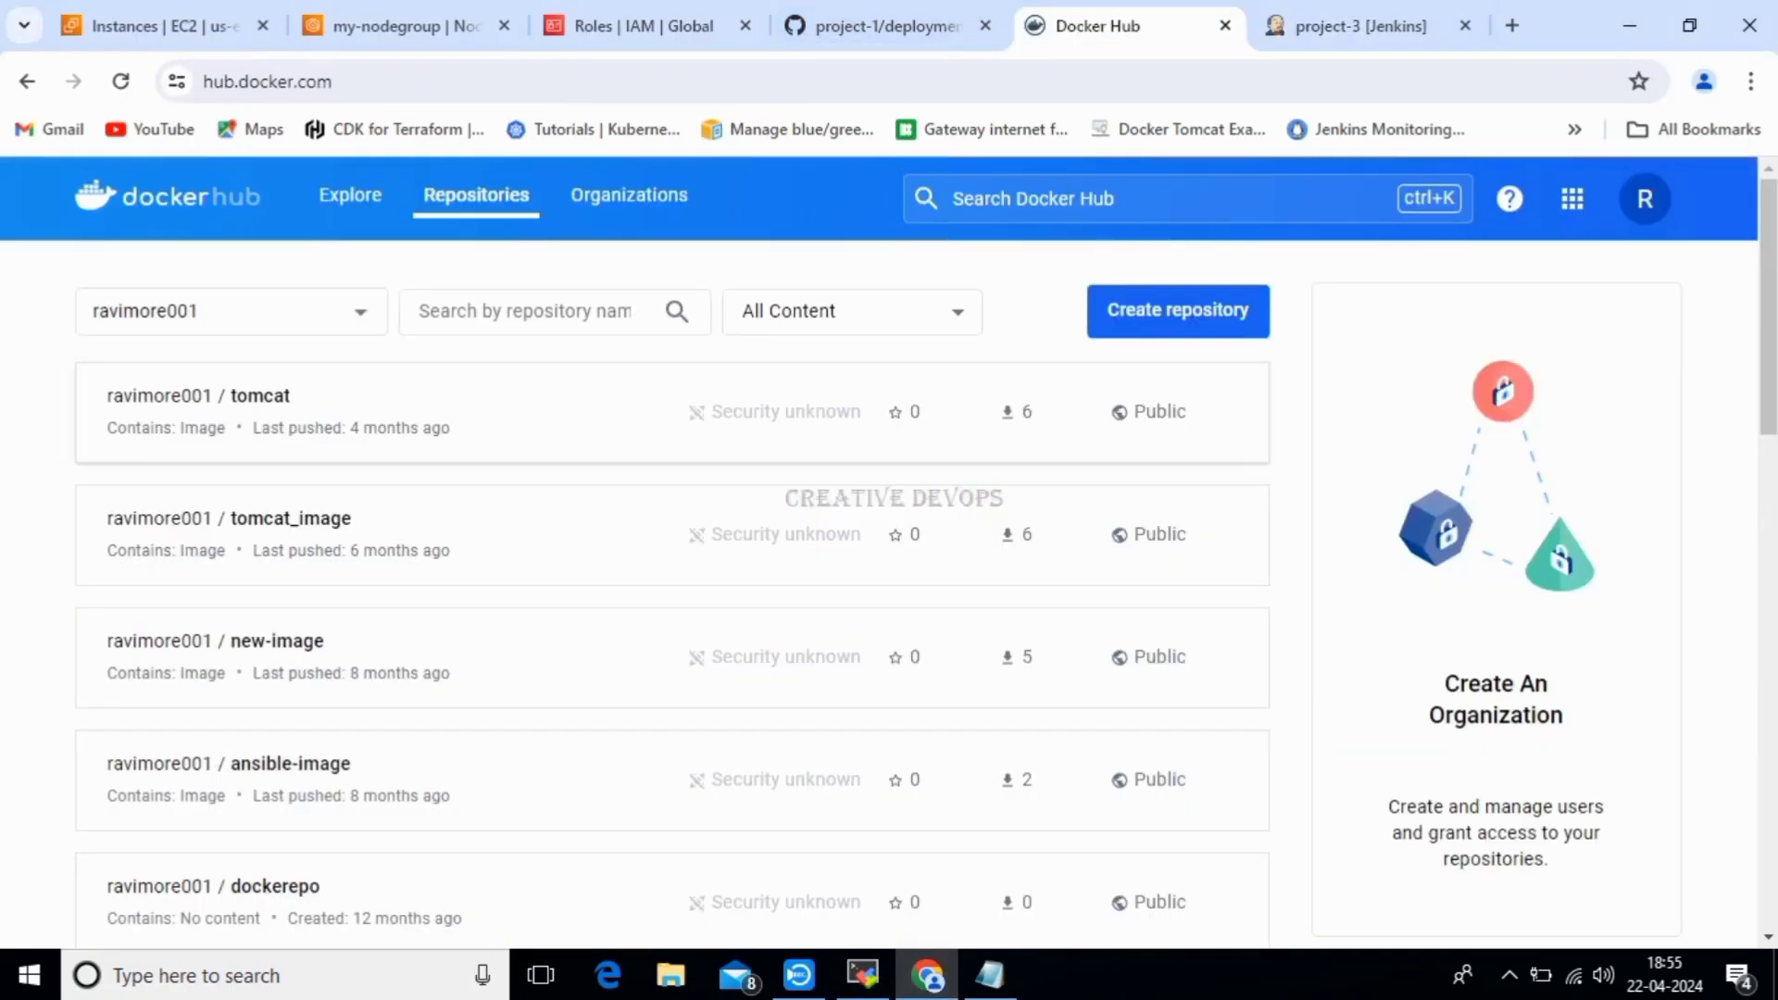
click(120, 81)
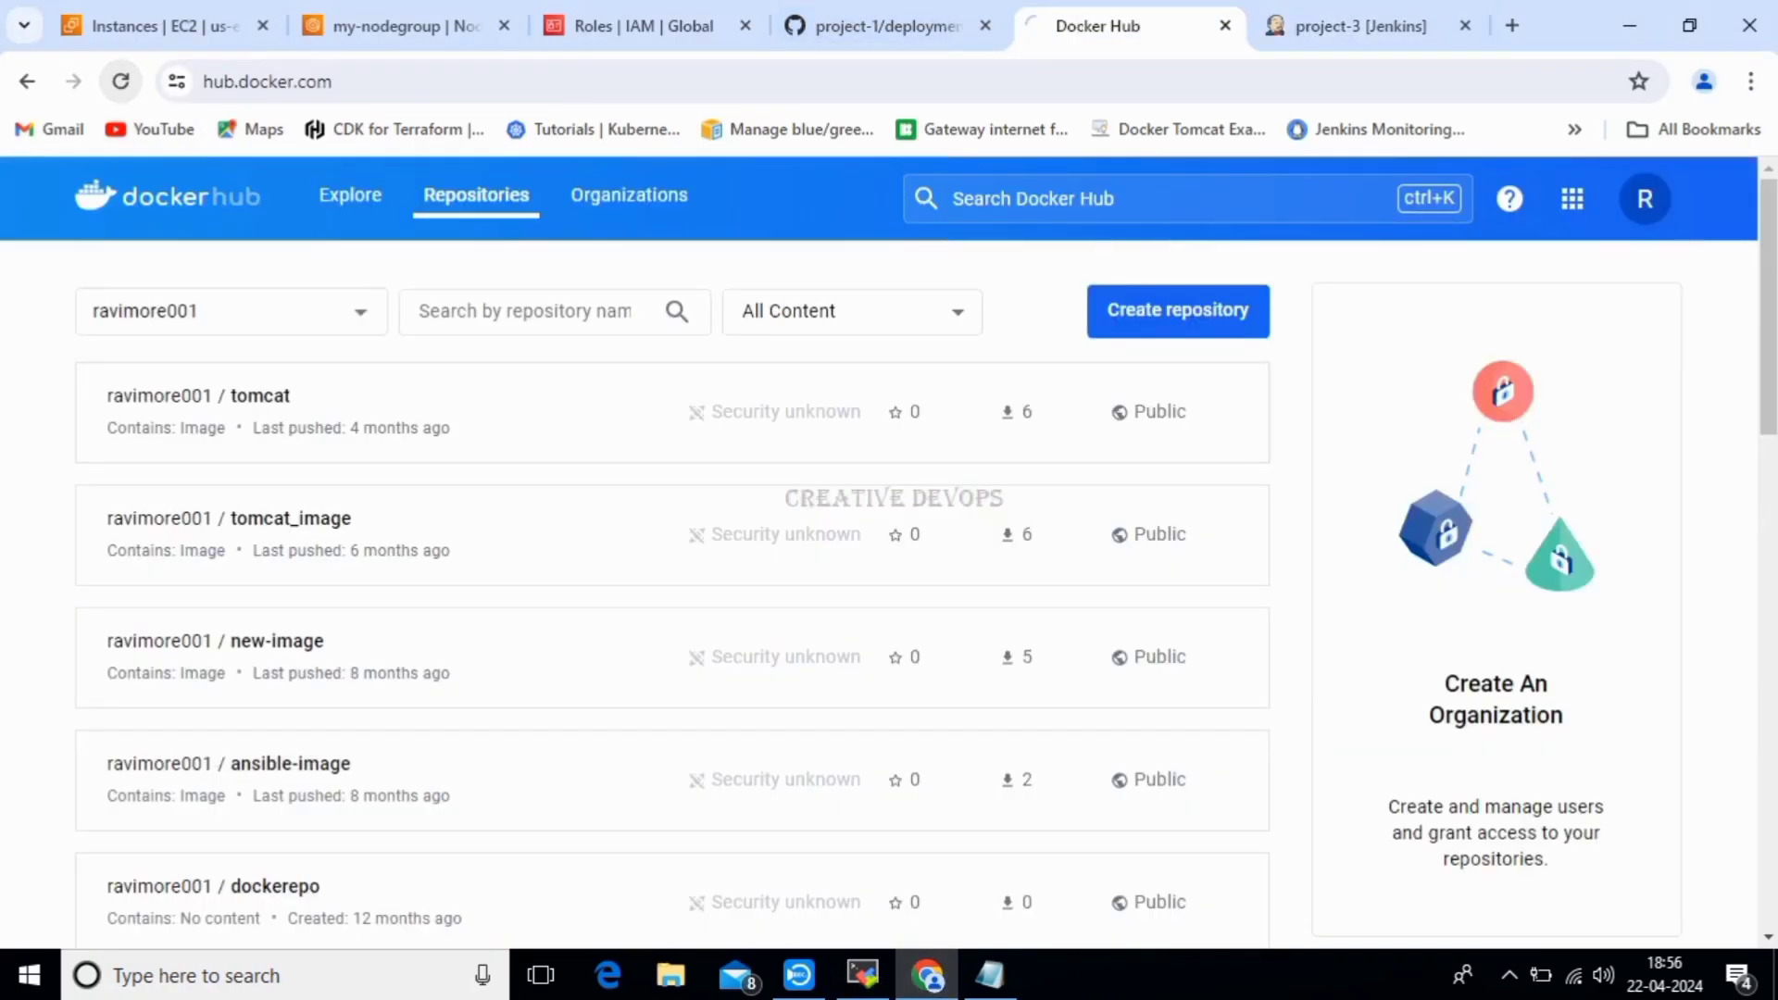
Restart Jenkins by loading its /restart URL, then go back to Docker Hub.
click(1357, 26)
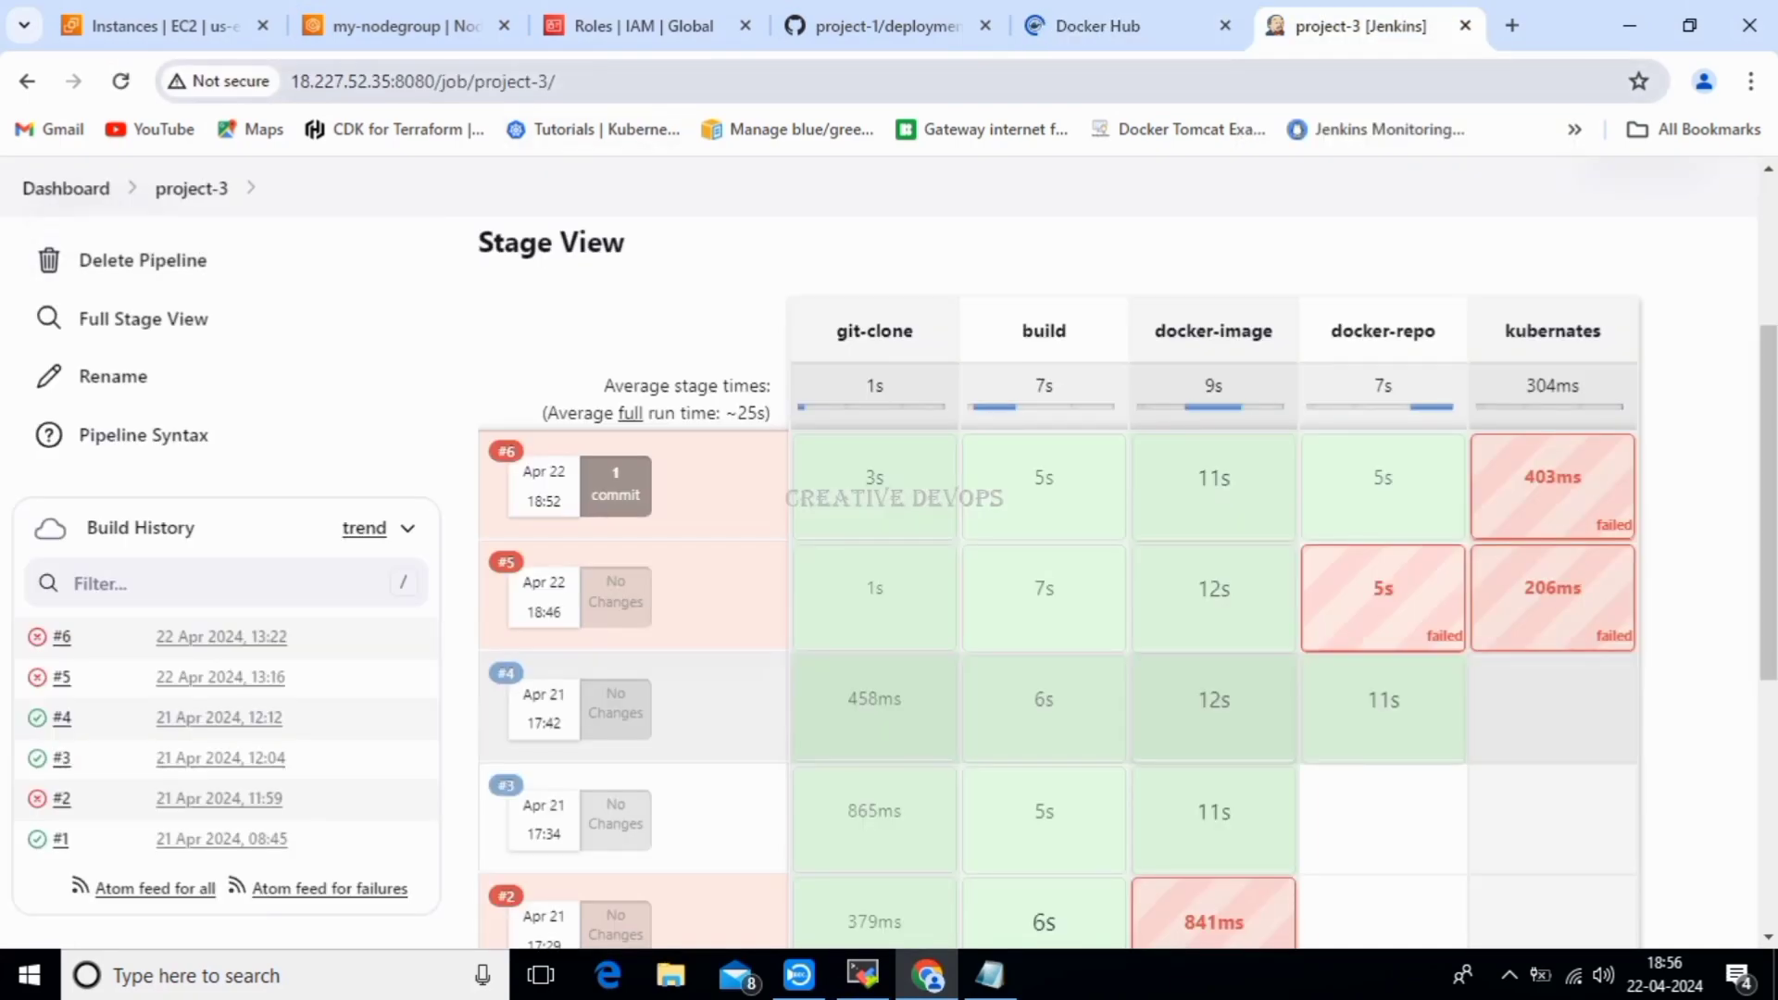
drag(556, 81, 440, 82)
key(BackSpace)
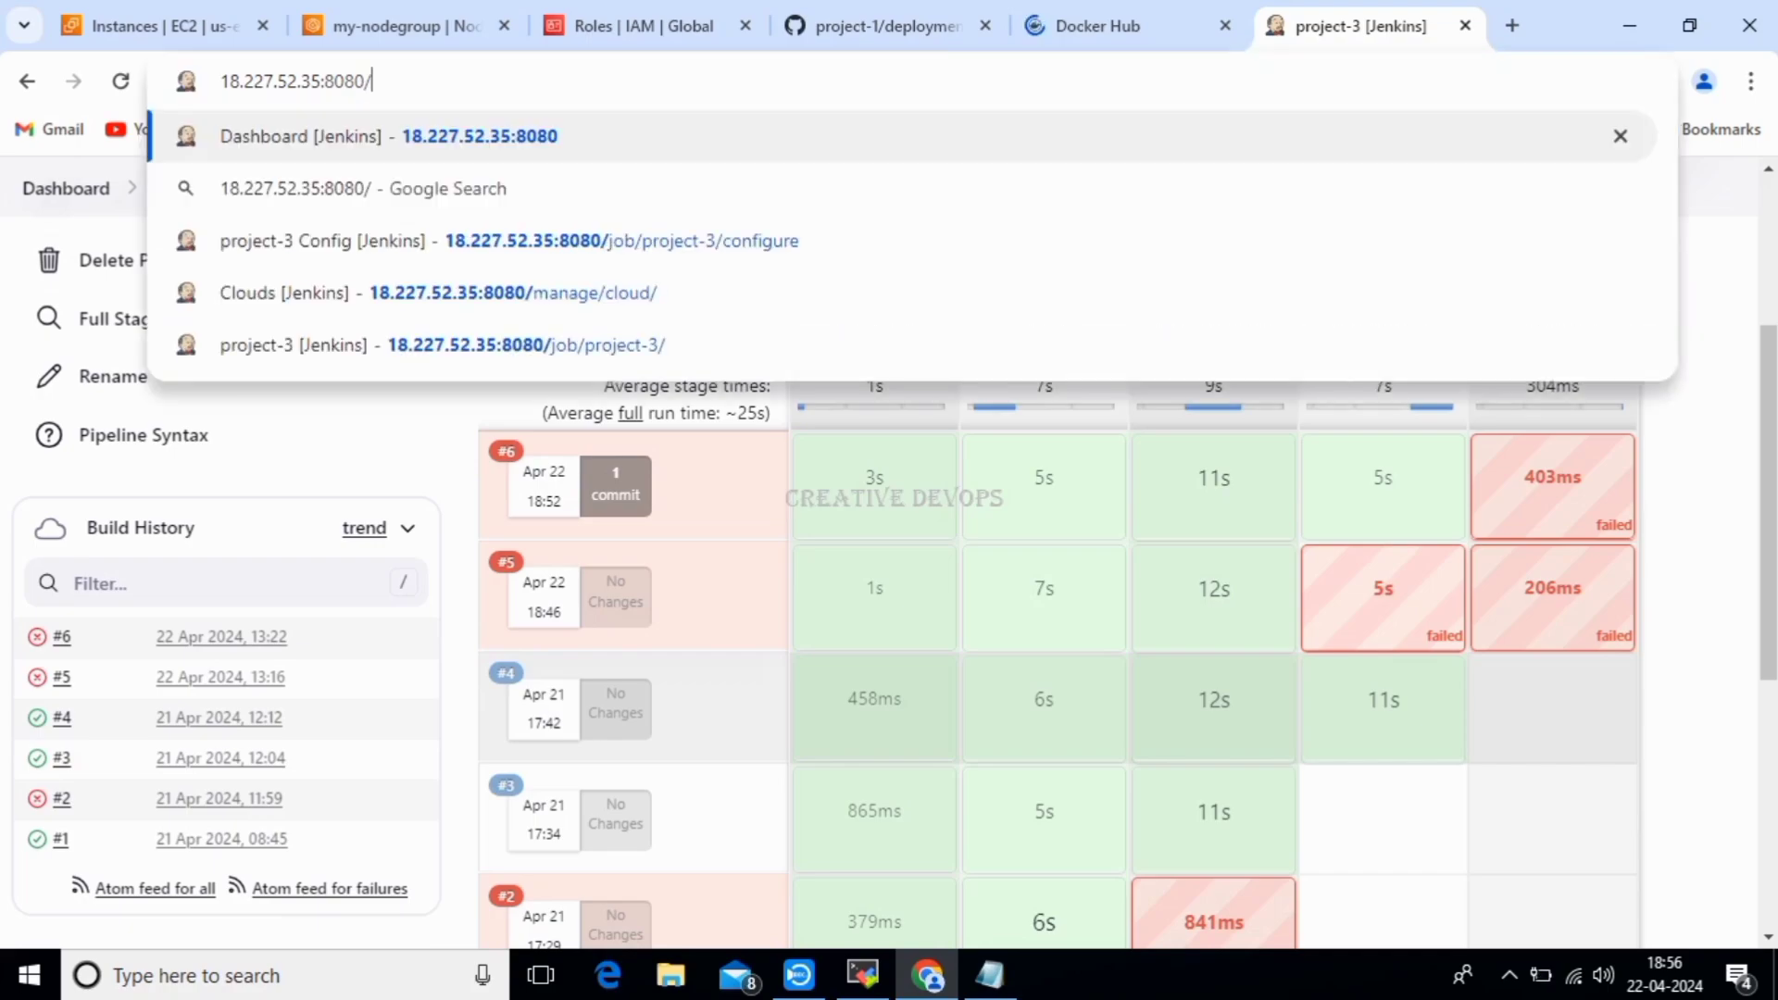
text(re)
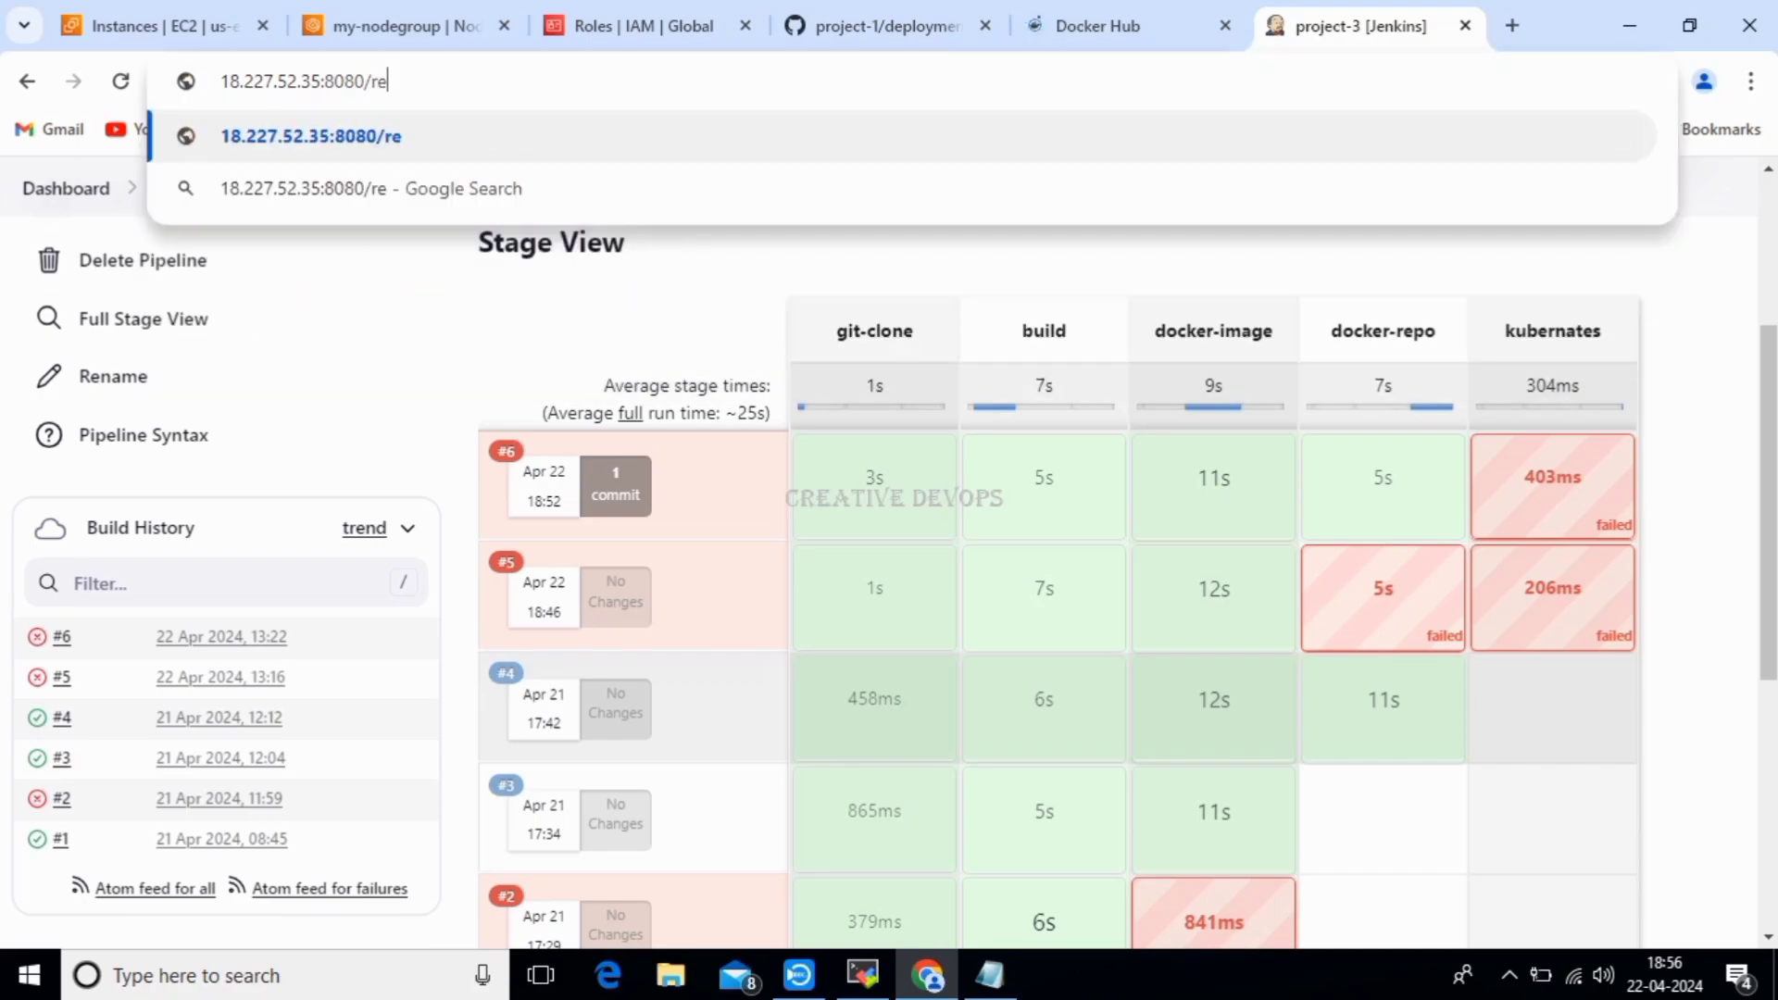
text(start)
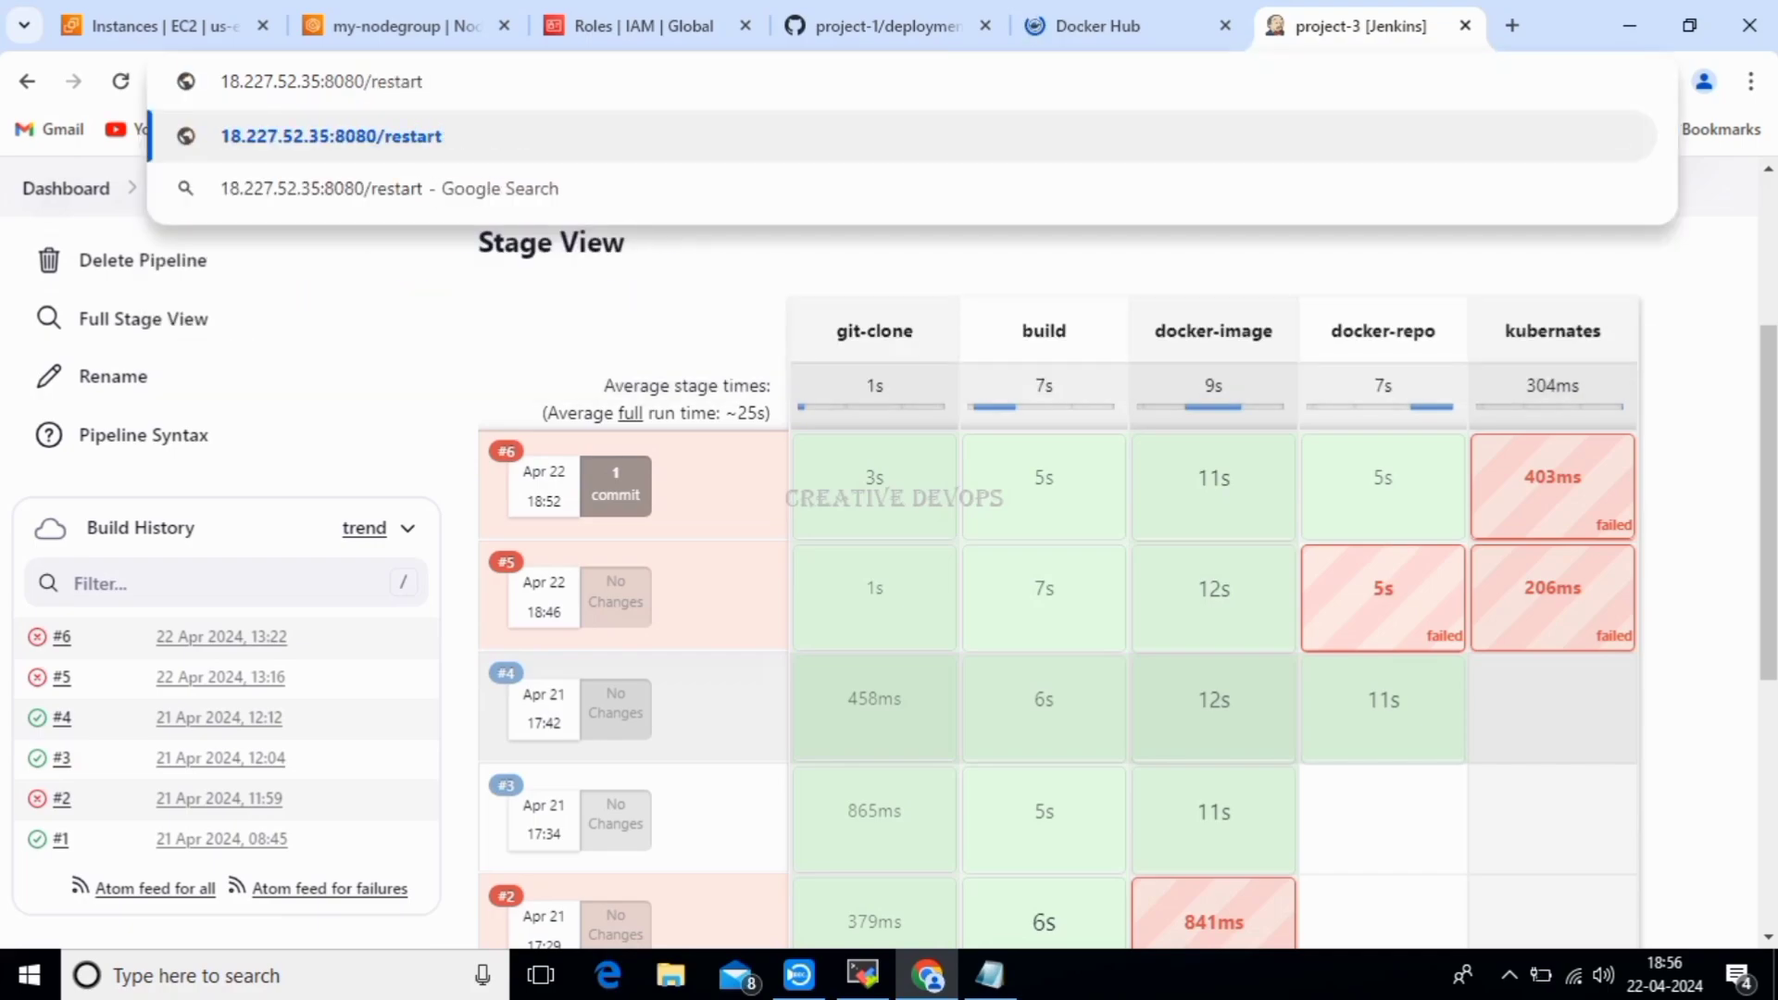
key(Return)
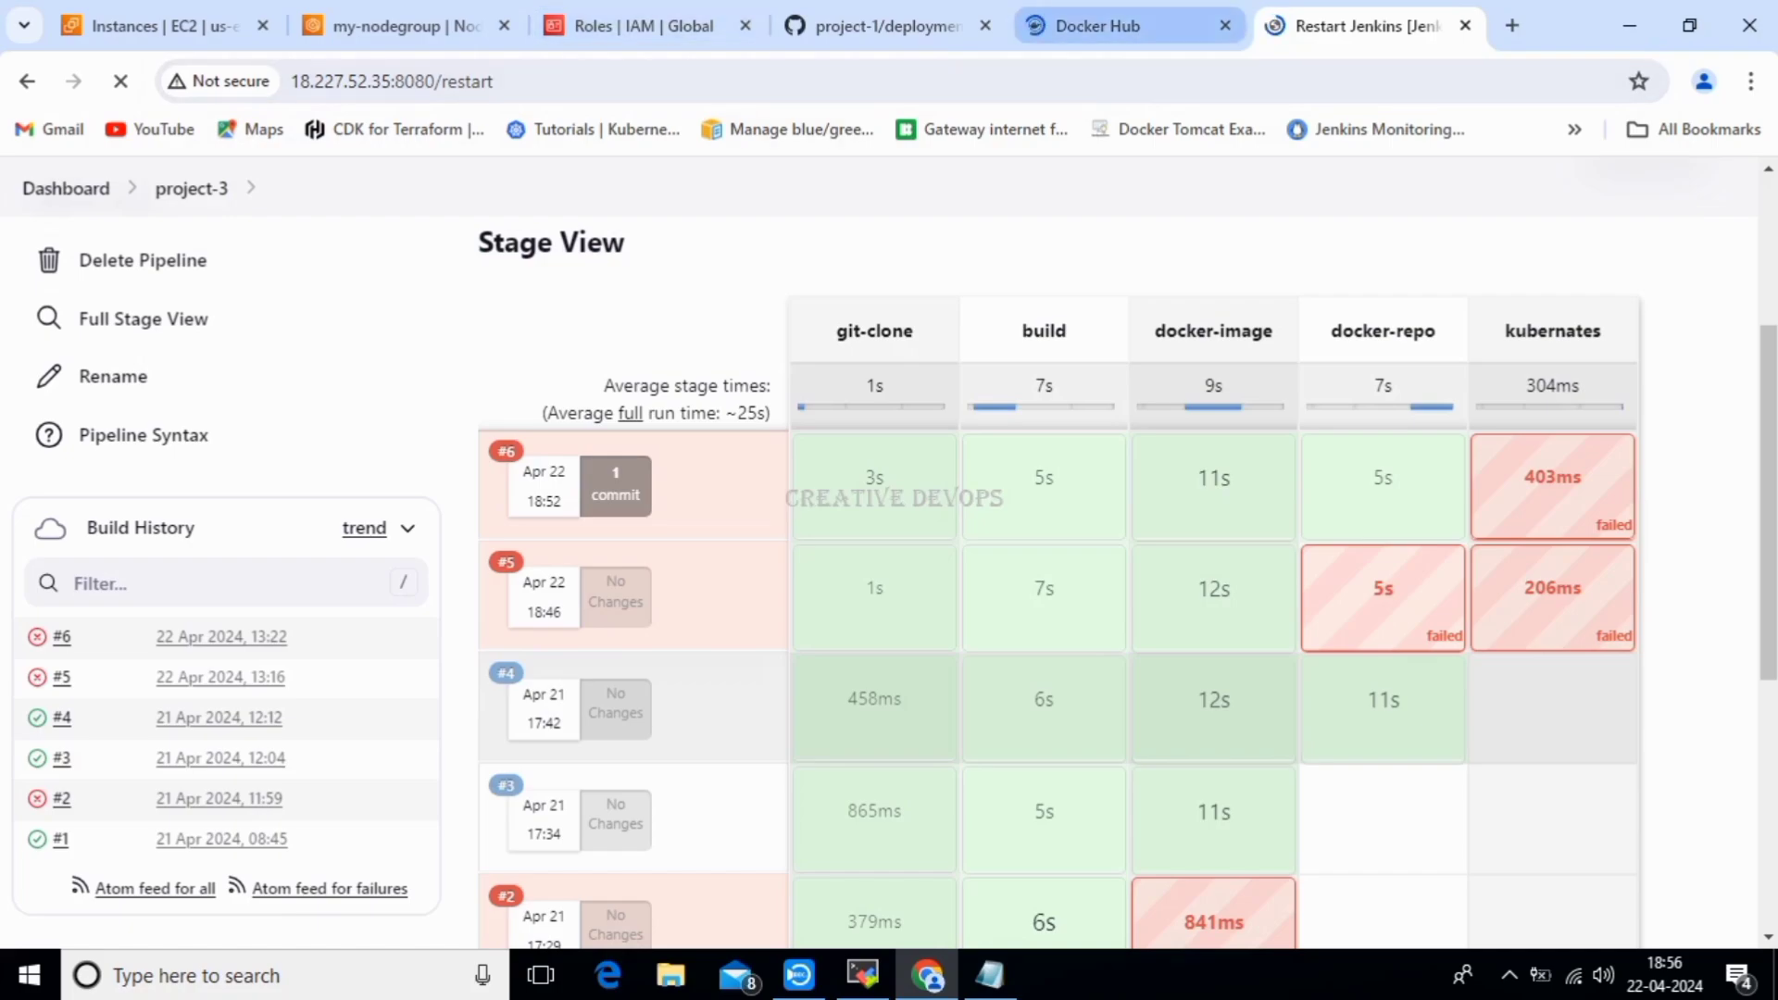
click(1097, 26)
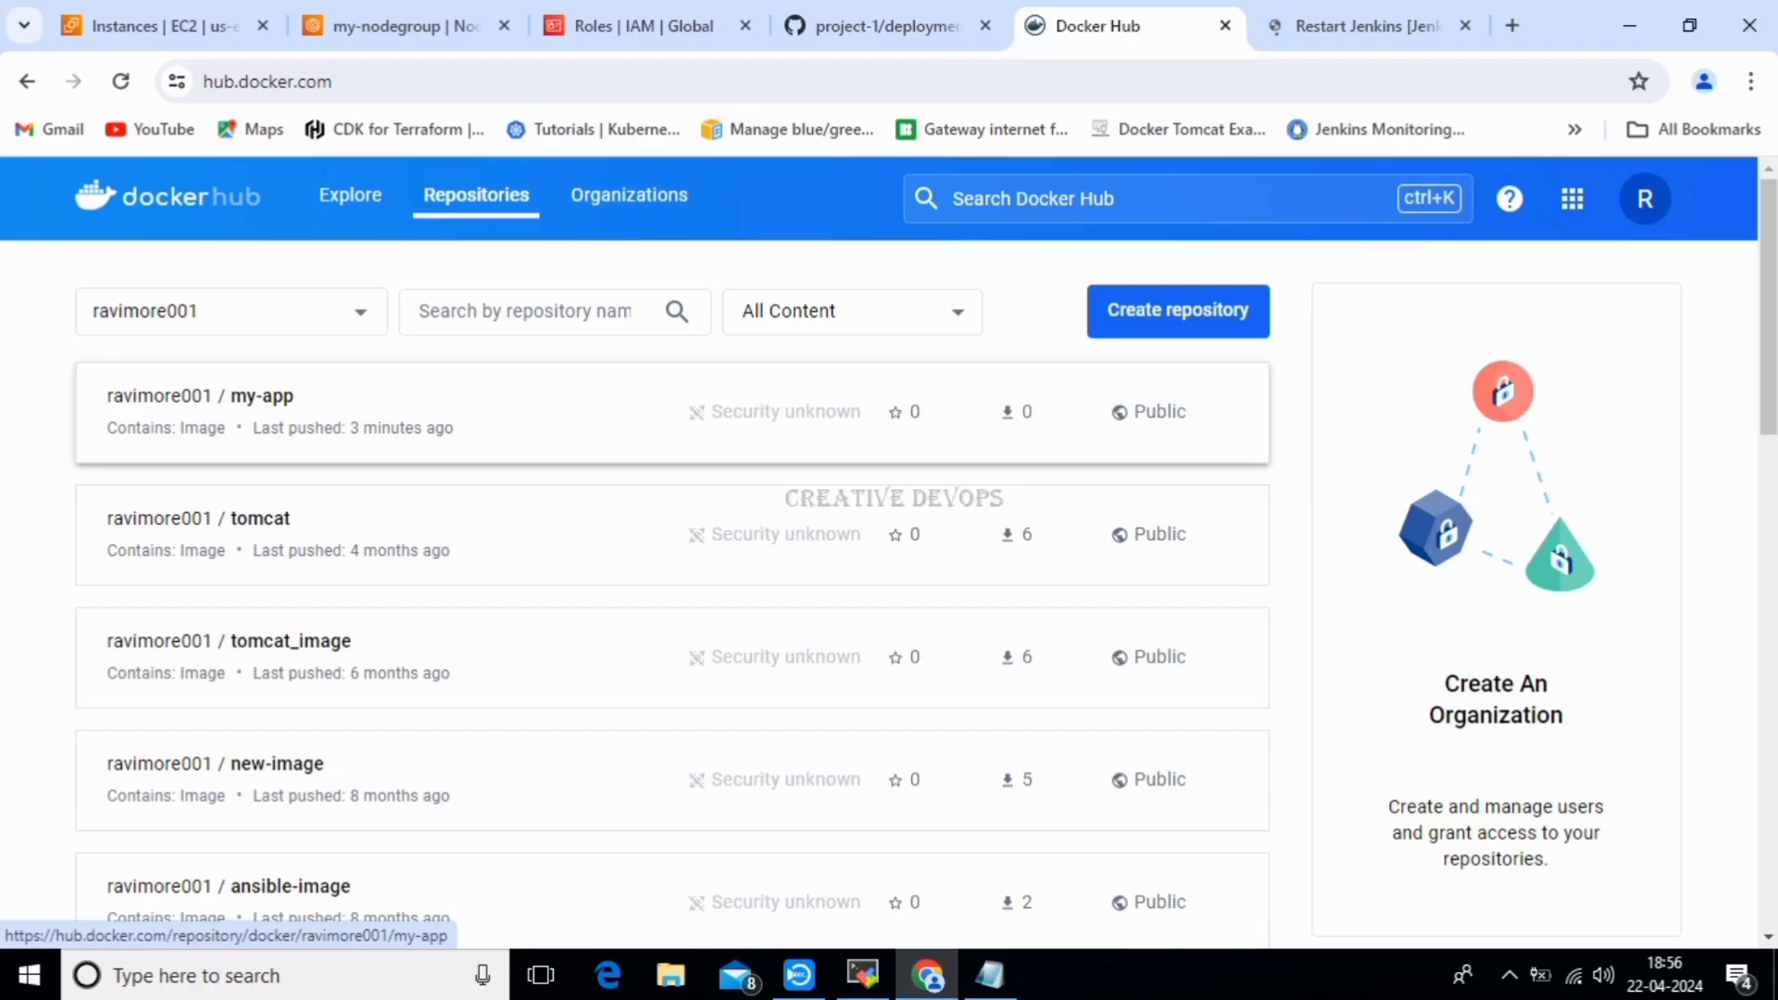
Delete the my-app repository from its Settings, confirming with 'my-app'.
click(262, 397)
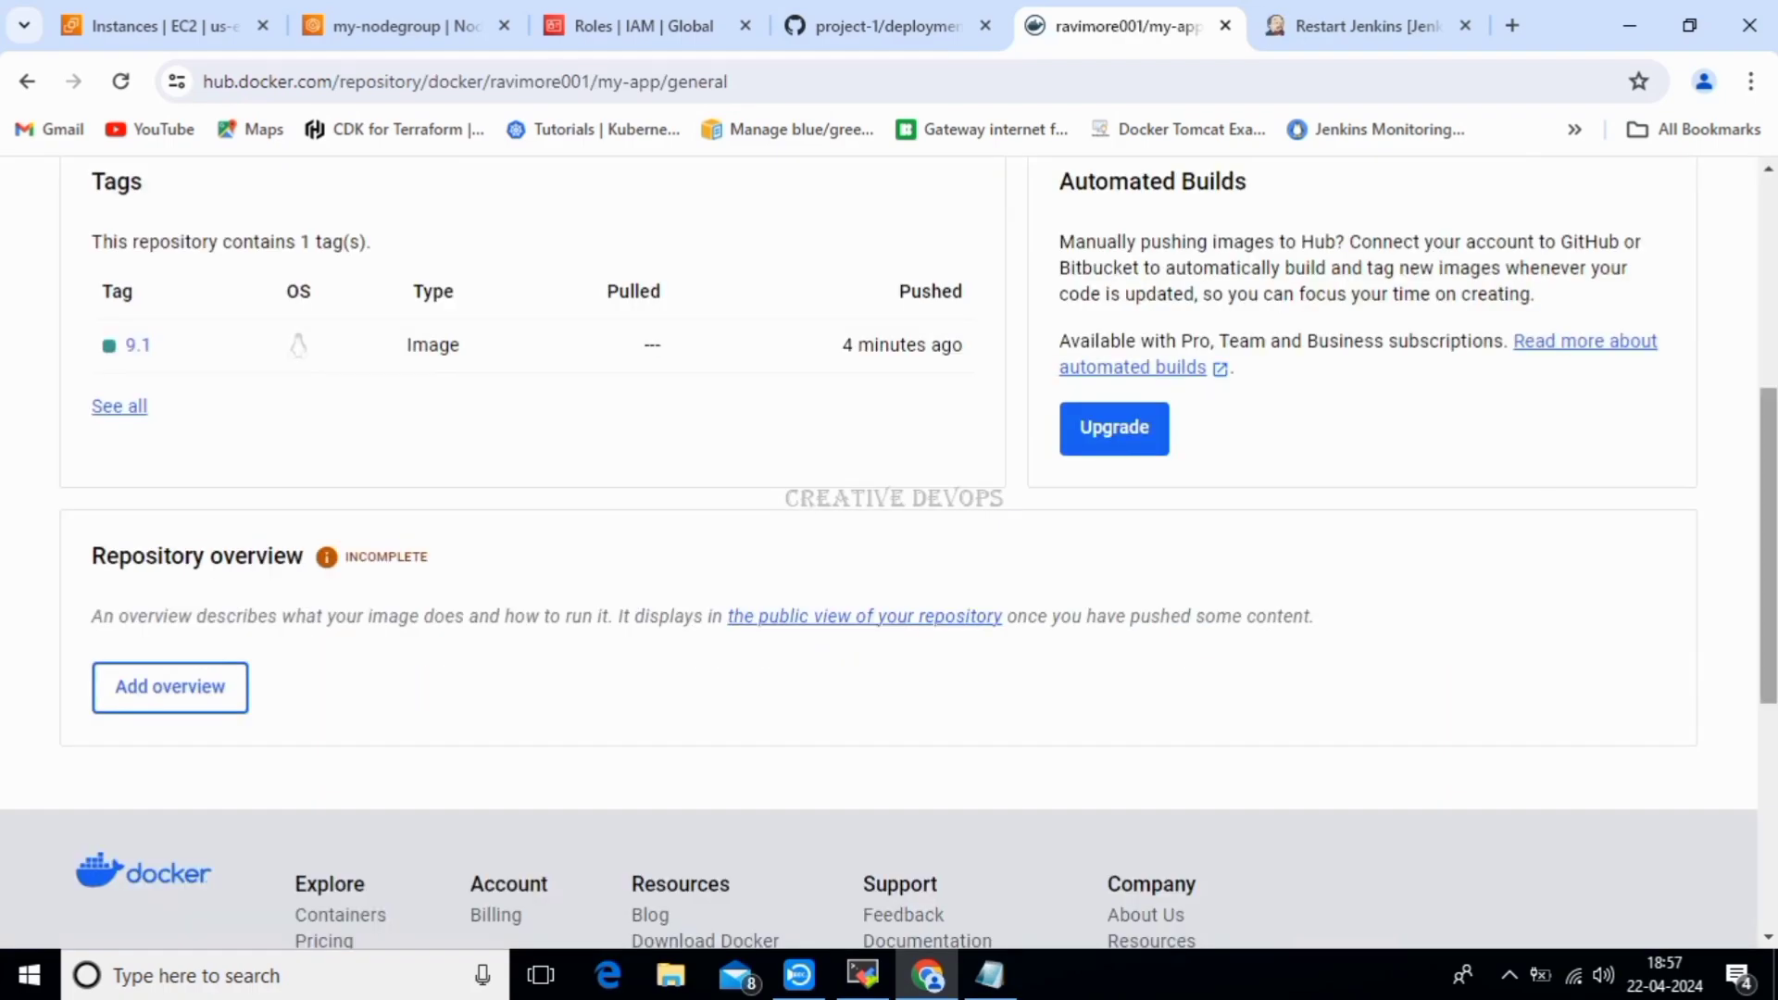
drag(1768, 546, 1768, 335)
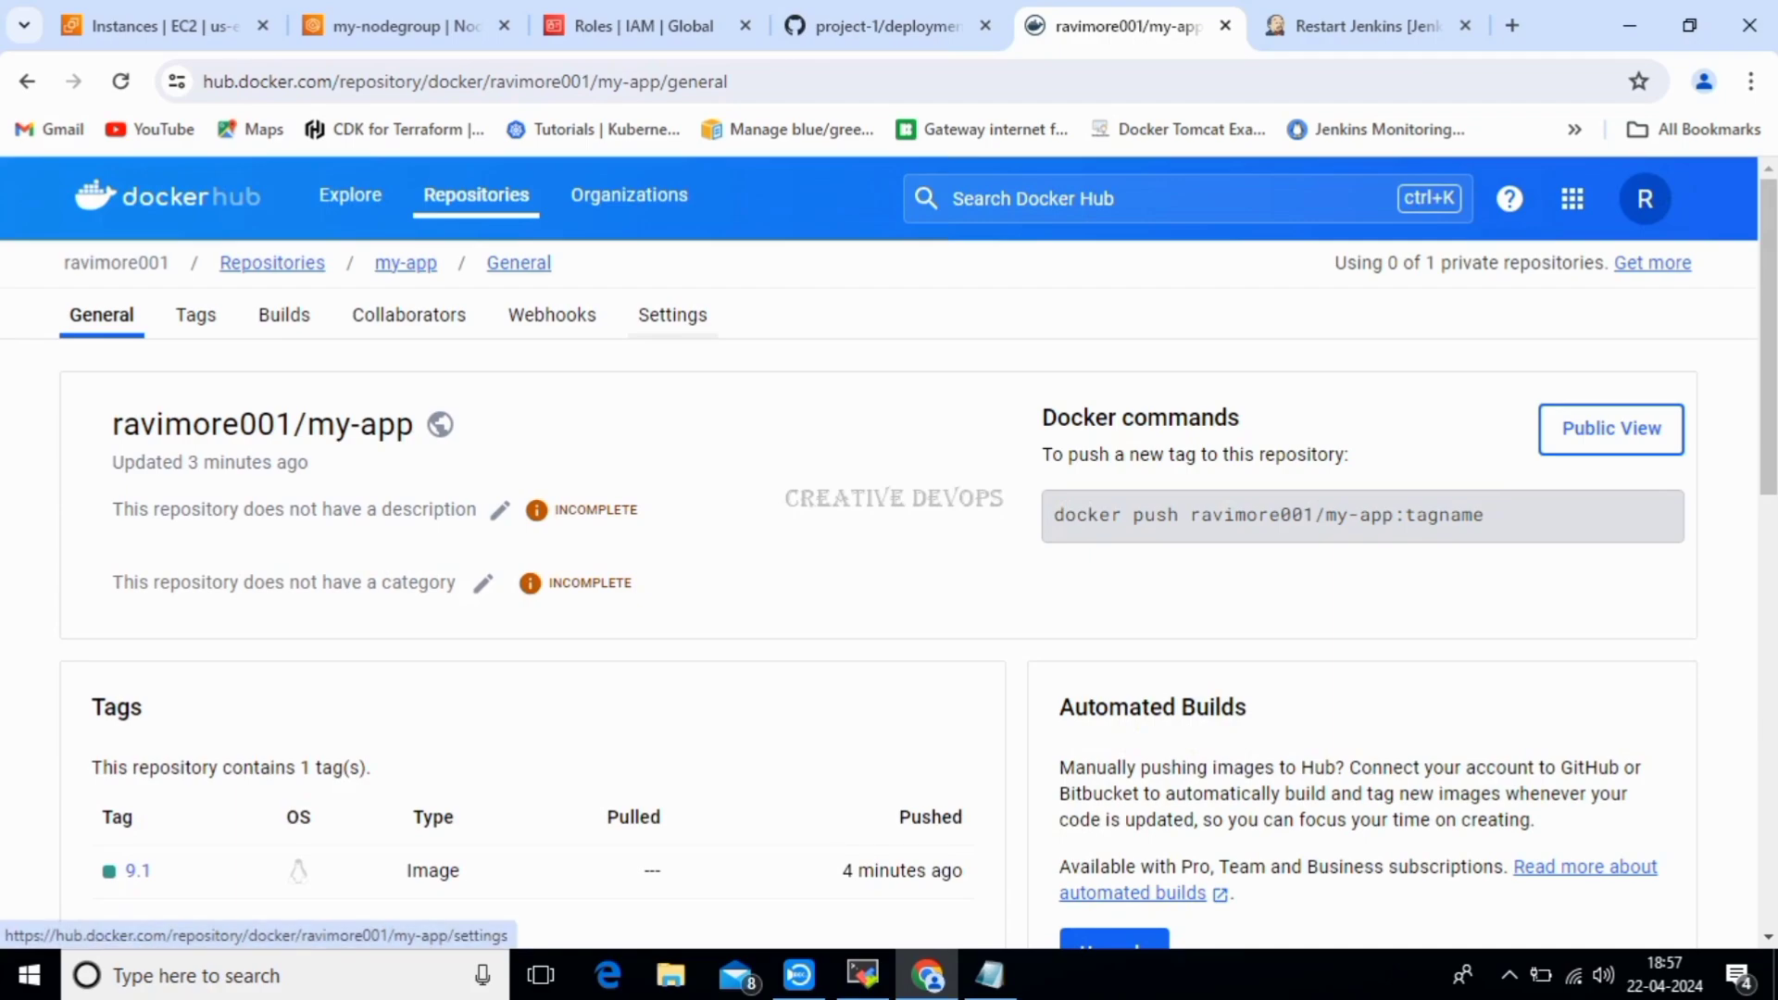
click(672, 315)
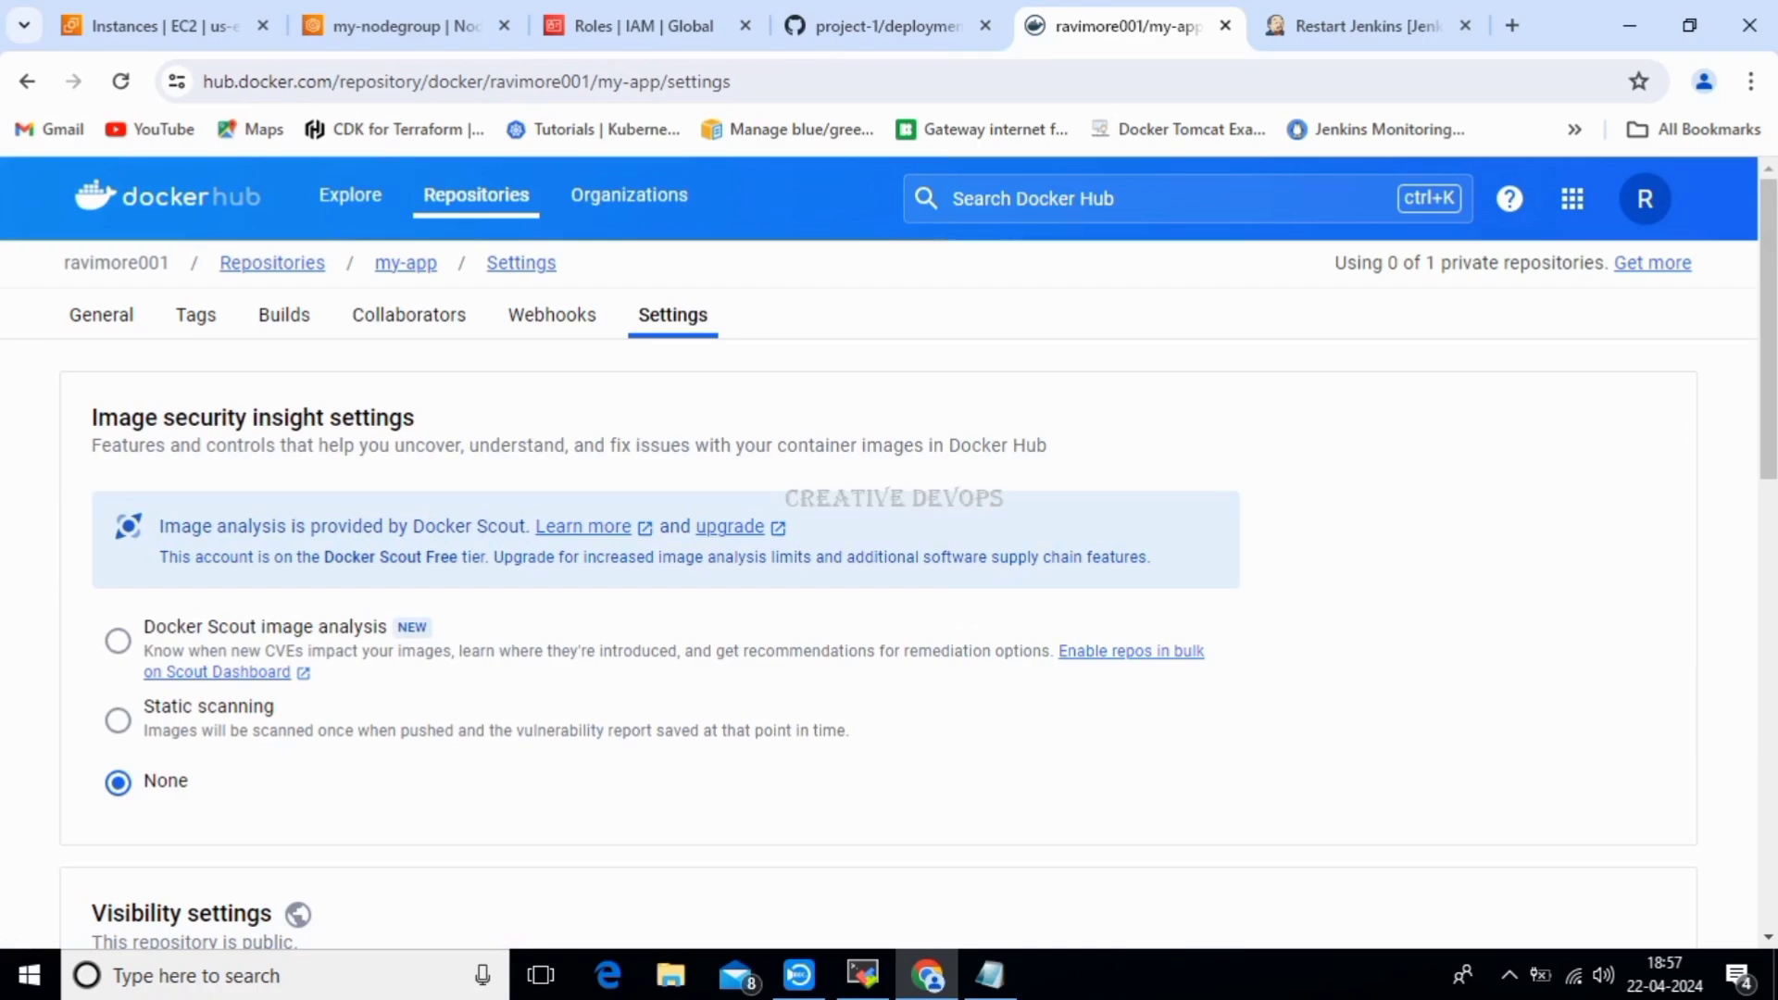
scroll(184, 635, down, 8)
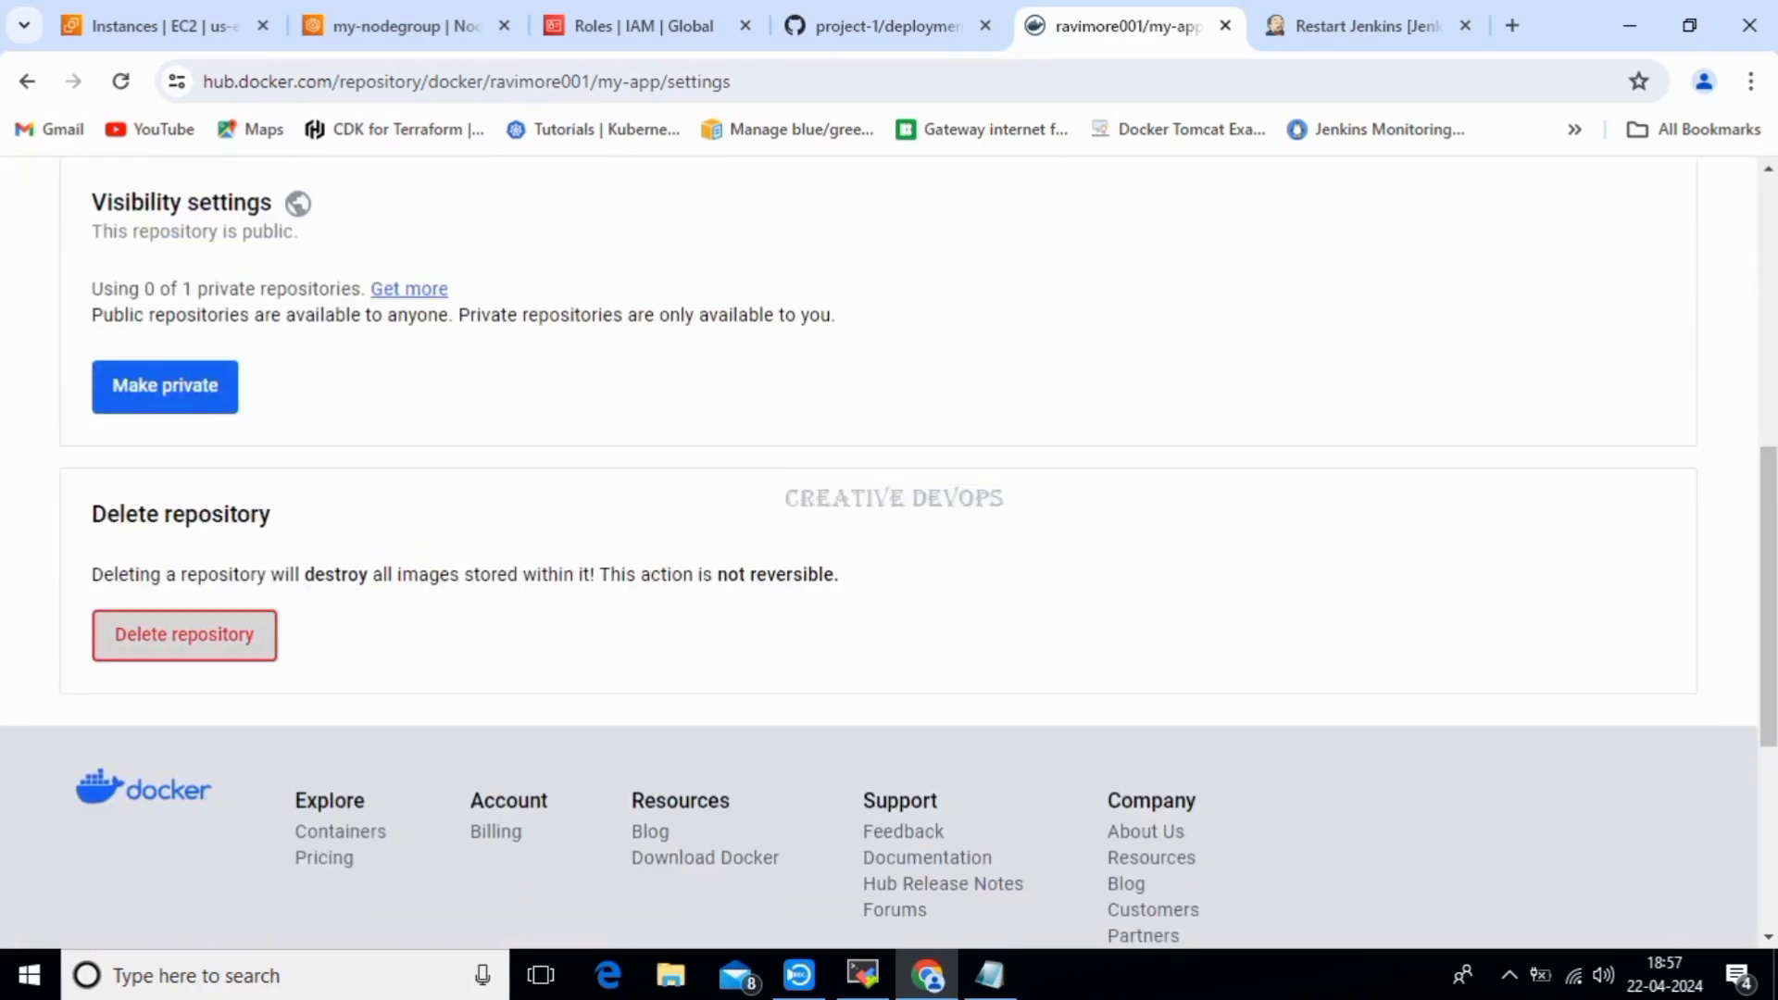
click(184, 635)
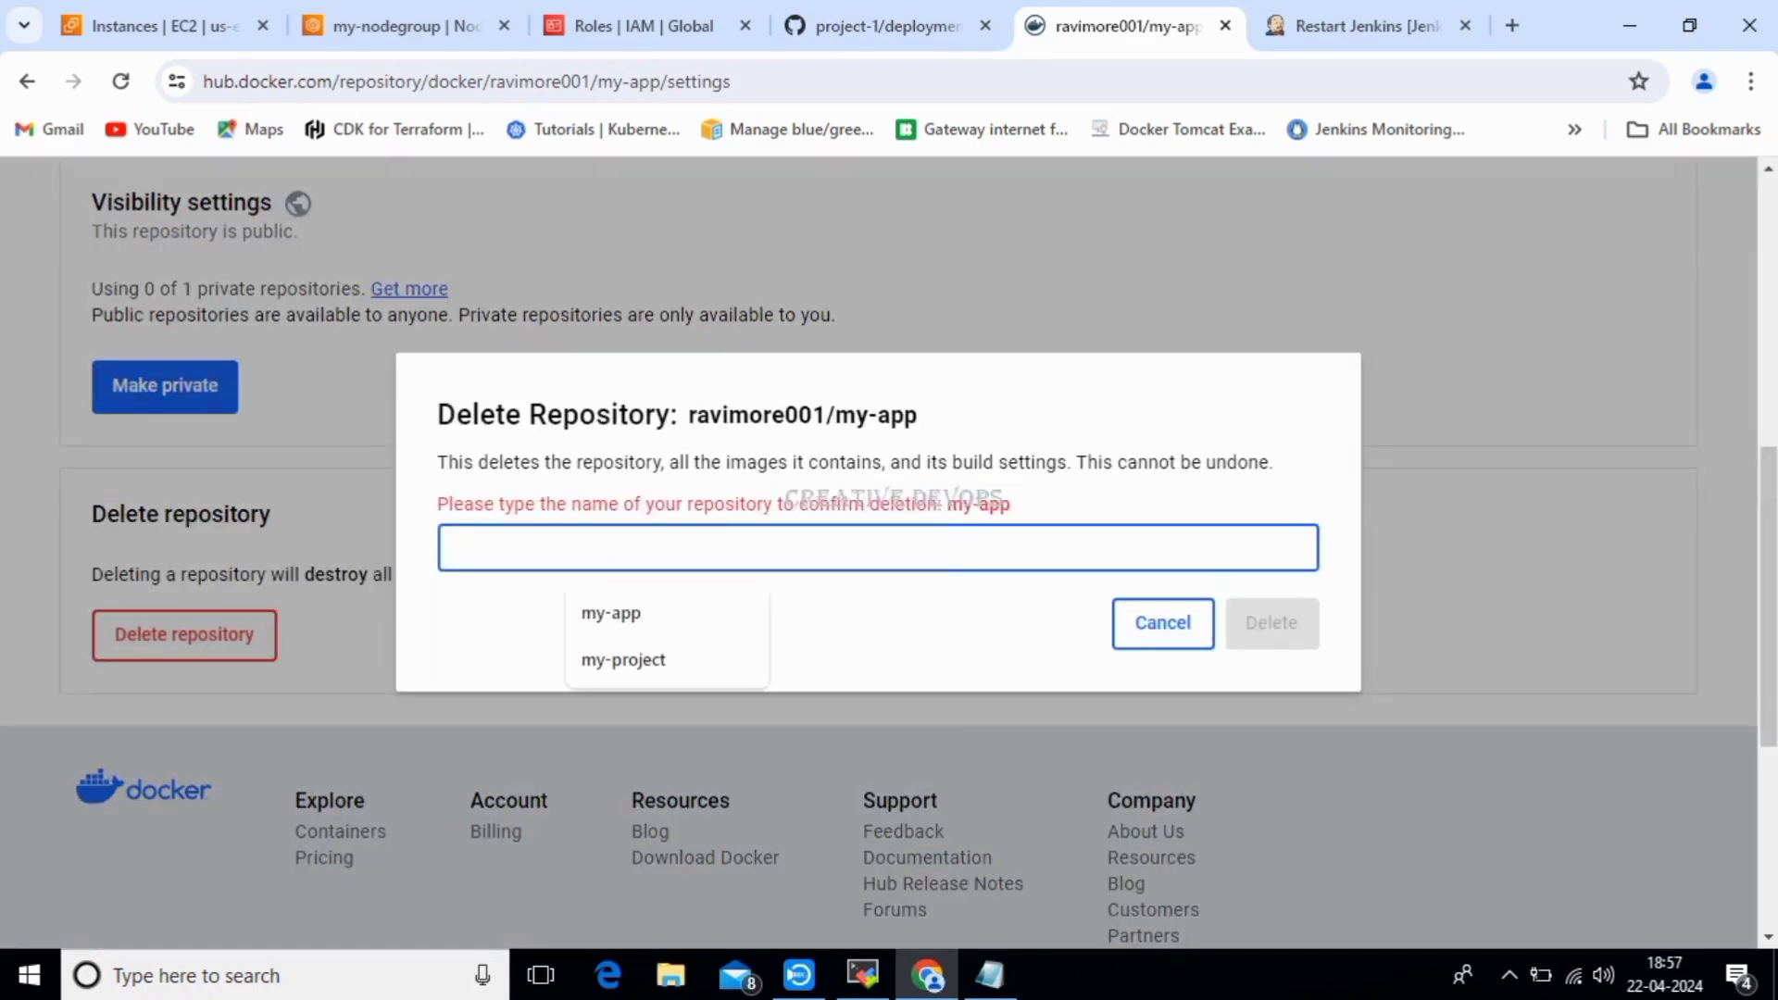
text(my-app)
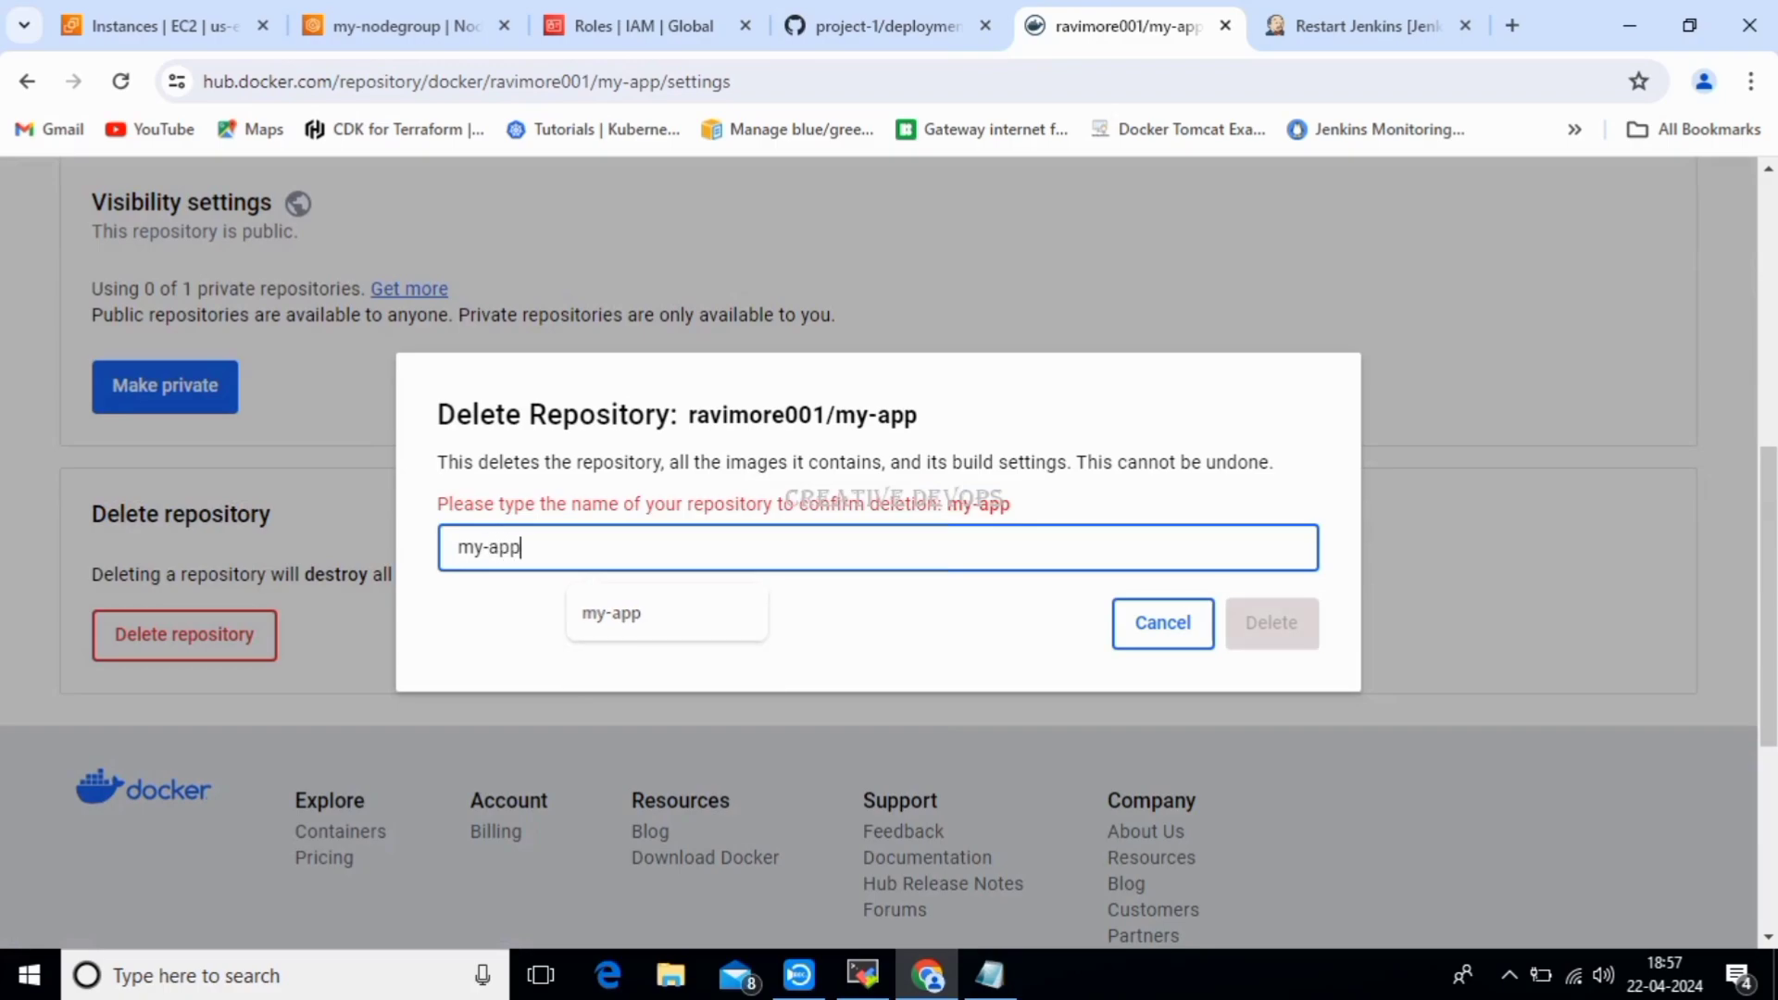
click(1273, 623)
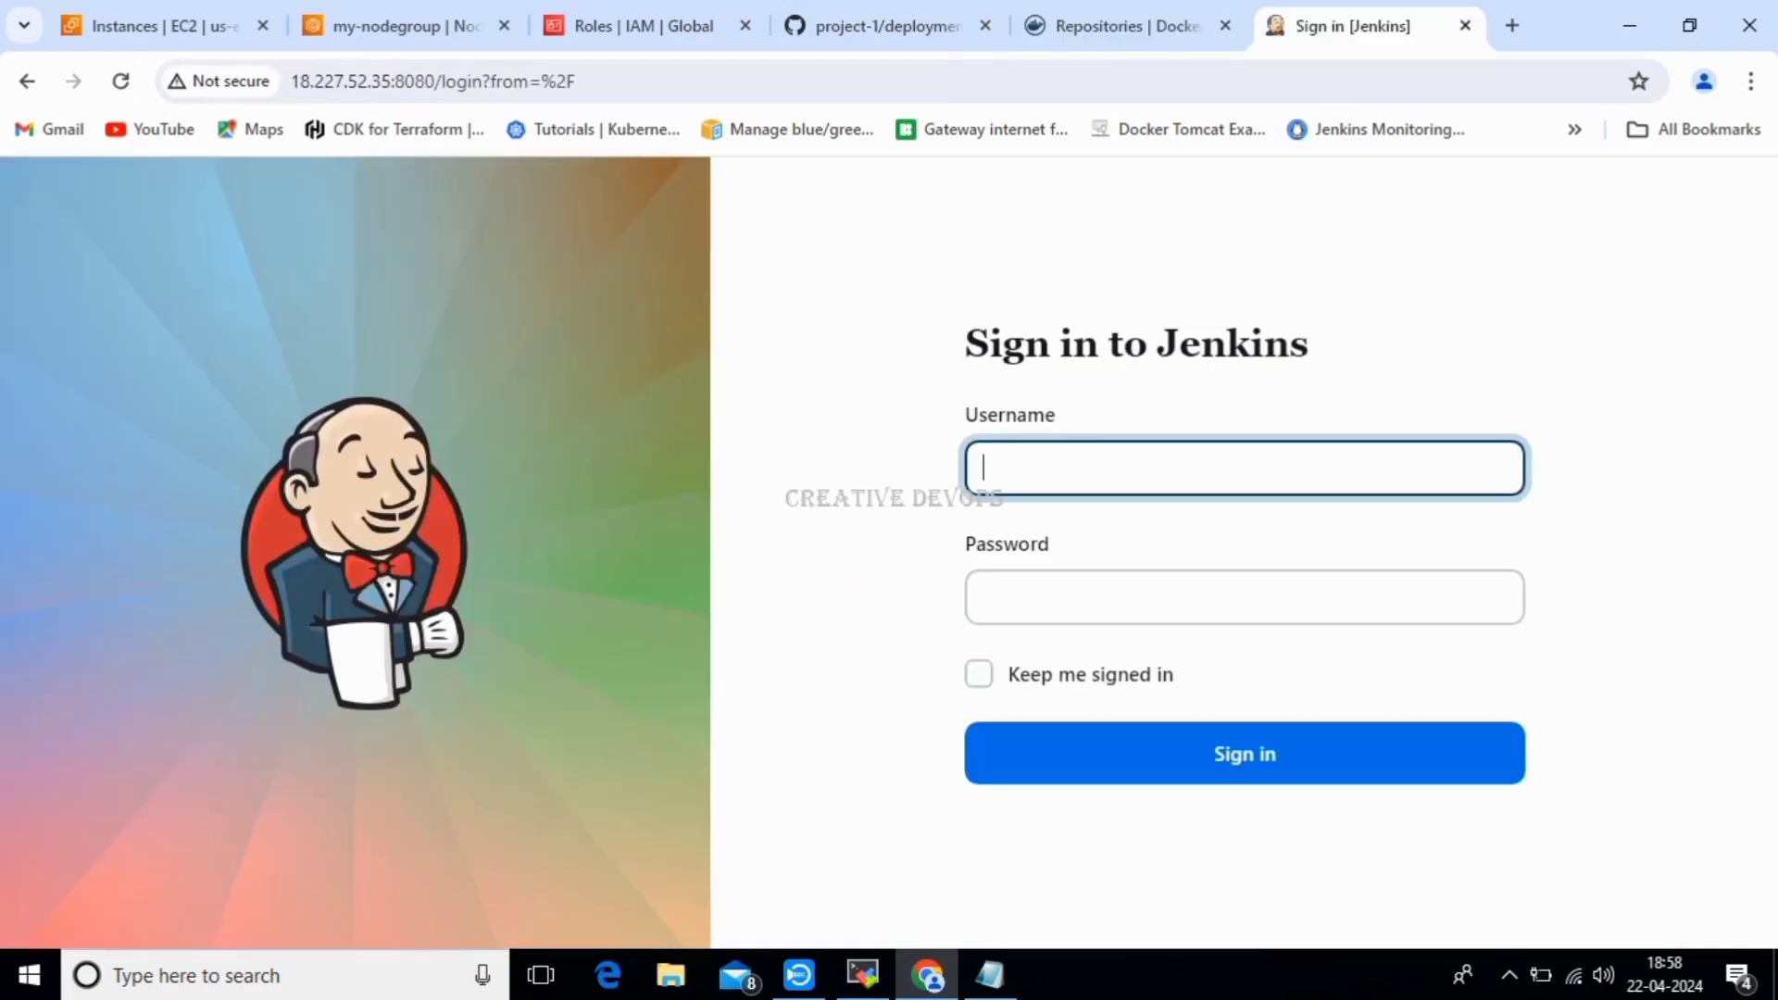
Sign back in to Jenkins with the account username and password.
text(ravimore001)
key(Tab)
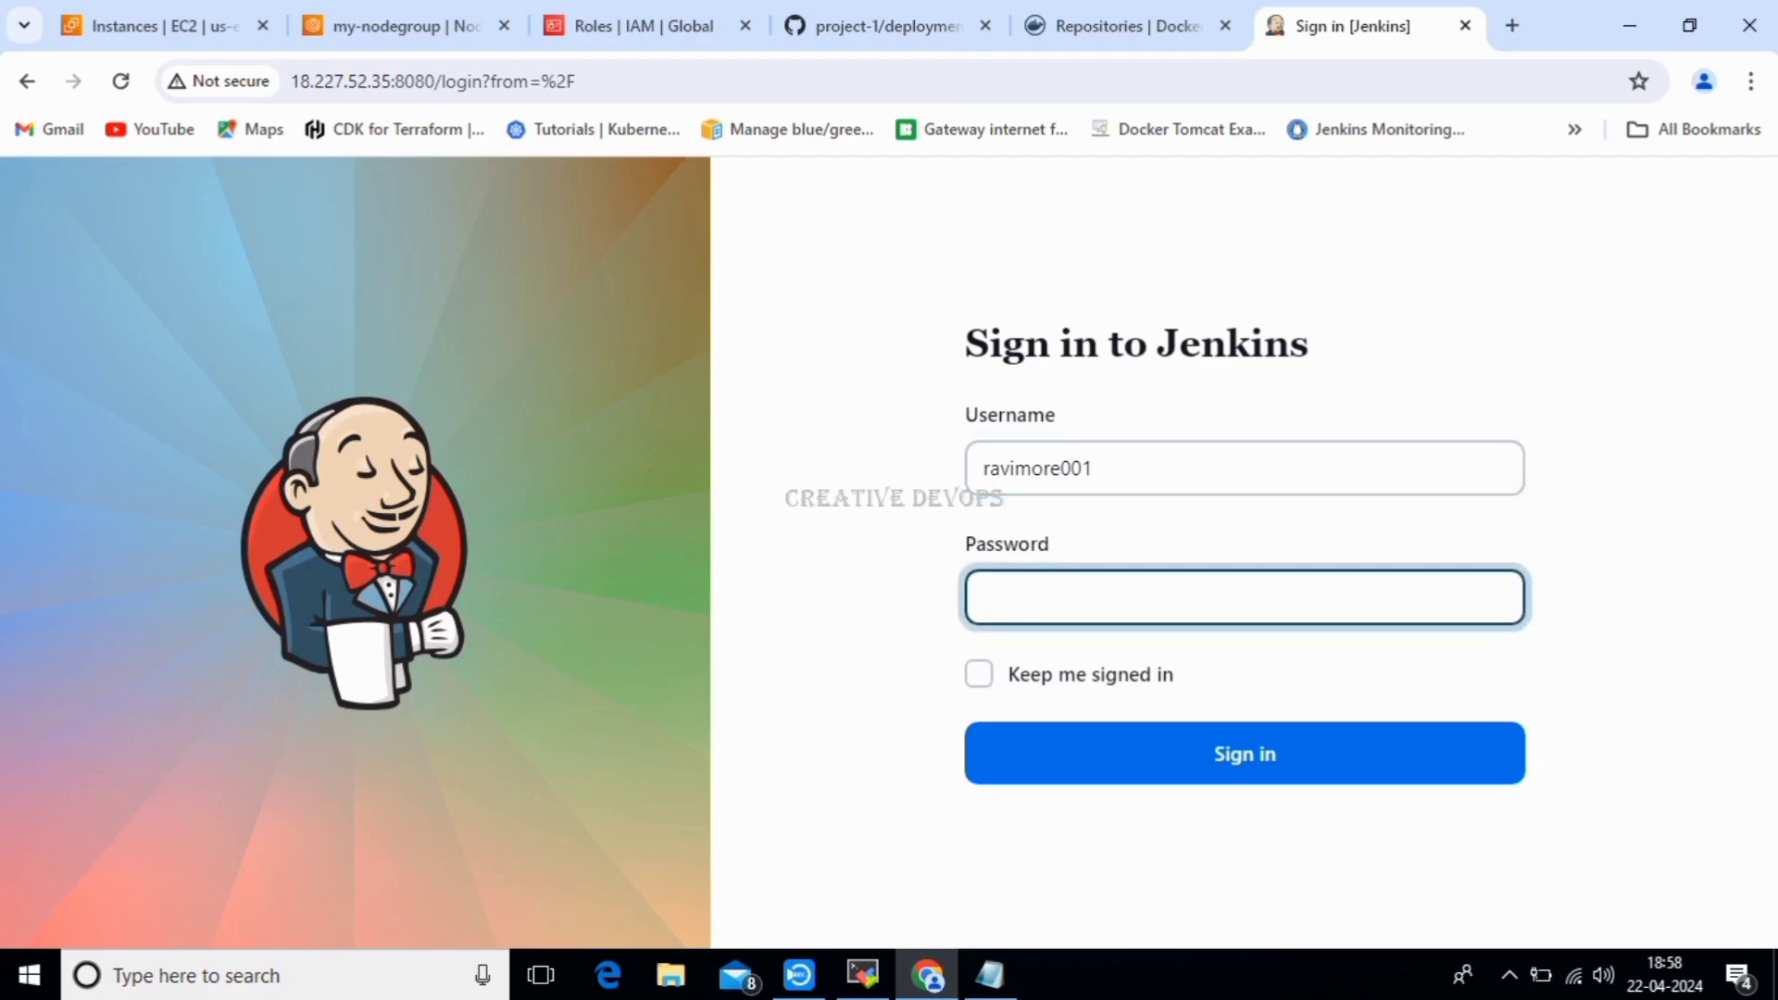
text(********)
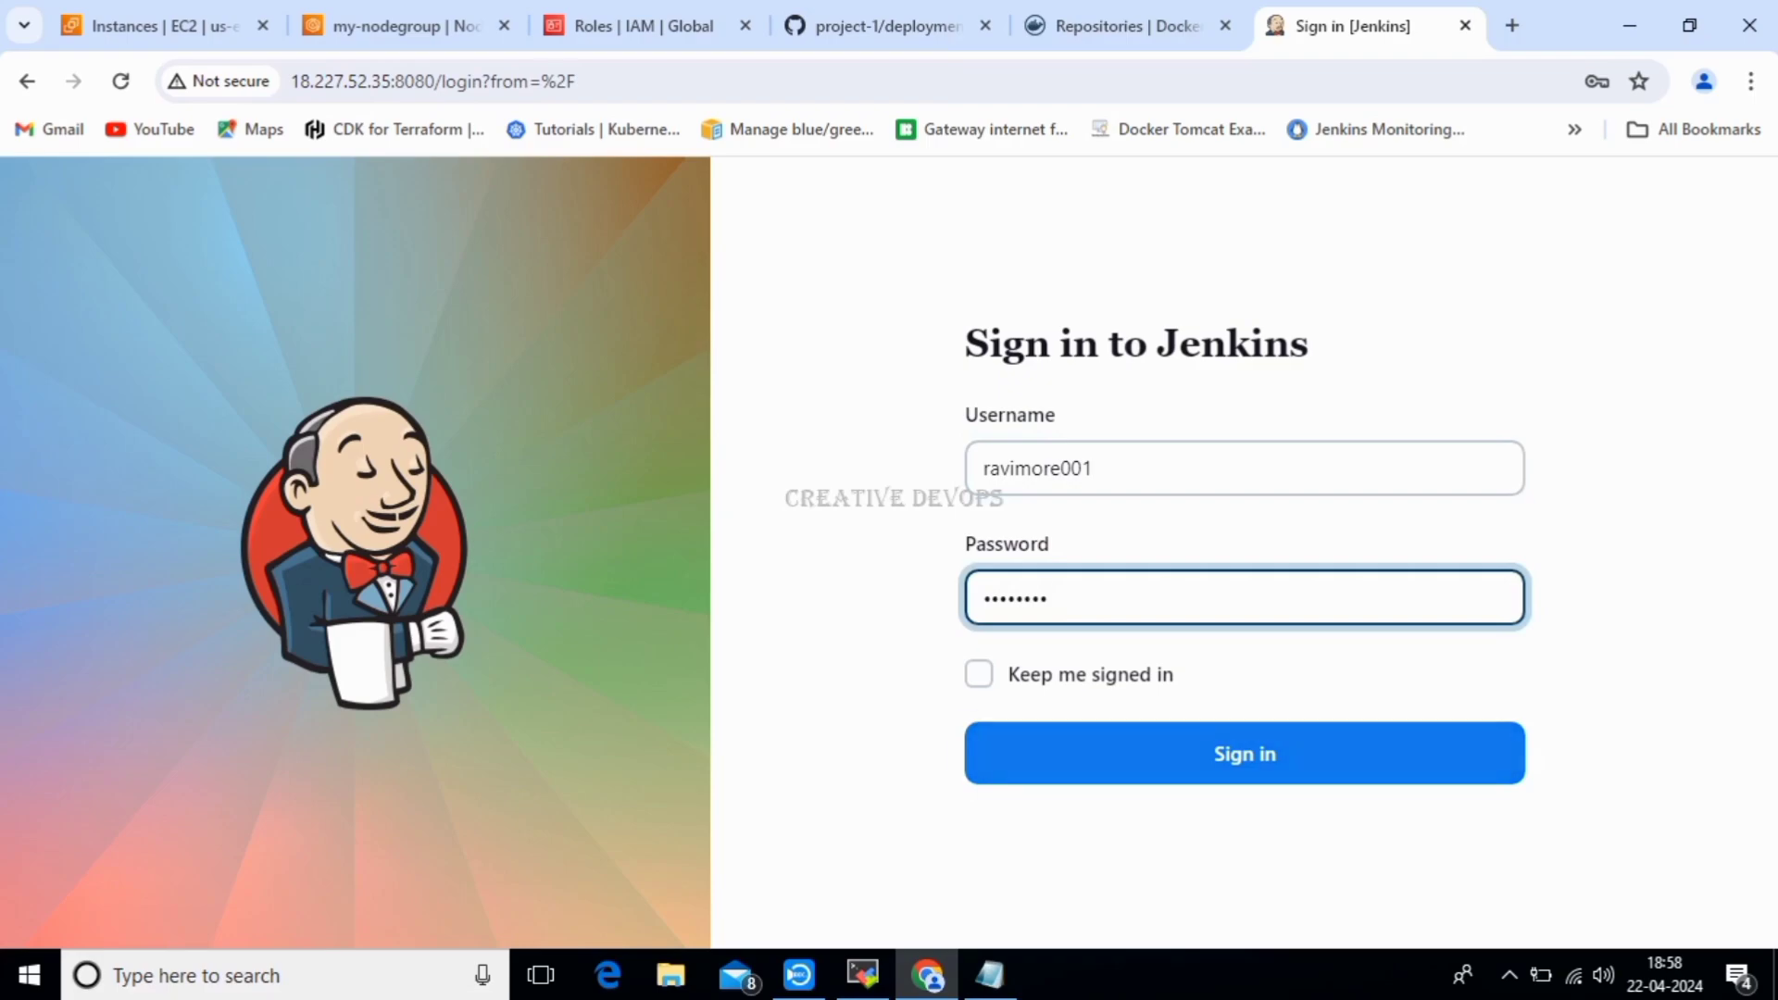
key(Return)
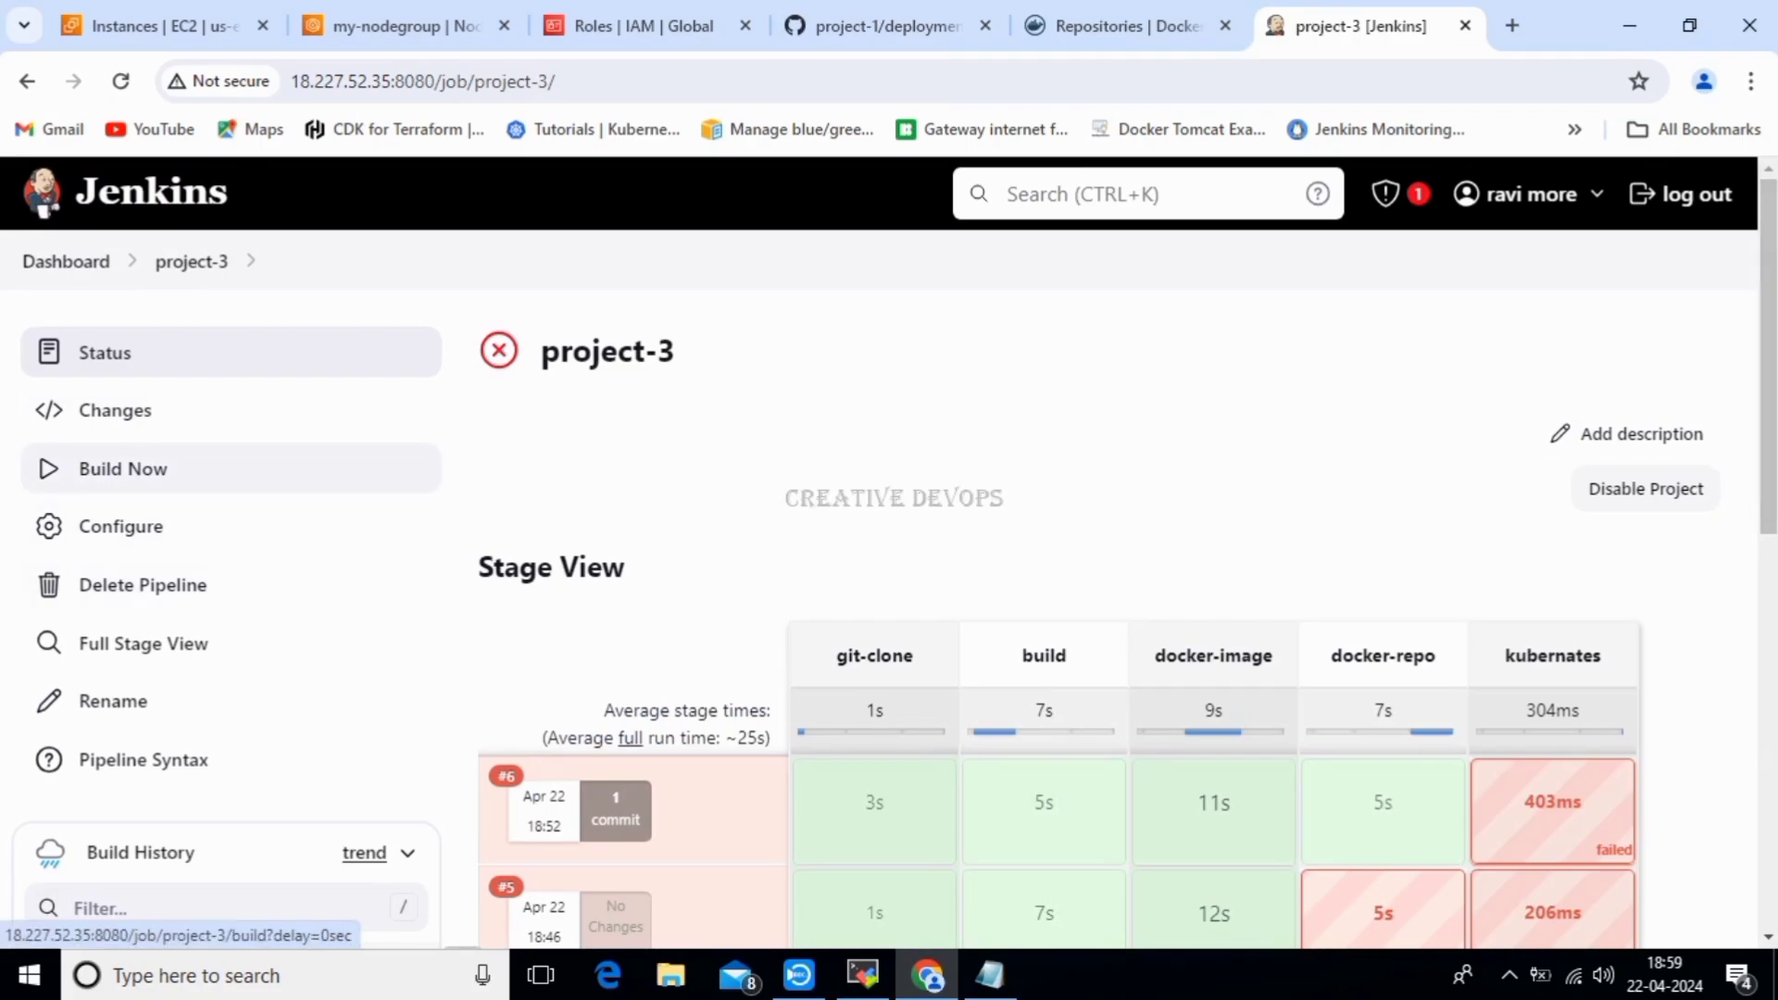
Run a new project-3 build and check that build #8 passes all five stages.
click(123, 469)
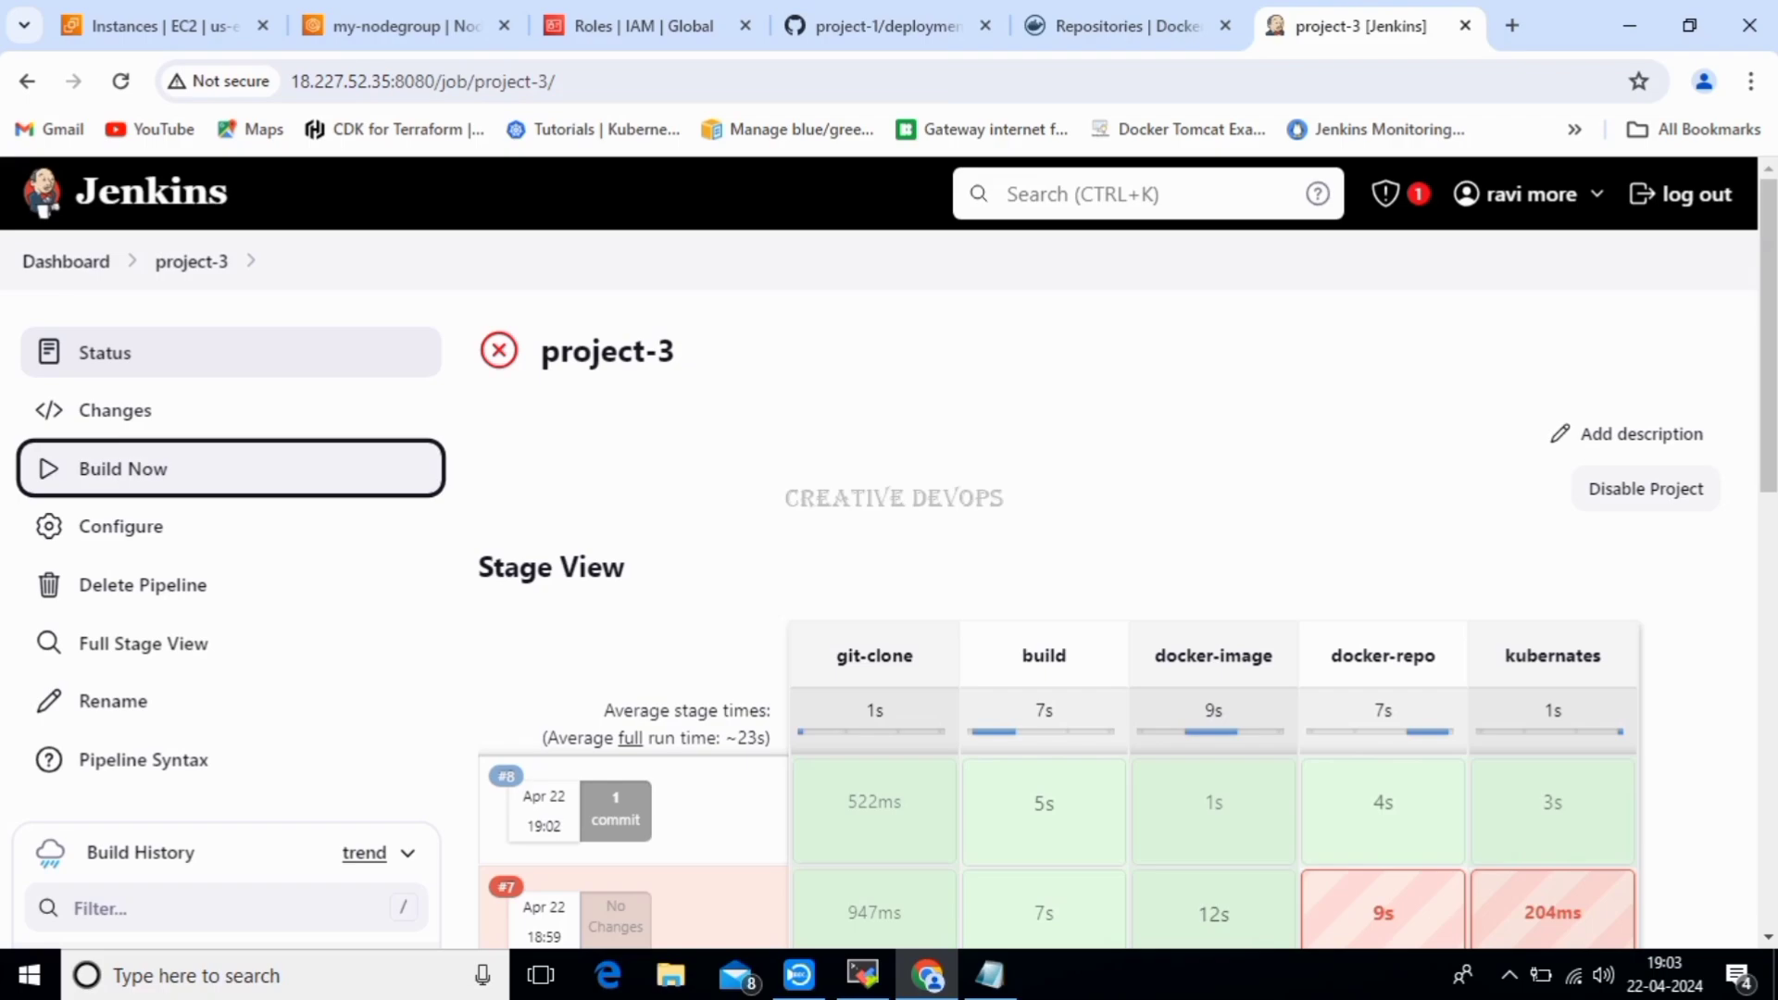
scroll(889, 556, down, 10)
scroll(889, 556, up, 5)
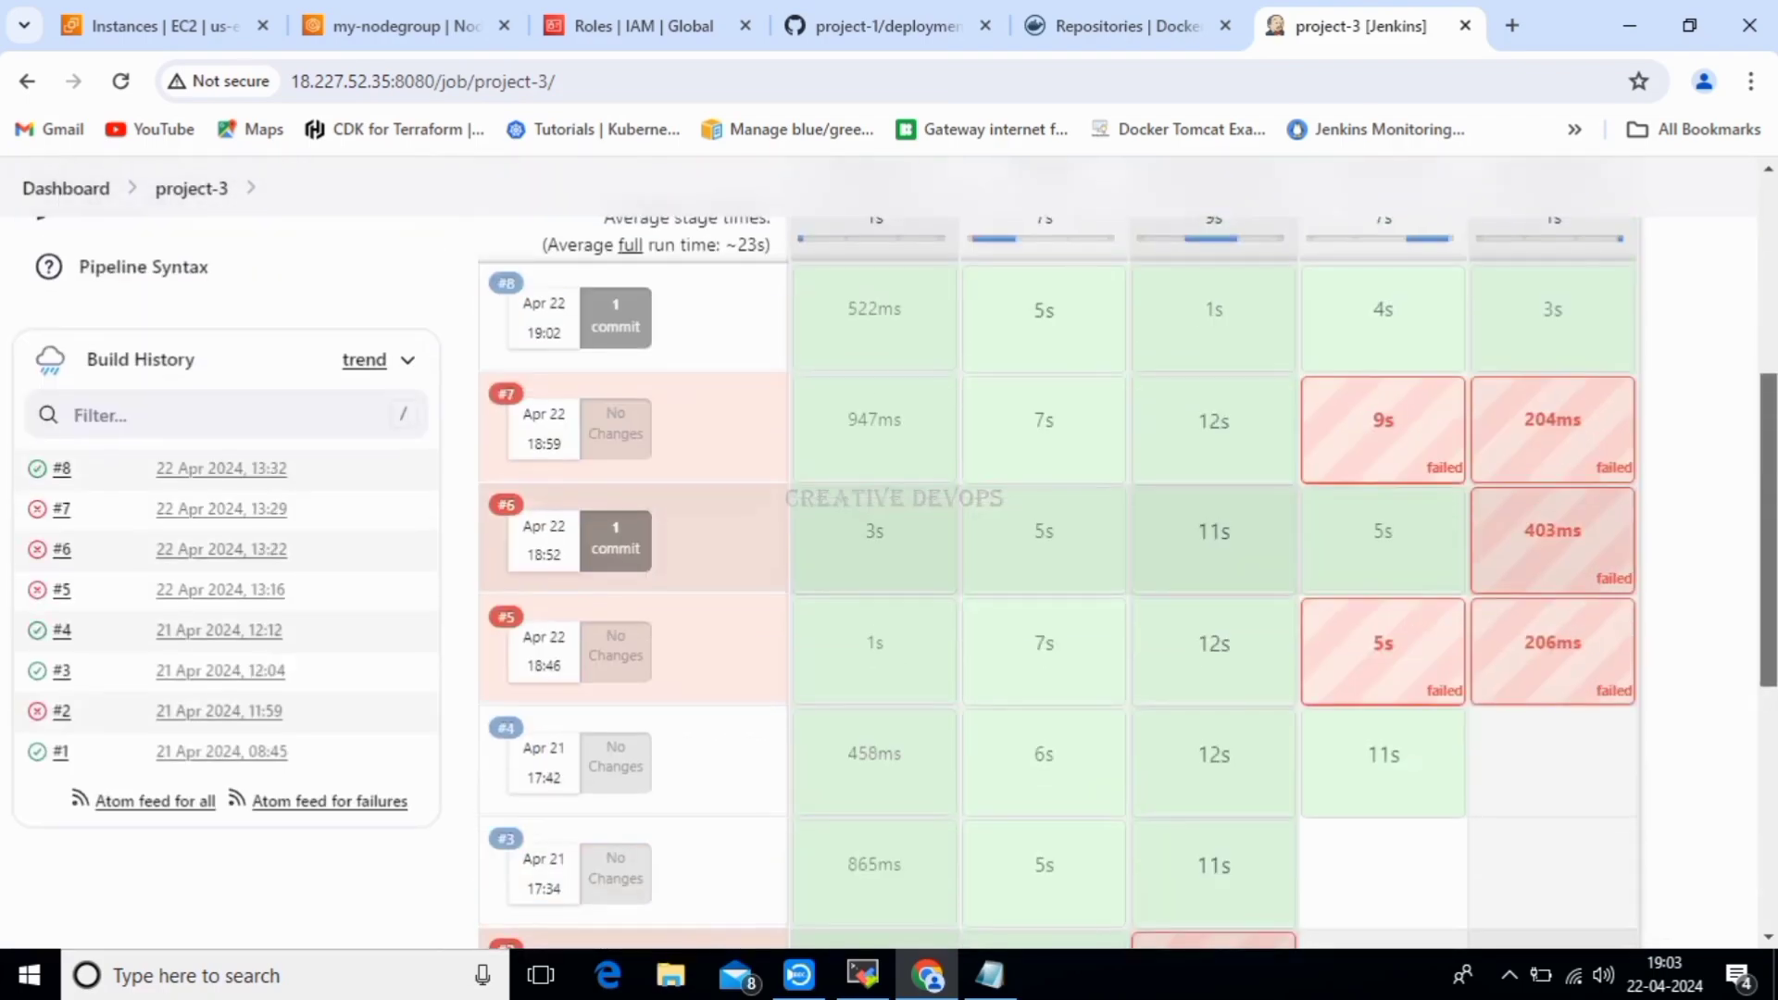
scroll(888, 555, up, 5)
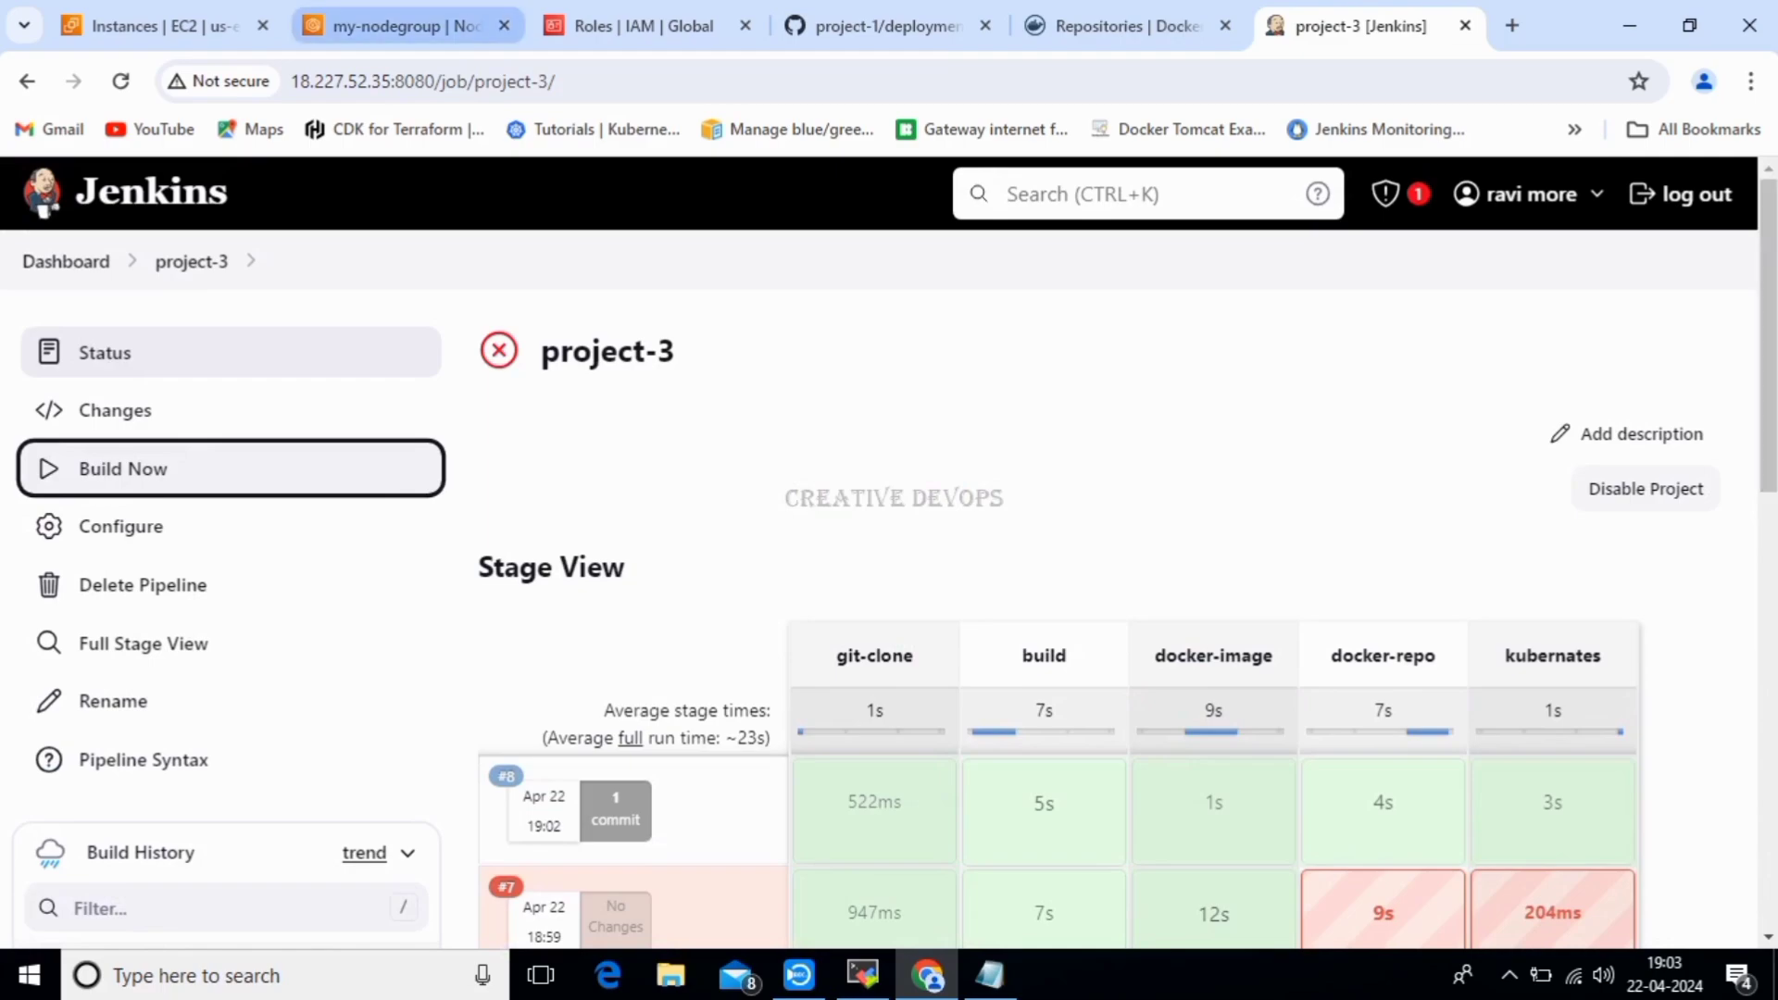
Restart the SSH session and confirm kubectl get deployment shows my-app at 3/3 ready.
key(alt+Tab)
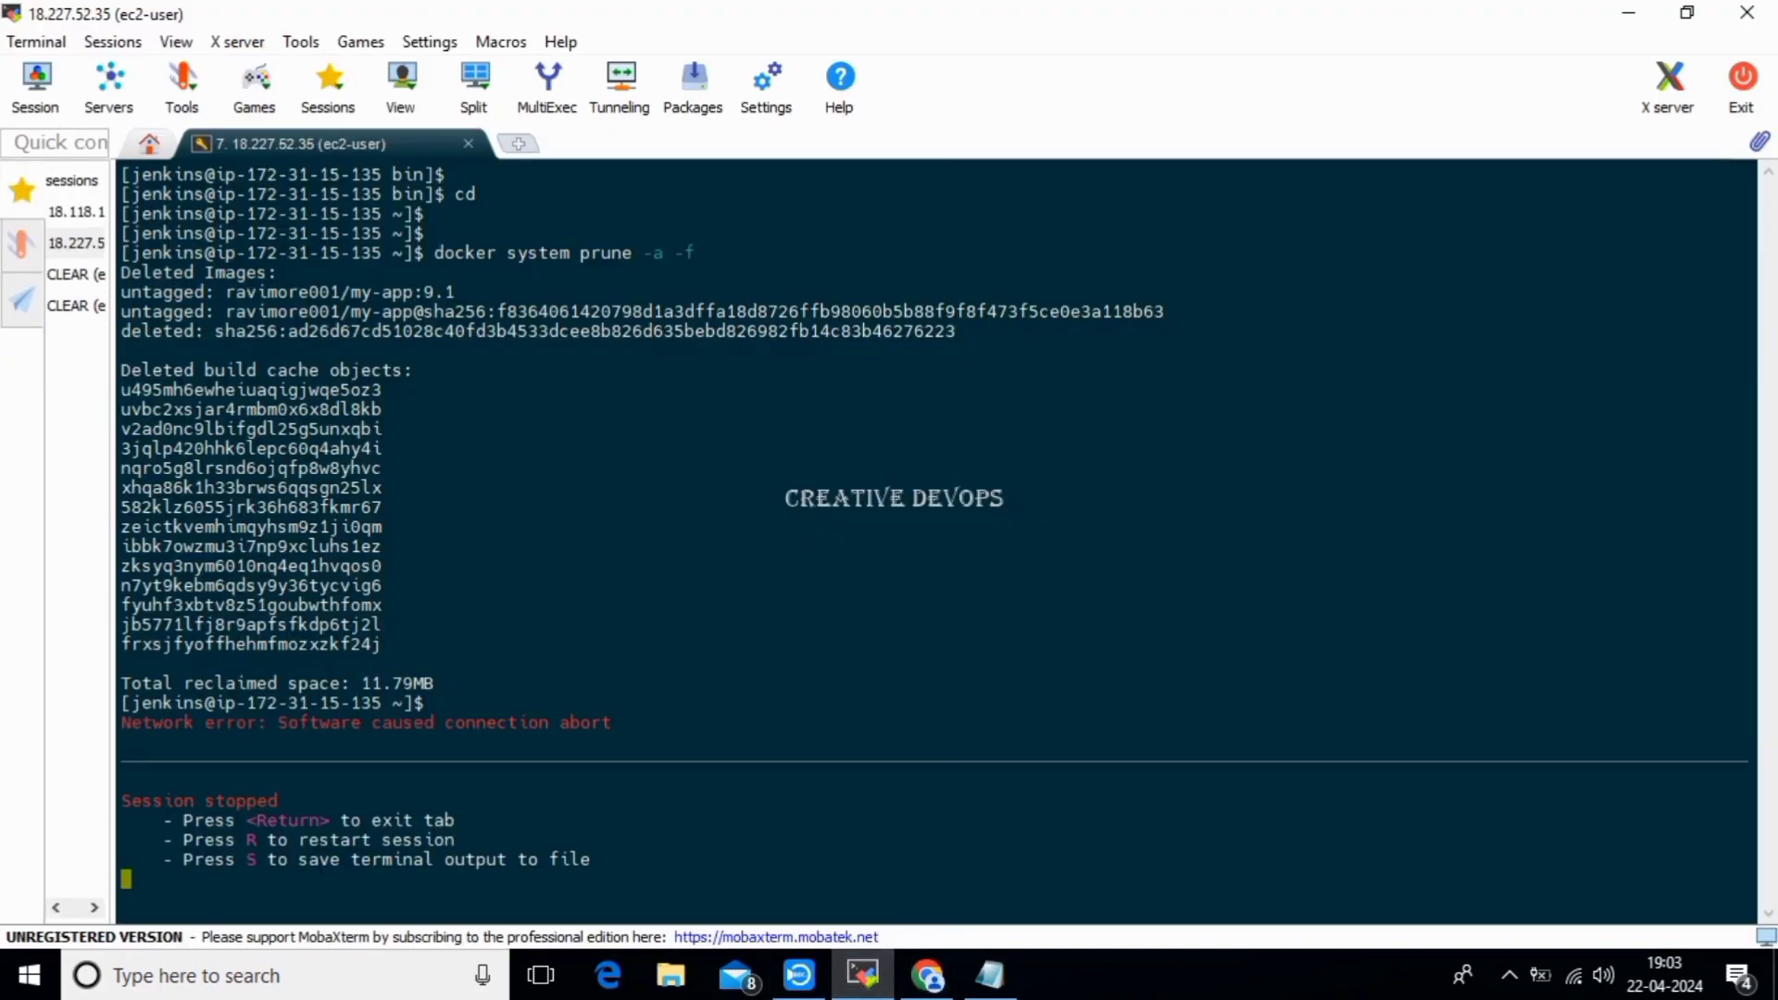
key(r)
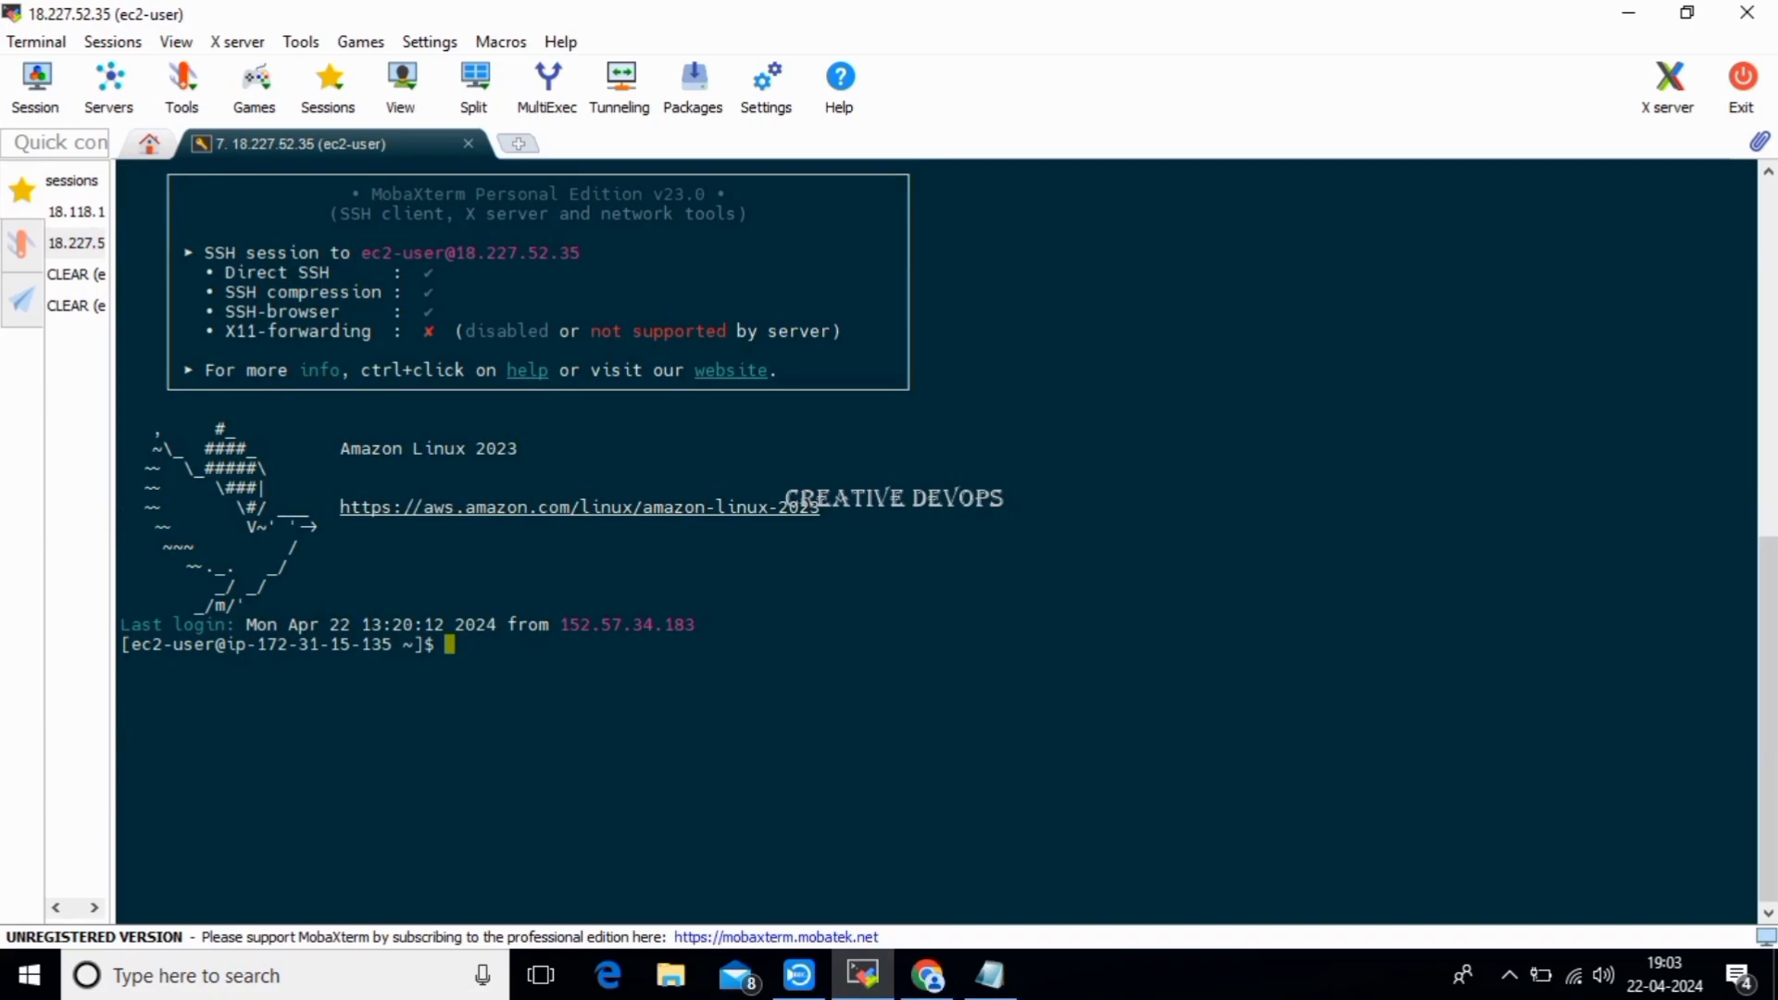
text(d)
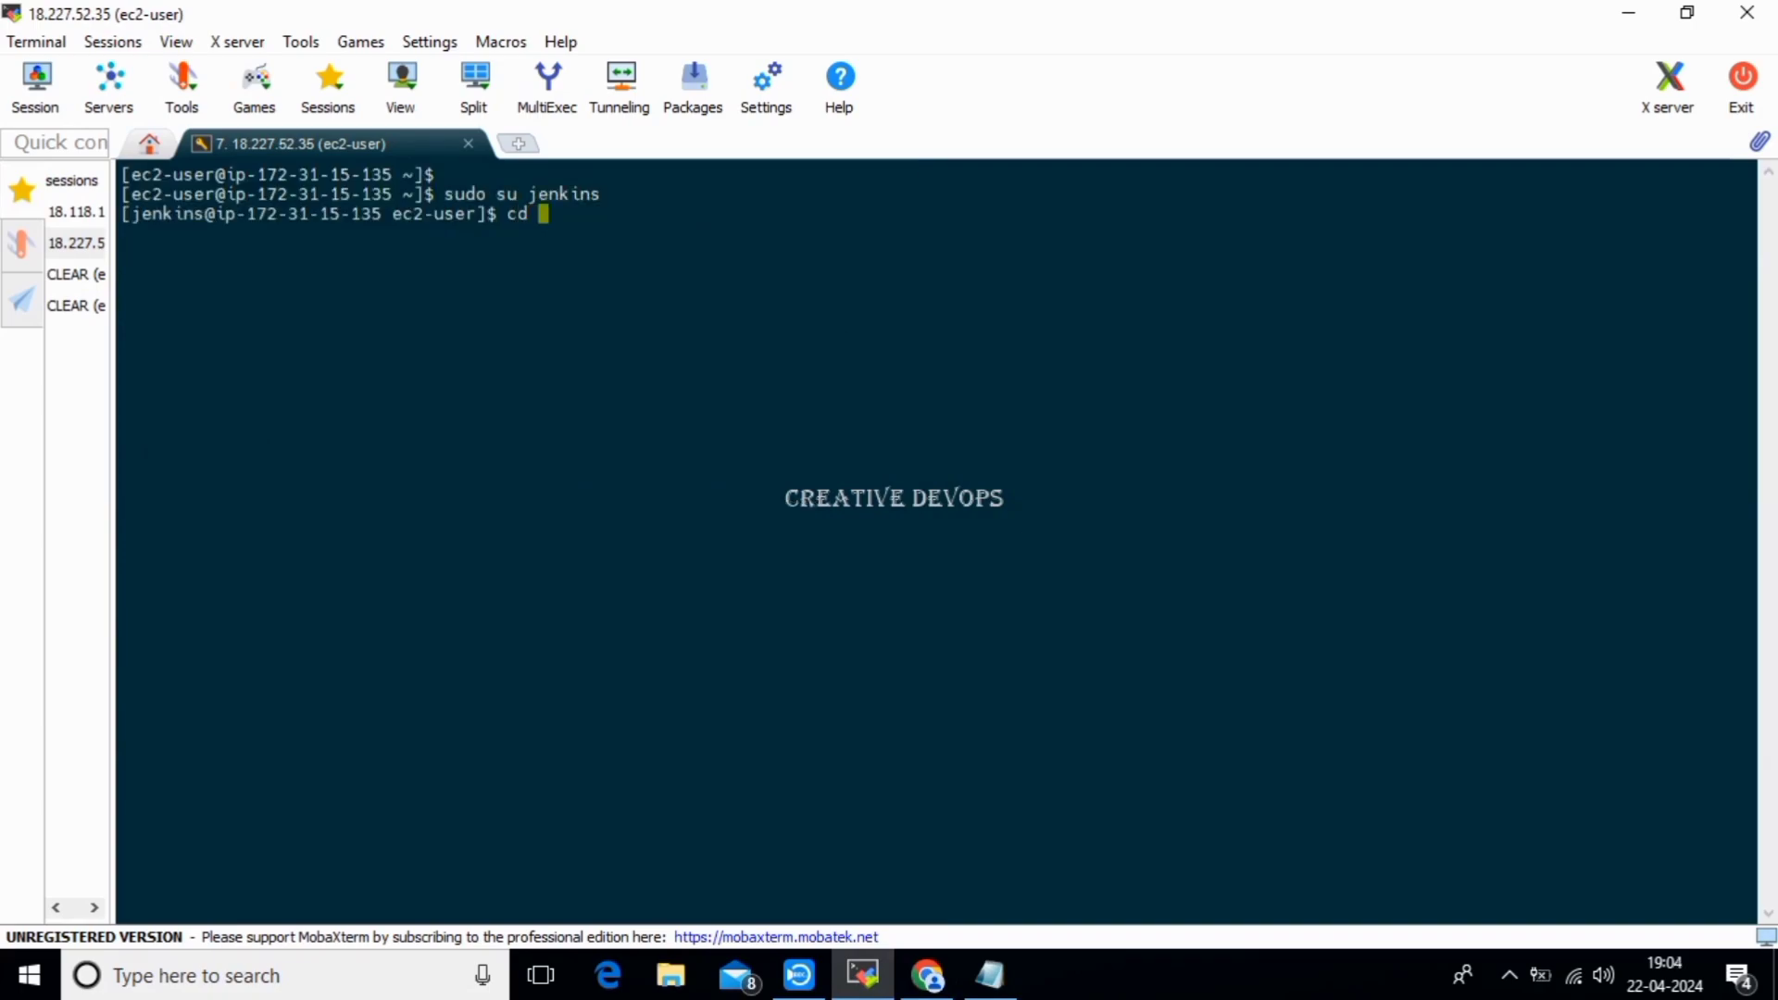
key(Return)
key(Return)
key(Return)
key(Return)
key(Return)
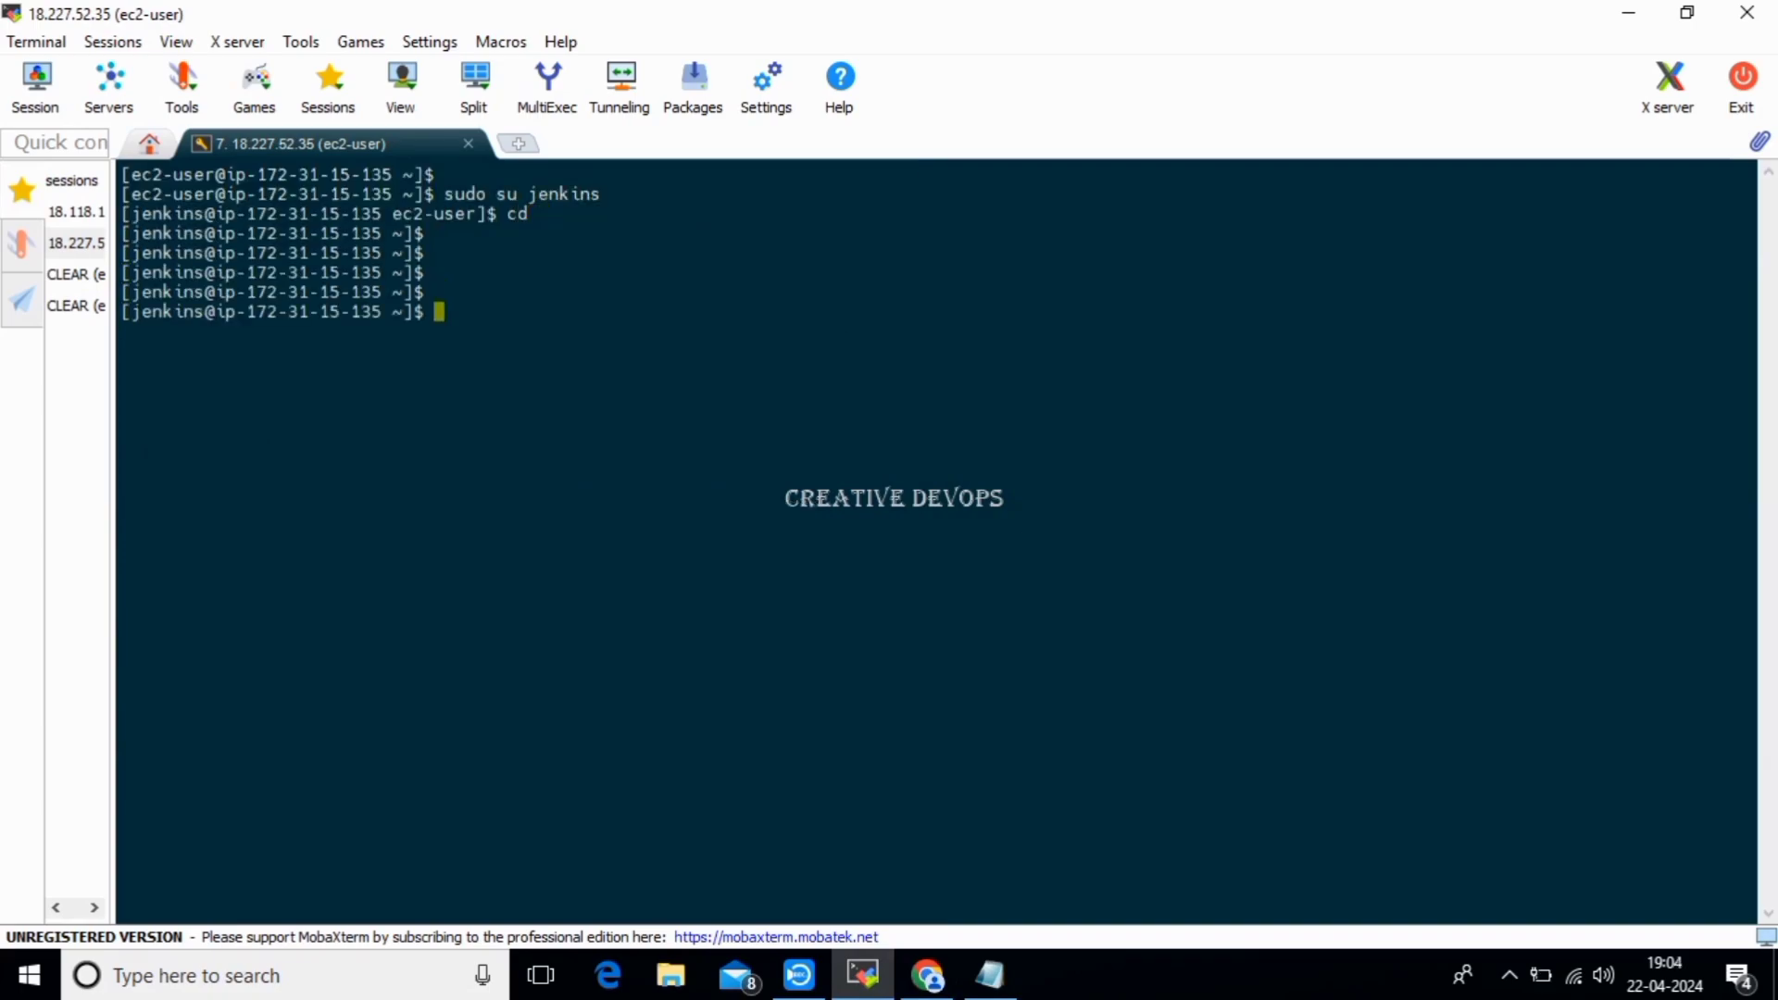
text(kubectl get deployment)
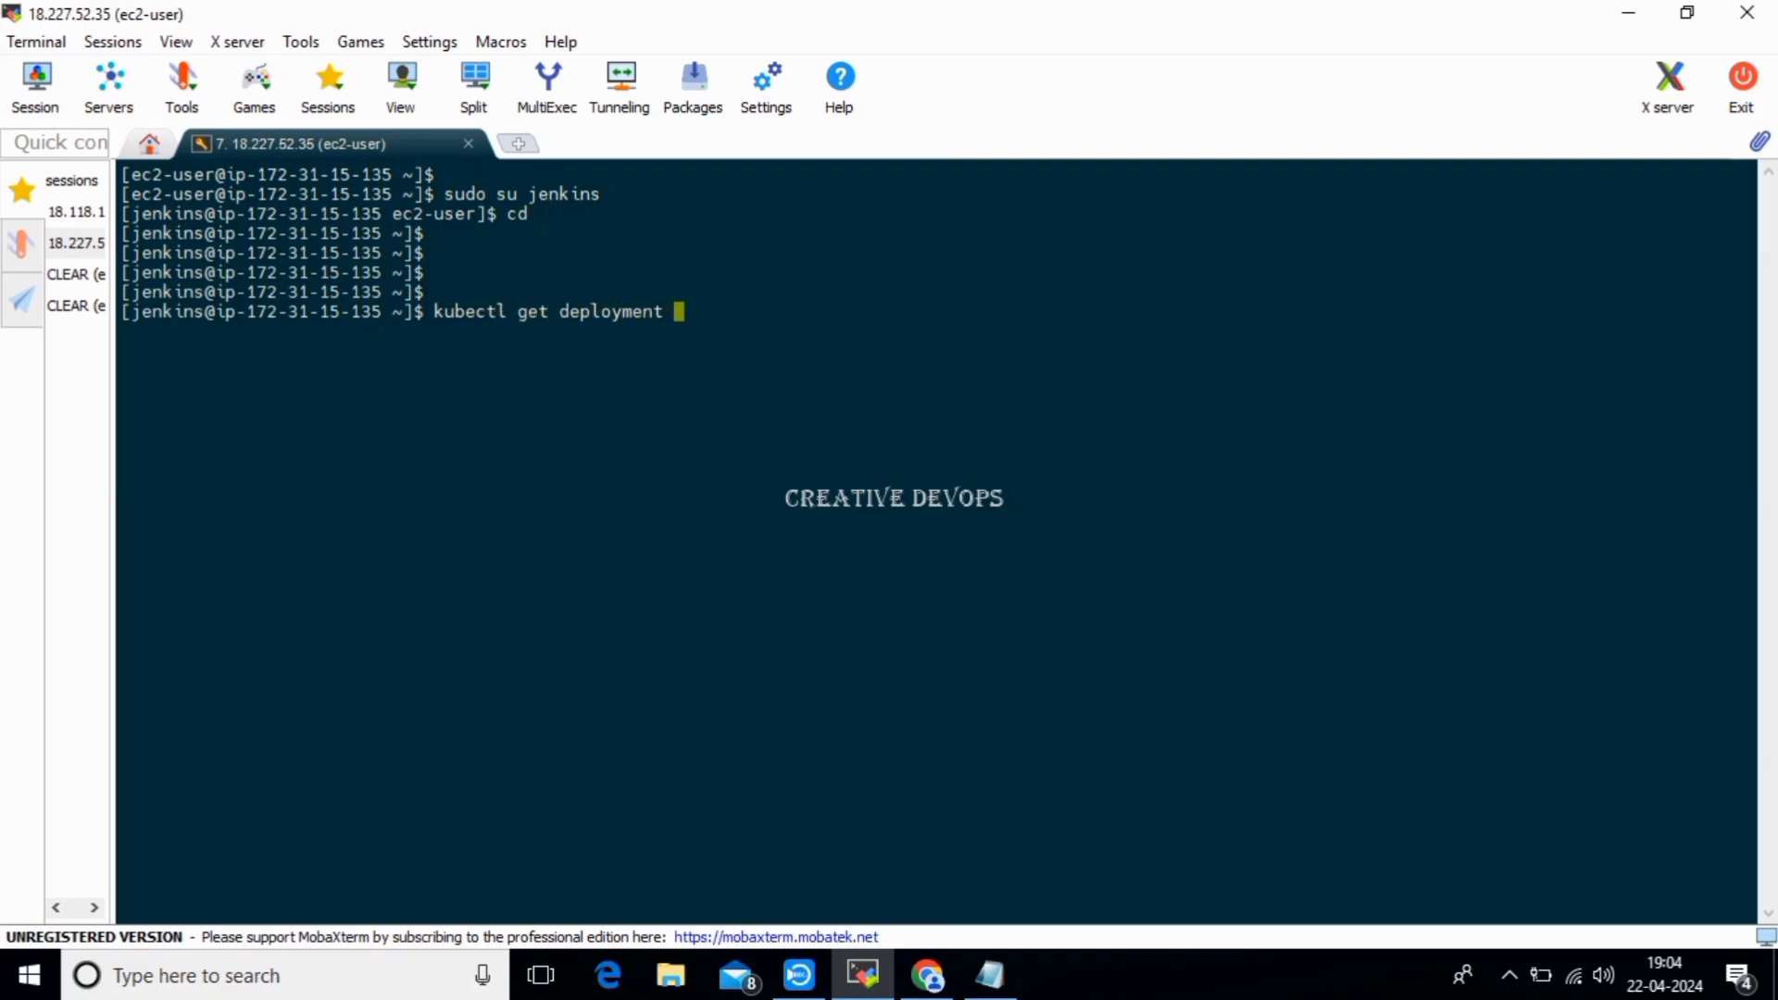
key(Return)
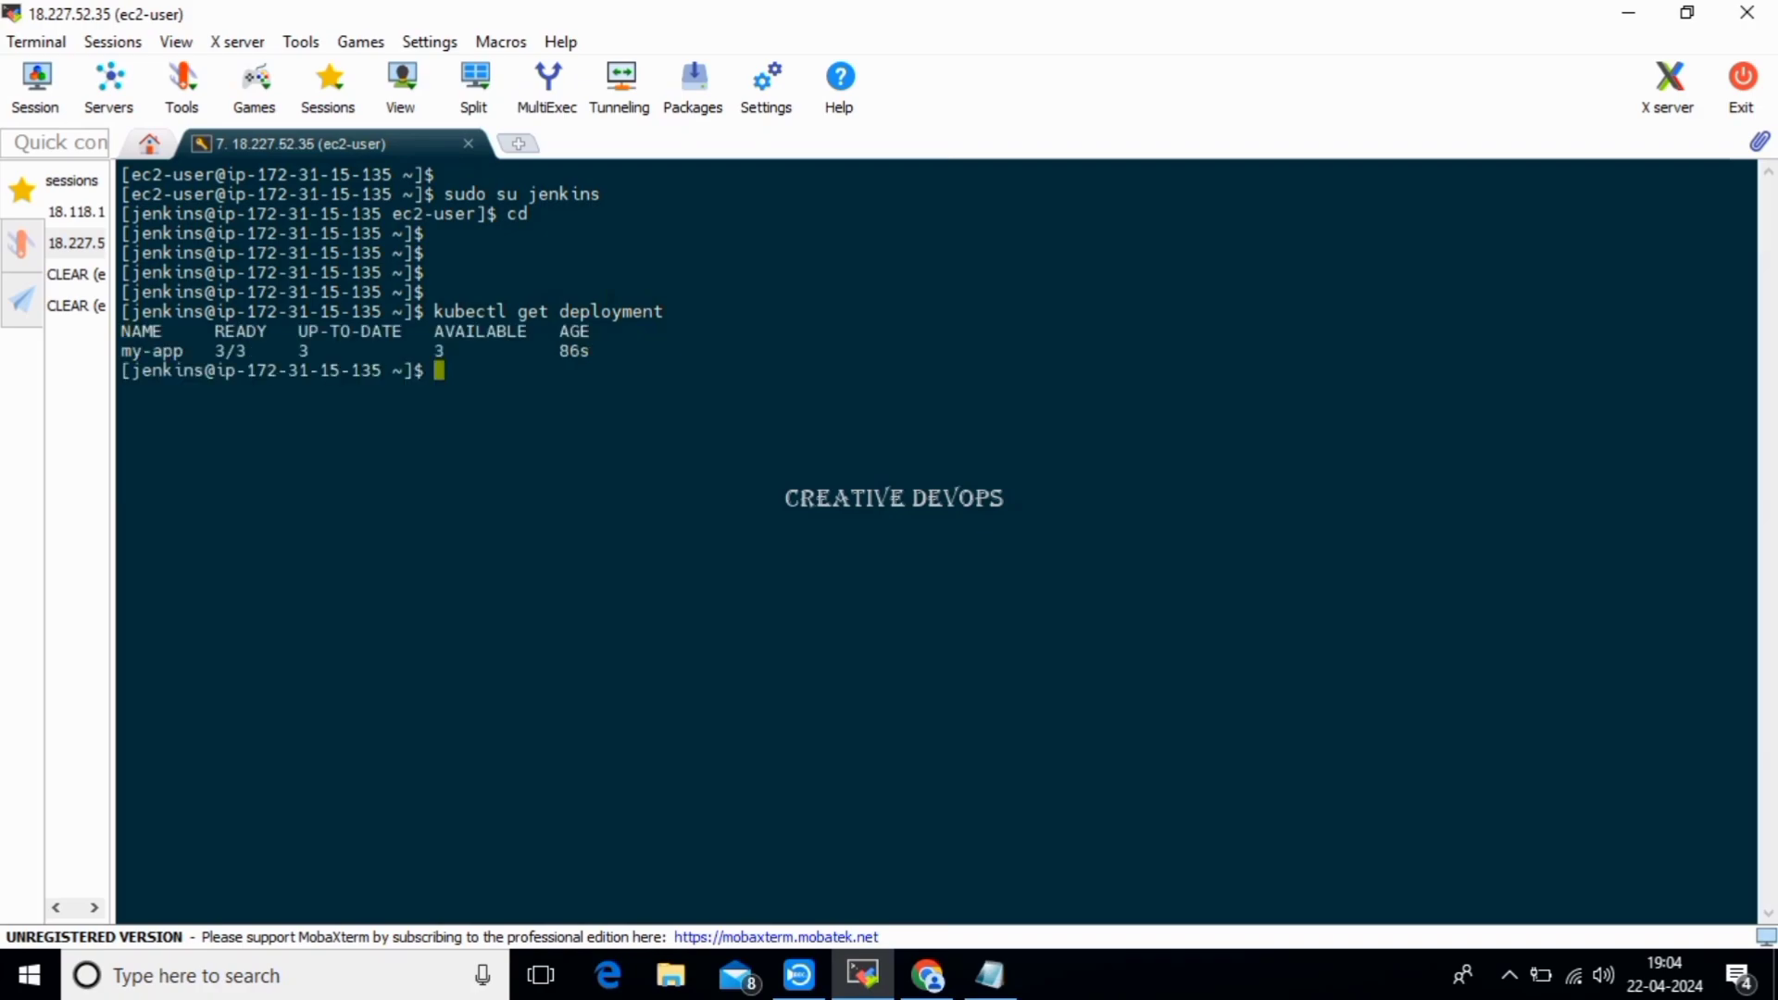
drag(121, 351, 257, 351)
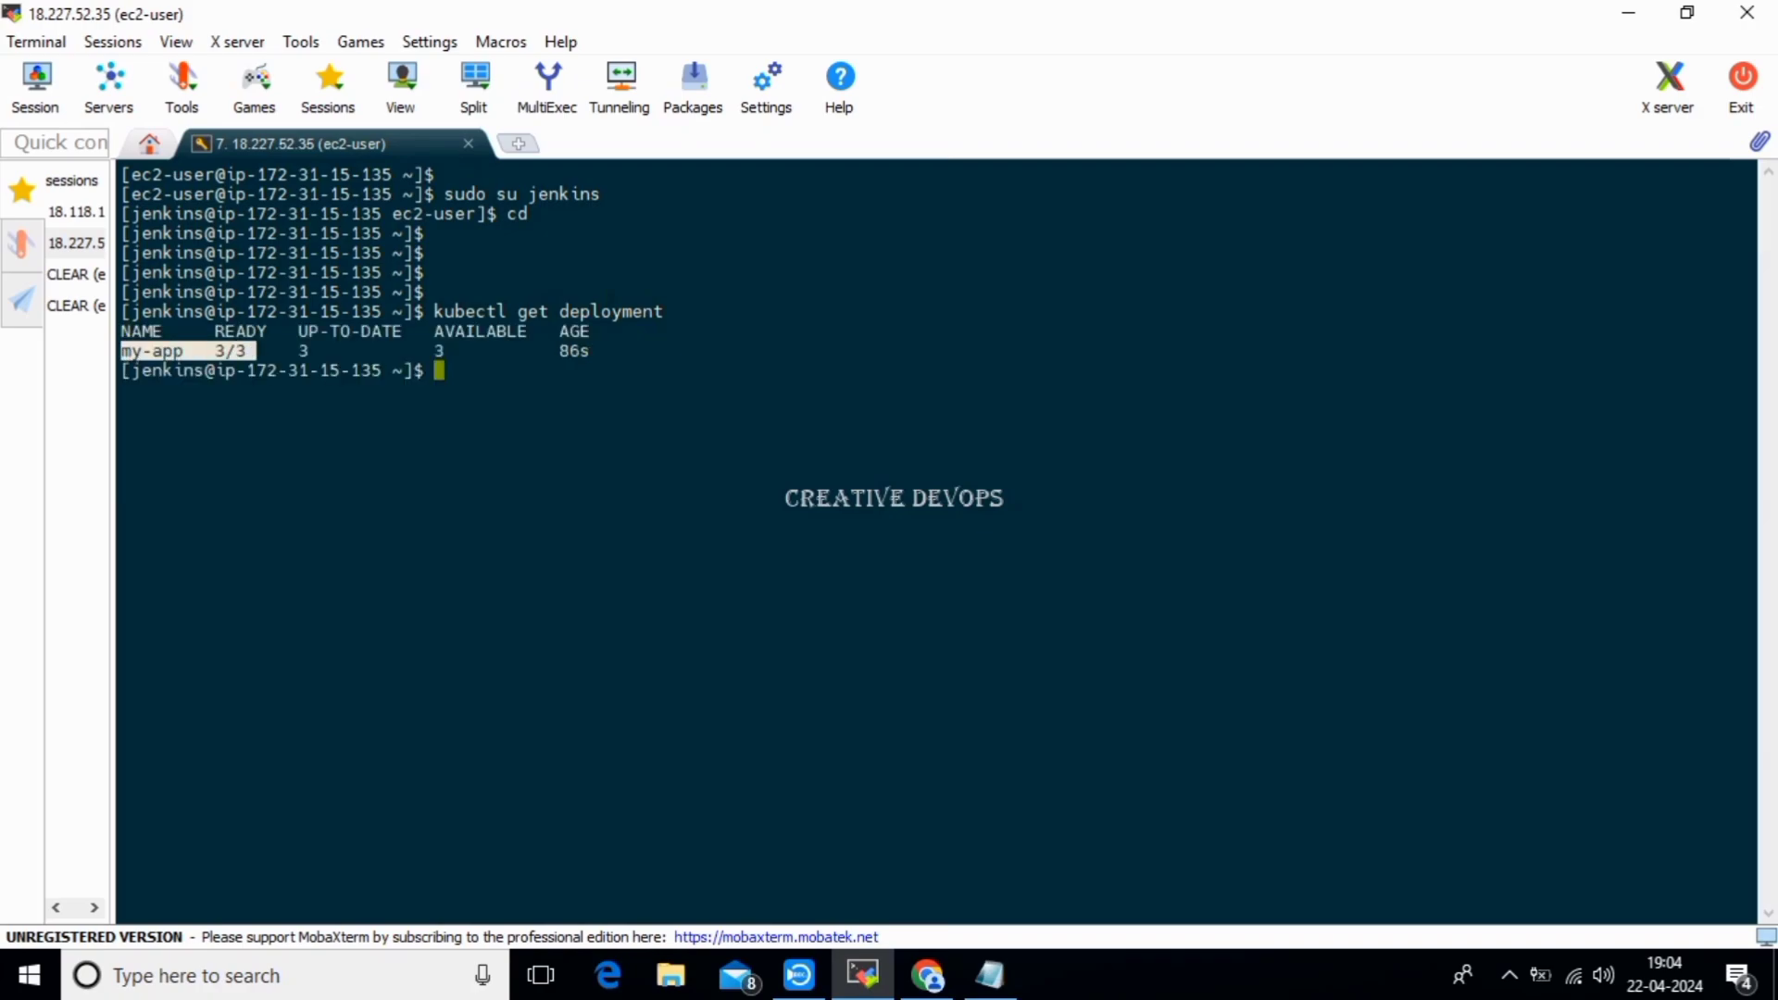
click(256, 351)
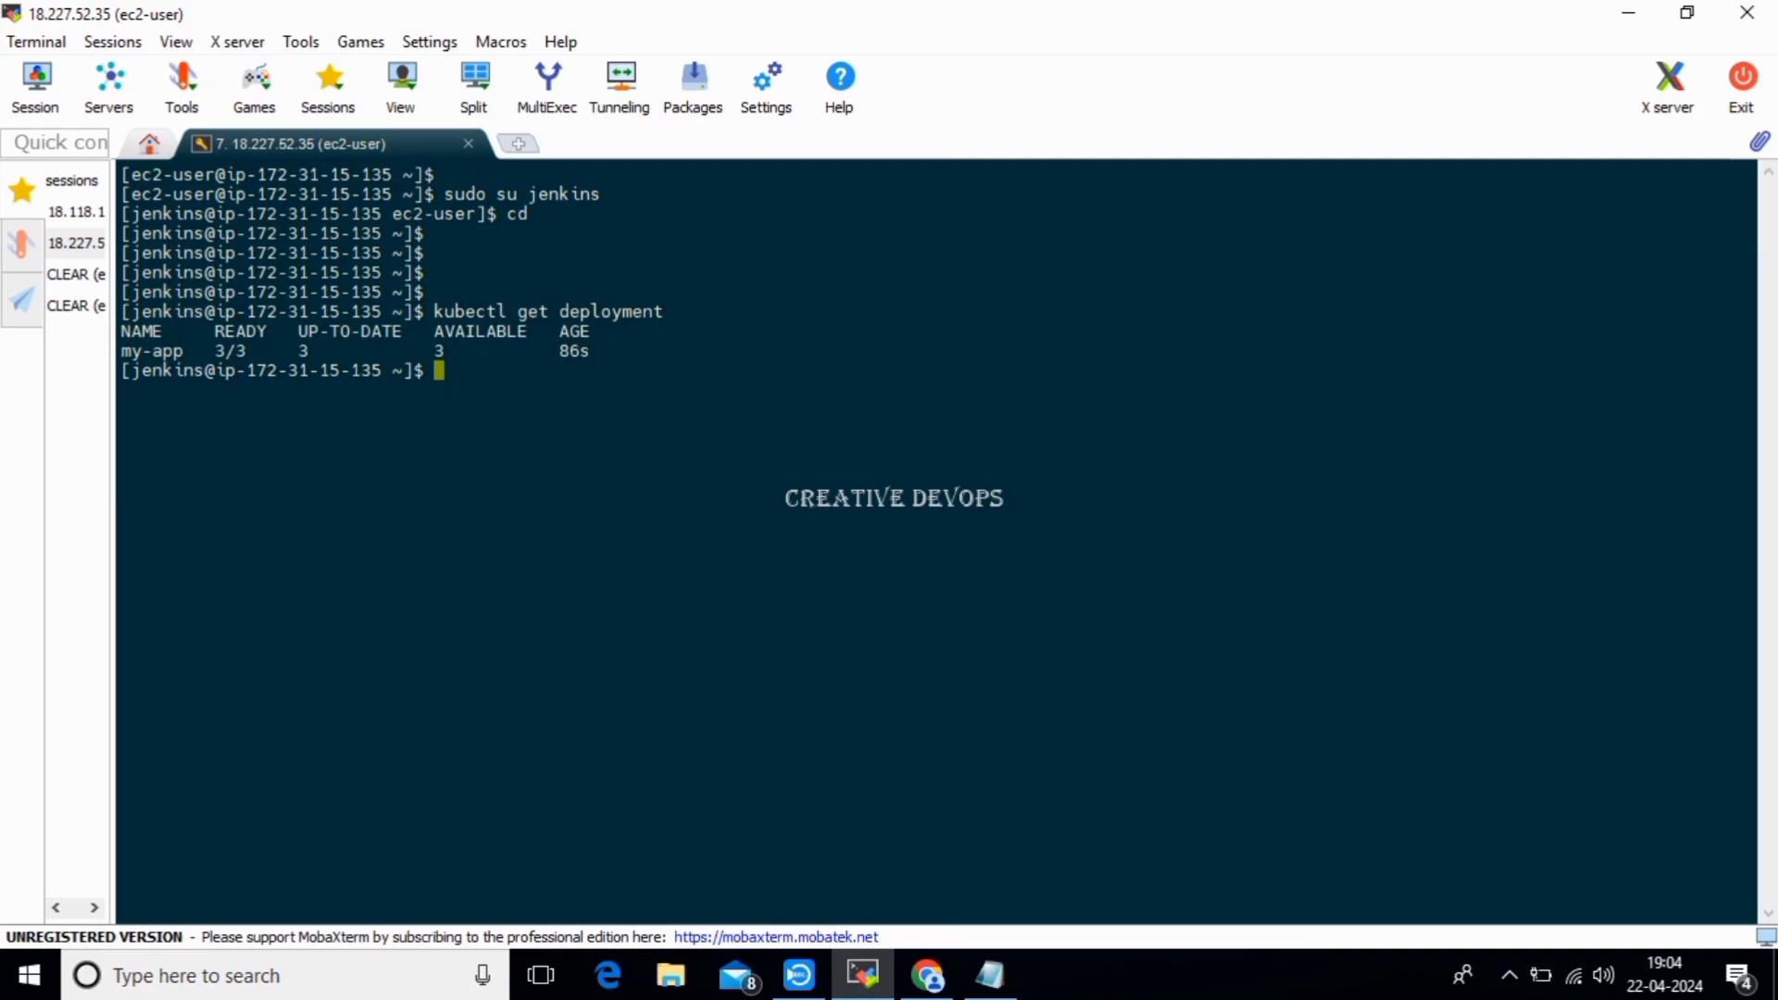
List the pods with kubectl get pods and confirm three my-app pods are Running.
key(Up)
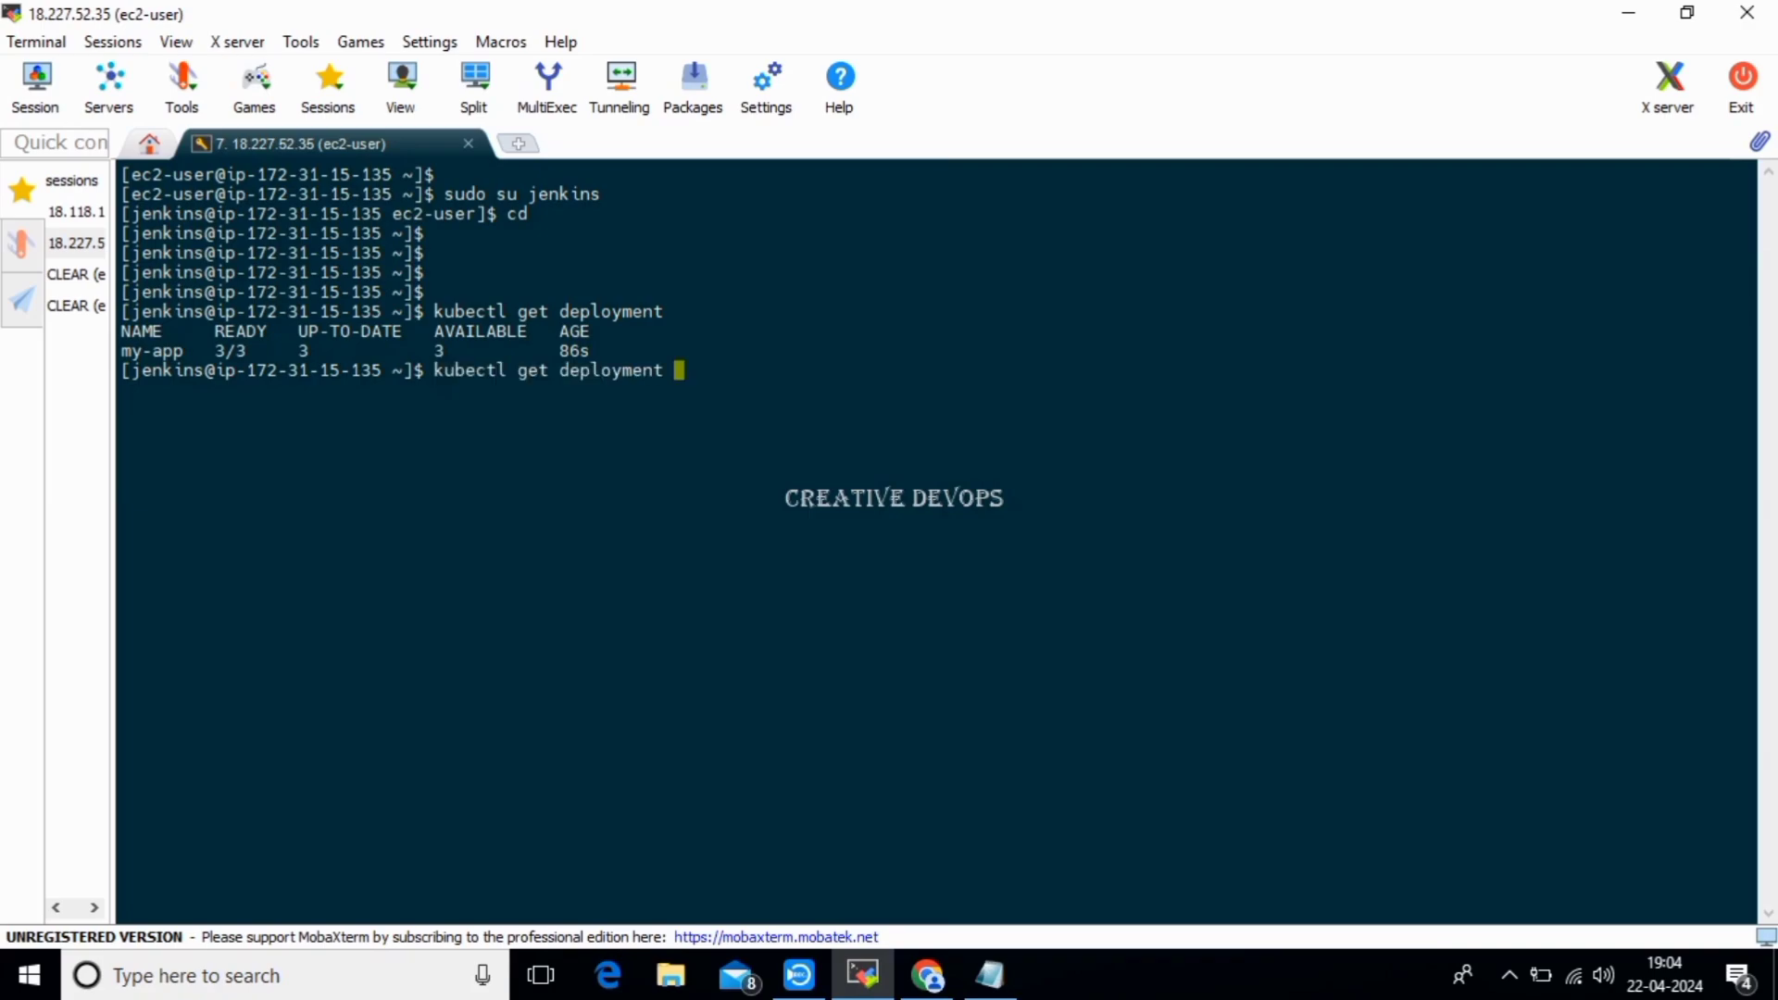
key(BackSpace)
key(BackSpace)
key(BackSpace)
key(BackSpace)
key(BackSpace)
key(BackSpace)
key(BackSpace)
key(BackSpace)
key(BackSpace)
key(BackSpace)
key(BackSpace)
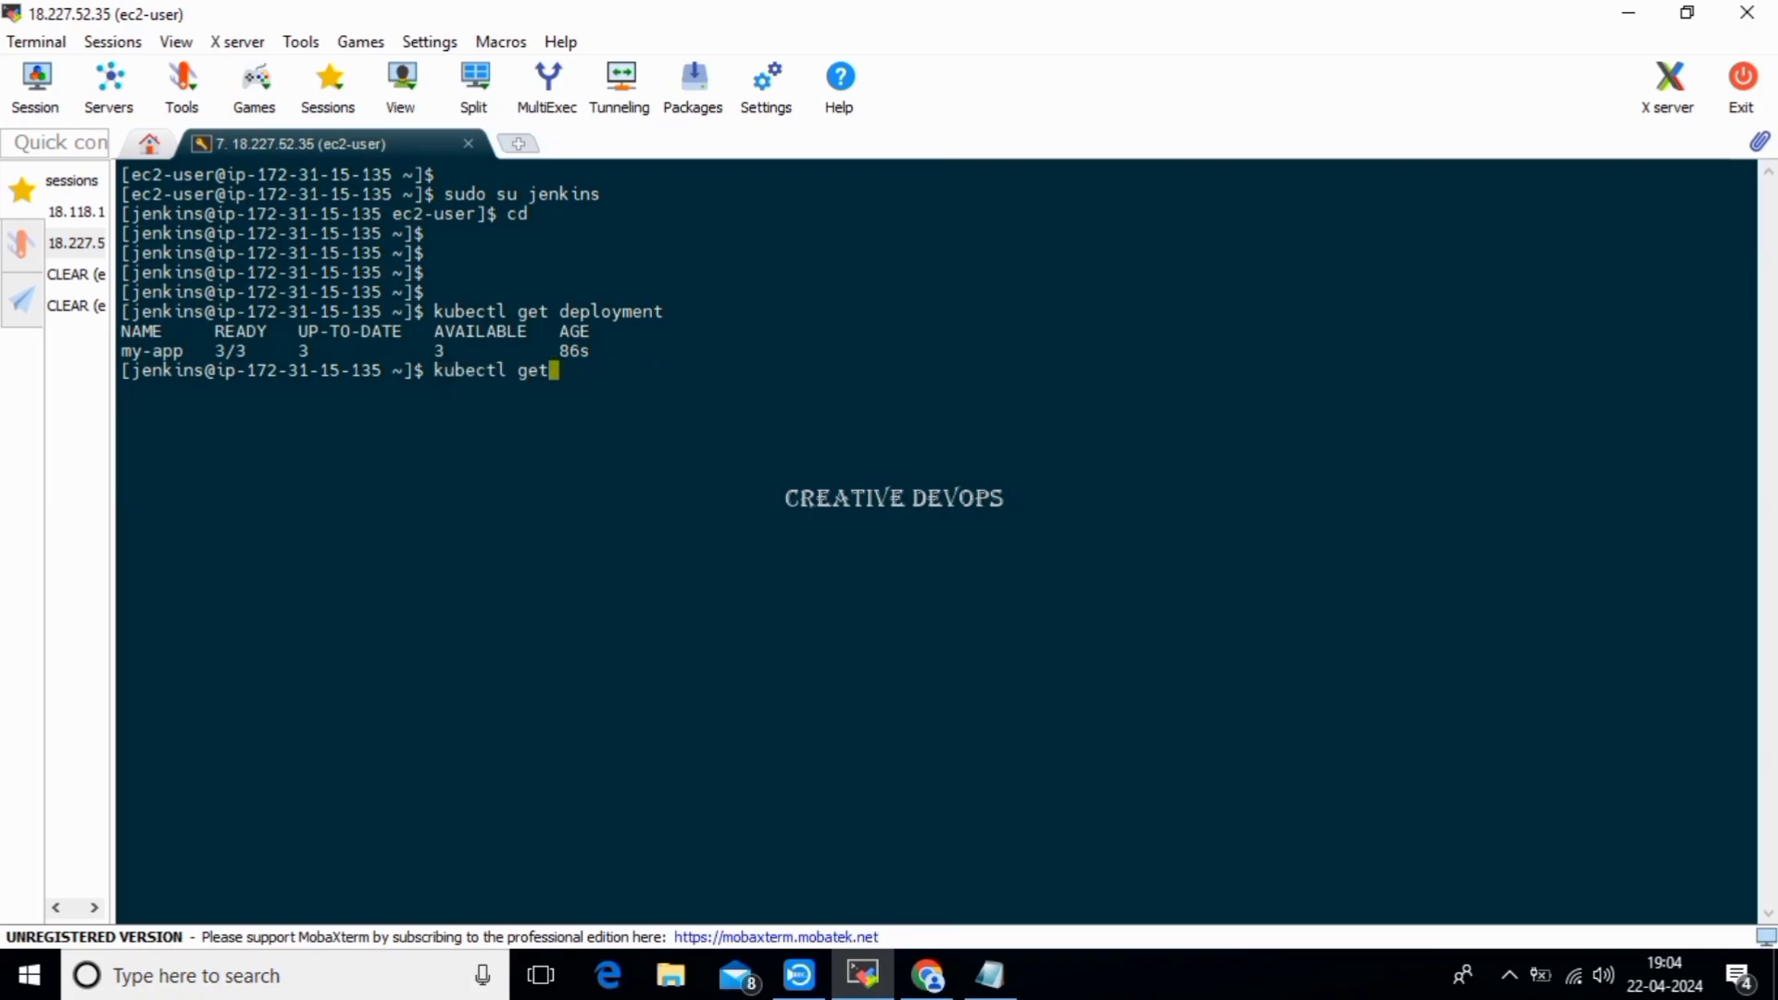
text(pod)
text(s)
key(Return)
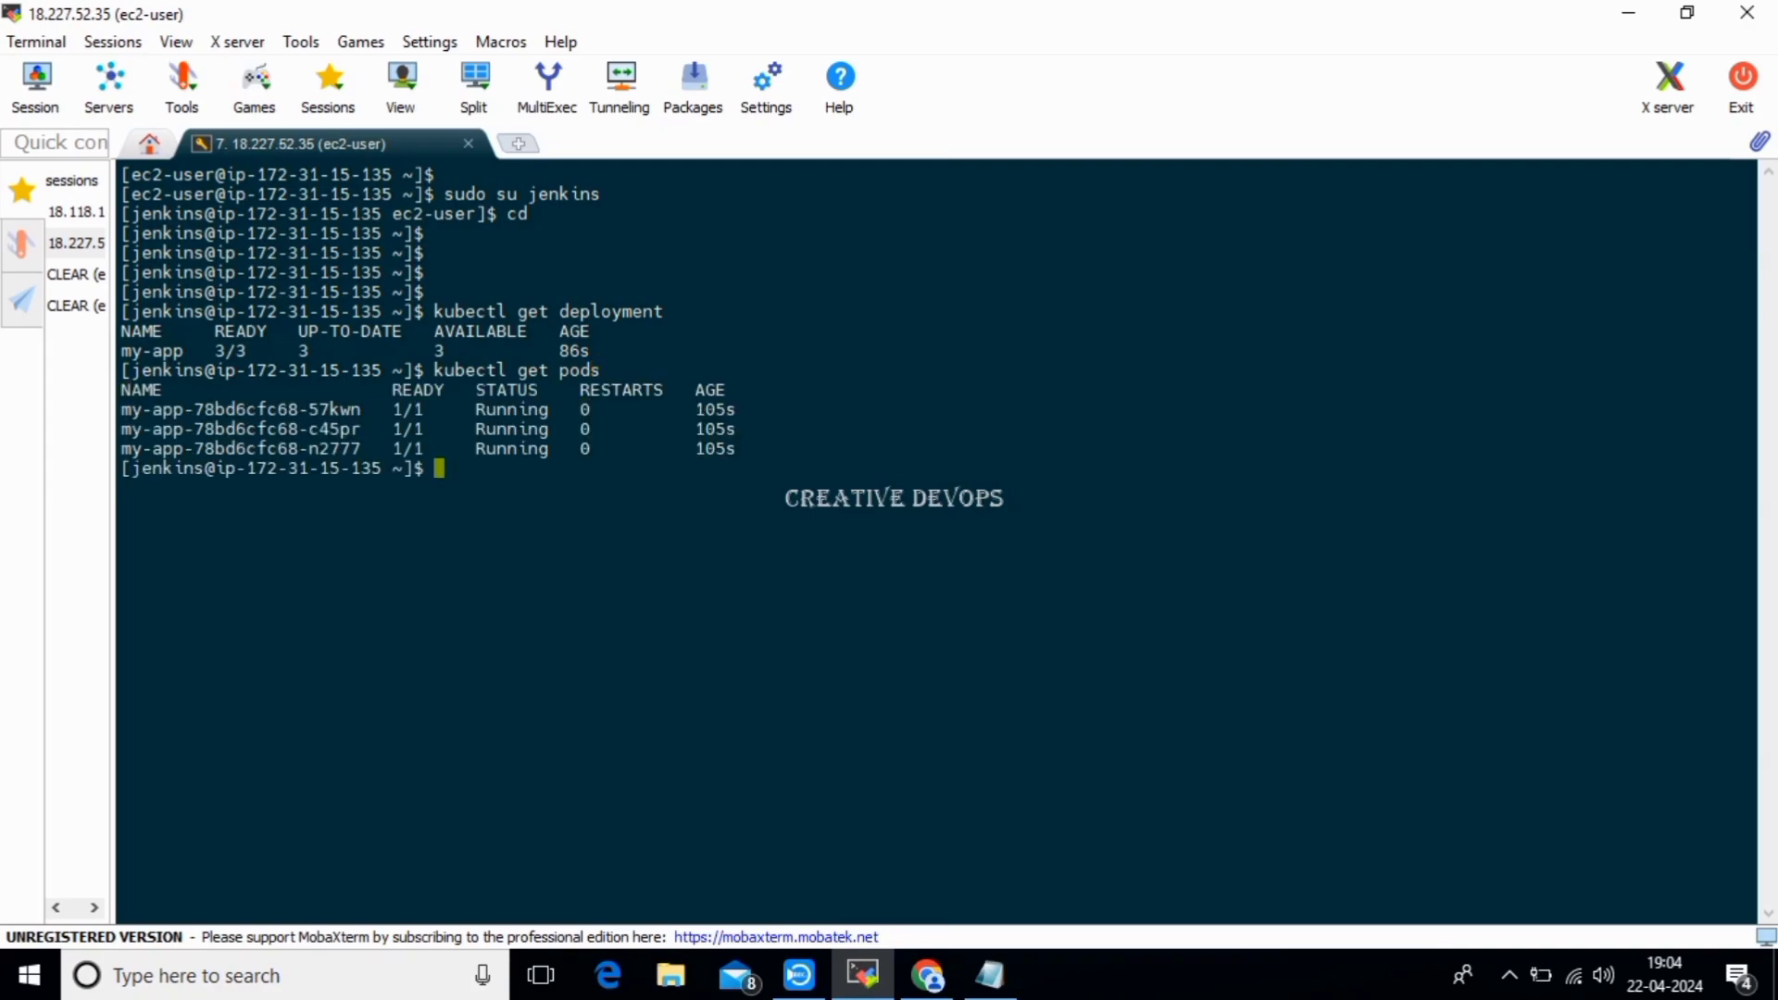
drag(122, 408, 340, 468)
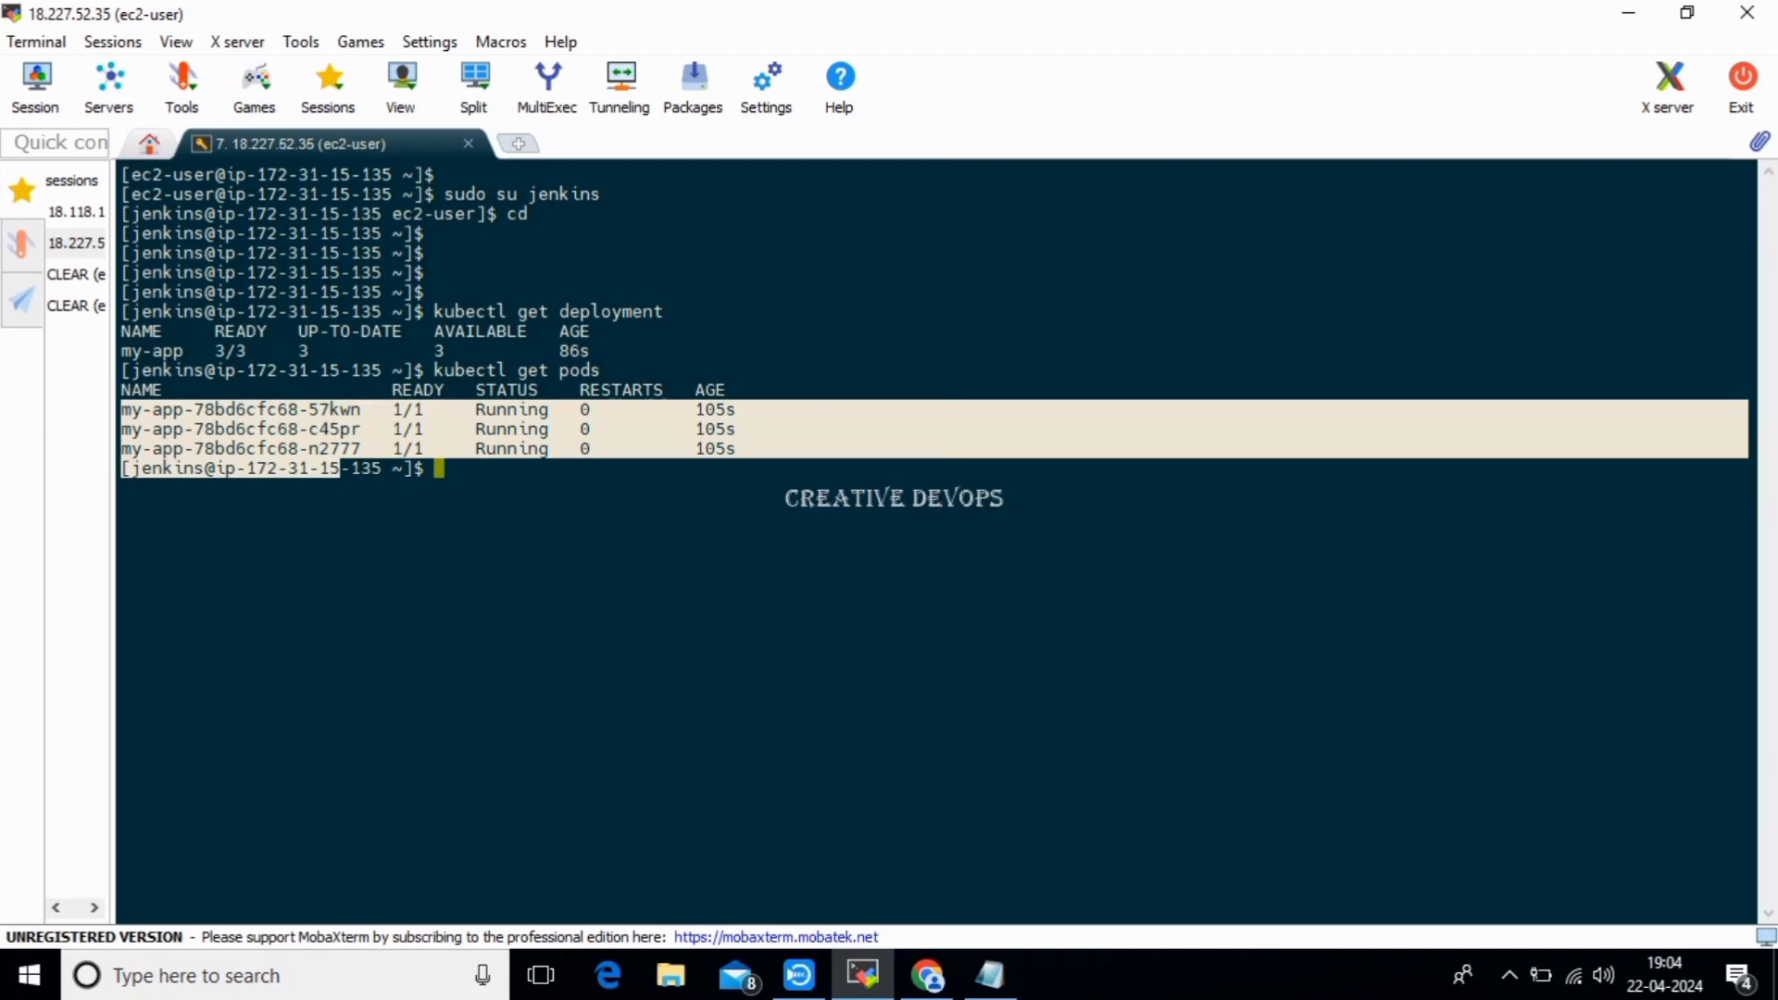
click(340, 469)
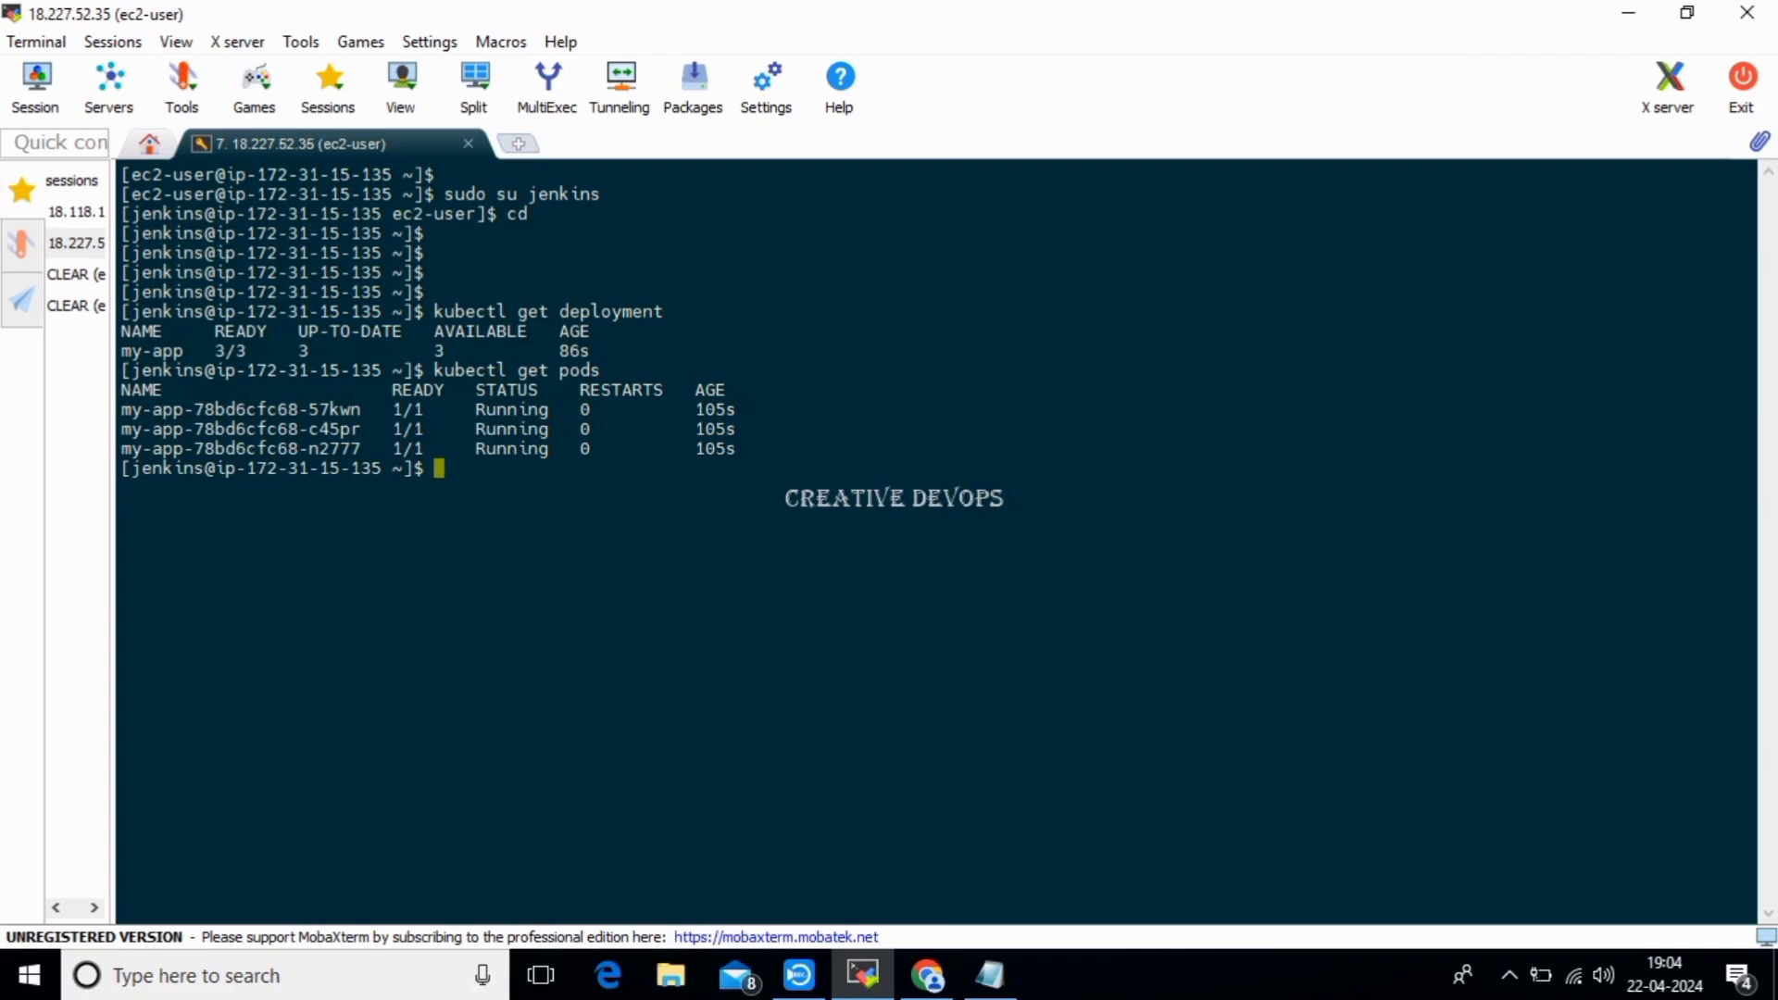
List services with kubectl get svc and copy the my-app LoadBalancer's external hostname.
key(Return)
key(Return)
key(Return)
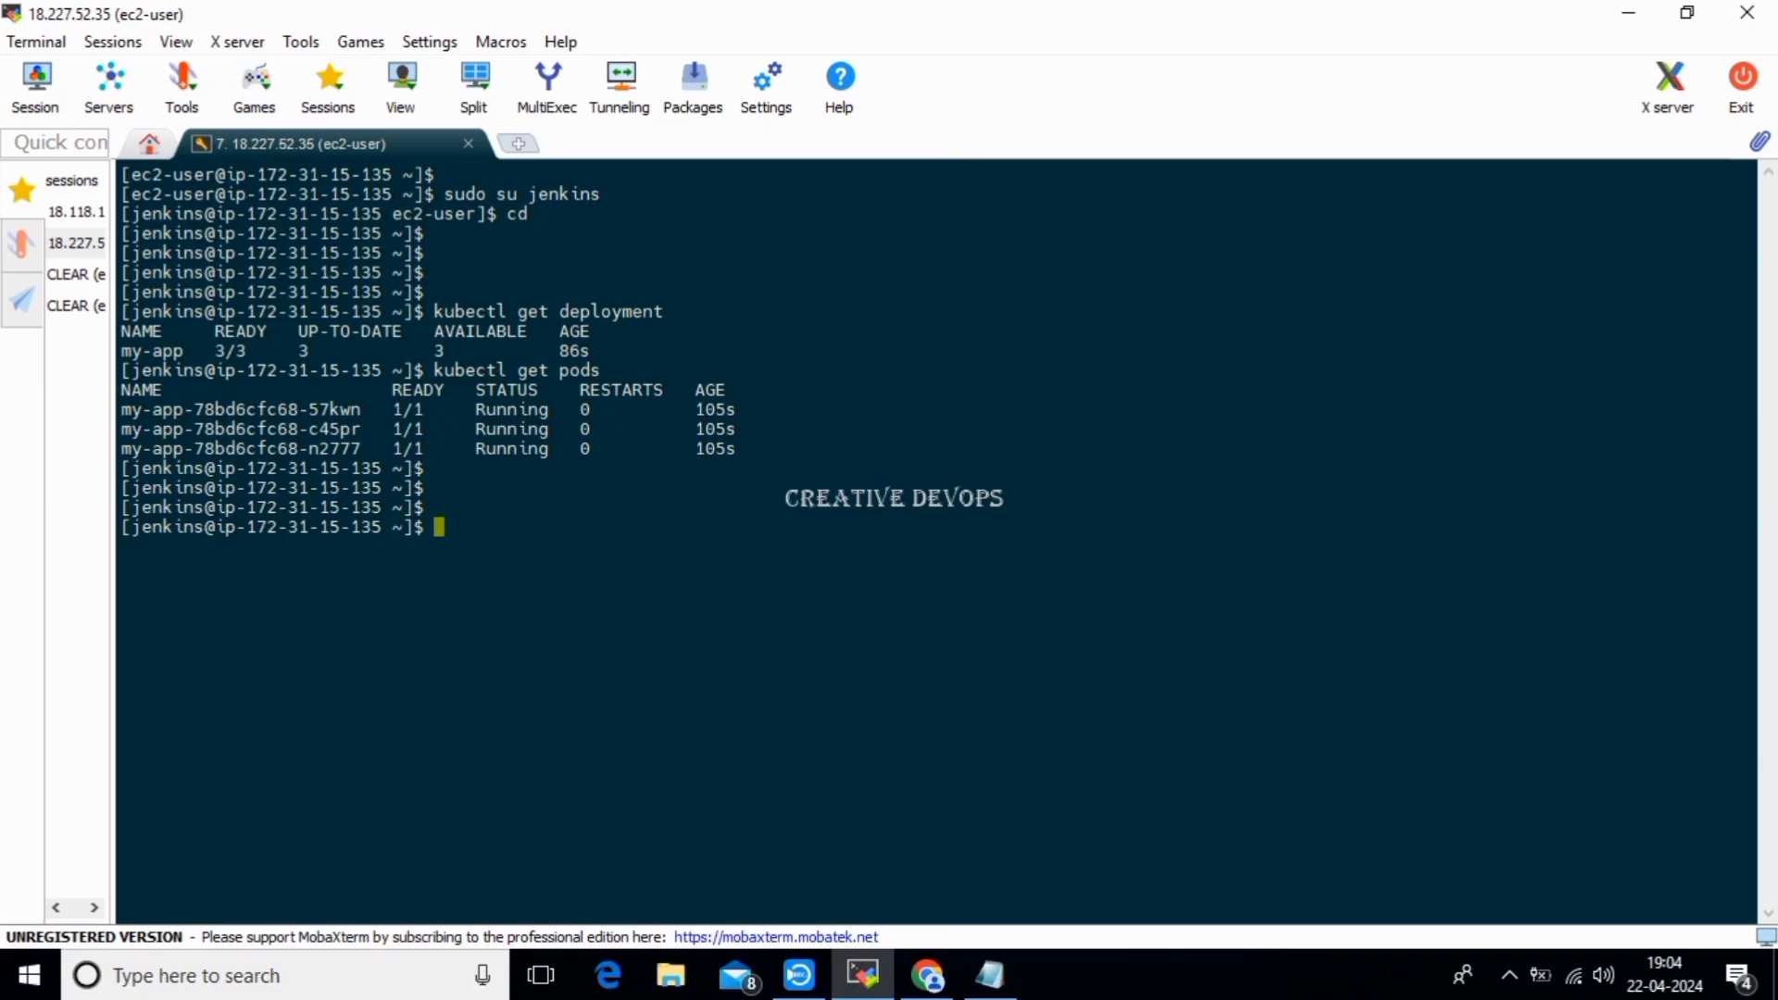
key(Up)
key(BackSpace)
key(BackSpace)
key(BackSpace)
key(BackSpace)
key(BackSpace)
text(svc)
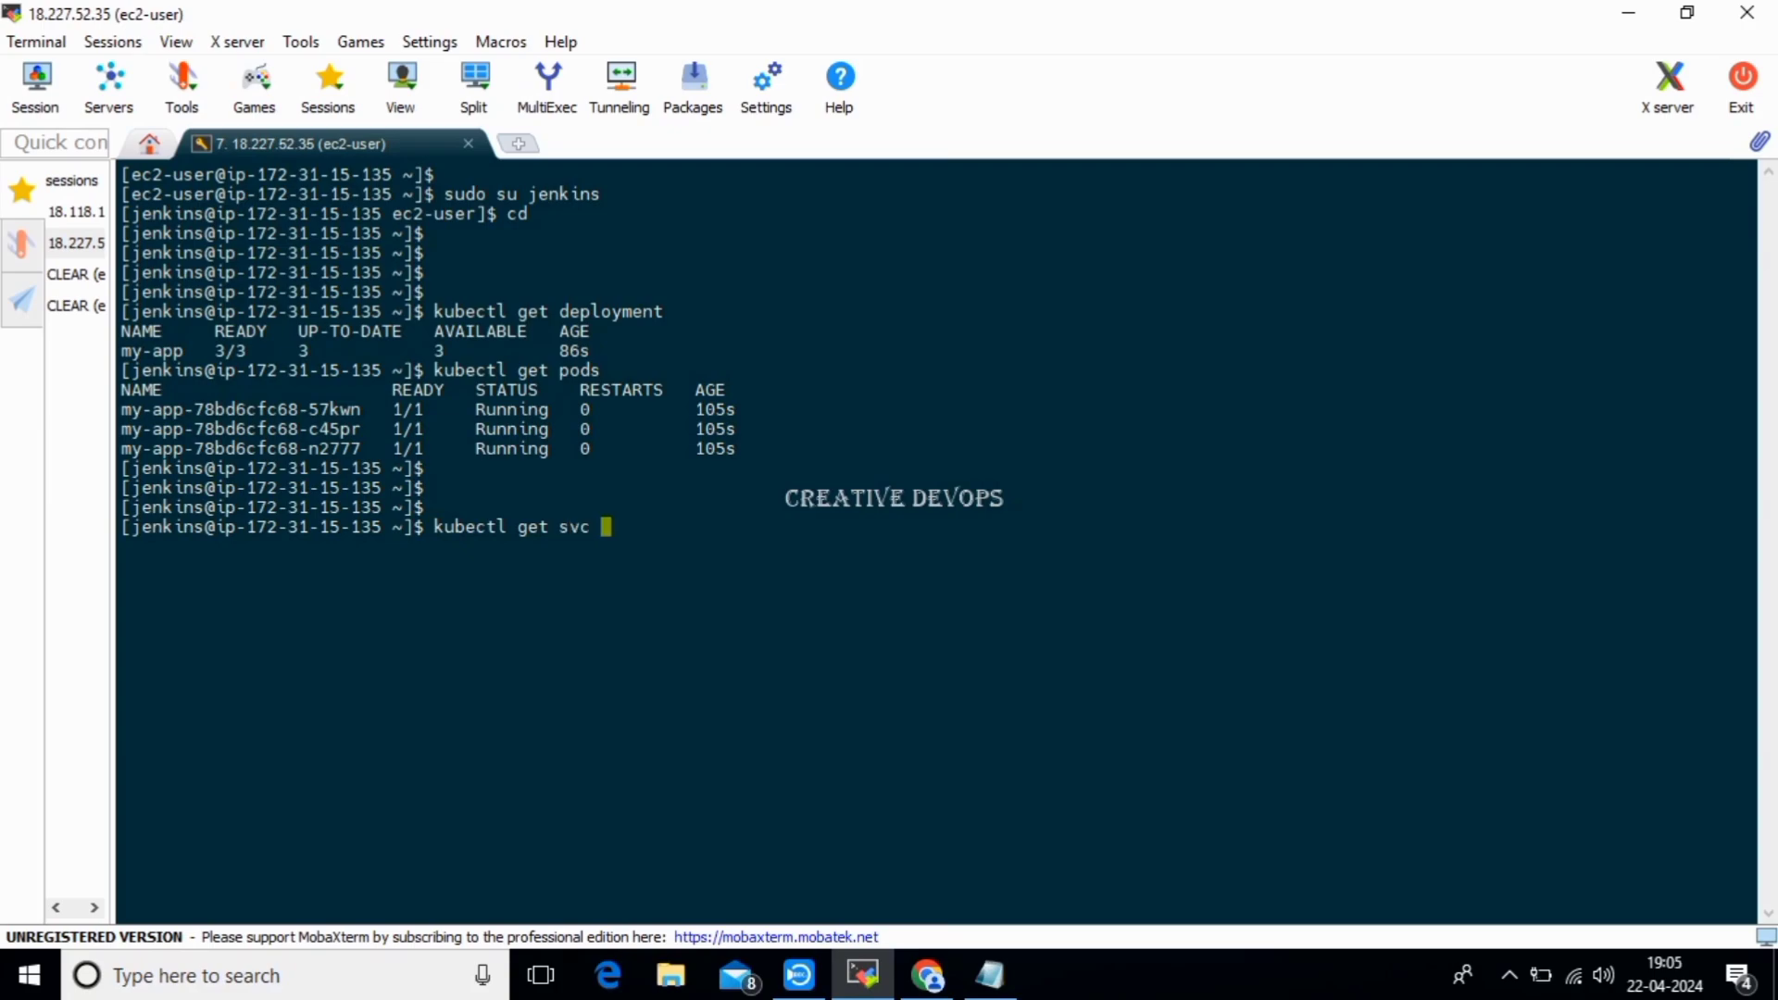
key(Return)
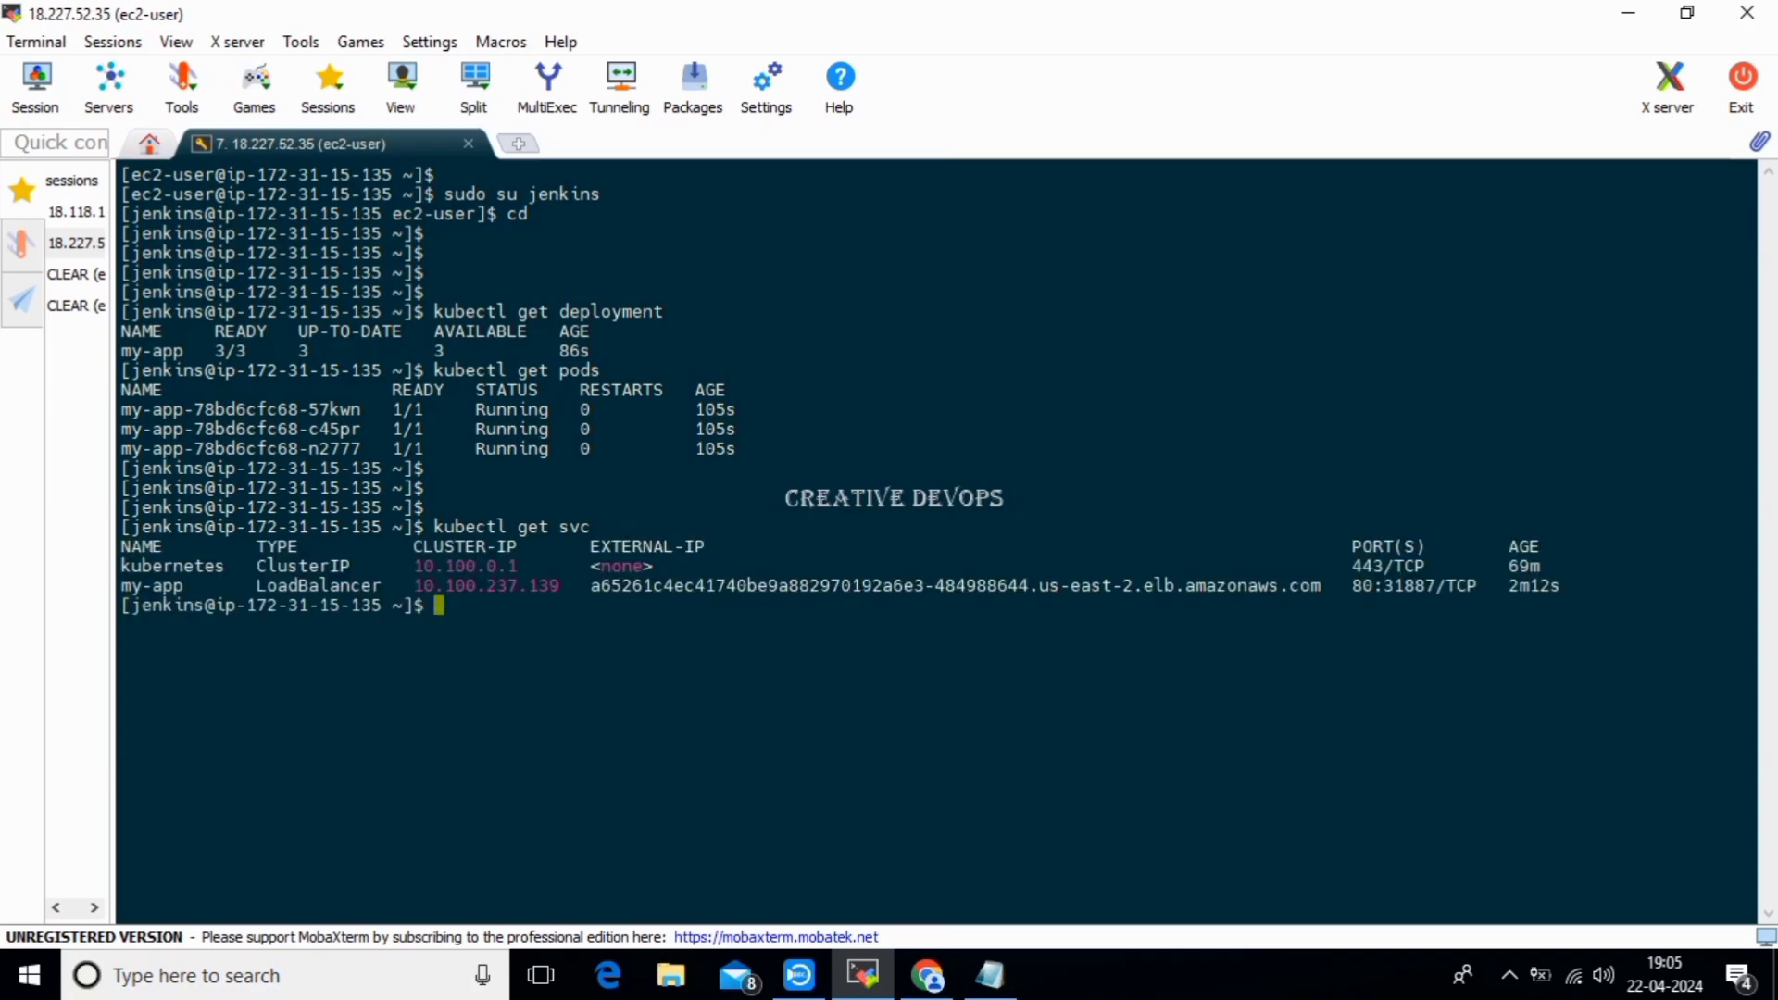
drag(120, 585, 392, 585)
click(395, 587)
drag(589, 585, 1321, 586)
key(ctrl+c)
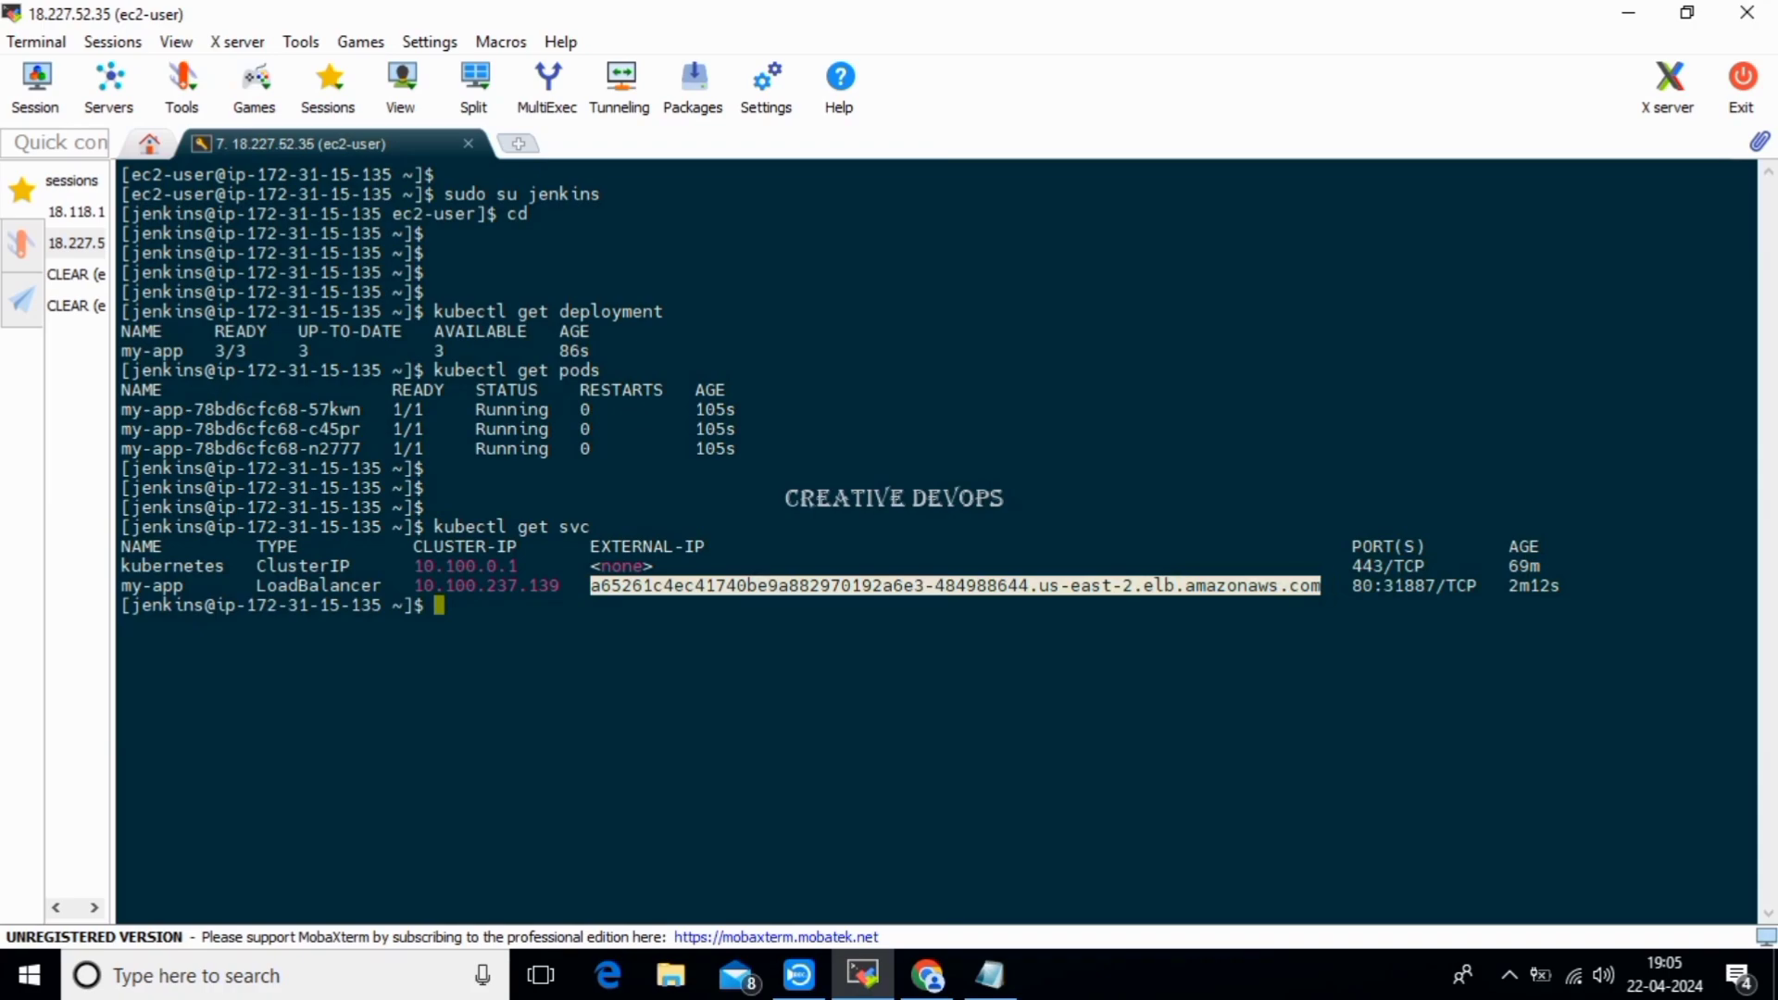
click(927, 975)
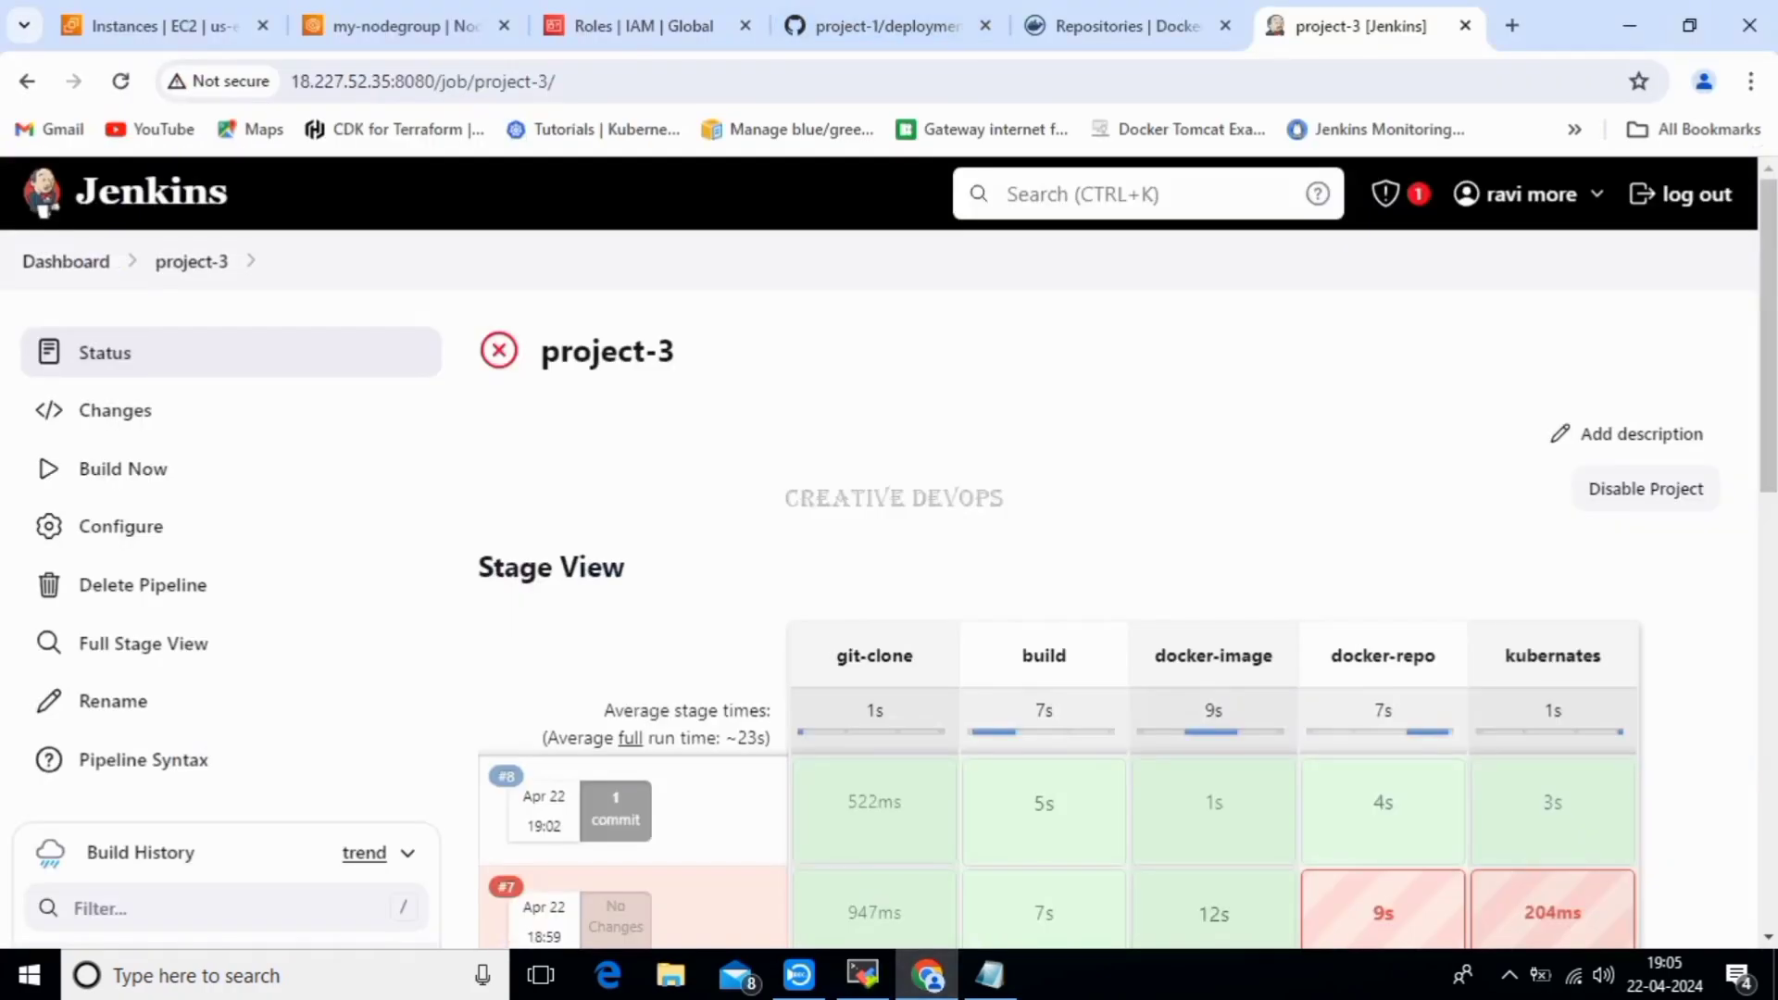
Load the load balancer hostname in a new tab, reaching Tomcat's 404 page.
click(1512, 25)
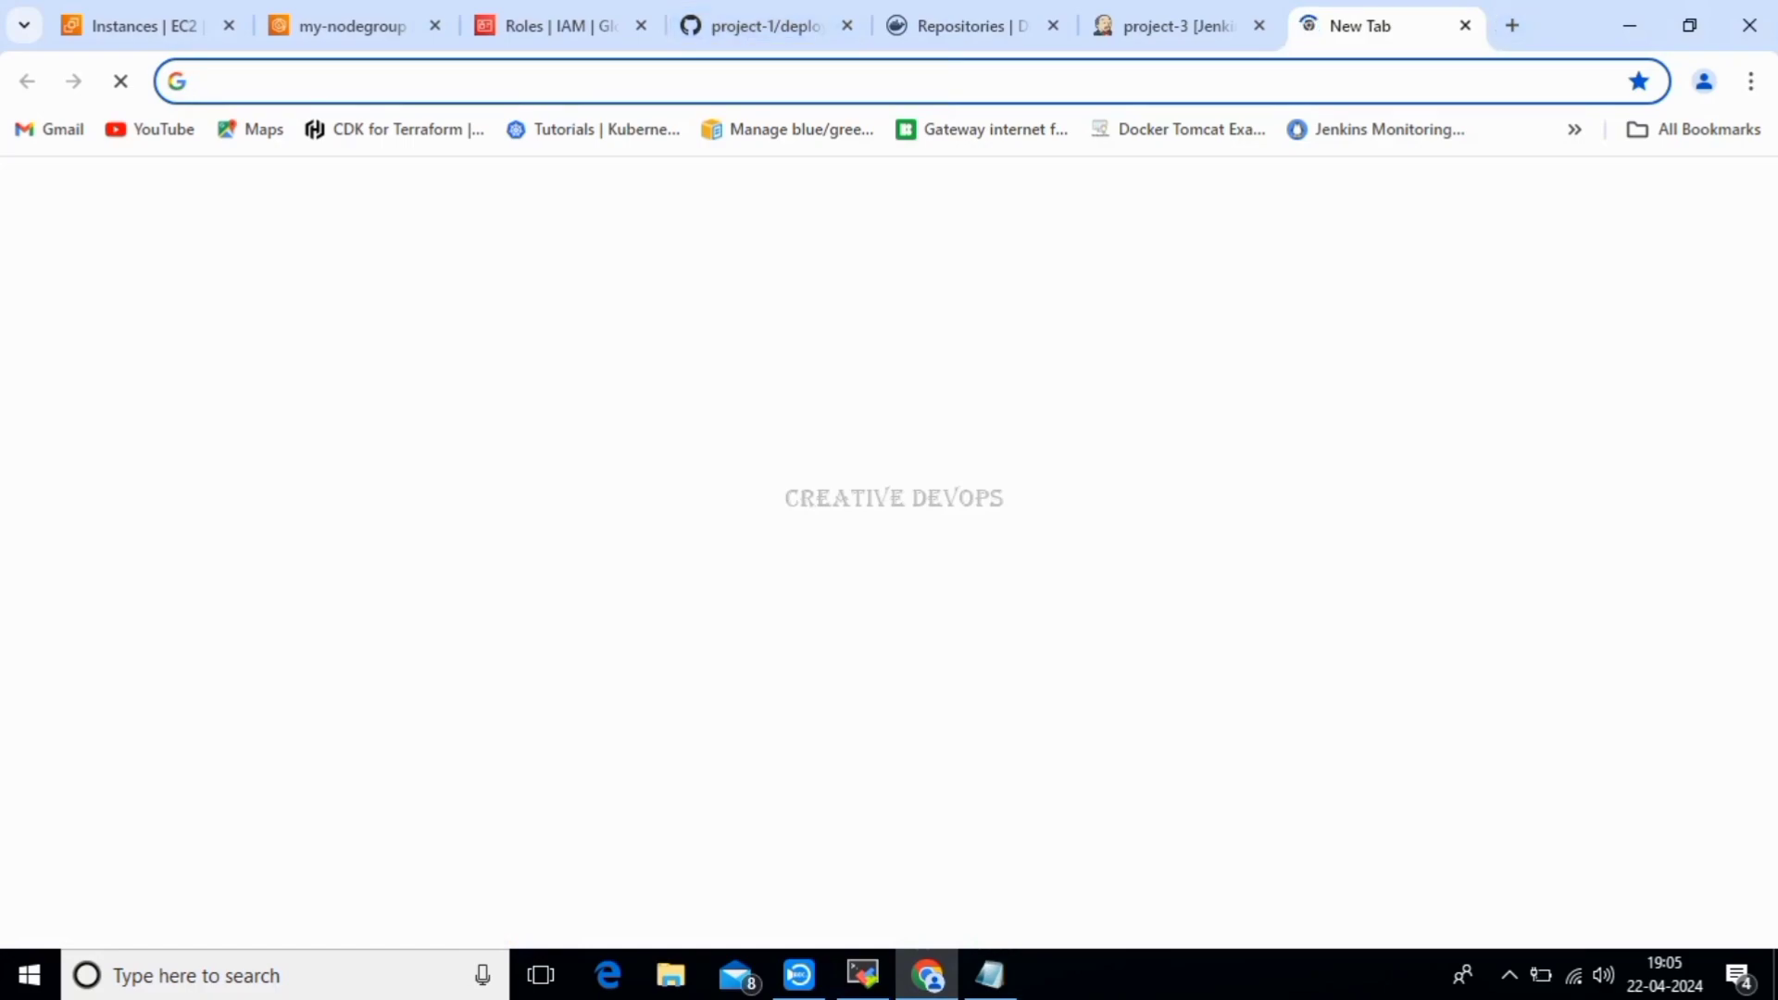
key(ctrl+v)
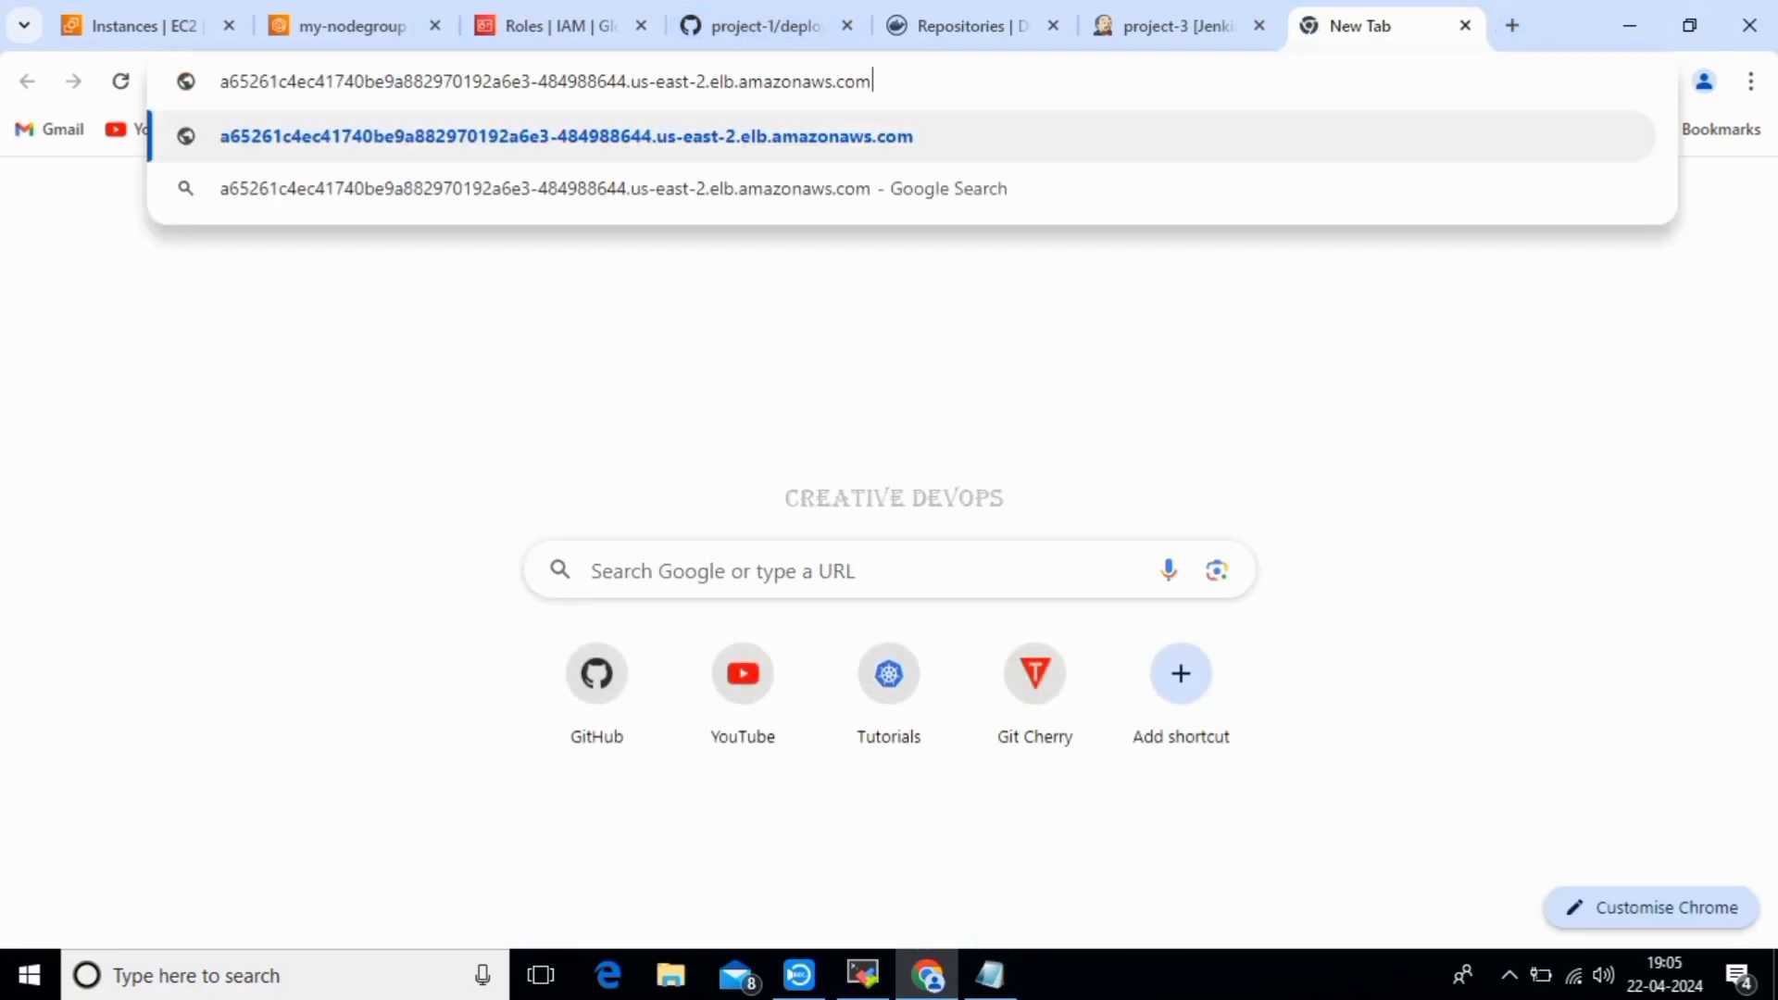
key(Return)
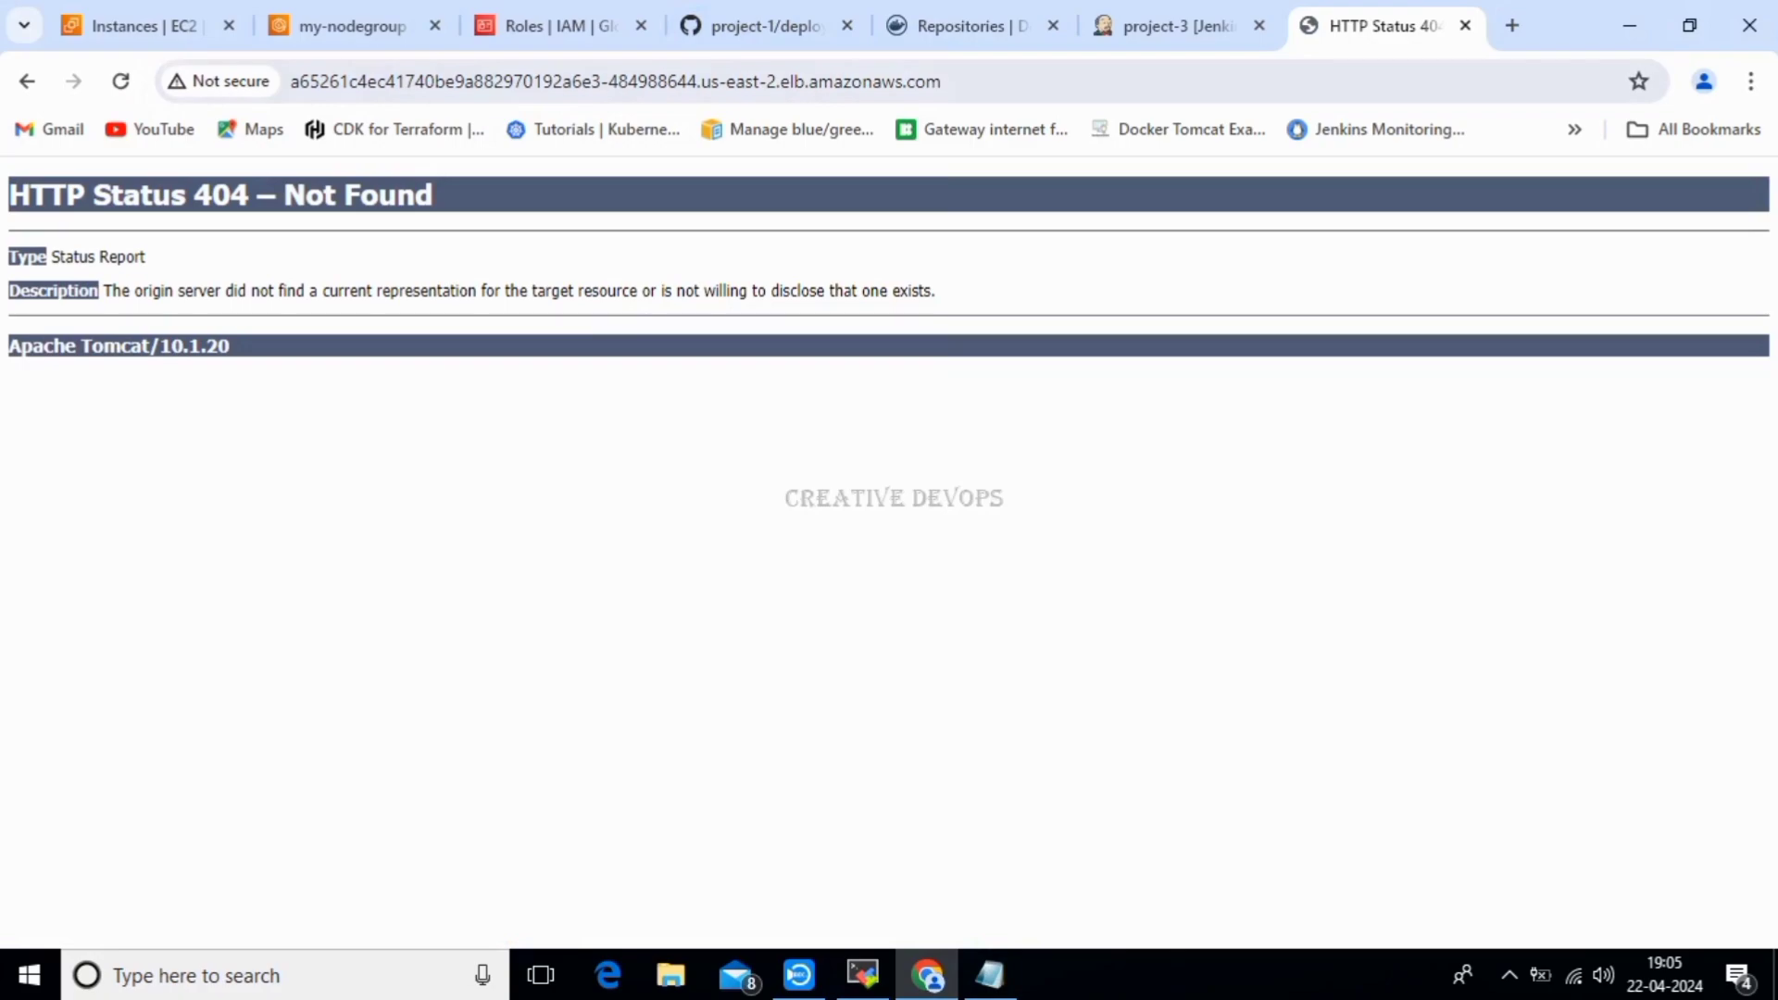
Append /LoginWebApp to the load balancer address and load it.
key(ctrl+l)
key(End)
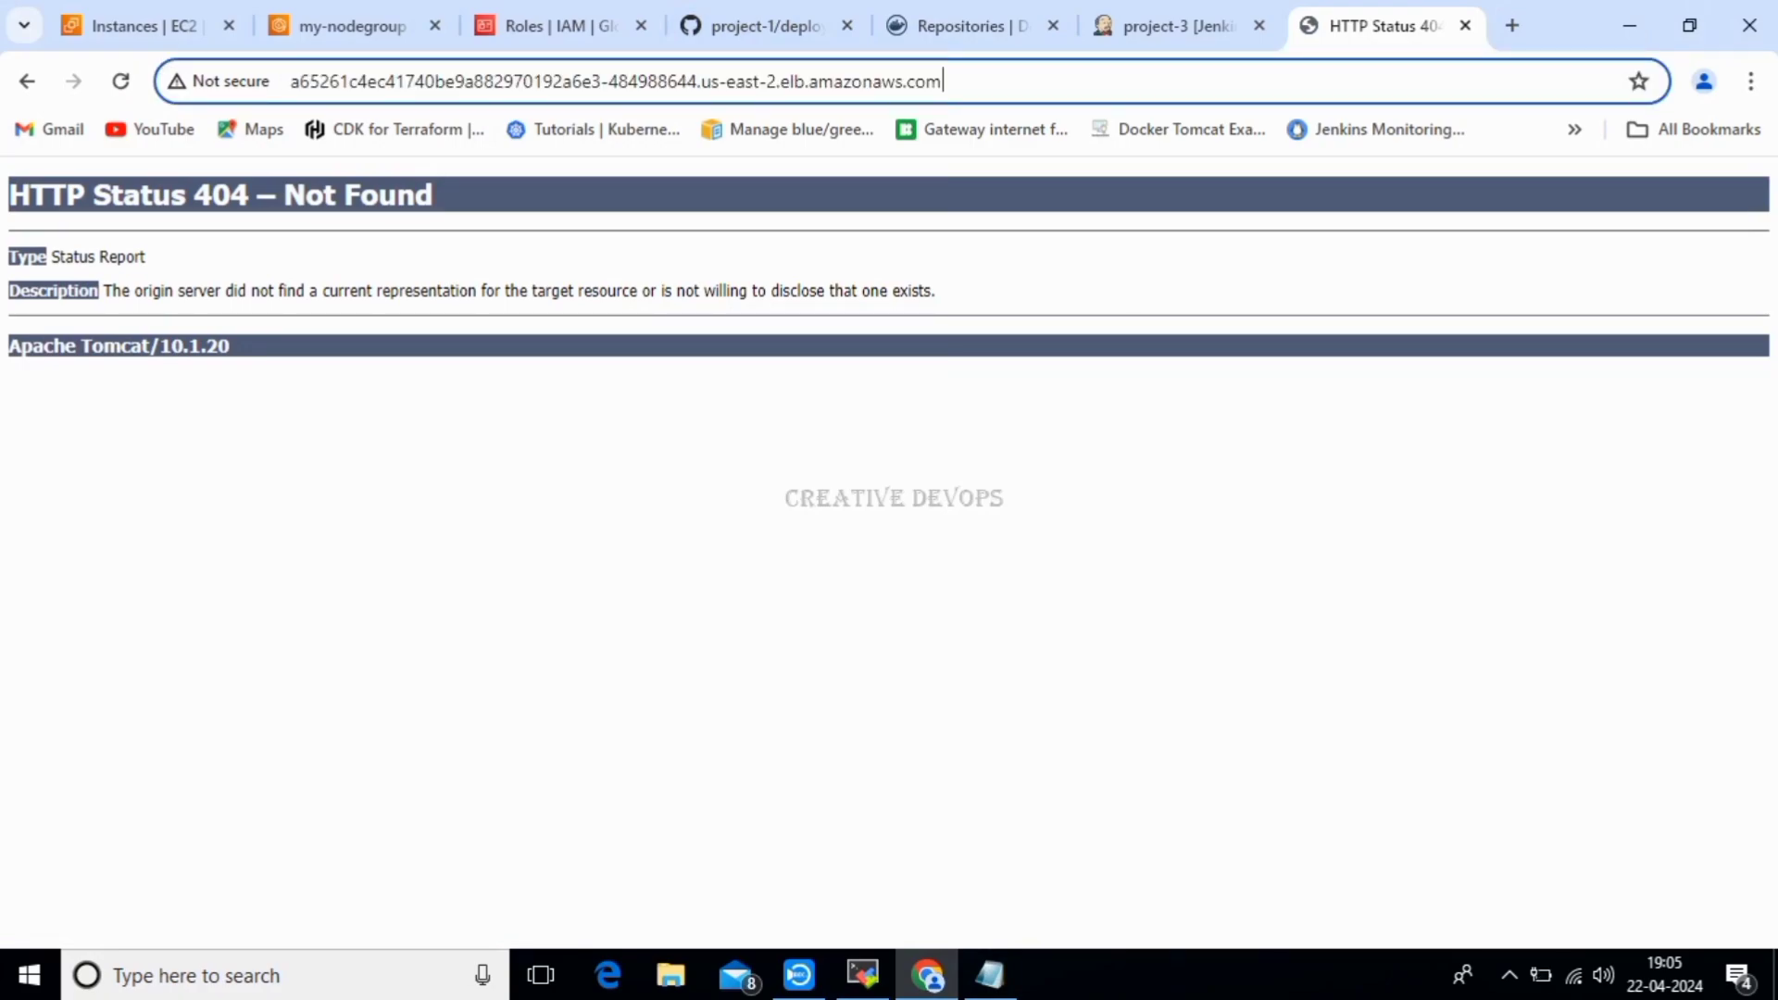
text(/)
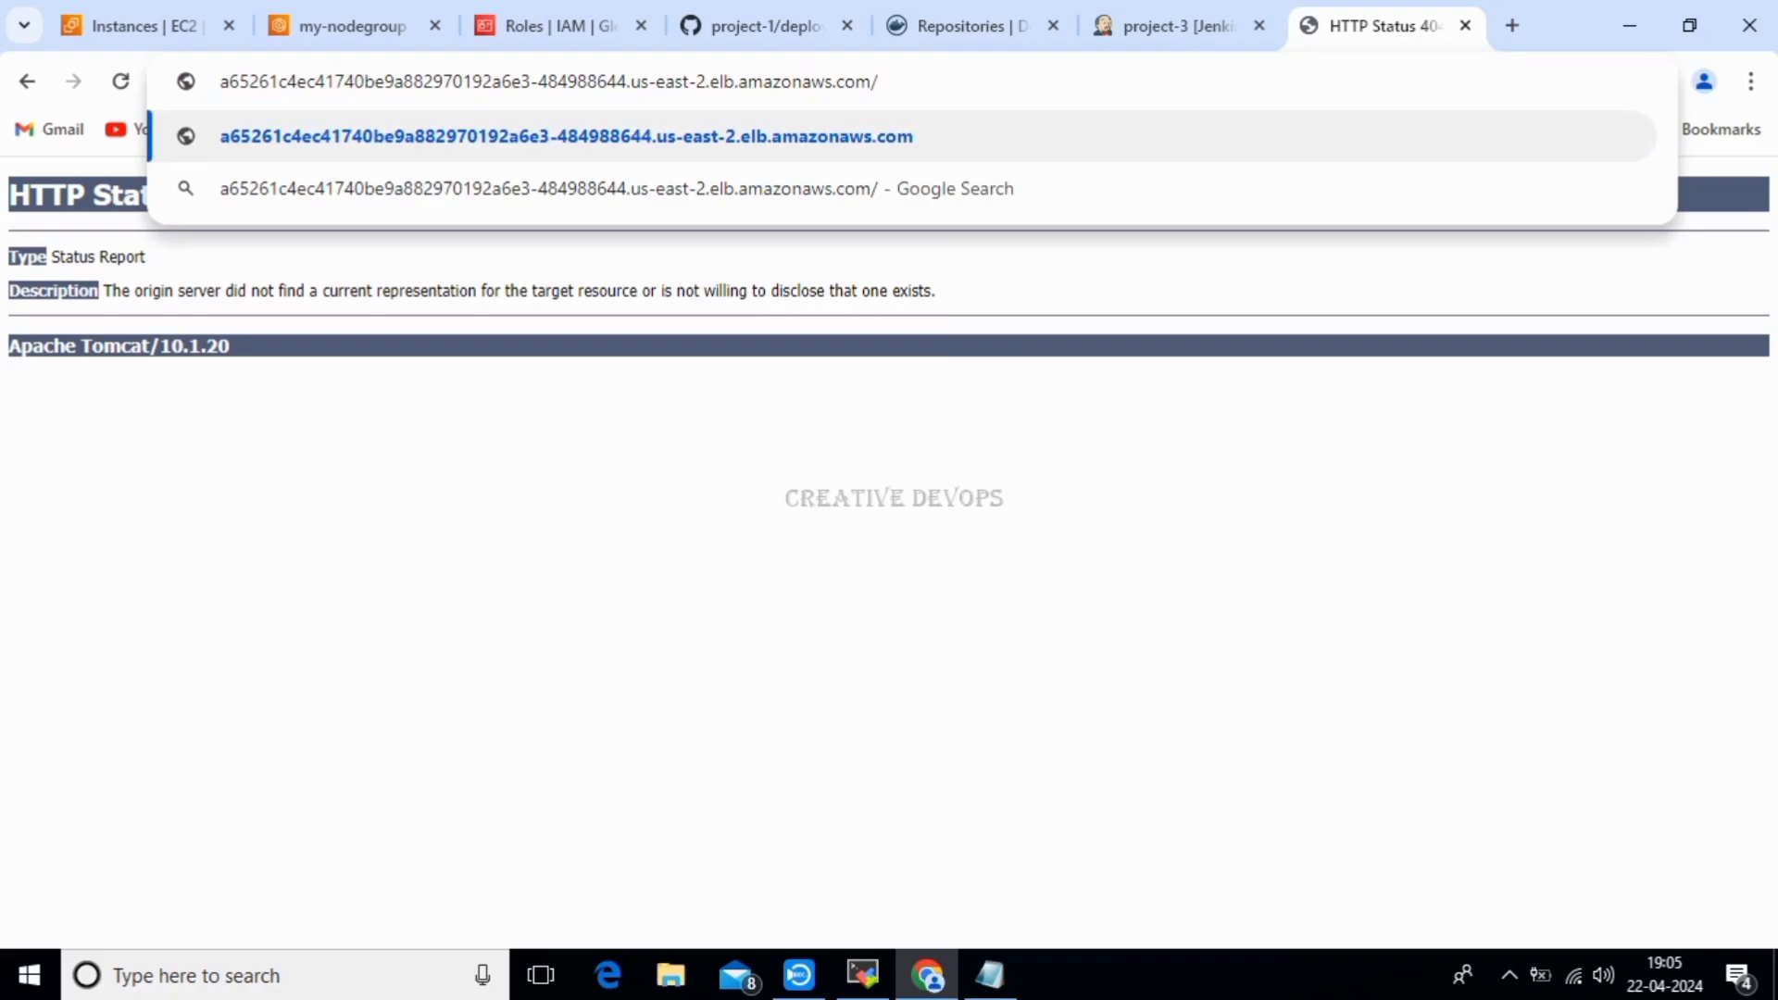
text(Lo)
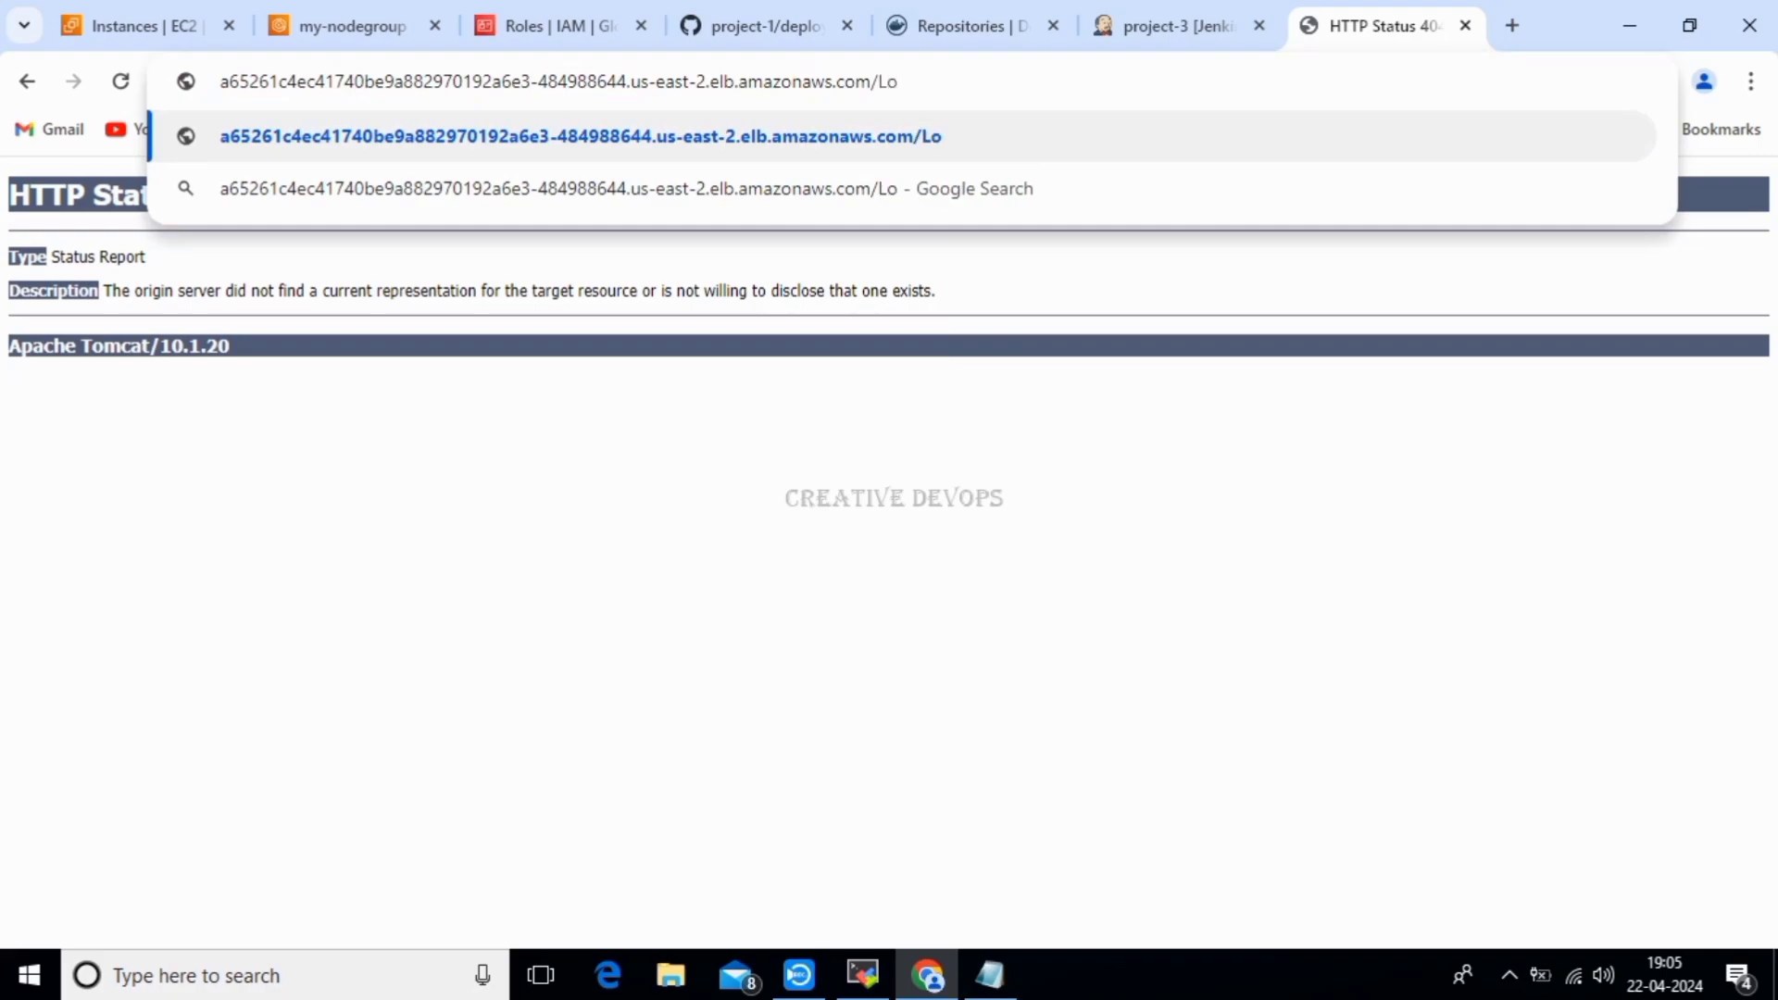
text(gin)
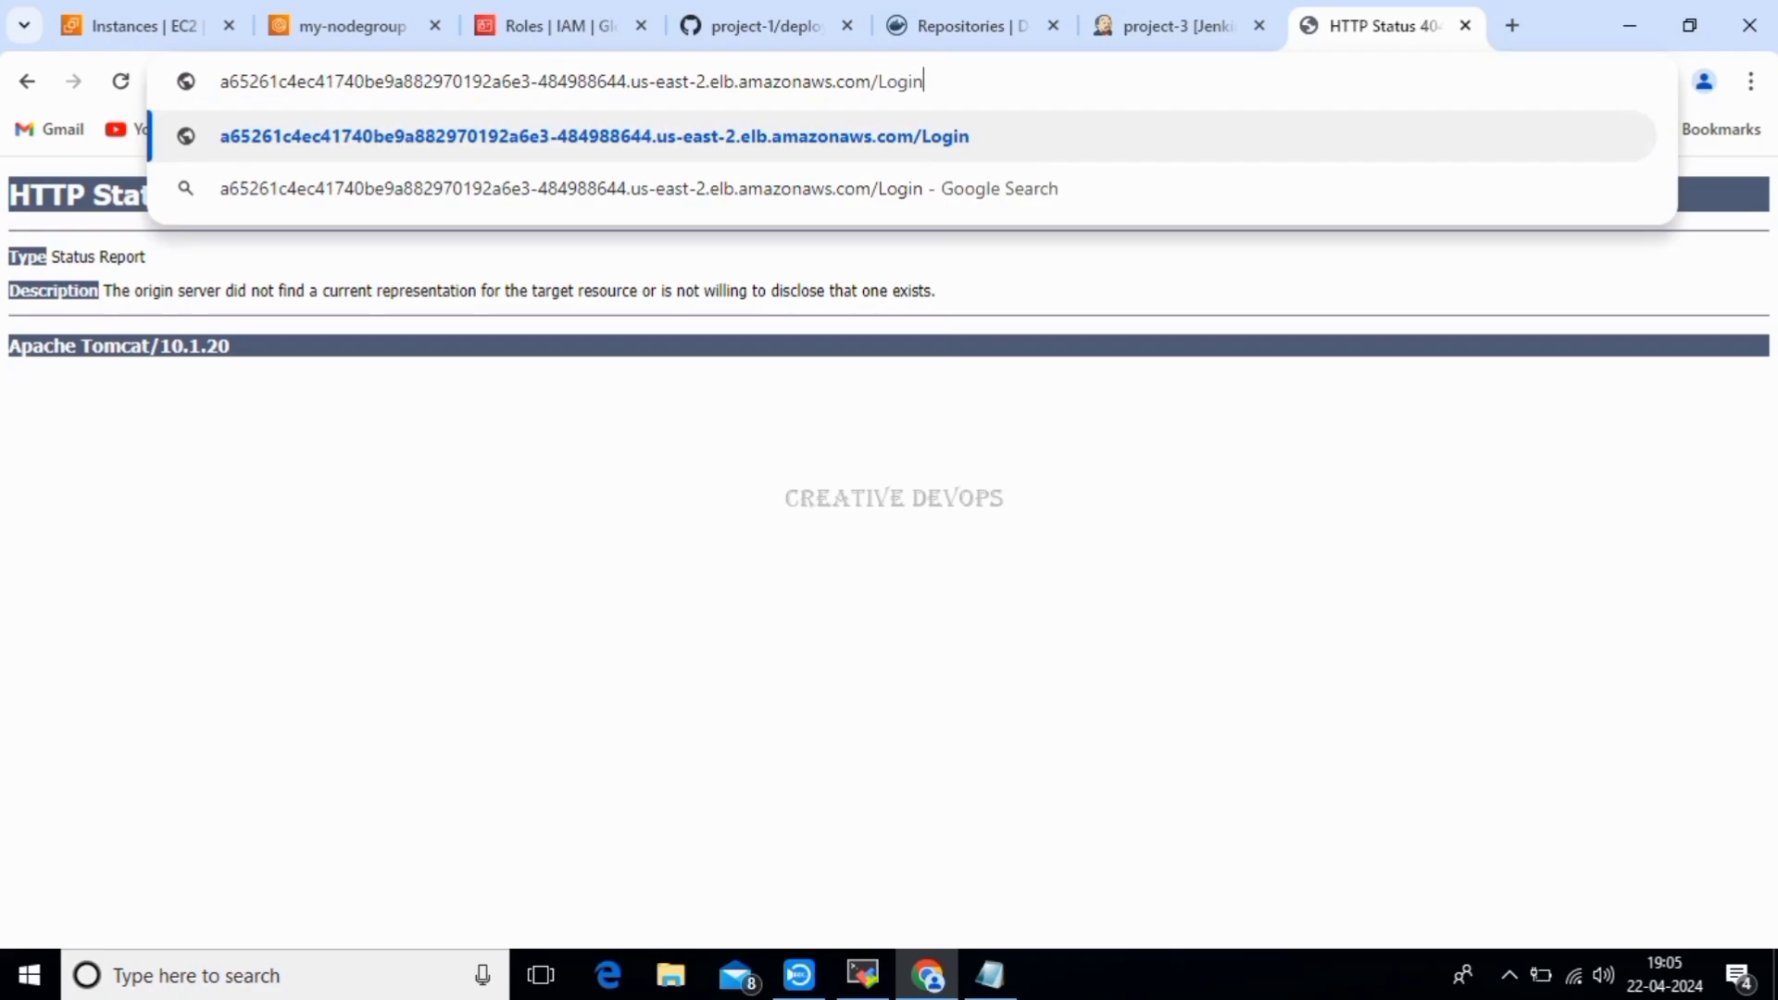
text(Web)
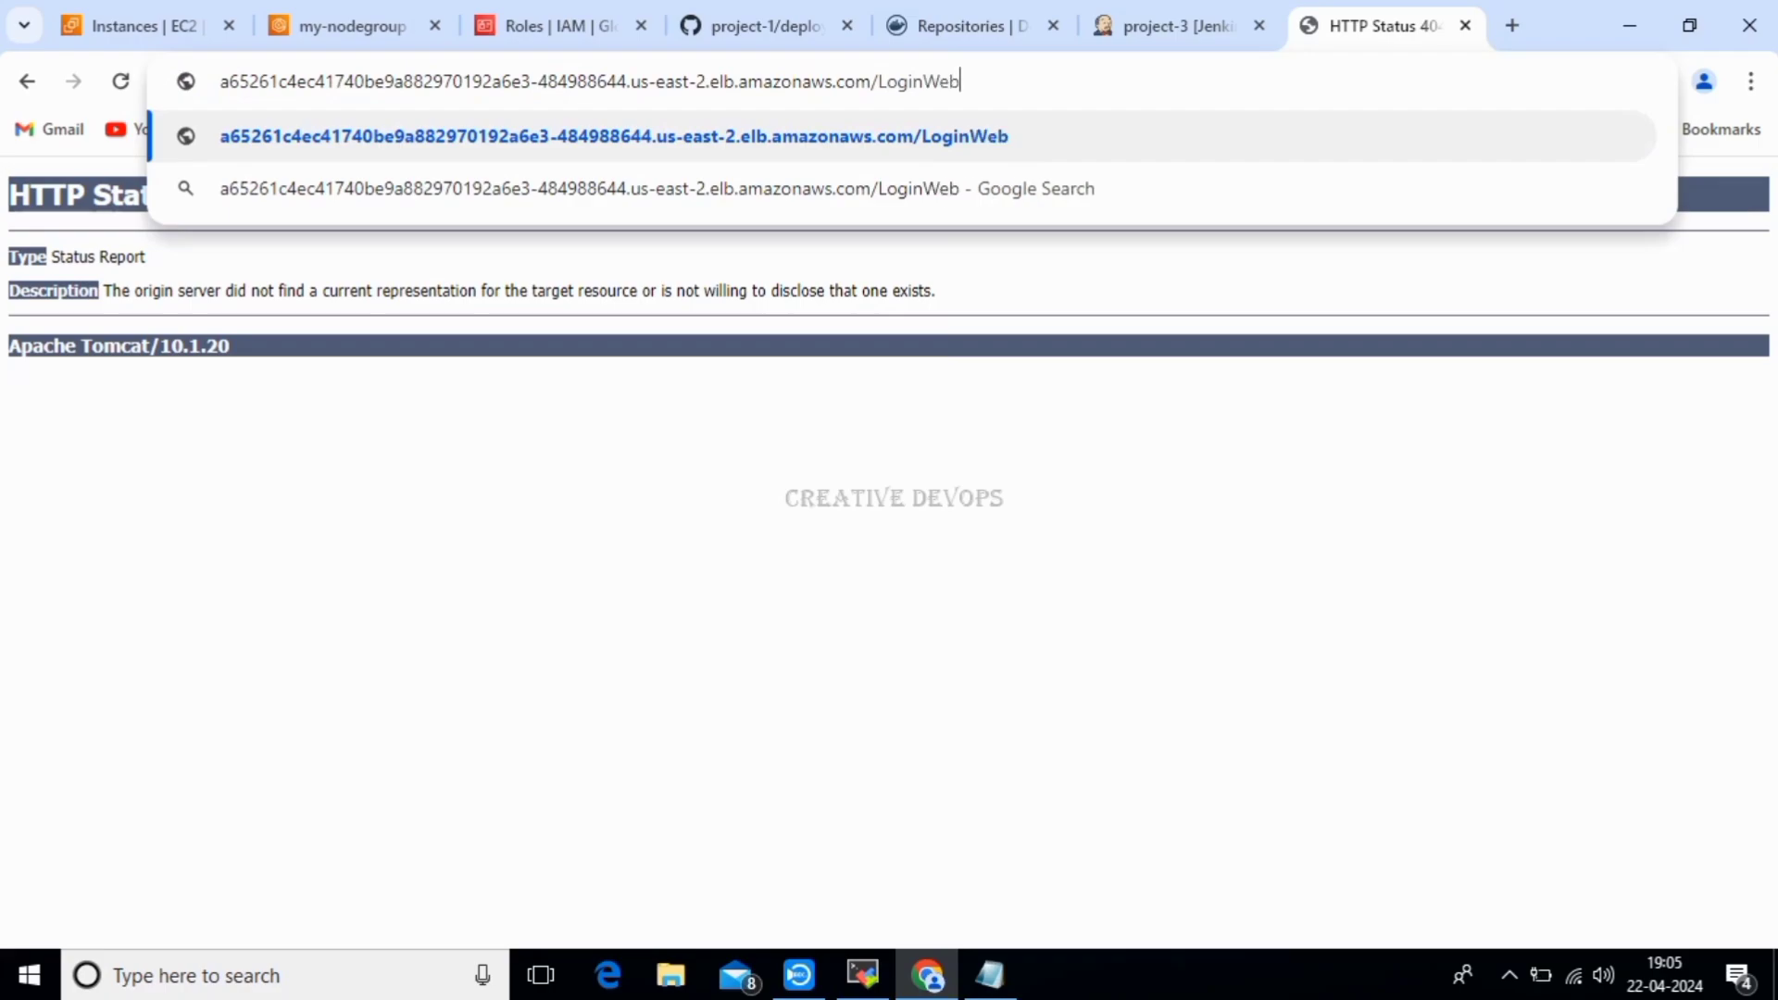
text(App)
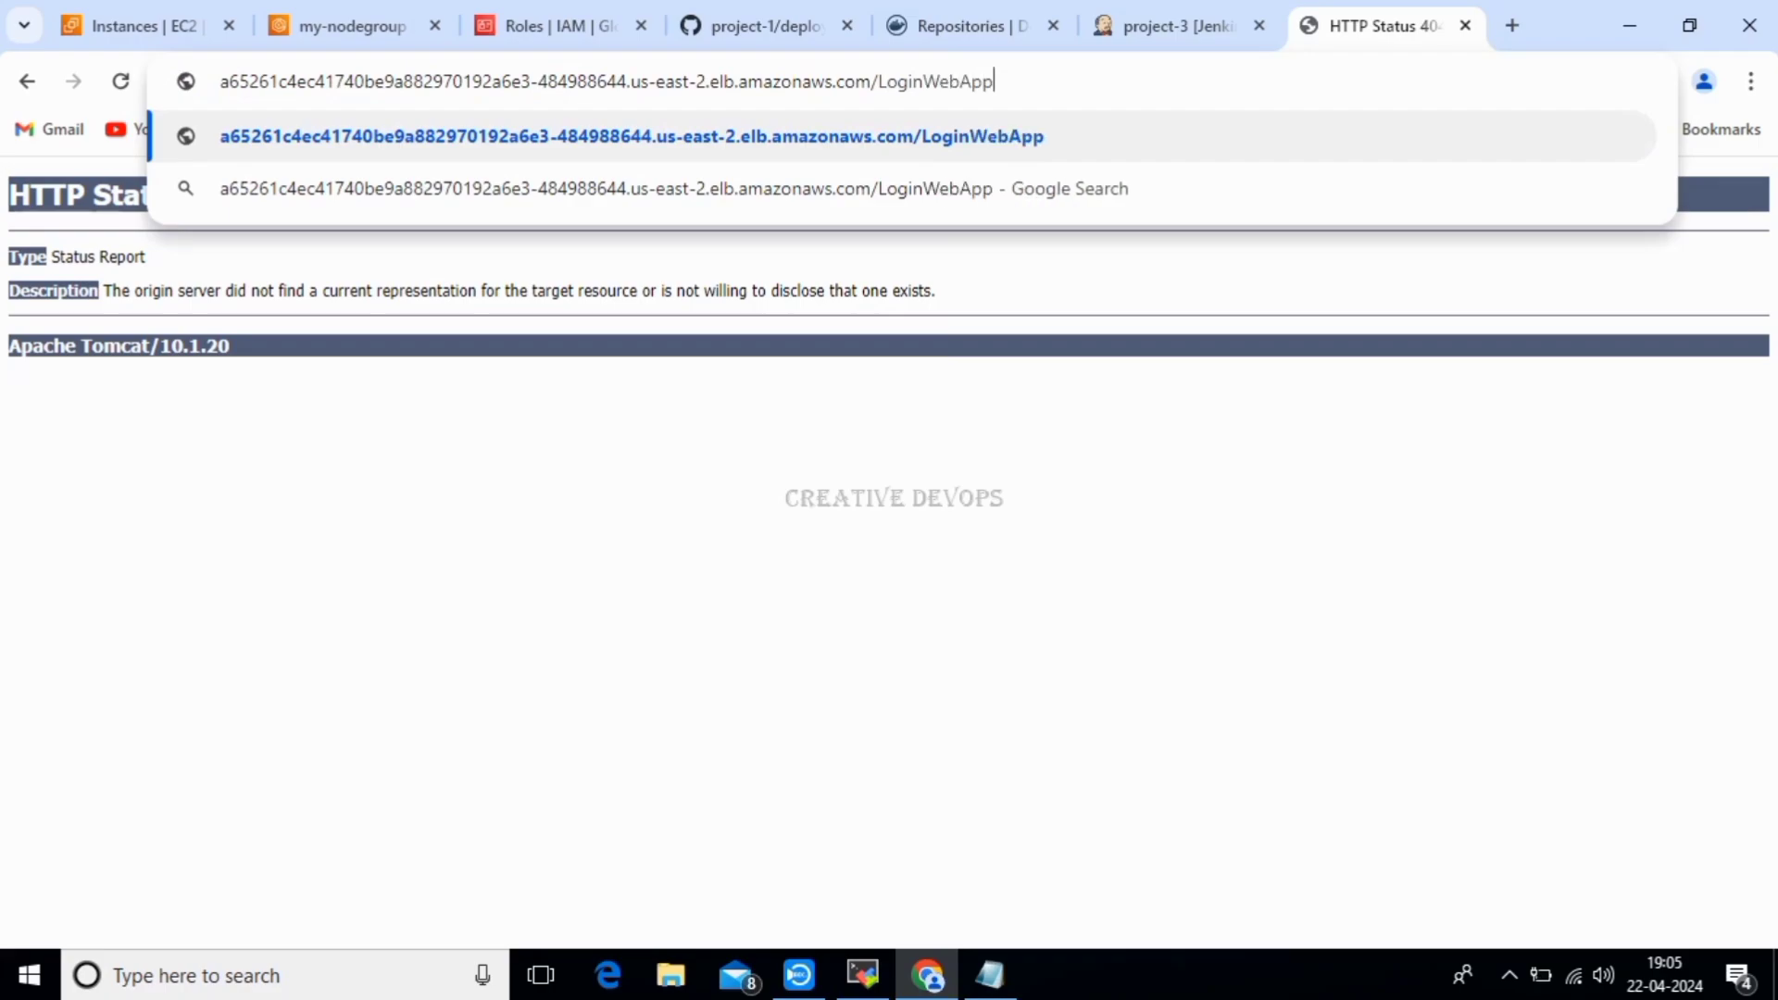
key(Return)
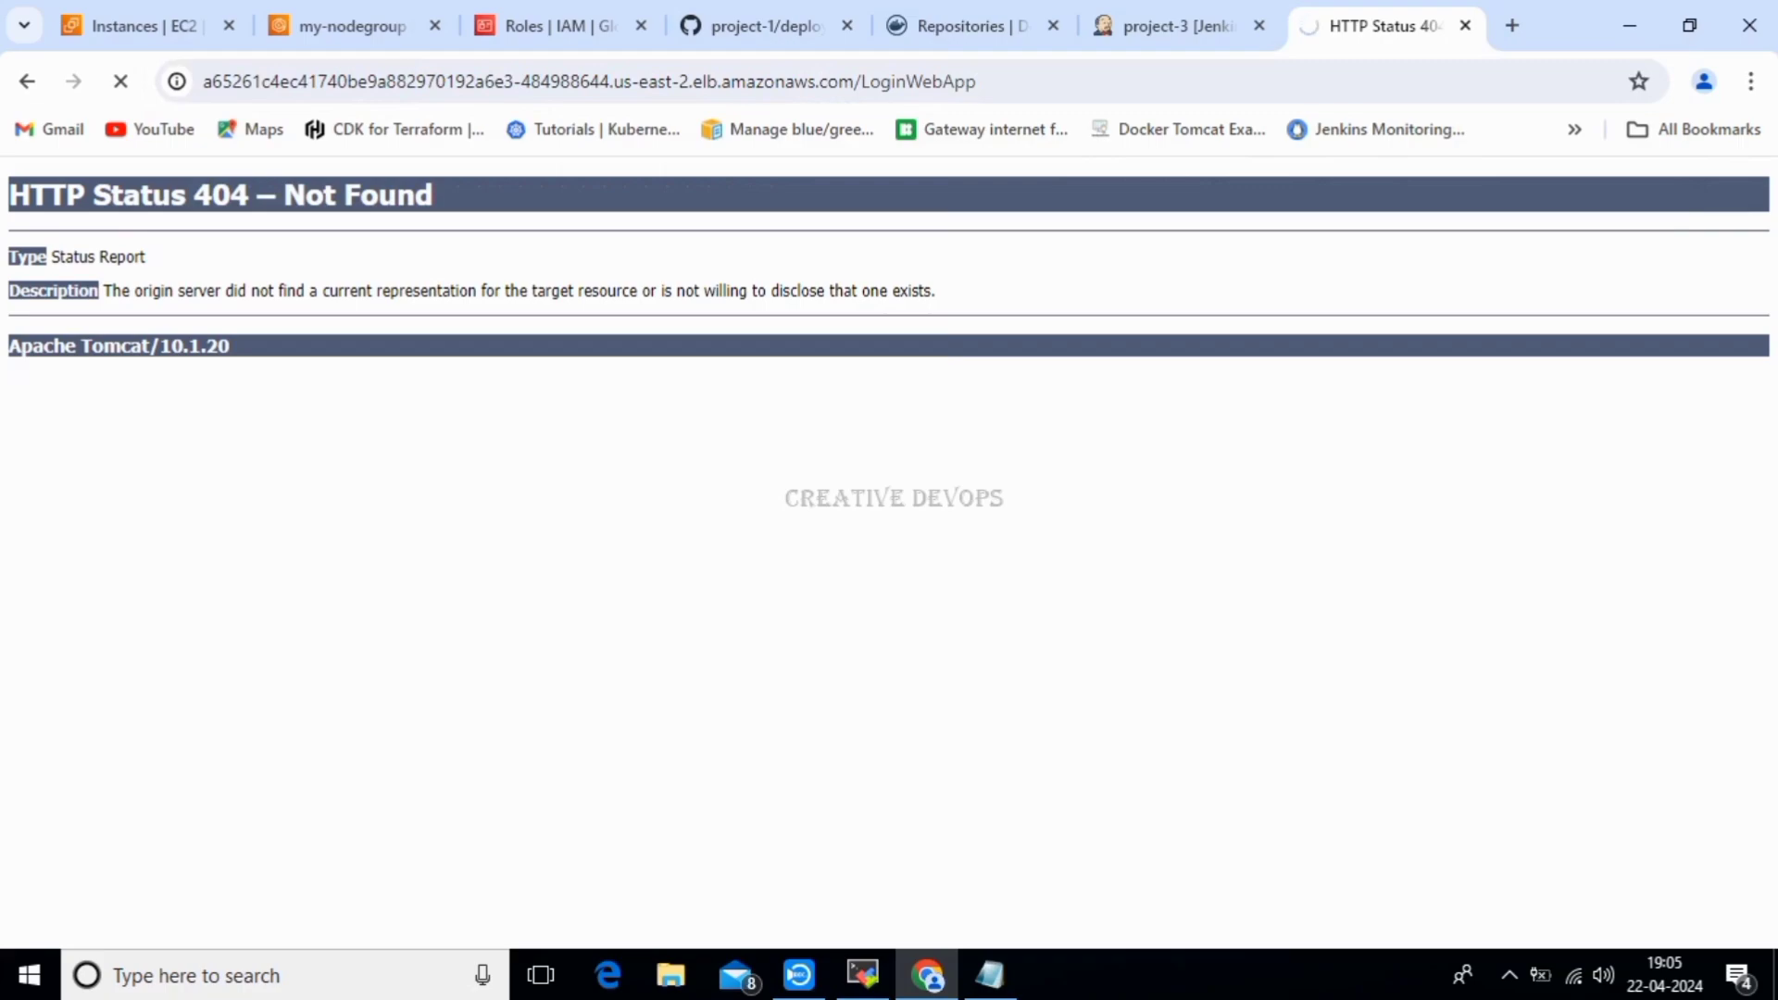